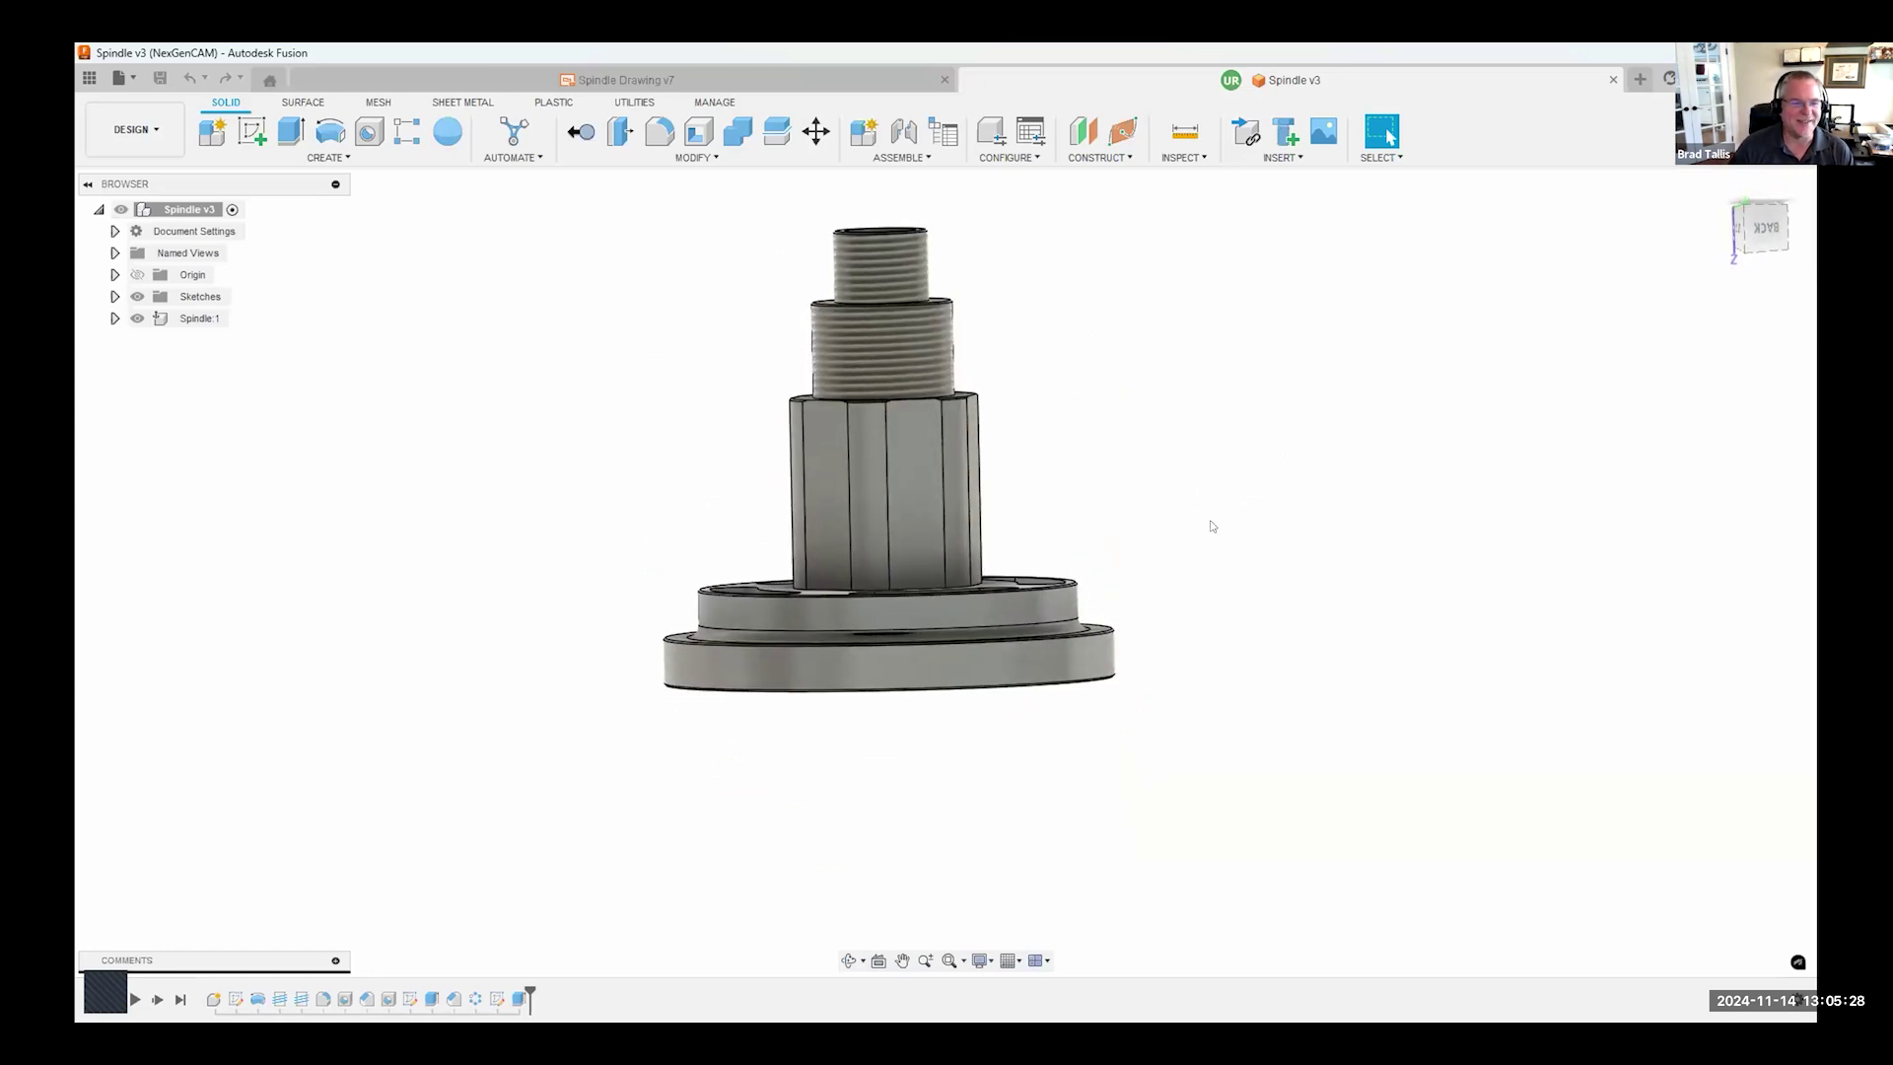
- Examine the finished spindle model from above and below, and study the views and dimensions in its drawing
middle_click_drag(1182, 537, 1126, 690, "shift")
mouse_move(1121, 565)
middle_mouse_down("shift")
mouse_move(1124, 515)
mouse_move(1110, 653)
mouse_move(1106, 587)
middle_mouse_up("shift")
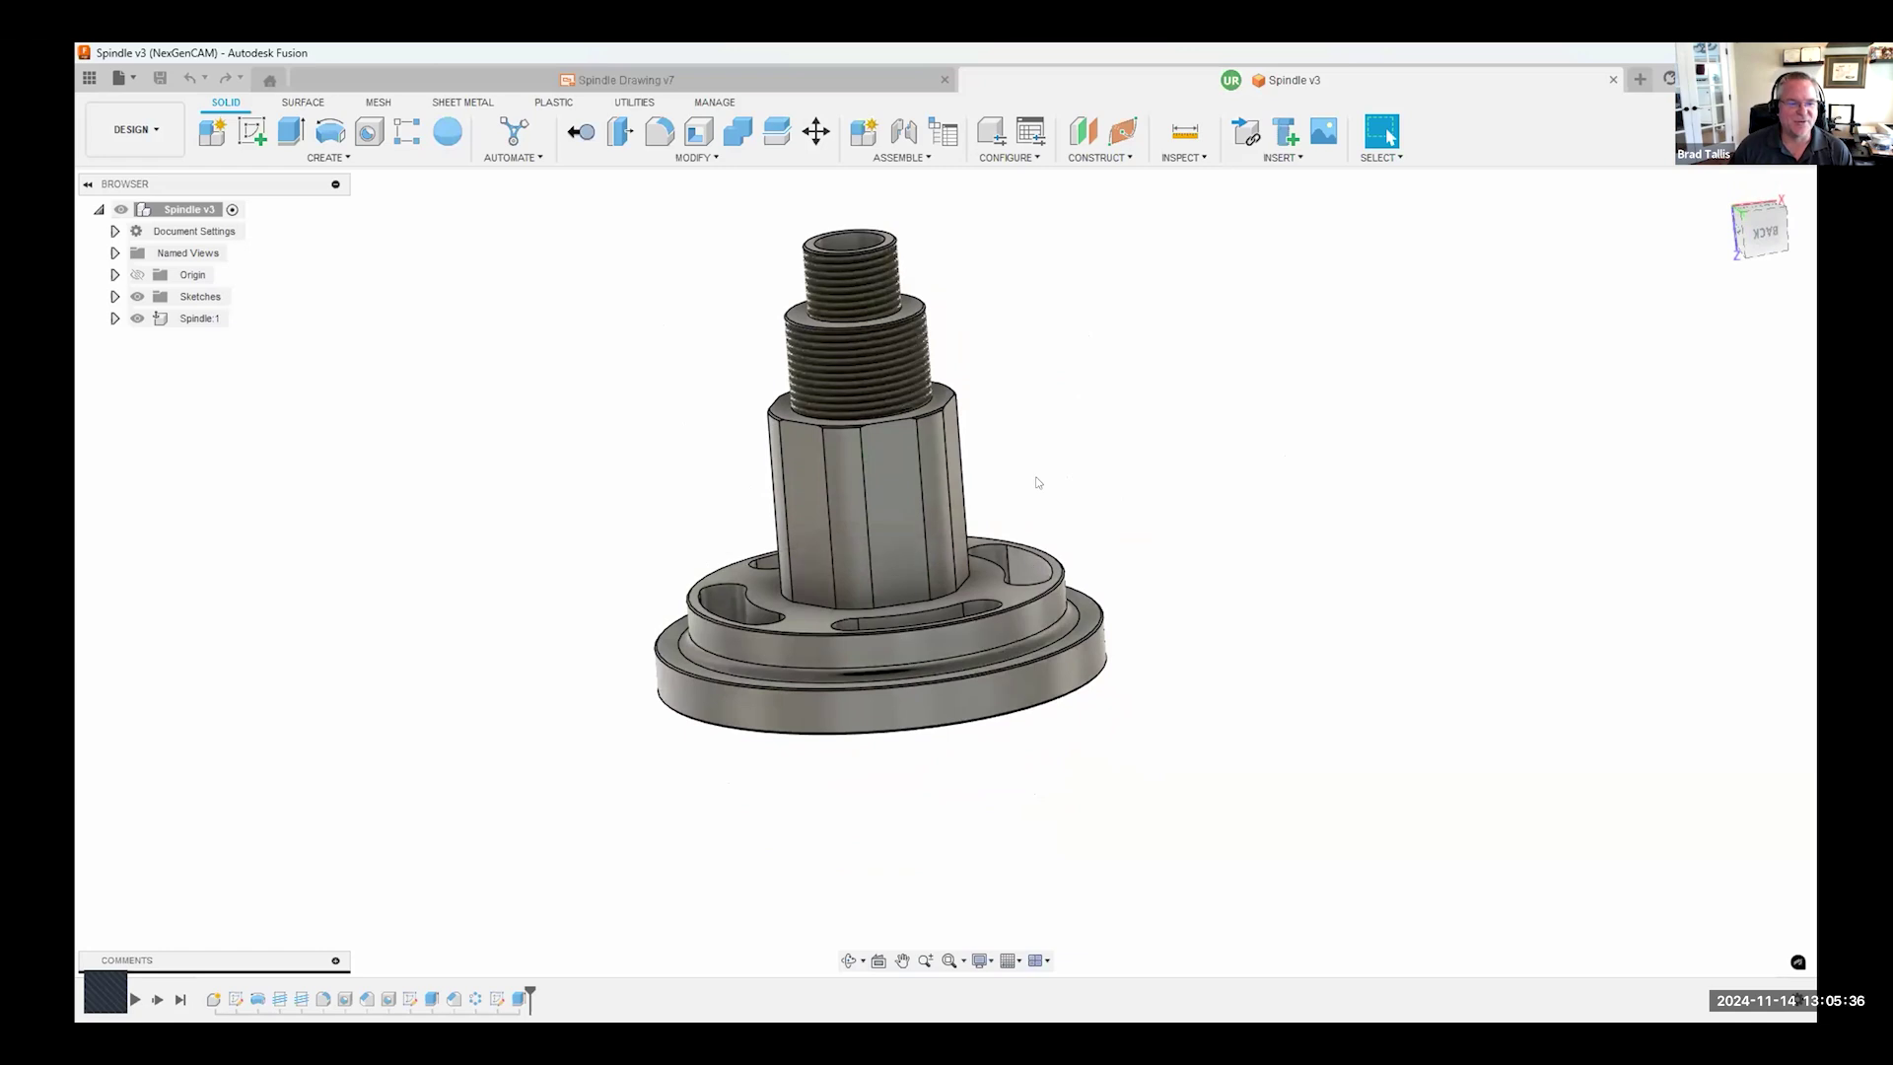
middle_click_drag(1040, 482, 1029, 485, "shift")
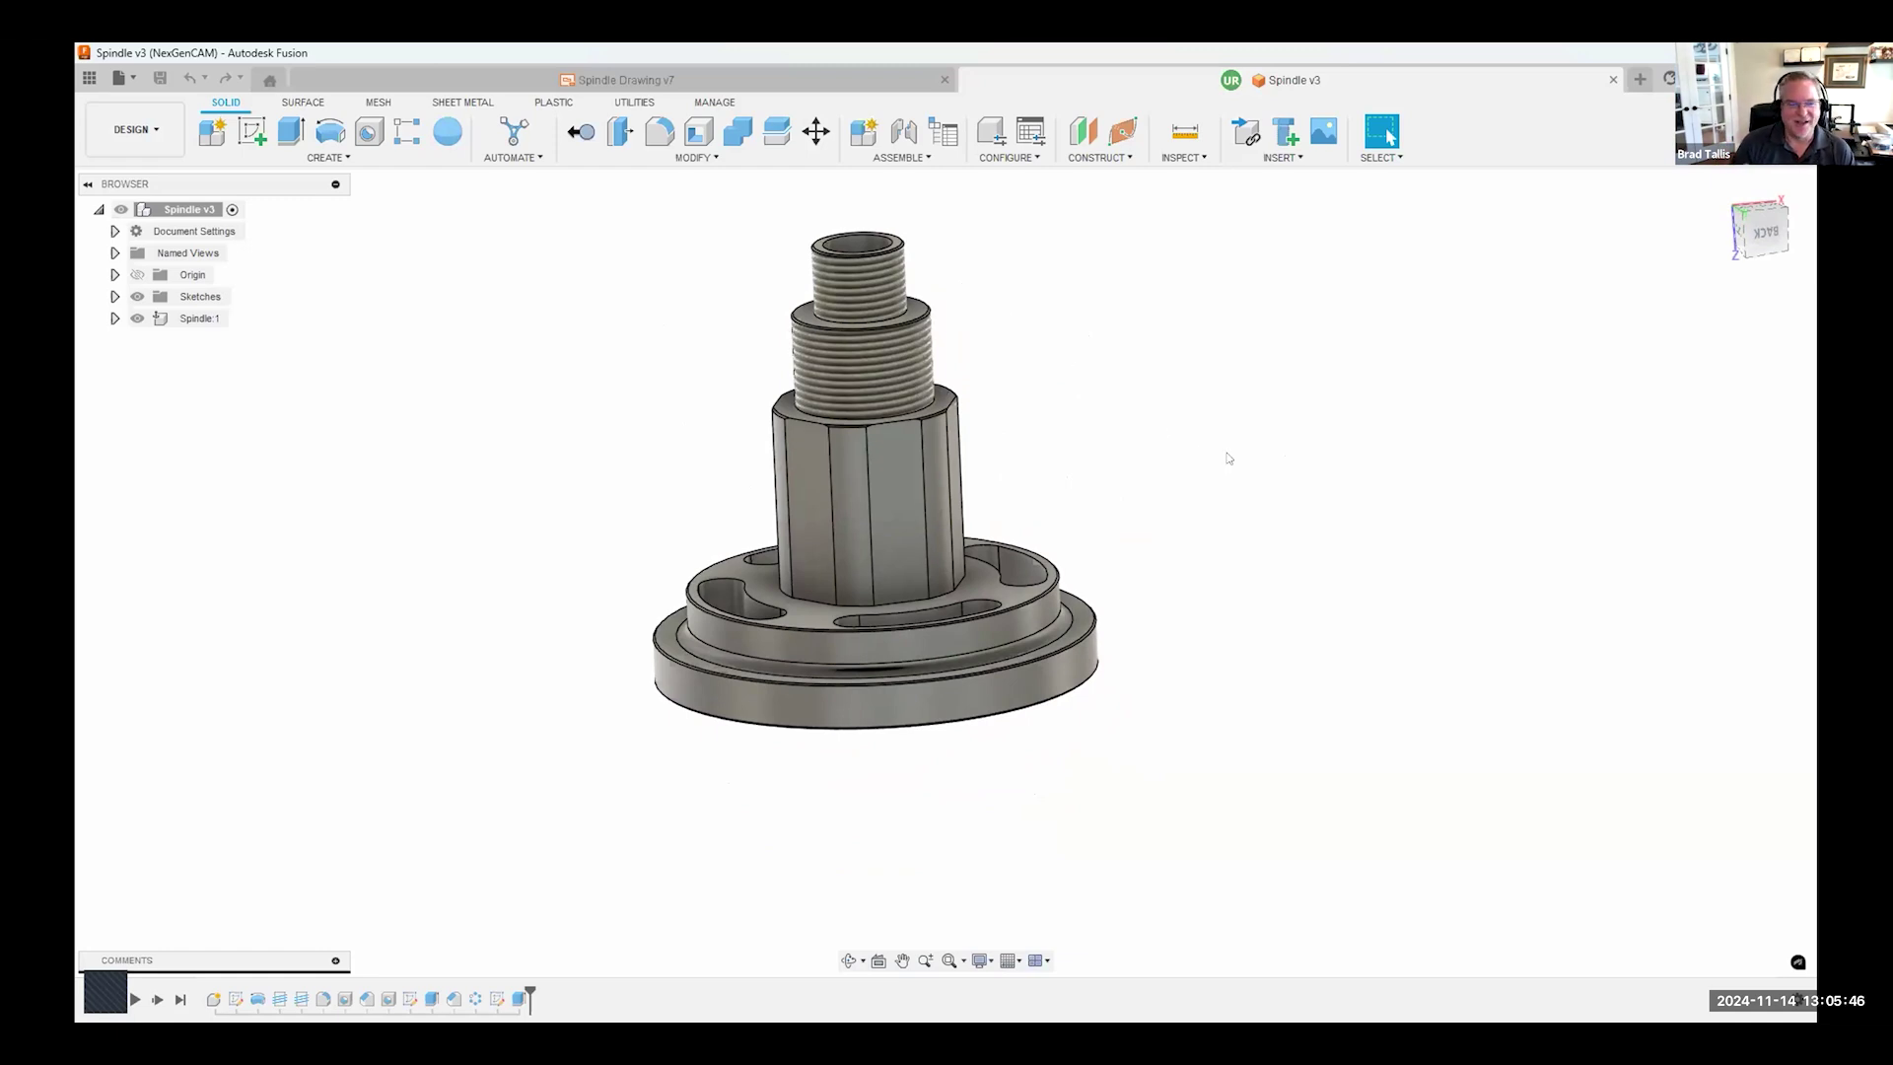
middle_click_drag(1229, 457, 1111, 371, "shift")
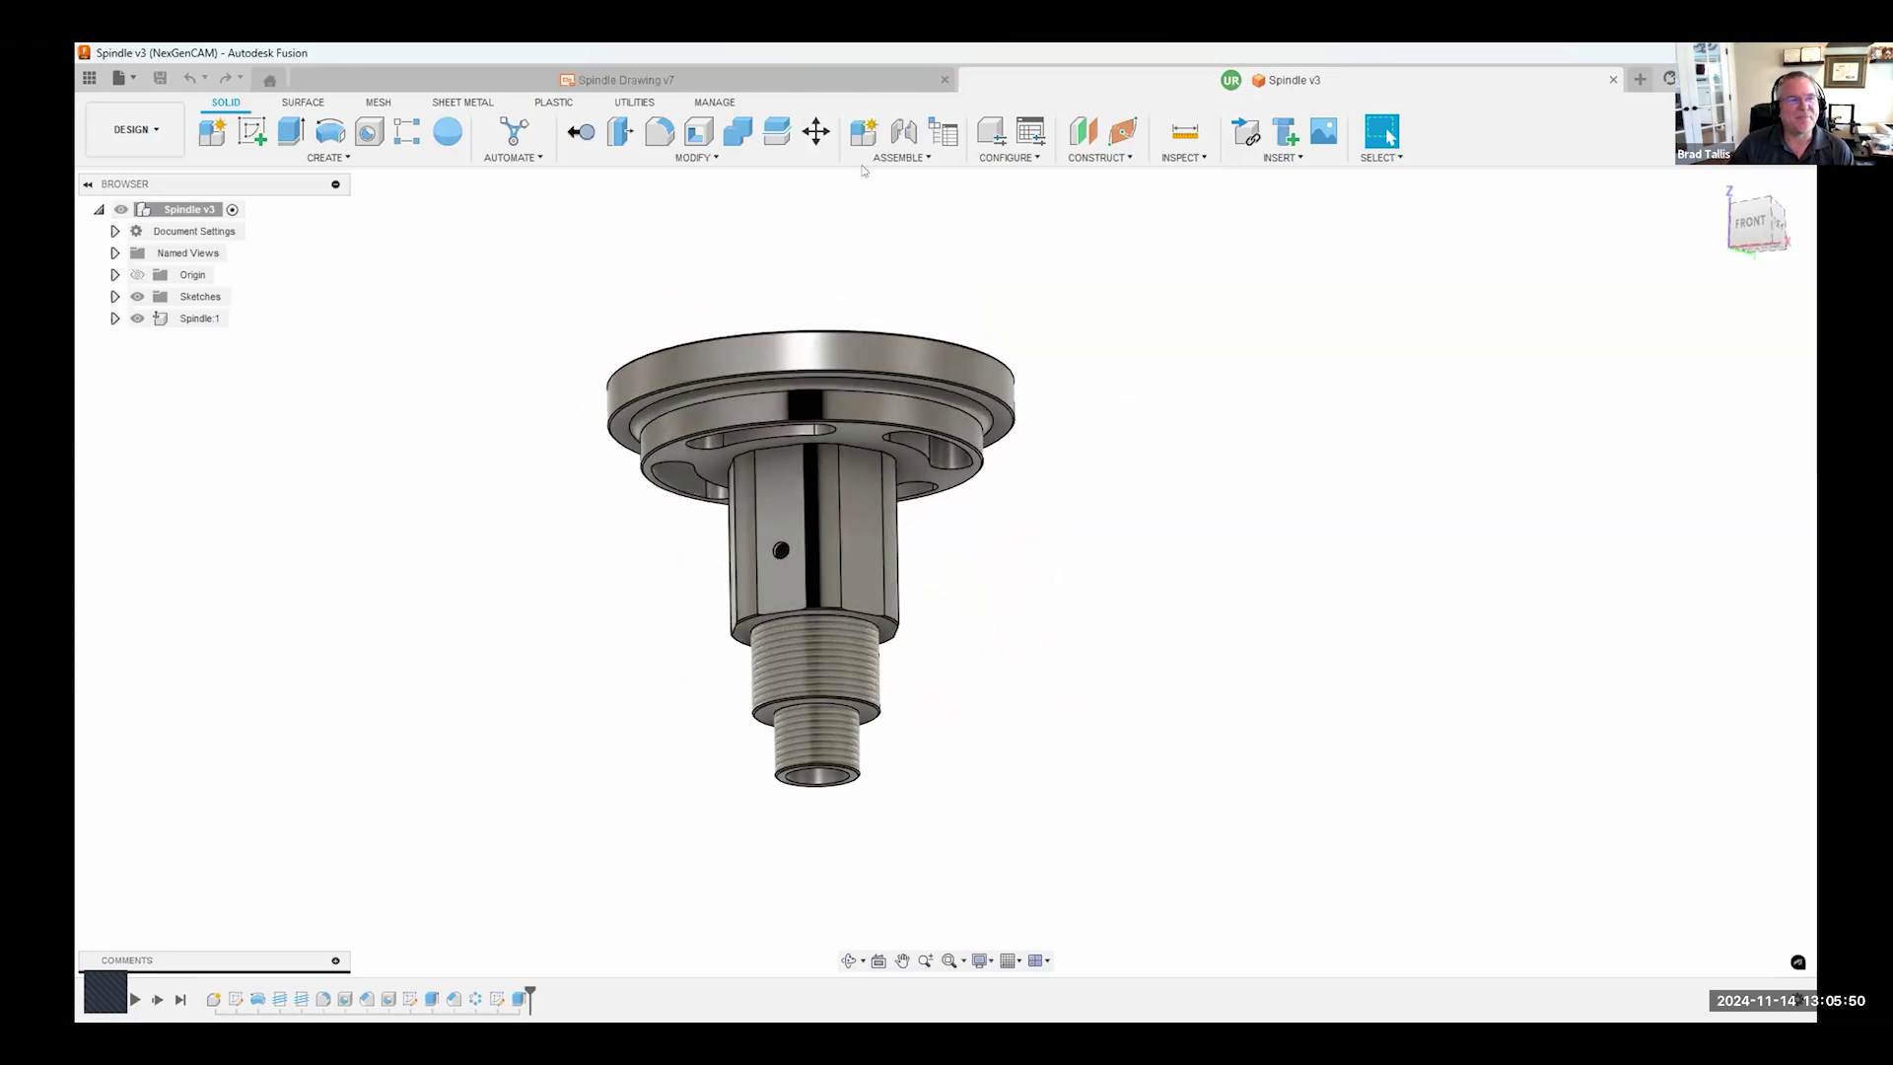
left_click(867, 80)
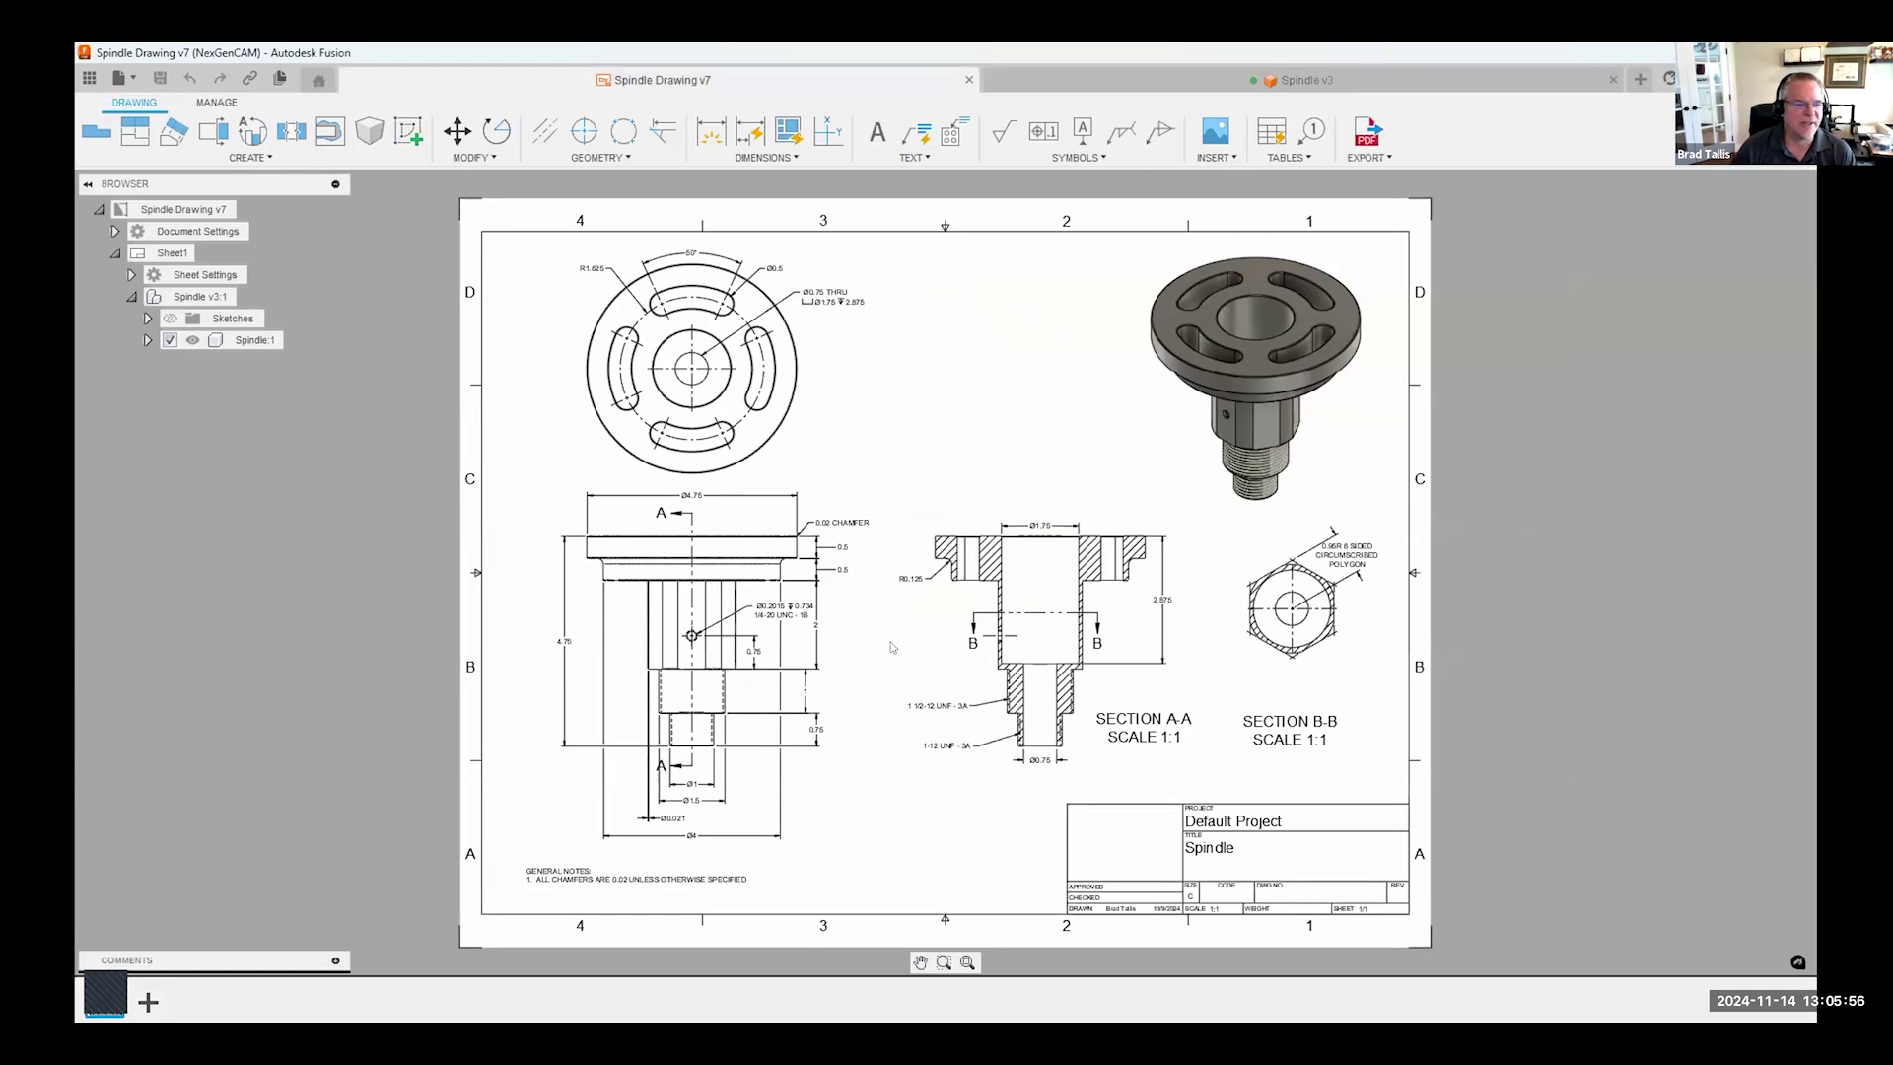
scroll(616, 778, "up", 2)
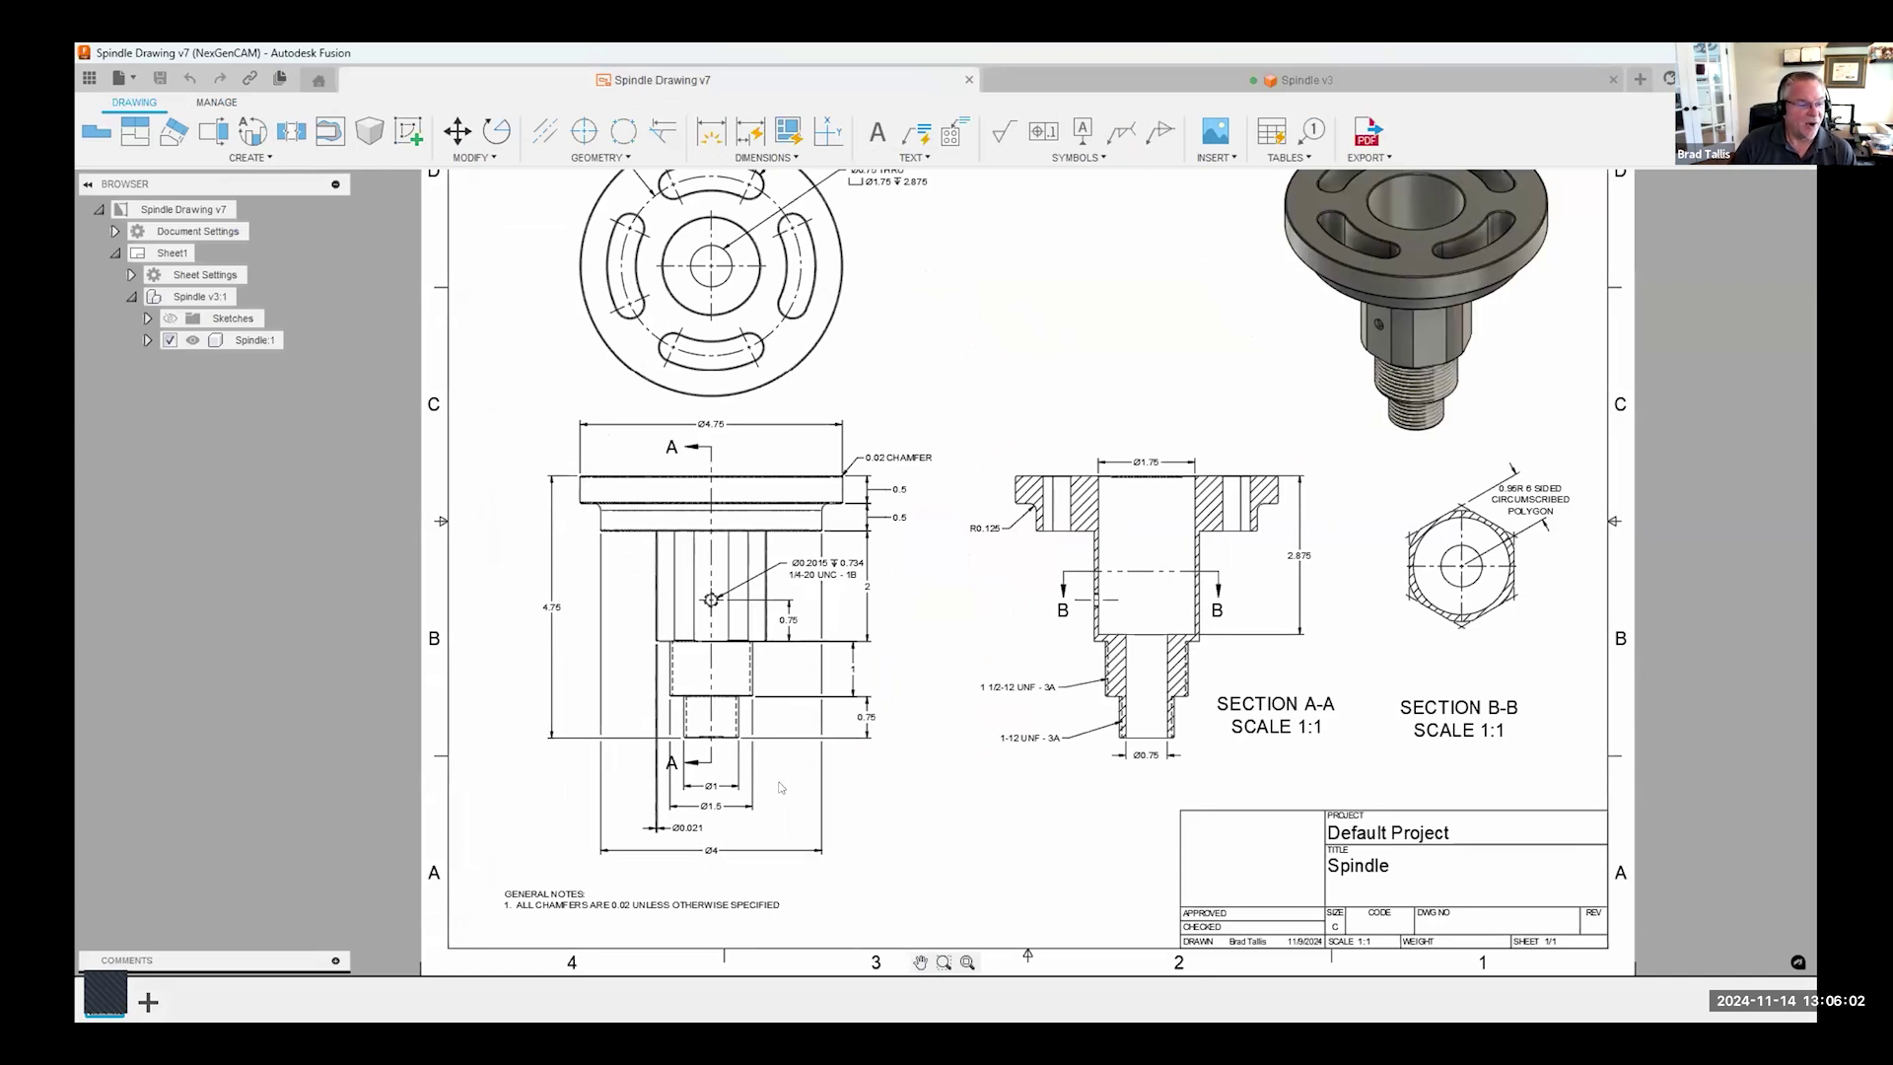
scroll(782, 787, "up", 2)
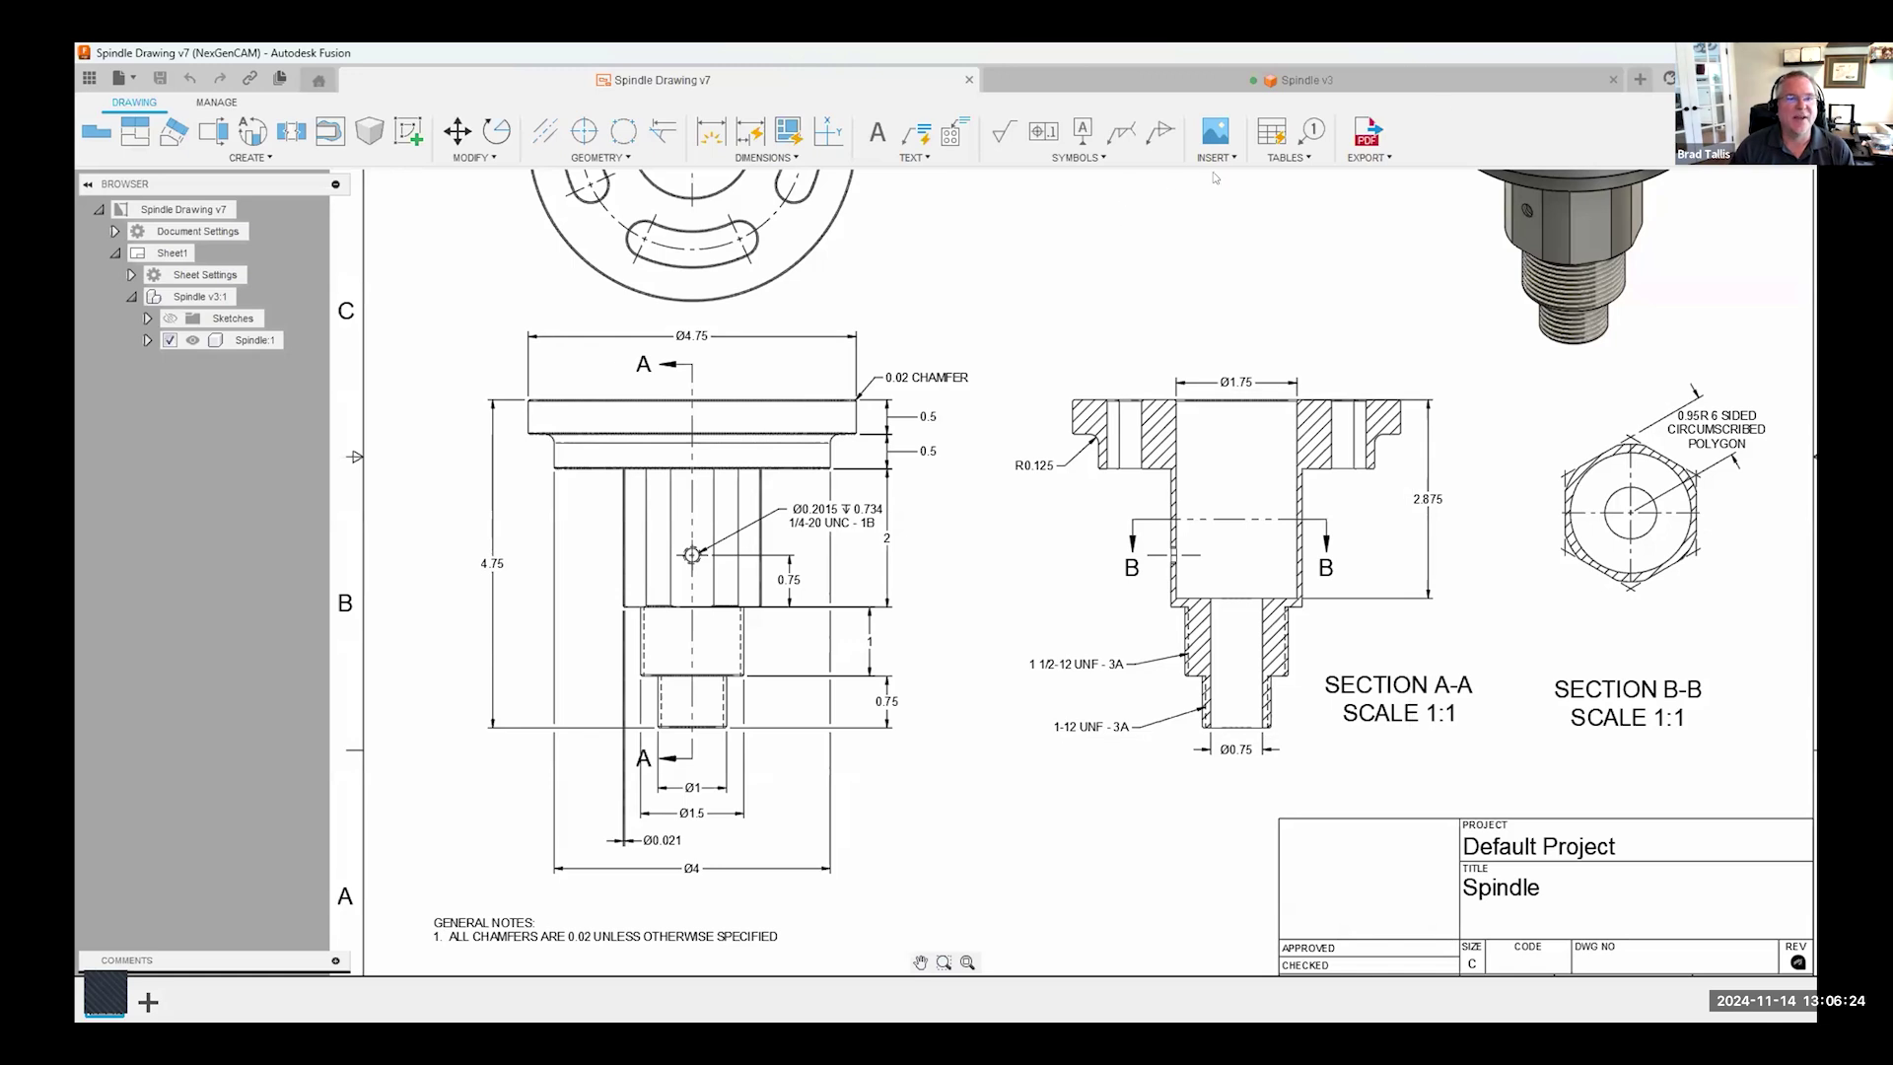
- Create a new design and add an activated internal standard component named Spindle
left_click(1639, 79)
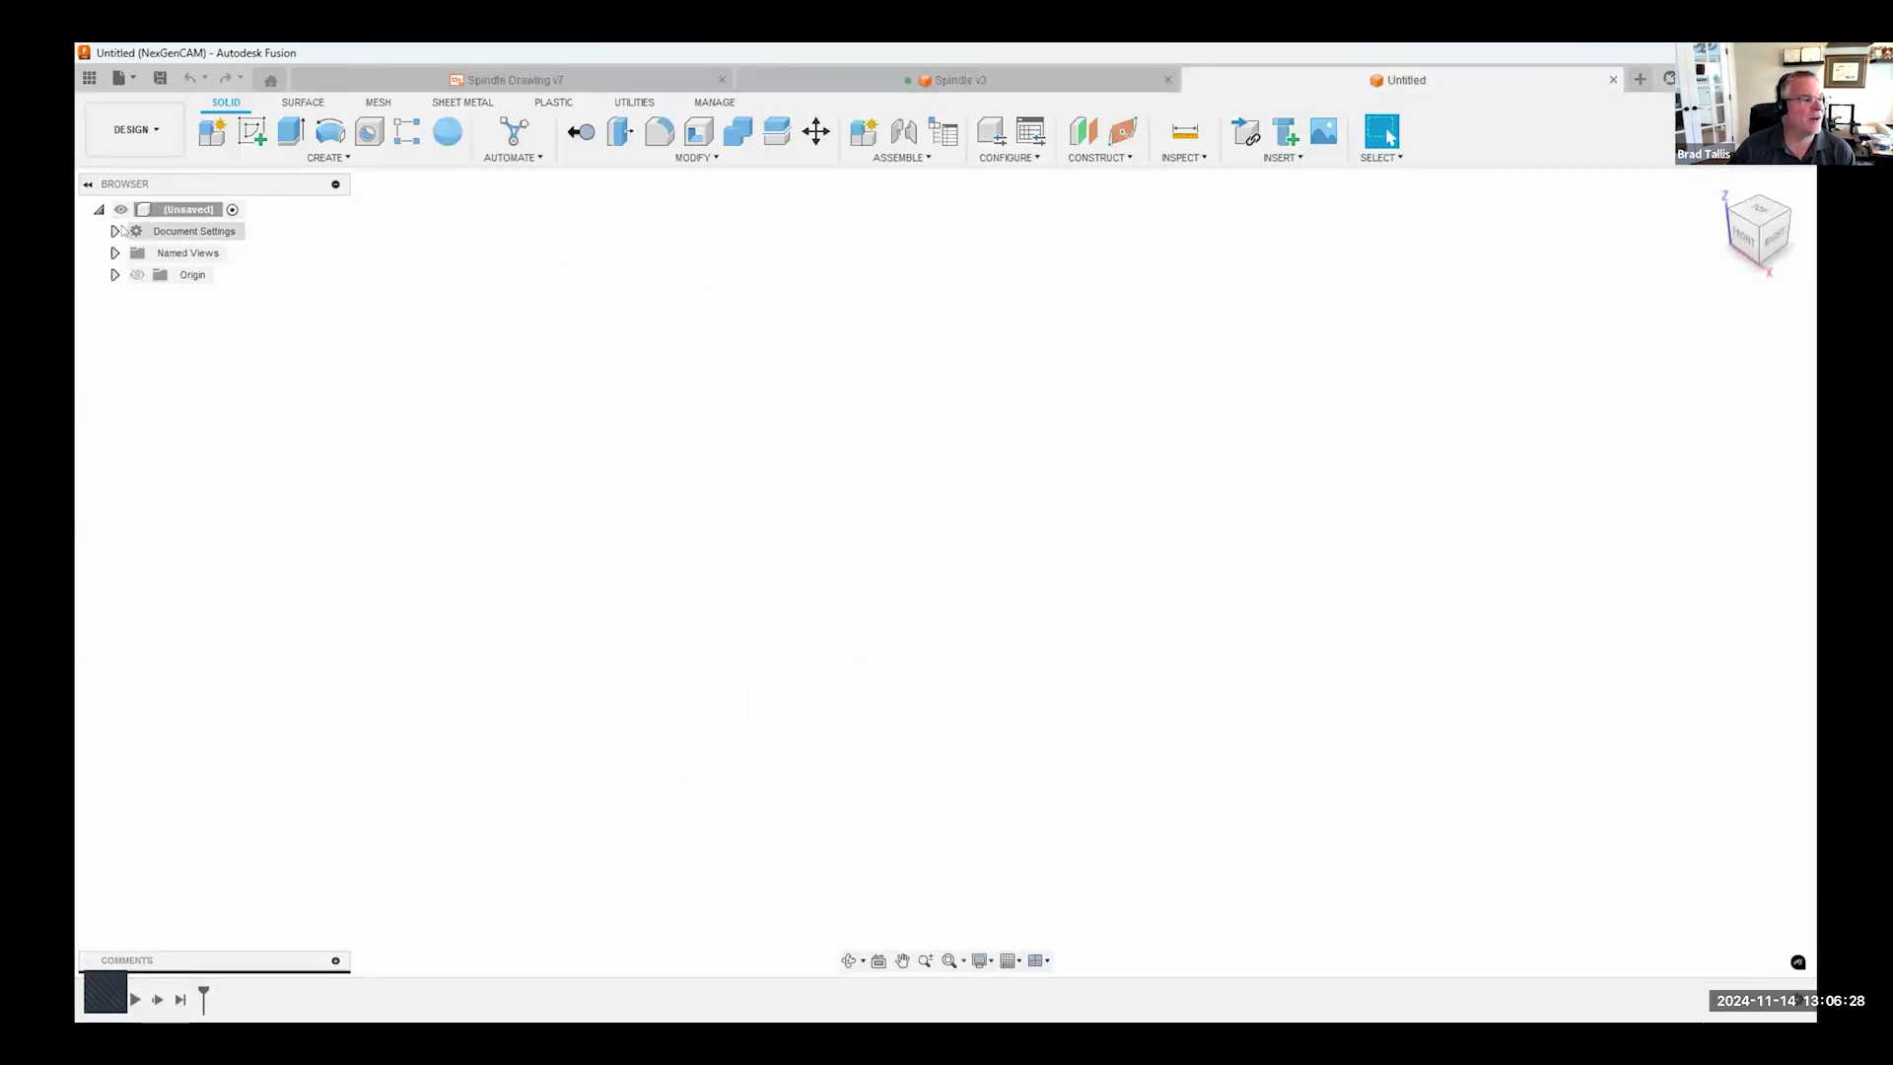
left_click(114, 230)
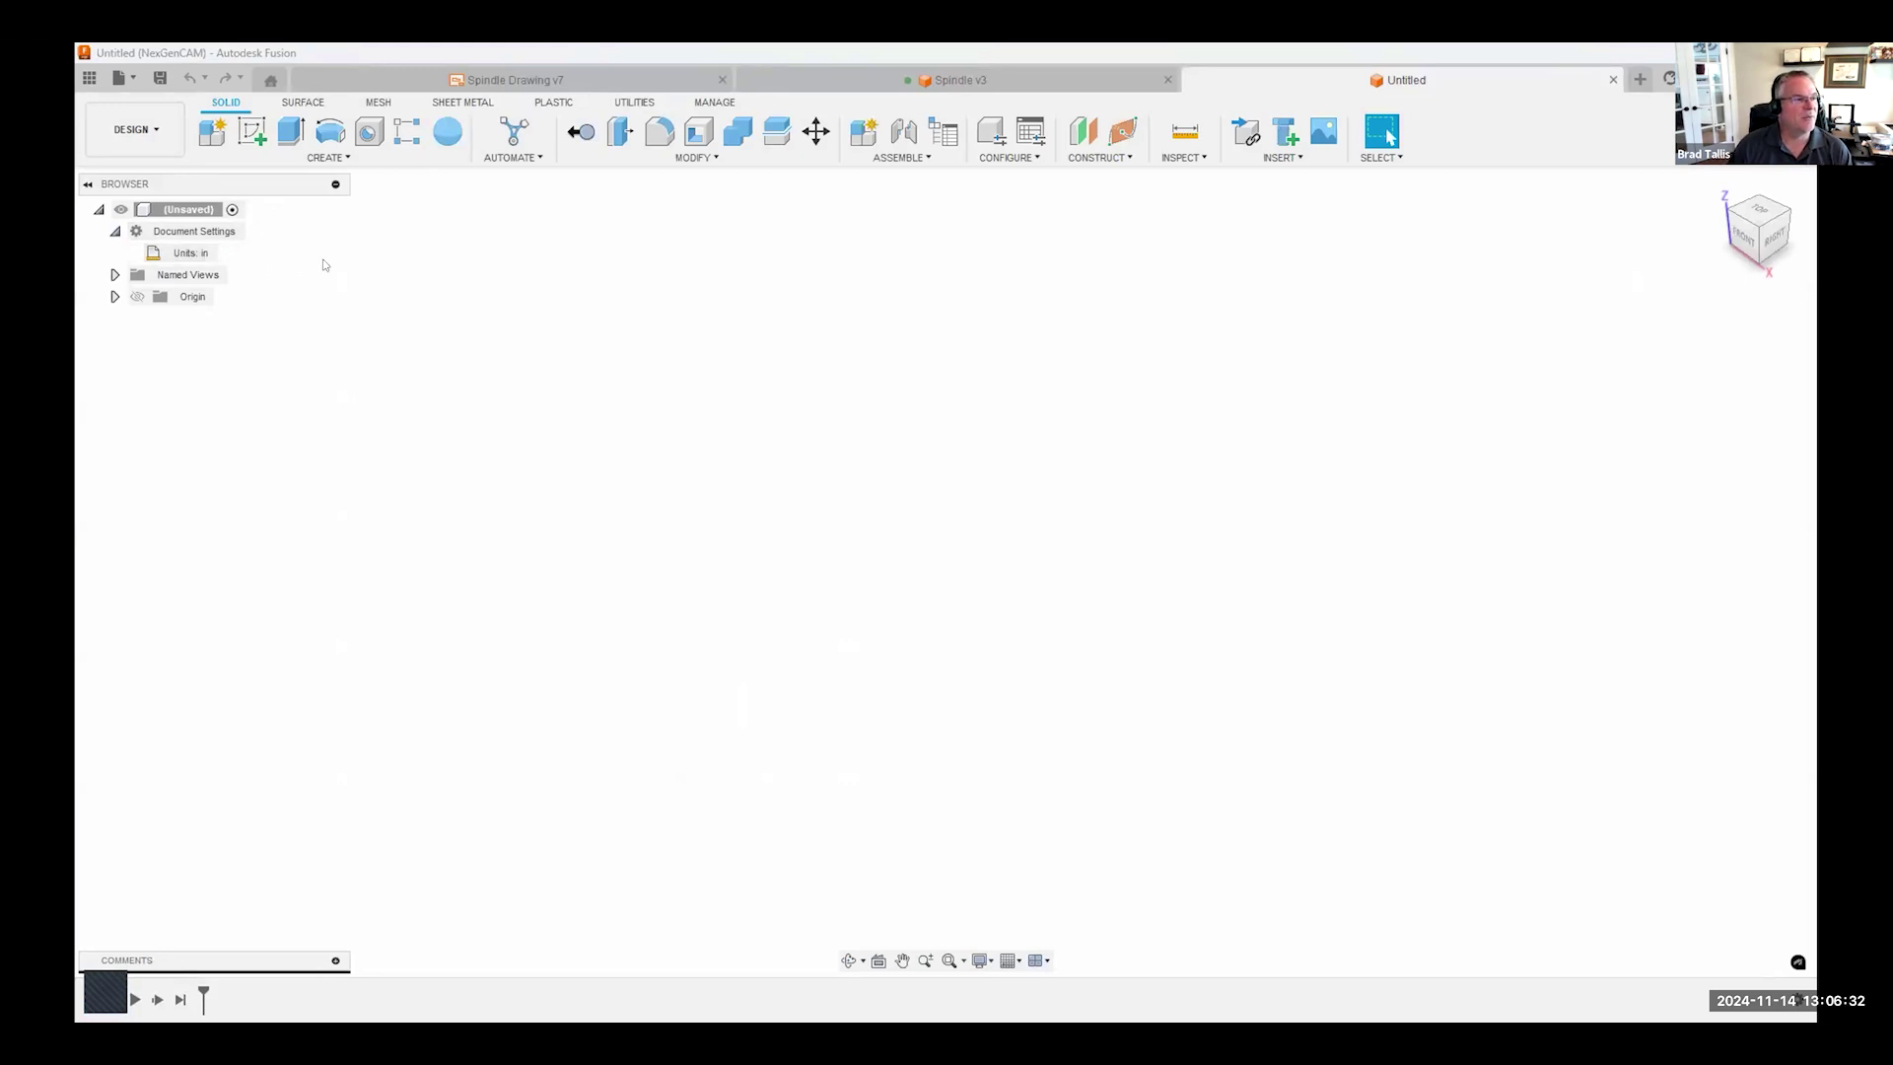
left_click(210, 136)
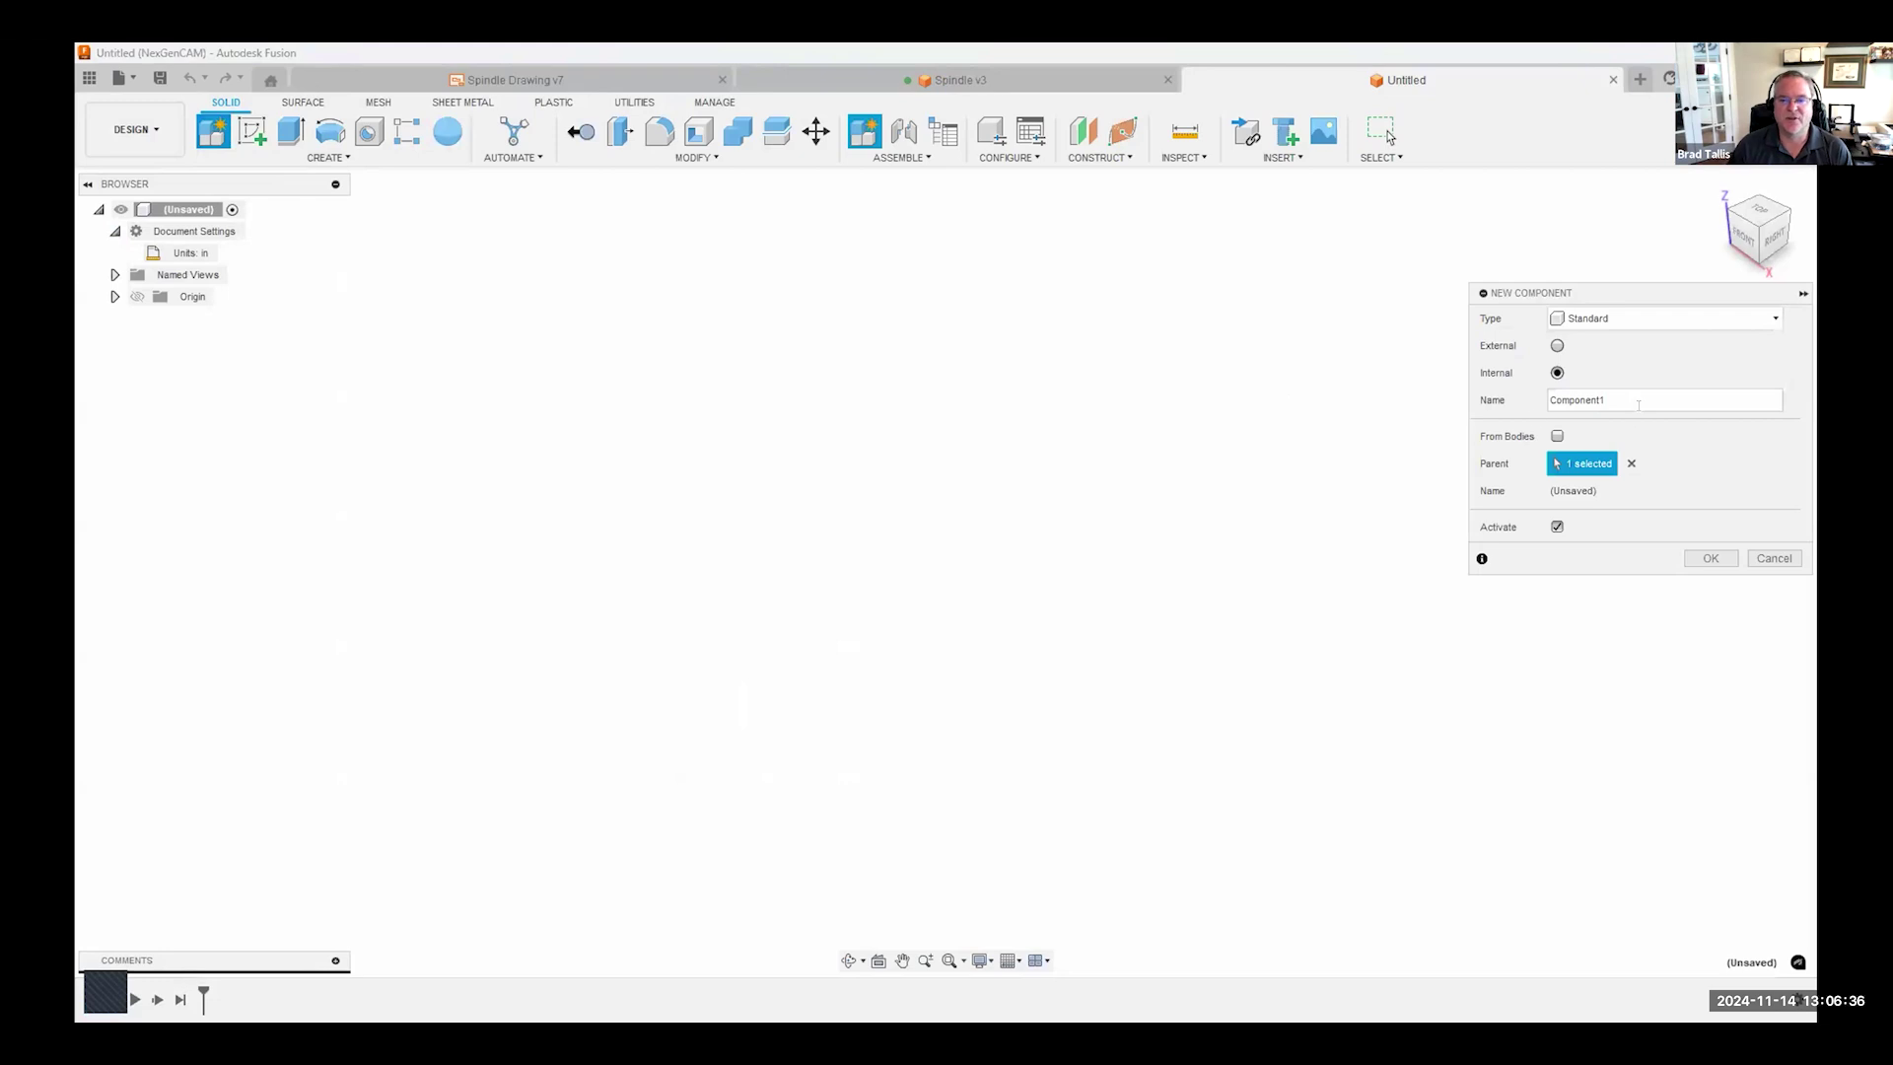
double_click(1540, 394)
type("Spindle")
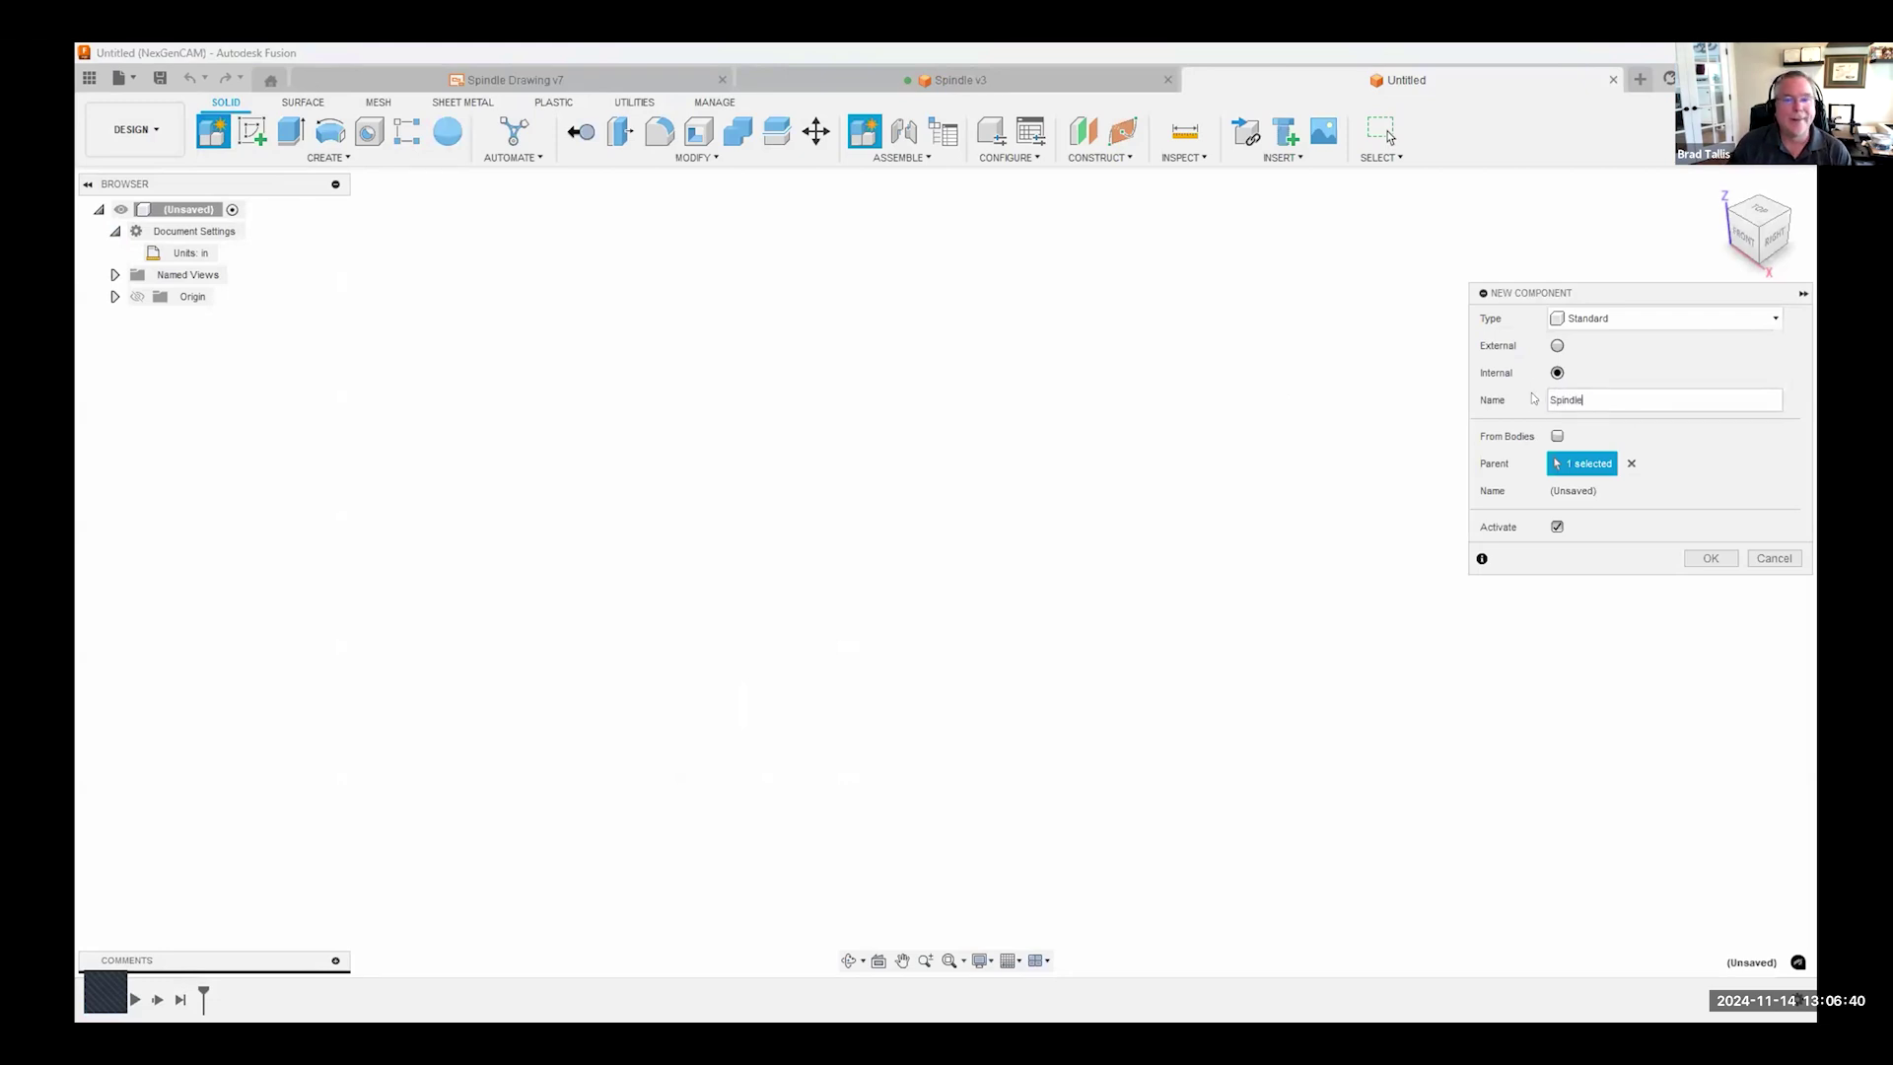
key("Return")
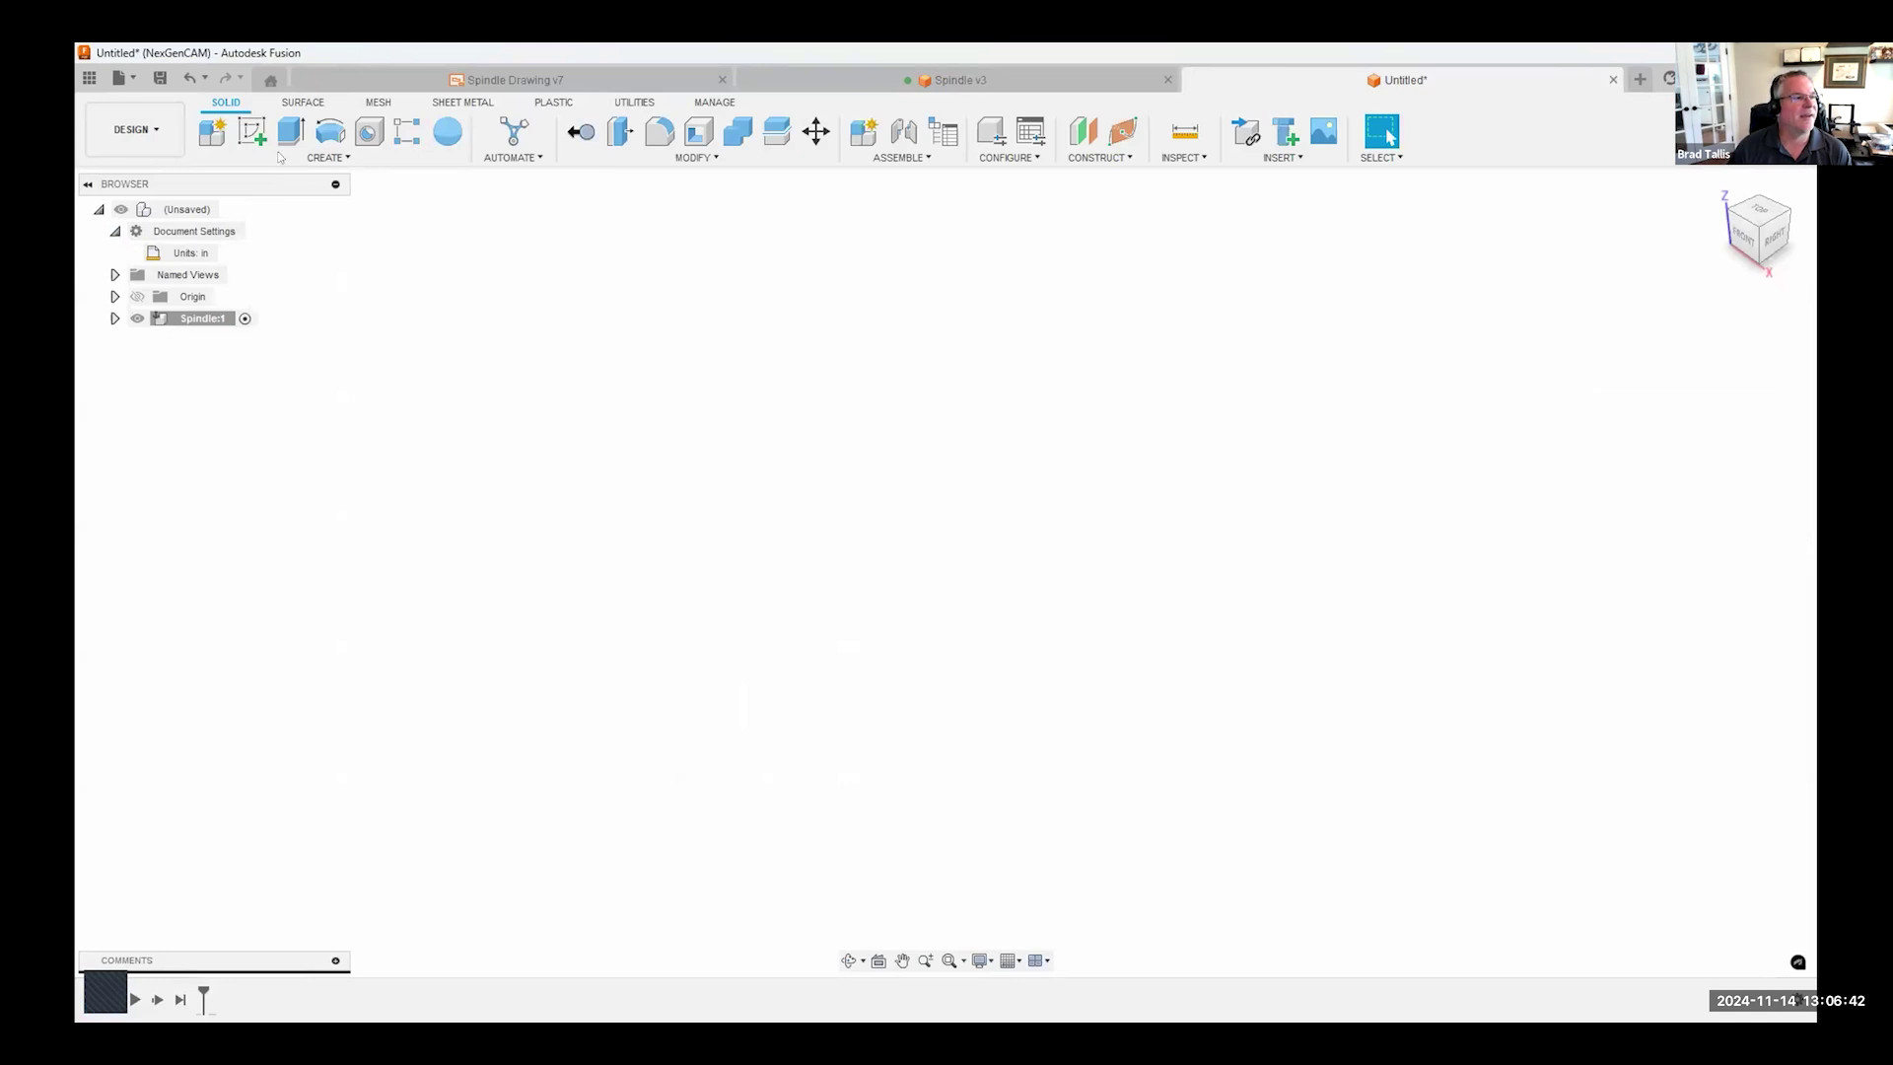
- Start a sketch on the front XZ plane and draw two stepped rises from the origin, the second about 0.97 in high, ending in a 0.25 in ledge
left_click(252, 132)
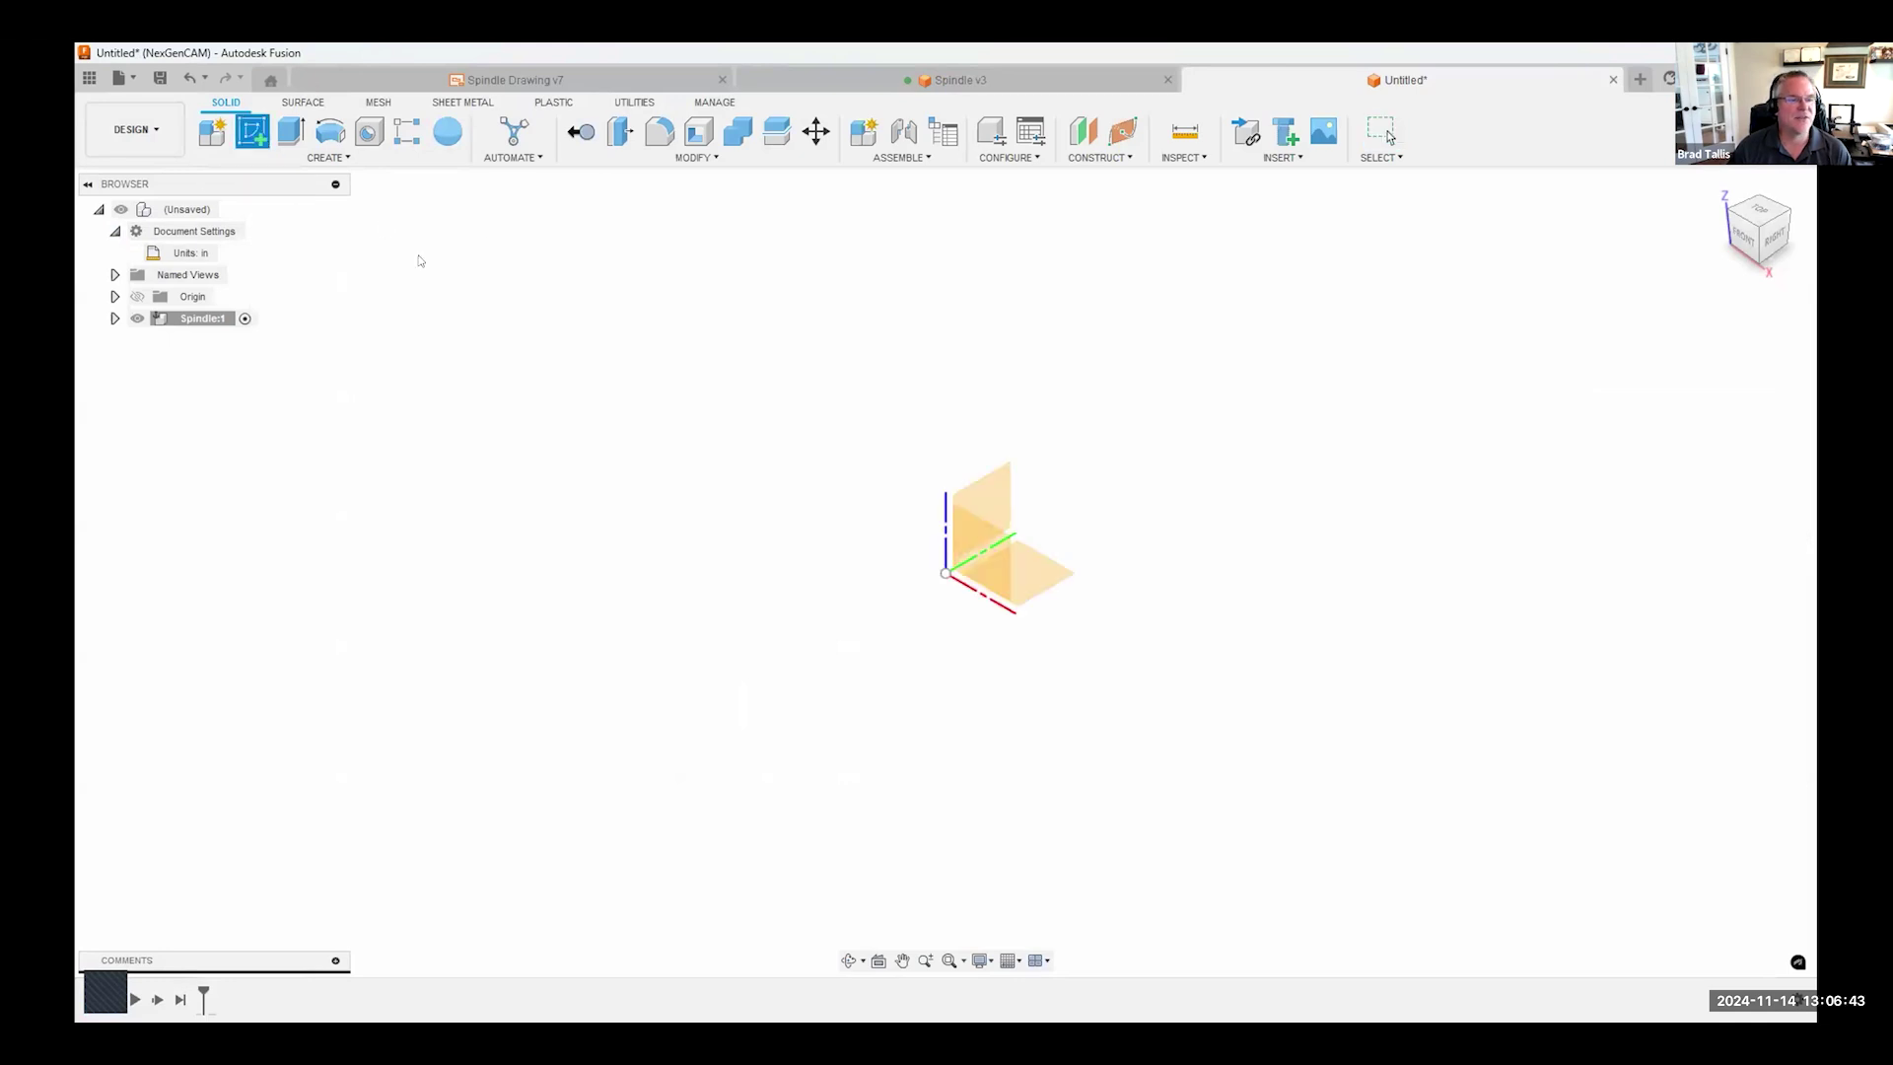
left_click(970, 529)
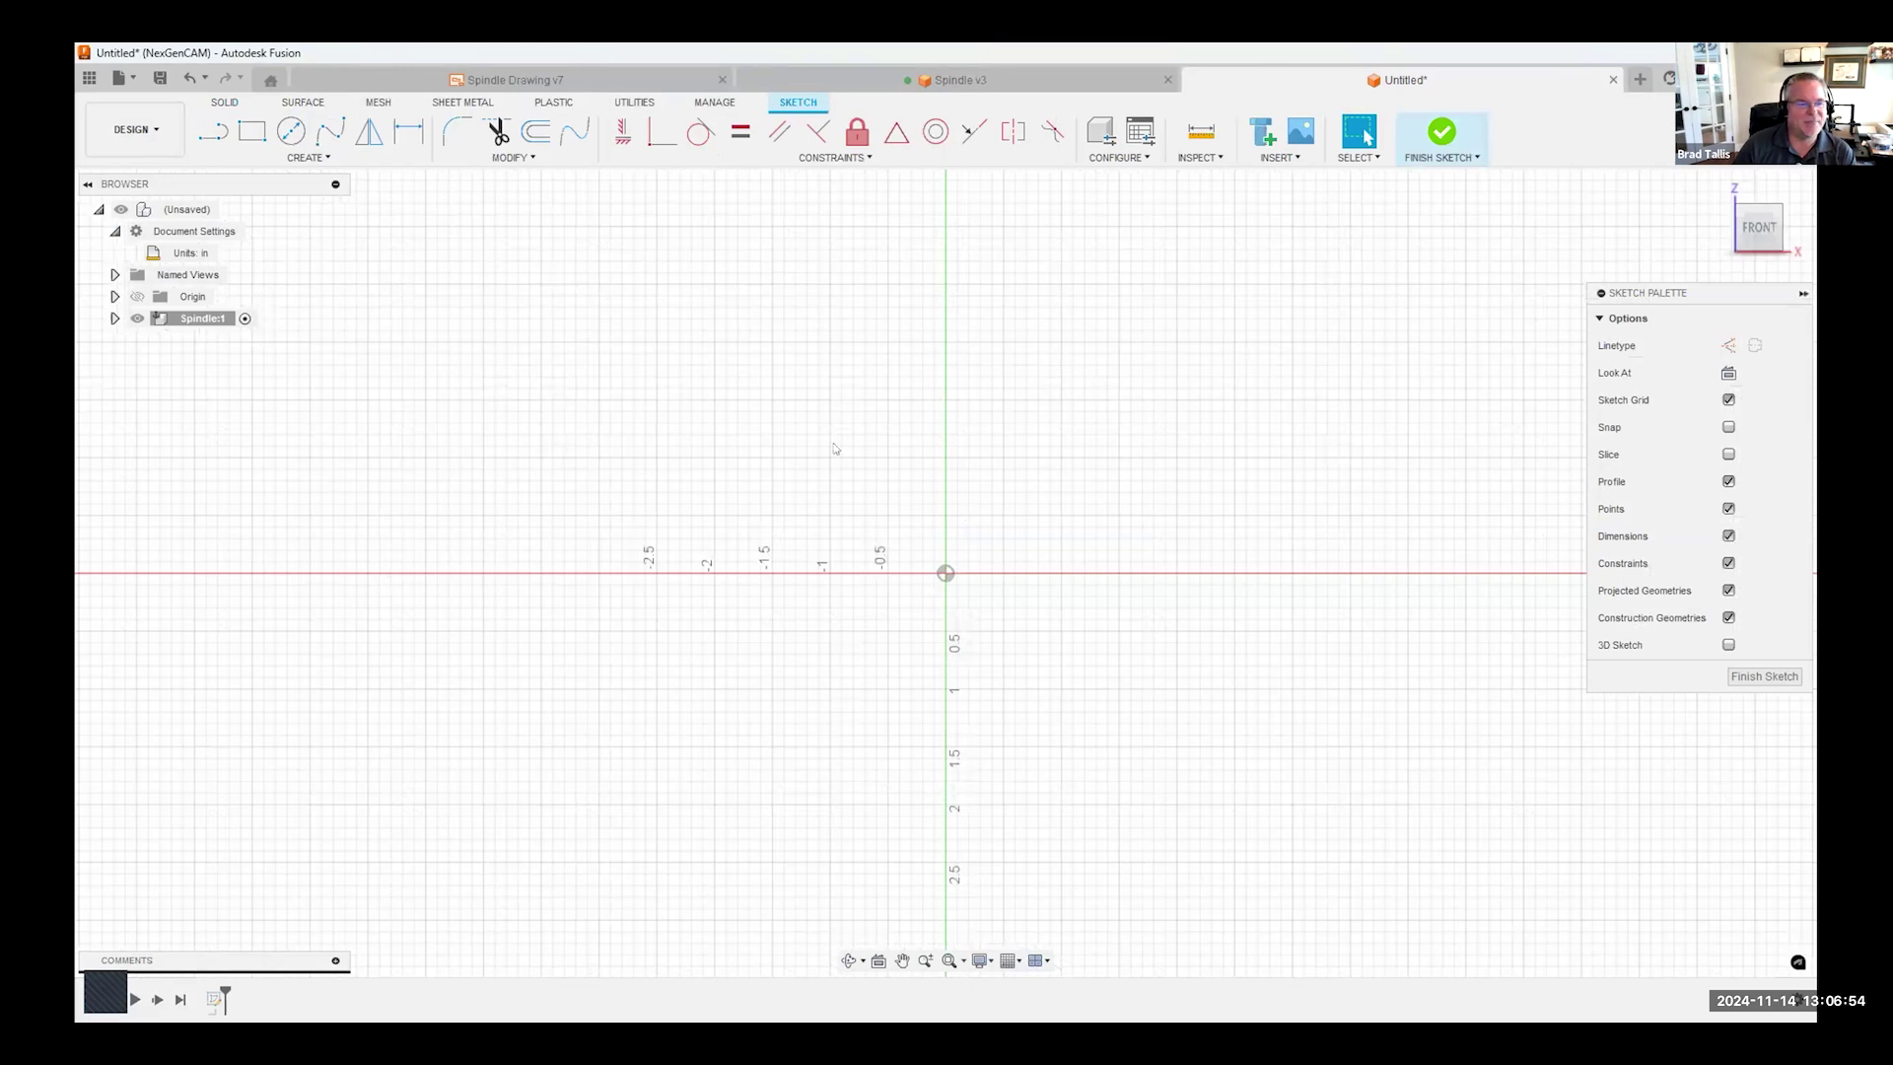
left_click(224, 136)
middle_click_drag(963, 553, 896, 678)
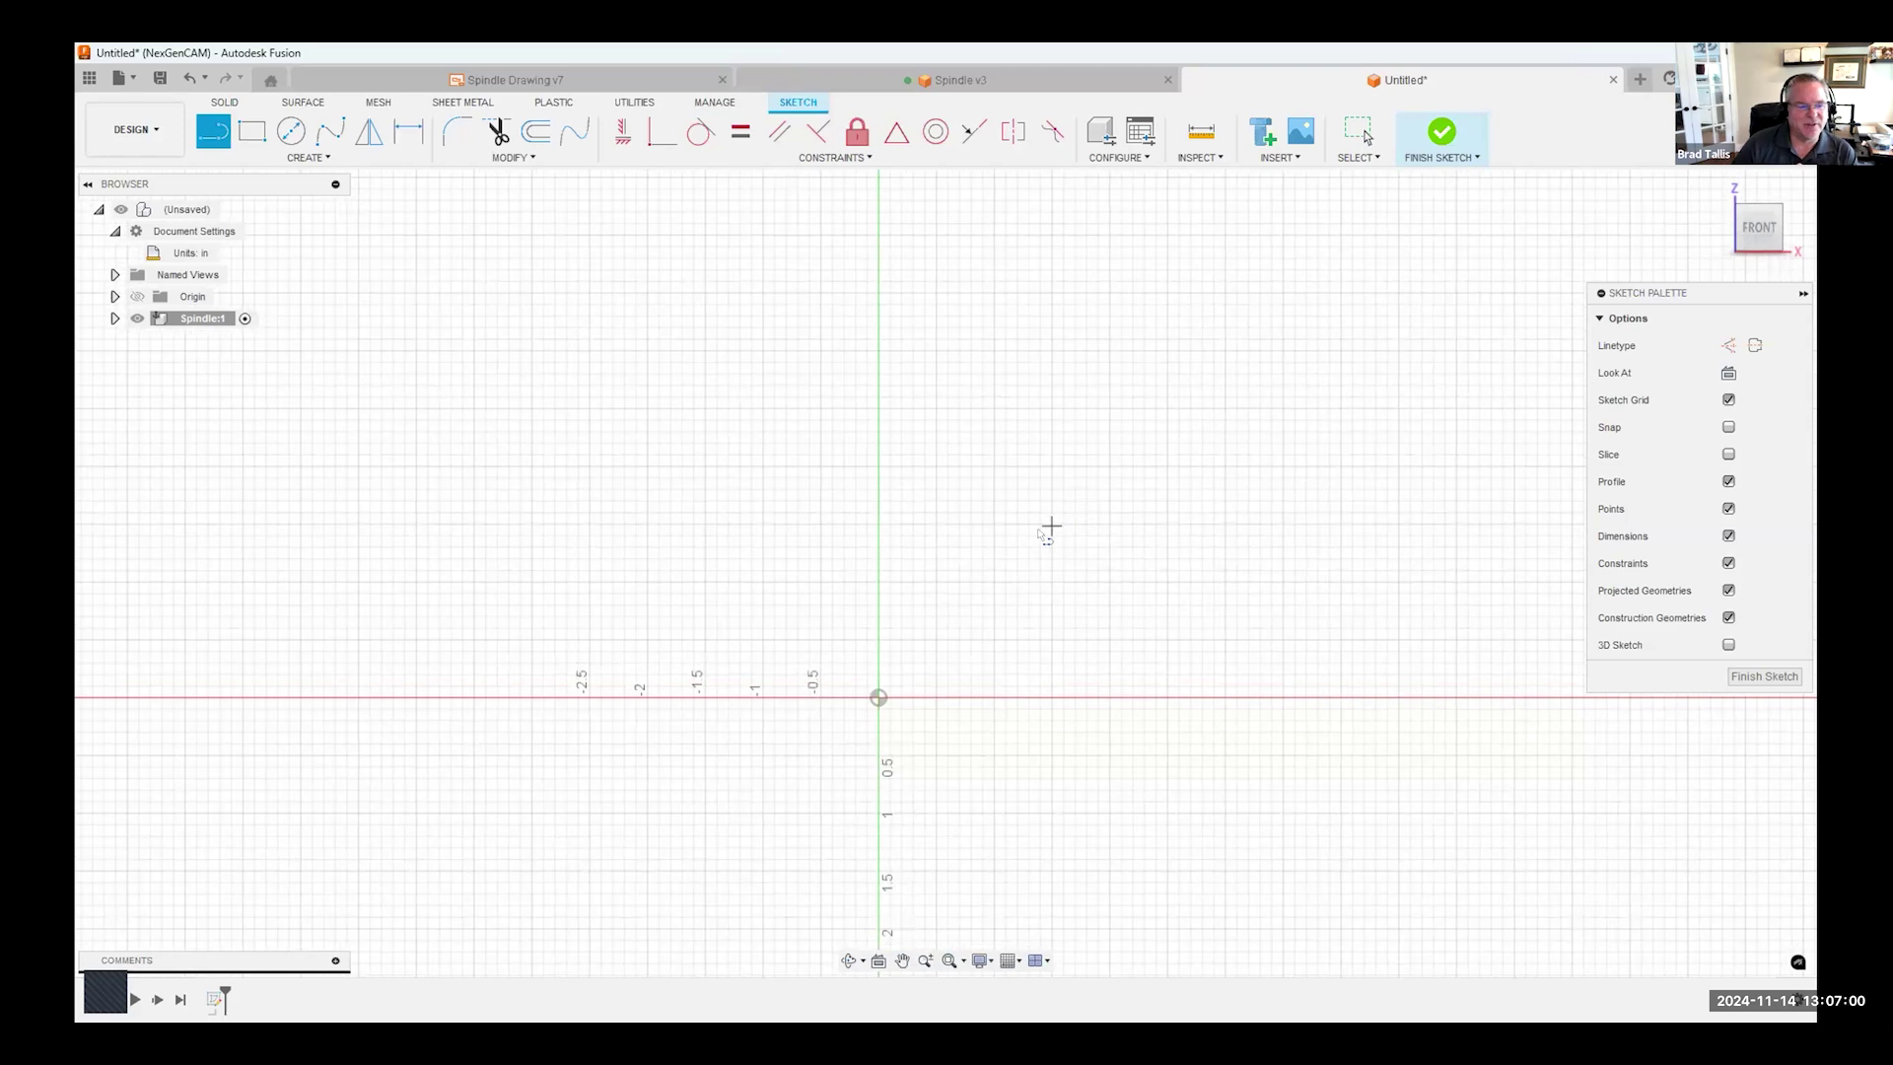
left_click(878, 698)
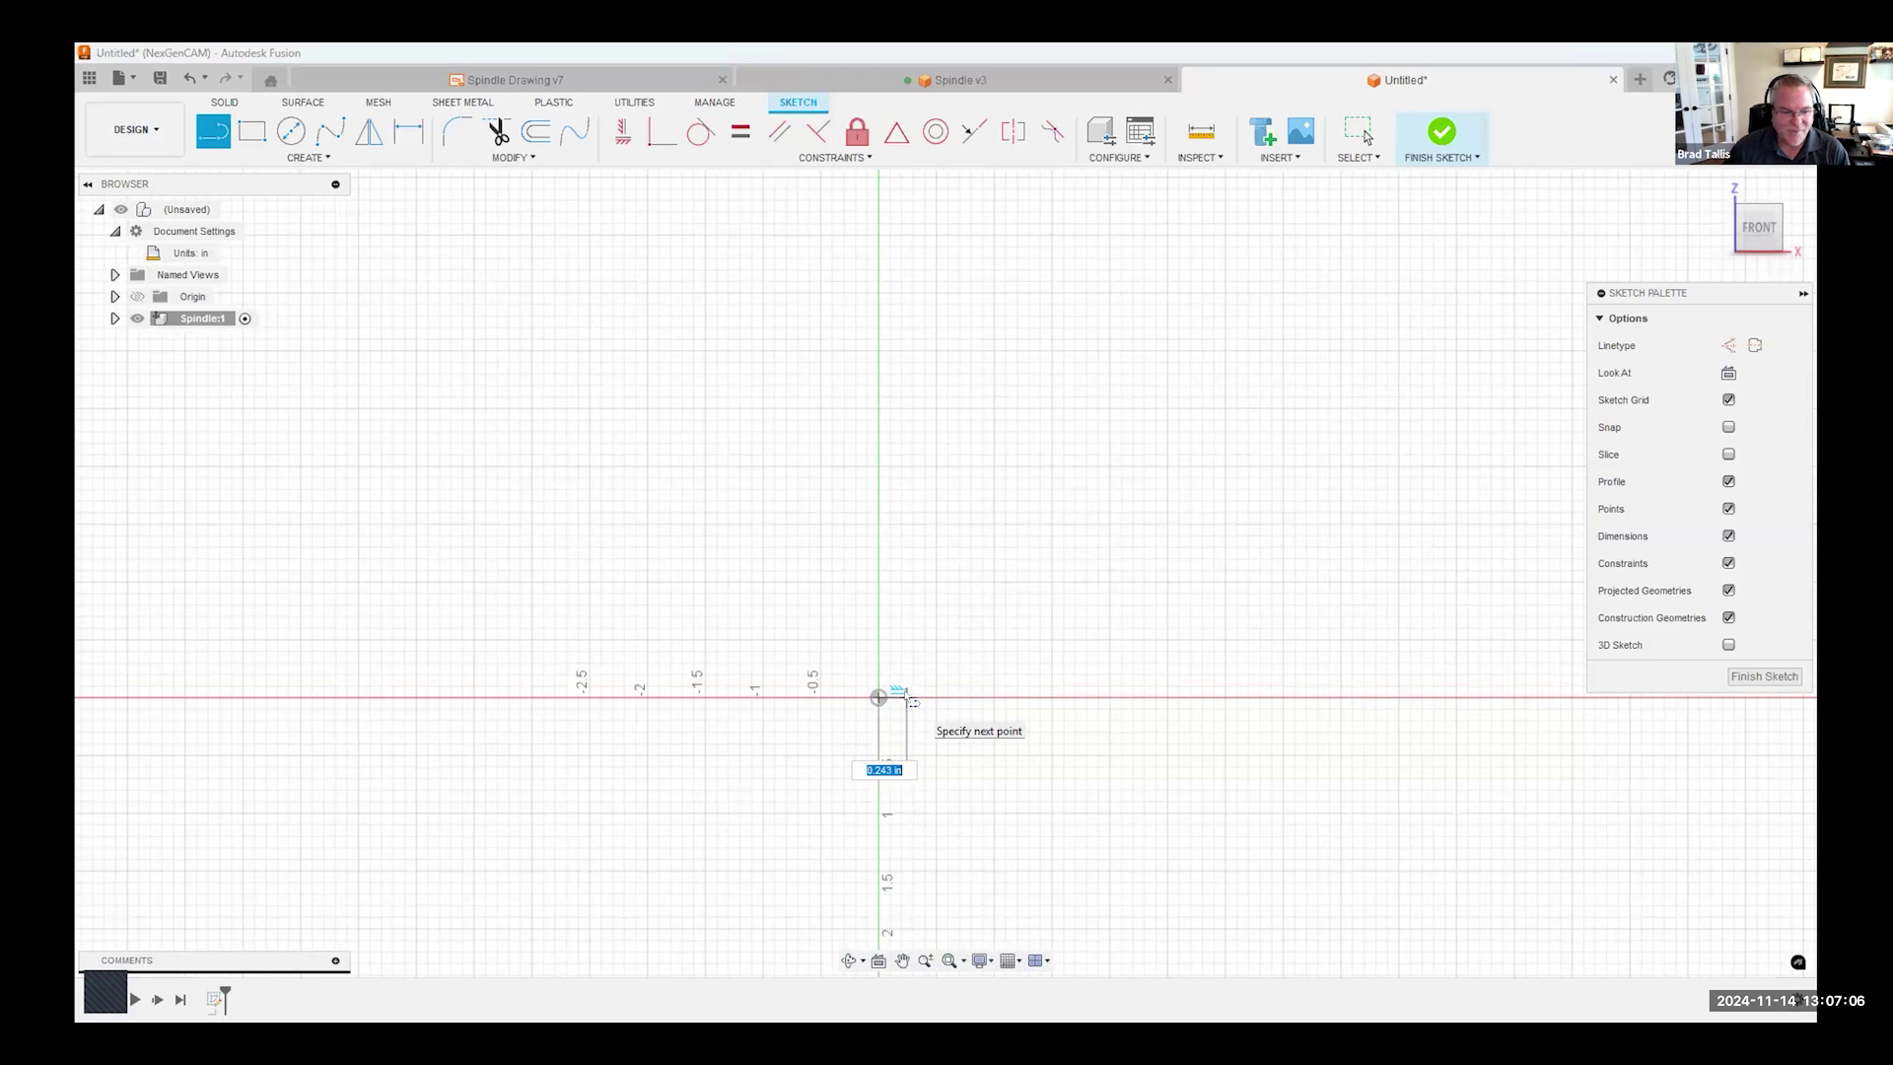
left_click(959, 697)
left_click(959, 619)
left_click(1007, 621)
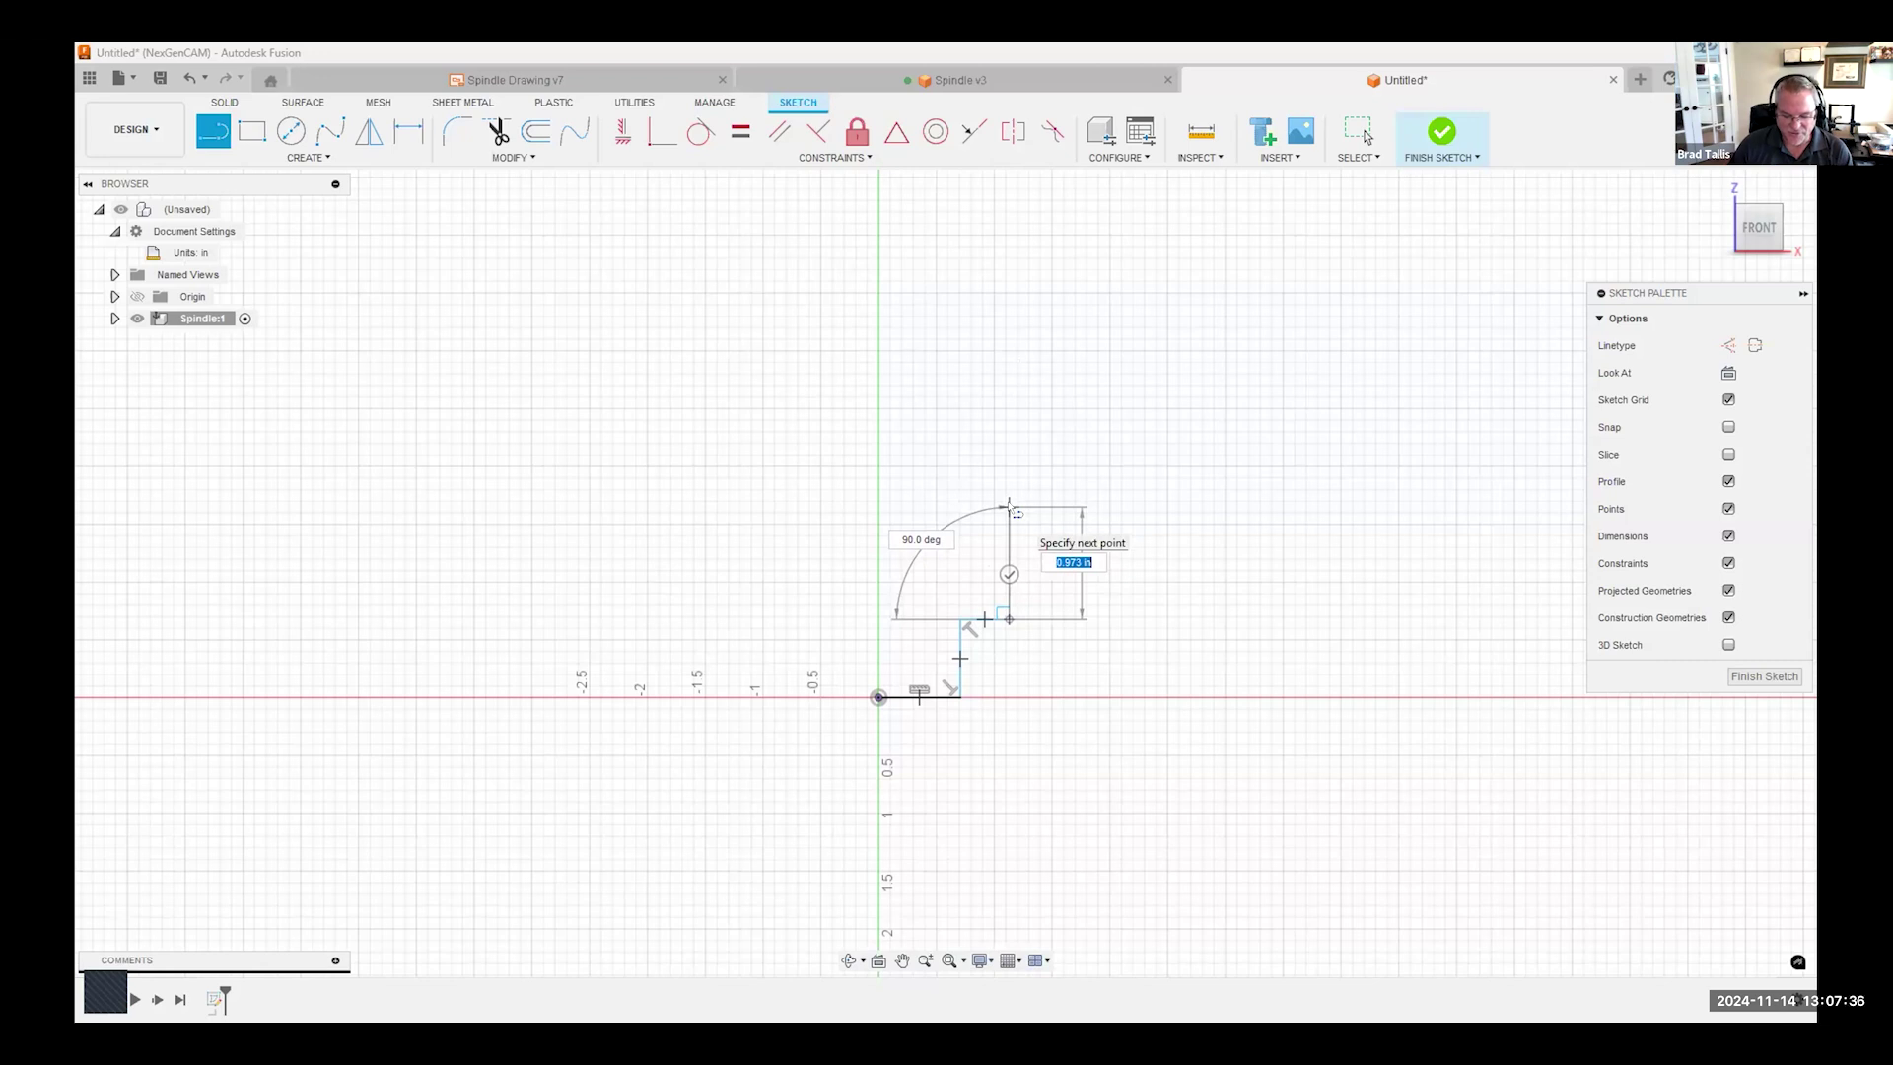
left_click(1009, 507)
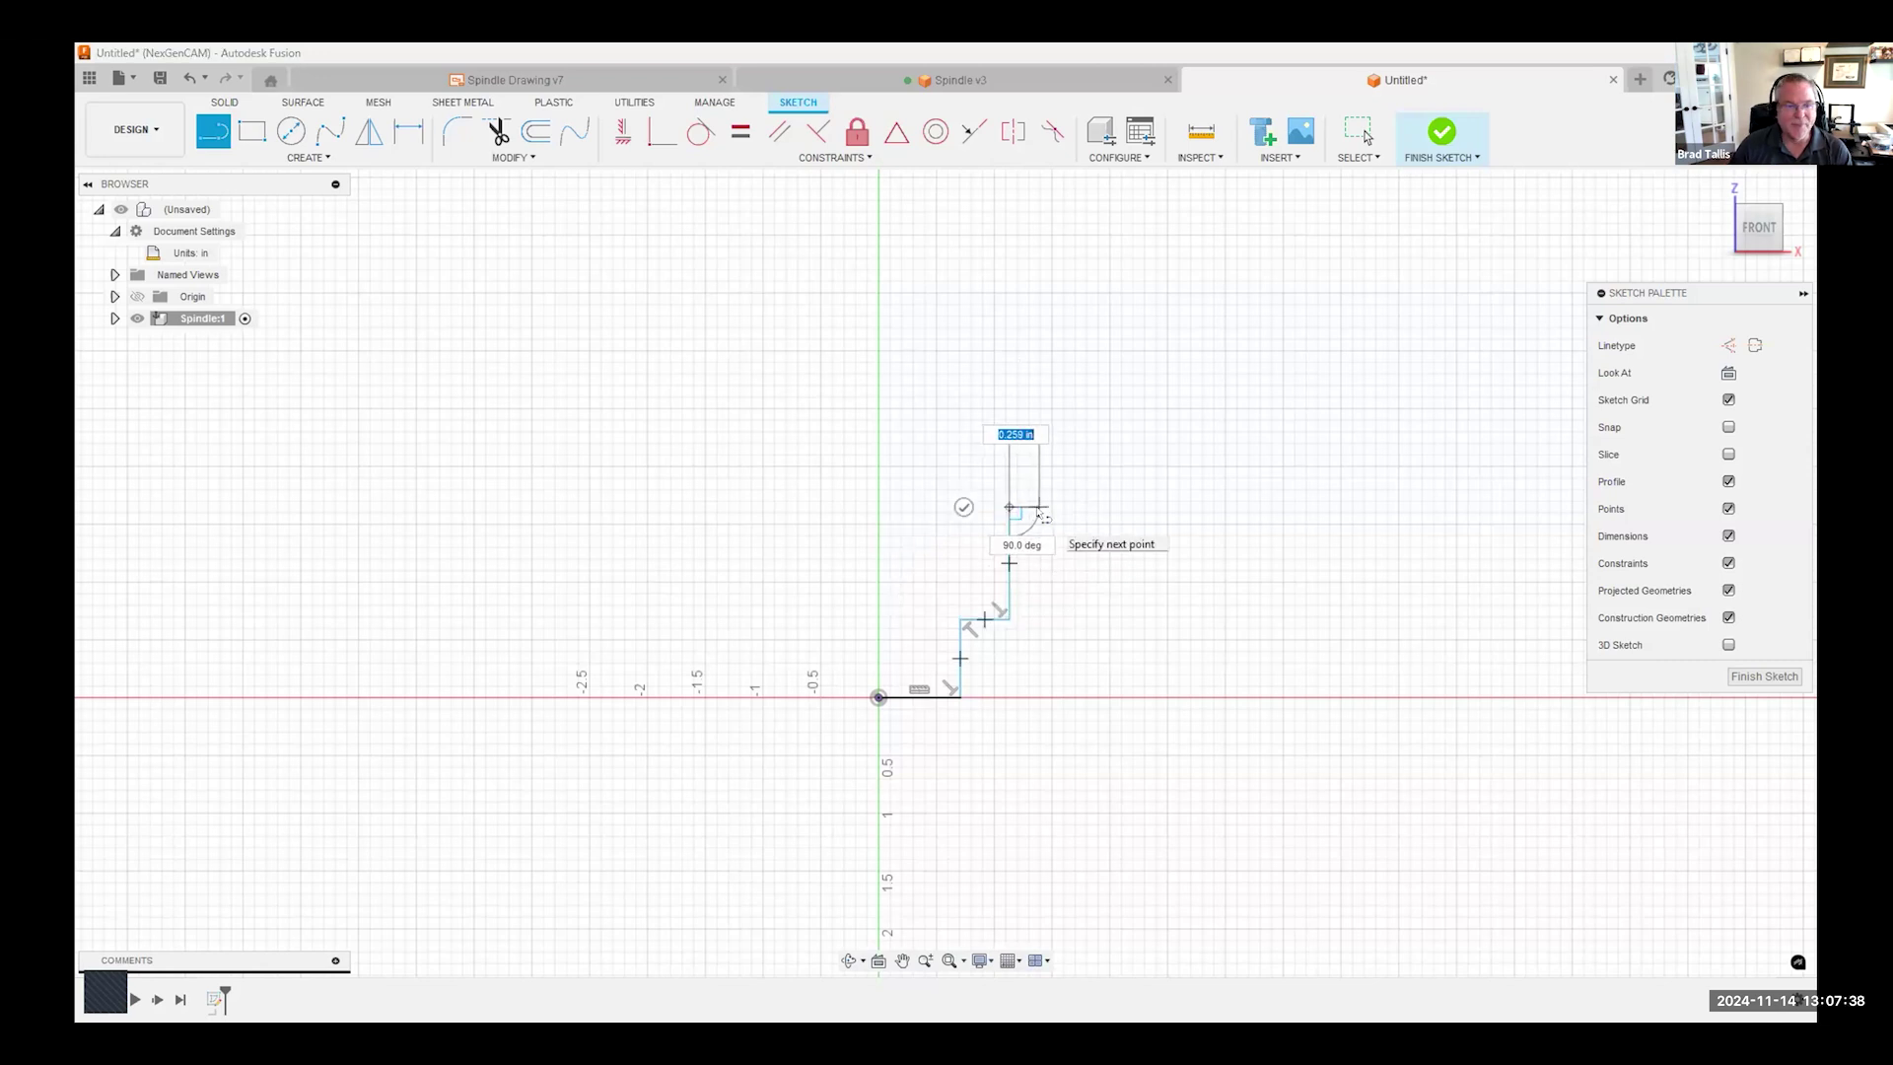
left_click(1039, 508)
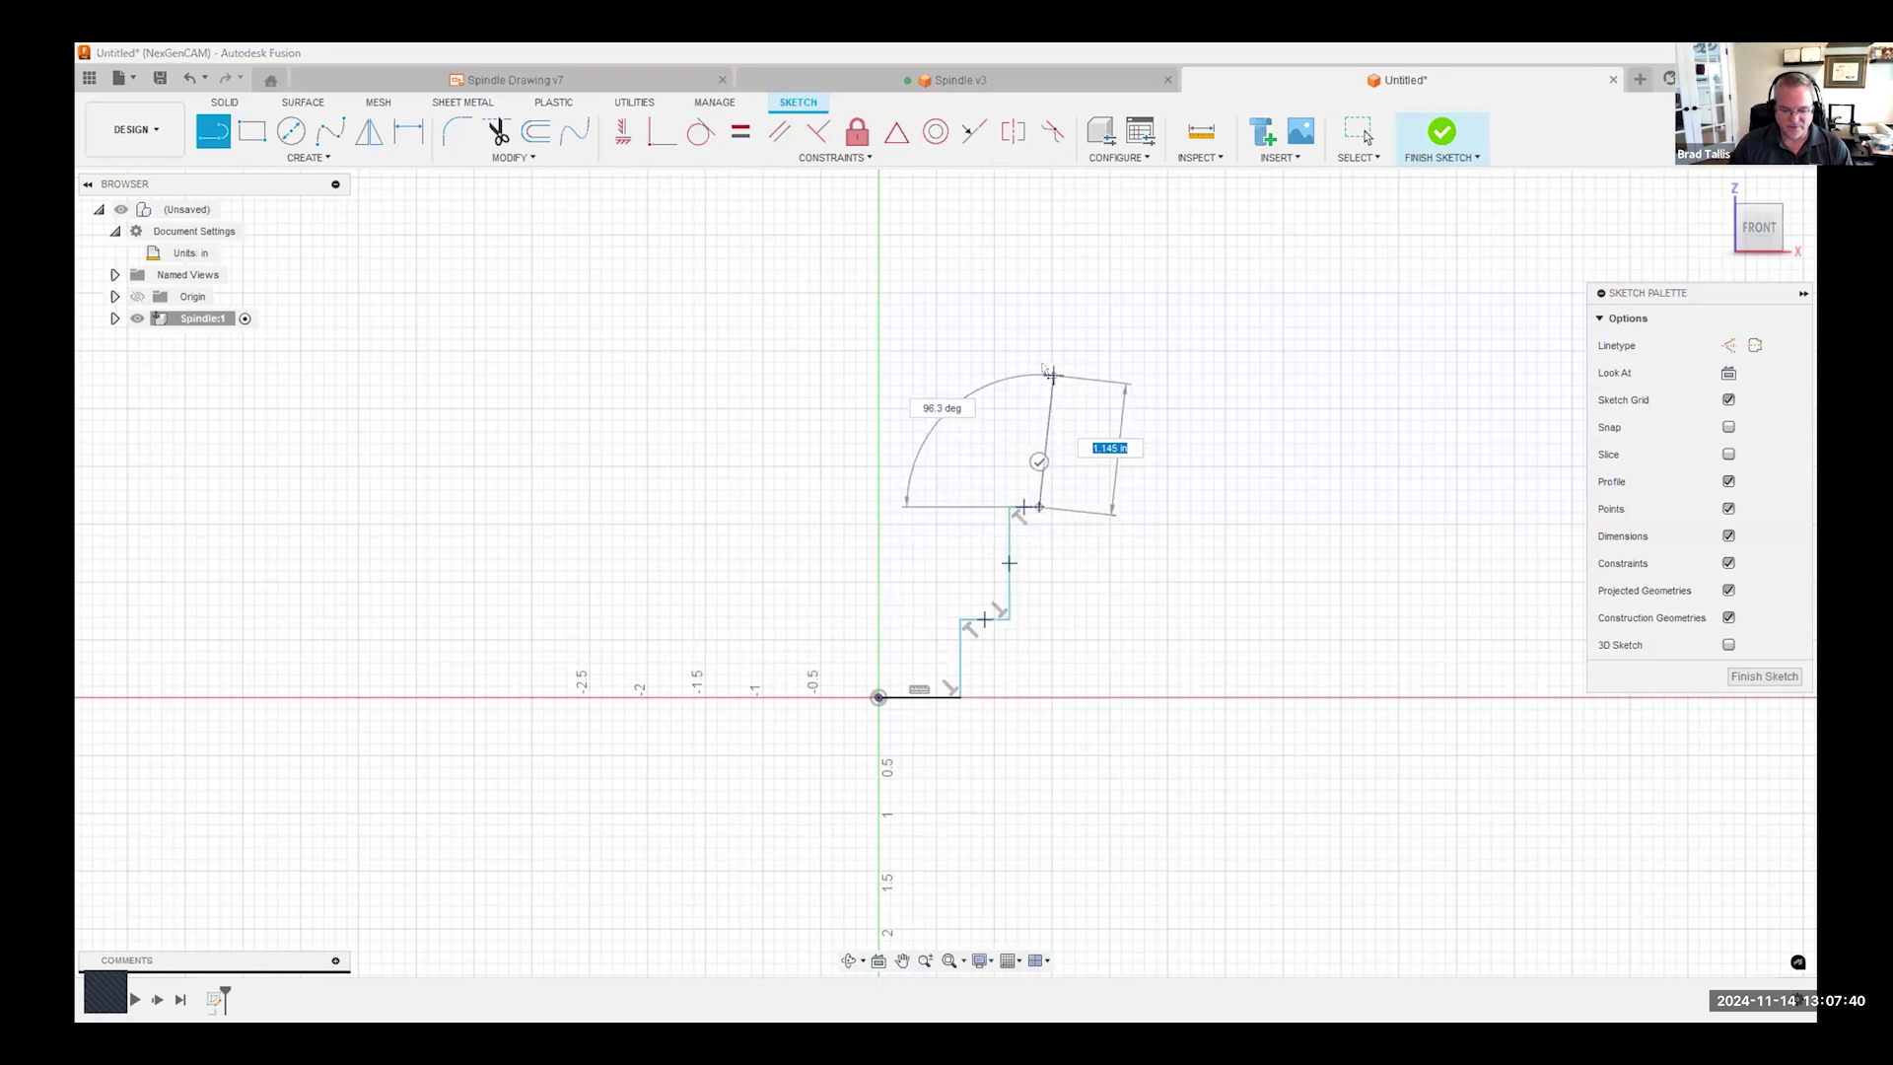
- Continue the outline upward with three more stepped rises, ending with a horizontal line about 1.9 in long that stops short of the vertical axis
left_click(1040, 355)
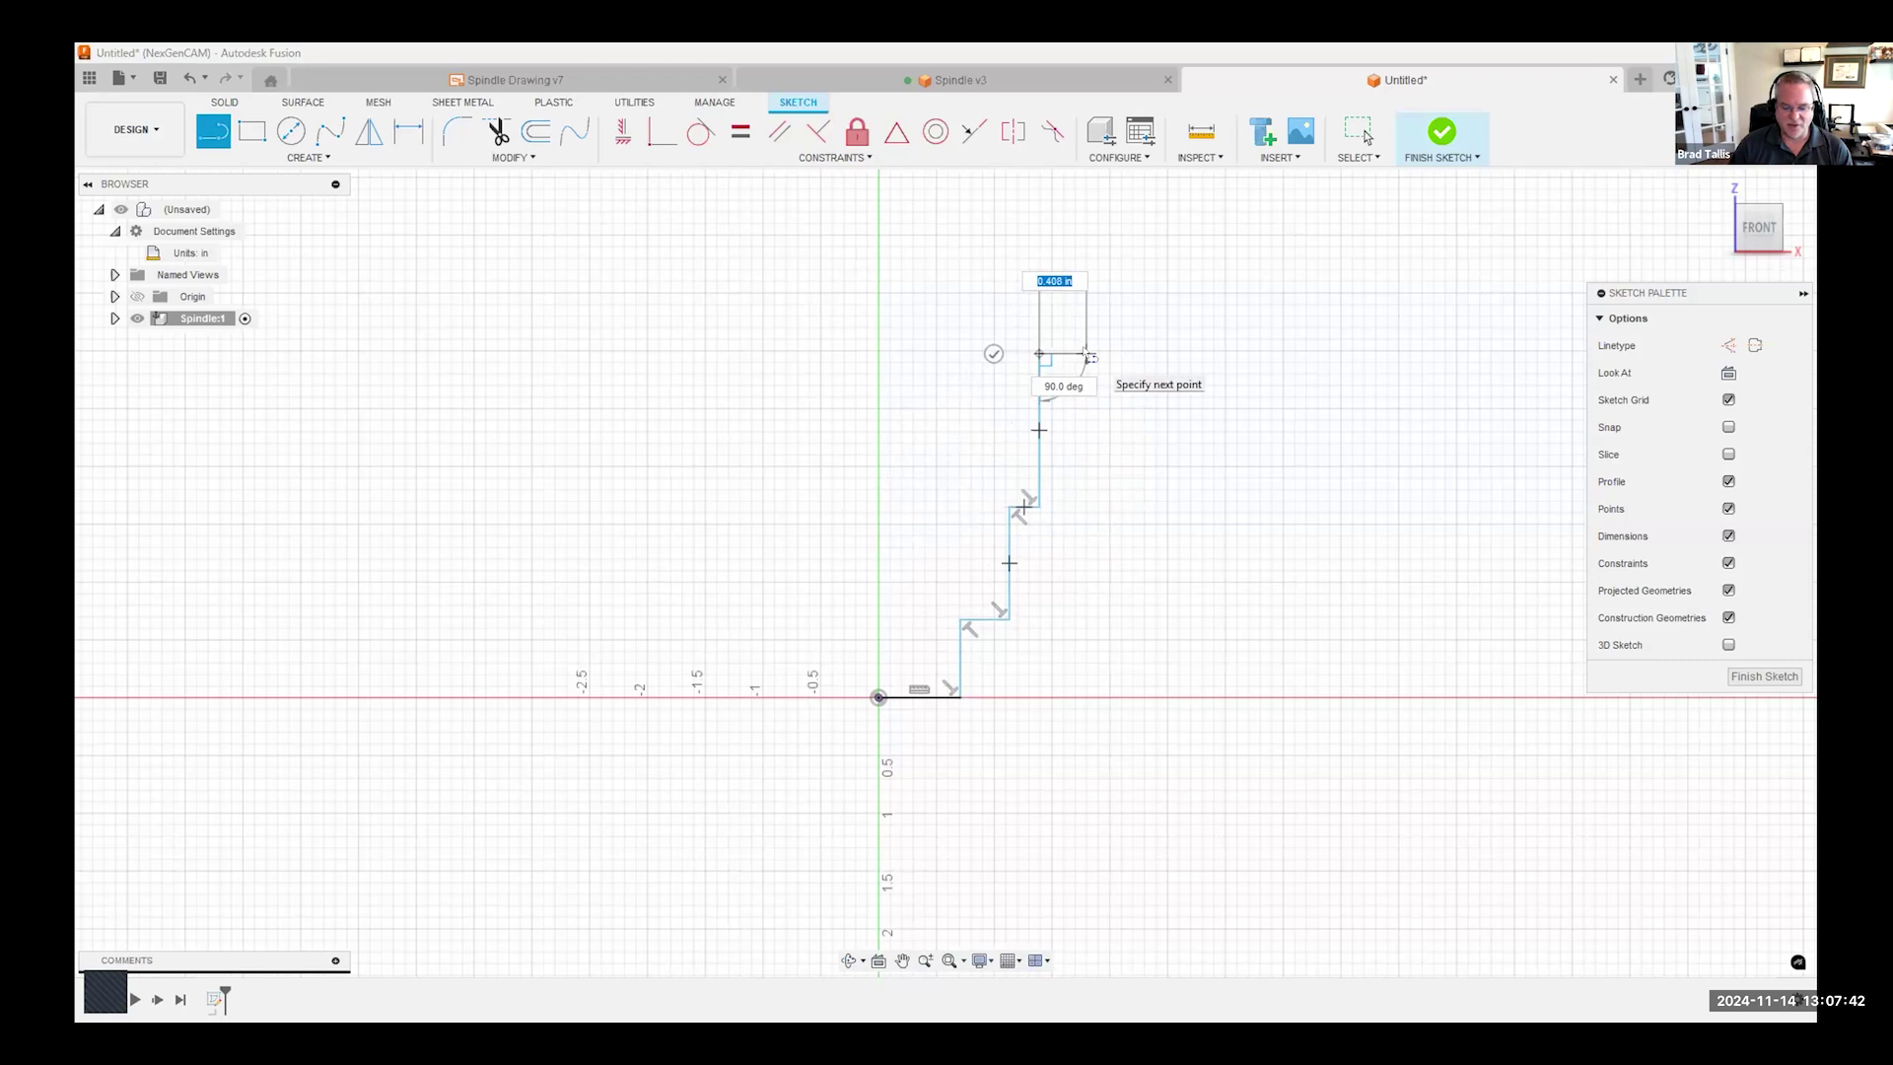
left_click(1086, 354)
left_click(1087, 294)
left_click(1119, 294)
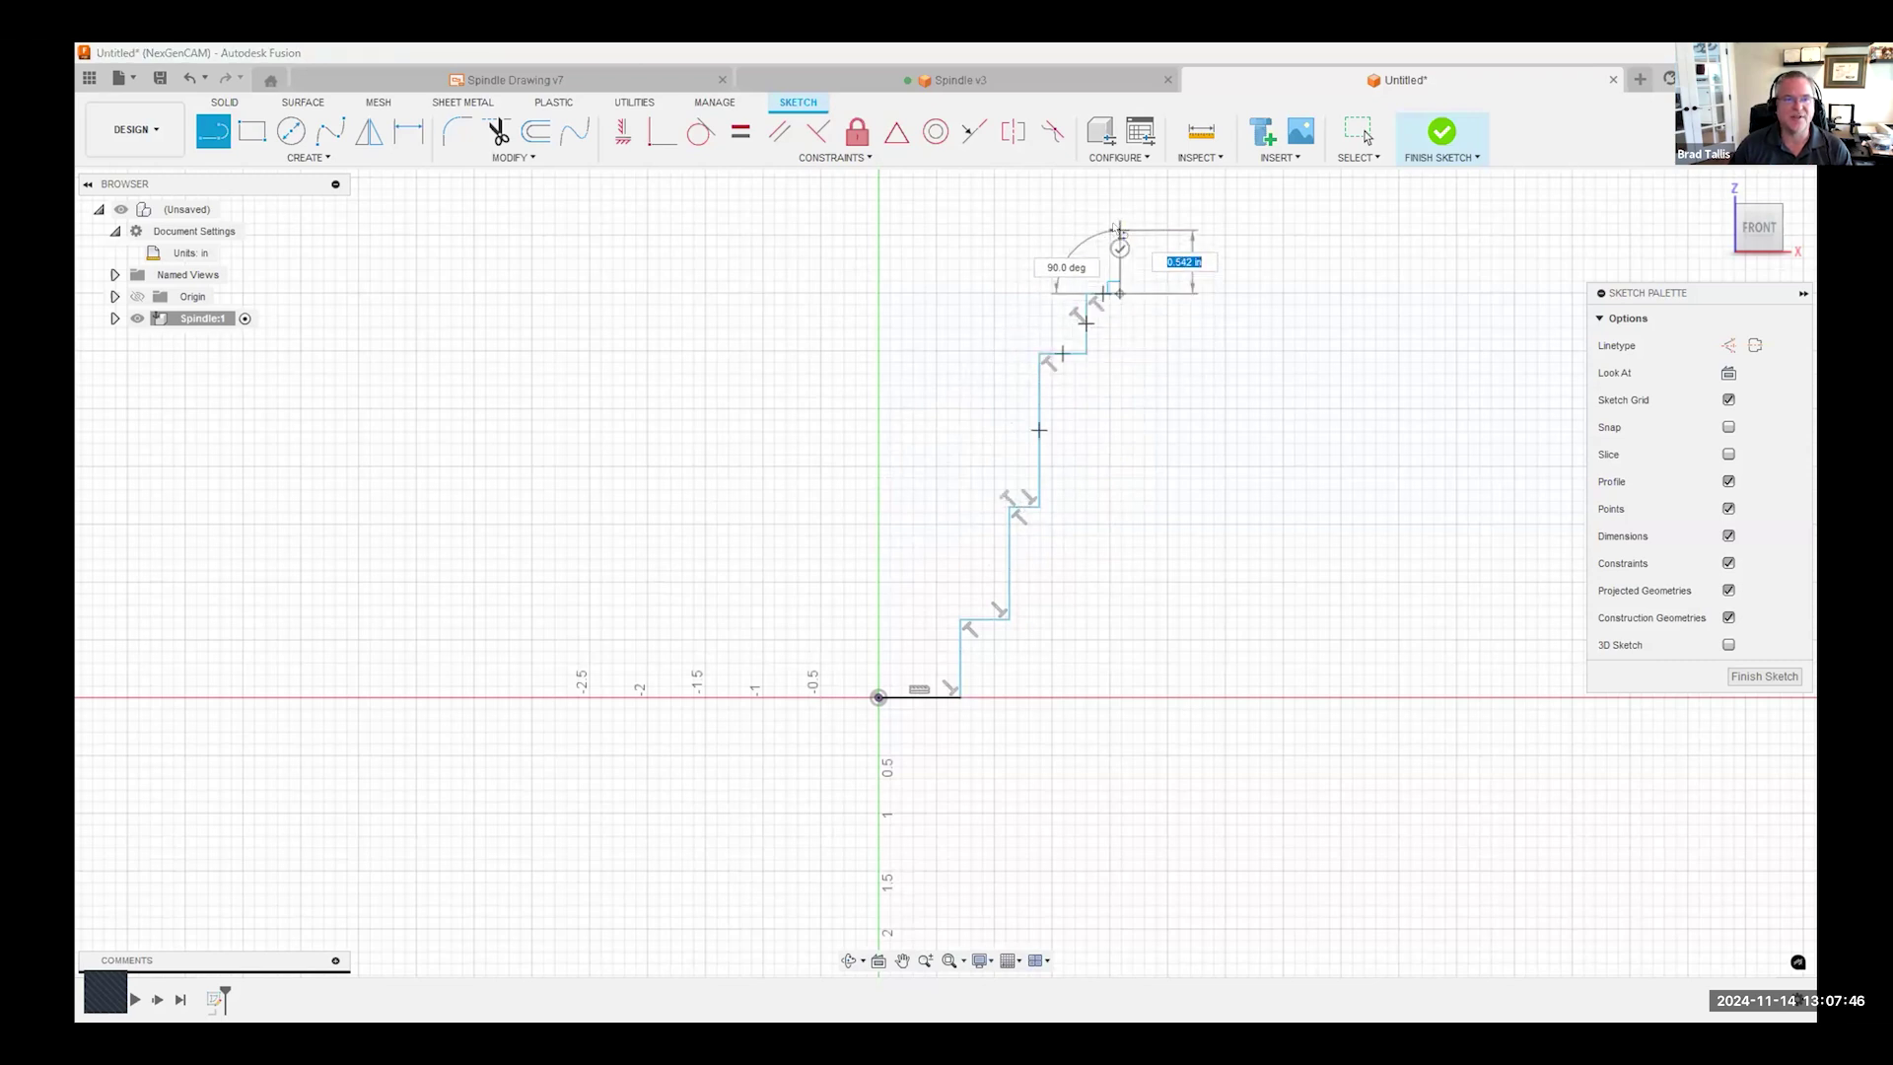
left_click(1119, 227)
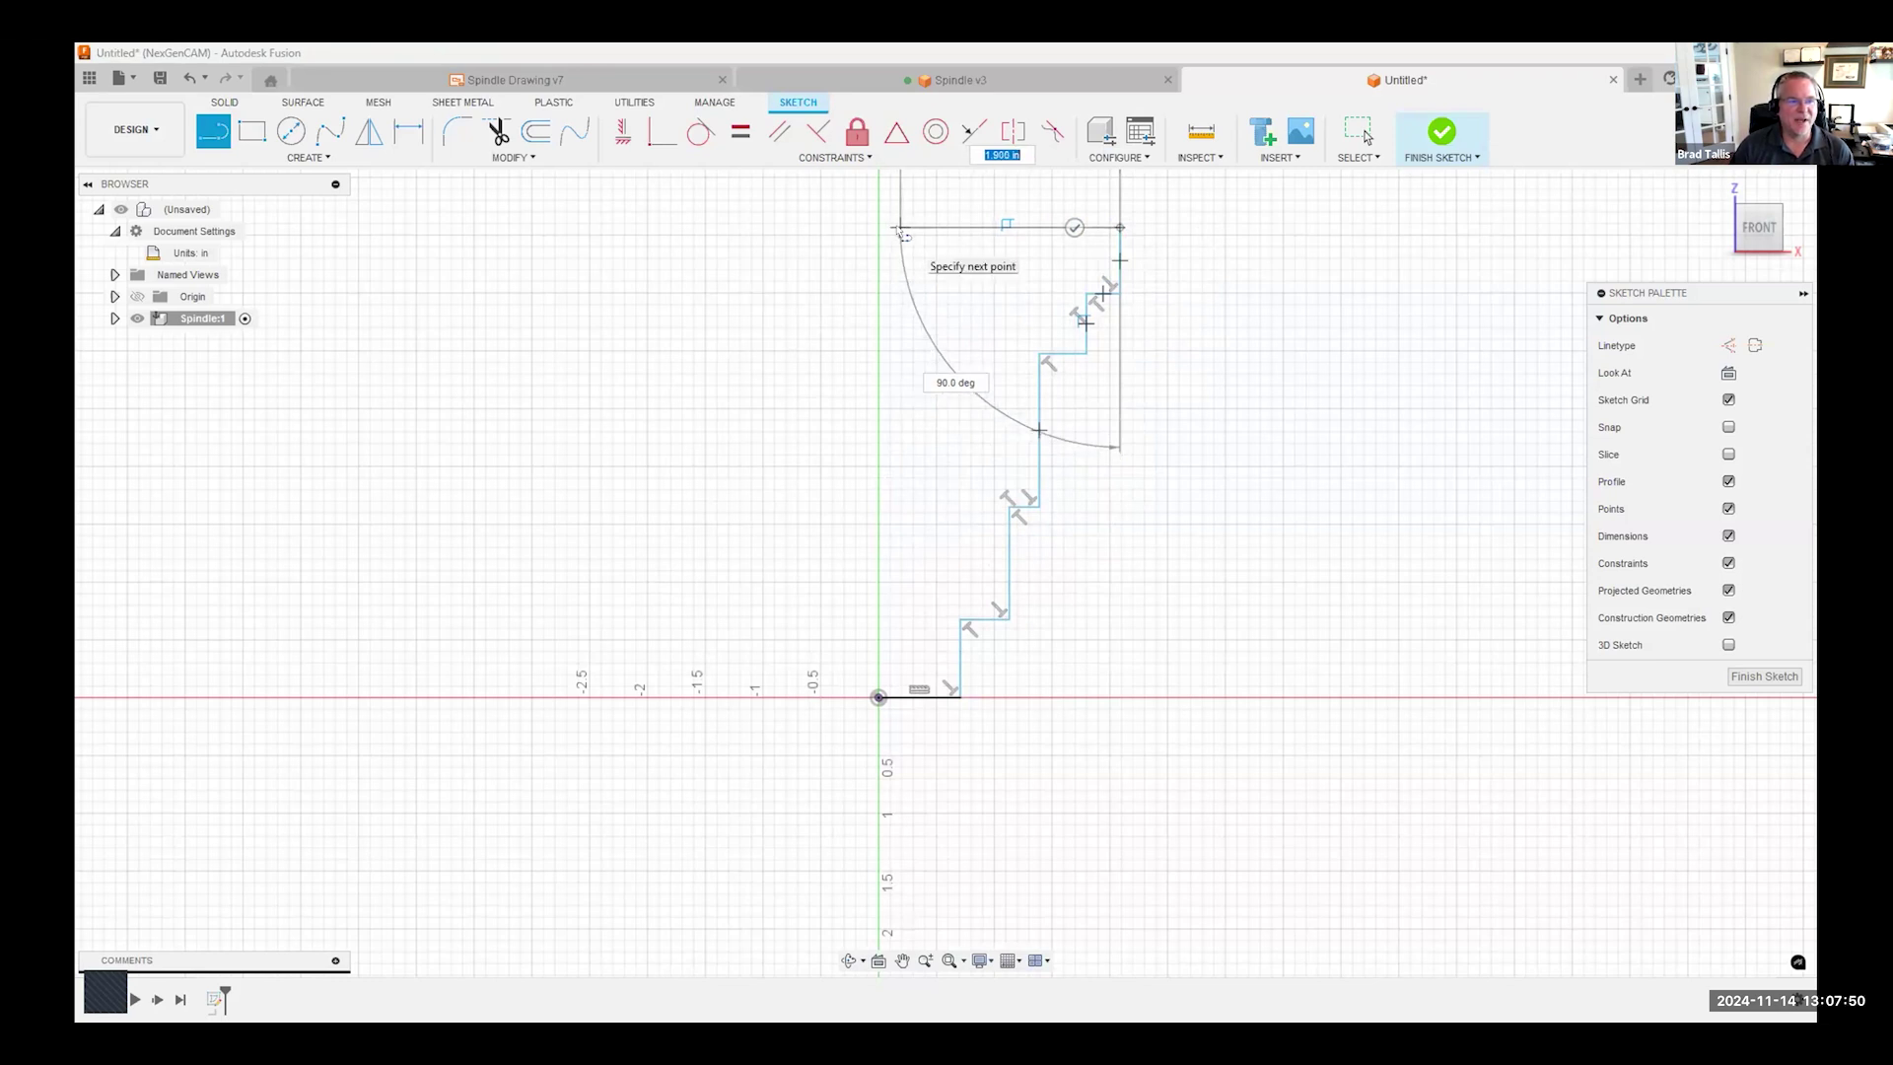
left_click(900, 228)
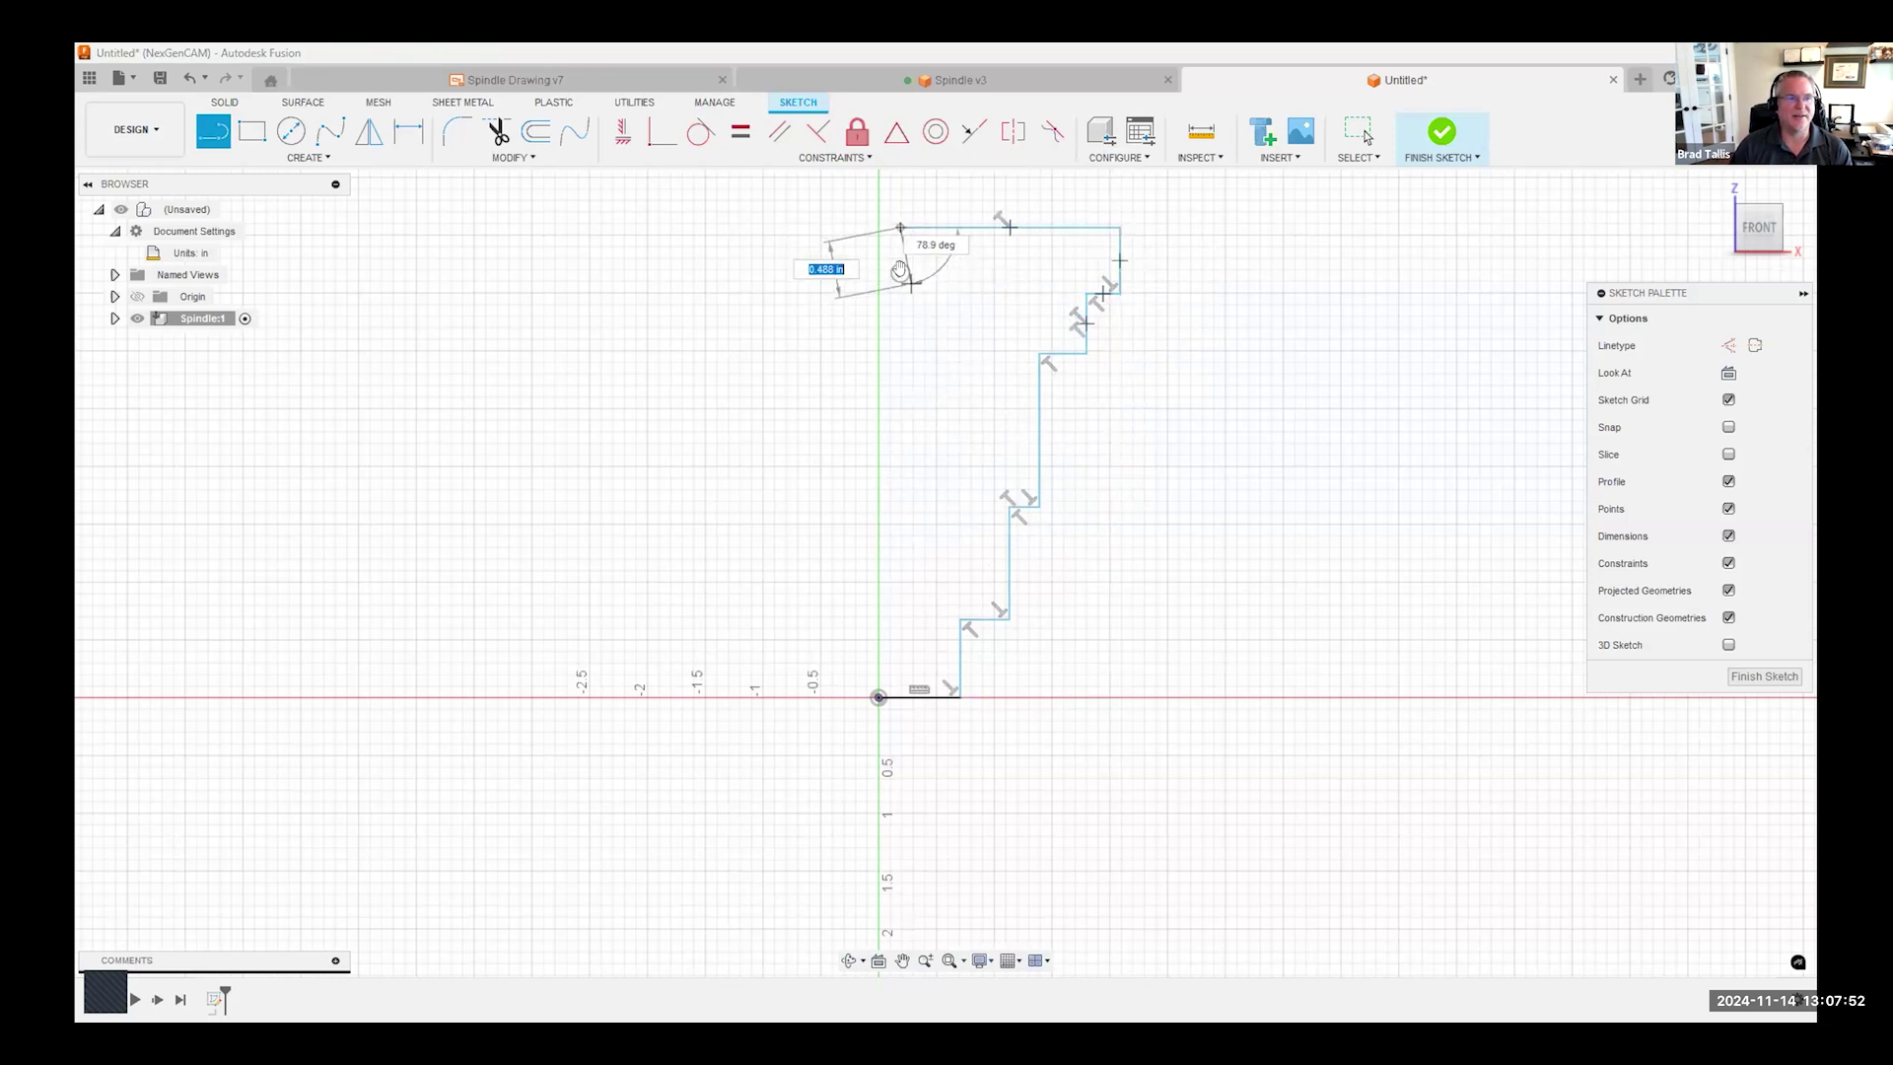
key("Escape")
middle_click_drag(953, 445, 960, 478)
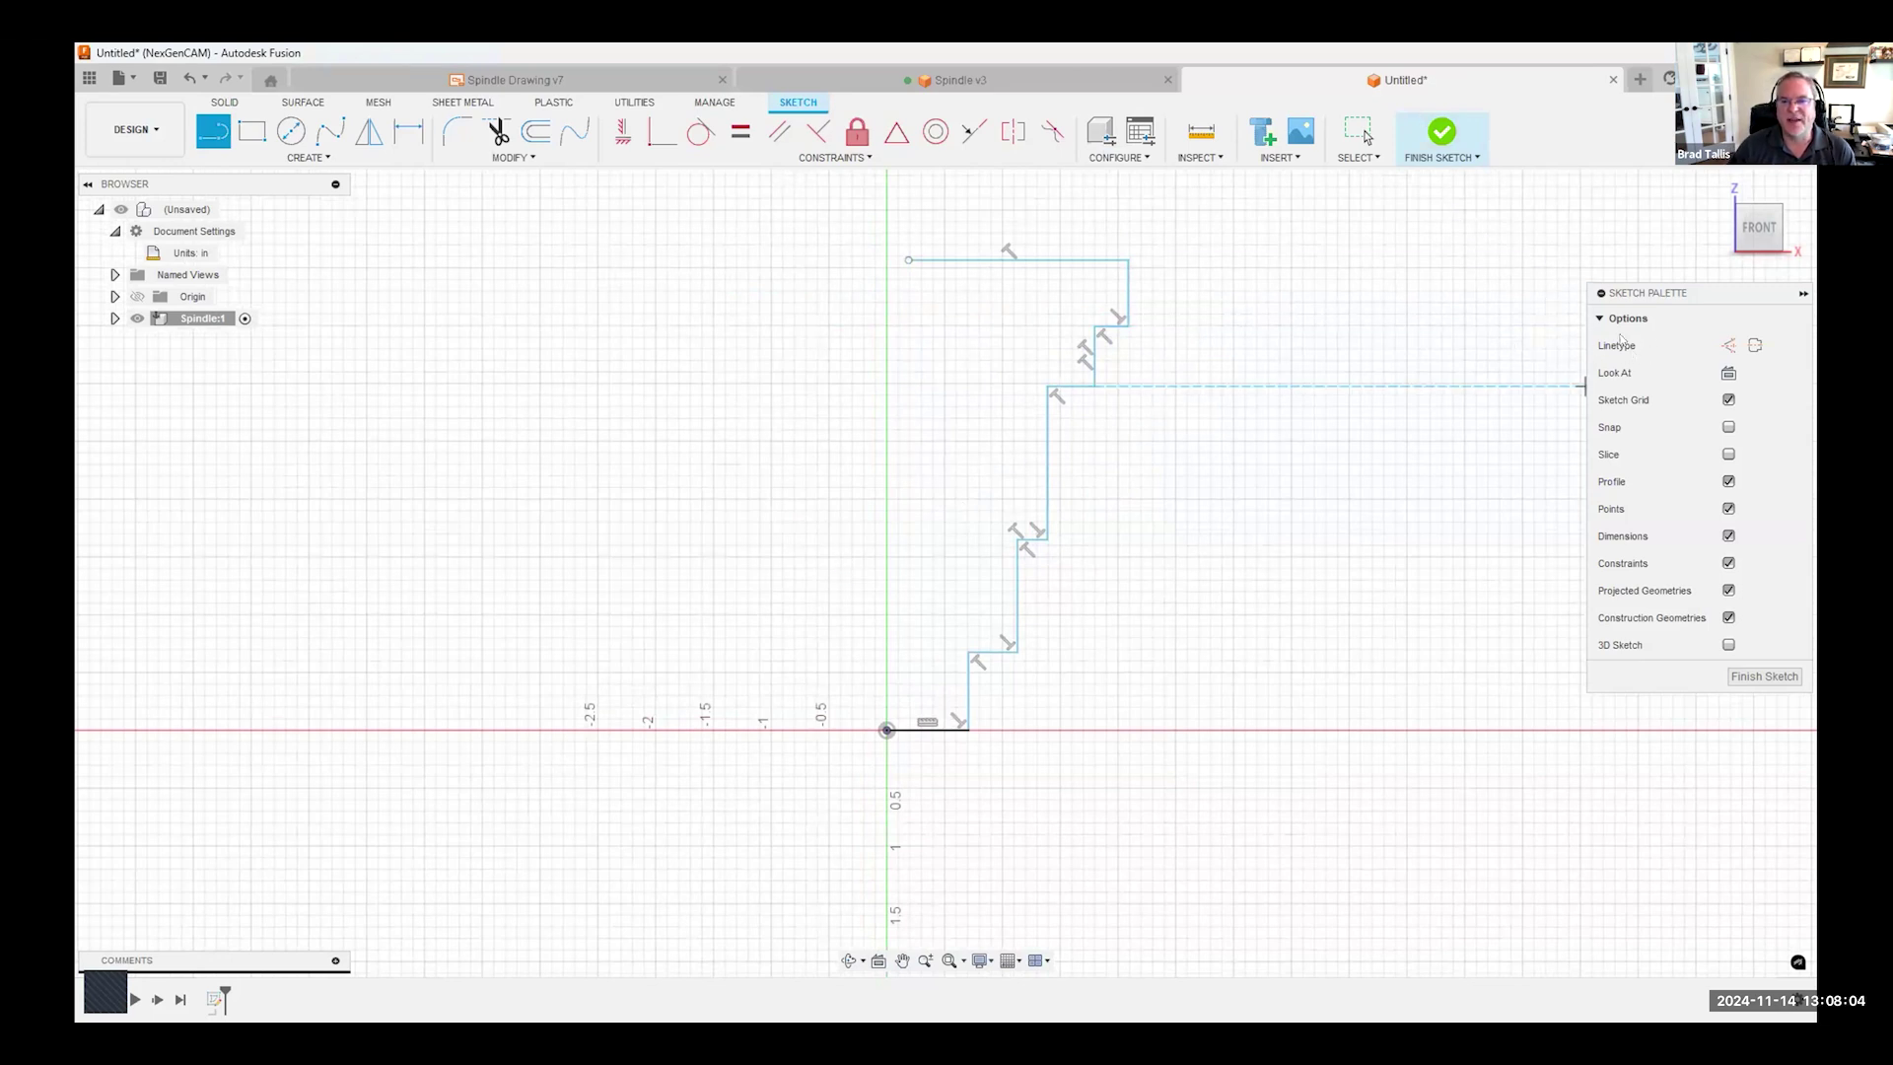
- Draw a vertical construction centerline about 4.7 in long from the origin, reaching above the profile
left_click(1754, 346)
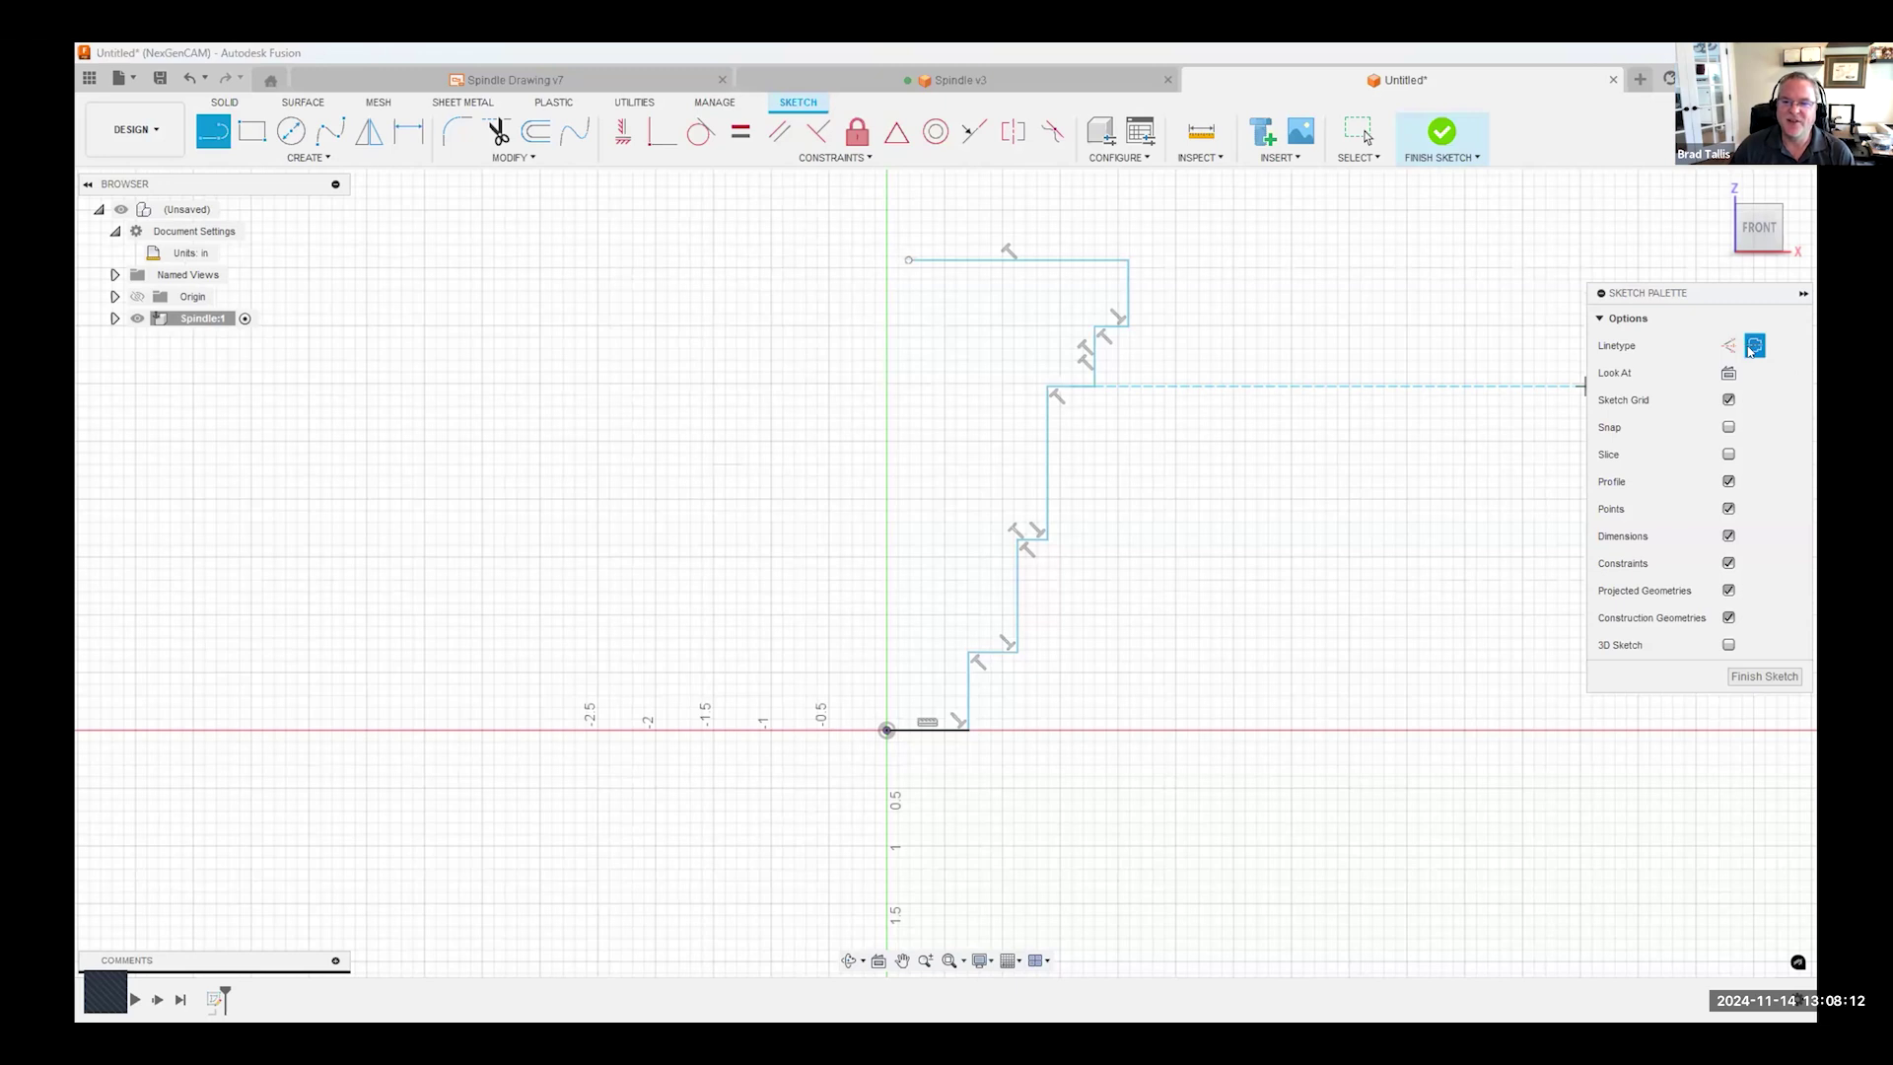
left_click(888, 730)
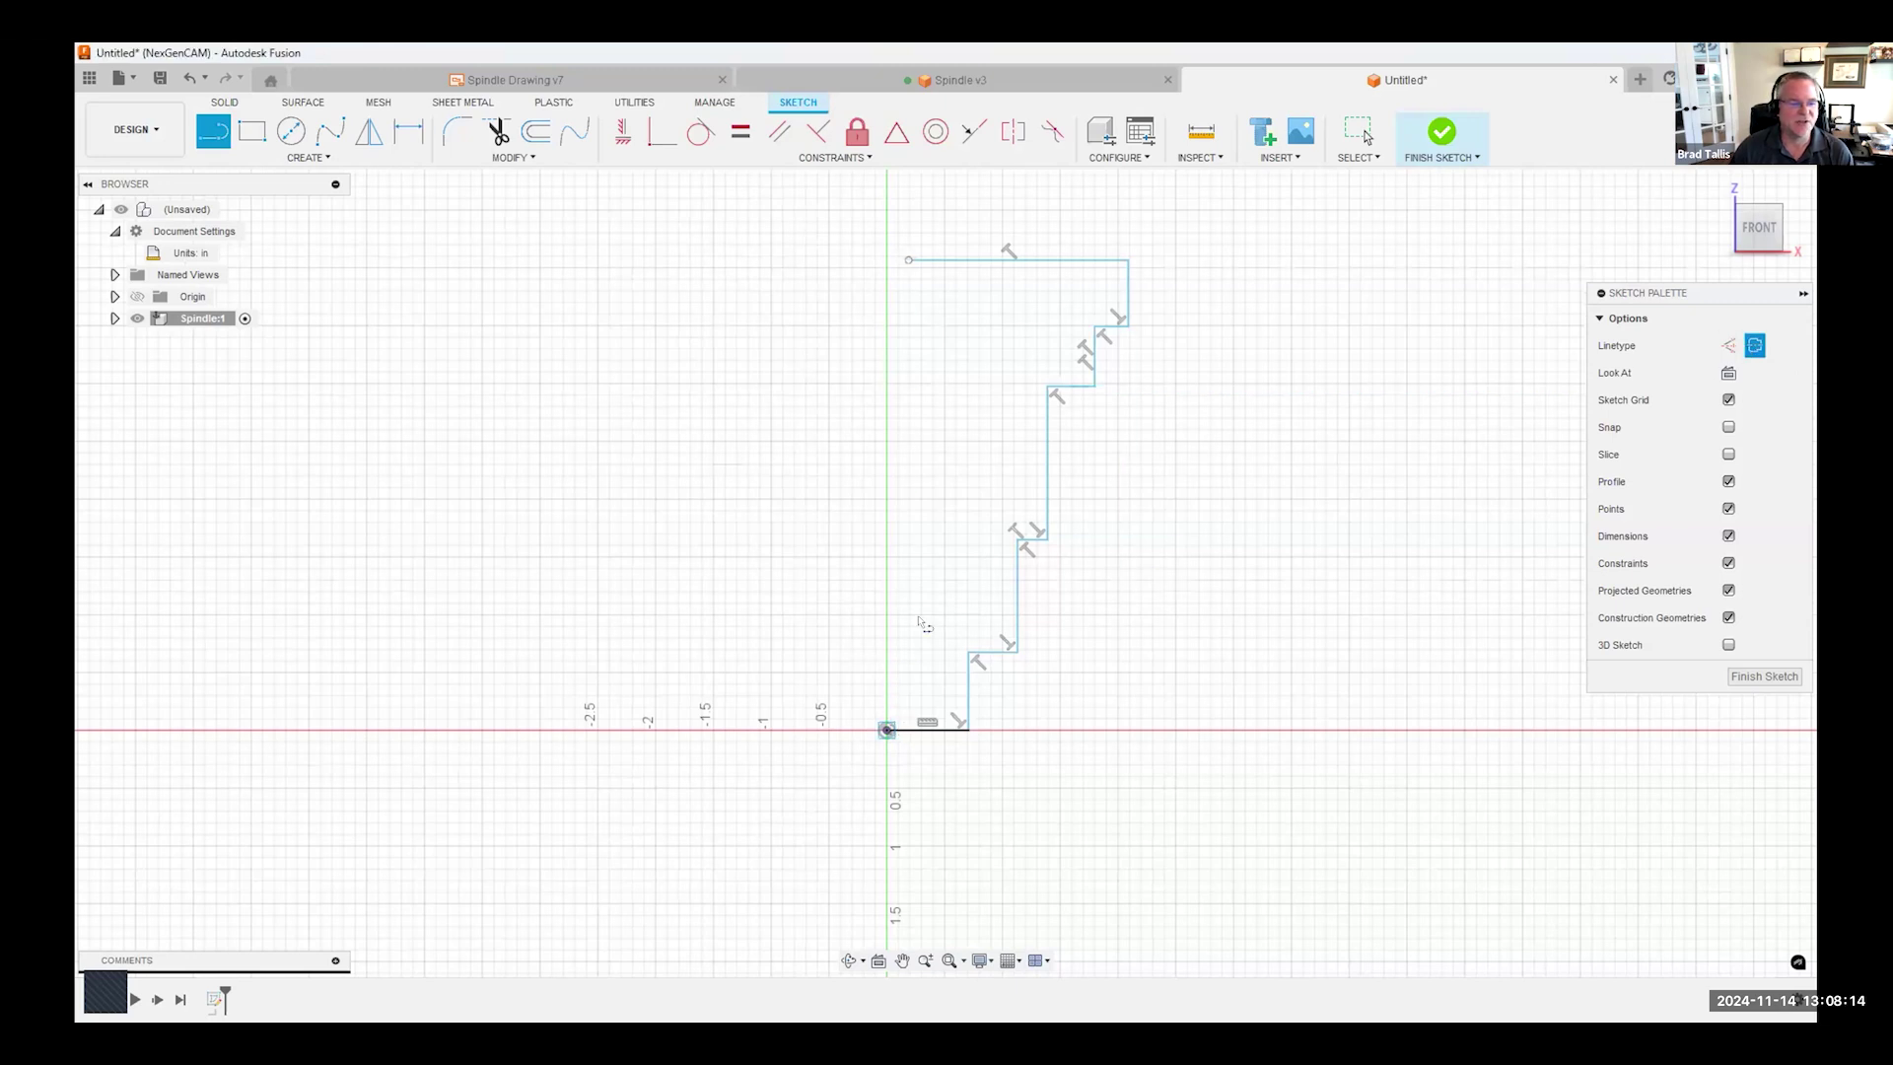
left_click(886, 187)
key("Escape")
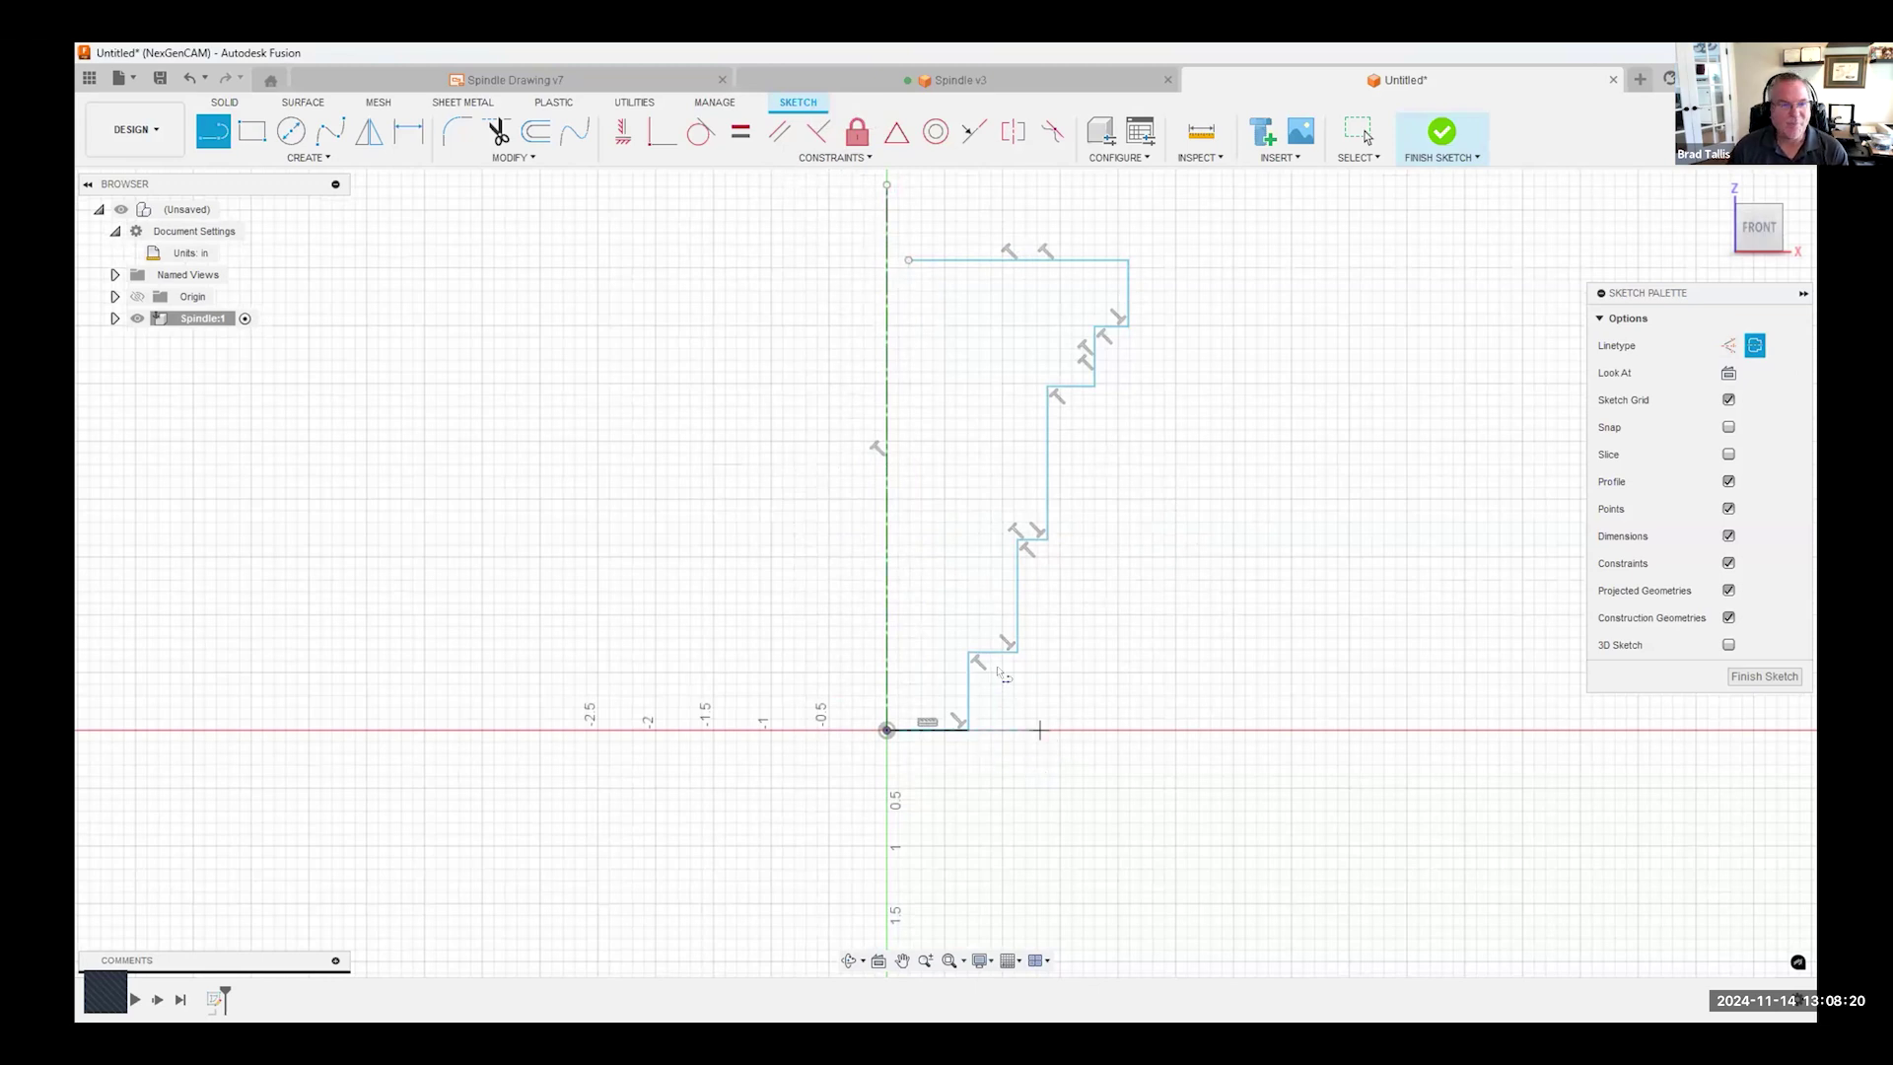
key("Escape")
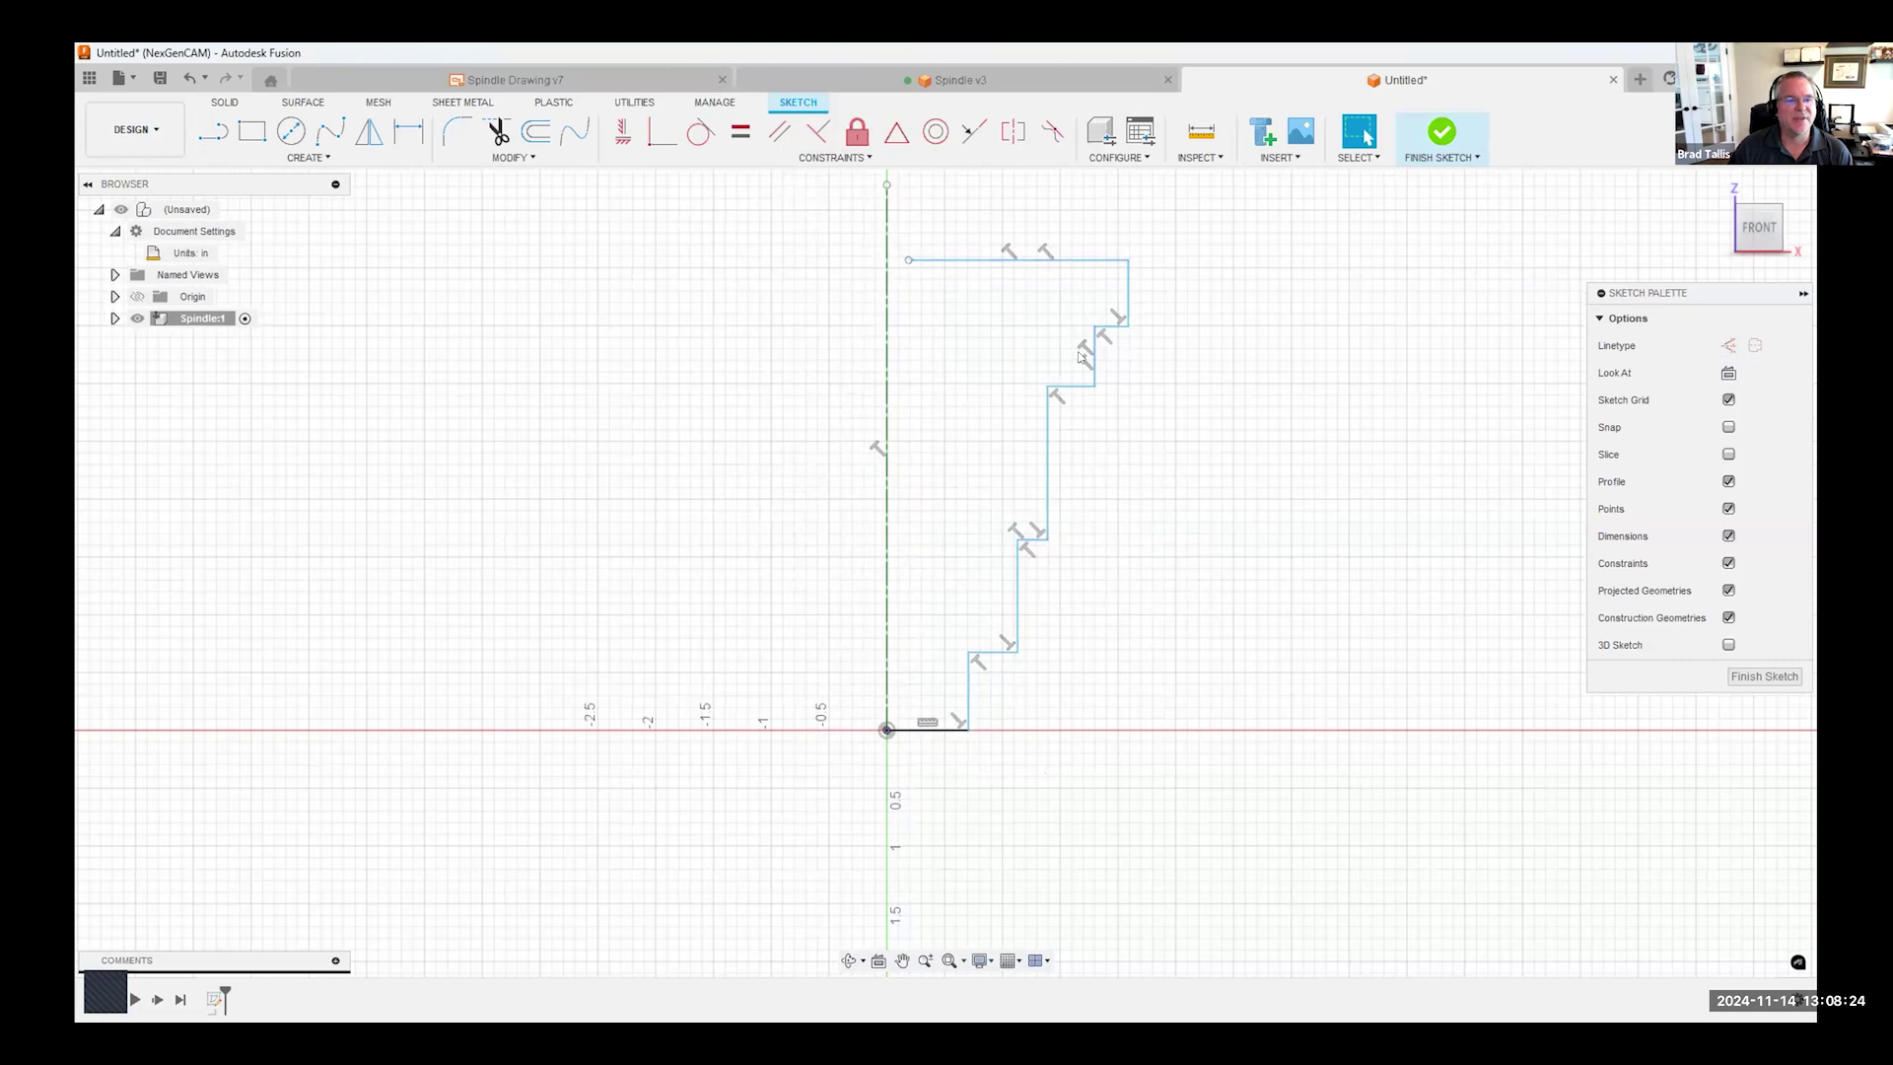
- Constrain the open endpoint of the profile's uppermost horizontal line coincident with the vertical centerline
left_click(908, 261)
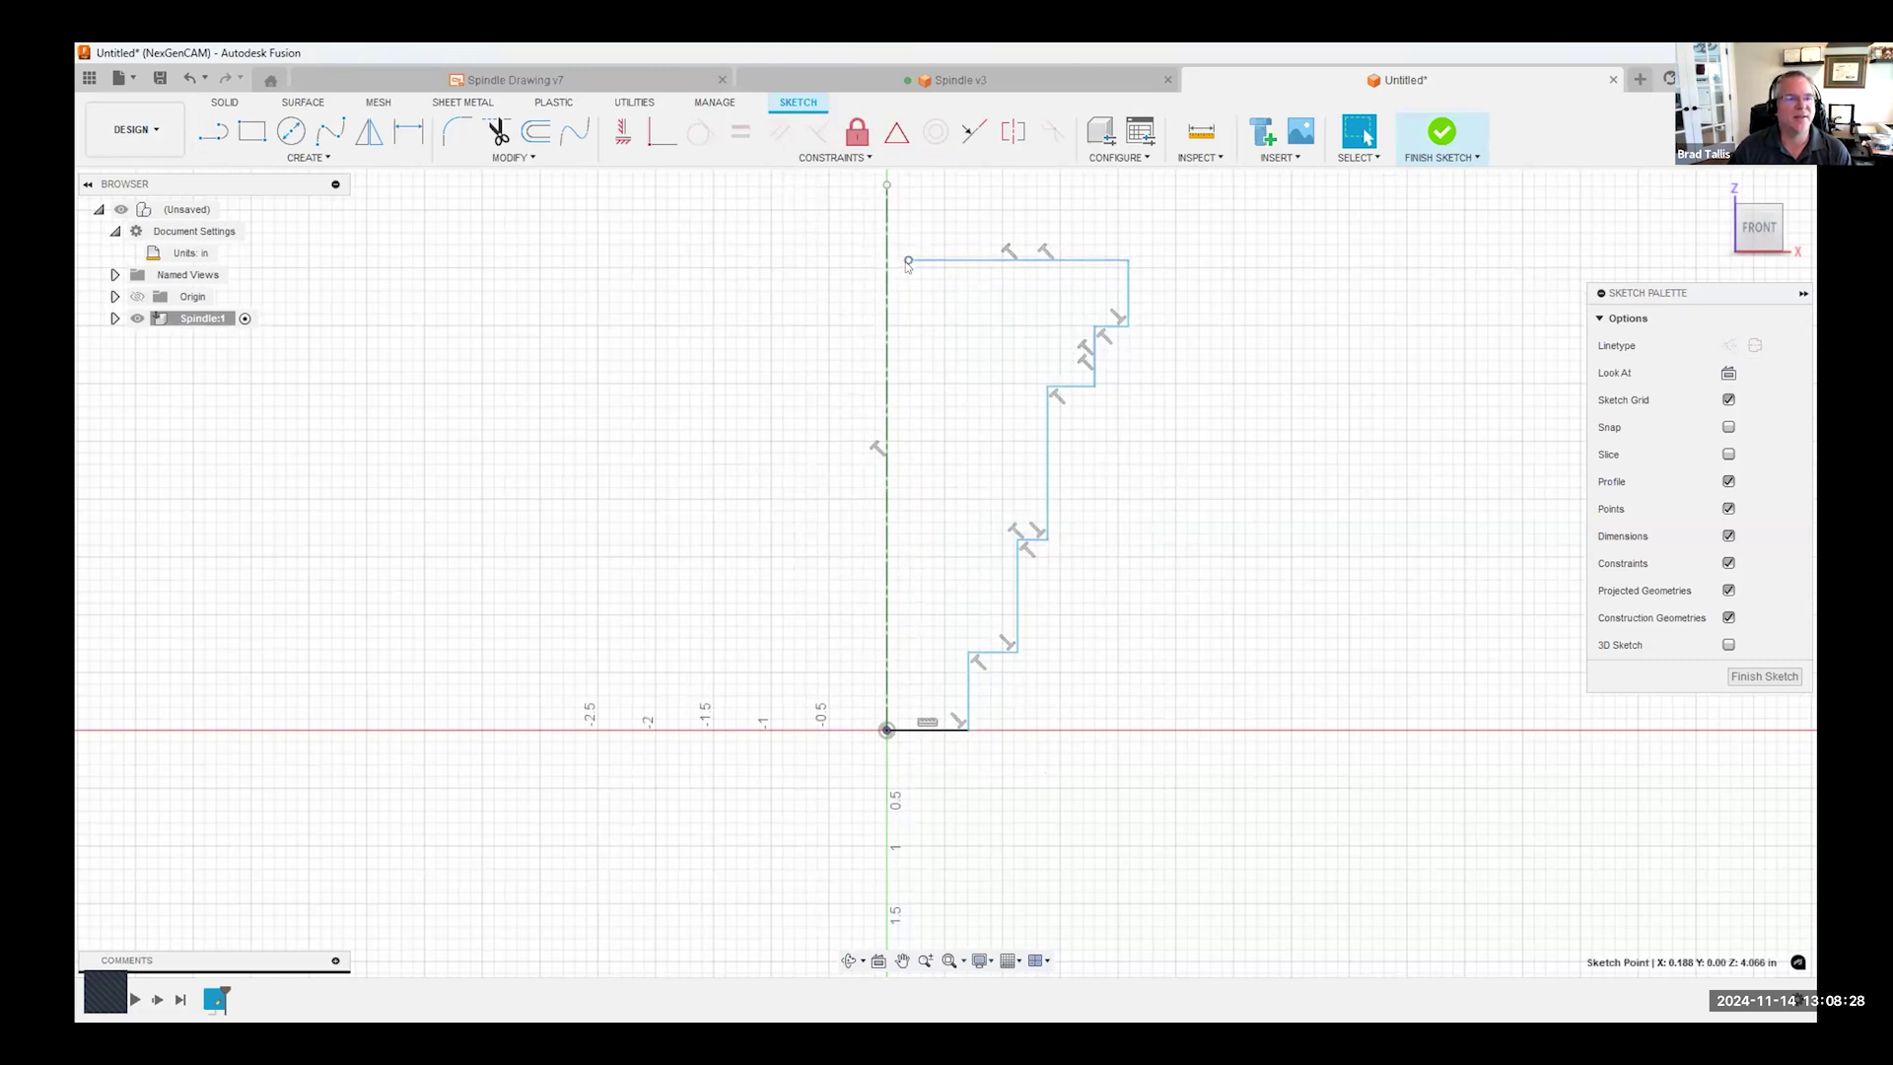
left_click(660, 136)
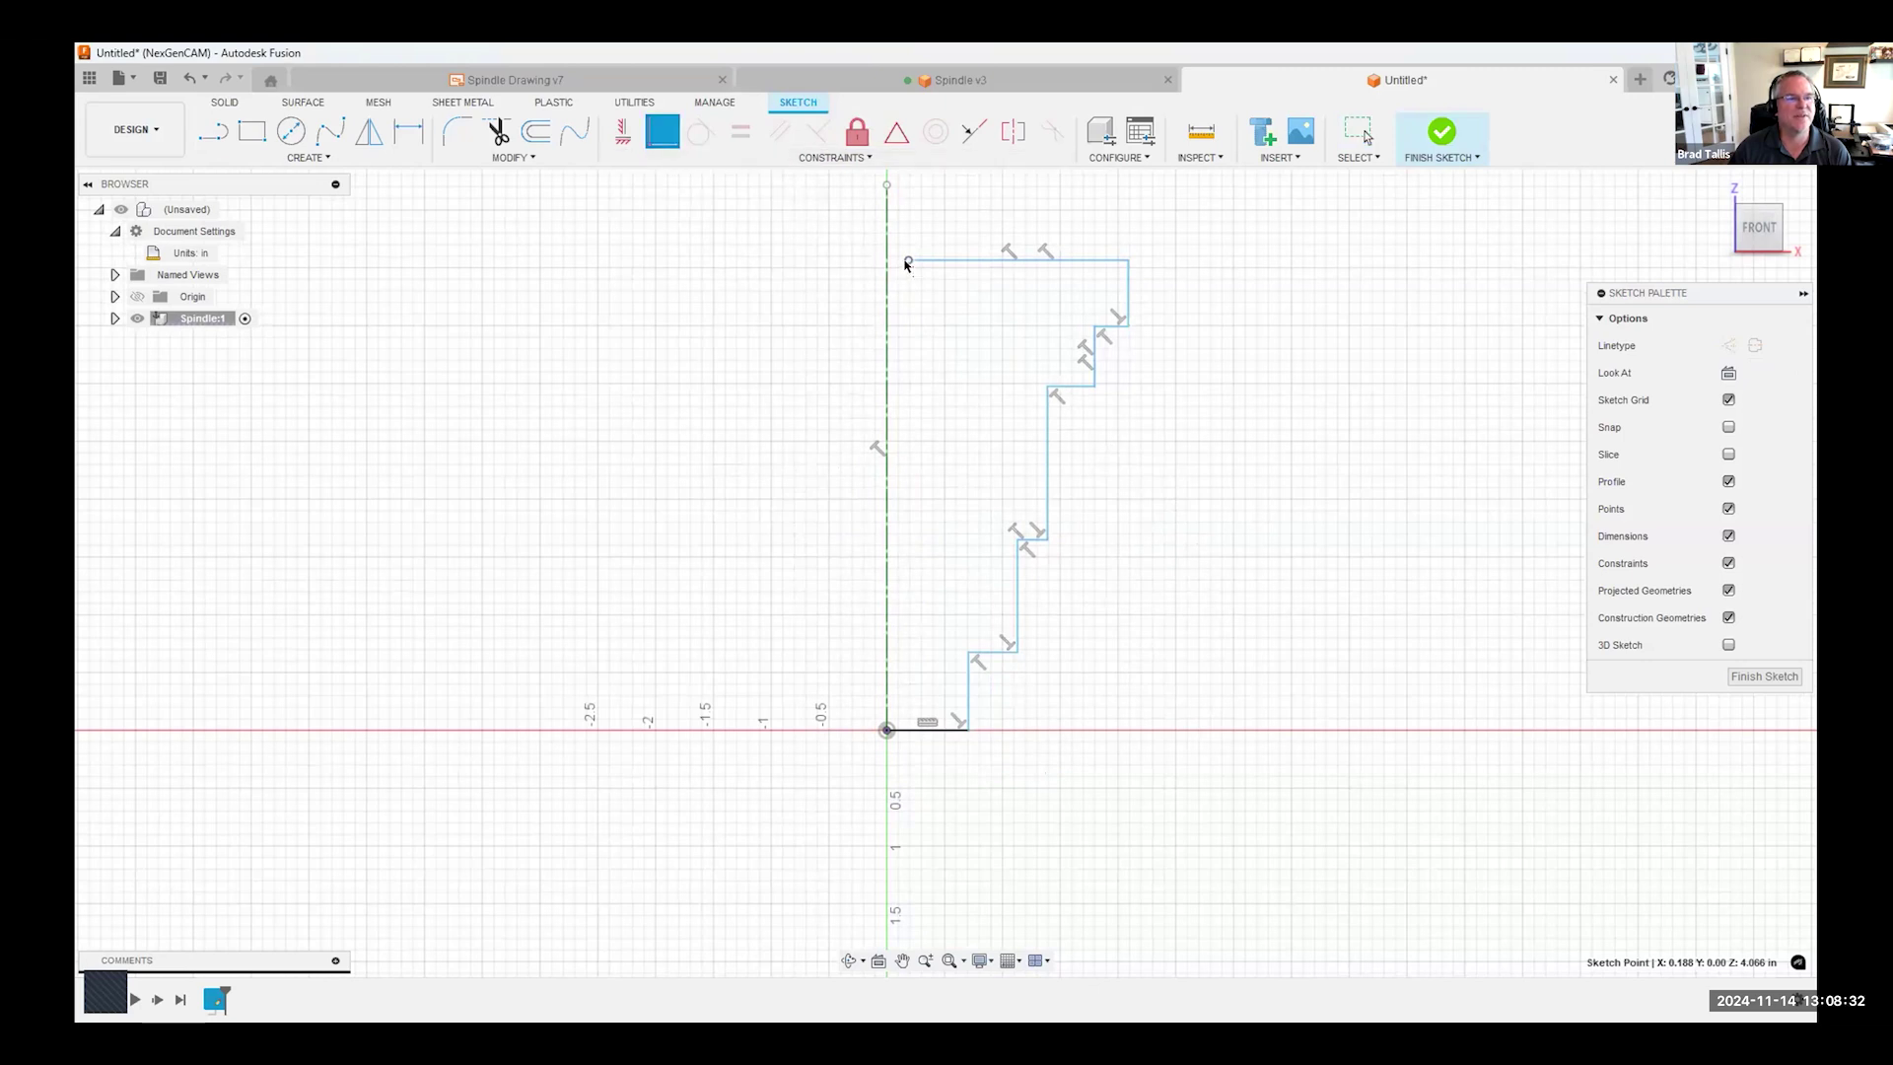
left_click(889, 237)
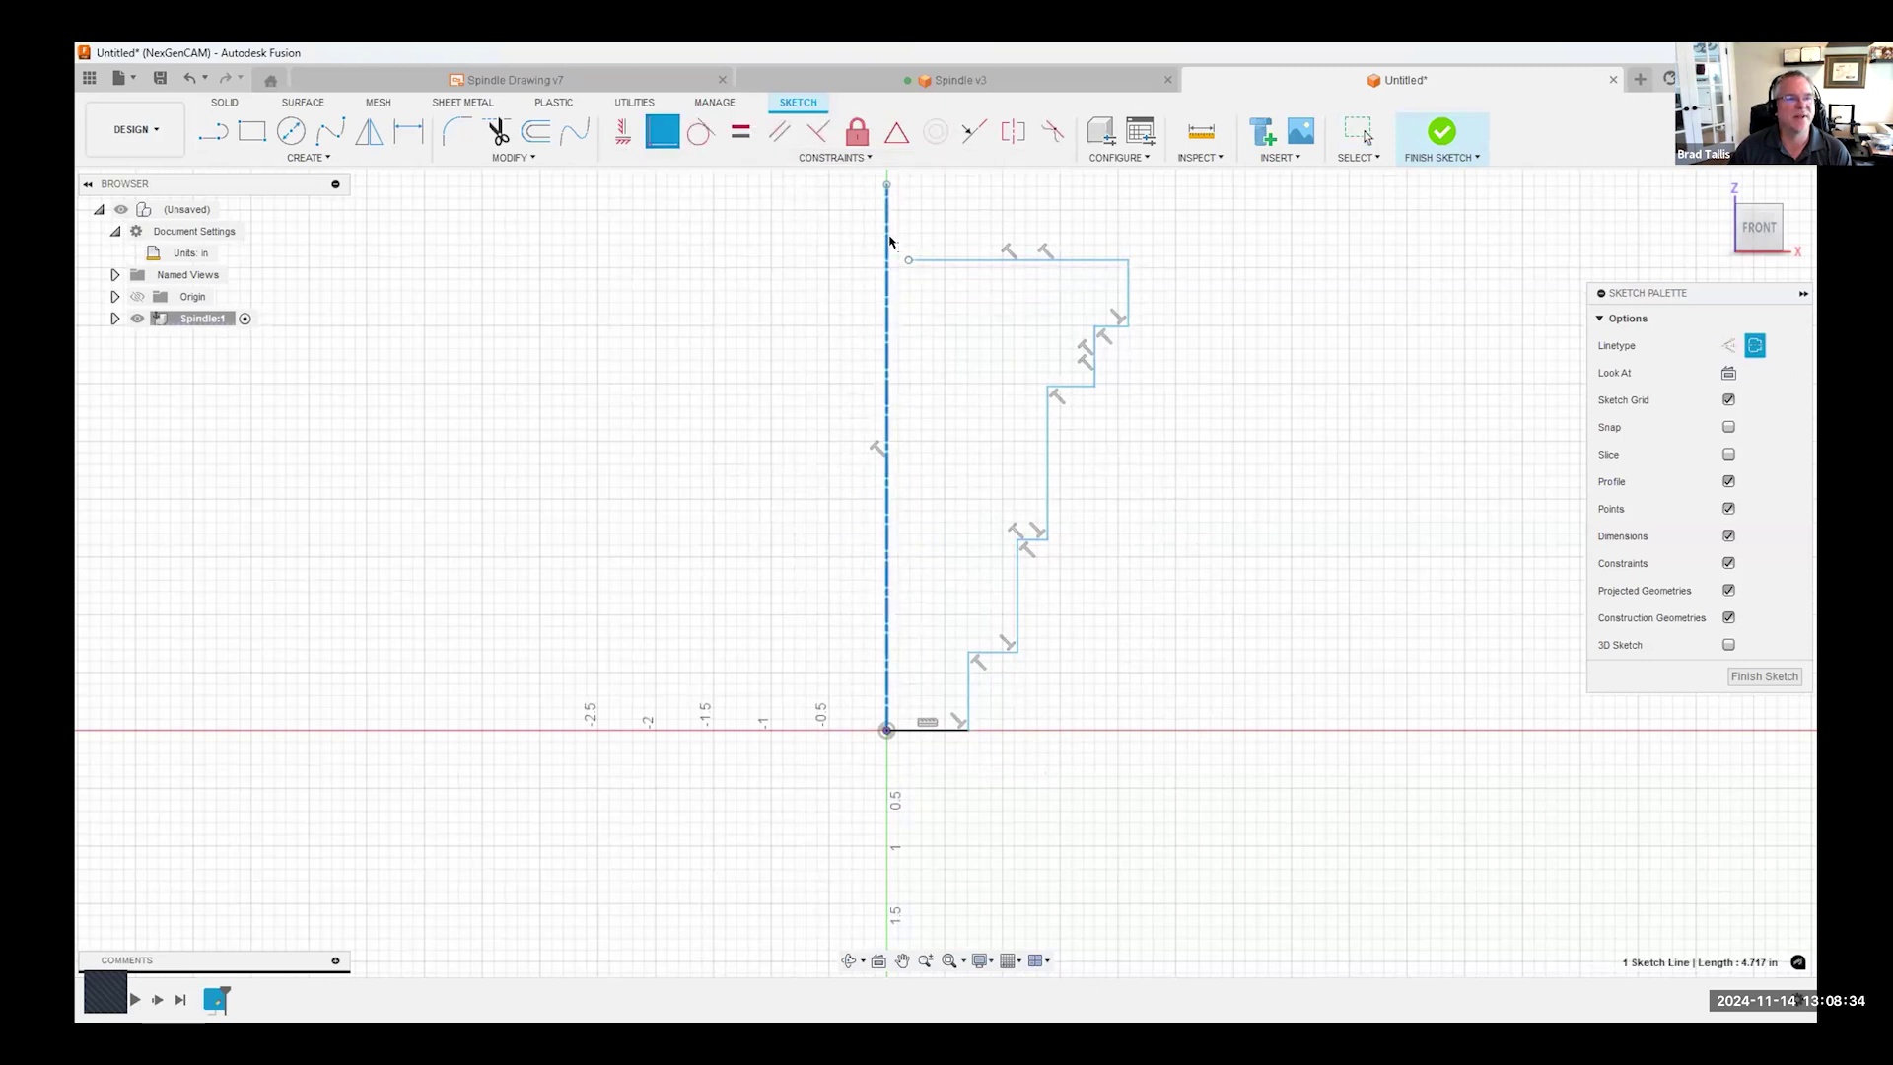
left_click(906, 261)
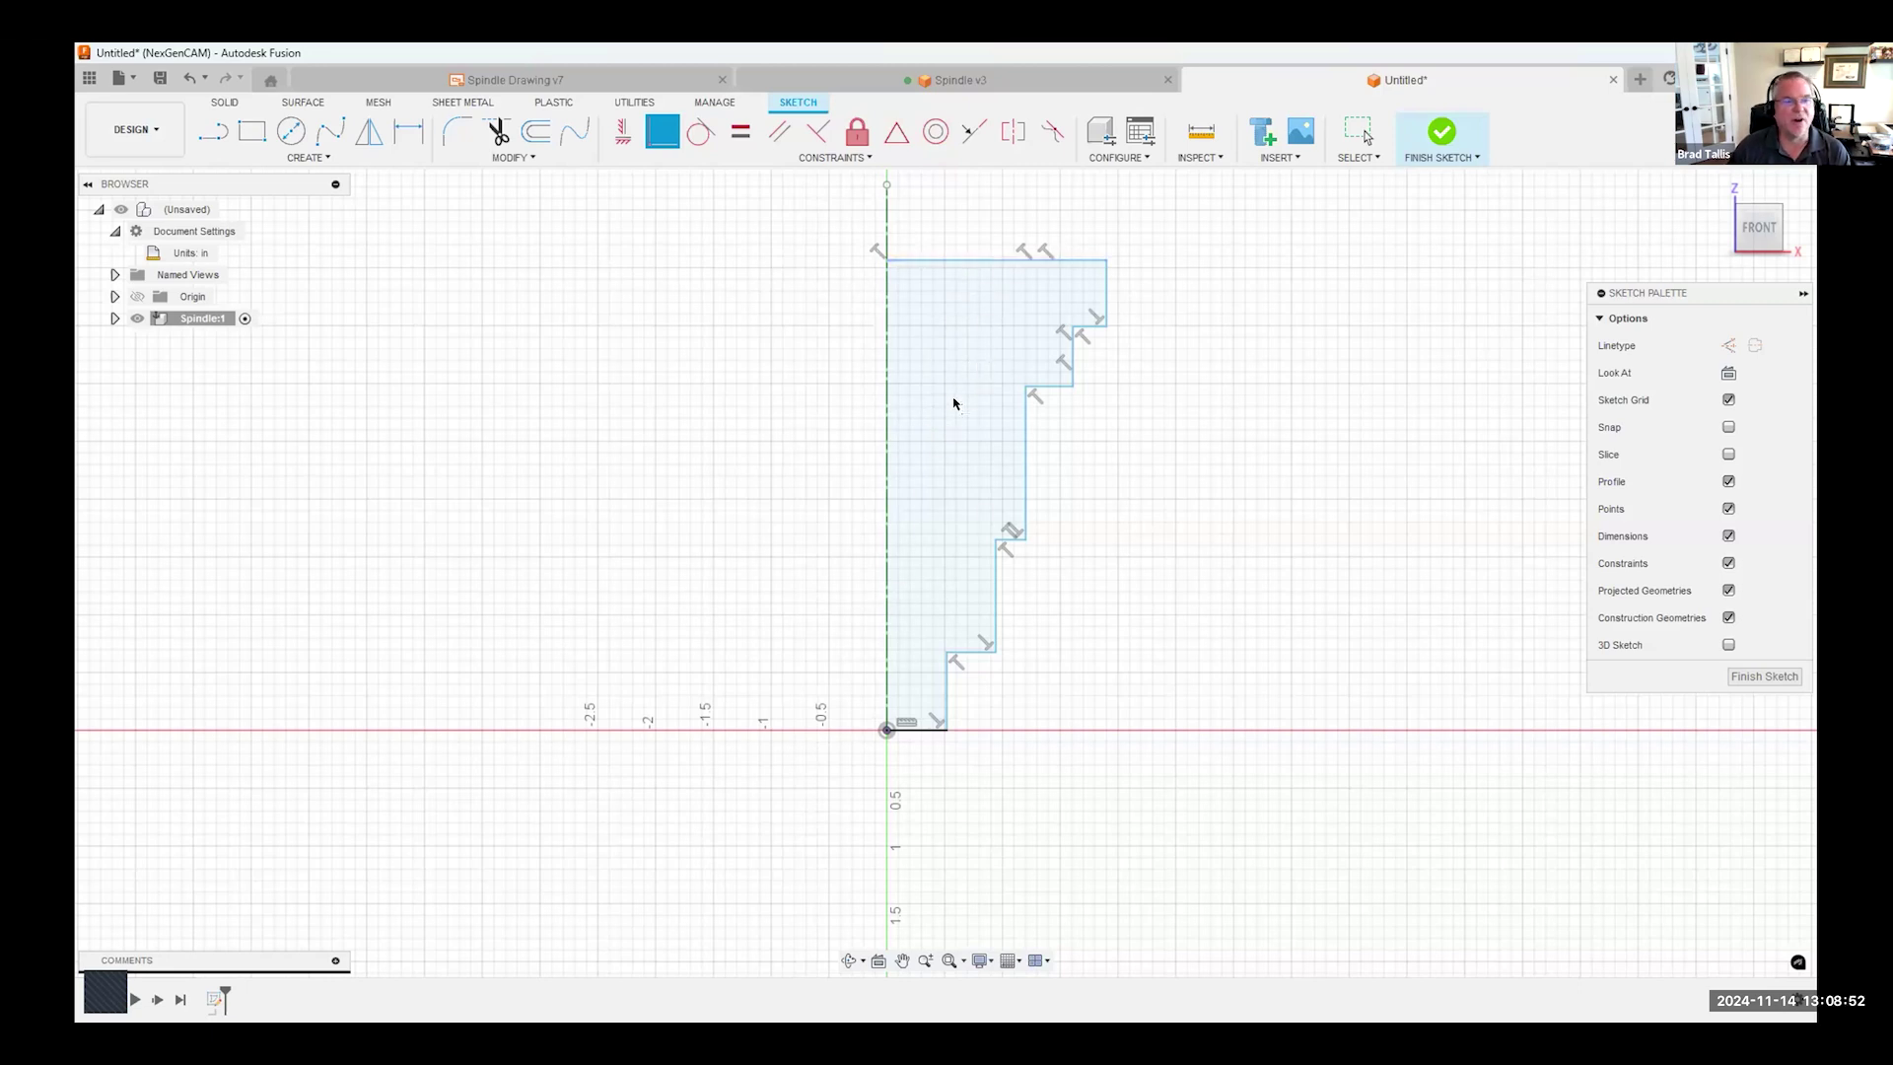
key("Escape")
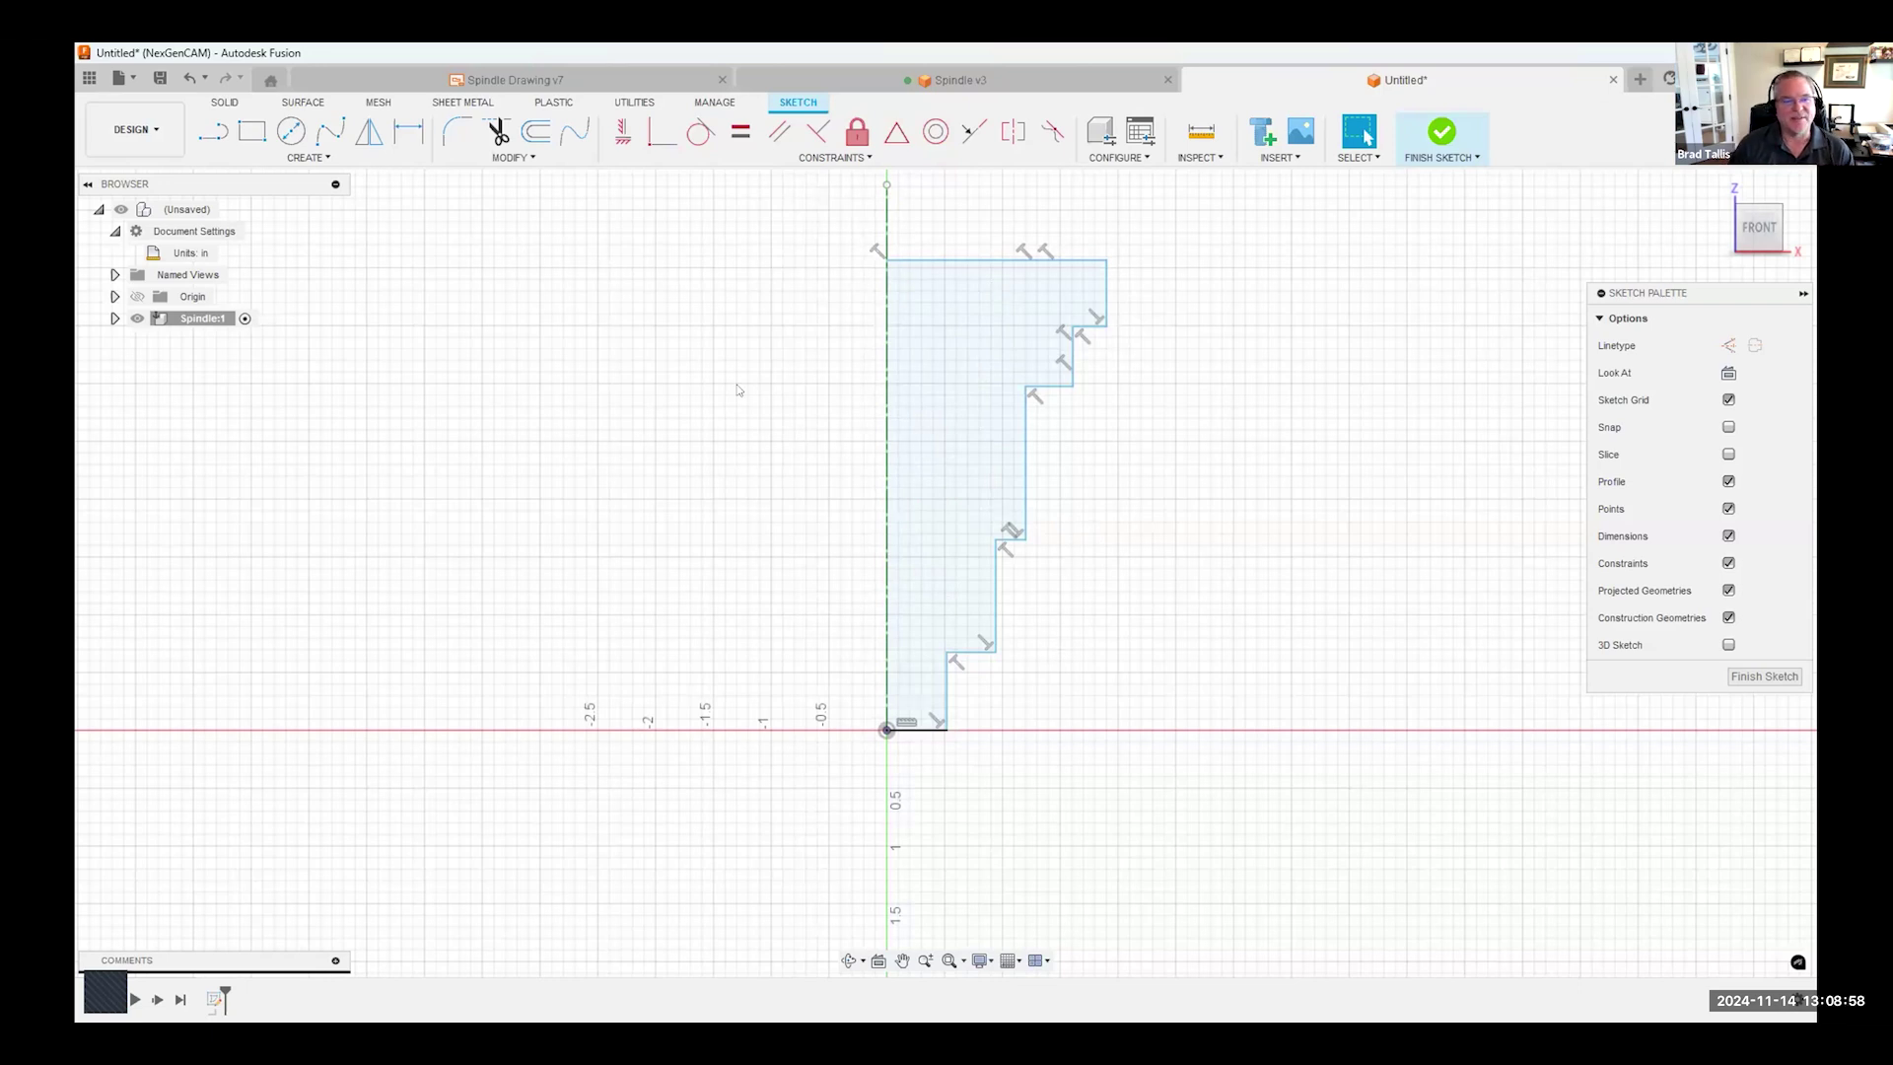
- Check the spindle drawing's diameters, and dimension the profile's lowest vertical edge about the centerline as a 1 in diameter
left_click(409, 131)
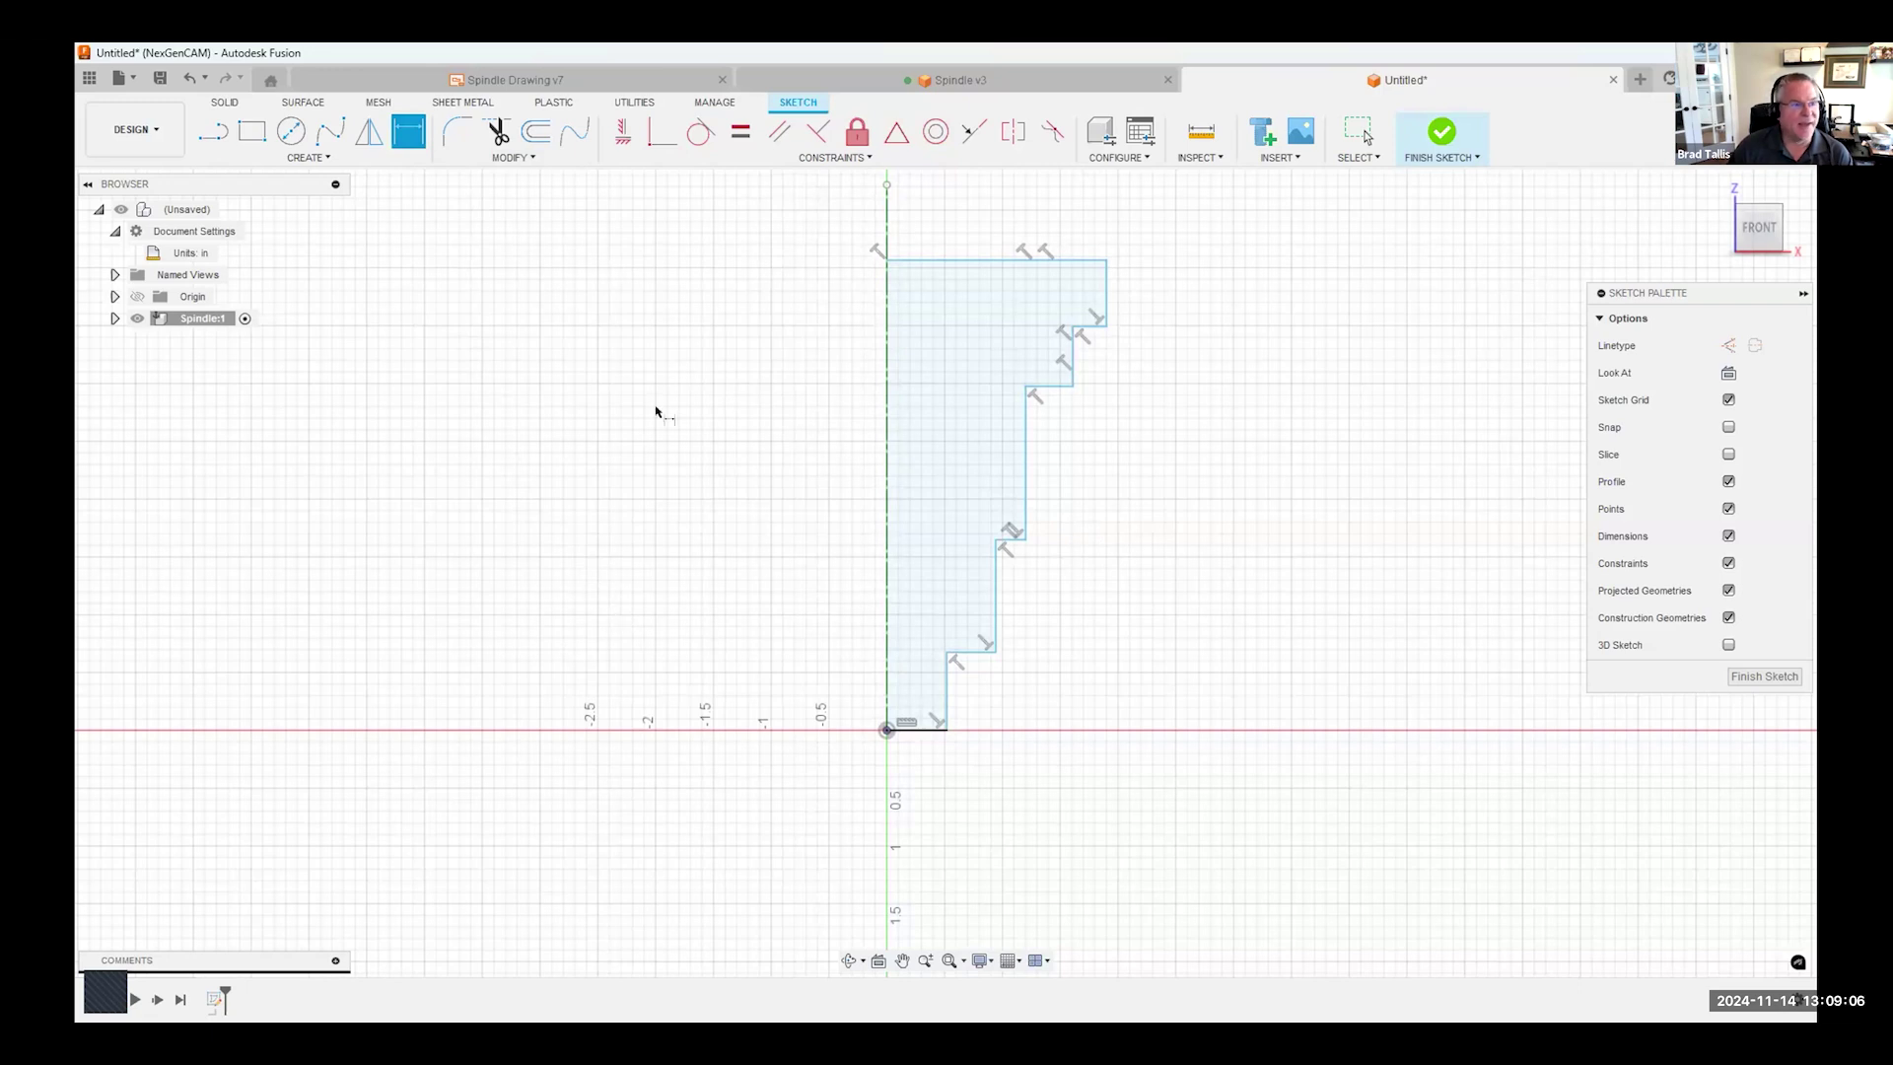
left_click(569, 80)
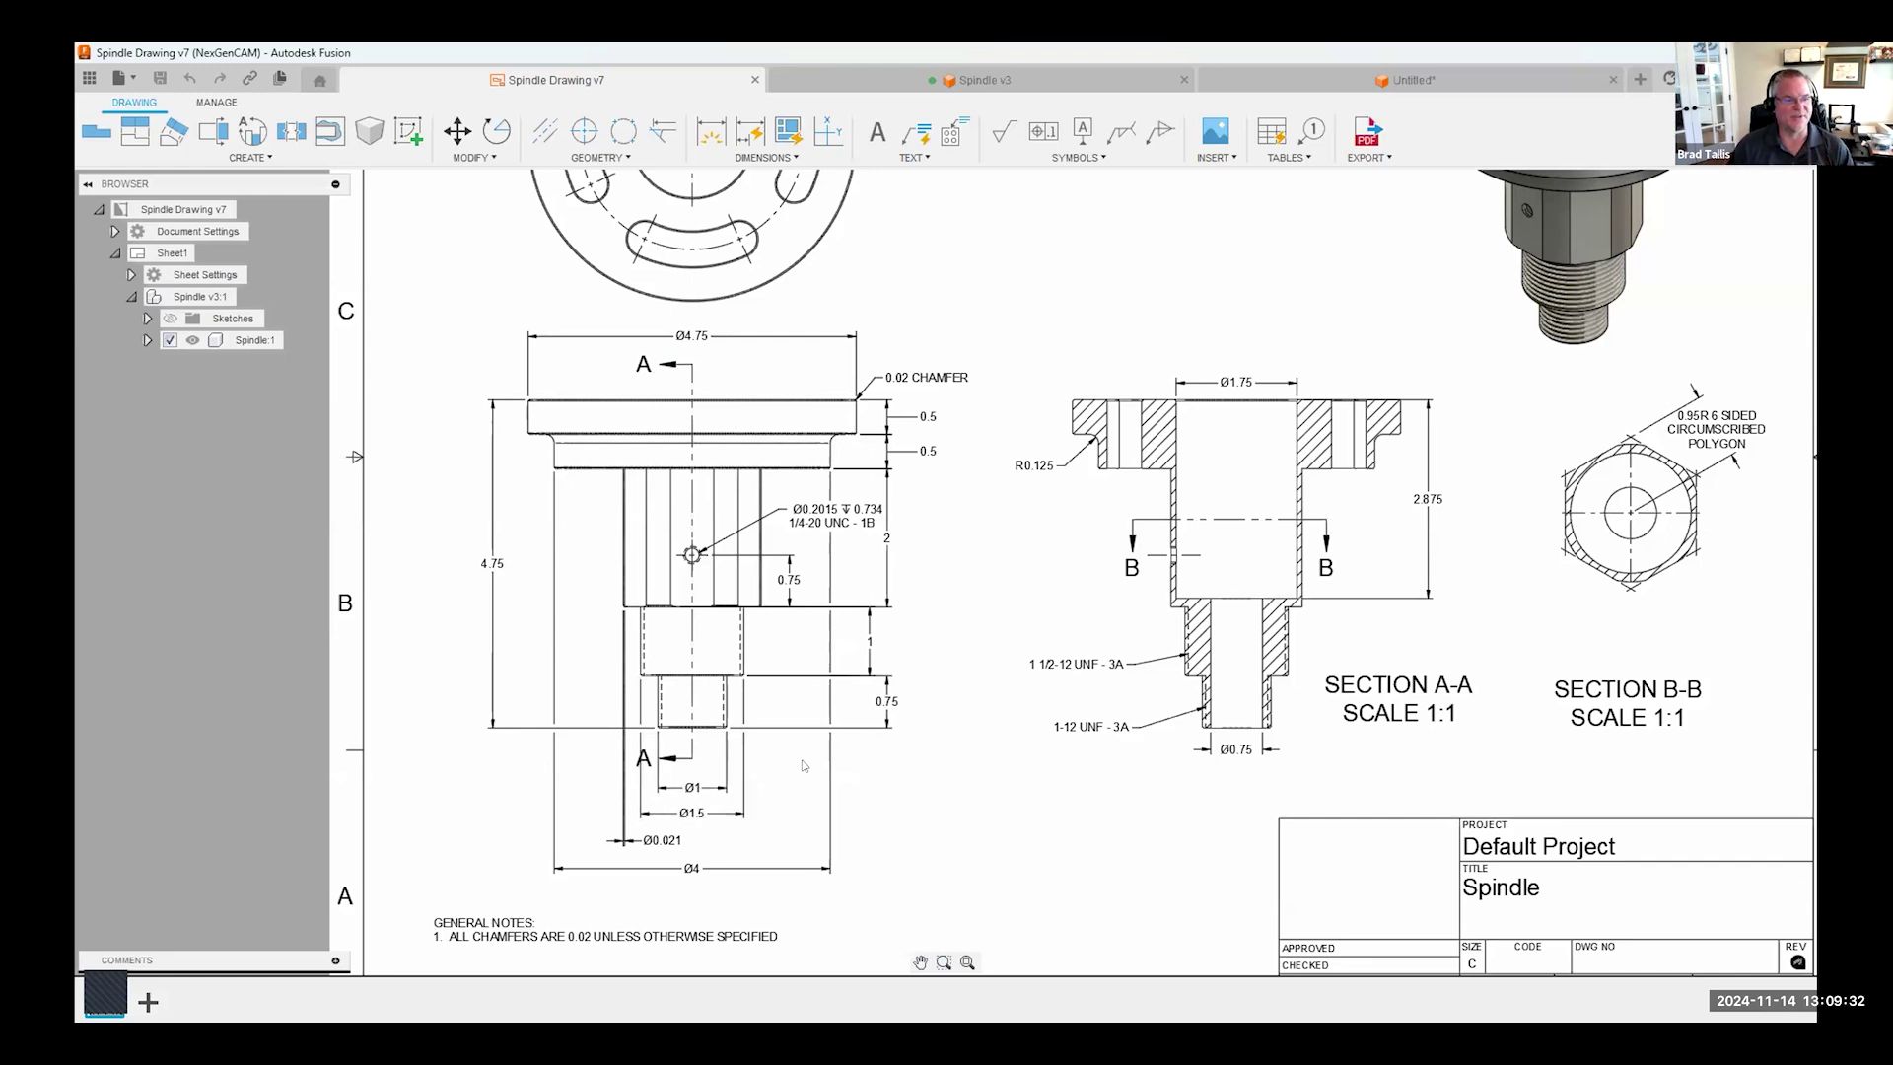
left_click(1300, 79)
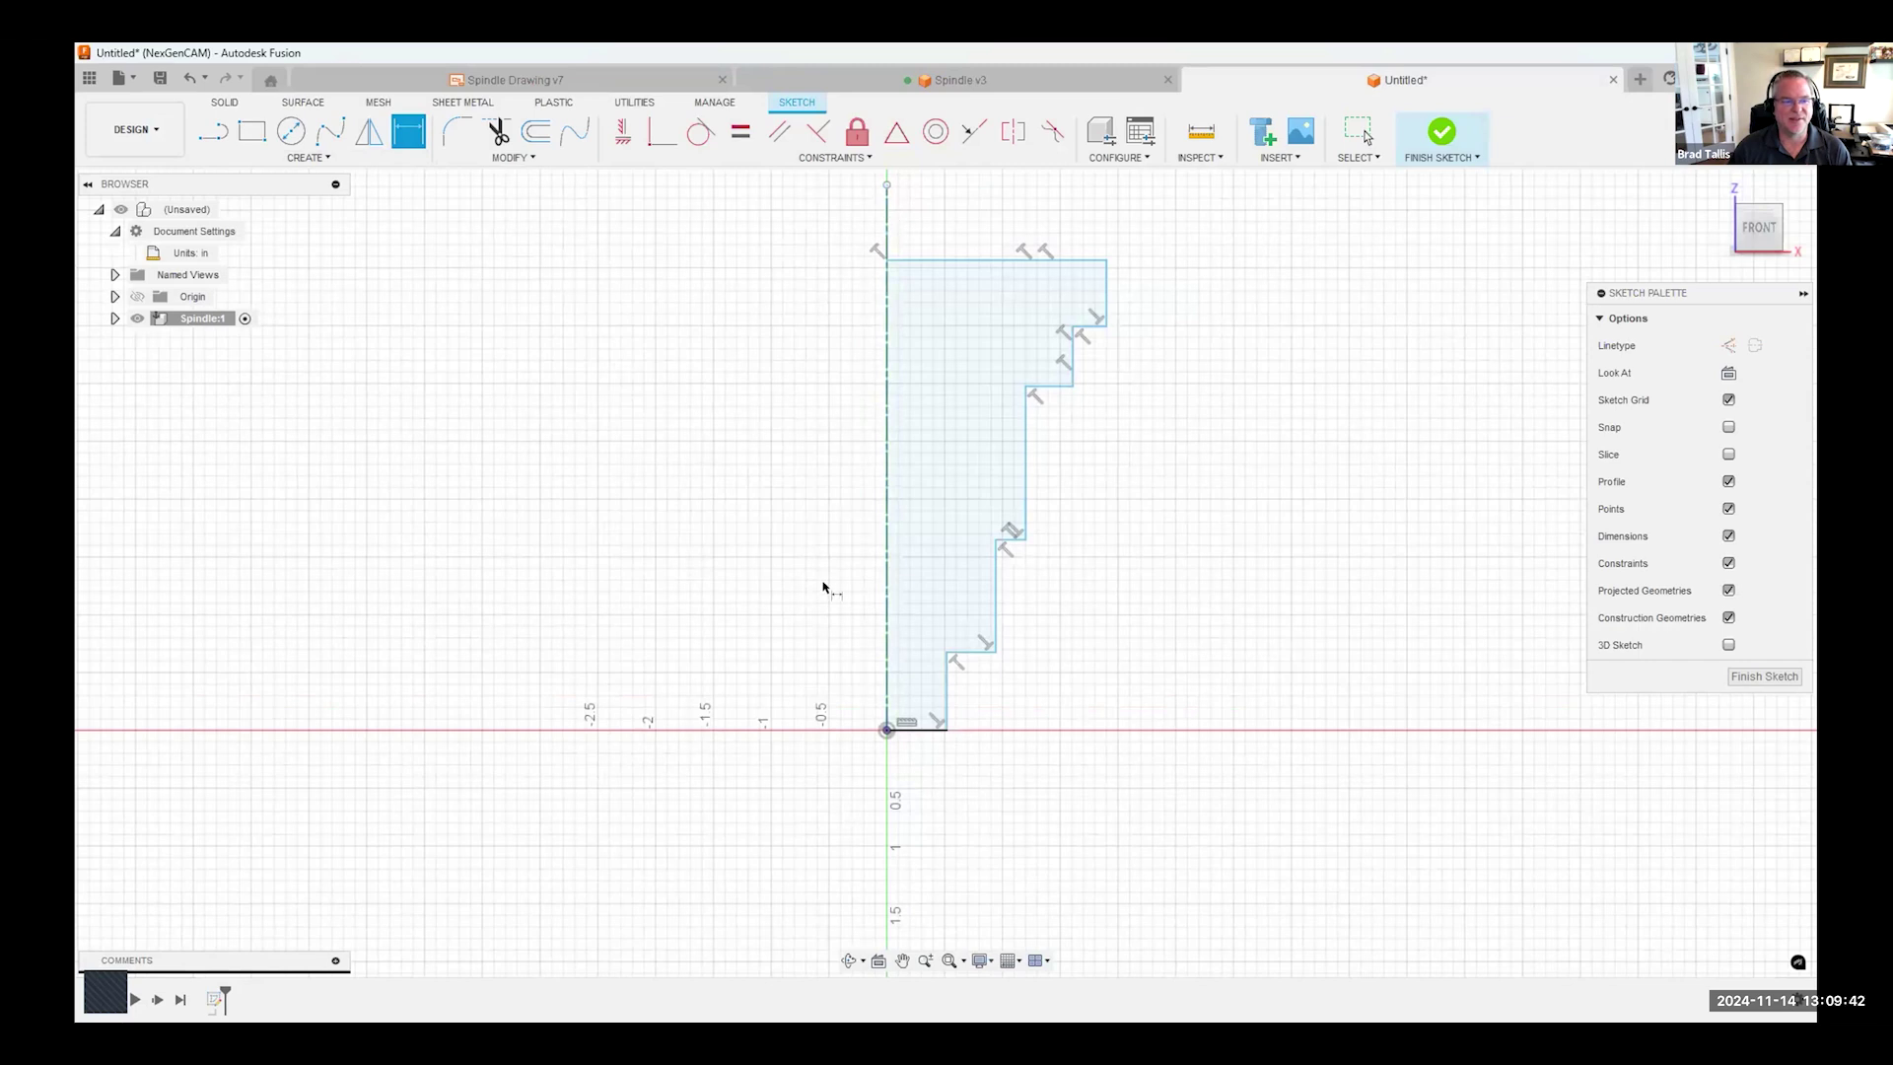
left_click(883, 631)
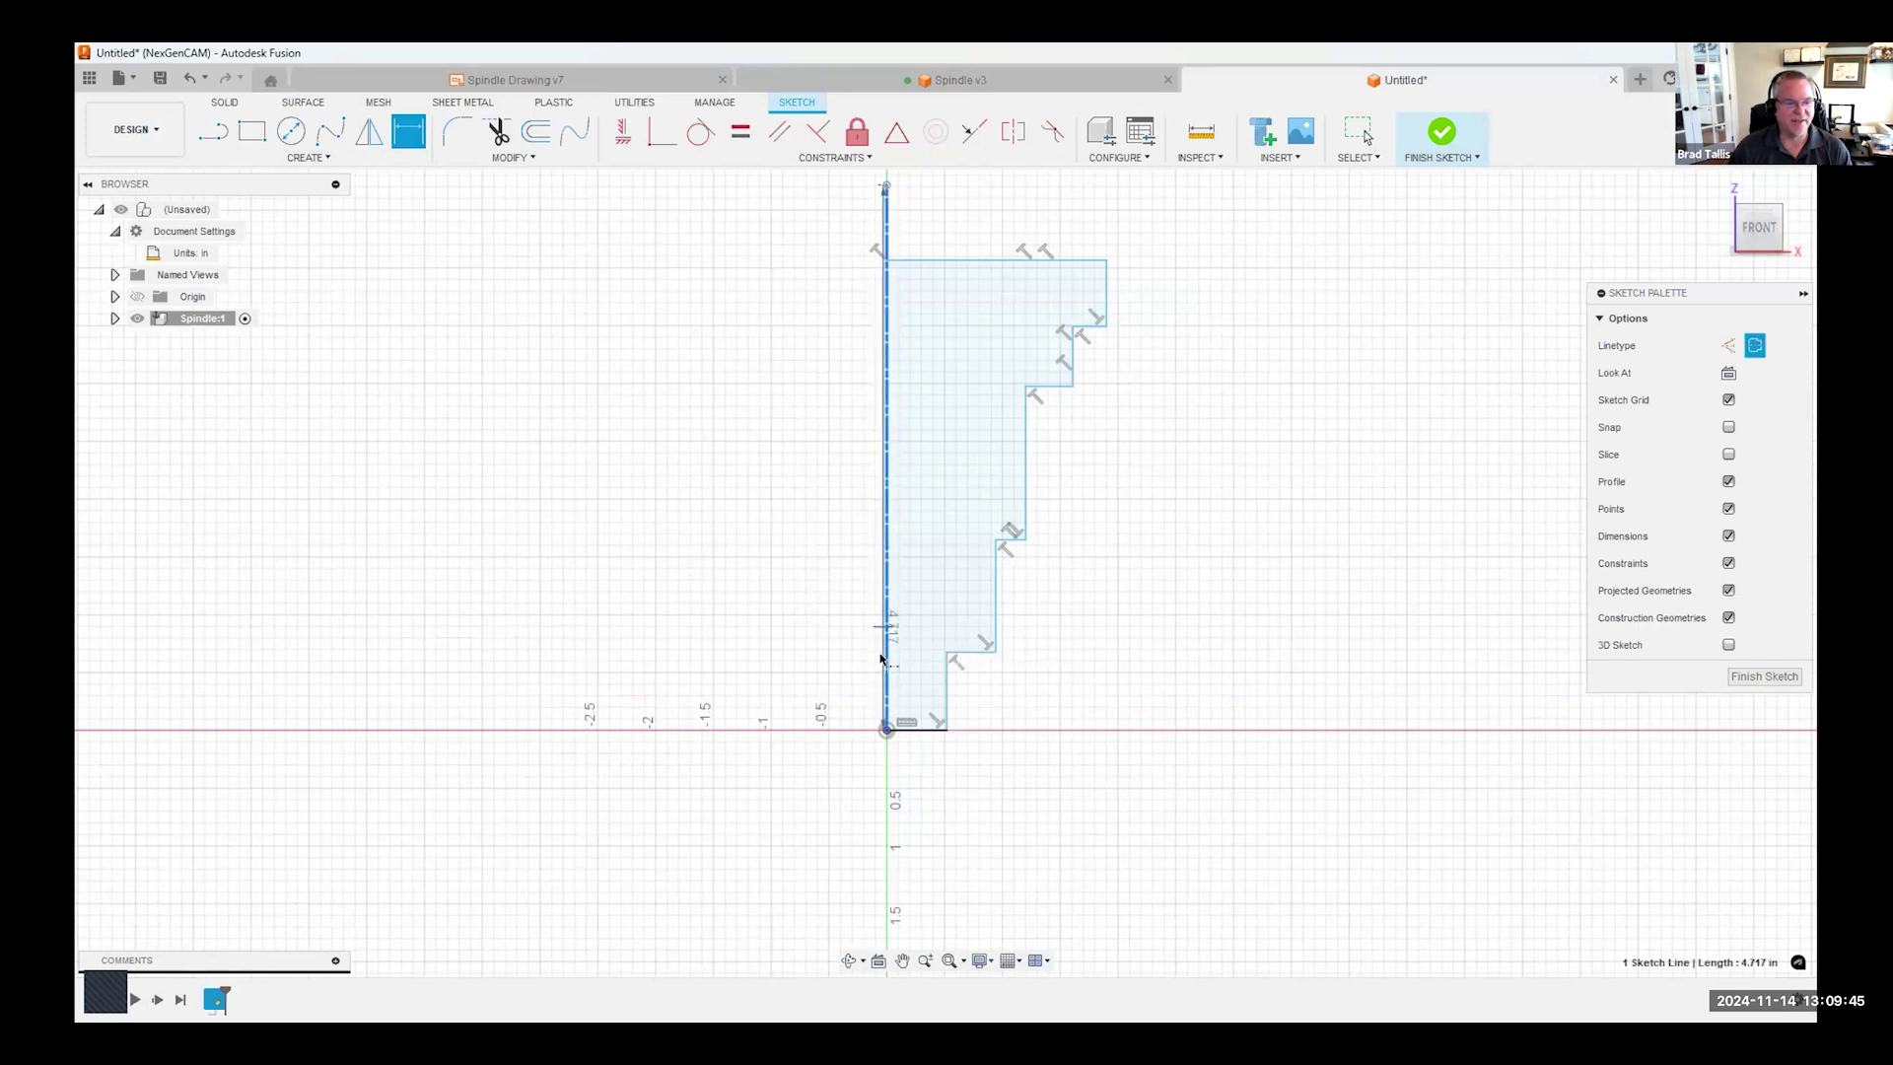
left_click(944, 696)
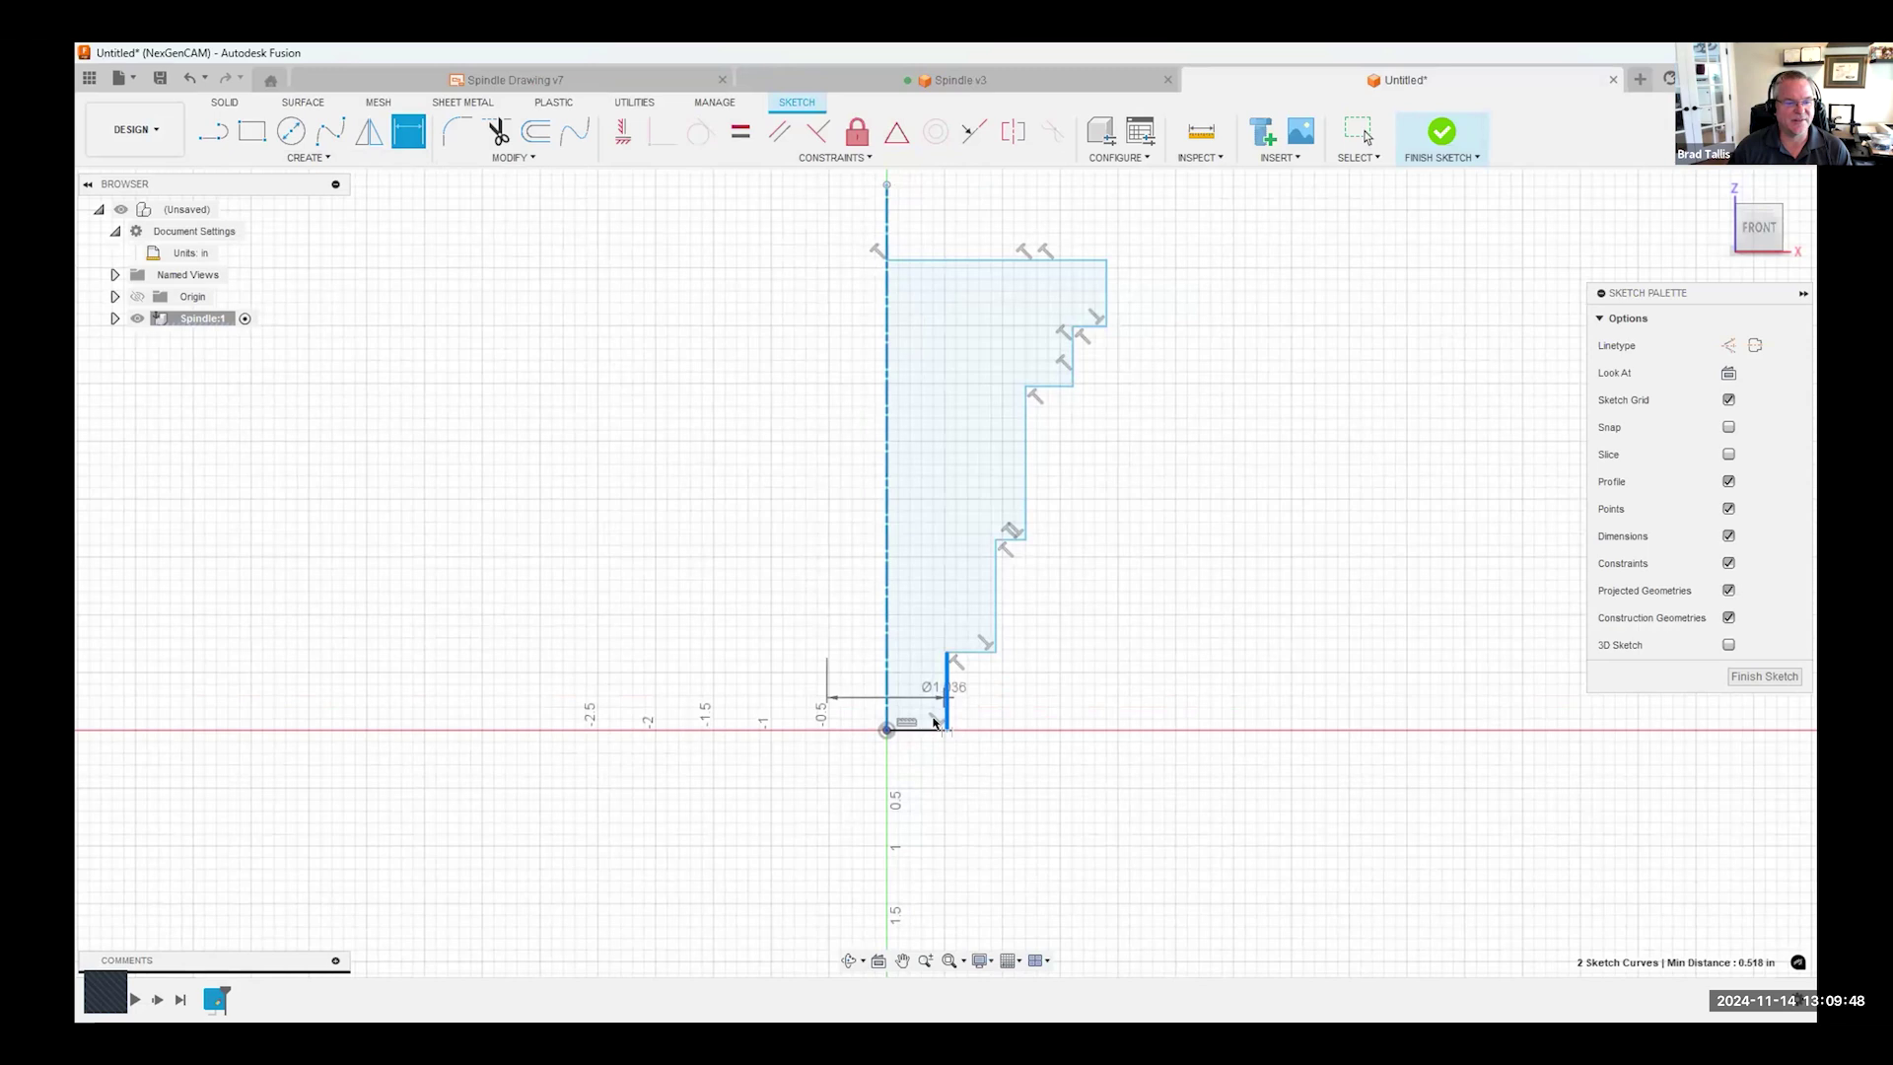
left_click(893, 785)
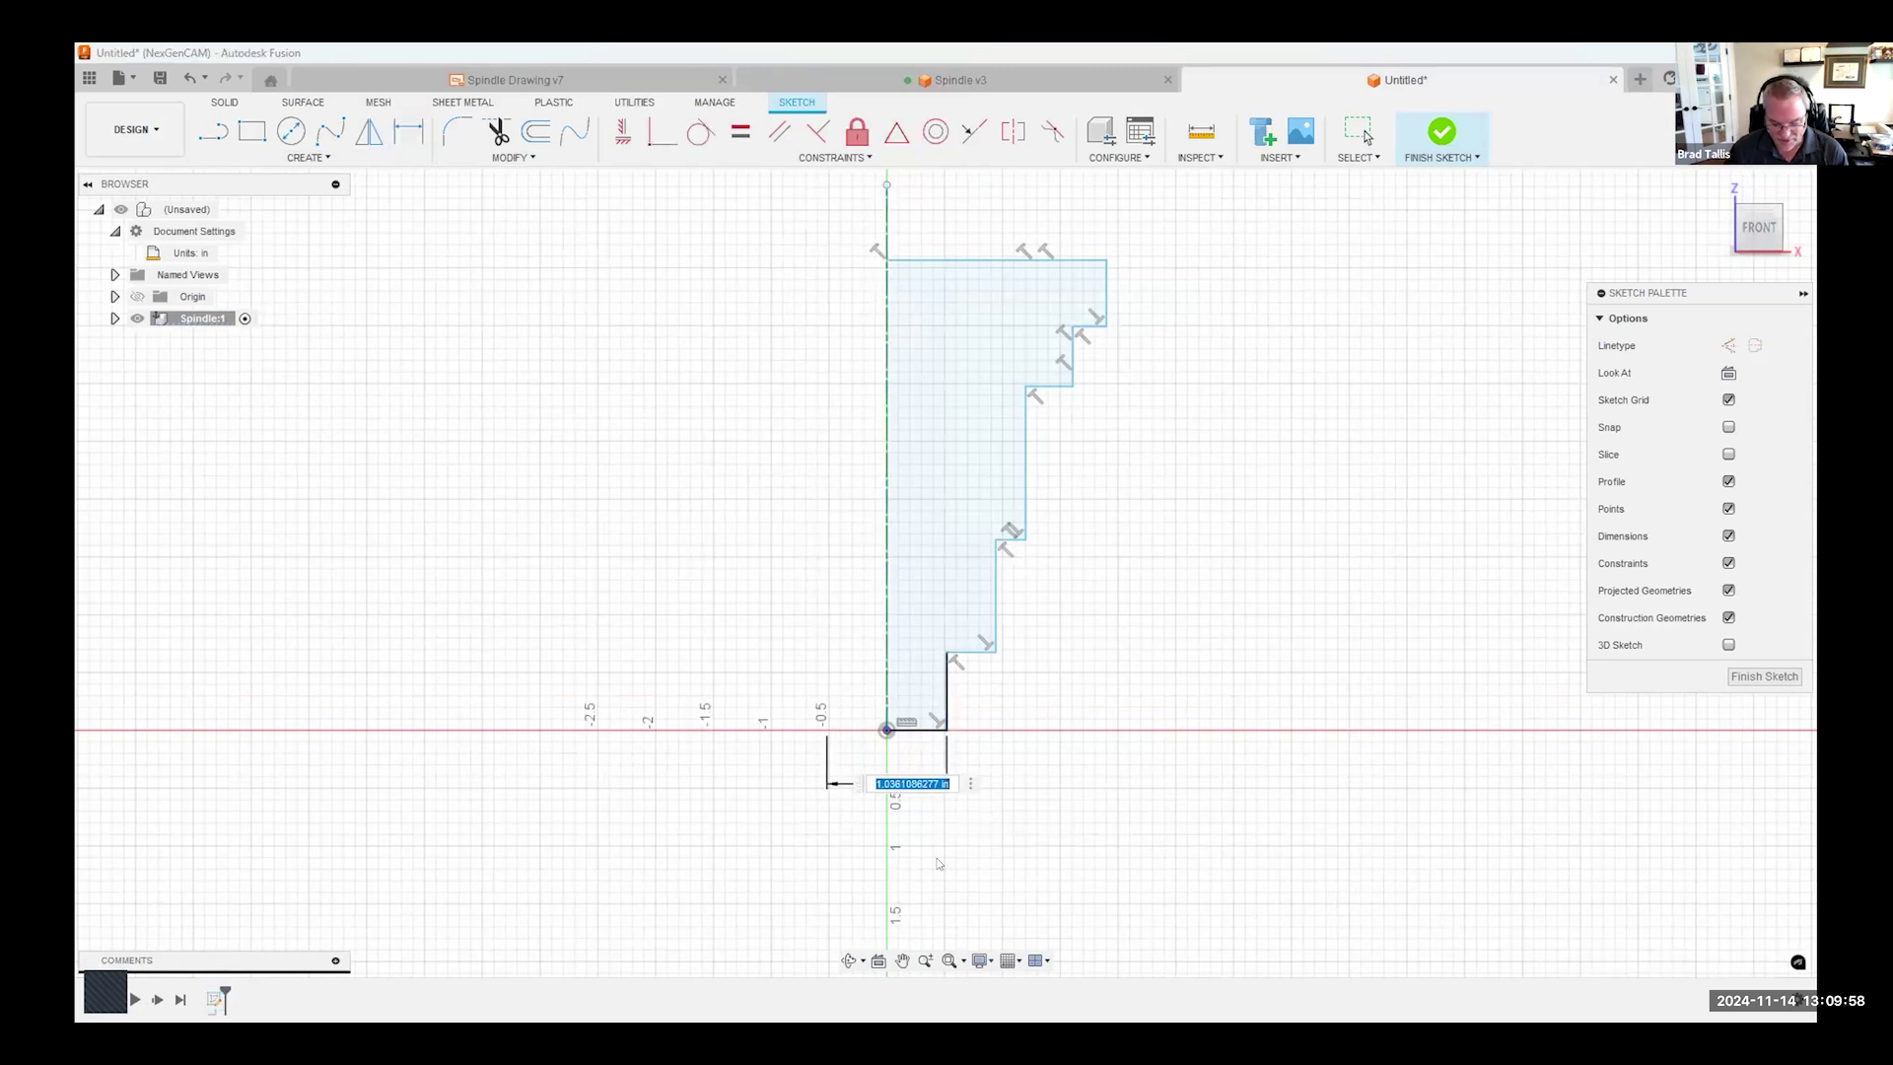
type("1")
key("Return")
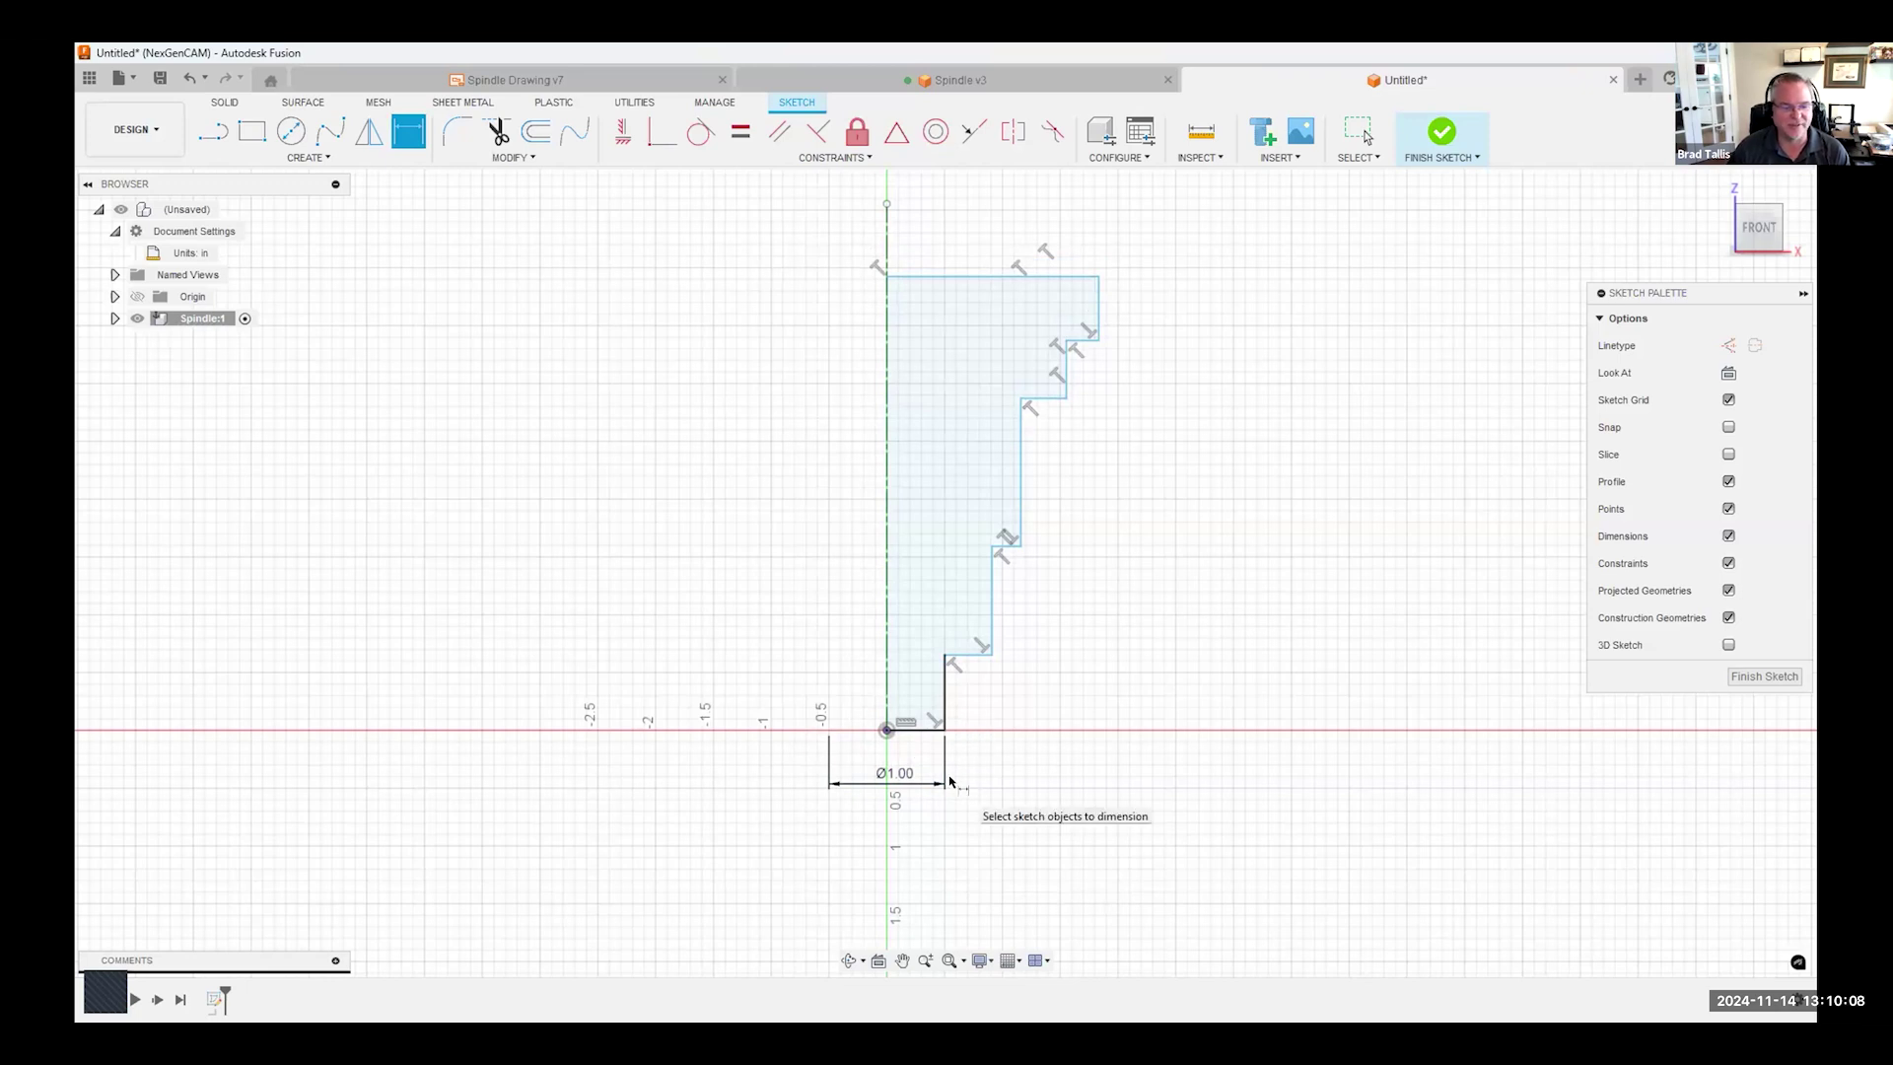
- Dimension the second vertical edge from the bottom about the centerline as a 1.5 in diameter
left_click(885, 623)
left_click(992, 619)
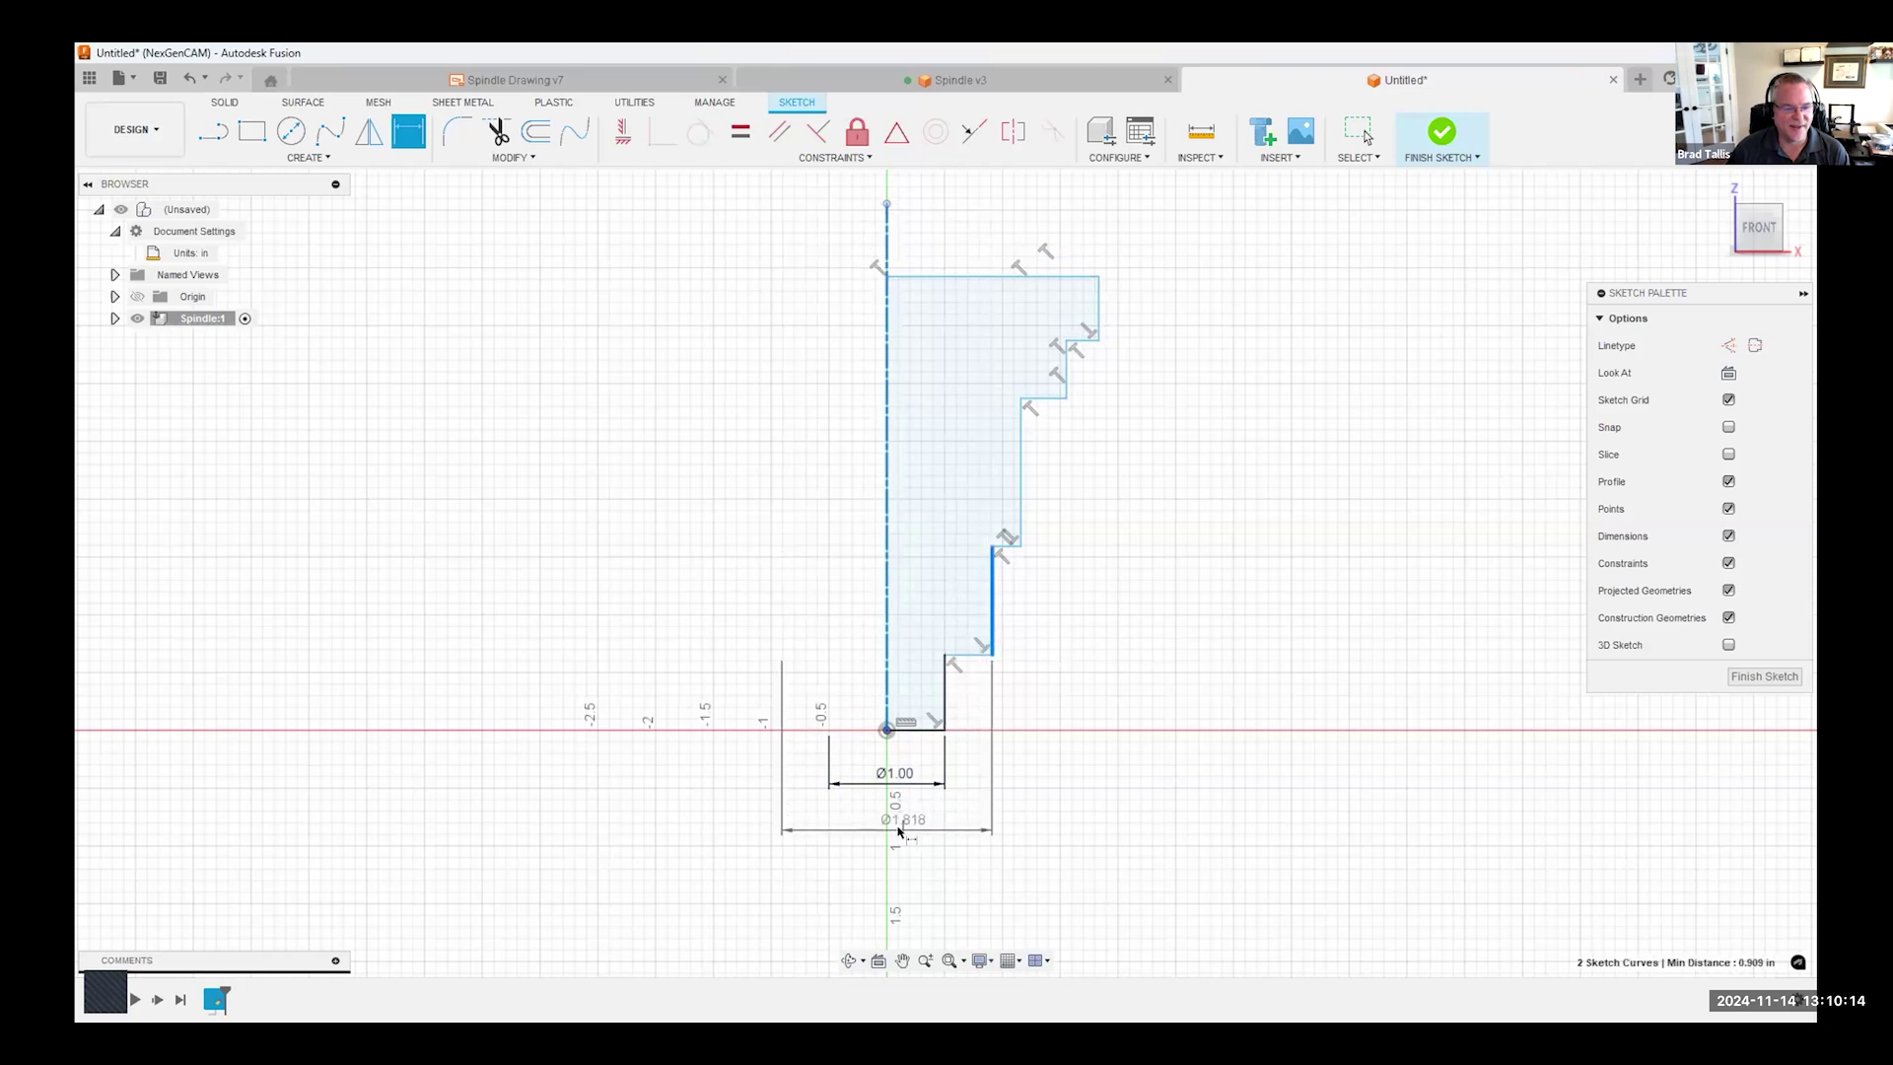
left_click(902, 828)
type("1")
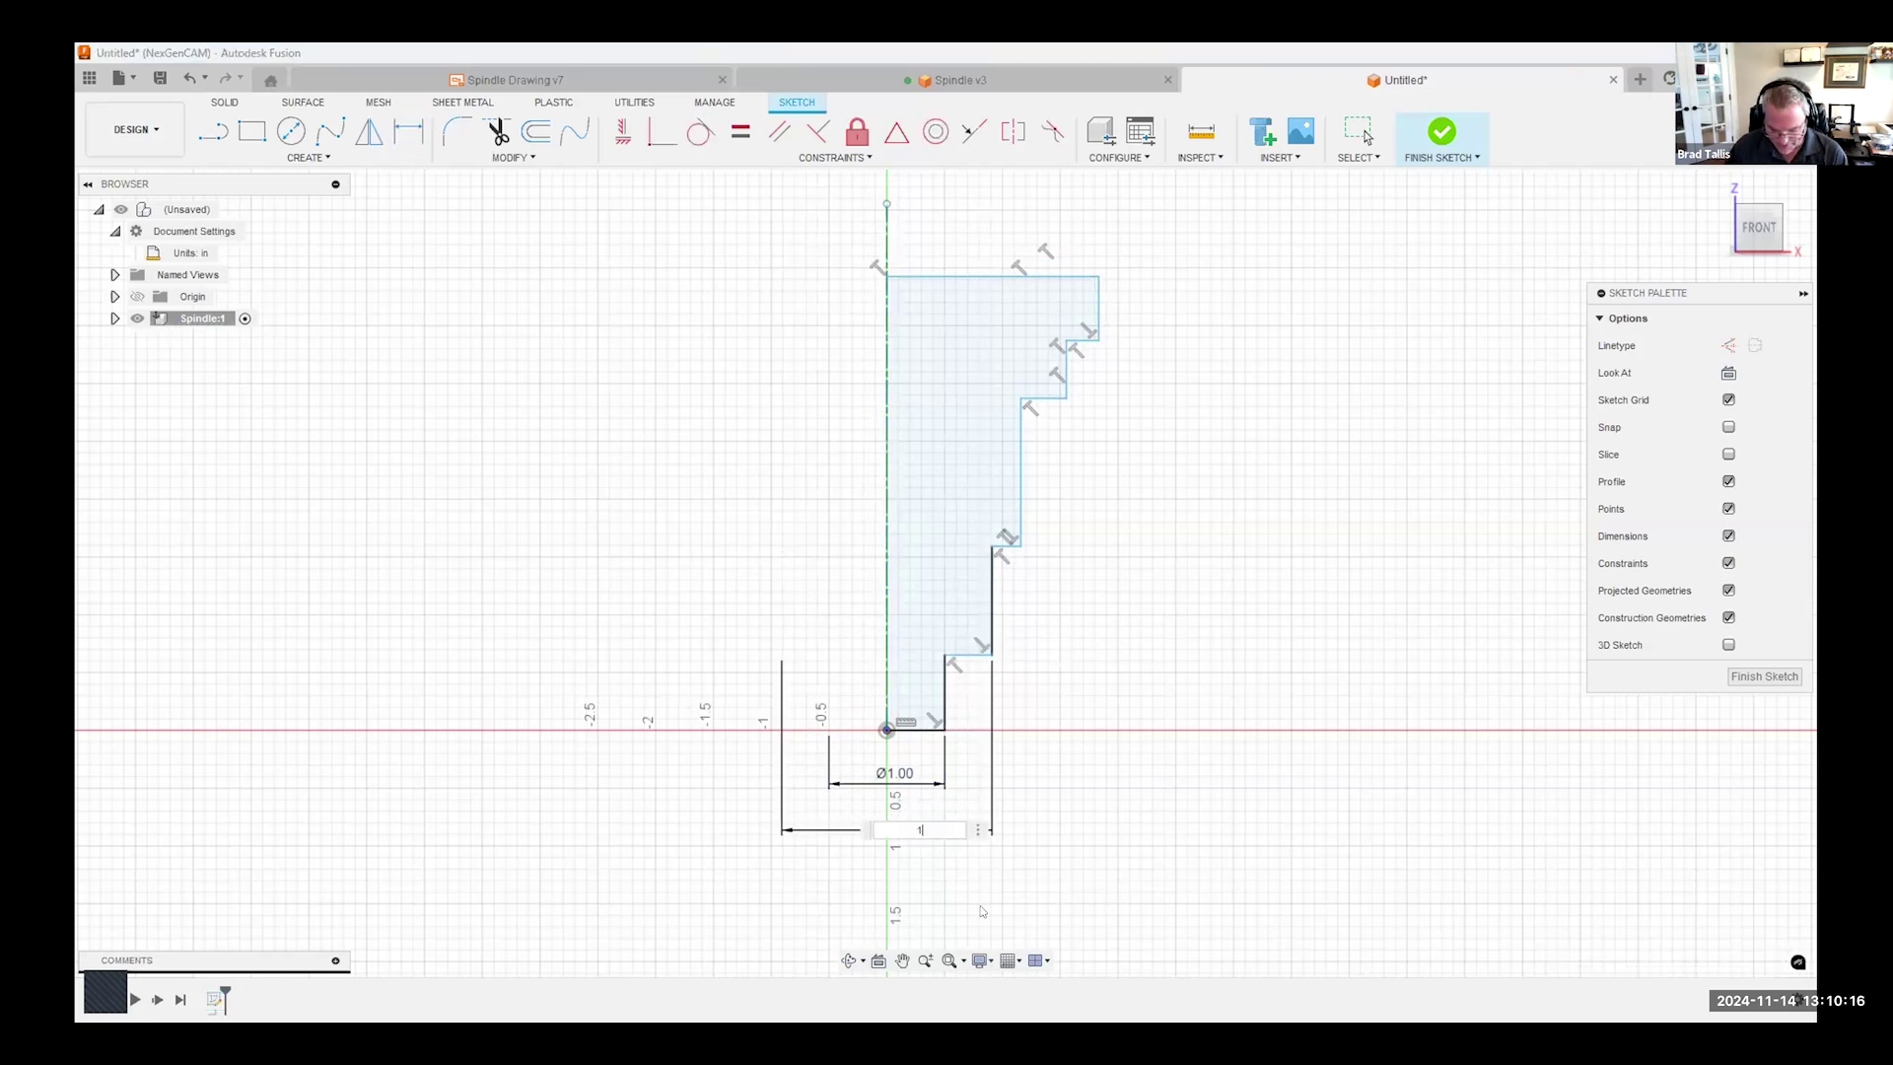
type(".5")
key("Return")
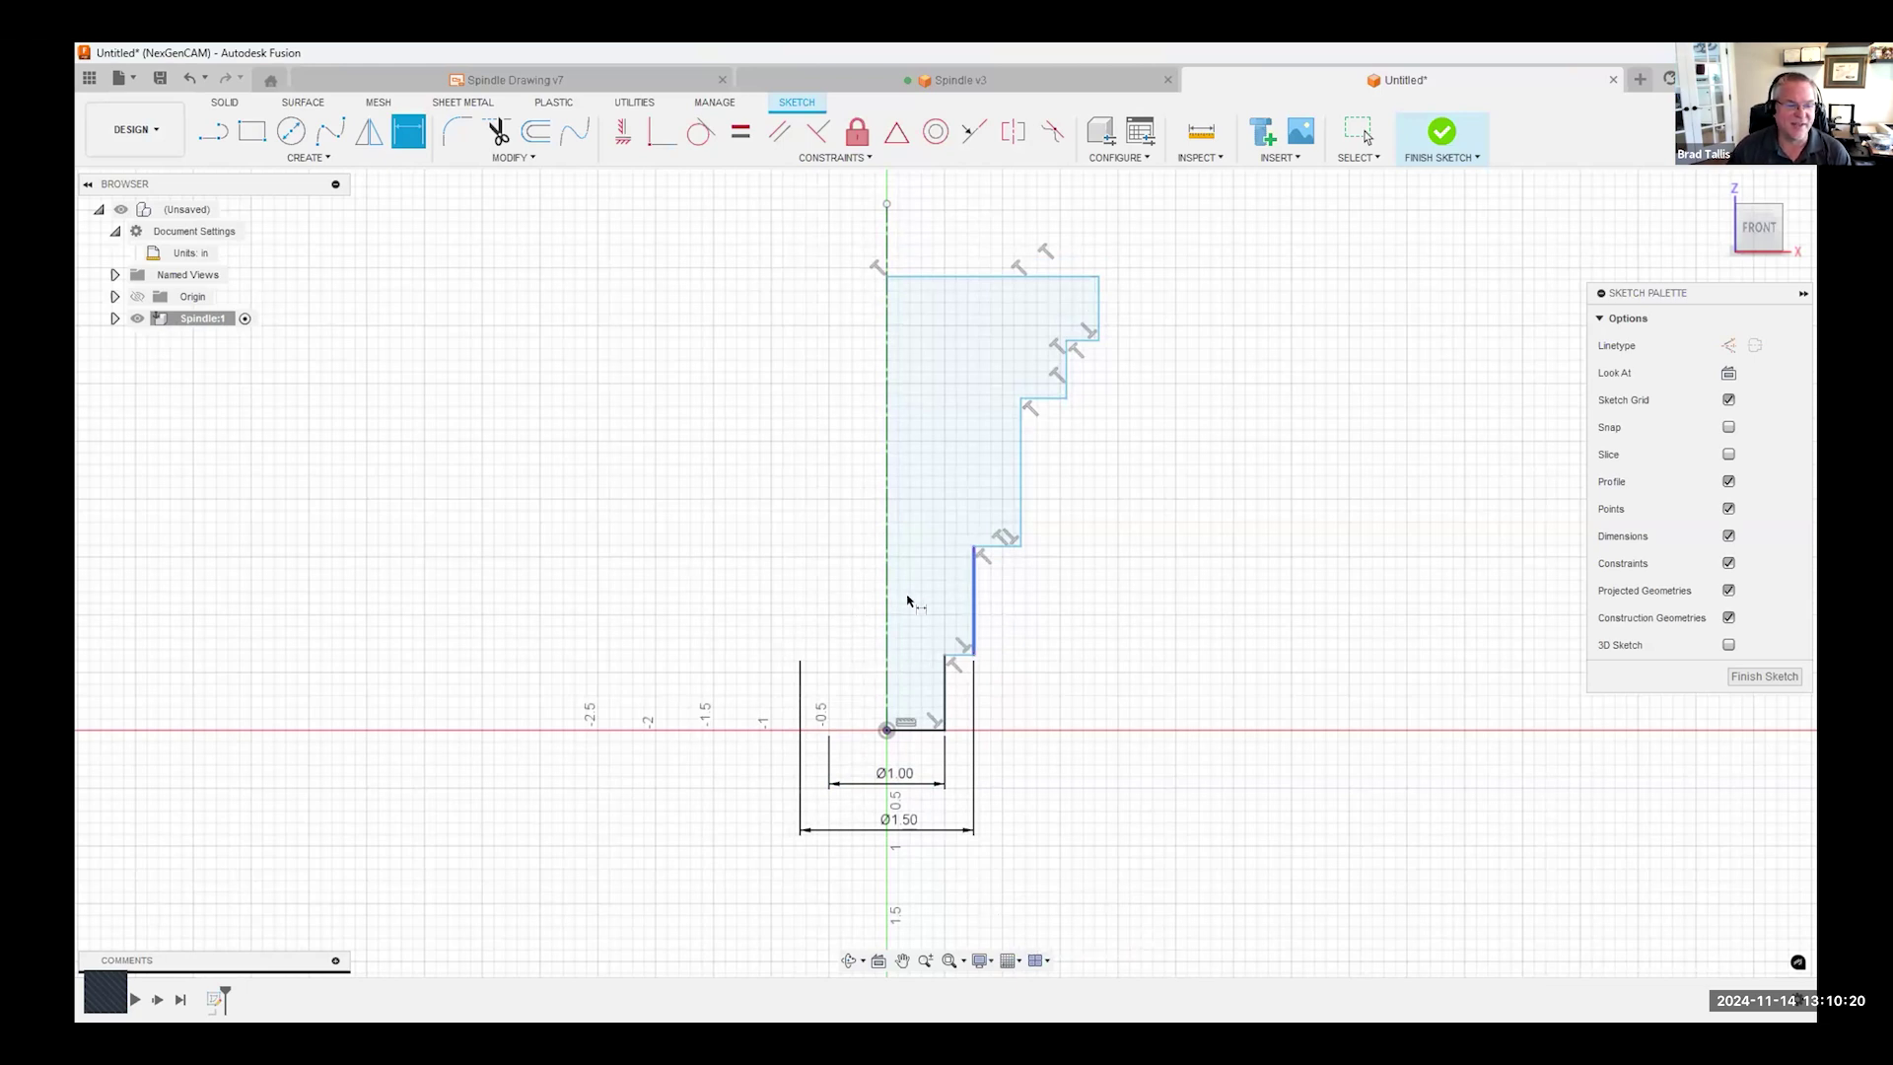
- Dimension the third vertical edge from the bottom about the centerline as a 2.5 in diameter
left_click(890, 488)
left_click(1020, 503)
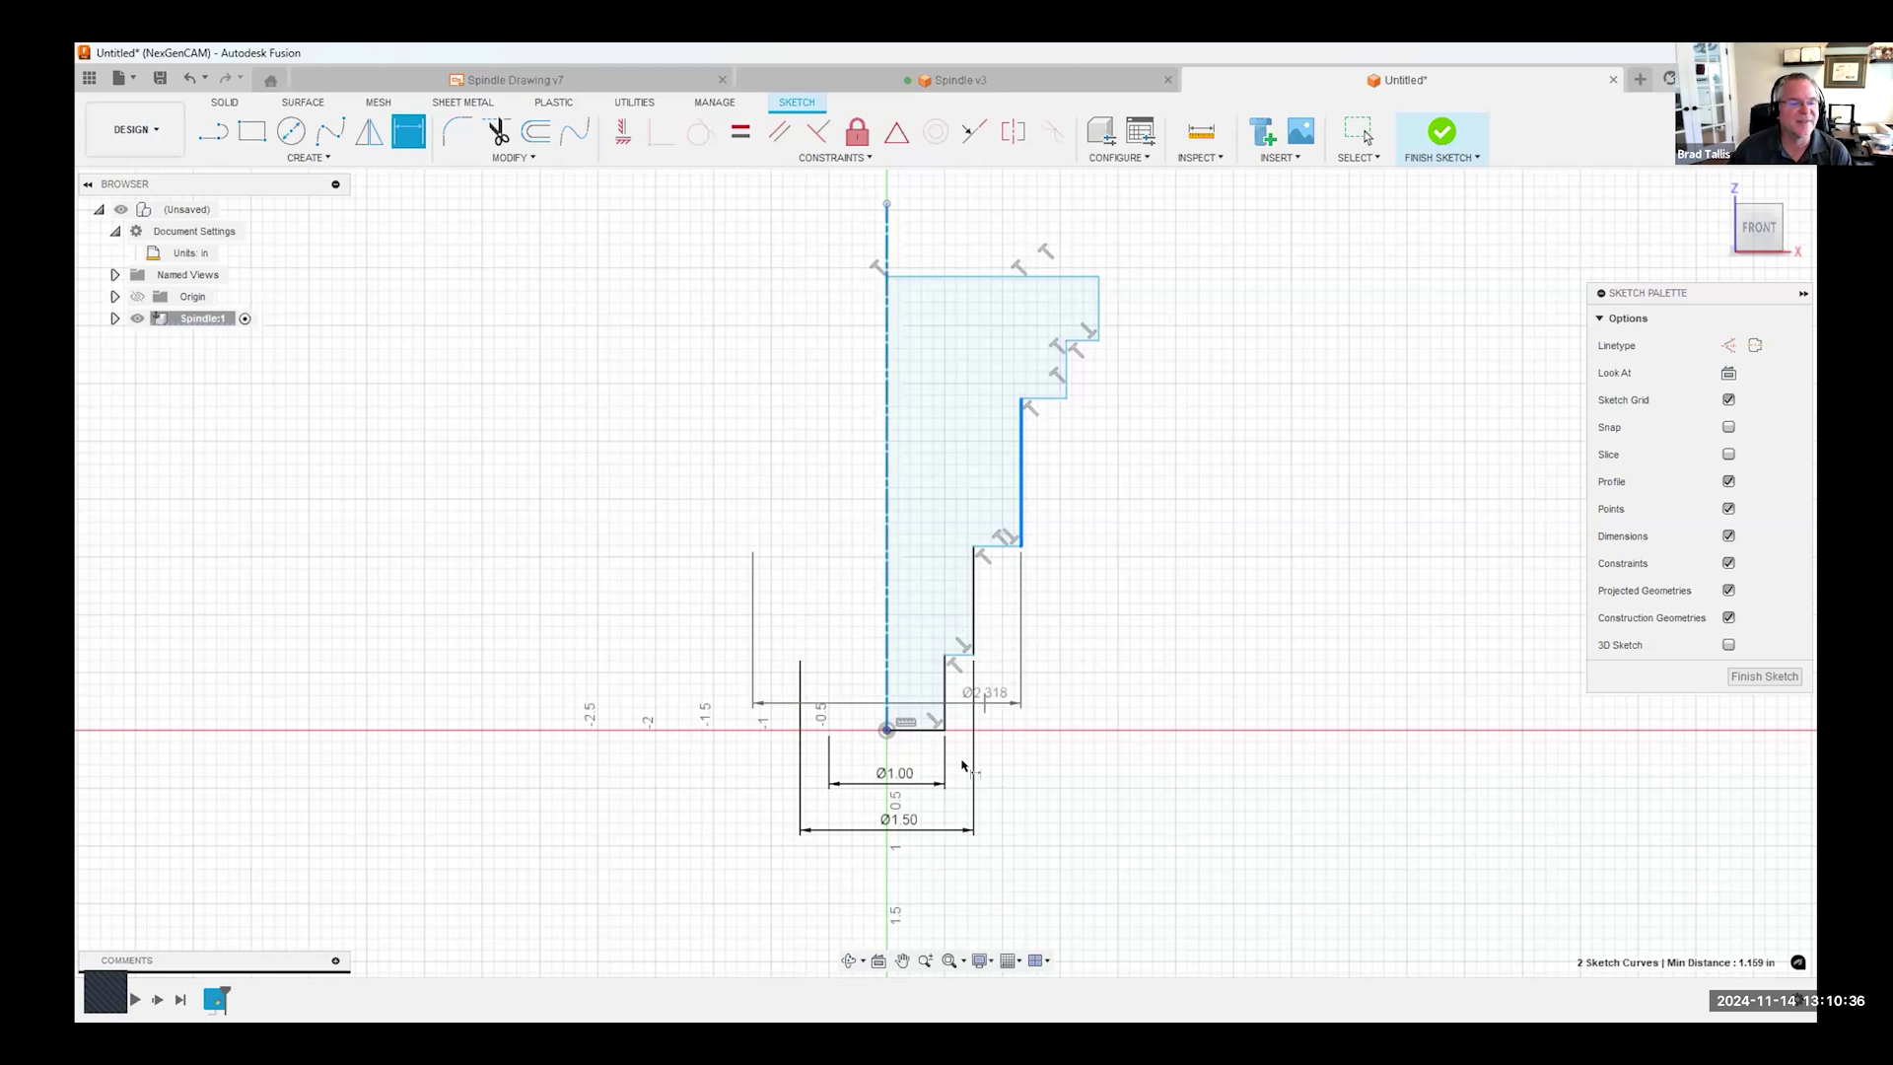
left_click(903, 868)
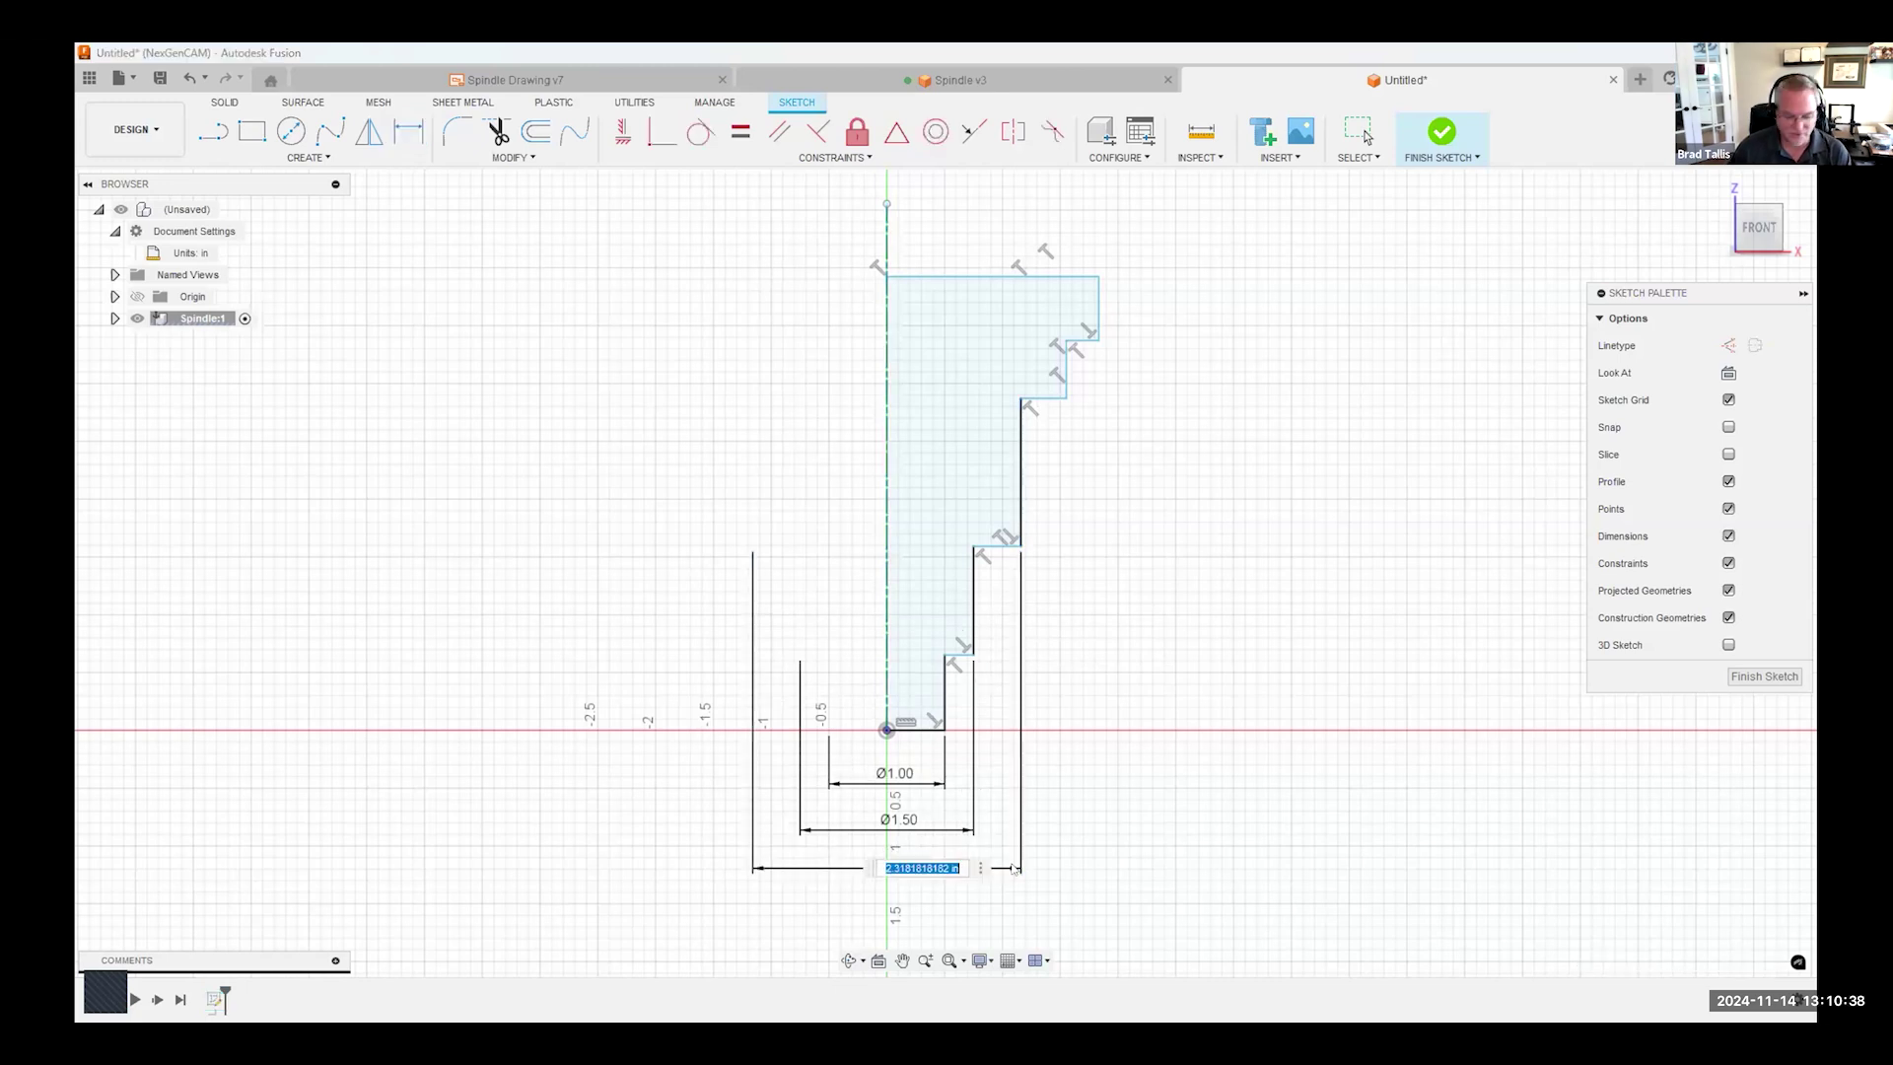
type("2.5")
key("Return")
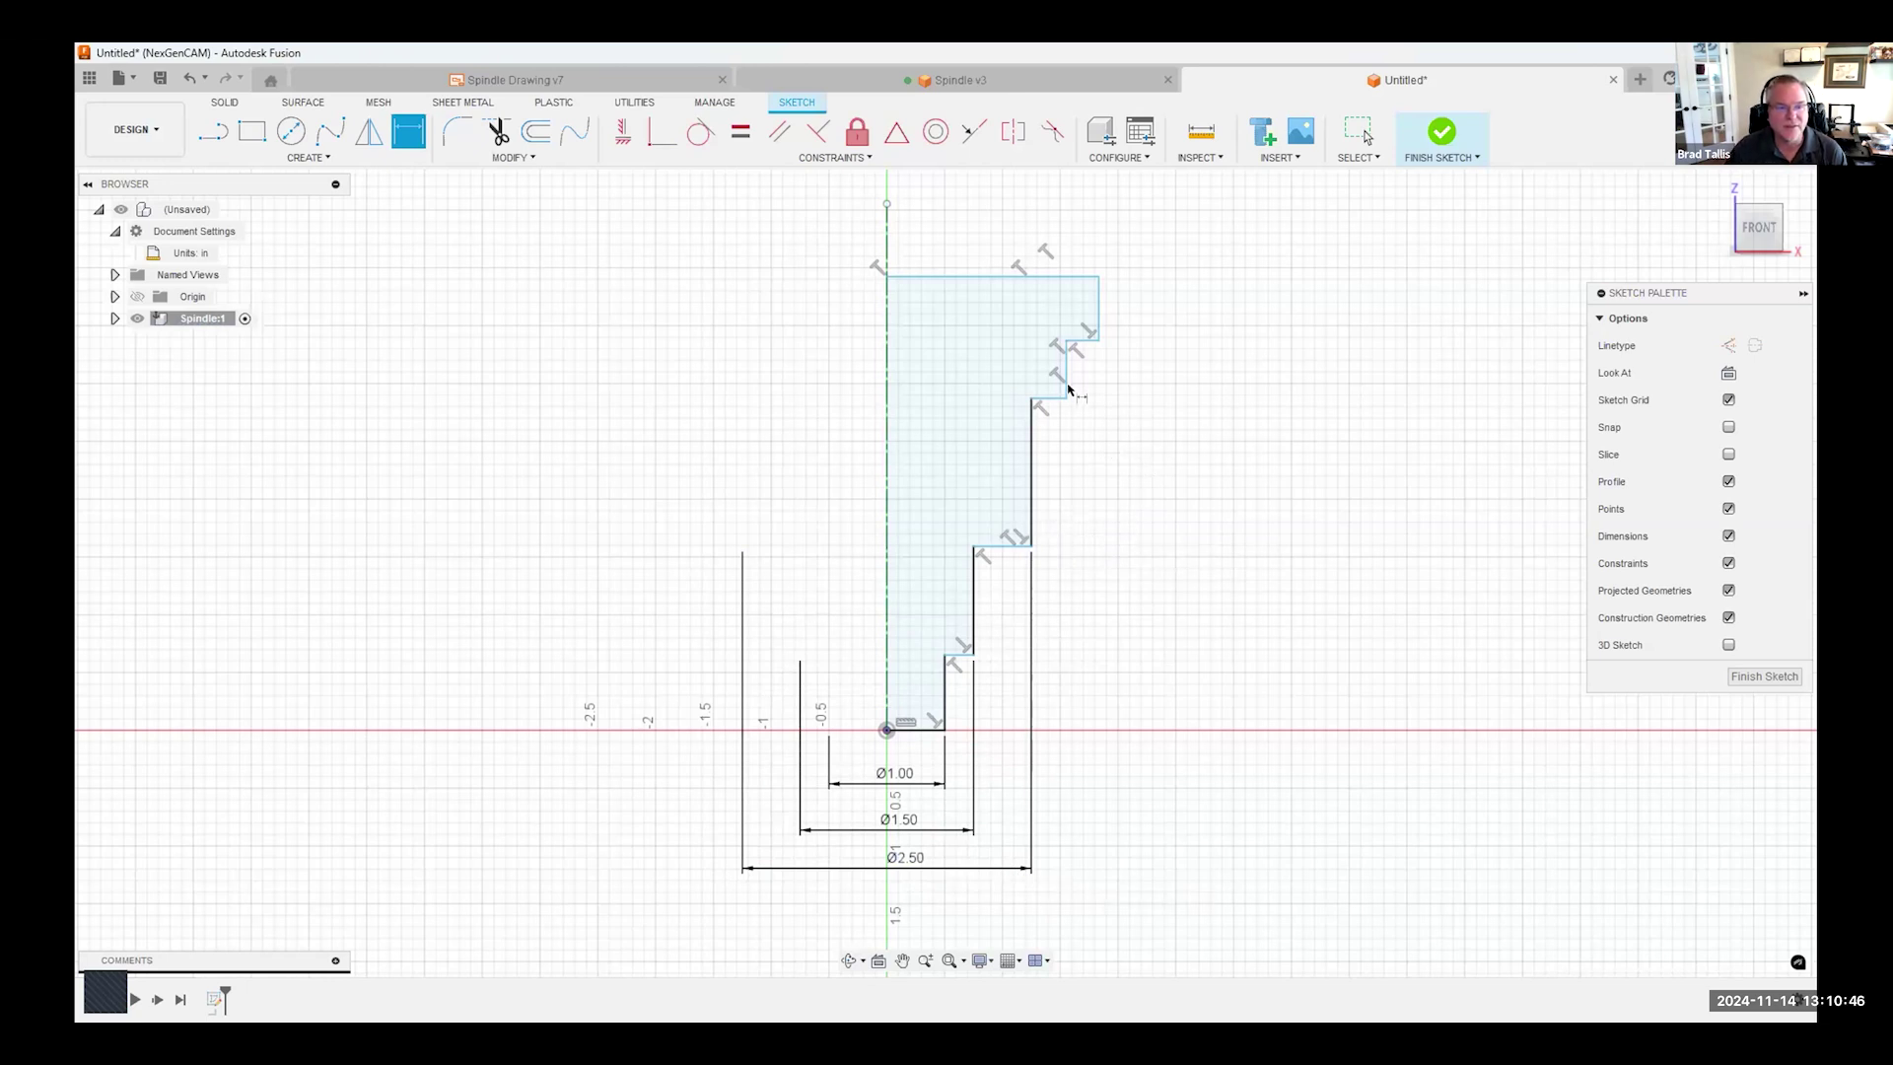
- Dimension the fourth vertical edge from the bottom about the centerline as a 4 in diameter
left_click(887, 380)
left_click(1063, 378)
left_click(893, 911)
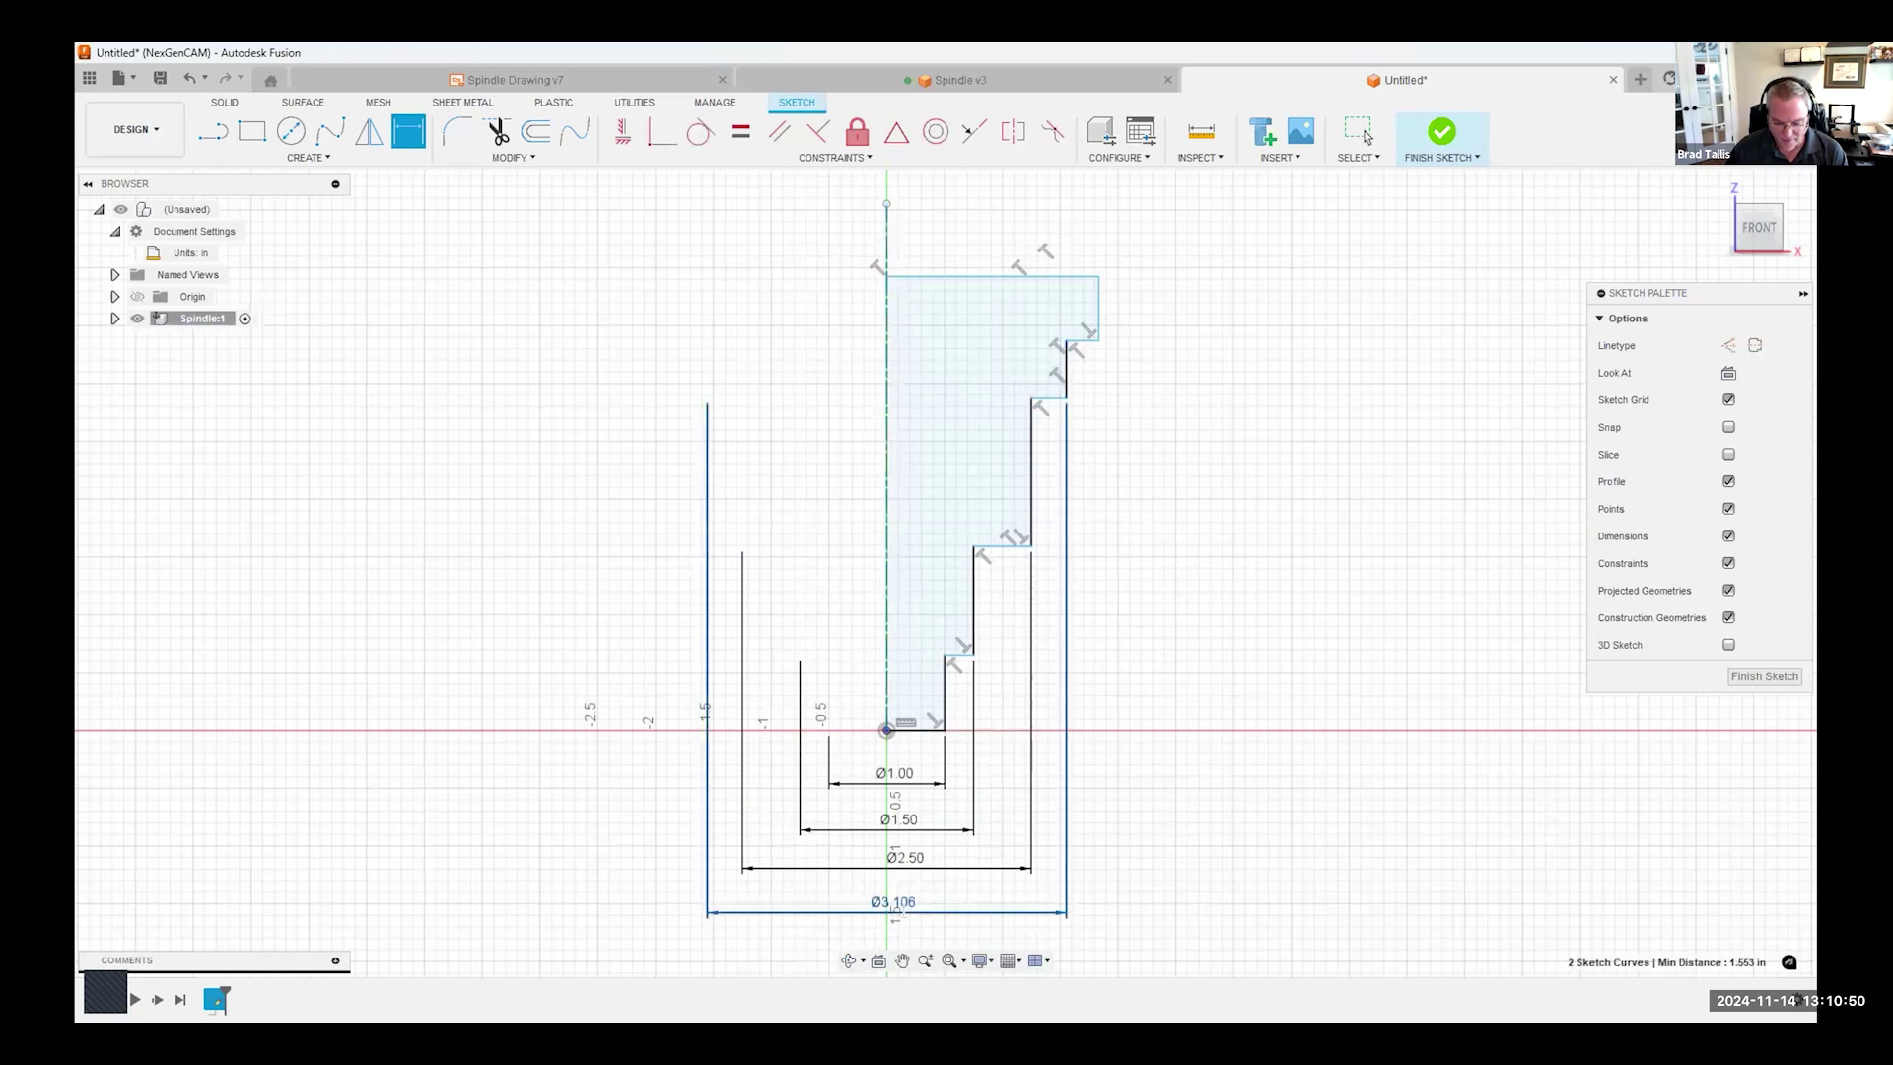
type("4")
key("Return")
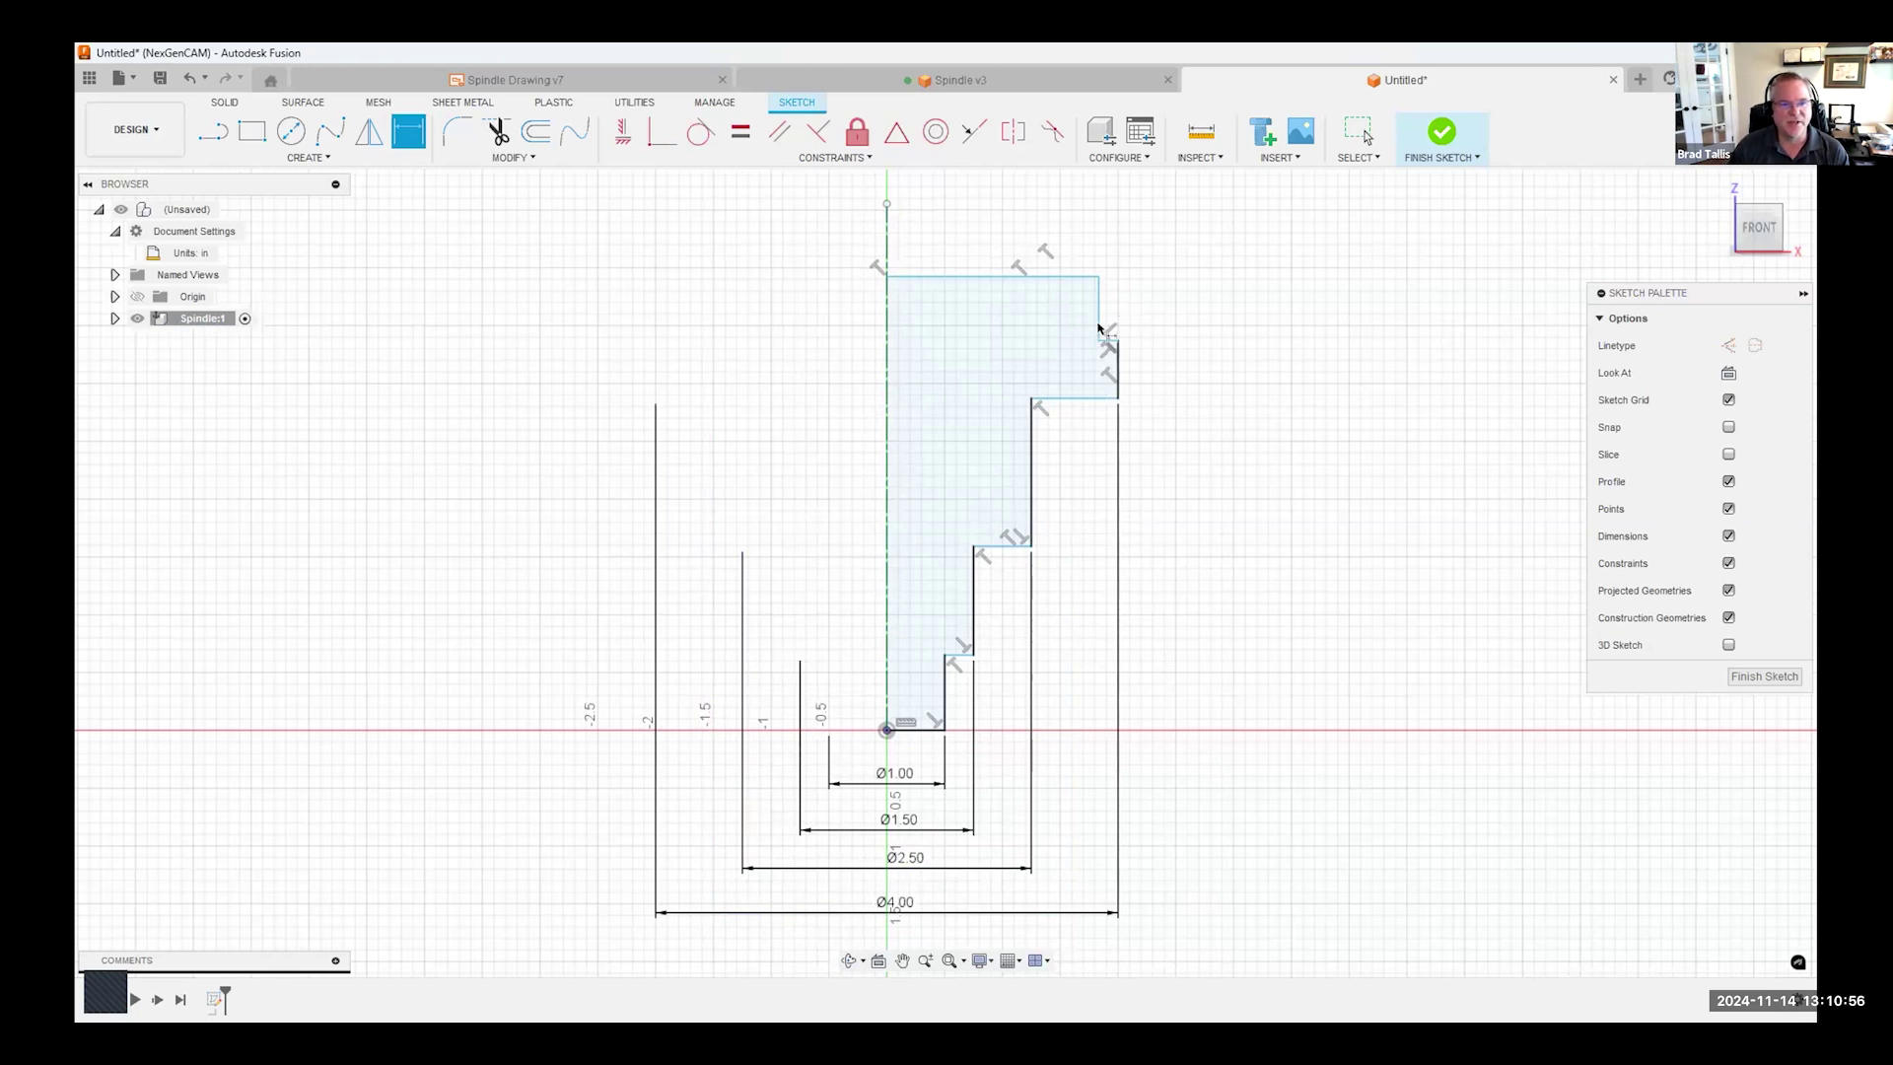
key("Escape")
- Move the uppermost vertical edge outward past the 4 in section and set its diameter about the centerline to 4.75 in
mouse_move(1100, 310)
left_mouse_down()
mouse_move(1208, 305)
mouse_move(1134, 308)
mouse_move(1182, 305)
left_mouse_up()
left_click(1173, 235)
left_click(406, 134)
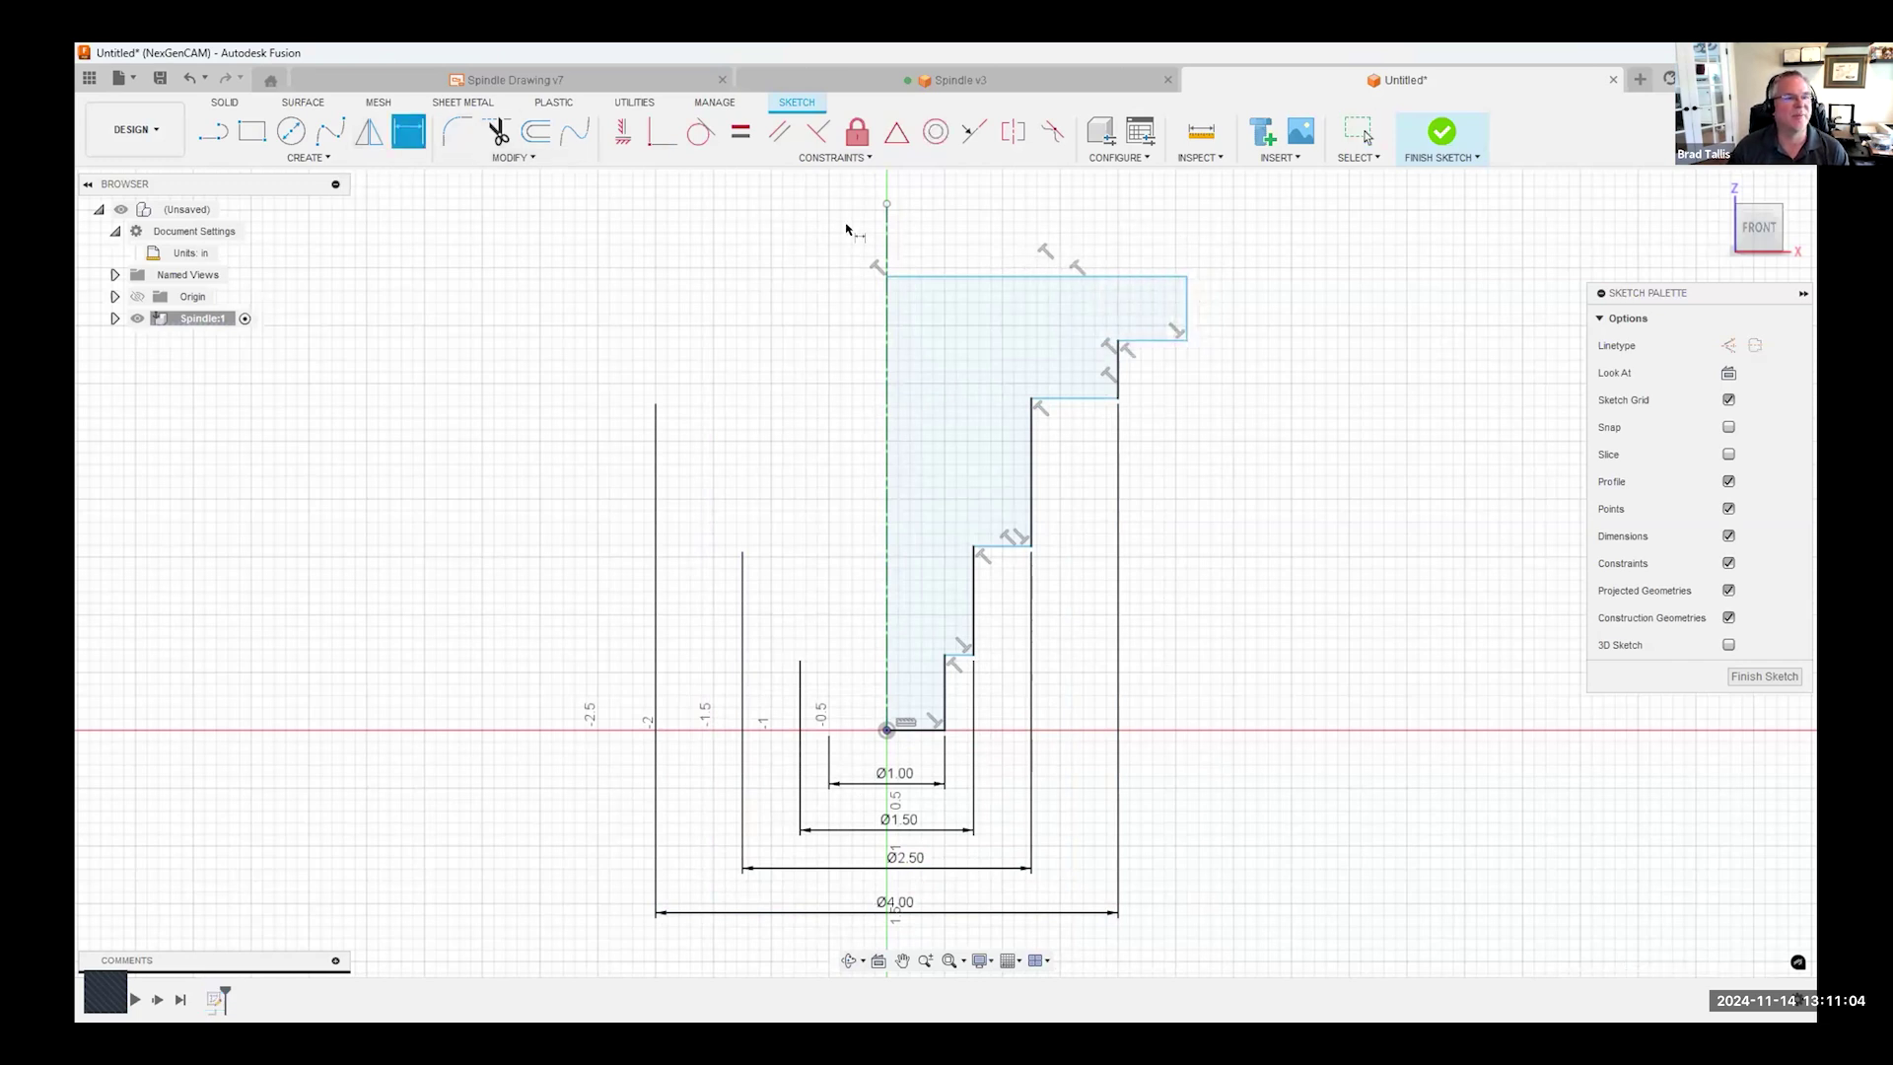
left_click(887, 239)
left_click(1187, 295)
left_click(983, 237)
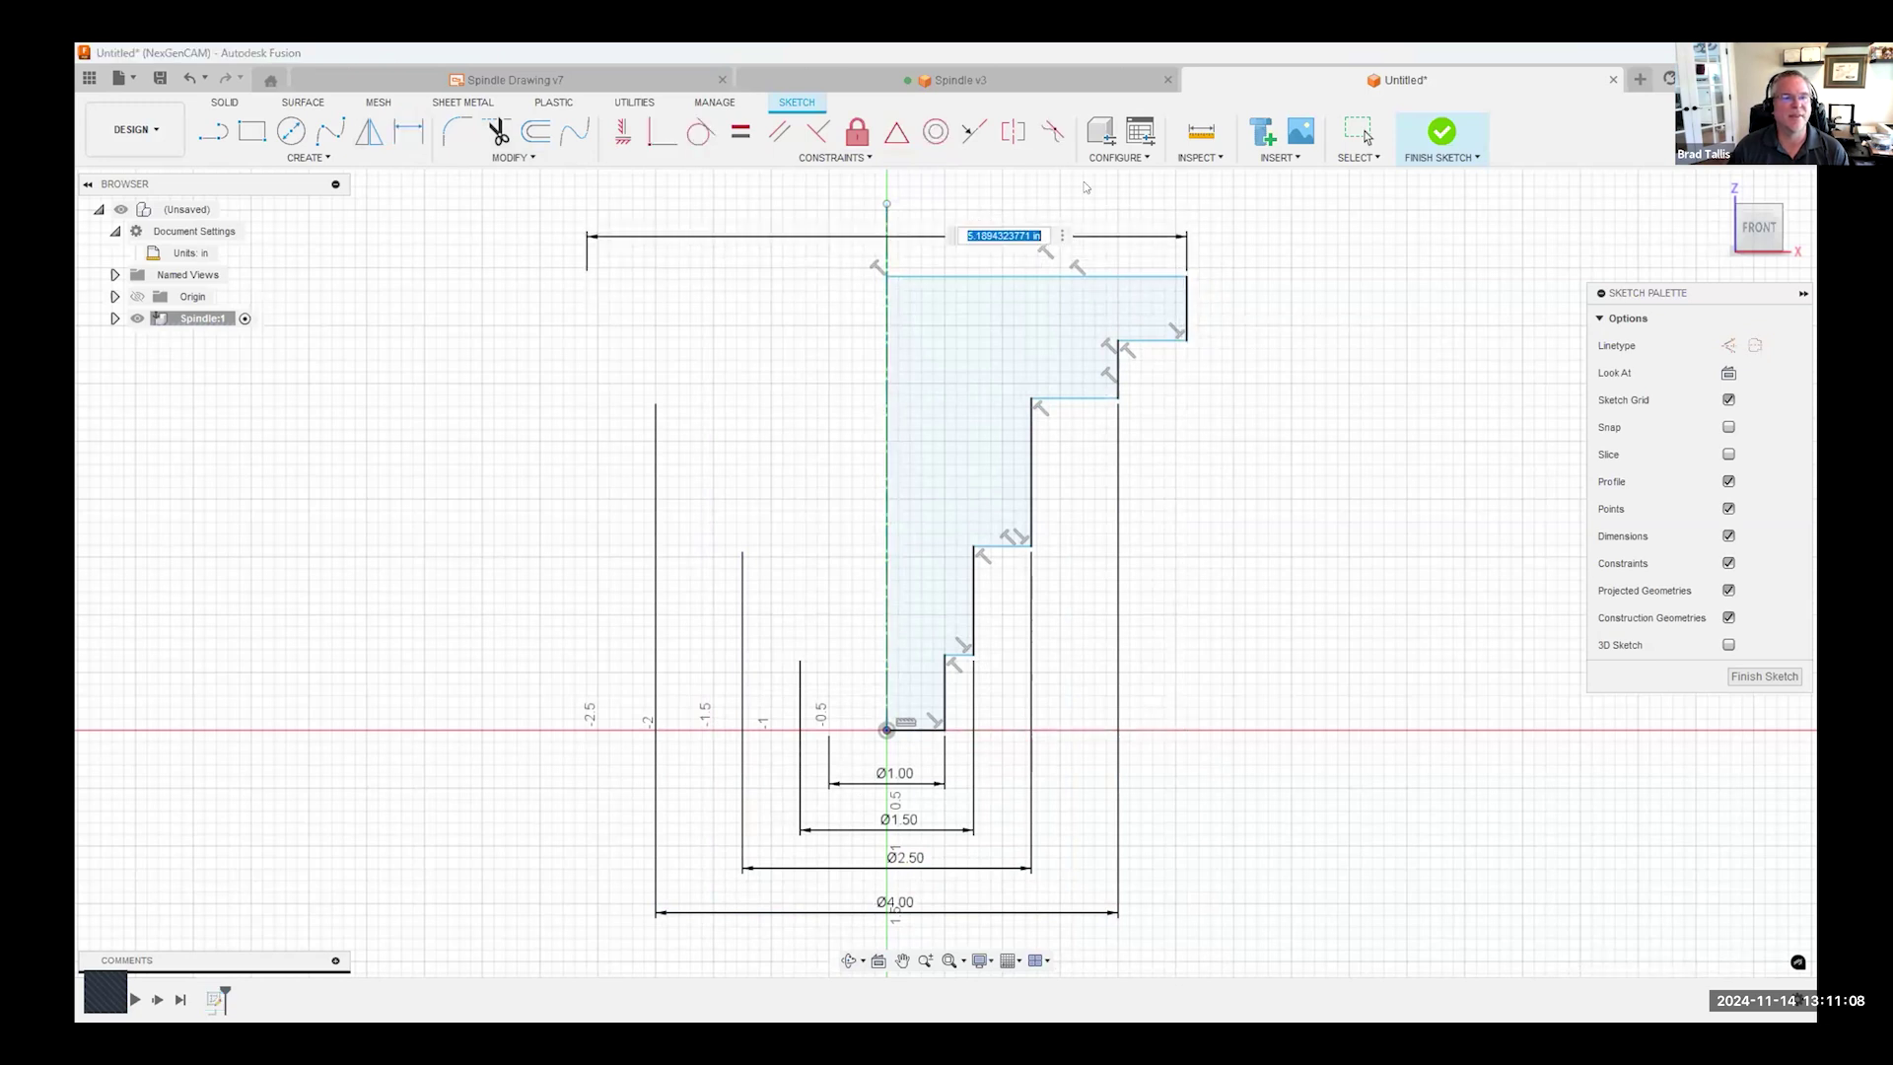
type("4.75")
key("Return")
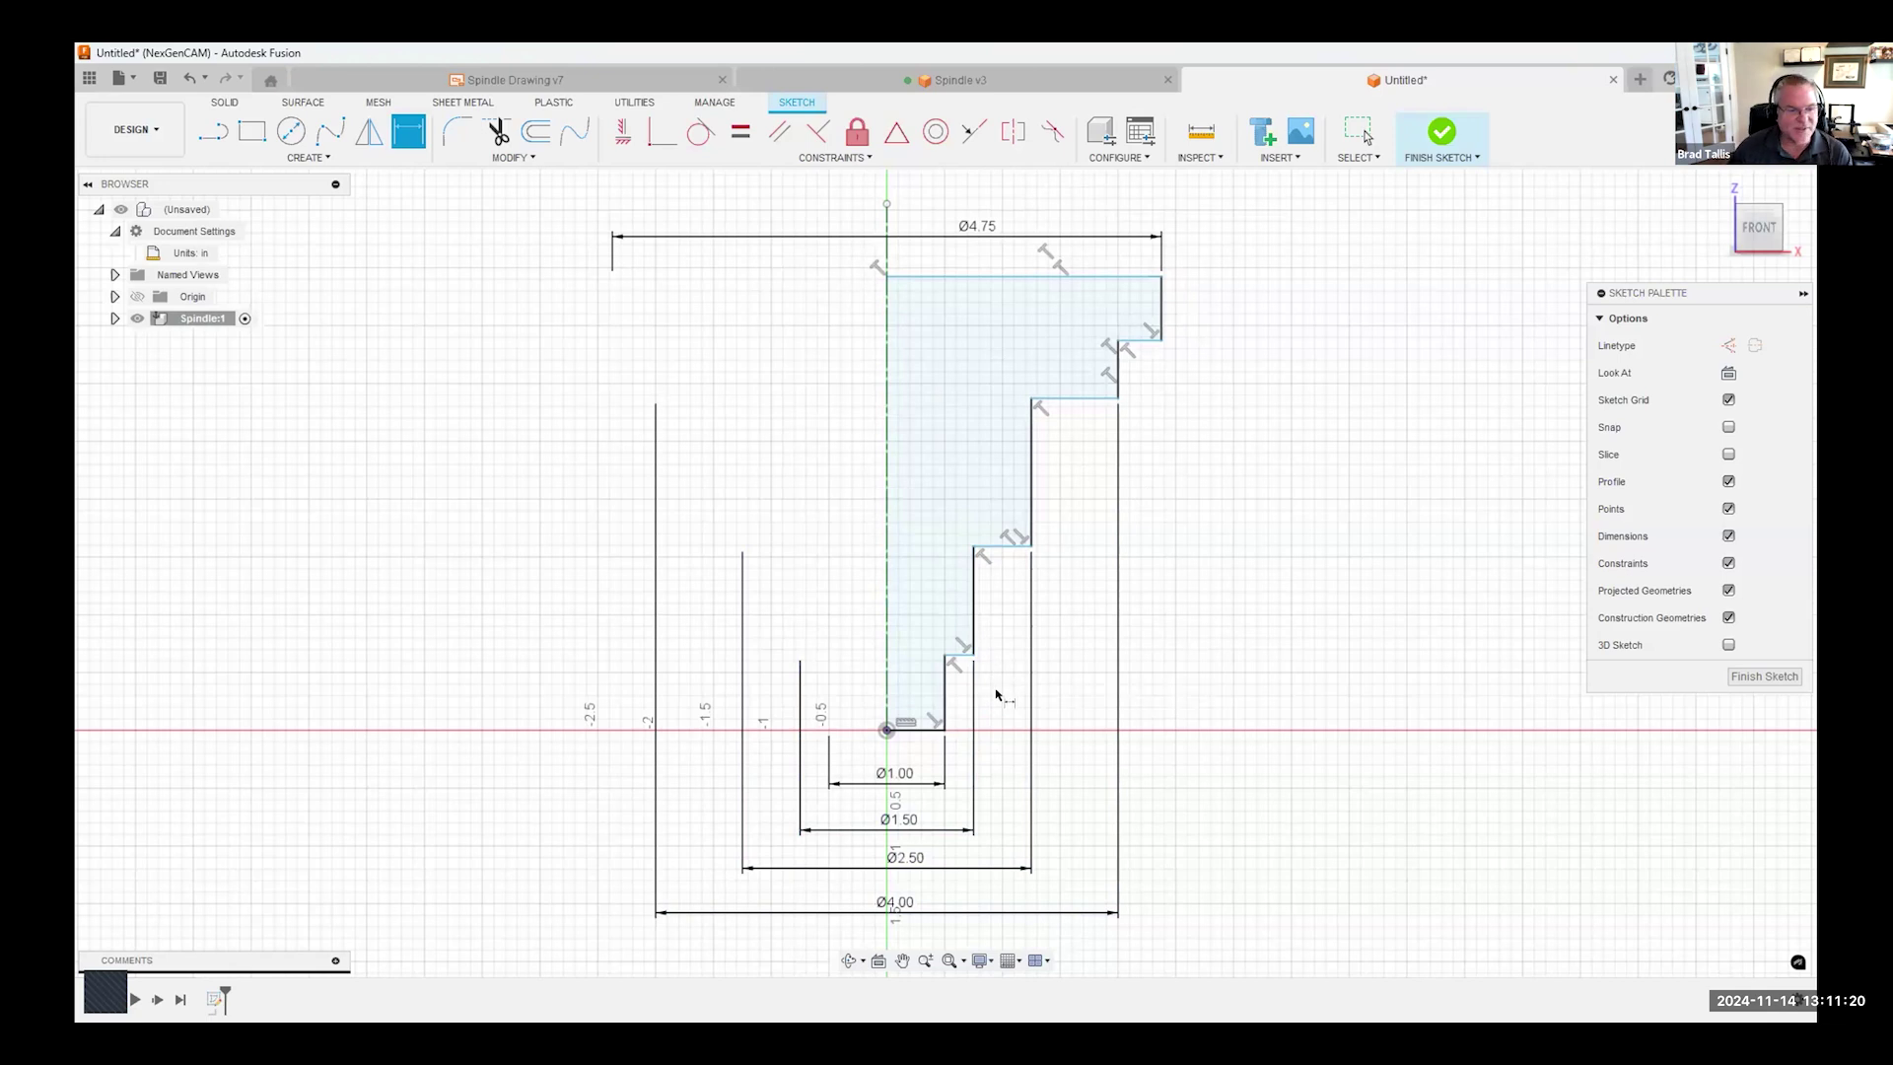
- Dimension the height of the lowest, 1 in diameter section as 0.75 in, placing the dimension outside the profile
left_click(944, 693)
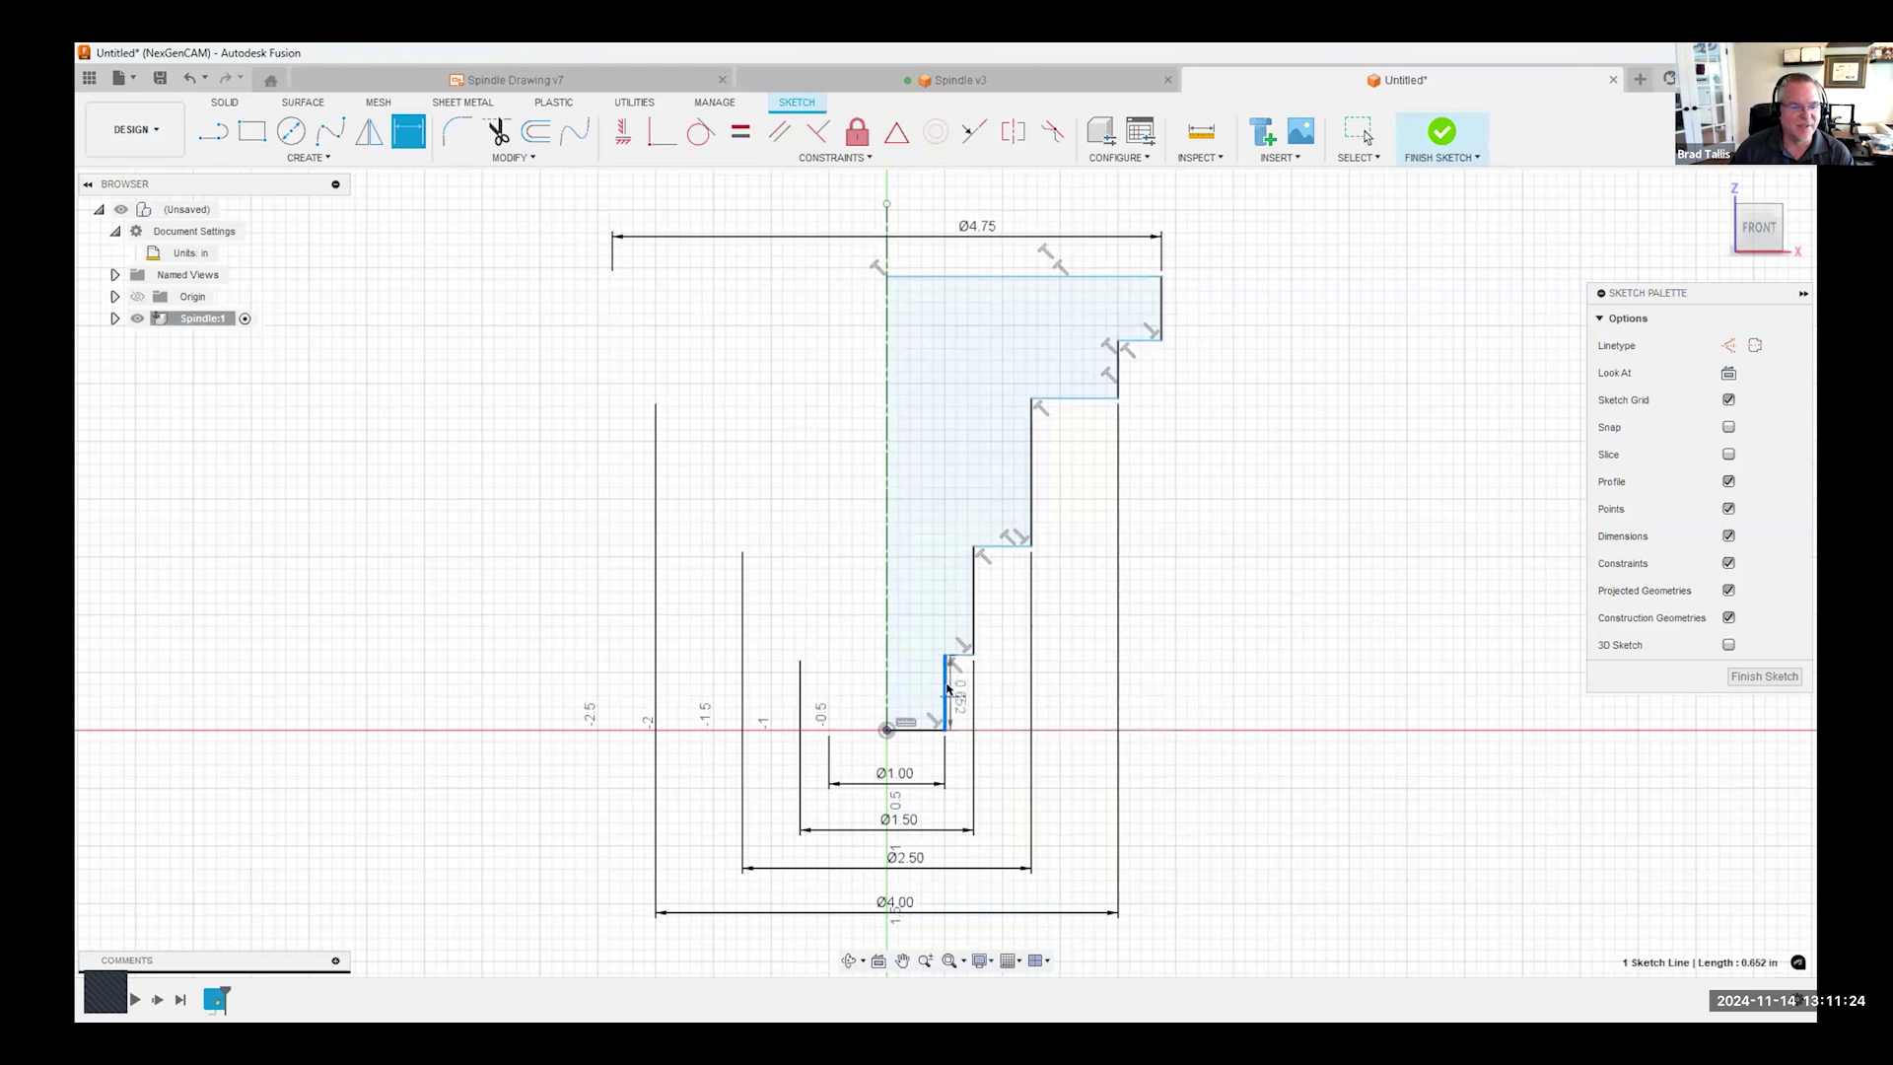
left_click(1197, 690)
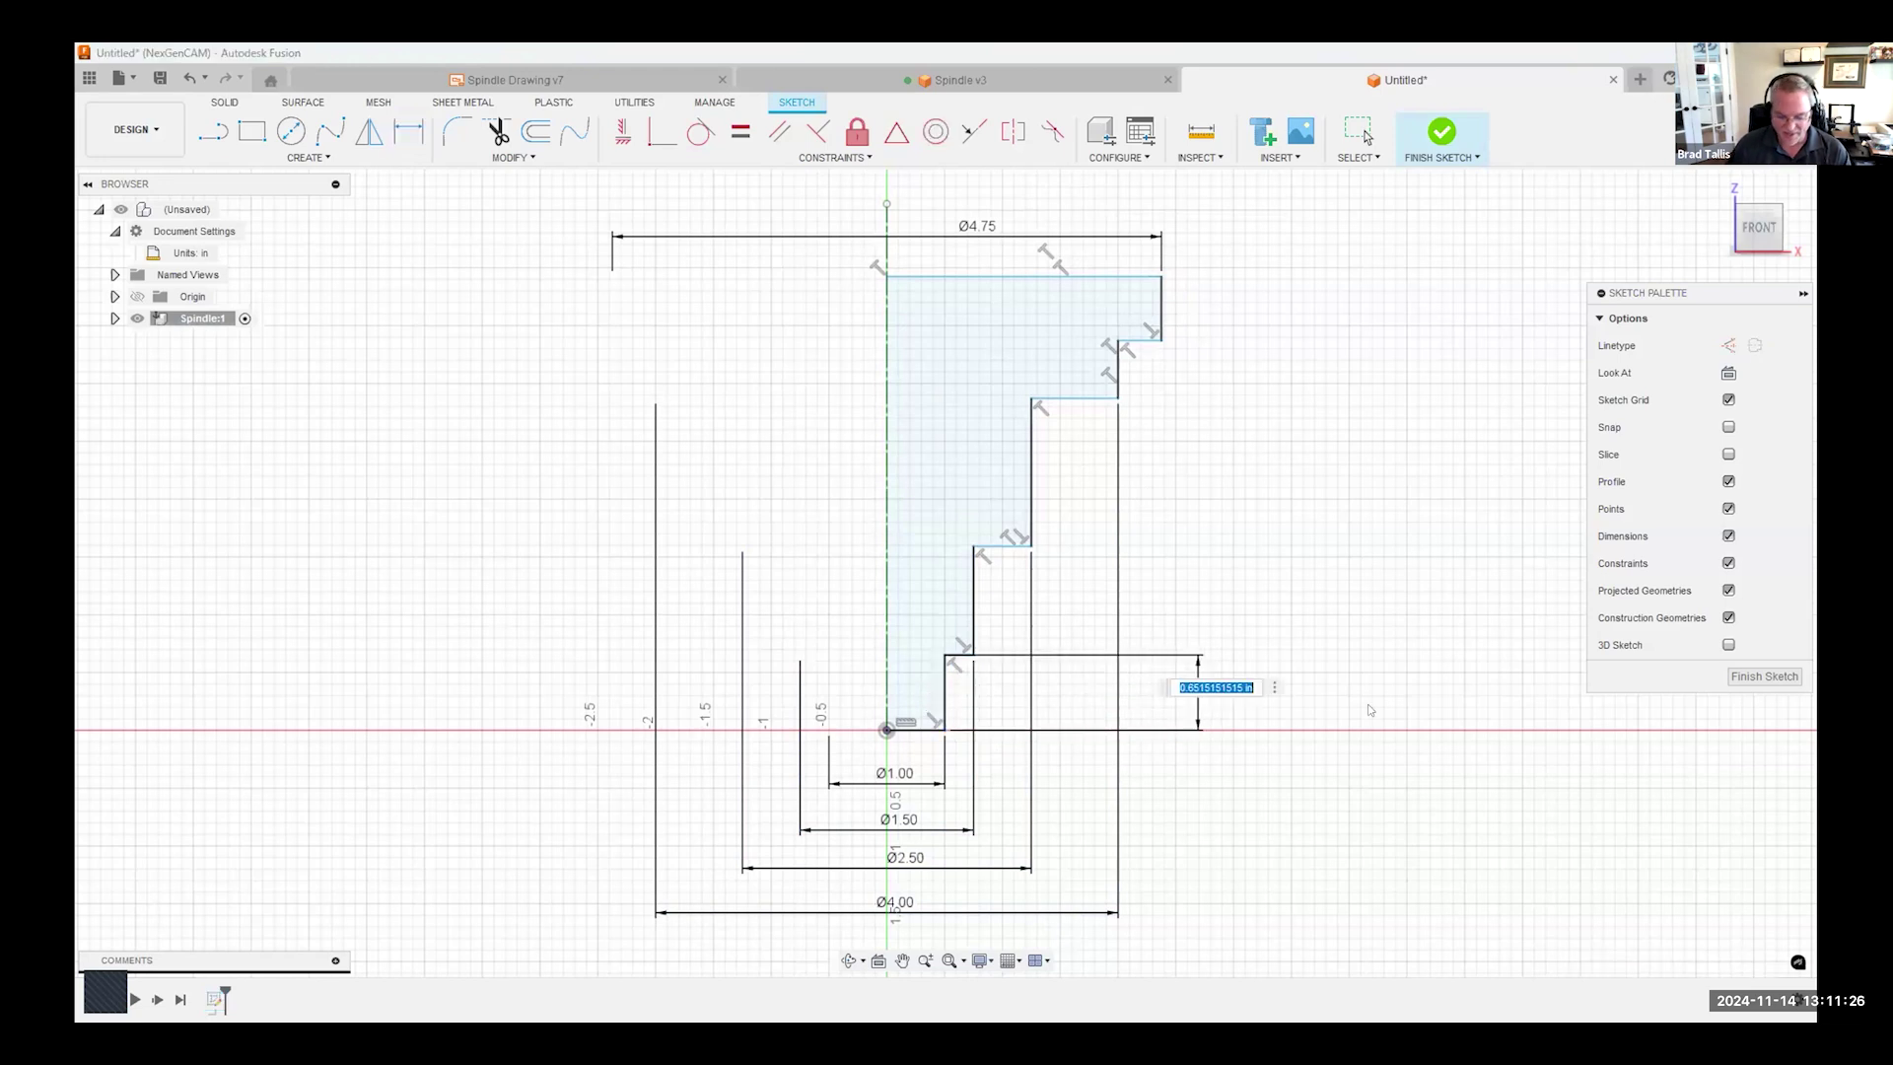
key("BackSpace")
type(".75")
key("Return")
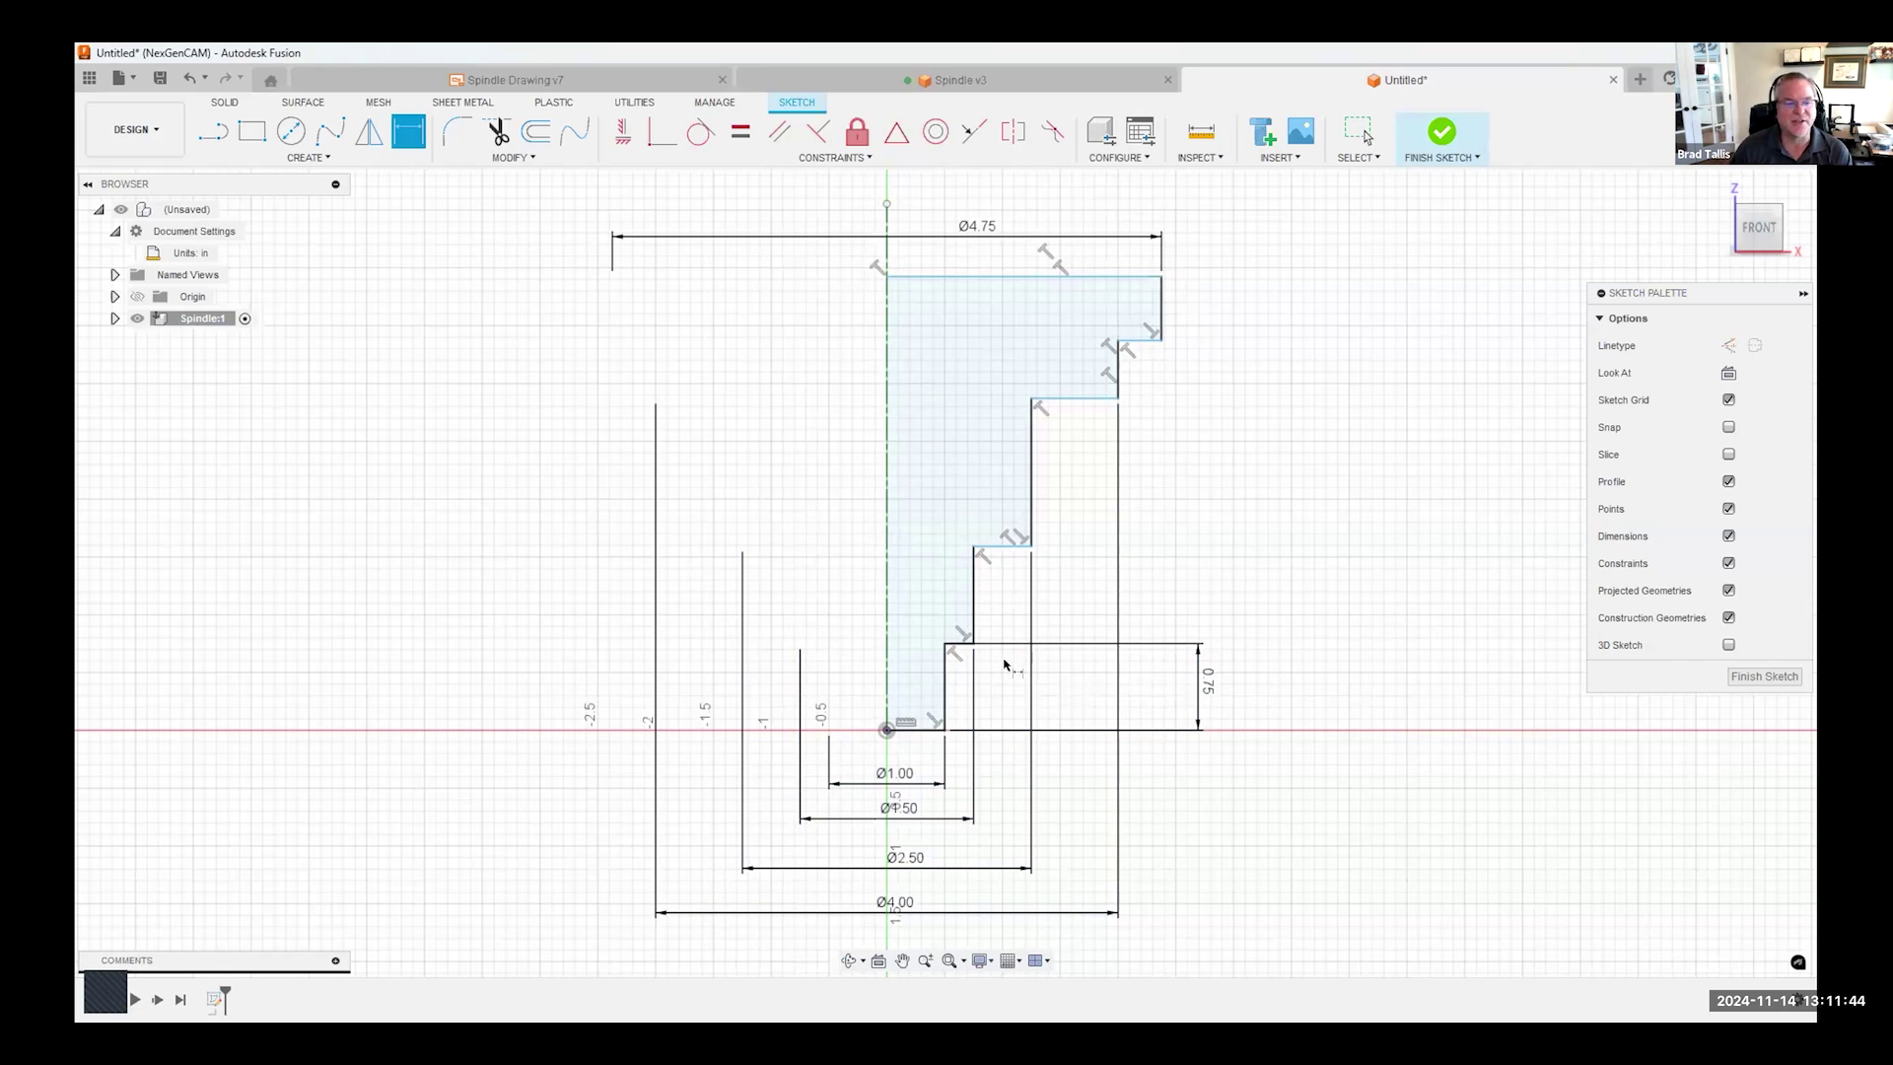
key("Escape")
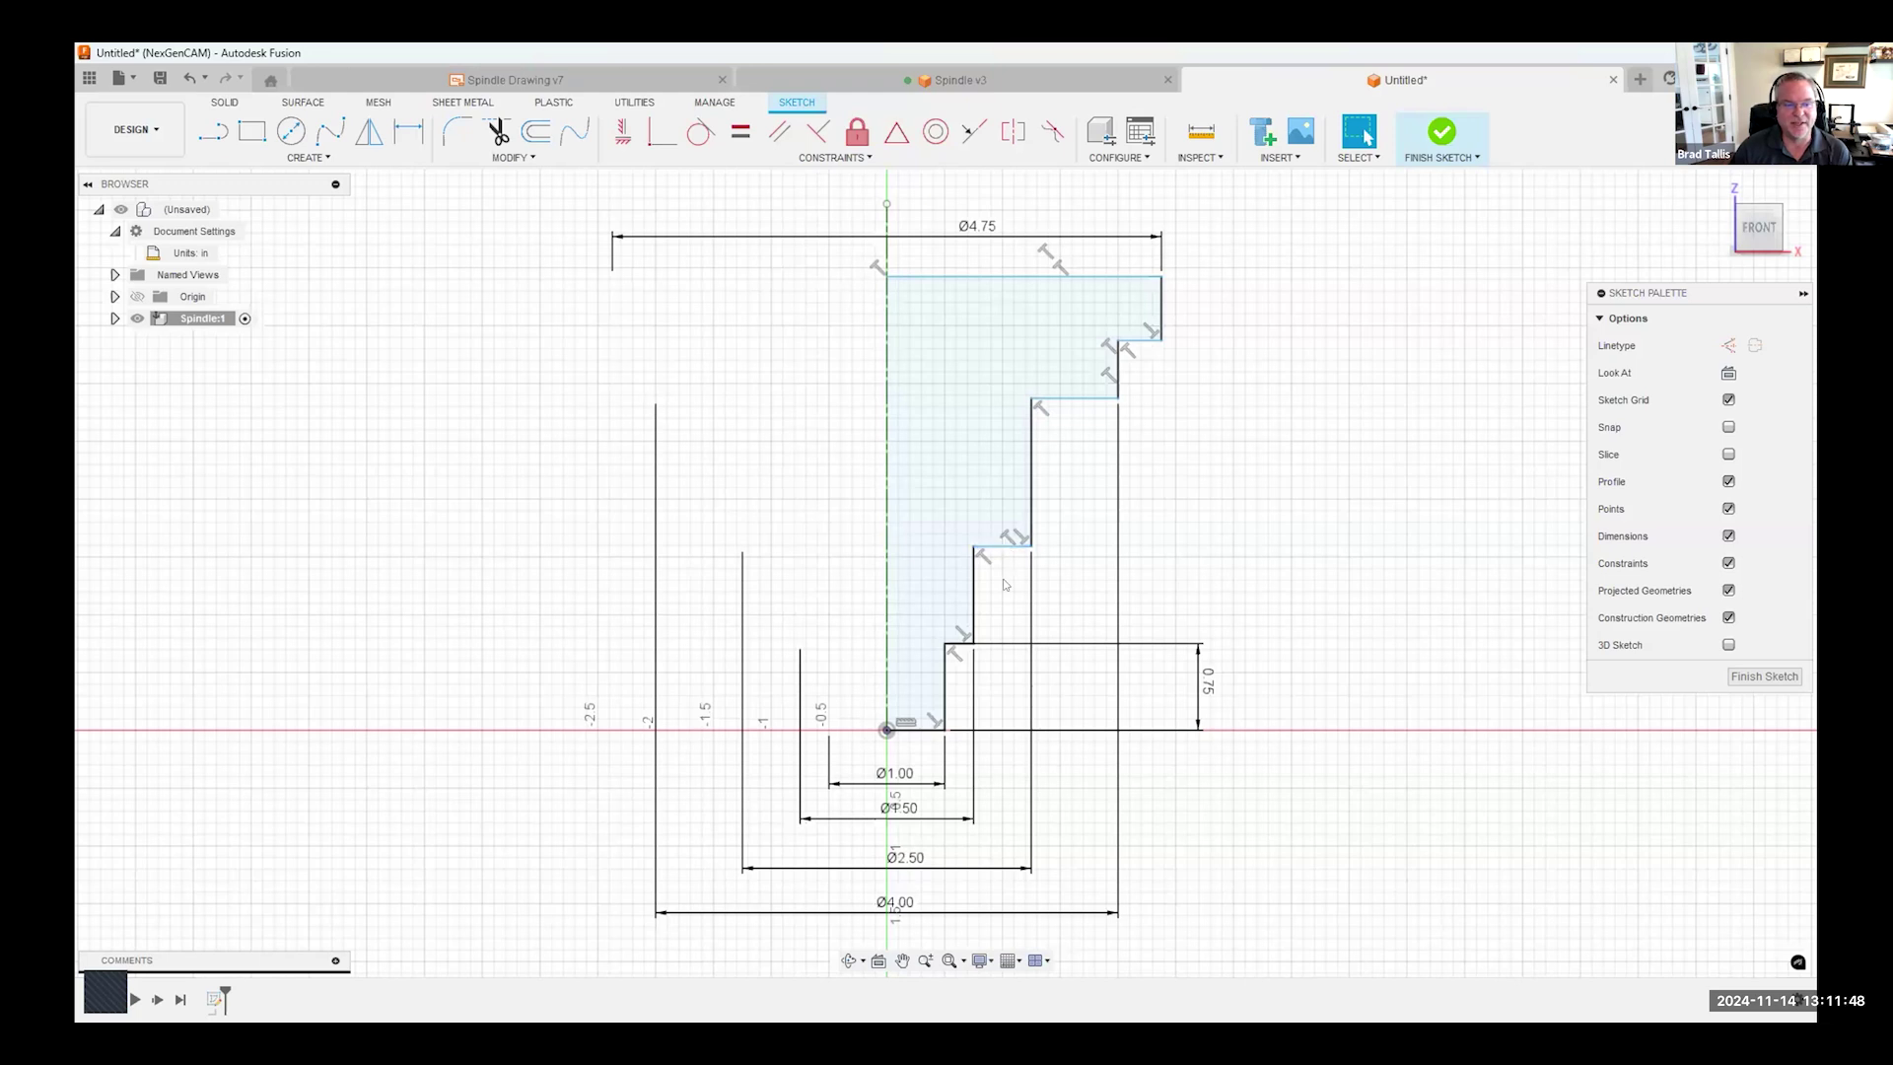
- Test the freedom of the two lower ledges by shifting the 1.5 in section's upper ledge slightly and trying to move the one below
mouse_move(1021, 550)
left_mouse_down()
mouse_move(1015, 568)
mouse_move(1009, 548)
left_mouse_up()
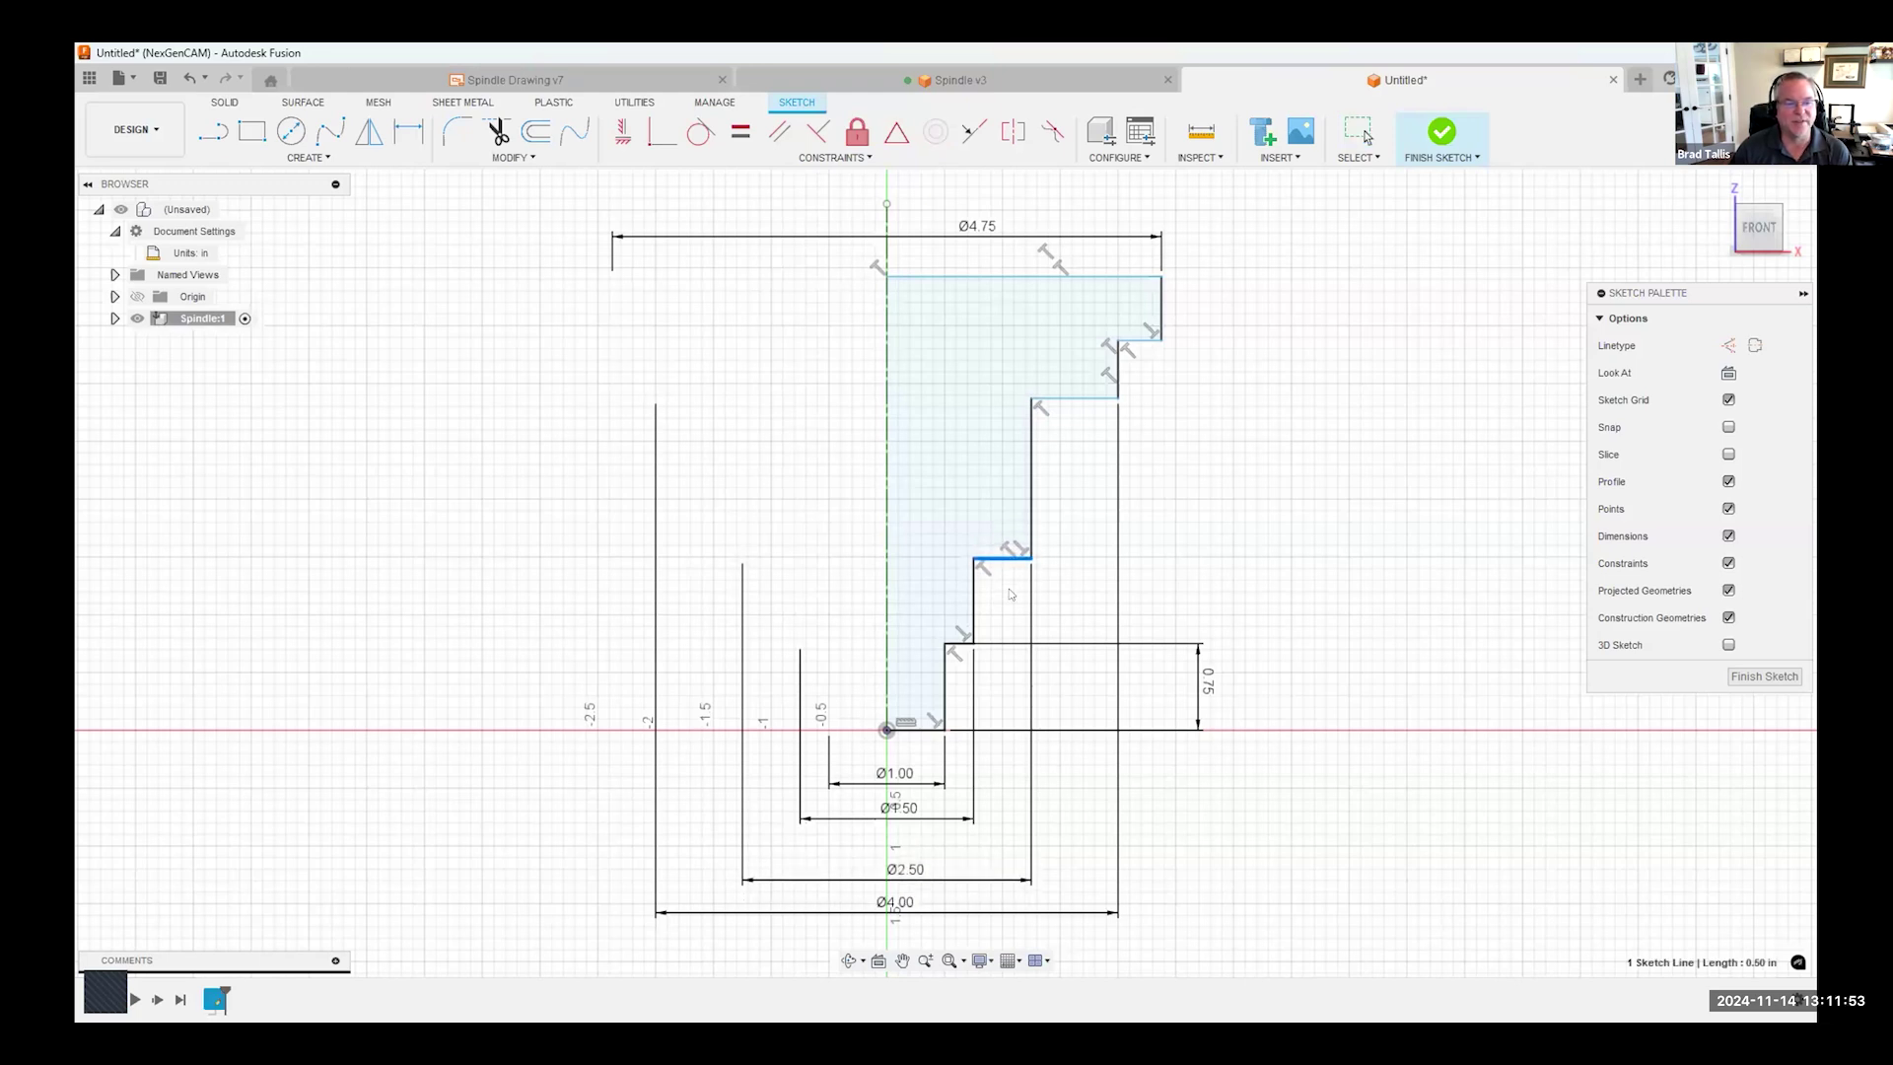
left_click(965, 642)
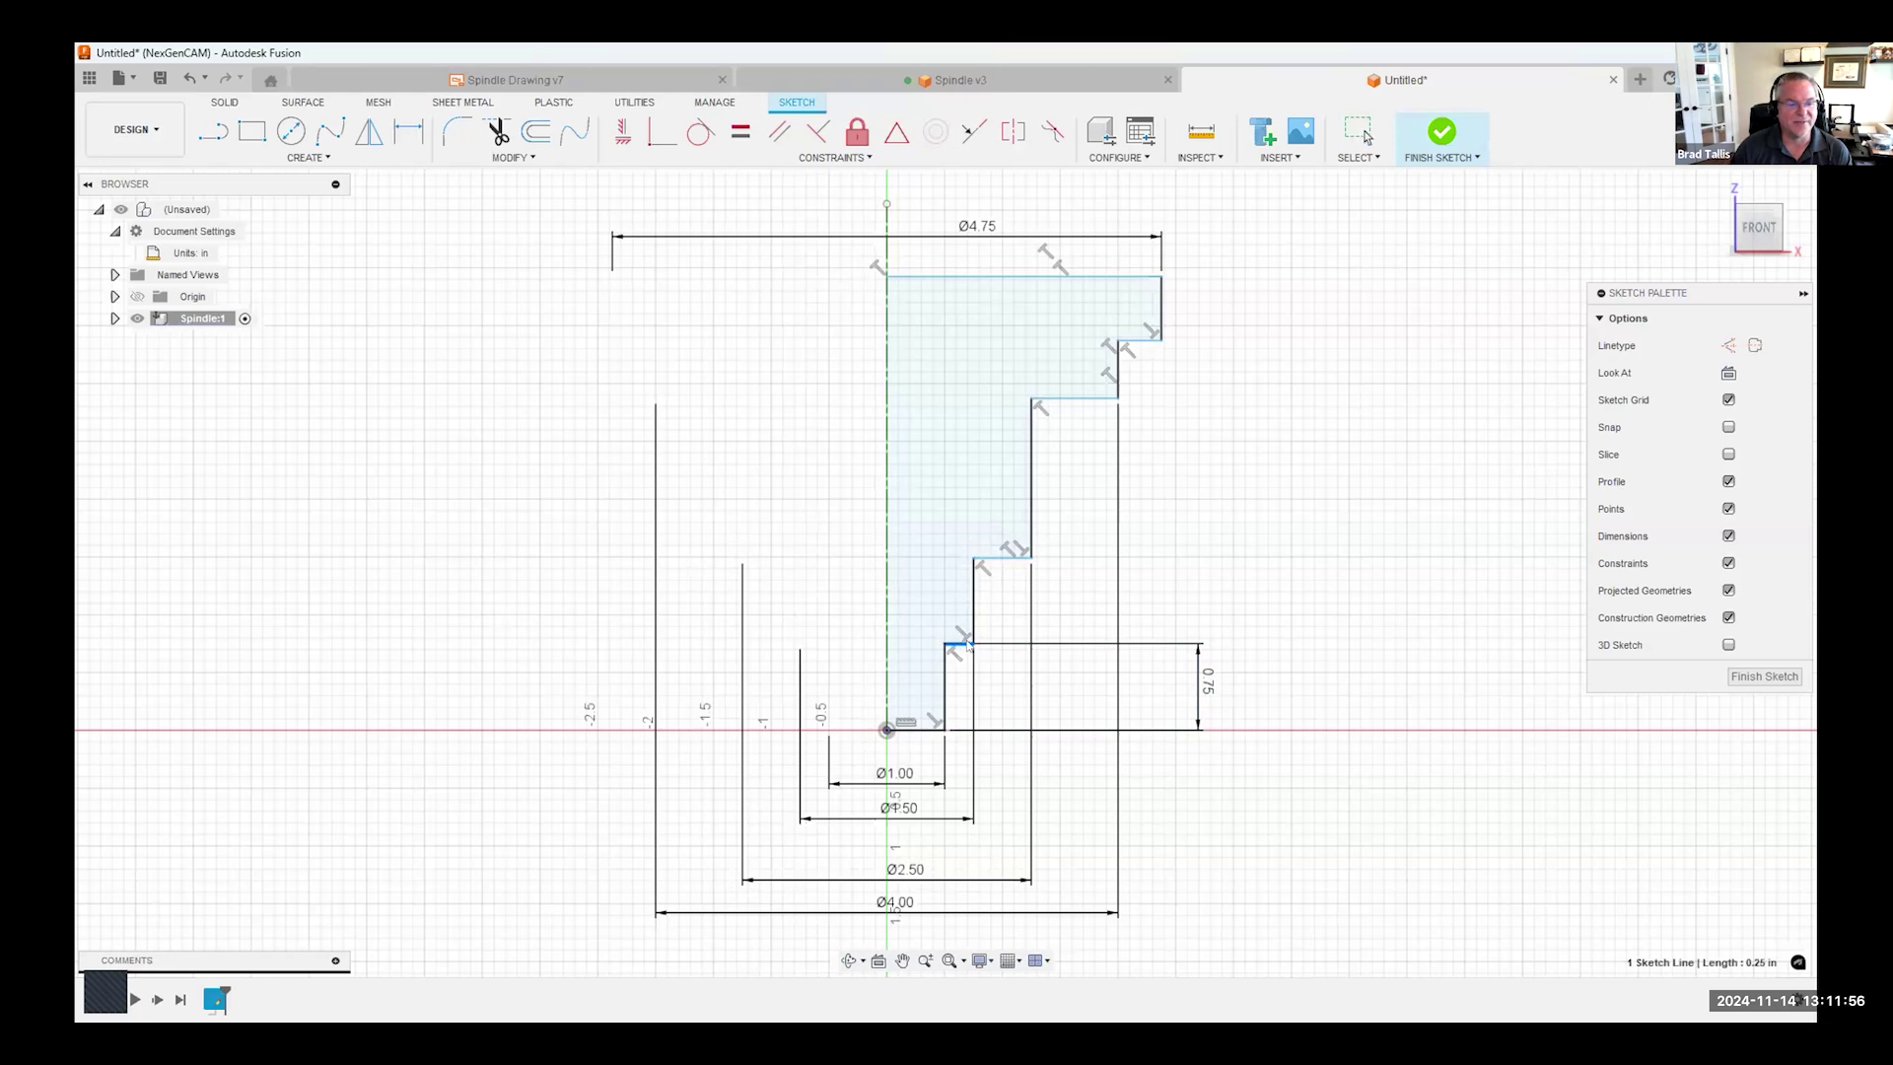
left_click_drag(966, 640, 967, 645)
left_click(945, 644)
left_click_drag(947, 653, 952, 658)
left_click(1079, 695)
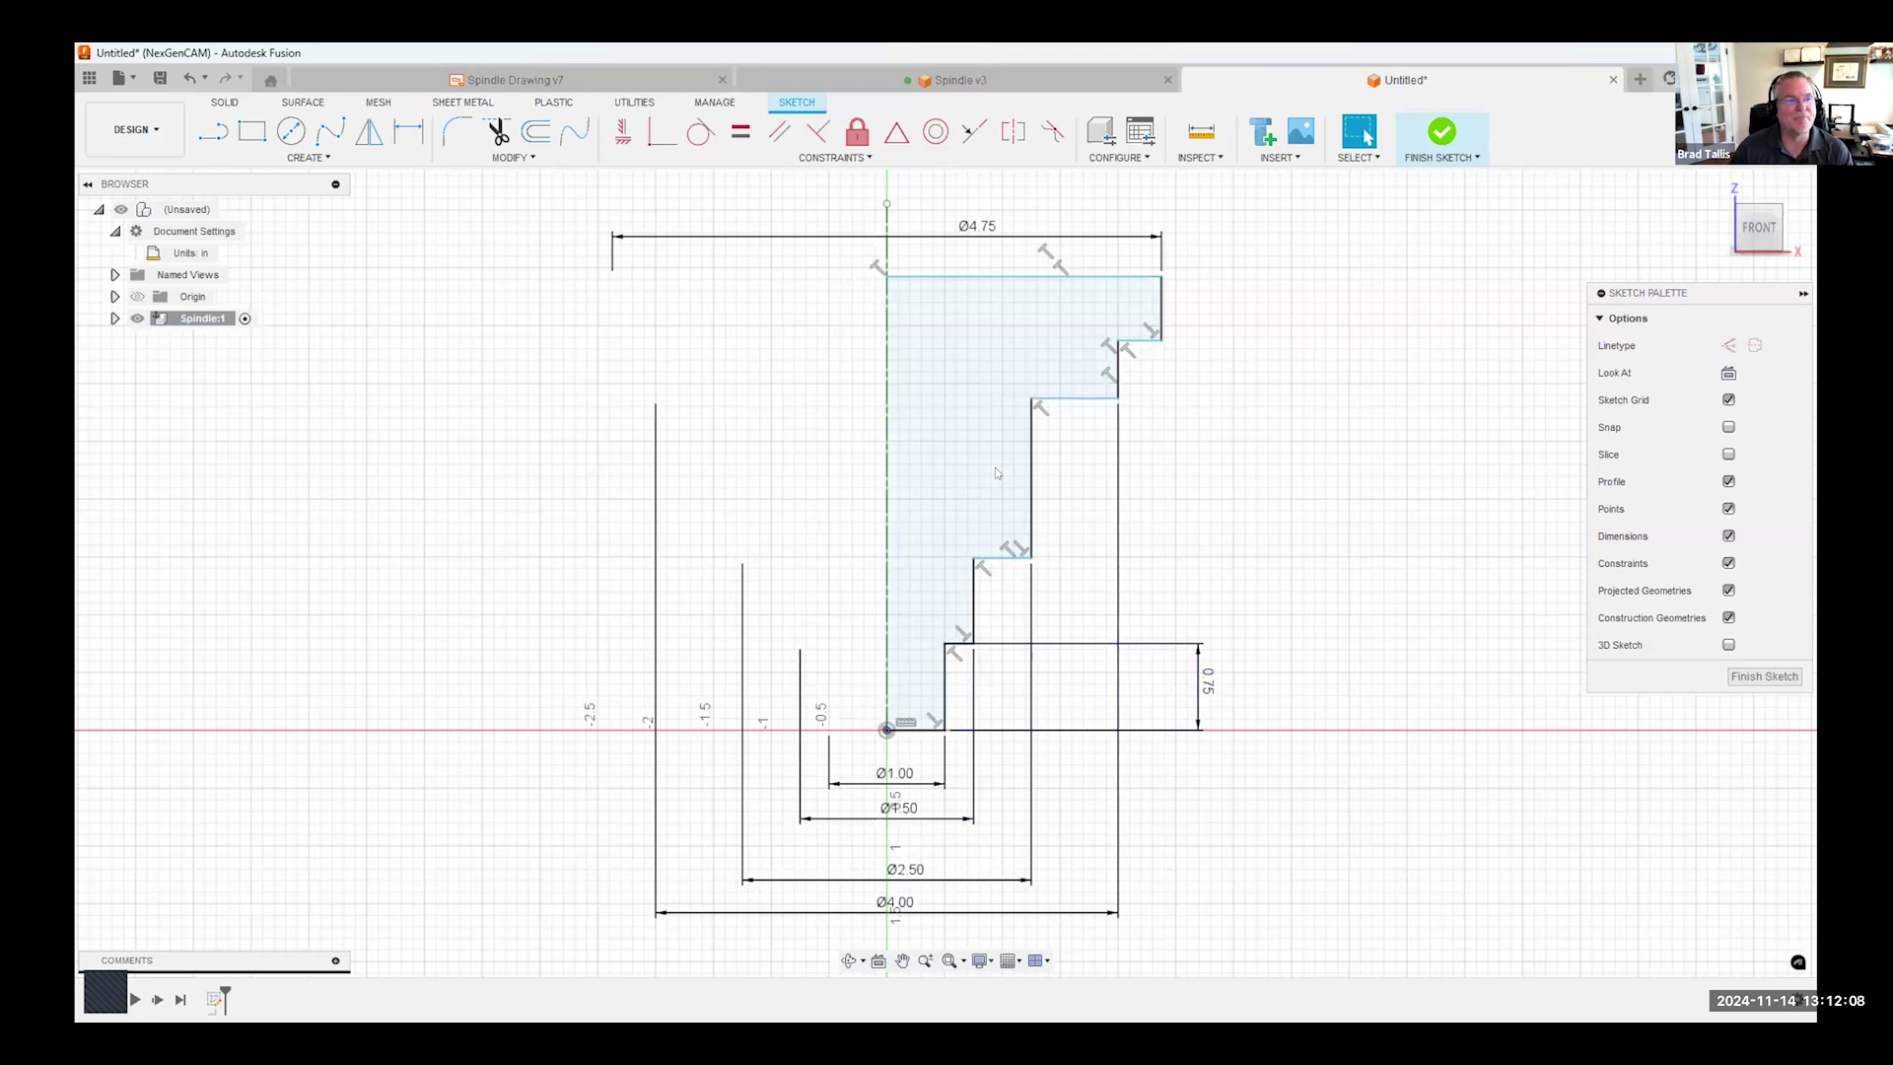
- Dimension the height of the 1.5 in diameter section as 1 in, placing it above the 0.75 in dimension
left_click(411, 135)
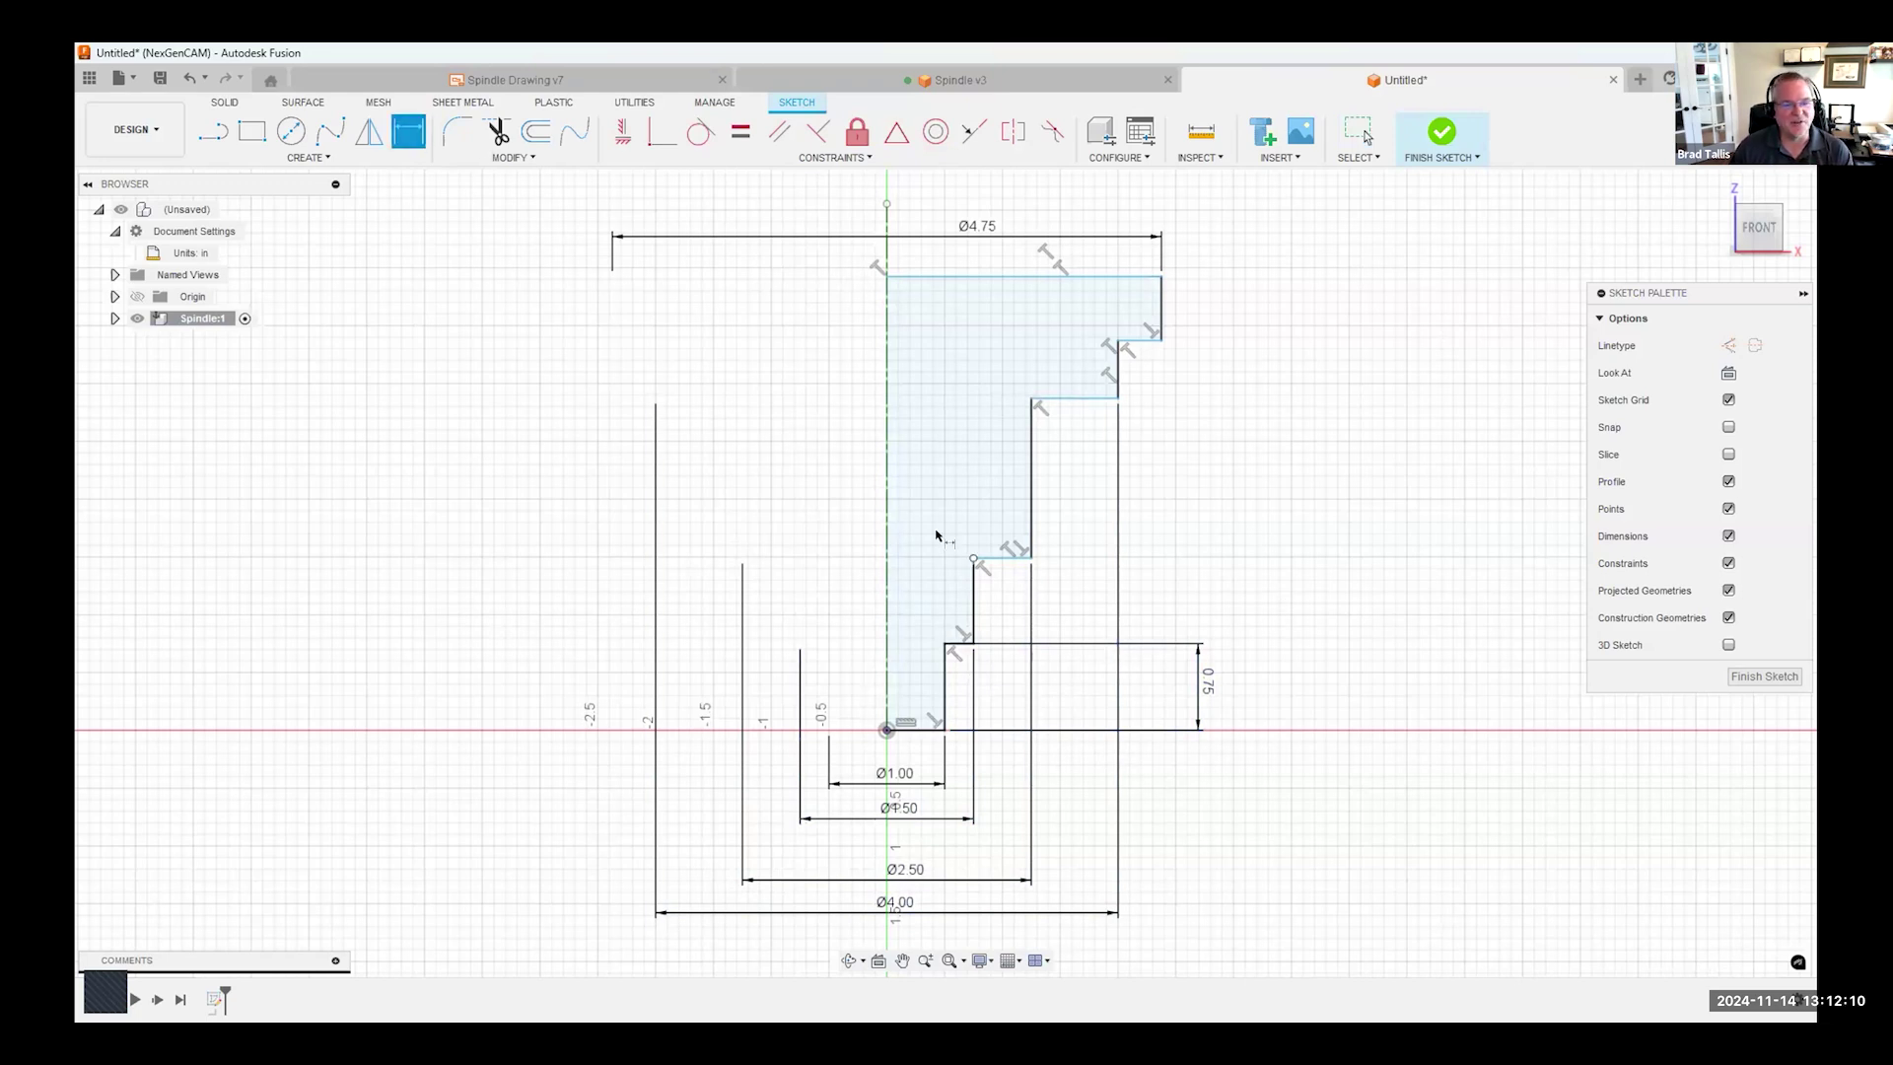
left_click(973, 591)
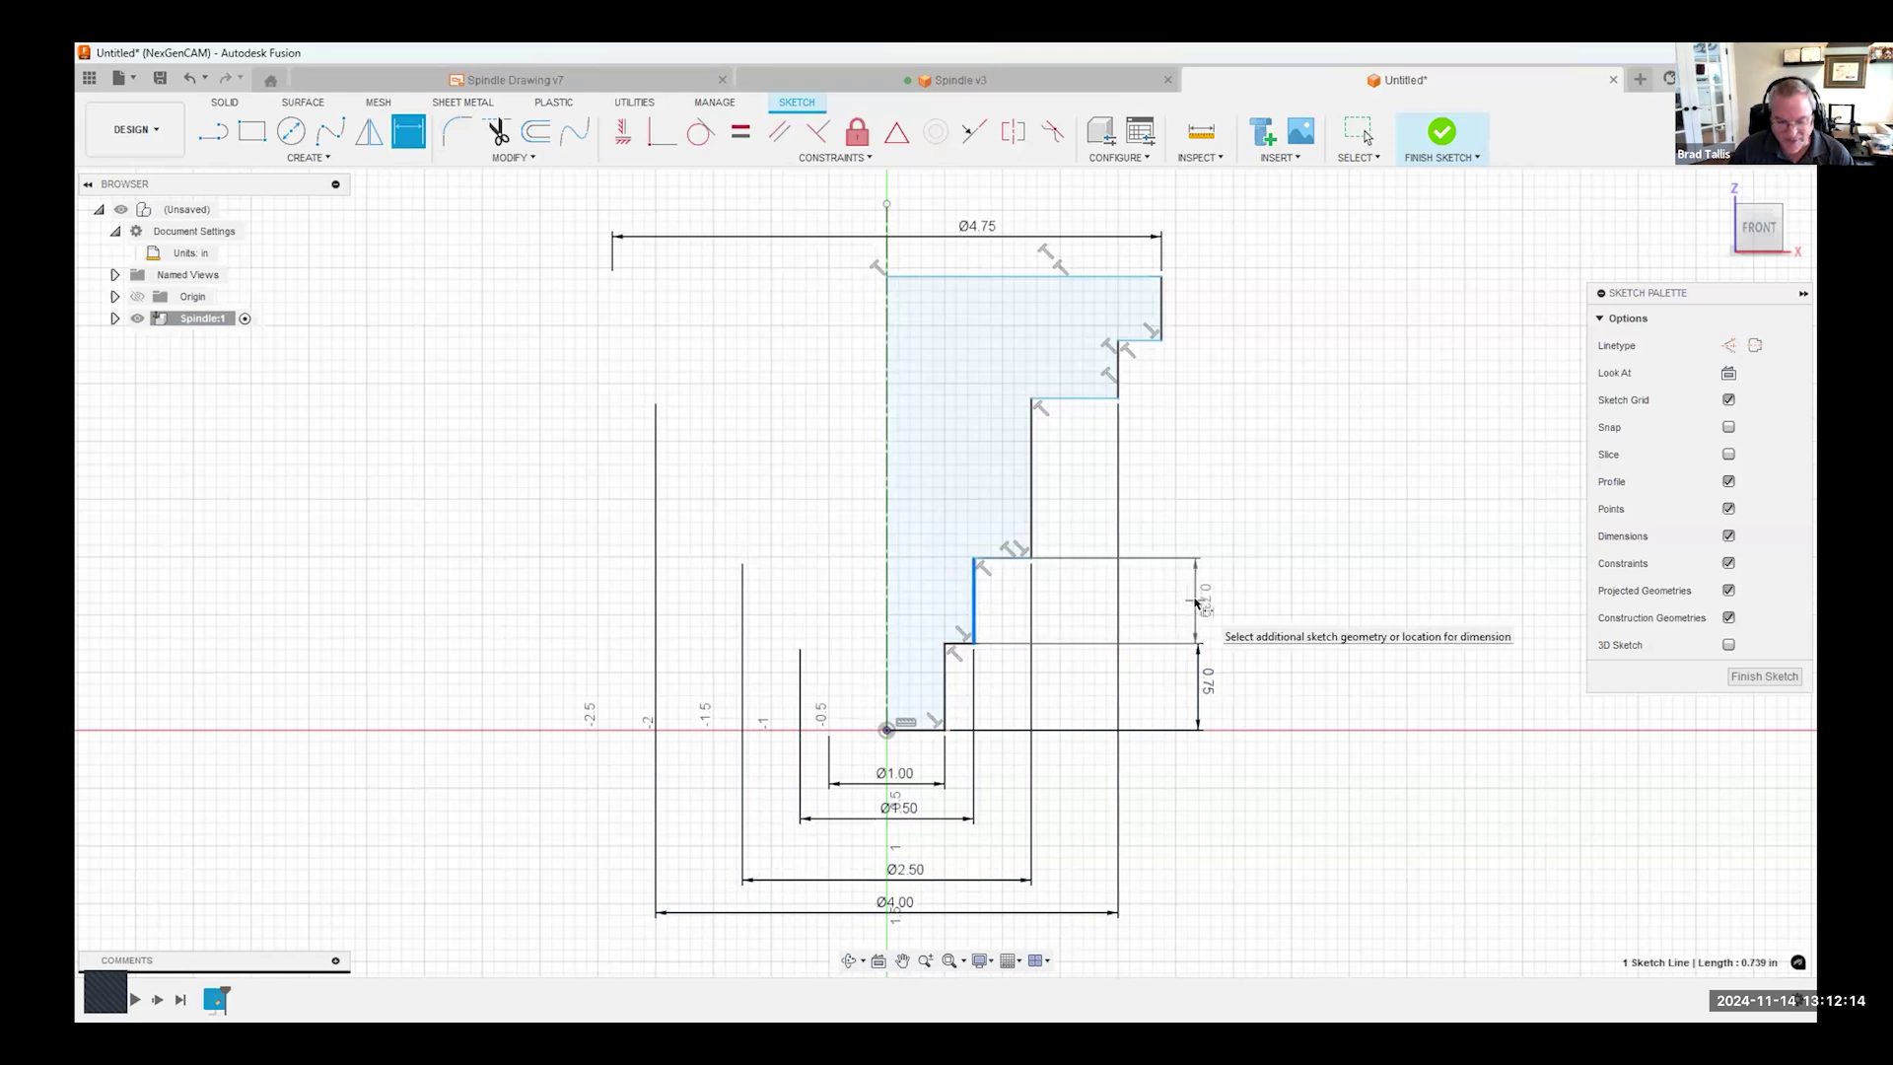
left_click(1196, 601)
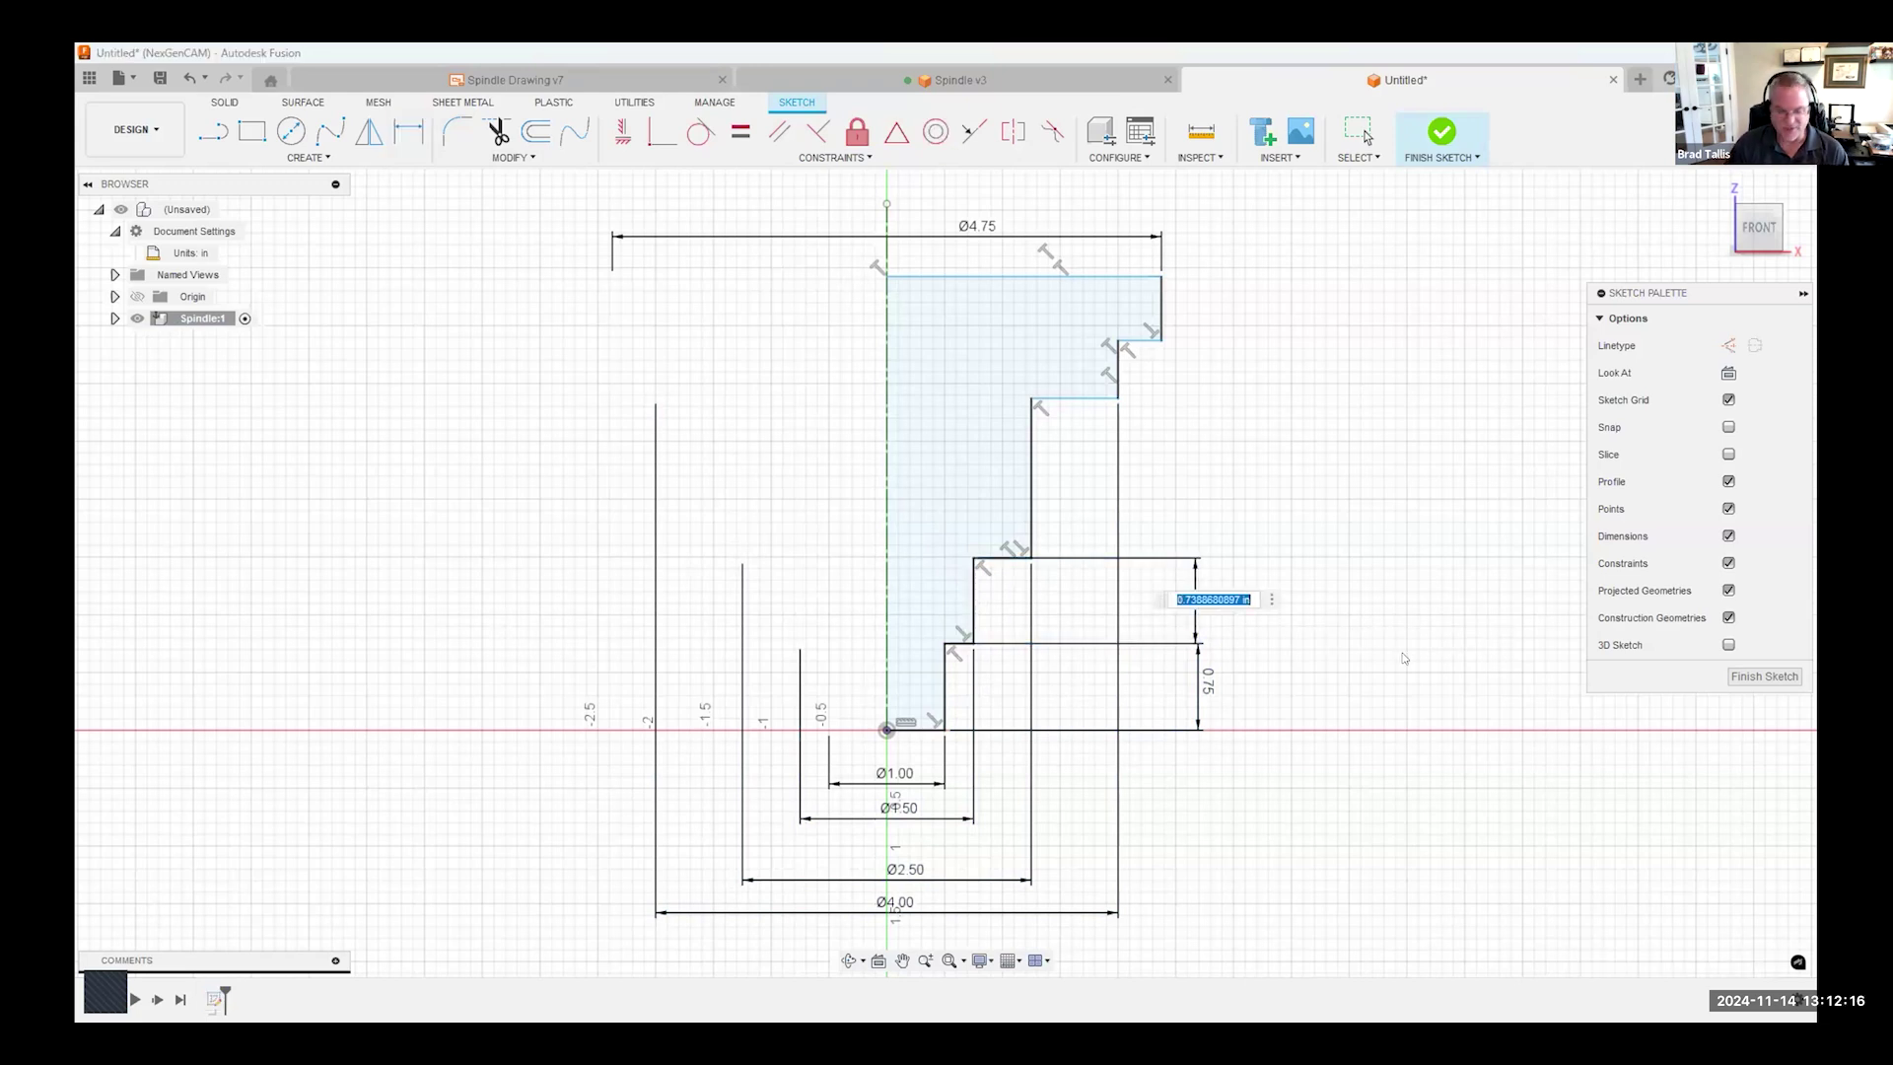
type("1")
key("Return")
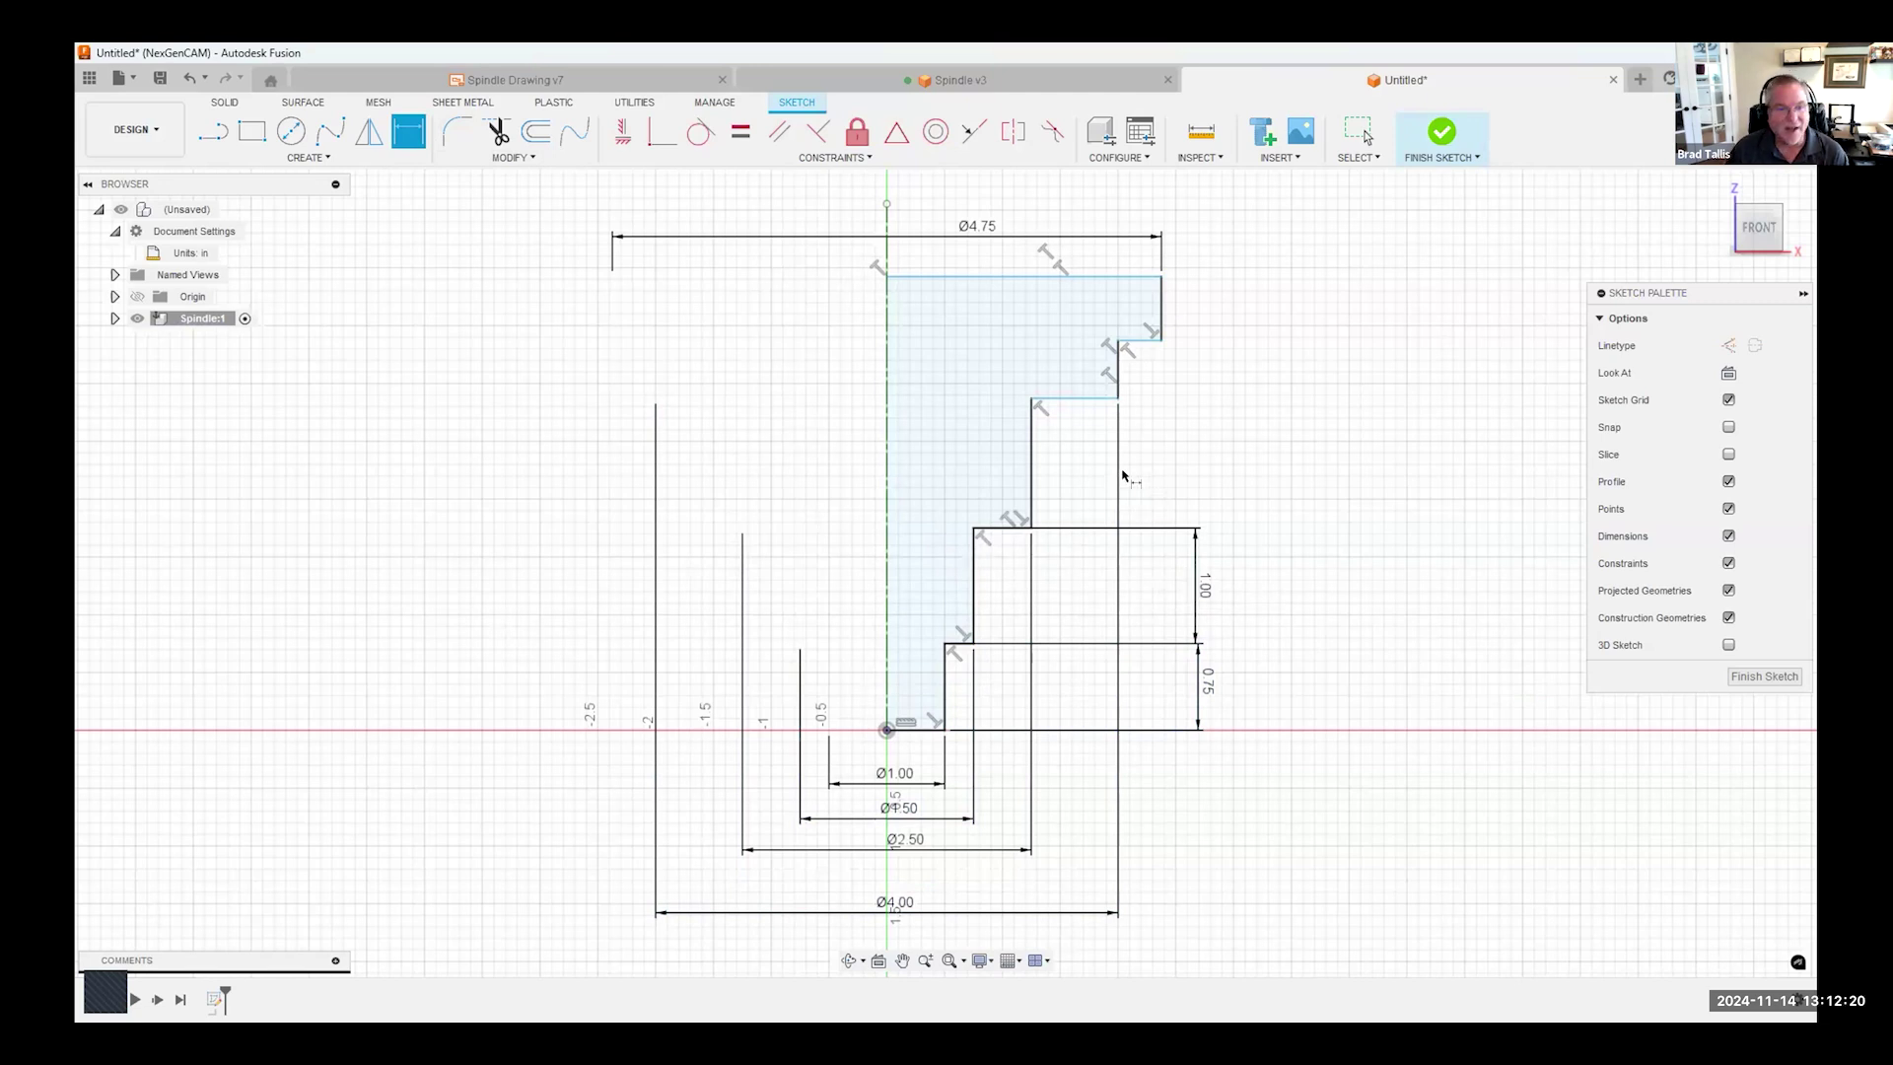
- Dimension the height of the 2.5 in diameter section as 2 in, placing it above the 1 in dimension
left_click(1034, 463)
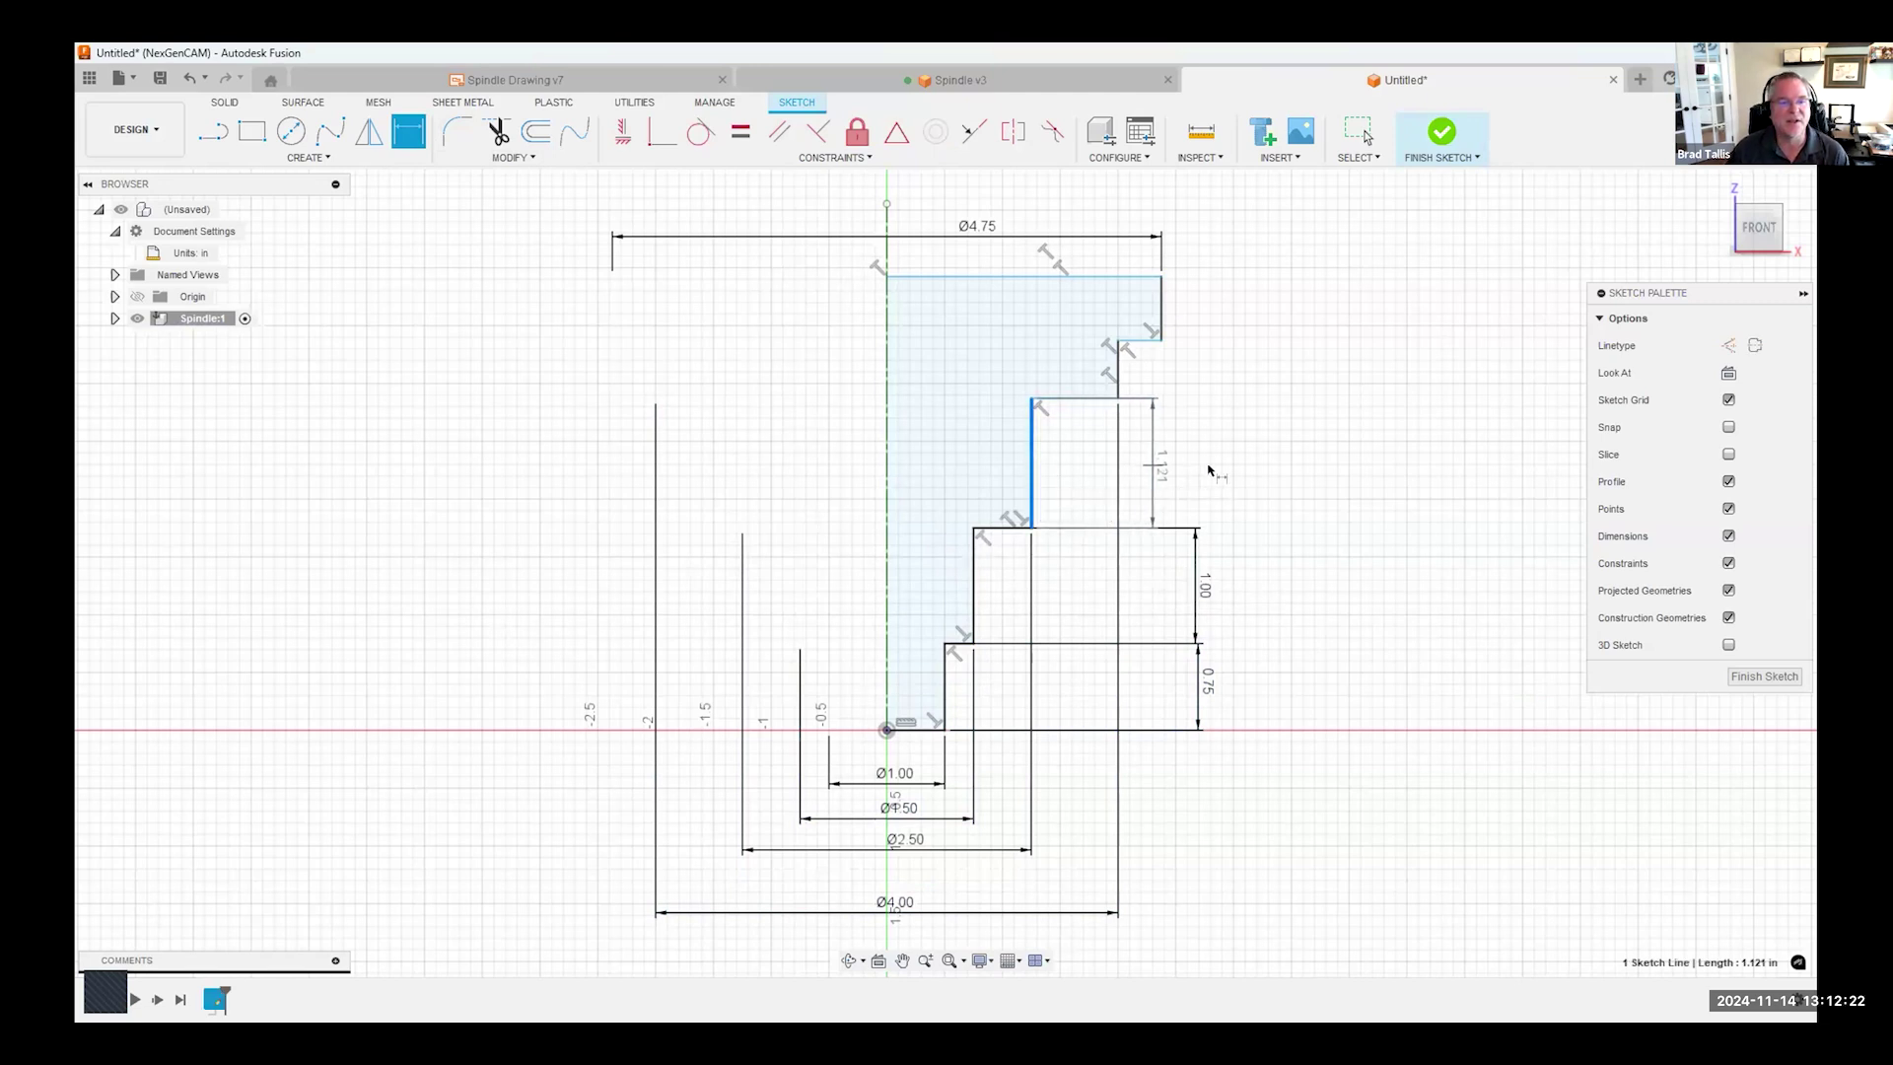
left_click(1198, 468)
type("2")
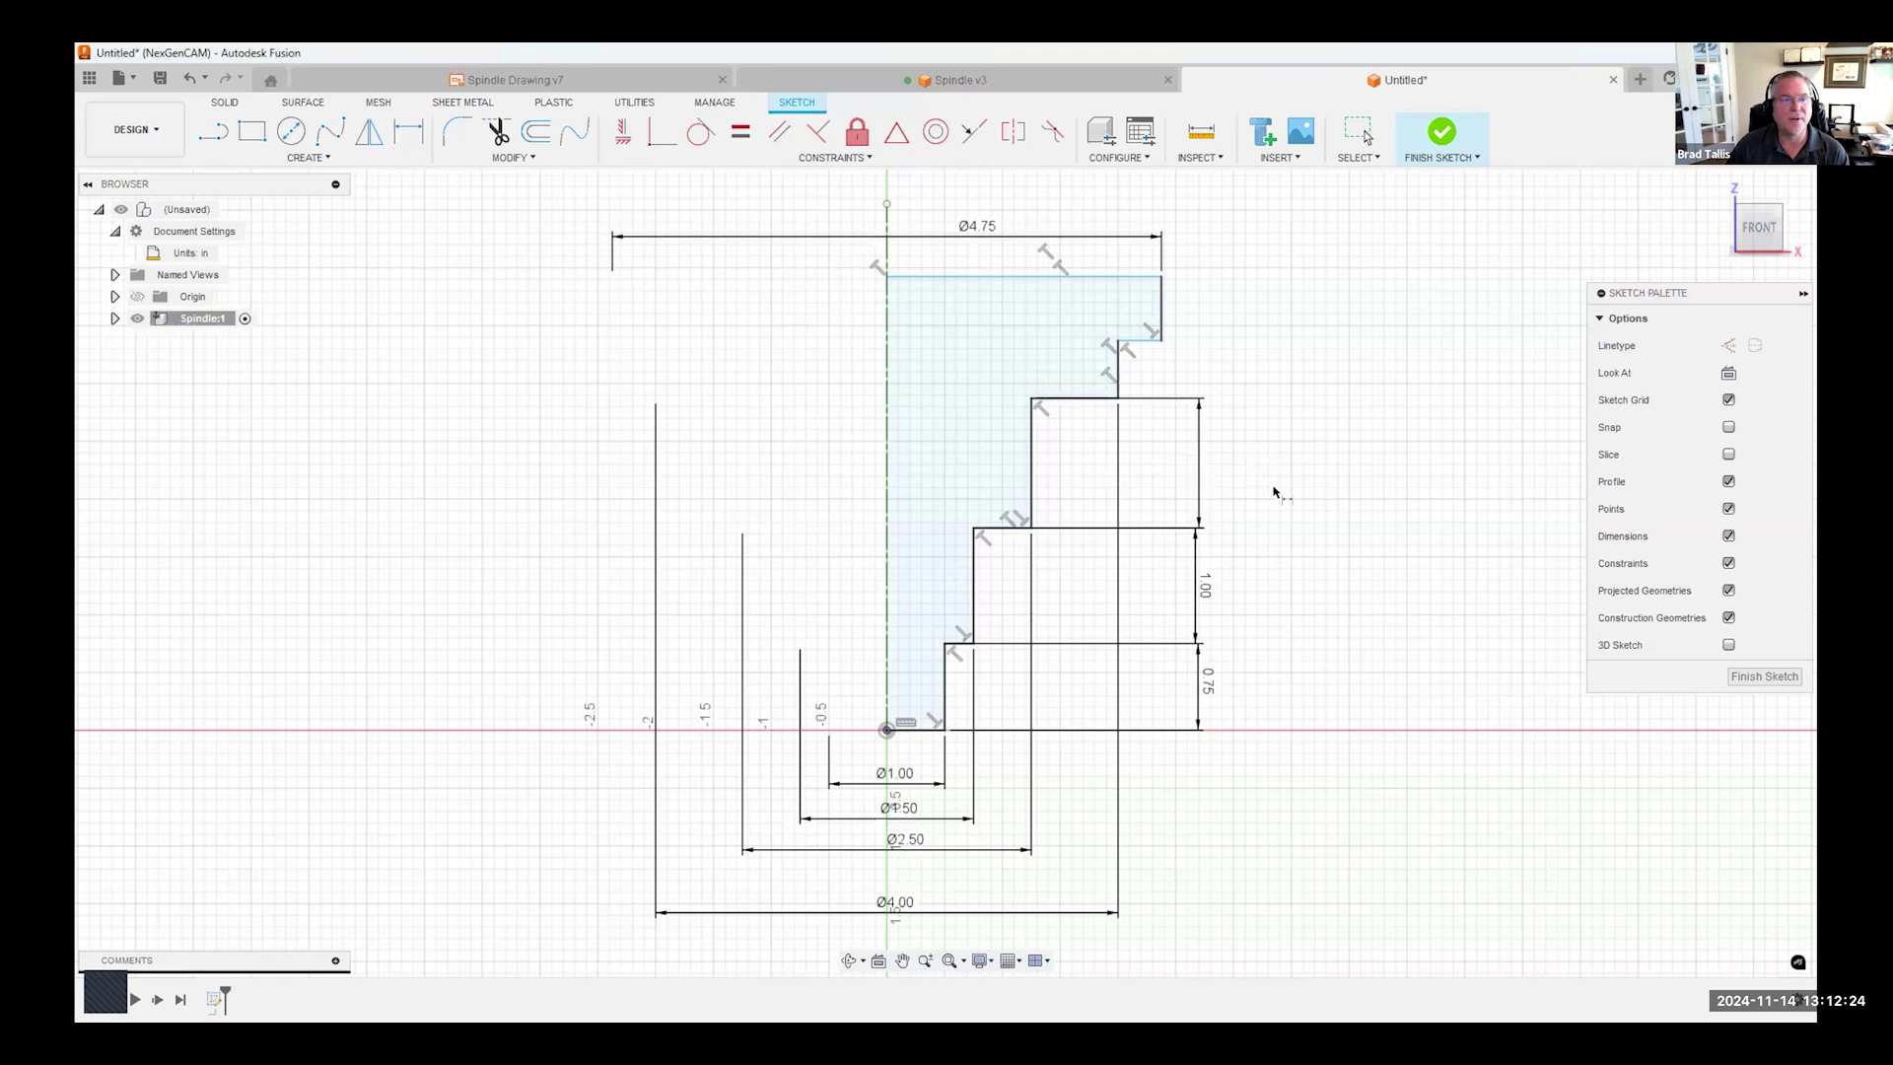
key("Return")
key("Escape")
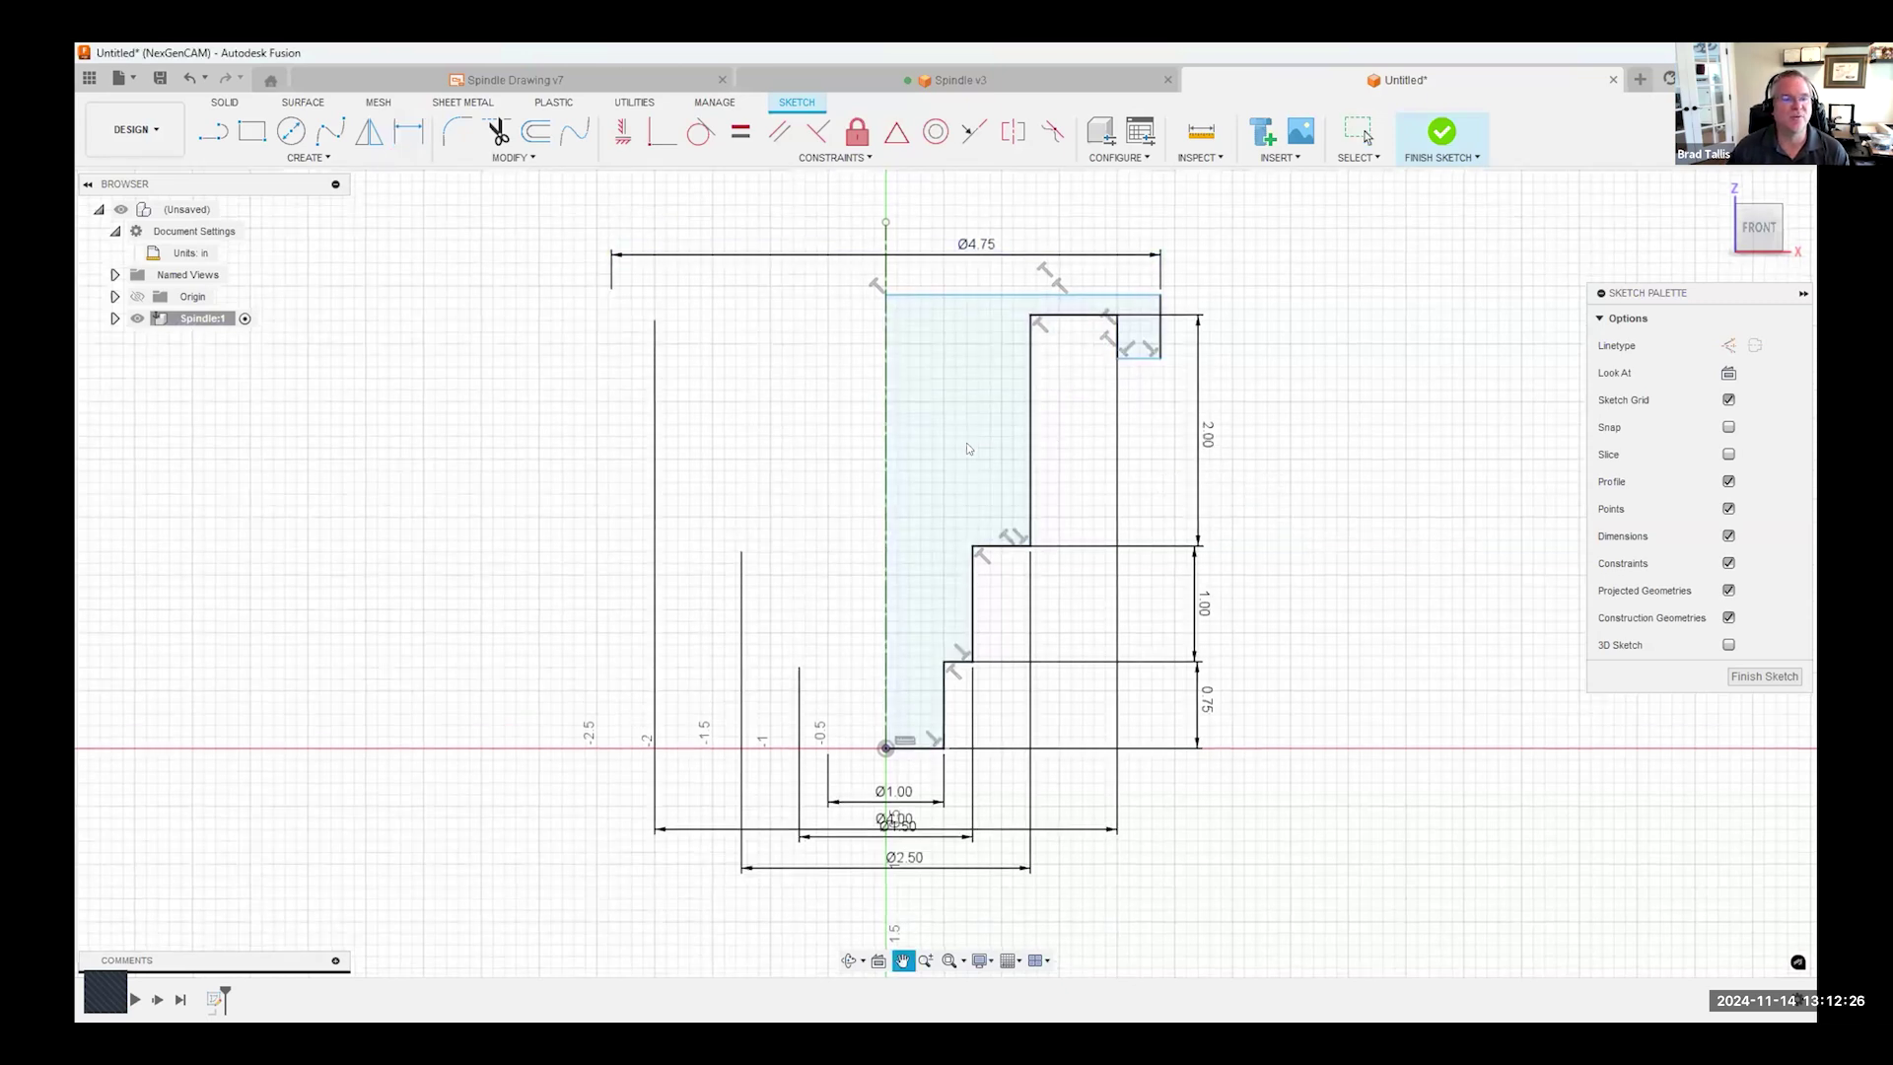
- Raise the profile's uppermost horizontal line and move the 4.75 in flange's lower ledge above the 4 in section's bottom ledge to remove the overlap
middle_click_drag(1018, 280, 990, 455)
left_click_drag(979, 452, 976, 396)
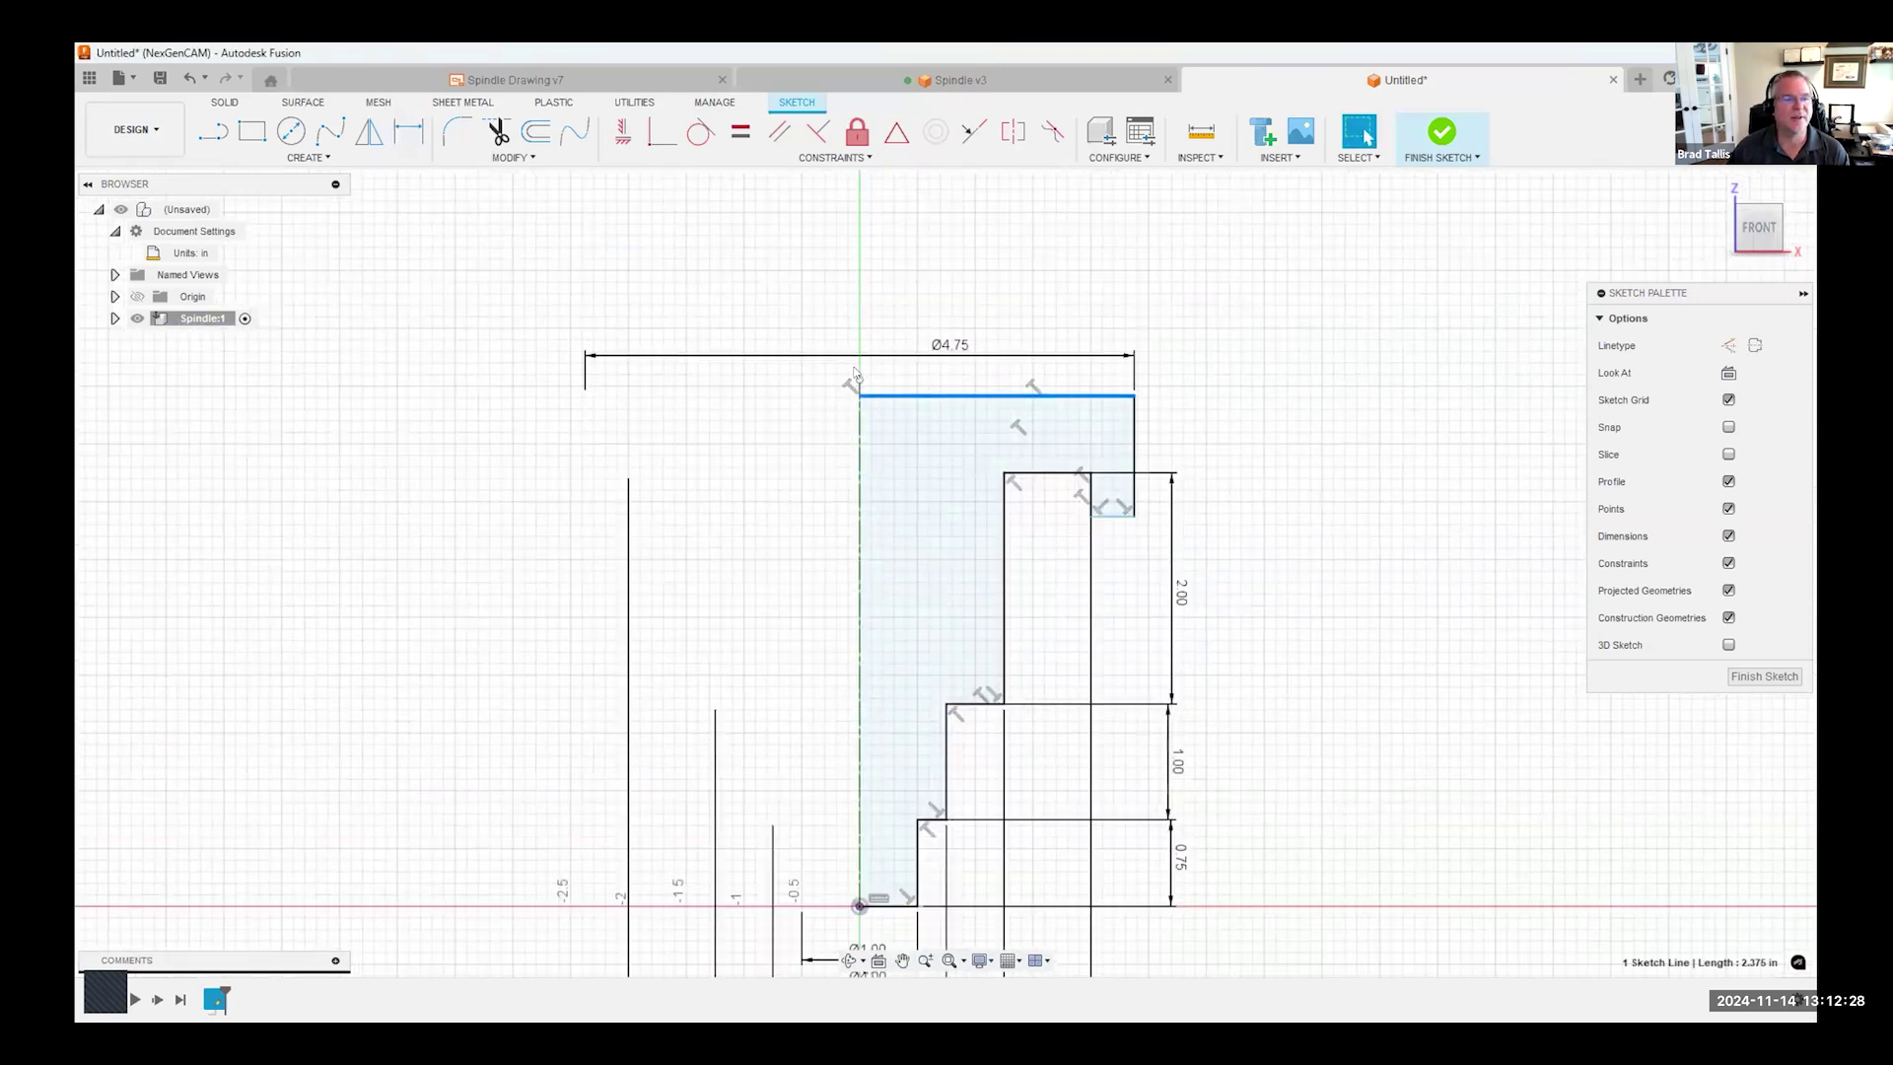
left_click(1119, 513)
left_click_drag(1119, 513, 1122, 434)
left_click(1210, 410)
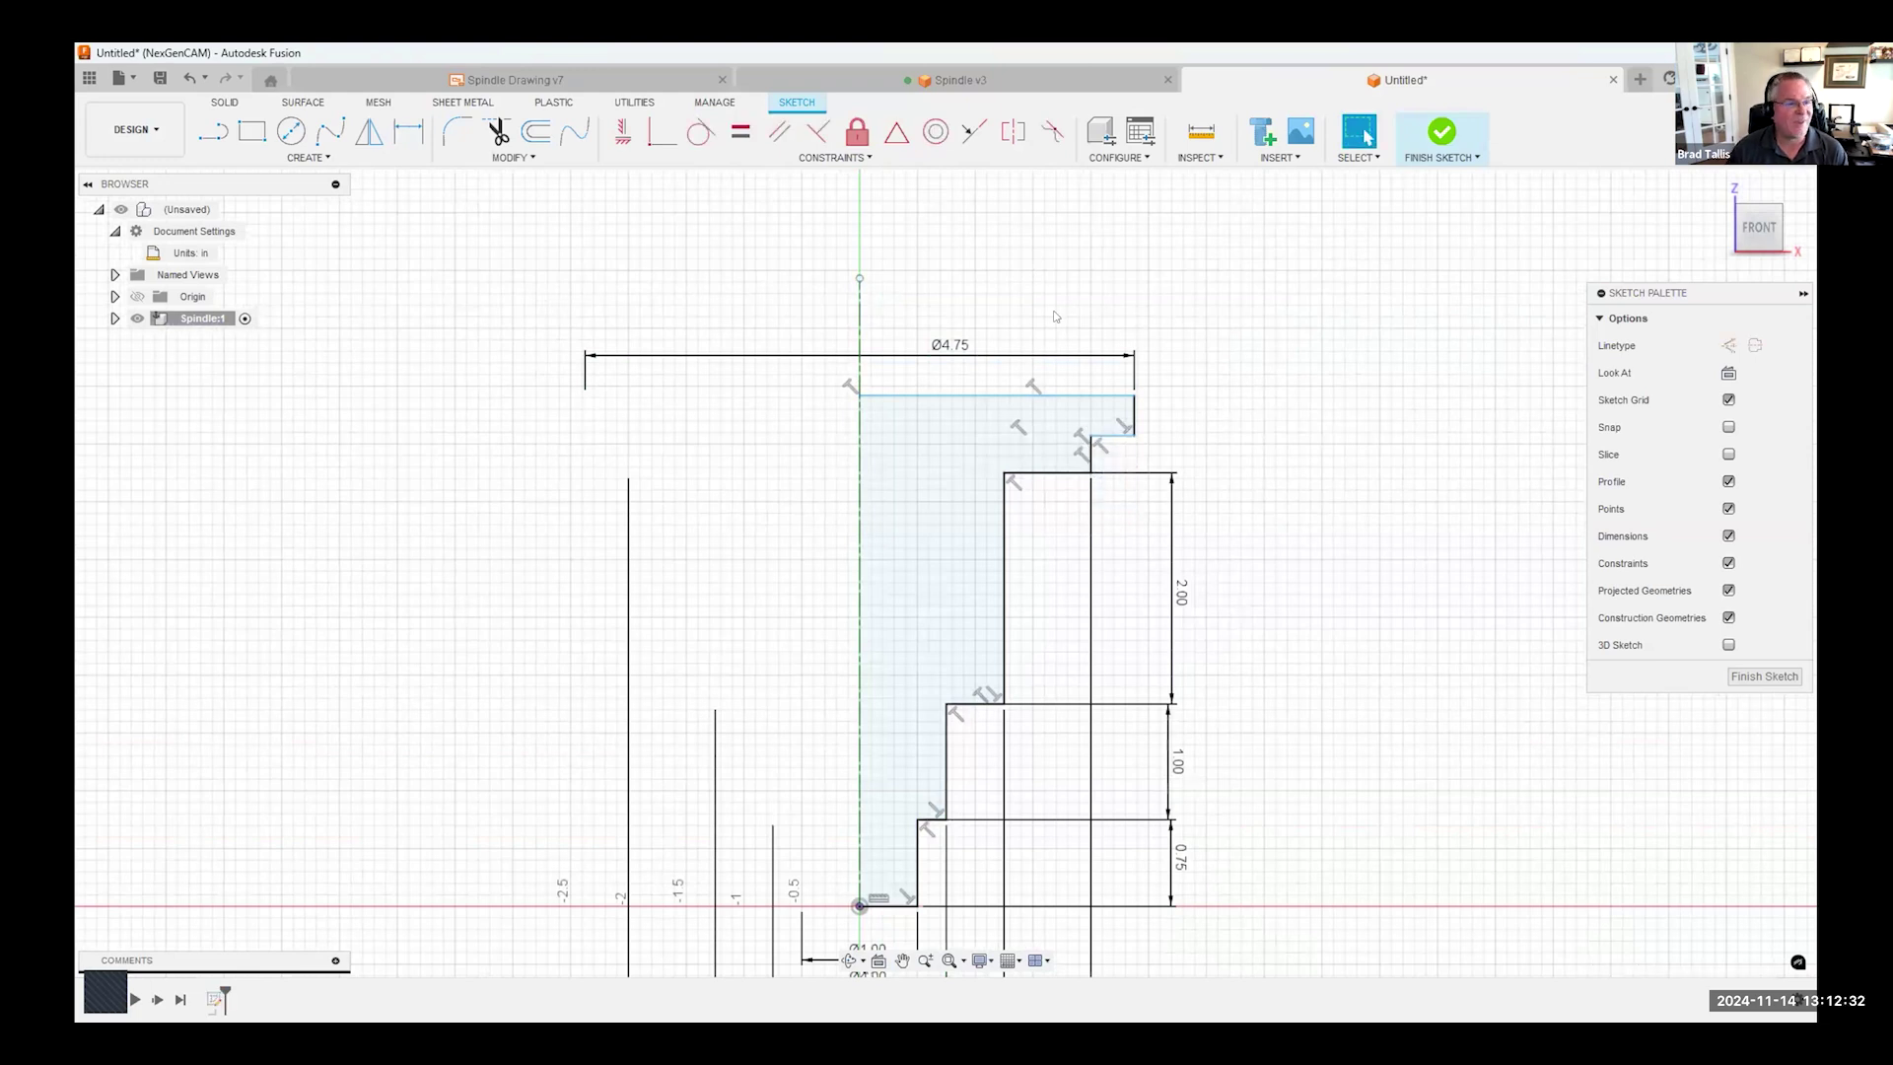
middle_click_drag(1252, 372, 1304, 275)
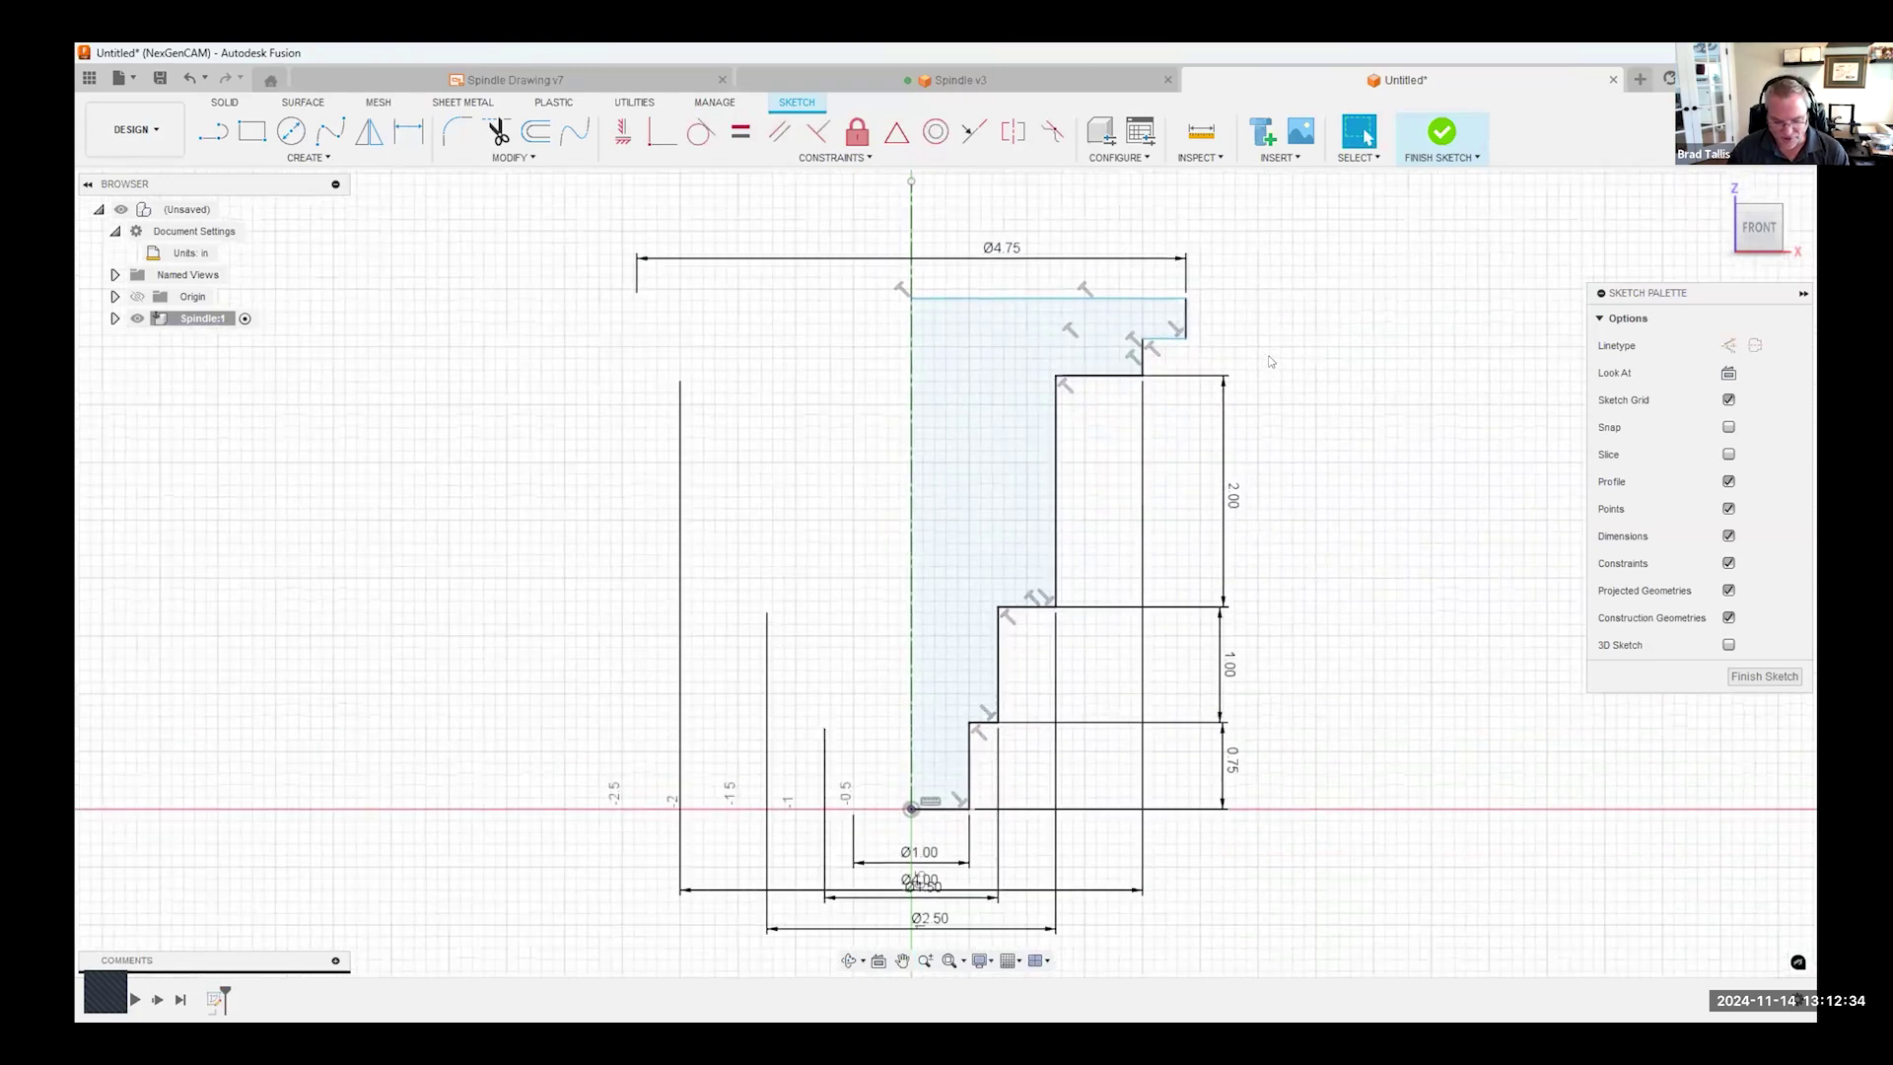
left_click(408, 131)
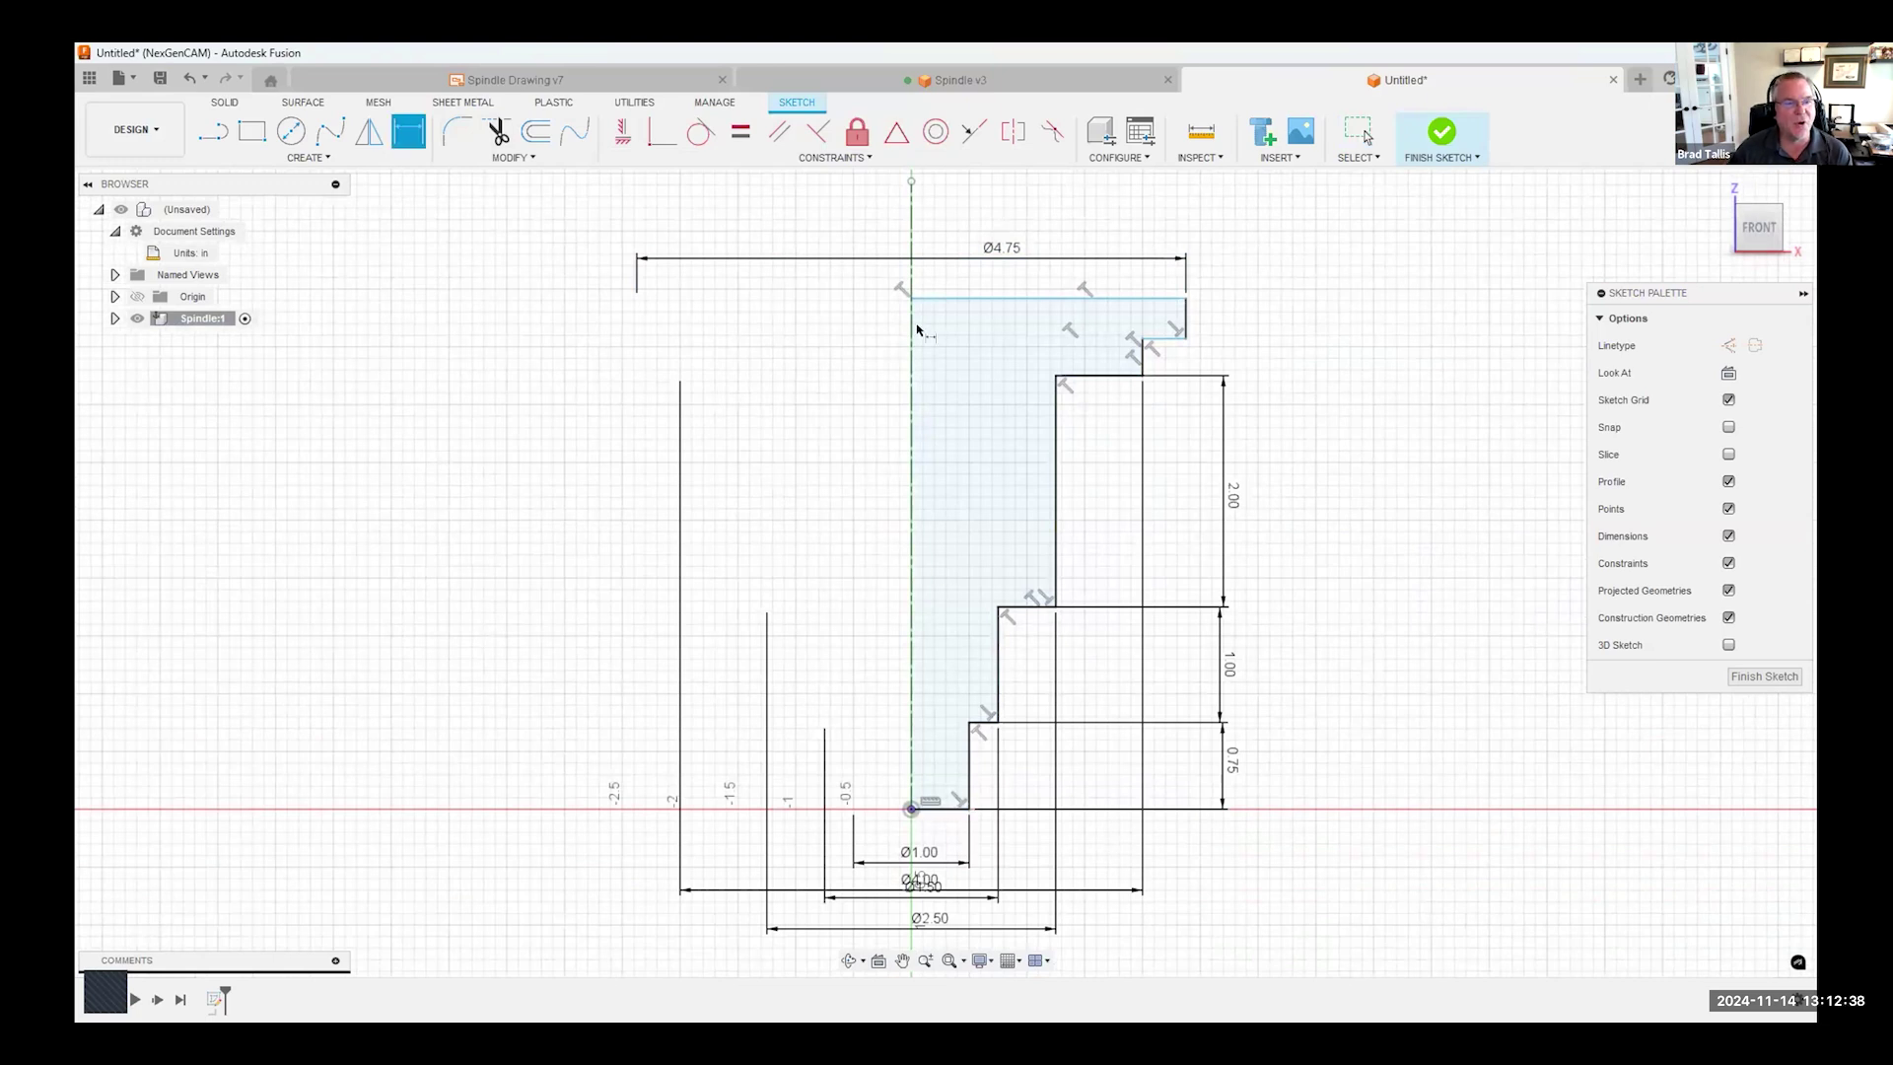
left_click(939, 809)
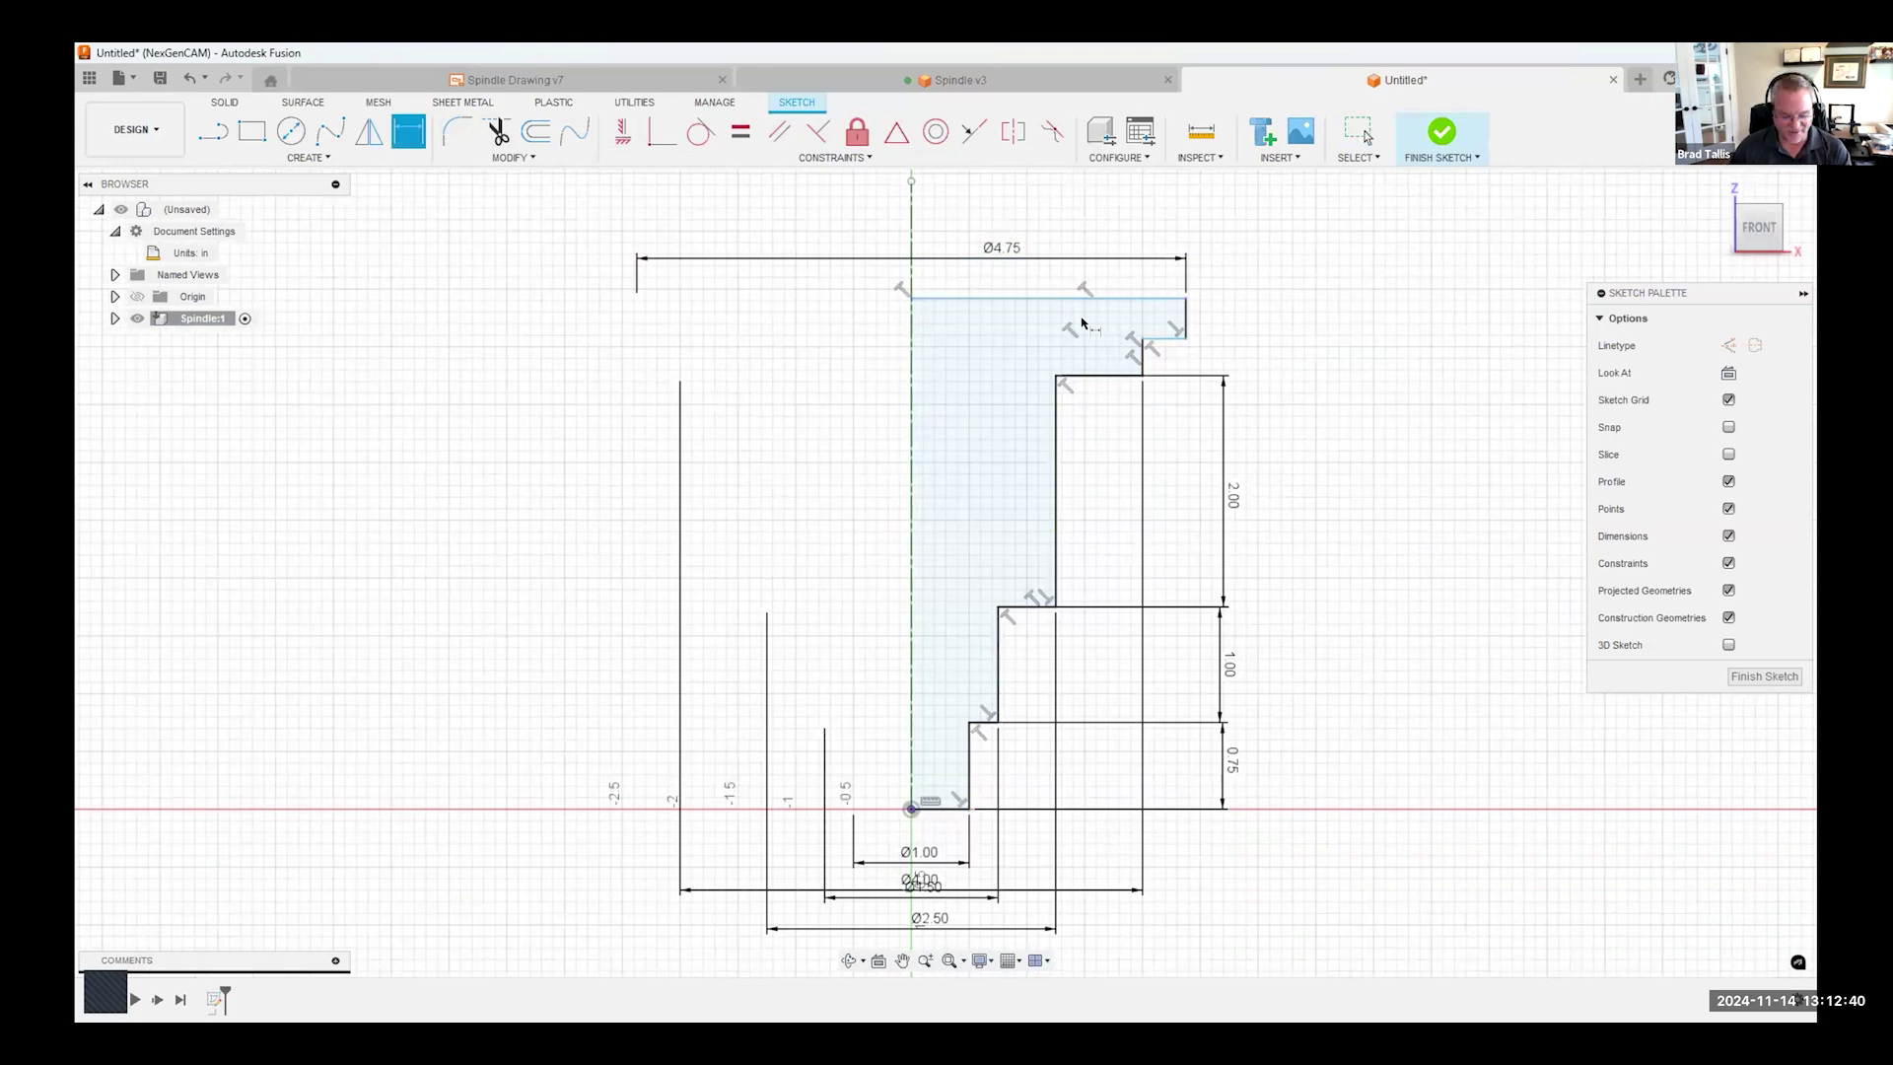
key("Escape")
- Raise the profile's uppermost line slightly and dimension the overall height from the bottom line as 4.75 in, placed left of the profile
mouse_move(1069, 301)
left_mouse_down()
mouse_move(1077, 343)
mouse_move(1083, 300)
left_mouse_up()
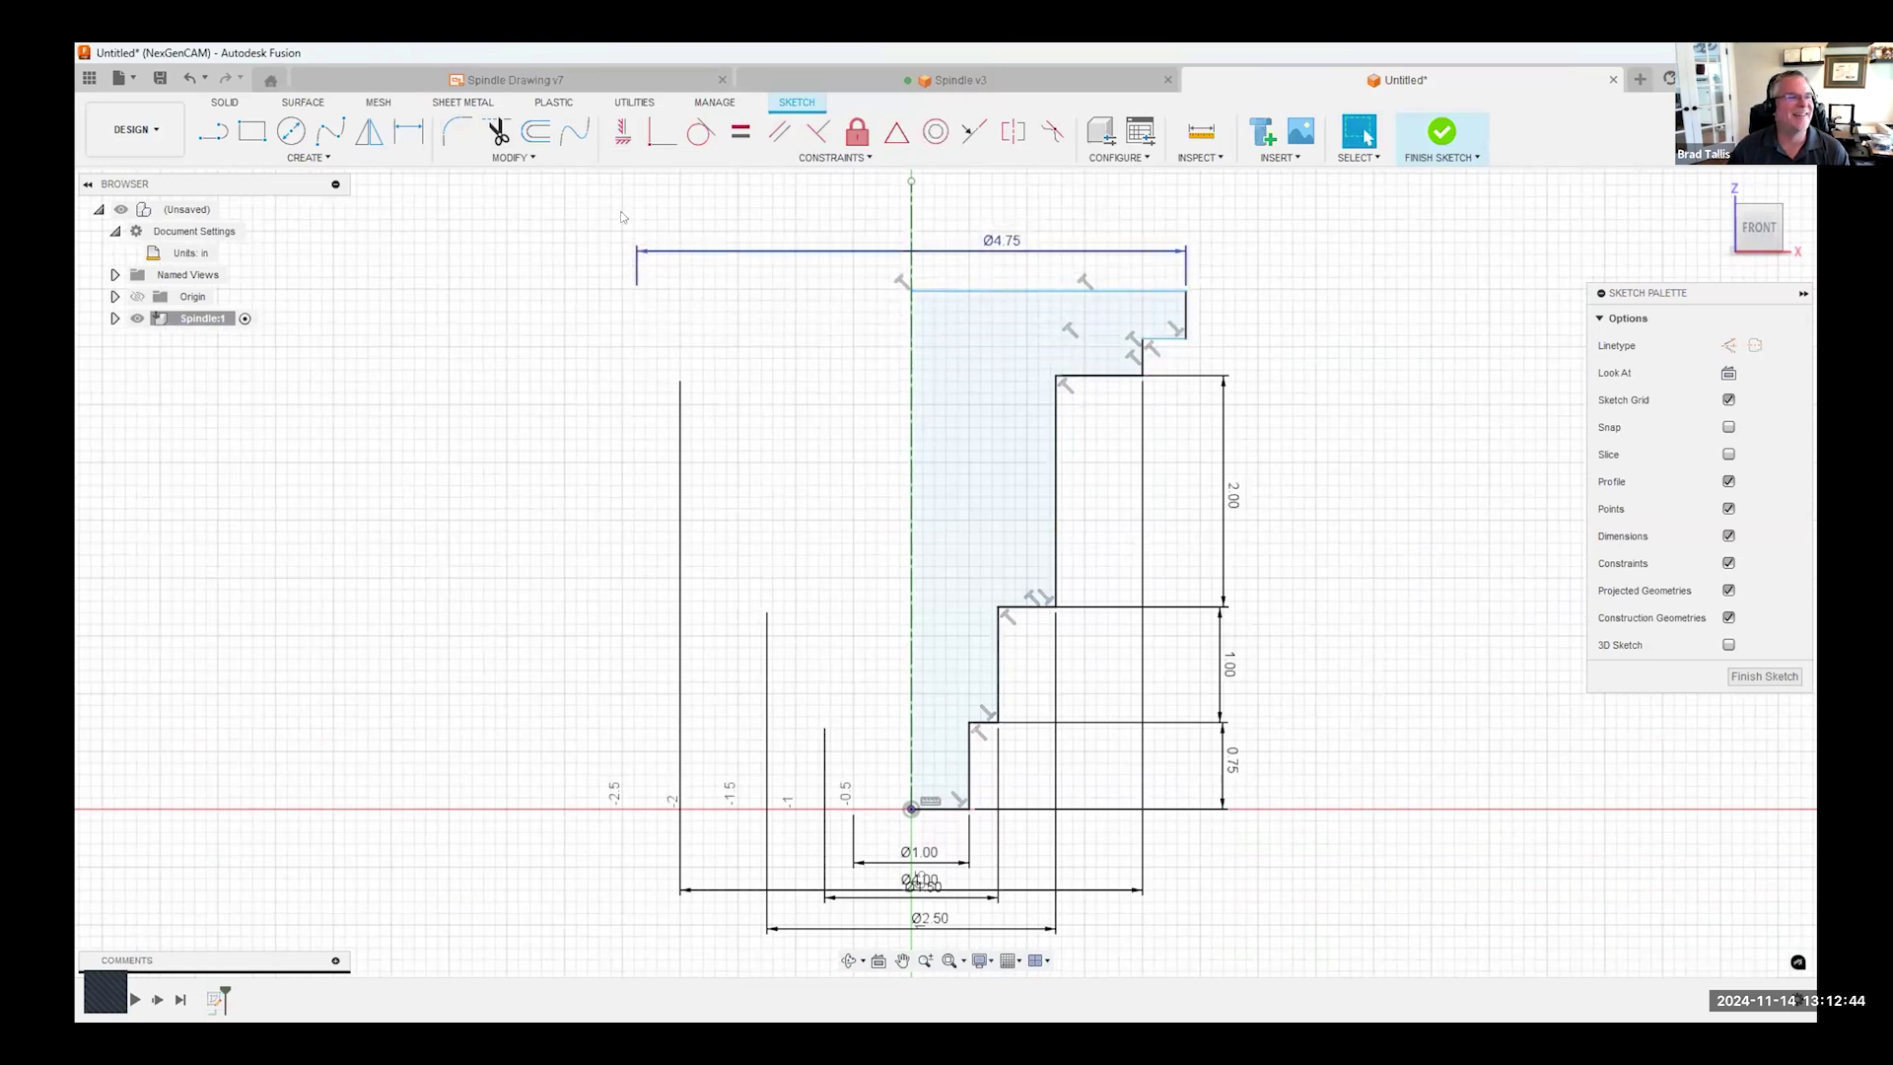
key("d")
left_click(948, 292)
left_click(937, 808)
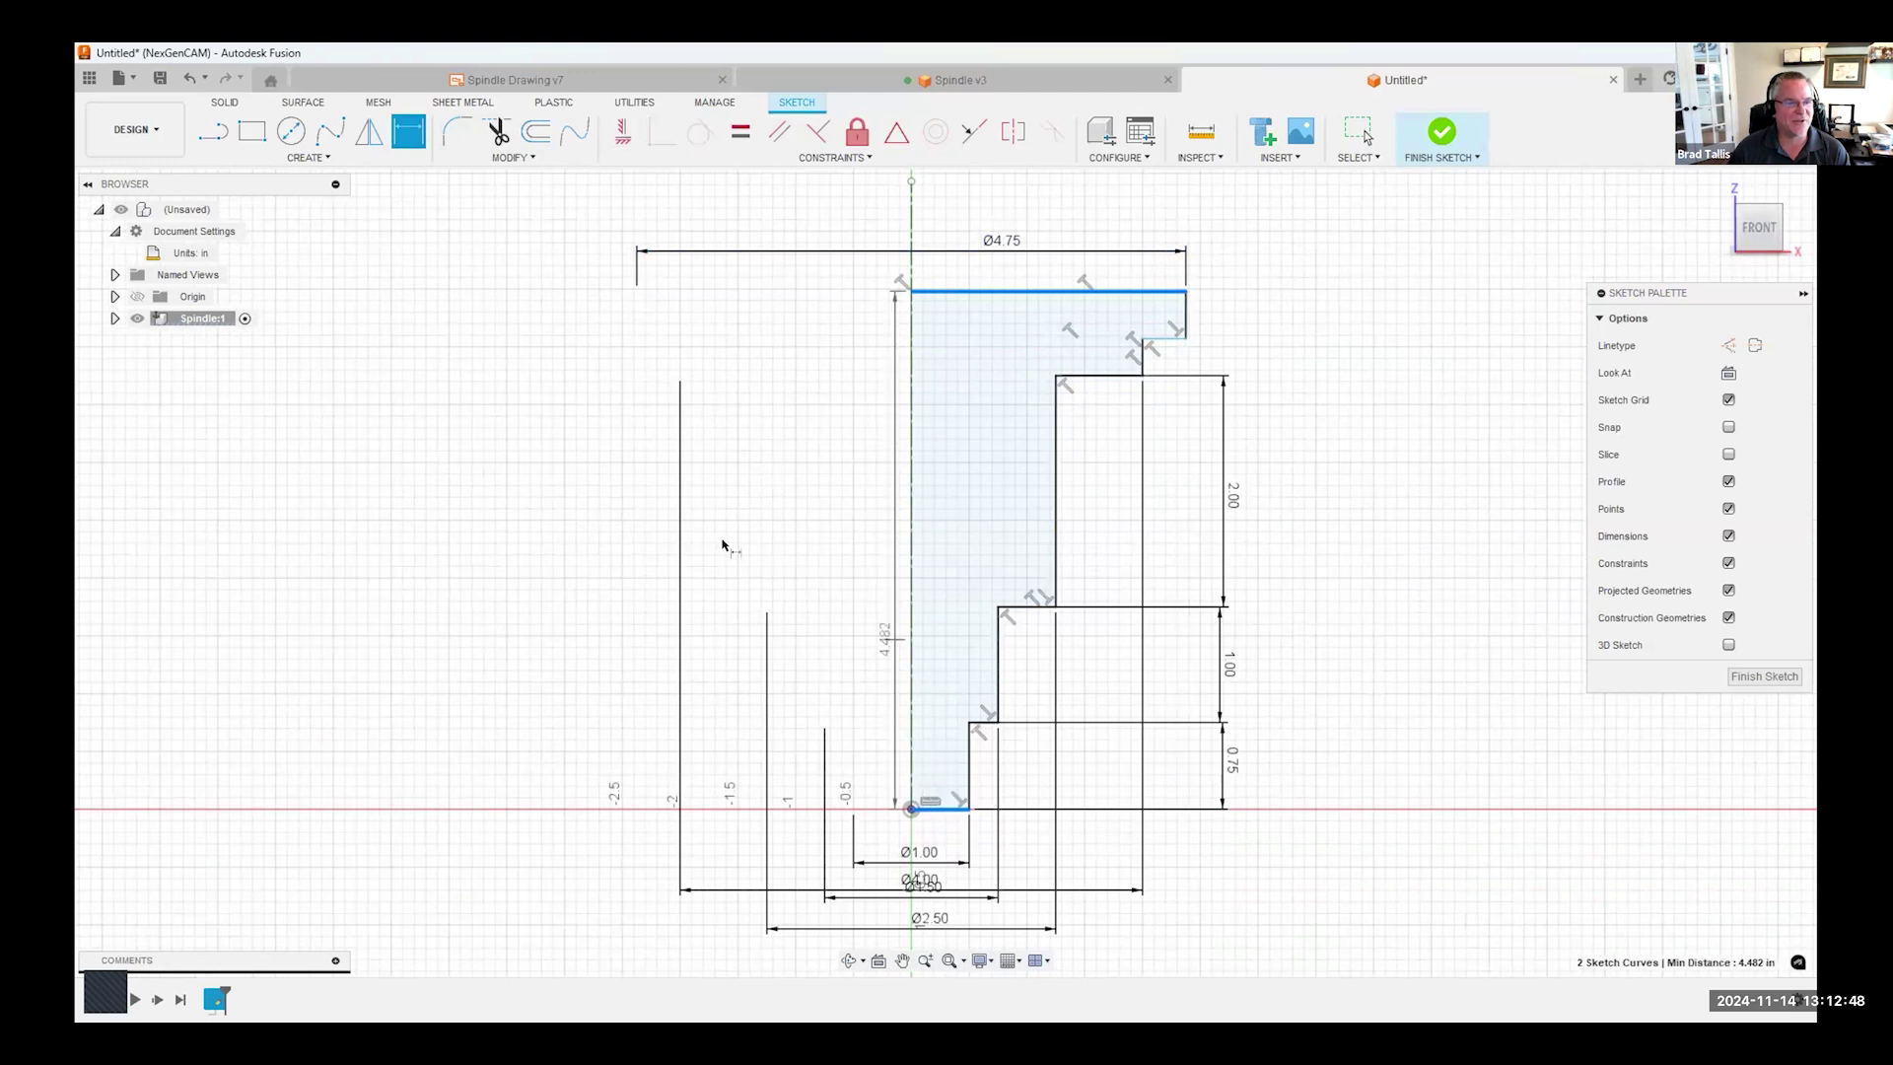
left_click(610, 527)
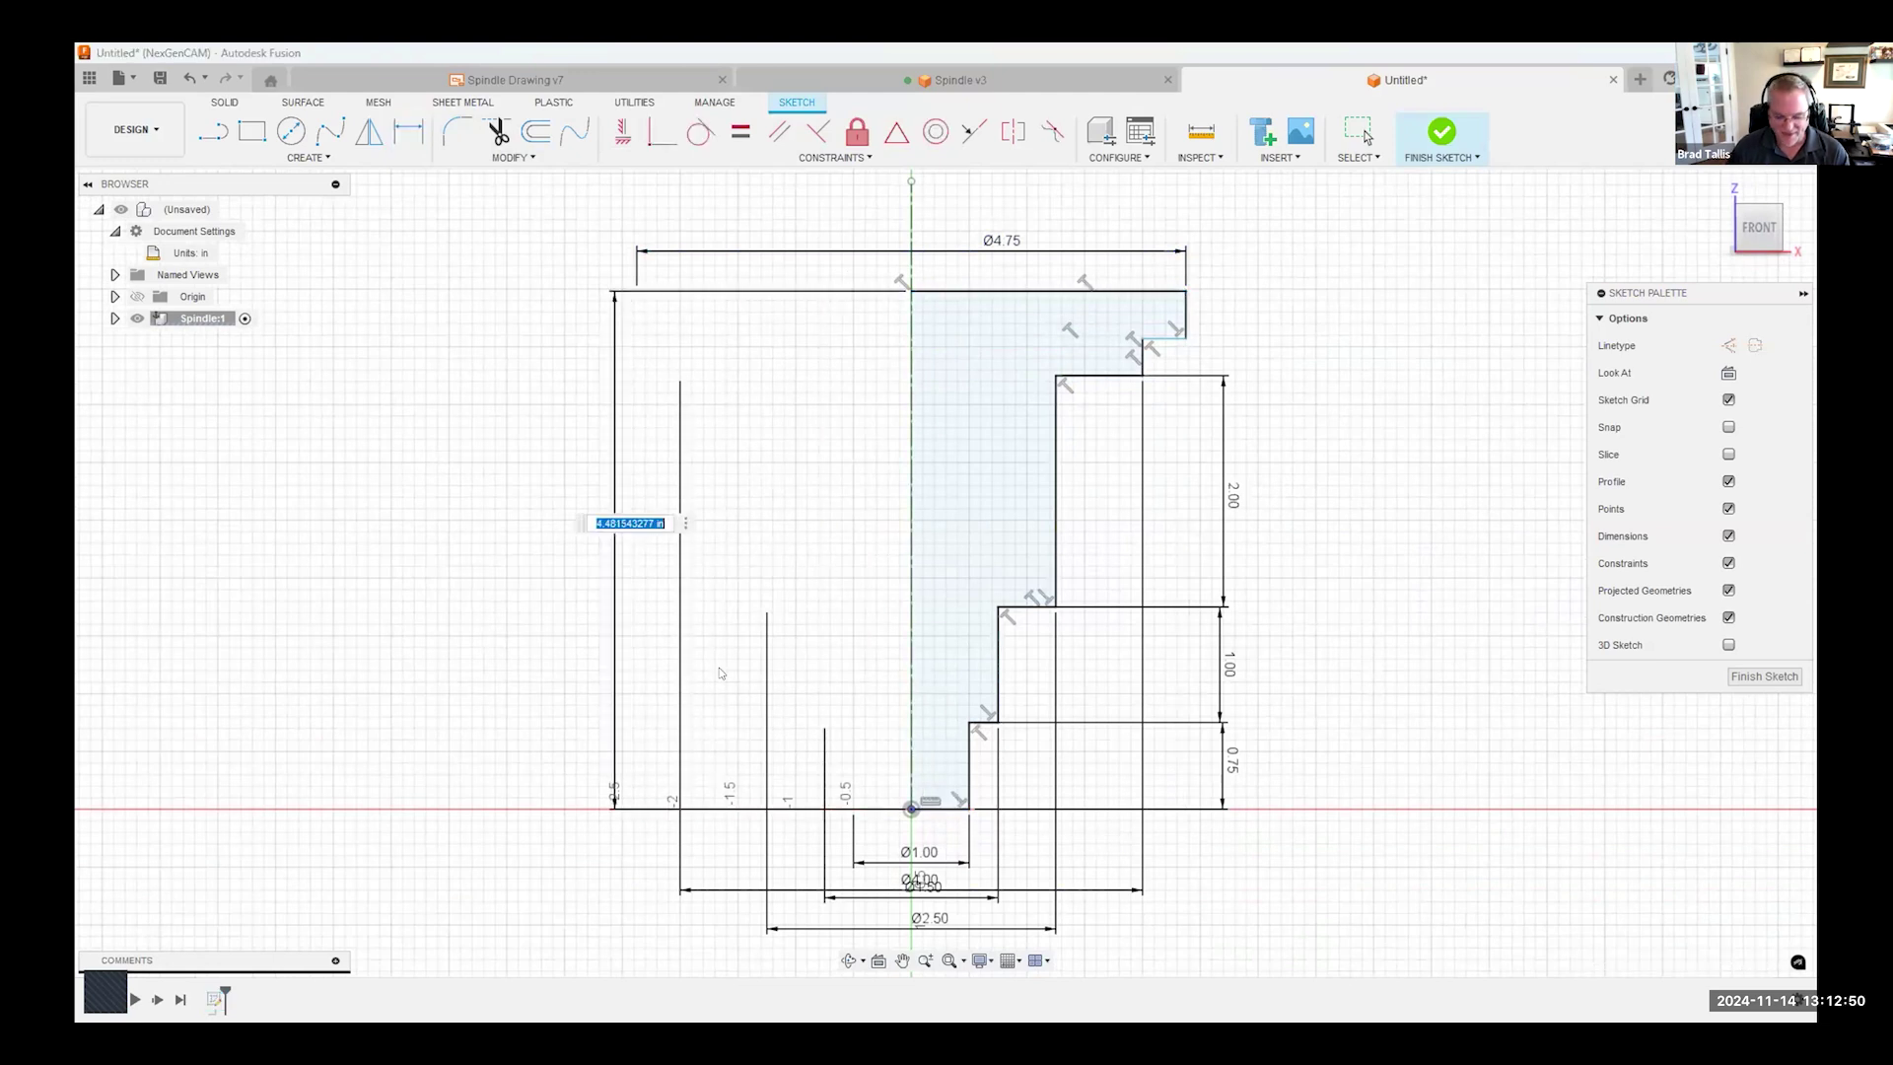
type("4.75")
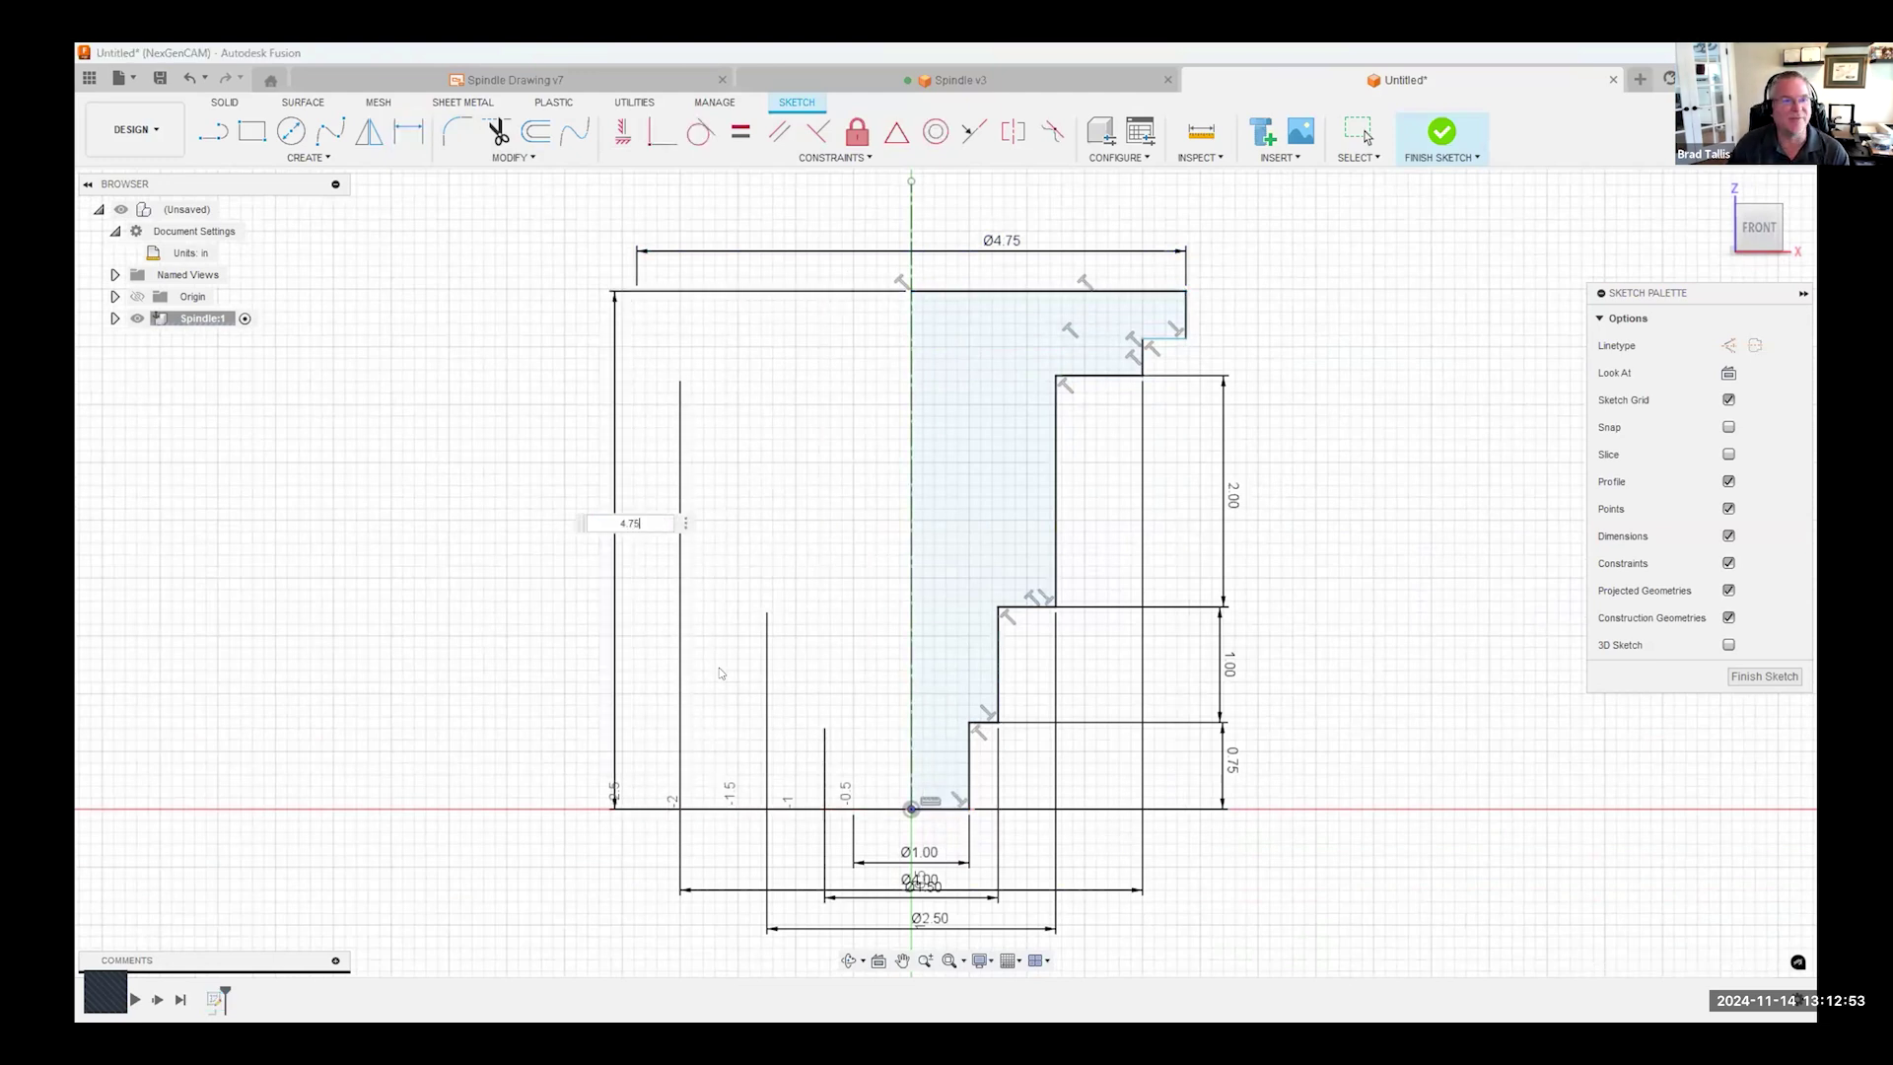
key("Return")
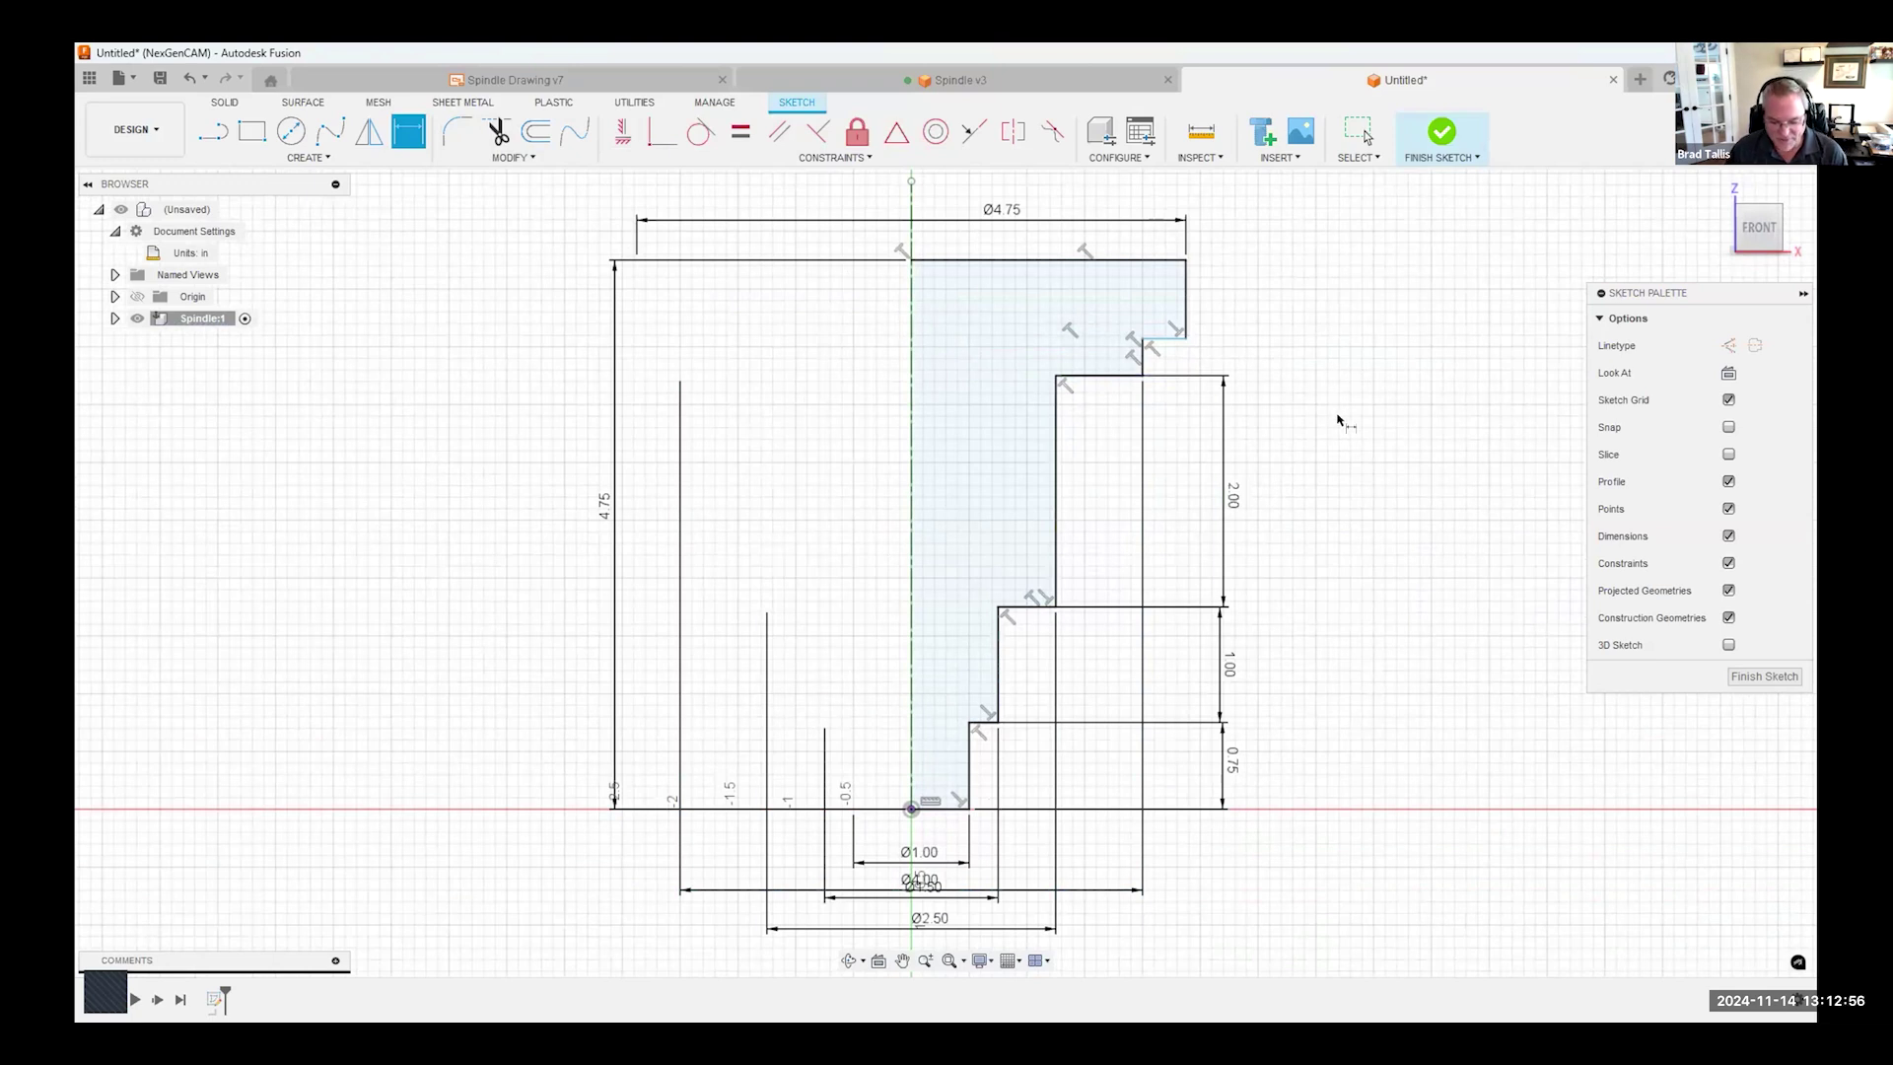
- Dimension the height of the 4 in diameter section as 0.5 in, placing it above the 2 in dimension
left_click(1141, 355)
left_click(1272, 361)
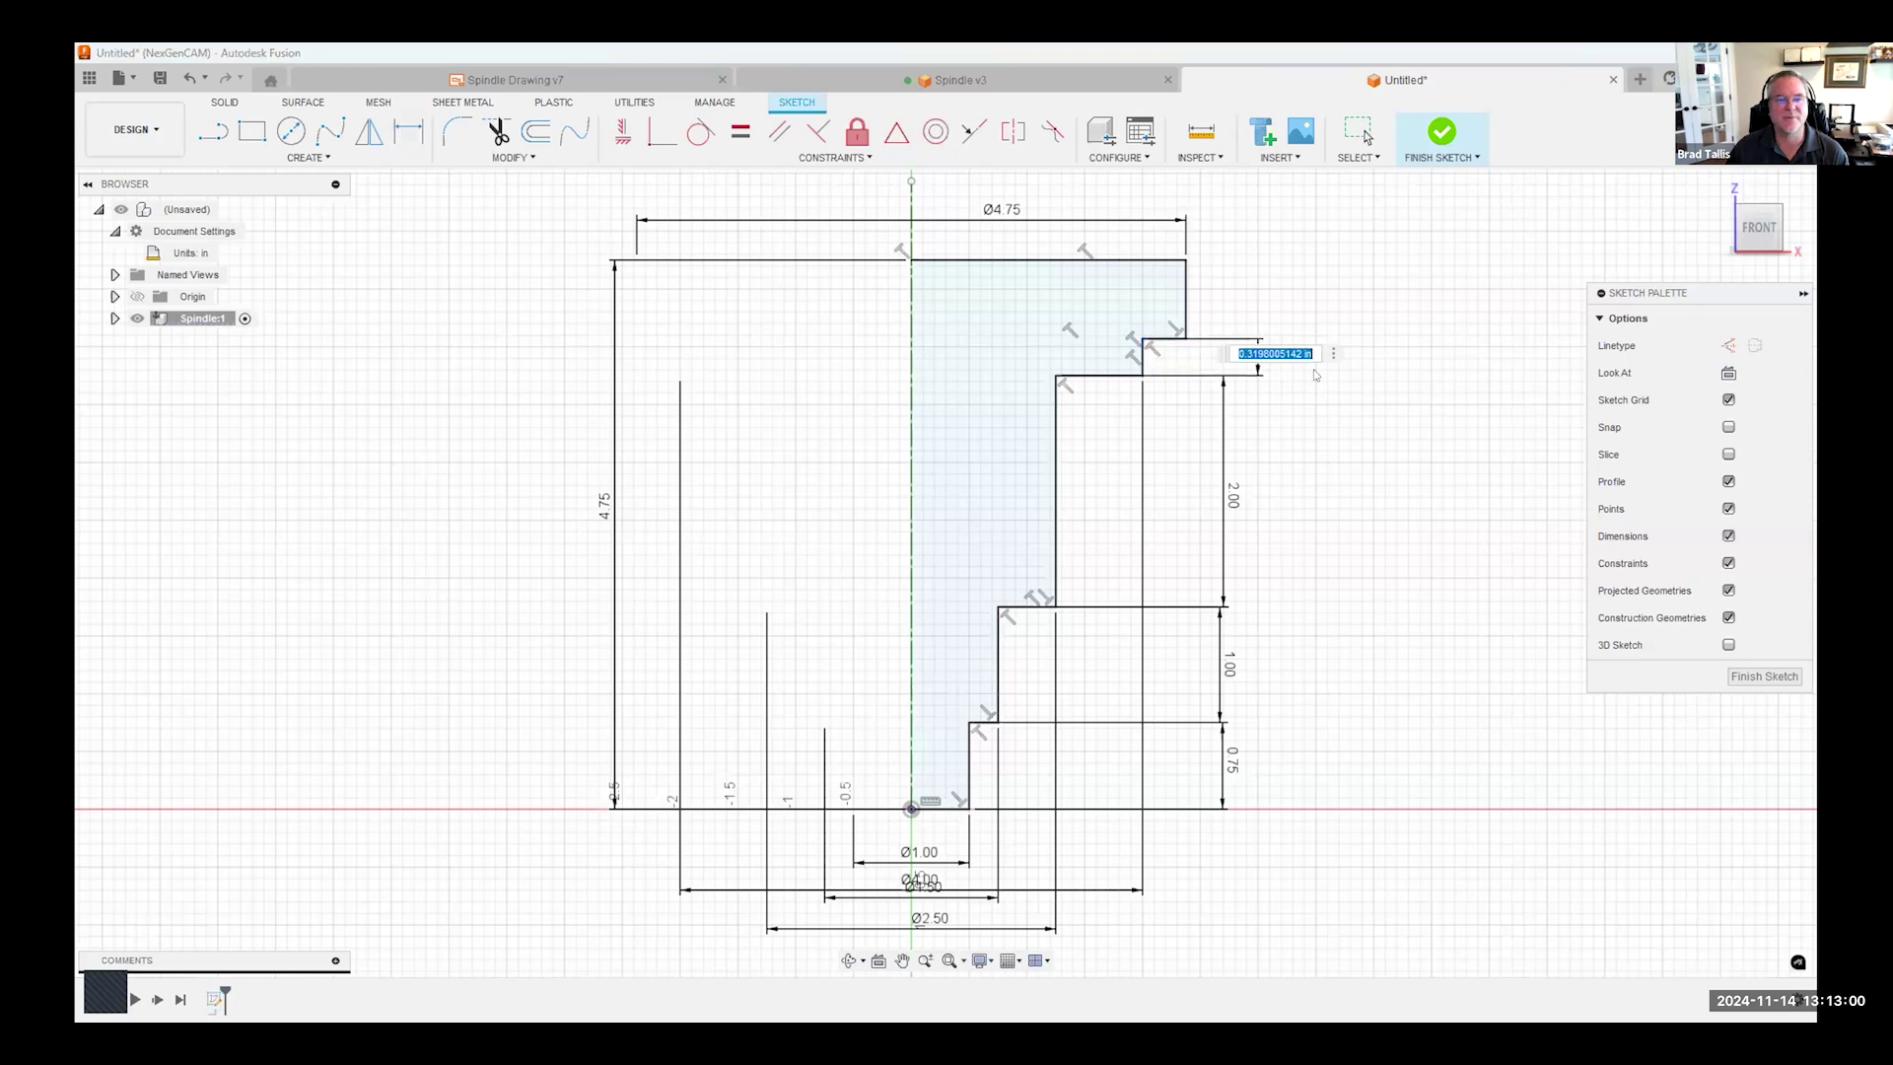
type("0.5")
key("Return")
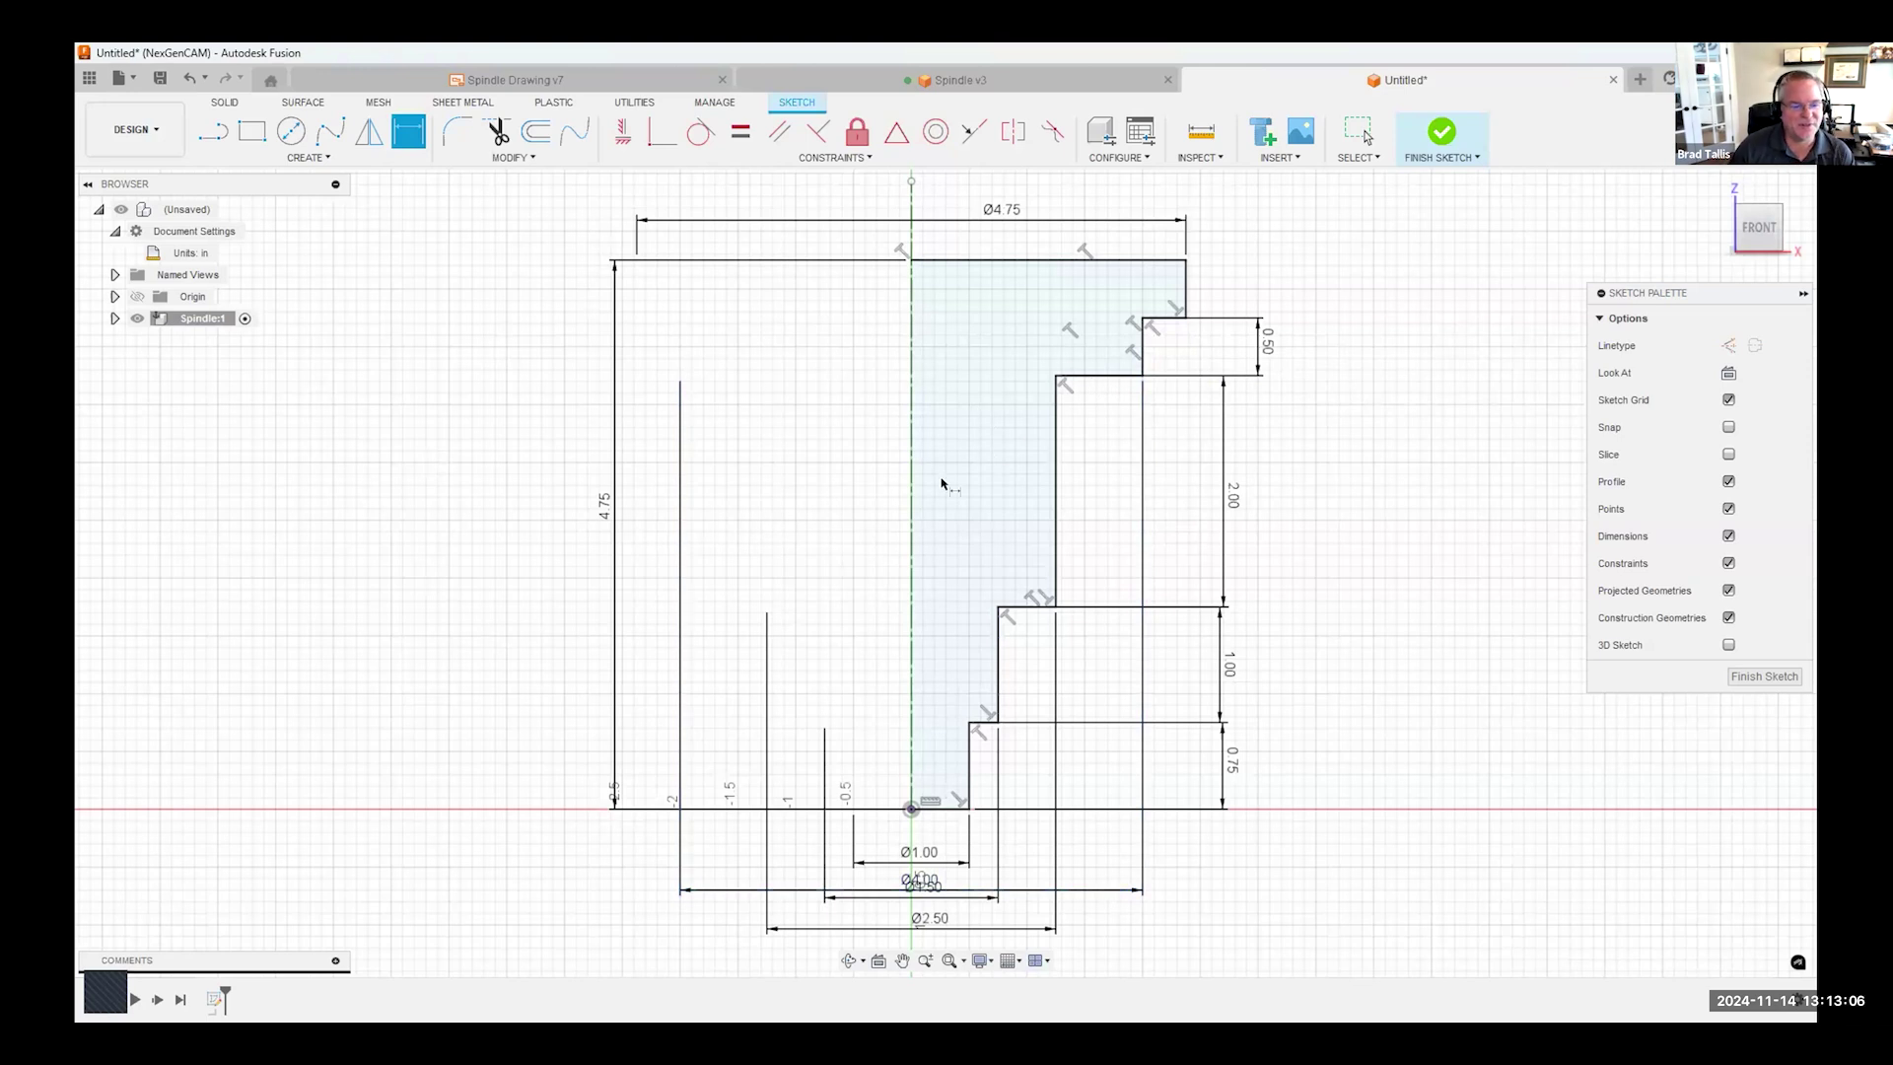
- Try to dimension the height of the 4.75 in flange's outer edge, declining a driven dimension
left_click(1185, 286)
left_click(1237, 284)
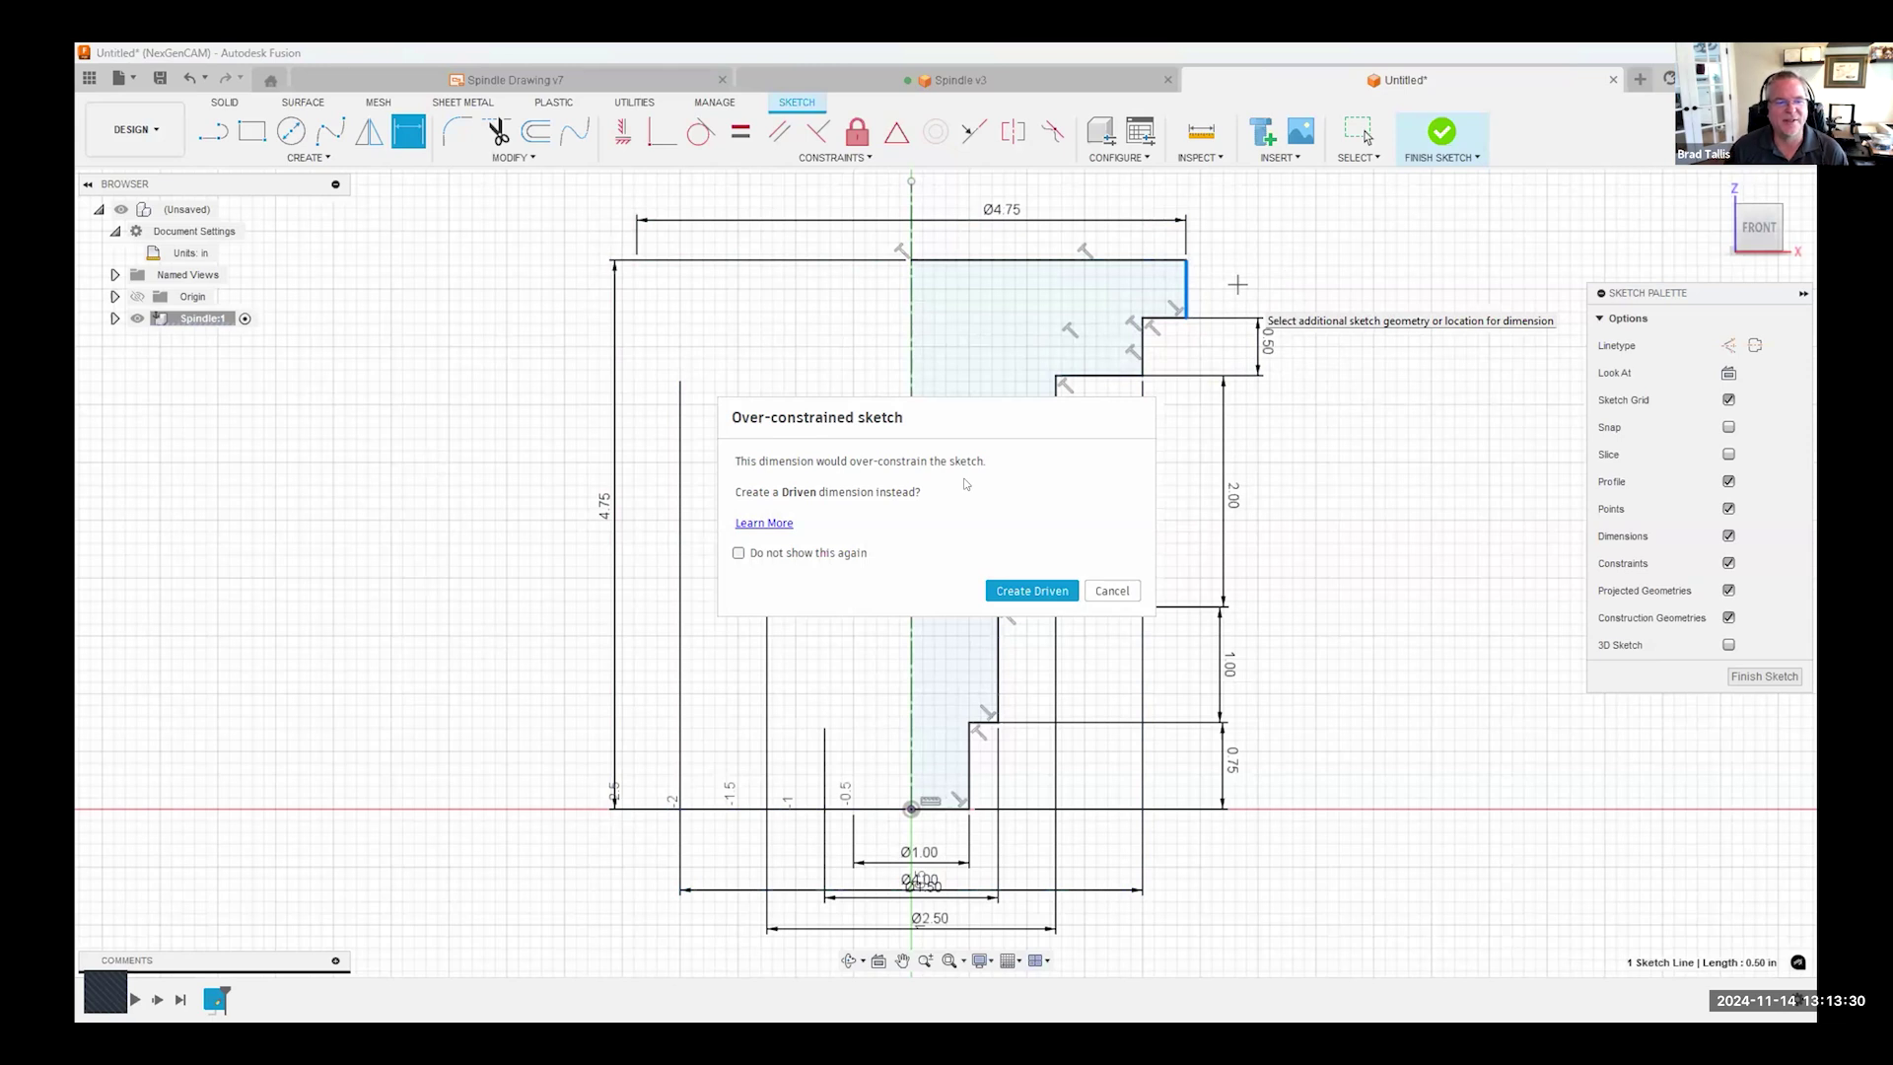
left_click(1096, 594)
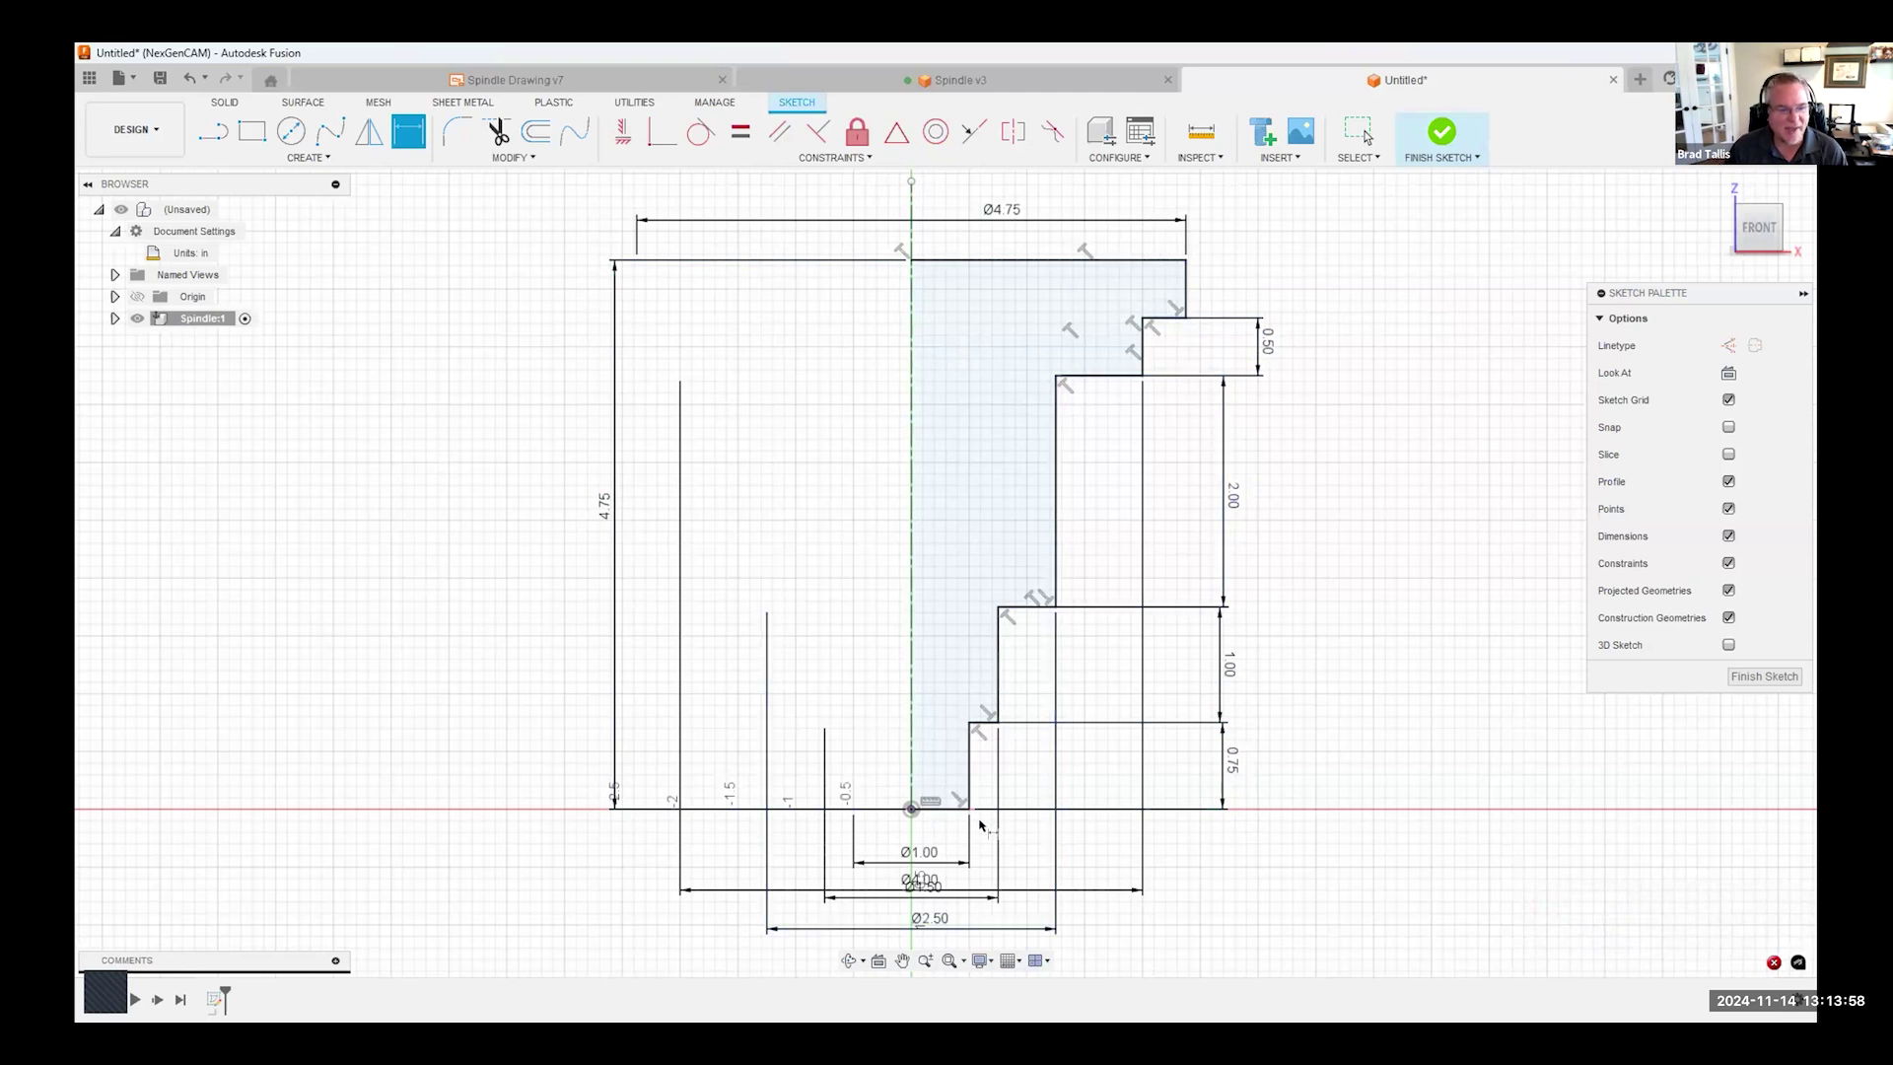
- Space out the overlapping diameter dimensions below the profile so they are stacked in order of size
middle_click_drag(935, 949, 988, 822)
key("Escape")
left_click_drag(986, 835, 986, 850)
left_click_drag(984, 759, 967, 912)
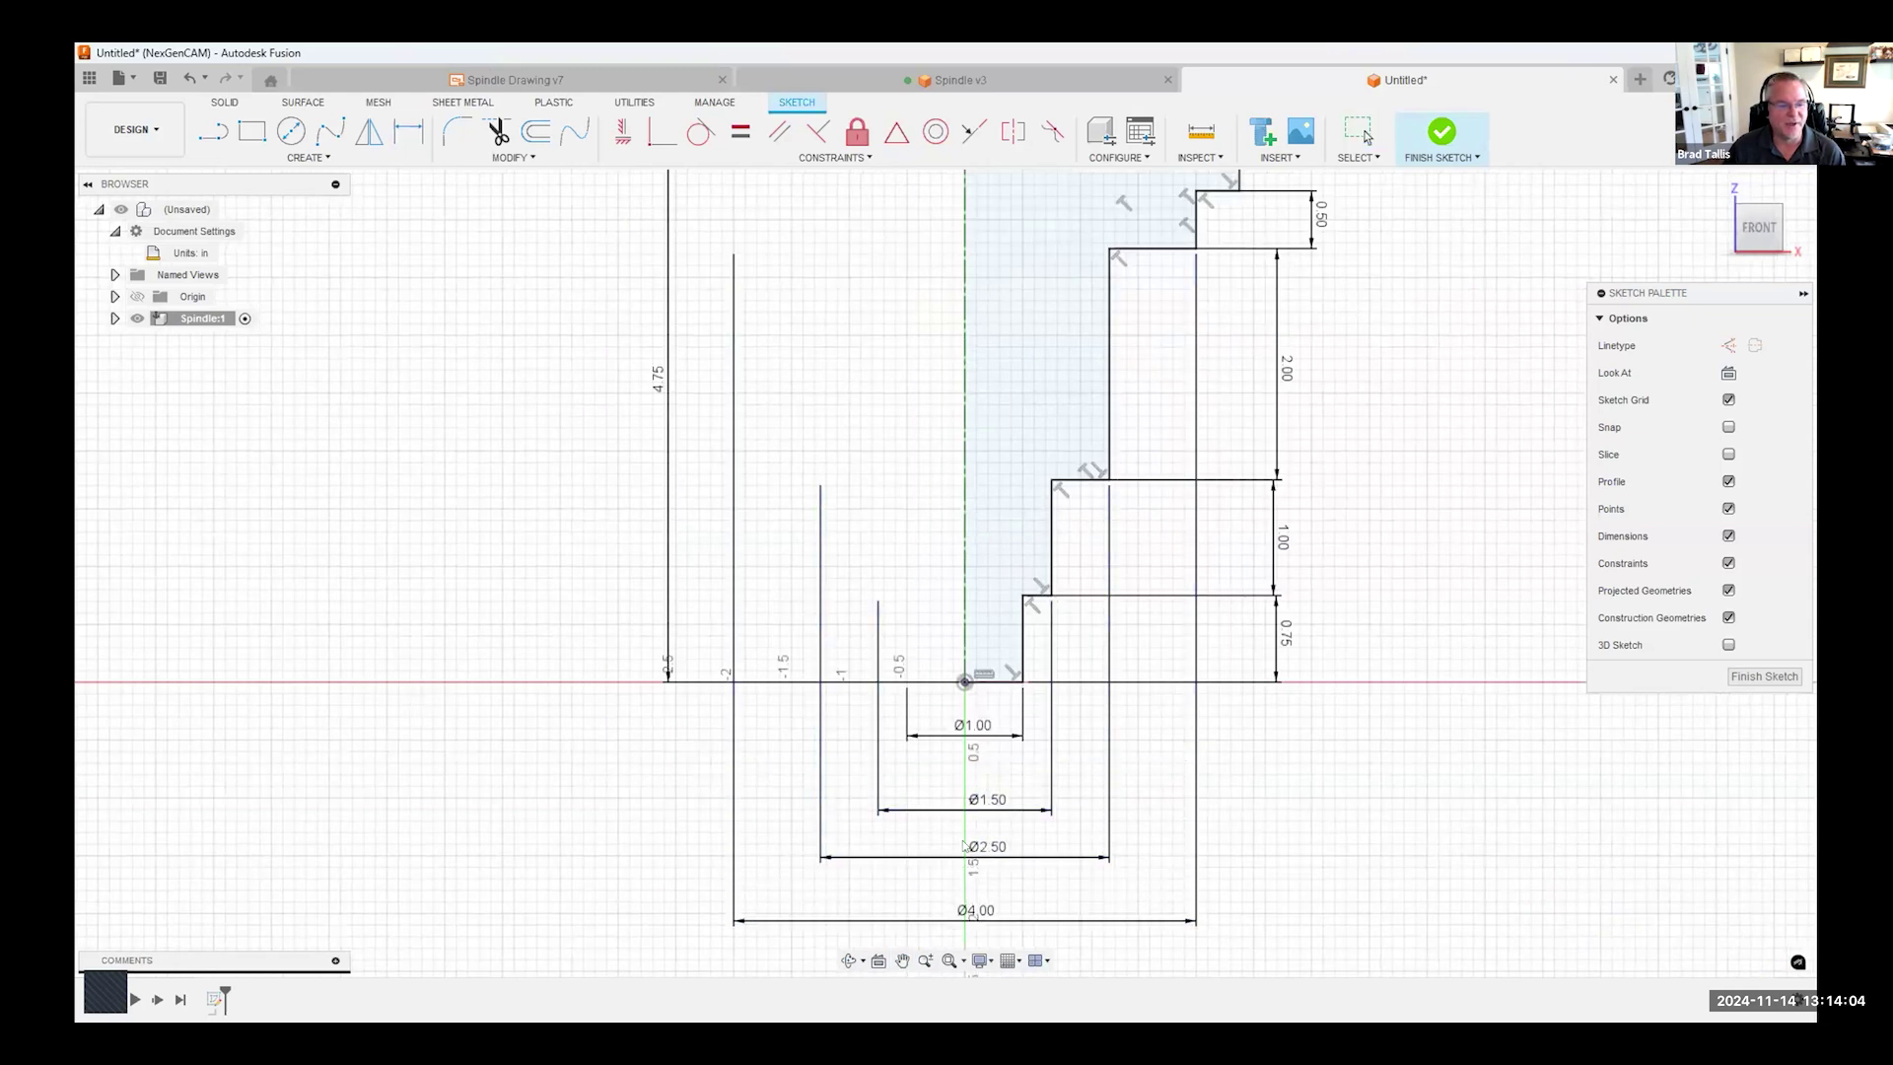
- Finish the sketch and revolve the stepped profile 360 degrees about the vertical centerline as a new body
middle_click_drag(1306, 584, 1294, 722)
left_click(1442, 130)
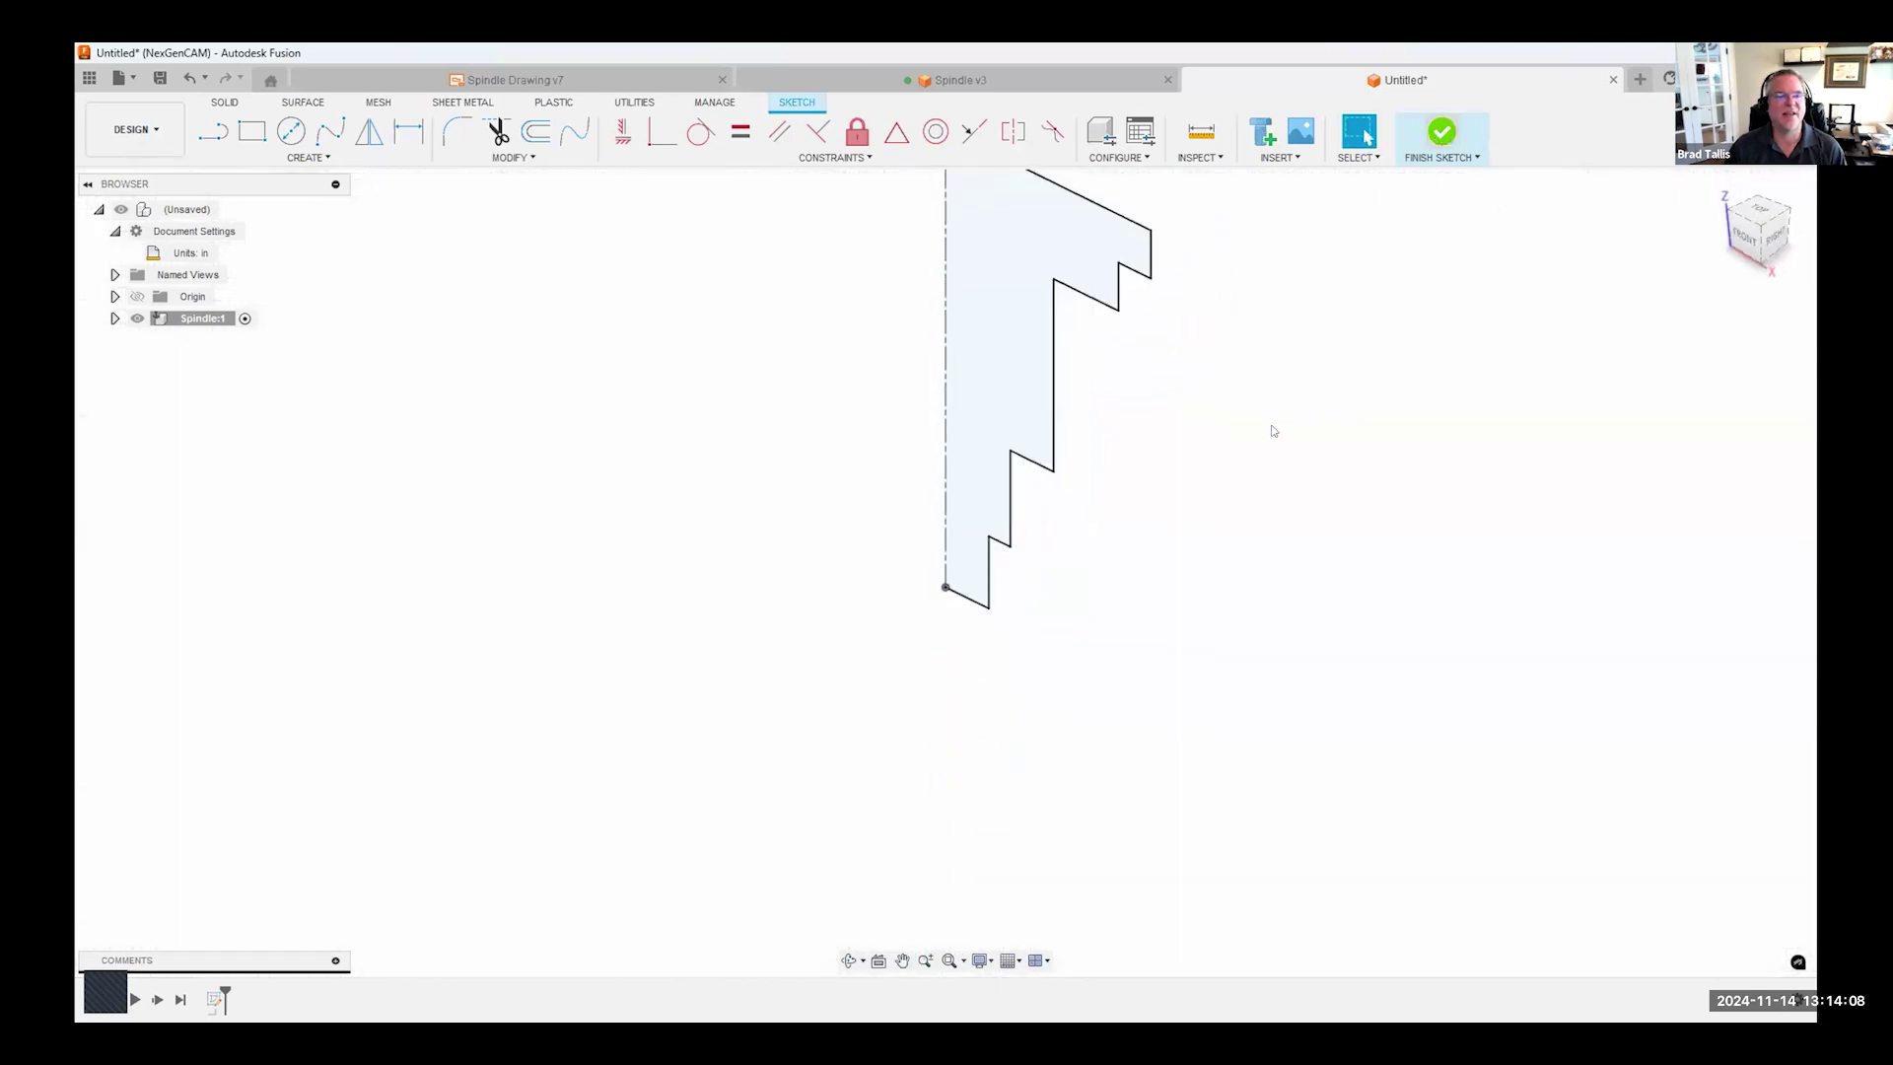
middle_click_drag(936, 413, 1065, 558, "shift")
left_click(333, 132)
middle_click_drag(894, 417, 1183, 495, "shift")
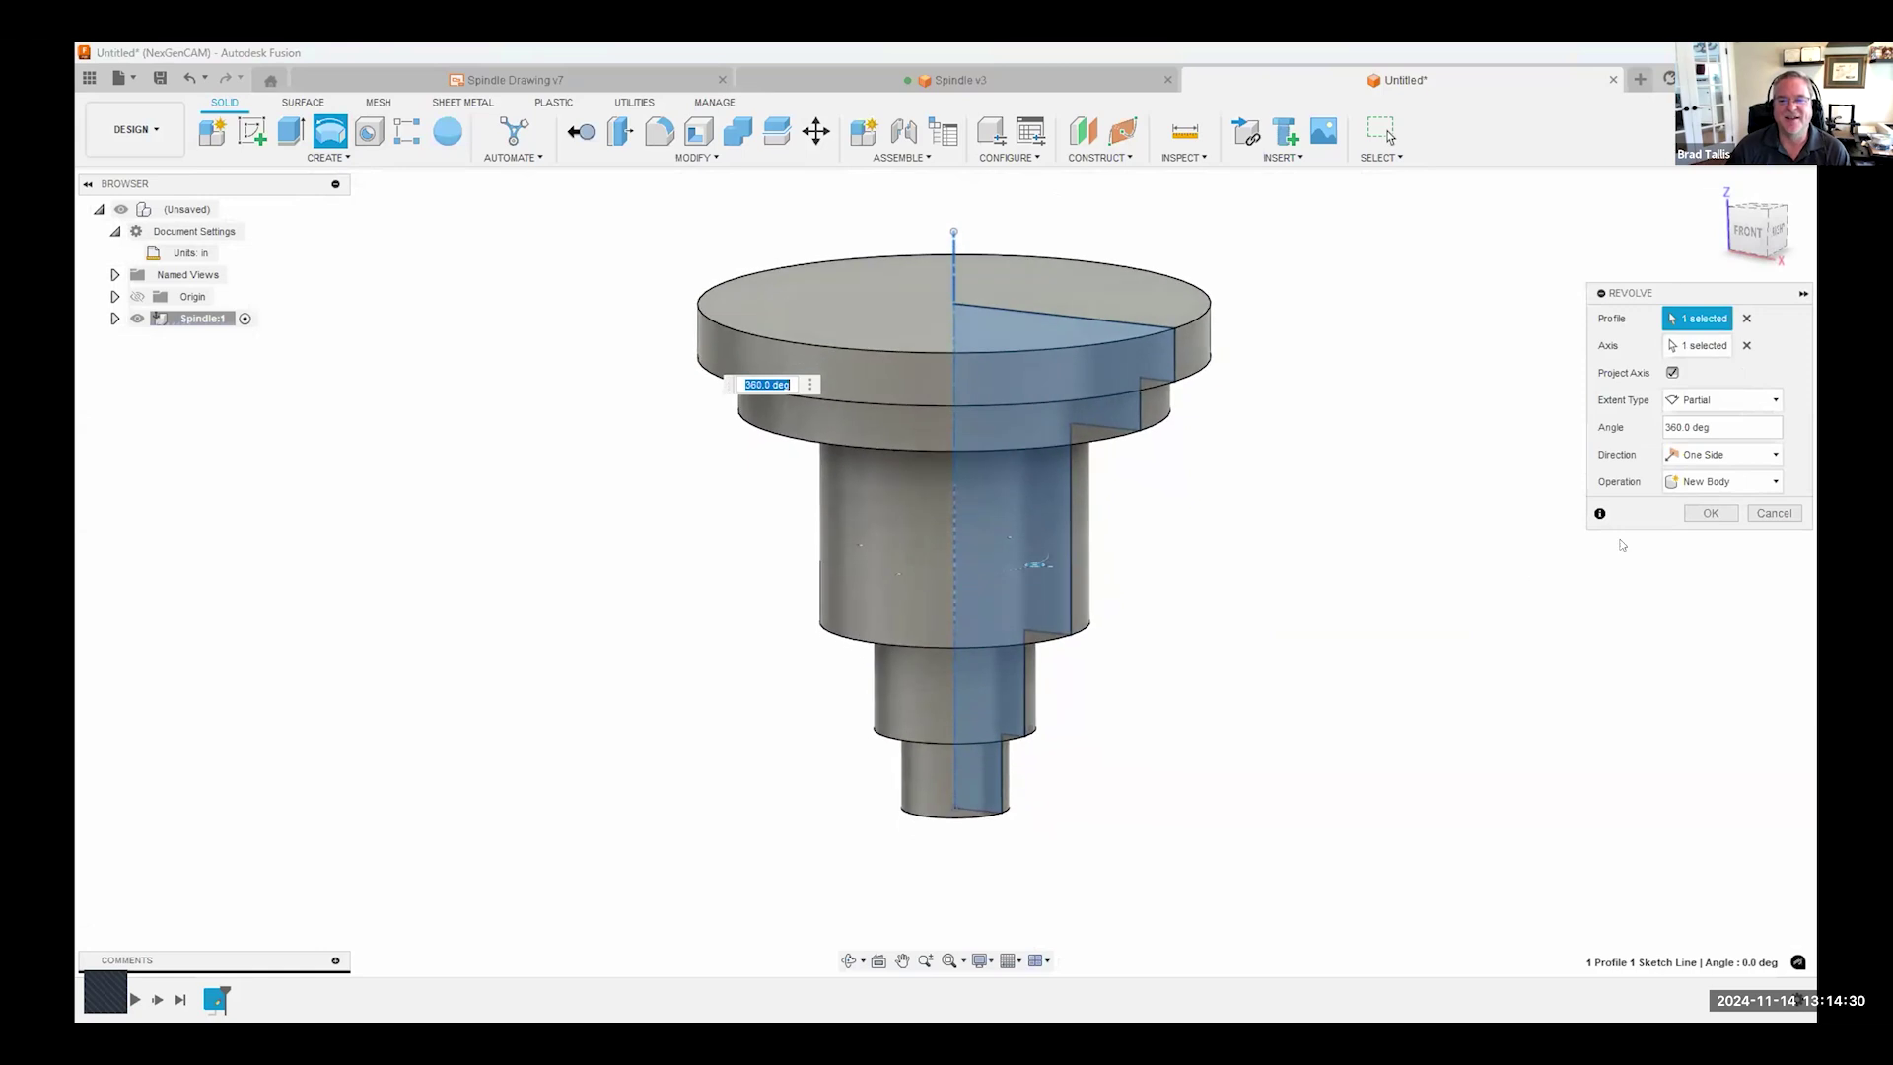
left_click(1711, 513)
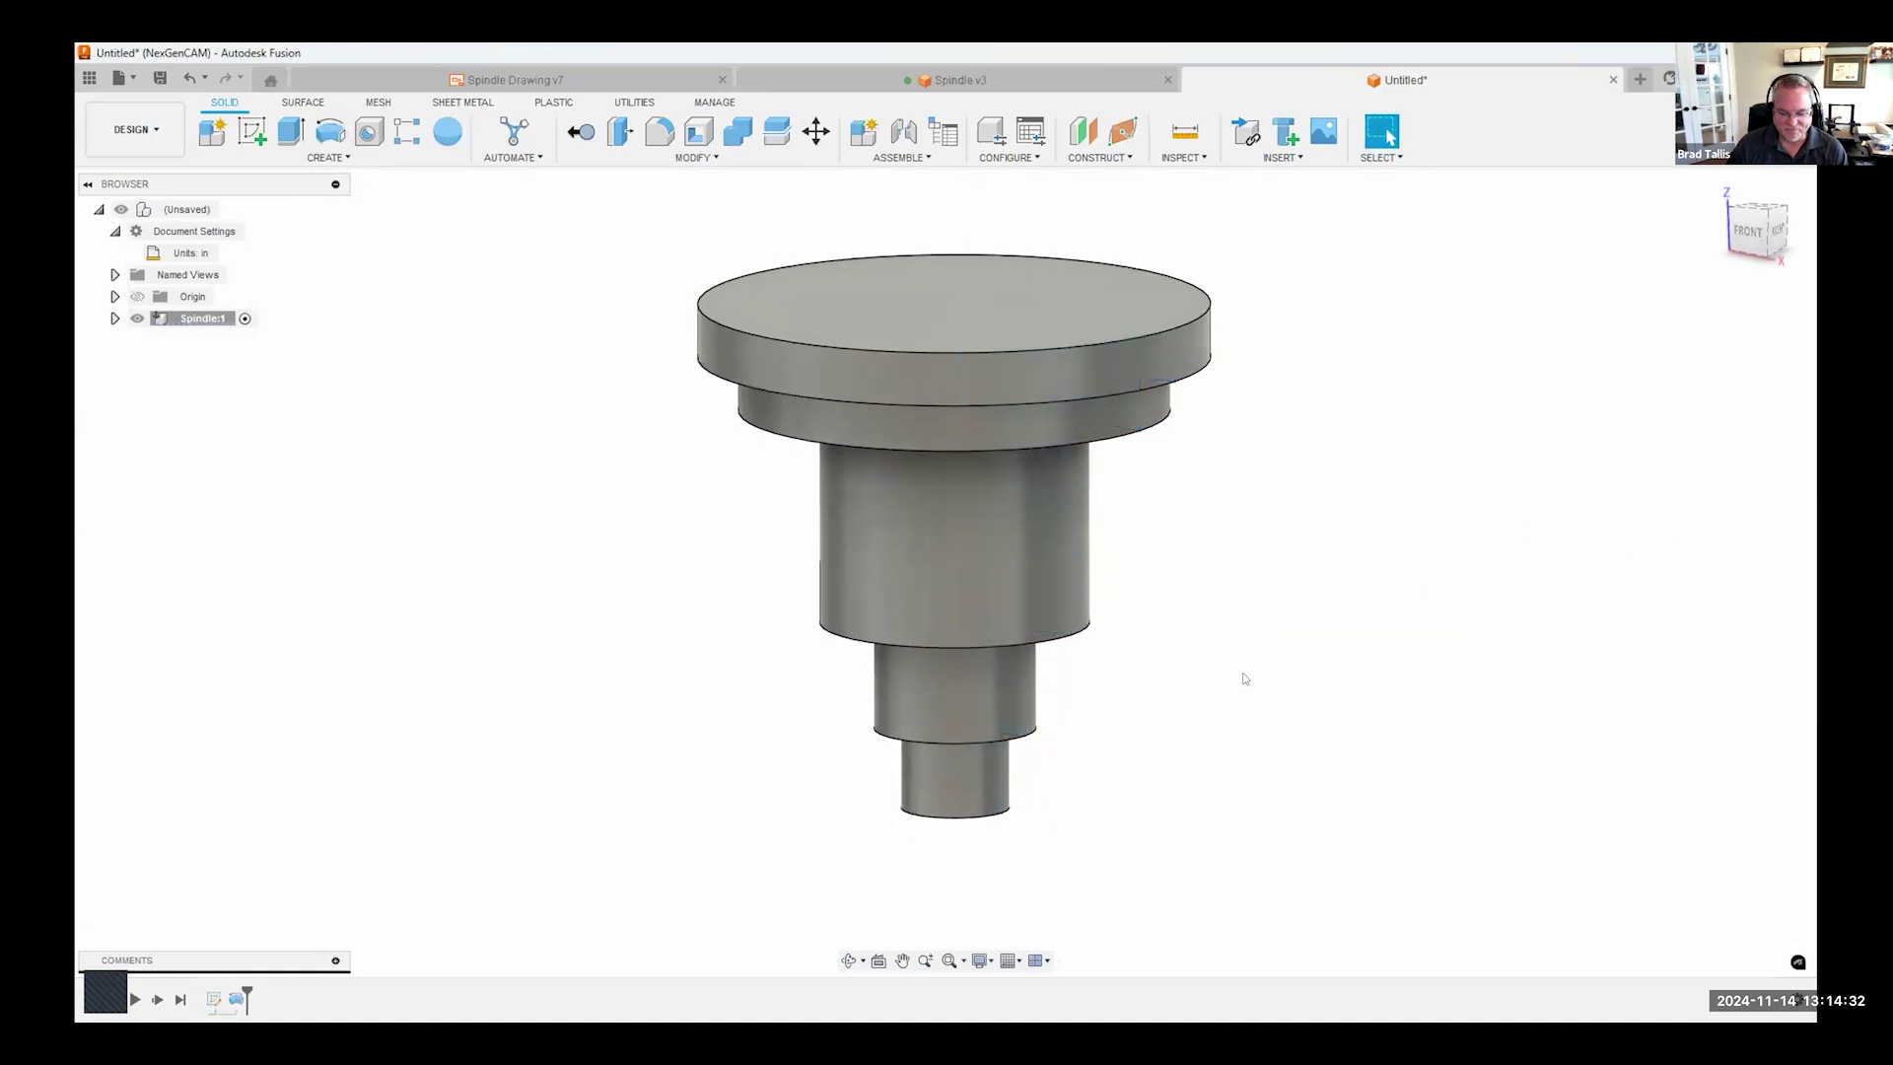
- Consult the Spindle Drawing for the central through bore and counterbore sizes, and return to the untitled design
middle_click_drag(1226, 653, 1227, 619, "shift")
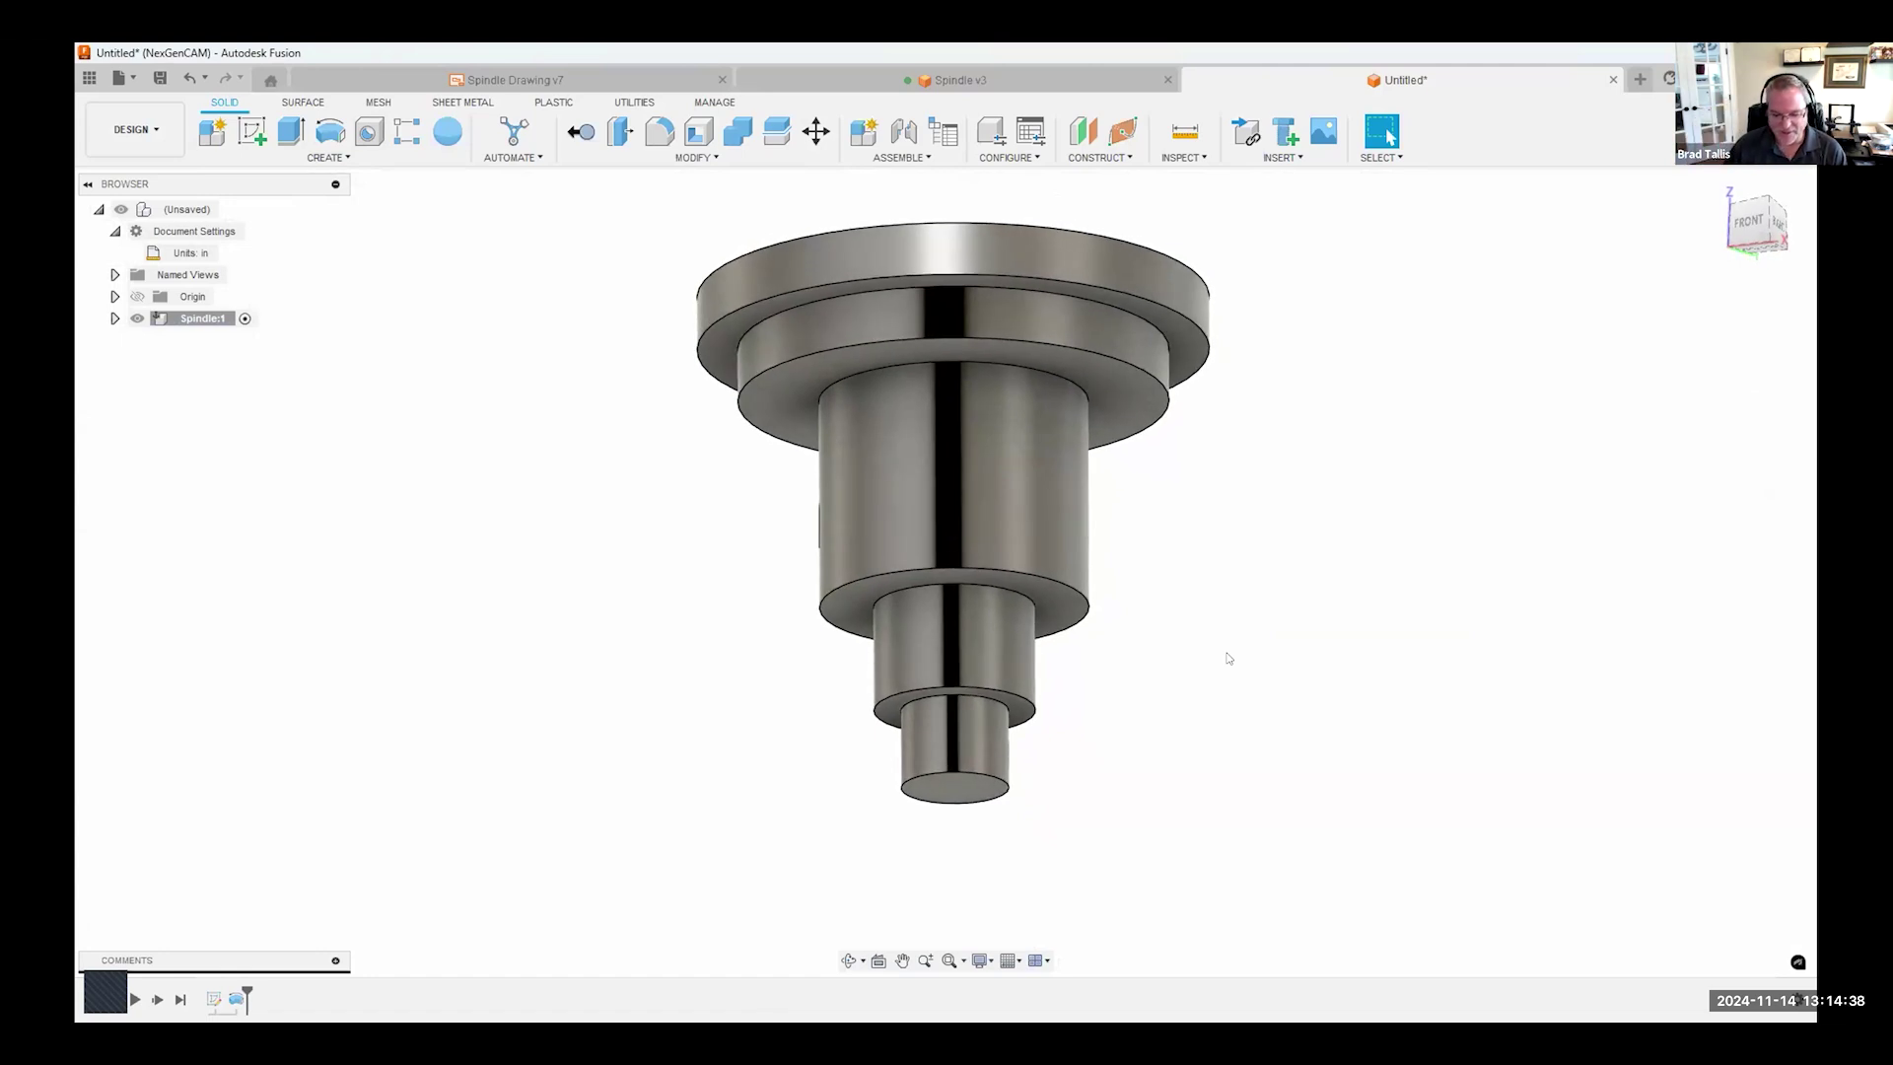
left_click(577, 87)
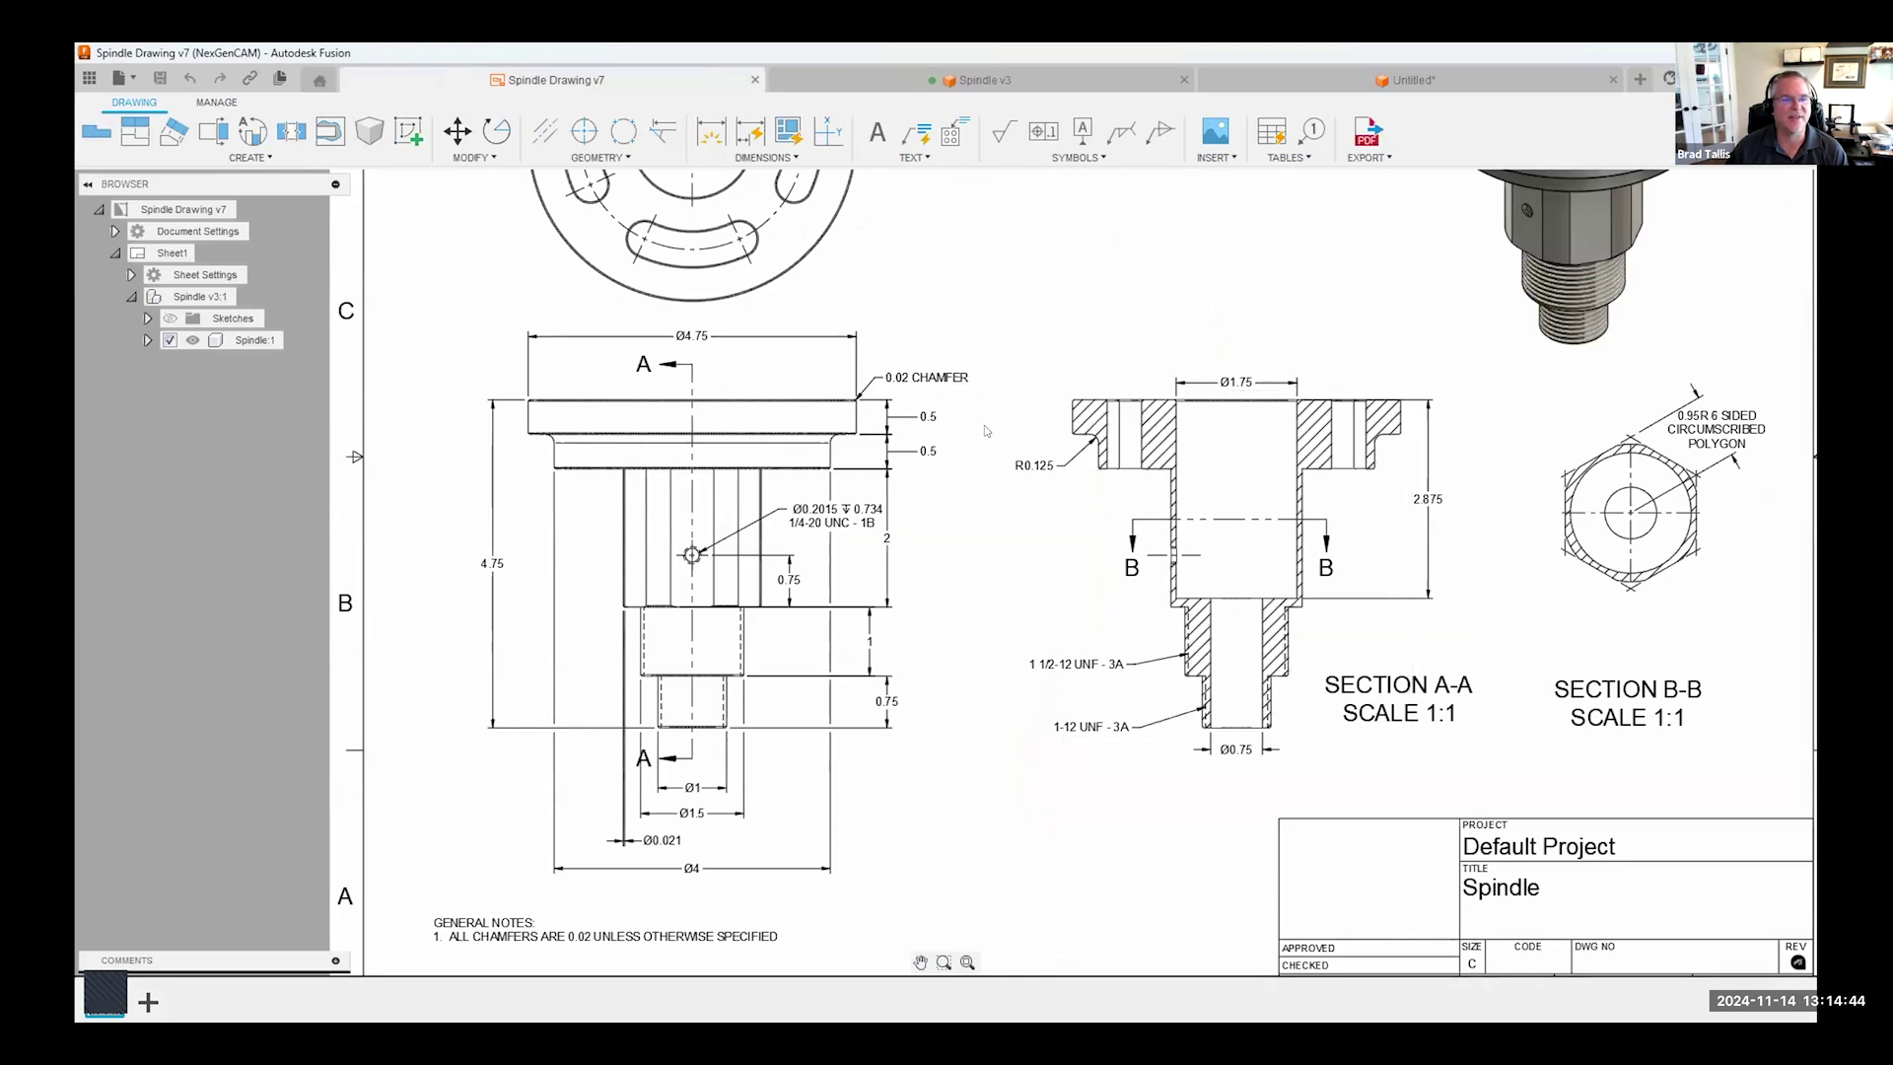
scroll(1026, 298, "down", 3)
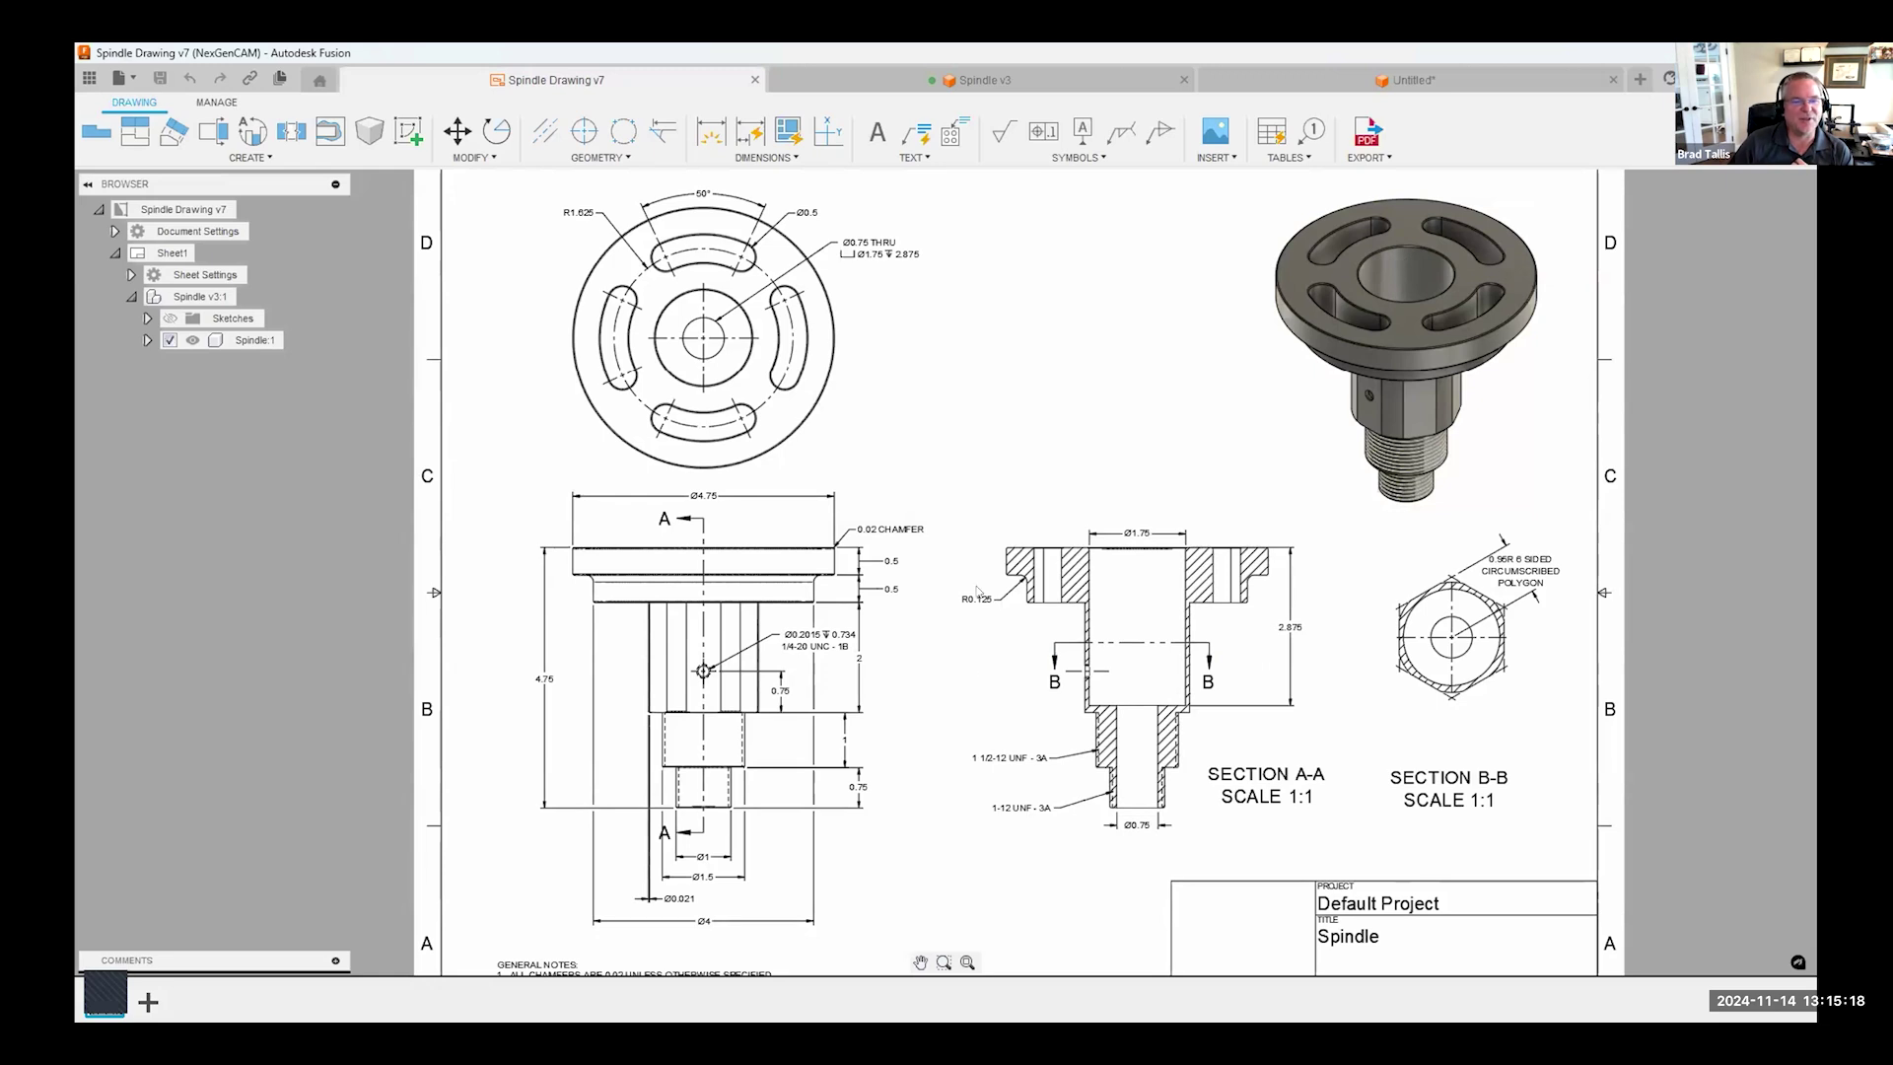
left_click(1270, 85)
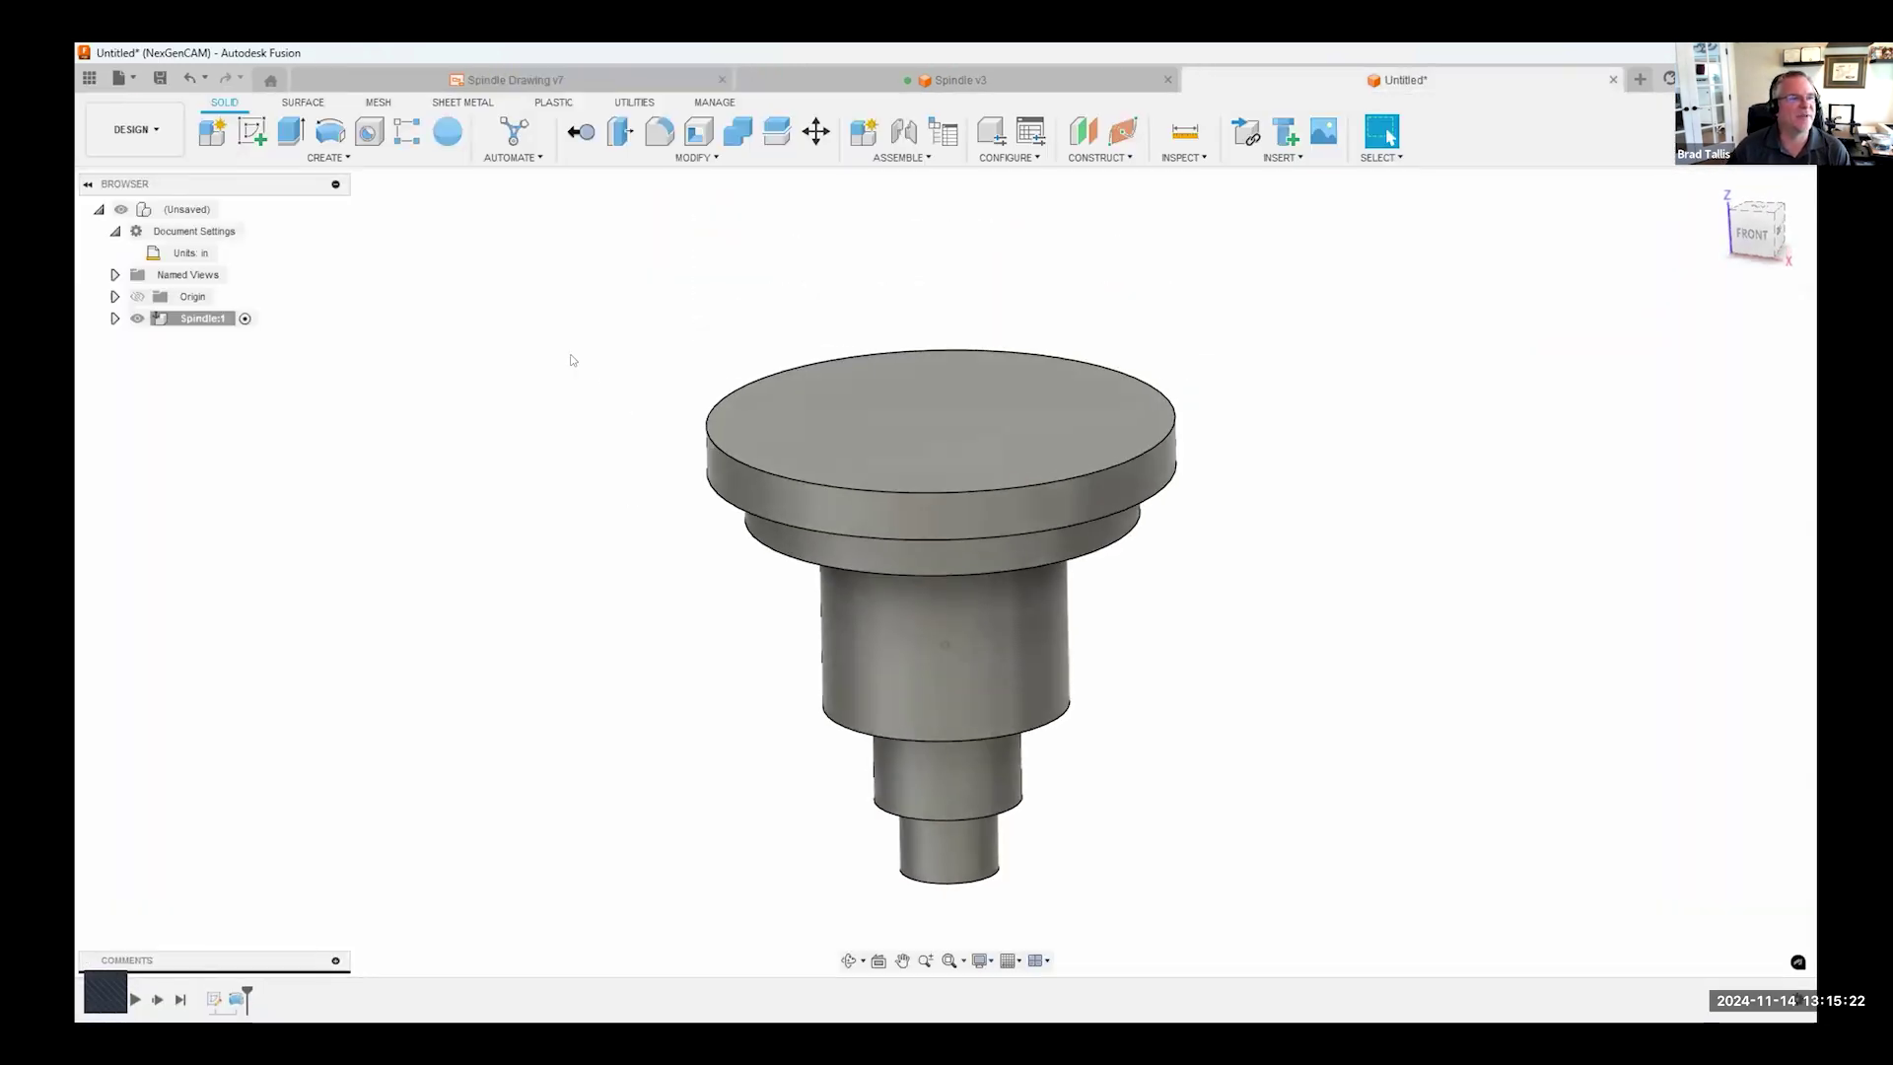
- Start a hole on the spindle's top face and move it to the center of the flange
left_click(371, 132)
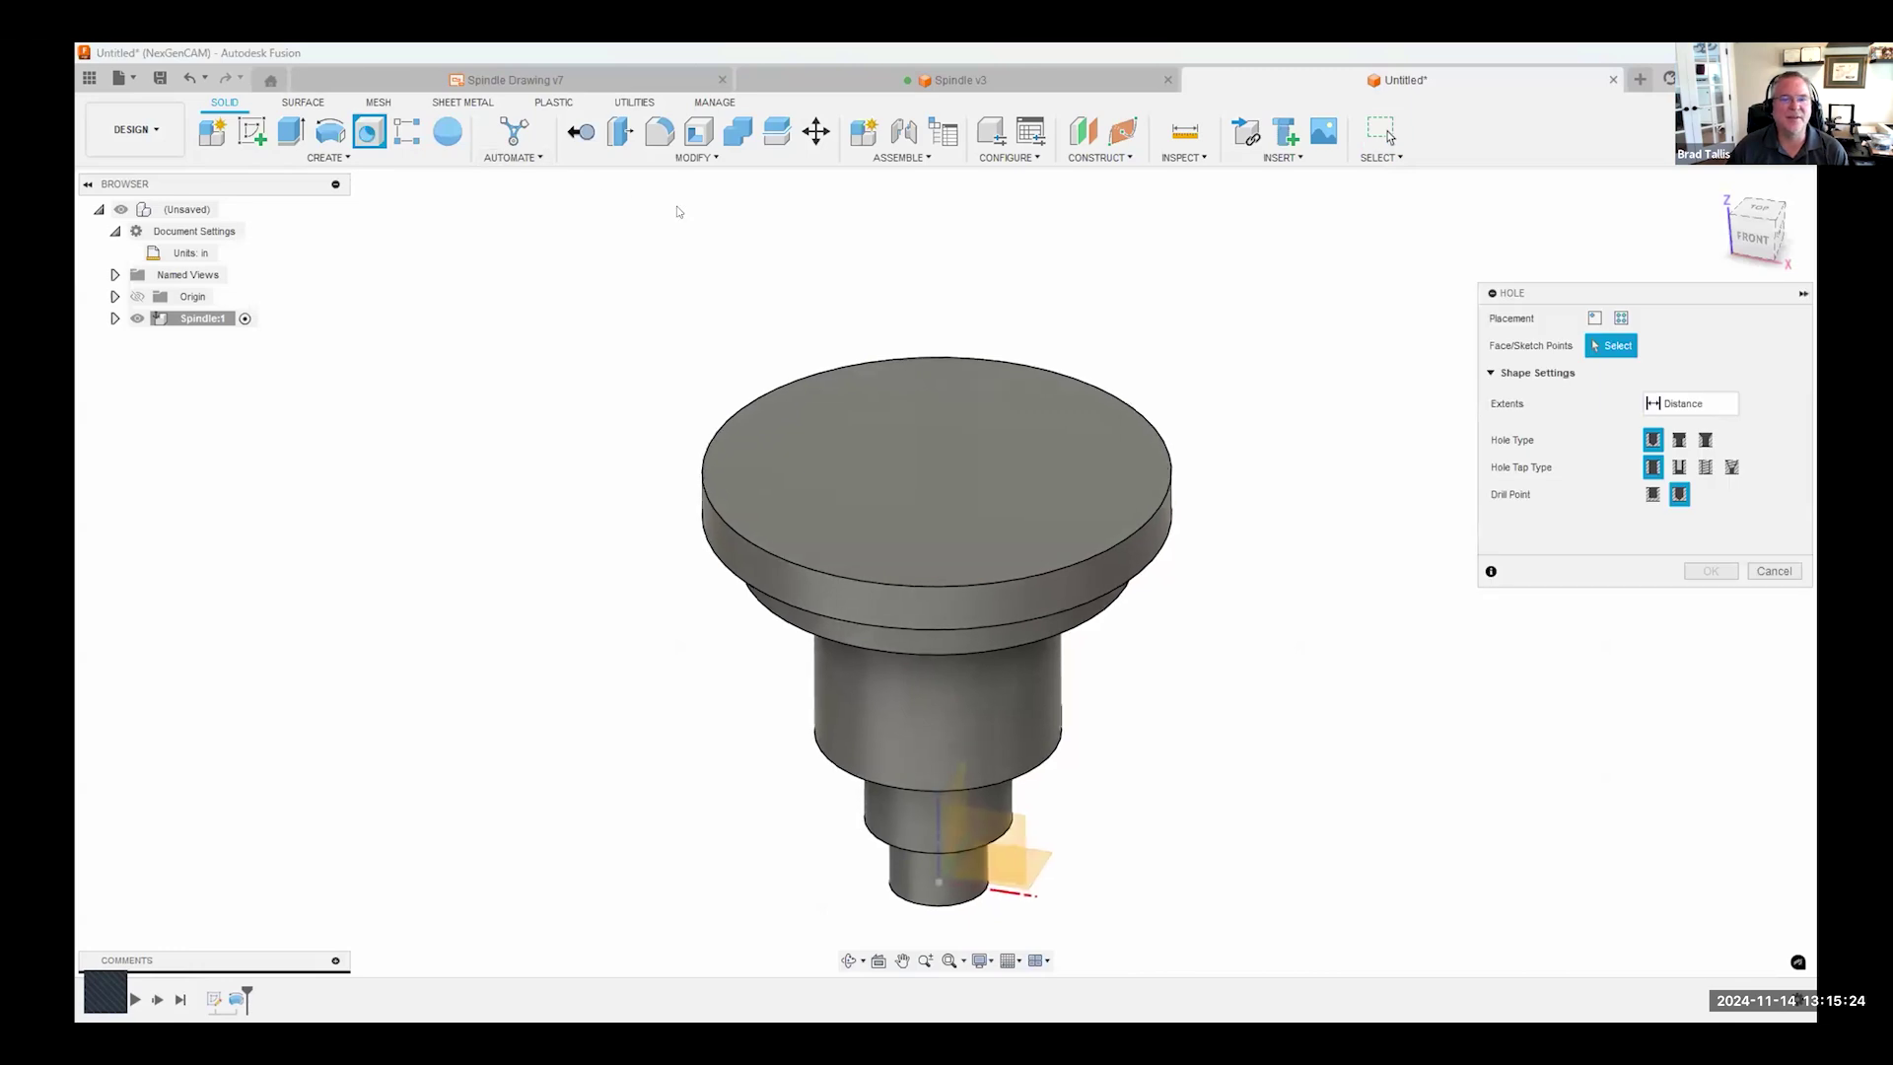
left_click(964, 442)
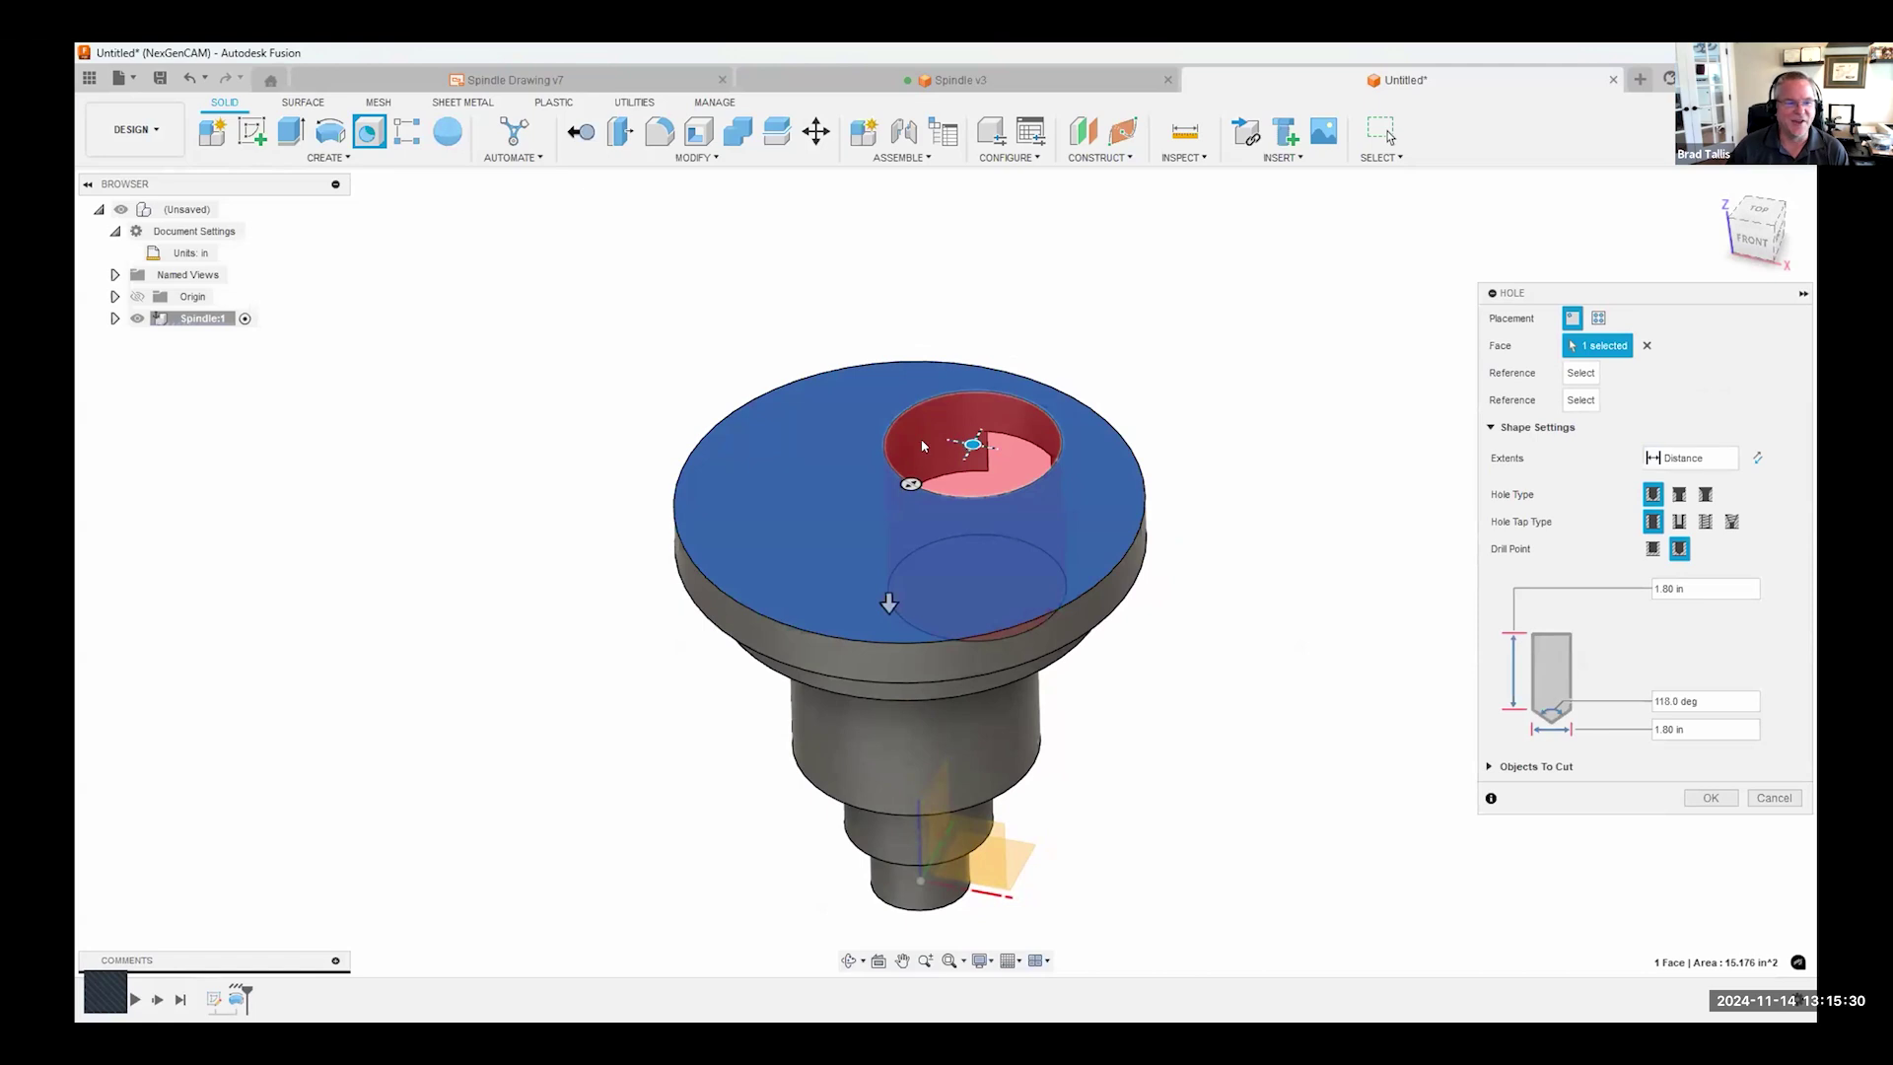
middle_click_drag(973, 443, 939, 445)
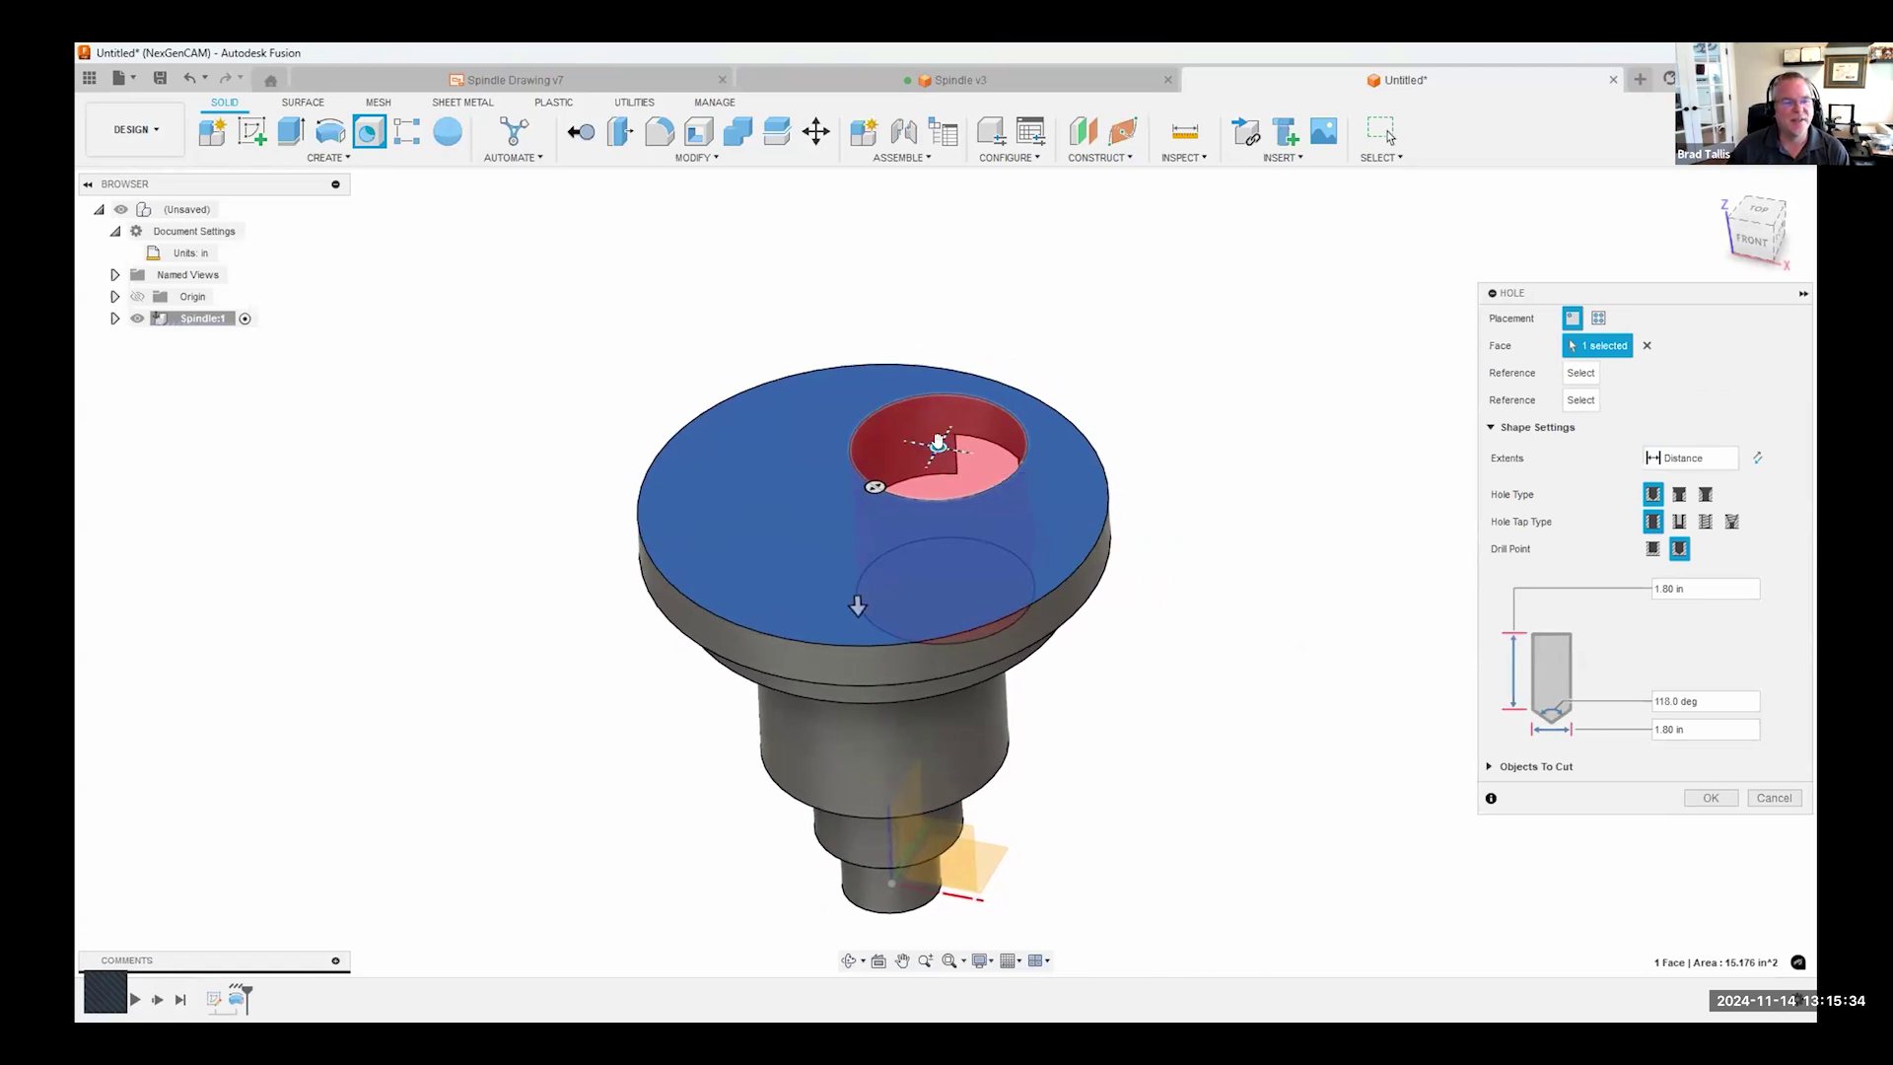
left_click_drag(939, 443, 871, 504)
middle_click_drag(1100, 523, 1151, 514, "shift")
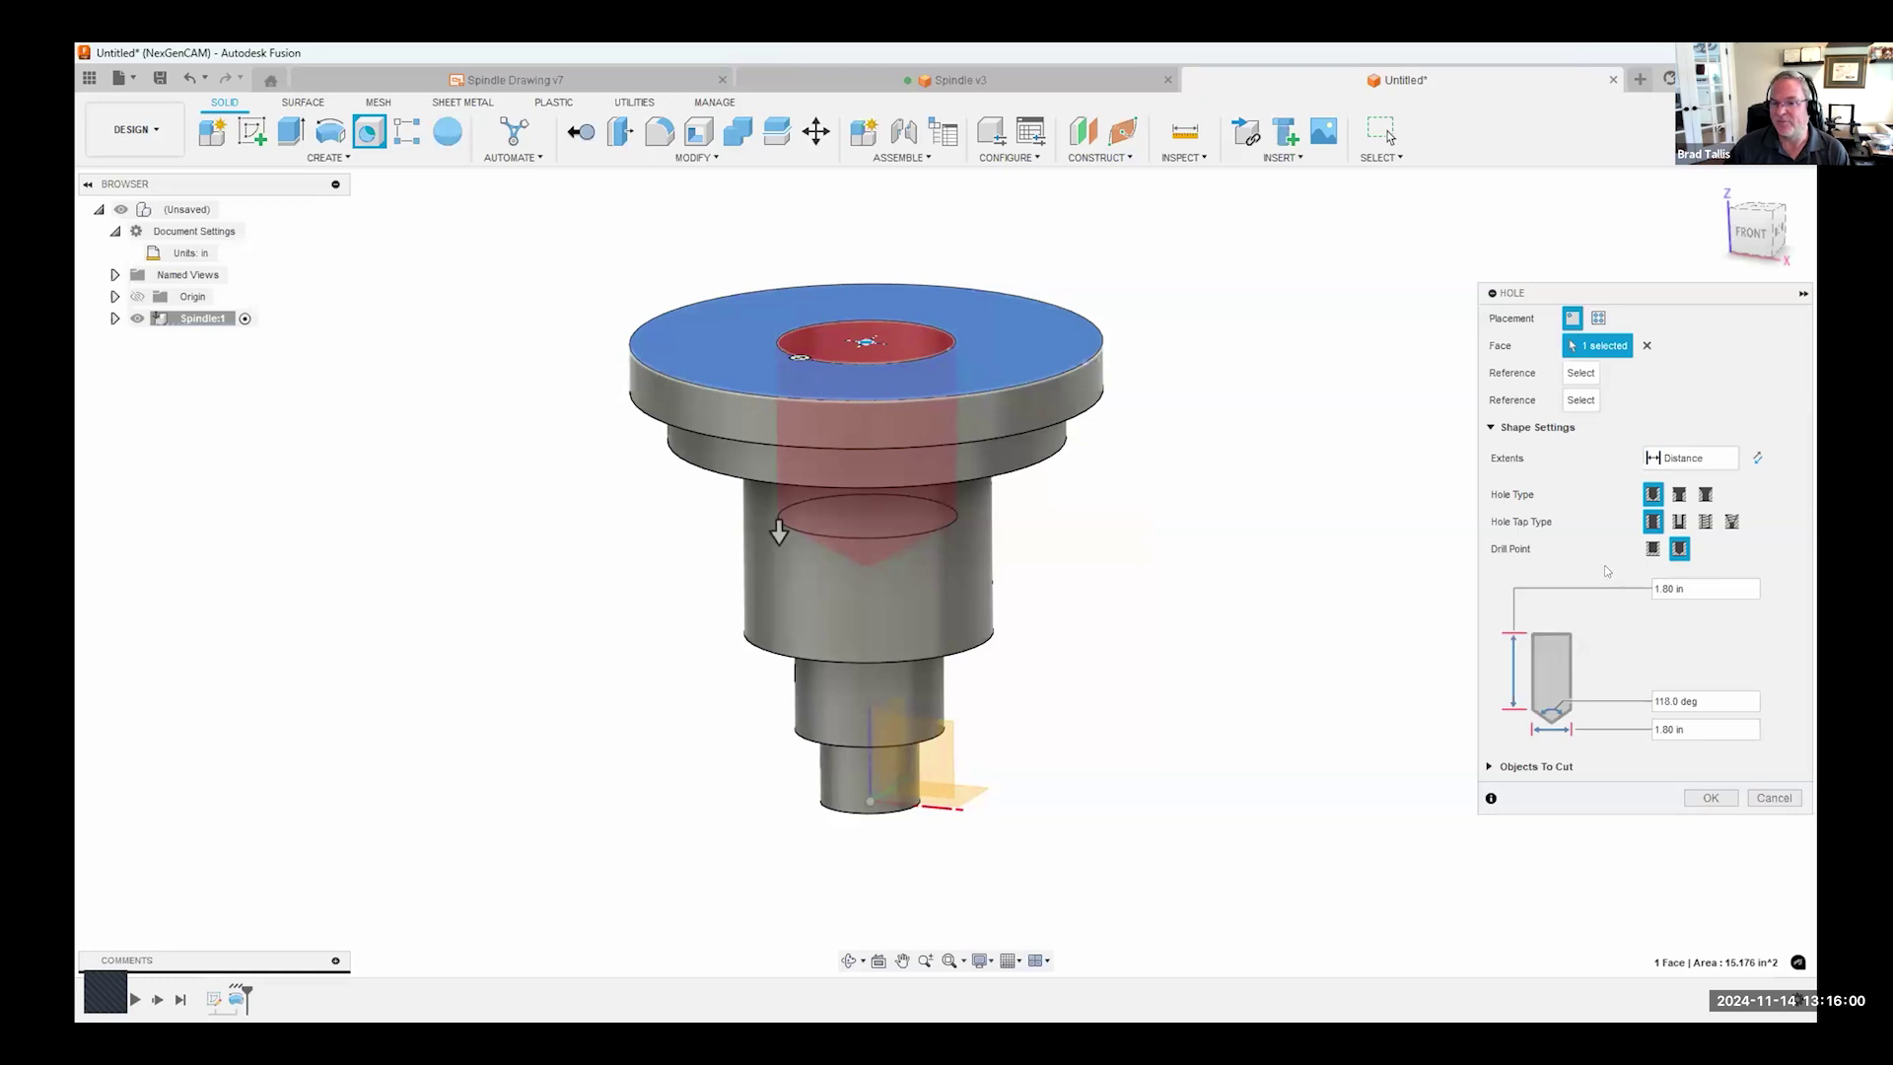
- Make the hole a counterbore with a 0.75 in bore diameter and set its extents to All
left_click(1679, 494)
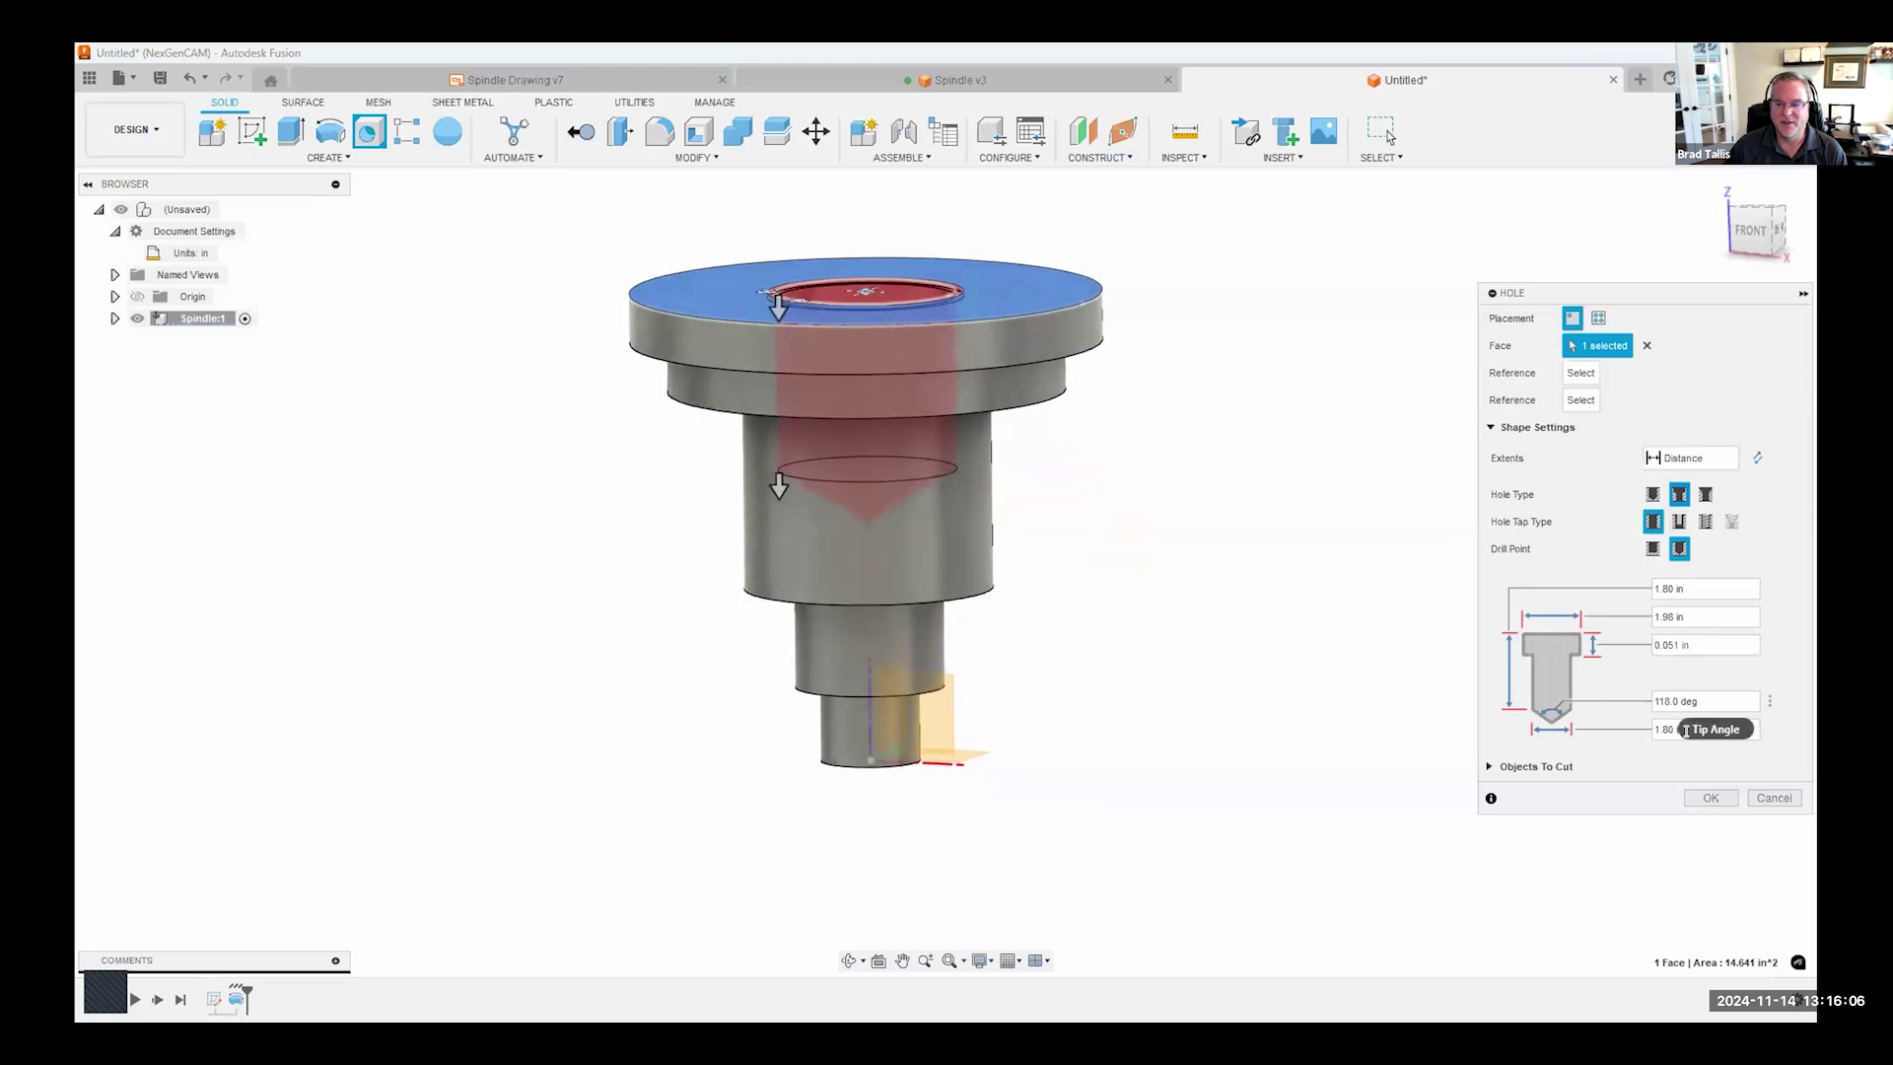
left_click(1646, 728)
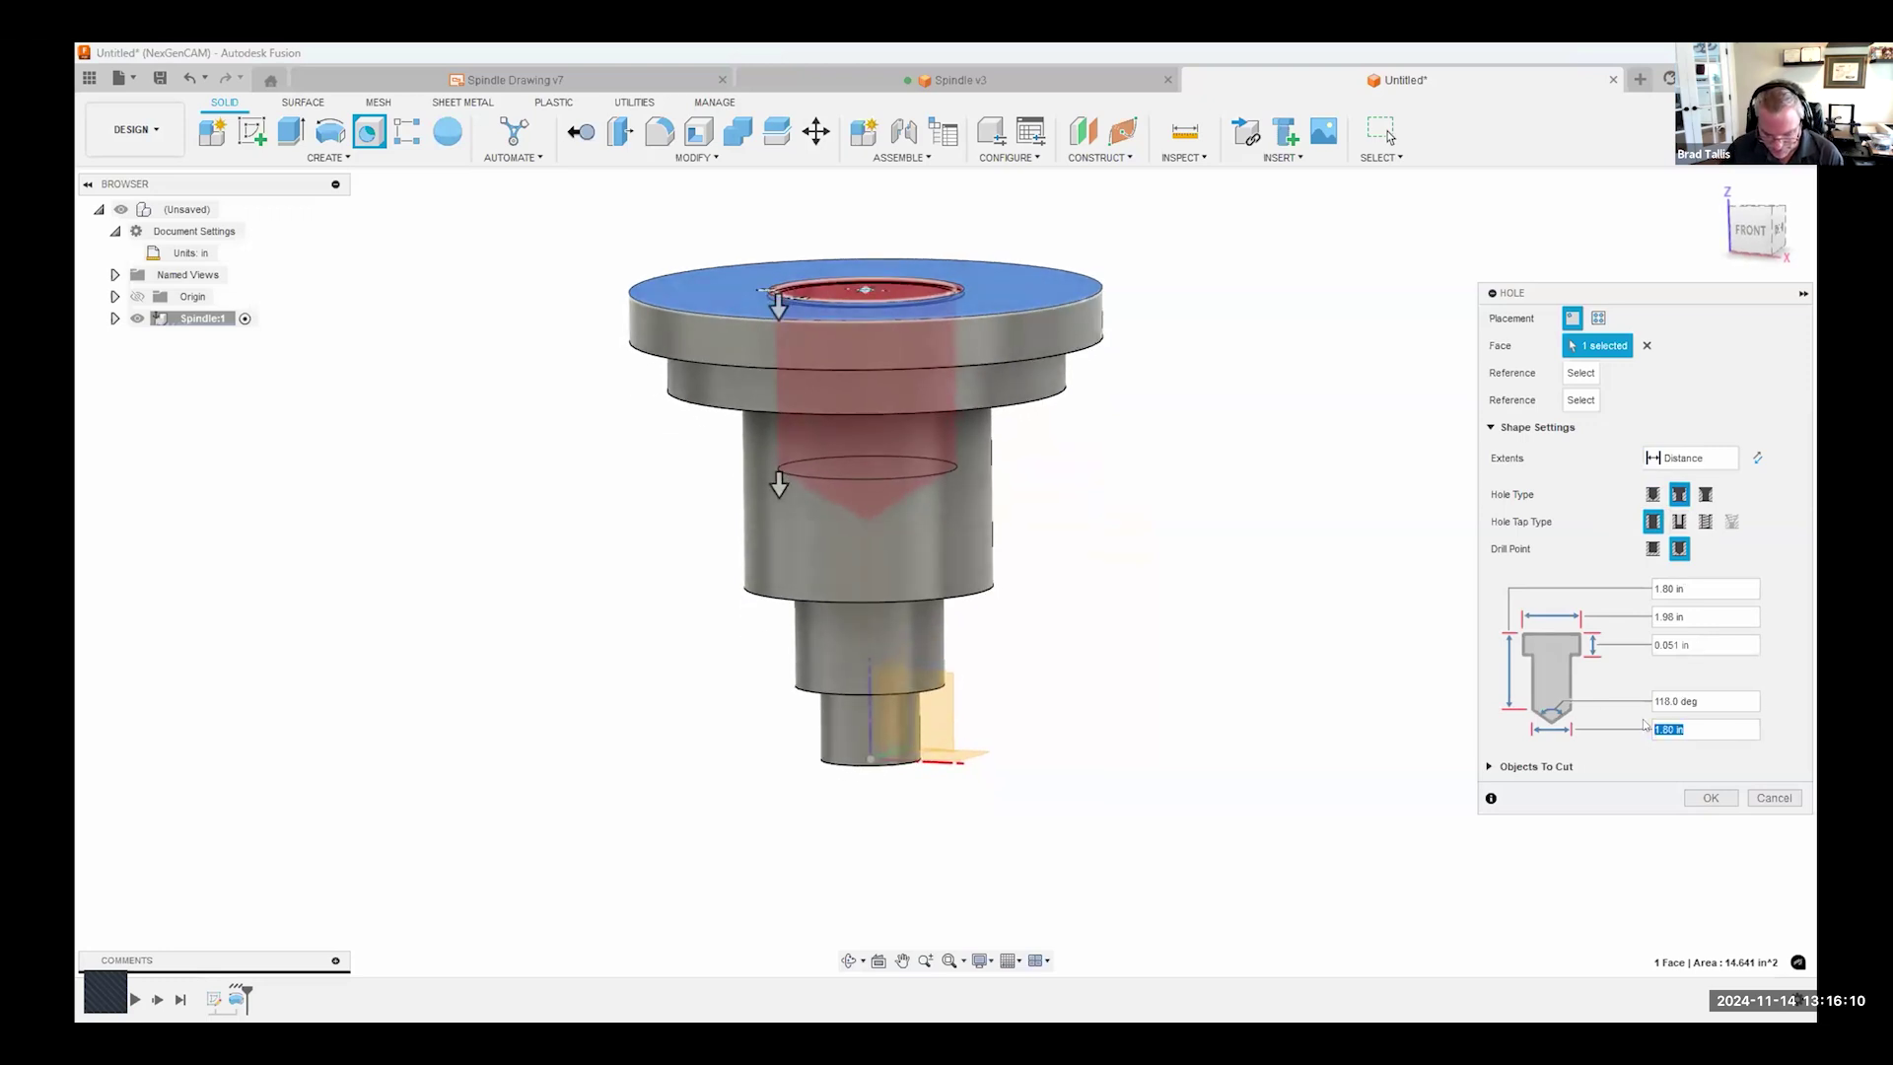
type(".75")
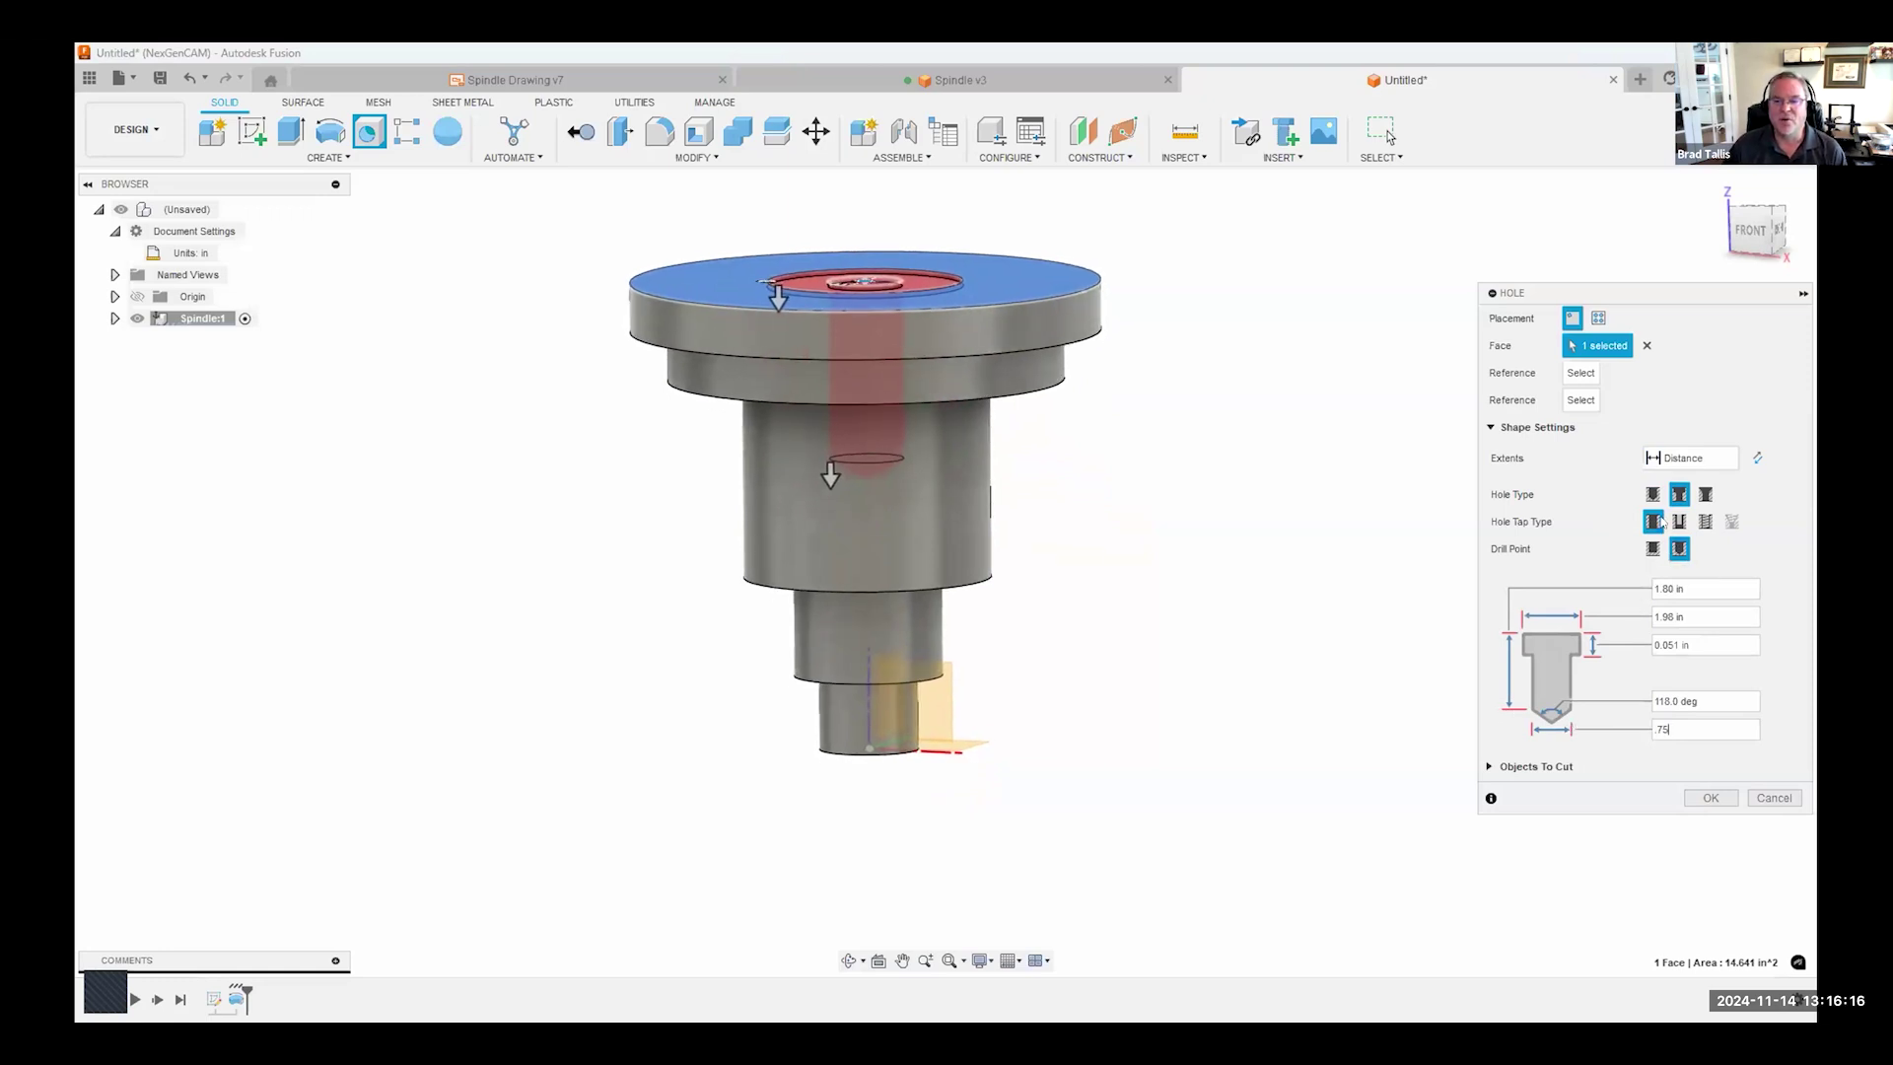
left_click(1721, 459)
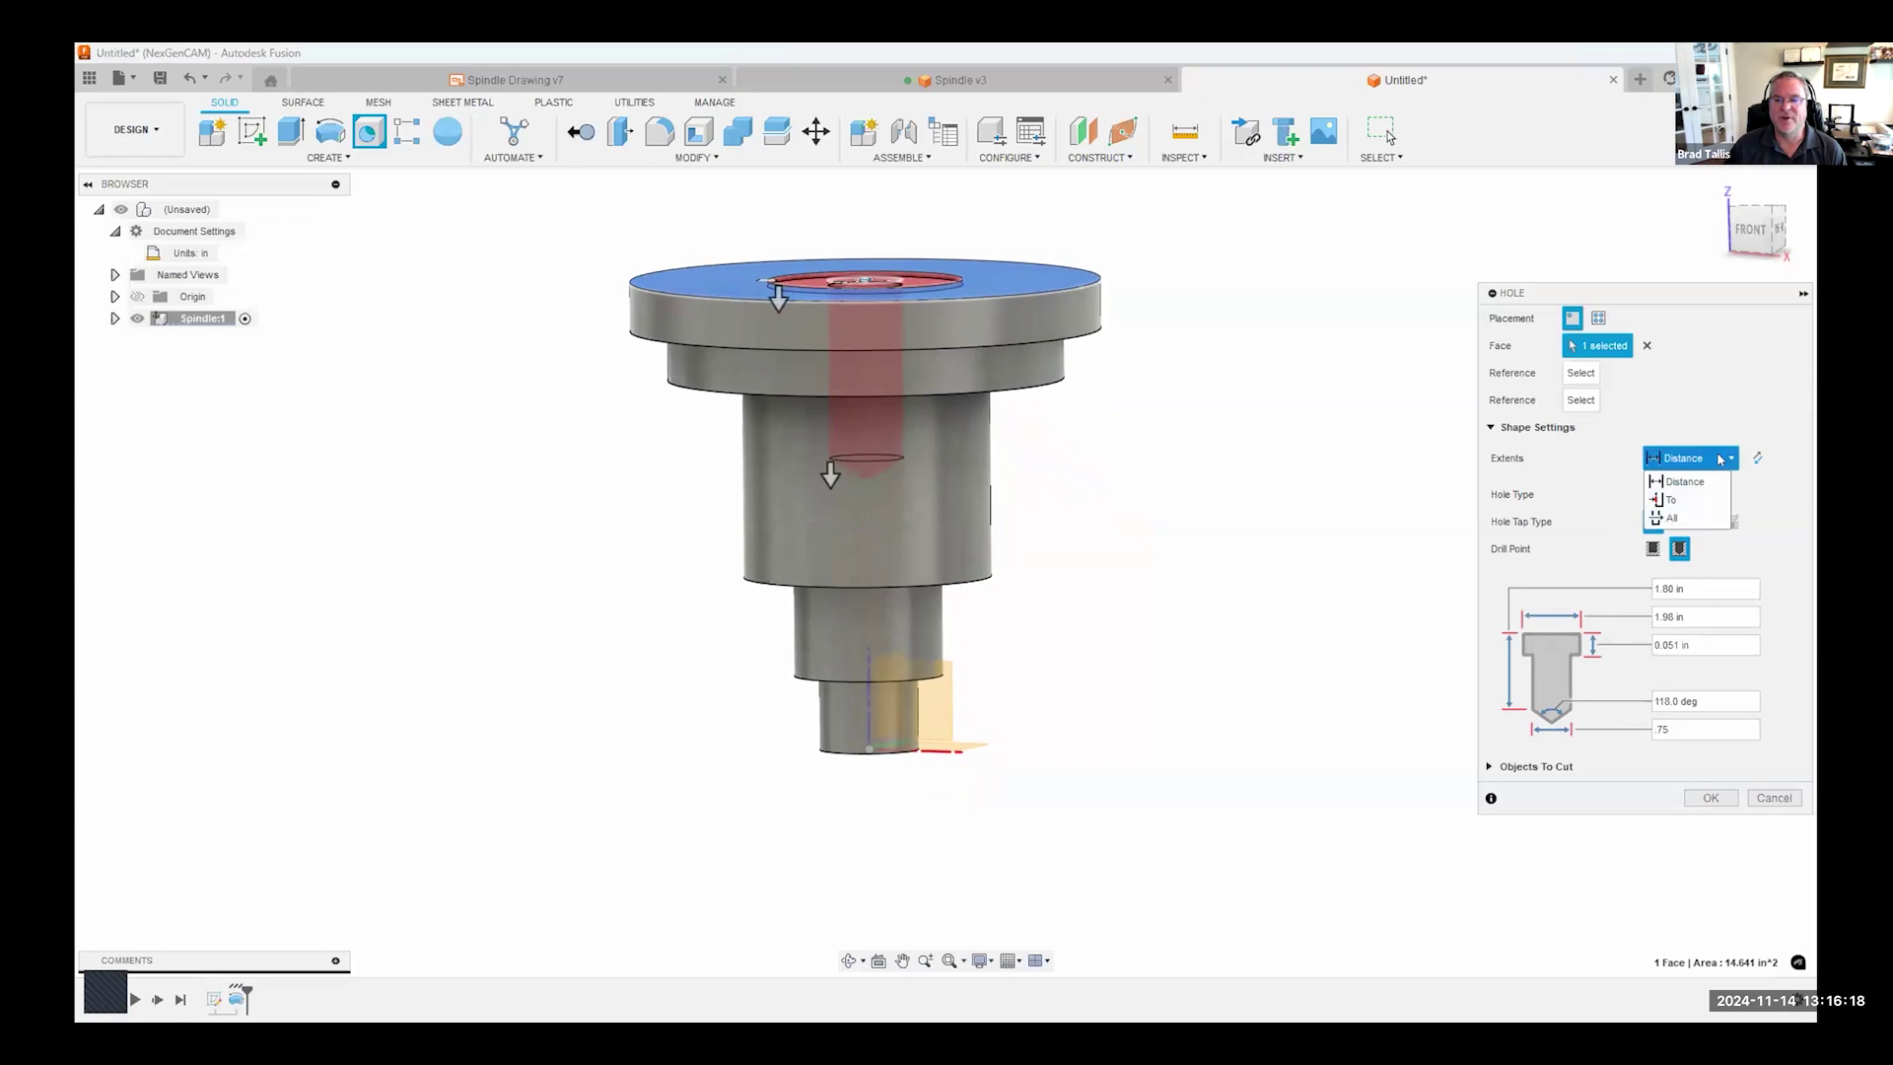
left_click(1681, 518)
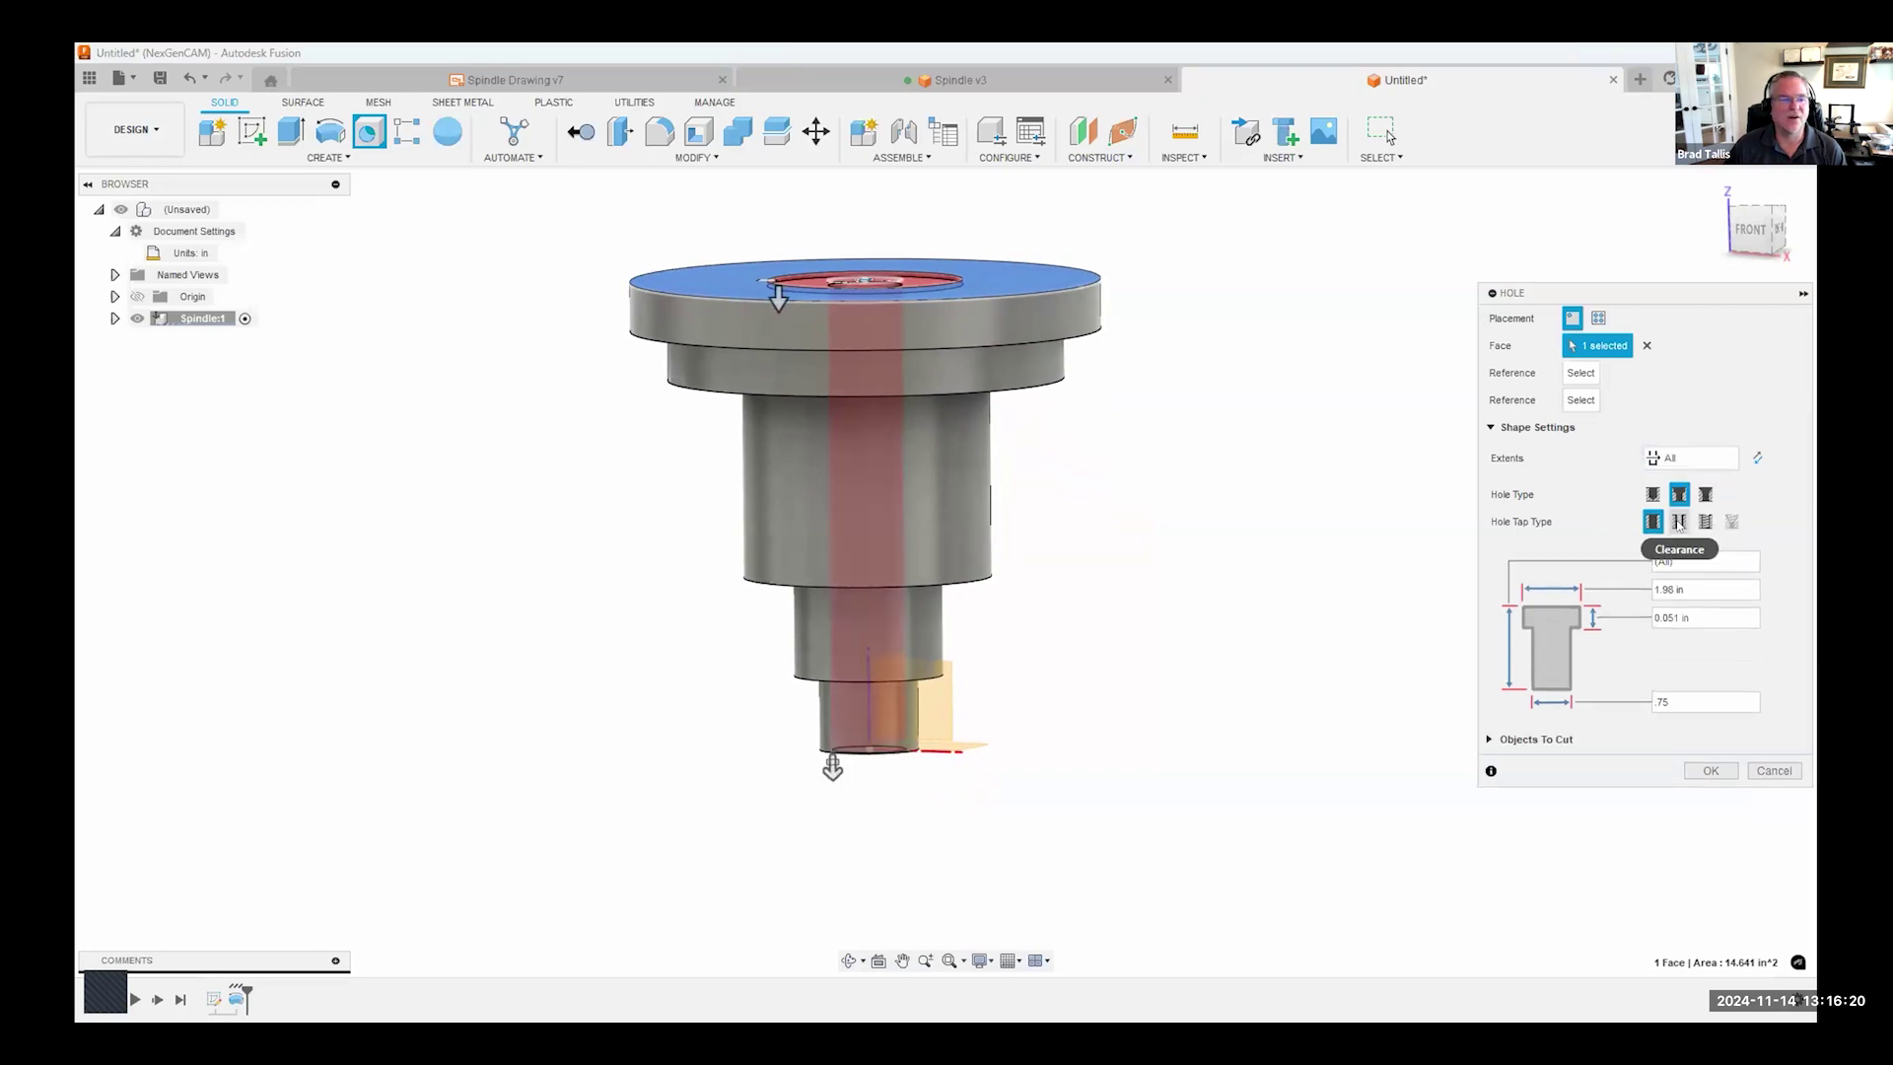
middle_click_drag(1045, 611, 906, 428, "shift")
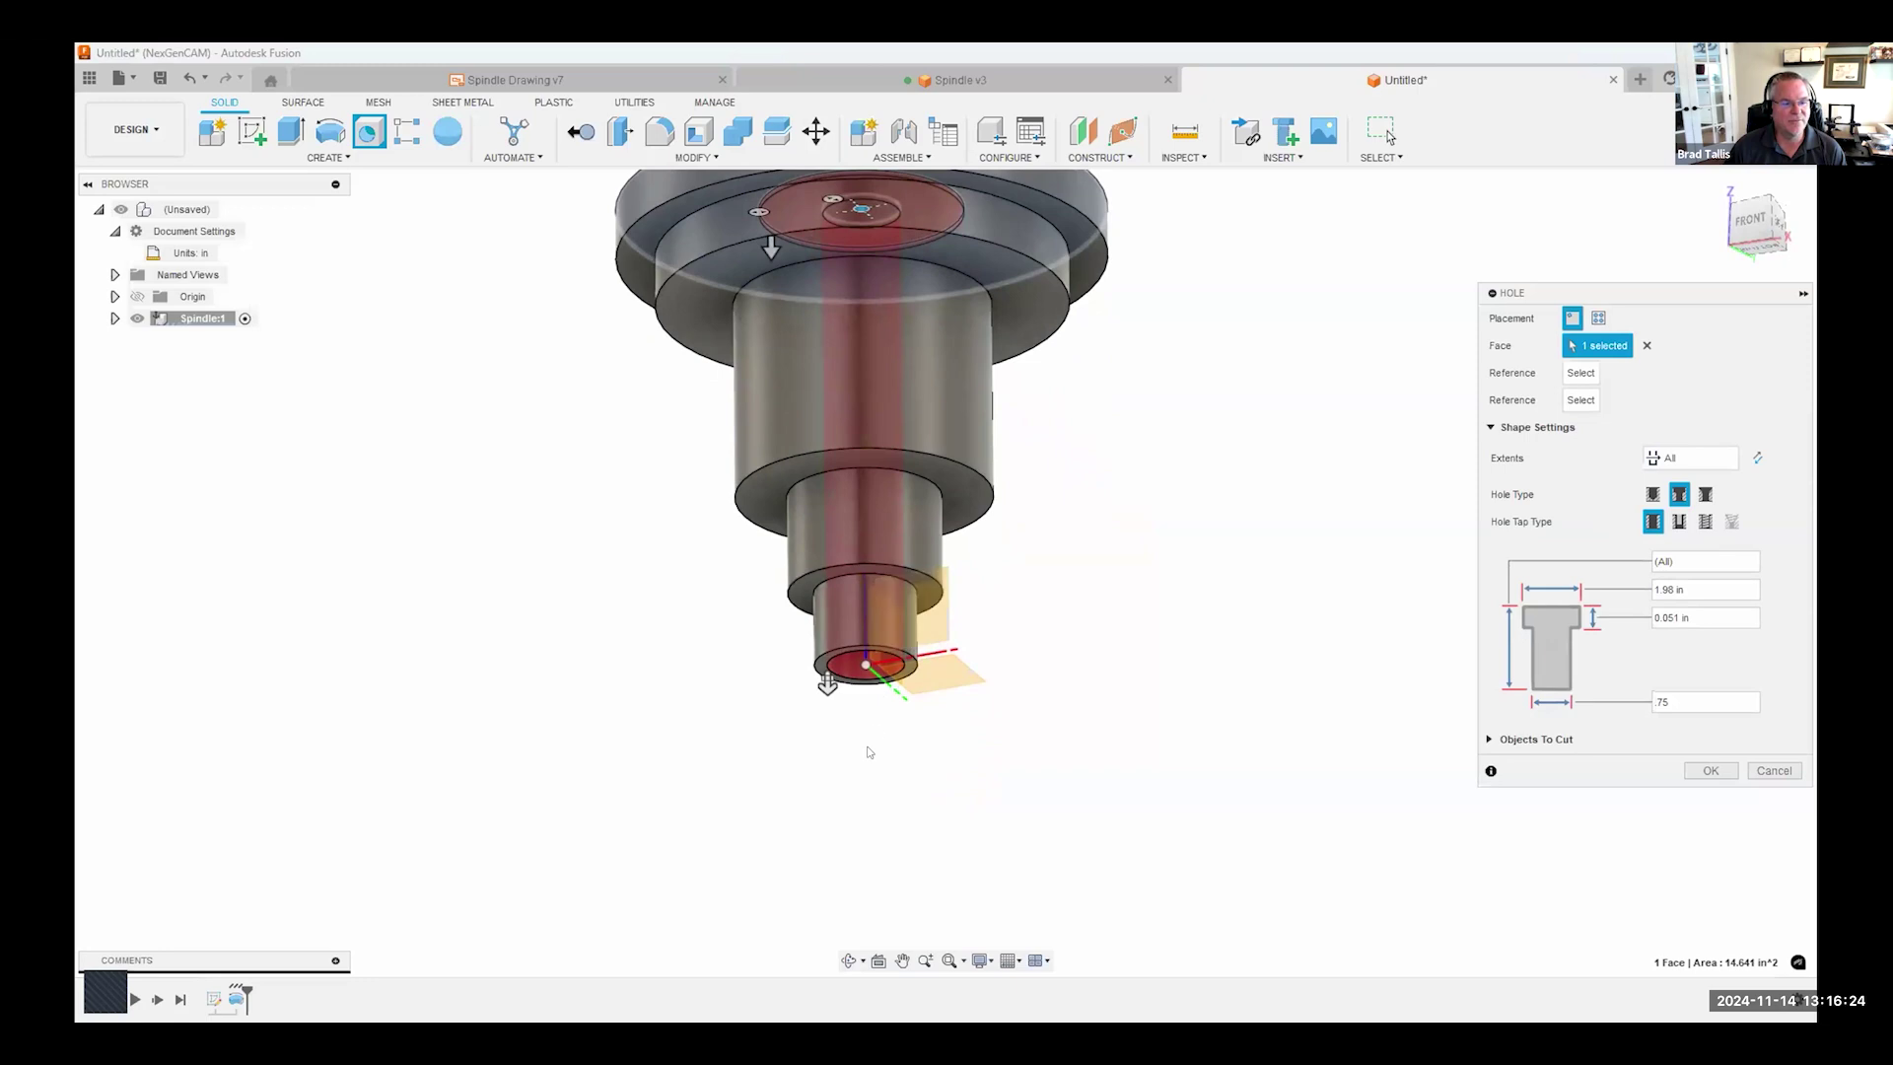
middle_click_drag(1085, 613, 1035, 414, "shift")
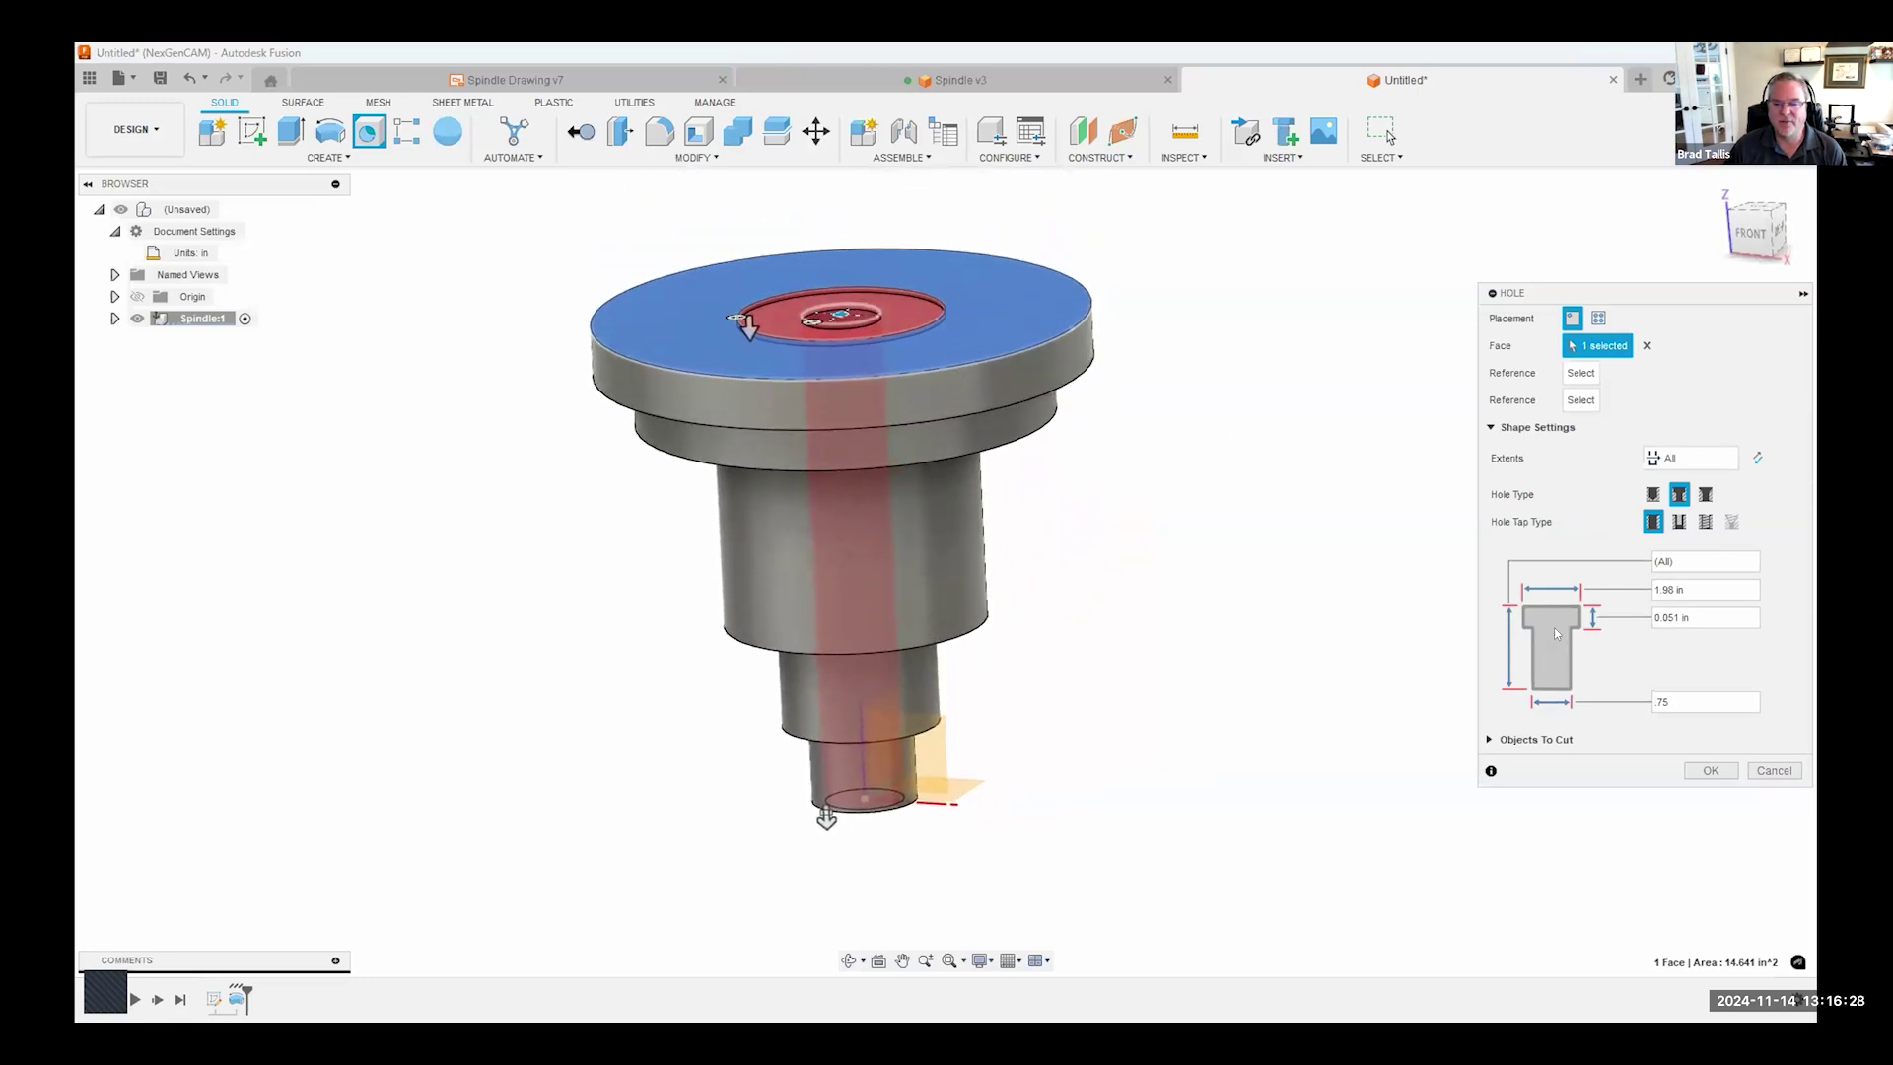
- Set the counterbore's diameter to 1.75 in and its depth to 2.875 in
left_click(1704, 591)
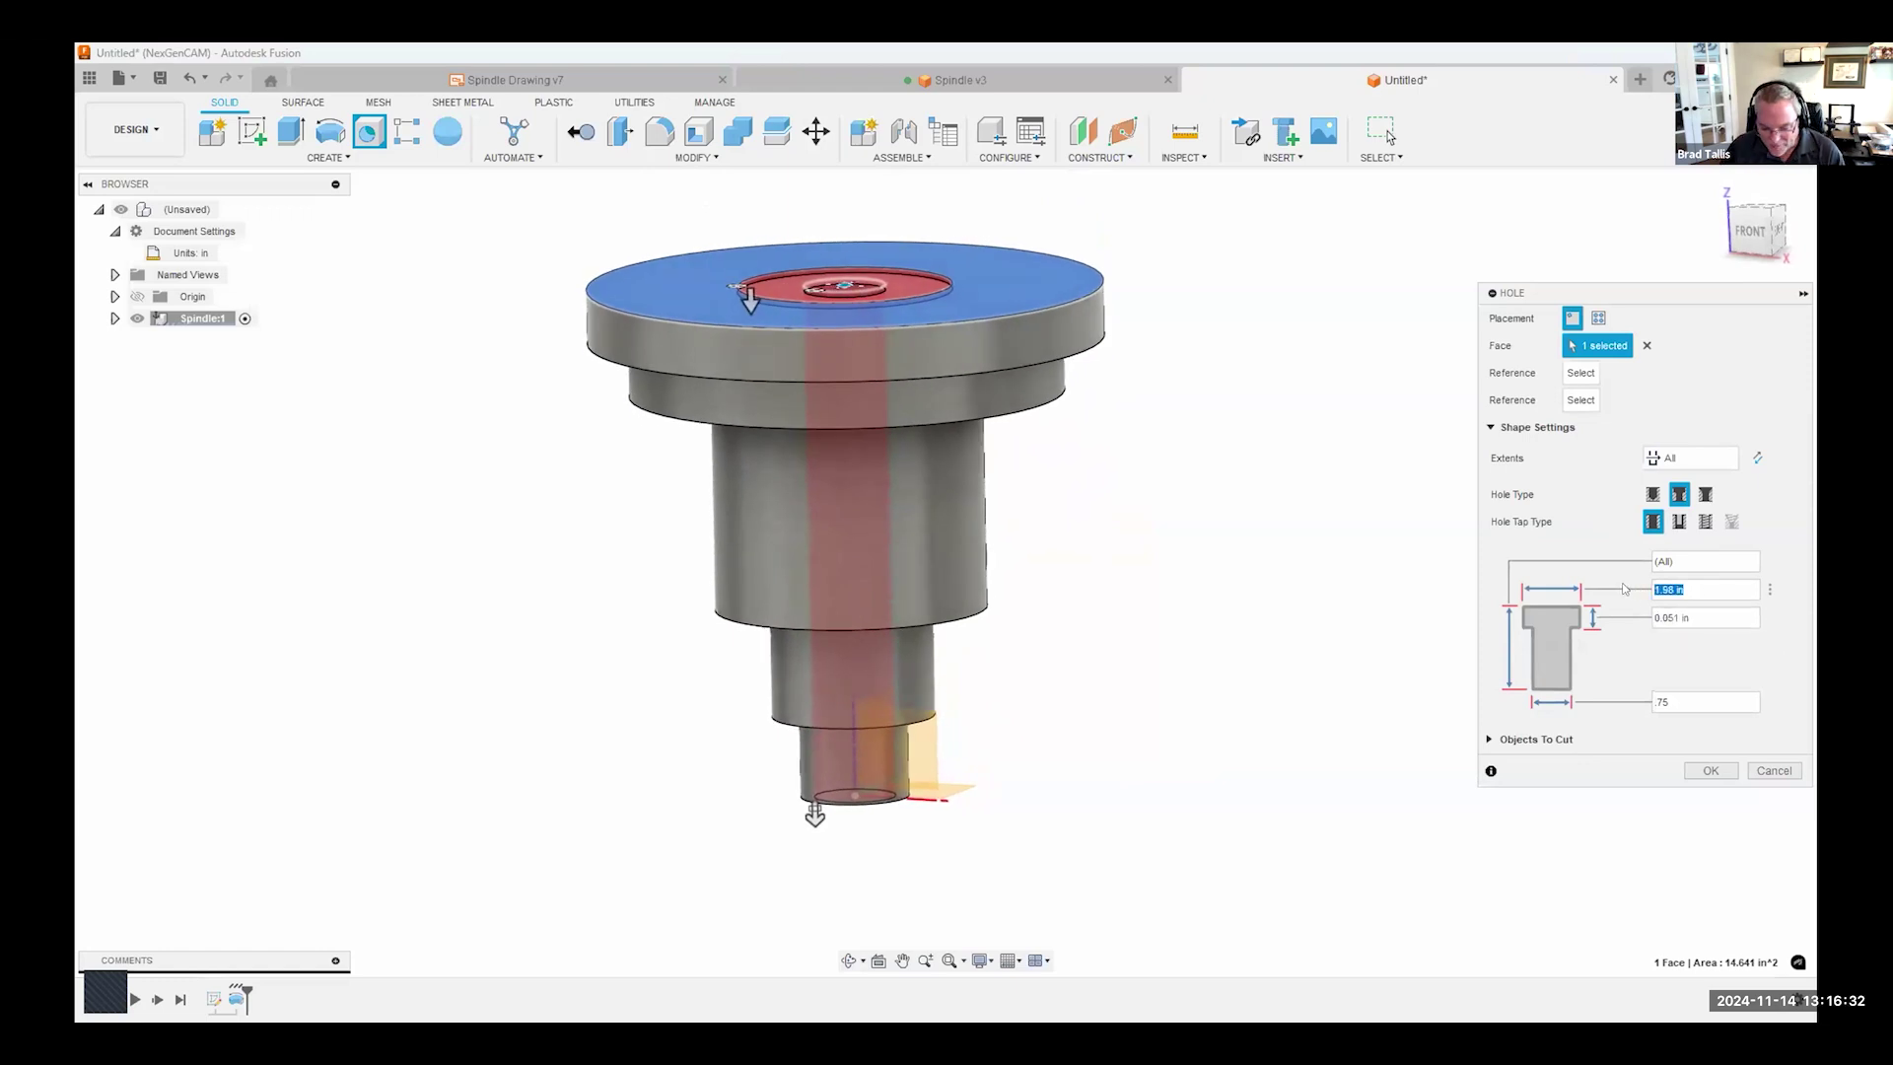
type("1.75")
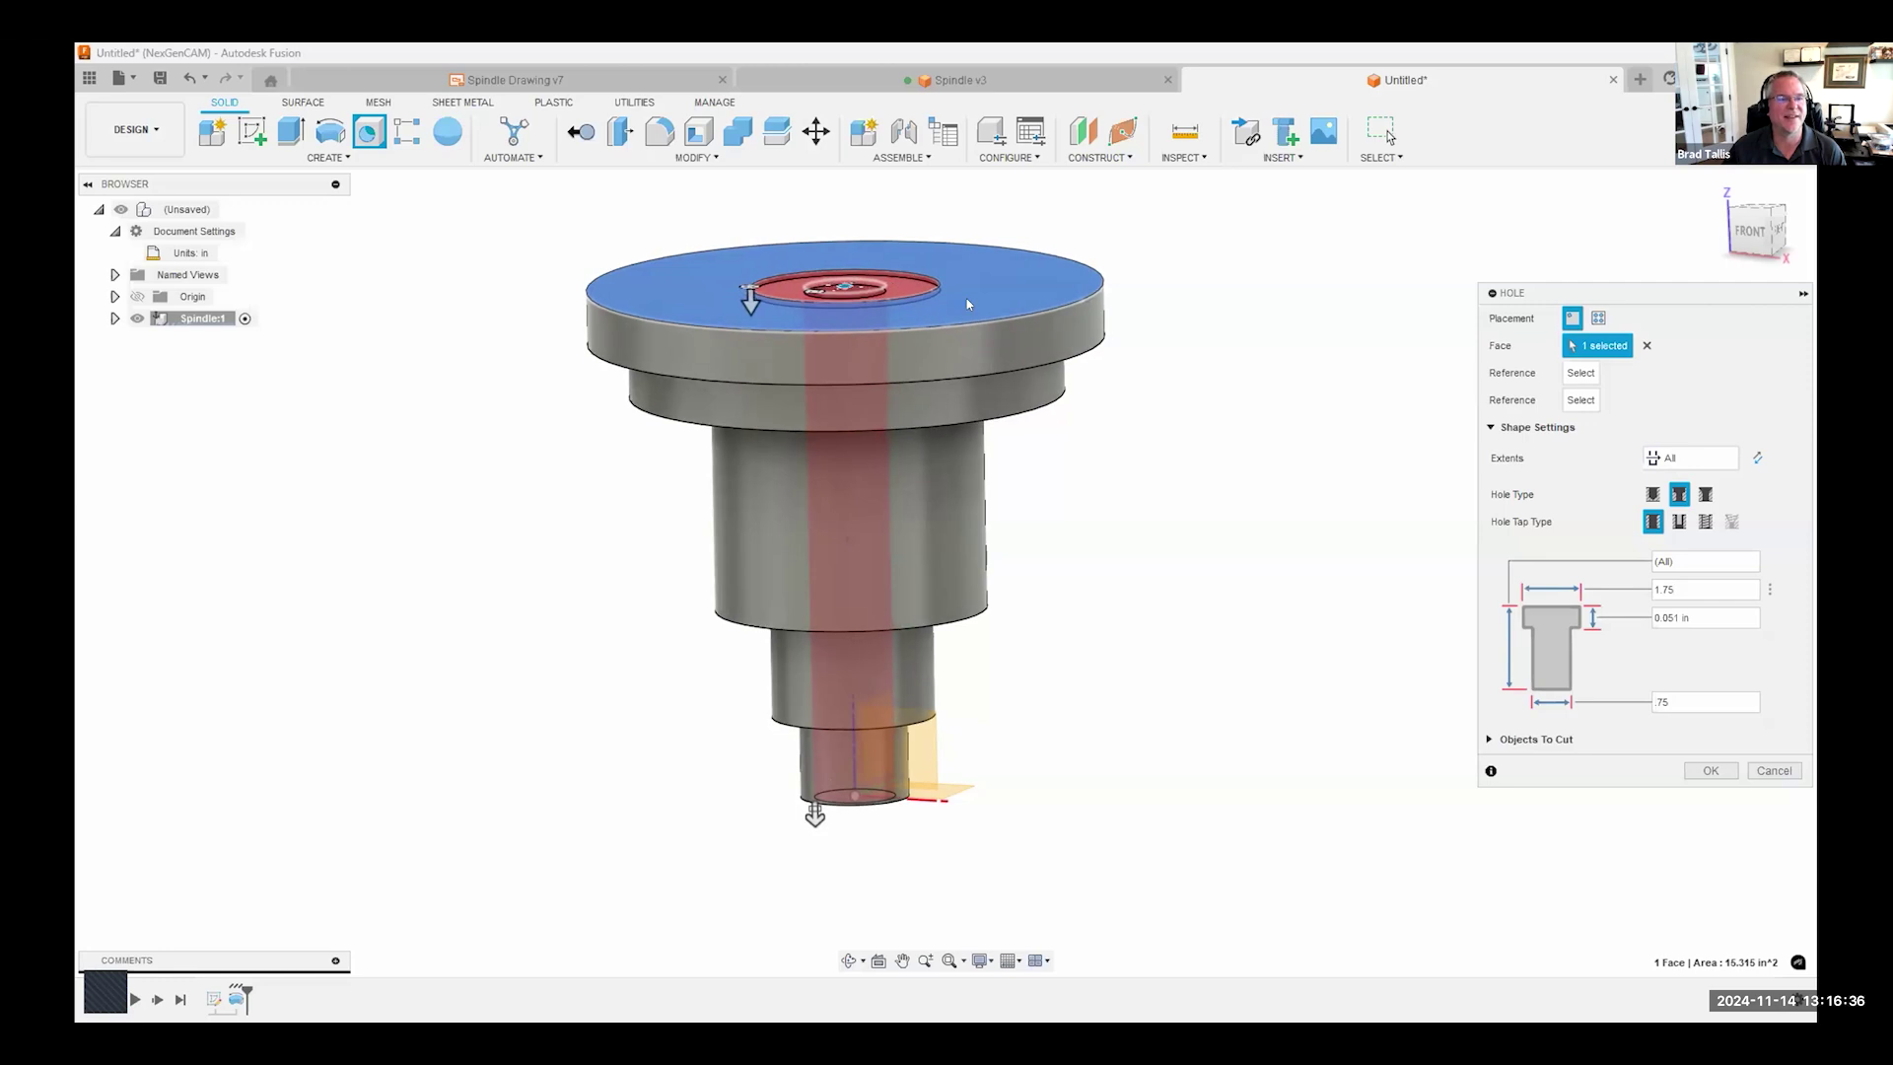
key("Tab")
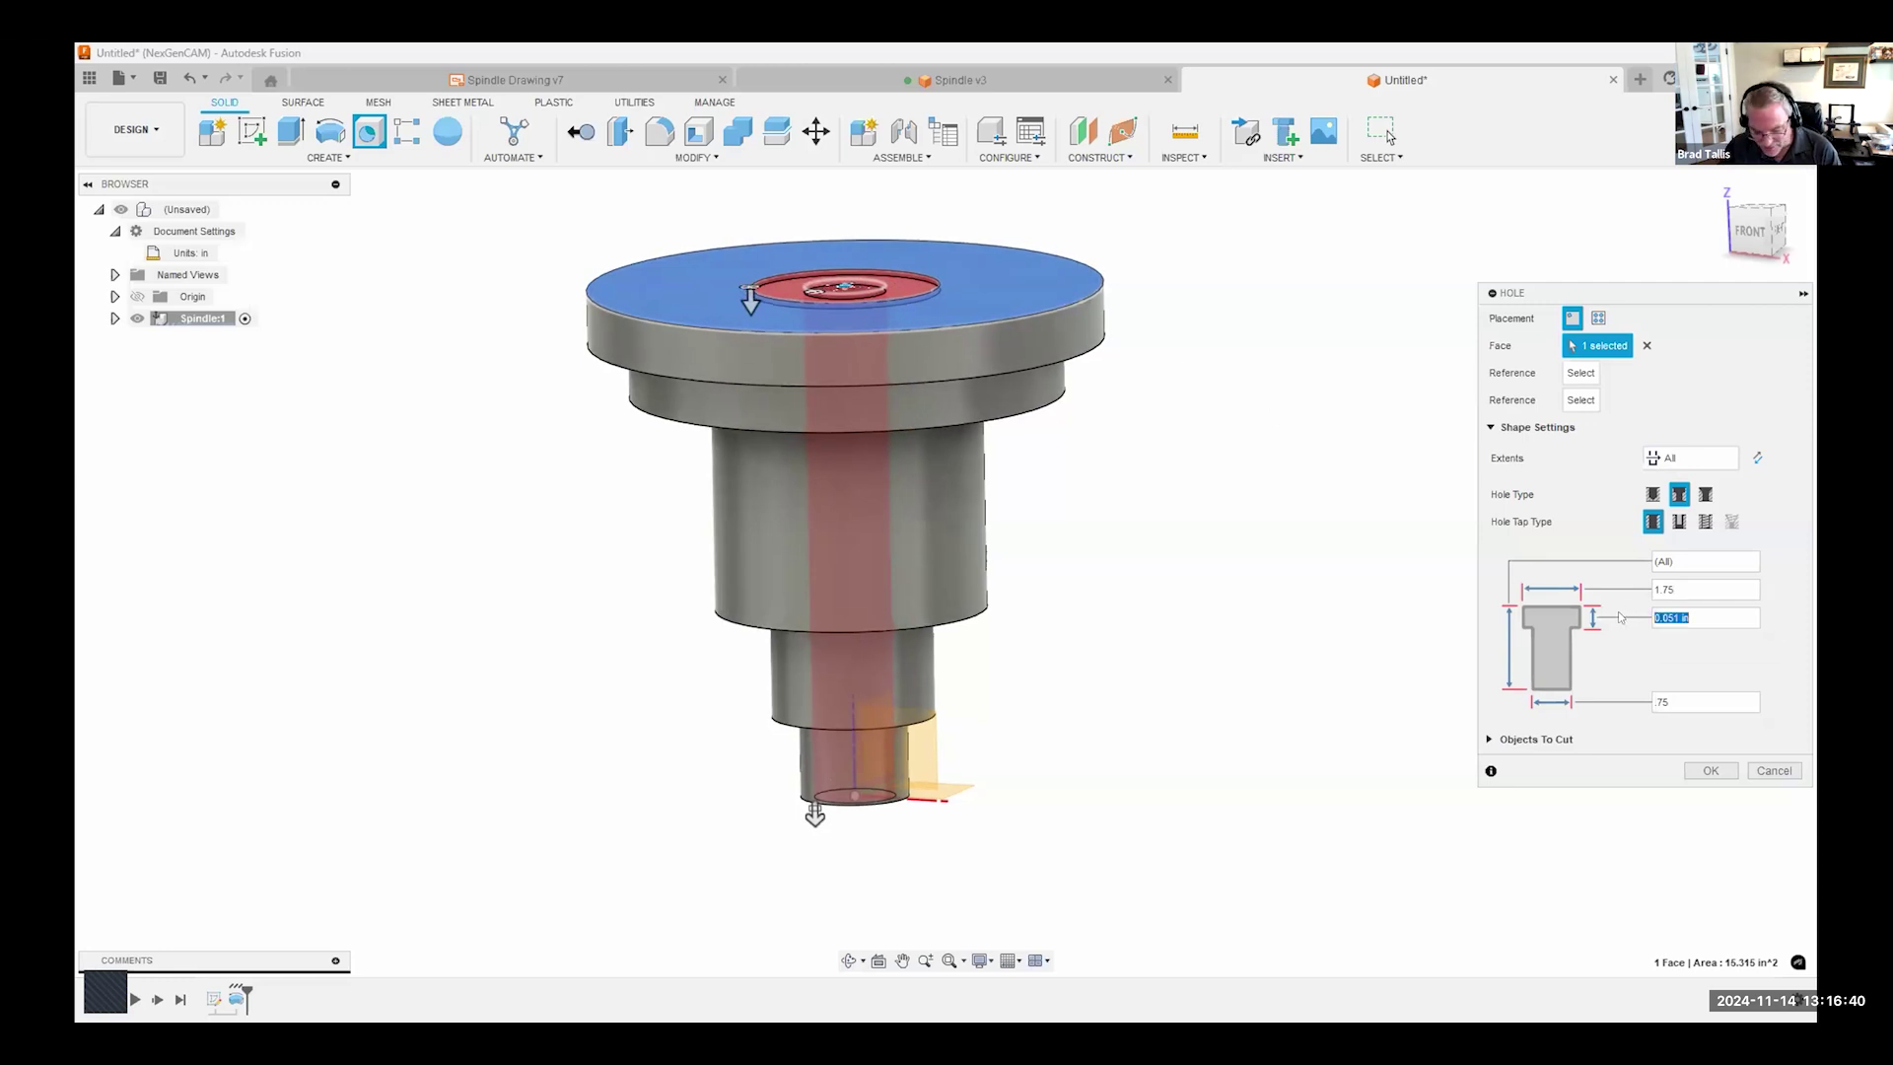
type("2.875")
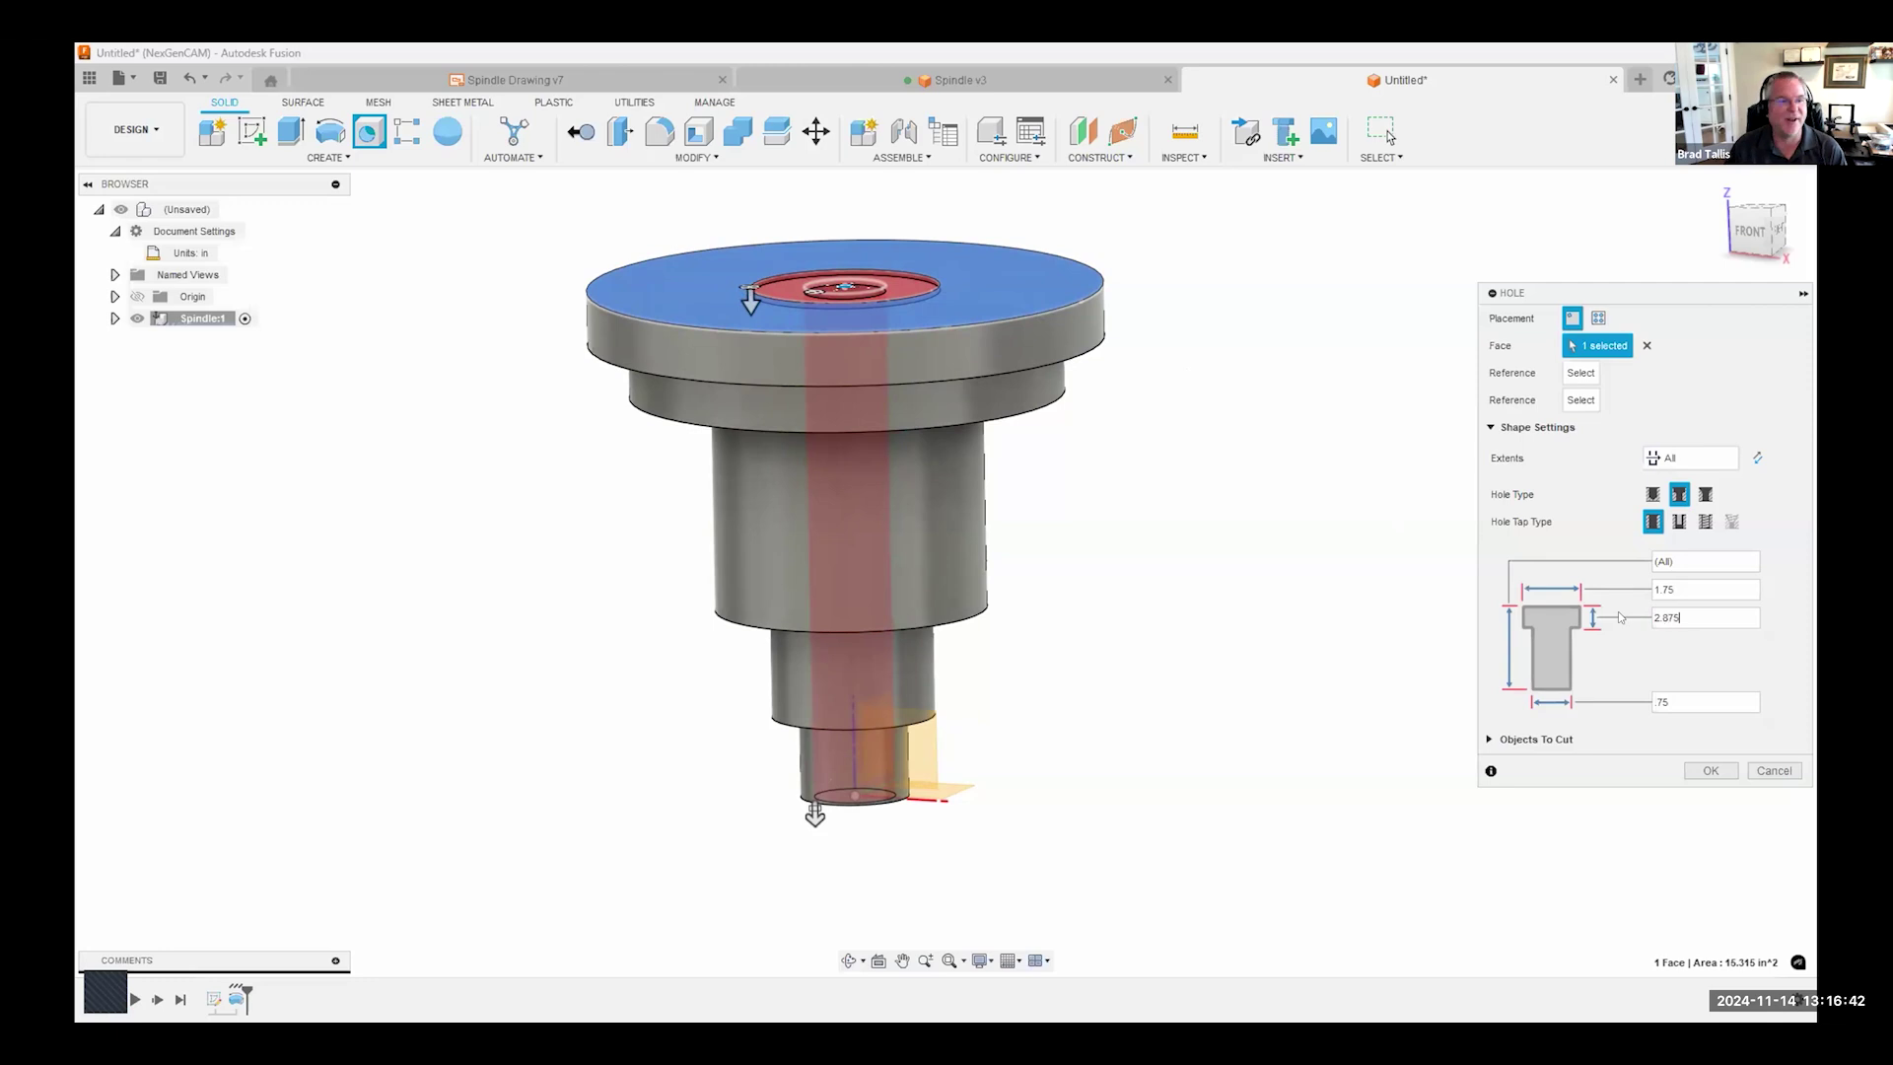
key("Return")
middle_click_drag(1166, 447, 948, 418, "shift")
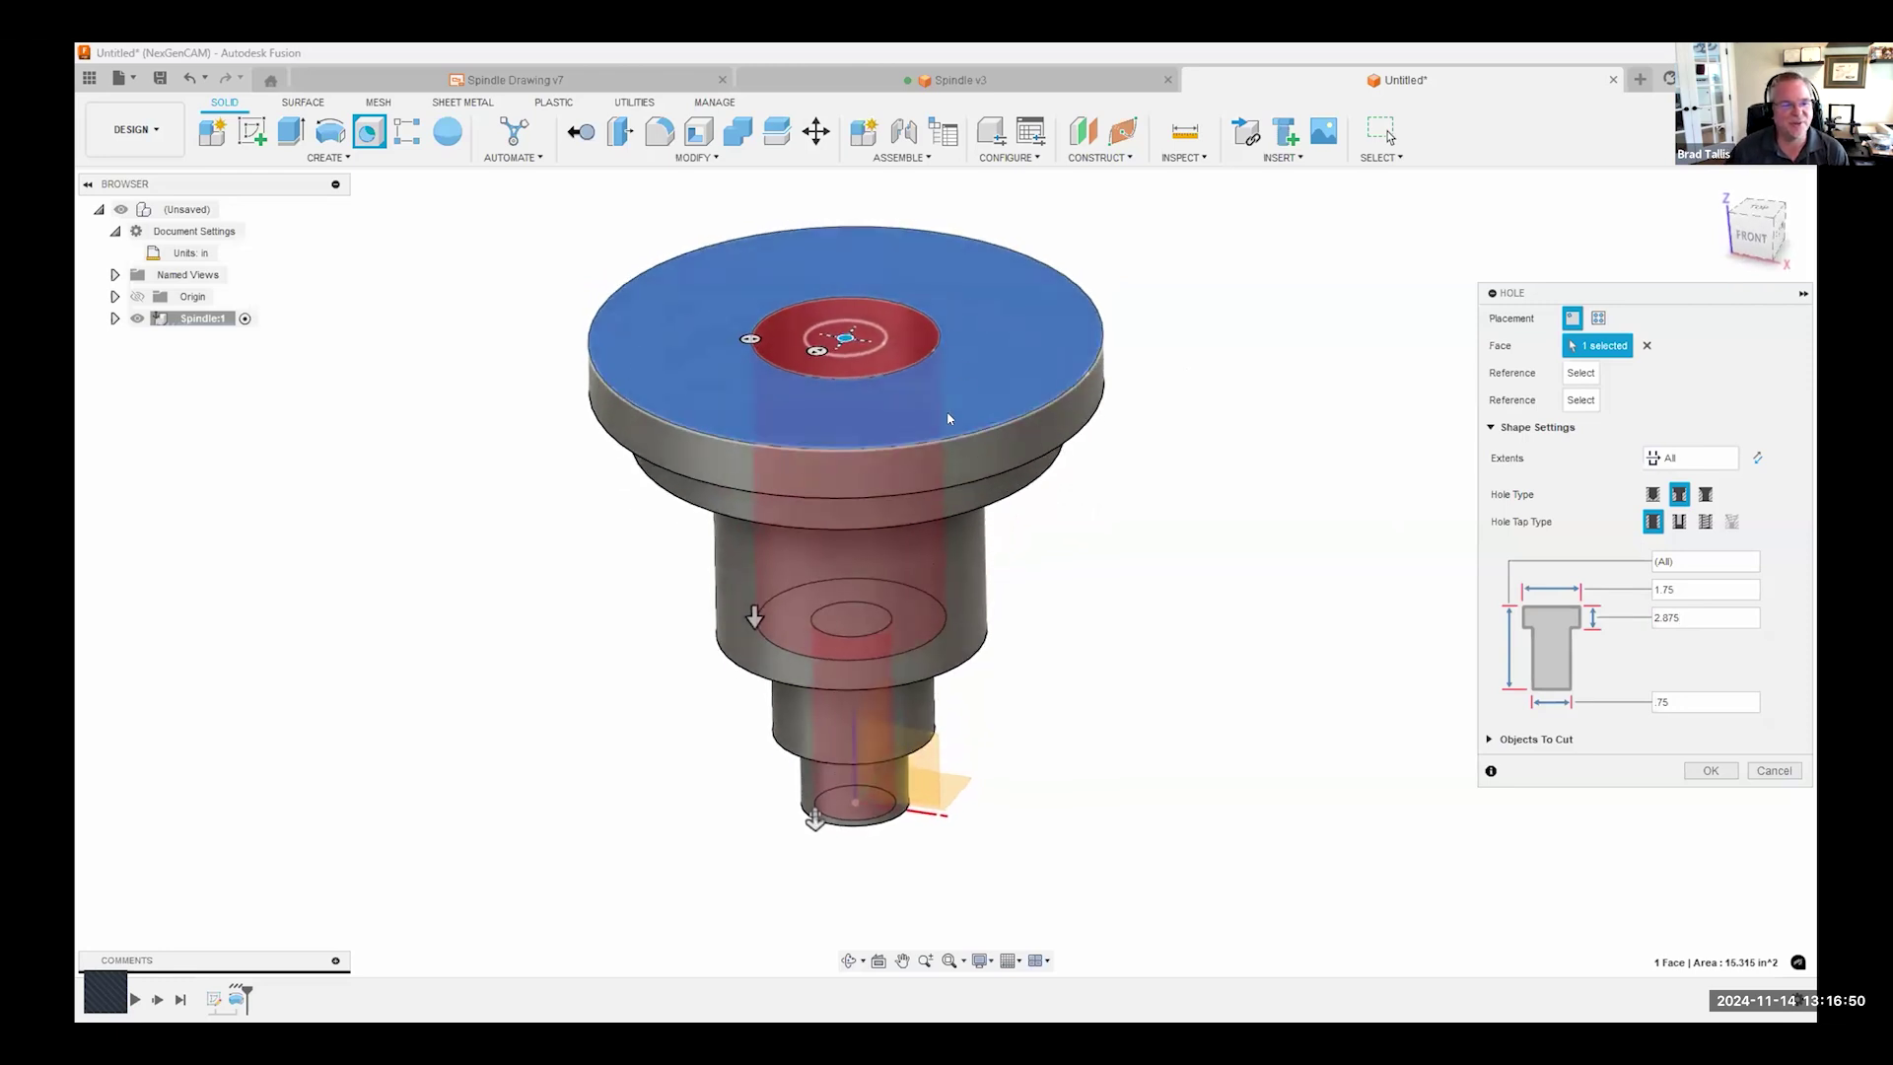
- Check the counterbore preview from the side and create the counterbored through hole in the spindle
middle_click_drag(1055, 737, 976, 427, "shift")
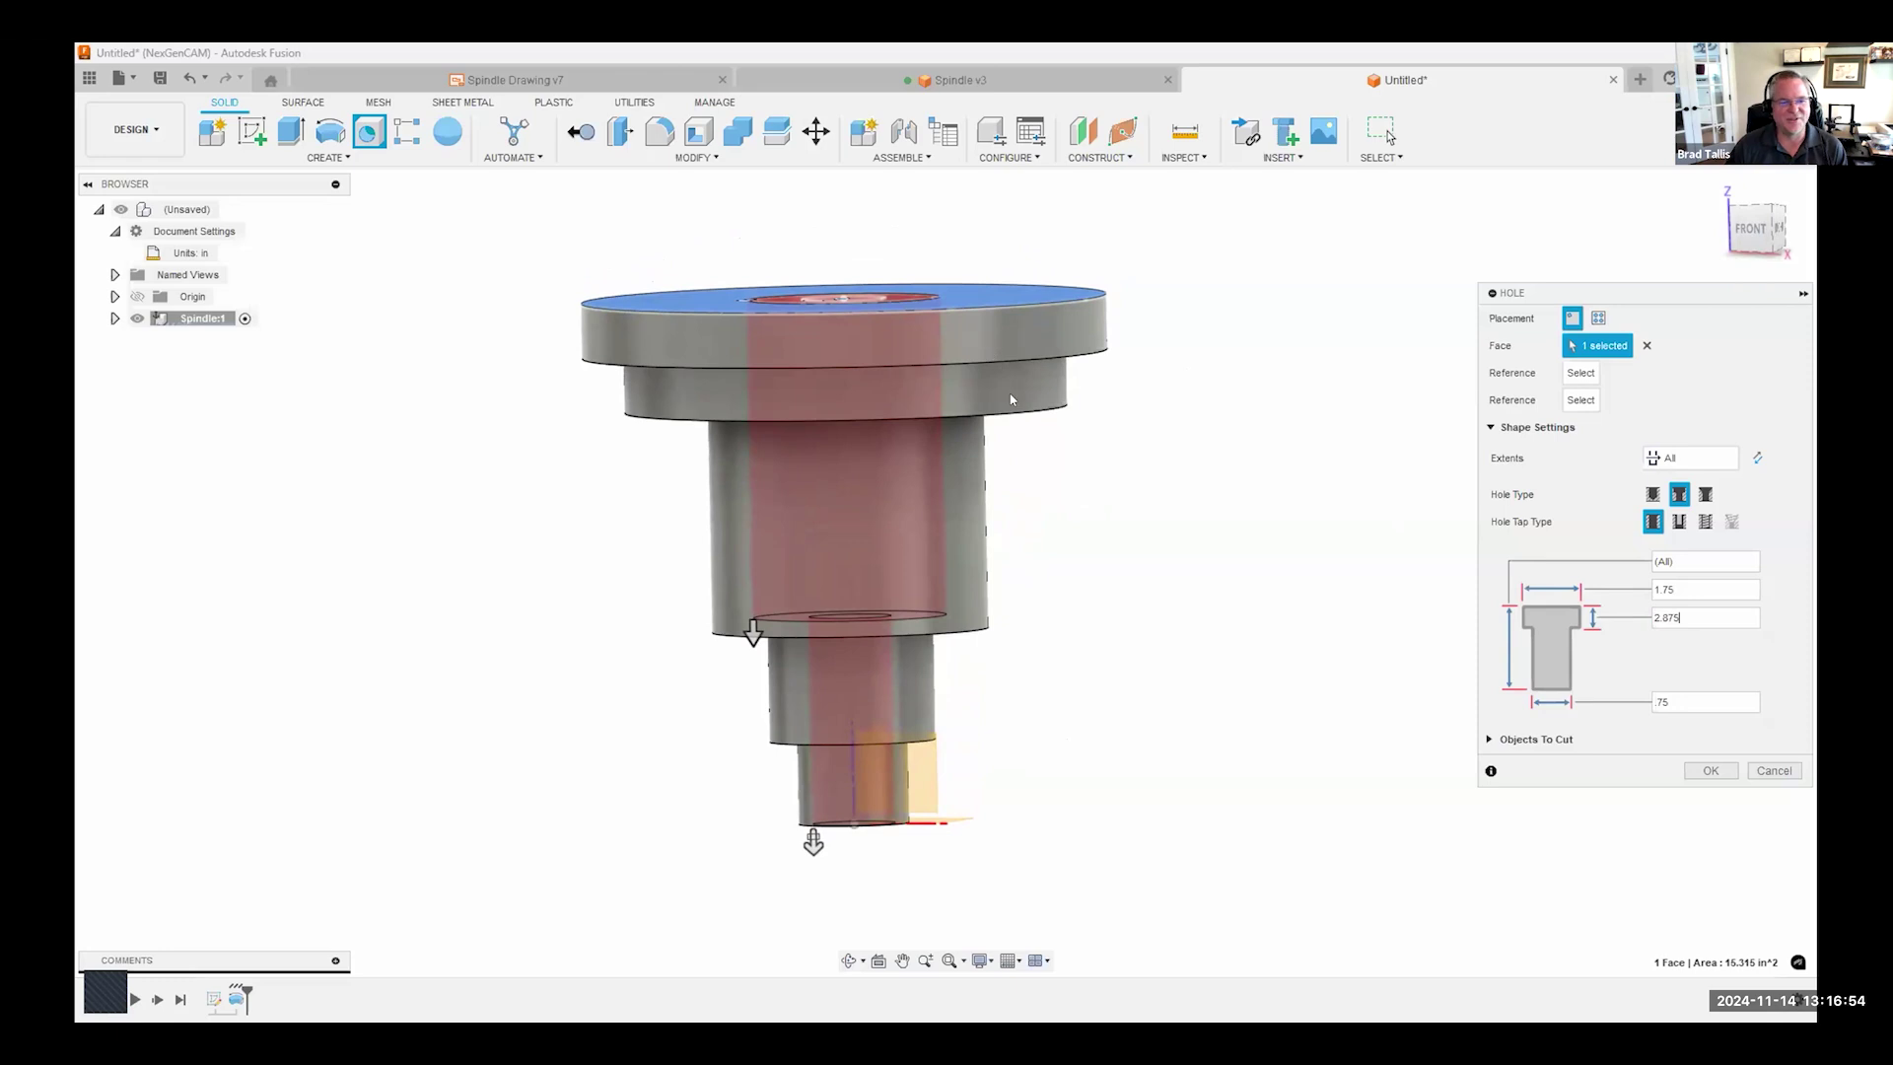
left_click(1700, 771)
middle_click_drag(1201, 592, 1279, 625, "shift")
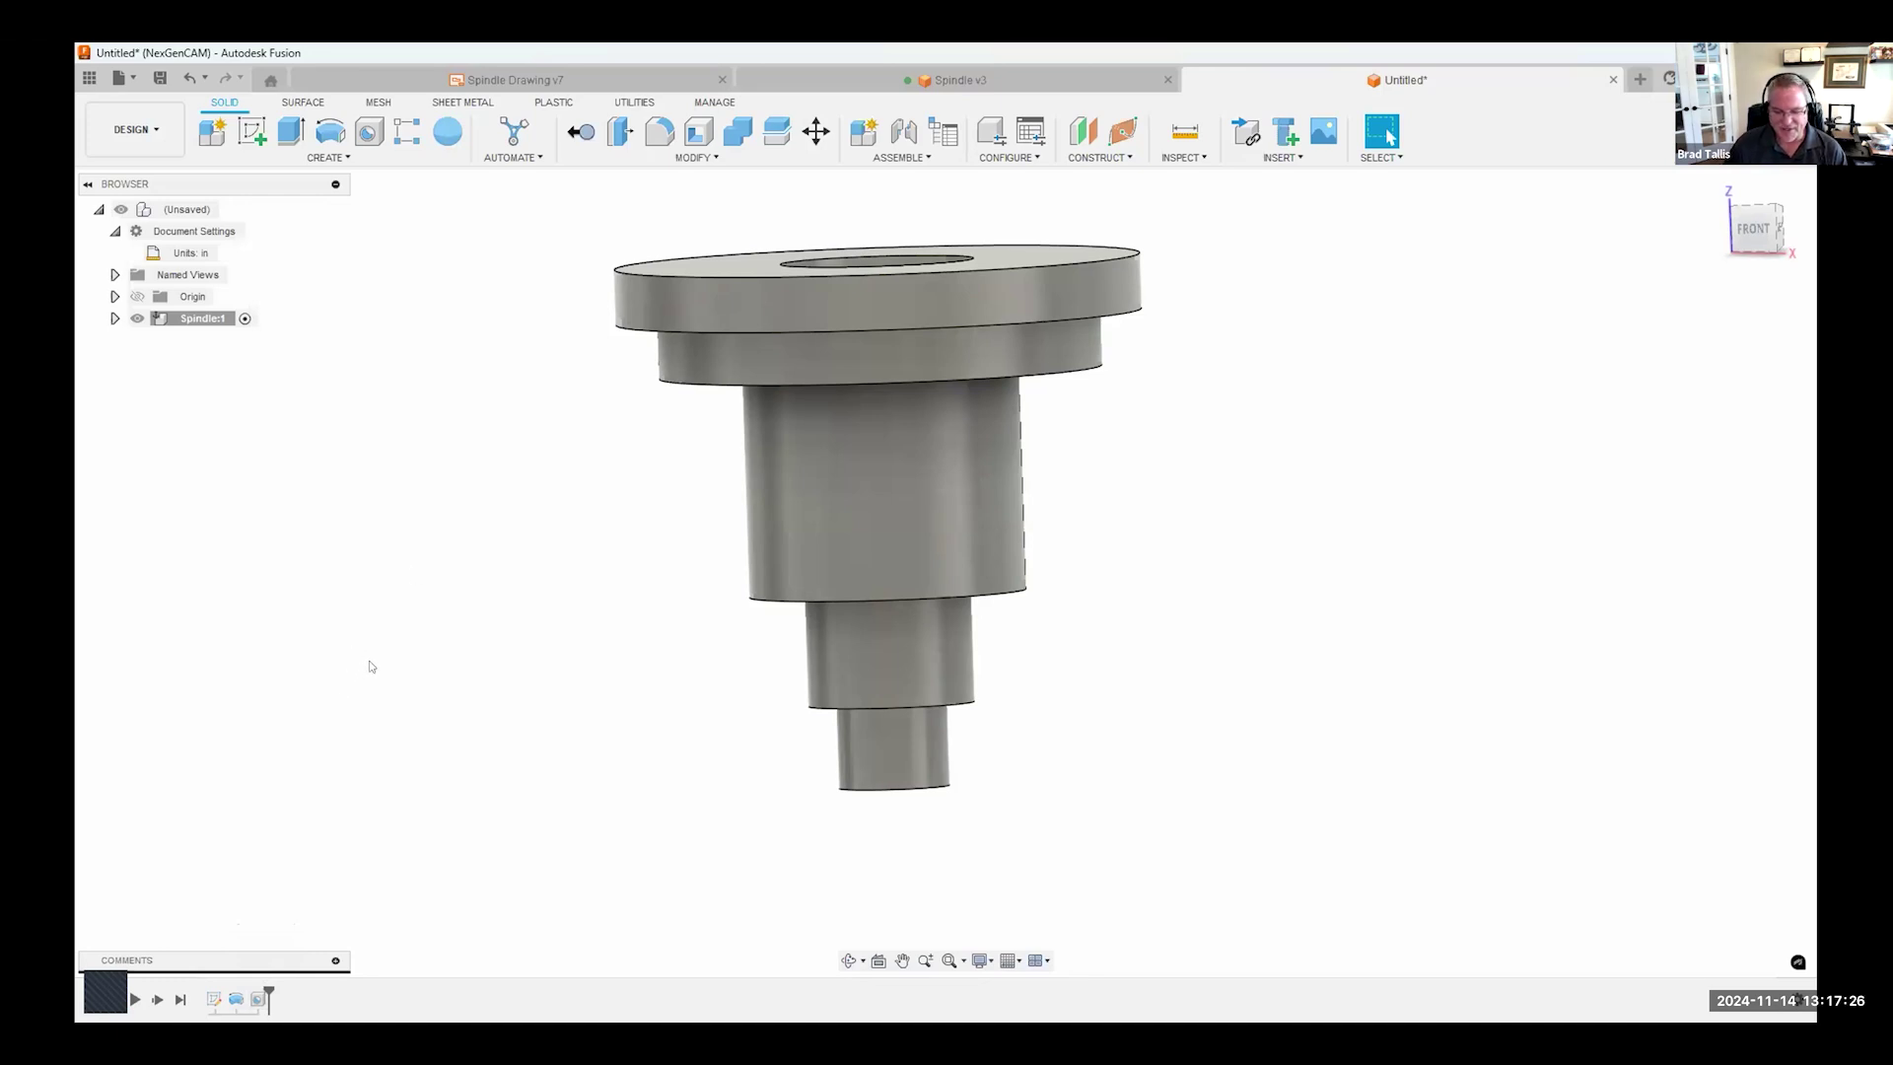
- Glance at the Spindle Drawing, return to the untitled design, and create a sketch on the flange's top face
left_click(570, 79)
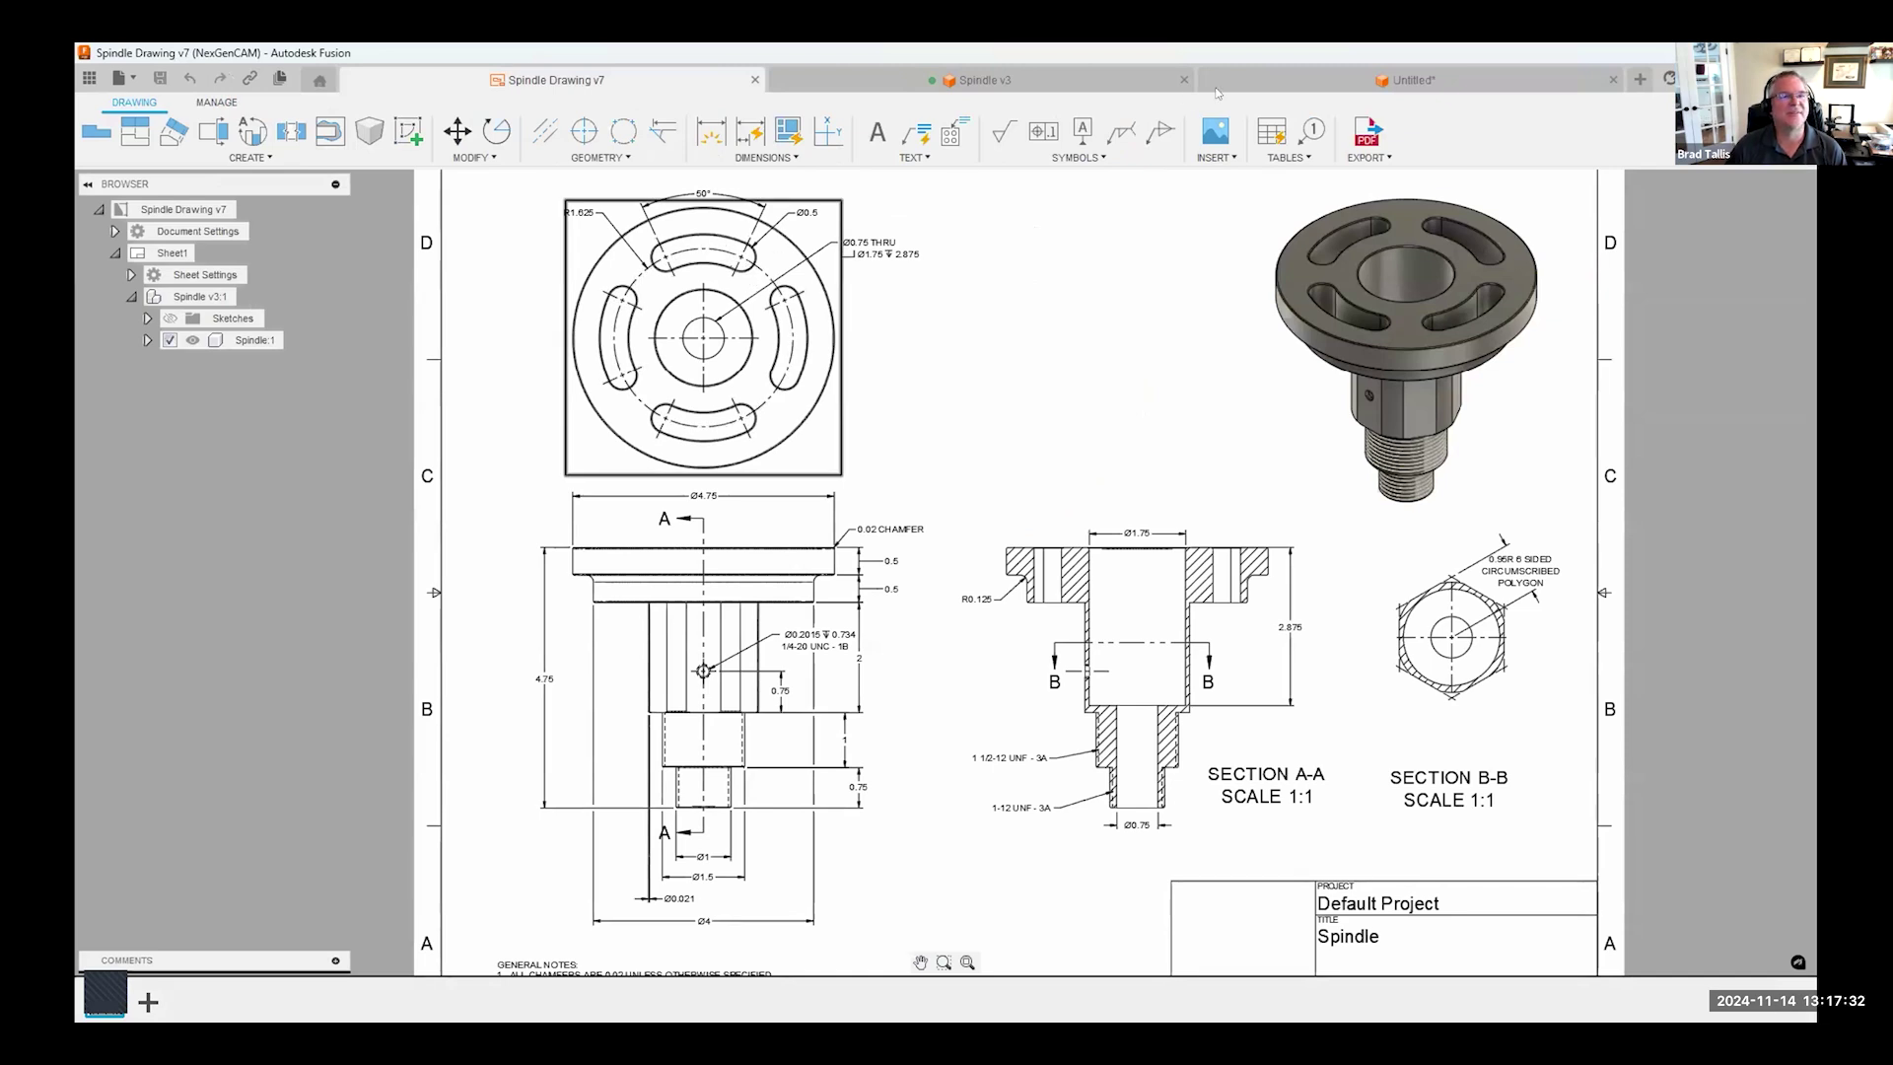
left_click(1270, 79)
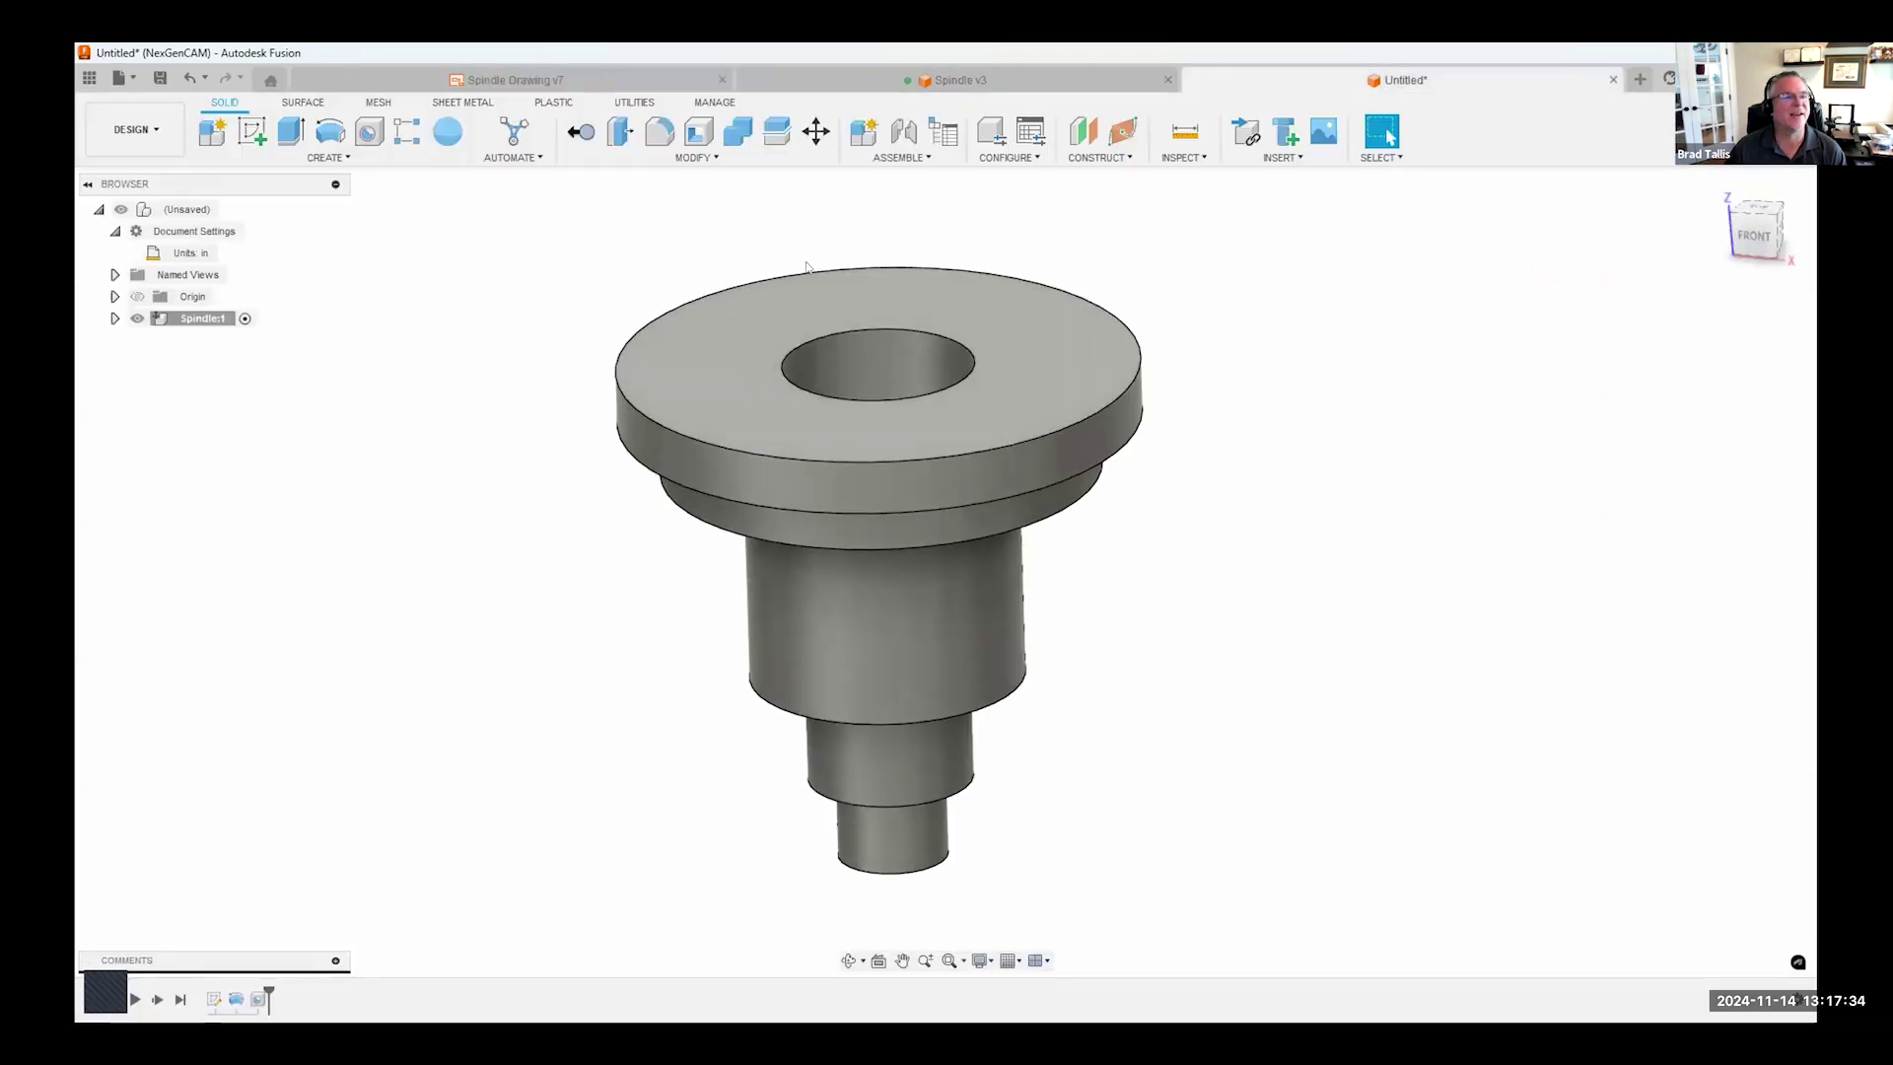
right_click(847, 328)
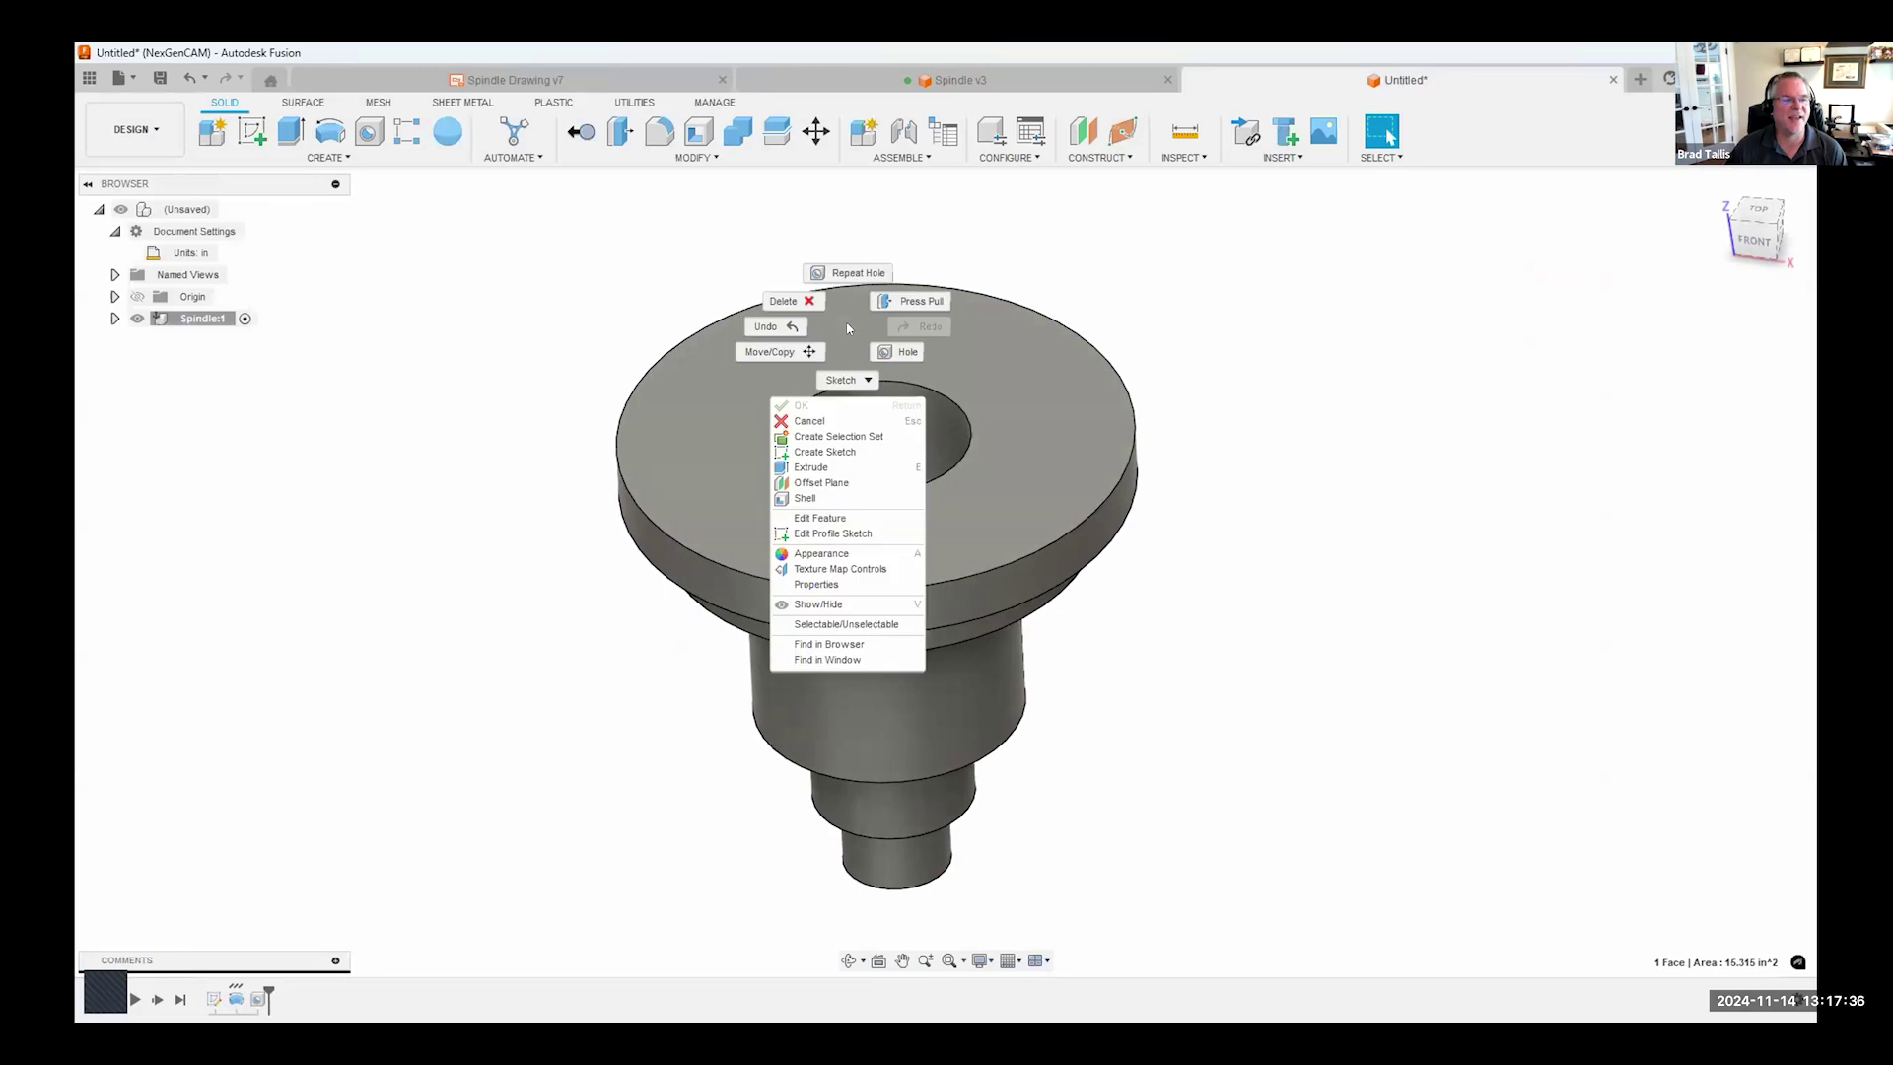
left_click(852, 454)
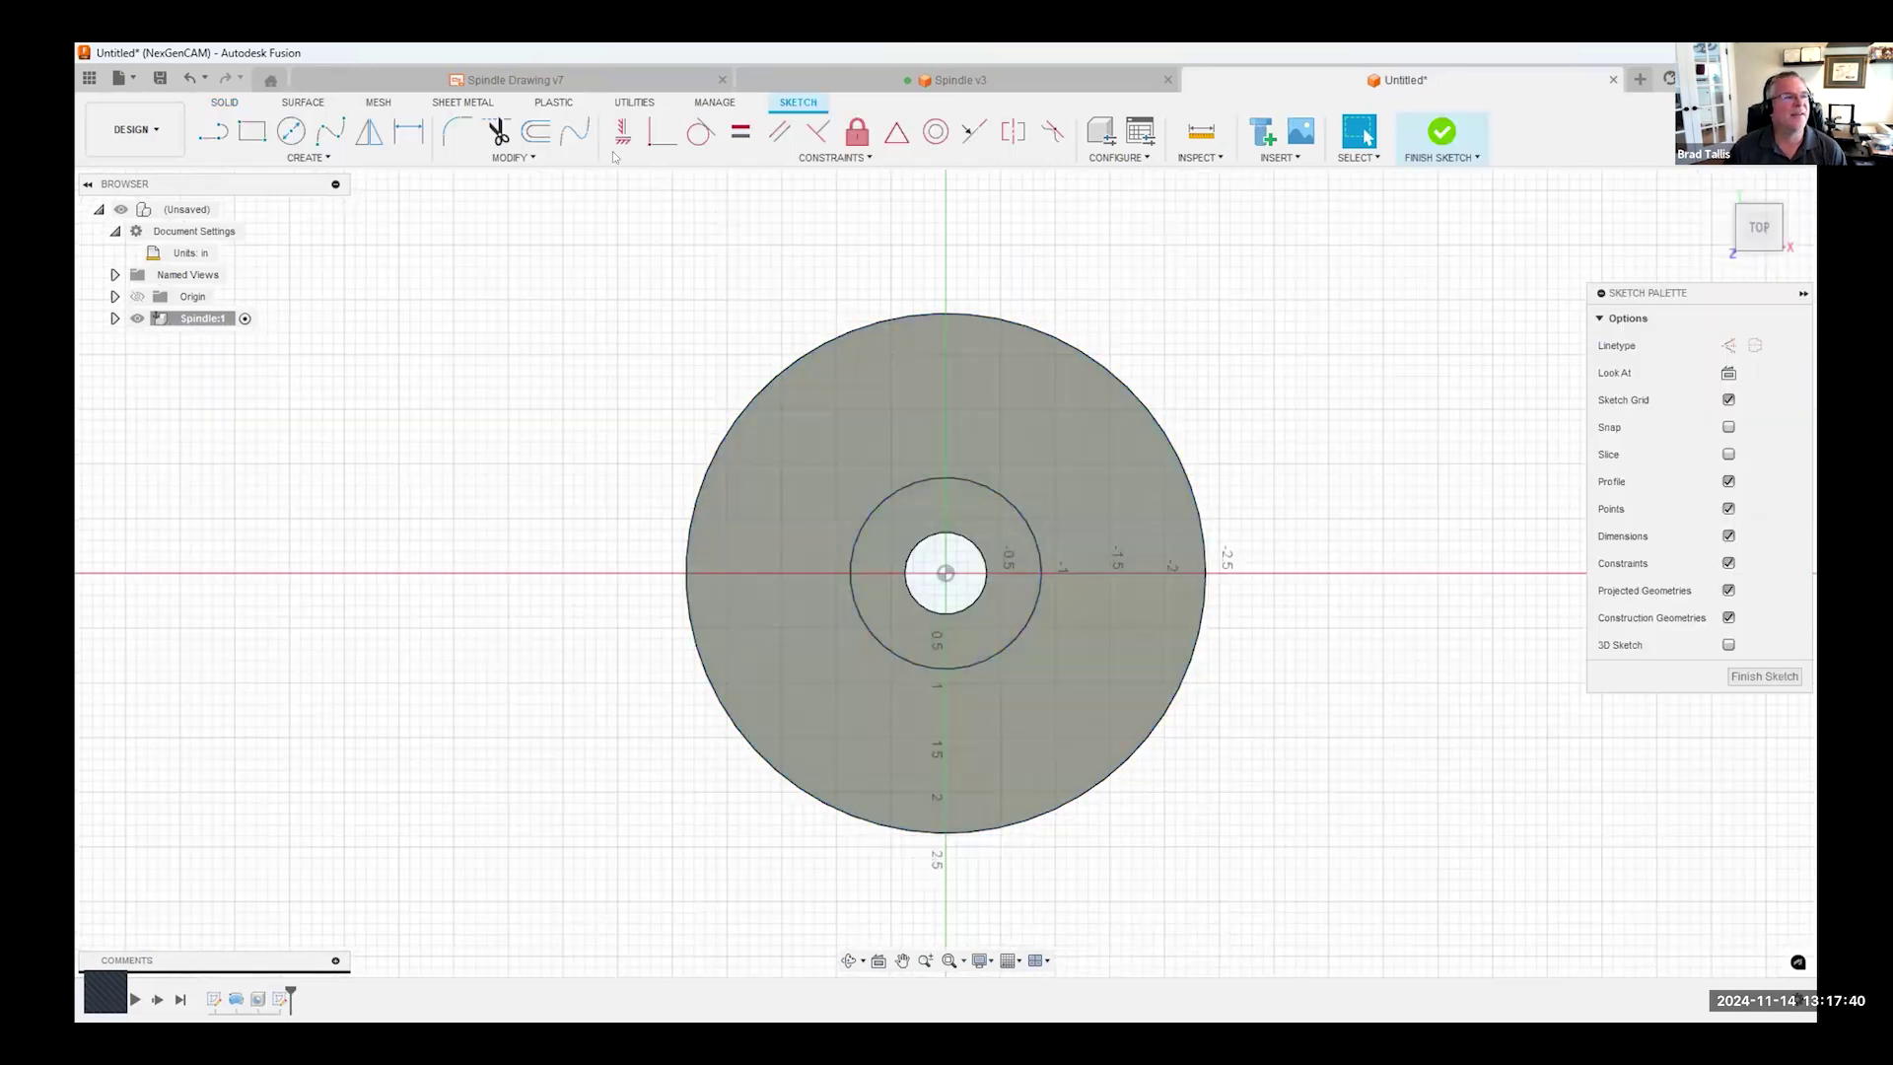
- Consult the top view in the Spindle Drawing for the curved slots' radius, angle and width, and return to the untitled design
left_click(552, 80)
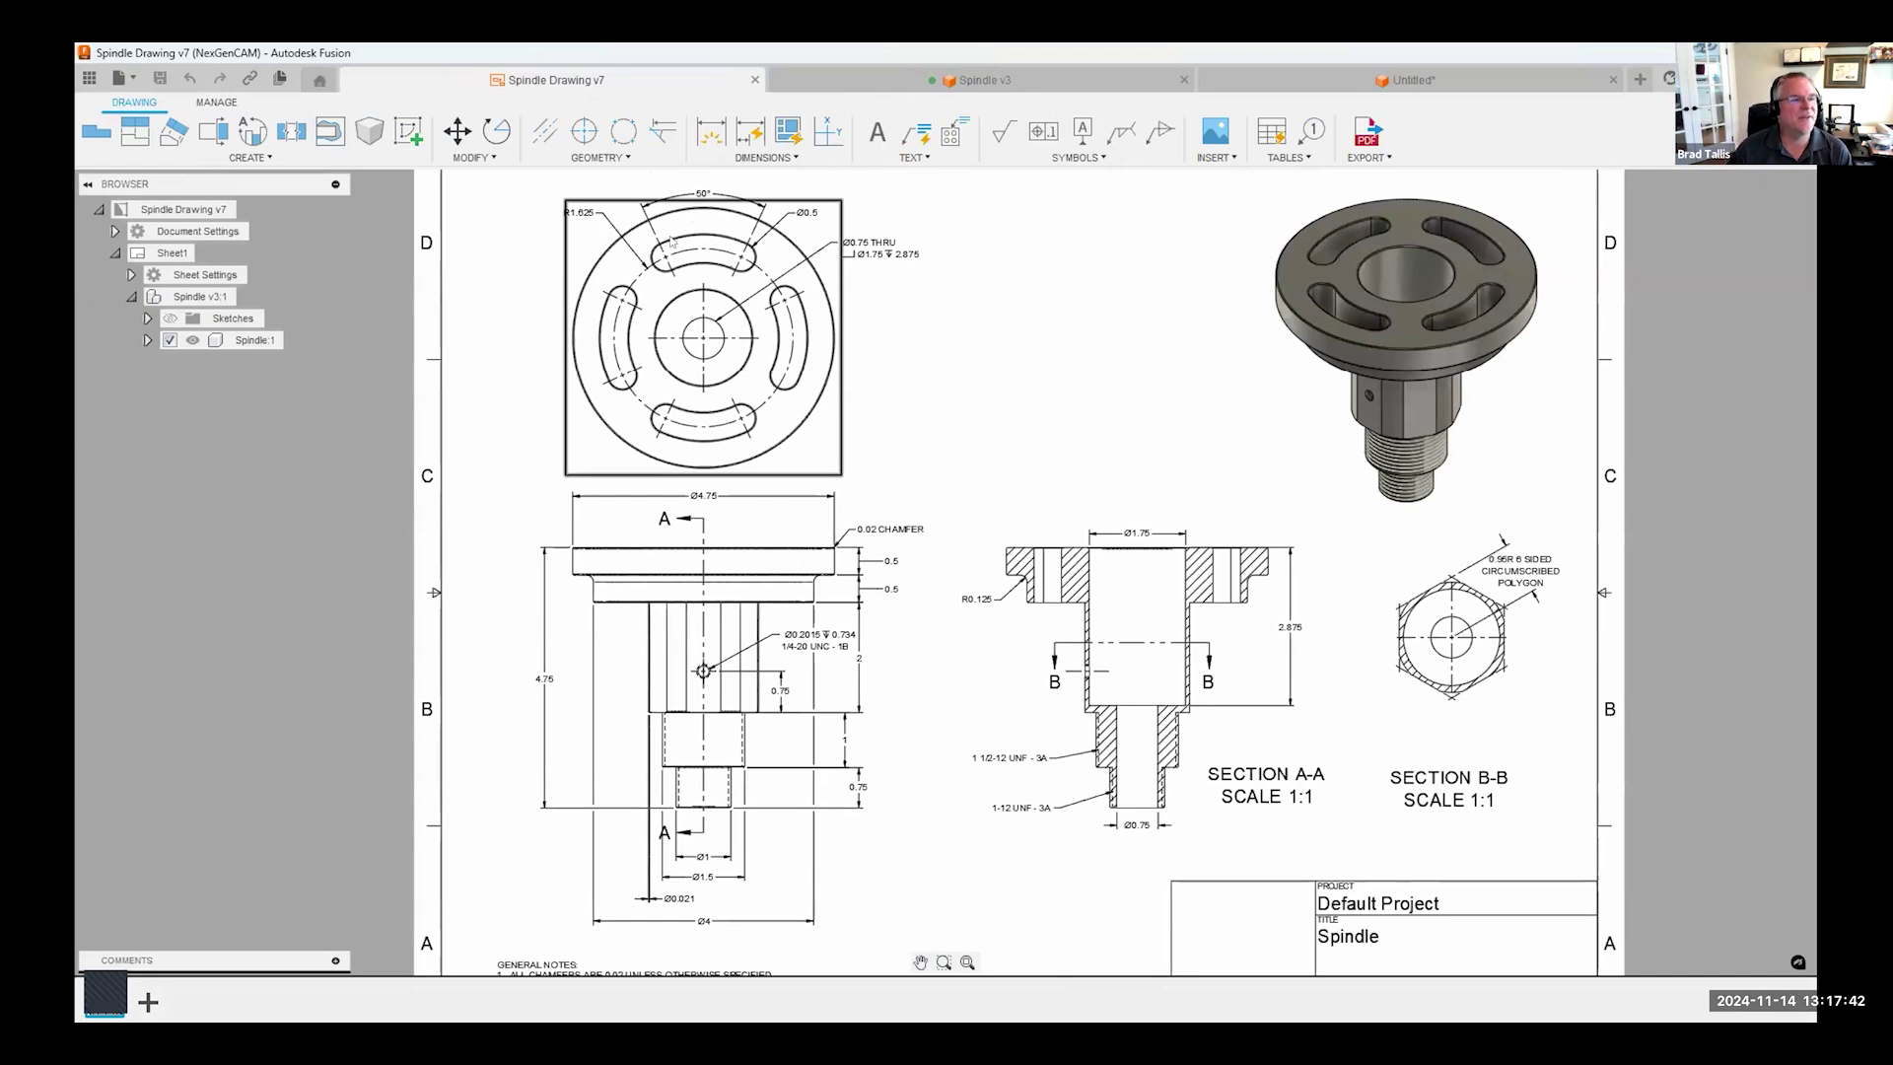
scroll(660, 212, "up", 5)
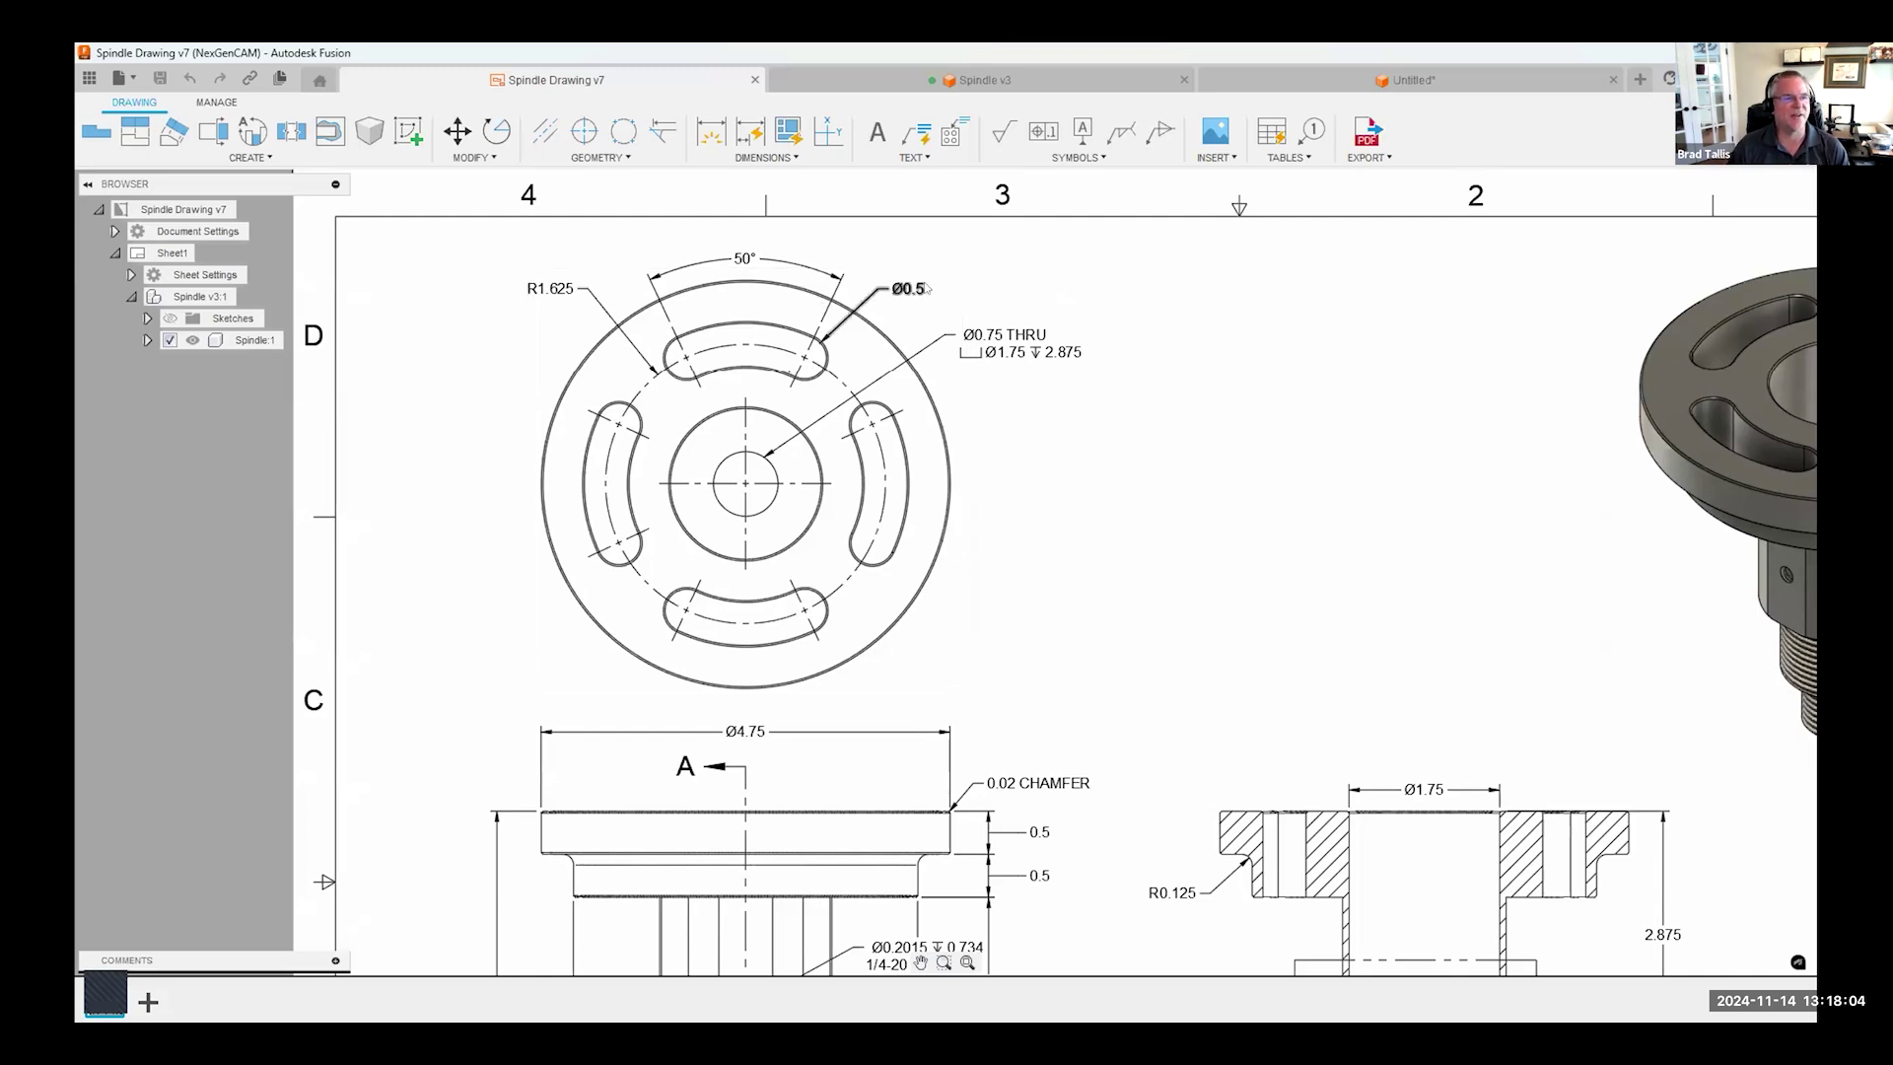
left_click(1313, 78)
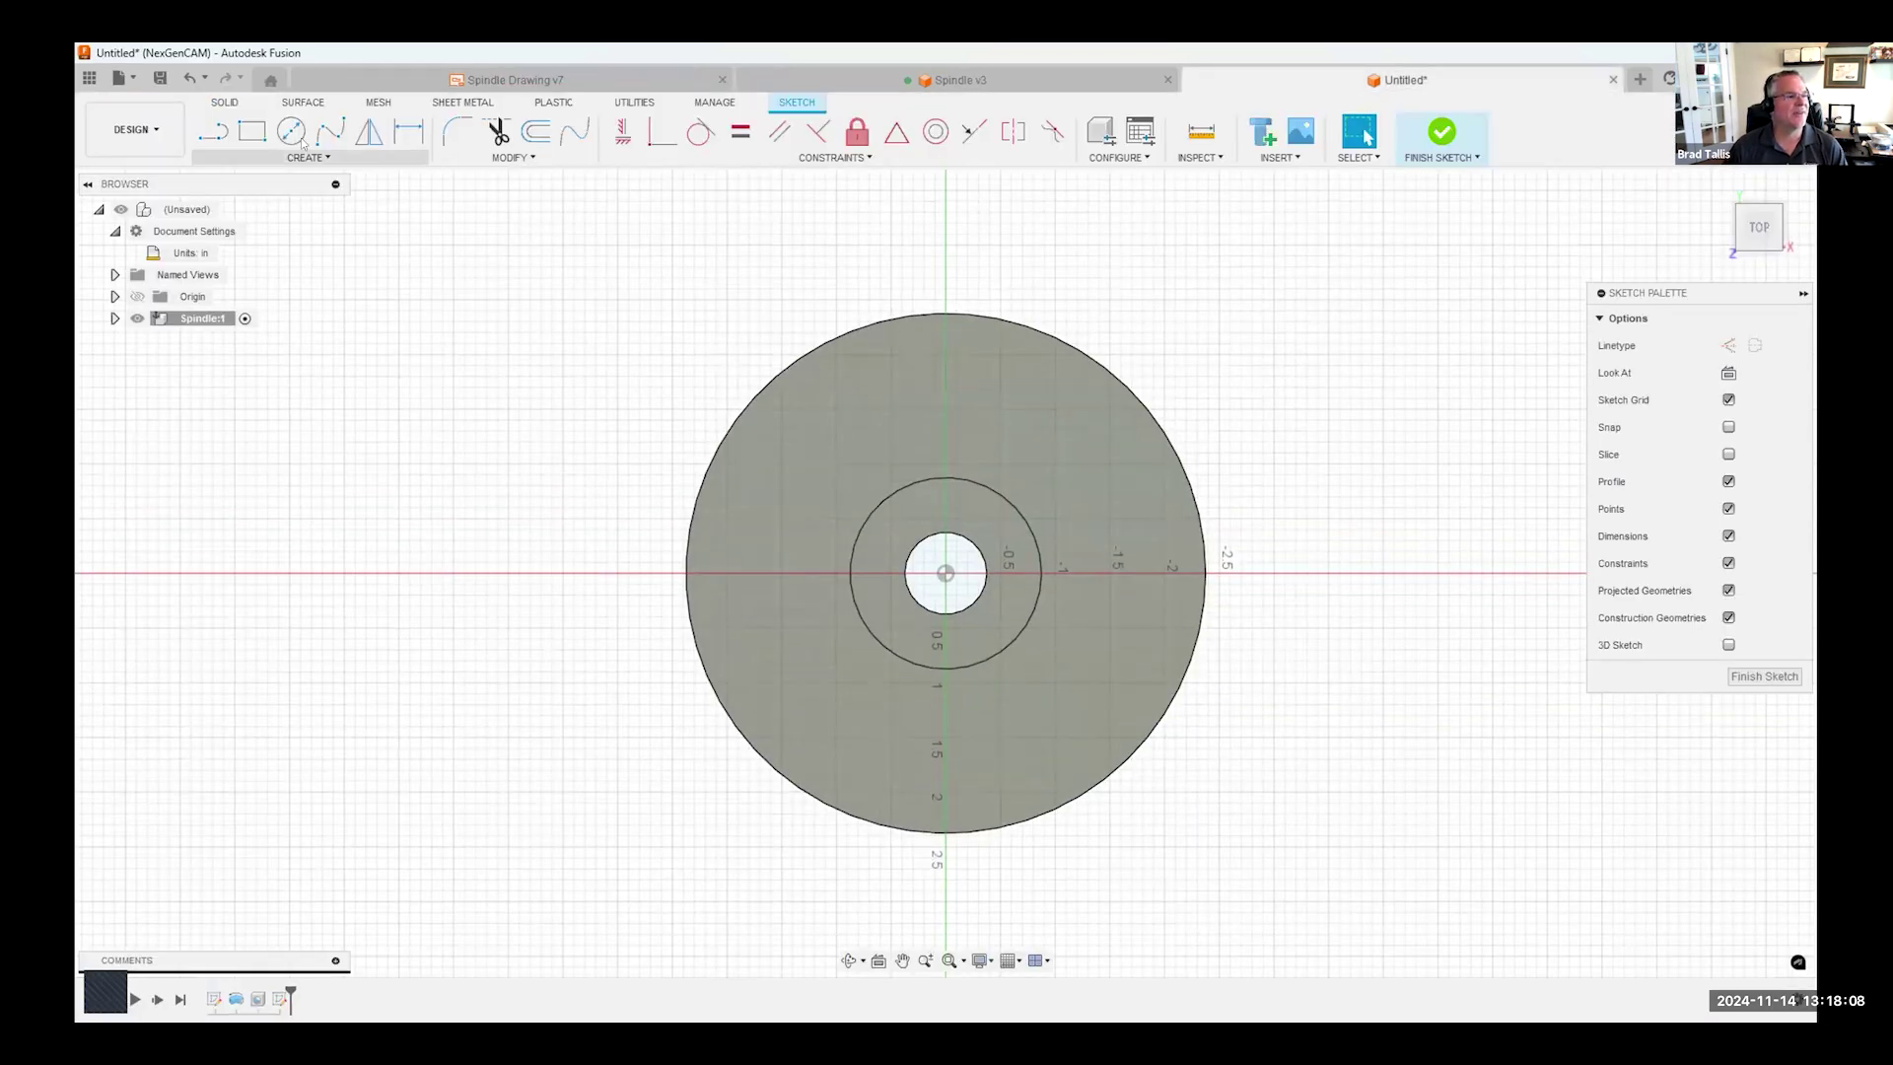
- Sketch a circle about 2.96 in in diameter on the flange face, centered on the origin
left_click(291, 131)
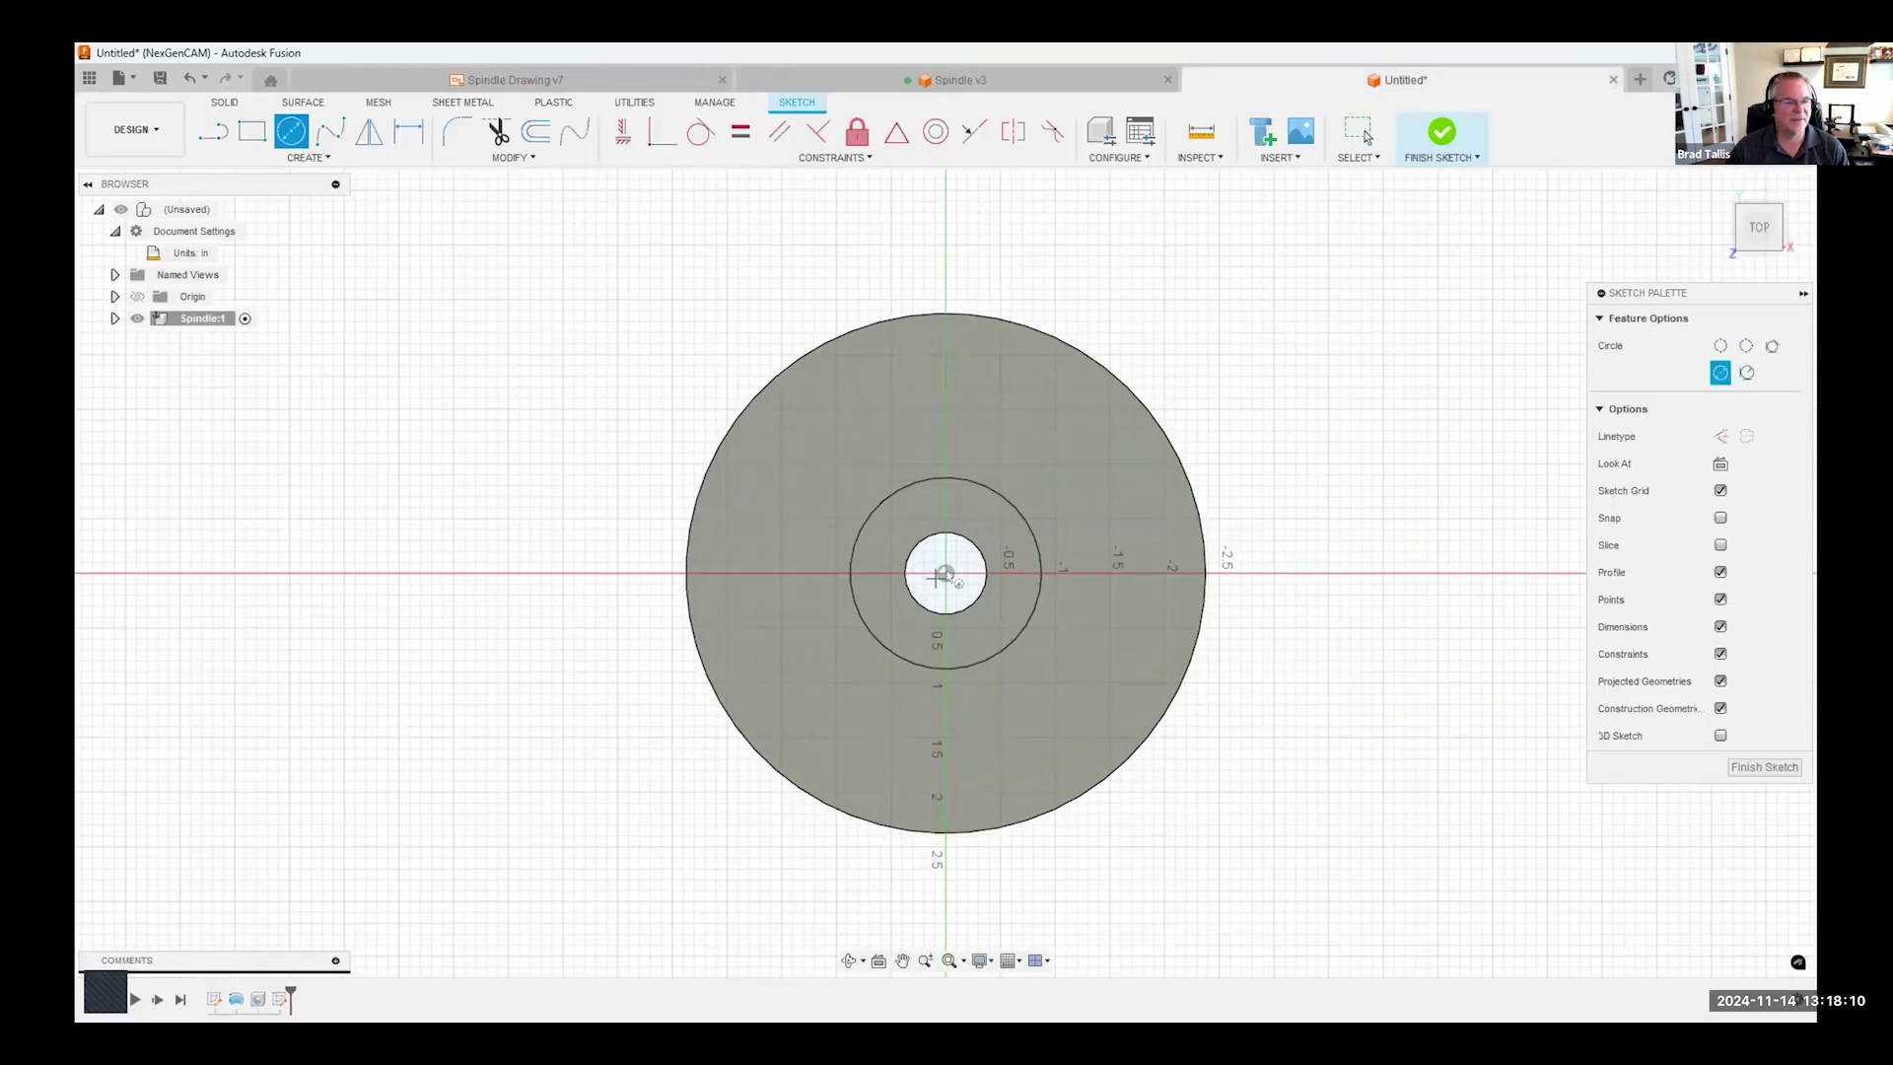
left_click(946, 573)
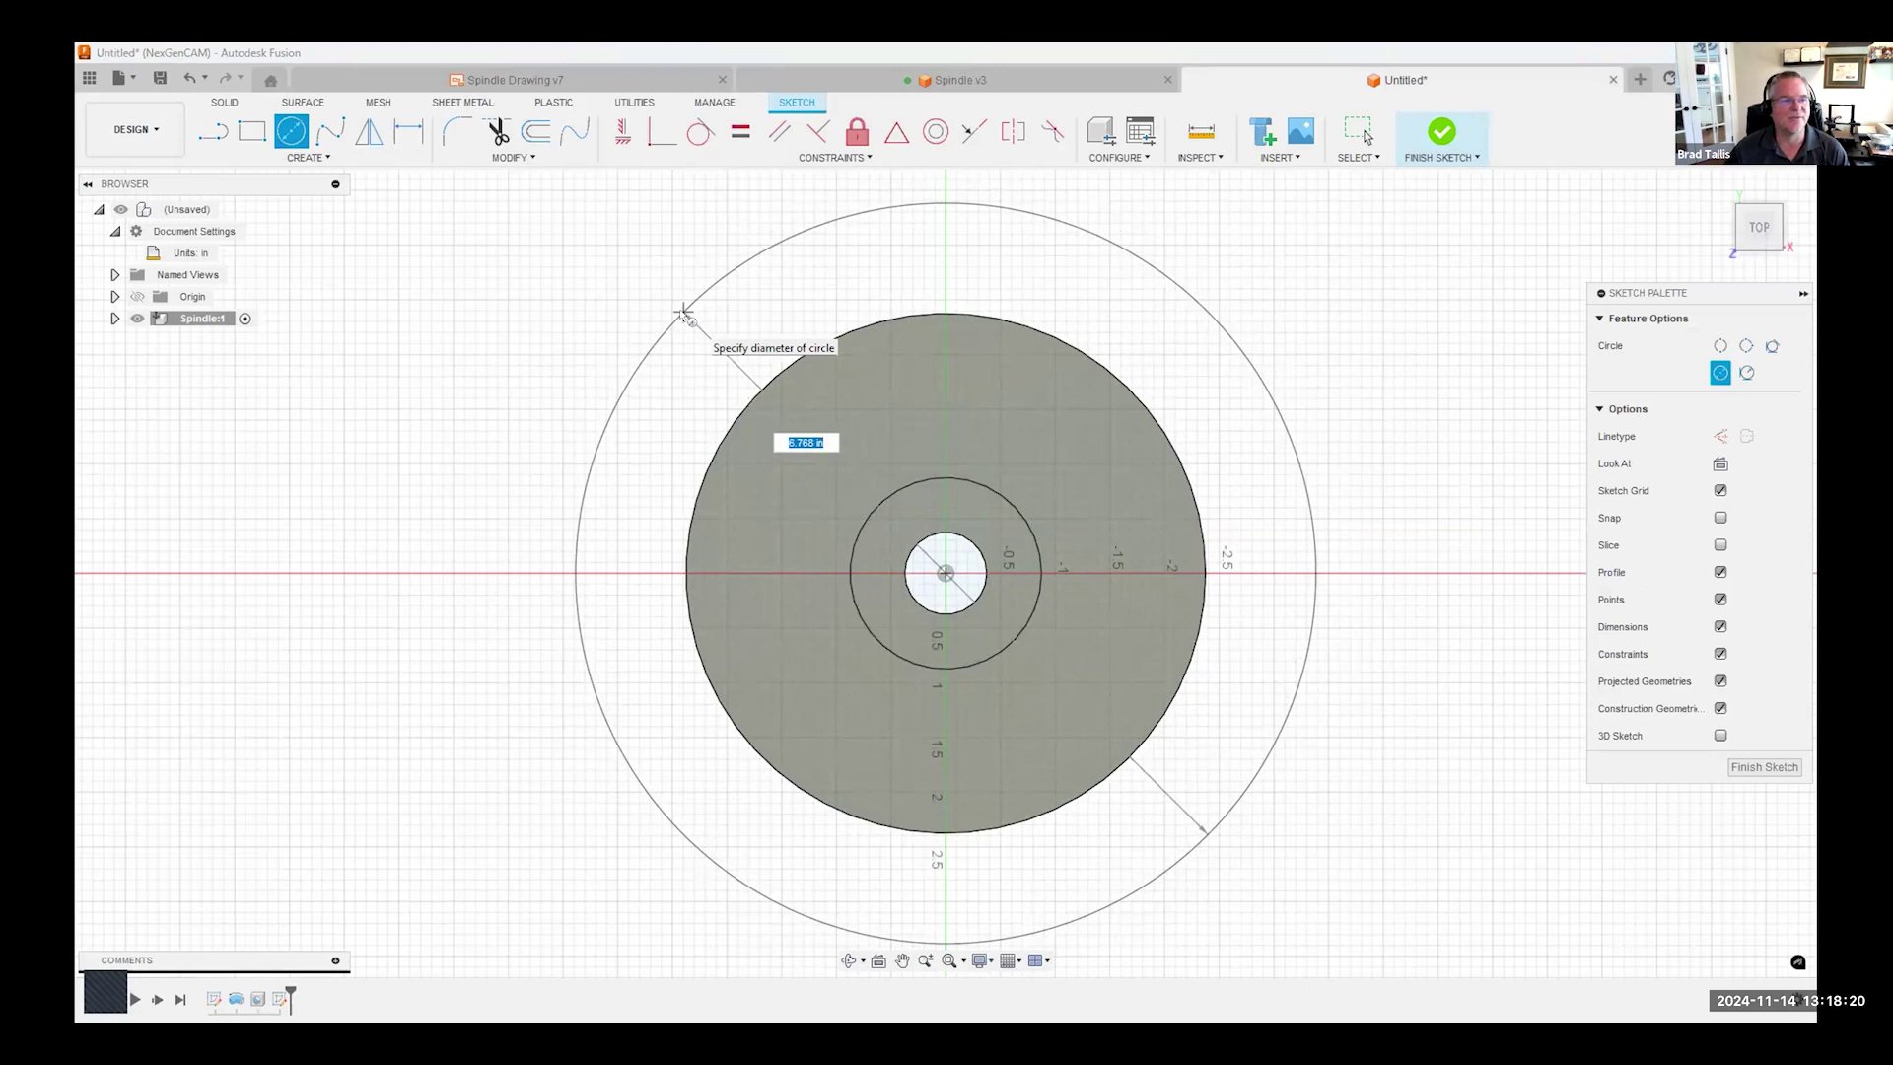
right_click(692, 320)
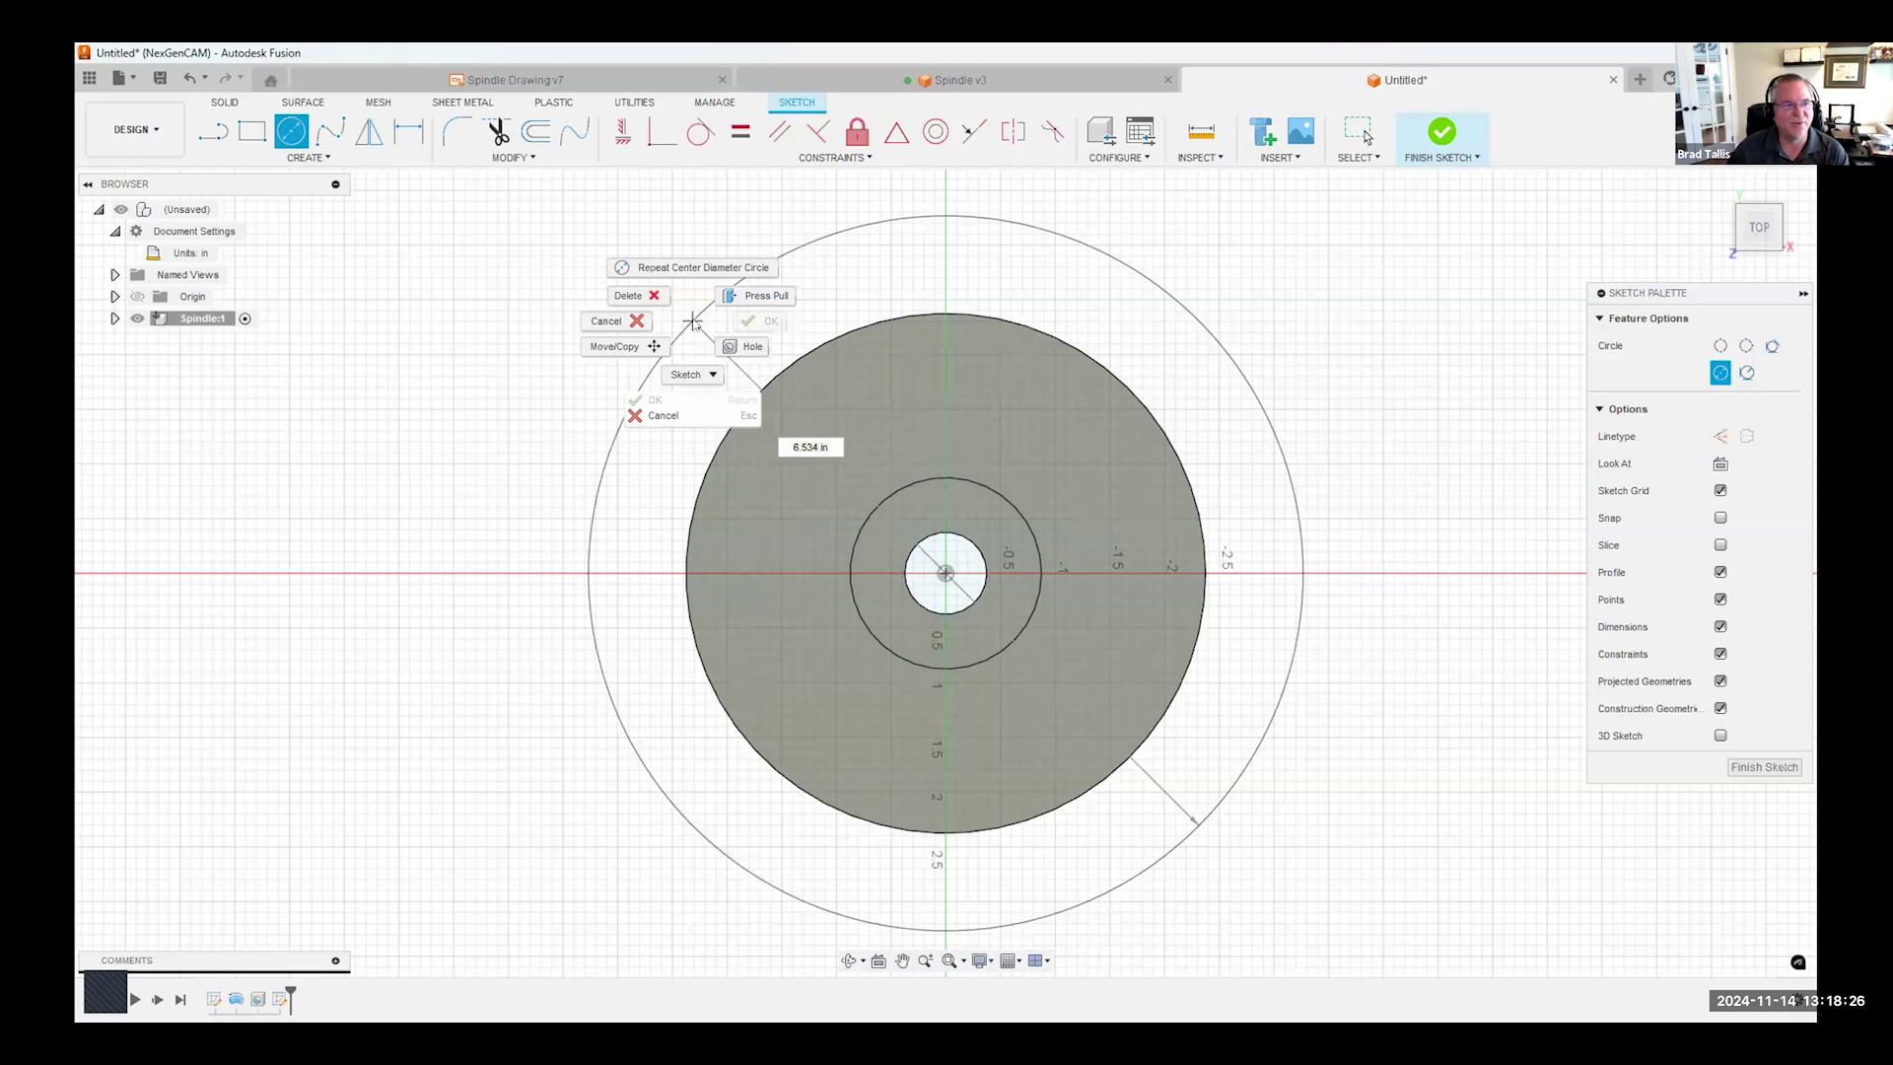
left_click(776, 338)
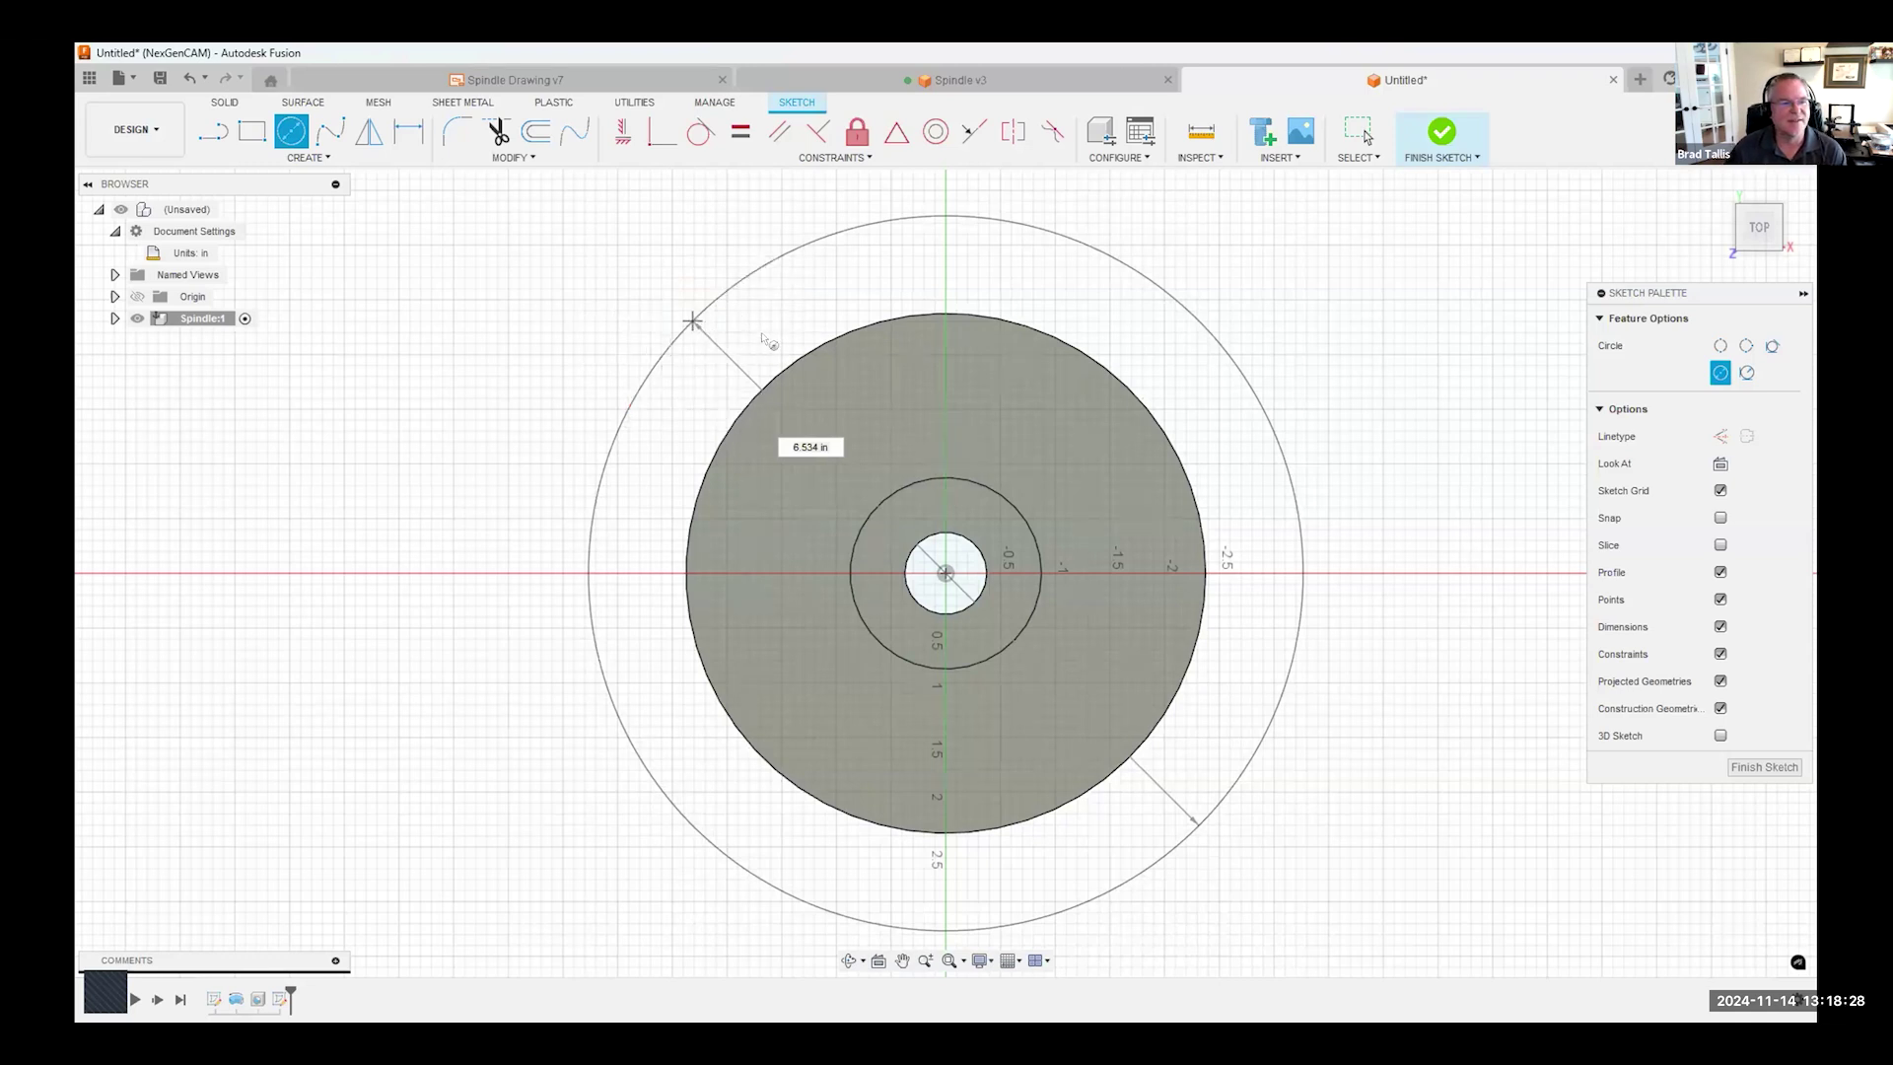
middle_click_drag(746, 312, 747, 344)
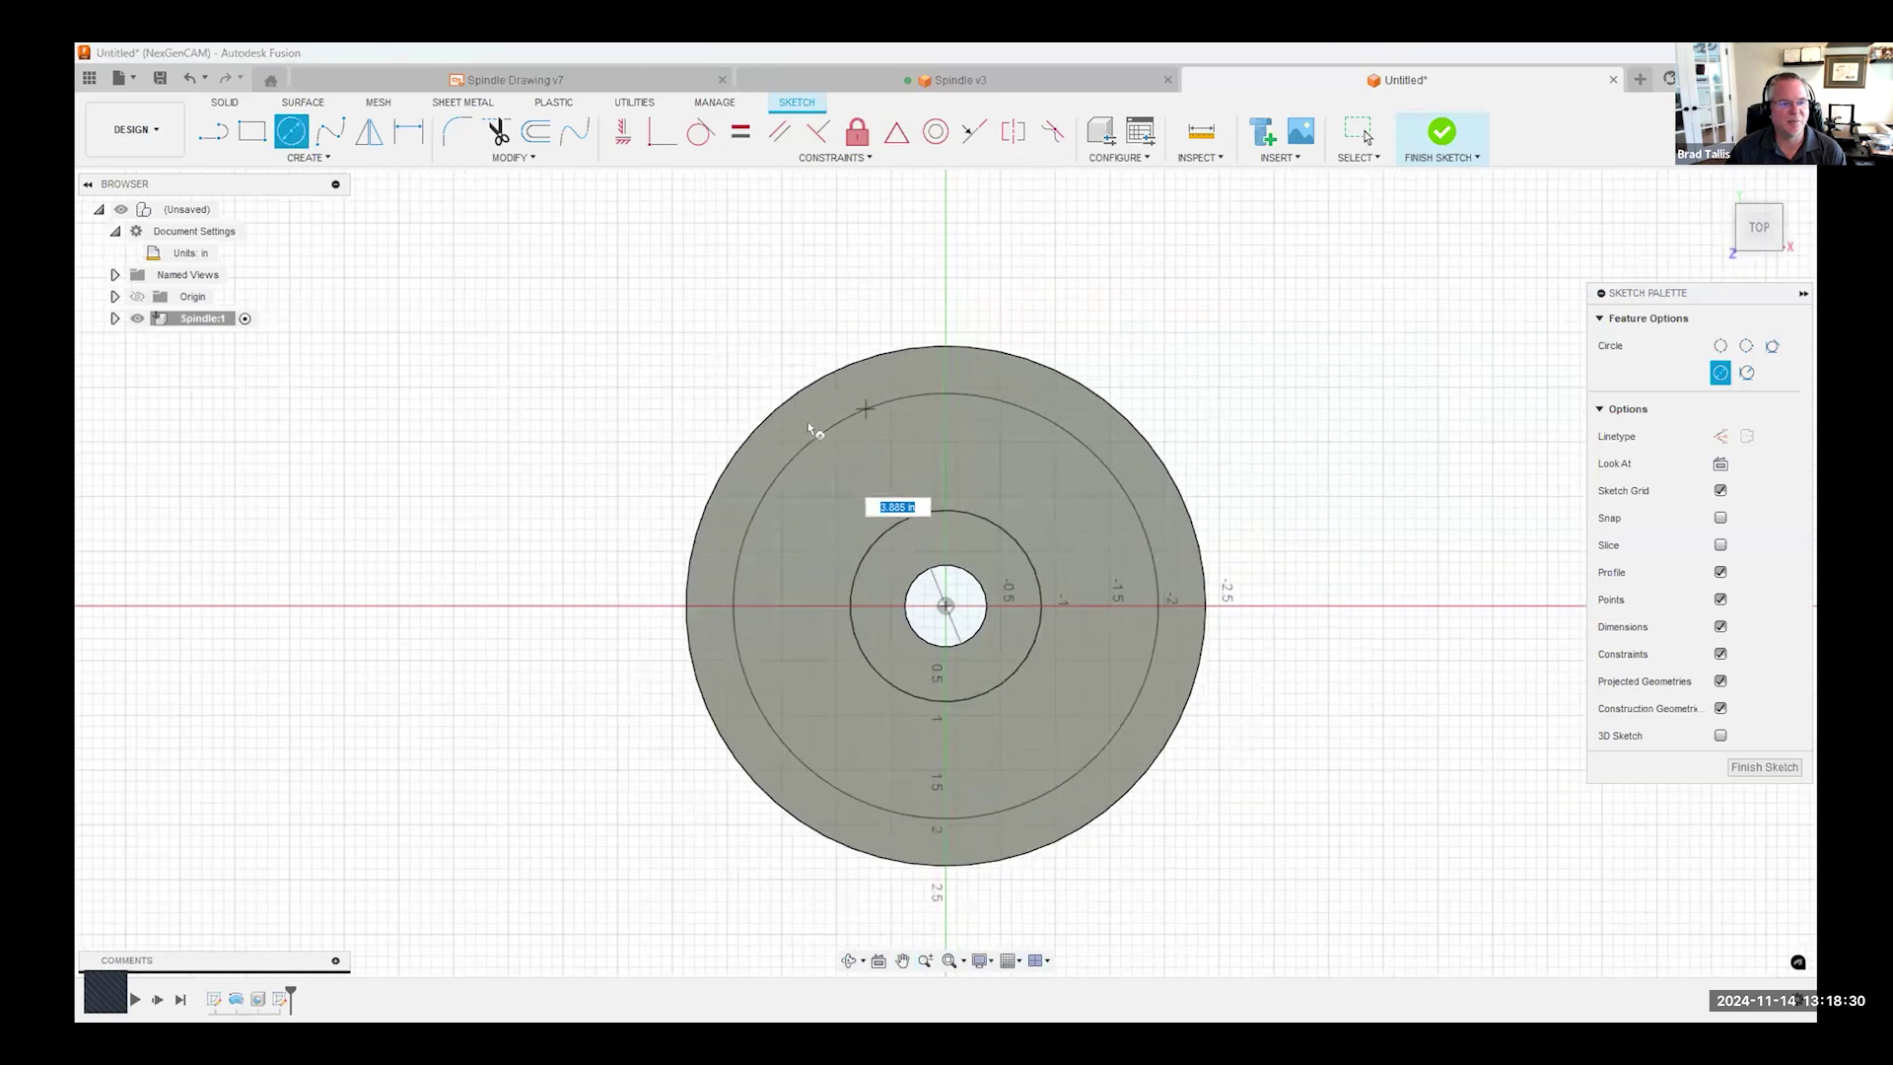
left_click(830, 485)
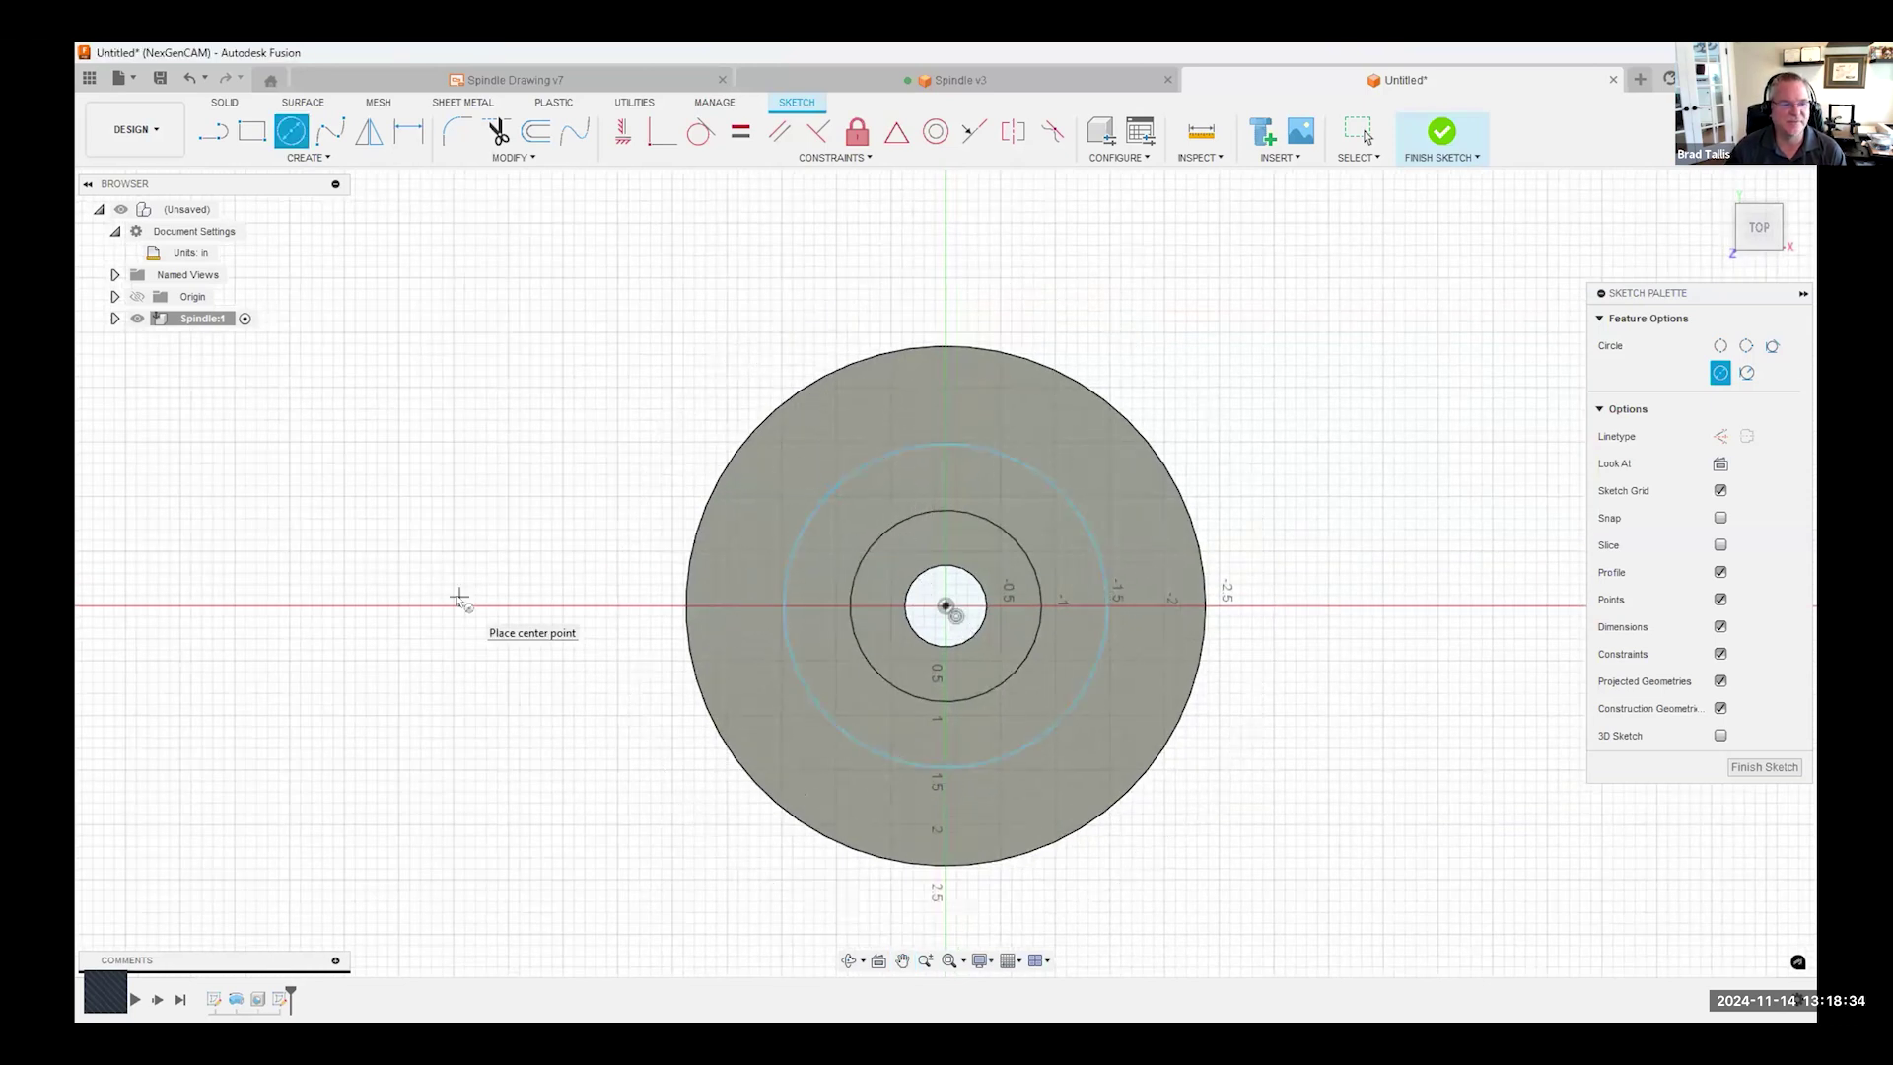
- Dimension the new circle by its radius instead of its diameter and set it to 1.625 in
left_click(409, 131)
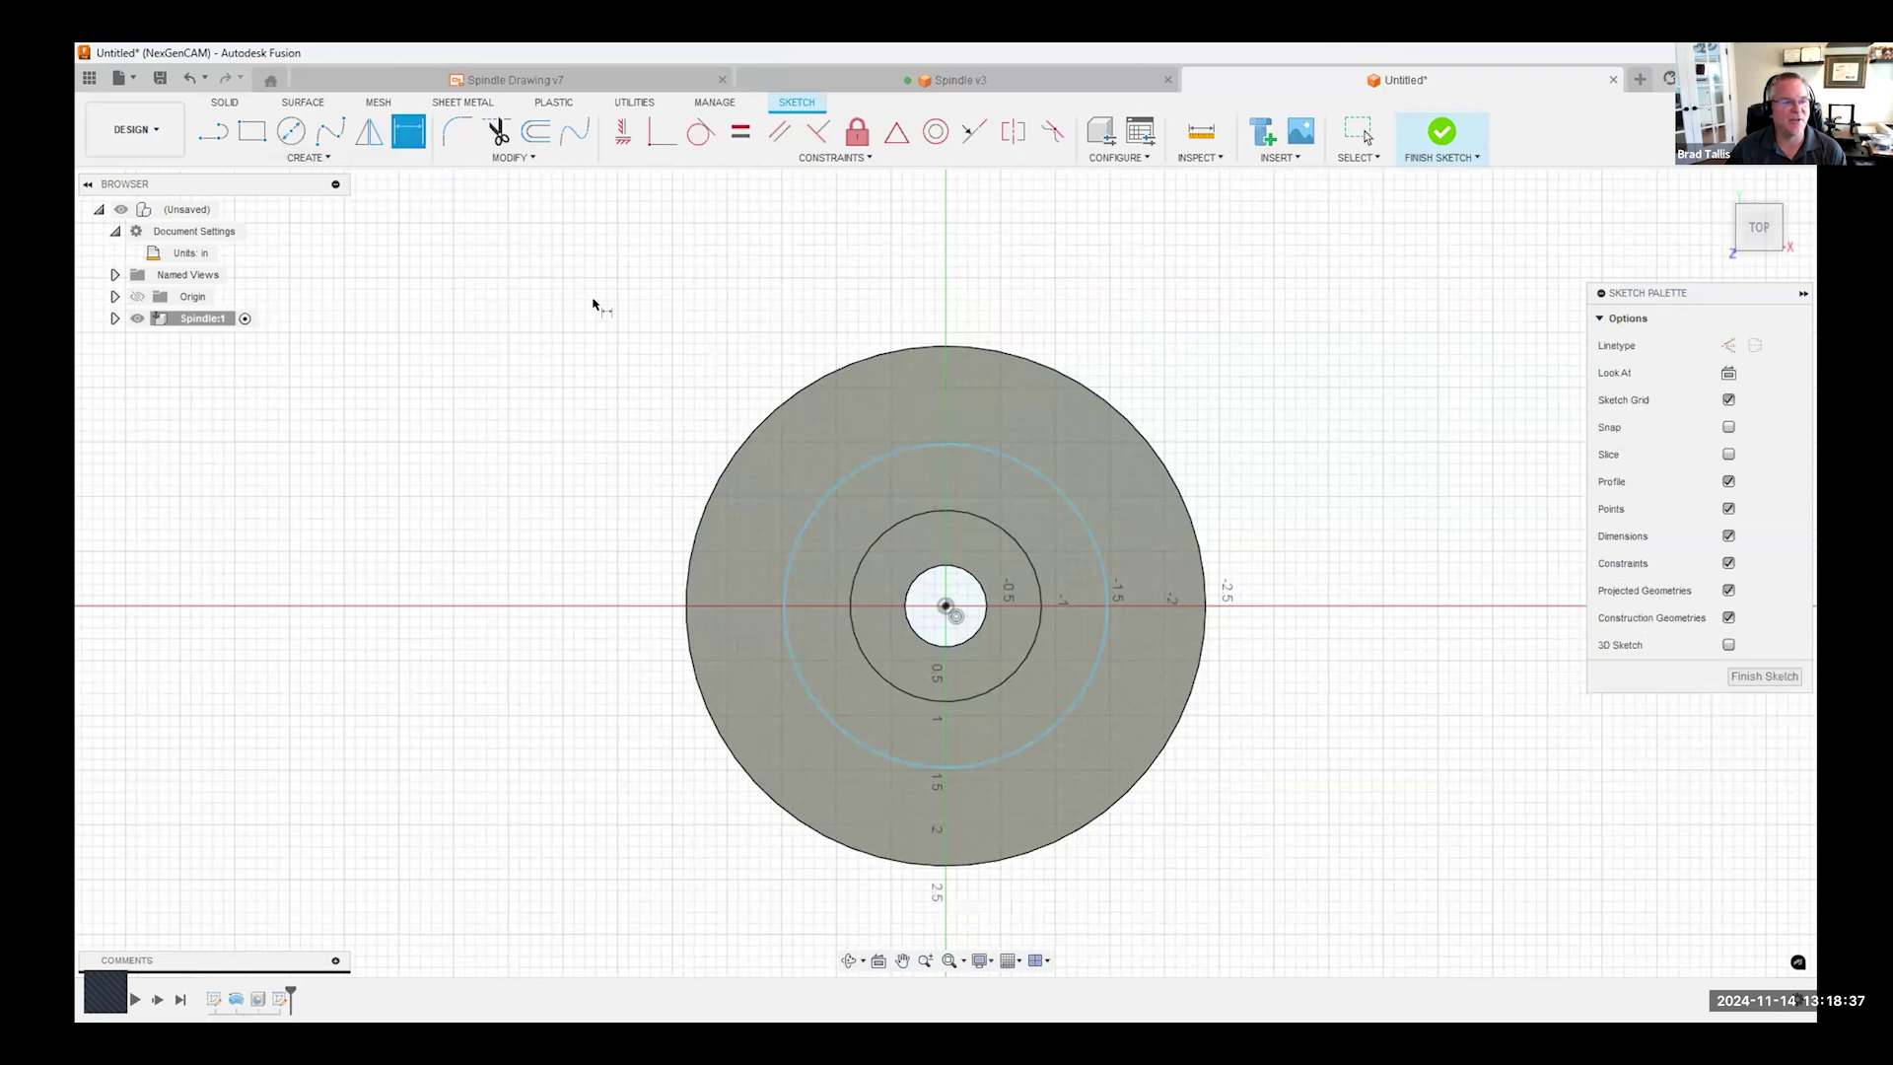
left_click(820, 500)
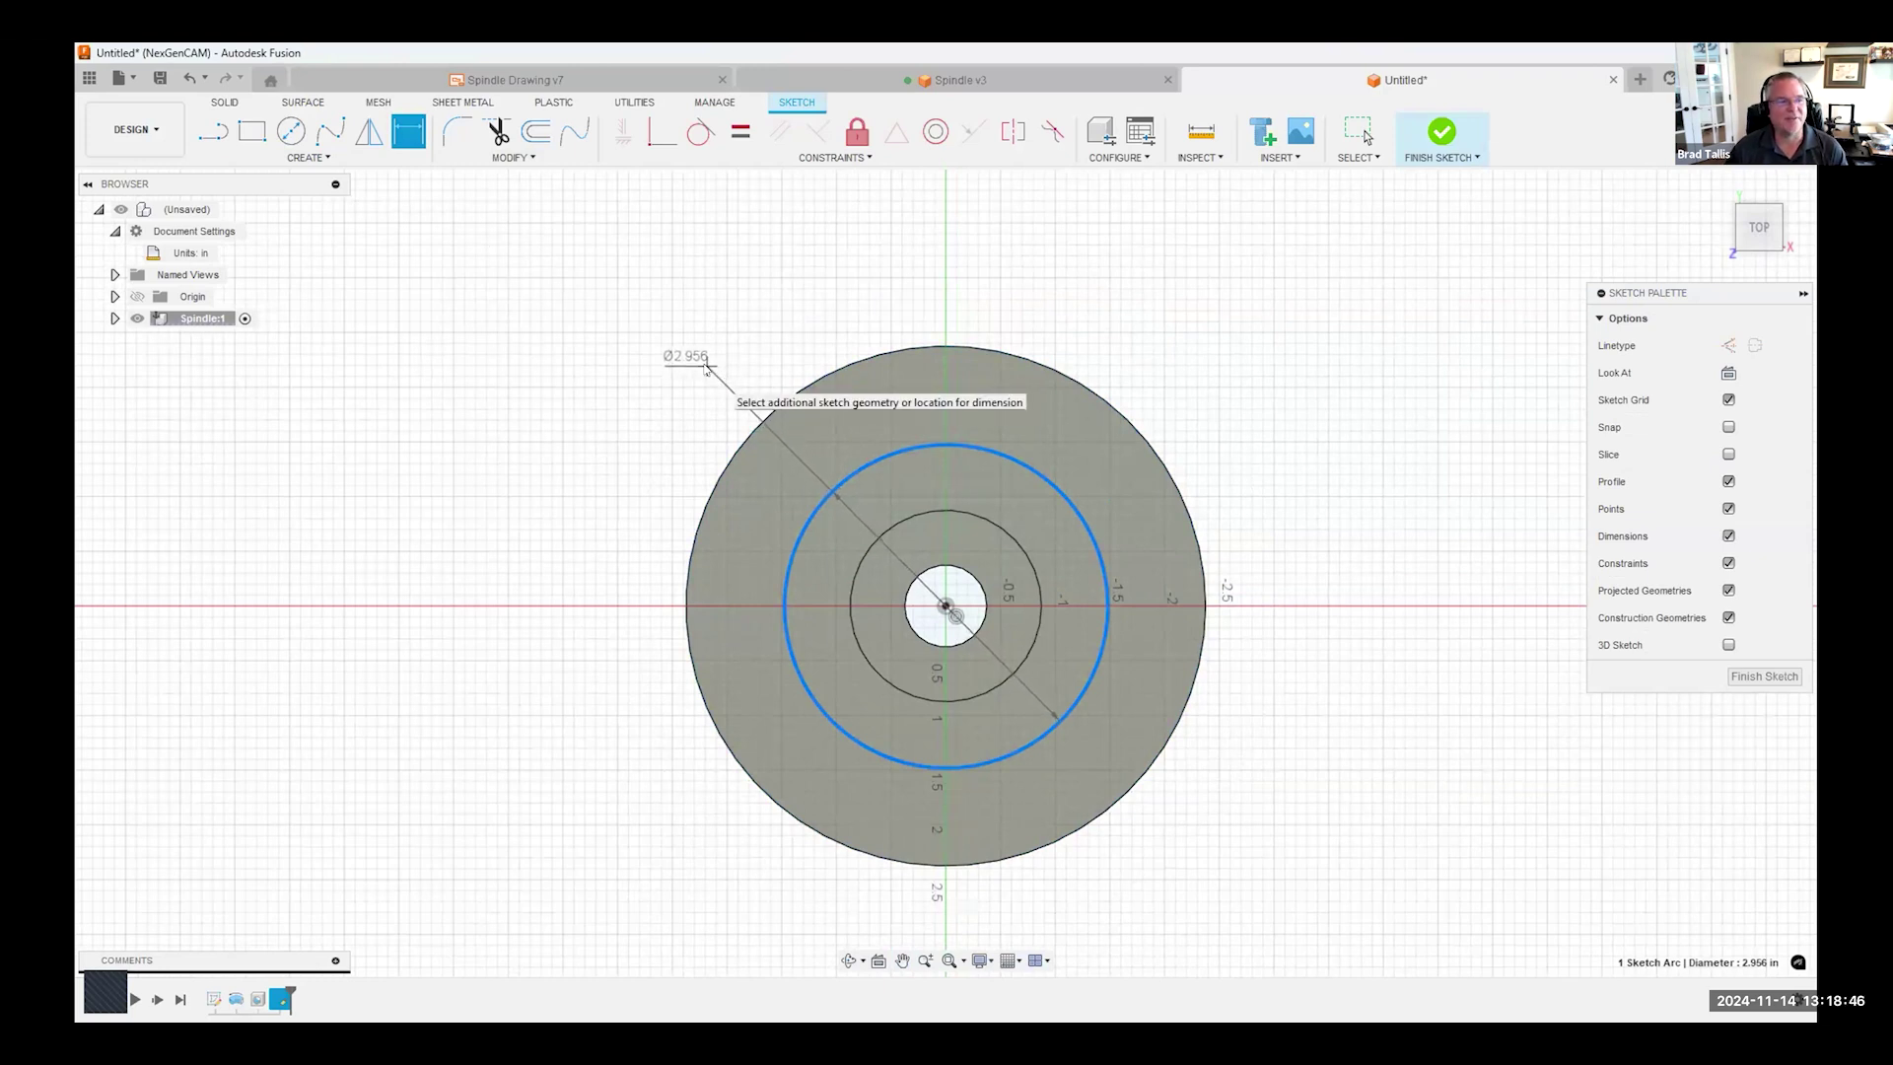
right_click(706, 368)
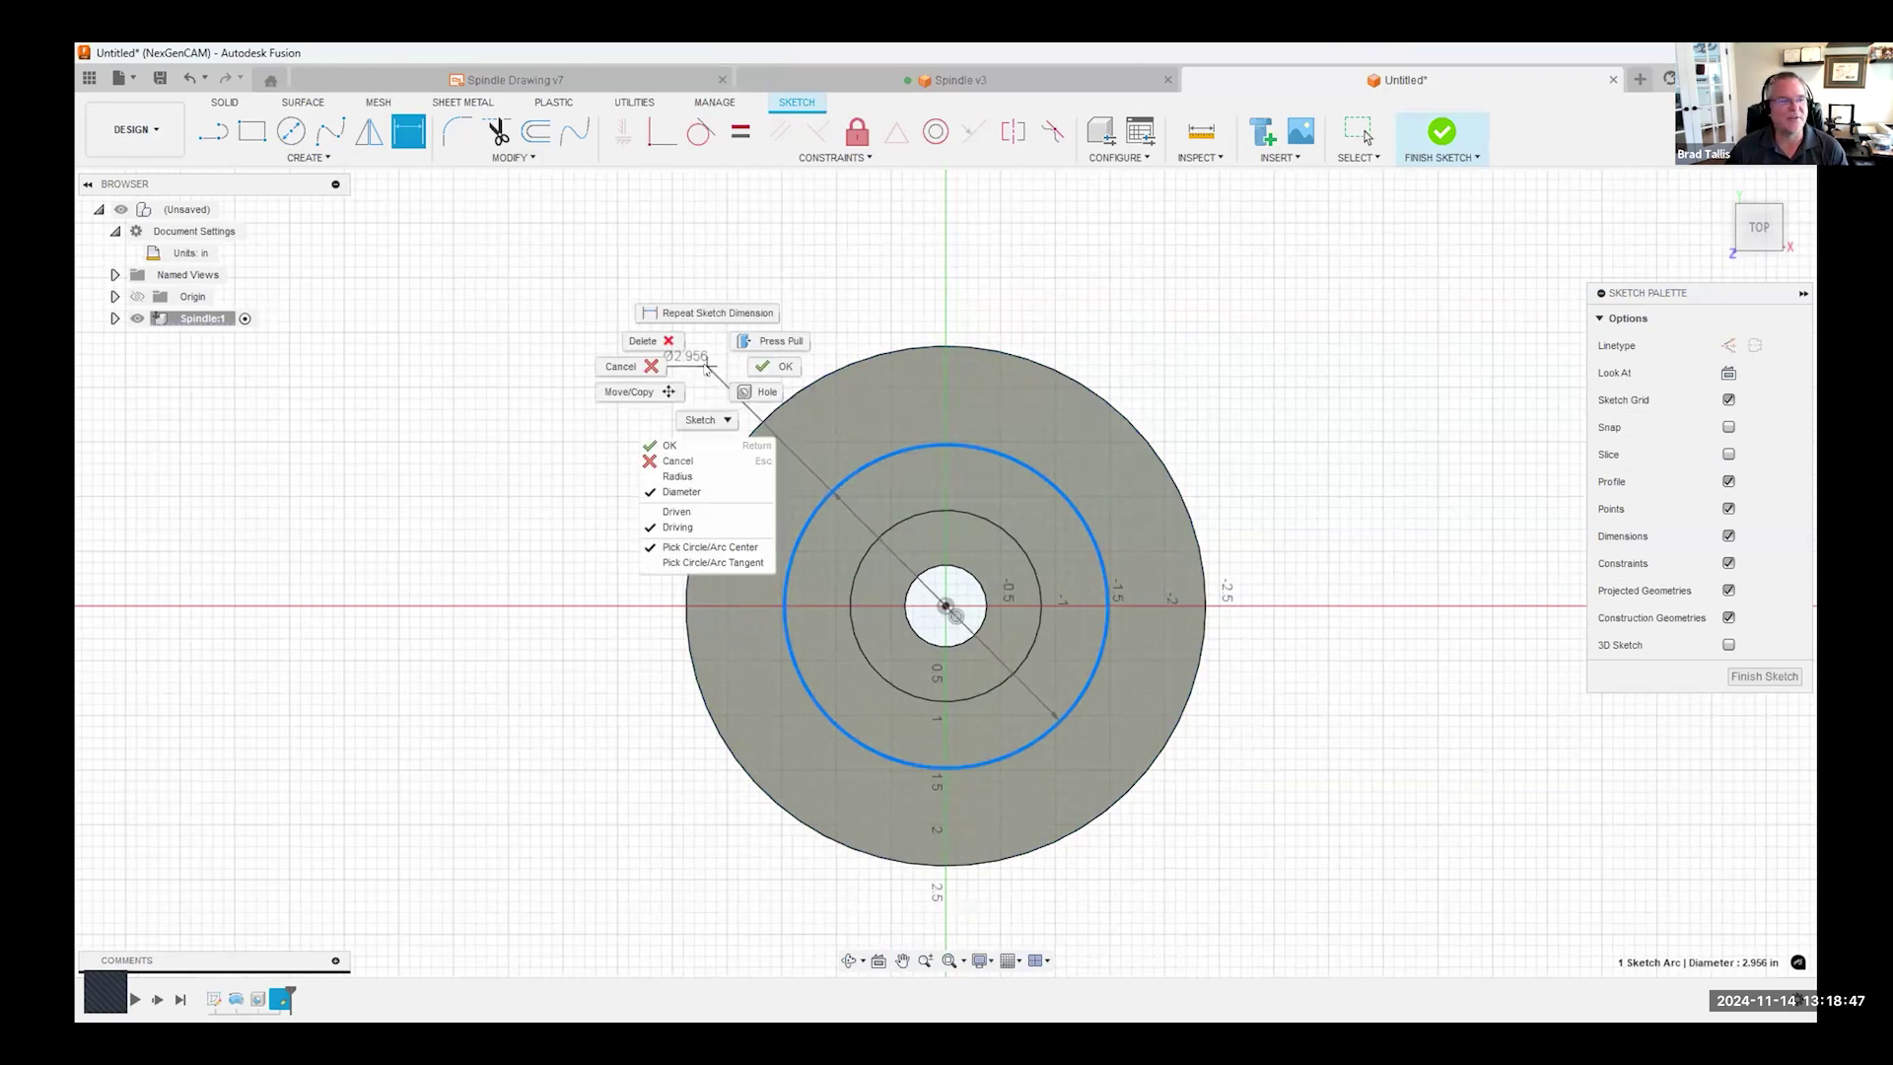
left_click(699, 477)
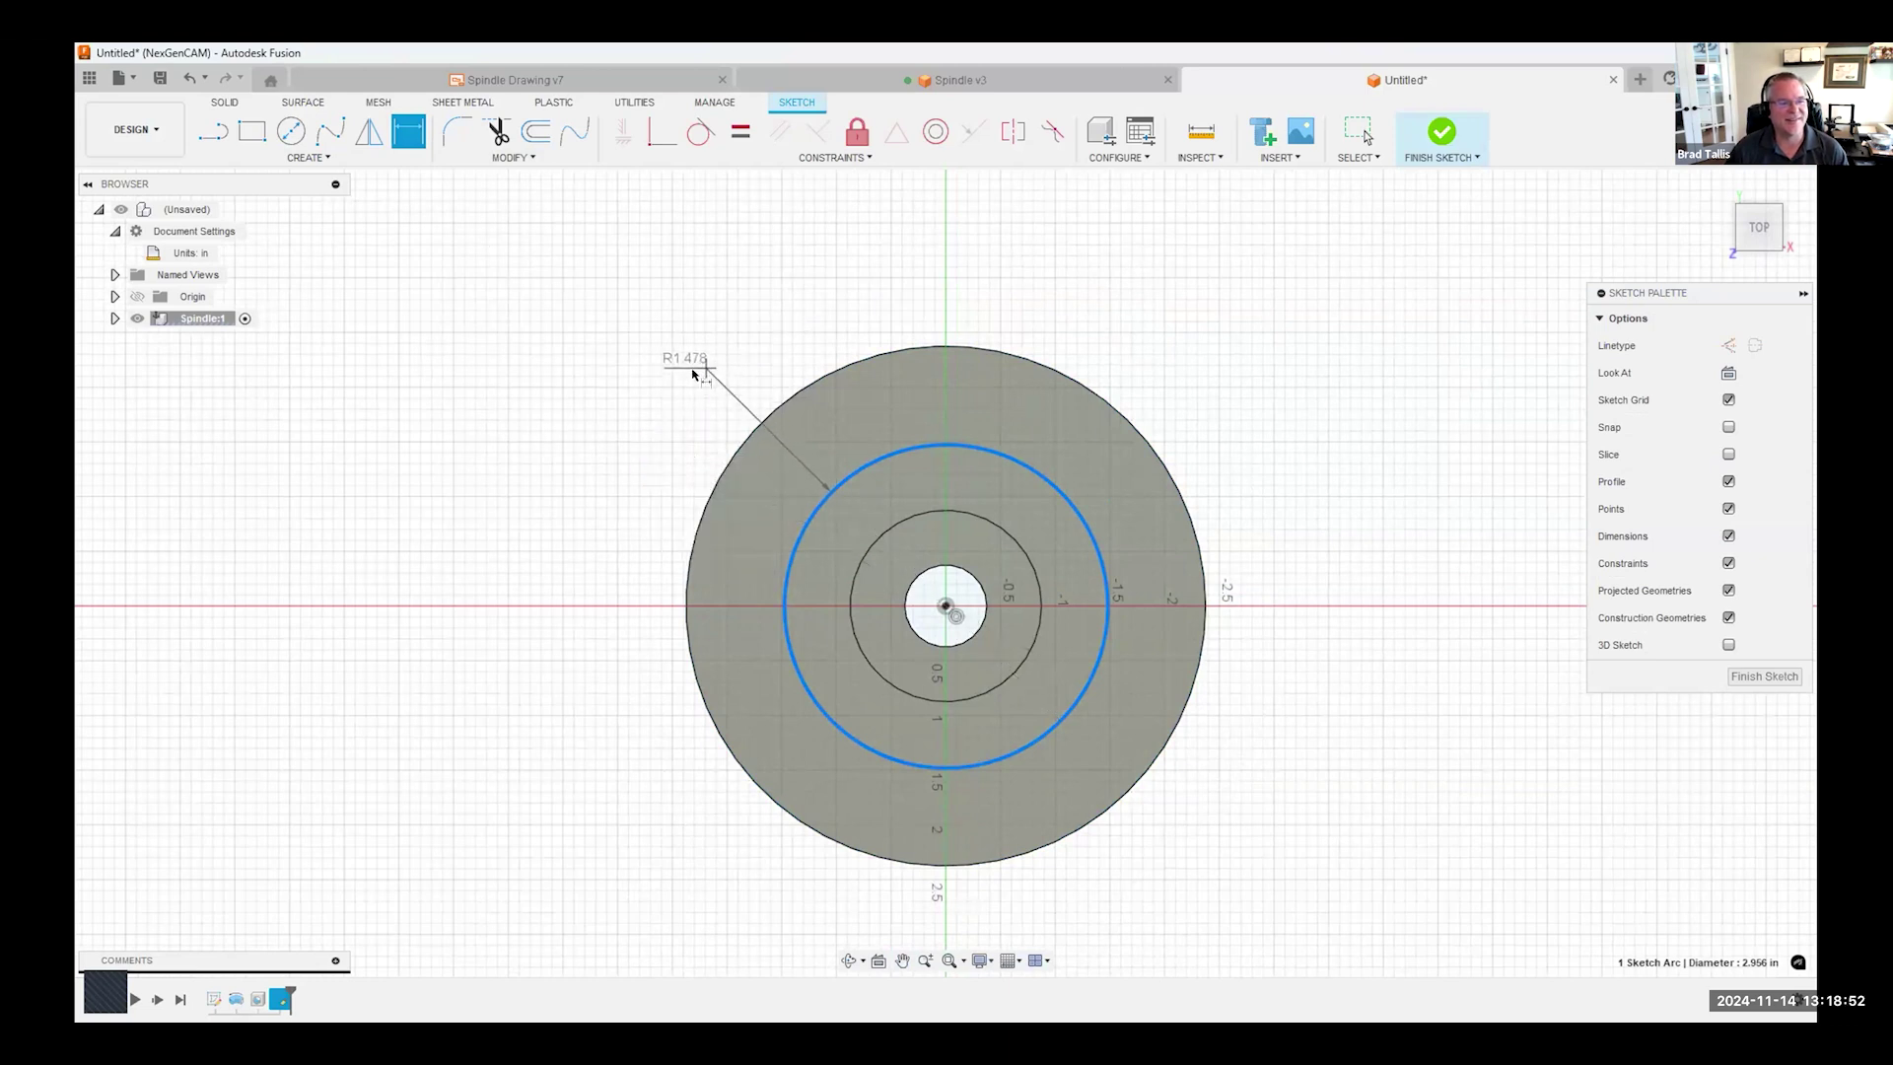
left_click(690, 368)
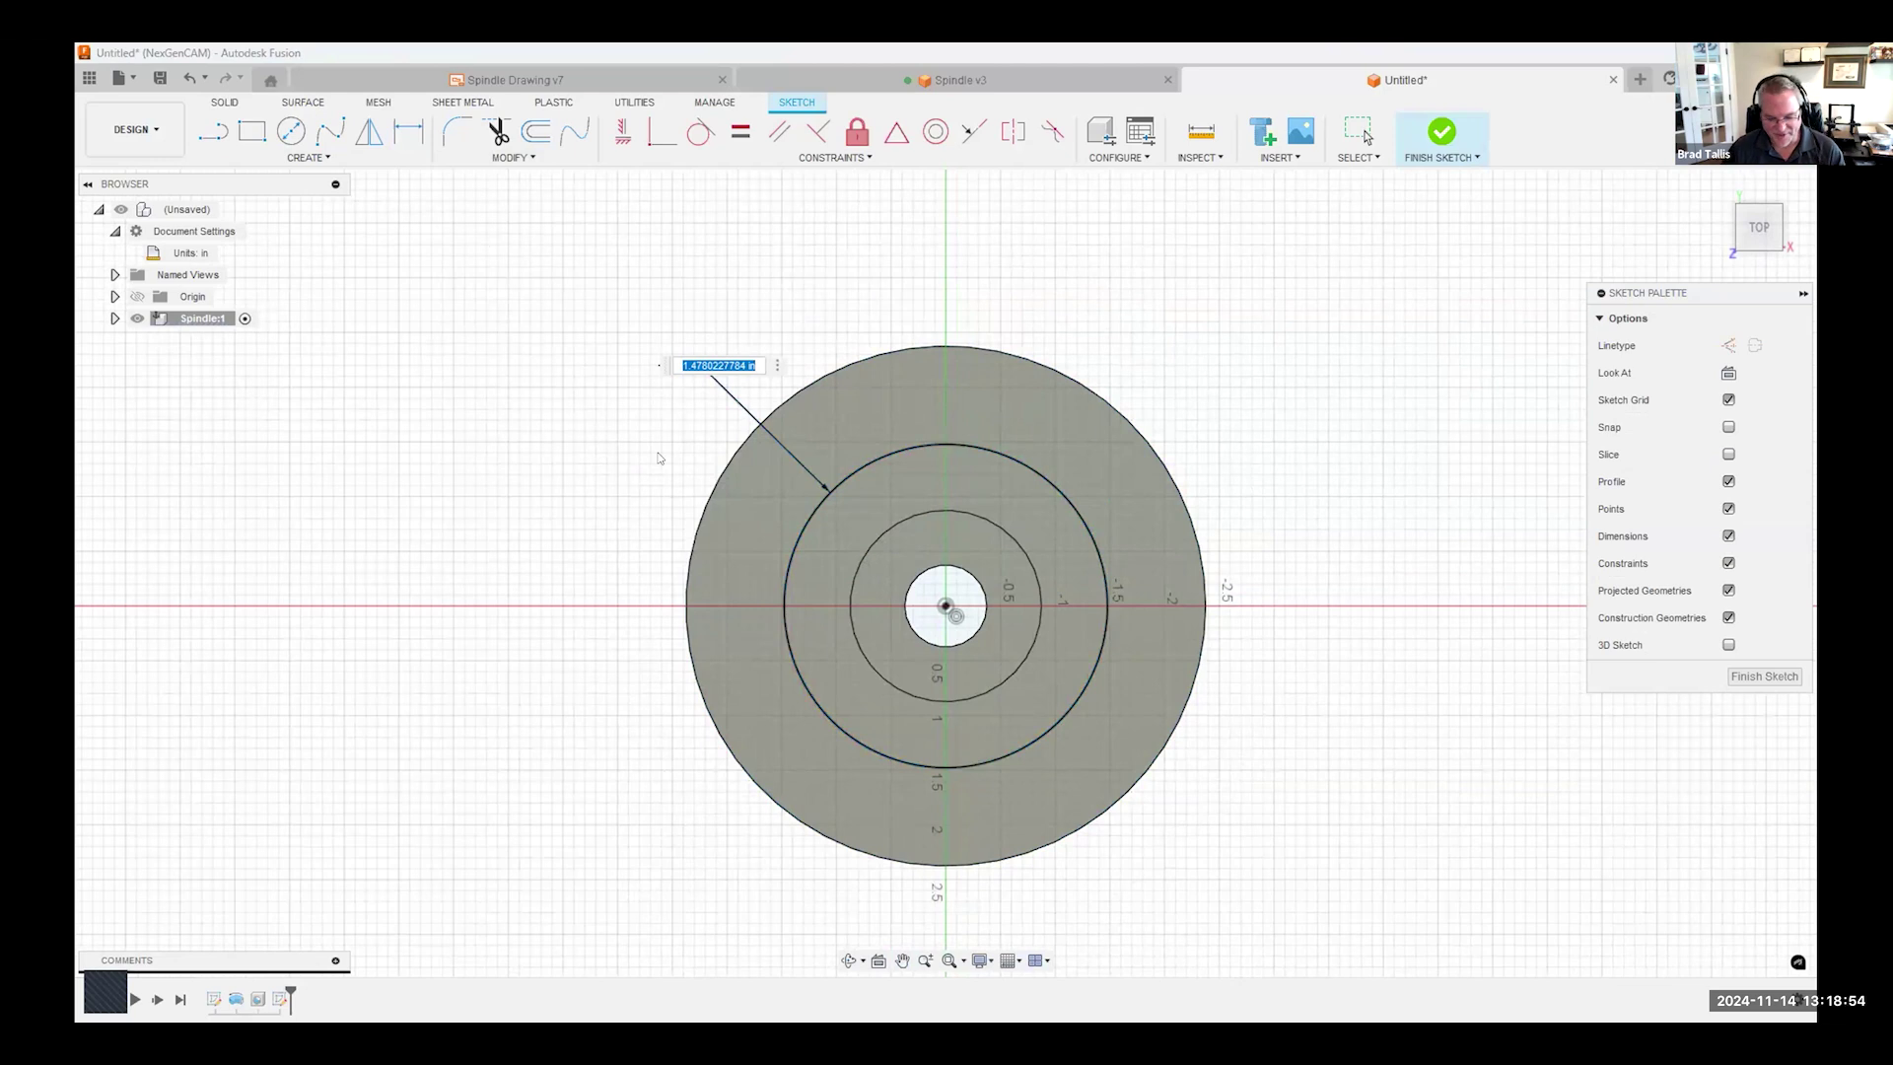
type("1.625")
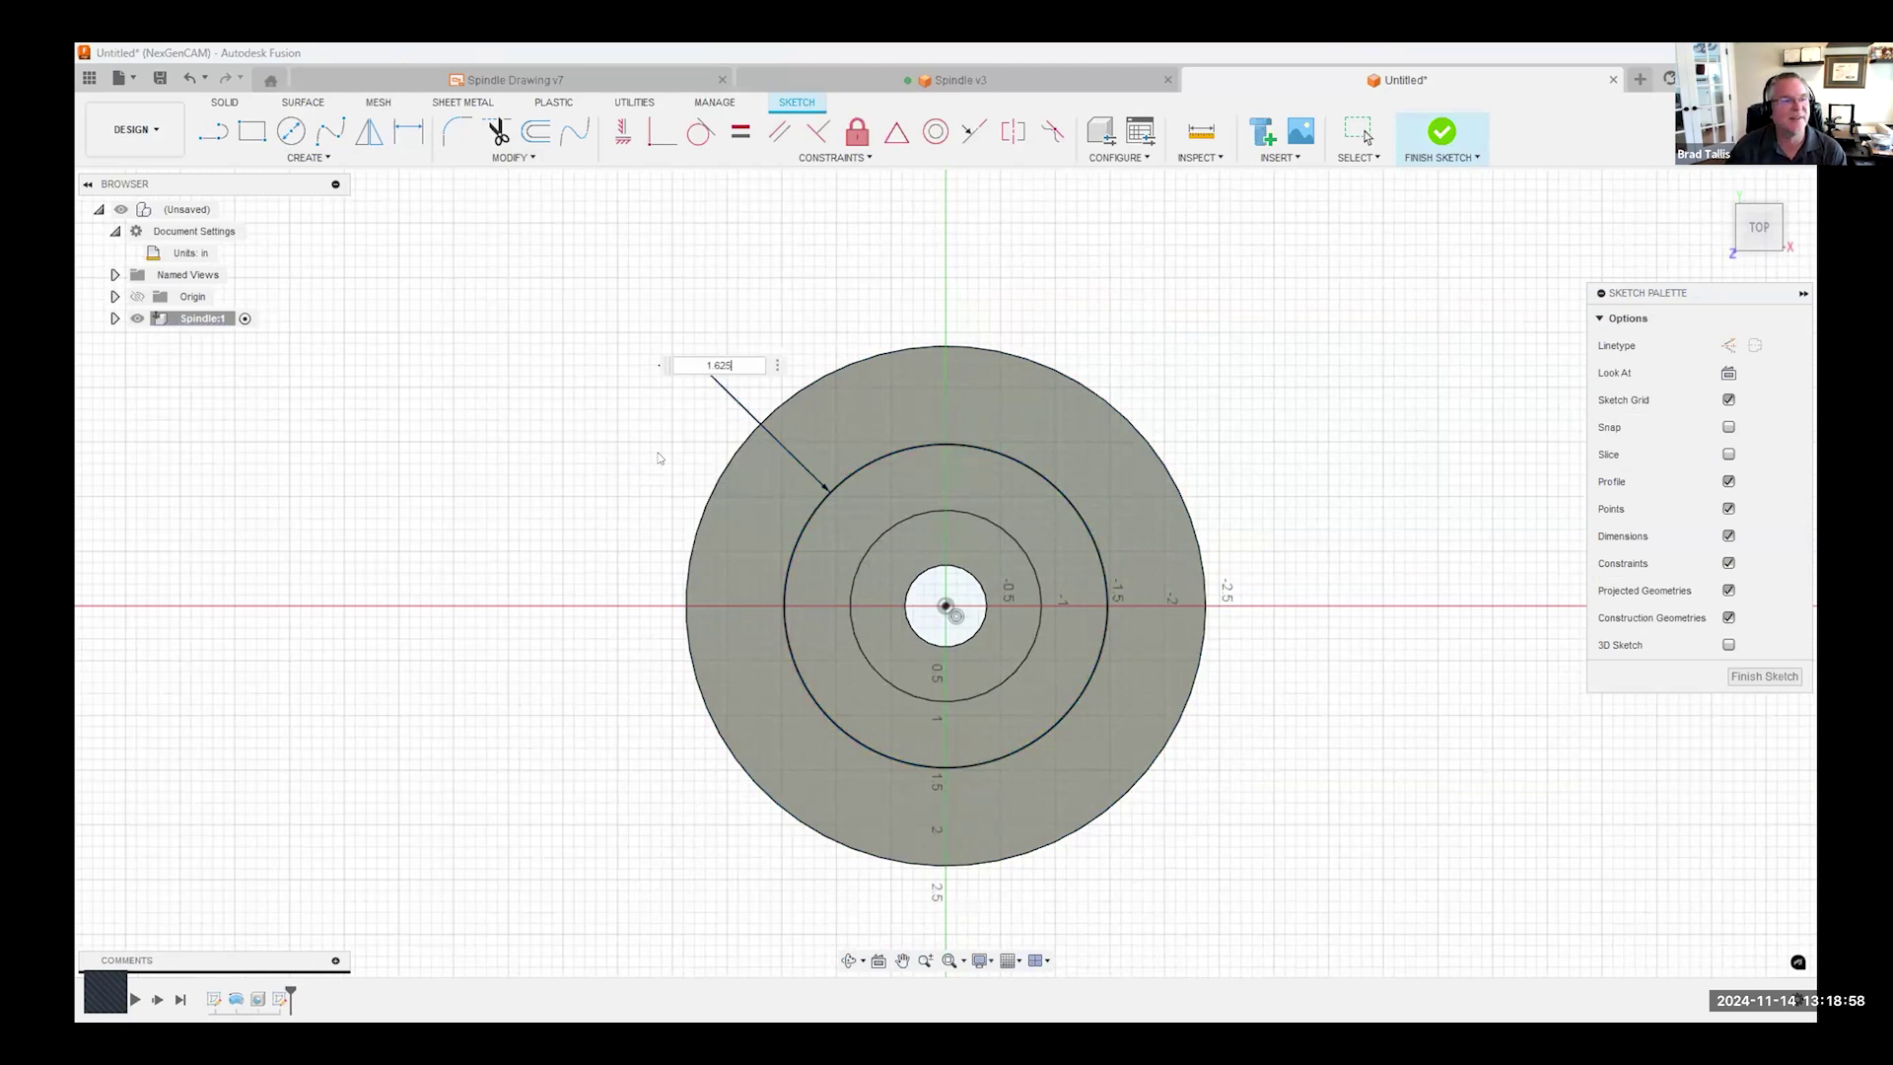
key("Return")
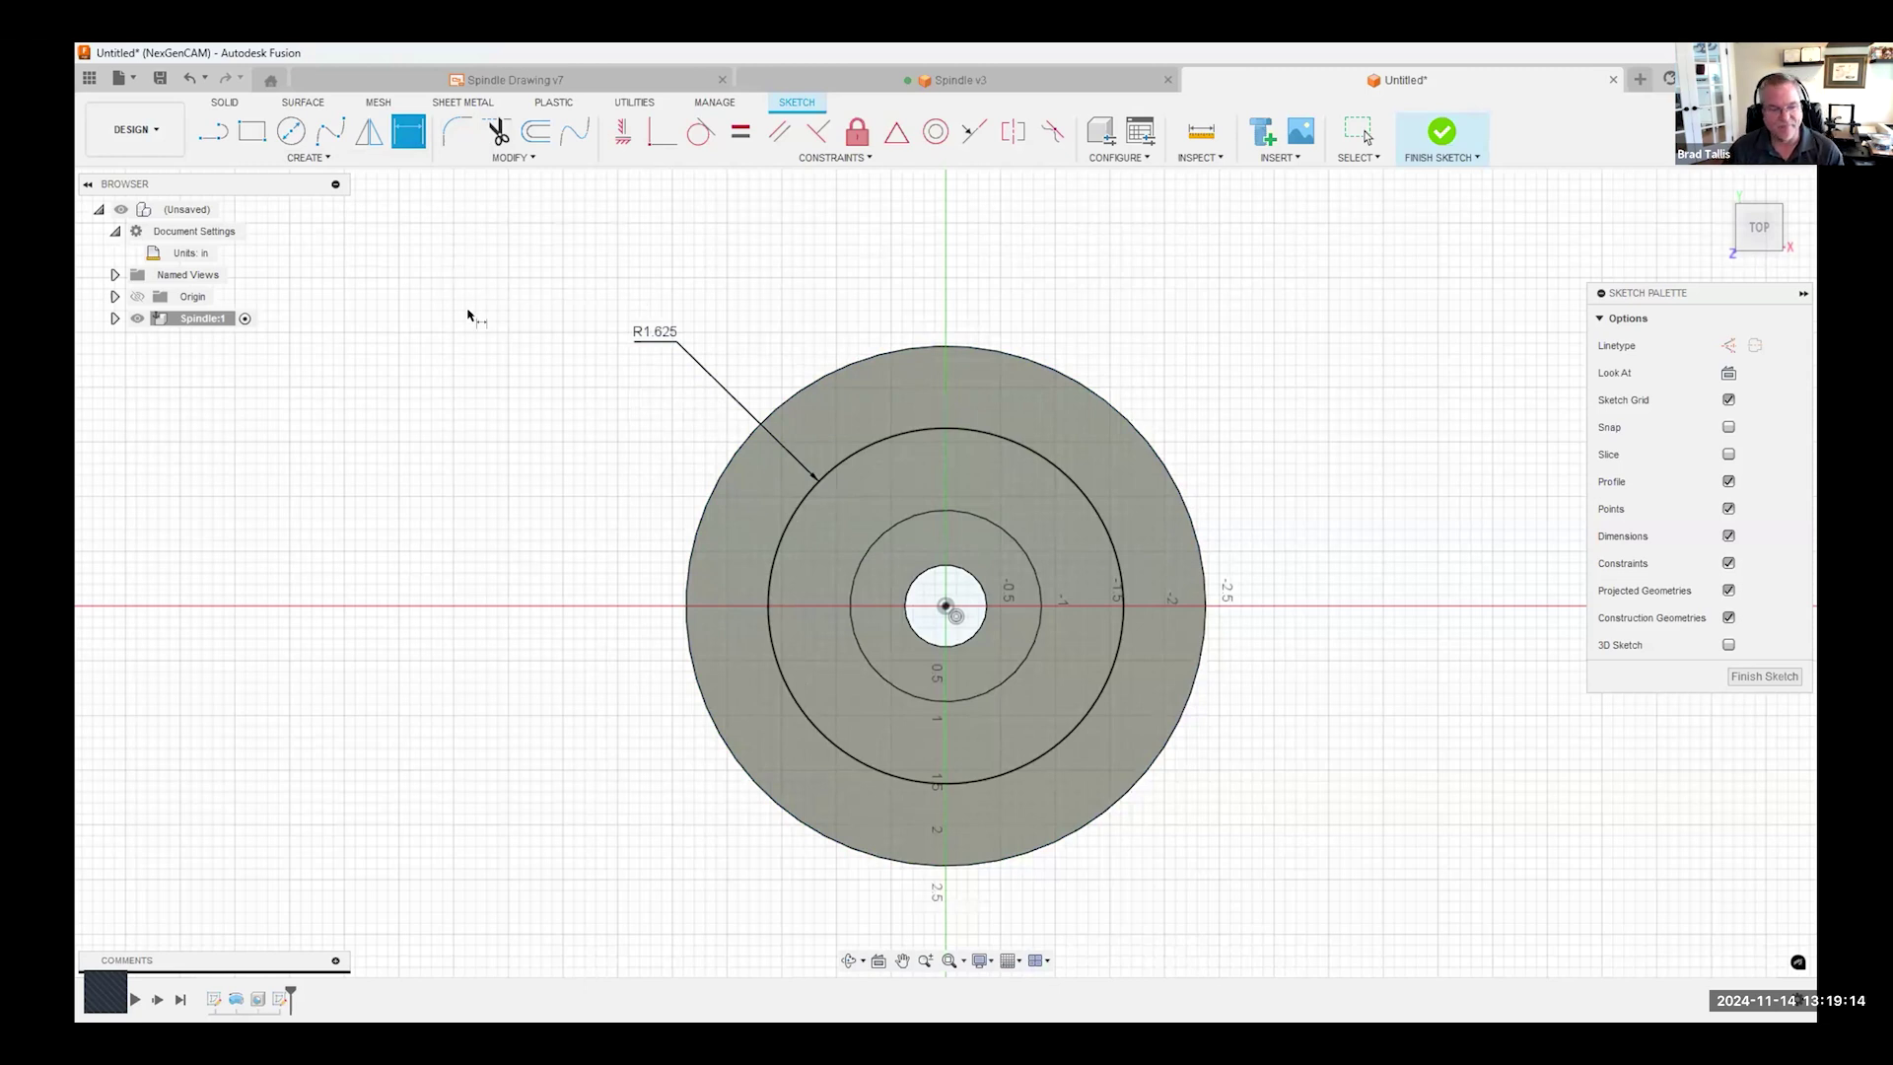
key("Escape")
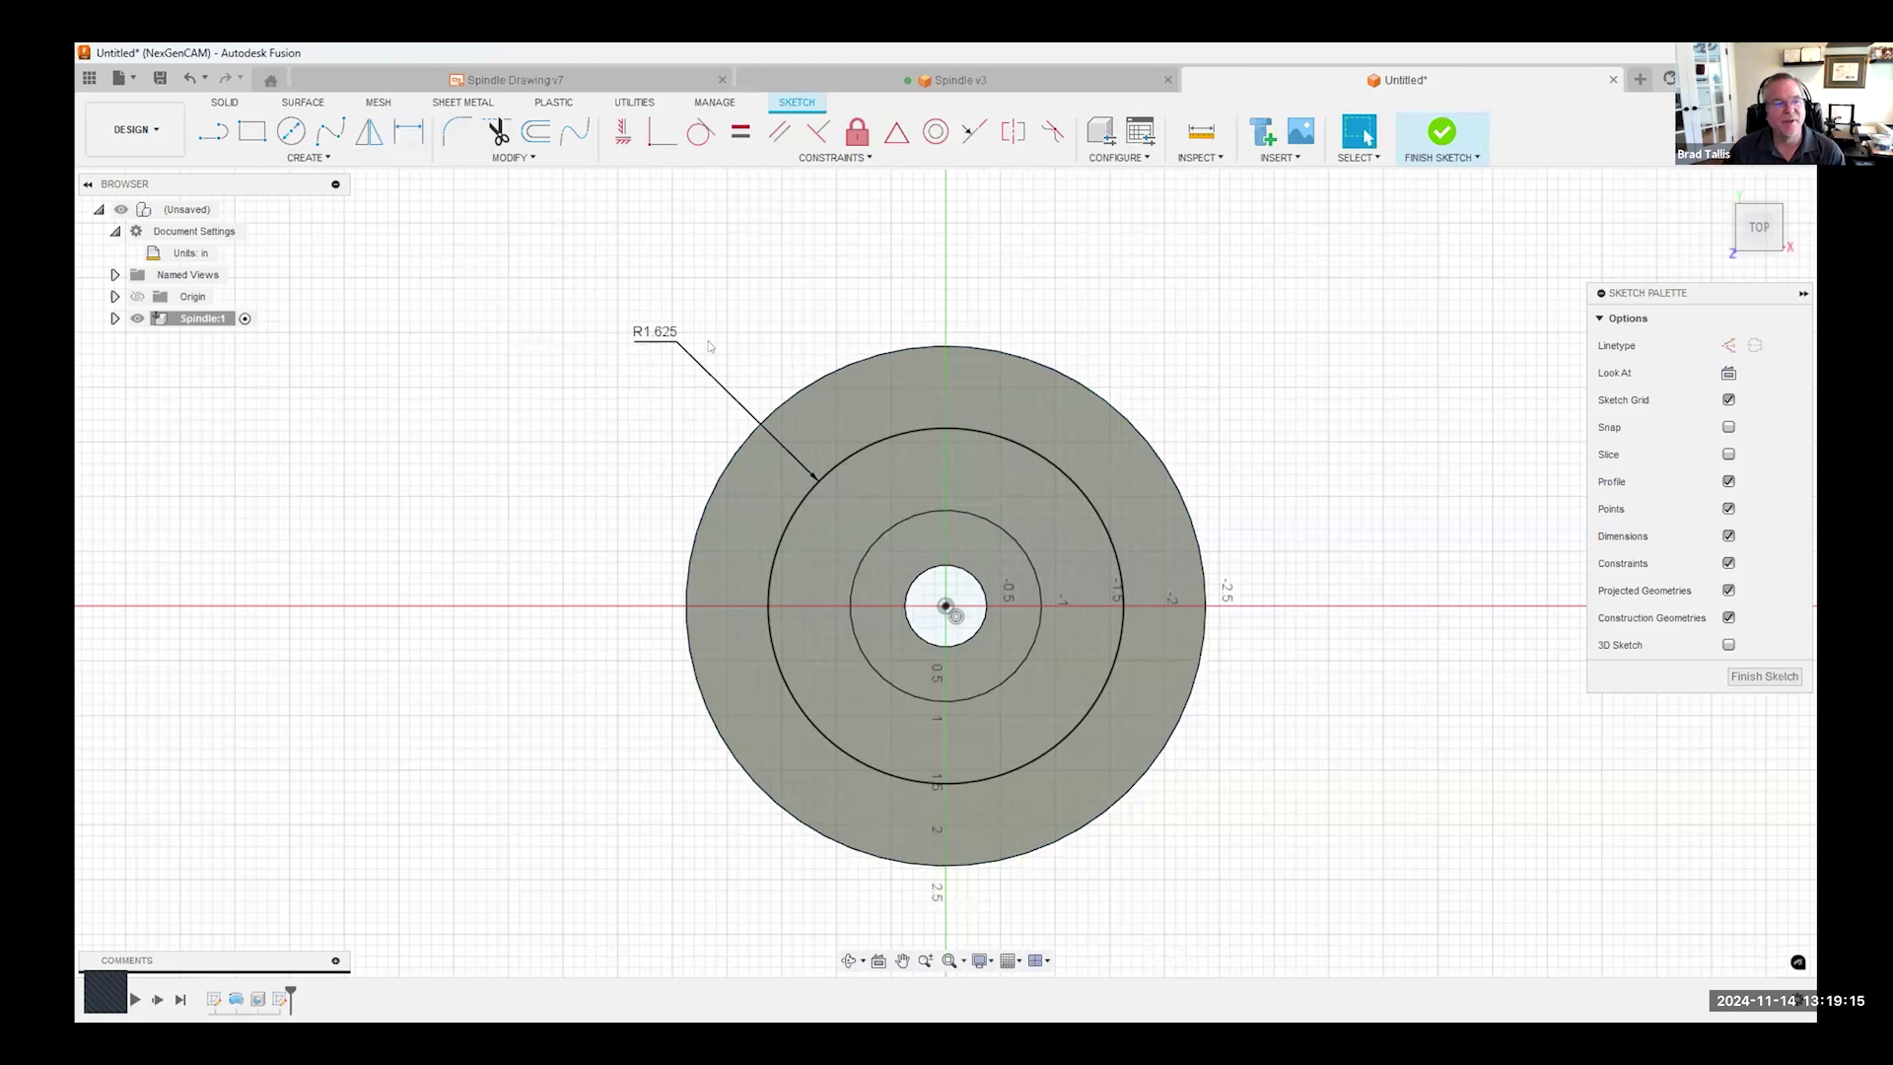
- Convert the 1.625 in radius circle to construction geometry
left_click(853, 454)
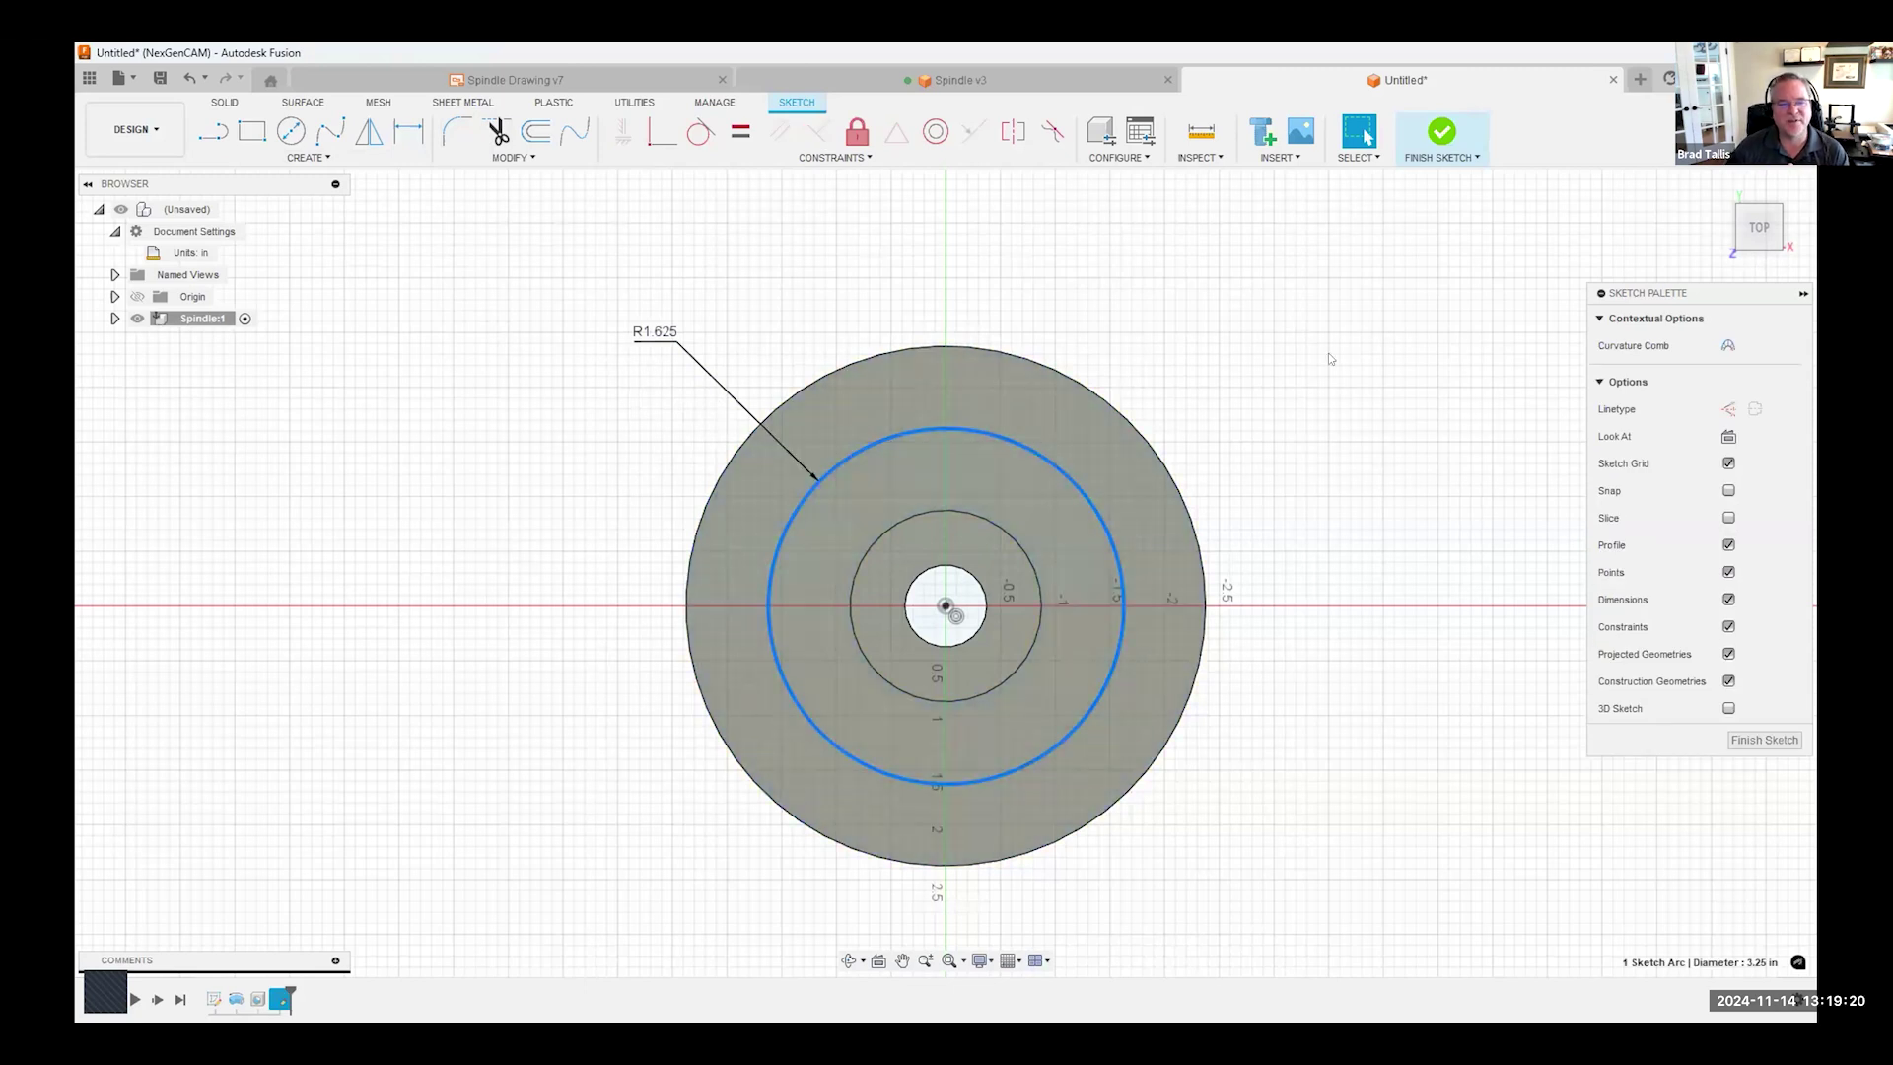
left_click(1727, 409)
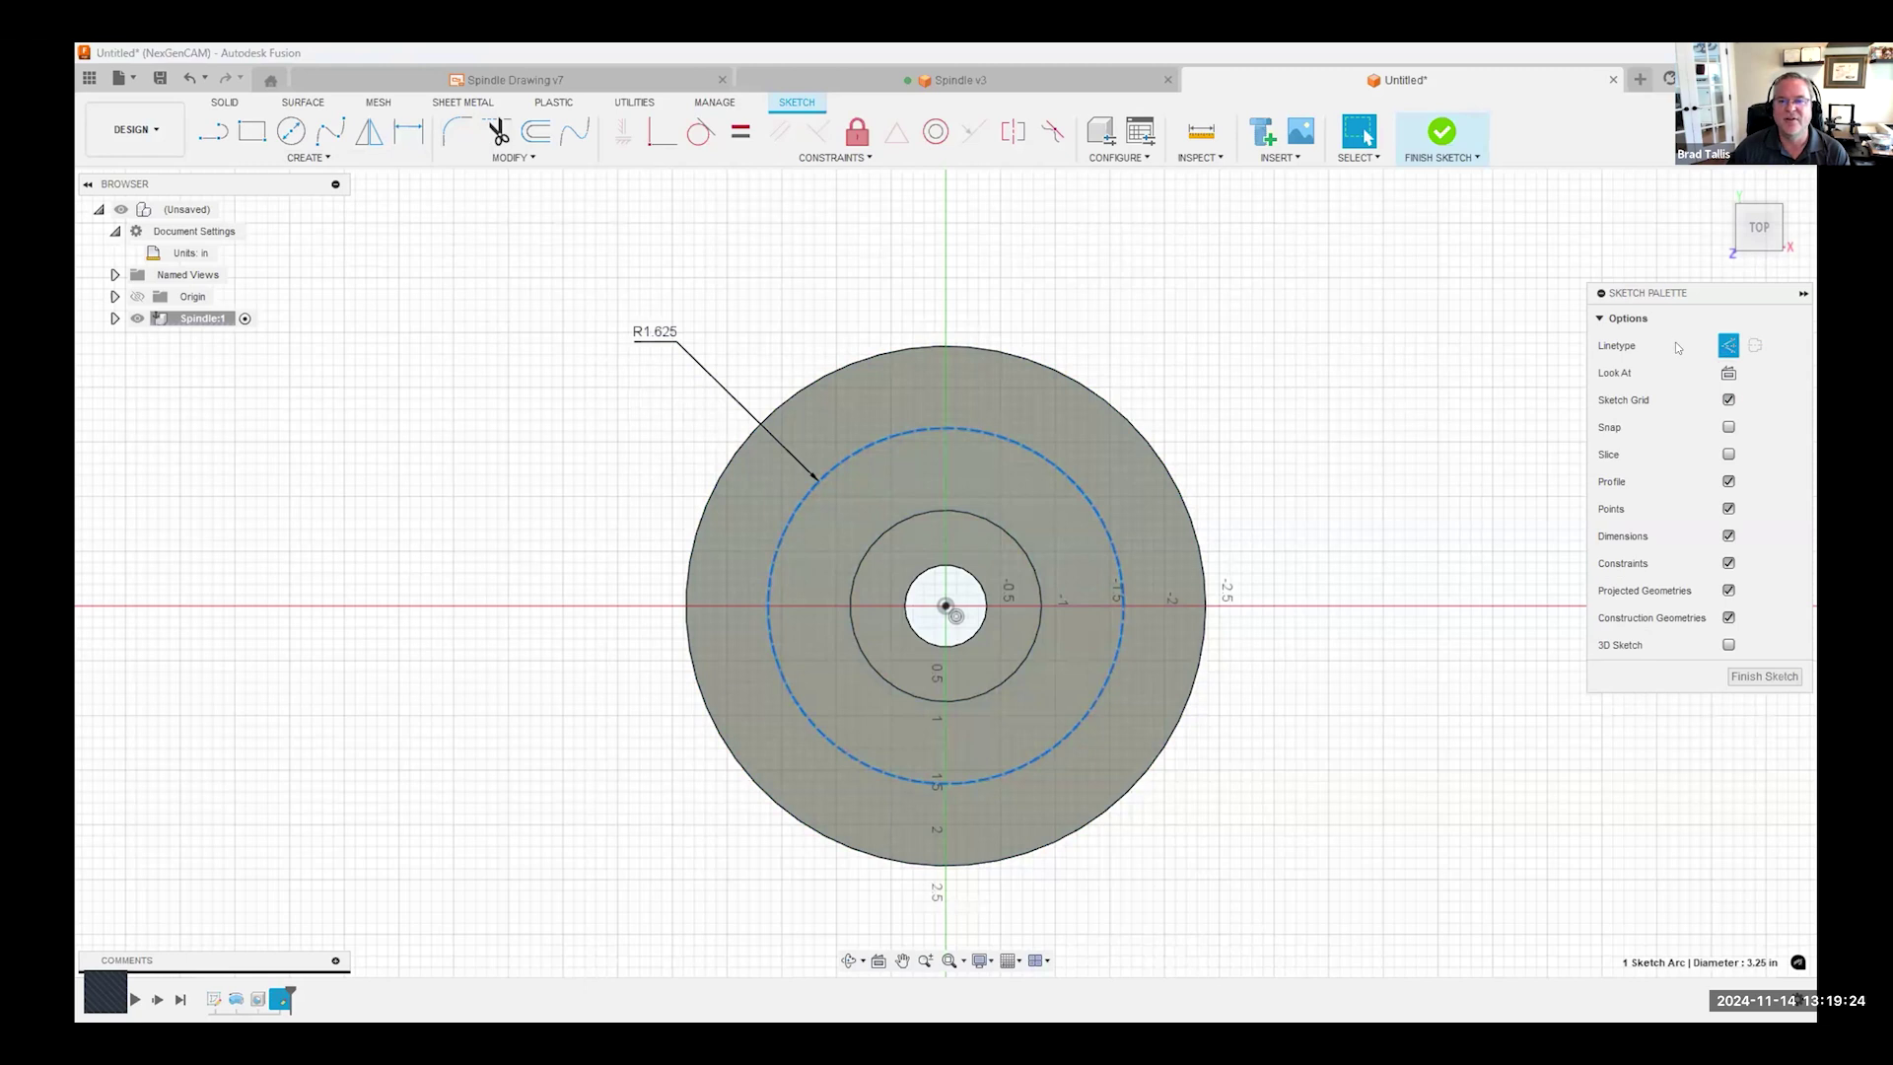
left_click(1317, 382)
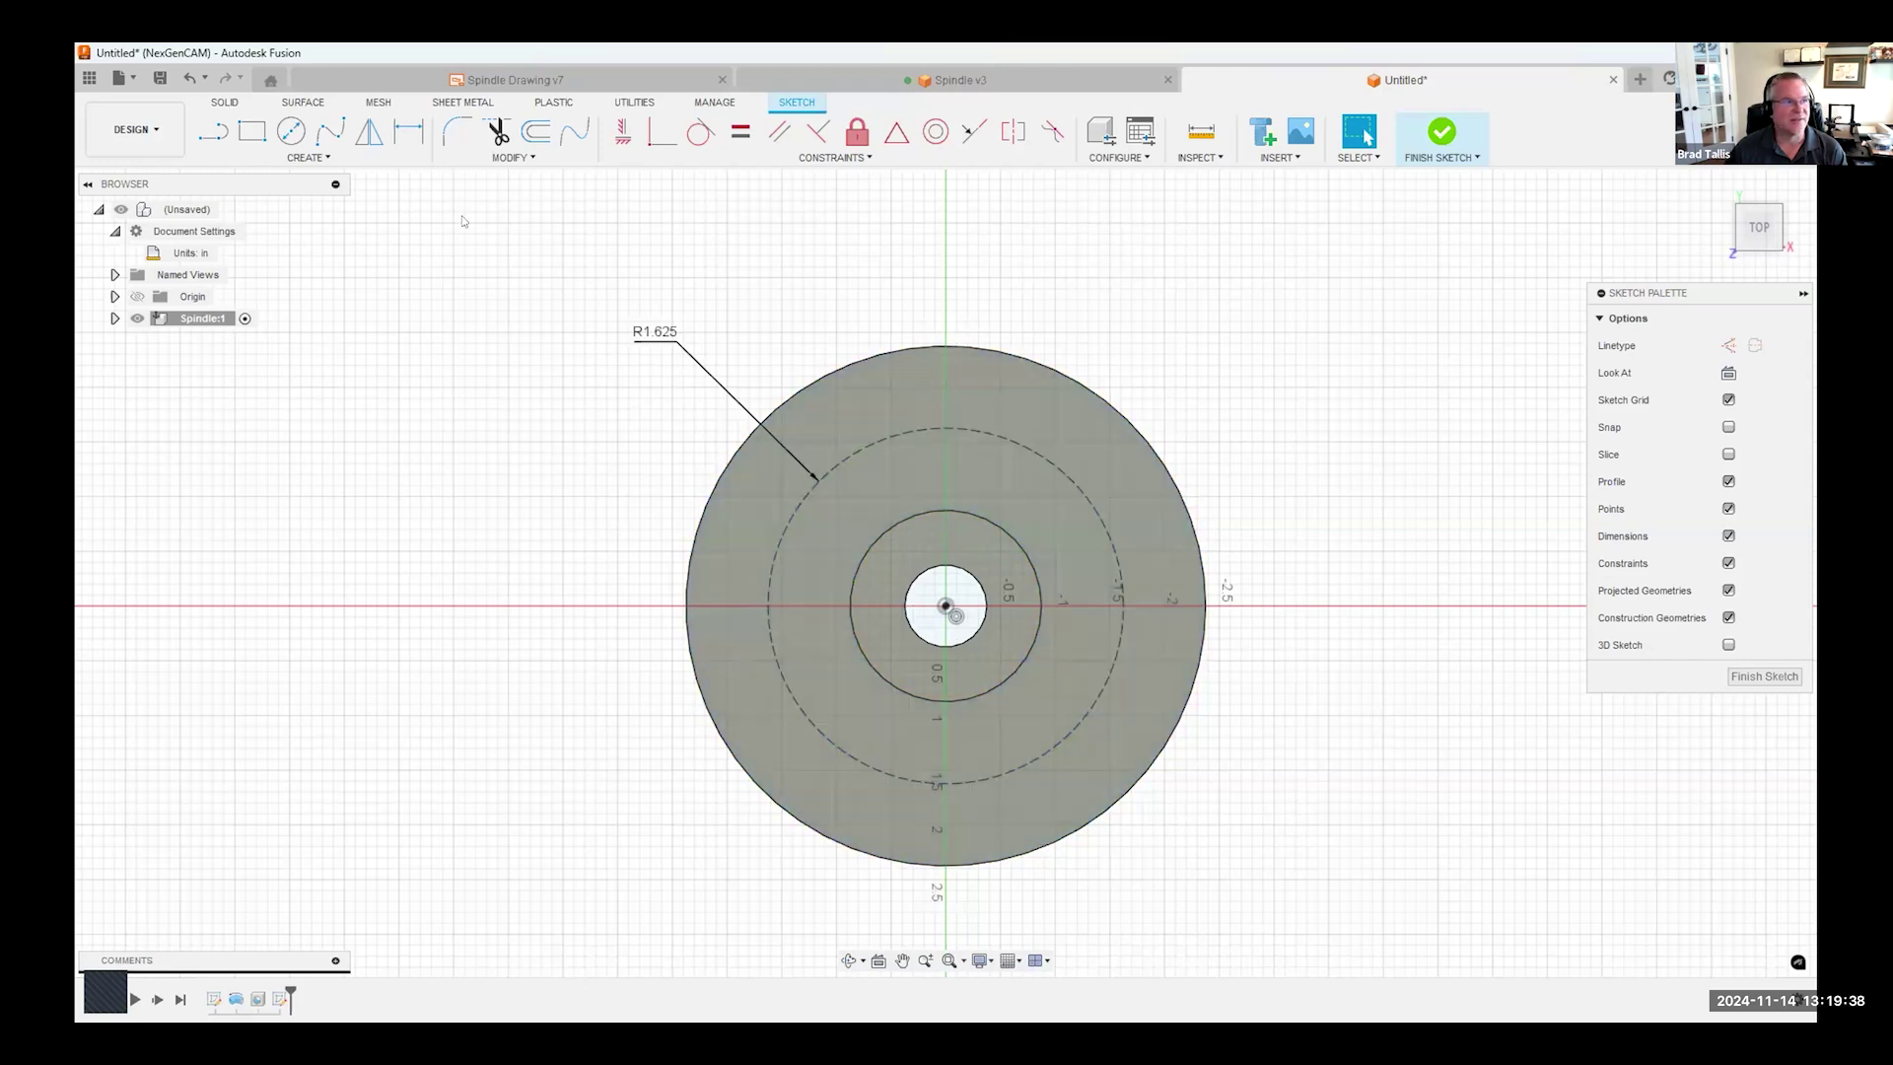
- Draw two construction lines from the origin to the upper part of the construction circle, one on each side of the vertical axis
key("r")
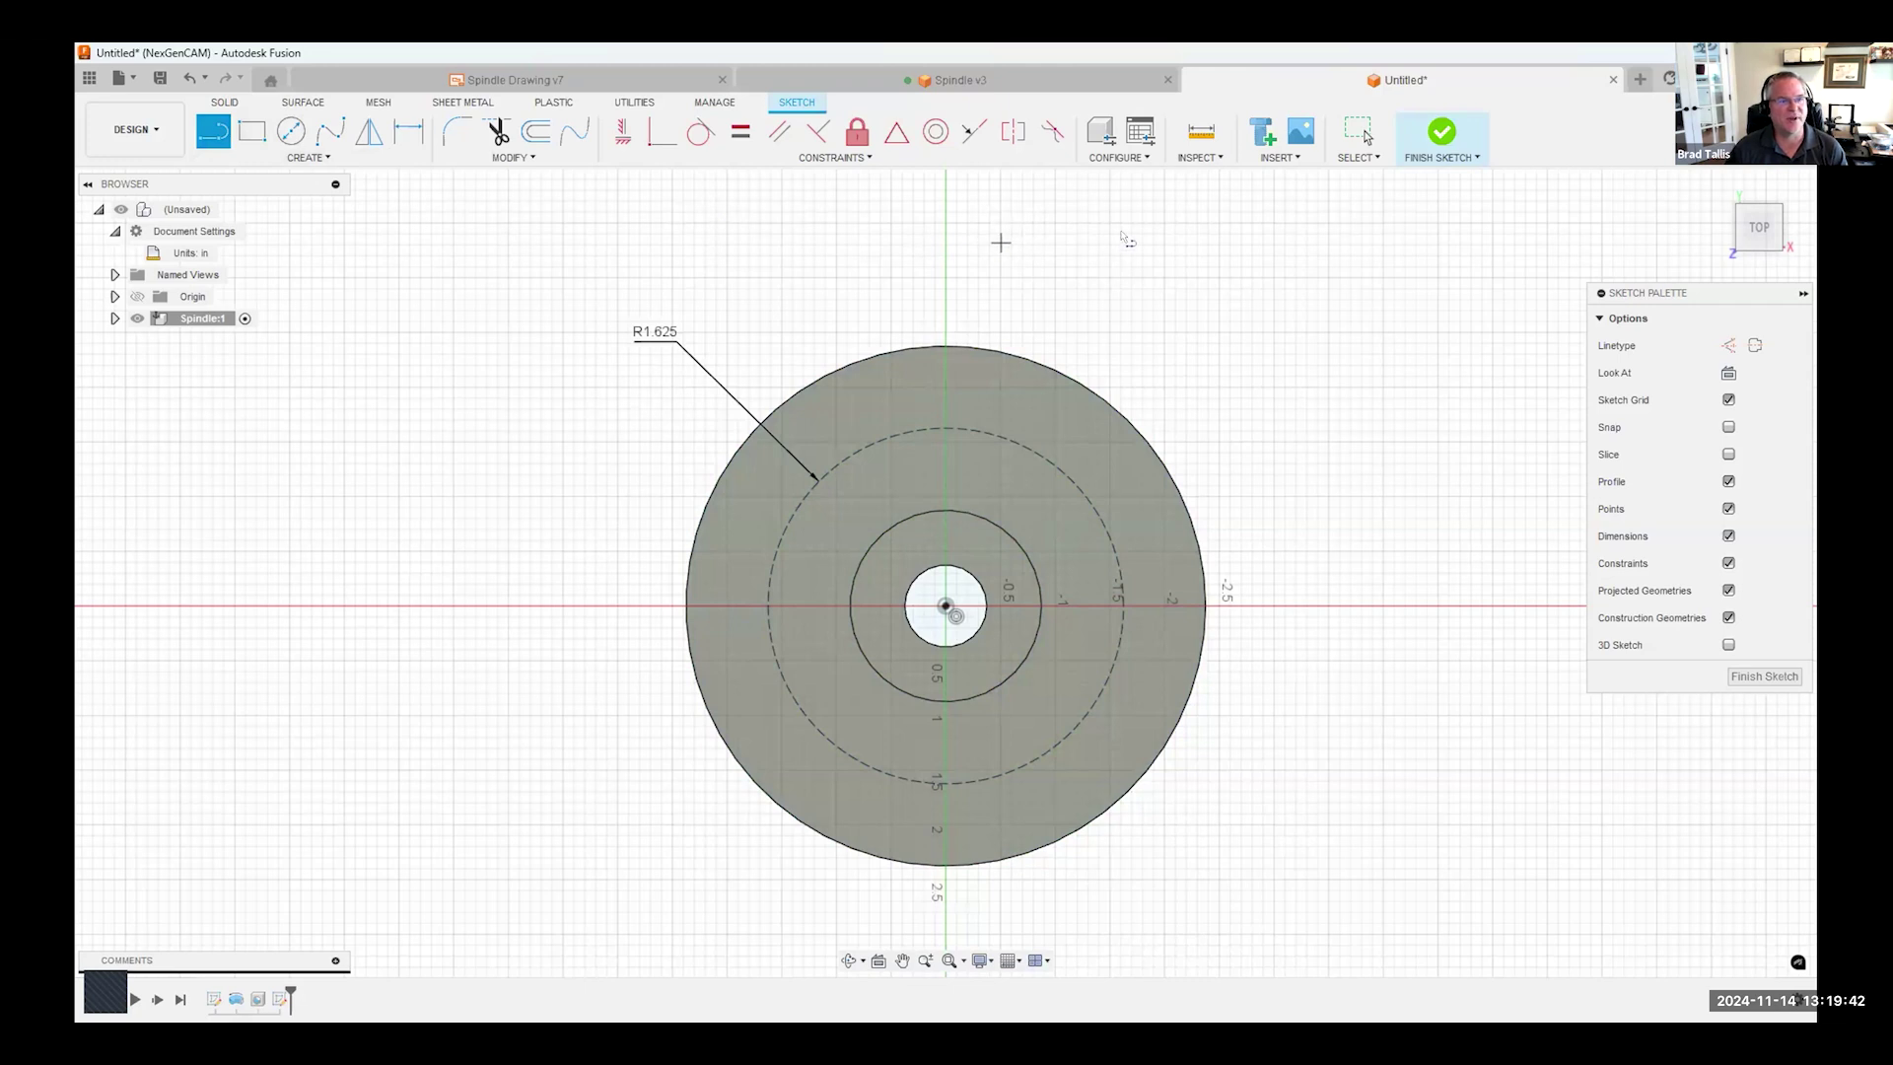
left_click(1727, 345)
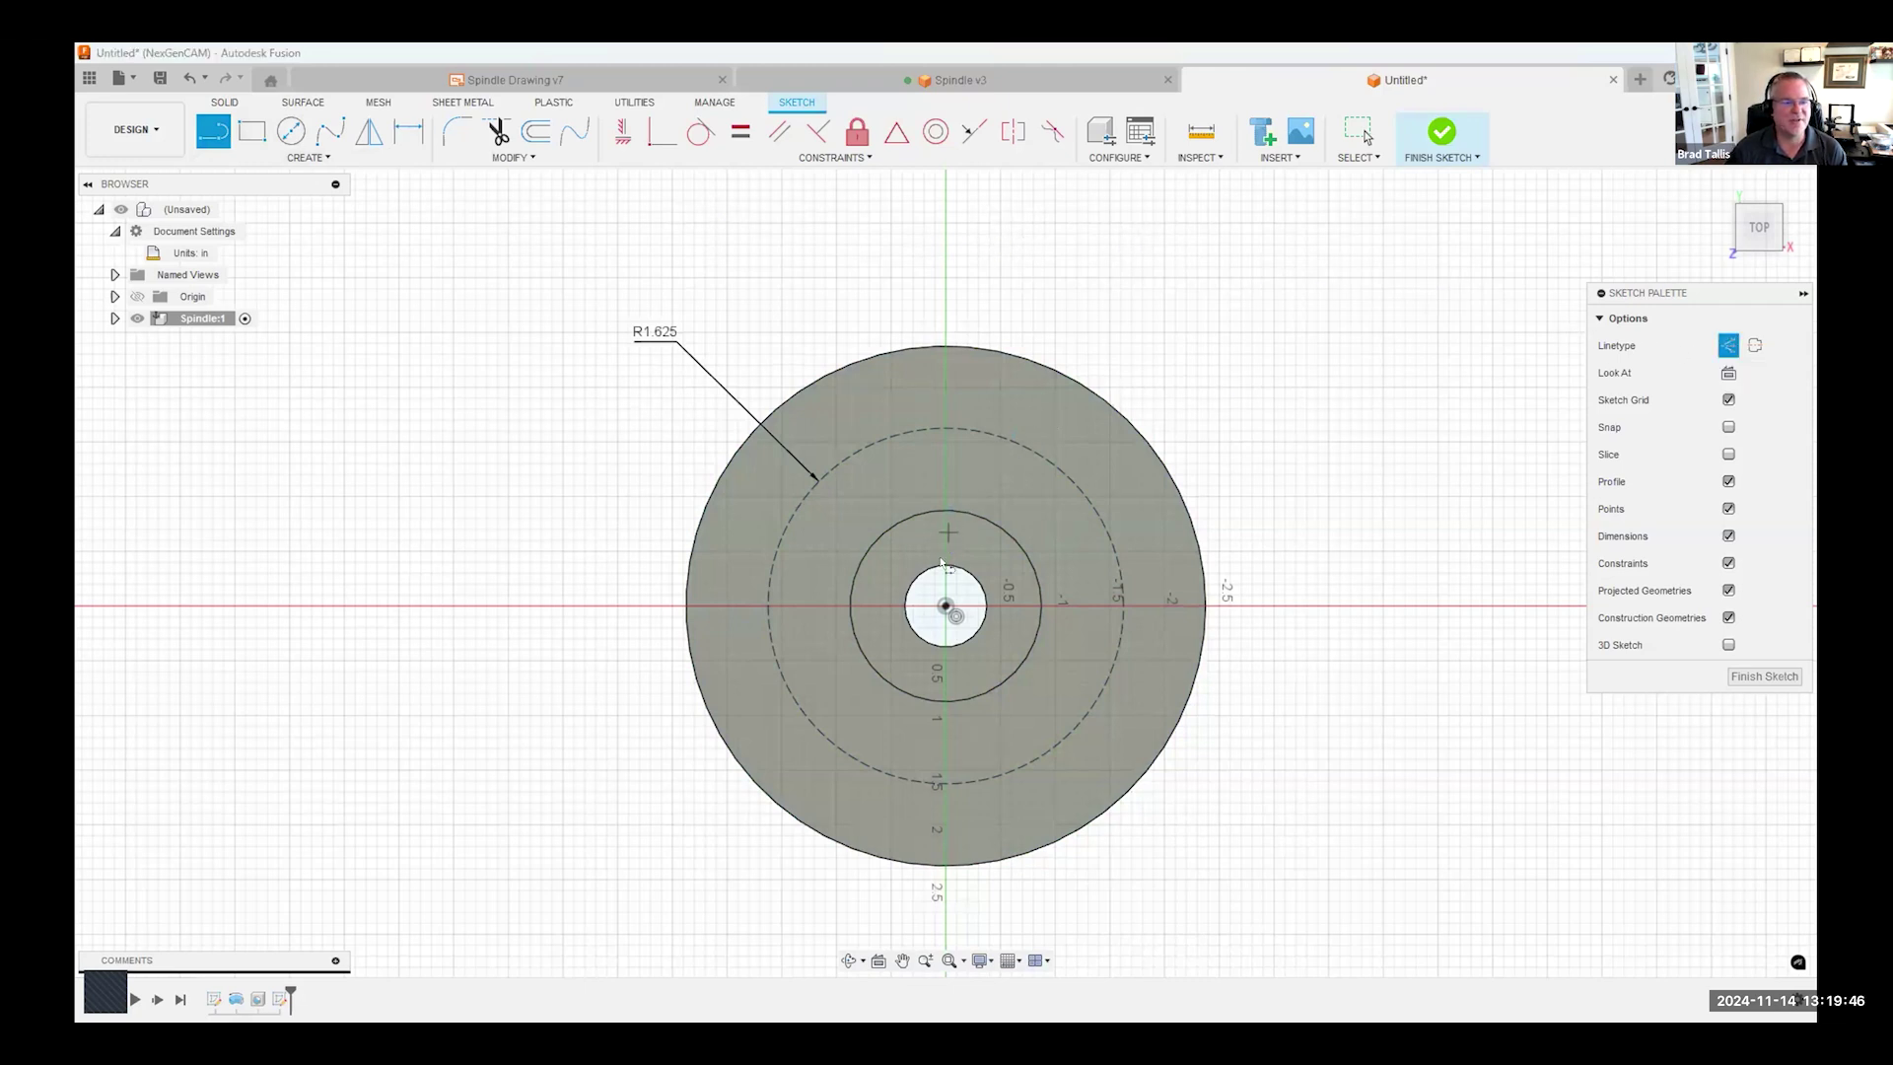
left_click(945, 606)
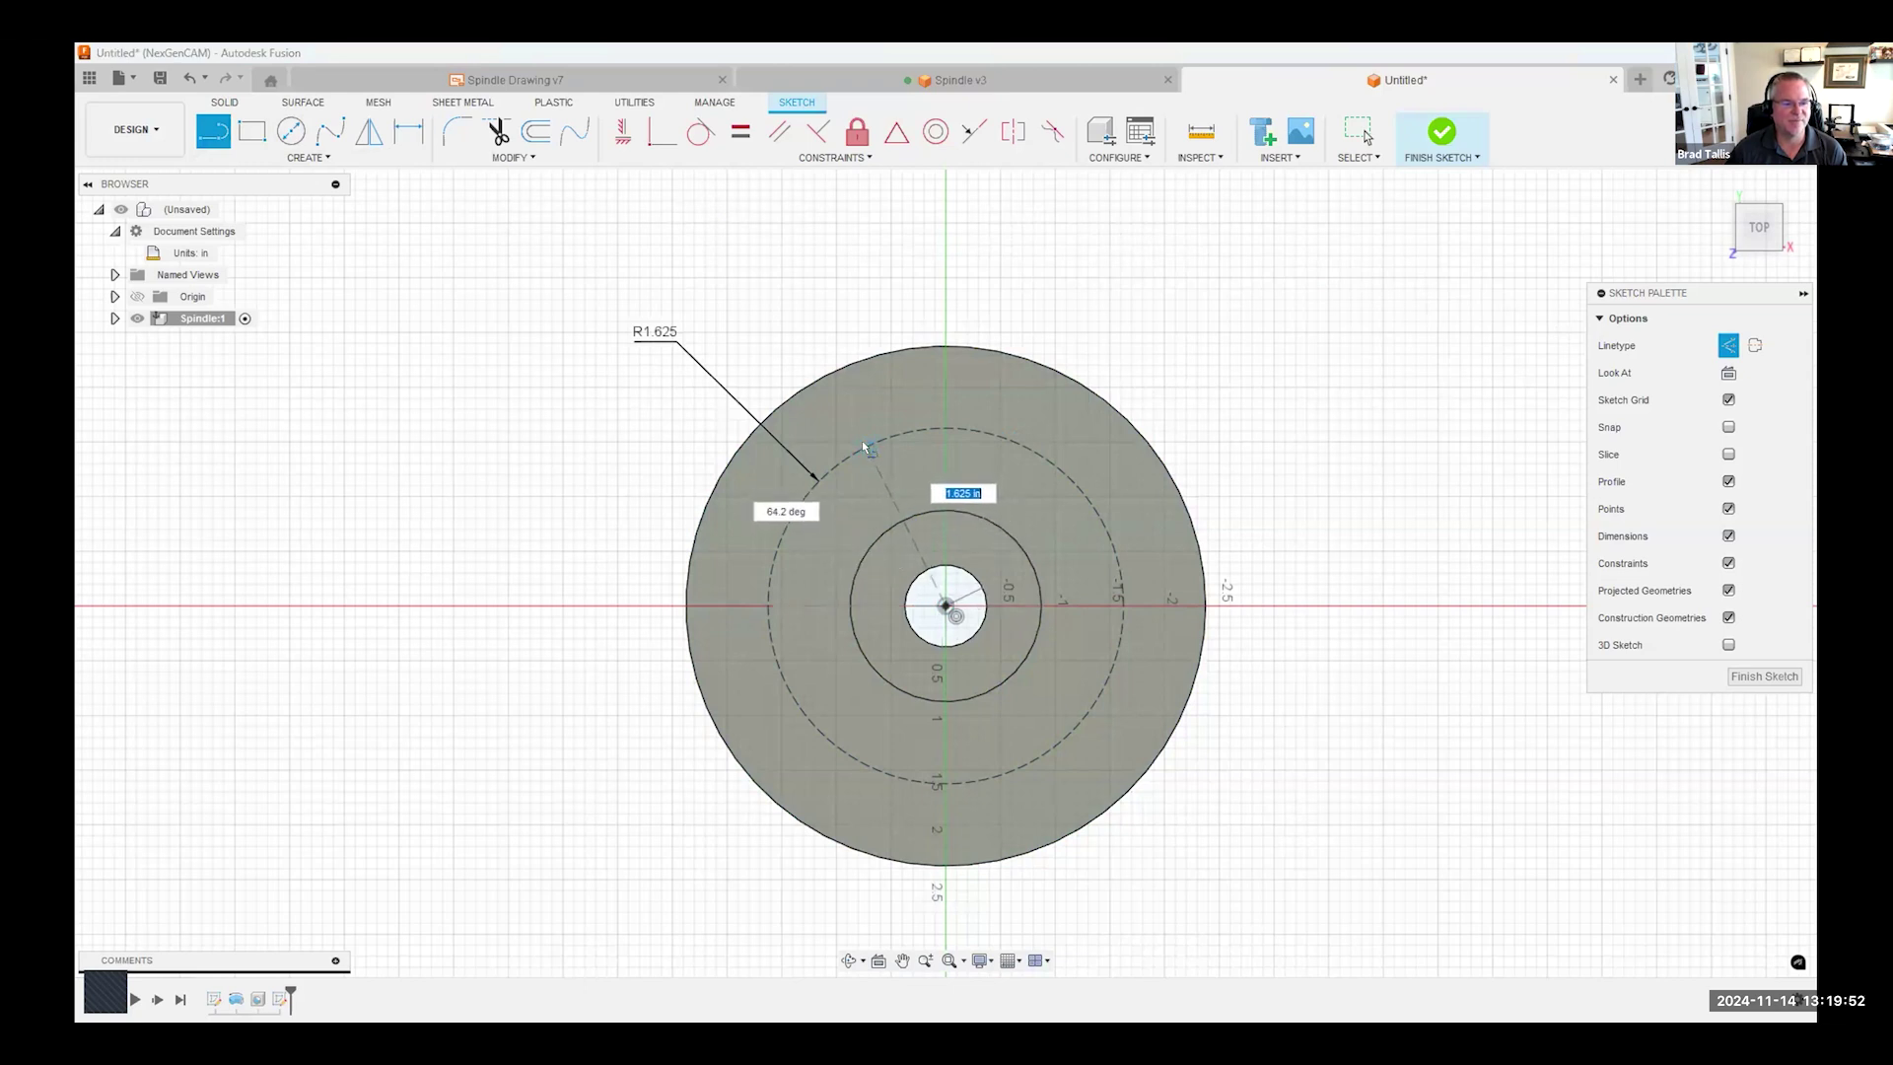
left_click(865, 446)
left_click(945, 606)
left_click(1056, 482)
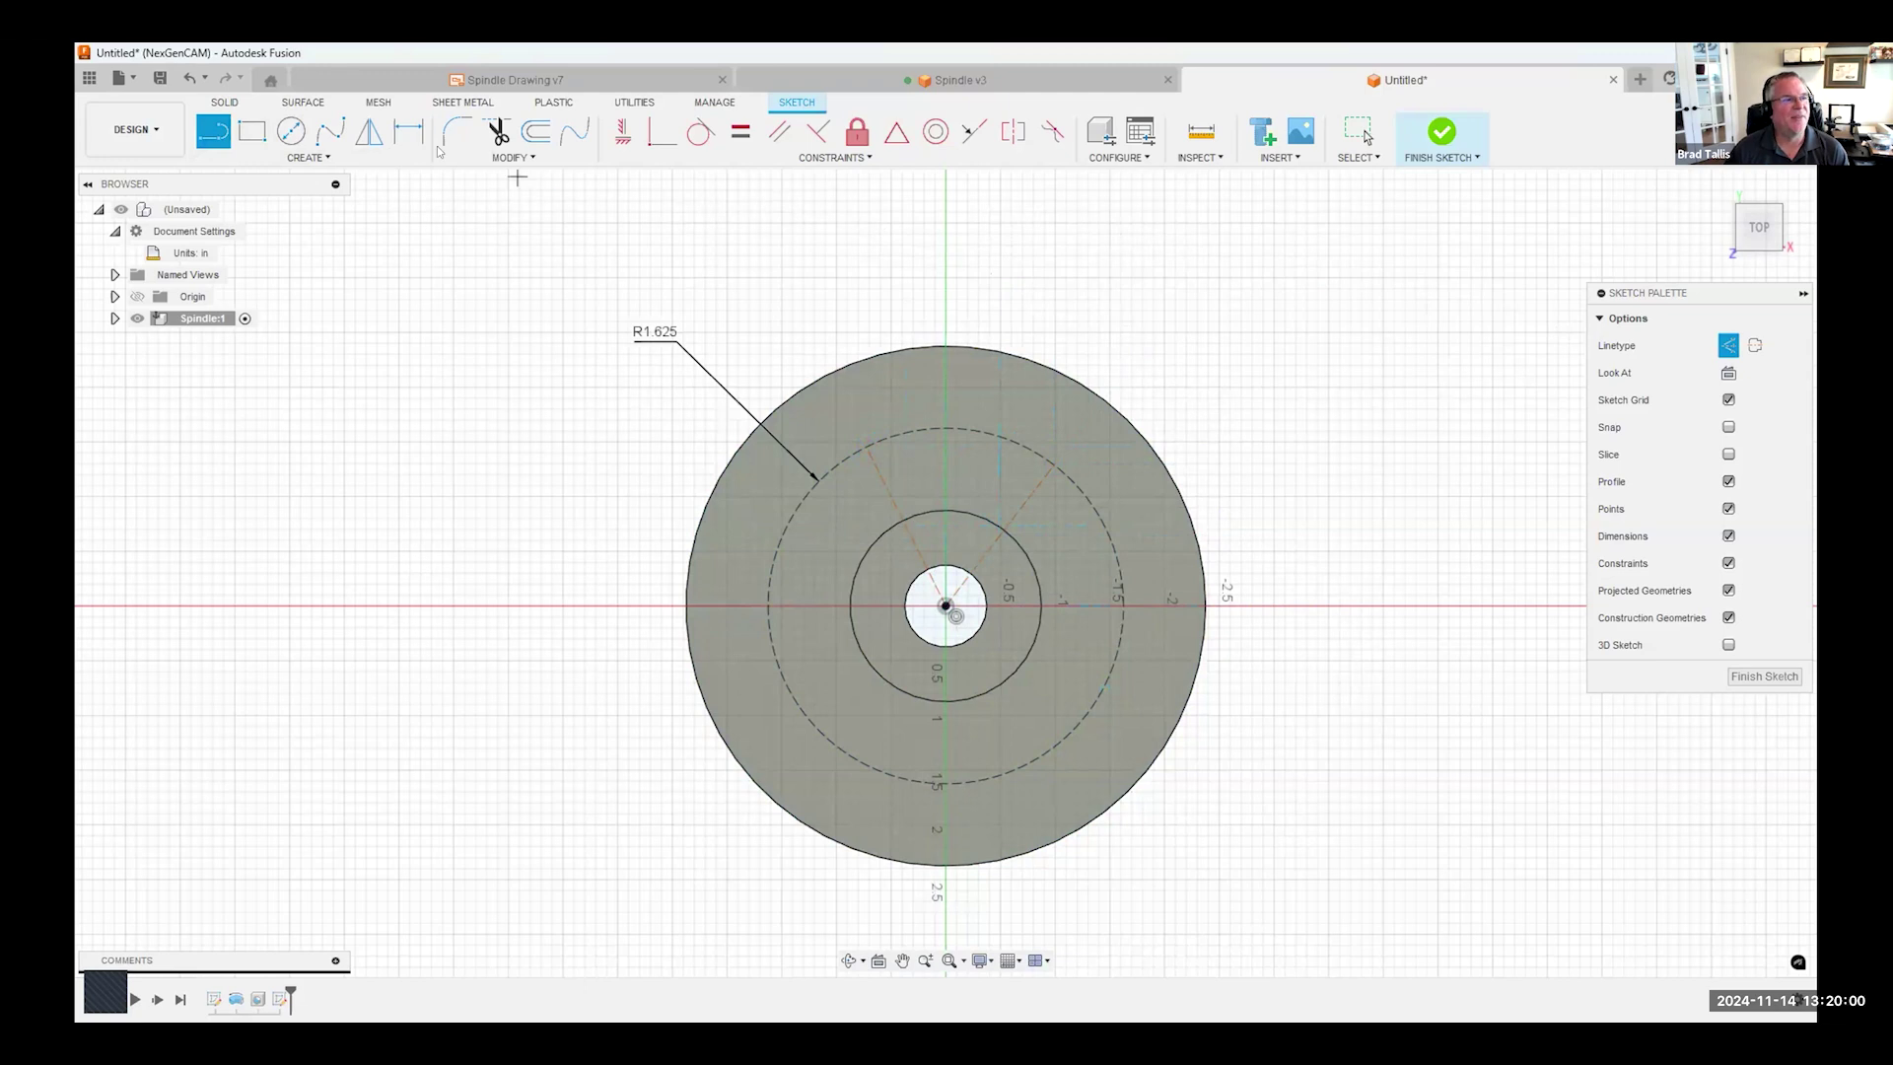
- Dimension the angle between the two construction lines and set it to 50 degrees
left_click(409, 132)
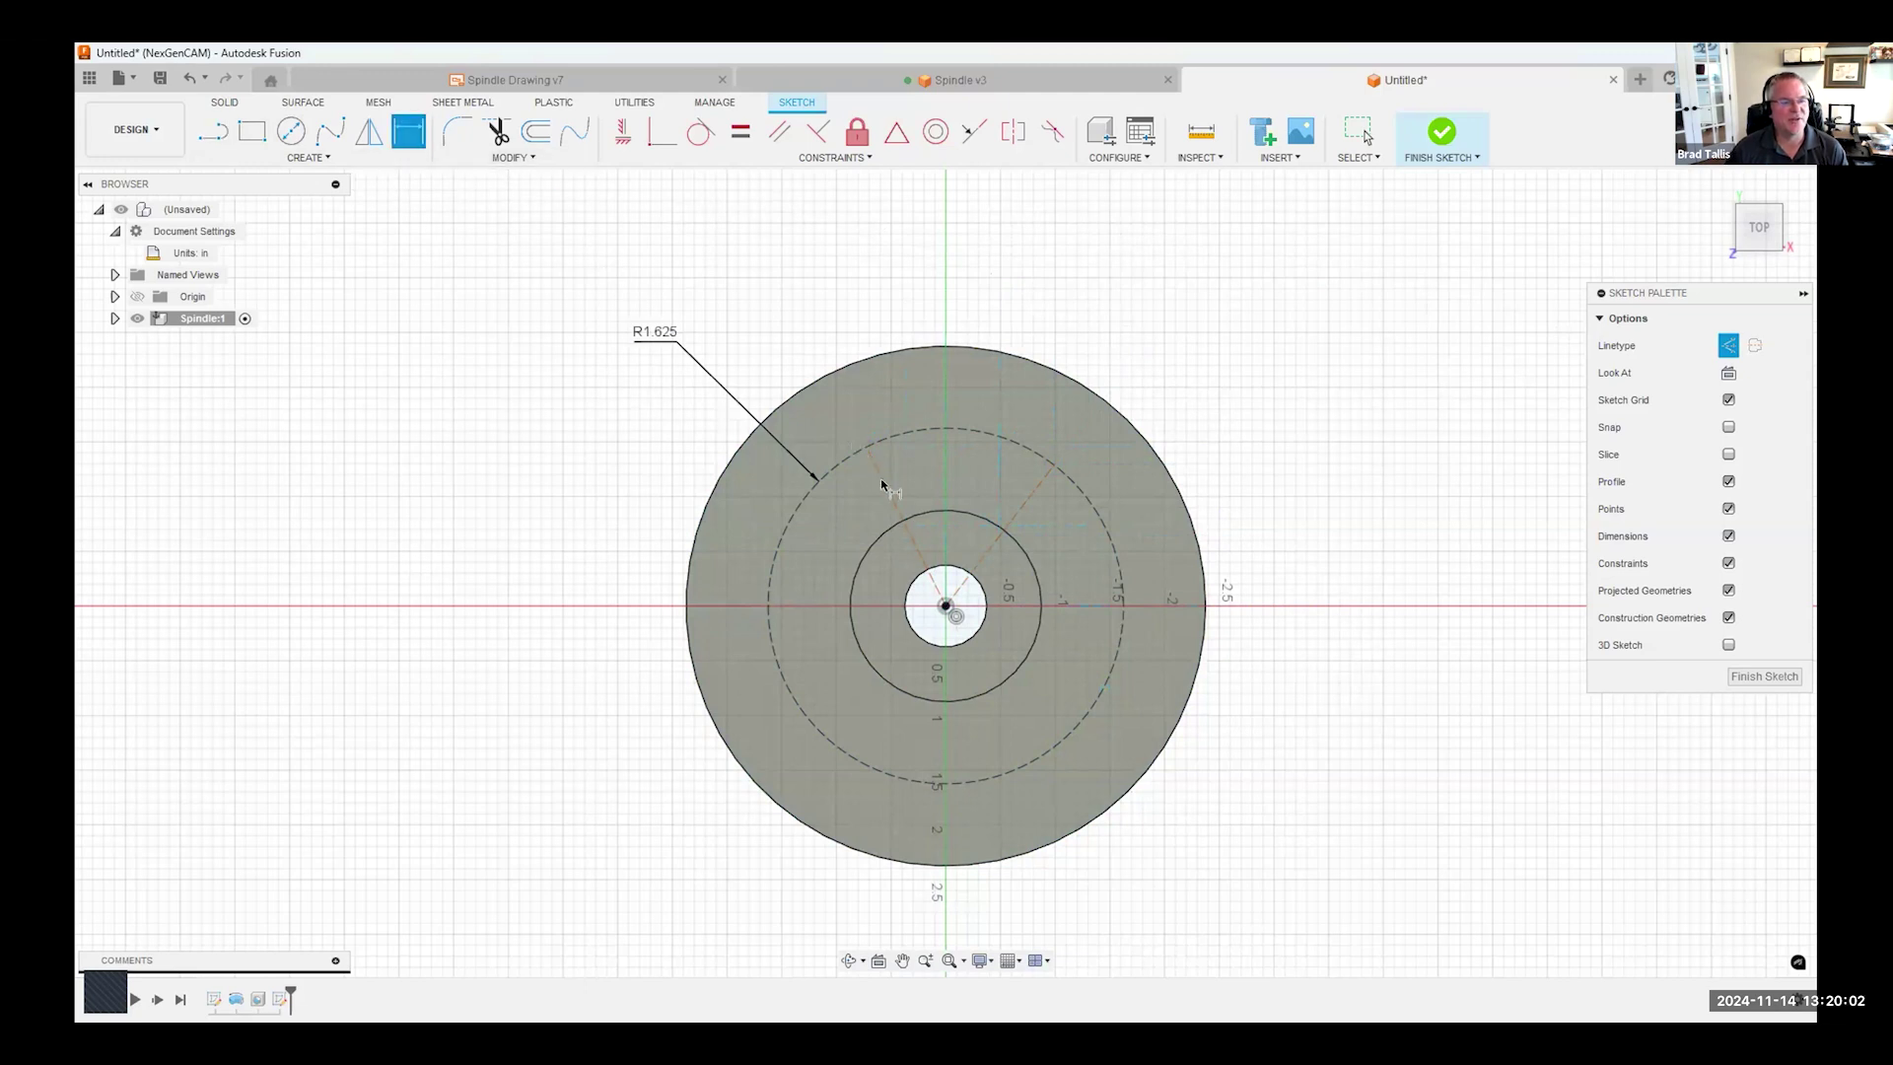
left_click(909, 537)
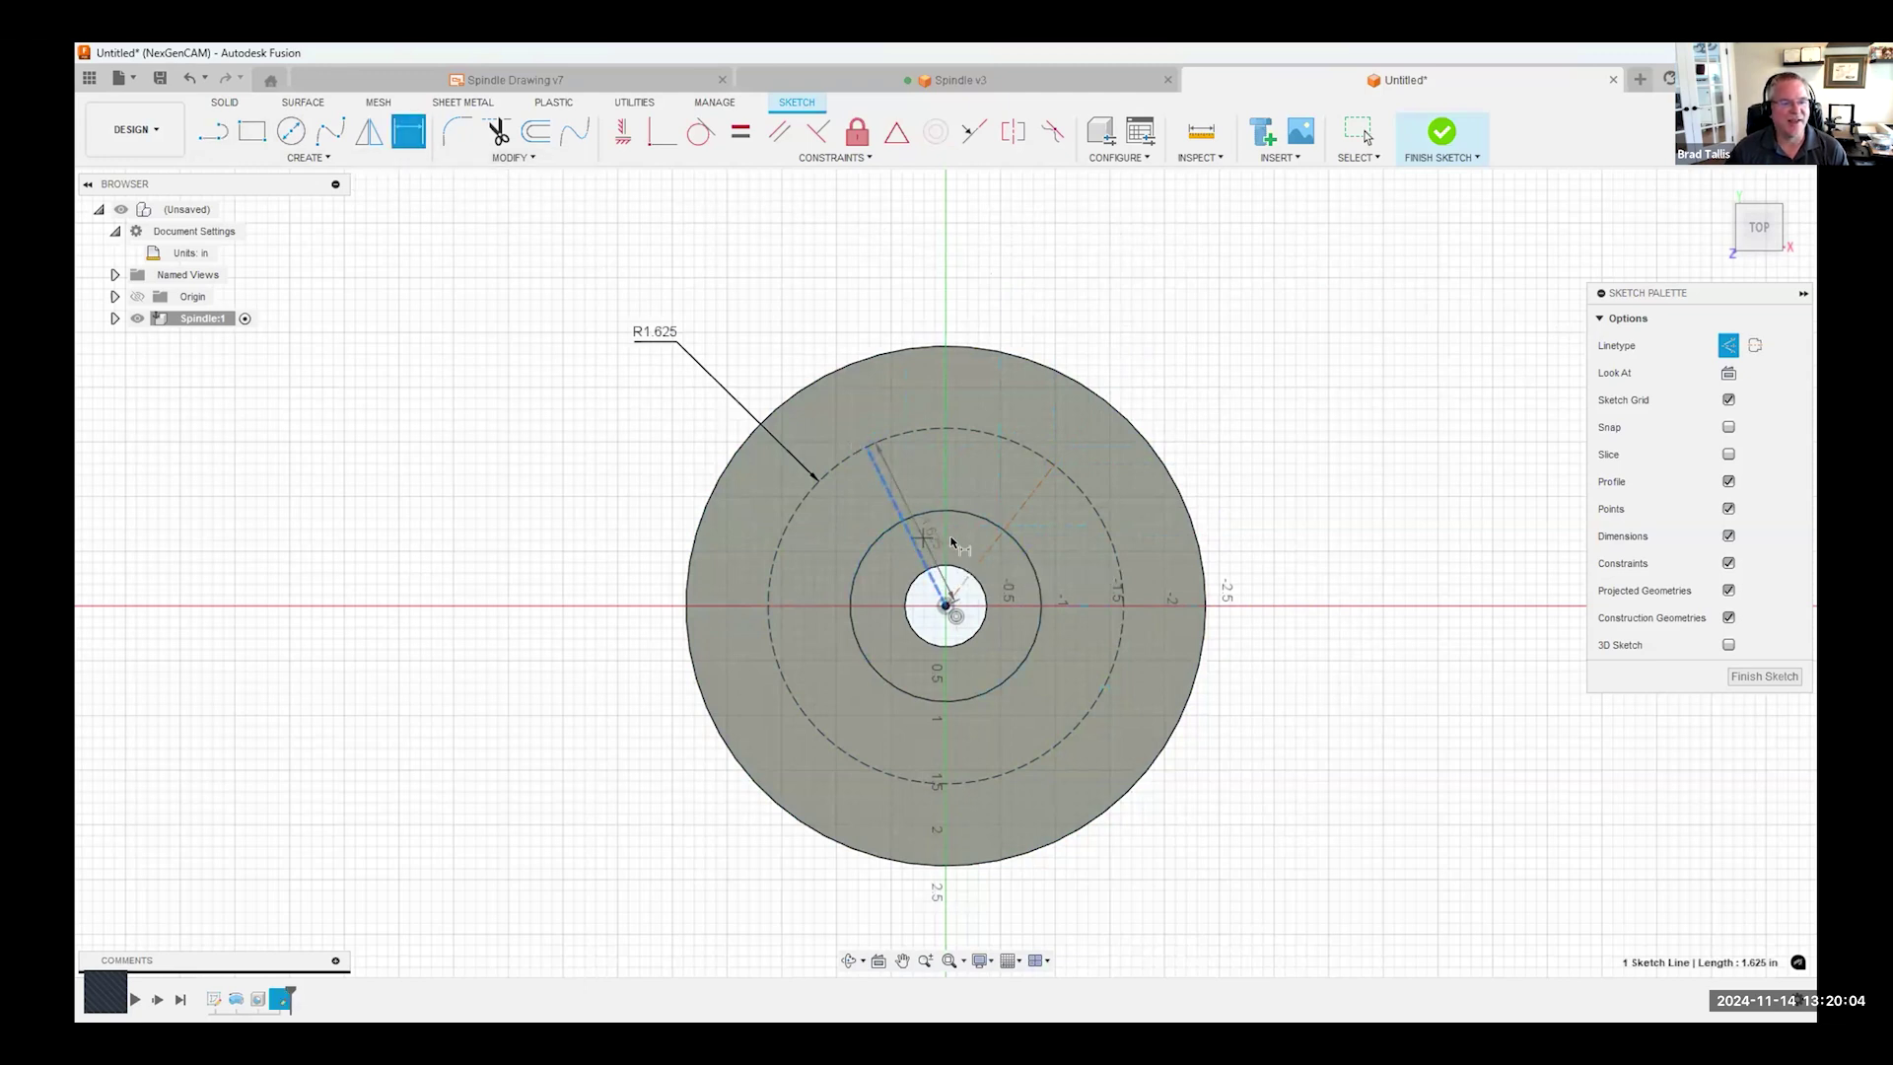
left_click(994, 543)
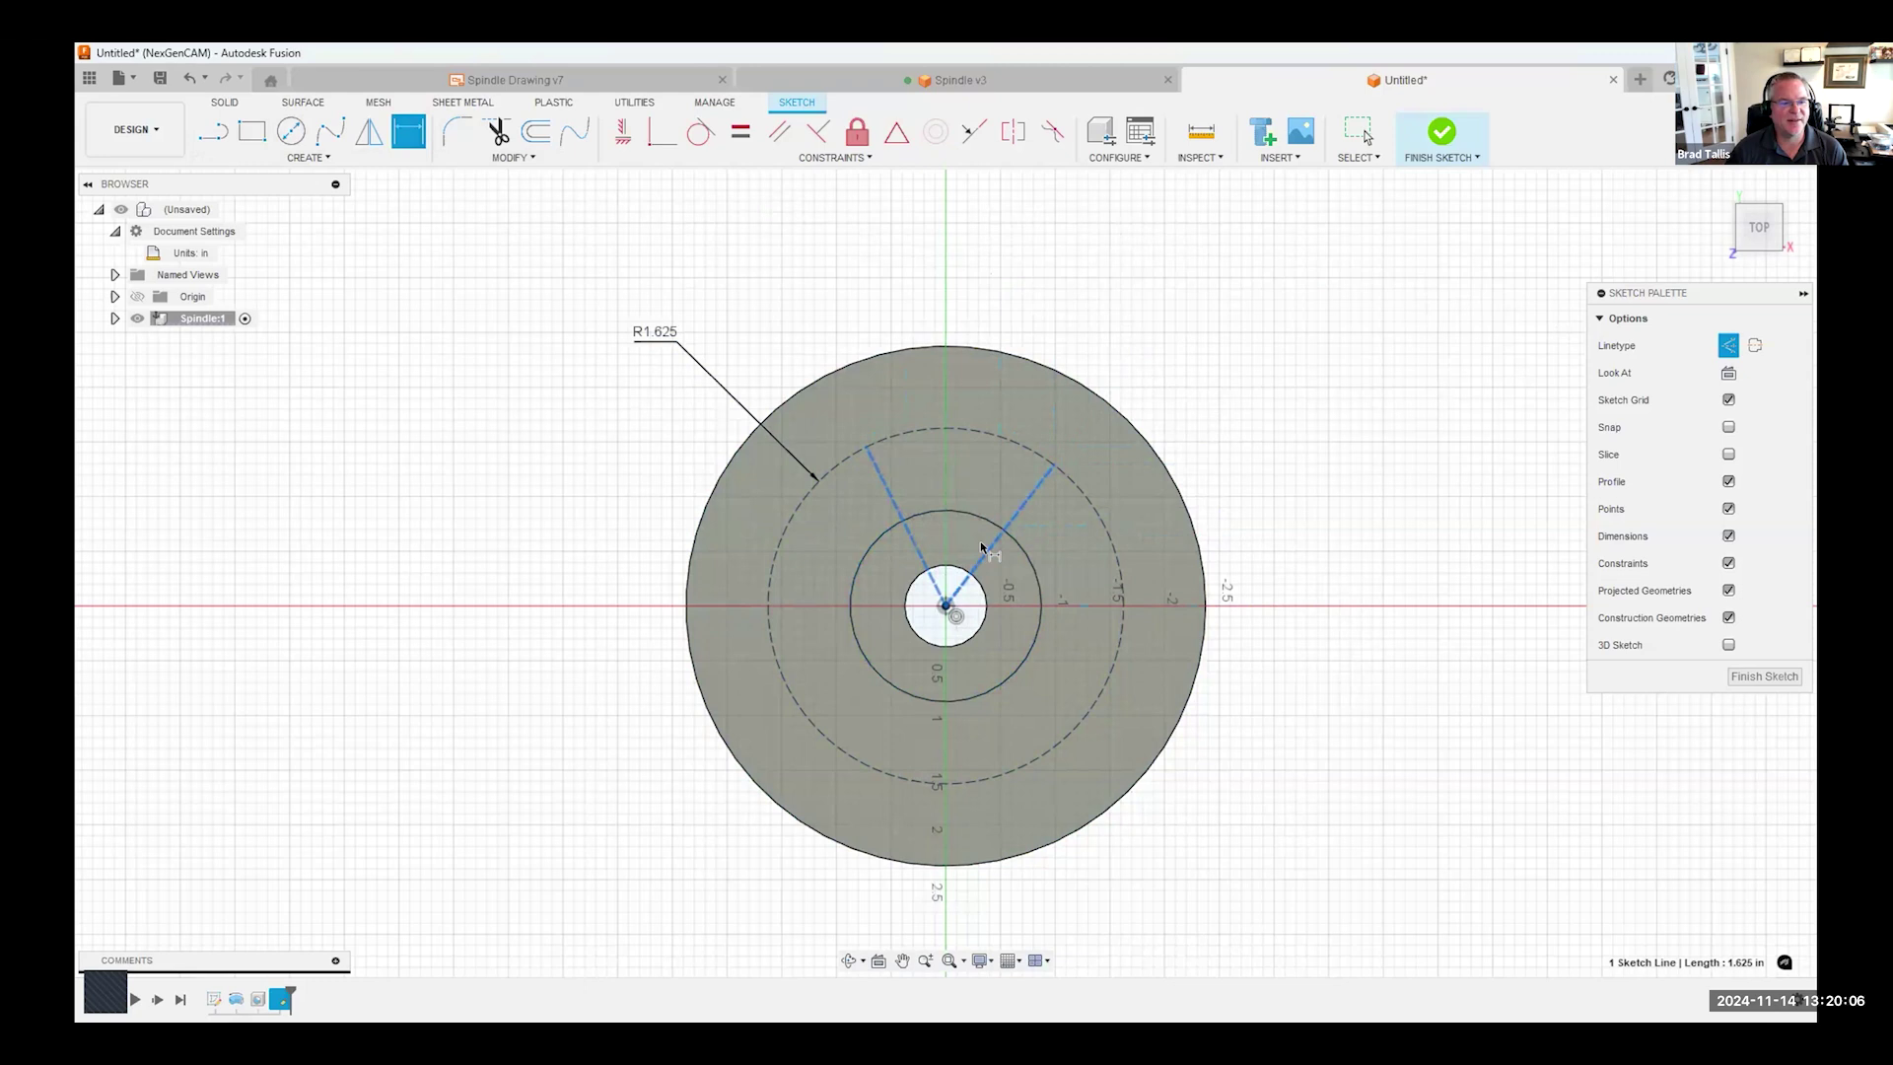
left_click(960, 477)
type("50")
key("Return")
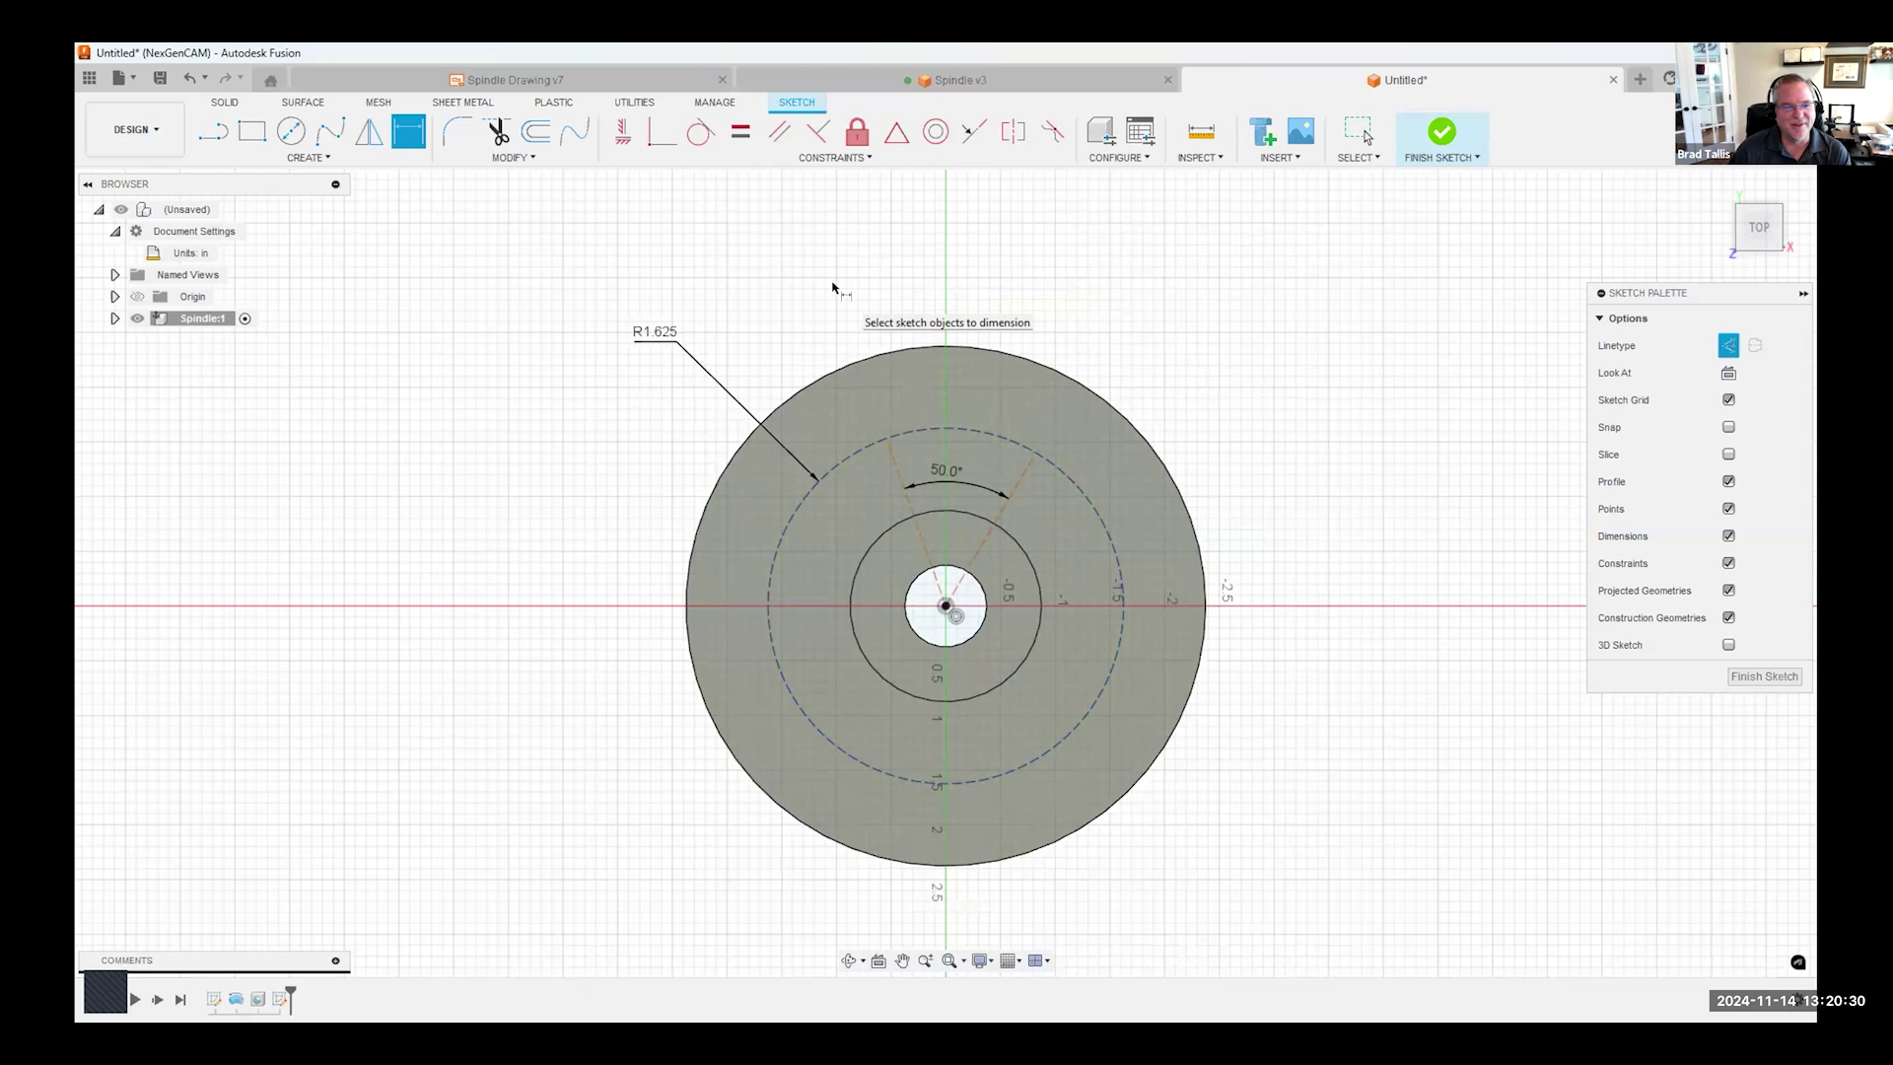
- Draw a 0.5 in wide Center Point Arc Slot in normal linetype, centred on the origin and following the 1.625 in circle between the construction lines' endpoints
left_click(311, 158)
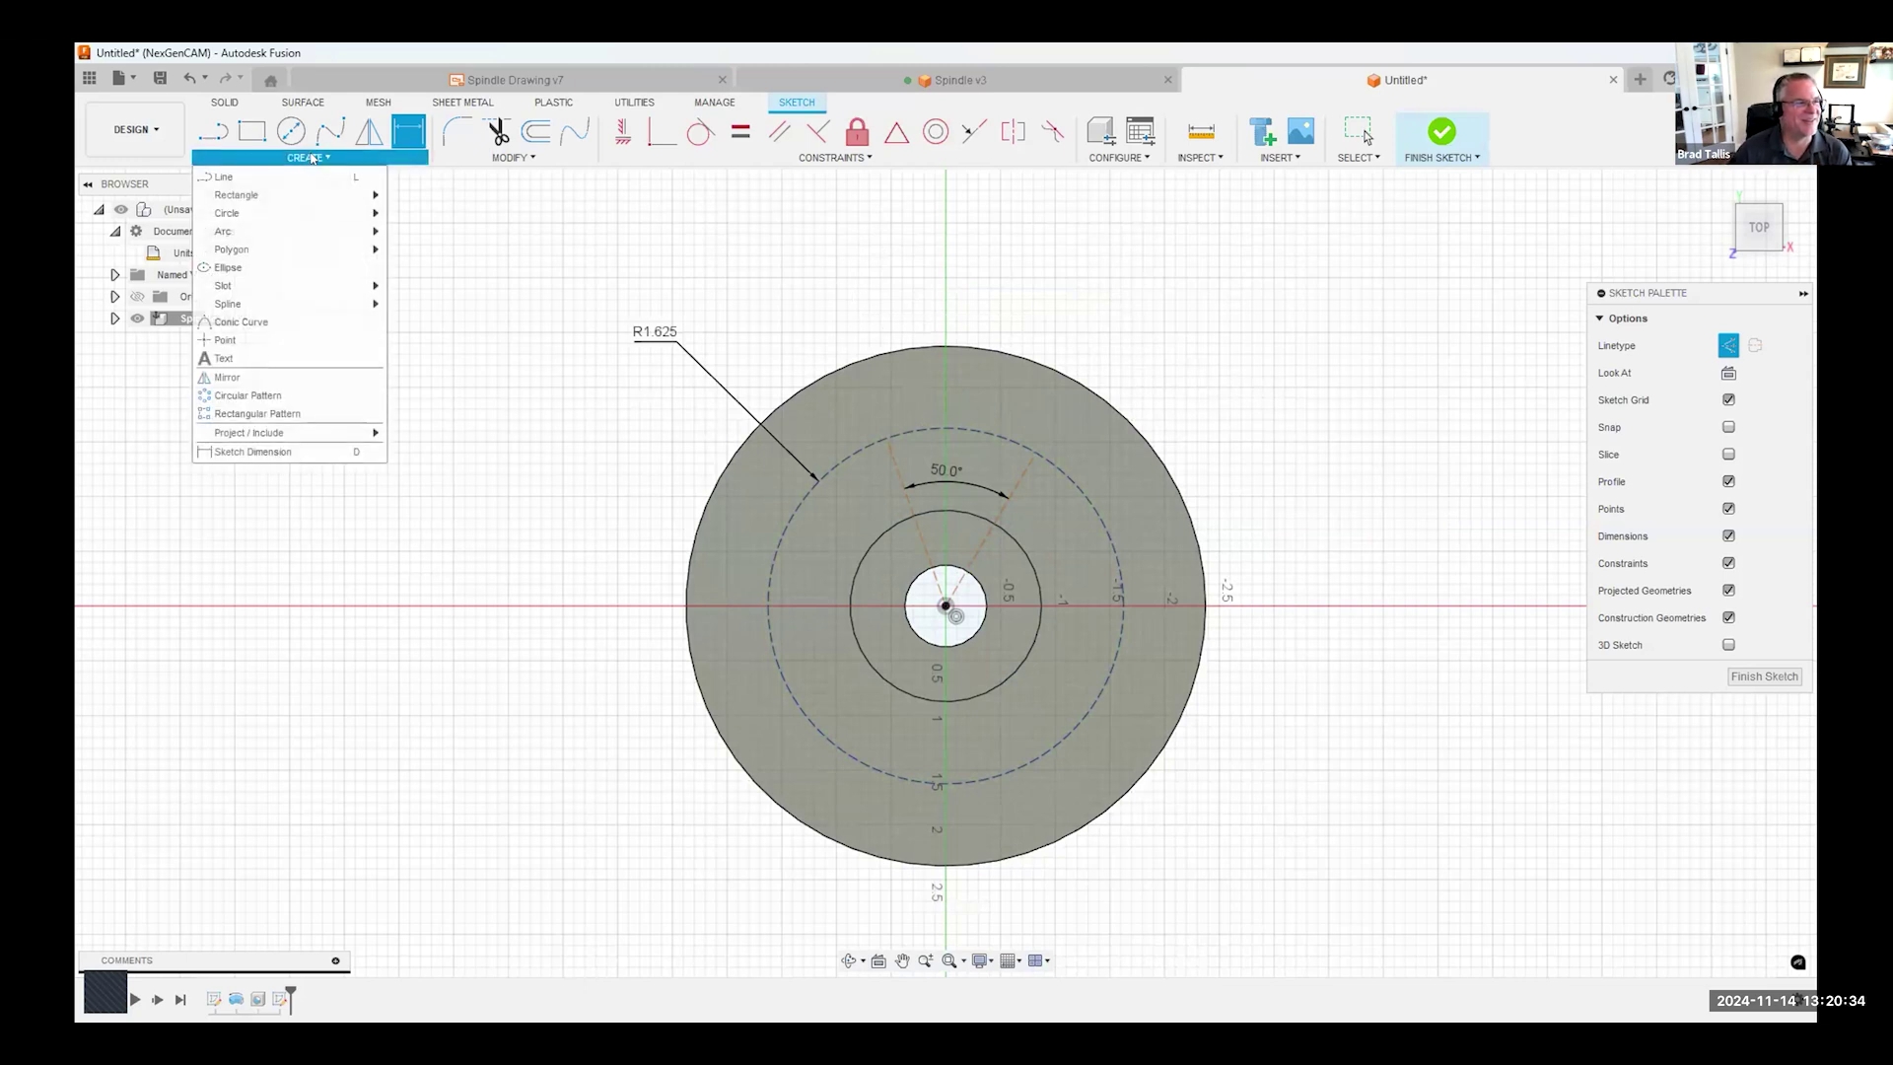
left_click(1727, 345)
left_click(293, 156)
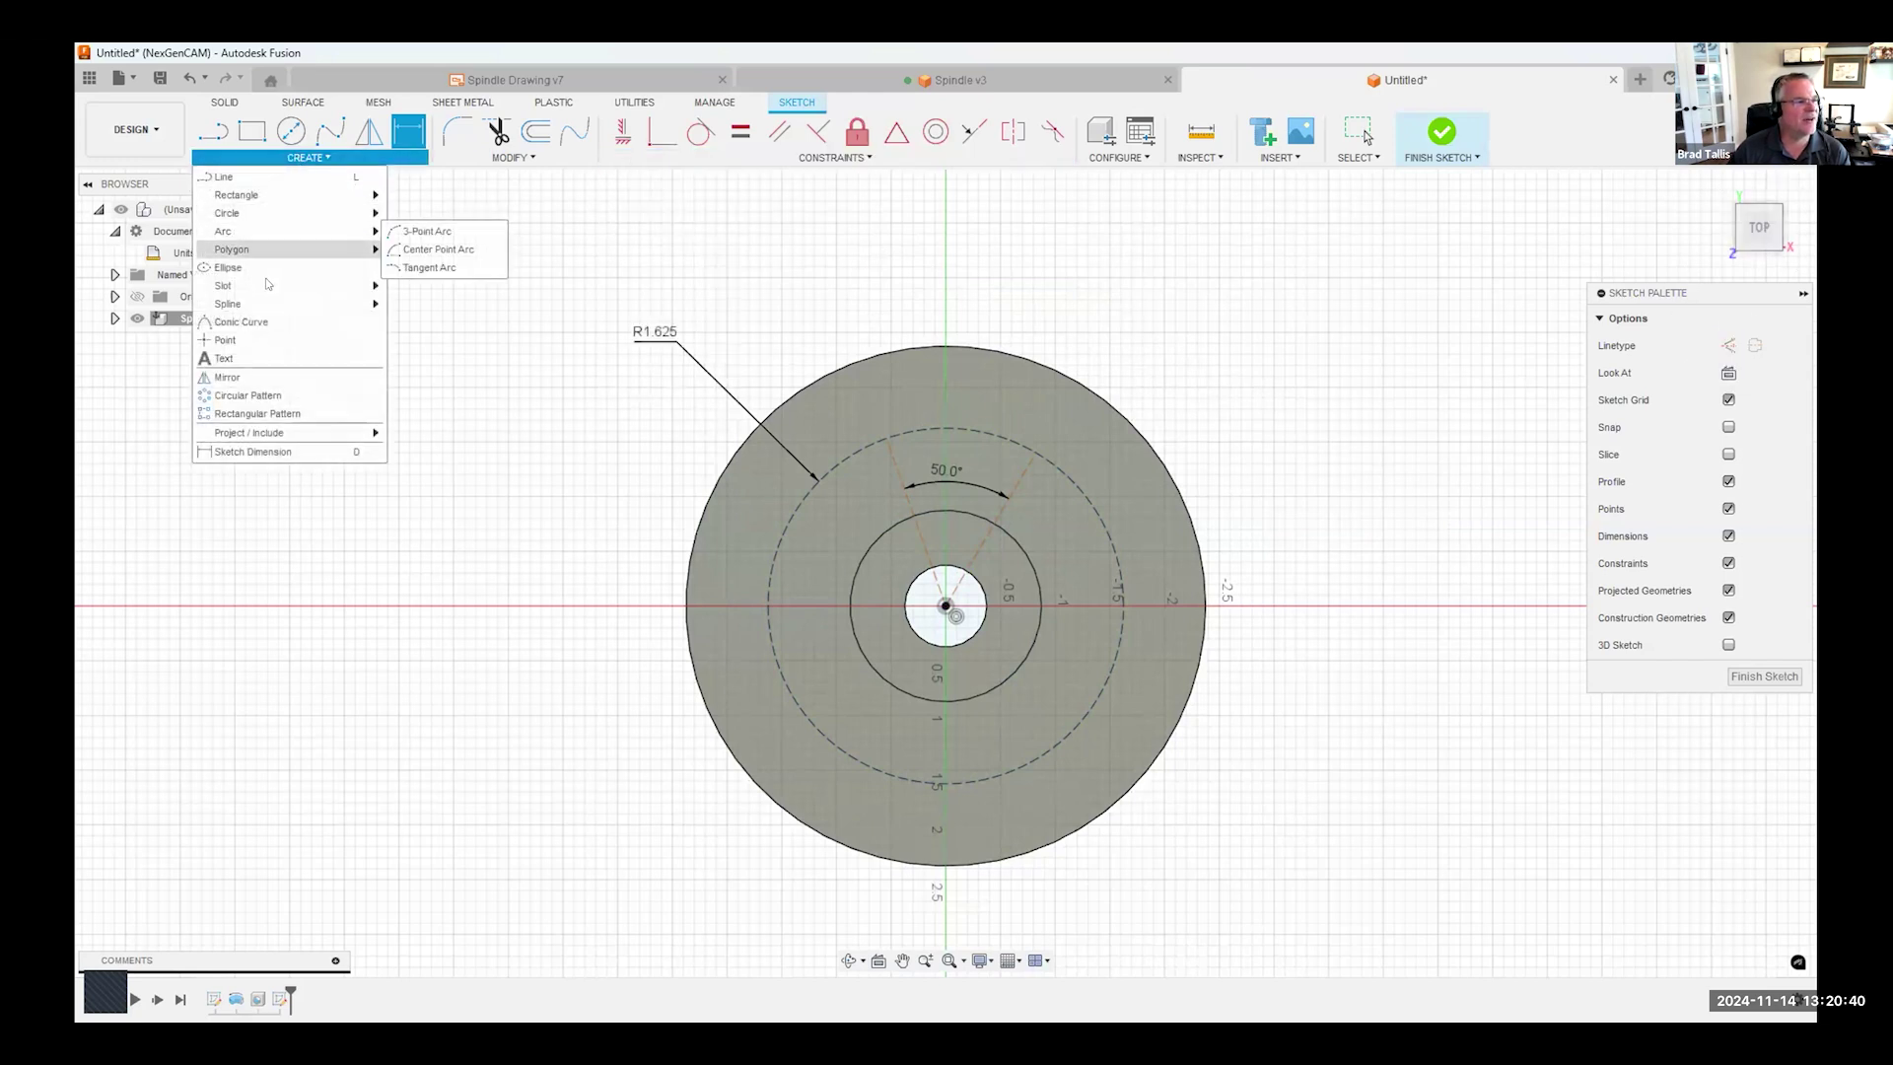
mouse_move(269, 285)
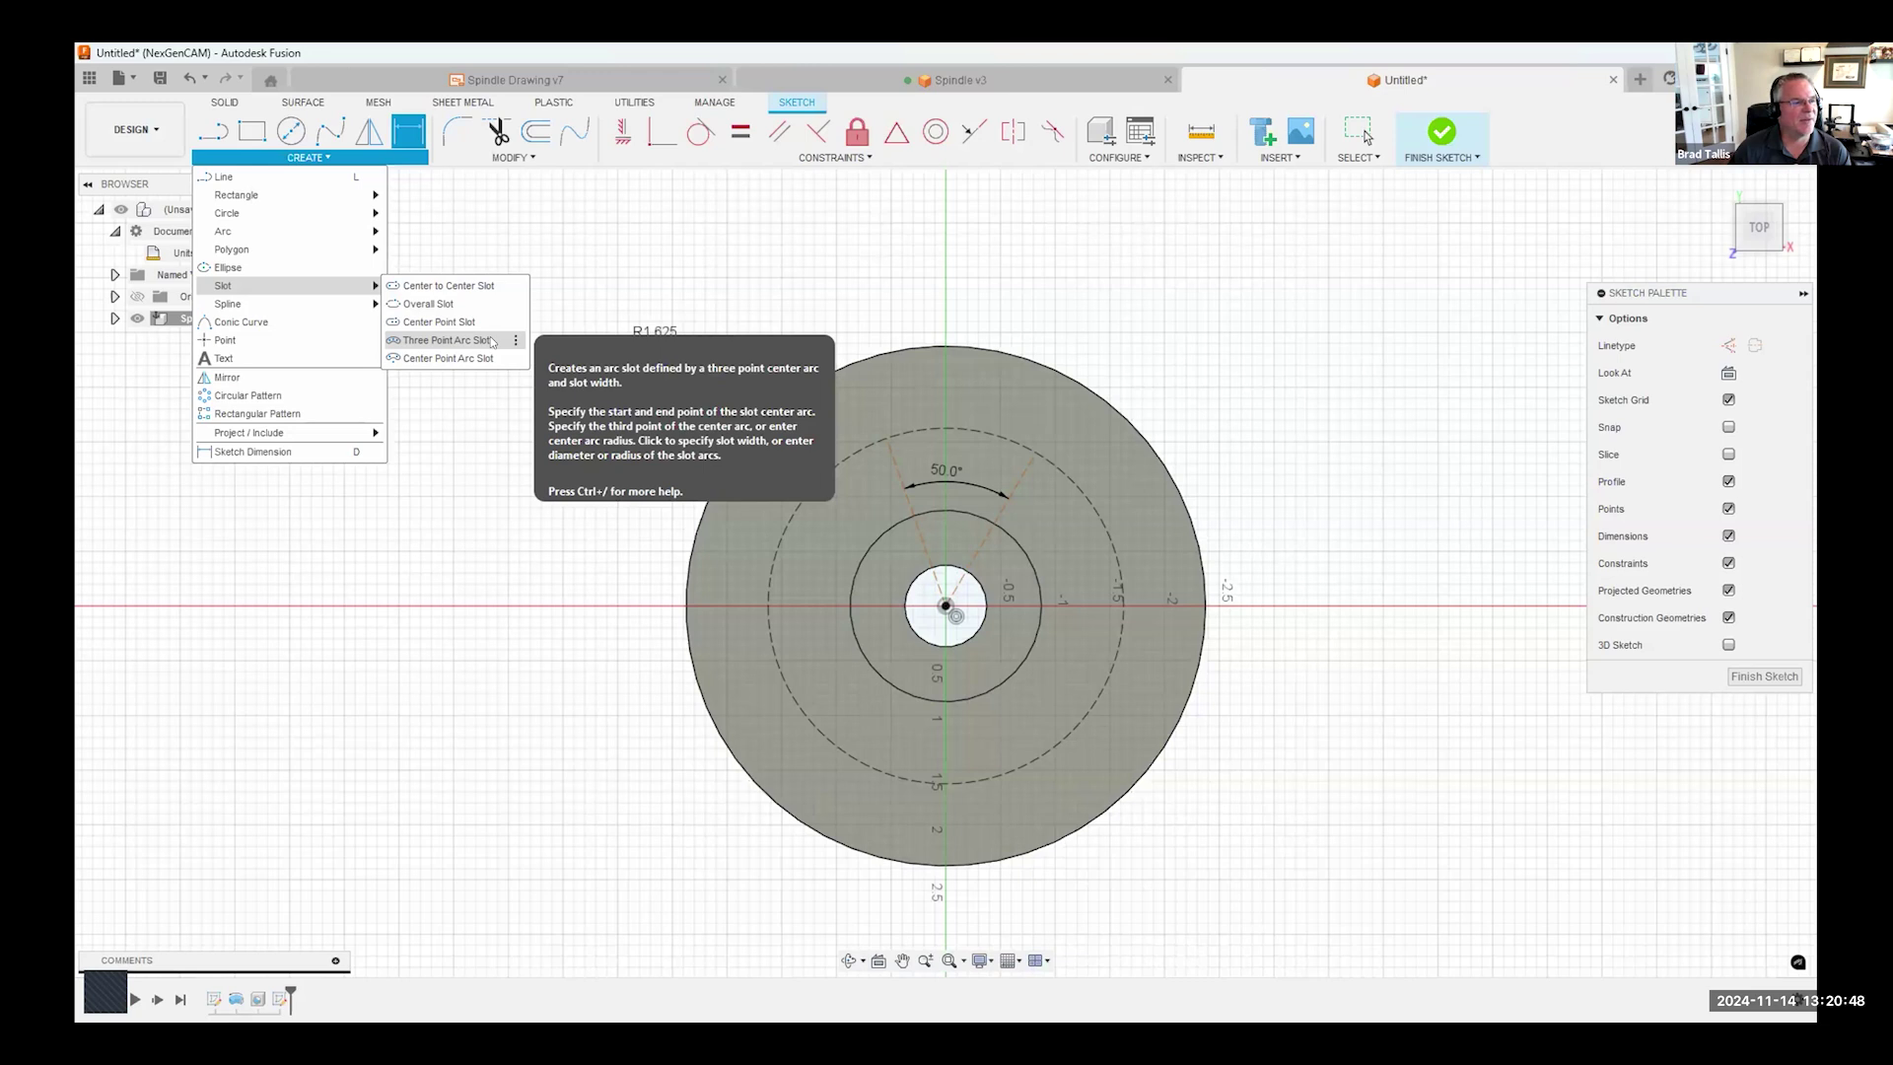
left_click(441, 360)
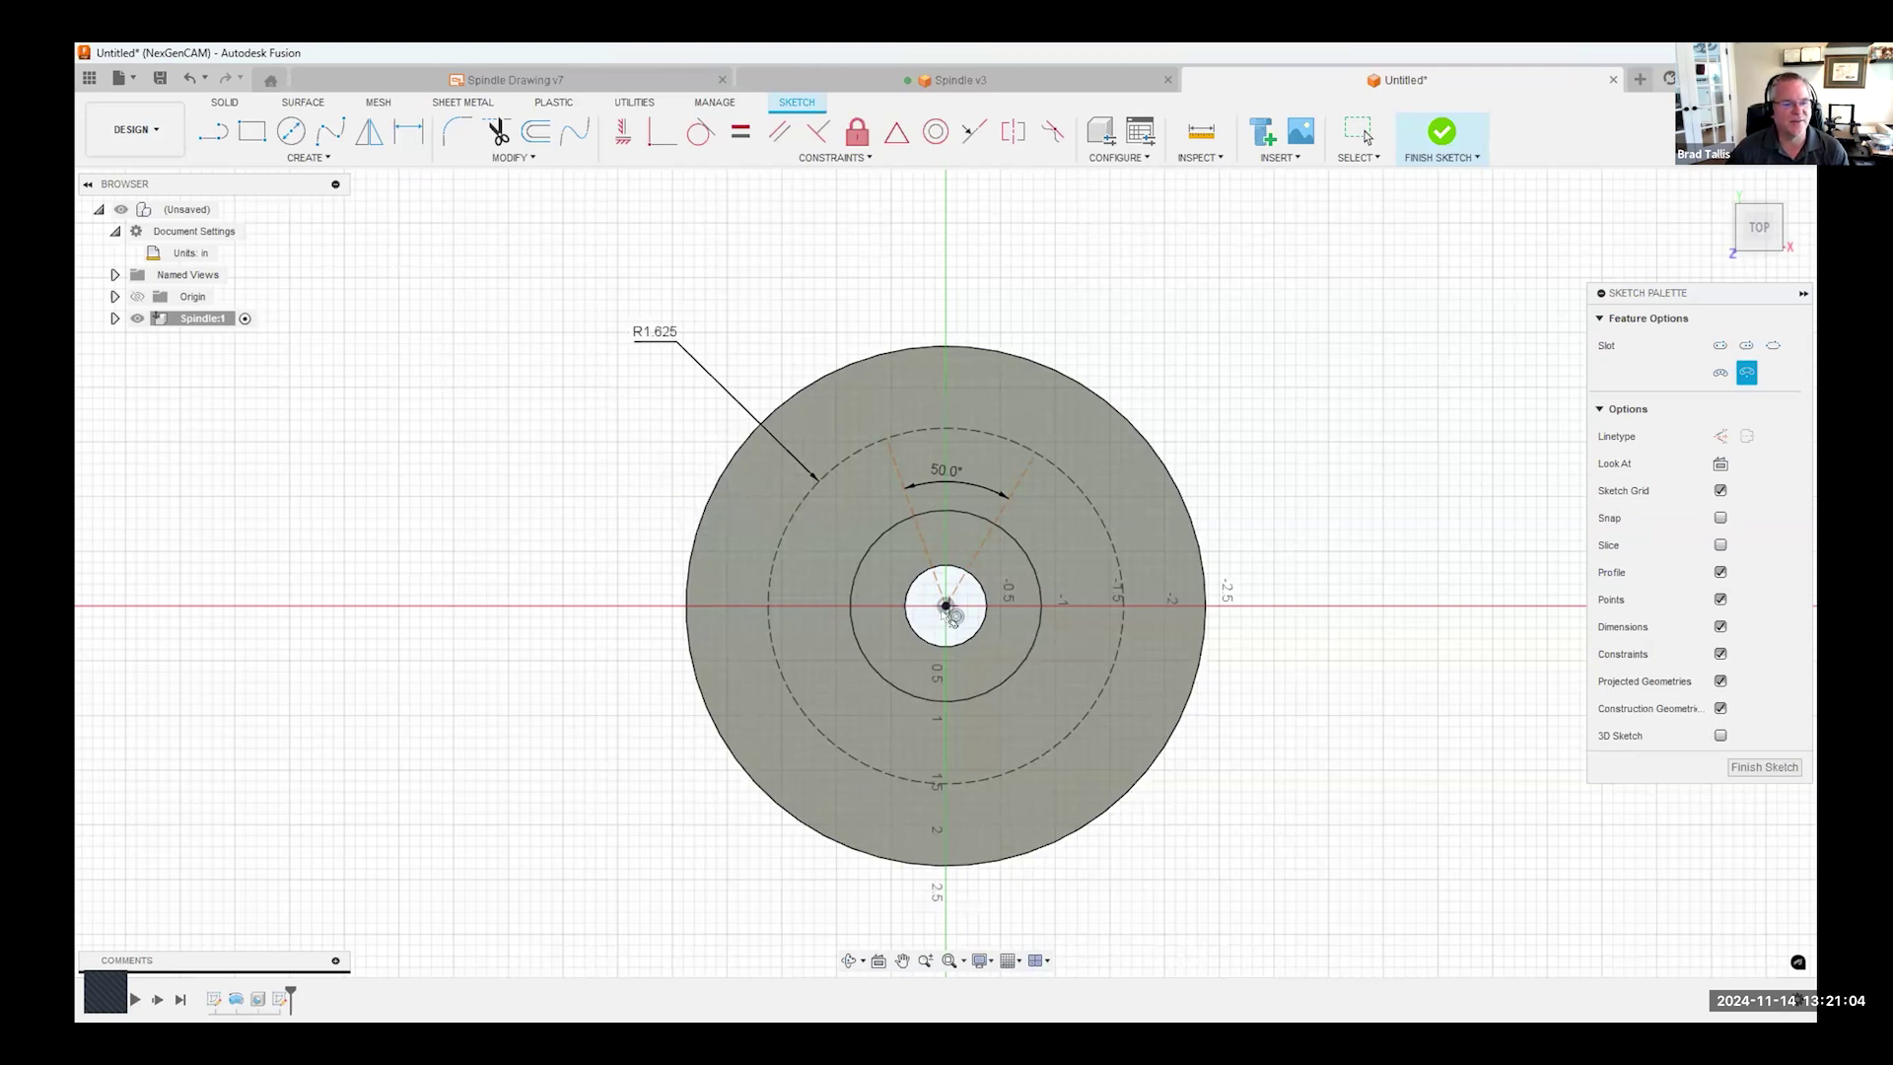
left_click(955, 579)
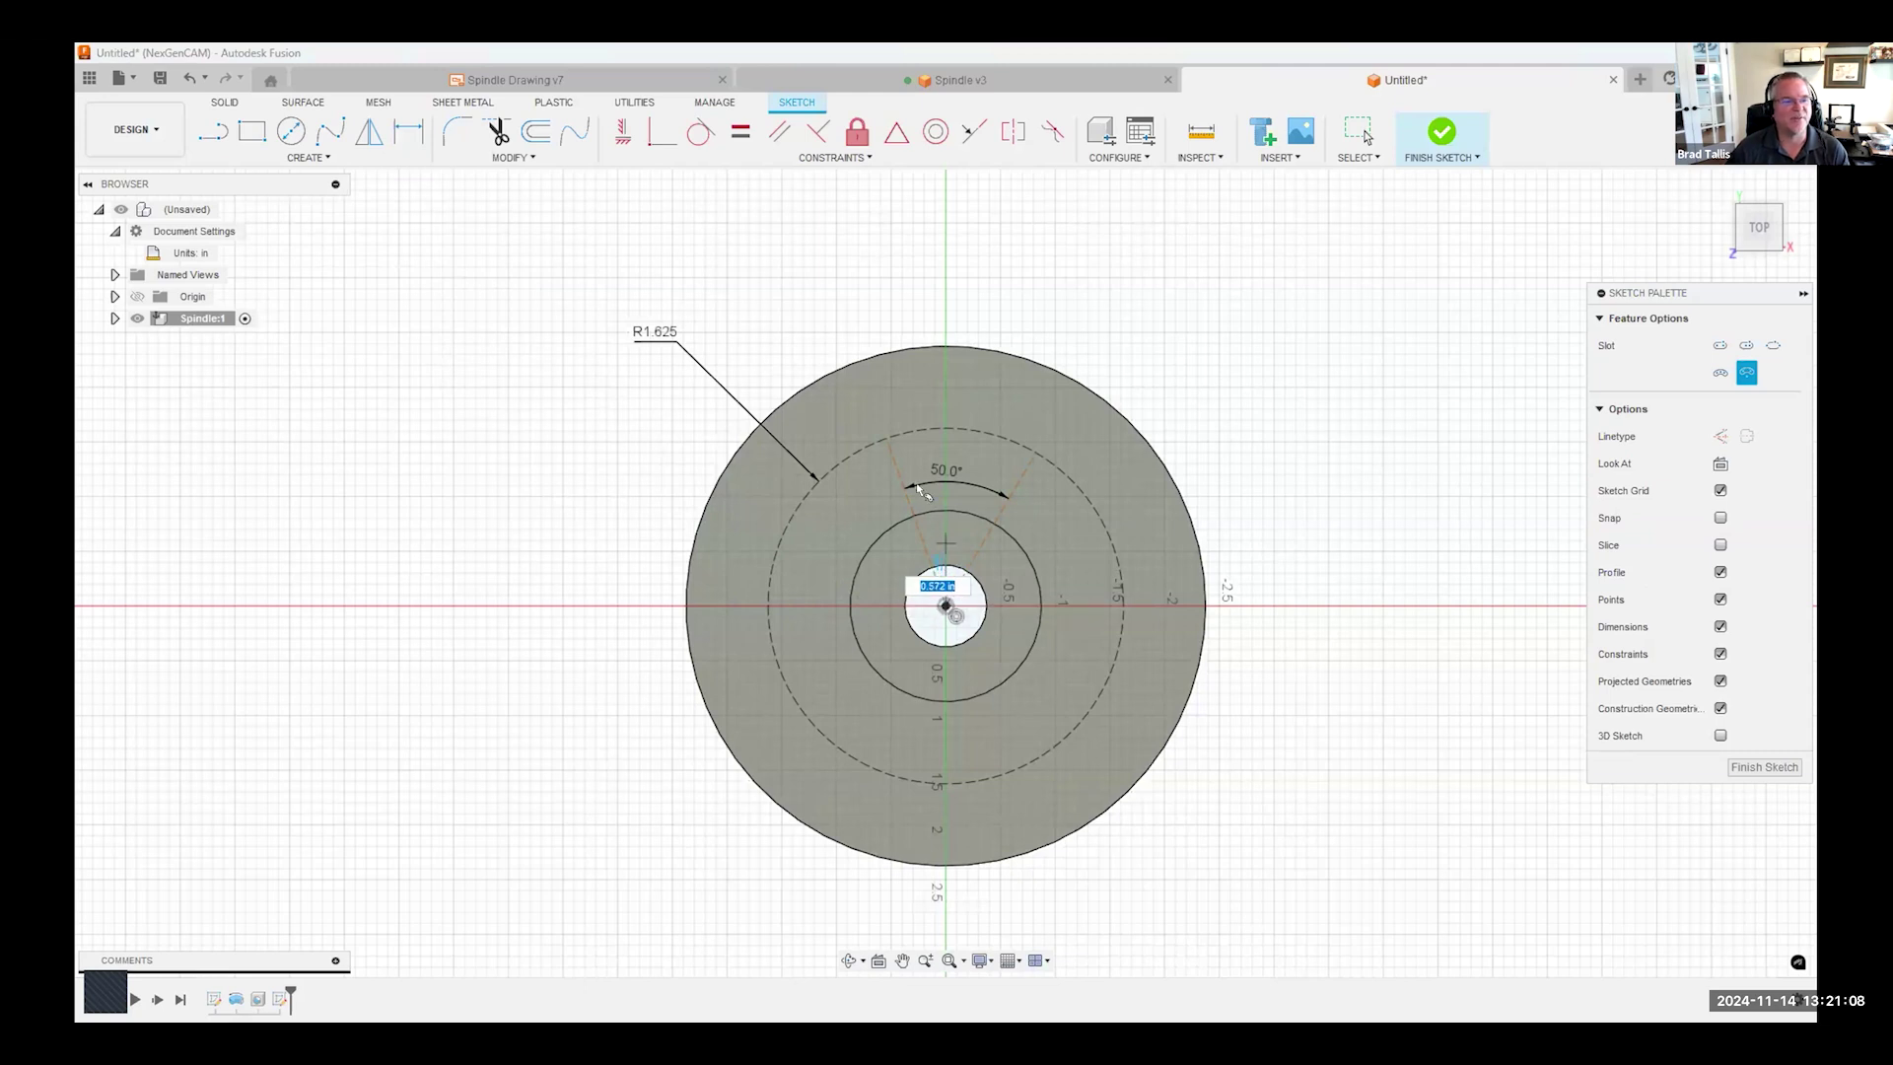
left_click(890, 443)
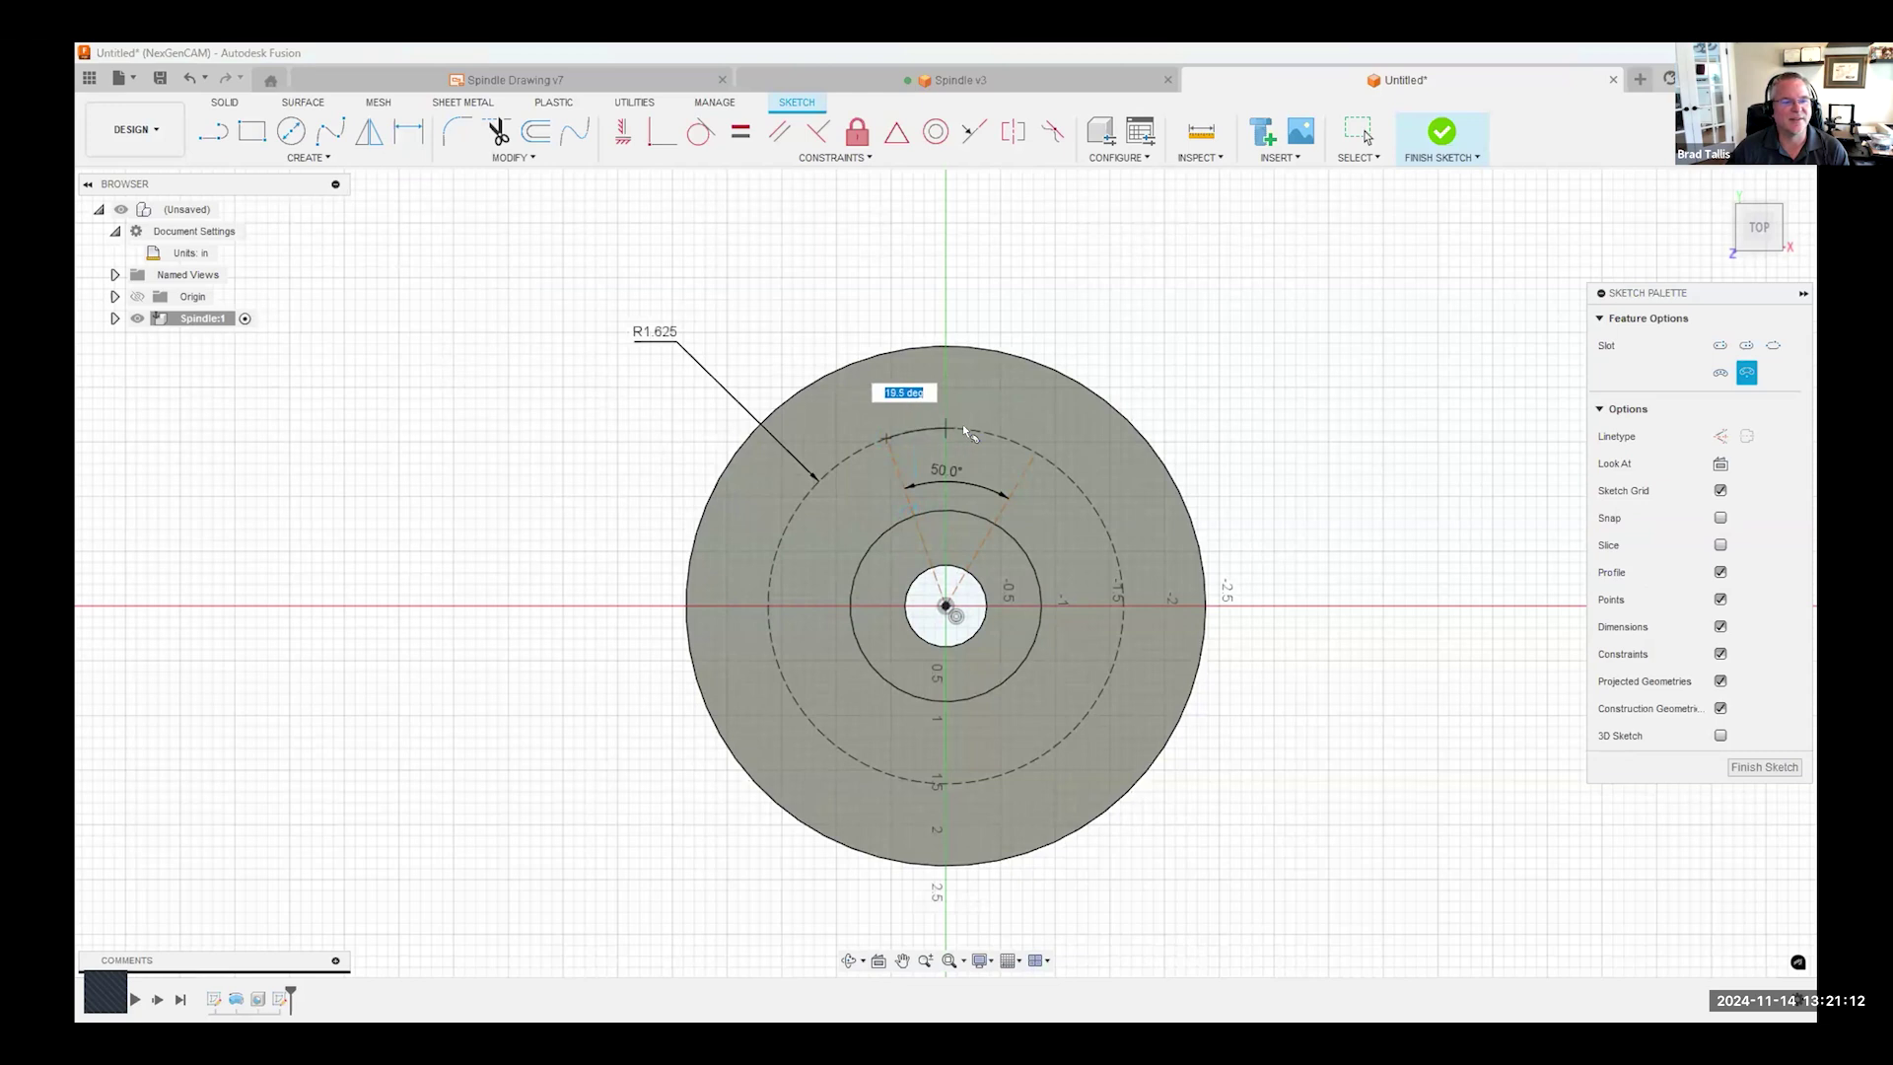
left_click(1027, 448)
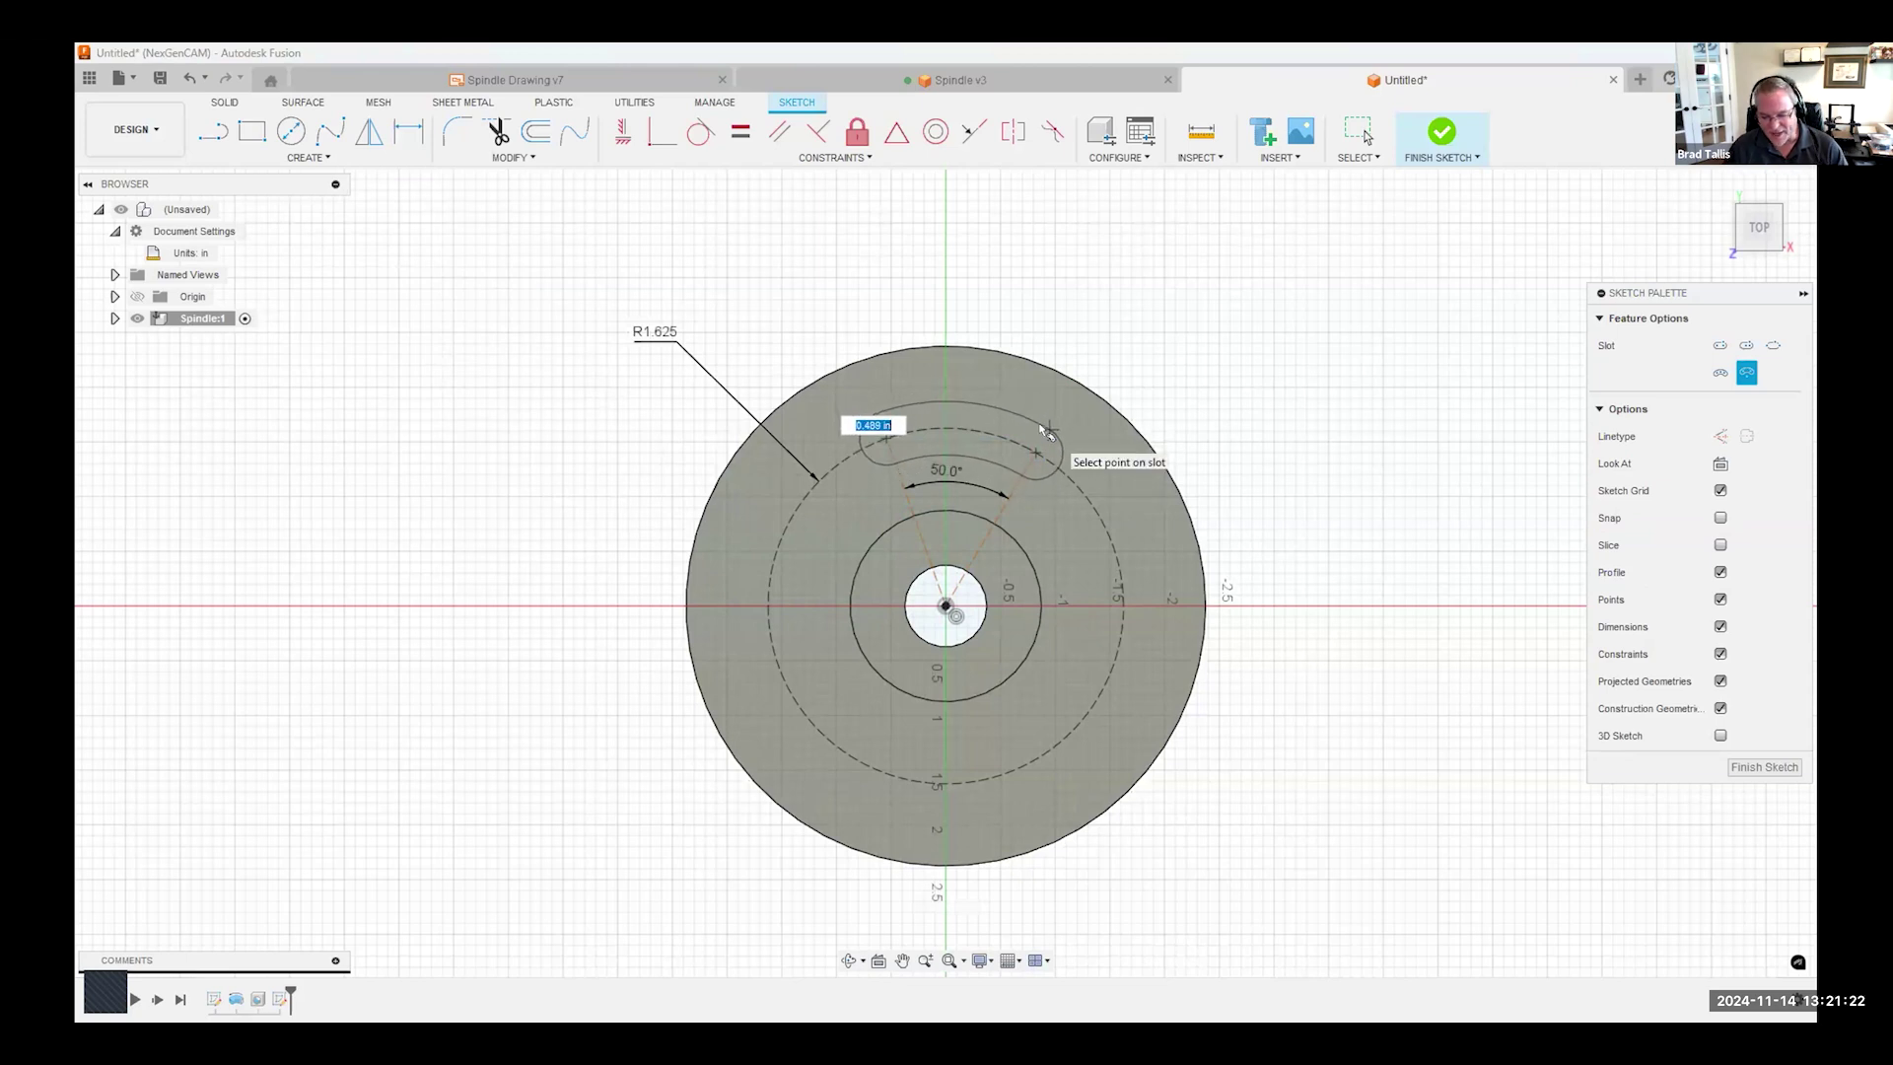
type("5")
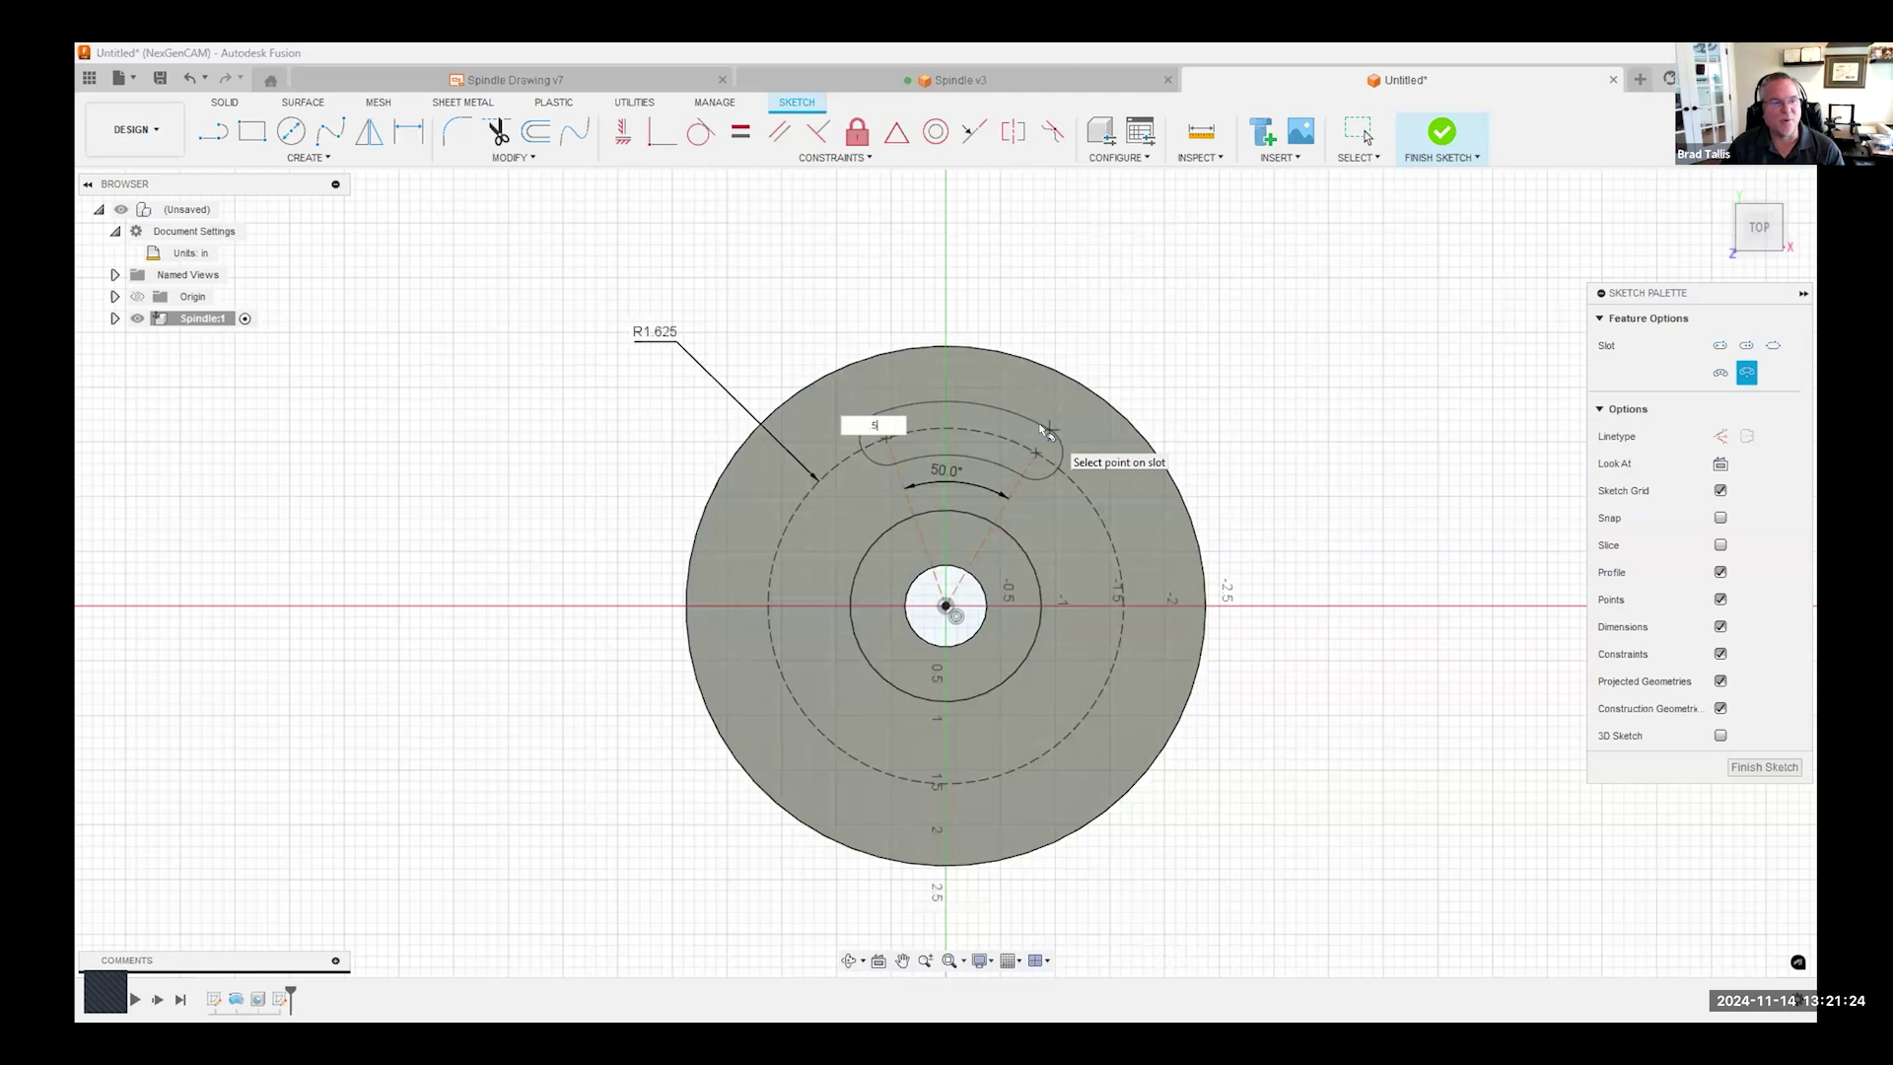
key("Return")
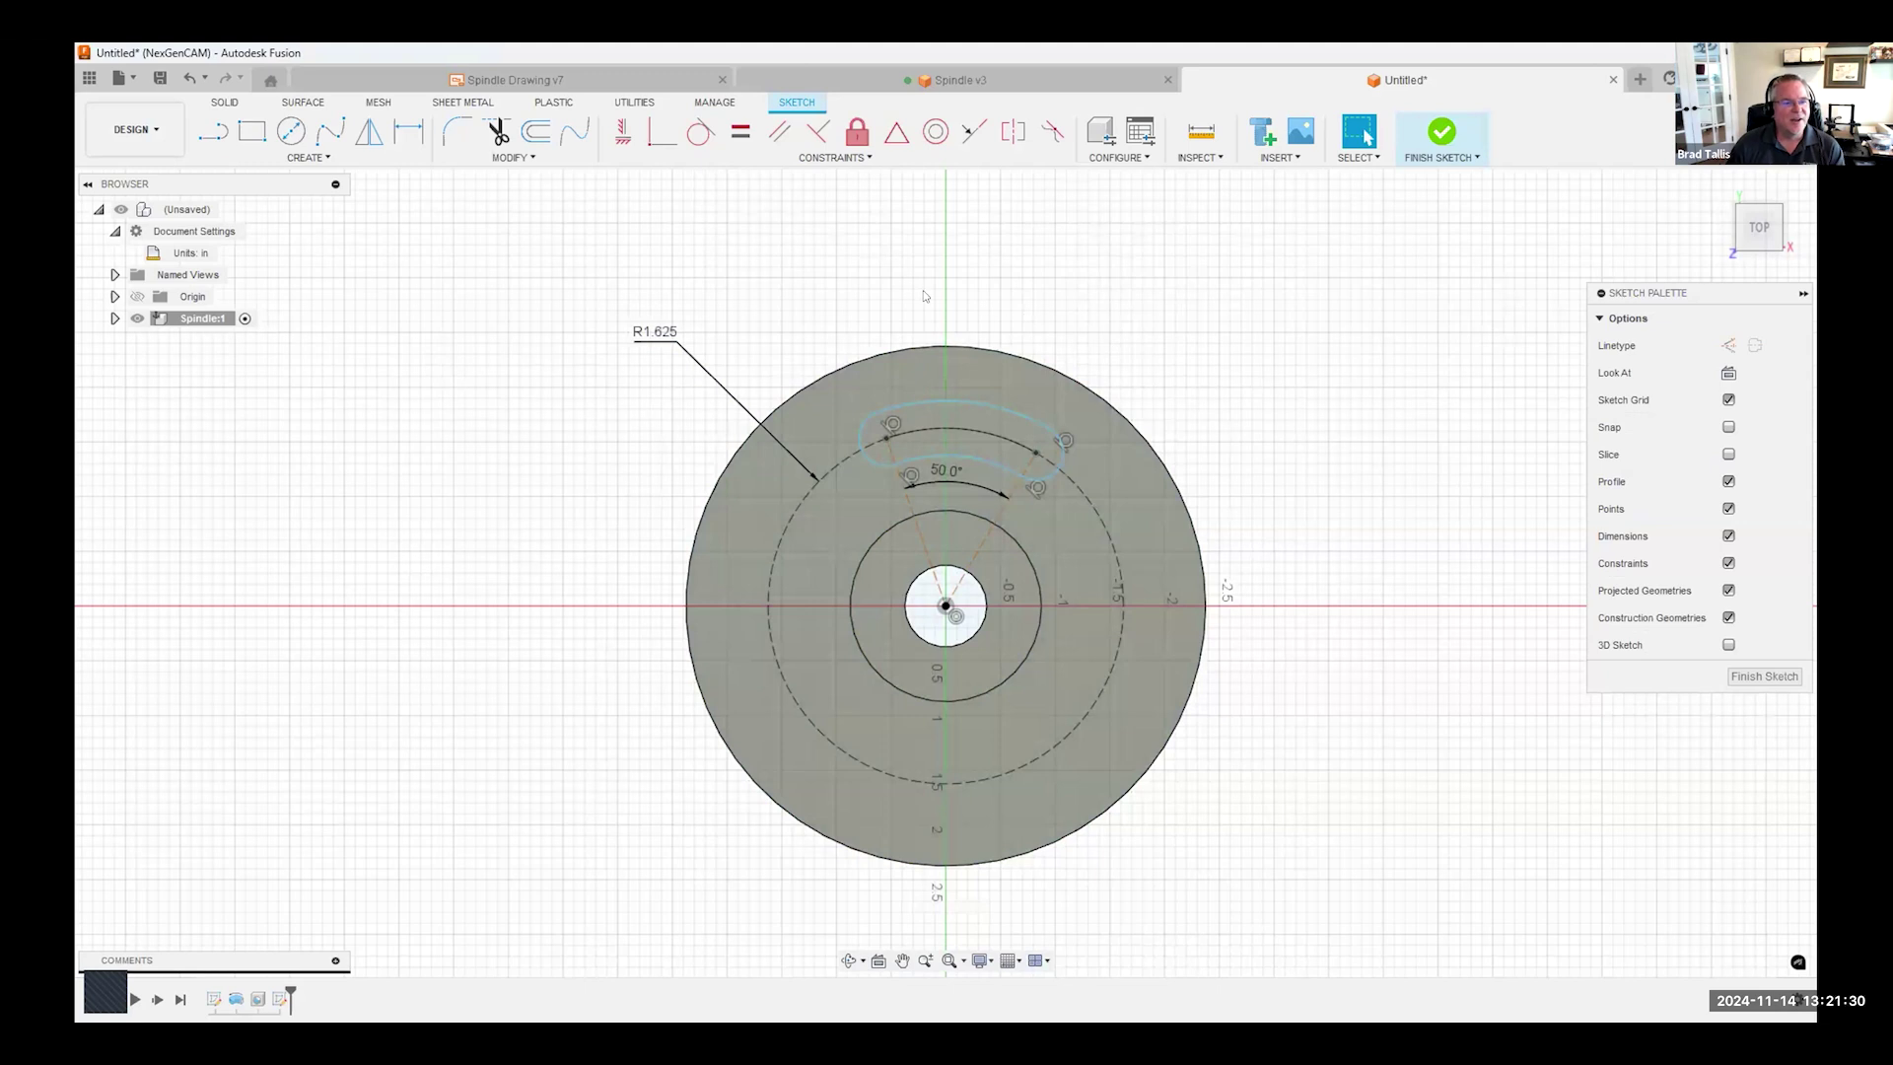
- Check the curved slot's layout and dimensions in the spindle drawing, and return to the sketch for comparison
left_click(515, 80)
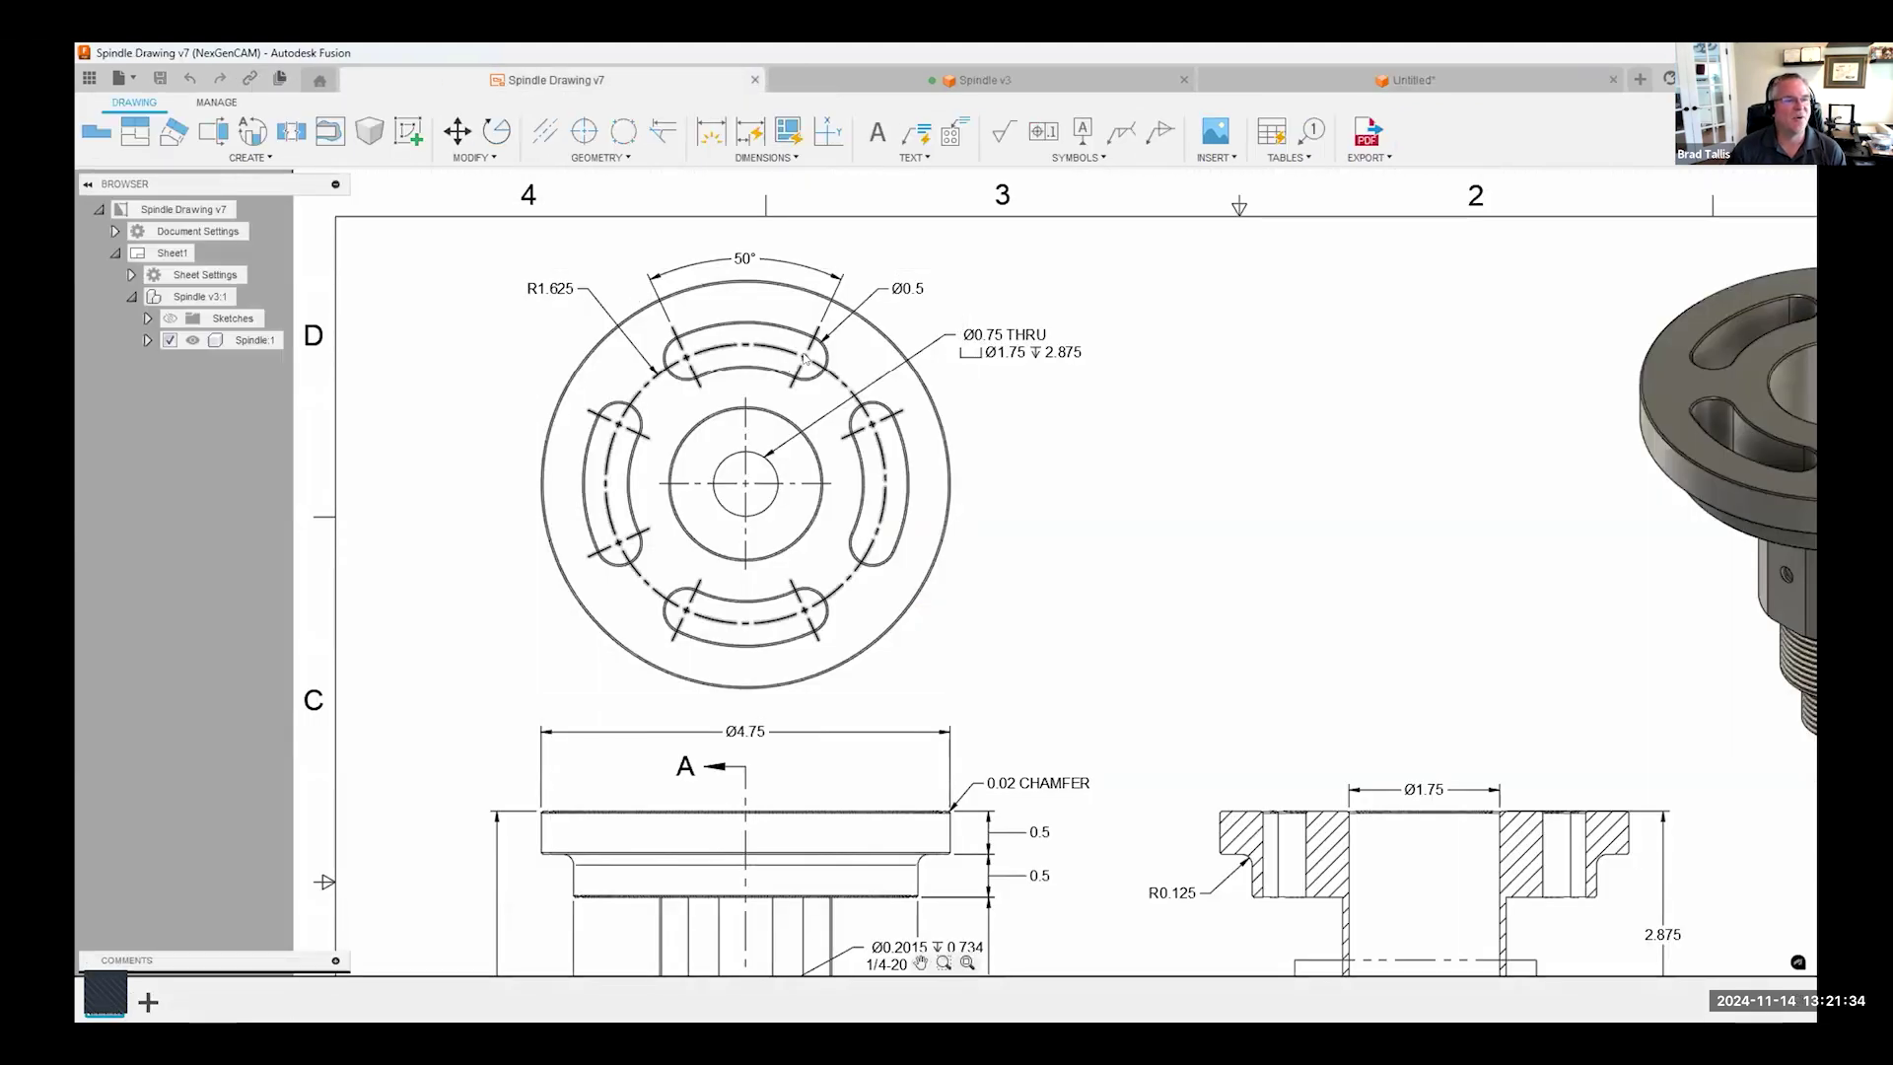
left_click(1281, 81)
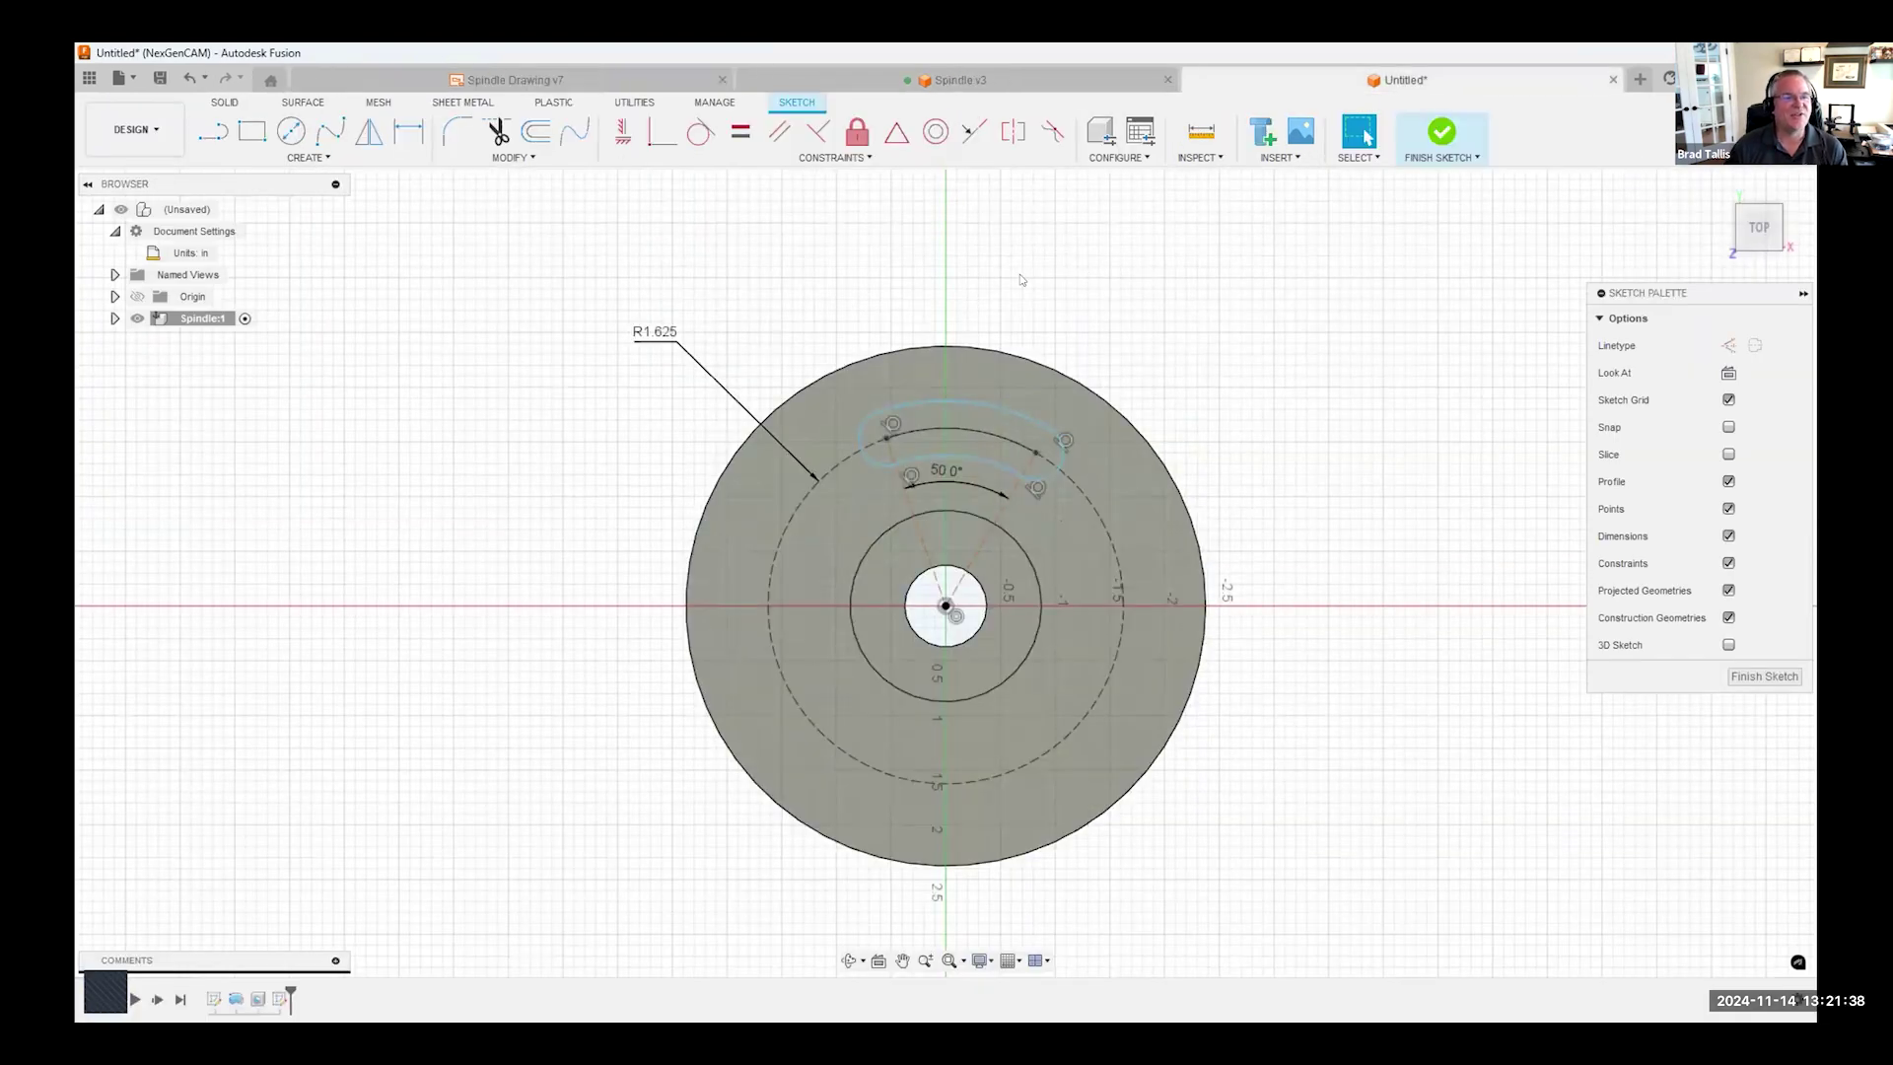
scroll(937, 276, "up", 2)
scroll(948, 690, "up", 2)
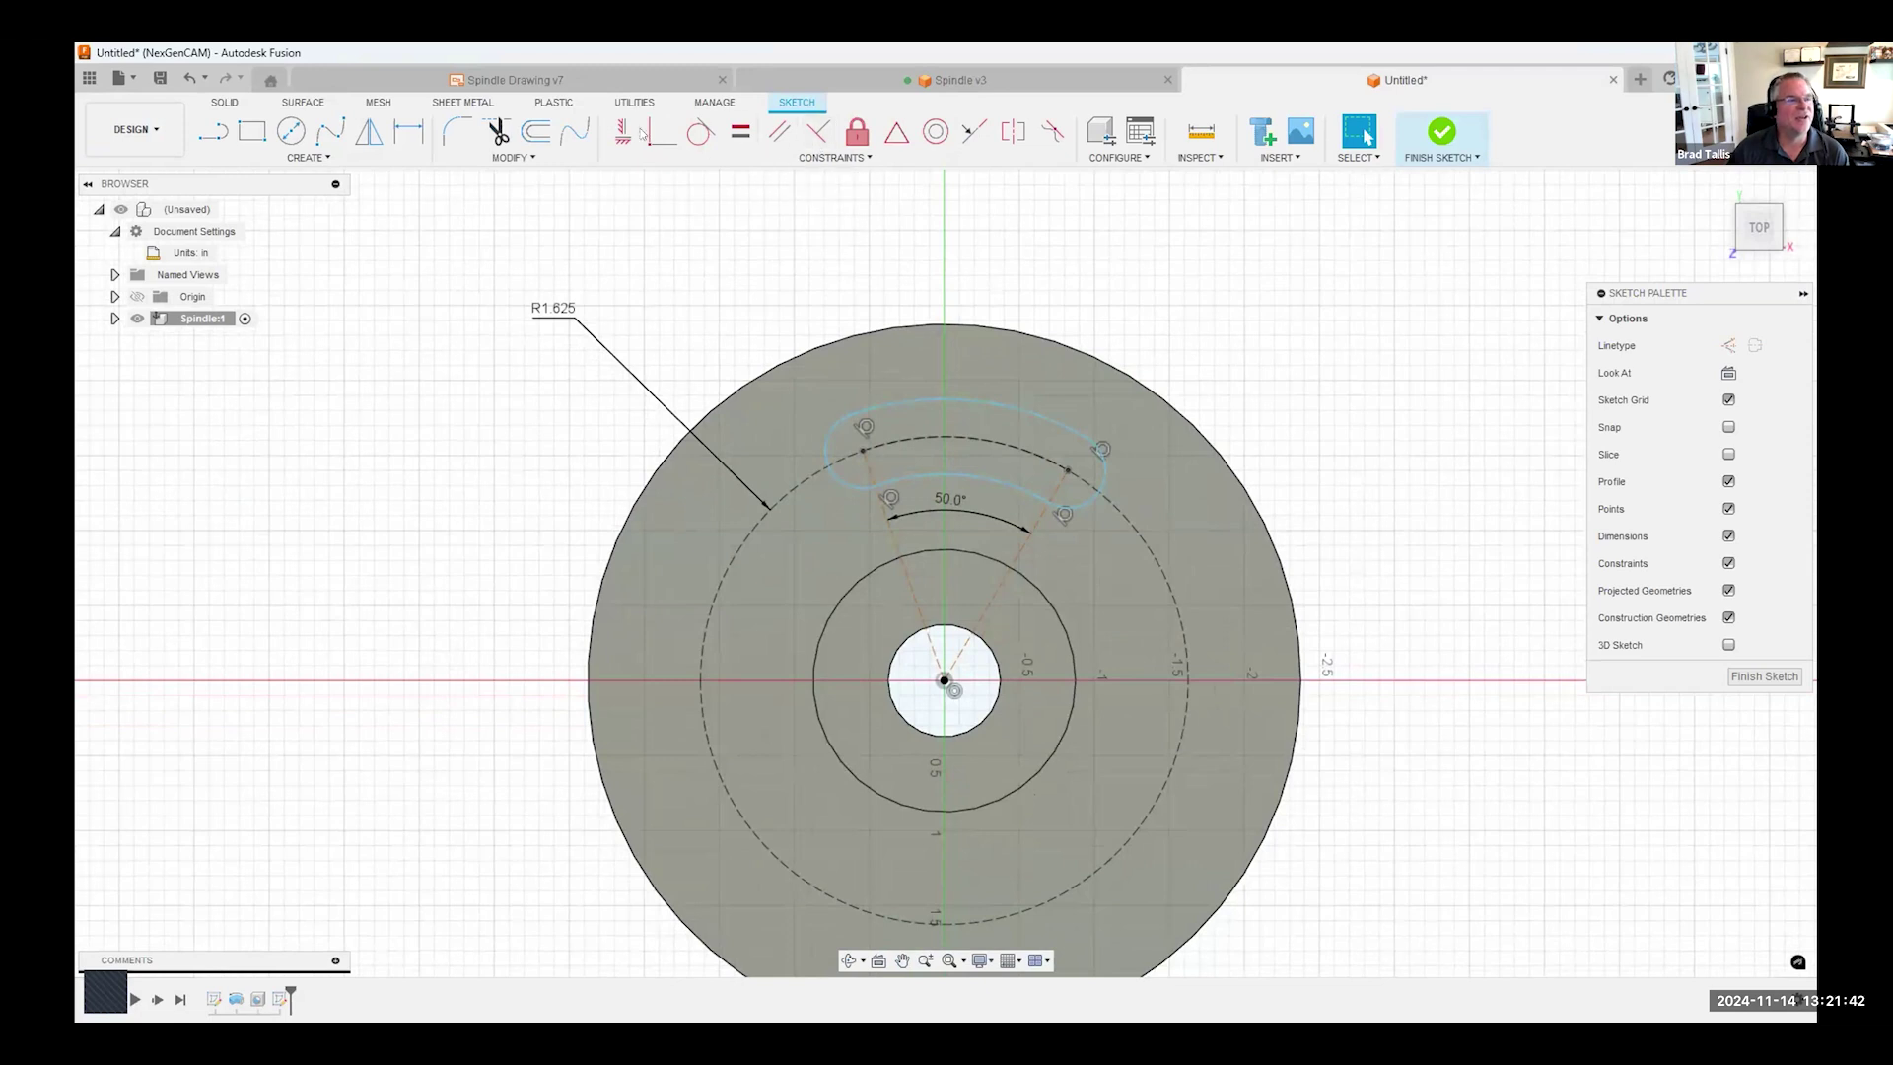
left_click(408, 131)
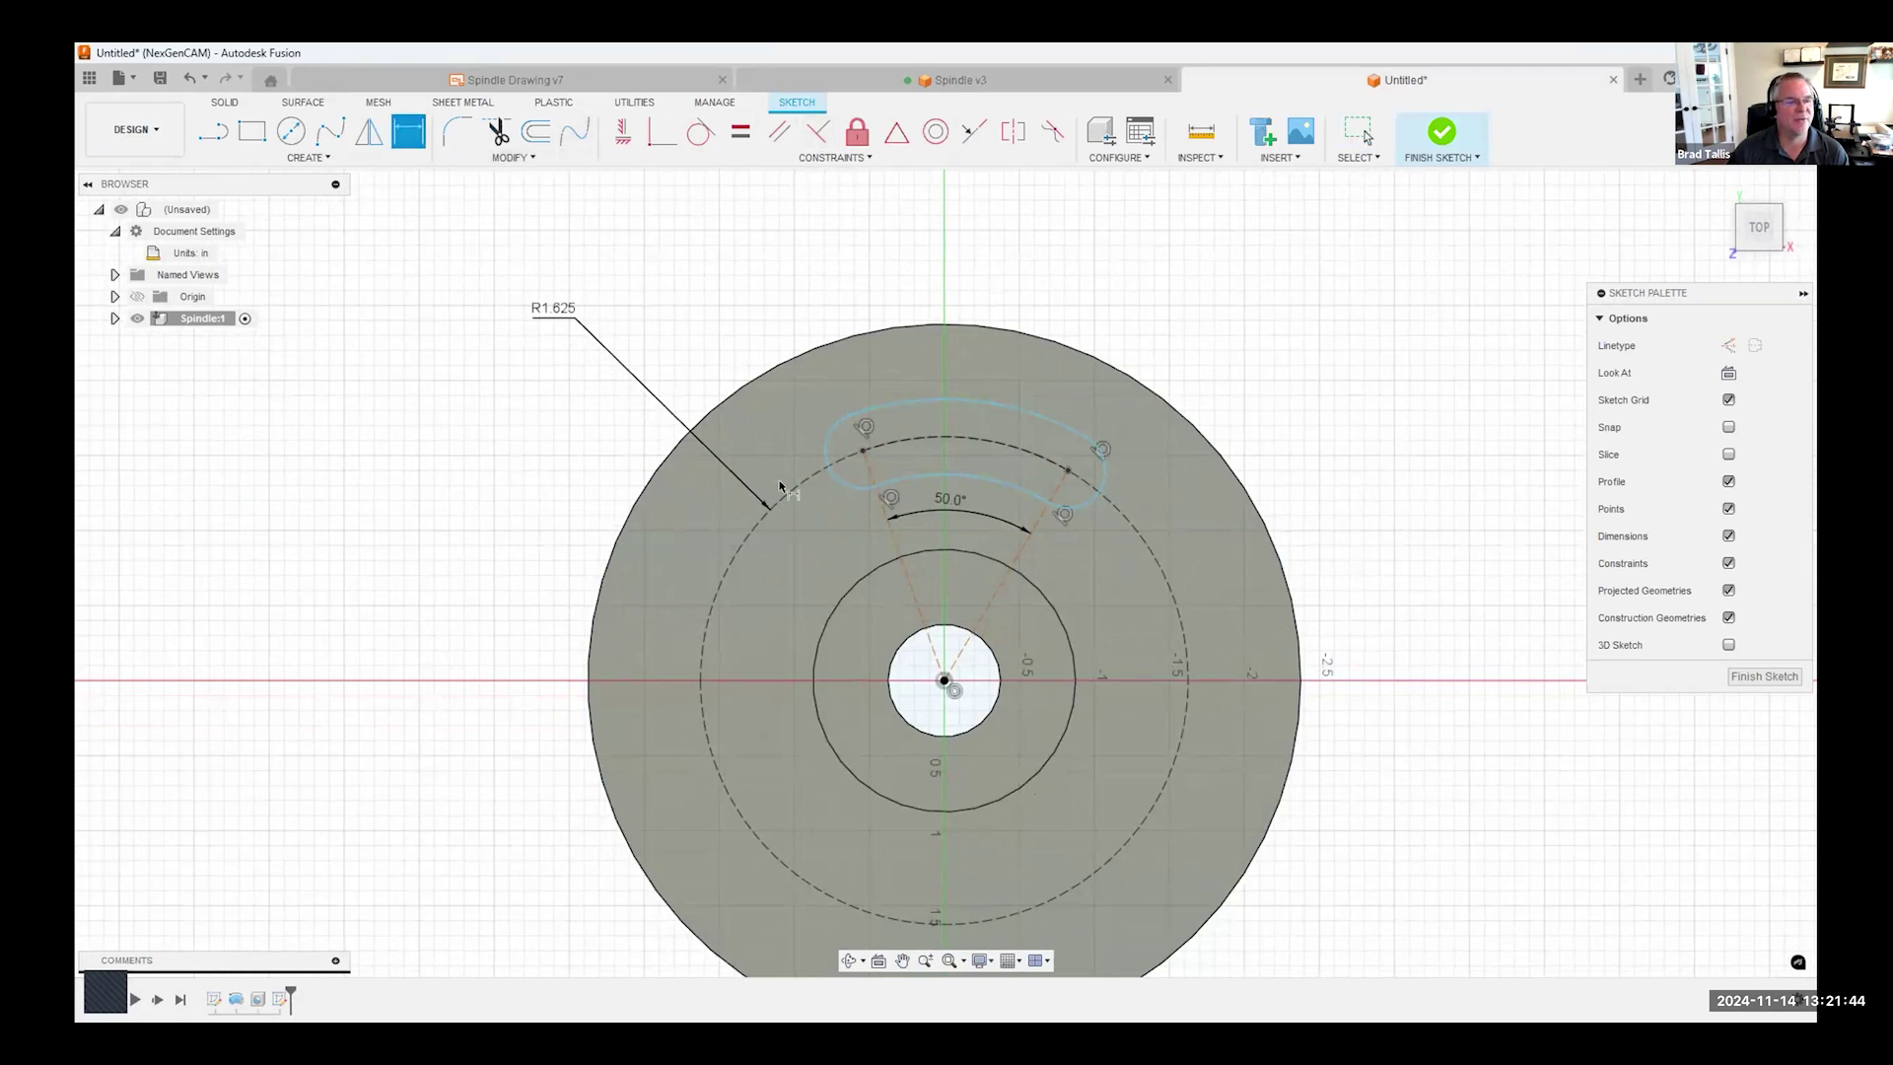
left_click(892, 541)
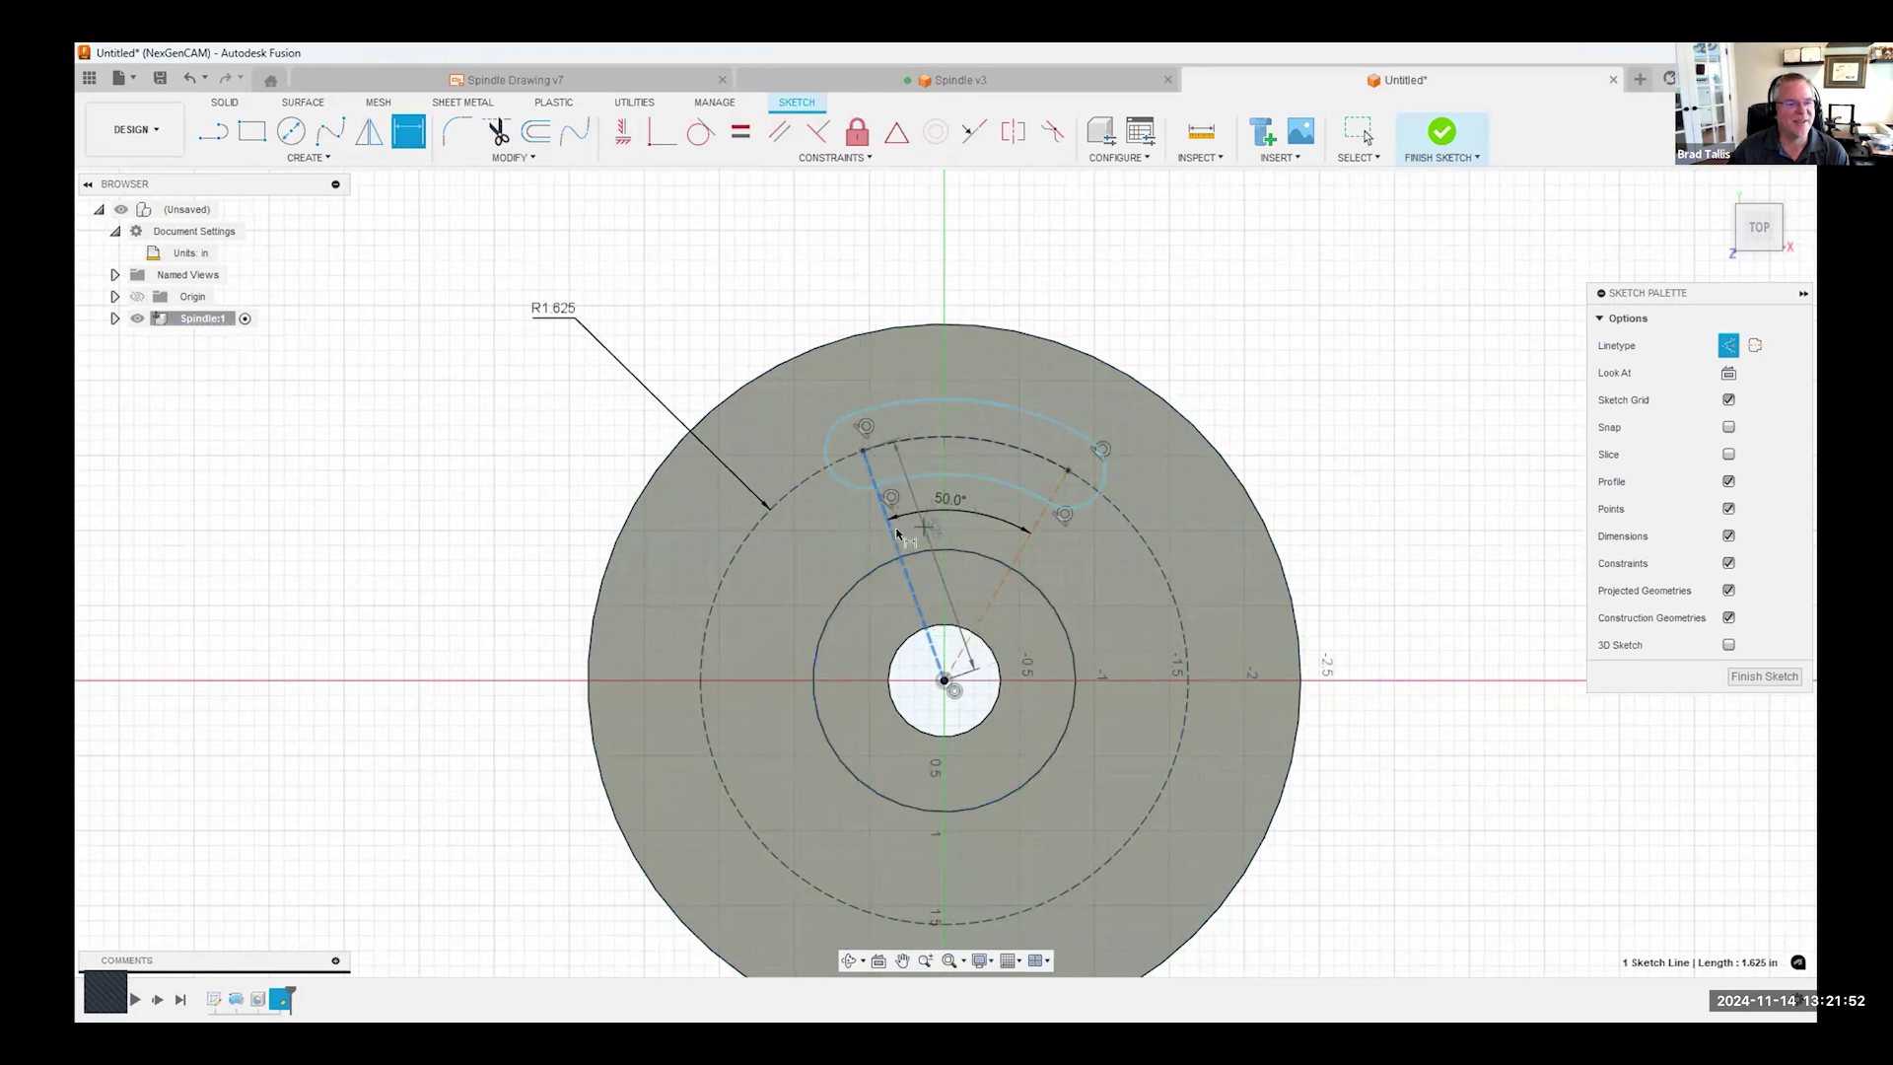
key("Escape")
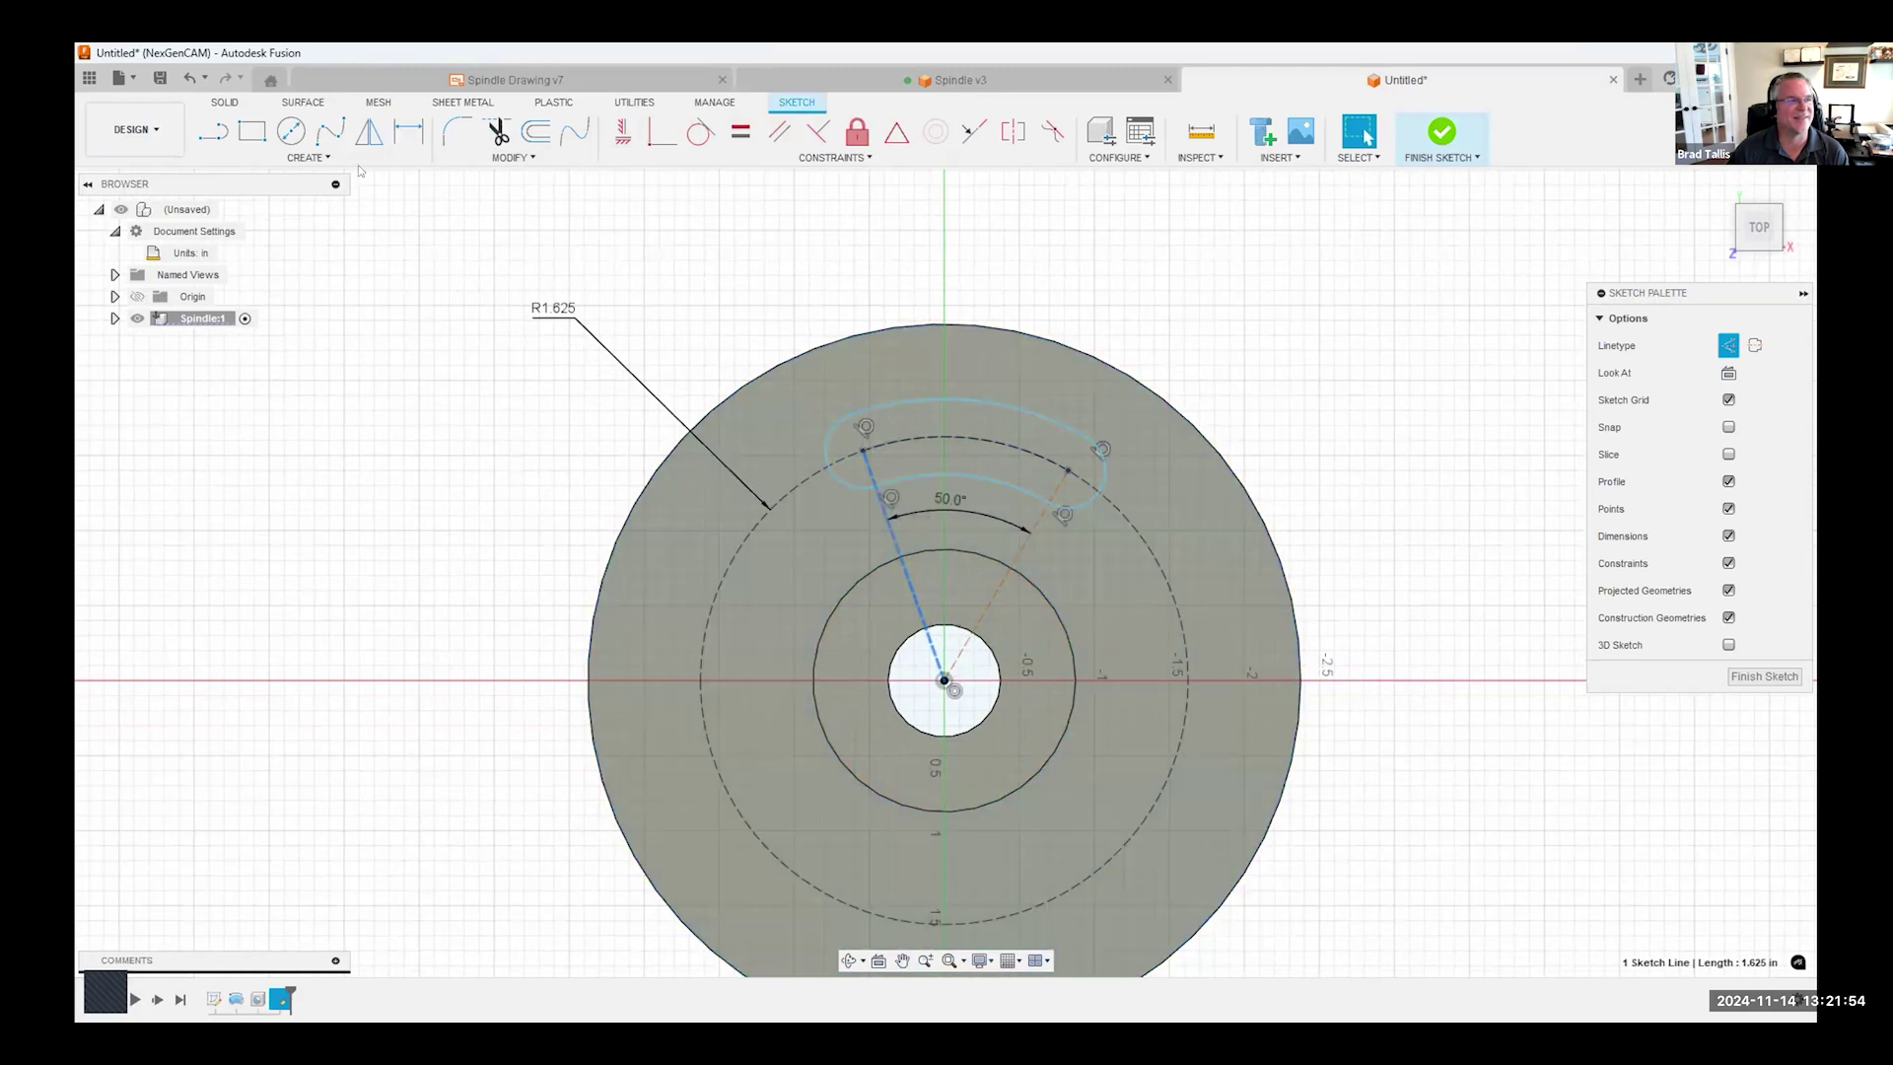
- Draw a vertical construction line from the origin up past the flange's outer edge
left_click(213, 130)
left_click(1728, 345)
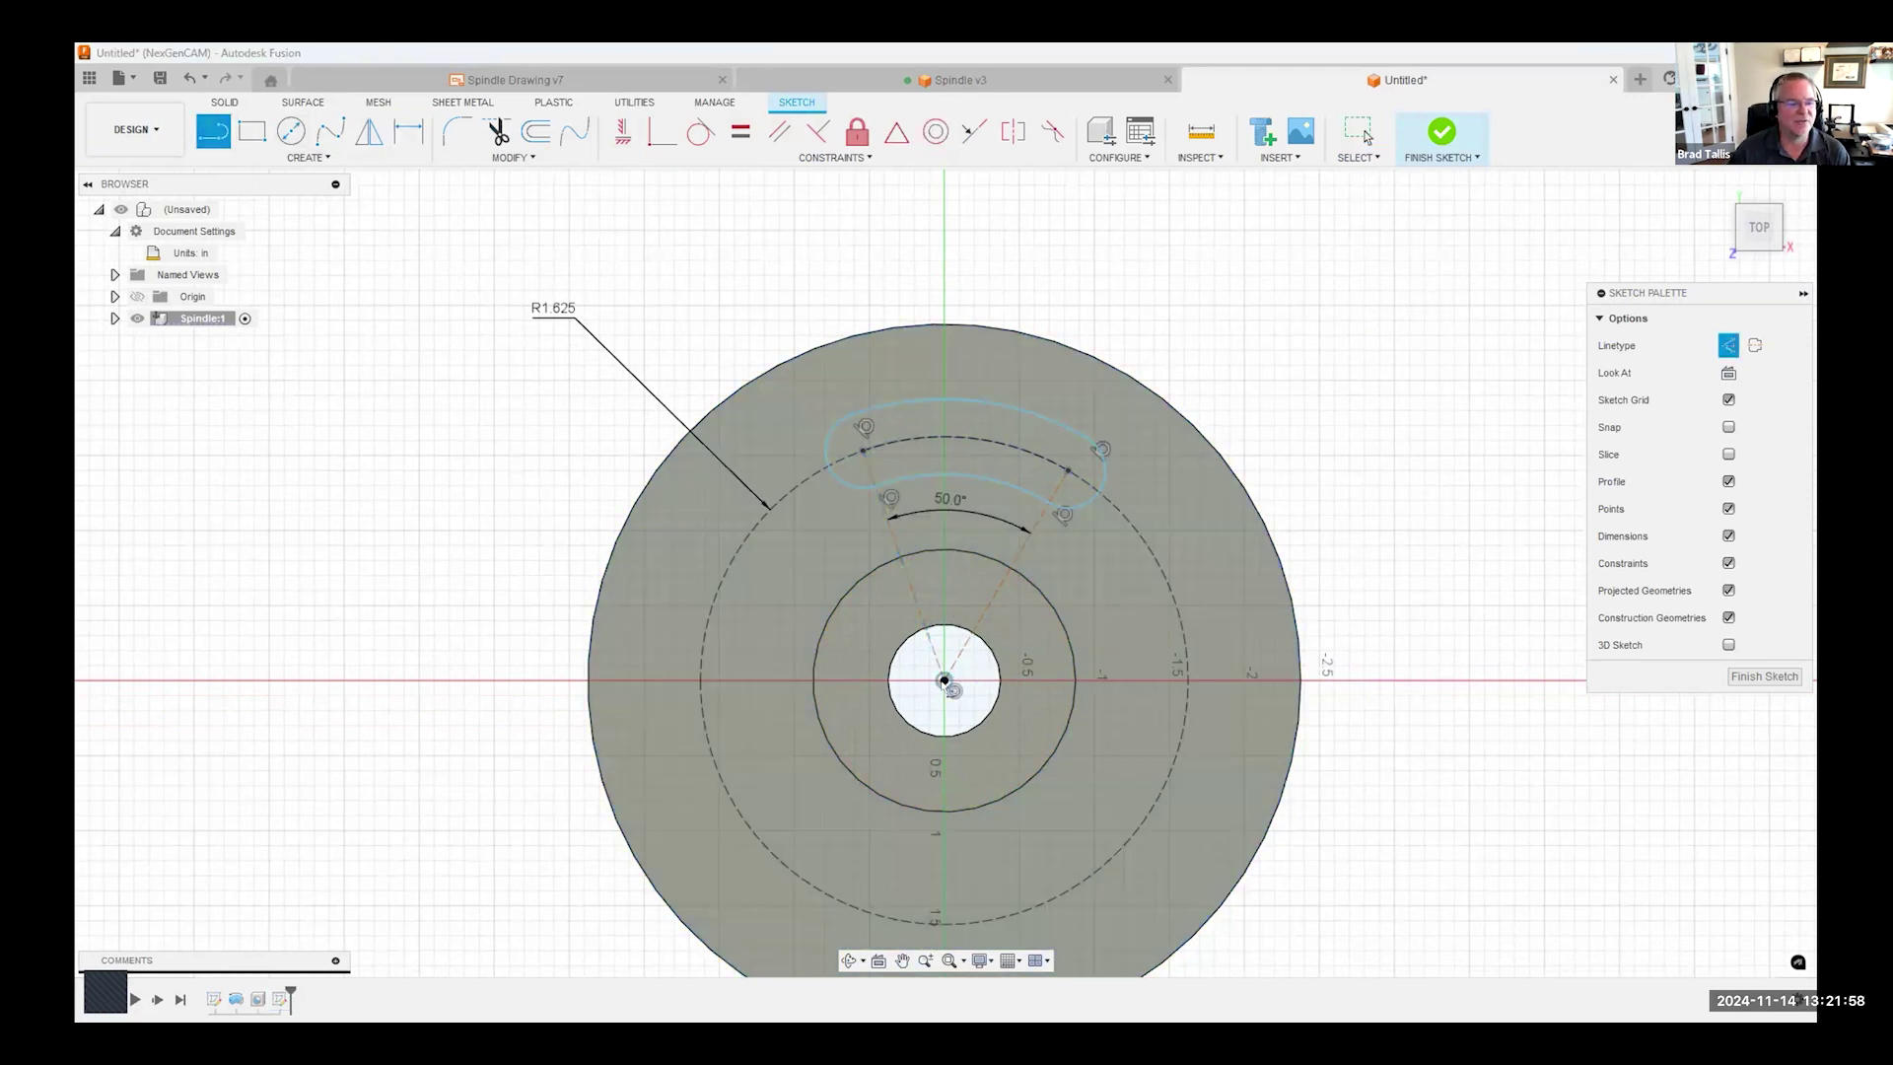
left_click(944, 680)
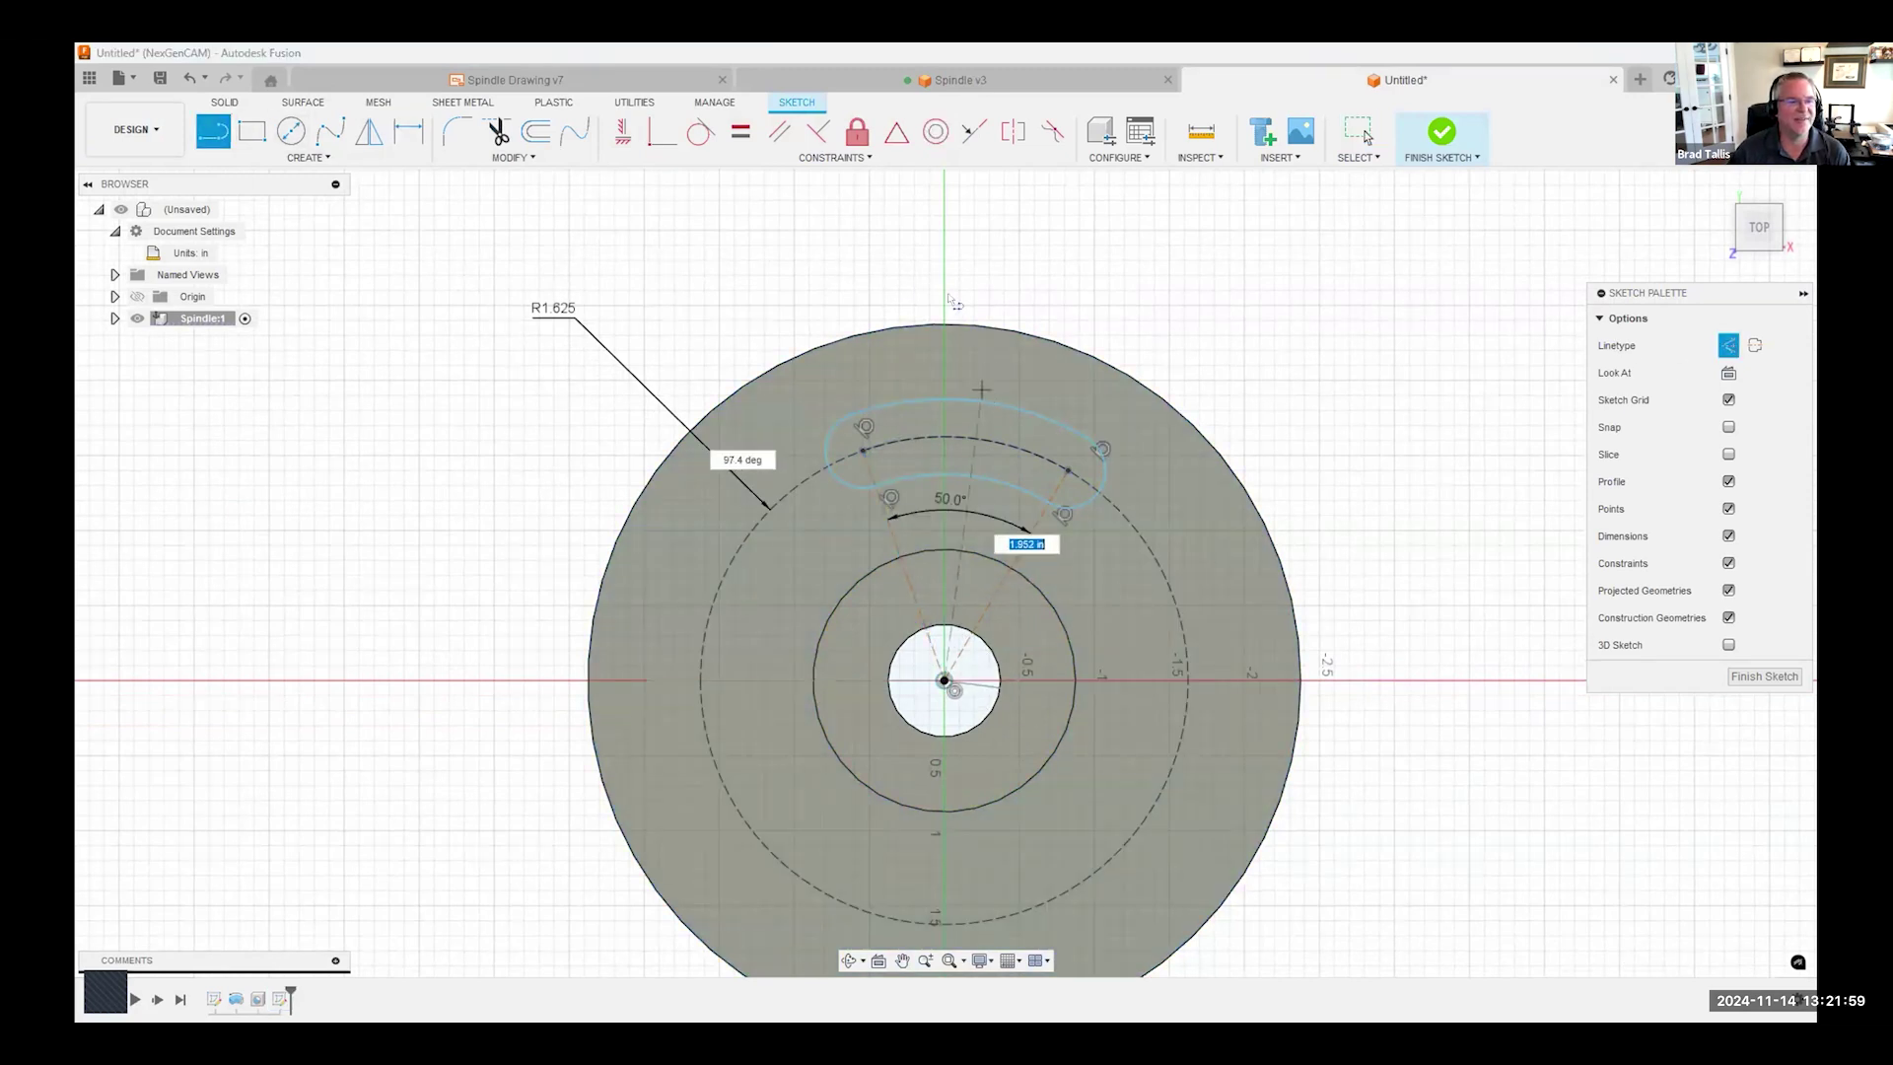
left_click(943, 241)
key("Escape")
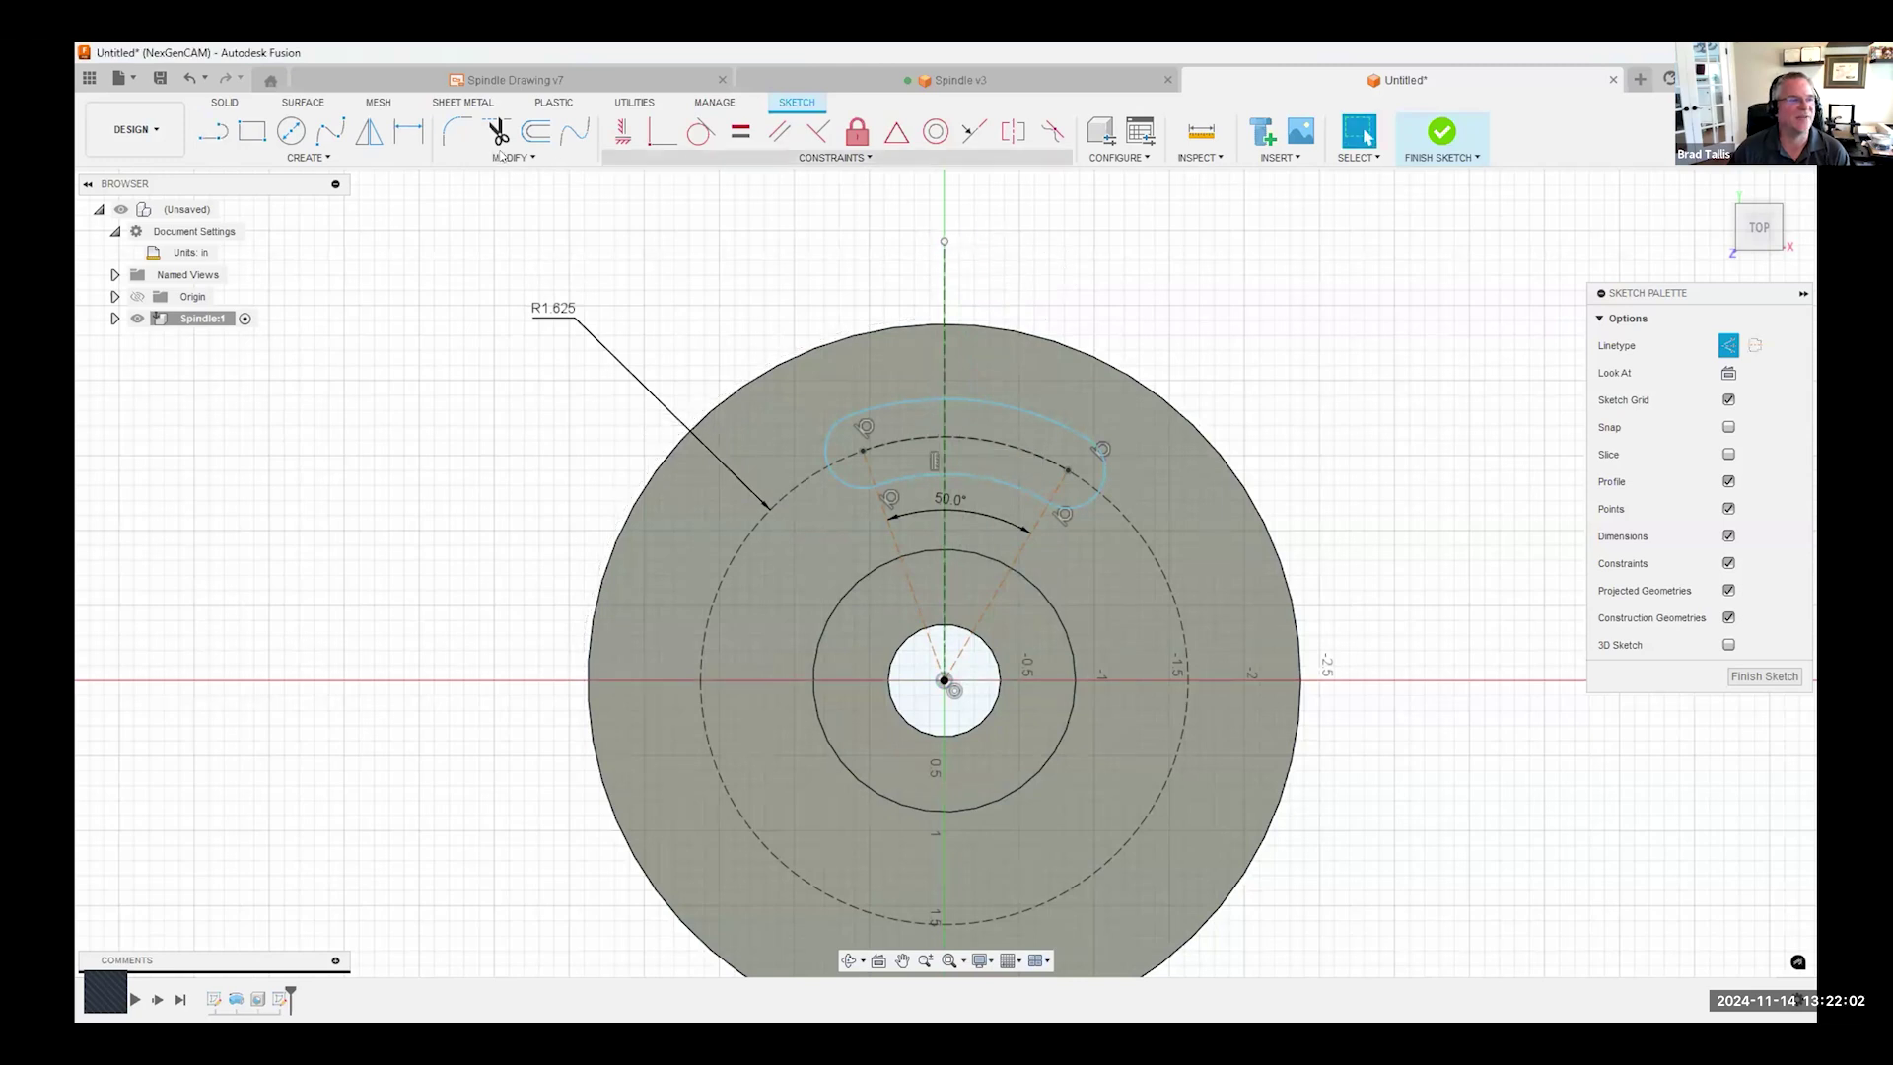
- Dimension the angle between the left construction line and the vertical line as d17/2, and reposition the dimension beneath the 50 degree one
left_click(410, 130)
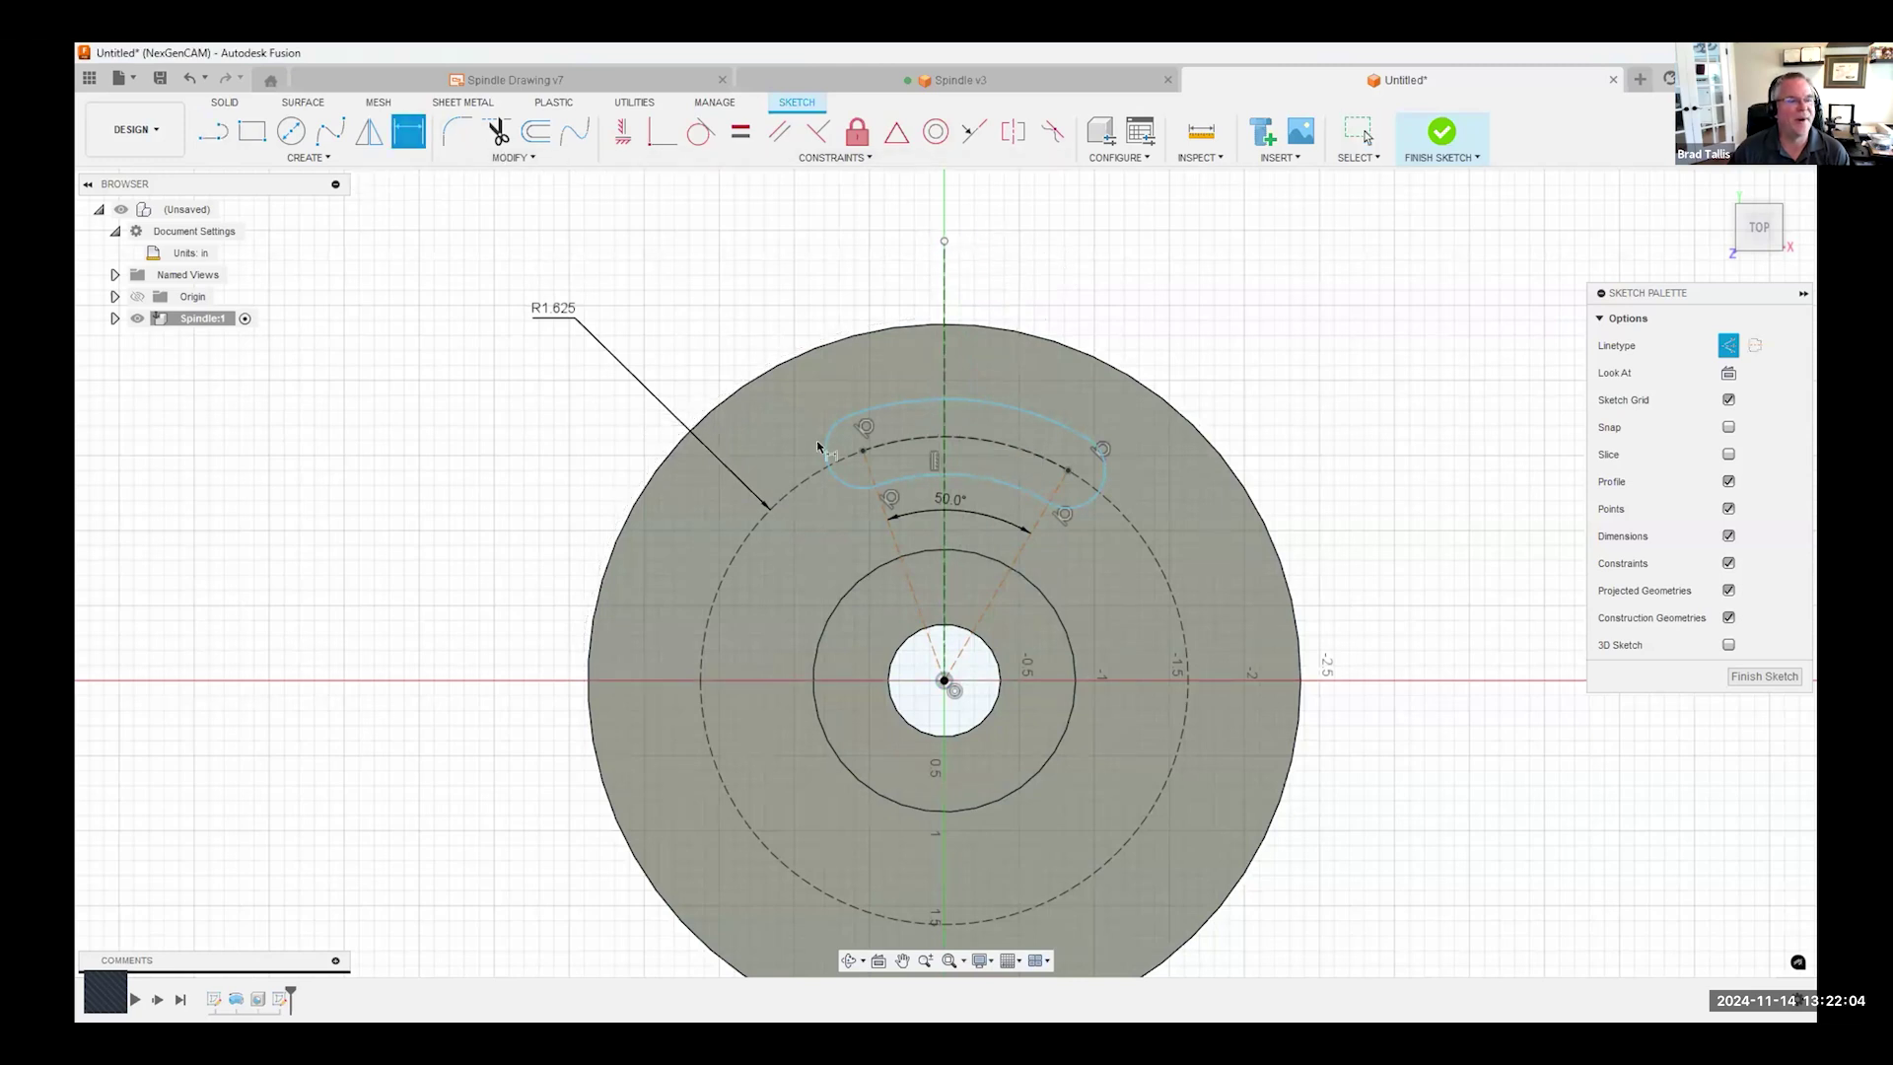
left_click(895, 542)
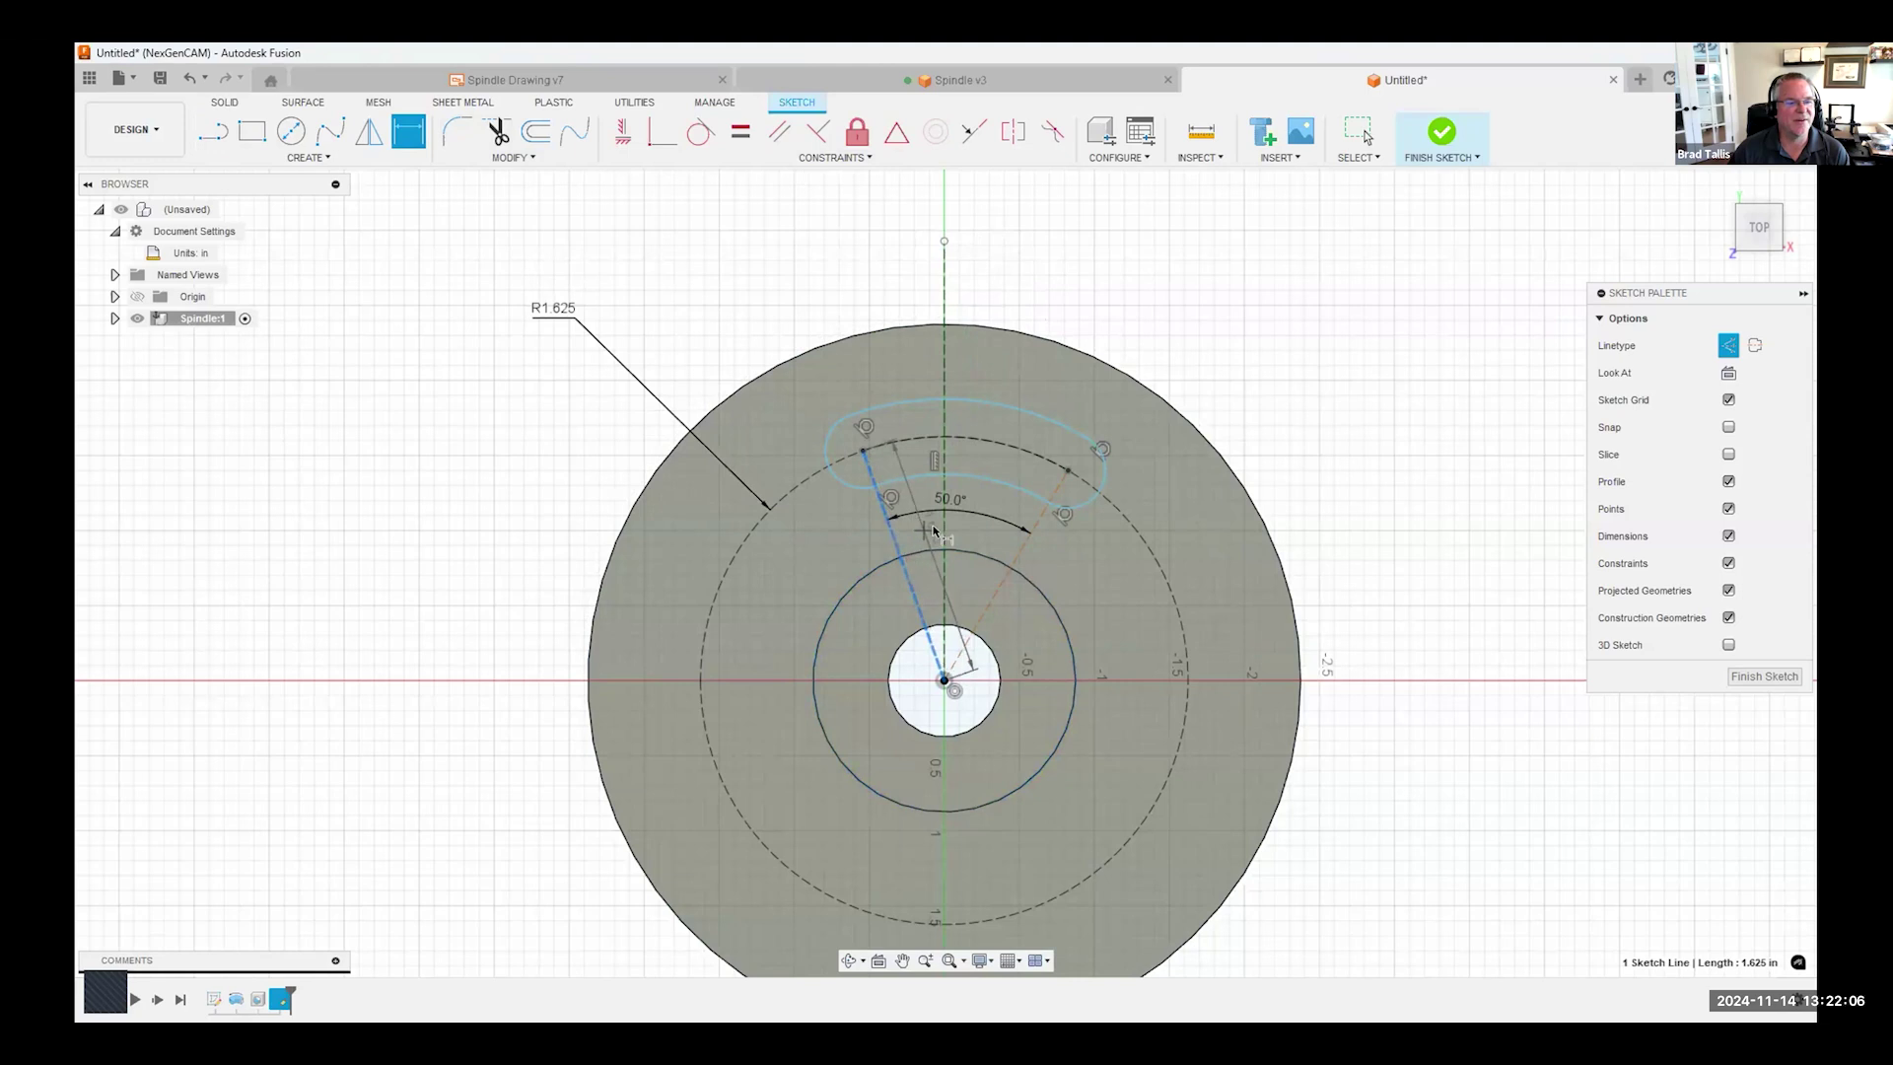
left_click(943, 532)
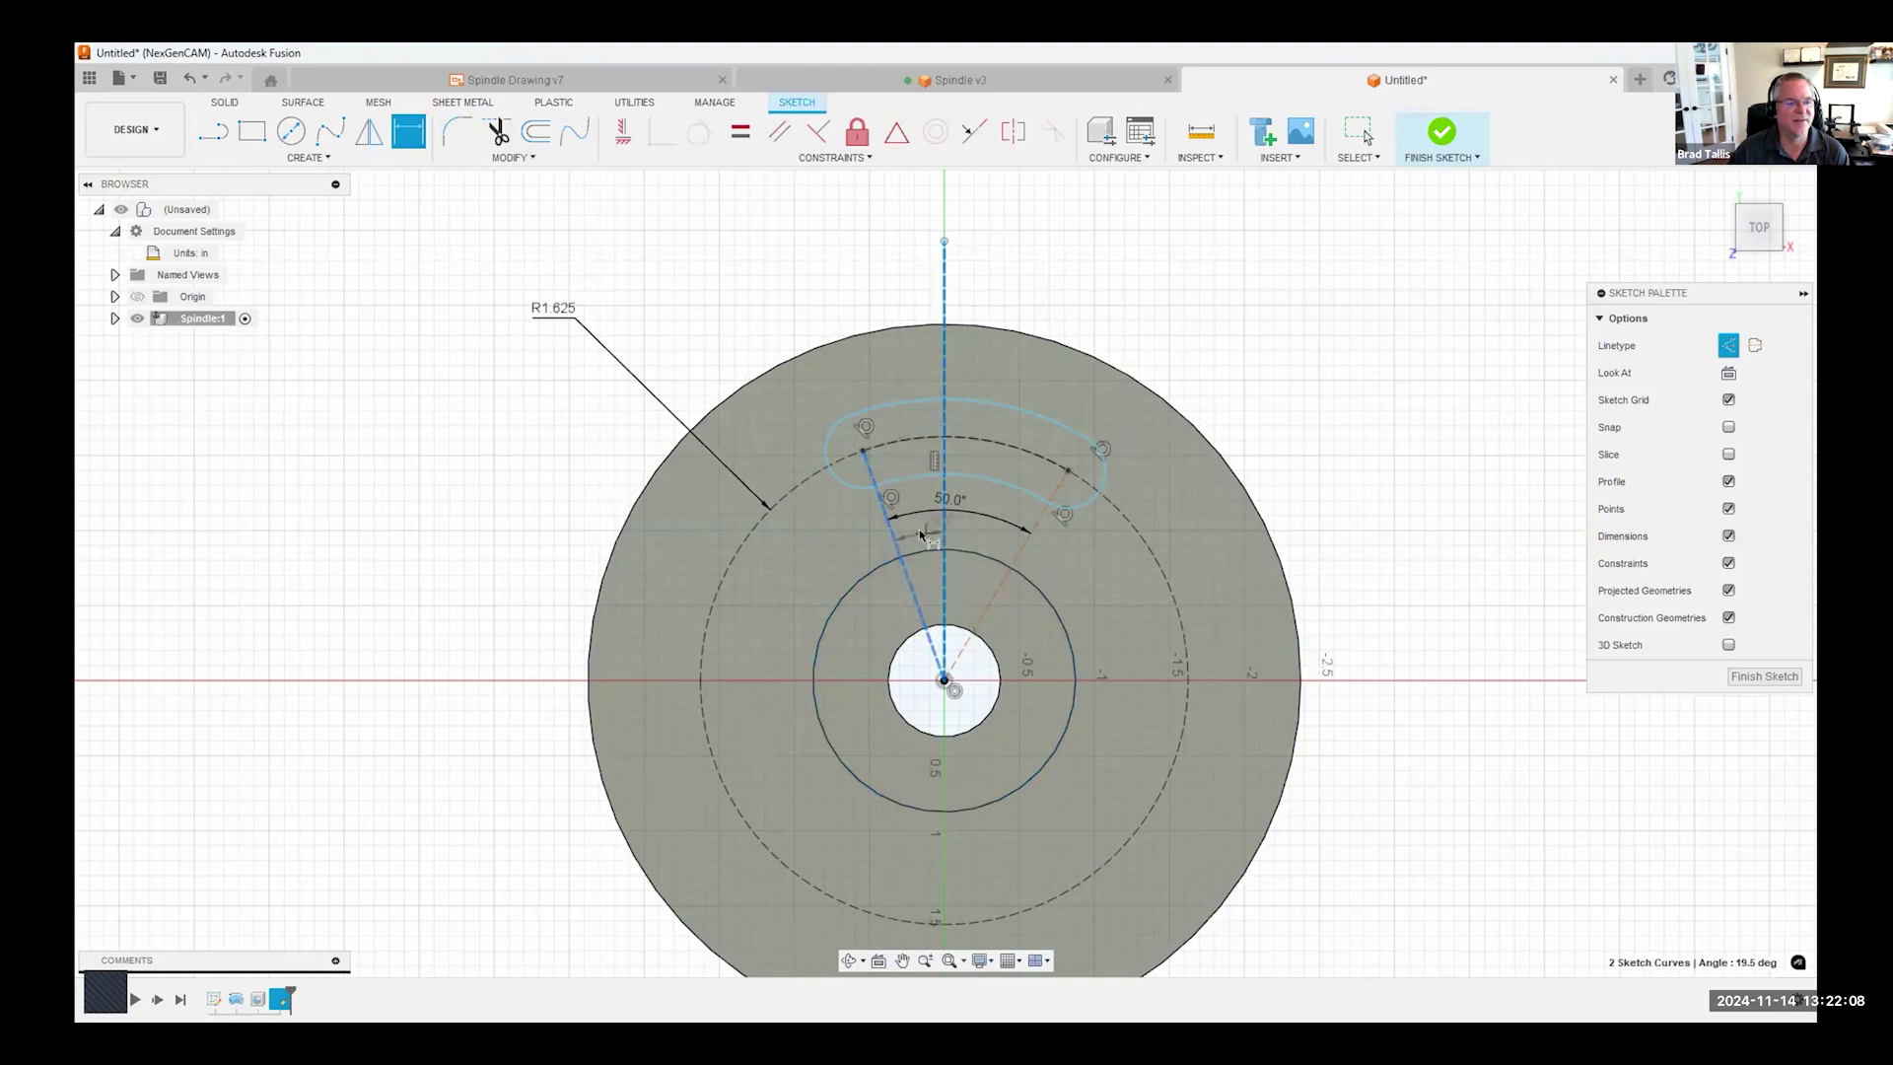
left_click(911, 541)
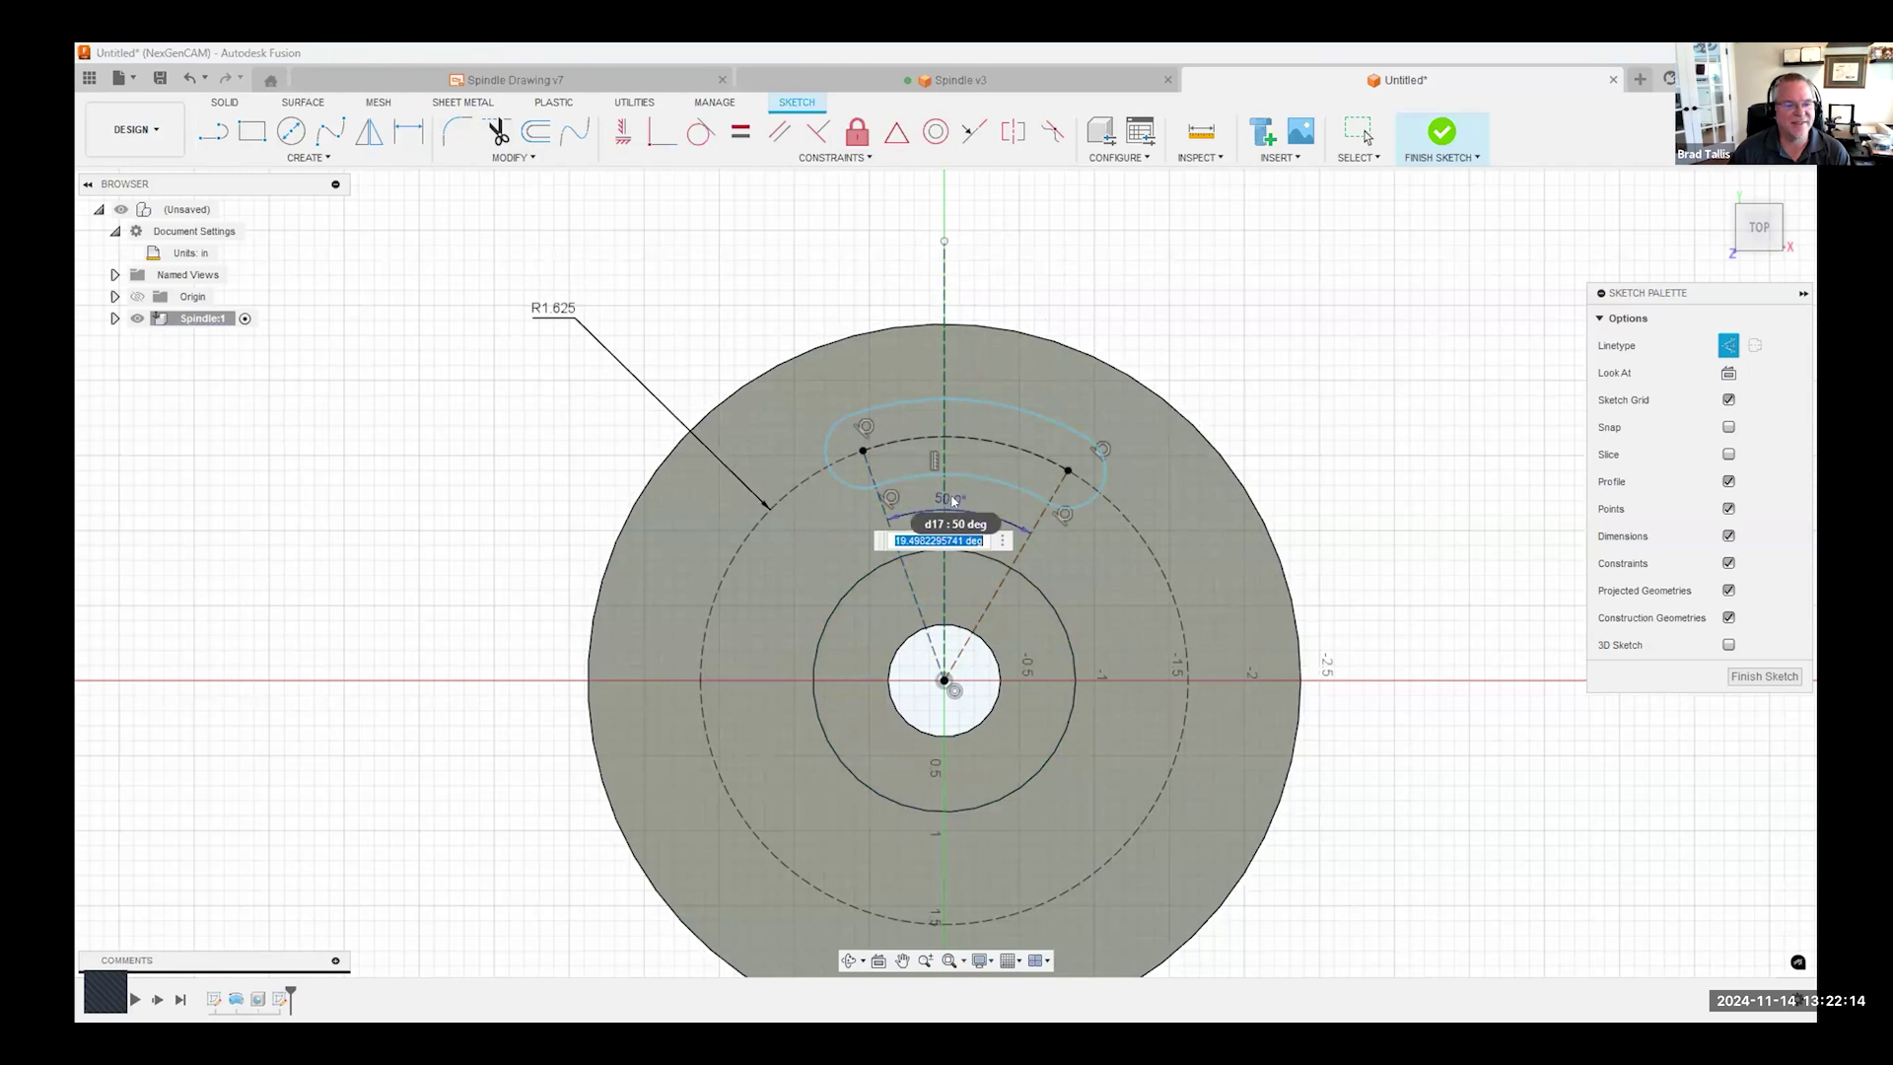
key("BackSpace")
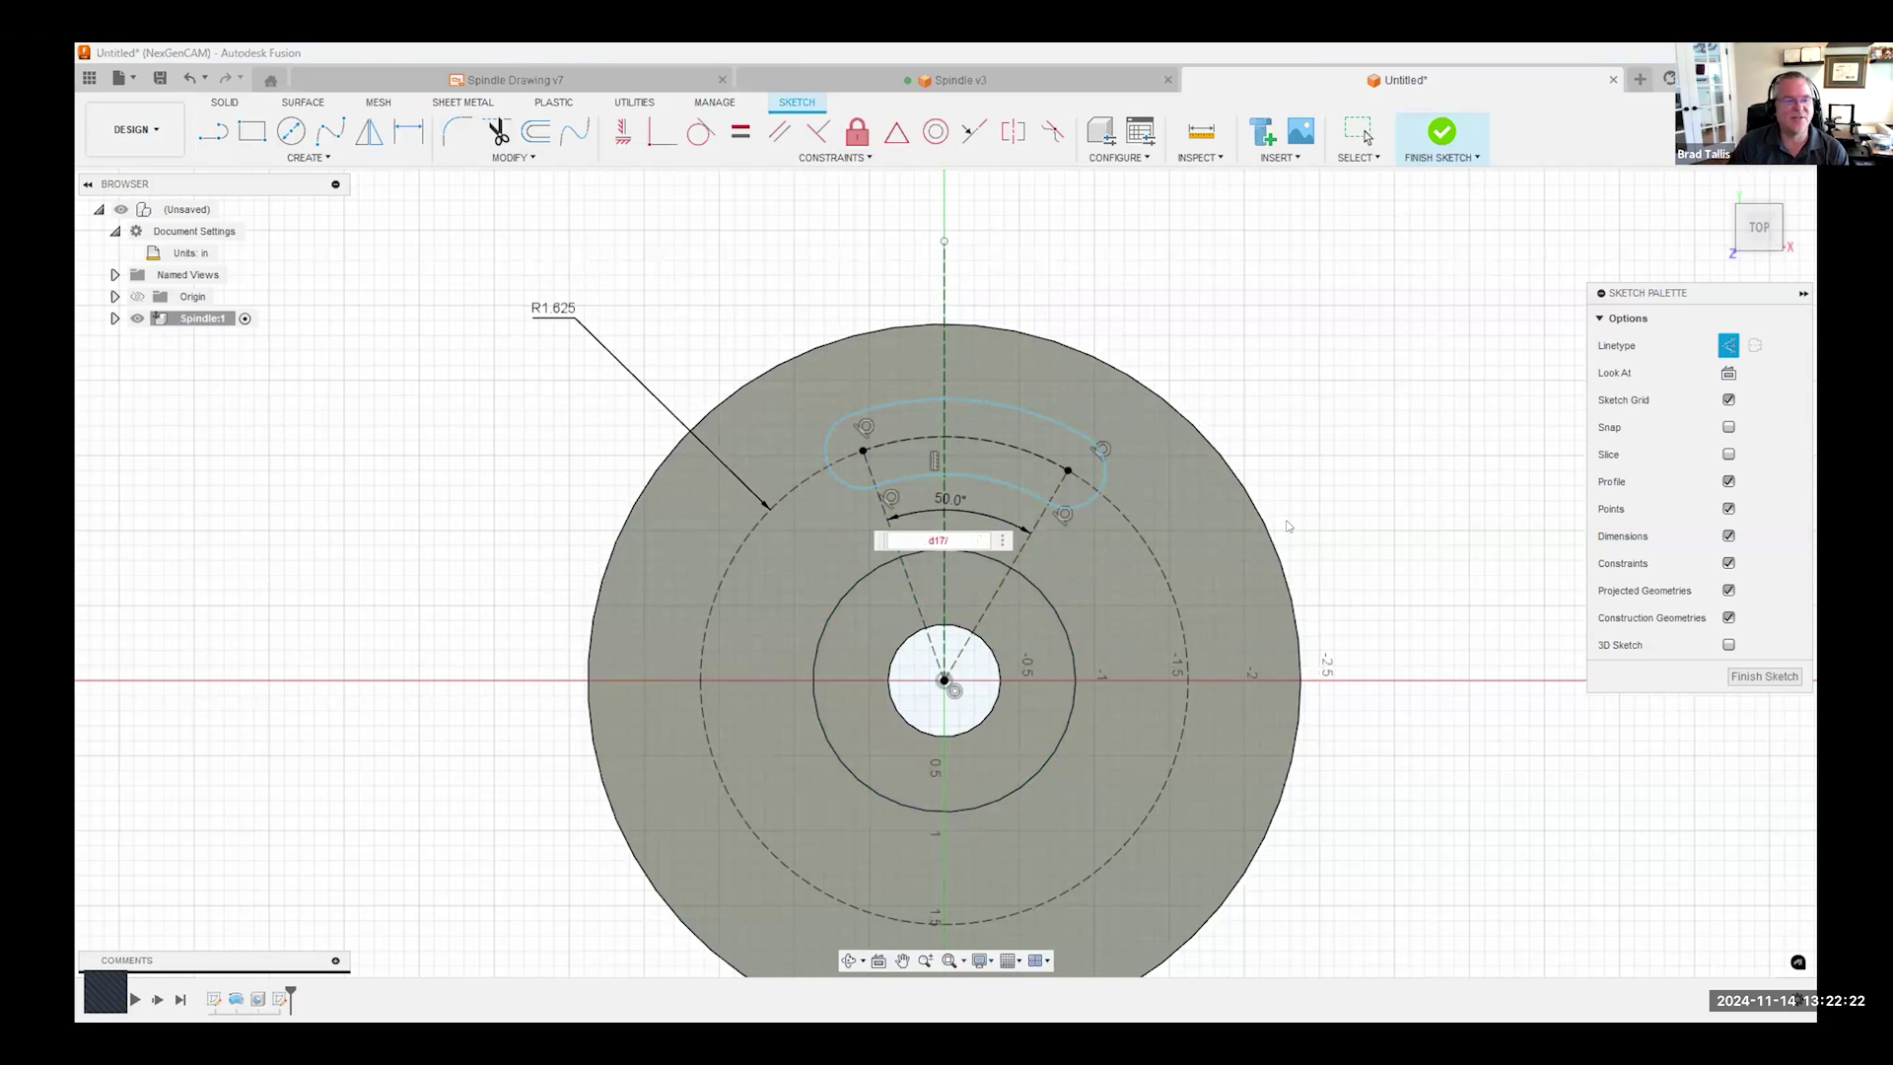
type("/2")
key("Return")
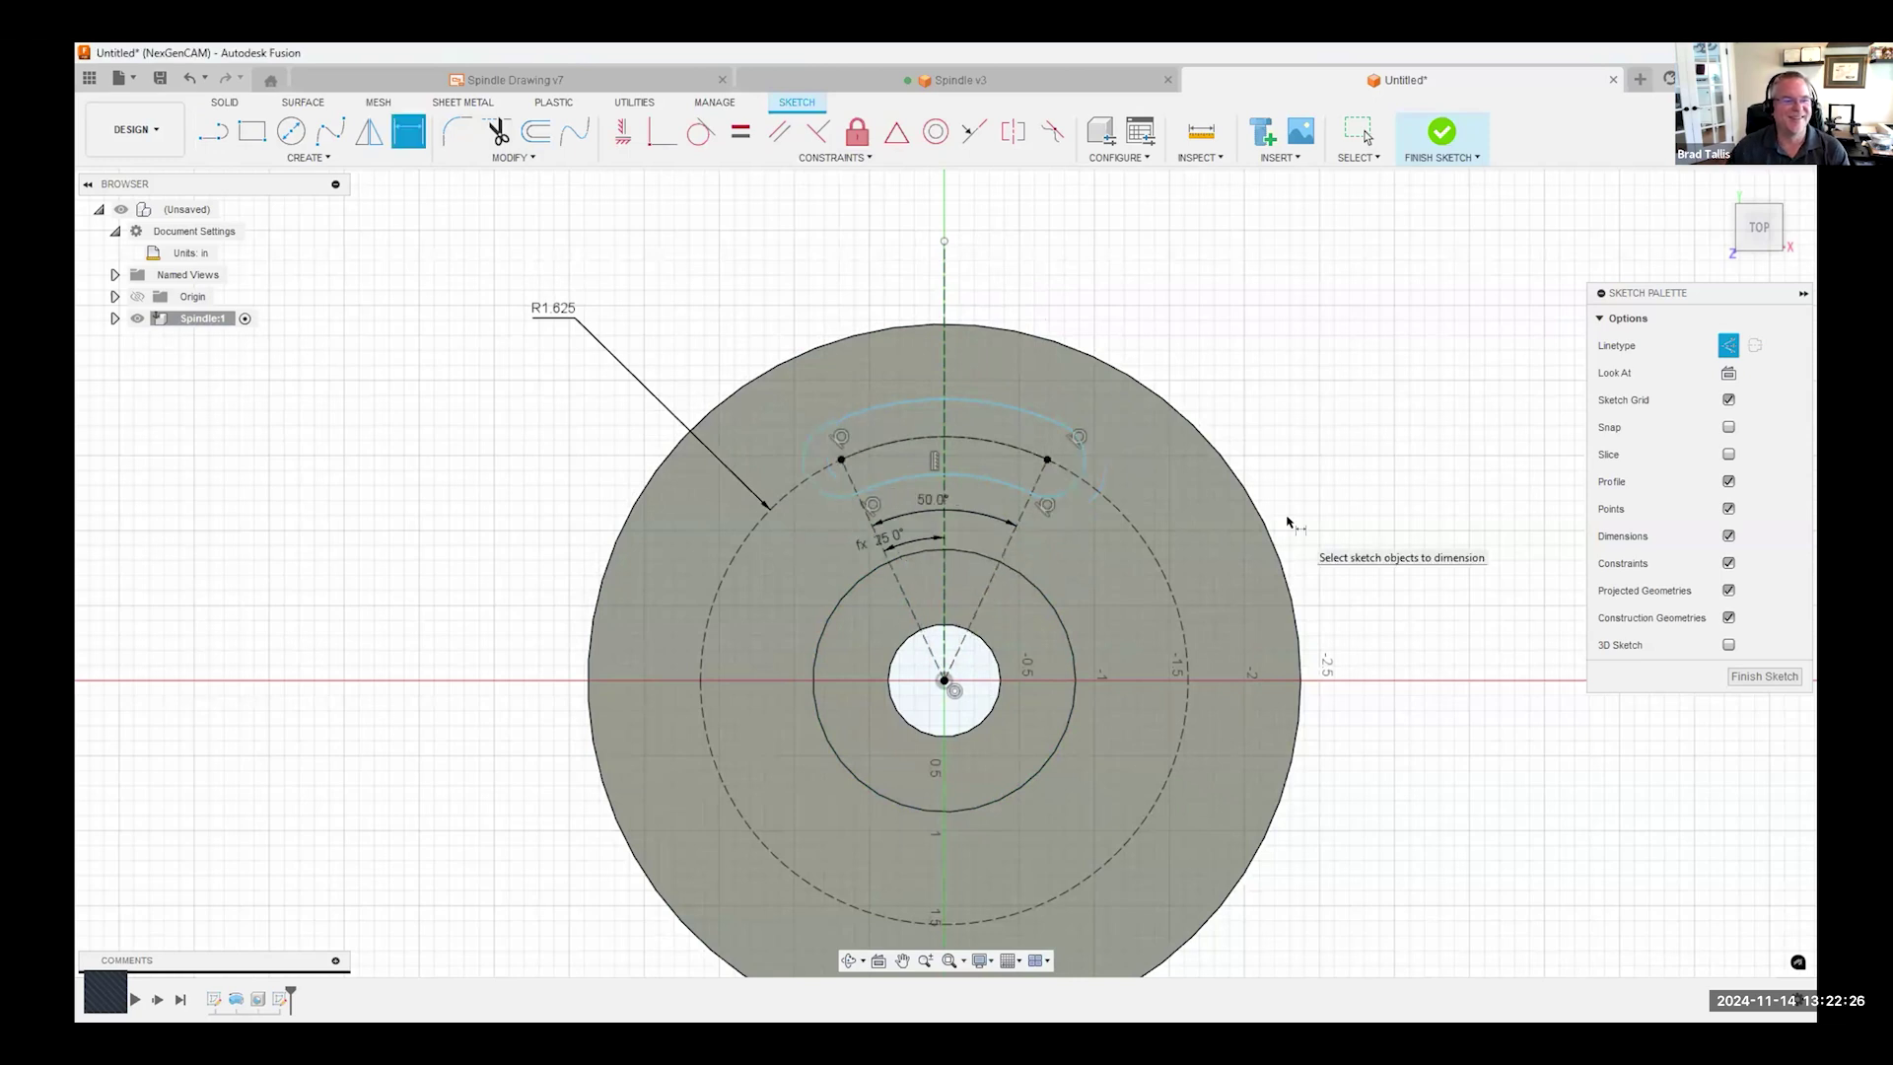
key("Escape")
left_click_drag(884, 541, 935, 542)
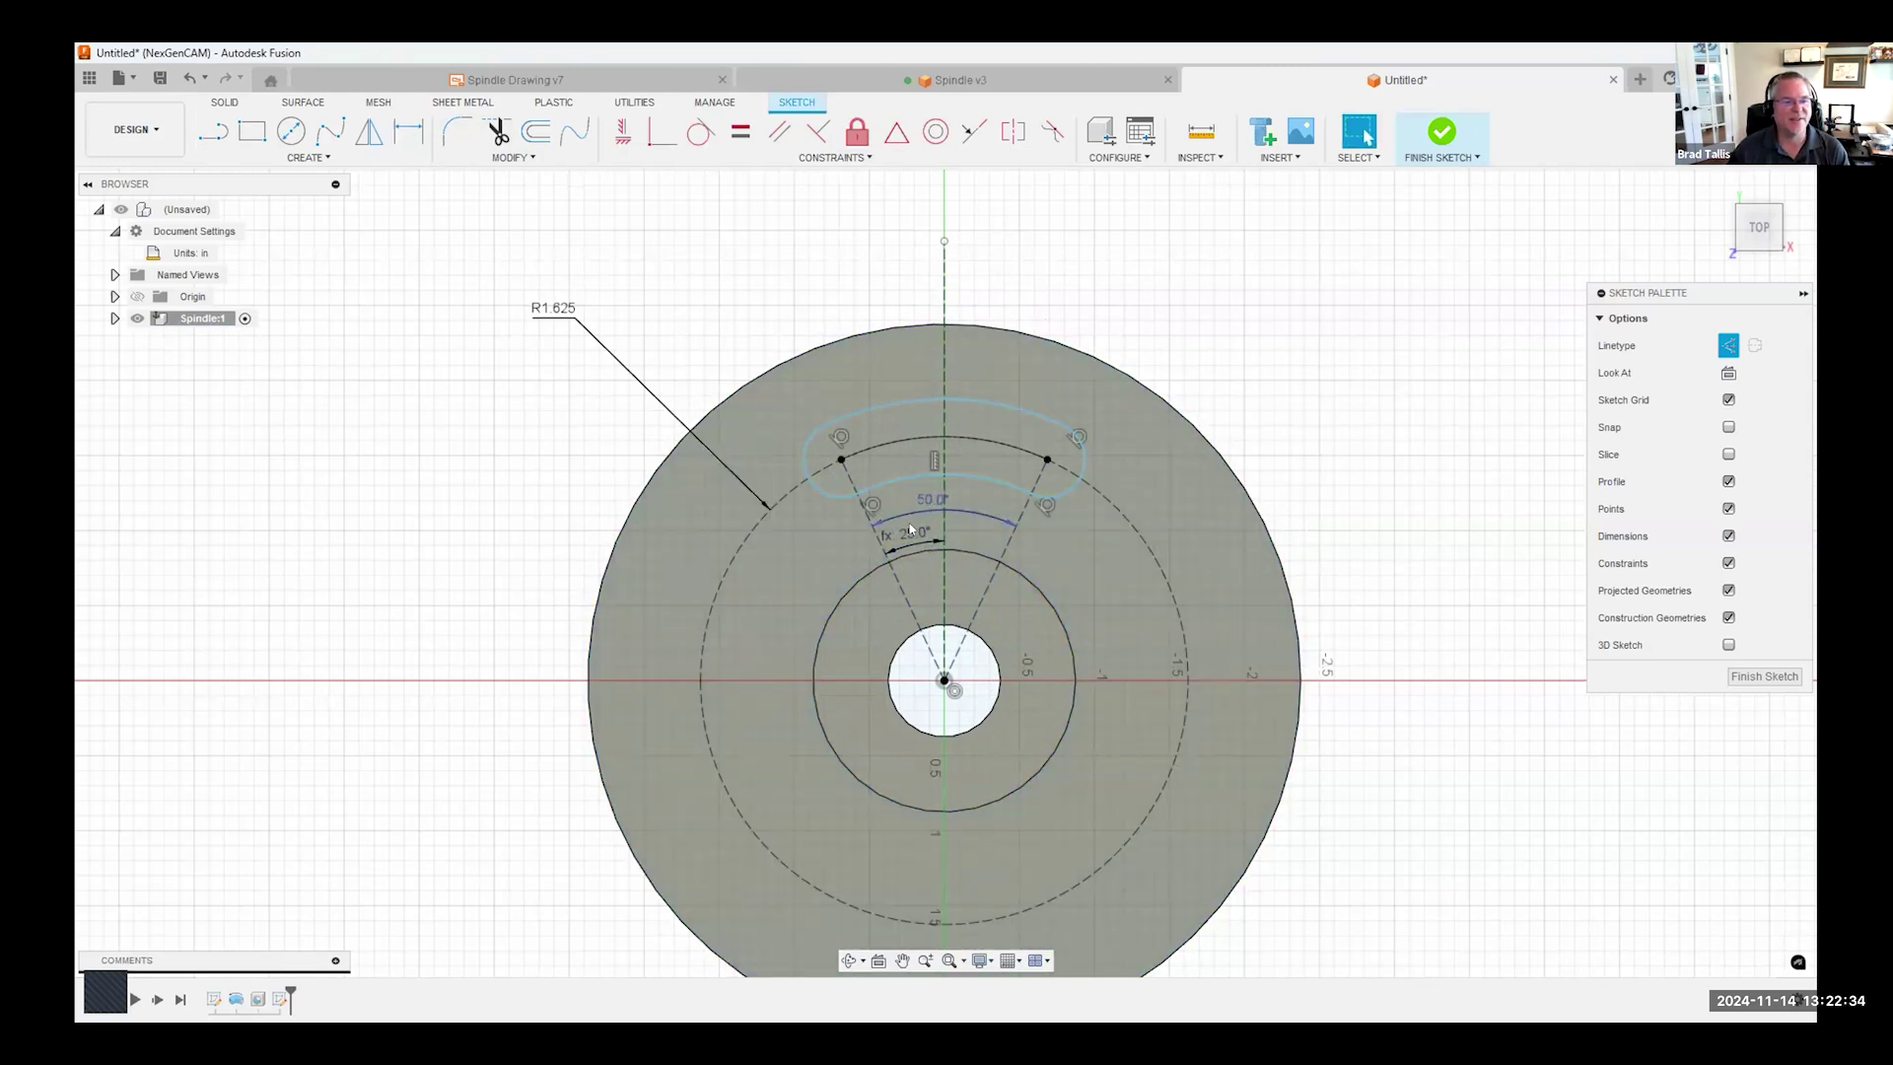
- Set the angle between the two slanted construction lines to 60 degrees to test the linked half-angle dimension
mouse_move(905, 540)
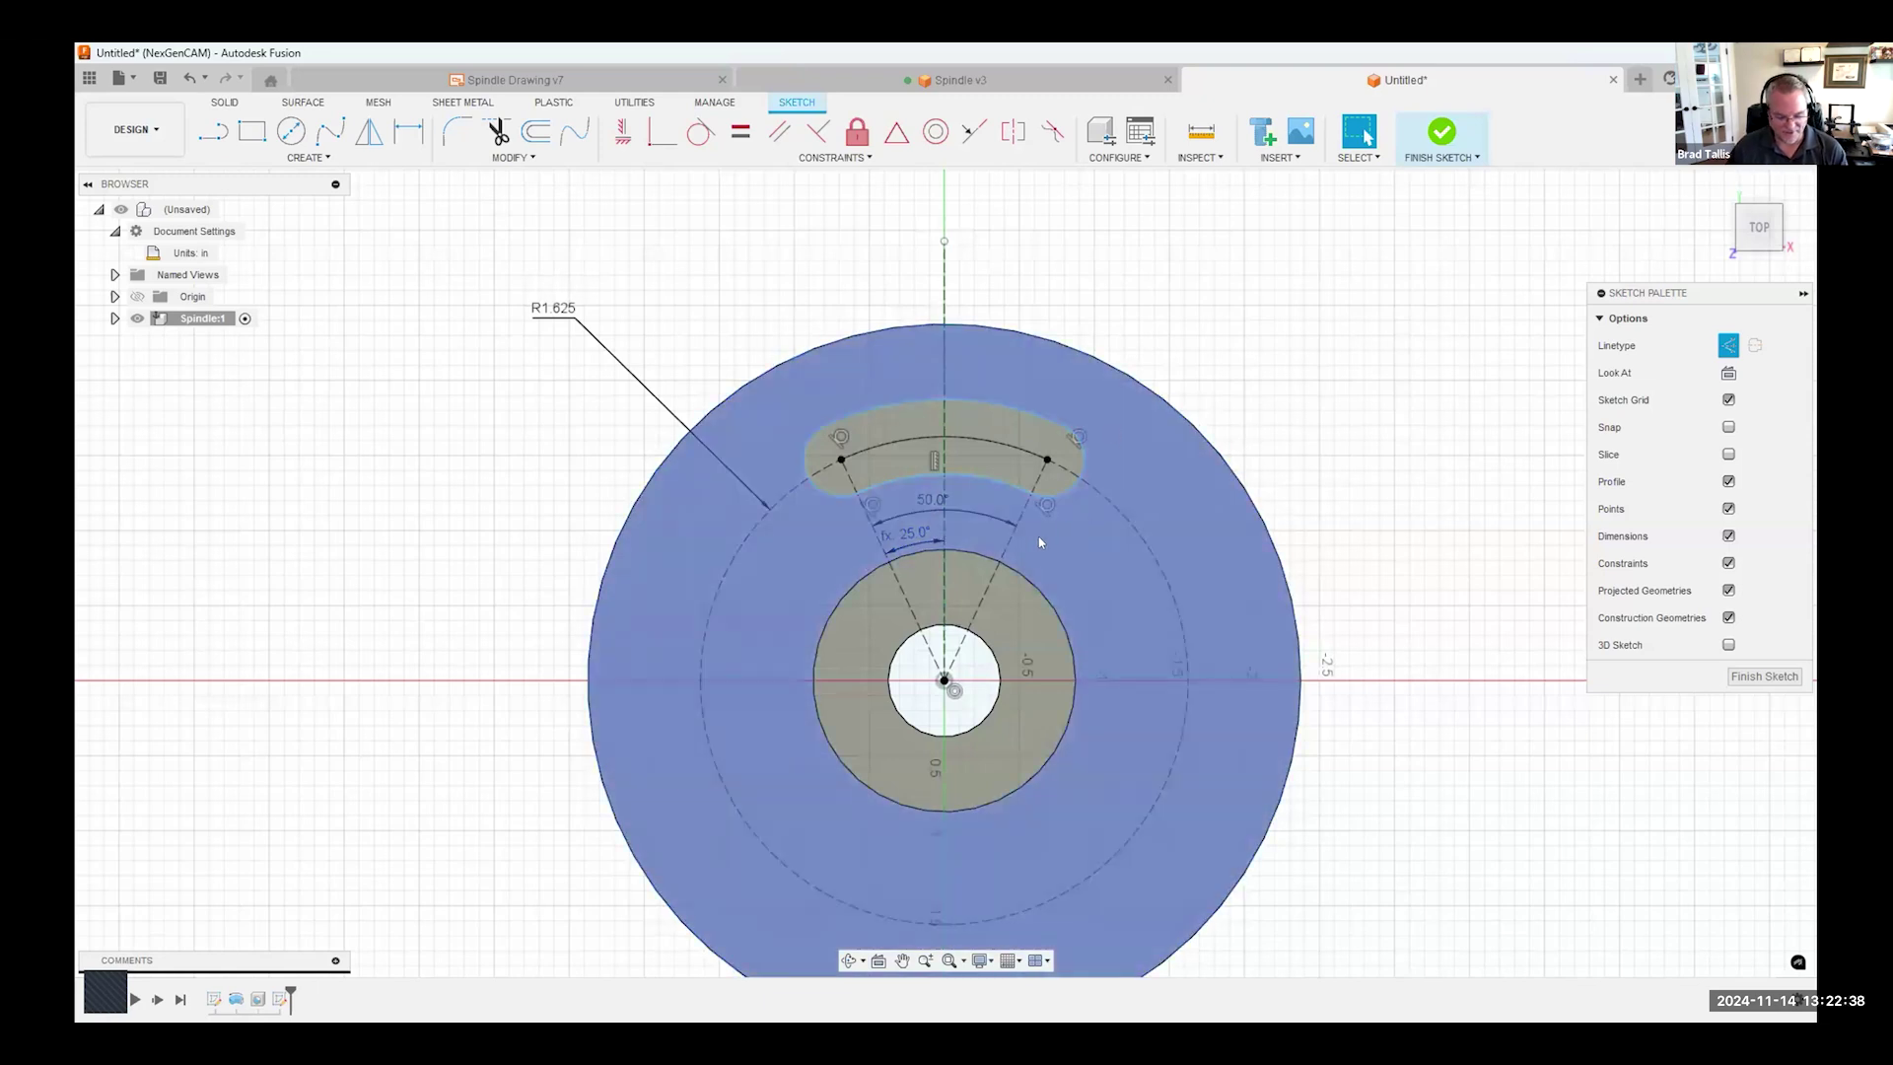
double_click(928, 501)
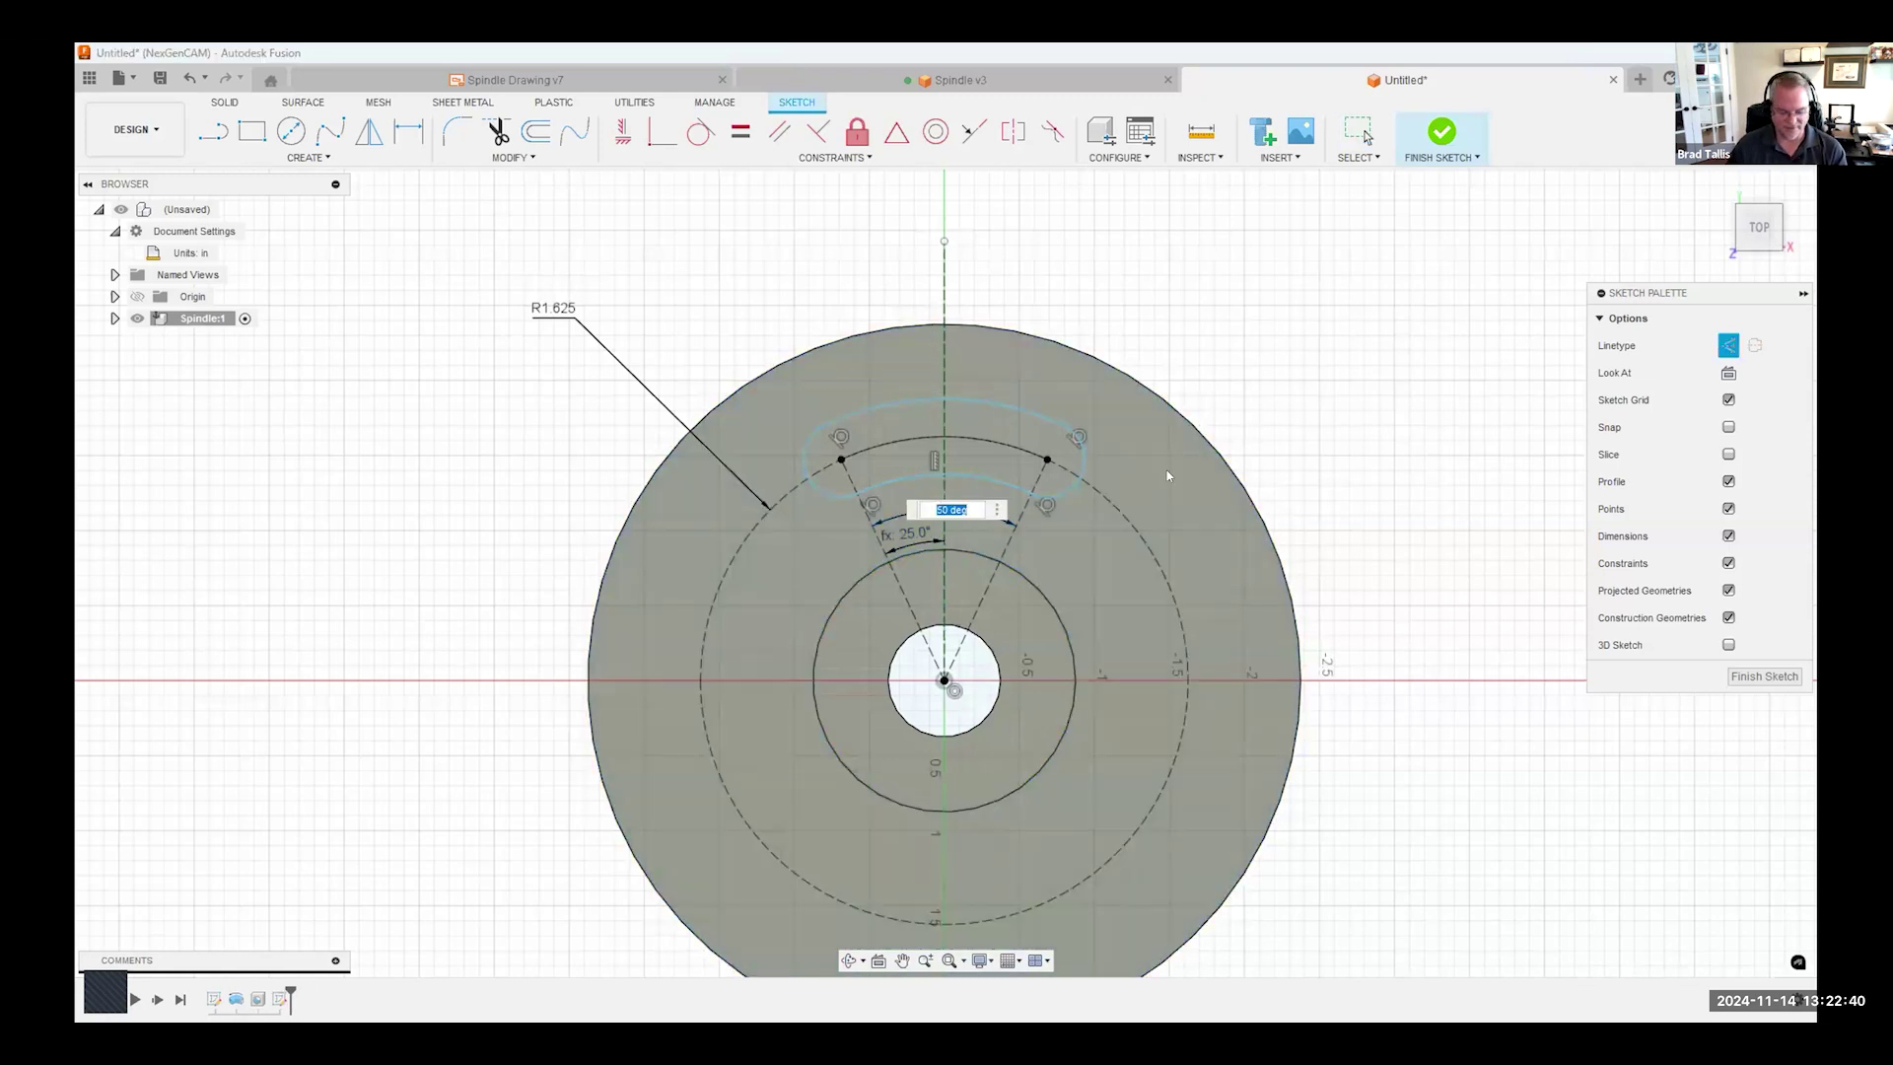
type("60")
key("Return")
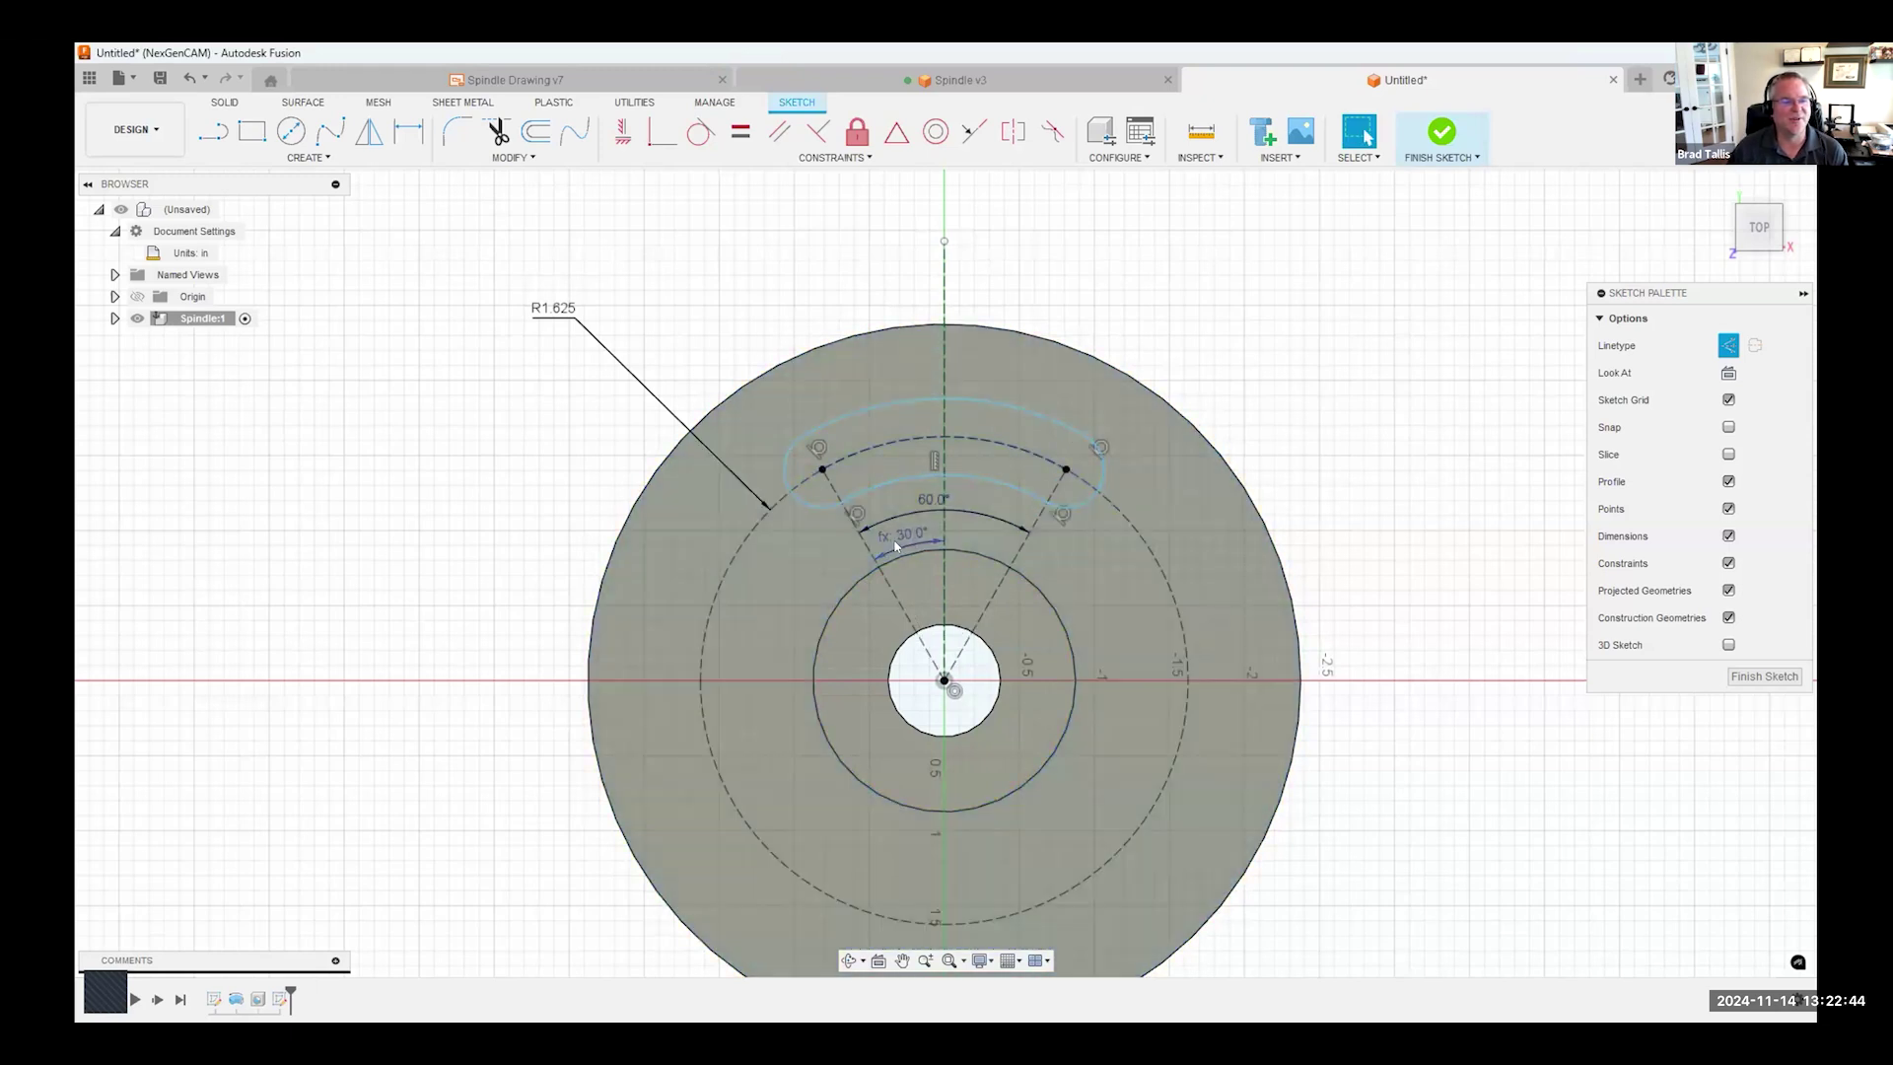
- Undo the 60 degree change, the half-angle dimension and the vertical construction line, keeping the arc slot and the 50 degree dimension
key("ctrl+z")
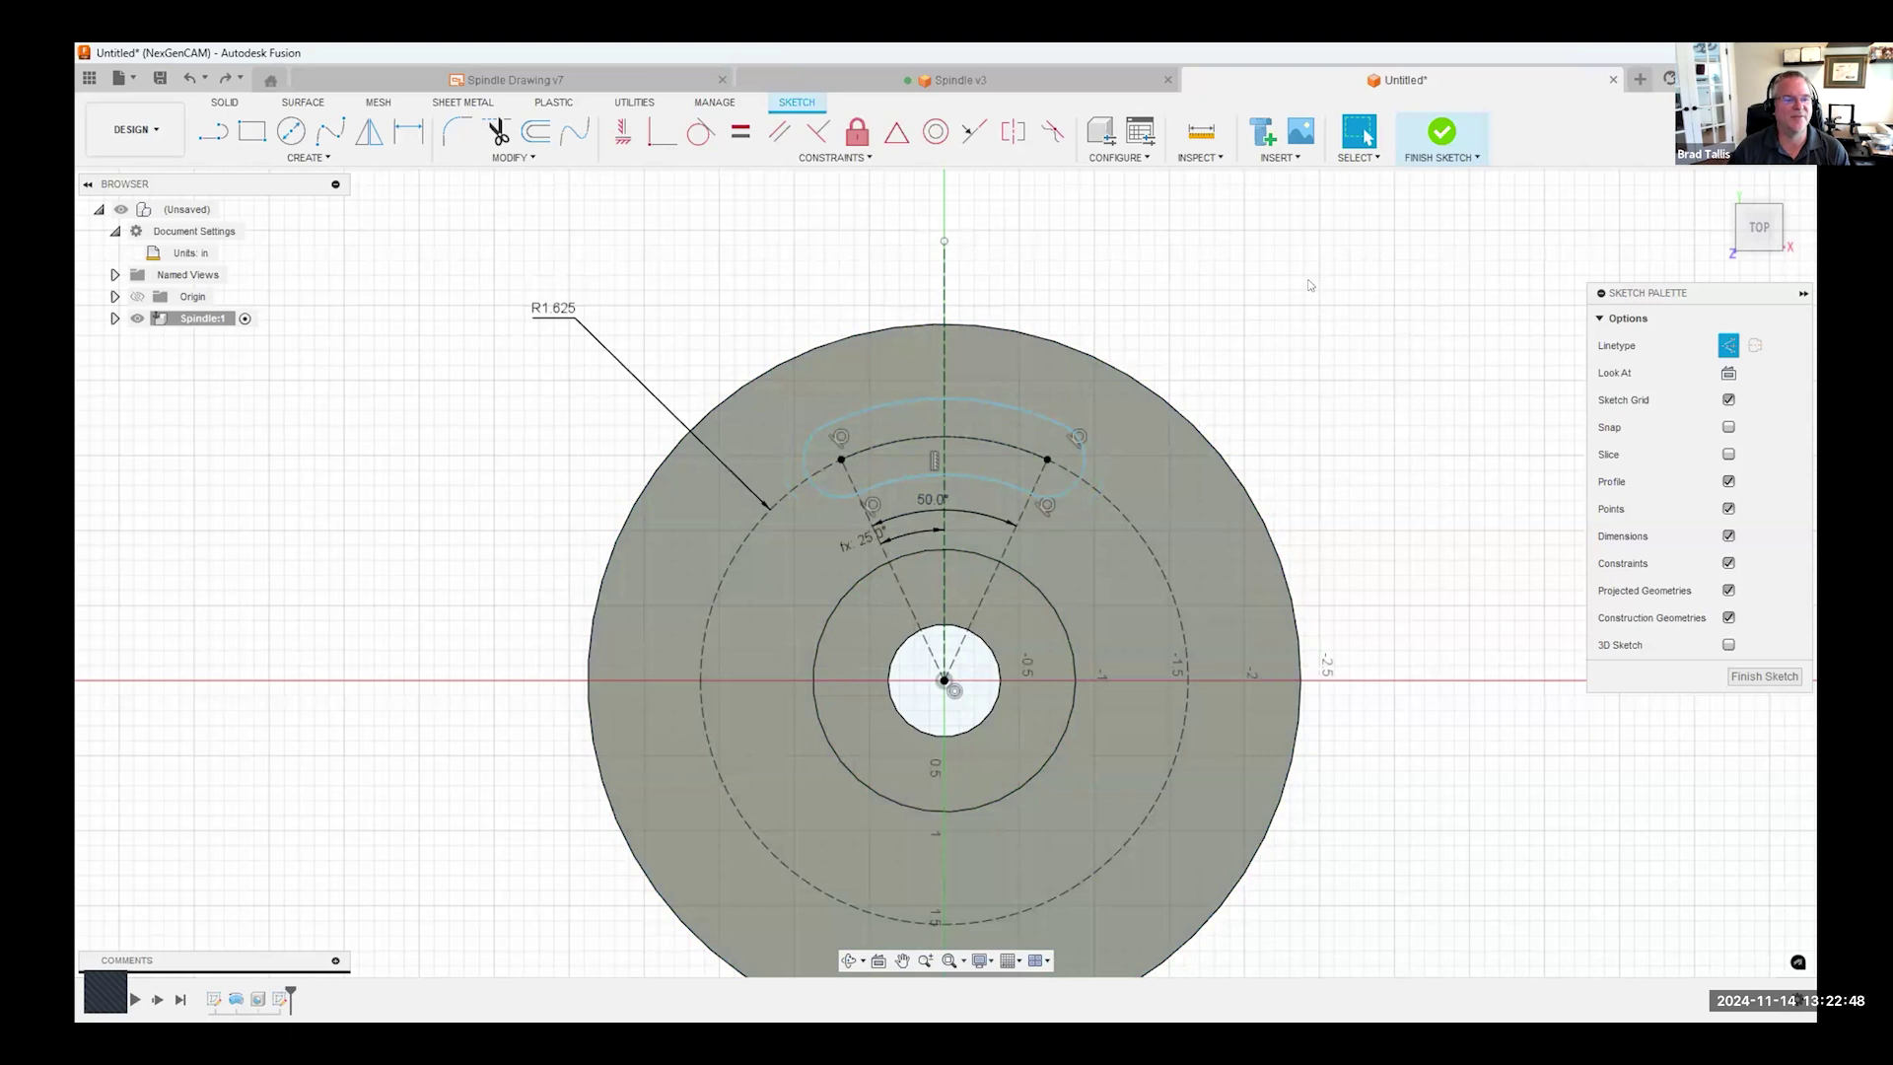
key("ctrl+z")
key("ctrl+z")
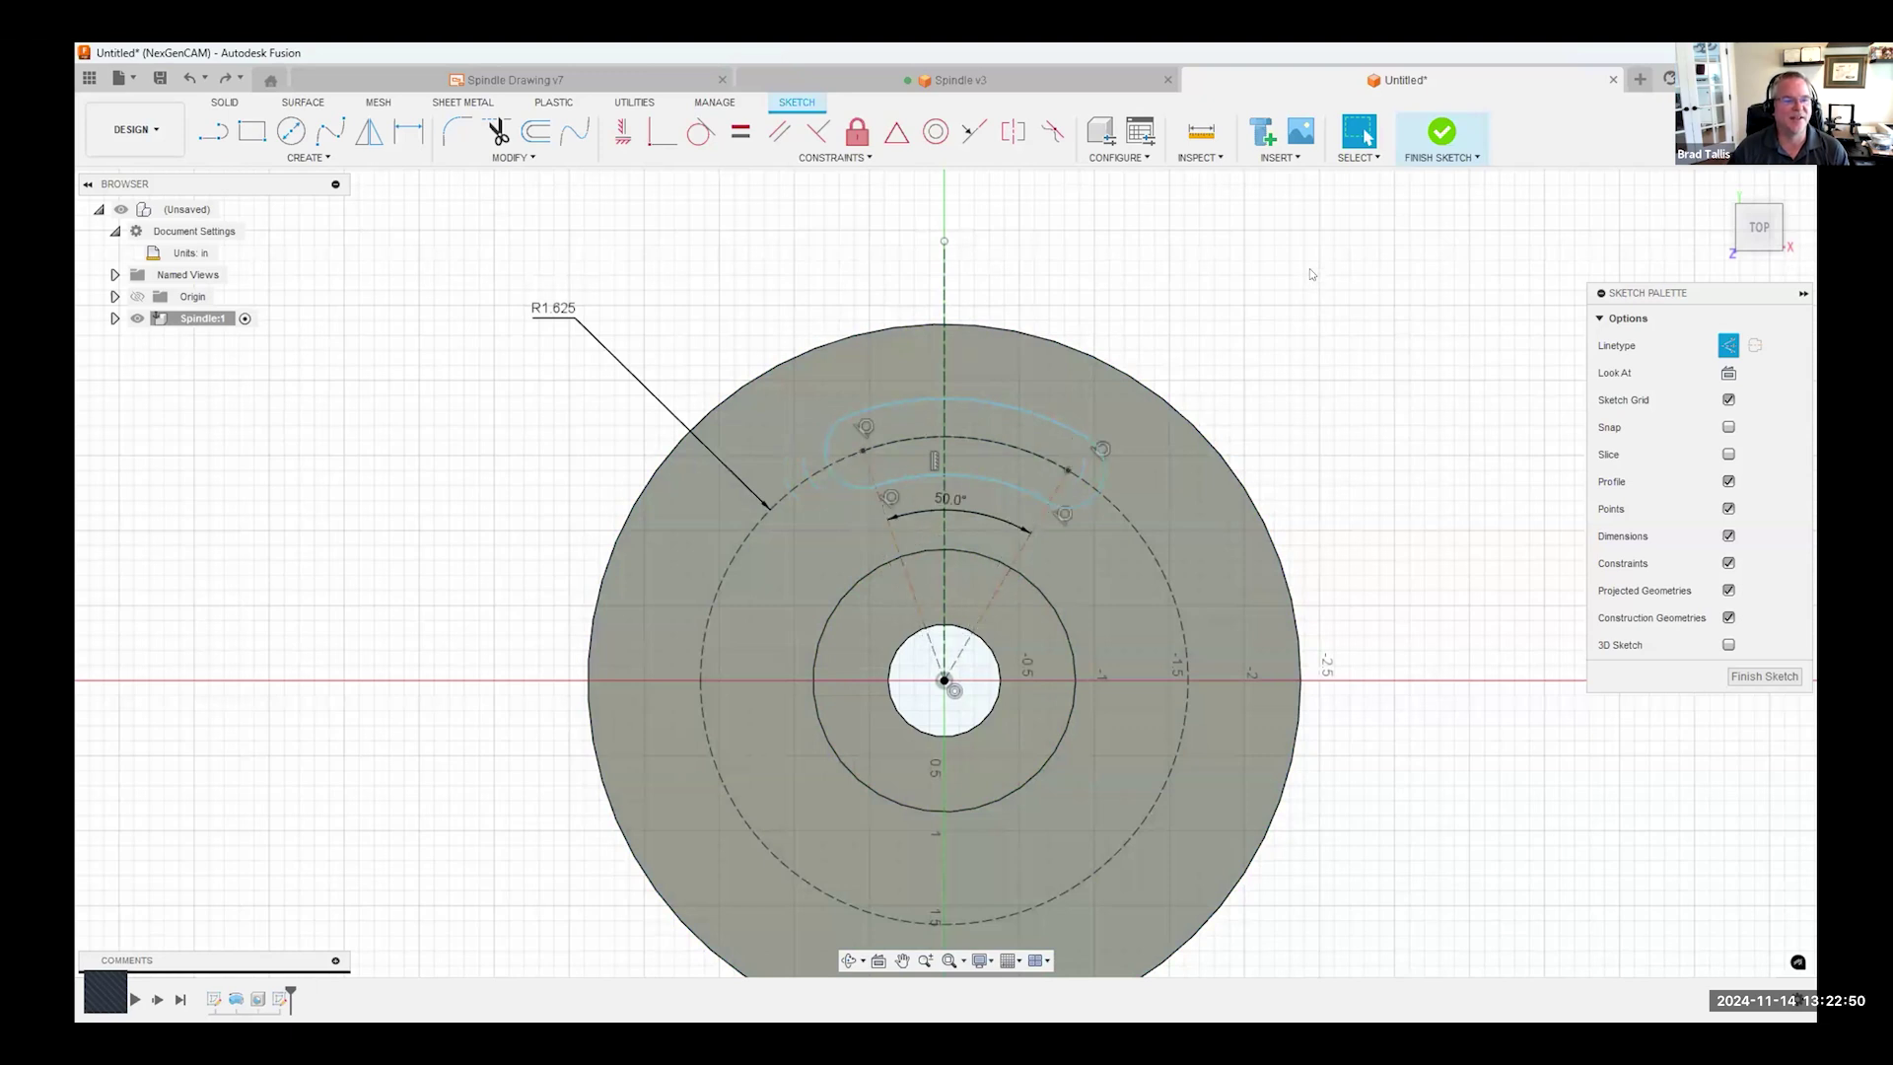
key("ctrl+z")
left_click(191, 77)
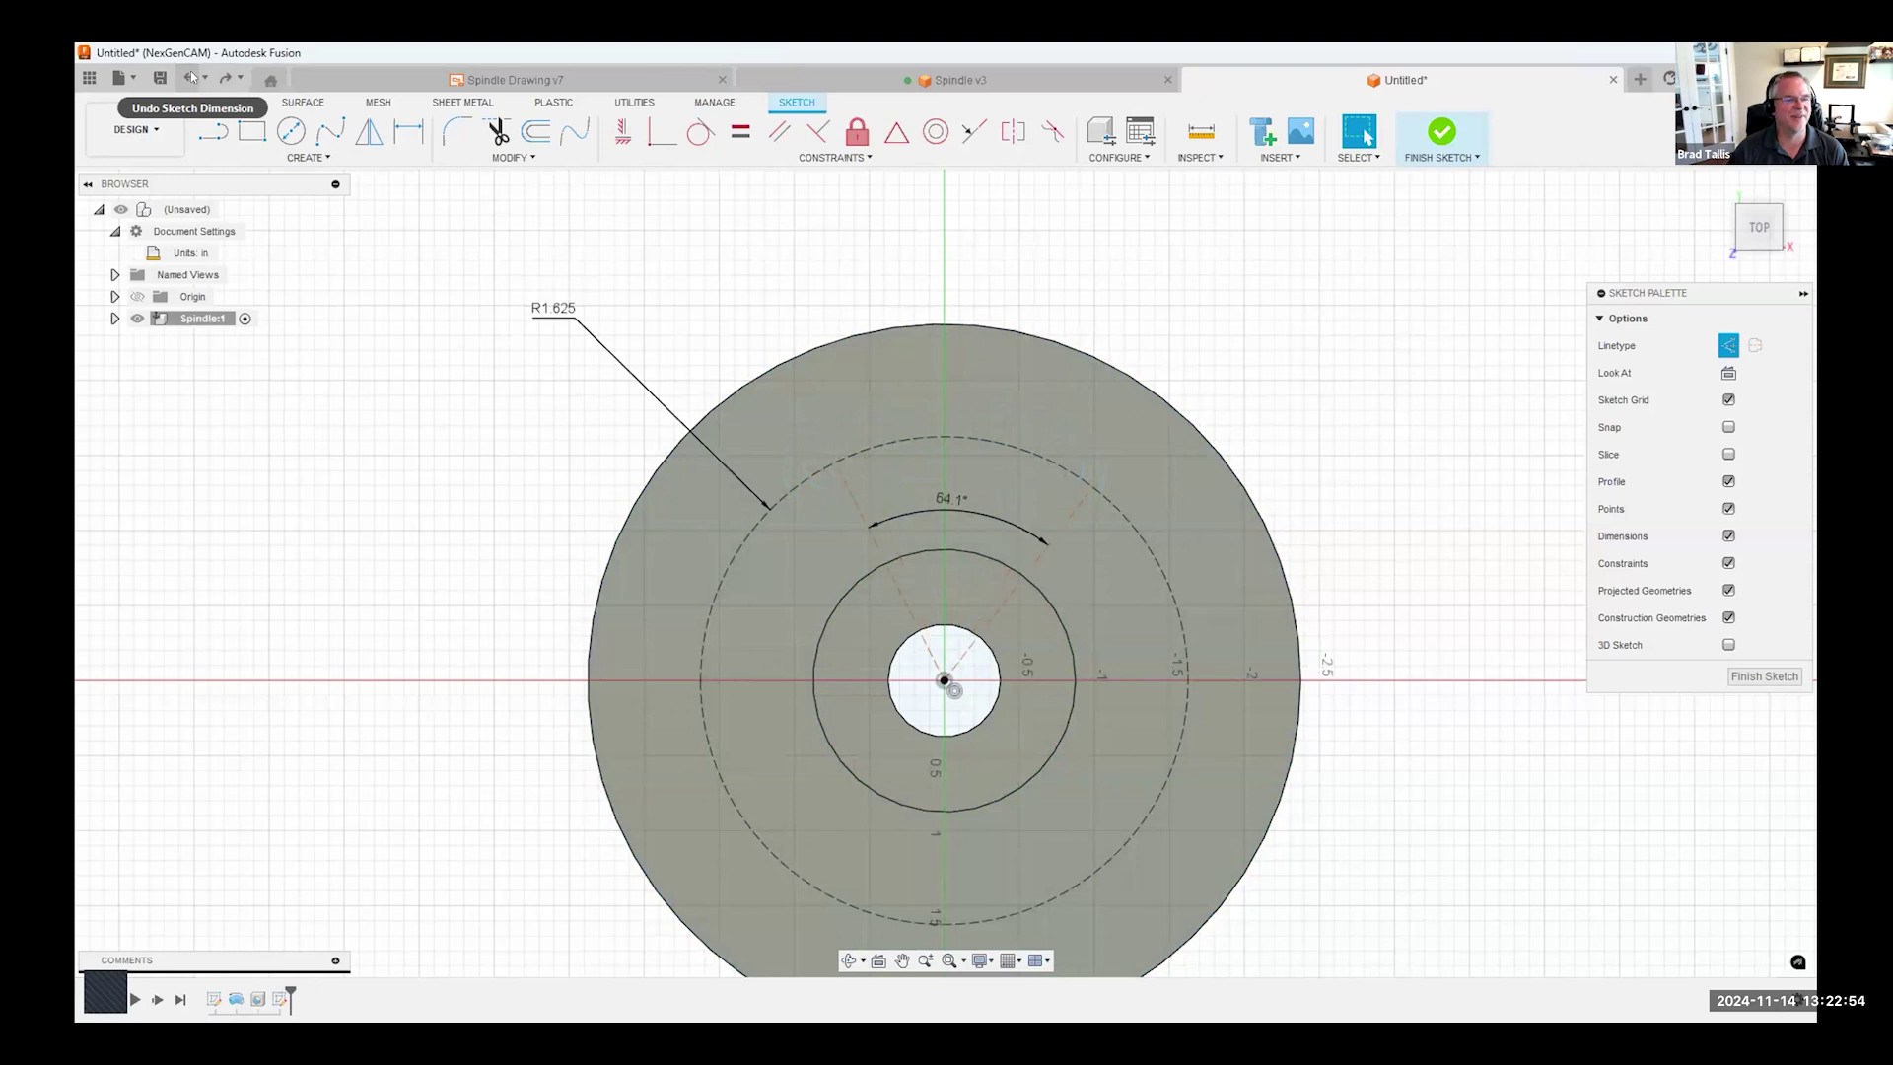
left_click(192, 76)
left_click(226, 77)
left_click(226, 77)
left_click(226, 77)
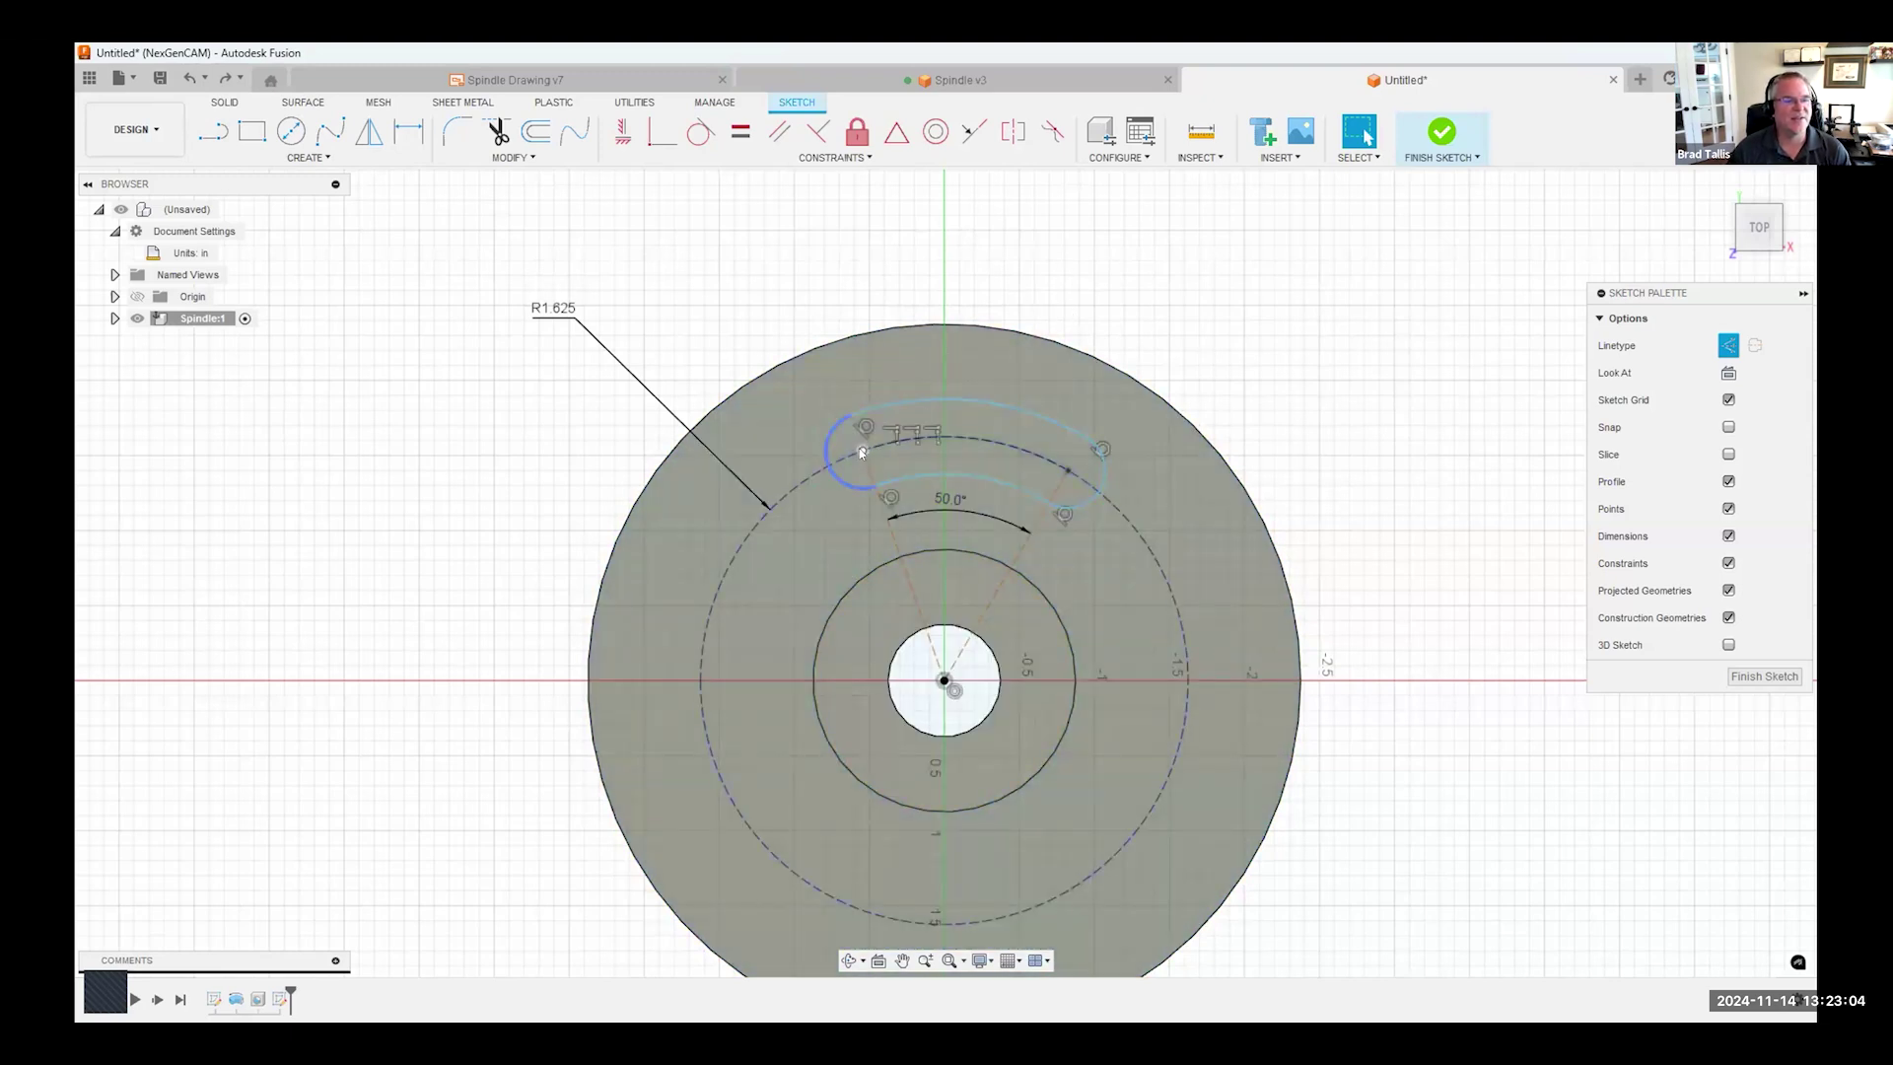
- Constrain the curved slot's two end centre points horizontally to each other so the slot is centred, and finish the sketch
left_click(862, 450)
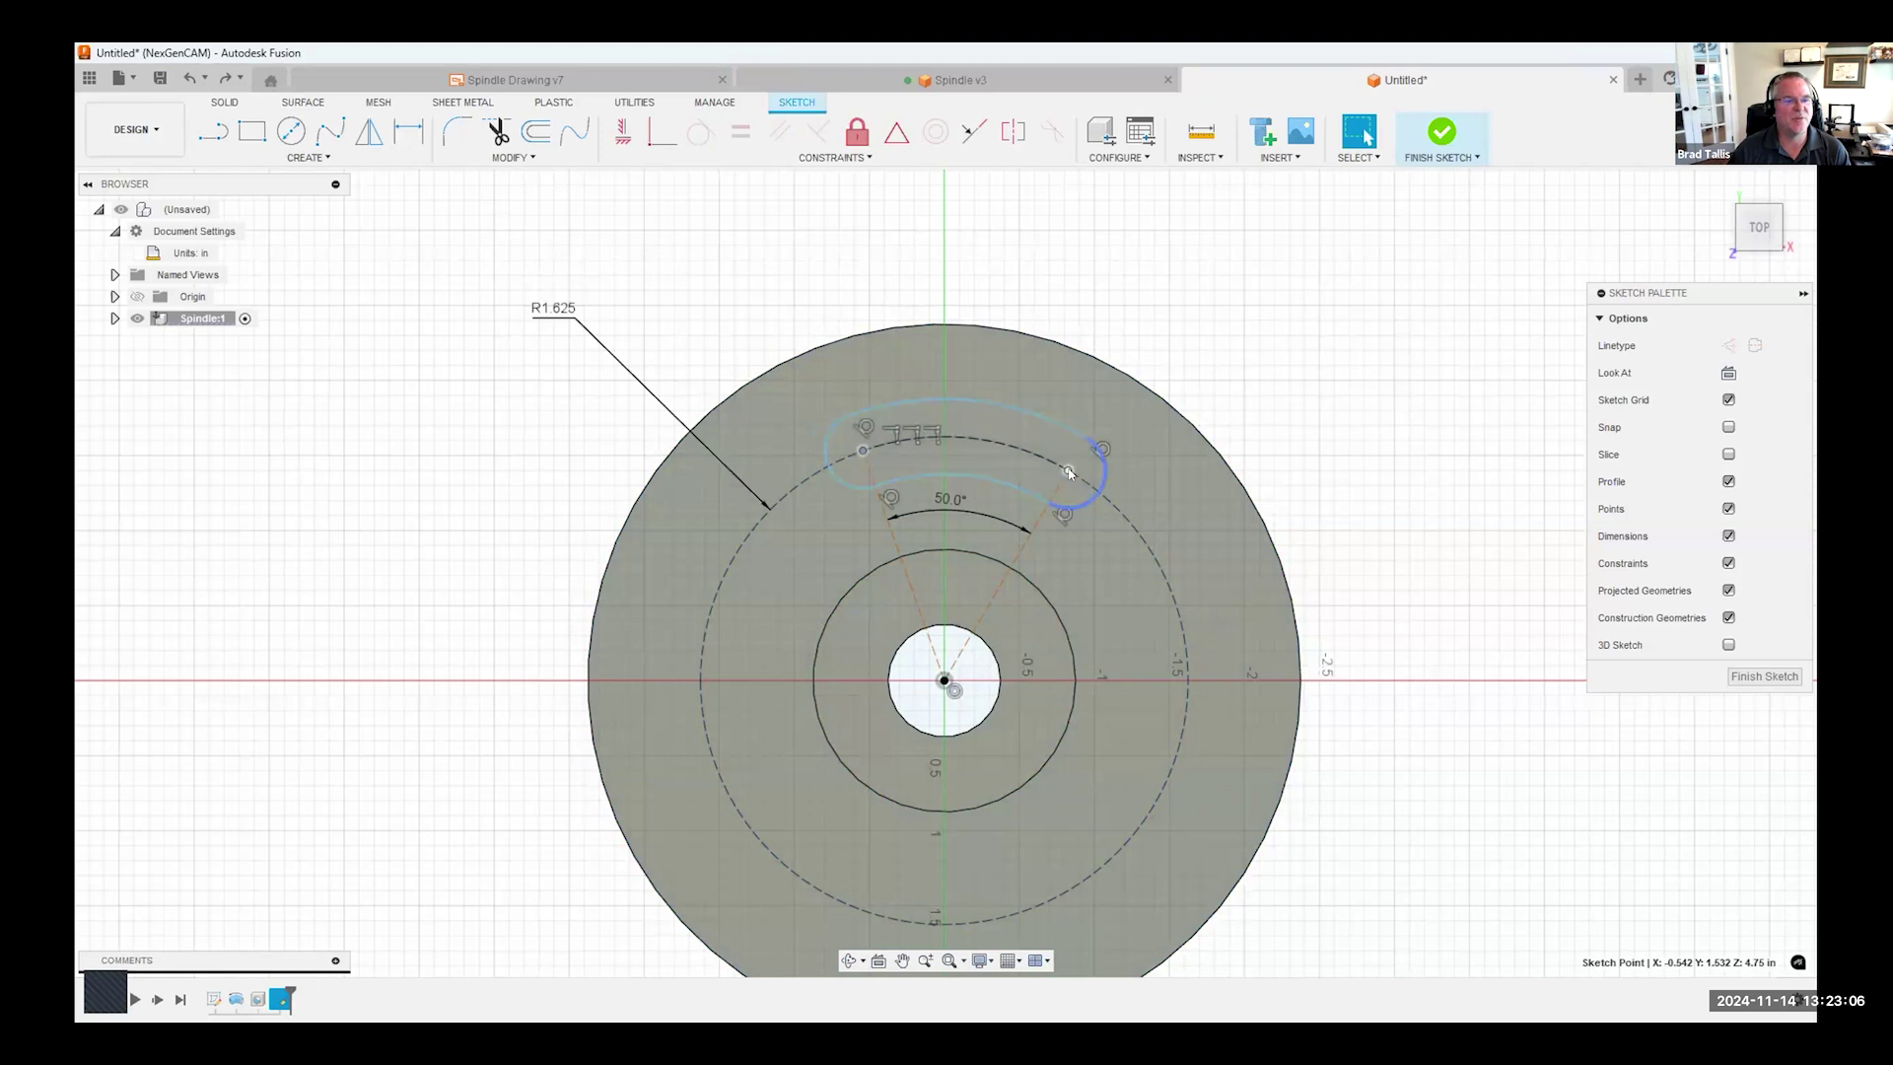
left_click(1067, 472)
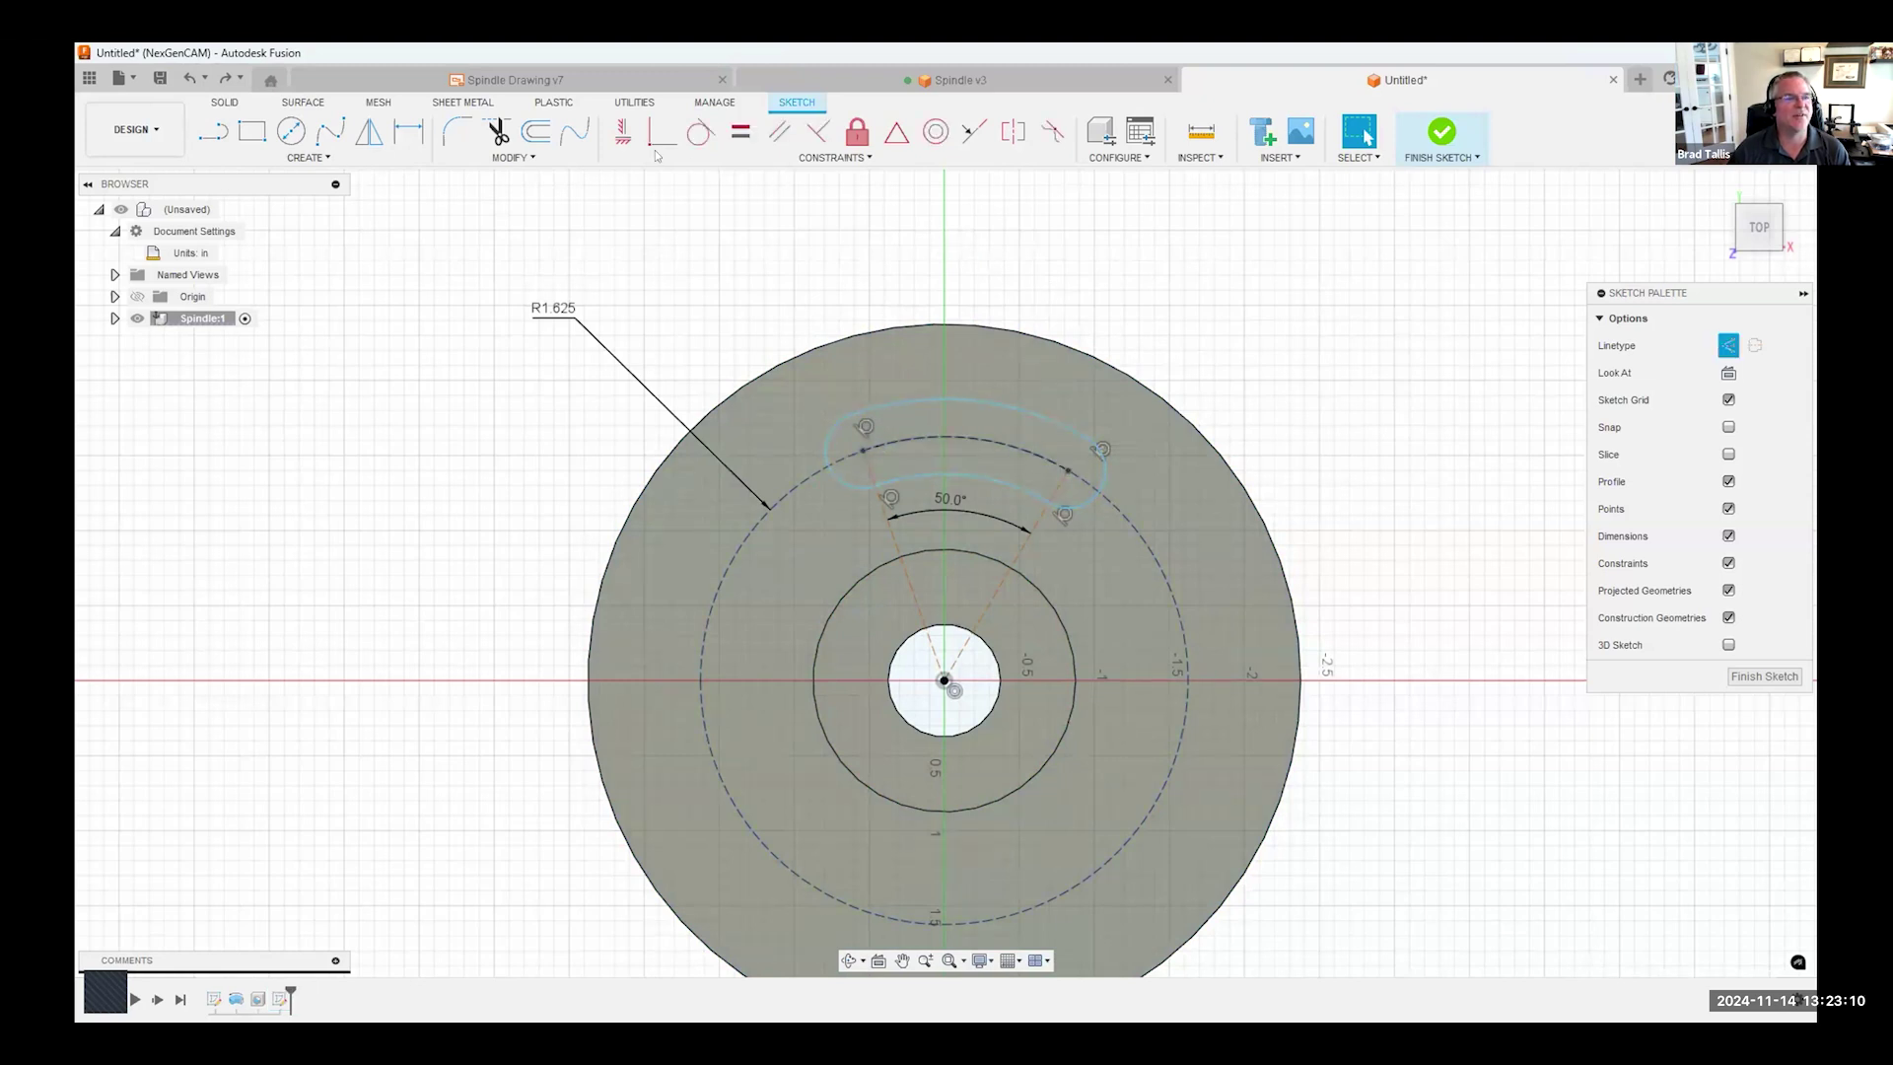
left_click(623, 134)
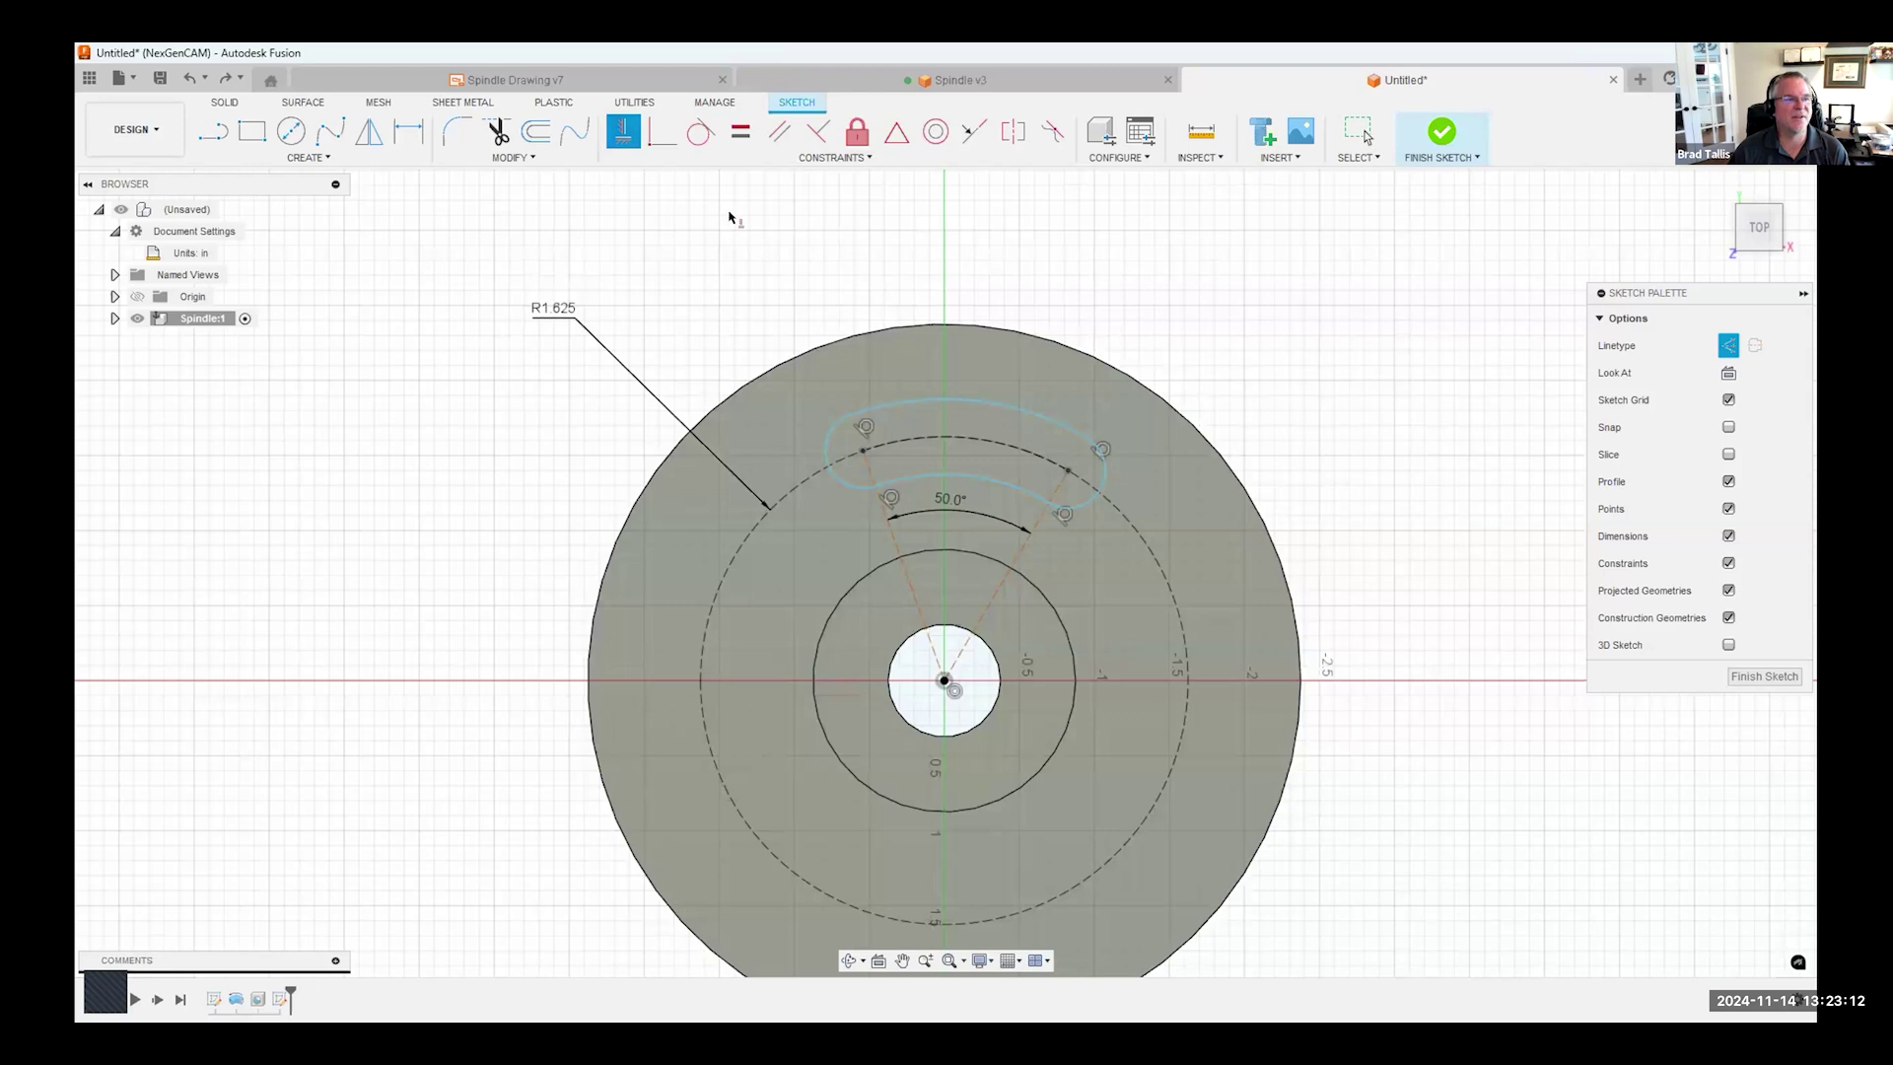
left_click(862, 455)
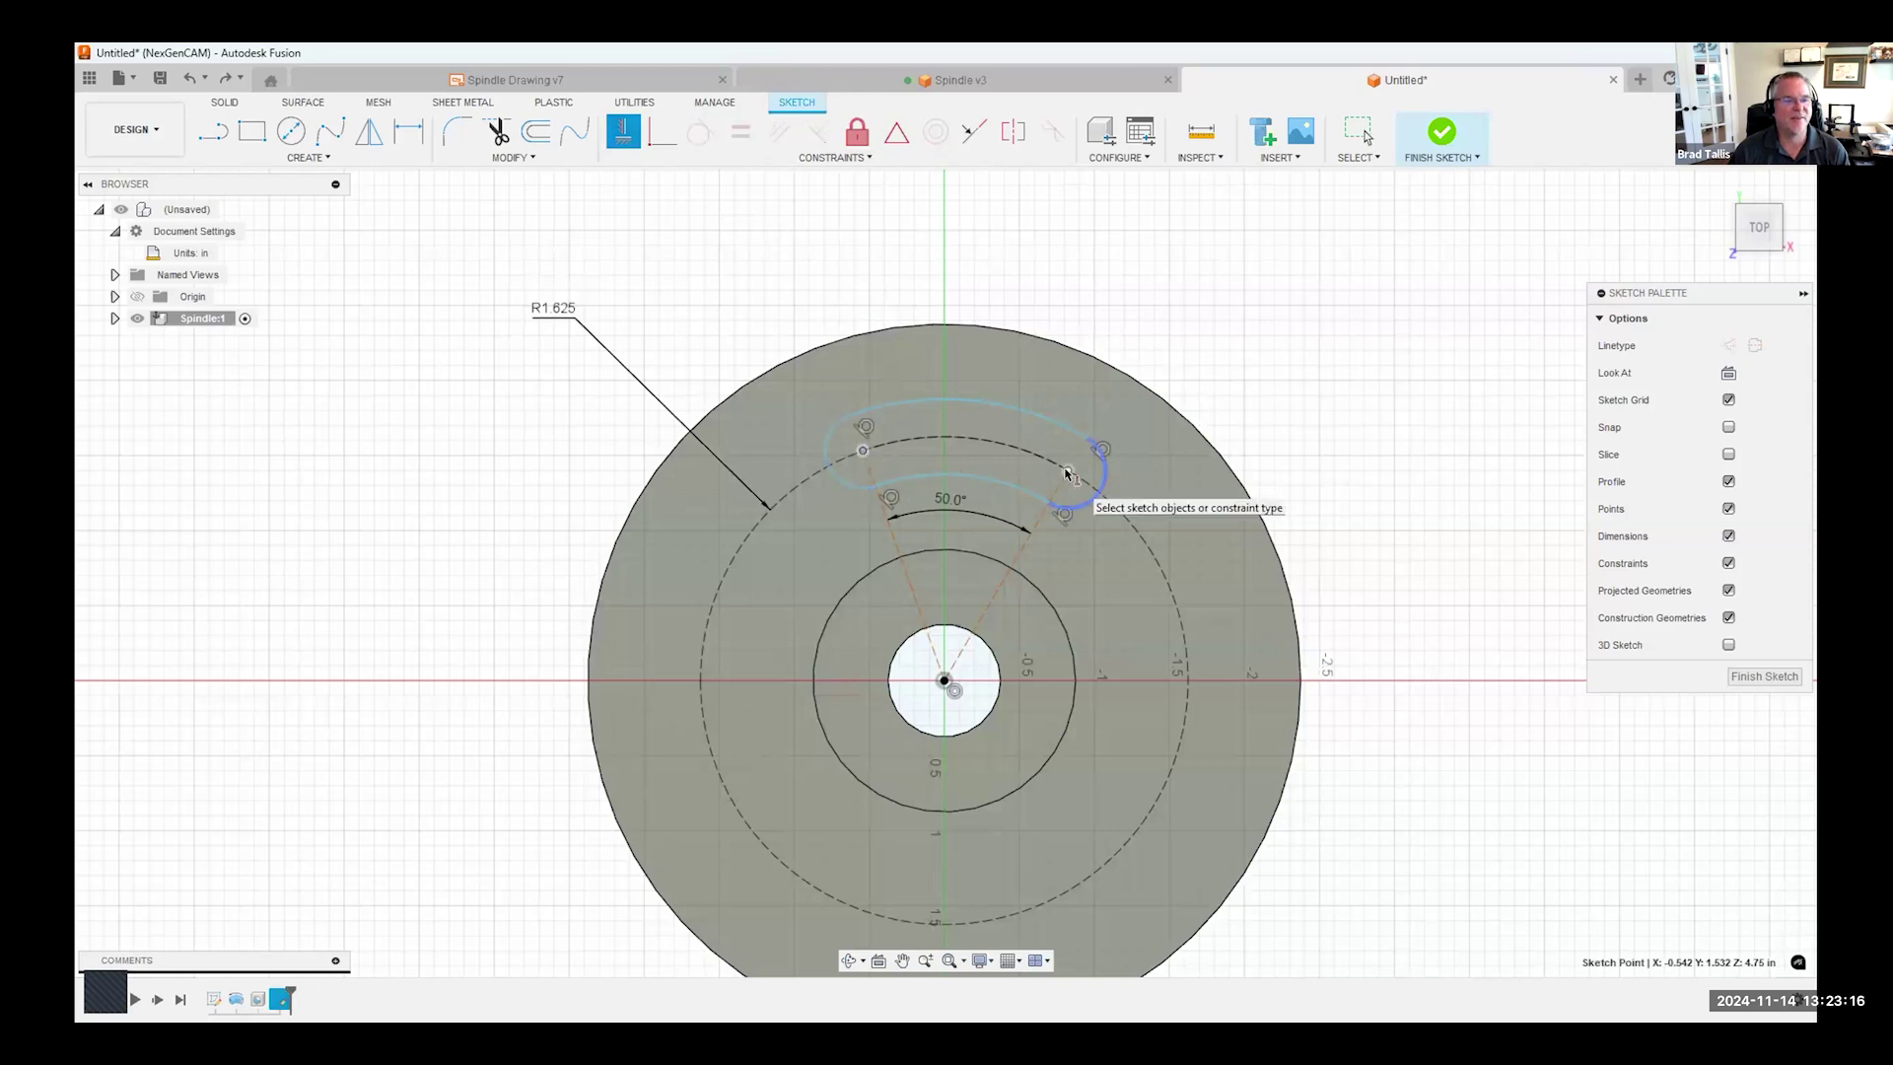
left_click(1067, 473)
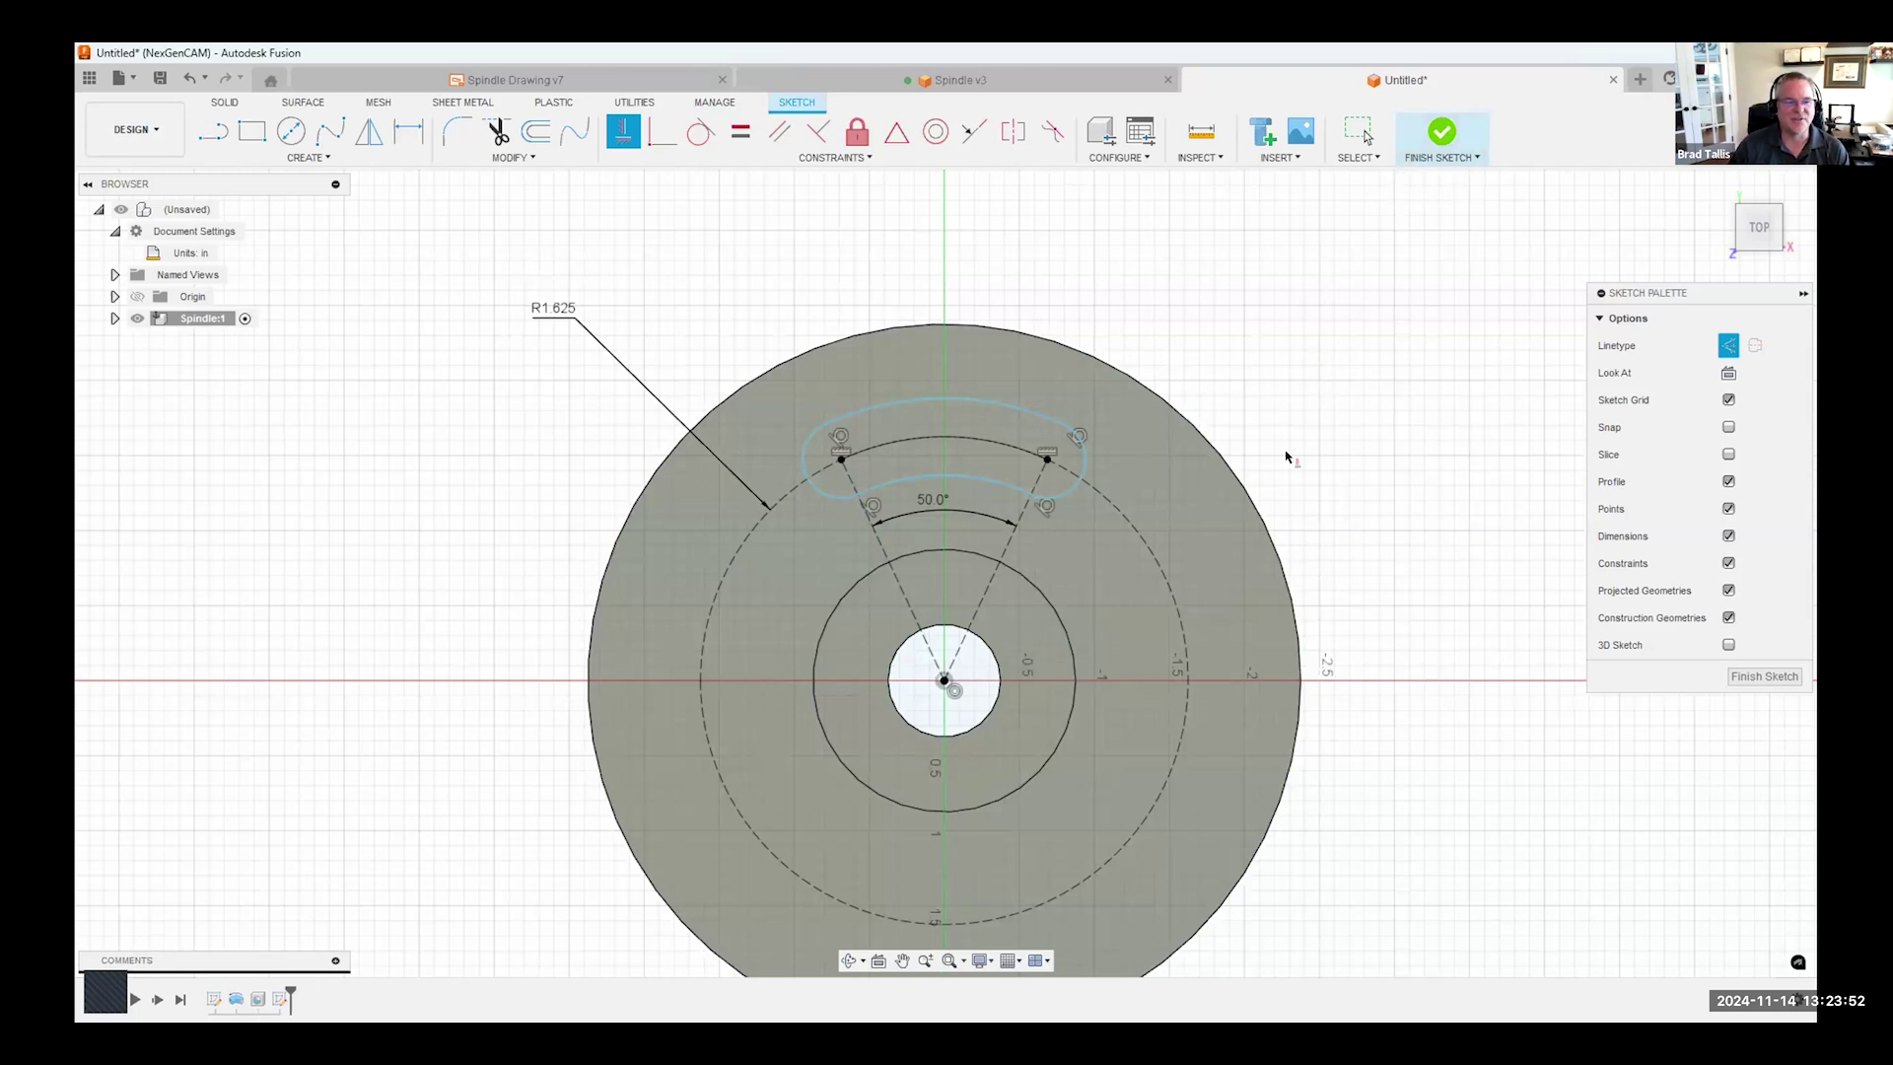
left_click(1442, 138)
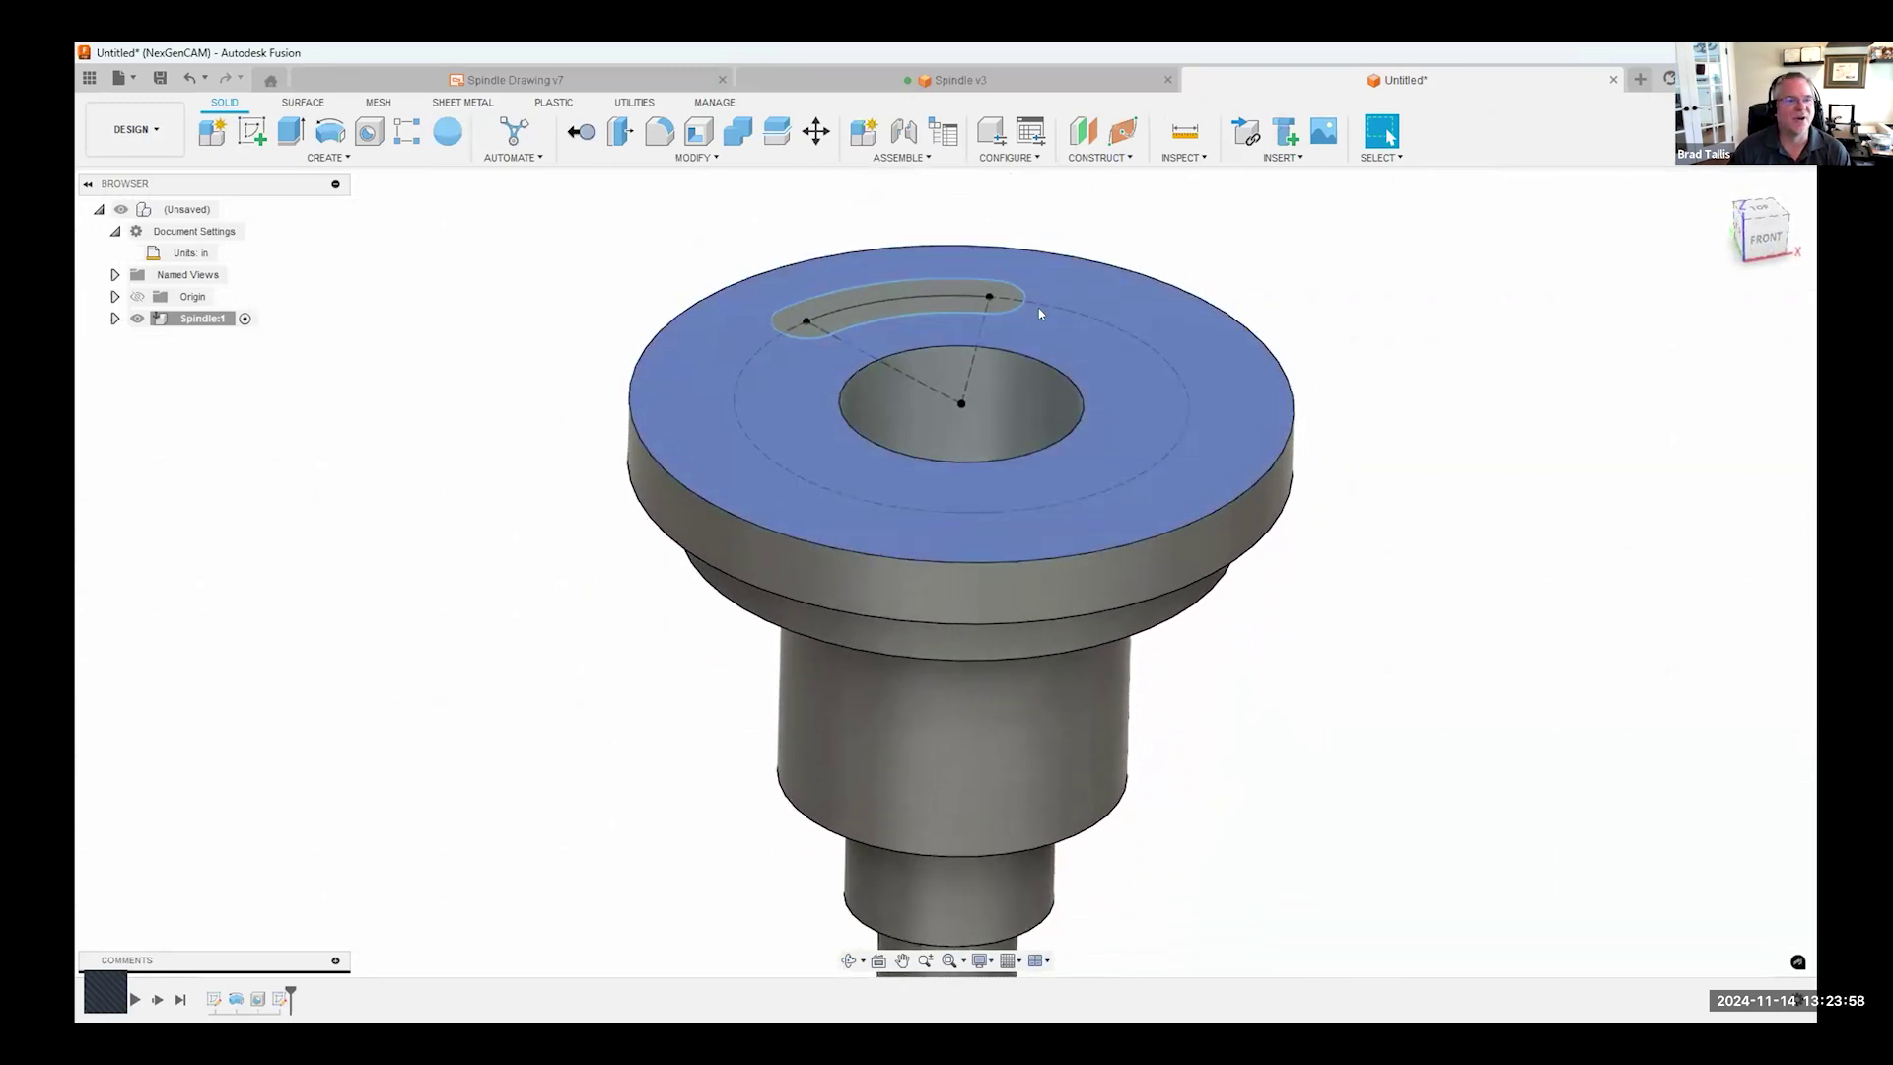
- Begin extruding the curved slot profile as a cut about 0.131 in down into the flange
left_click(856, 323)
right_click(855, 325)
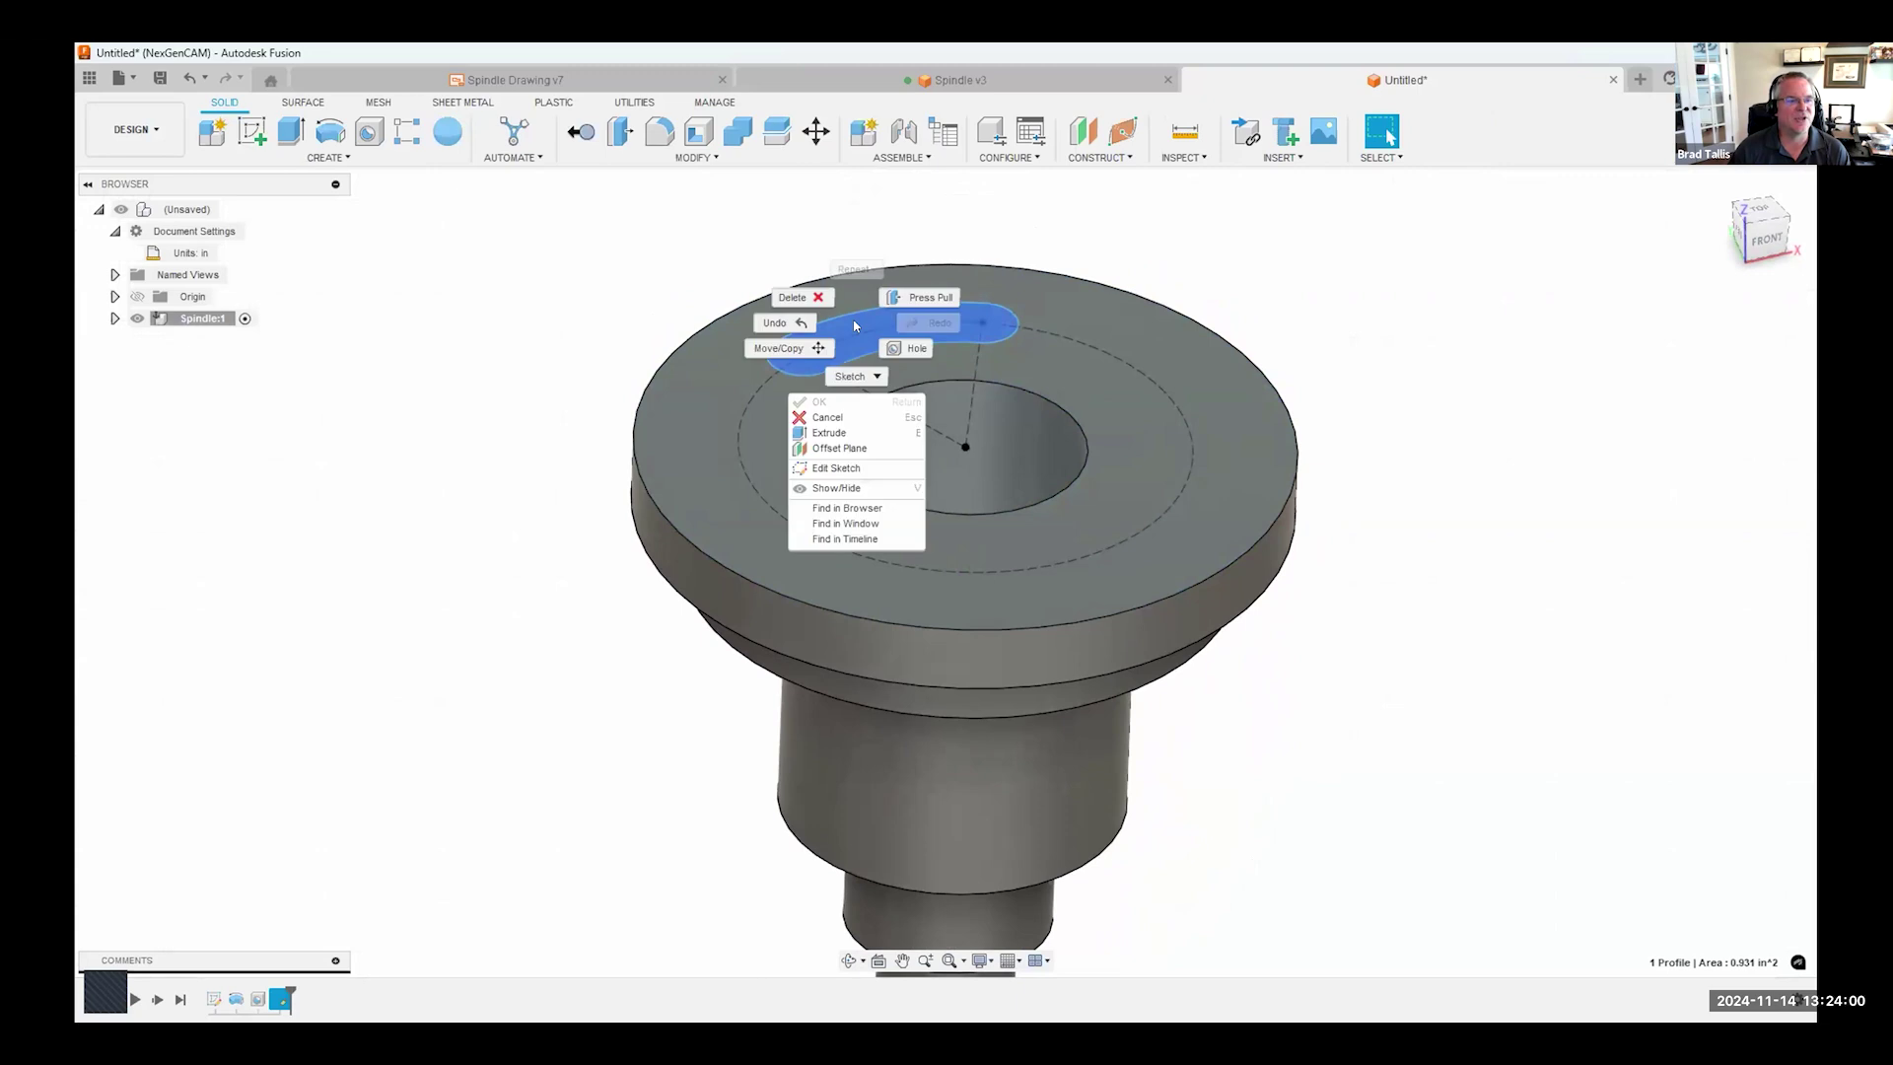
left_click(829, 432)
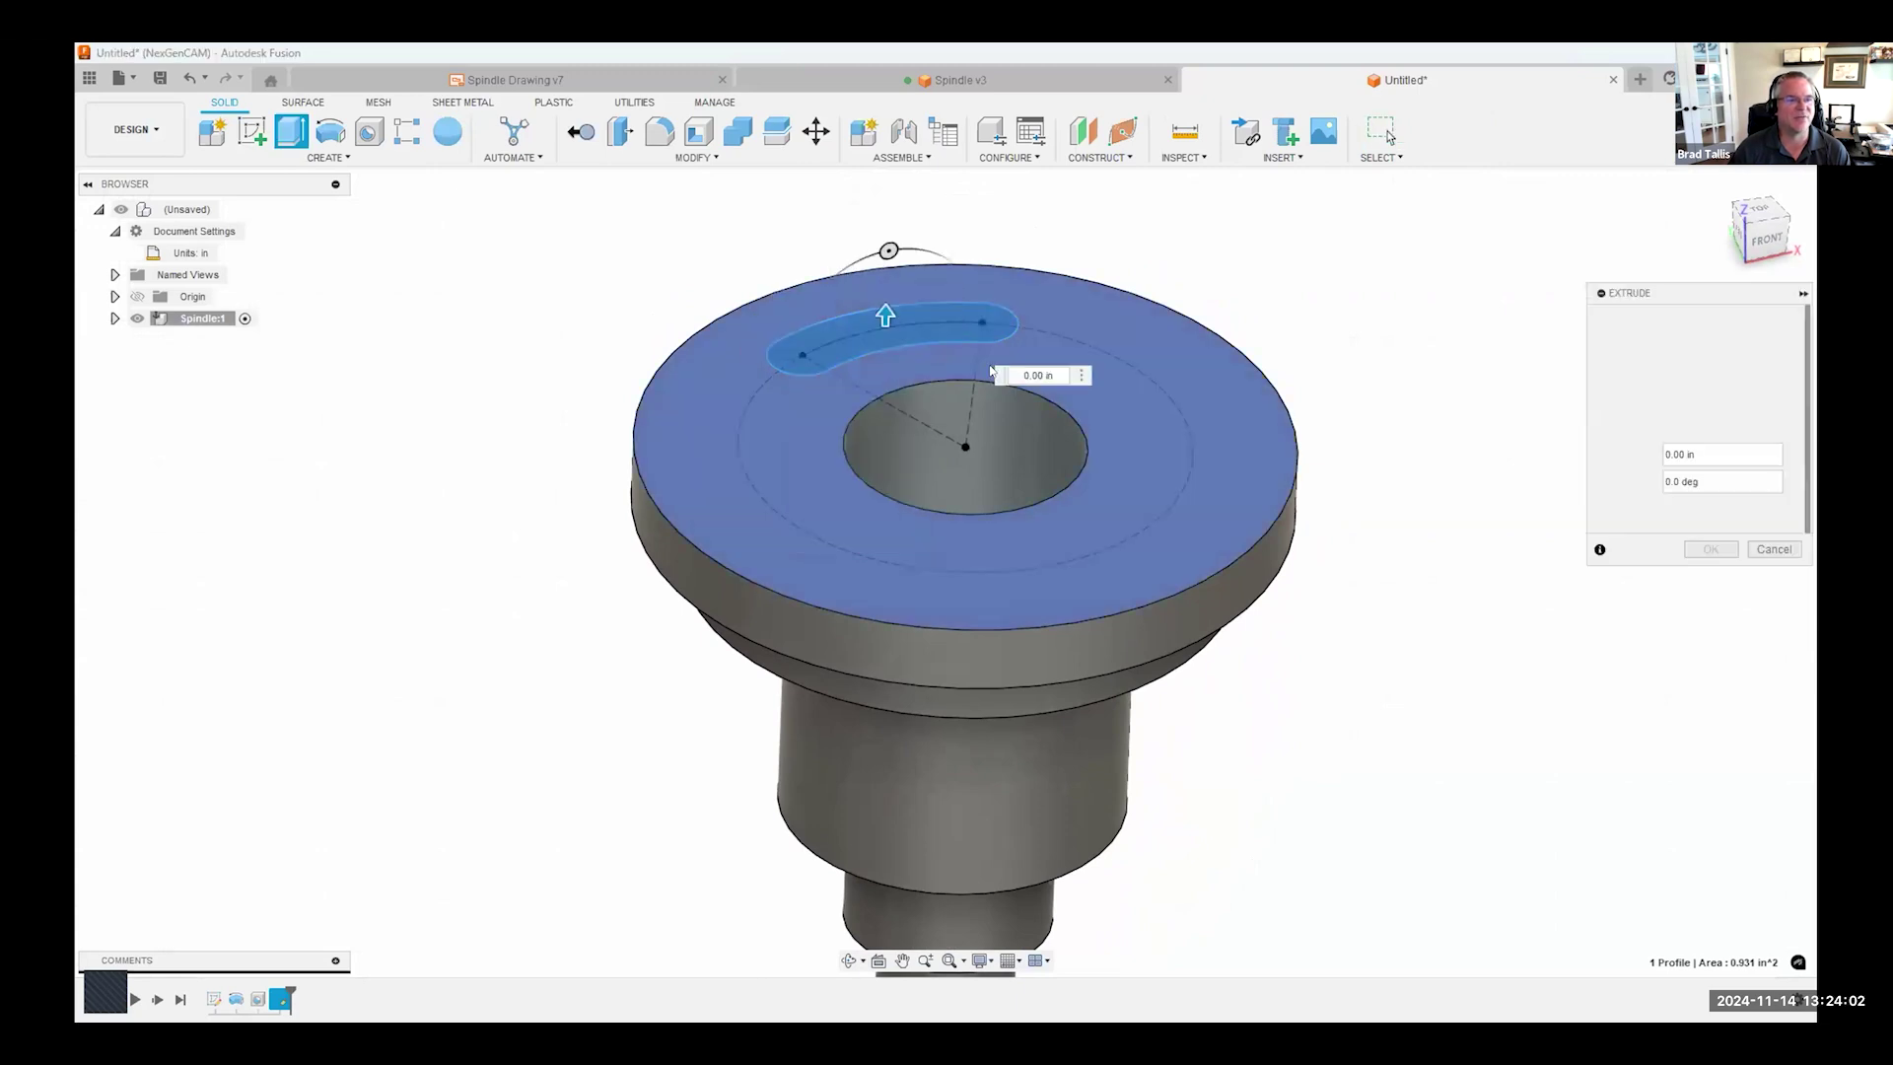
mouse_move(1015, 326)
left_mouse_down()
mouse_move(1011, 366)
mouse_move(1002, 338)
left_mouse_up()
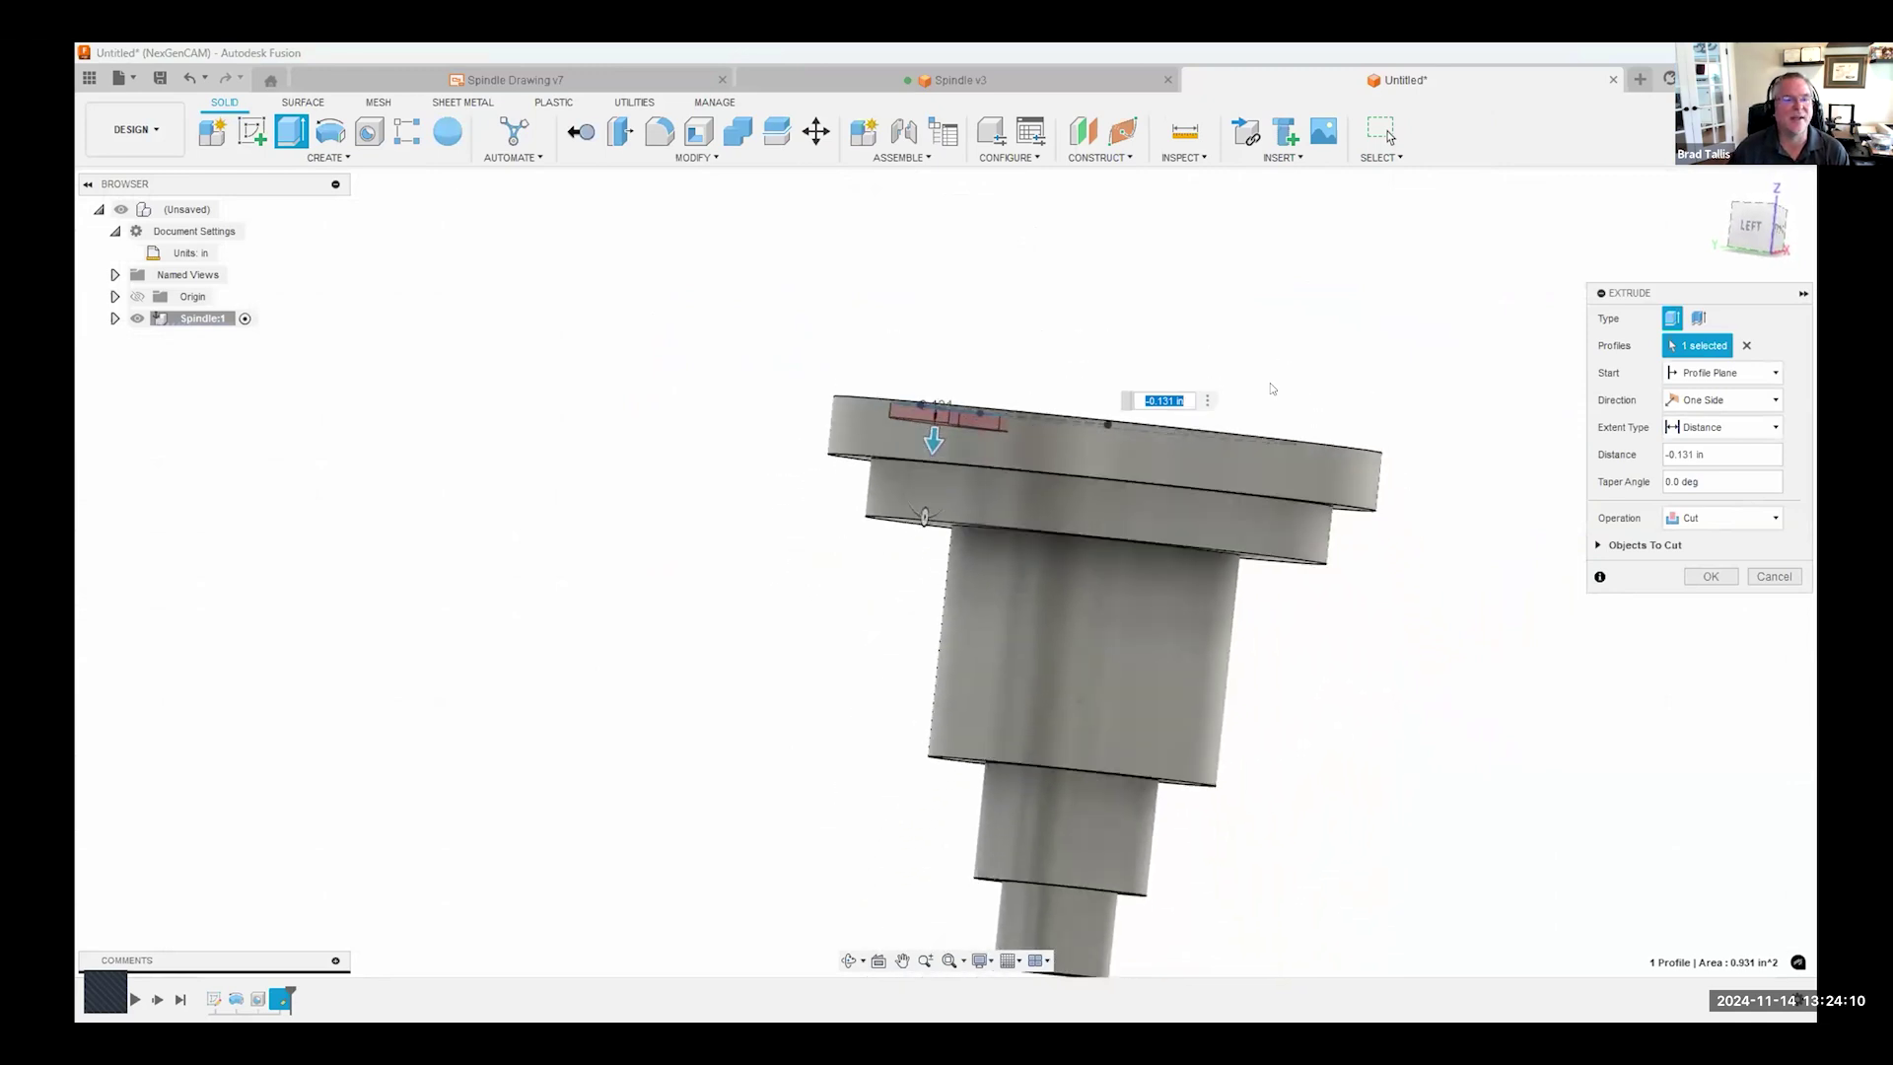
- Set the slot cut's extent to To Object, ending at the underside face of the second flange step, and accept the cut
left_click(1740, 427)
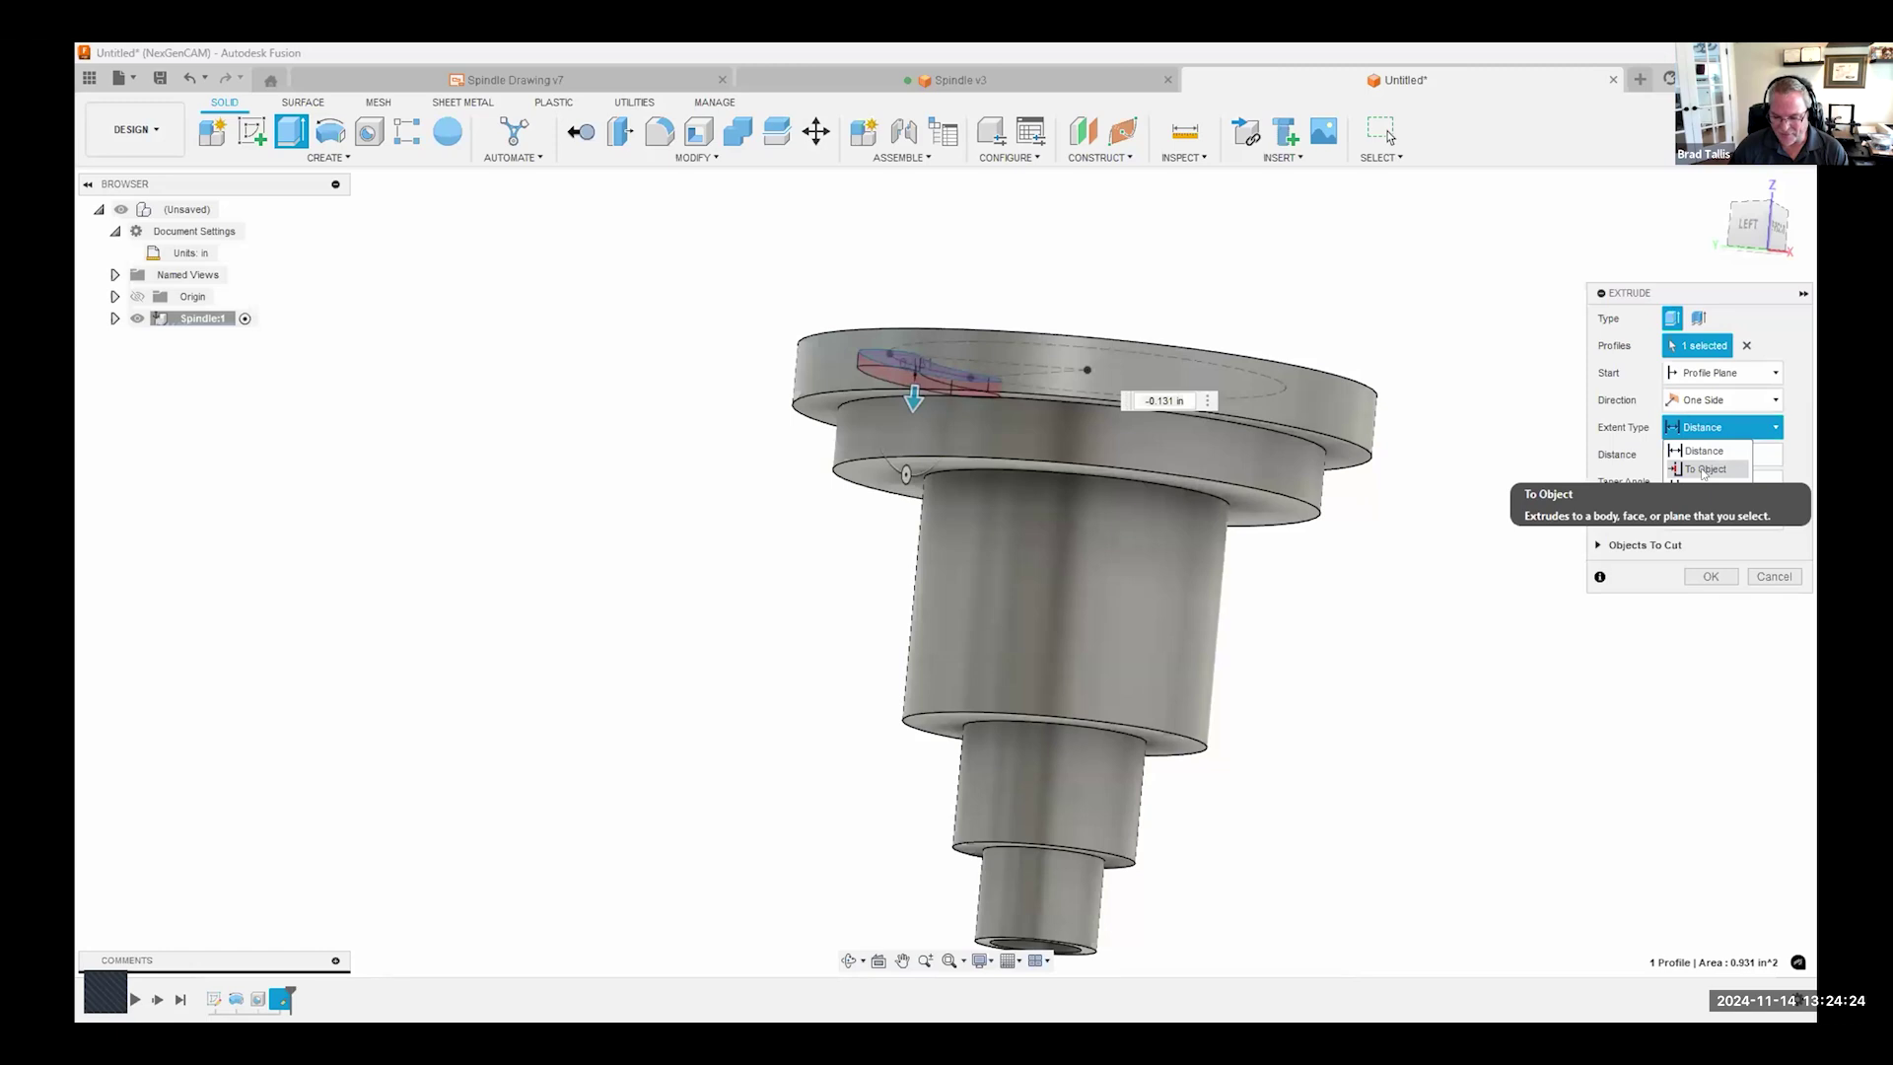
left_click(1706, 470)
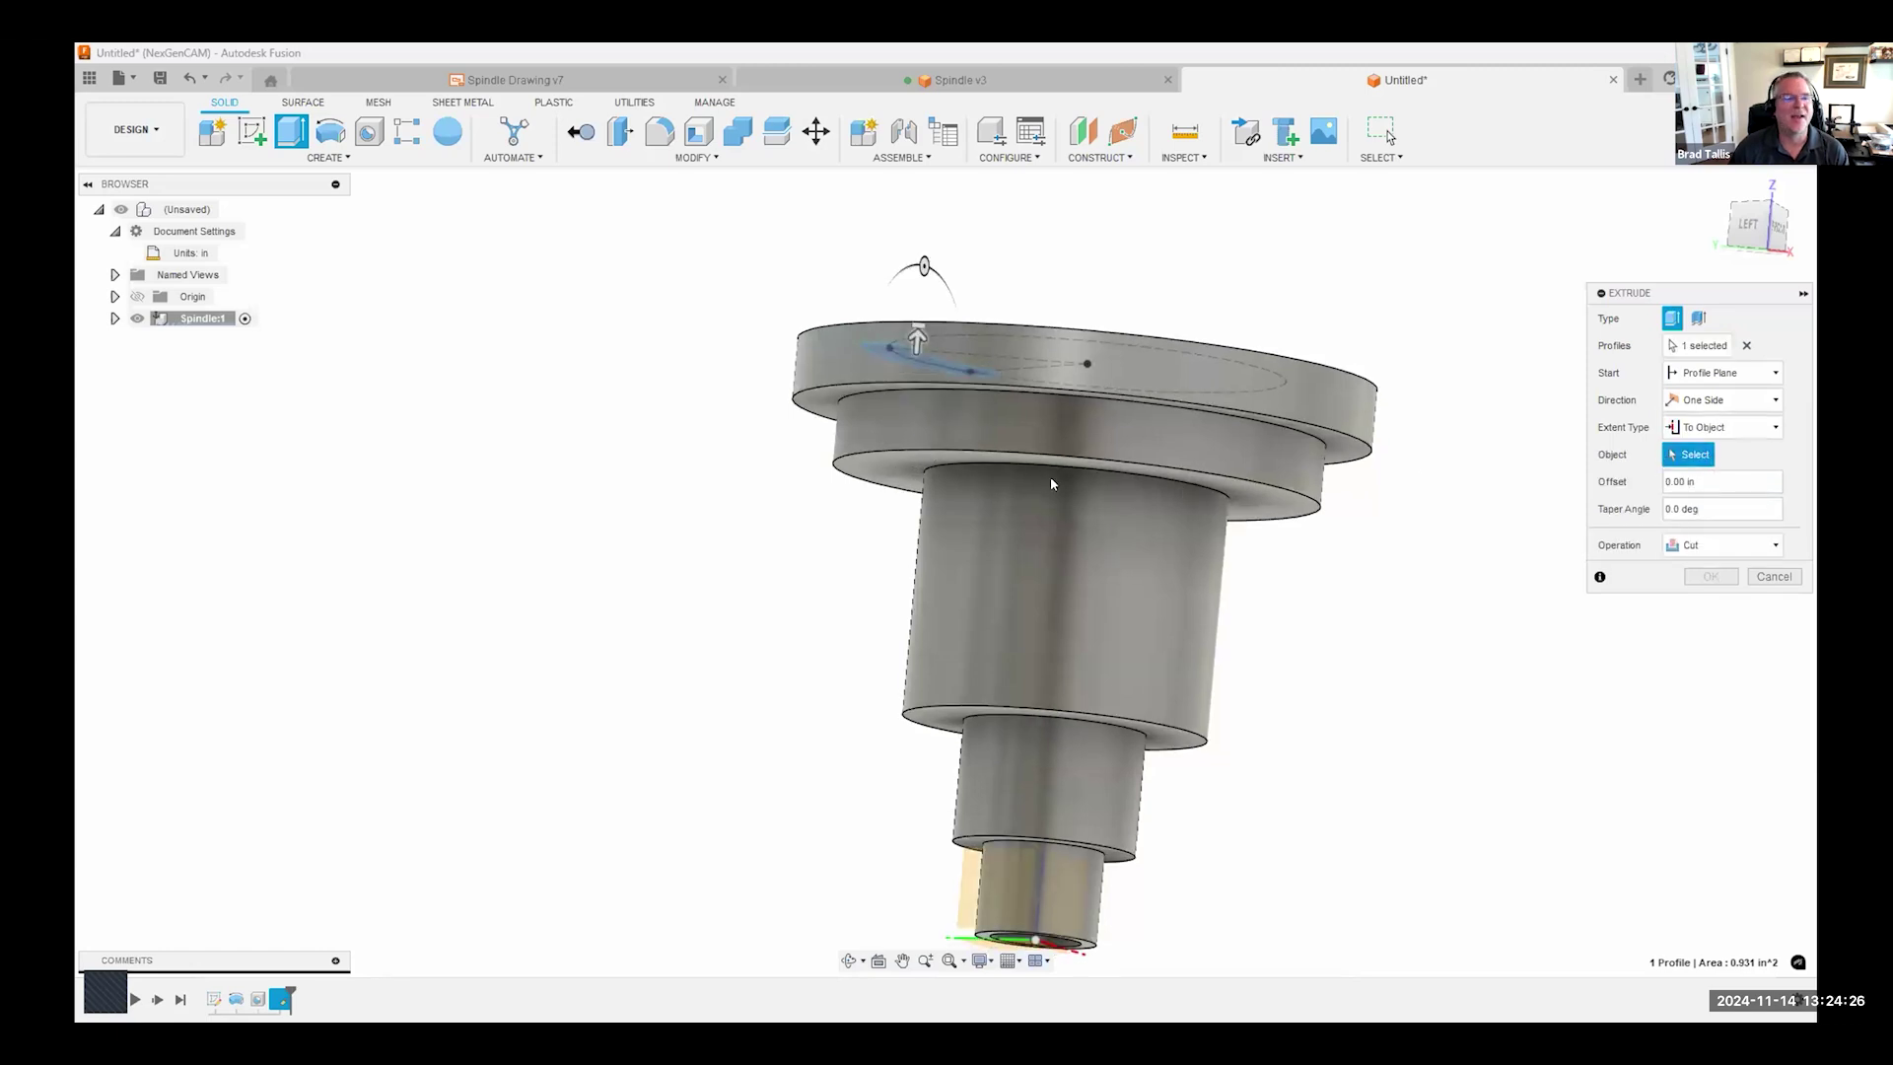
middle_click_drag(1052, 485, 1054, 468, "shift")
left_click(902, 461)
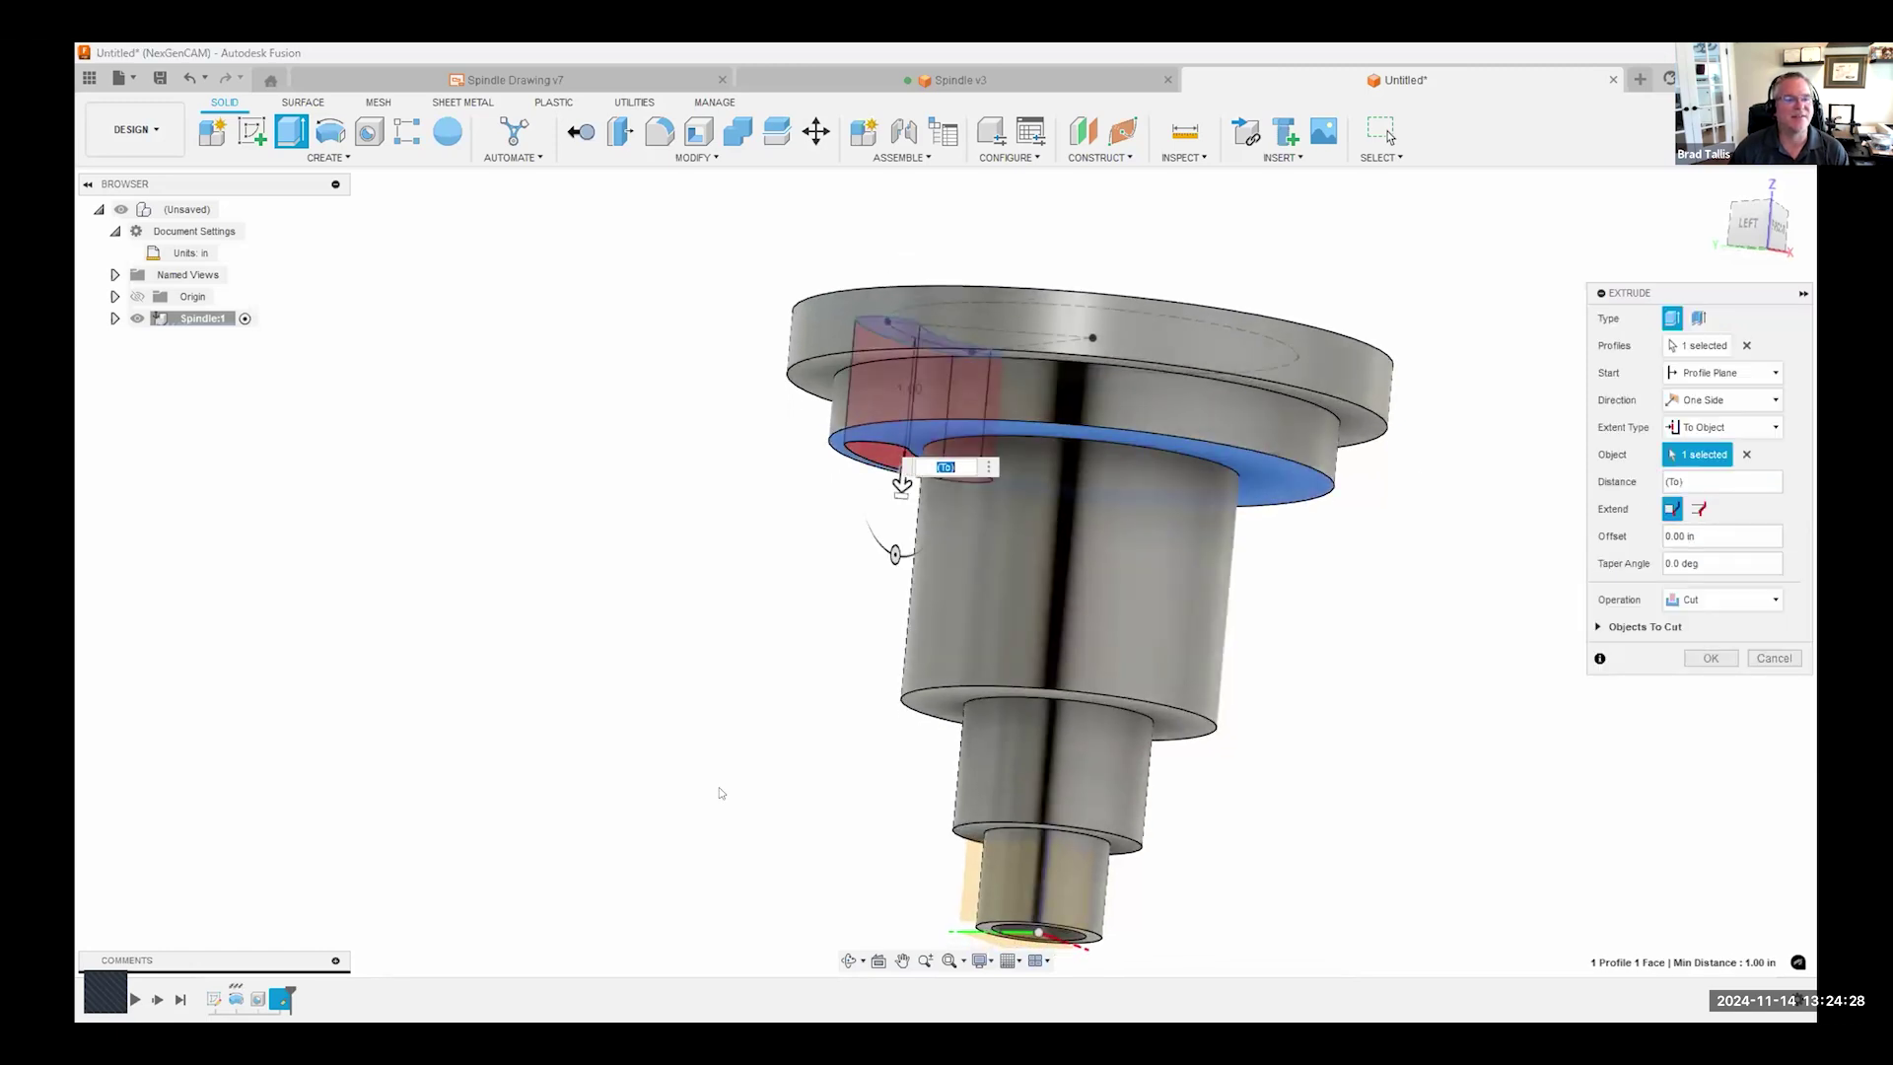
mouse_move(719, 794)
middle_mouse_down("shift")
mouse_move(855, 739)
mouse_move(1377, 428)
middle_mouse_up("shift")
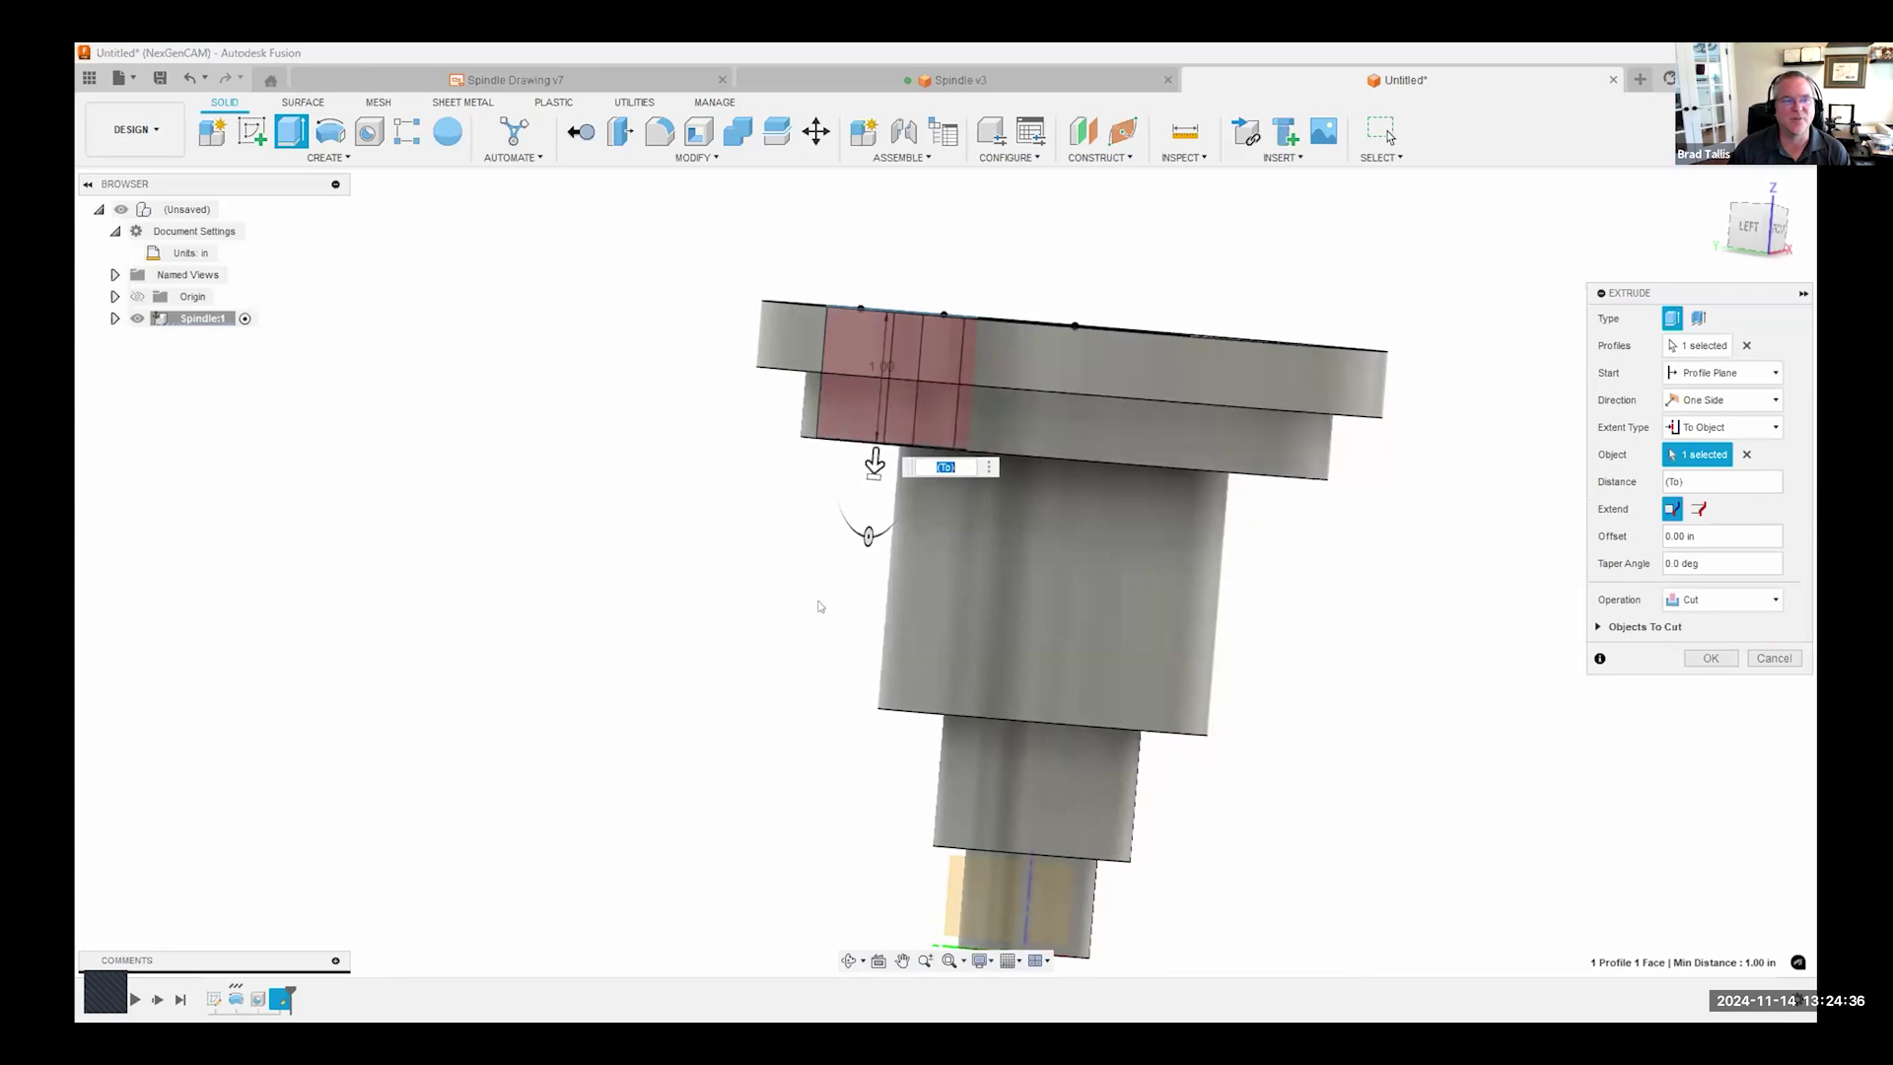
middle_click_drag(804, 608, 1266, 473, "shift")
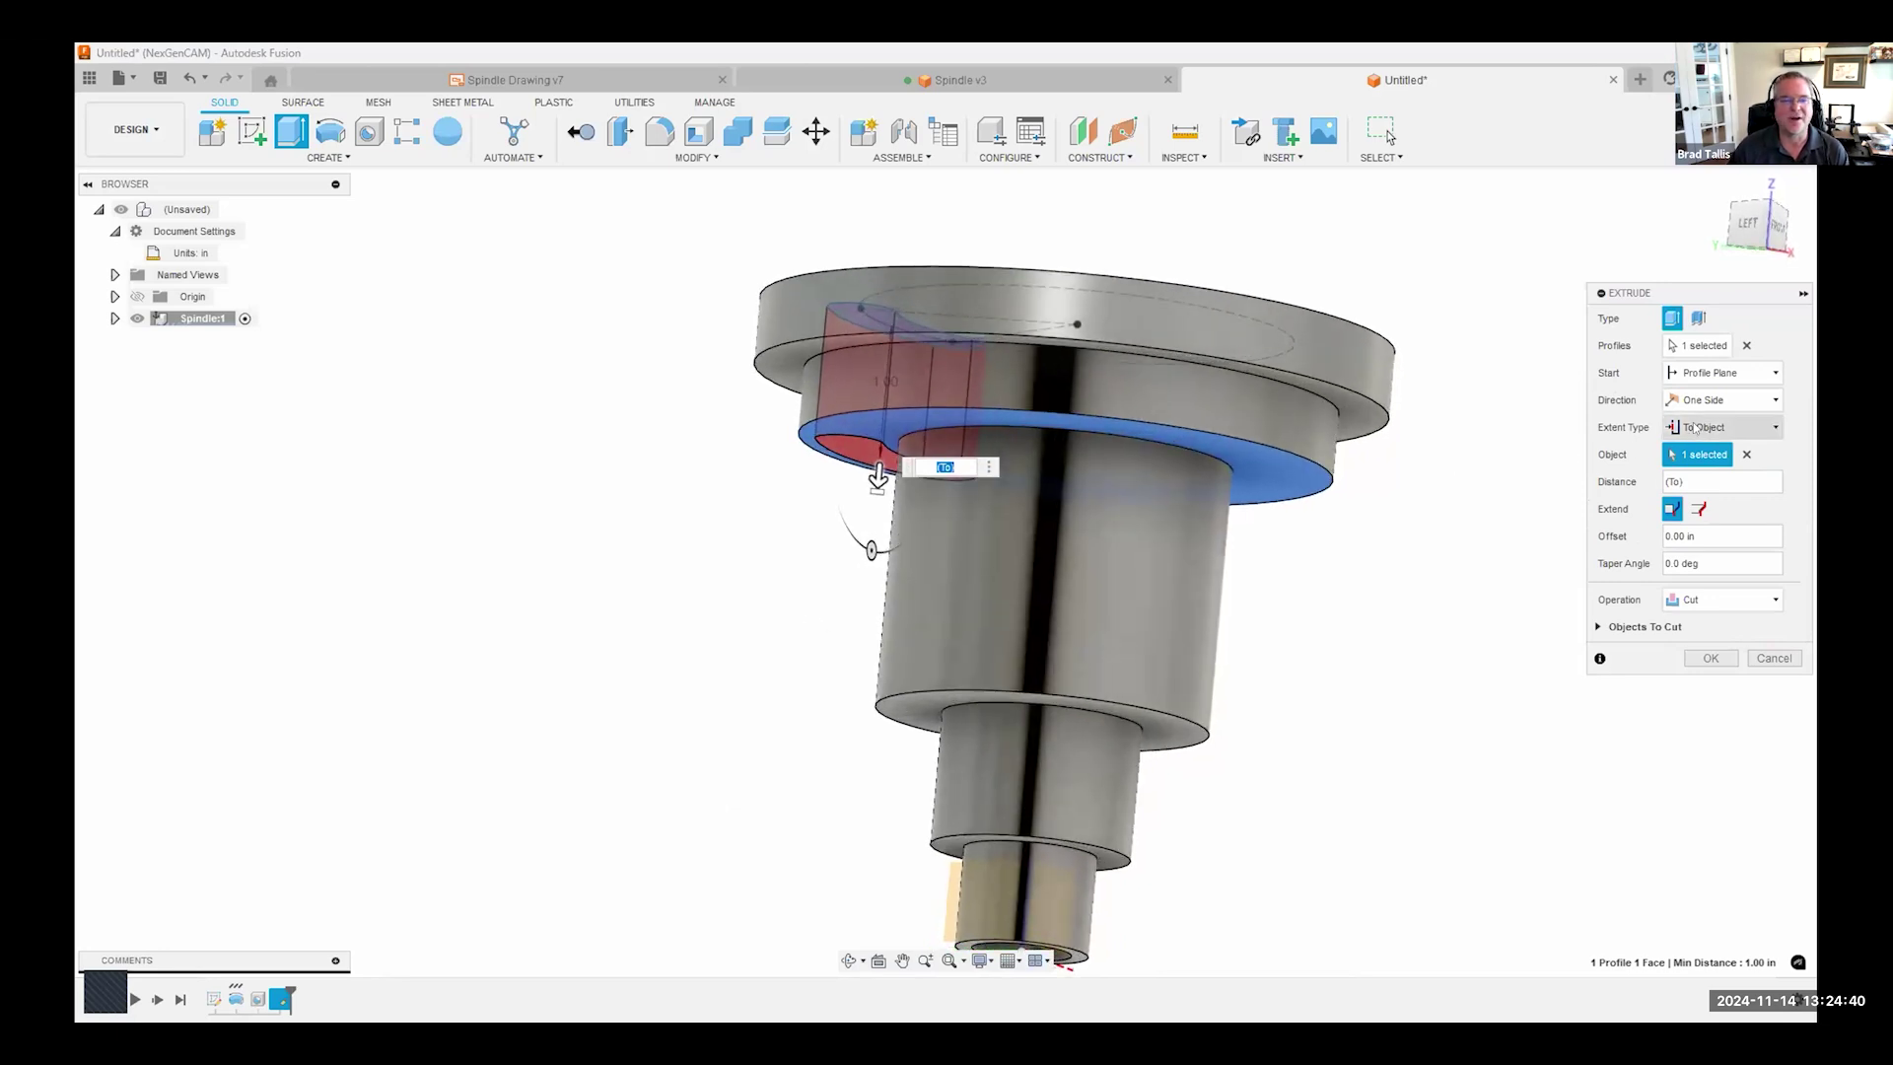
scroll(1303, 468, "up", 1)
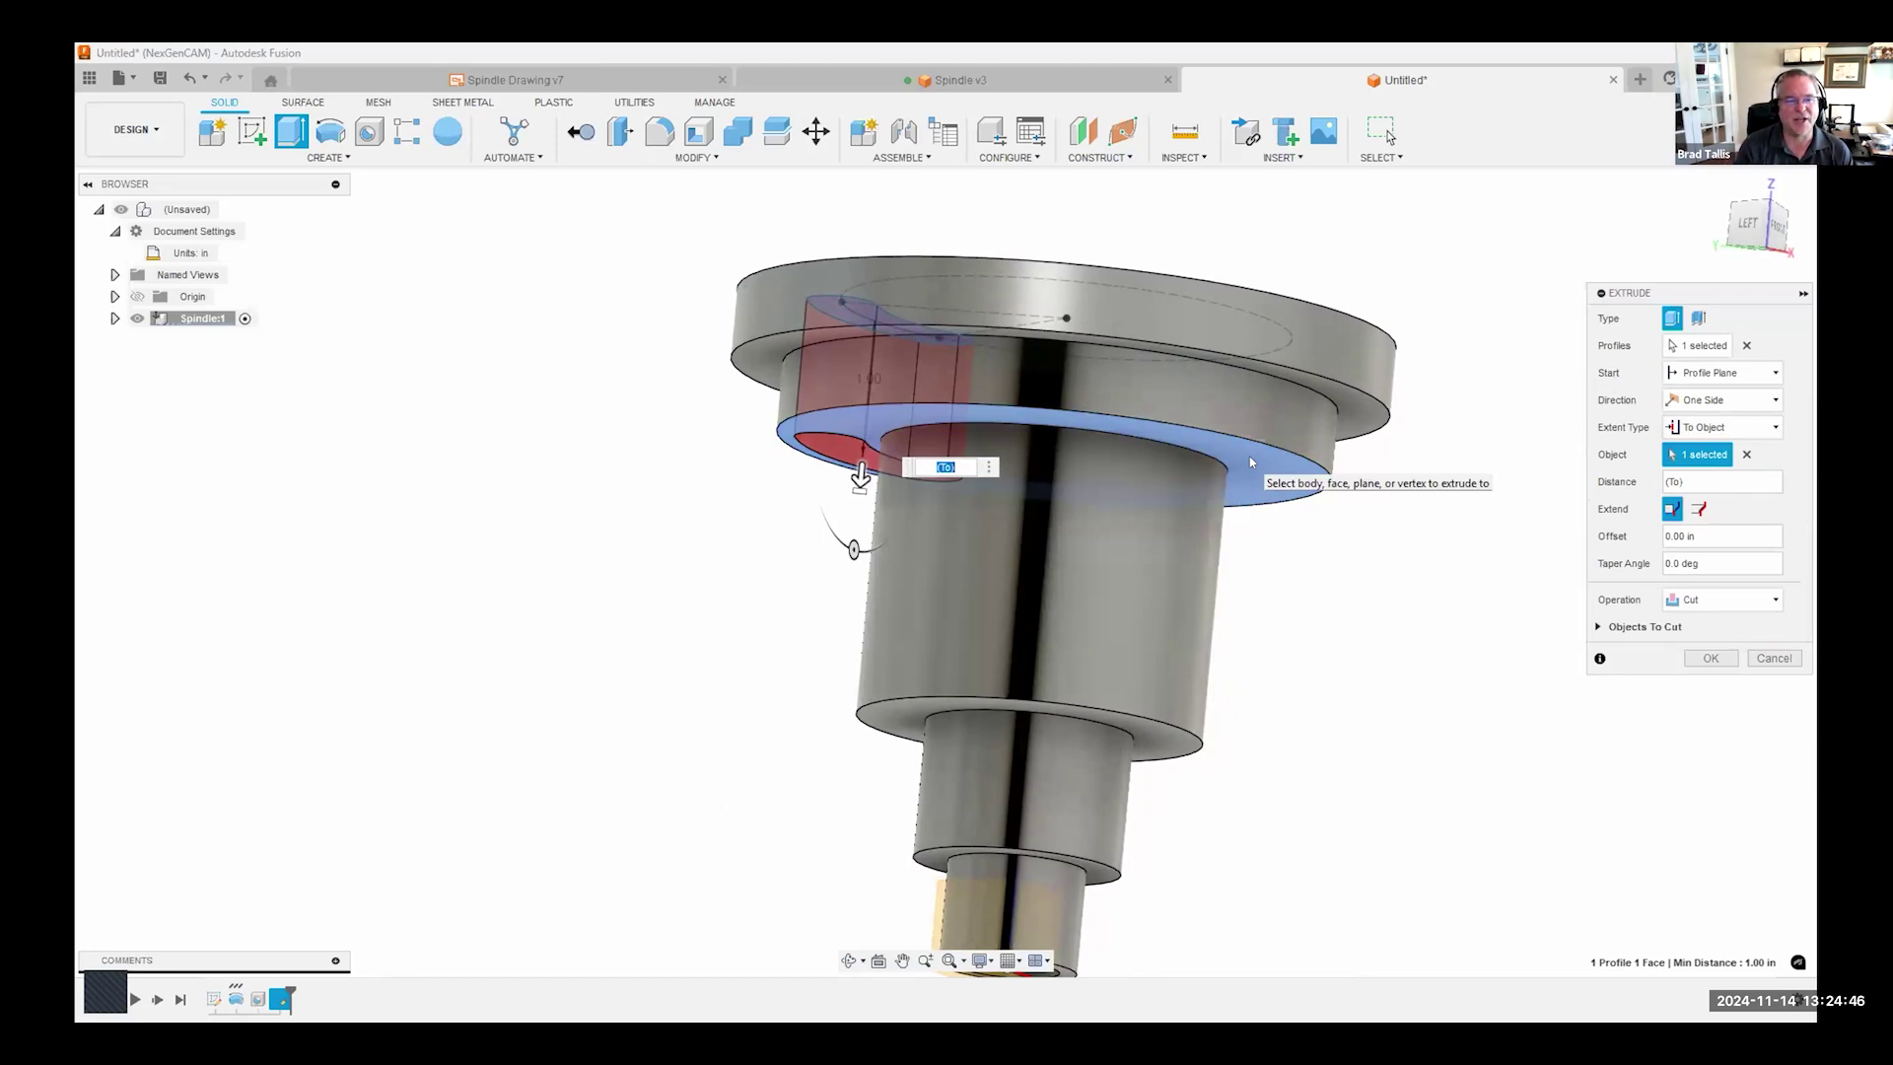
middle_click_drag(1274, 472, 1297, 413, "shift")
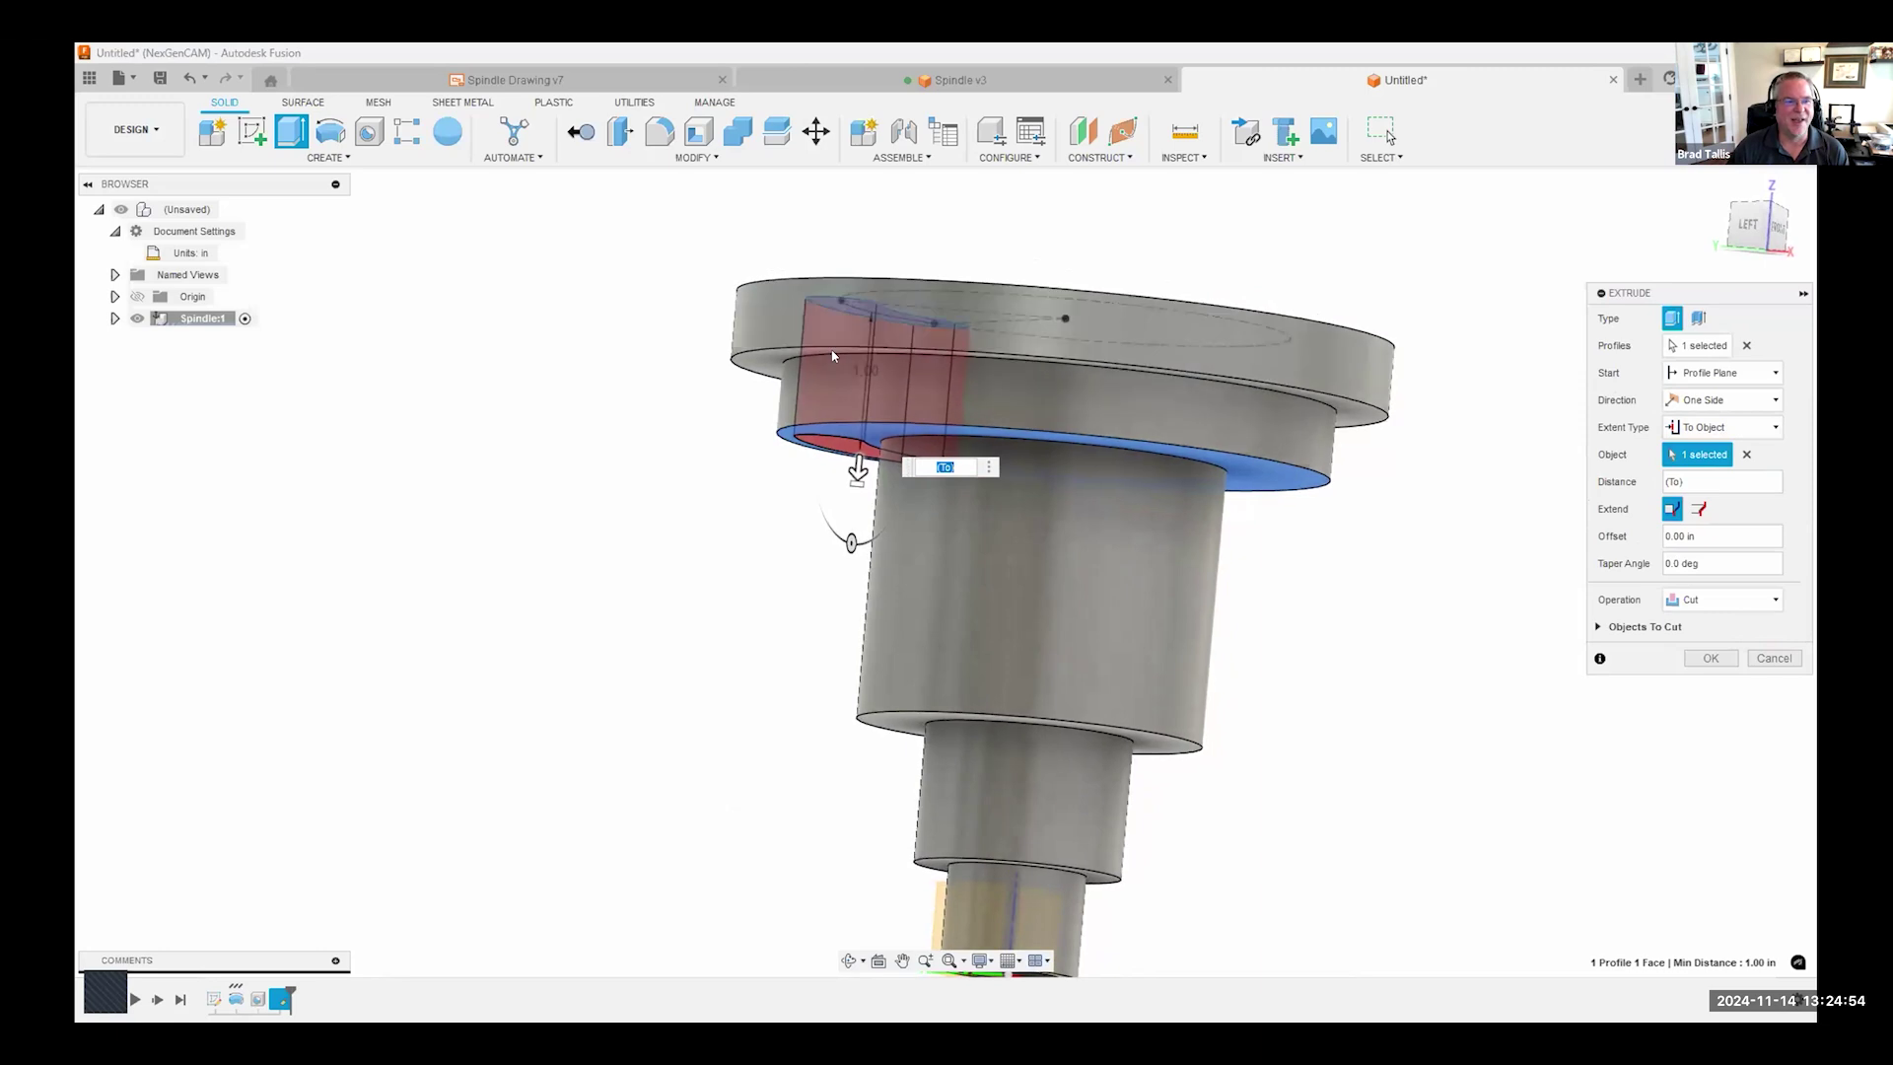
middle_click_drag(1081, 325, 834, 439, "shift")
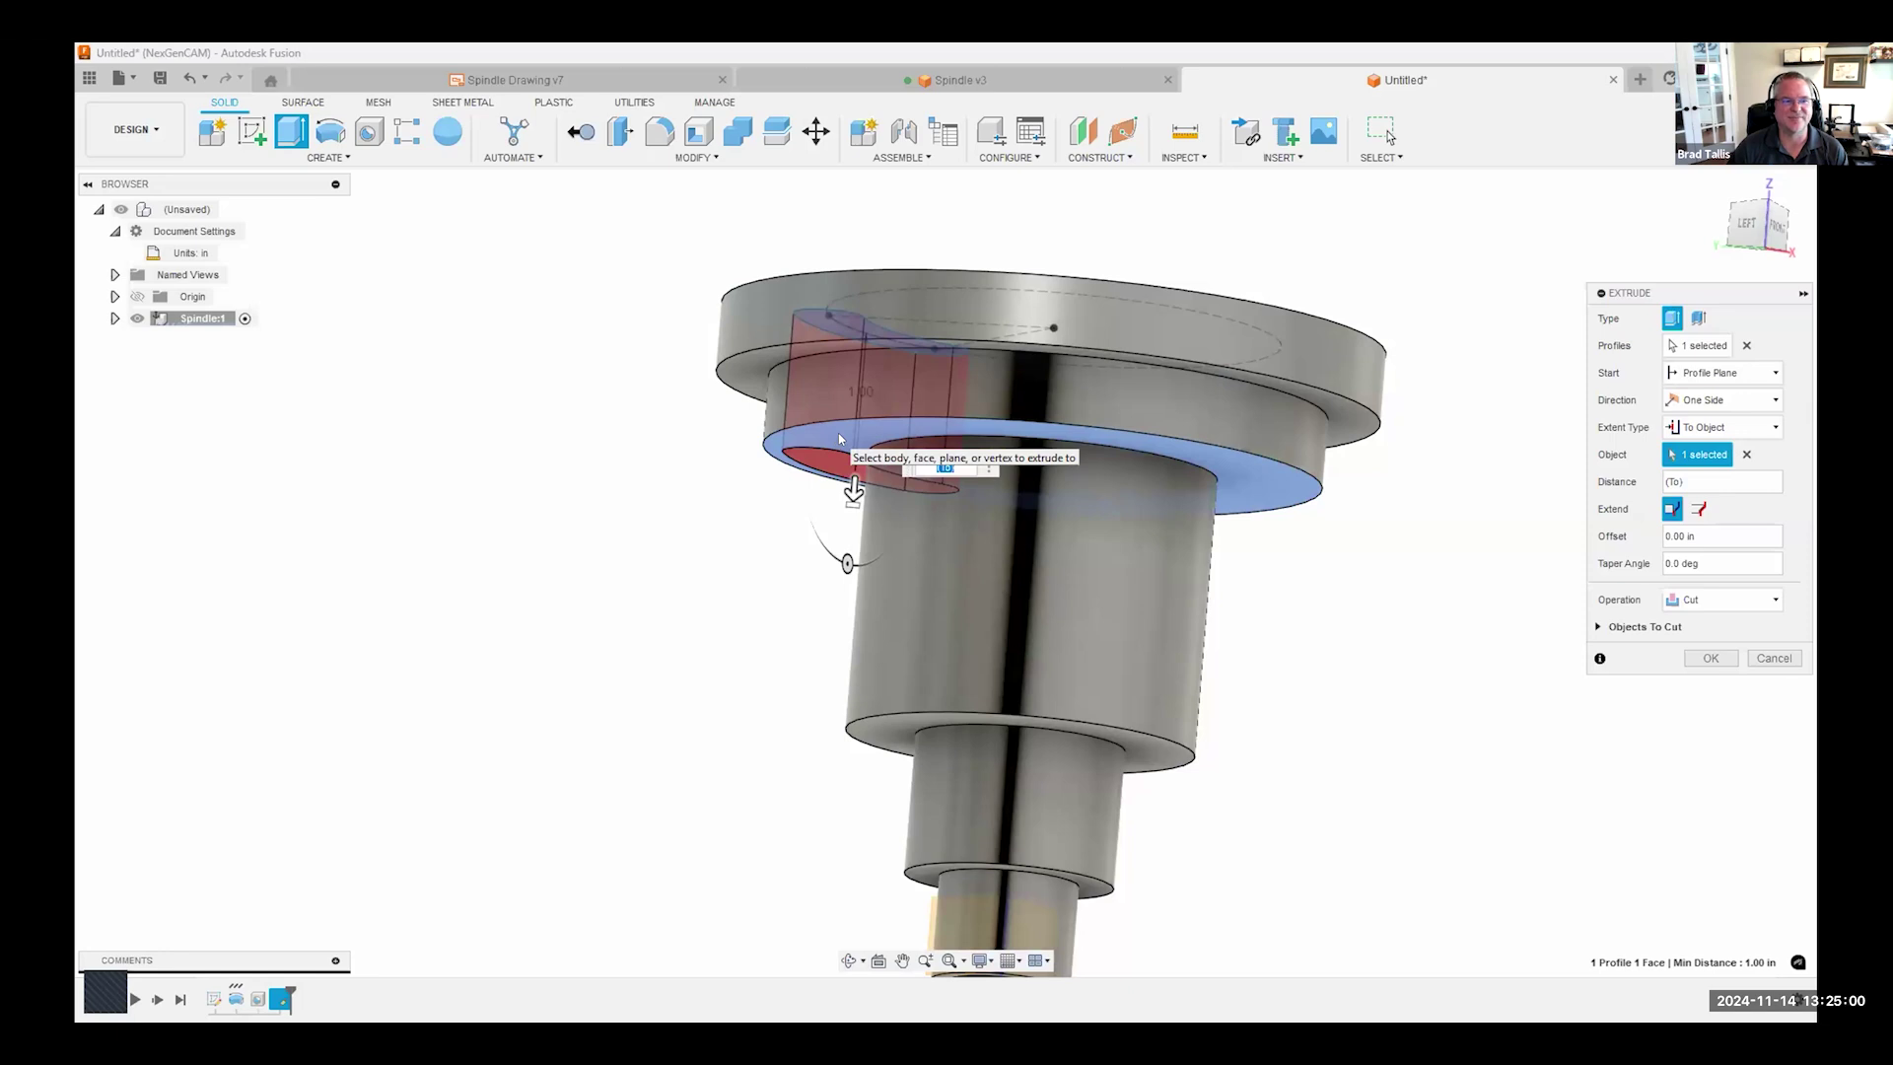
left_click(1711, 657)
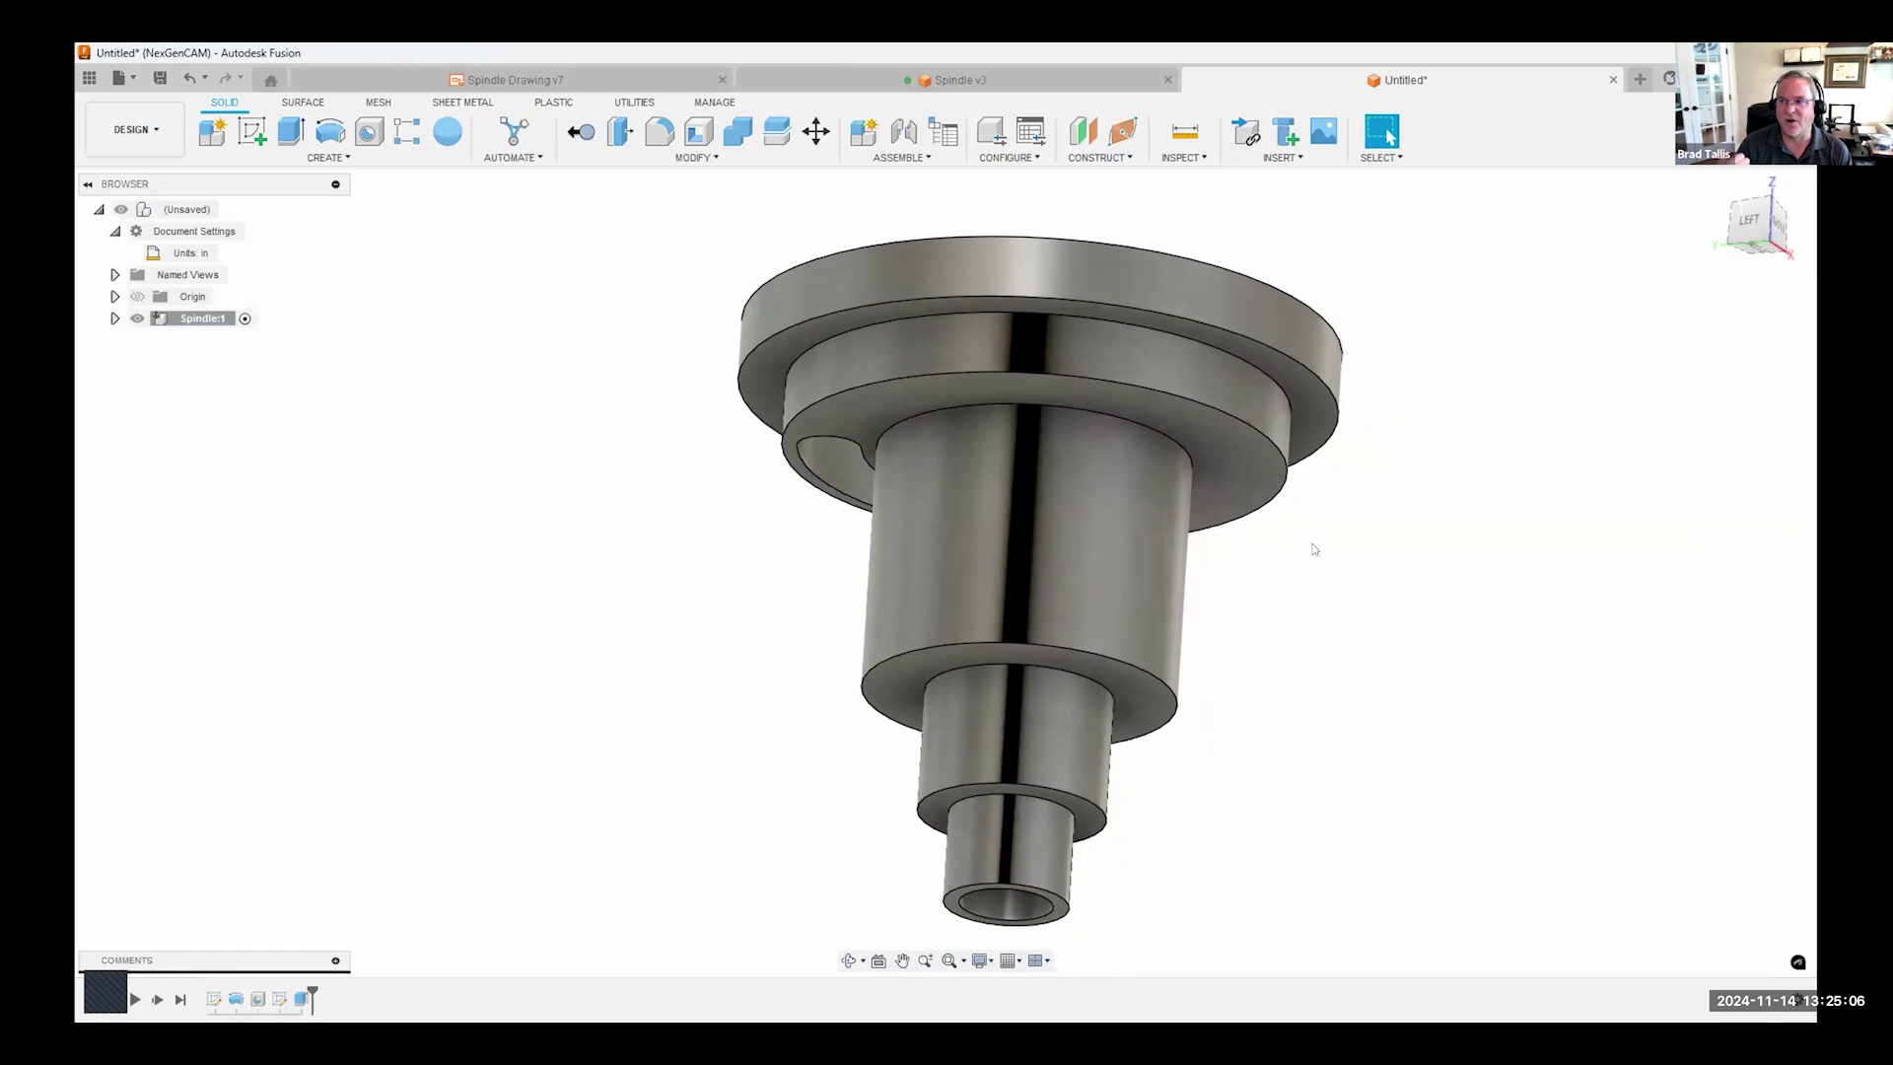
- Undo the cut extrusion of the curved slot
mouse_move(1314, 549)
middle_mouse_down("shift")
mouse_move(1355, 559)
mouse_move(1342, 572)
middle_mouse_up("shift")
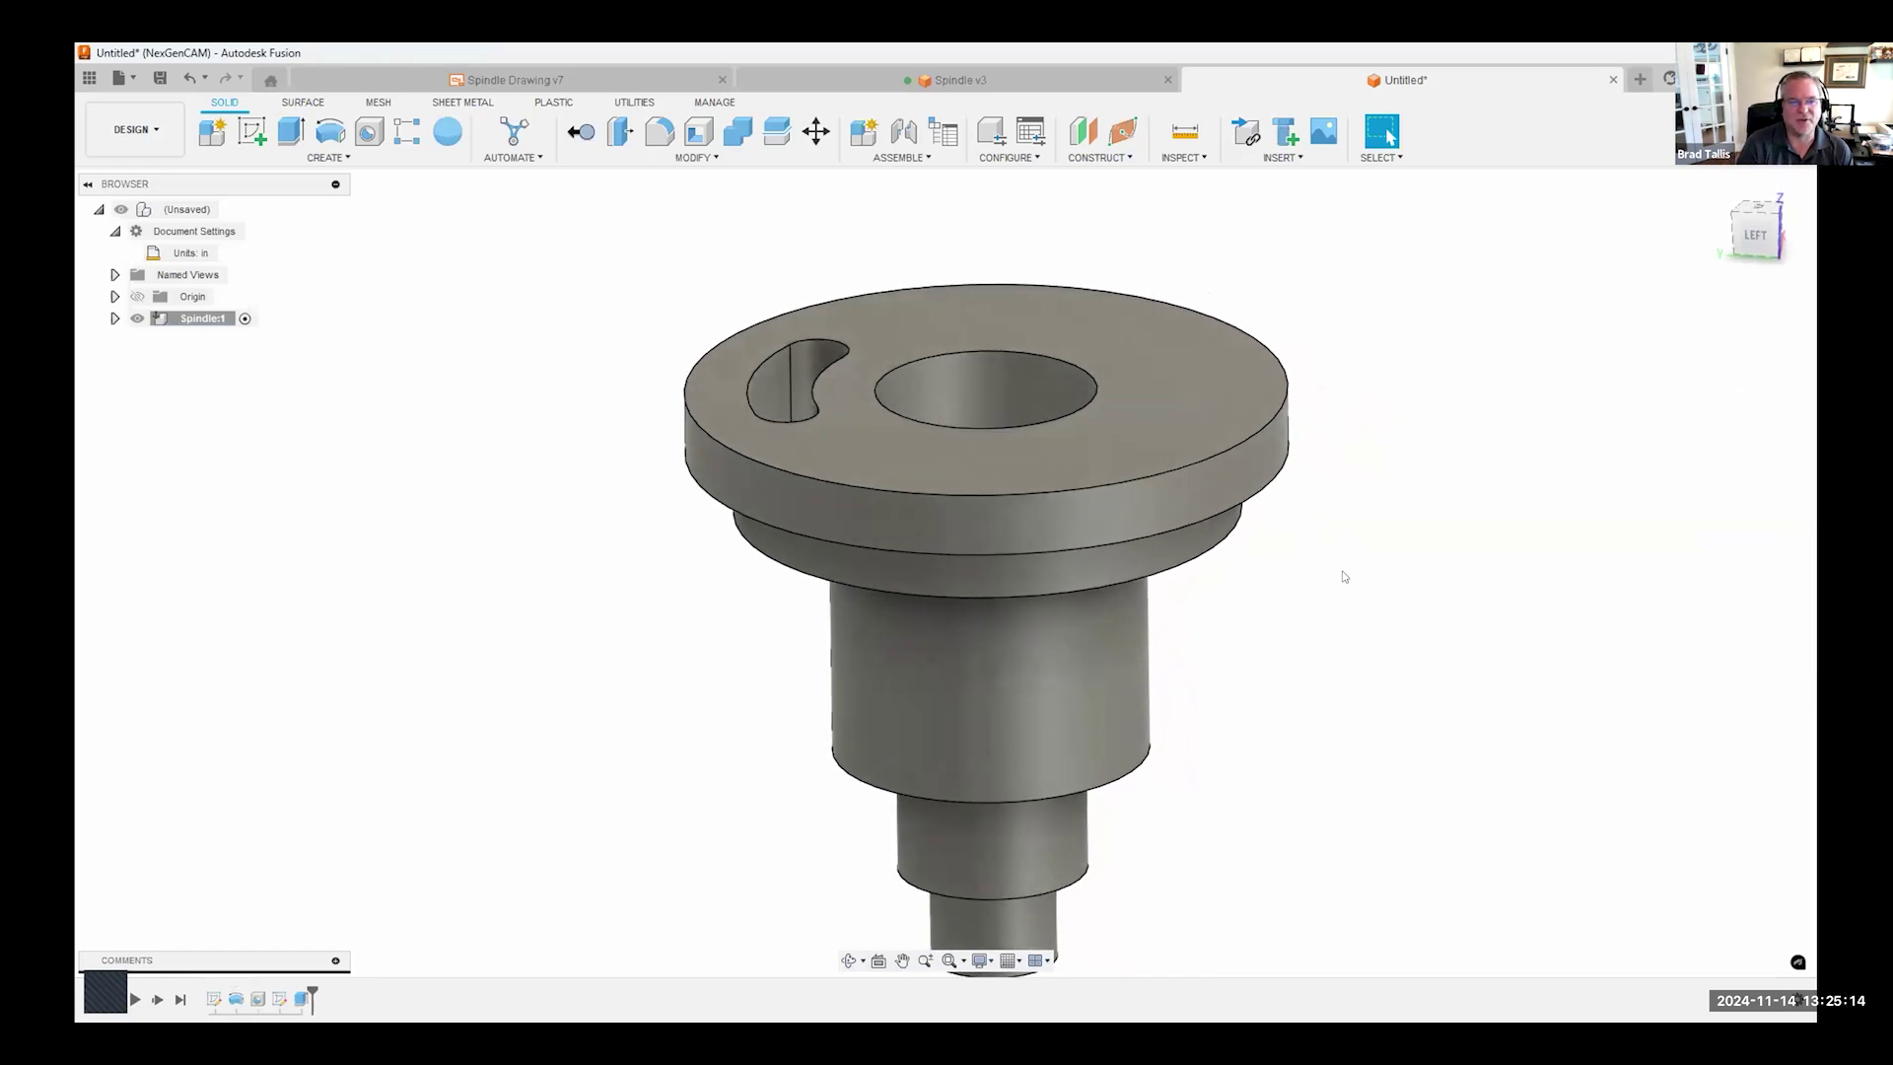
mouse_move(1343, 577)
middle_mouse_down("shift")
mouse_move(431, 372)
mouse_move(223, 84)
middle_mouse_up("shift")
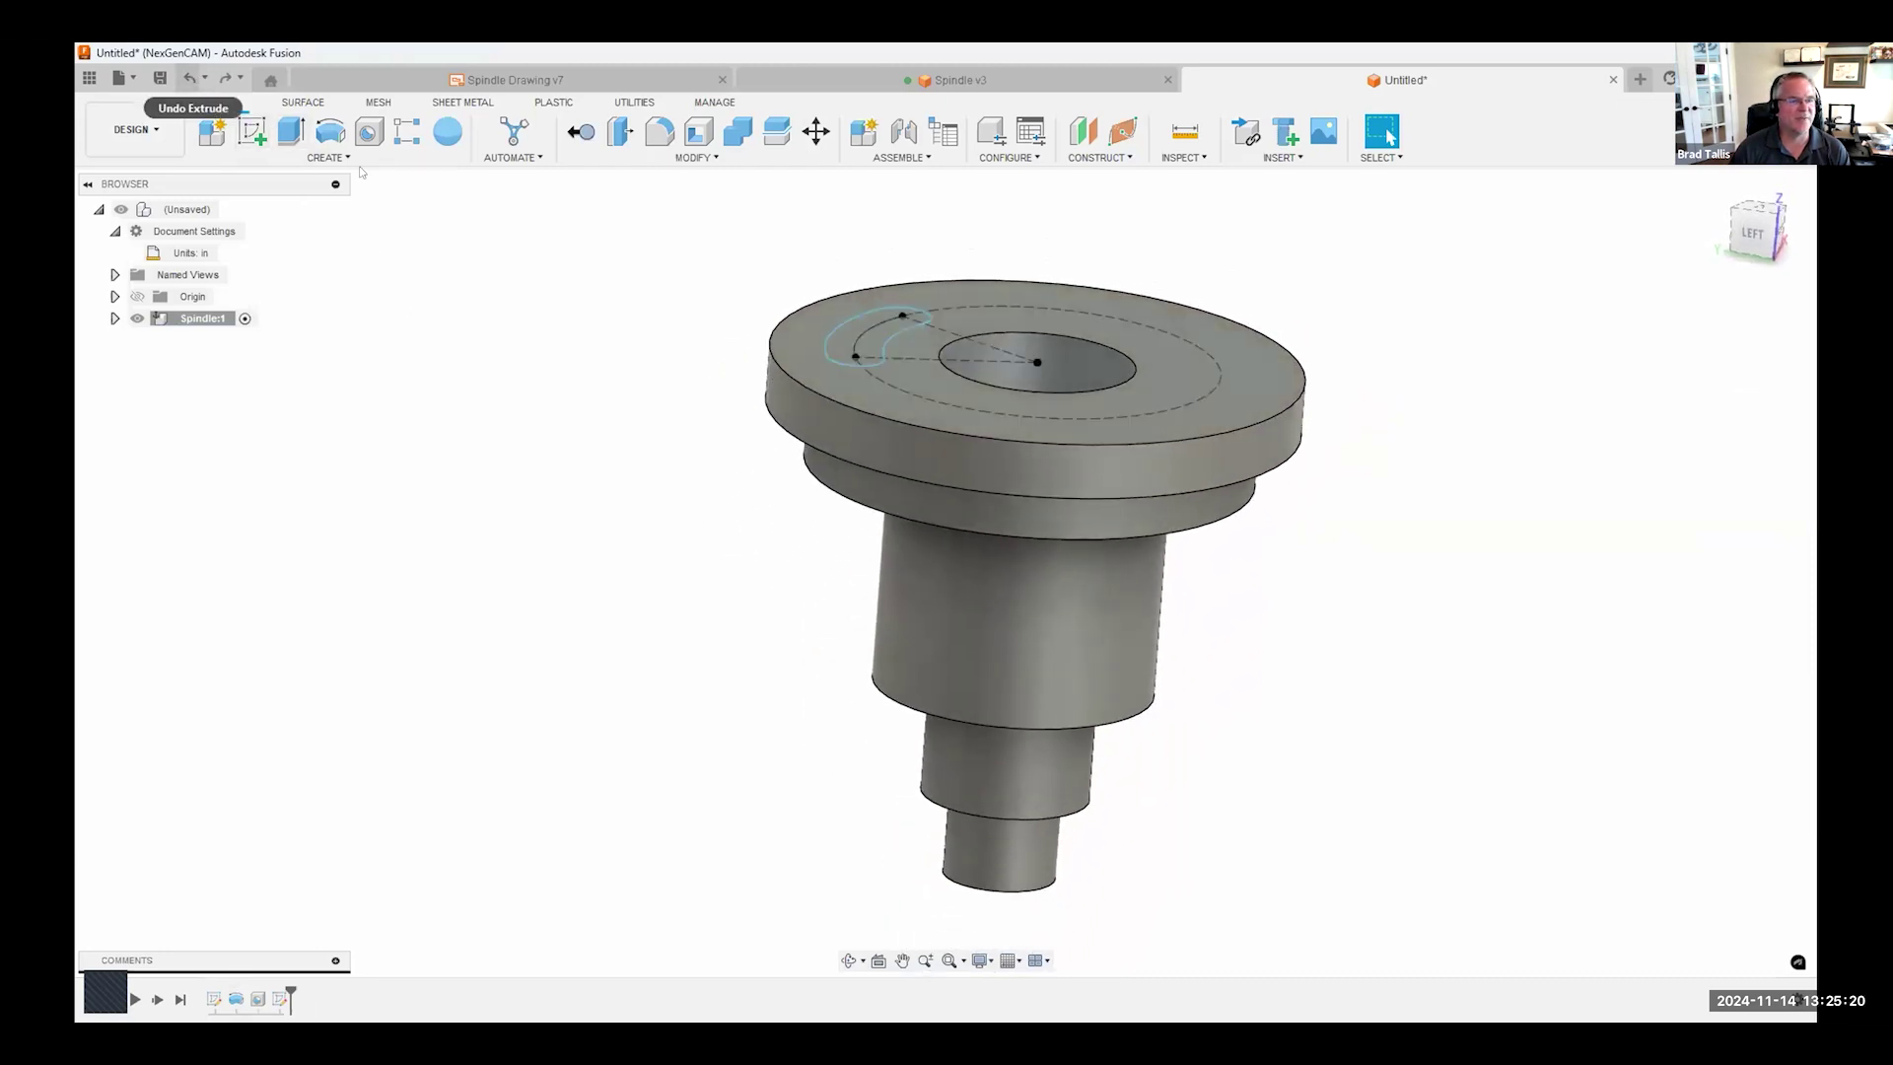
- Extrude the curved slot profile as a cut with a distance of -1 in
scroll(684, 335, "up", 5)
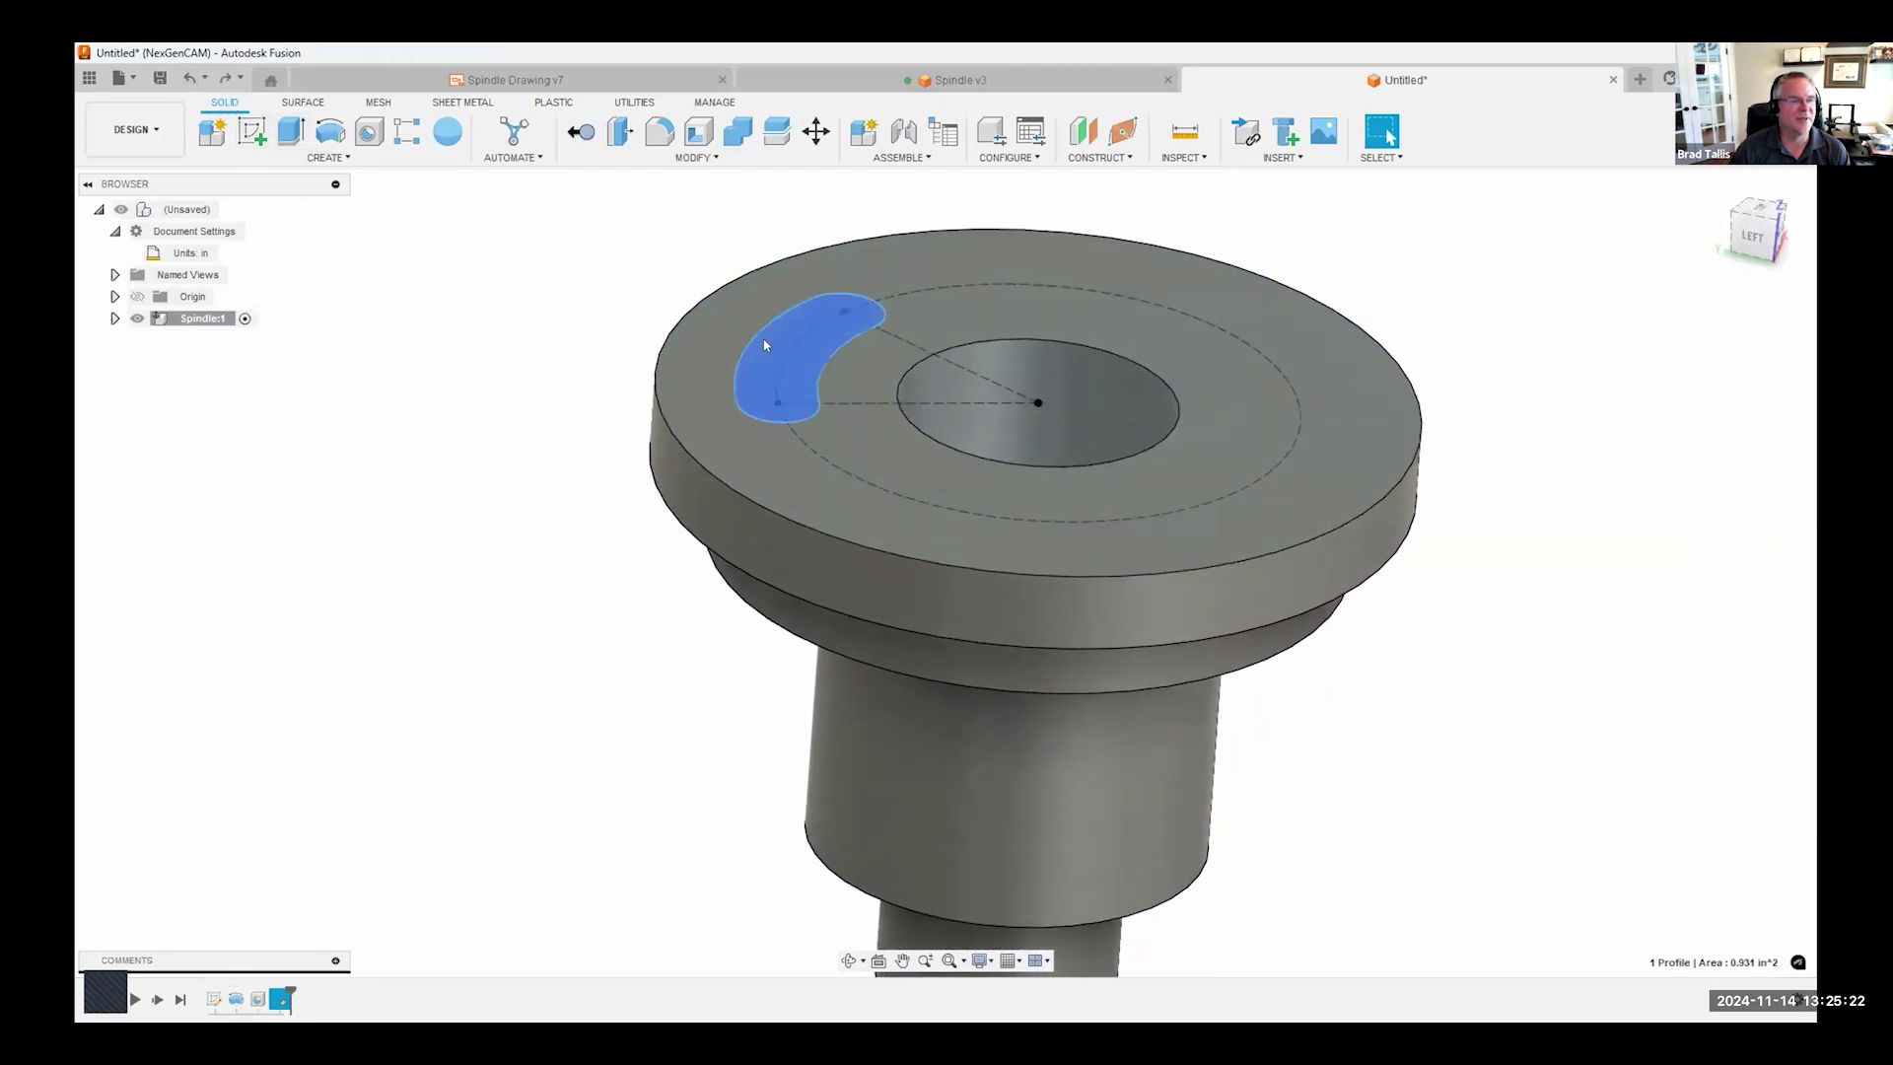
right_click(765, 344)
left_click(758, 452)
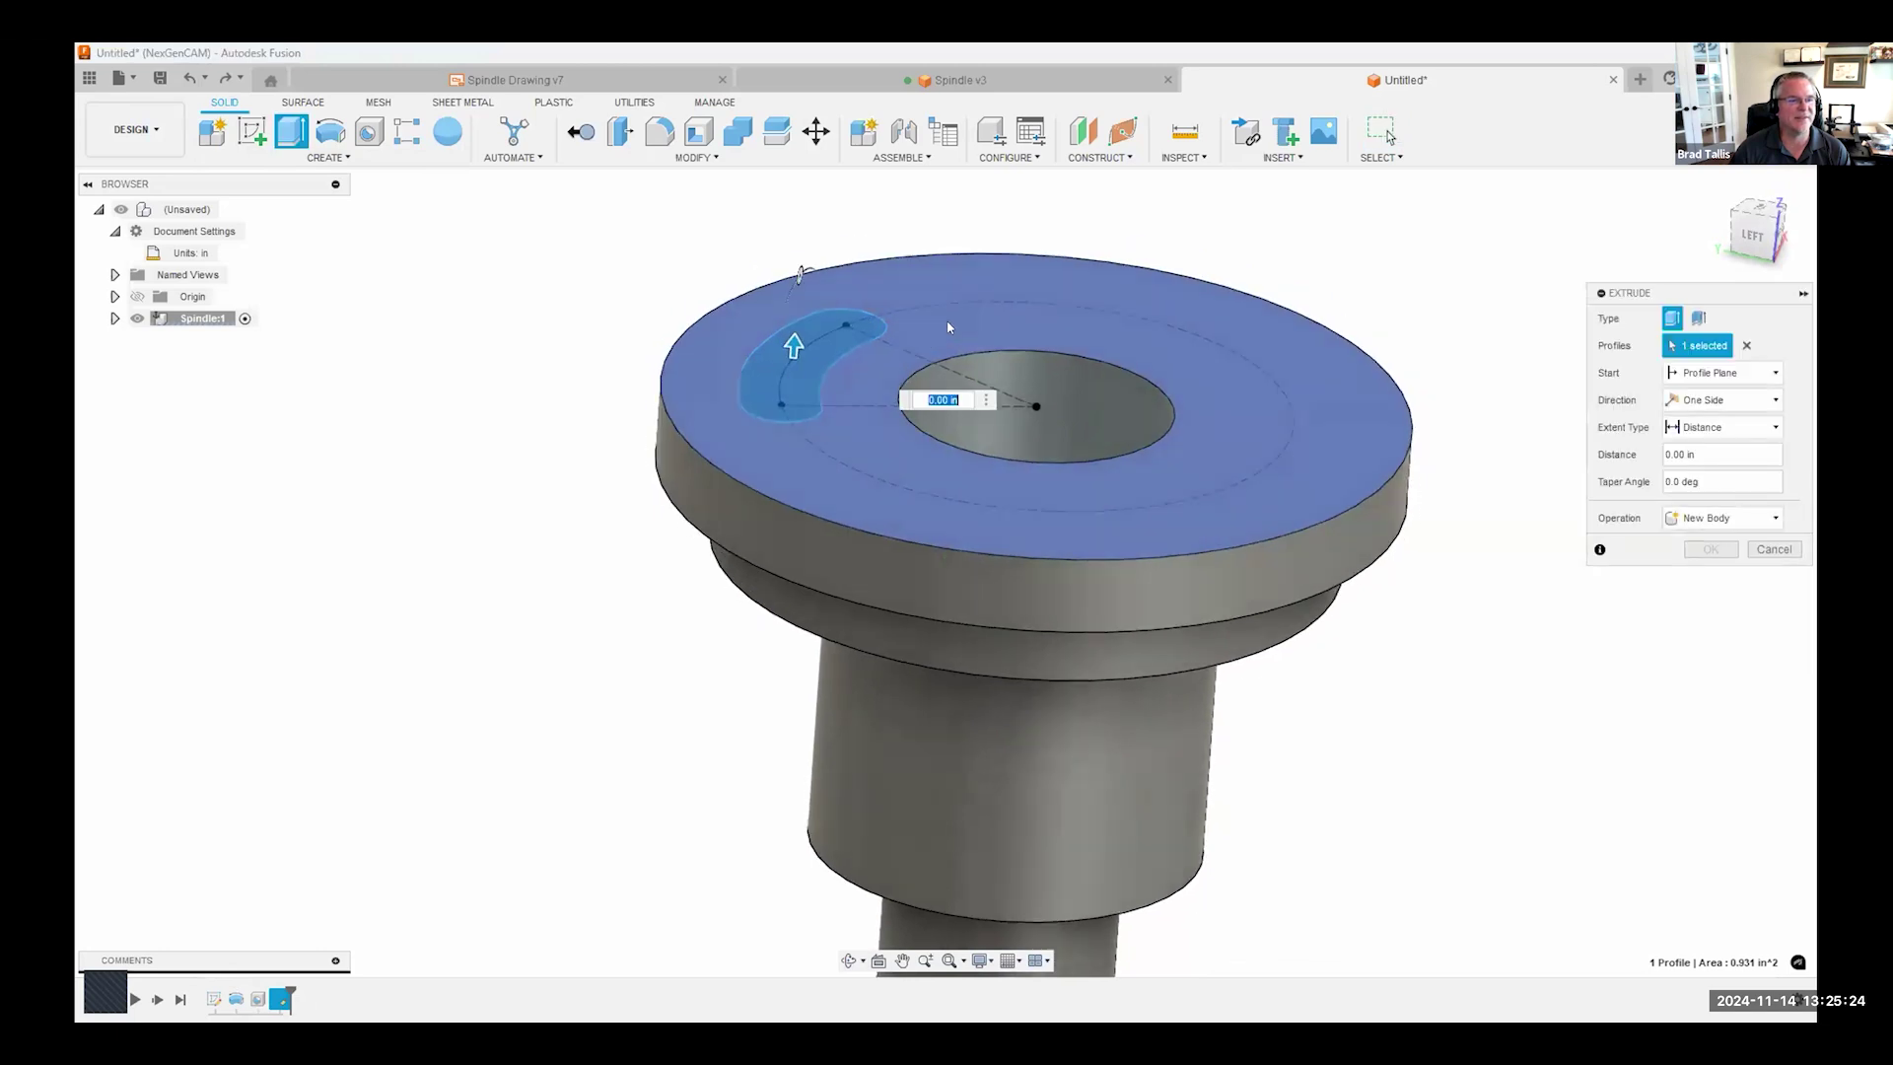
left_click_drag(786, 347, 793, 407)
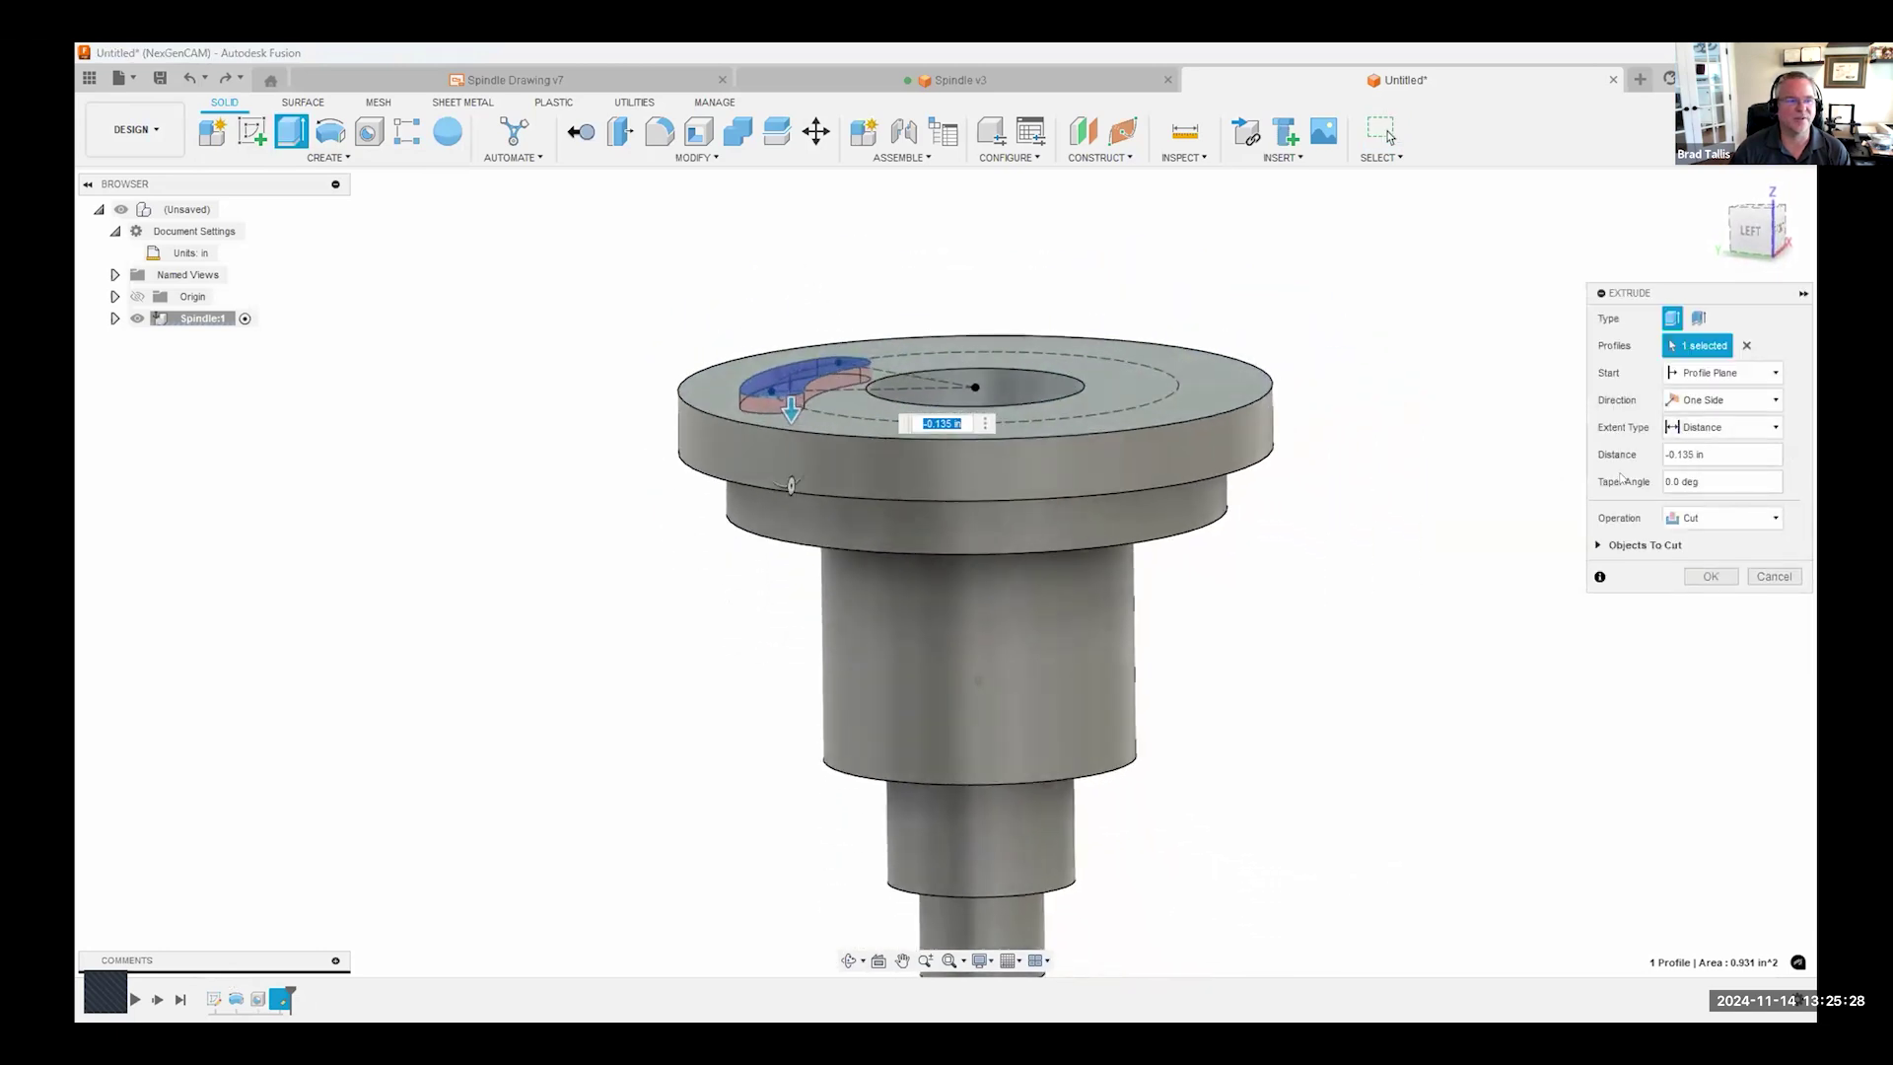
type("-1")
key("Return")
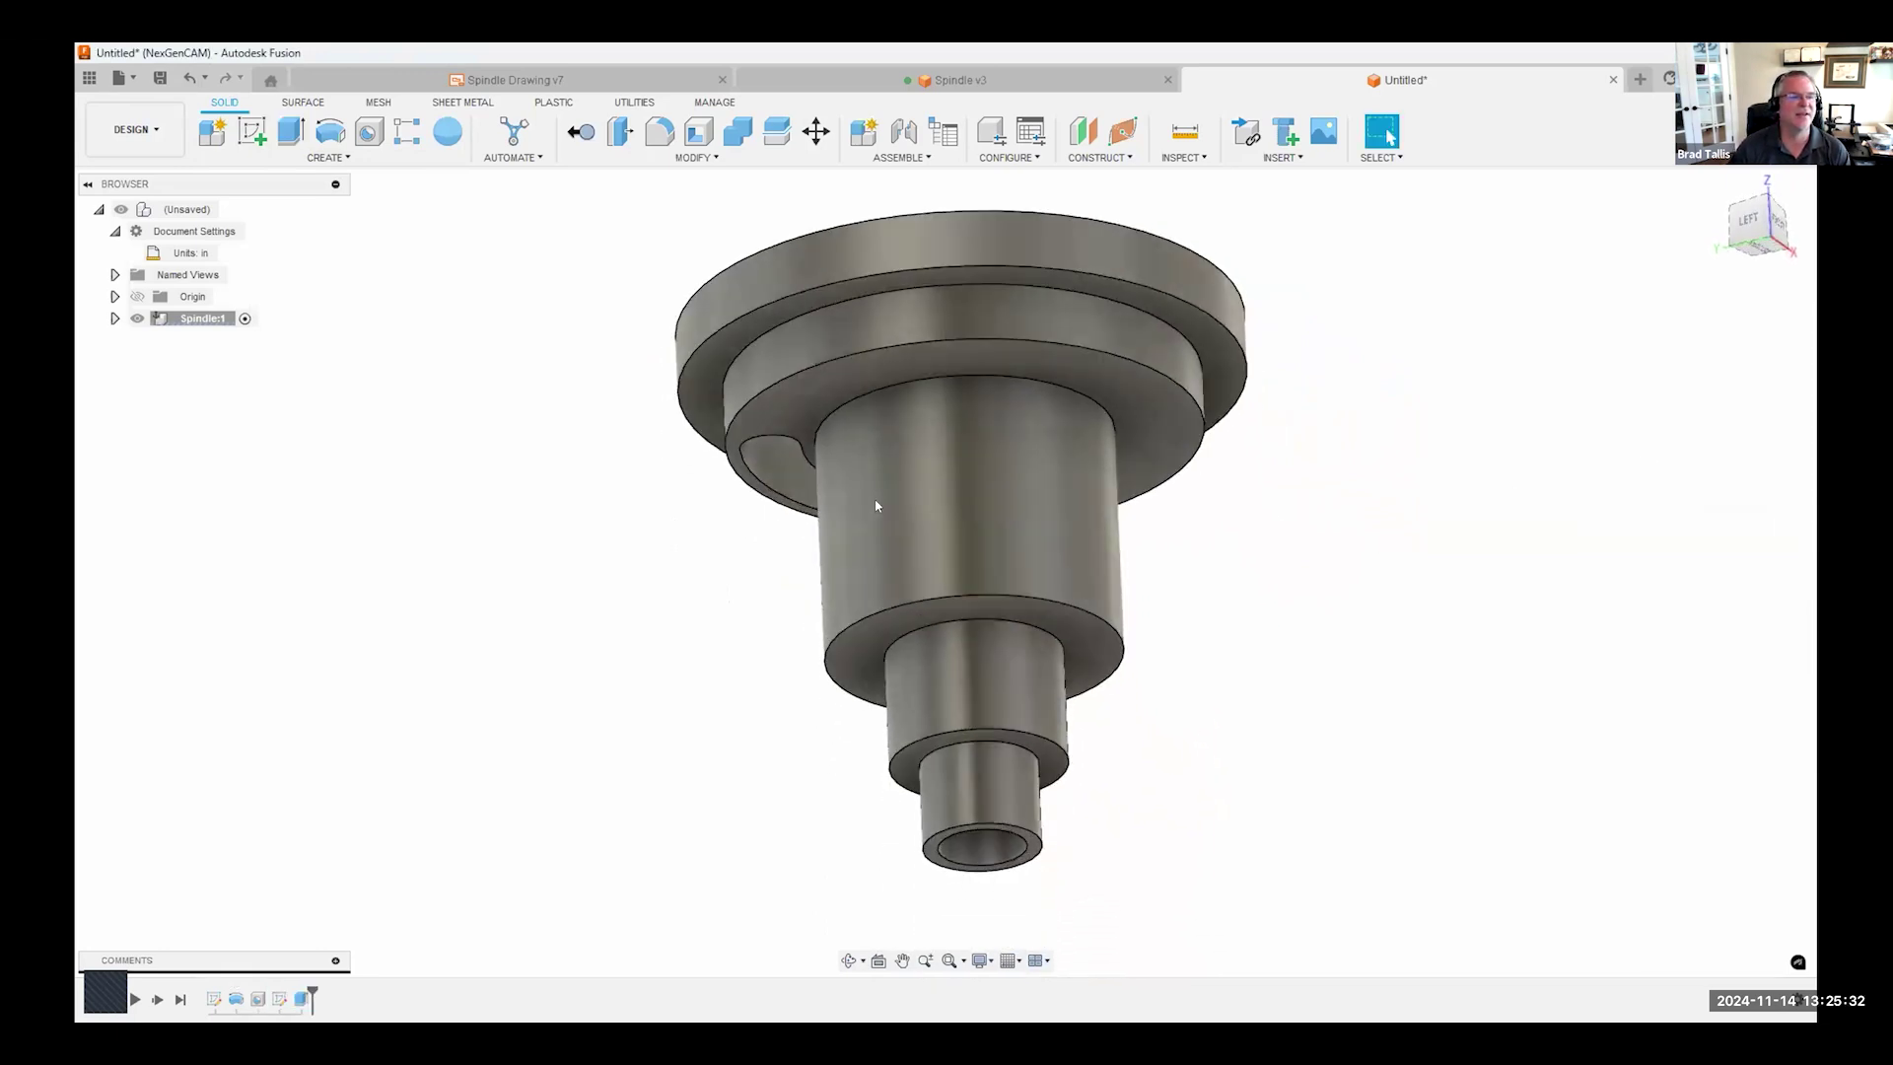
- Edit the spindle's base profile sketch, setting the overall height to 5 in, and check the slot from above and below
middle_click_drag(765, 501, 681, 723, "shift")
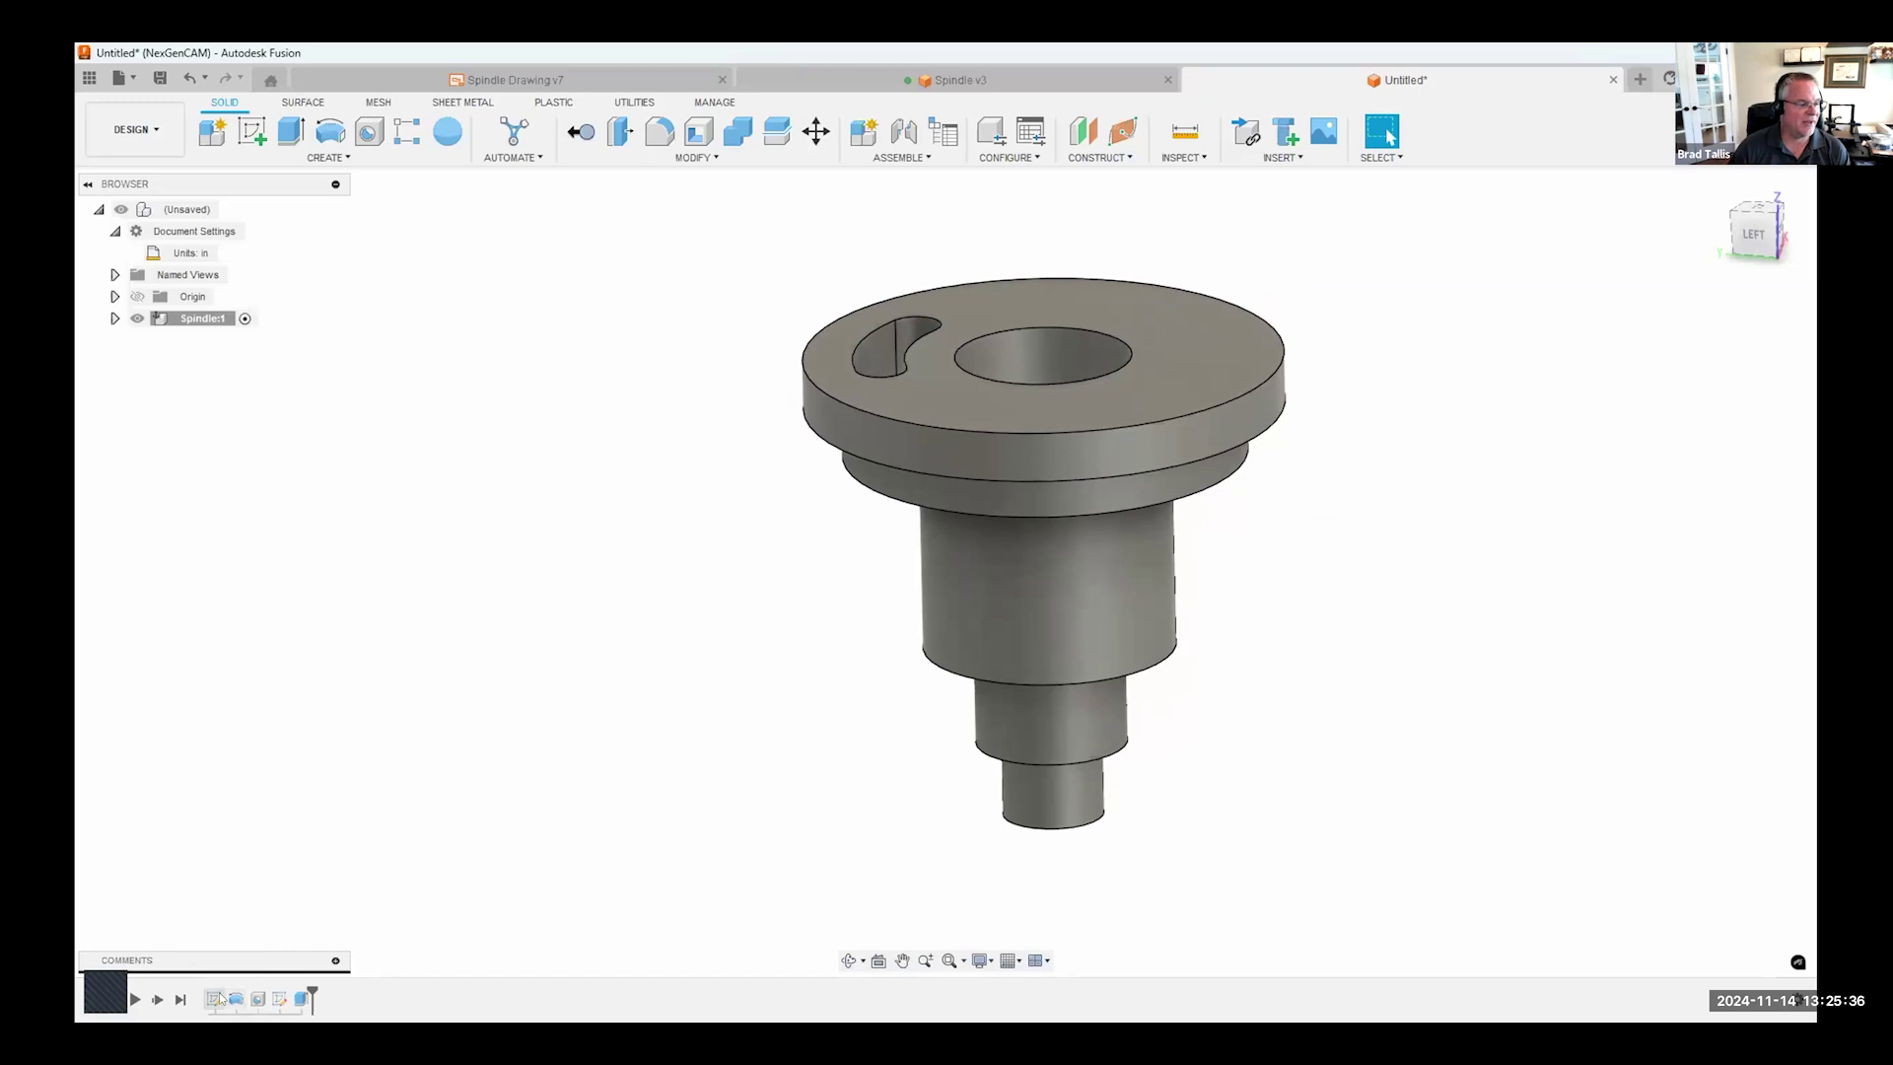
double_click(215, 998)
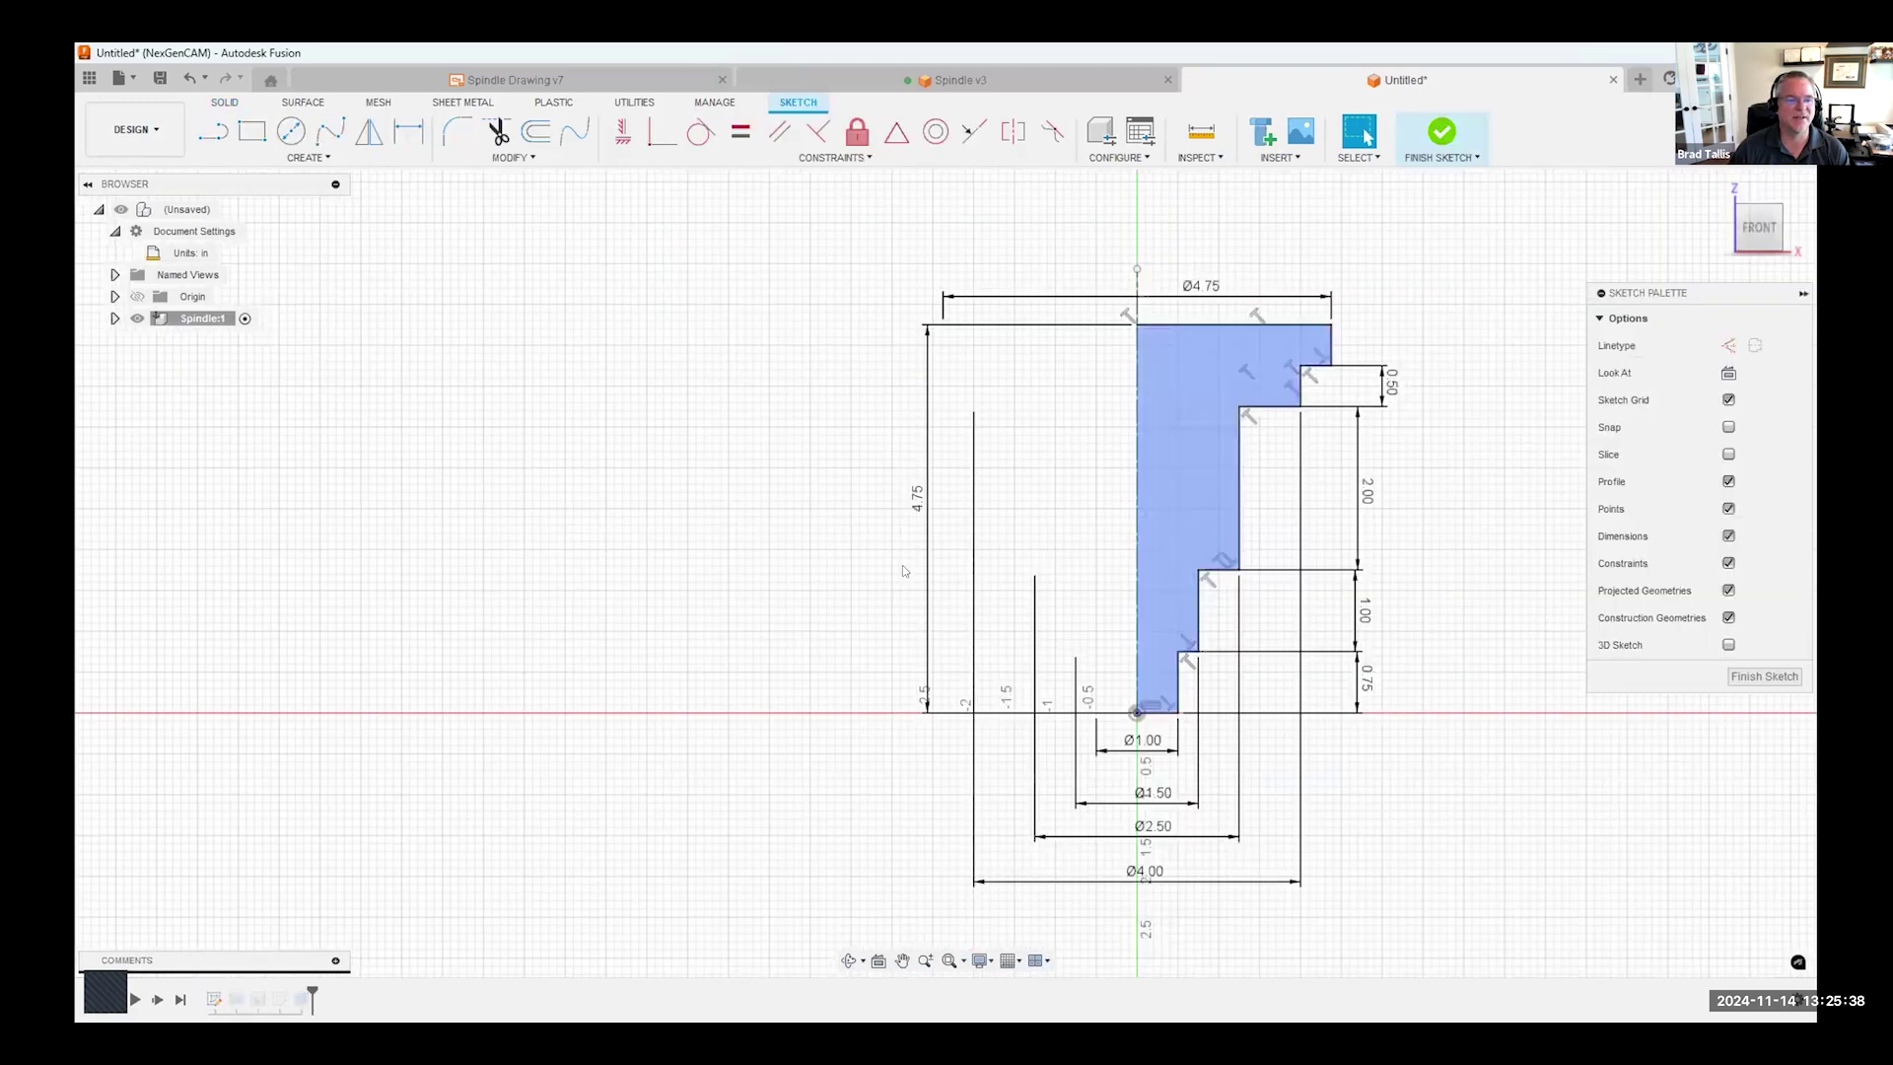
double_click(915, 501)
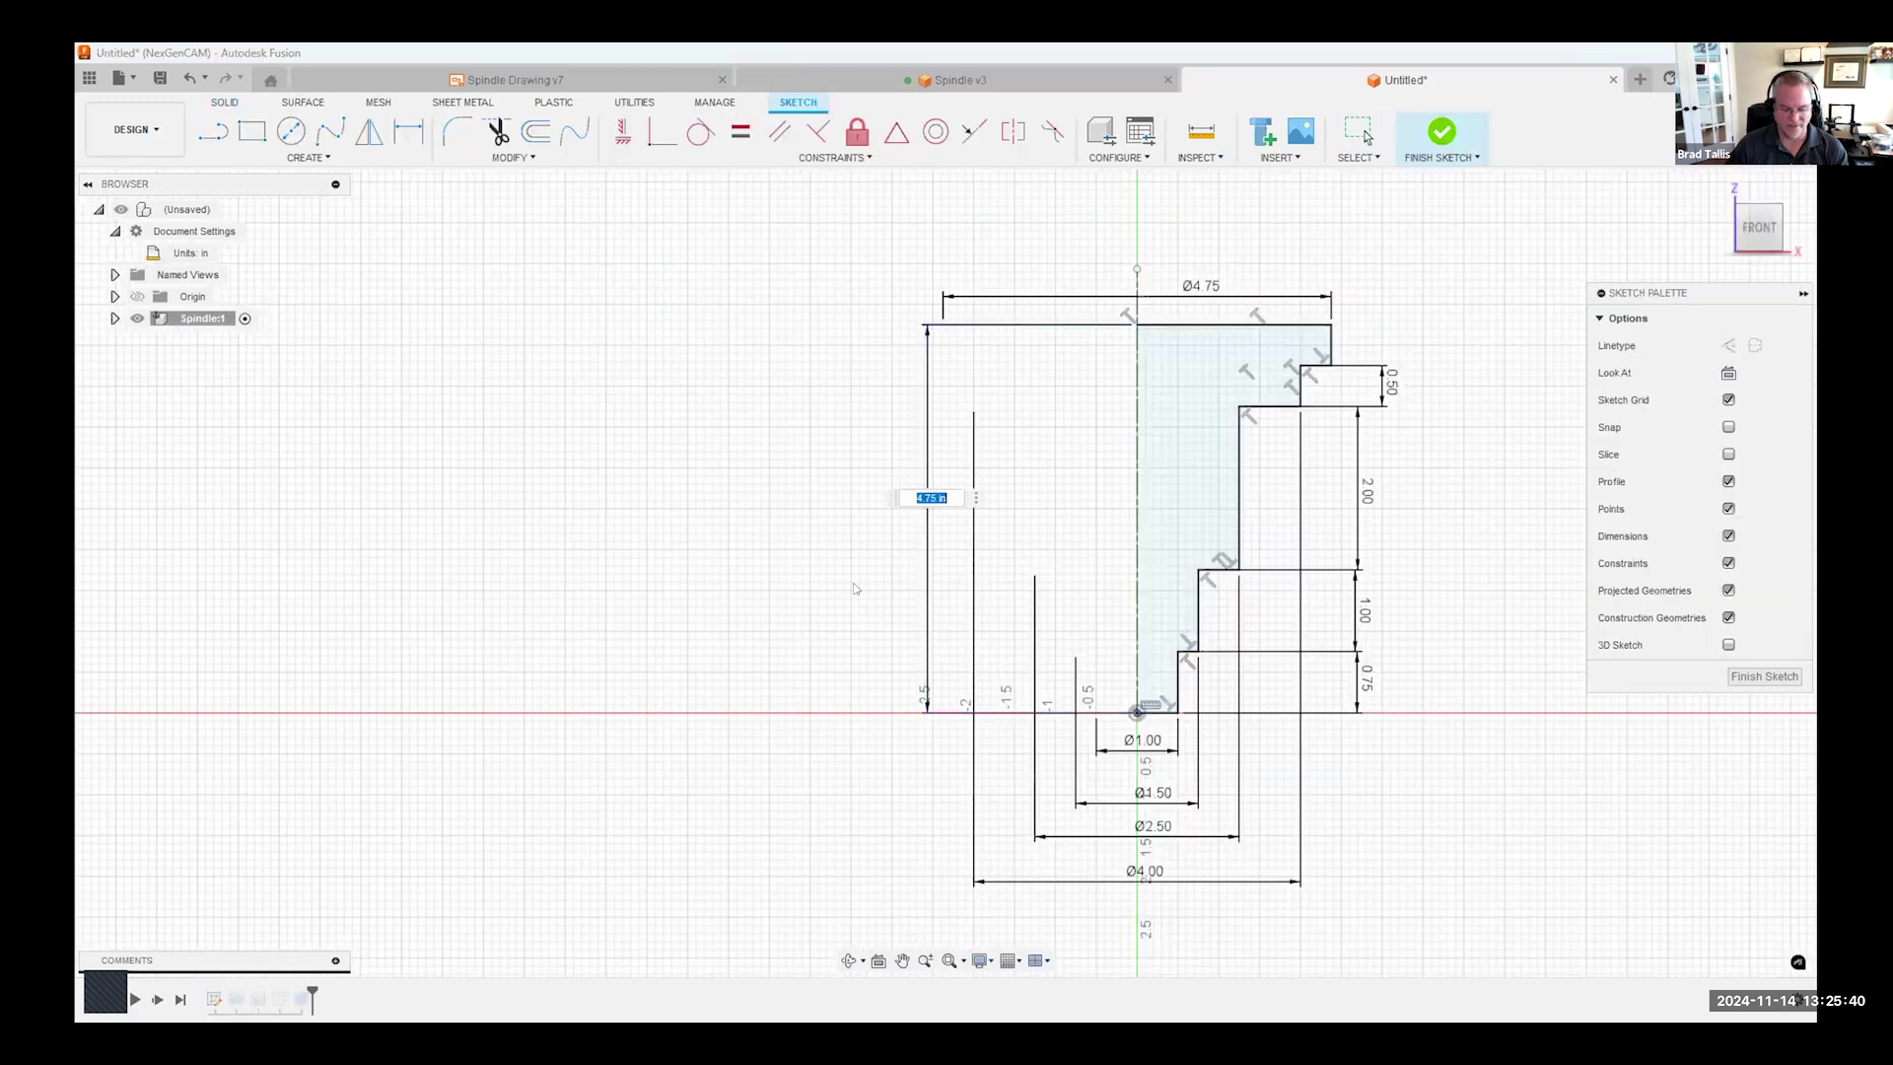
type("5")
key("Return")
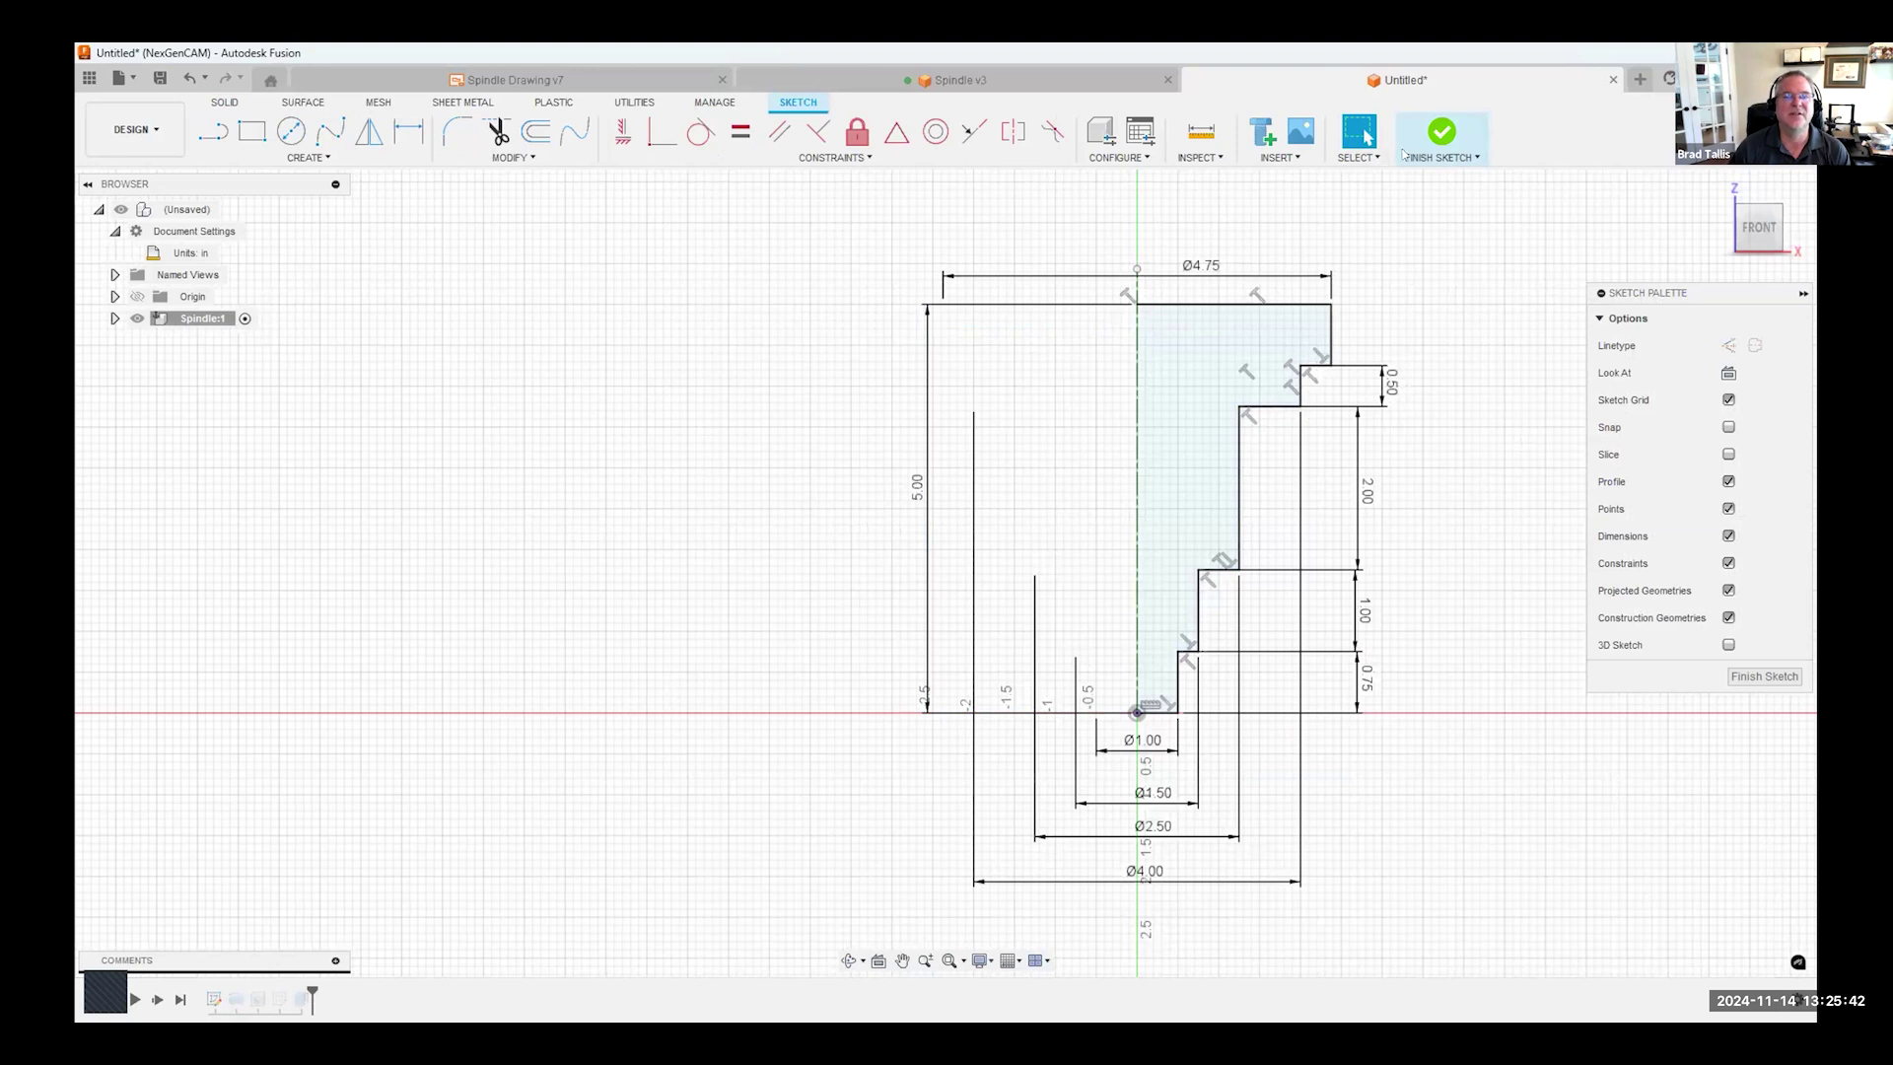
left_click(1441, 138)
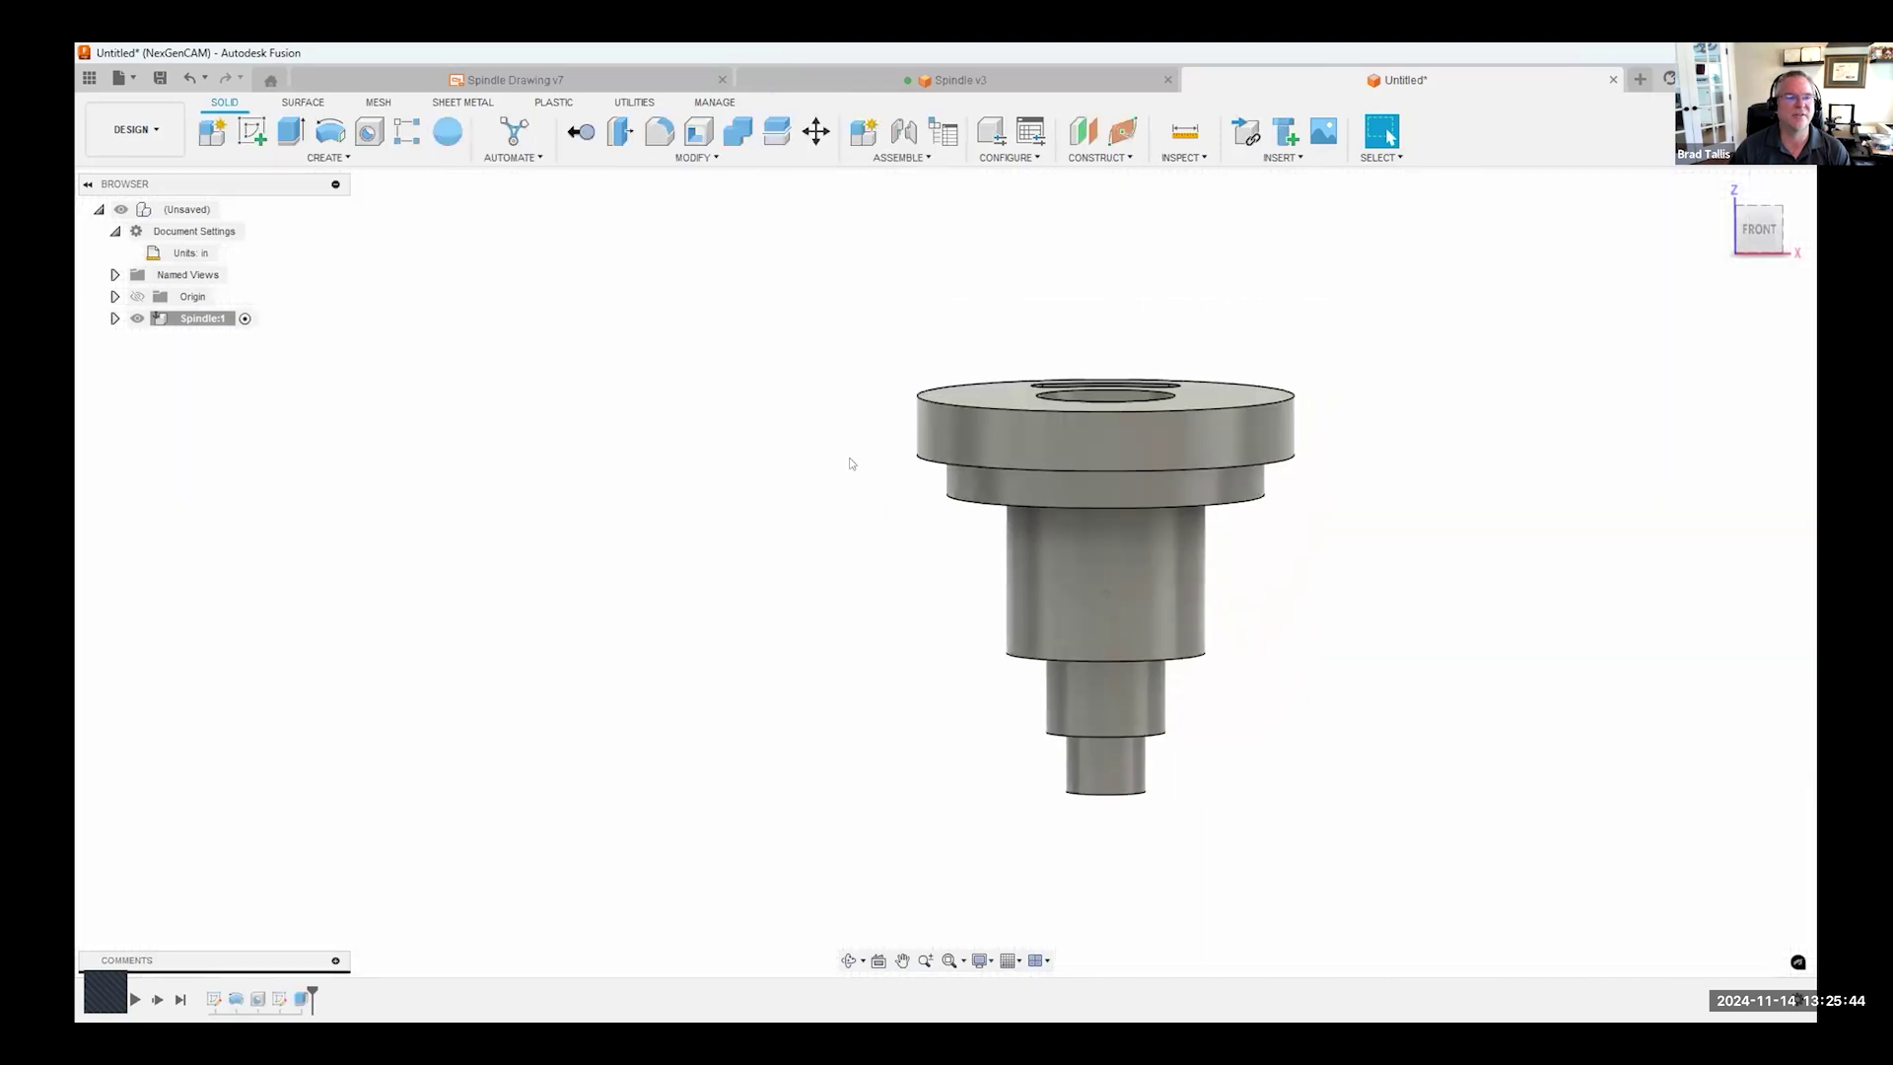
middle_click_drag(823, 499, 990, 610, "shift")
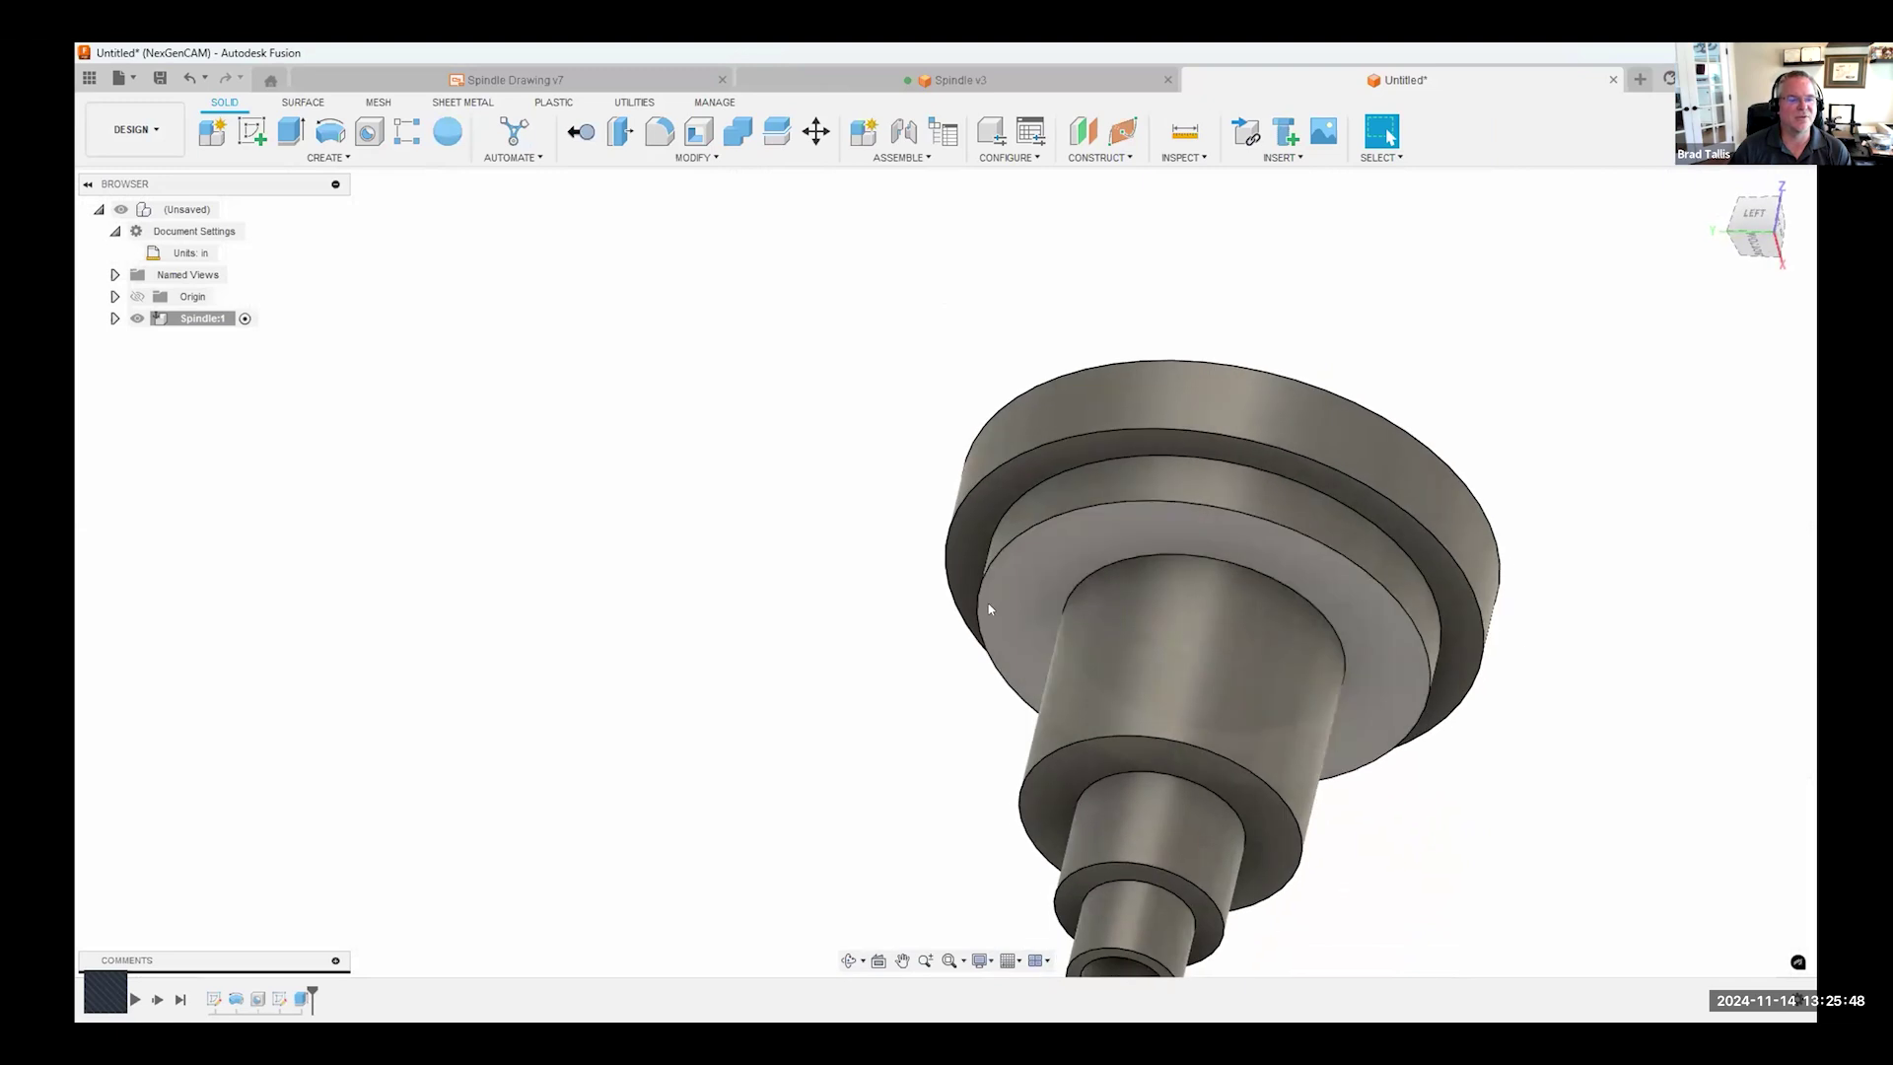
middle_click_drag(666, 747, 604, 807, "shift")
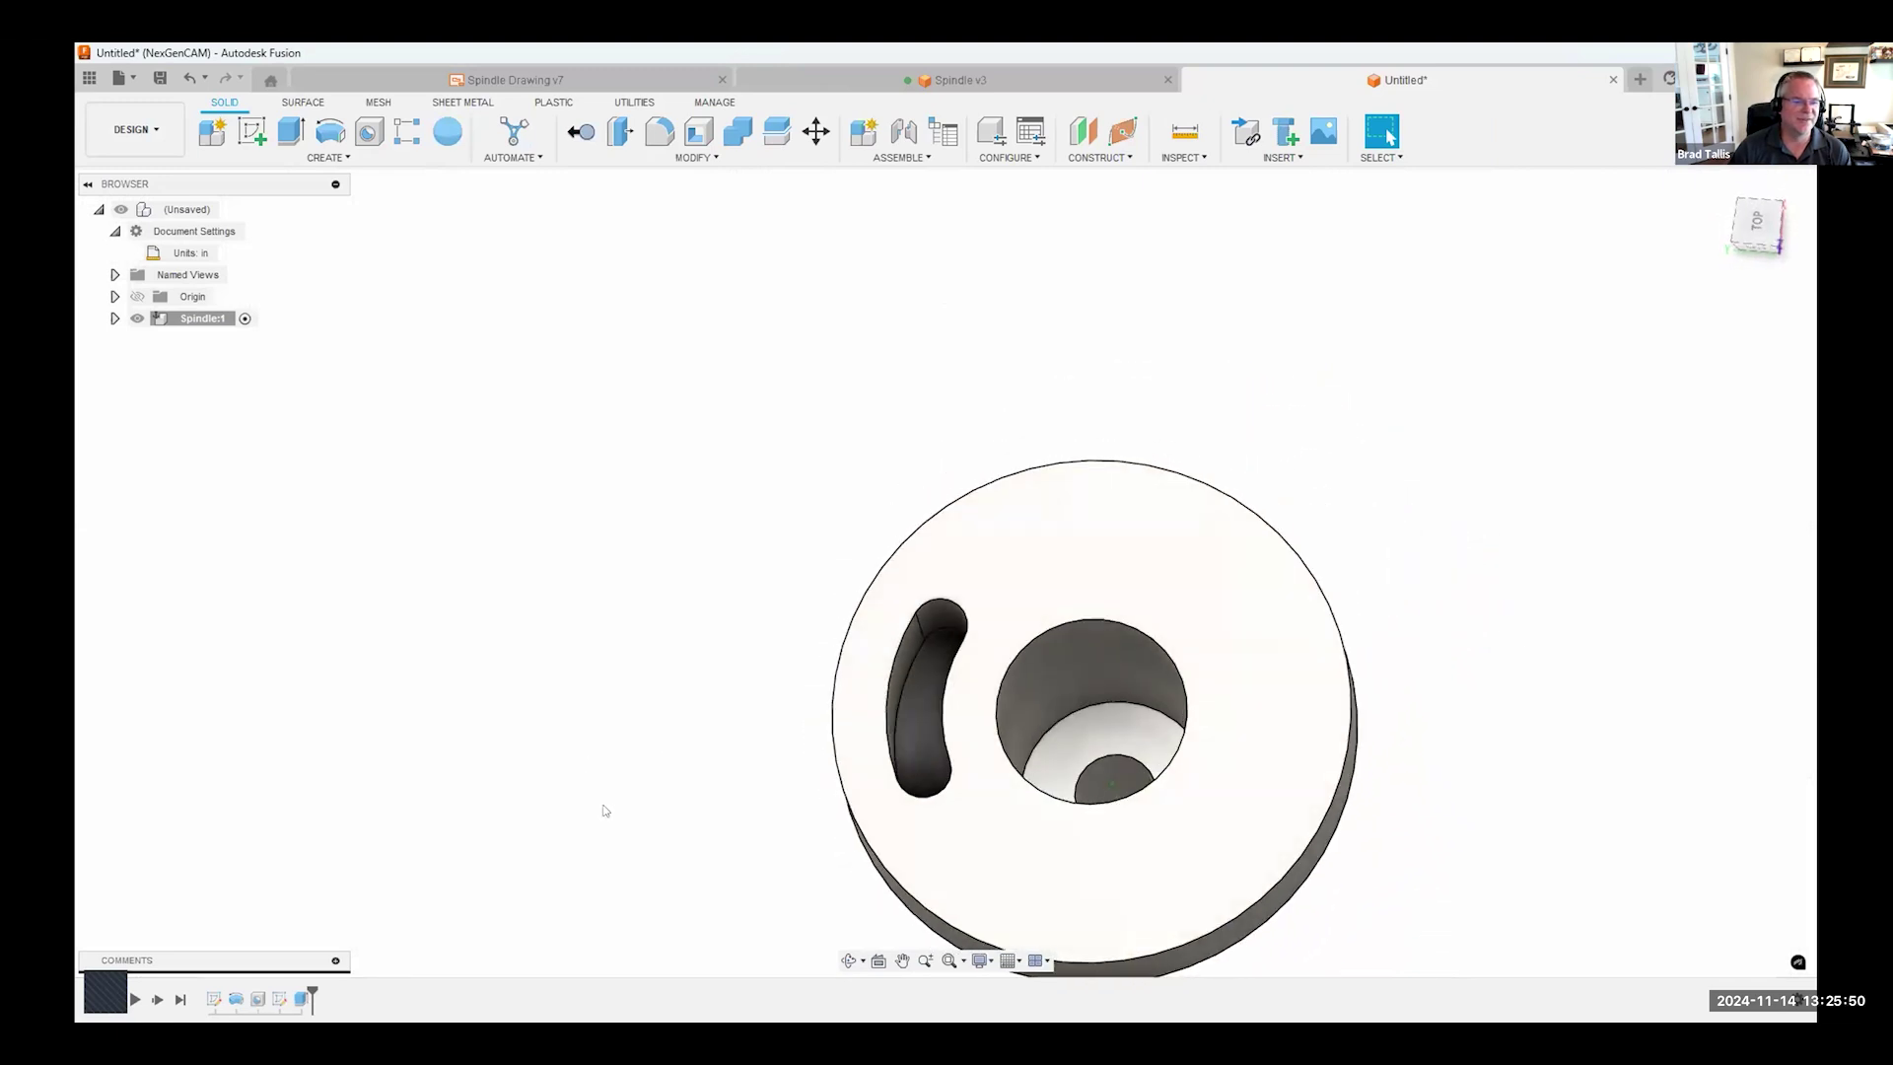
middle_click_drag(898, 532, 923, 463, "shift")
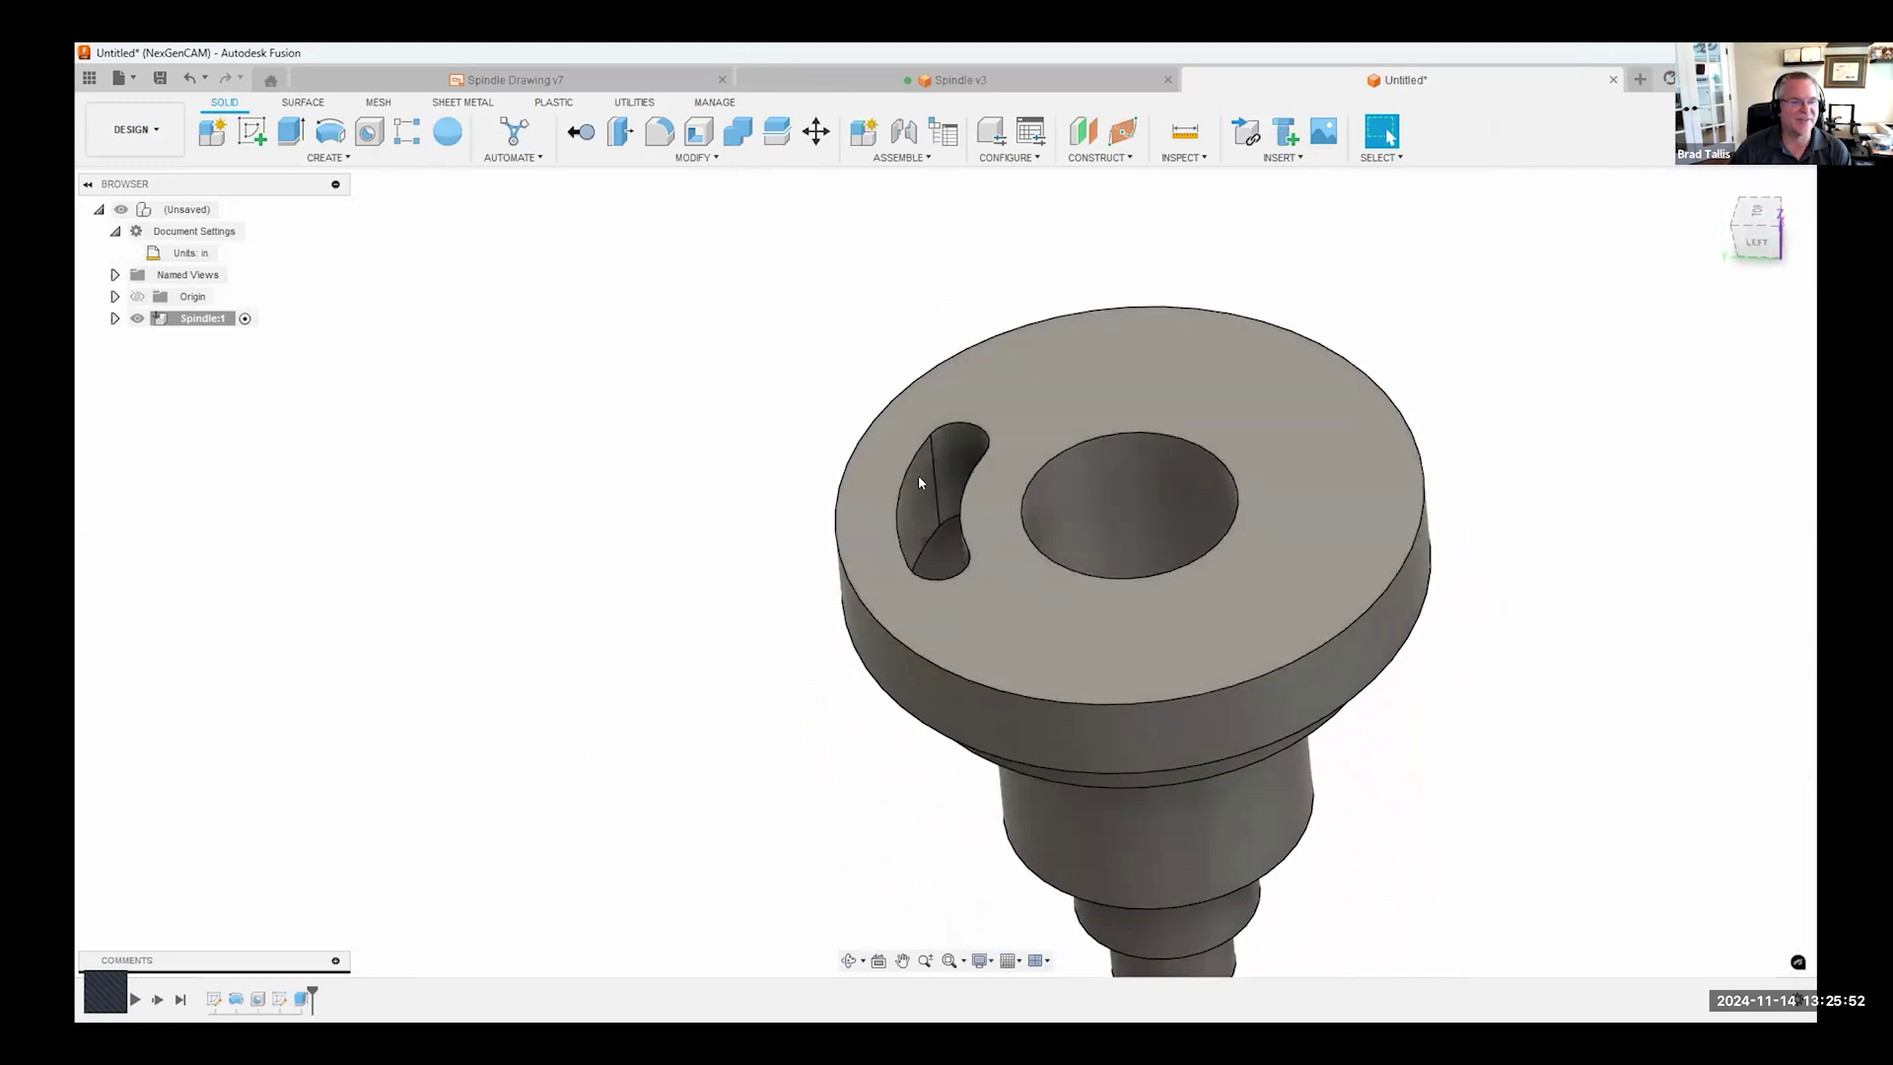
middle_click_drag(668, 699, 574, 706, "shift")
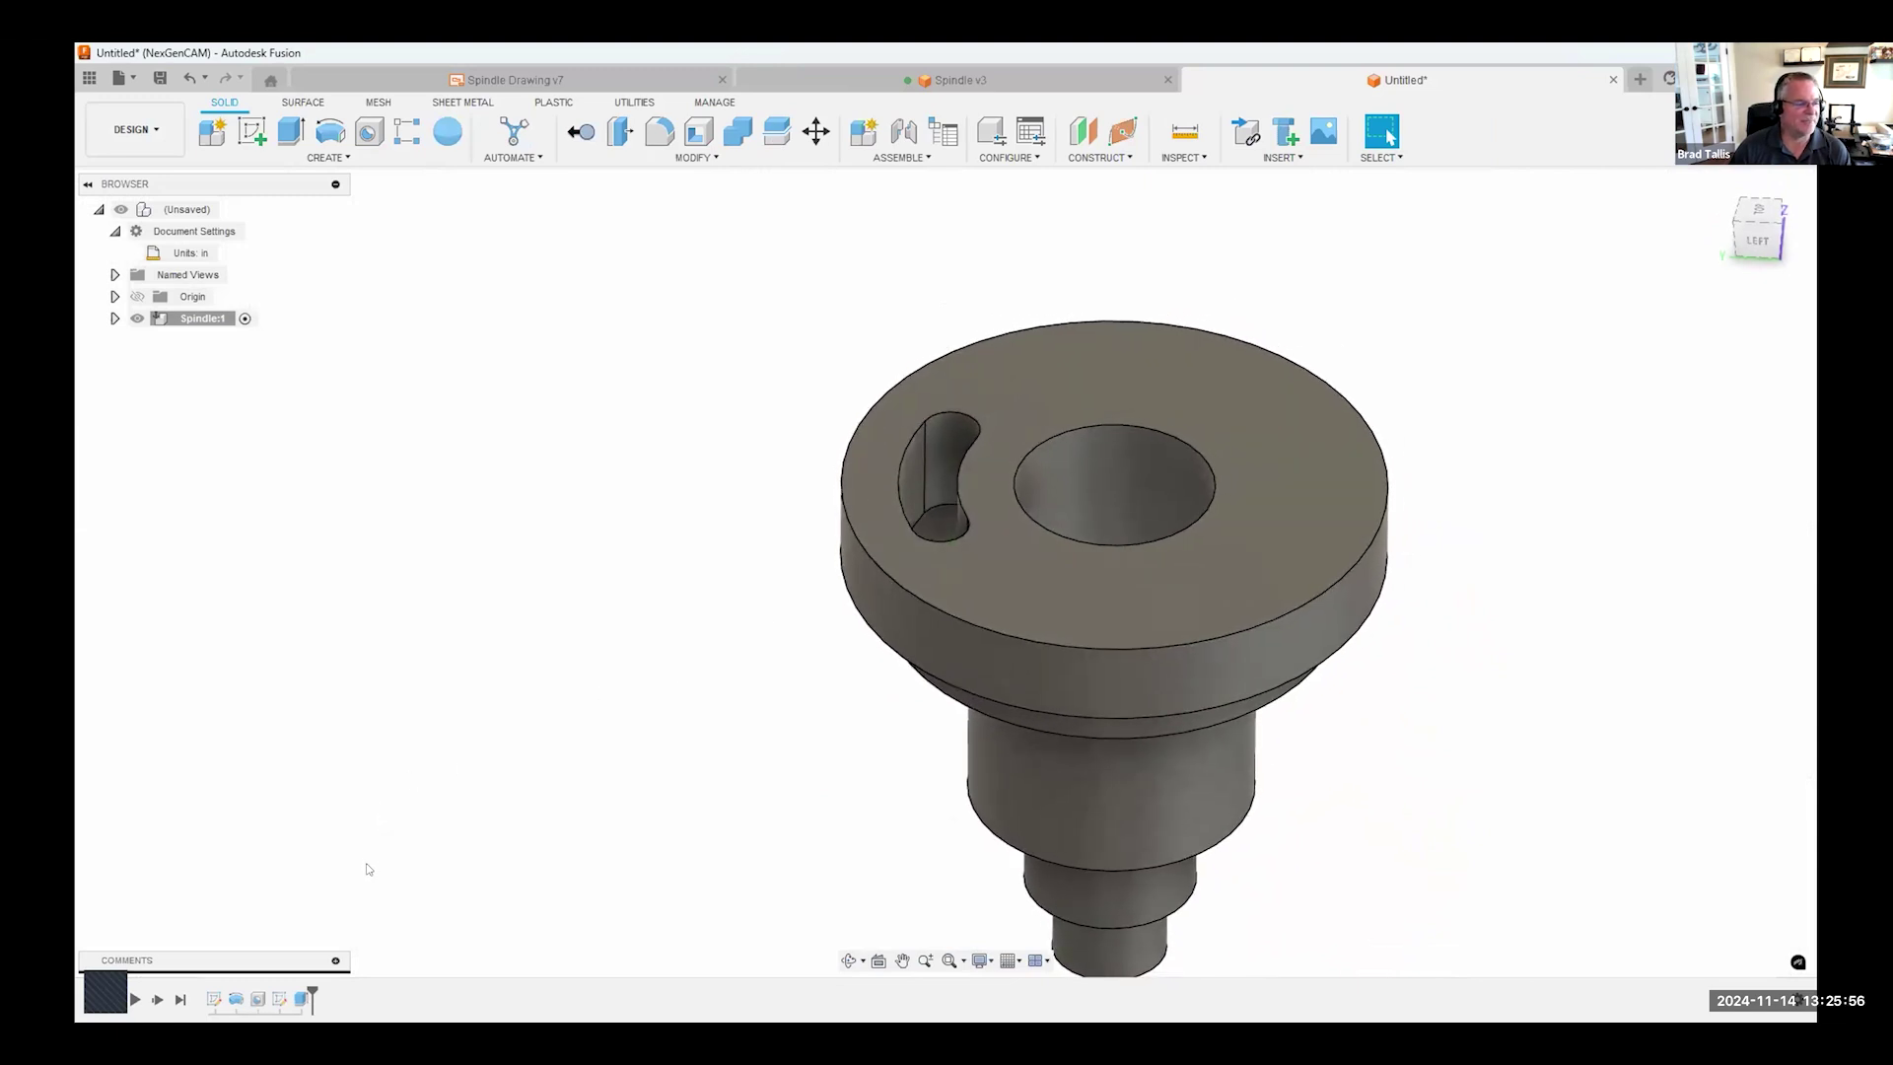
- Edit the curved slot cut, setting its extent to To Object and ending it at the underside face of the second flange step
double_click(301, 1000)
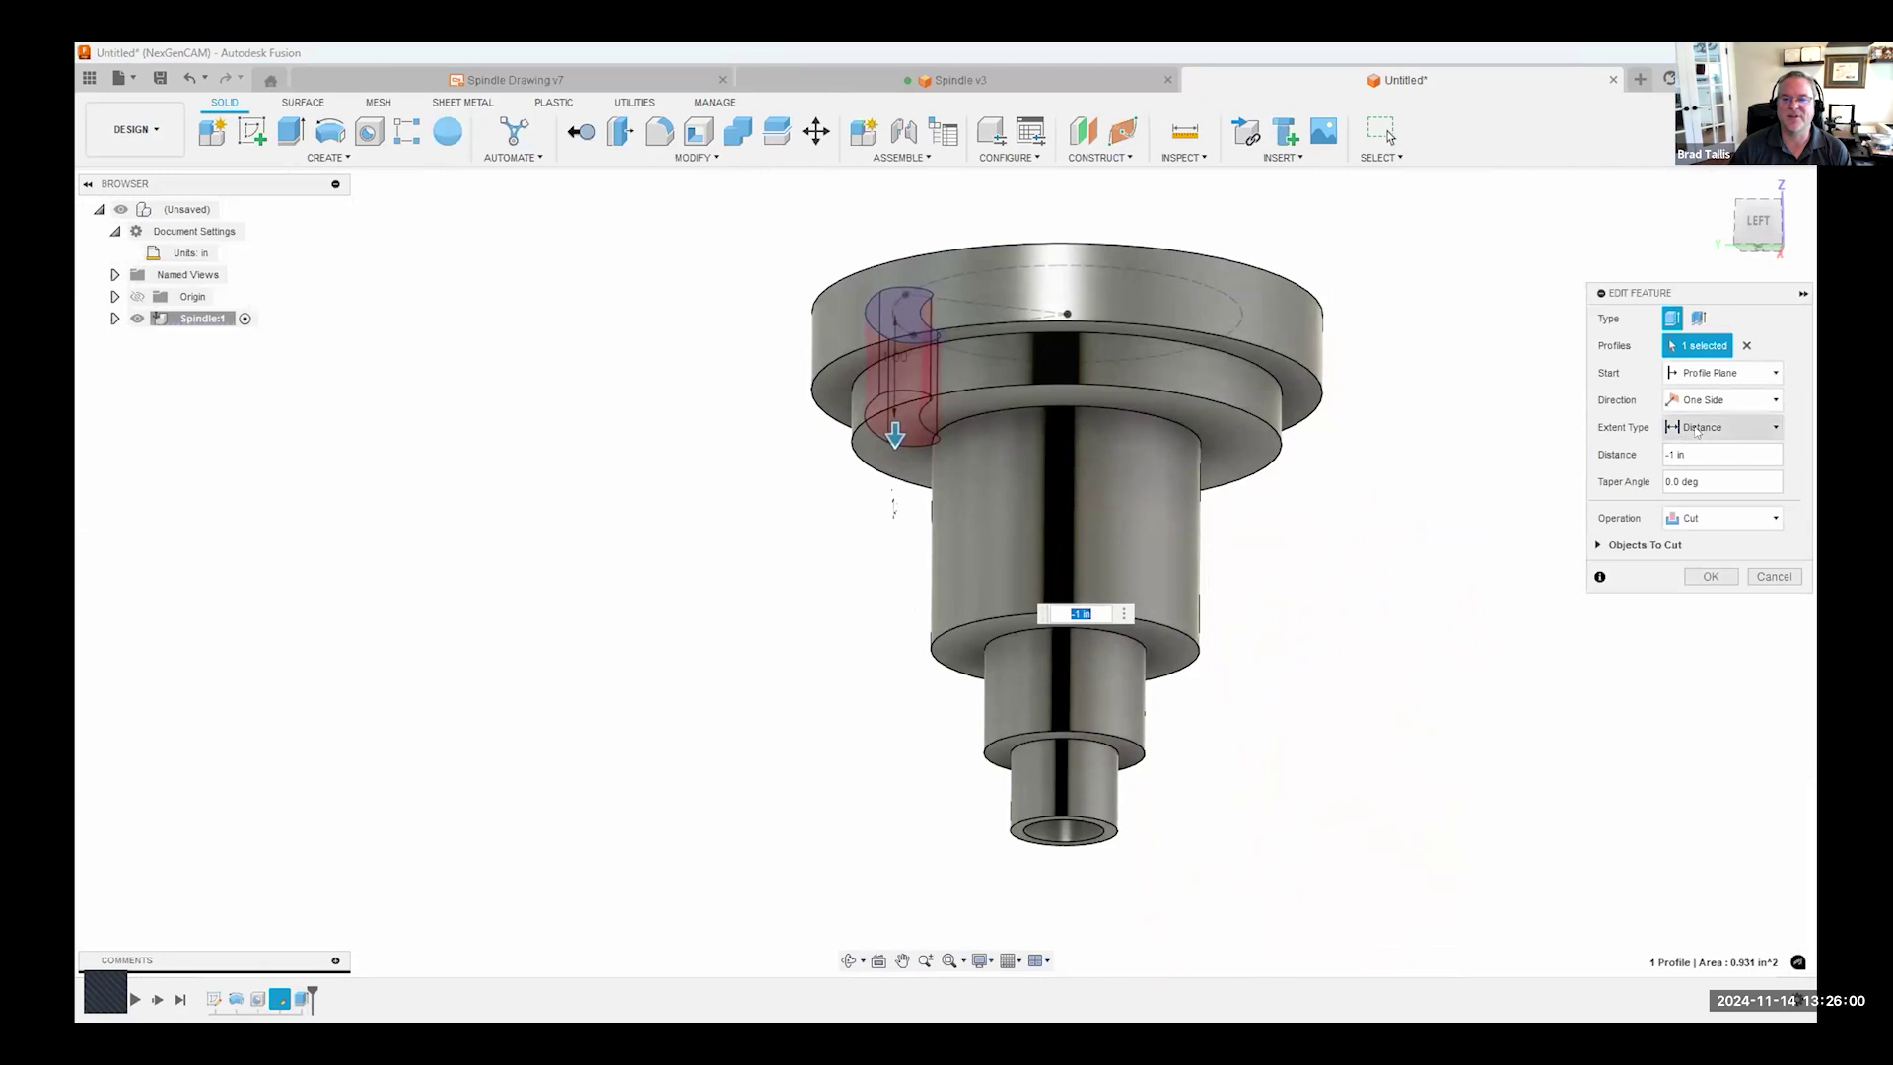
left_click(1704, 470)
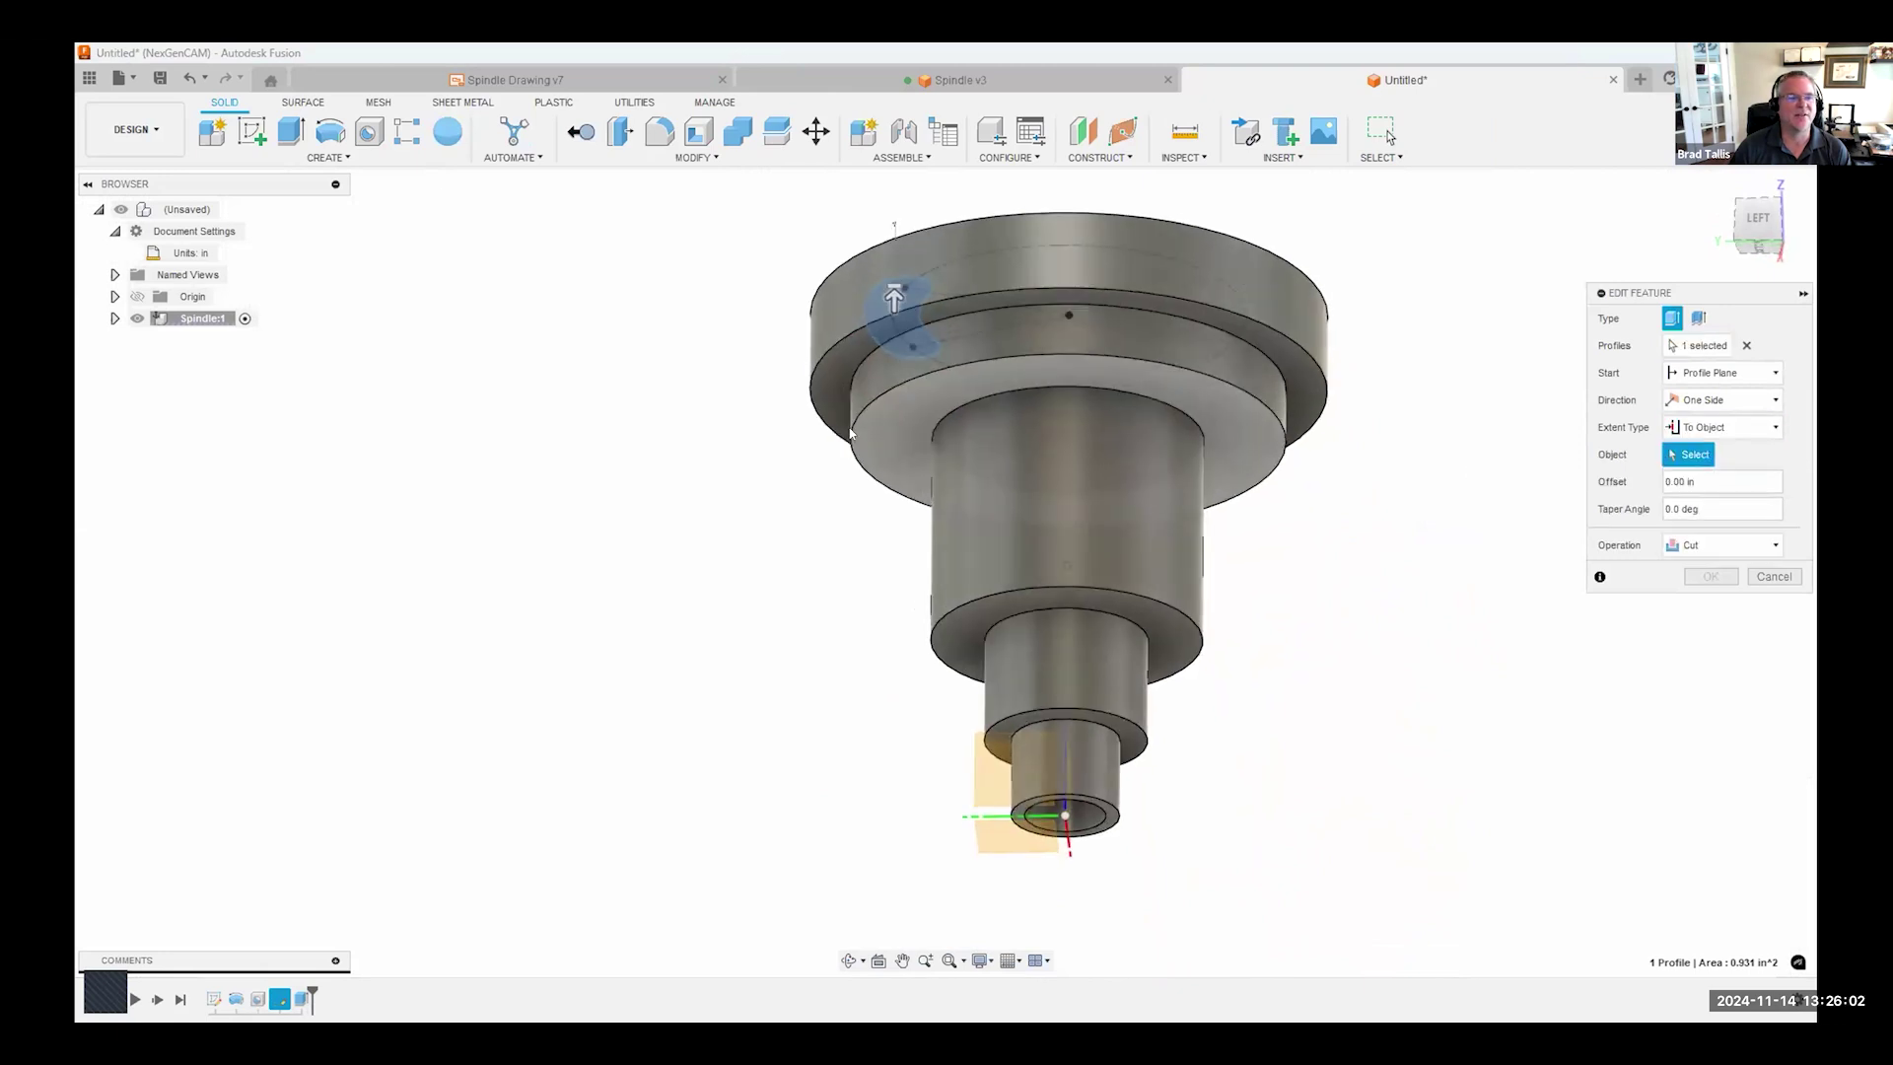
left_click(878, 434)
left_click(1710, 658)
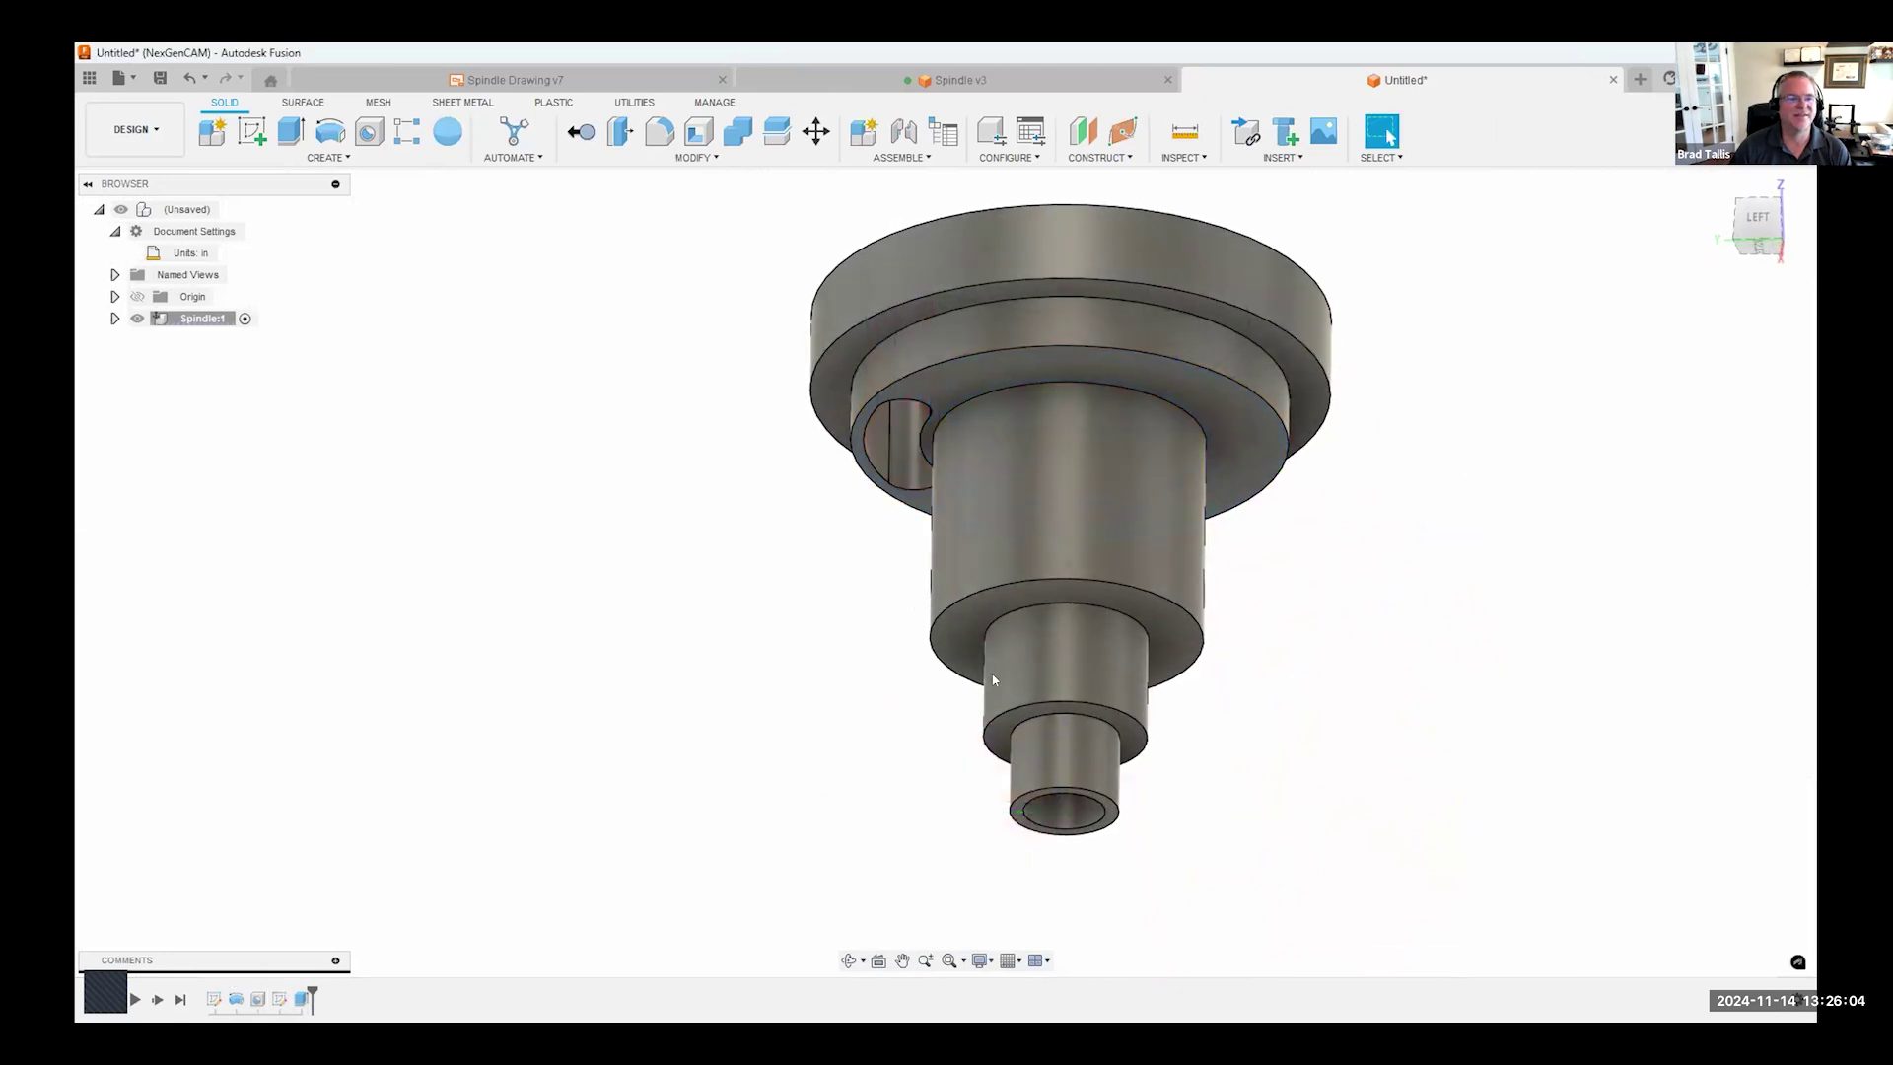
- Try an overall height of 6 in in the spindle's base profile sketch, and undo the change
double_click(212, 998)
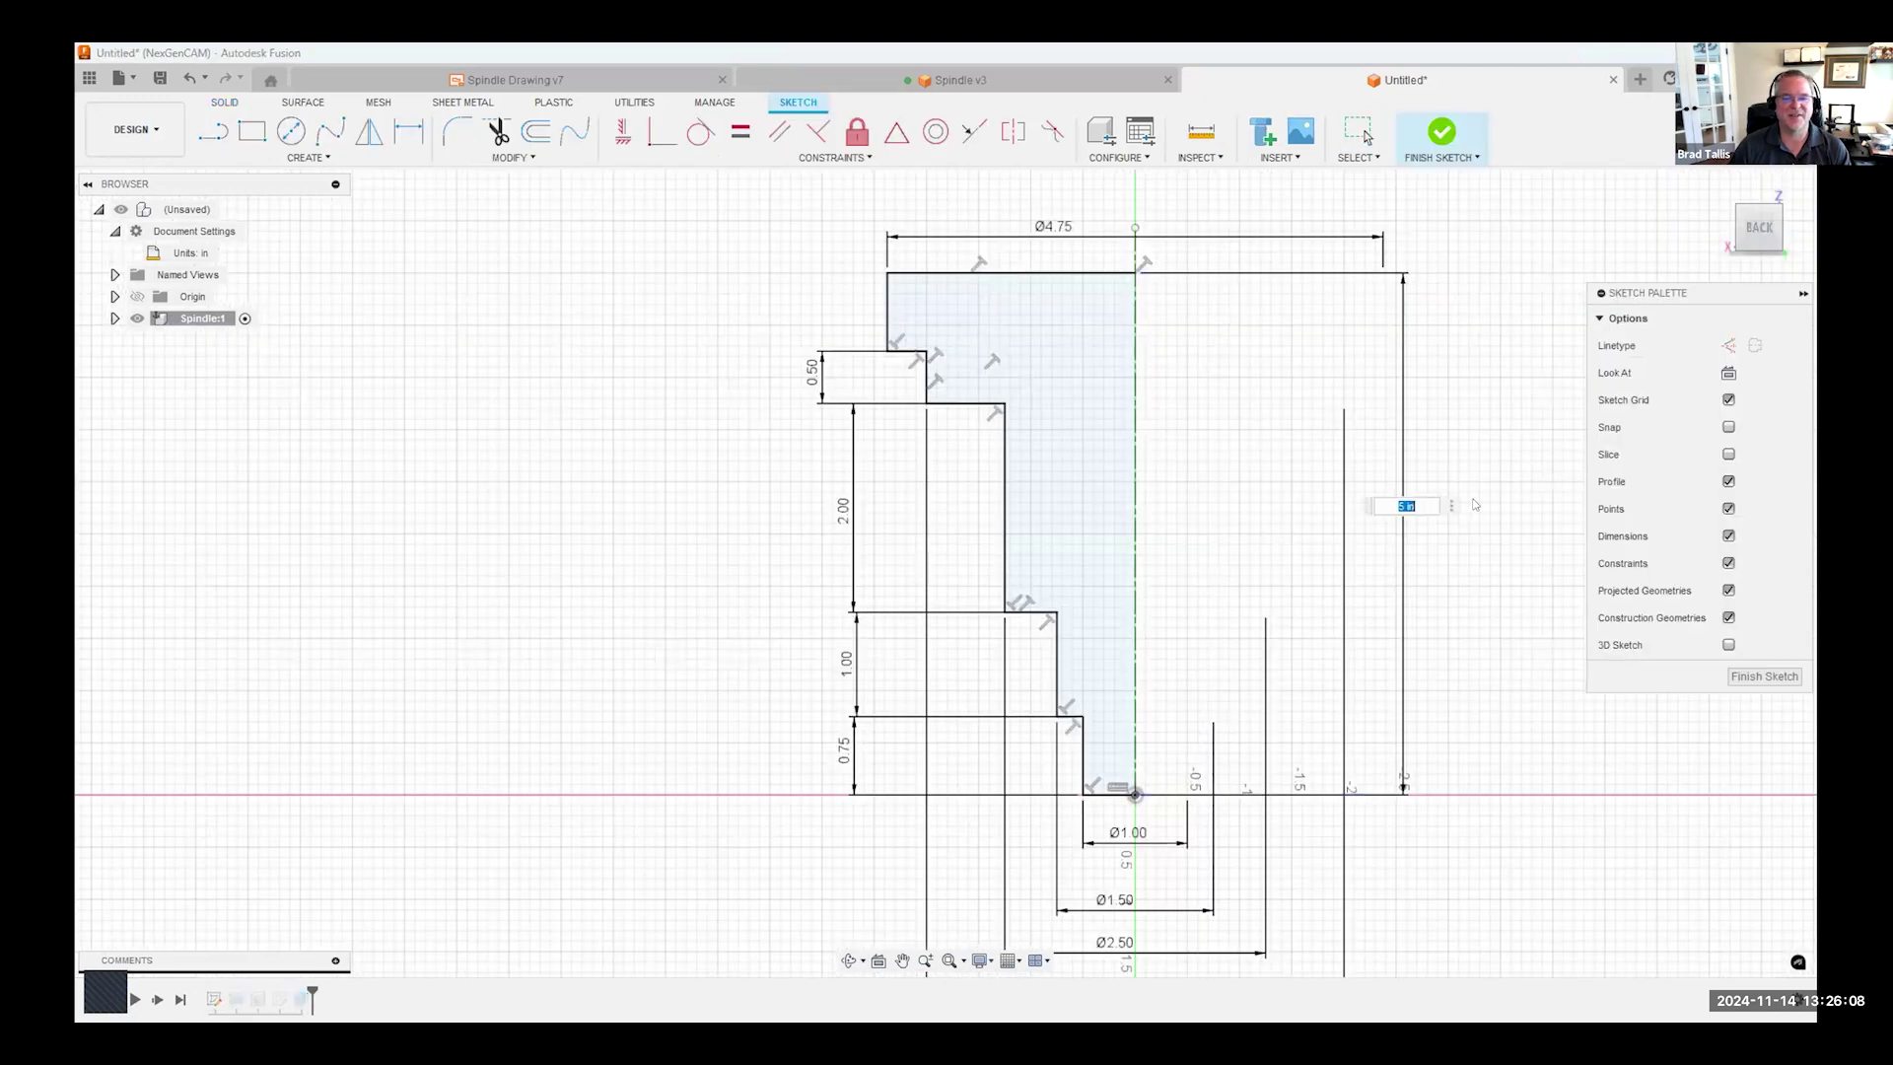
key("Return")
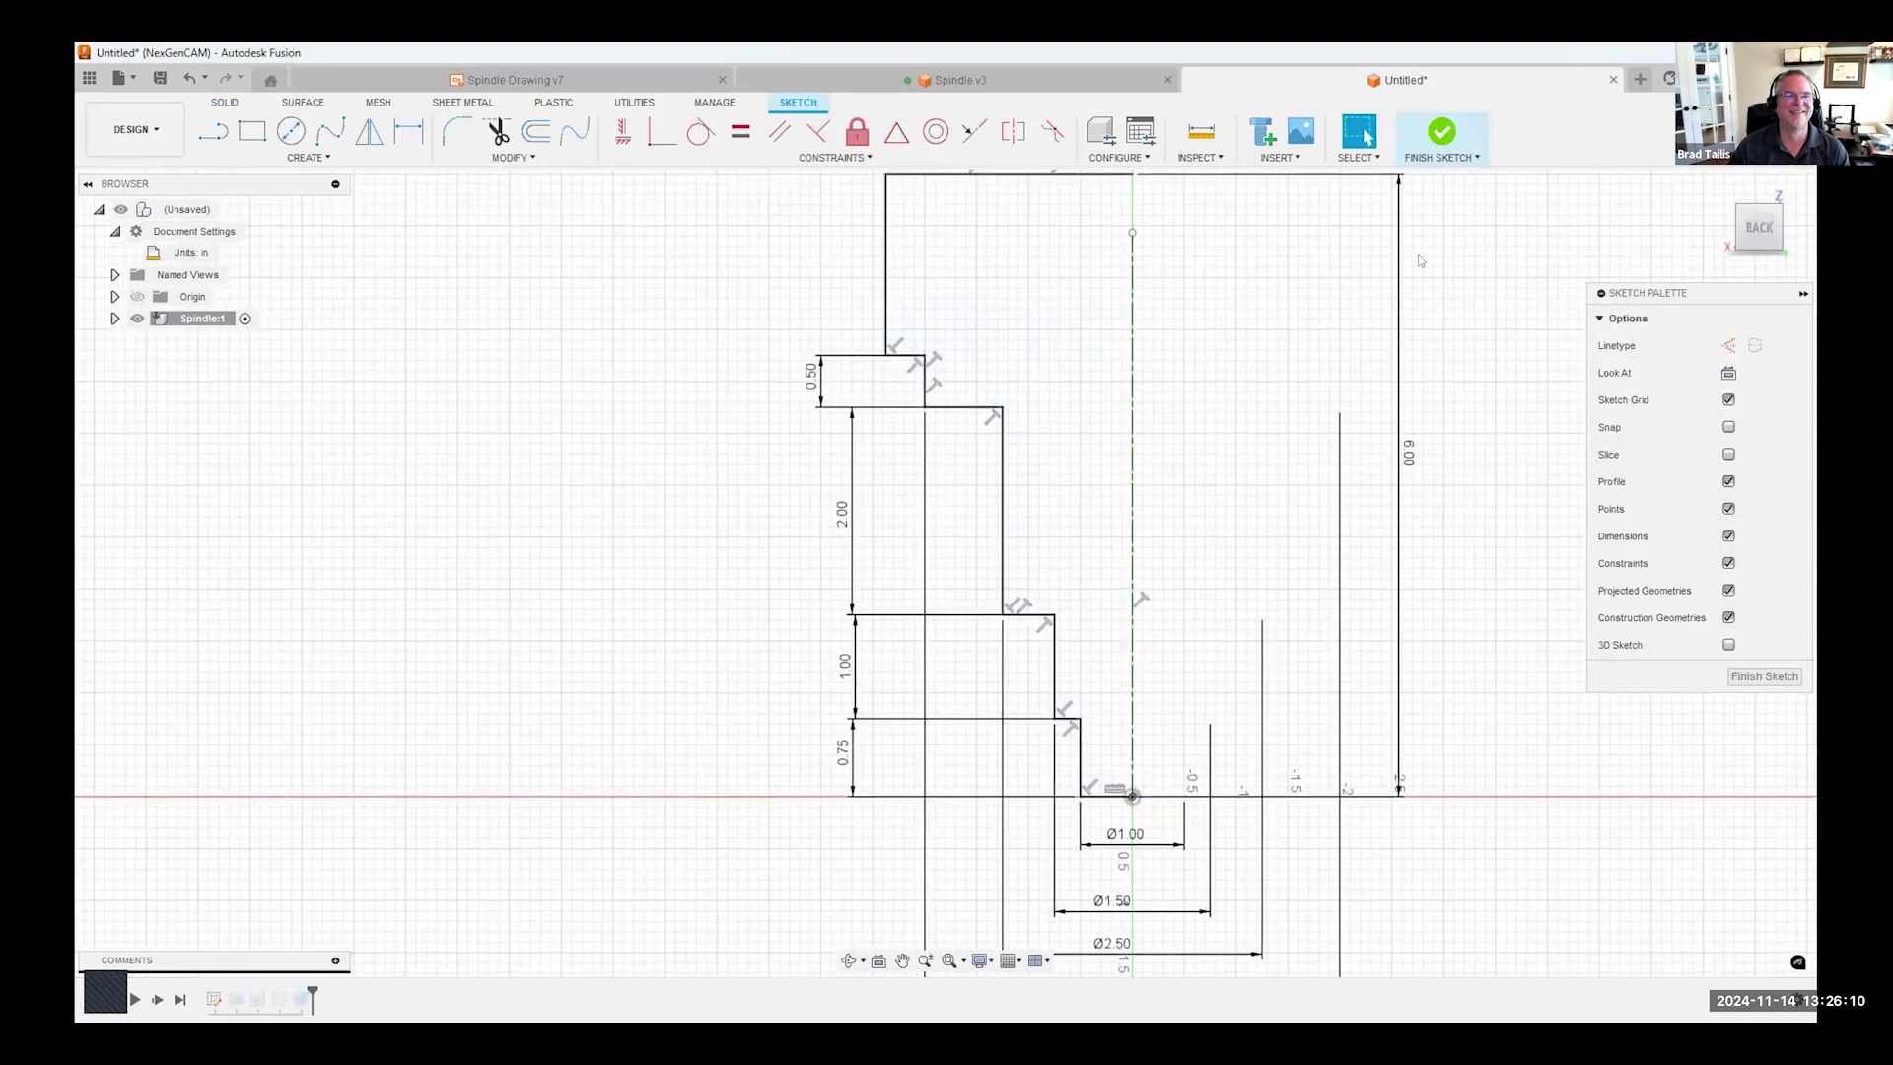
left_click(1441, 131)
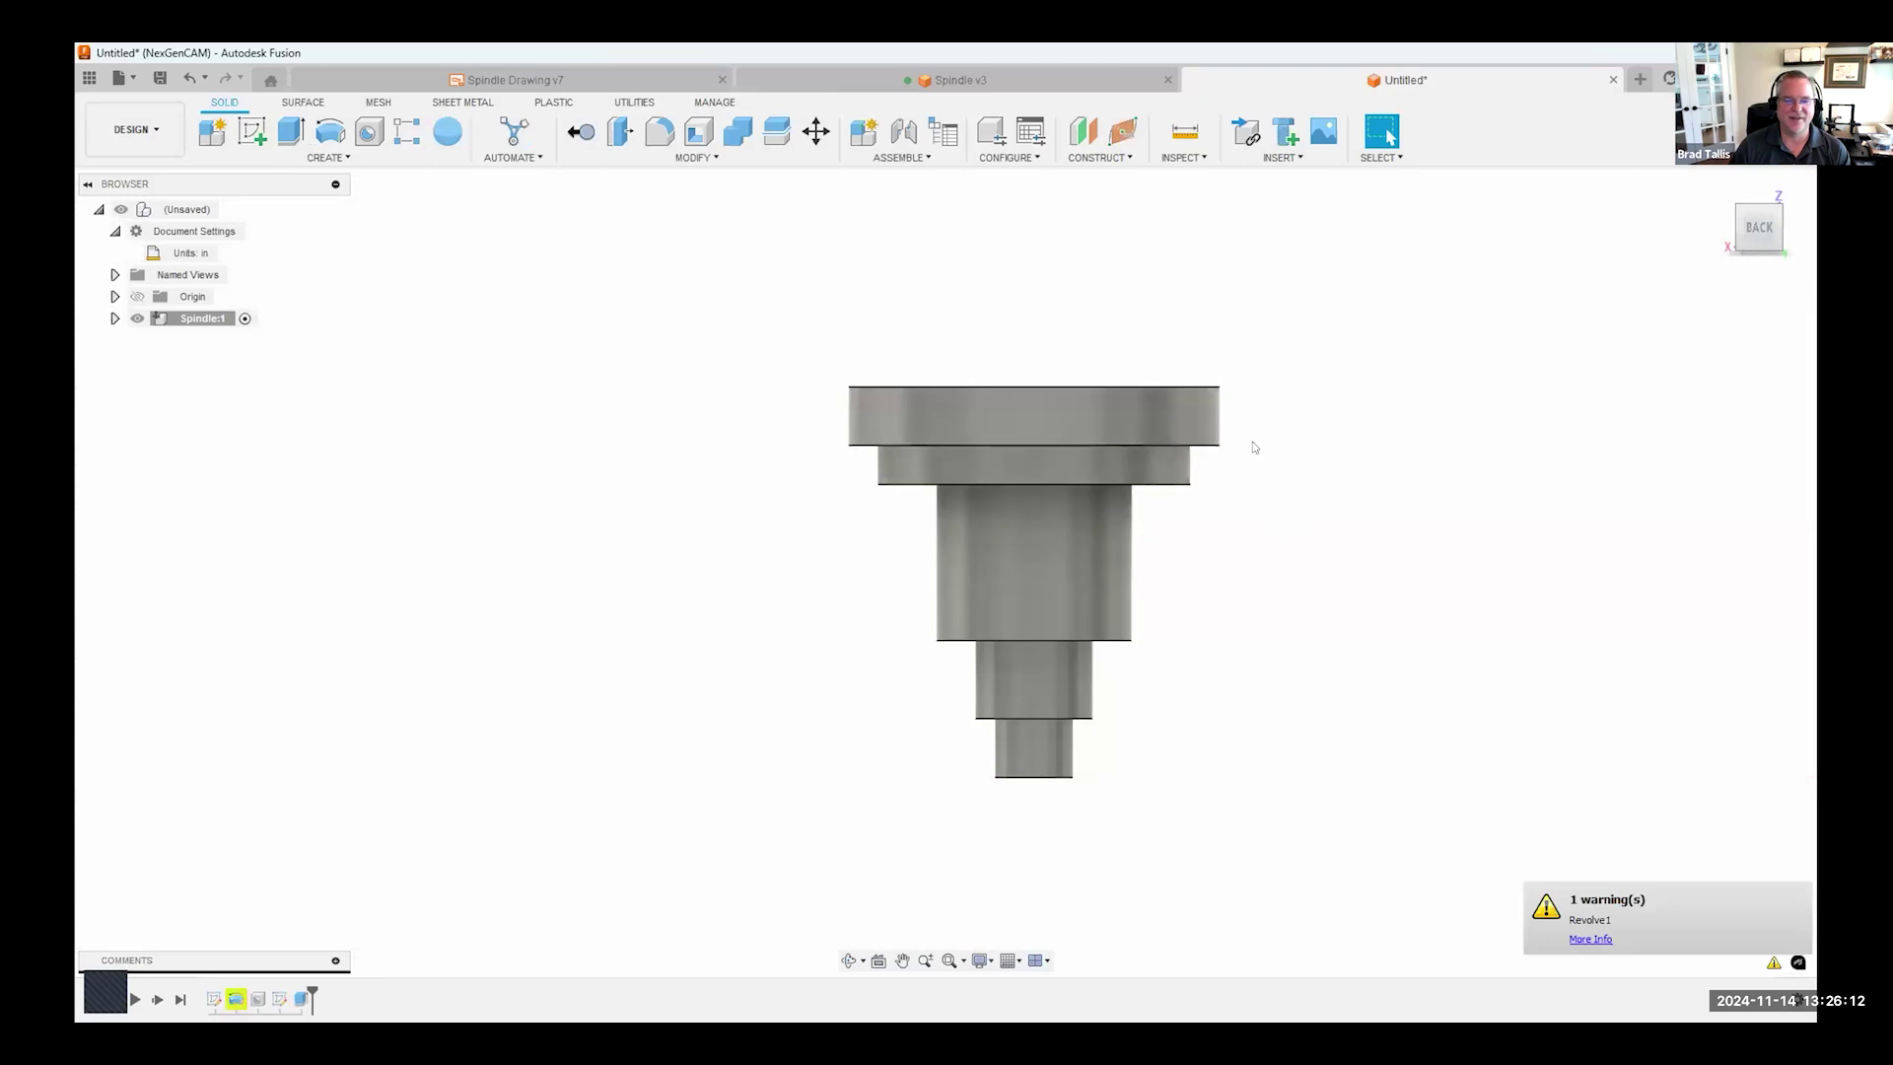
middle_click_drag(1200, 645, 1137, 462, "shift")
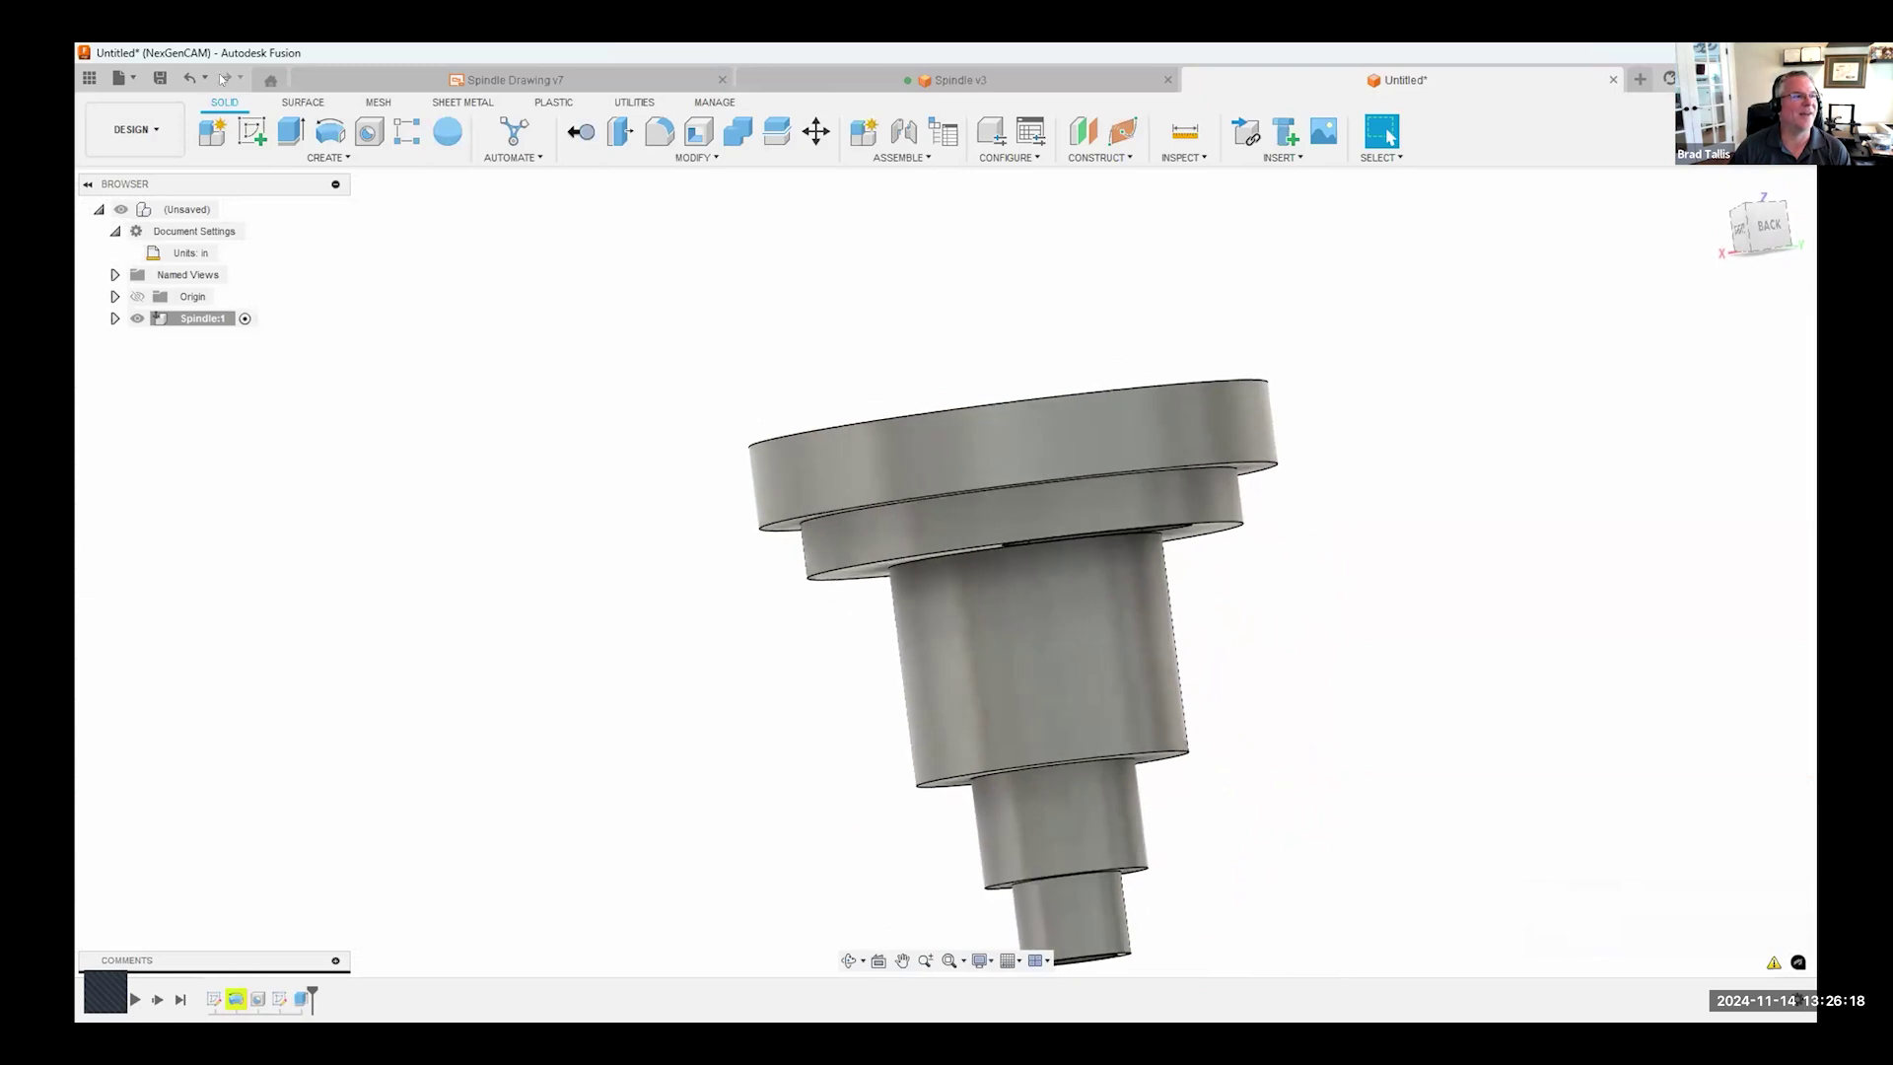
left_click(192, 77)
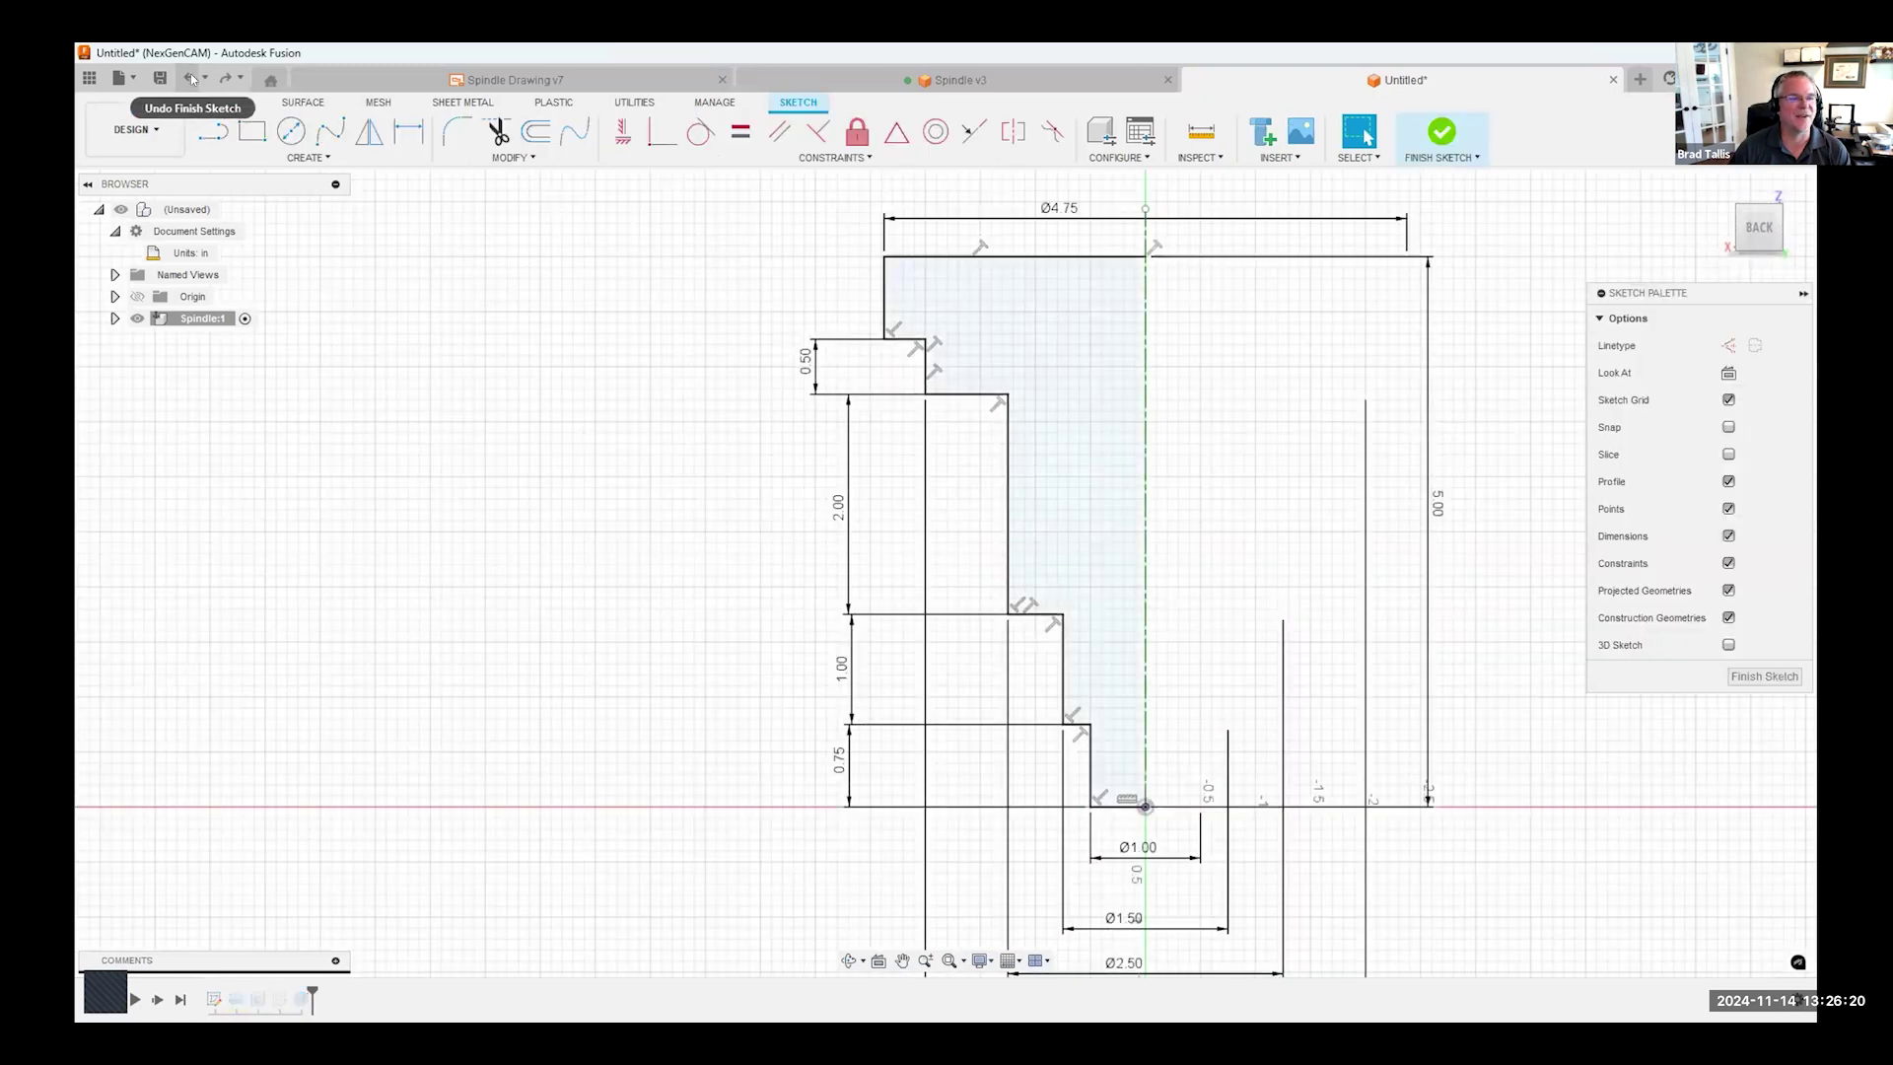
left_click(192, 73)
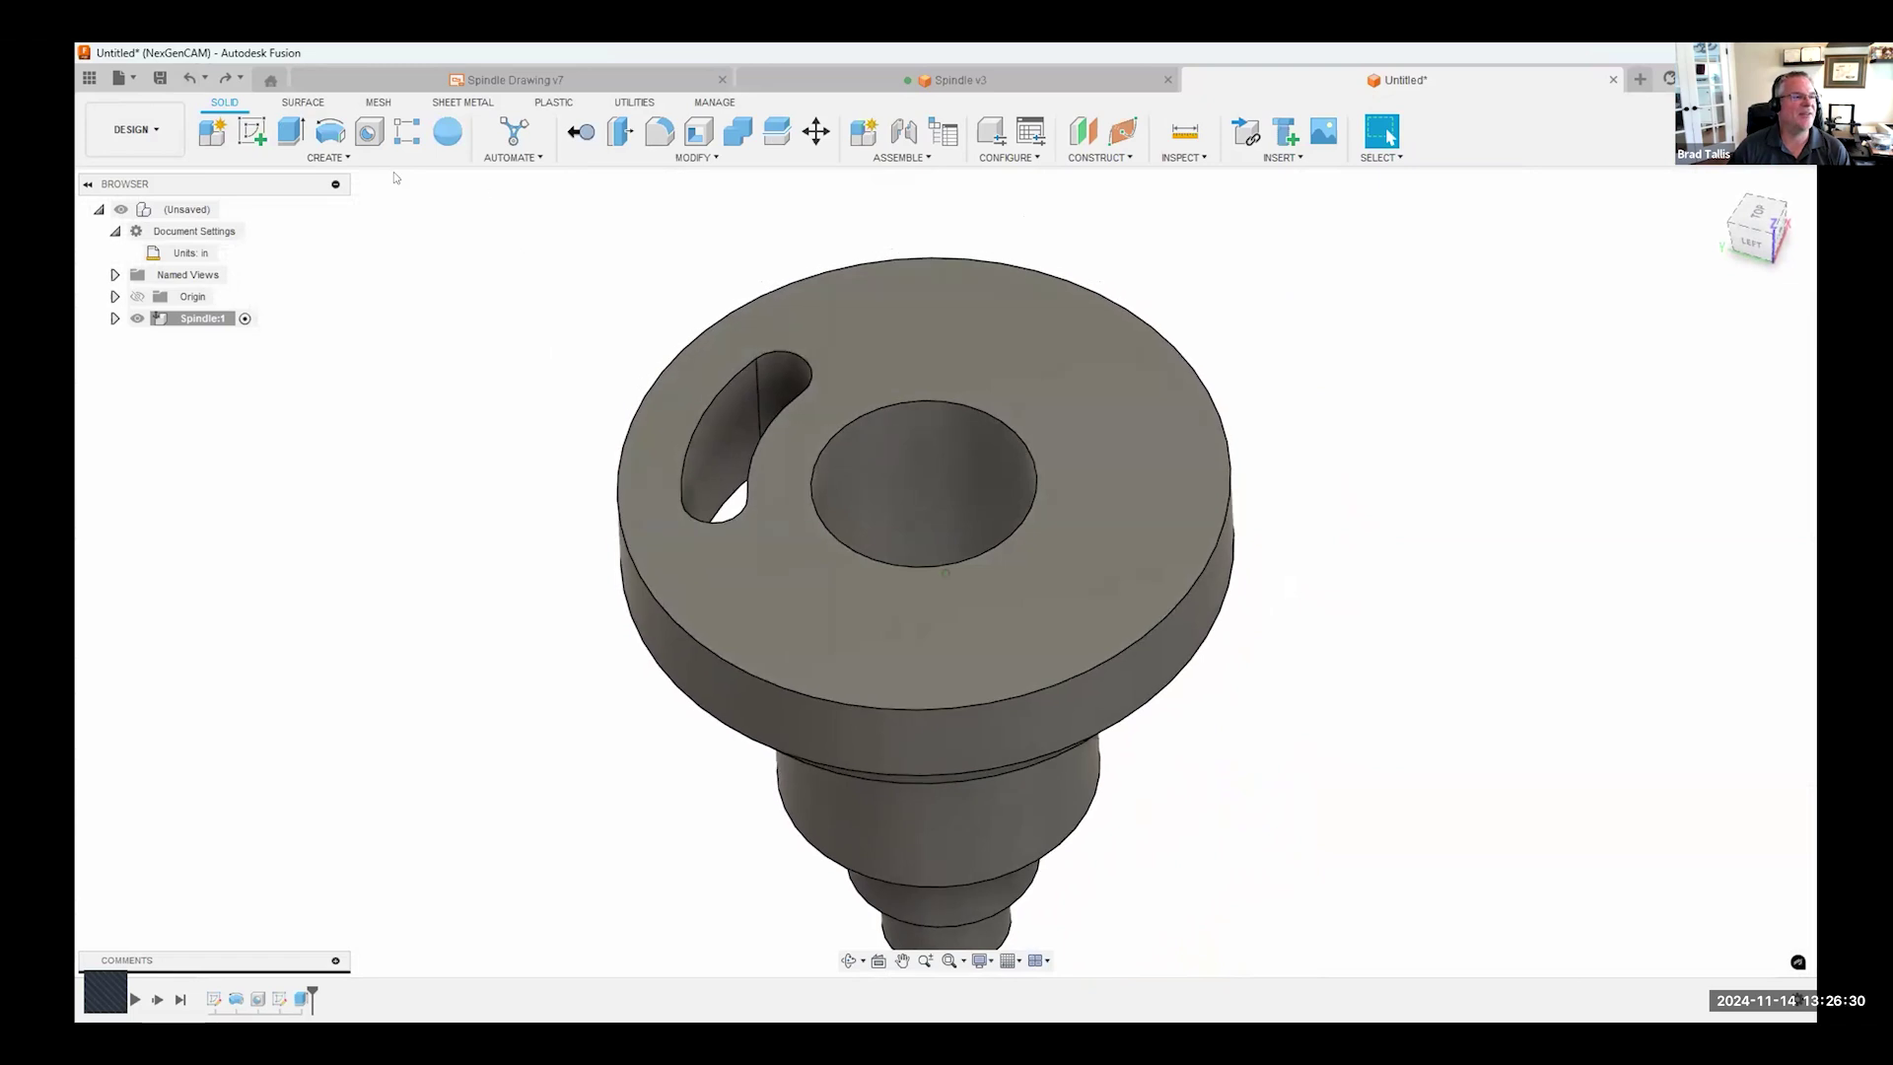
left_click(335, 158)
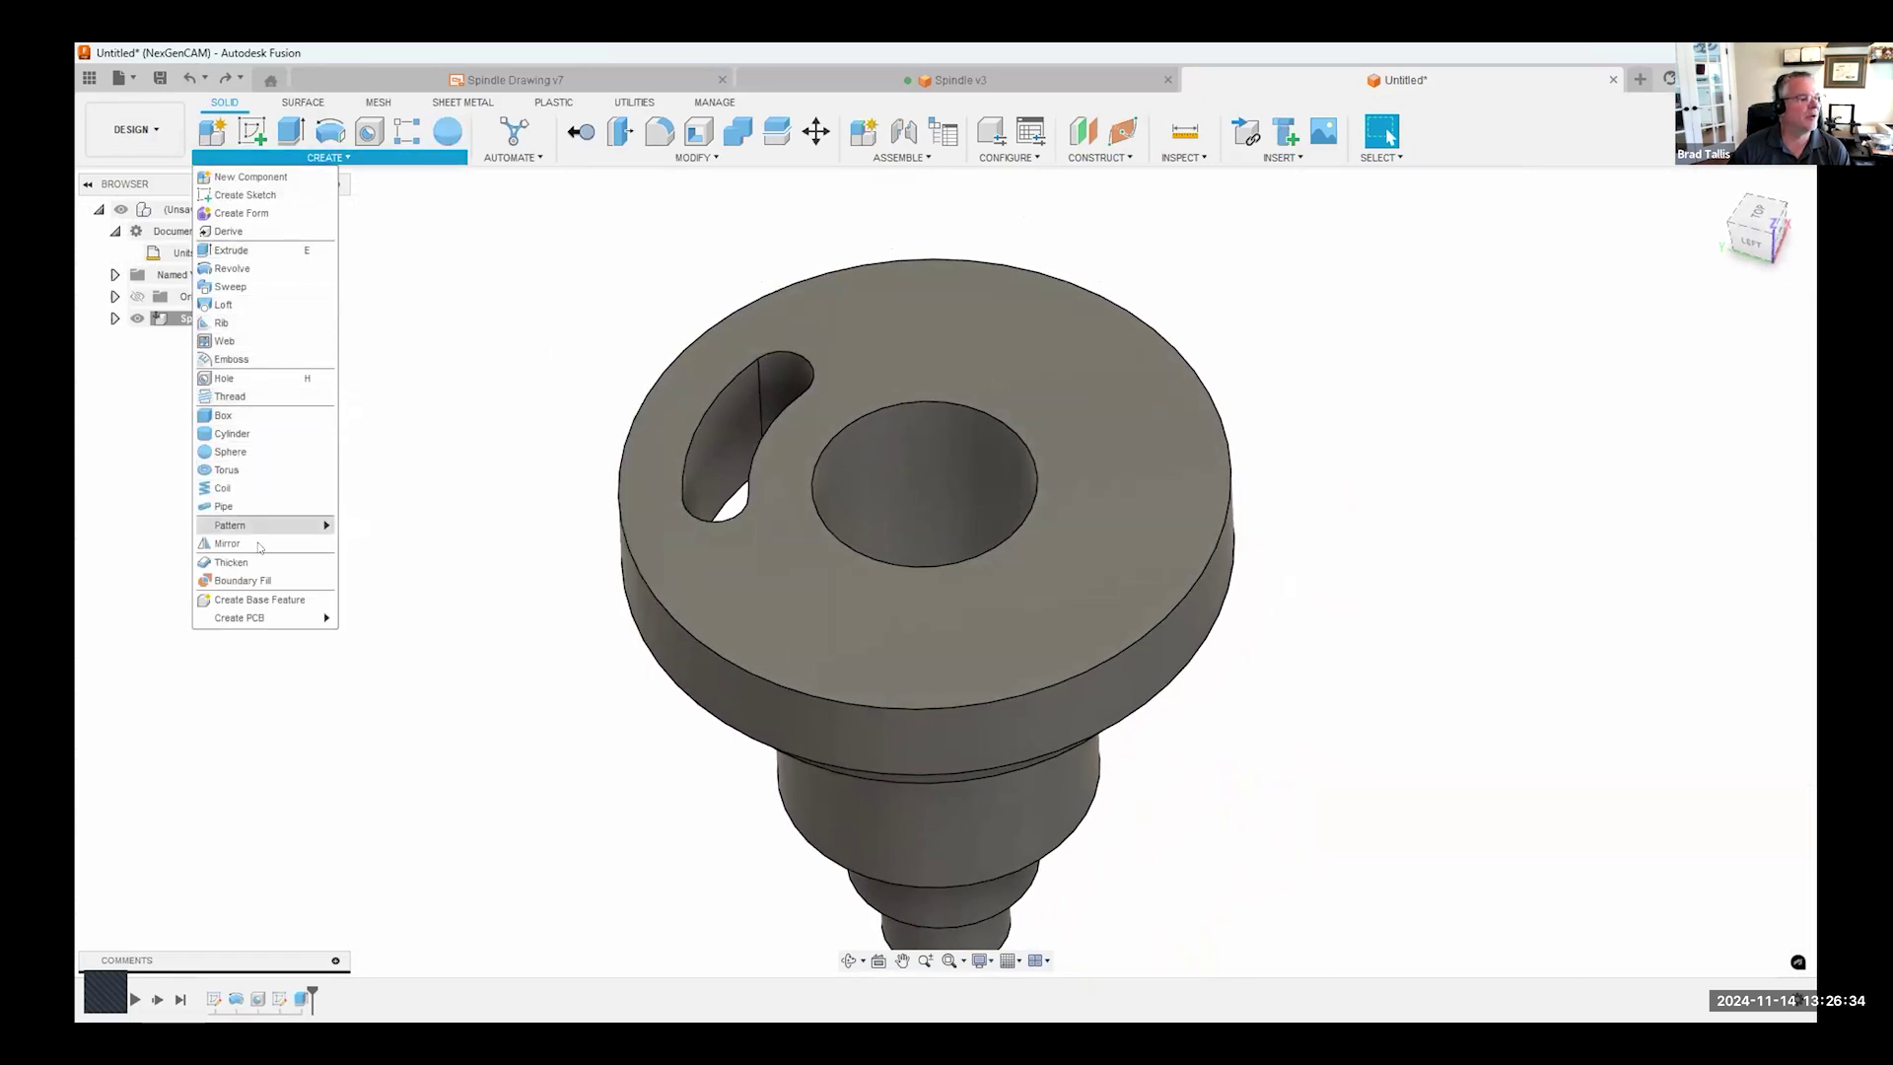
mouse_move(258, 525)
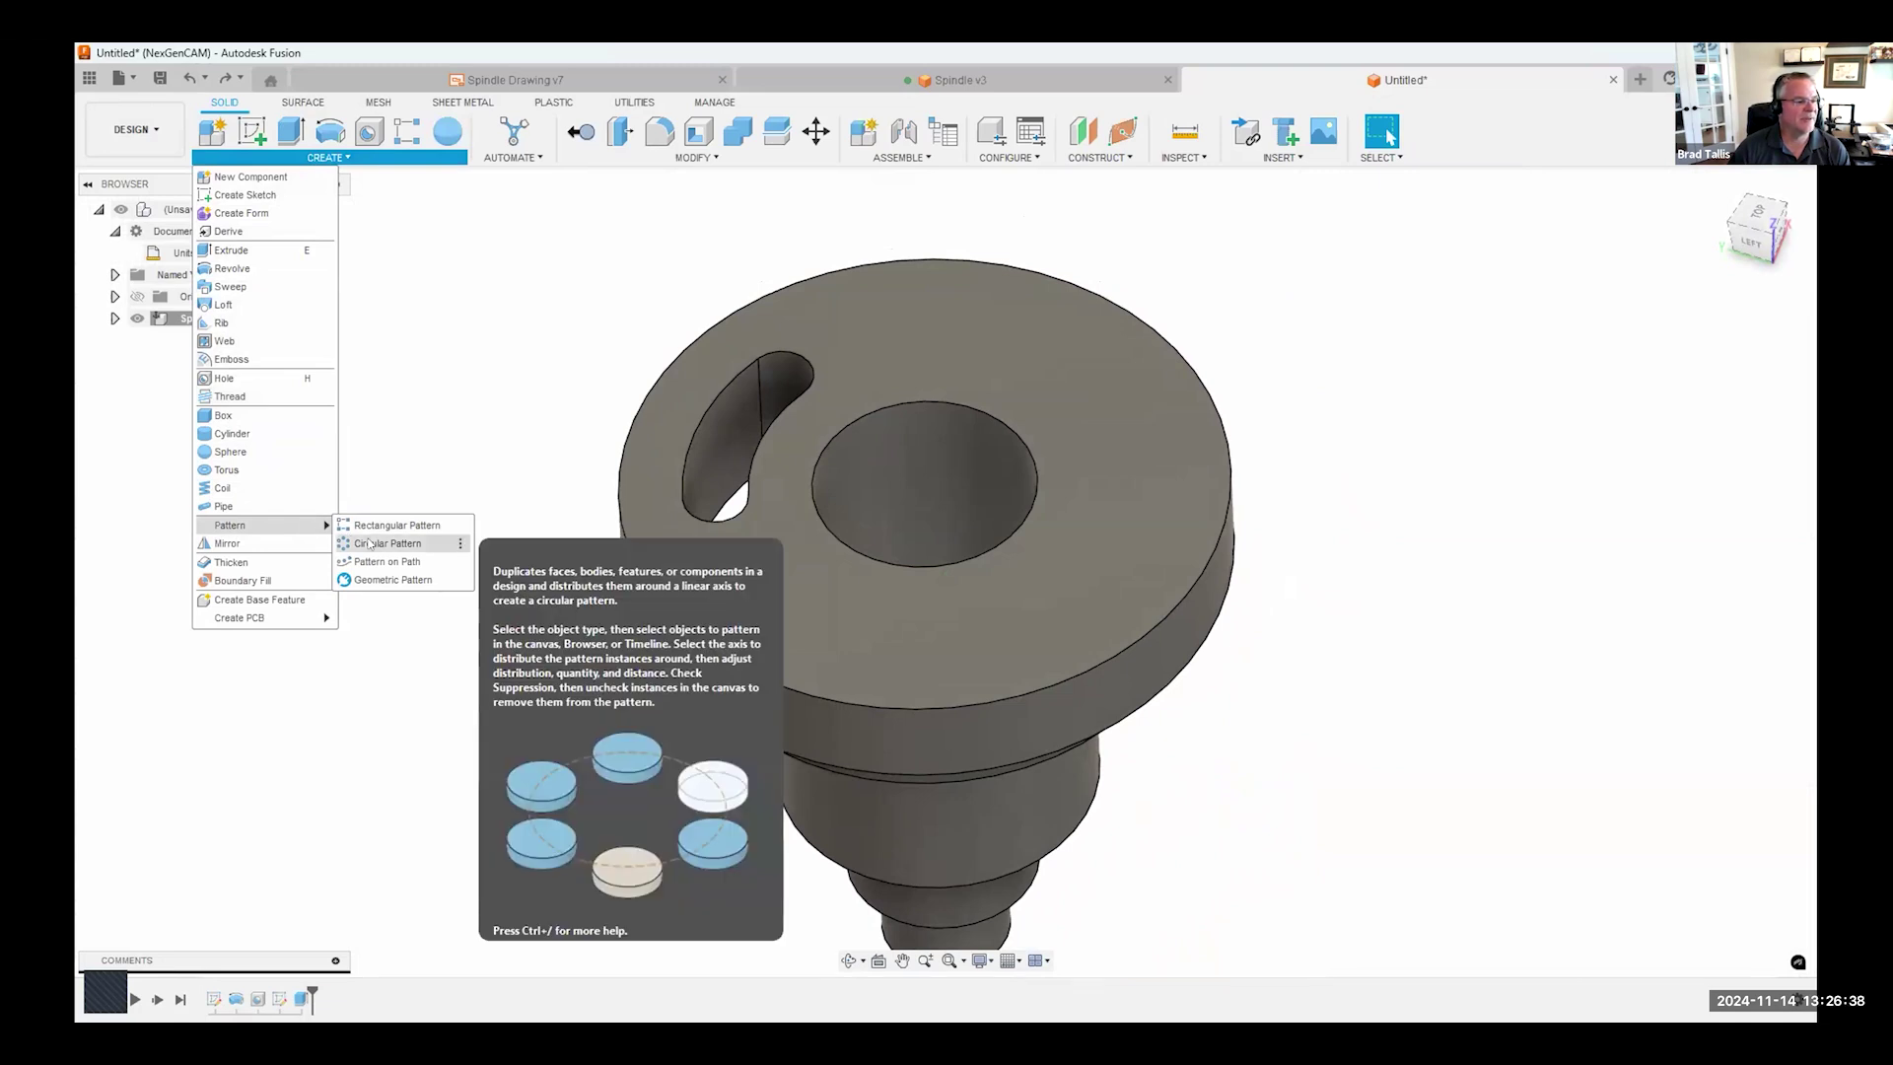
left_click(369, 544)
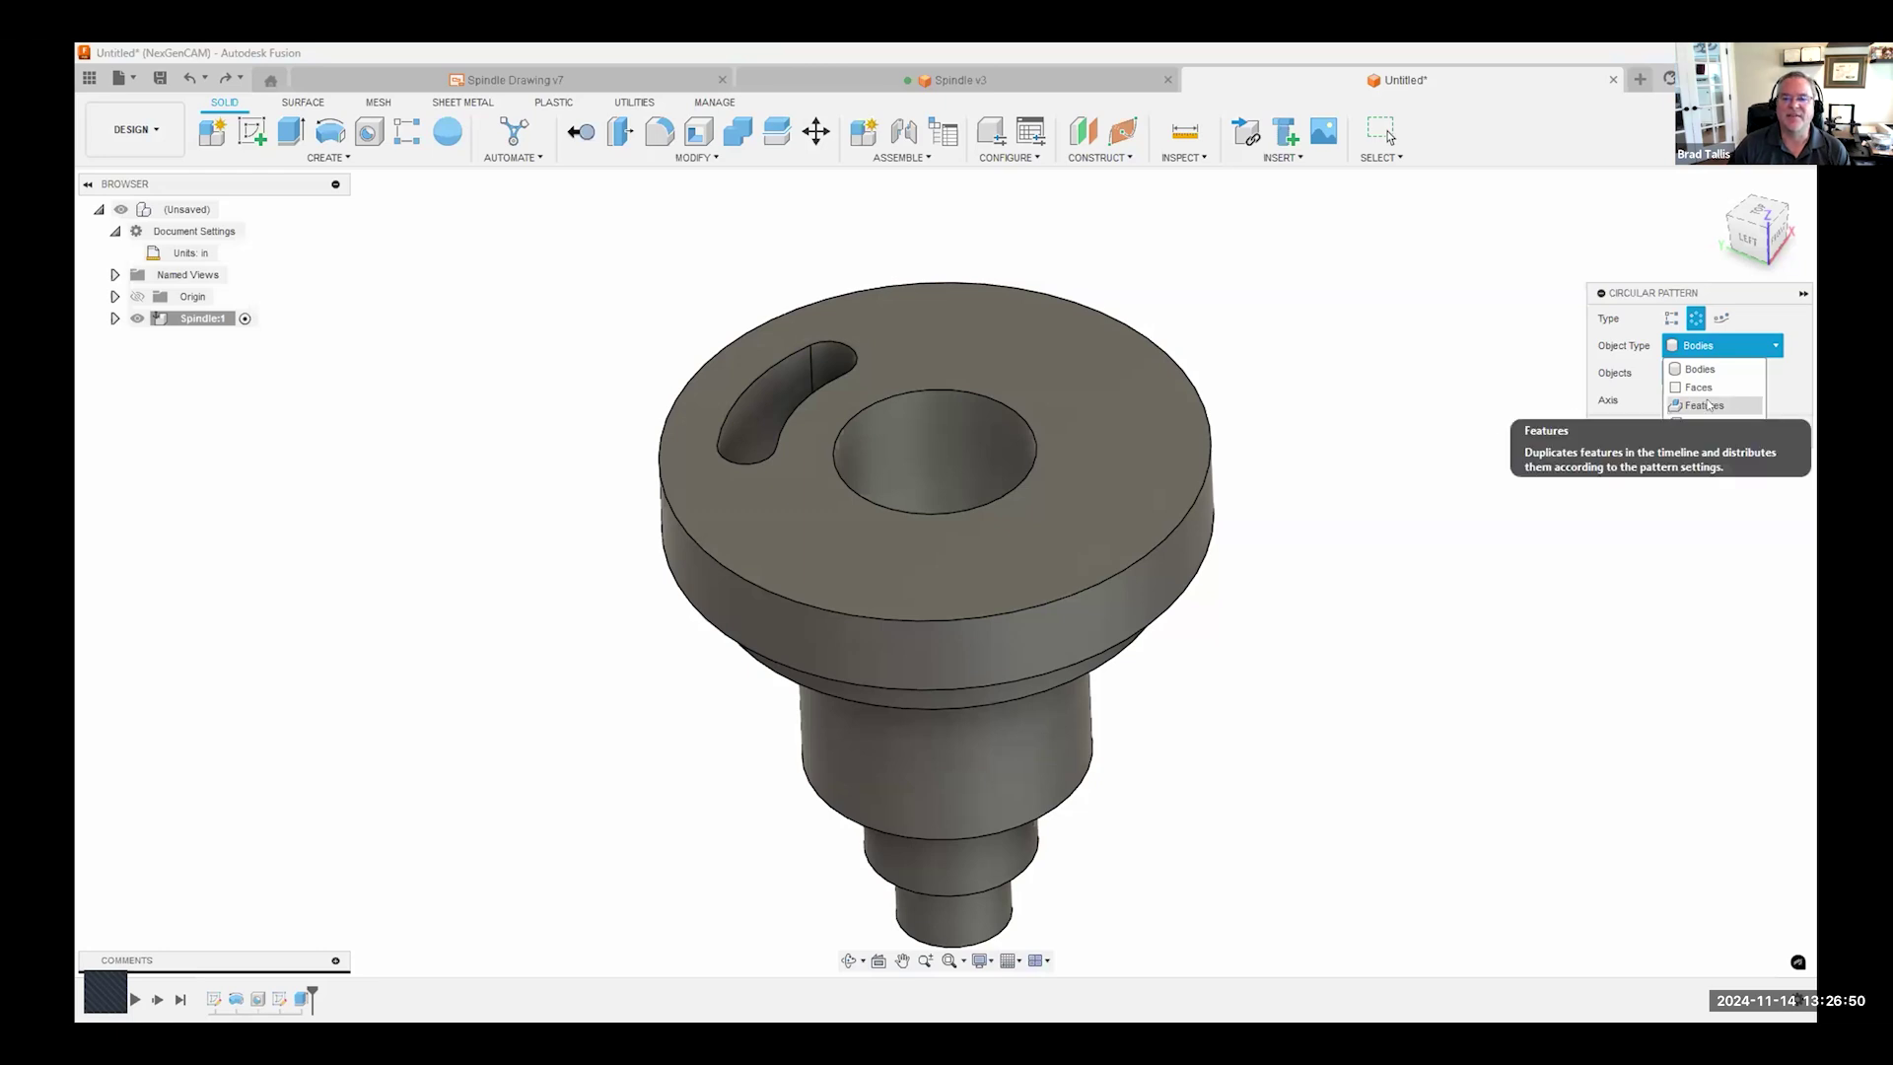
left_click(1676, 406)
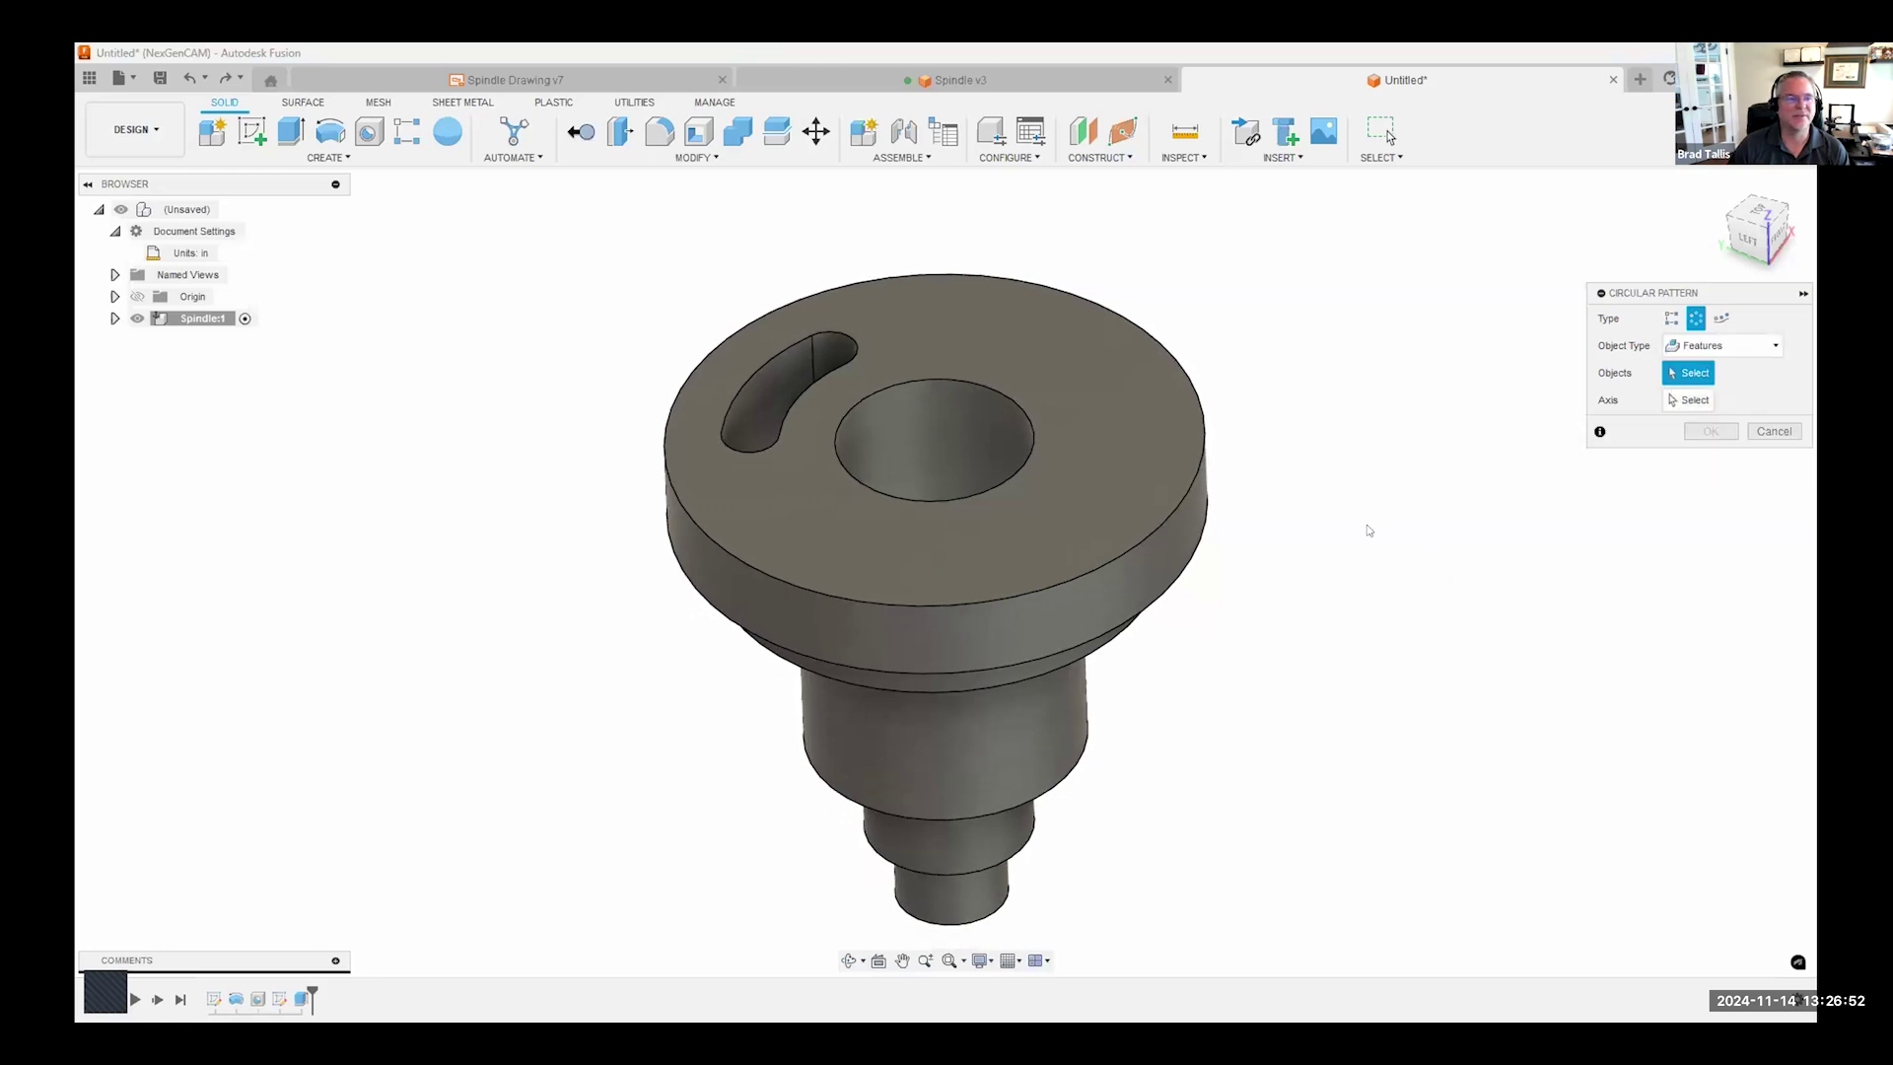
left_click(300, 998)
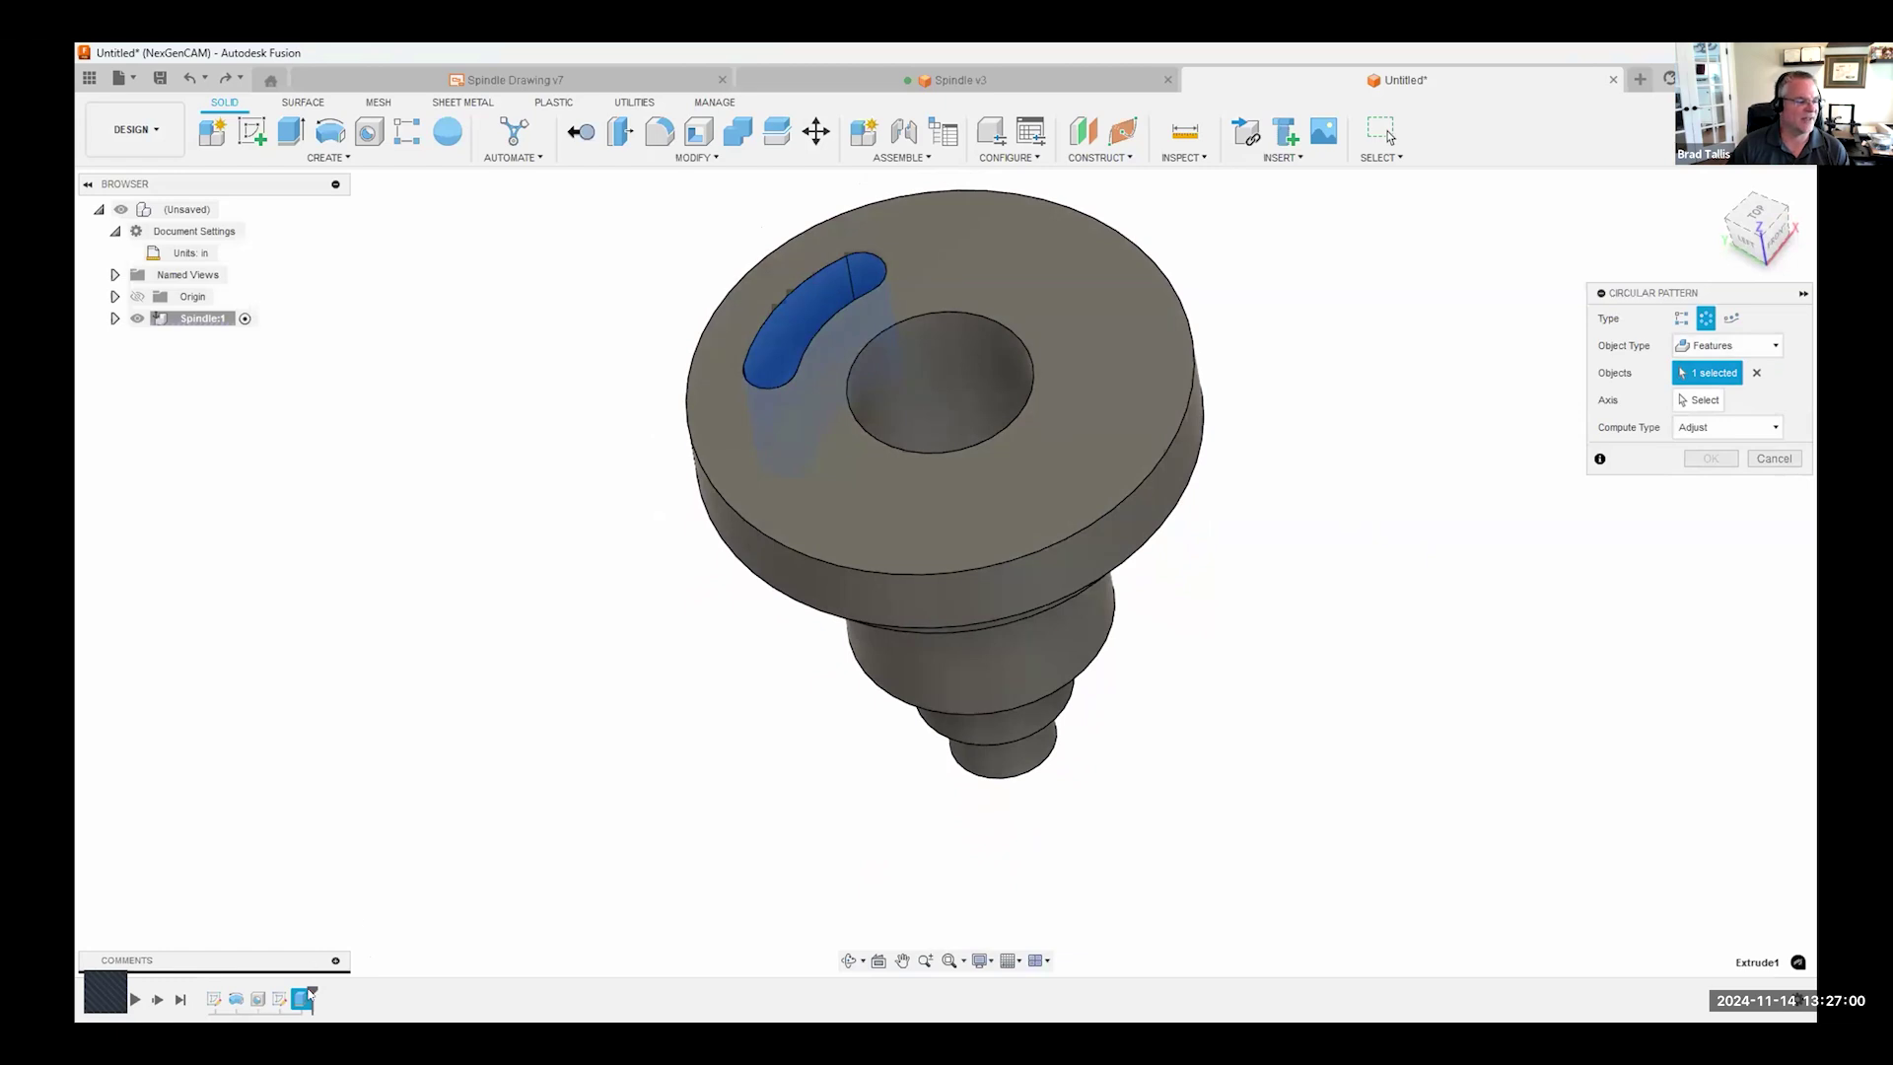
mouse_move(604, 444)
middle_mouse_down("shift")
mouse_move(745, 266)
mouse_move(597, 571)
mouse_move(808, 842)
mouse_move(700, 420)
middle_mouse_up("shift")
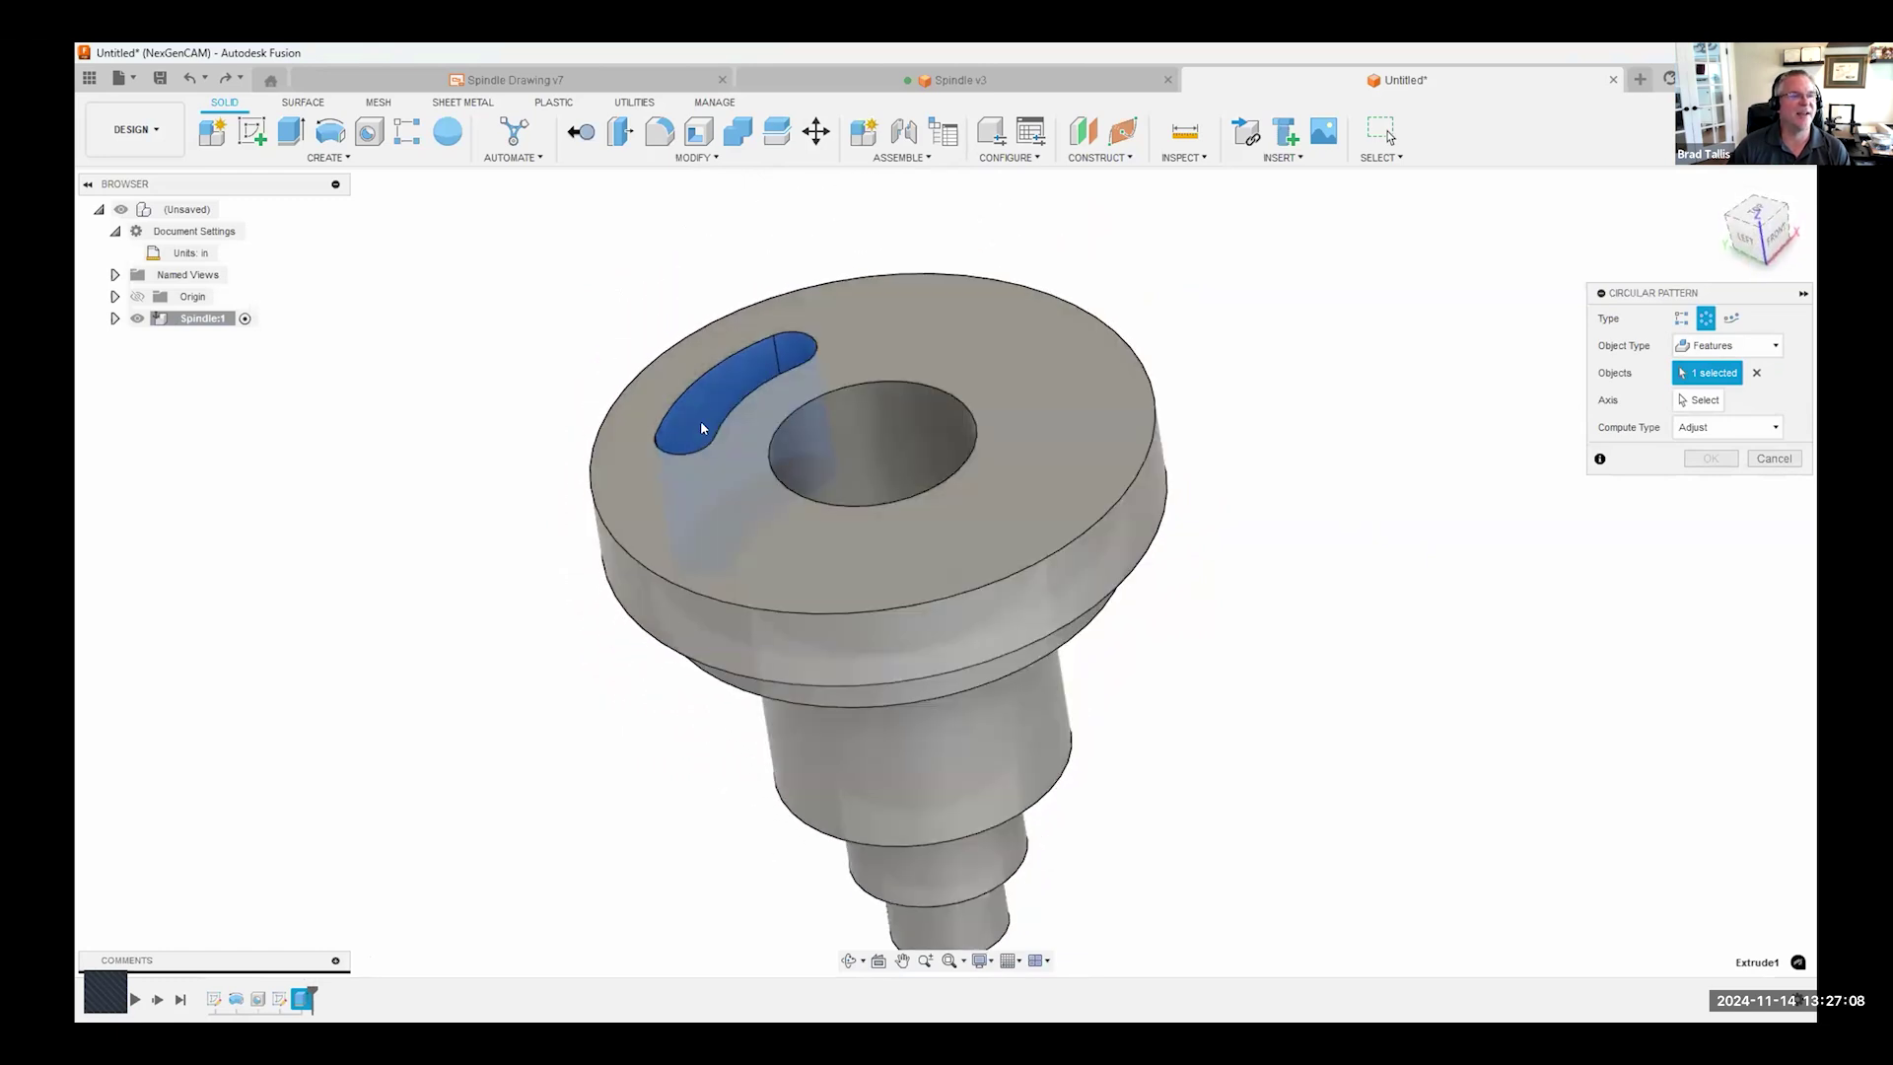
middle_click_drag(806, 351, 1343, 651, "shift")
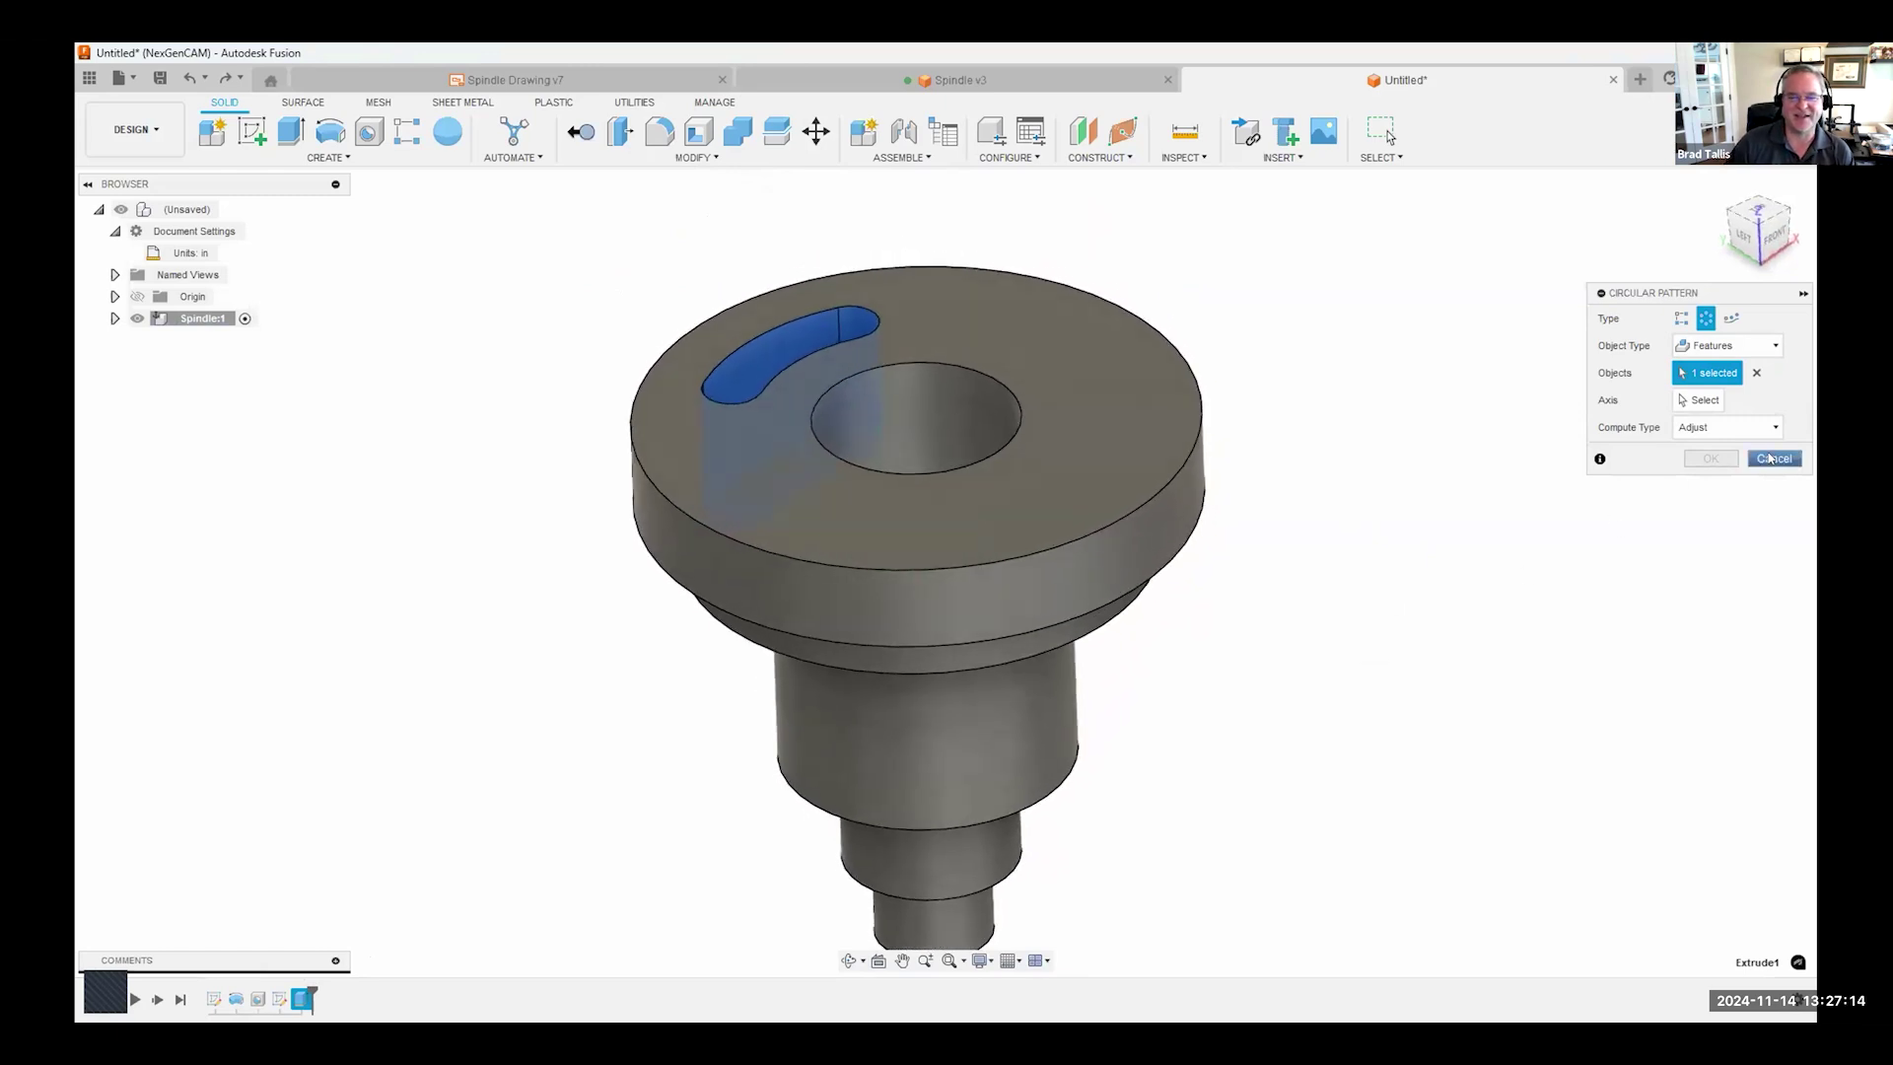
key("Escape")
scroll(619, 297, "up", 3)
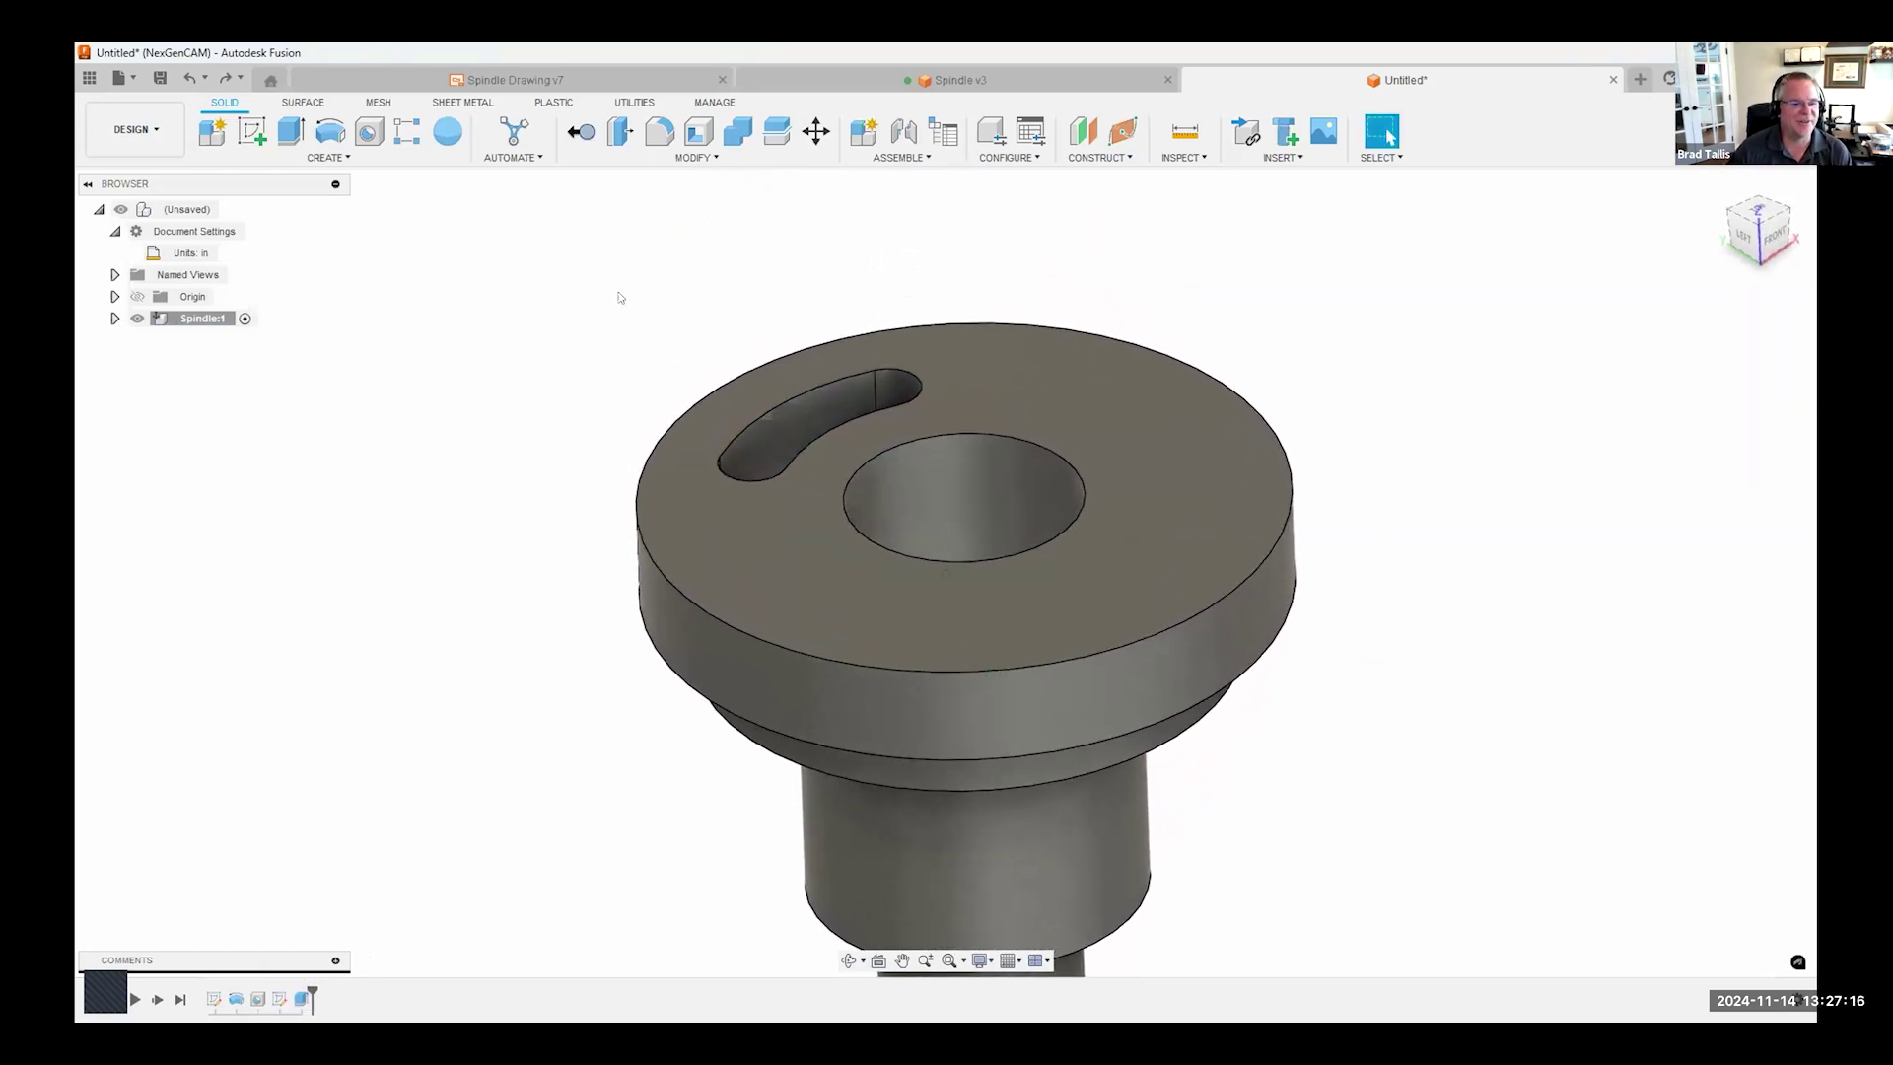
- Check the chamfer notes in the spindle drawing, and chamfer the upper edge loop of the curved slot by 0.02 in
left_click(564, 84)
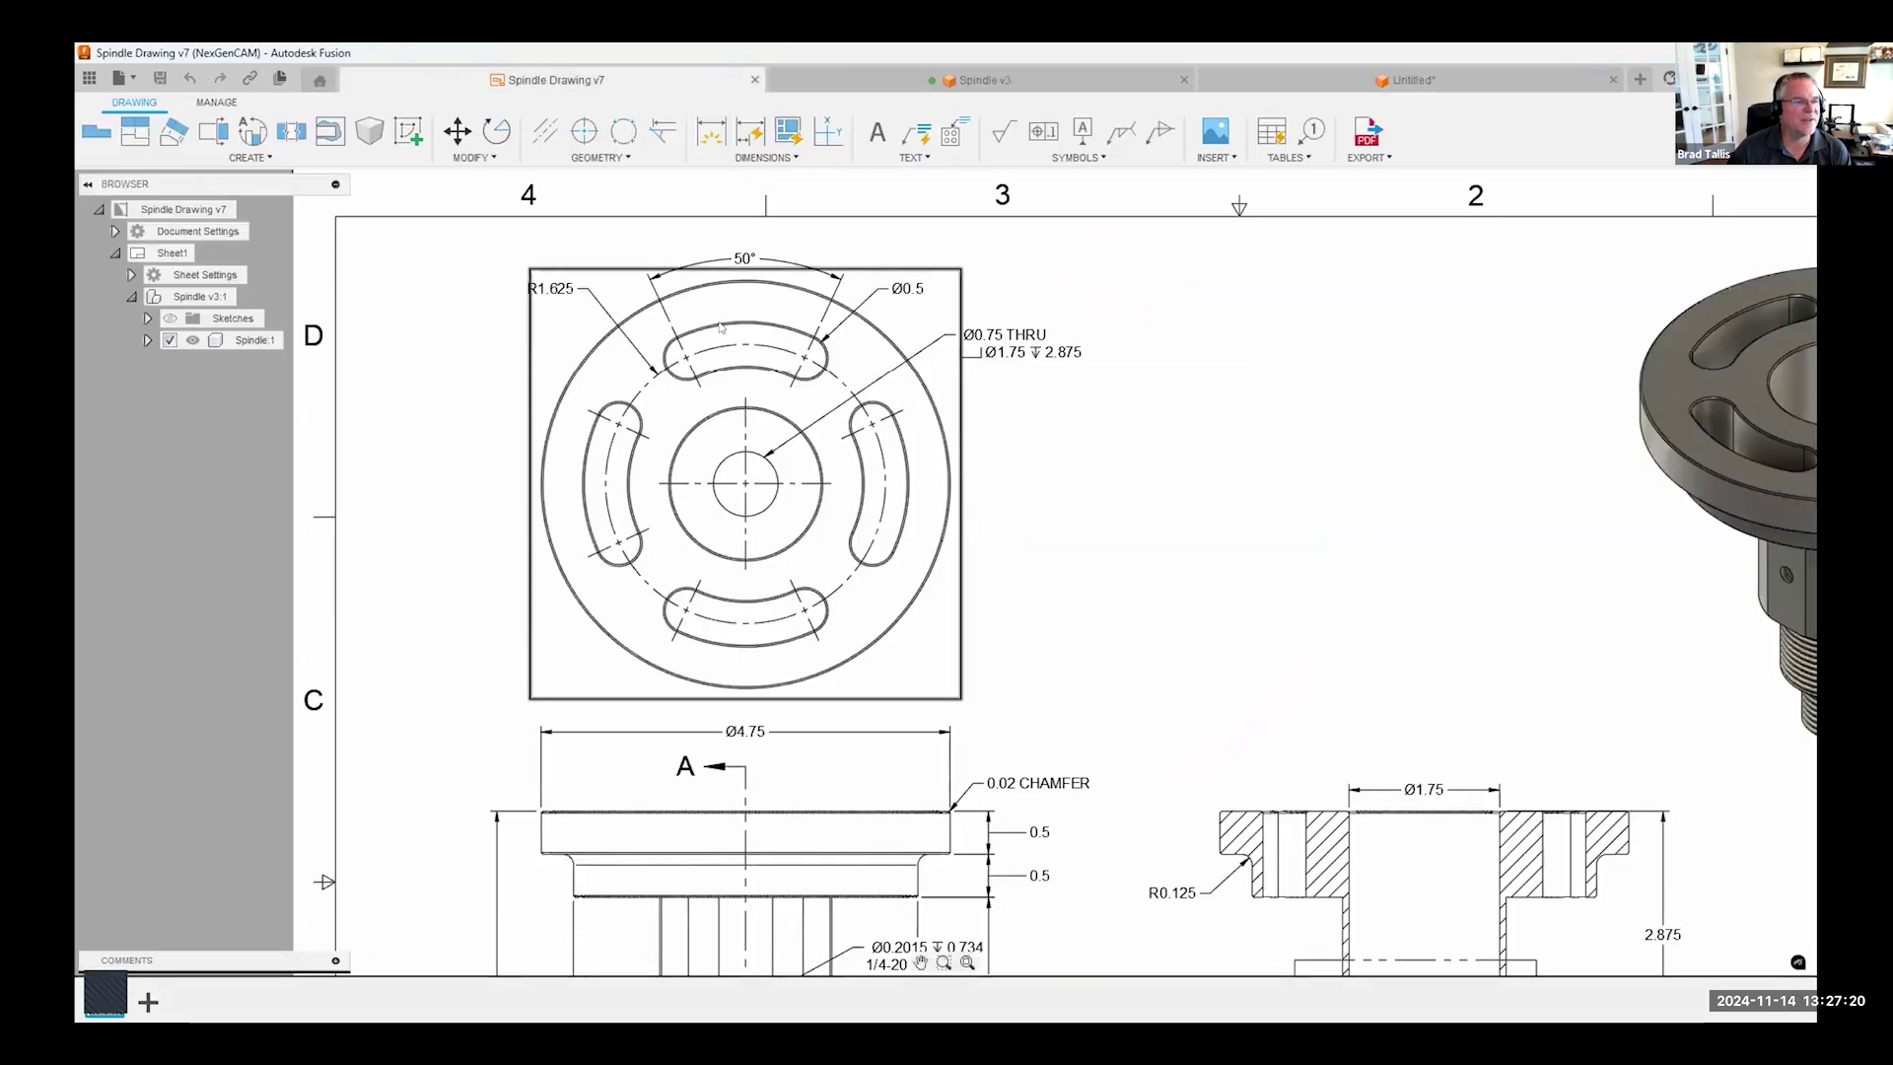
scroll(969, 600, "down", 10)
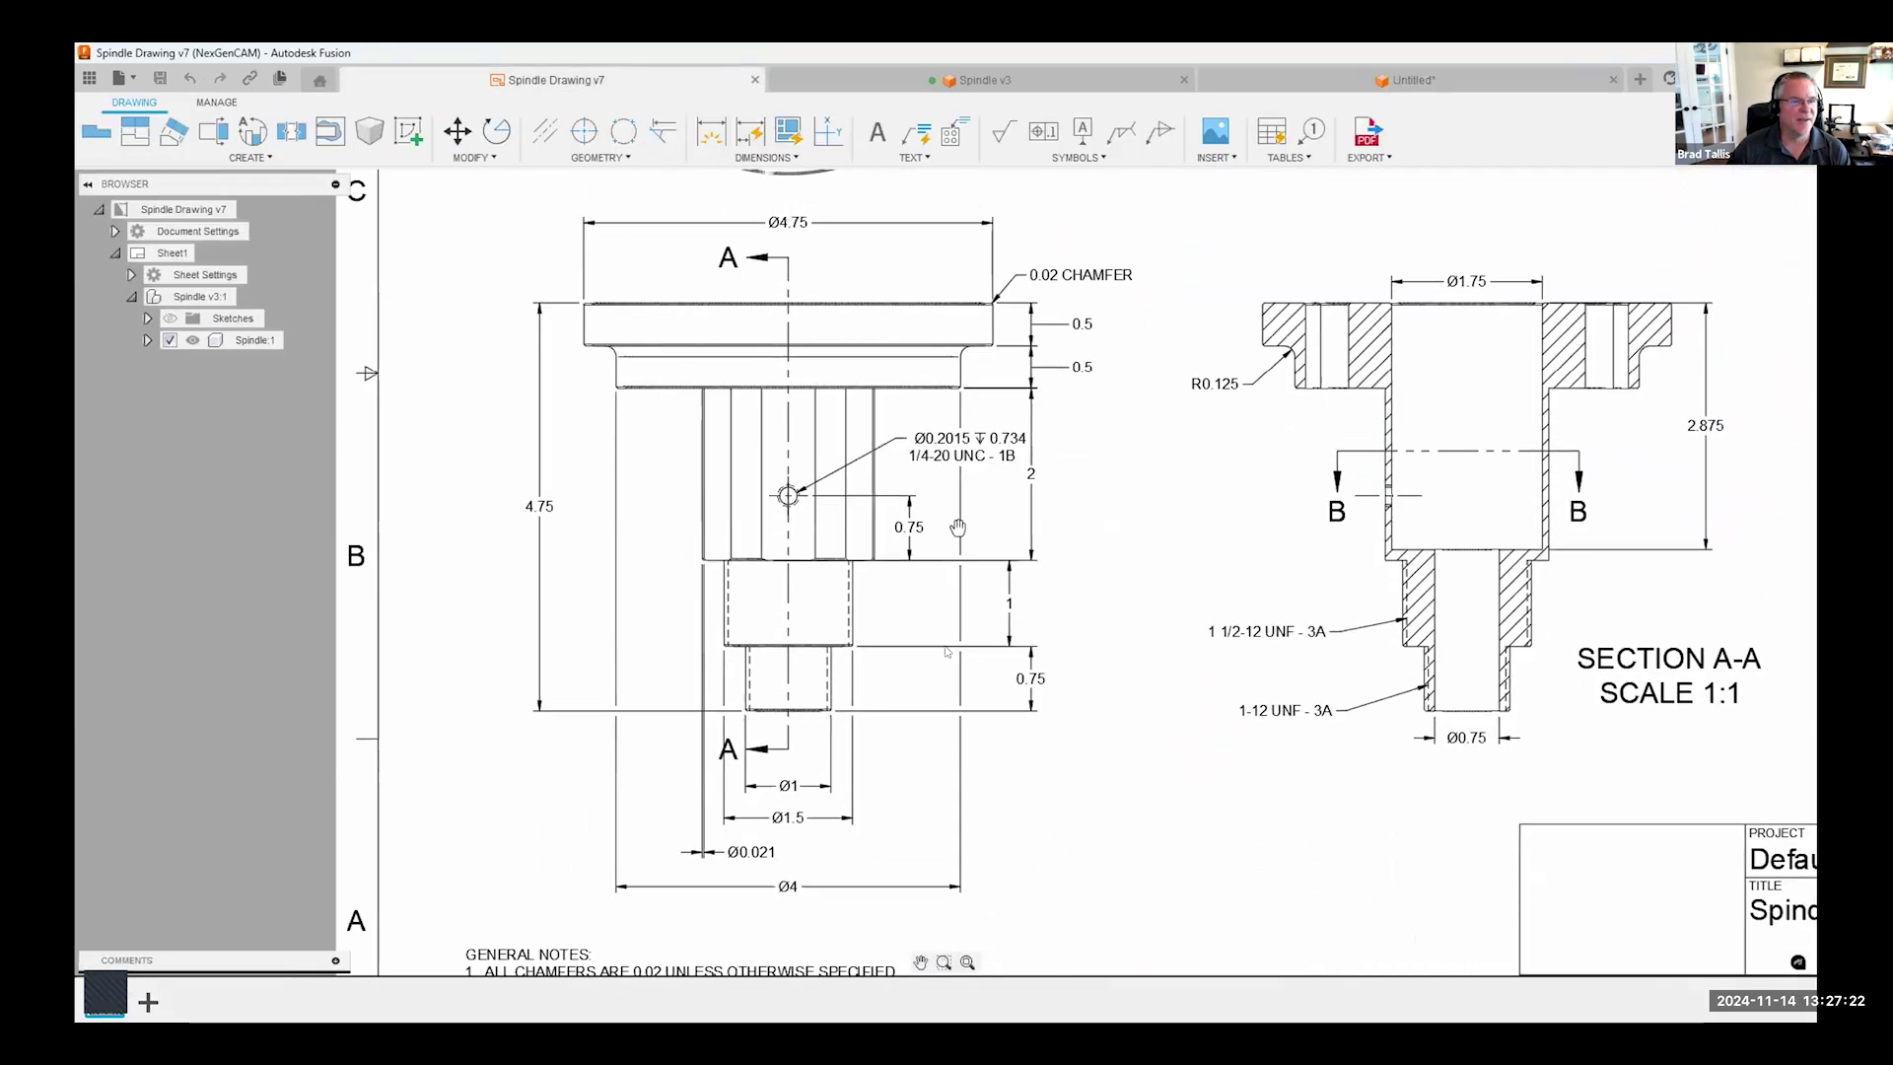
scroll(894, 806, "down", 1)
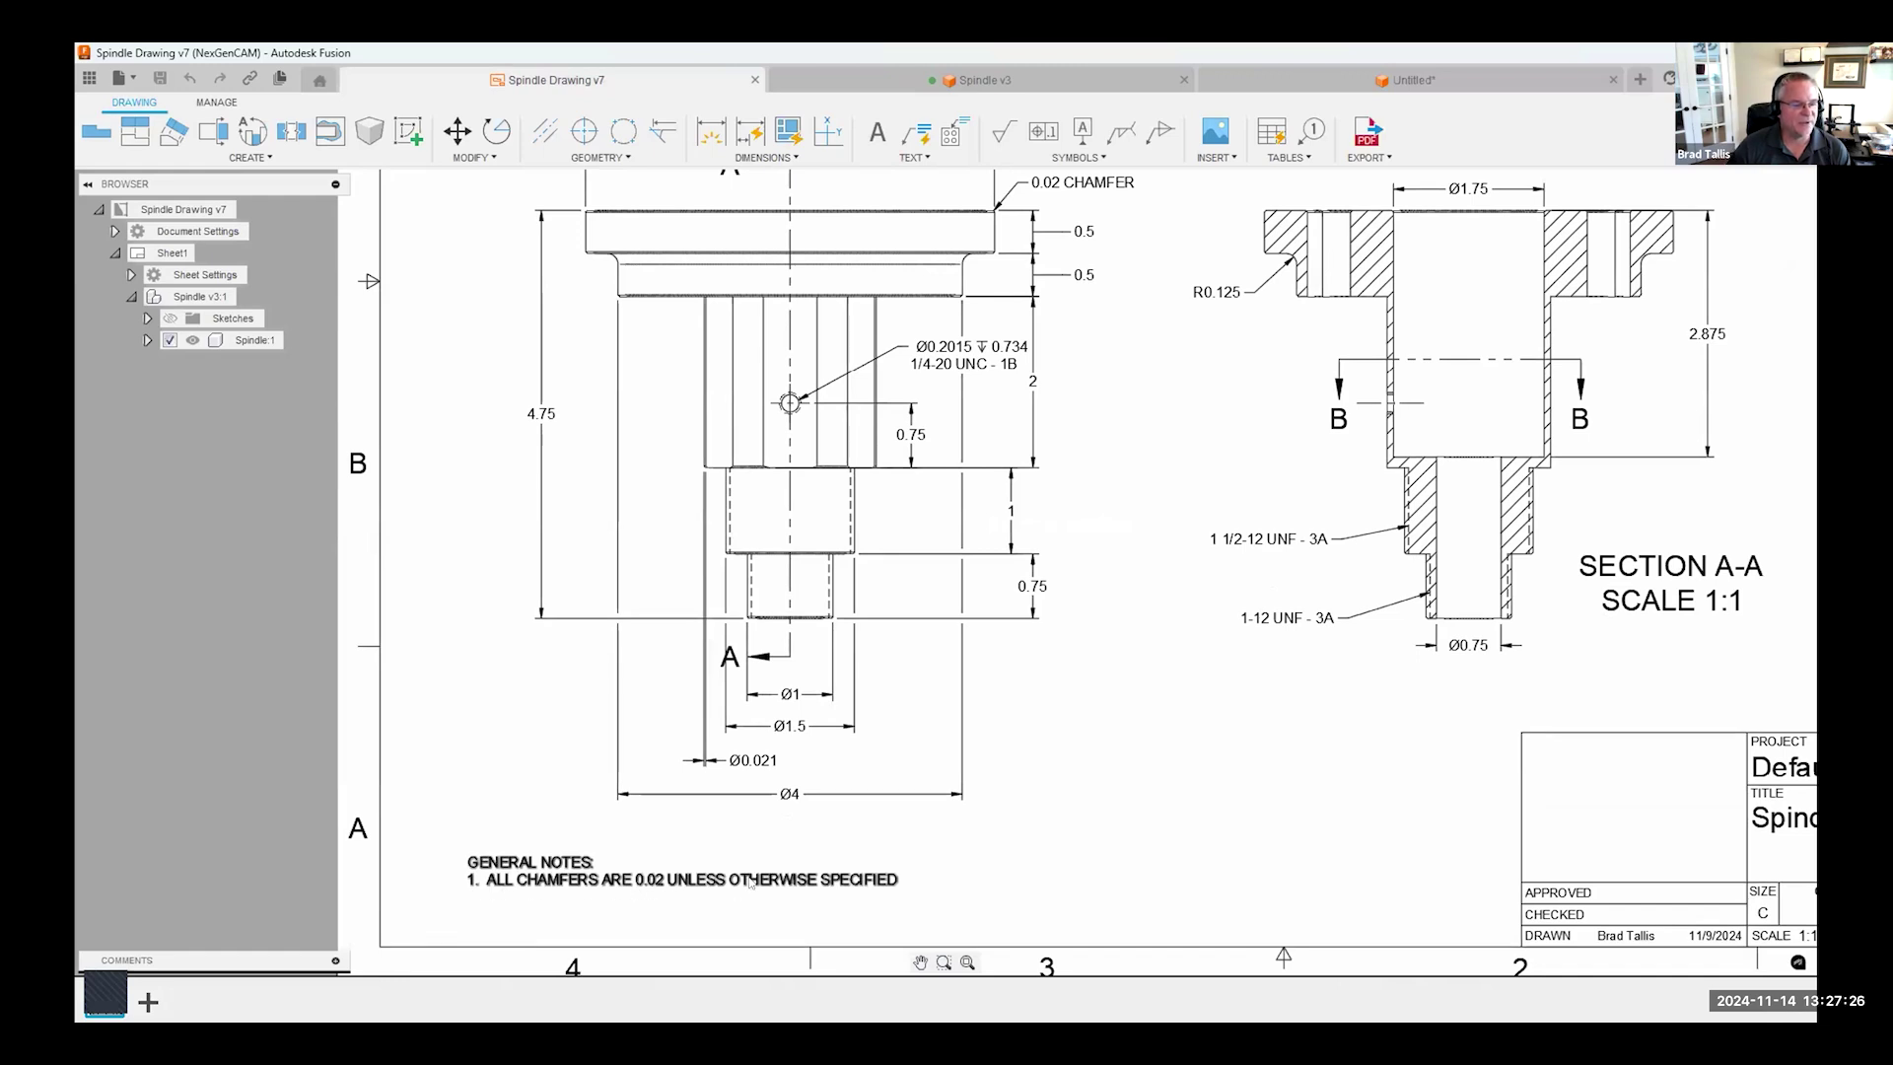
middle_click_drag(909, 199, 846, 454)
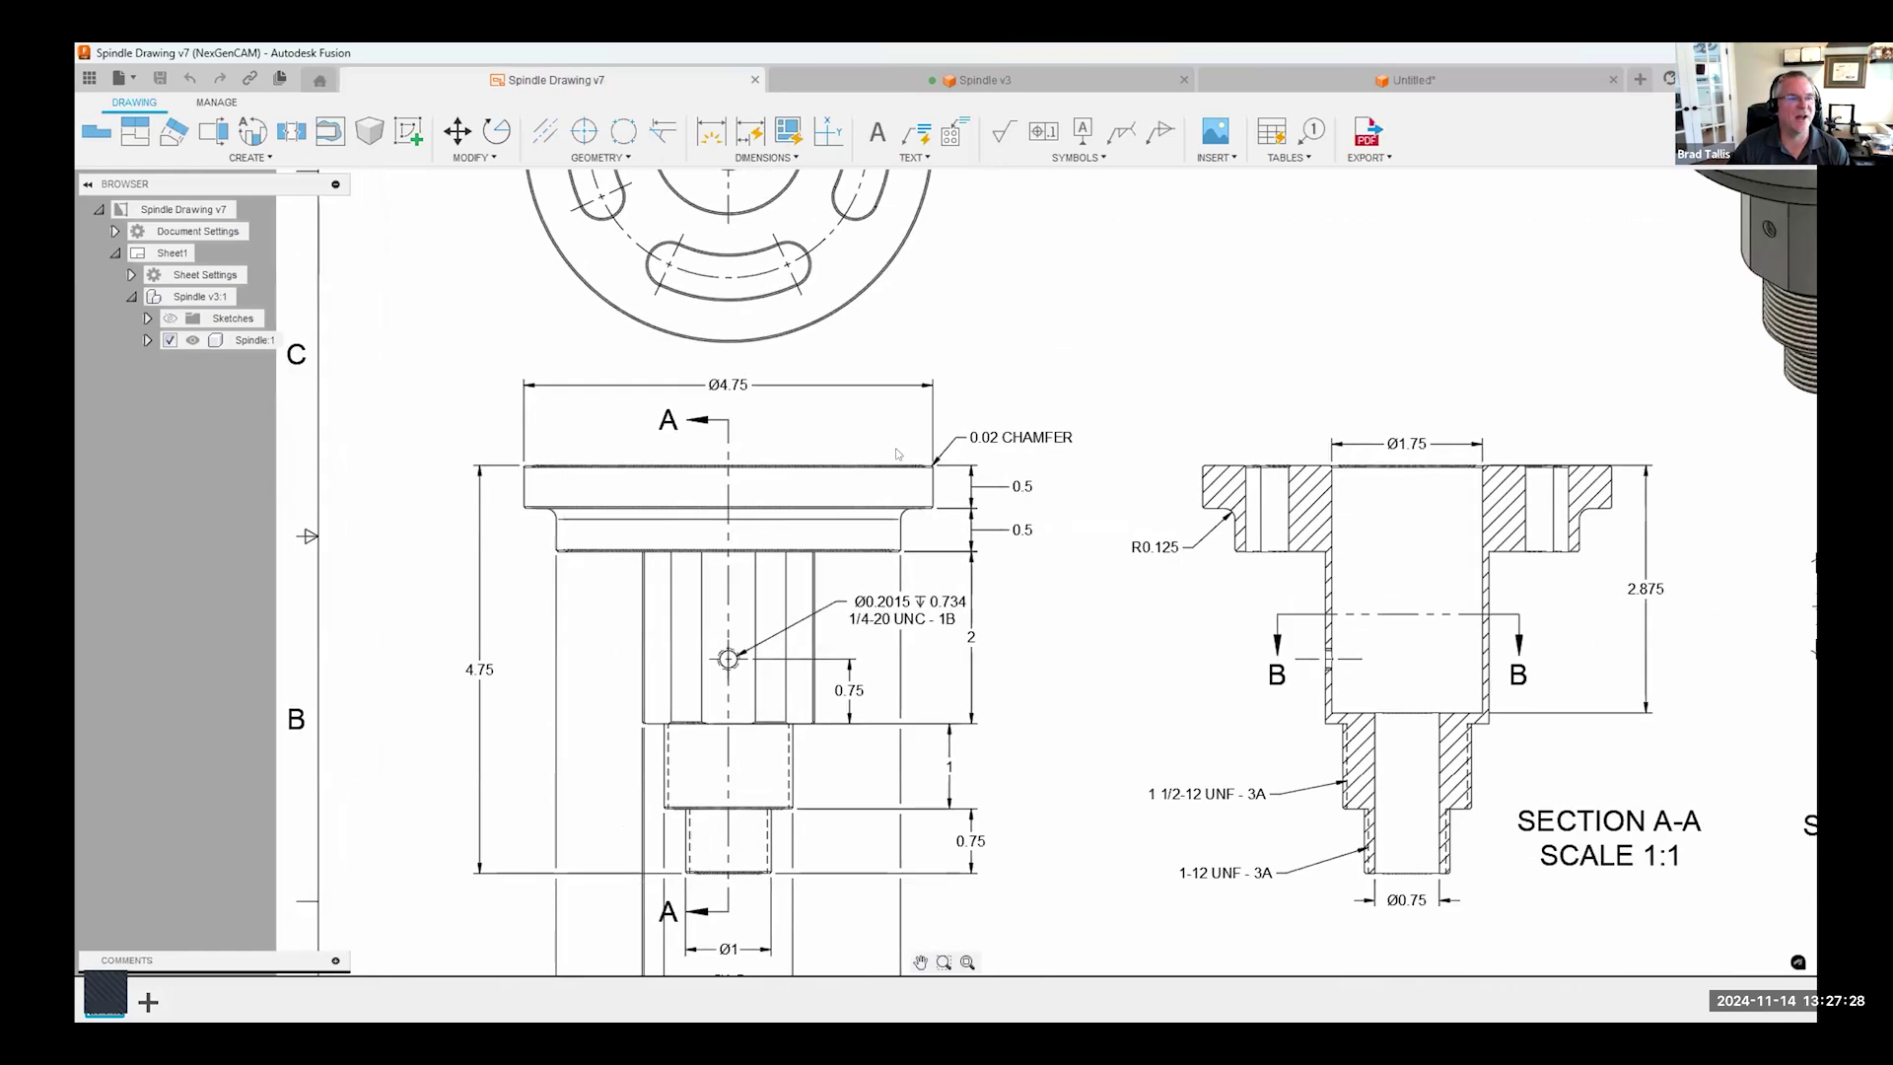
scroll(901, 454, "down", 1)
left_click(1286, 77)
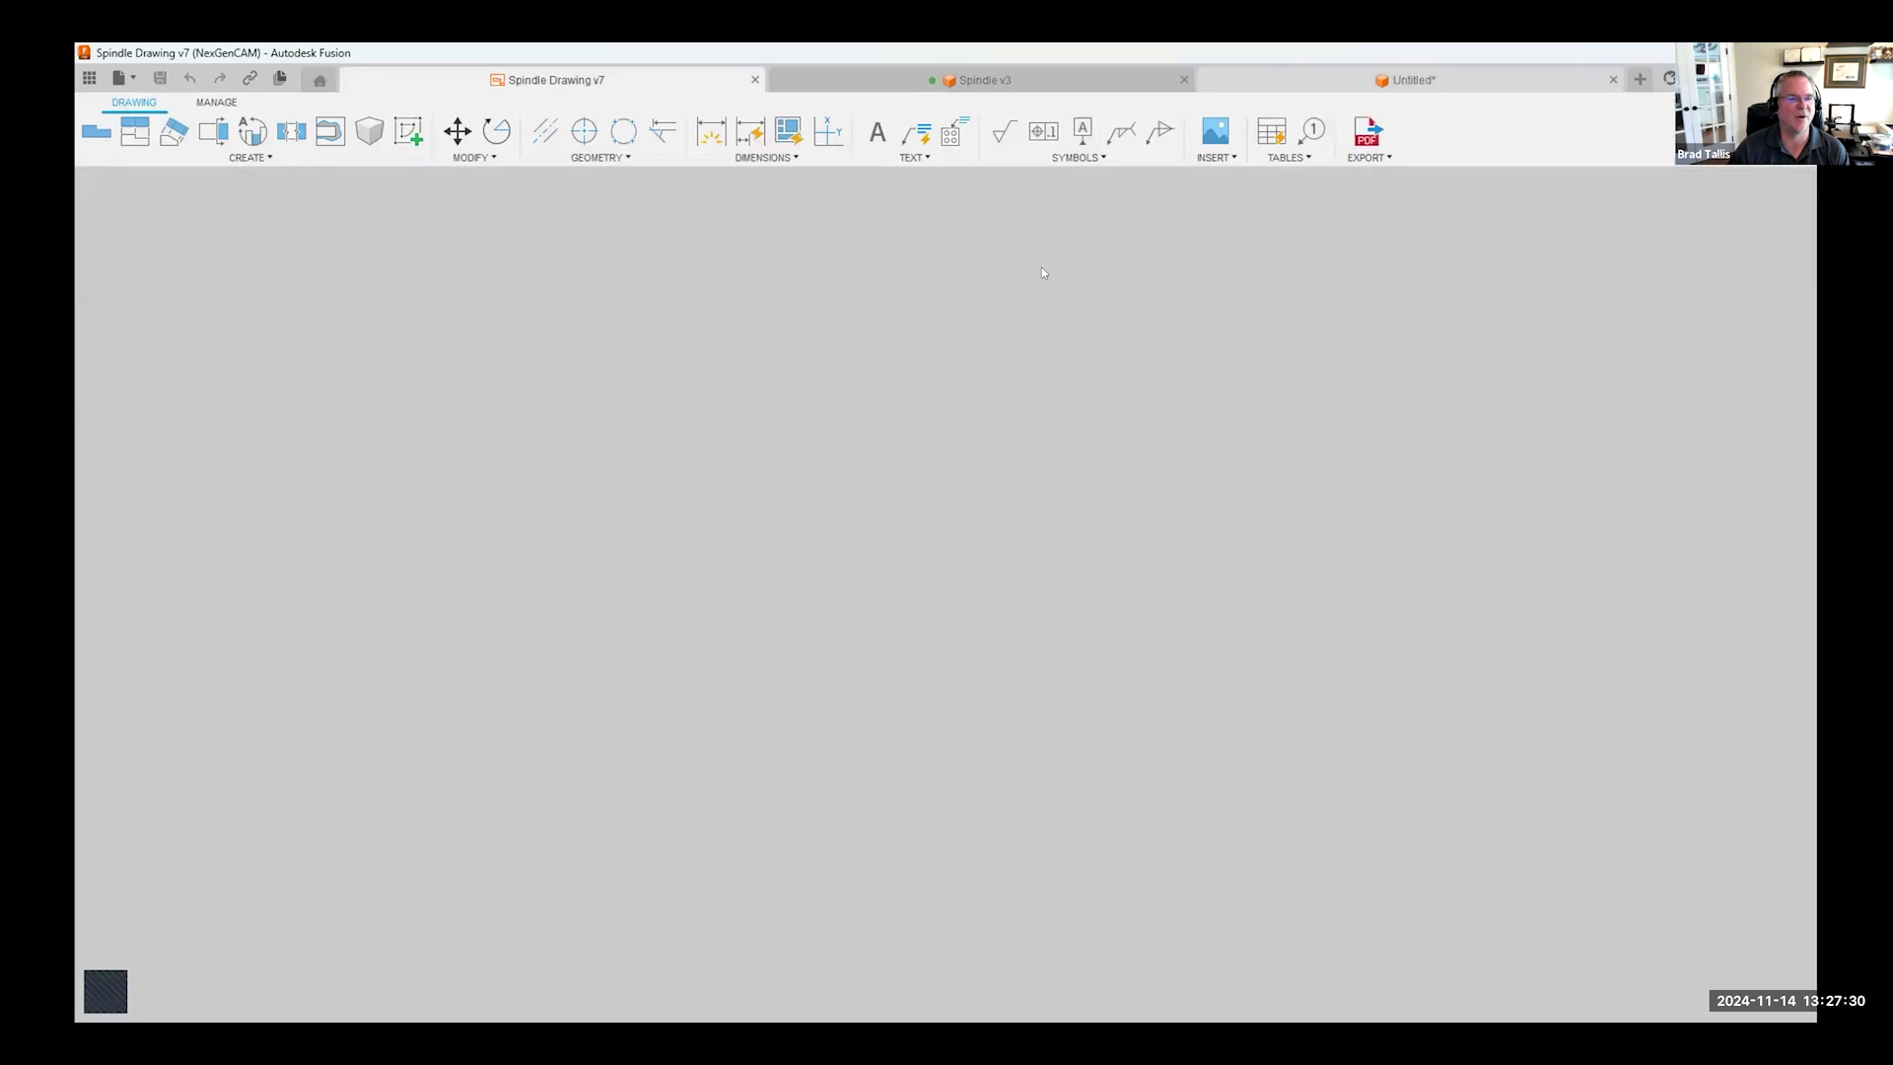
left_click(804, 373)
right_click(804, 375)
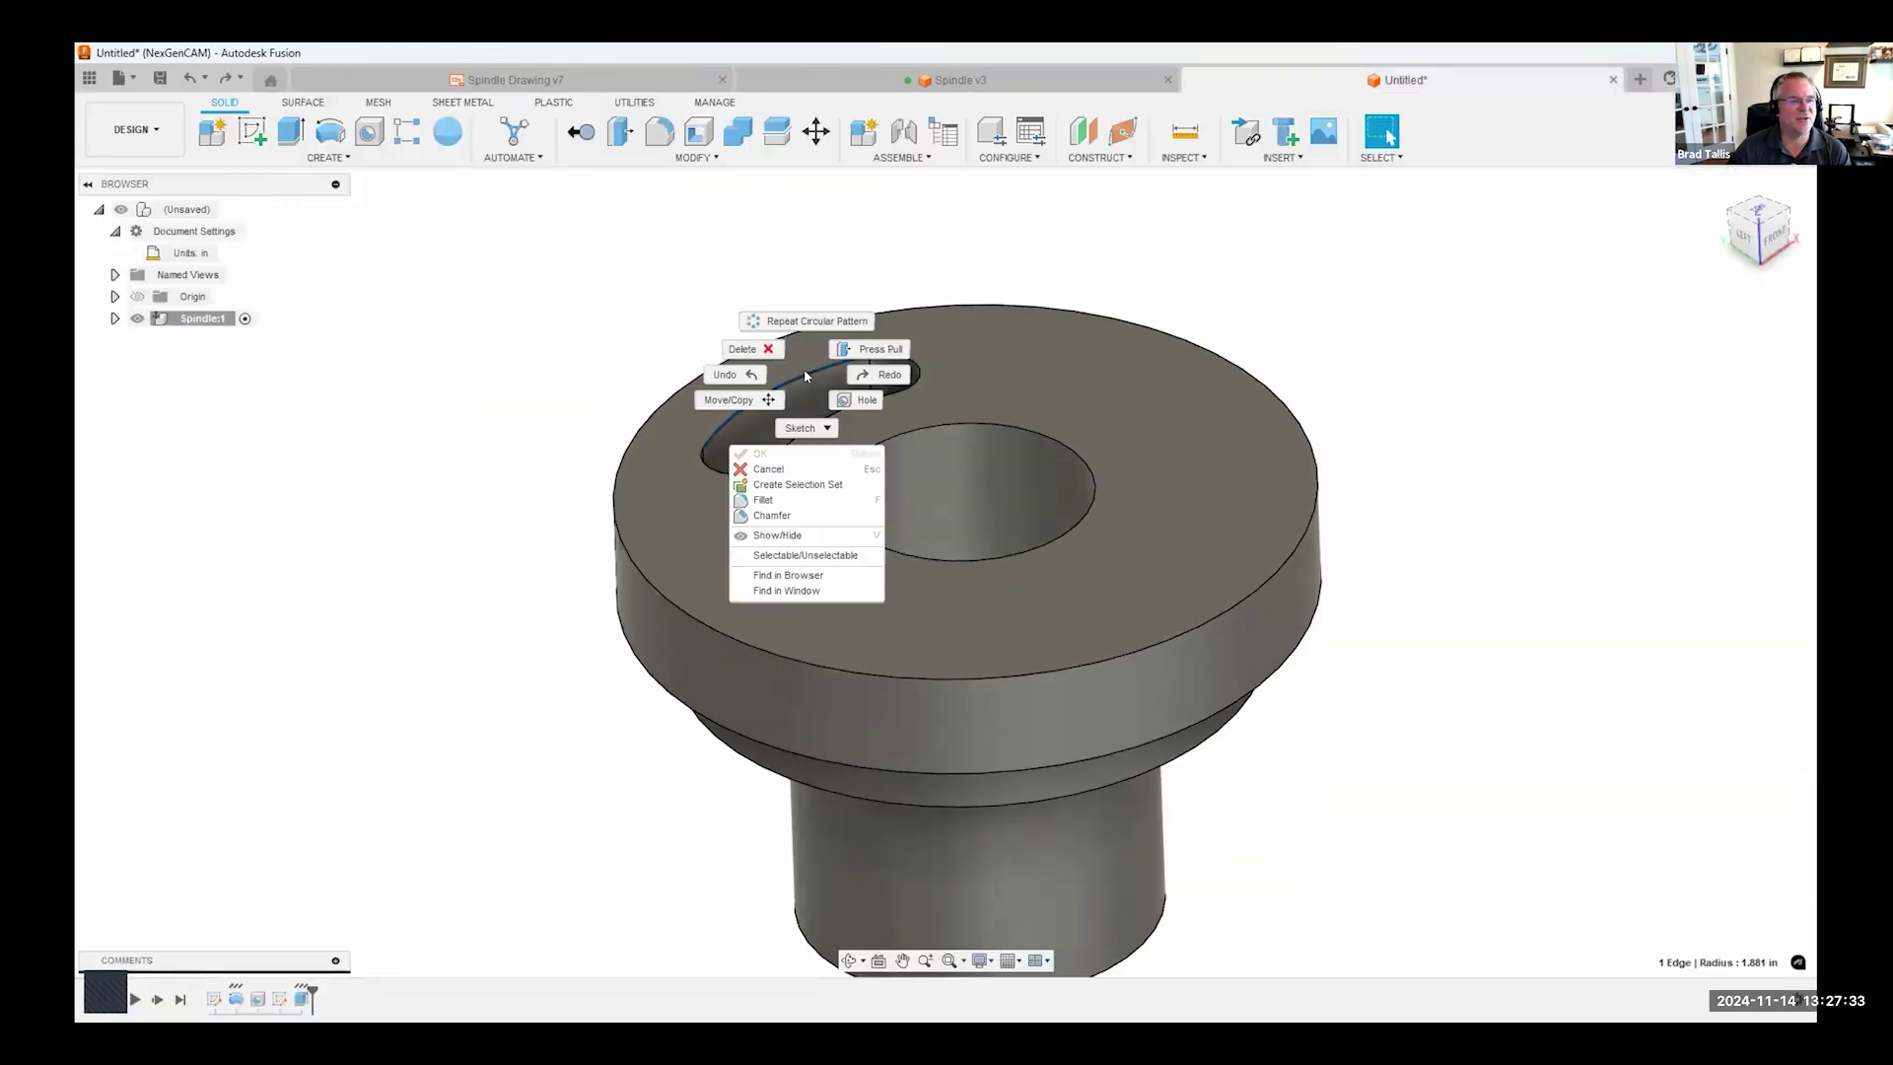
left_click(778, 516)
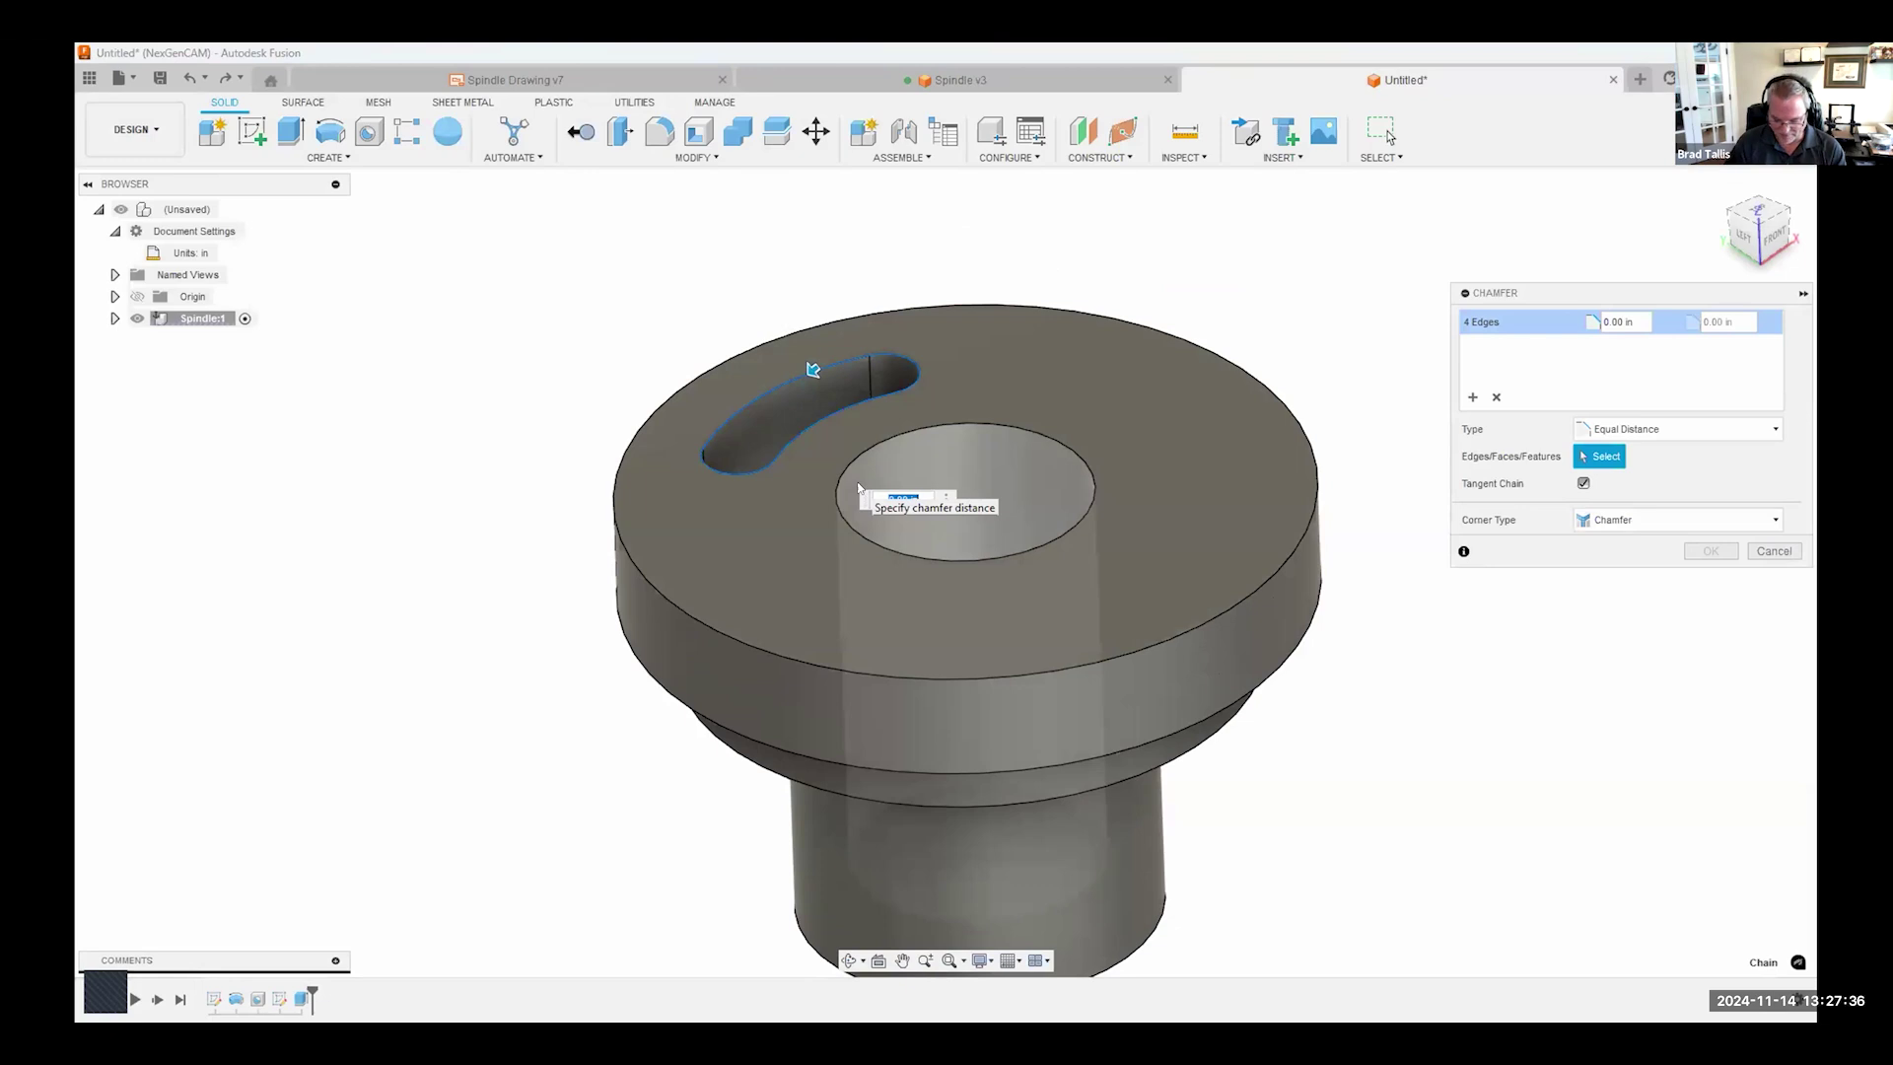
type(".02")
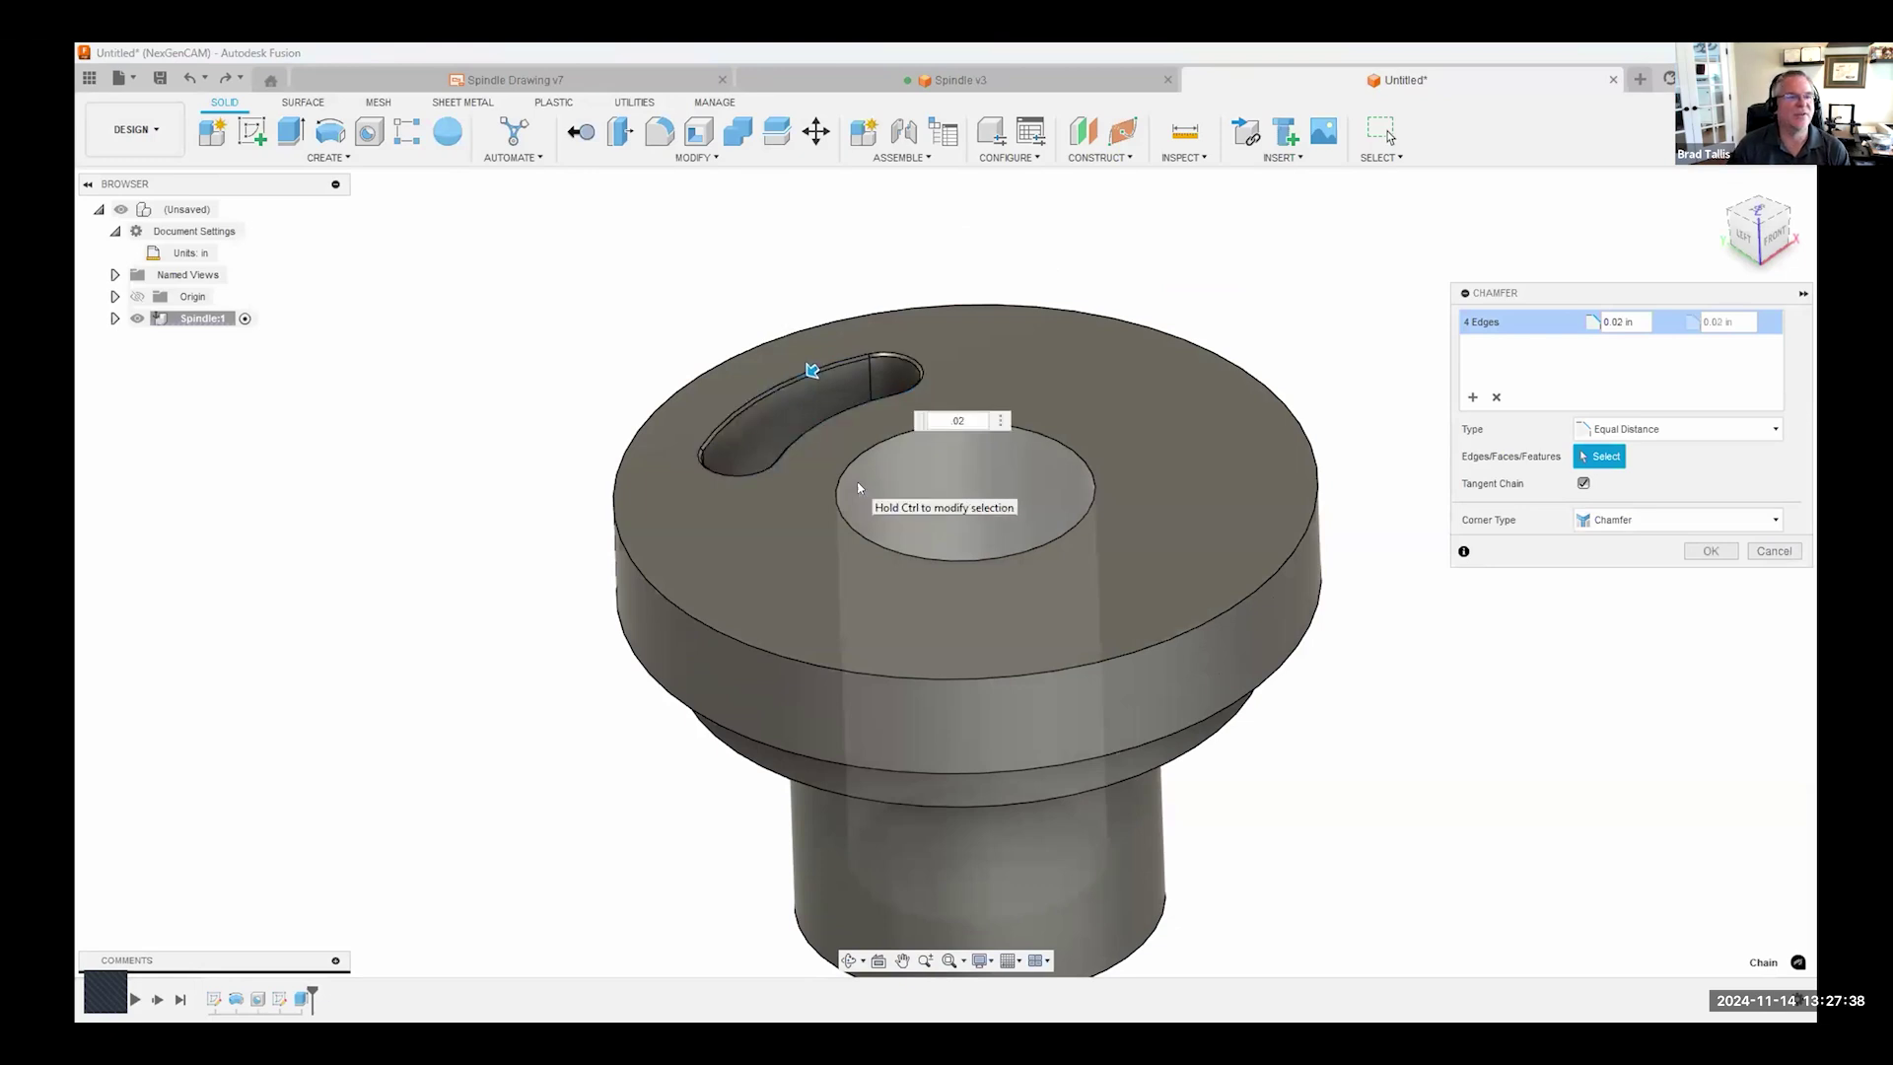
key("Return")
middle_click_drag(879, 478, 818, 381, "shift")
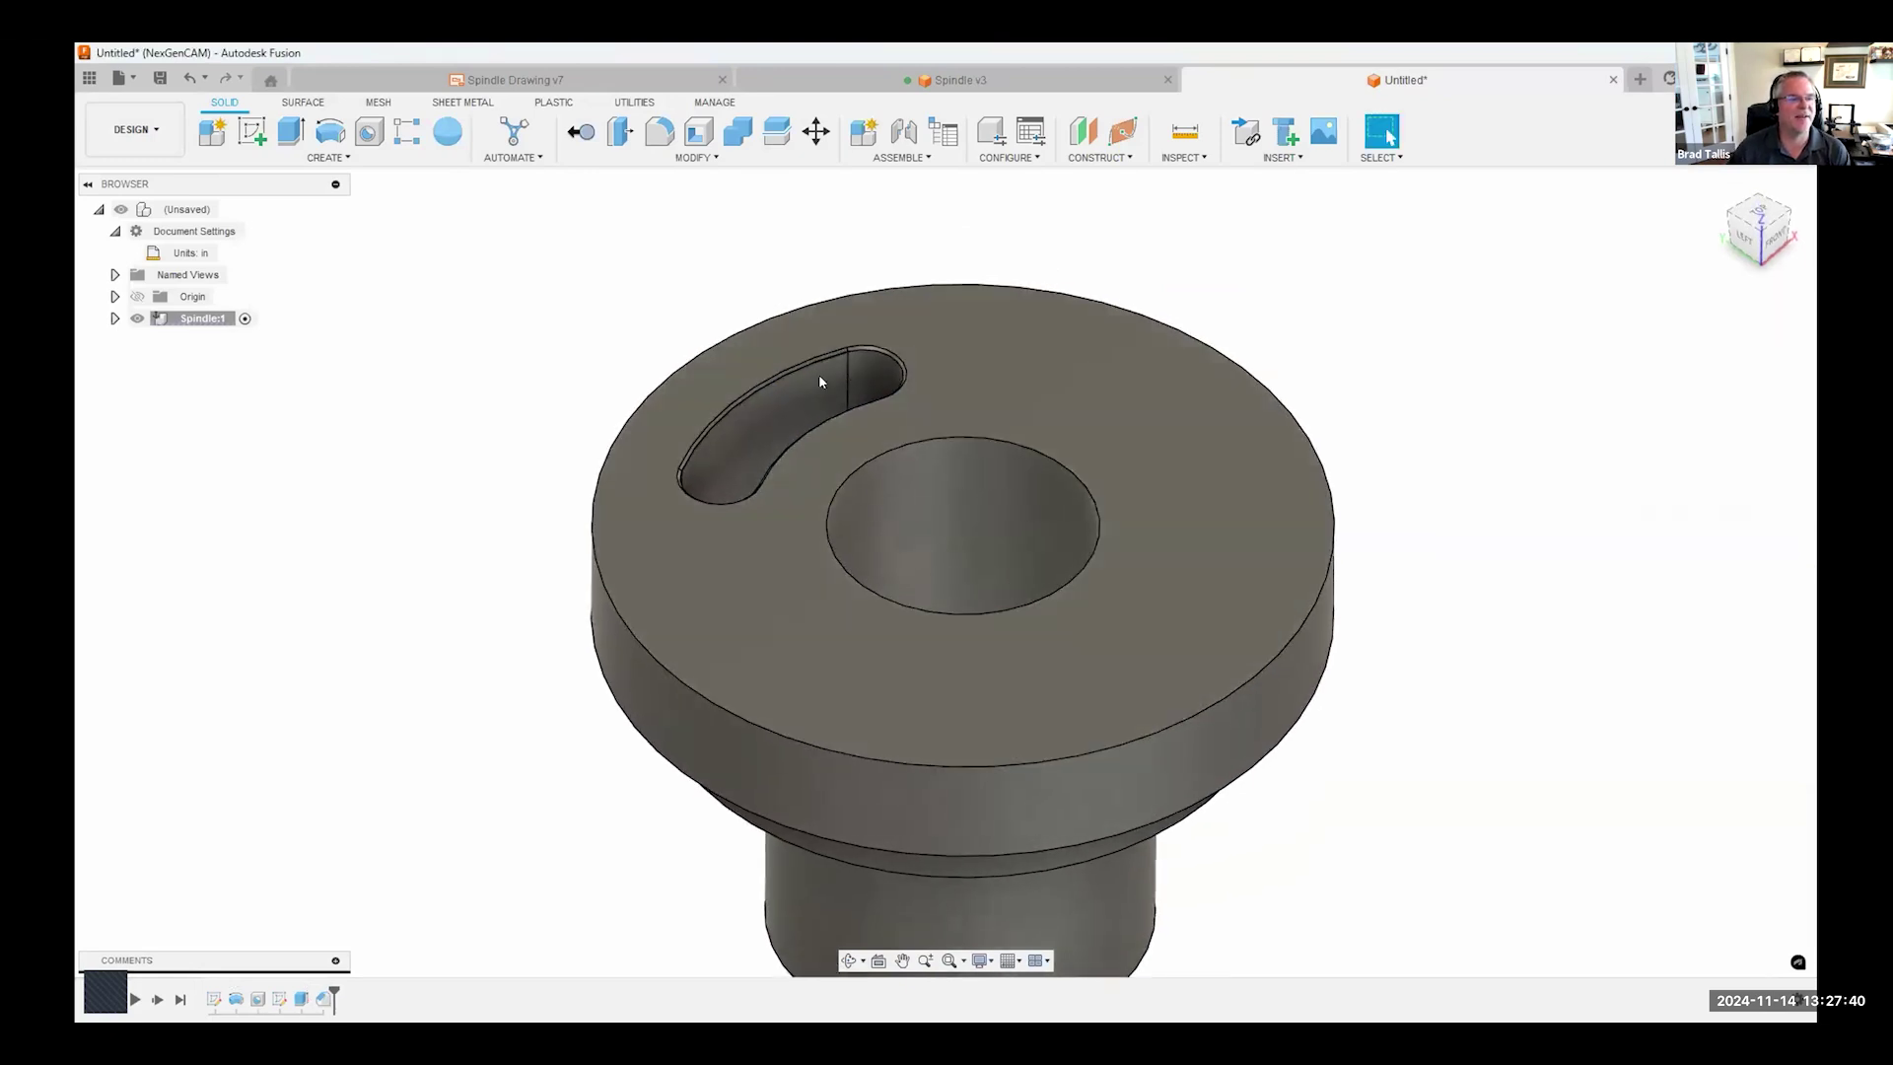
- Start a circular pattern with object type Features, choosing the curved slot cut and its chamfer as the objects
scroll(283, 557, "down", 2)
middle_click_drag(432, 403, 440, 300)
scroll(441, 304, "down", 2)
left_click(315, 158)
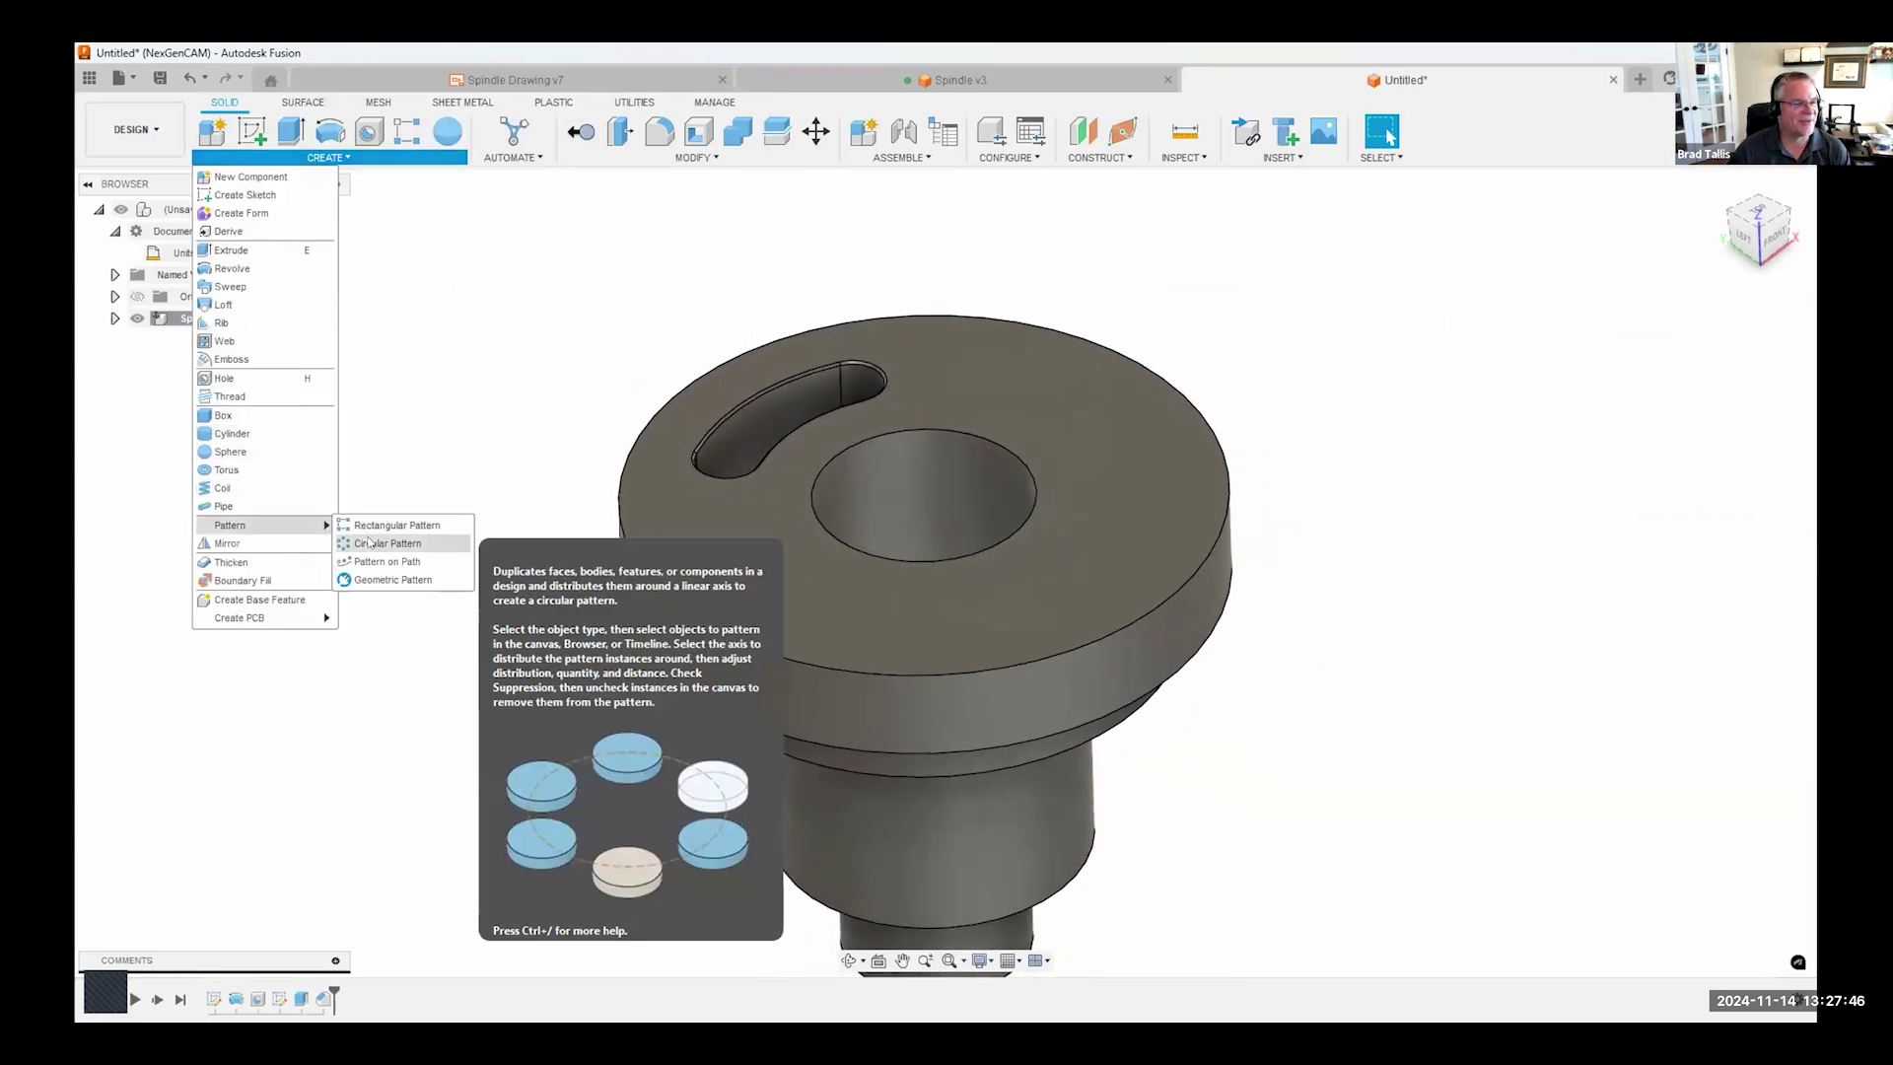
left_click(386, 543)
left_click(1692, 347)
left_click(1706, 400)
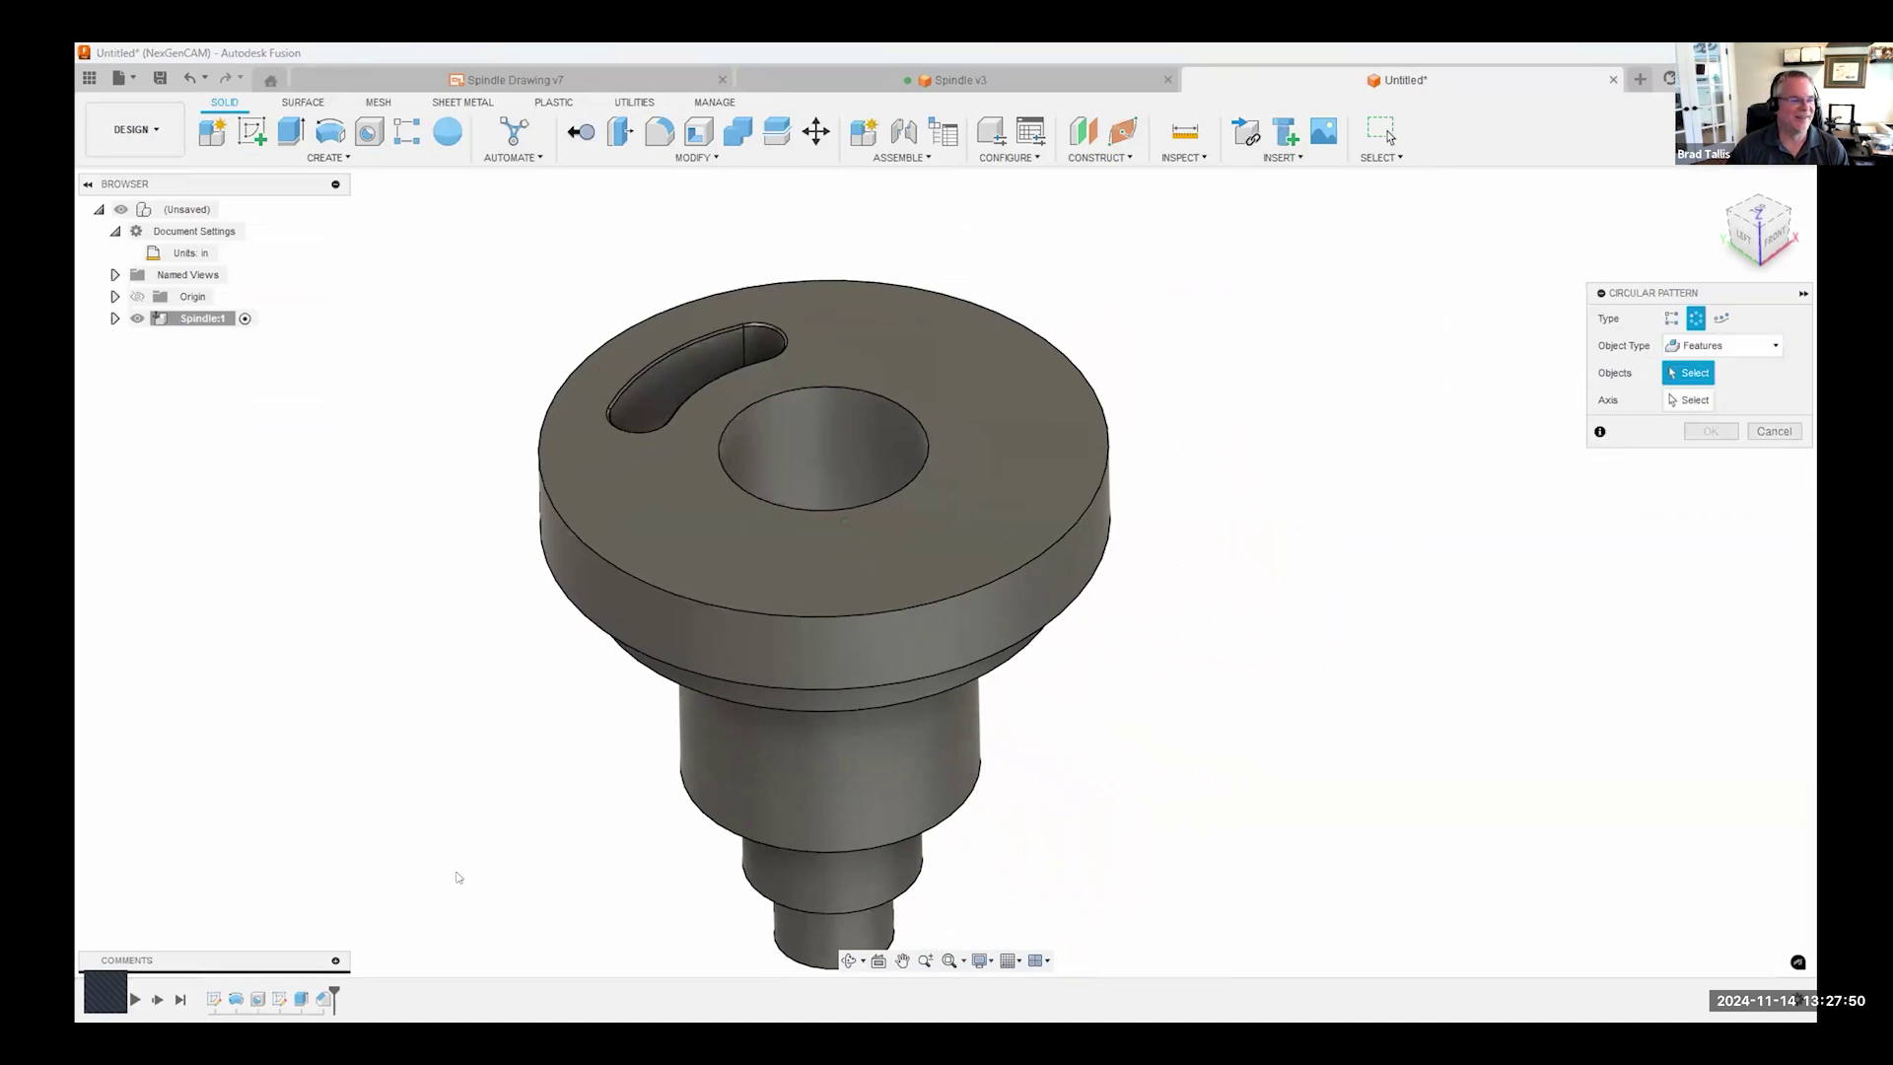
left_click(300, 1001)
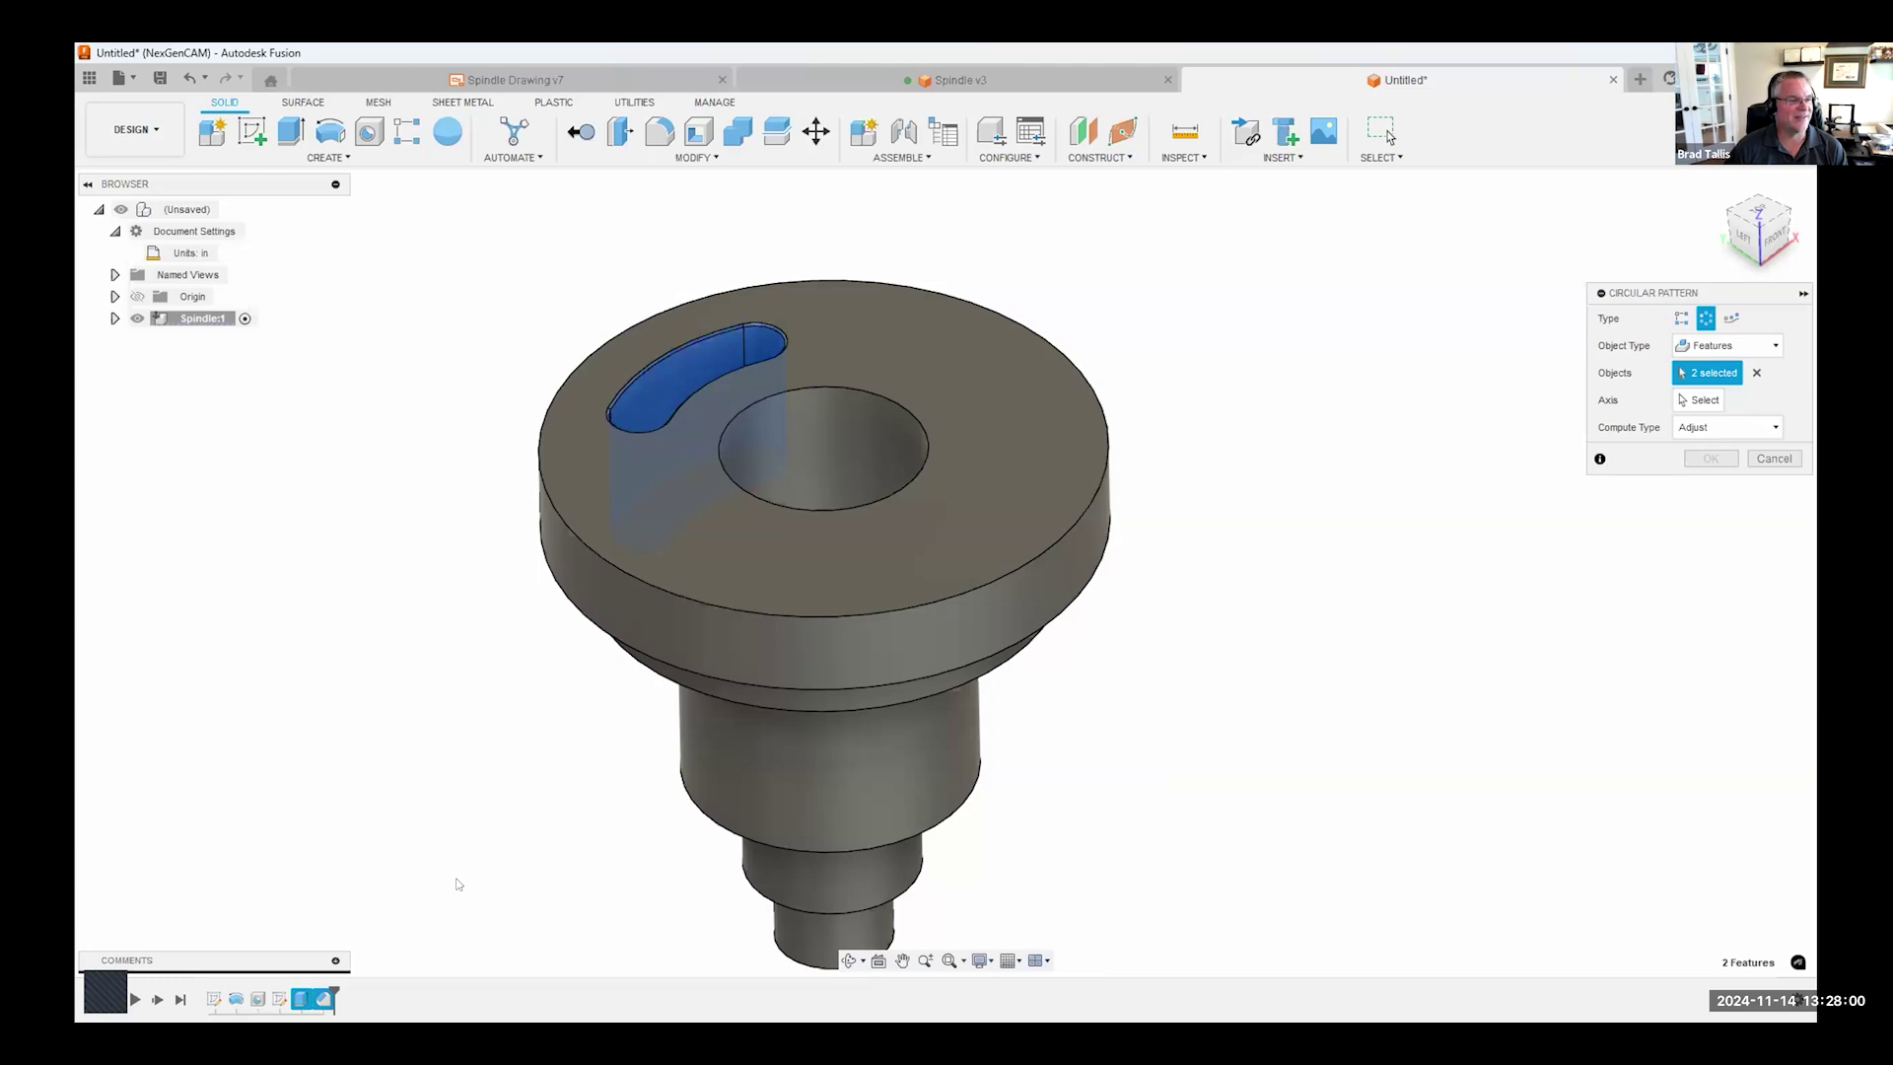
scroll(516, 331, "up", 8)
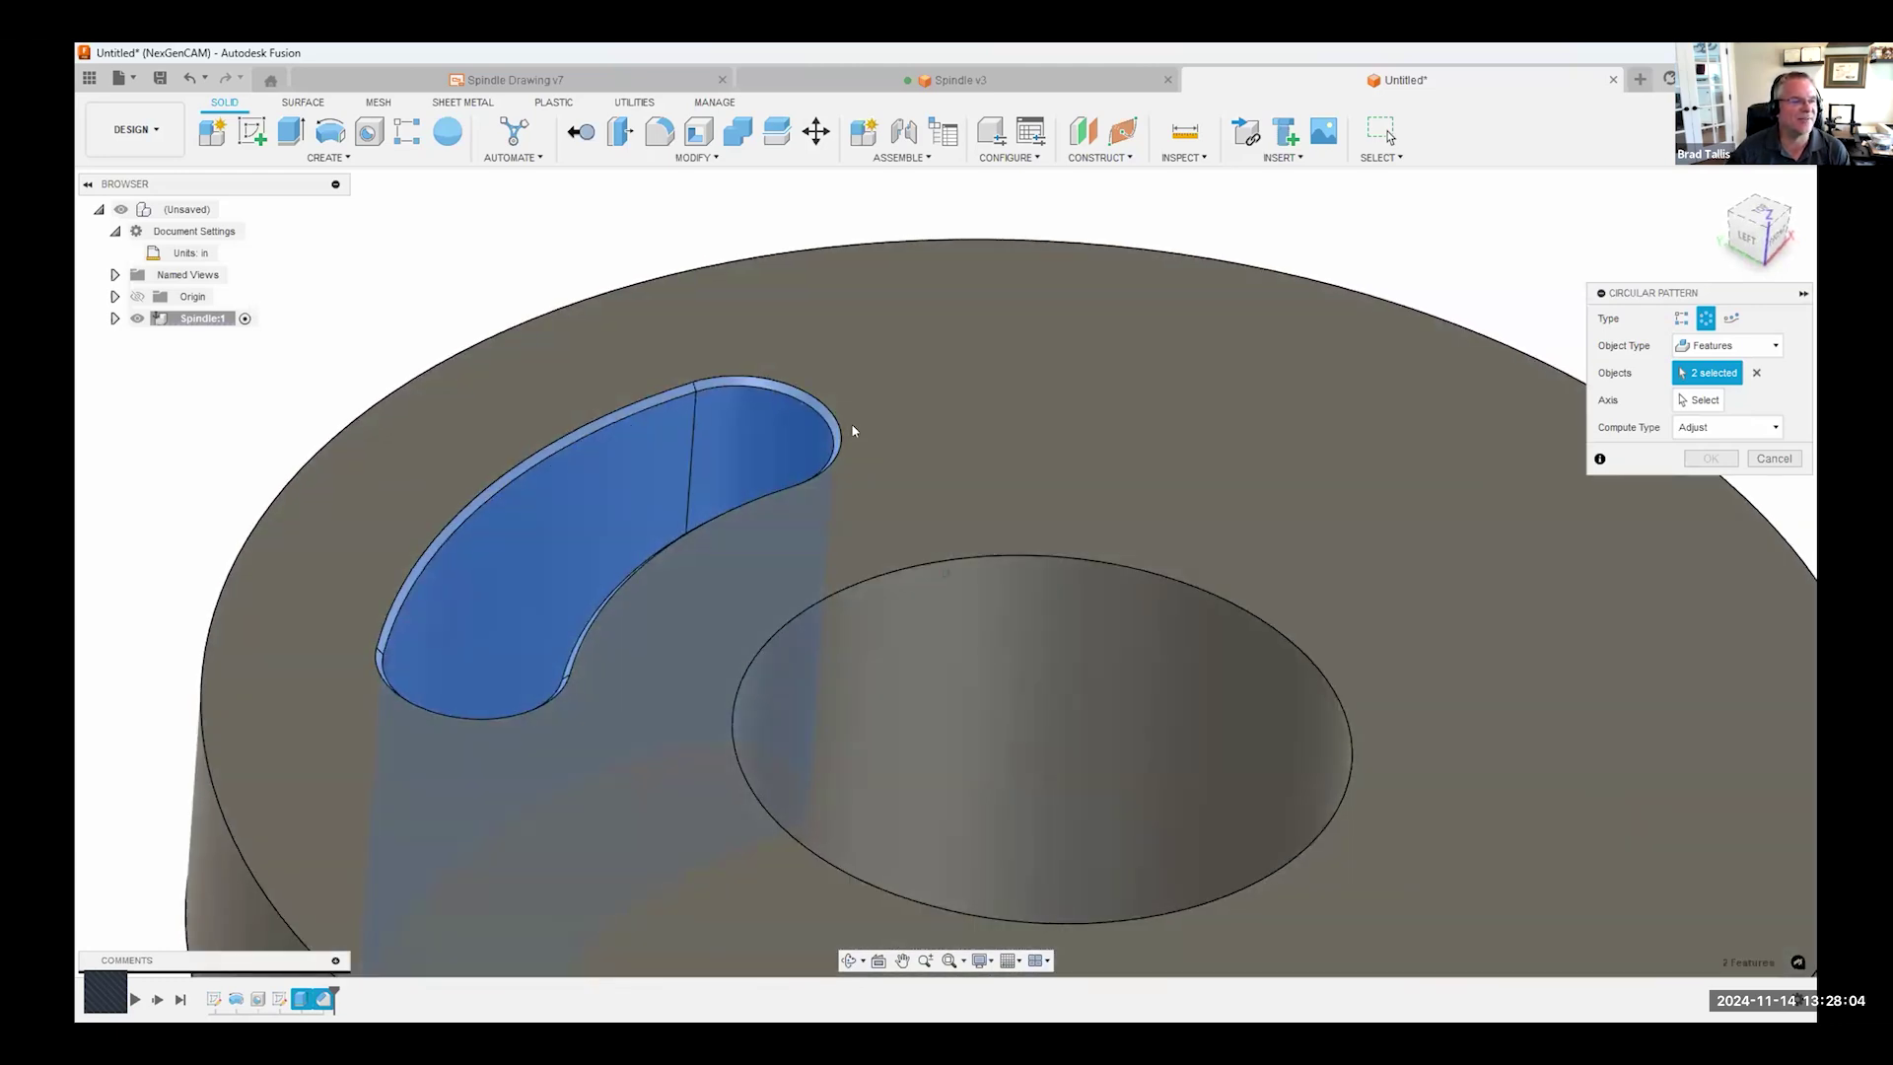
scroll(850, 423, "down", 6)
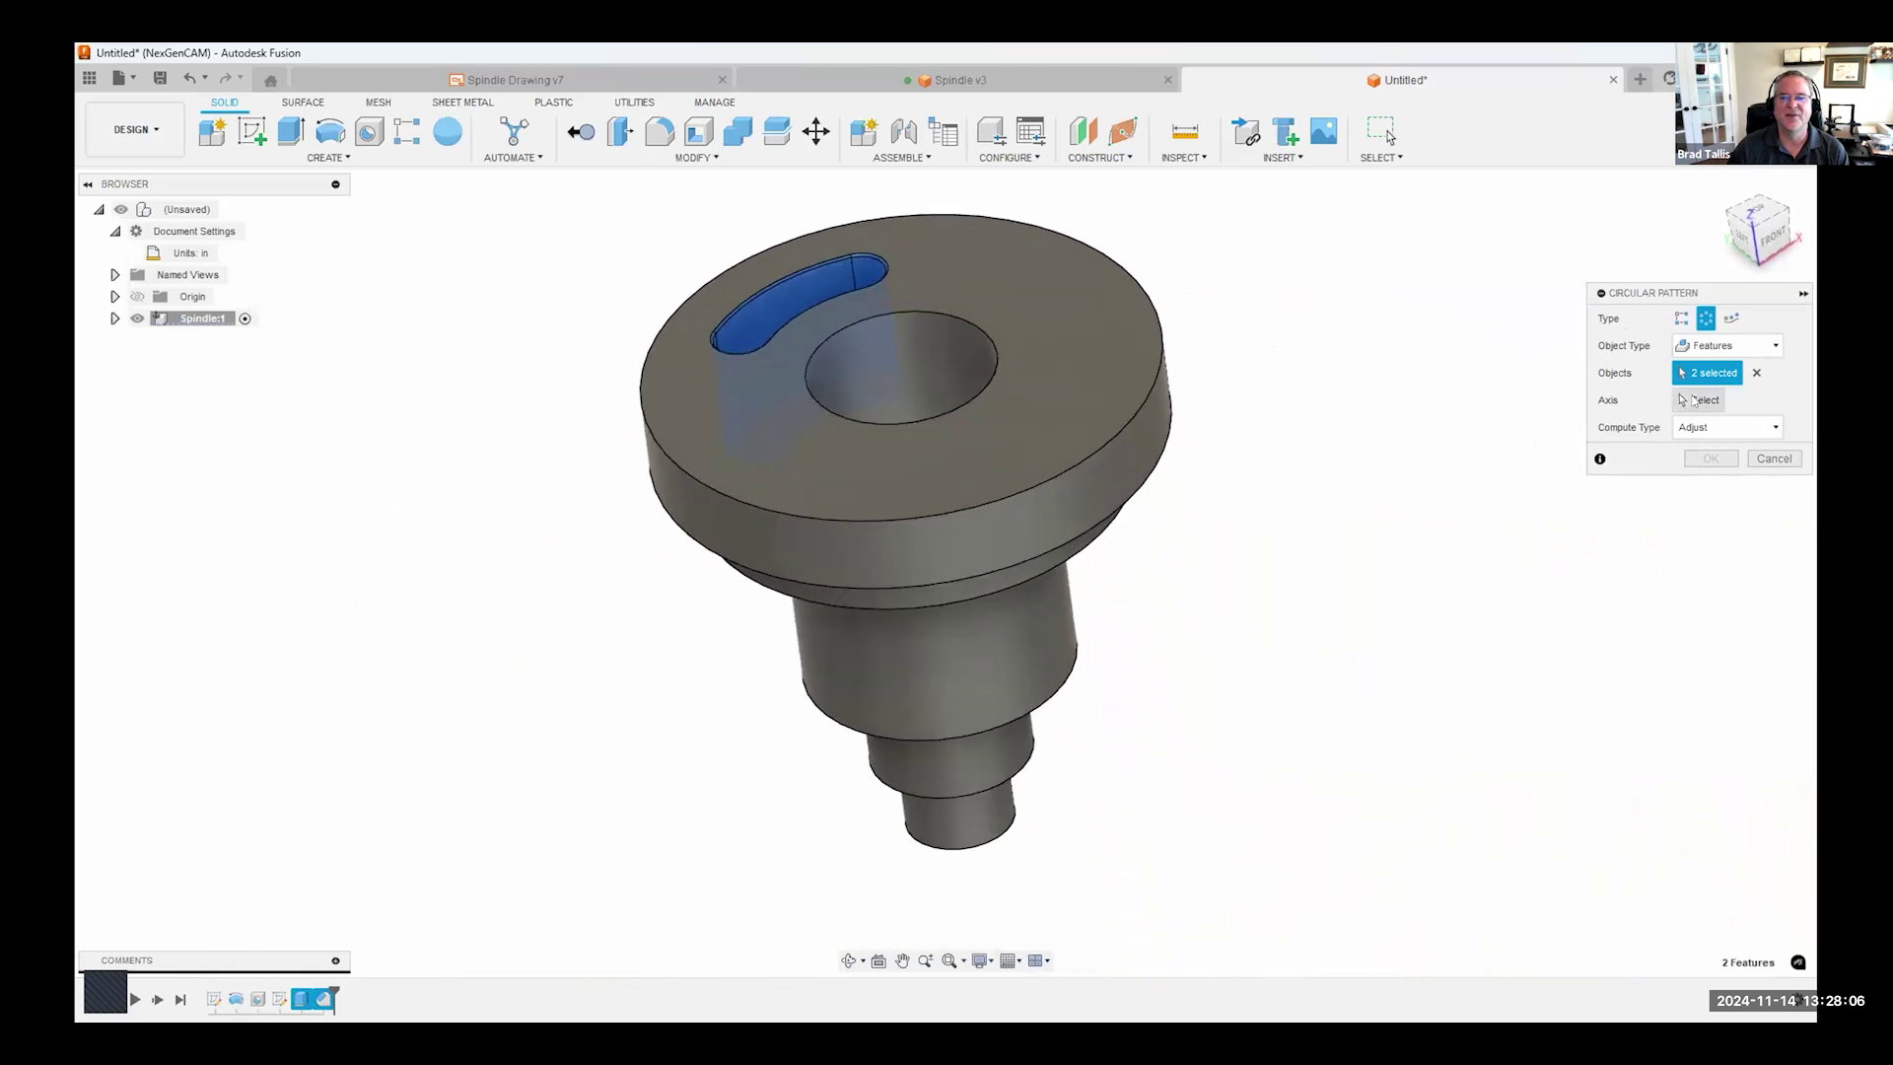
- Pattern the slot features around the central bore's axis with a quantity of 4 over the full circle, and accept the pattern
left_click(1697, 401)
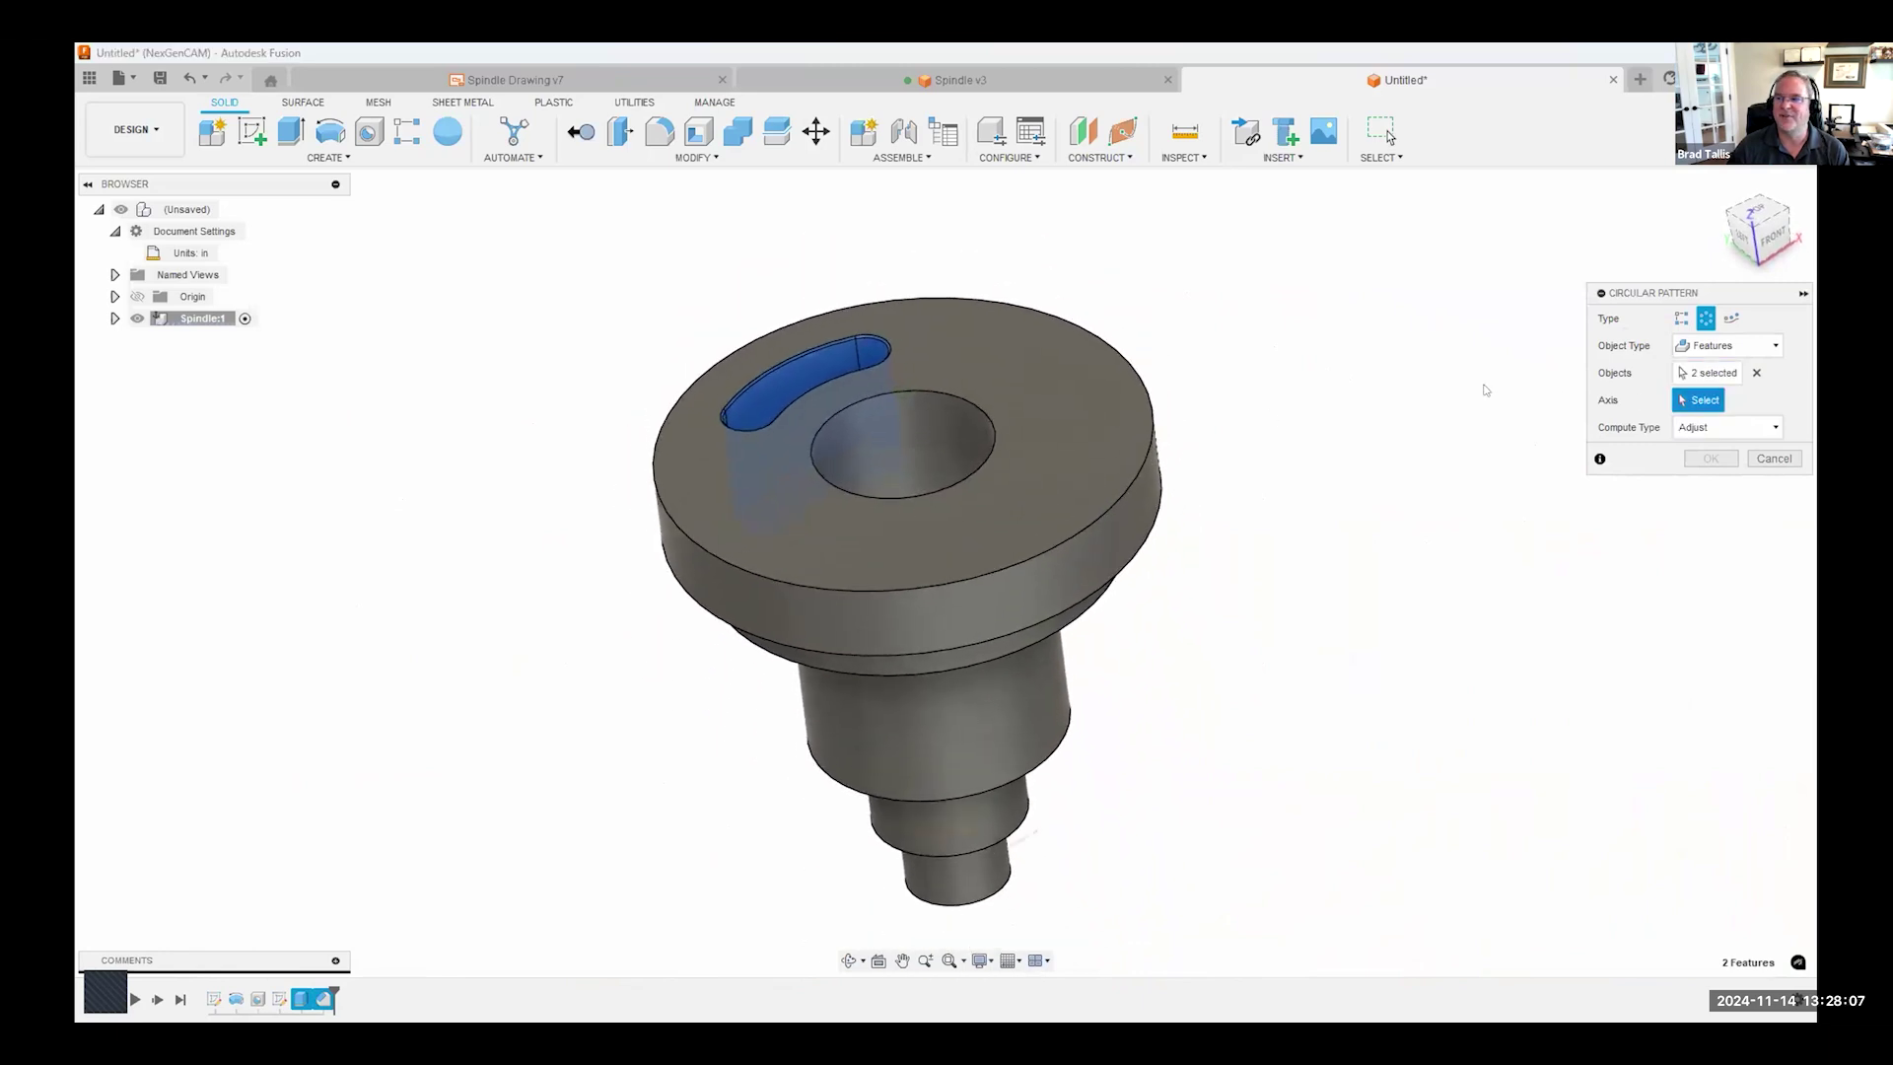
left_click(965, 435)
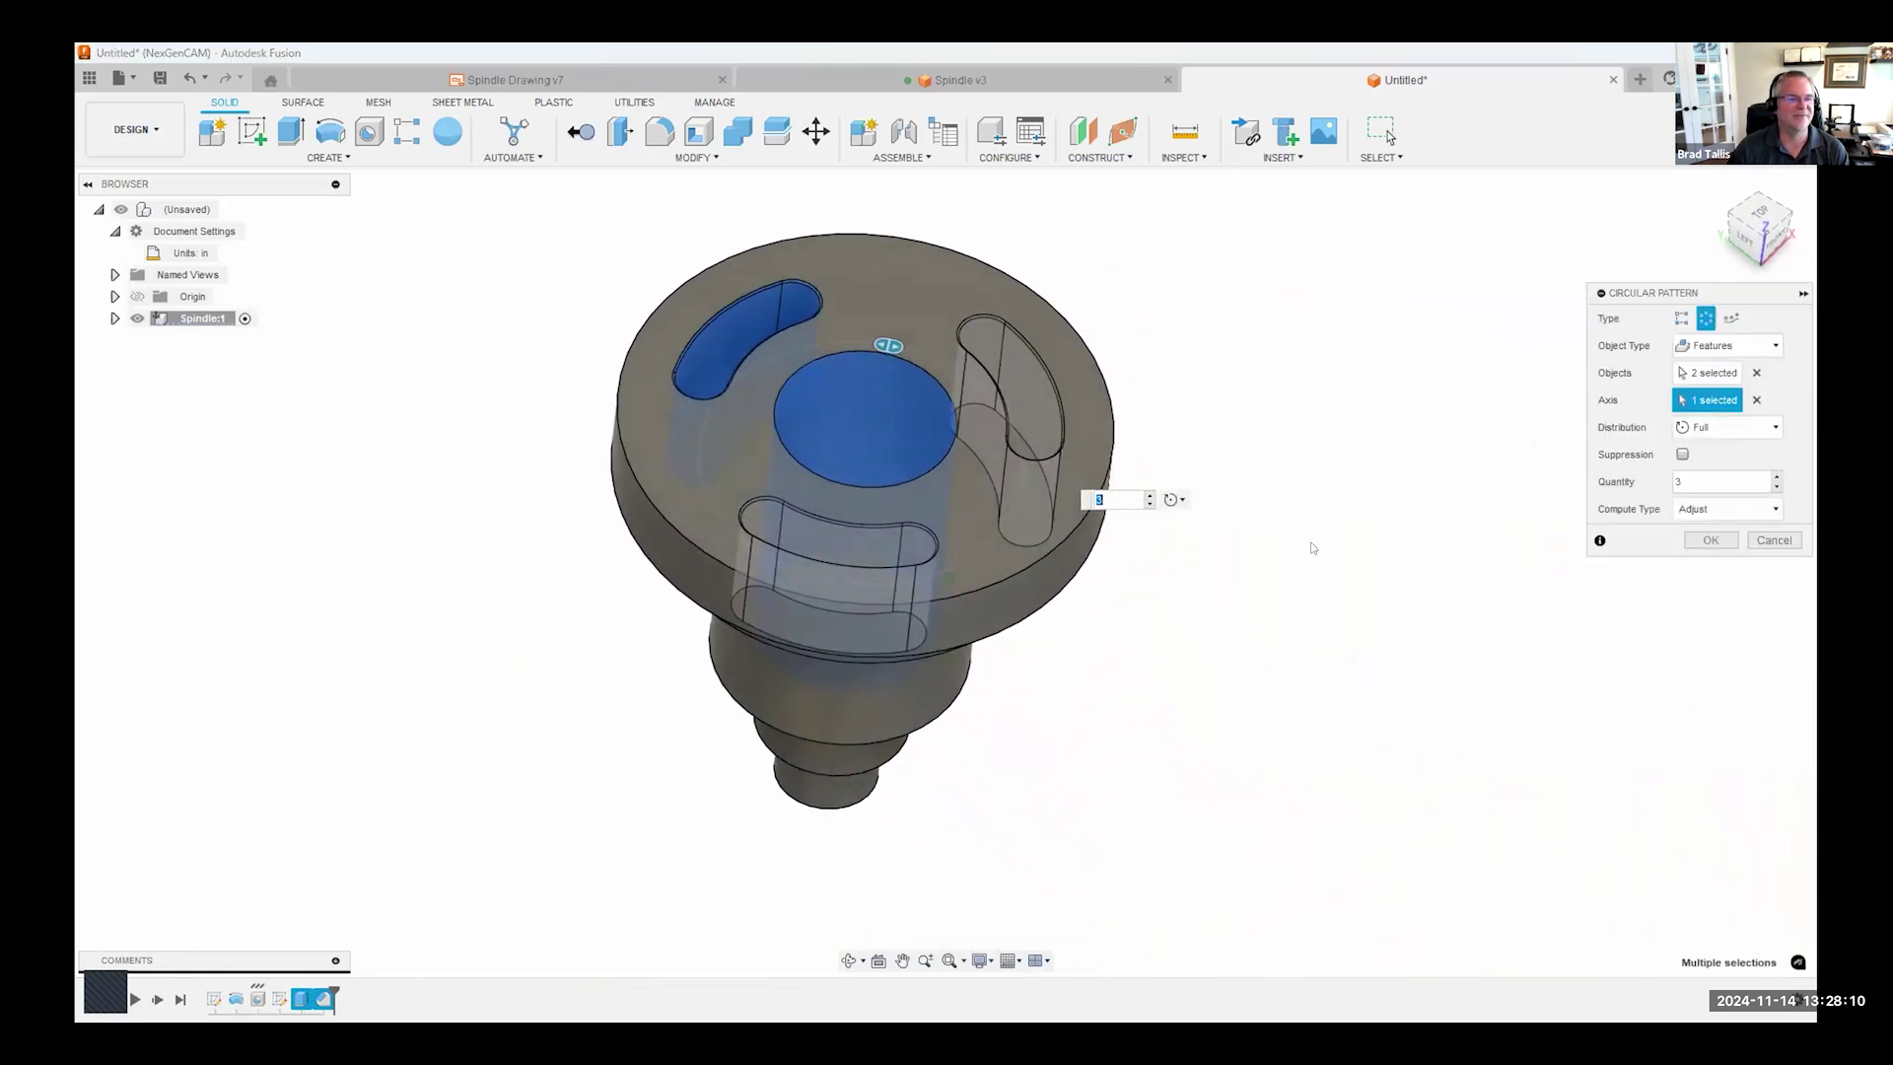
left_click(1776, 477)
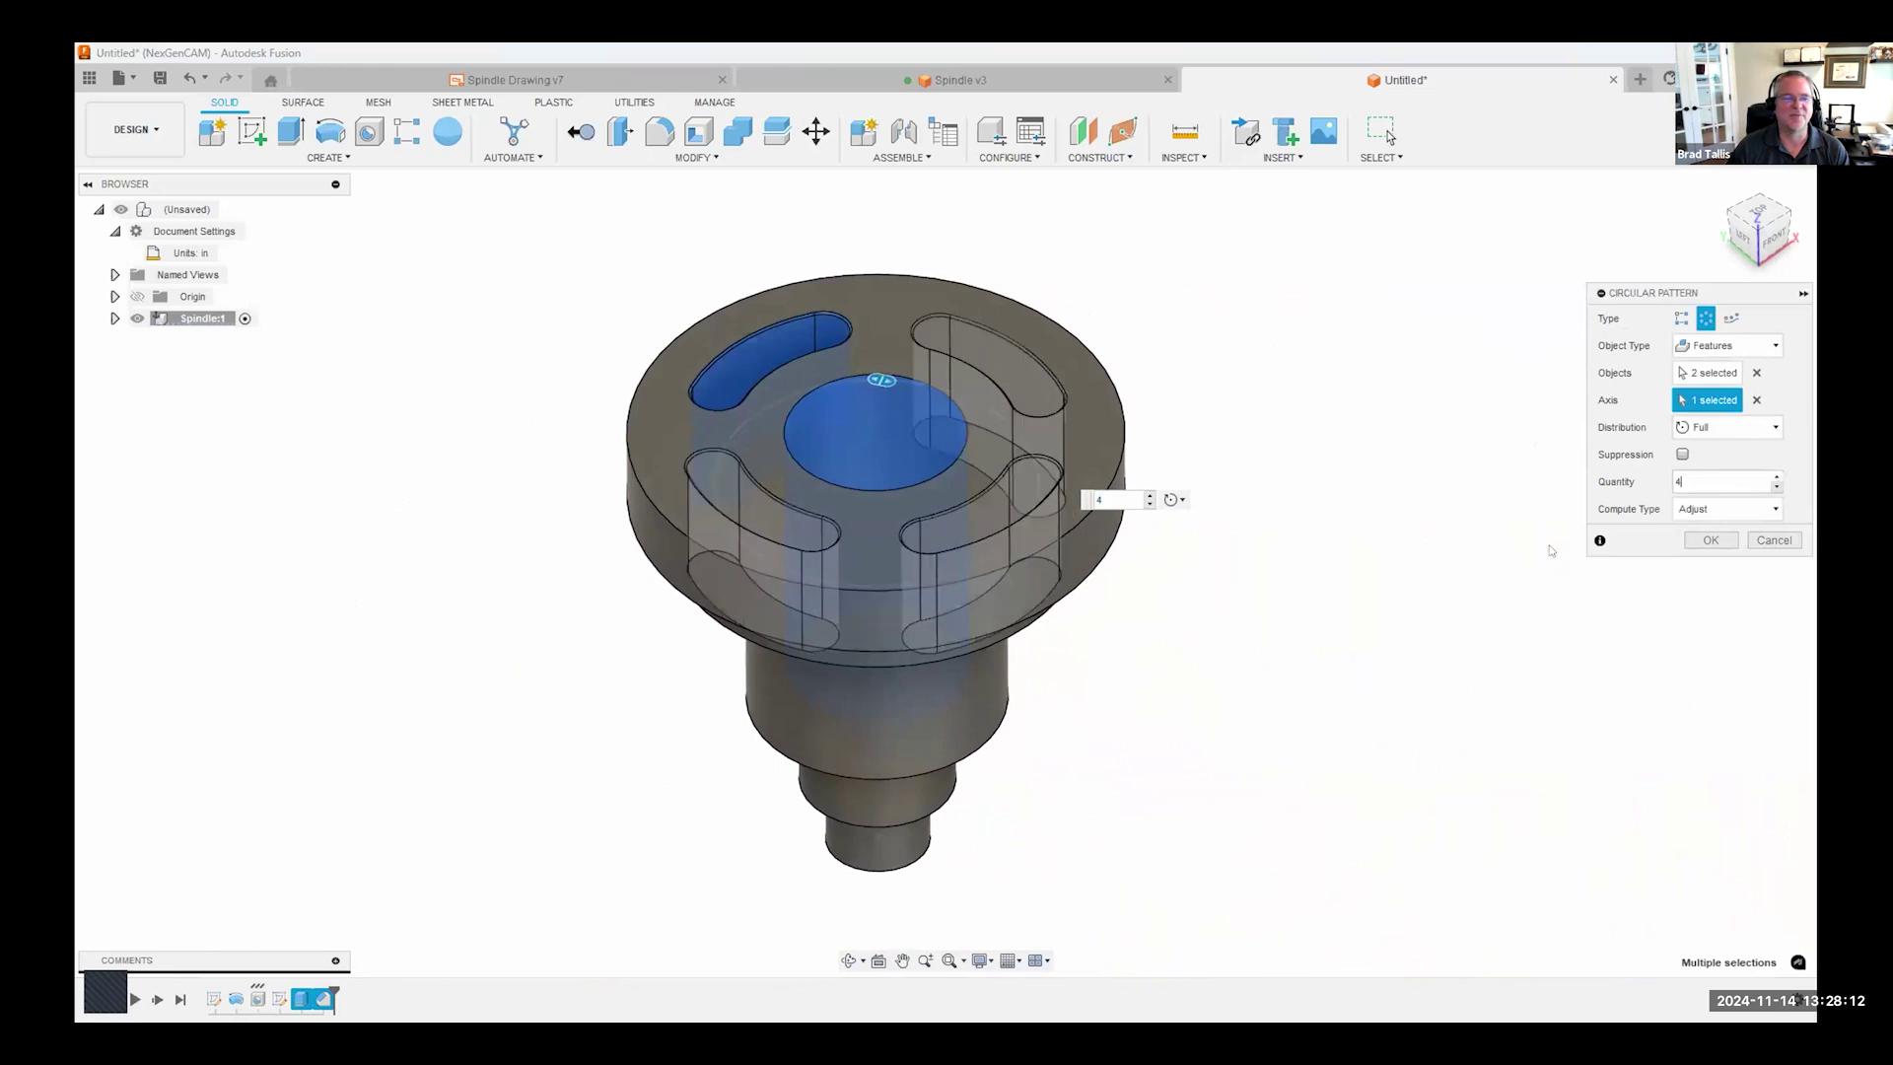
left_click(1706, 536)
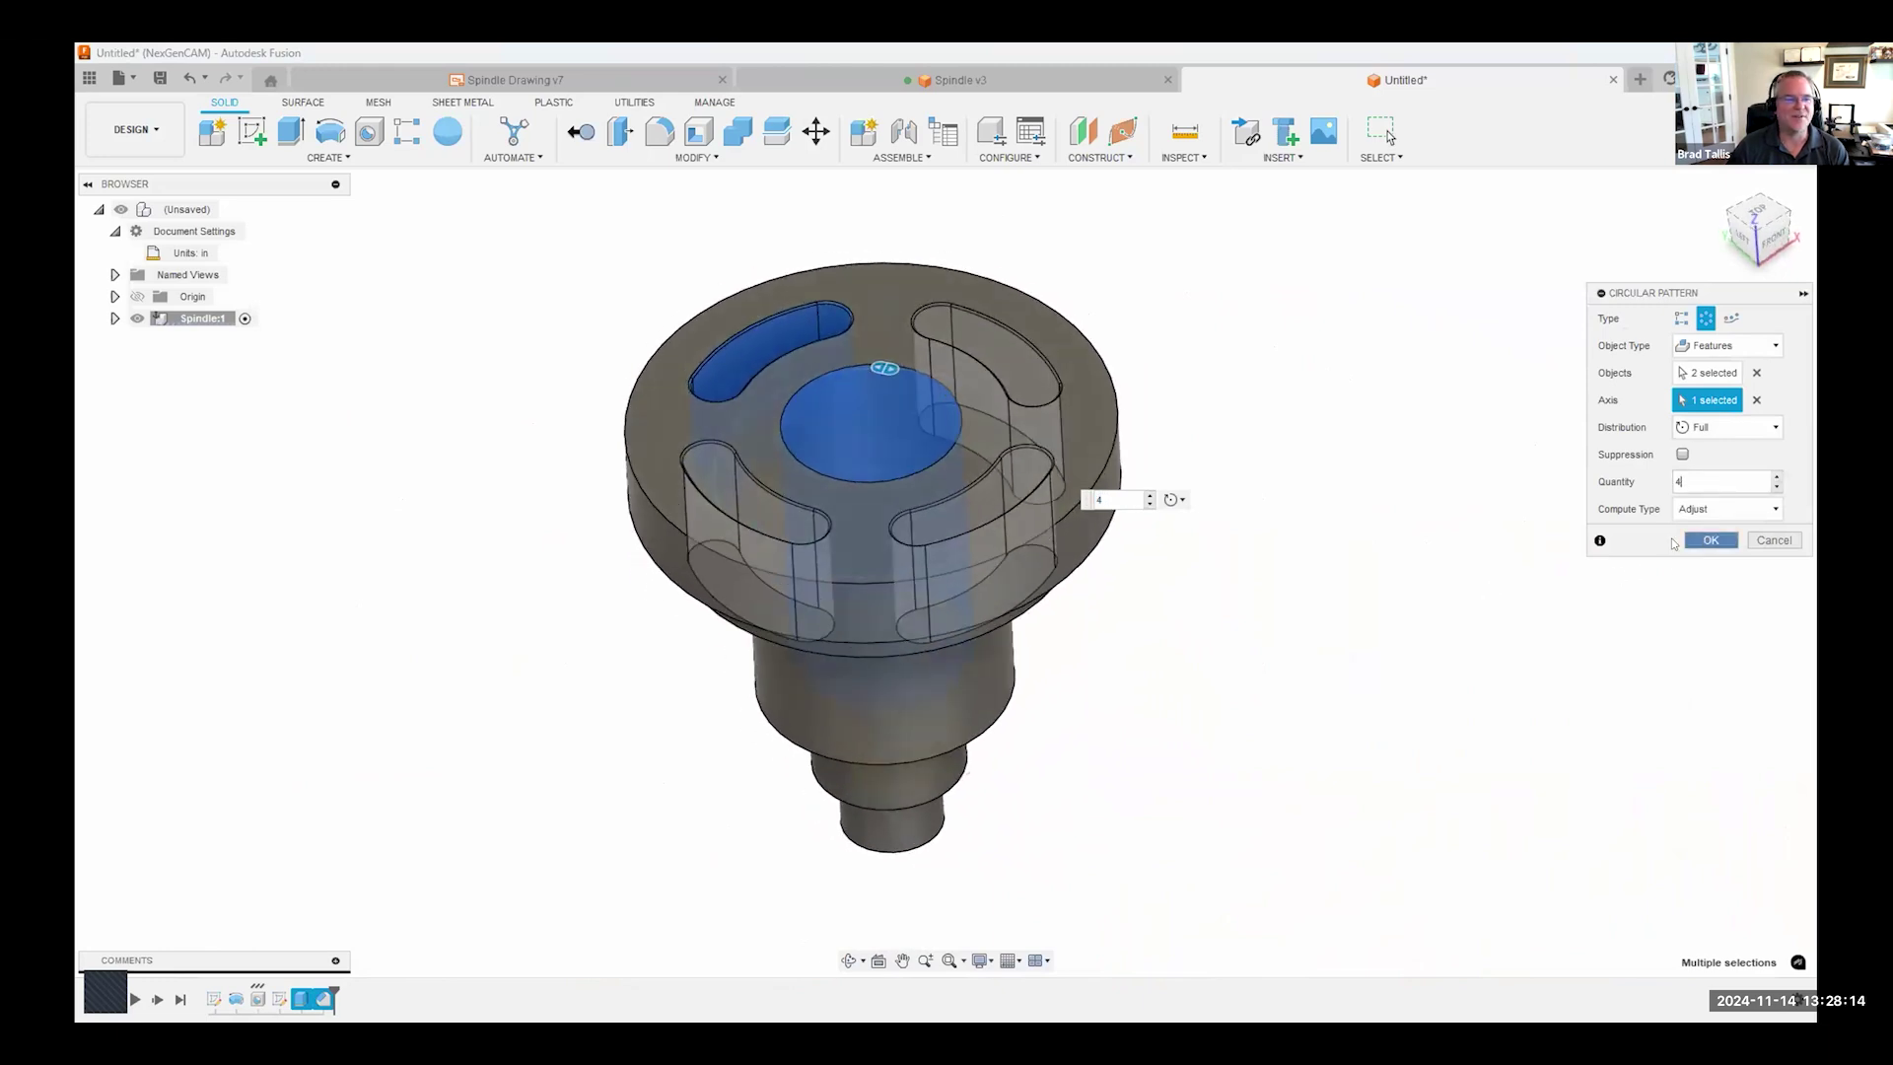
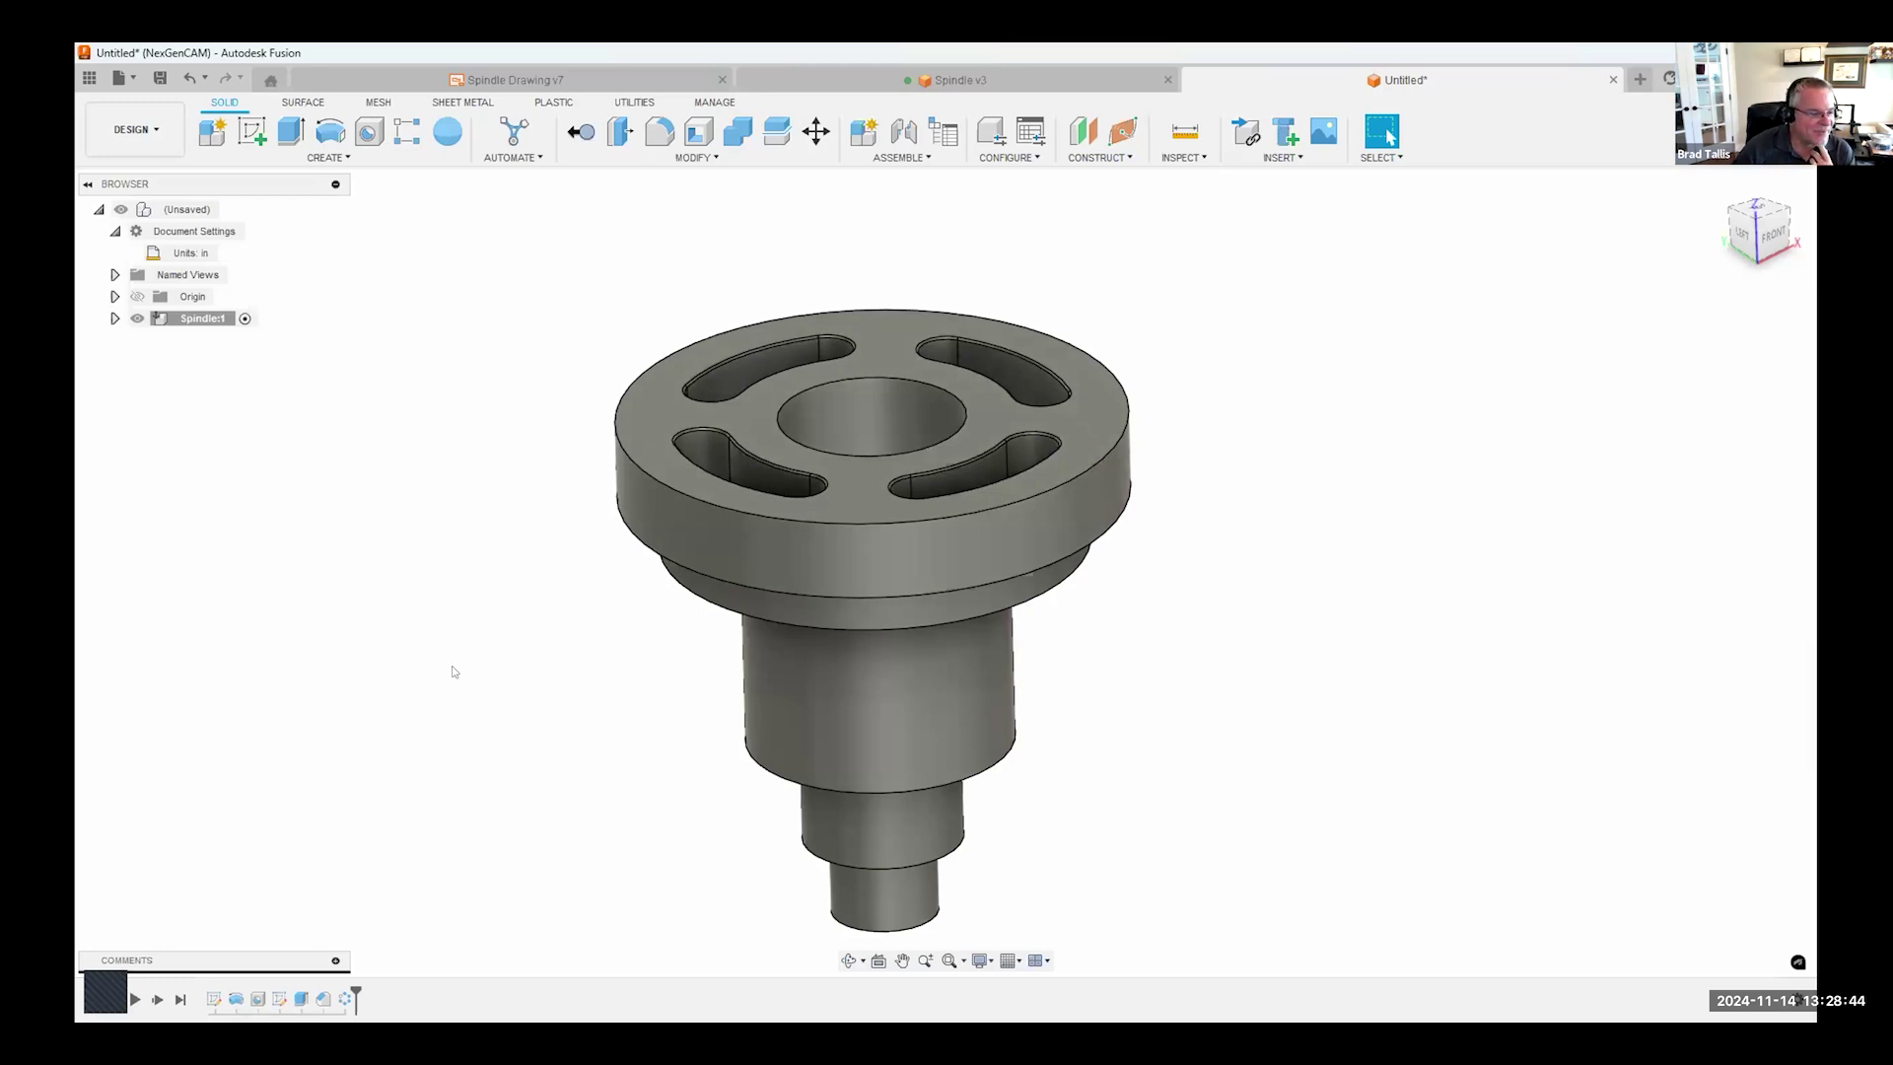
- Check the thread callouts in the spindle drawing, and set up a full-length 1-12 UNF thread on the design's smallest-diameter outer cylinder
middle_click_drag(428, 661, 604, 199, "shift")
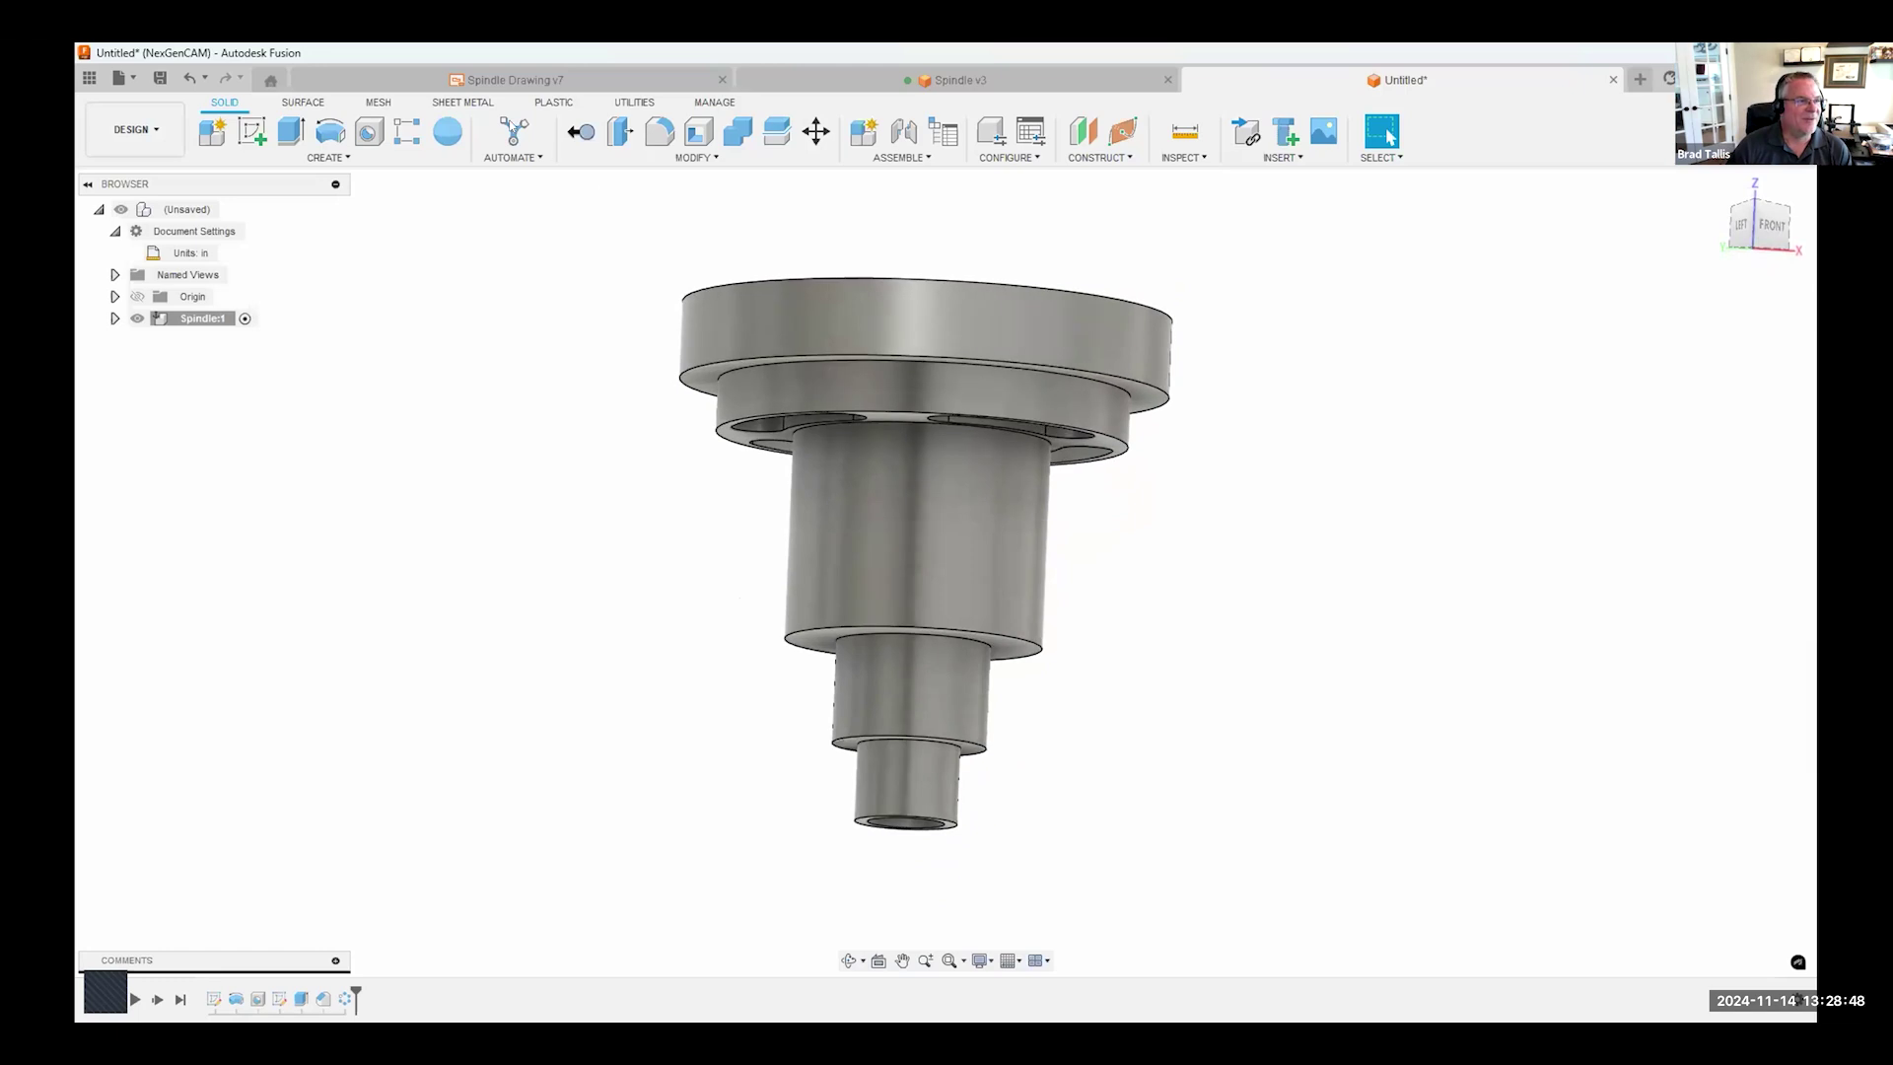
left_click(515, 78)
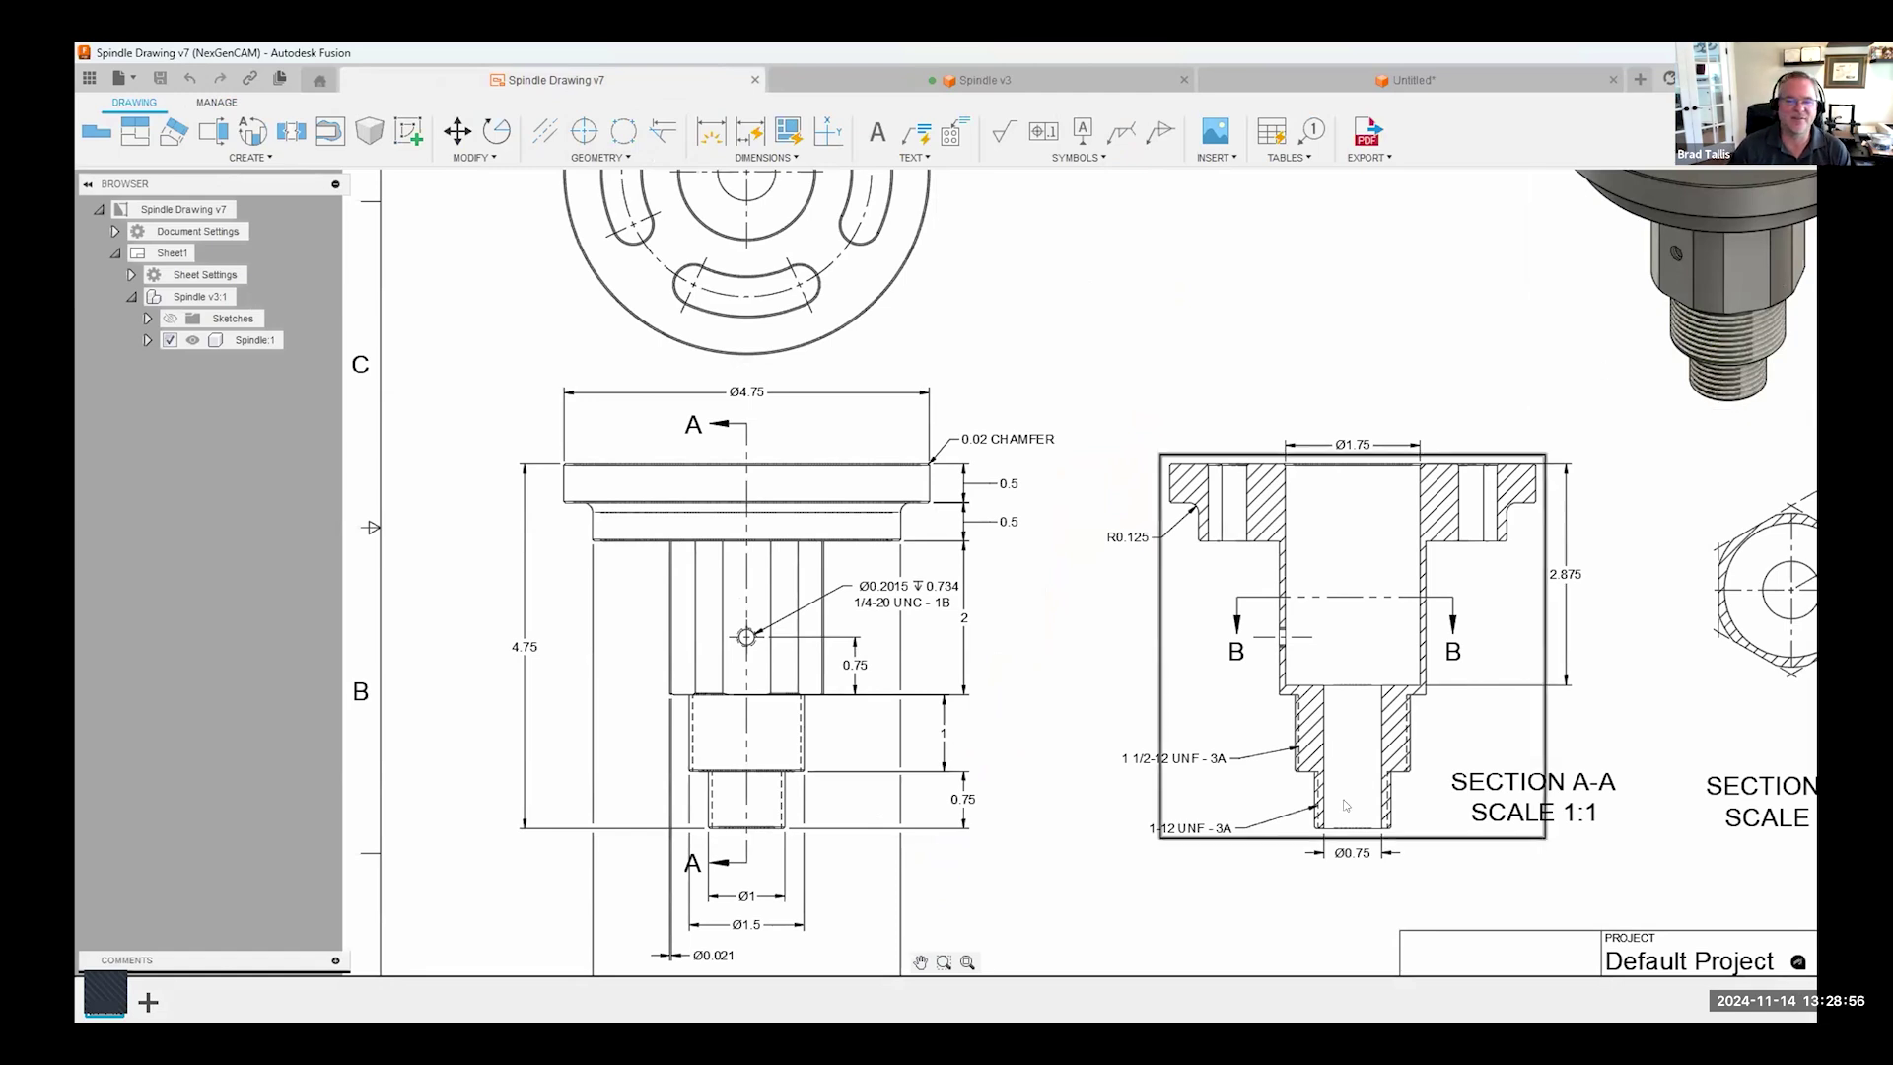
left_click(1309, 87)
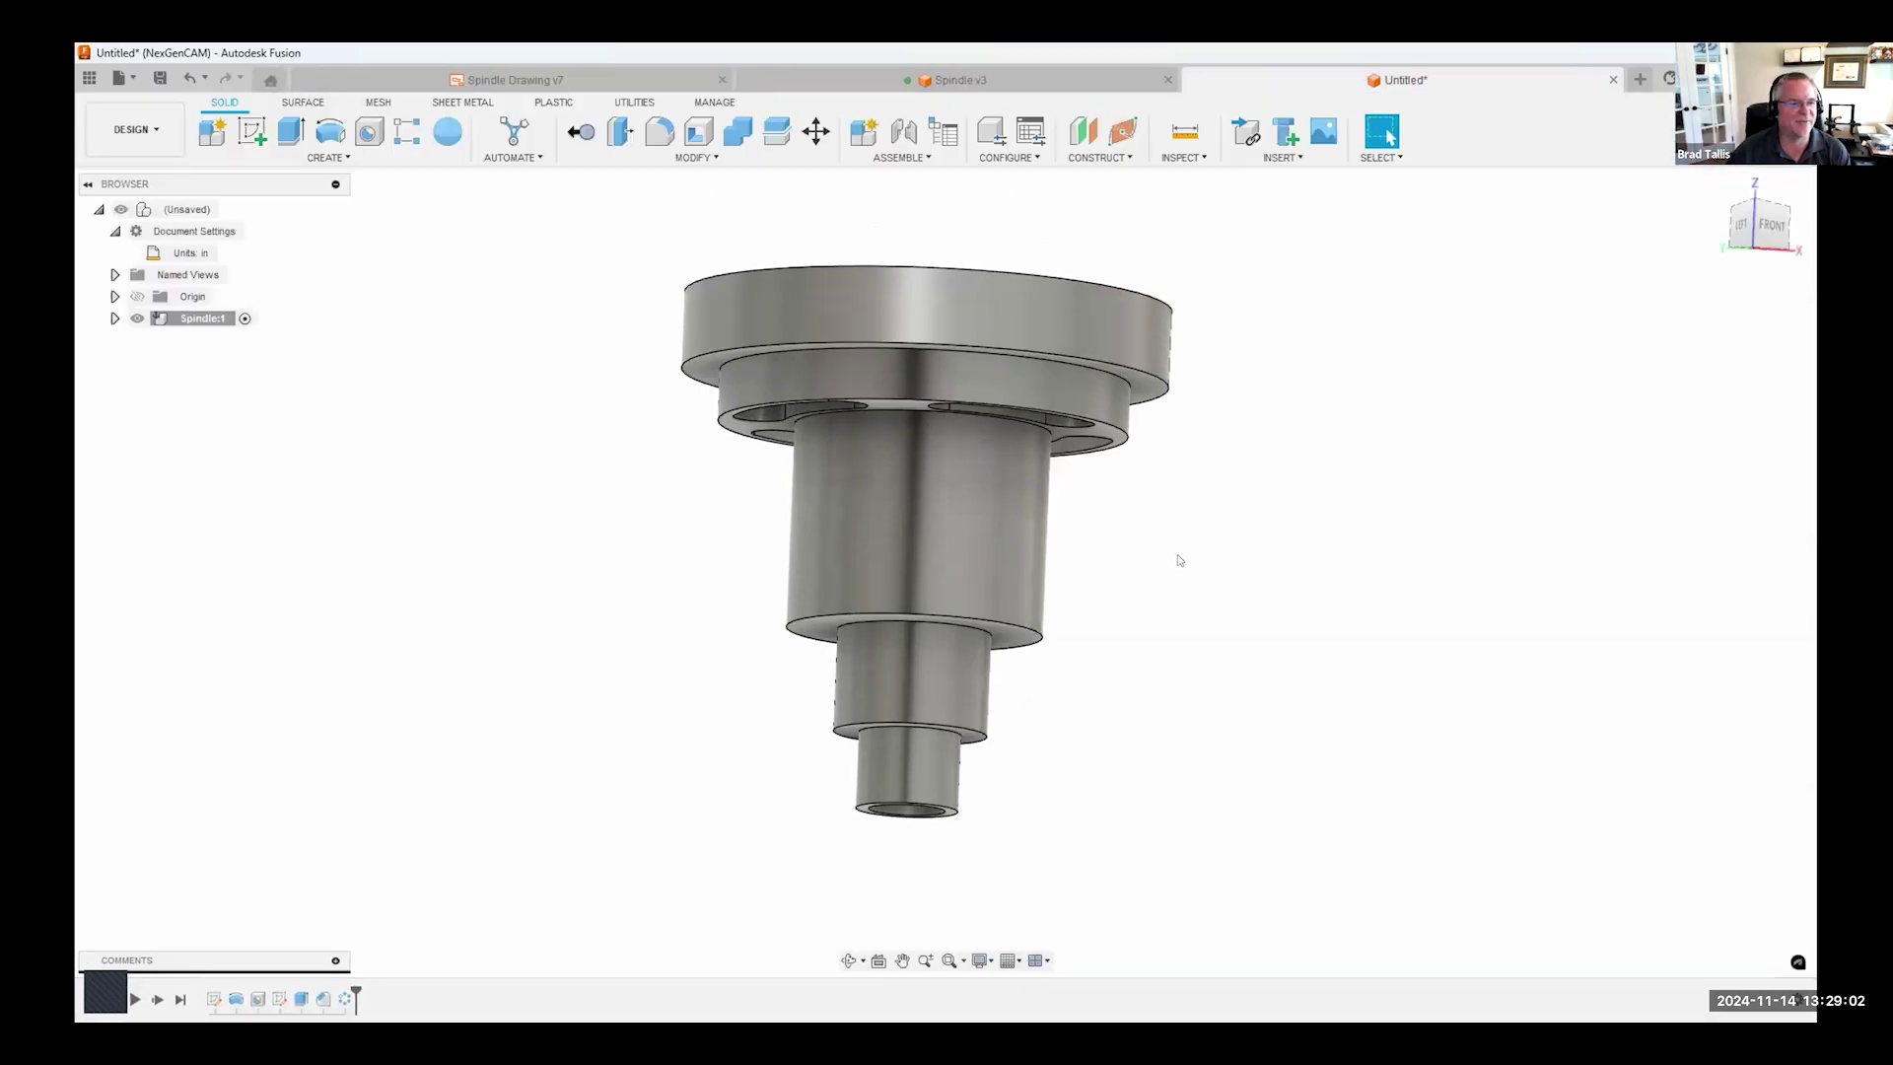
middle_click_drag(1178, 554, 1155, 560, "shift")
scroll(1157, 565, "up", 2)
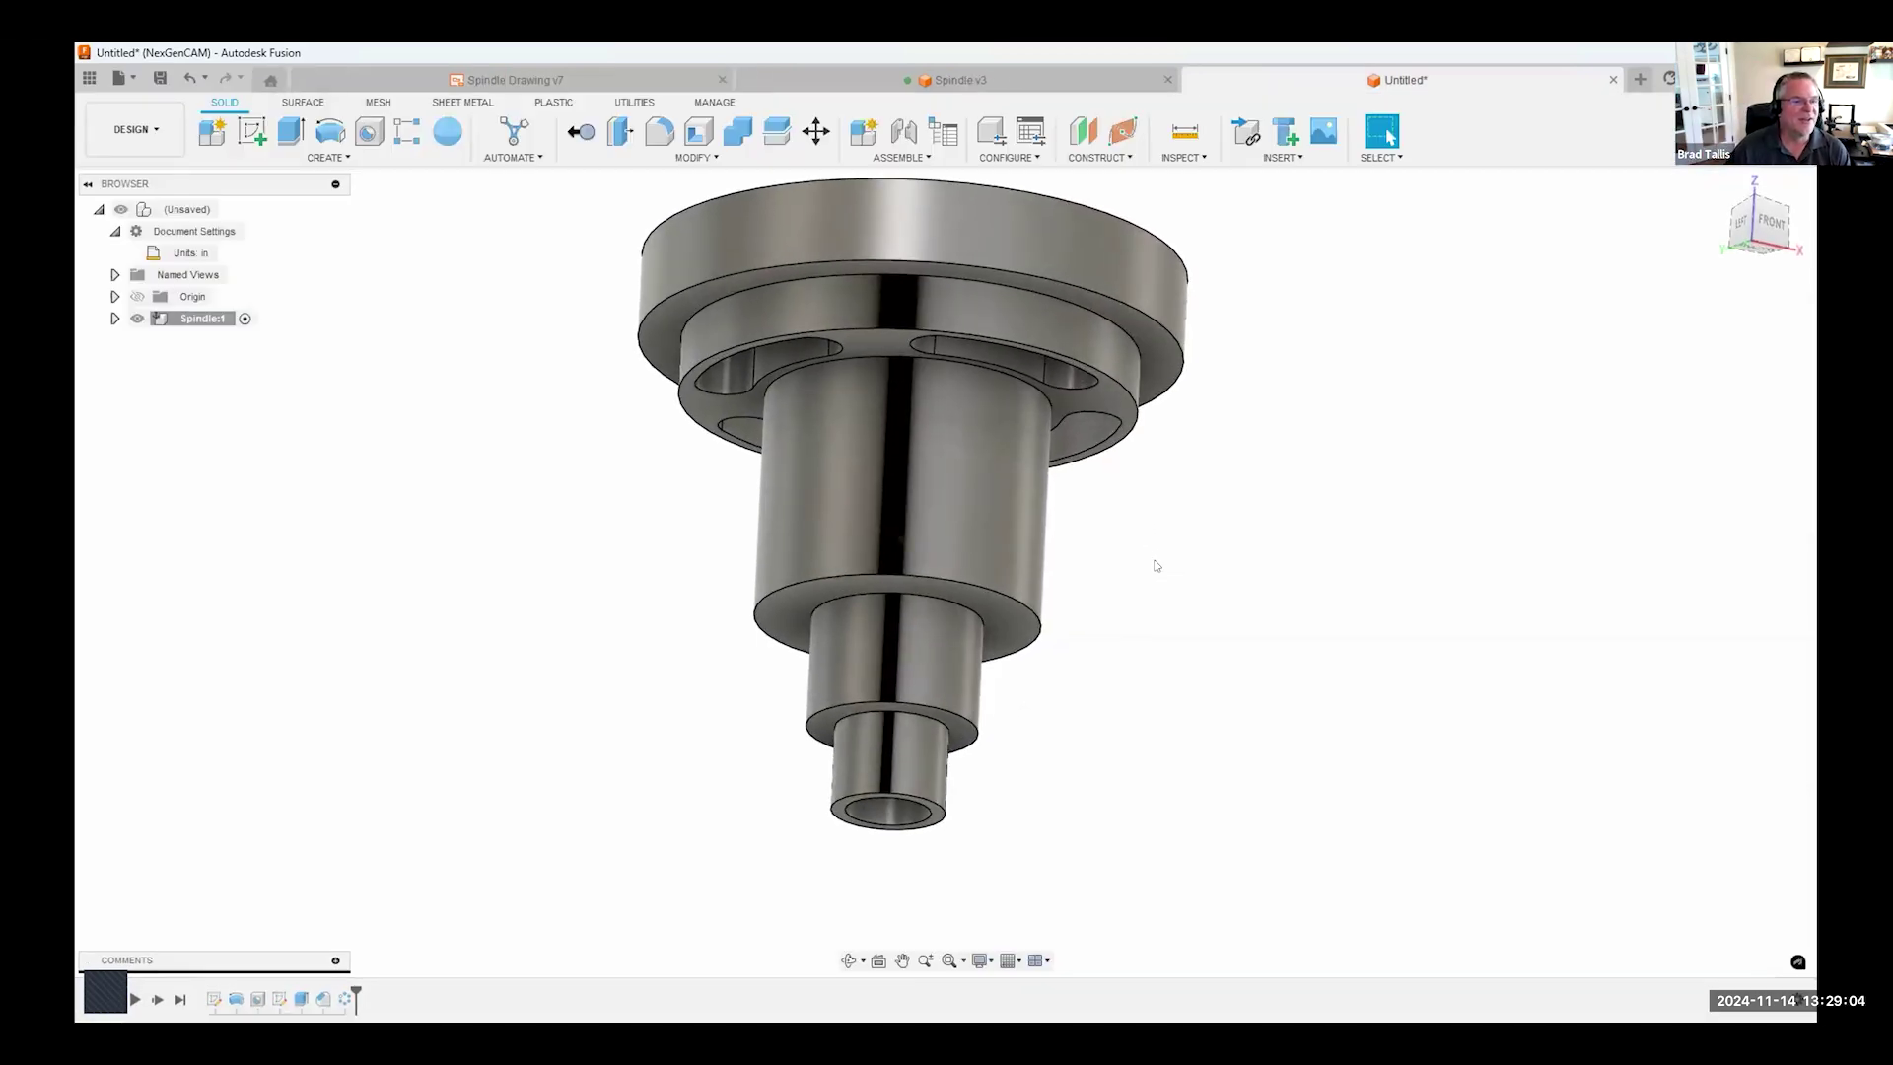
left_click(333, 159)
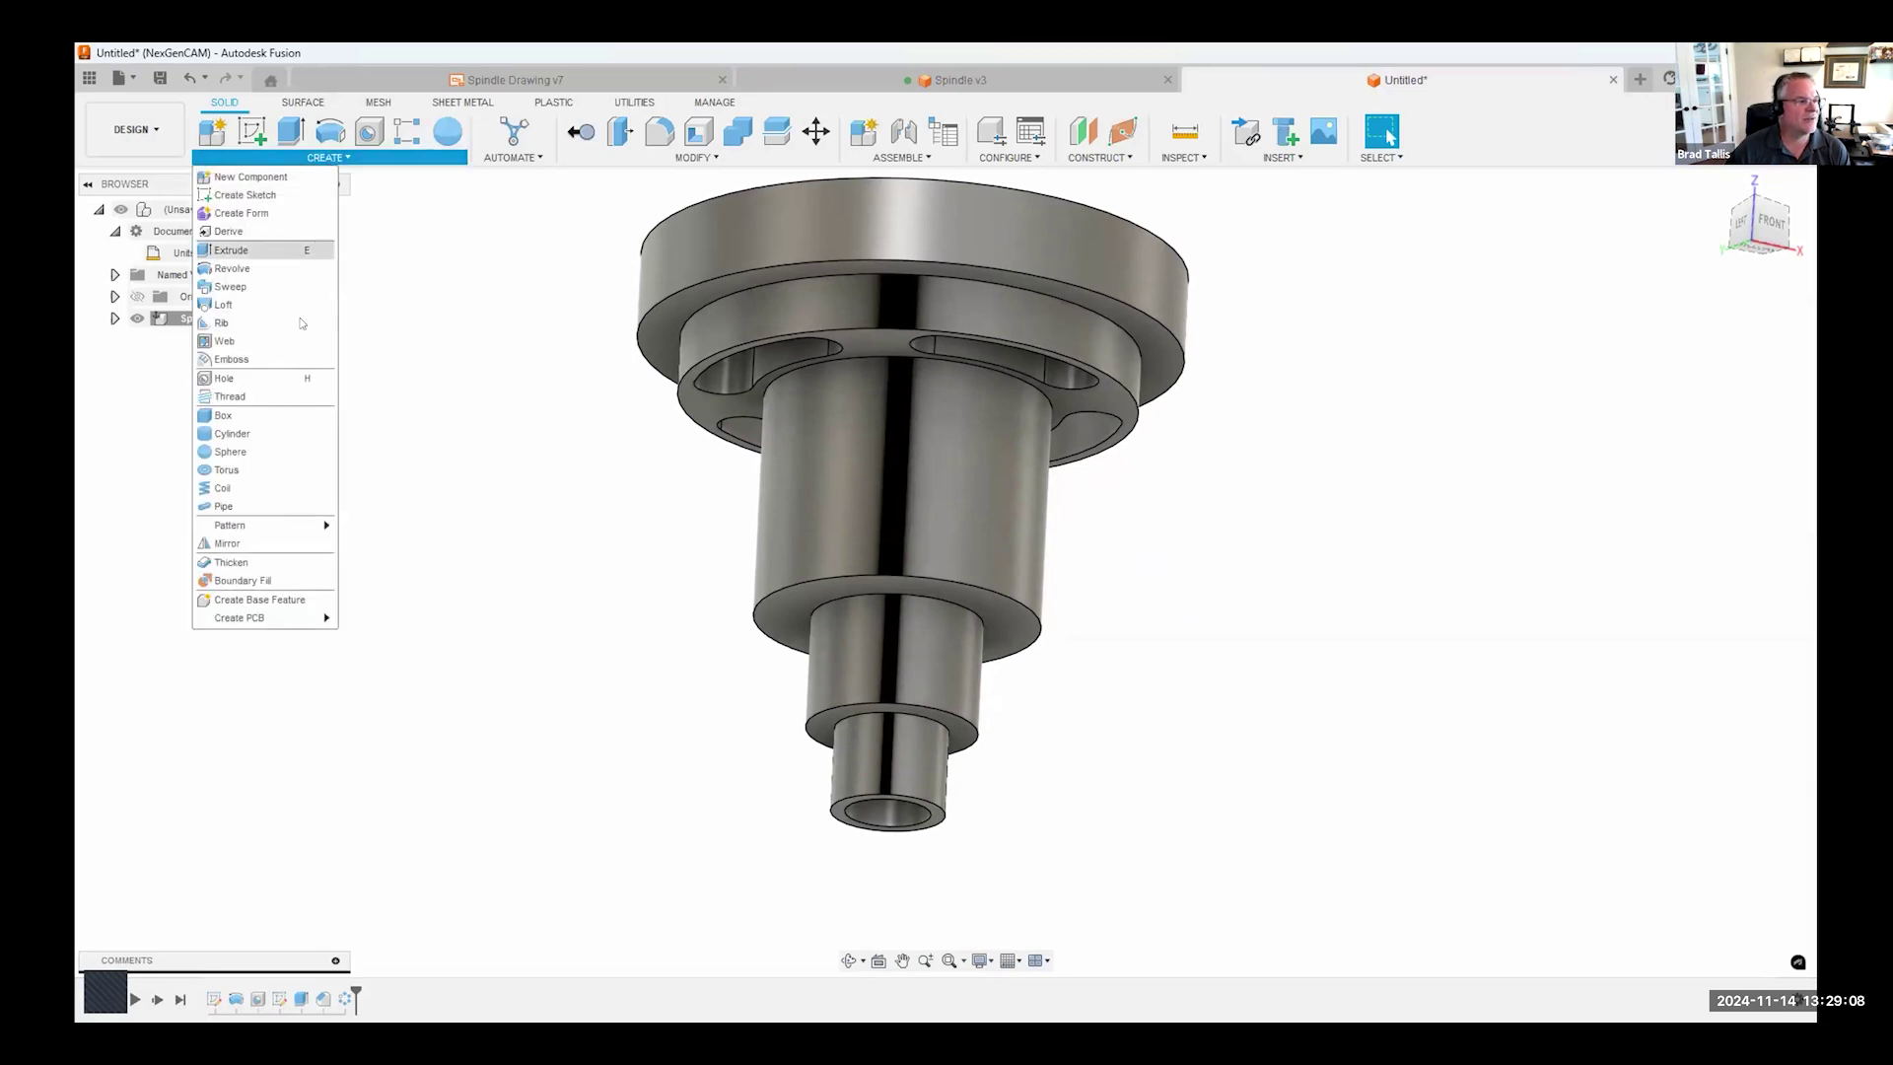
left_click(235, 397)
scroll(453, 550, "up", 4)
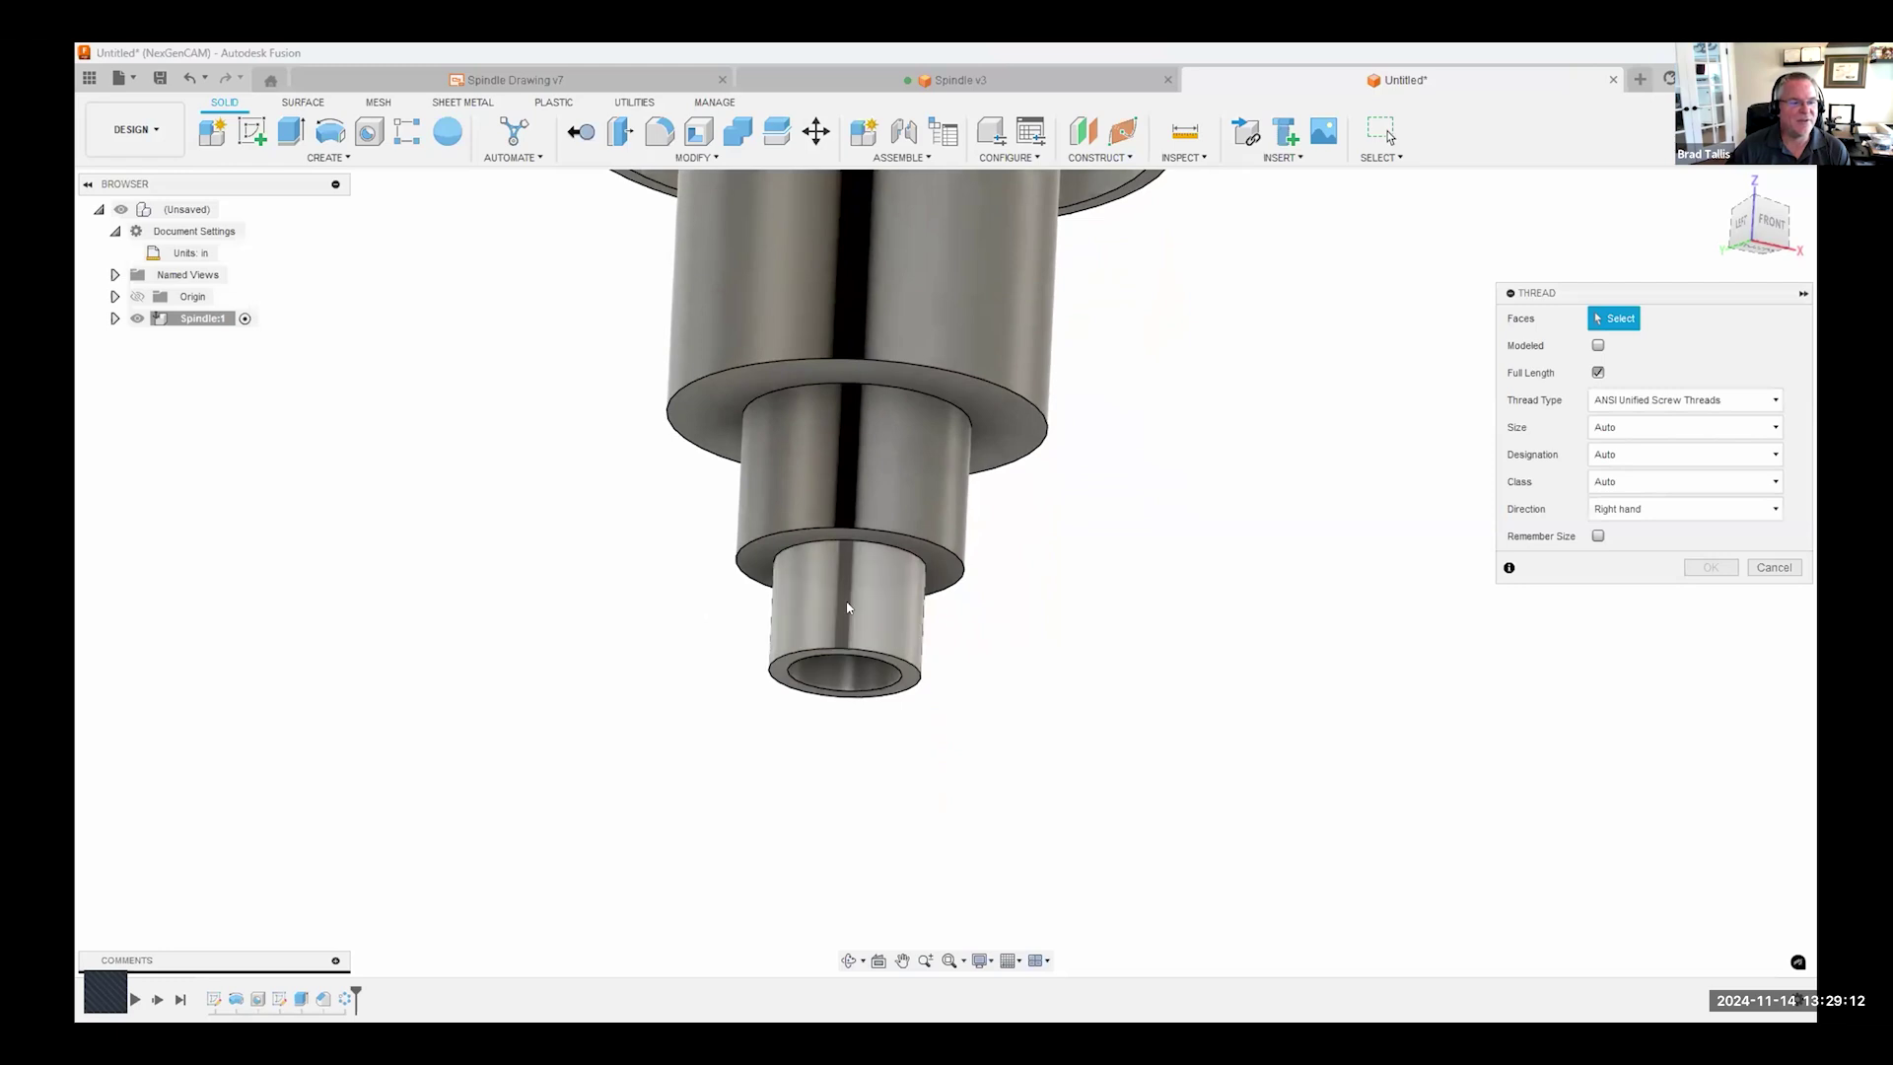
left_click(859, 600)
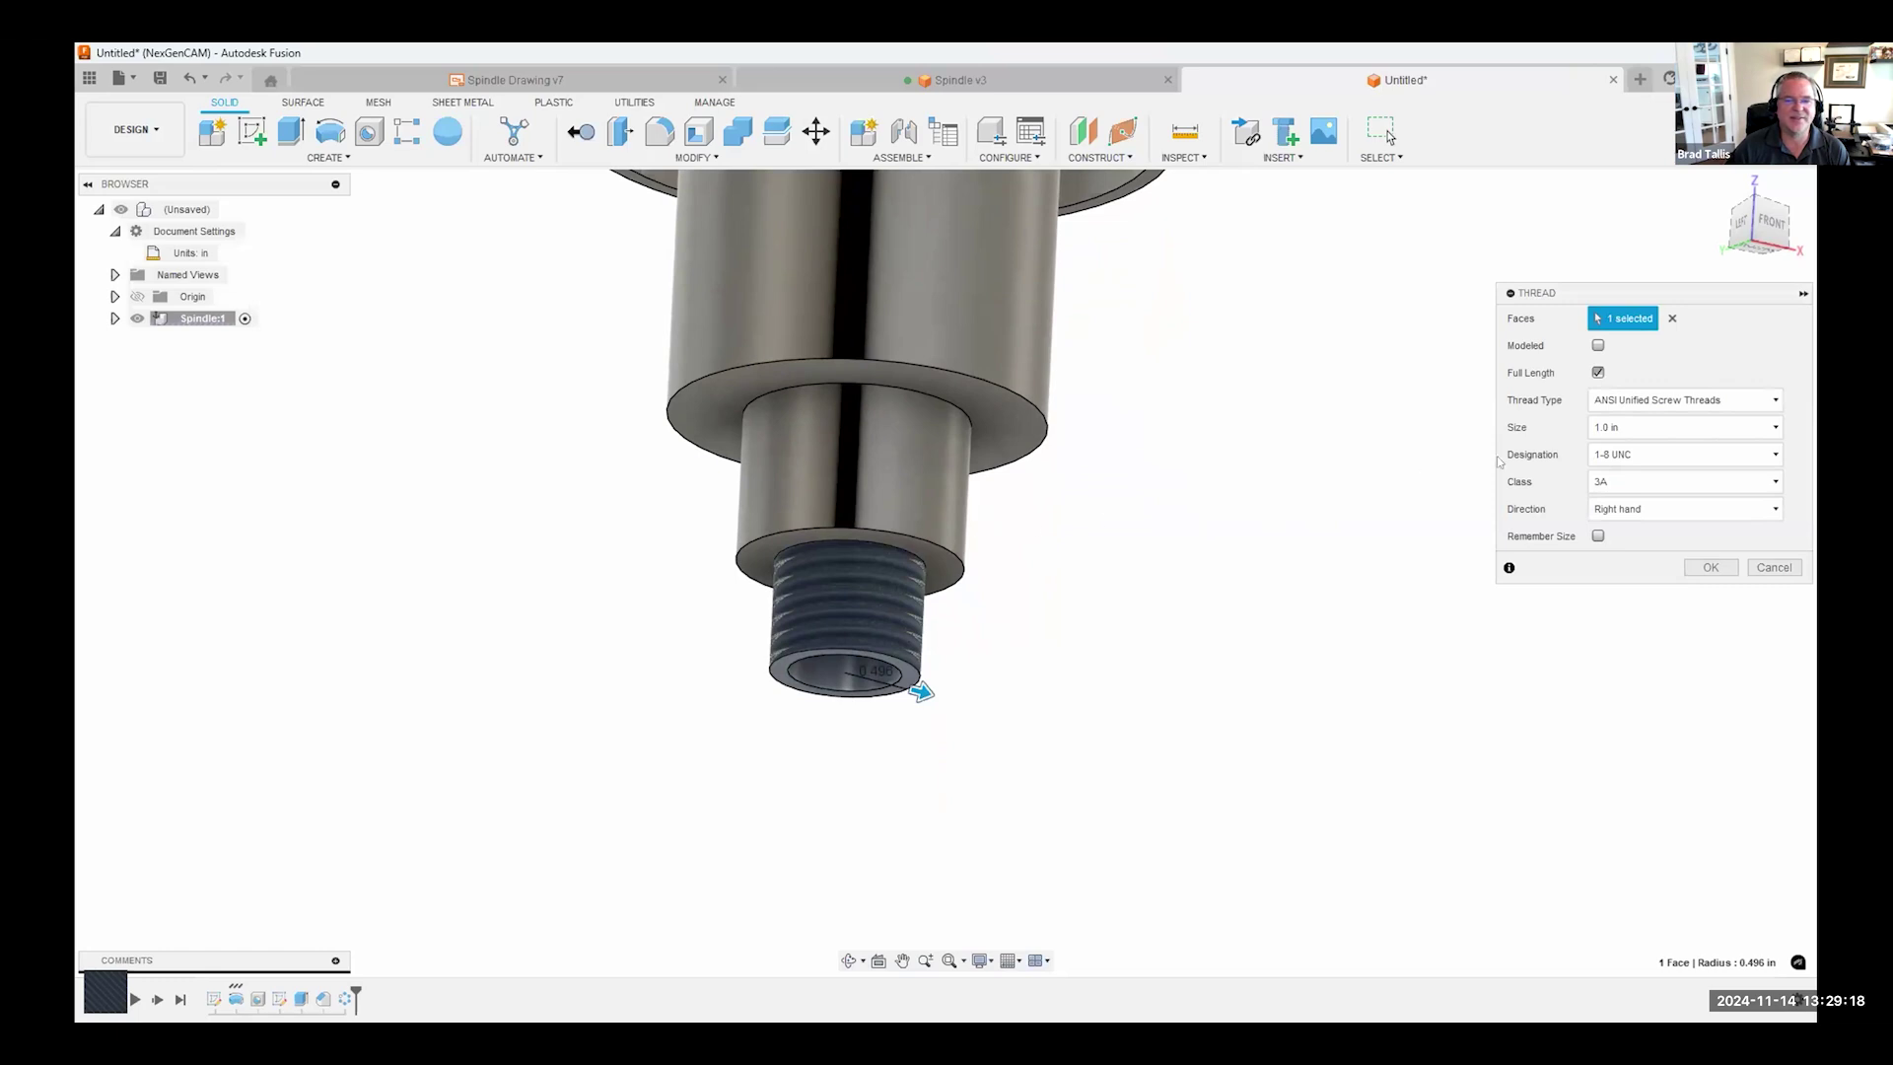
left_click(1640, 454)
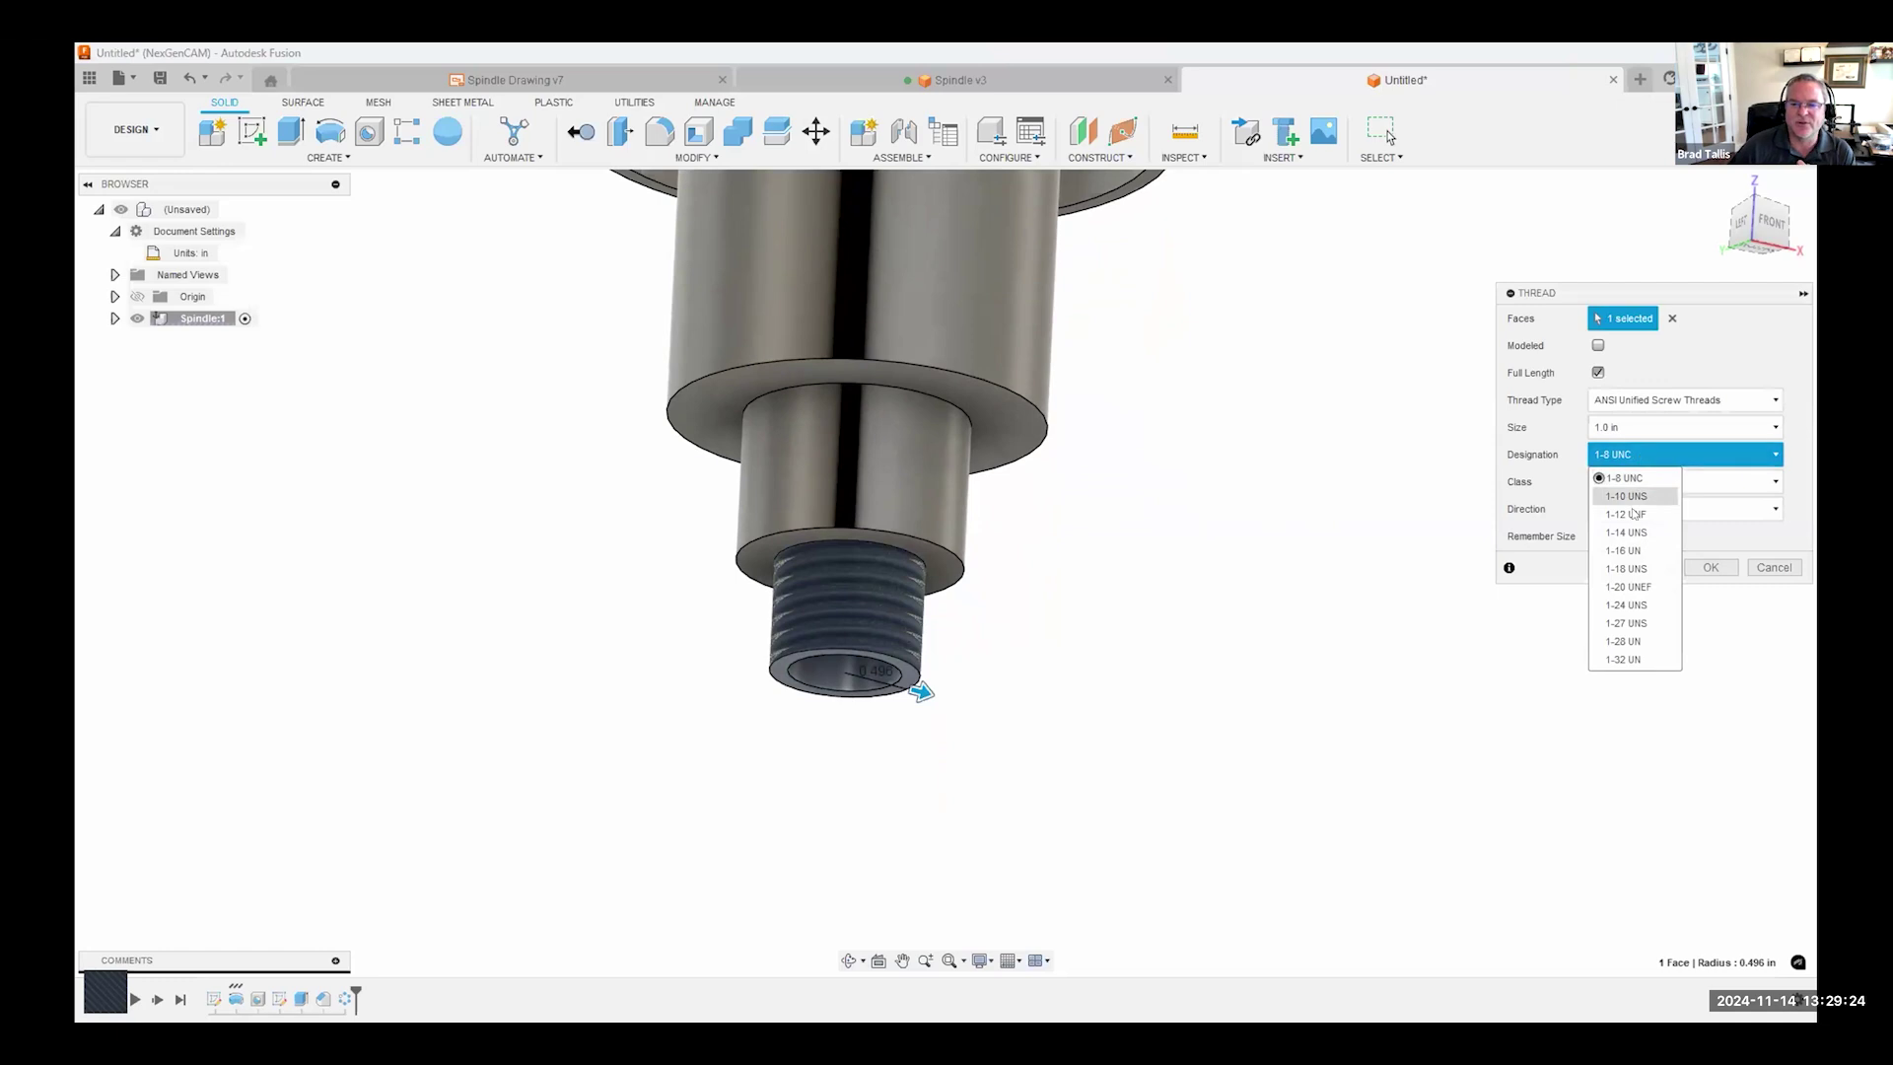
left_click(1646, 516)
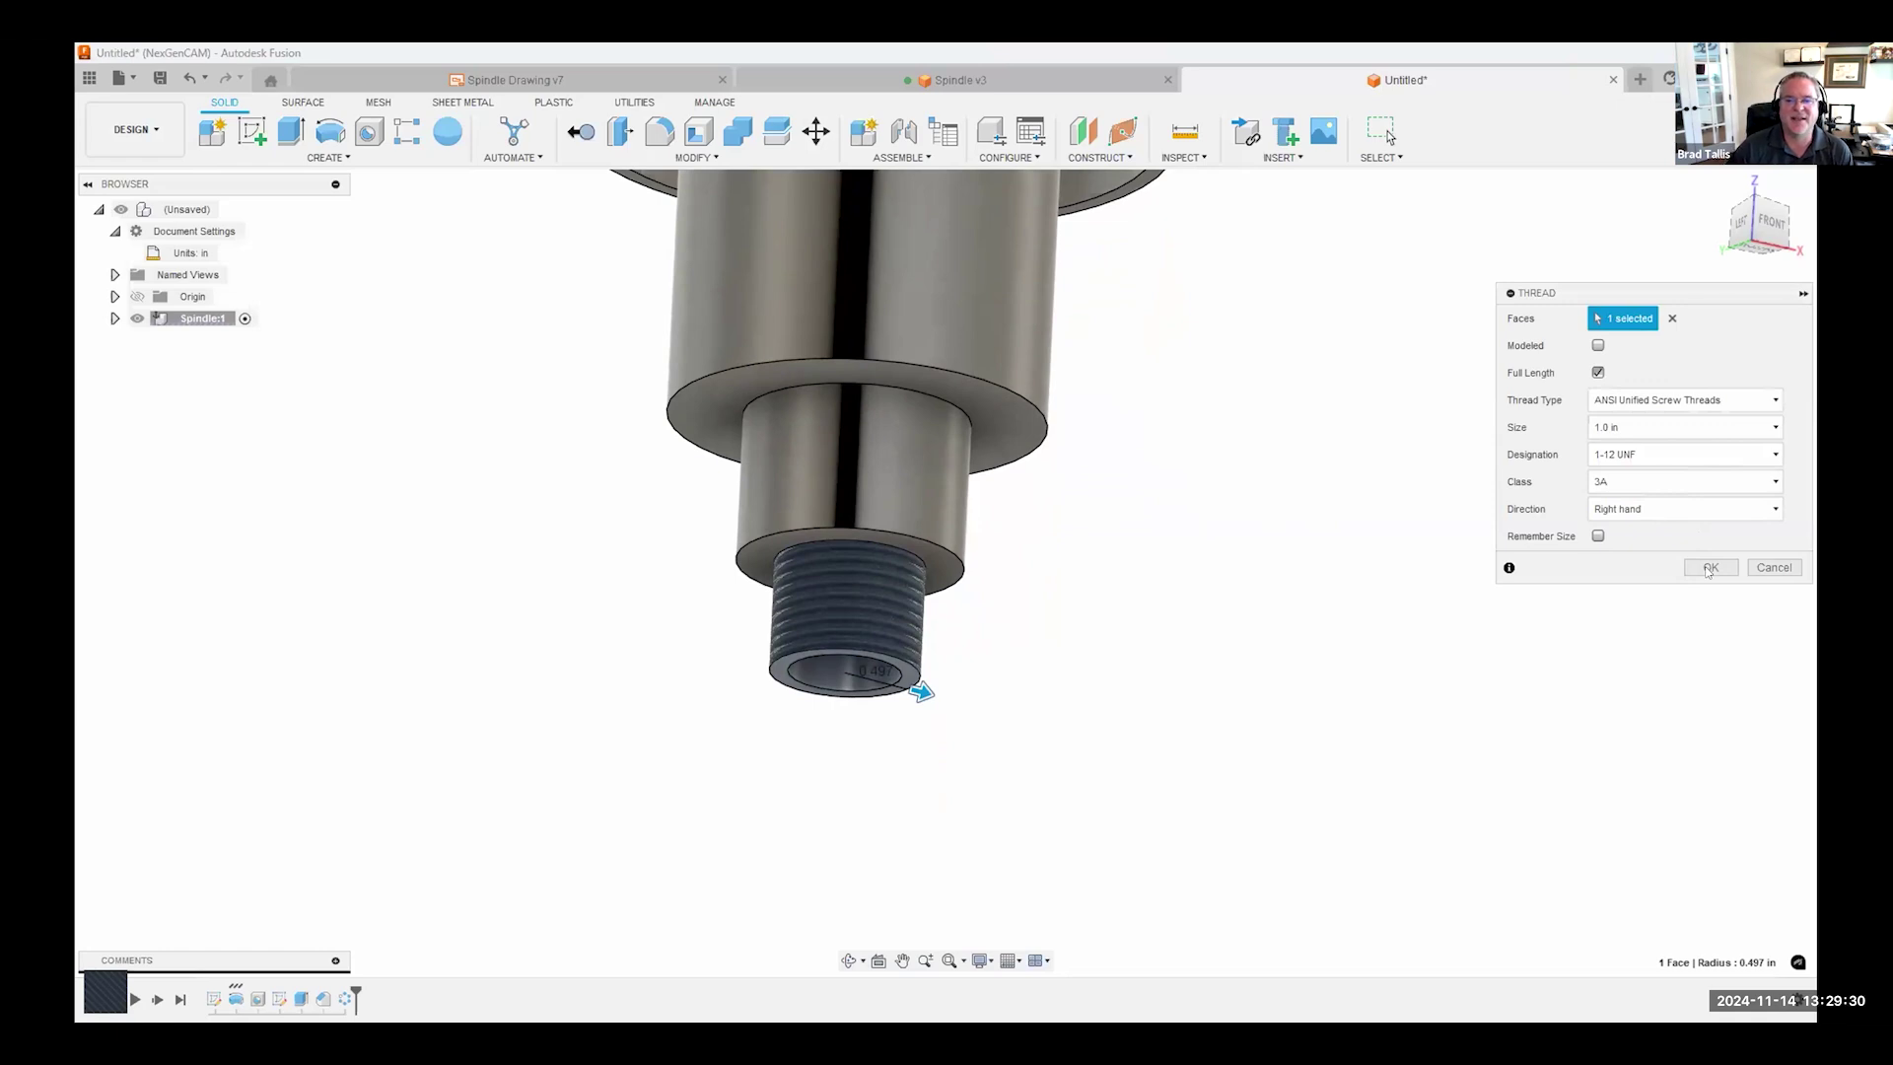
- Preview the smallest cylinder's thread as modeled geometry, turn Modeled back off, and accept the thread
scroll(1200, 630, "up", 3)
middle_click_drag(1200, 630, 1115, 588, "shift")
scroll(1095, 582, "up", 2)
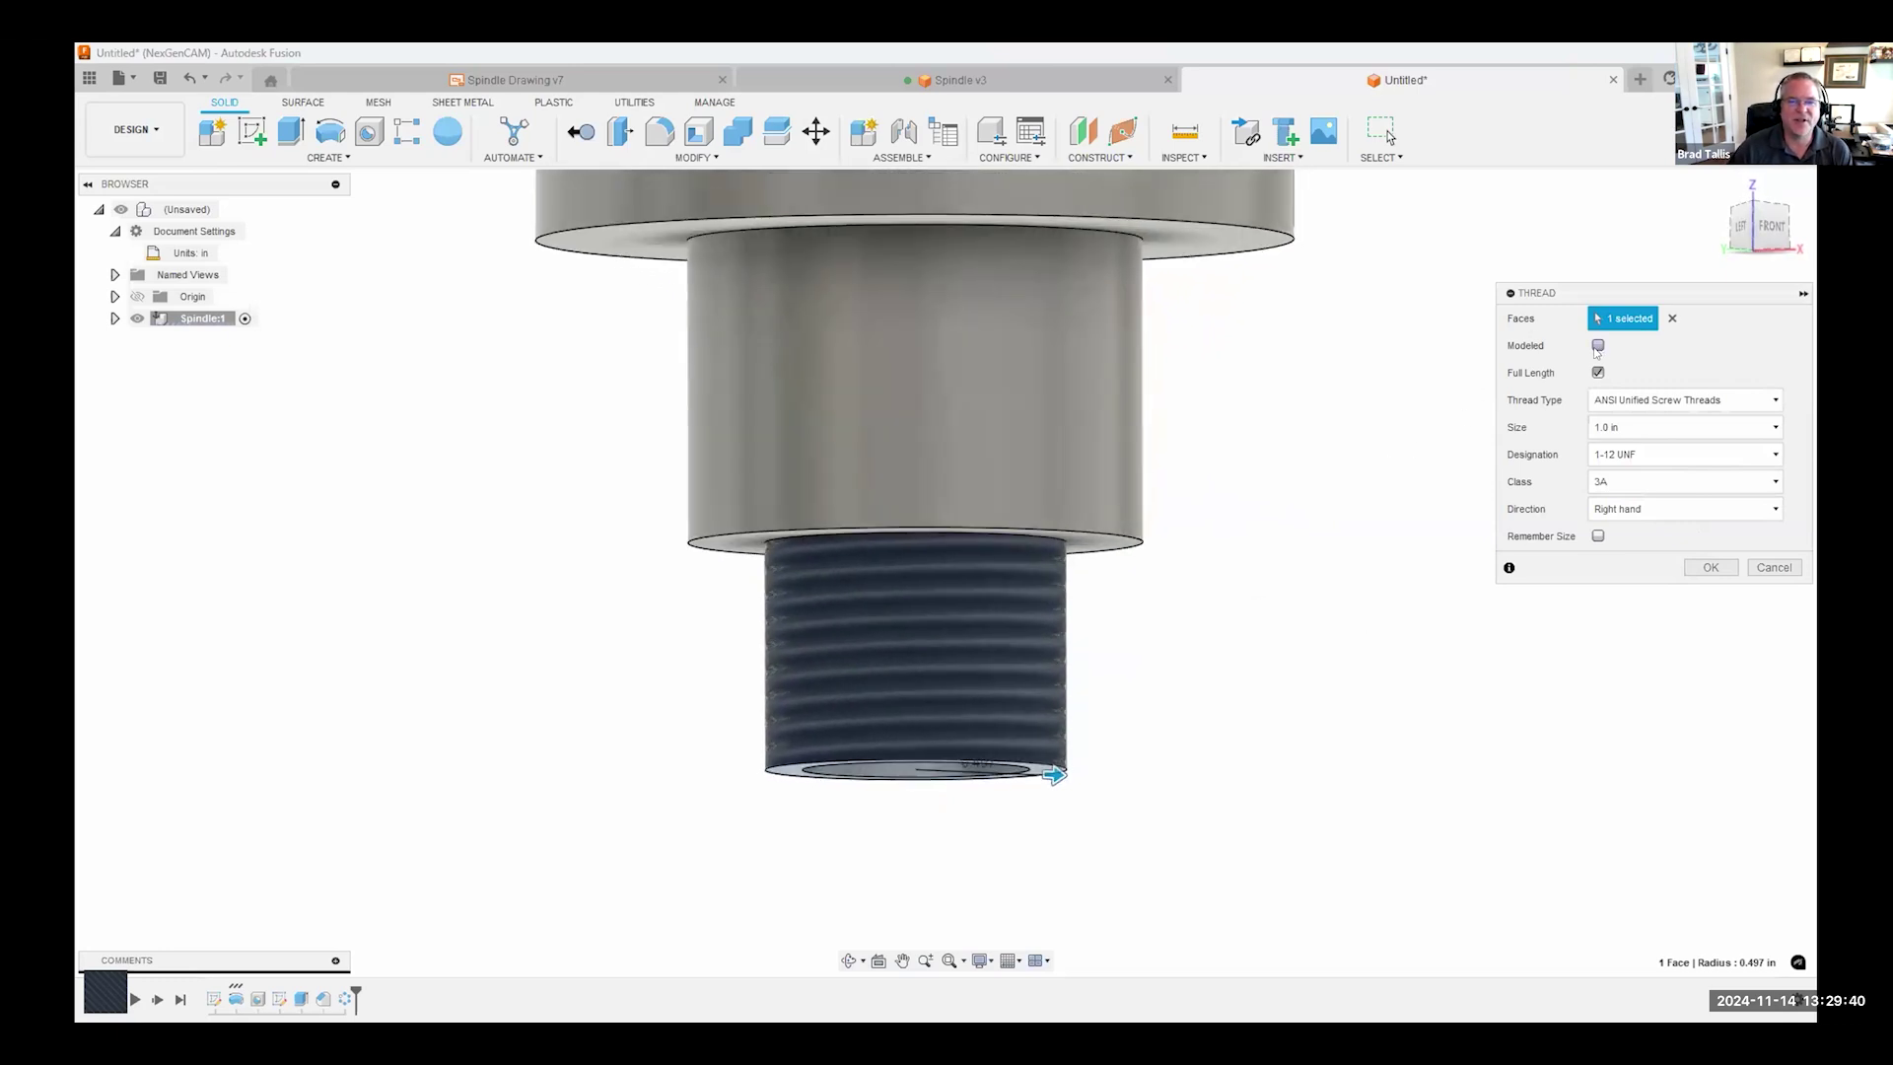
left_click(1598, 346)
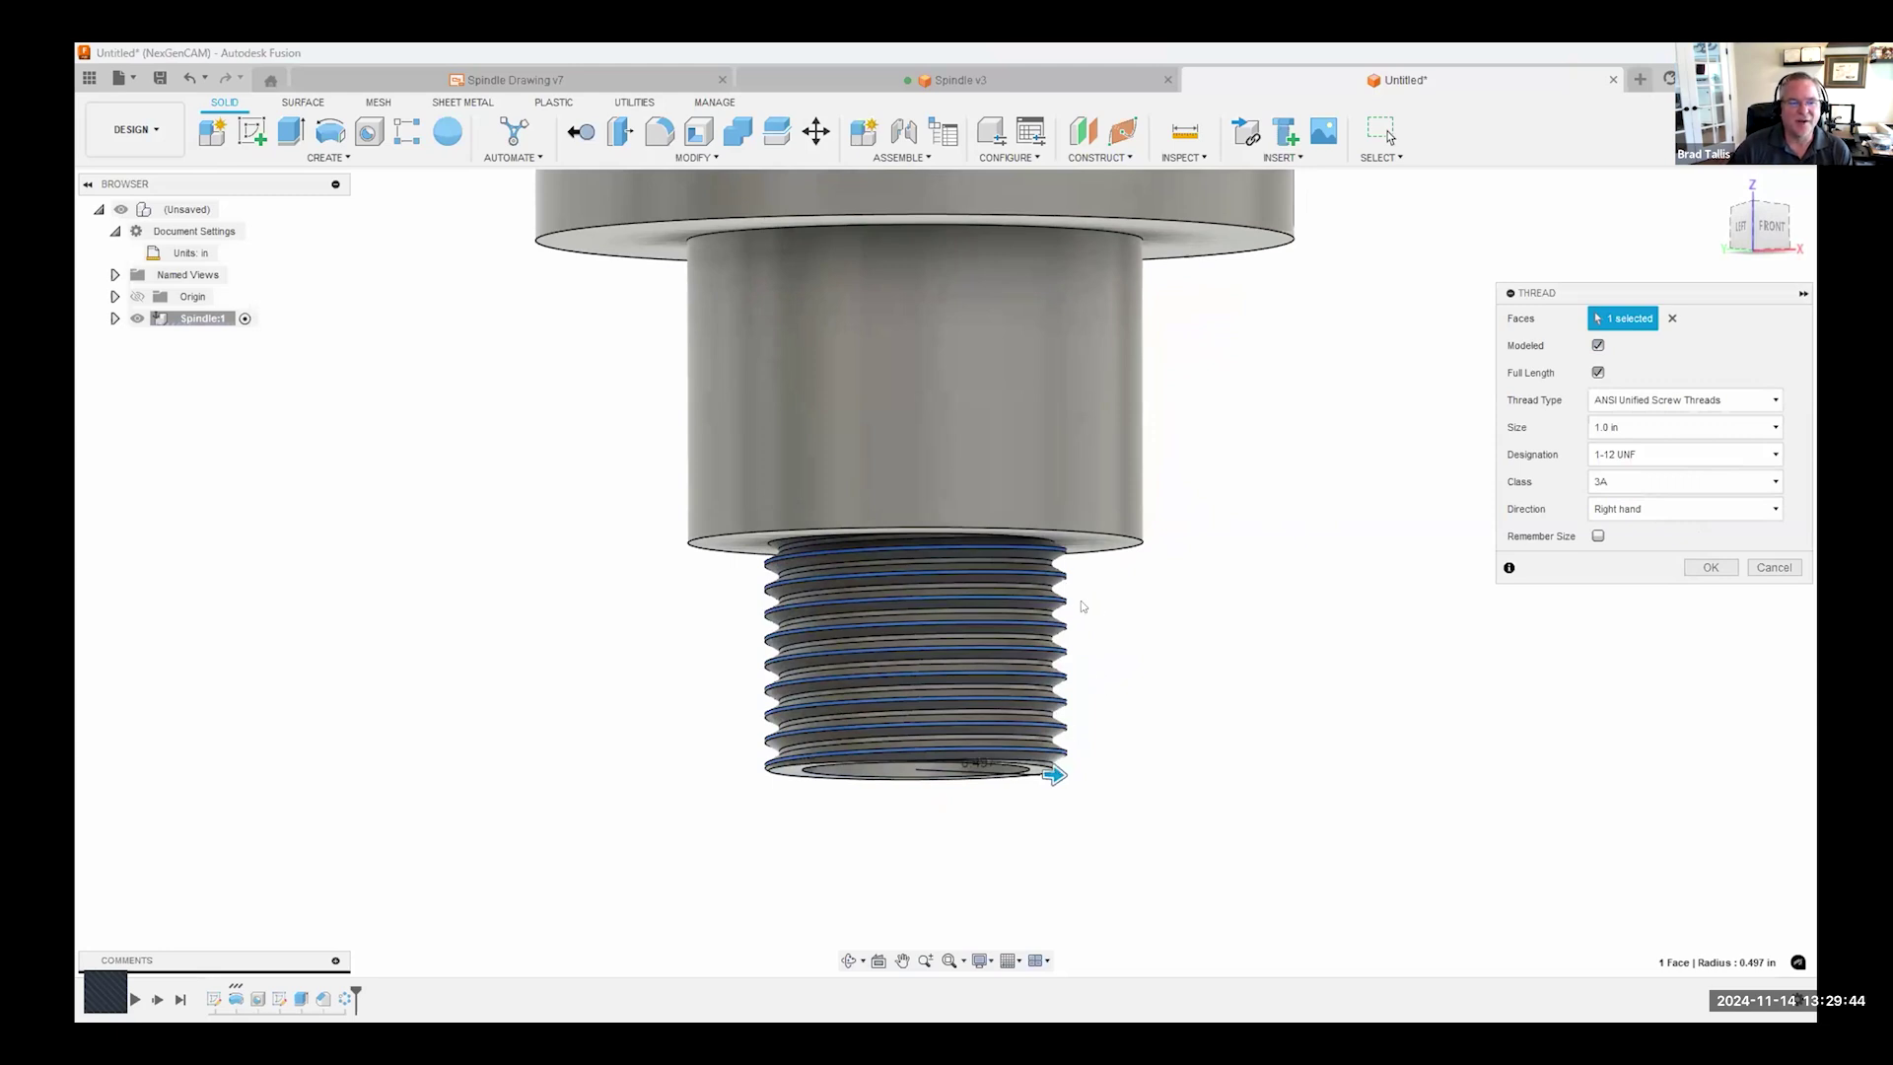
left_click(1598, 345)
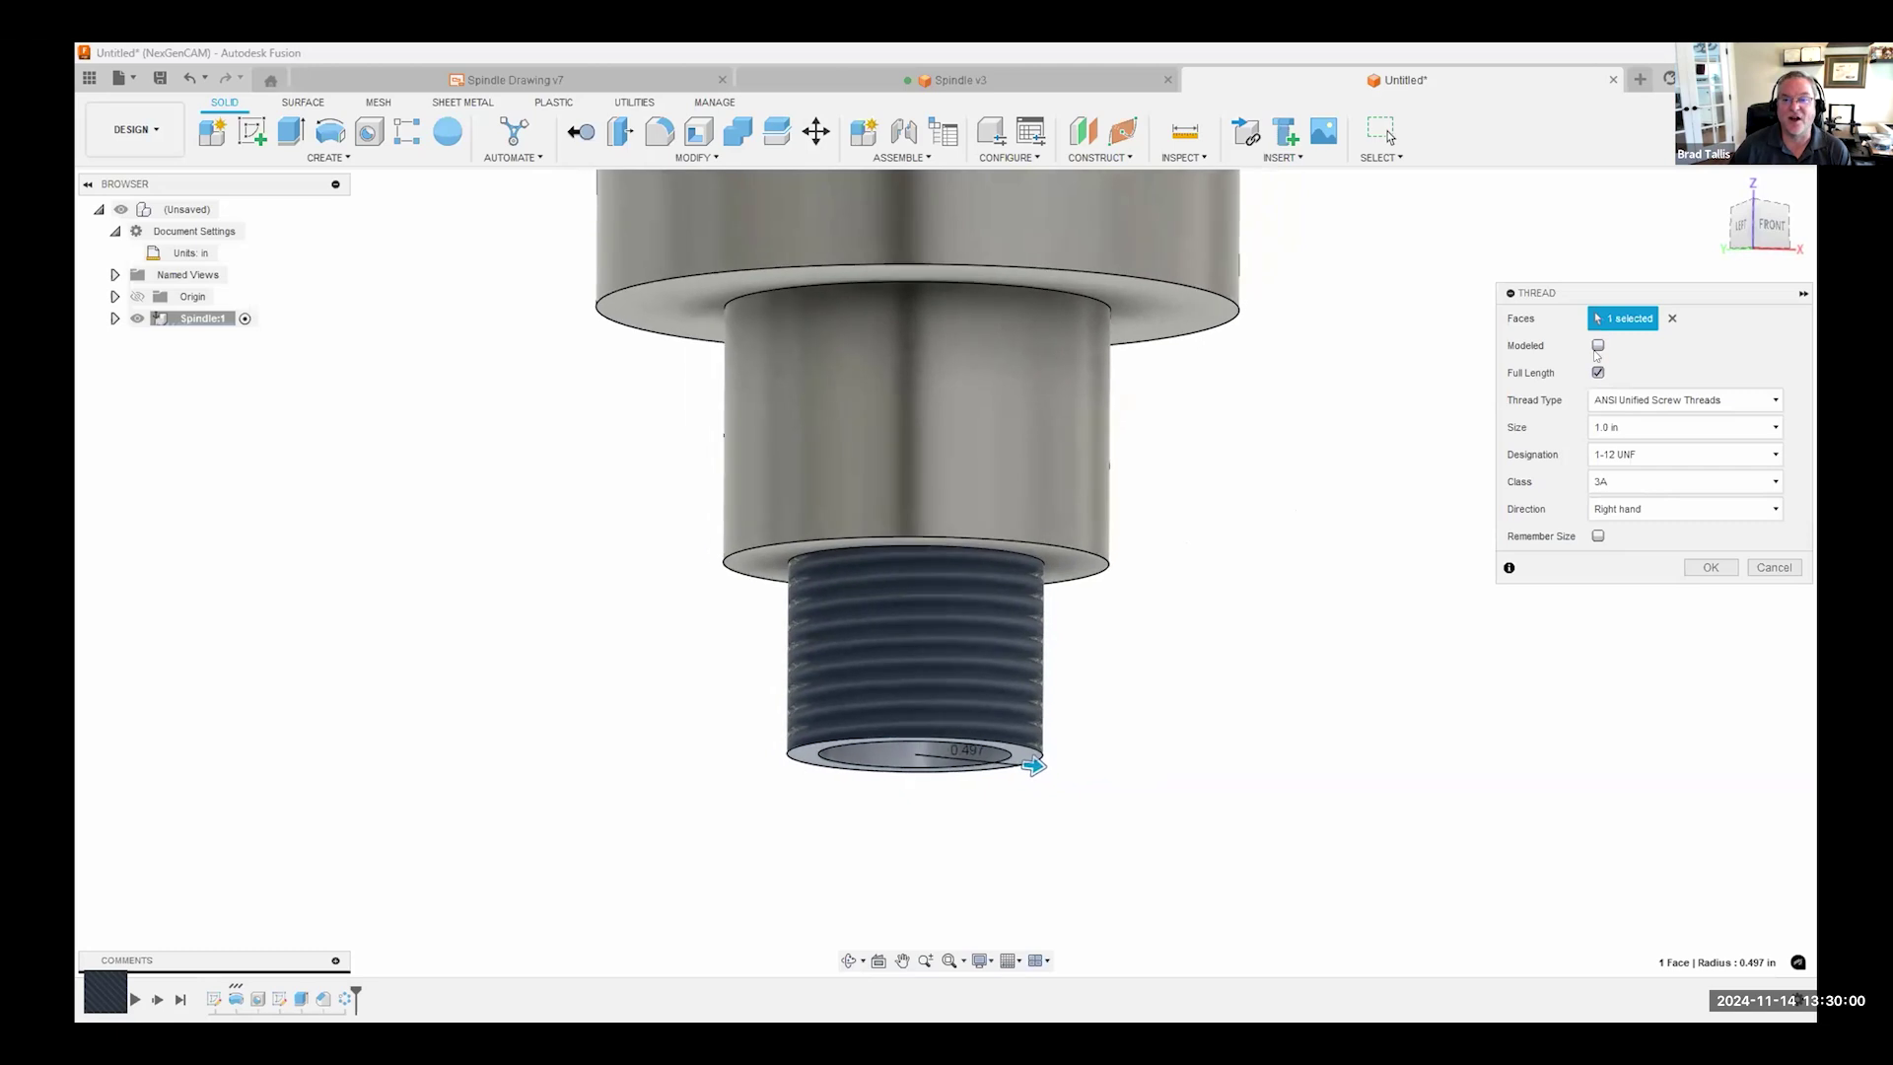
left_click(1711, 567)
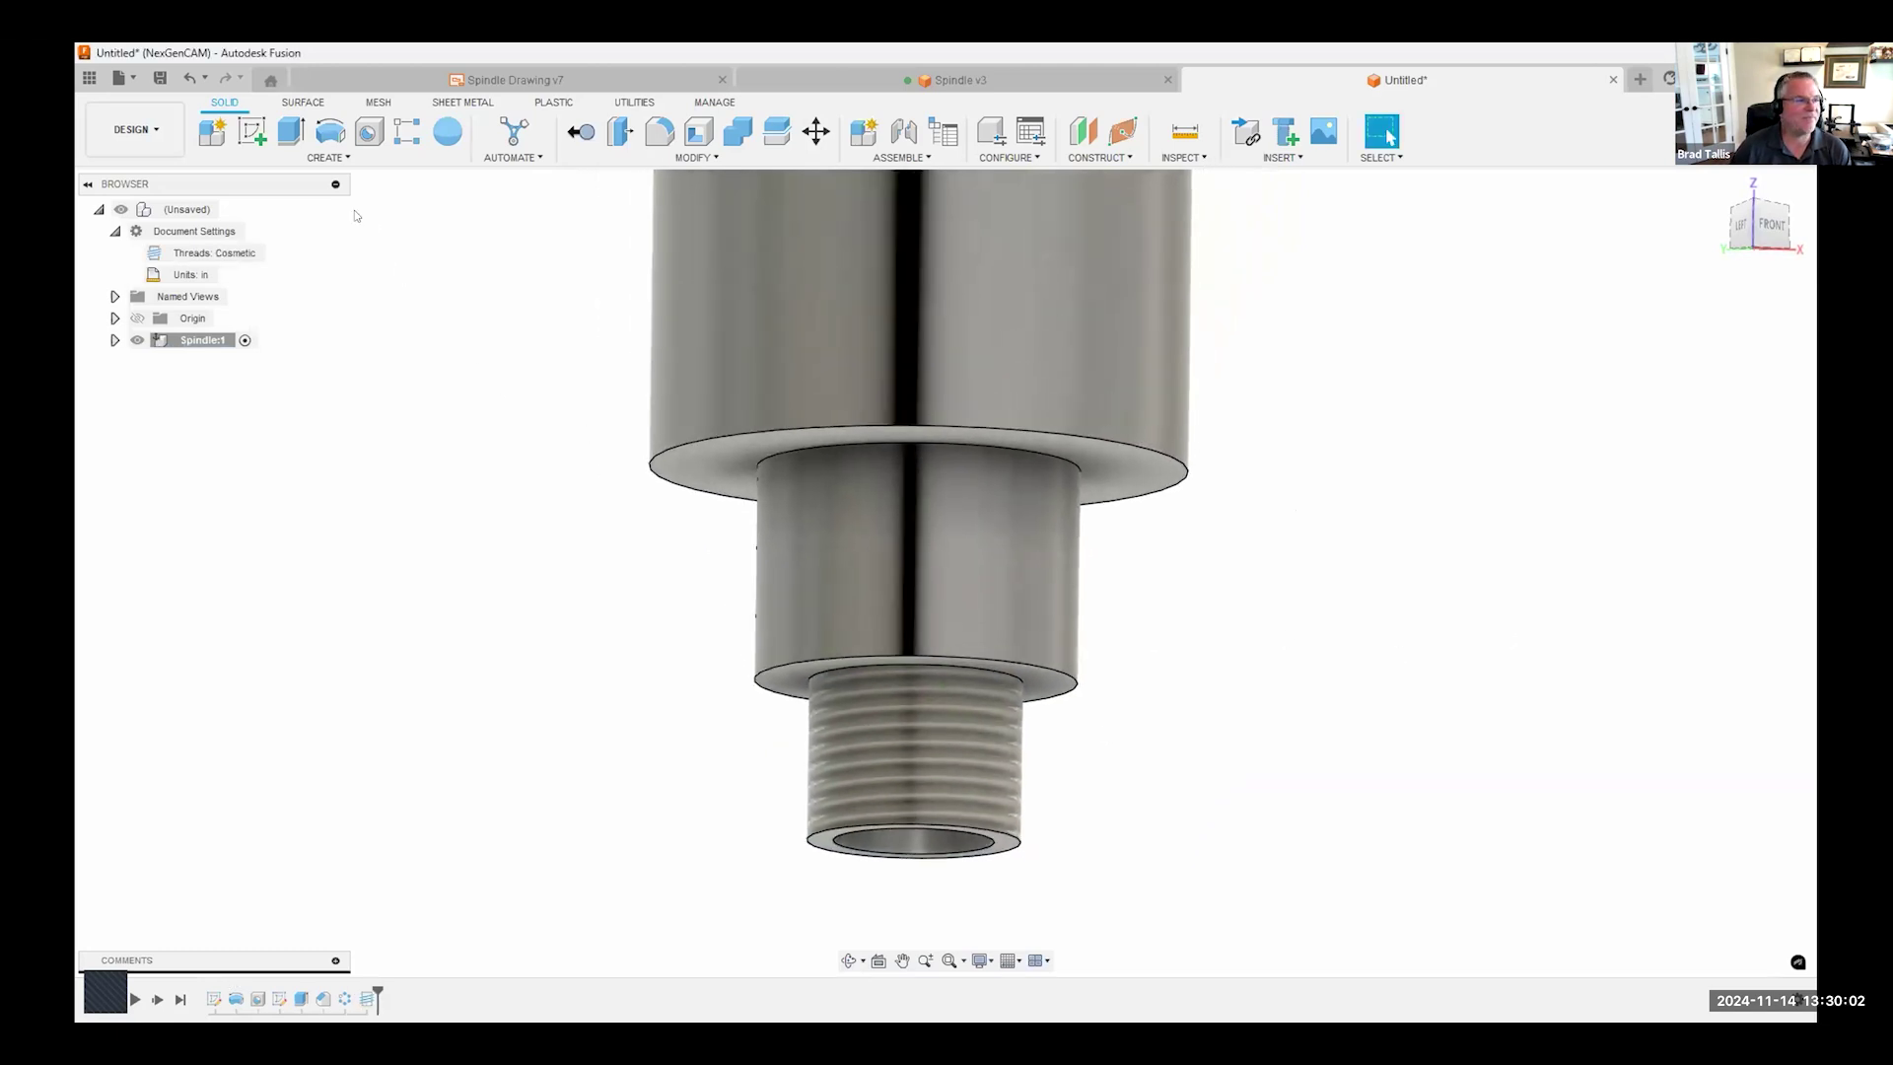
- Thread the middle 1.5 in cylinder over its full length with designation 1 1/2-12 UNF, leaving Modeled off
left_click(328, 158)
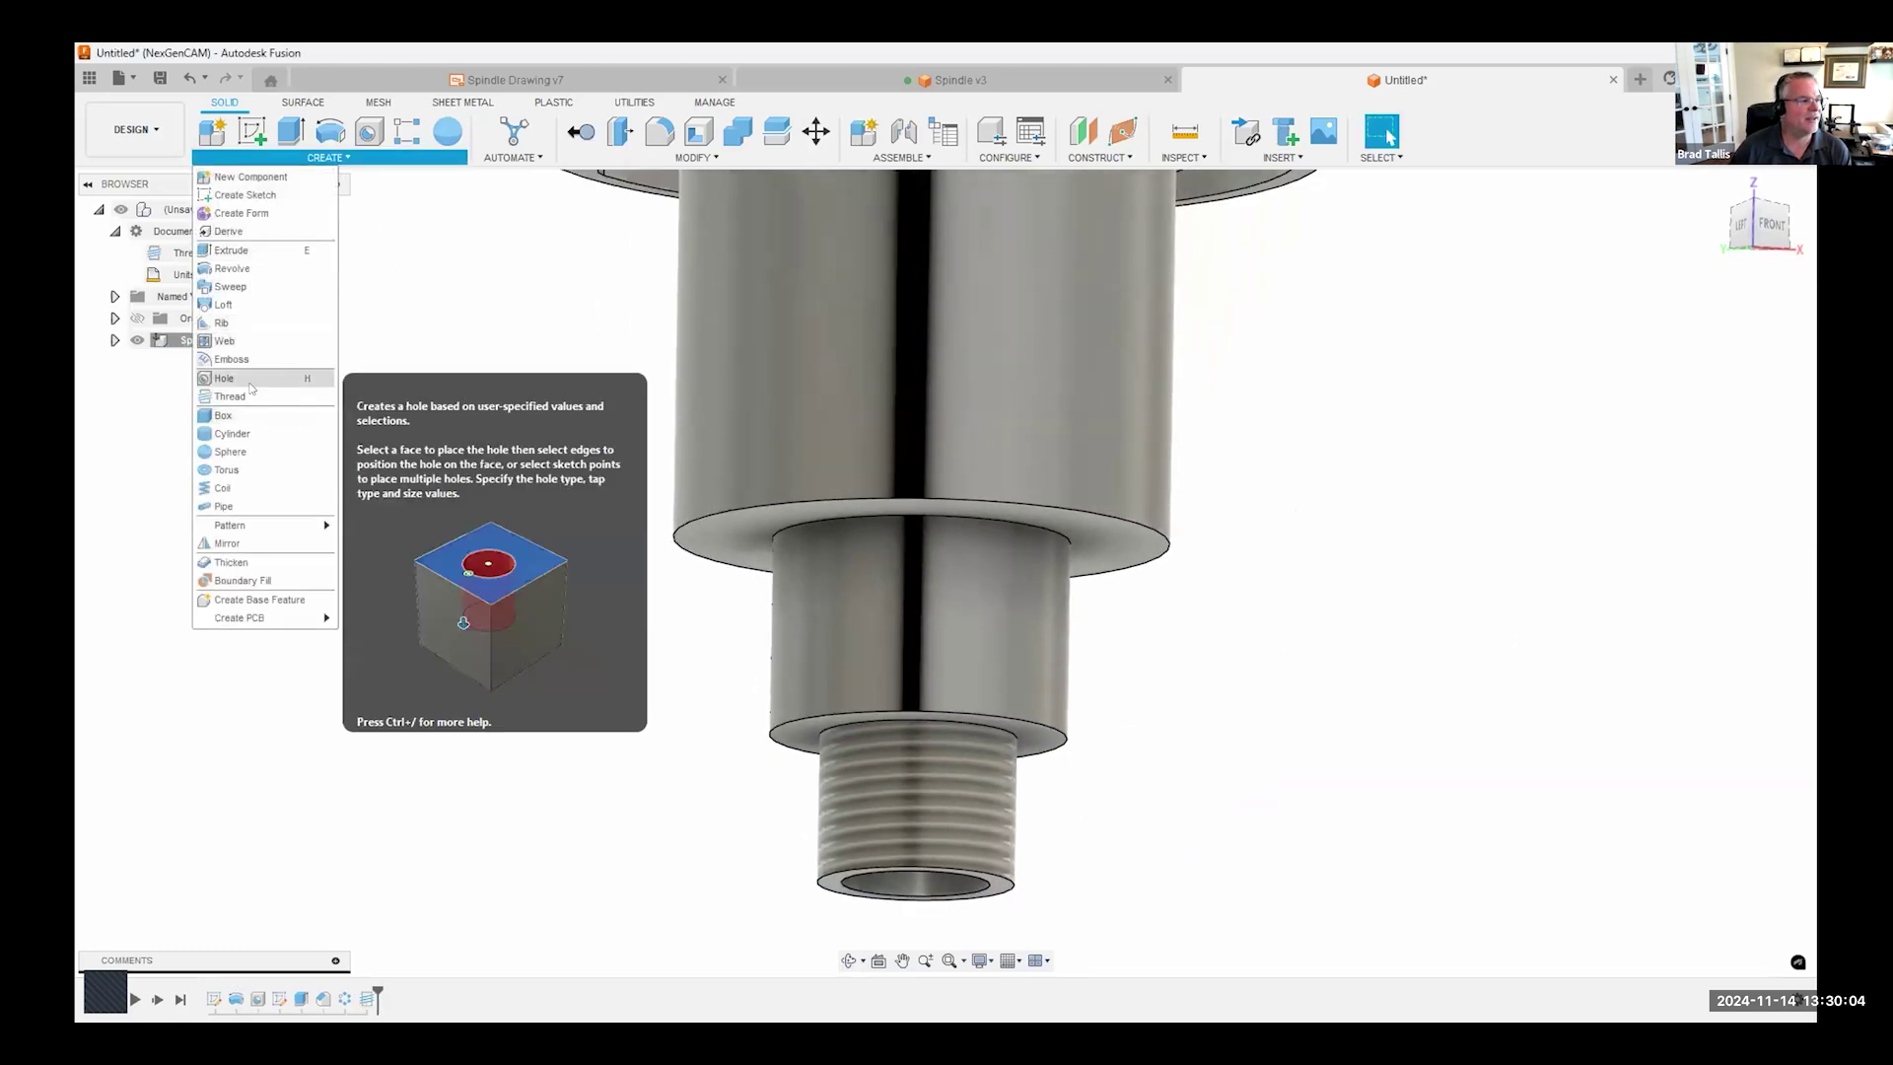
left_click(237, 395)
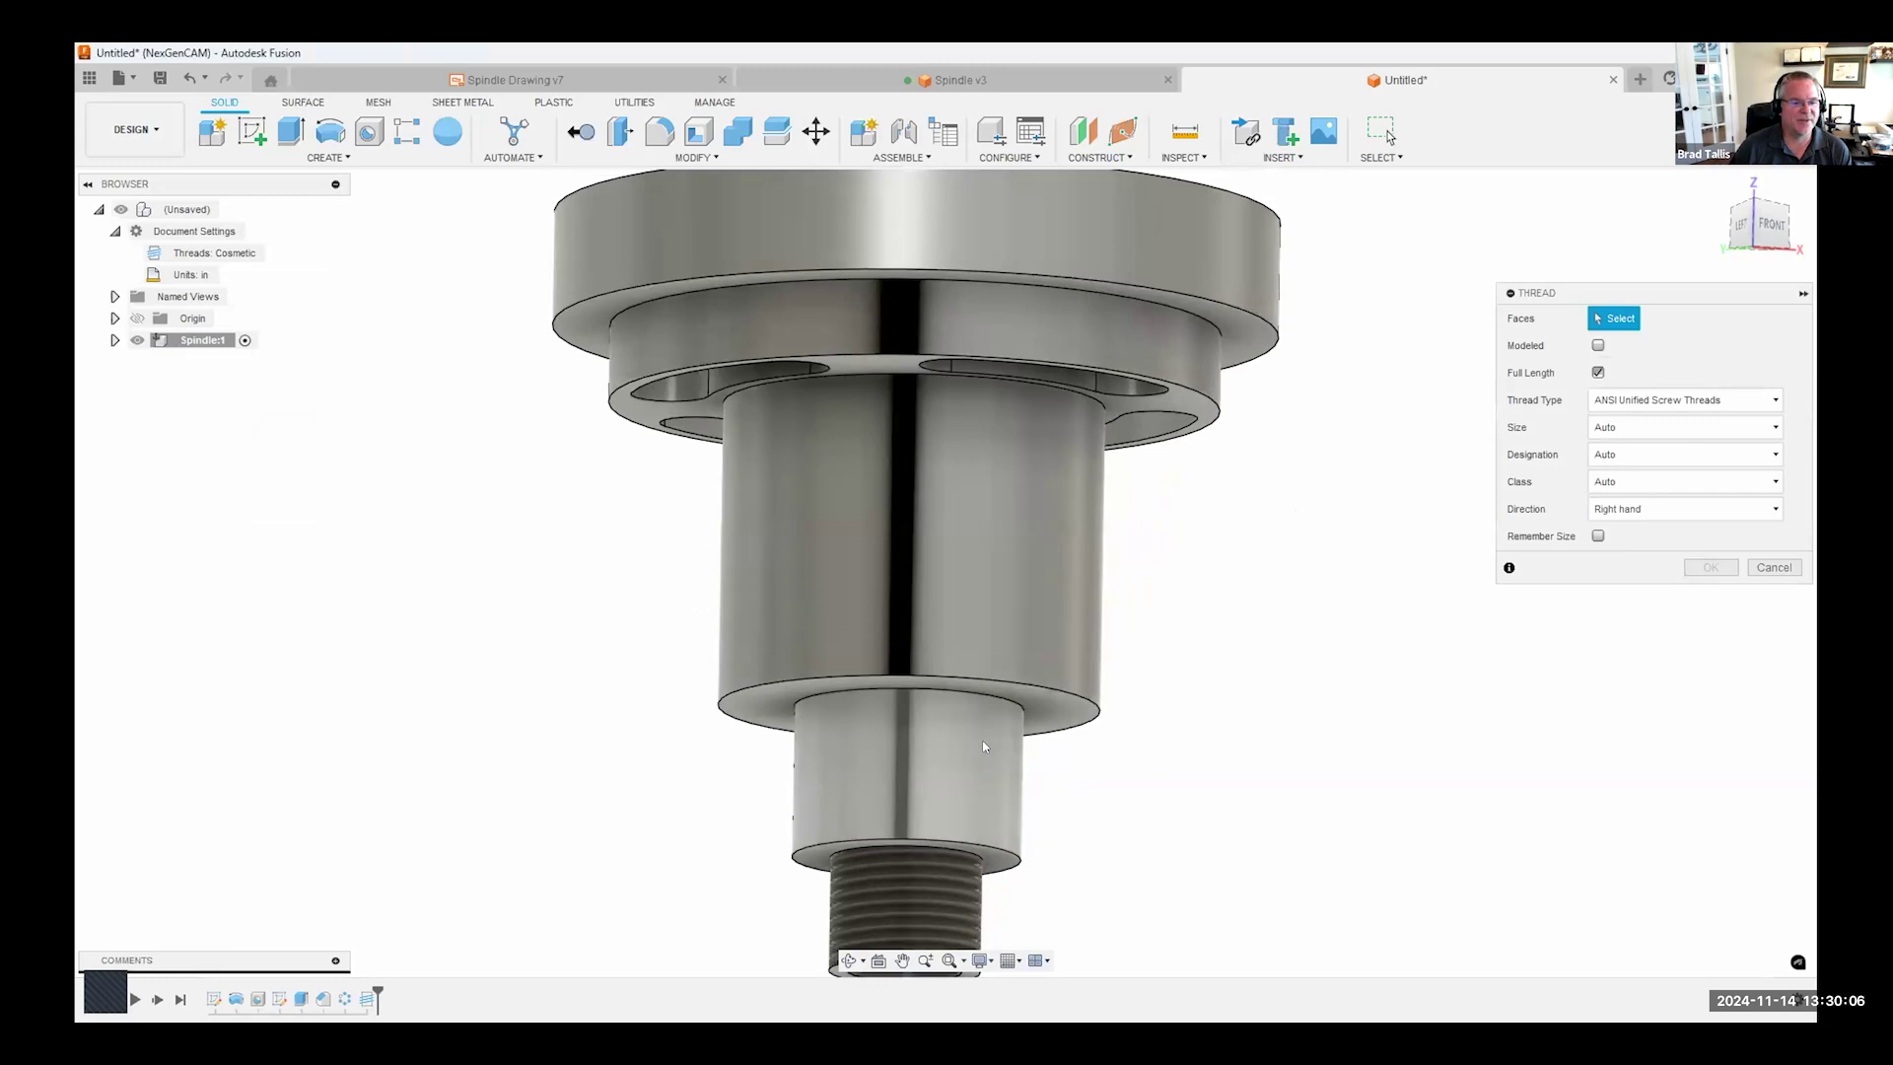
left_click(969, 732)
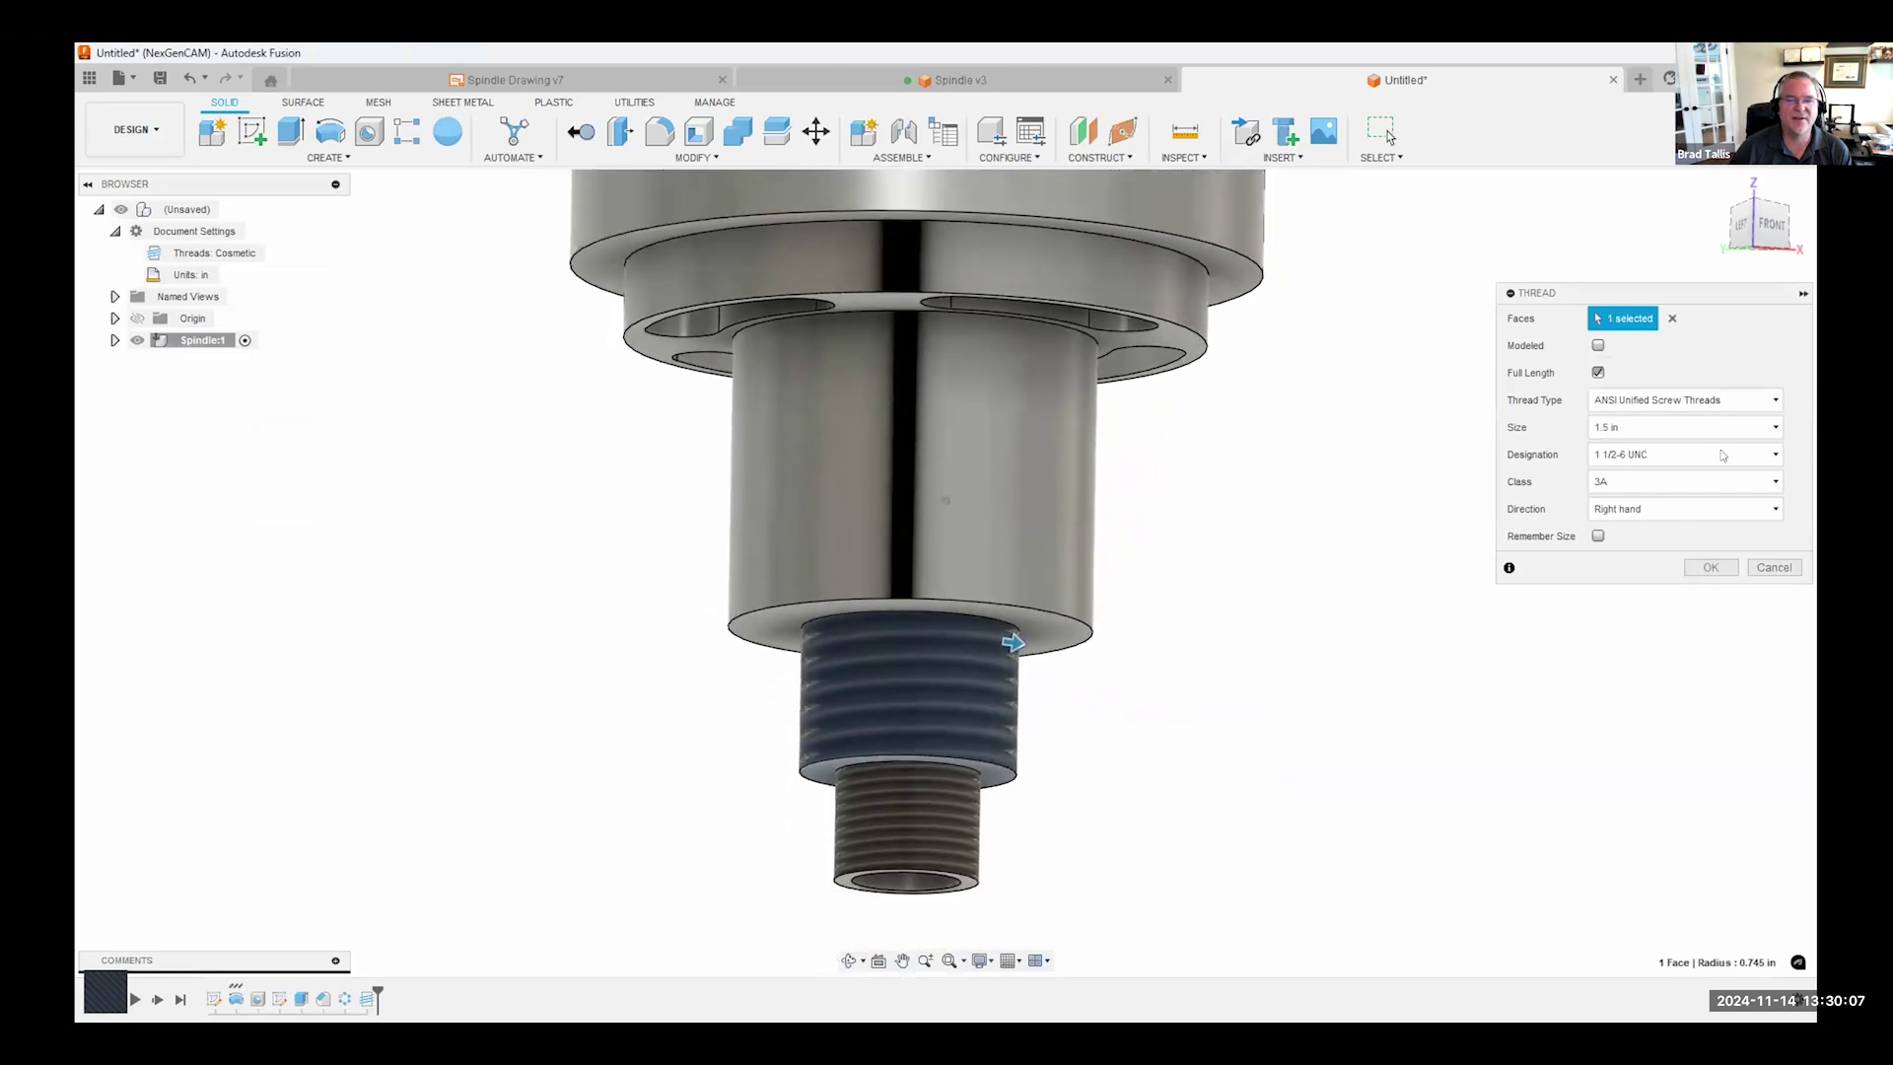
left_click(1662, 456)
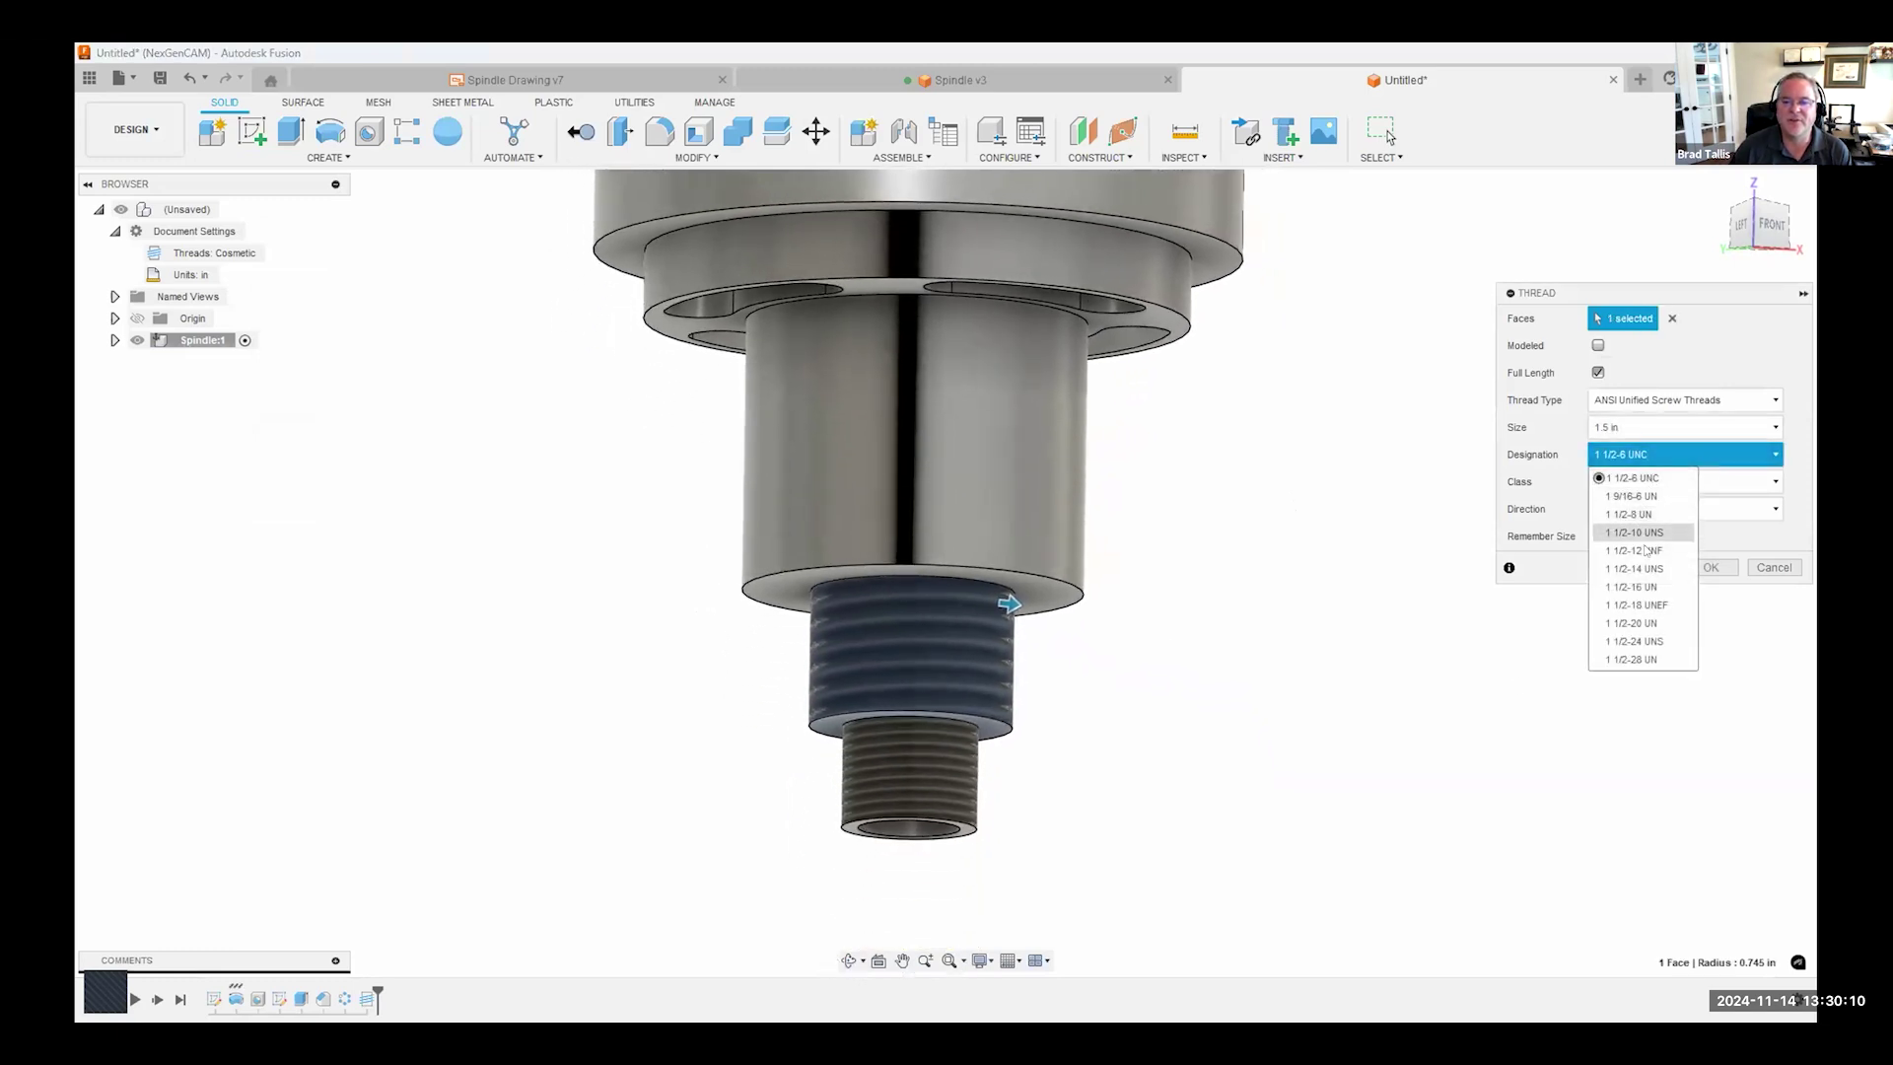
left_click(1646, 551)
left_click(1709, 568)
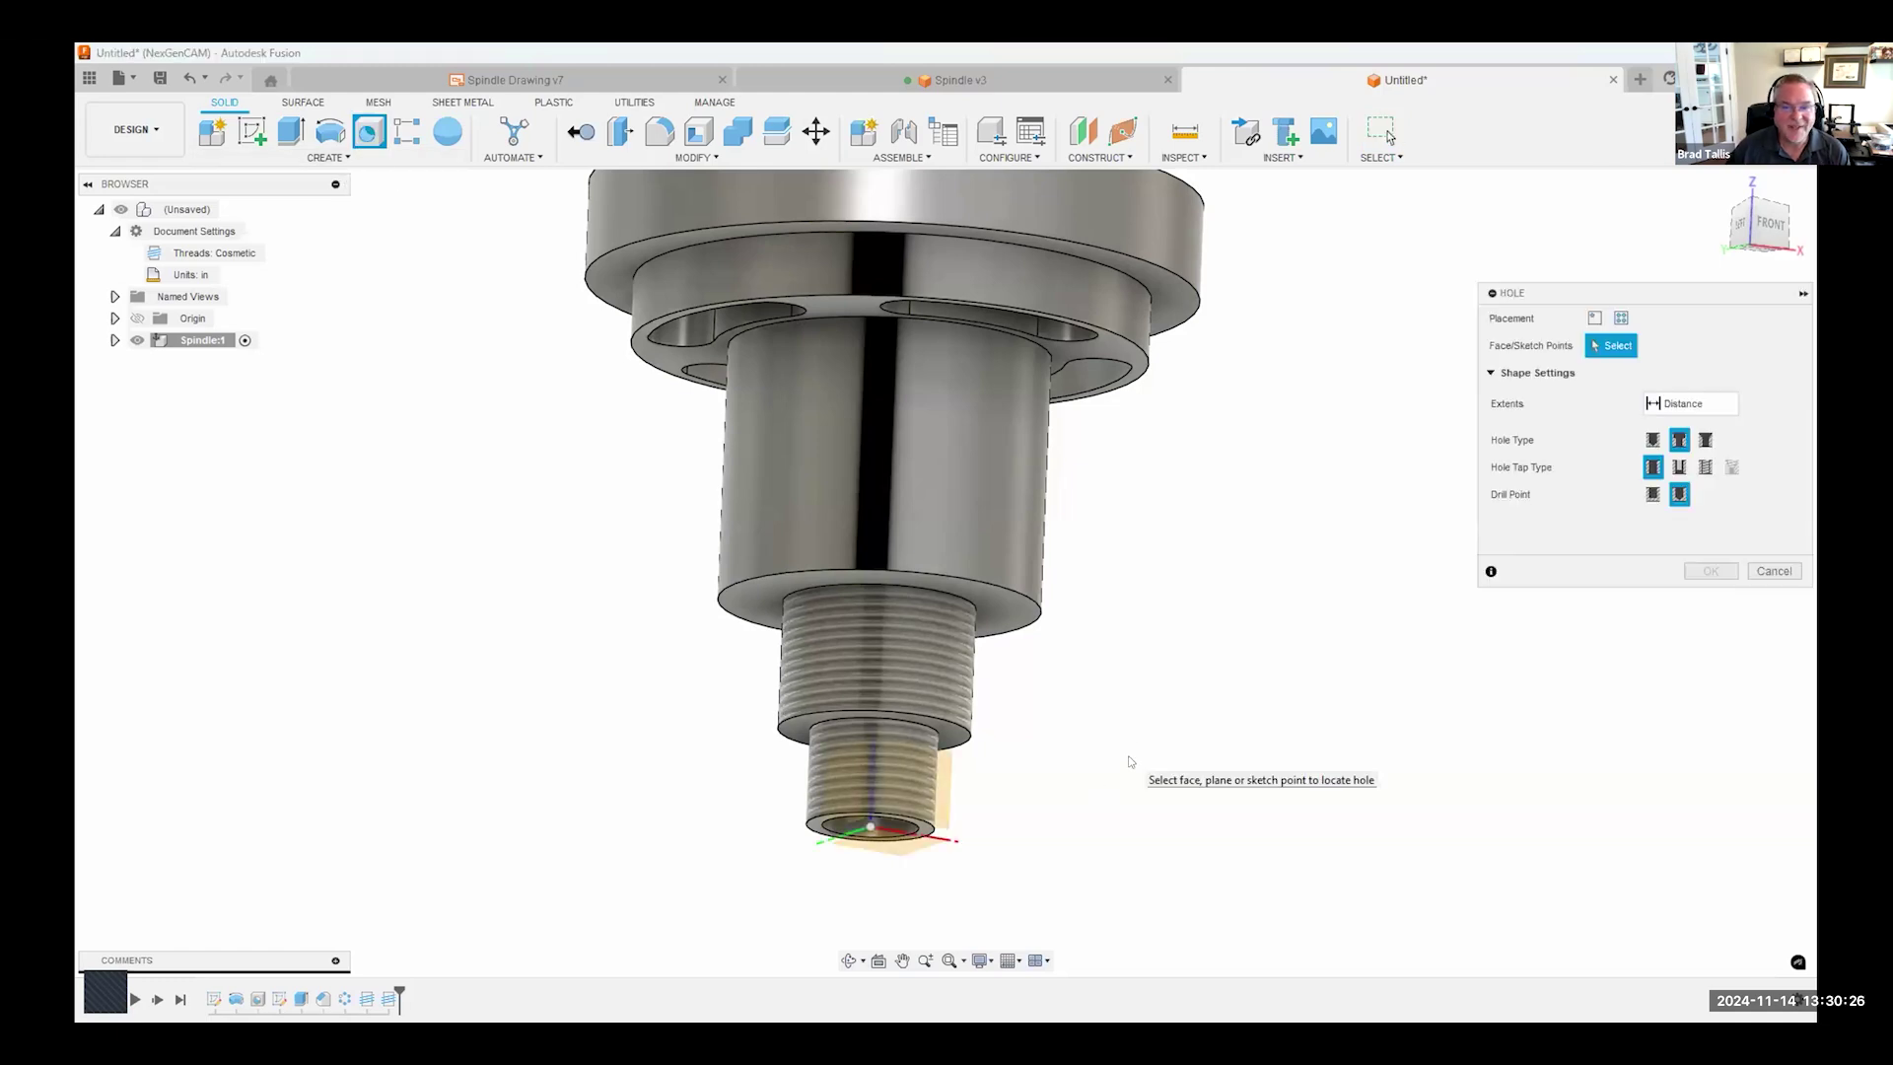
- Place a simple hole on the front of the large cylindrical body's side face, 0.75 in above its lower edge
middle_click_drag(1163, 621, 909, 466, "shift")
left_click(1758, 222)
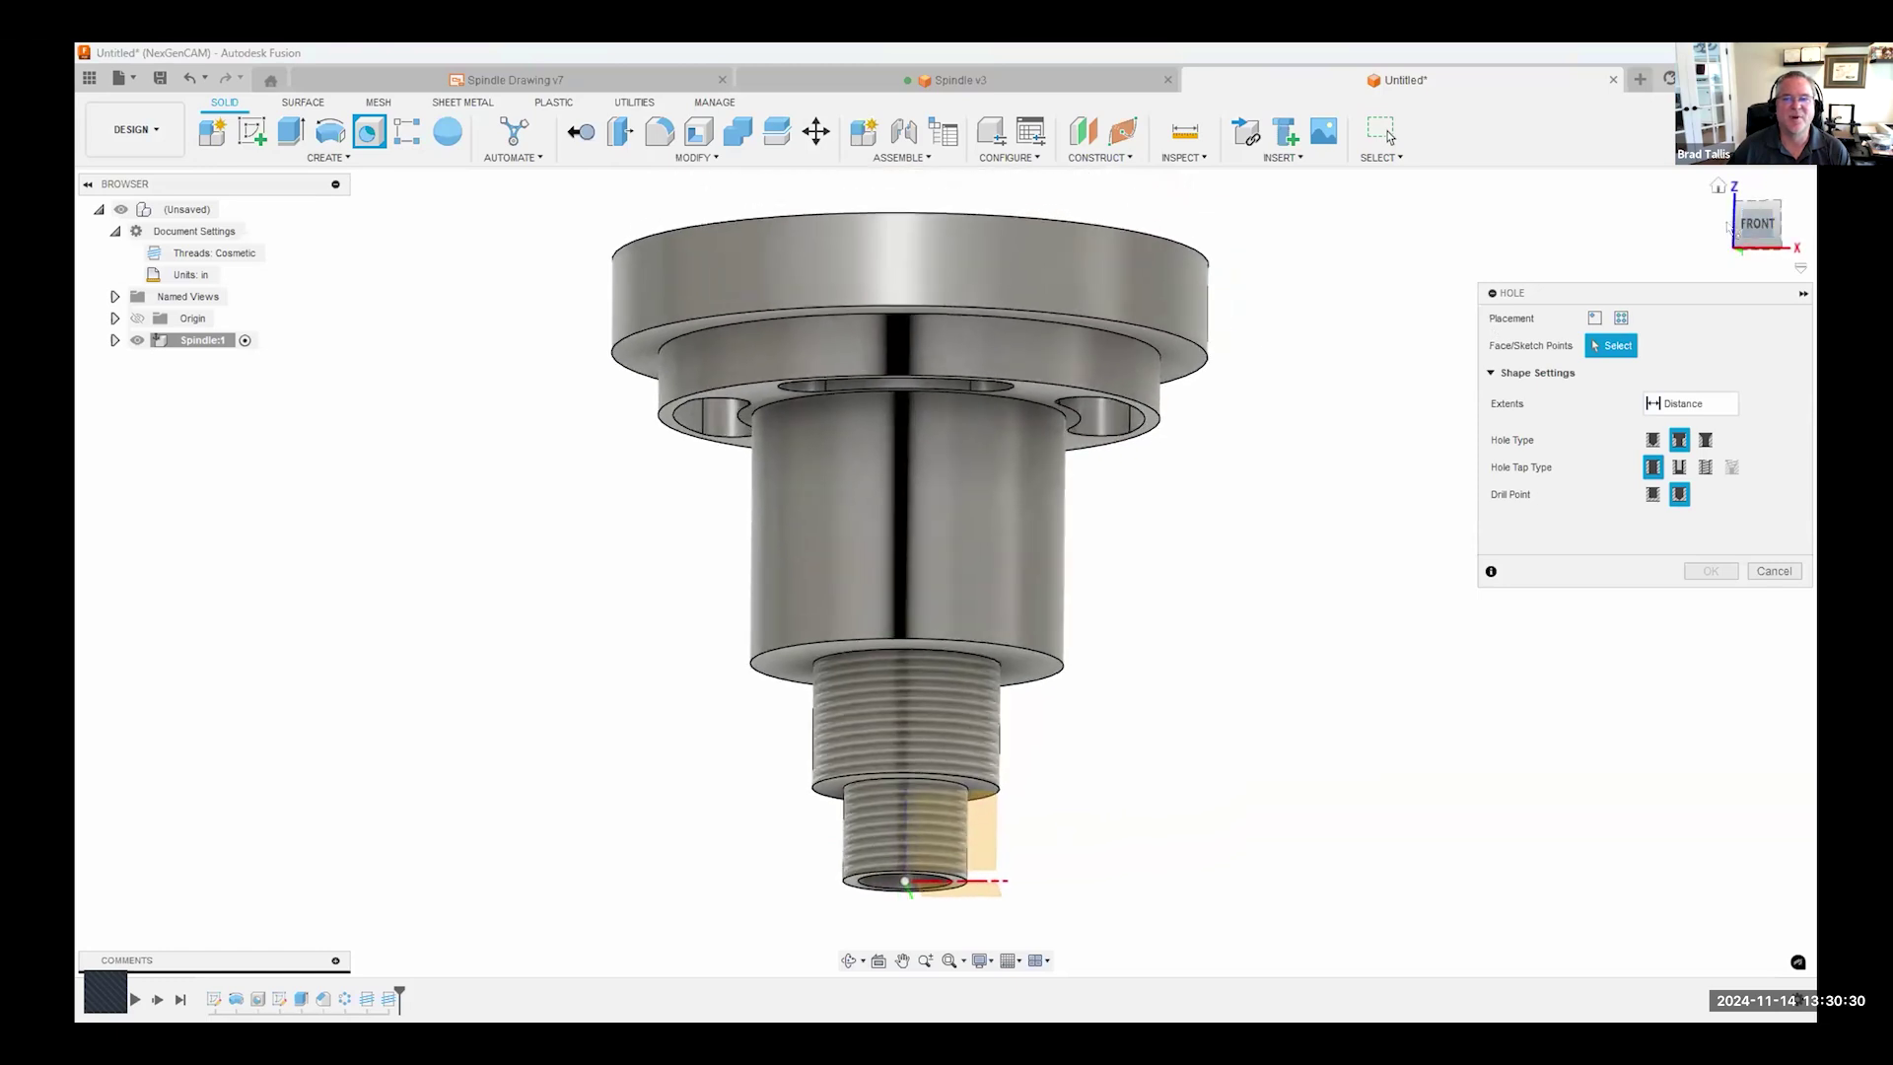
middle_click_drag(1134, 630, 953, 520, "shift")
left_click(917, 560)
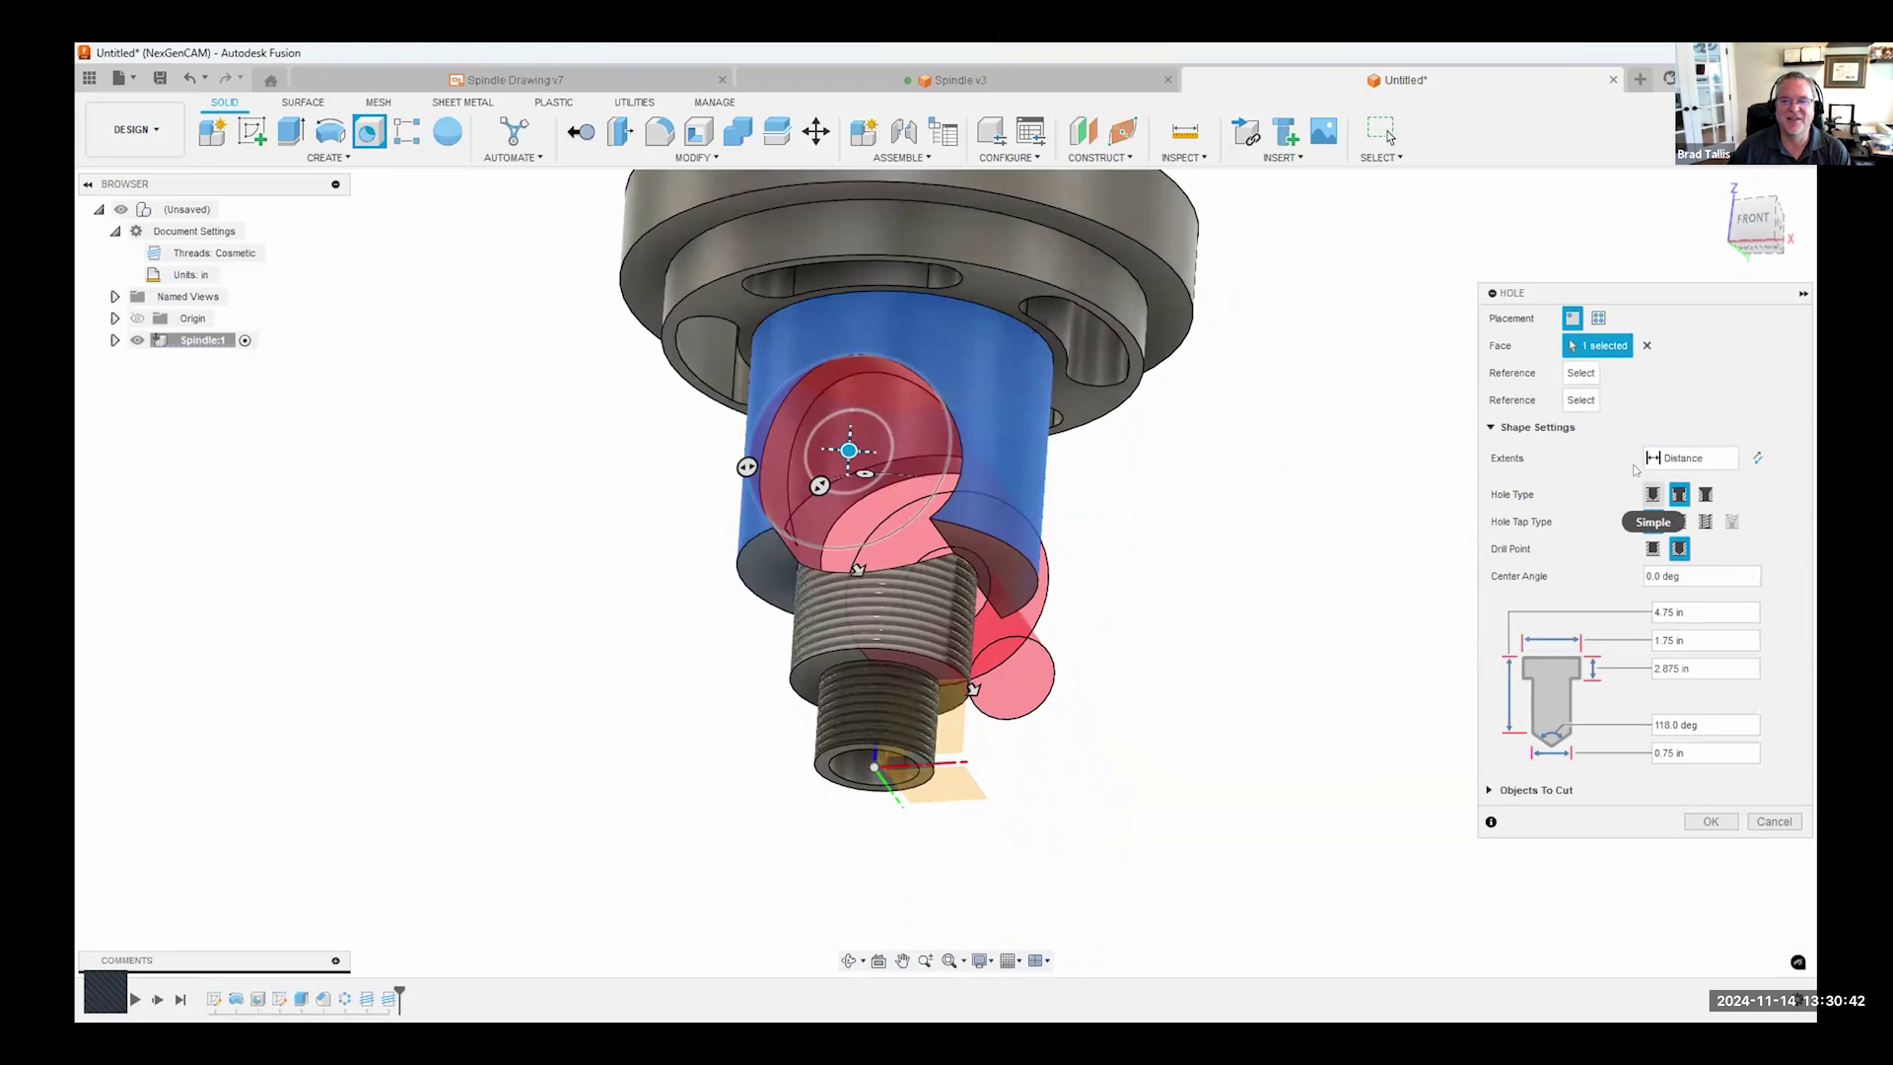
left_click(1653, 494)
middle_click_drag(1396, 546, 1414, 534, "shift")
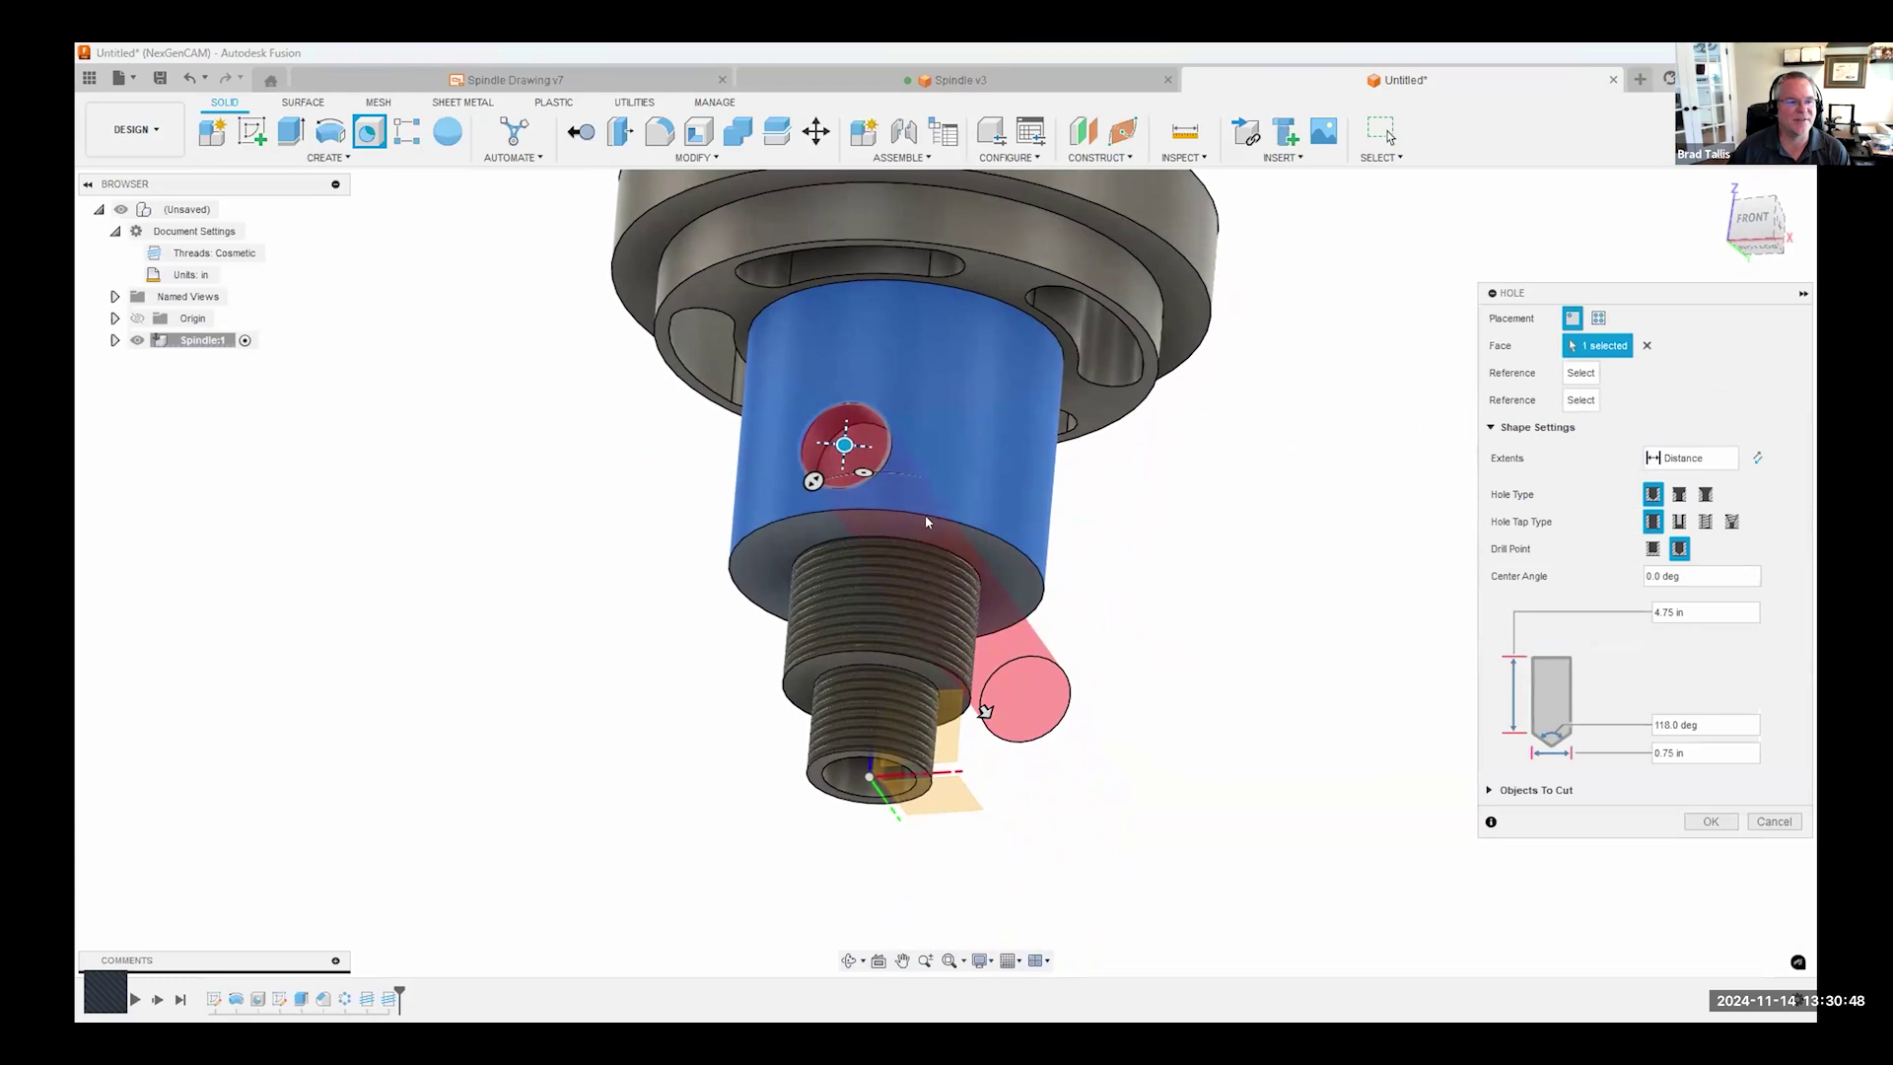
left_click(855, 511)
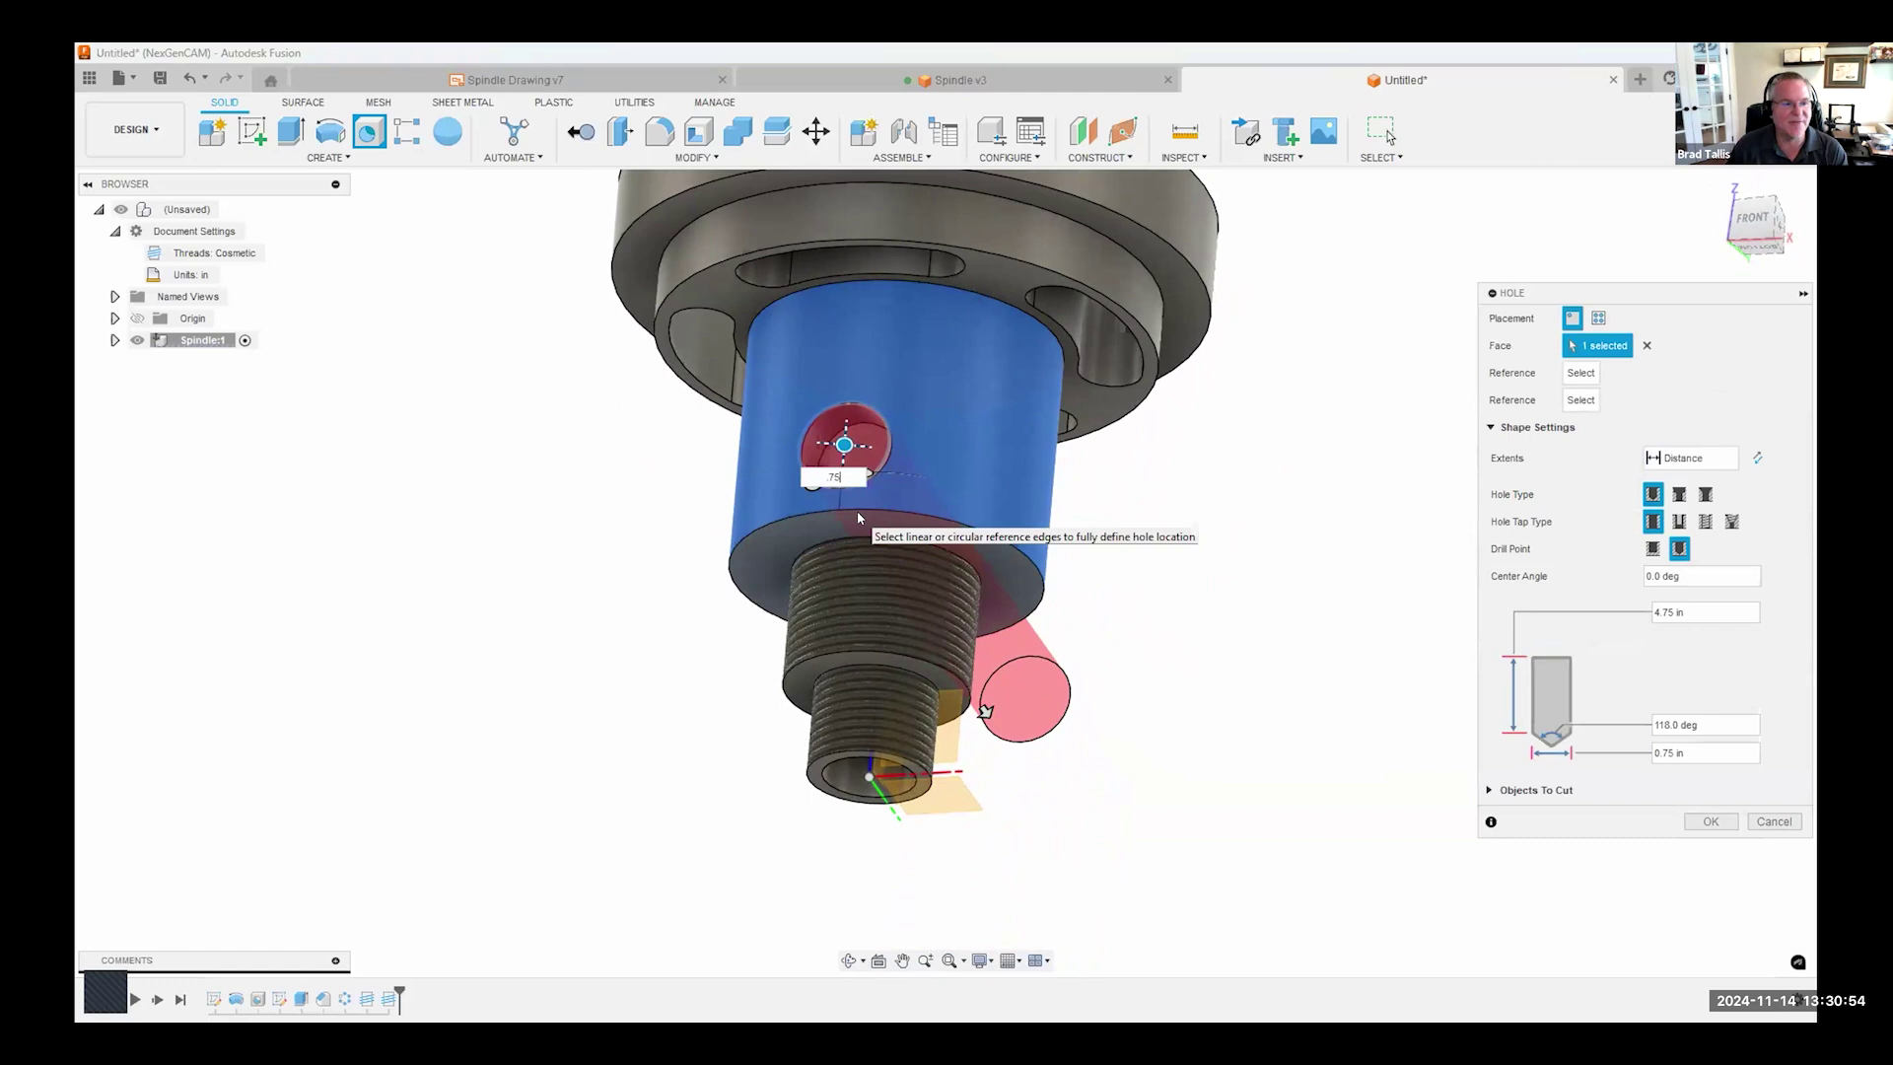
type(".75")
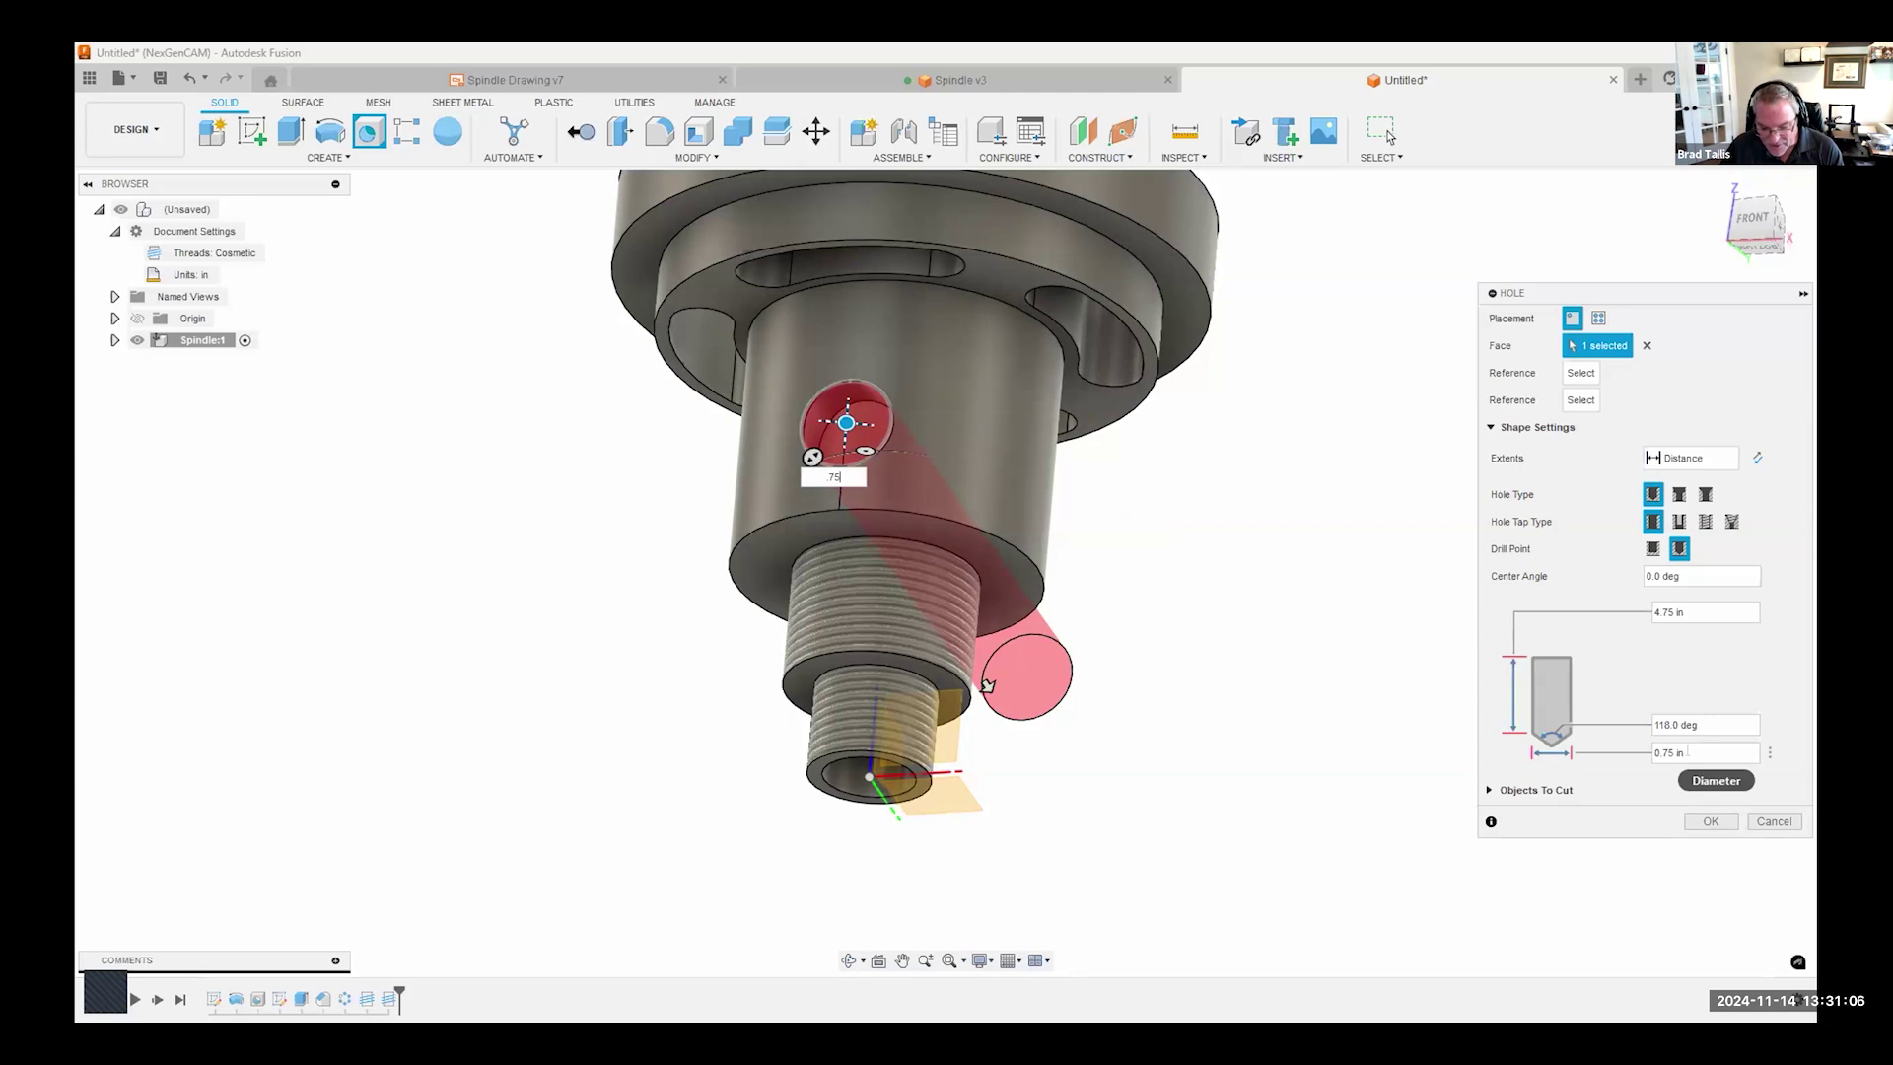
- Make the side hole tapped with ANSI Unified Screw Threads, size 0.25 in and designation 1/4-20 UNC
left_click(1706, 521)
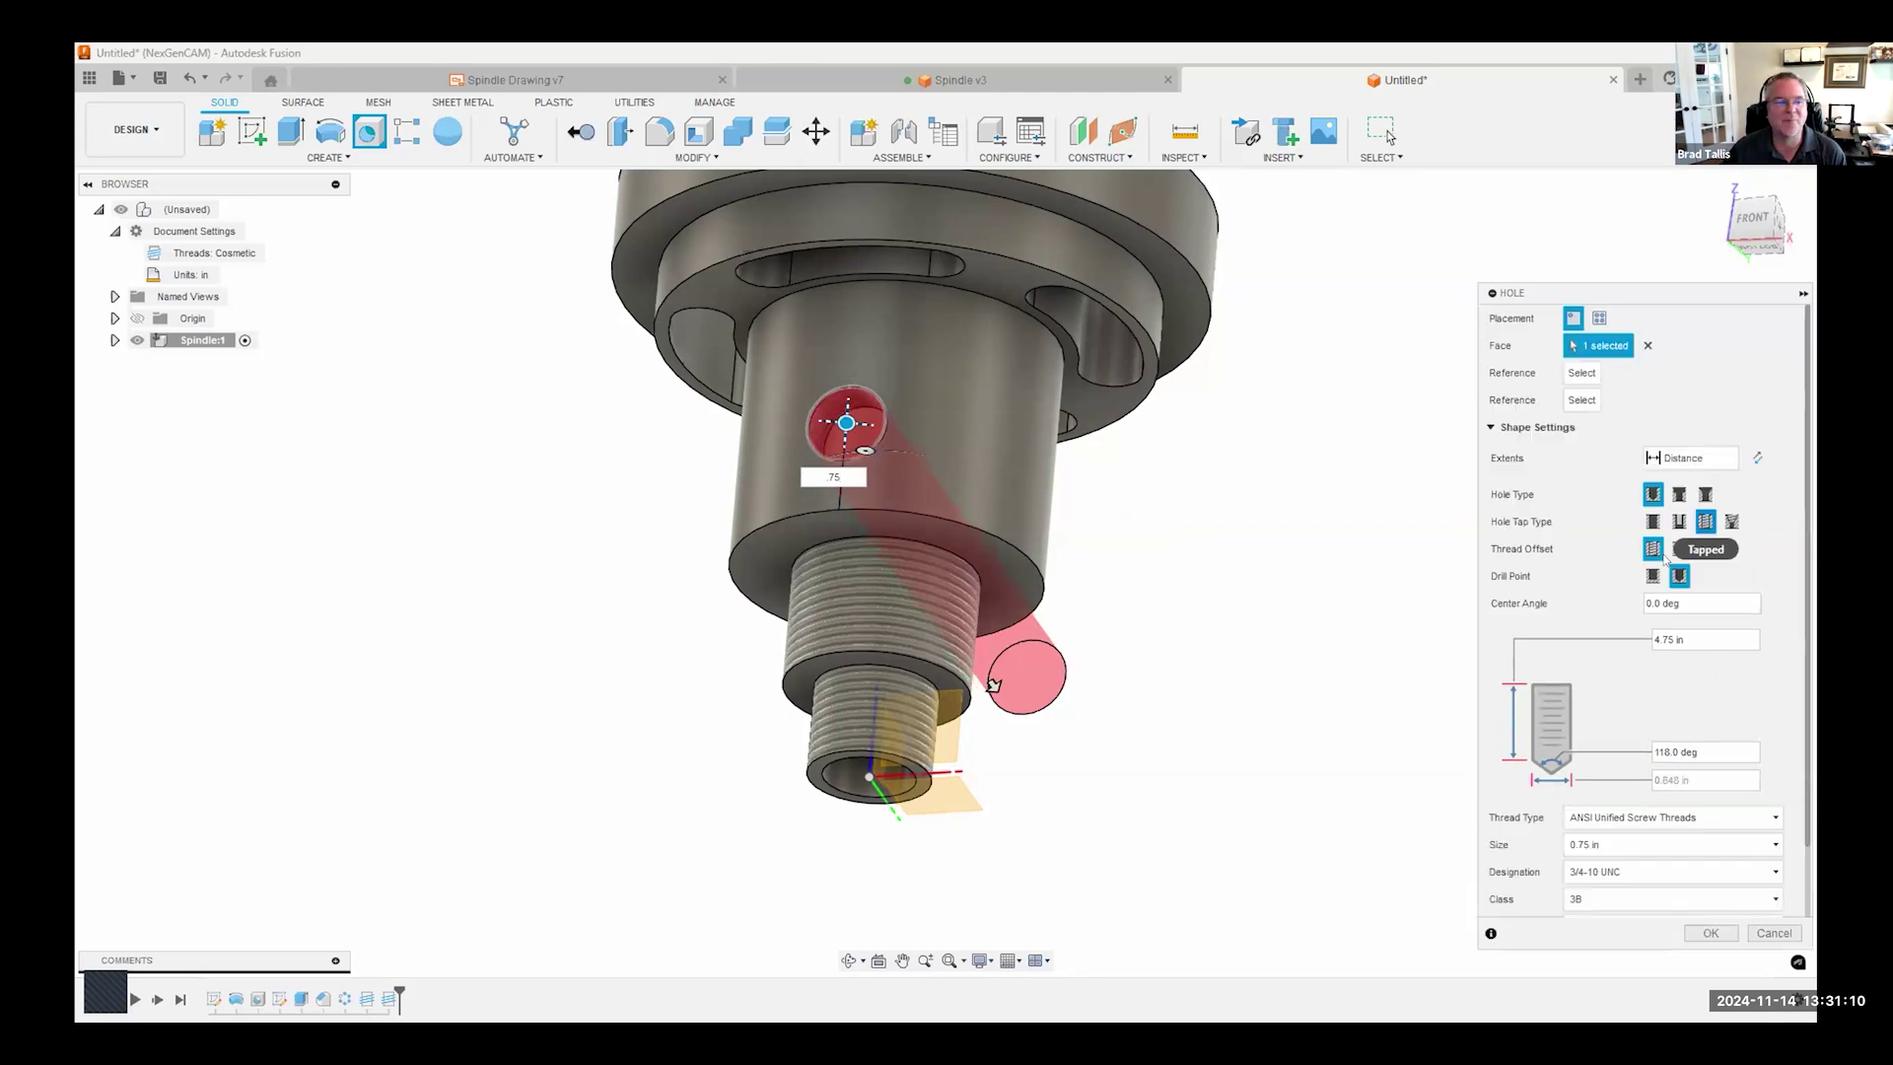
left_click(1623, 850)
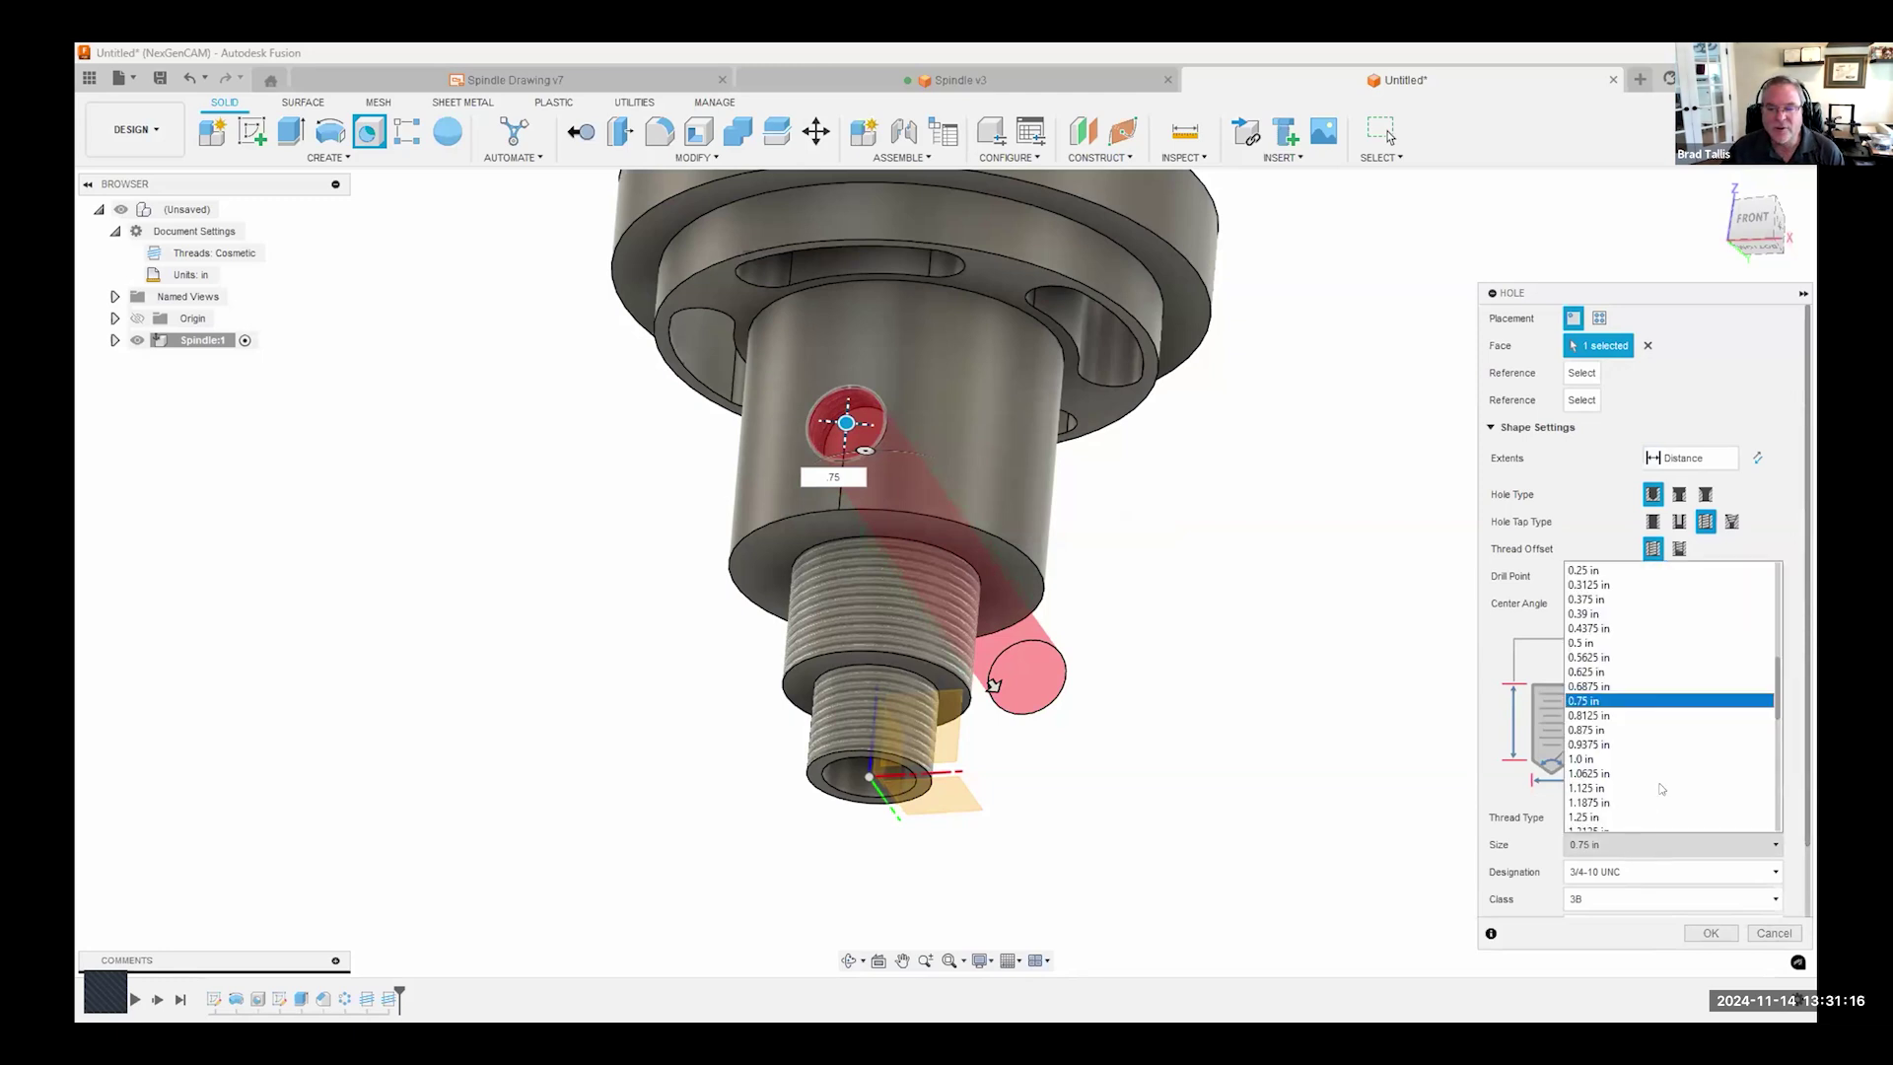
scroll(1683, 660, "up", 1)
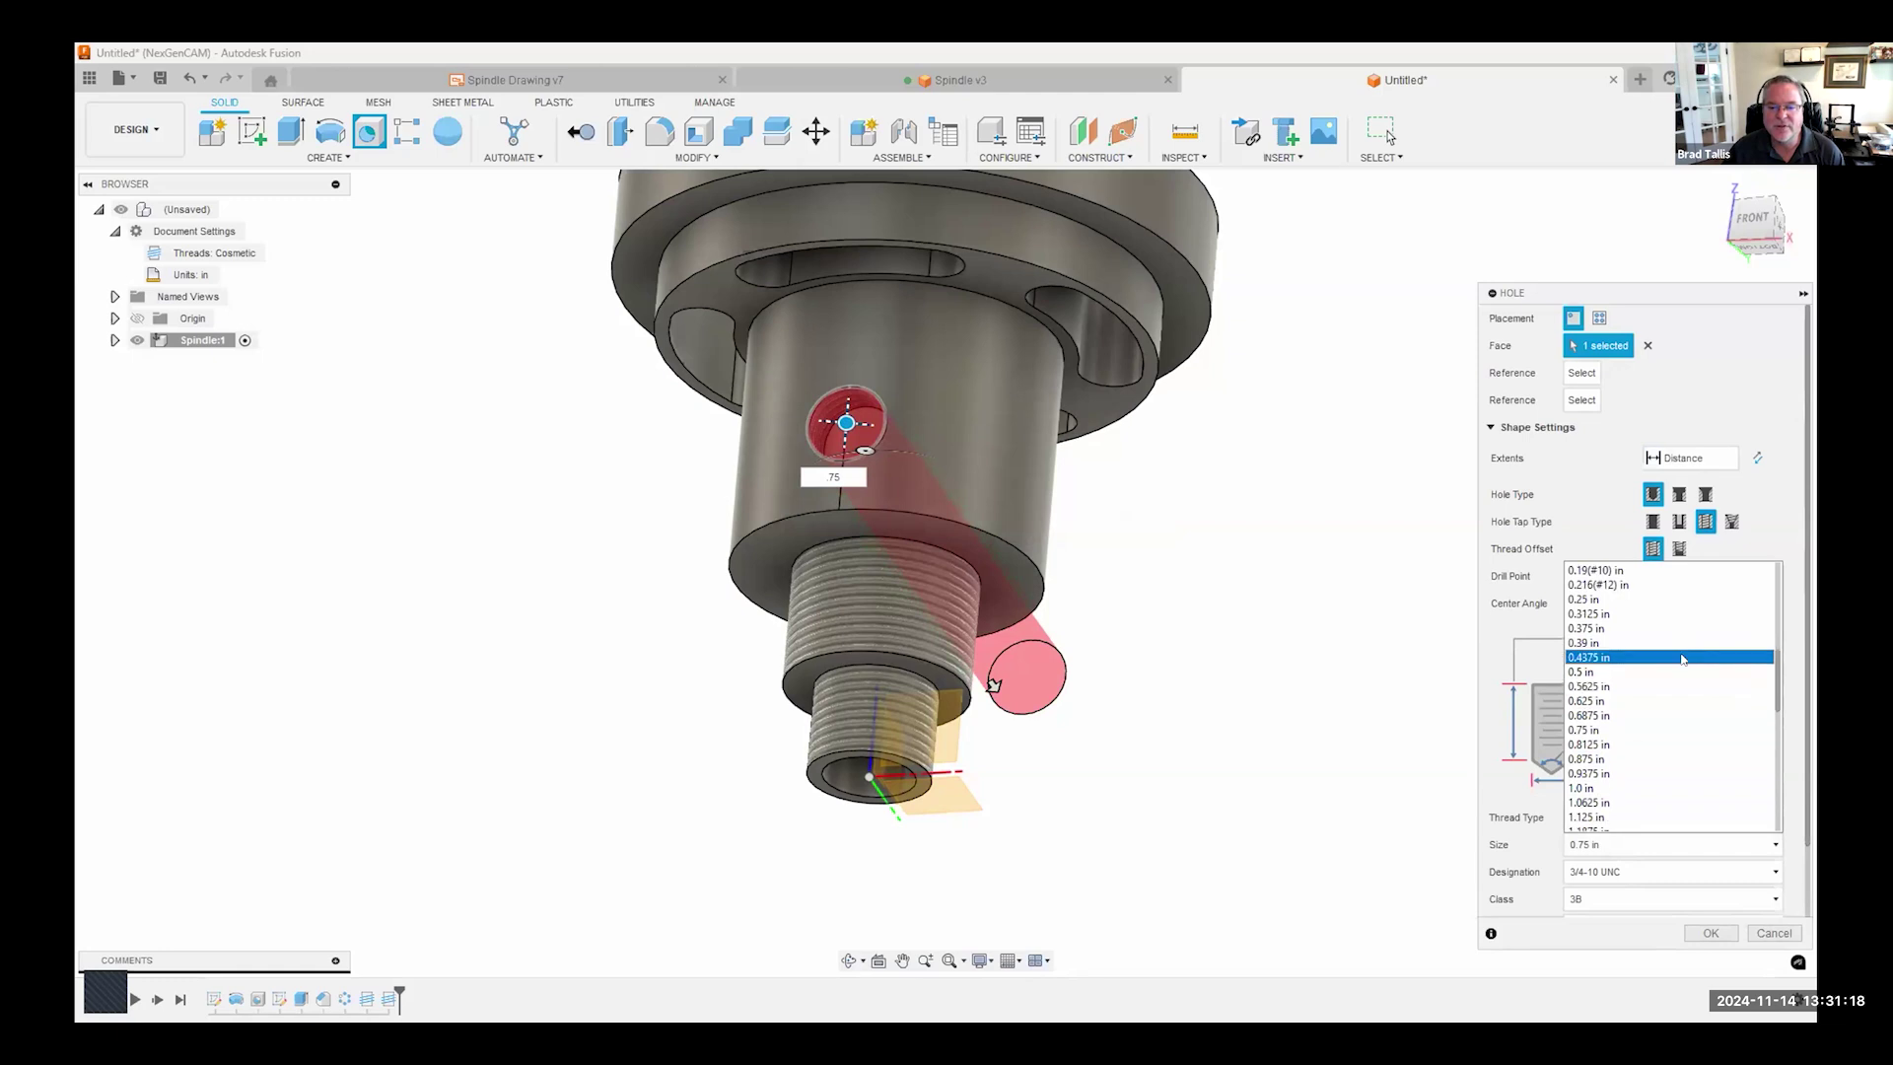
left_click(1623, 598)
middle_click_drag(1373, 721, 1415, 403, "shift")
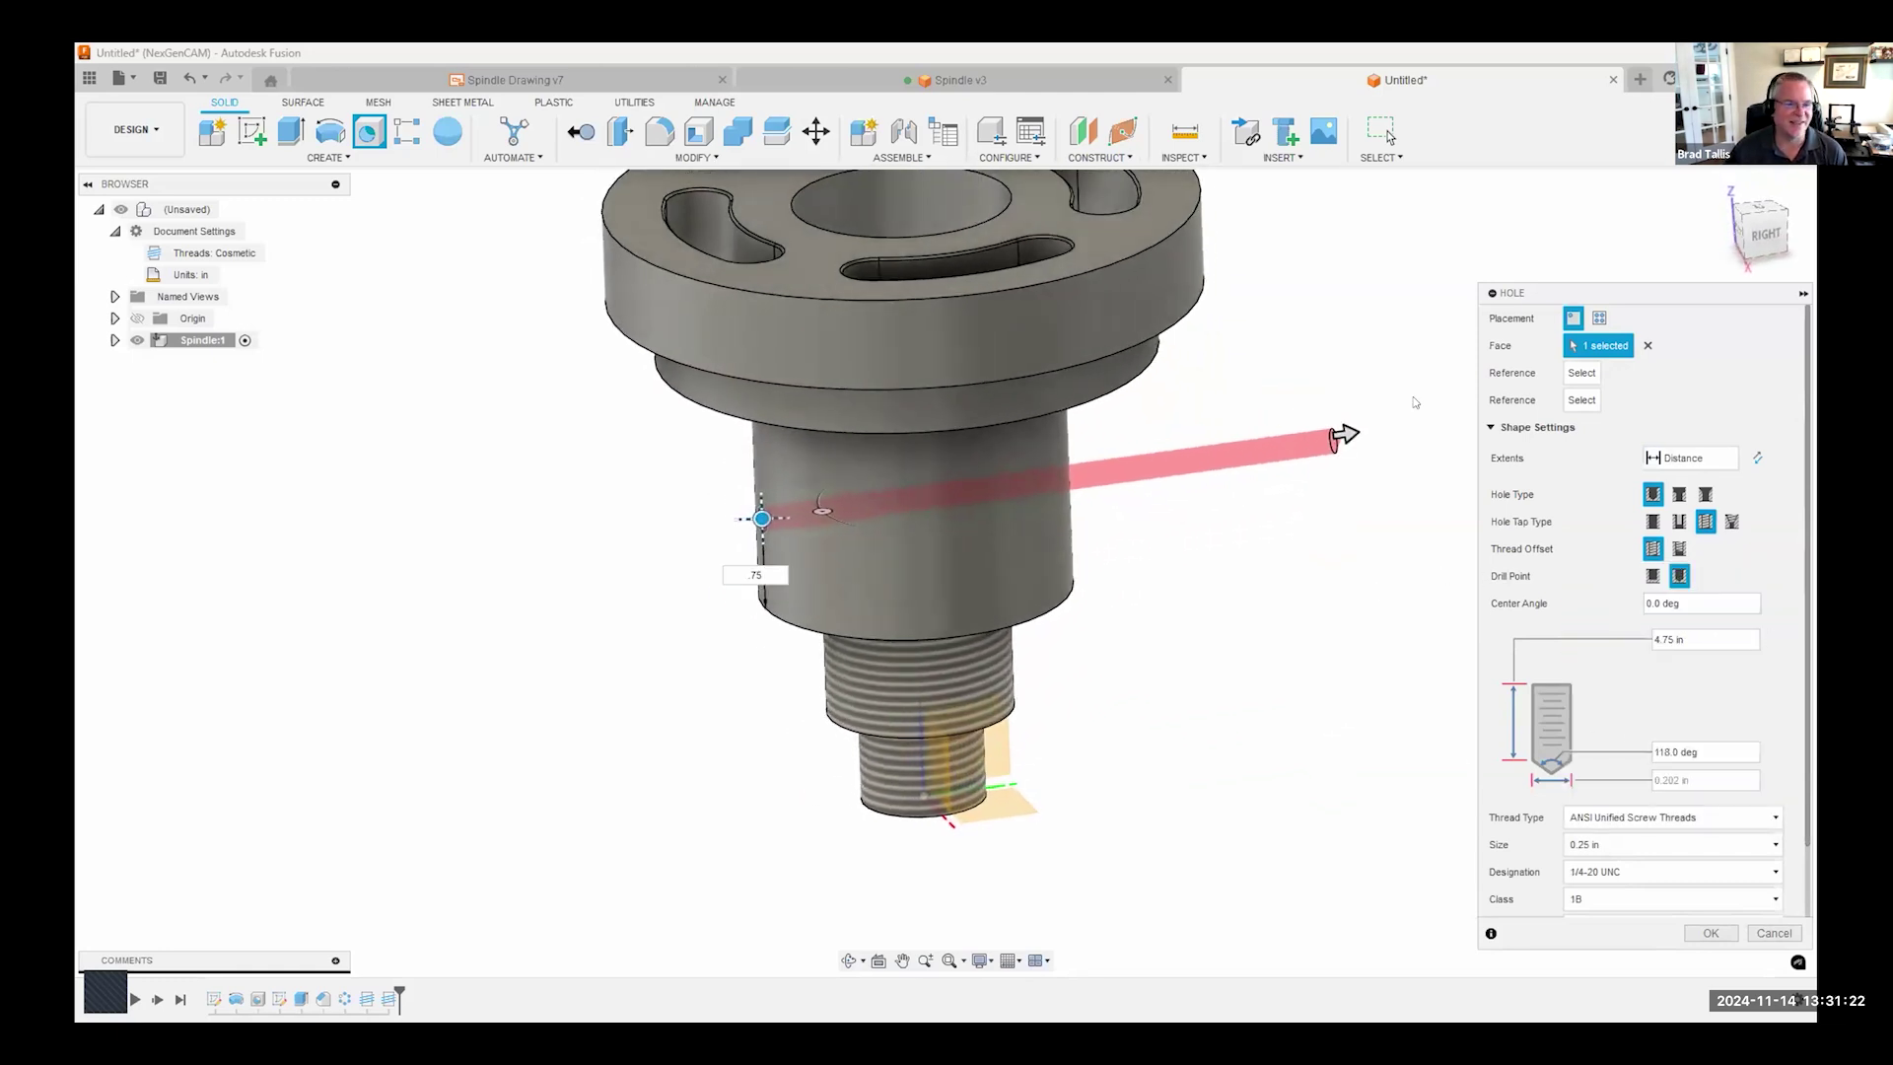
scroll(1416, 402, "down", 1)
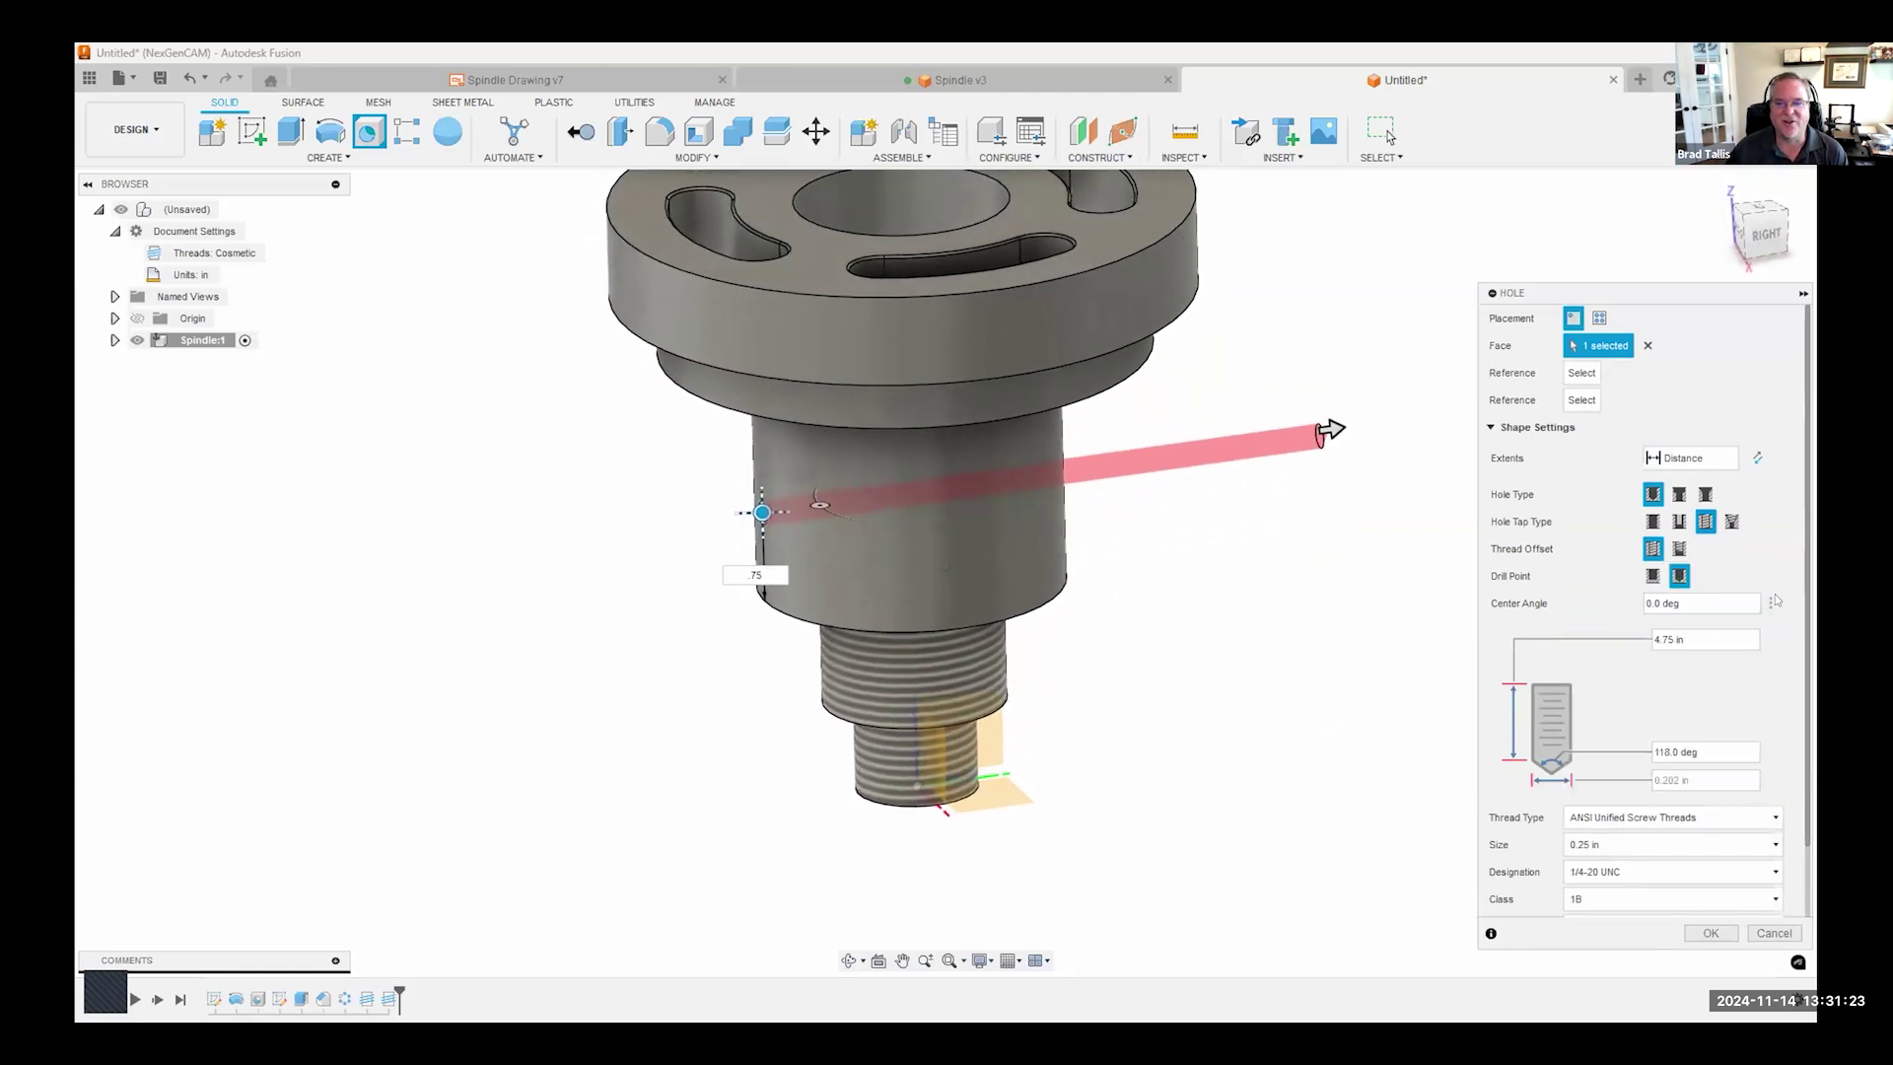
- Change the tapped hole's extents from a distance to the To option, and create the hole
left_click(1730, 461)
left_click(1682, 501)
middle_click_drag(1198, 498, 1112, 792, "shift")
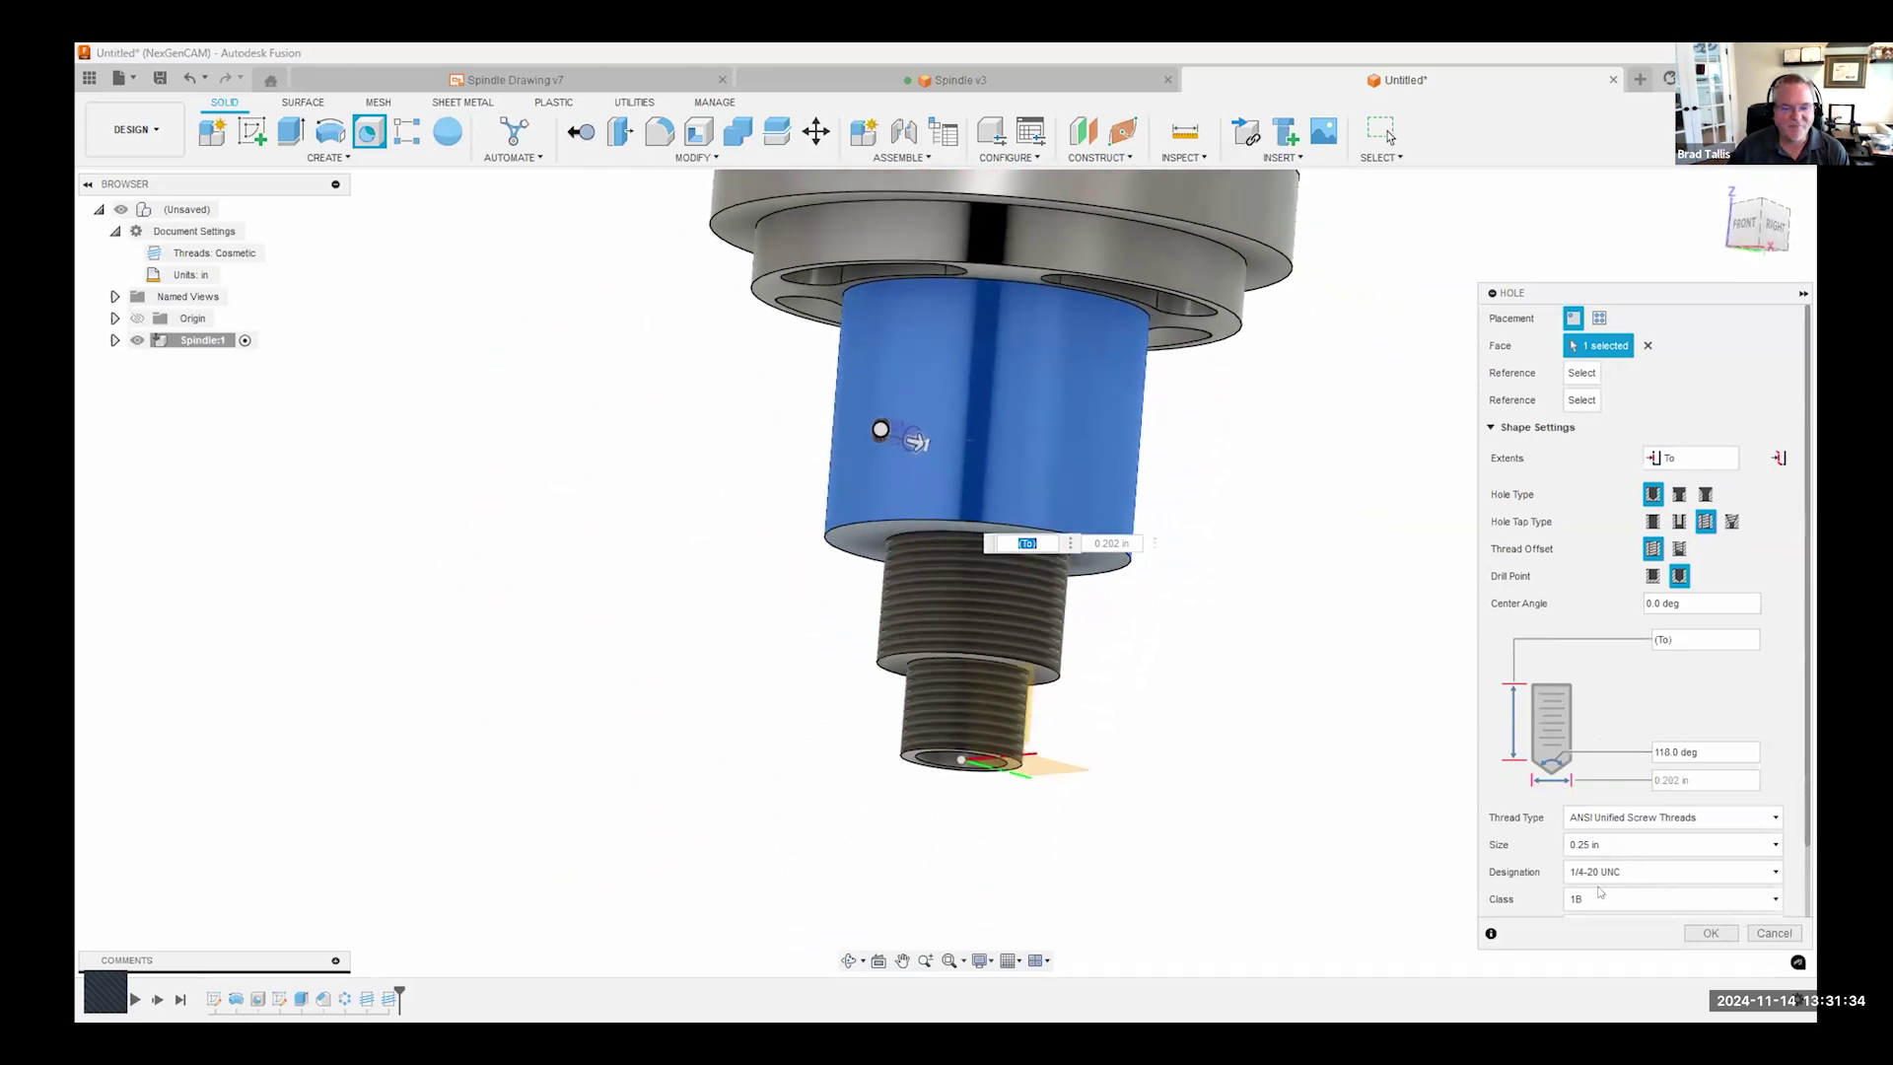
scroll(1807, 612, "down", 3)
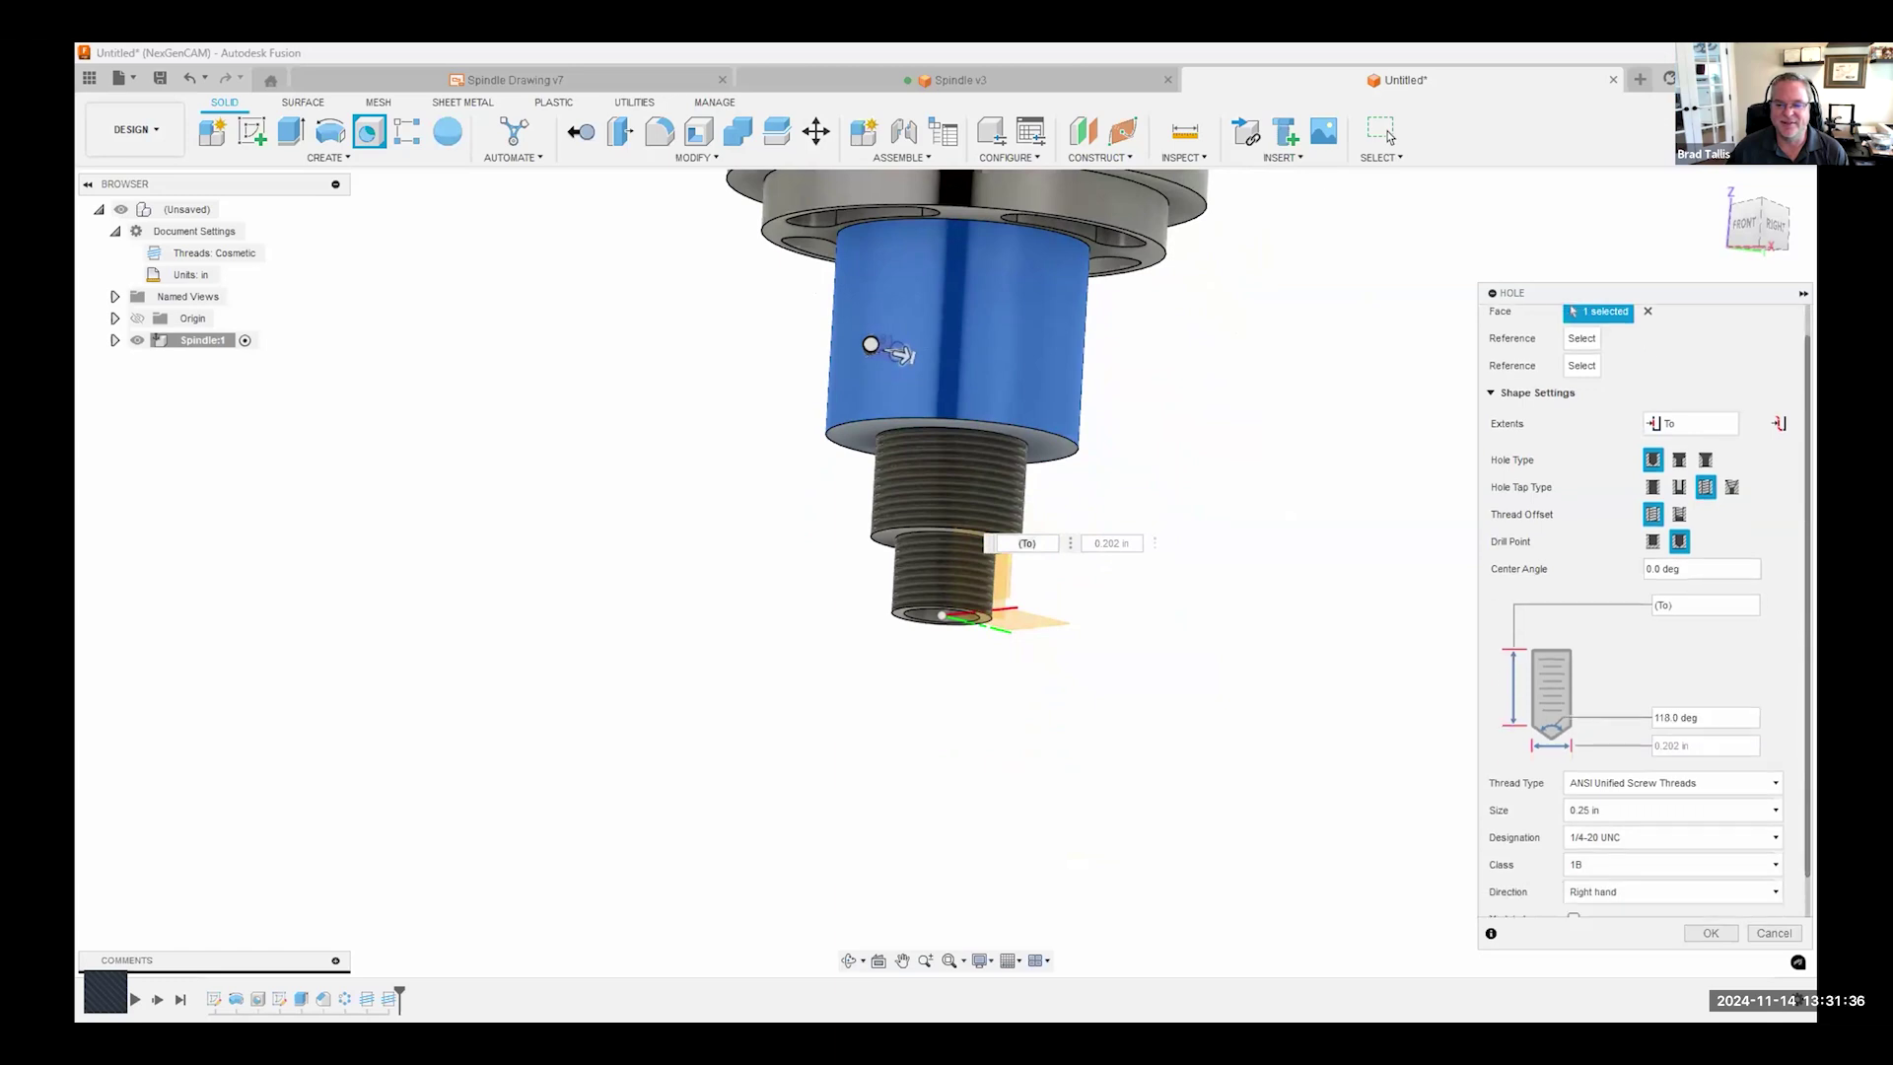
left_click(1711, 933)
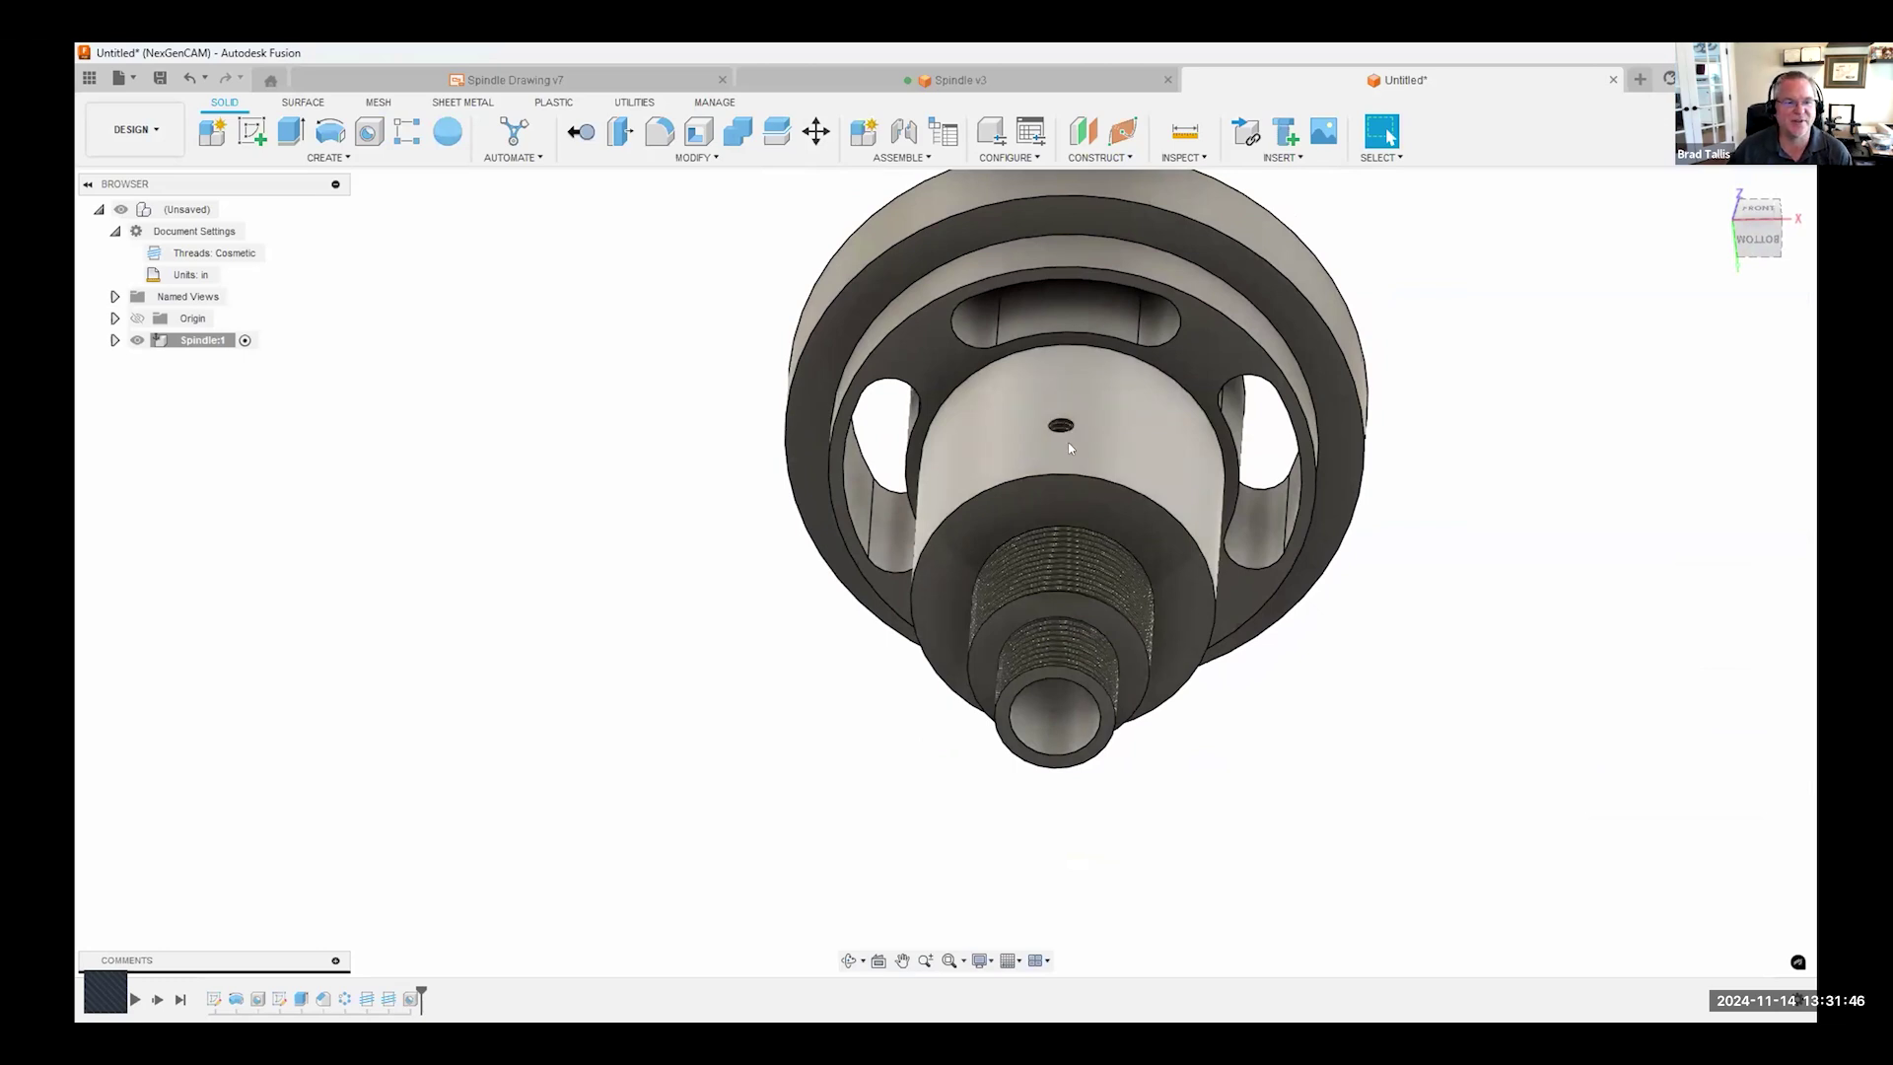
- Start a sketch on the large cylinder's annular shoulder face, just above the threaded sections
left_click_drag(1758, 222, 1747, 269)
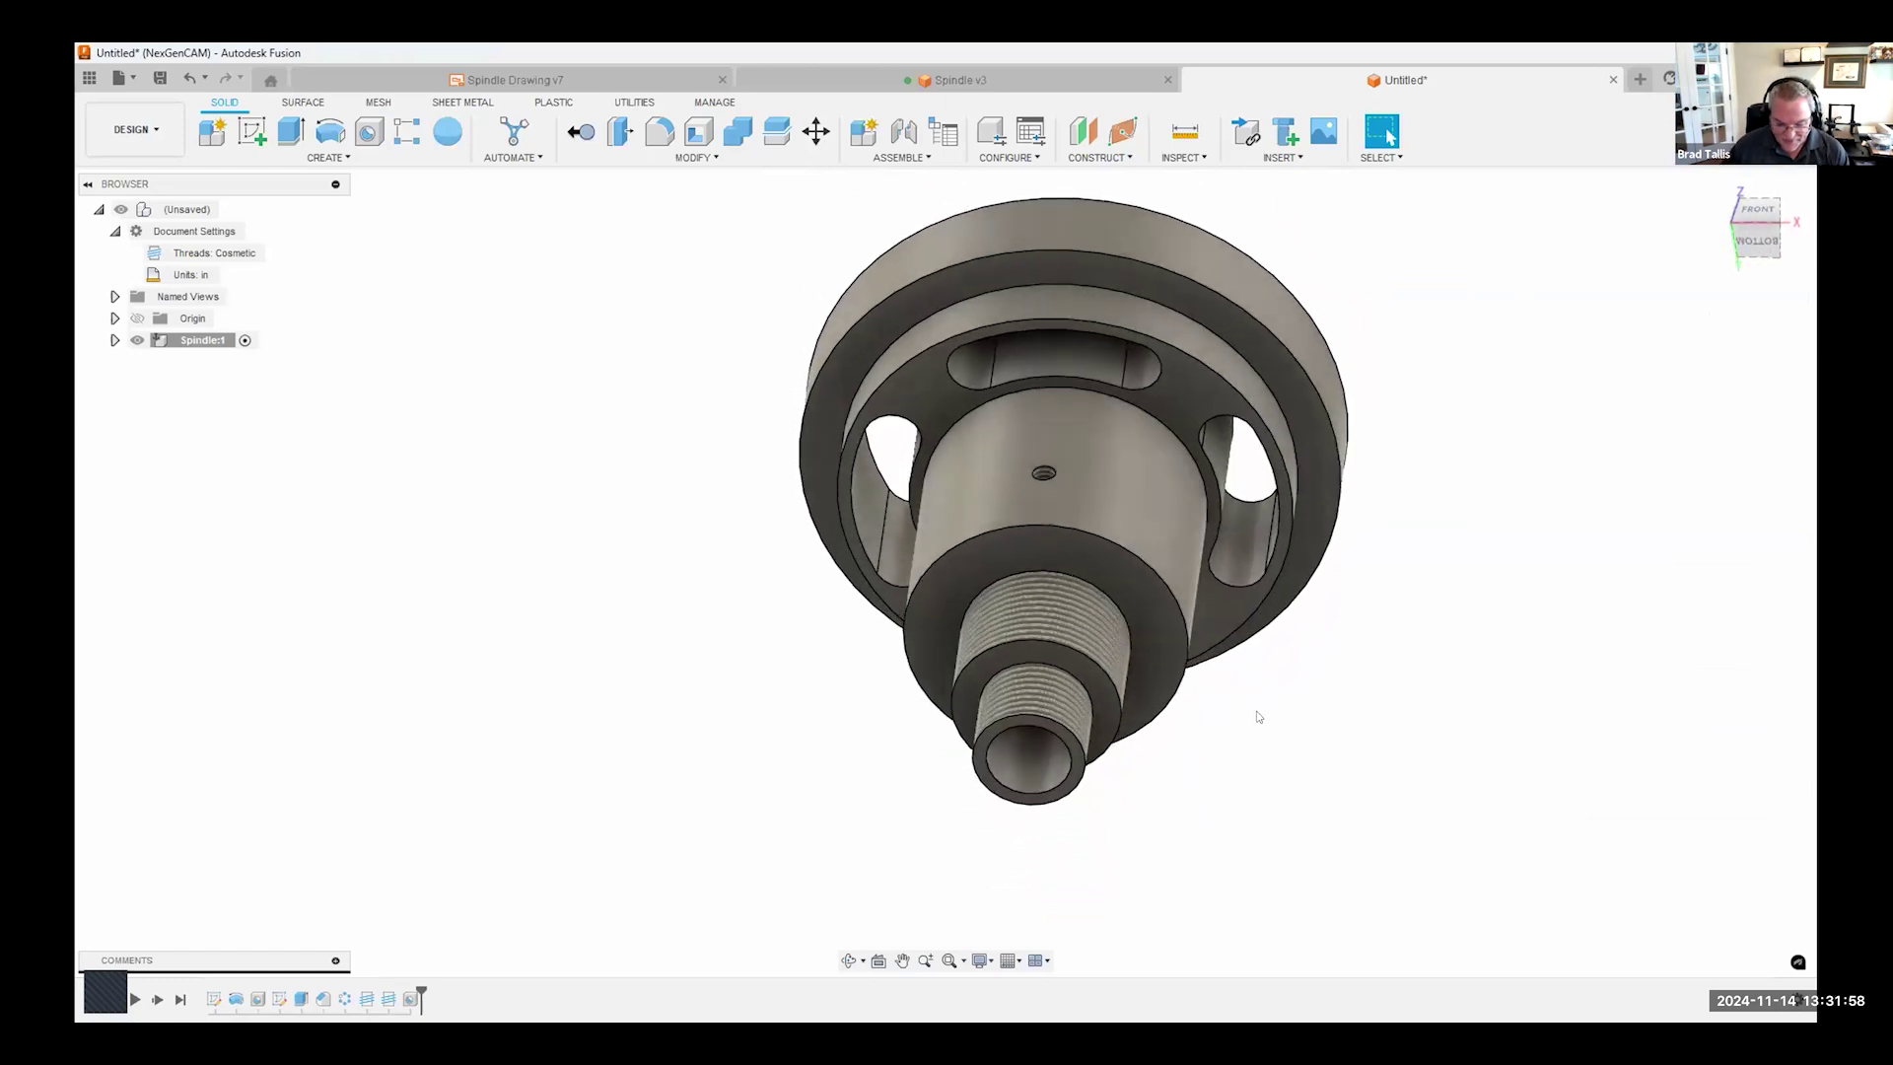
middle_click_drag(1224, 701, 1012, 542, "shift")
scroll(1035, 532, "up", 2)
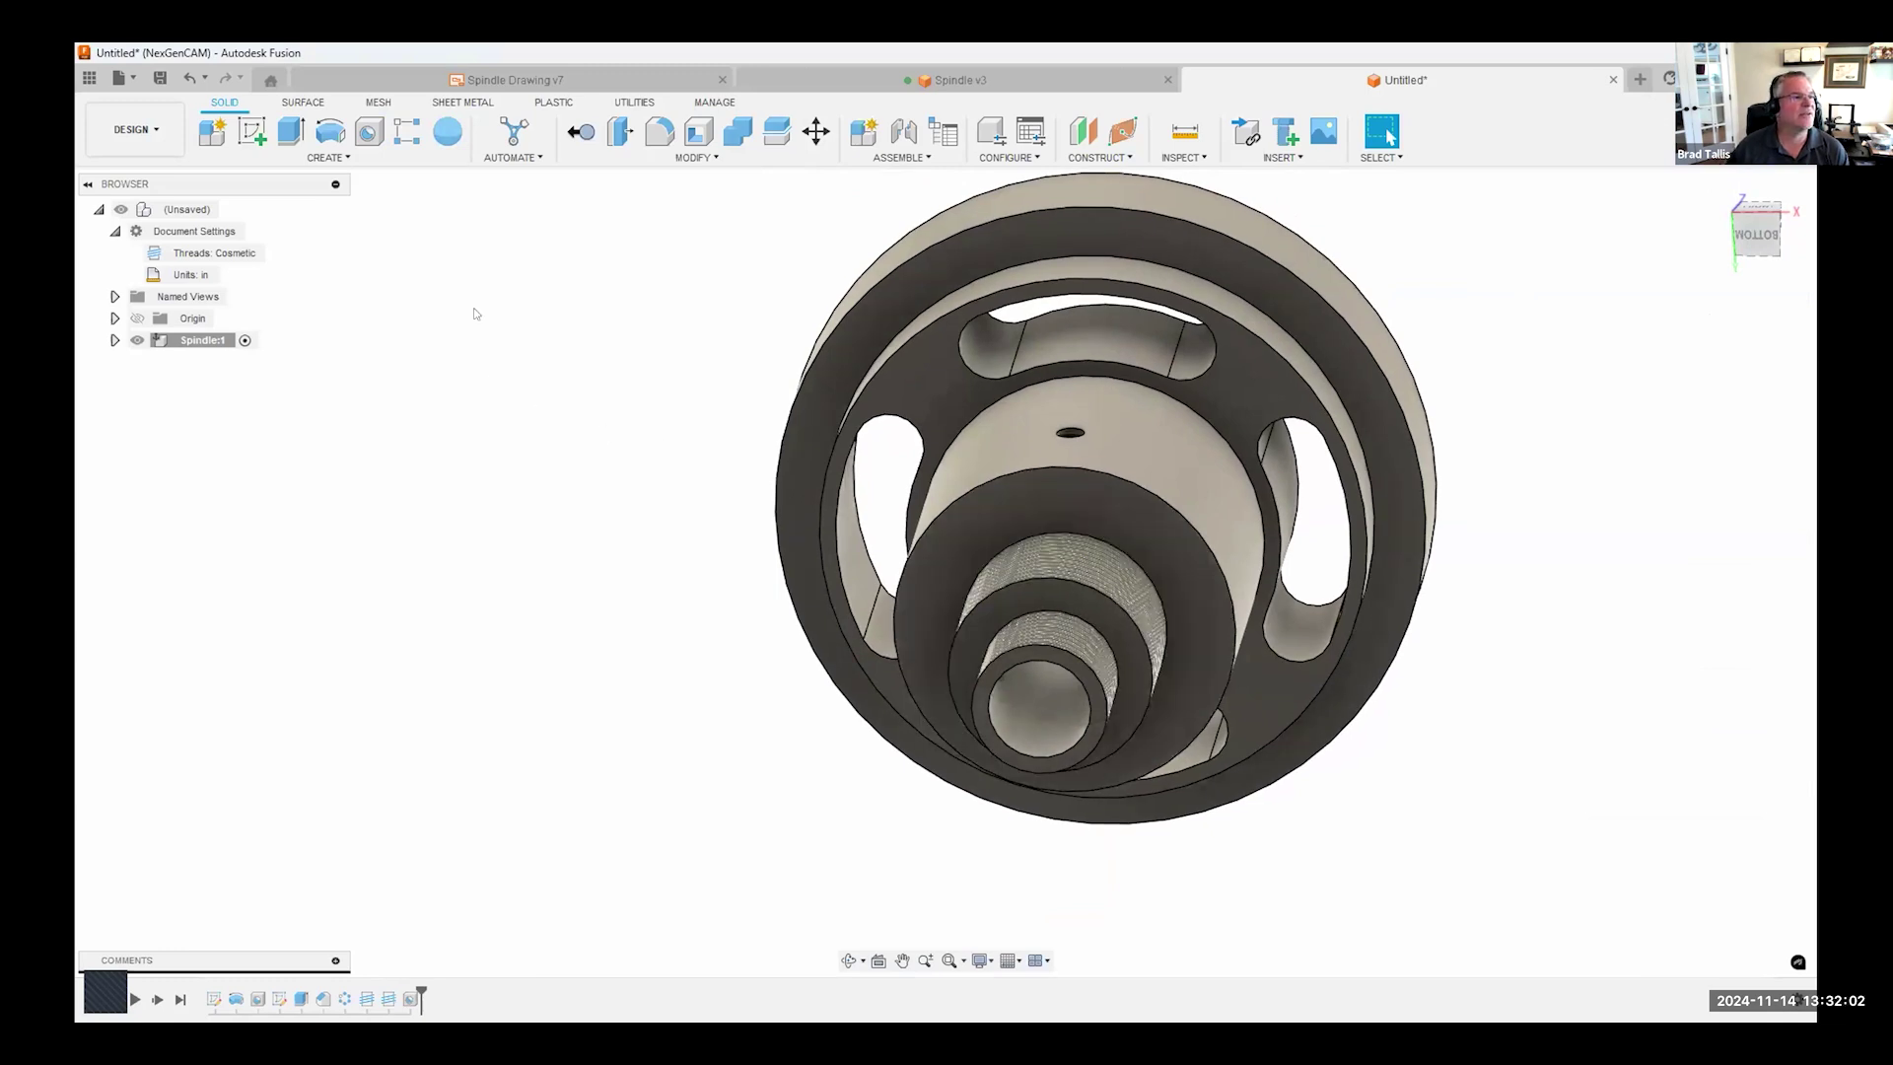
right_click(1085, 505)
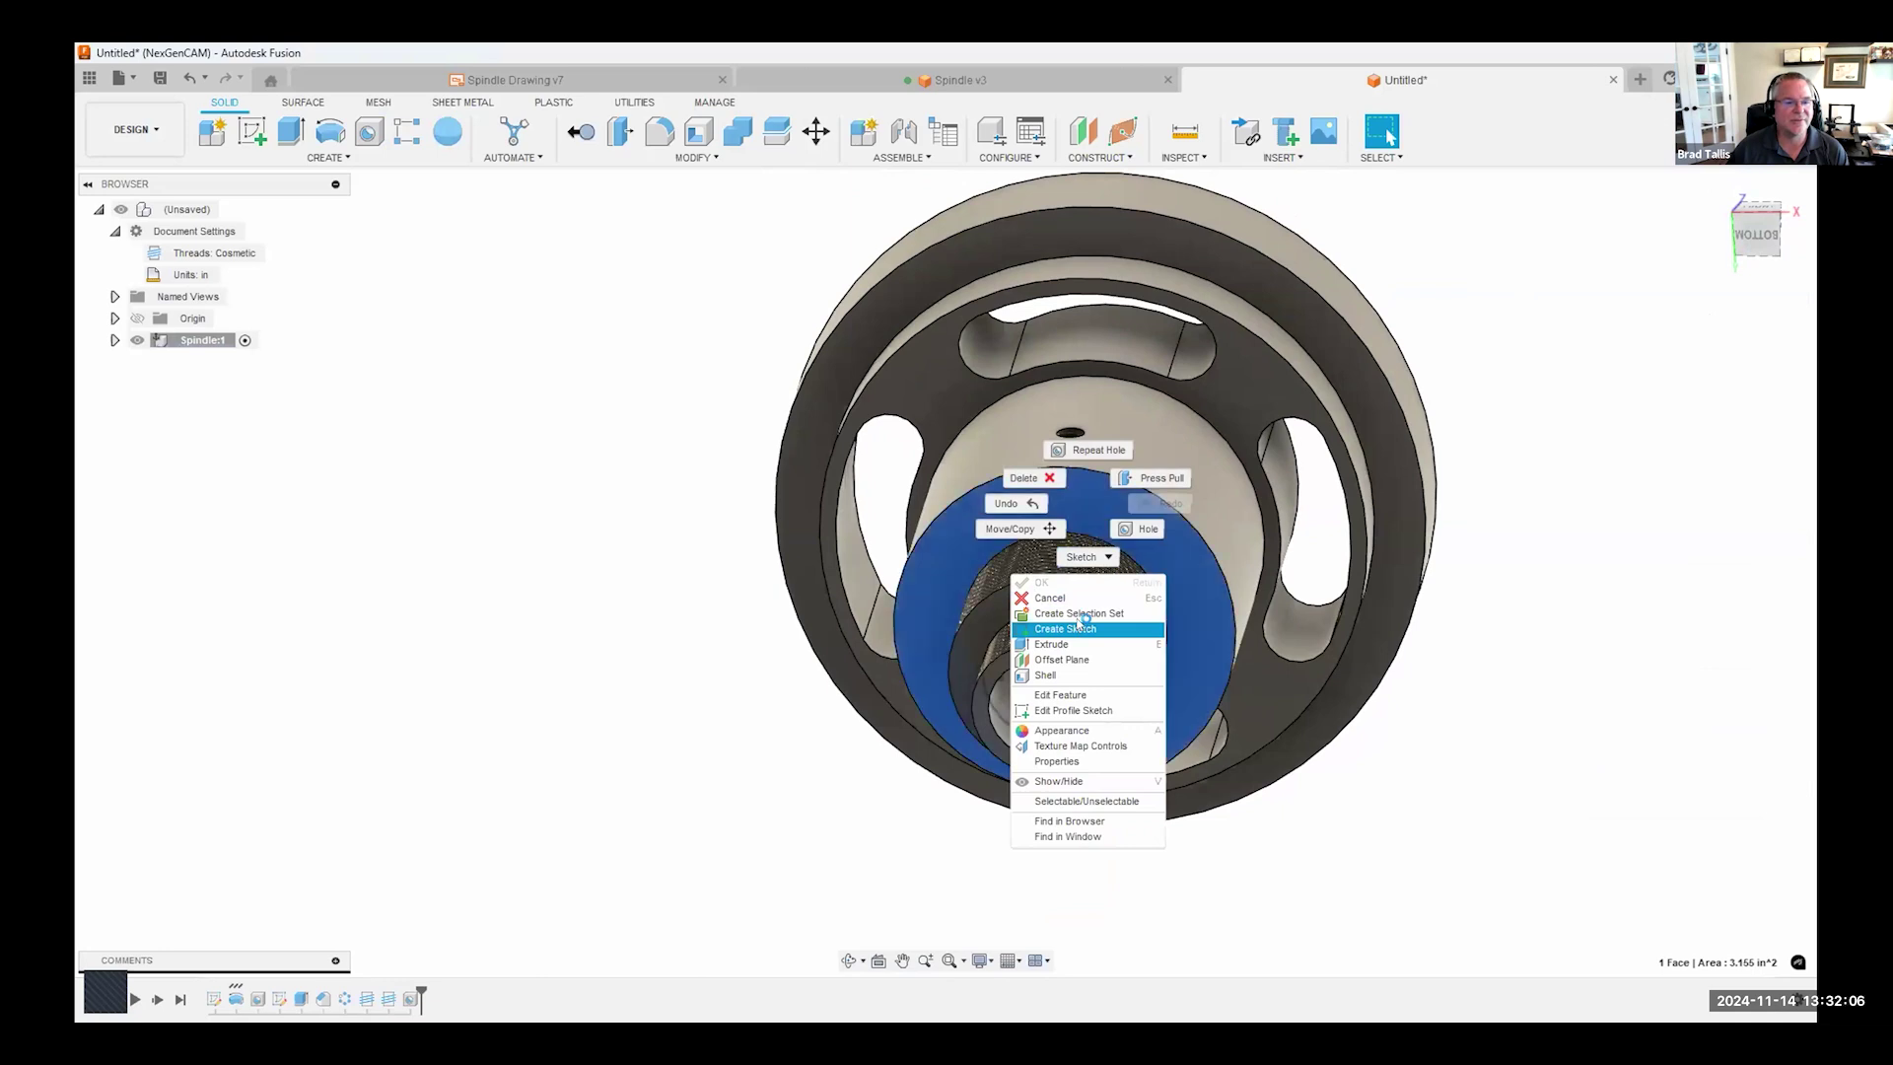
left_click(1079, 623)
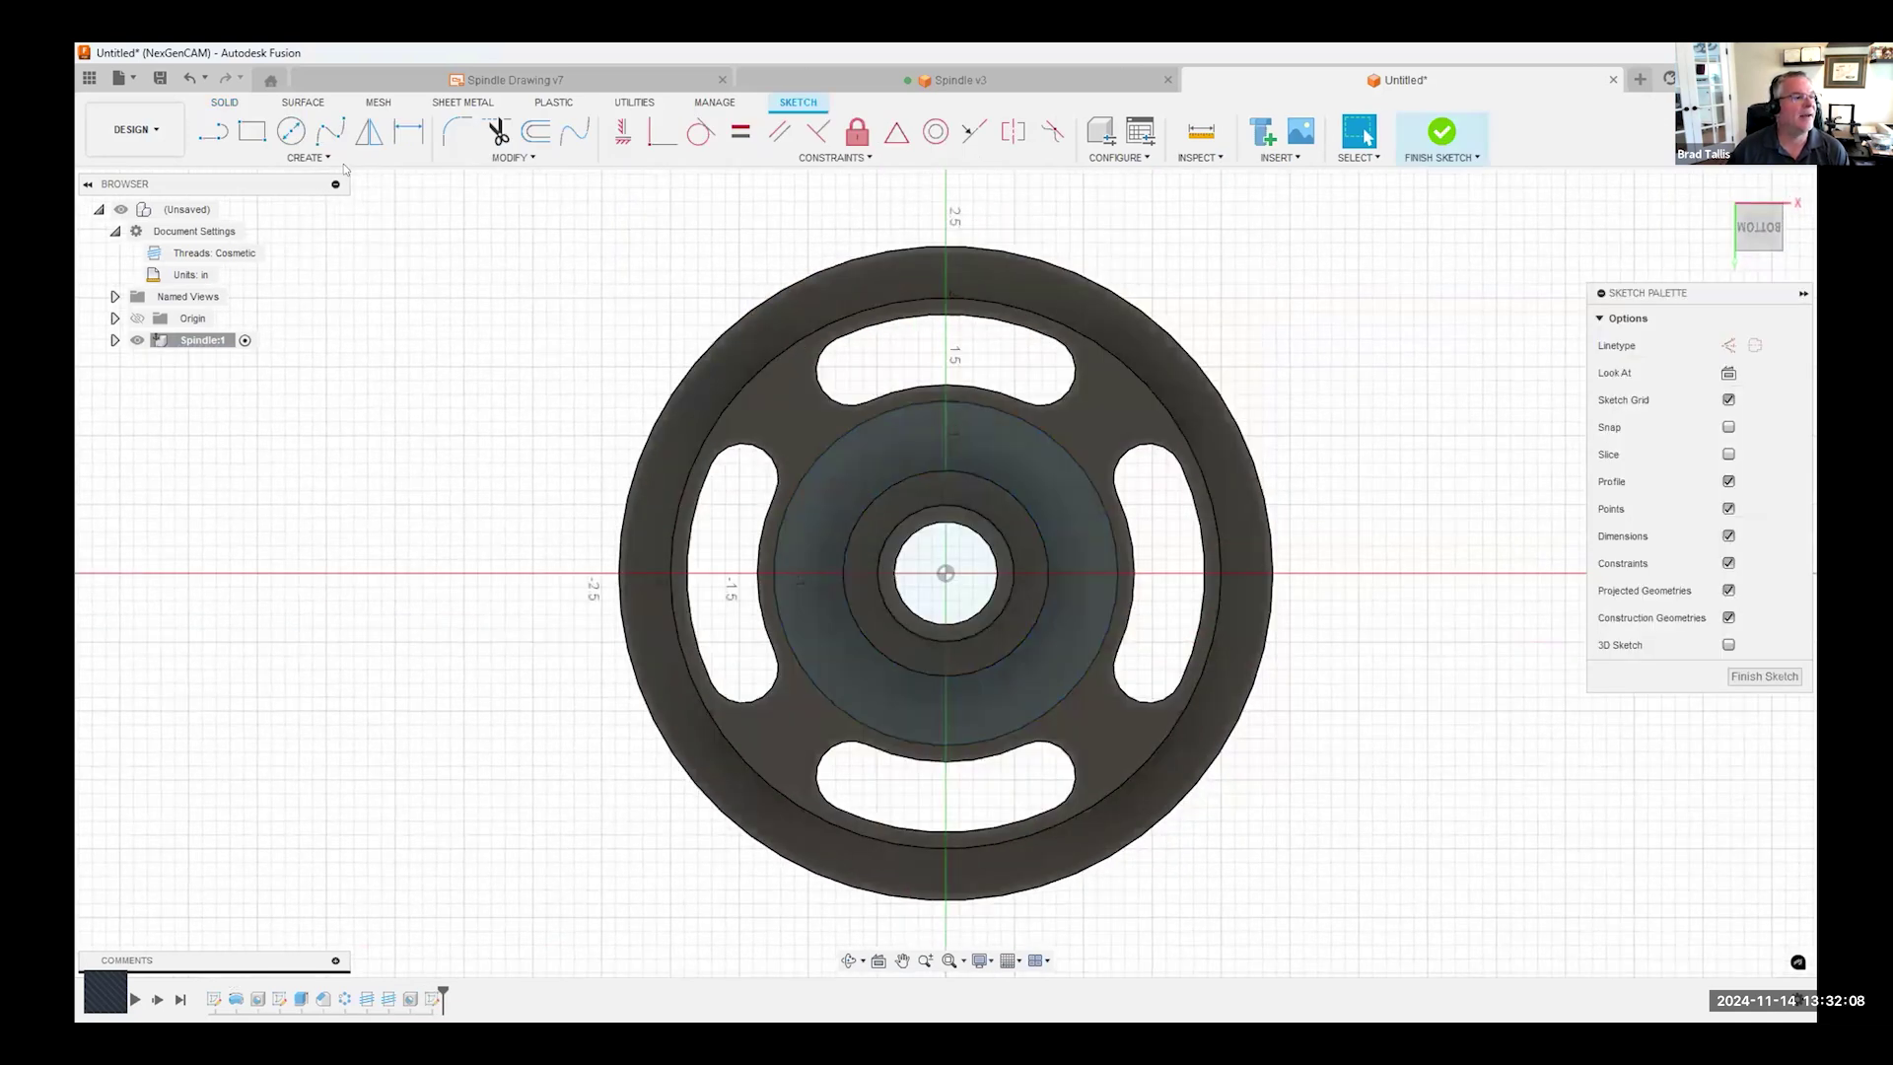
left_click(308, 157)
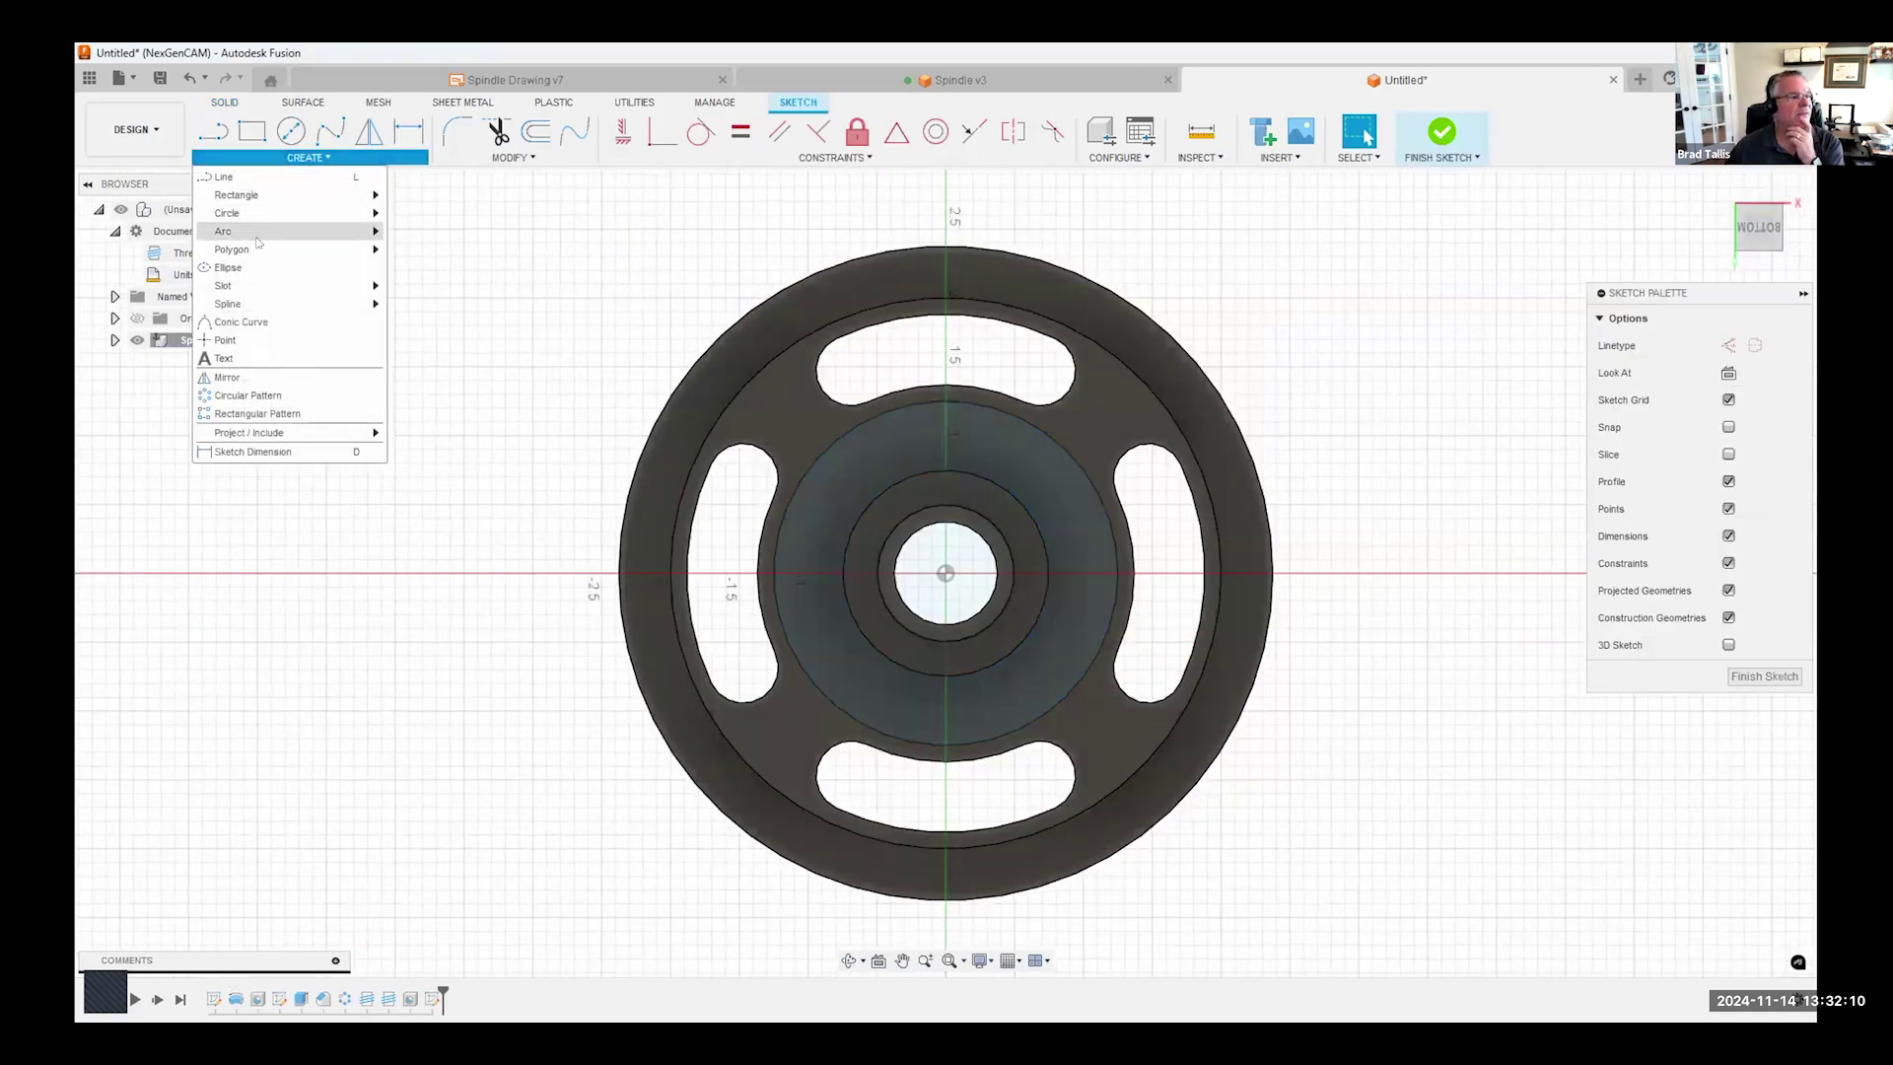
- Sketch a six-sided circumscribed polygon centred on the spindle's origin, with an inscribed radius of about 1.175 in
mouse_move(253, 247)
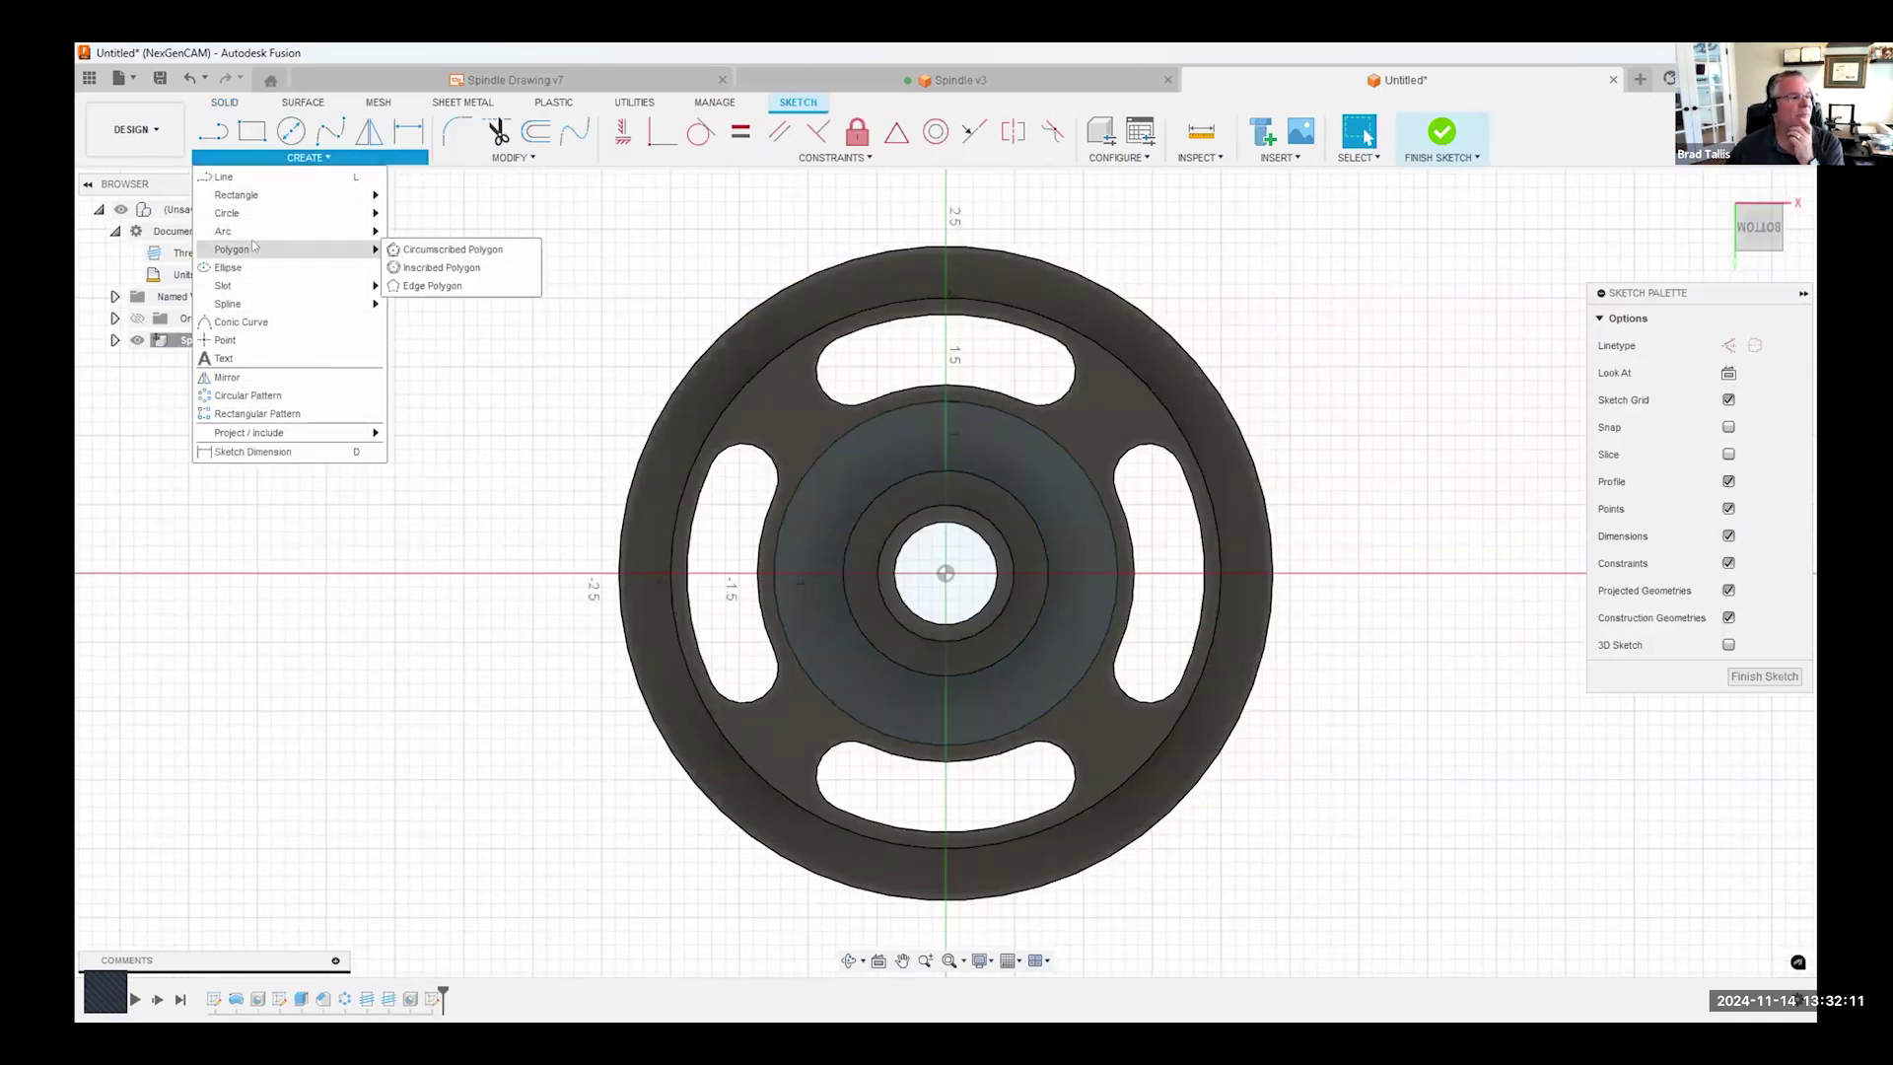
left_click(446, 250)
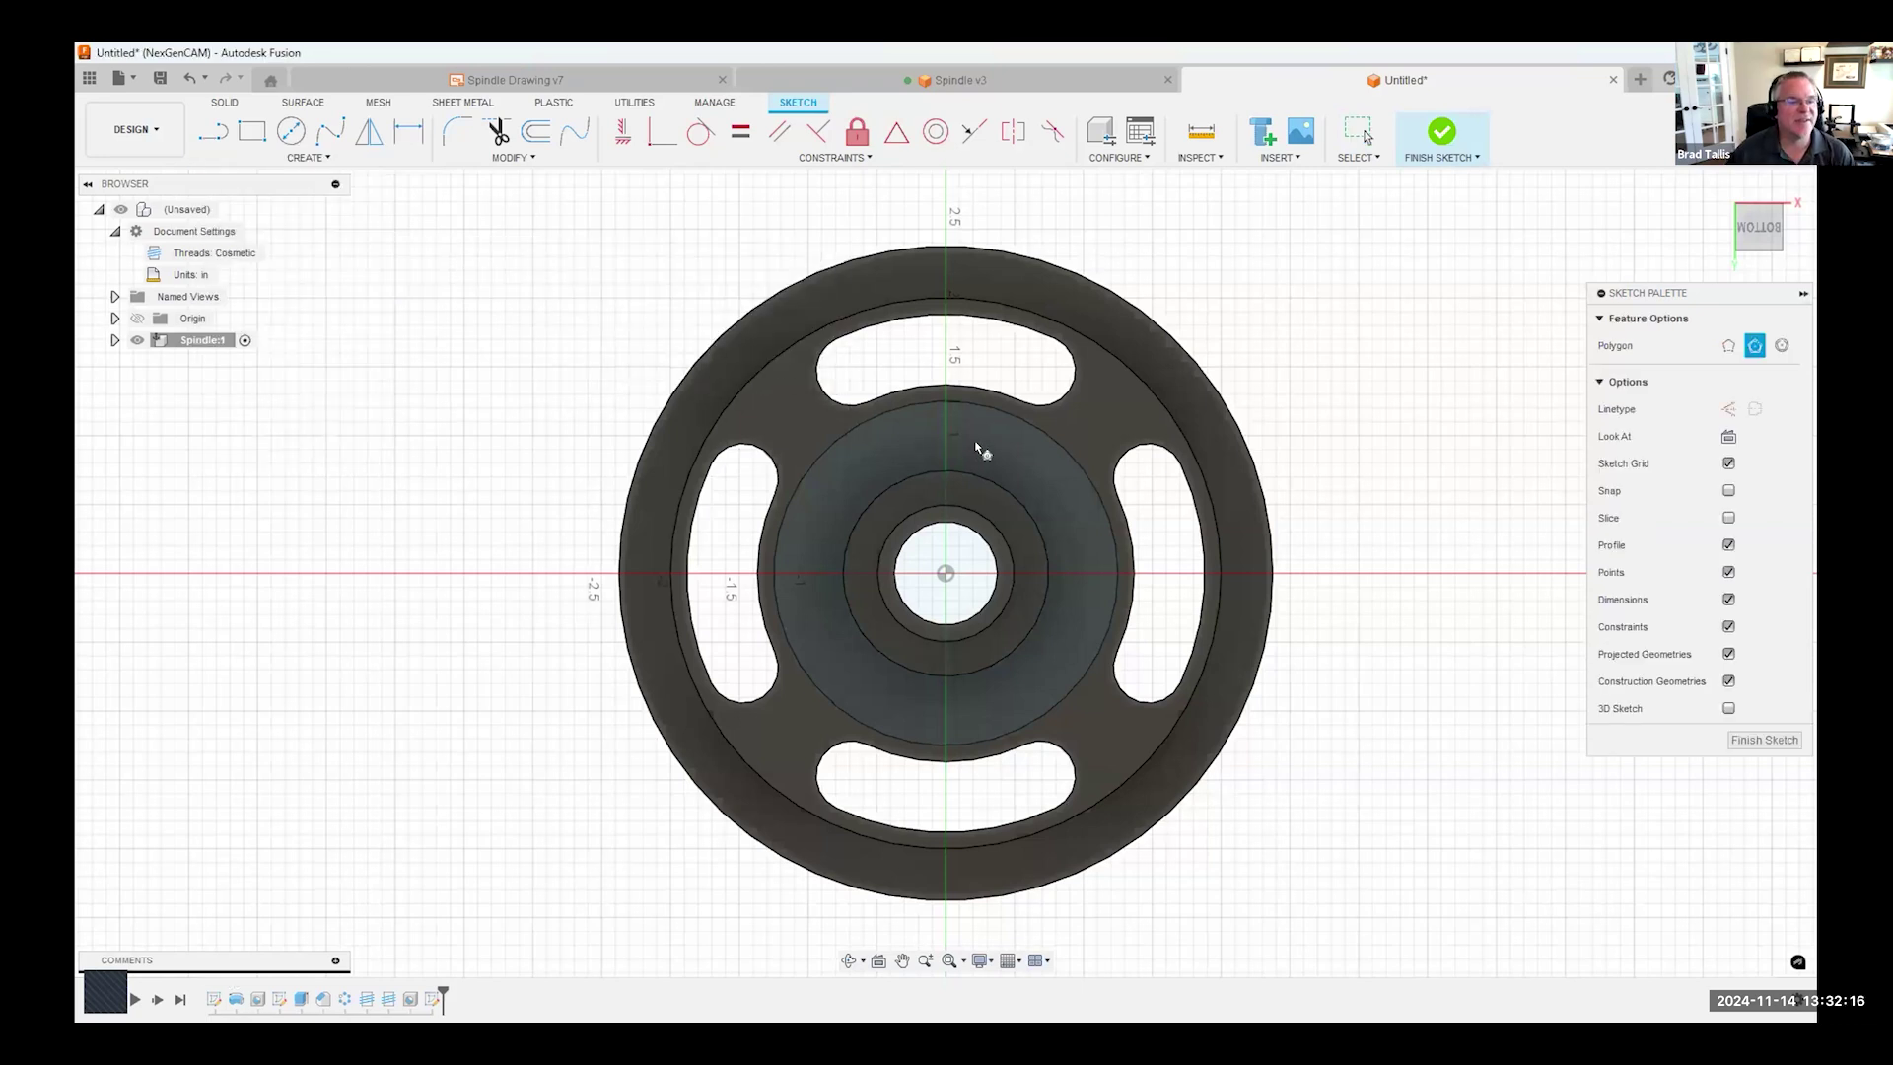
left_click(945, 573)
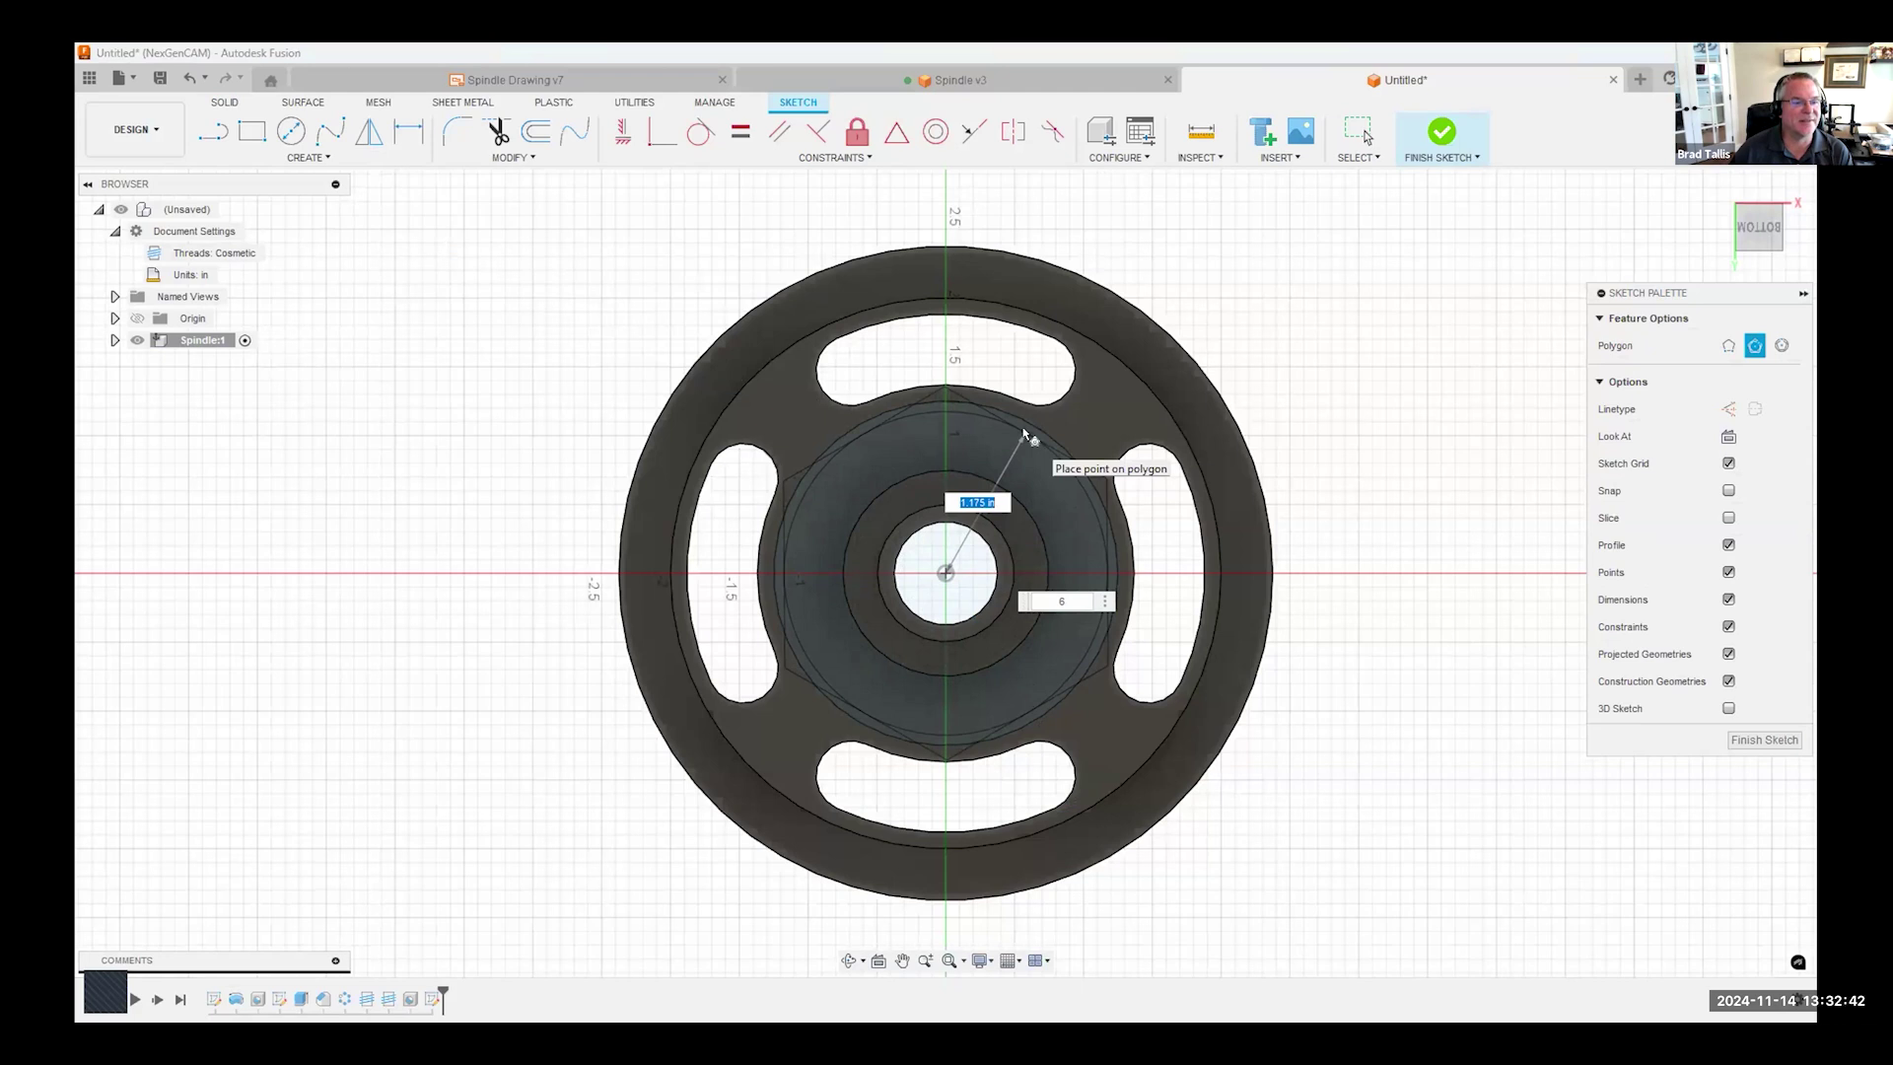
left_click(1023, 434)
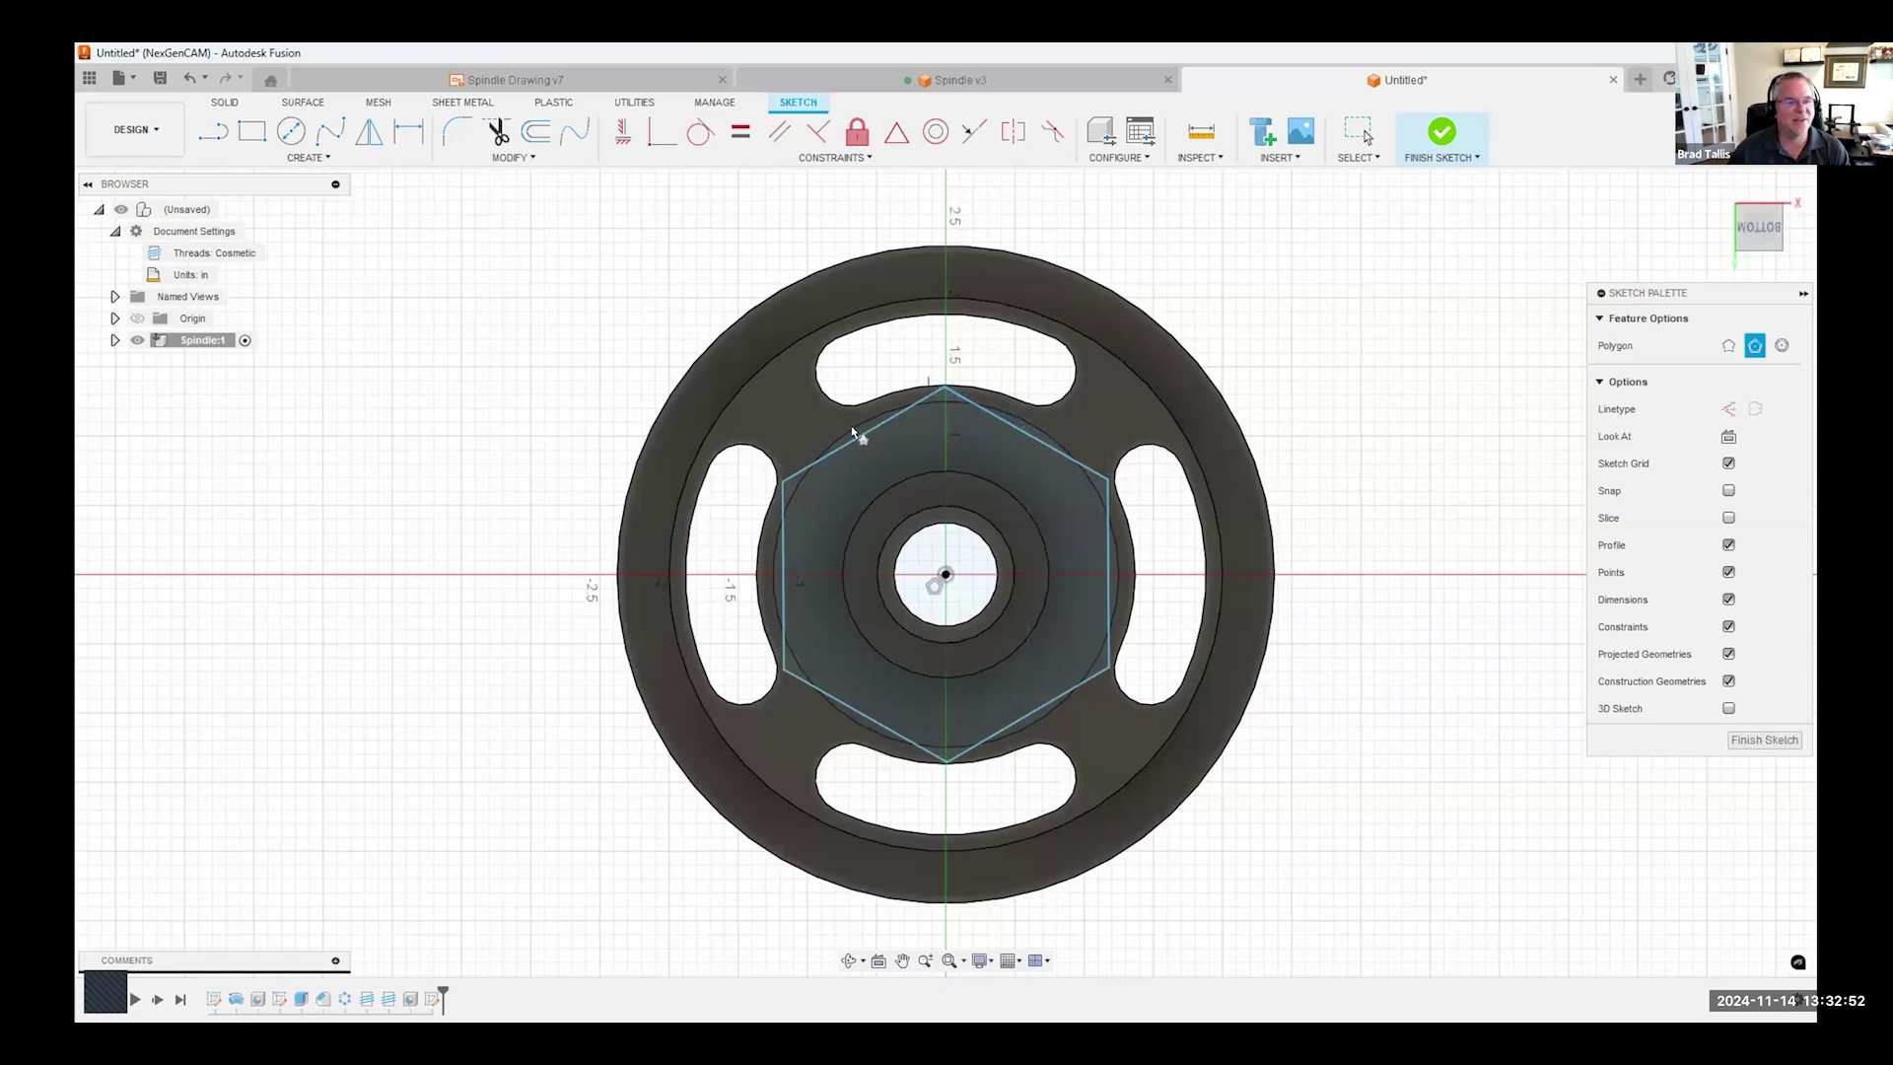
- Draw a circle around the hexagon from the same centre, slightly larger than its corners, and finish the sketch
key("c")
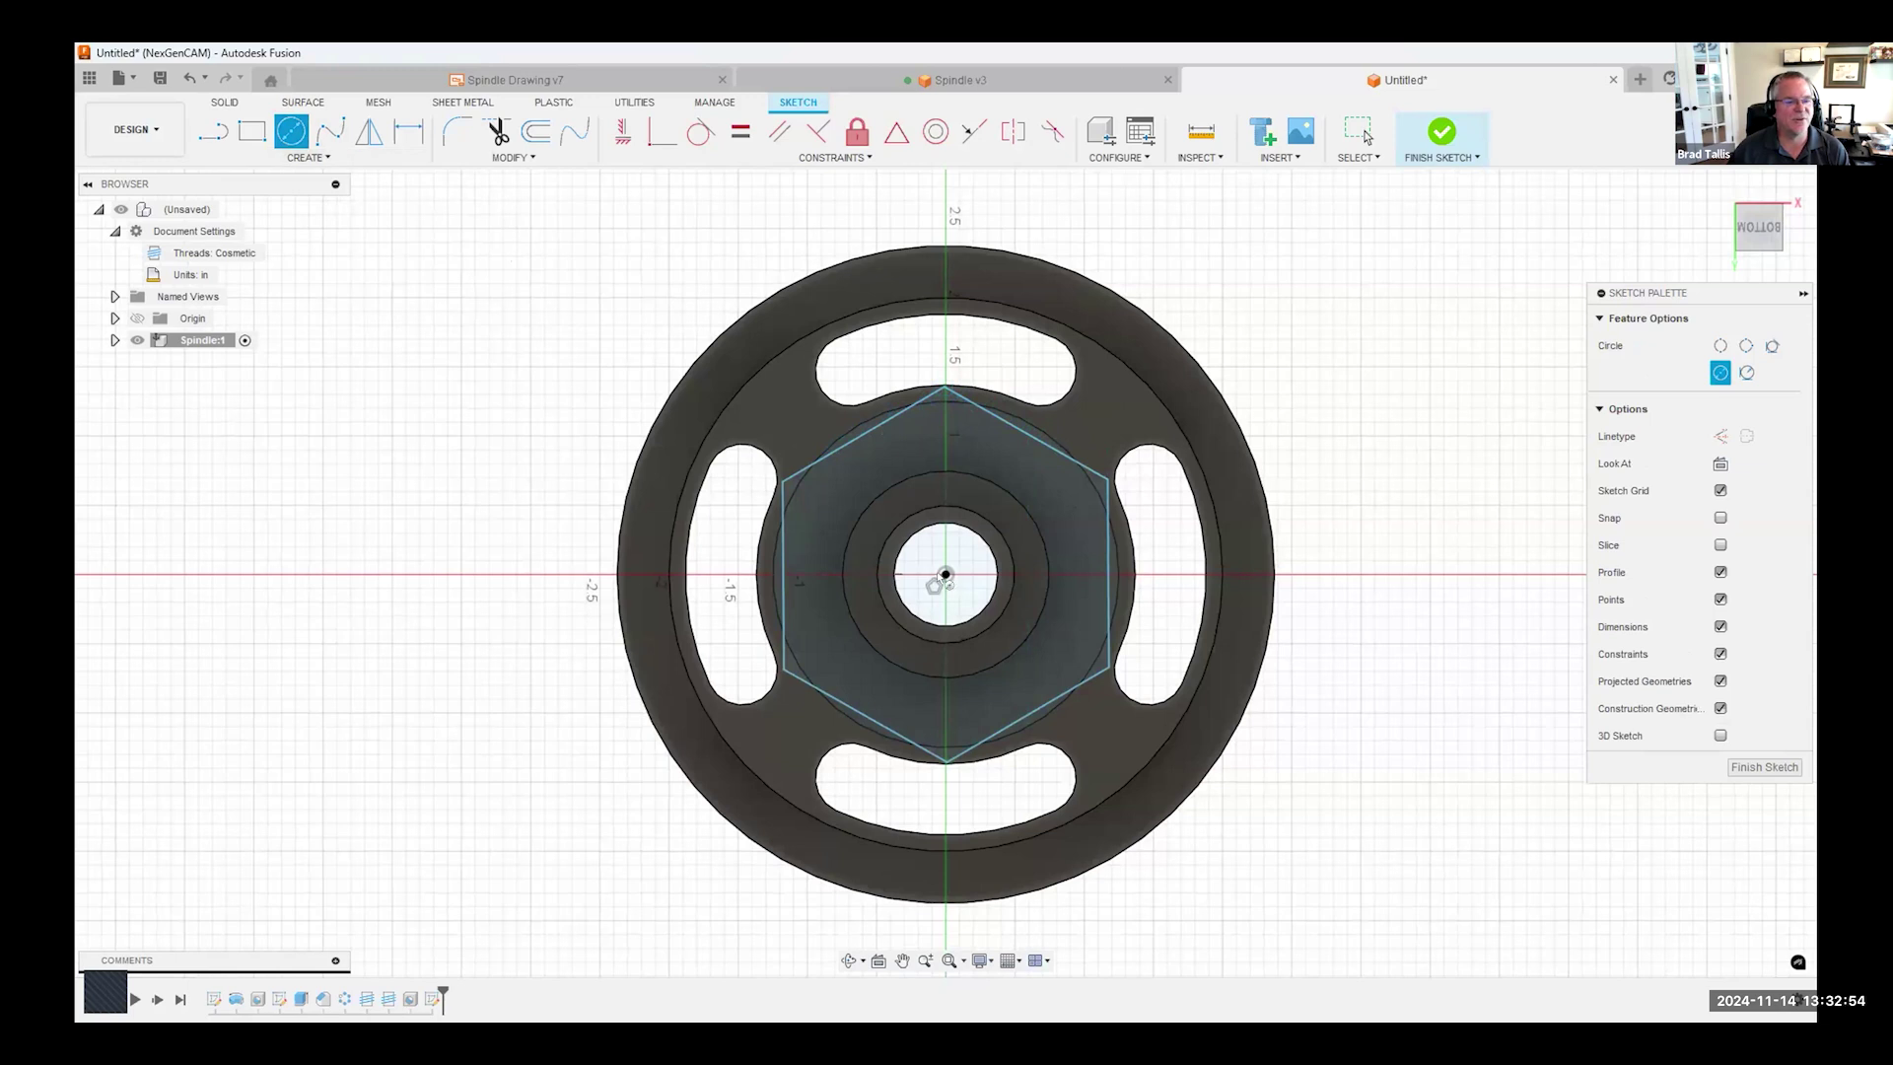
left_click(944, 573)
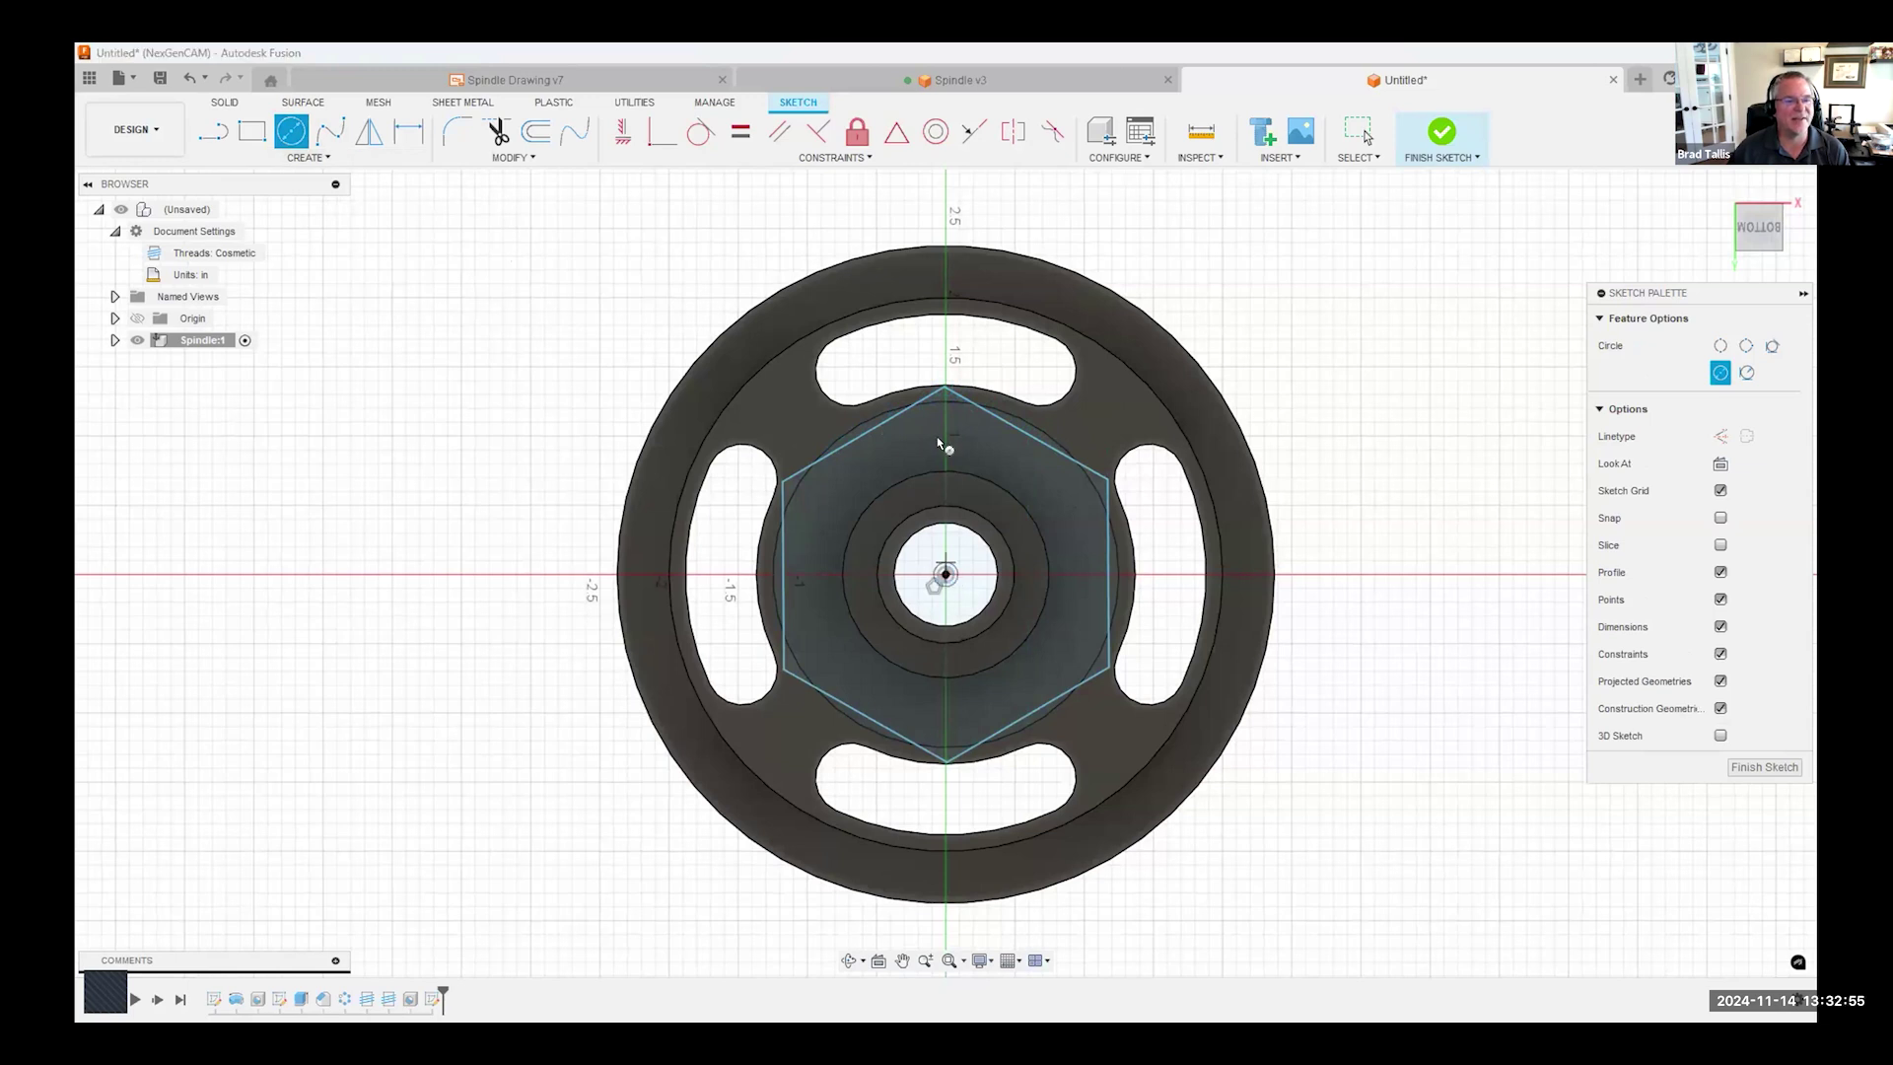
left_click(939, 368)
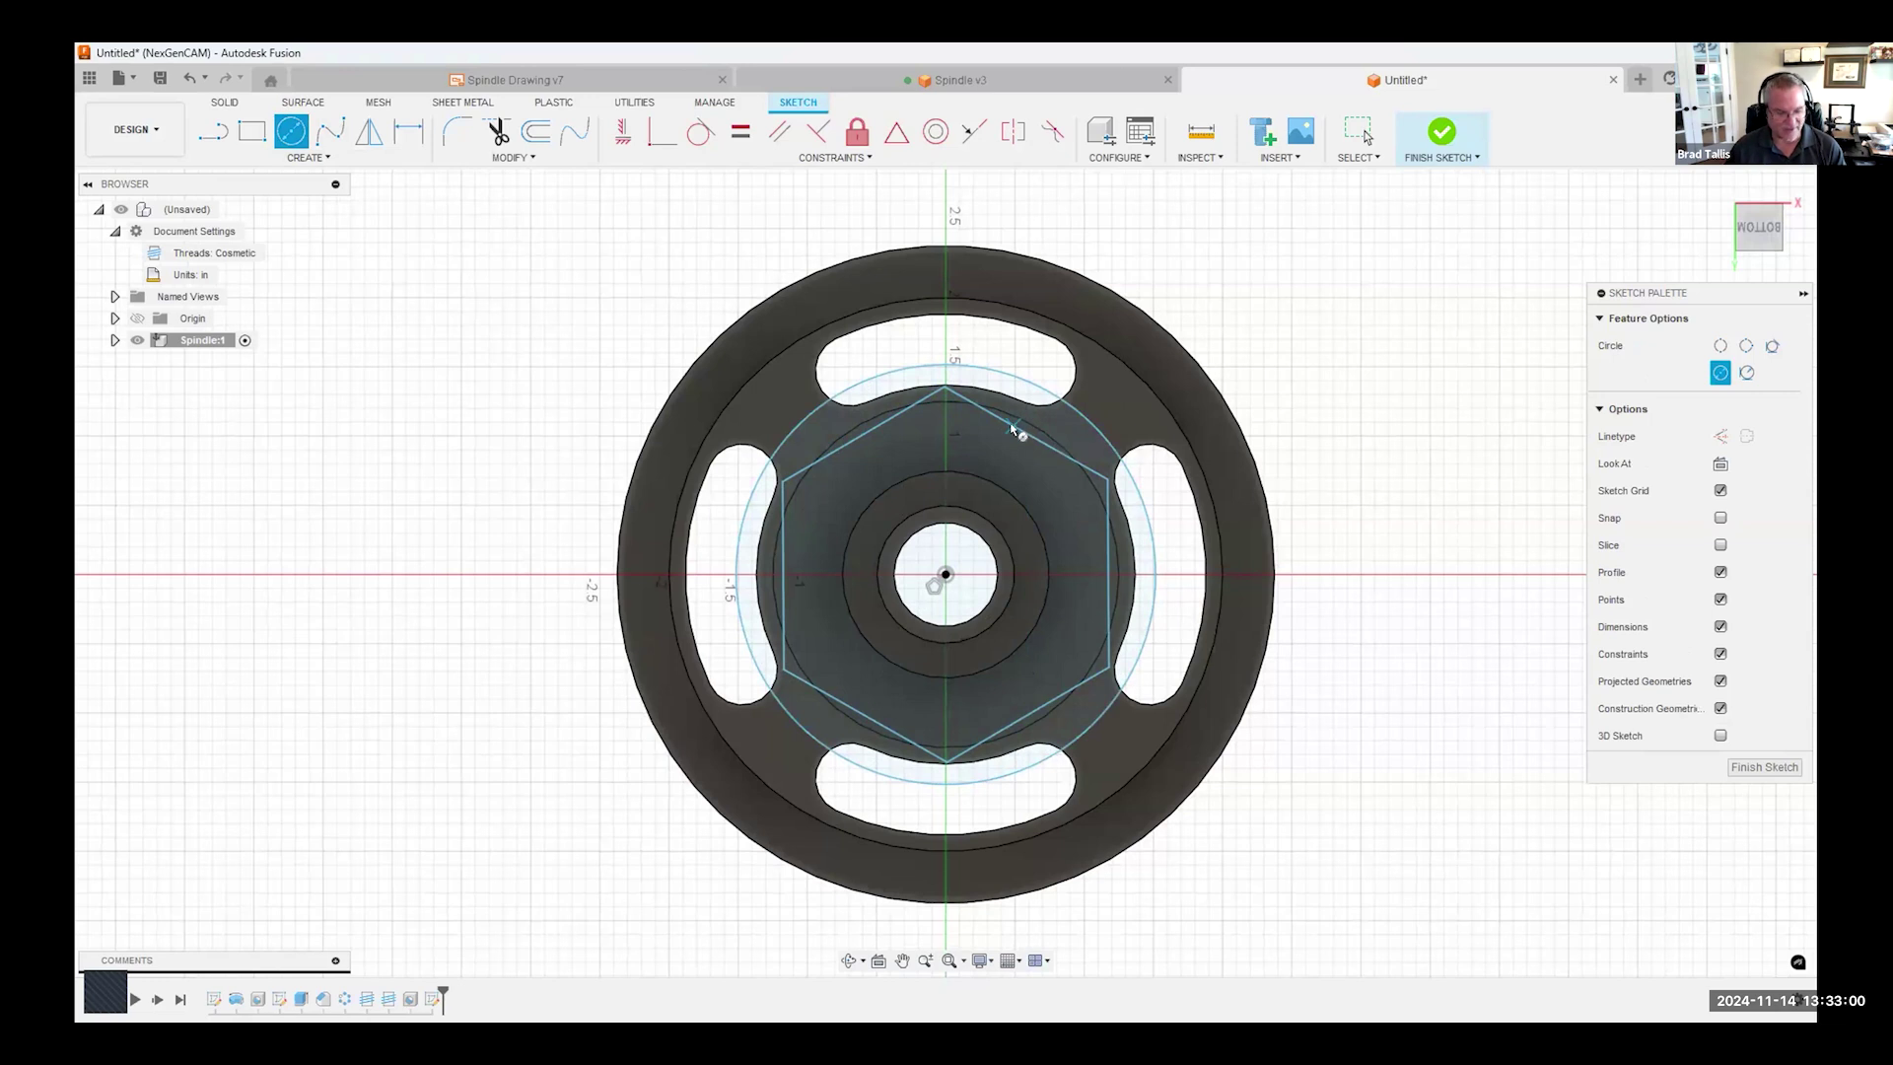
mouse_move(1085, 446)
middle_mouse_down("shift")
mouse_move(1104, 458)
mouse_move(1148, 435)
middle_mouse_up("shift")
scroll(1124, 464, "up", 5)
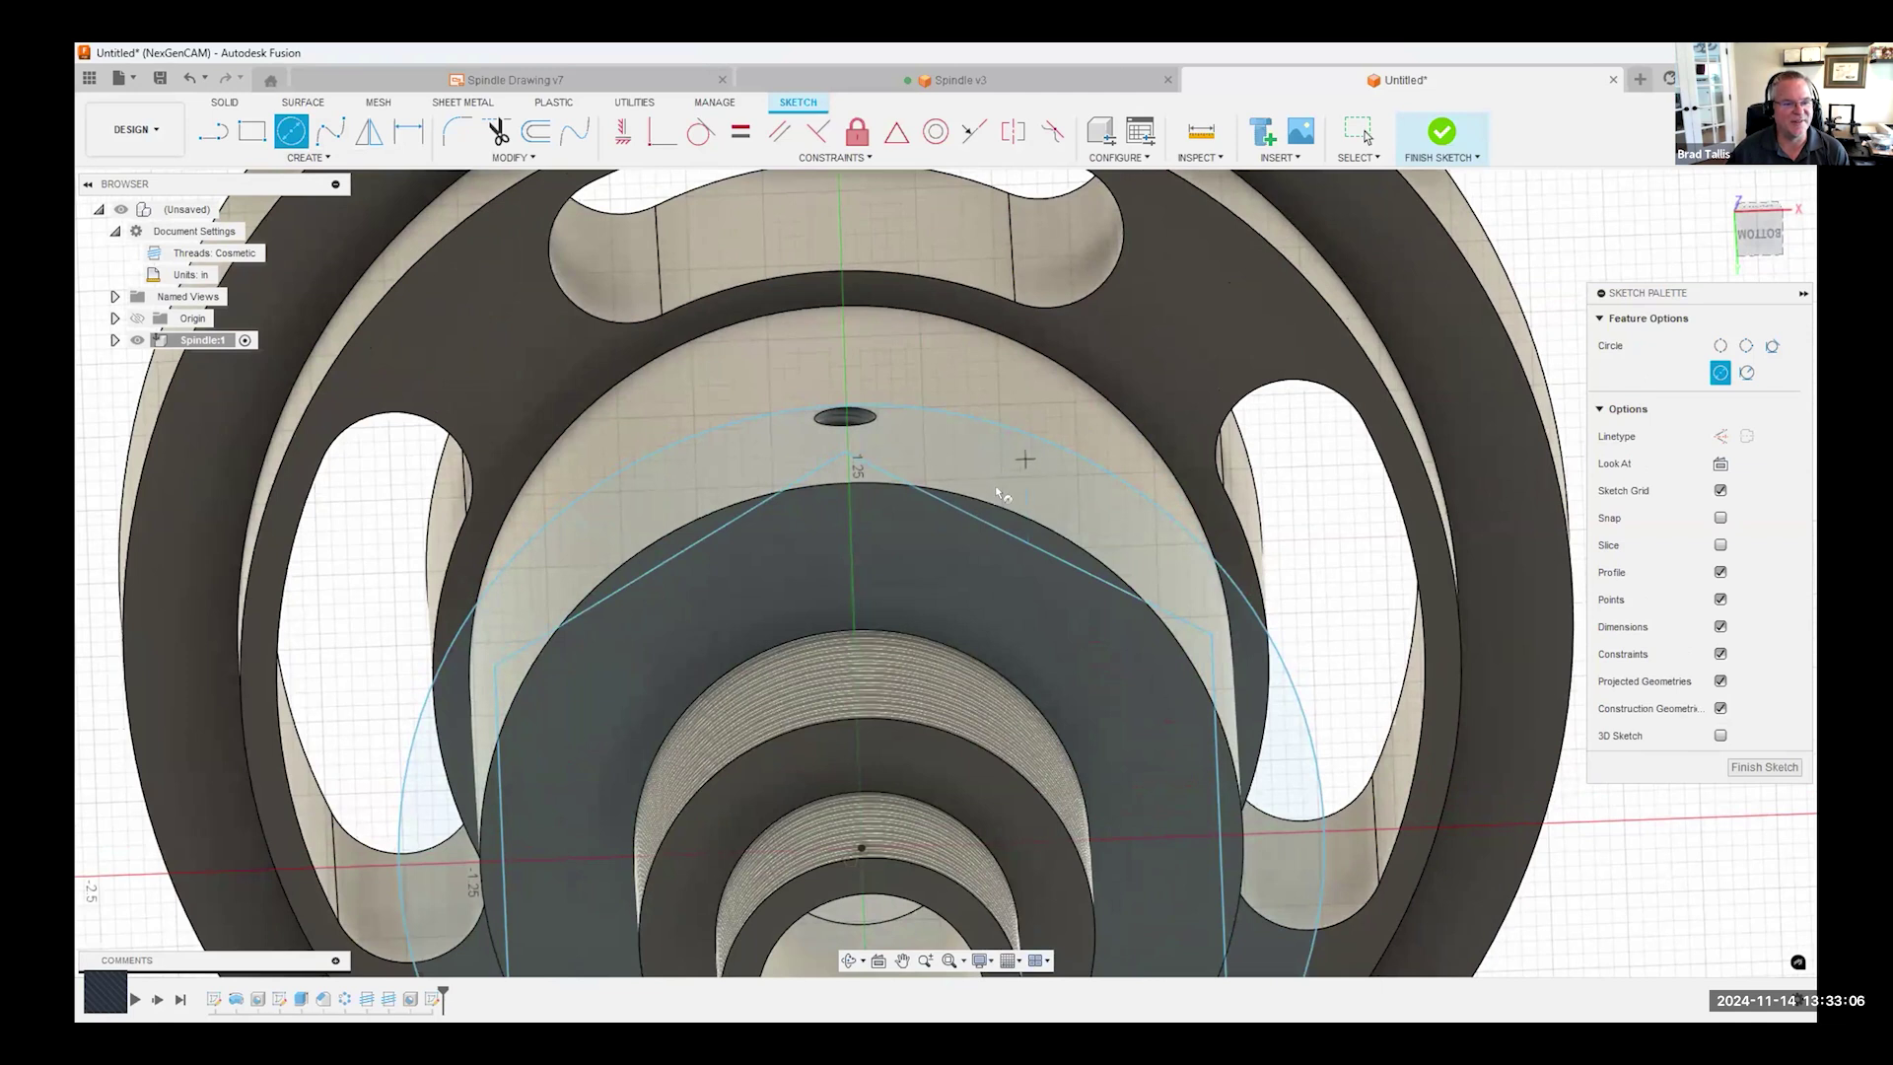
scroll(1038, 465, "down", 5)
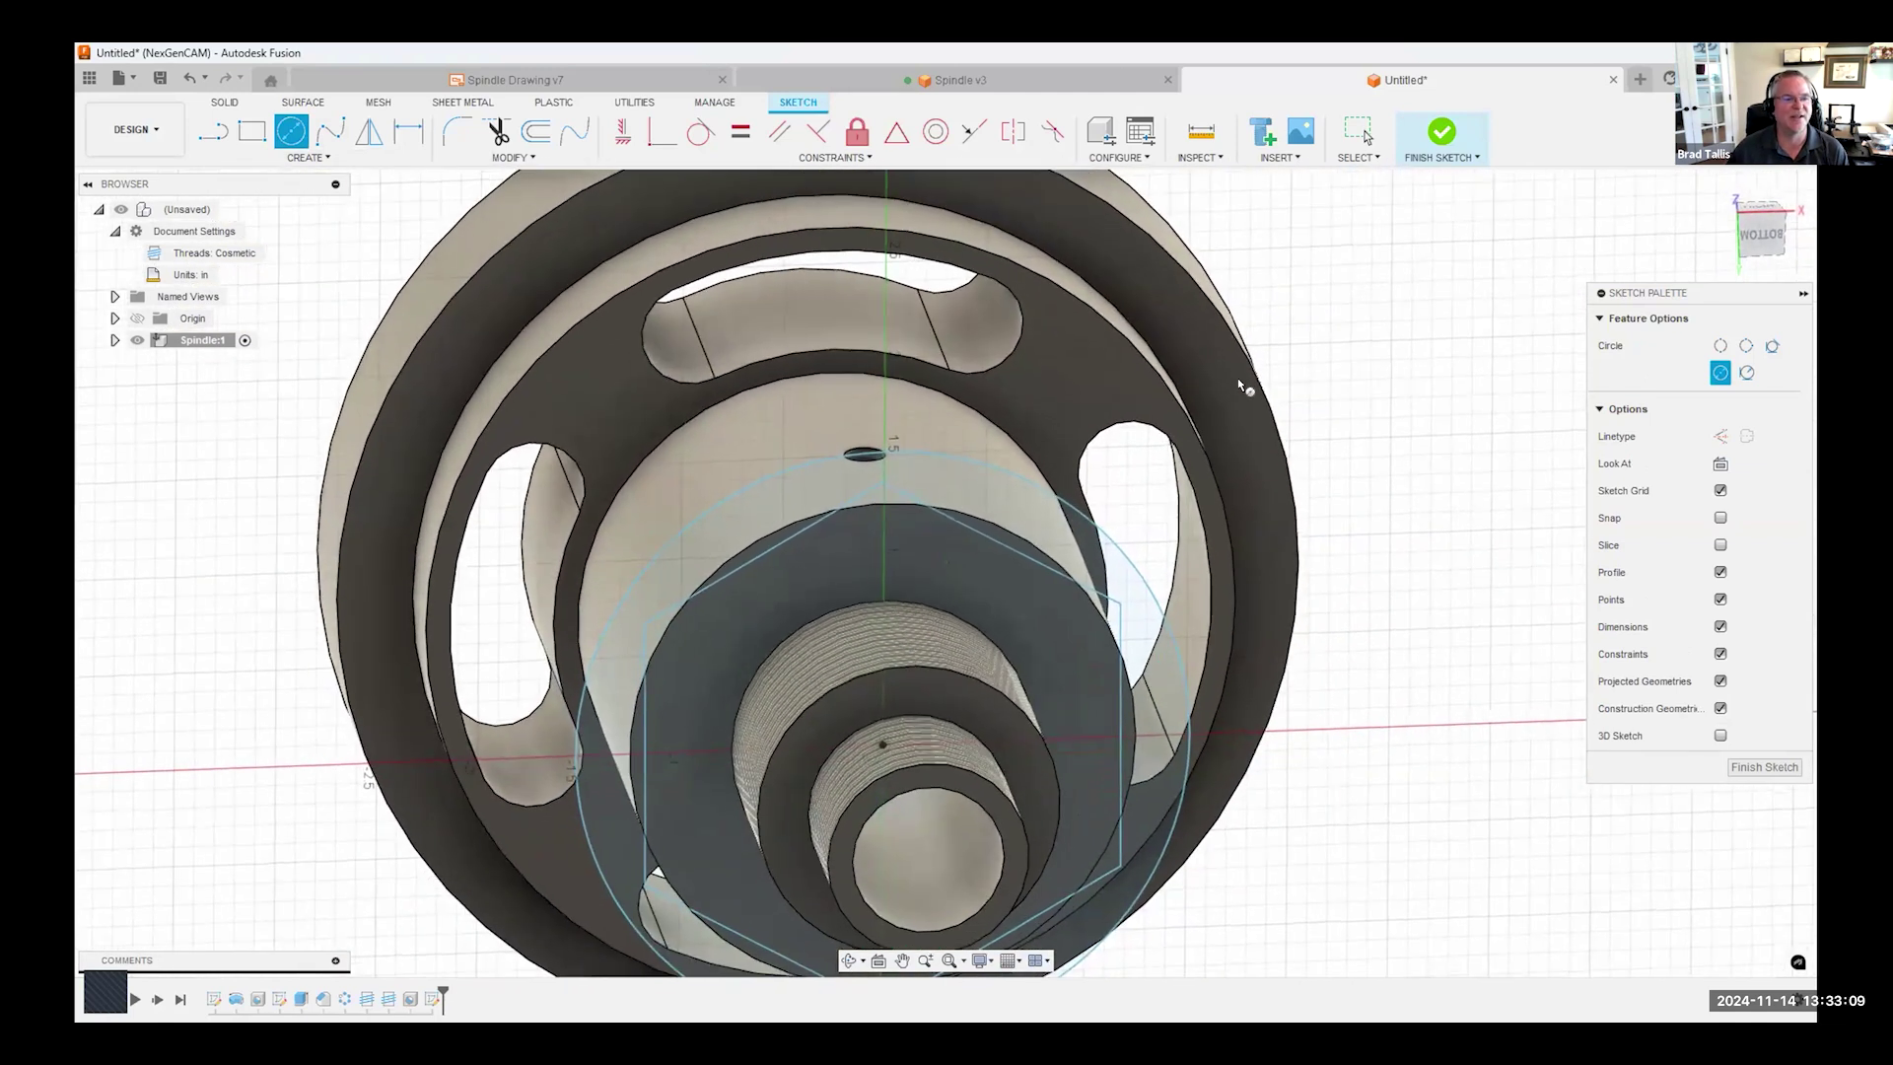
middle_click_drag(1240, 385, 1392, 237, "shift")
scroll(838, 497, "down", 3)
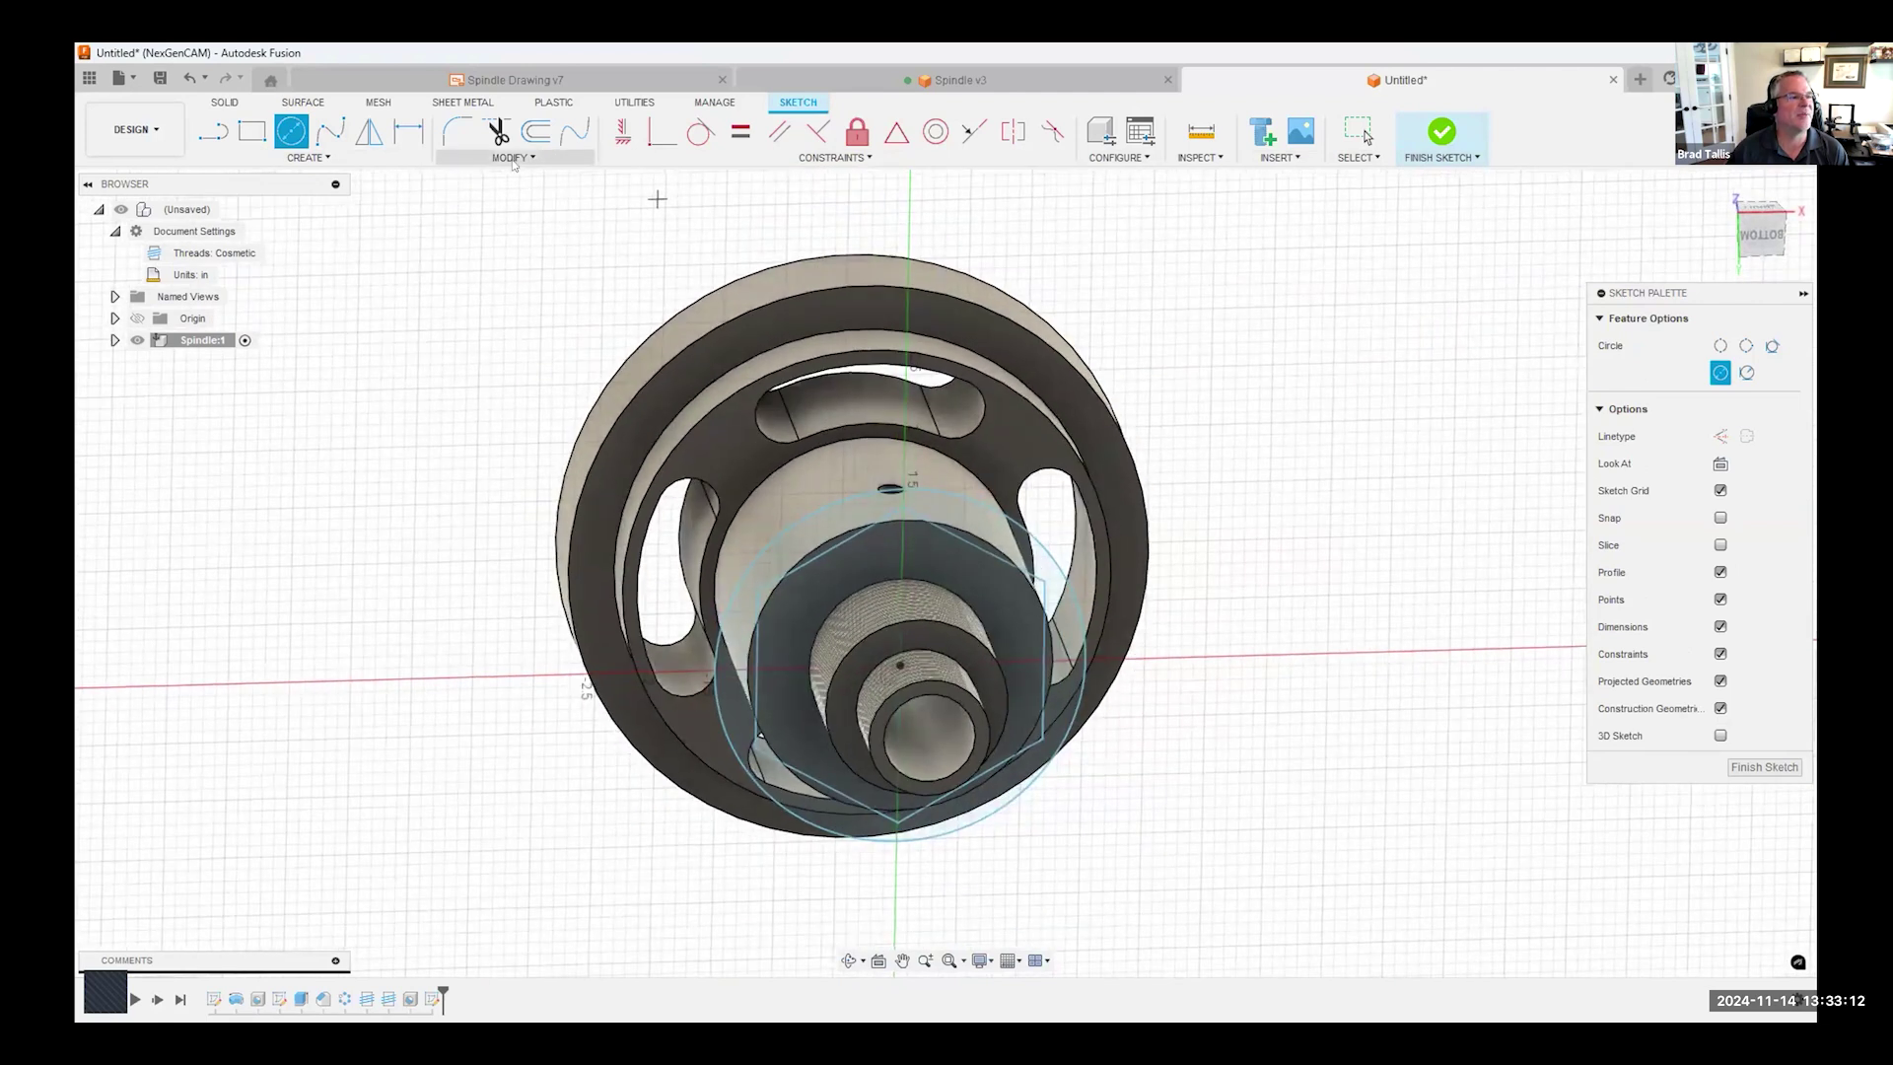
left_click(1442, 132)
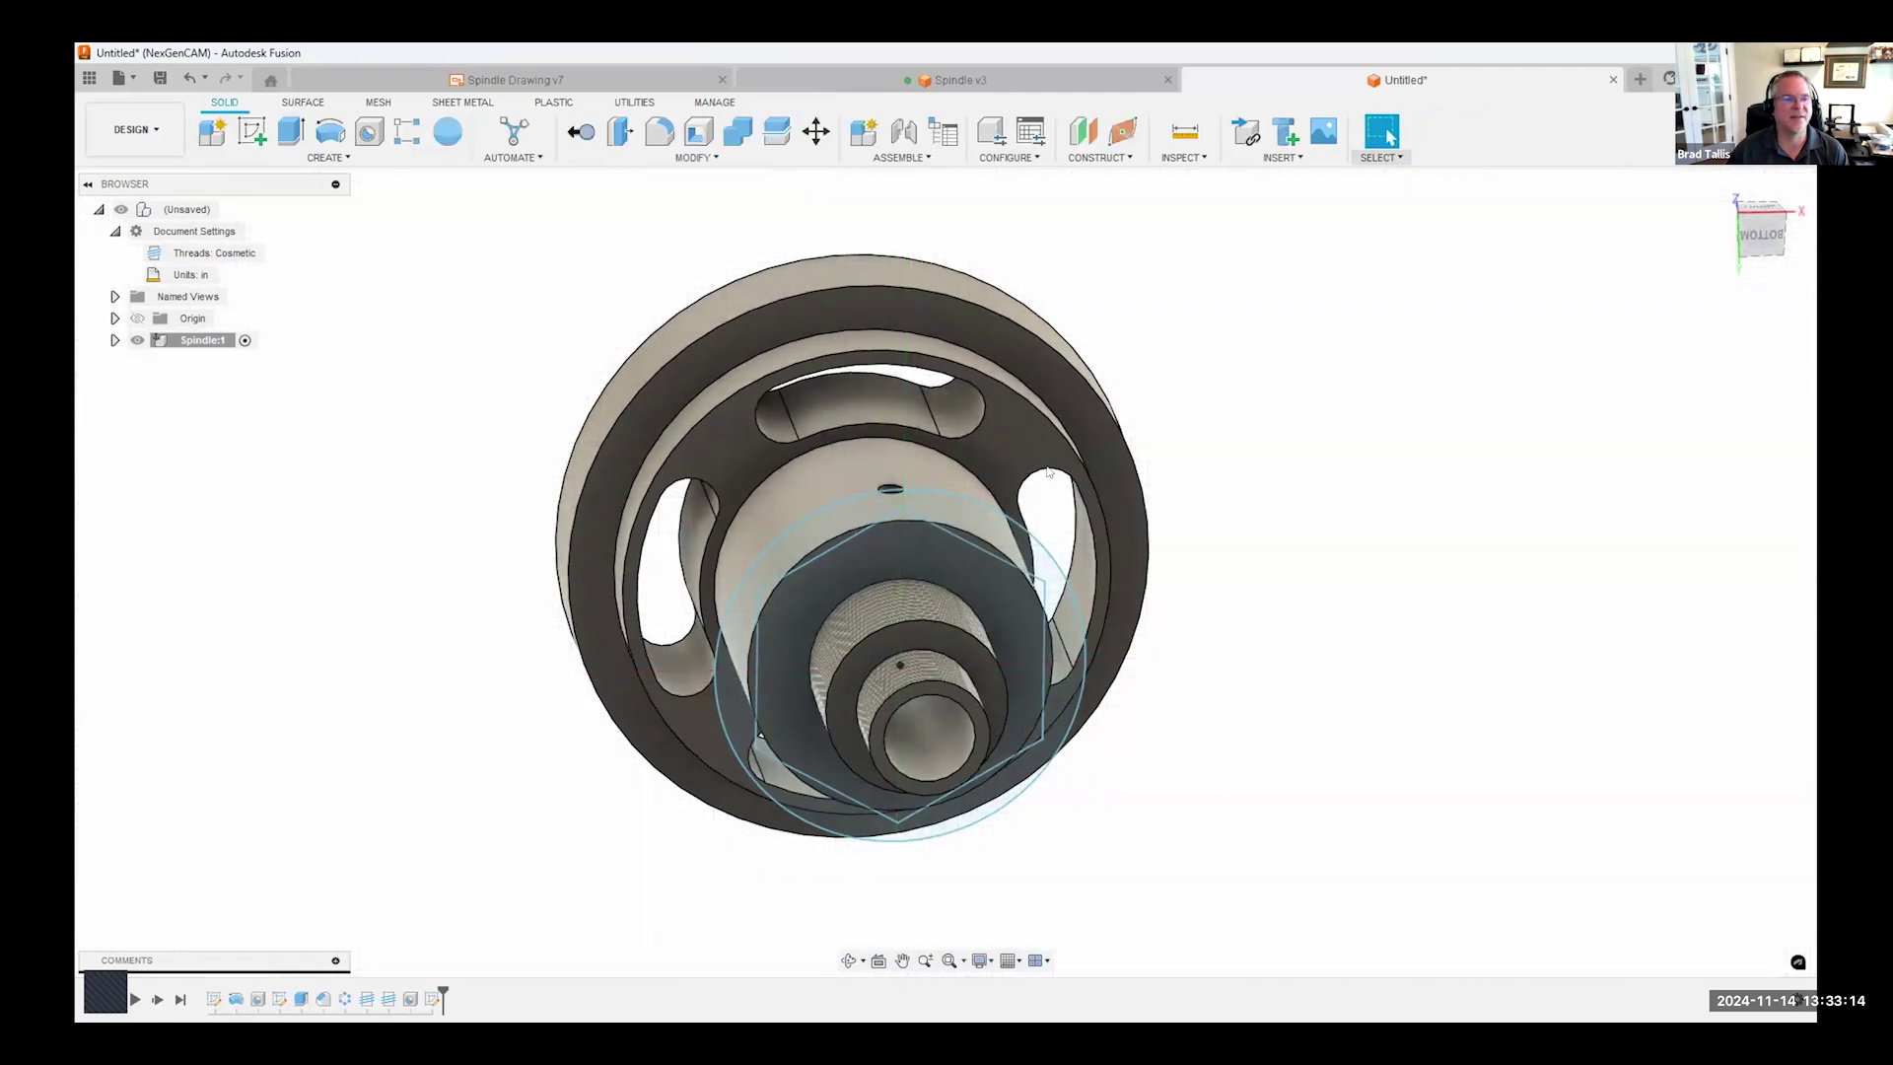
- Start an extrusion of the ring between the circle and hexagon, adding the sliver profiles between the hexagon's flats and the round boss edge
left_click(983, 528)
right_click(983, 524)
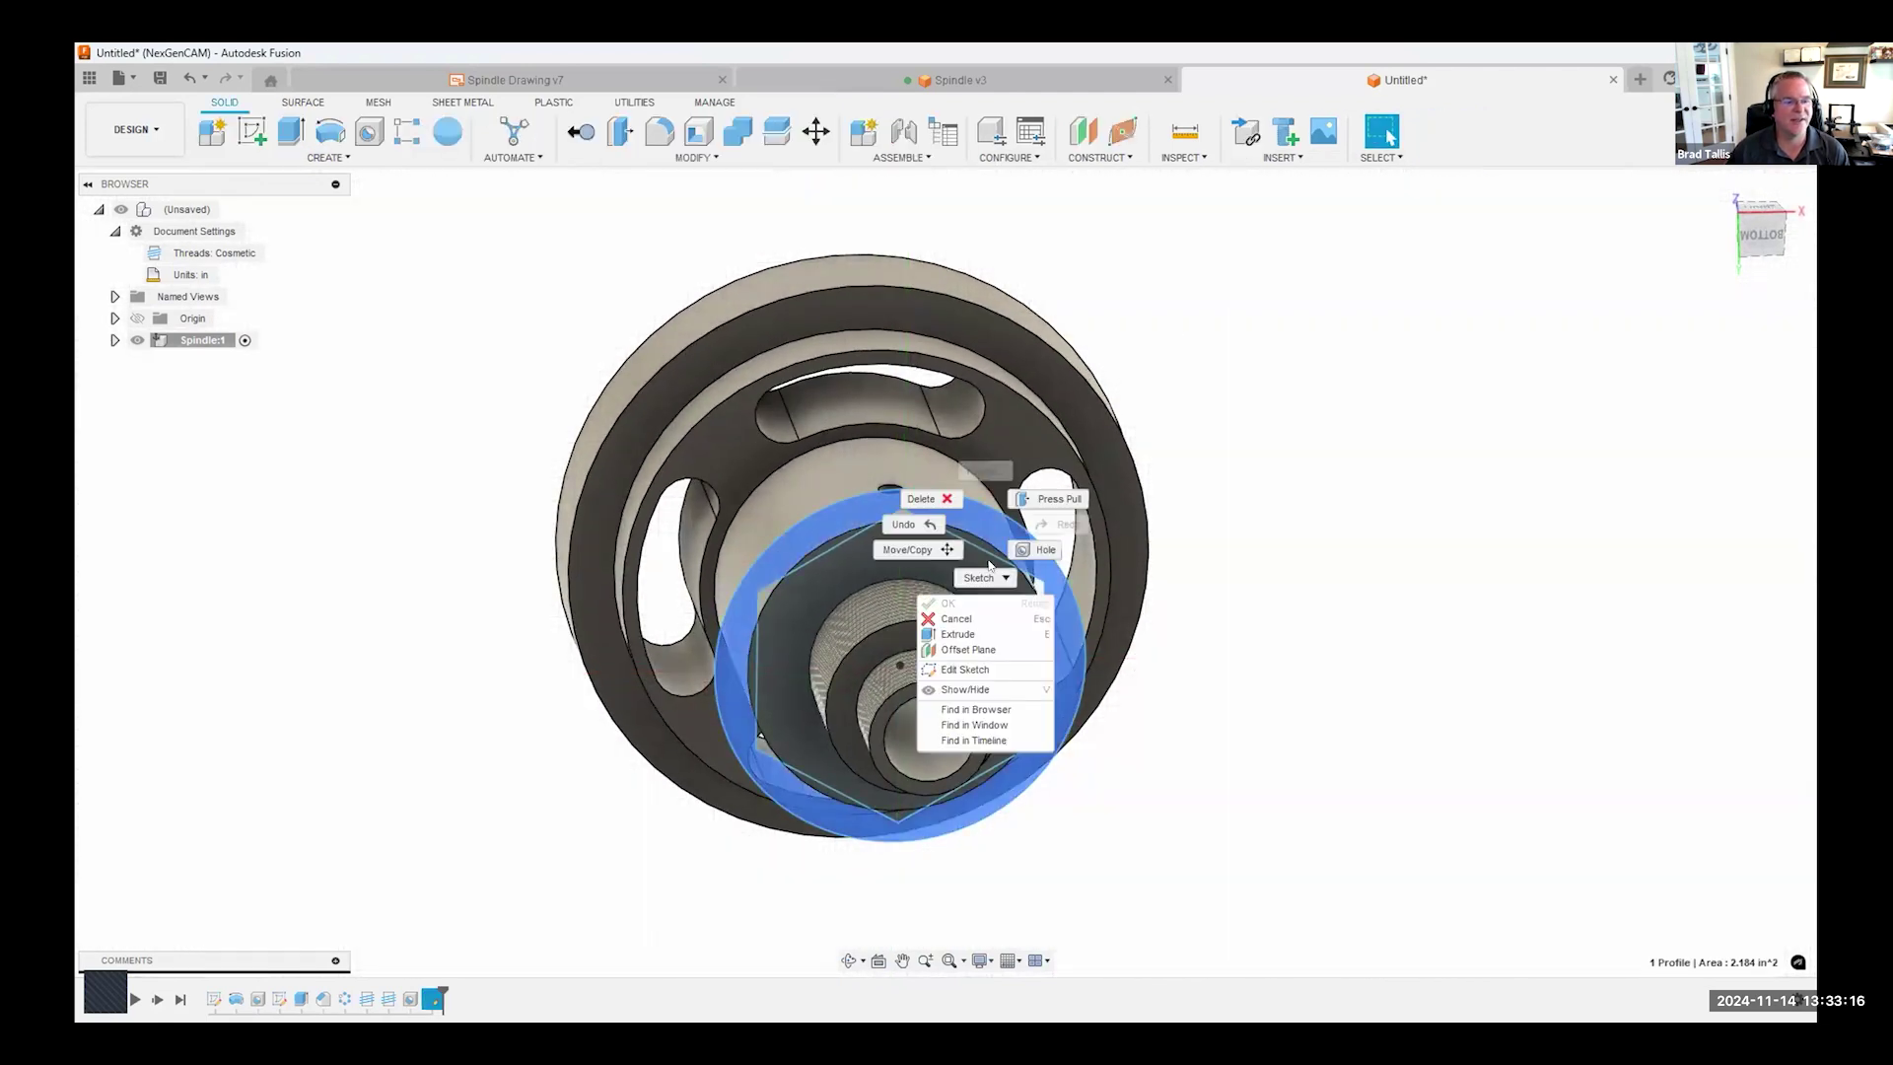
left_click(970, 632)
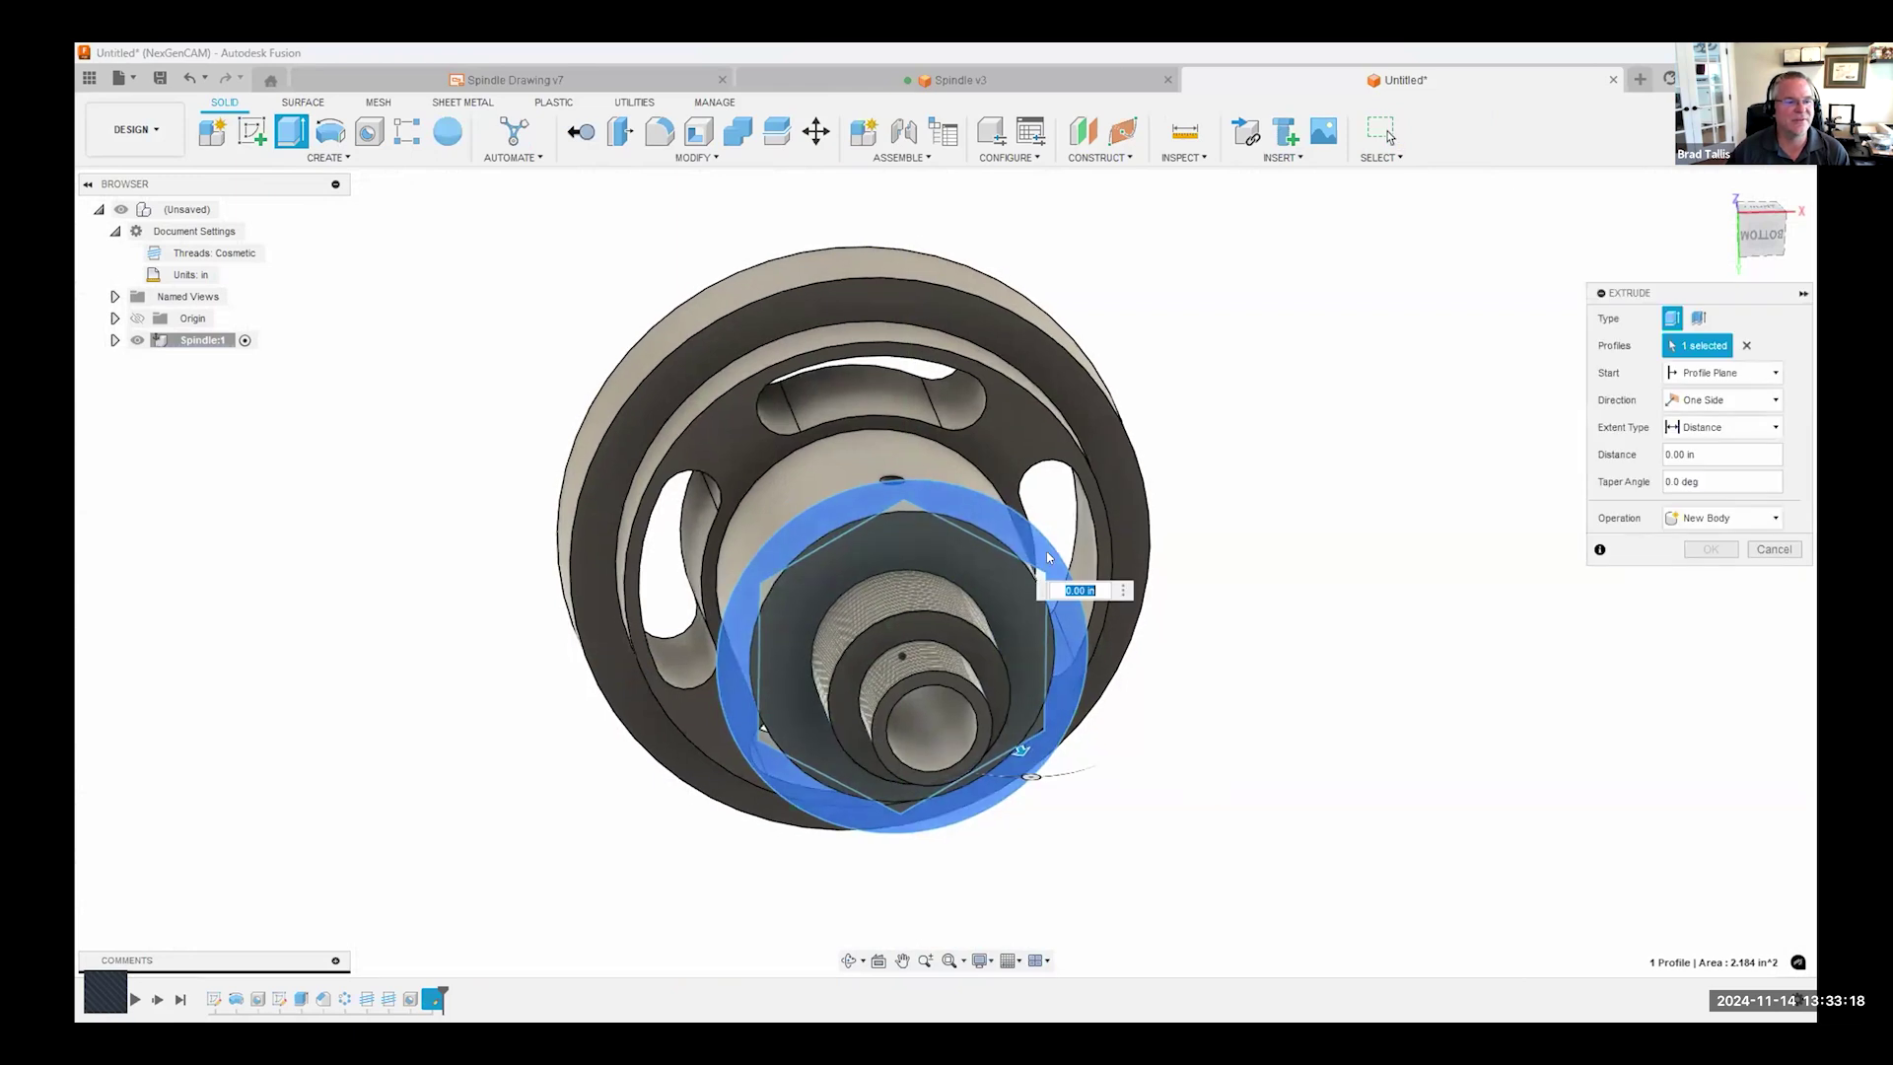
scroll(994, 582, "up", 4)
left_click(994, 547)
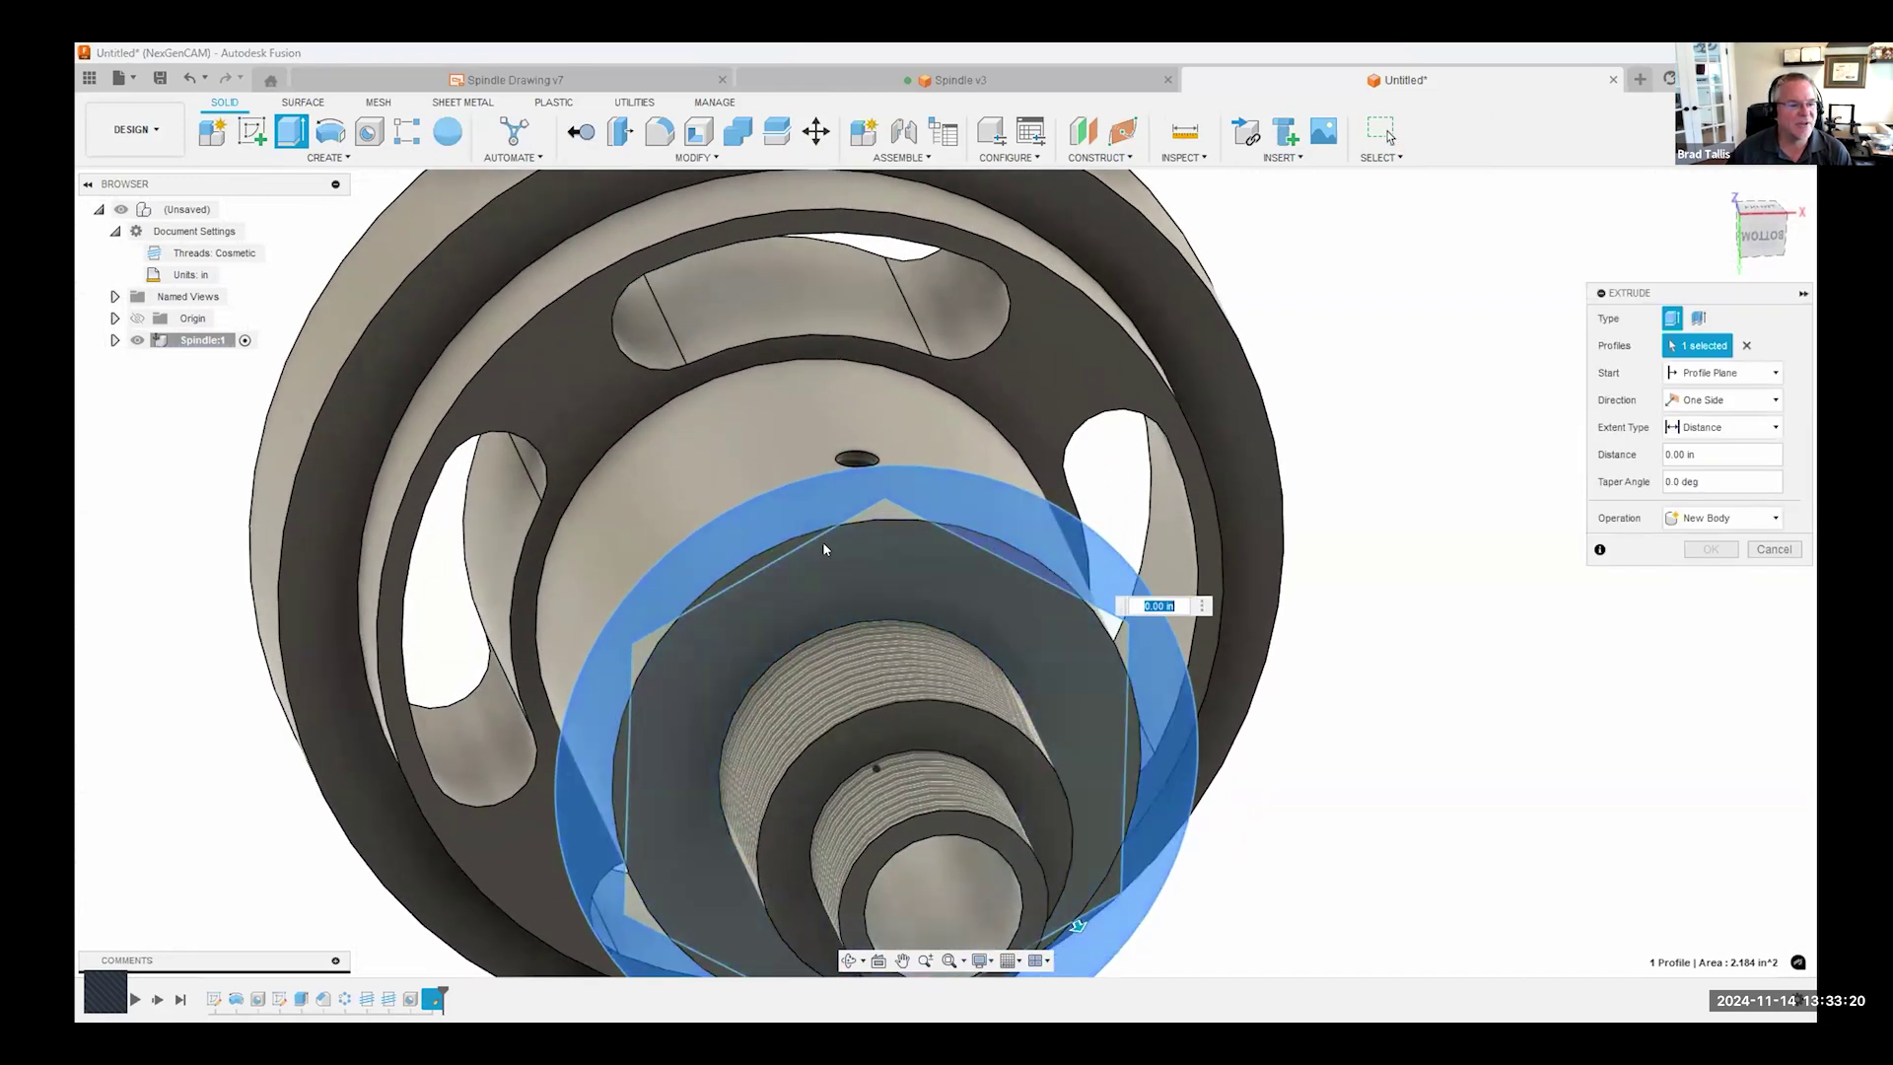
left_click(775, 555)
left_click(618, 776)
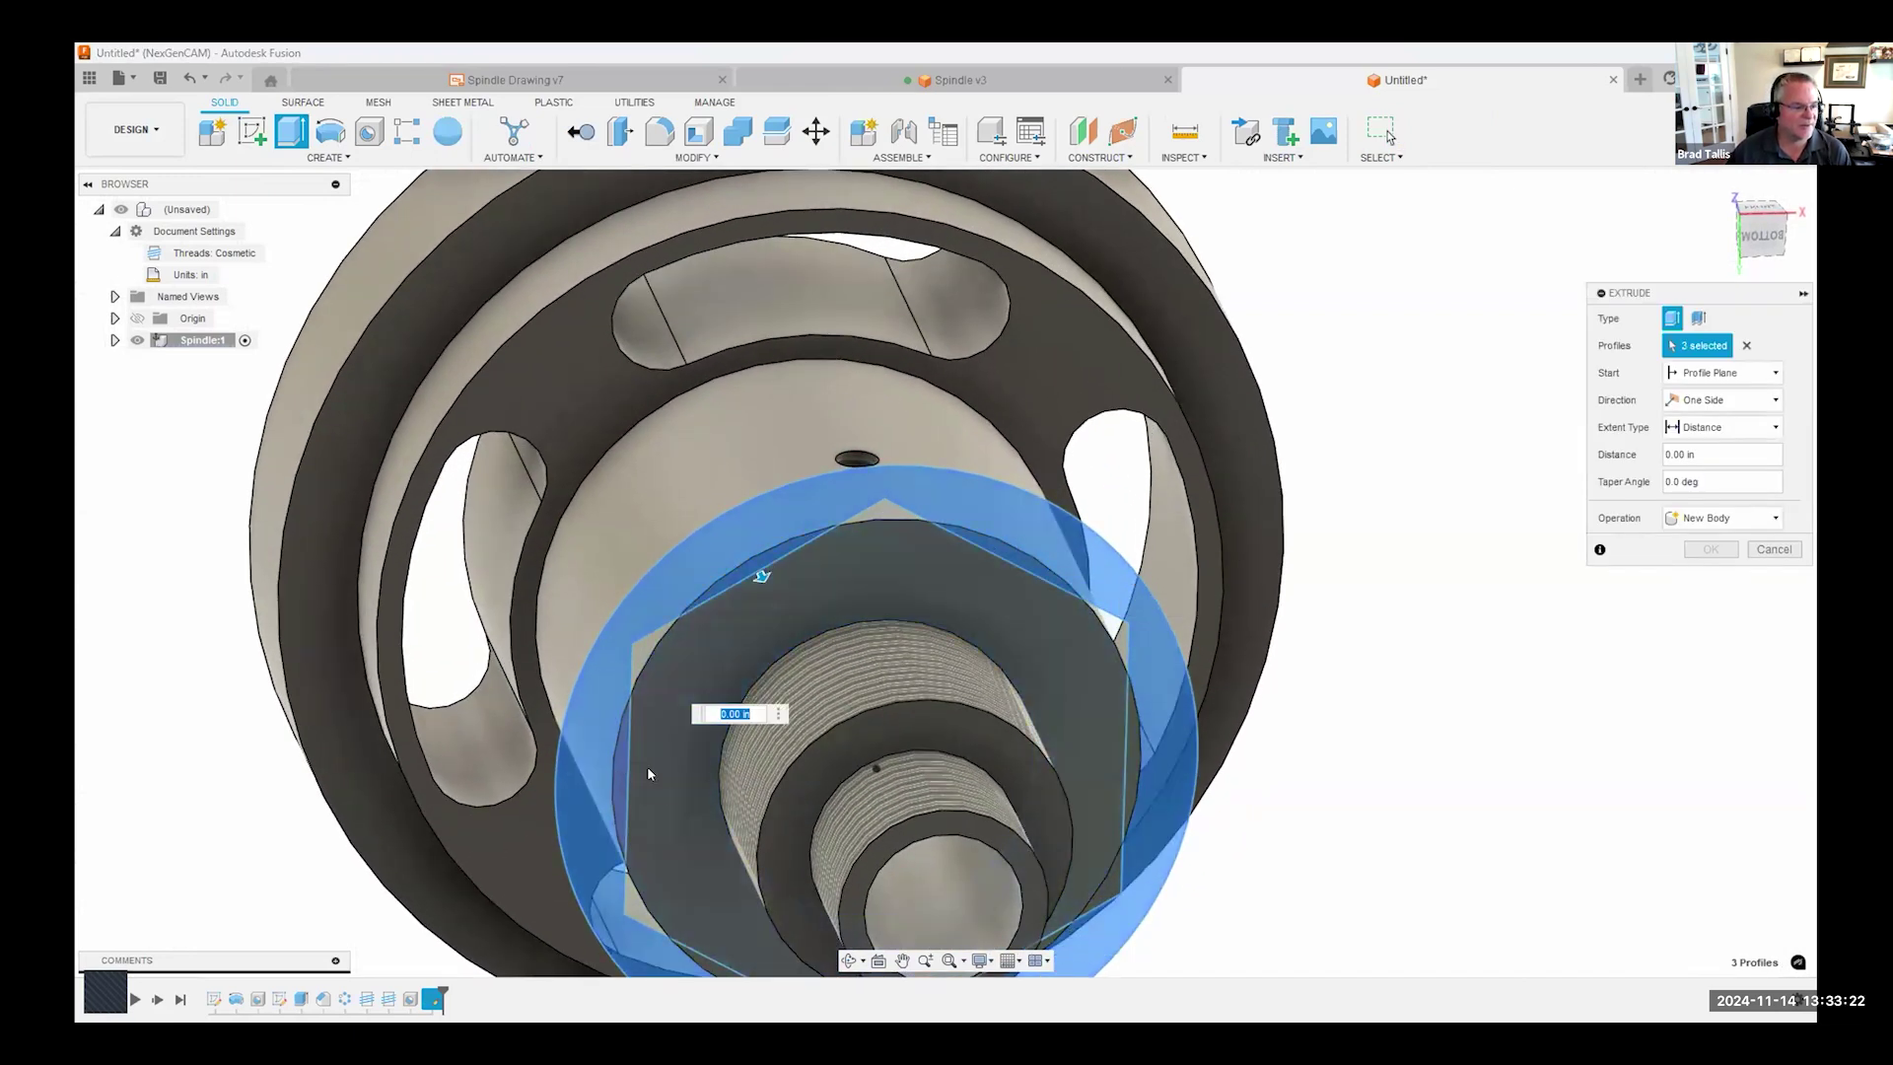
middle_click_drag(753, 800, 690, 455, "shift")
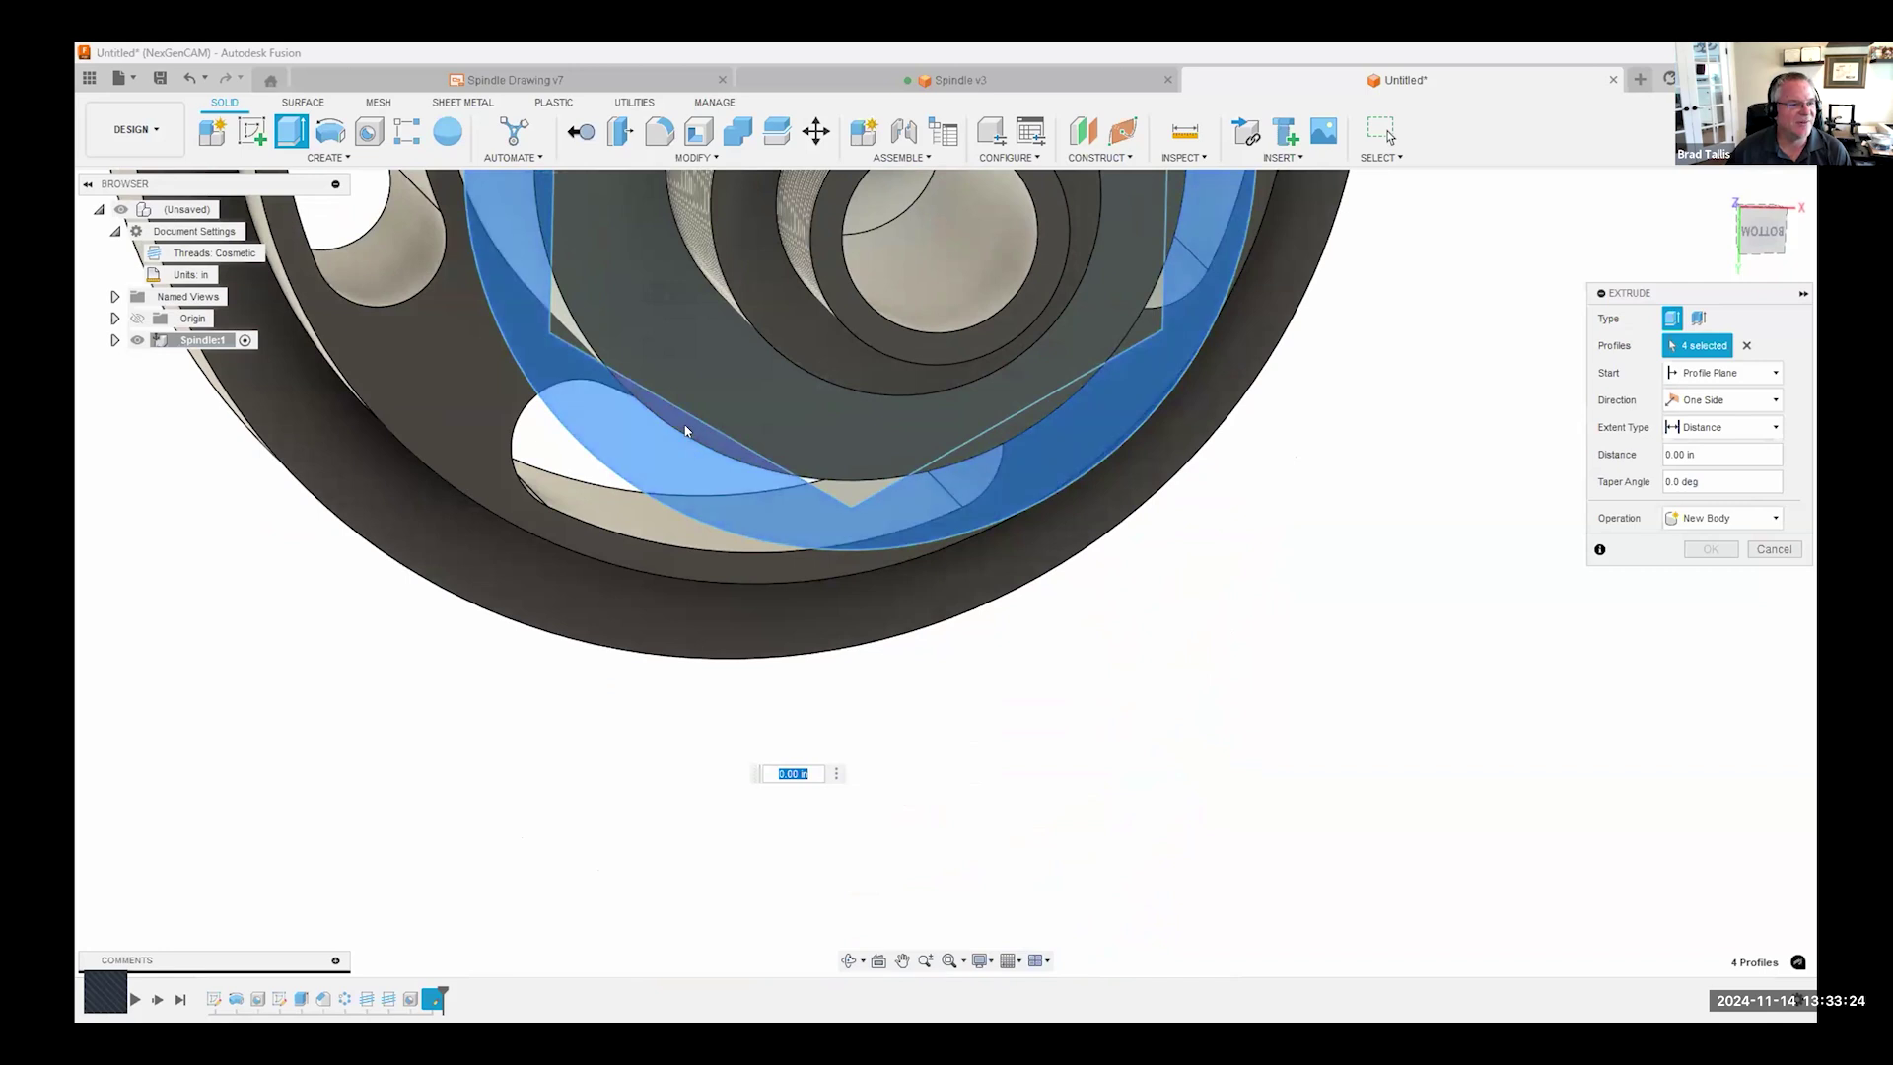
left_click(964, 498)
- Cut the selected profiles with the extent set to the slotted flange's face, forming hex flats along the boss
scroll(966, 500, "down", 3)
middle_click_drag(790, 562, 1019, 784, "shift")
left_click_drag(1018, 784, 962, 711)
middle_click_drag(962, 712, 854, 404, "shift")
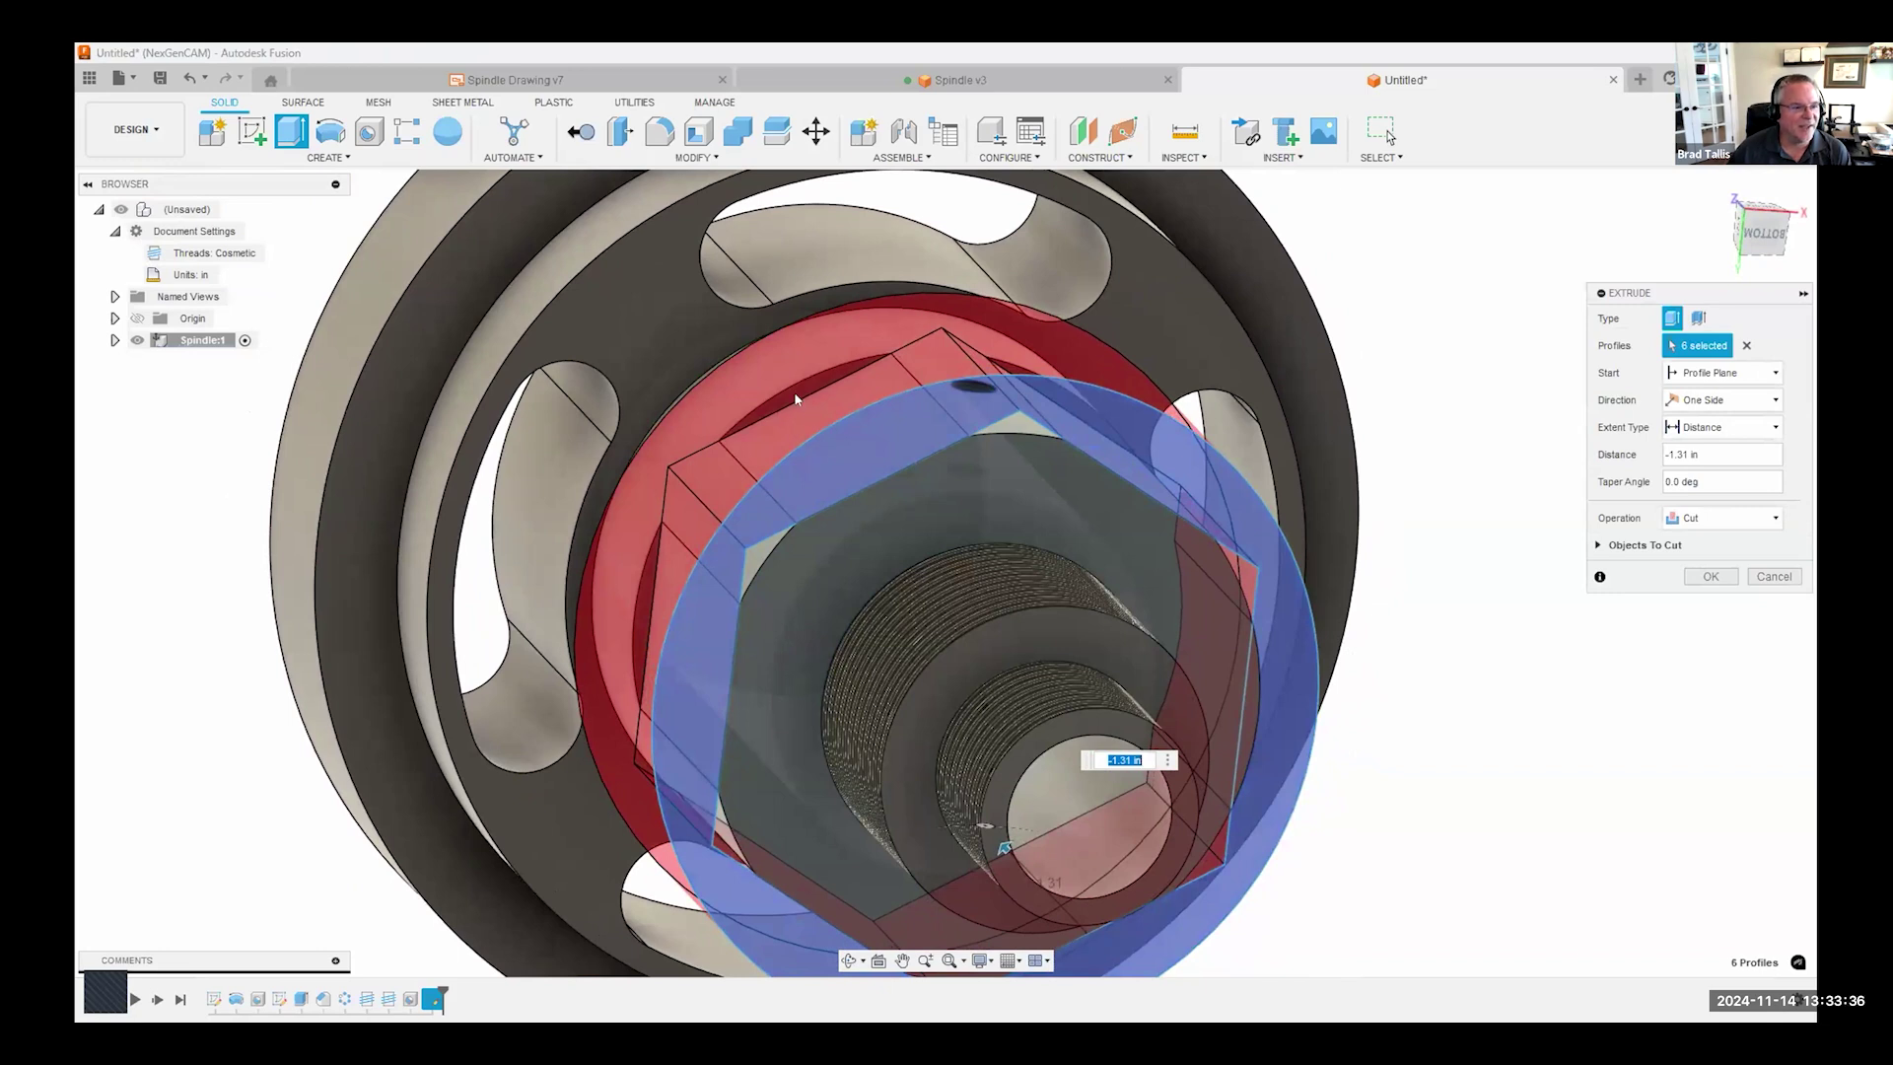
middle_click_drag(731, 335, 1082, 518, "shift")
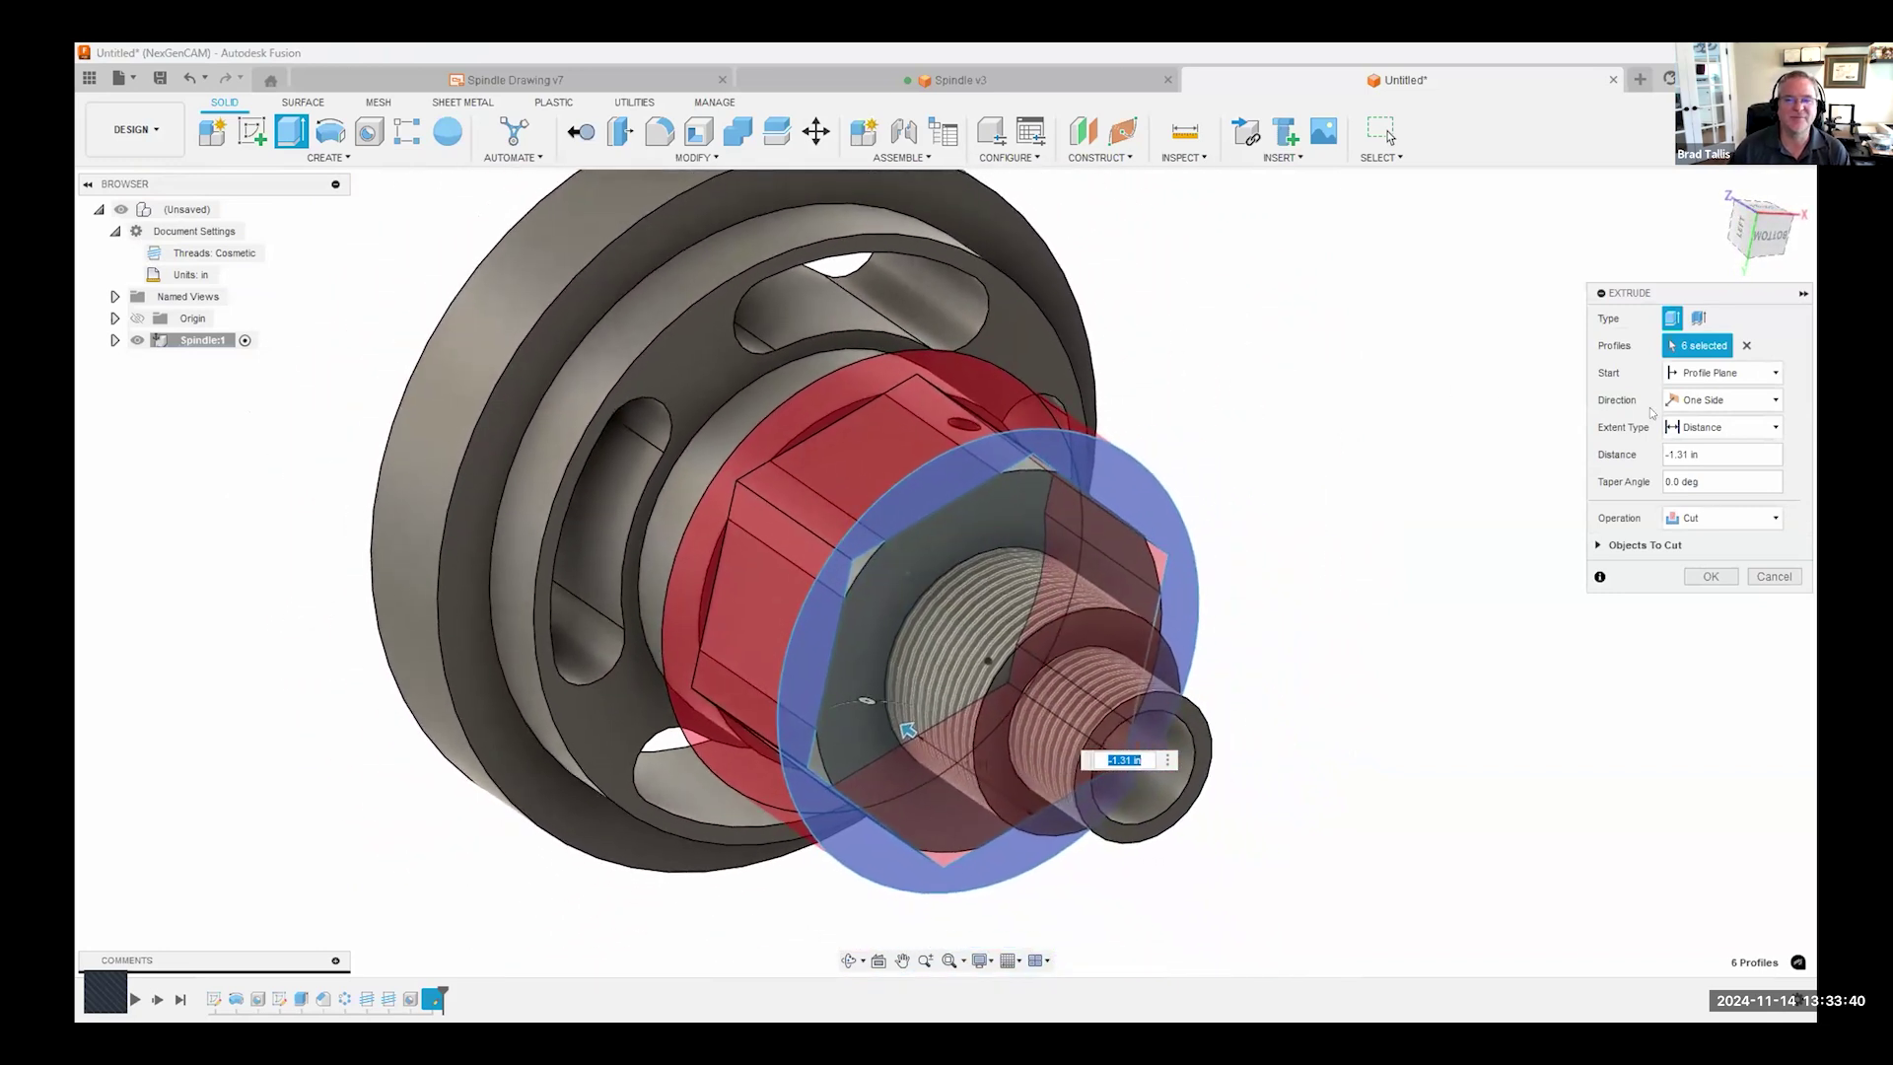
left_click(1733, 427)
left_click(1706, 469)
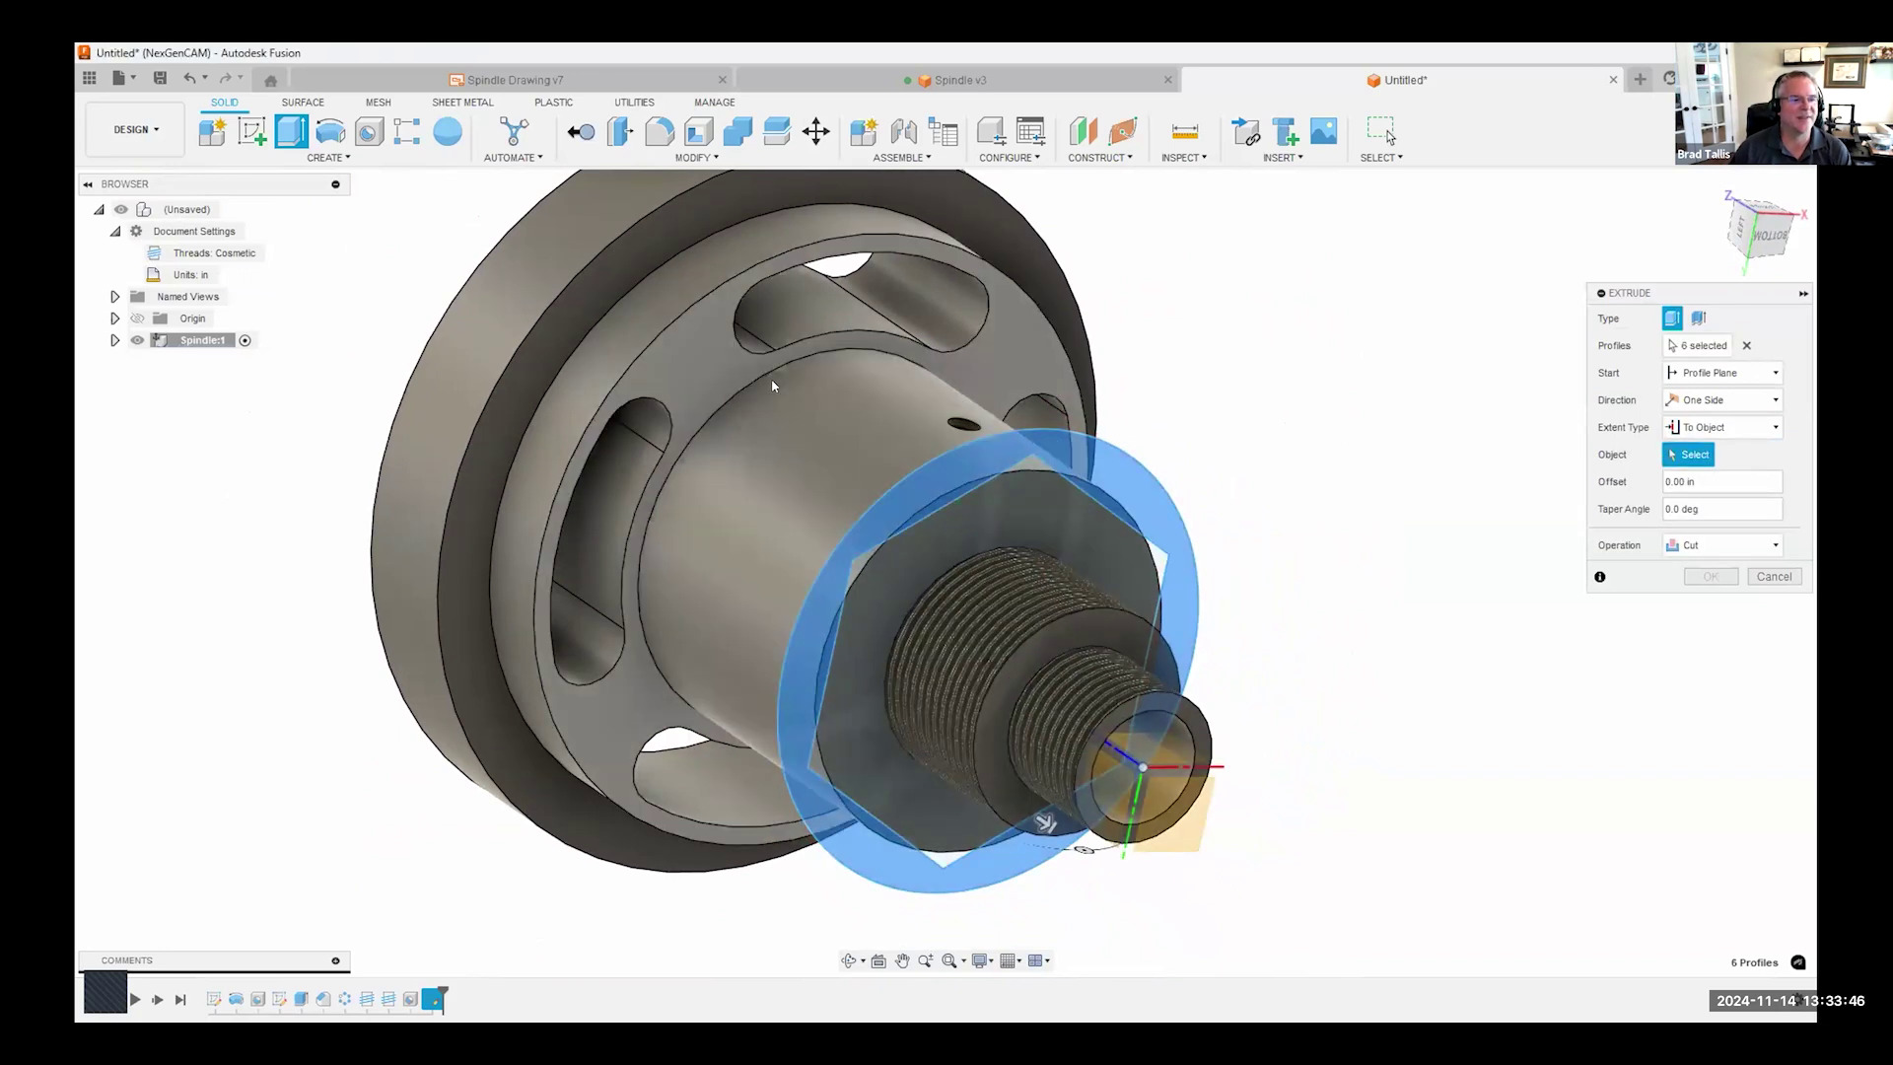
left_click(715, 375)
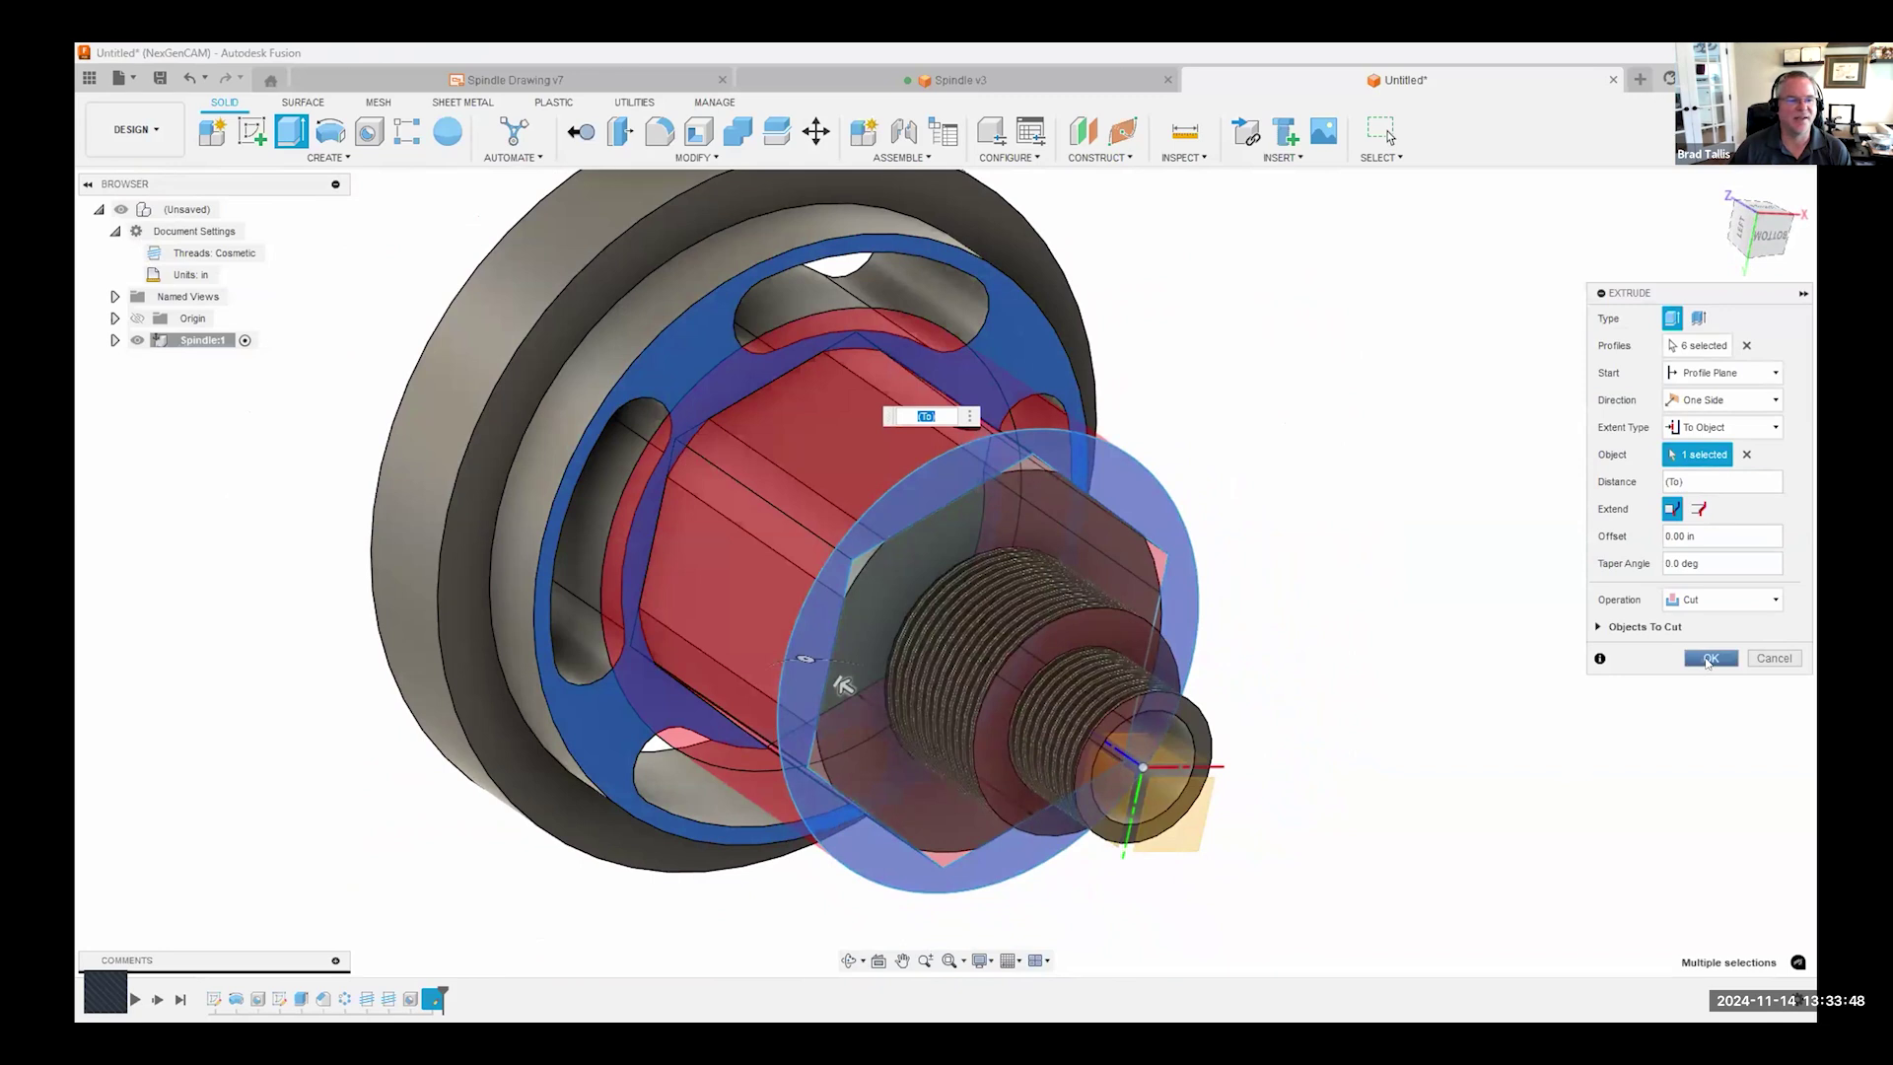
left_click(1709, 659)
- Apply an equal-distance chamfer of 0.02 in to the upper outer edge of the spindle's large flange
middle_click_drag(1579, 838, 966, 591, "shift")
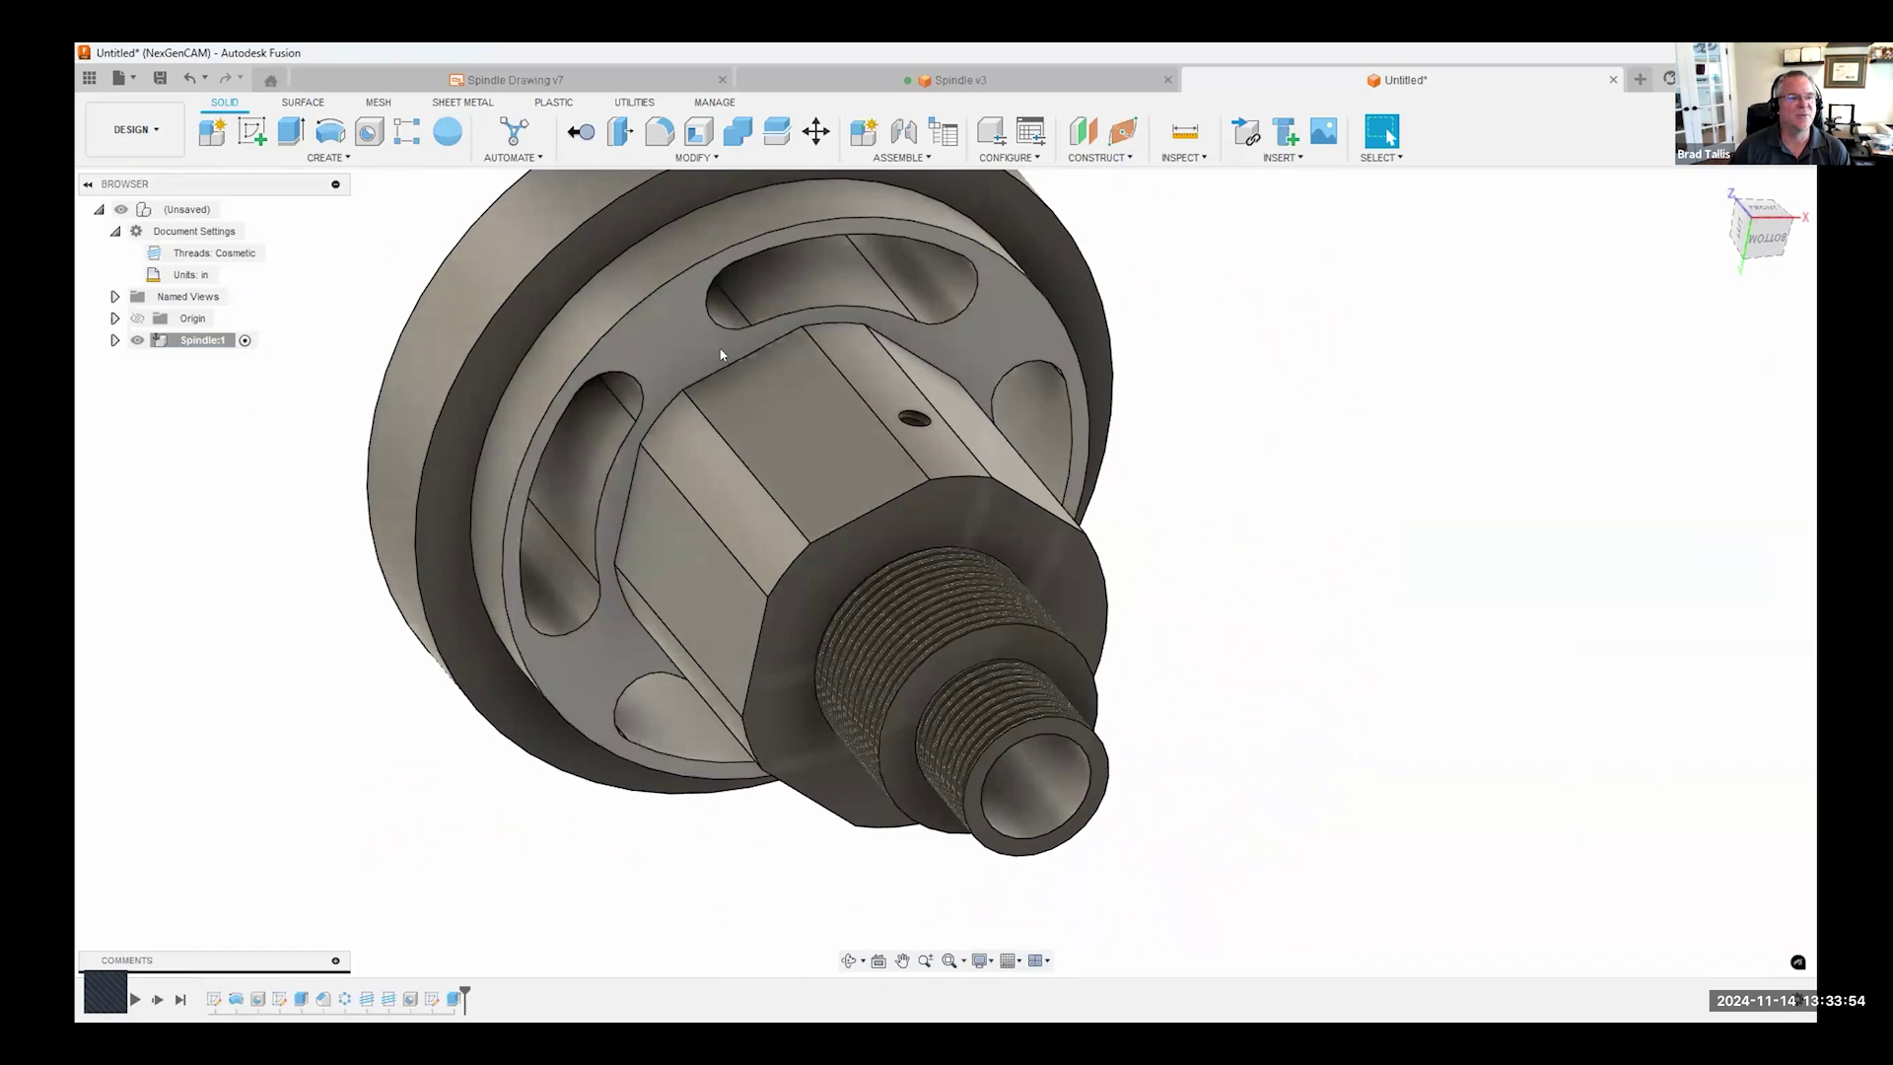
middle_click_drag(720, 355, 777, 374, "shift")
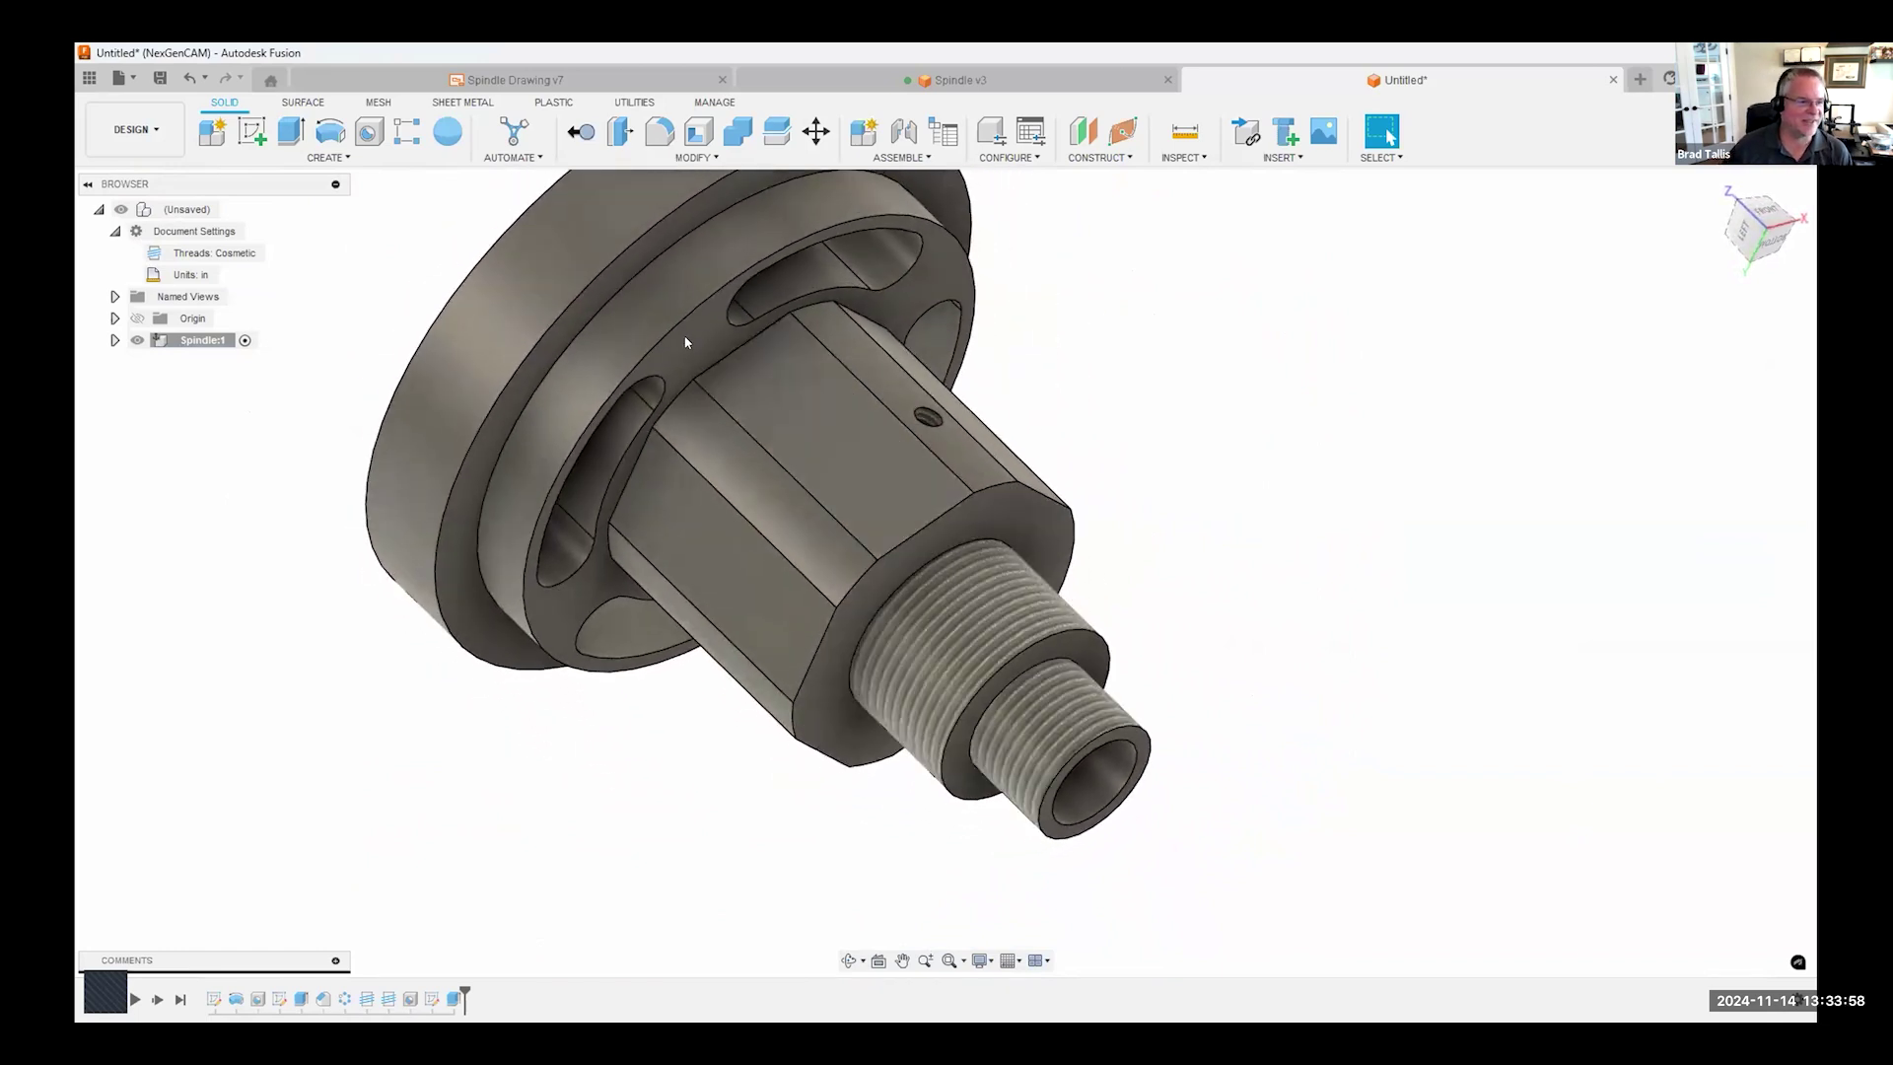
middle_click_drag(1200, 460, 954, 333, "shift")
left_click(1006, 391)
right_click(1003, 390)
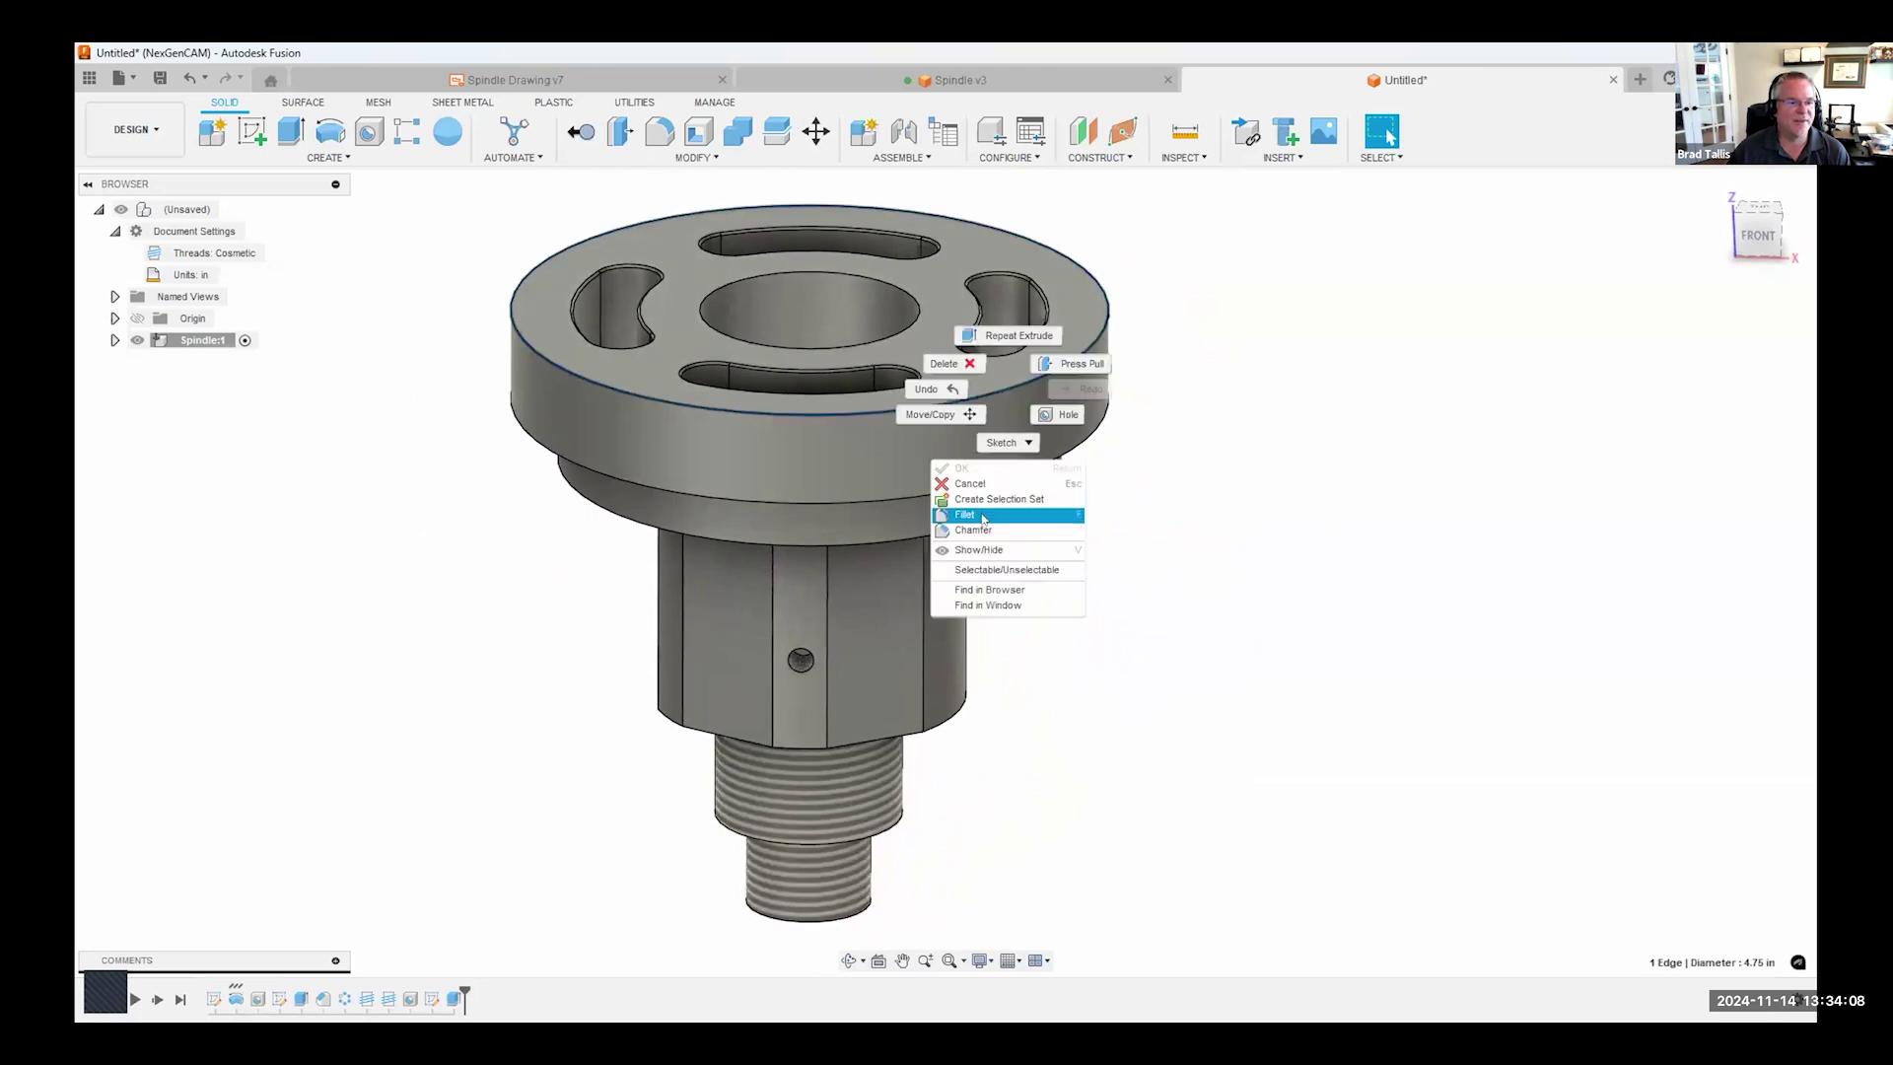
left_click(984, 531)
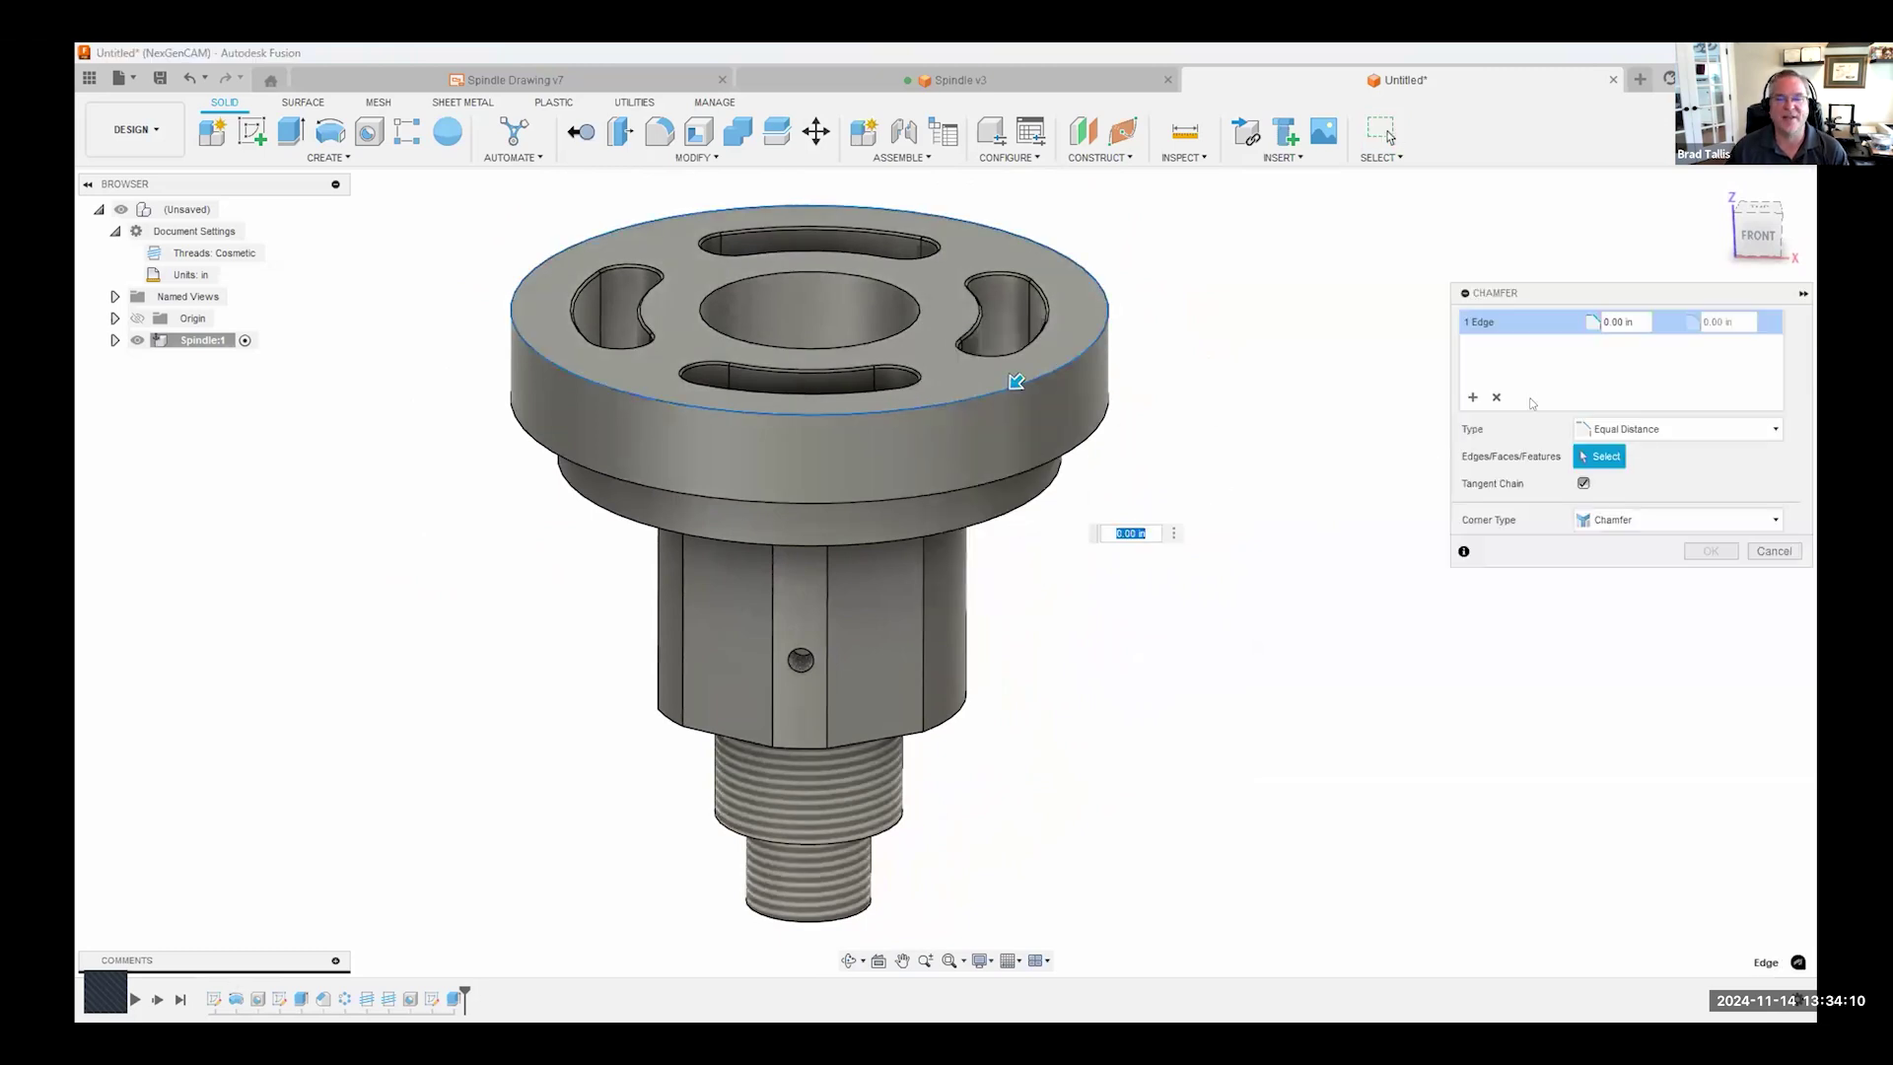
left_click(1663, 322)
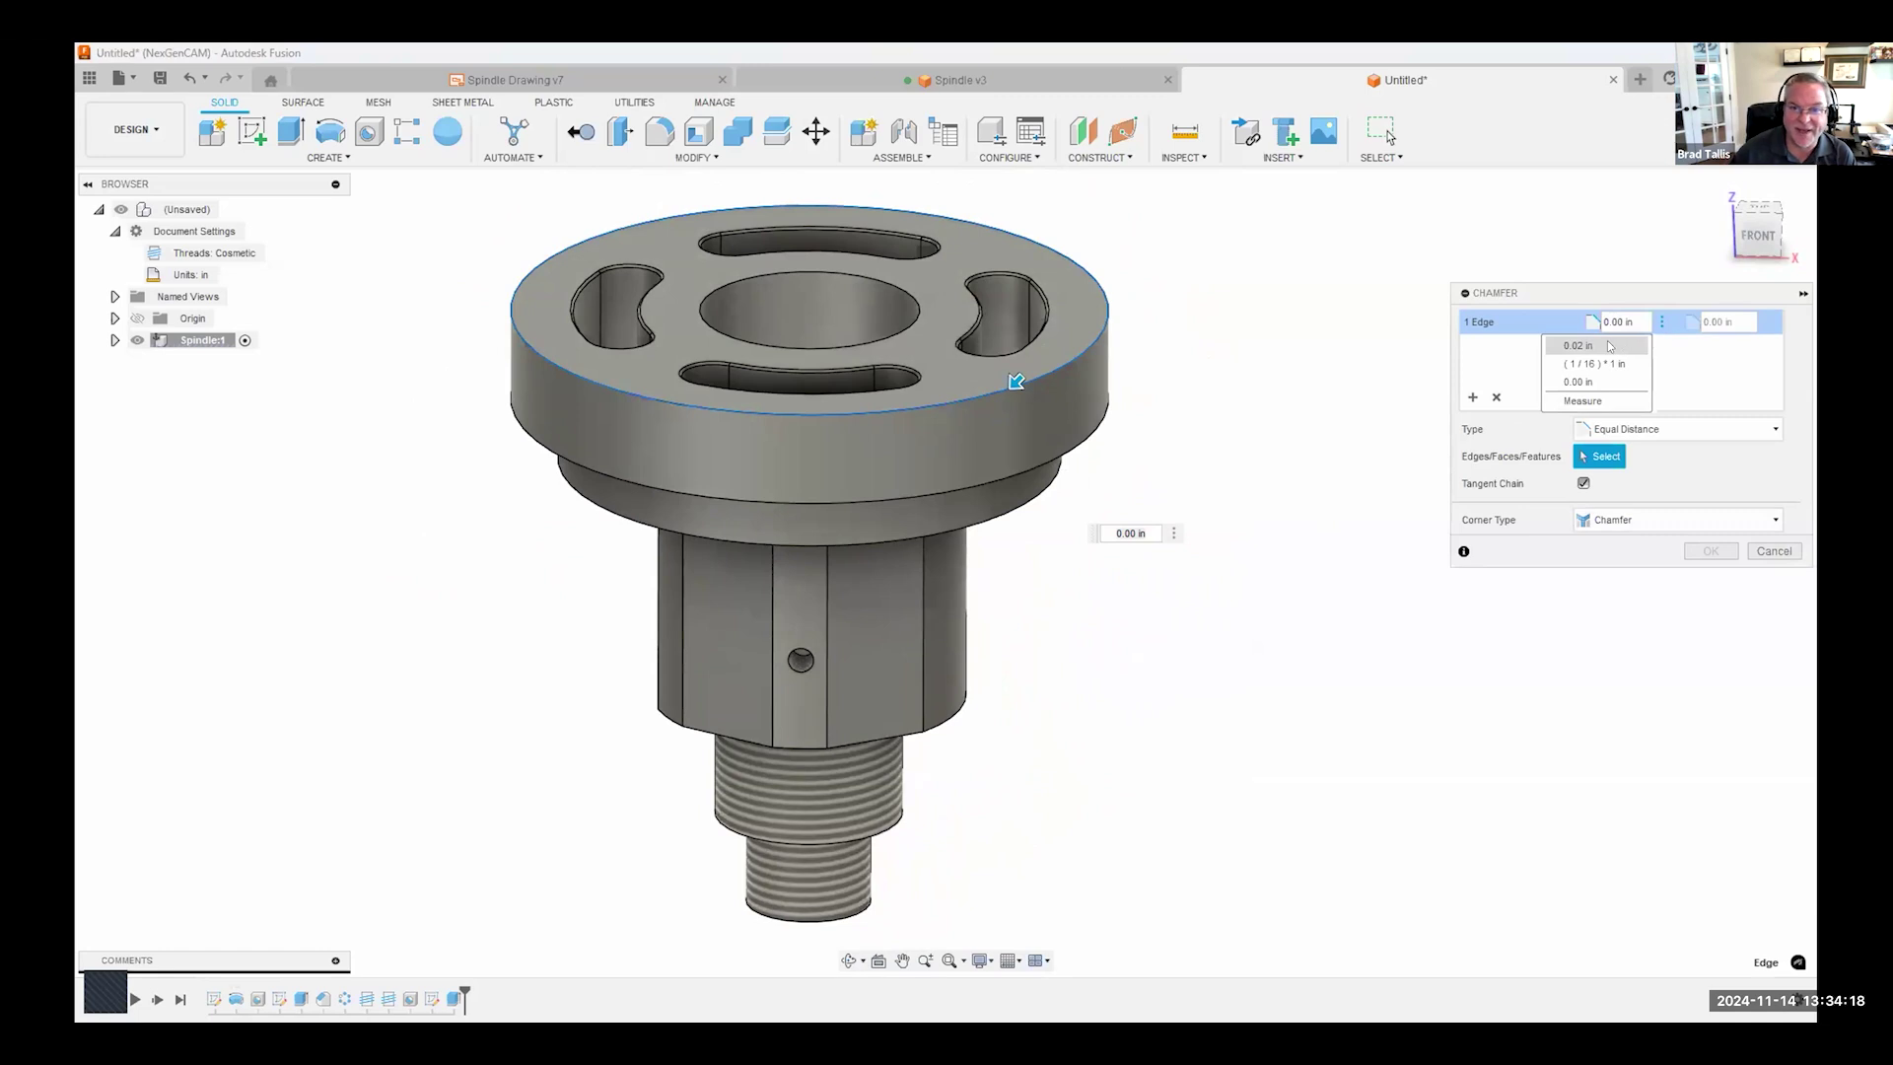
left_click(1662, 323)
left_click(1664, 325)
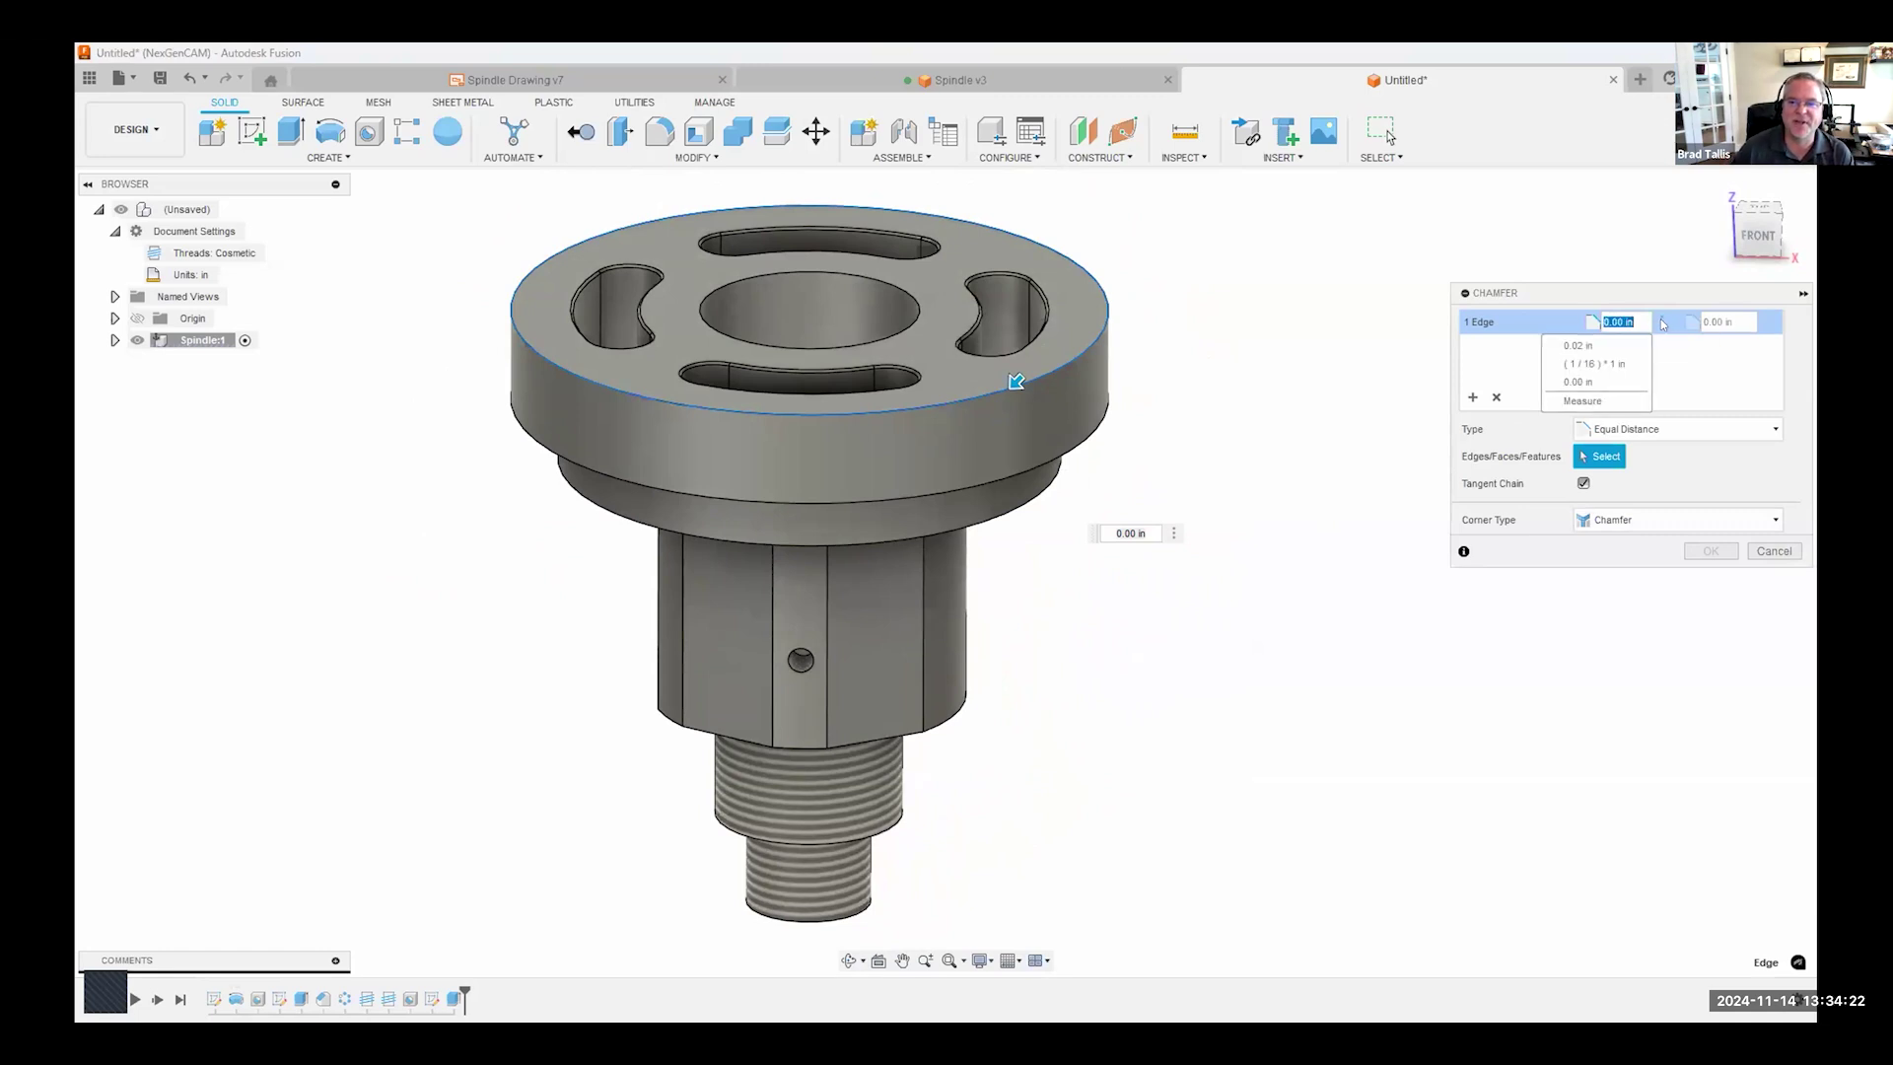
left_click(1596, 347)
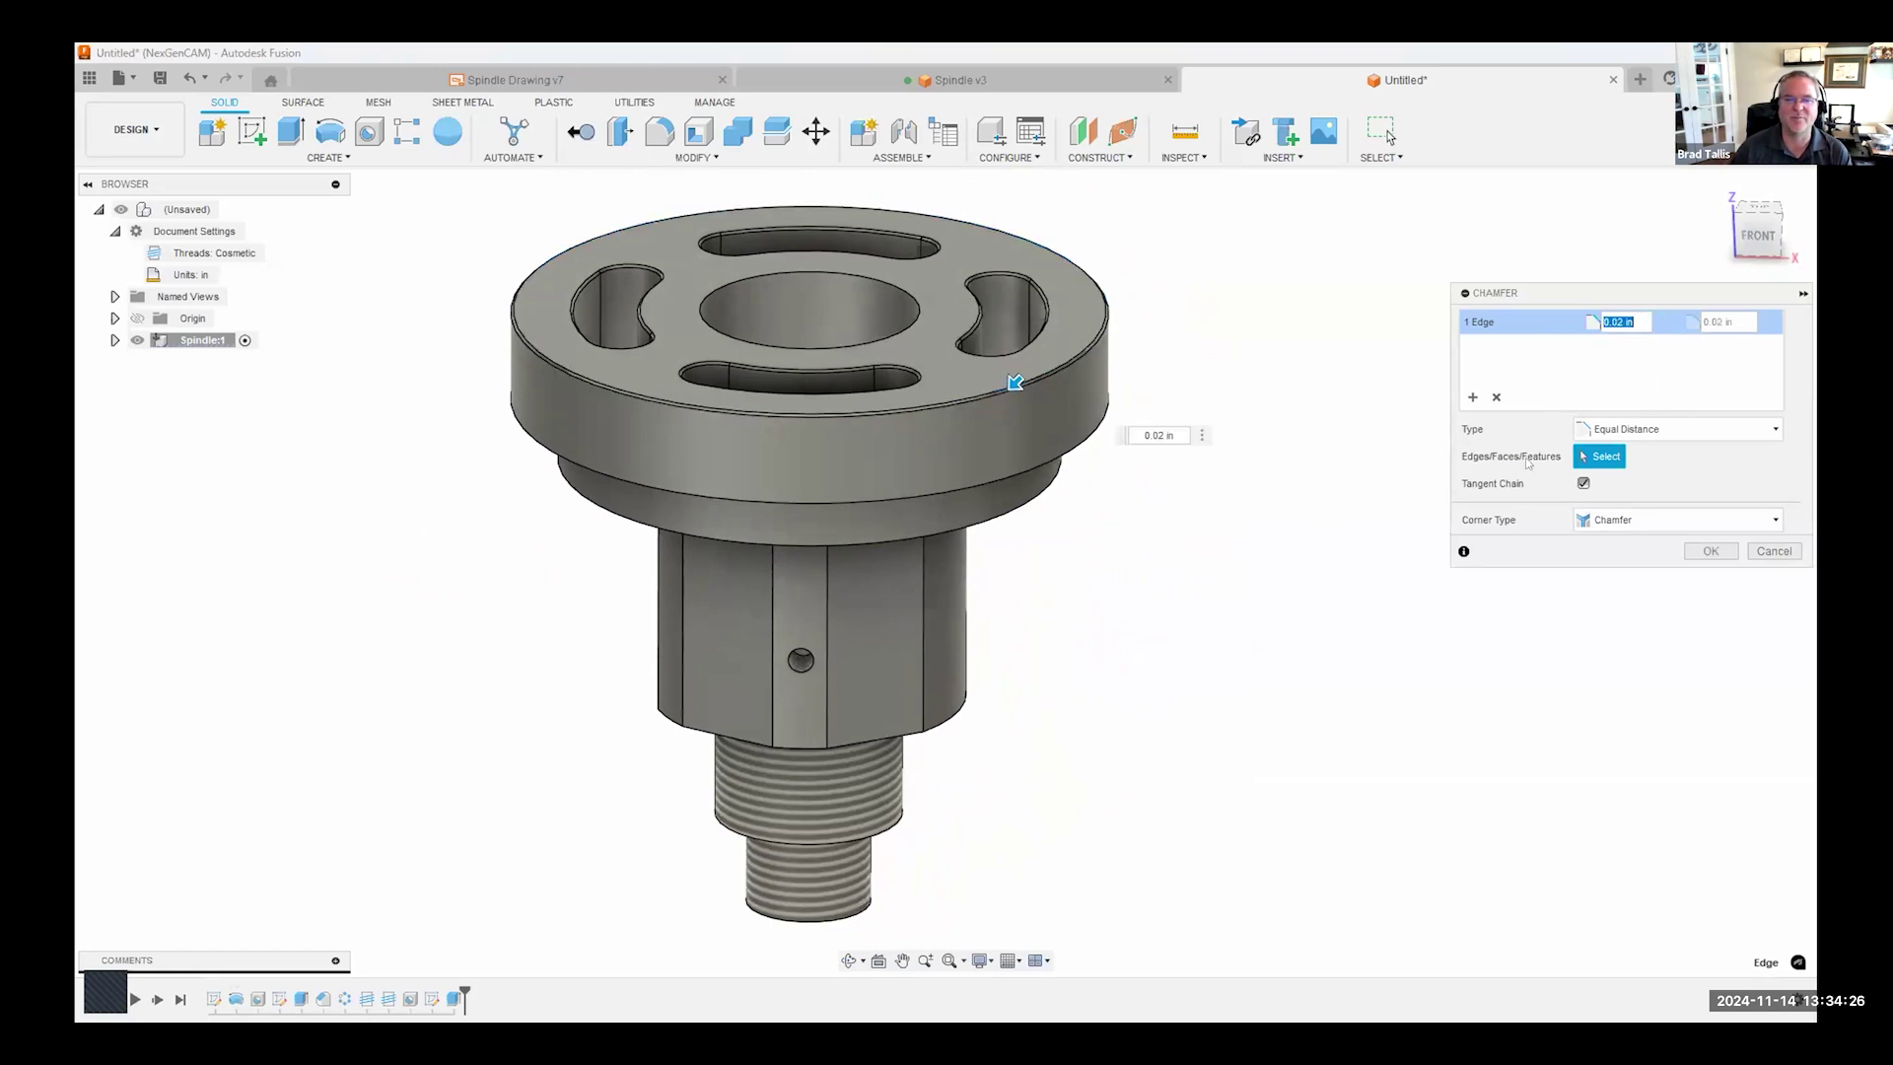
- Add the large flange's lower outer edge and the smaller slotted step's lower outer edge to the chamfer
left_click(1057, 490)
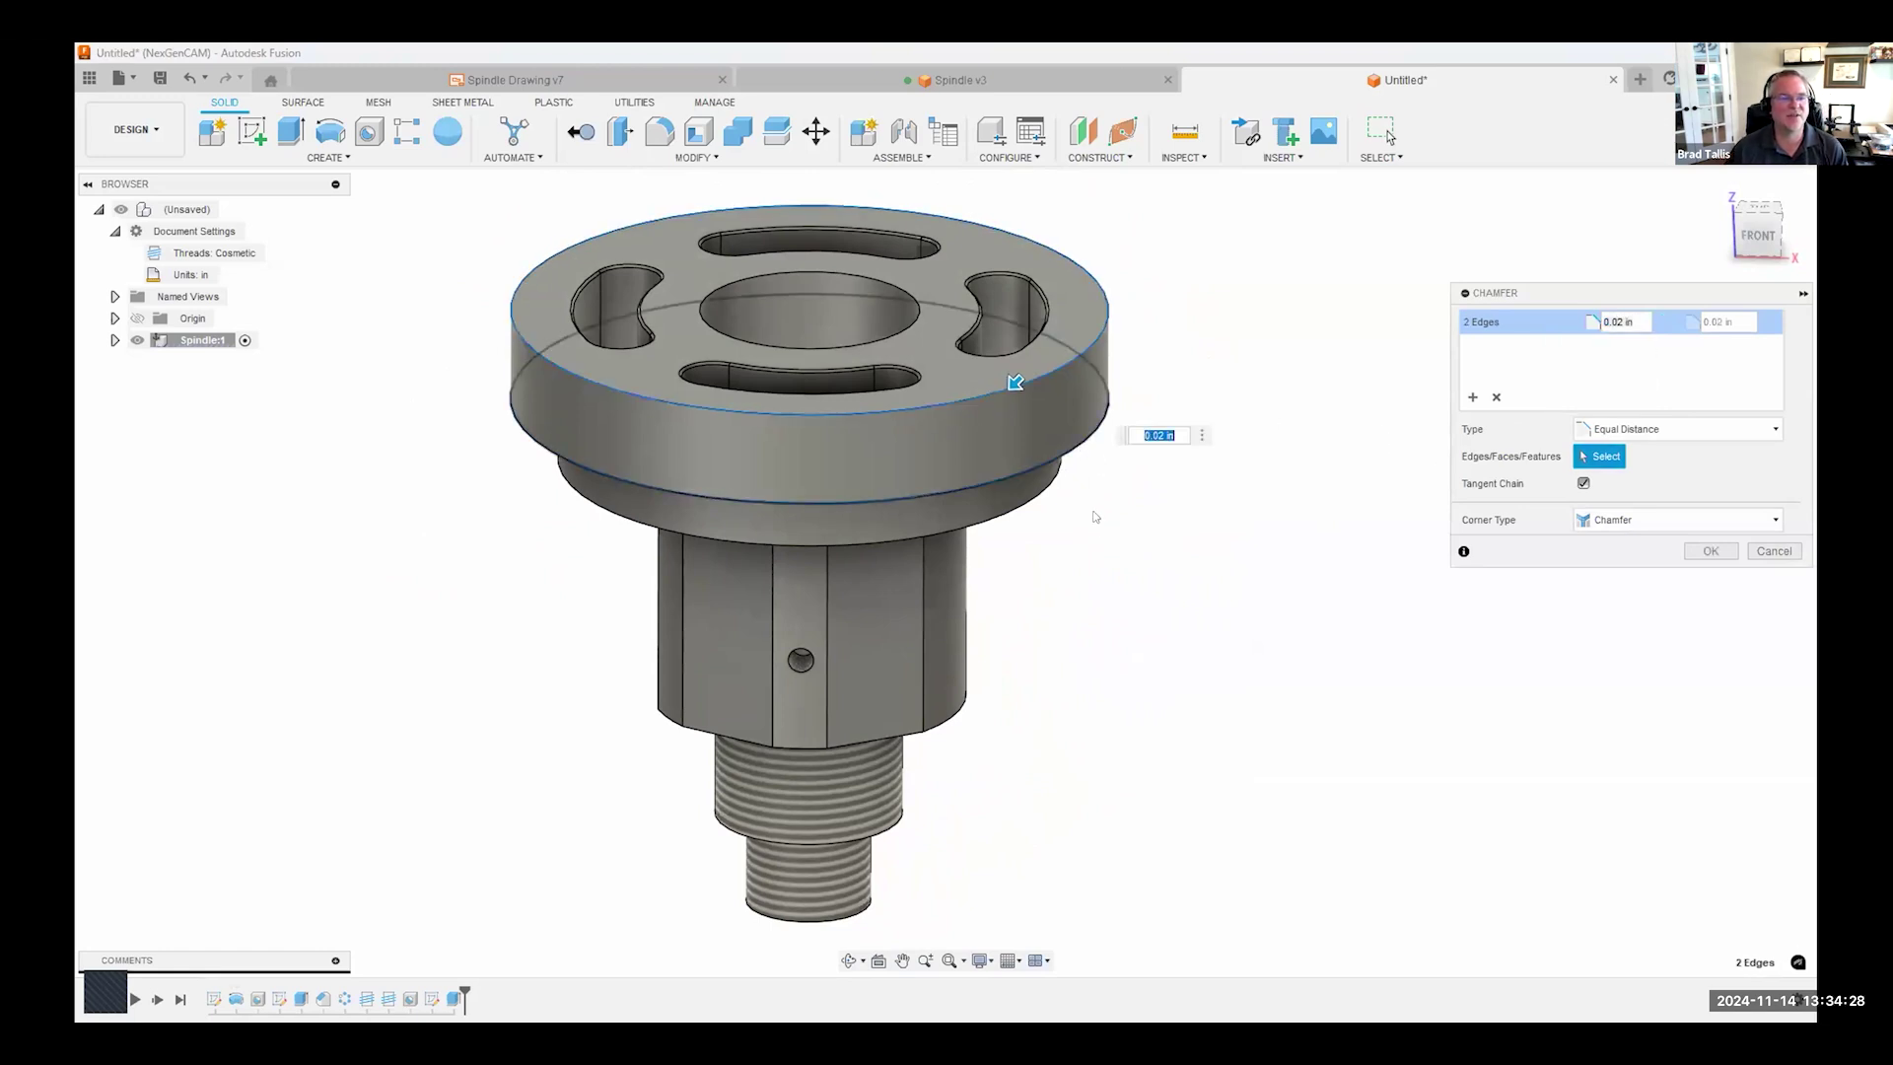
middle_click_drag(1072, 532, 1019, 487, "shift")
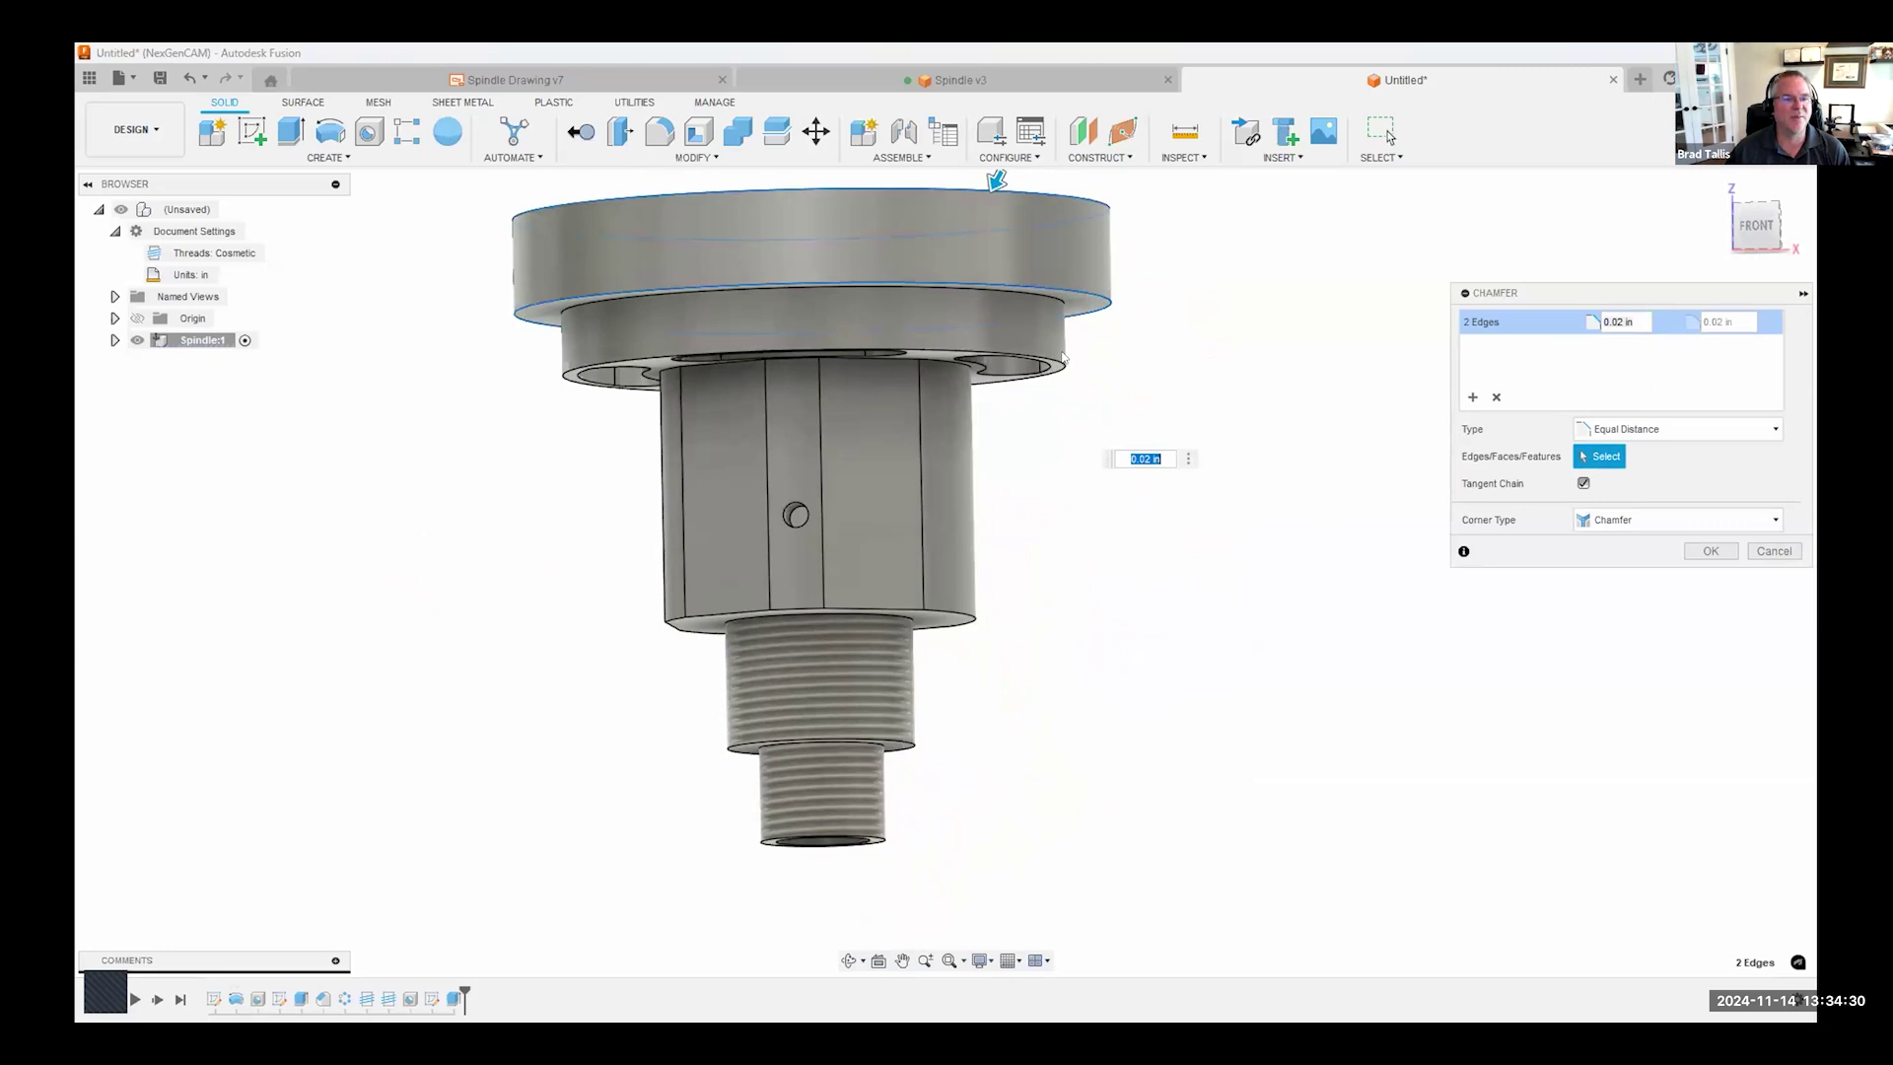
left_click(1057, 356)
middle_click_drag(1039, 604, 997, 585, "shift")
scroll(997, 585, "up", 3)
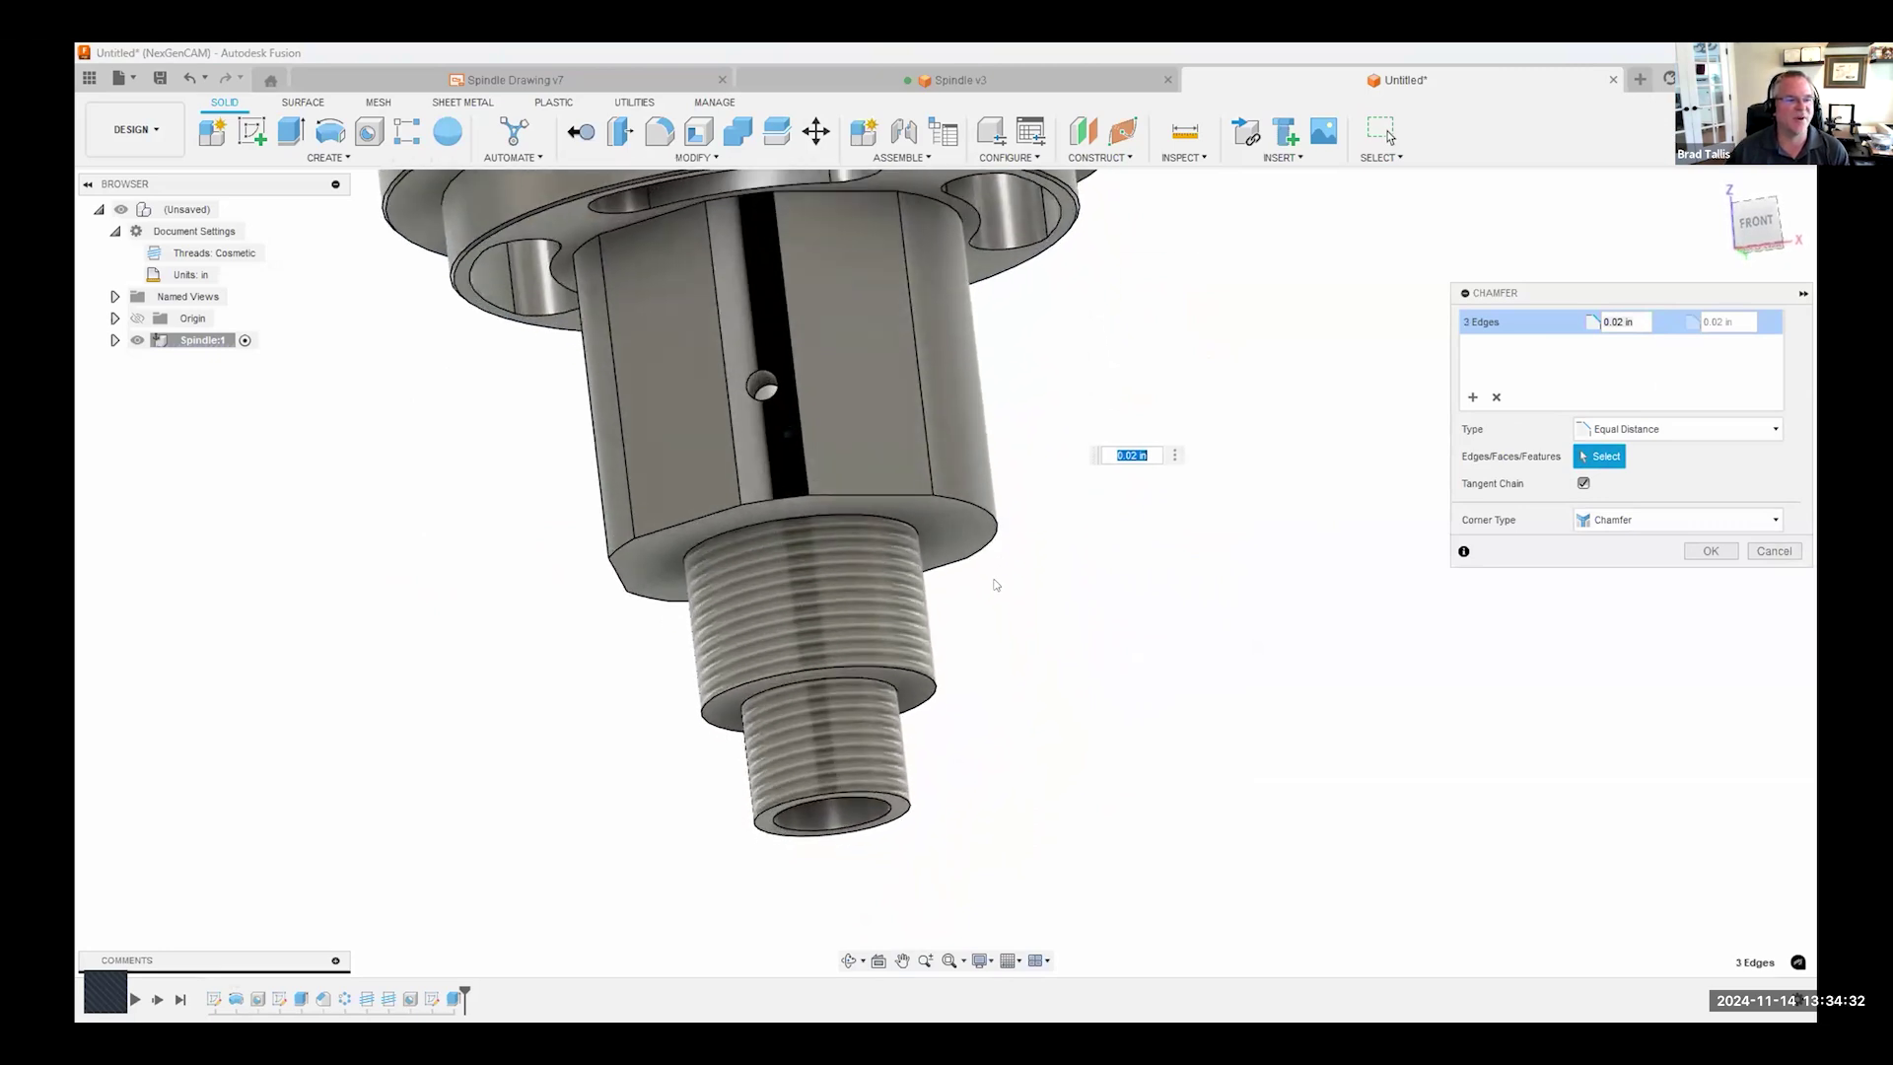
- Add every lower outer edge around the hex boss's end face, both flats and rounded corners, to the 0.02 in chamfer
left_click(971, 486)
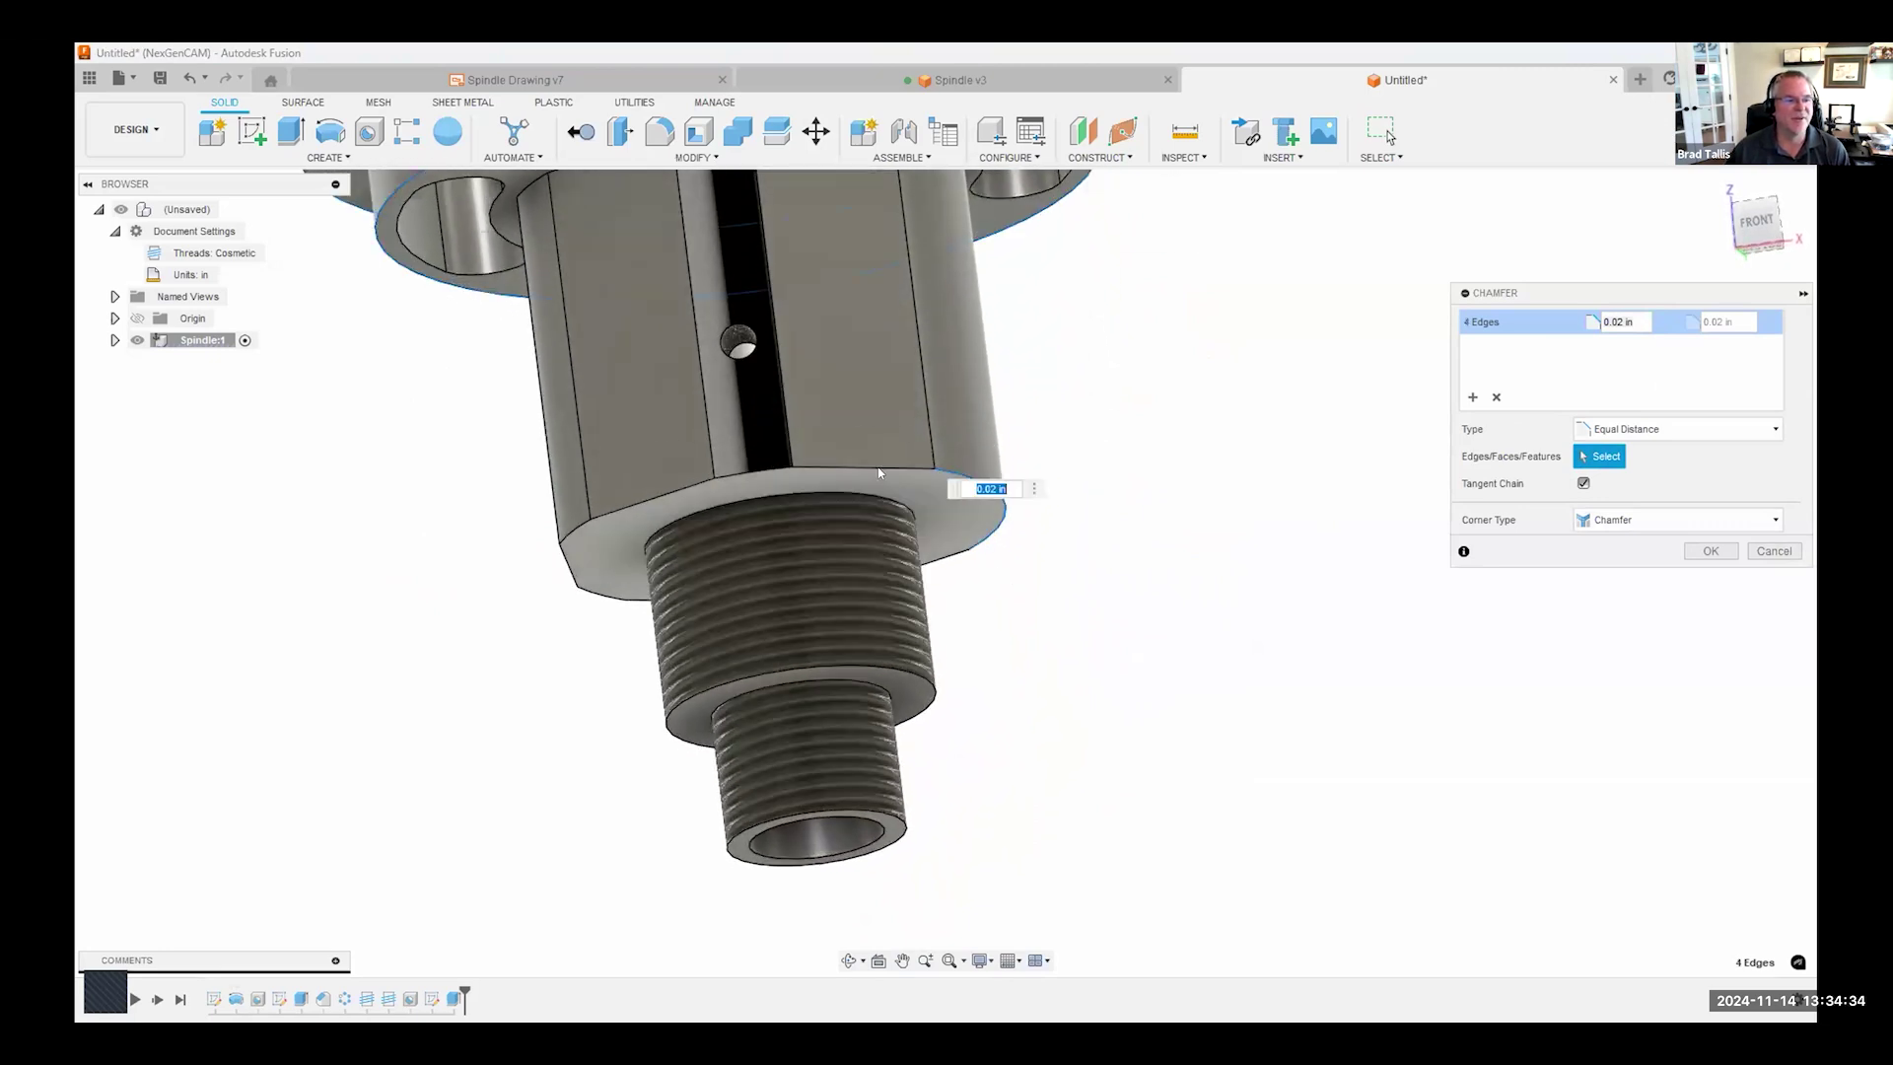
left_click(892, 470)
left_click(749, 474)
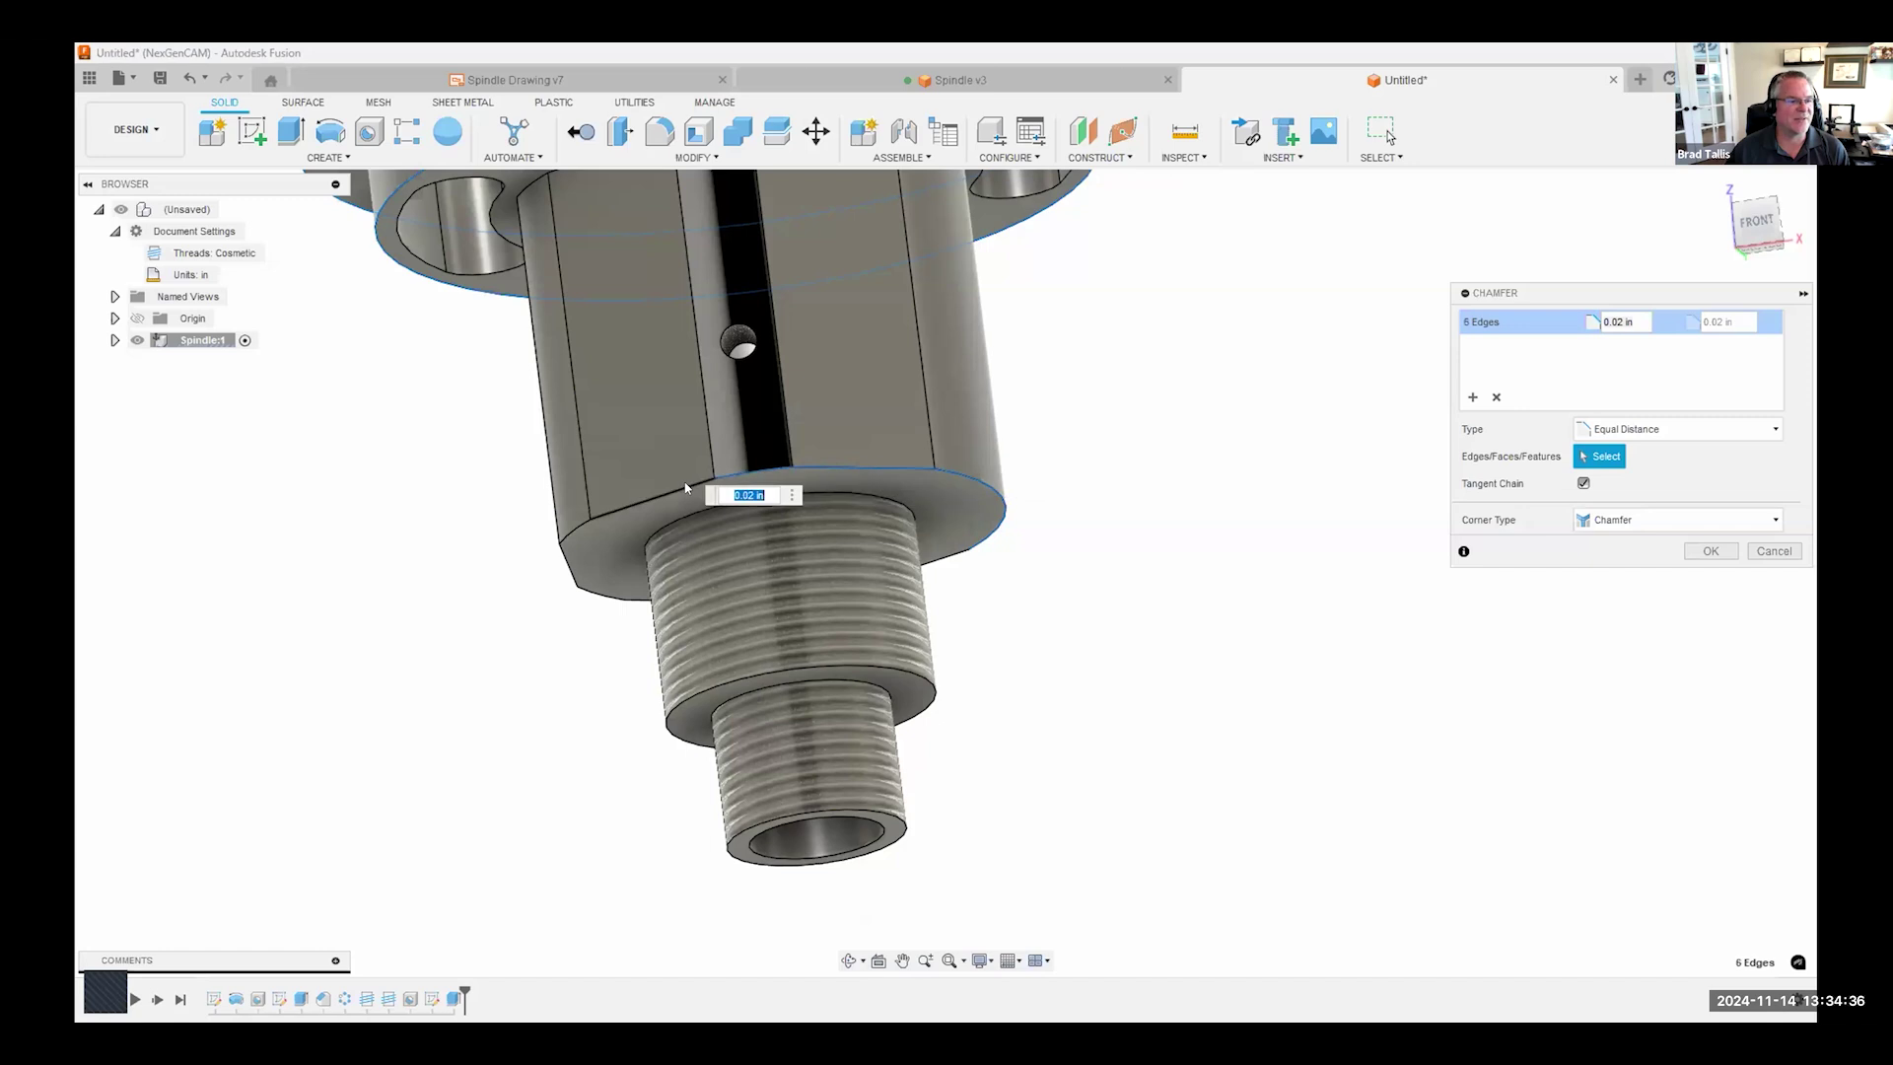
left_click(608, 513)
left_click(568, 542)
left_click(563, 556)
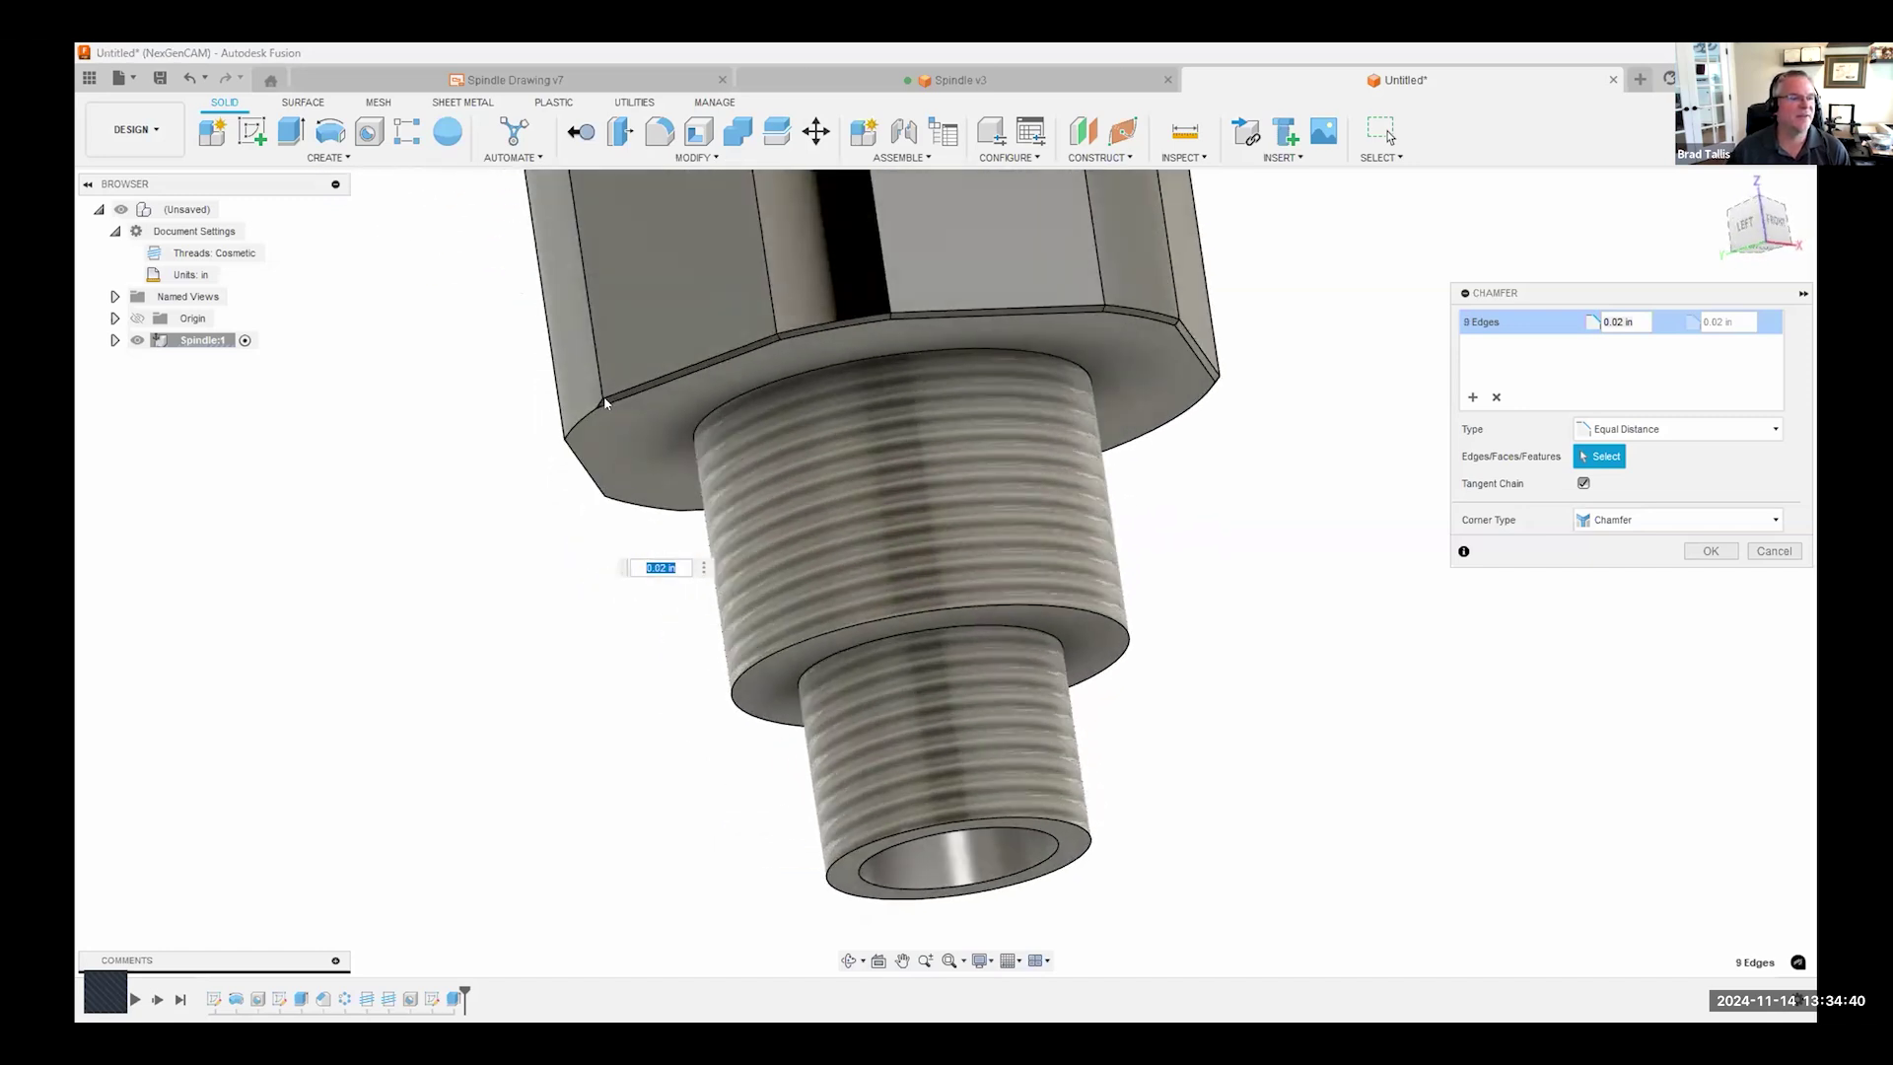
left_click(577, 429)
left_click(619, 503)
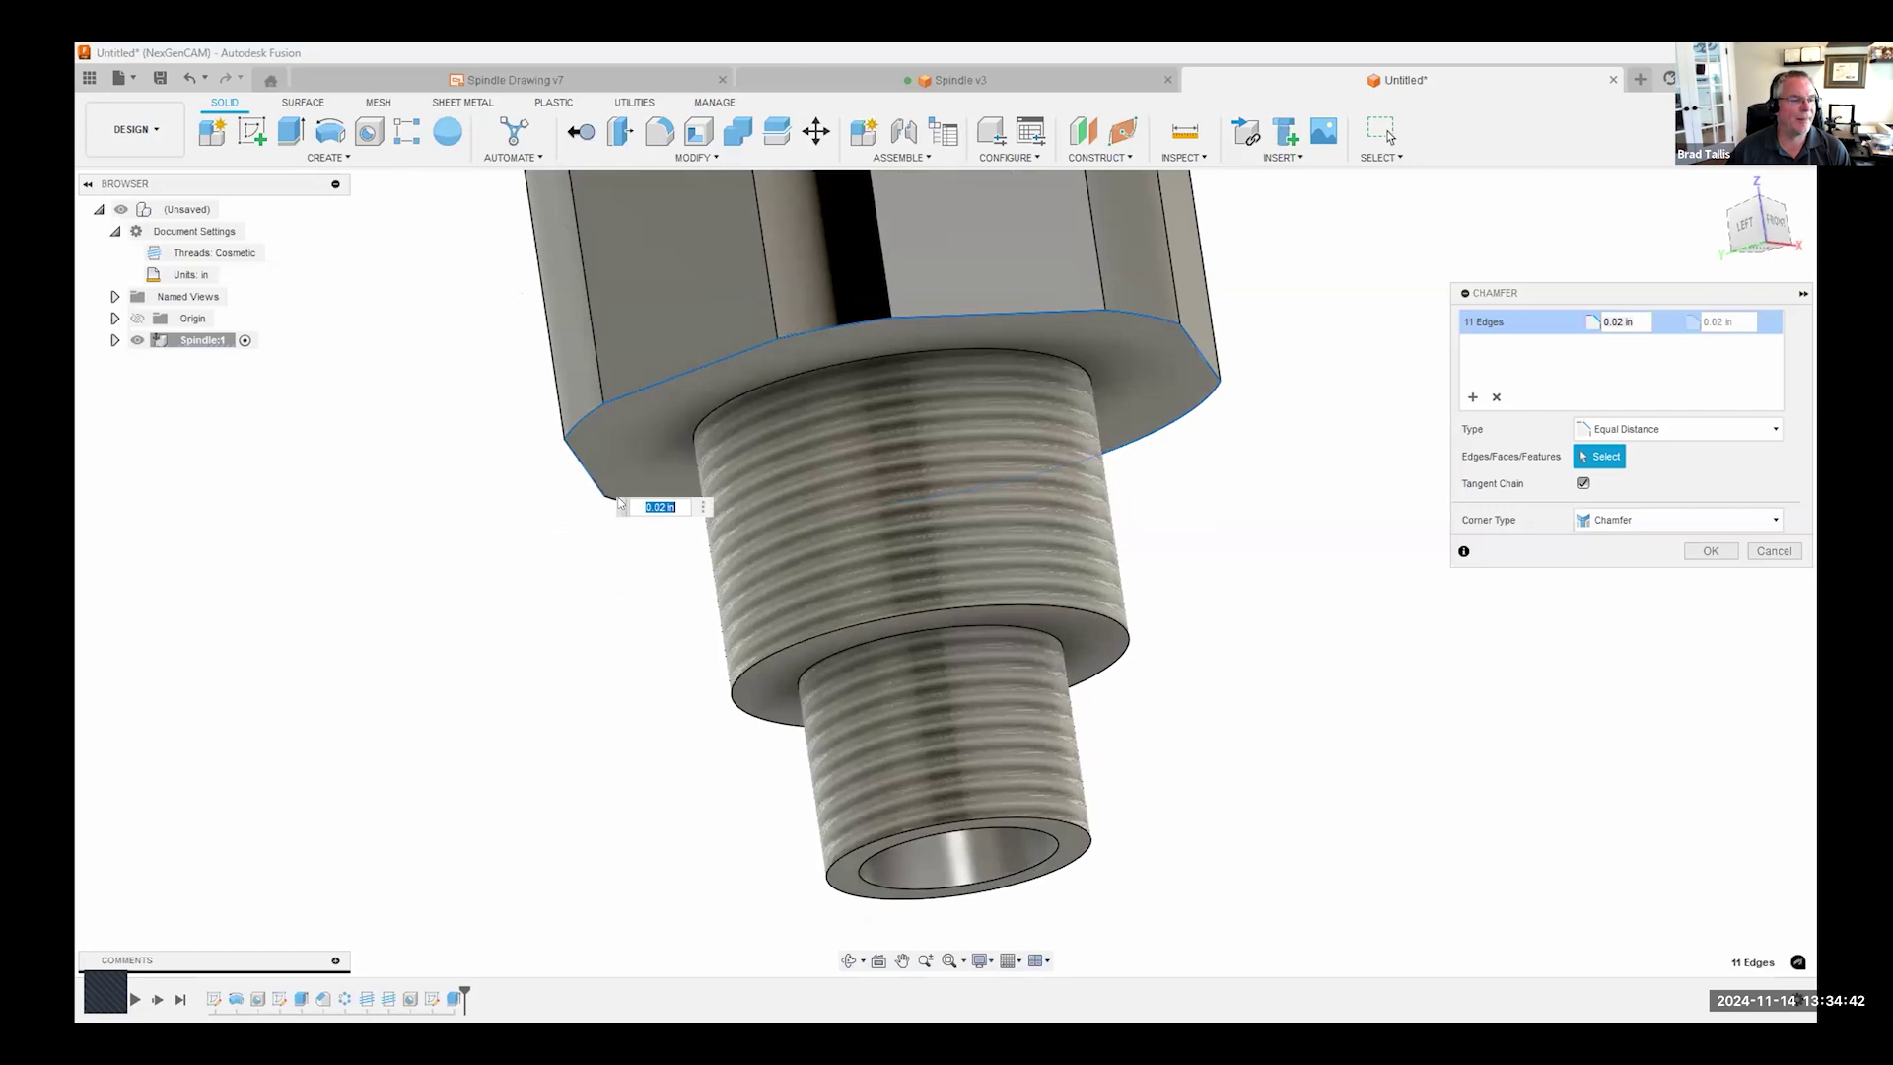
left_click(735, 500)
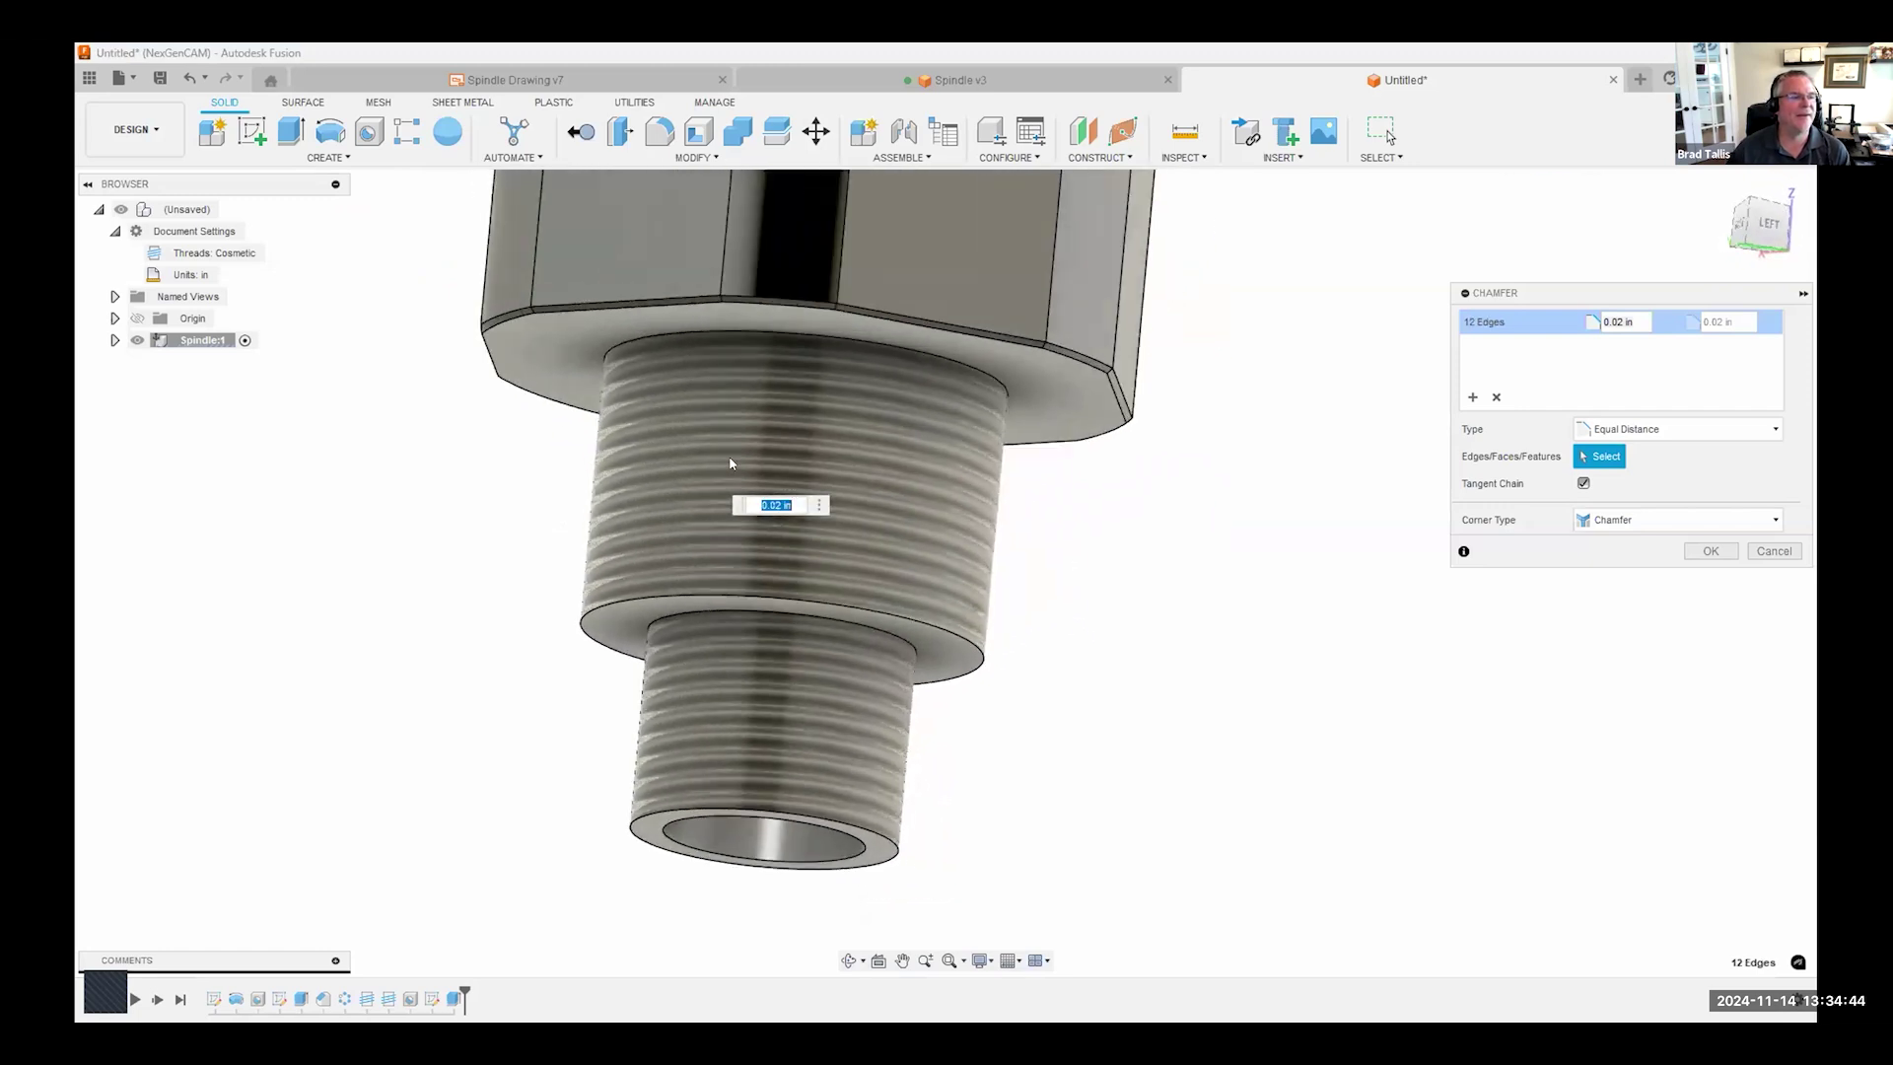
left_click(730, 536)
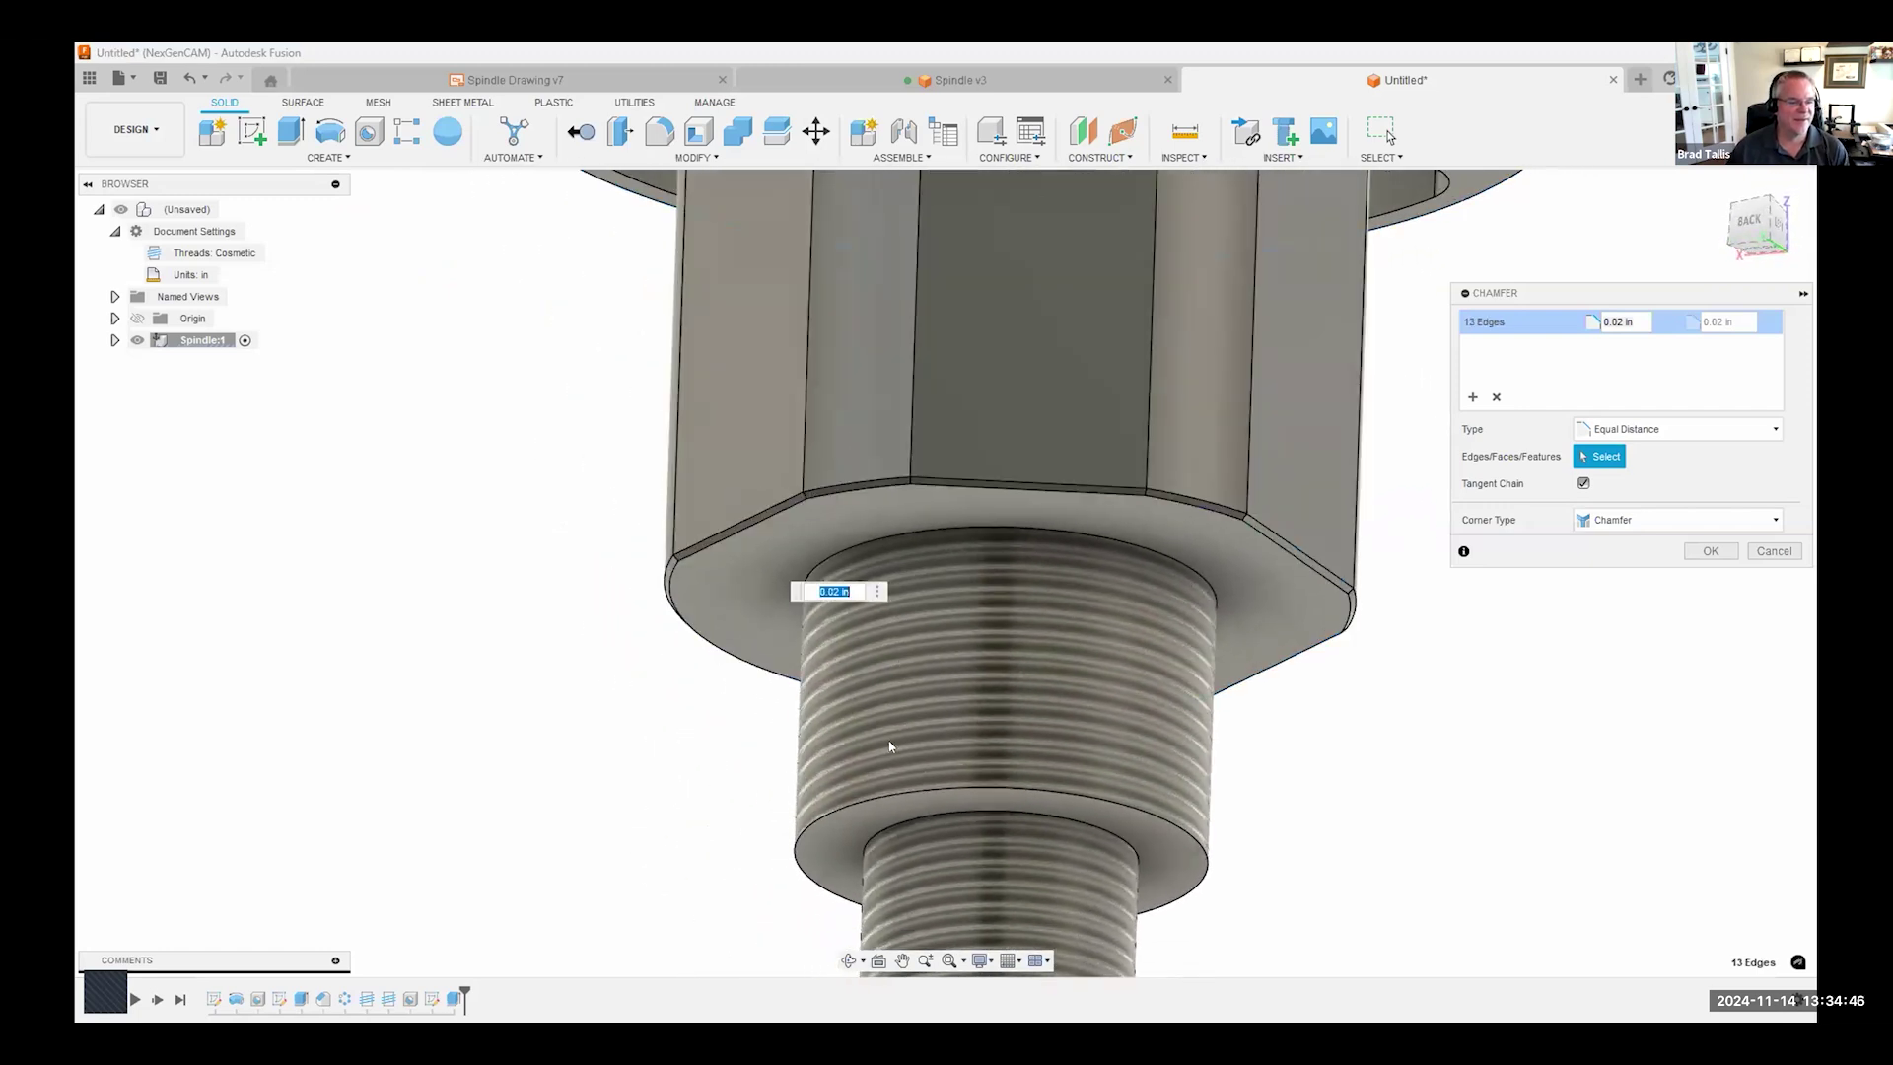
- Add the outer end edges of both threaded sections to the chamfer selection and complete the 0.02 in chamfer
middle_click_drag(817, 634, 798, 532)
left_click(778, 512)
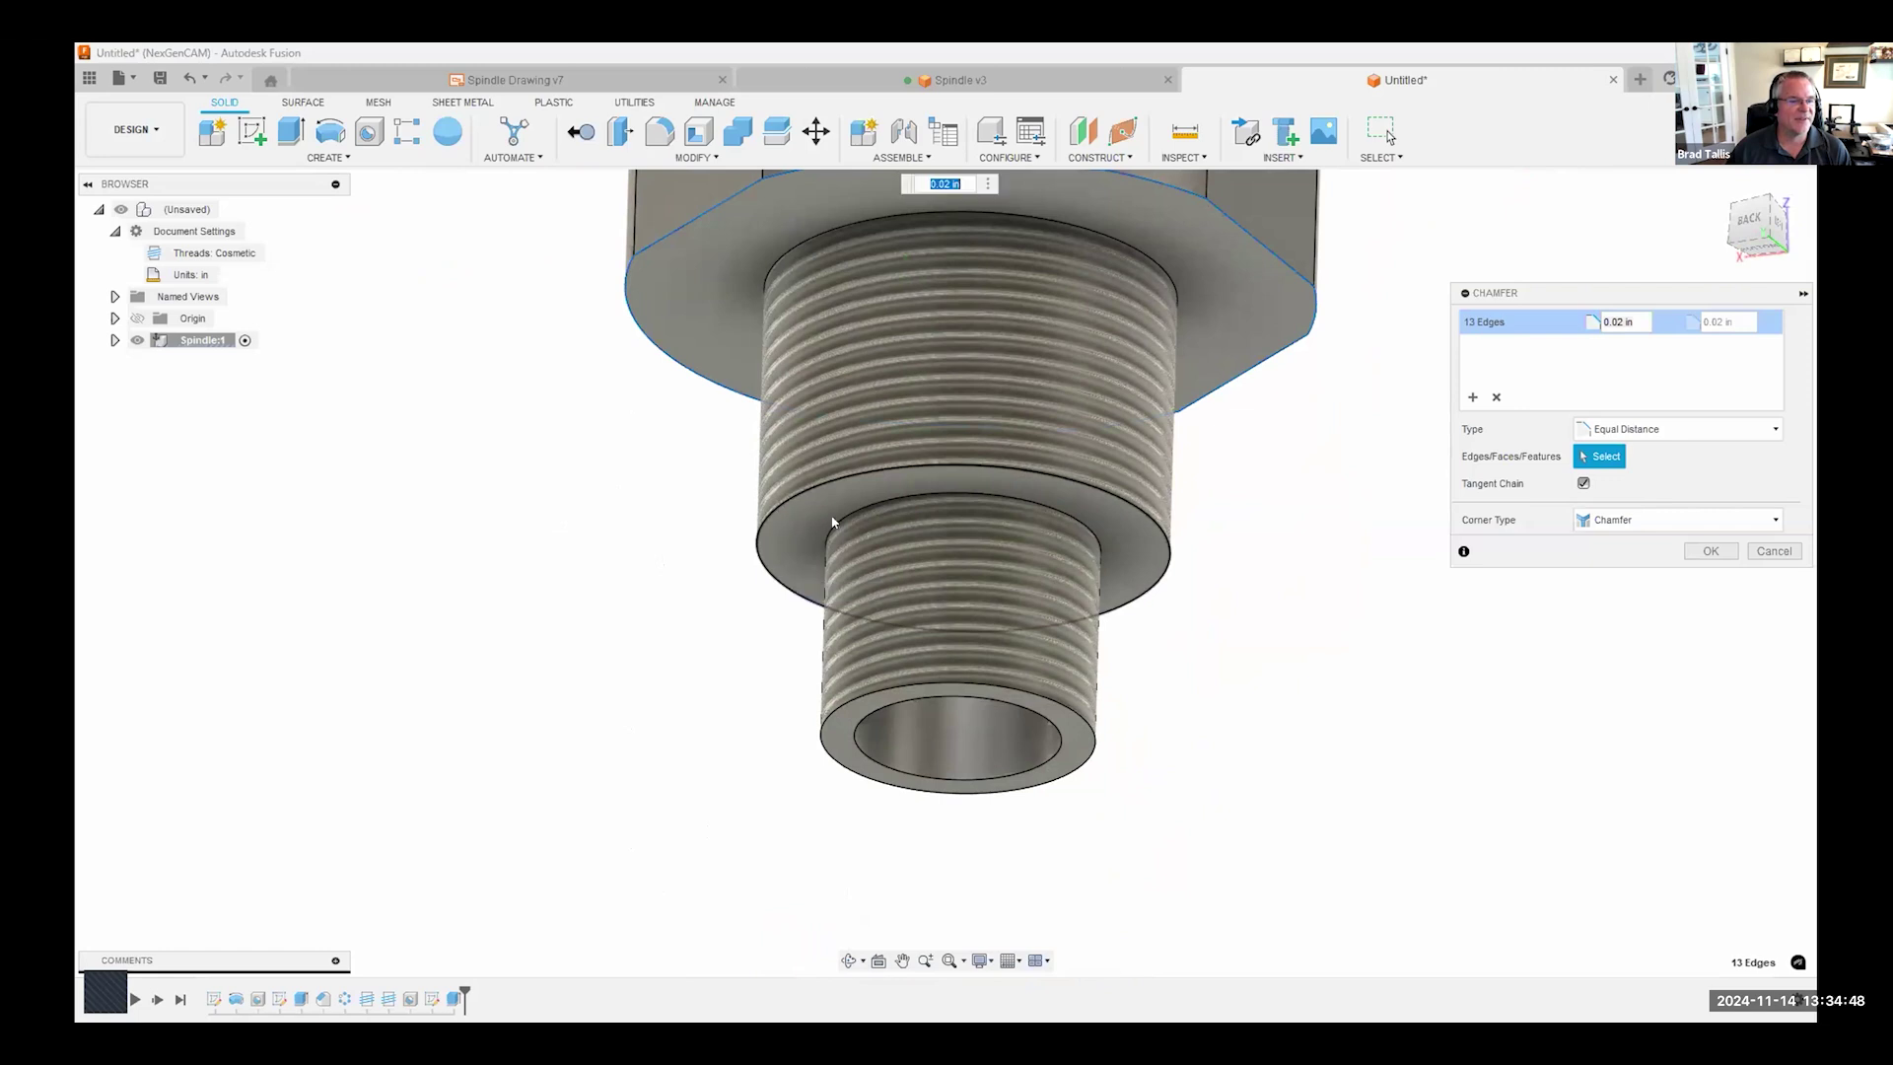
left_click(833, 707)
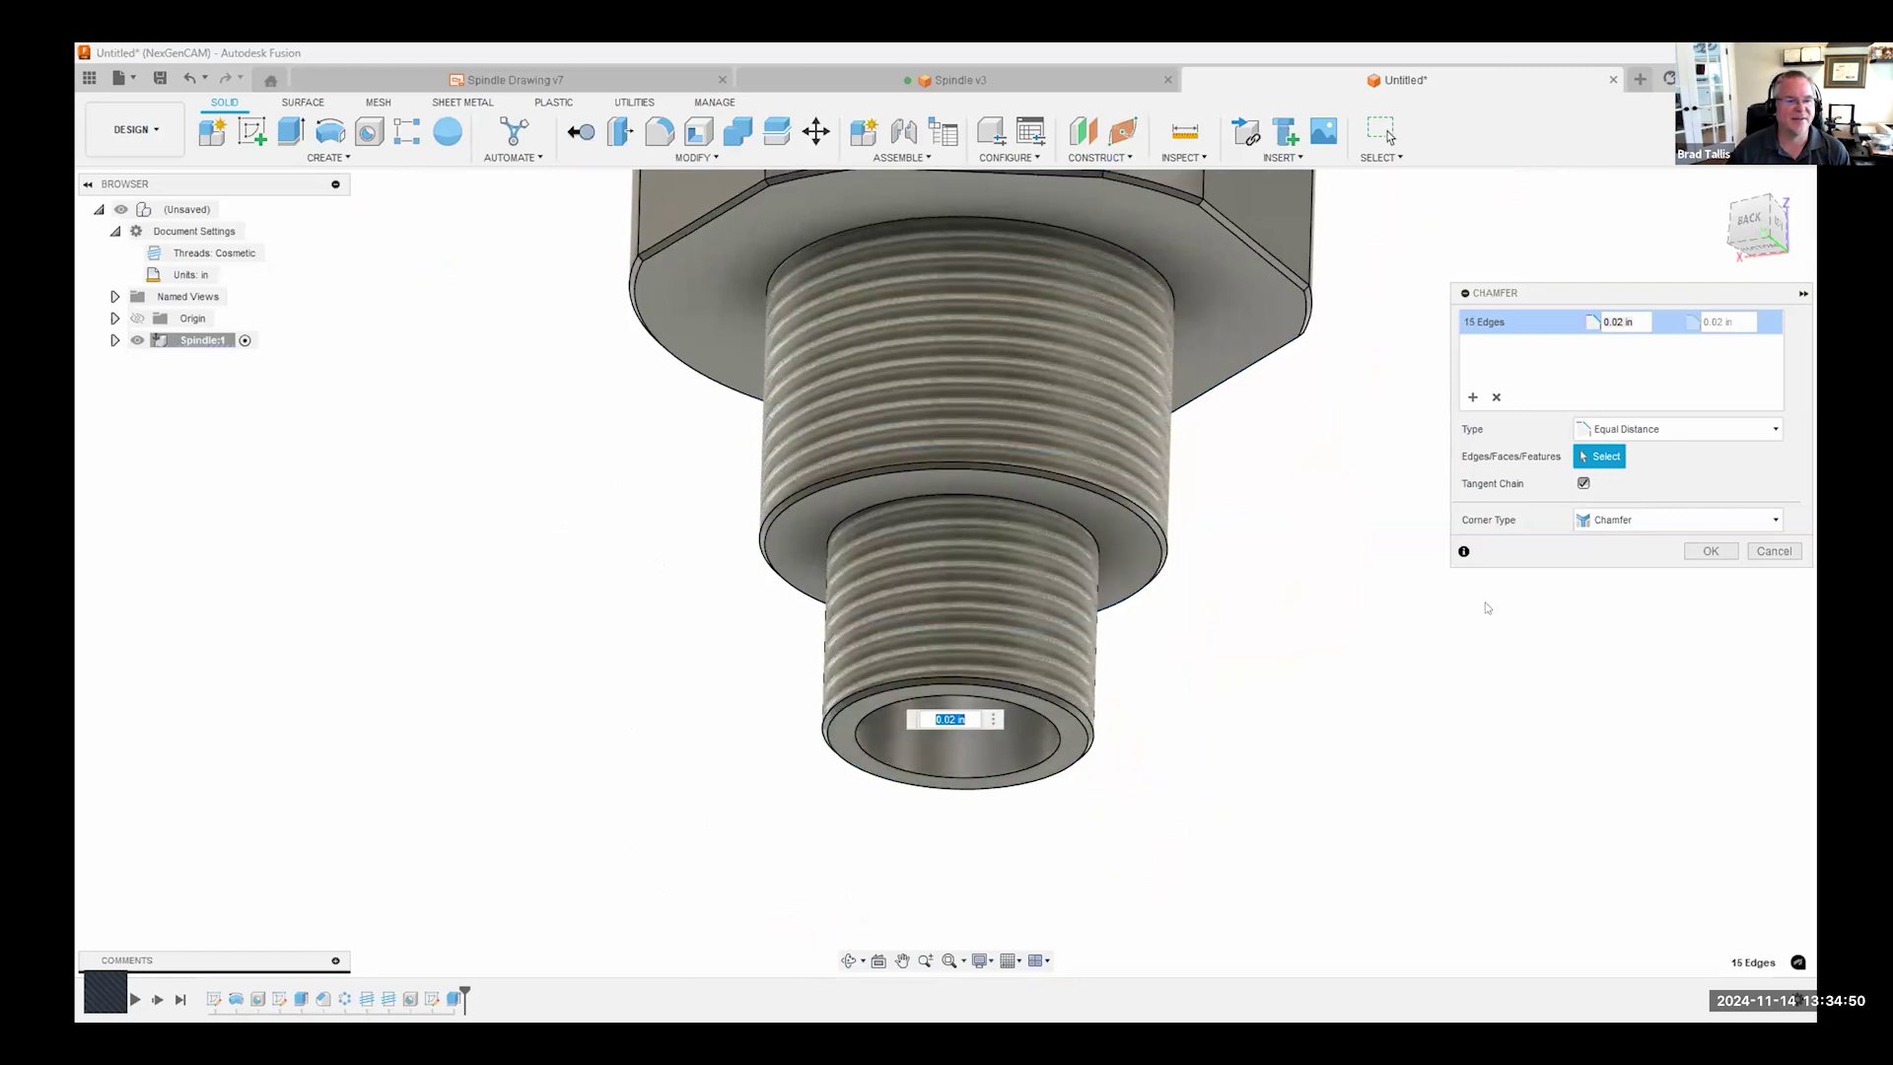
left_click(1709, 551)
middle_click_drag(1704, 554, 620, 434, "shift")
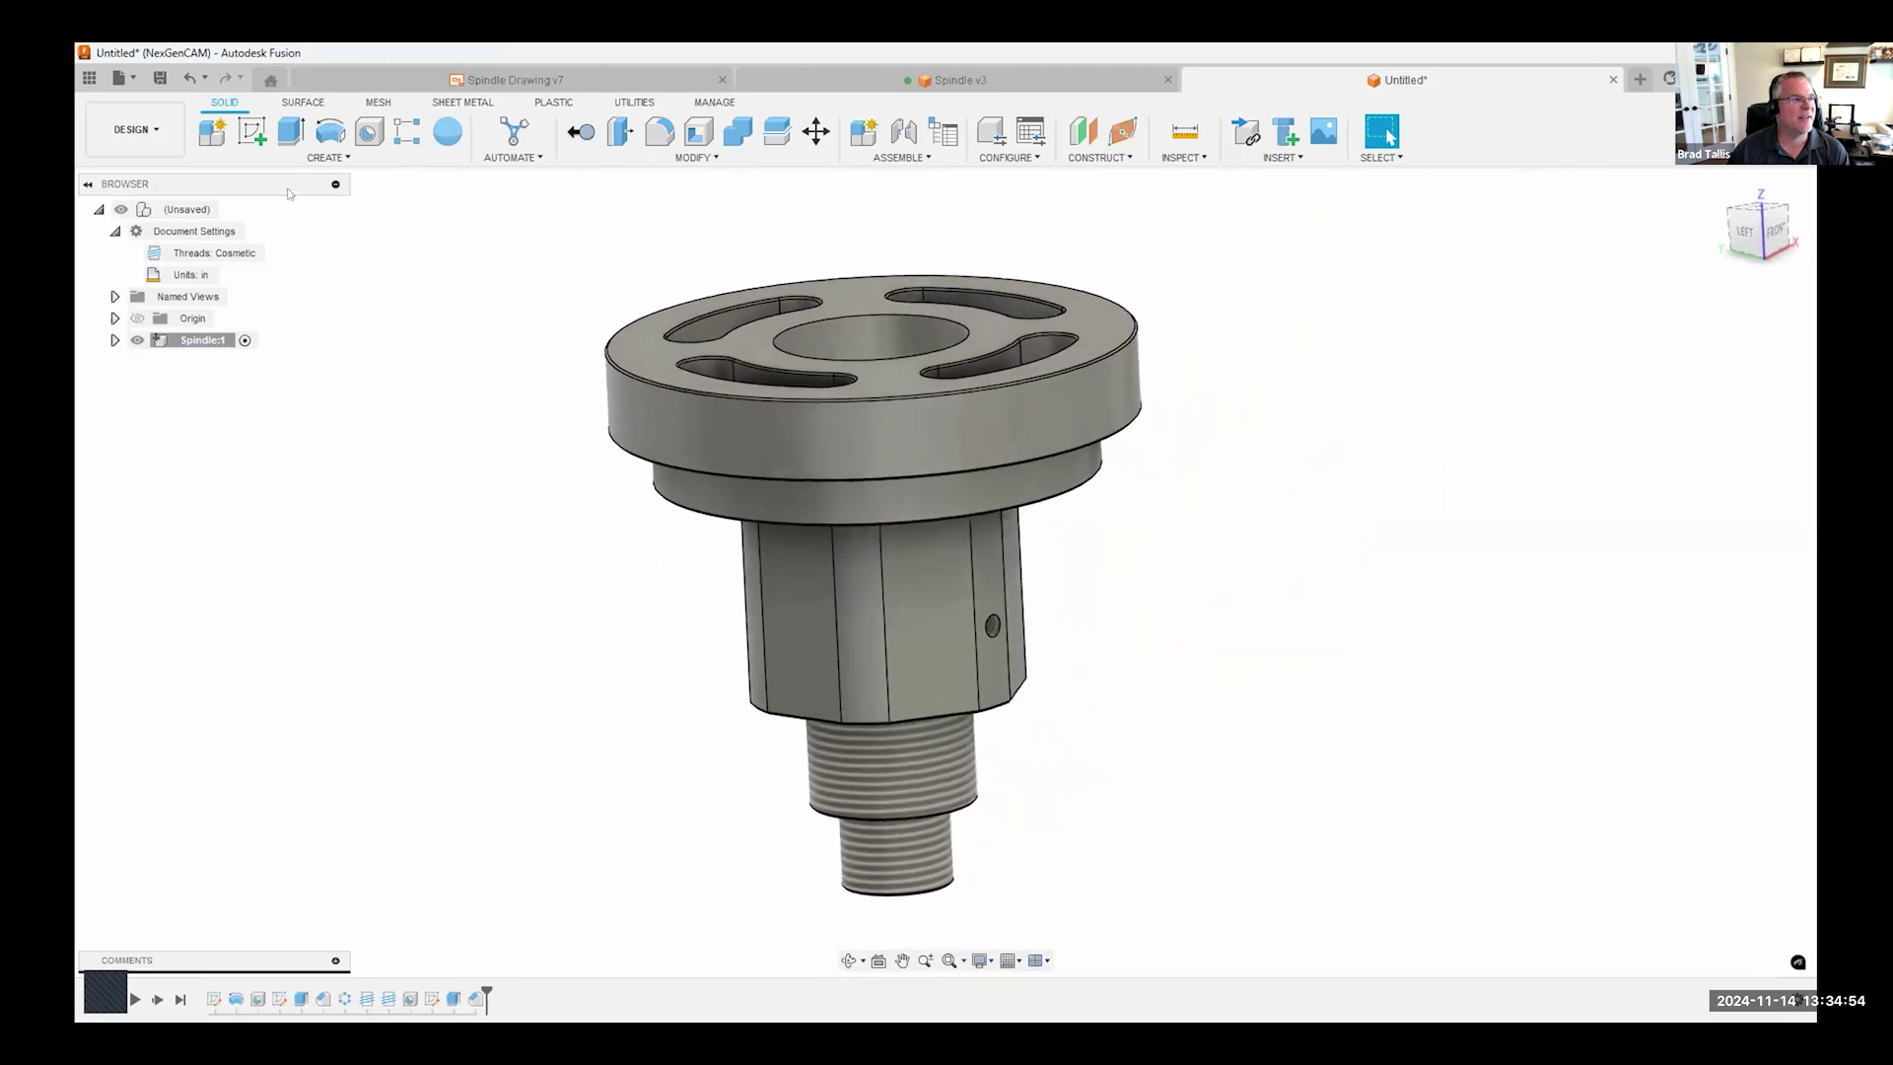
- Save the design as Spindle in the Webinars folder of the Default Project
left_click(157, 78)
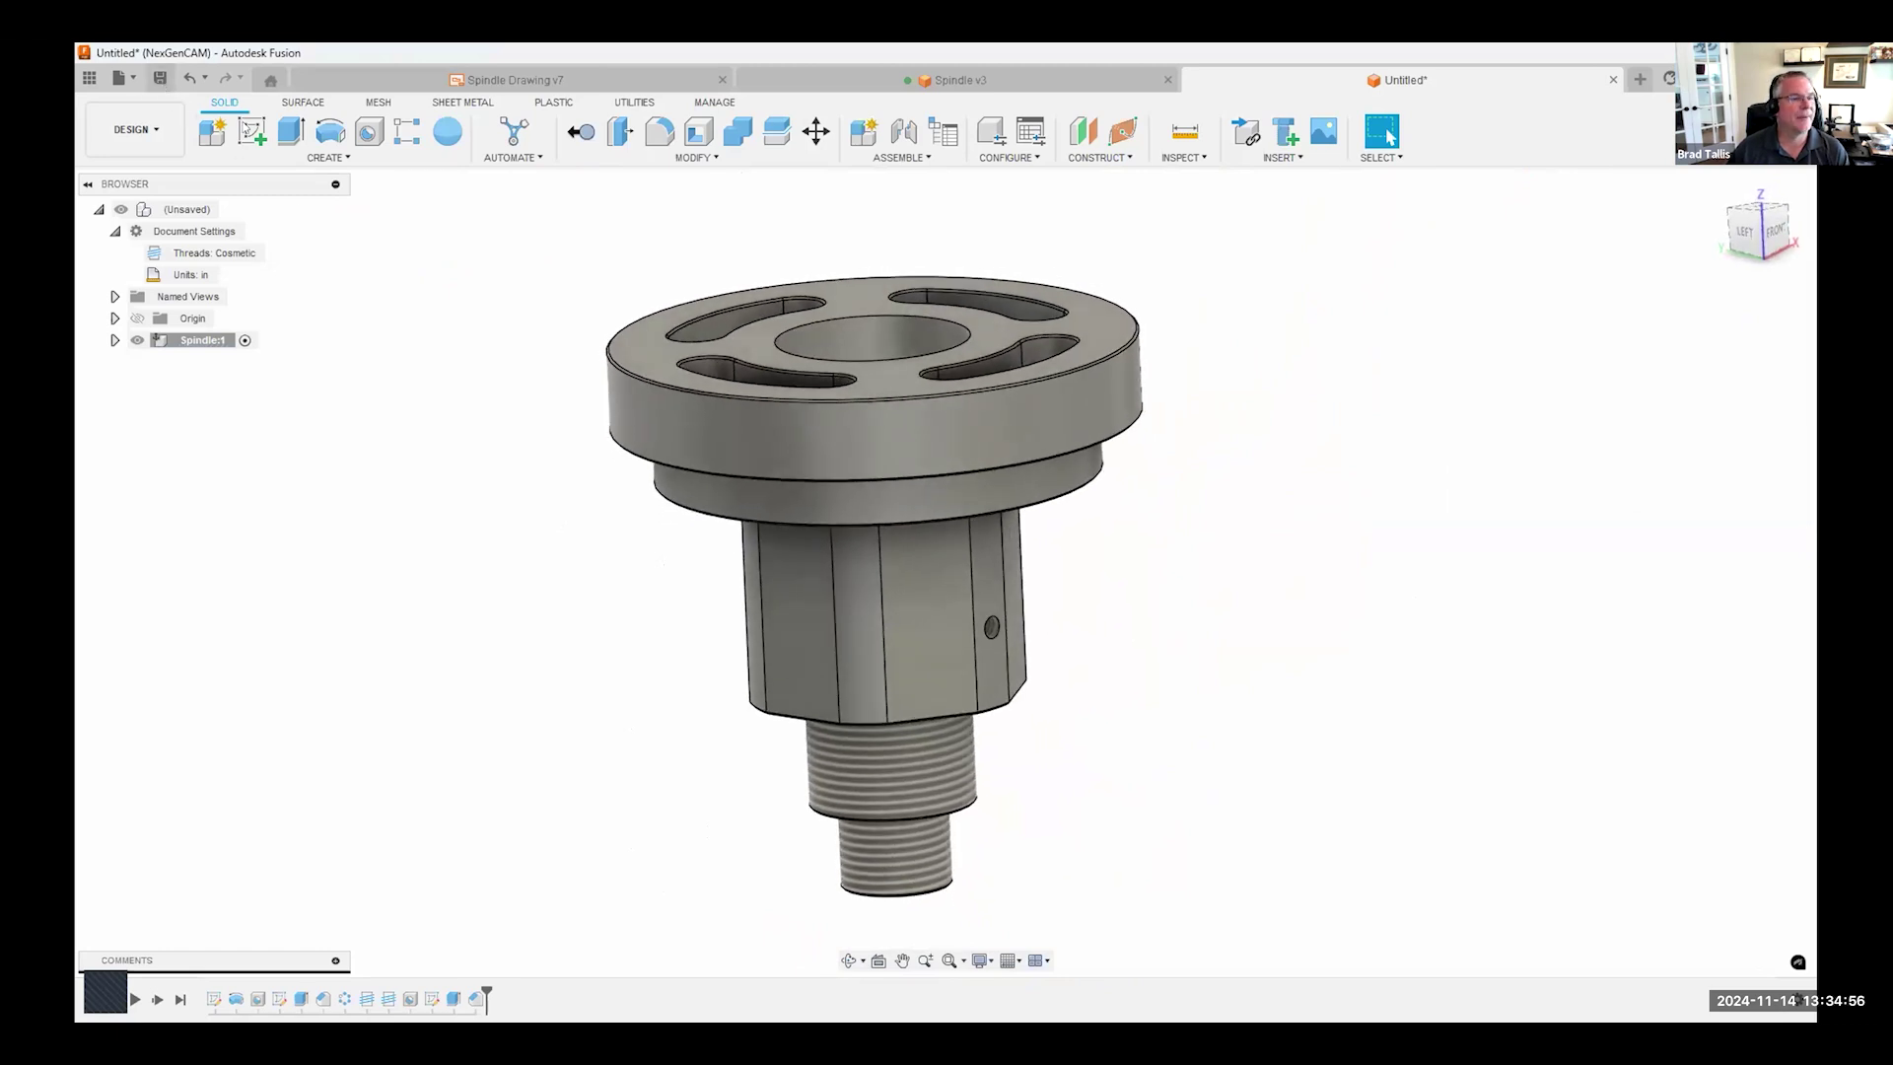
type("Spid")
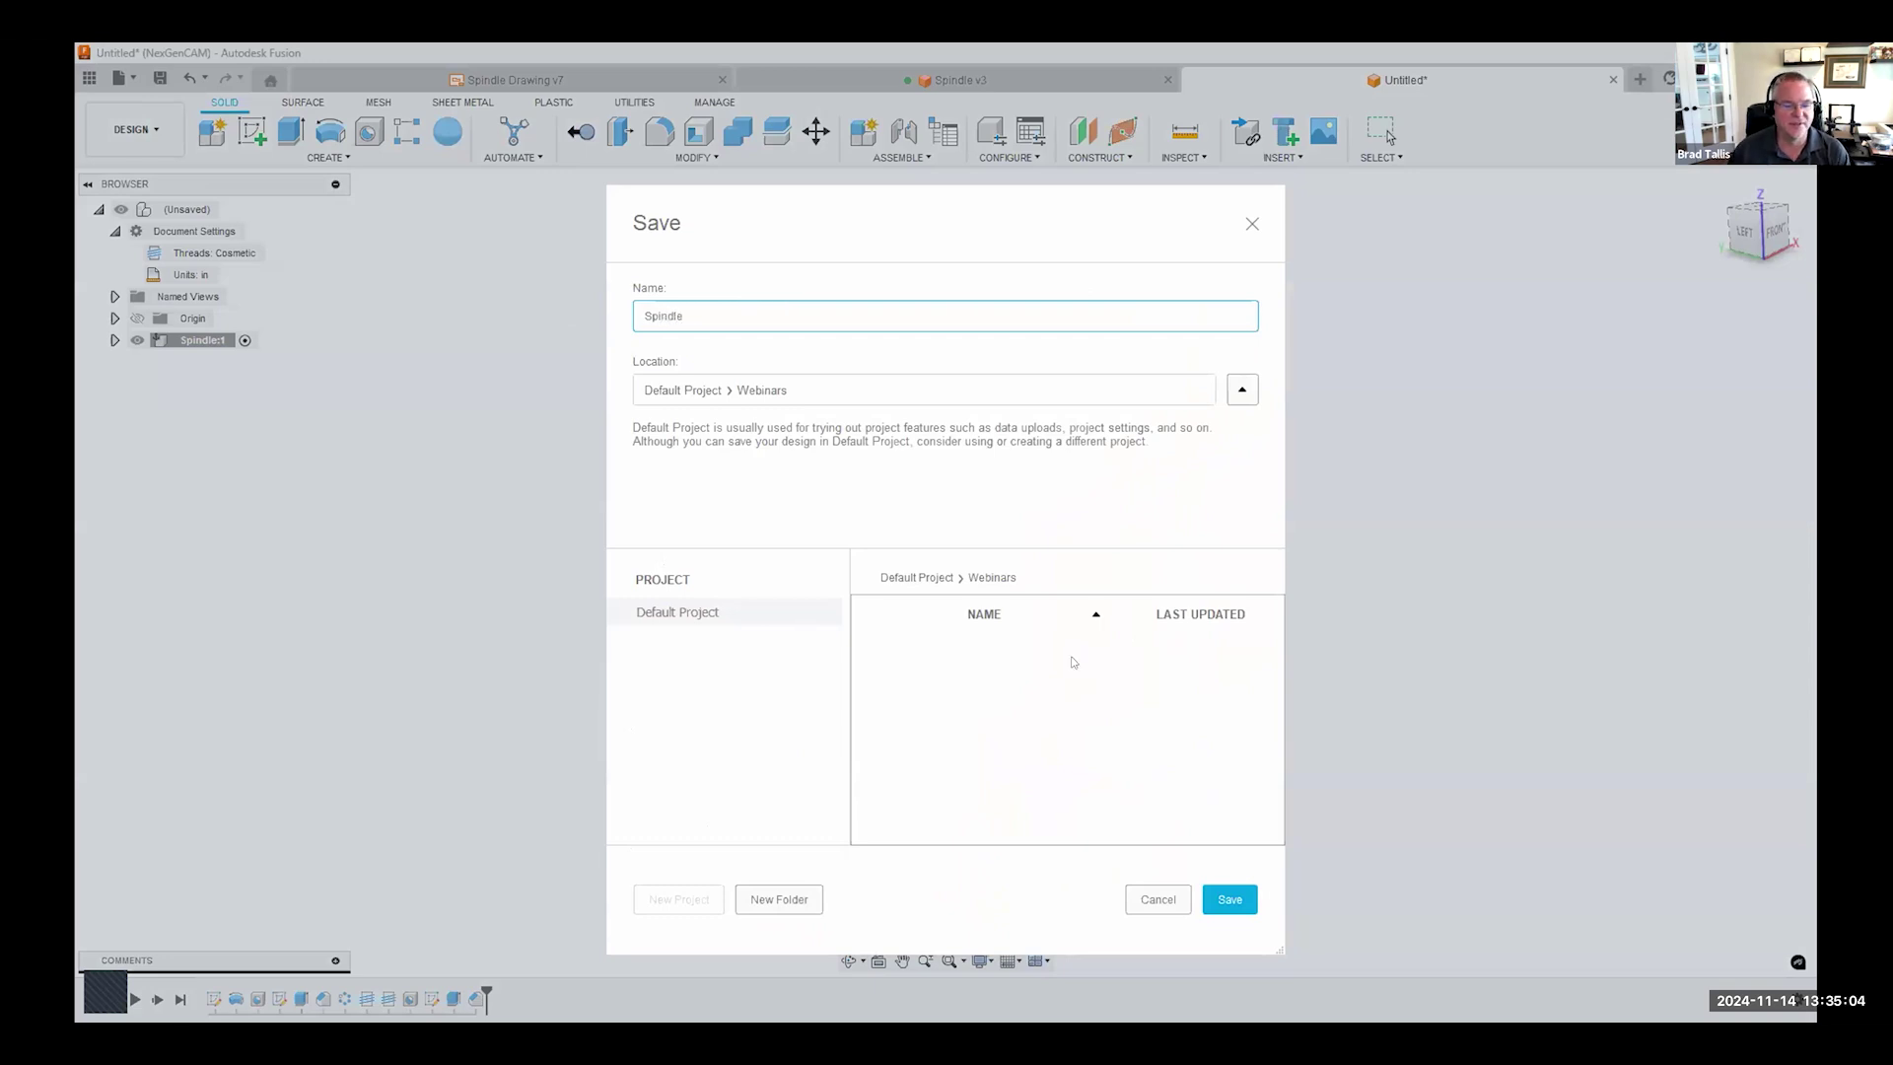
left_click(1213, 899)
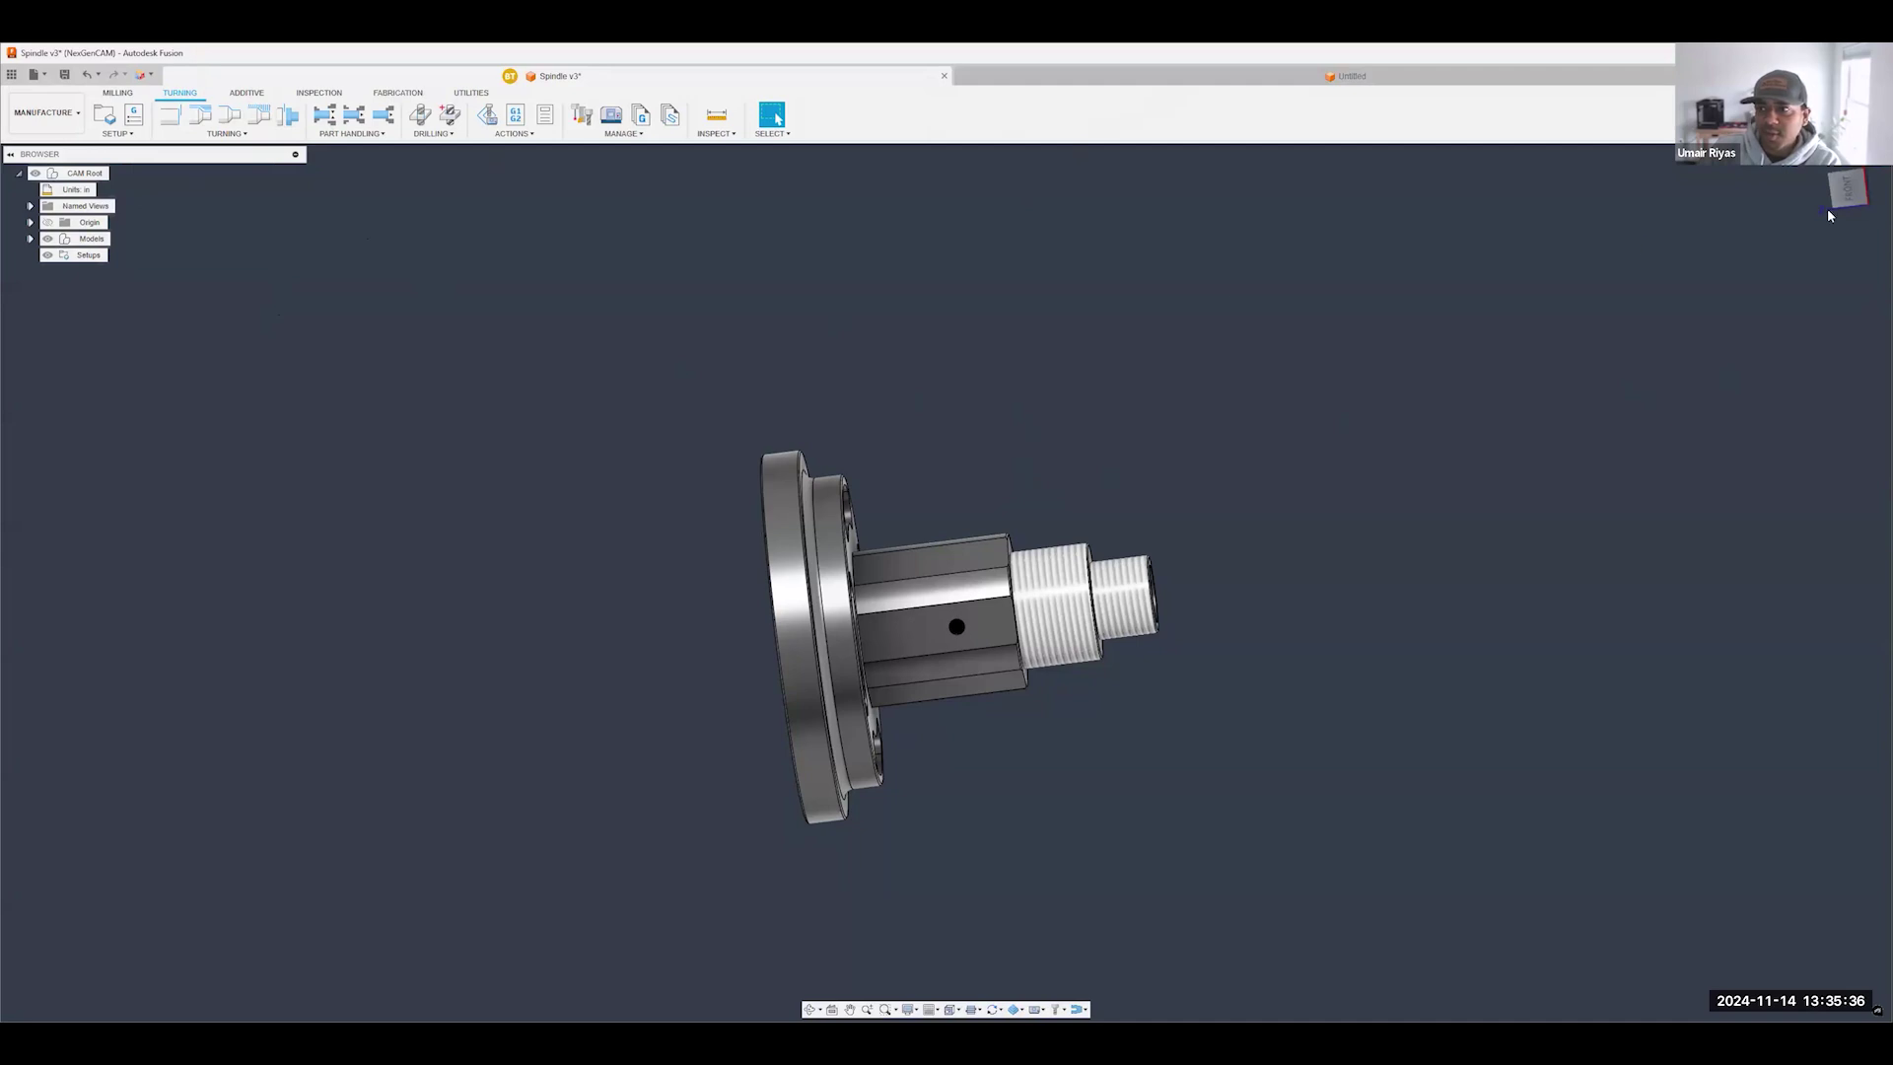
- Open the Spindle design stored in the Webinars folder of the Default Project
scroll(979, 512, "up", 3)
scroll(969, 447, "down", 3)
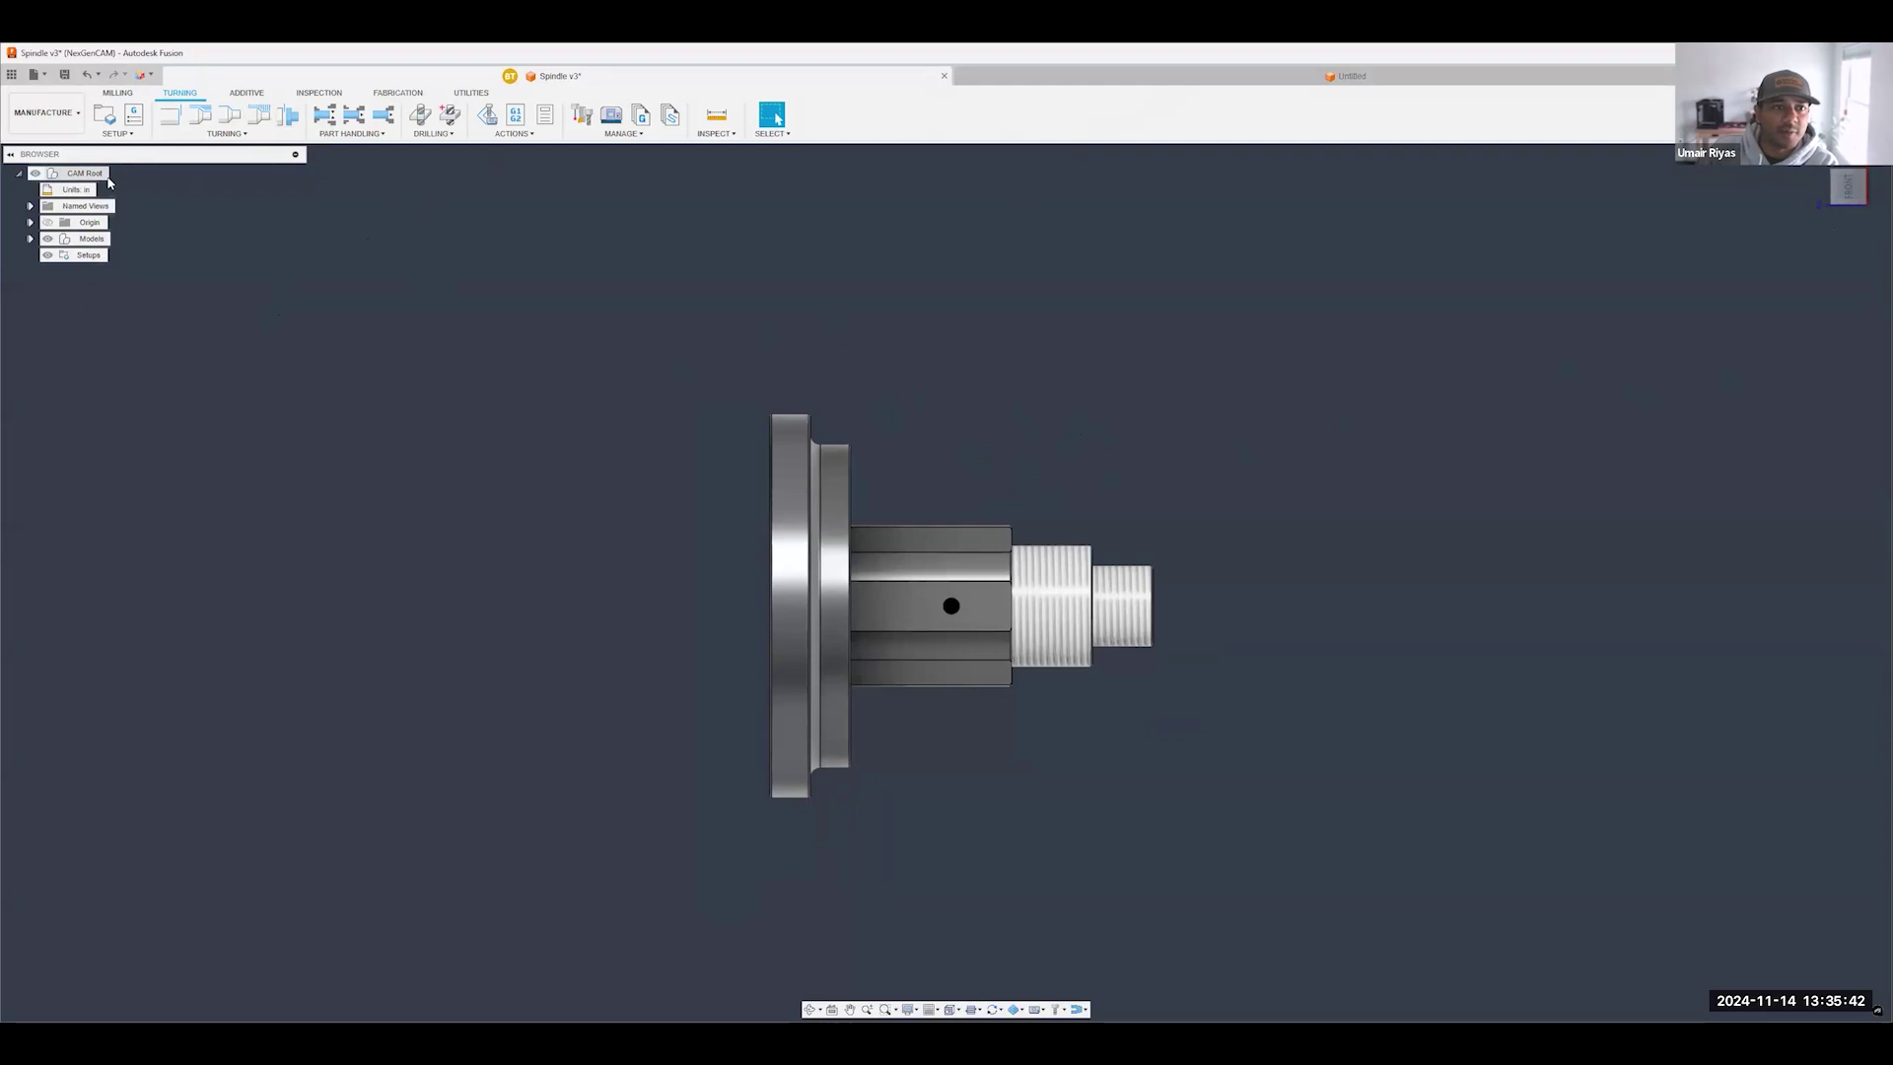
scroll(631, 419, "down", 2)
scroll(735, 426, "up", 3)
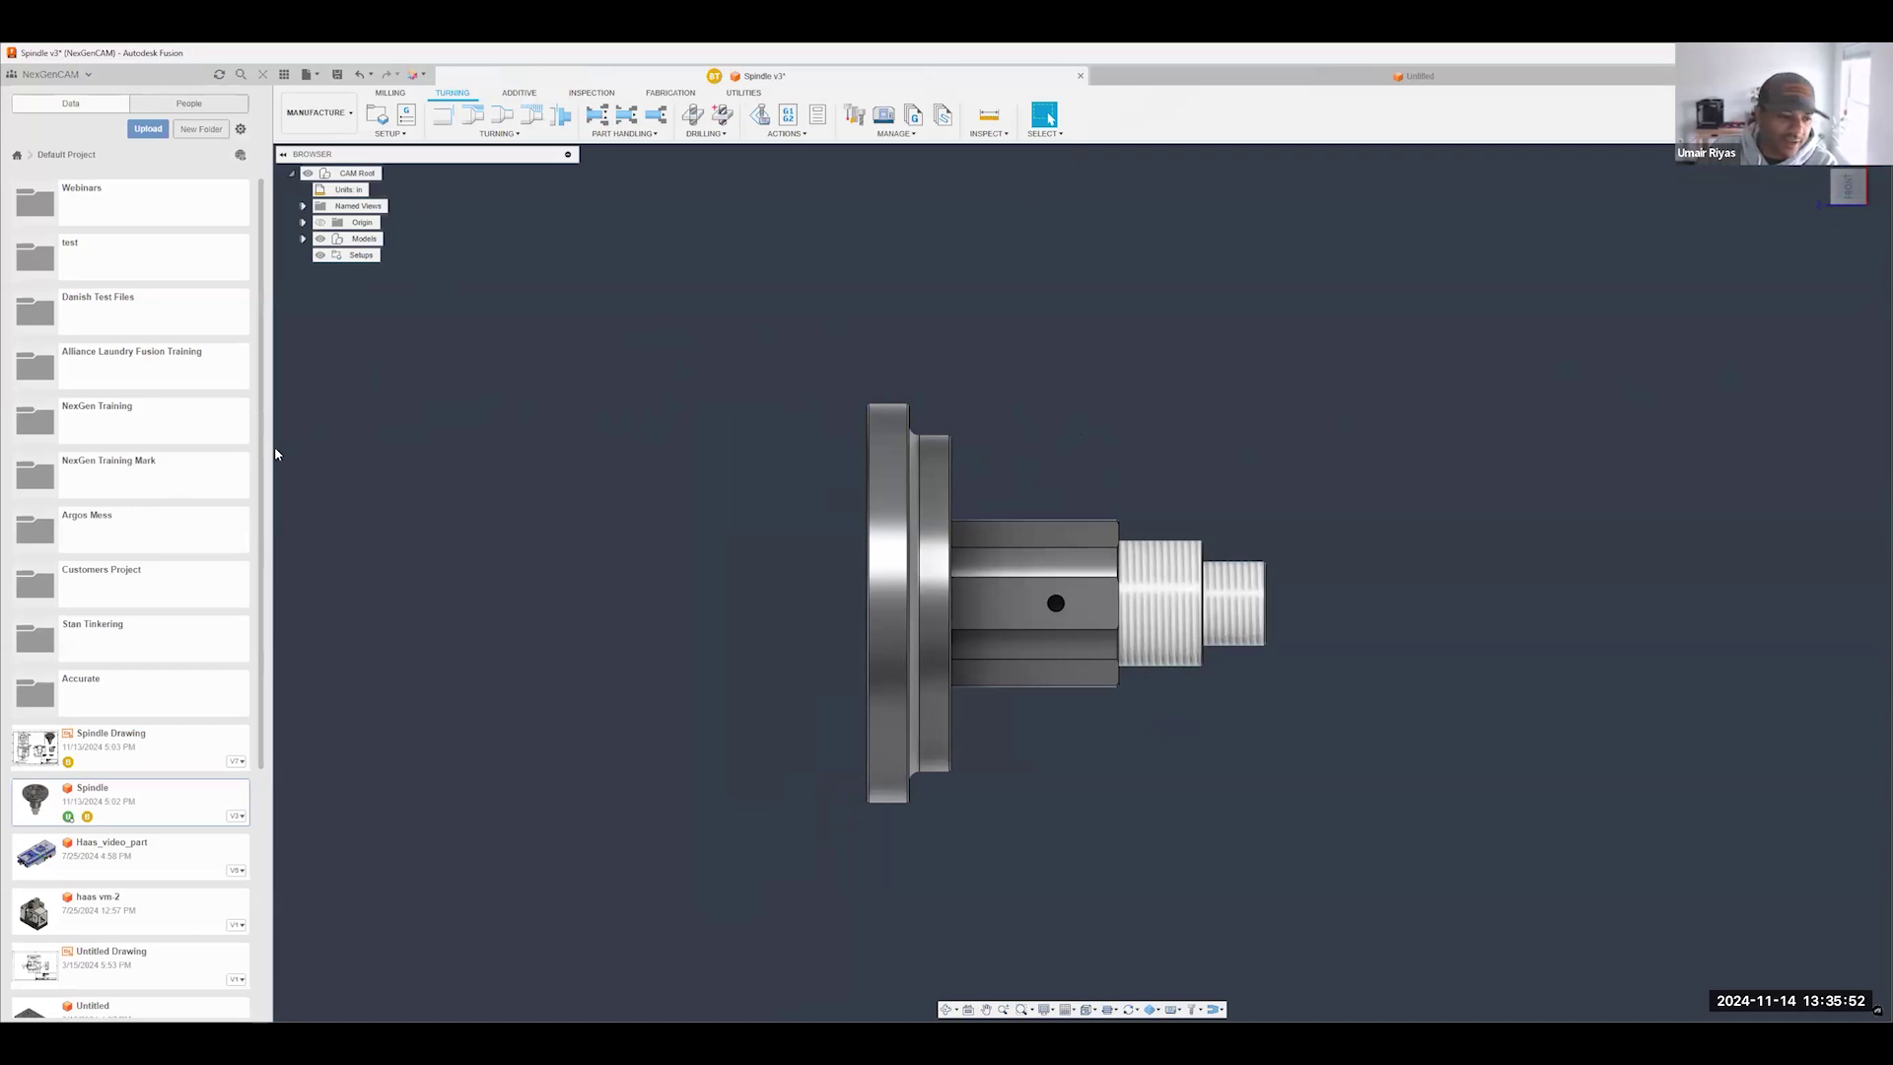
left_click(138, 202)
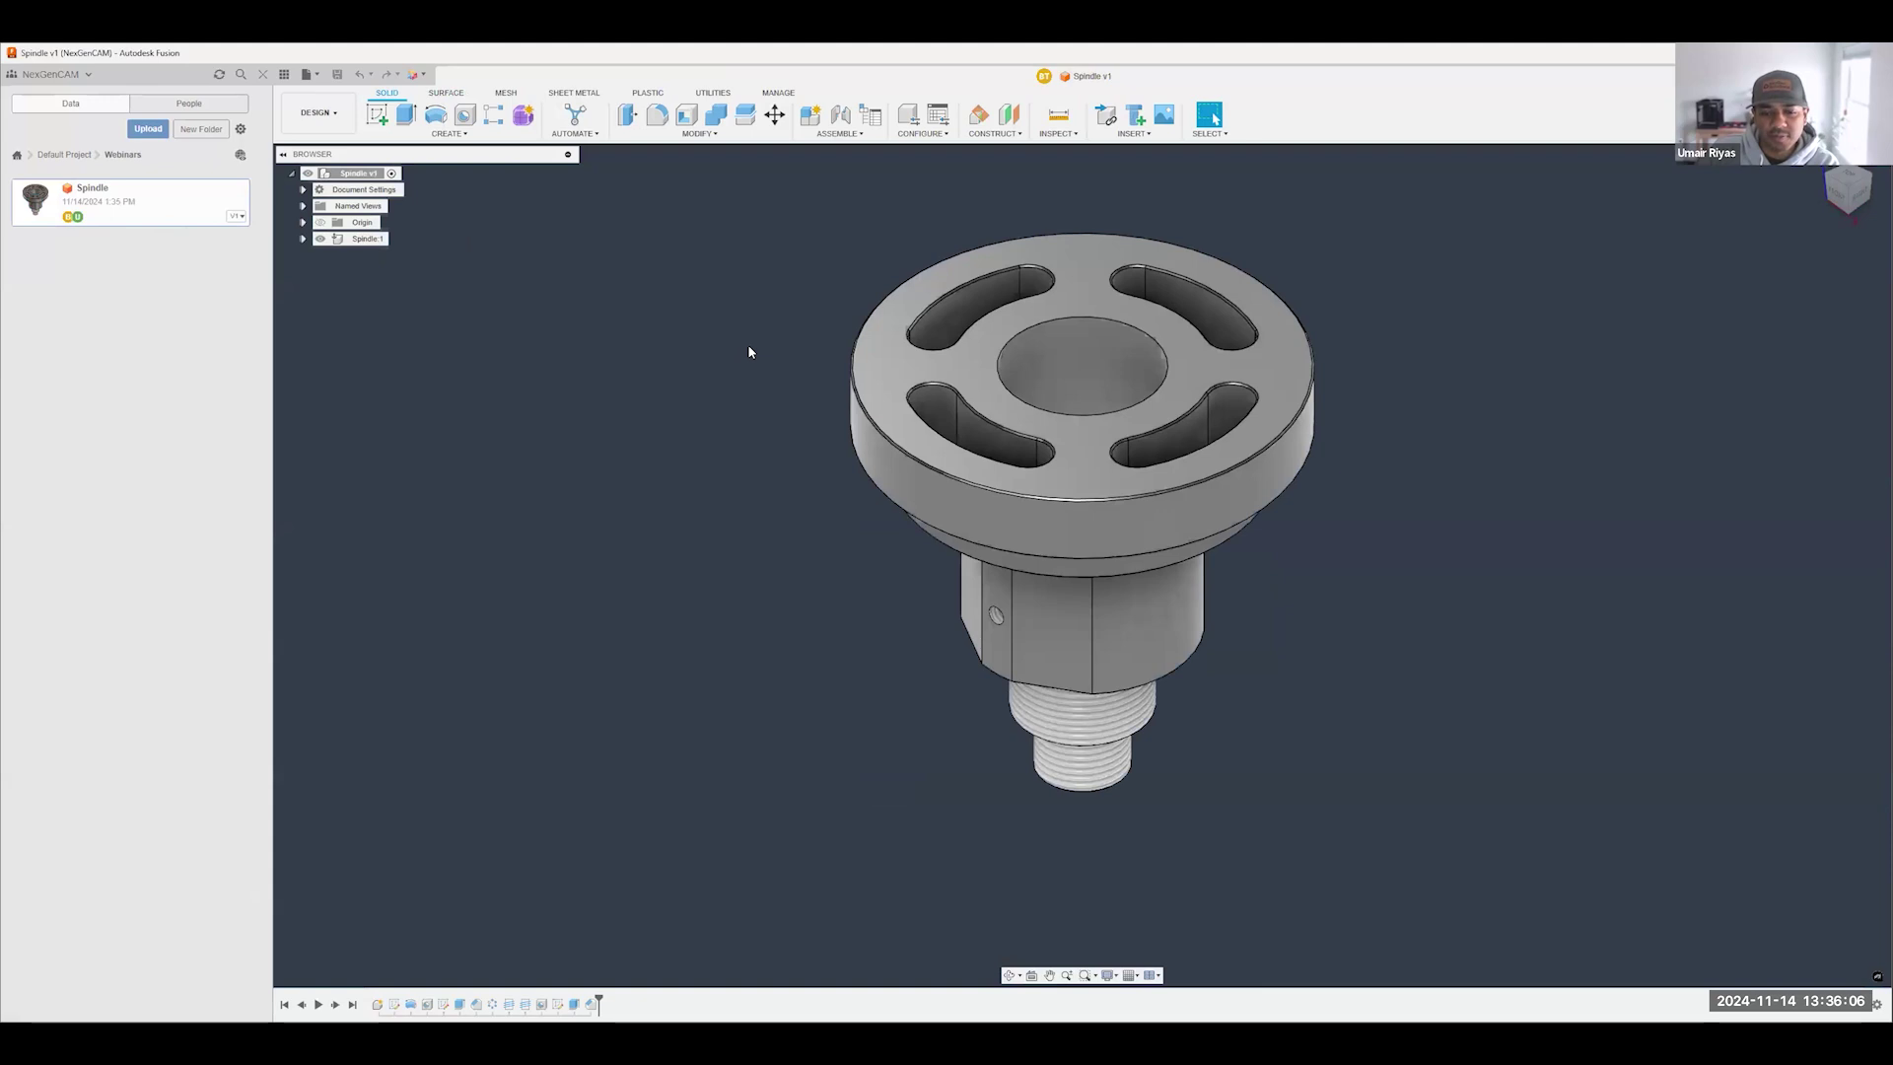
- Examine the spindle's threaded sections up close, especially where the larger thread meets the hex boss's end face
scroll(1077, 537, "down", 3)
scroll(1246, 495, "up", 3)
middle_click_drag(1246, 495, 1411, 371, "shift")
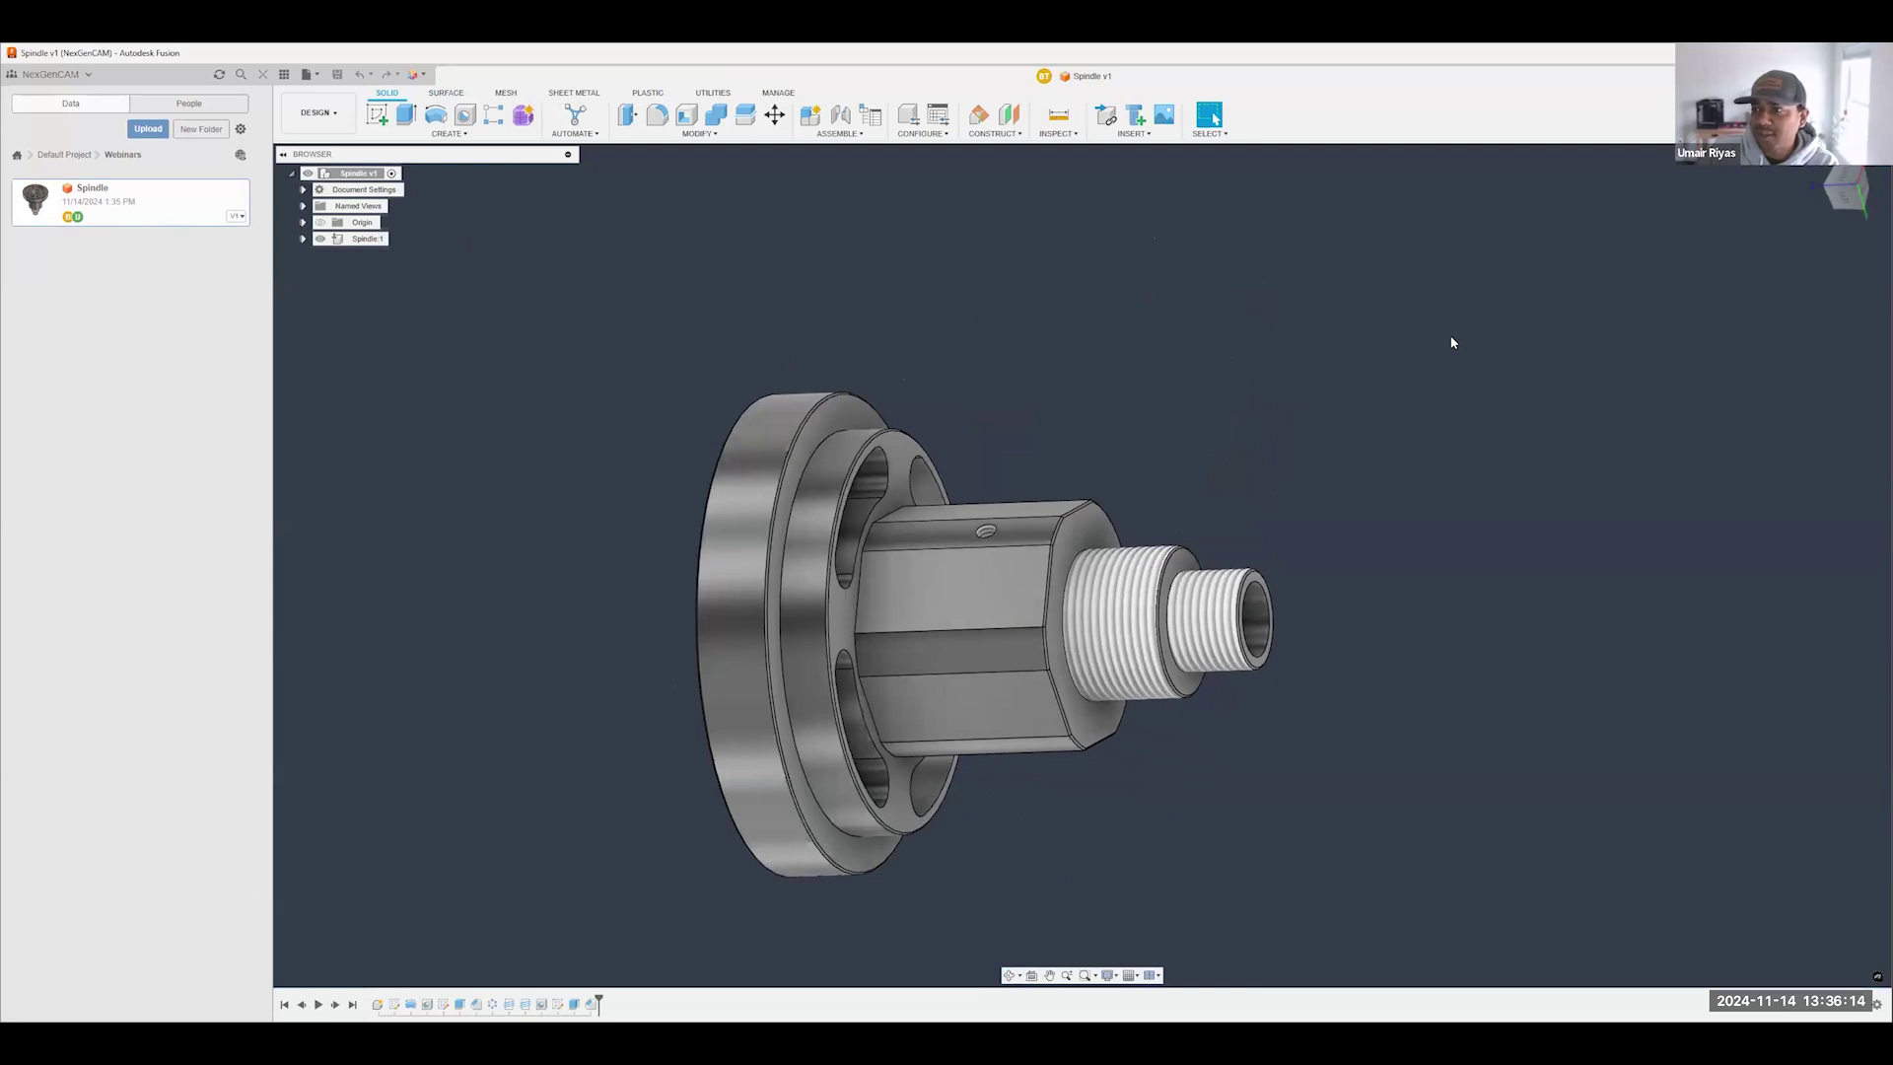
mouse_move(1231, 431)
middle_mouse_down("shift")
mouse_move(1164, 428)
mouse_move(1238, 451)
middle_mouse_up("shift")
left_click(1847, 181)
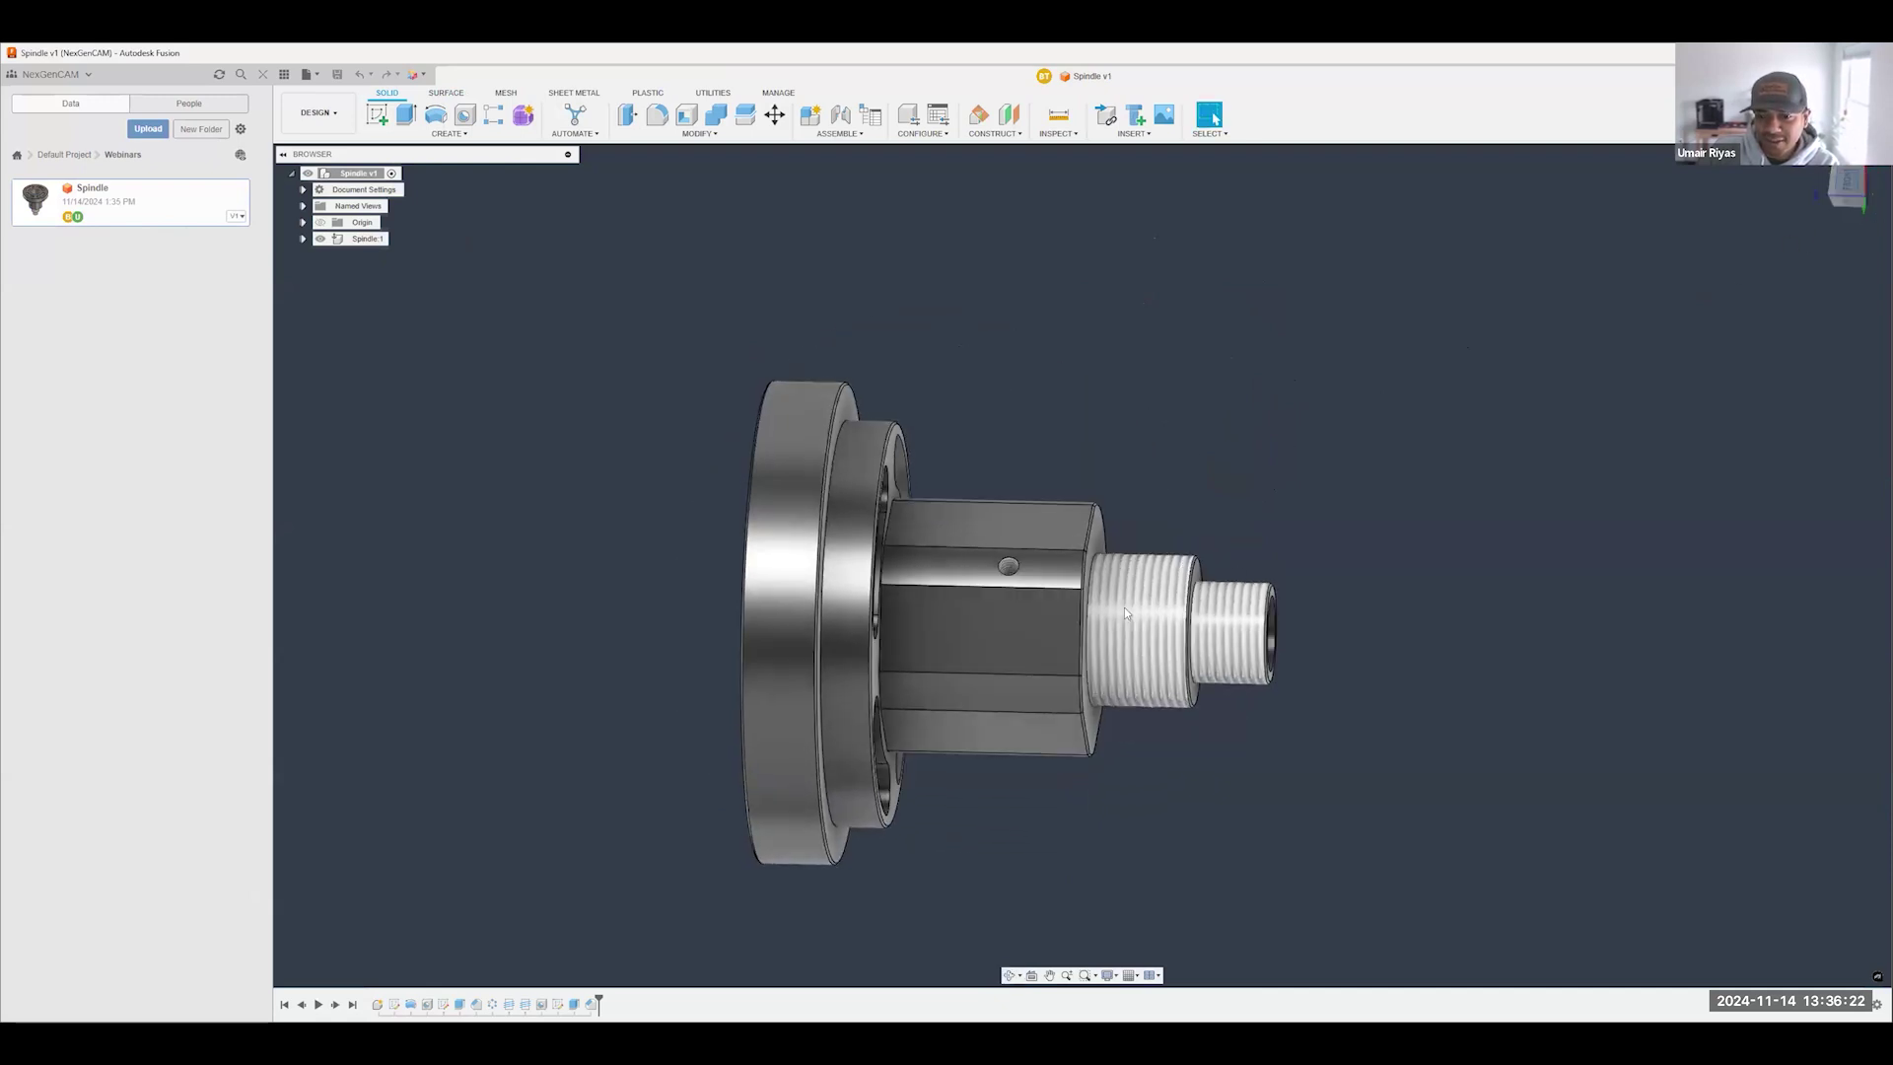
scroll(1137, 531, "up", 5)
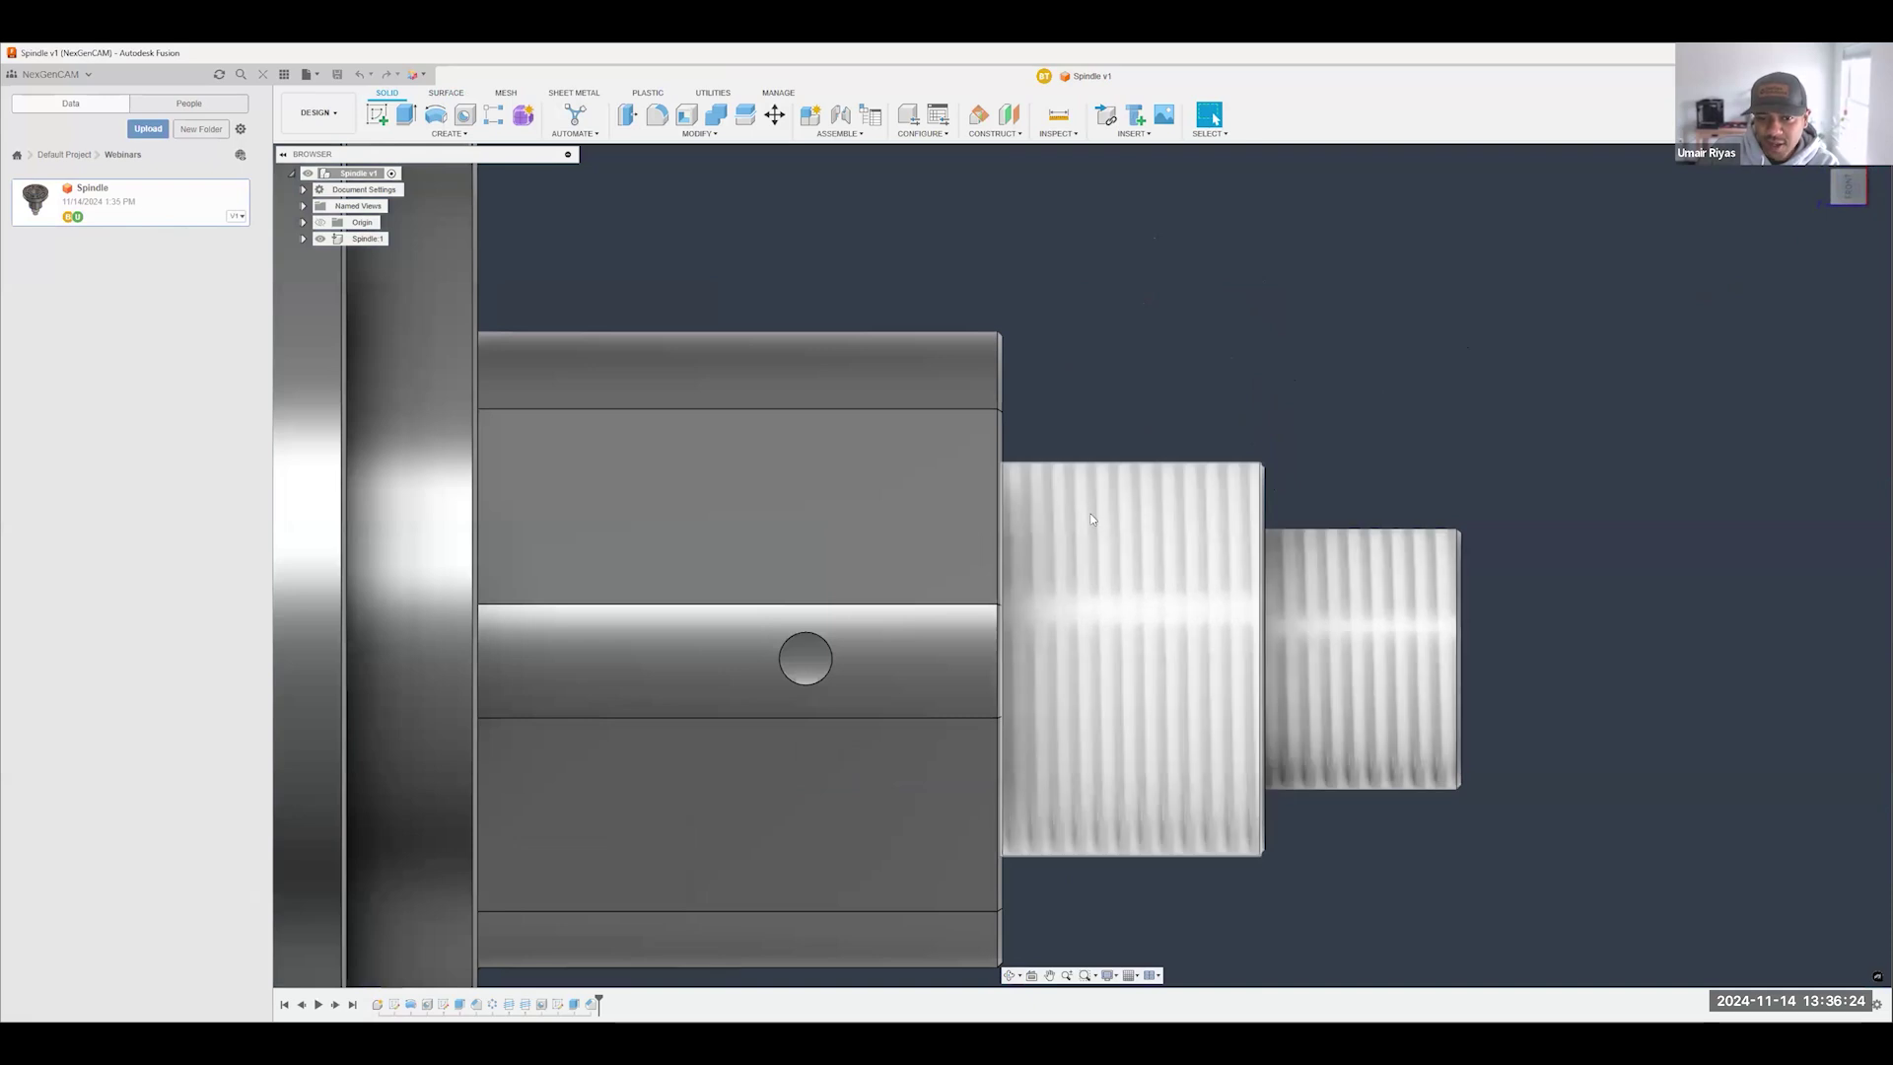
scroll(1040, 418, "up", 4)
middle_click_drag(1038, 420, 1025, 488, "shift")
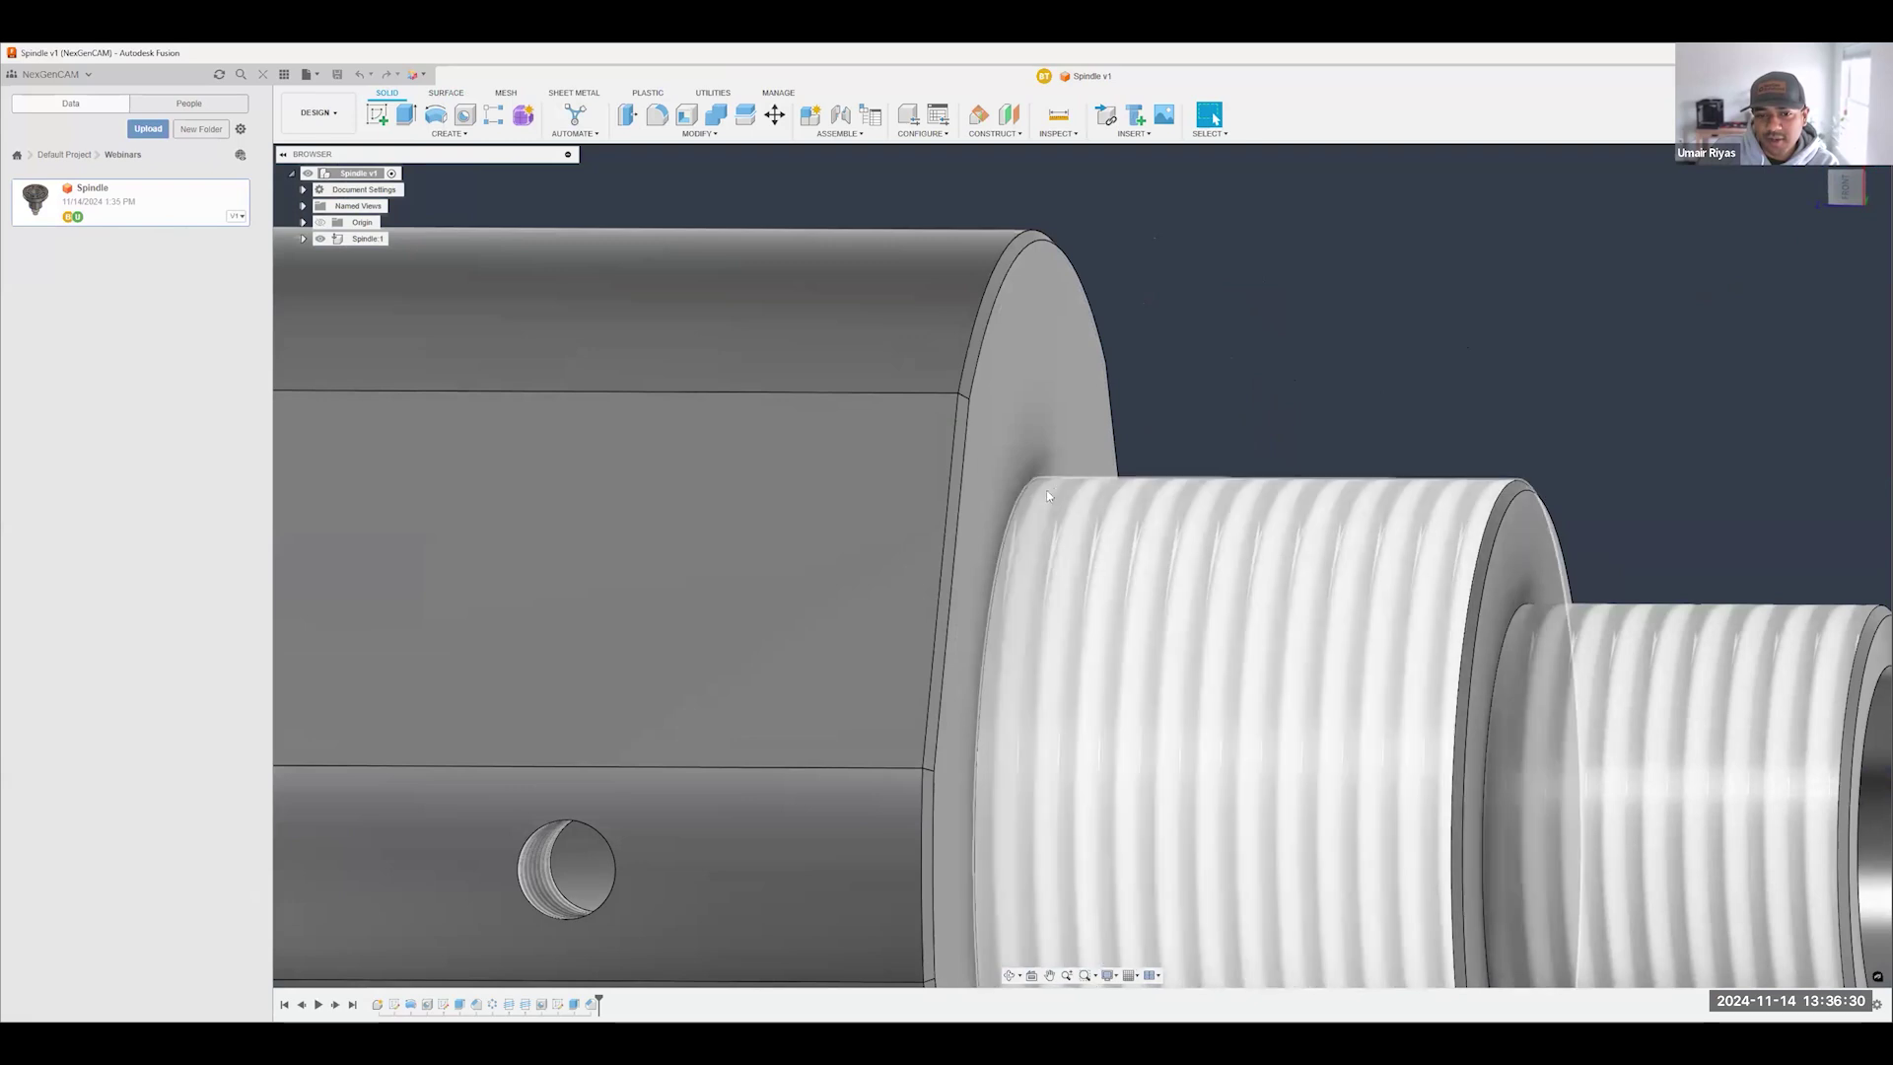
scroll(1162, 483, "down", 10)
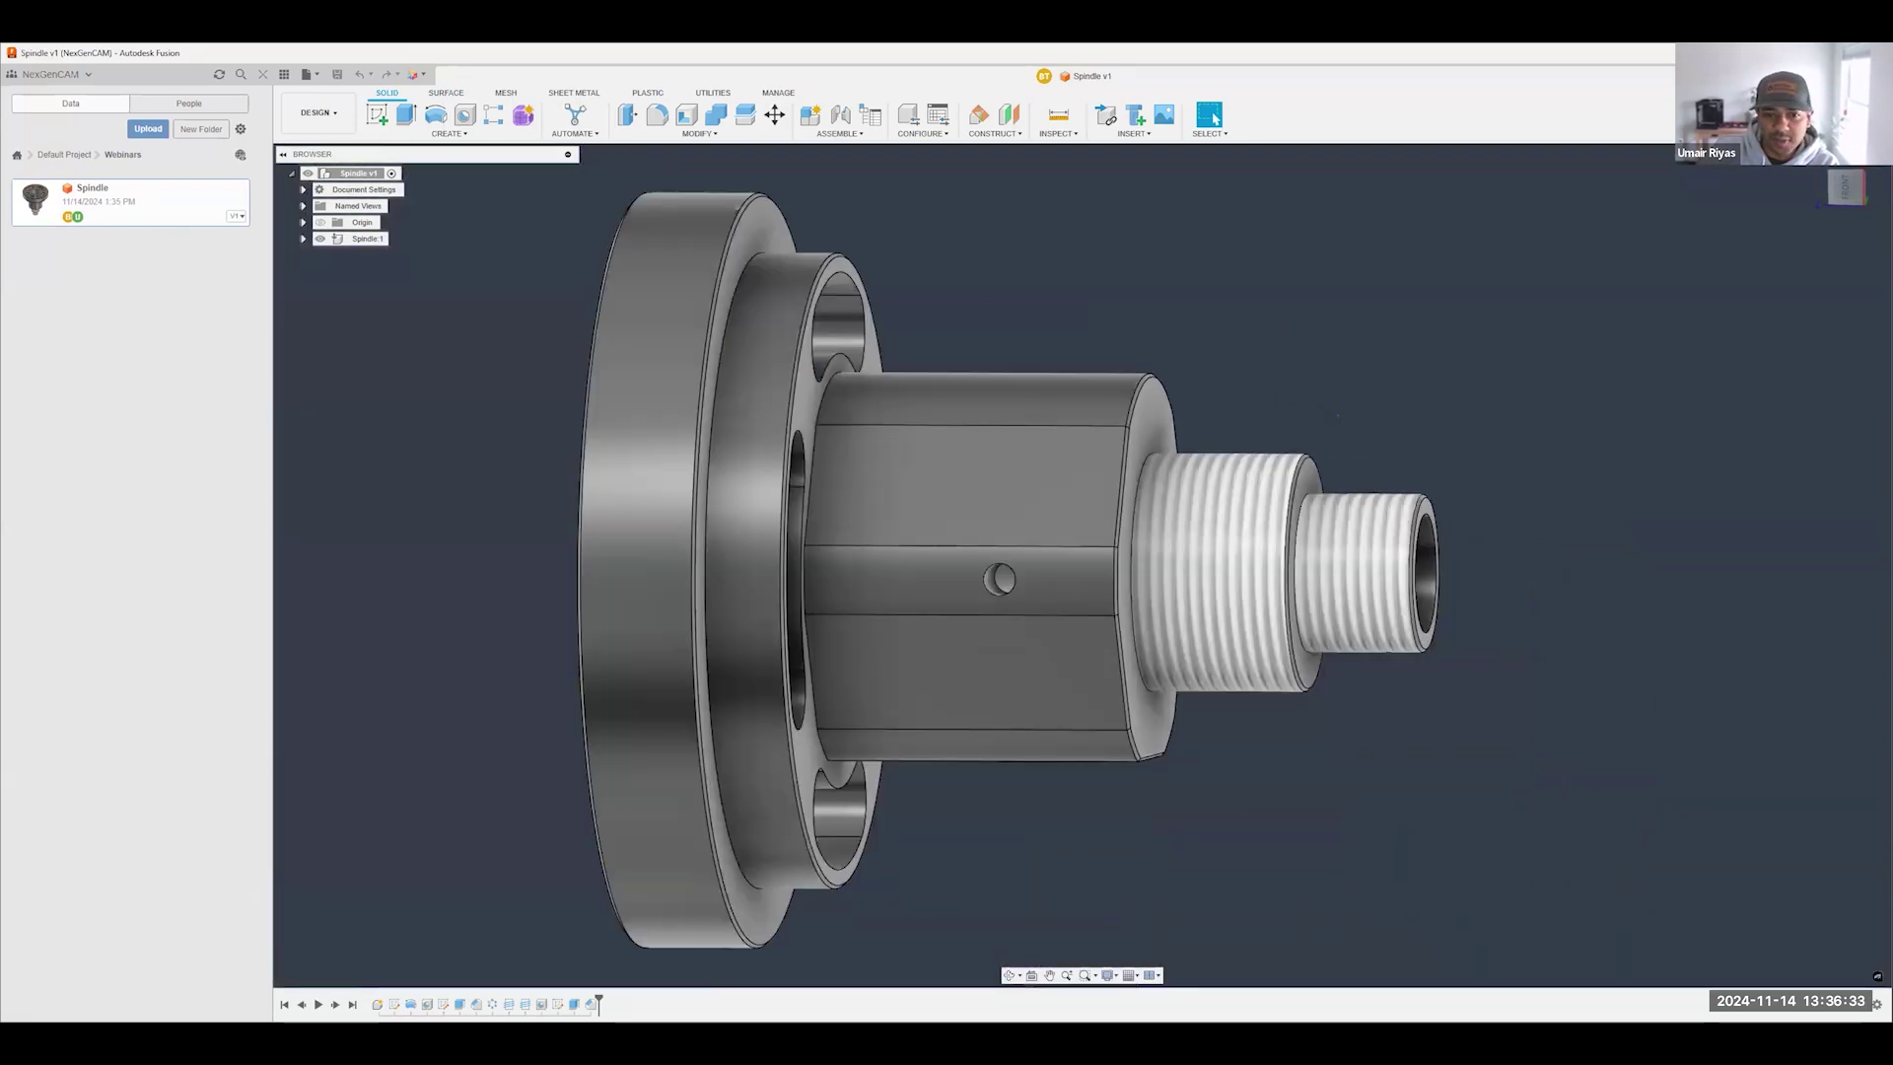
middle_click_drag(1247, 483, 1252, 577, "shift")
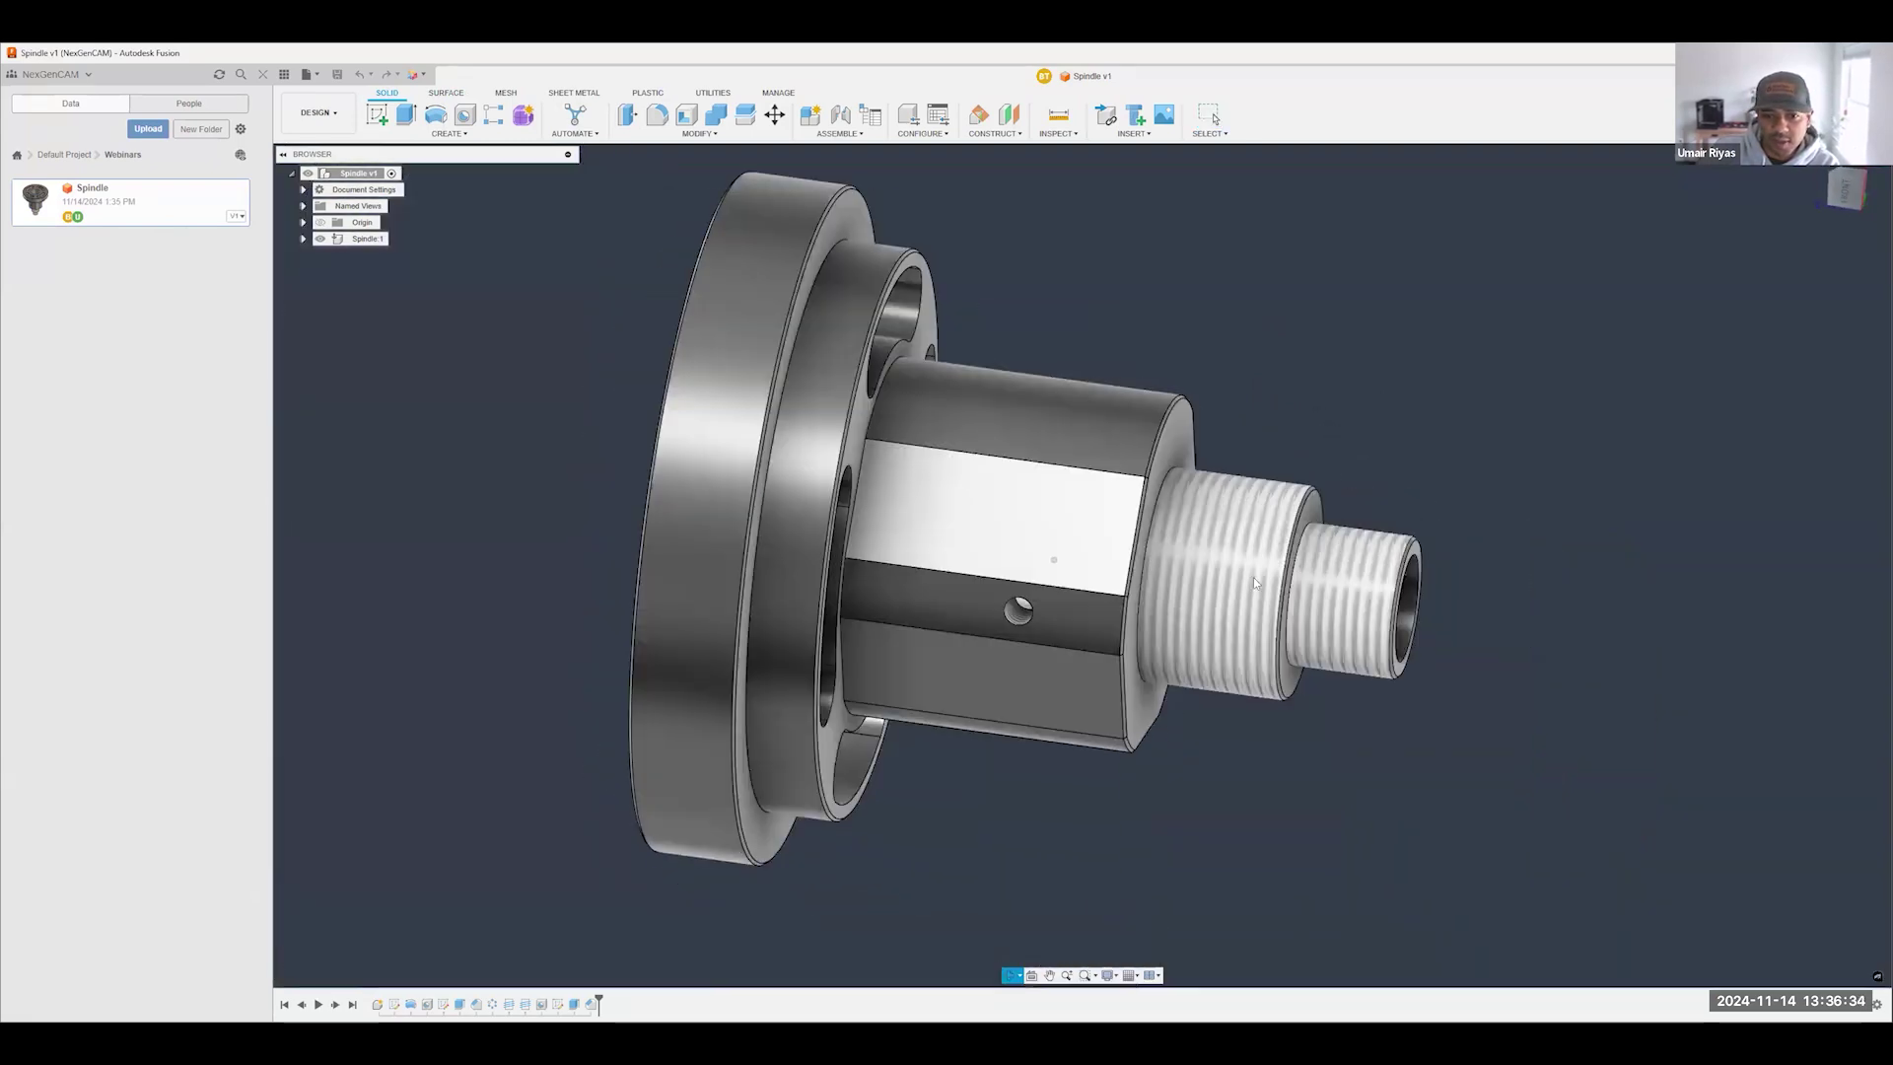
scroll(1254, 571, "down", 4)
scroll(1221, 431, "up", 2)
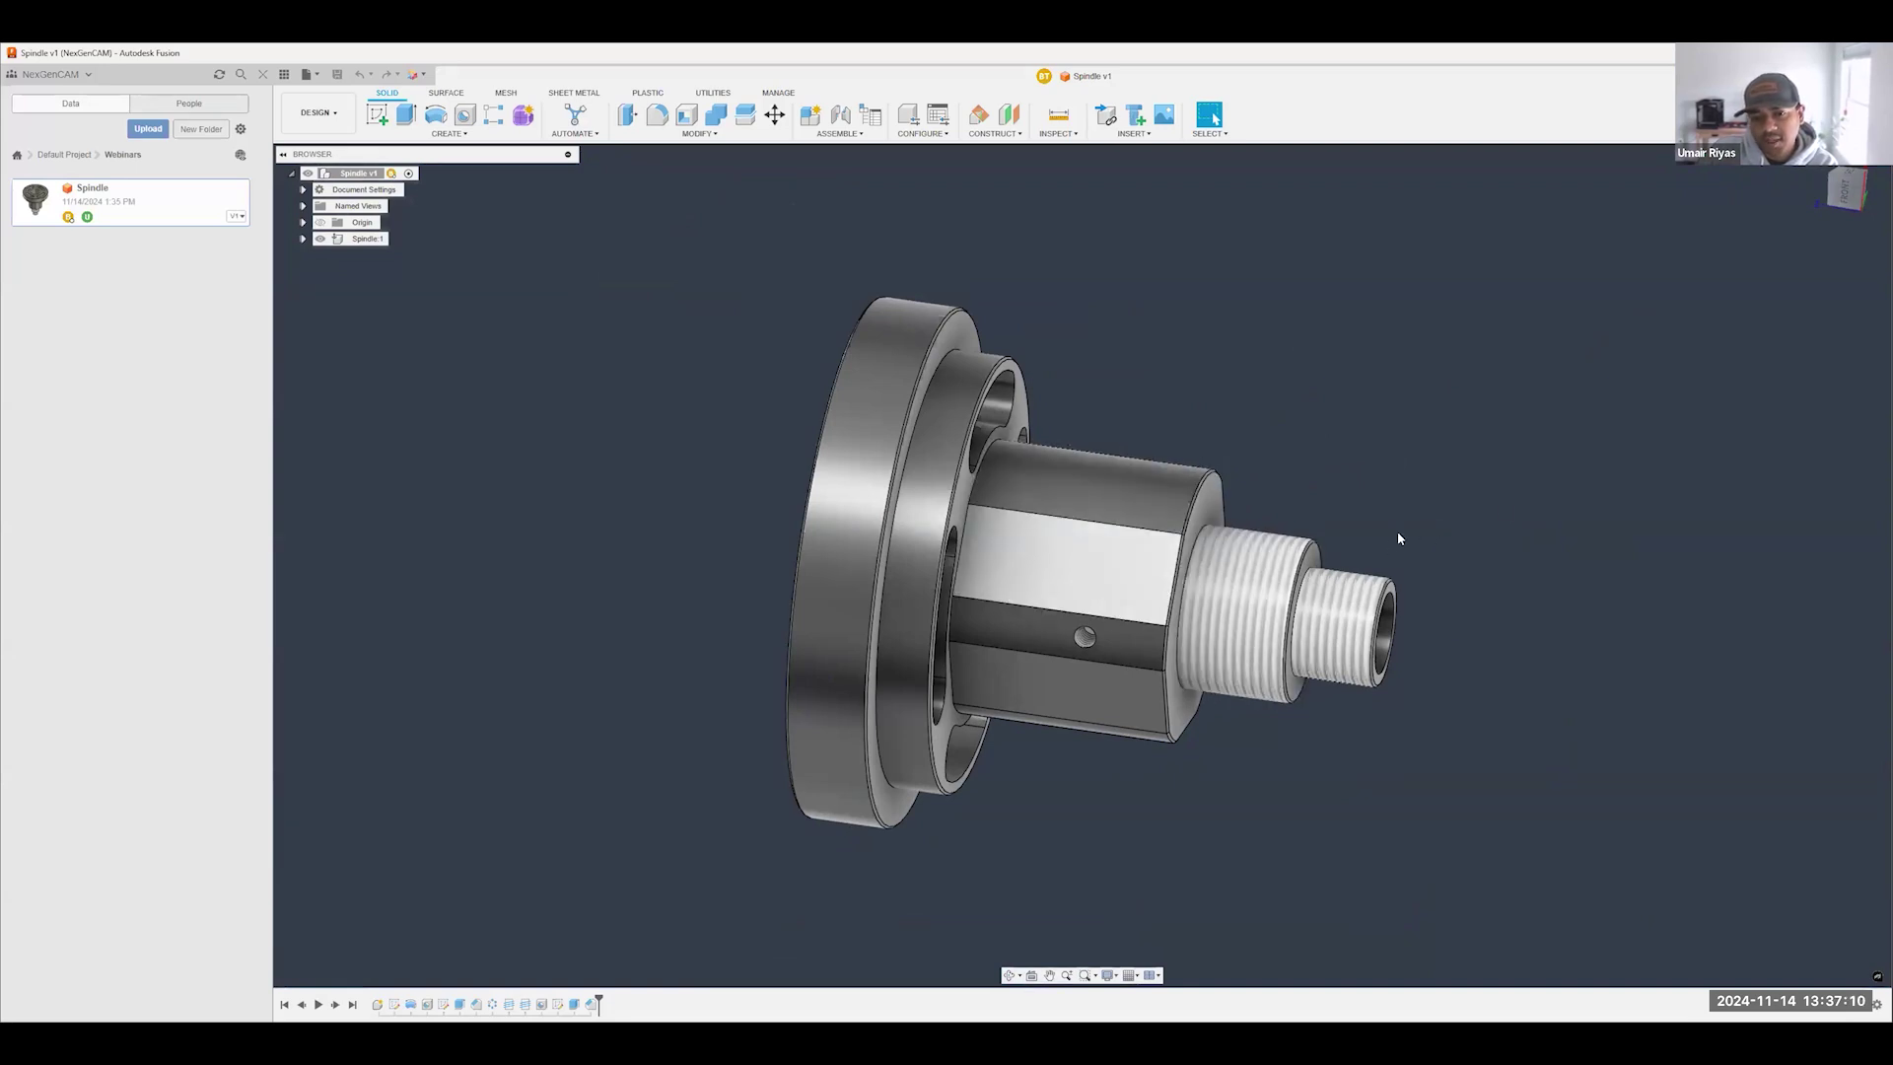
- Inspect the spindle from both ends, checking the flange slots, the hex flats and the cross hole in the boss
mouse_move(1398, 539)
middle_mouse_down("shift")
mouse_move(1303, 511)
mouse_move(1374, 559)
middle_mouse_up("shift")
middle_click_drag(1044, 499, 1136, 485, "shift")
scroll(1180, 482, "up", 2)
middle_click_drag(1039, 445, 1111, 572, "shift")
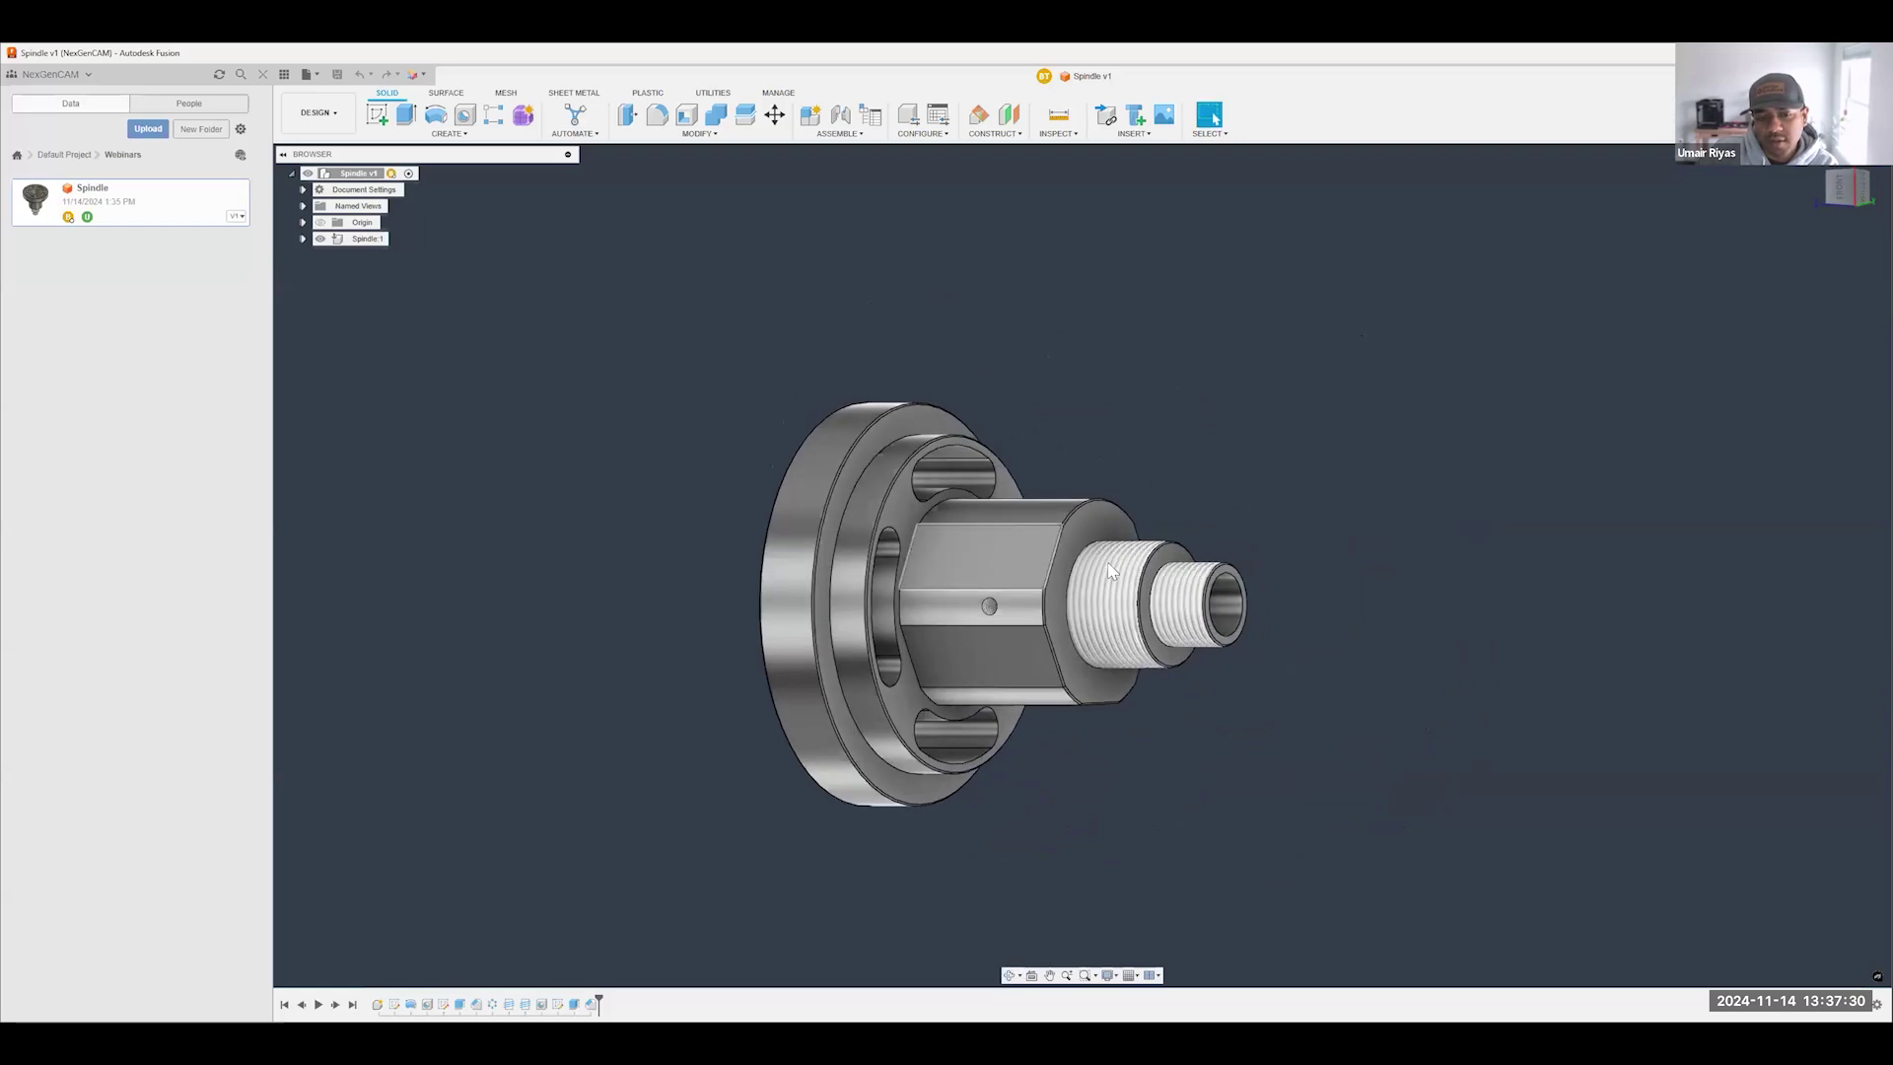
middle_click_drag(891, 529, 1241, 536, "shift")
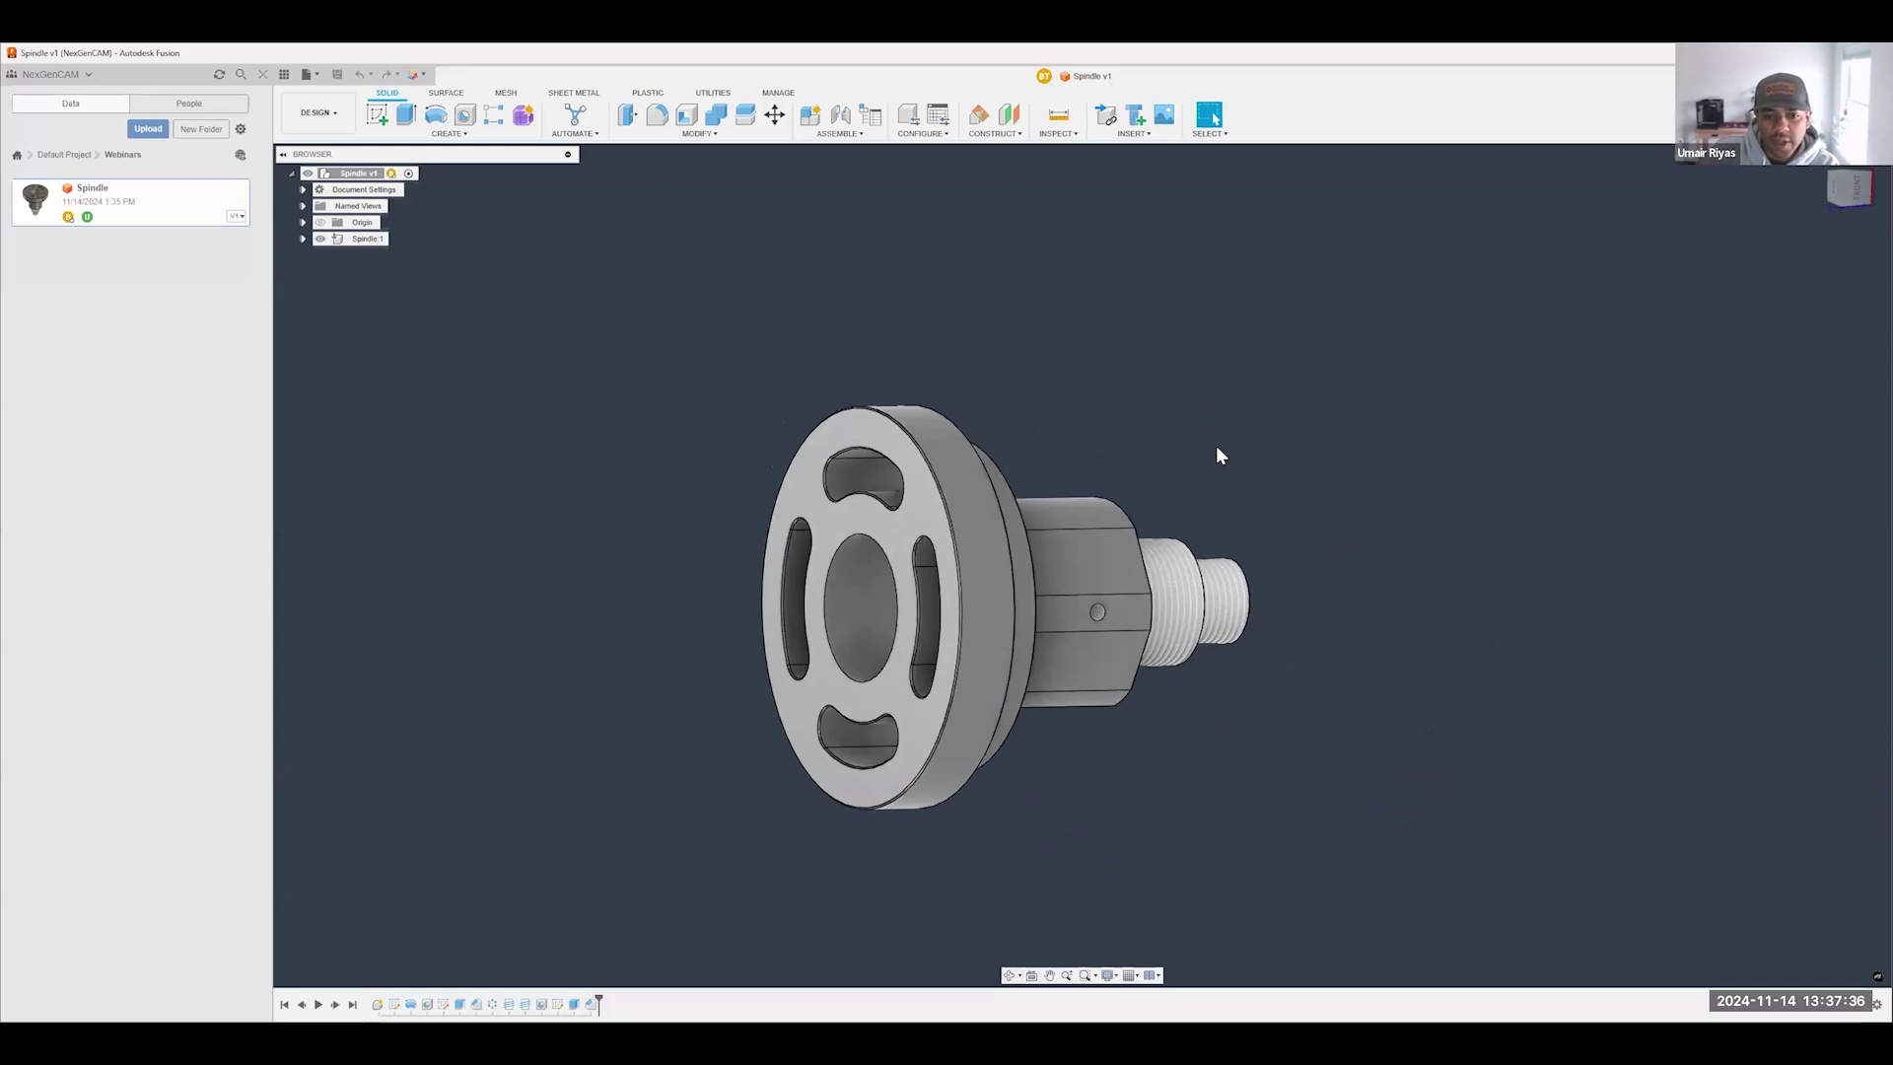
middle_click_drag(1252, 567, 1137, 437, "shift")
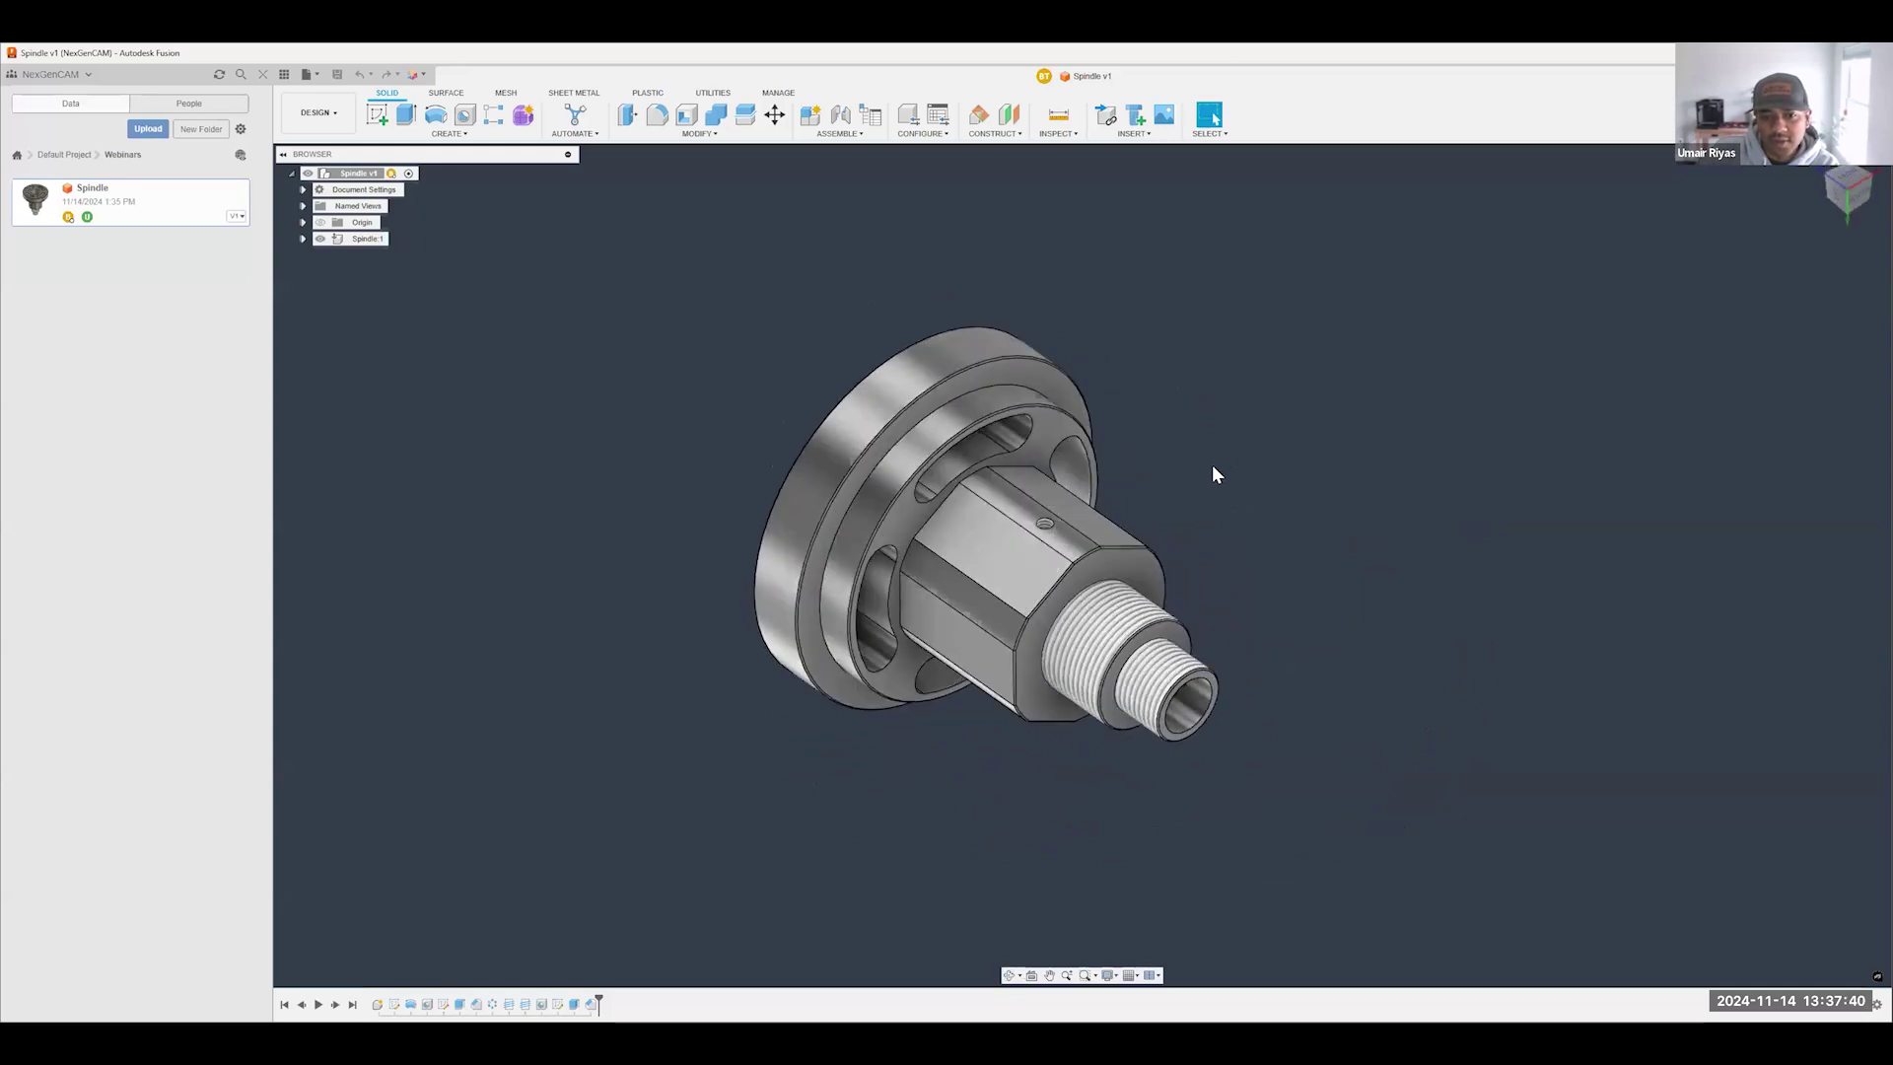
scroll(944, 440, "up", 3)
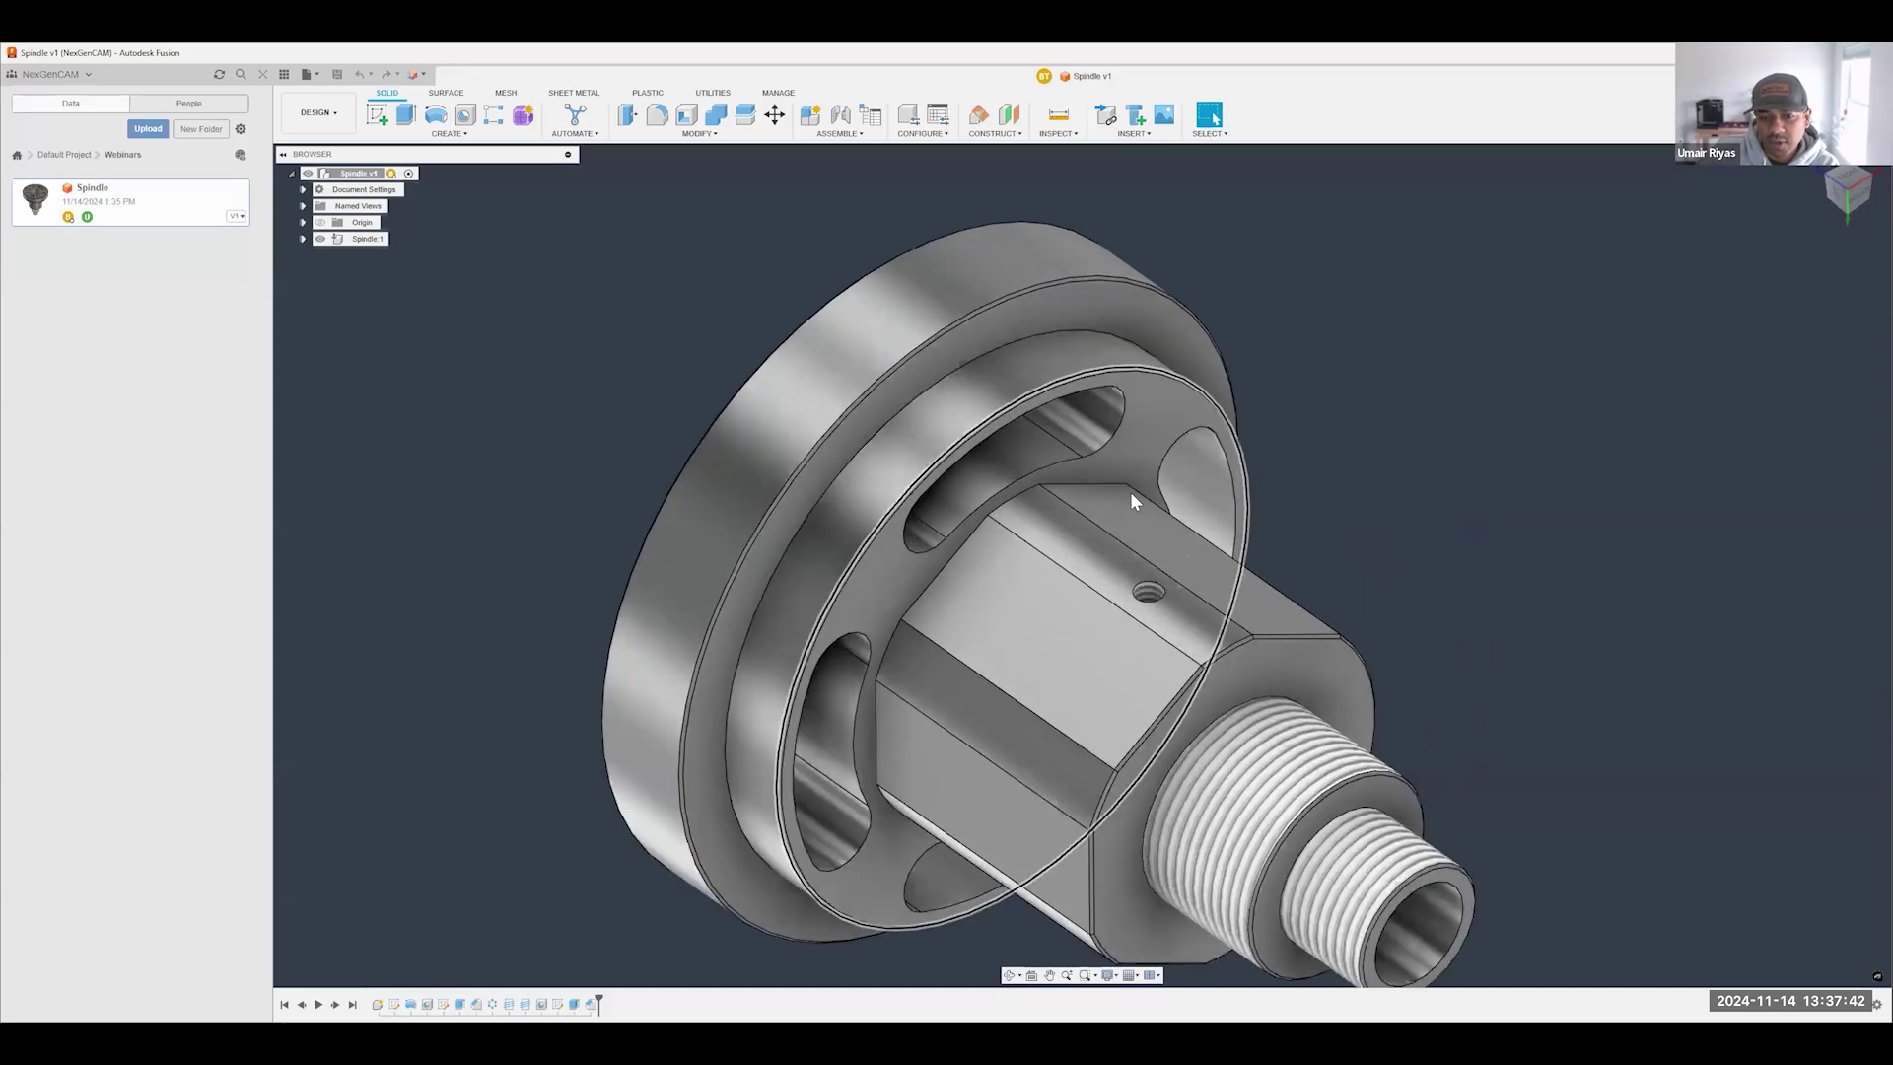
mouse_move(1365, 557)
middle_mouse_down("shift")
mouse_move(1252, 528)
mouse_move(1391, 549)
middle_mouse_up("shift")
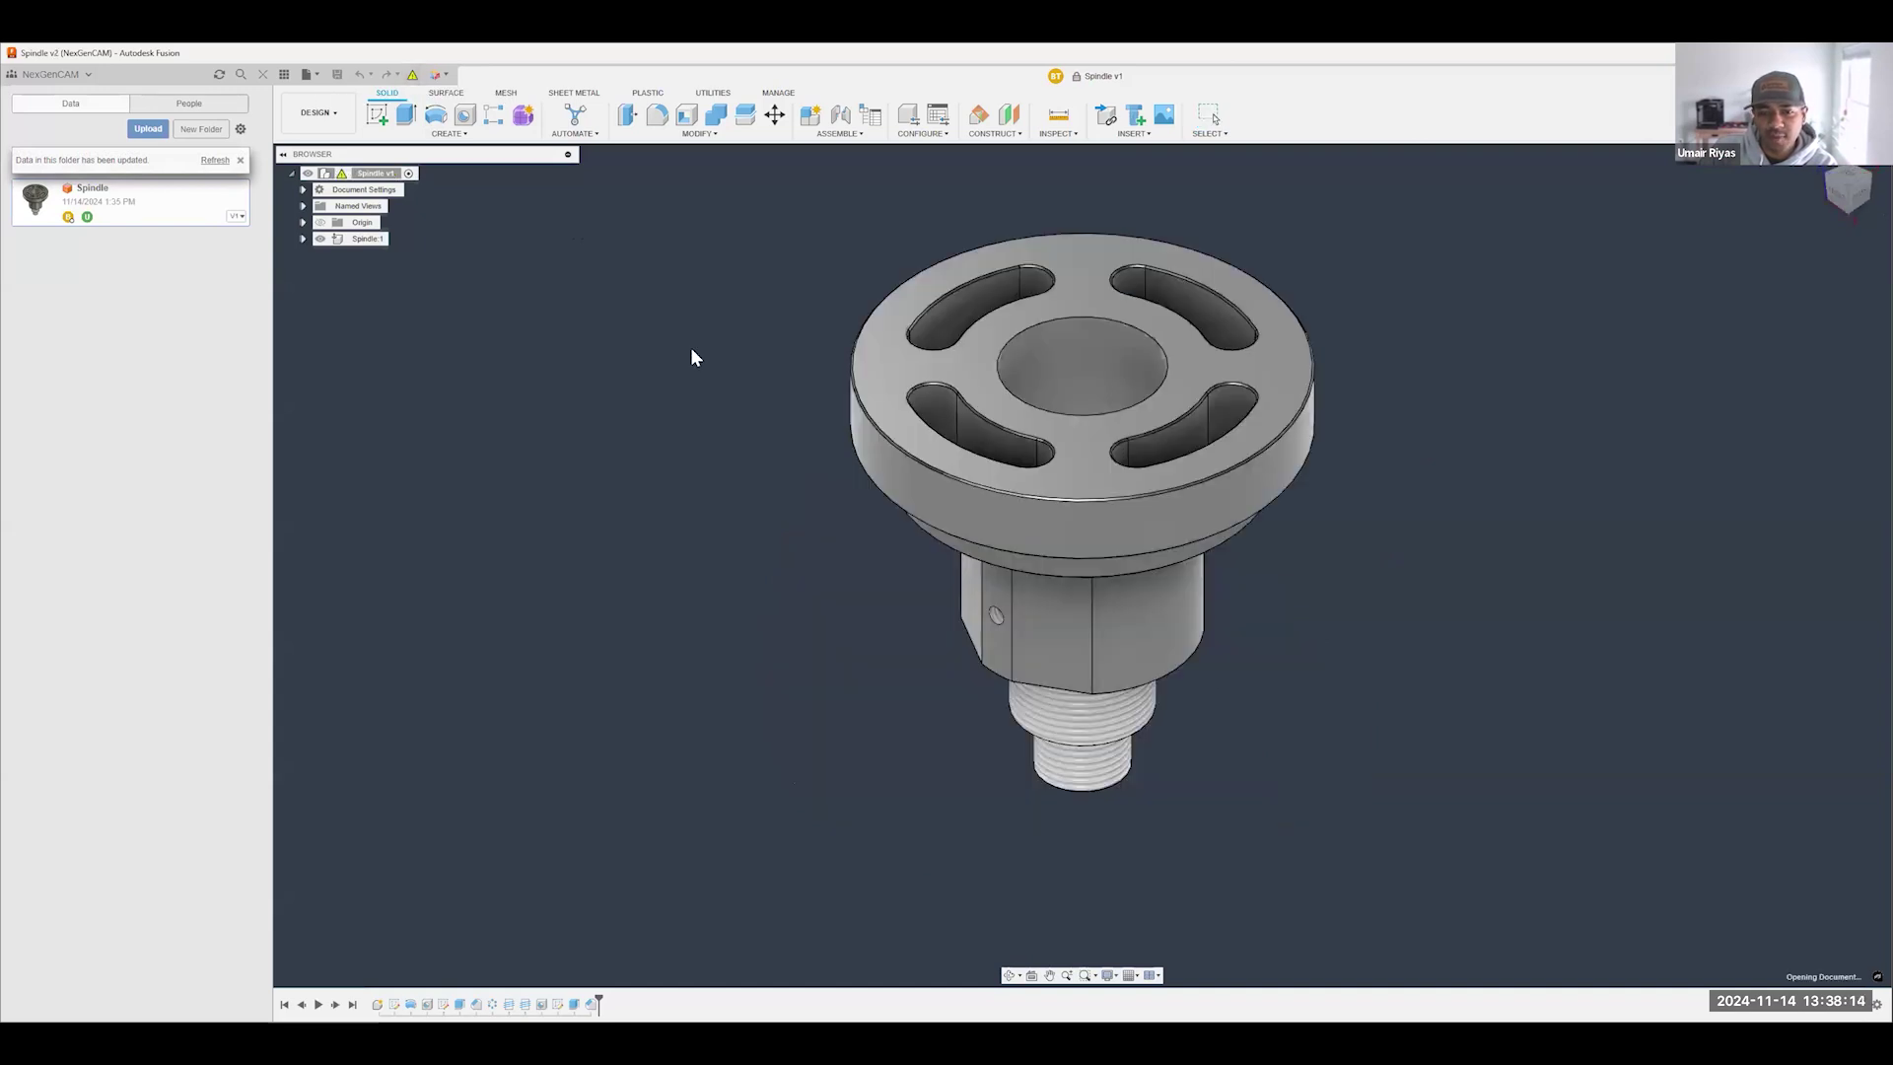
- Examine the updated spindle's thread relief grooves beside the hex boss and between the two threaded sections
left_click(1836, 192)
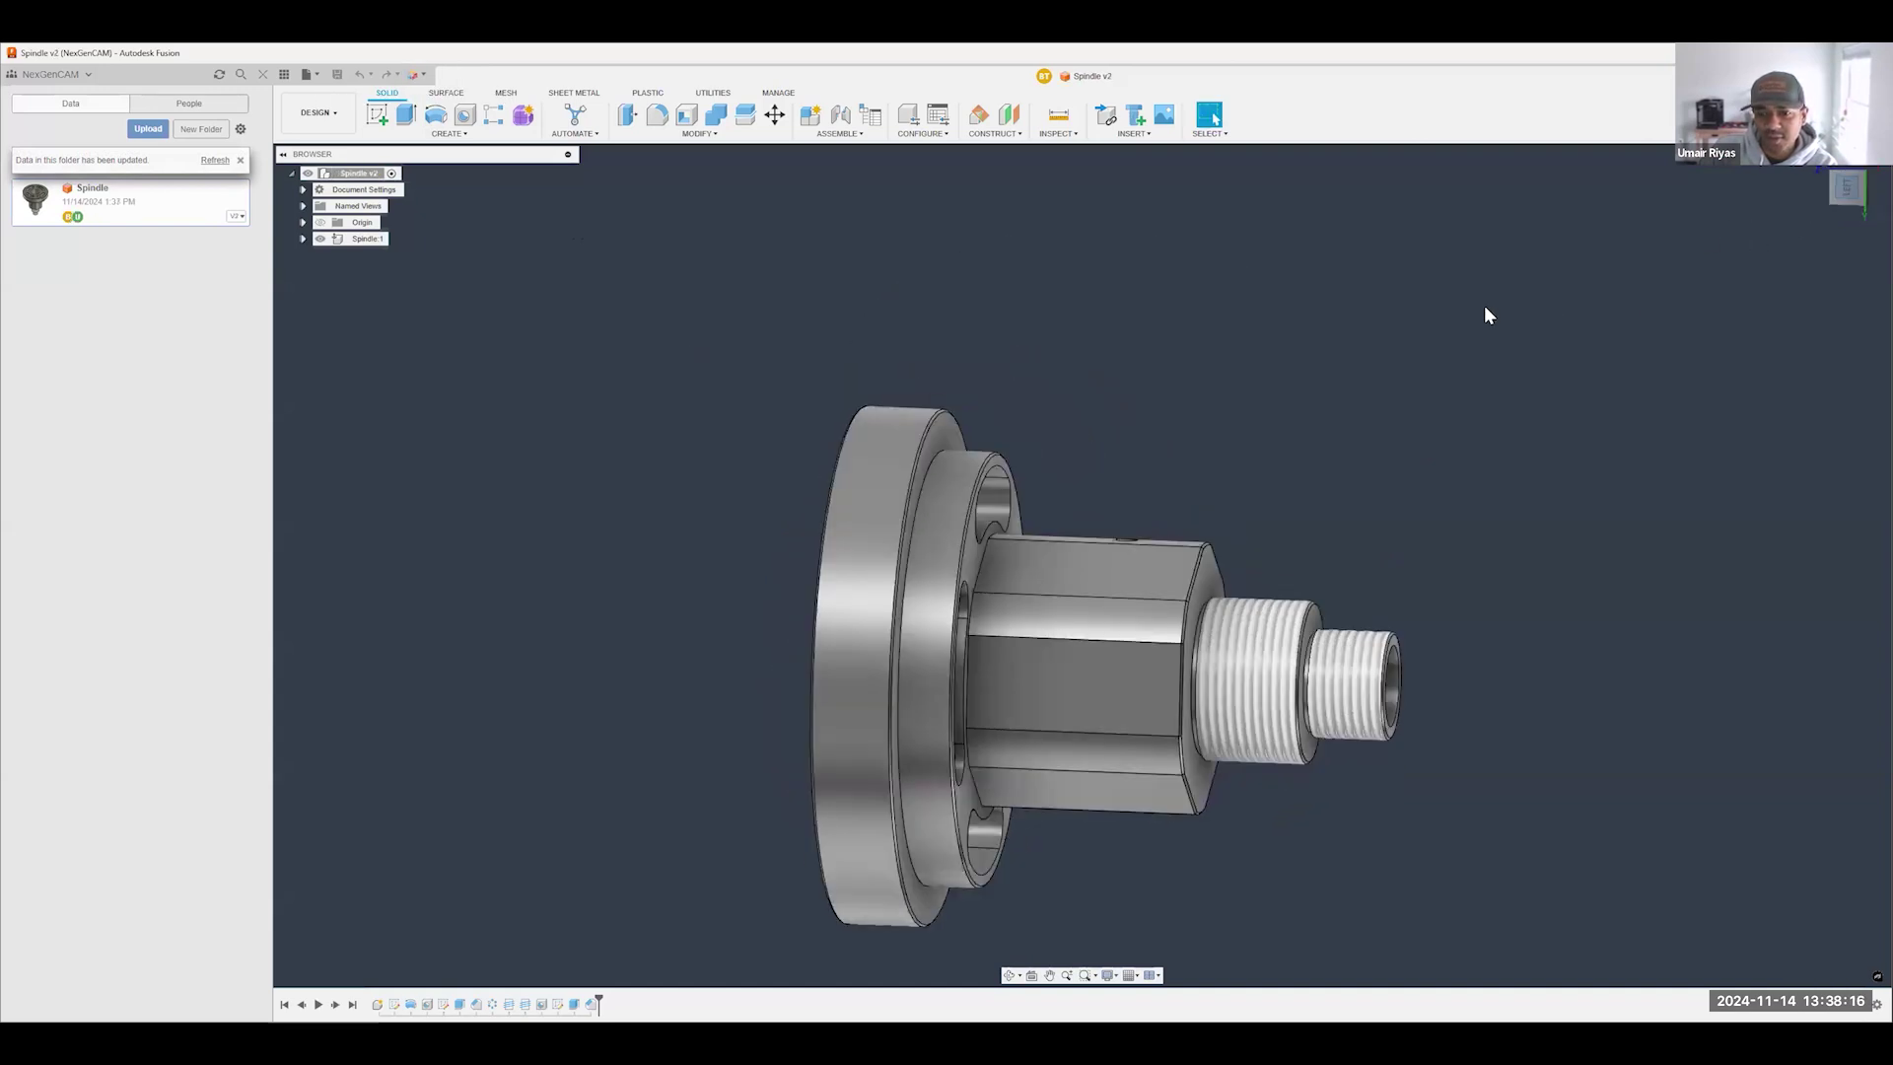
scroll(1329, 607, "up", 6)
scroll(1146, 523, "down", 3)
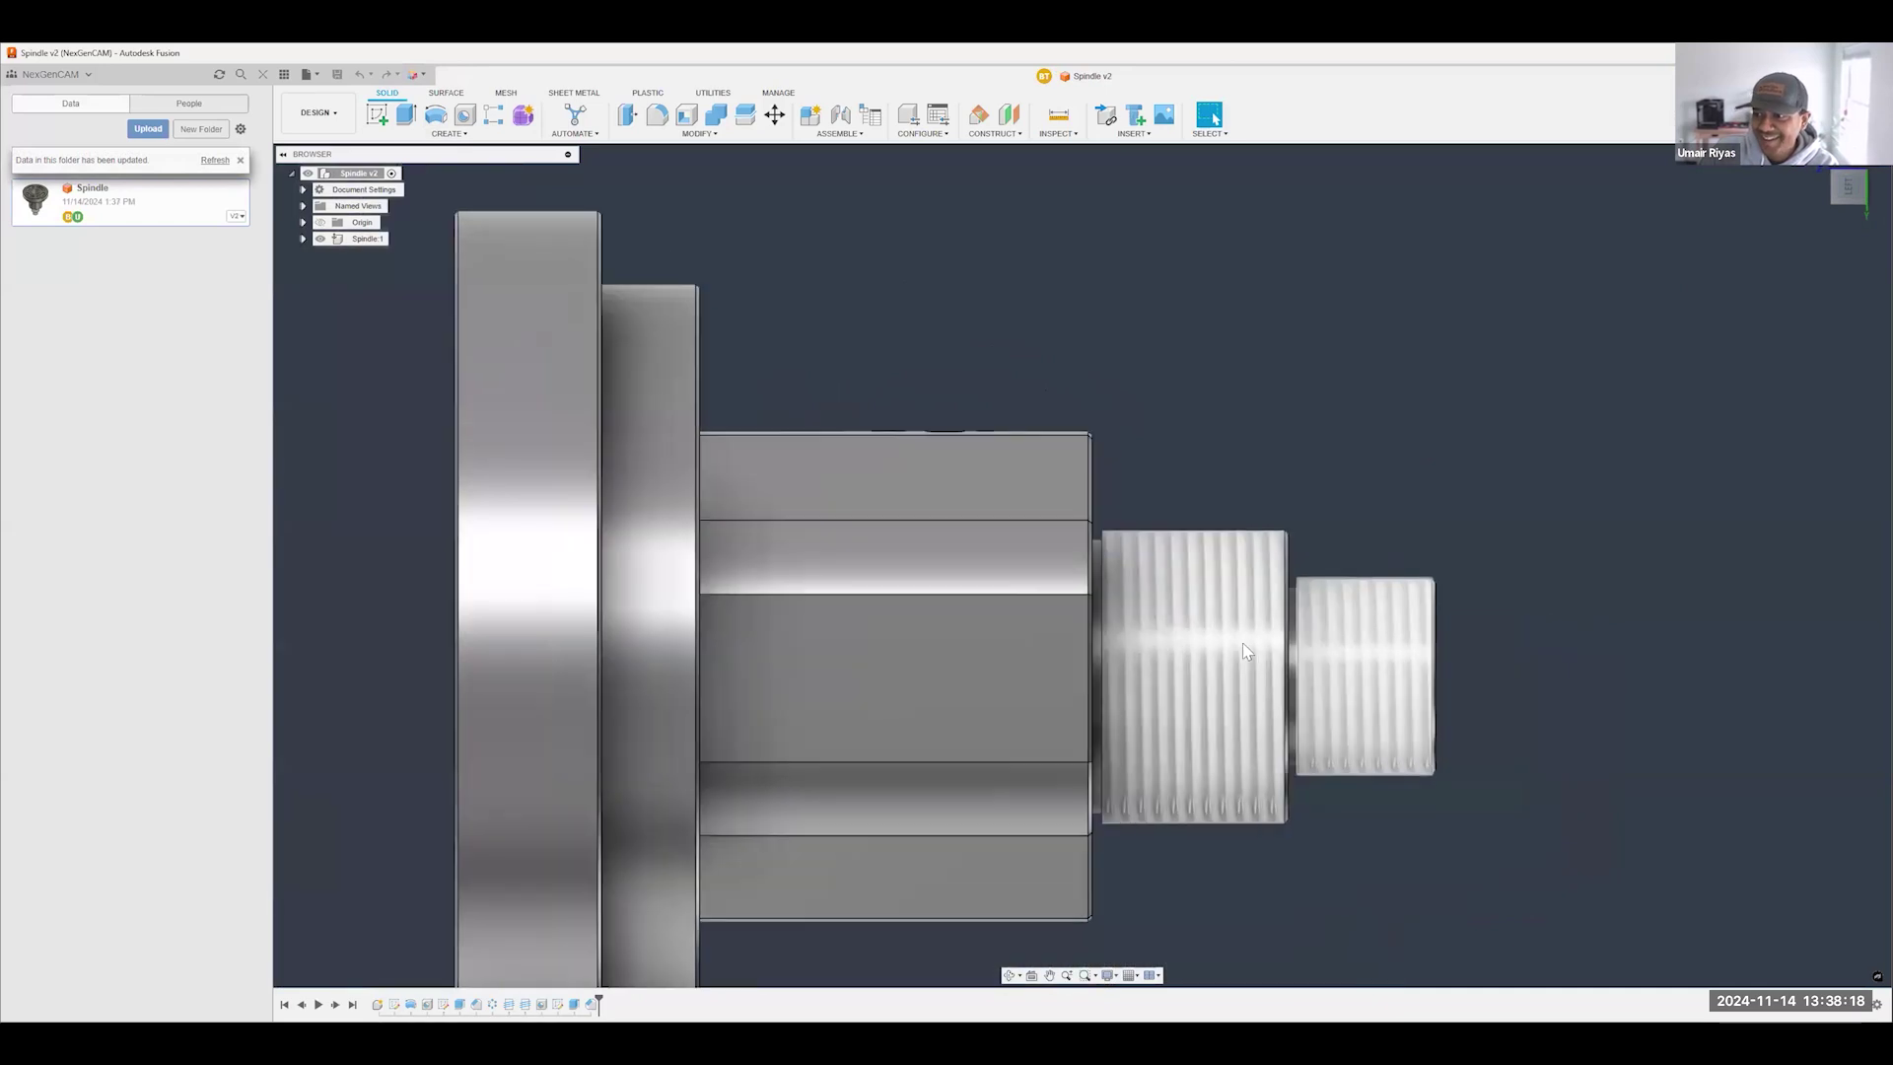
scroll(1178, 627, "up", 5)
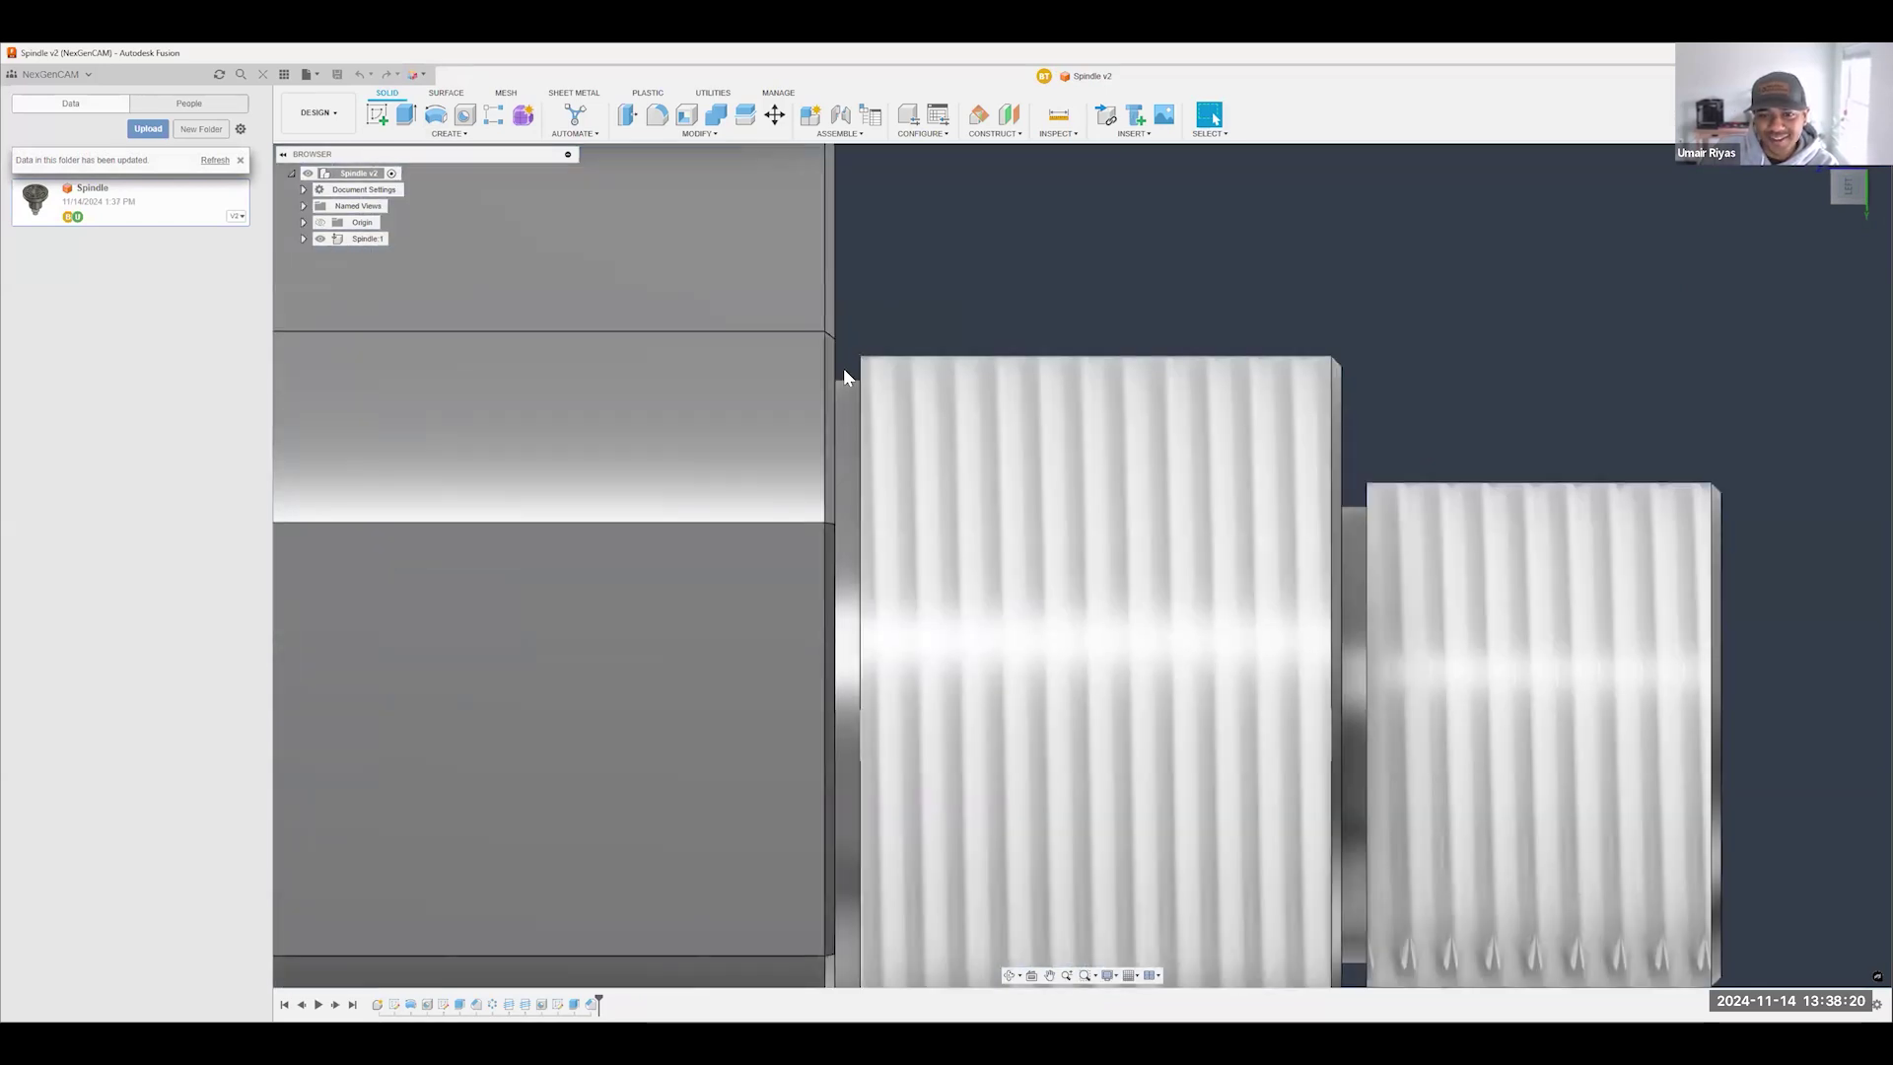
scroll(1282, 474, "down", 8)
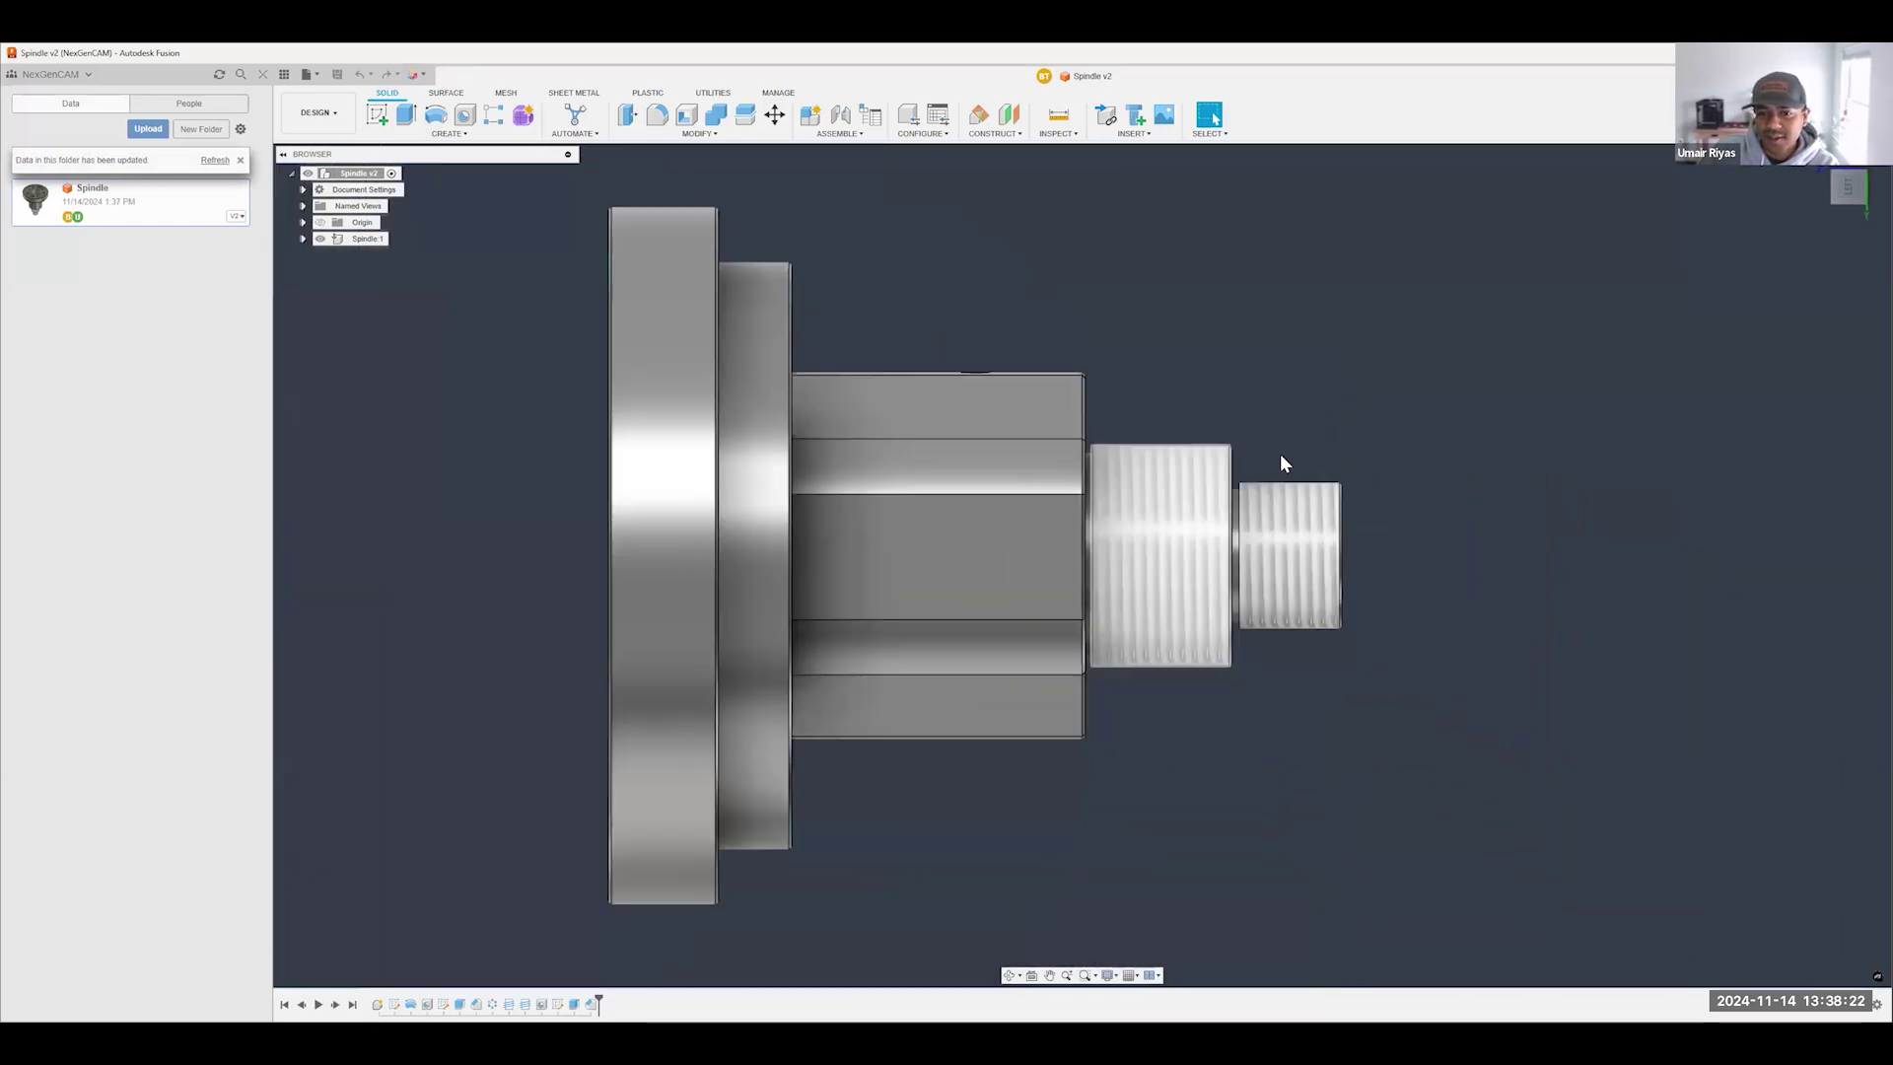
middle_click_drag(1331, 434, 1314, 440, "shift")
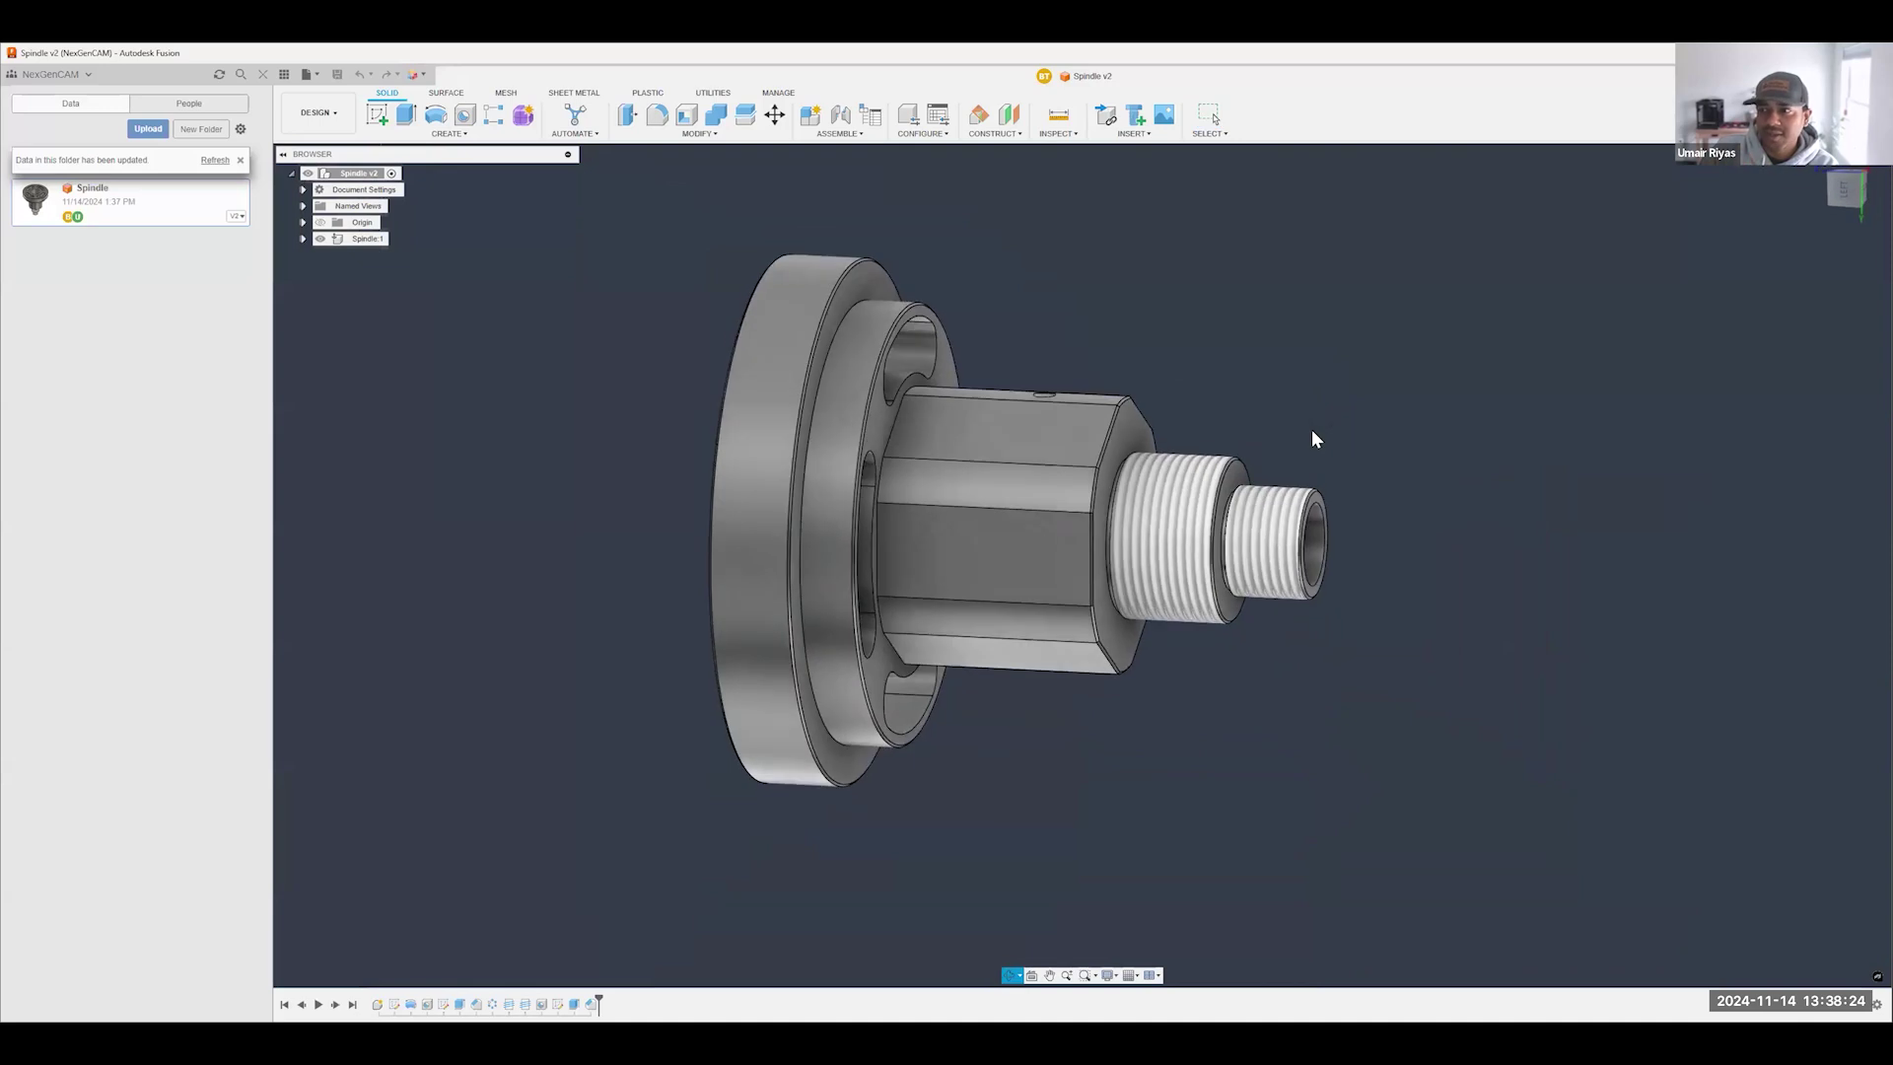
middle_click_drag(1164, 436, 579, 303, "shift")
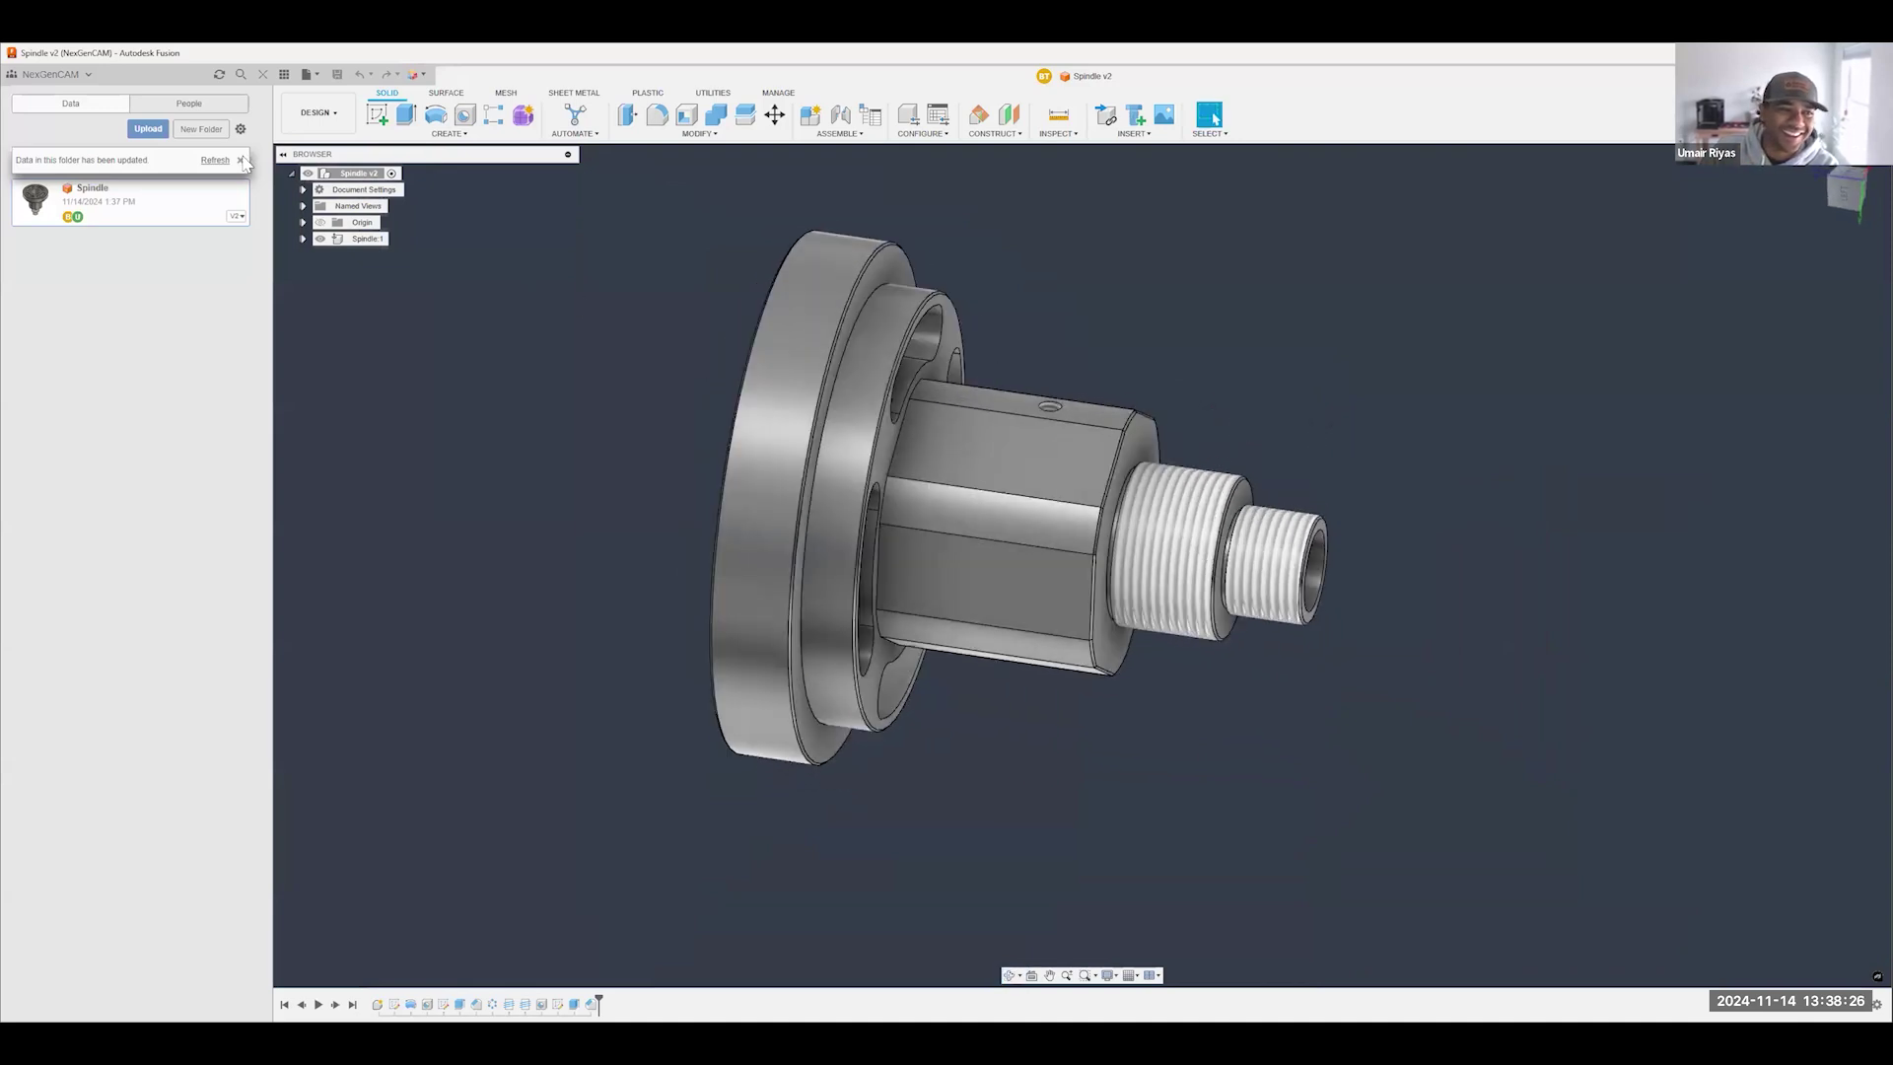
- Refresh the Webinars folder's file list
left_click(214, 160)
scroll(1021, 621, "up", 3)
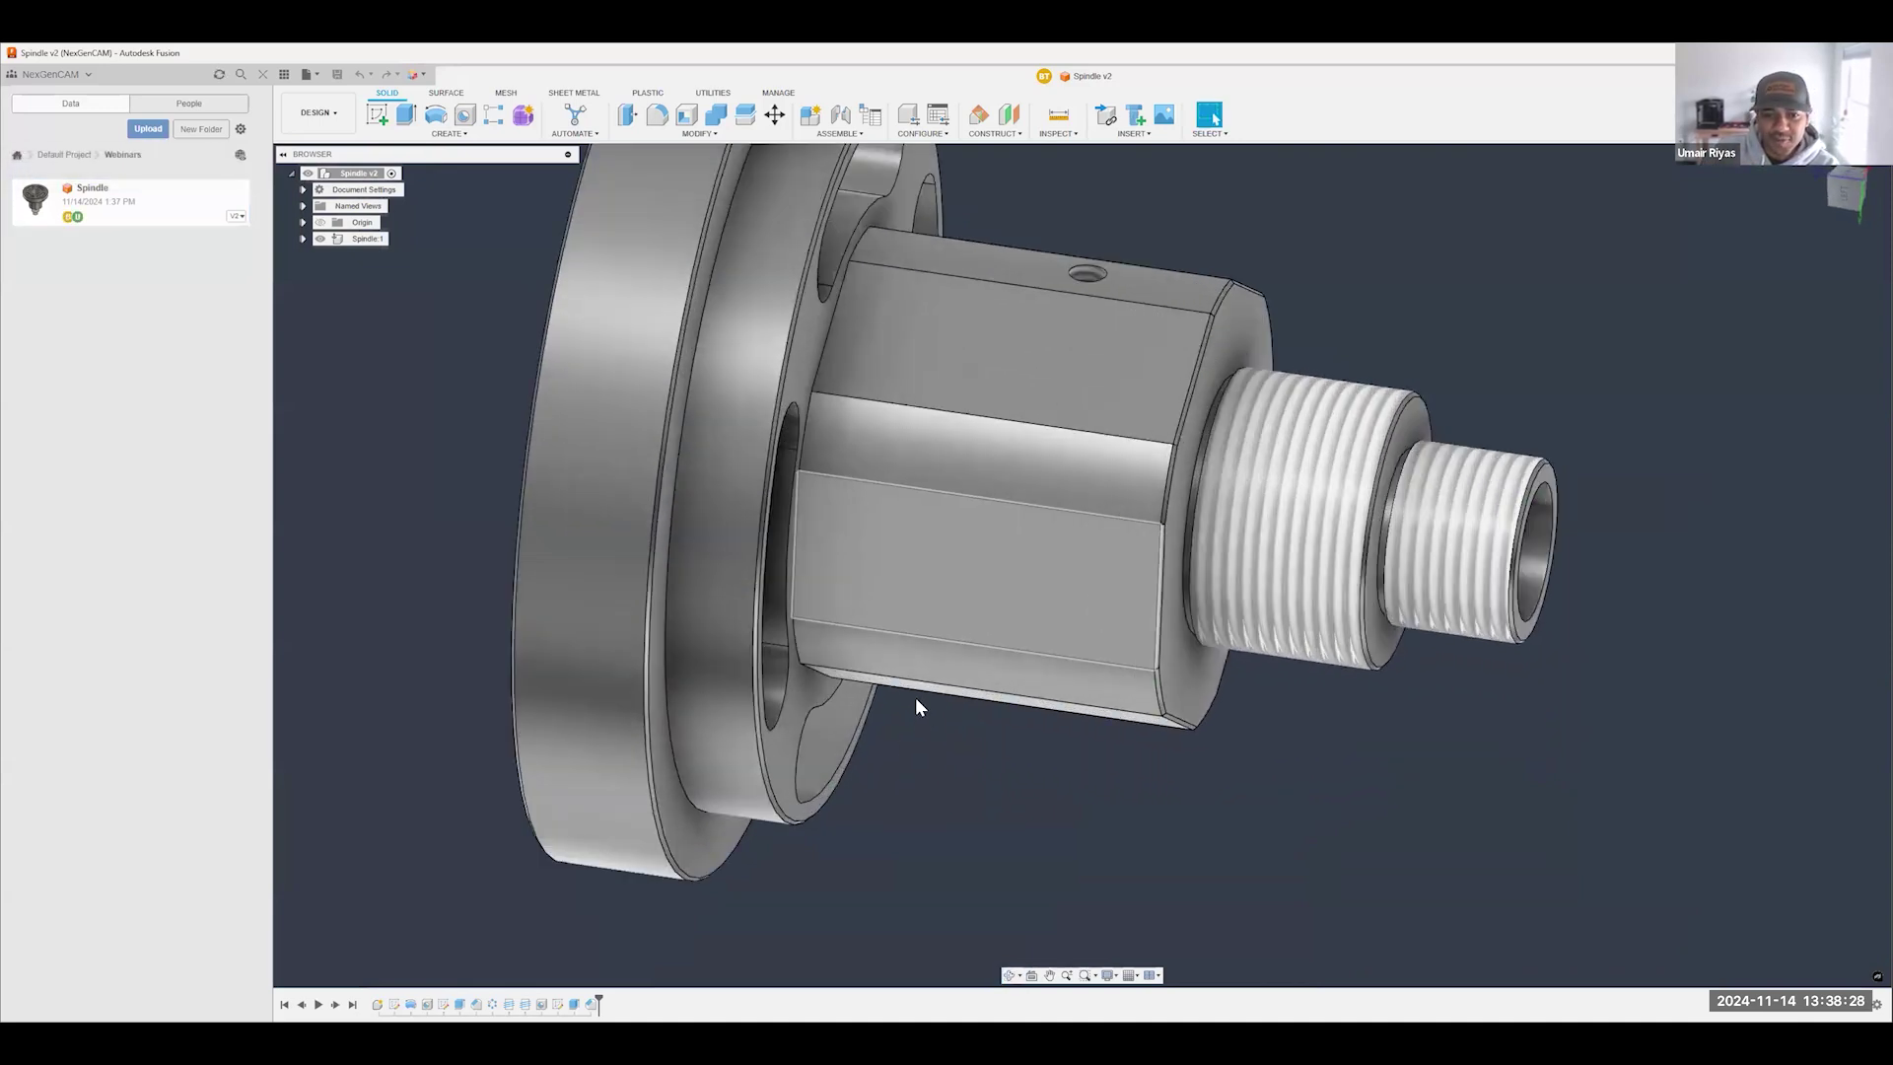
scroll(740, 512, "down", 2)
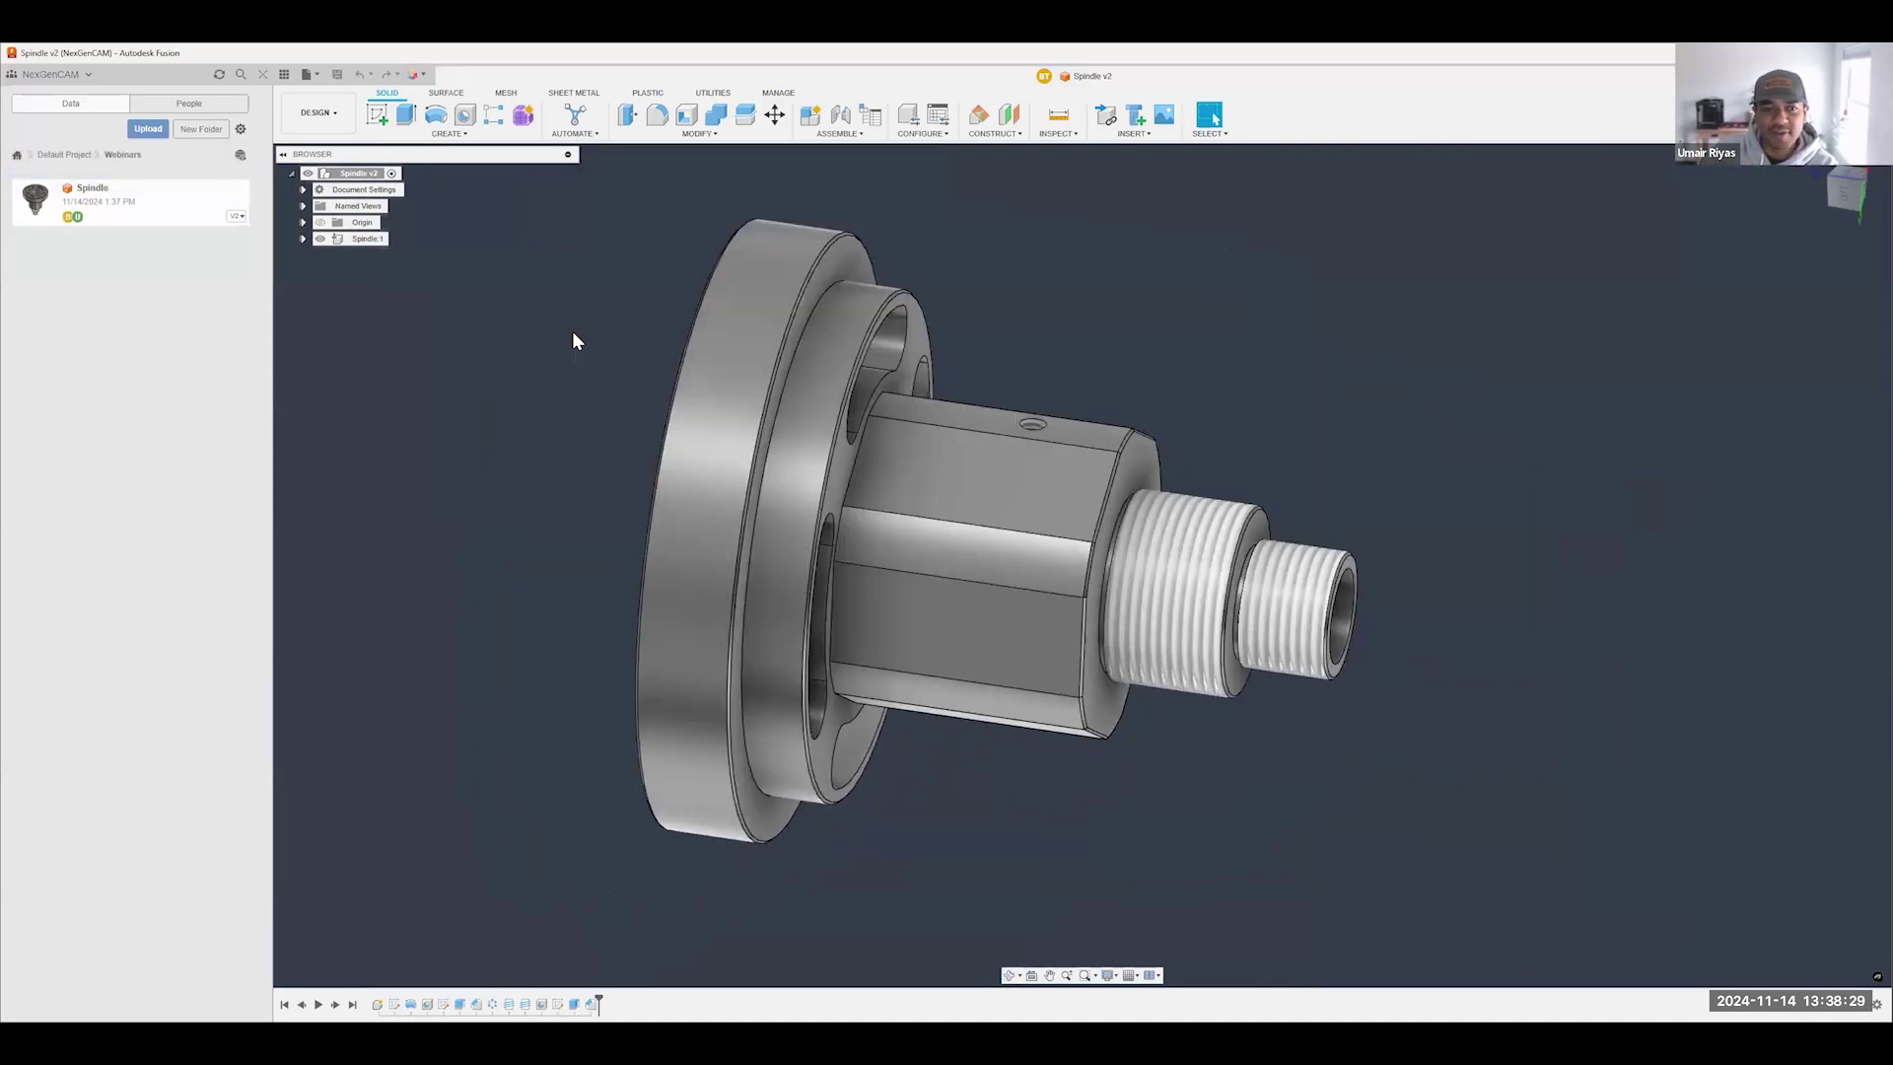
- Switch the spindle design to the Manufacture workspace to prepare it for turning
left_click(319, 112)
left_click(318, 265)
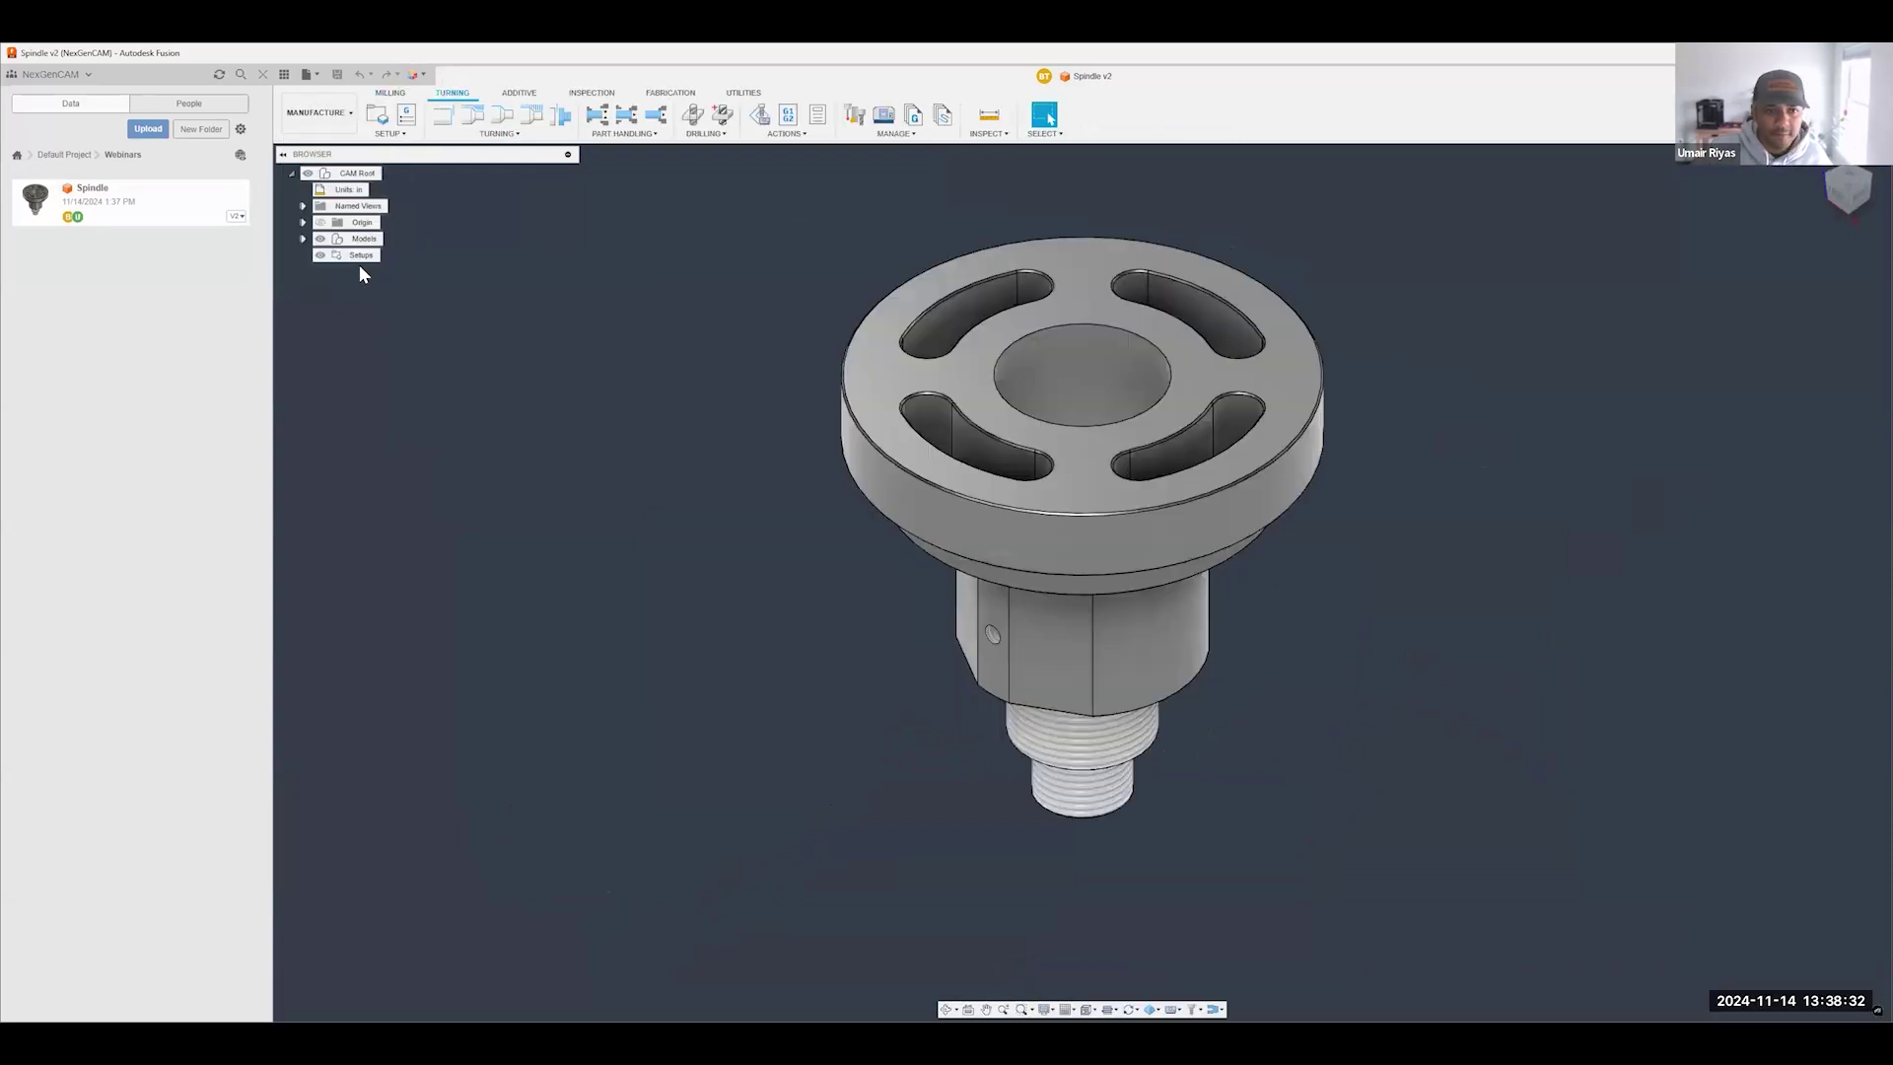
scroll(791, 515, "down", 2)
middle_click_drag(791, 515, 633, 290, "shift")
scroll(633, 290, "up", 2)
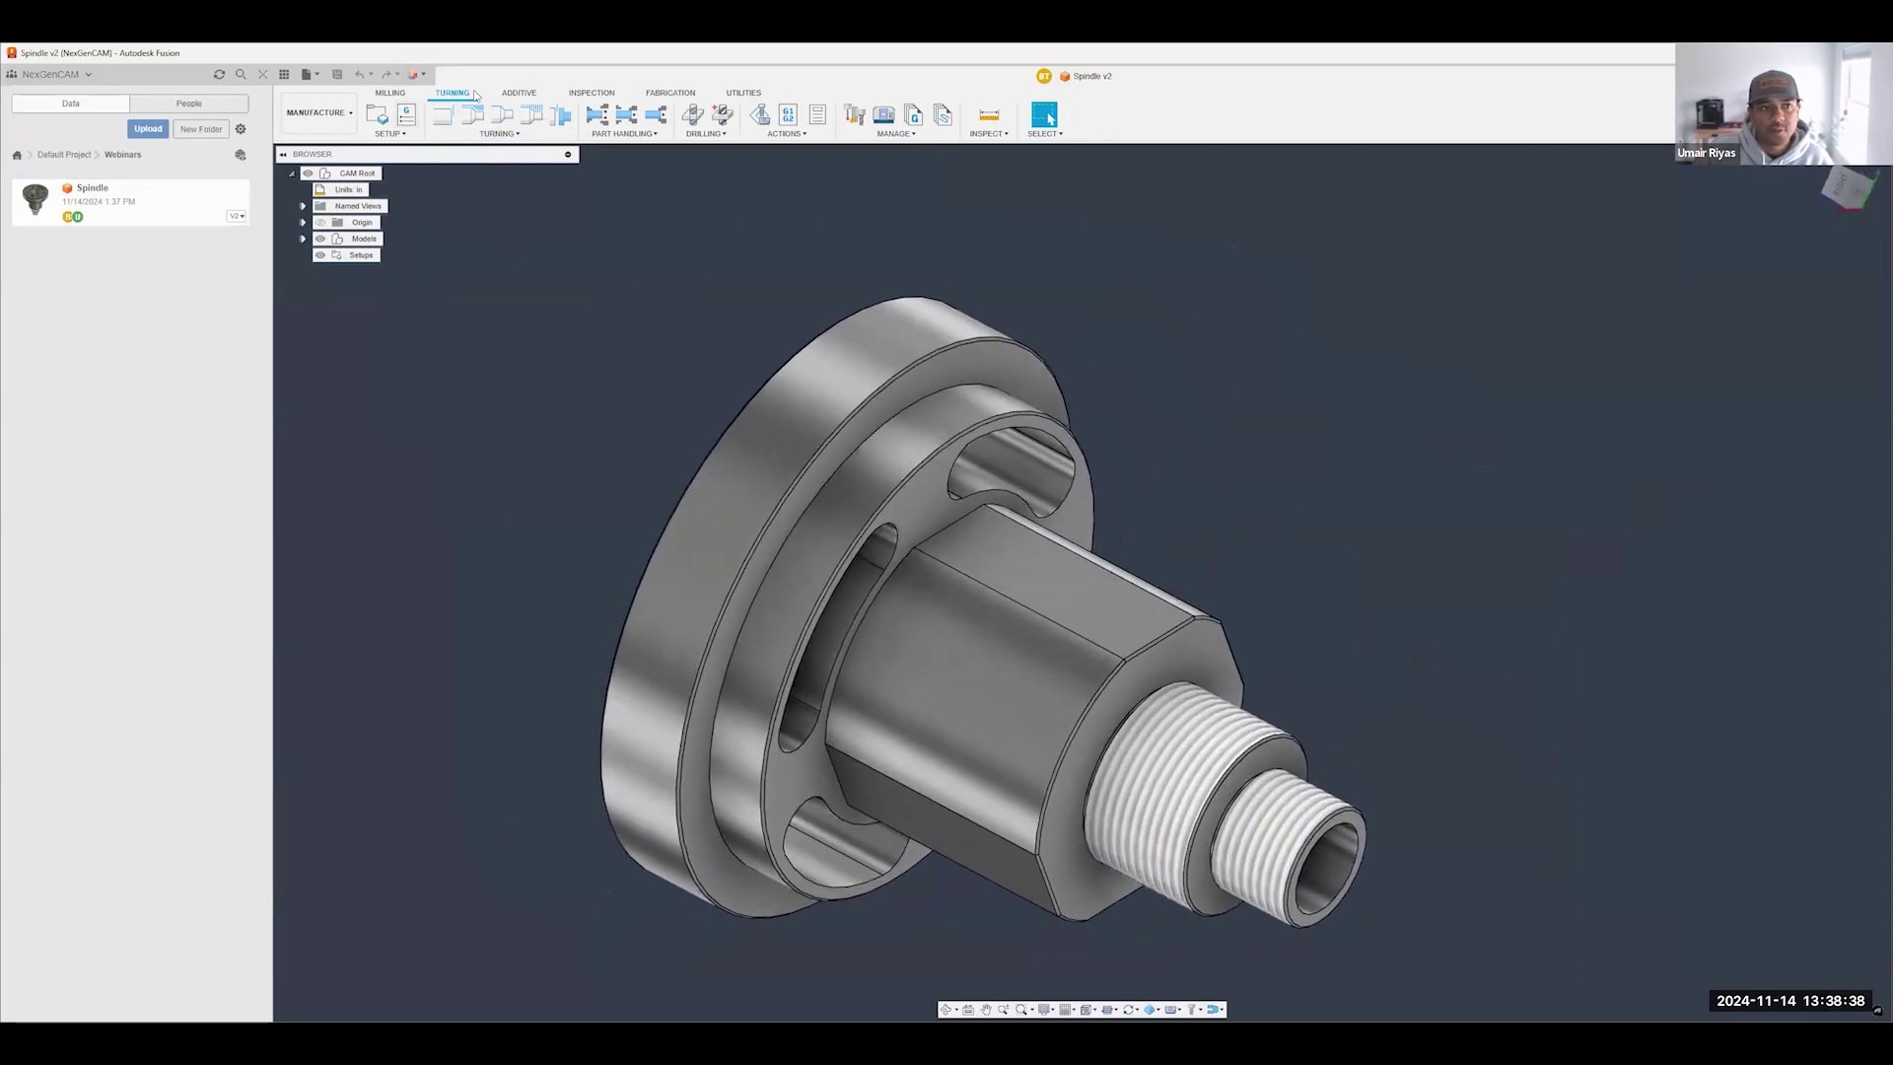
scroll(741, 306, "down", 2)
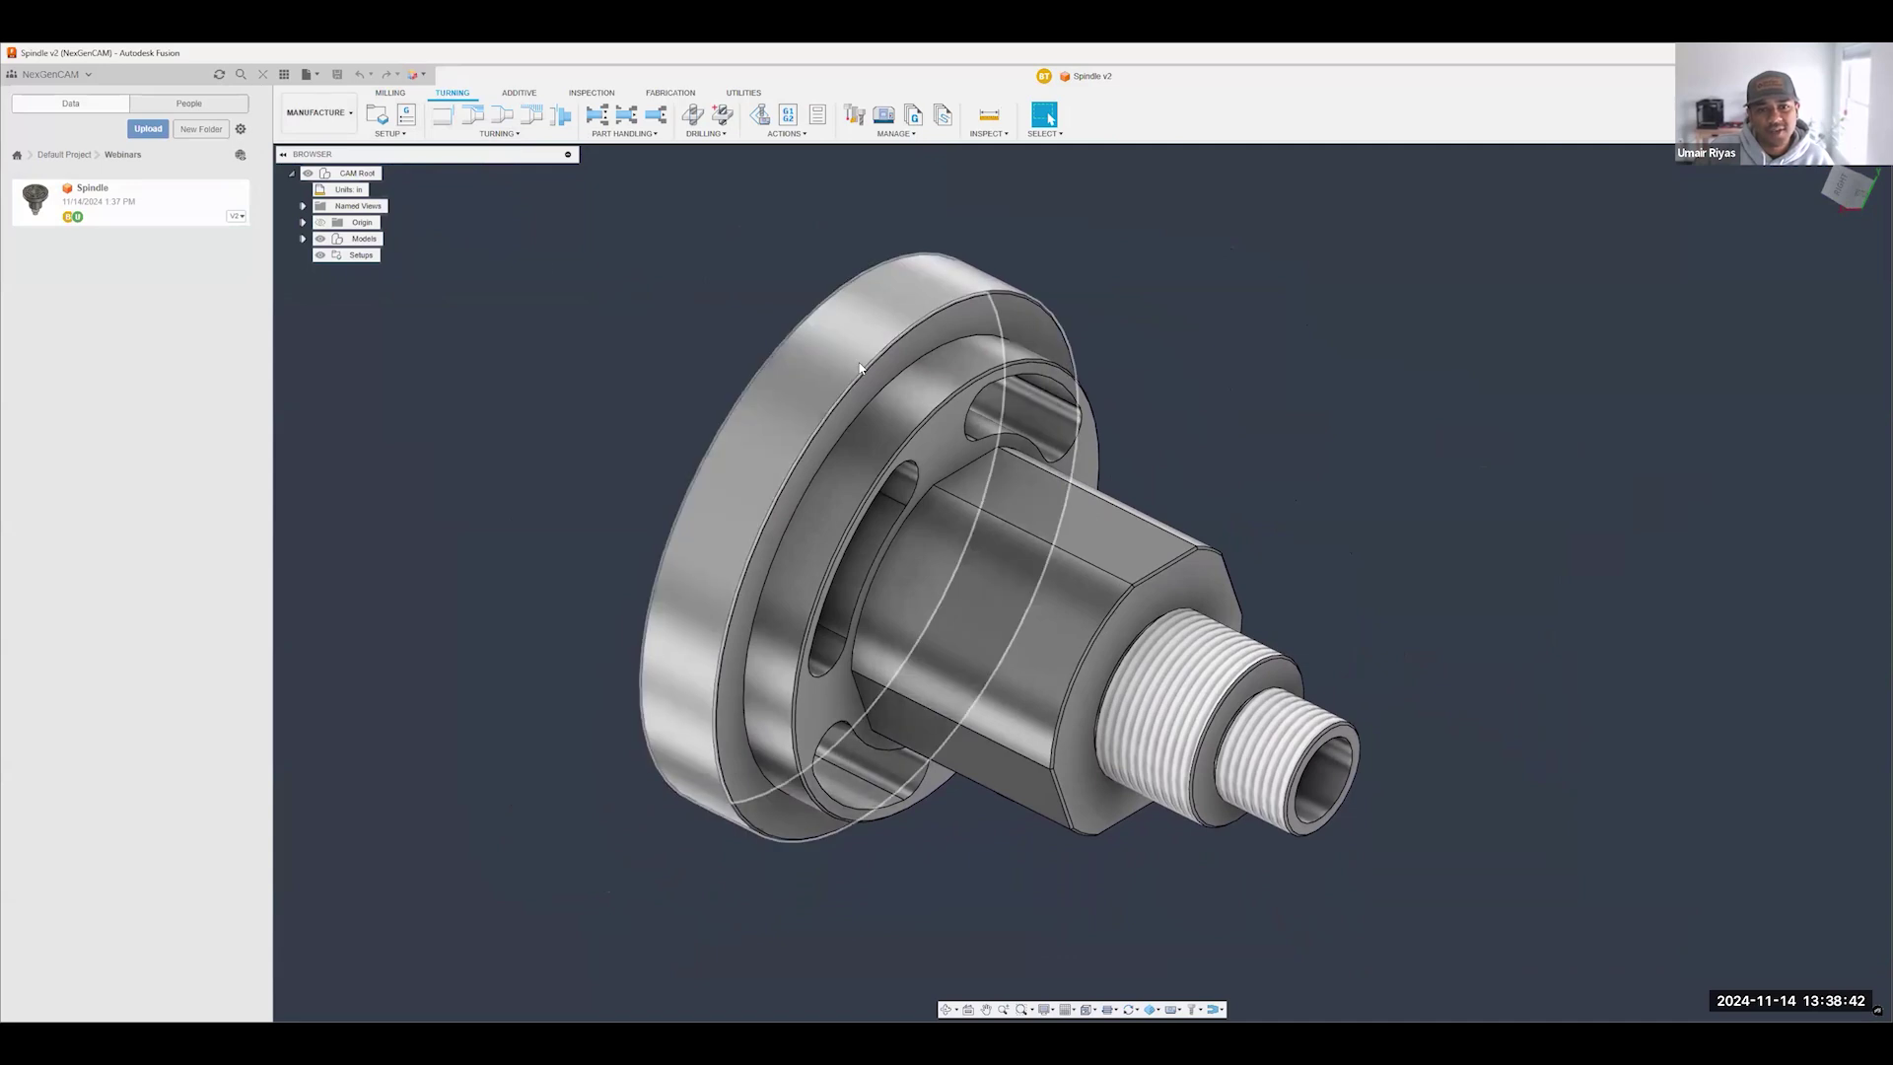
scroll(844, 341, "up", 2)
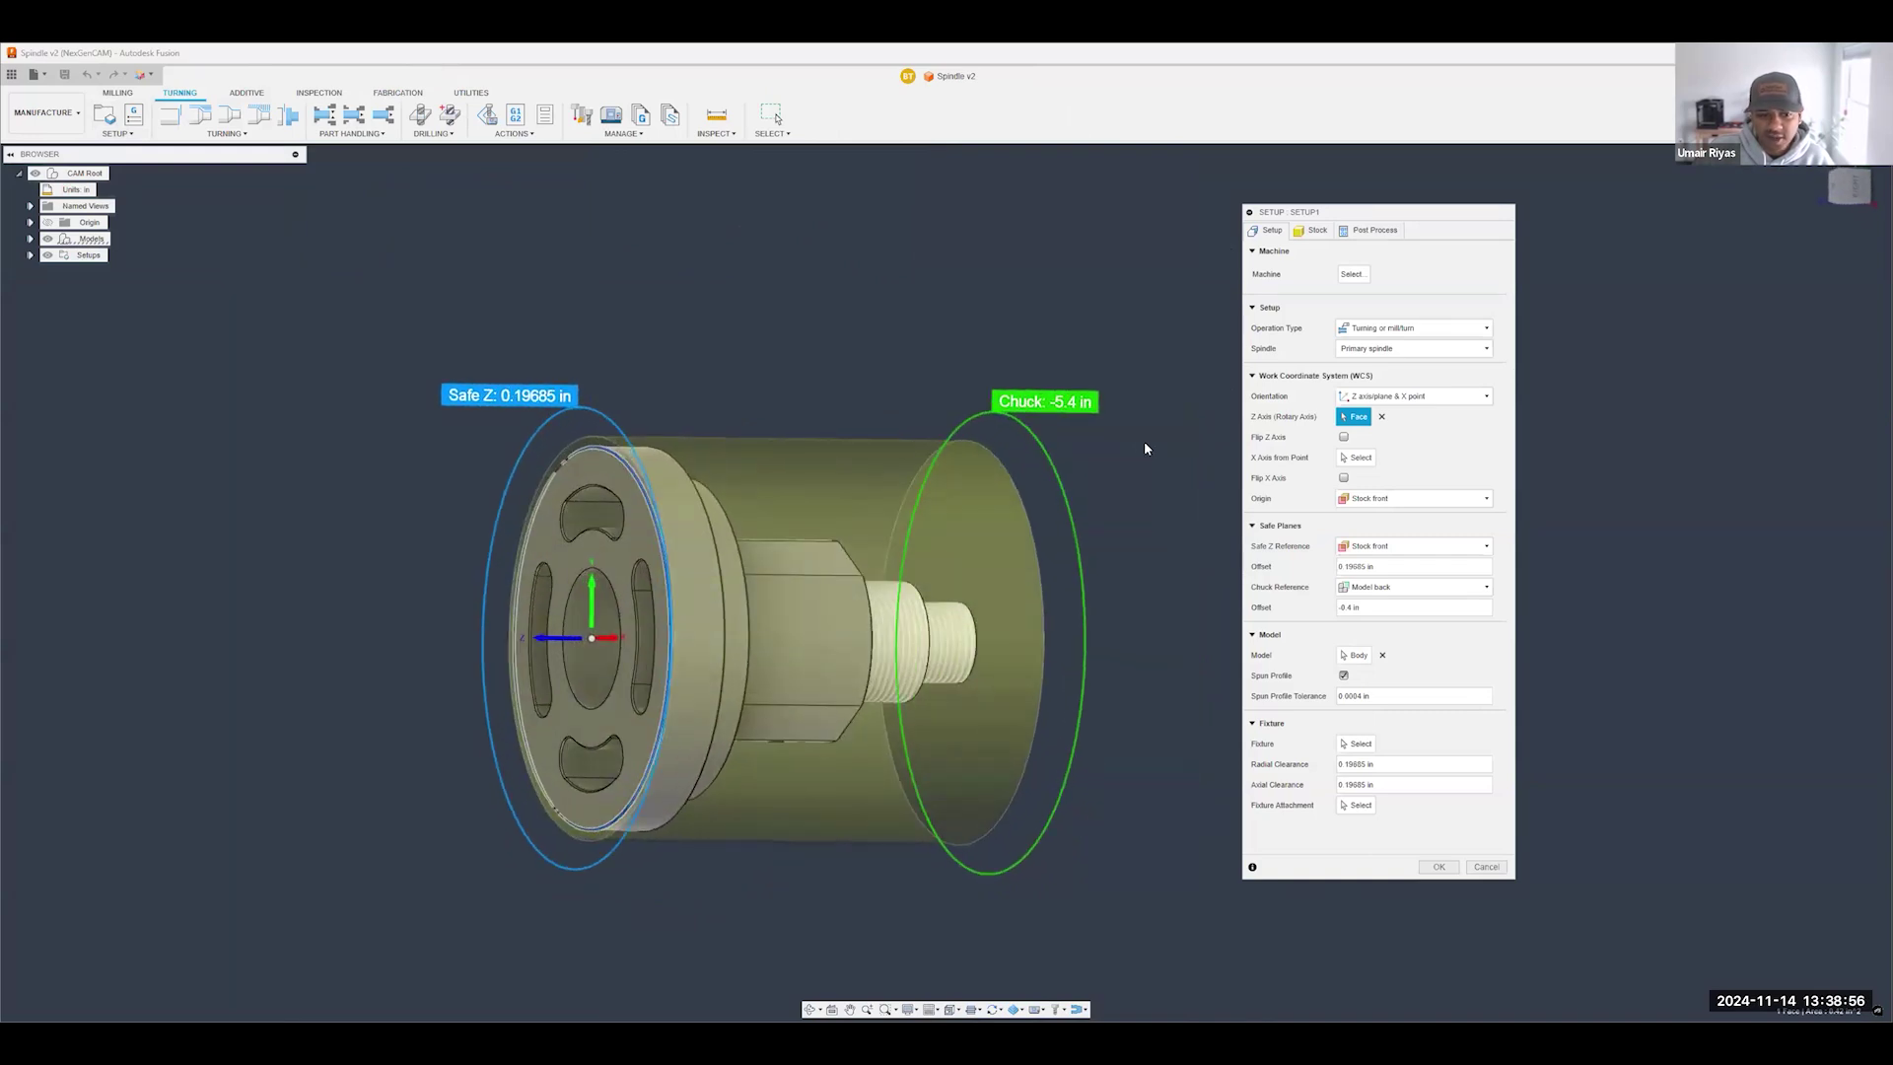
- Review the operation types offered for the new setup and keep Turning or mill/turn
middle_click_drag(948, 432, 892, 424, "shift")
left_click(1371, 329)
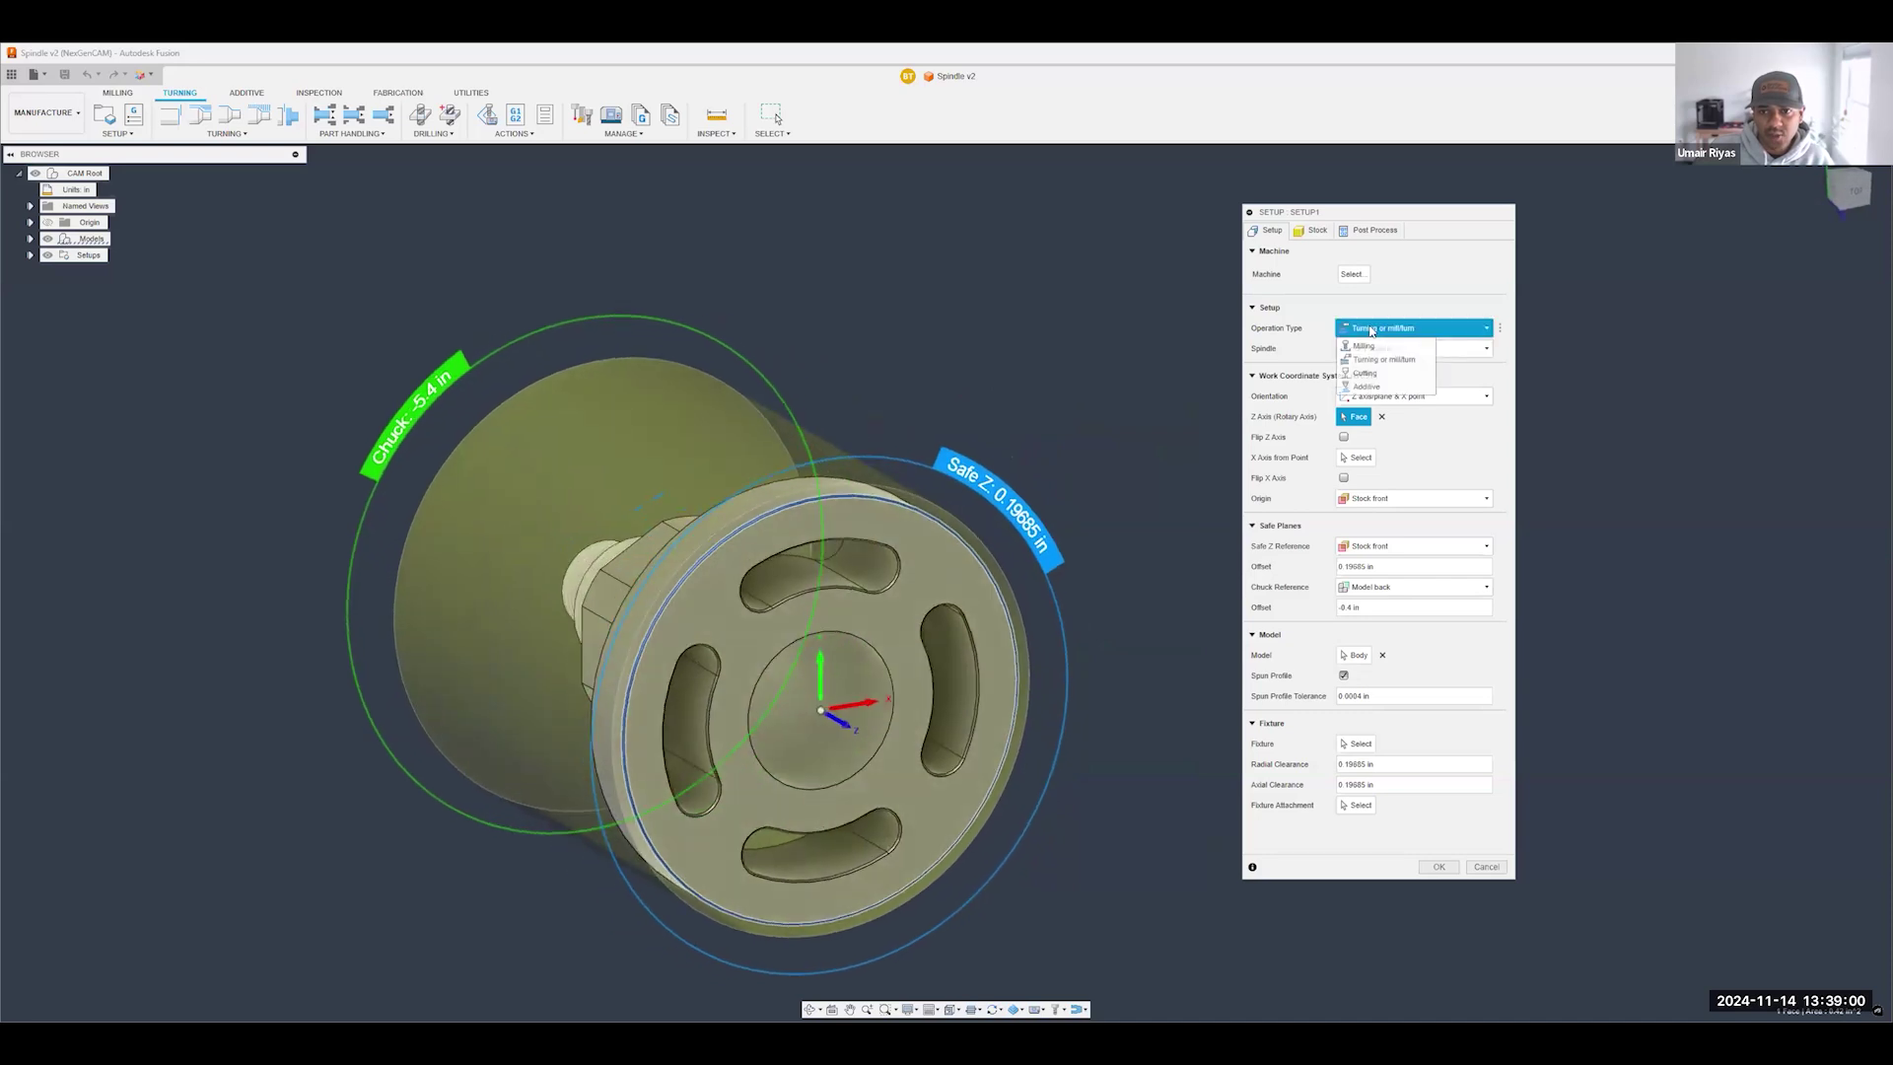
left_click(1440, 290)
- Check the coordinate system on the flange end and flip the setup's Z axis to point out of the threaded end
middle_click_drag(1183, 453, 1031, 452, "shift")
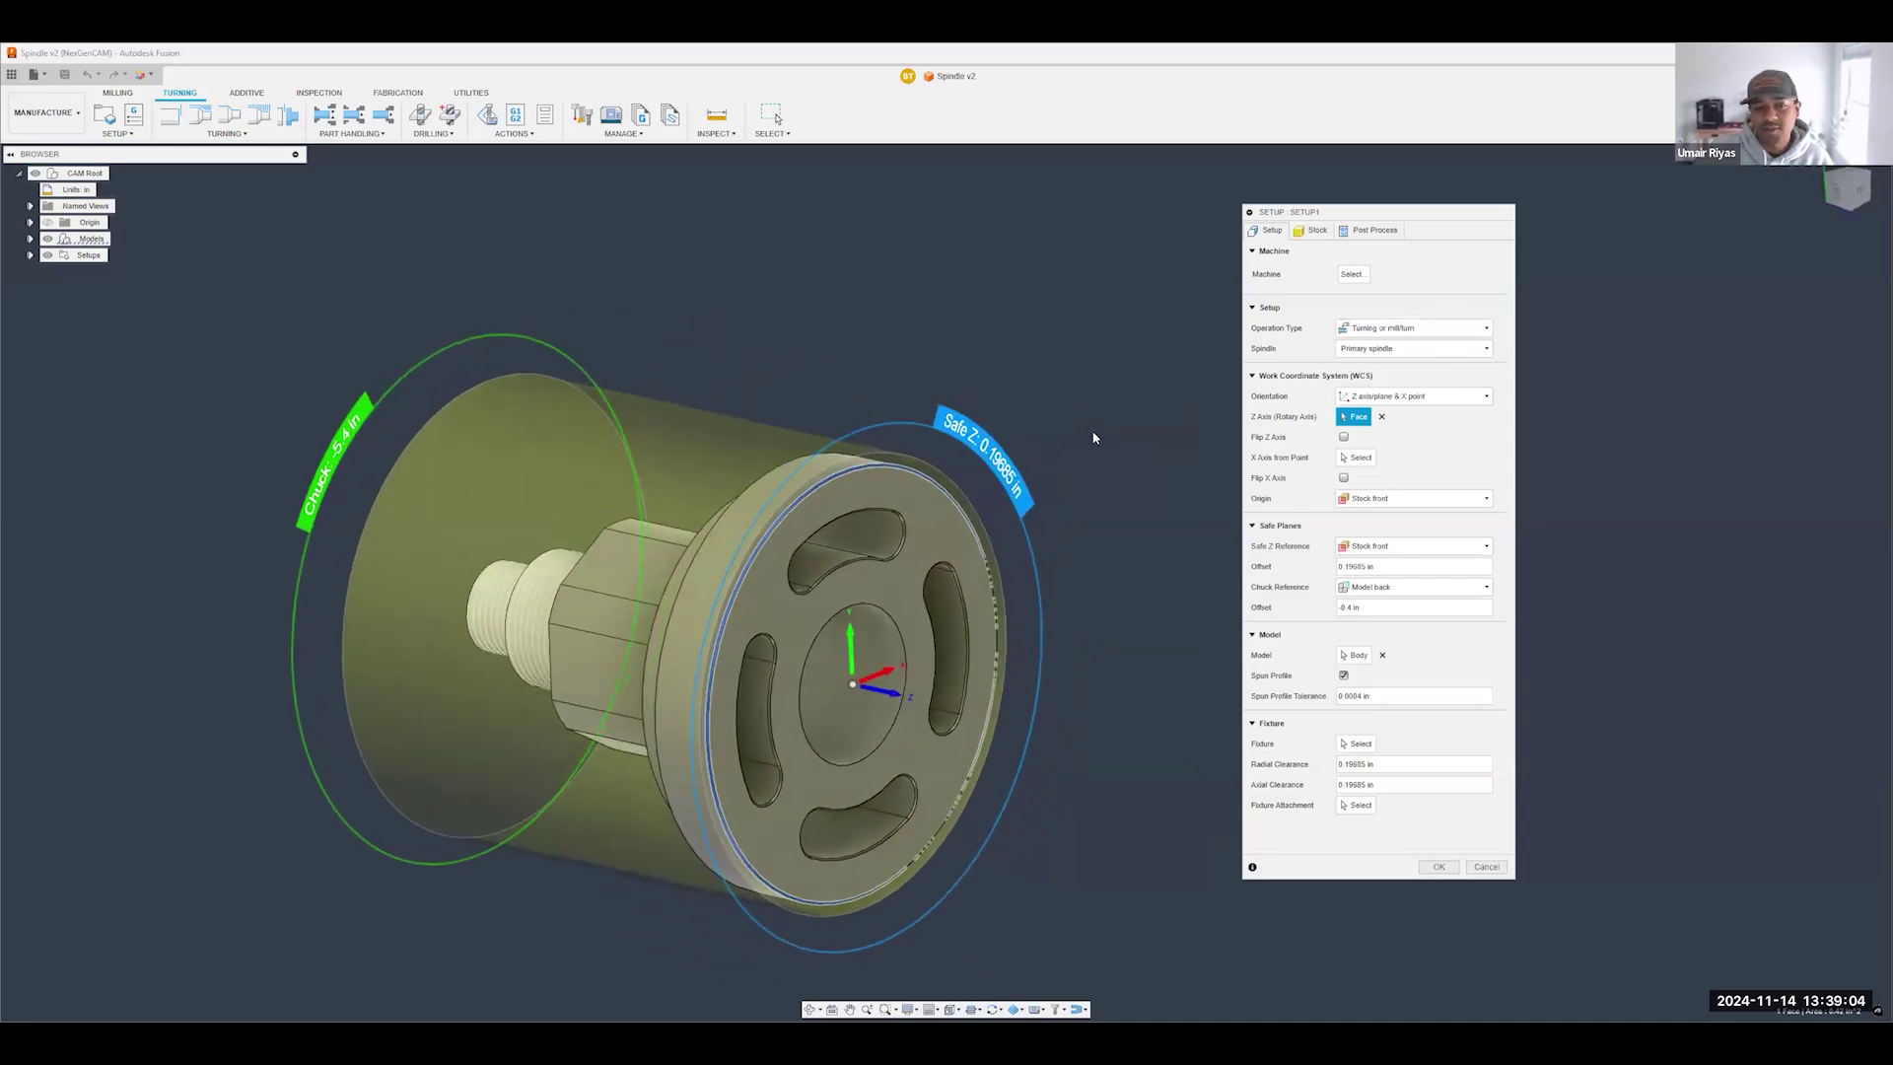
mouse_move(1097, 432)
middle_mouse_down("shift")
mouse_move(976, 668)
mouse_move(1026, 660)
mouse_move(1018, 647)
mouse_move(1075, 623)
mouse_move(1069, 600)
middle_mouse_up("shift")
middle_click_drag(814, 441, 815, 440, "shift")
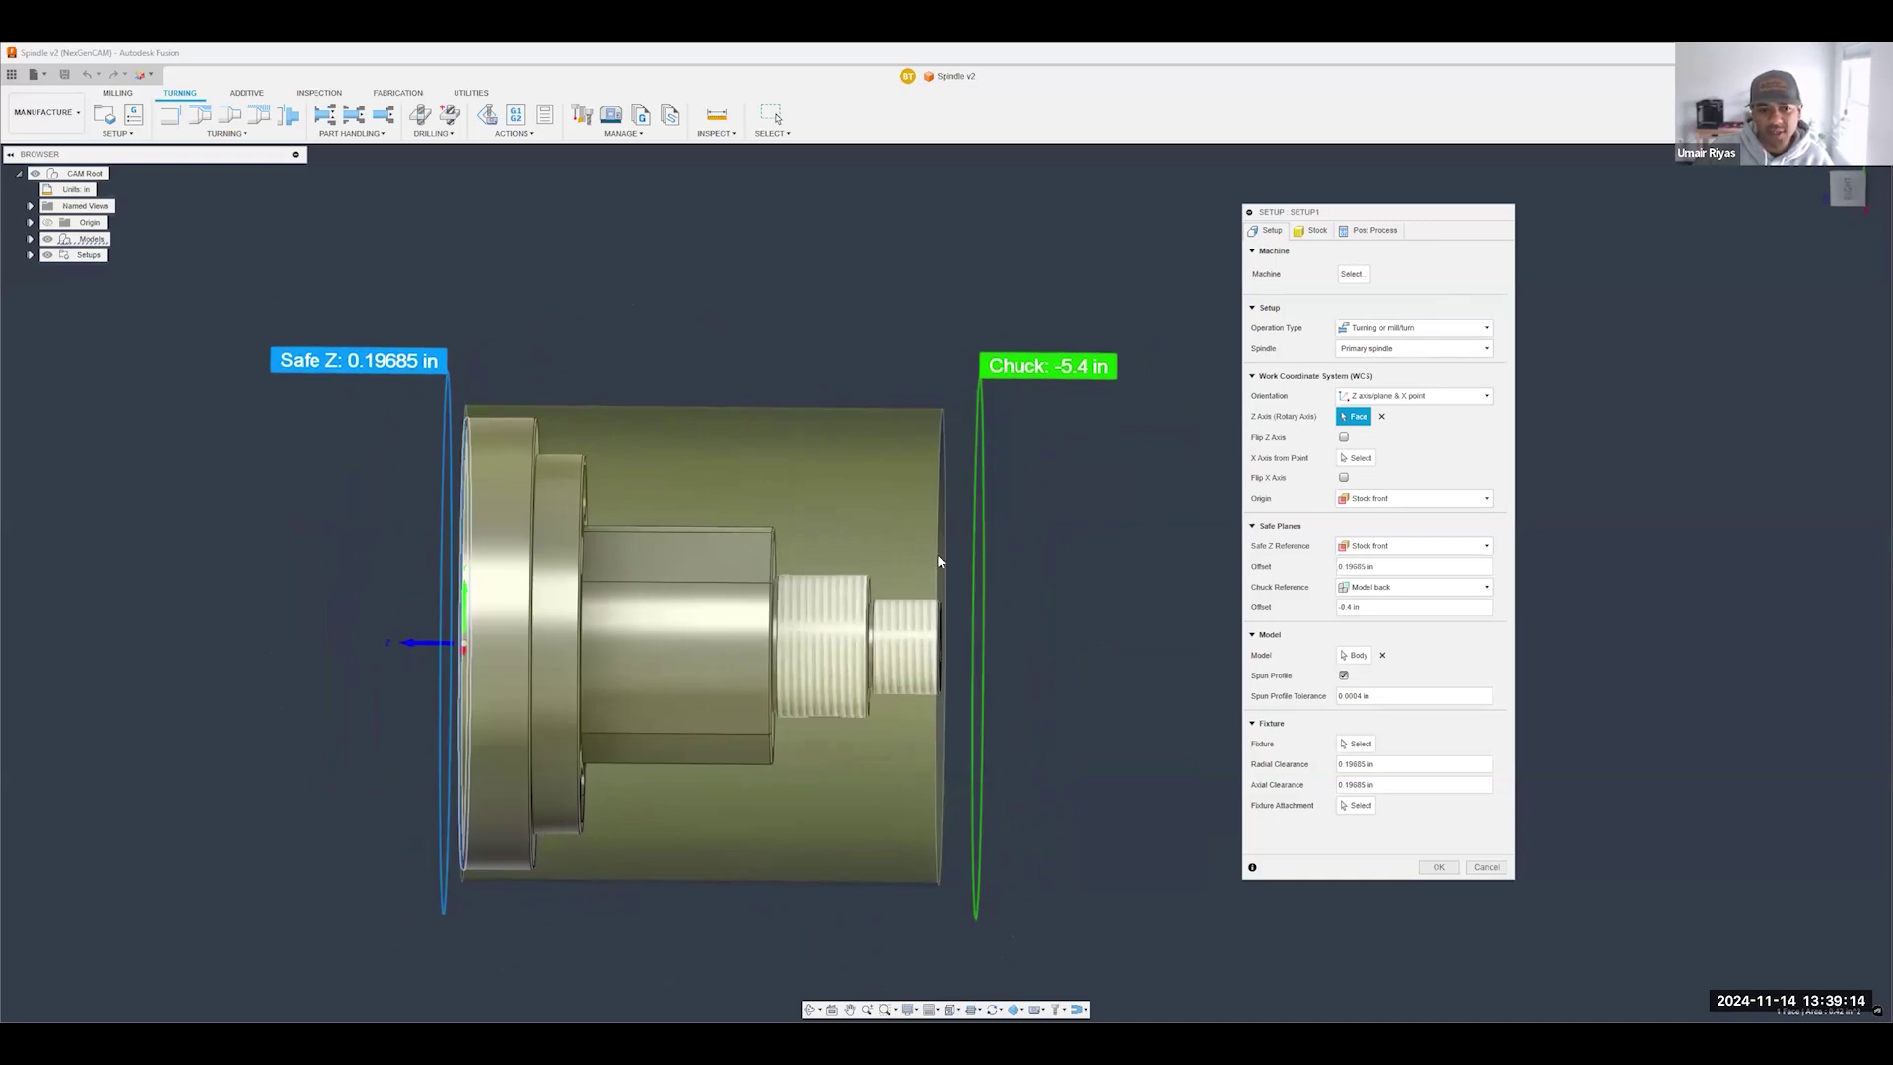
middle_click_drag(872, 631, 951, 591, "shift")
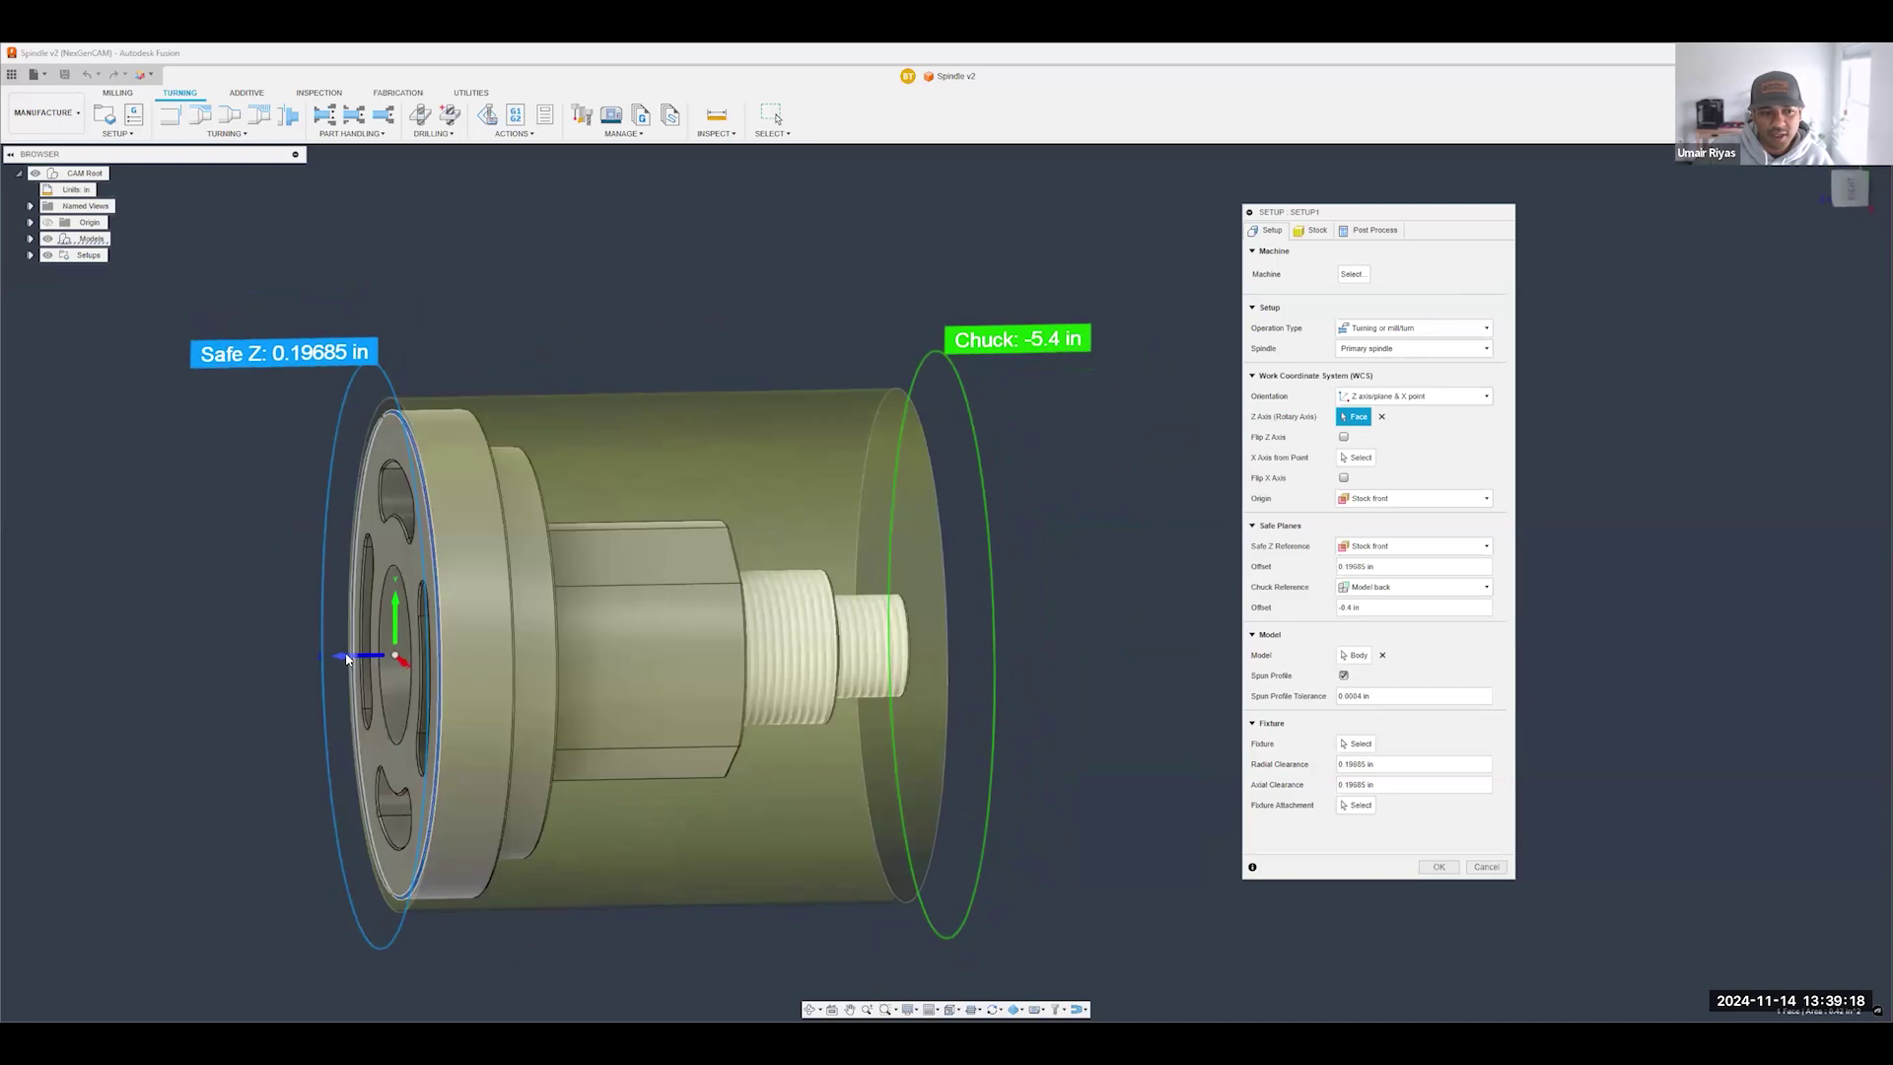
left_click(1344, 437)
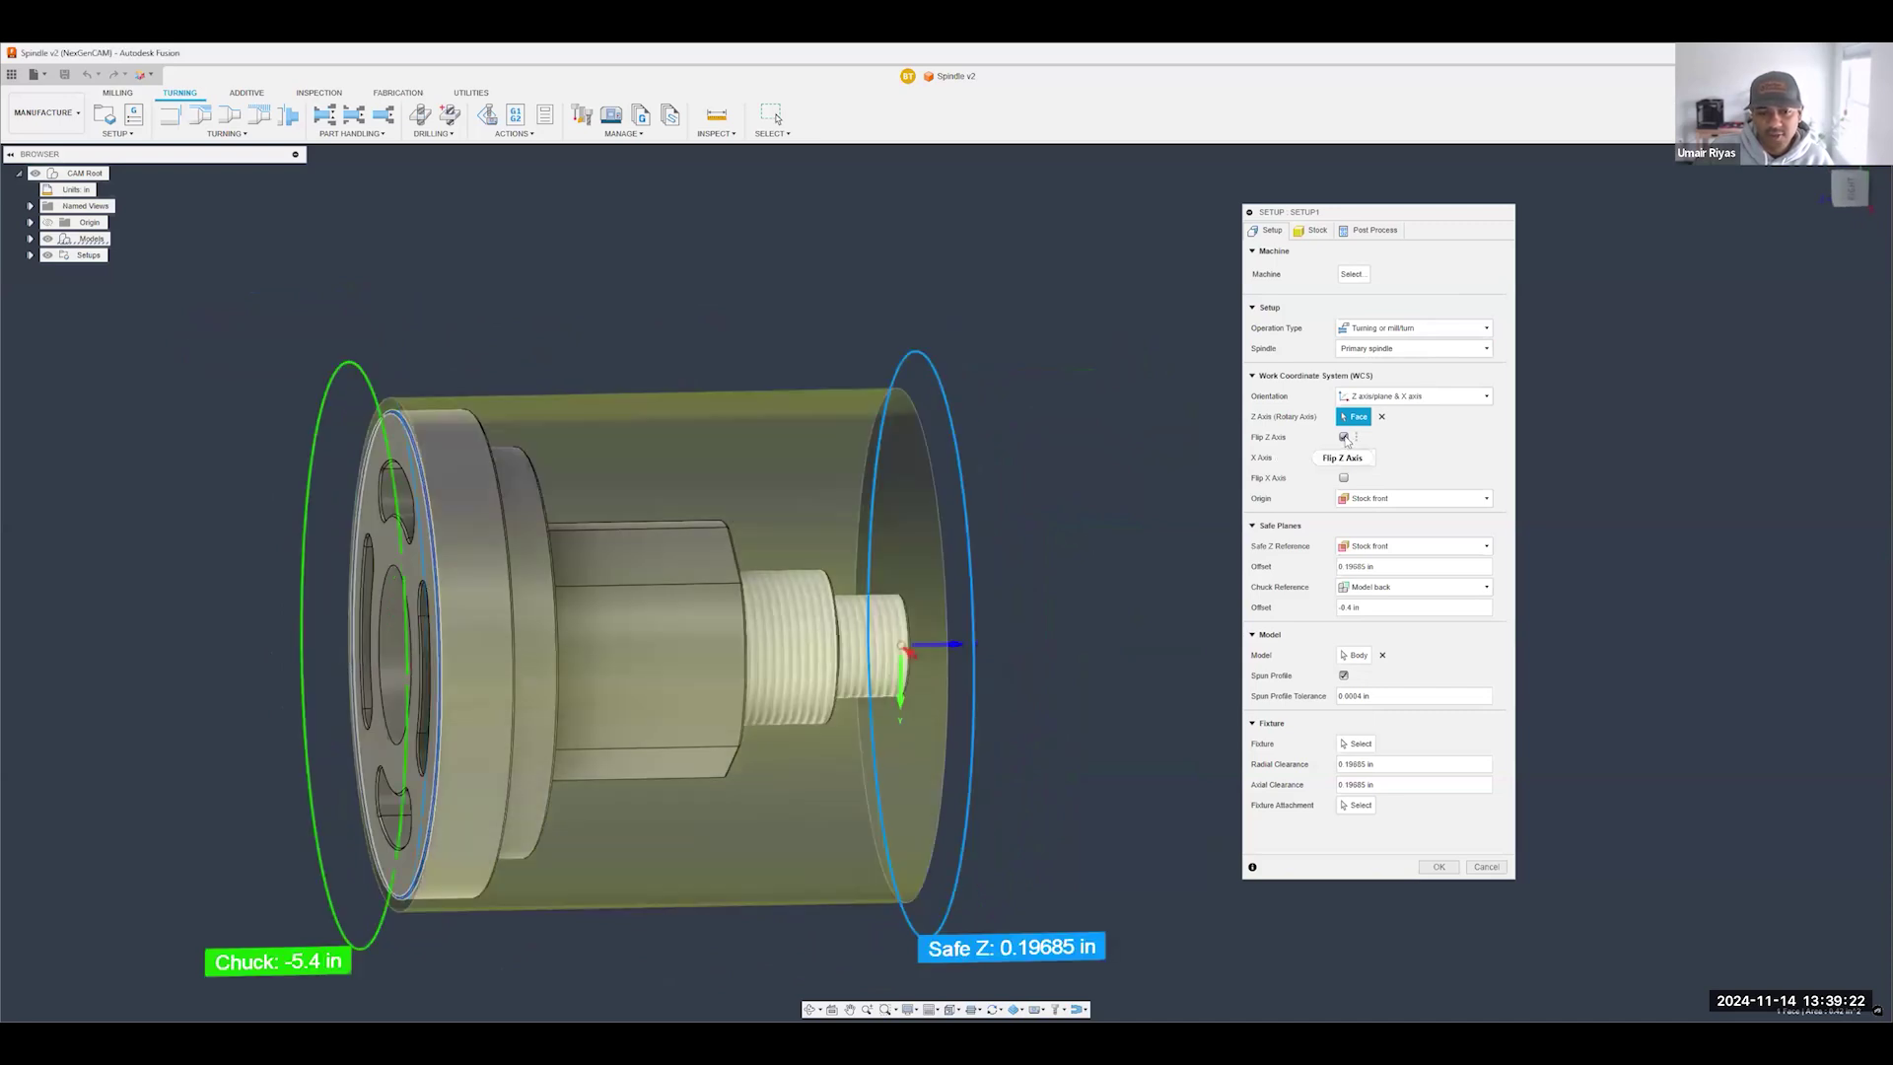
- Examine the setup's X and Y axis directions head-on from the spindle's threaded end
middle_click_drag(1119, 631, 773, 592, "shift")
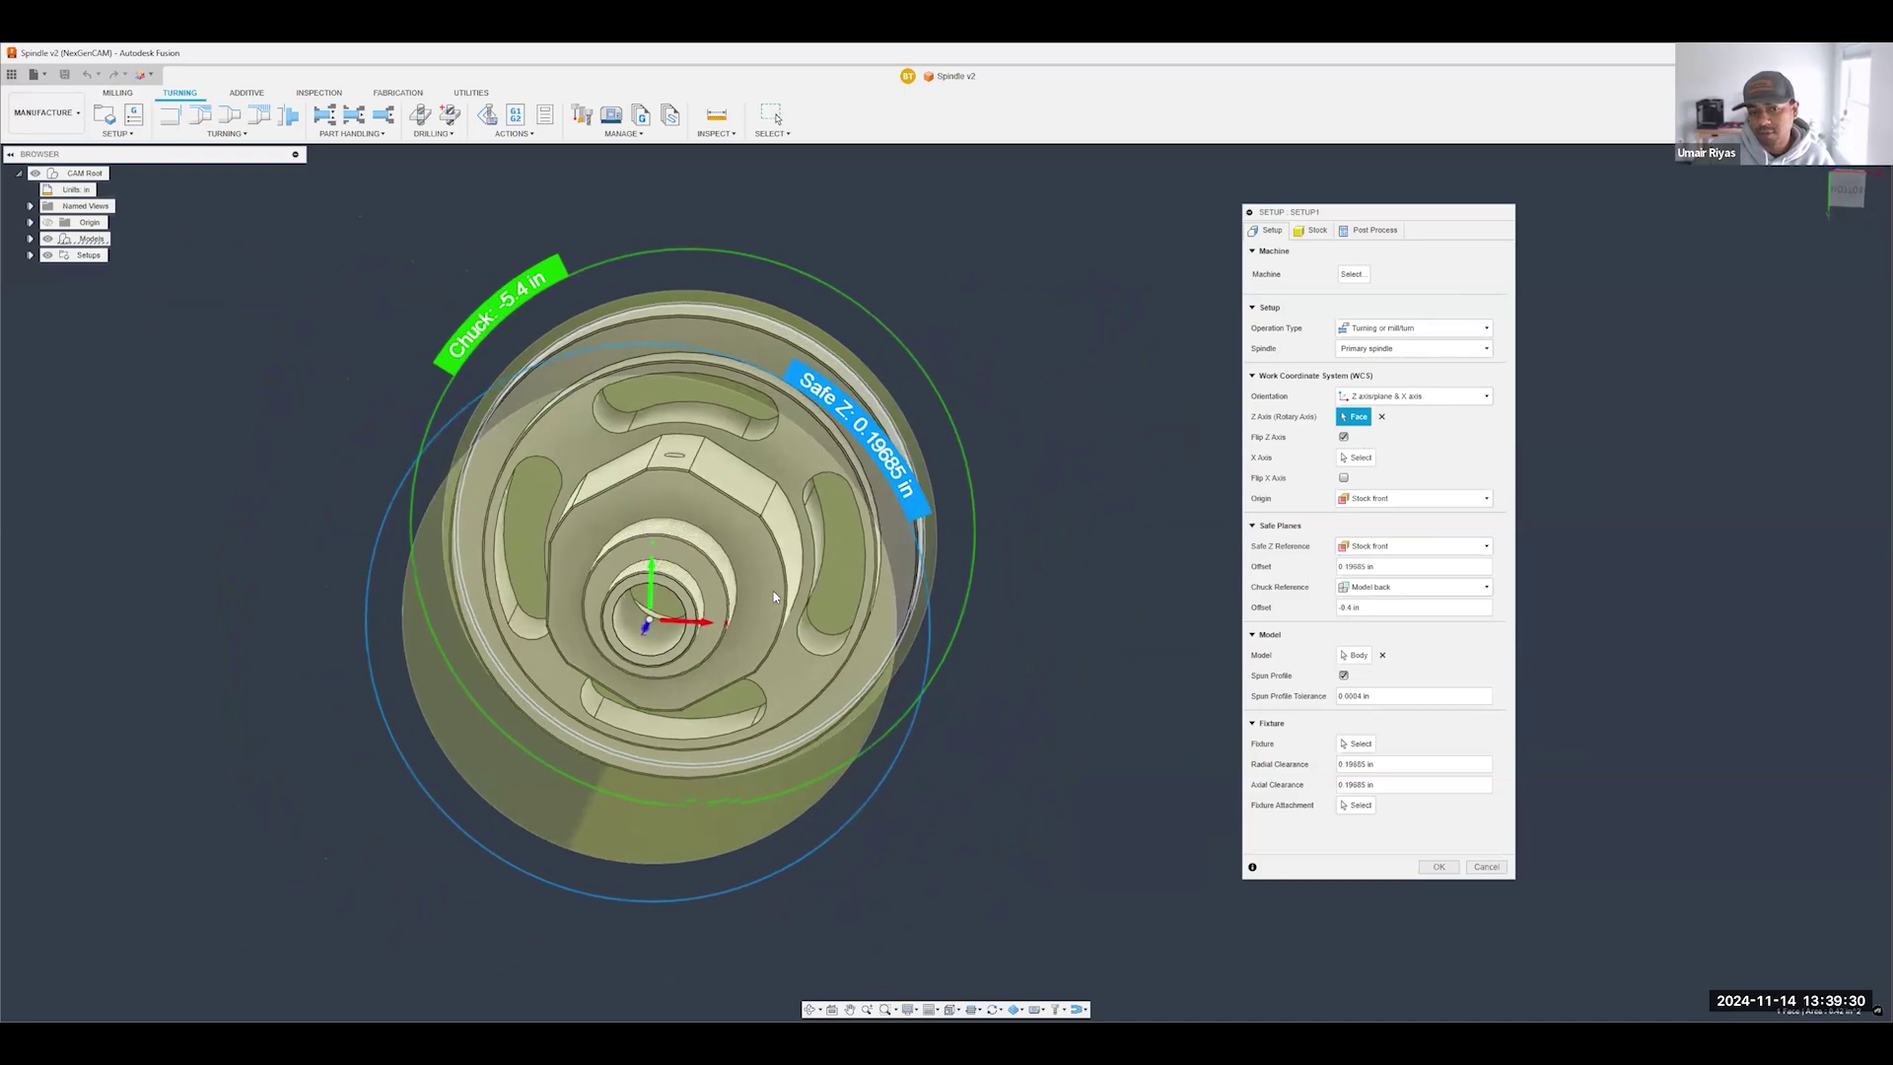
left_click(1848, 191)
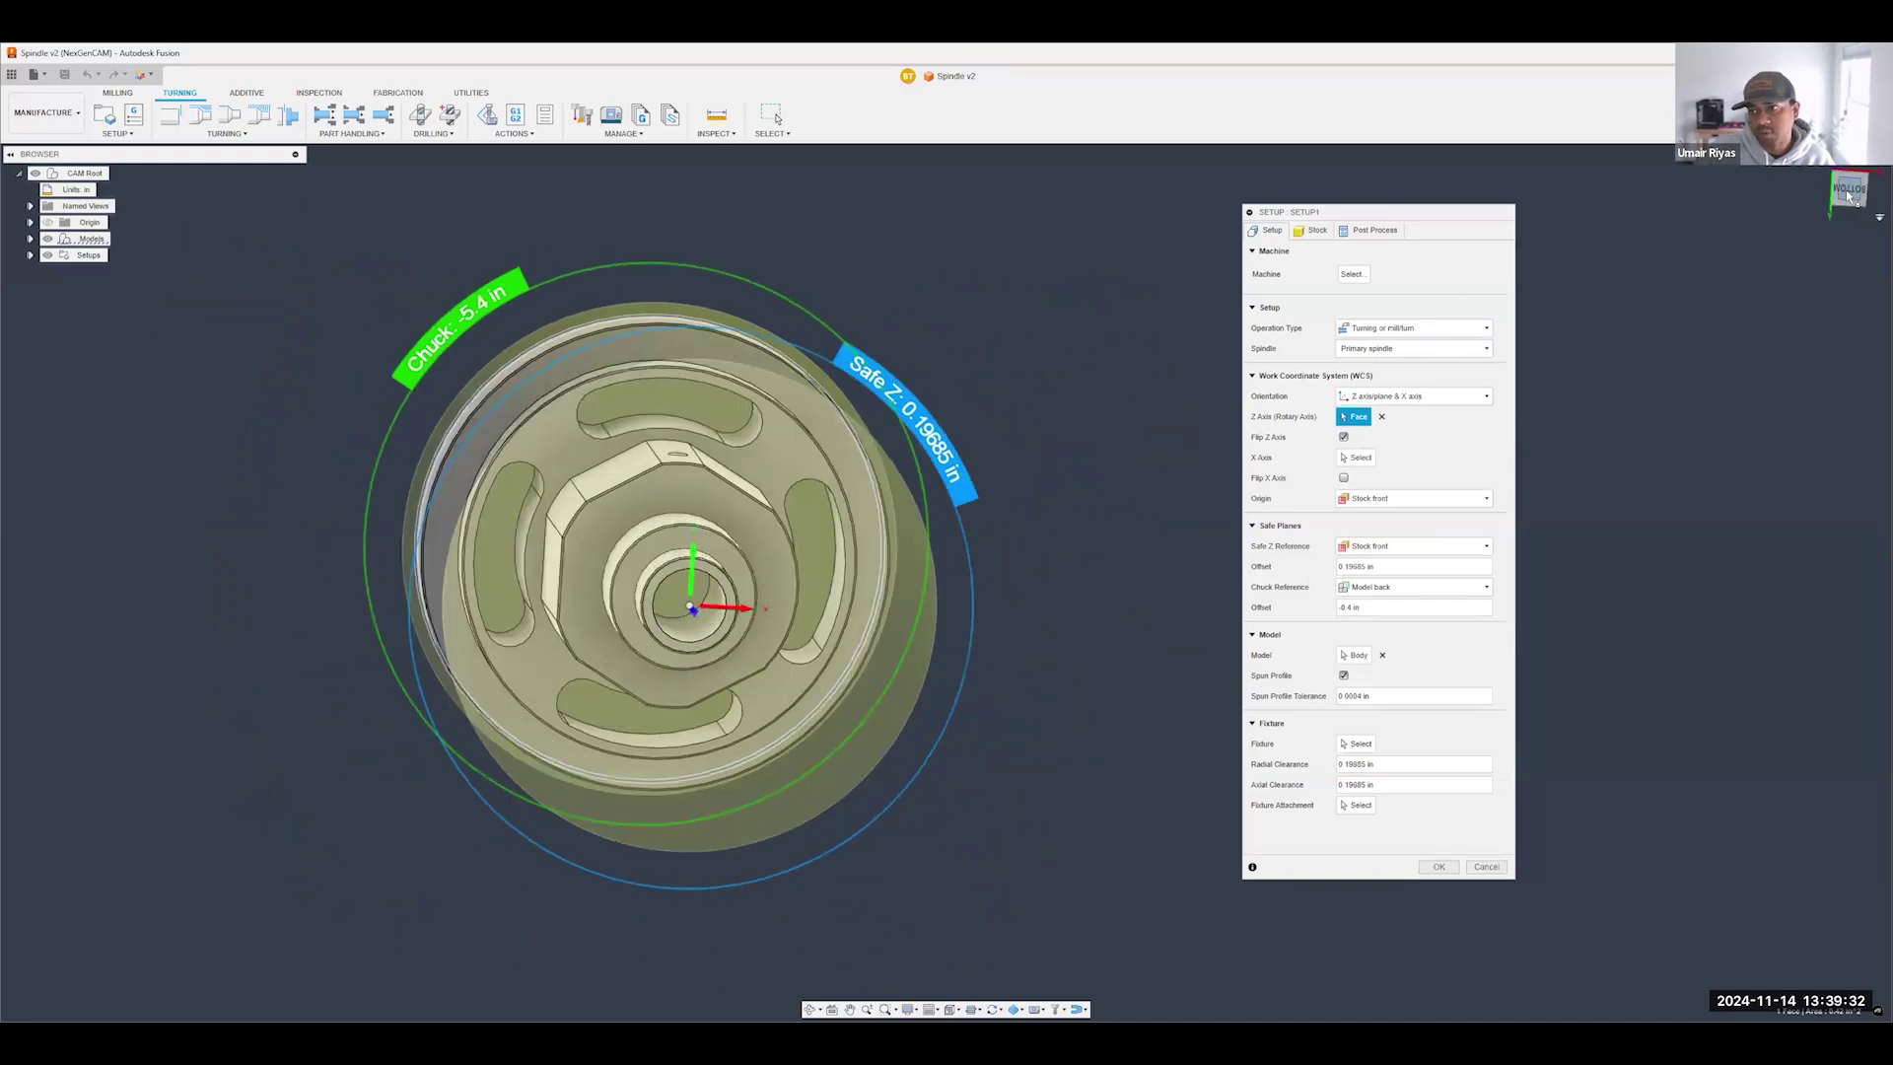
scroll(846, 557, "up", 5)
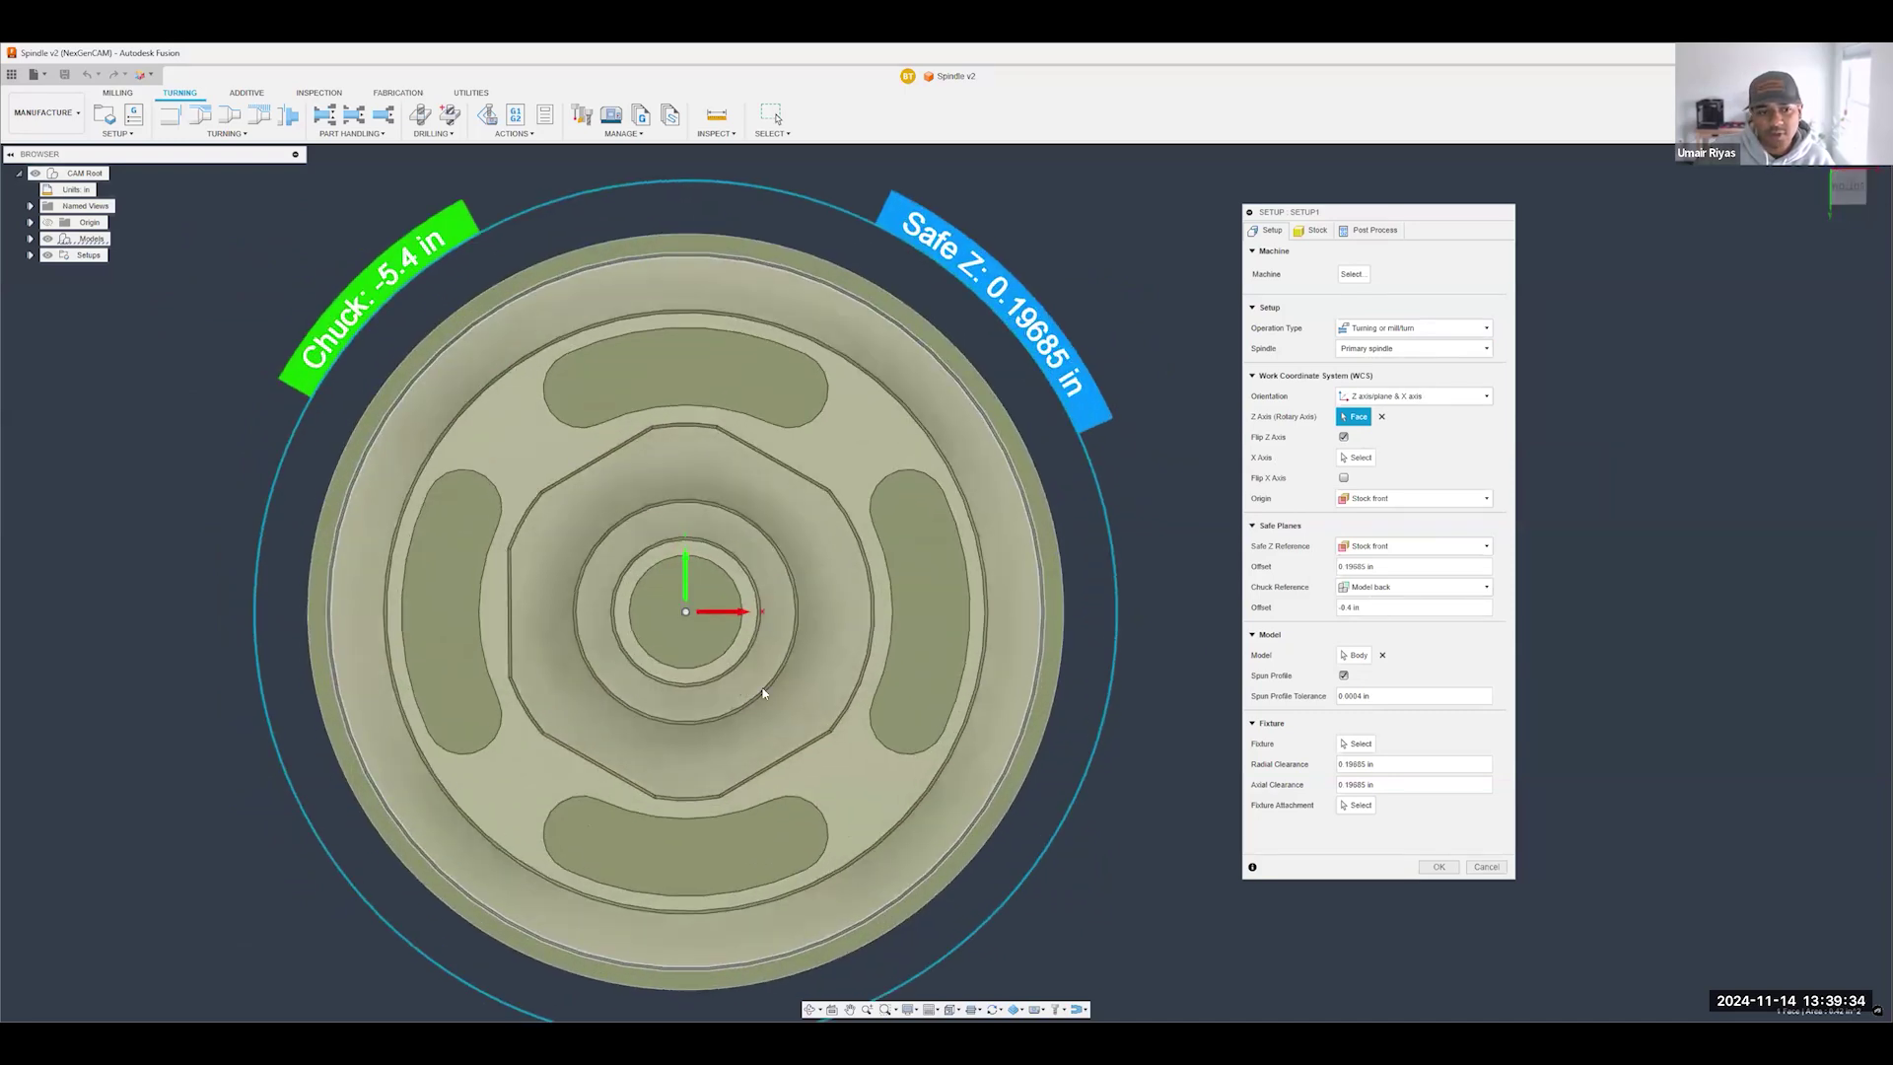
scroll(854, 545, "up", 2)
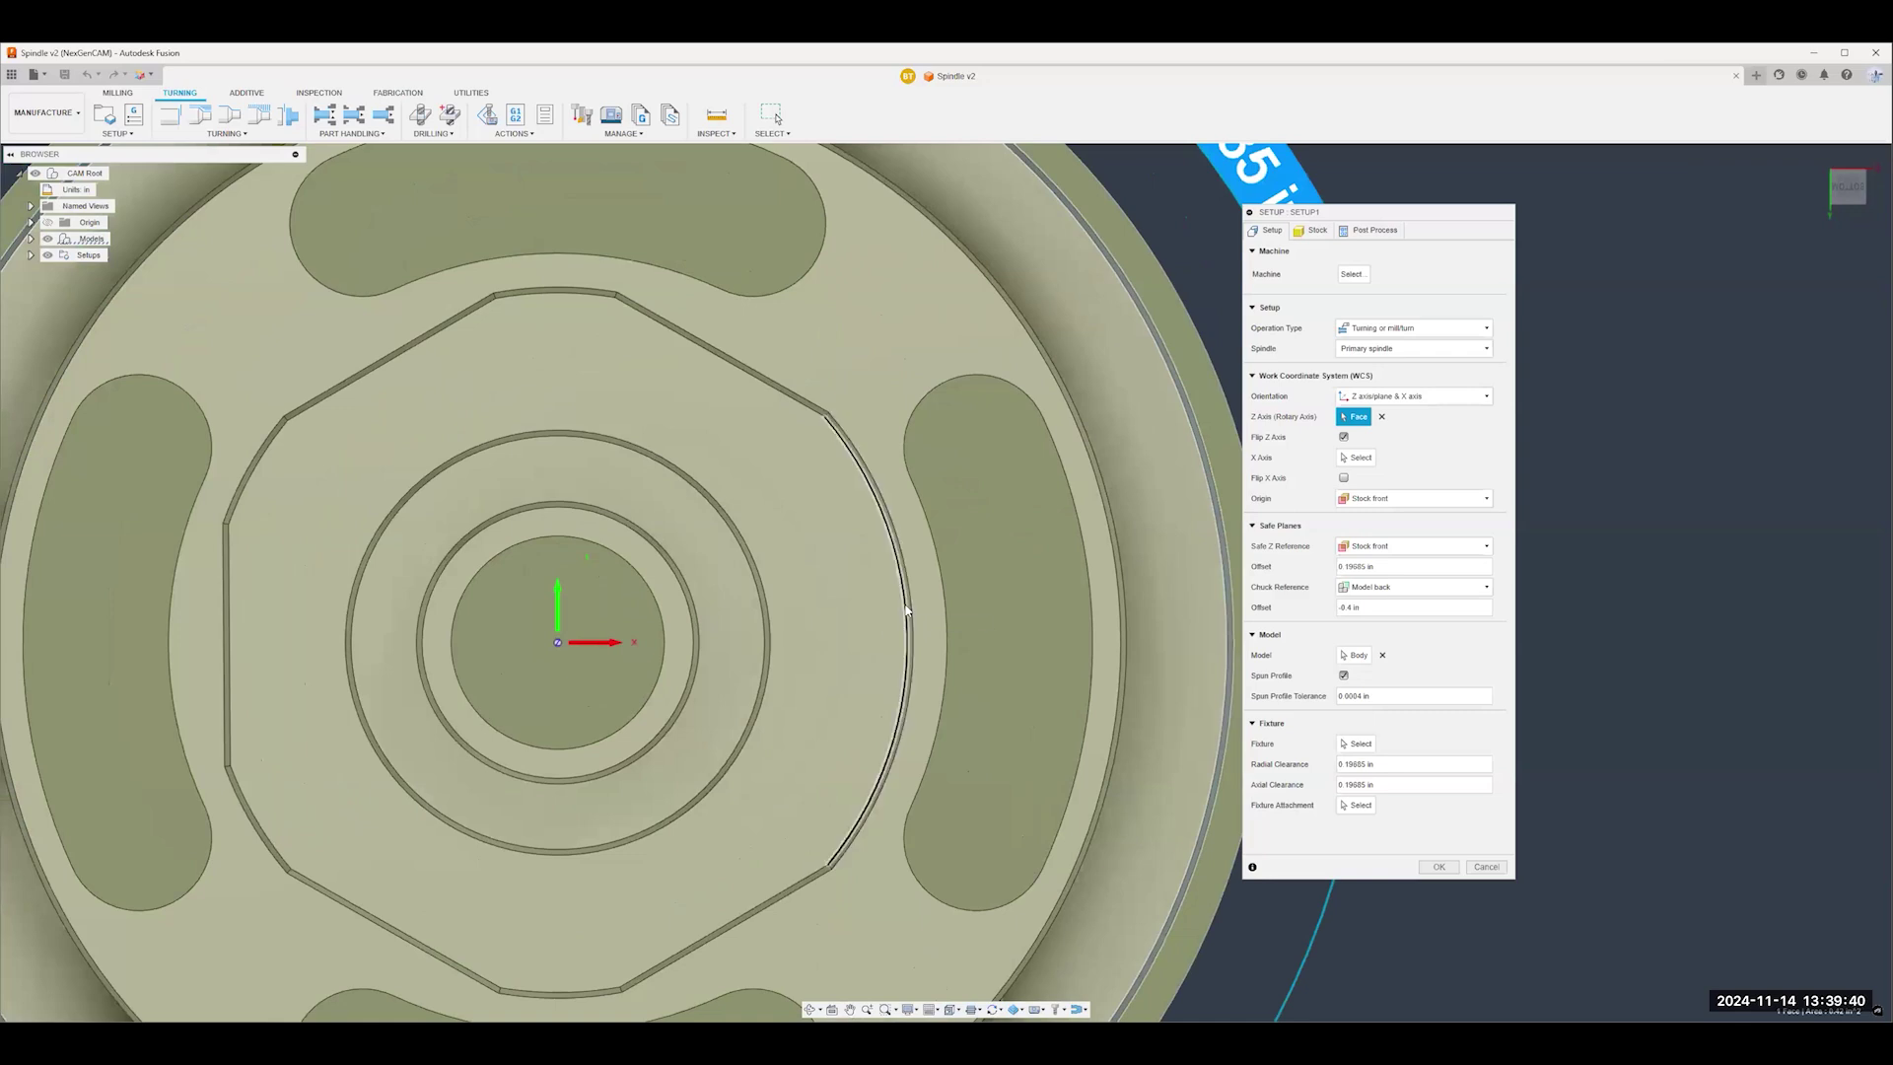
scroll(910, 602, "down", 5)
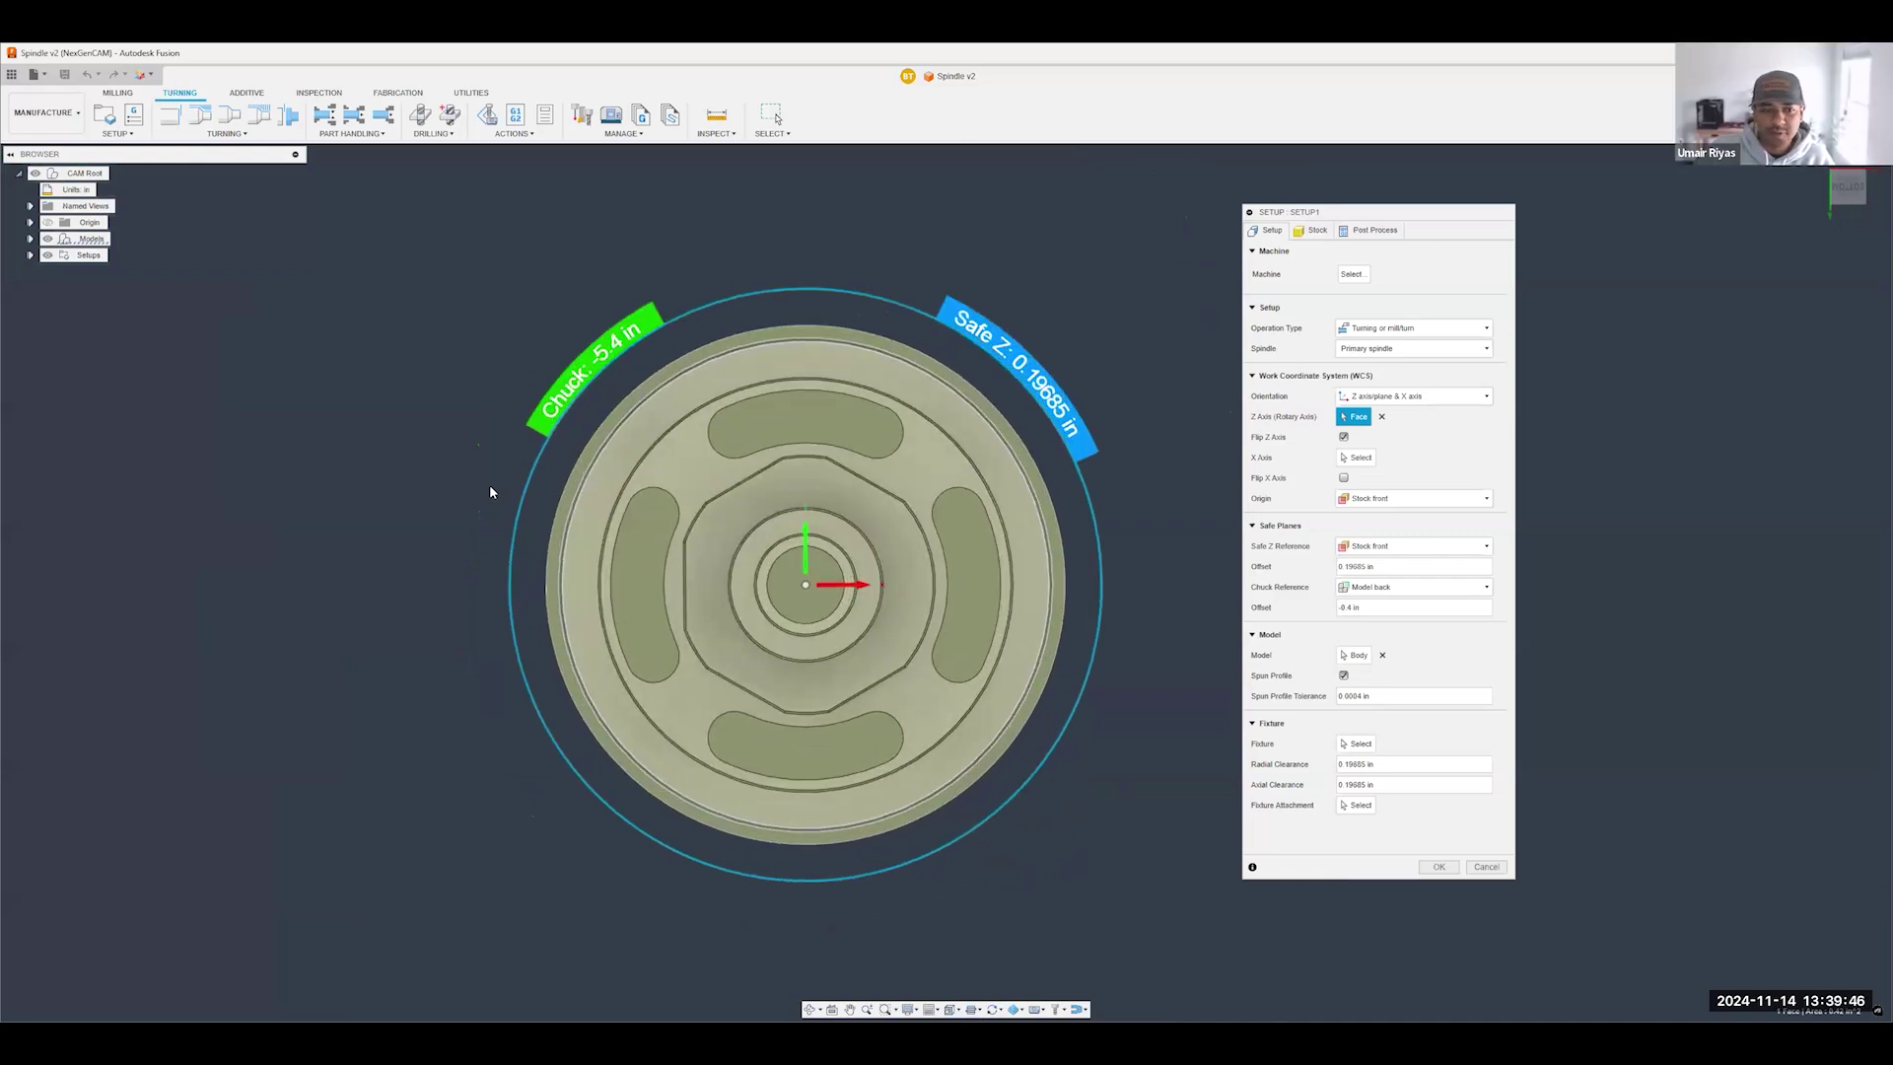
scroll(489, 483, "up", 1)
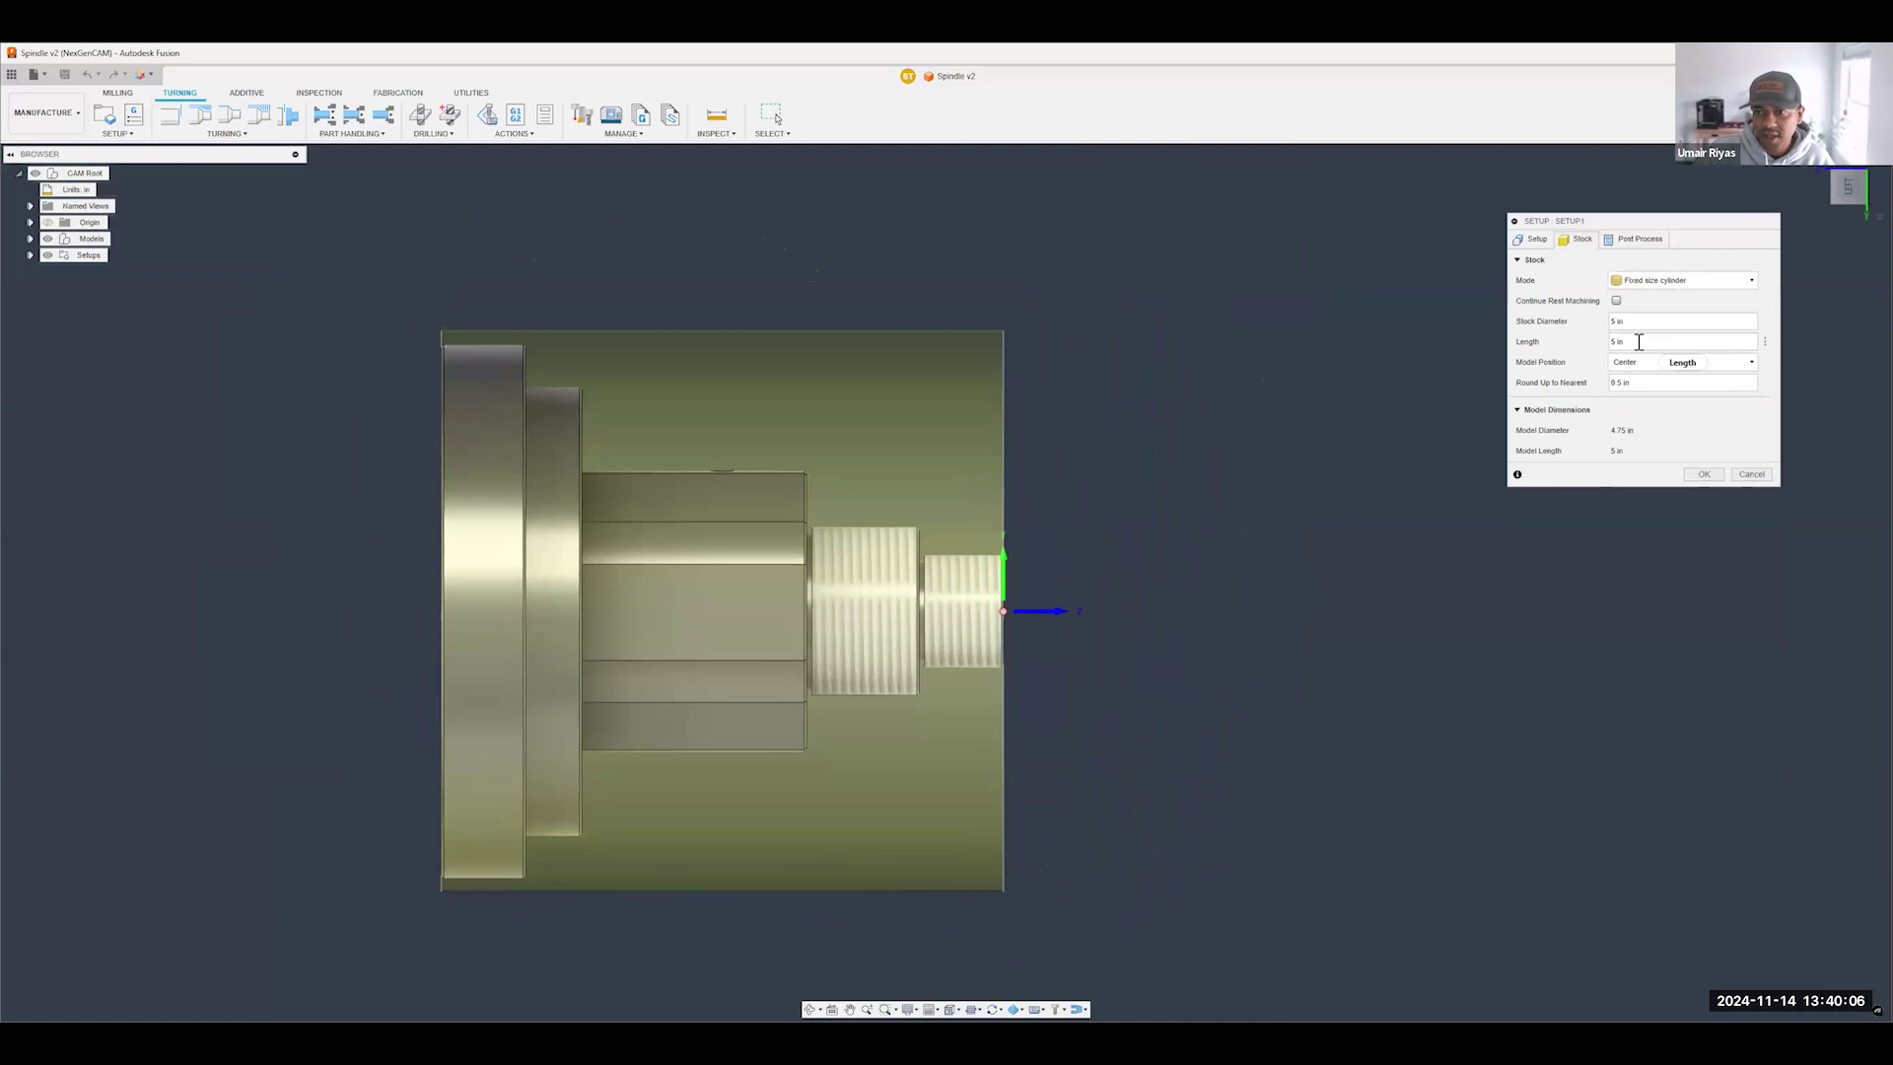
- Set the fixed-size cylinder stock's length to 6 in and its model position to Offset from front
left_click(1590, 342)
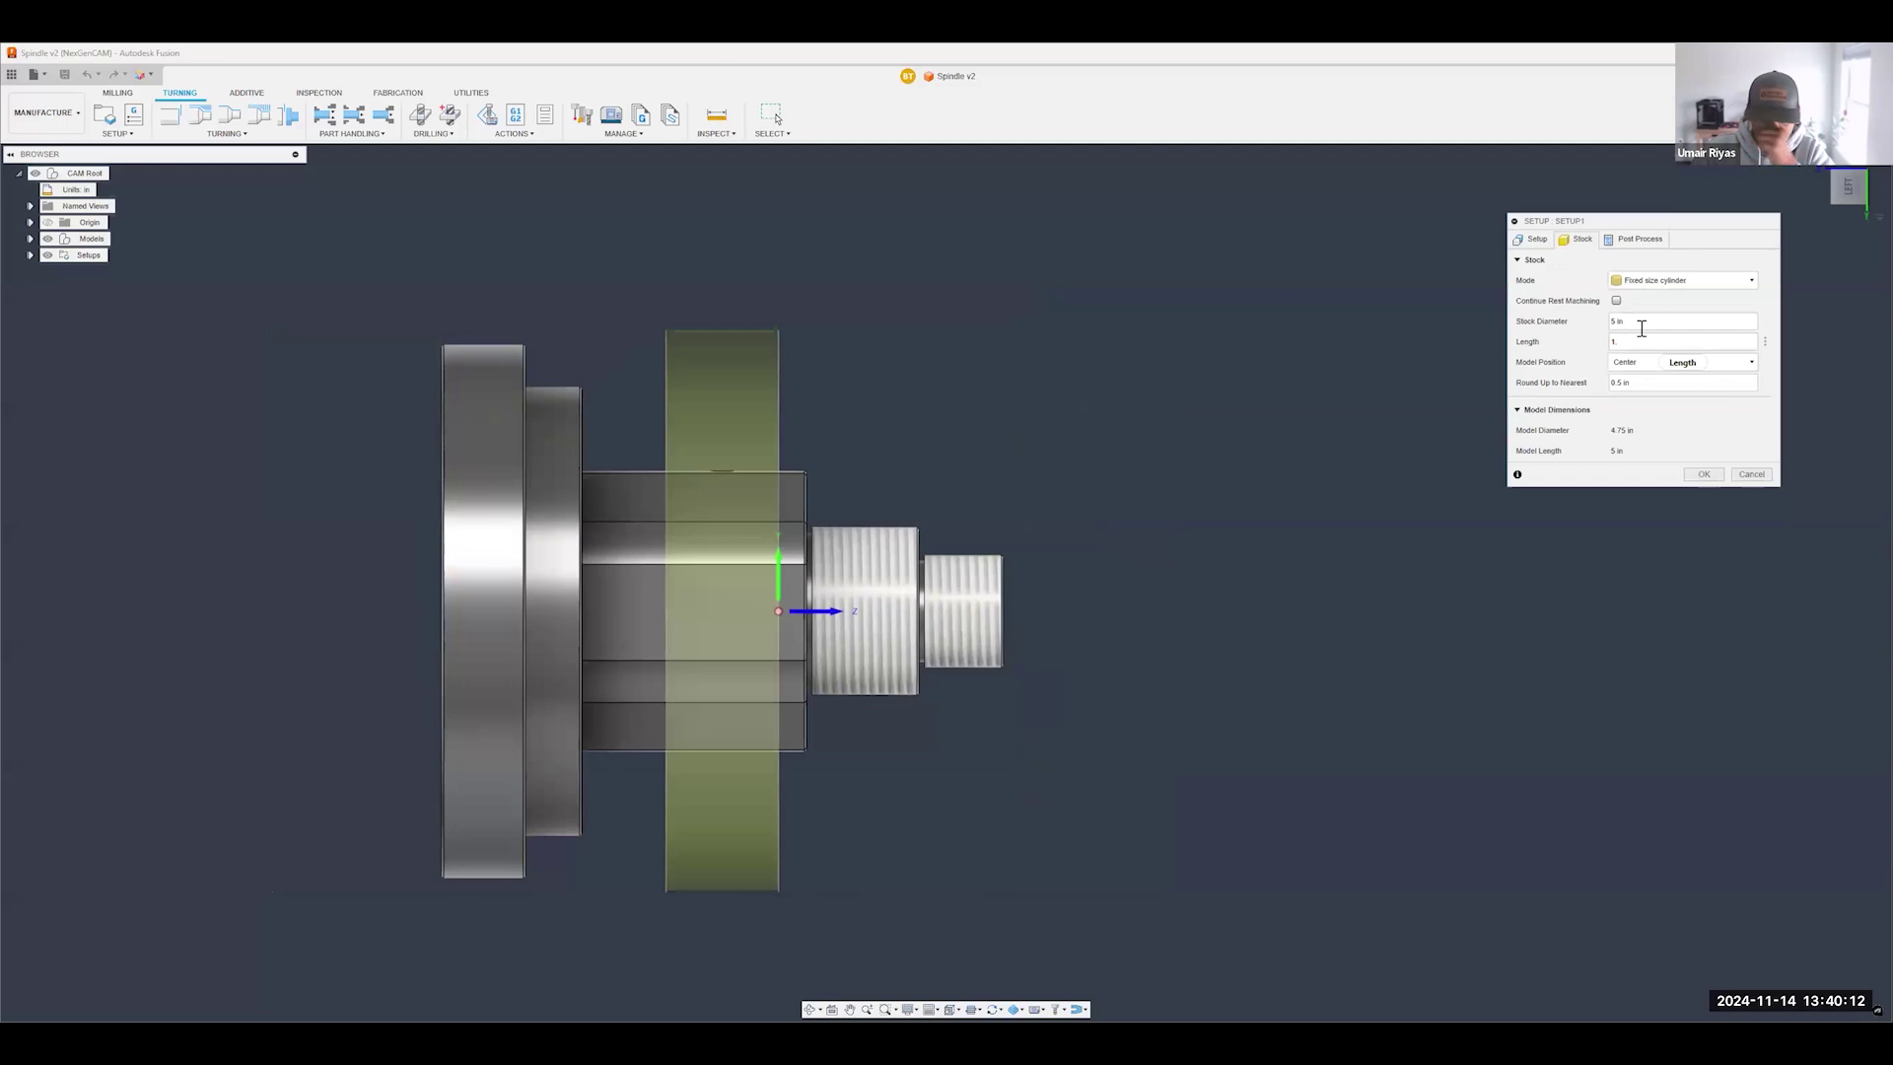
type("6")
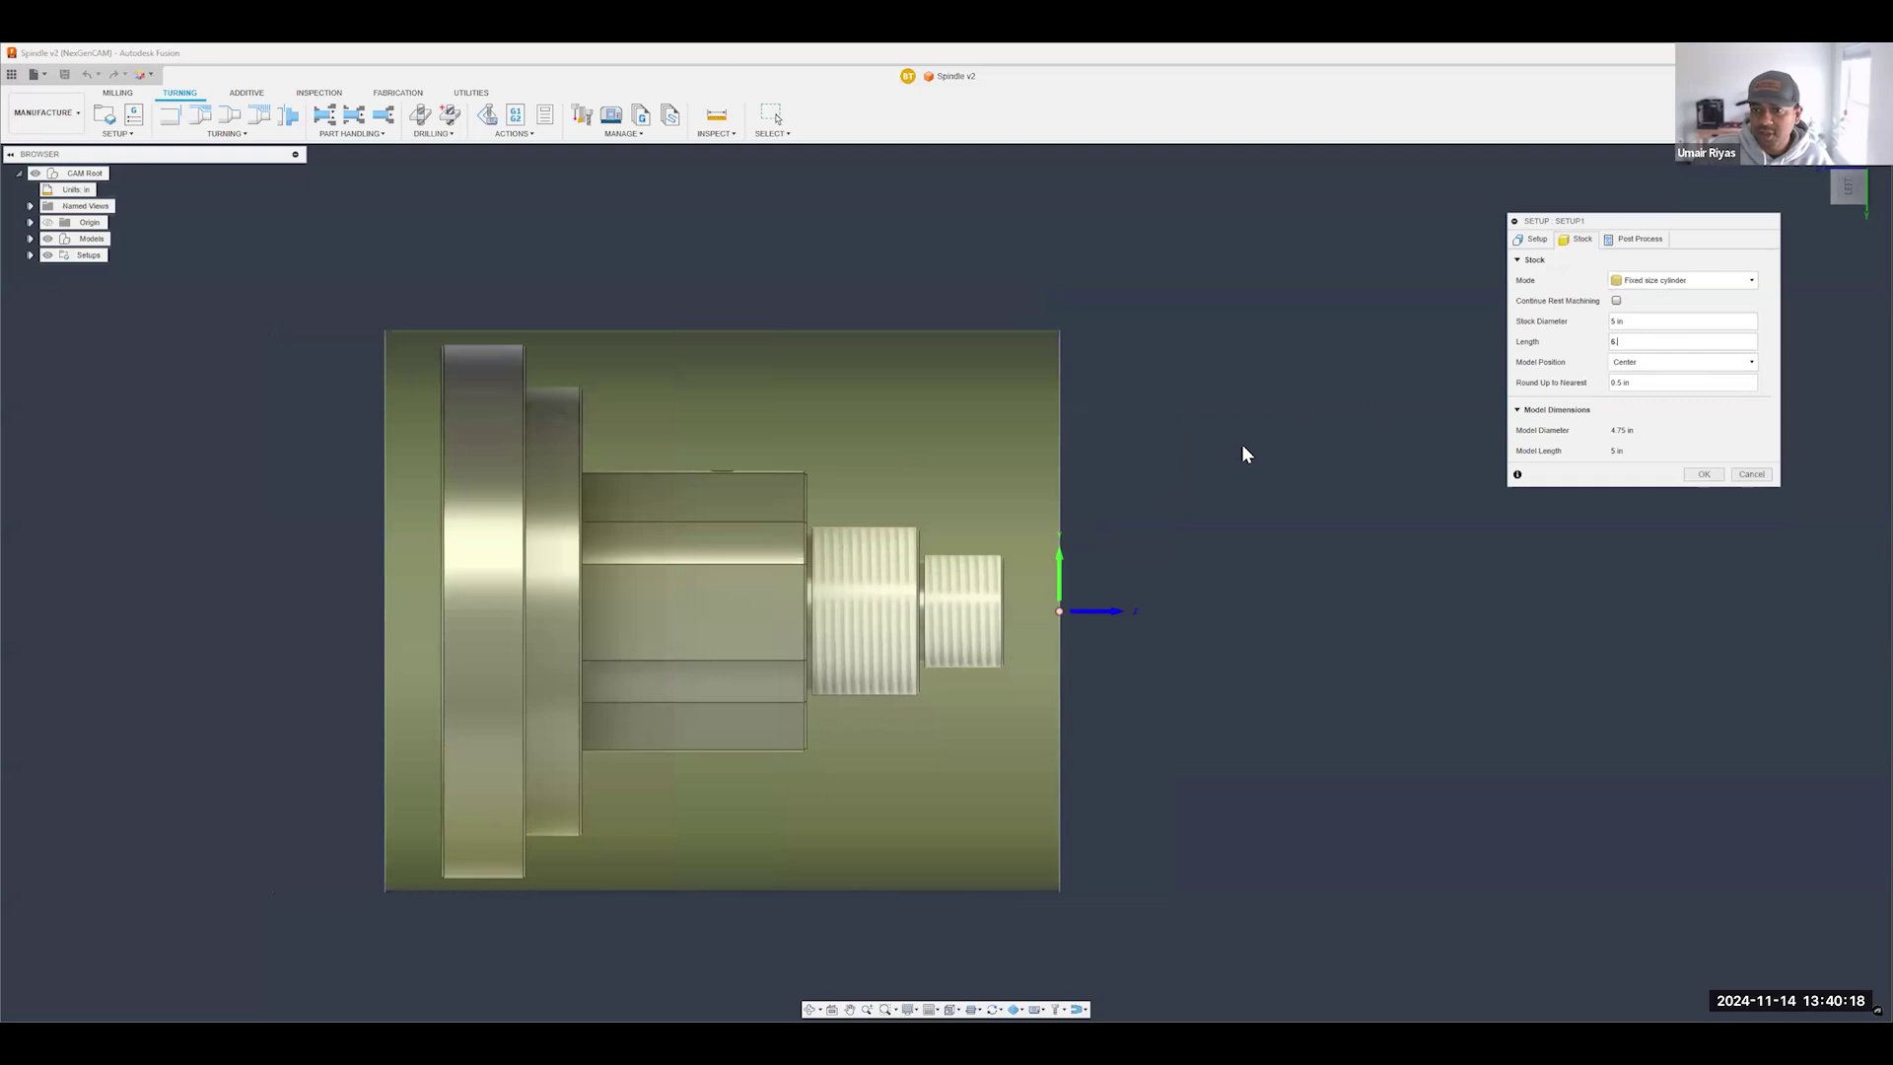
left_click(1658, 363)
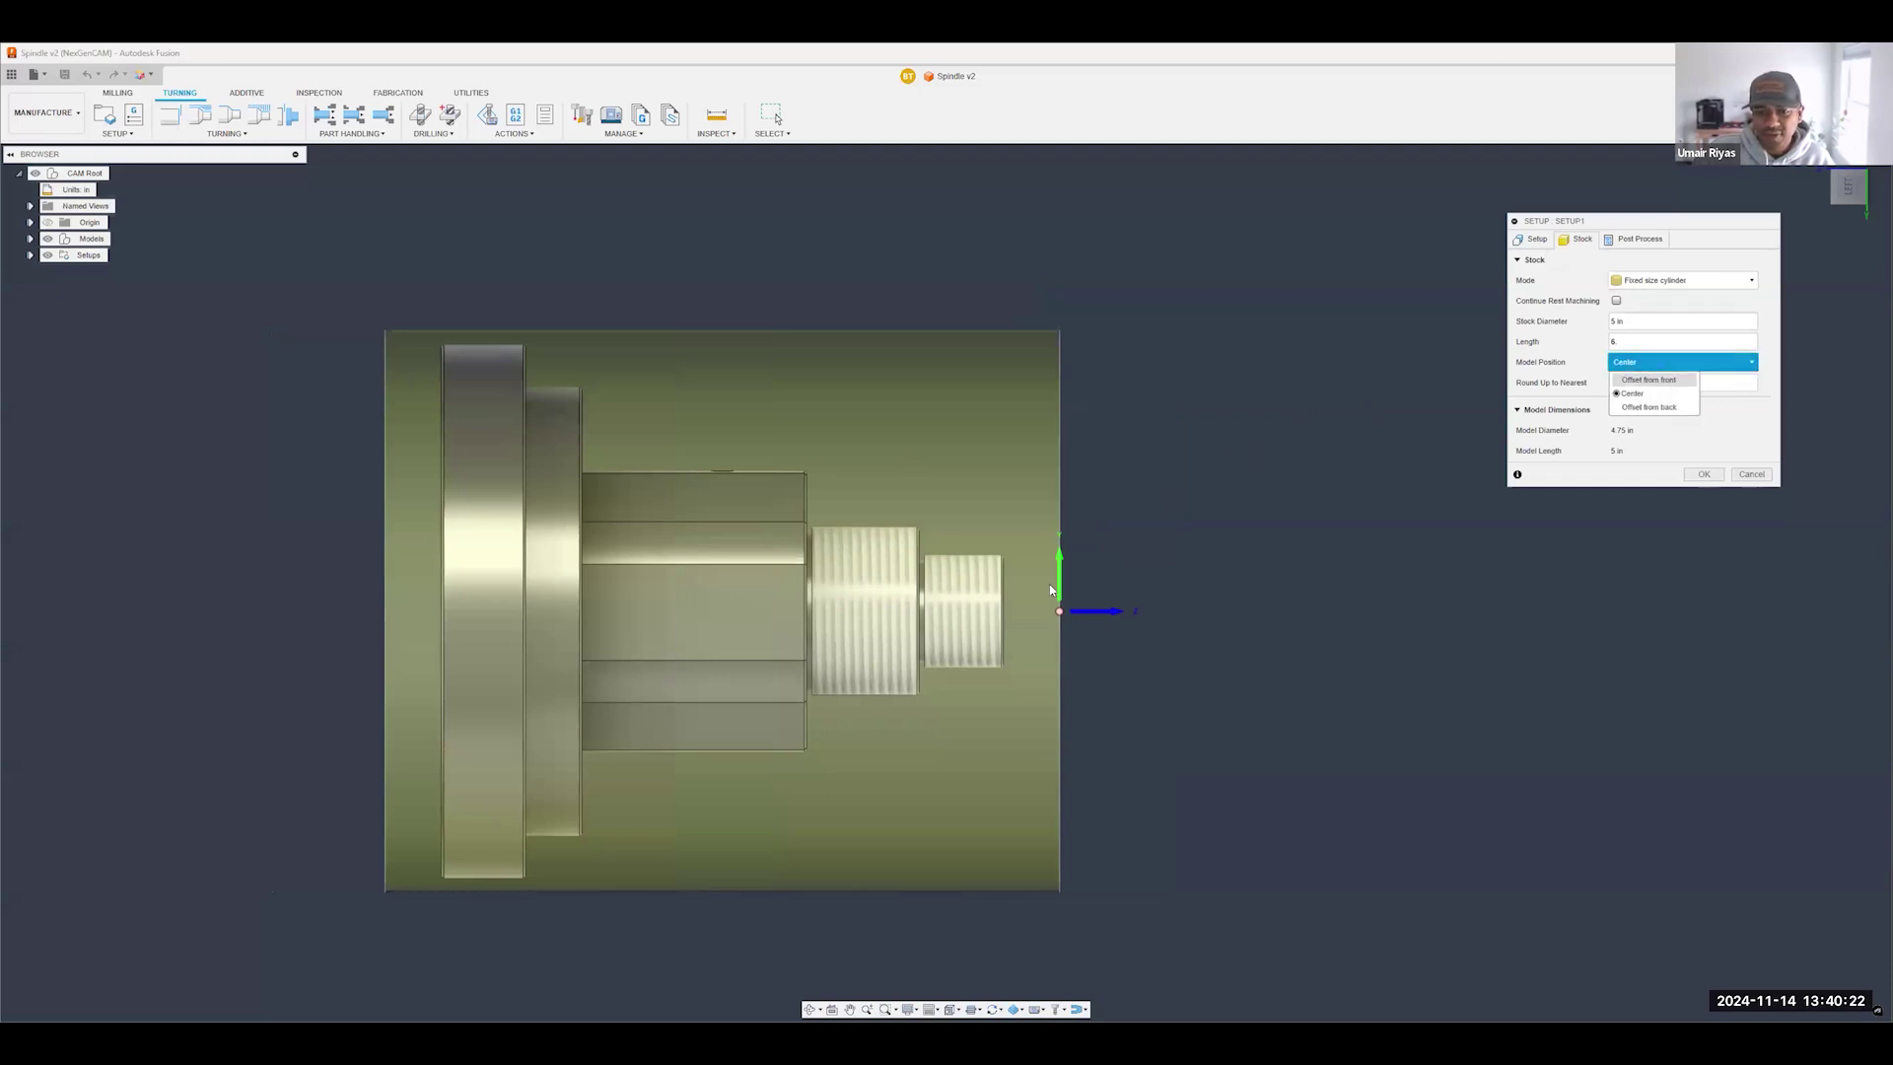
key("Return")
- Set the model's offset from the stock front to 0.01 in and complete the turning setup
scroll(998, 608, "up", 5)
scroll(1120, 578, "down", 5)
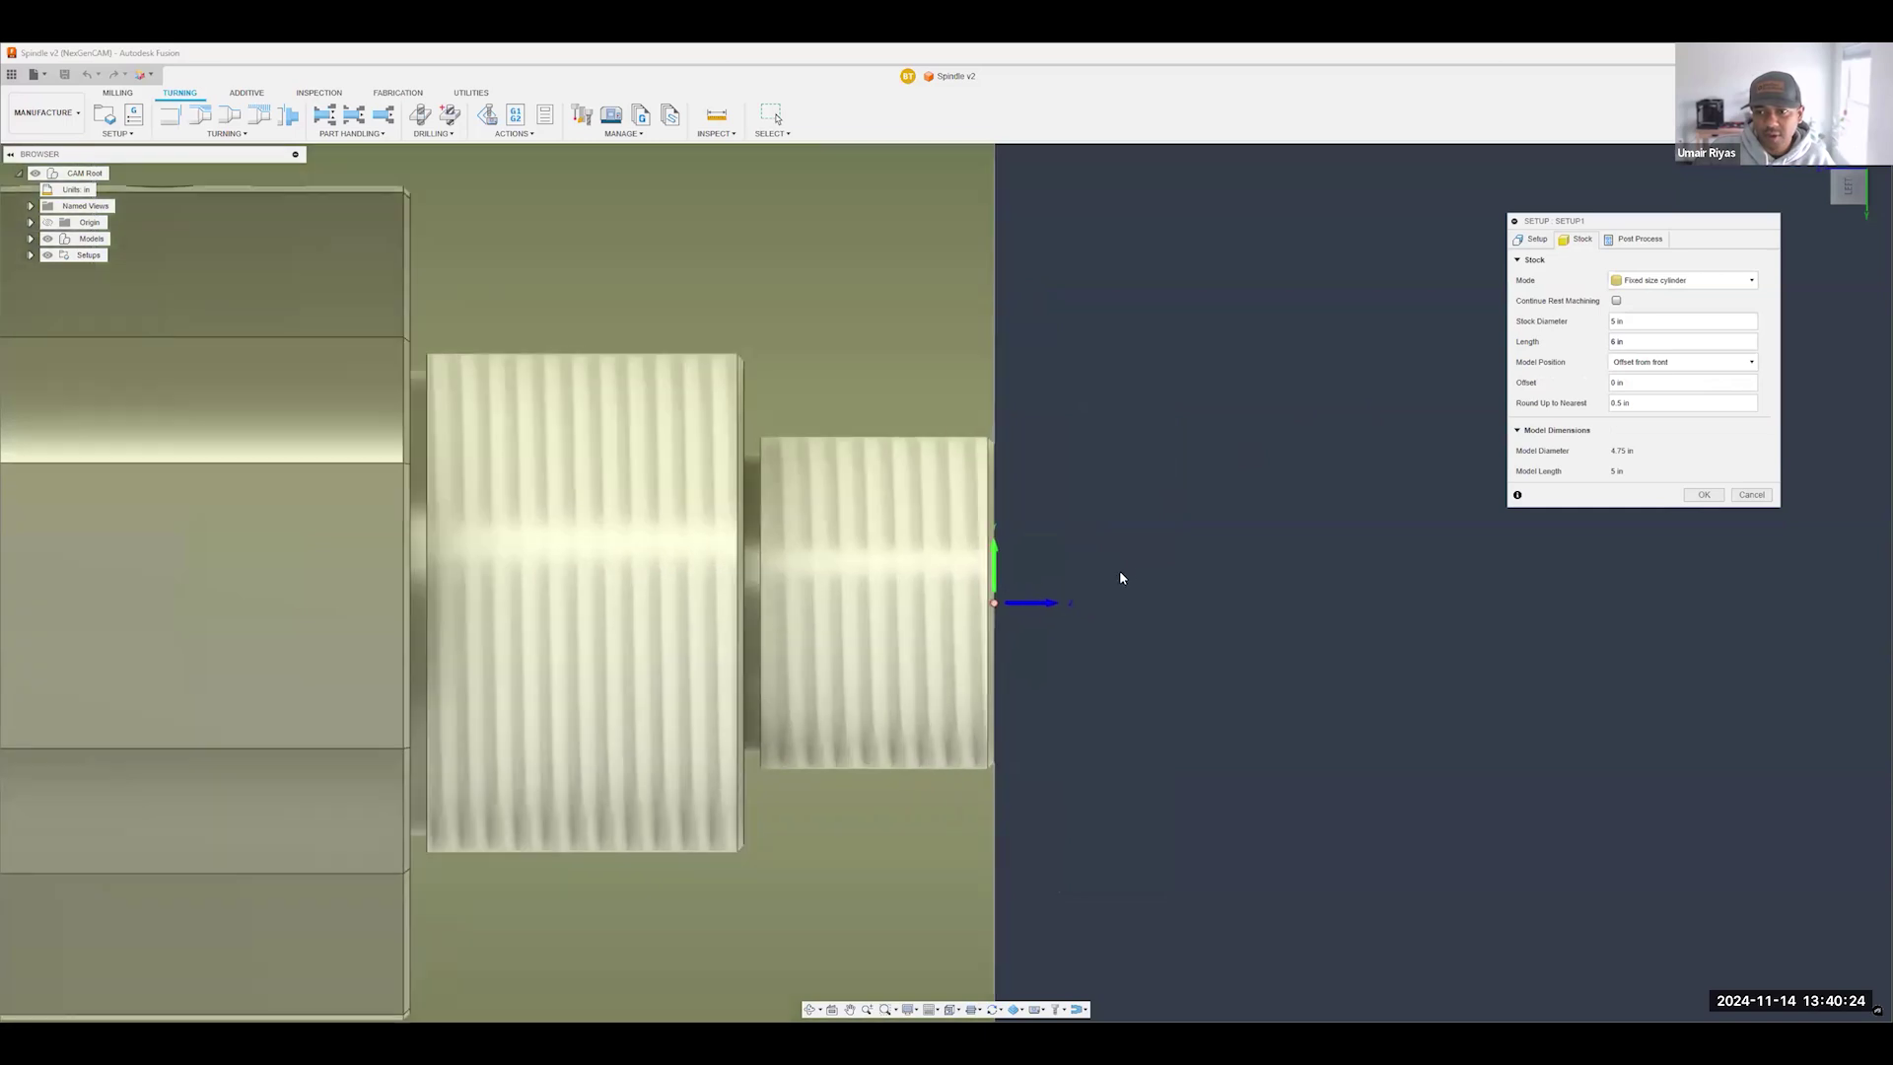
key("ctrl+a")
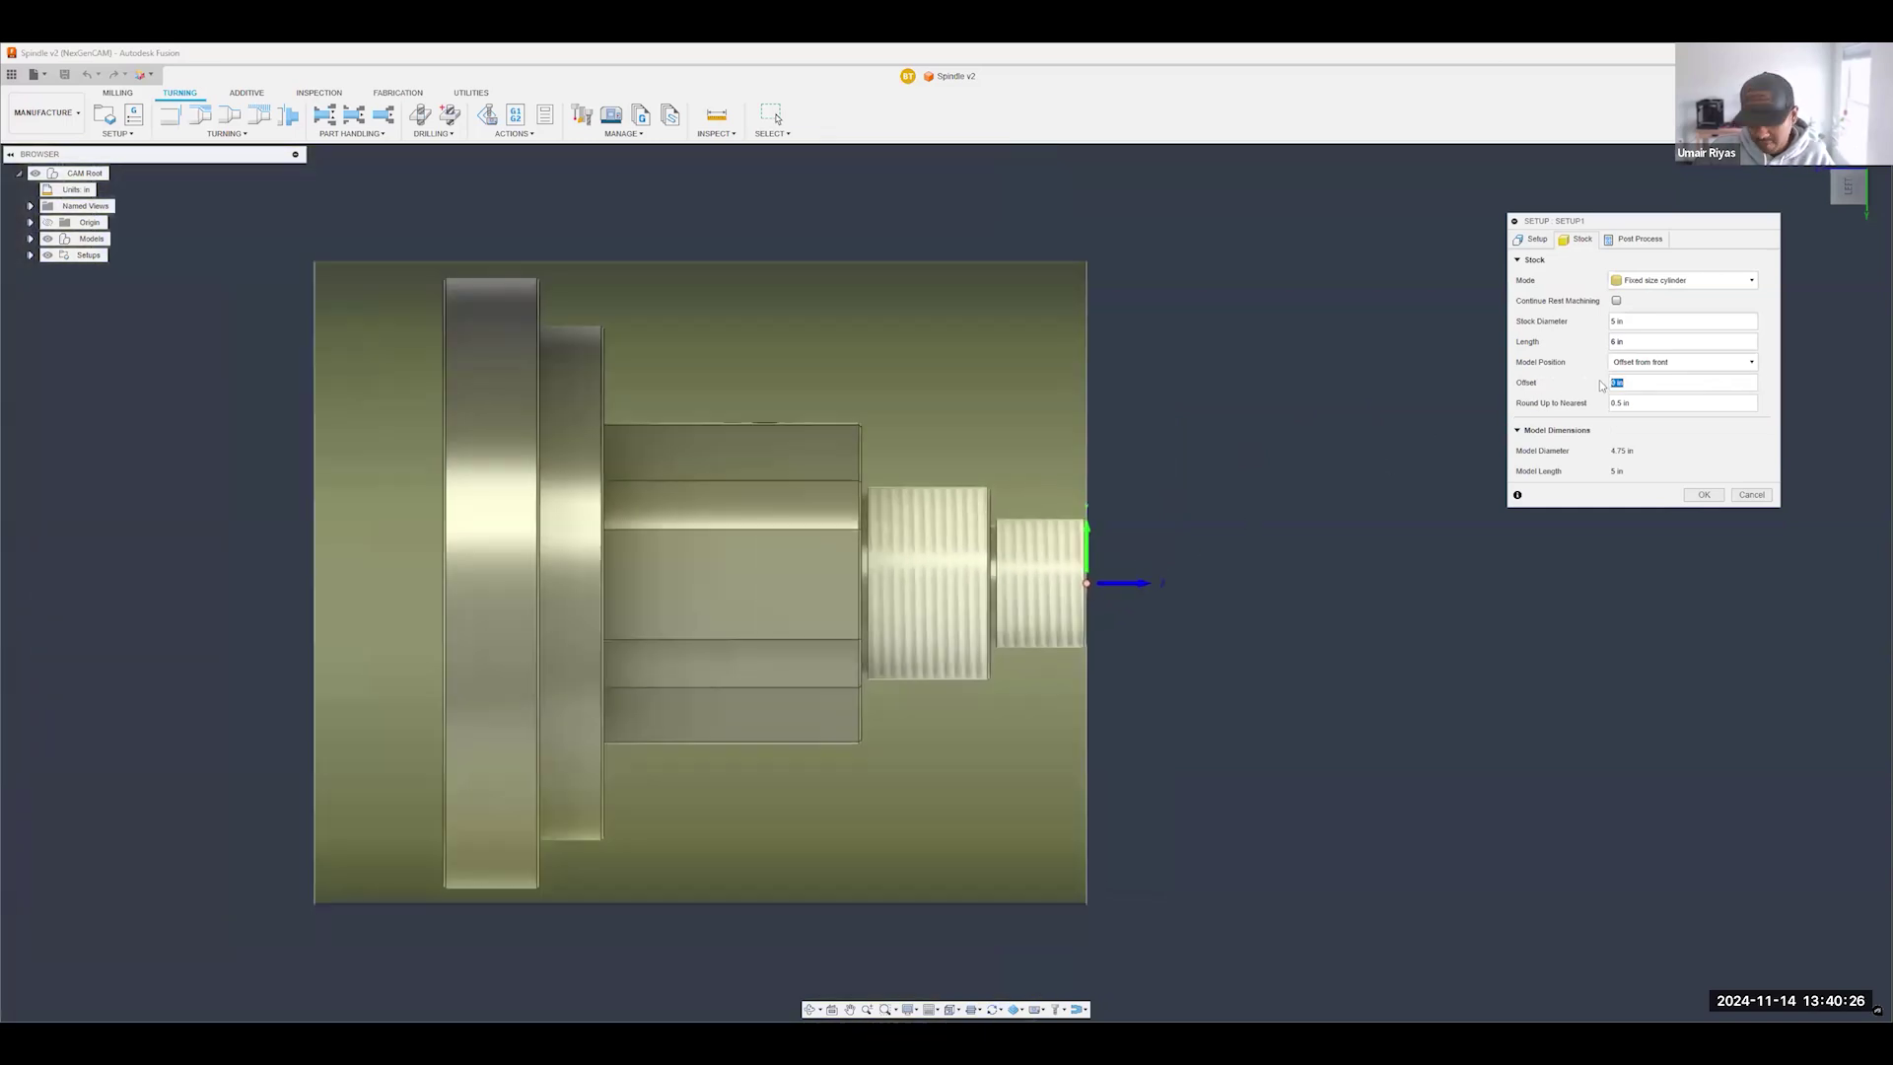
type("0.01")
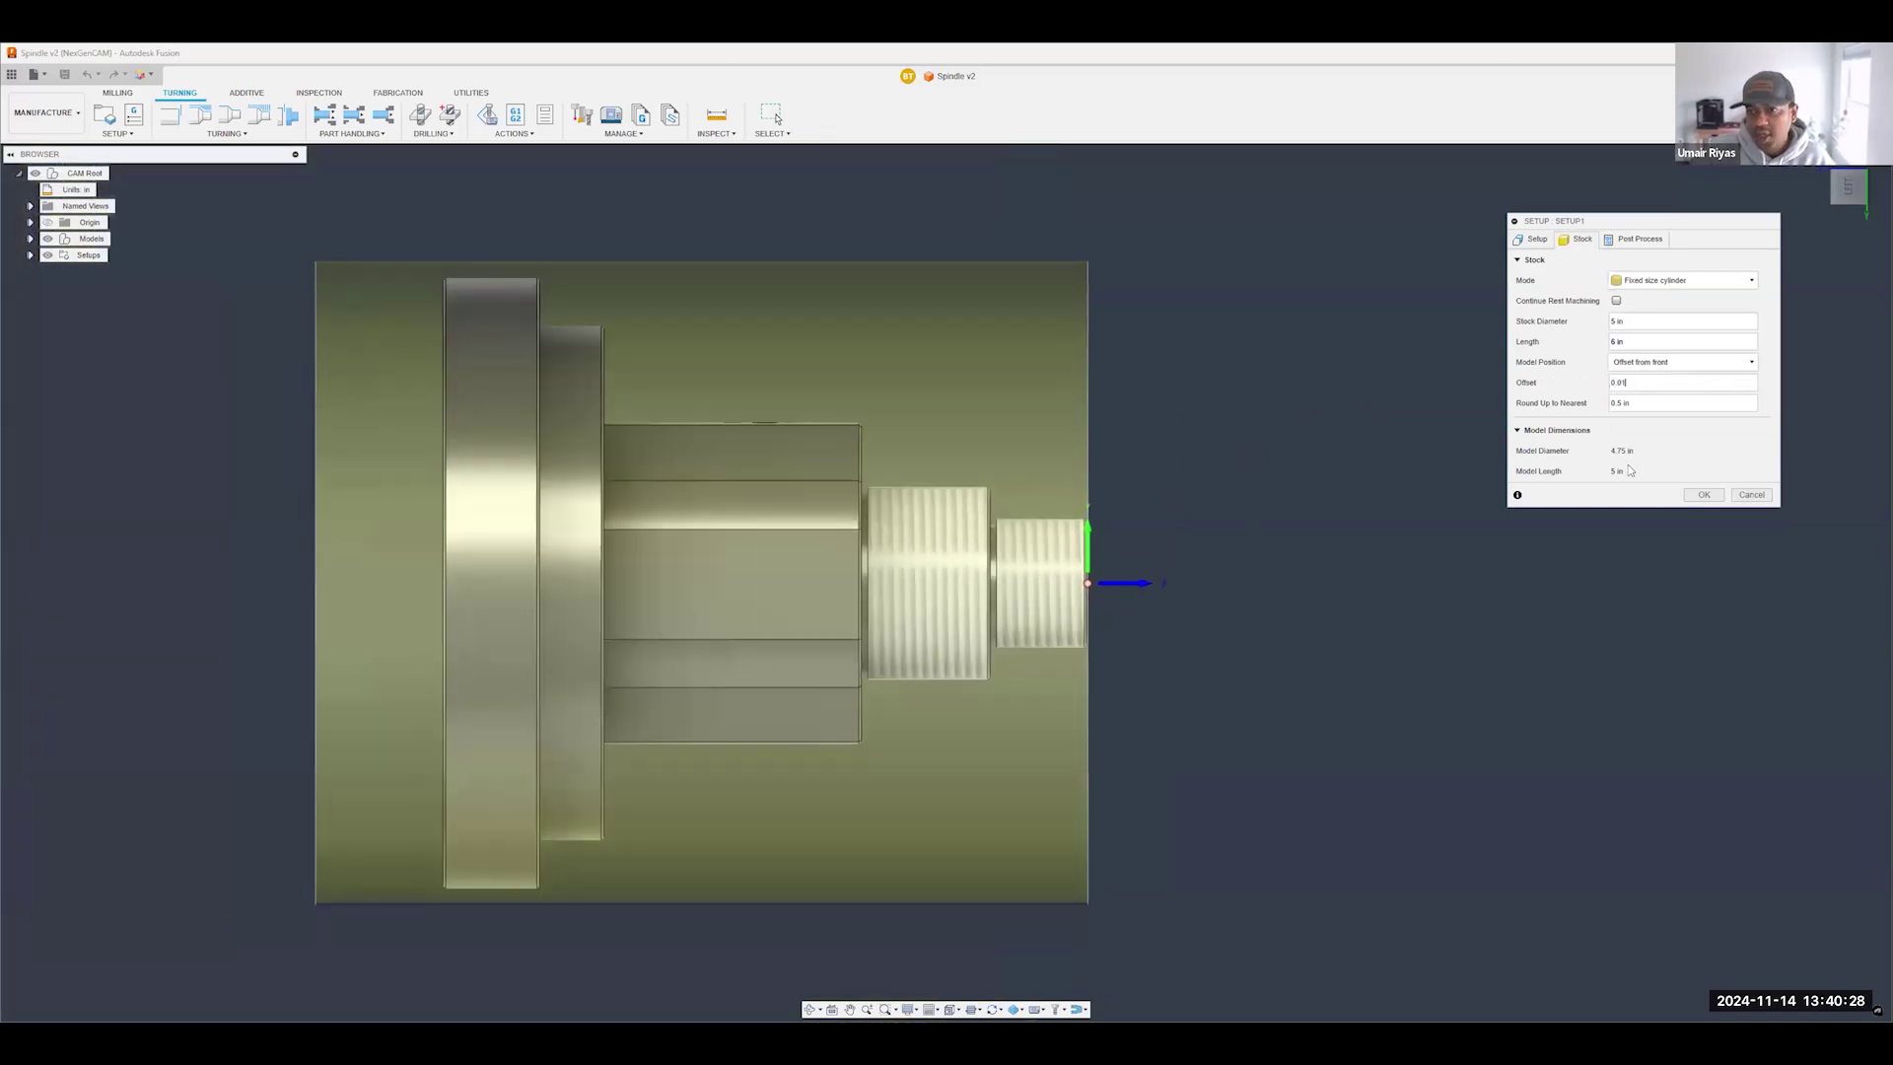
scroll(1097, 584, "up", 3)
scroll(1096, 577, "up", 3)
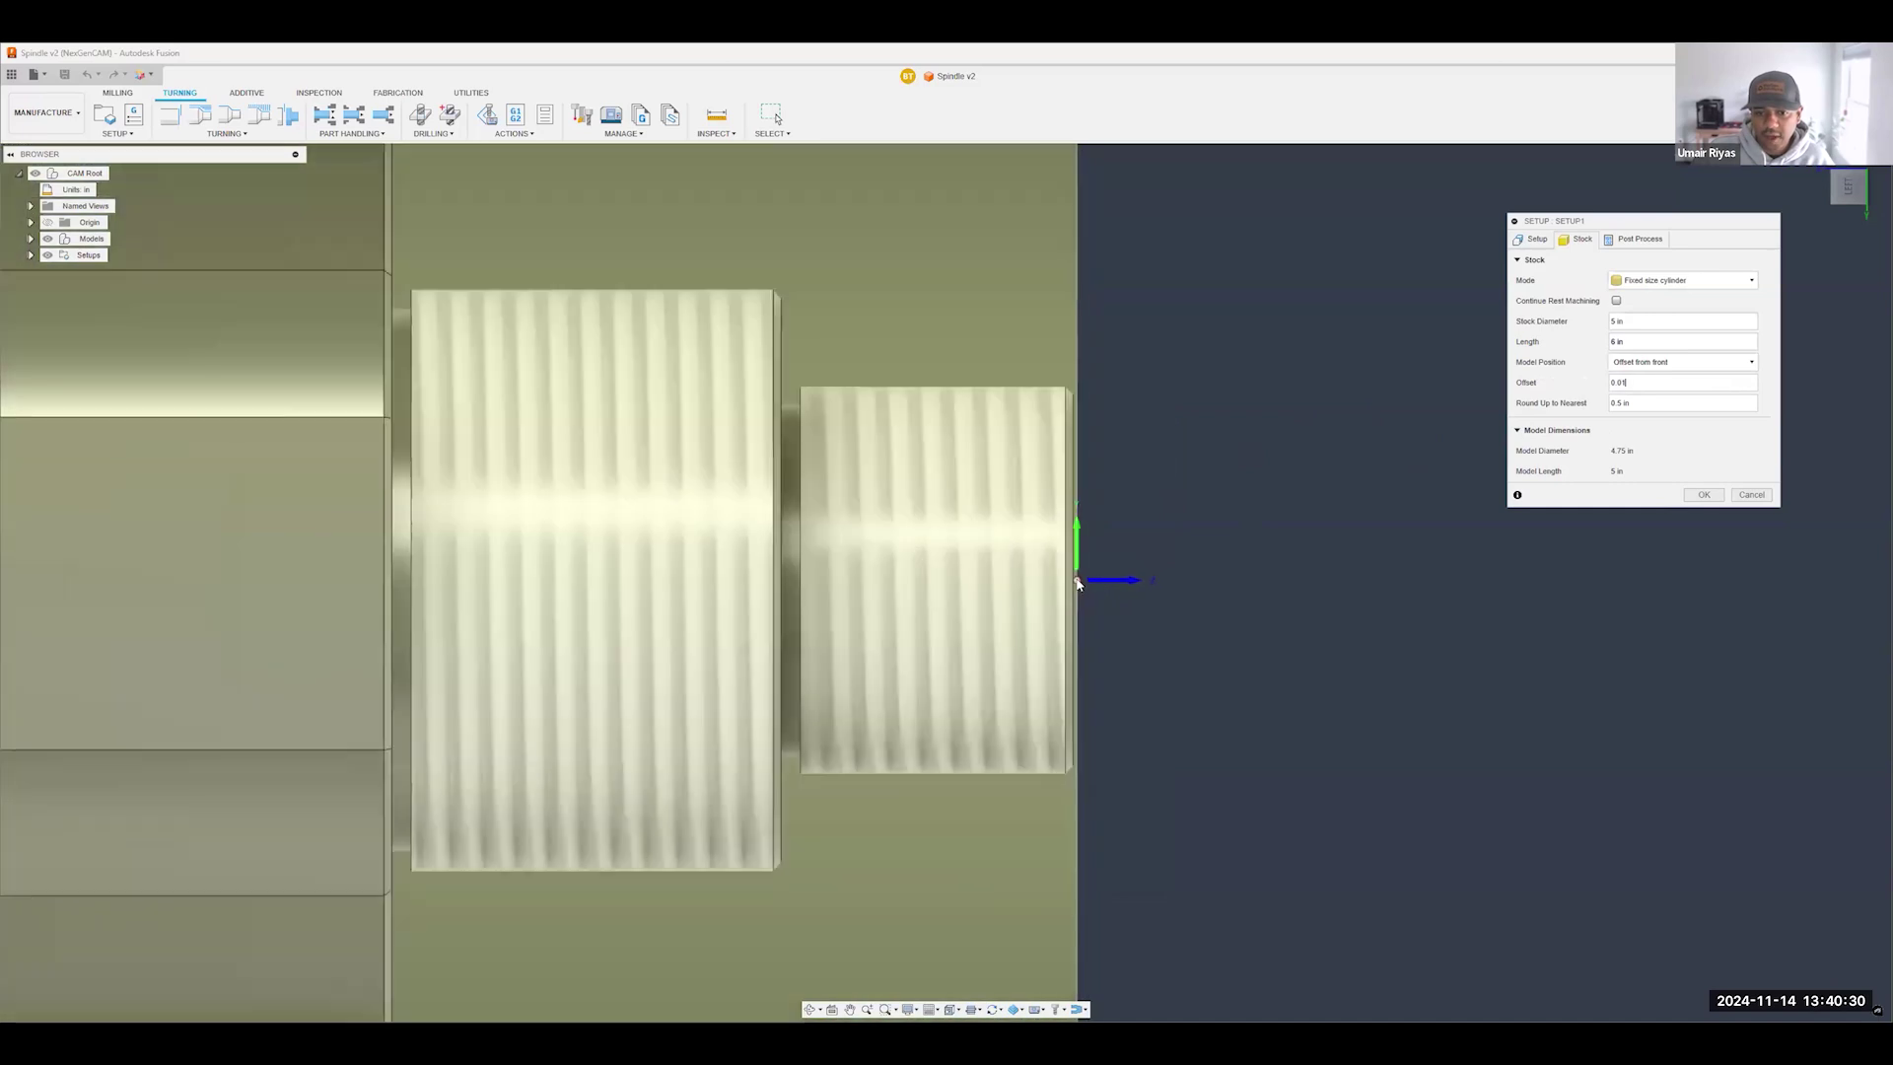
scroll(1252, 560, "down", 2)
scroll(1262, 552, "down", 5)
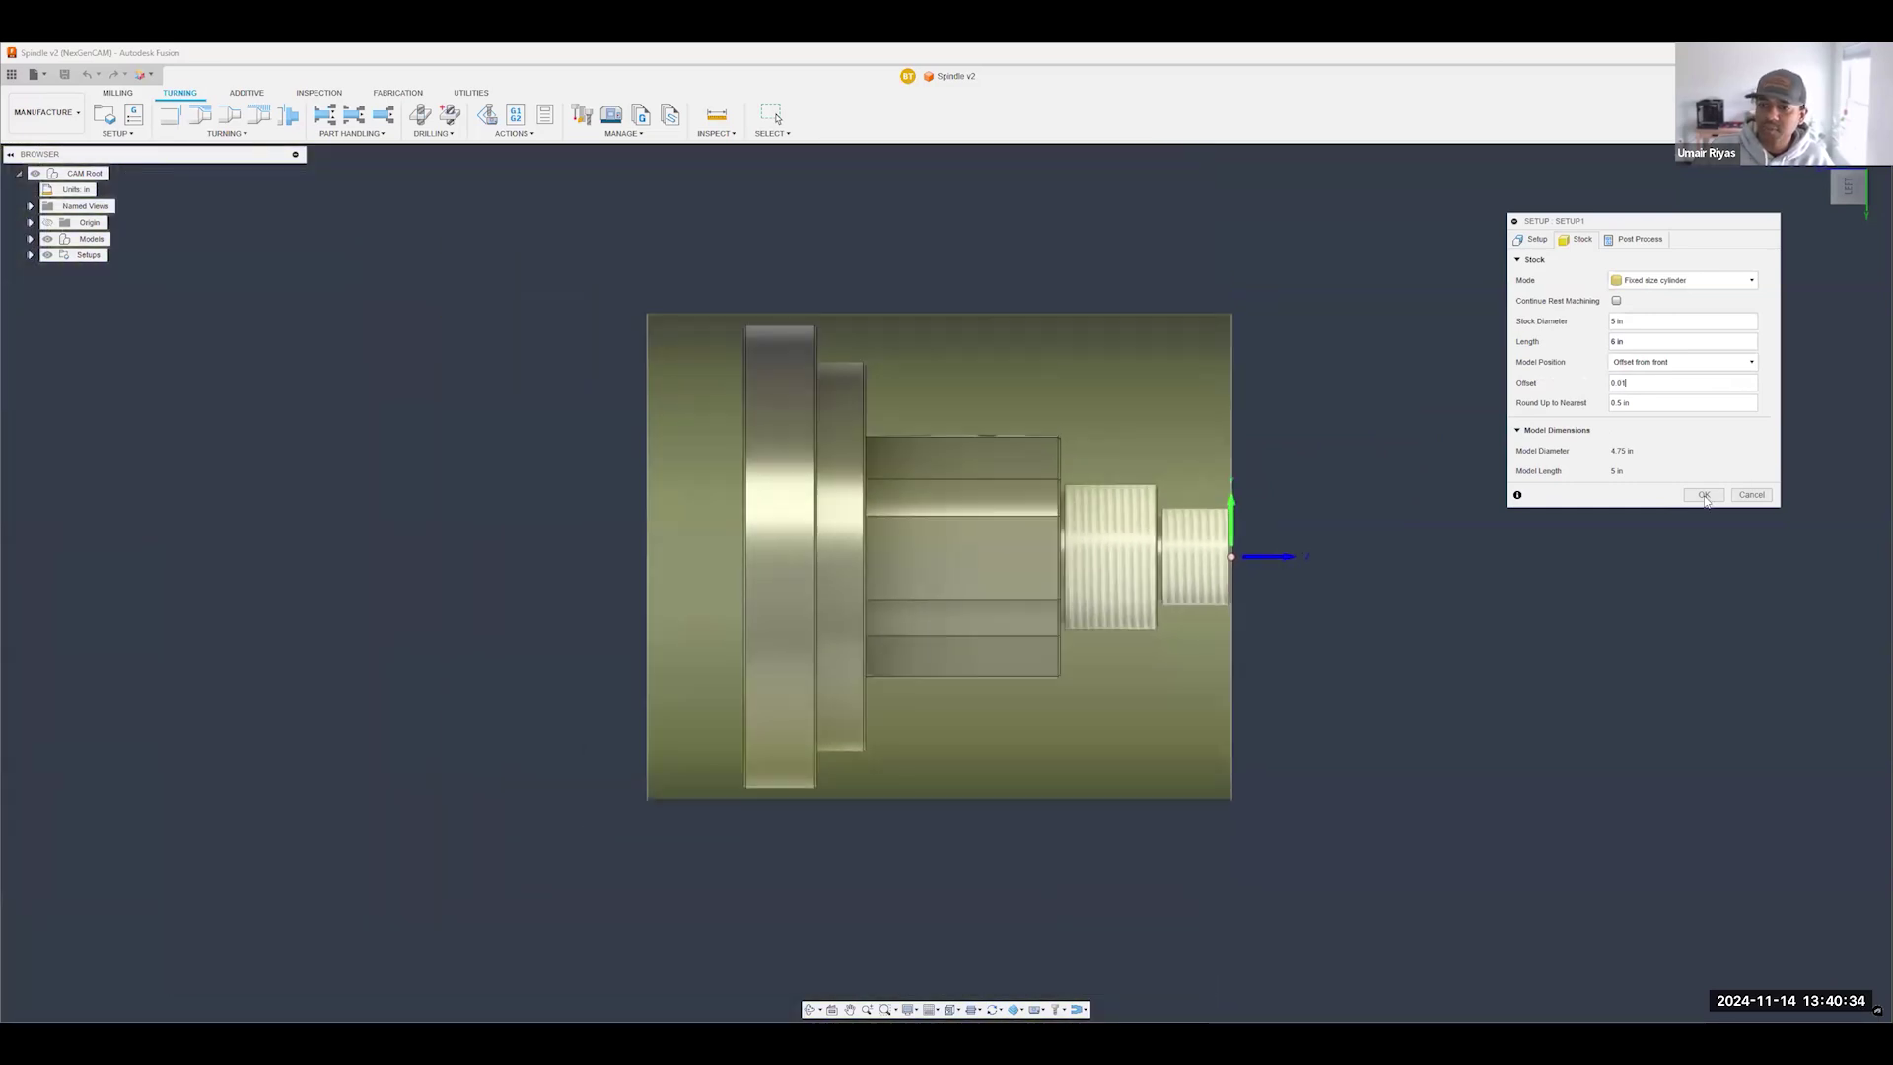
key("F6")
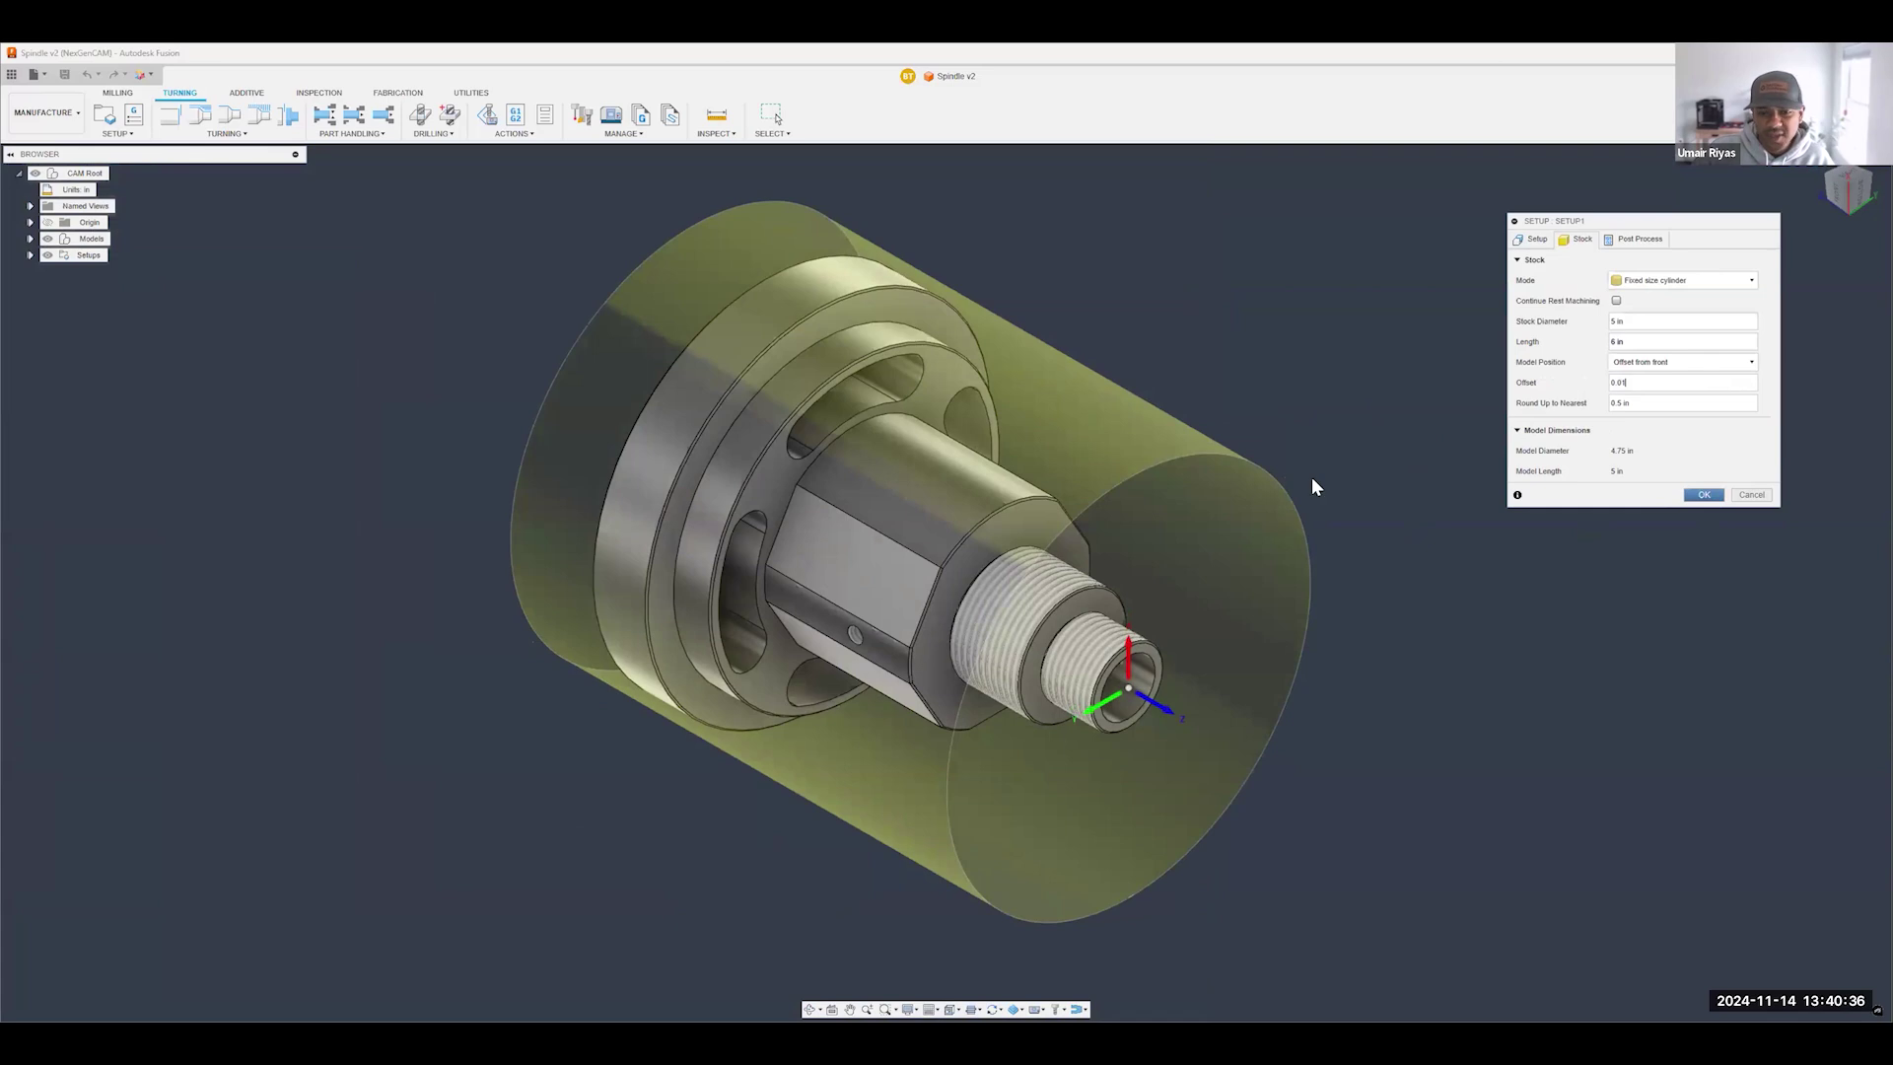
key("Return")
- Add a Turning Face operation to the setup using the inch CNMT32.52 - DCLN-R (CNMT Right Hand) tool from the Fusion Library
middle_click_drag(1311, 477, 510, 364, "shift")
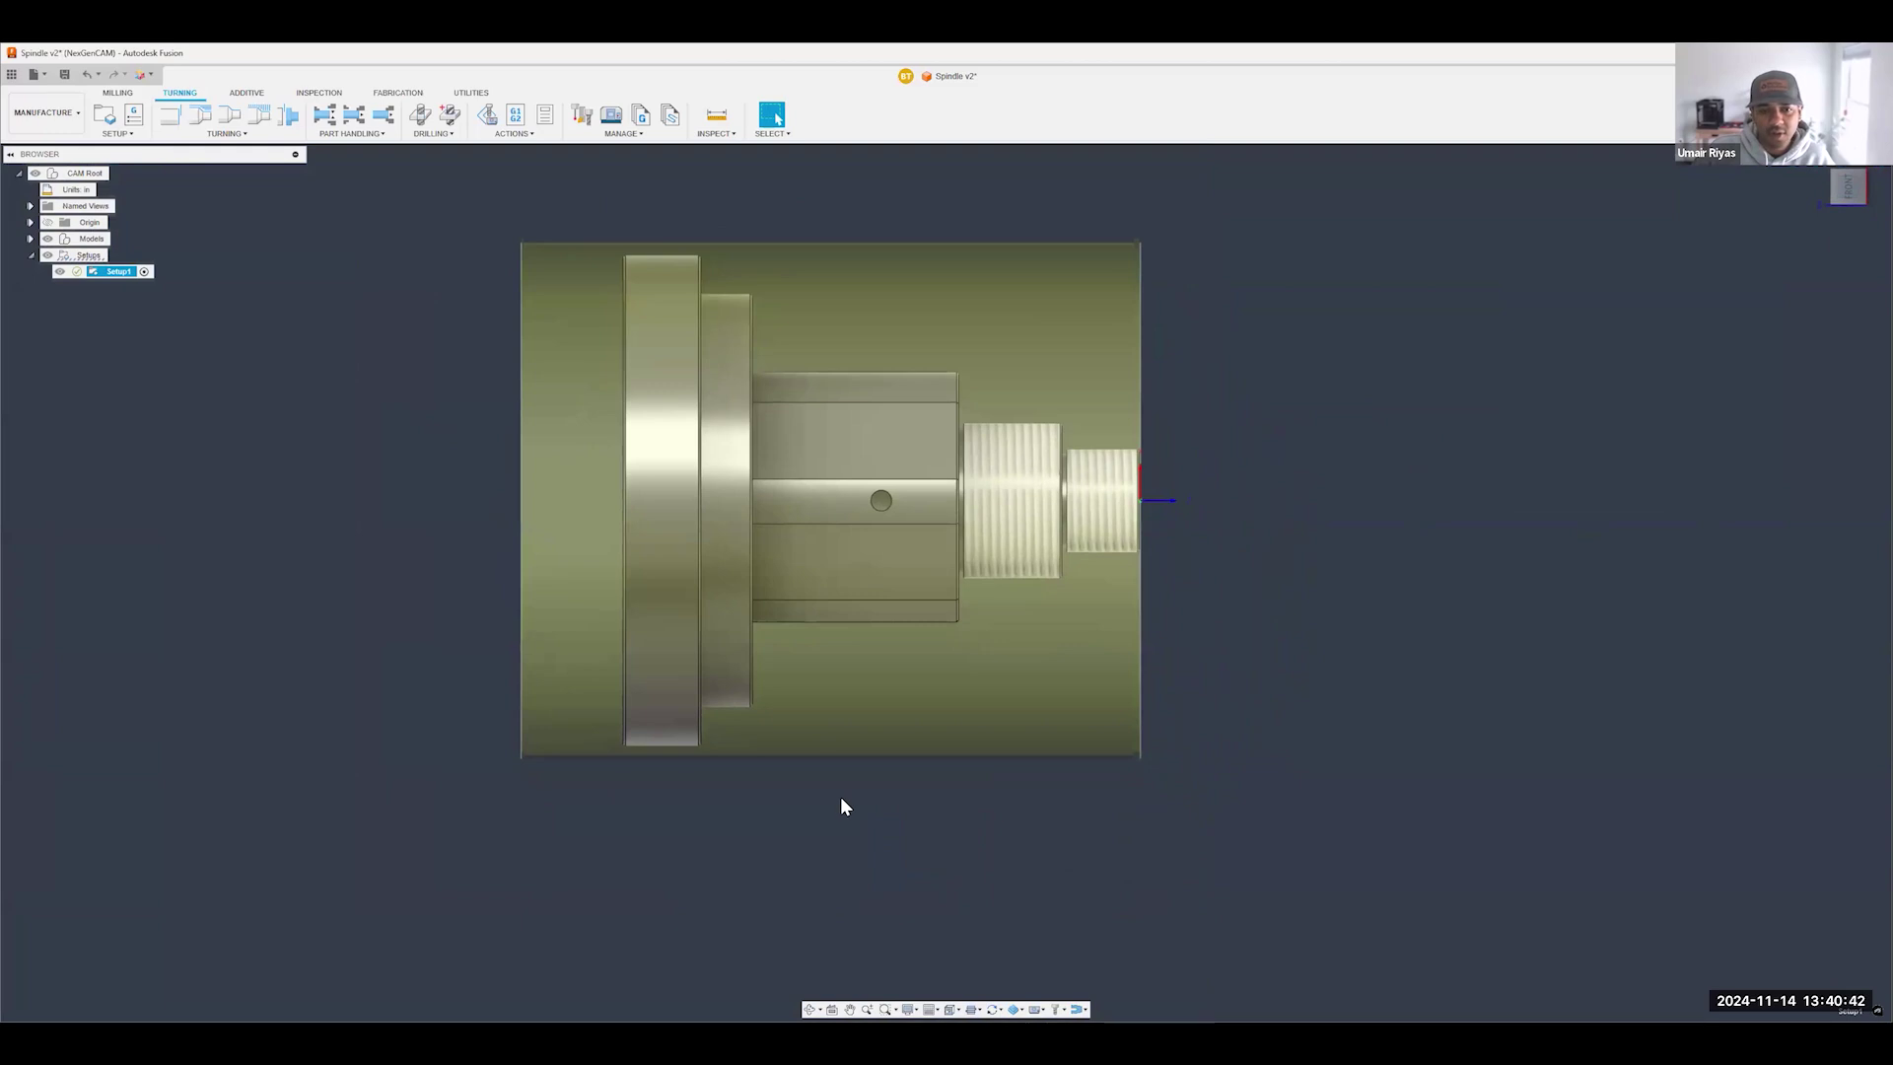
scroll(1124, 566, "down", 1)
scroll(946, 512, "up", 1)
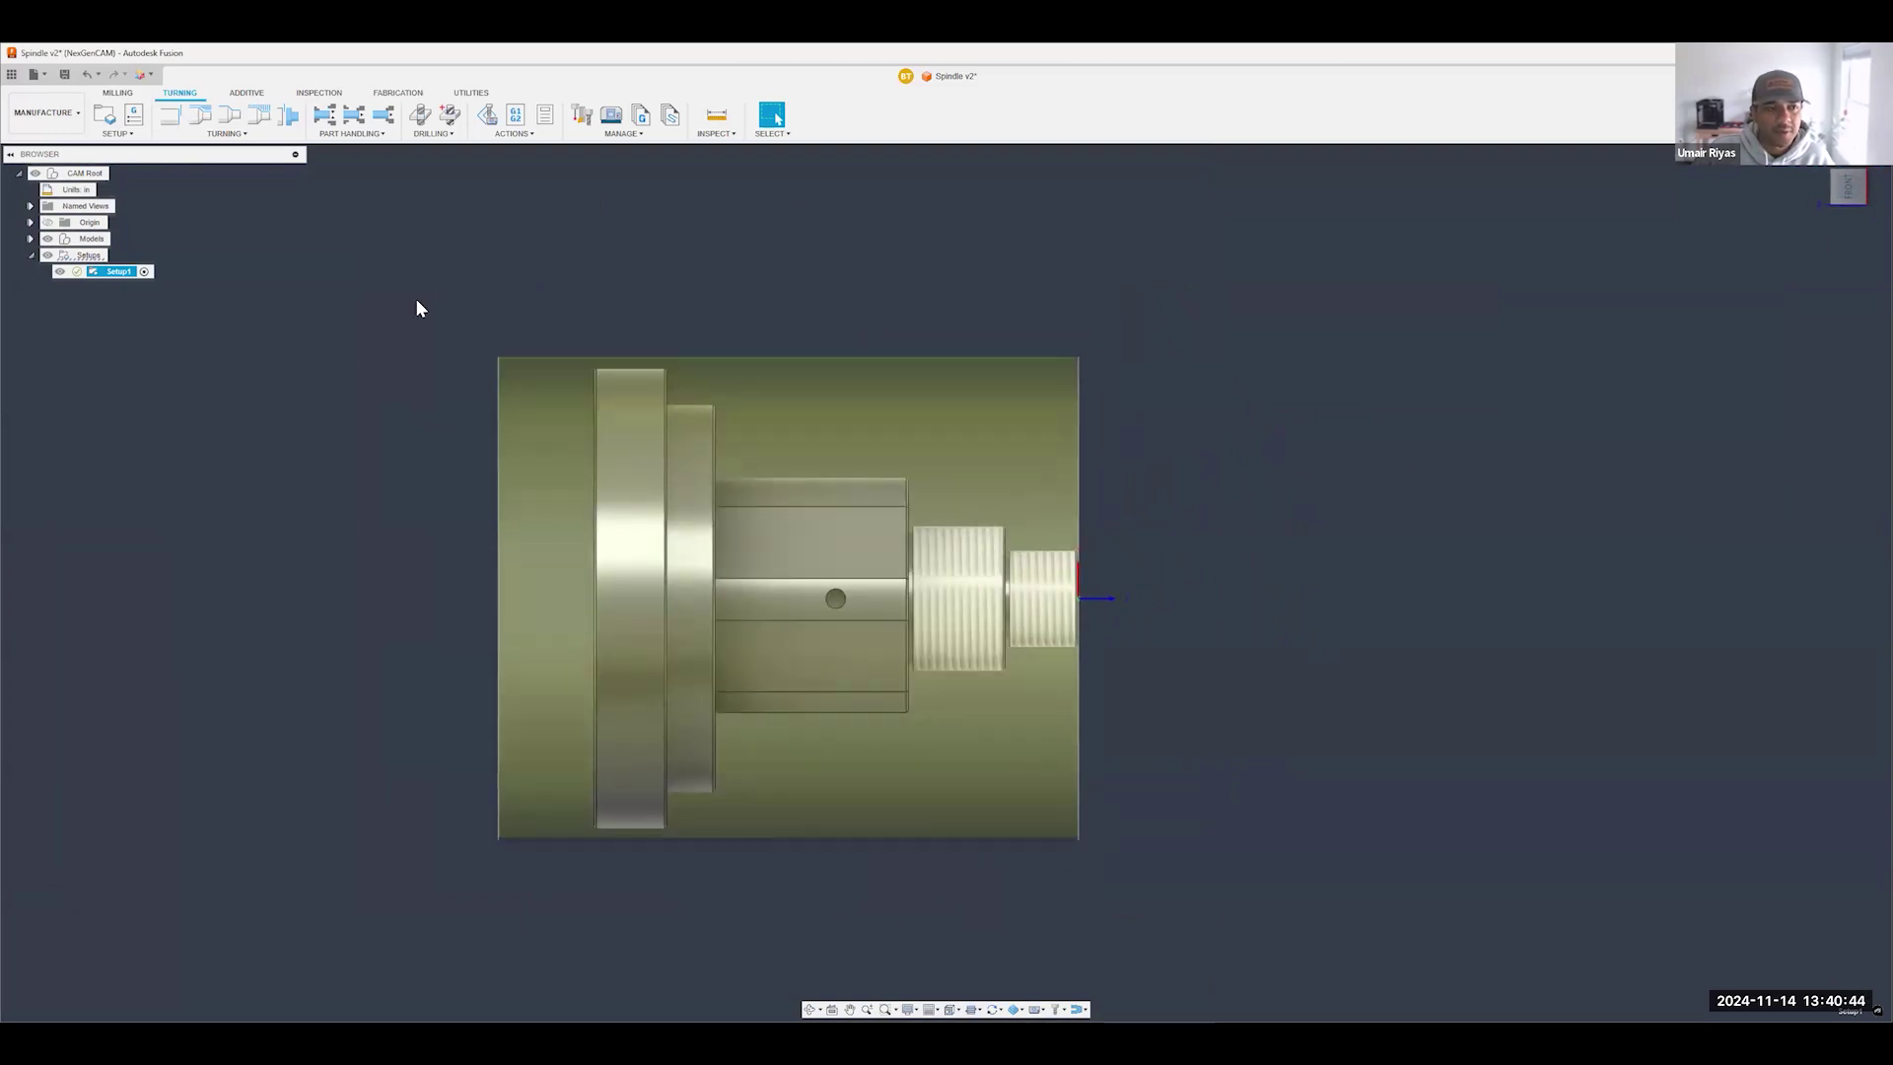
left_click(225, 134)
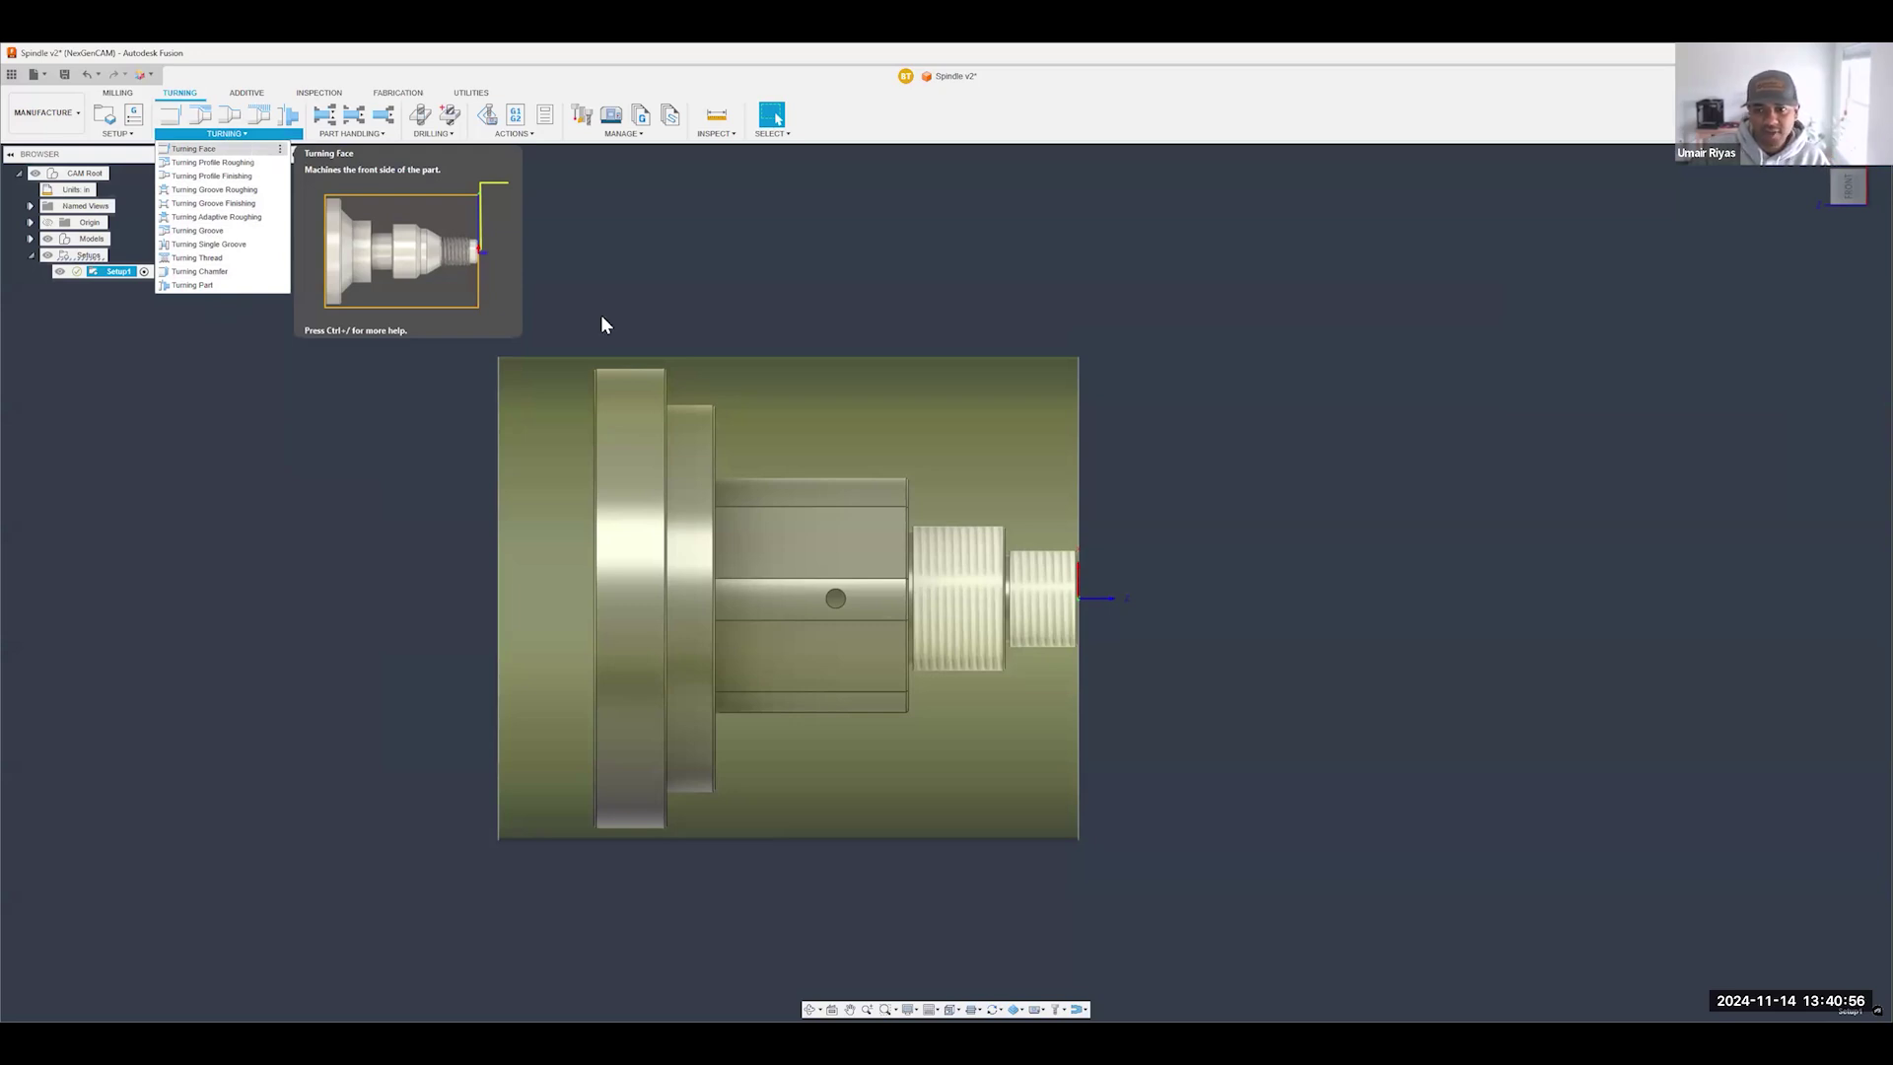
key("Return")
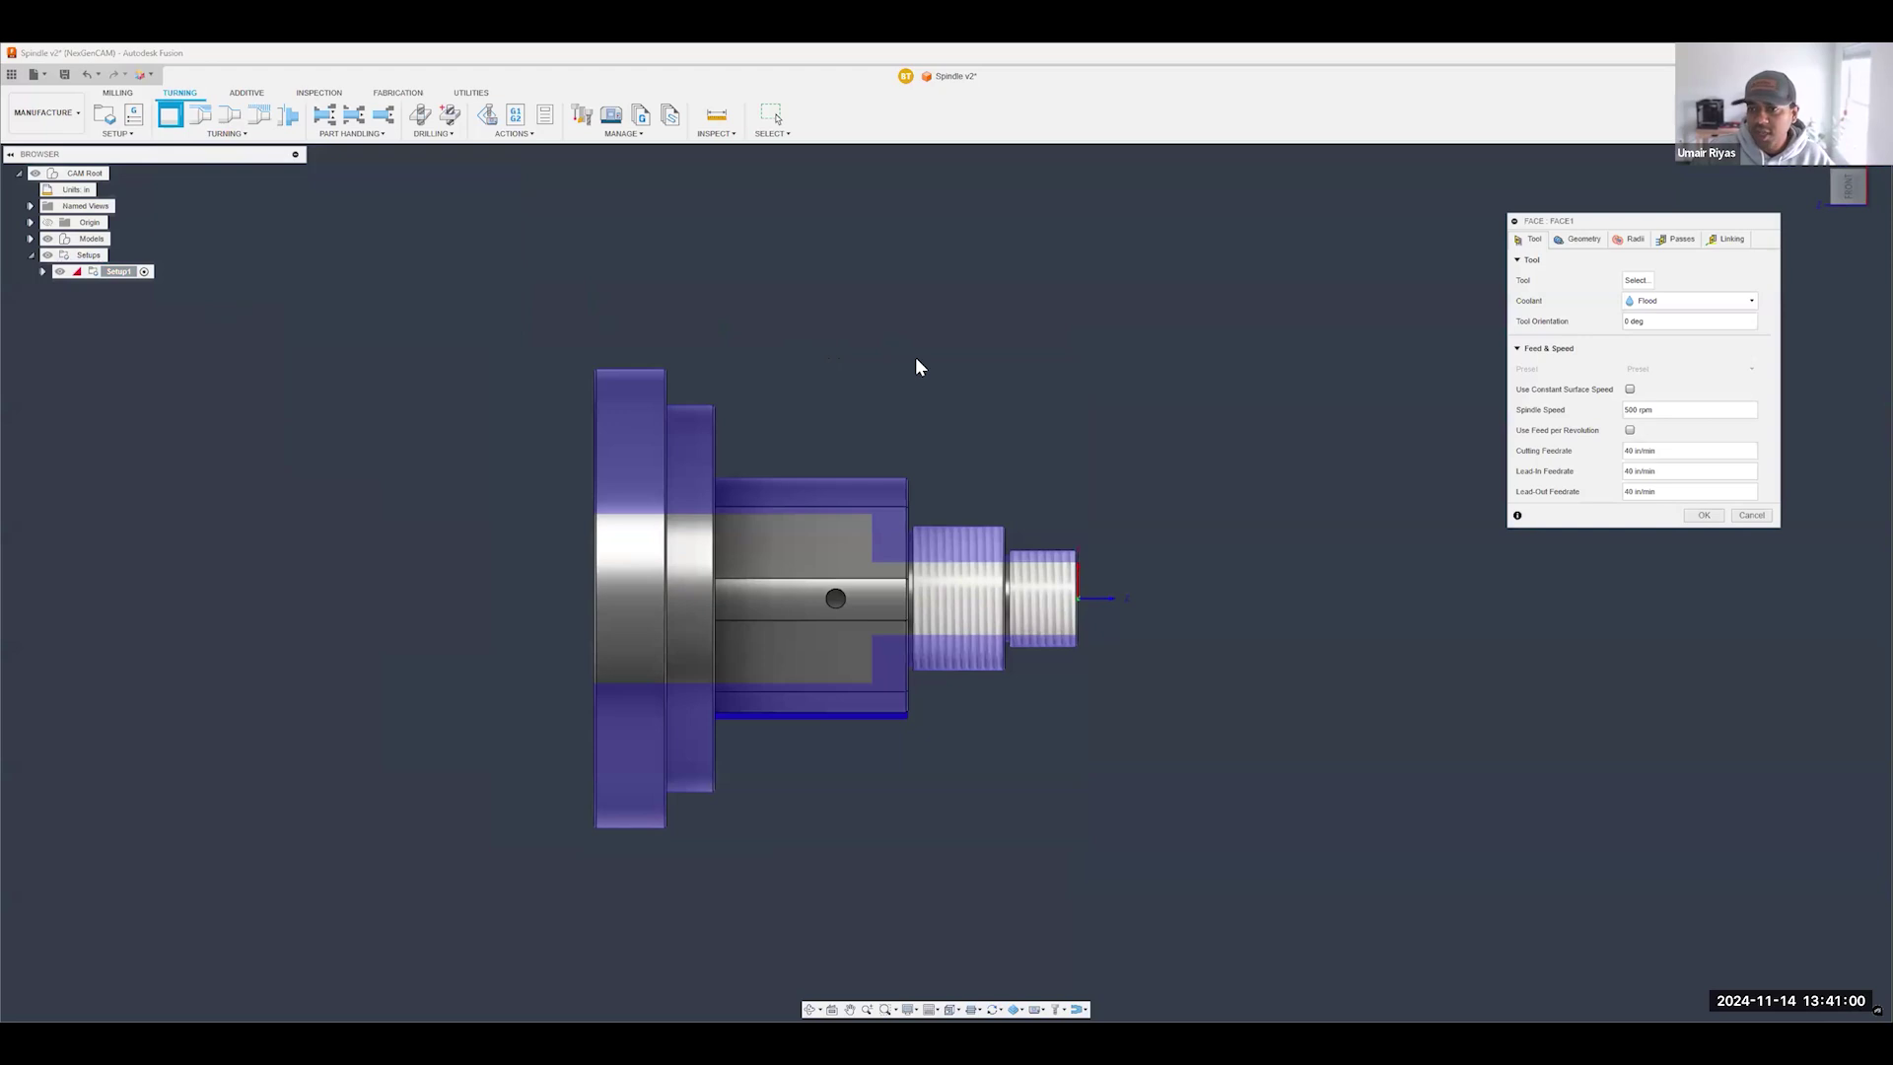
left_click(1636, 280)
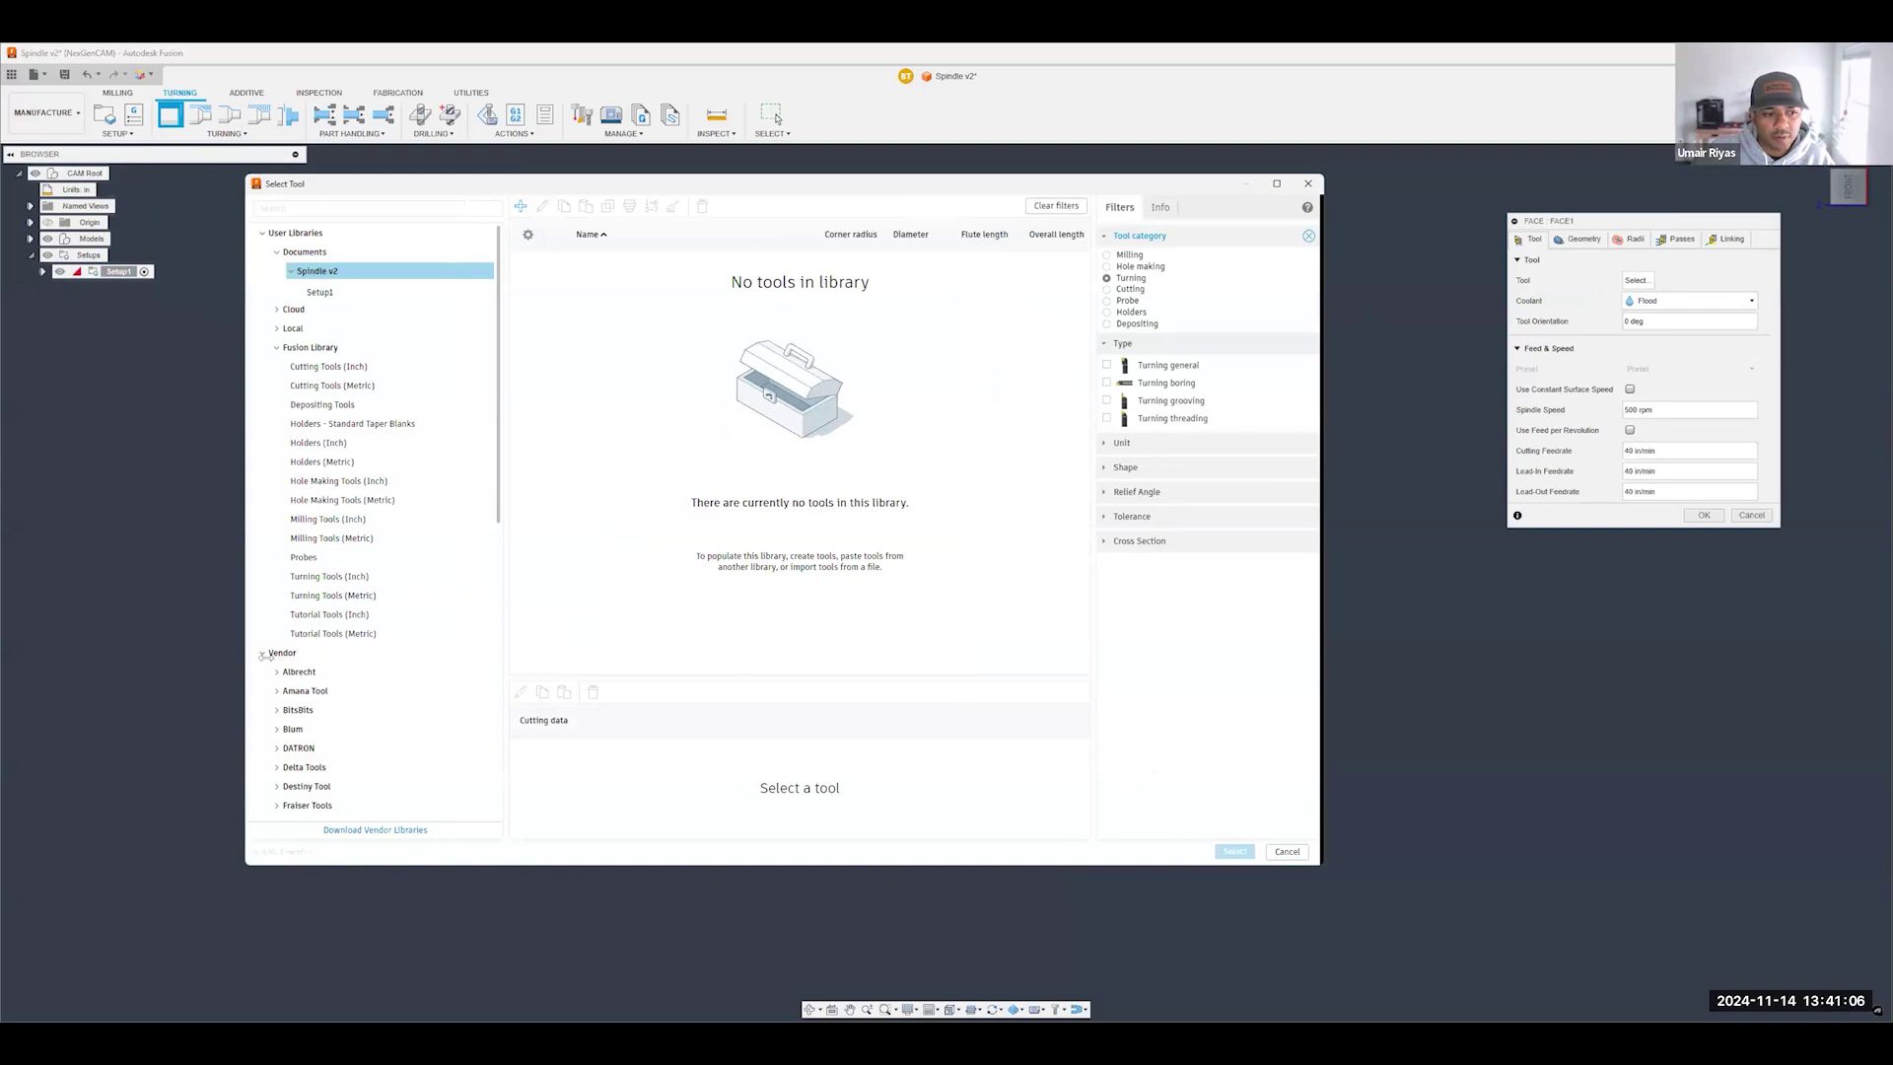
double_click(330, 655)
left_click(336, 349)
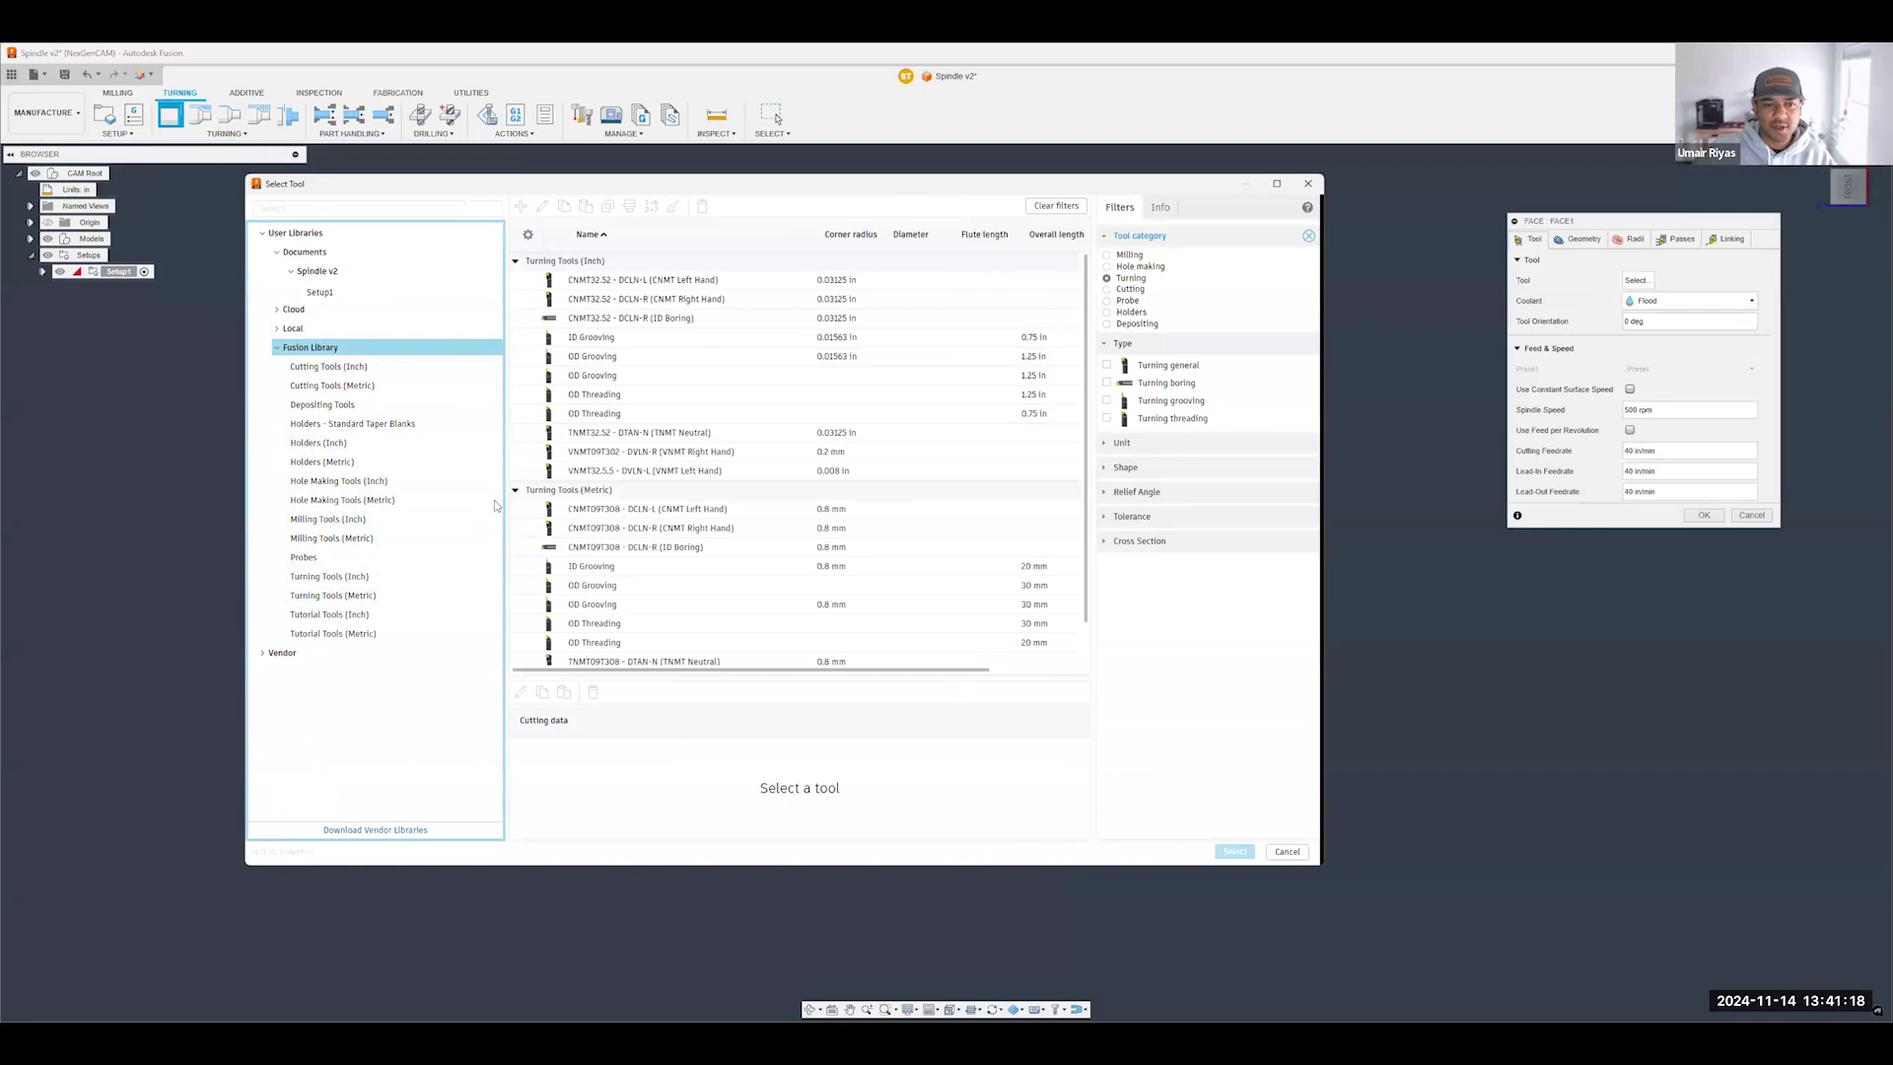
left_click(641, 299)
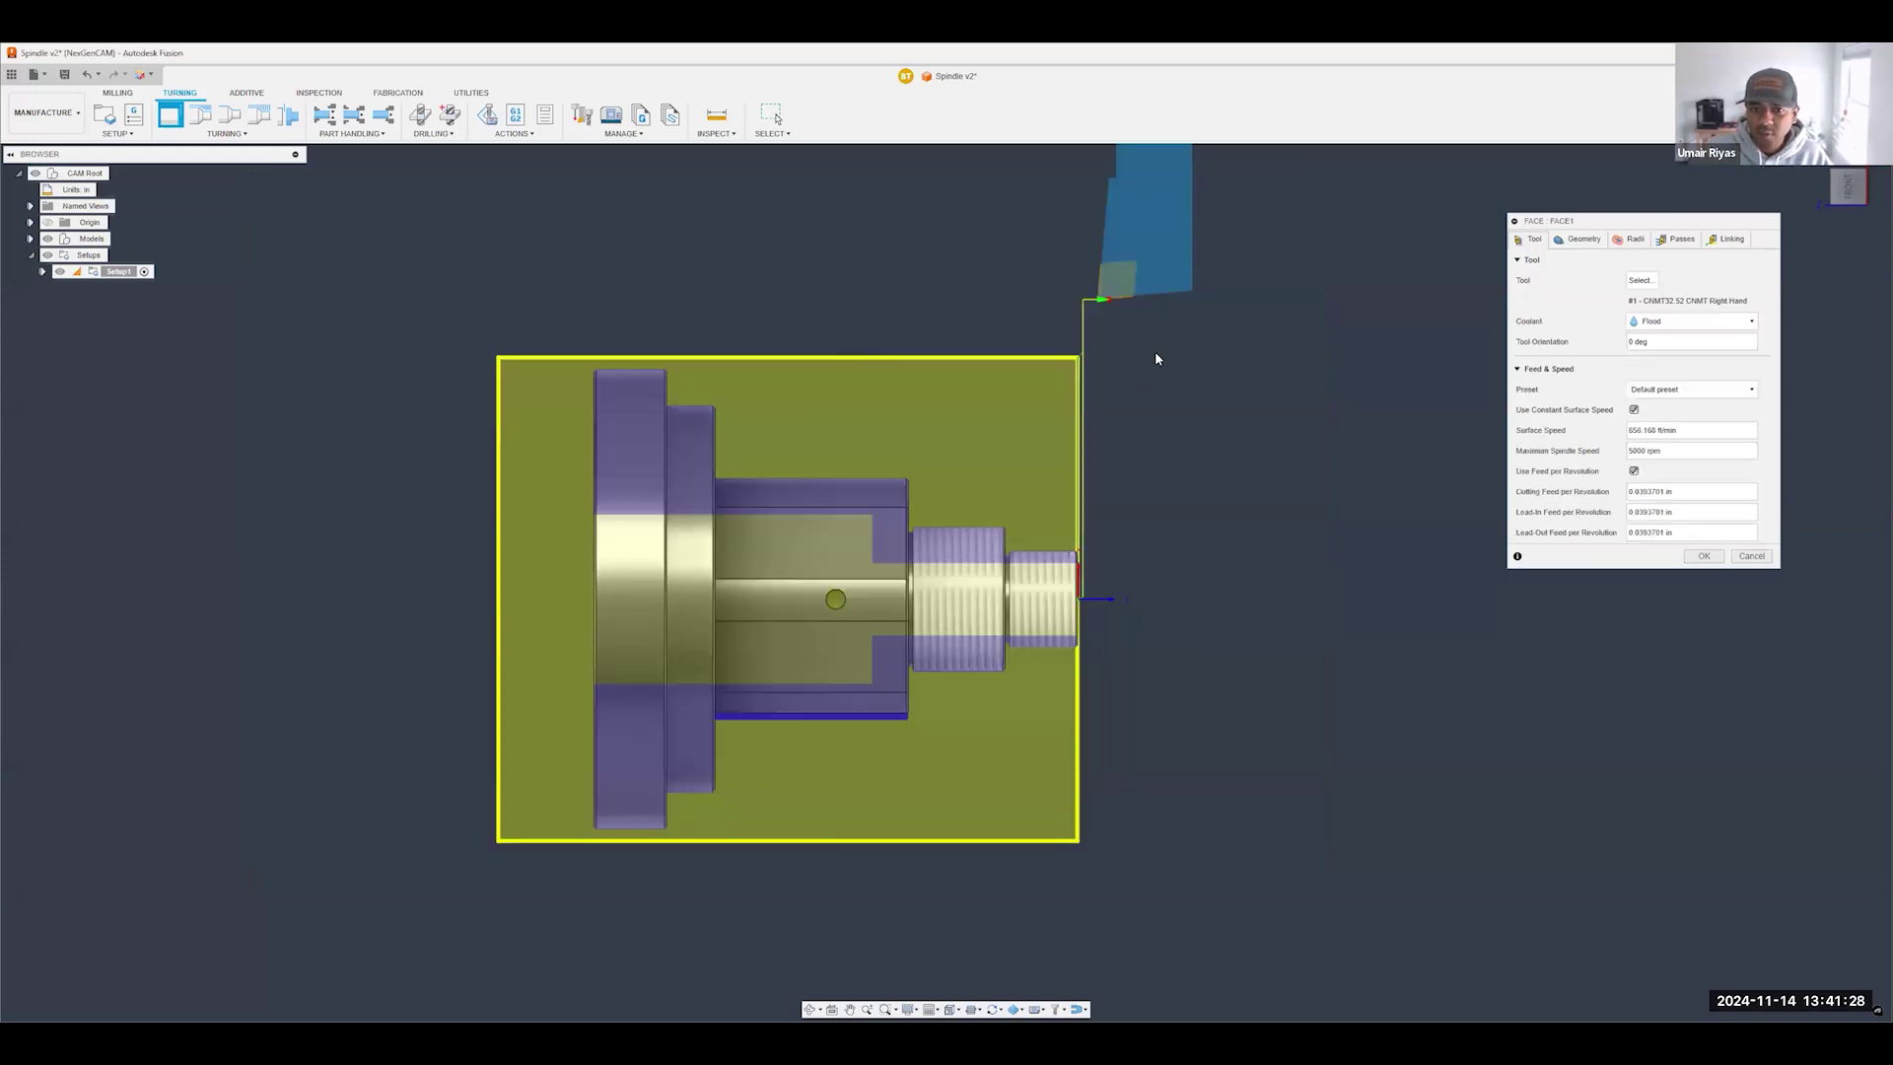
- Examine the facing tool's path along the stock's front face up close
scroll(1097, 378, "up", 5)
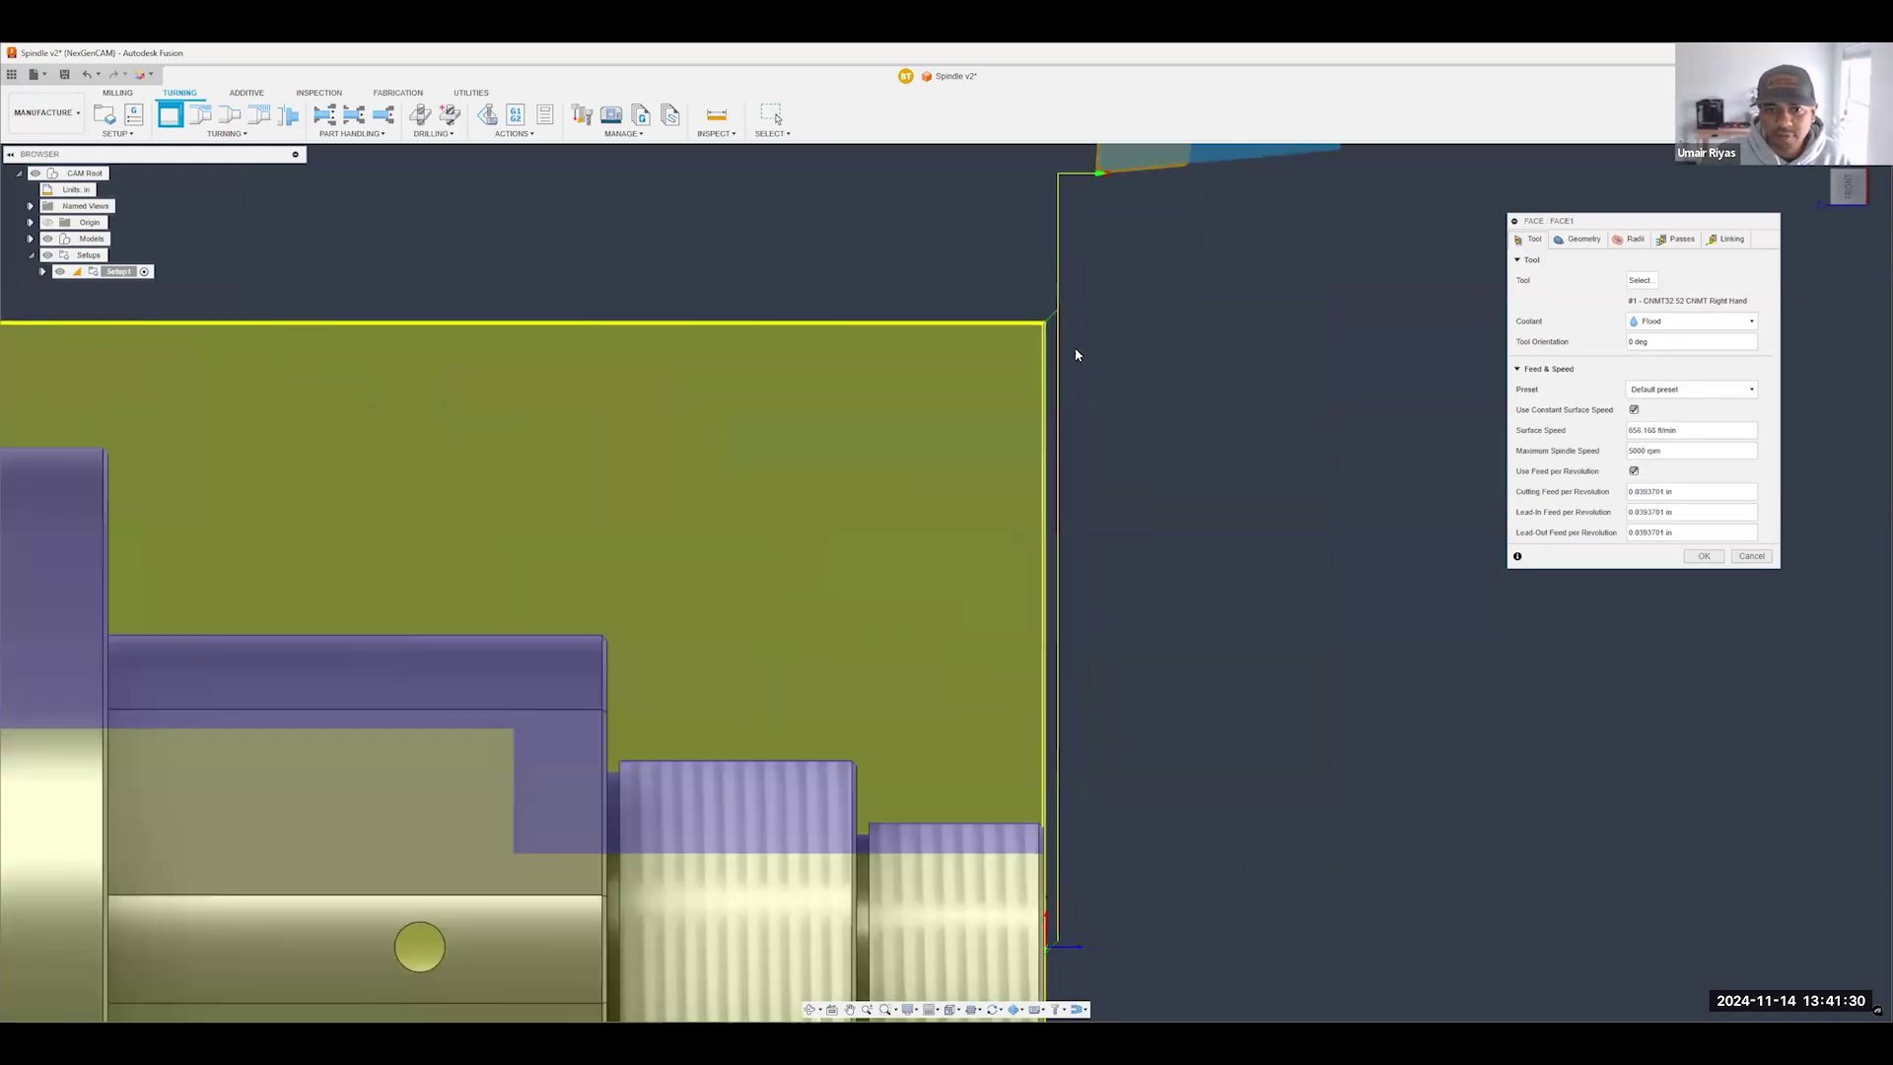
scroll(1025, 326, "down", 4)
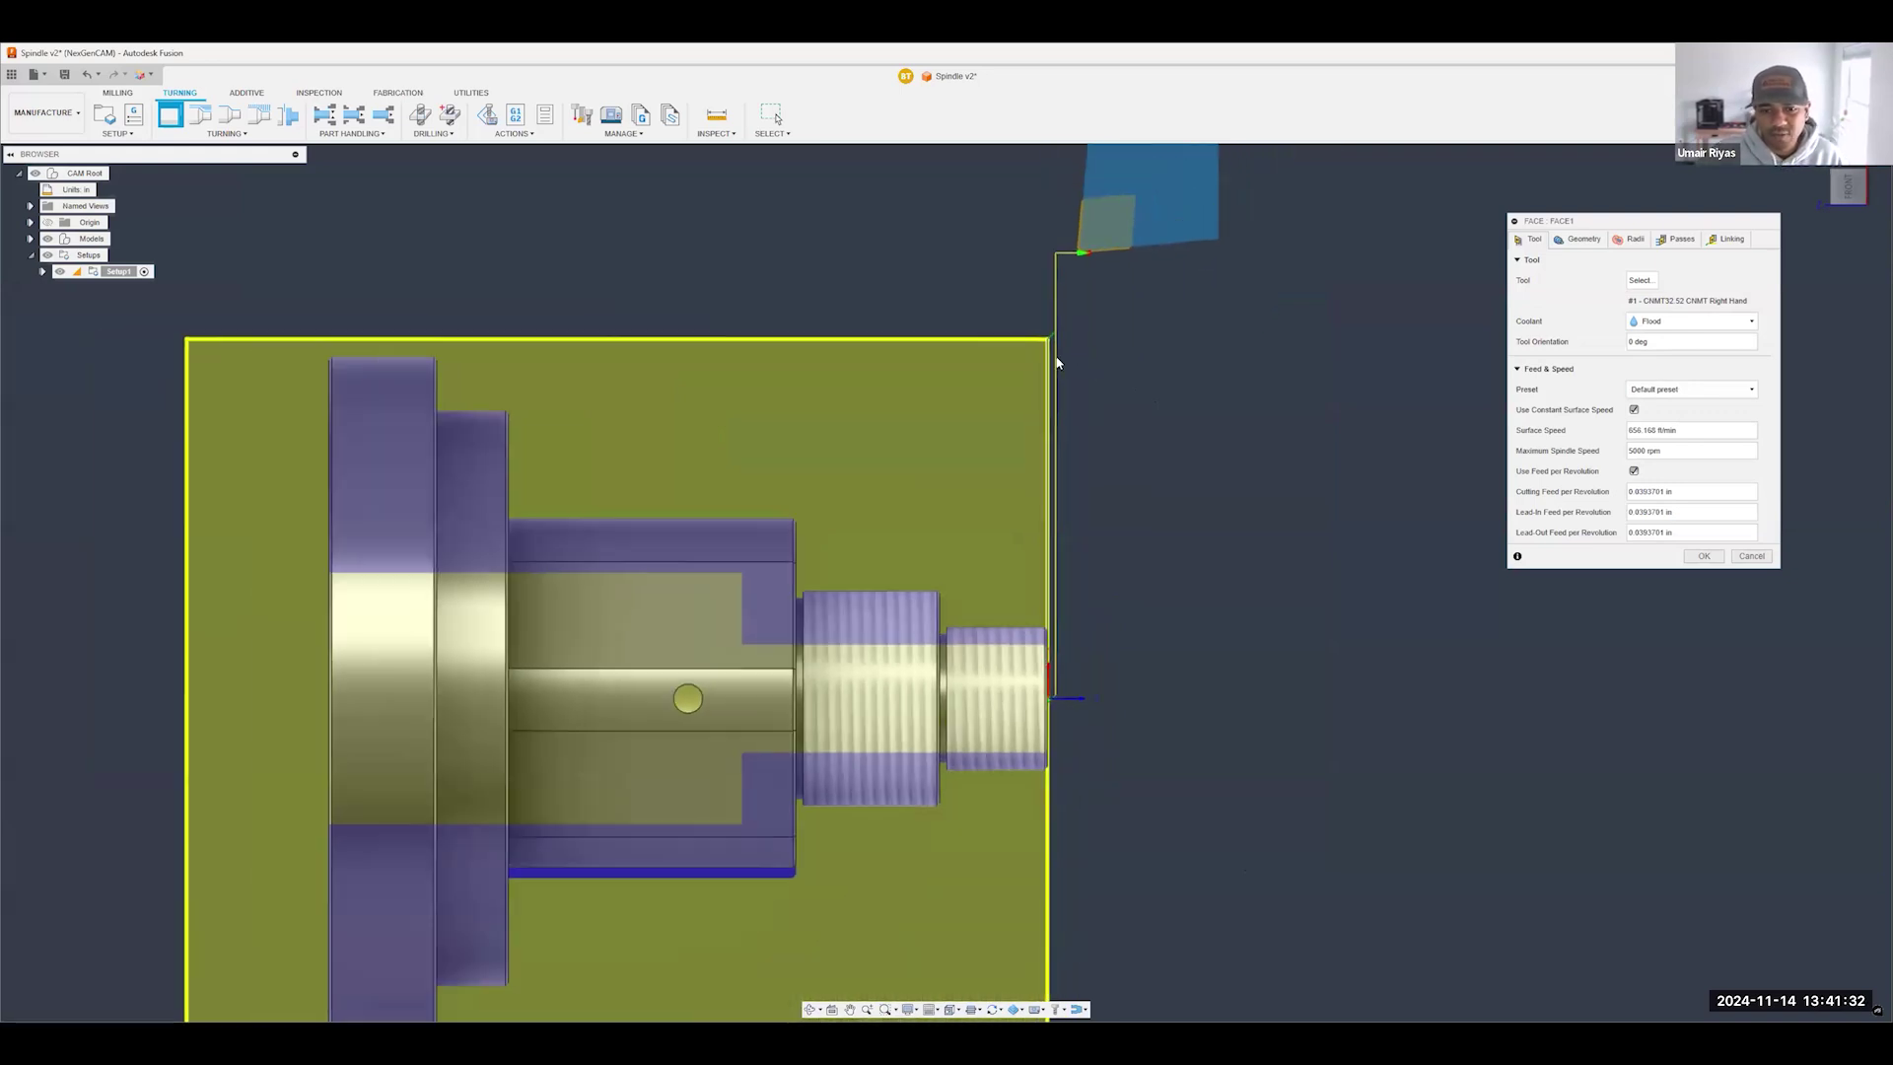
scroll(1086, 380, "up", 2)
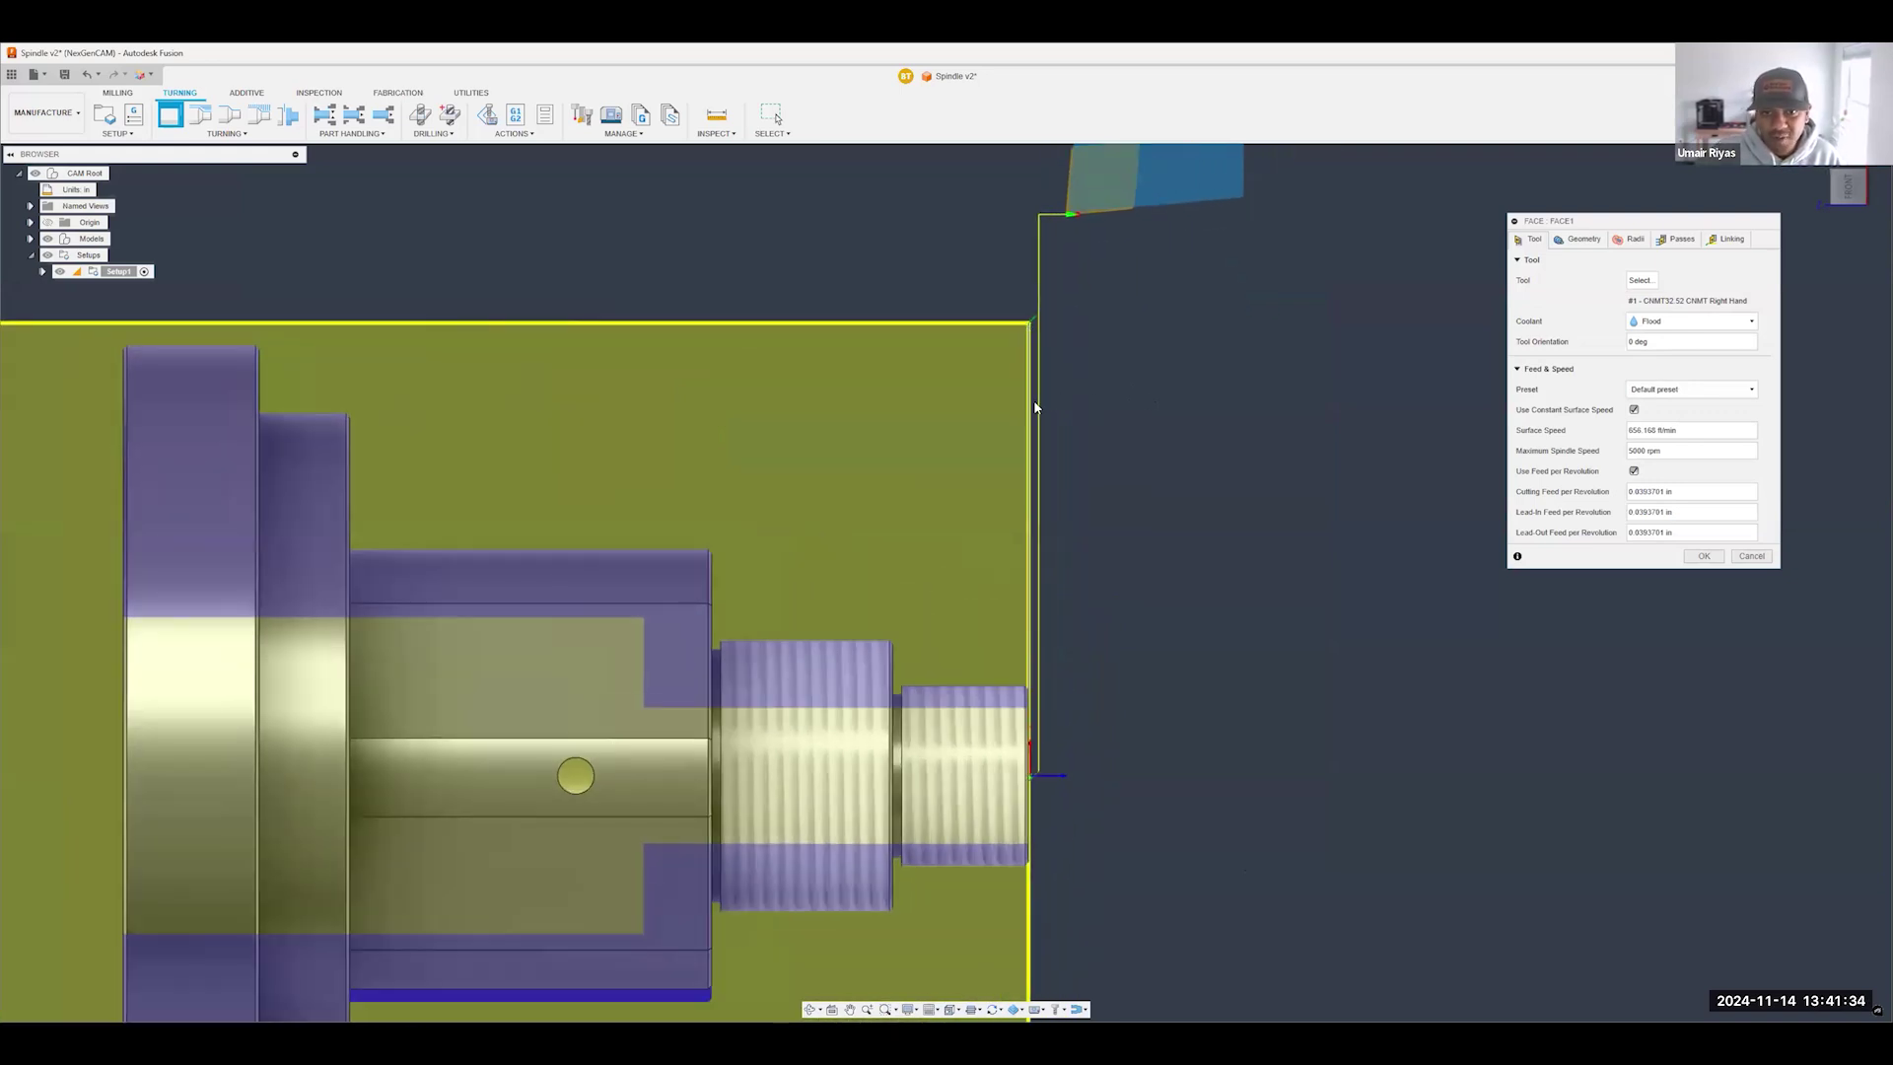
scroll(1035, 489, "down", 3)
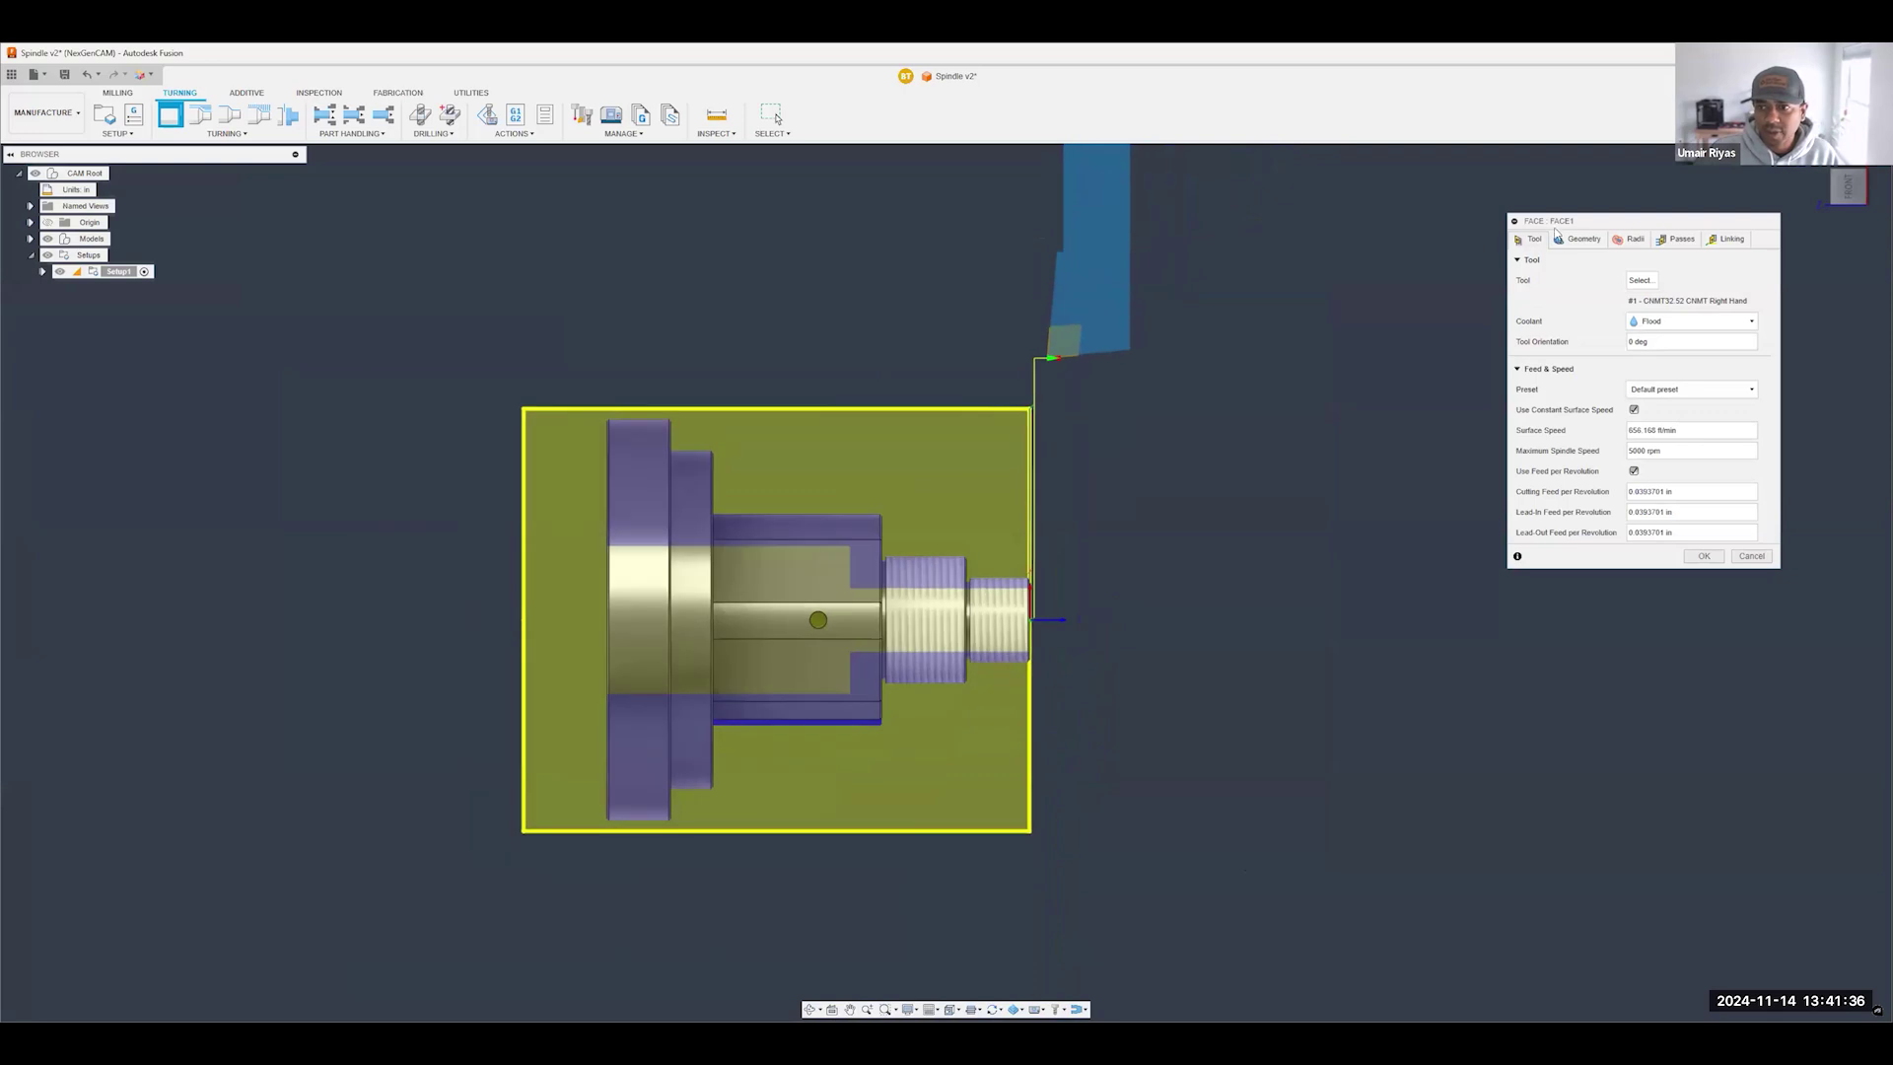
- Check the Face operation's front boundary, keep it at Model front with a 0 in offset, and complete the facing operation
left_click_drag(1568, 219, 1351, 237)
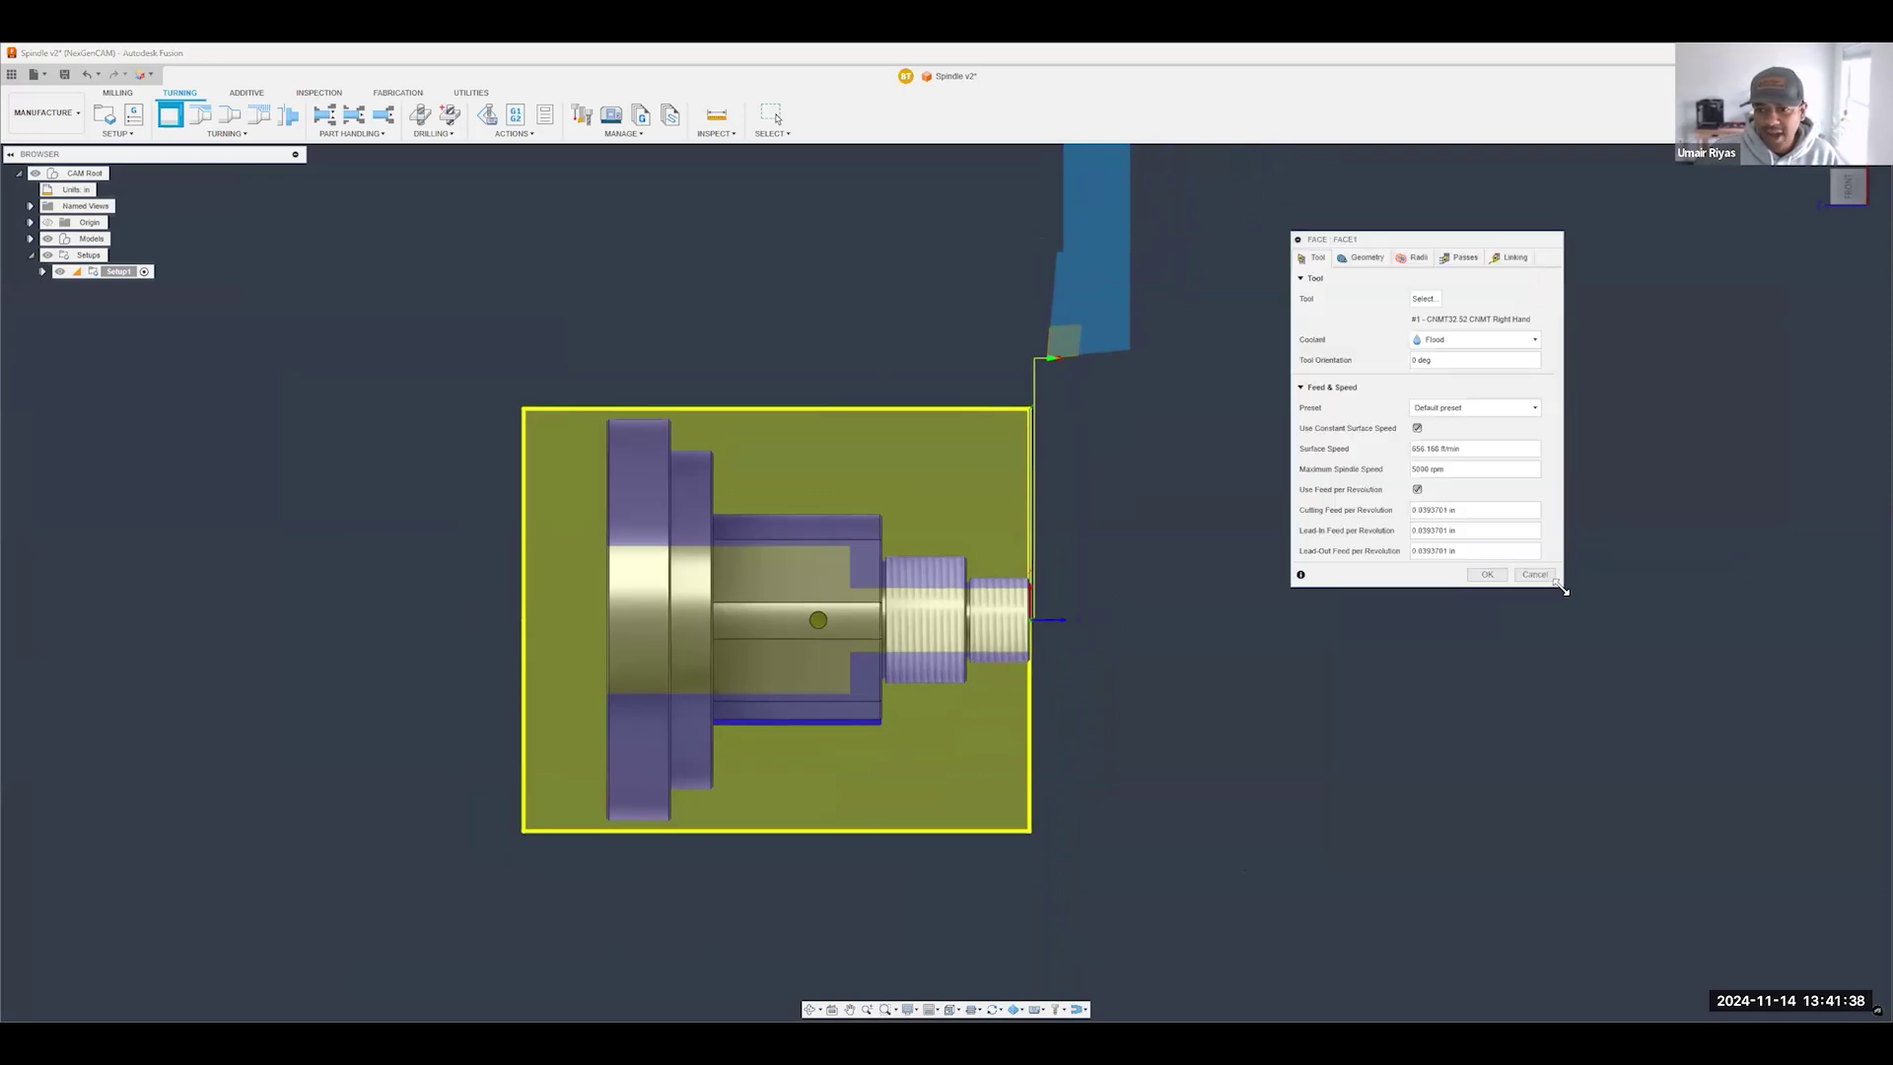
left_click_drag(1553, 647, 1564, 671)
scroll(936, 584, "down", 2)
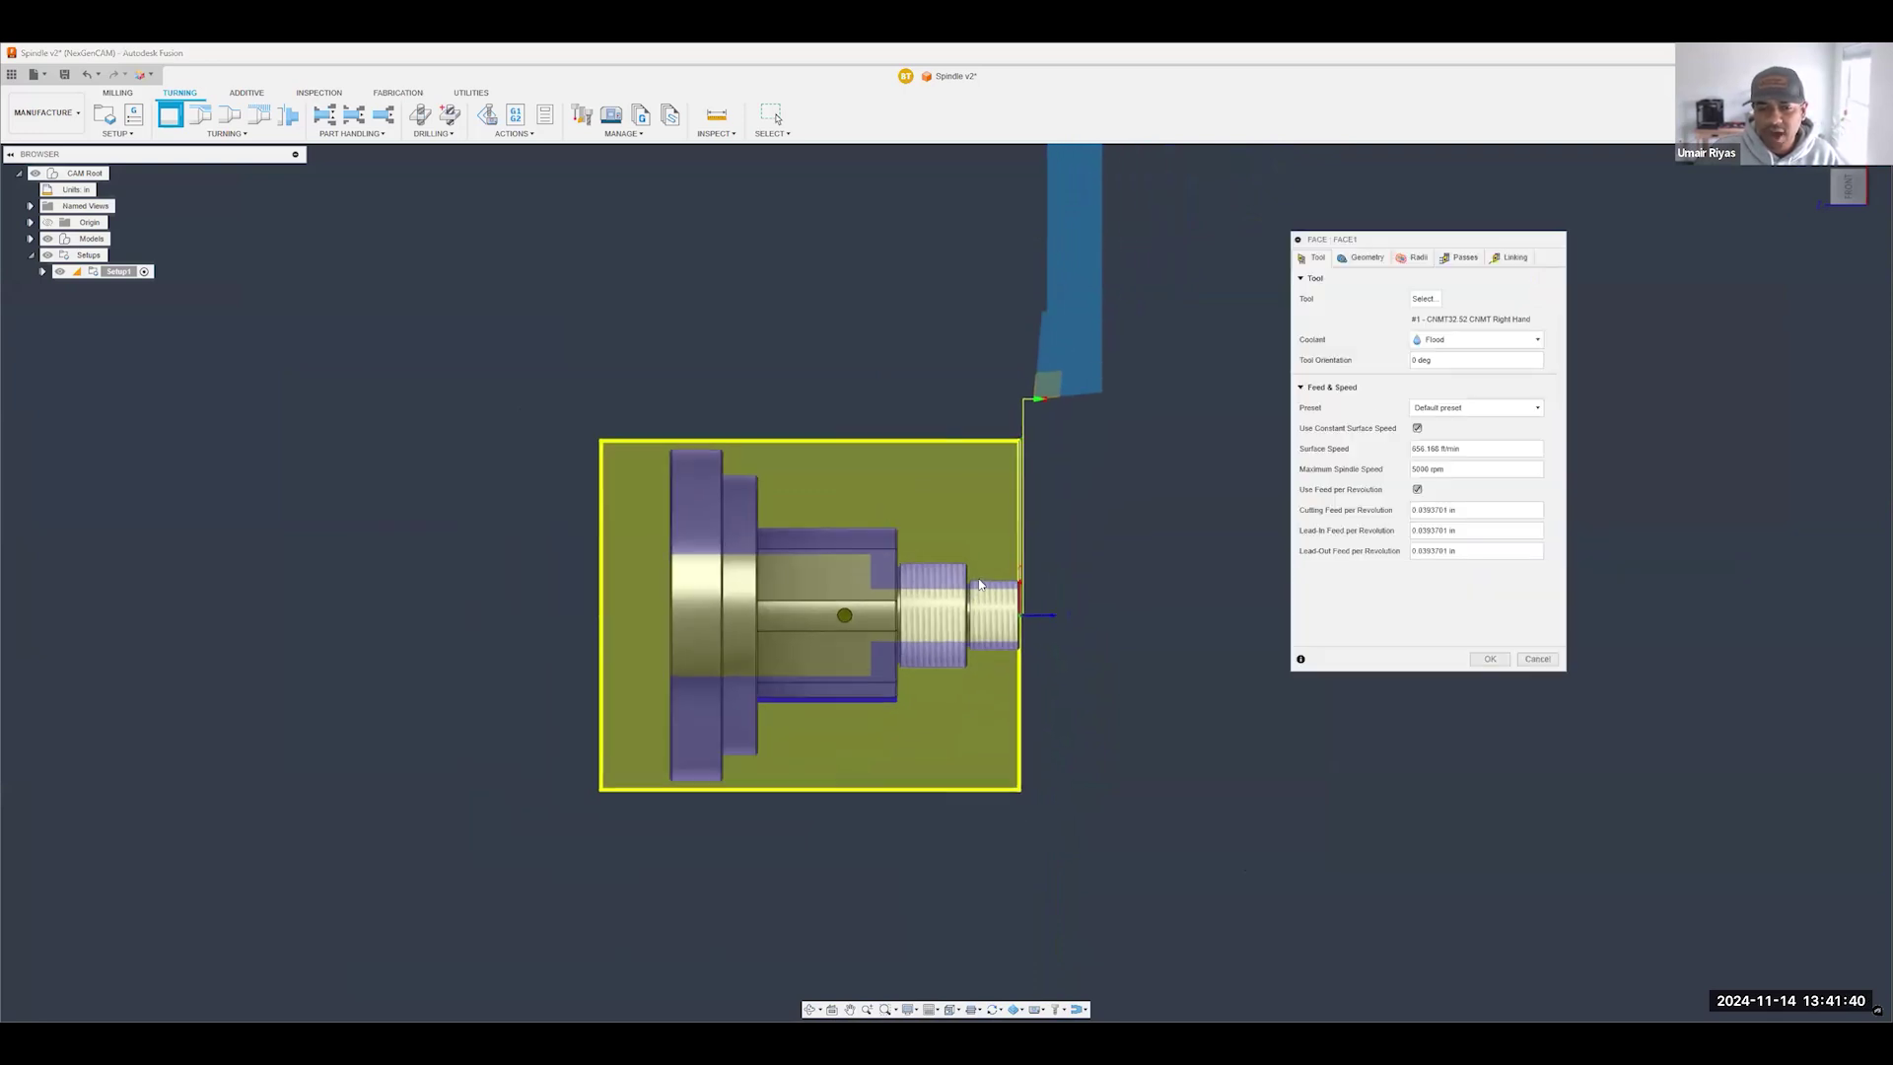
scroll(1067, 426, "up", 1)
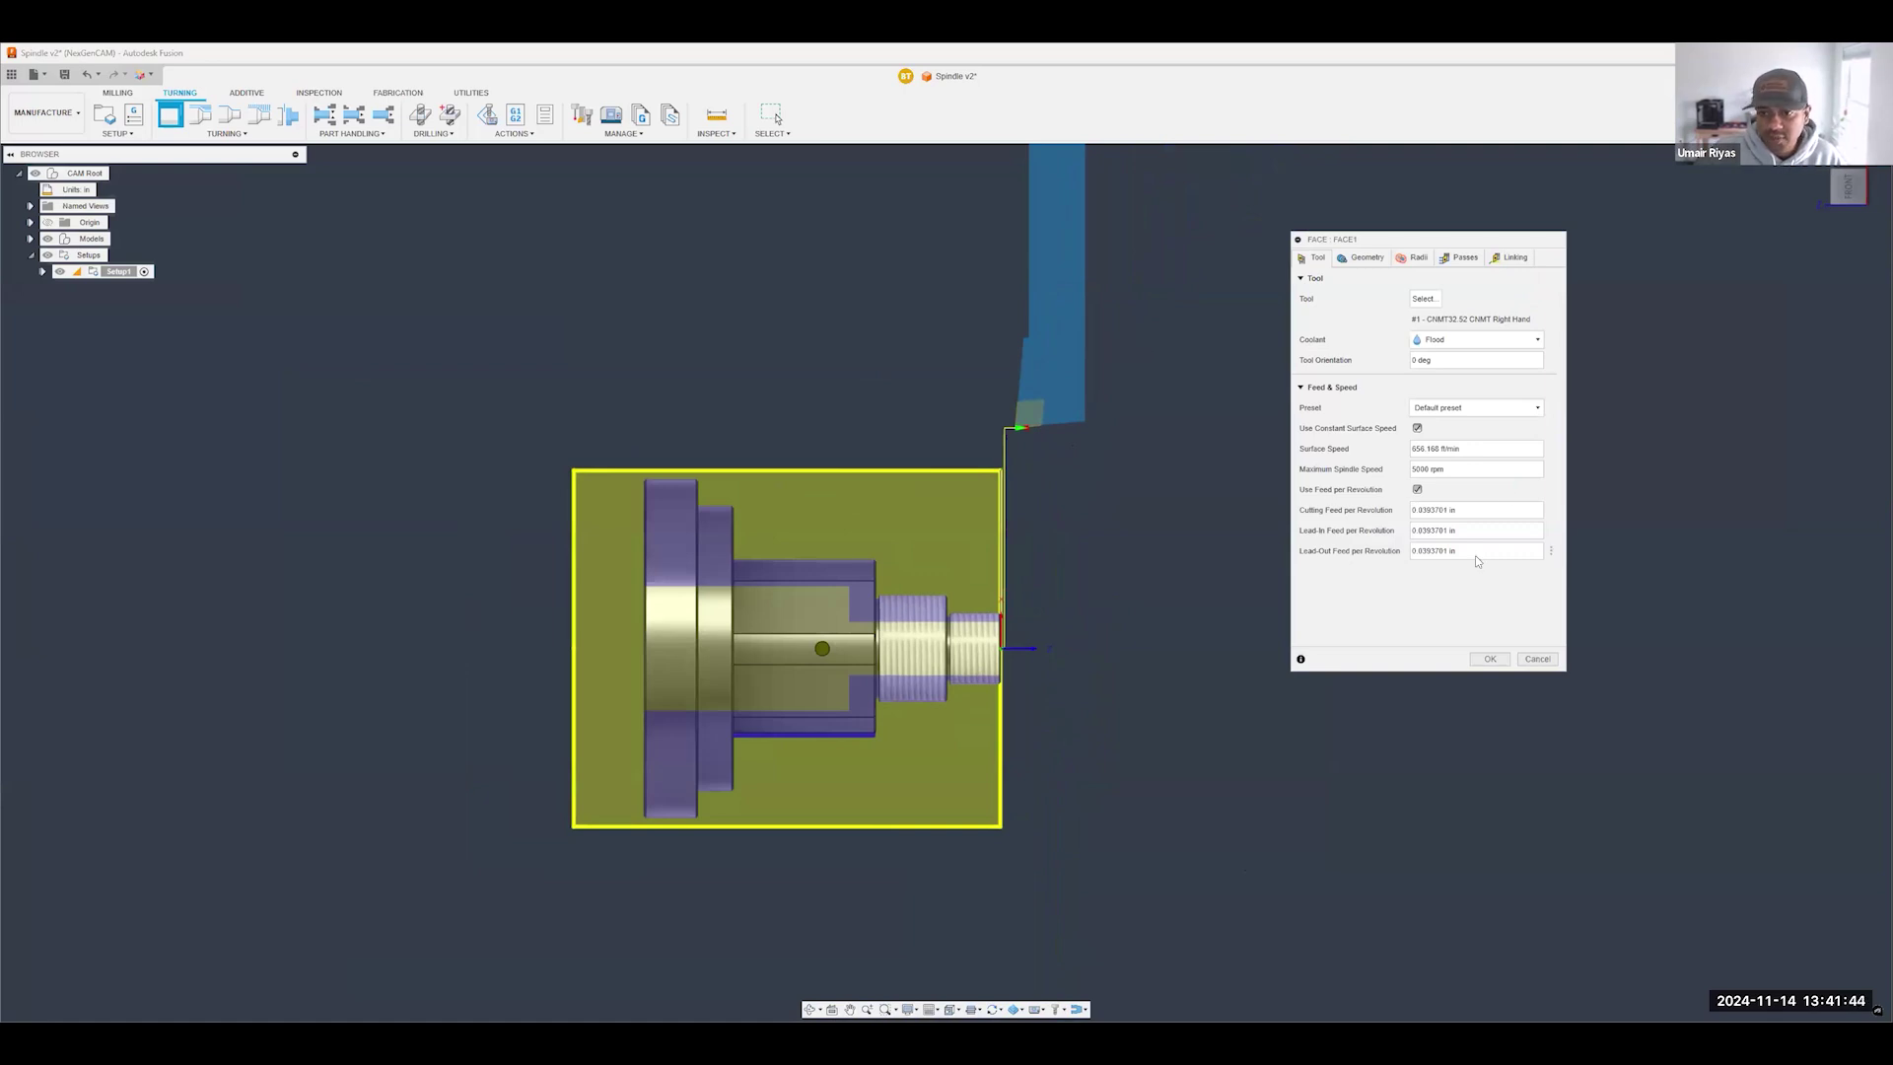
left_click(1362, 257)
scroll(997, 518, "up", 2)
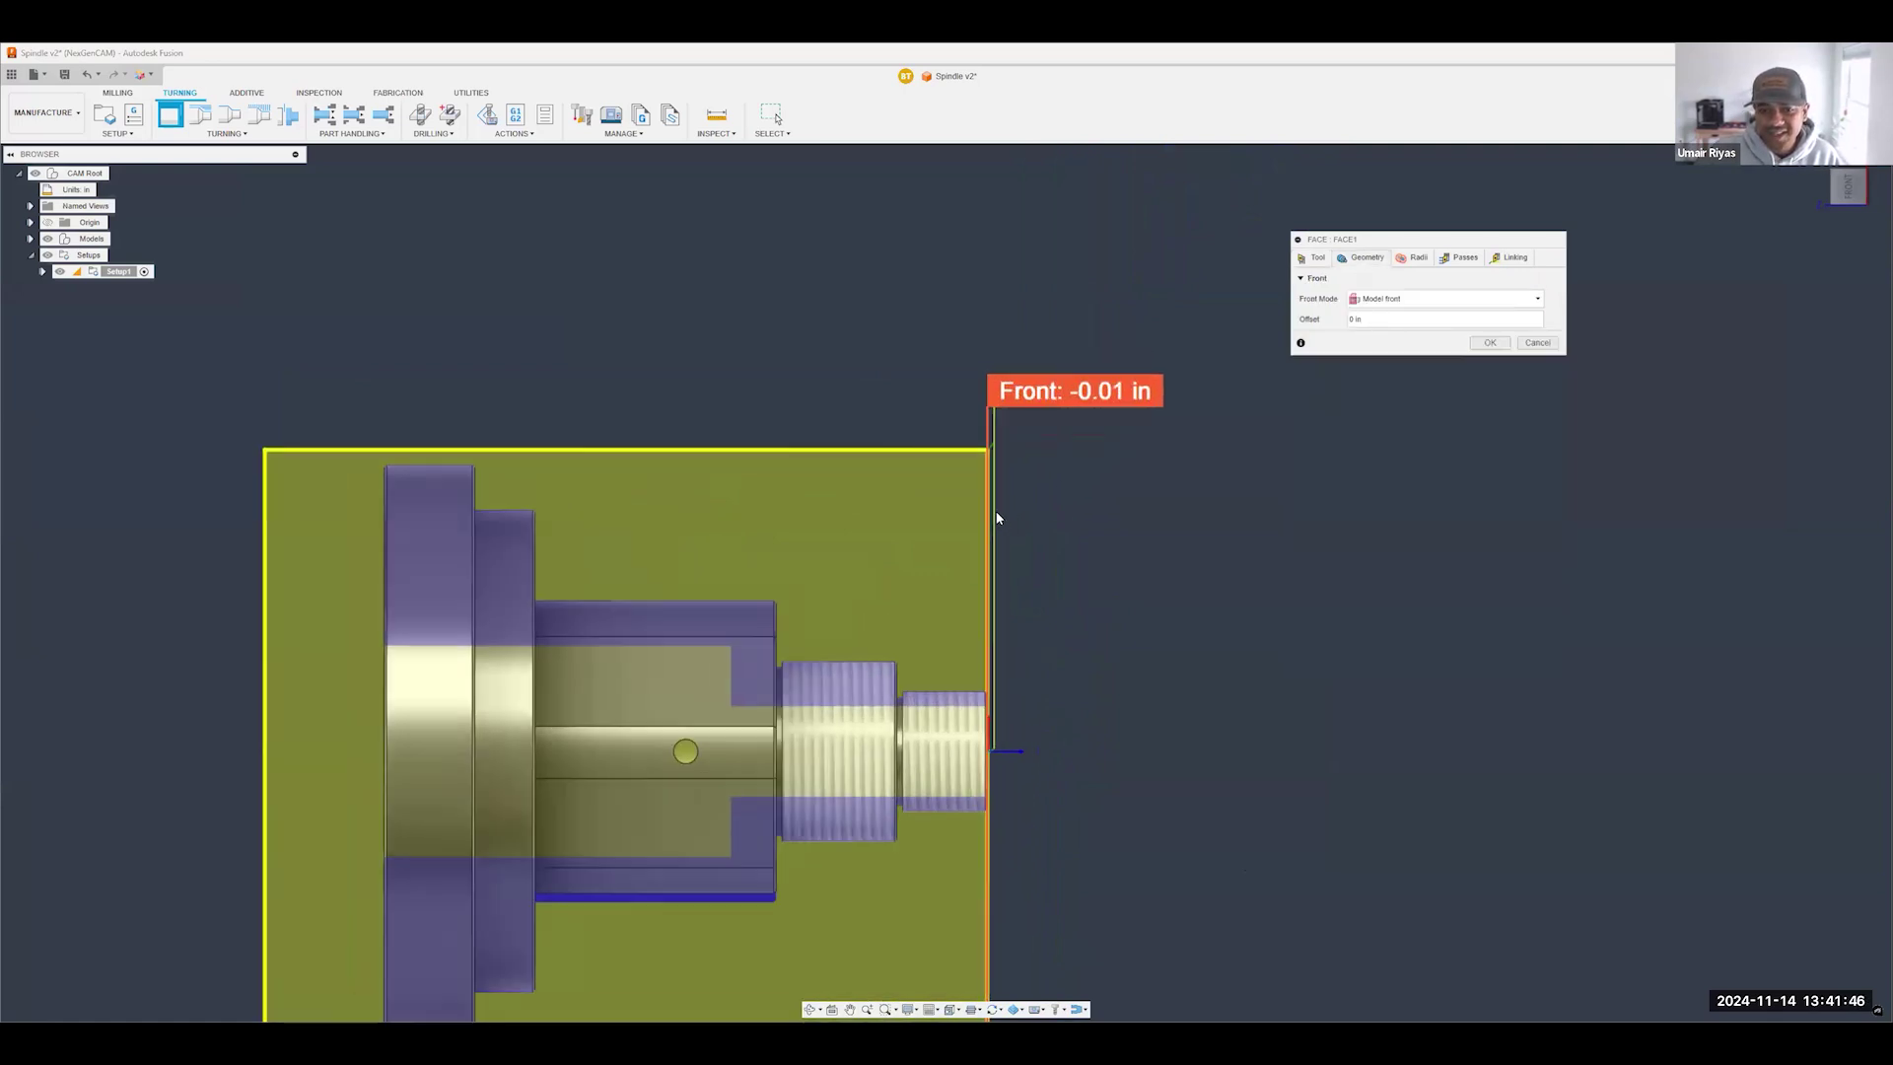
scroll(997, 518, "up", 1)
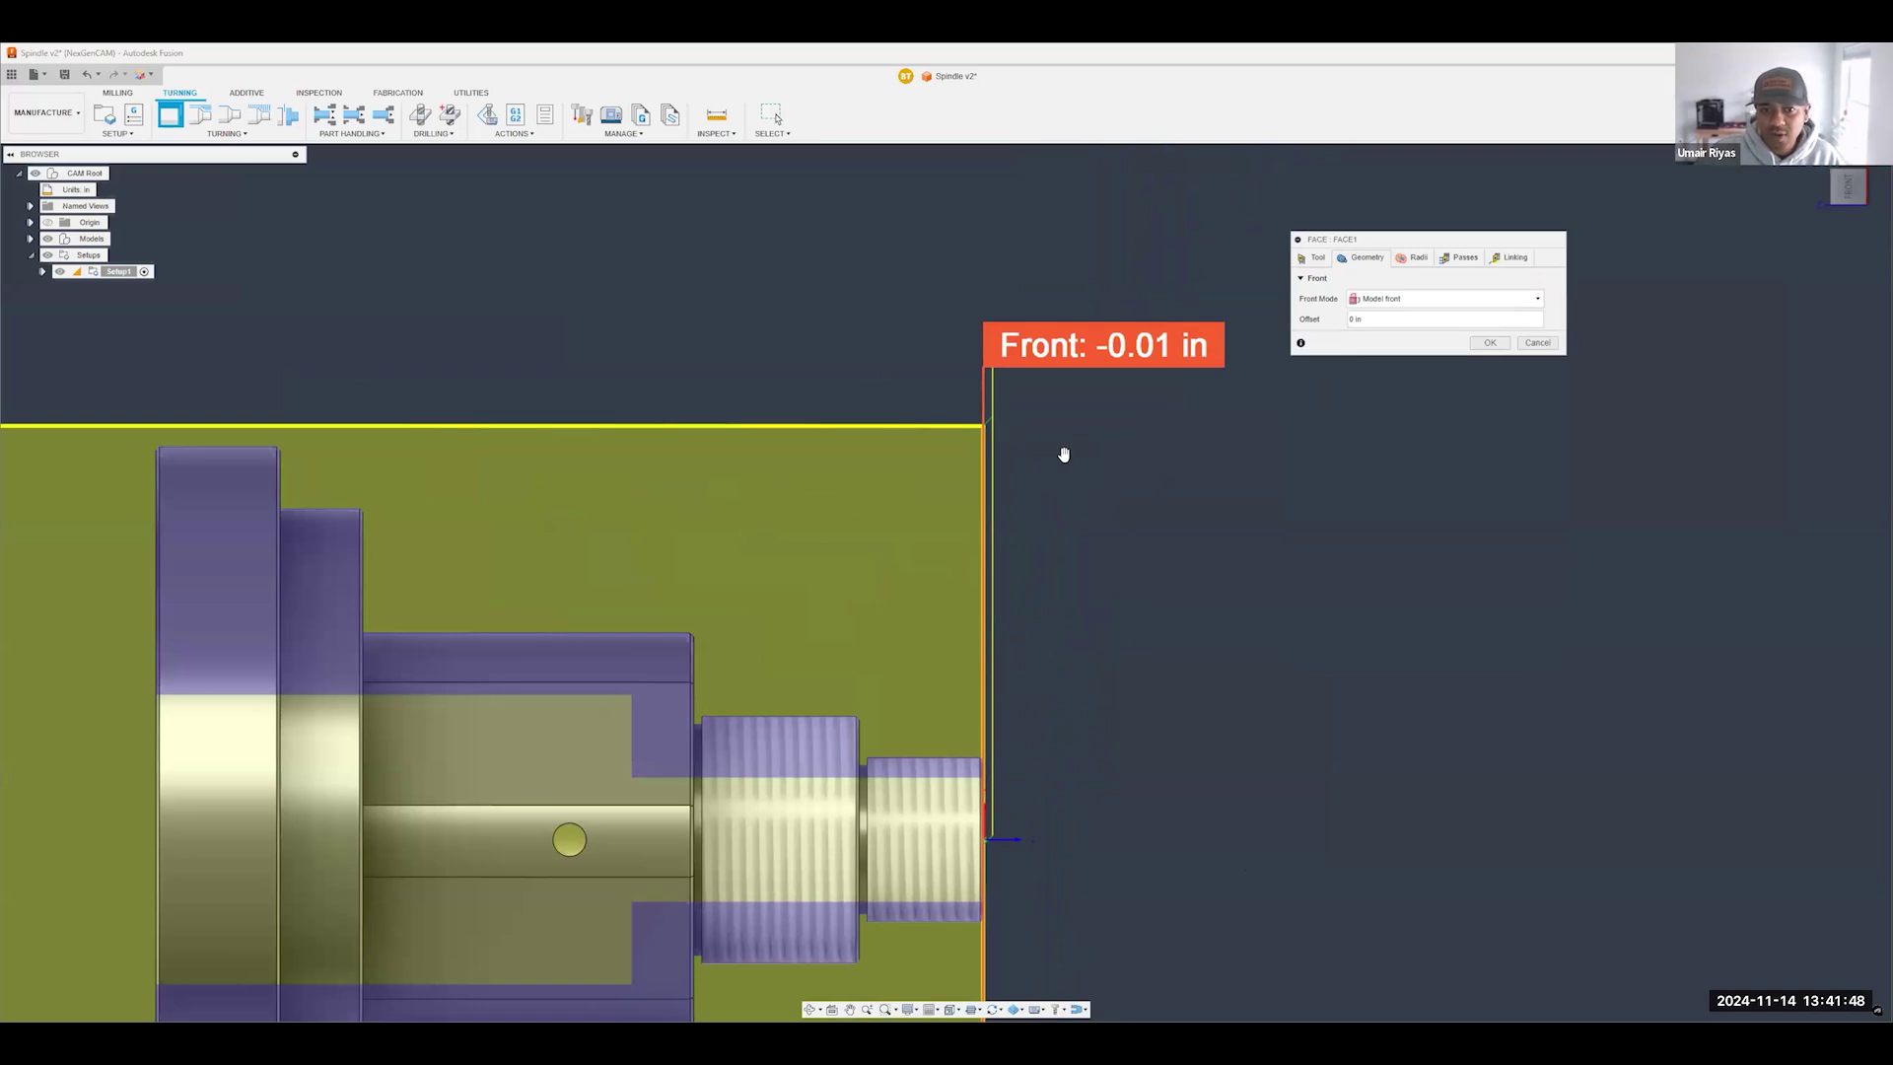
scroll(1064, 454, "down", 2)
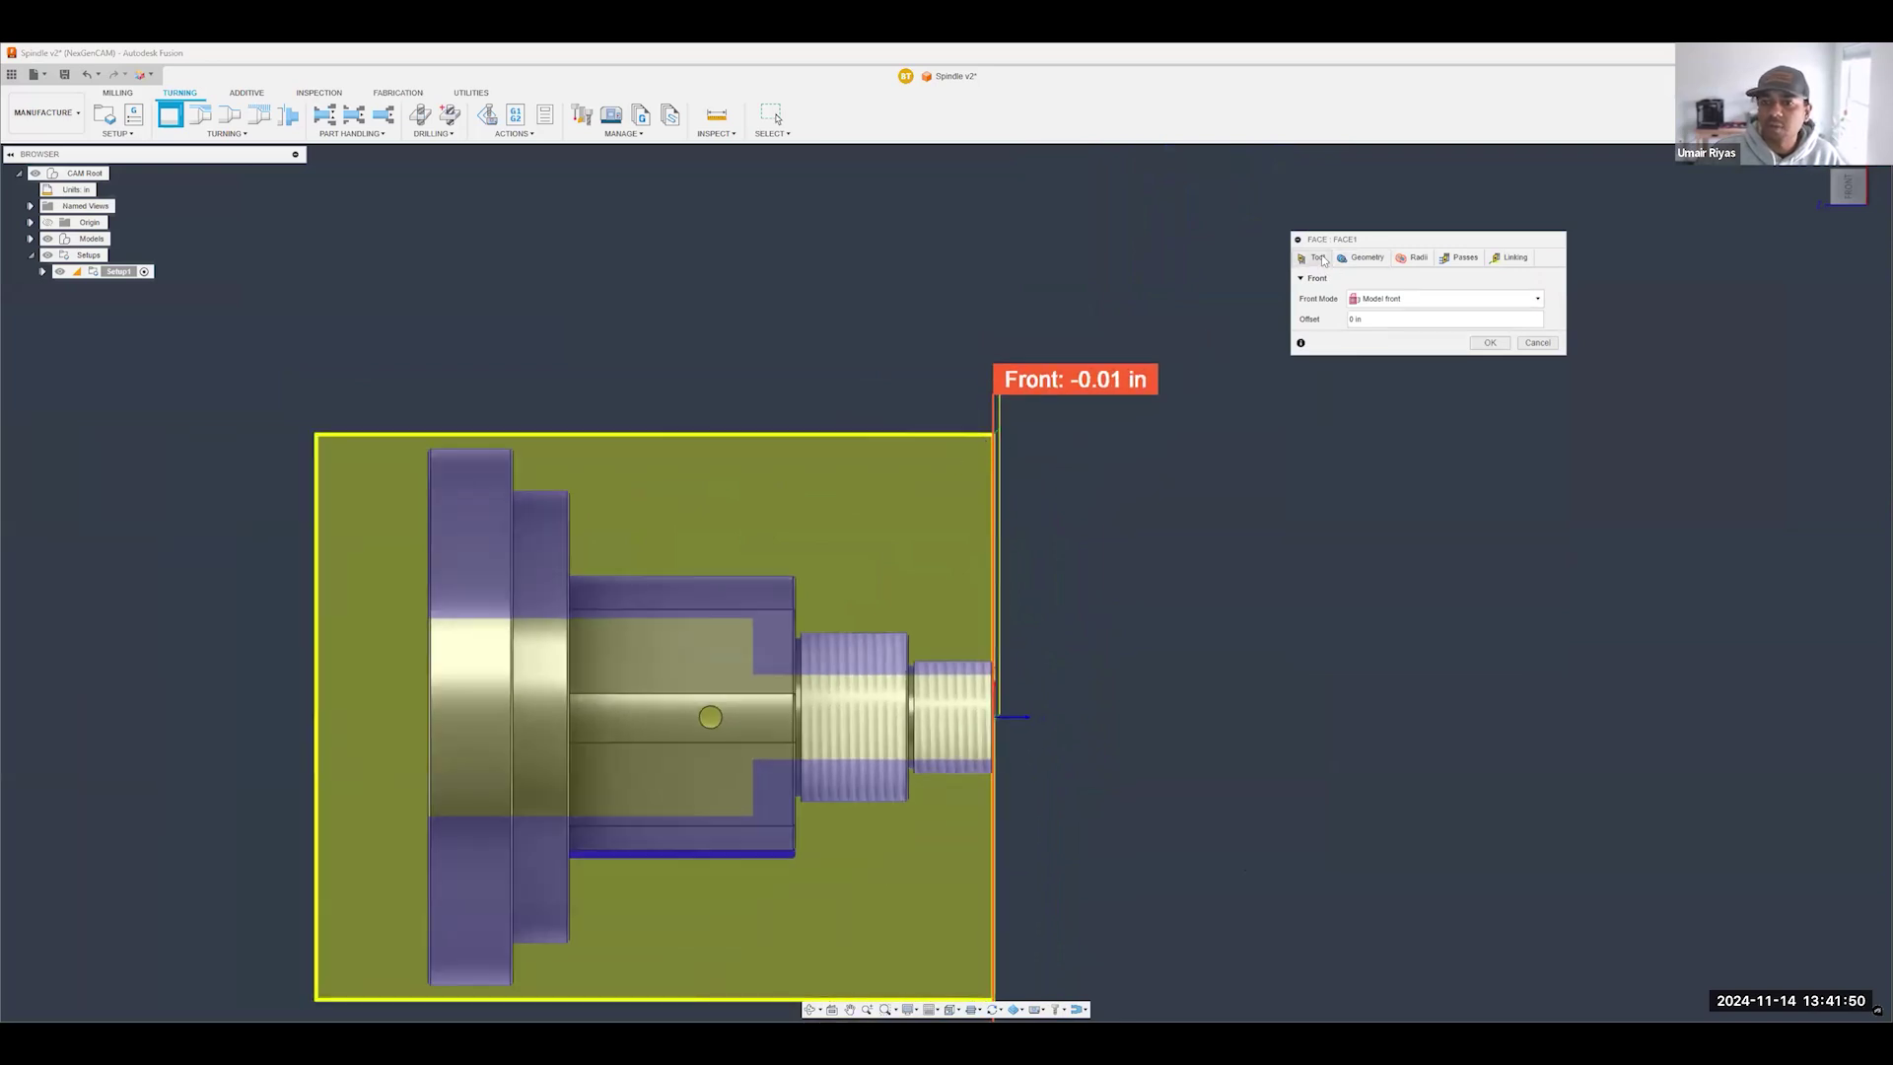
left_click(1317, 257)
scroll(1056, 494, "down", 1)
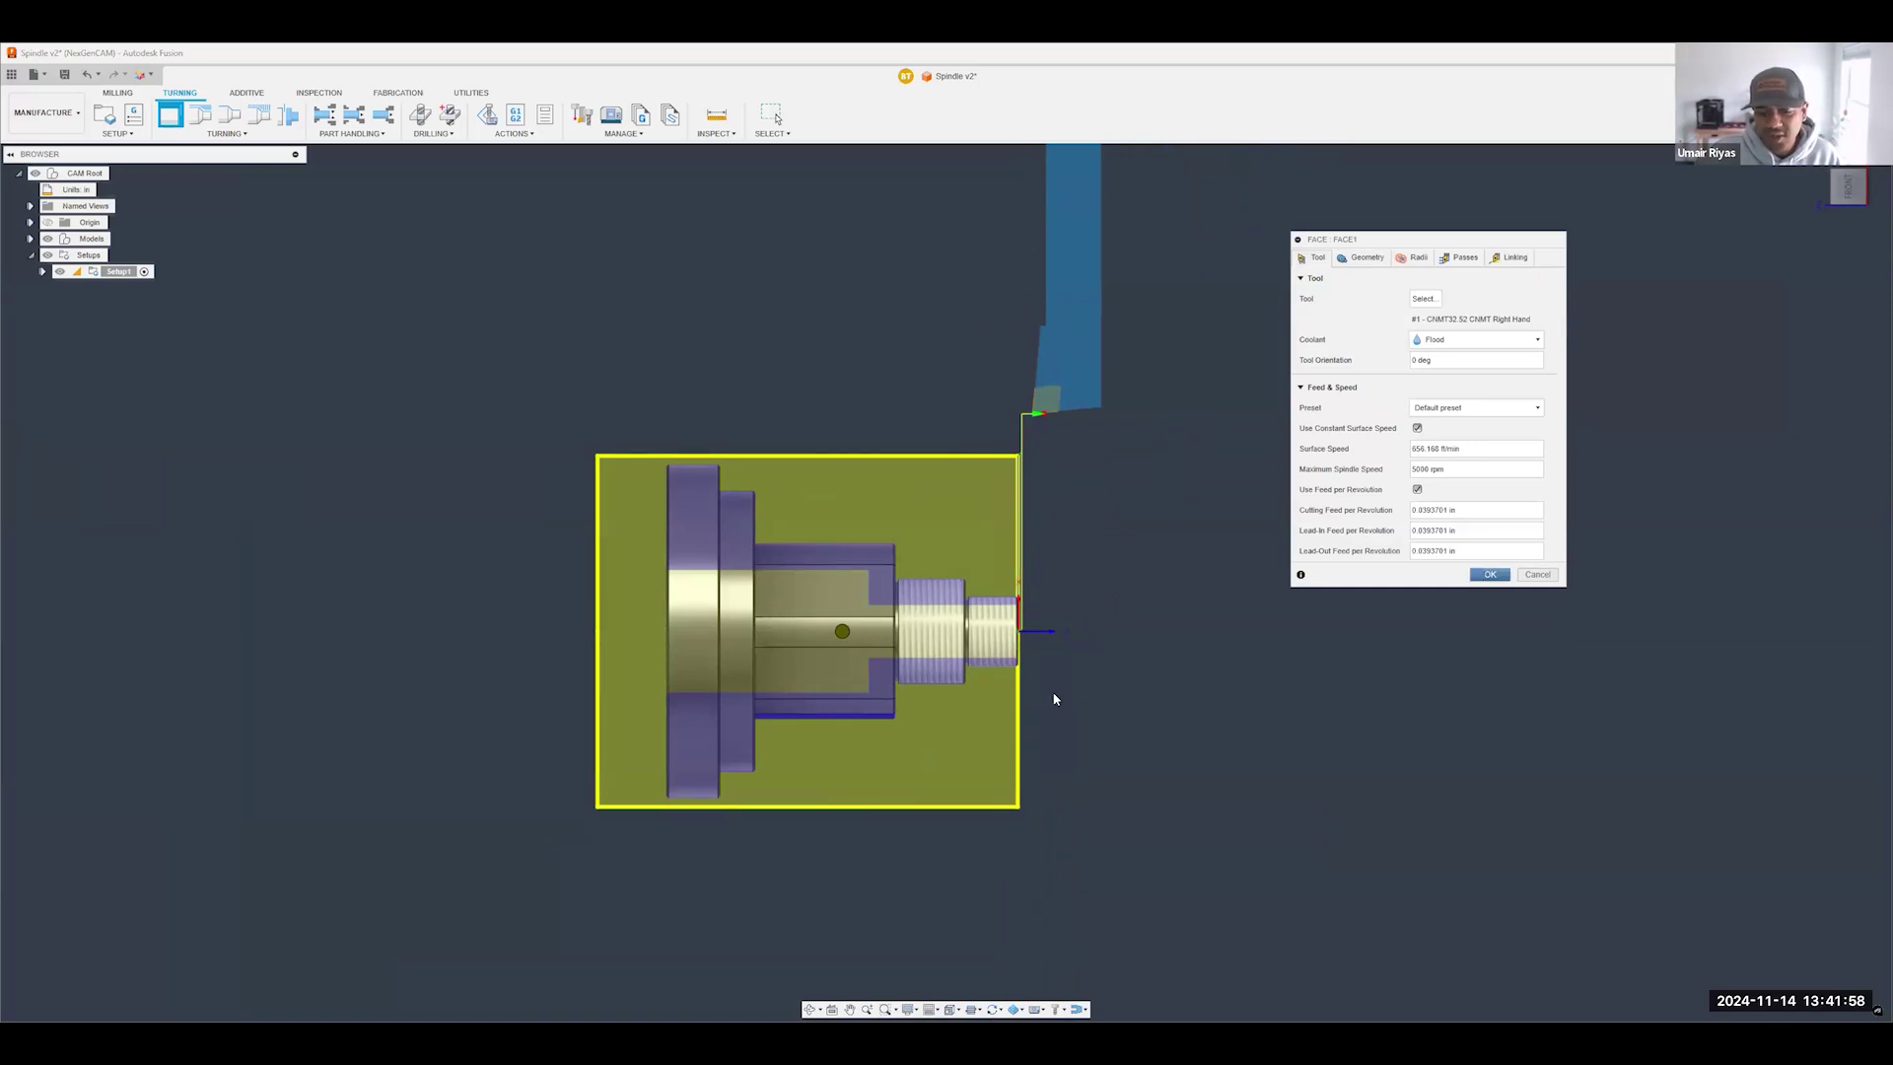
key("Return")
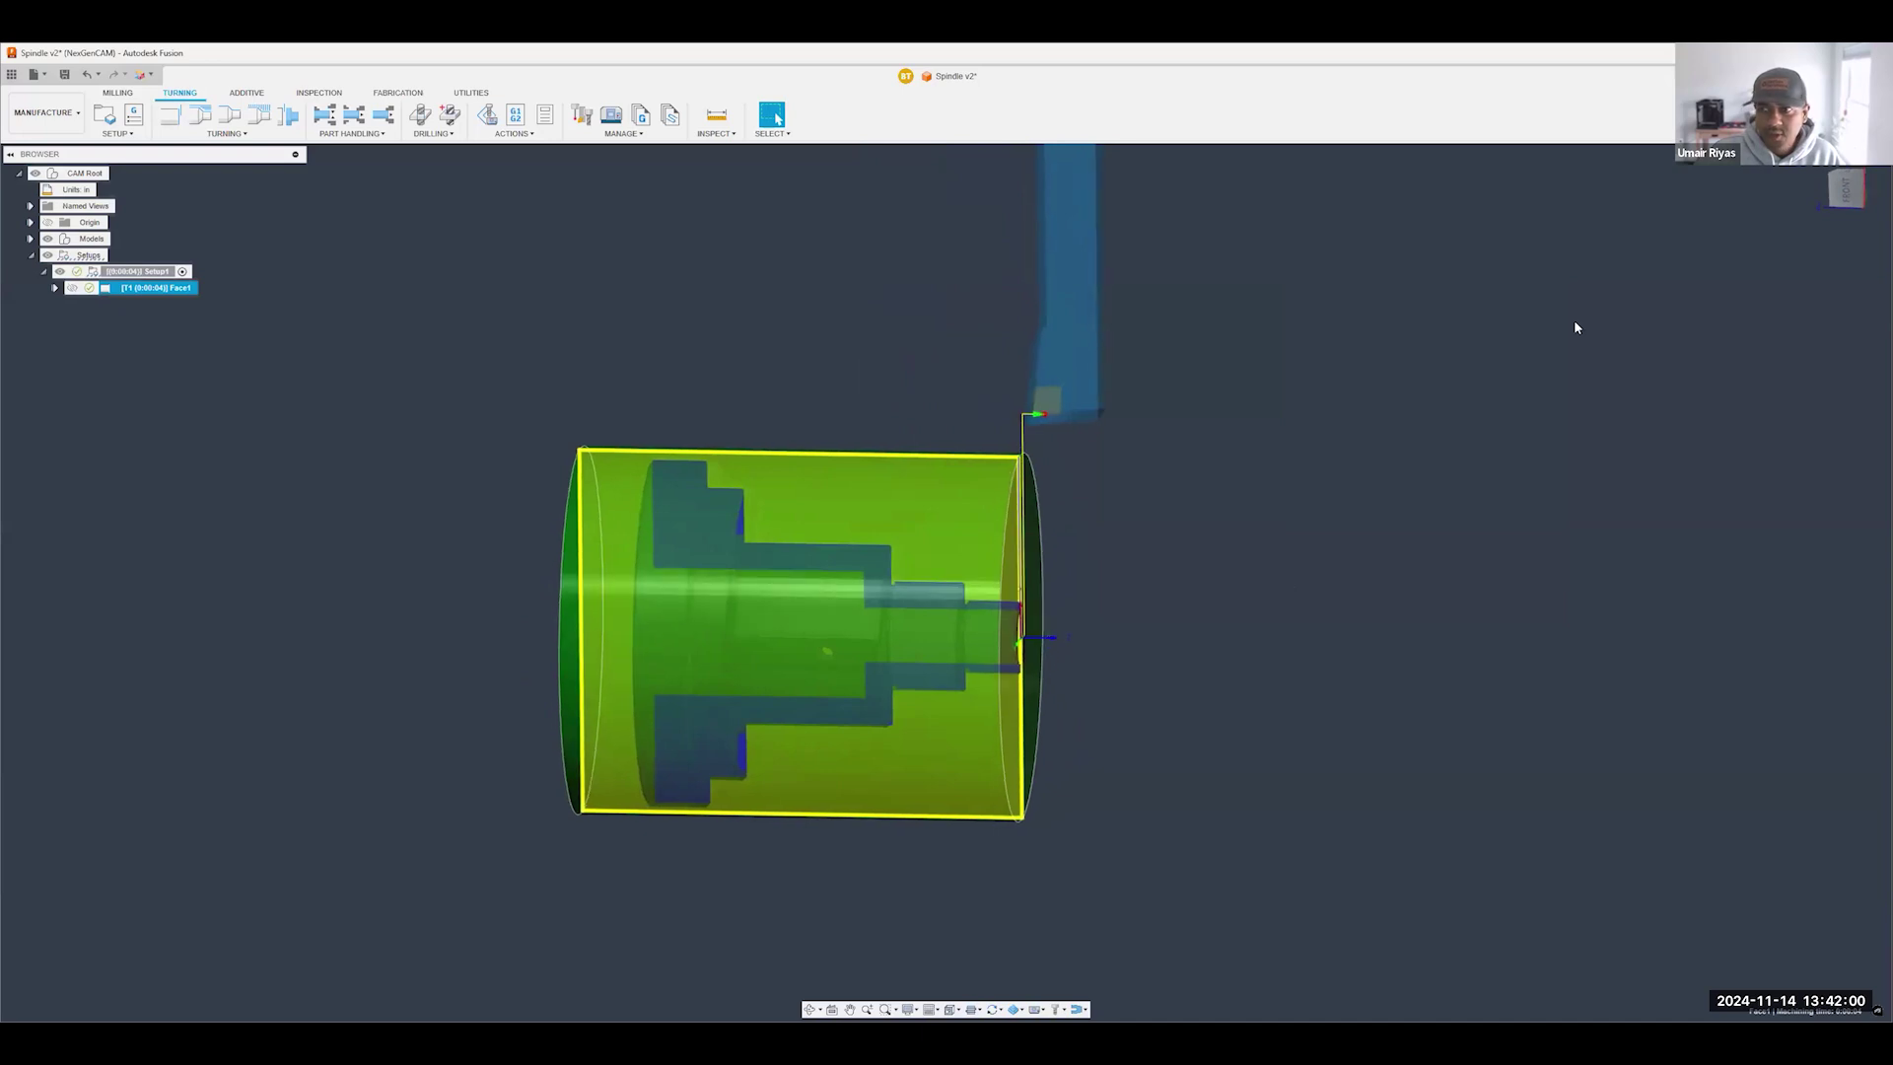
left_click(1840, 184)
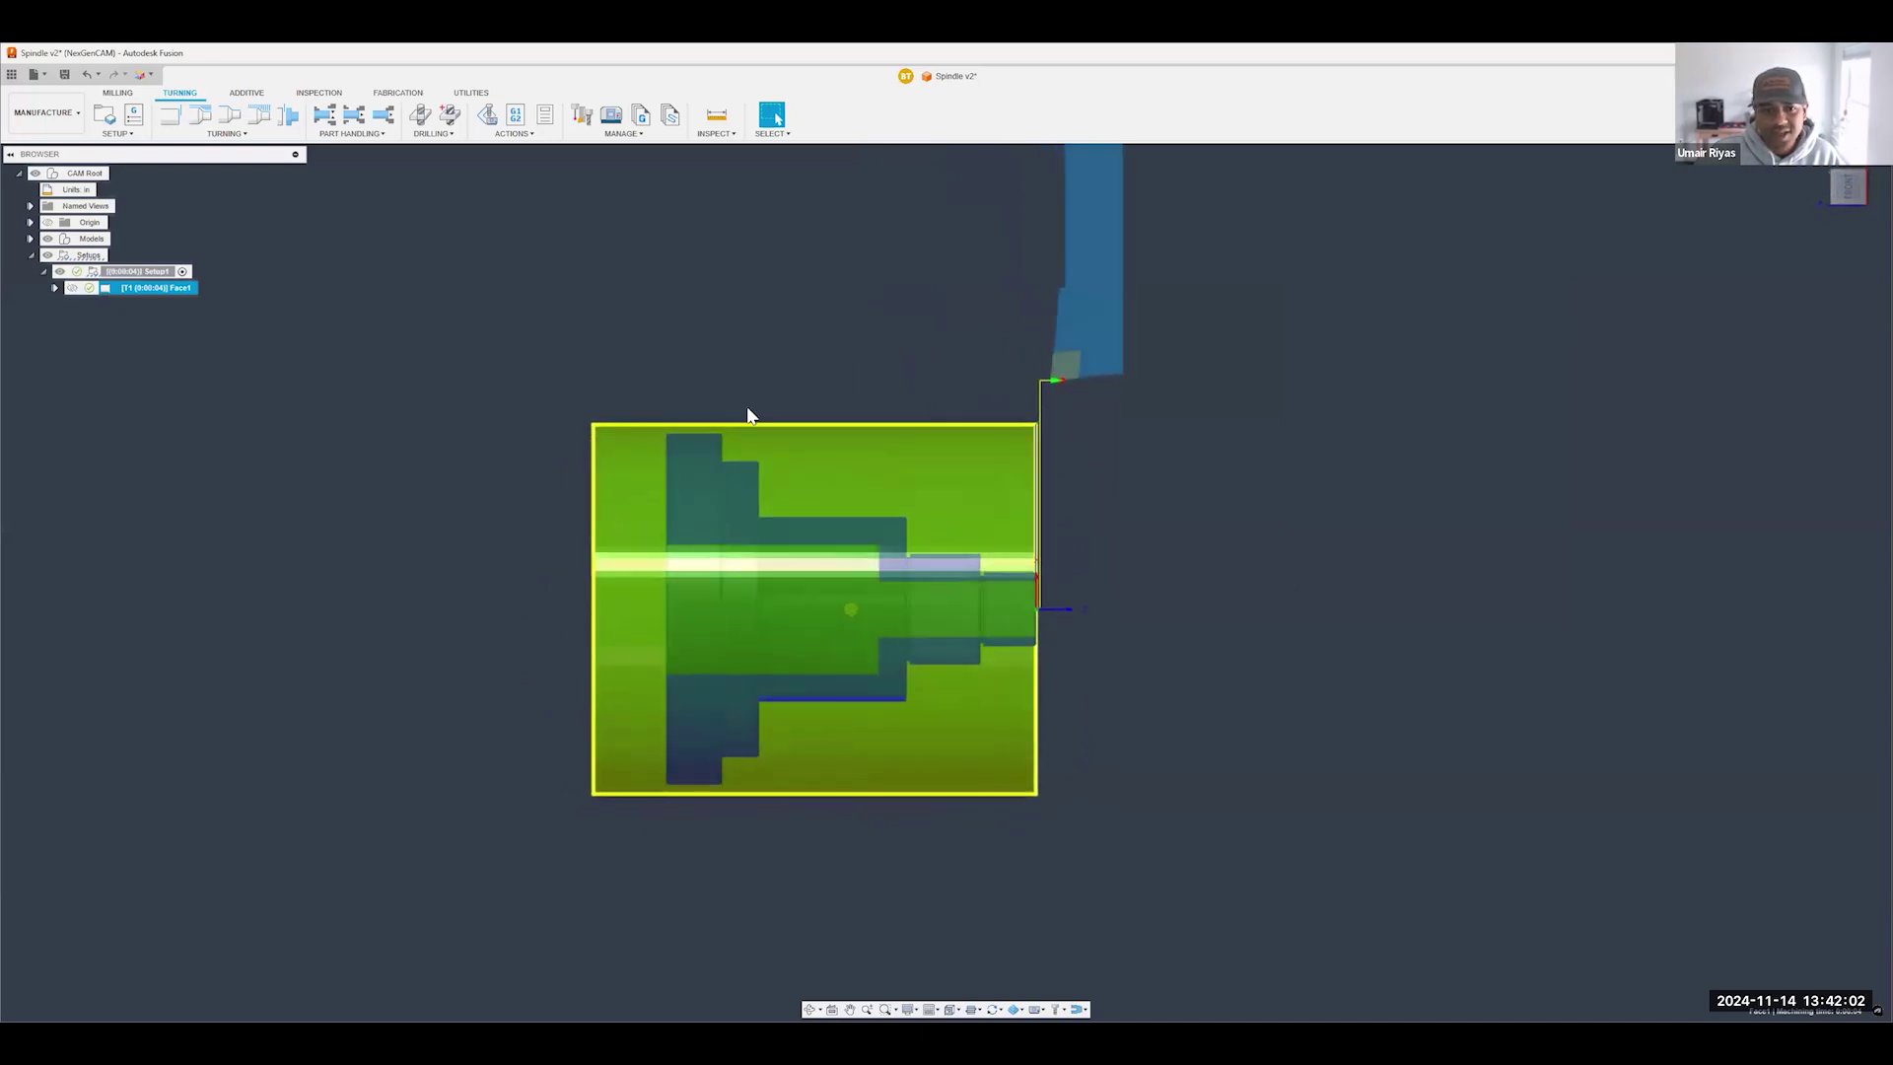
scroll(824, 498, "up", 2)
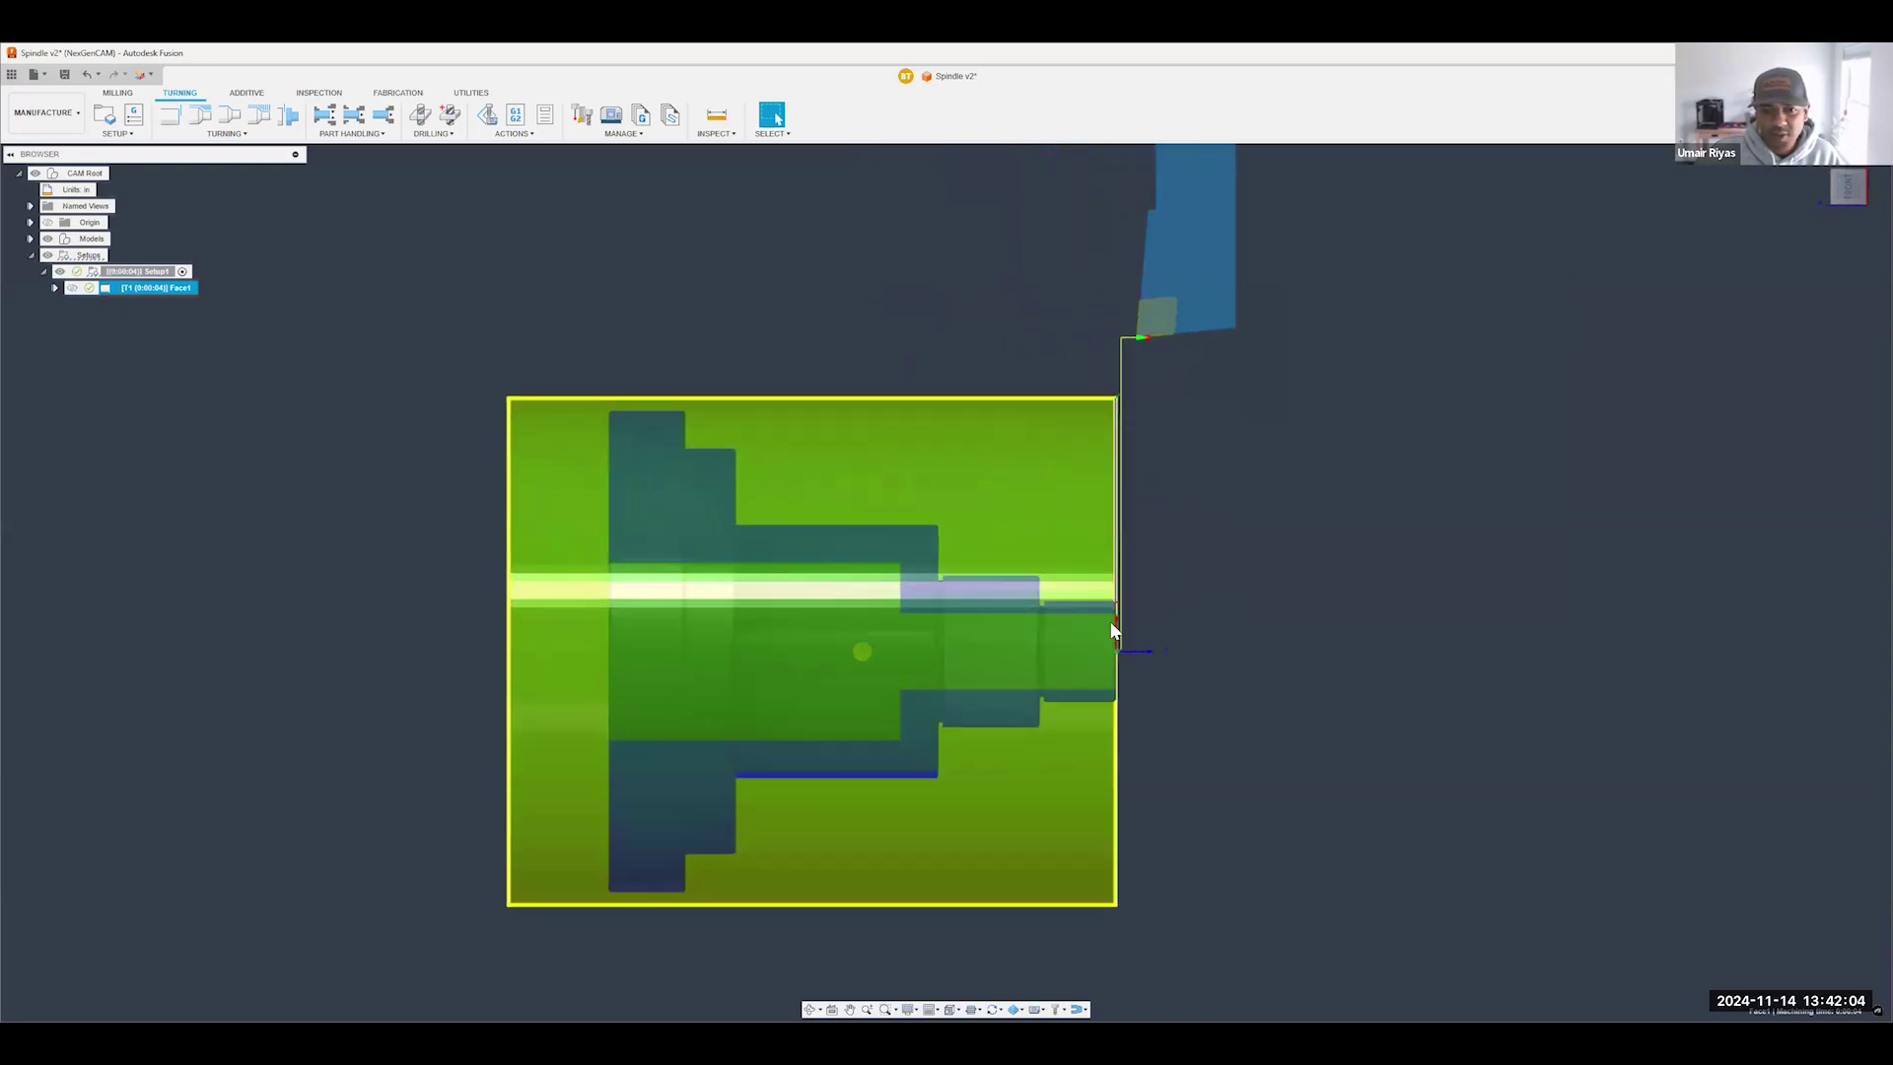
left_click(218, 134)
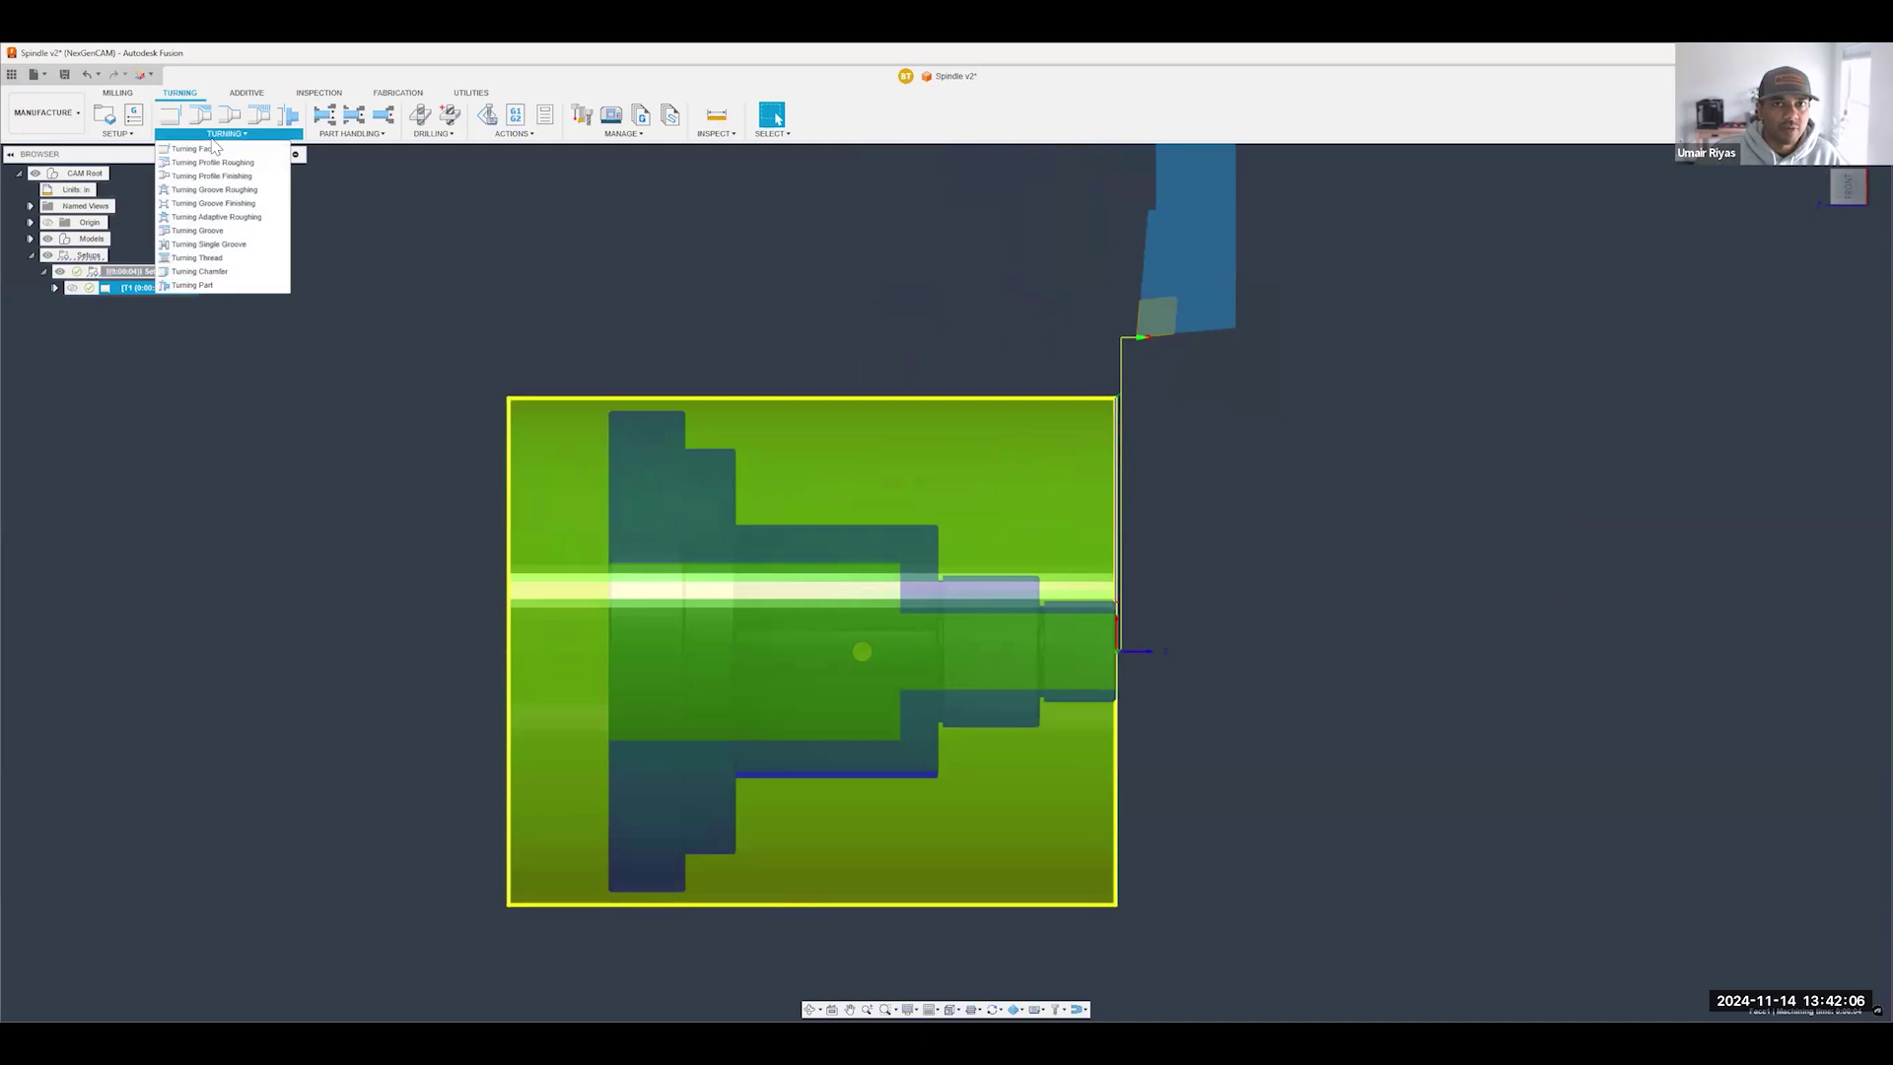
left_click(227, 163)
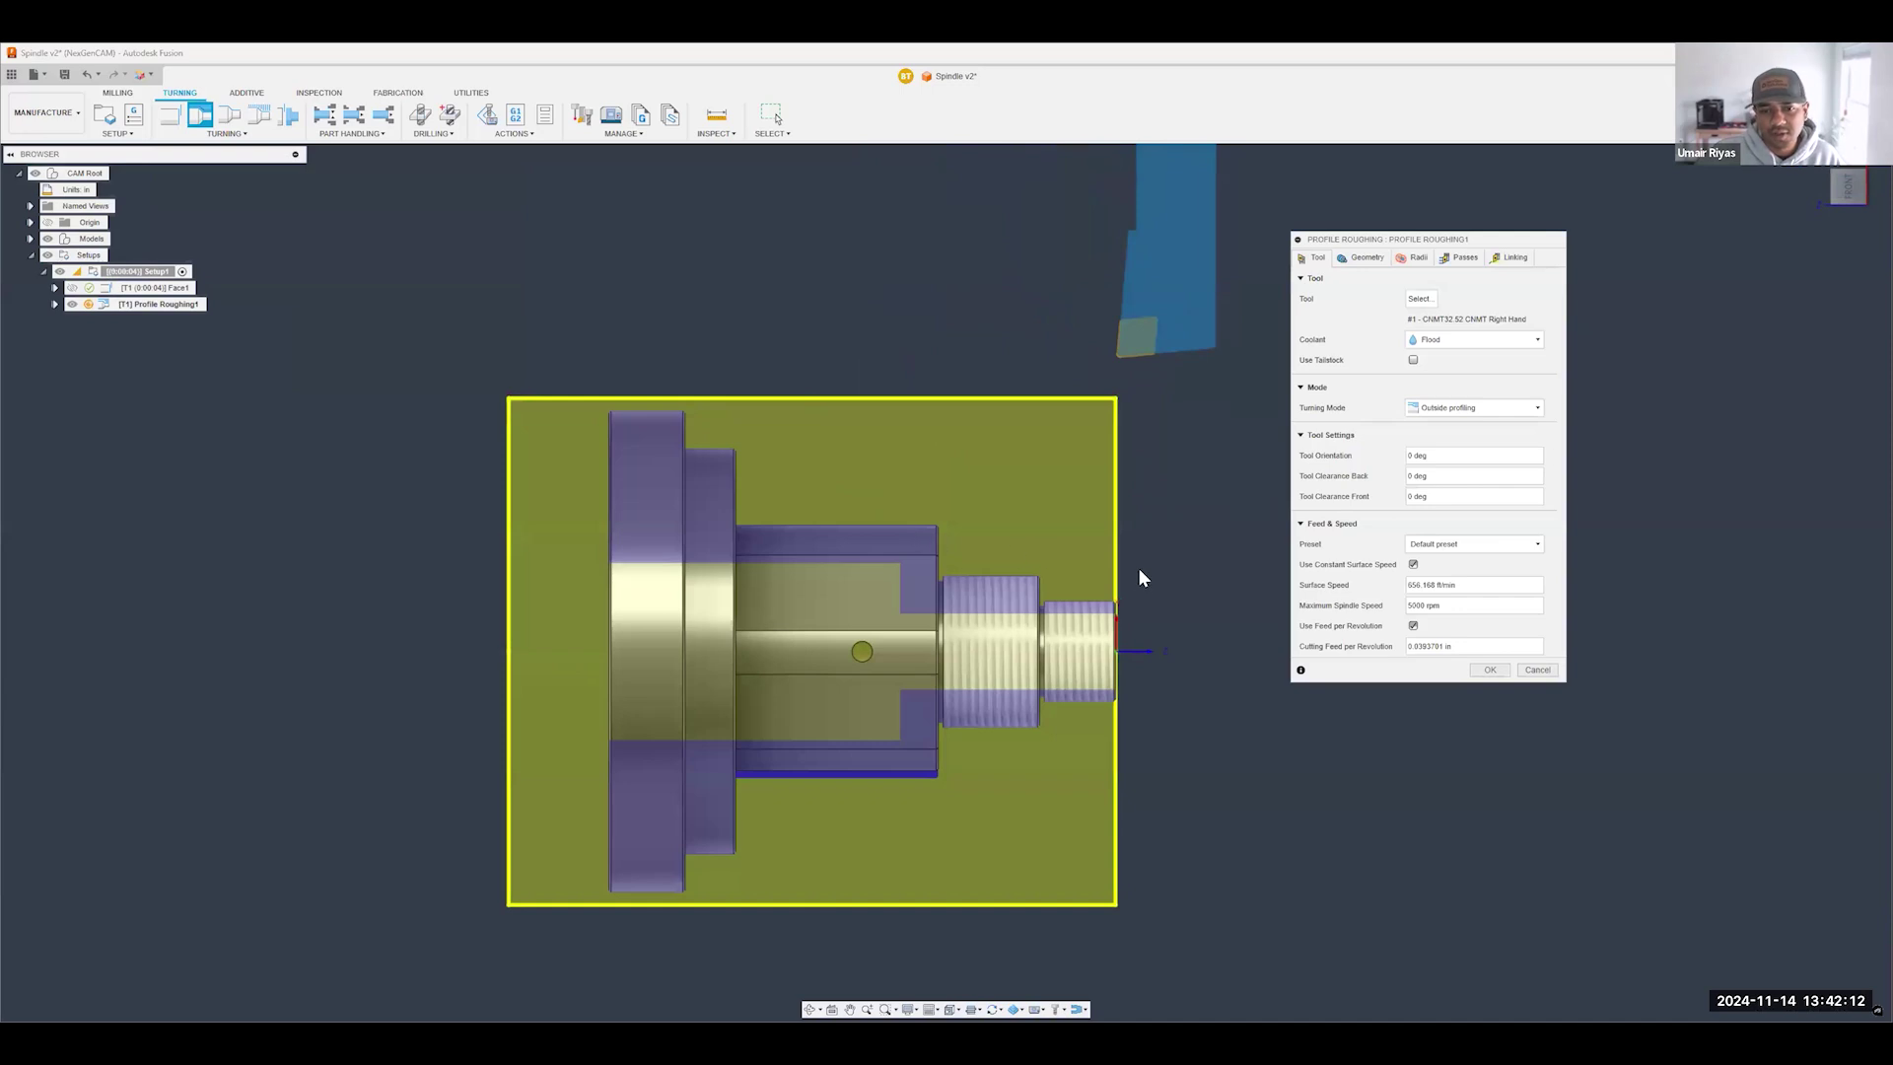
left_click(1538, 671)
- Add a Turning Profile Roughing operation in Outside profiling mode, using the same CNMT right-hand tool and the default feeds and speeds
left_click(226, 133)
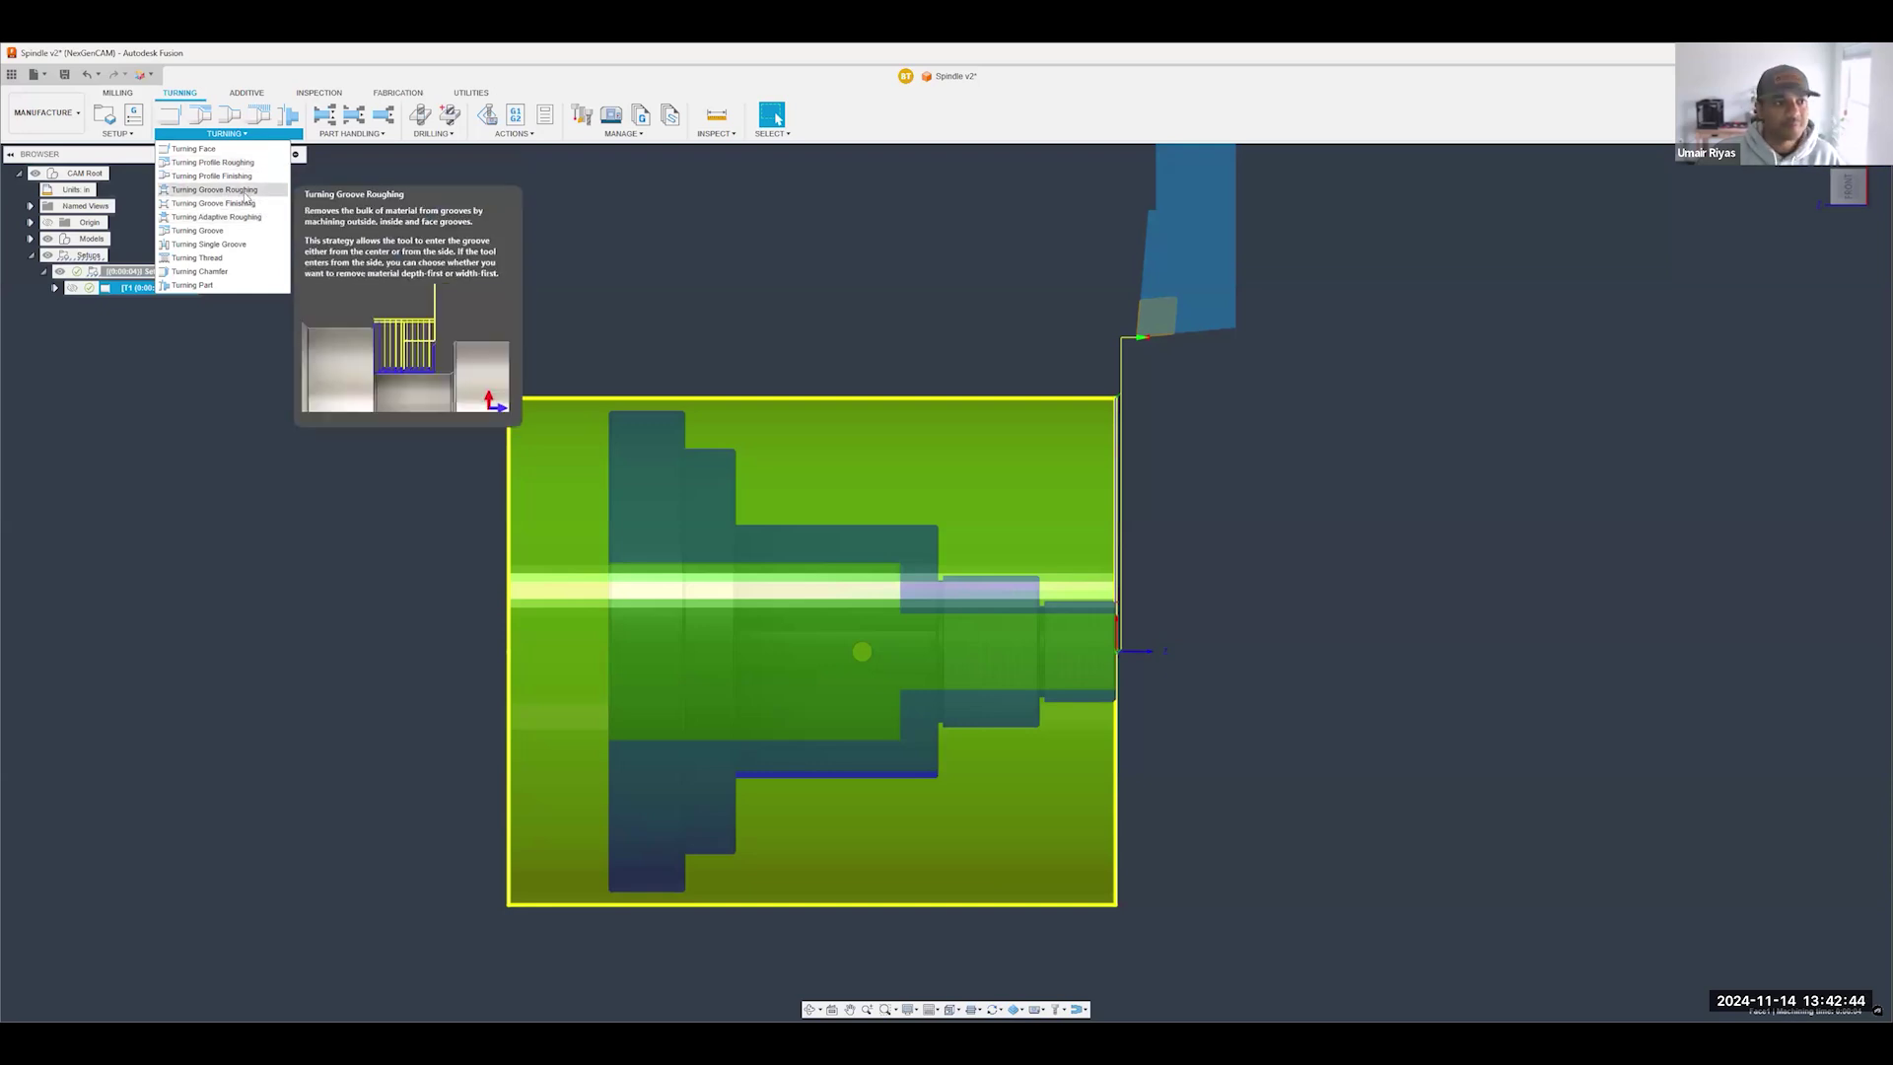
left_click(219, 164)
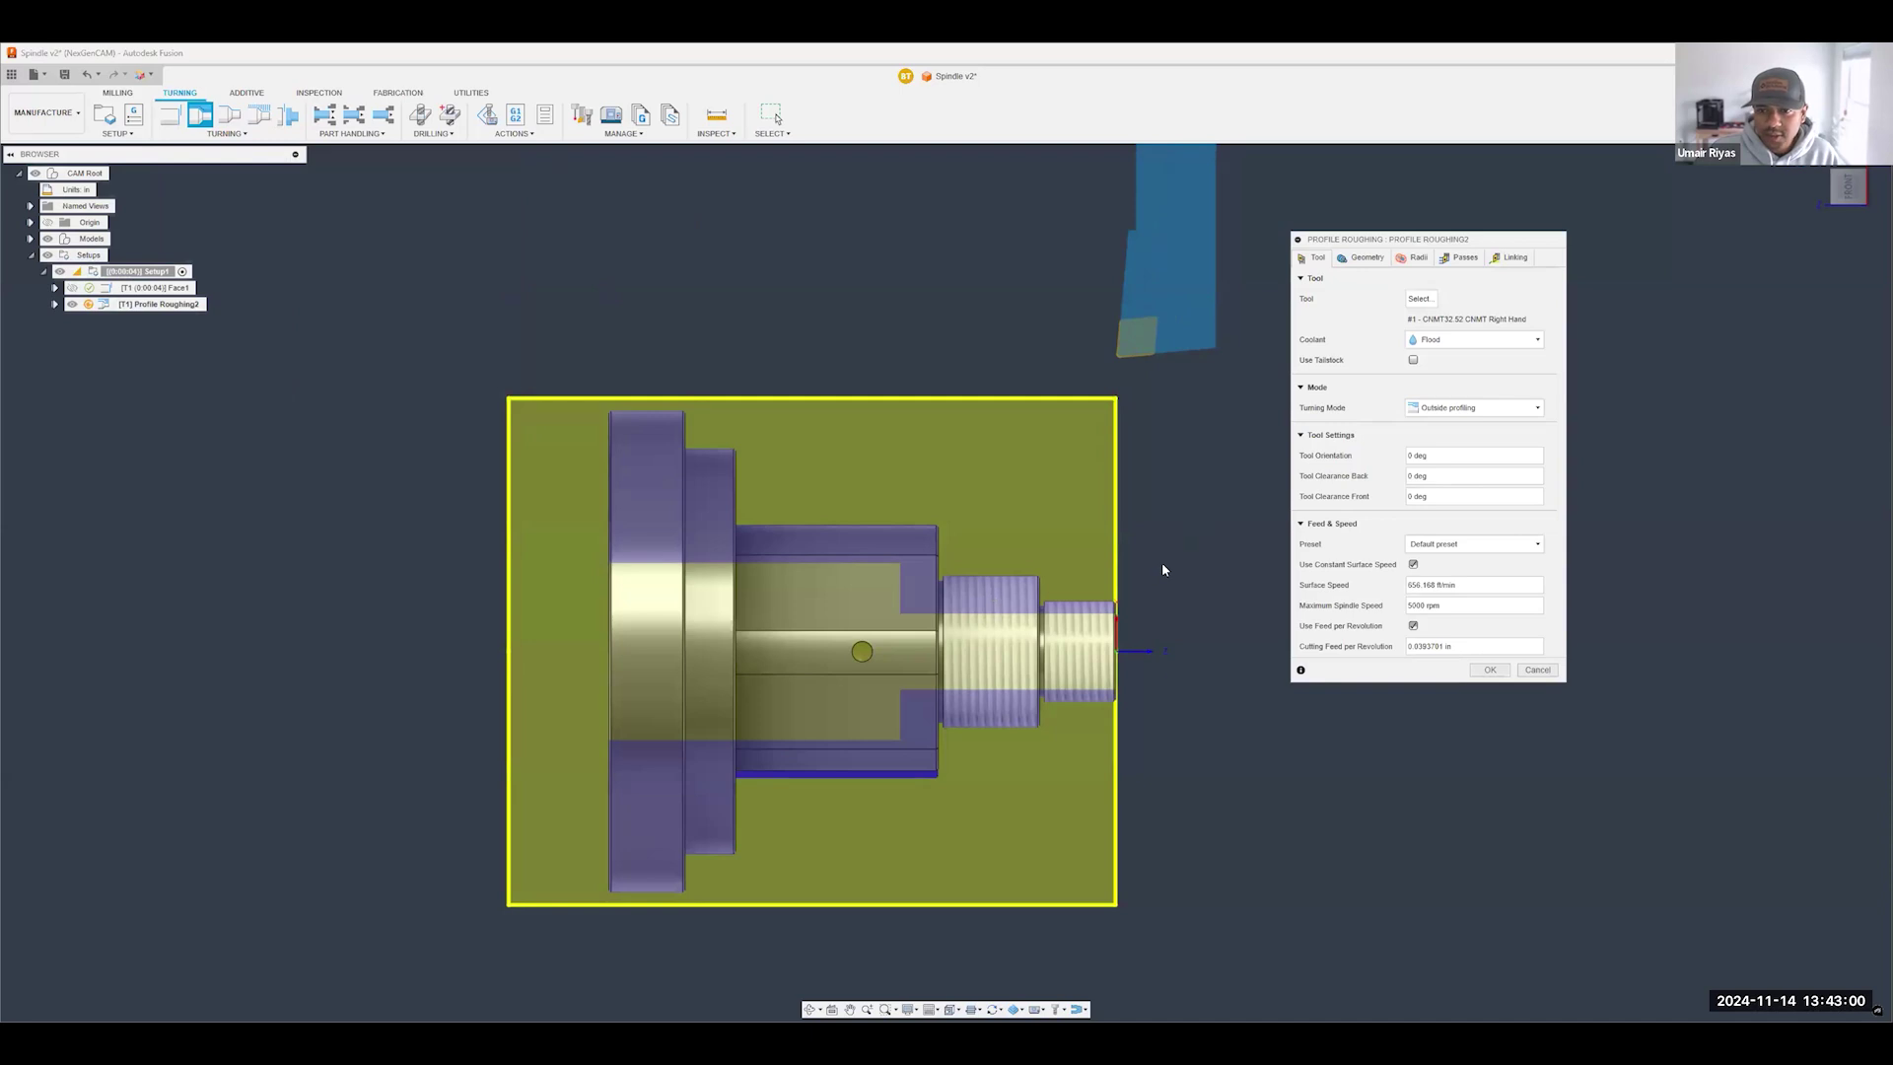
scroll(1142, 643, "down", 1)
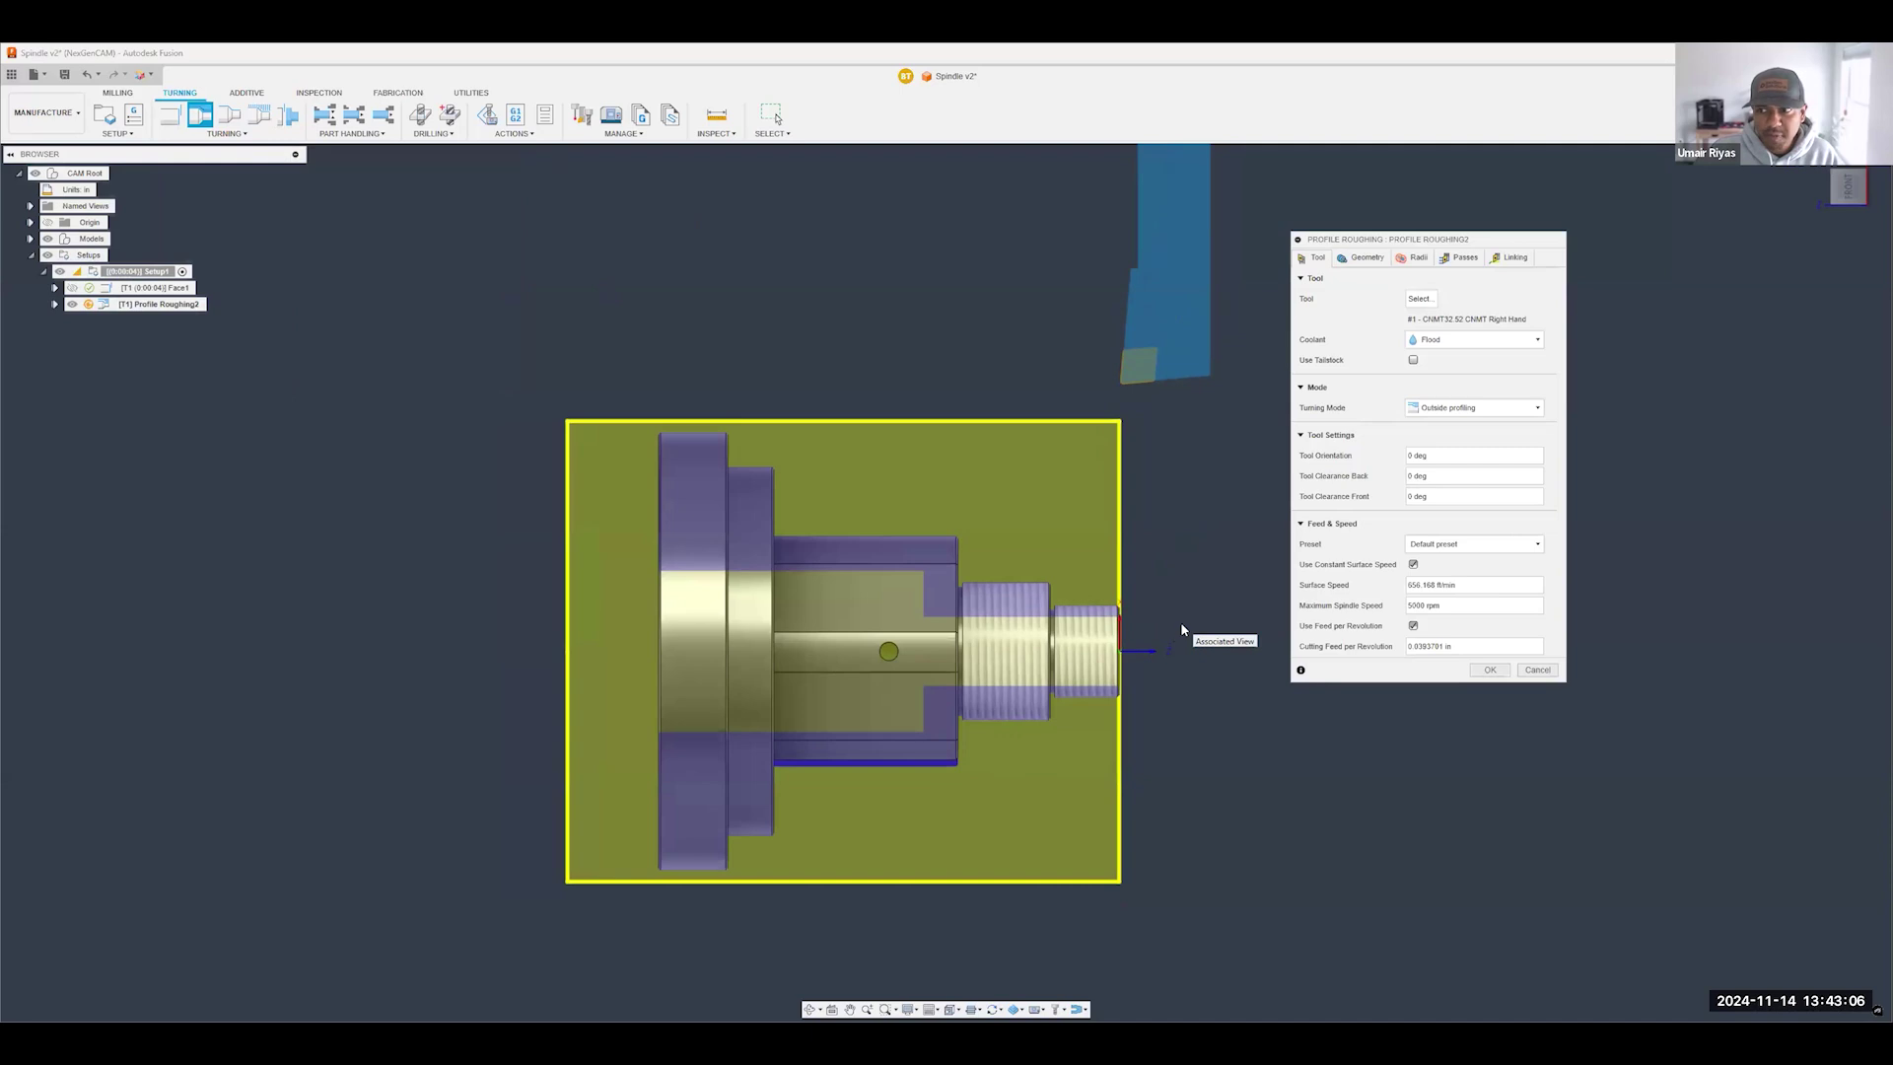
scroll(934, 656, "down", 1)
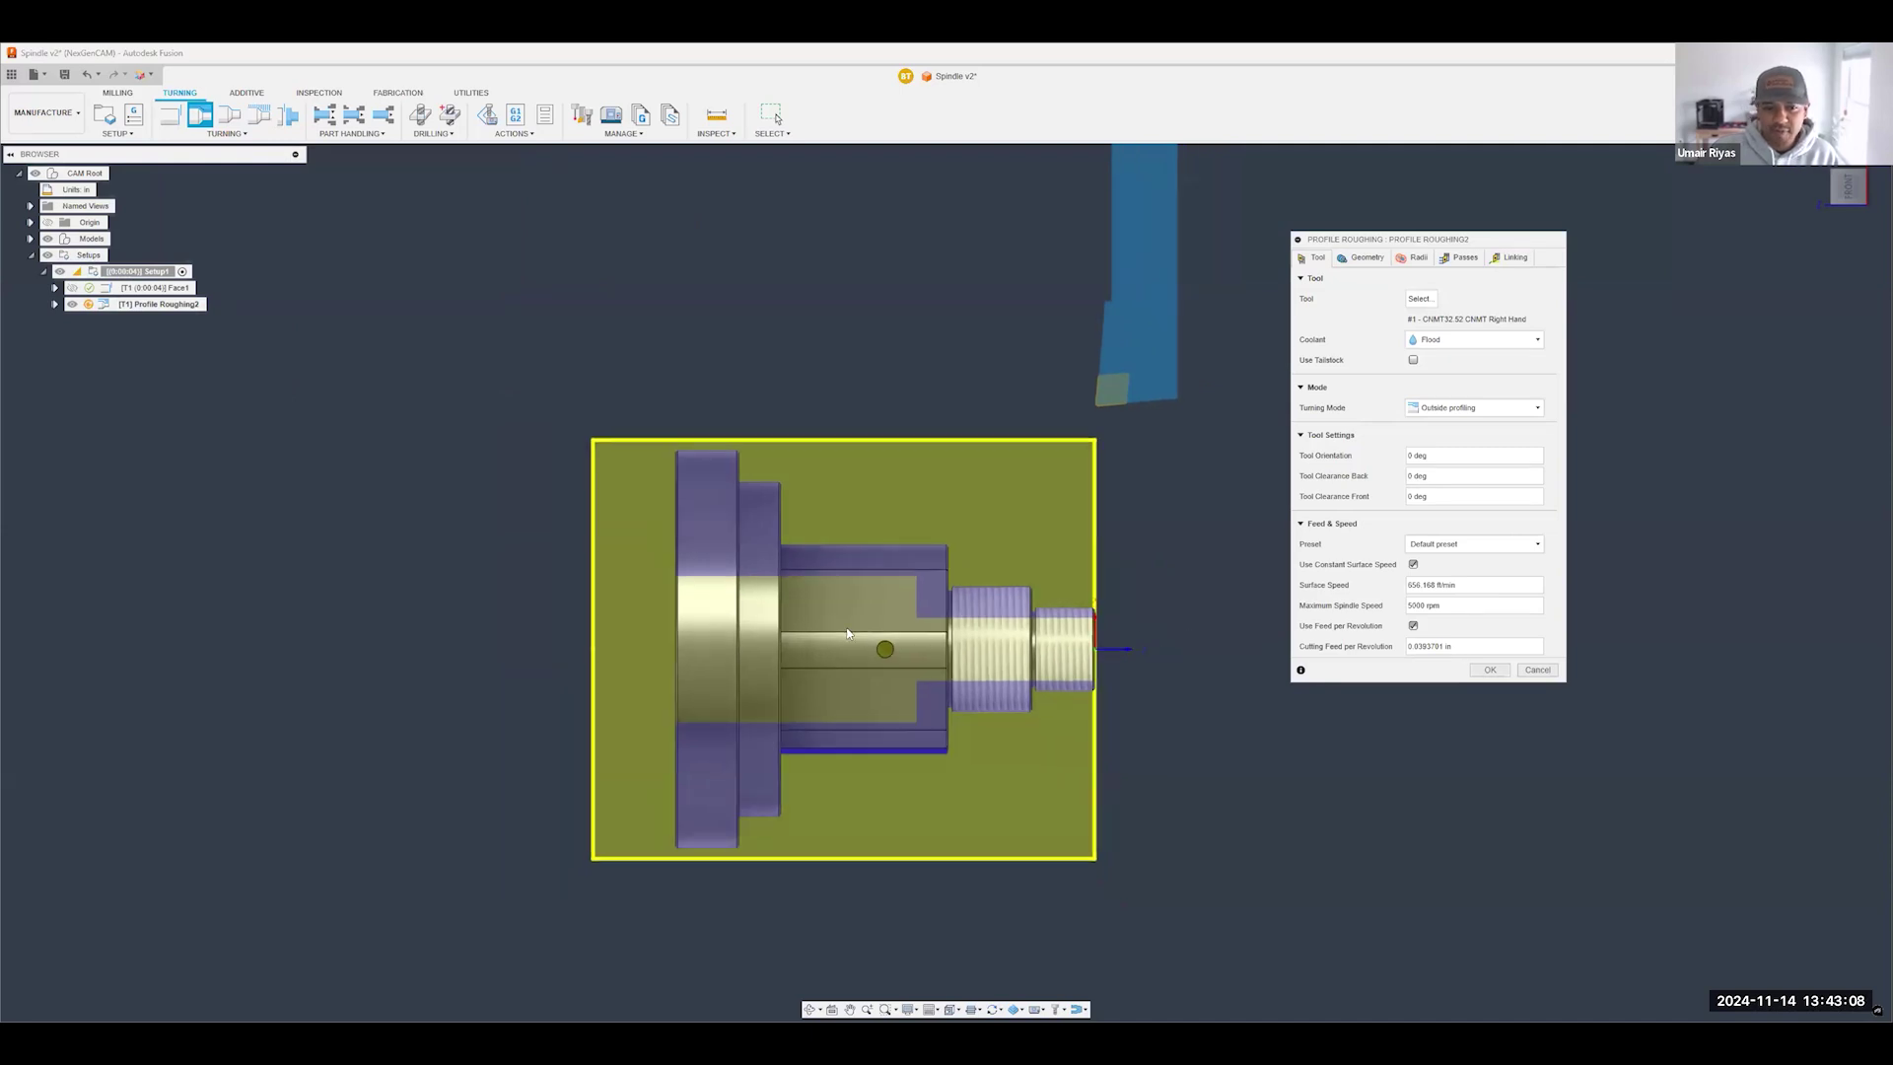
scroll(1054, 609, "down", 2)
middle_click_drag(1017, 576, 954, 595)
scroll(952, 595, "up", 2)
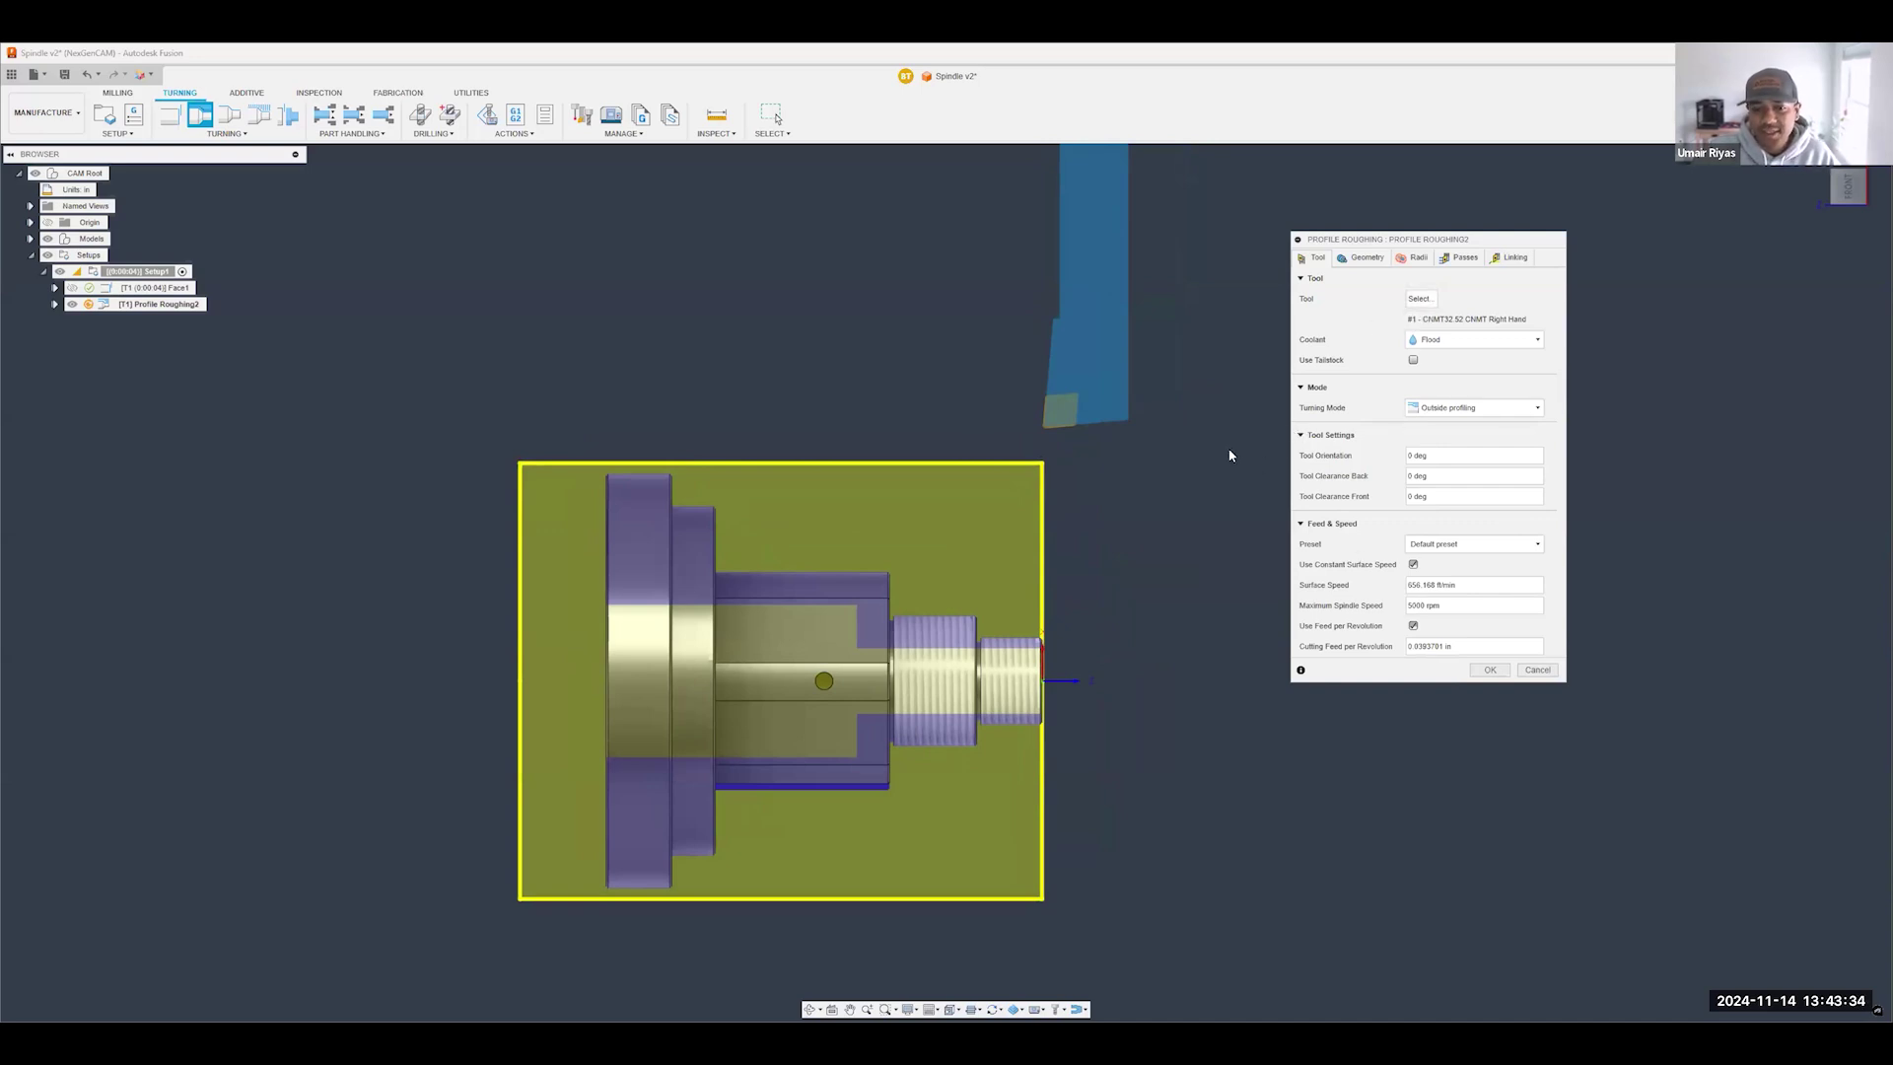
scroll(1089, 641, "down", 3)
scroll(1073, 537, "up", 2)
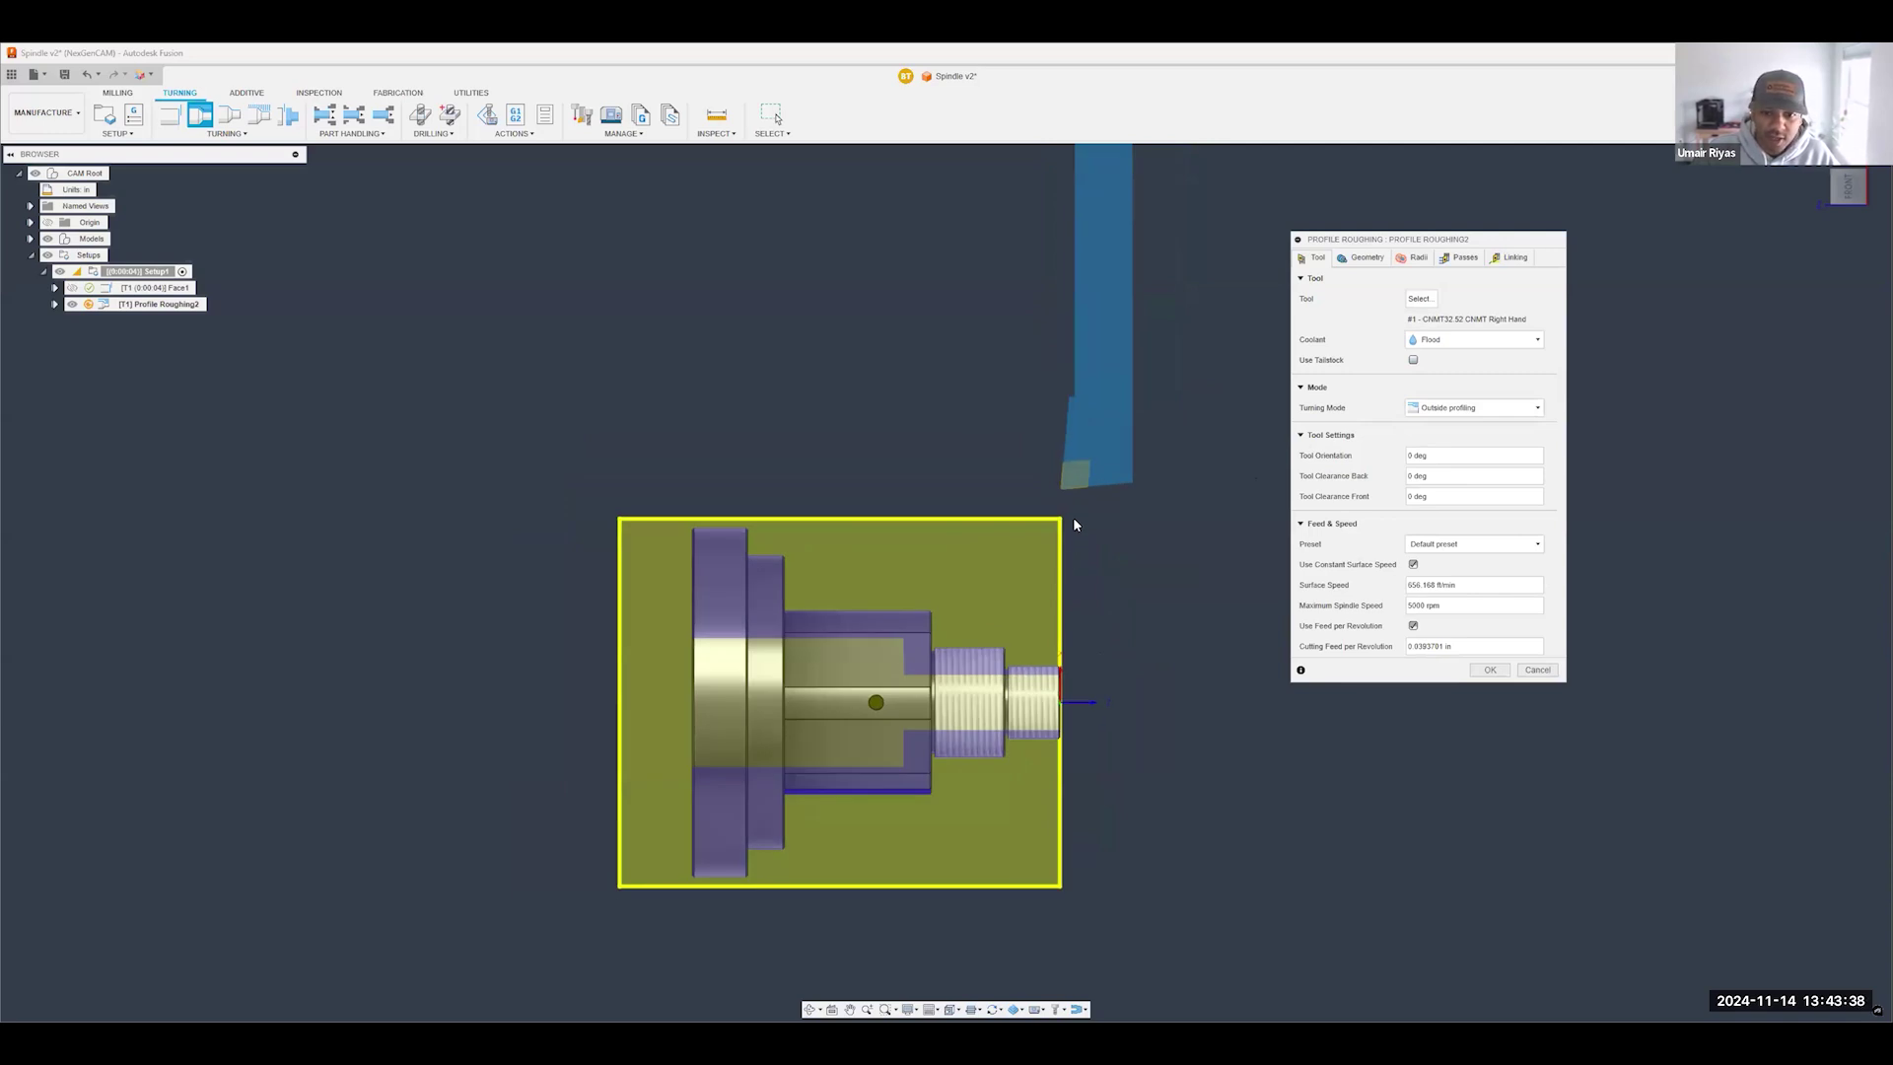
left_click(1490, 671)
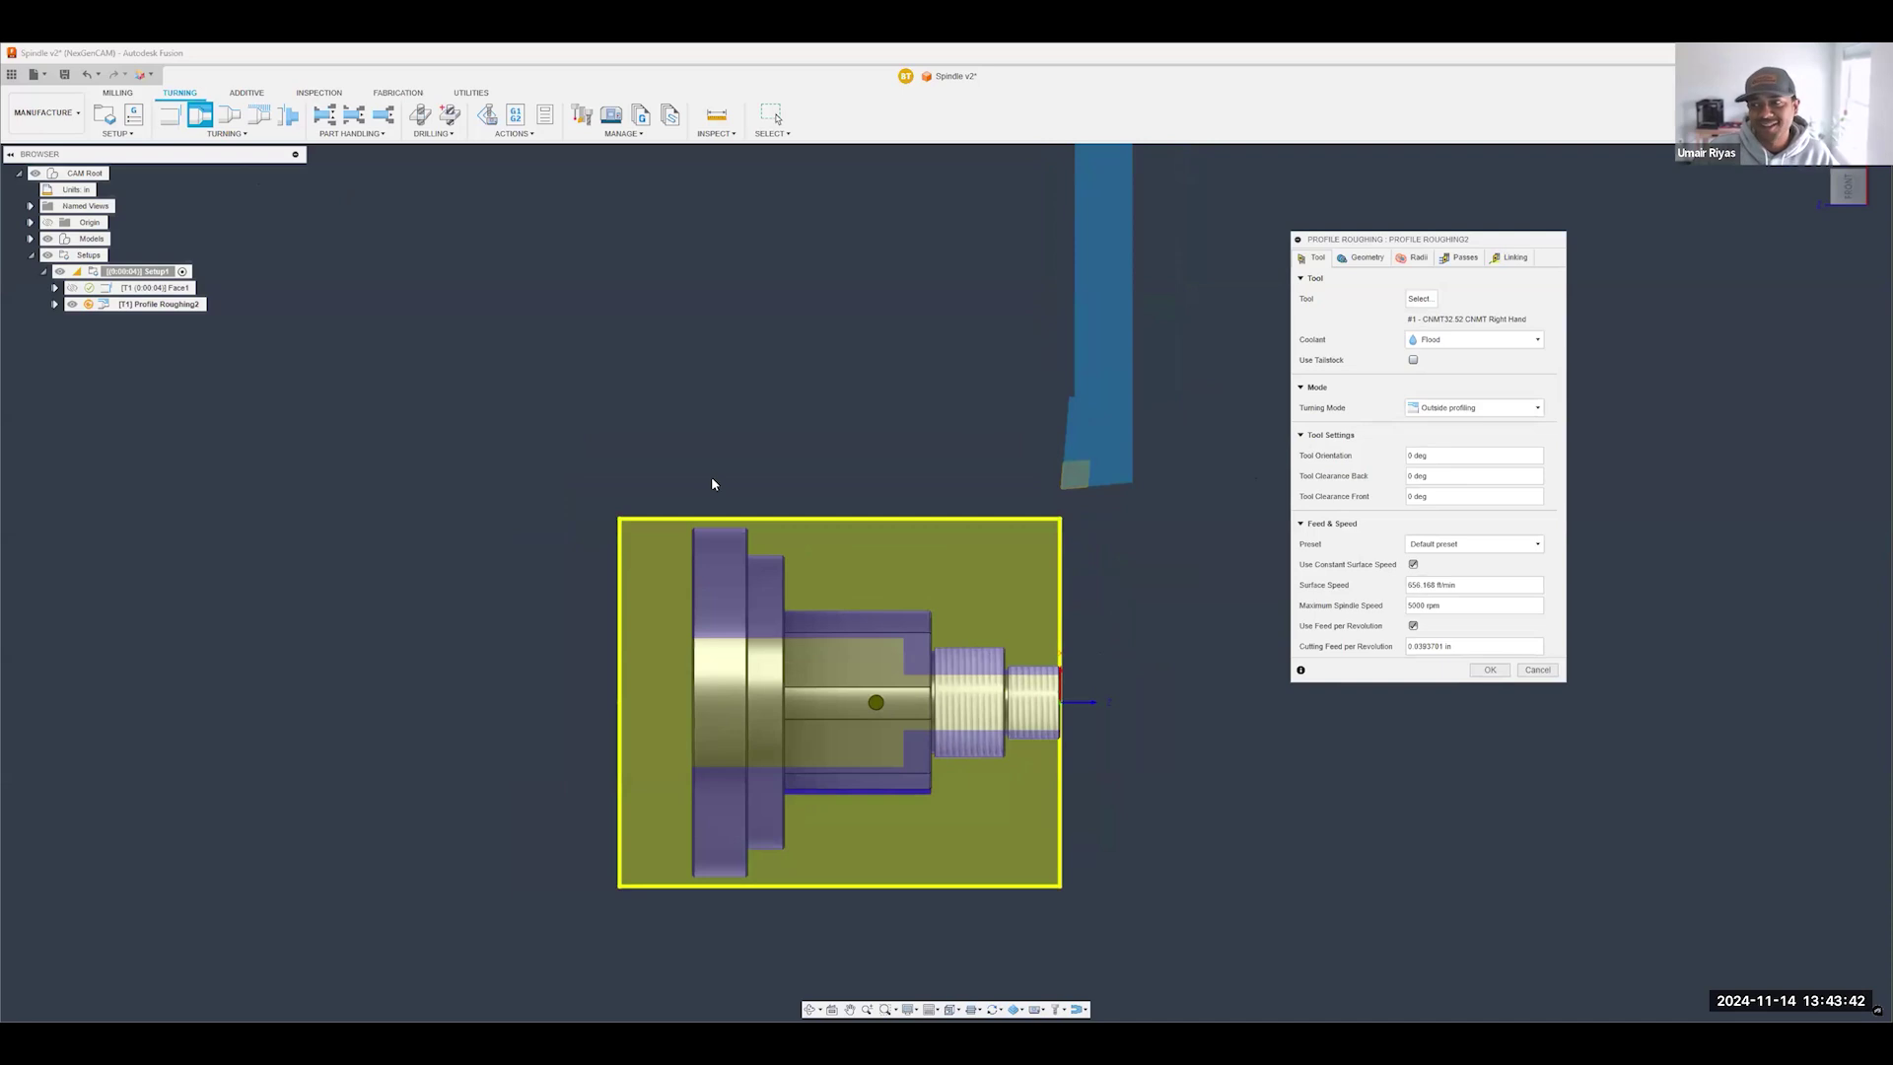
- Examine the profile roughing toolpath and reopen the operation to inspect its front and back boundaries against the part
scroll(991, 599, "up", 5)
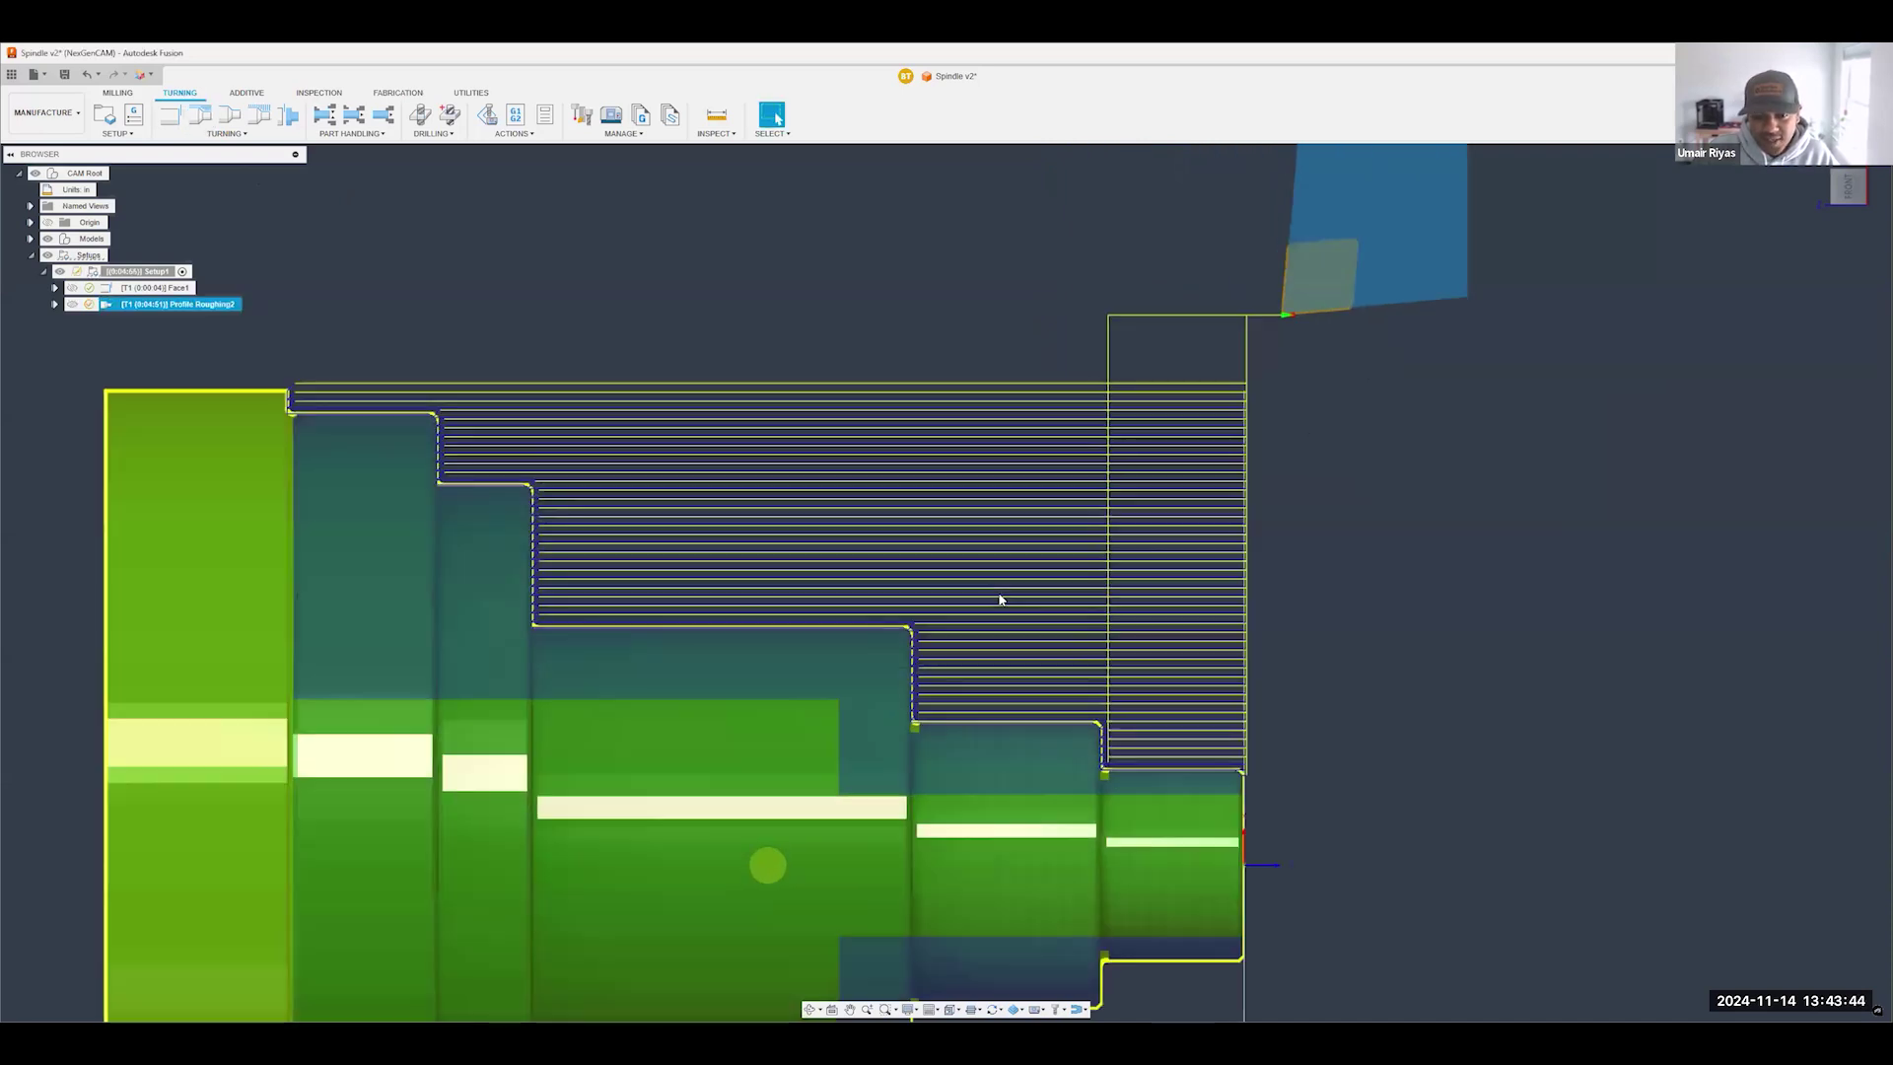
scroll(1001, 596, "up", 2)
scroll(1109, 681, "down", 5)
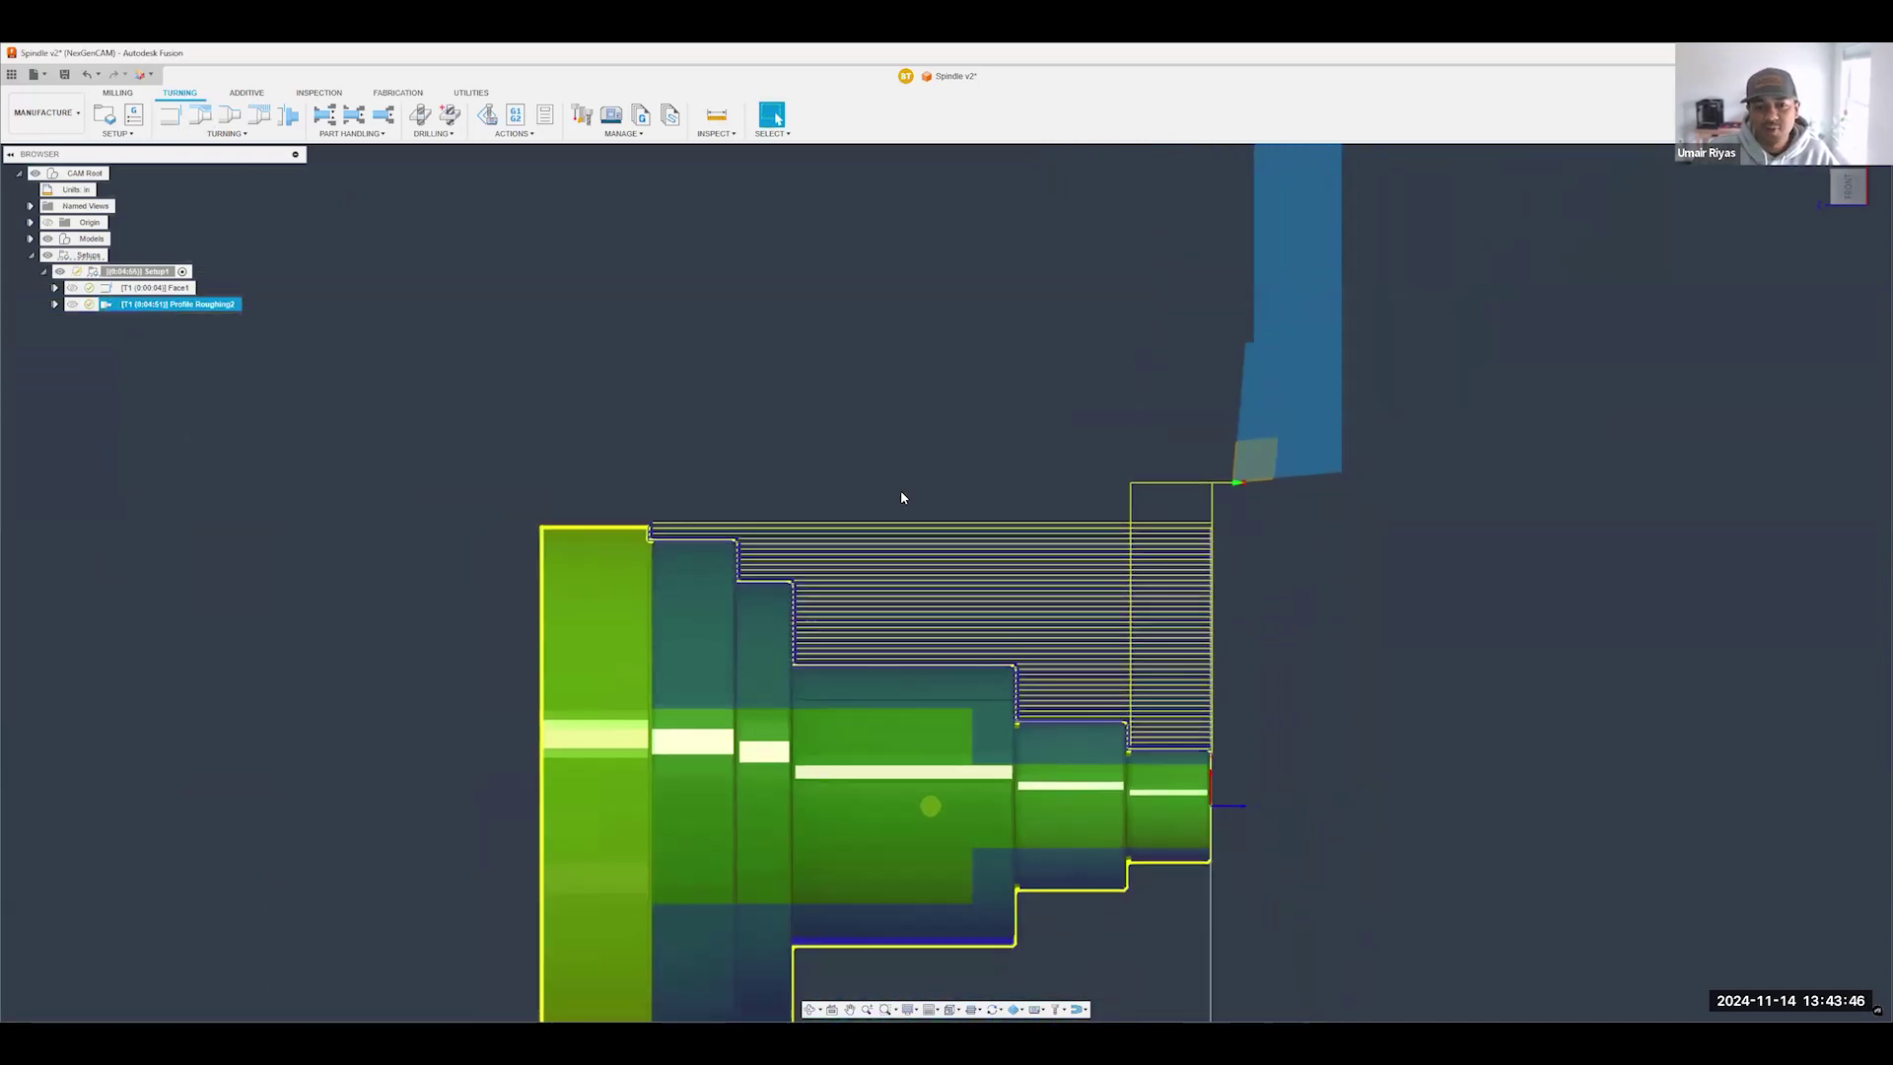
left_click(1836, 209)
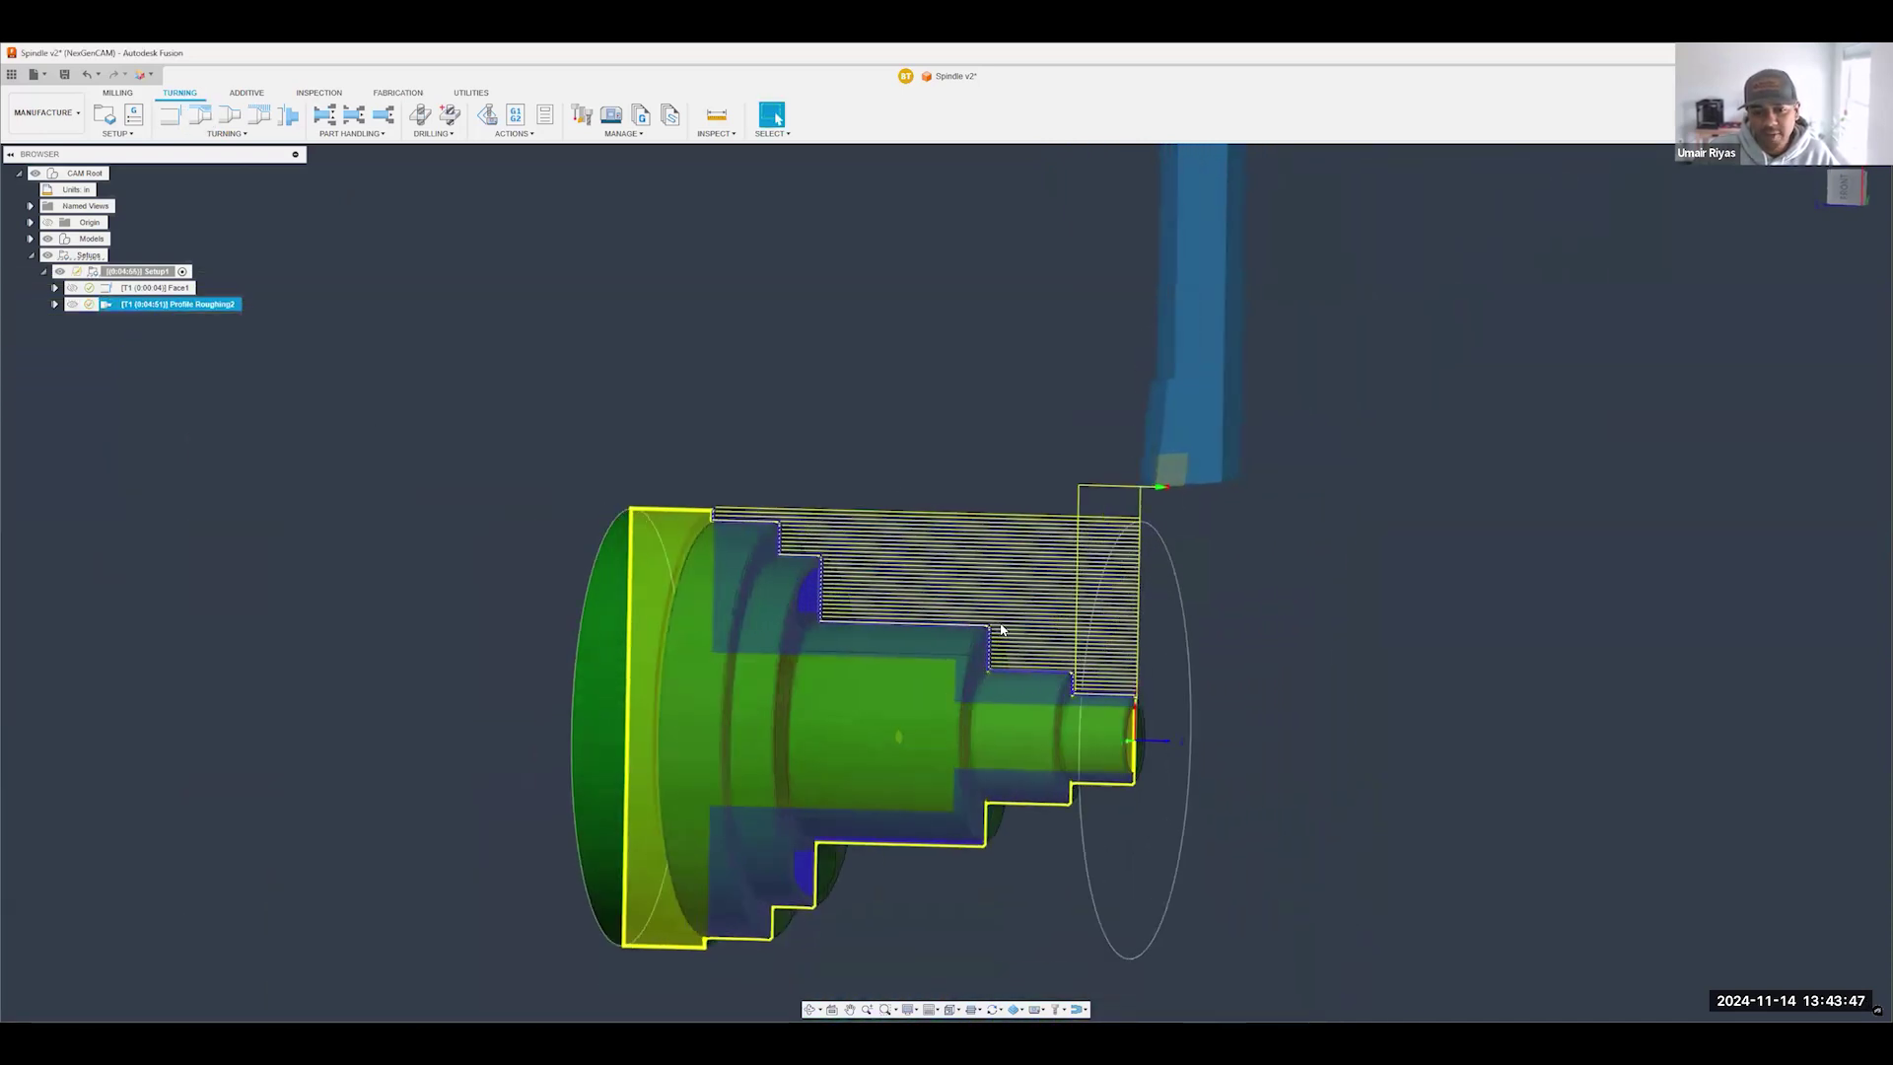
left_click(1835, 213)
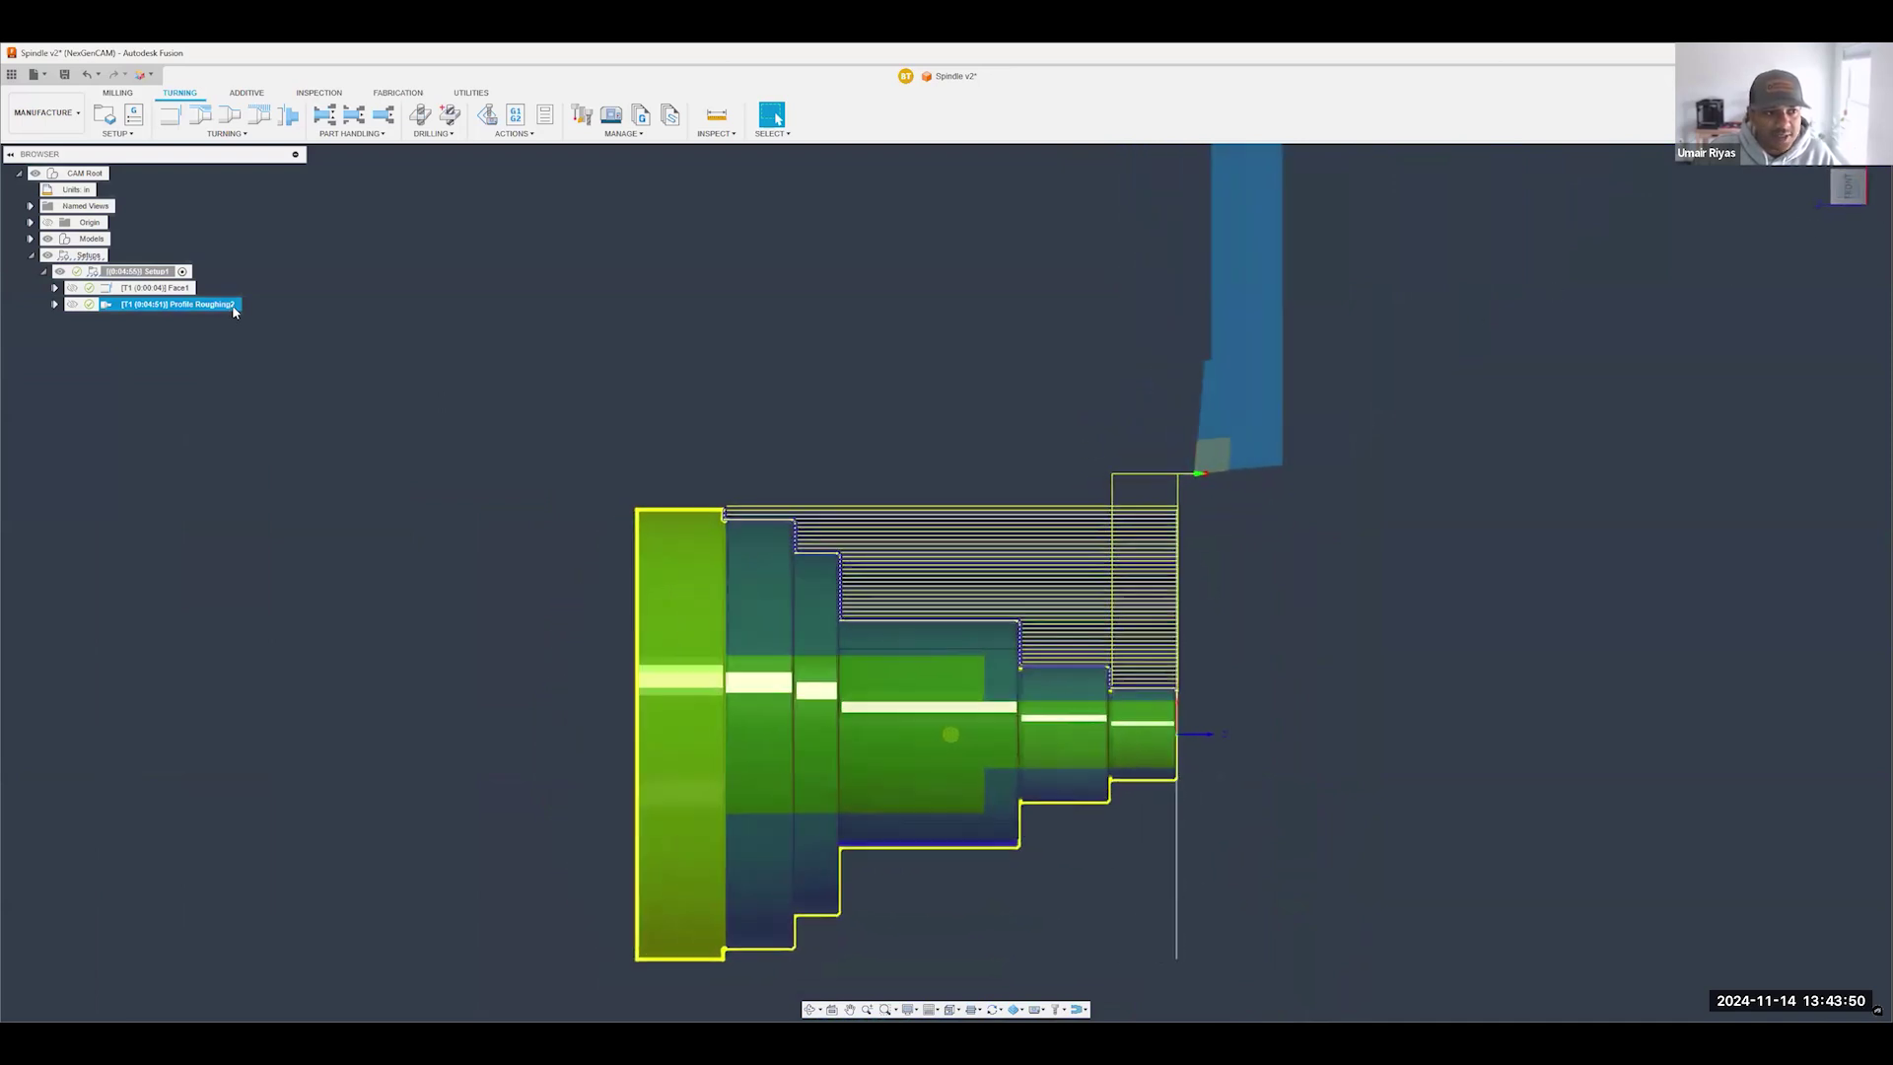
right_click(235, 311)
left_click(258, 323)
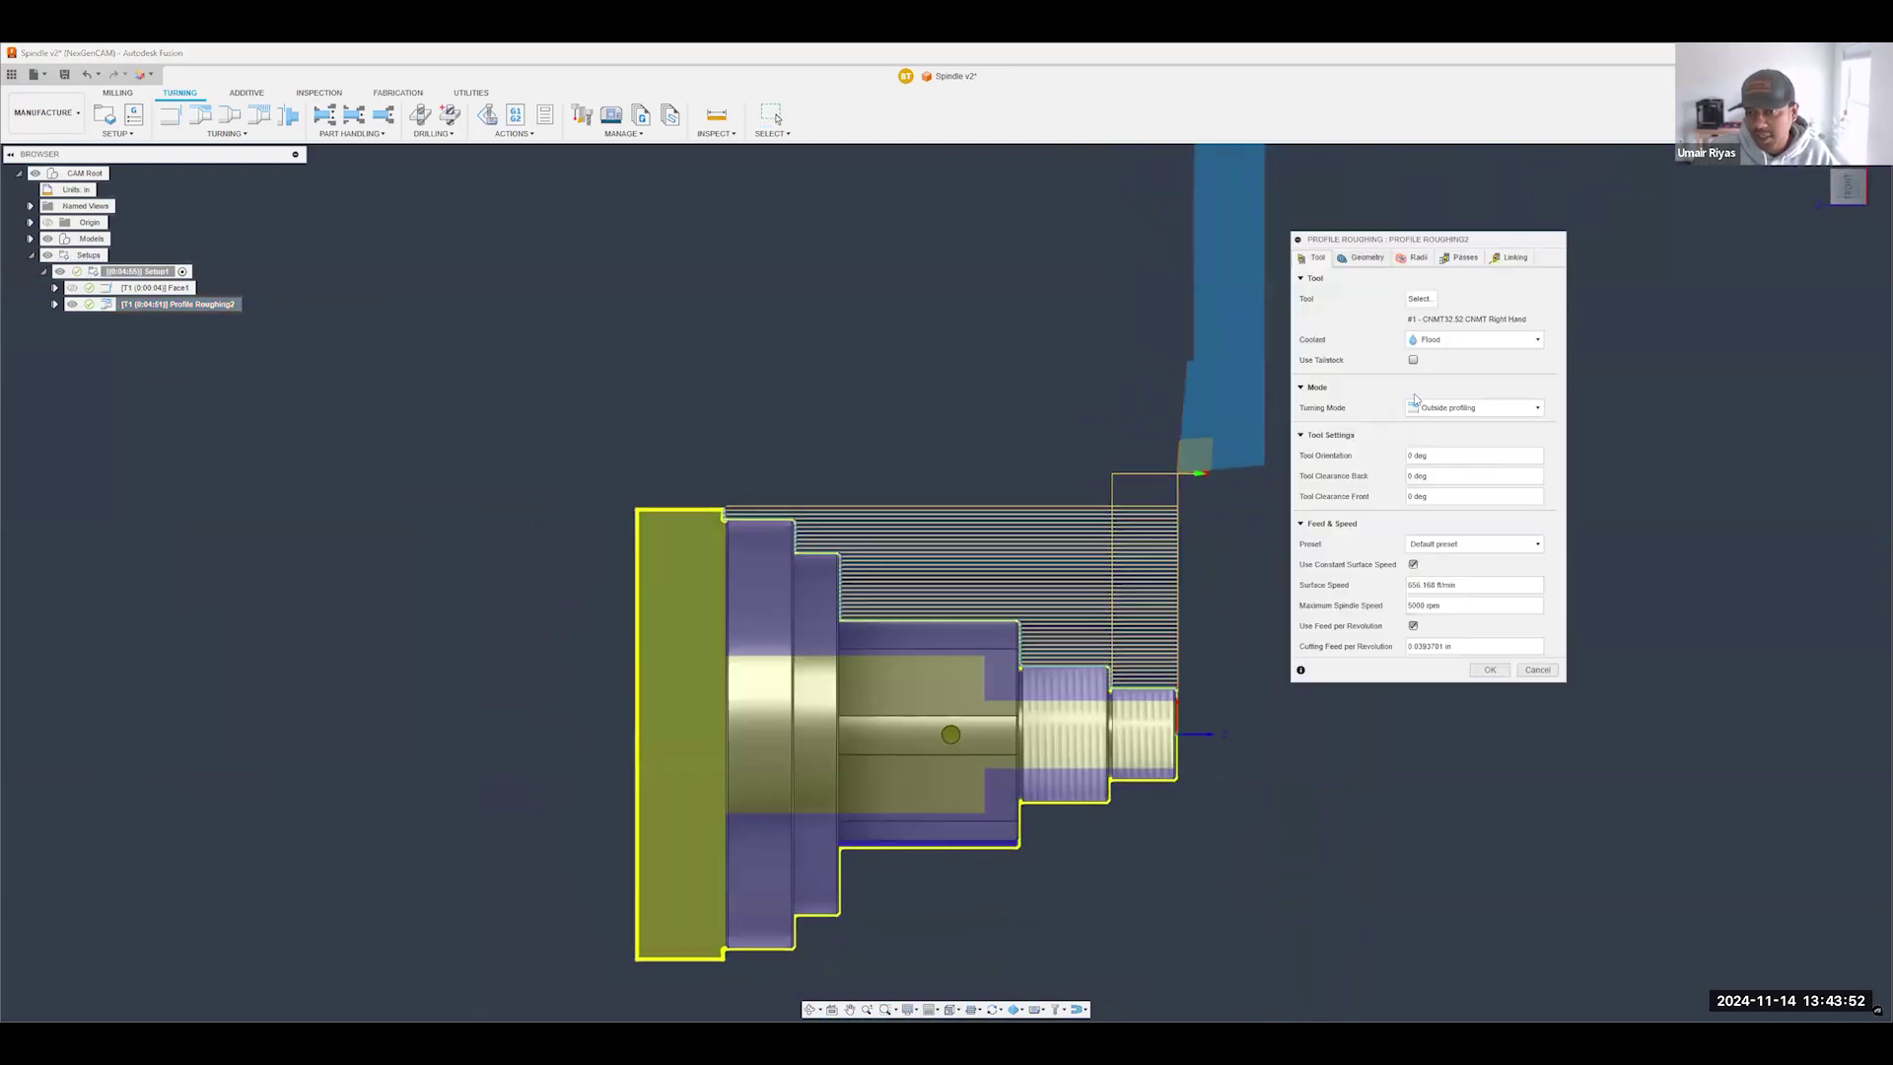
left_click(1363, 257)
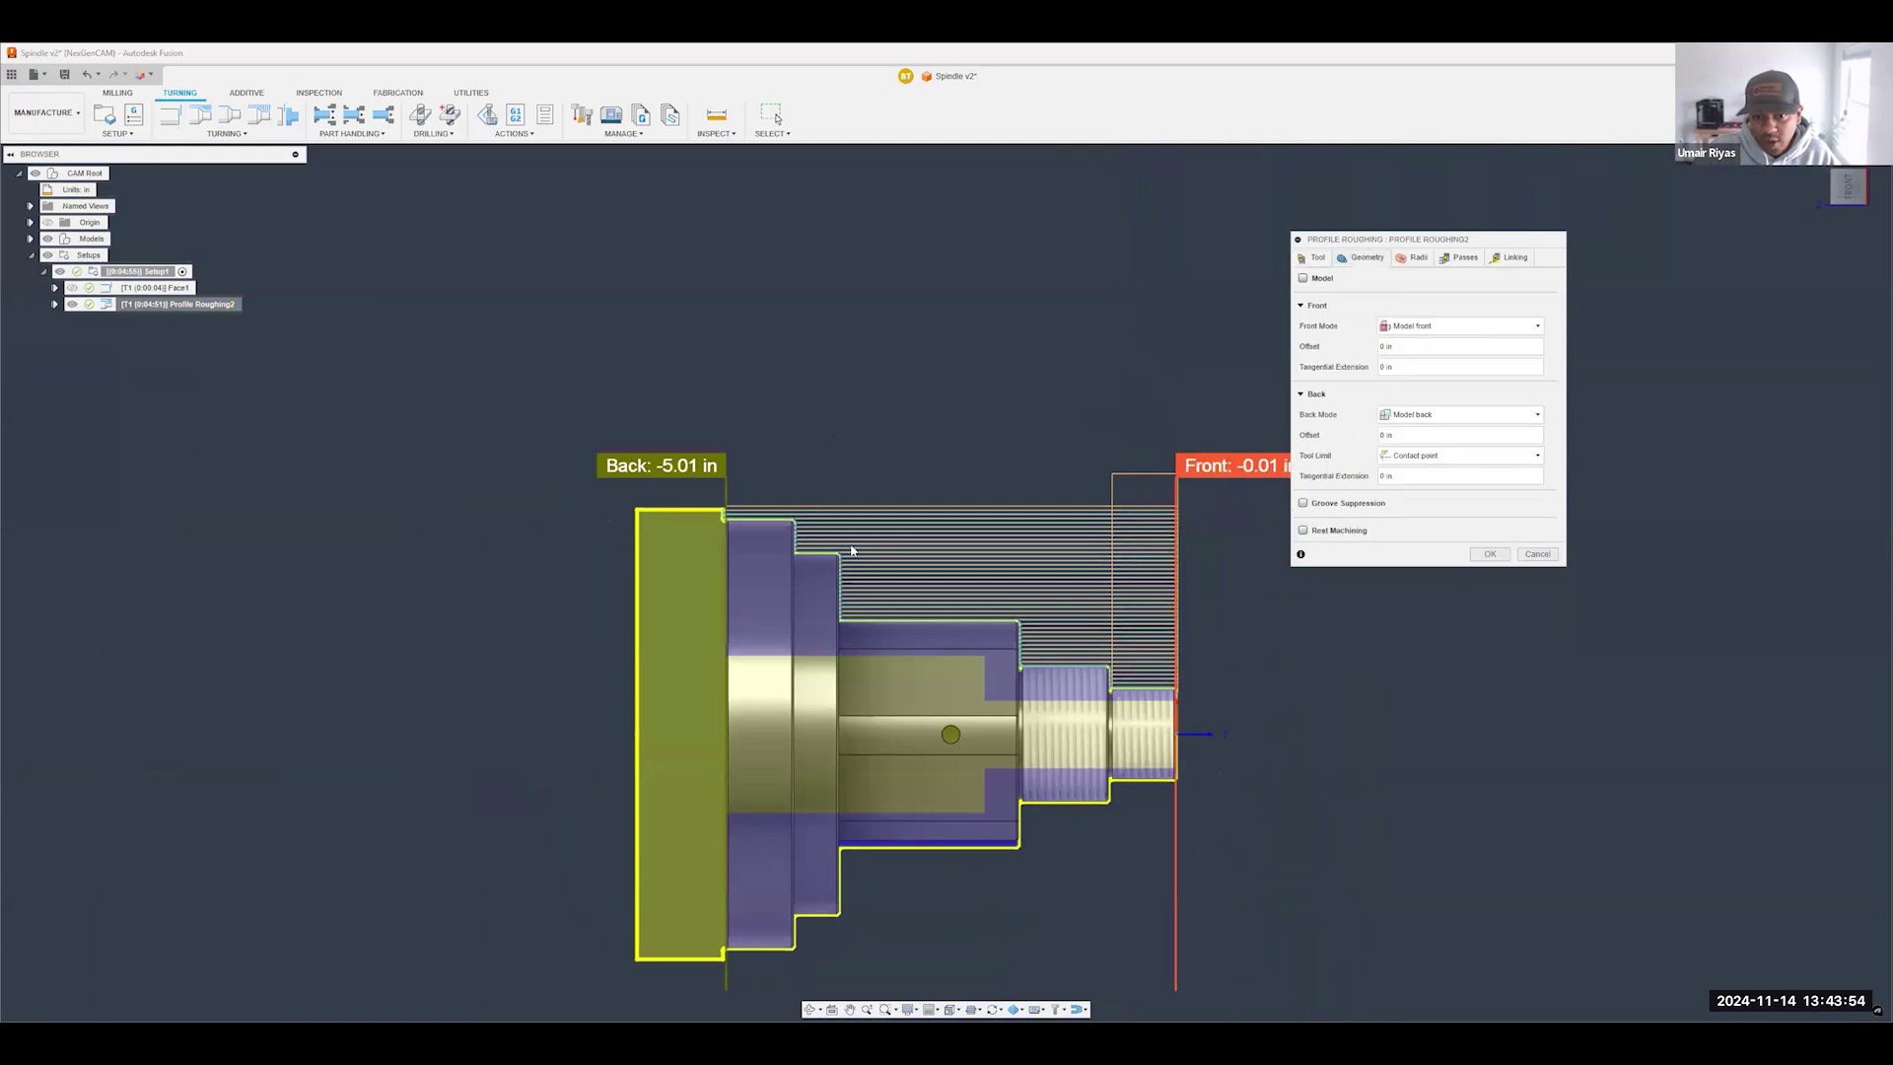
scroll(986, 571, "up", 3)
scroll(613, 449, "down", 1)
scroll(514, 480, "up", 1)
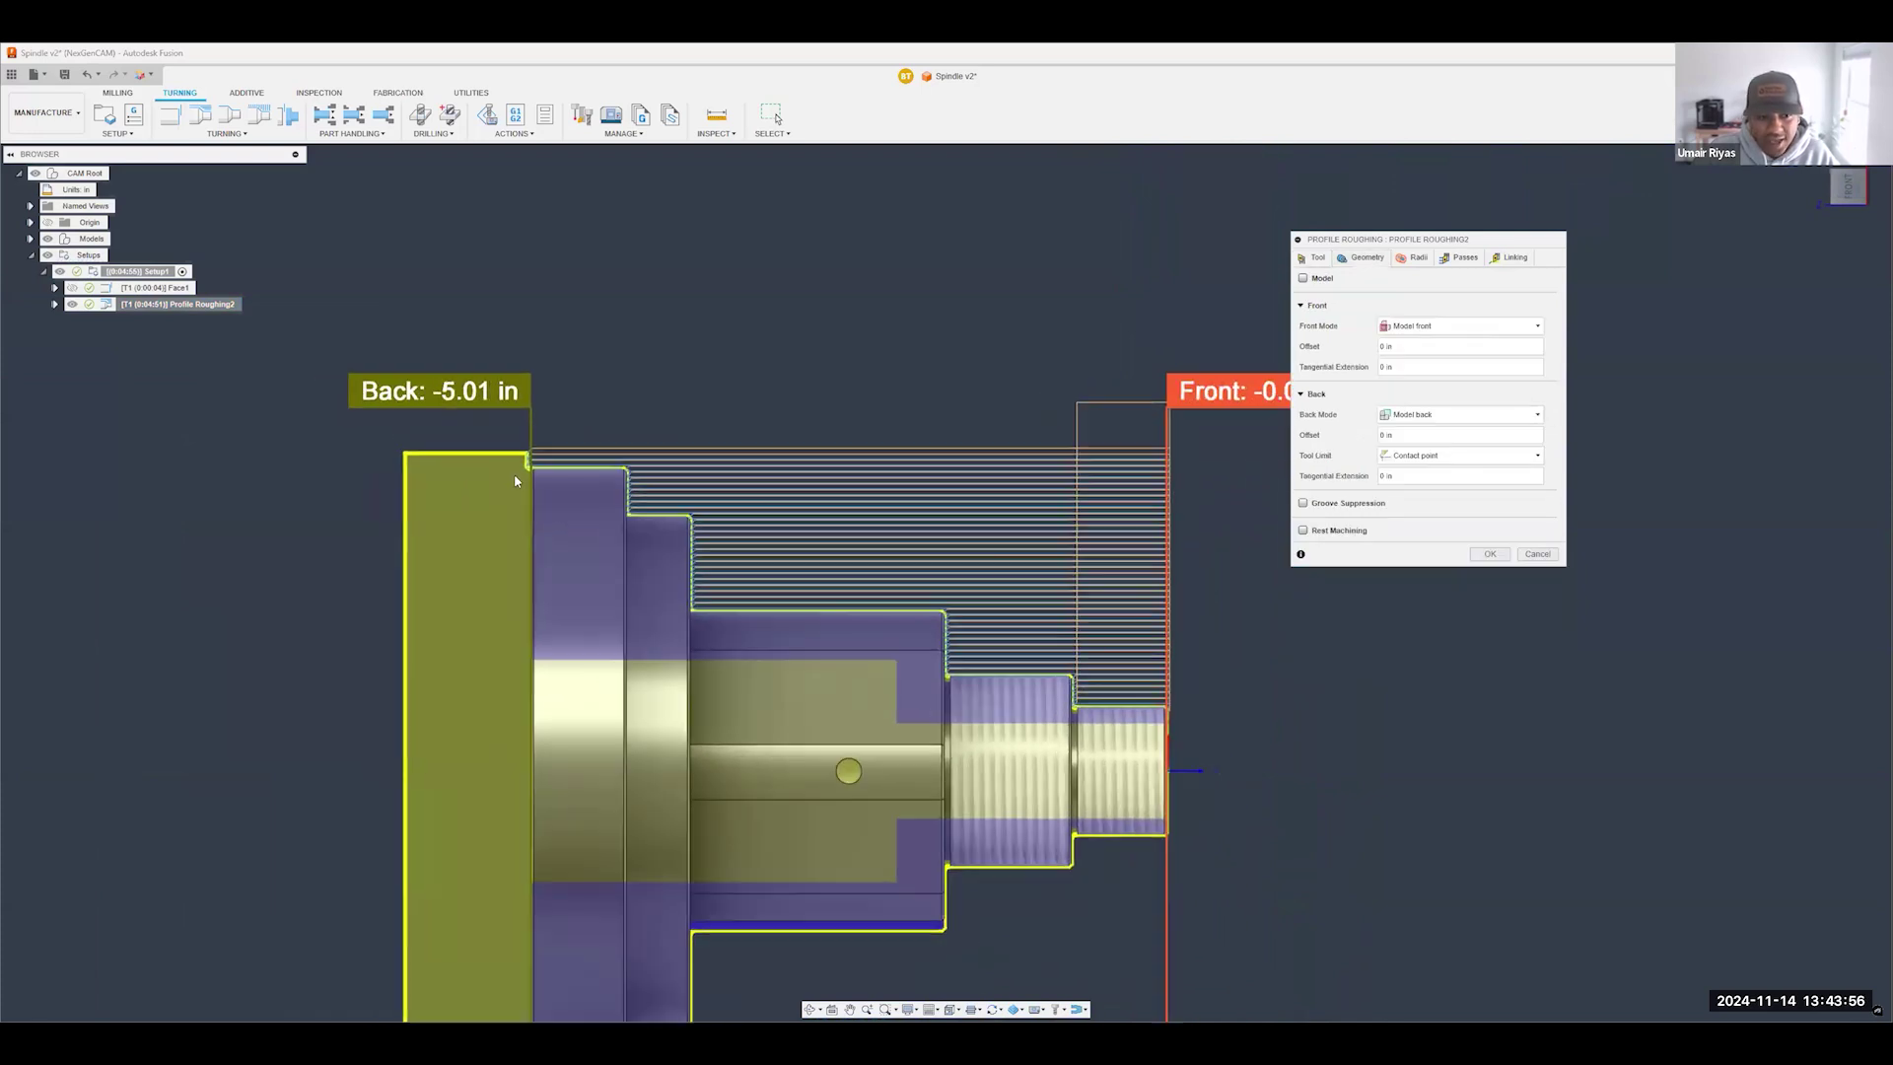
scroll(517, 481, "up", 1)
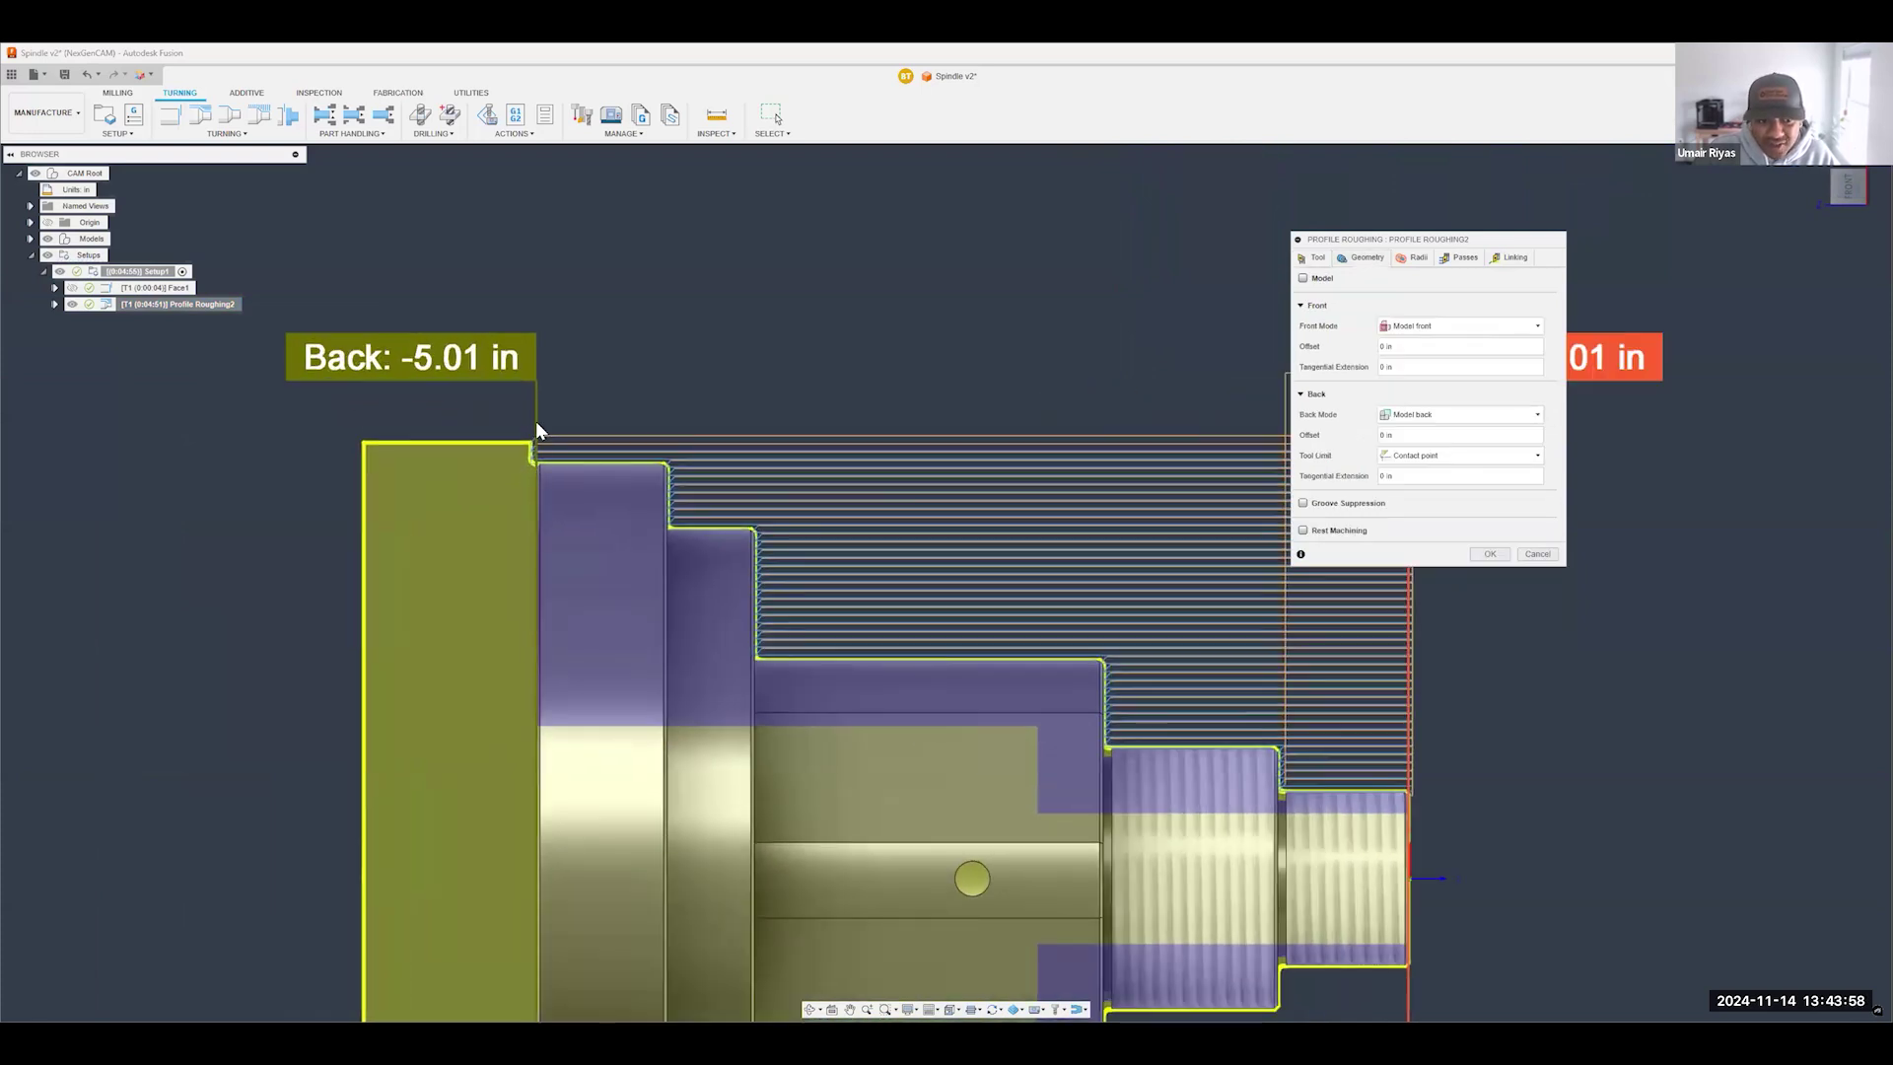
scroll(533, 423, "up", 1)
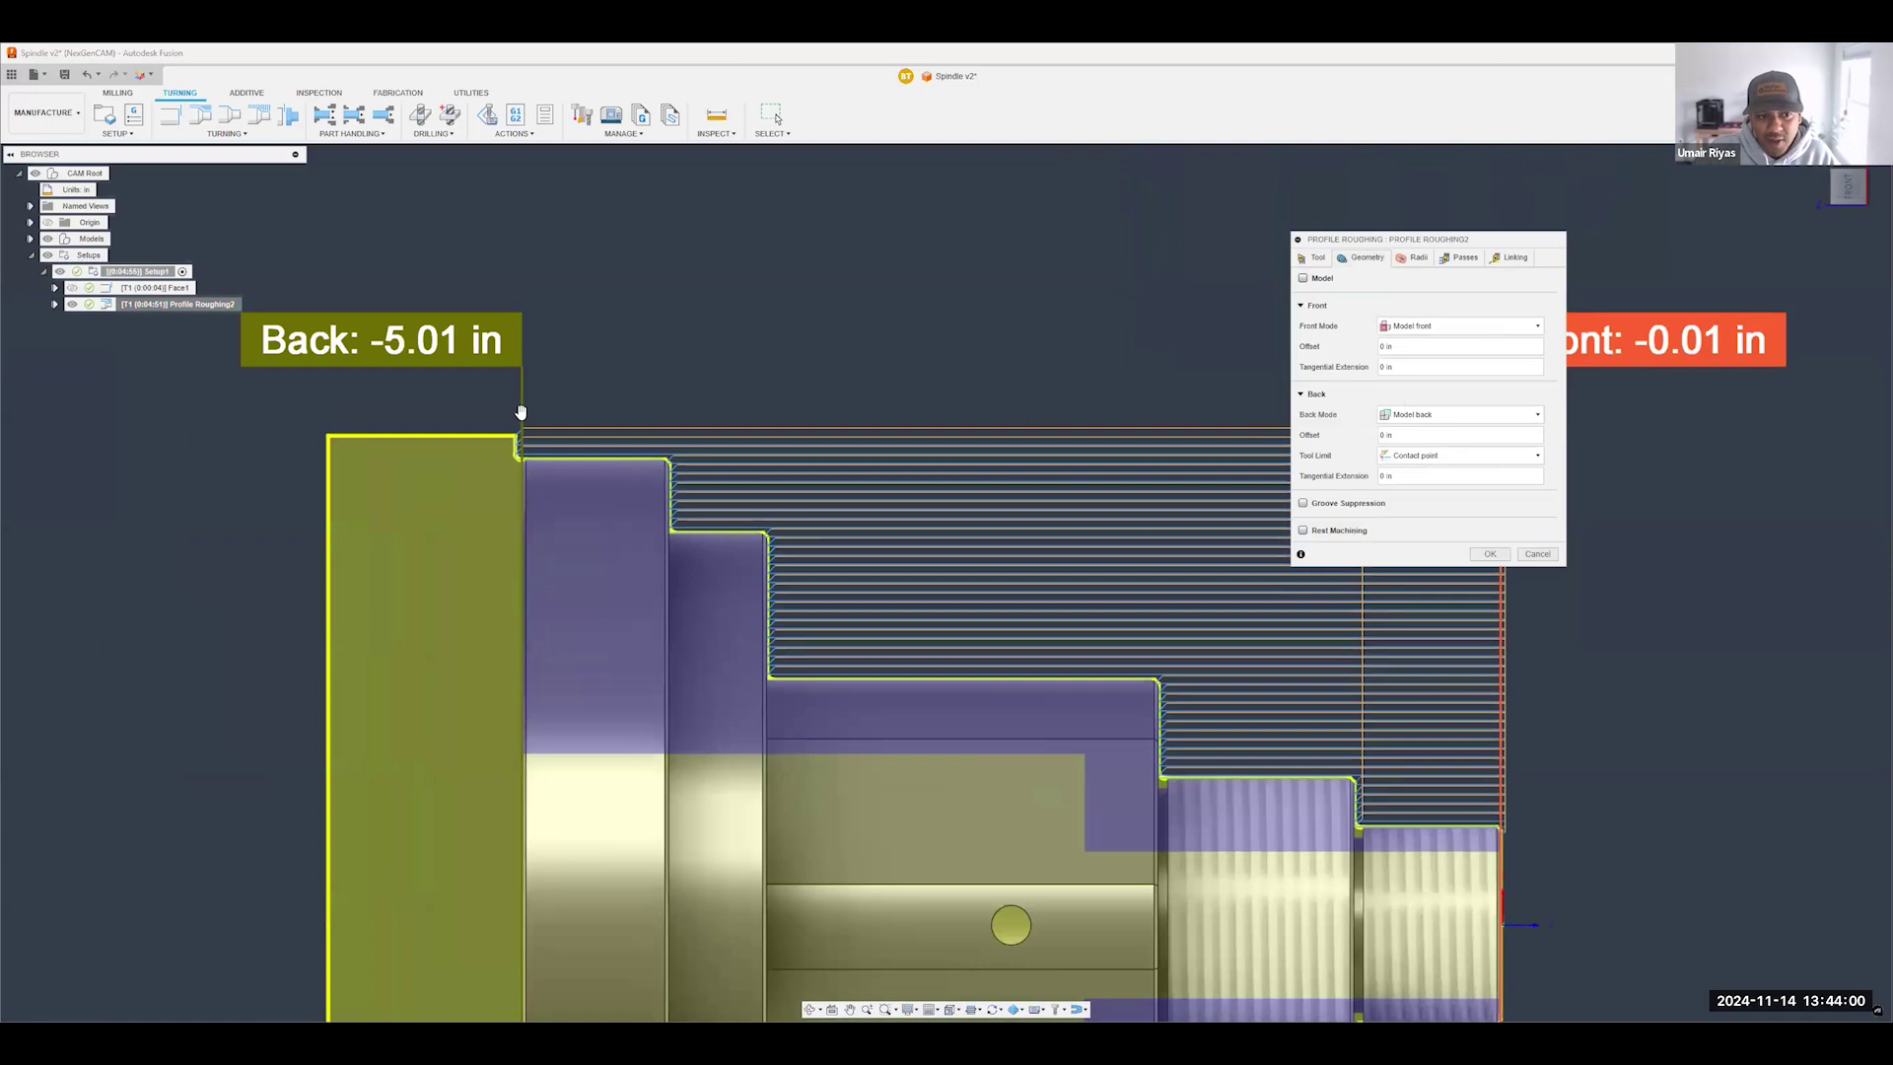
- Move the profile roughing operation's back boundary forward onto the smaller flange, with Back Mode kept at Model back
left_click_drag(521, 414, 921, 404)
scroll(677, 420, "up", 4)
left_click(1425, 414)
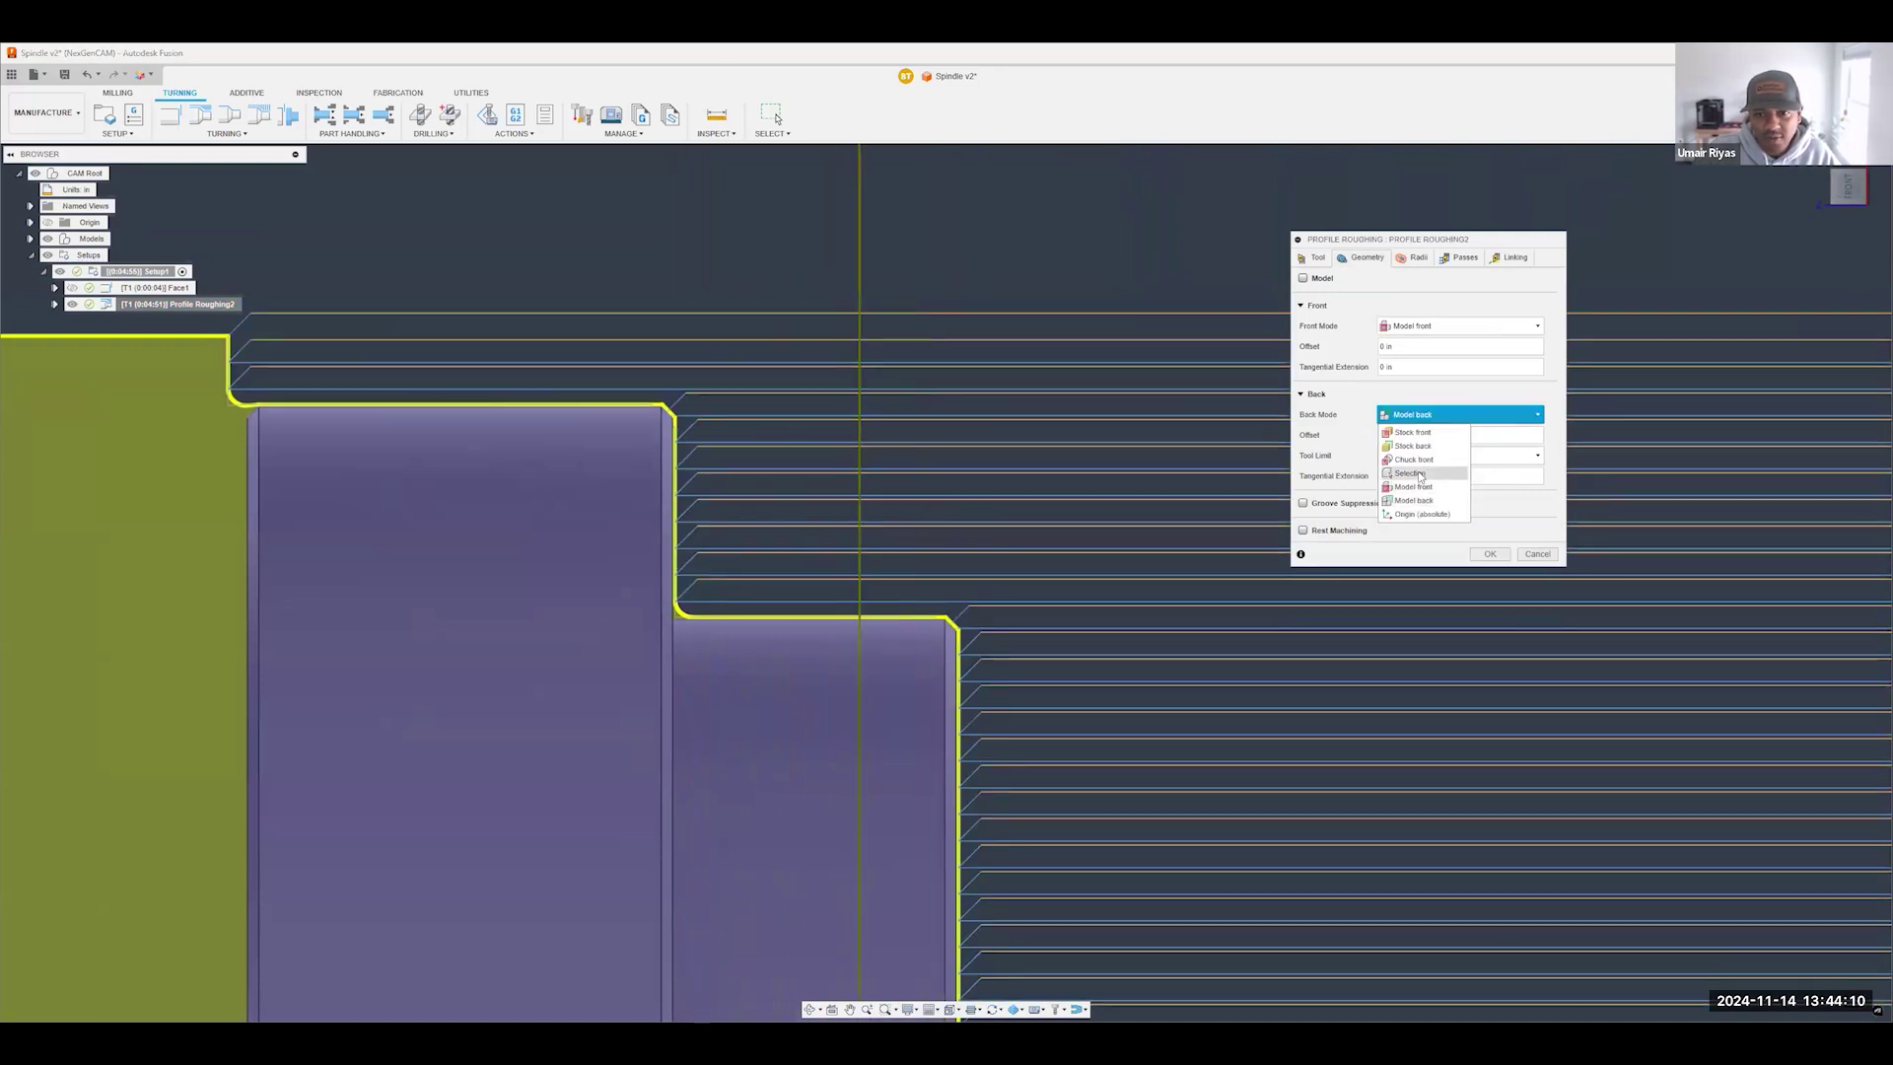
left_click(614, 368)
scroll(613, 368, "up", 2)
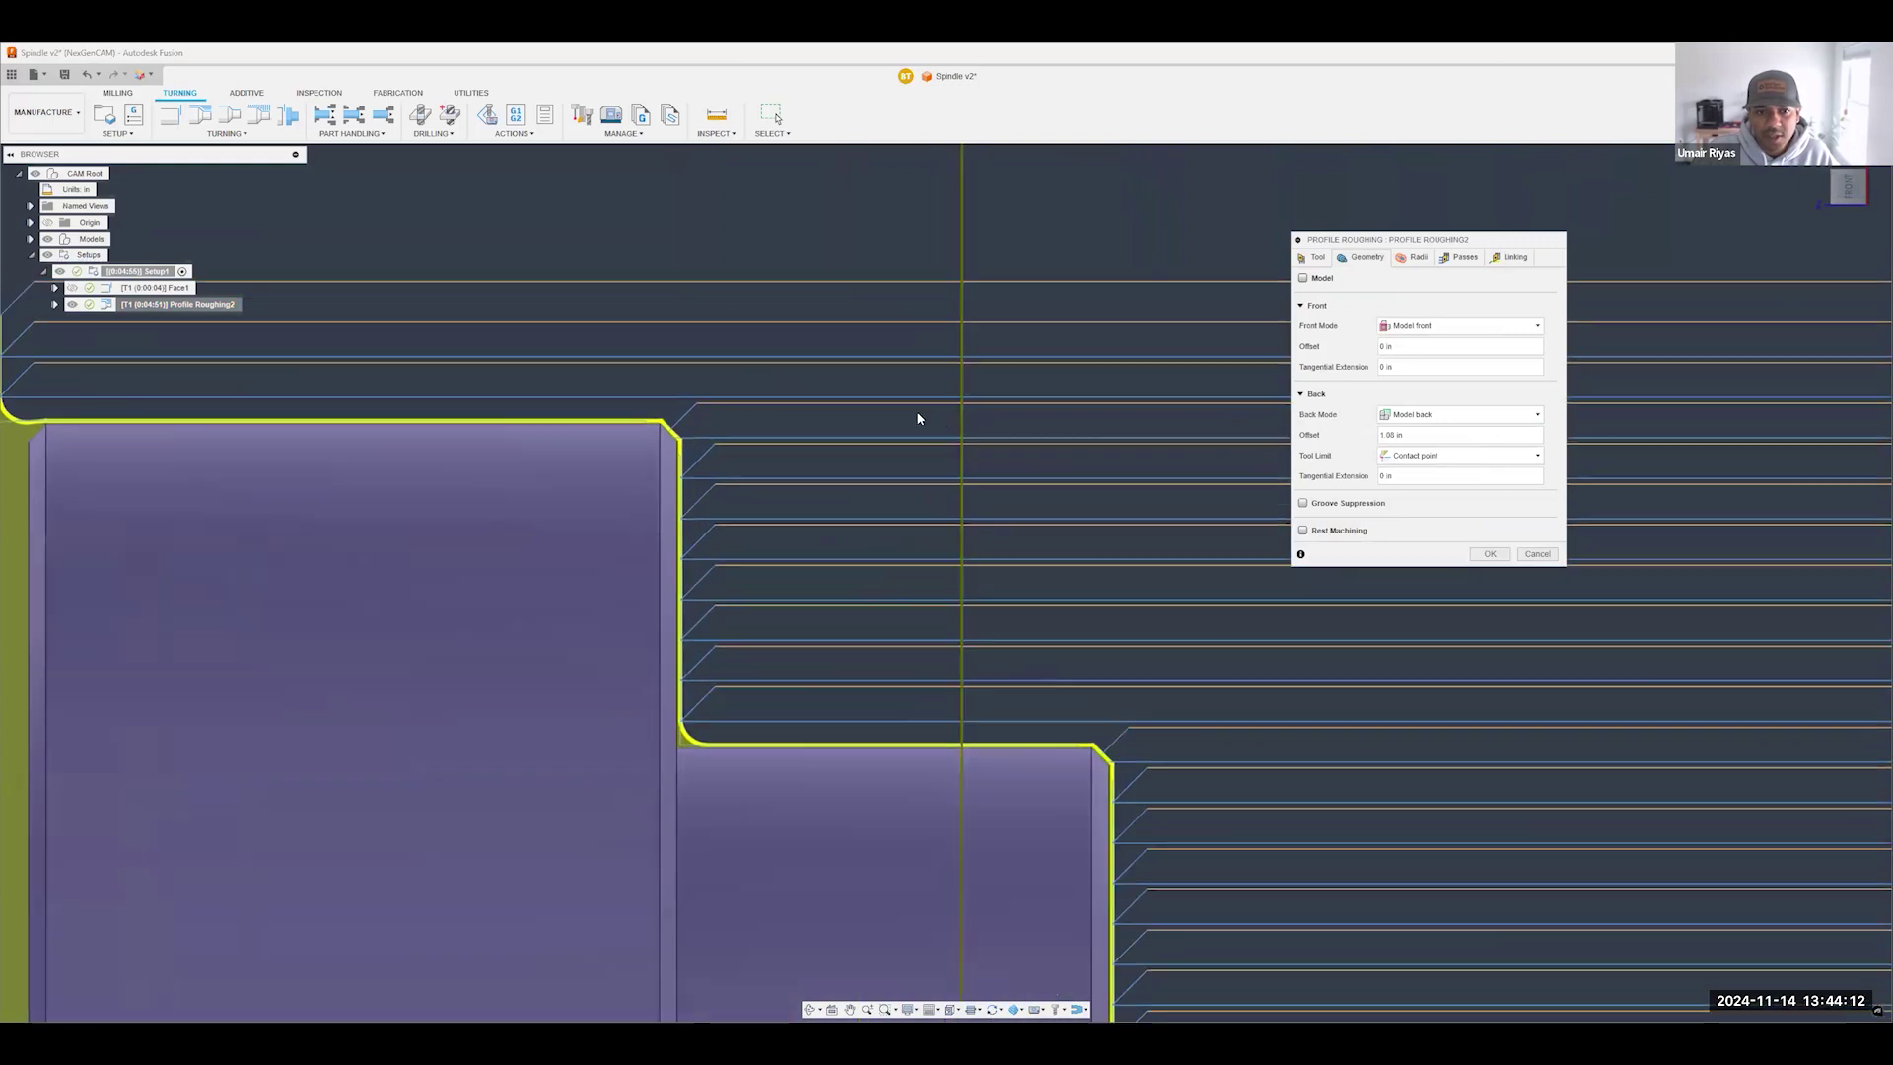
- Move the back boundary onto the large flange at an offset of about 0.37 in from Model back and regenerate the roughing toolpath
left_click_drag(960, 417, 523, 385)
scroll(925, 444, "down", 2)
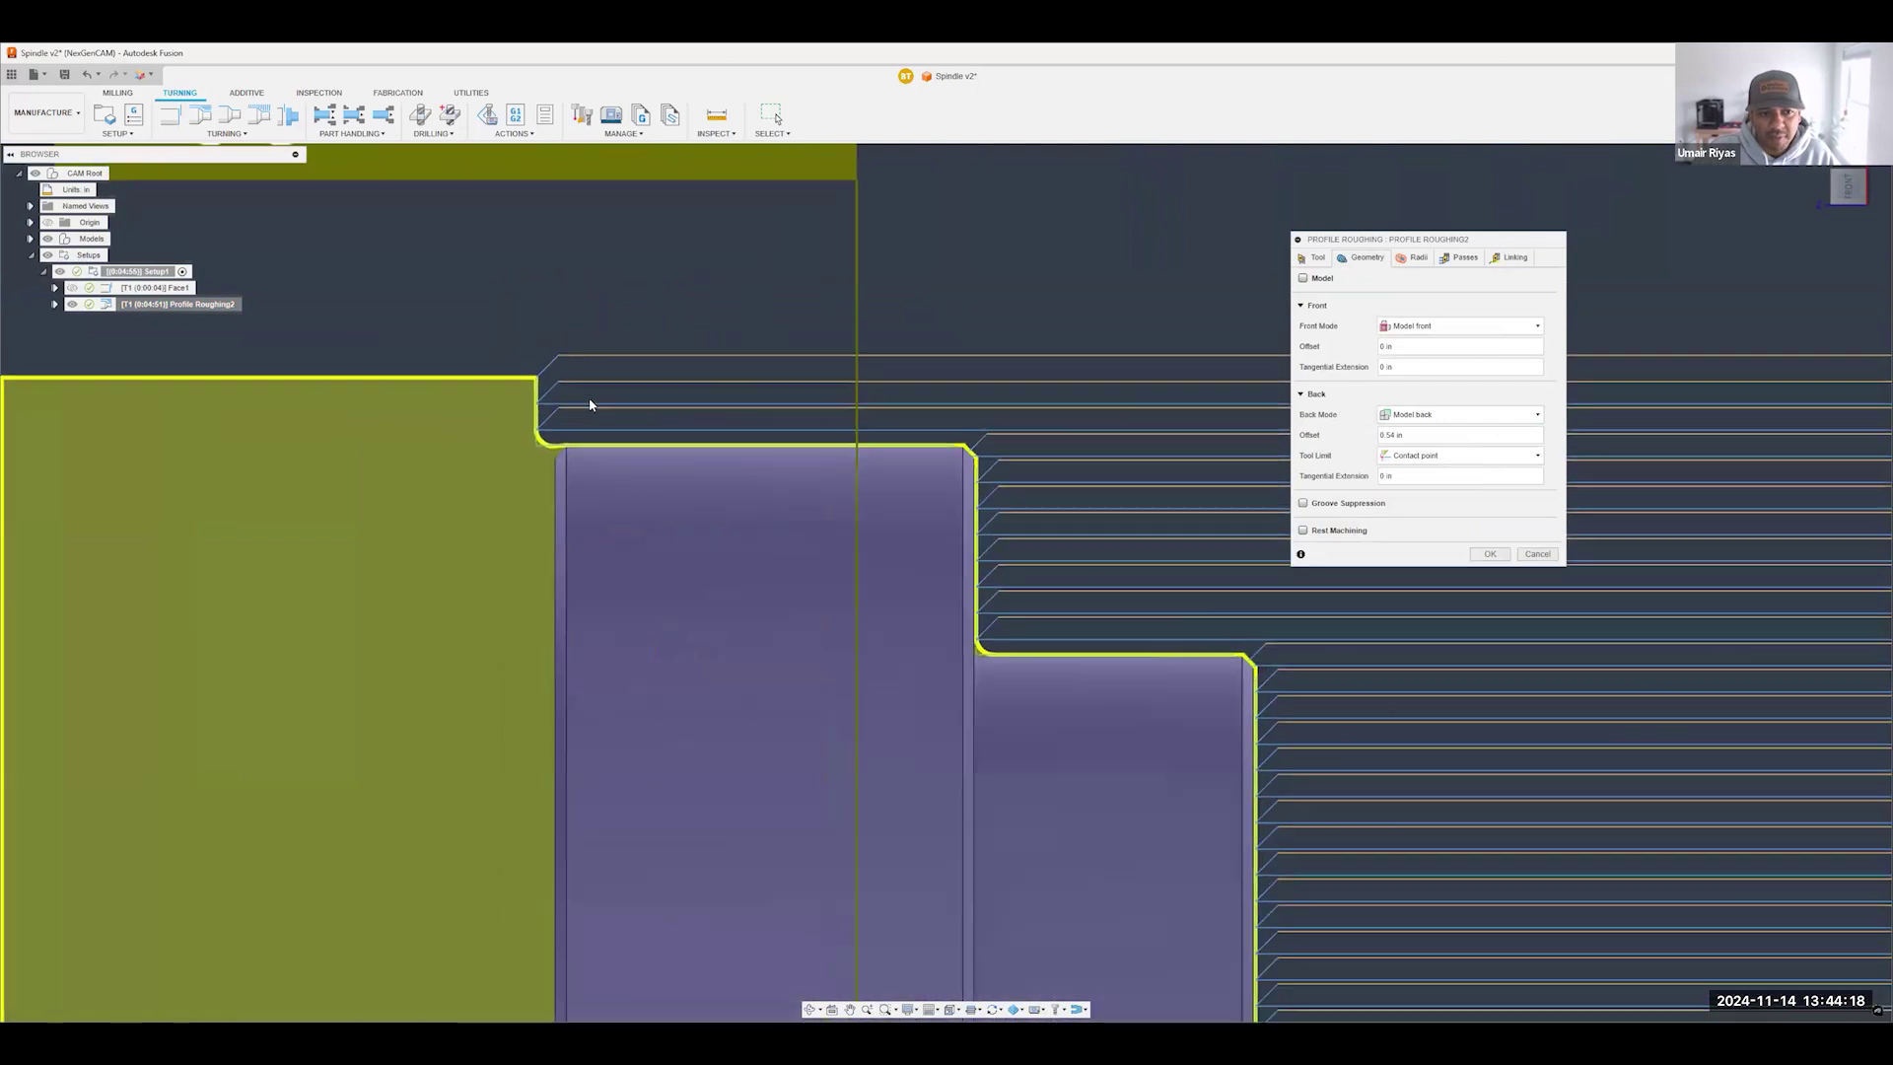
scroll(590, 403, "up", 1)
left_click_drag(890, 396, 782, 391)
scroll(642, 368, "down", 5)
scroll(668, 379, "up", 2)
scroll(671, 380, "down", 3)
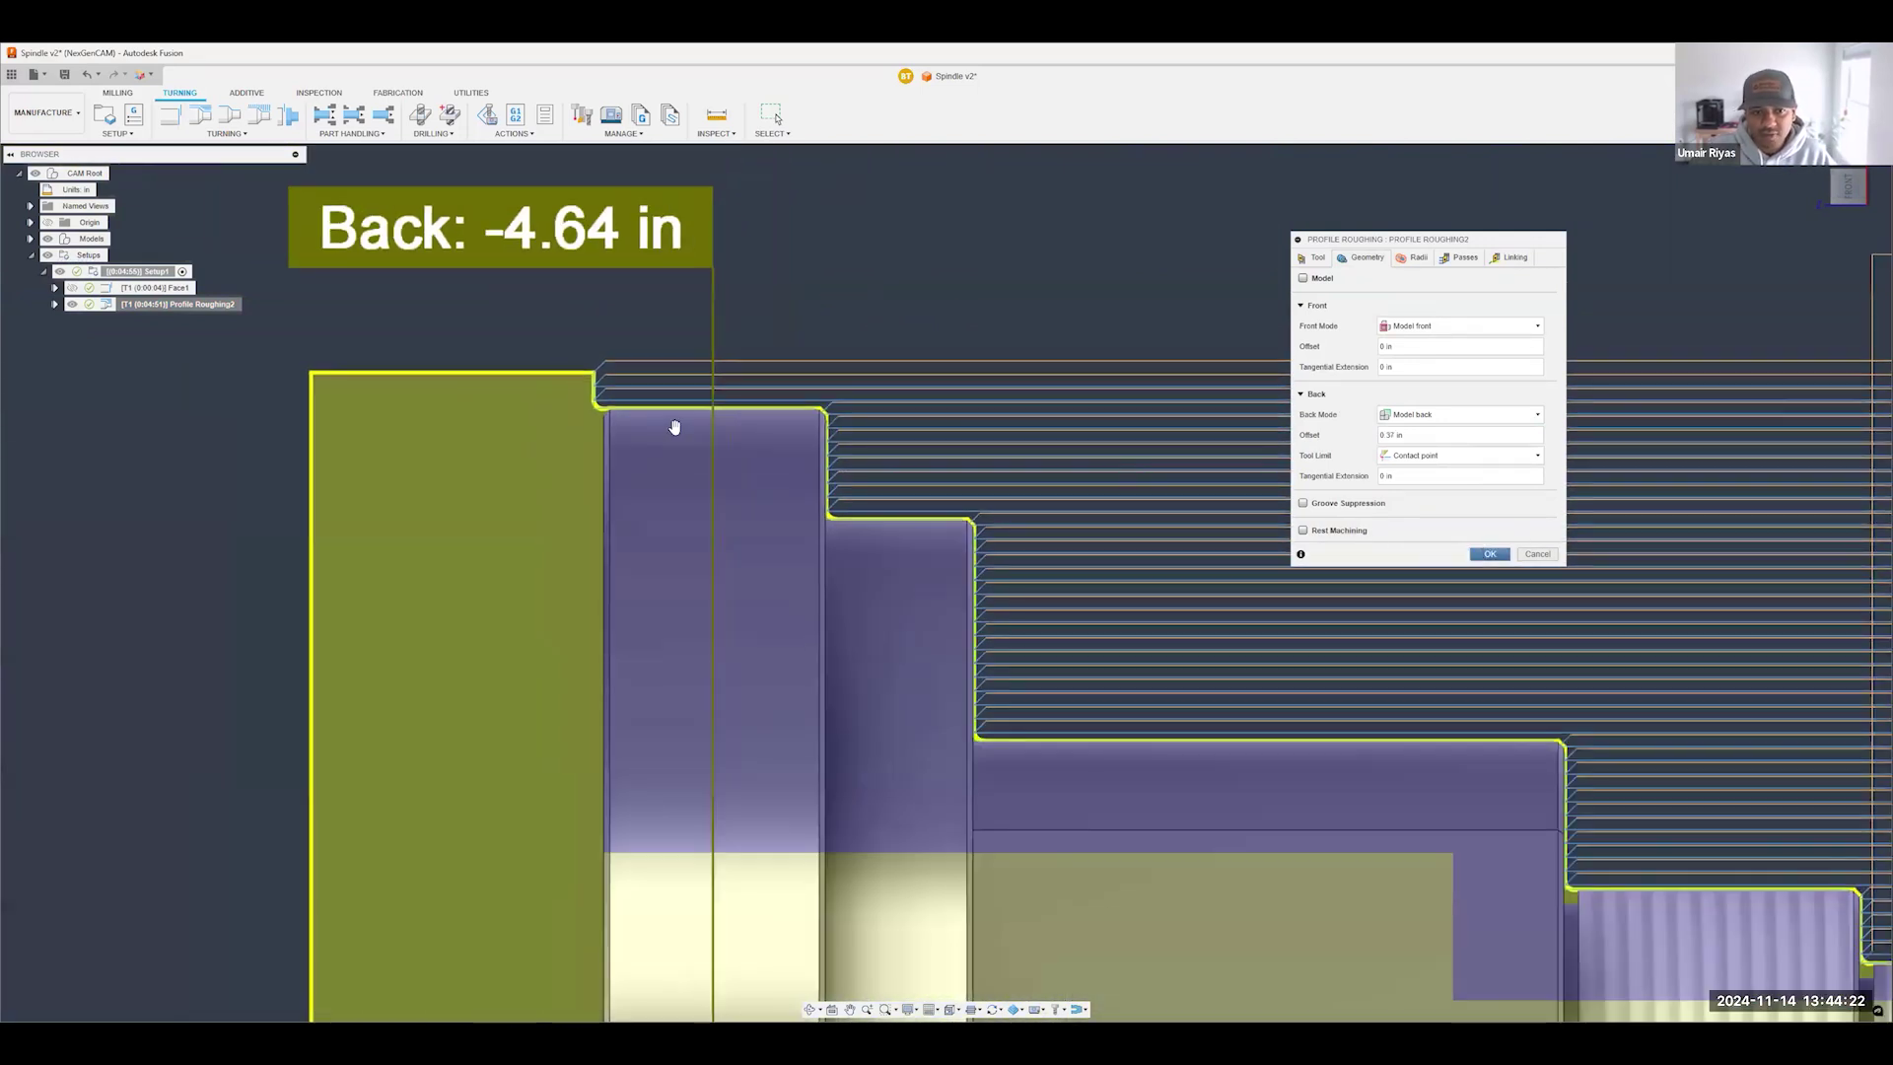
key("Return")
scroll(690, 419, "down", 5)
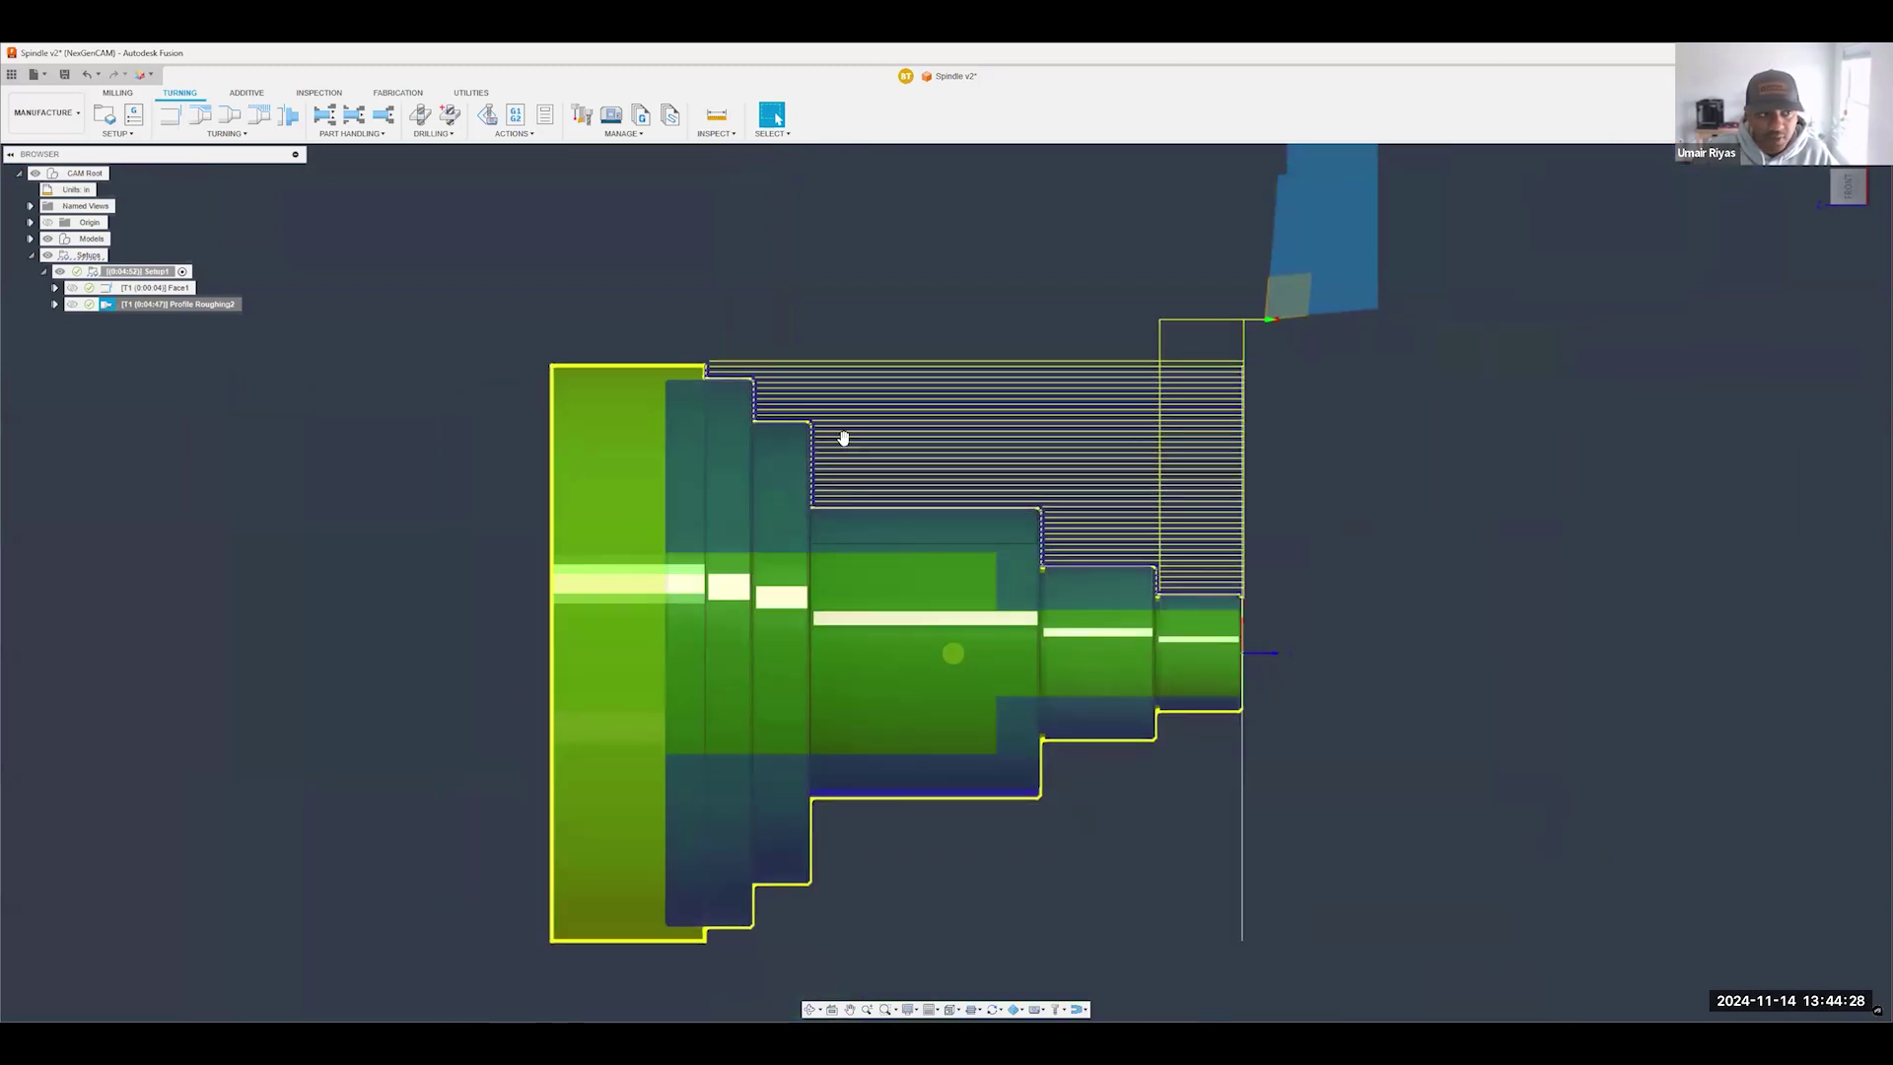
scroll(995, 607, "up", 1)
scroll(994, 606, "down", 3)
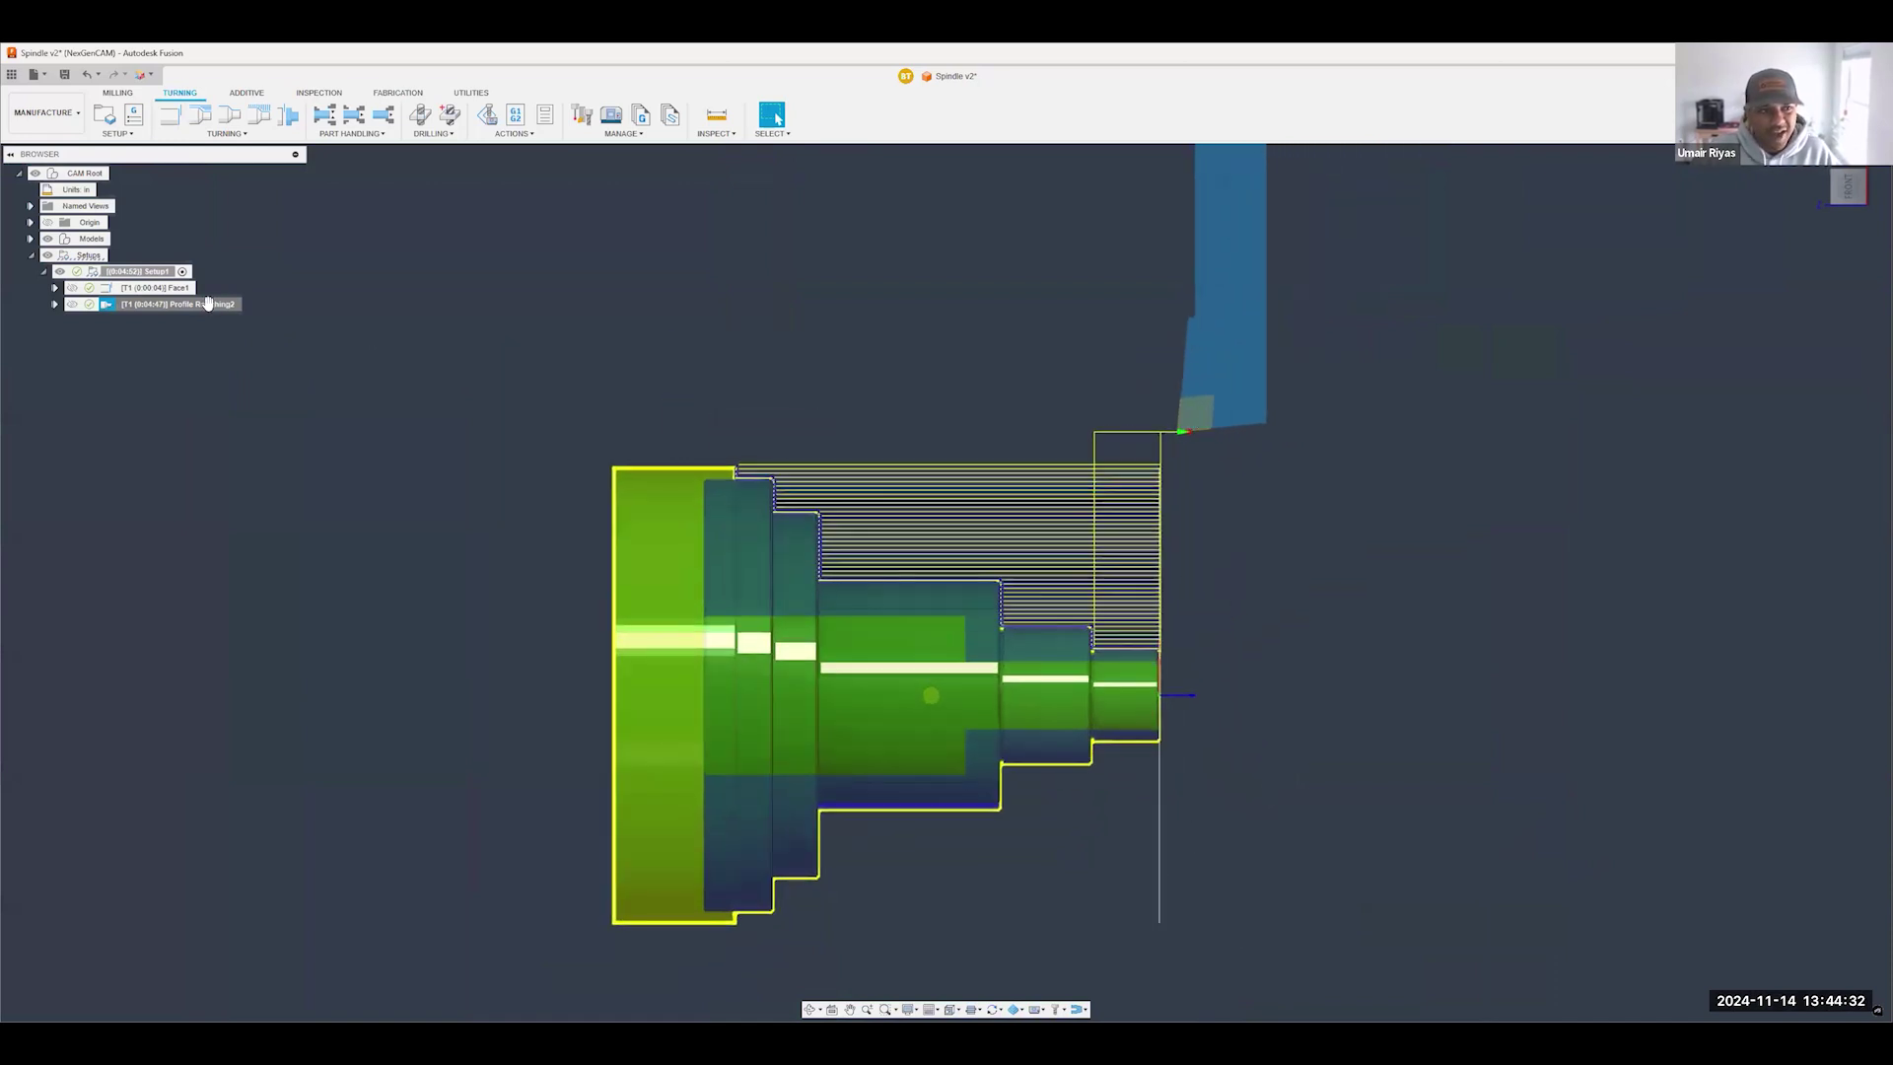
right_click(204, 302)
left_click(1023, 474)
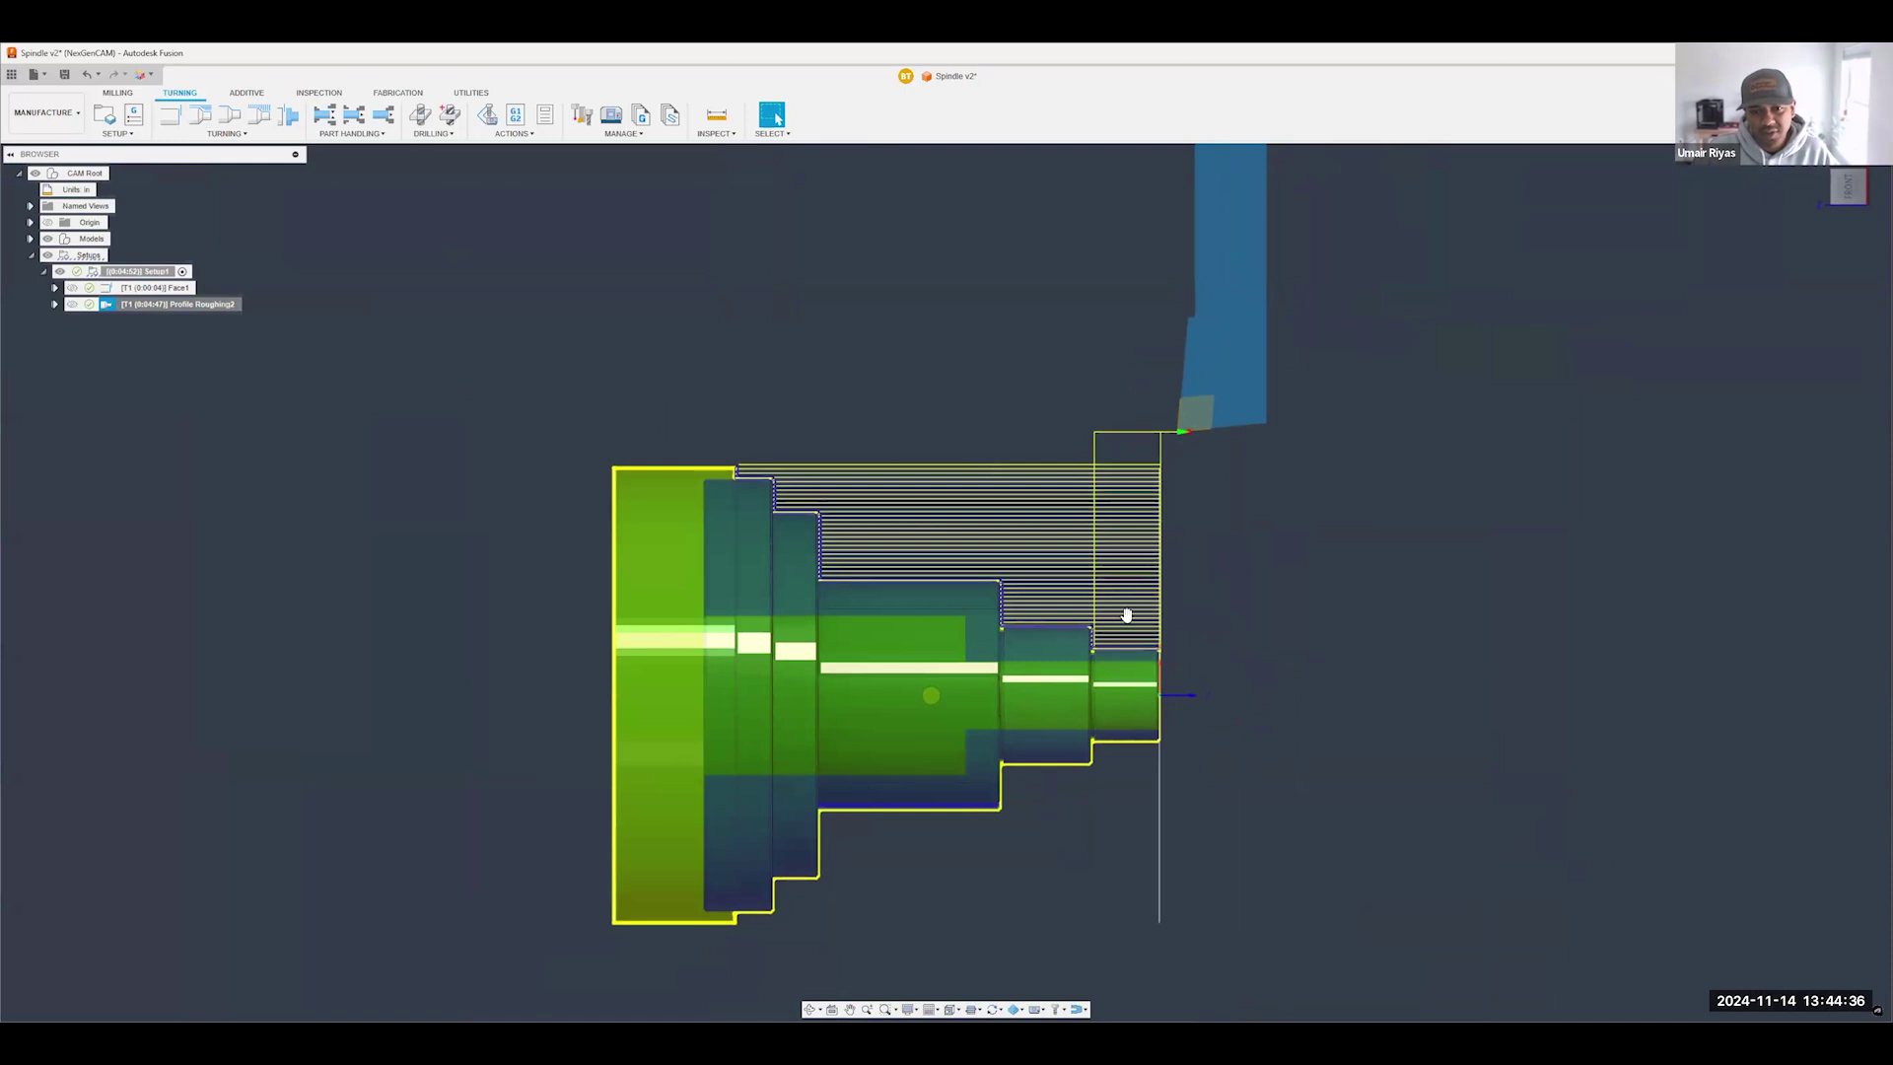
- Add a Turning Profile Finishing operation in Outside profiling mode, using the VNMT09T302 DVLN-R right-hand tool from the Fusion Library
scroll(1127, 614, "up", 2)
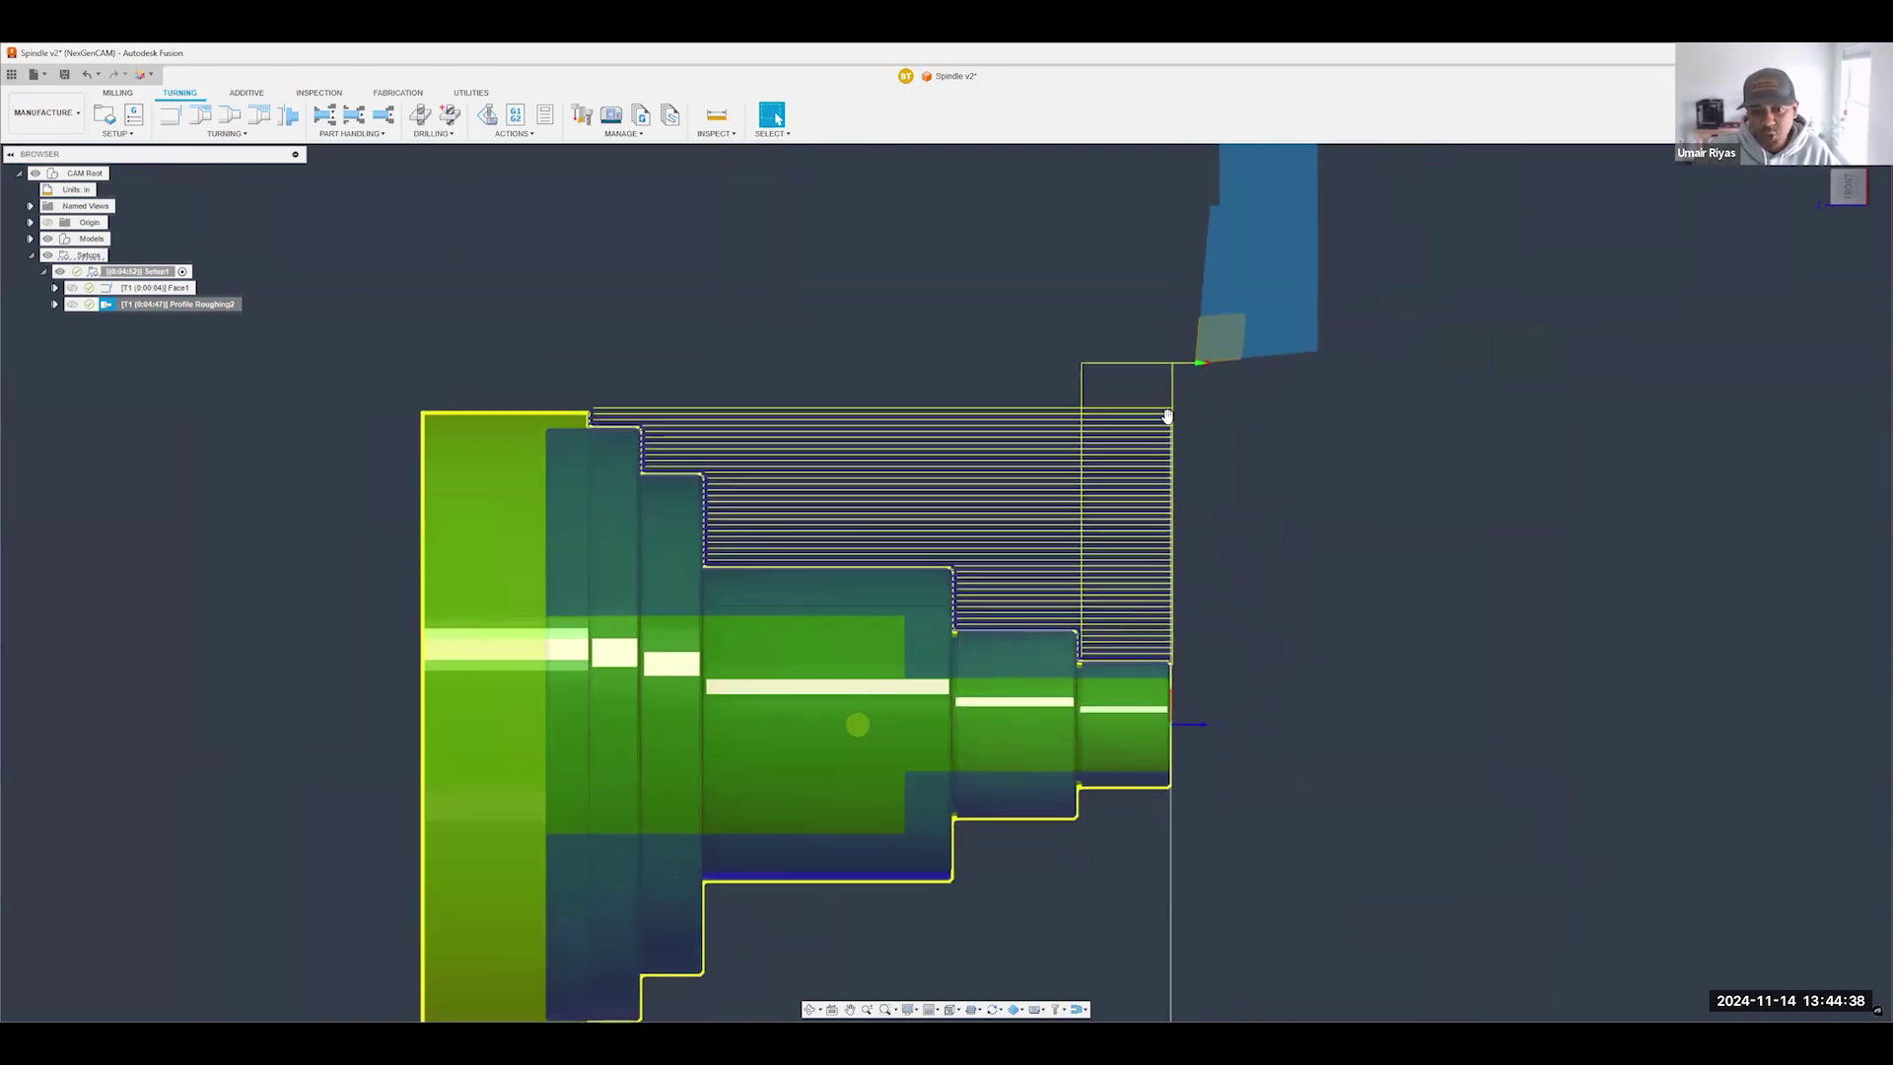
scroll(1060, 608, "up", 6)
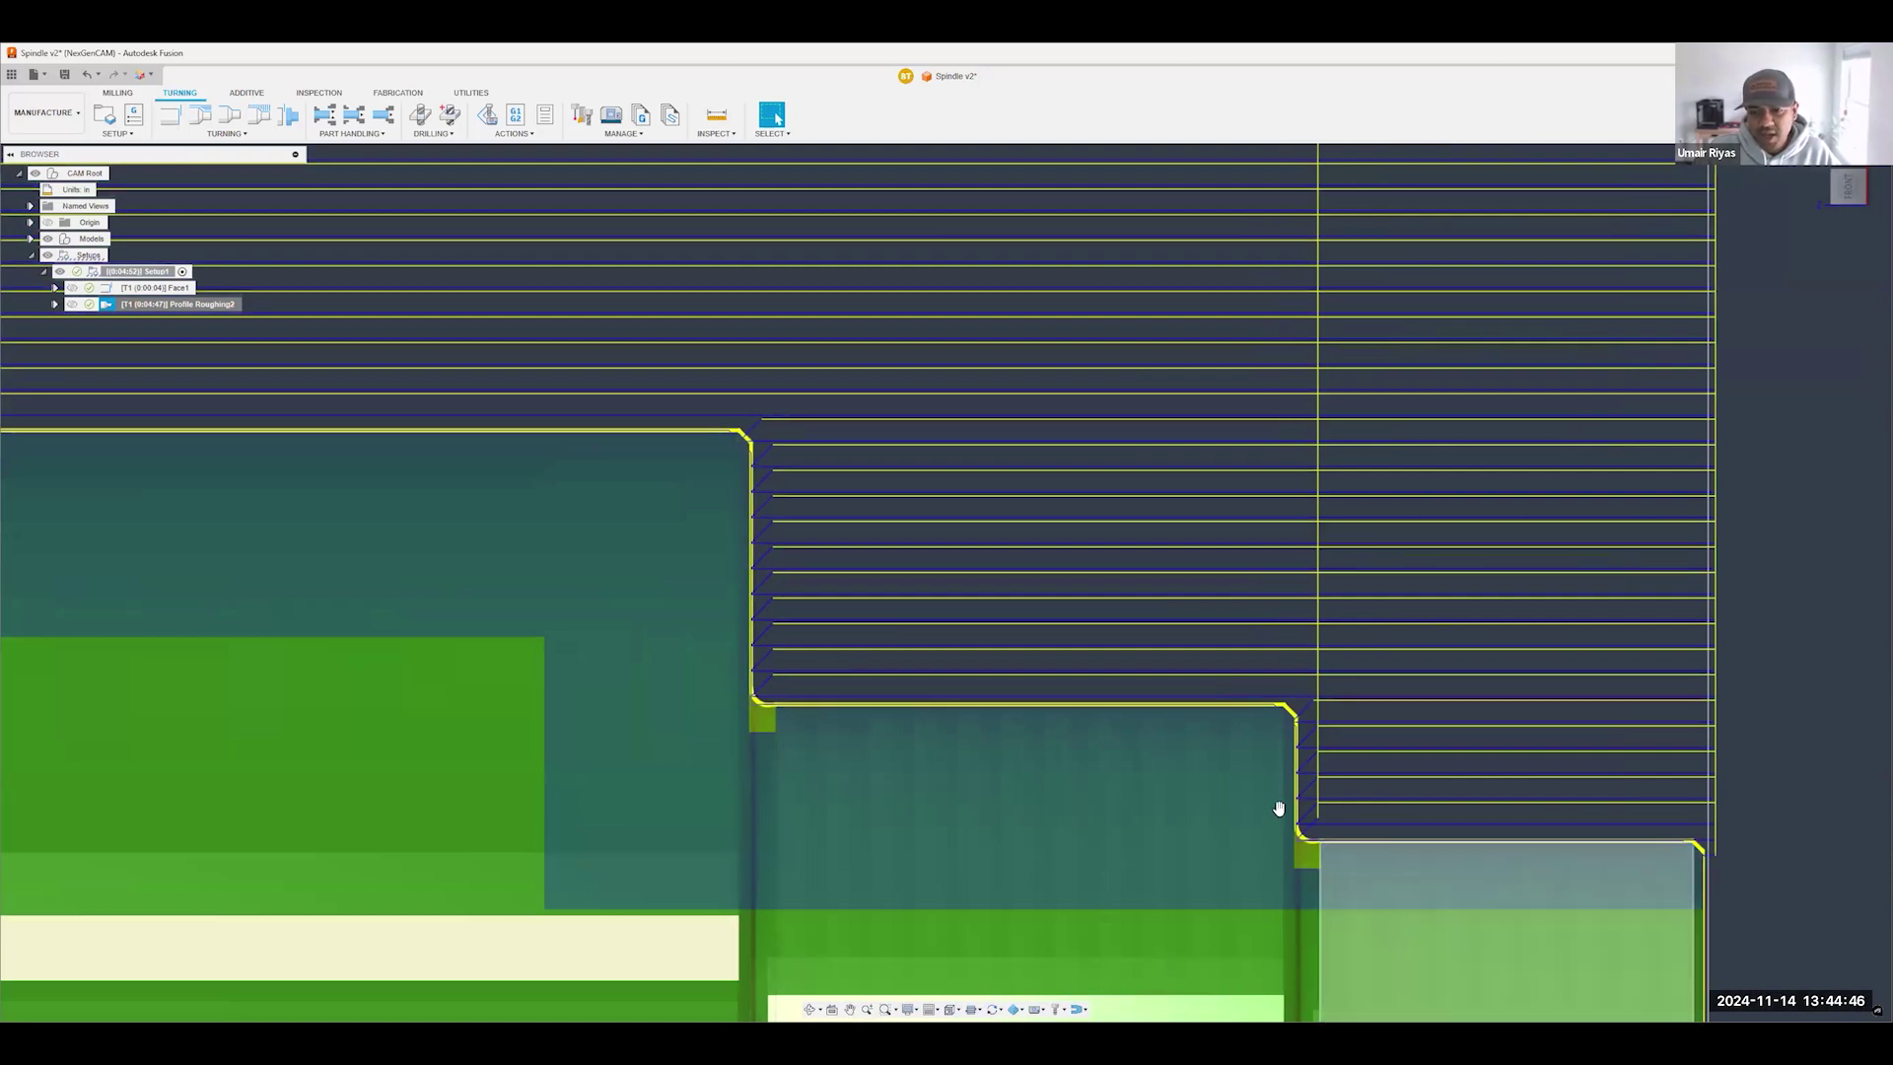
scroll(1157, 731, "down", 5)
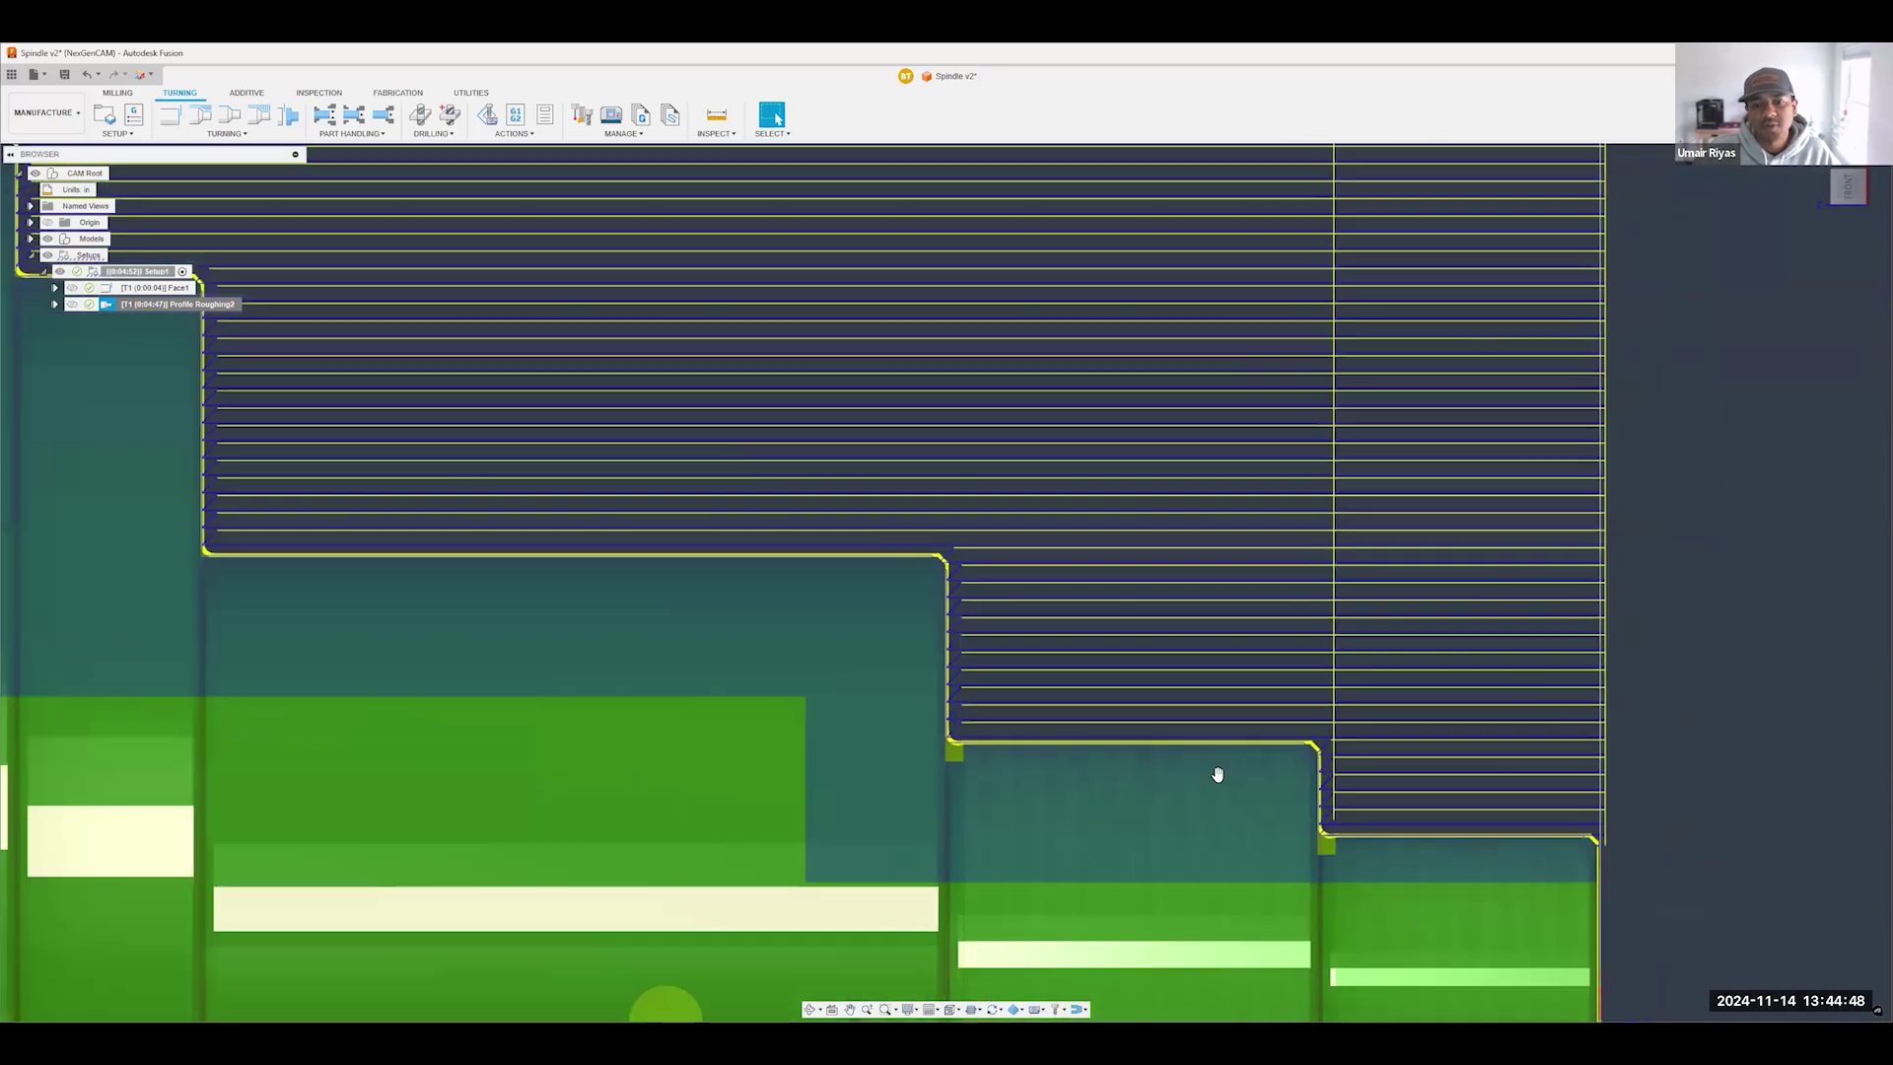
left_click(237, 133)
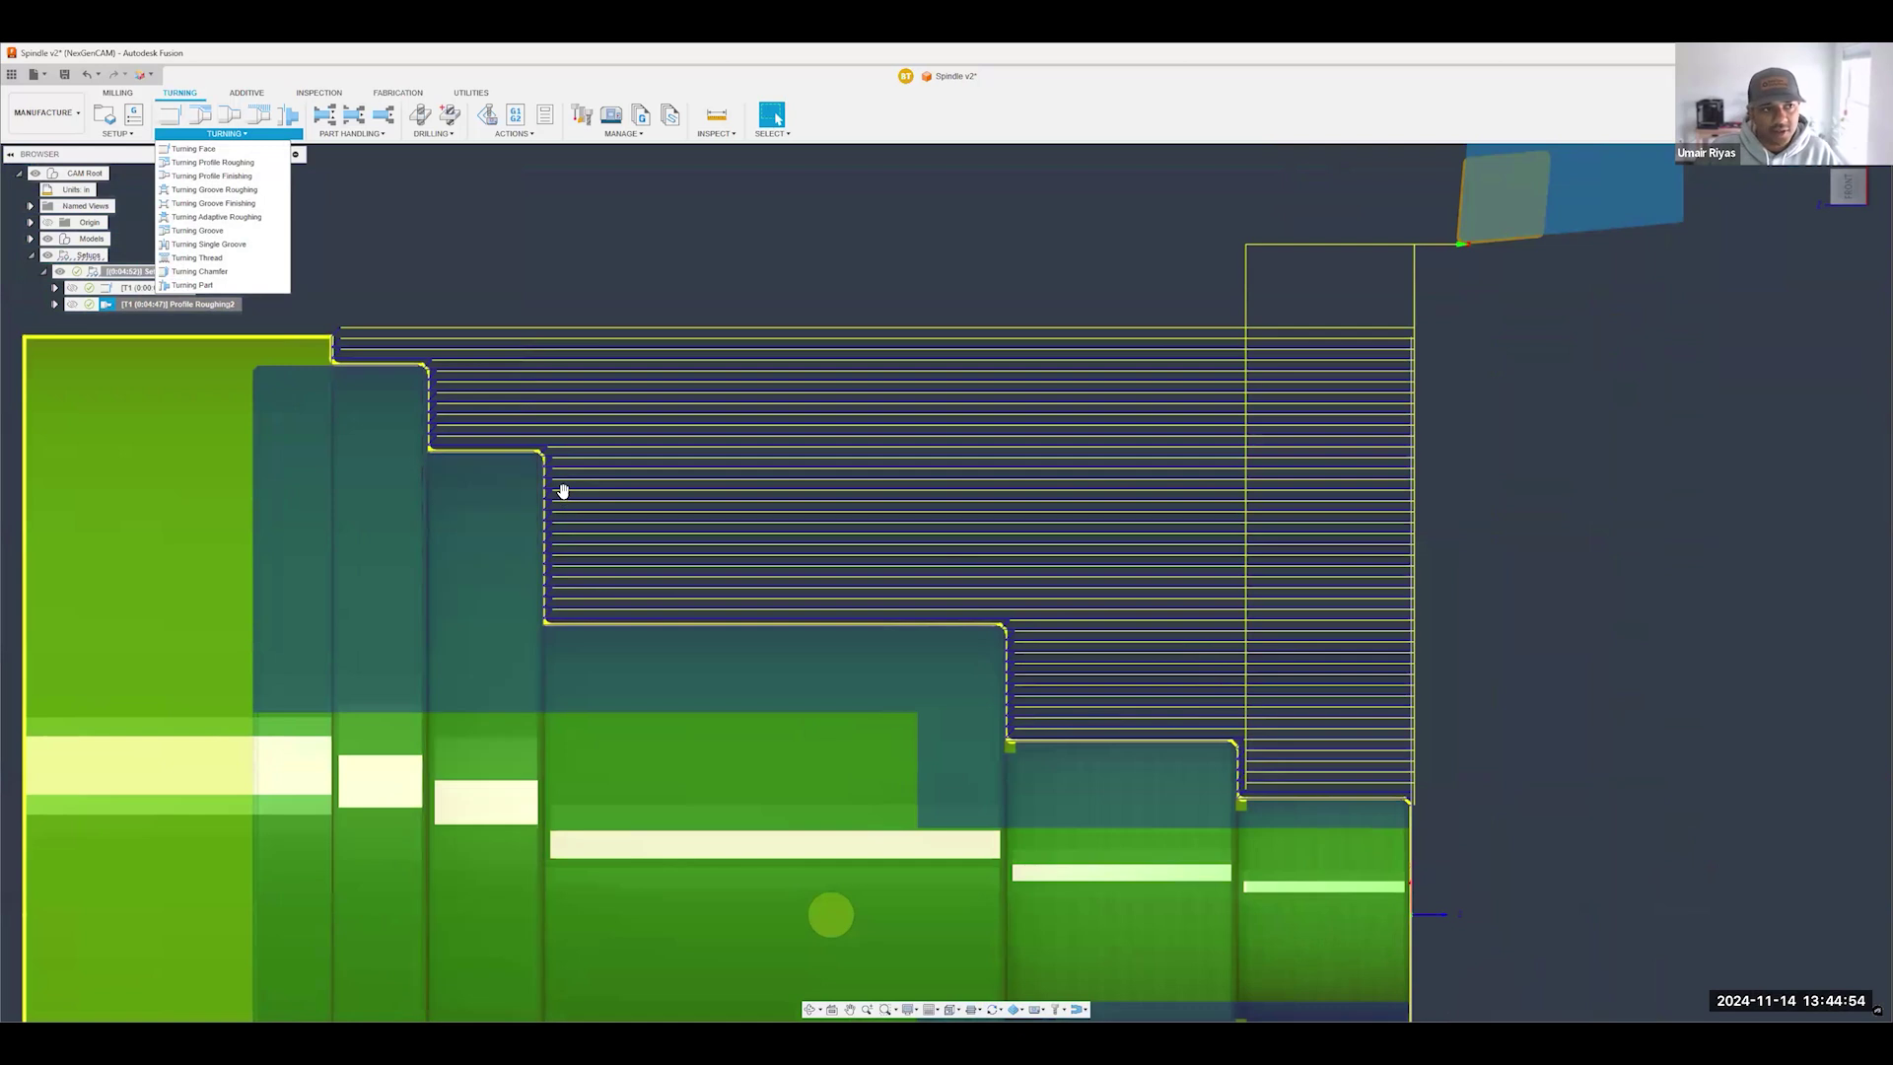
left_click(230, 176)
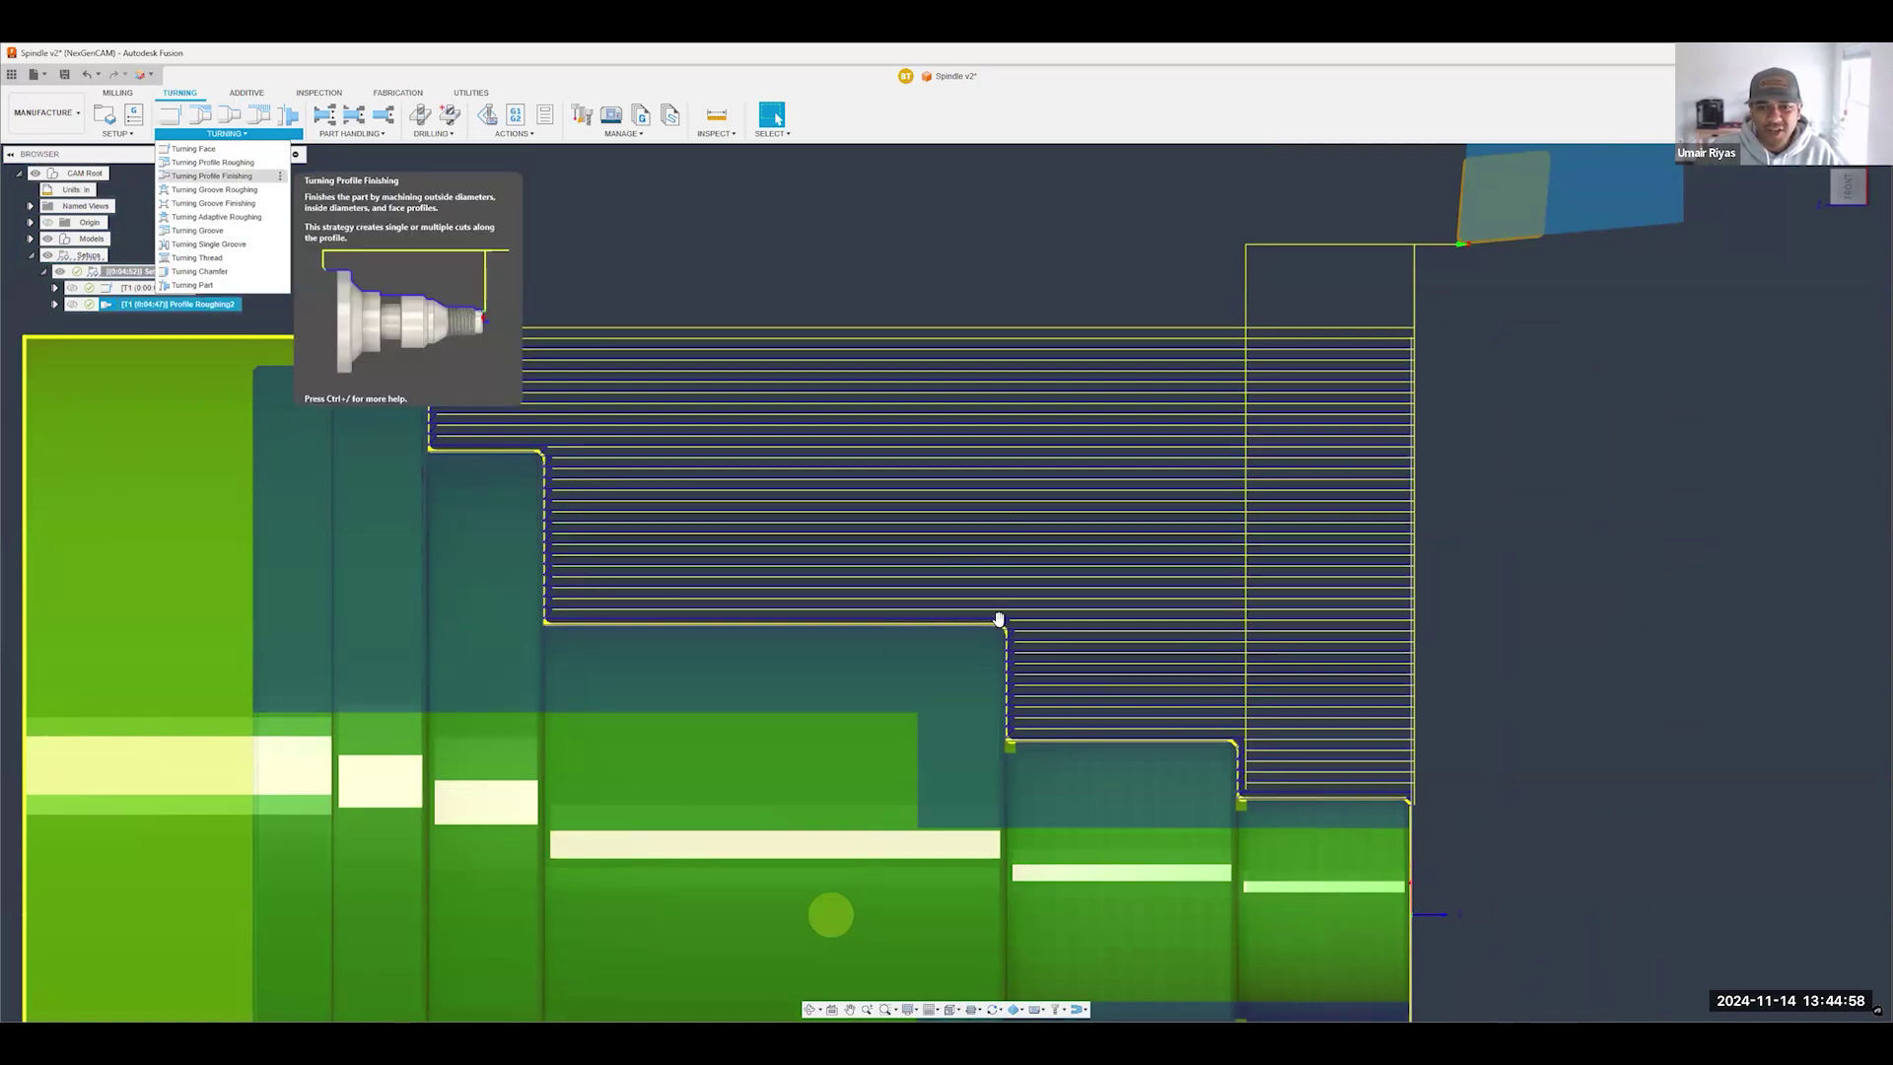
scroll(1017, 615, "down", 2)
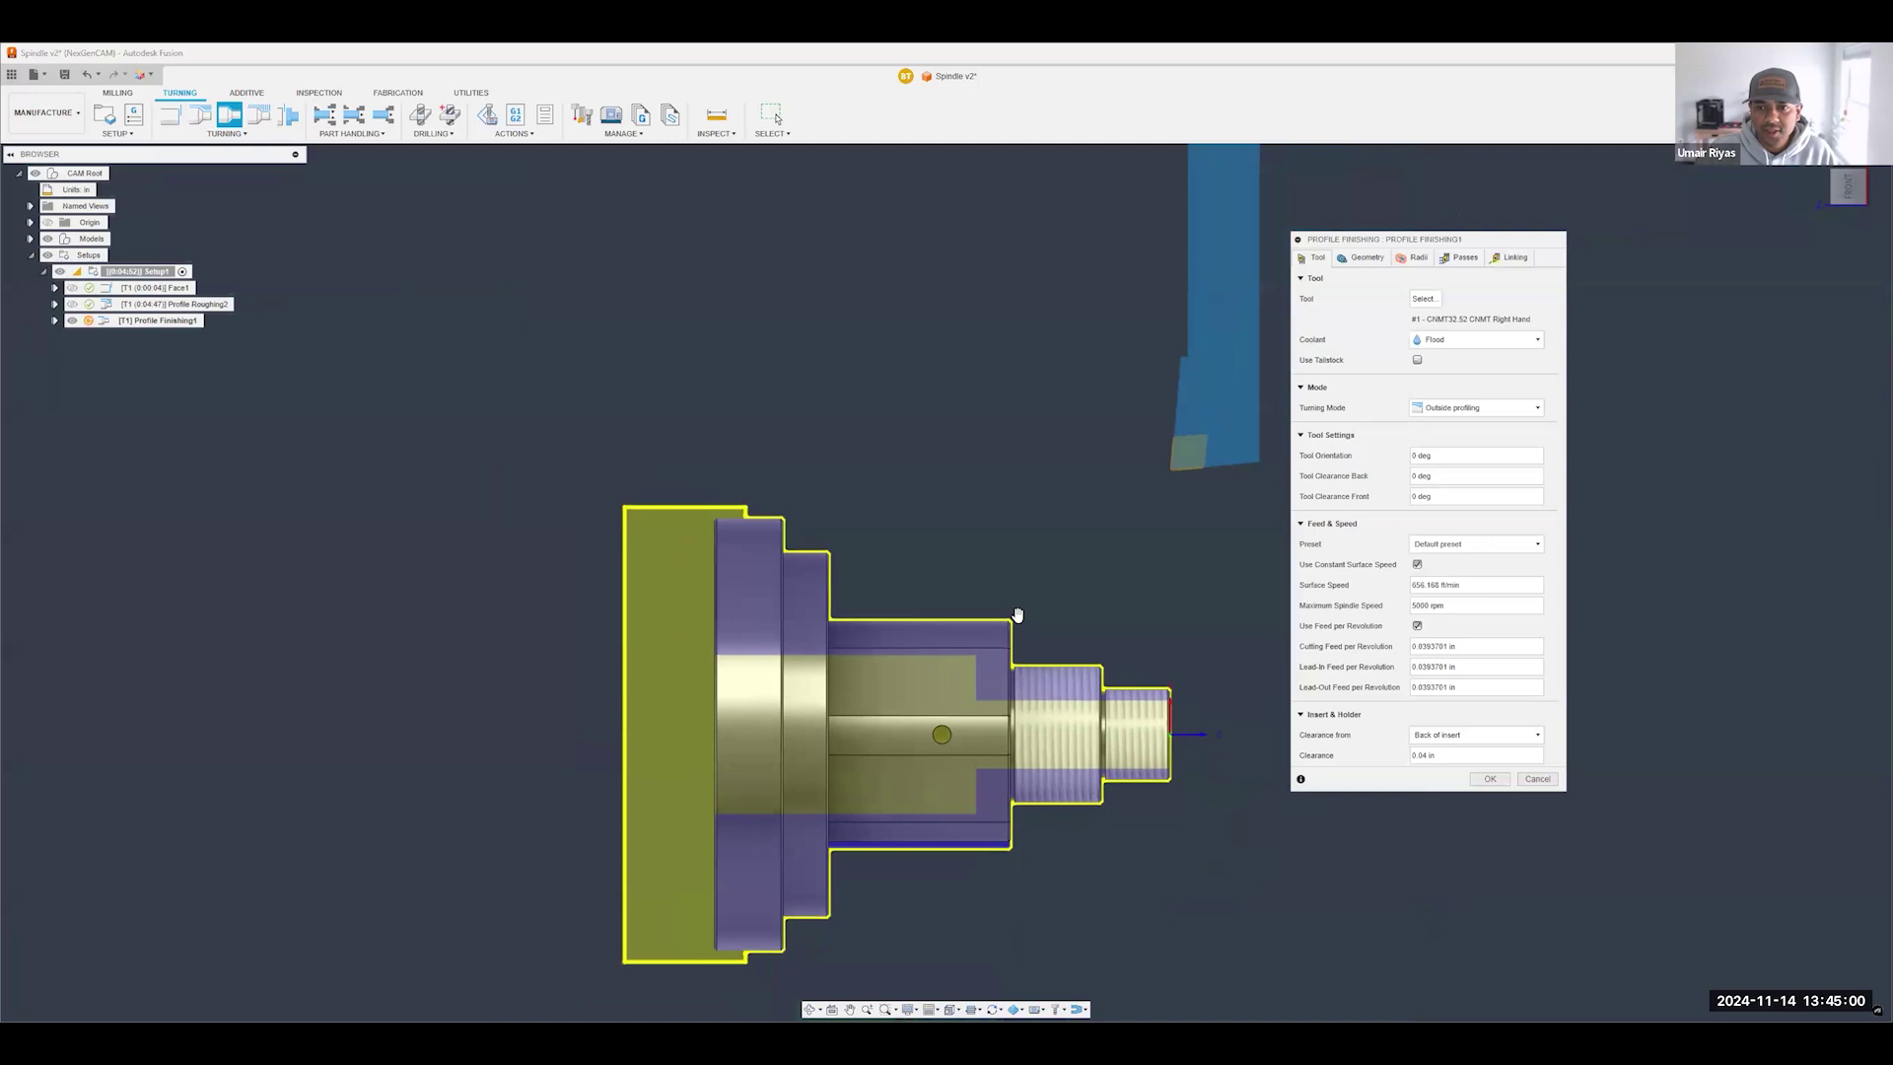
left_click(1422, 300)
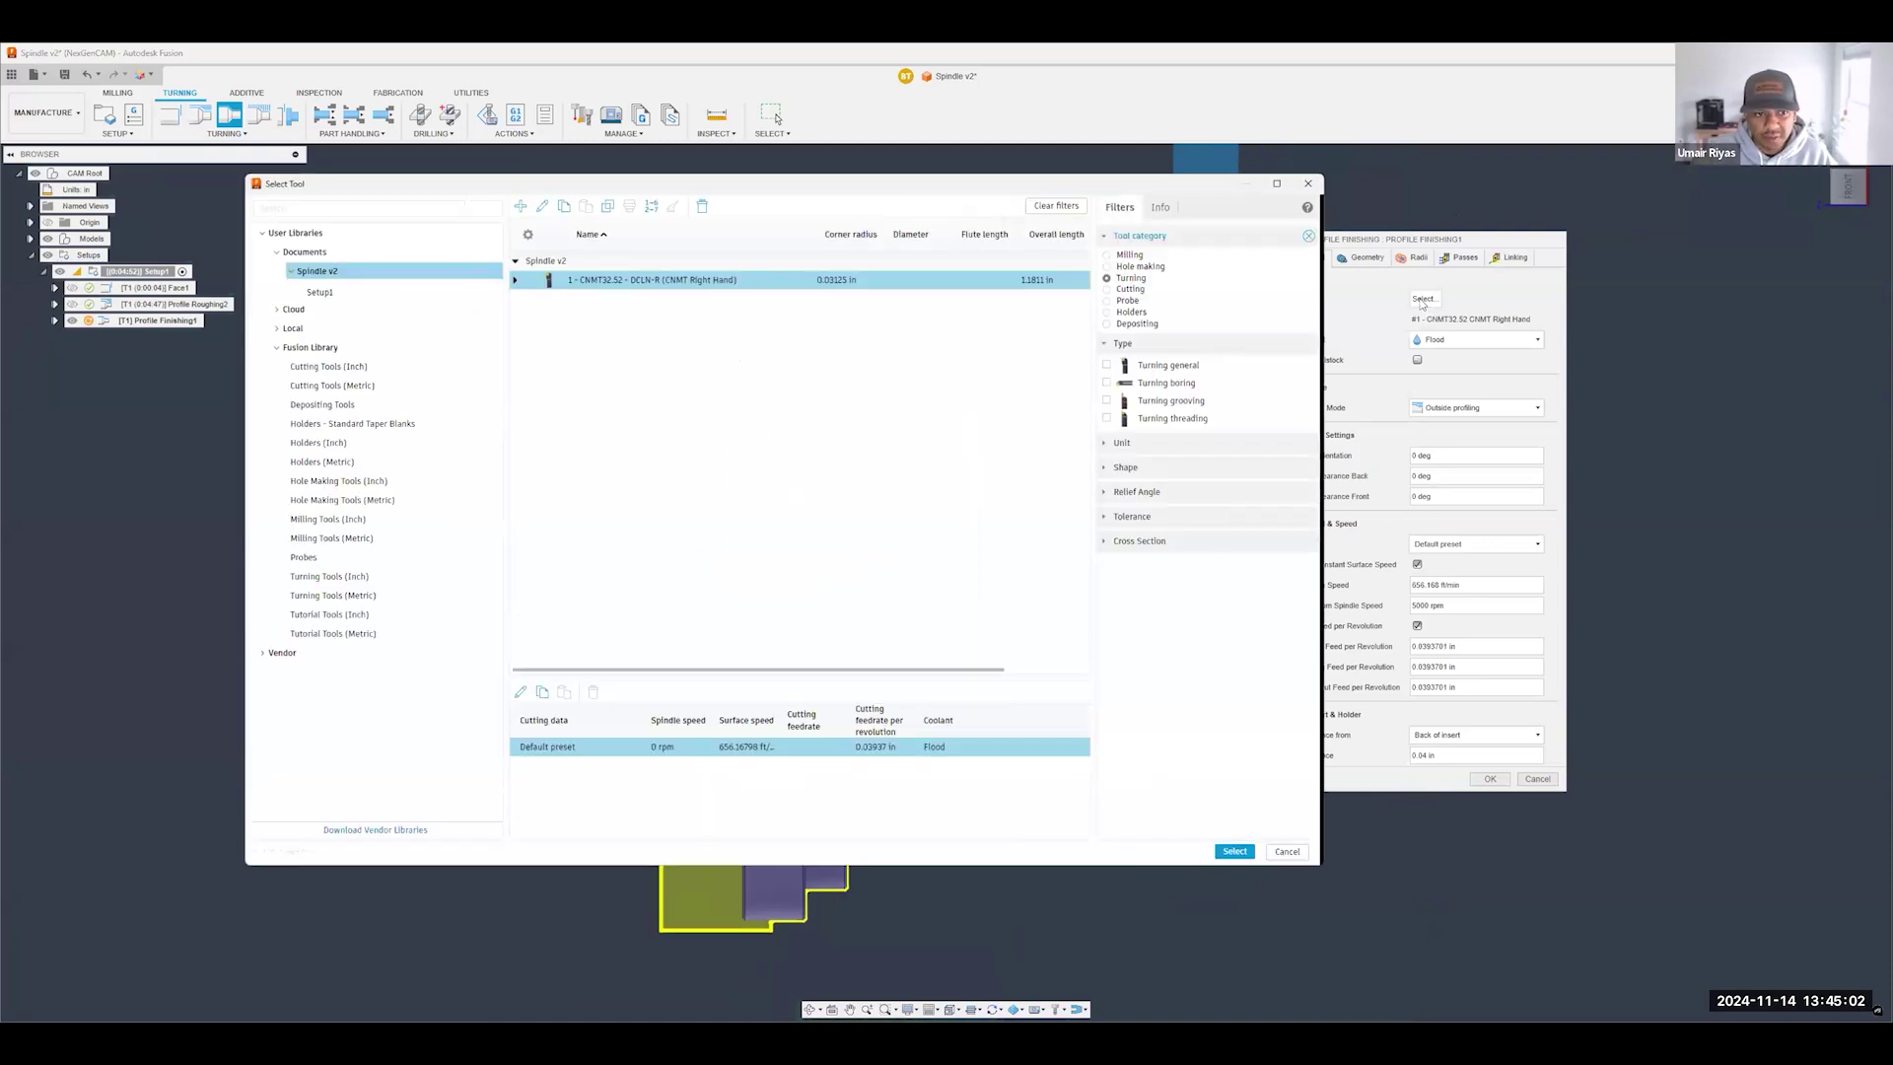
left_click(358, 351)
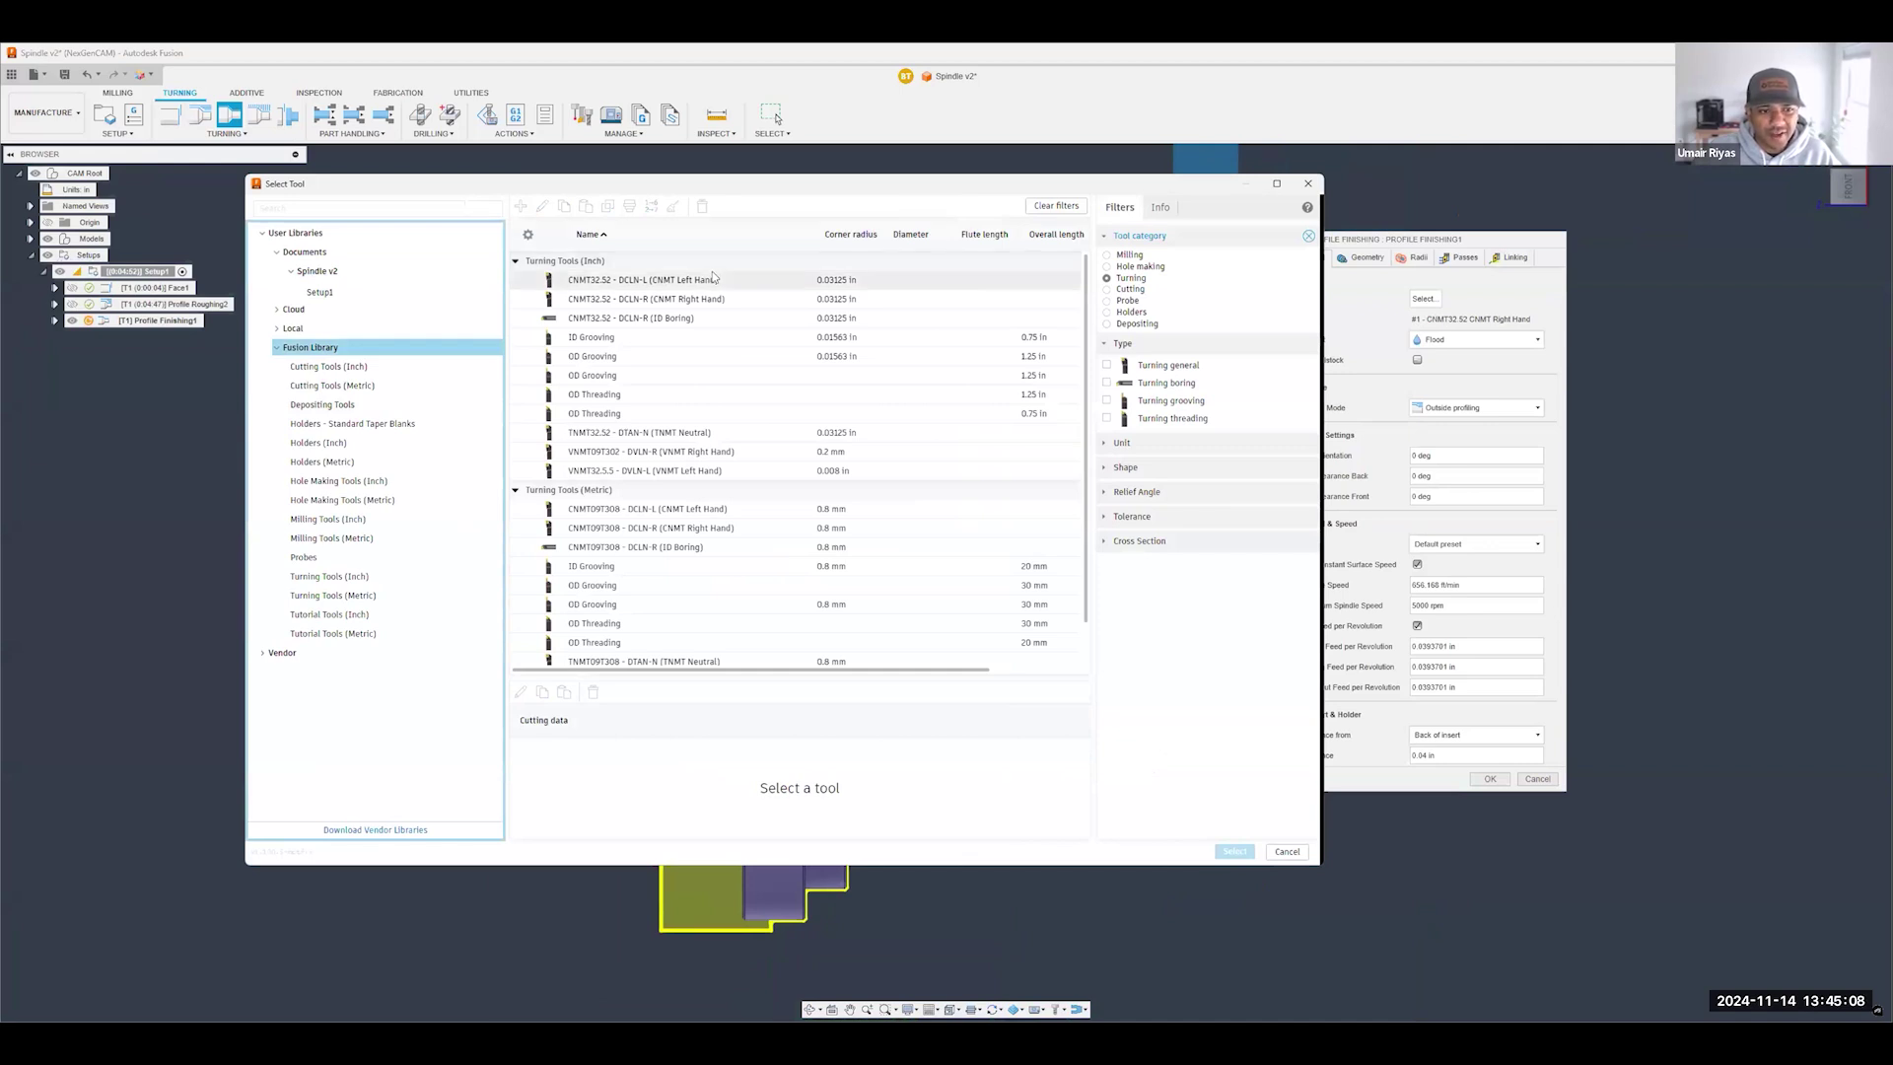
left_click(719, 472)
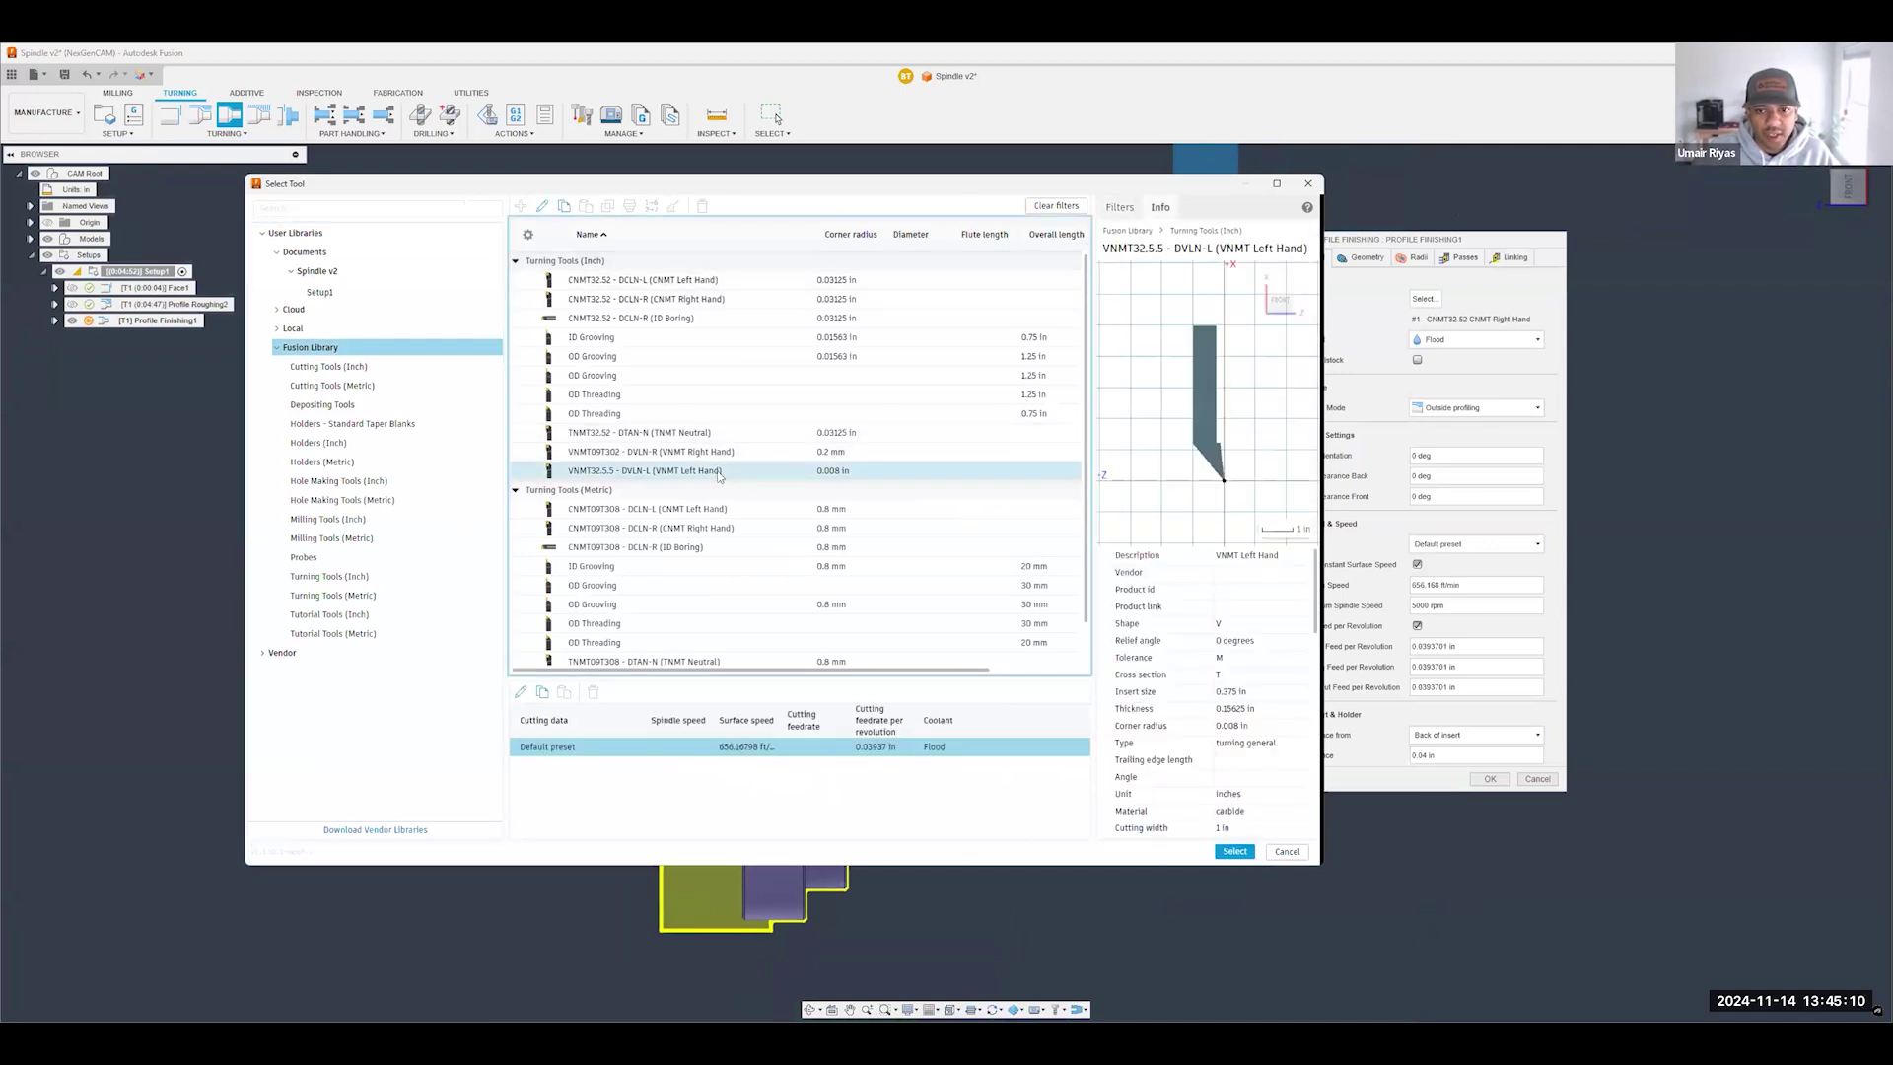
left_click(759, 456)
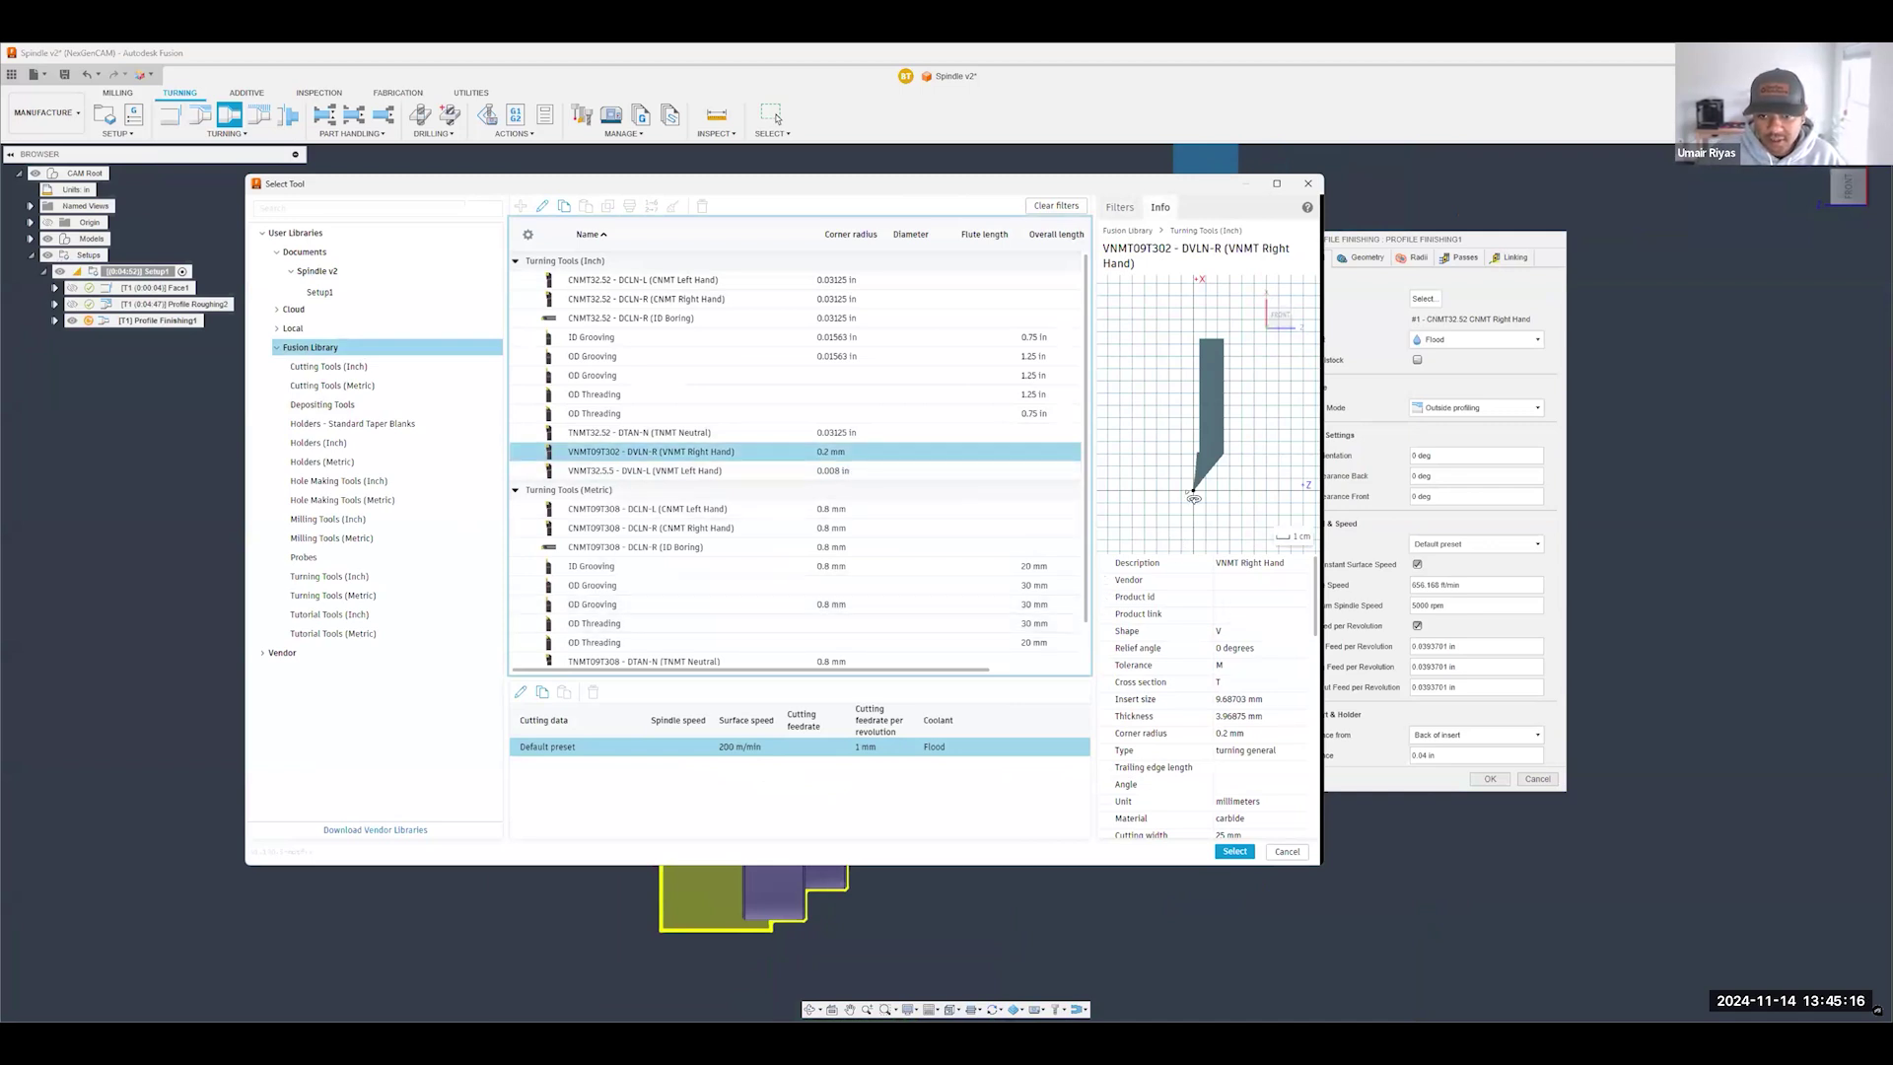
left_click(1236, 853)
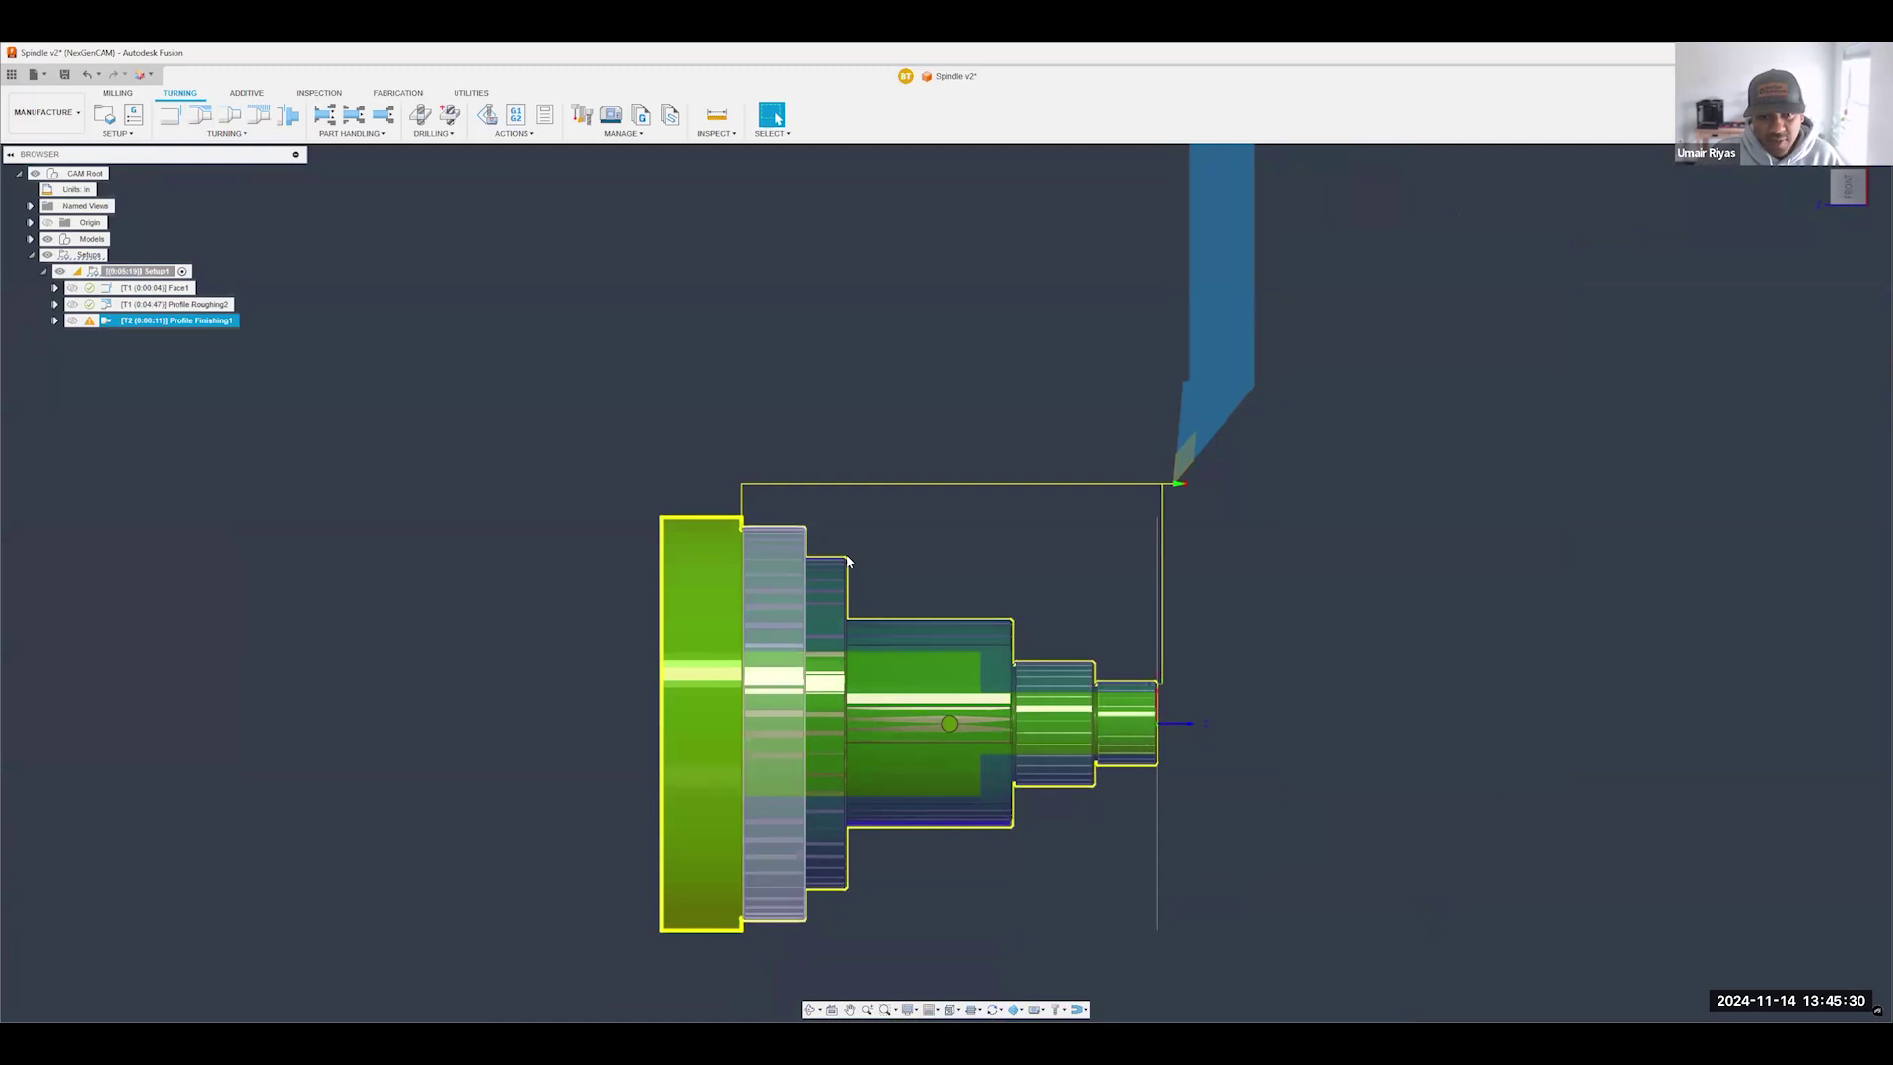
- Compare where the finishing and roughing toolpaths end on the large flange and delete the profile finishing operation
scroll(749, 518, "up", 6)
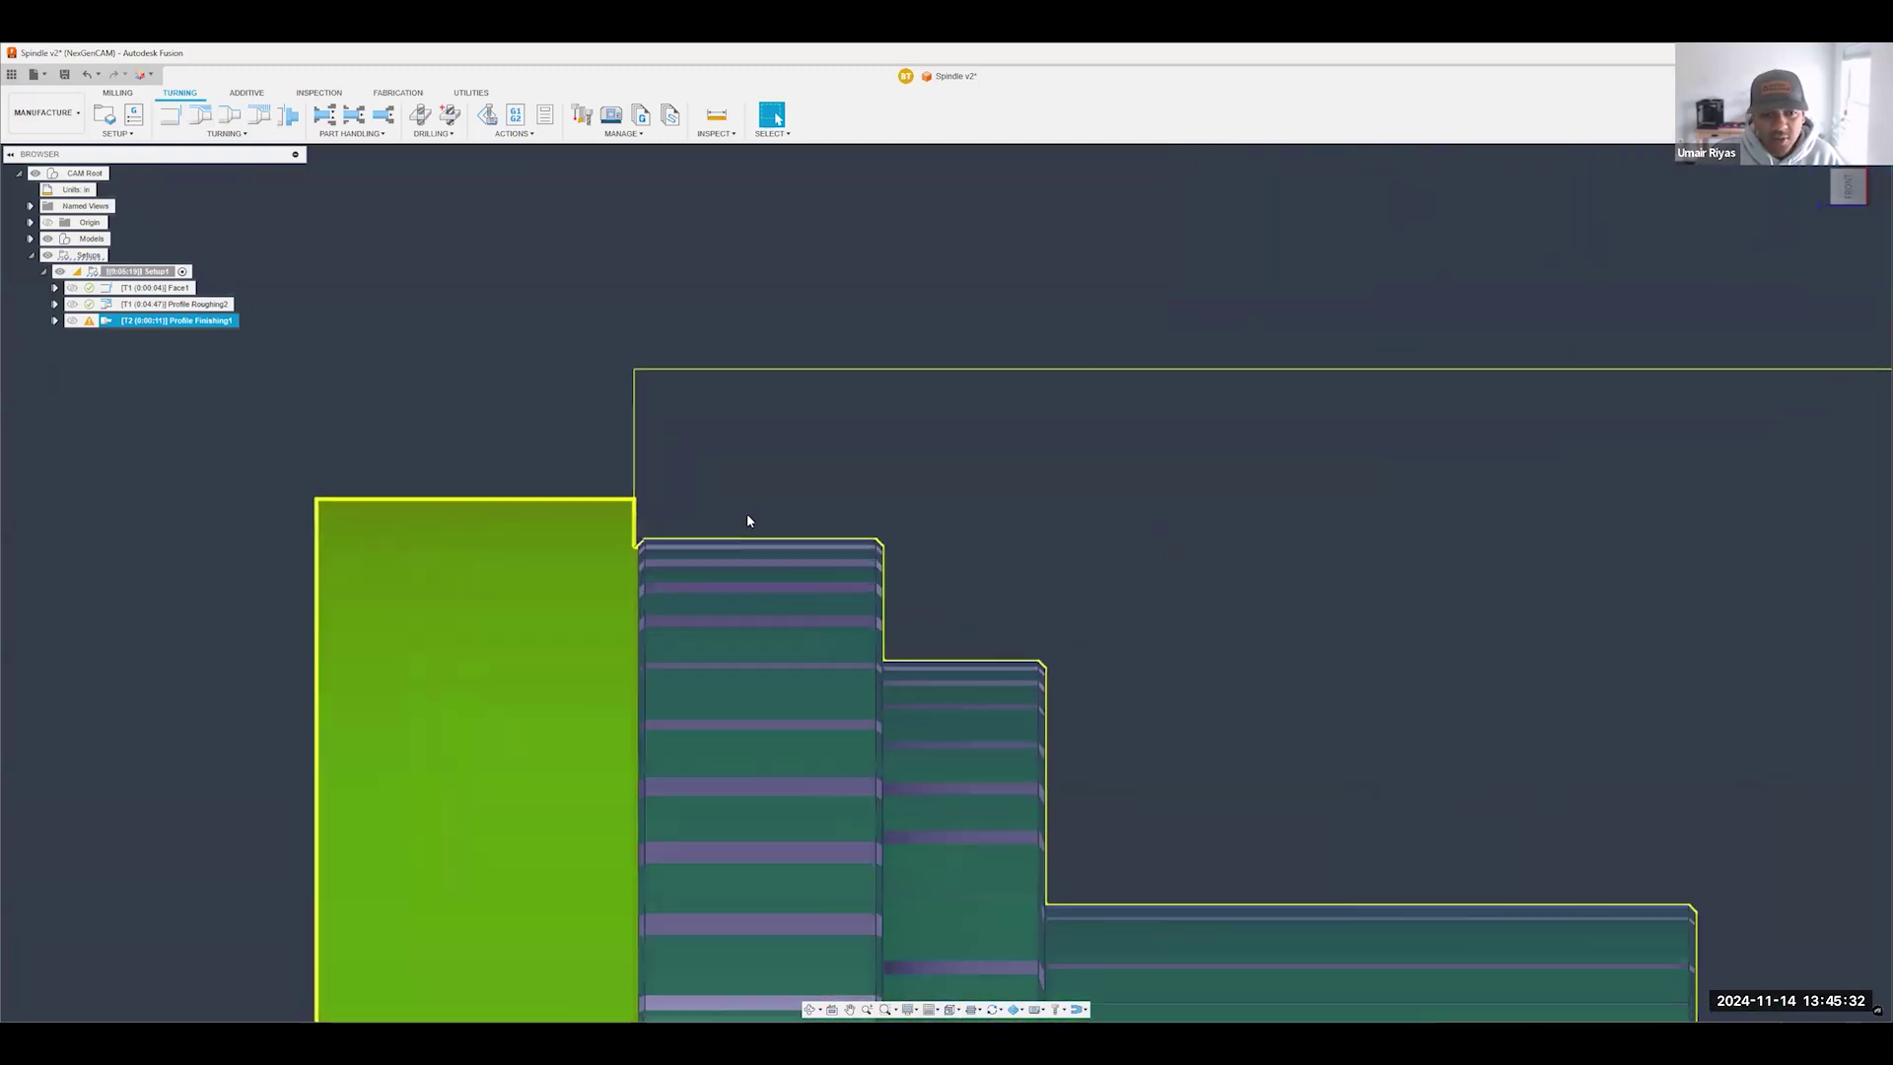
left_click(222, 314)
scroll(710, 533, "up", 3)
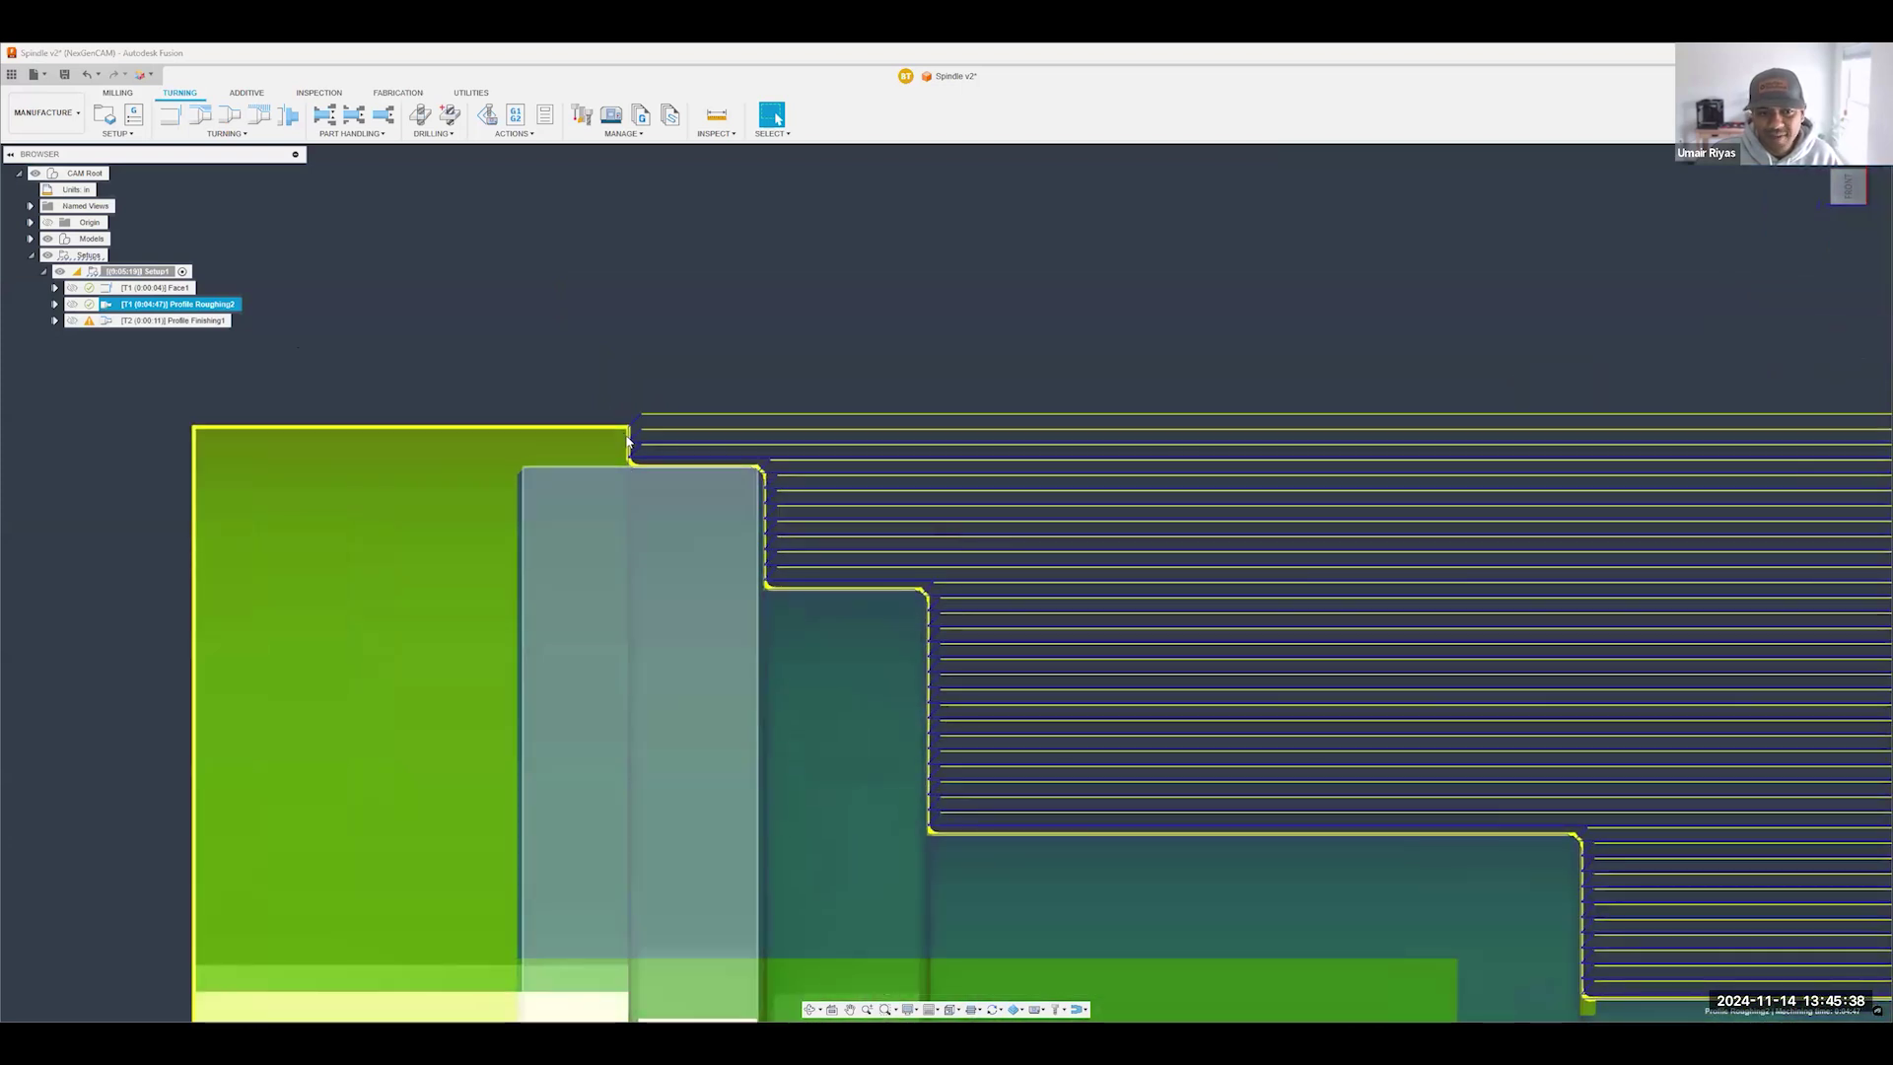
left_click(197, 321)
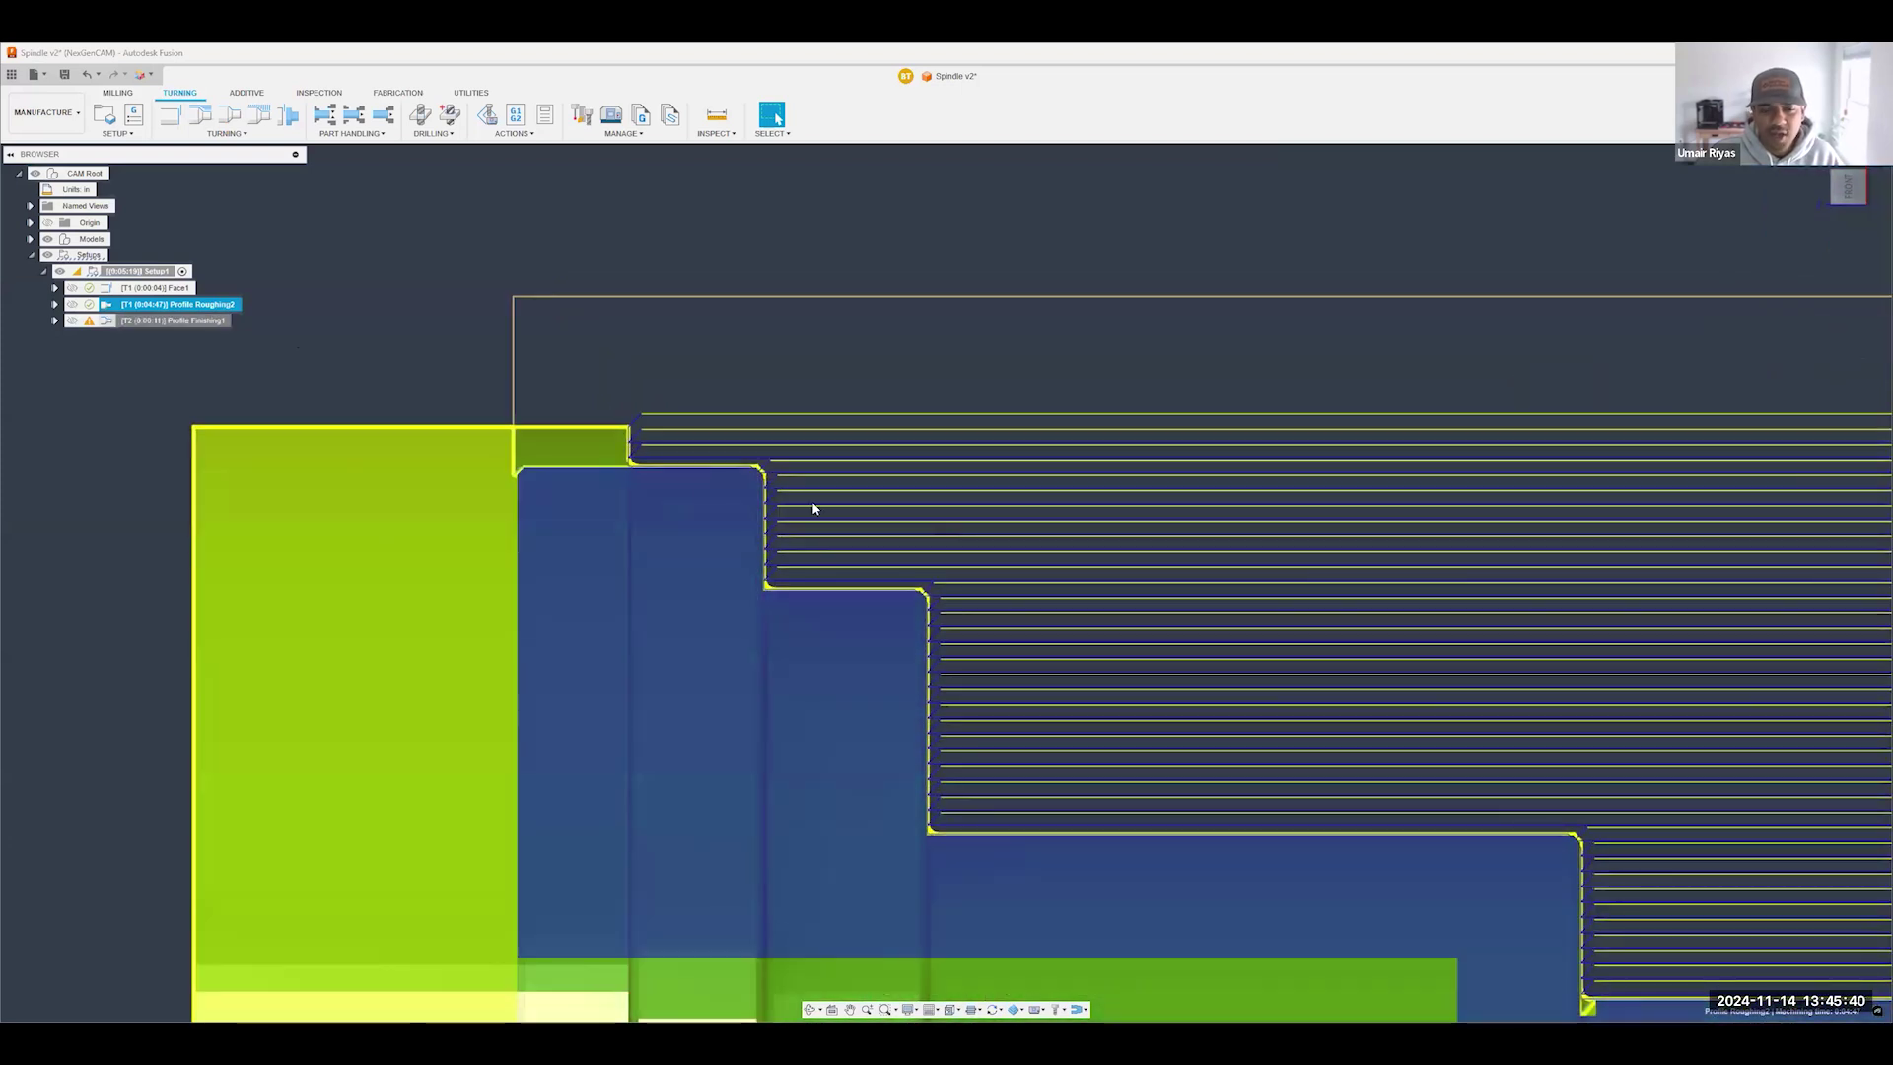
scroll(593, 434, "down", 1)
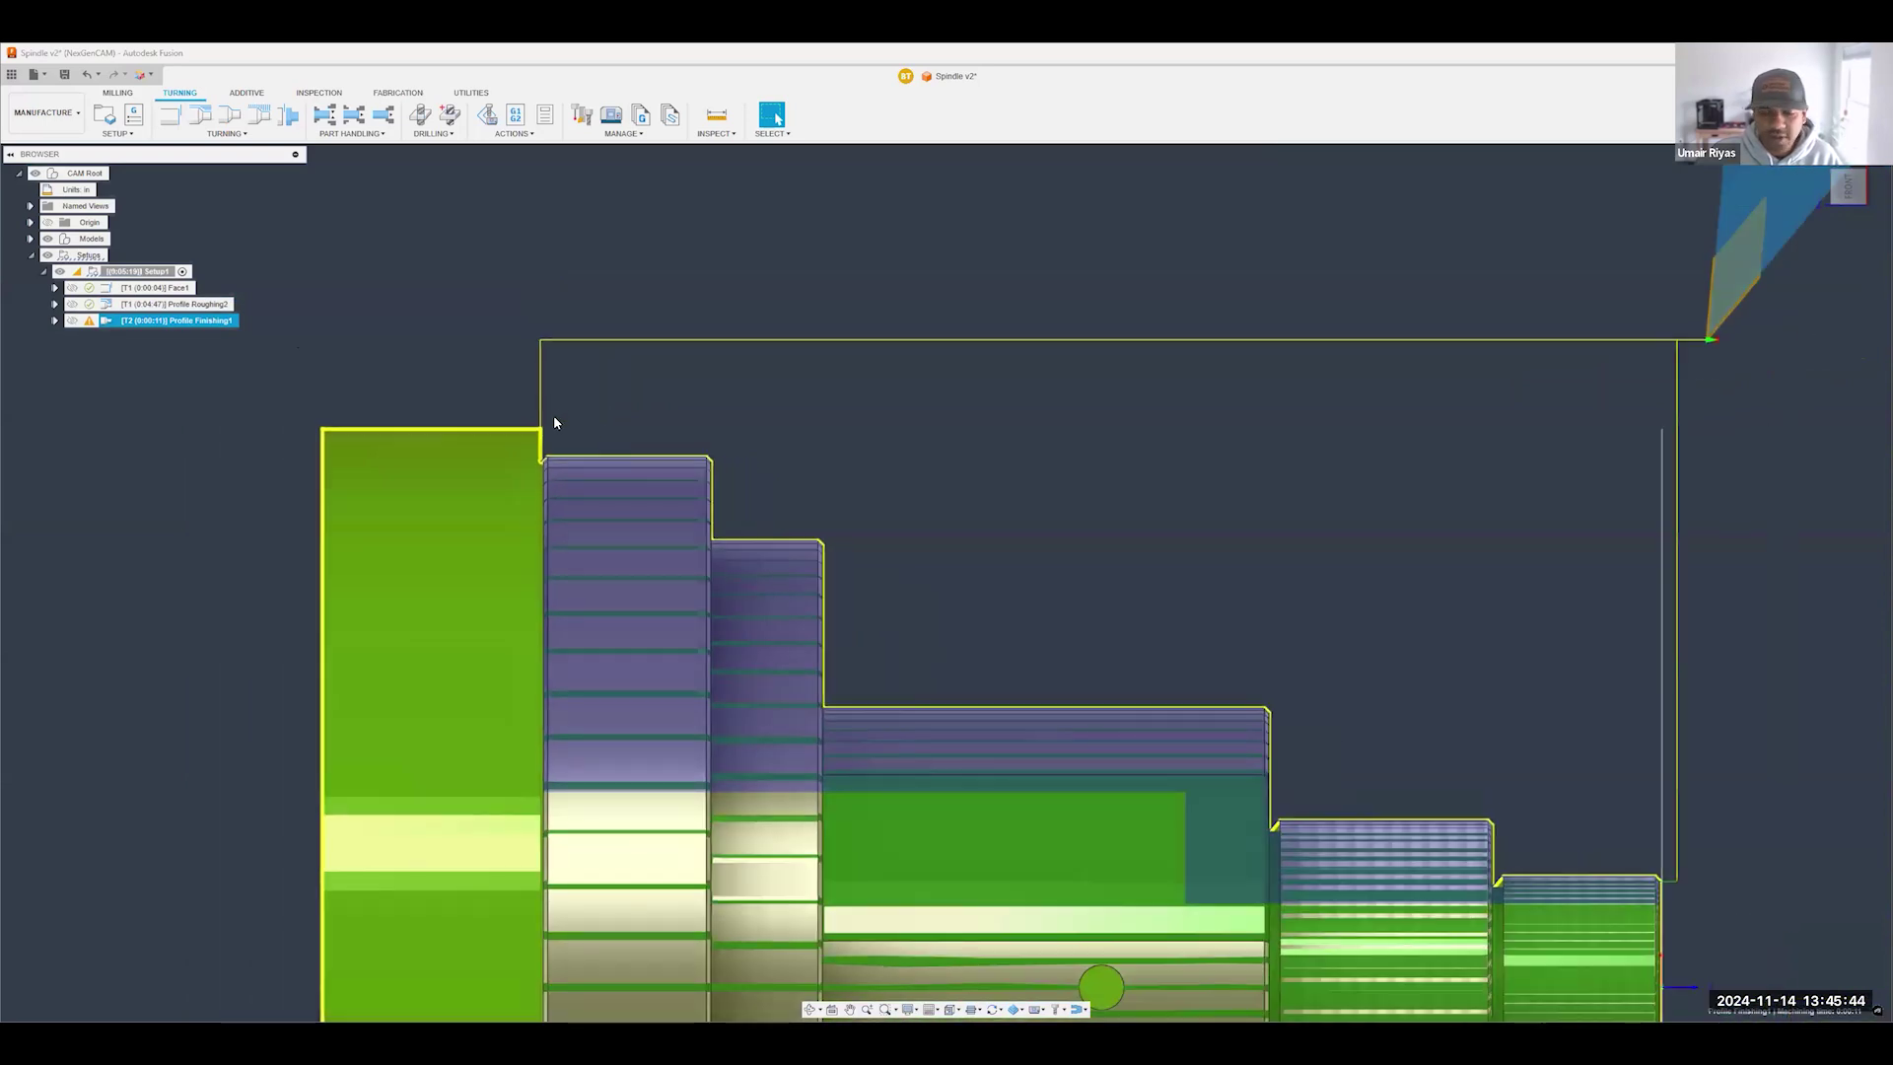
scroll(607, 430, "down", 3)
right_click(231, 326)
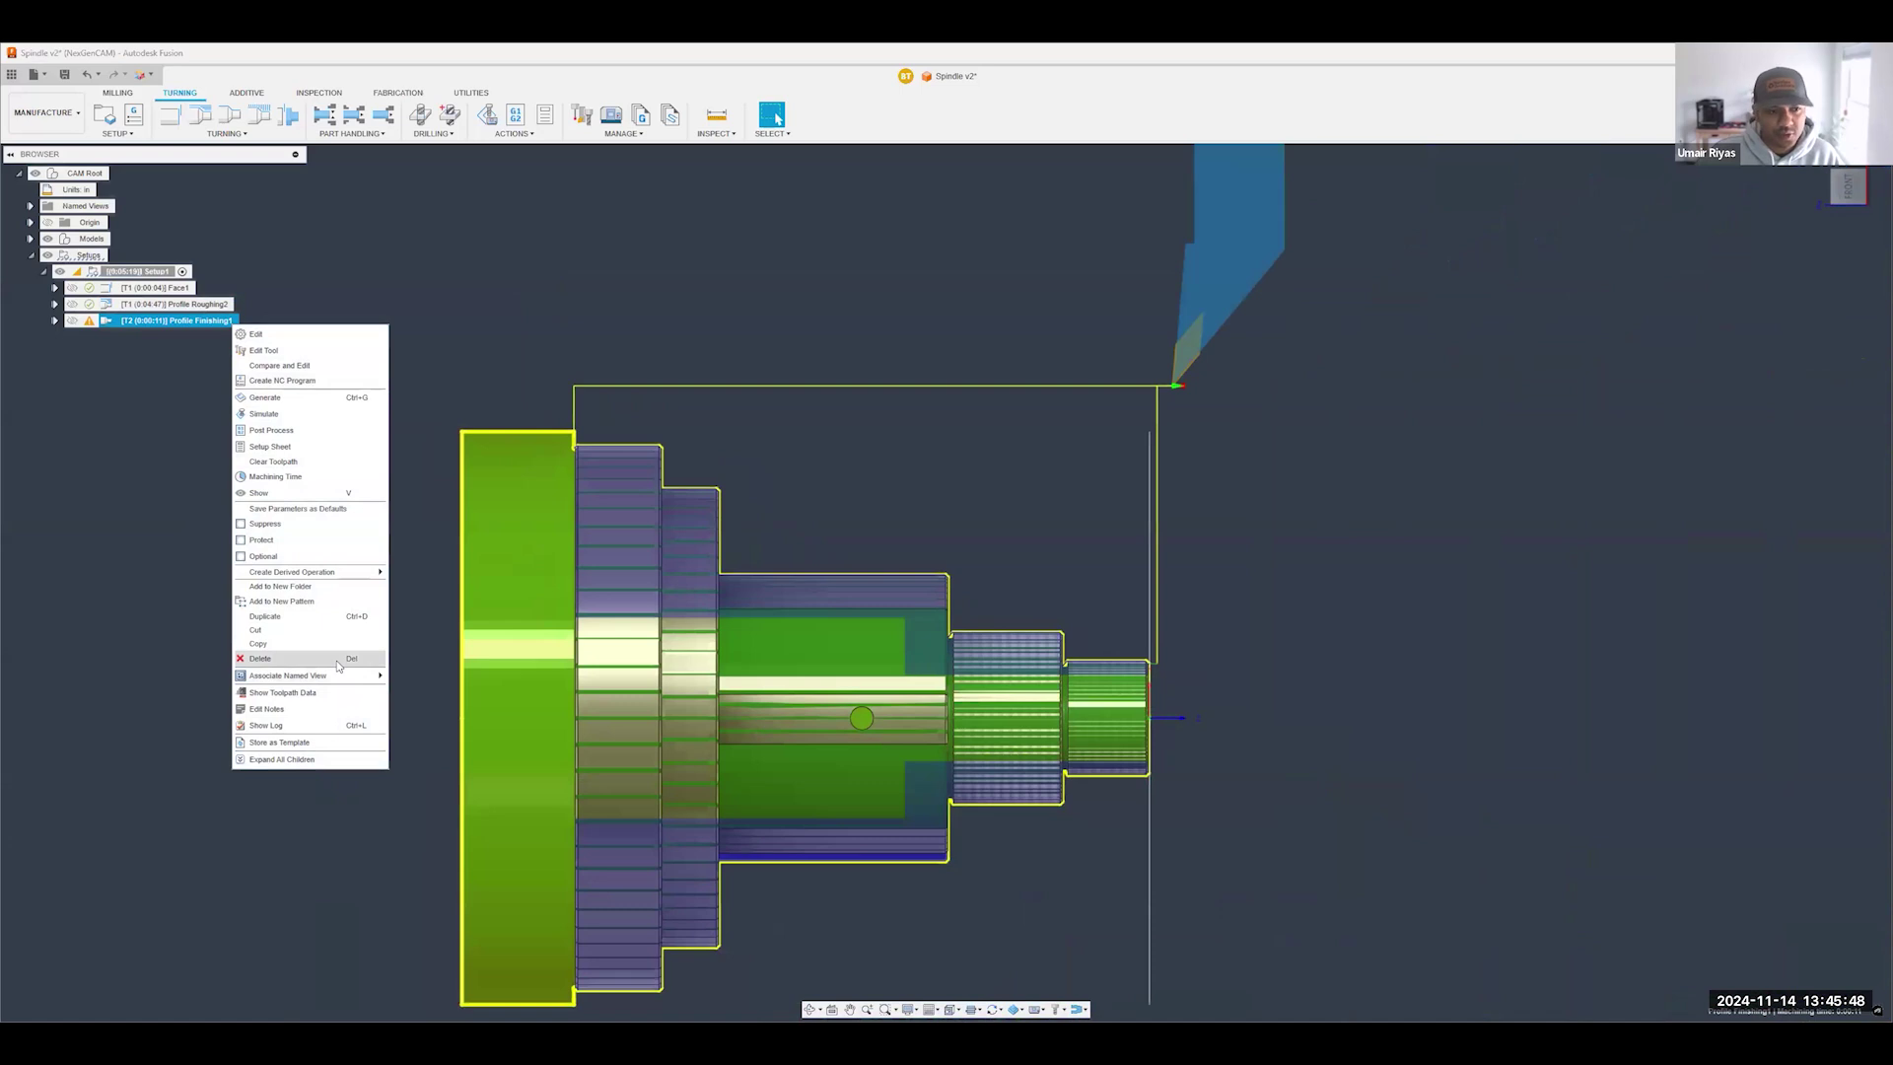
left_click(259, 658)
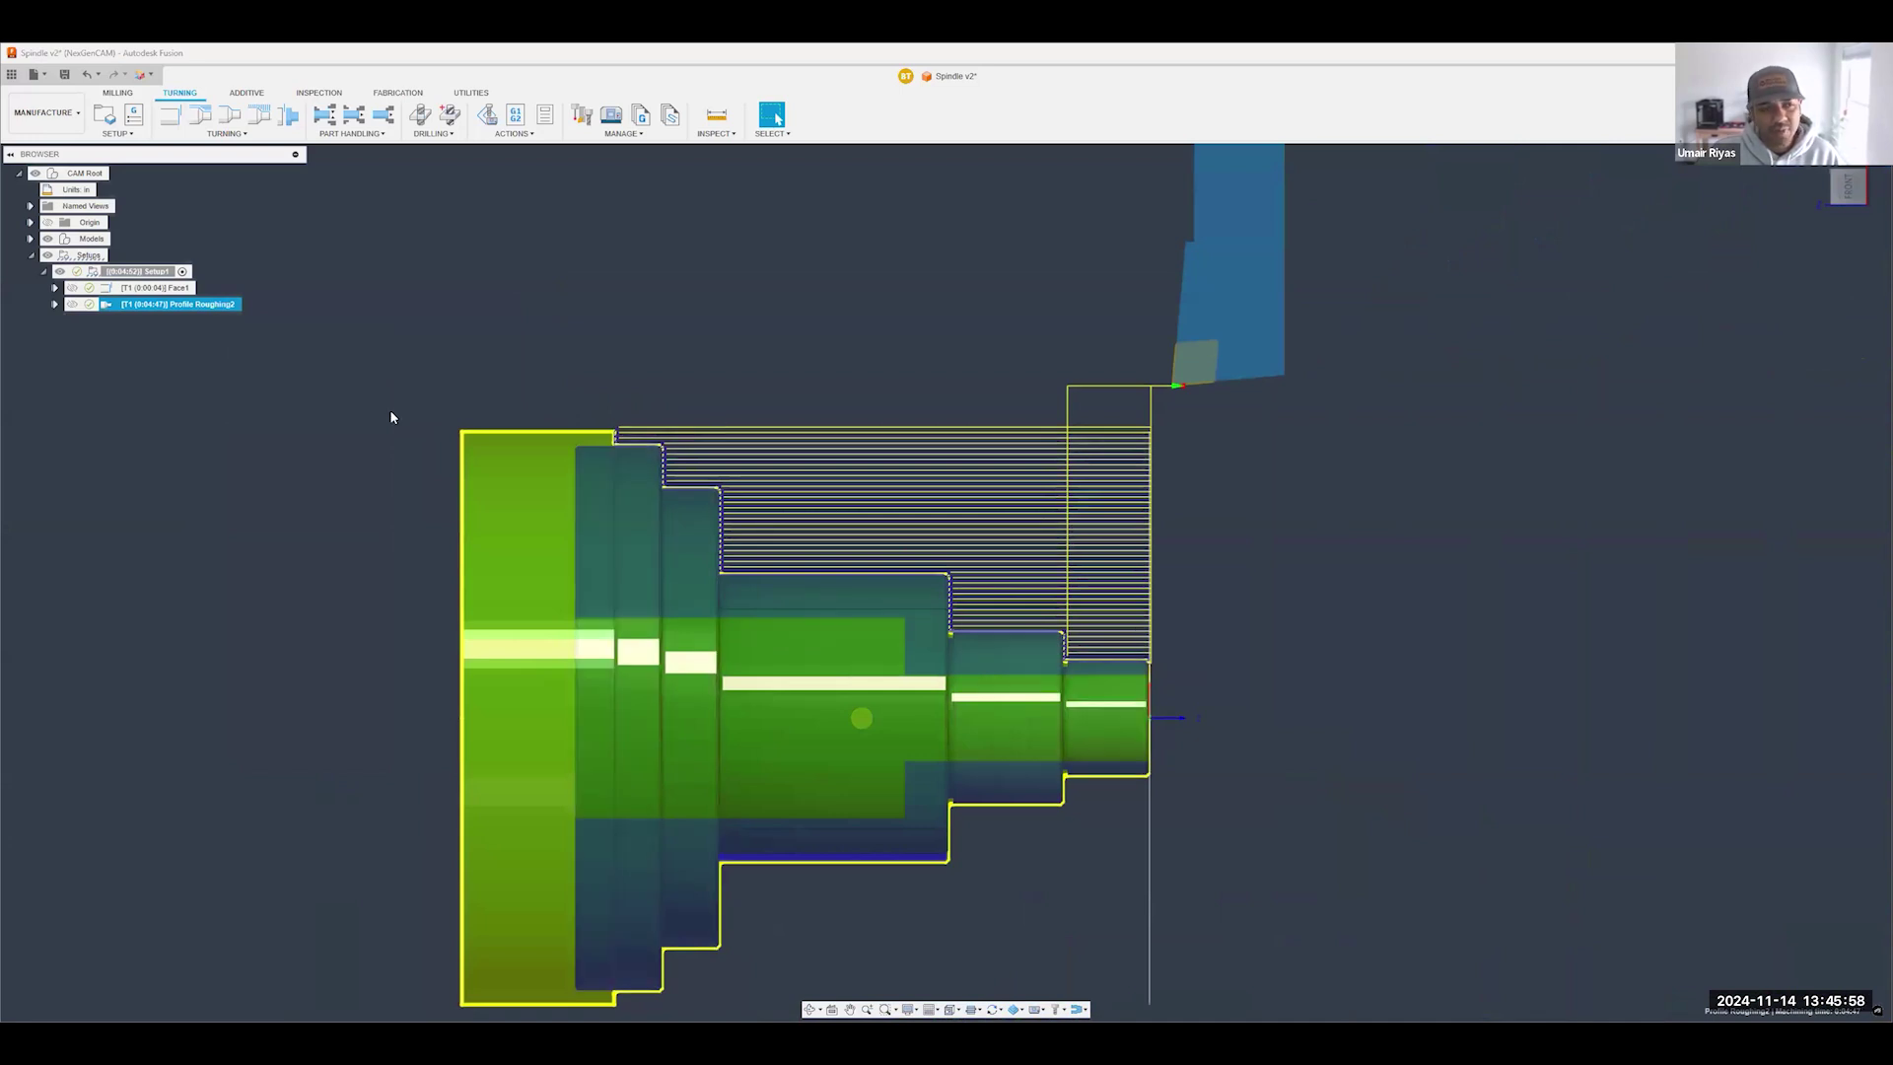
- Derive a Turning Profile Finishing operation from the profile roughing operation and assign it tool 2, the VNMT09T302 right-hand tool
right_click(237, 309)
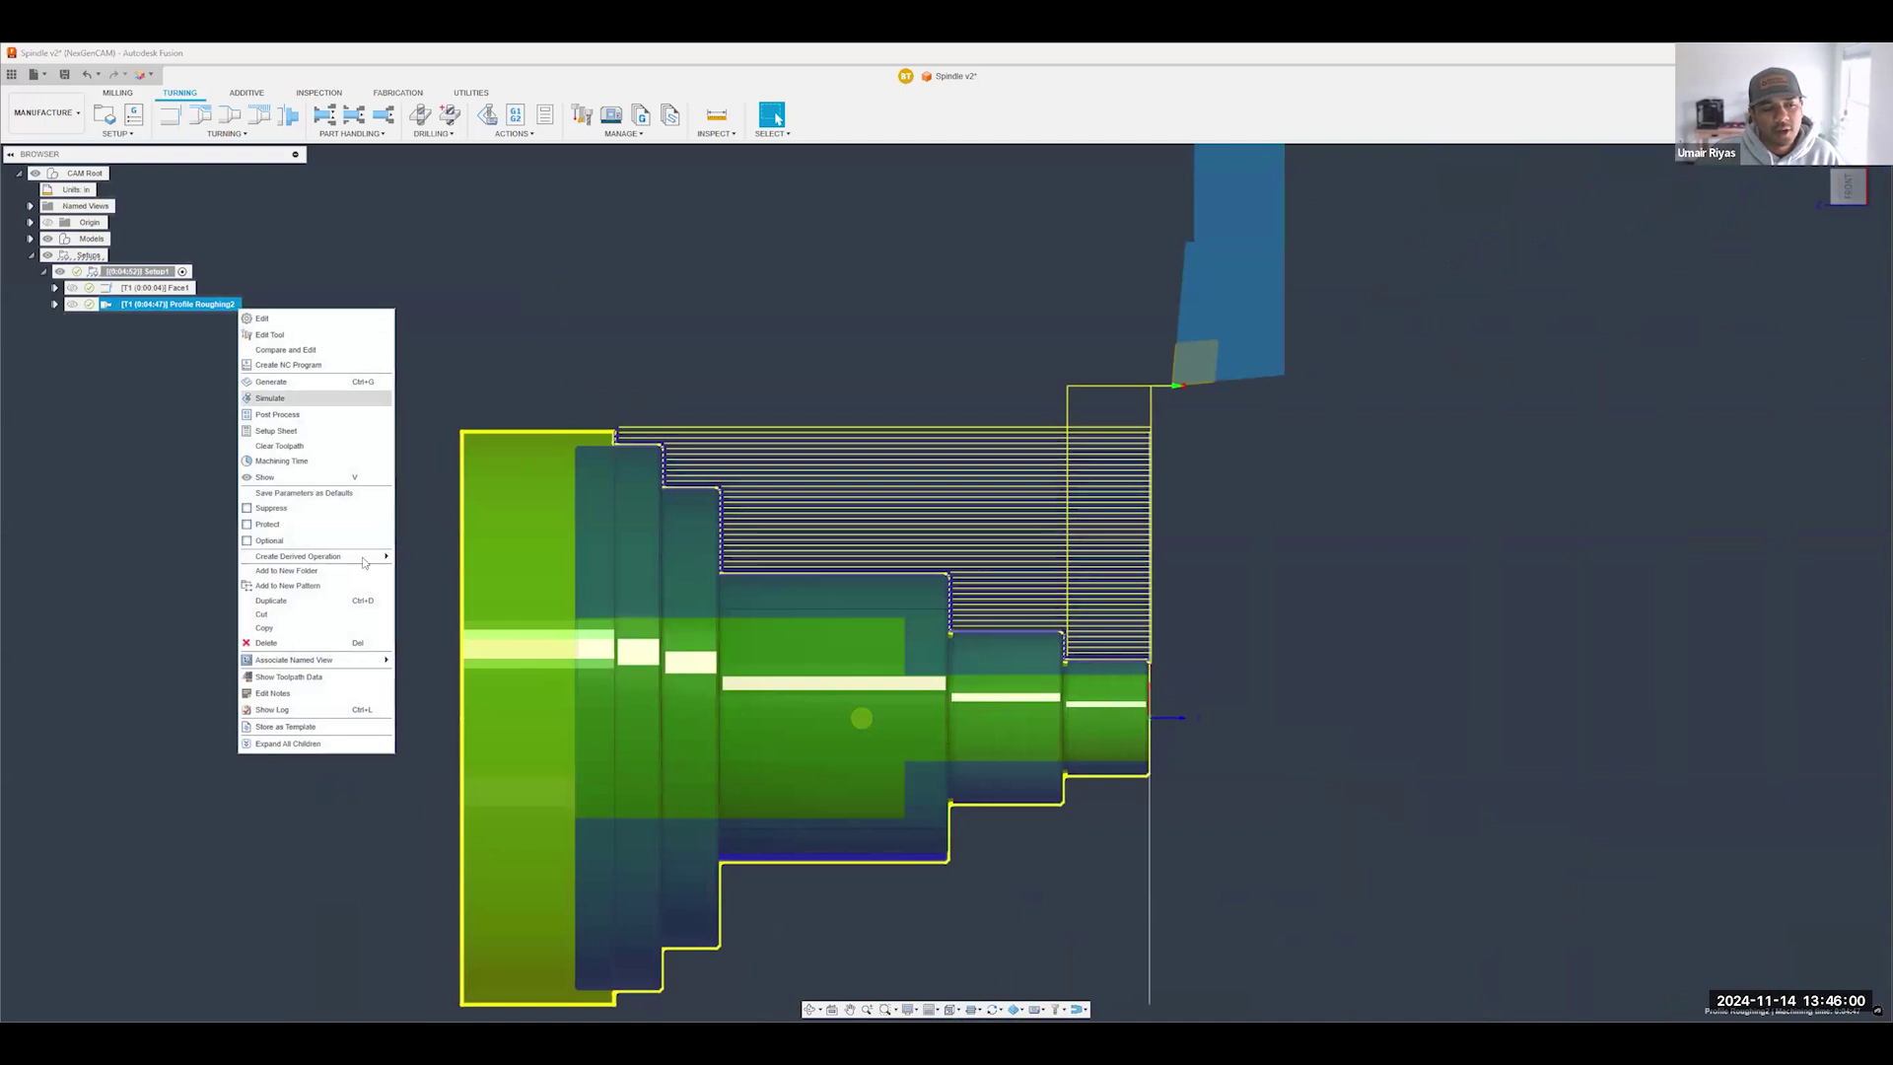
mouse_move(364, 565)
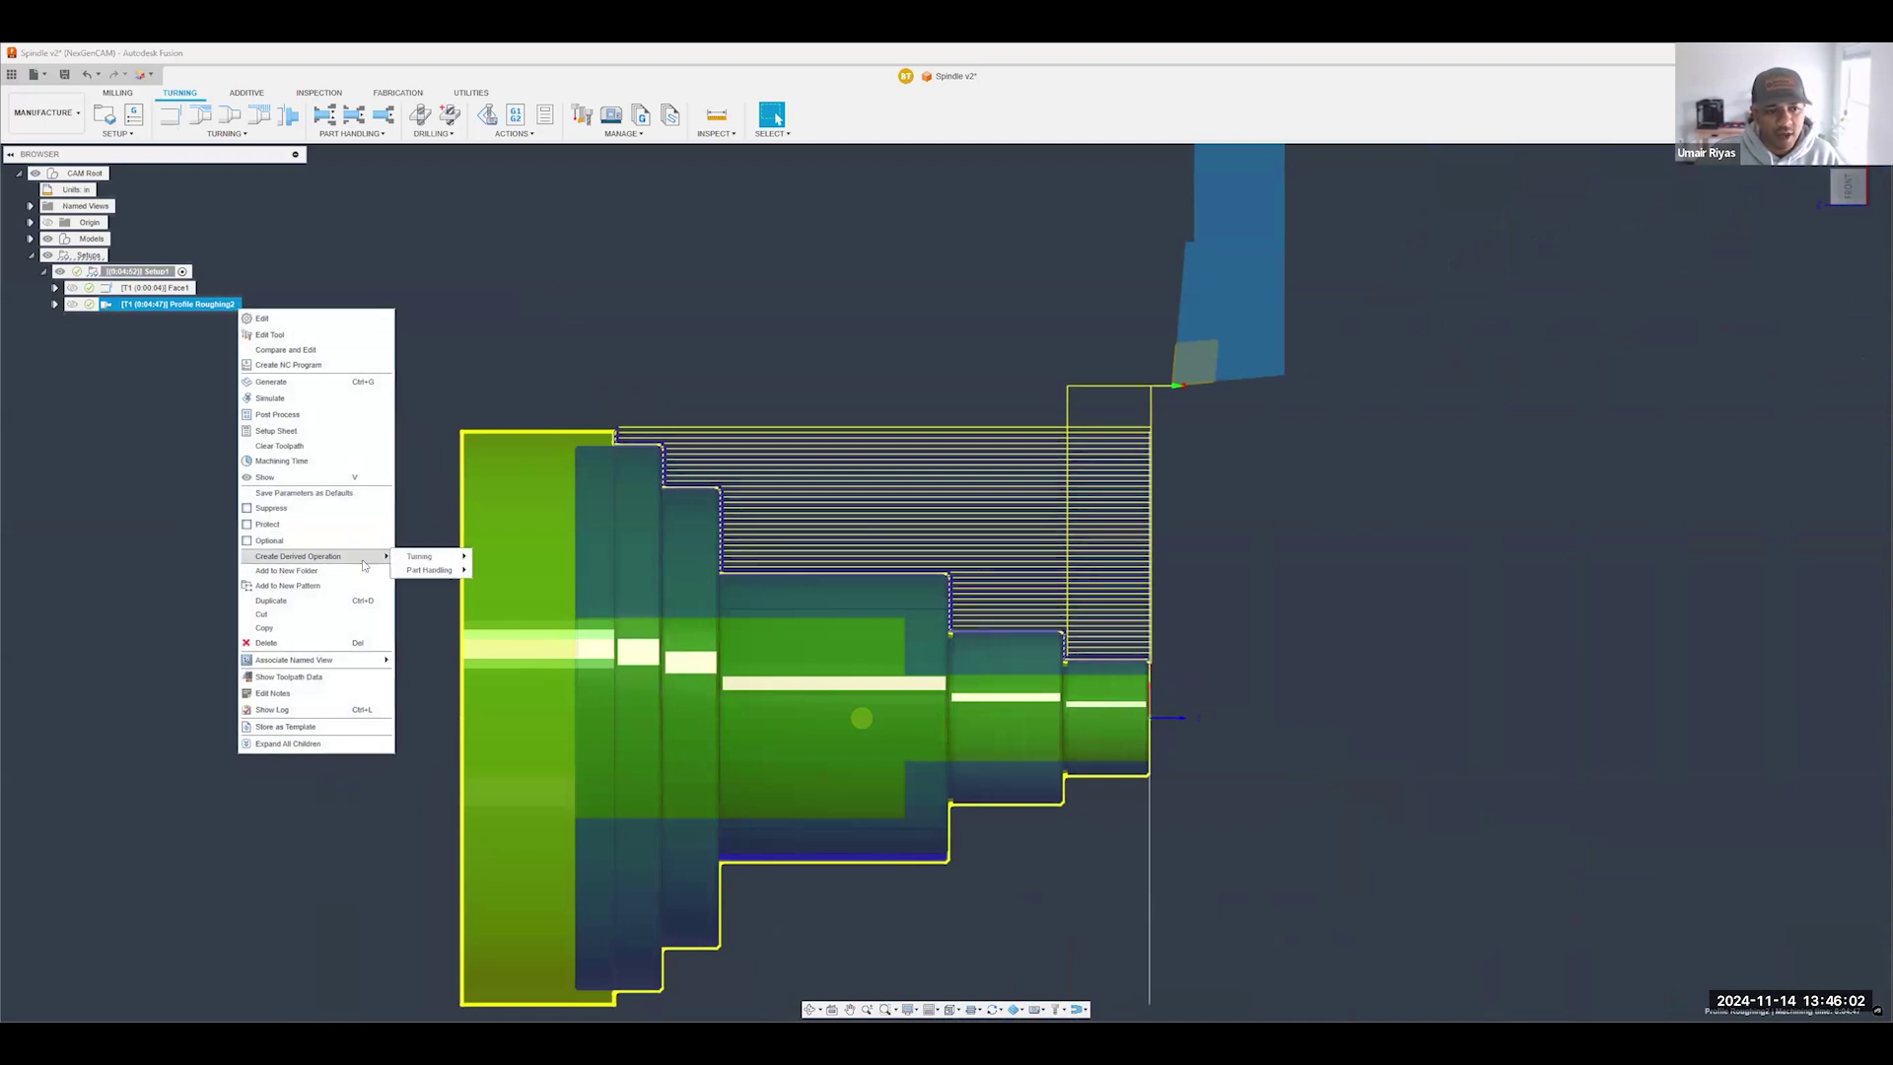
mouse_move(434, 557)
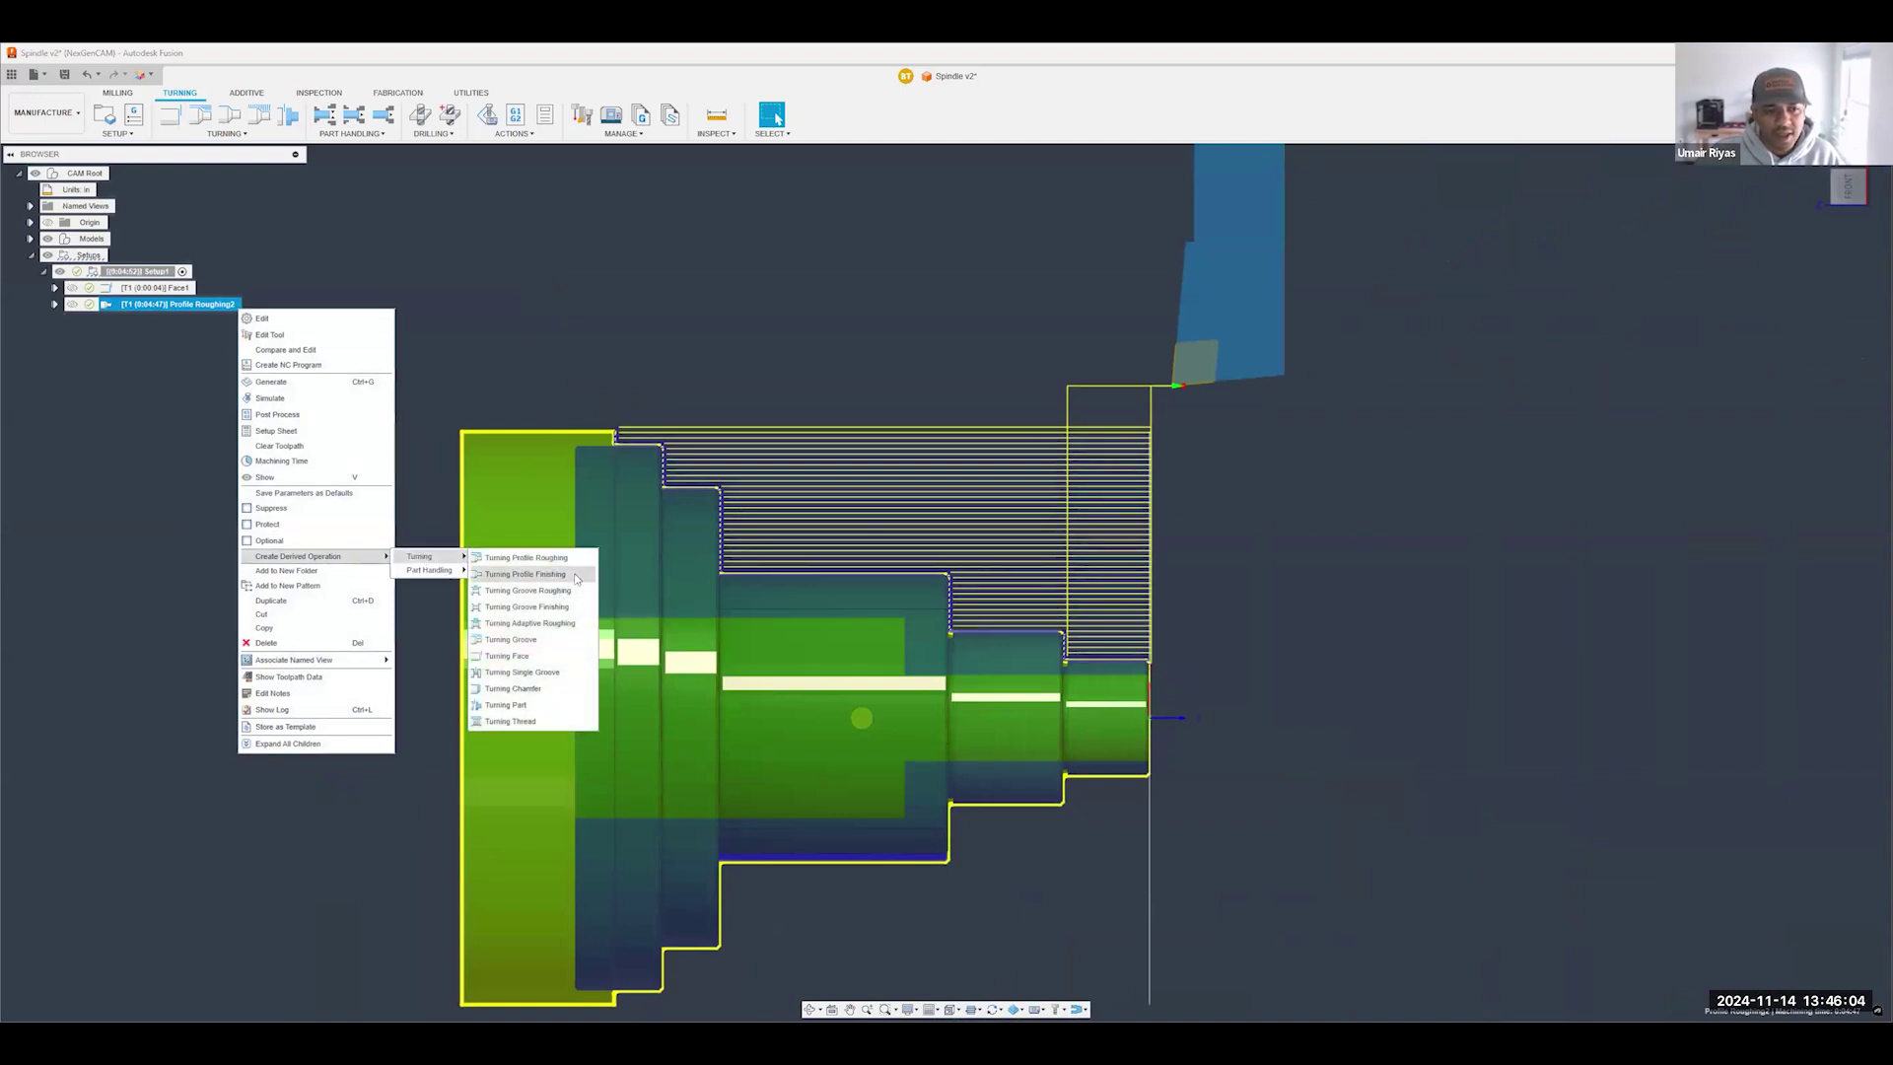
left_click(525, 573)
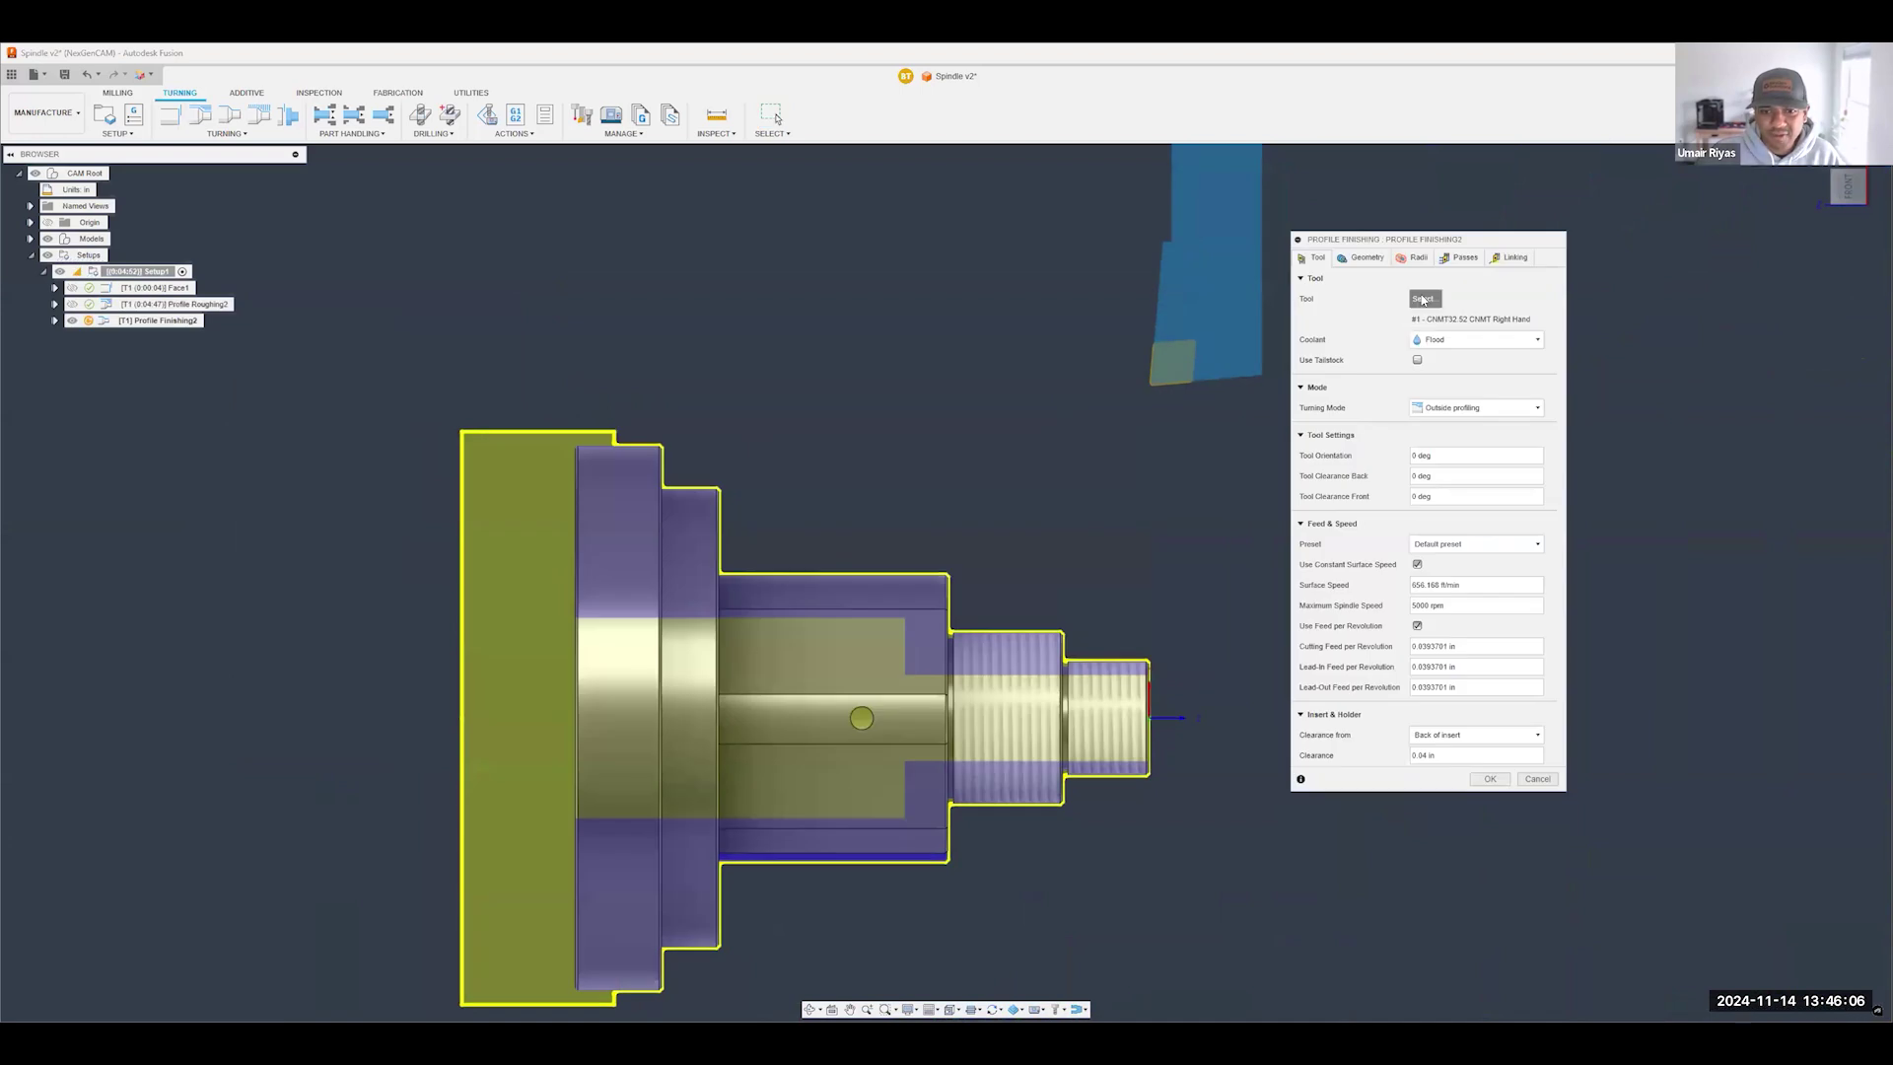
left_click(1422, 300)
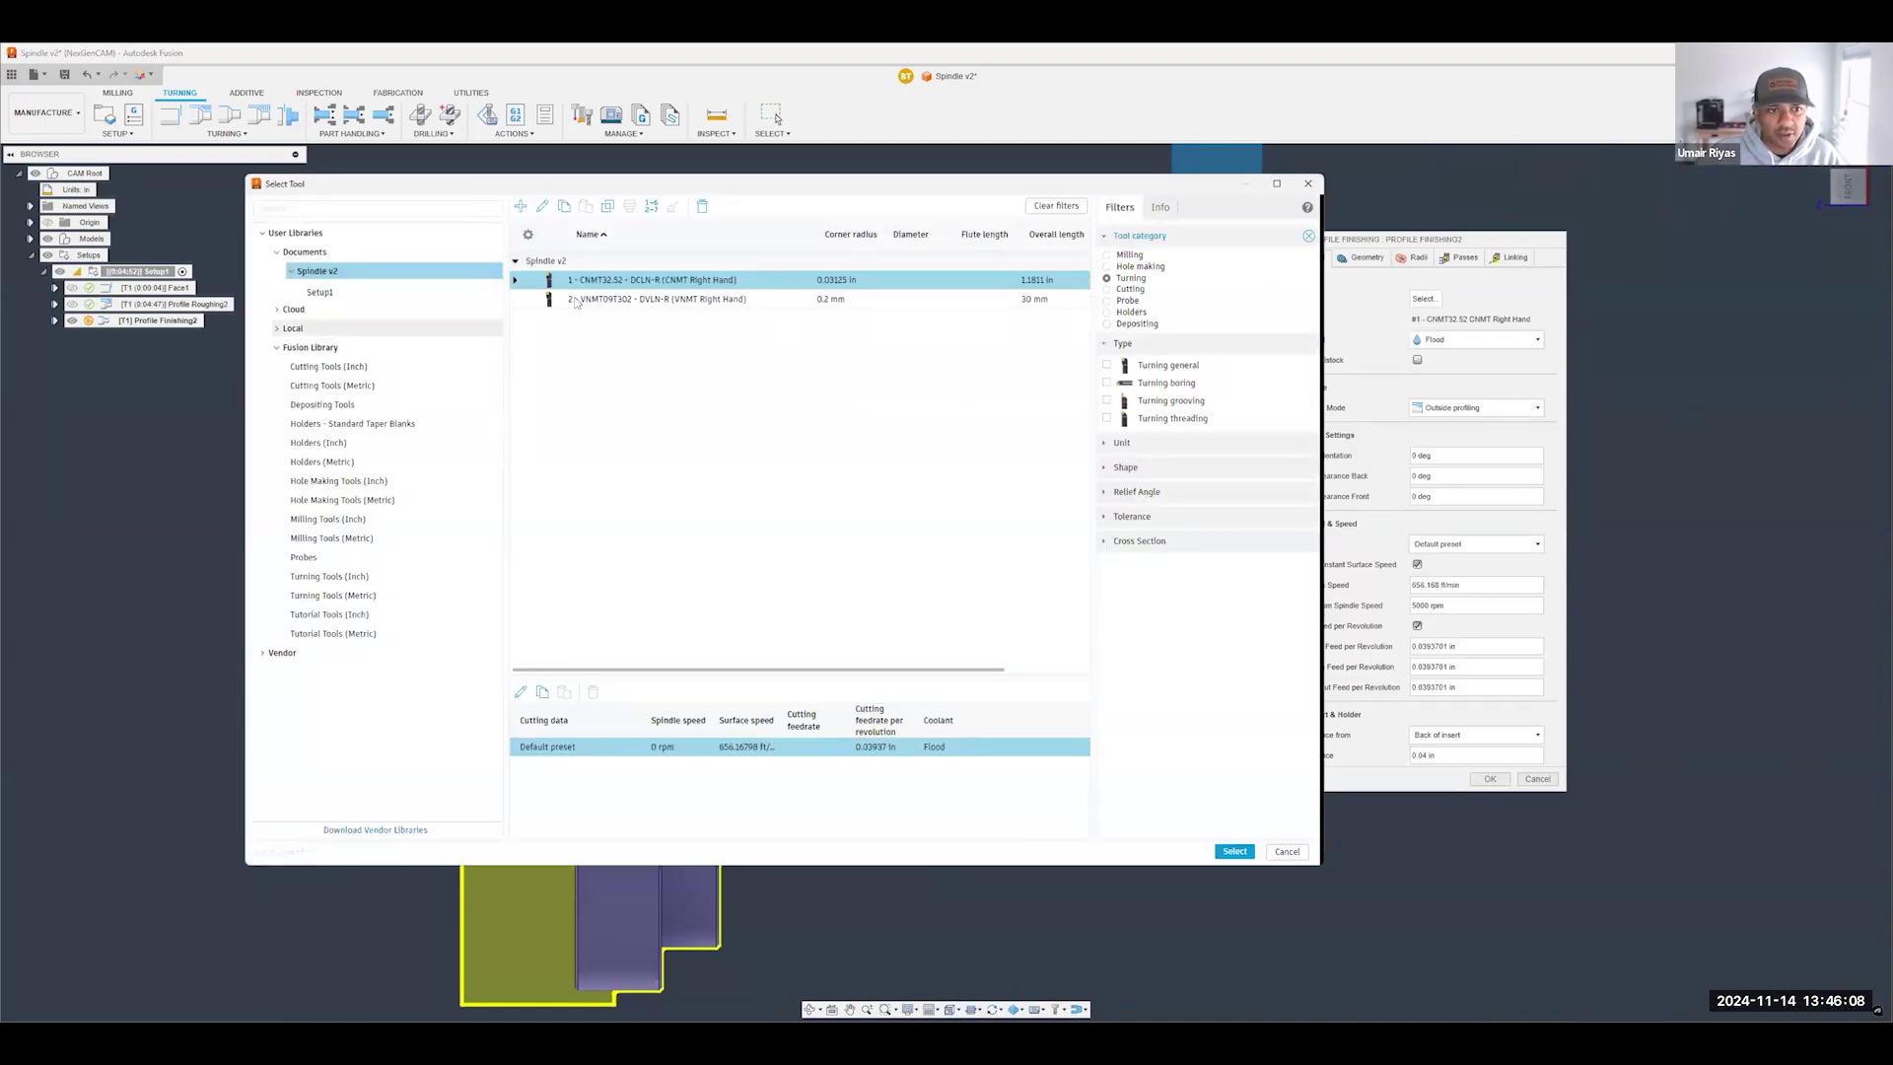
left_click(662, 300)
left_click(1235, 853)
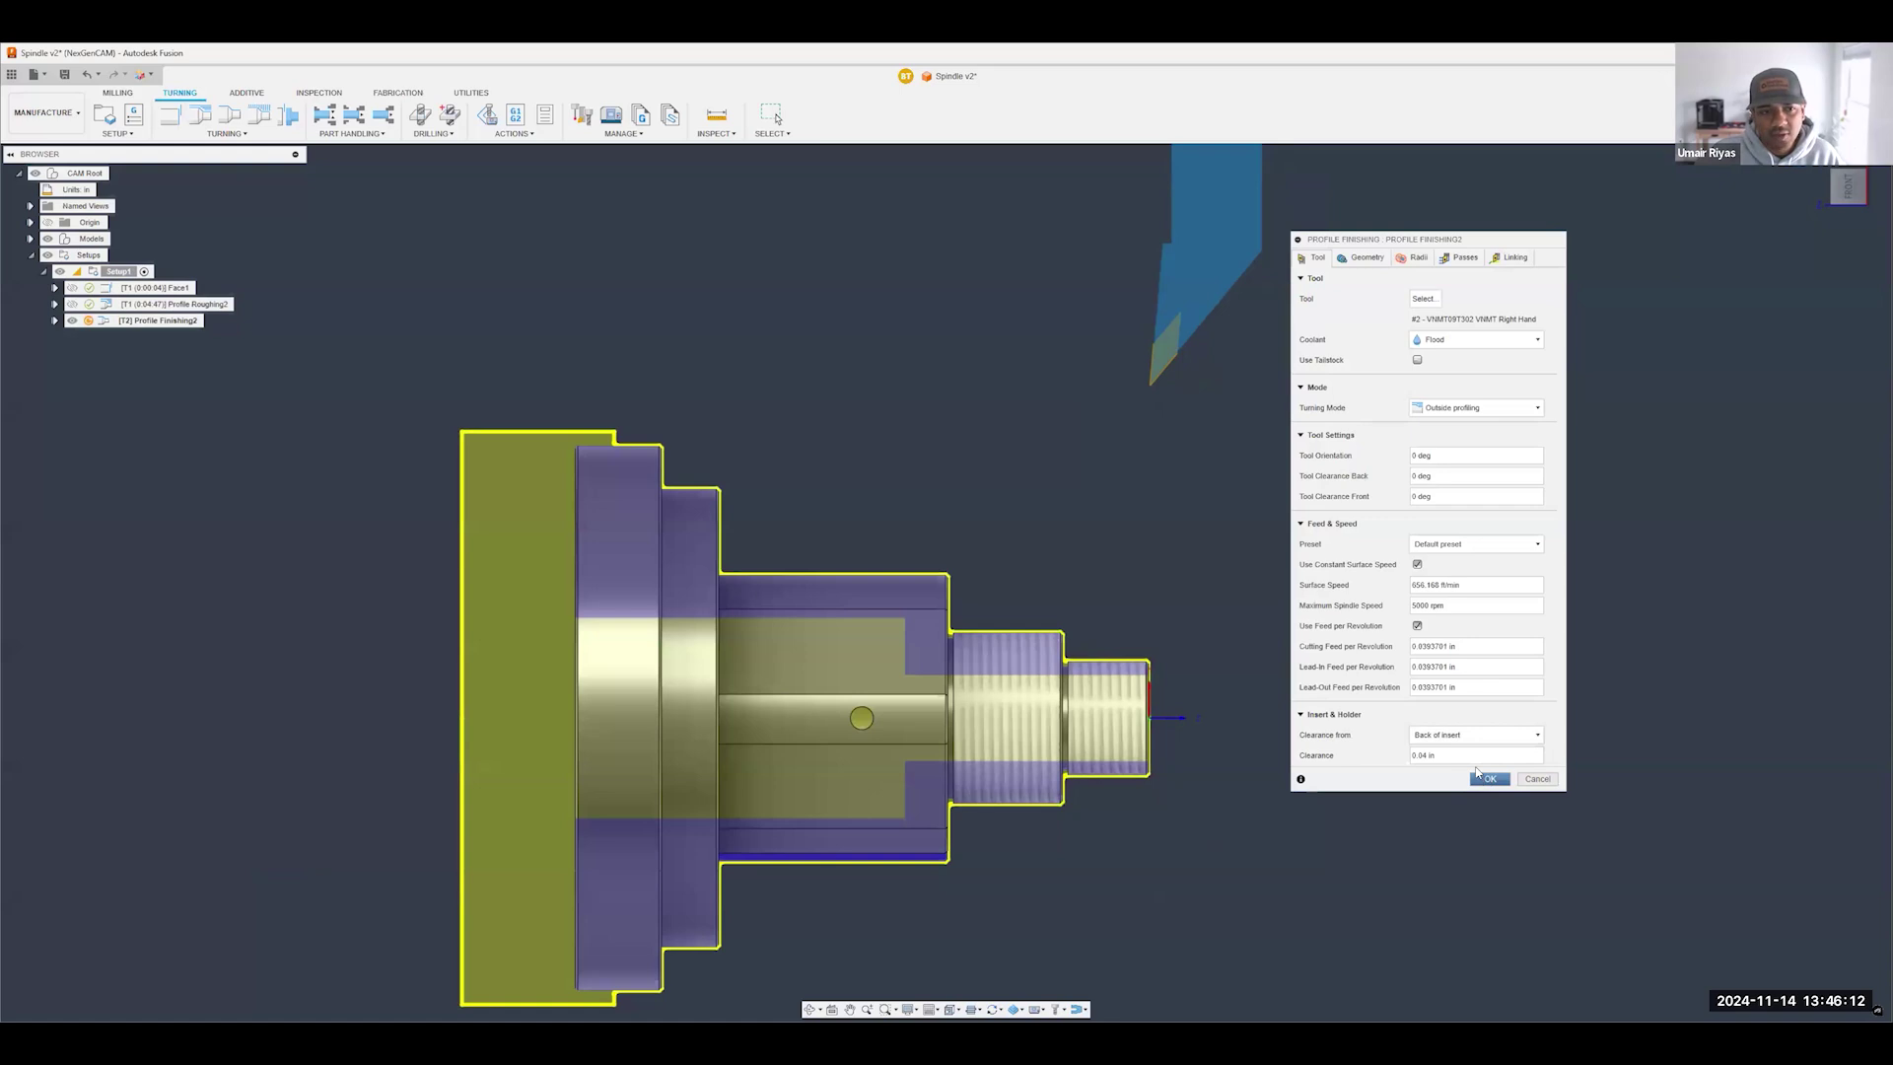
- Check where the derived finishing toolpath ends on the large flange and review the operation's radii and passes settings
scroll(600, 392, "up", 9)
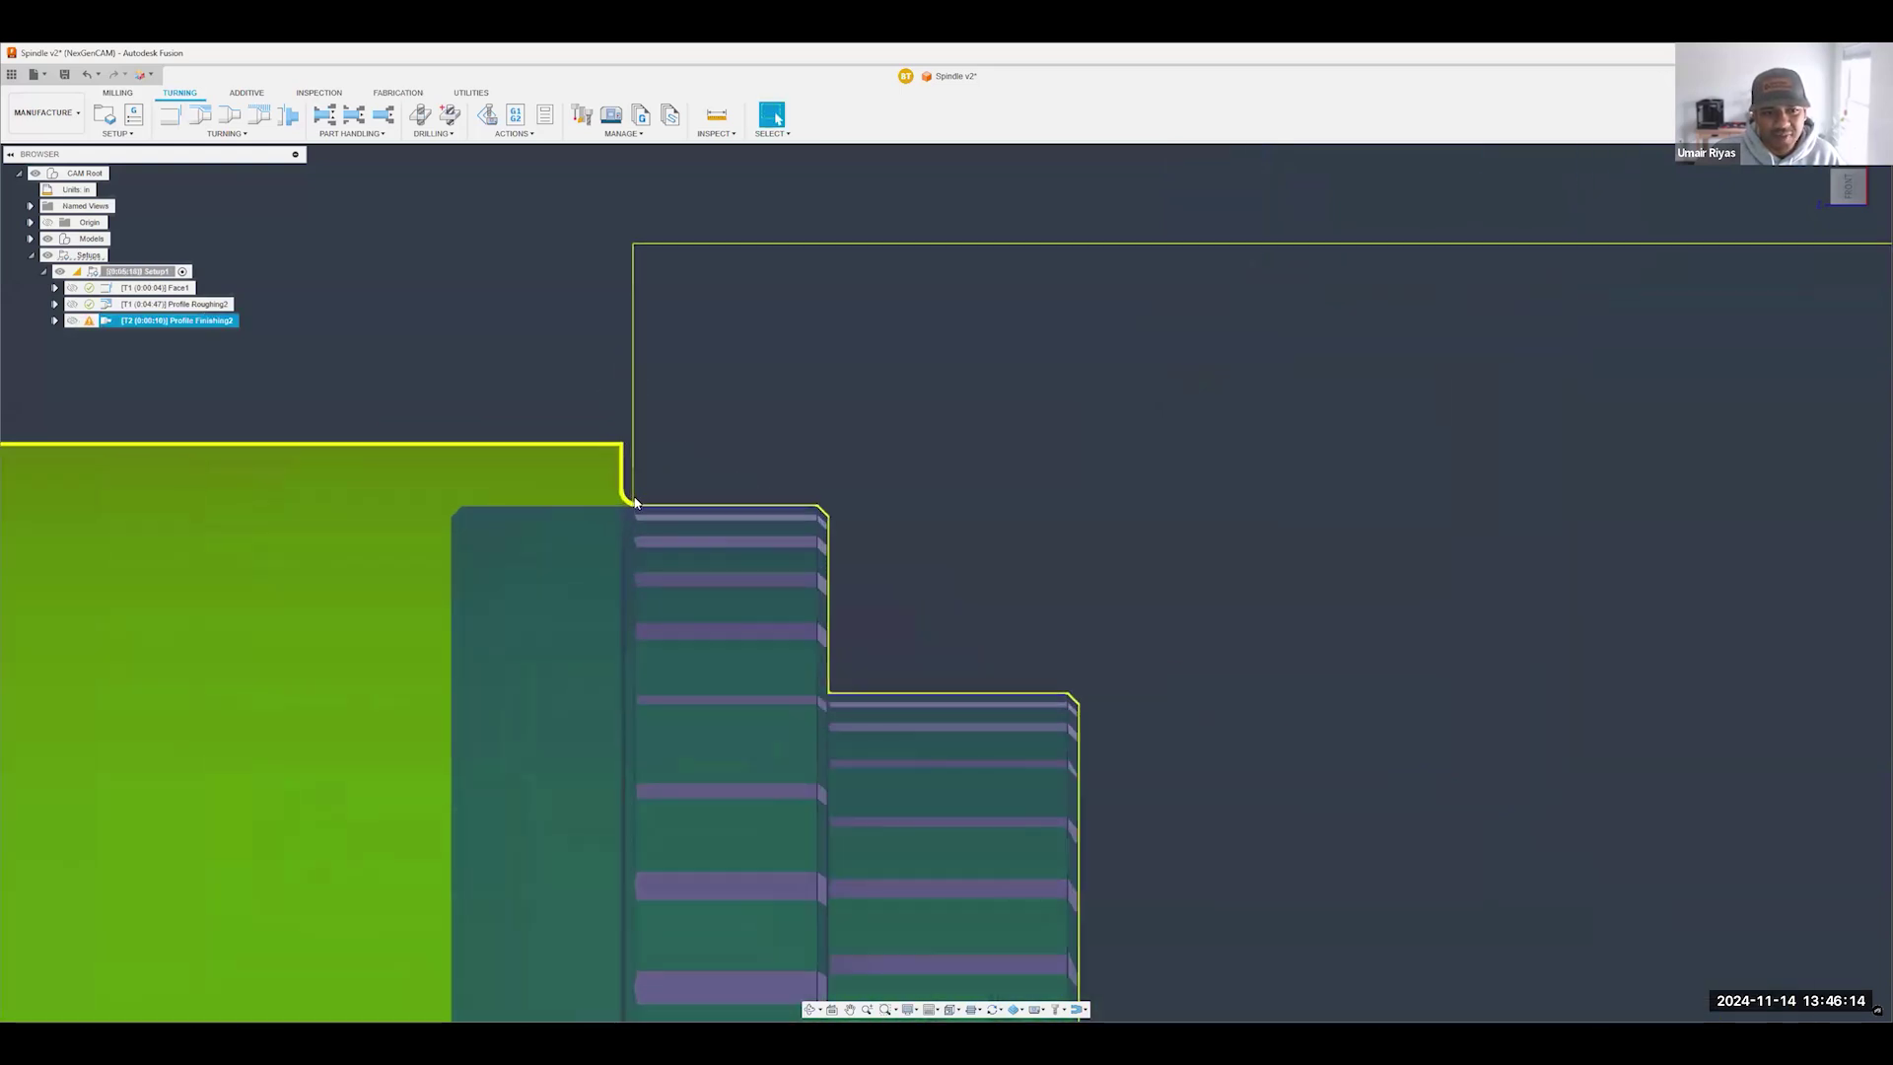
scroll(634, 522, "down", 2)
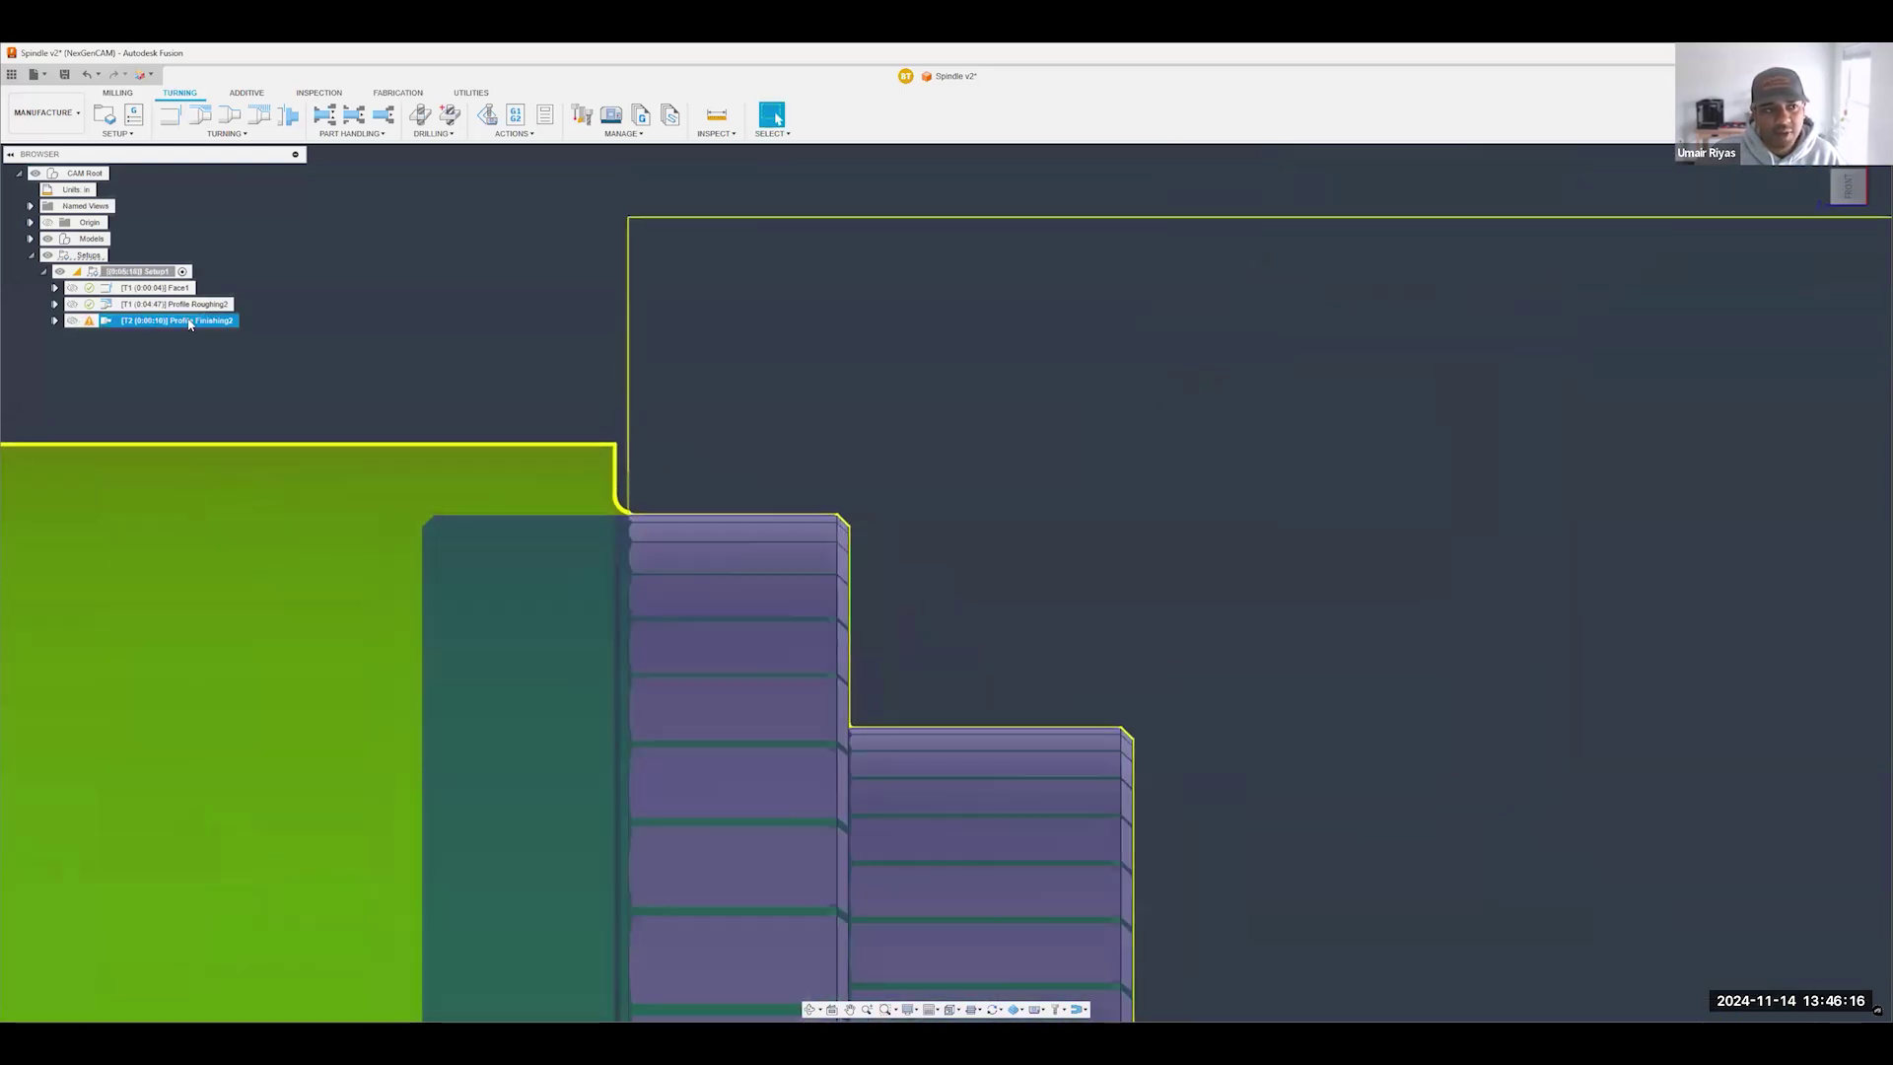
double_click(188, 321)
left_click(1411, 257)
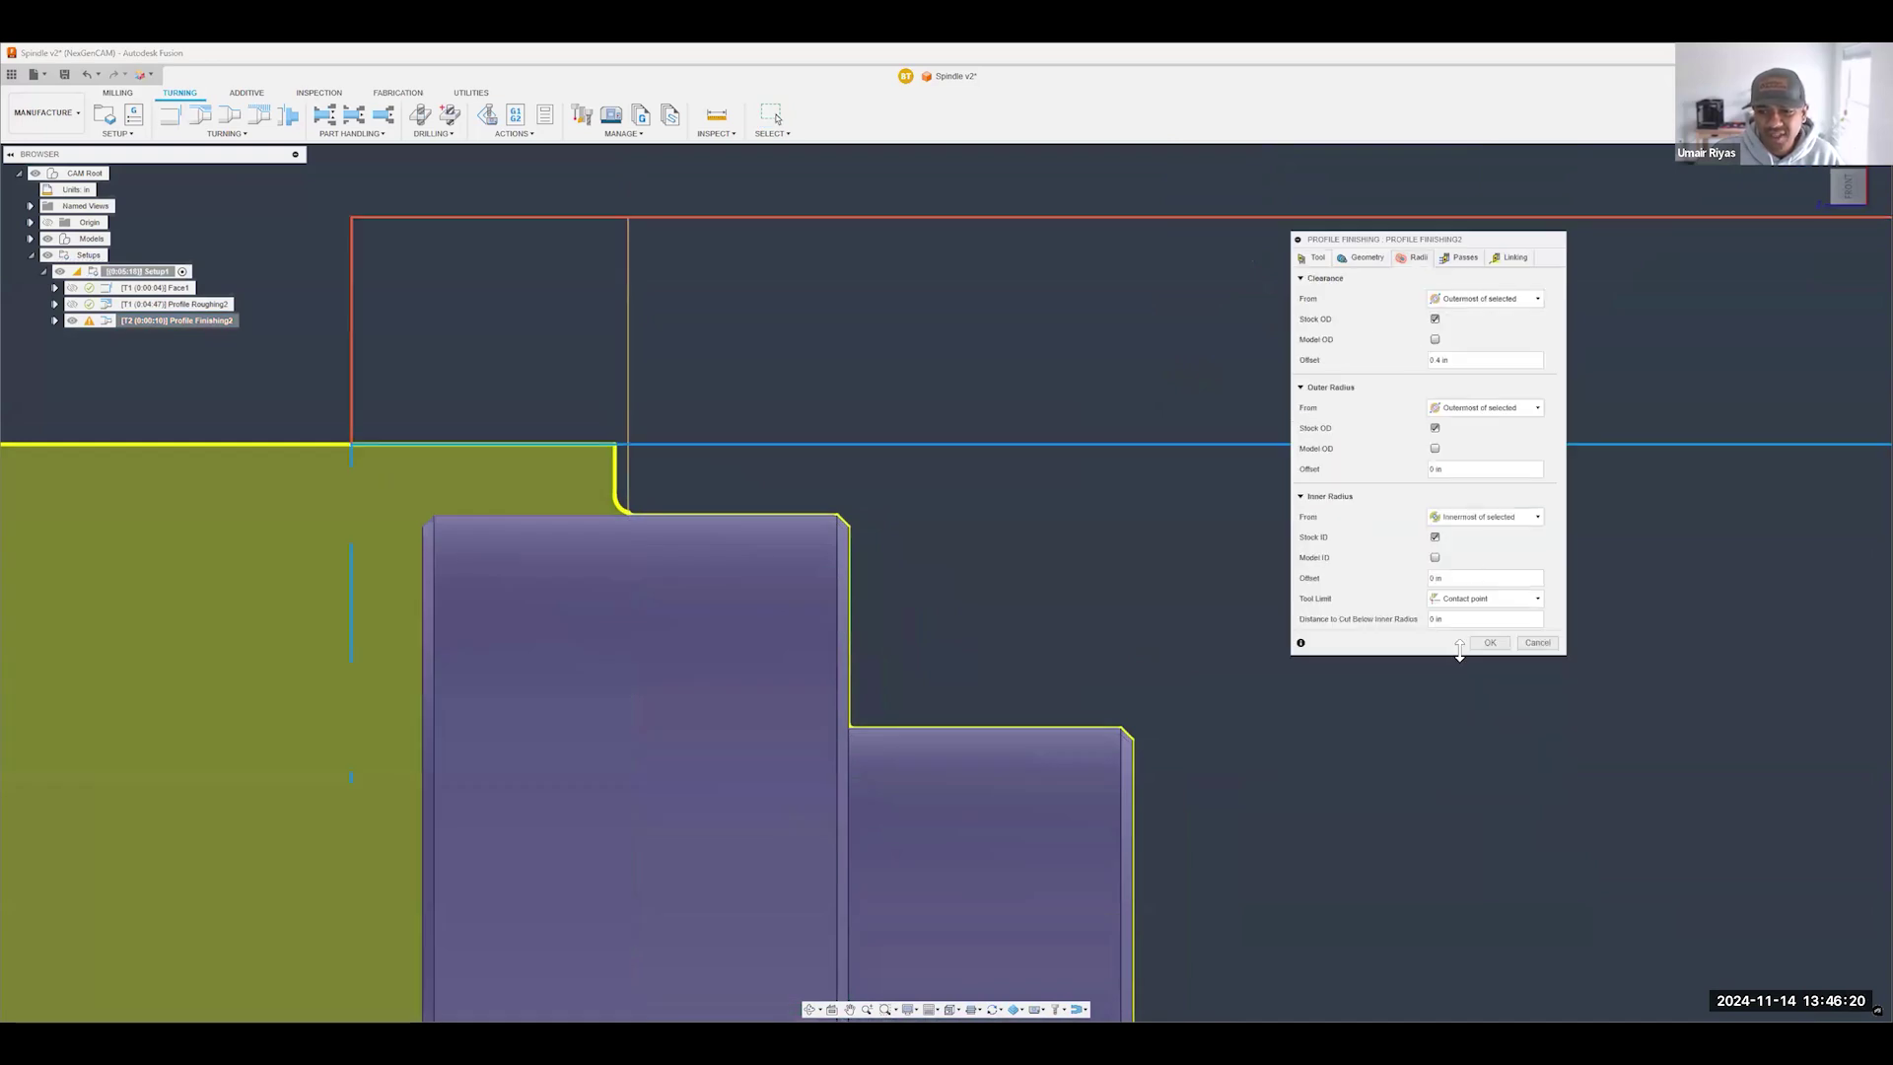
left_click_drag(1461, 654, 1461, 730)
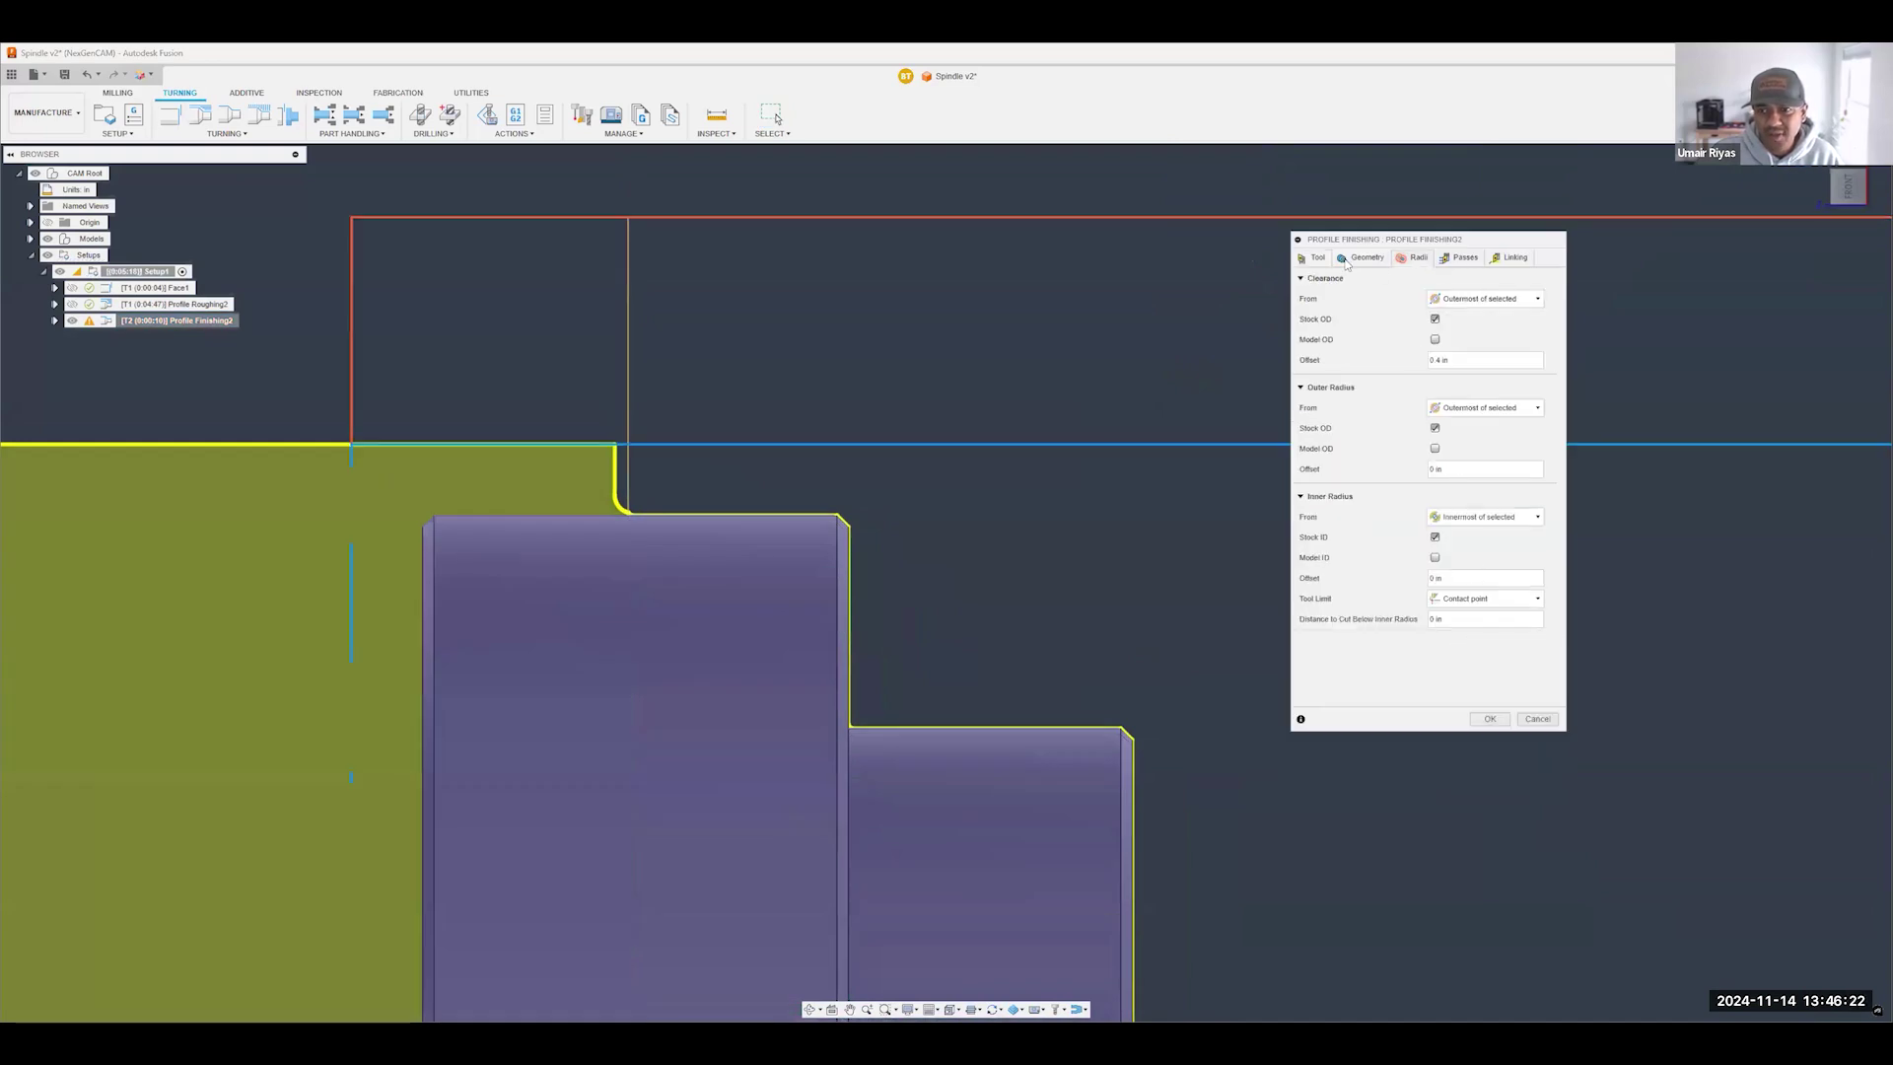
left_click(1460, 258)
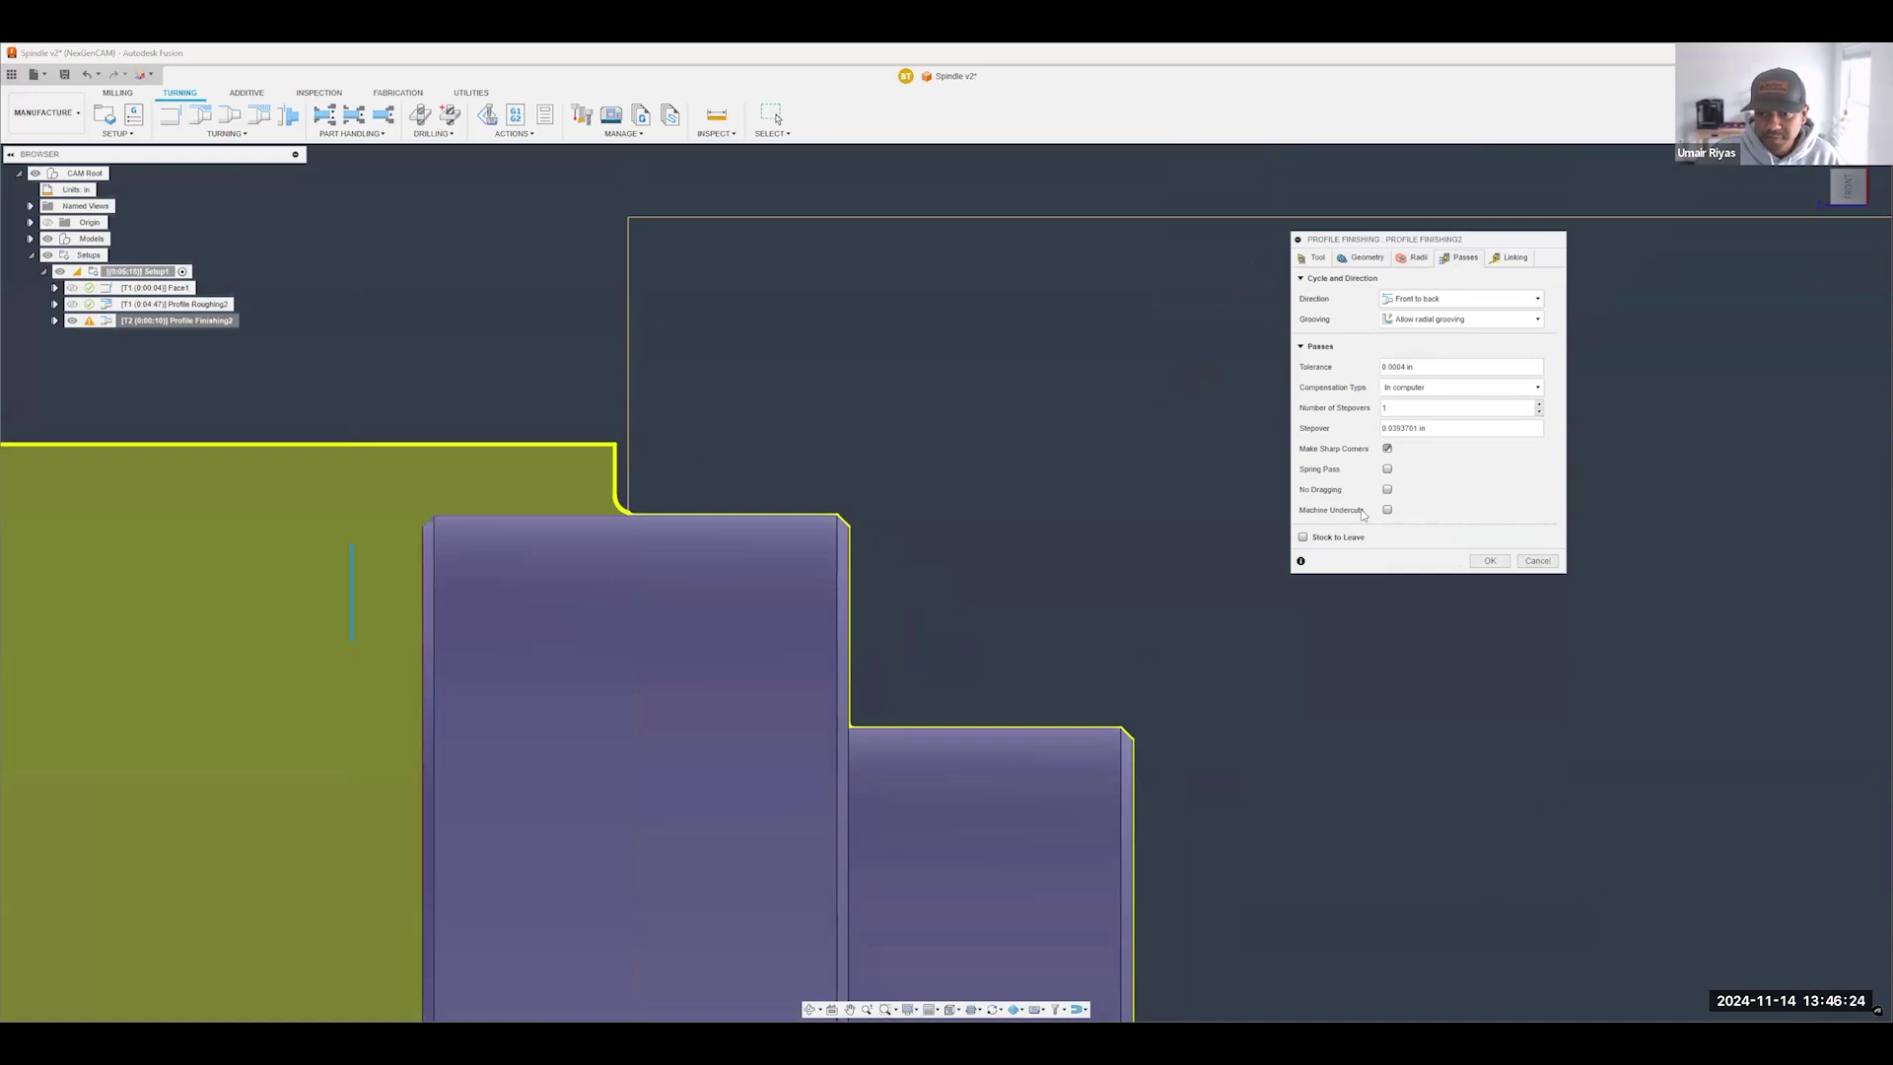
left_click(1499, 561)
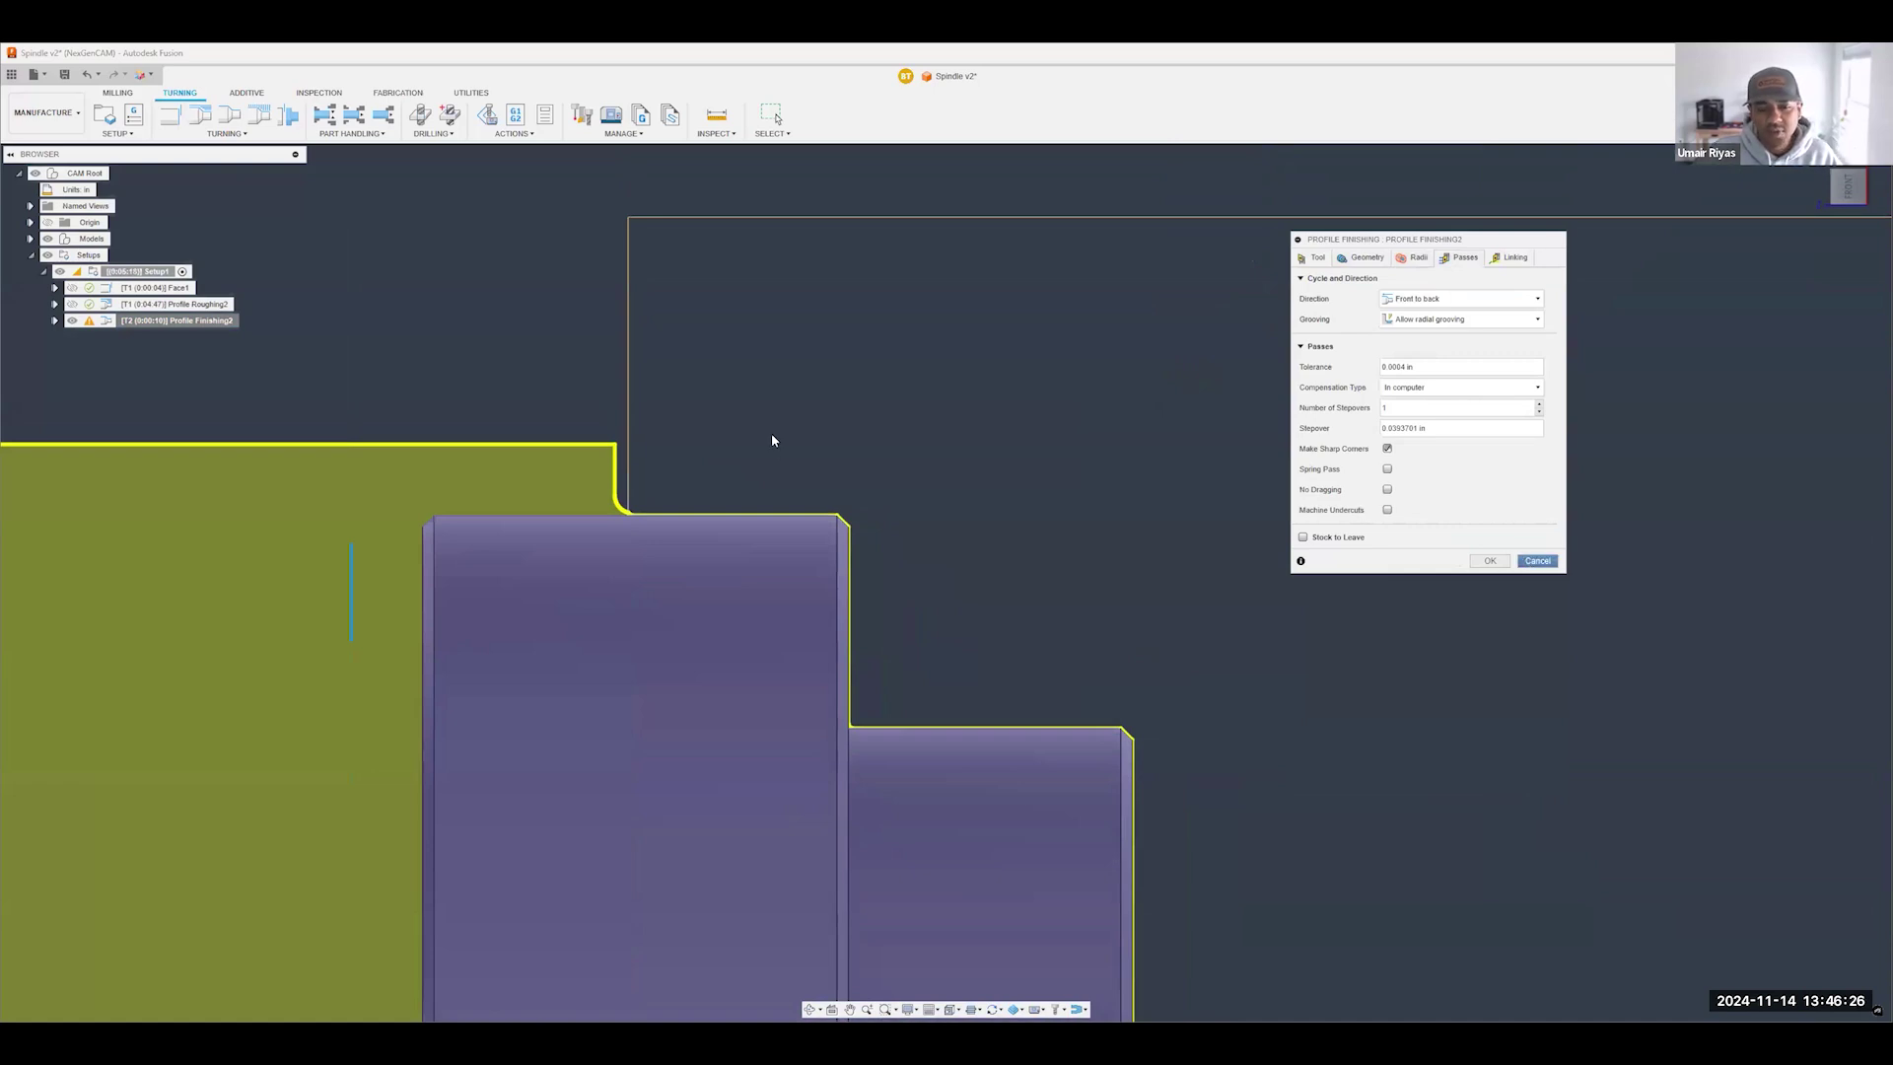
- Examine the finishing toolpath in the relief grooves behind the threaded sections and compare it with the roughing toolpath
scroll(778, 433, "down", 2)
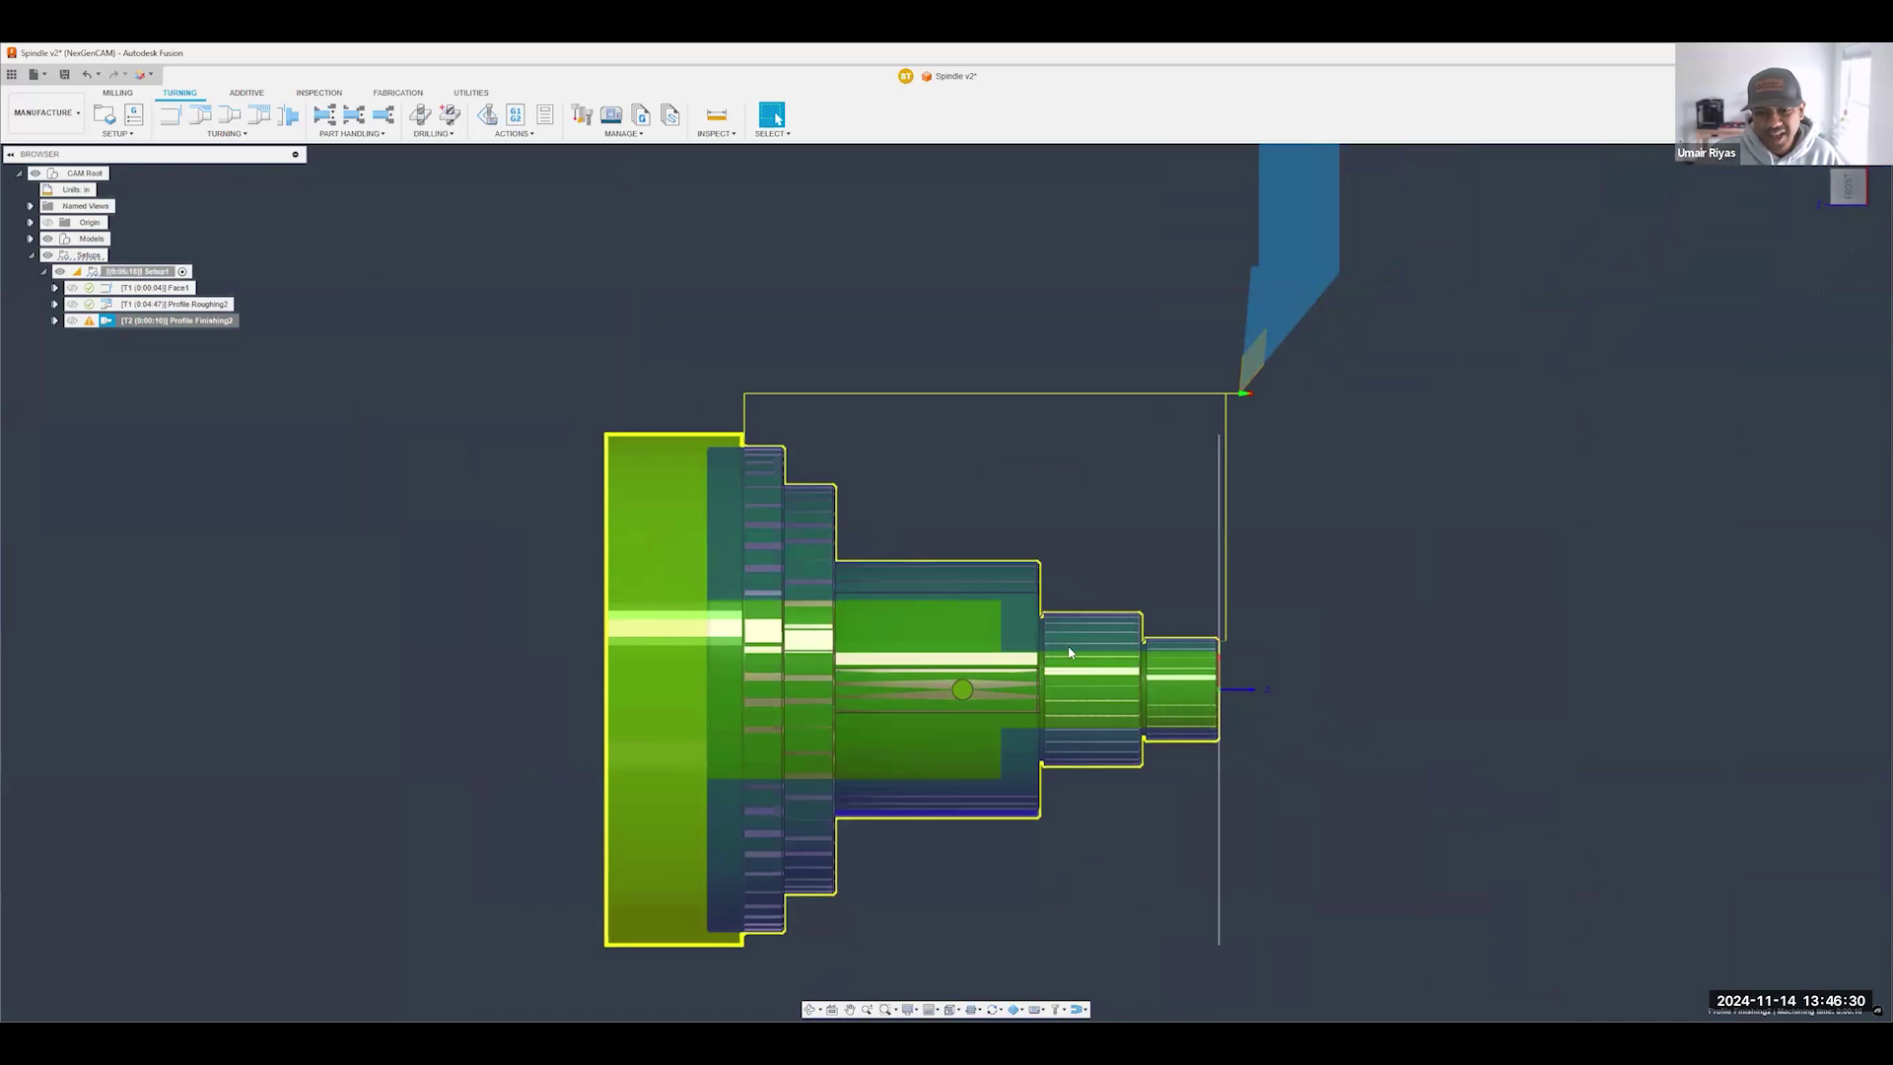
scroll(1070, 652, "up", 8)
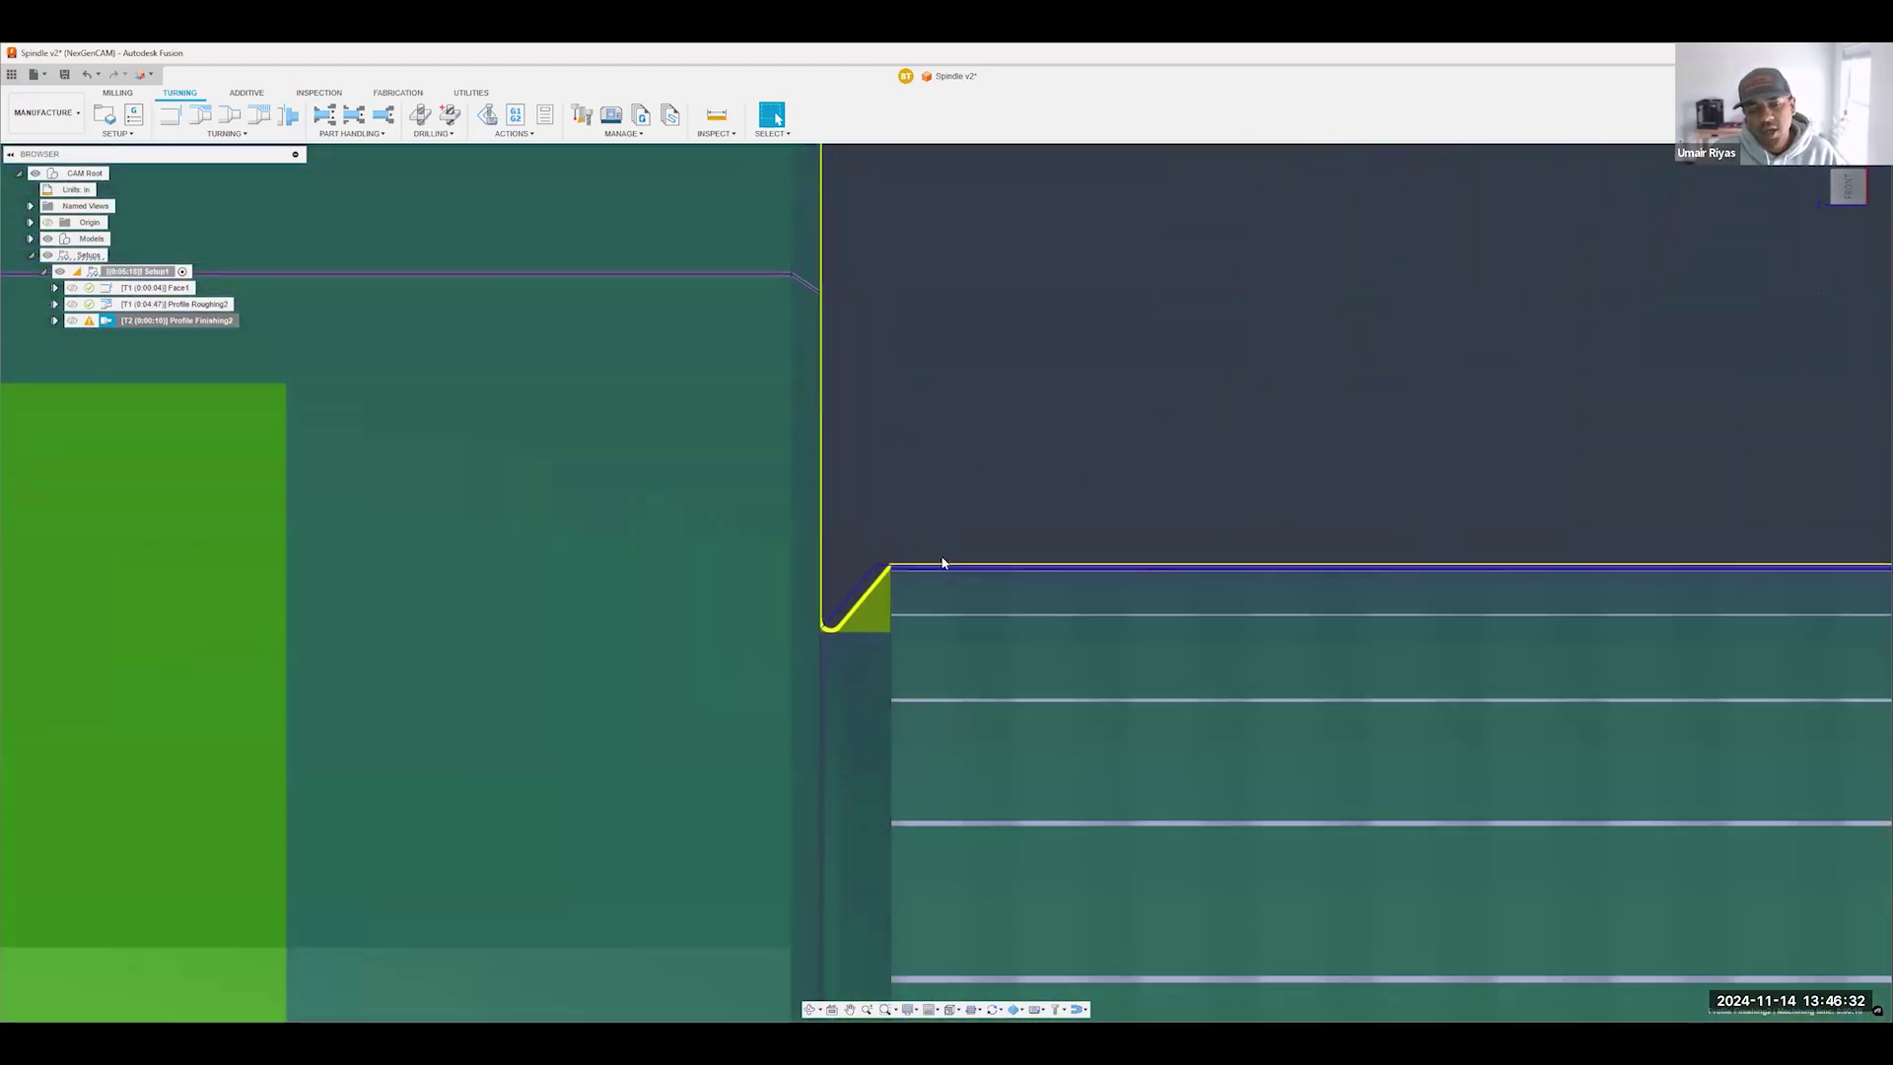
scroll(875, 575, "up", 2)
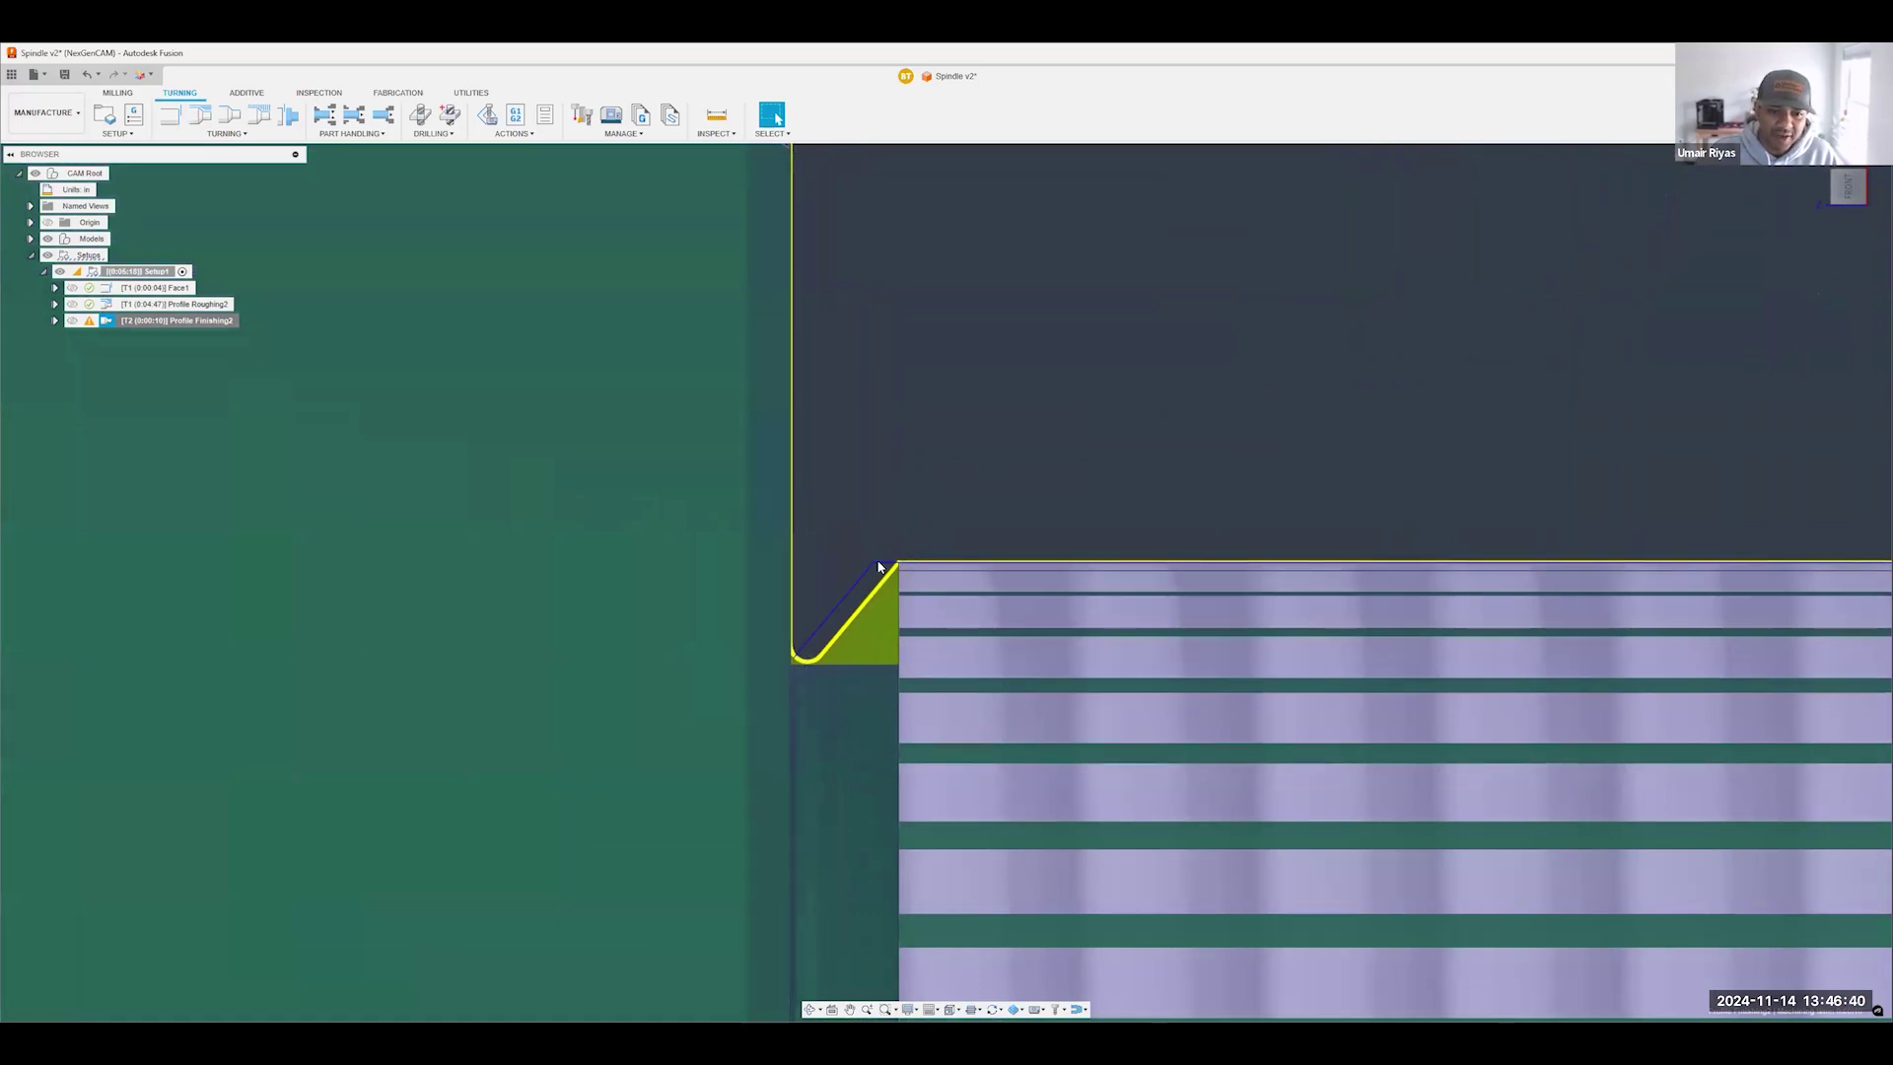
mouse_move(185, 305)
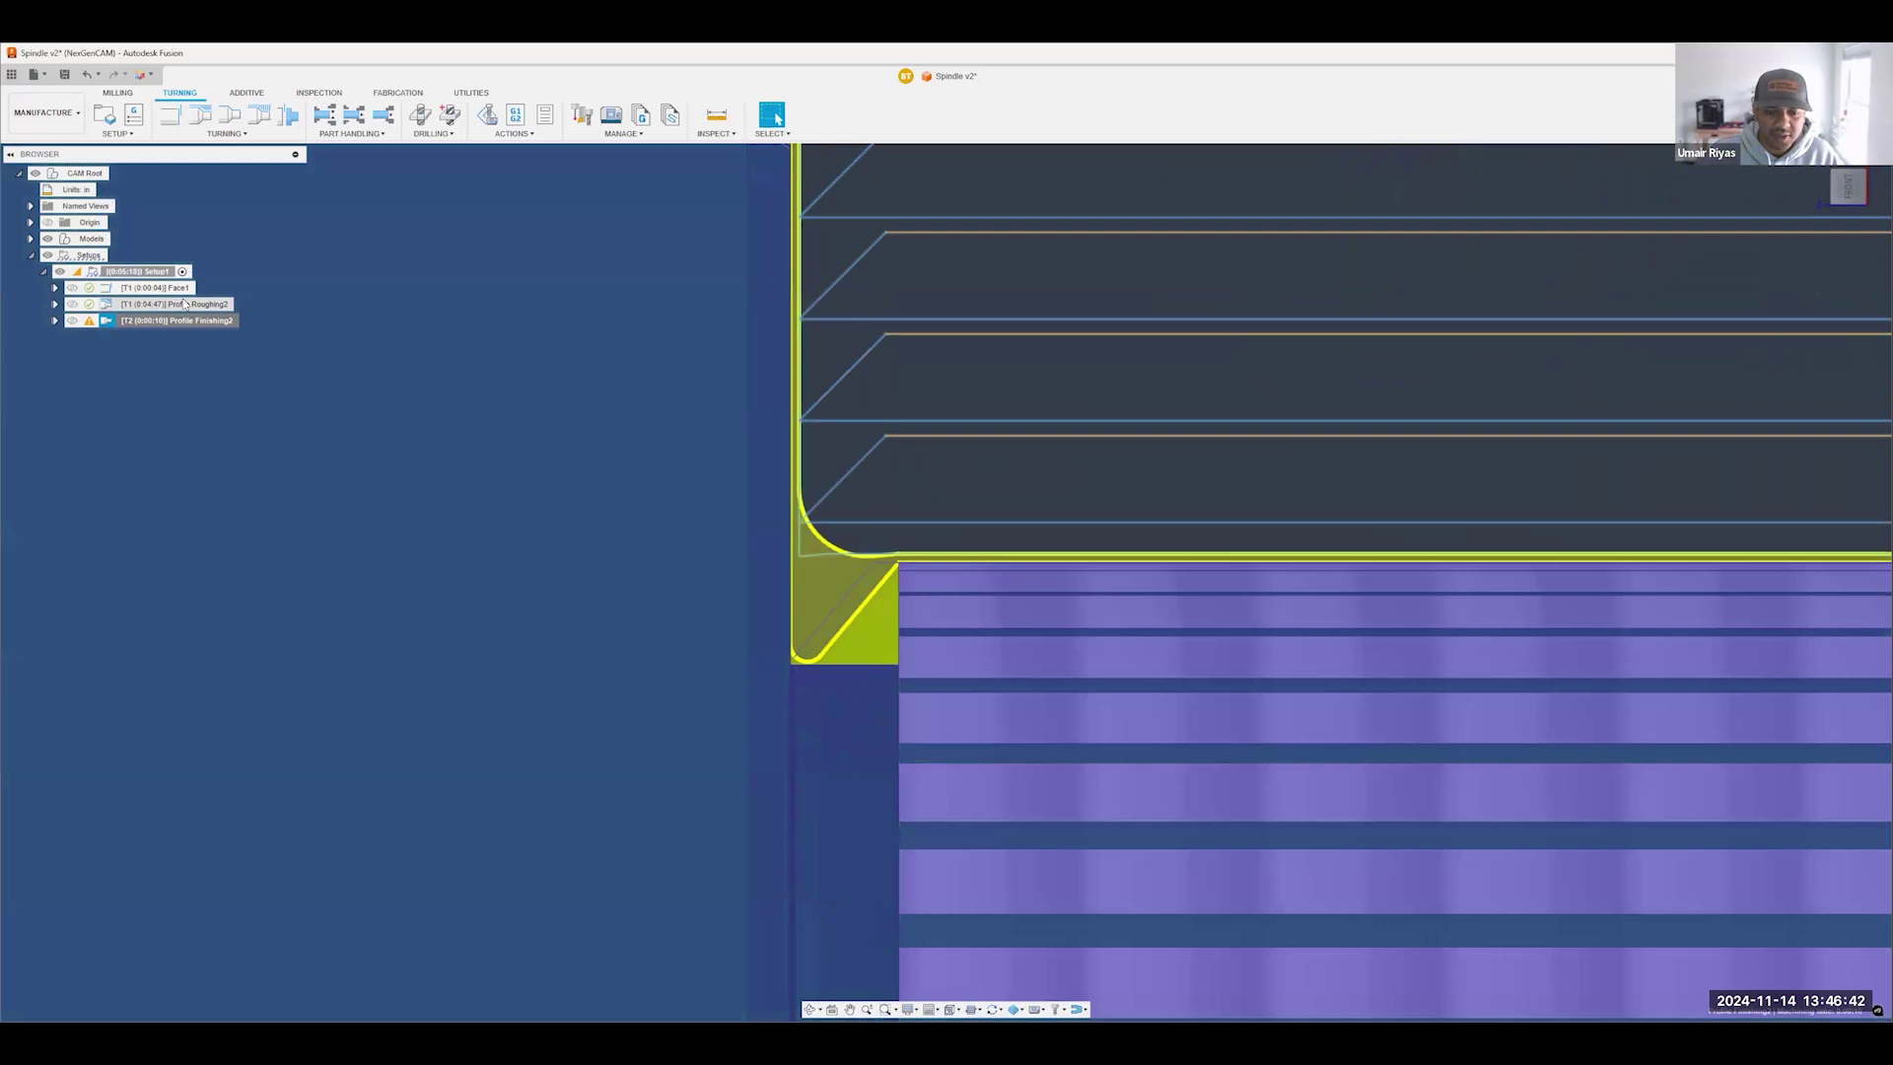
scroll(739, 616, "down", 6)
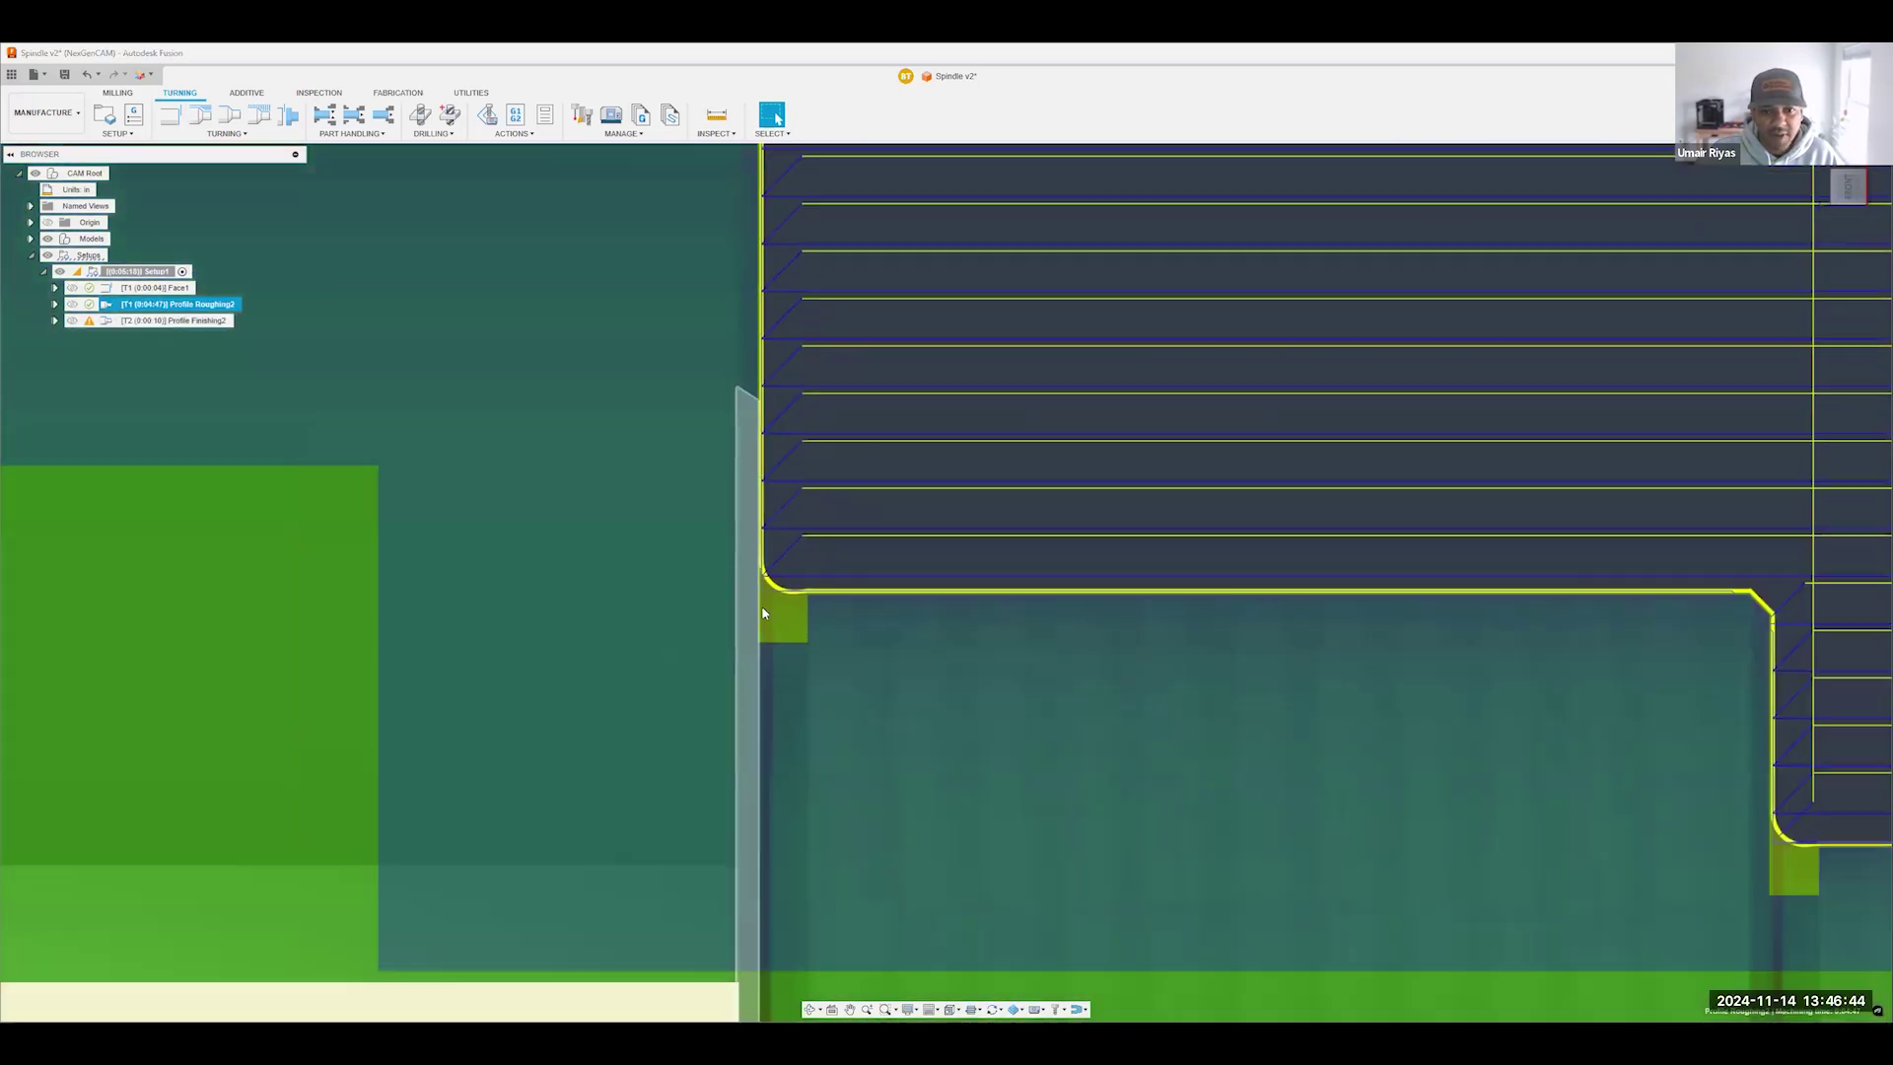
scroll(1164, 561, "down", 3)
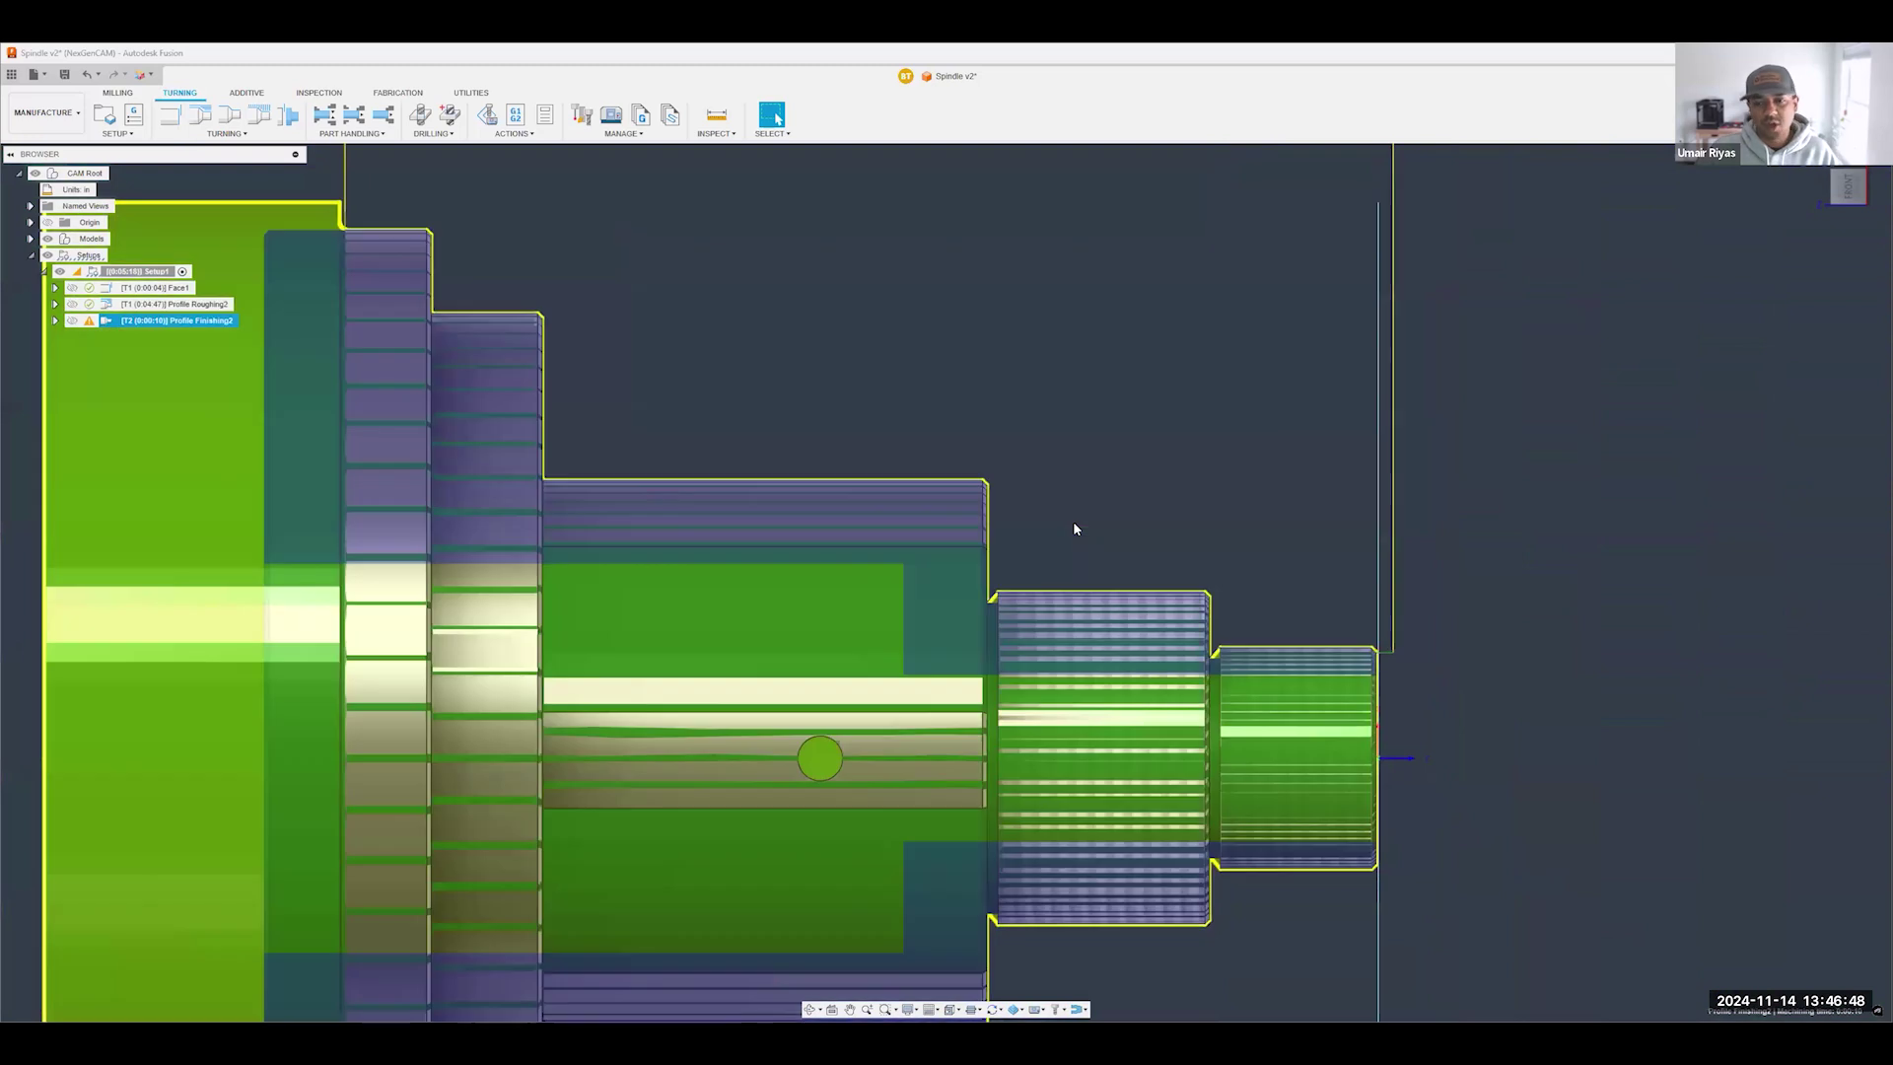
- Edit the profile finishing operation and set its grooving option to Don't allow grooving
scroll(1058, 608, "up", 1)
scroll(1012, 587, "up", 5)
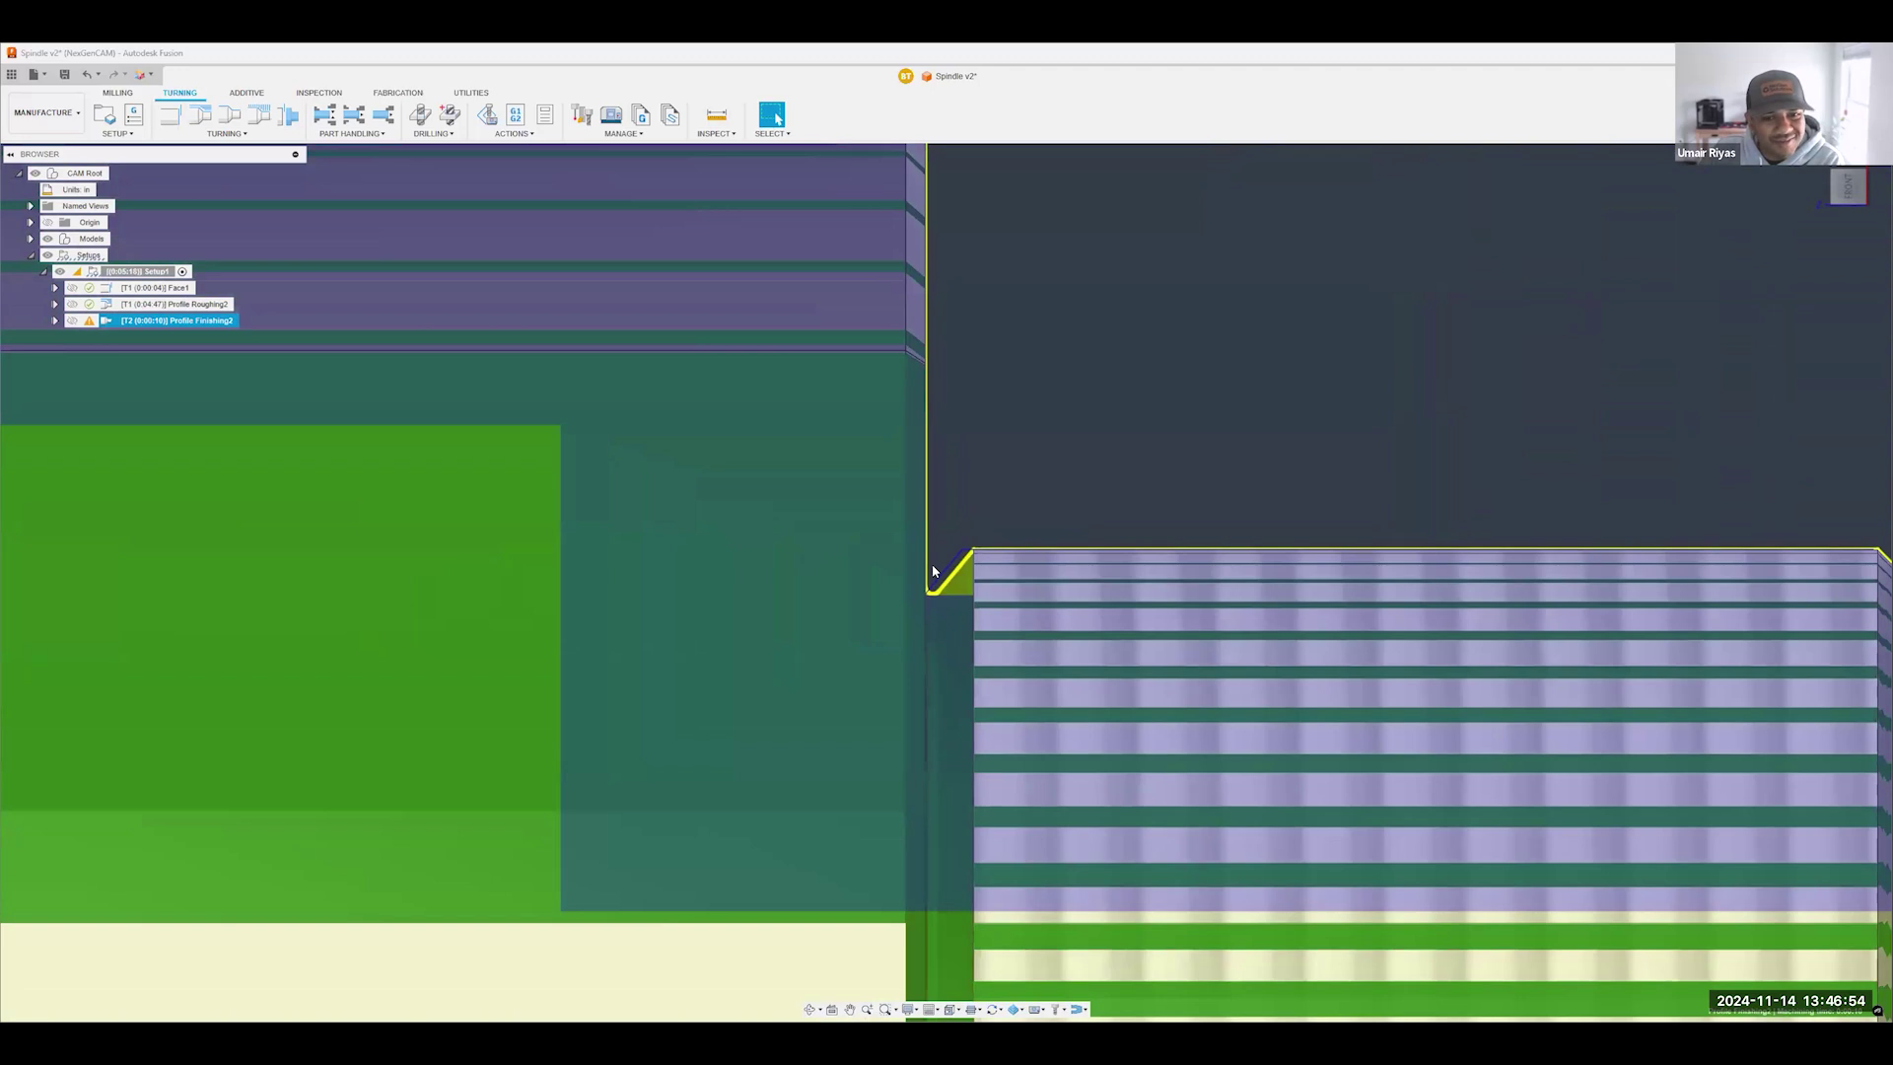
scroll(1015, 612, "down", 5)
scroll(1043, 640, "down", 3)
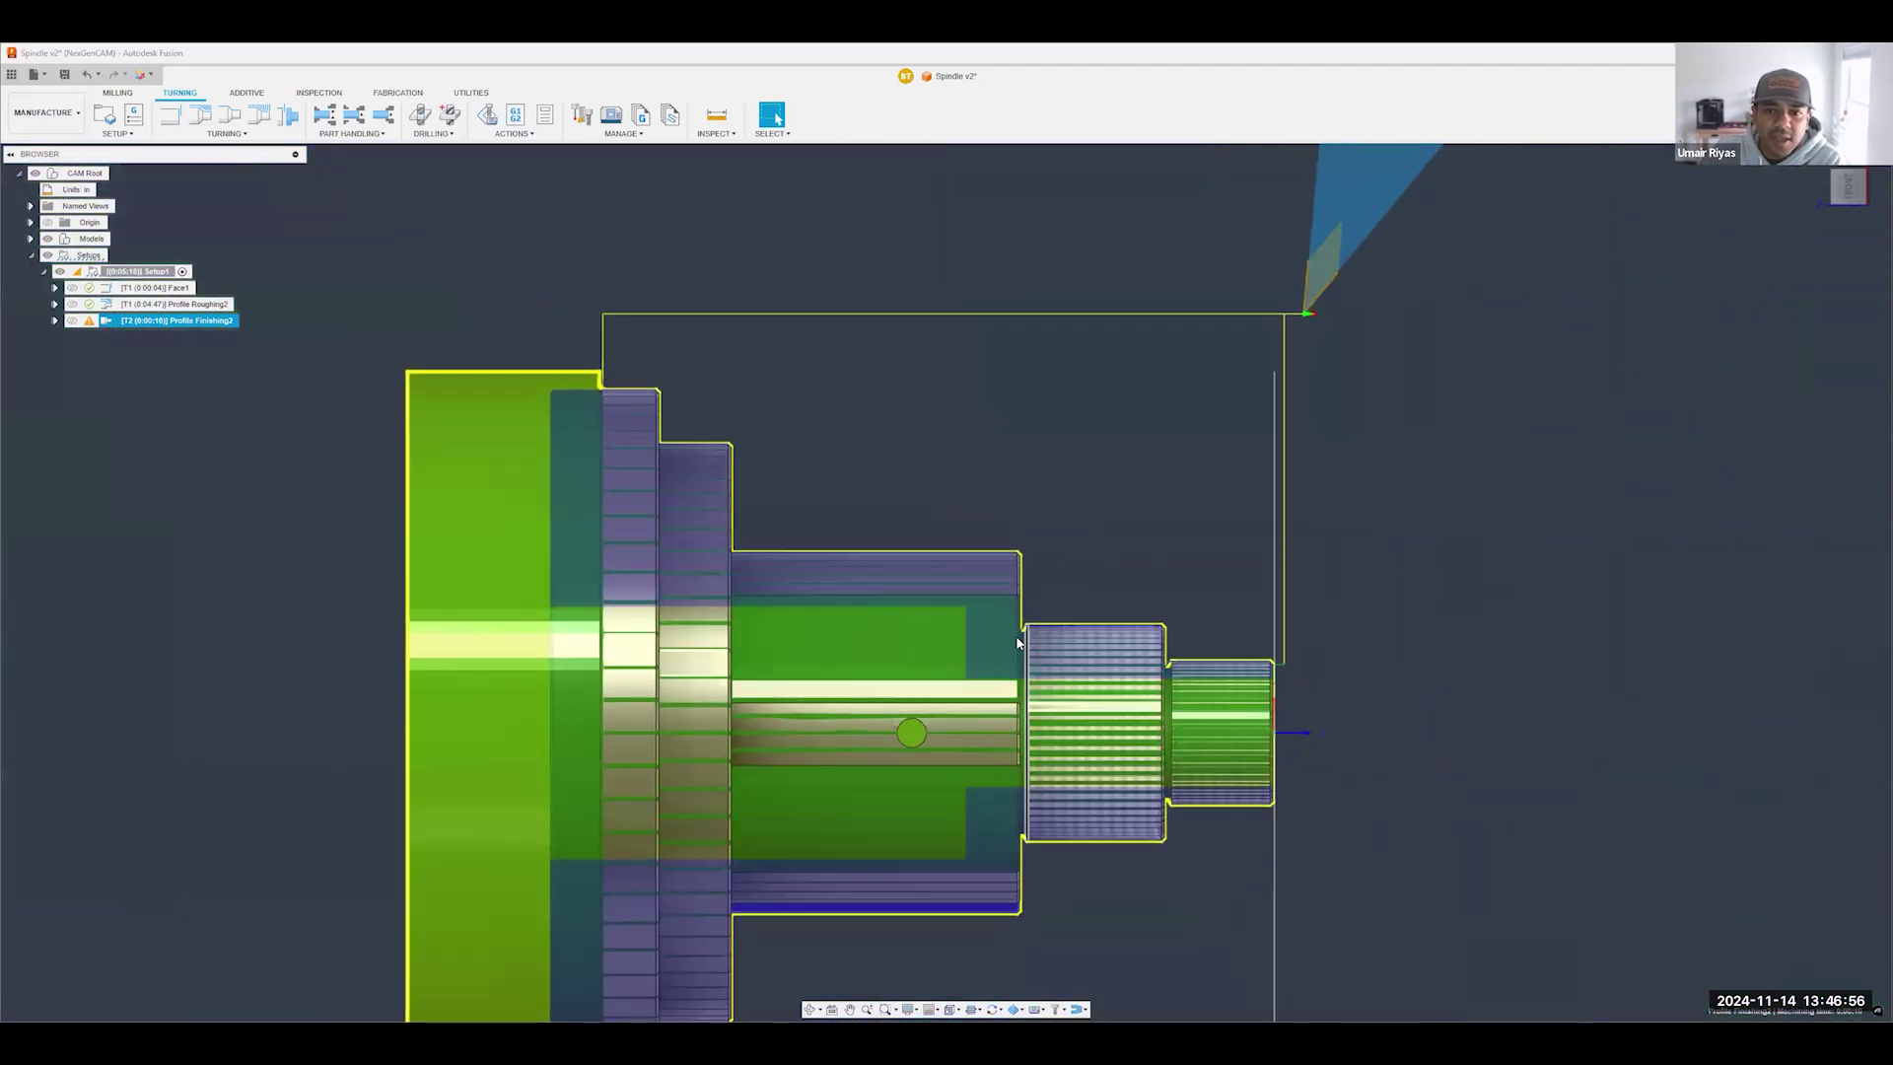
right_click(186, 323)
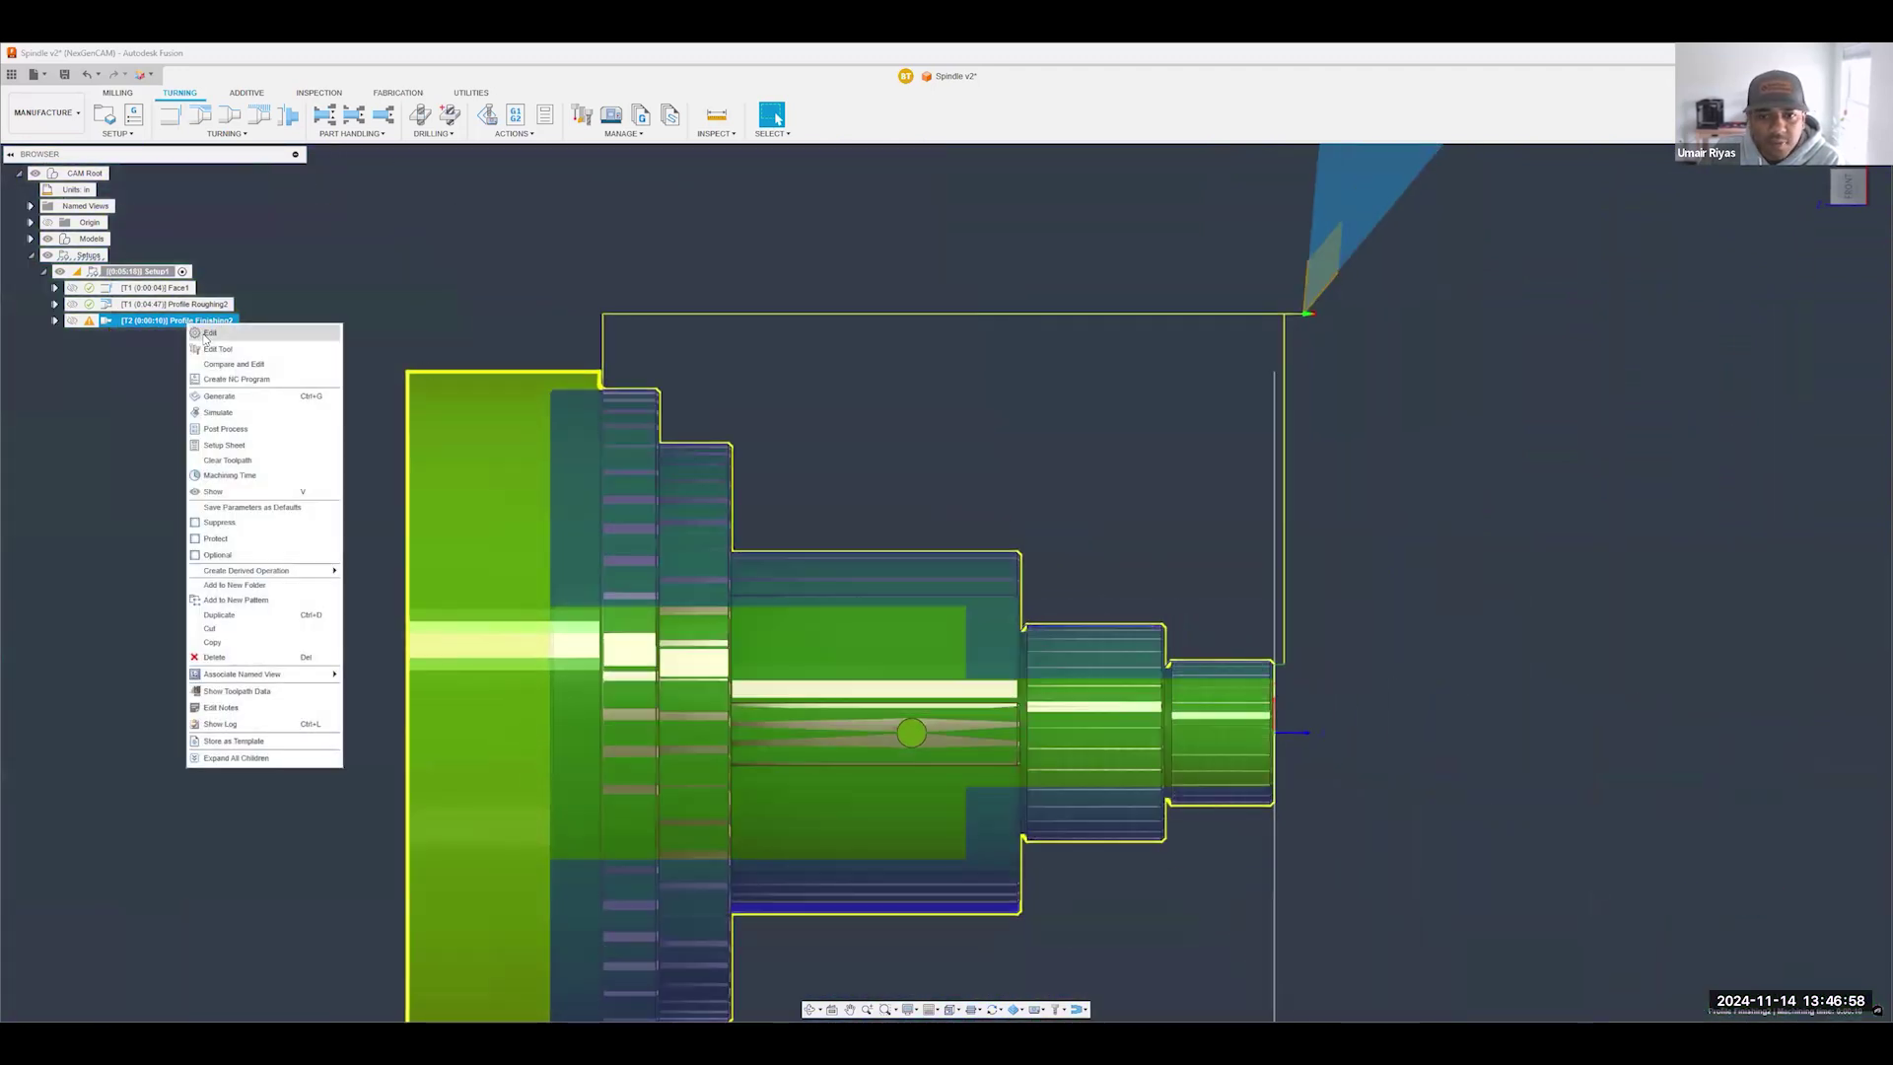
left_click(210, 332)
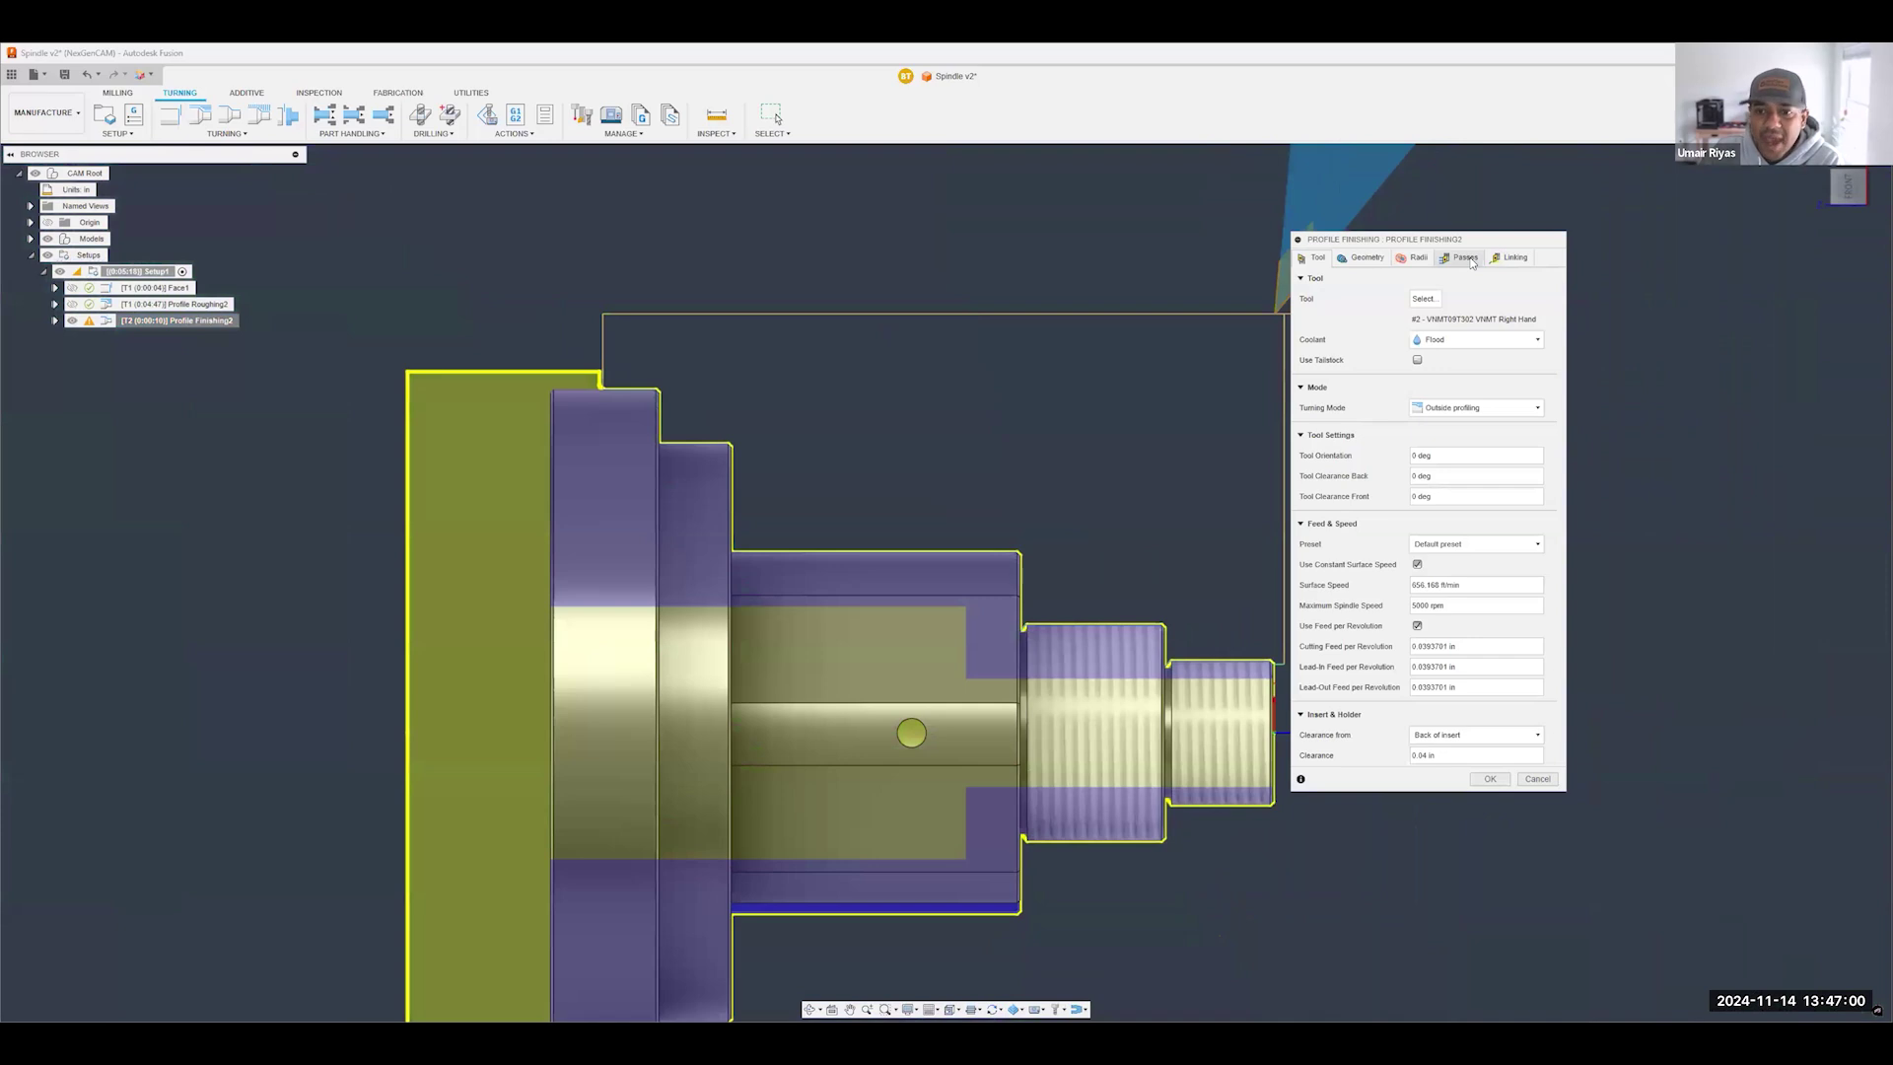
left_click(1469, 260)
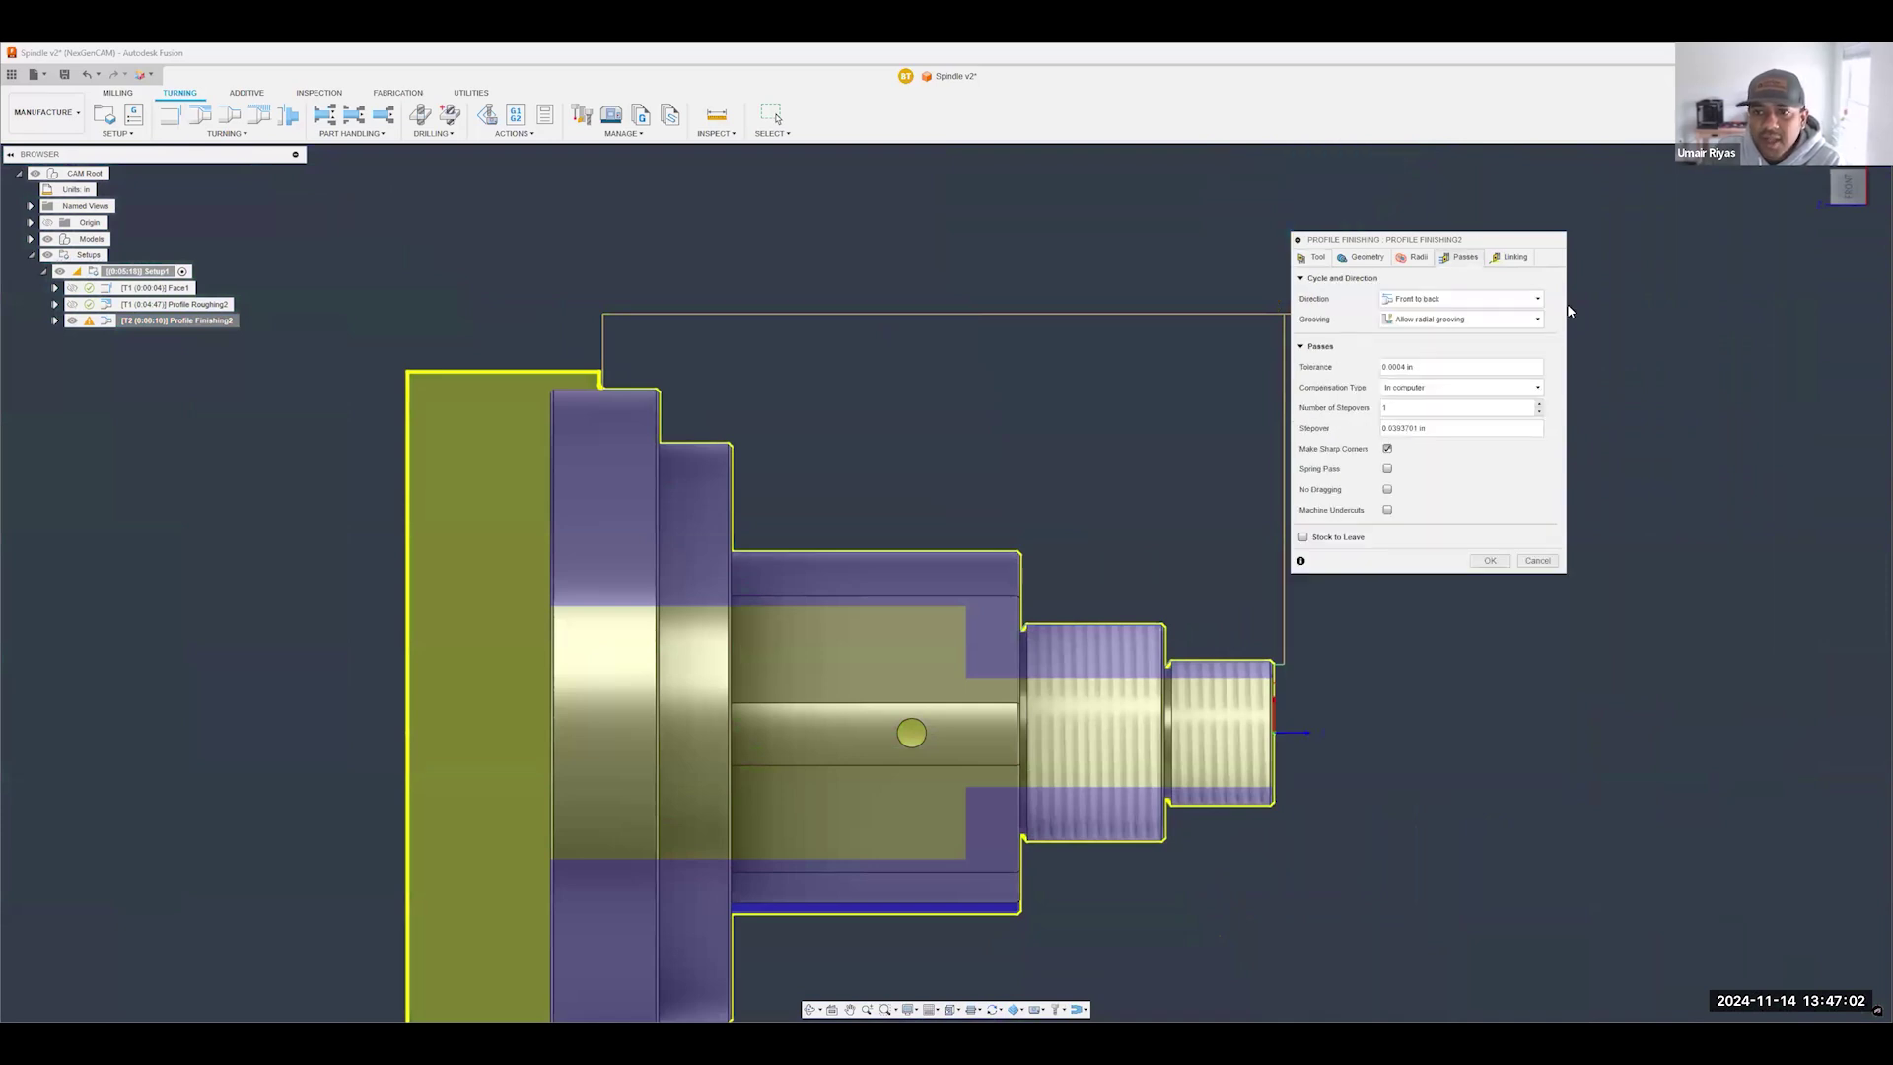
left_click(1549, 321)
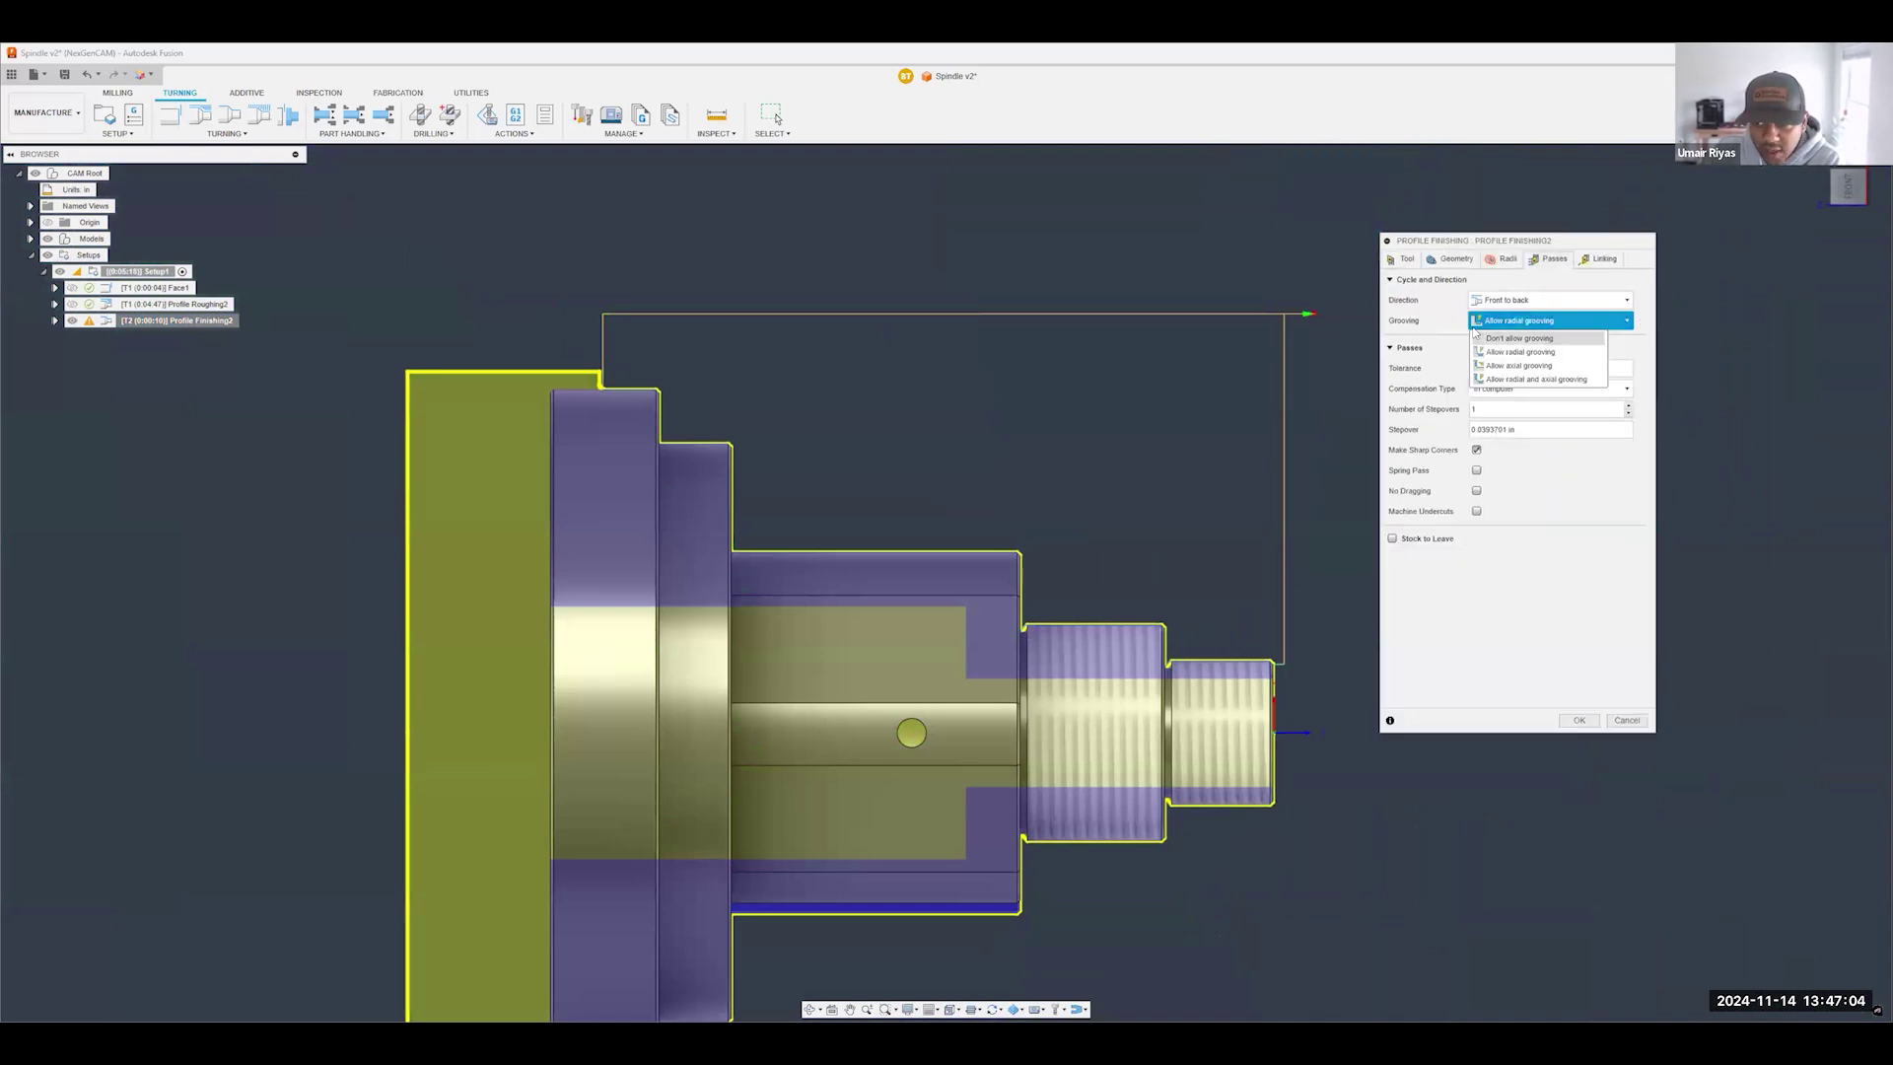
left_click(1543, 337)
left_click(1578, 719)
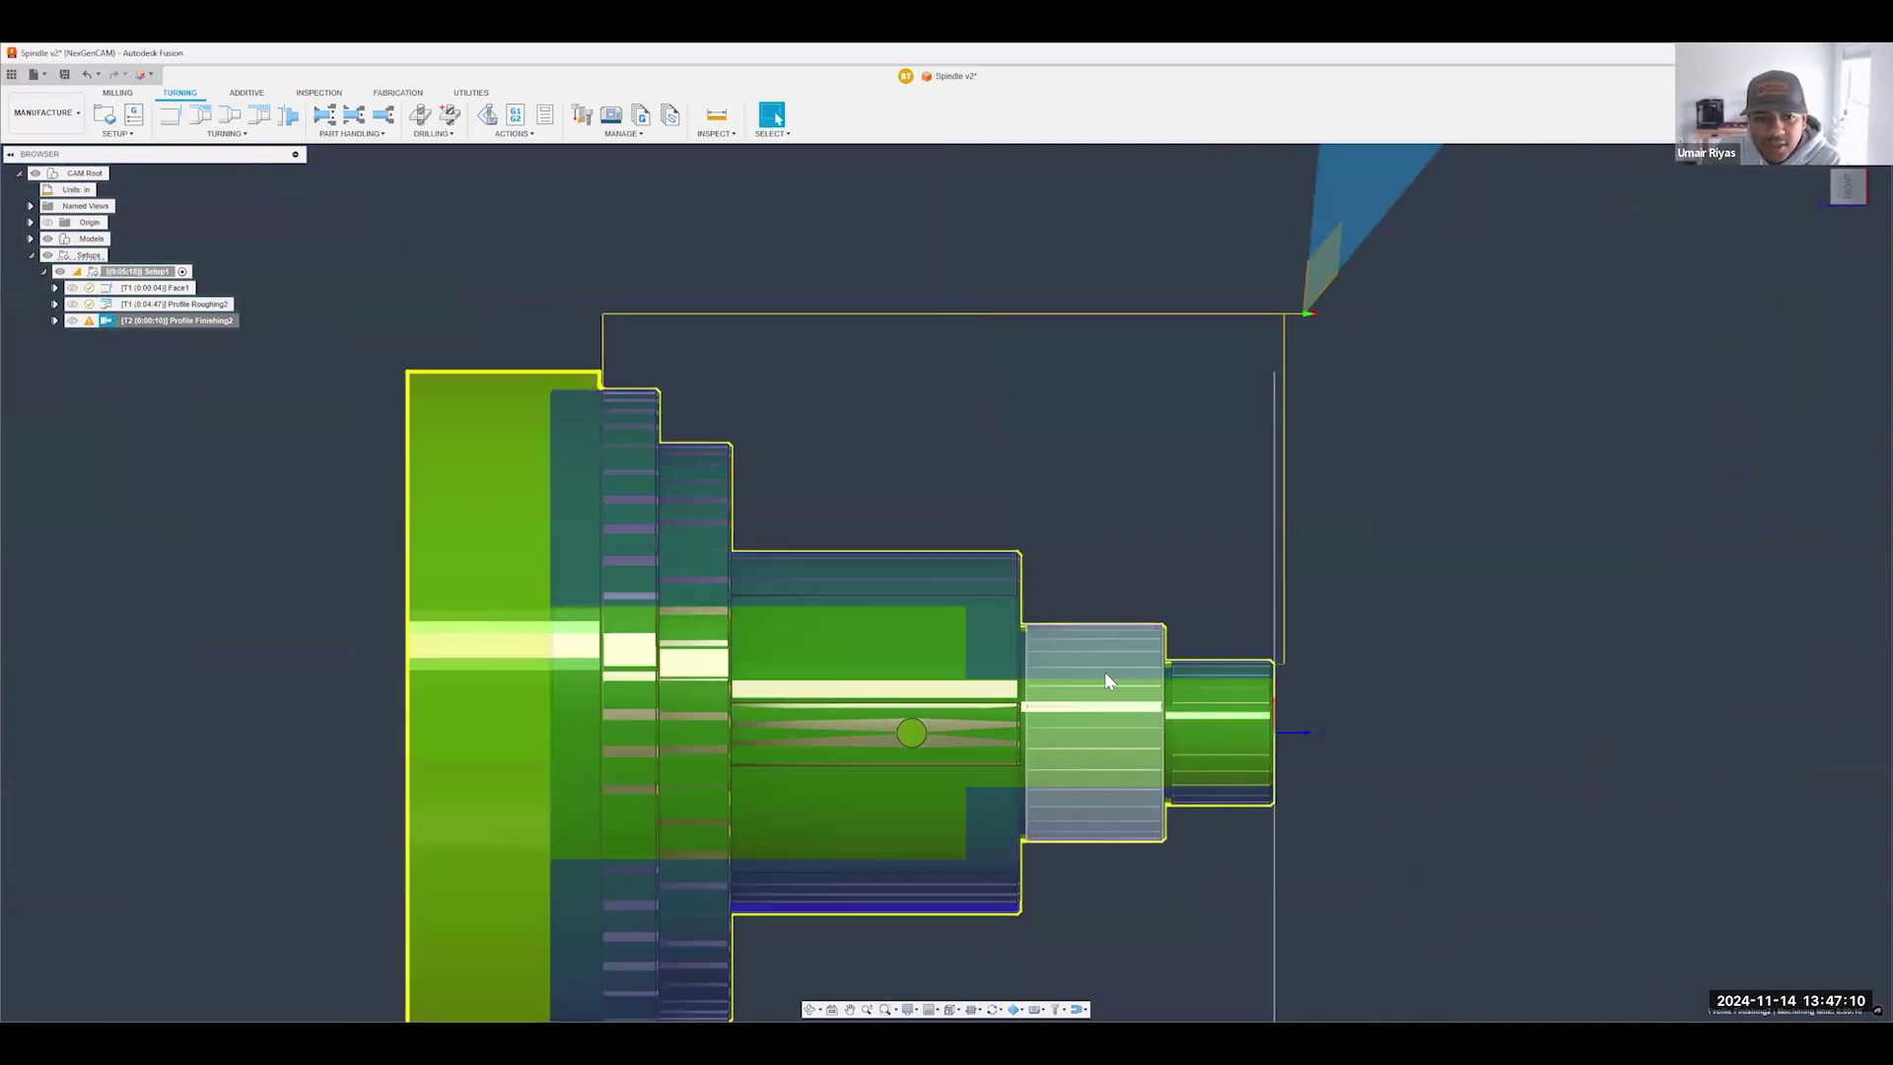
- Inspect the regenerated finishing toolpath at the relief grooves behind the threaded sections and along the whole spindle
scroll(1167, 659, "up", 5)
scroll(1168, 657, "up", 5)
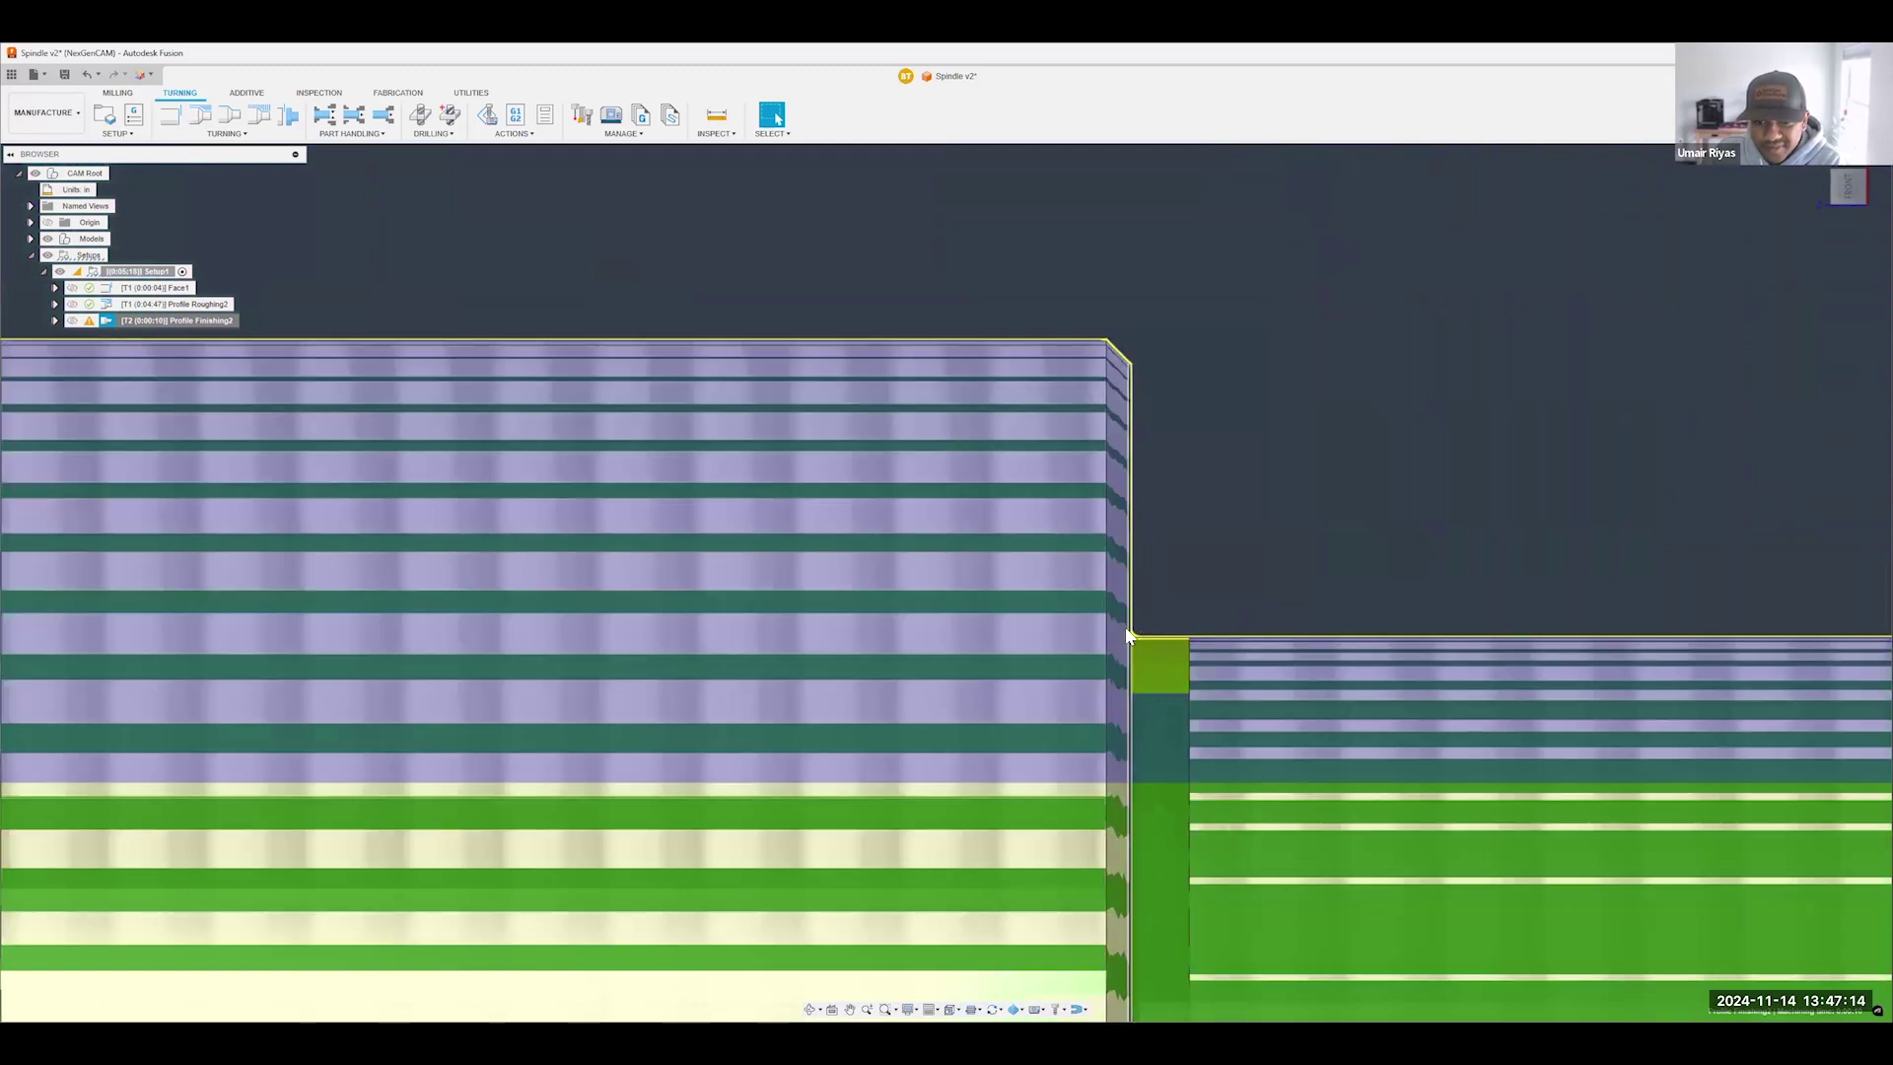
scroll(1281, 648, "down", 3)
scroll(1282, 643, "down", 6)
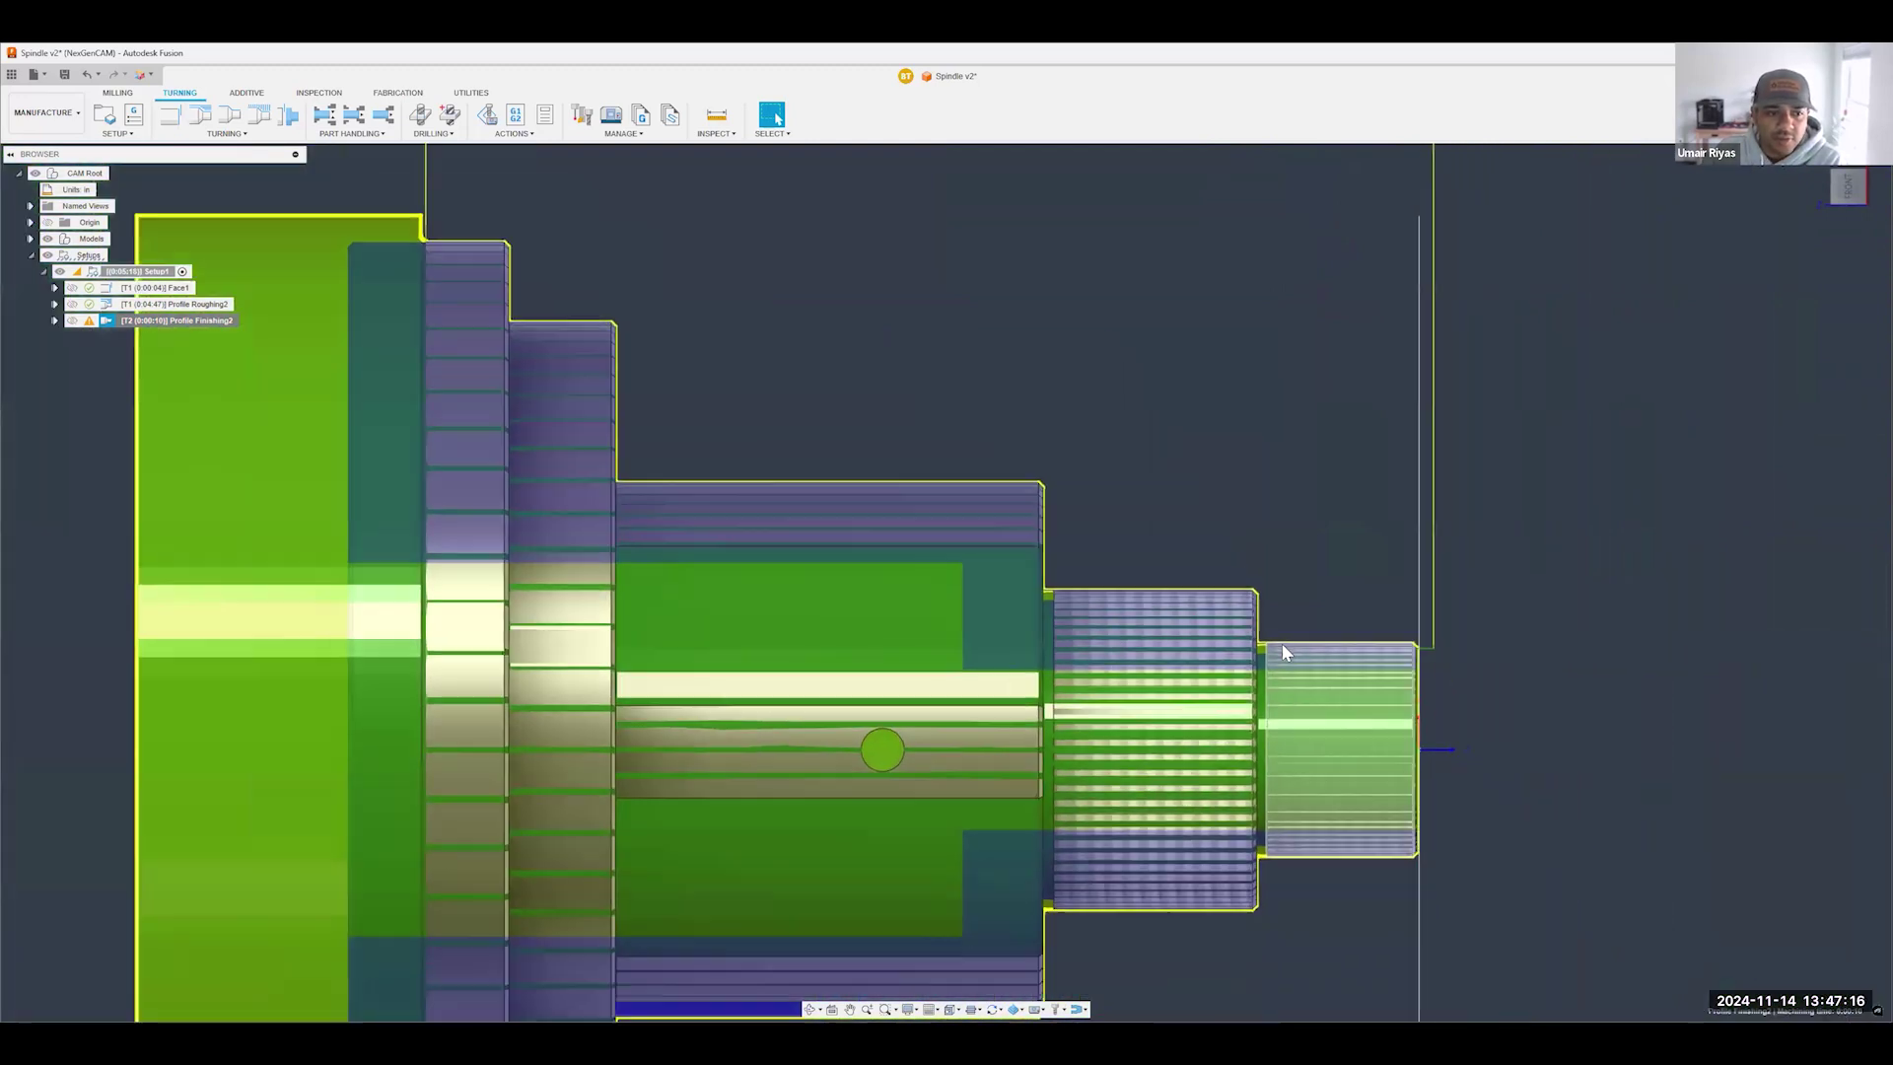
scroll(984, 540, "down", 3)
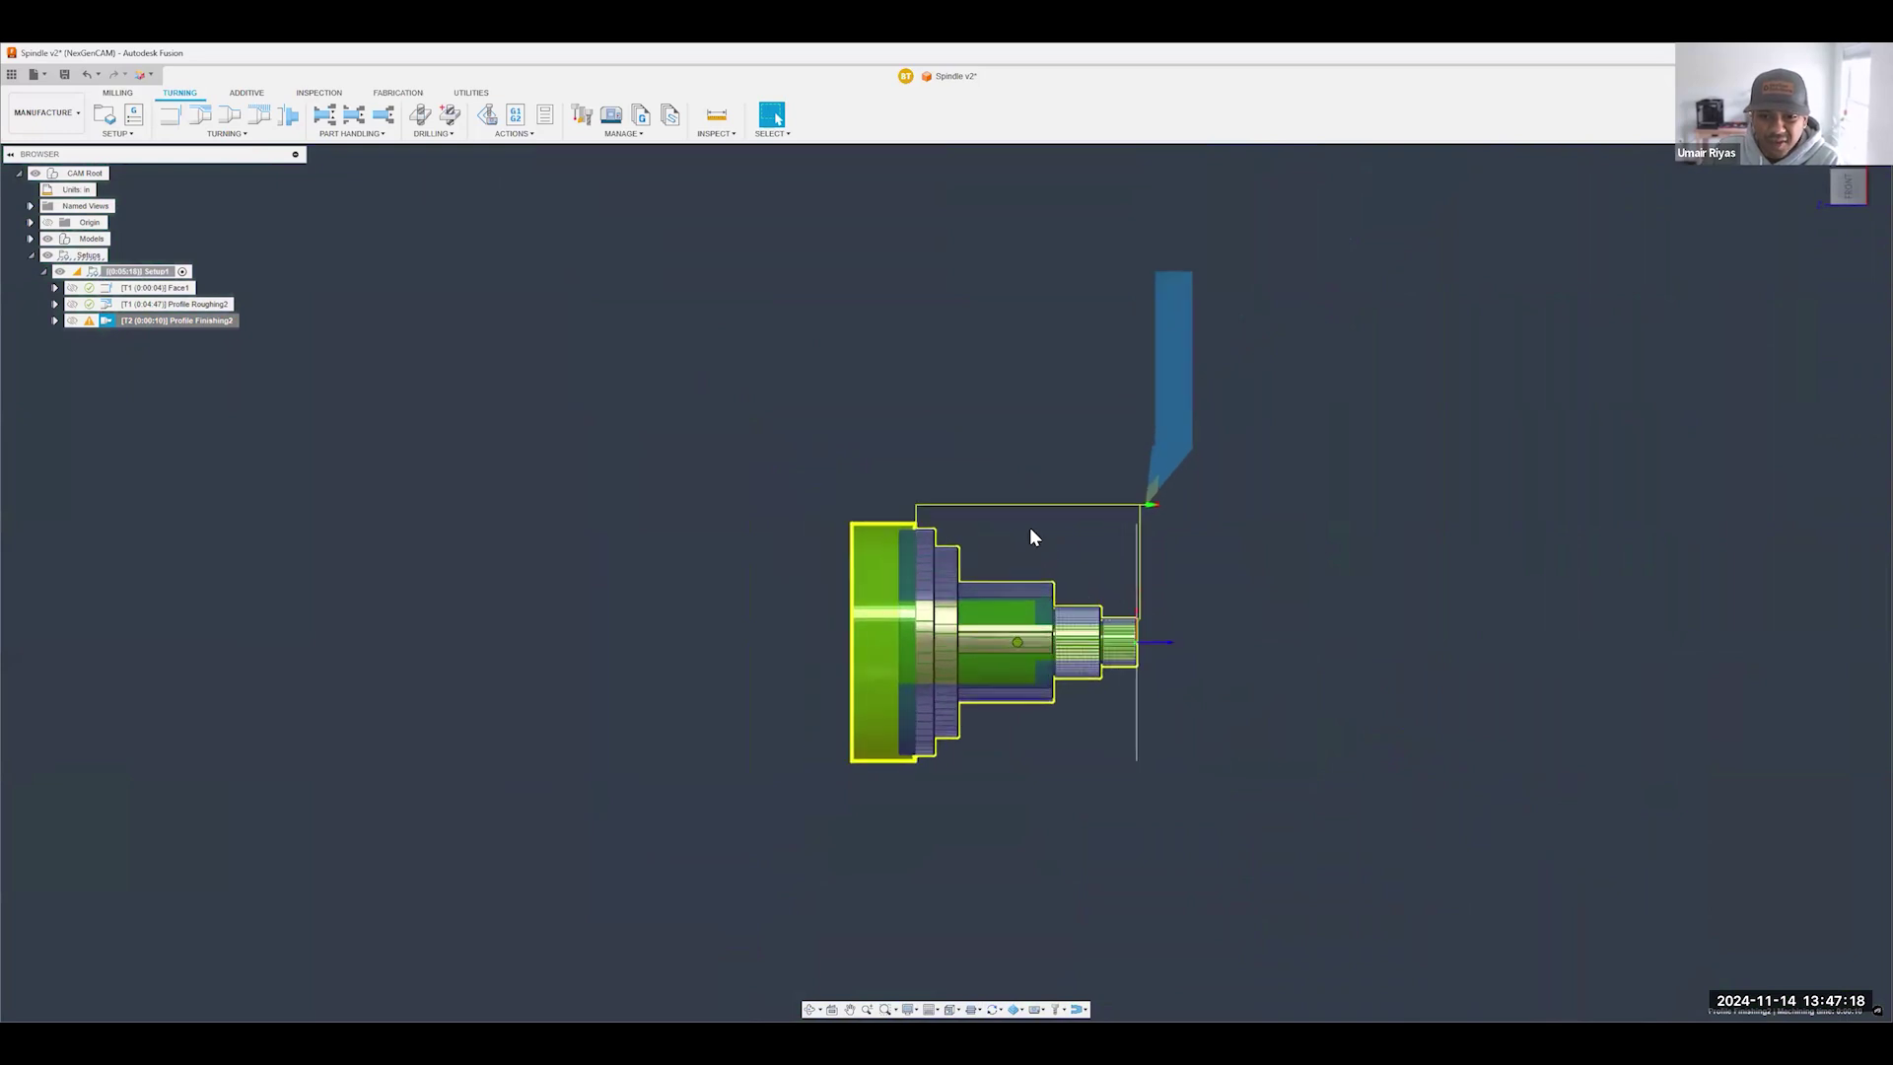
middle_click_drag(1117, 598, 1178, 606, "shift")
scroll(1255, 706, "up", 5)
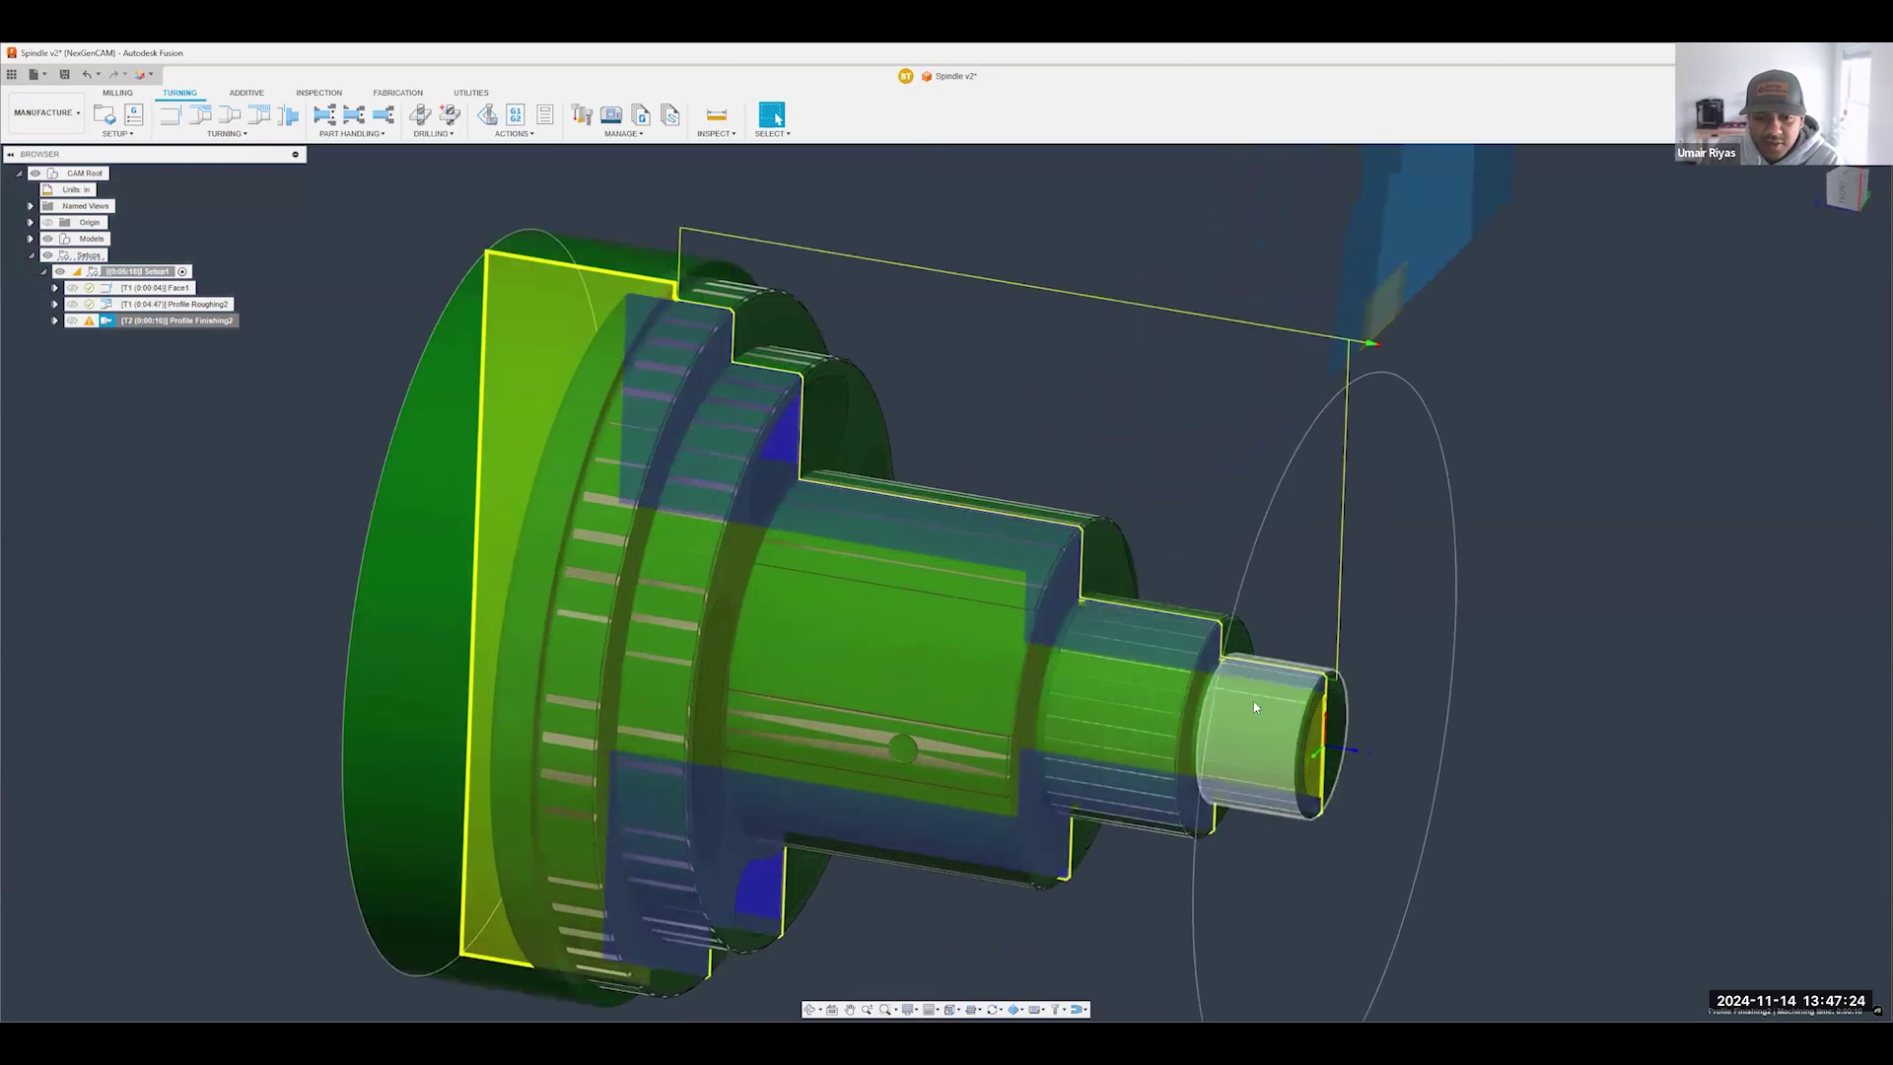
scroll(1193, 666, "up", 6)
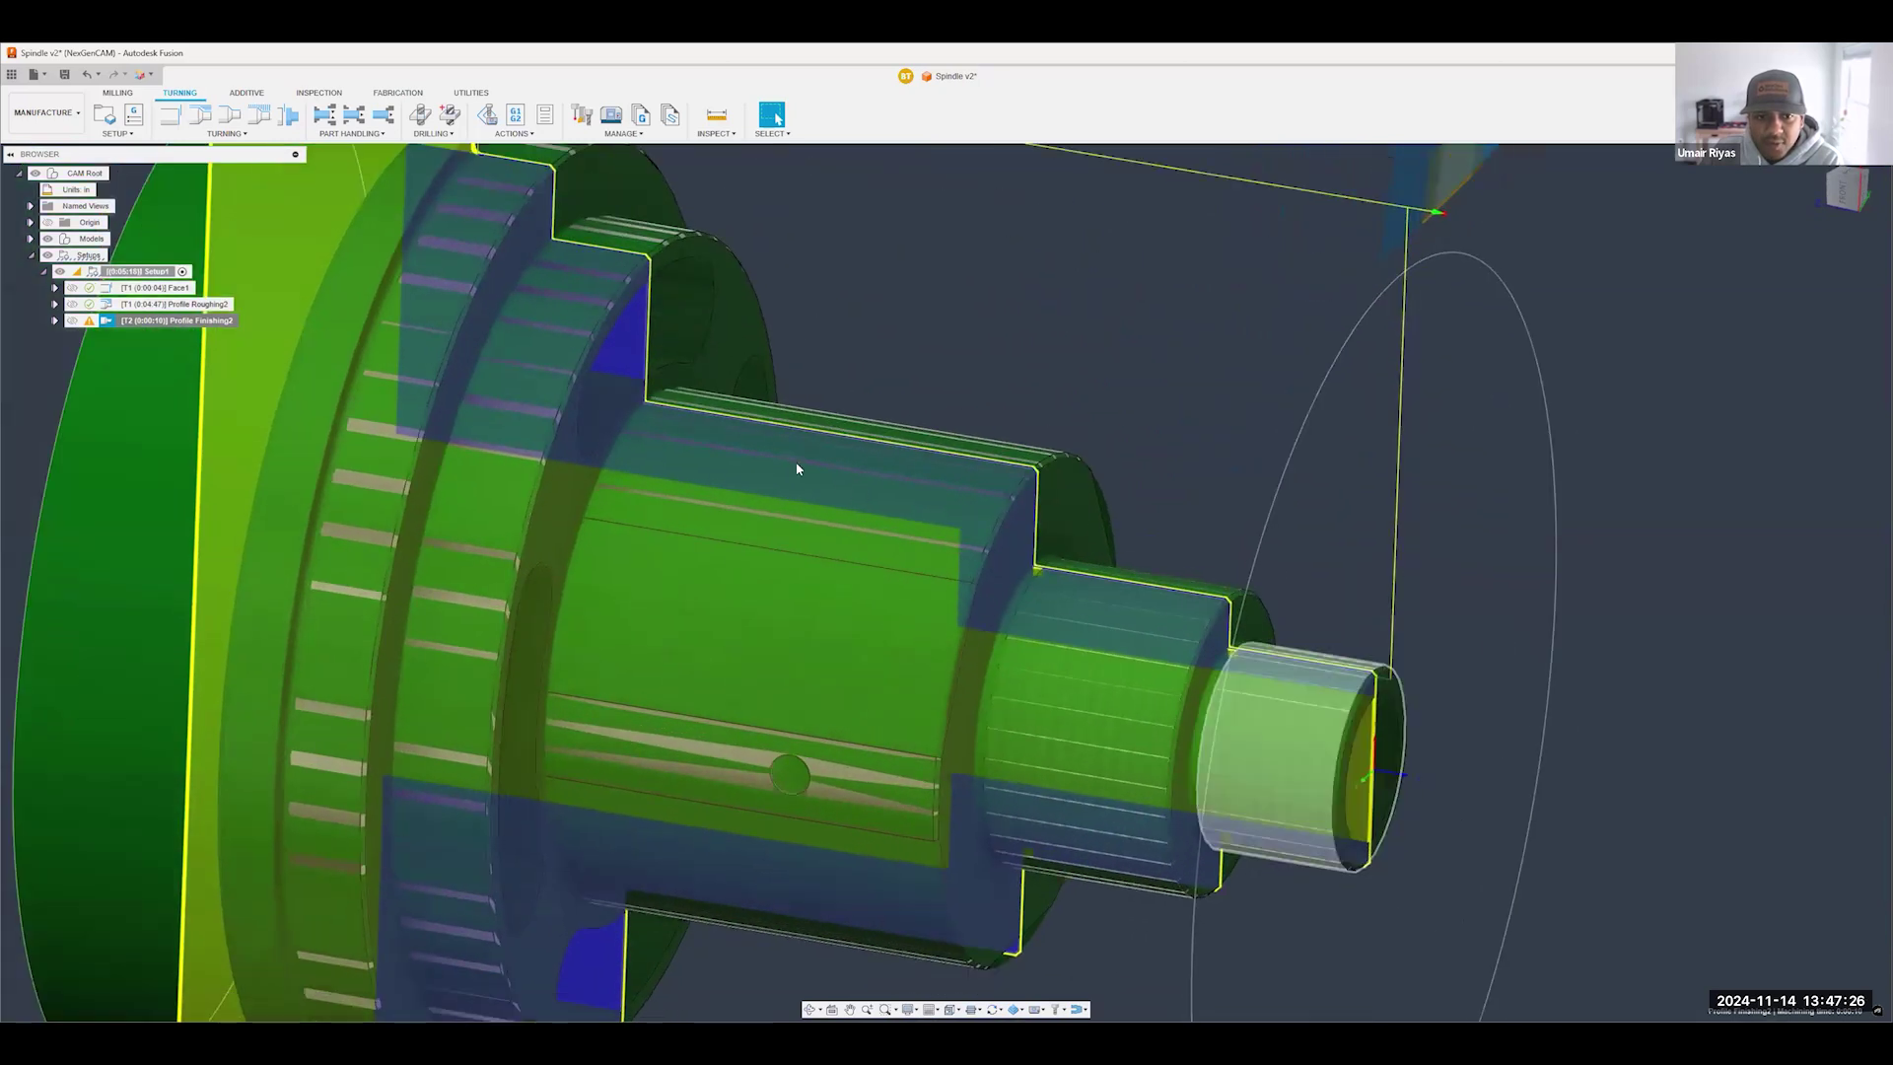
scroll(798, 468, "down", 5)
scroll(1362, 671, "up", 6)
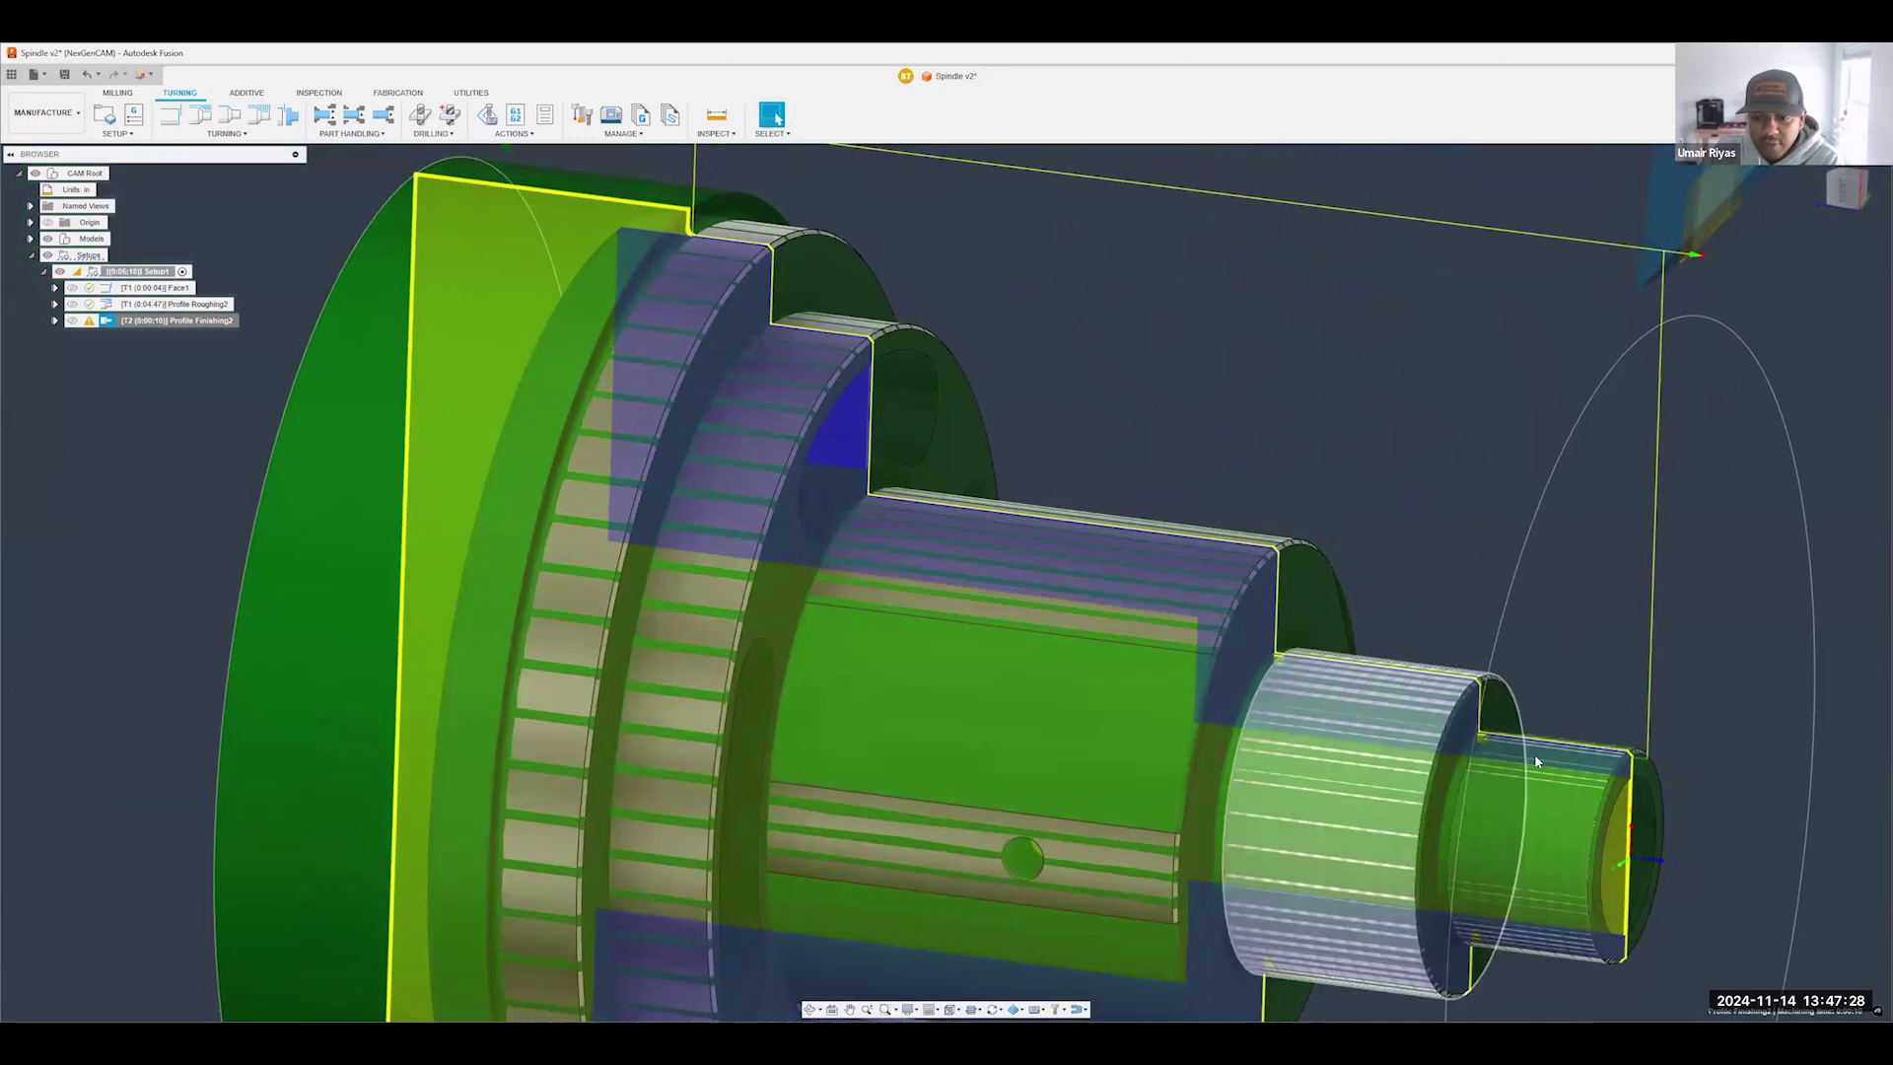
scroll(759, 453, "down", 4)
middle_click_drag(888, 533, 1072, 592, "shift")
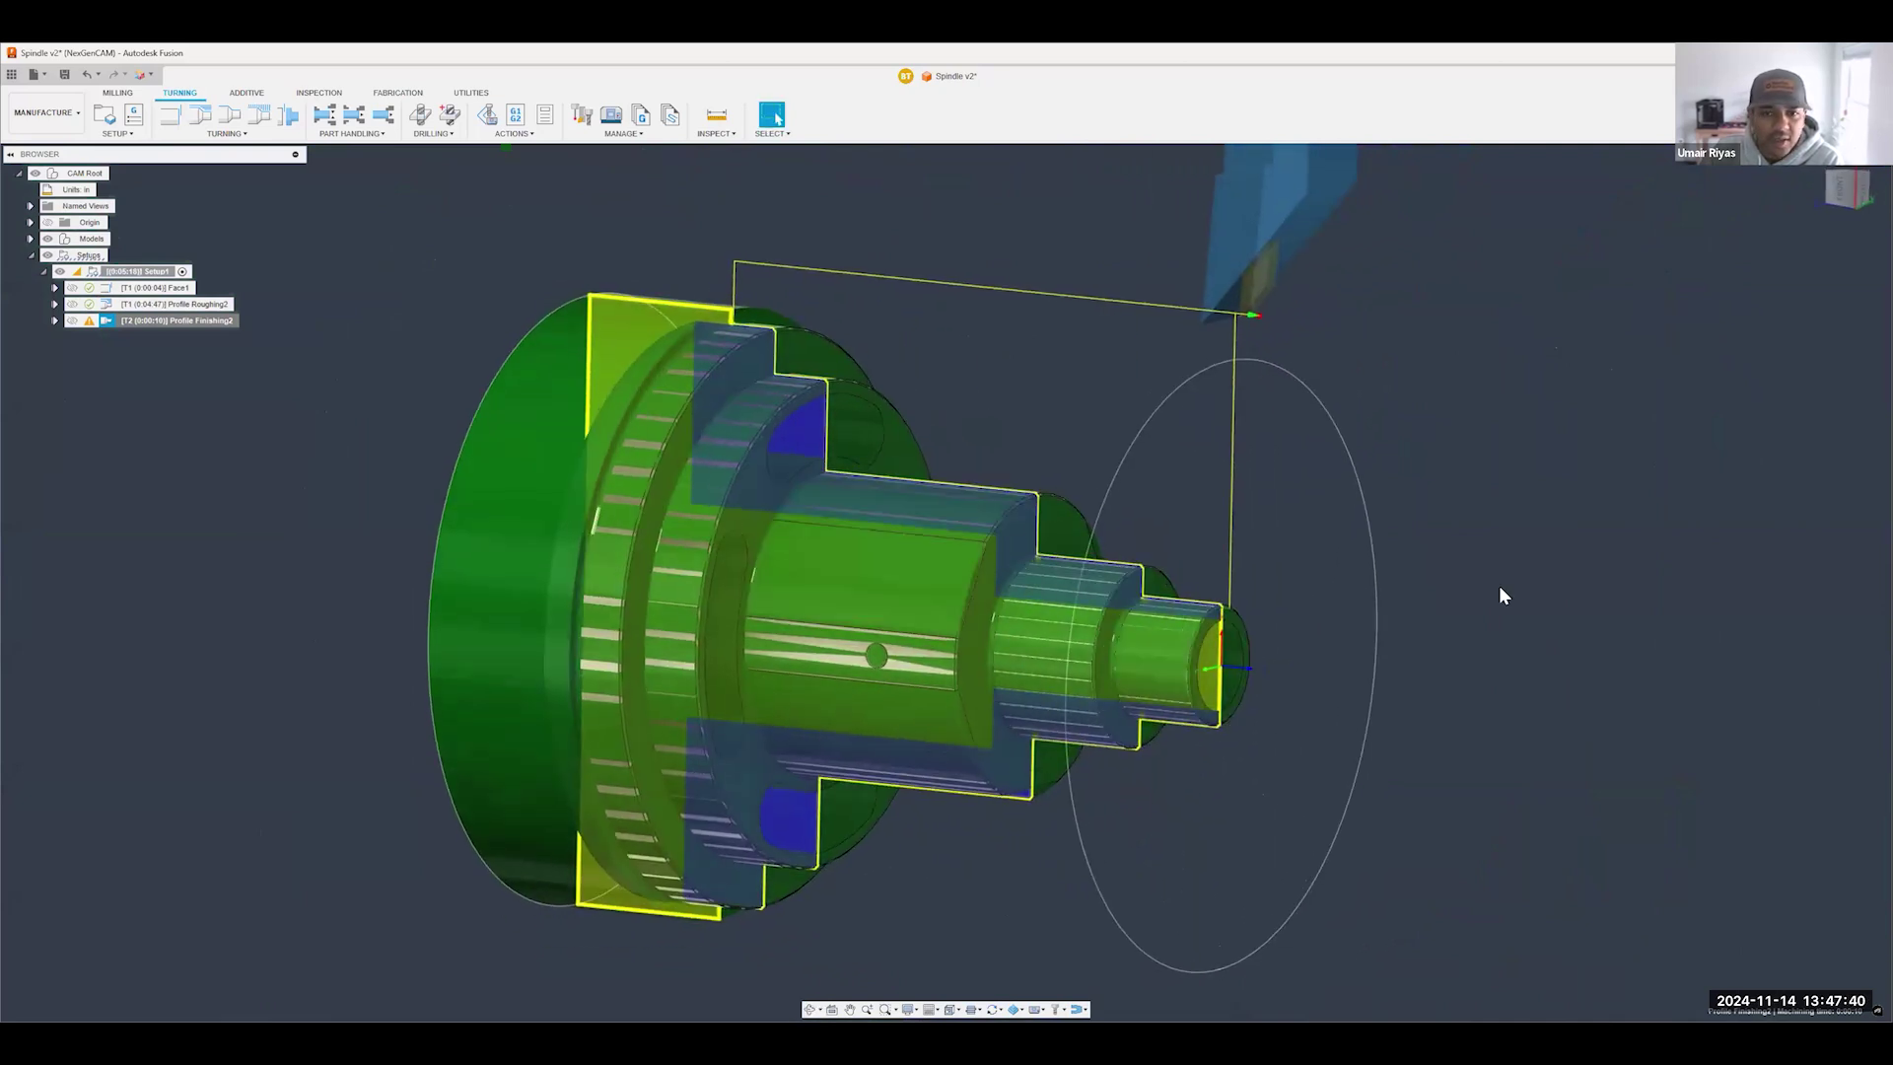
- Create a Turning Single Groove operation and assign it the inch OD Grooving tool with 0.01563 in corner radius from the Fusion Library
left_click(441, 396)
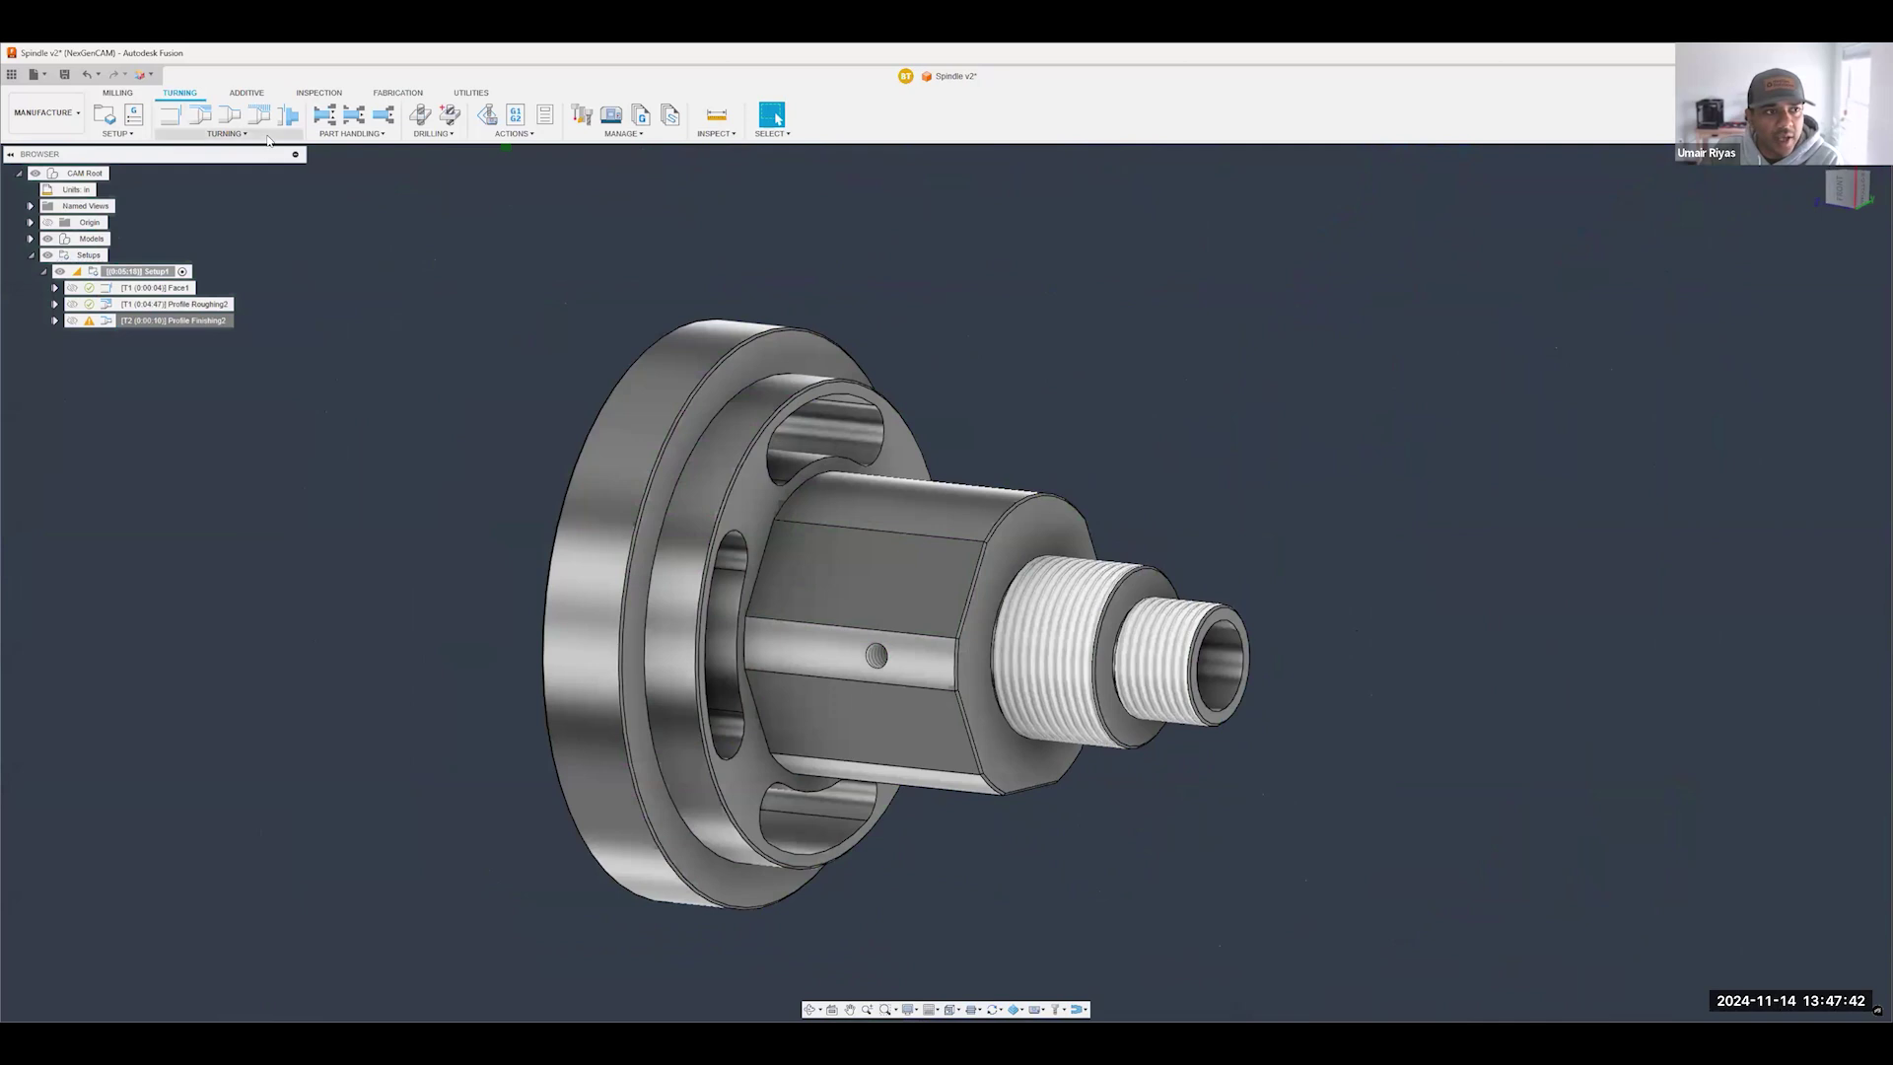
left_click(1839, 191)
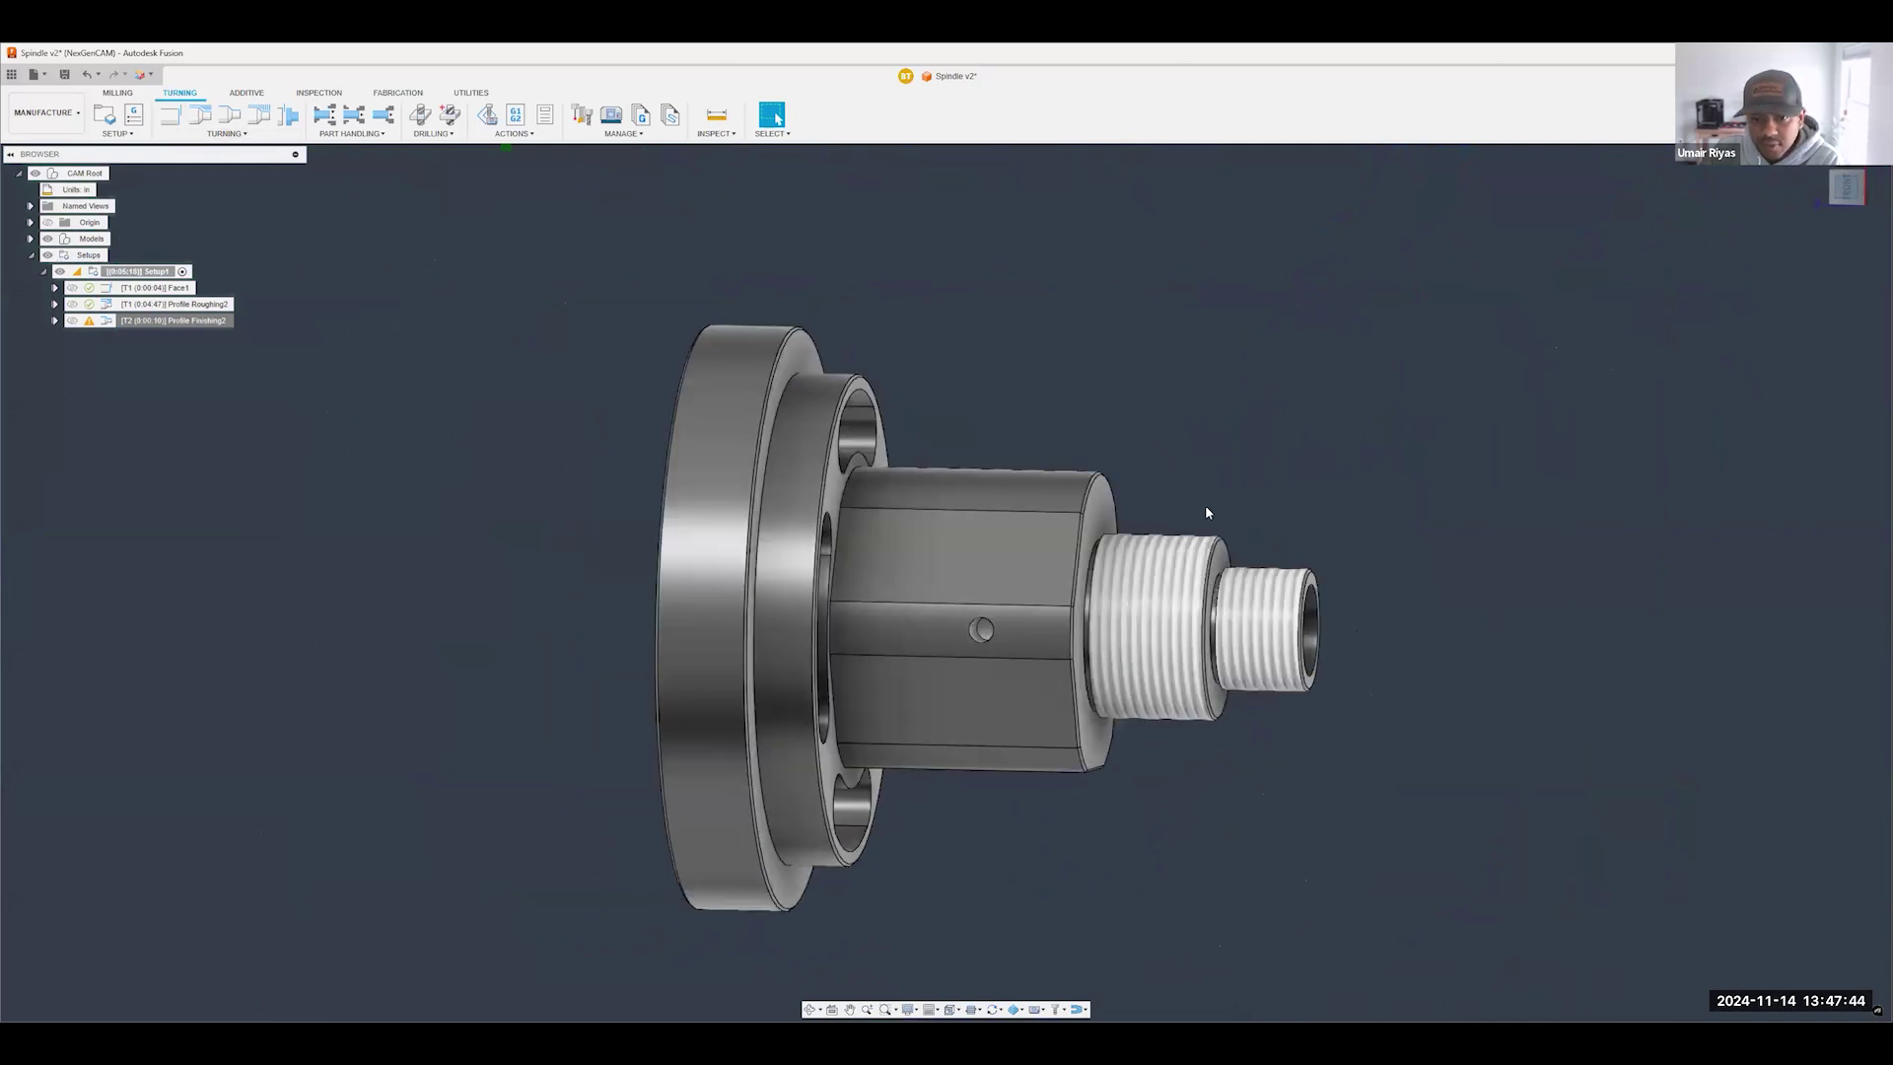
scroll(1205, 505, "up", 10)
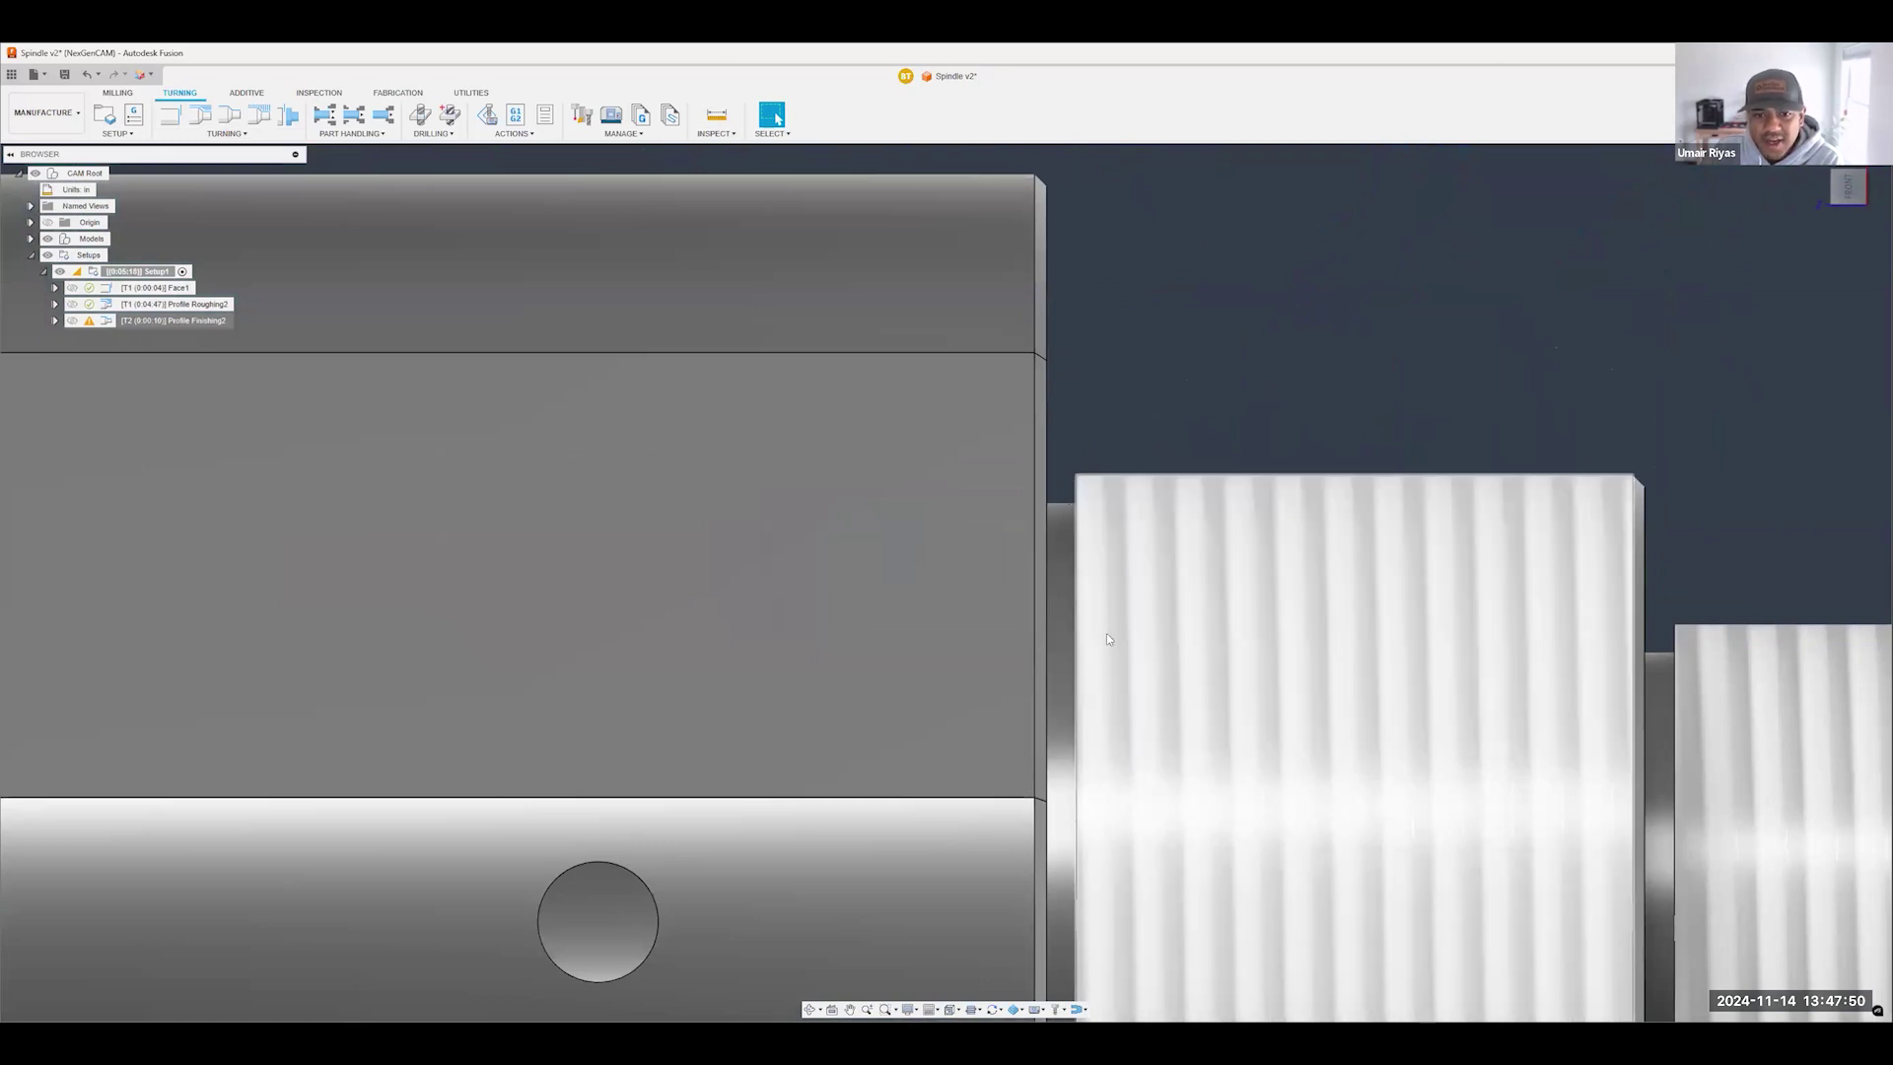
scroll(1065, 632, "down", 5)
scroll(1065, 632, "down", 3)
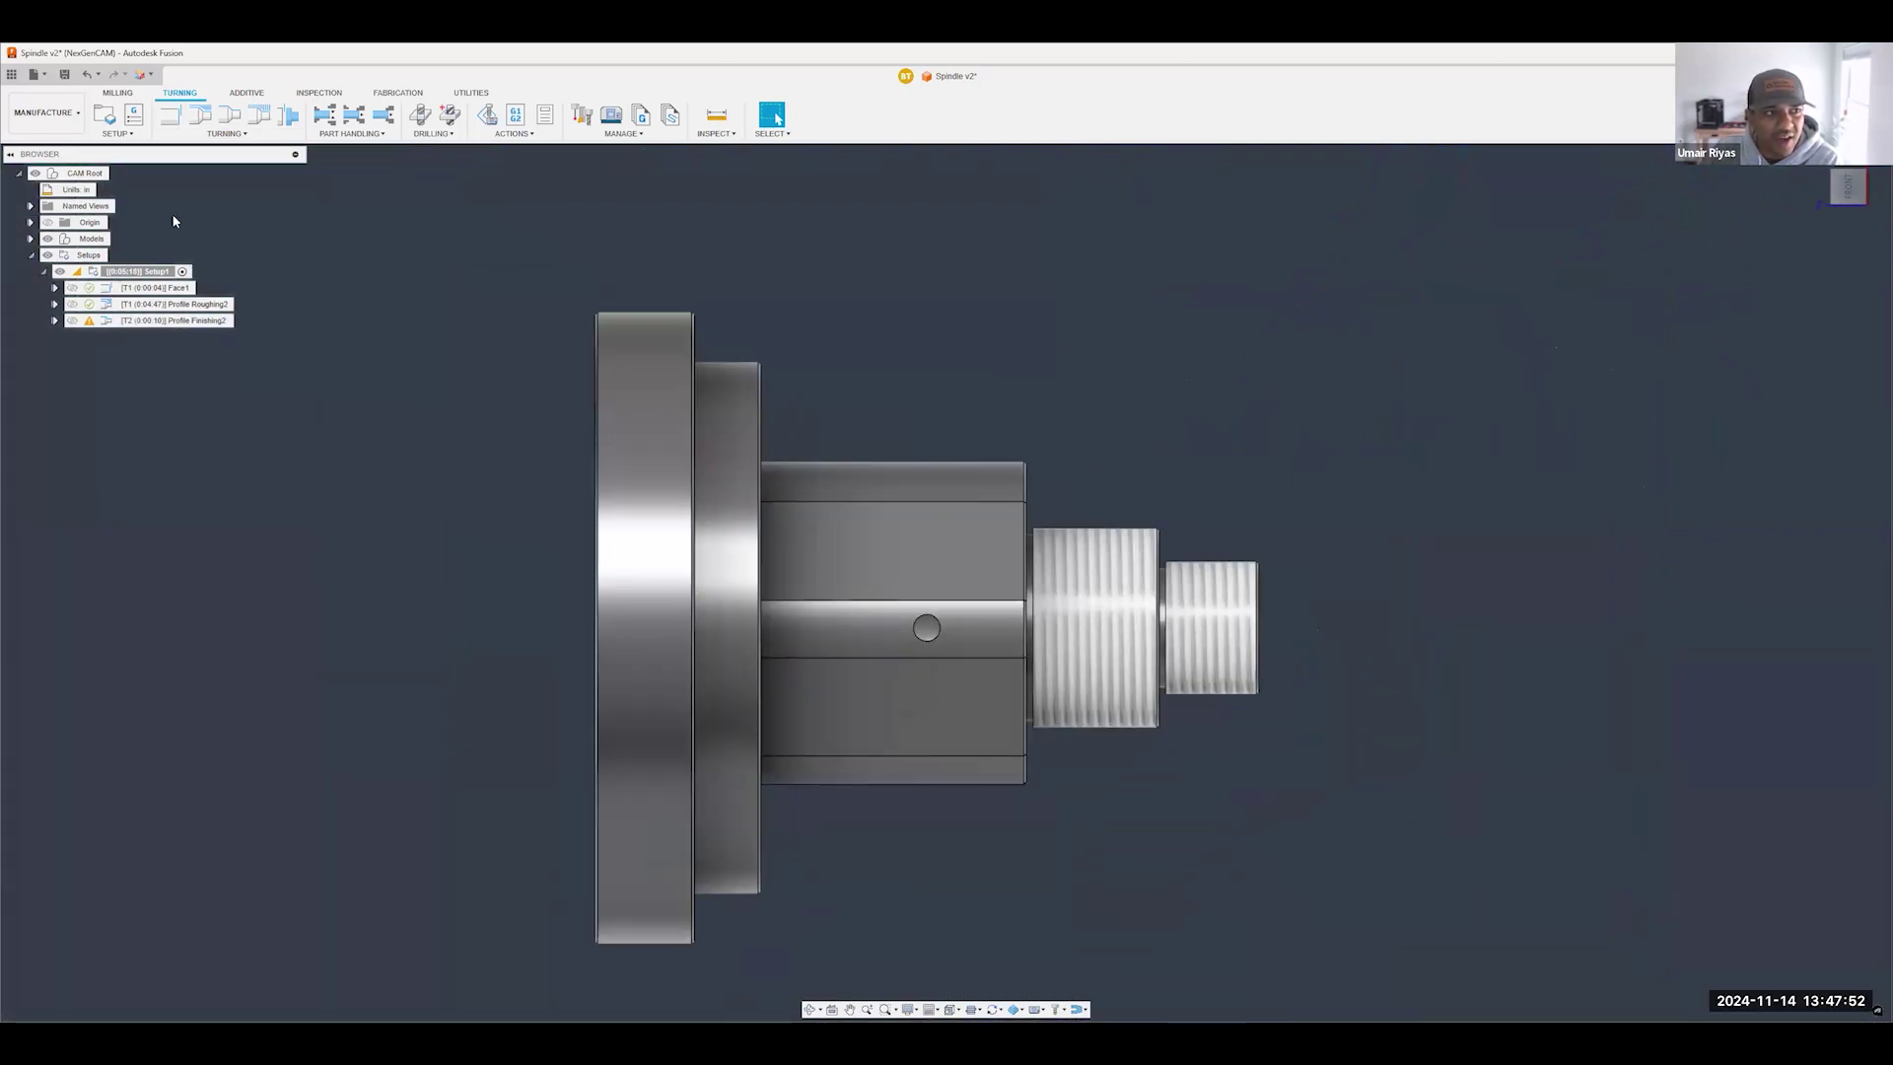
left_click(239, 135)
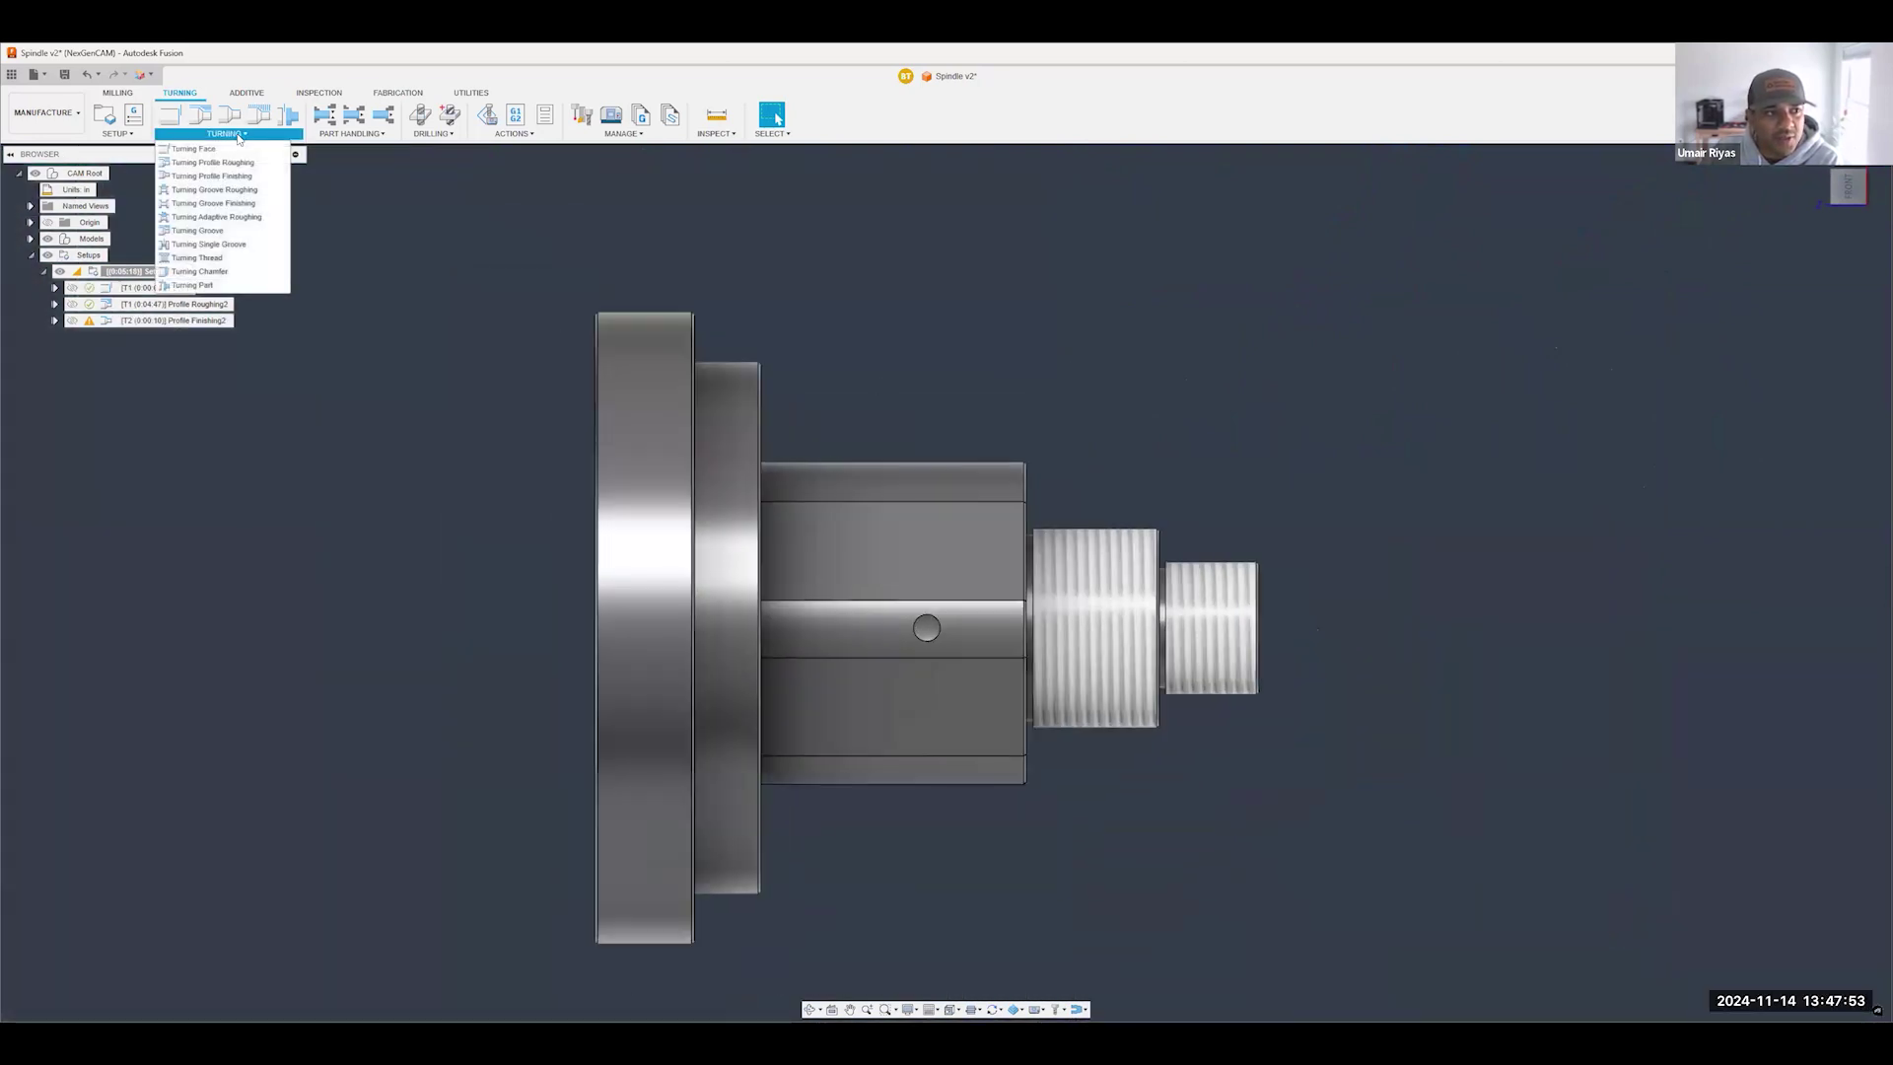
left_click(238, 245)
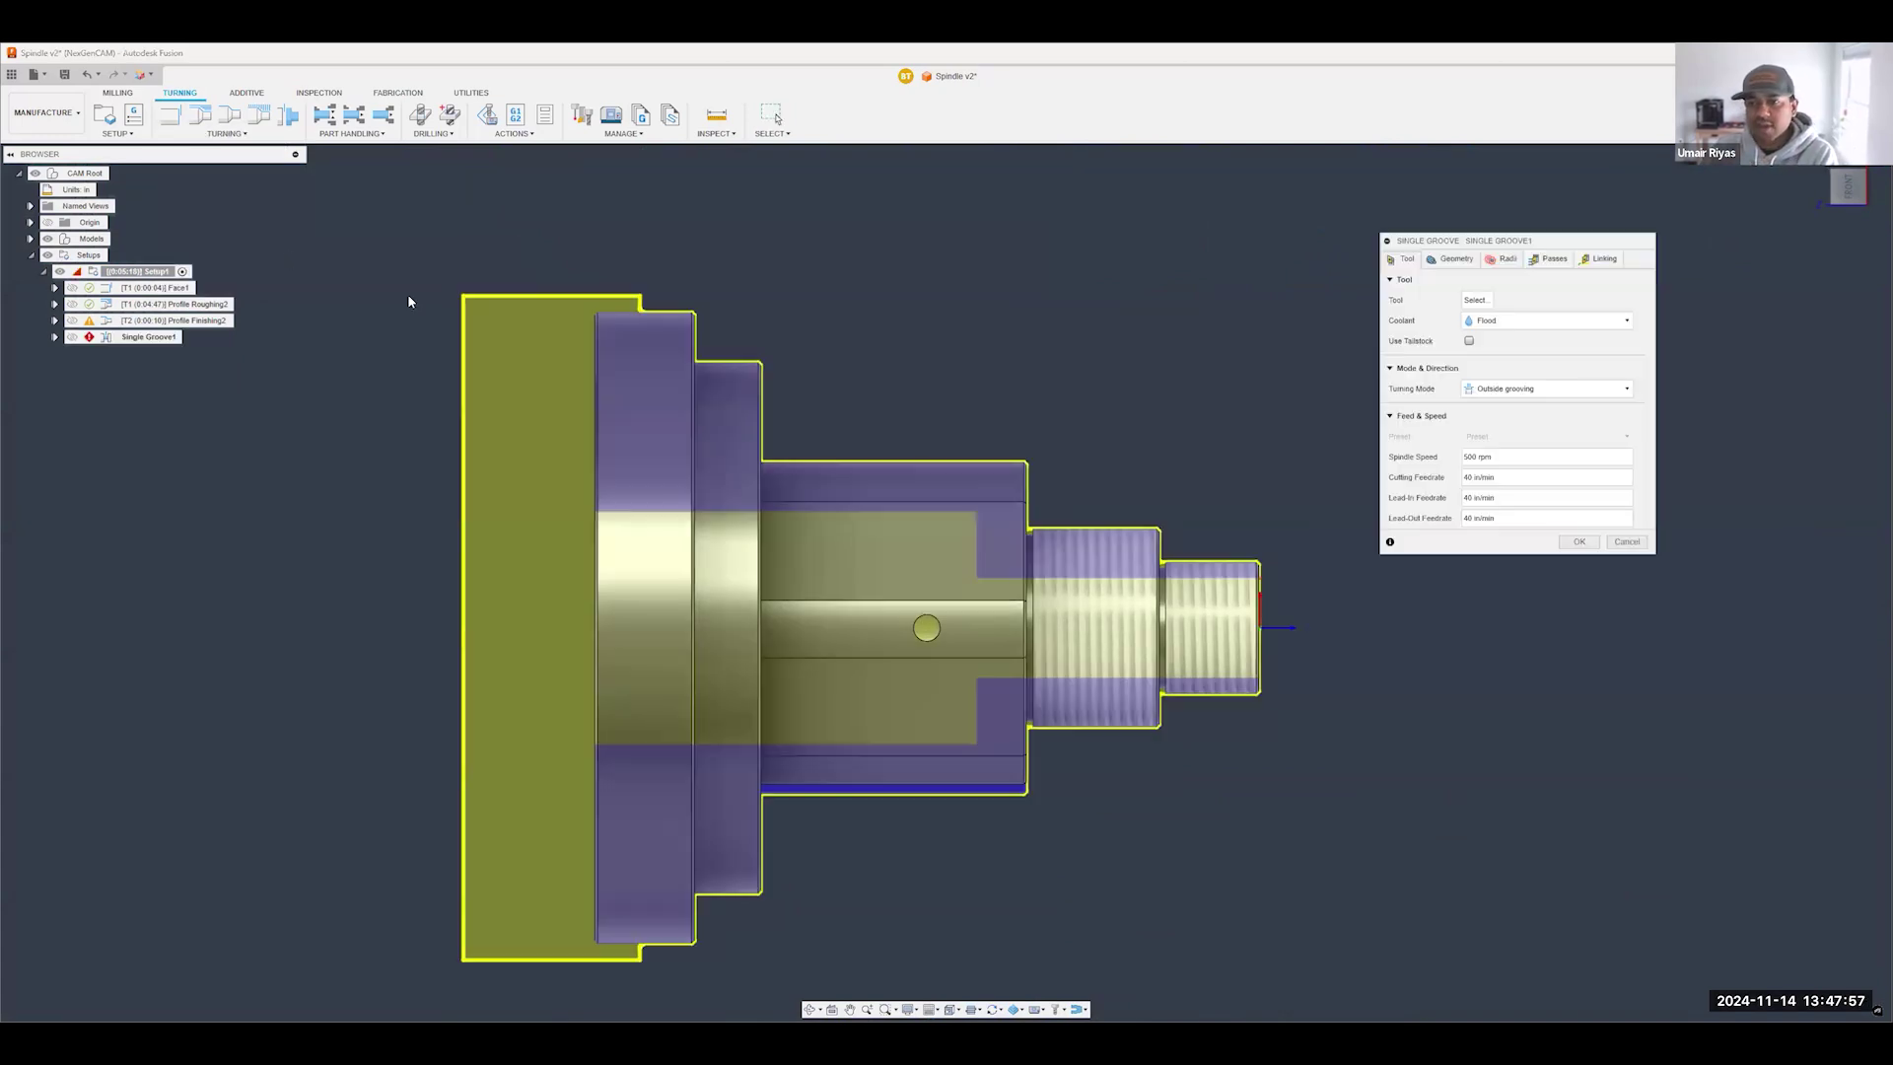
left_click(1476, 300)
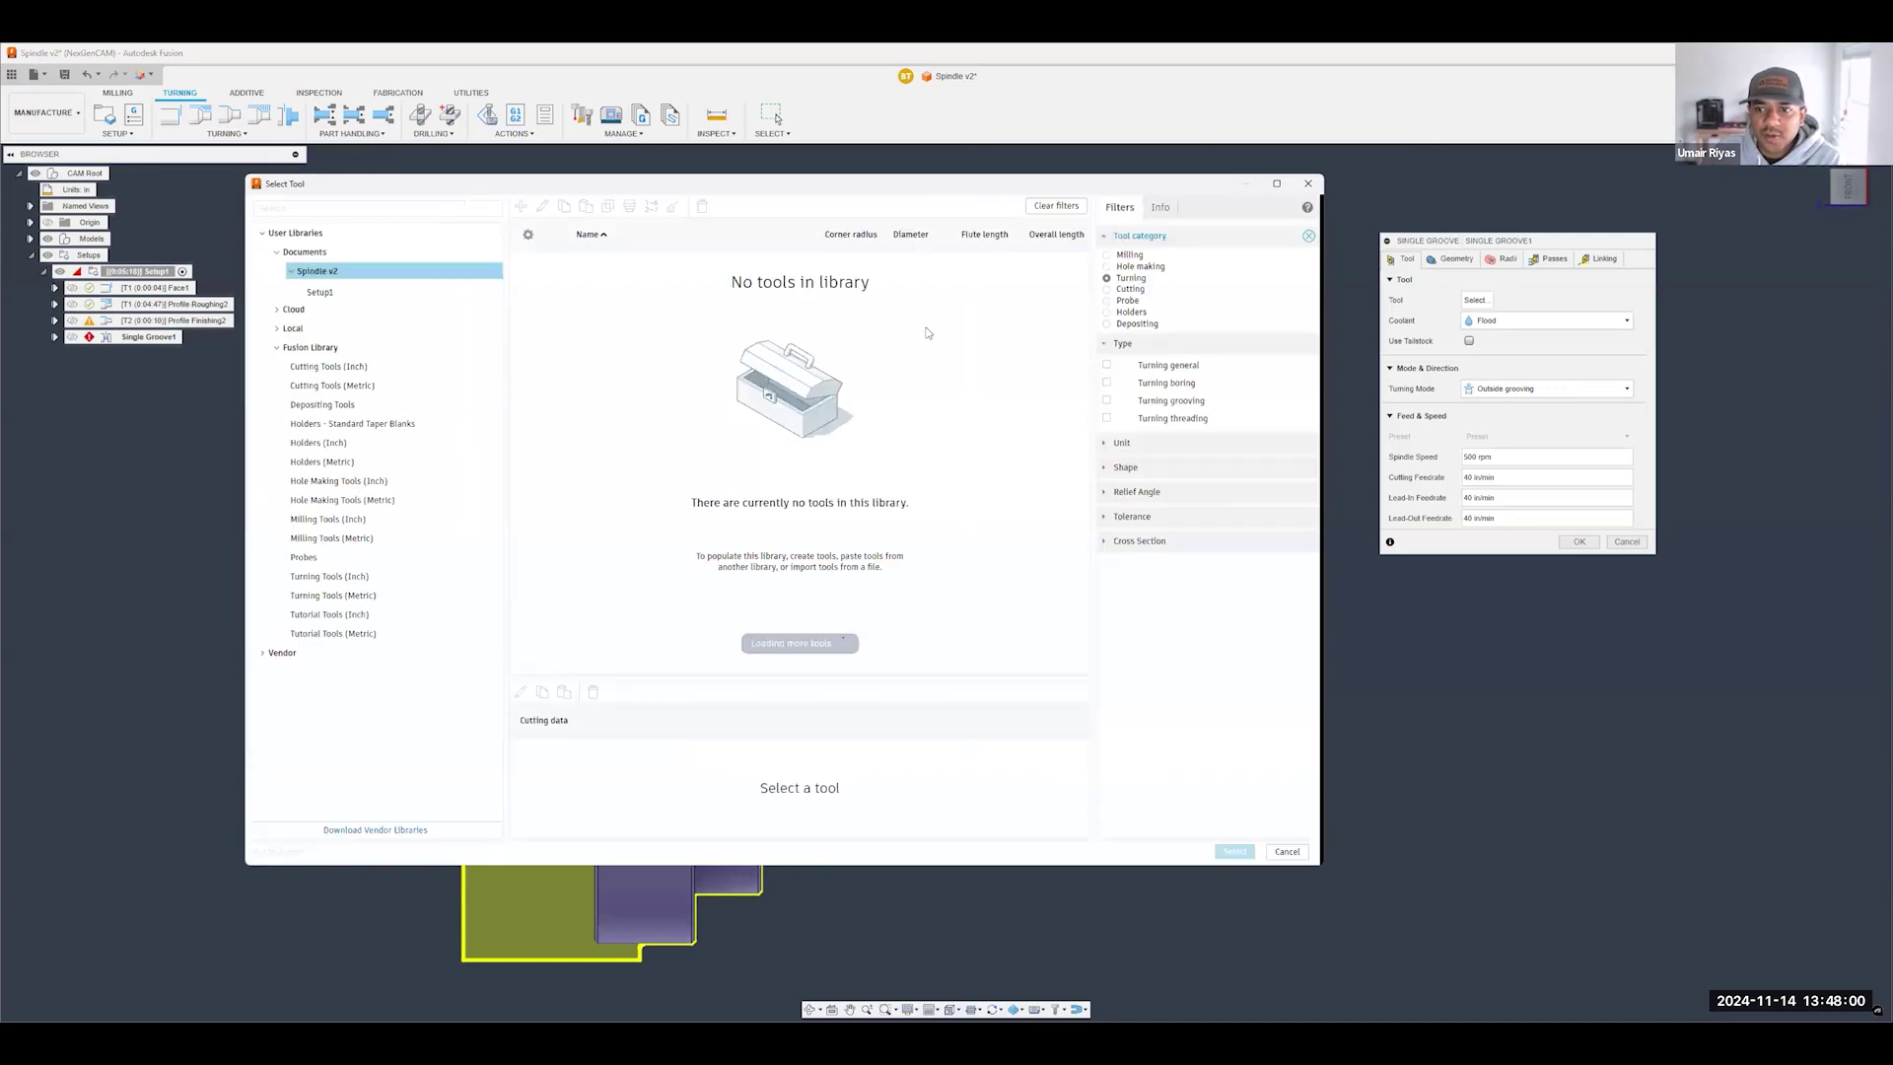
left_click(340, 347)
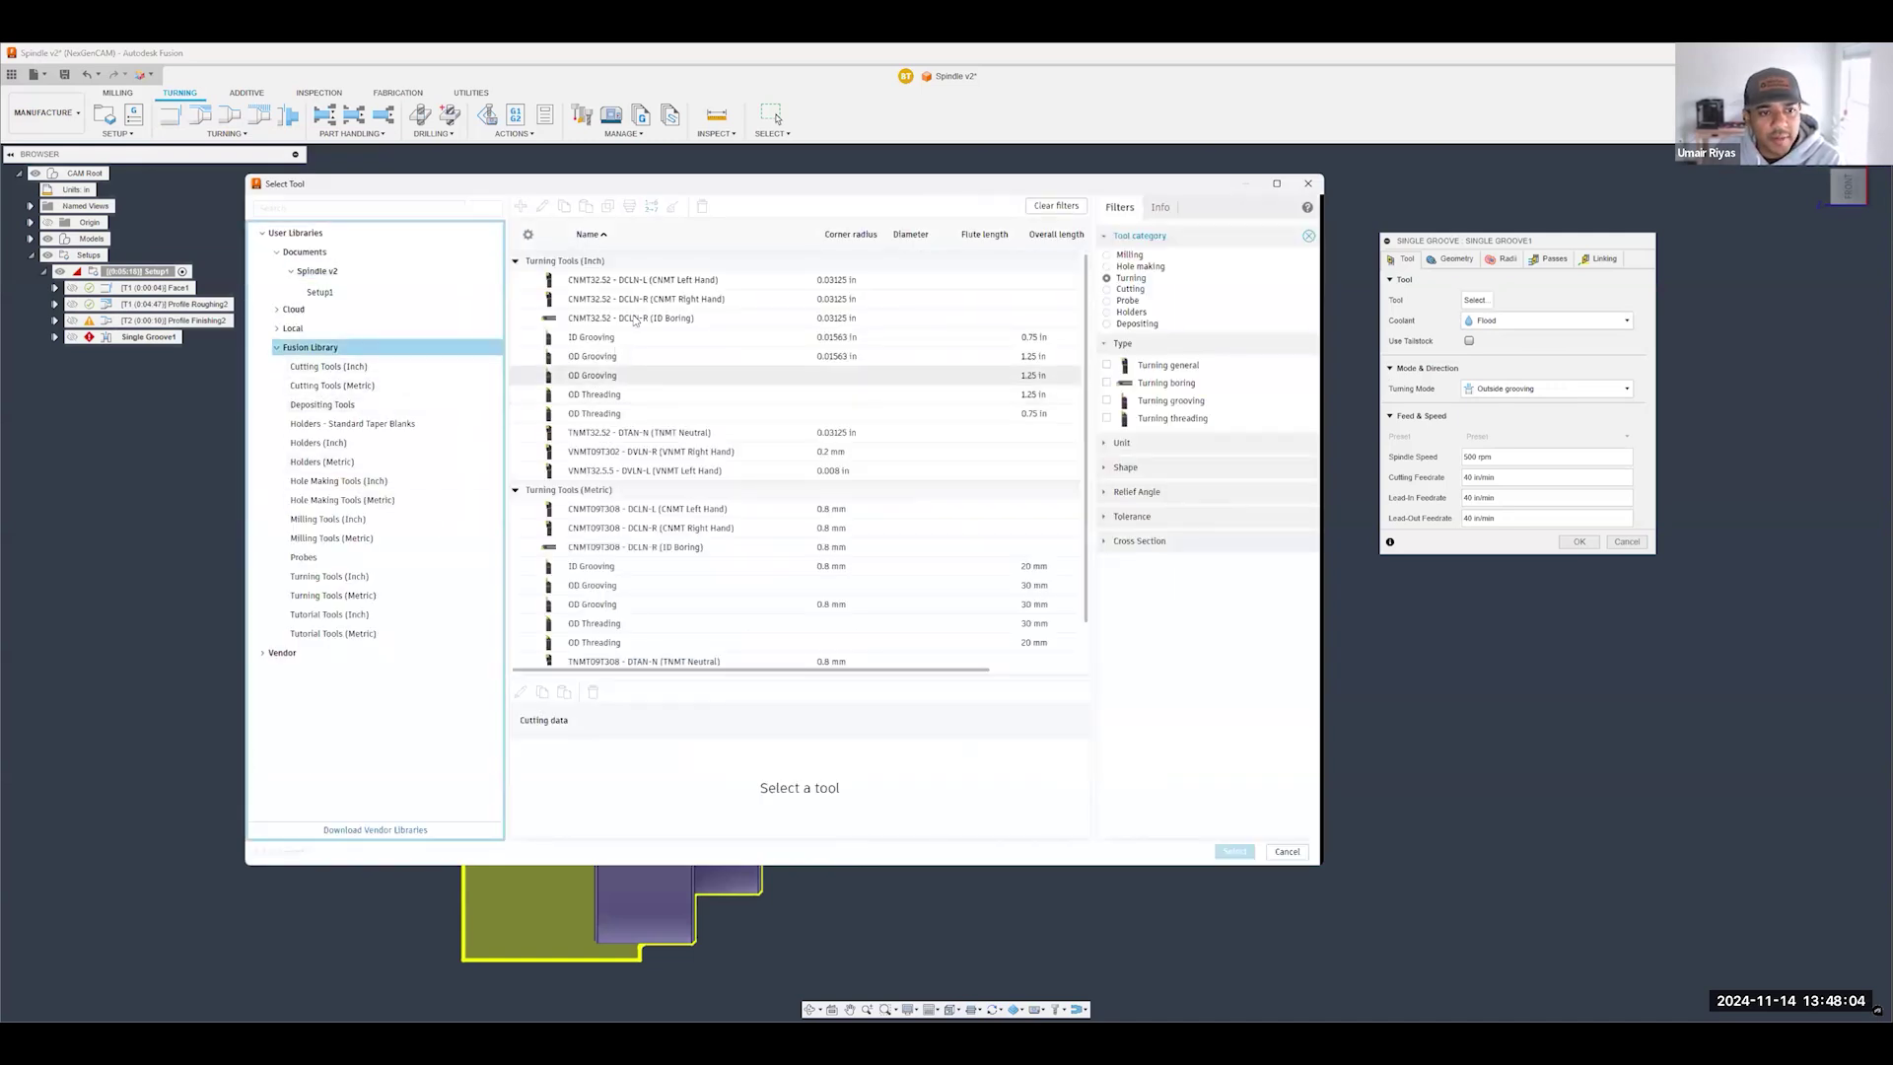
left_click(665, 358)
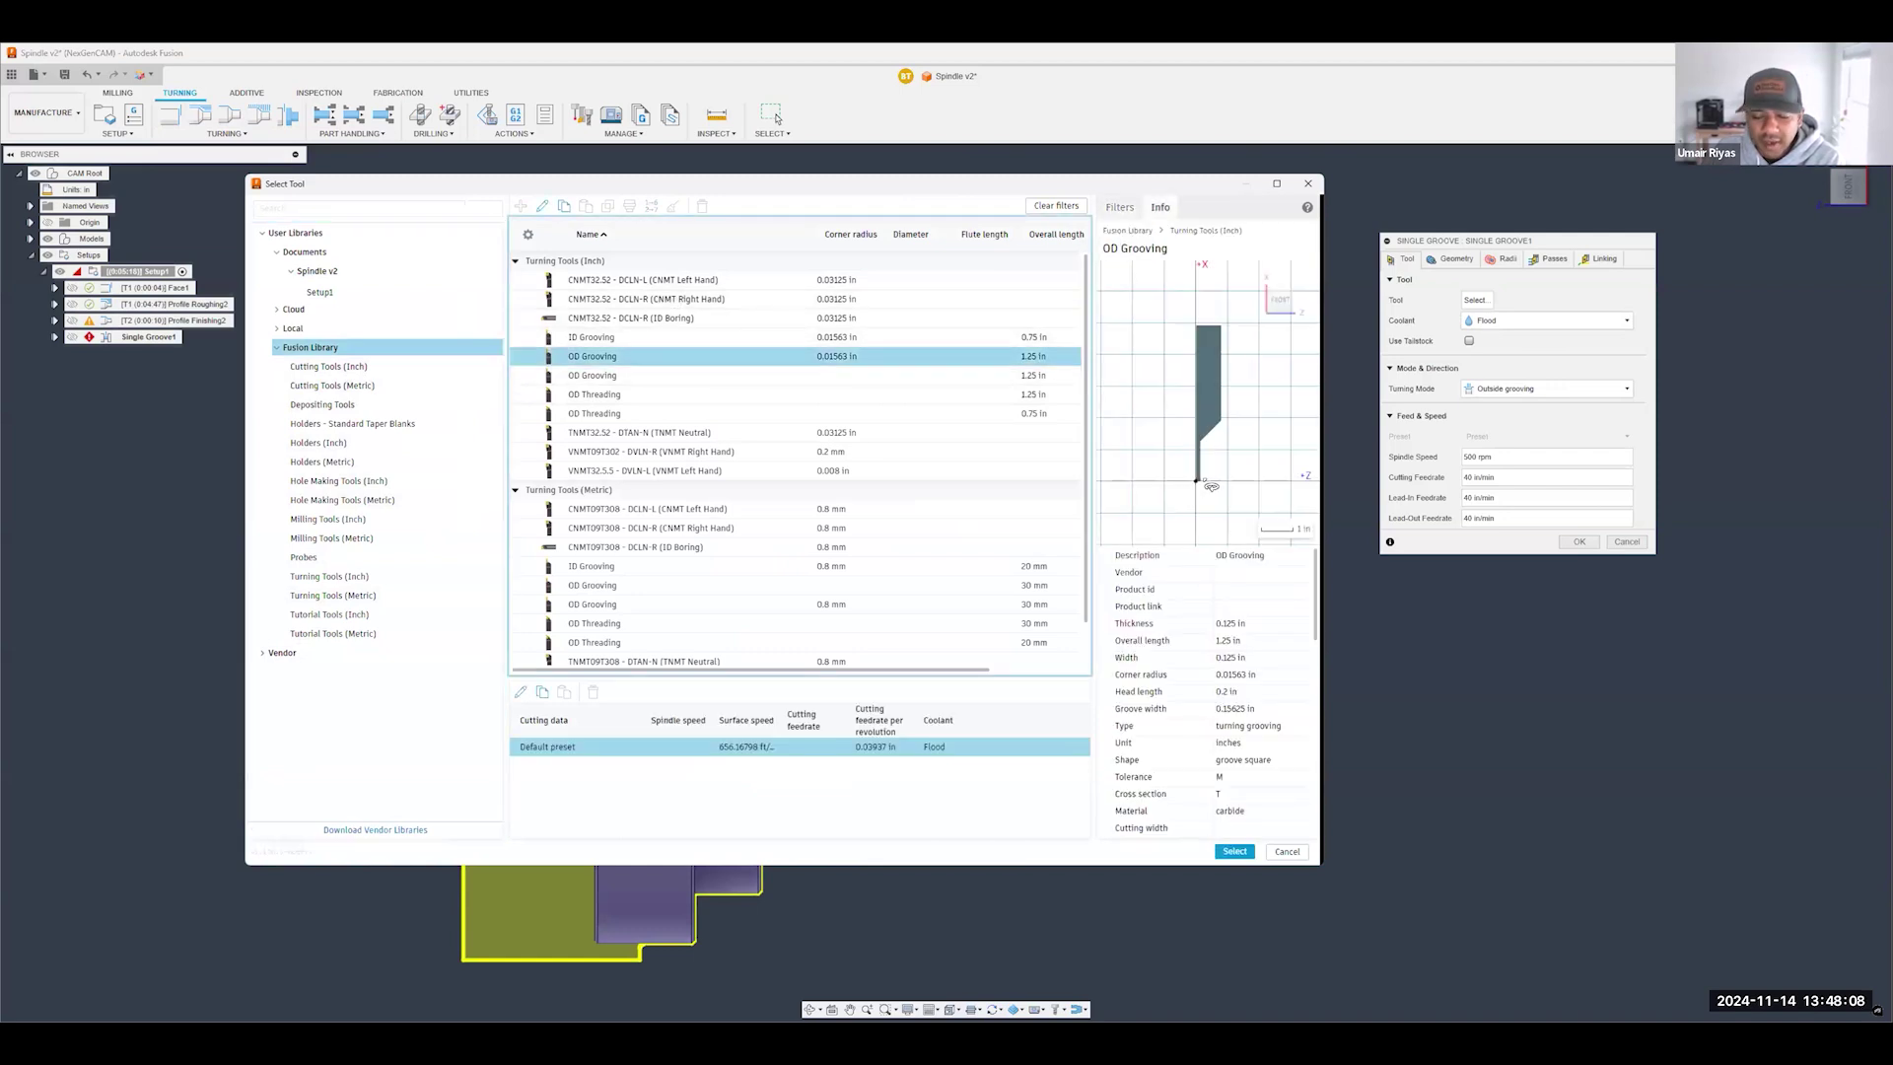
left_click(1234, 851)
- Compare the grooving tool with the relief grooves, edit tool 3 in the document library and set its insert width to 0.05 in
scroll(1230, 346, "up", 5)
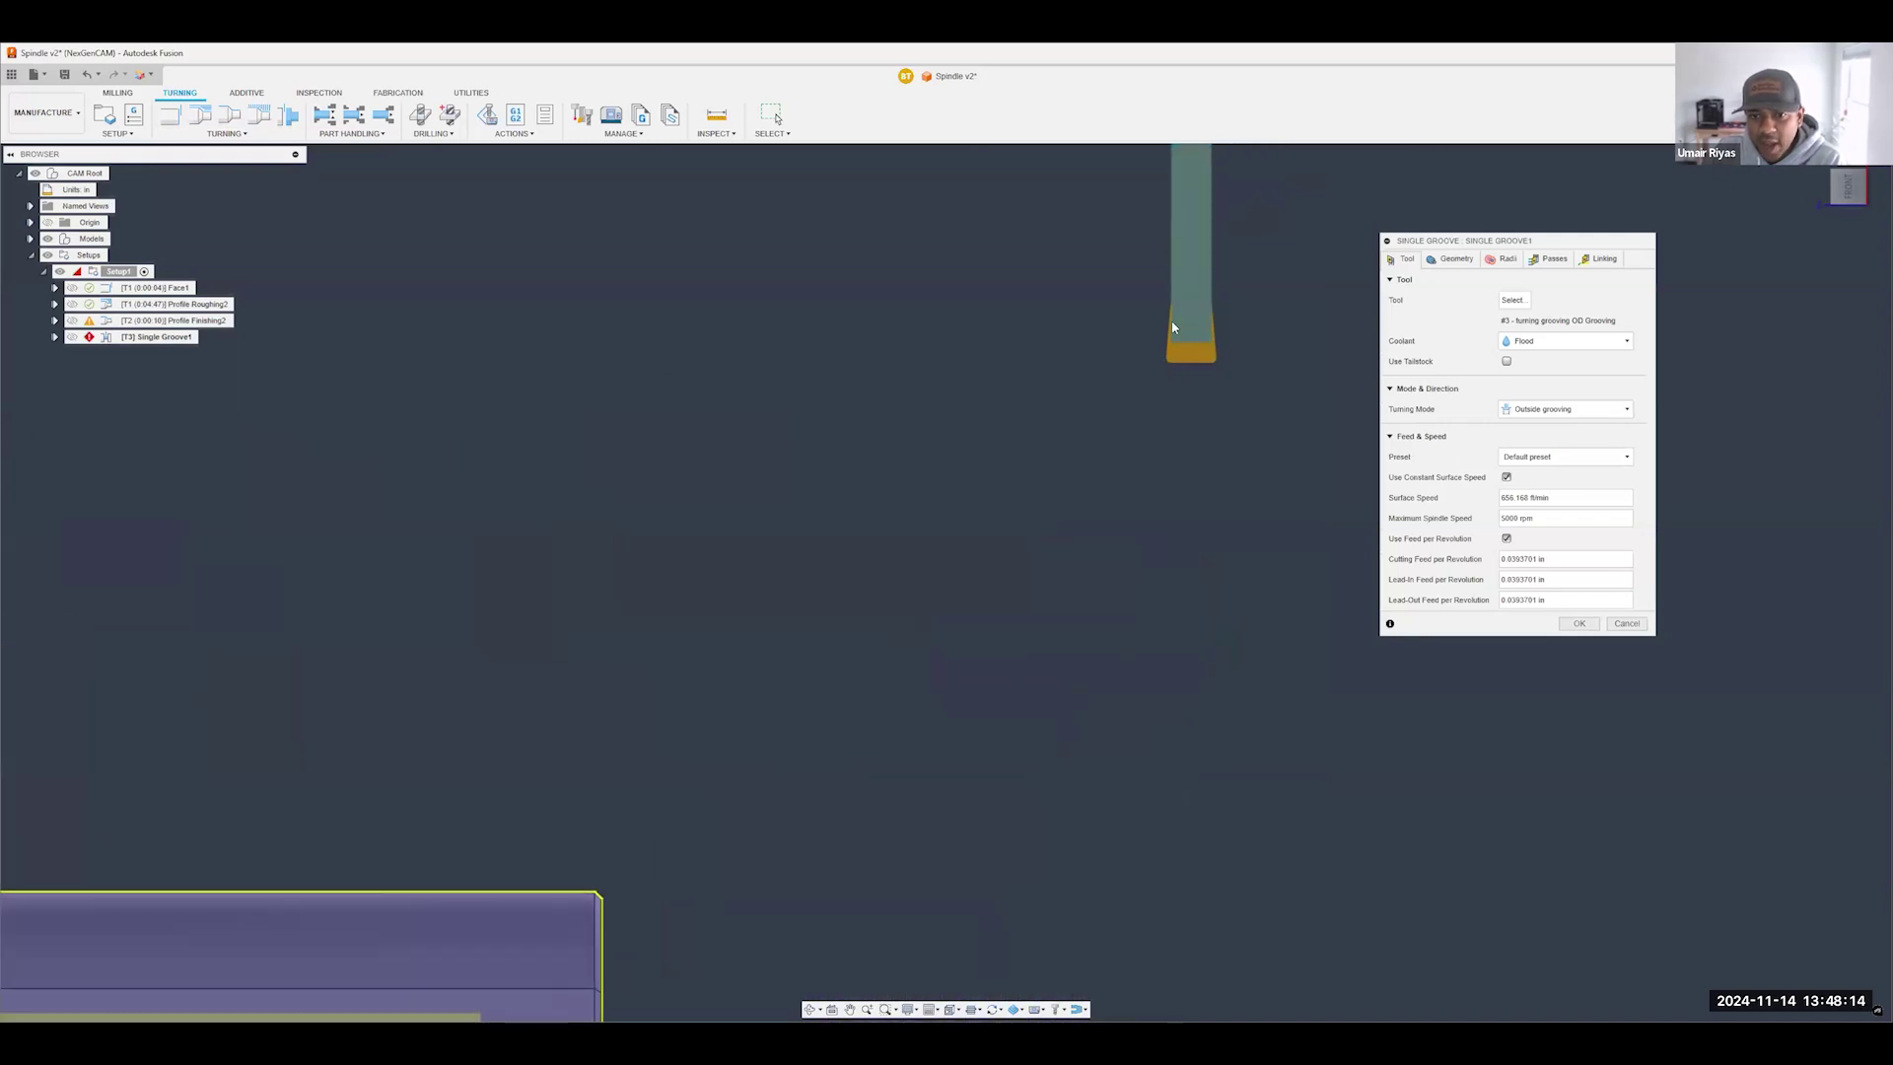
scroll(1193, 292, "down", 5)
scroll(888, 651, "up", 8)
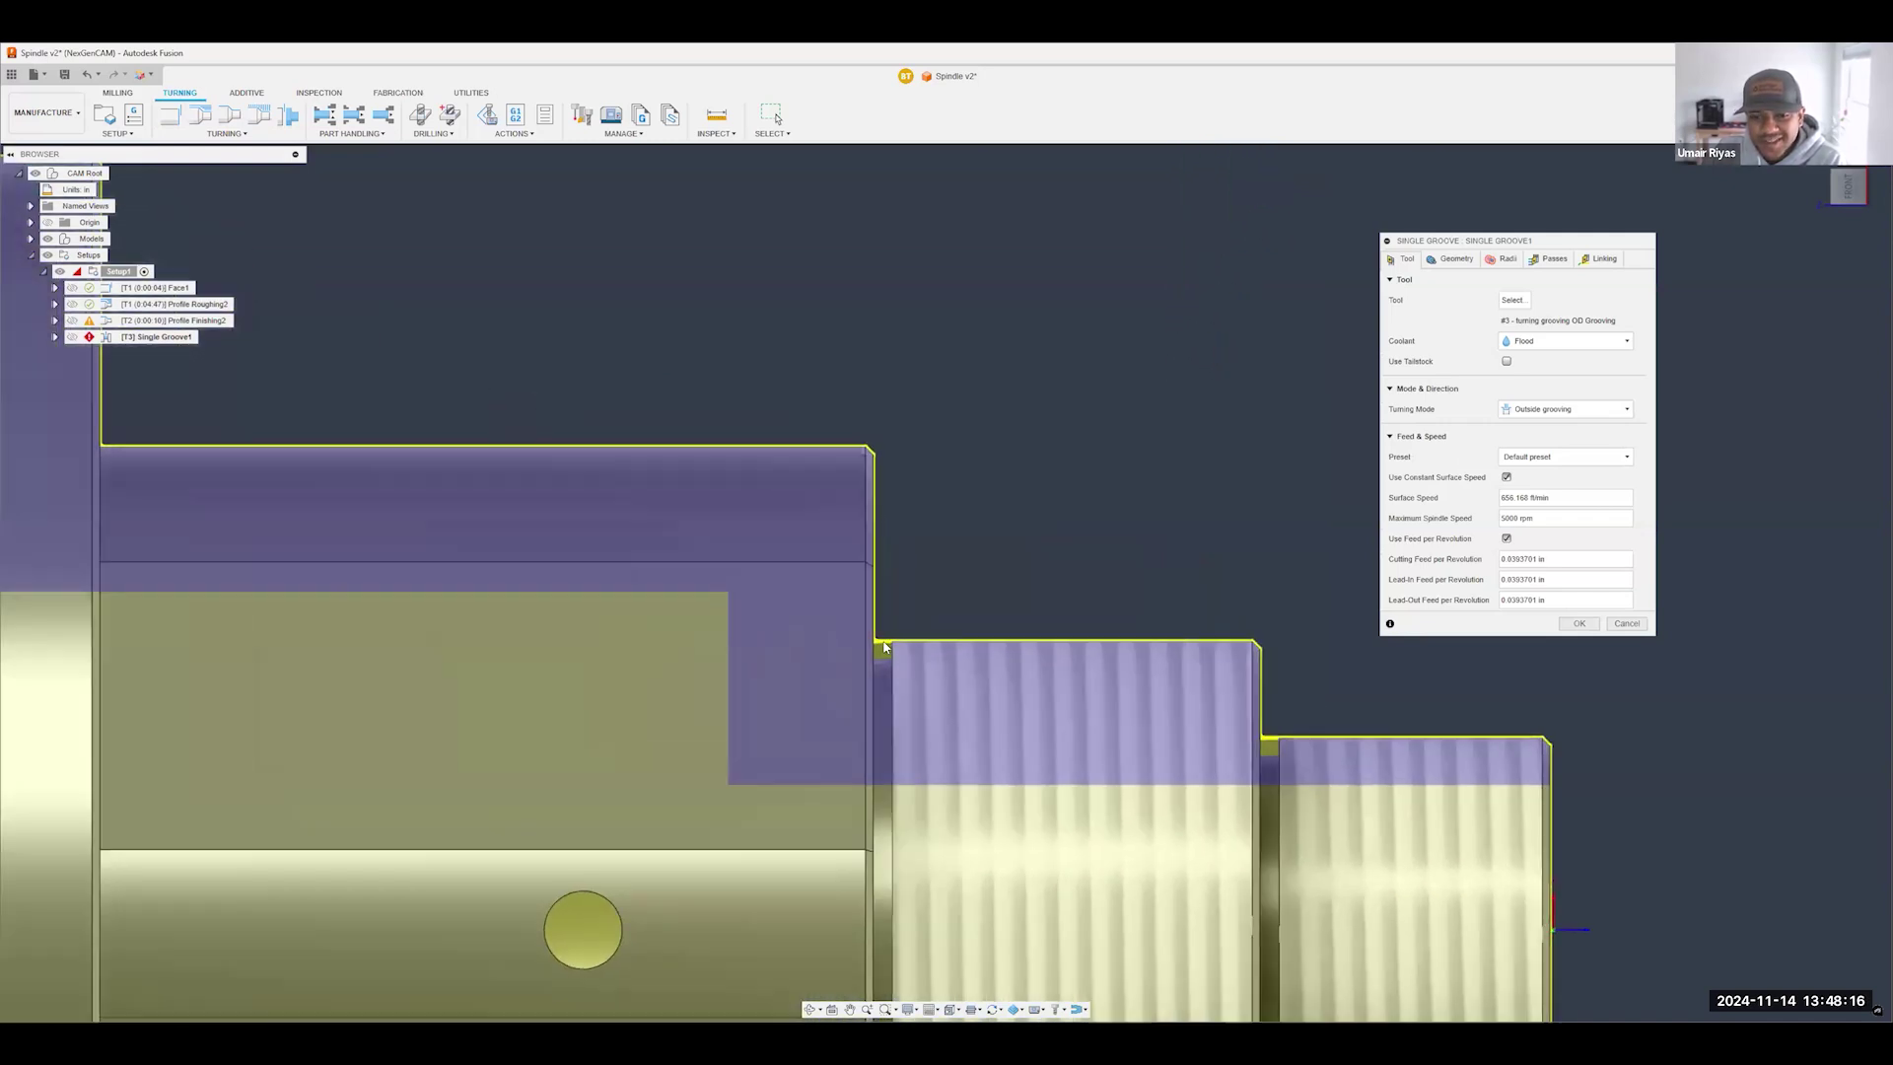
left_click(1516, 301)
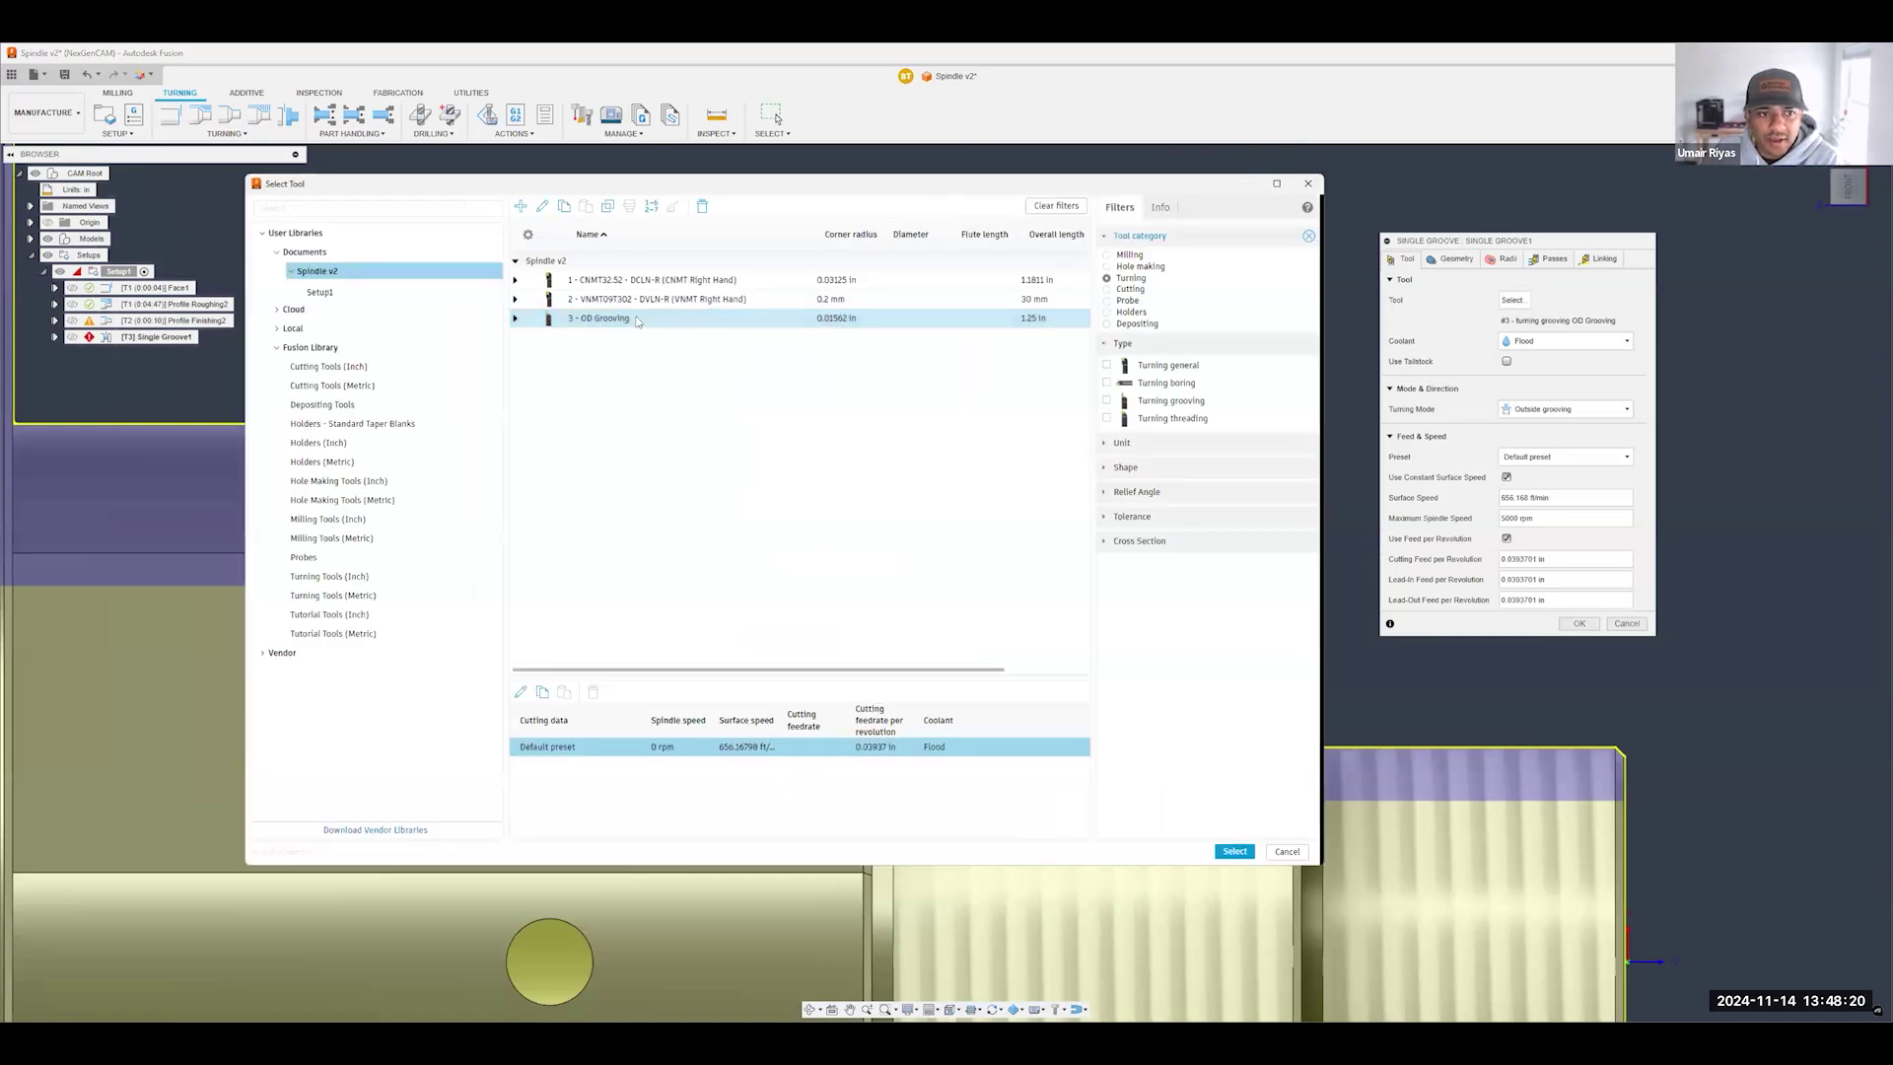
right_click(636, 320)
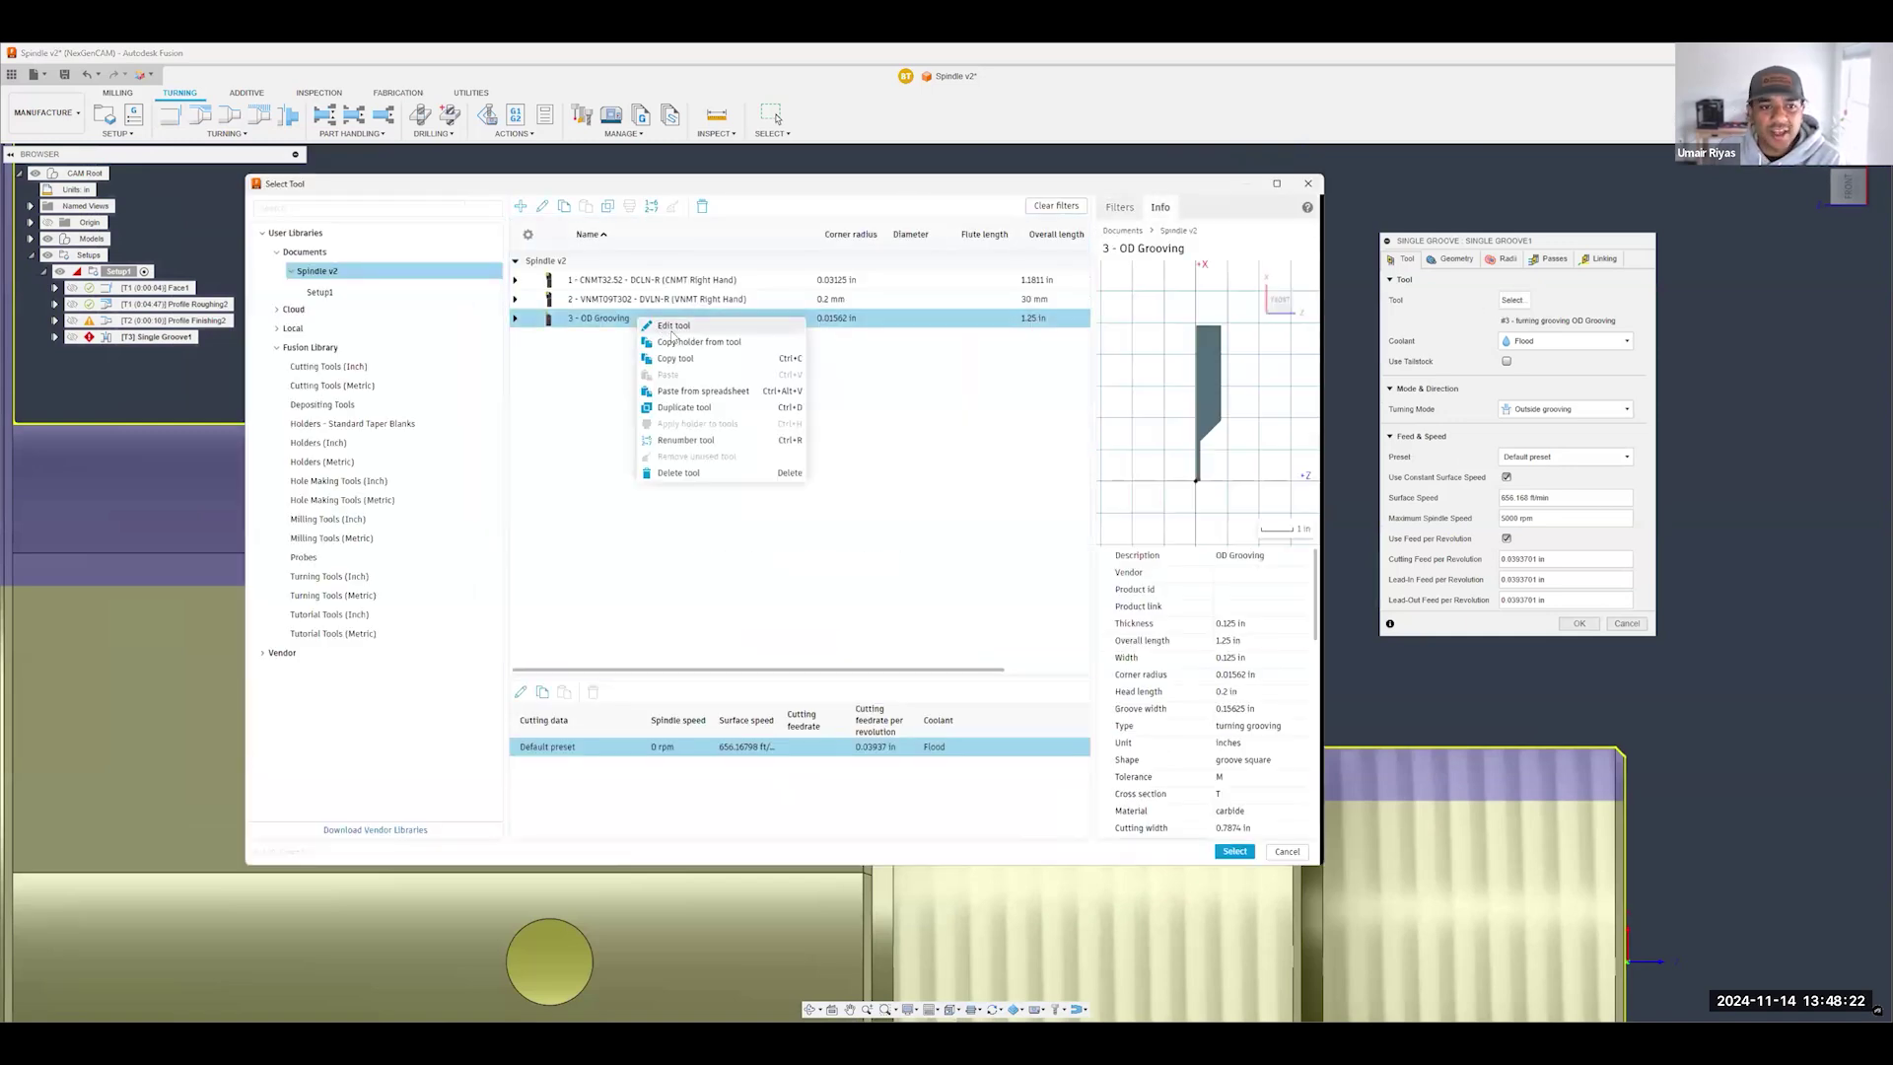
left_click(670, 325)
left_click(347, 233)
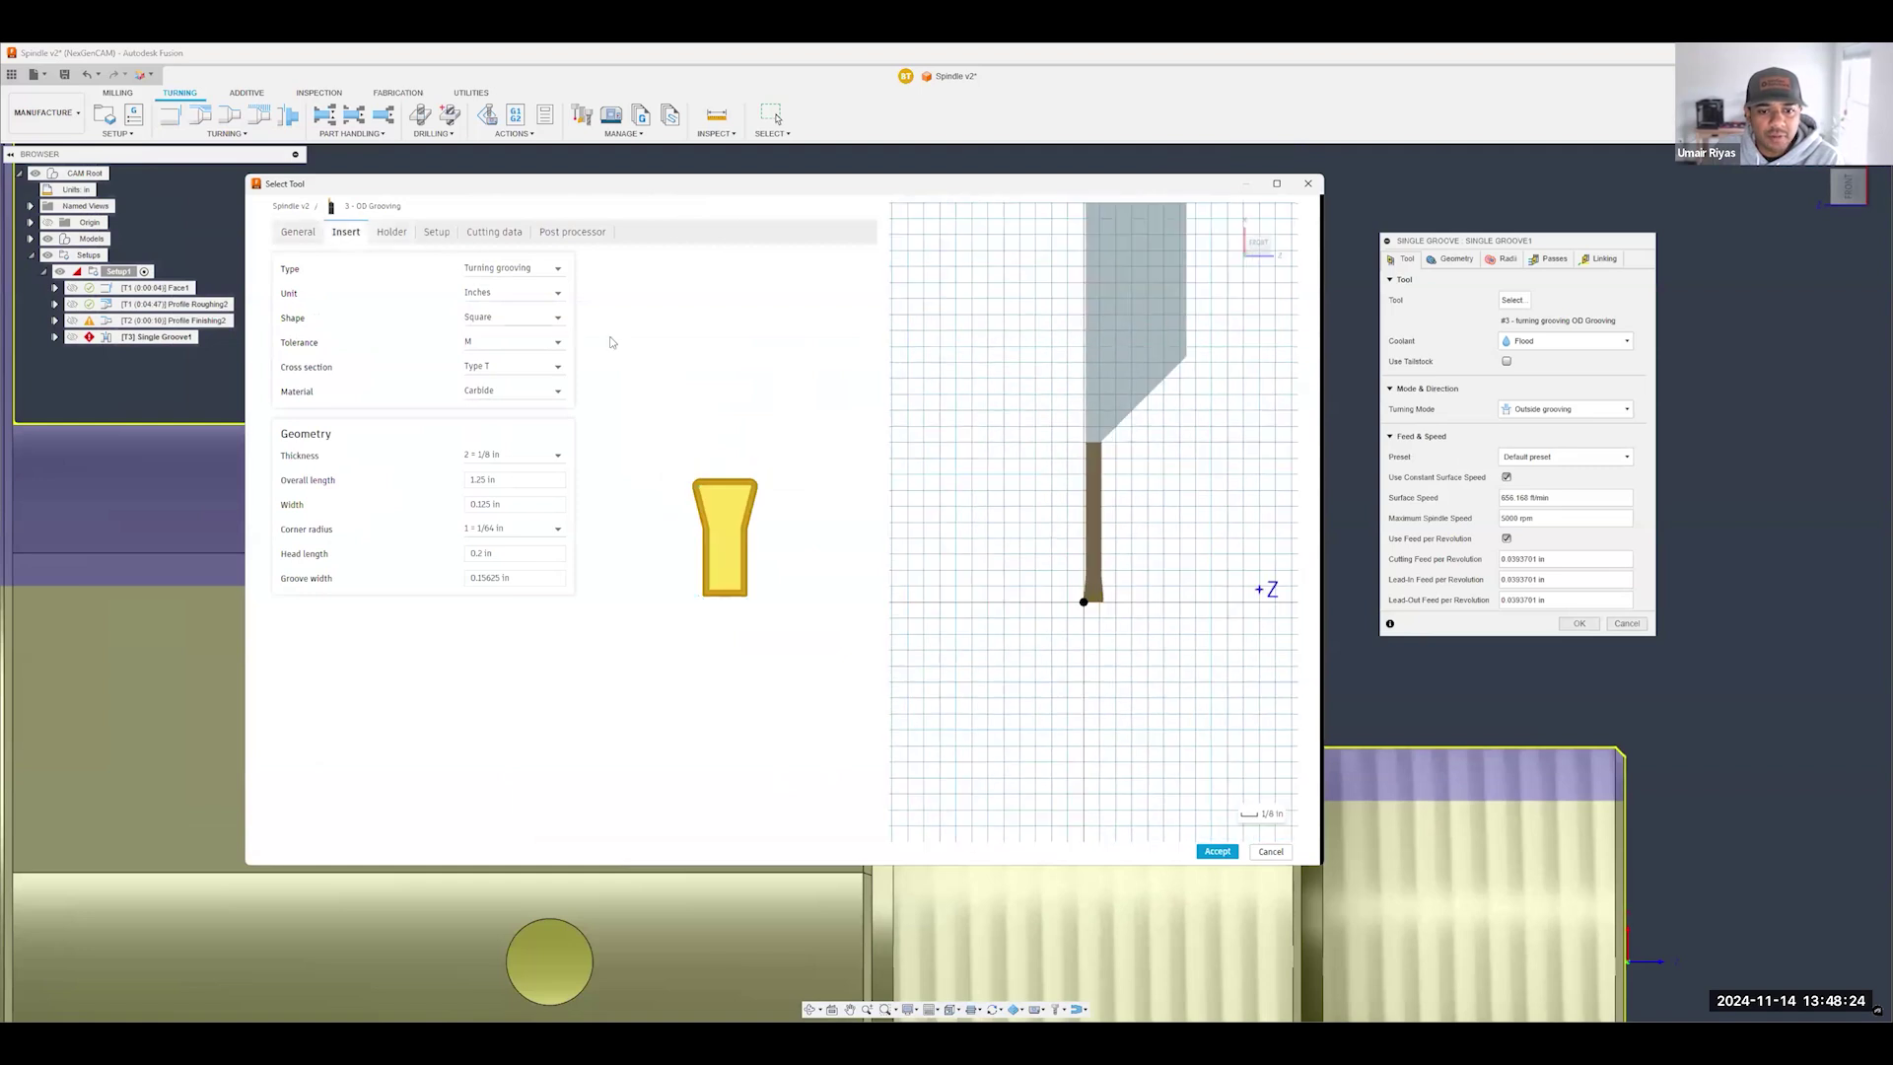
left_click(514, 503)
type("0.05")
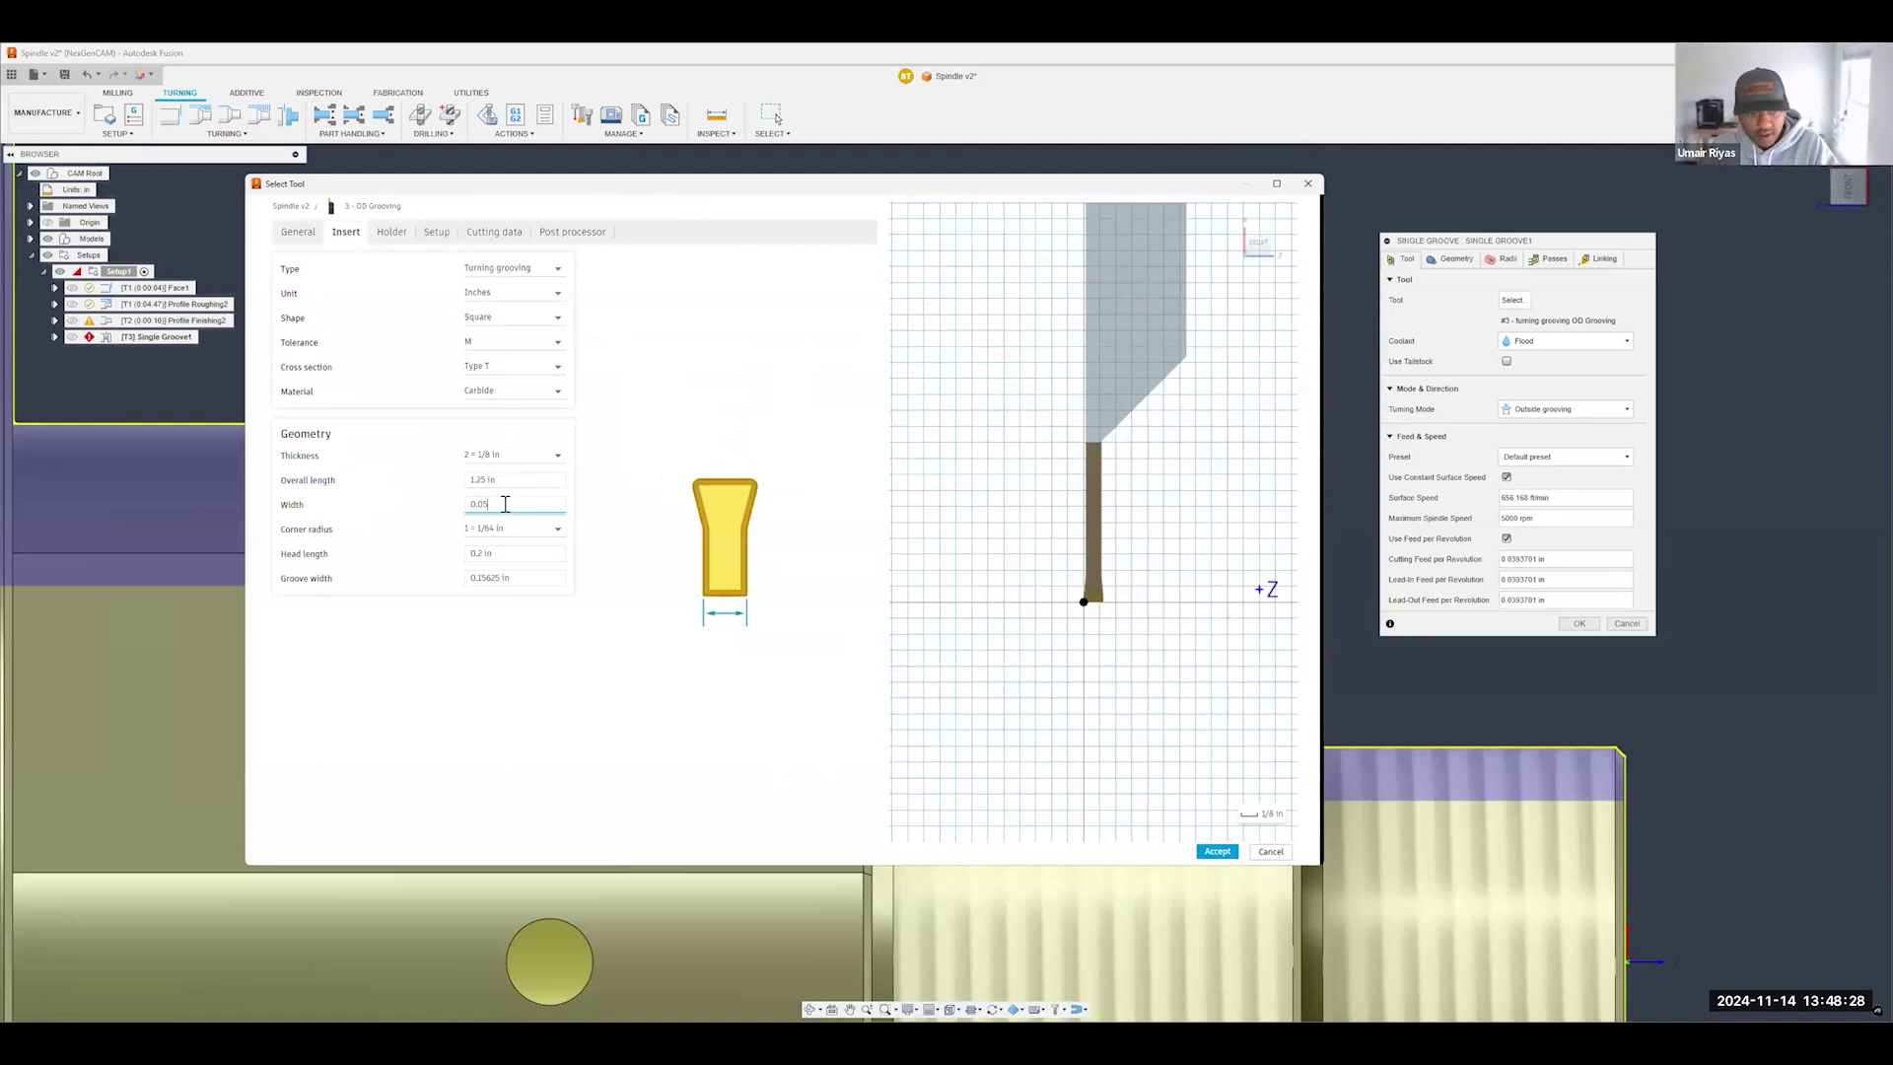
- Set the insert's groove width to 0.05 in, accept the tool edit and assign the edited tool 3 to the Single Groove operation
left_click(508, 484)
left_click(518, 578)
type("0.05")
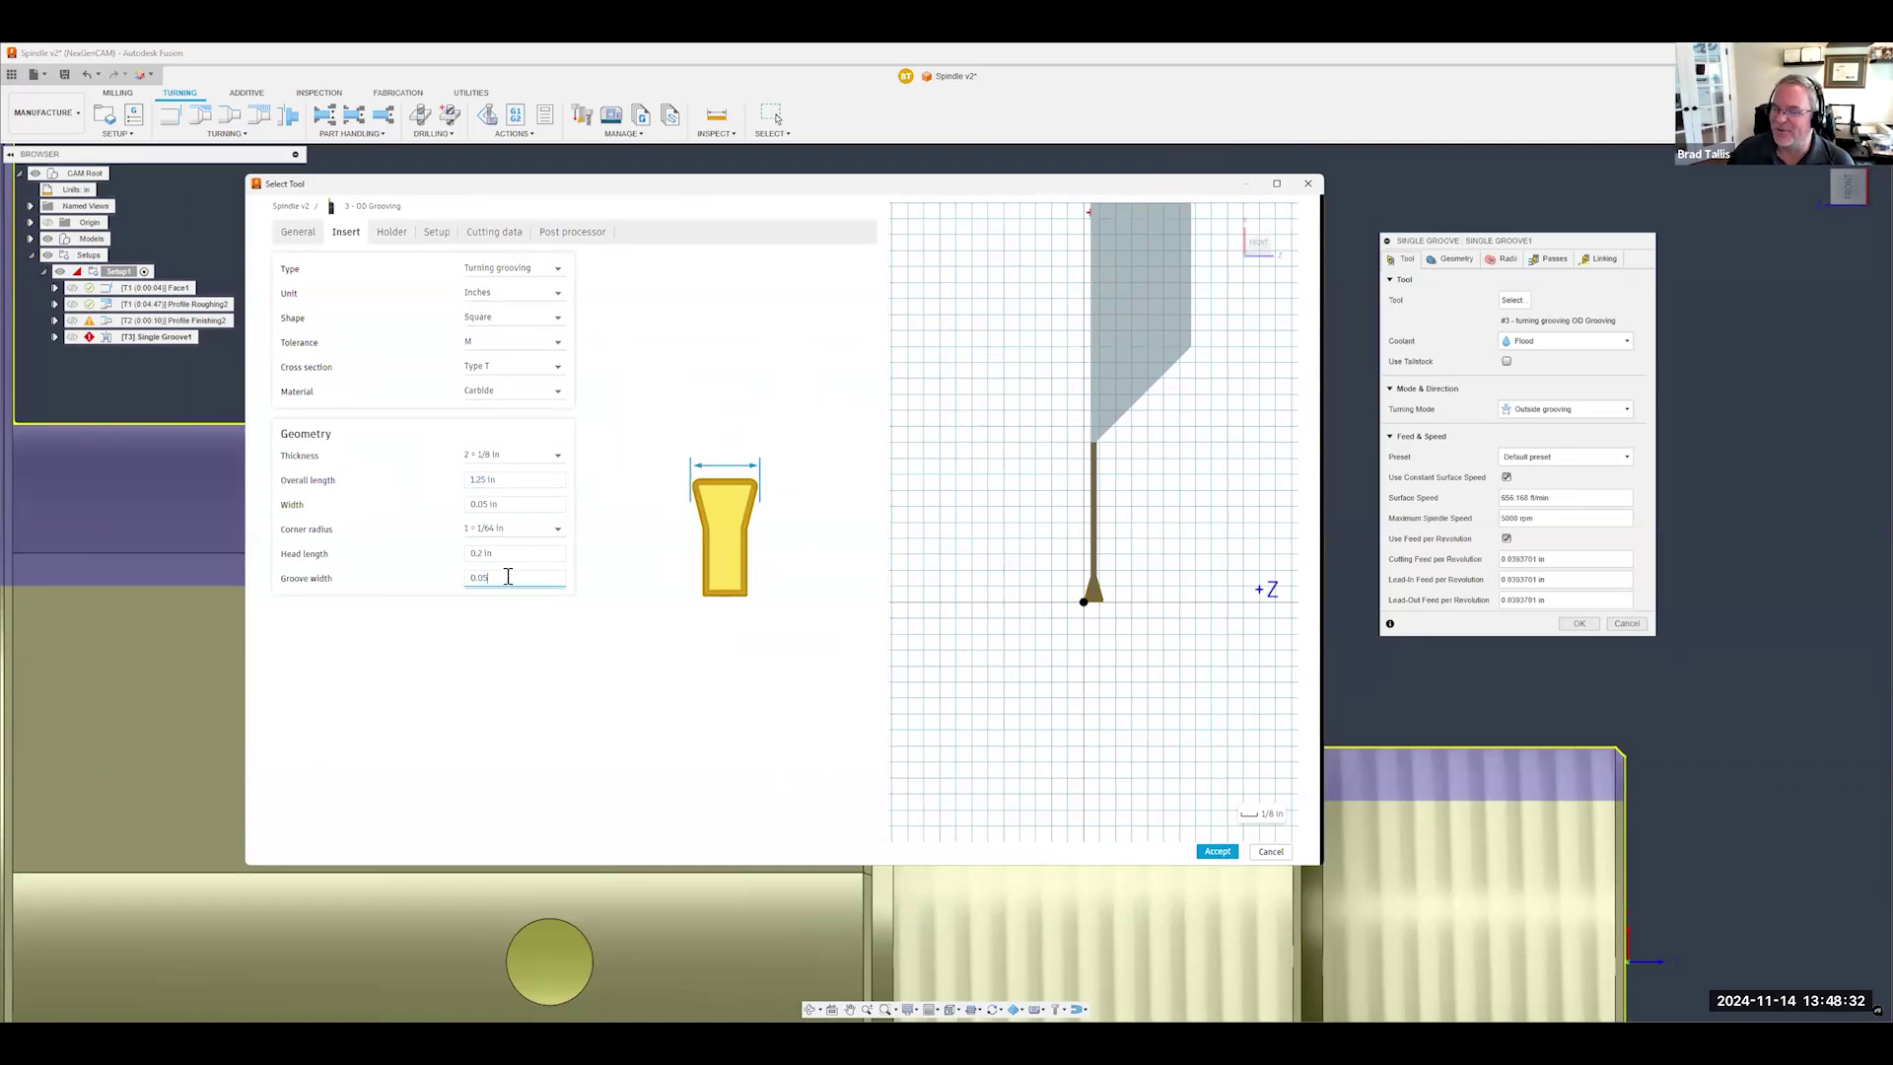
left_click(559, 634)
scroll(1096, 520, "up", 3)
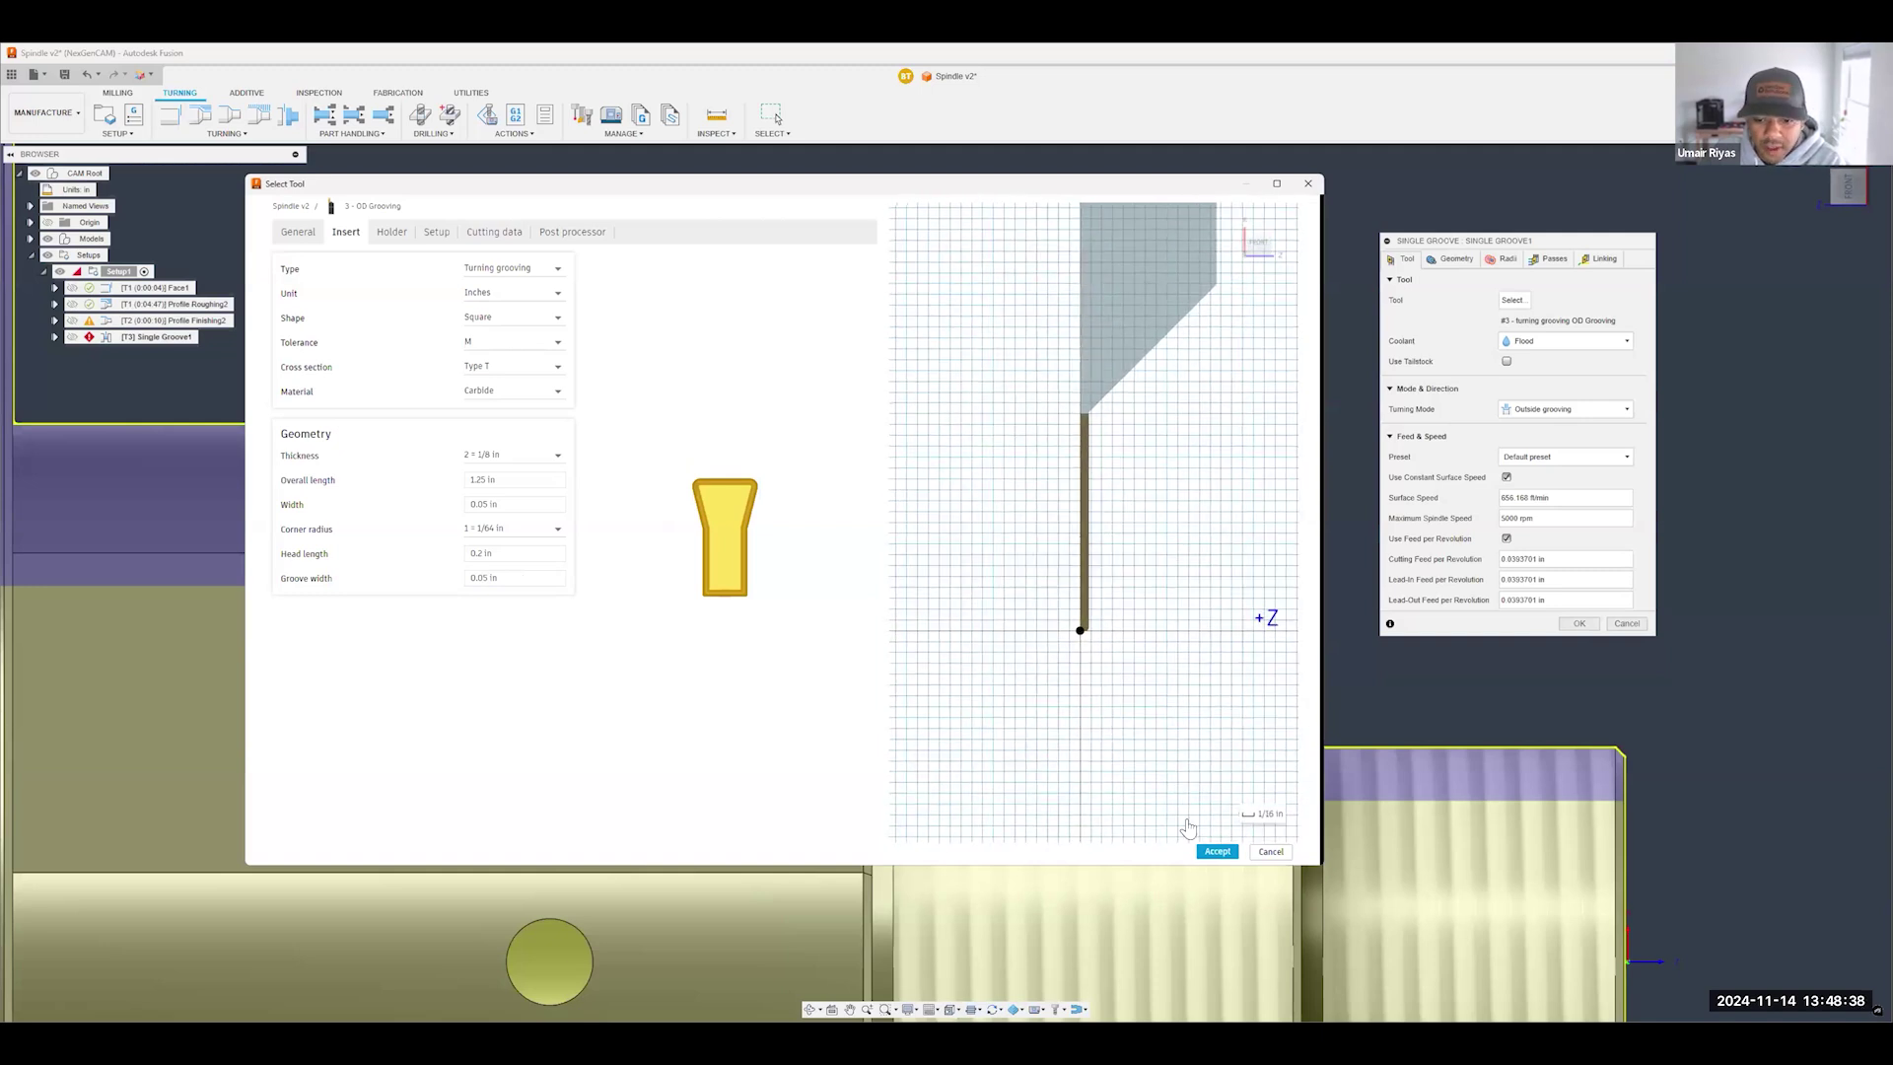
left_click(1217, 851)
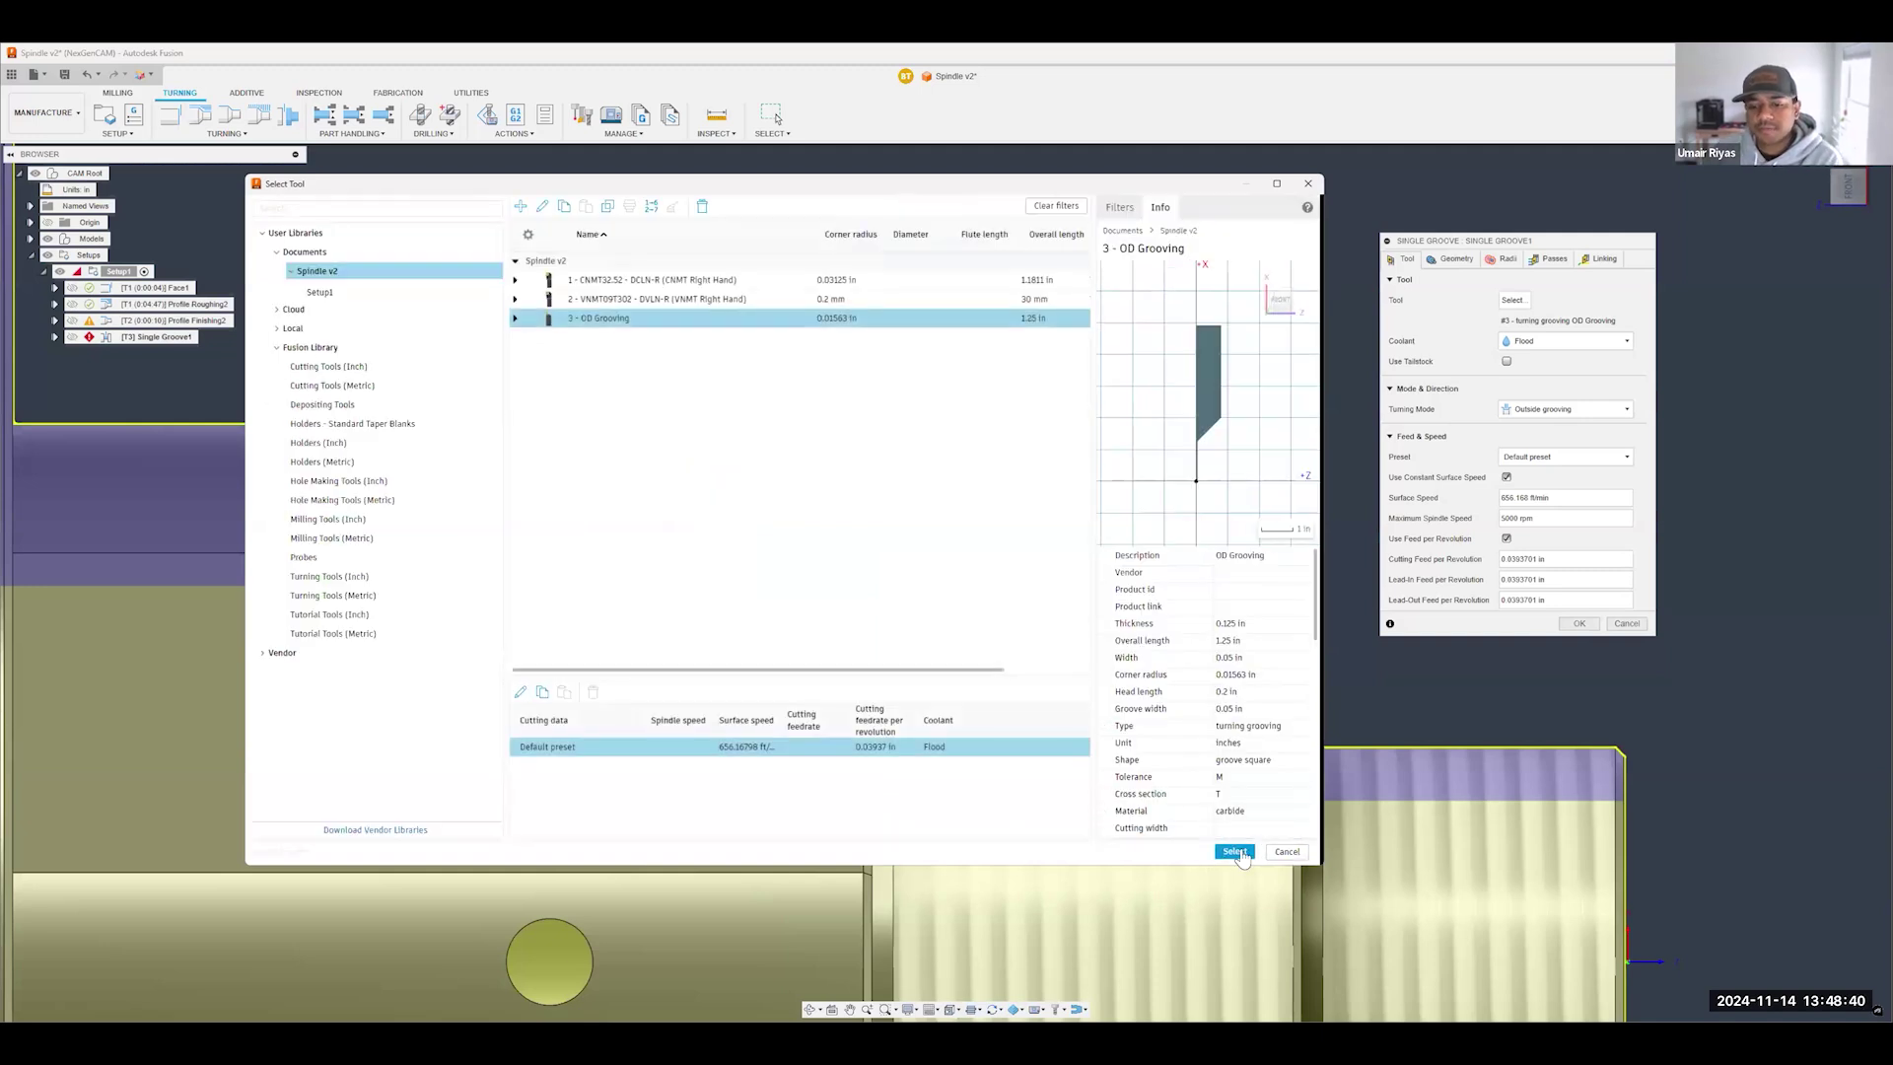
left_click(1234, 850)
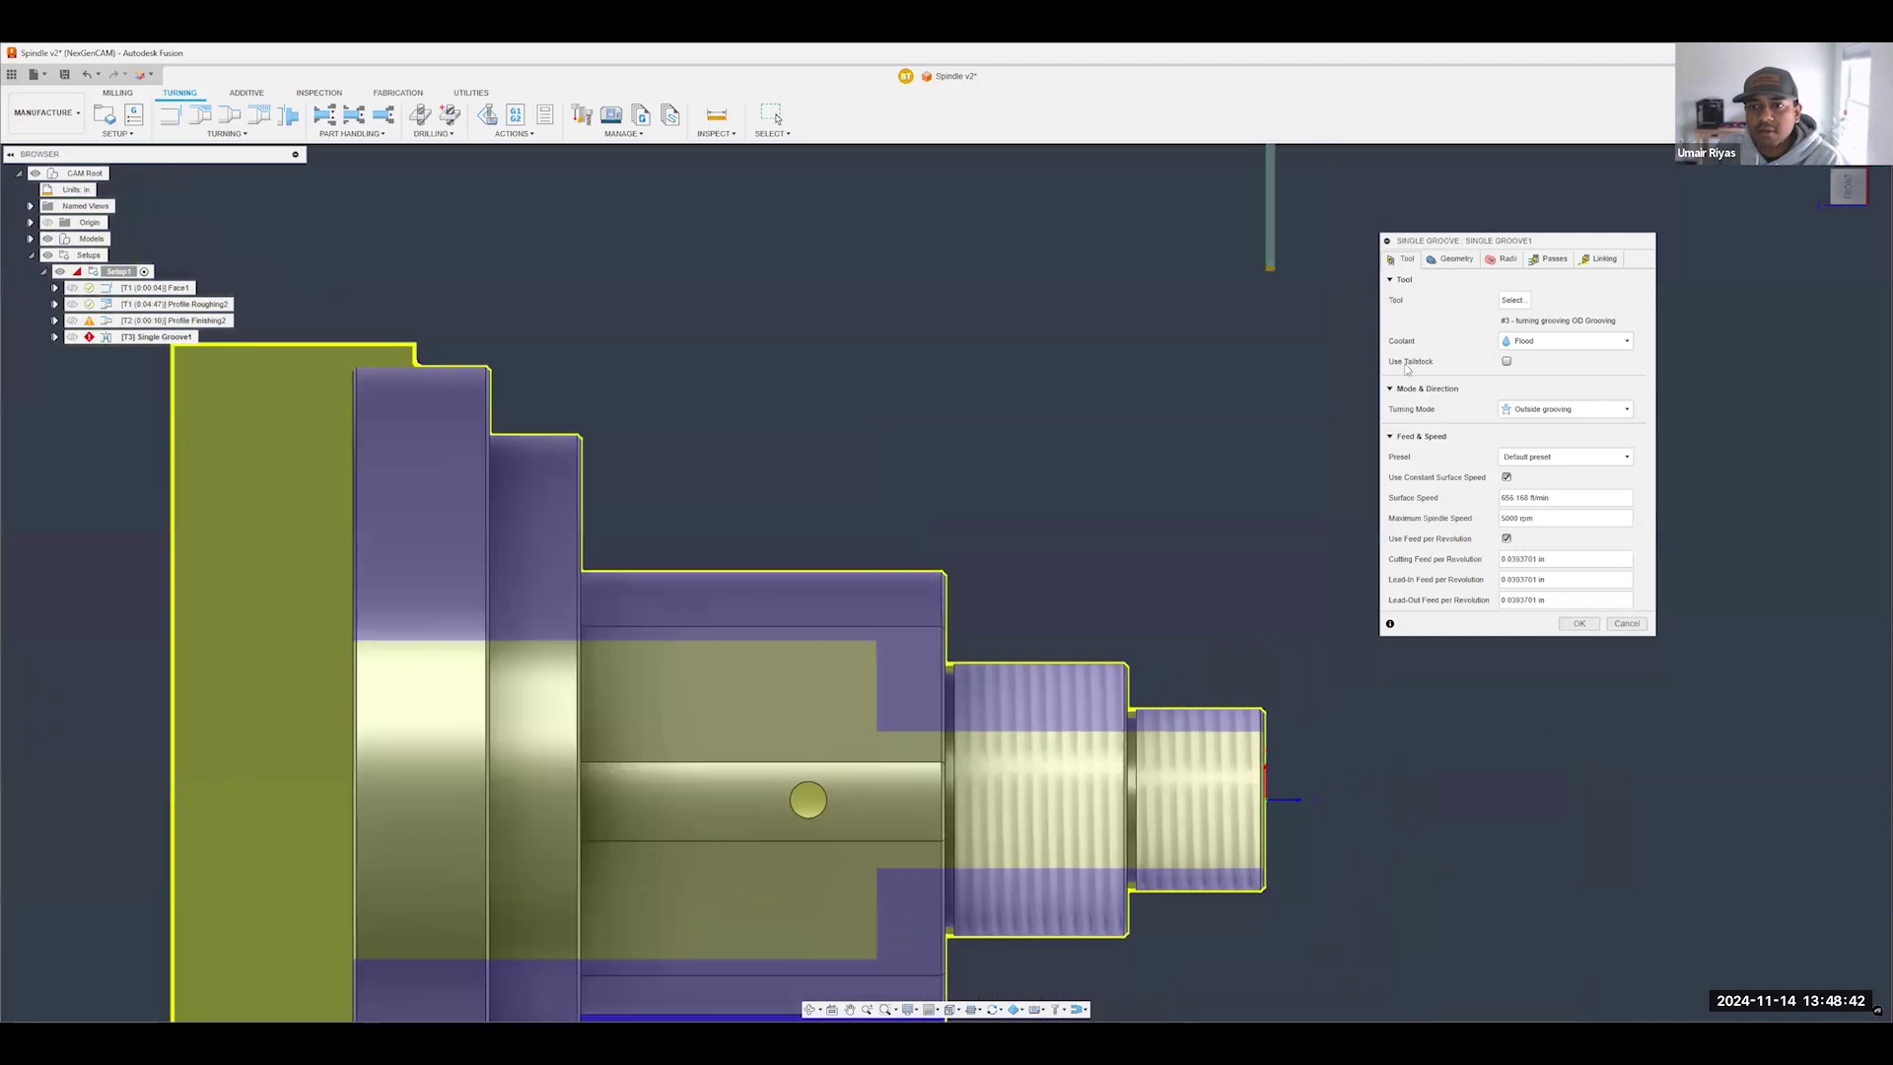
- Select the shoulder-side edge of the relief groove behind the larger threaded section as the Single Groove position and accept the operation
scroll(955, 605, "up", 5)
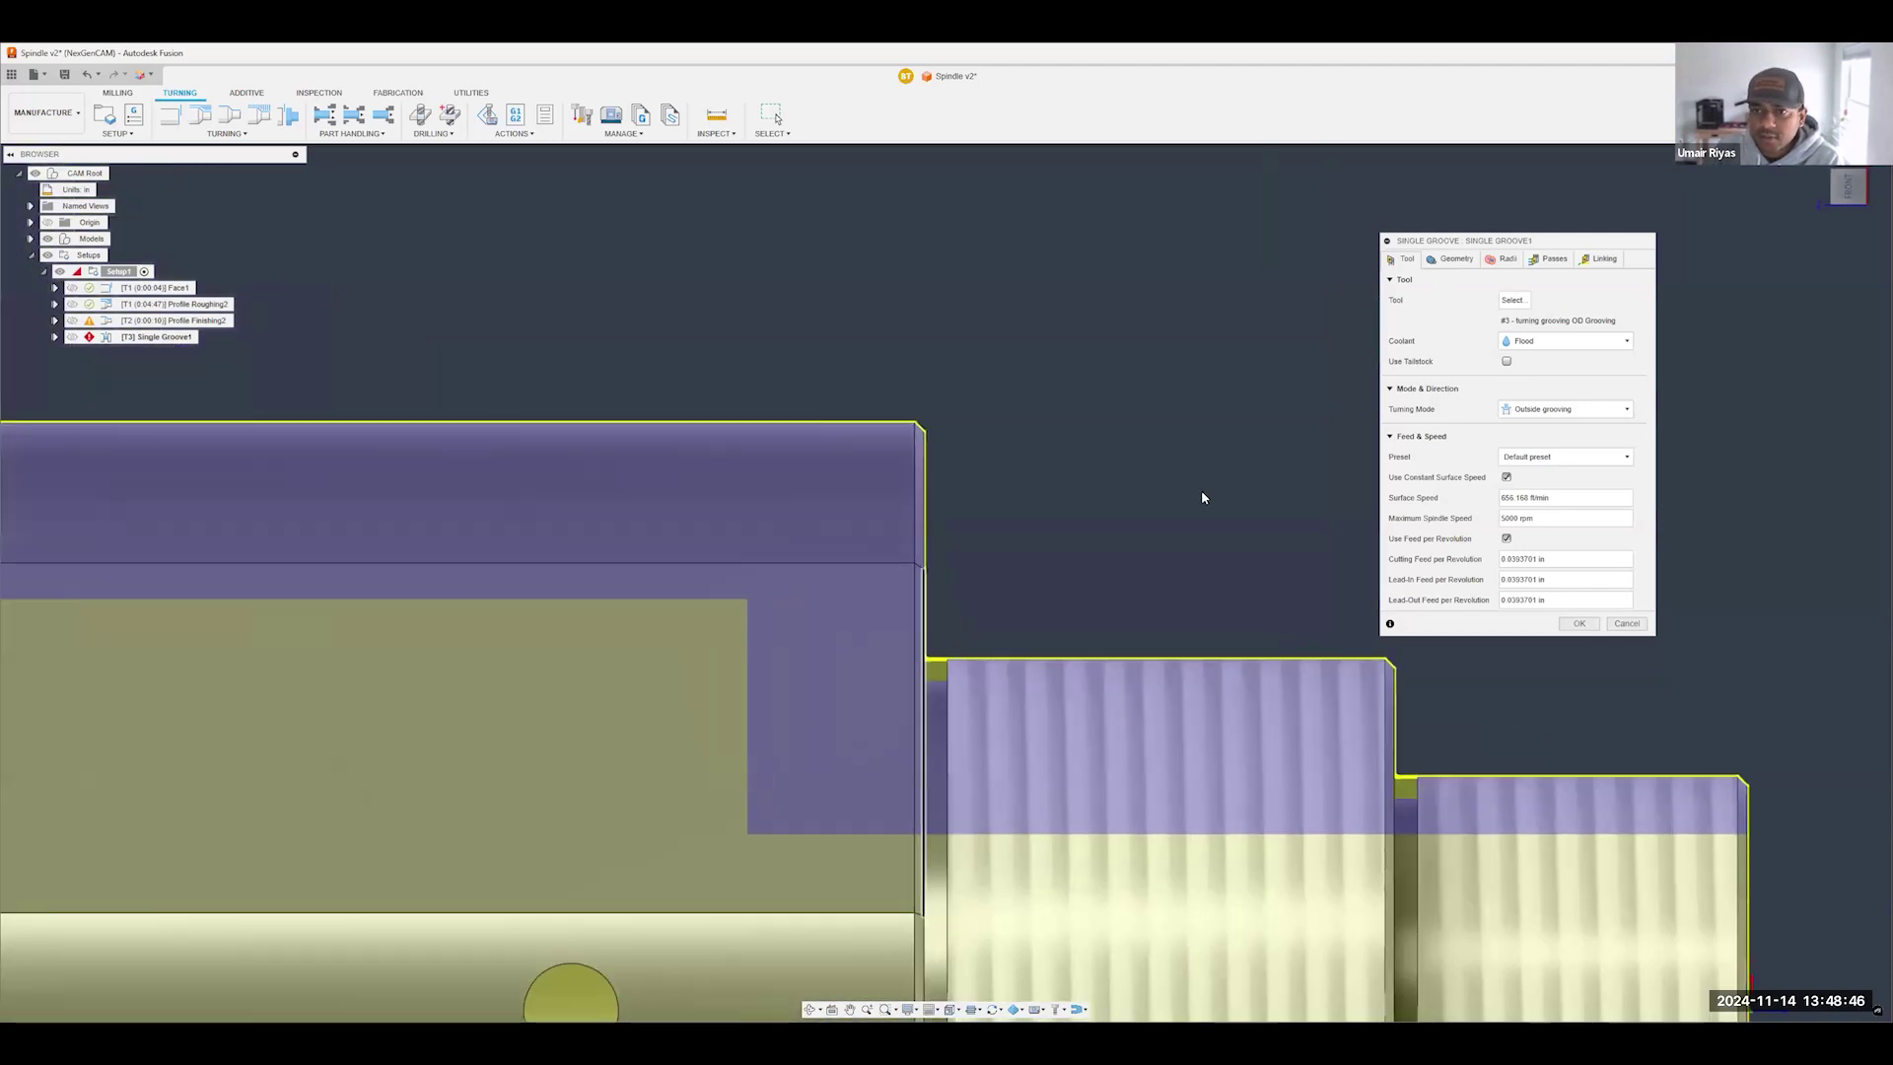
left_click(1453, 258)
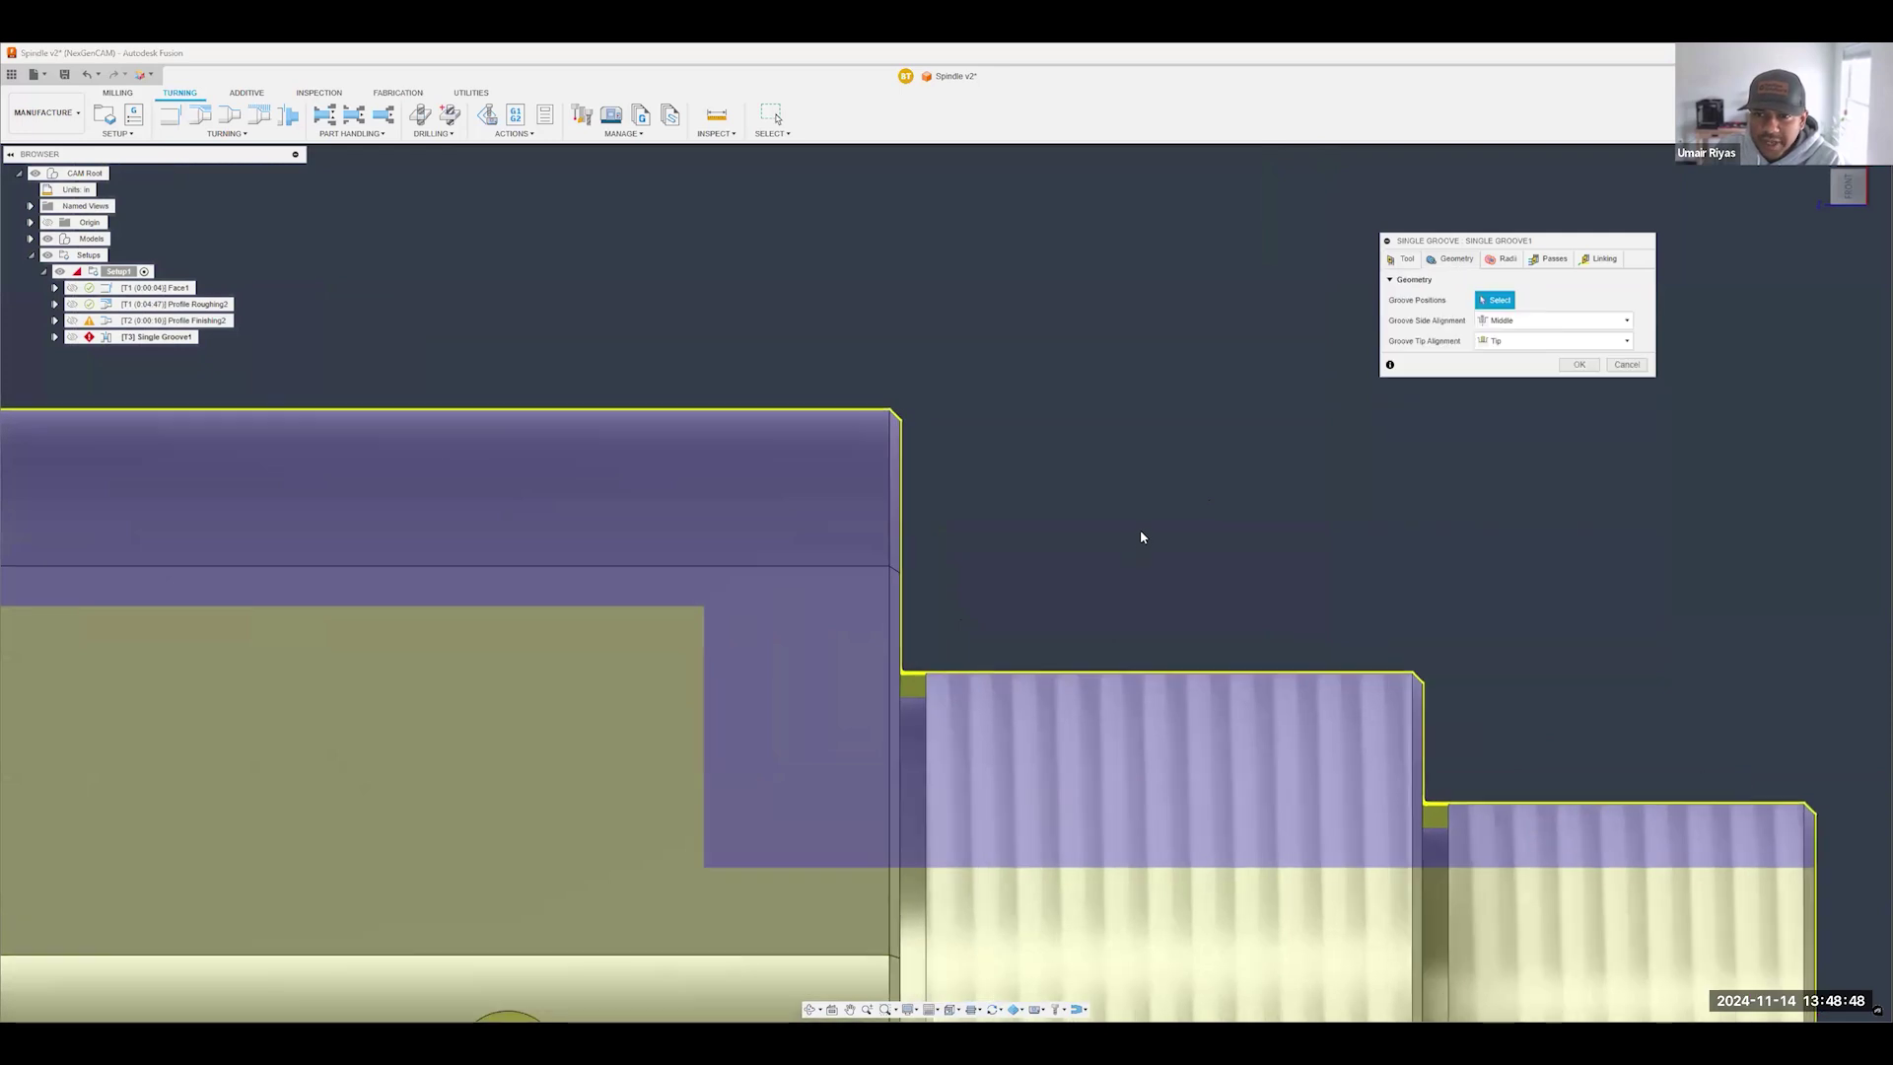
middle_click_drag(963, 634, 912, 697, "shift")
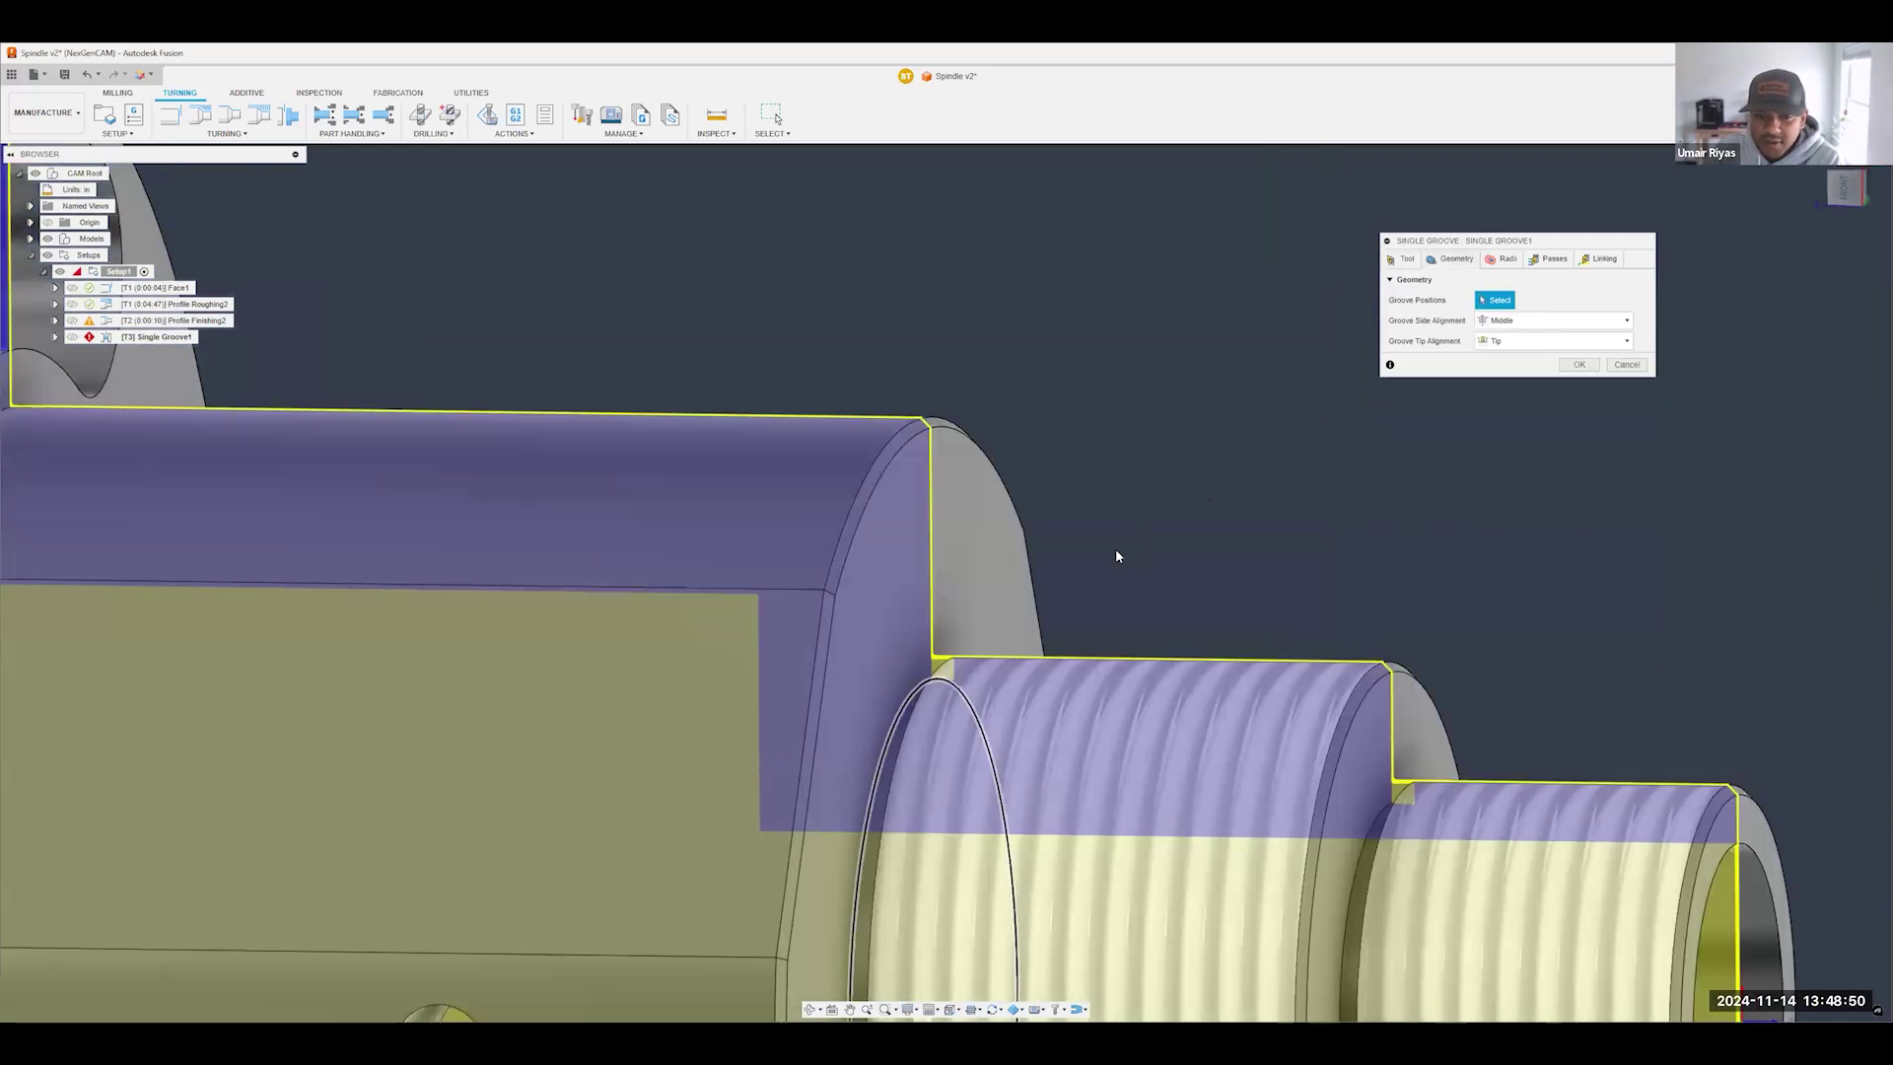
left_click(938, 678)
scroll(1120, 558, "up", 2)
scroll(1120, 558, "down", 2)
middle_click_drag(1120, 558, 1193, 548, "shift")
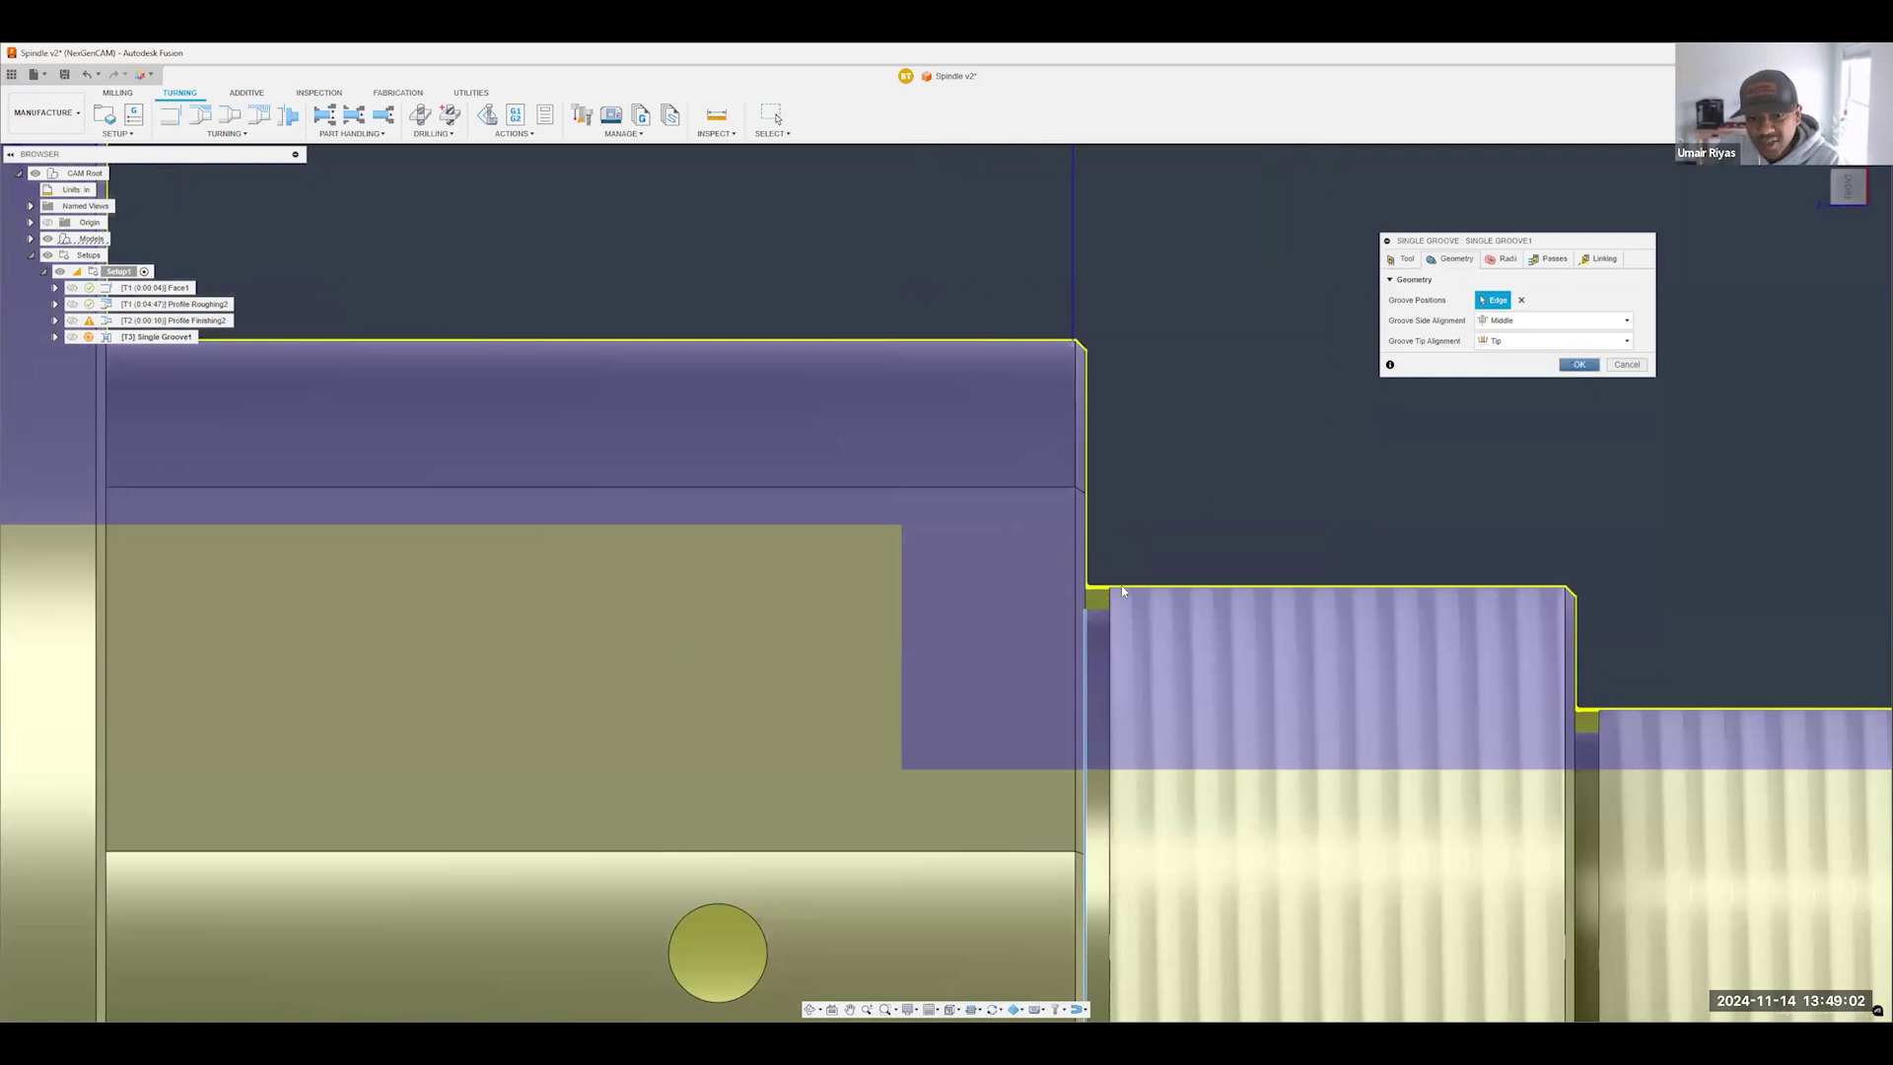
scroll(1122, 592, "up", 5)
scroll(1039, 680, "down", 3)
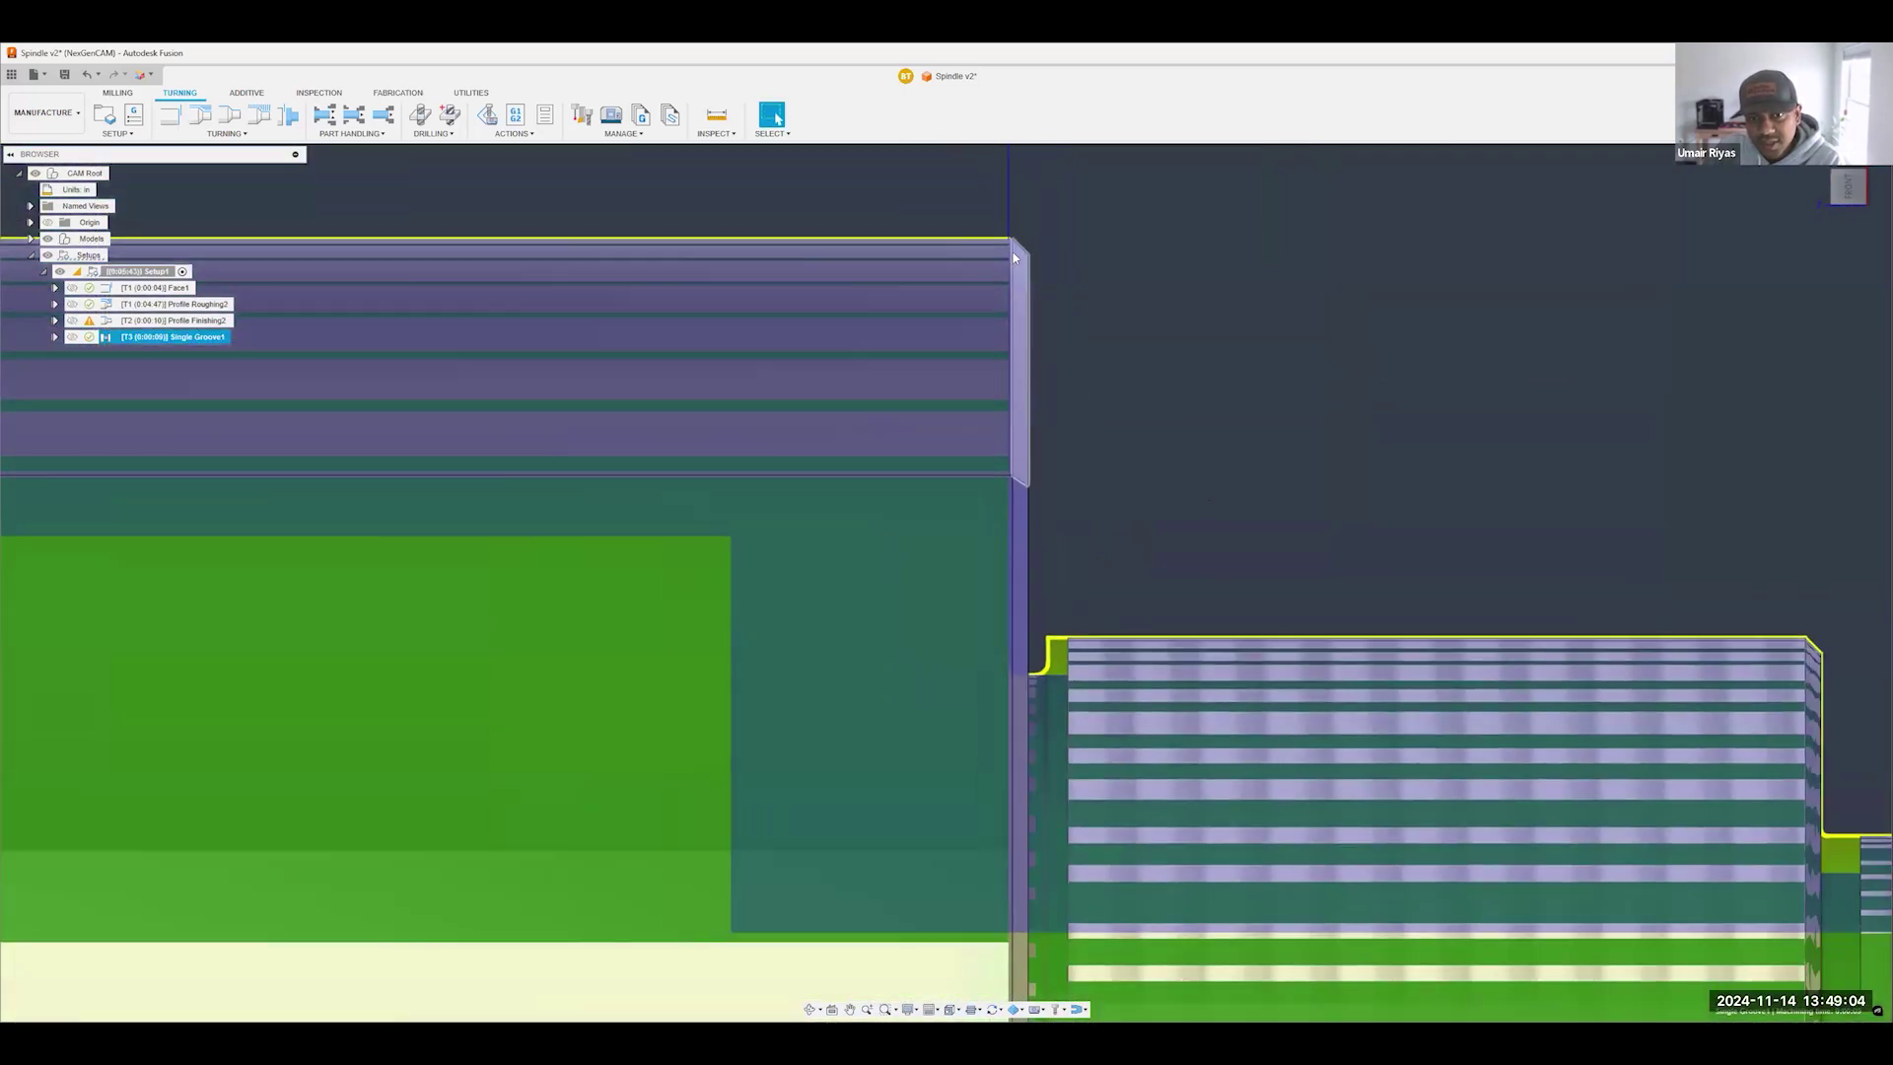
- Edit the Single Groove operation, set its groove side alignment to Front and accept the change
right_click(179, 340)
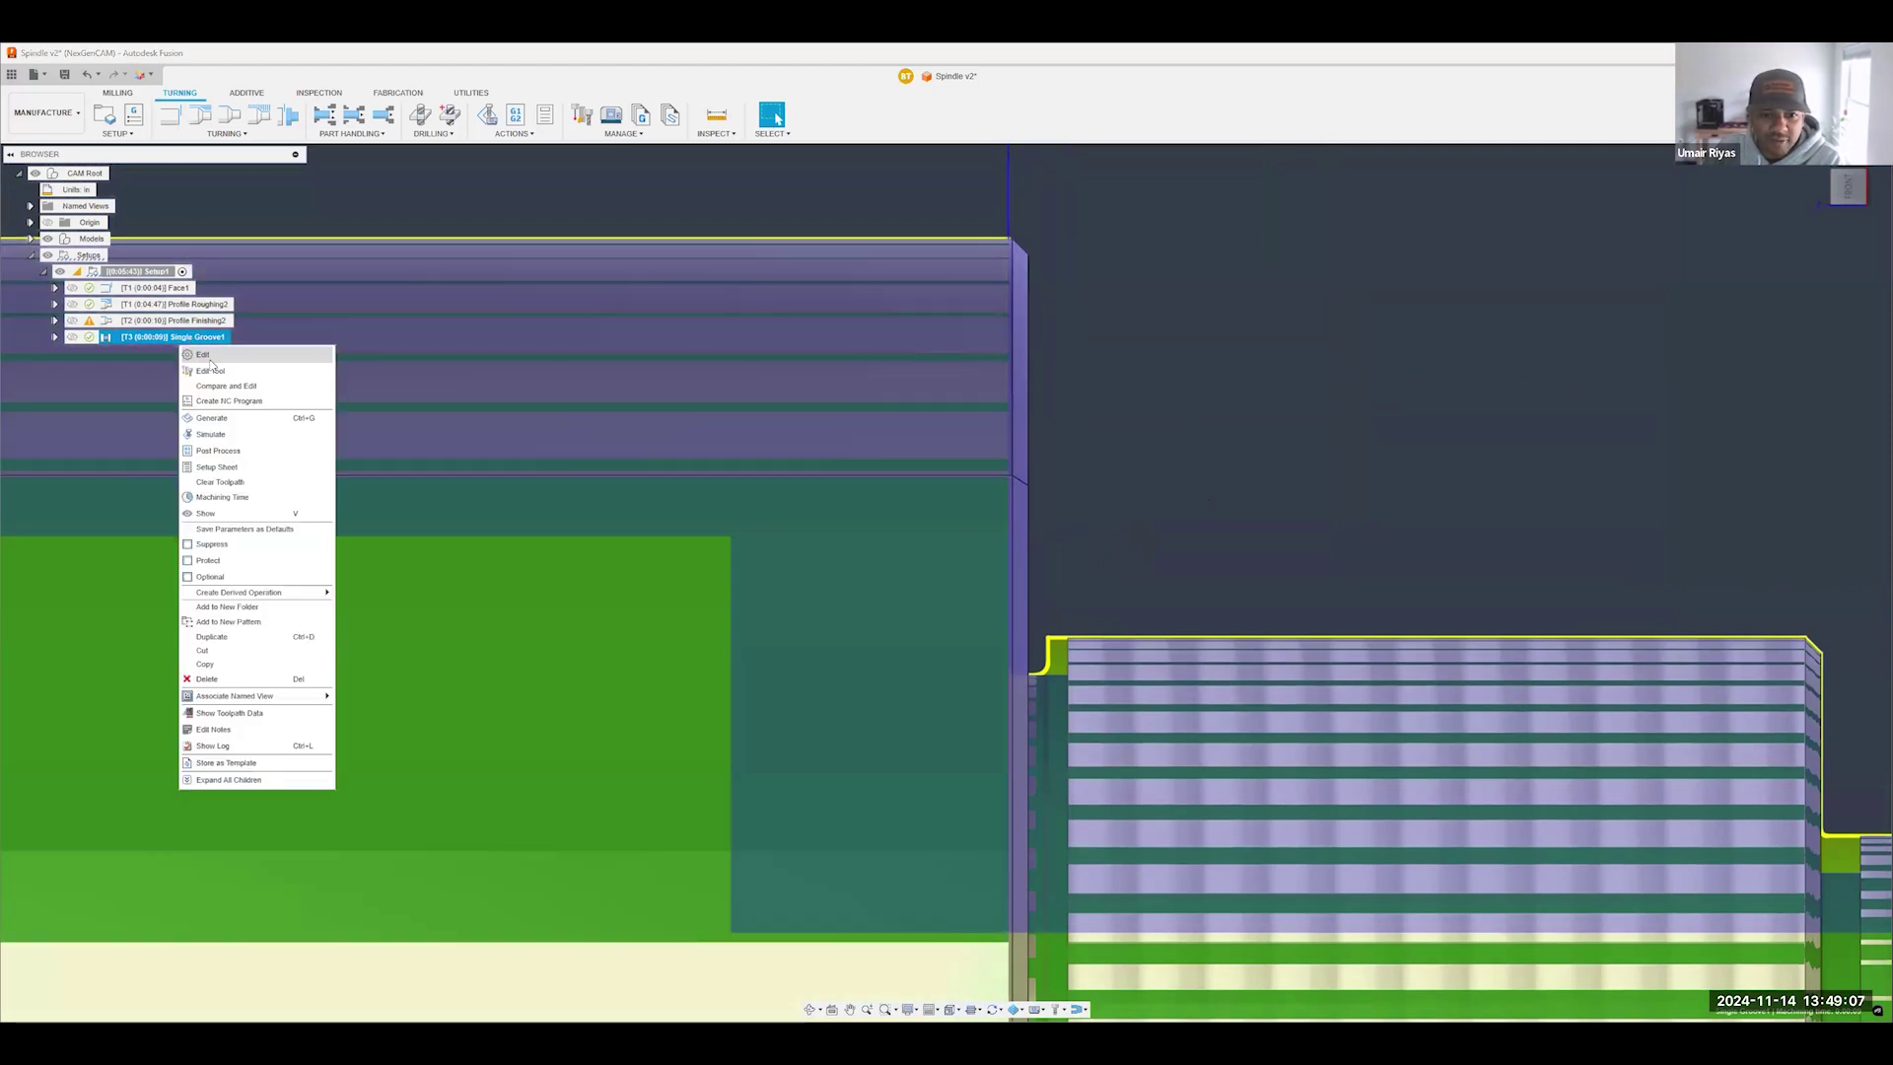
key("Return")
left_click(1452, 259)
left_click(1510, 321)
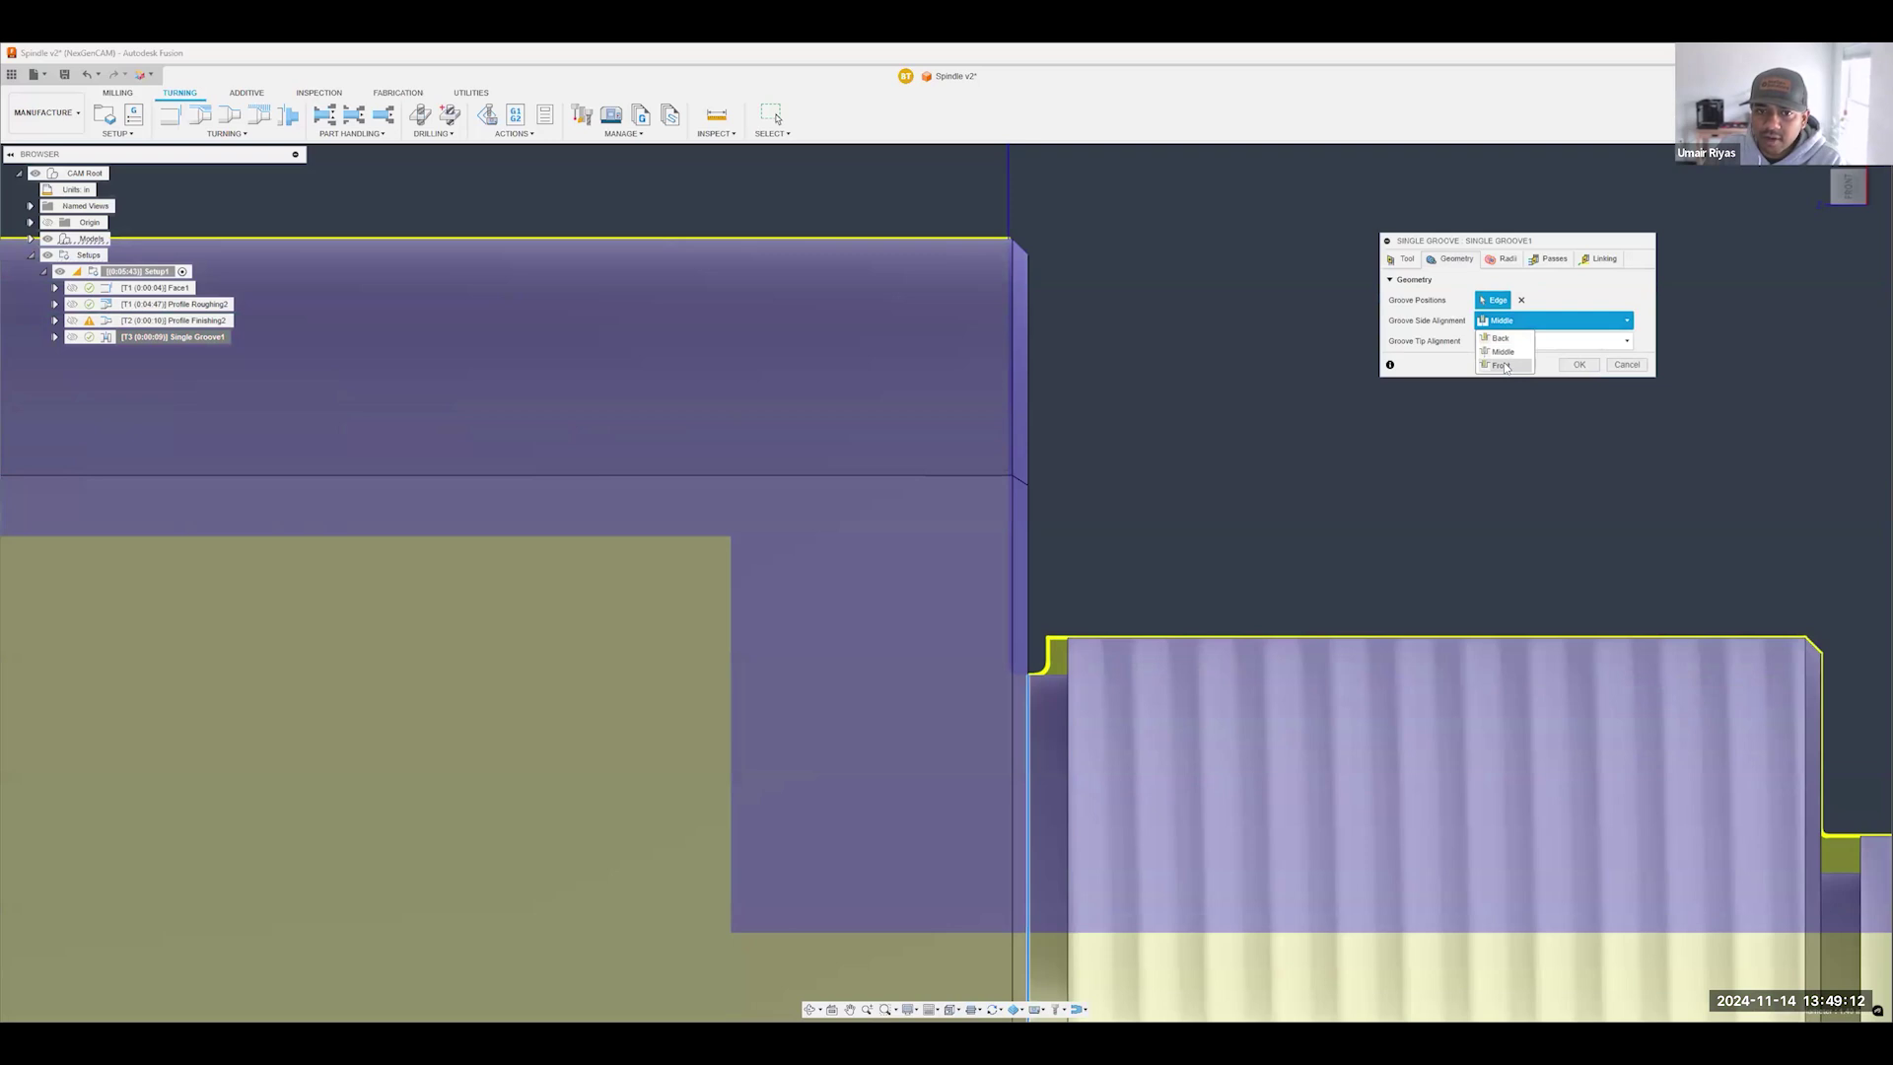
left_click(1503, 365)
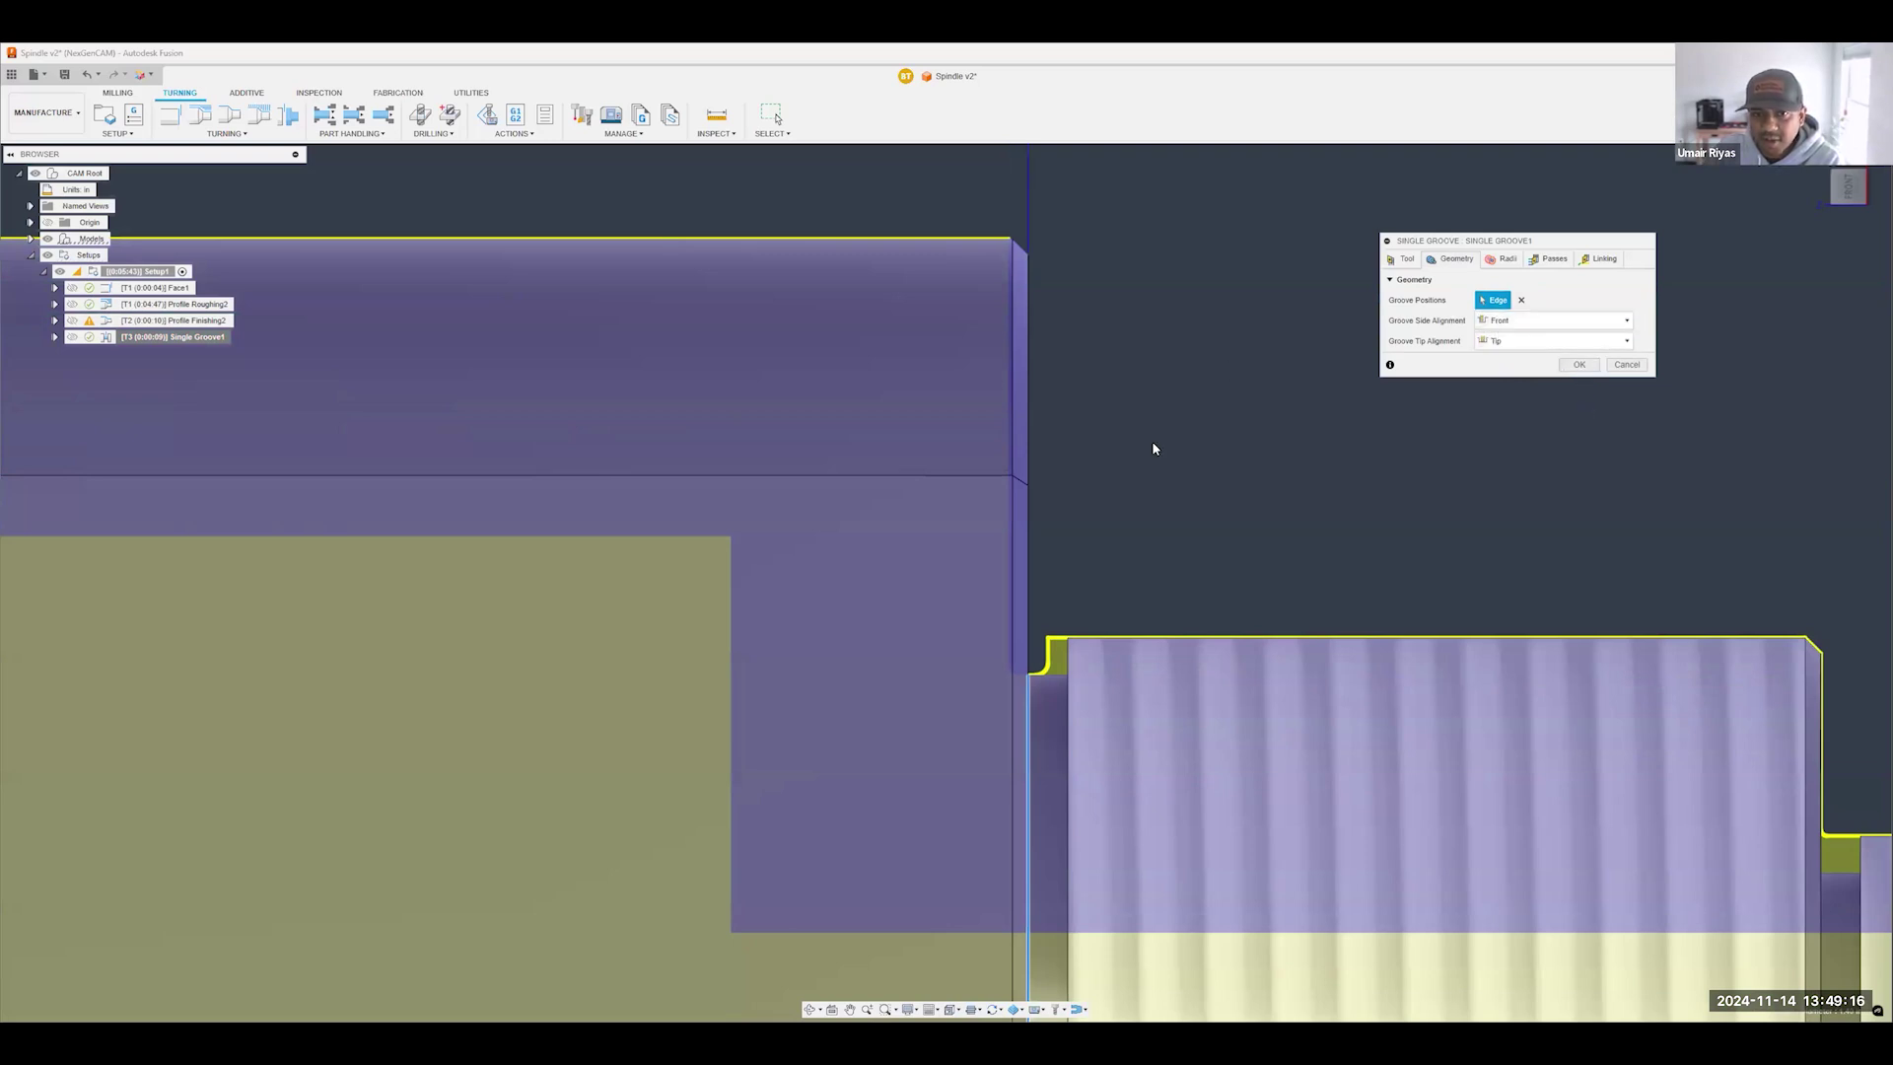
scroll(1069, 547, "down", 3)
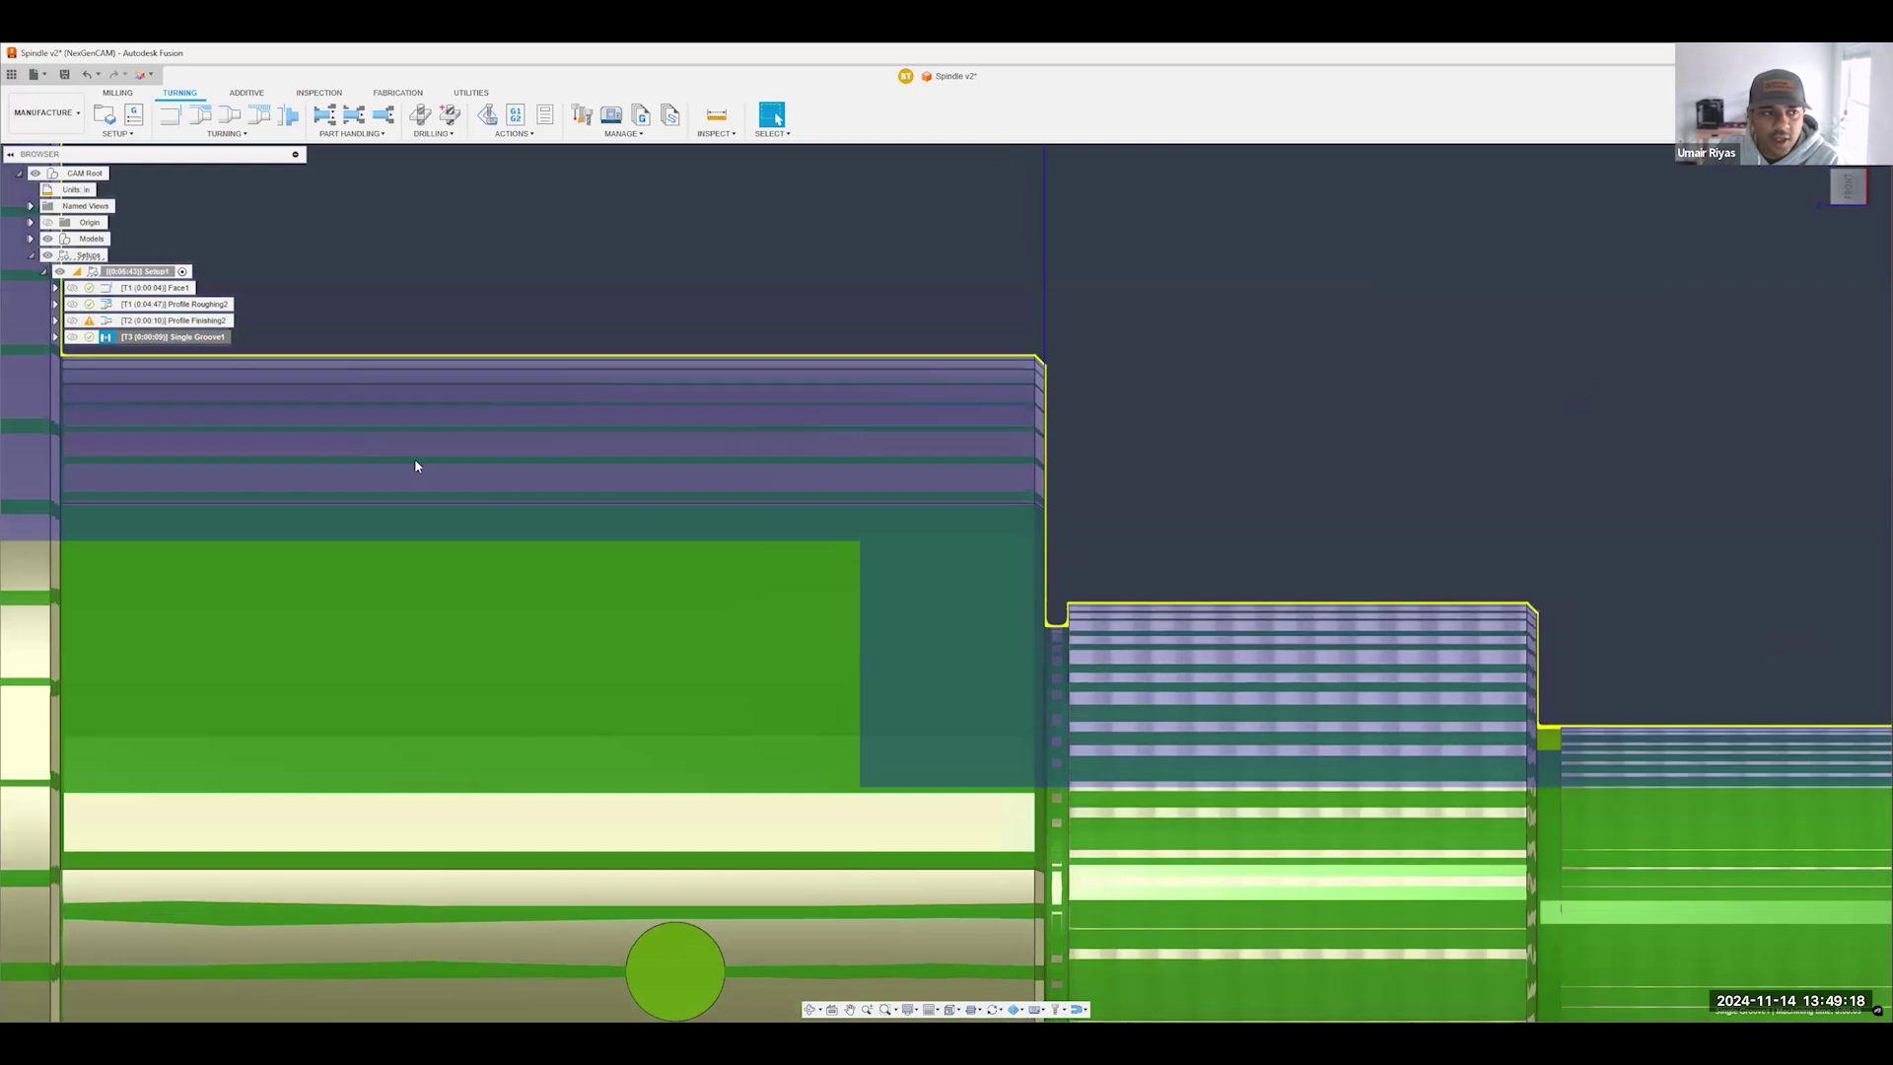
- Edit the Single Groove operation to add the shoulder-side edge of the relief groove behind the smaller threaded section, and check the toolpath
right_click(185, 338)
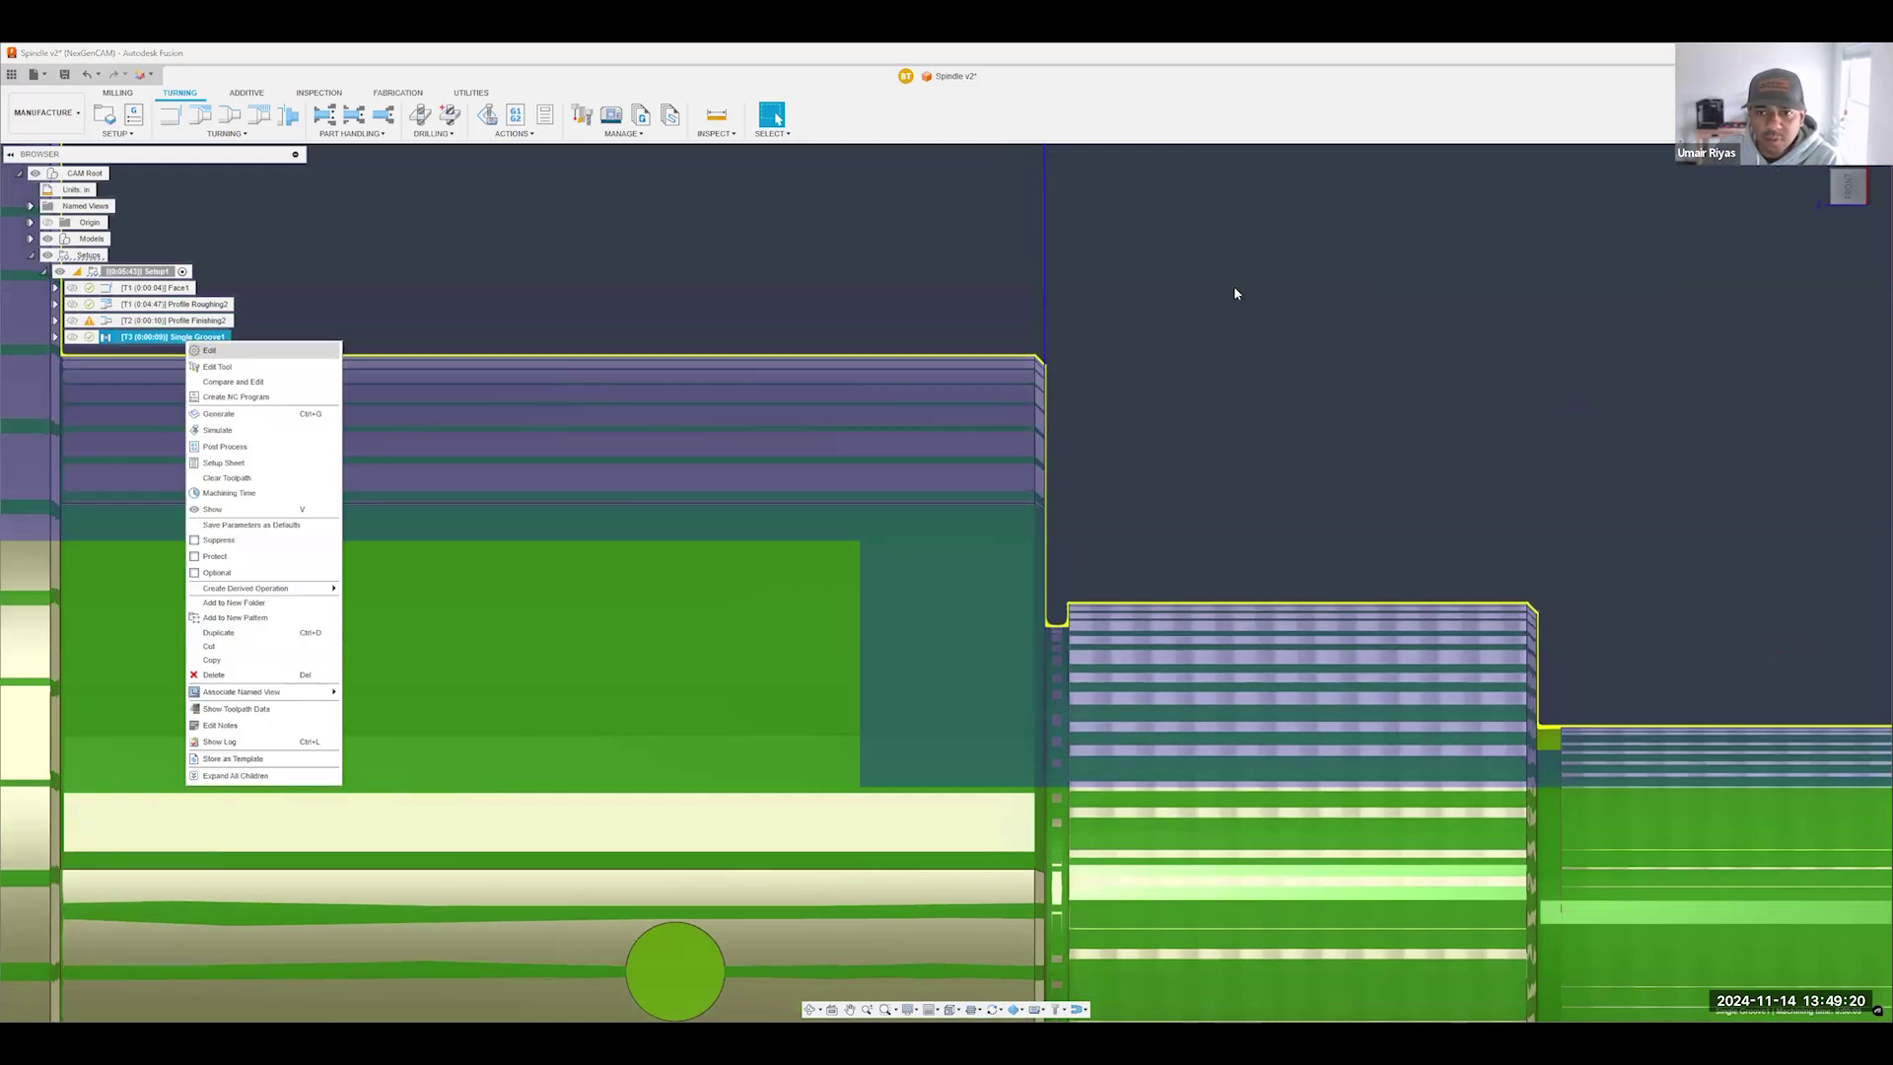
left_click(209, 350)
scroll(586, 511, "down", 3)
middle_click_drag(1049, 512, 697, 556)
scroll(991, 652, "up", 3)
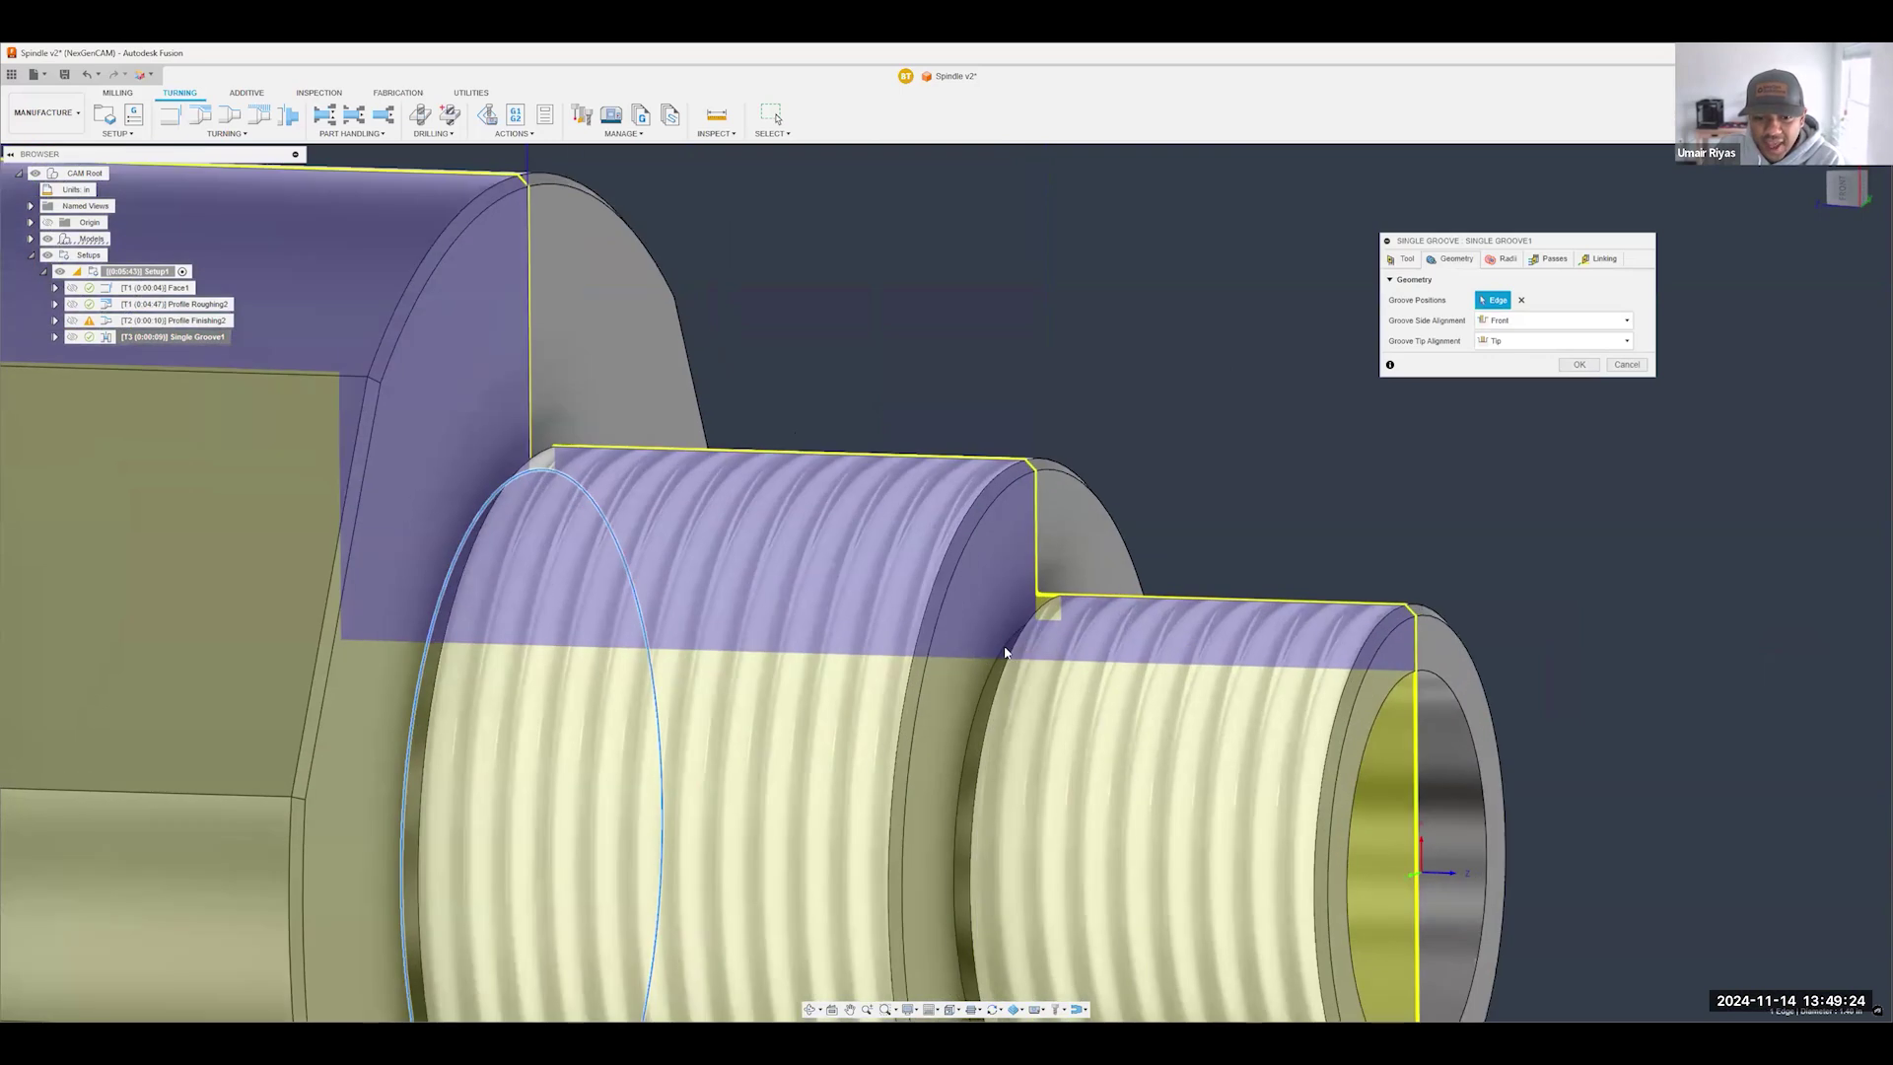
left_click(1006, 650)
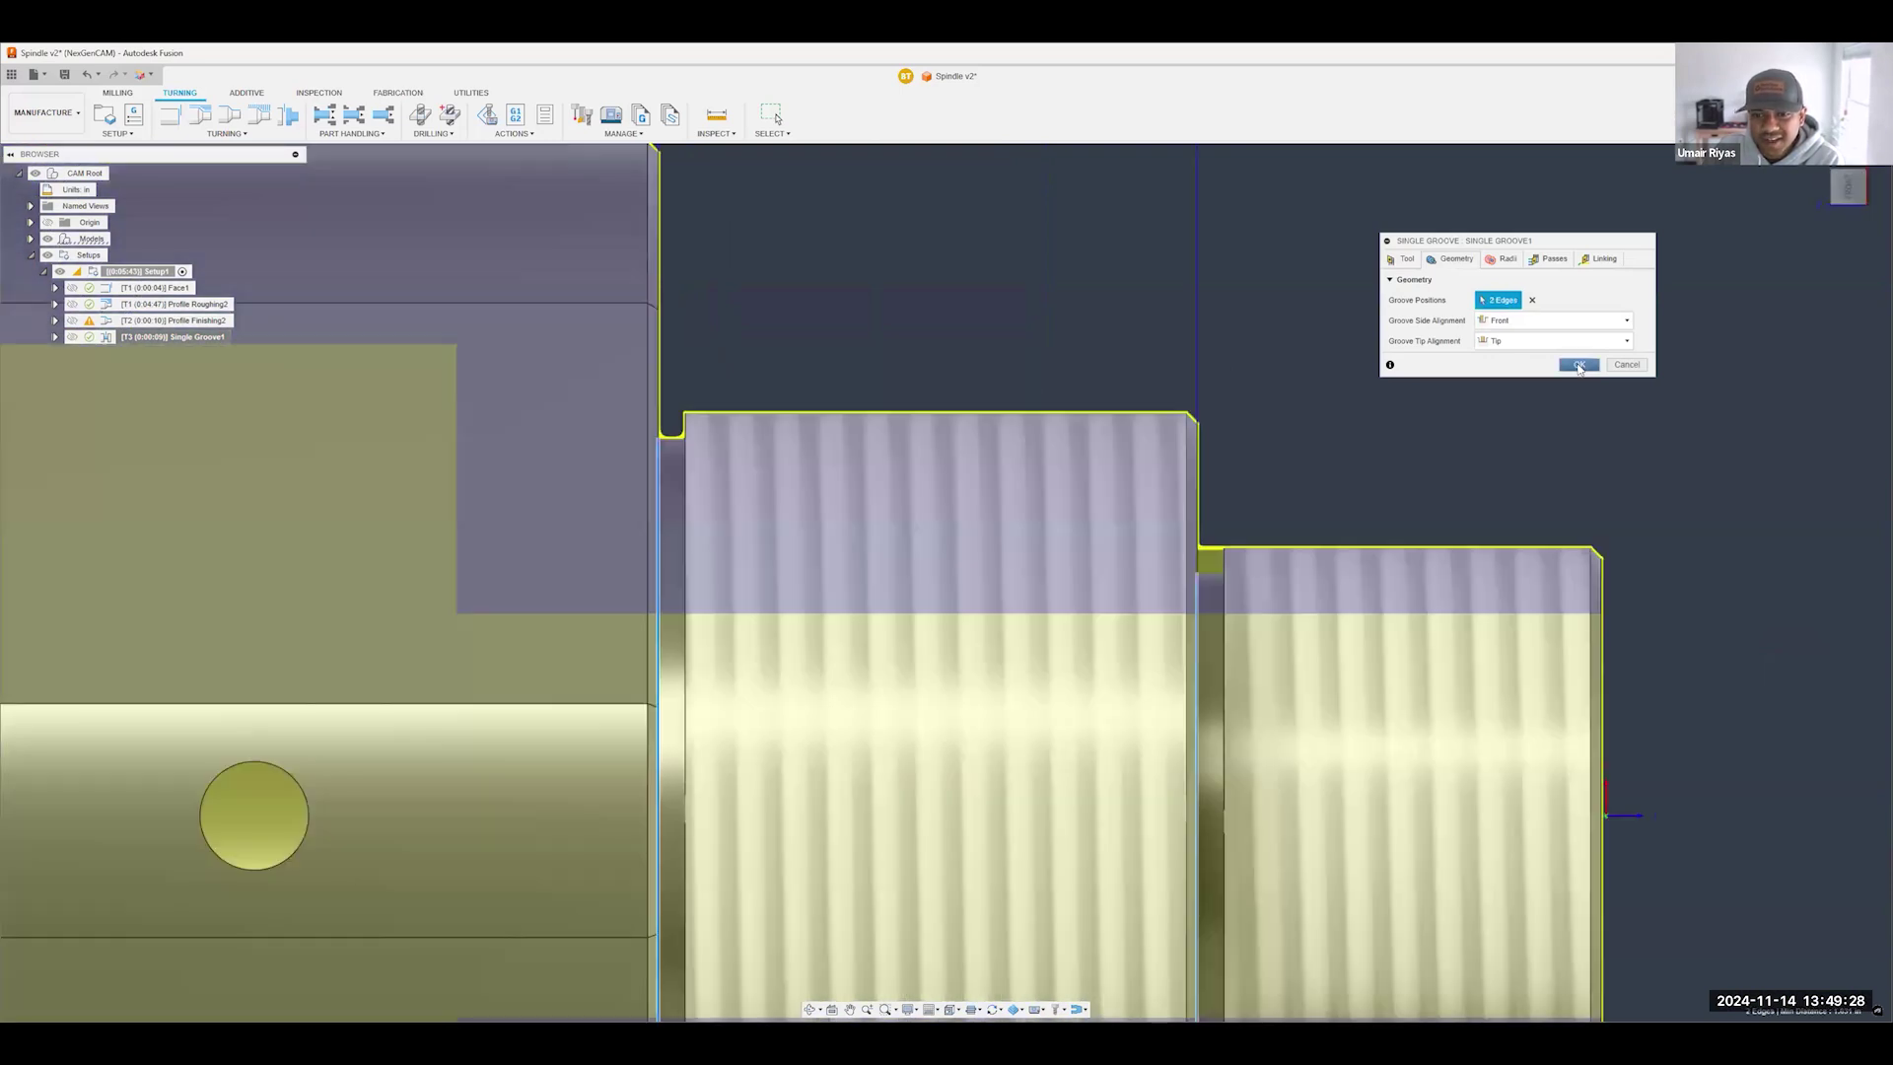
key("Return")
scroll(1341, 604, "down", 5)
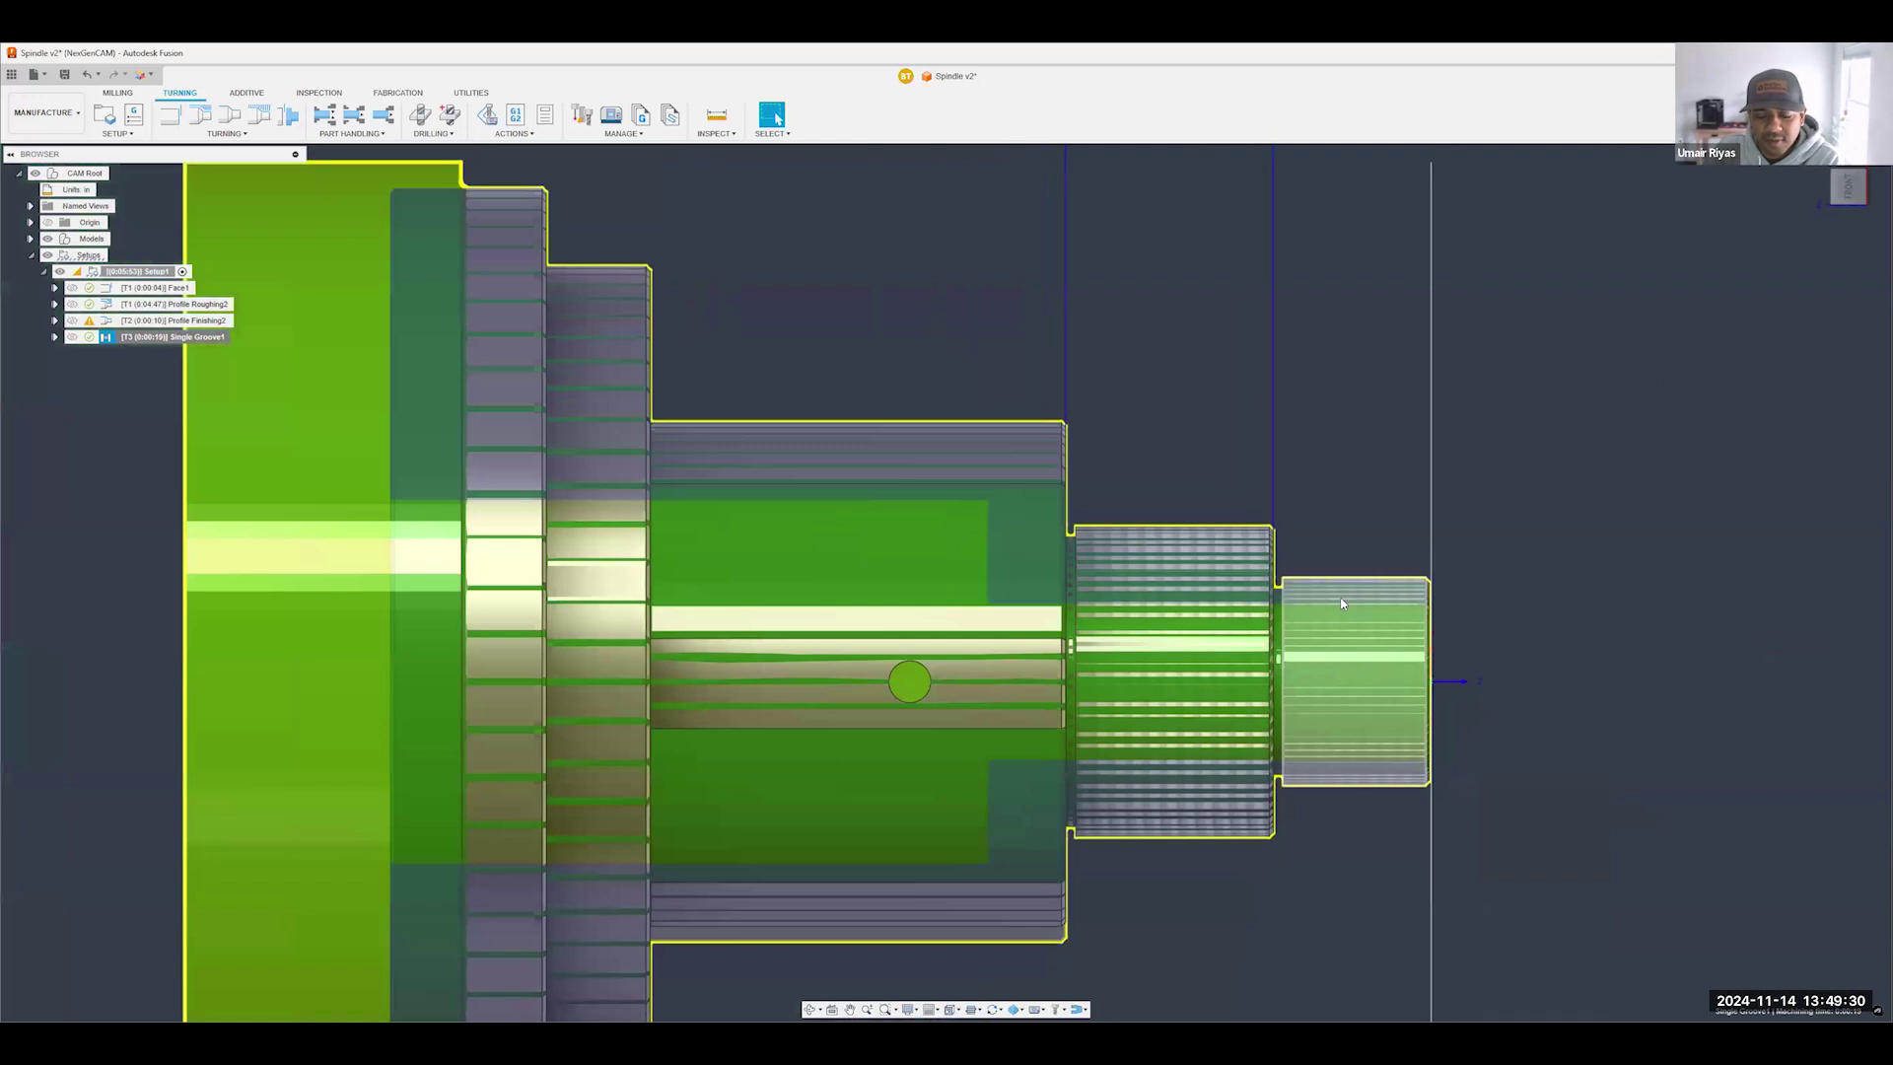
scroll(1299, 617, "down", 8)
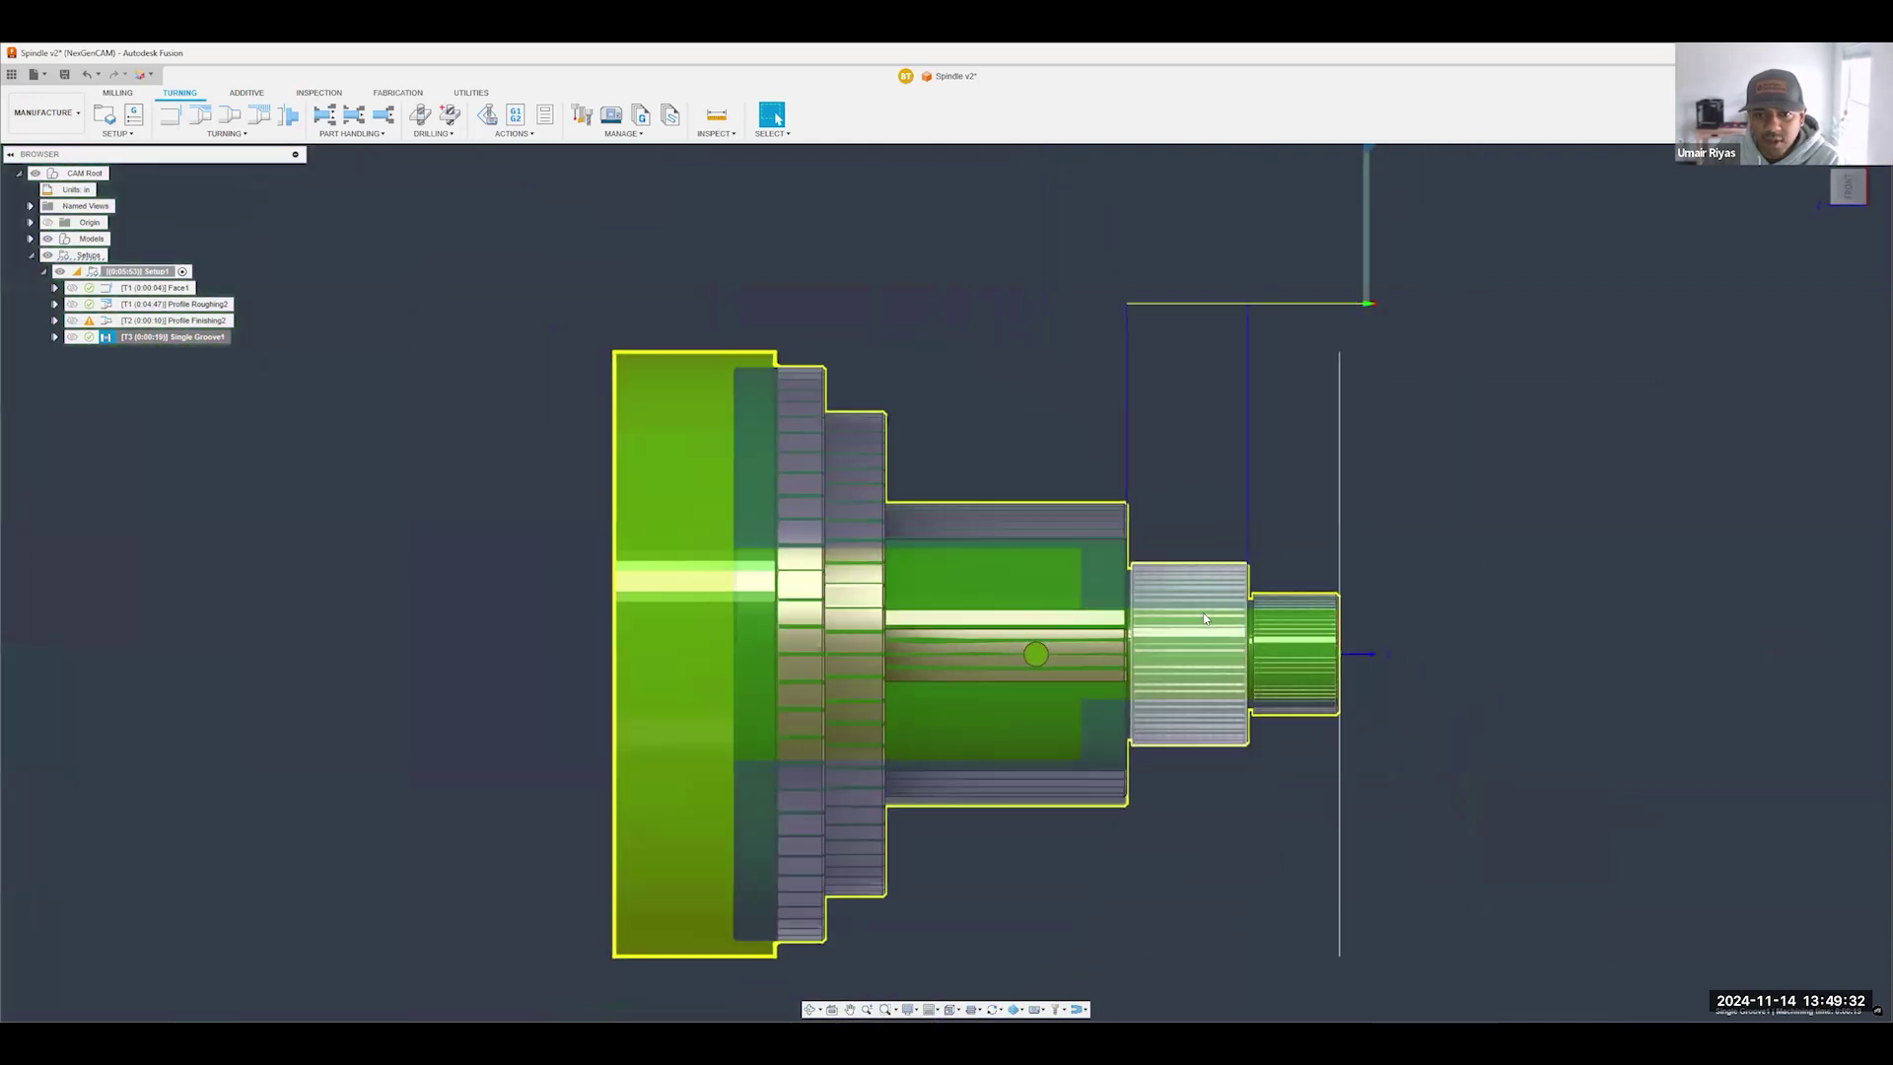
scroll(1210, 615, "up", 2)
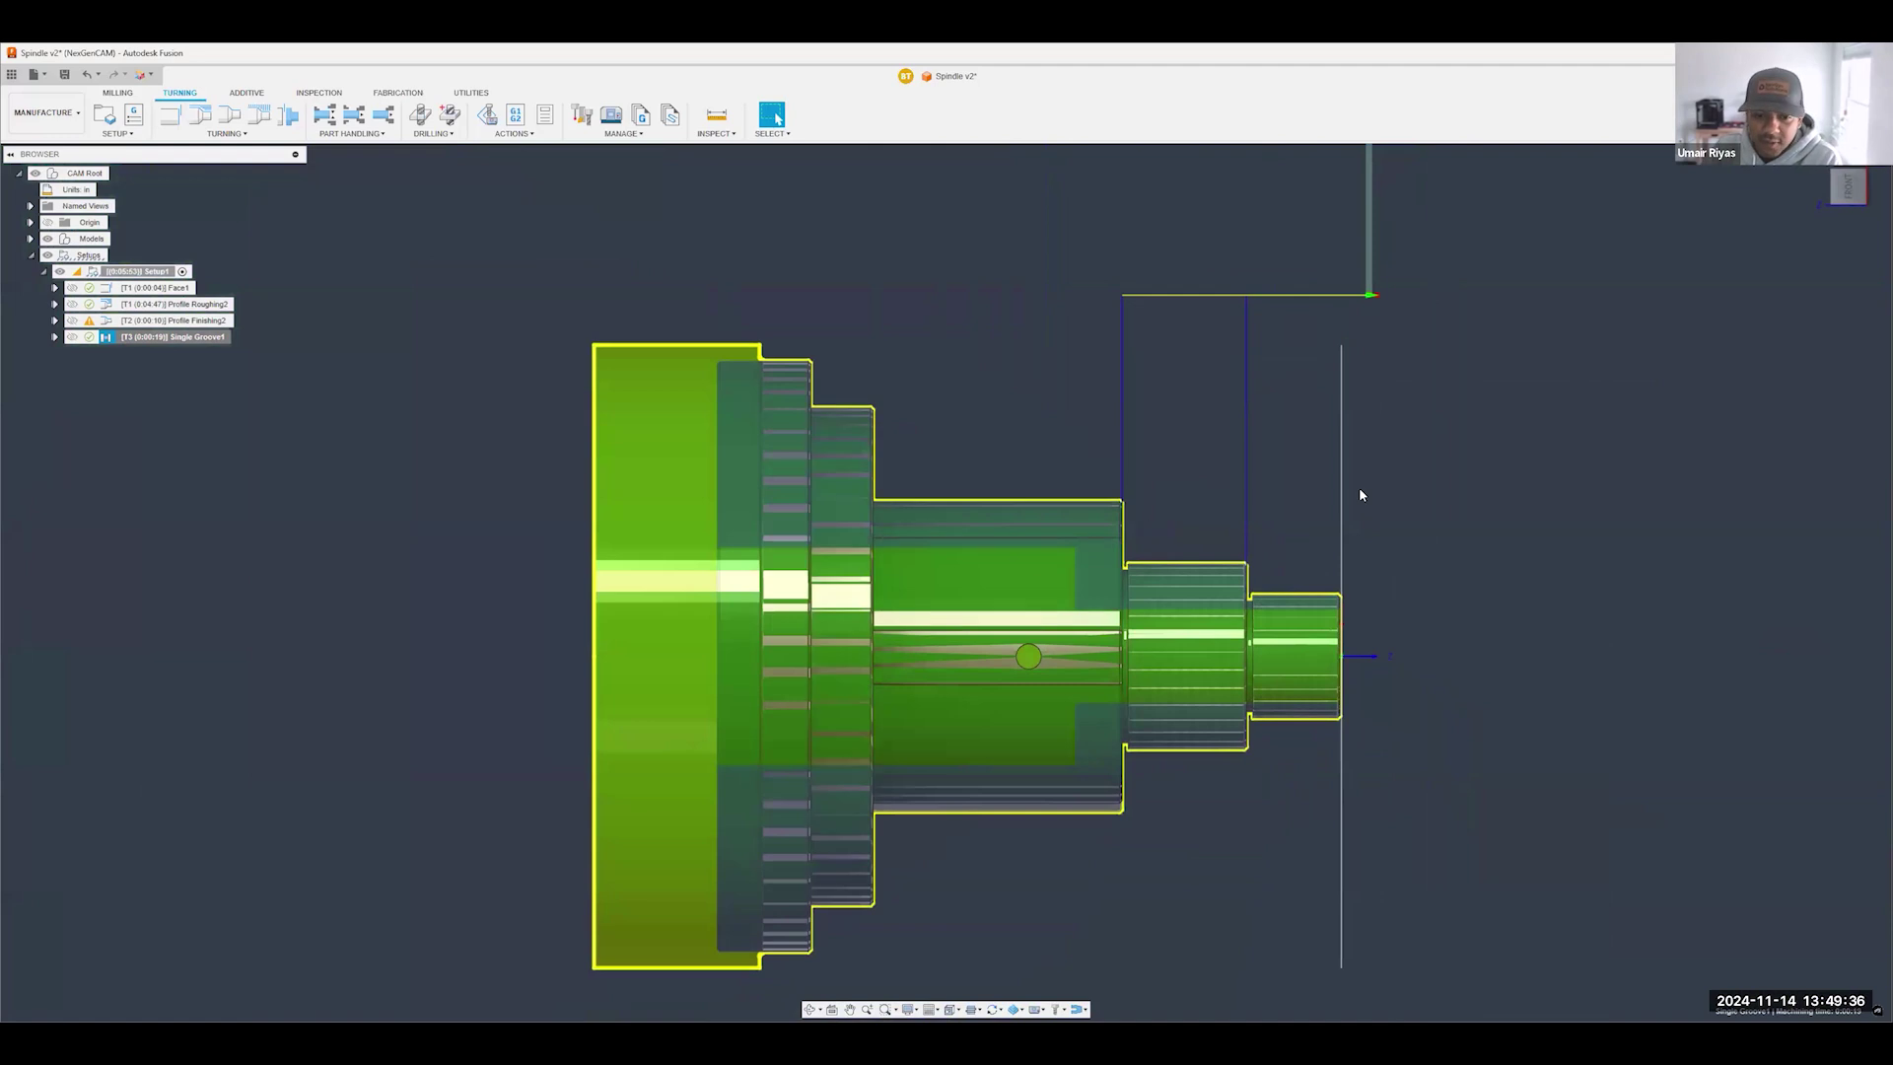
left_click(1441, 454)
scroll(1356, 660, "up", 3)
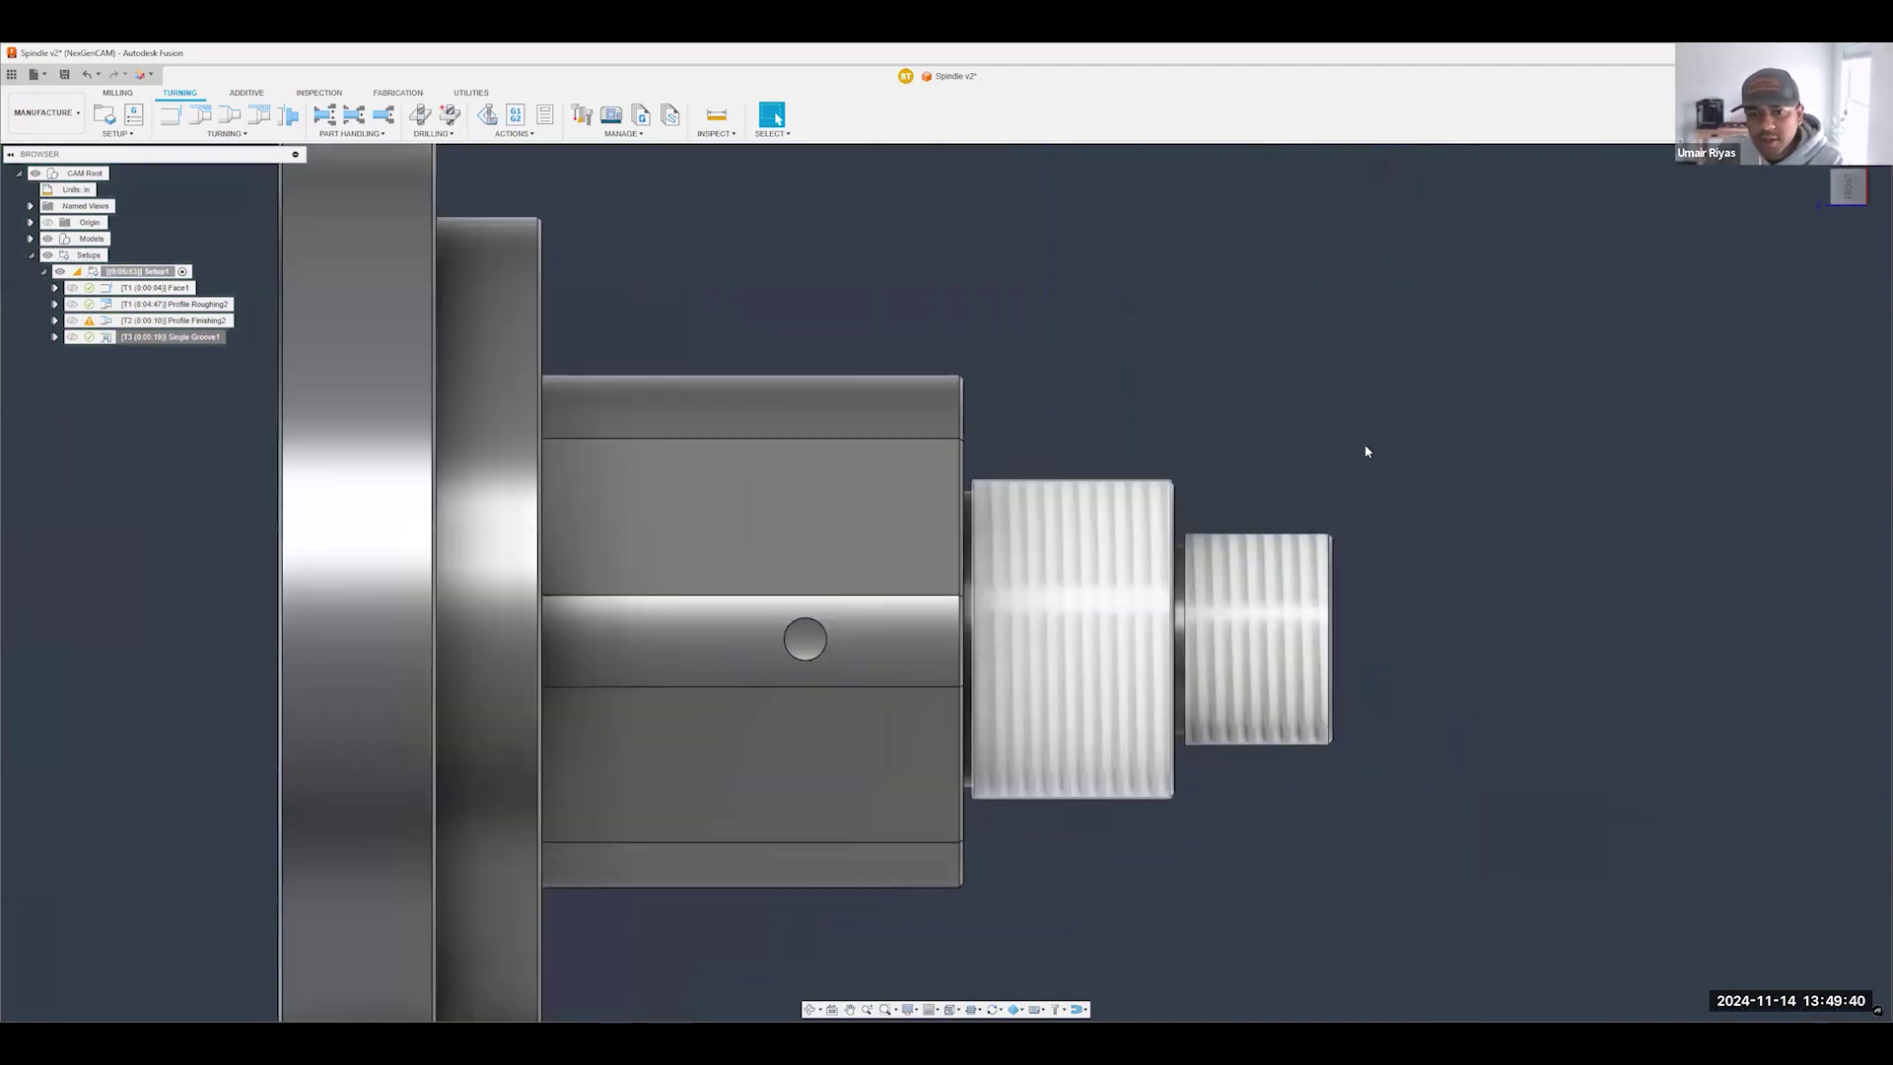
scroll(1116, 532, "down", 3)
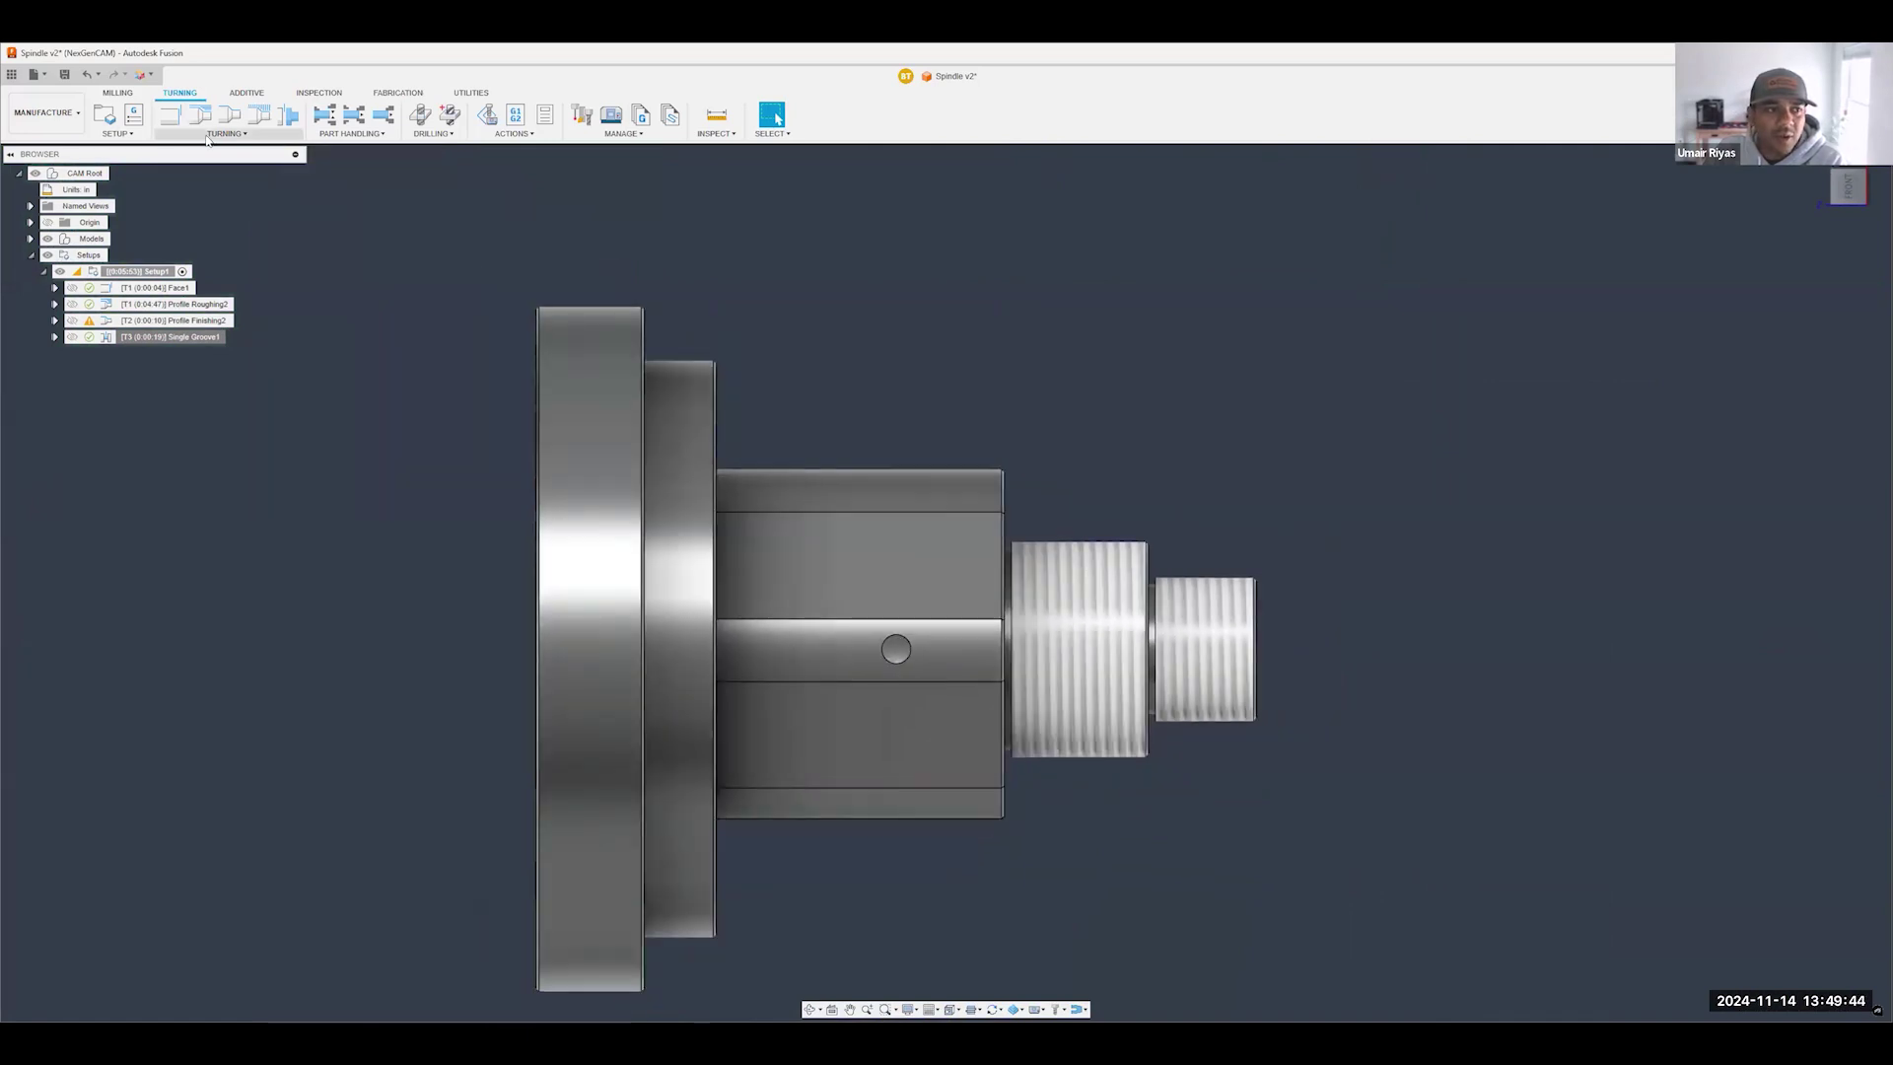
left_click(226, 133)
left_click(1076, 324)
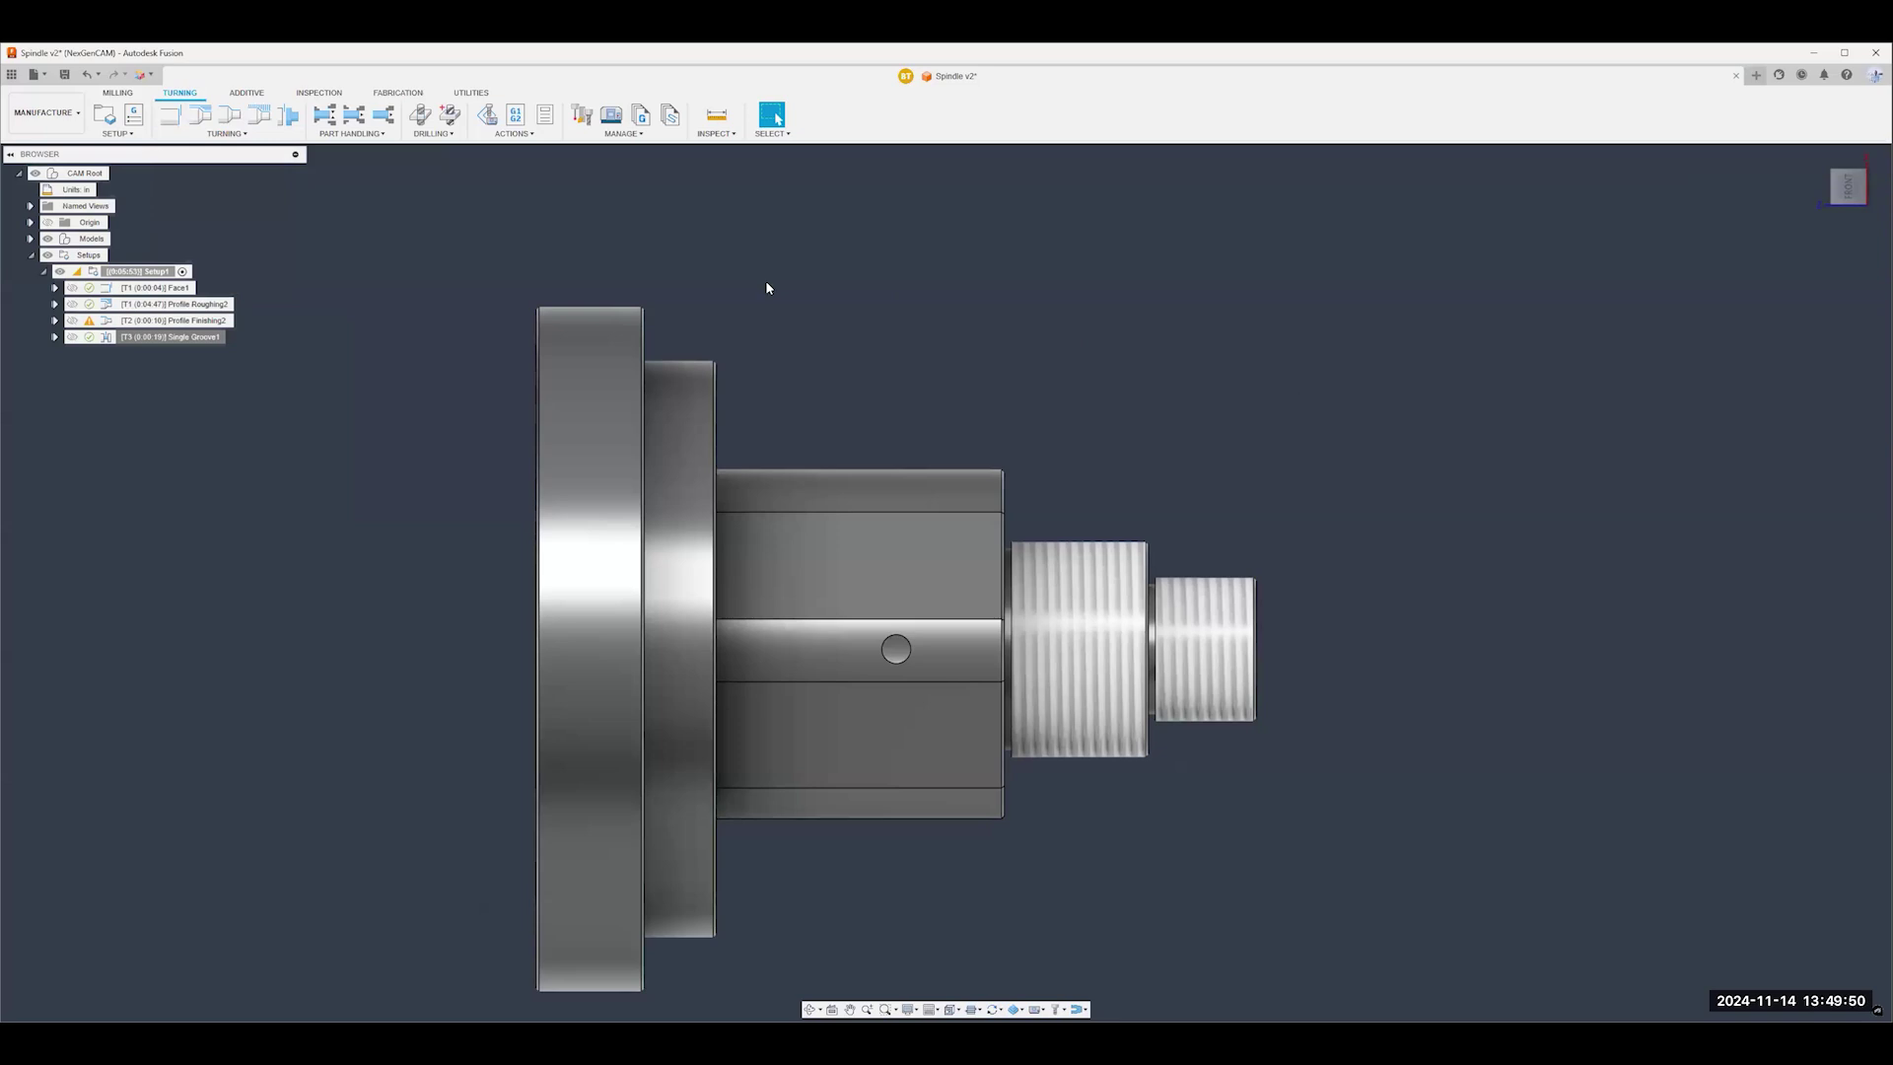
left_click(225, 134)
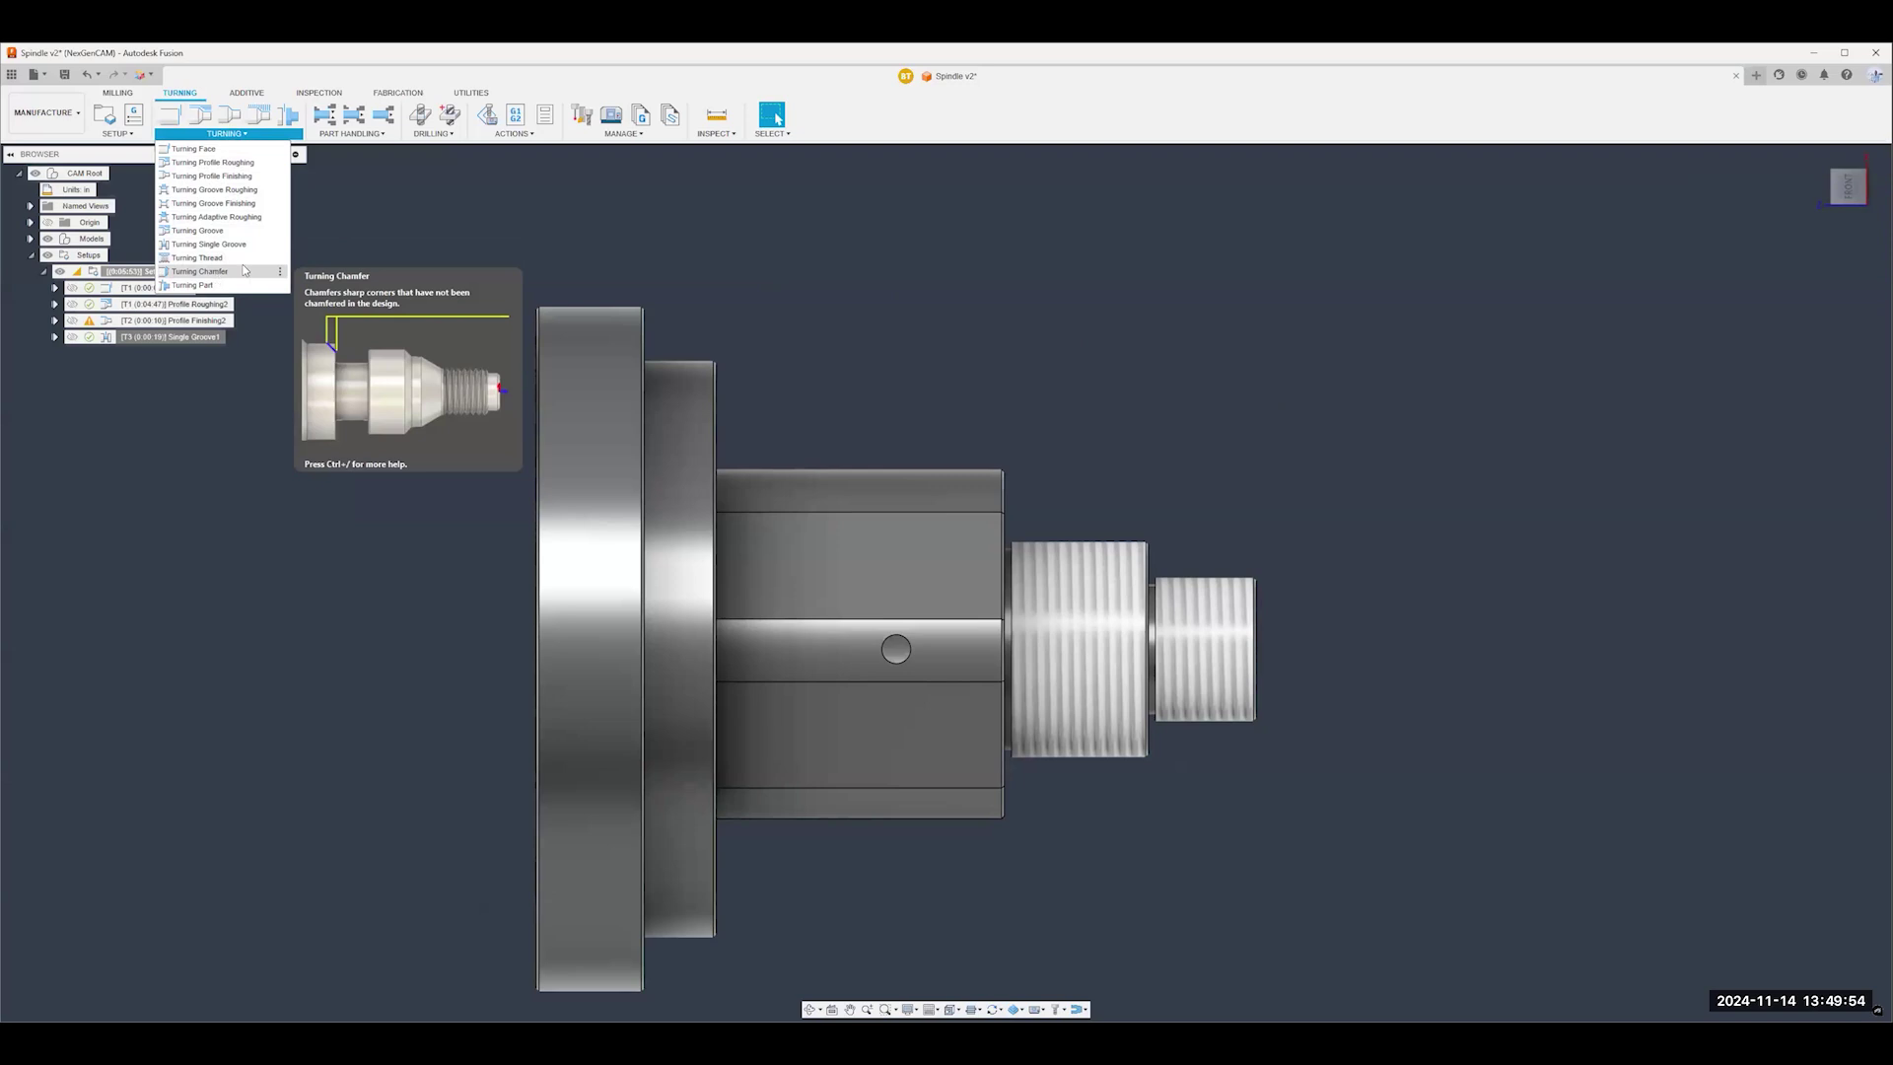
left_click(1211, 355)
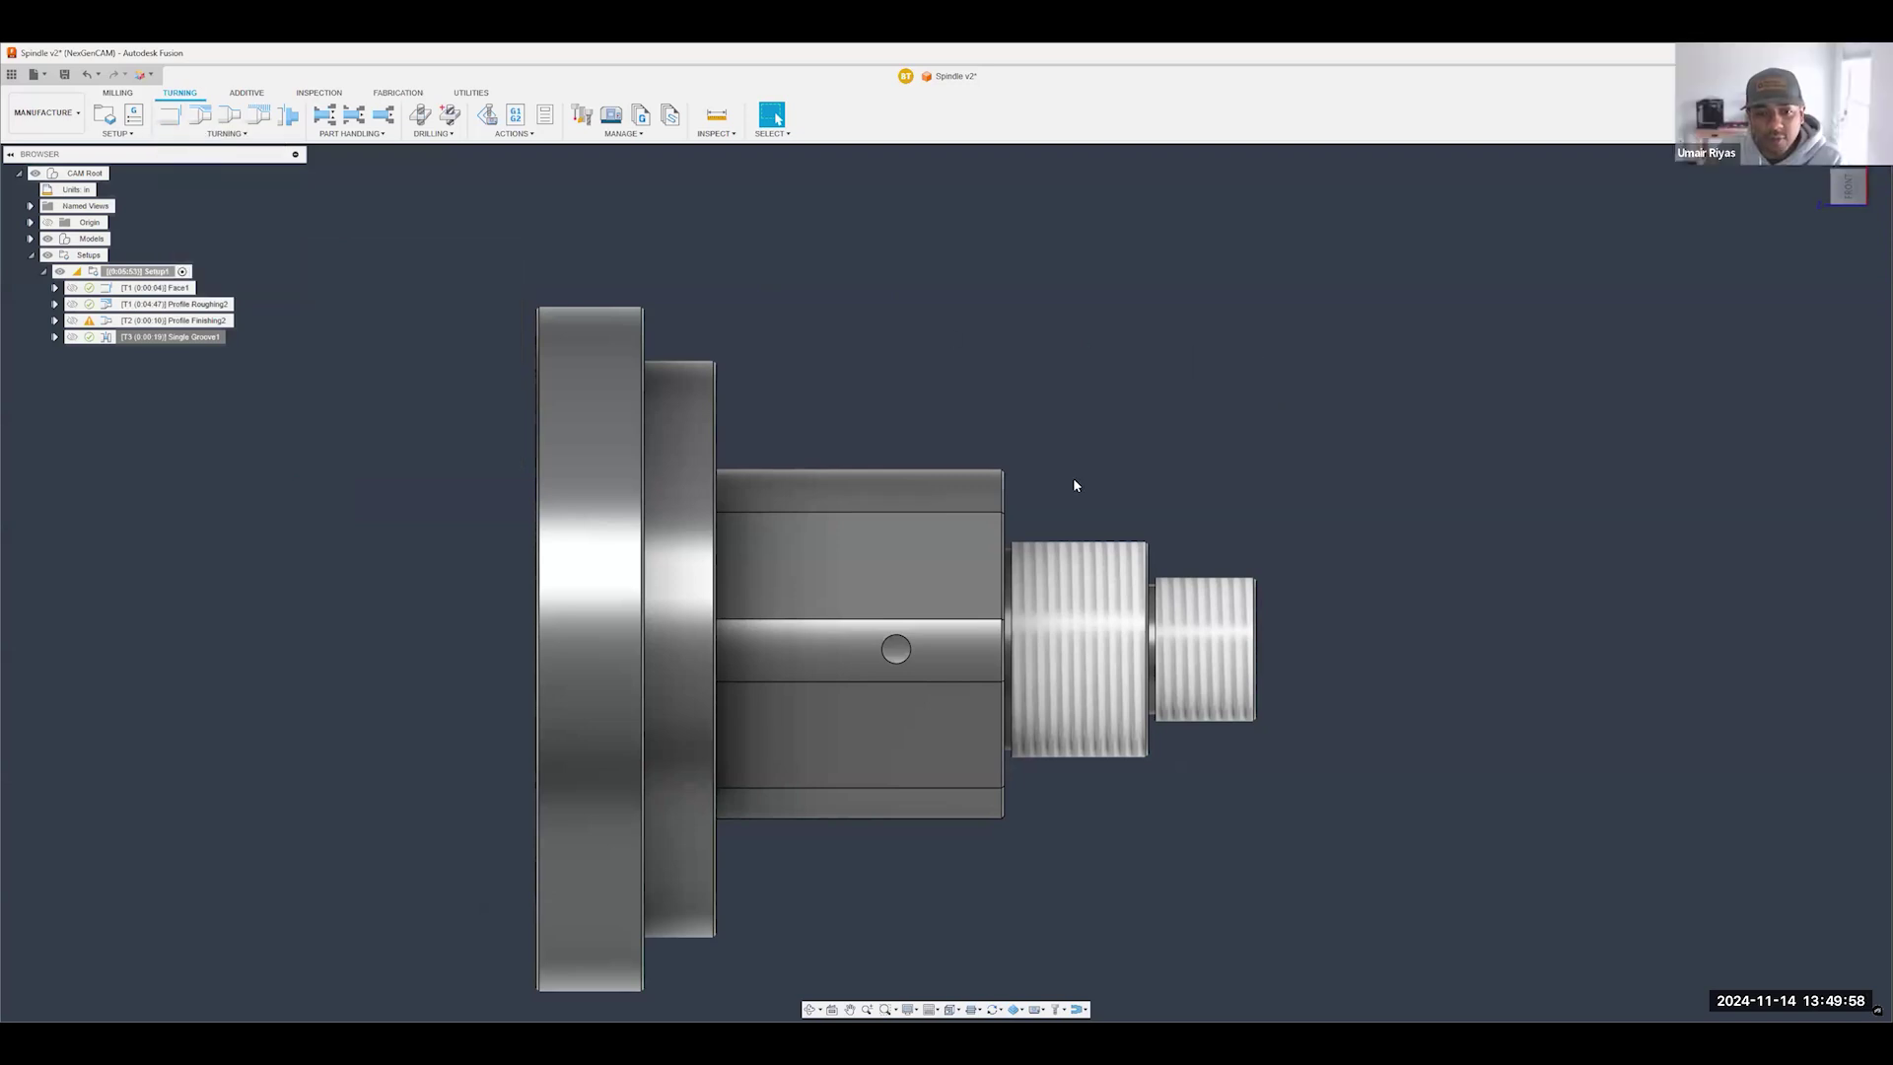
- Move the Single Groove operation ahead of Profile Finishing in the setup and review the toolpaths in their new order
left_click(188, 338)
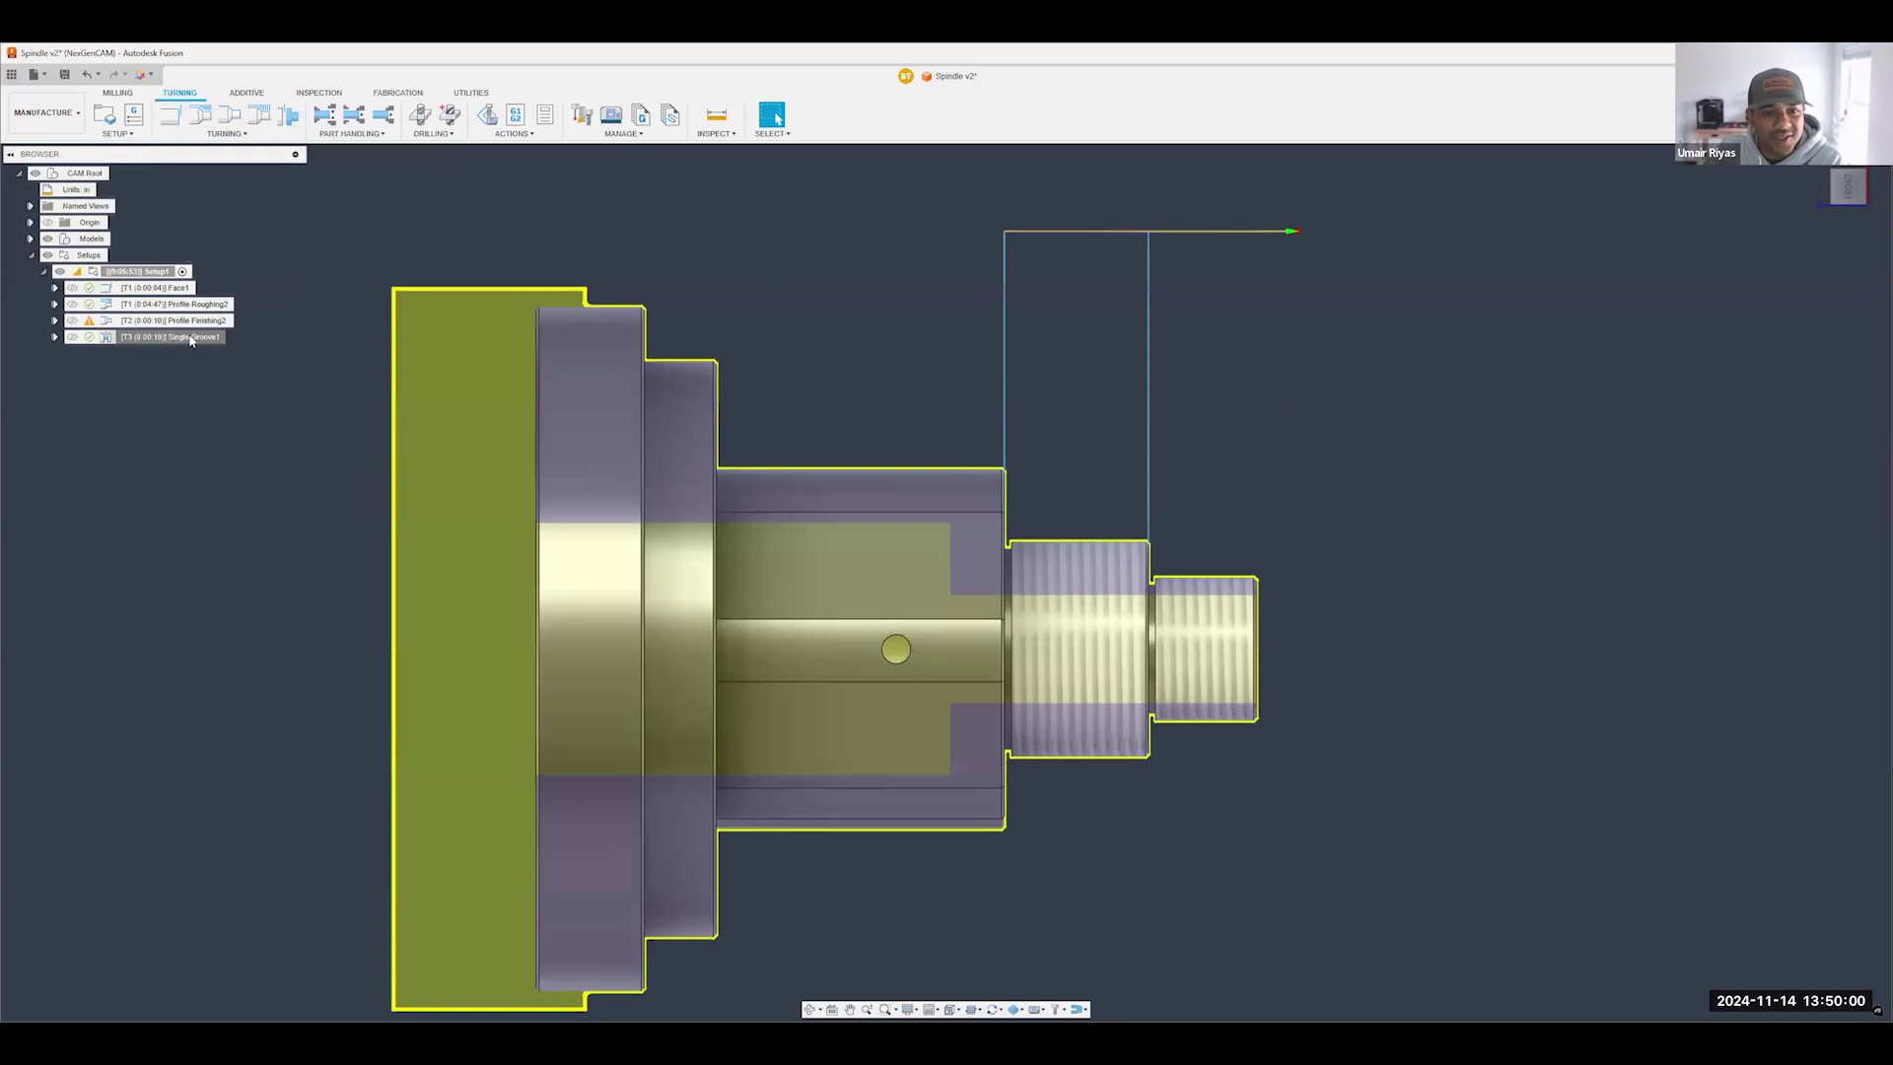
left_click(191, 339)
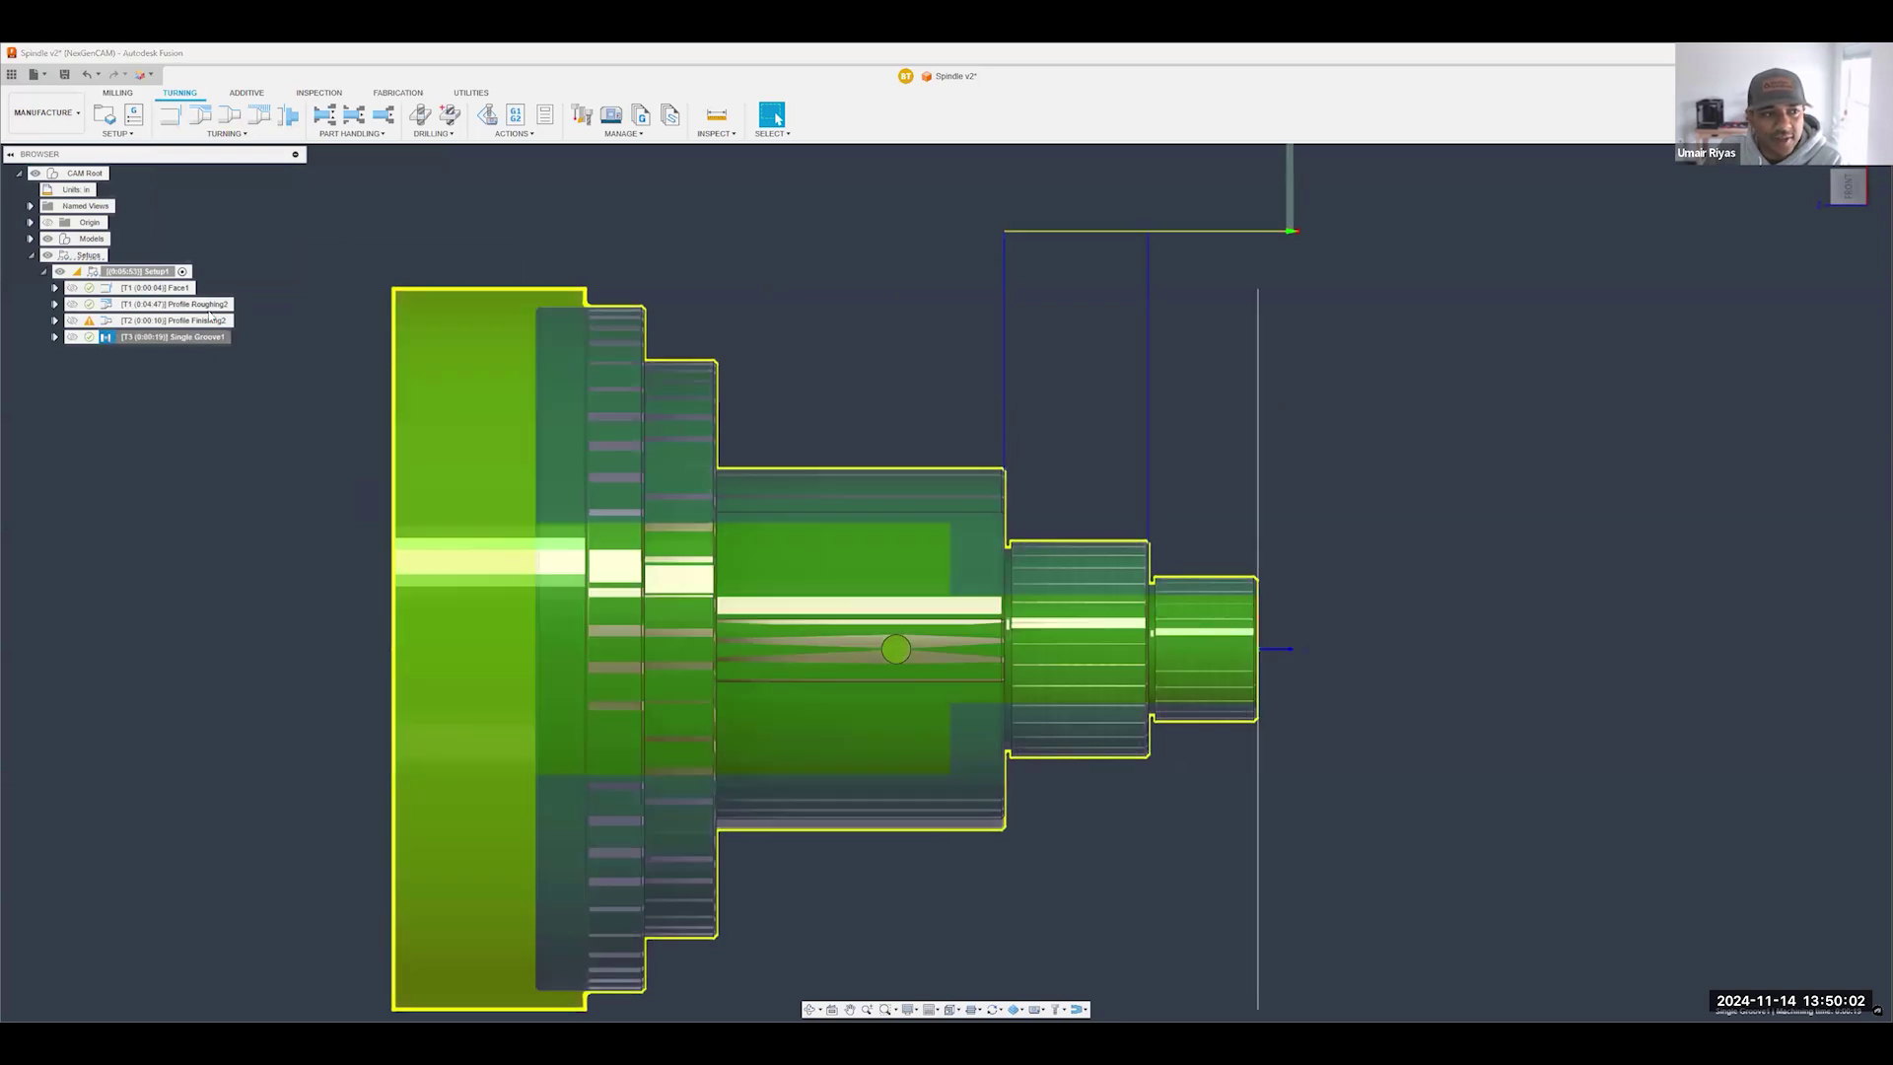
left_click_drag(210, 316, 188, 310)
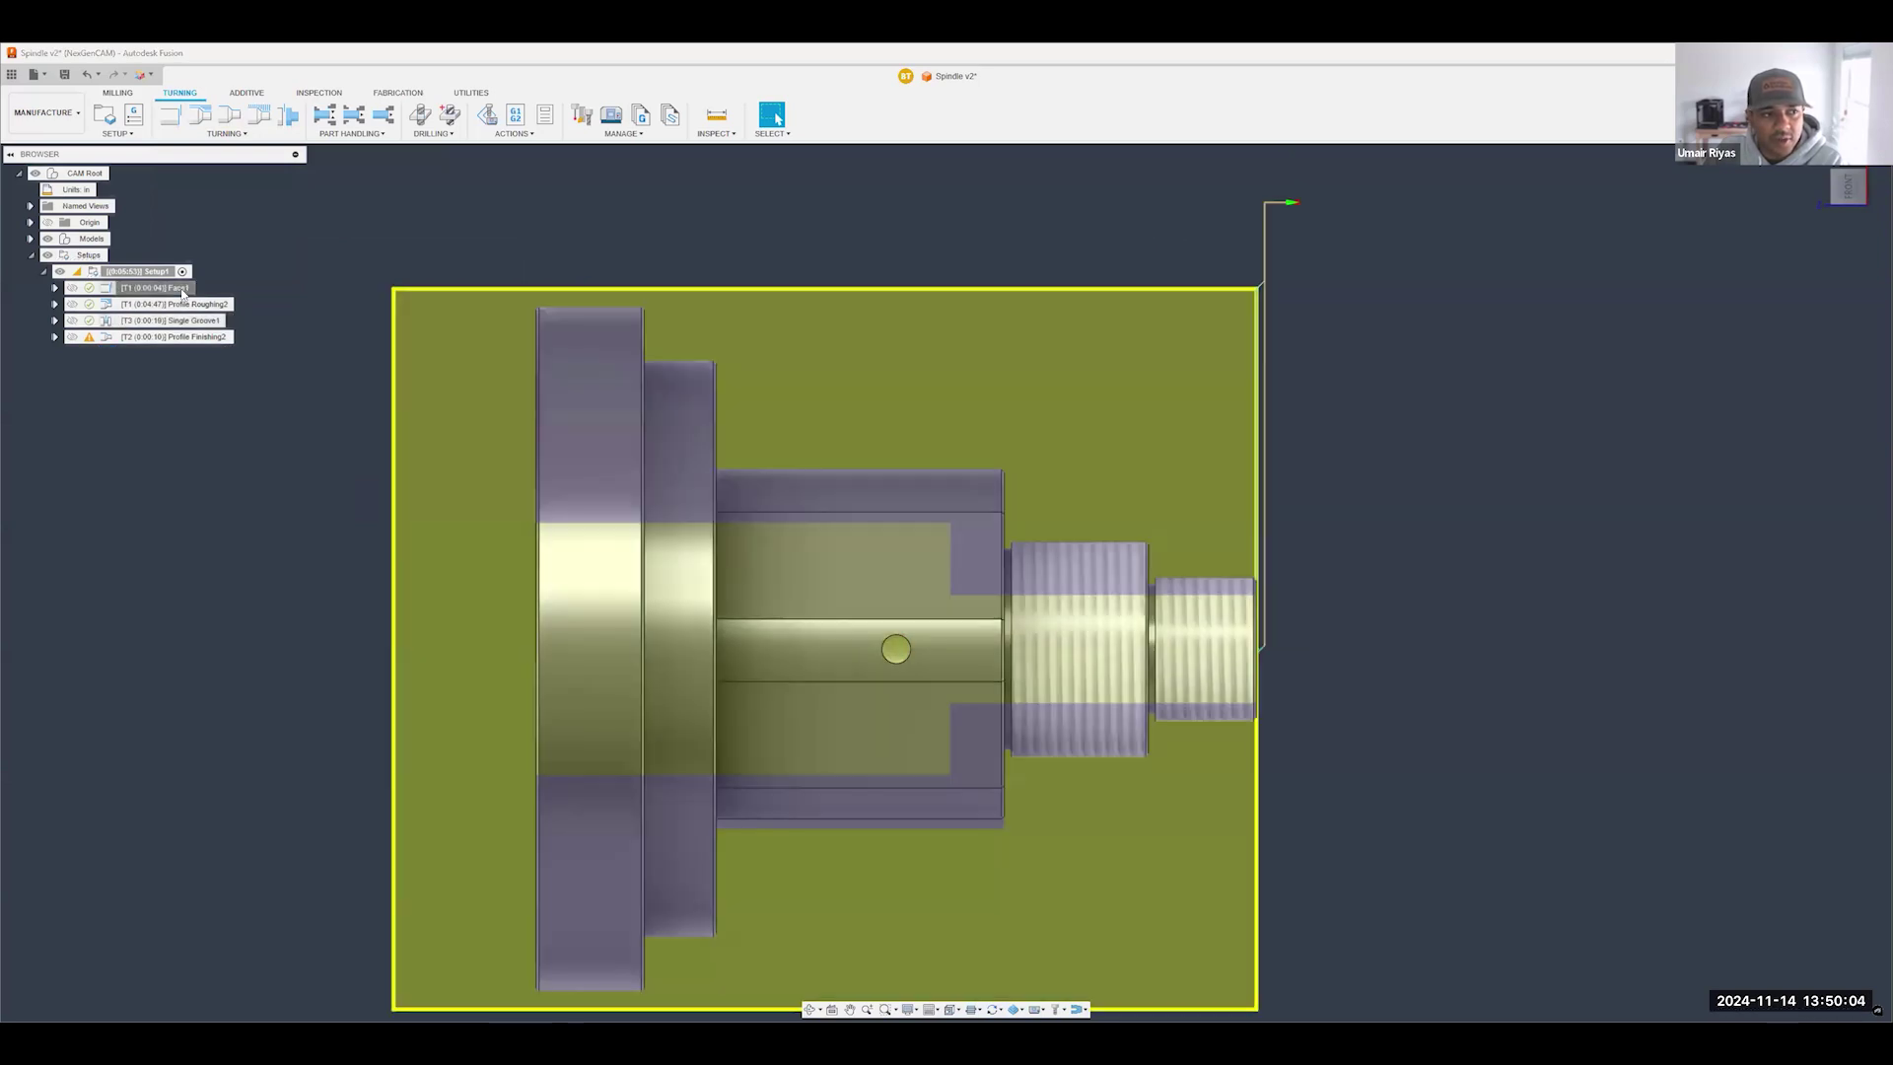
left_click(188, 306)
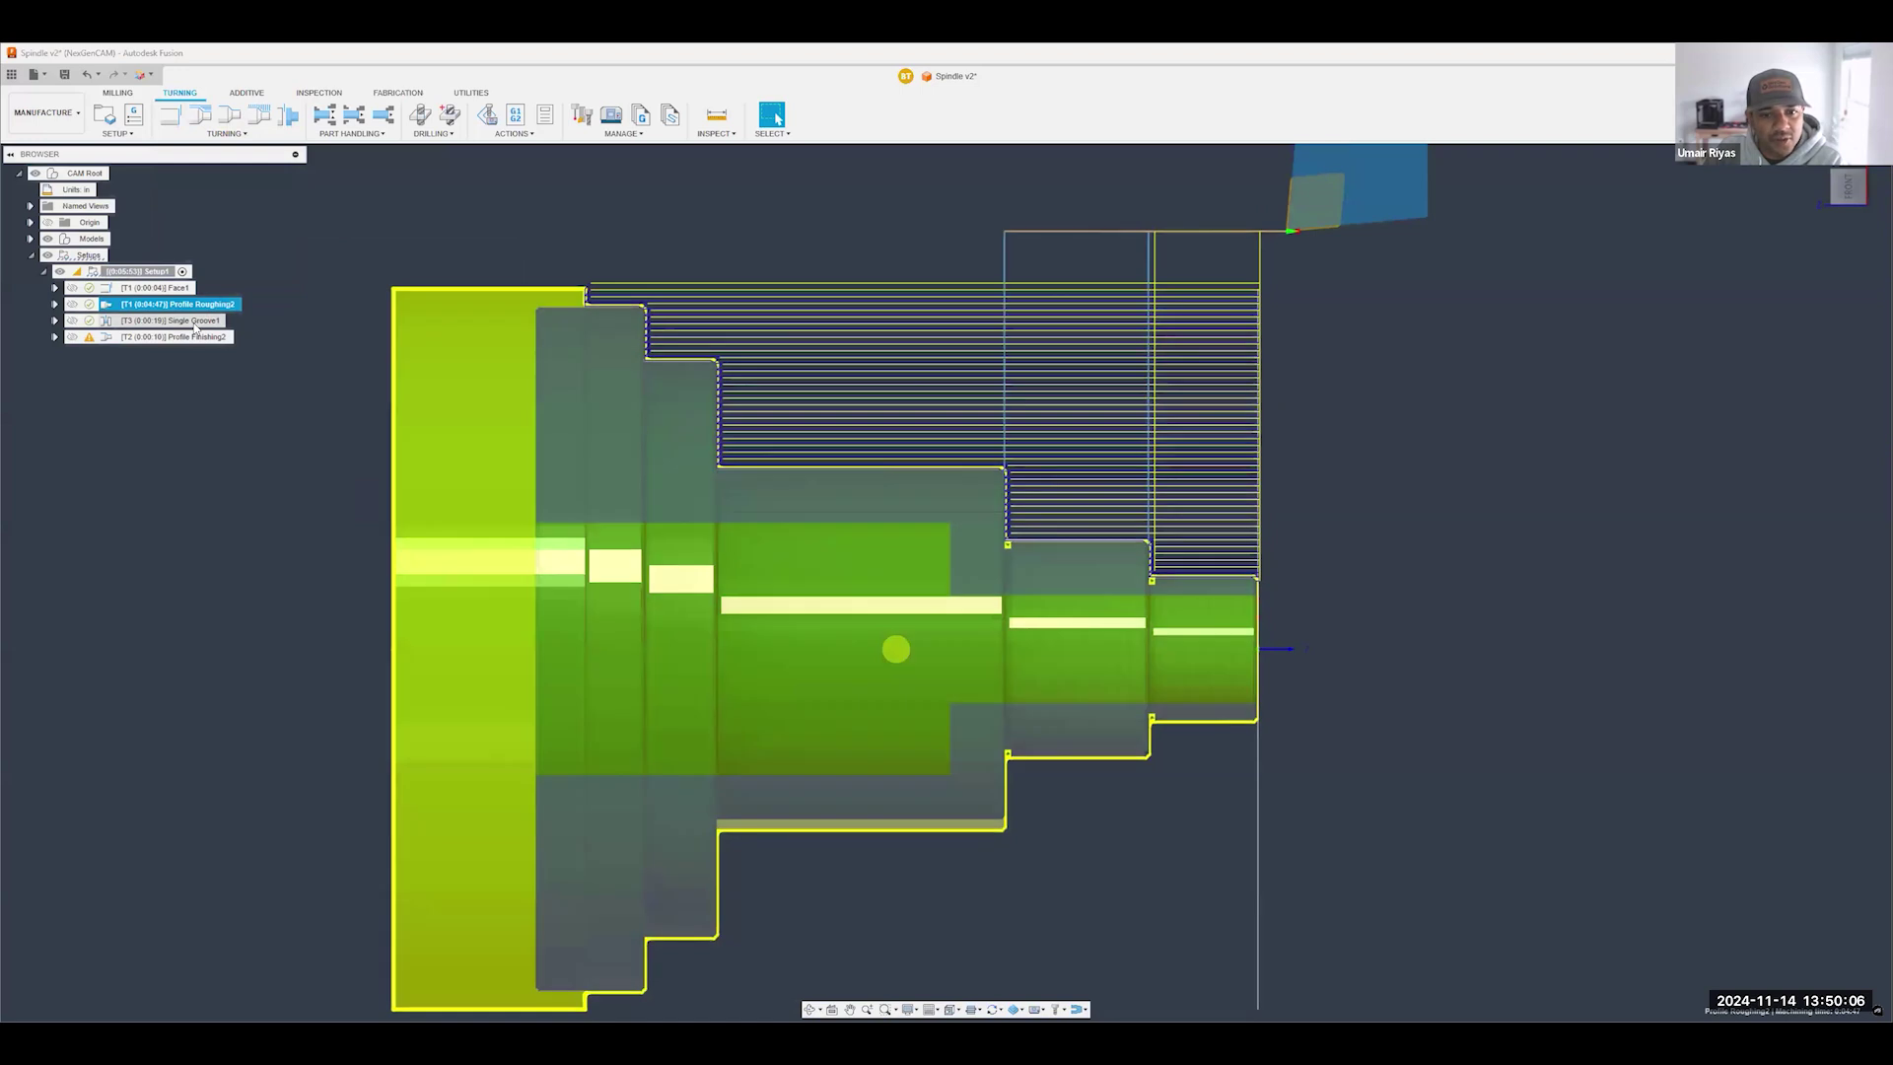
left_click(172, 321)
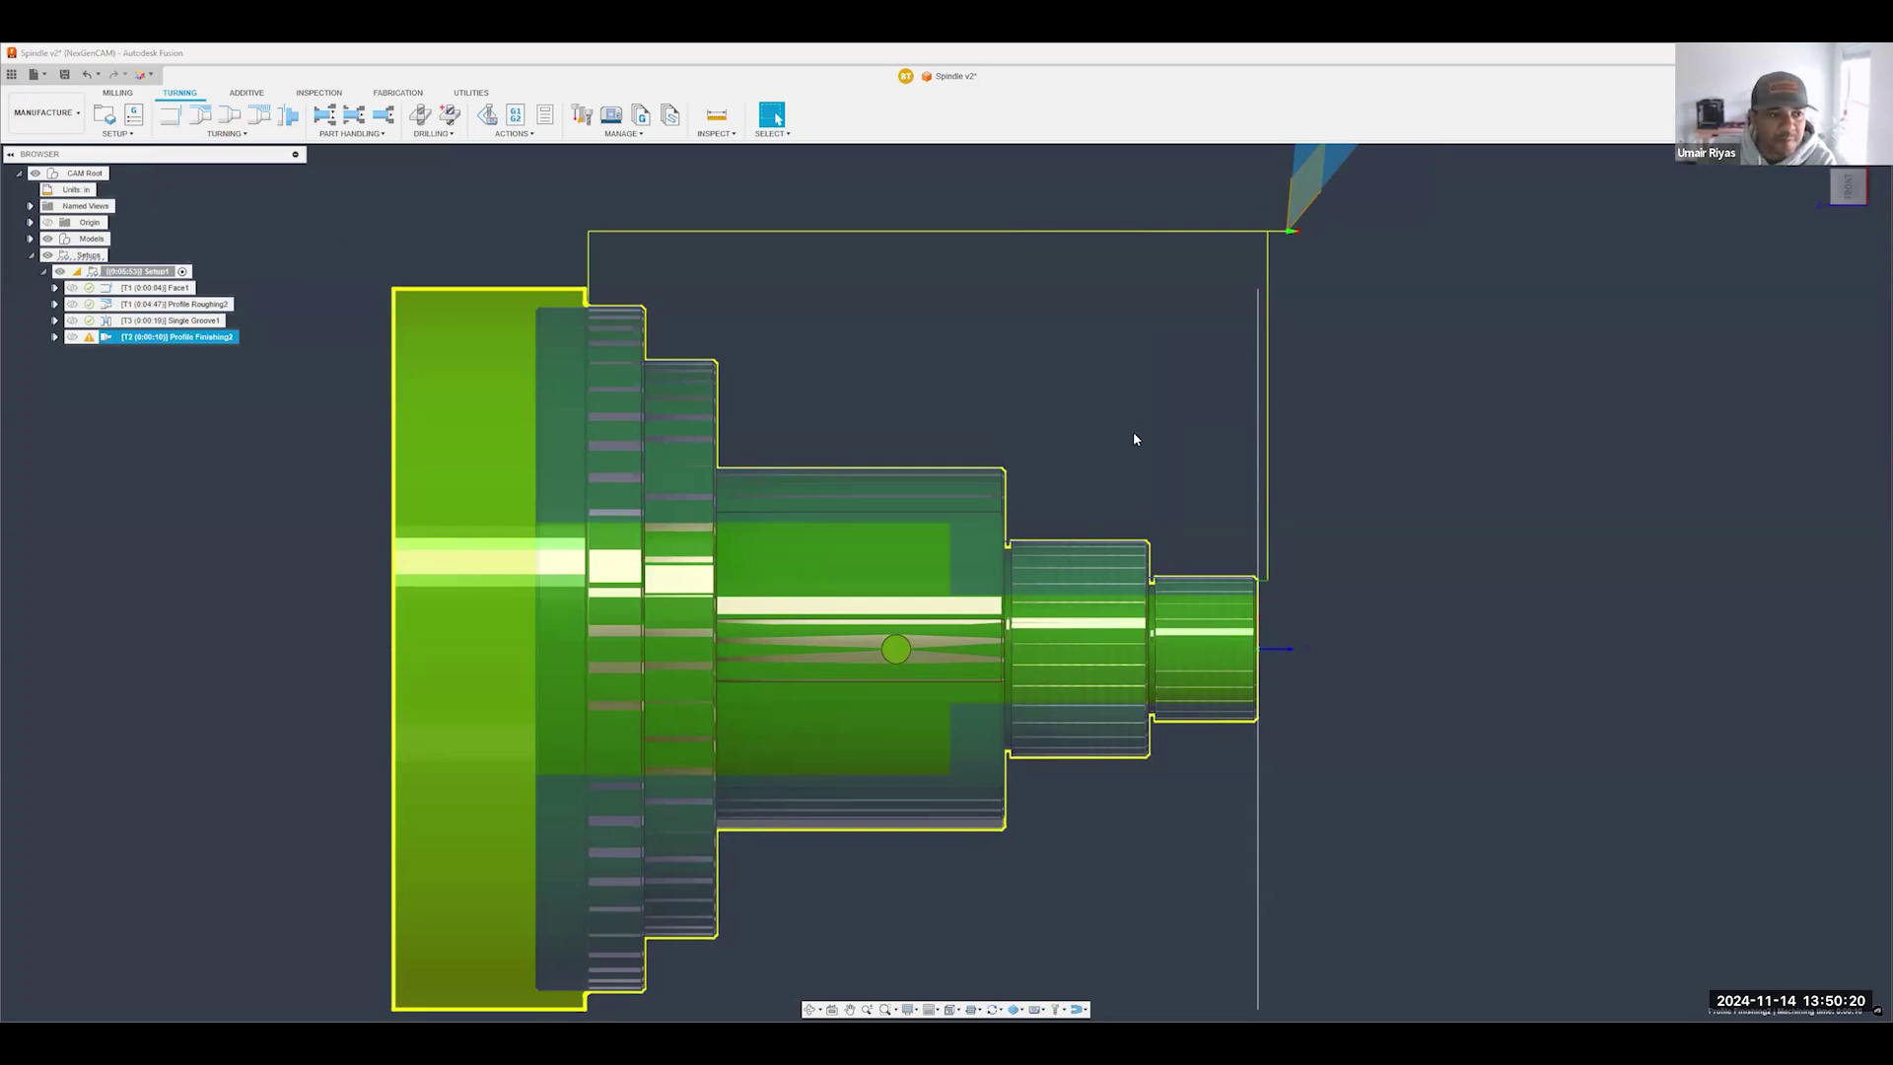
- Create a Turning Thread operation and assign it the inch OD Threading tool with 1.25 in overall length from the Fusion Library
left_click(218, 135)
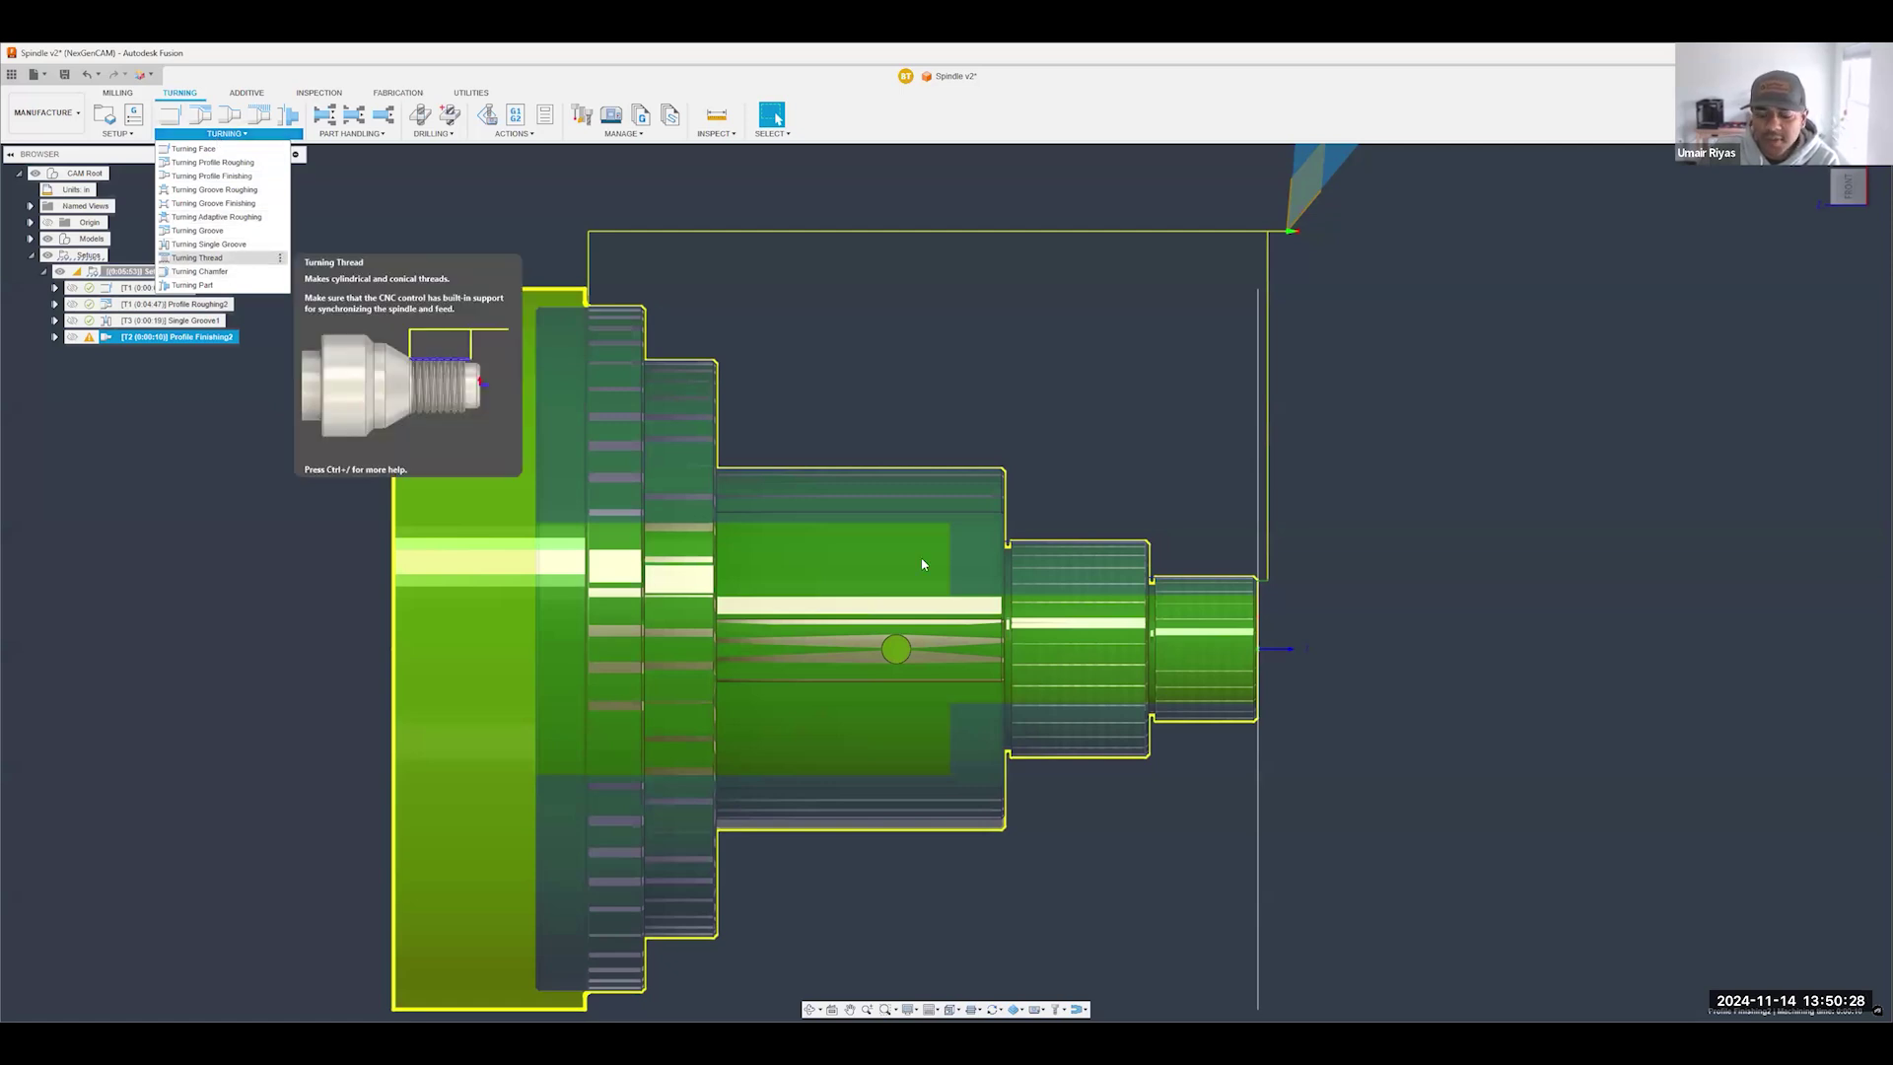
scroll(987, 666, "down", 3)
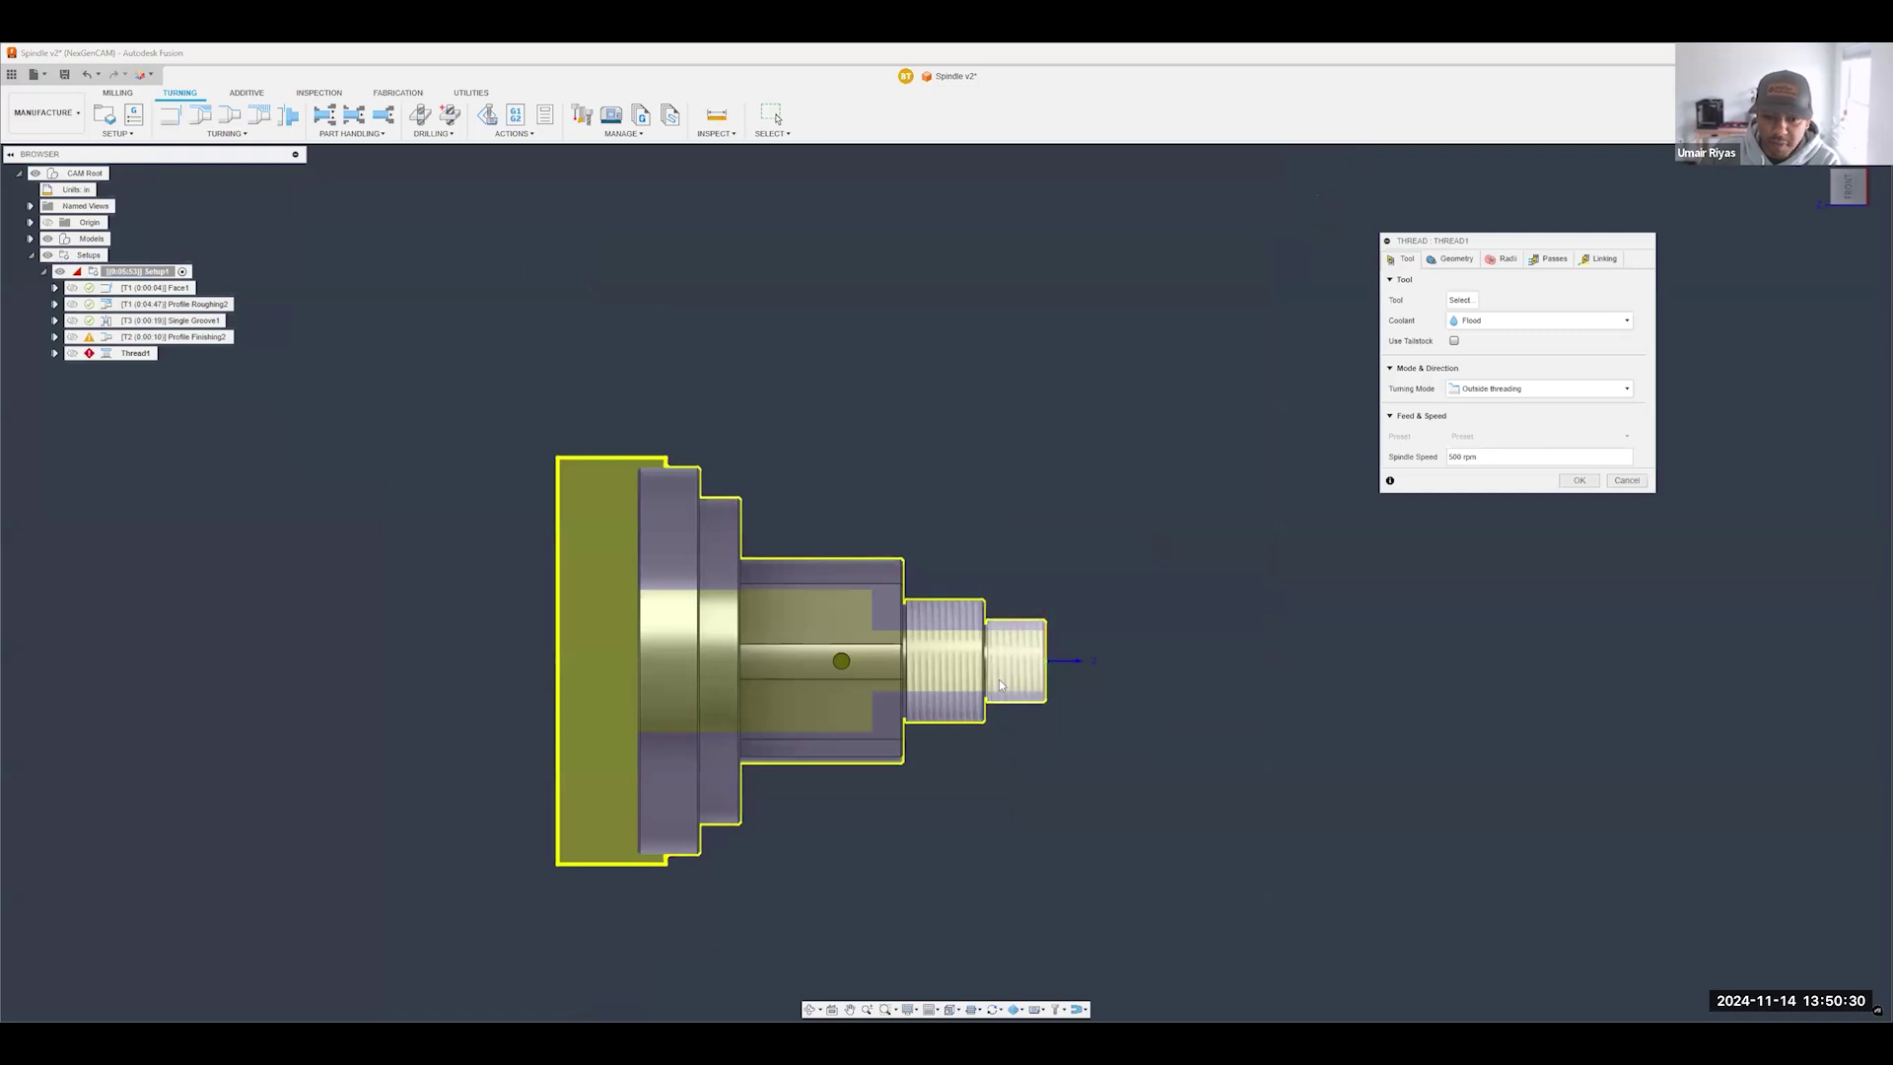
scroll(998, 679, "up", 2)
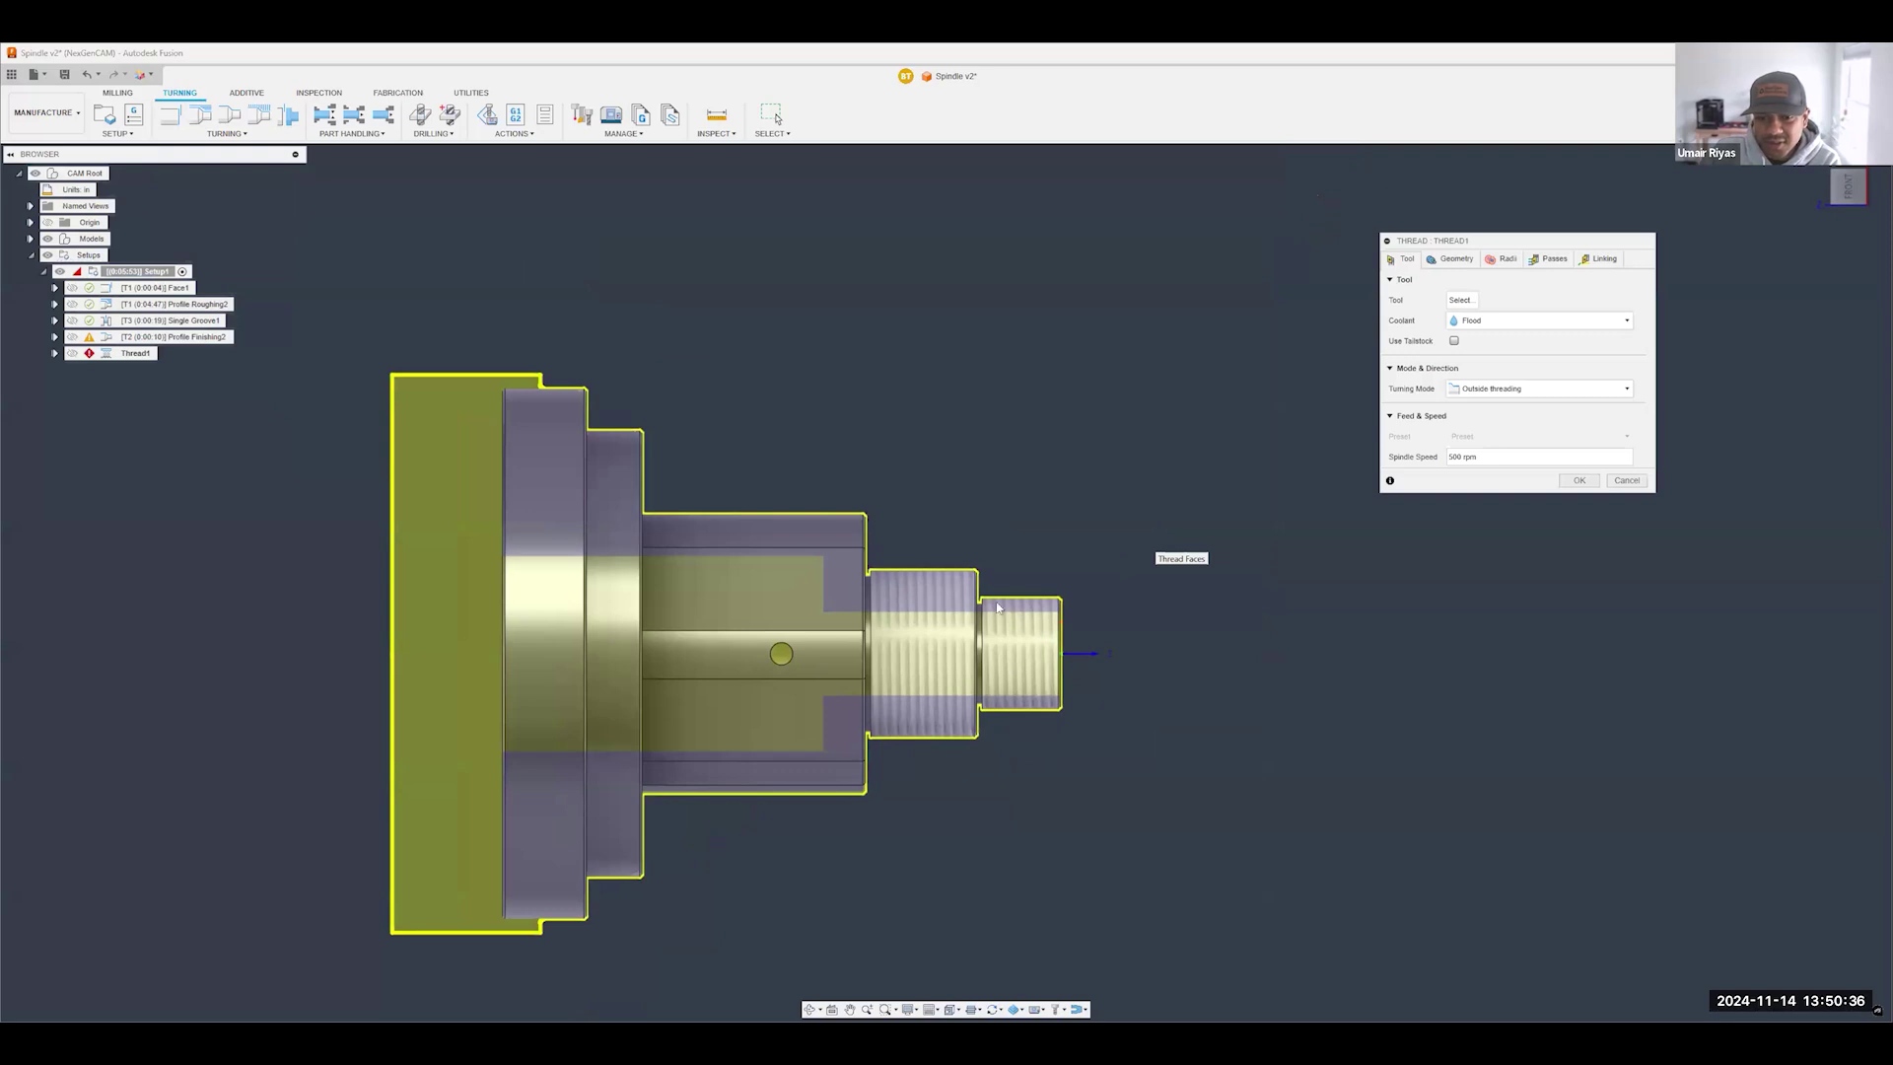
scroll(1026, 554, "up", 2)
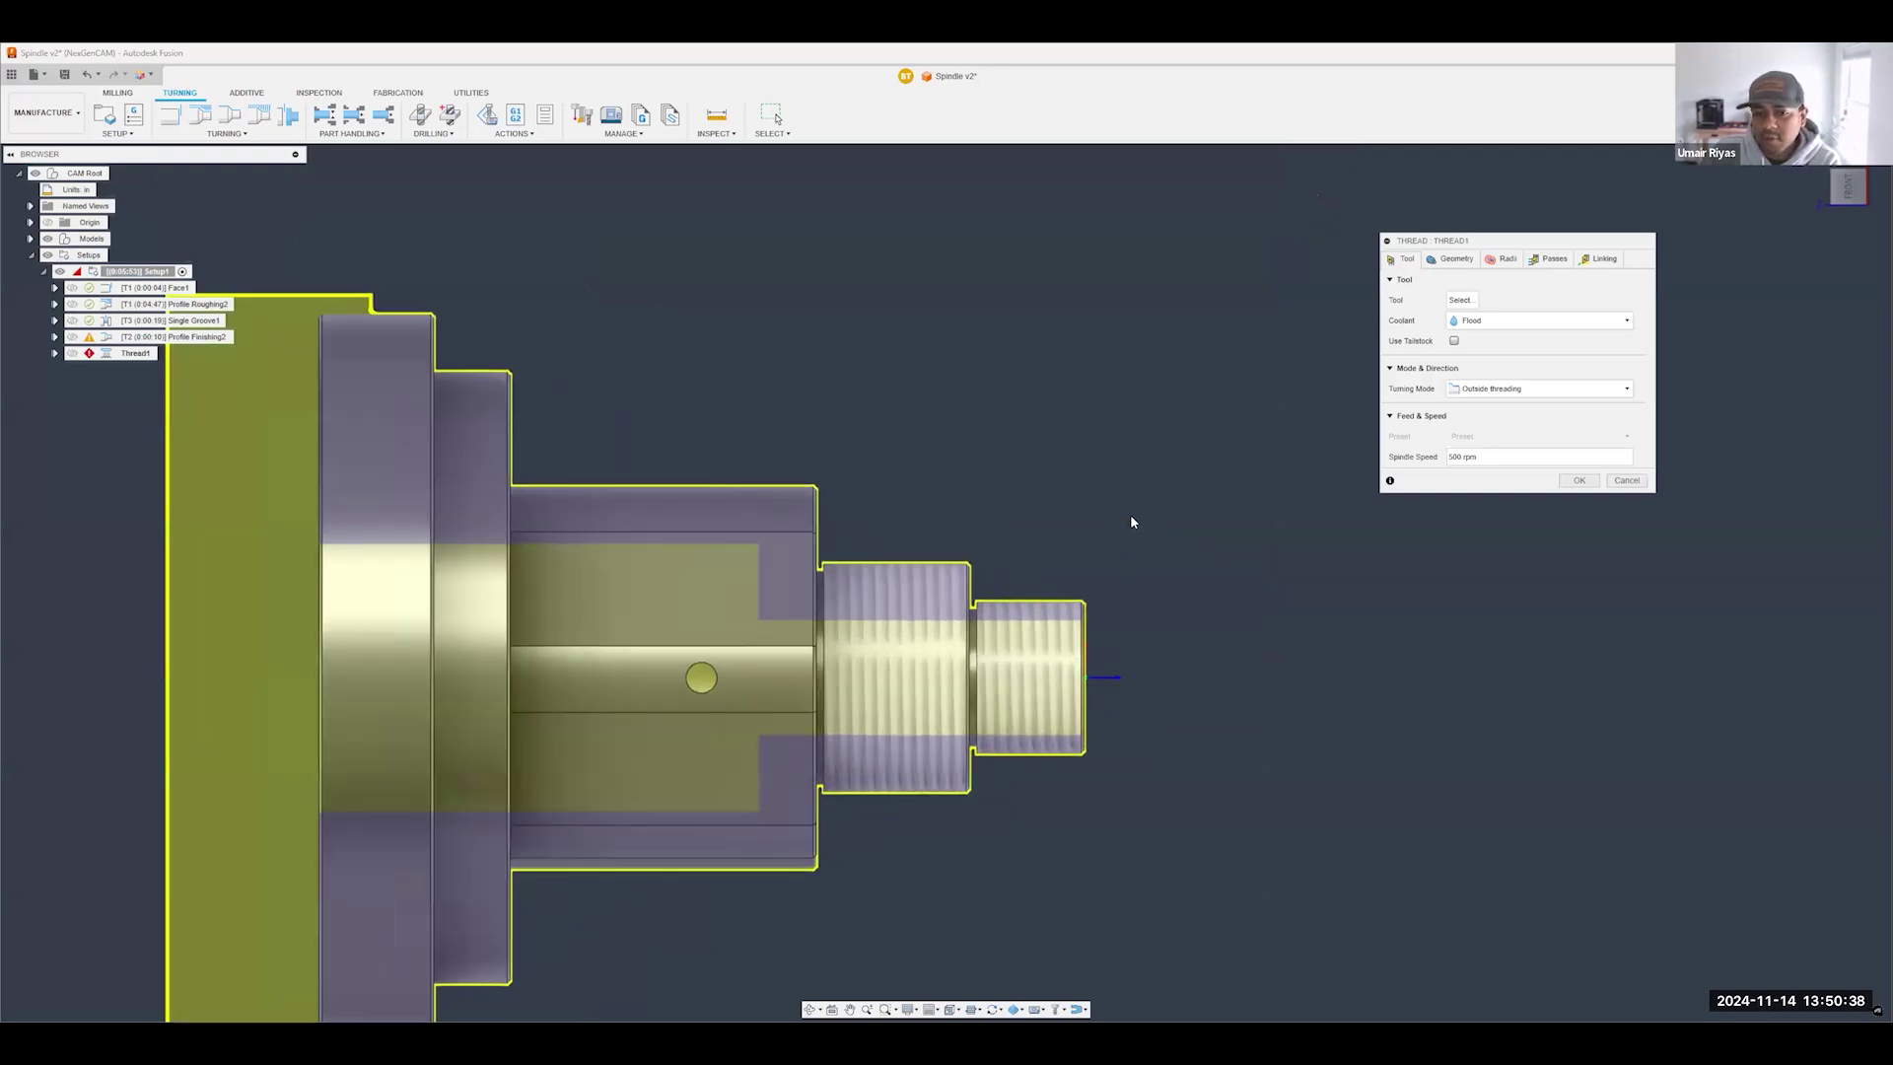
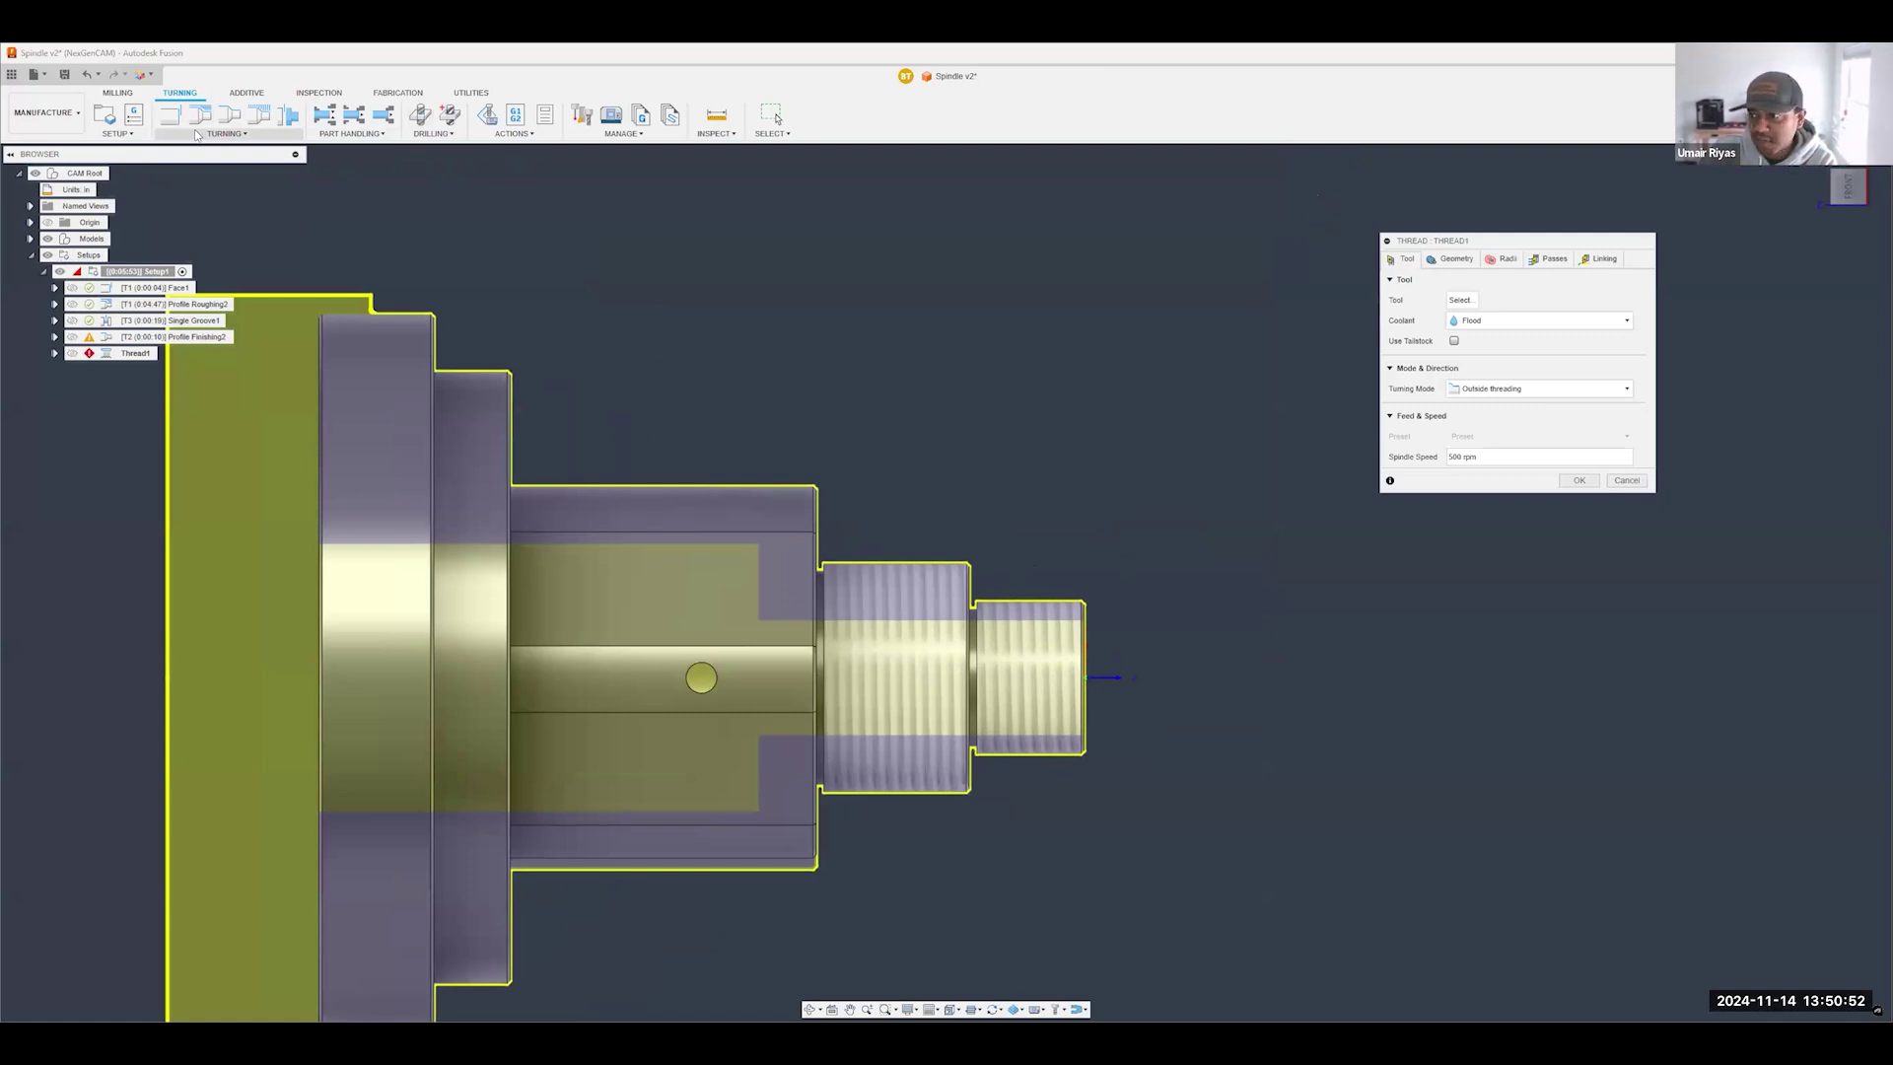
left_click(1462, 301)
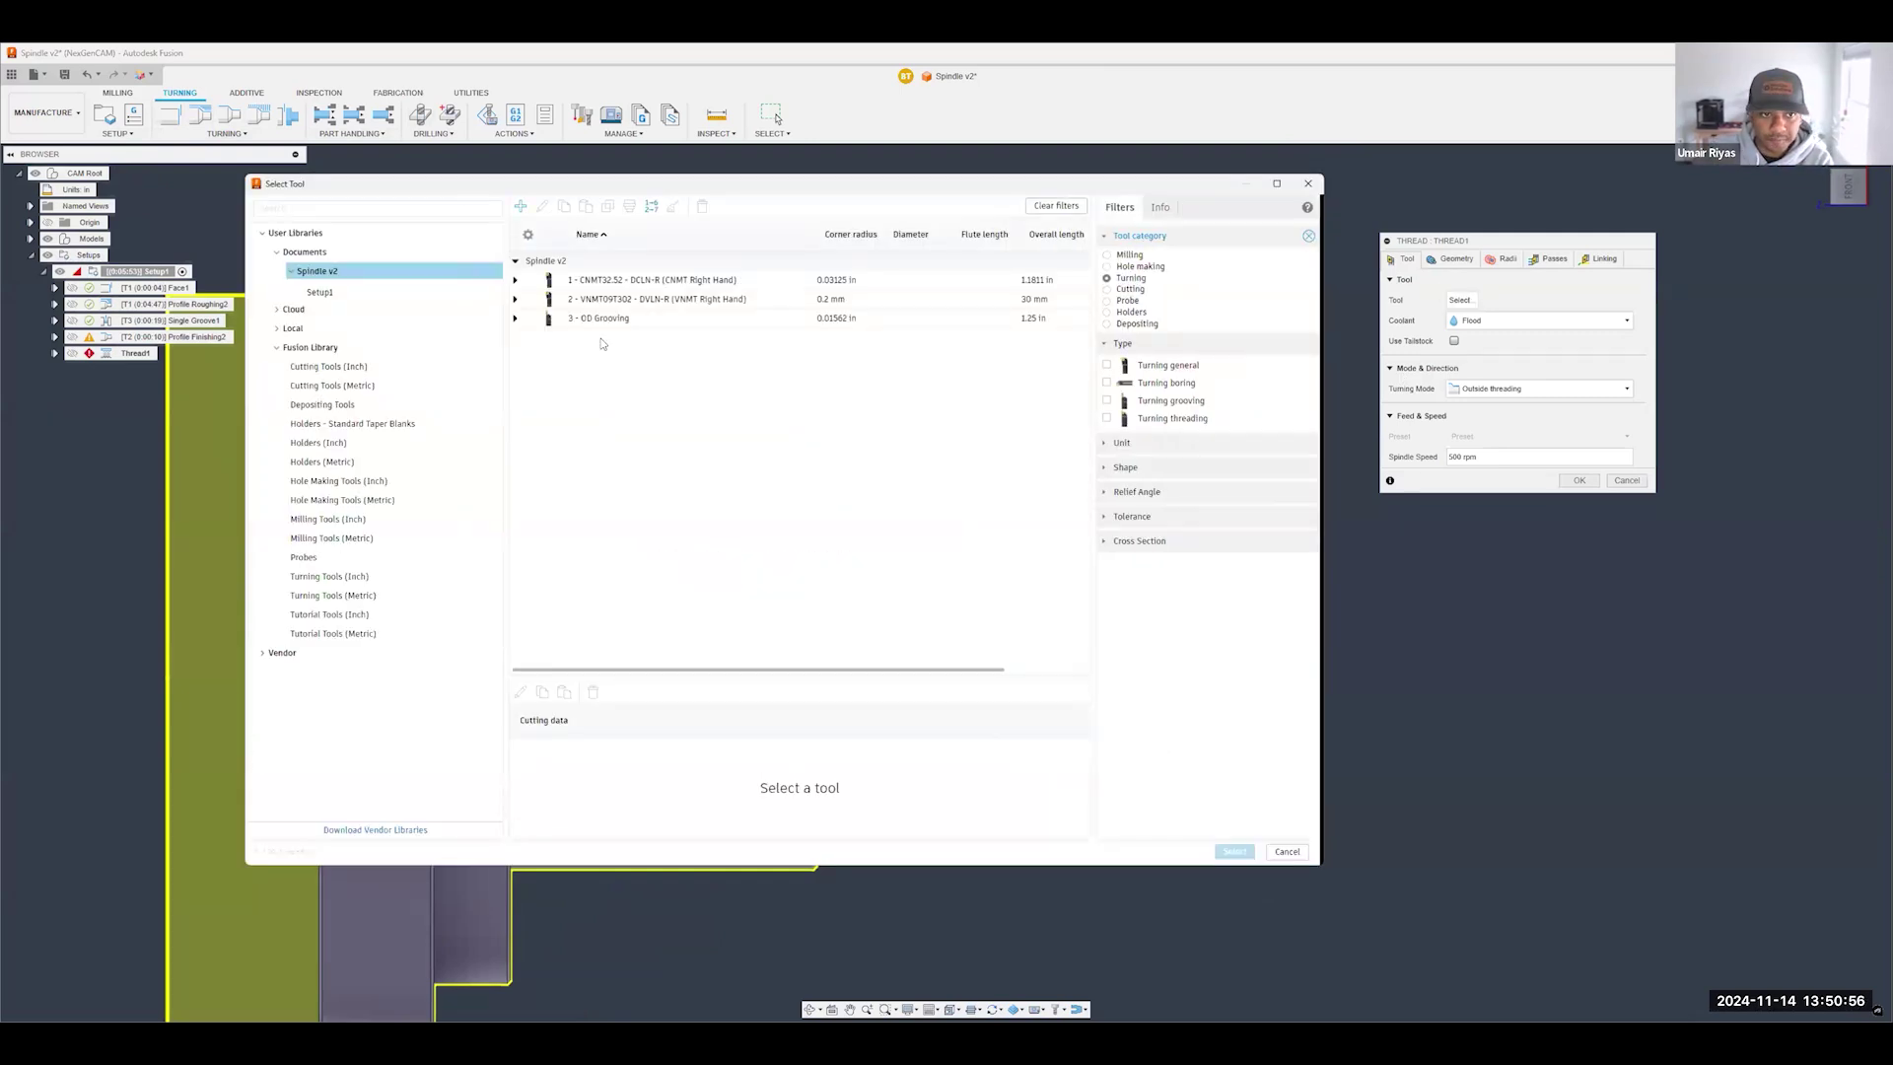
left_click(319, 351)
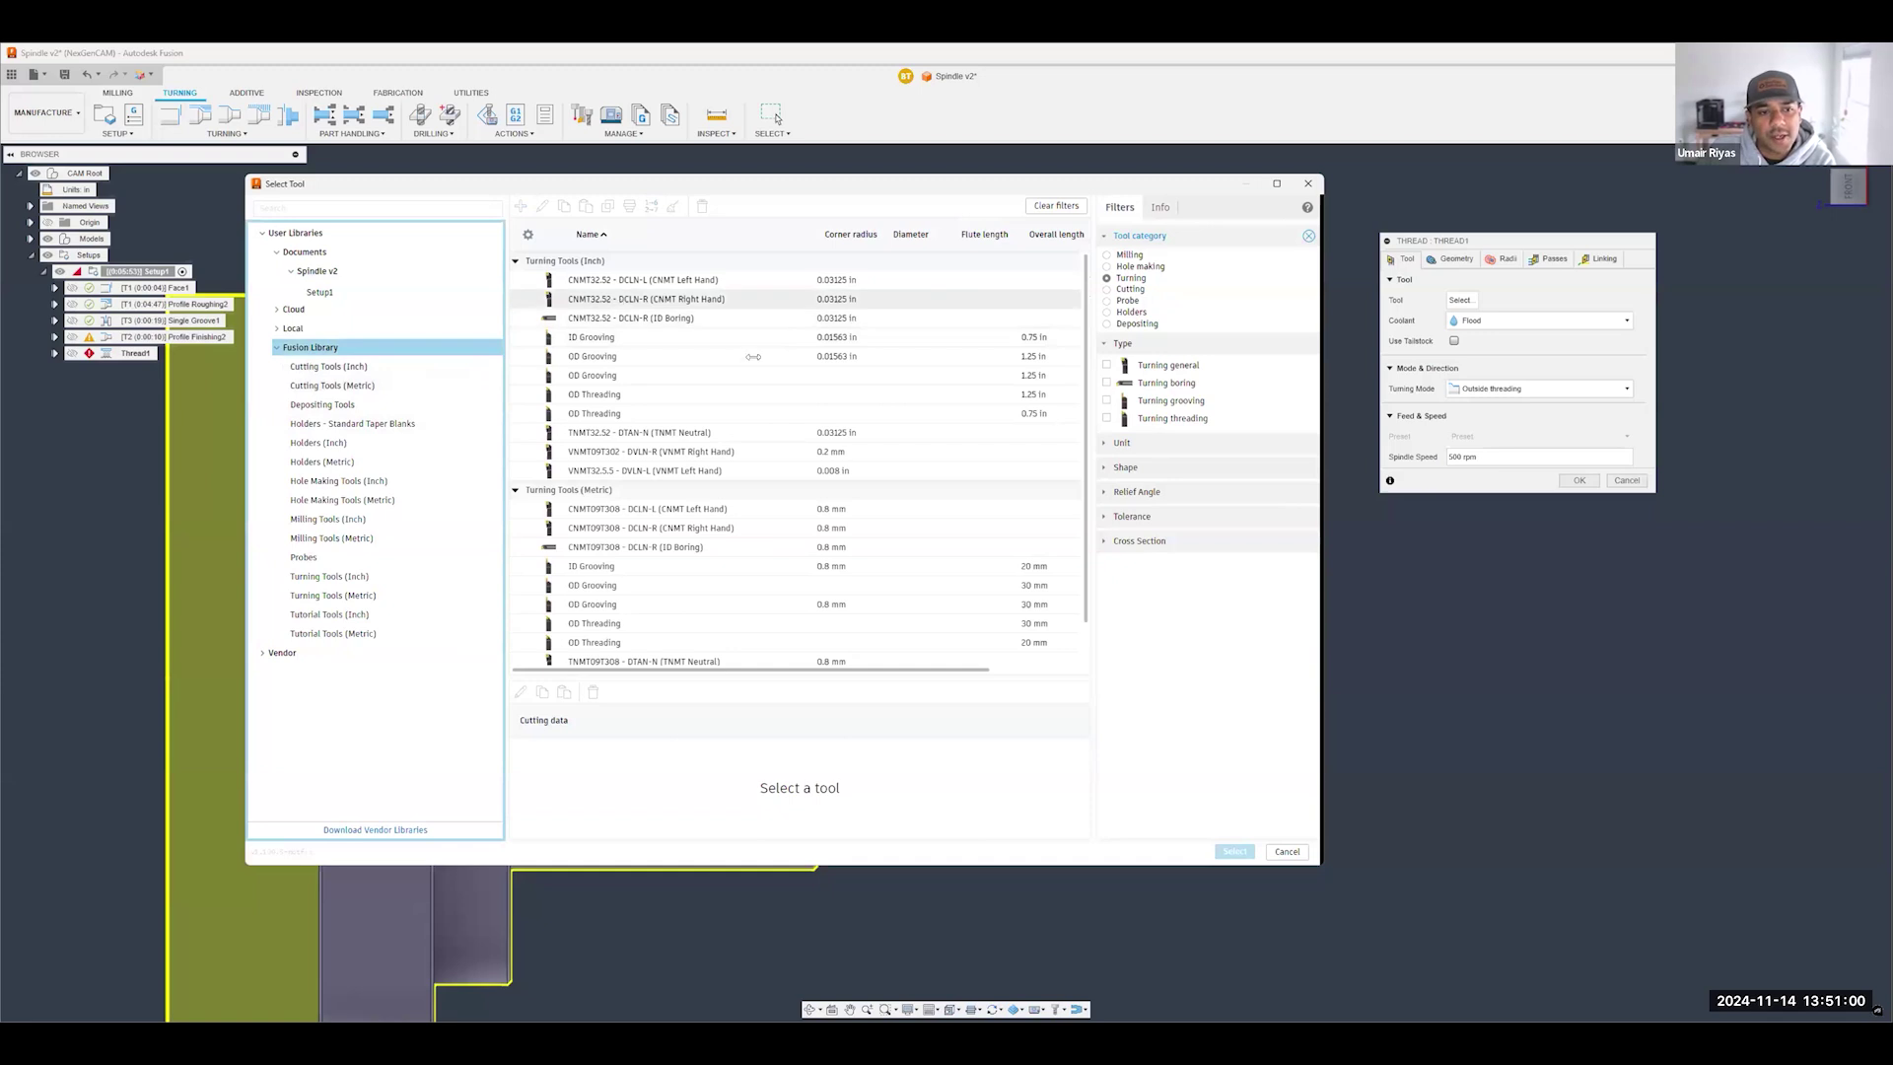
left_click(663, 392)
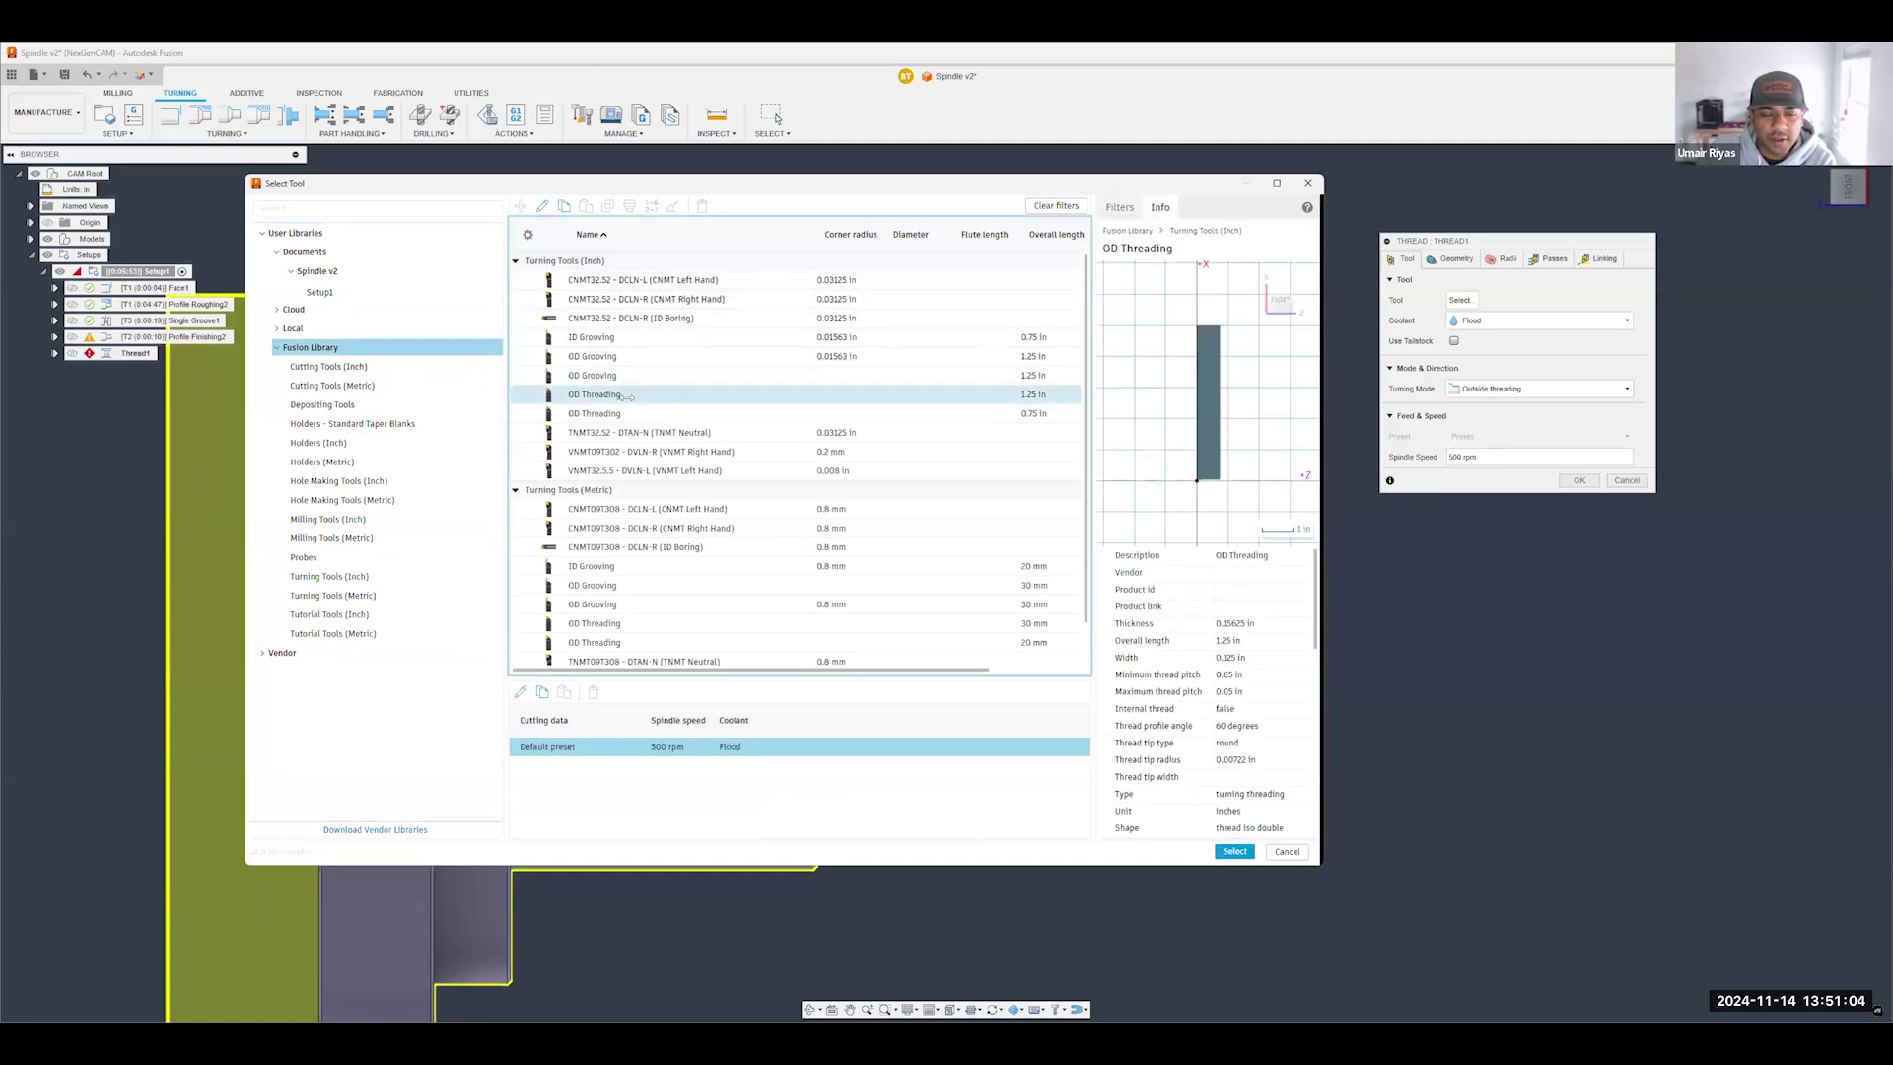
left_click(1234, 851)
scroll(1136, 382, "up", 5)
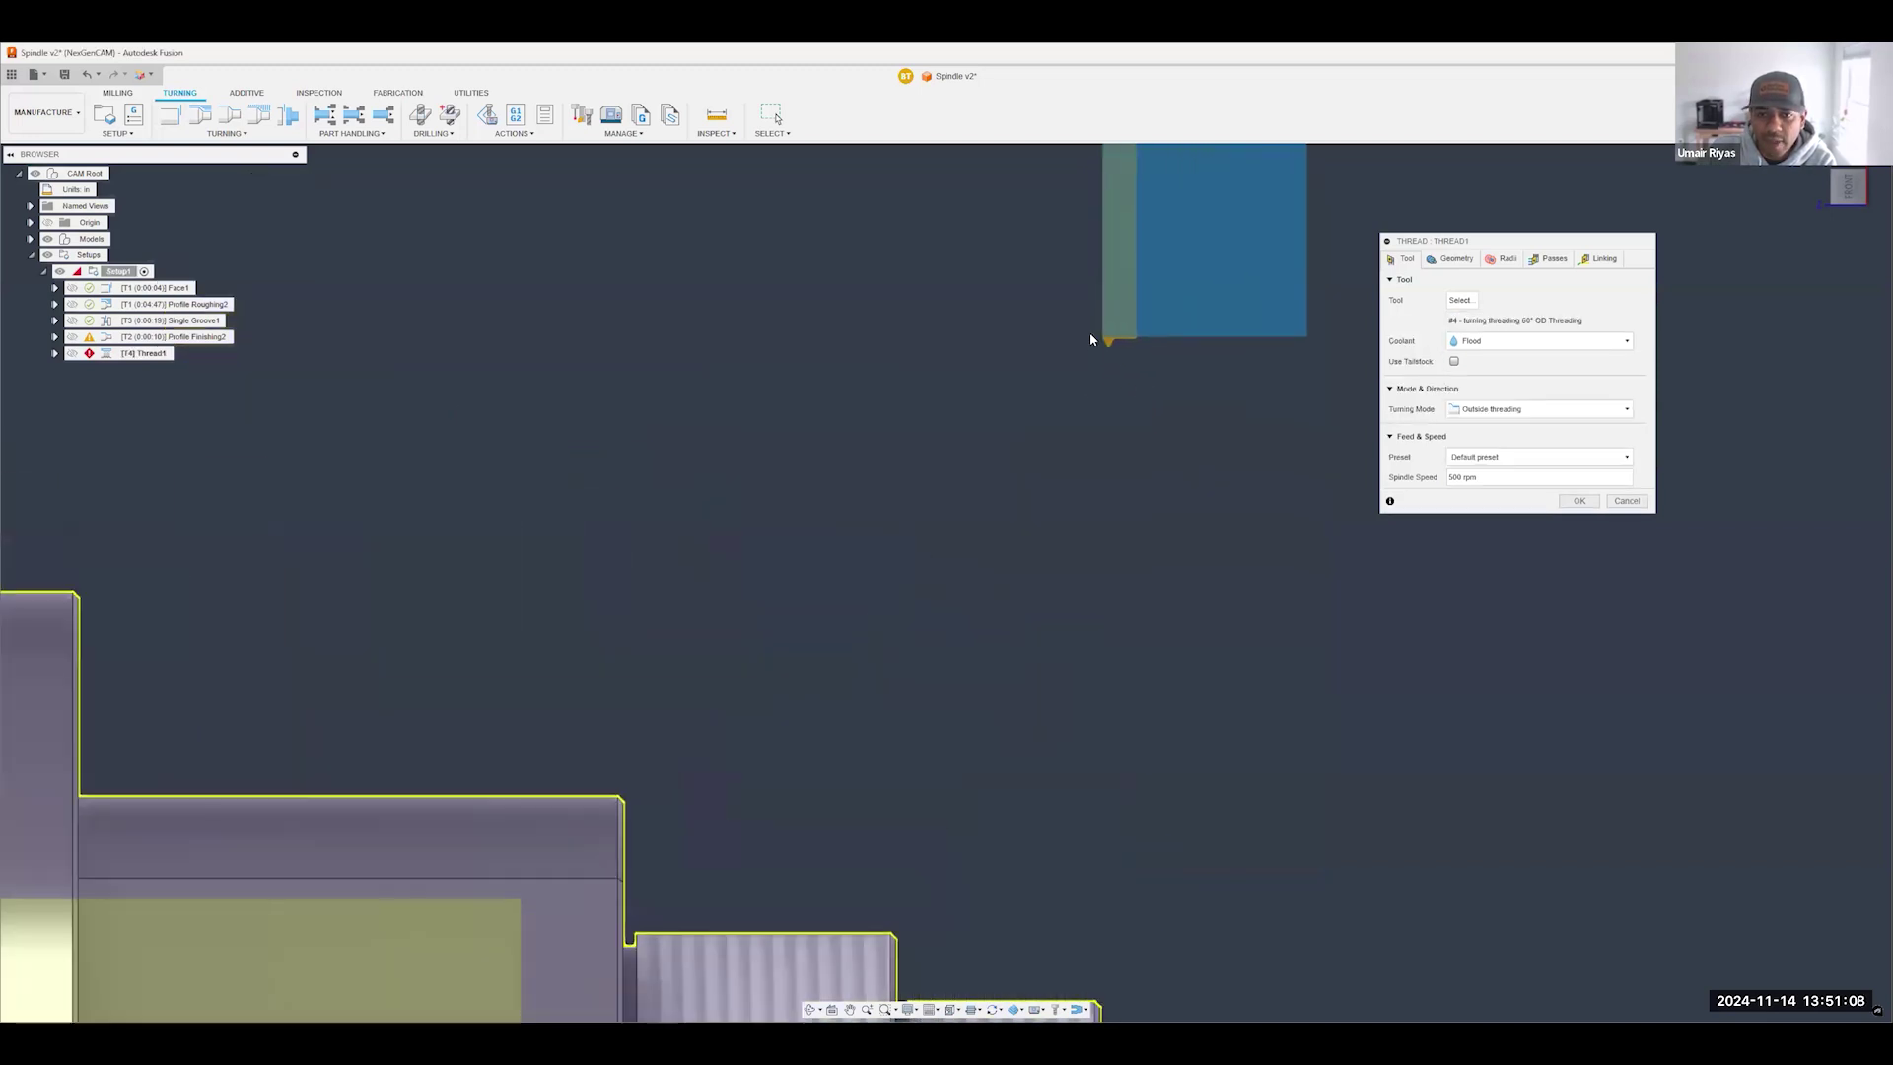
scroll(1051, 360, "down", 5)
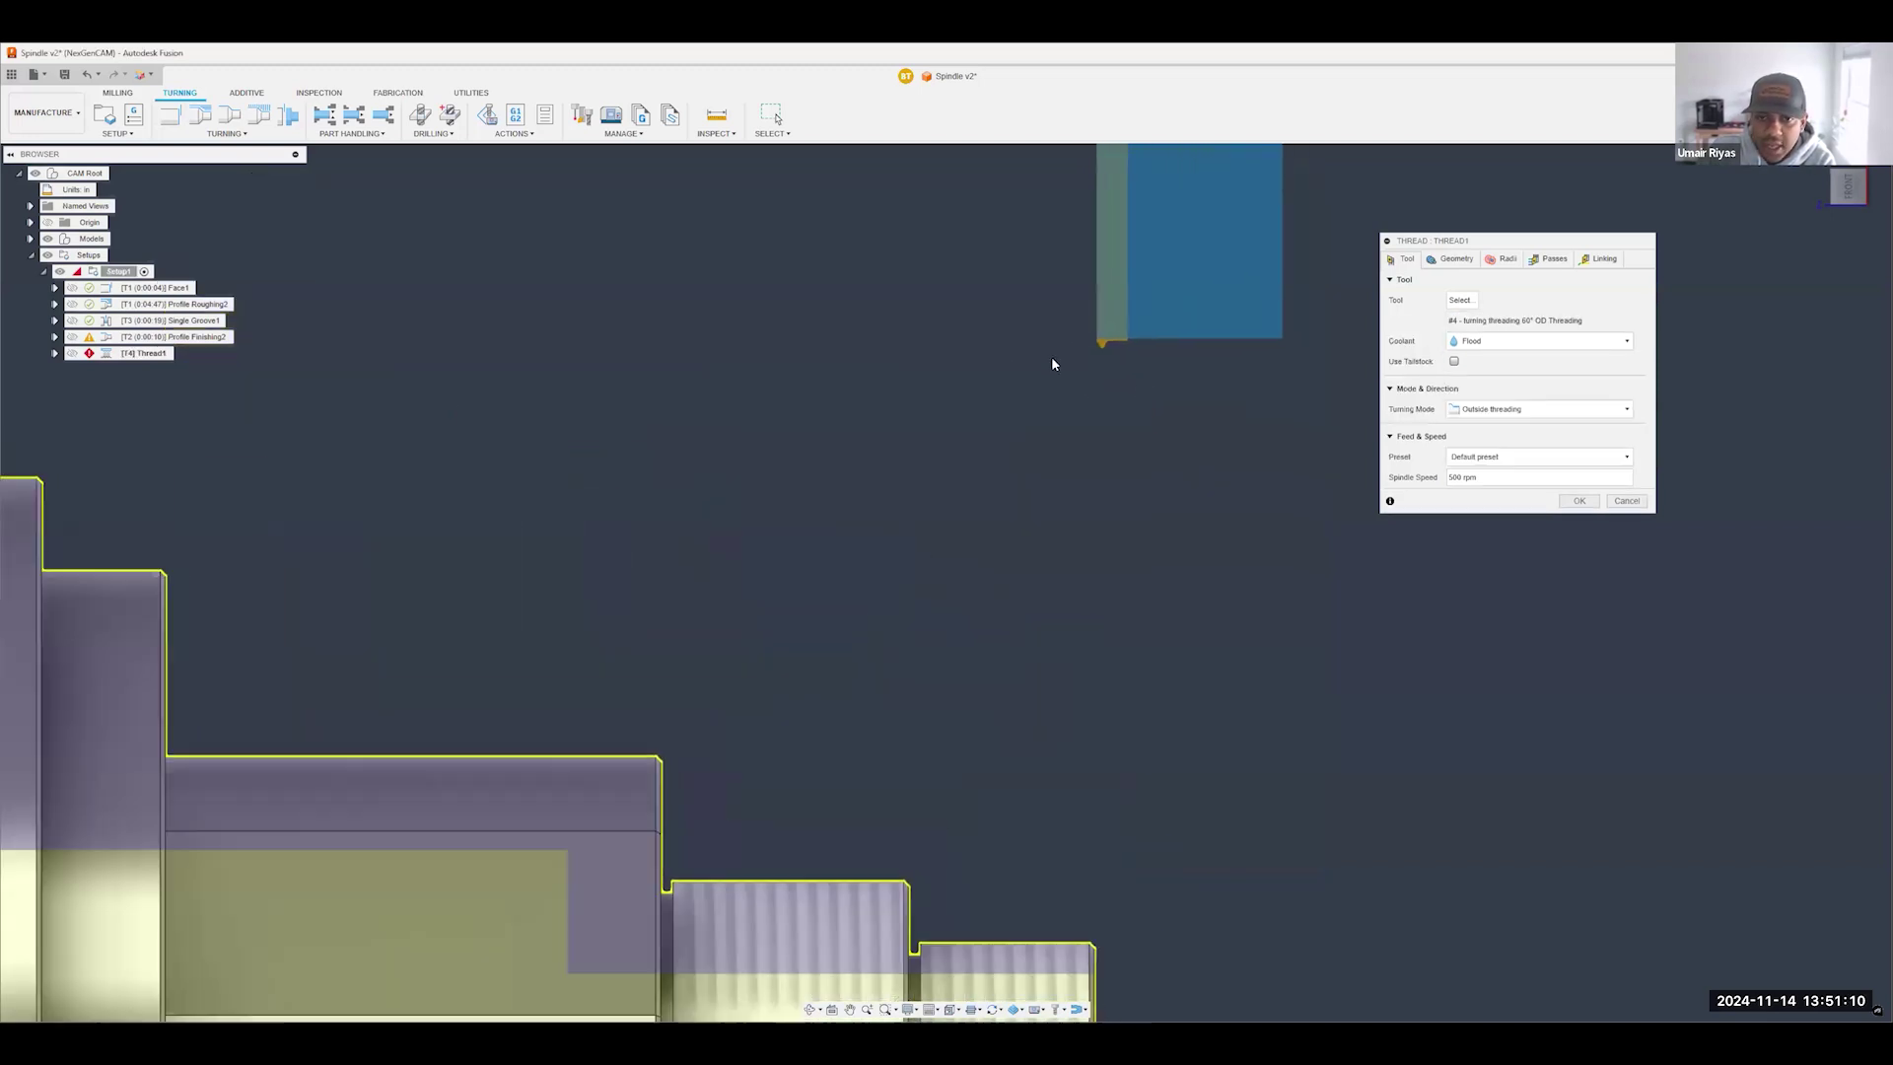
- Open the OD Threading tool's insert geometry for editing and set its minimum thread pitch to 0.1 in
scroll(878, 600, "up", 5)
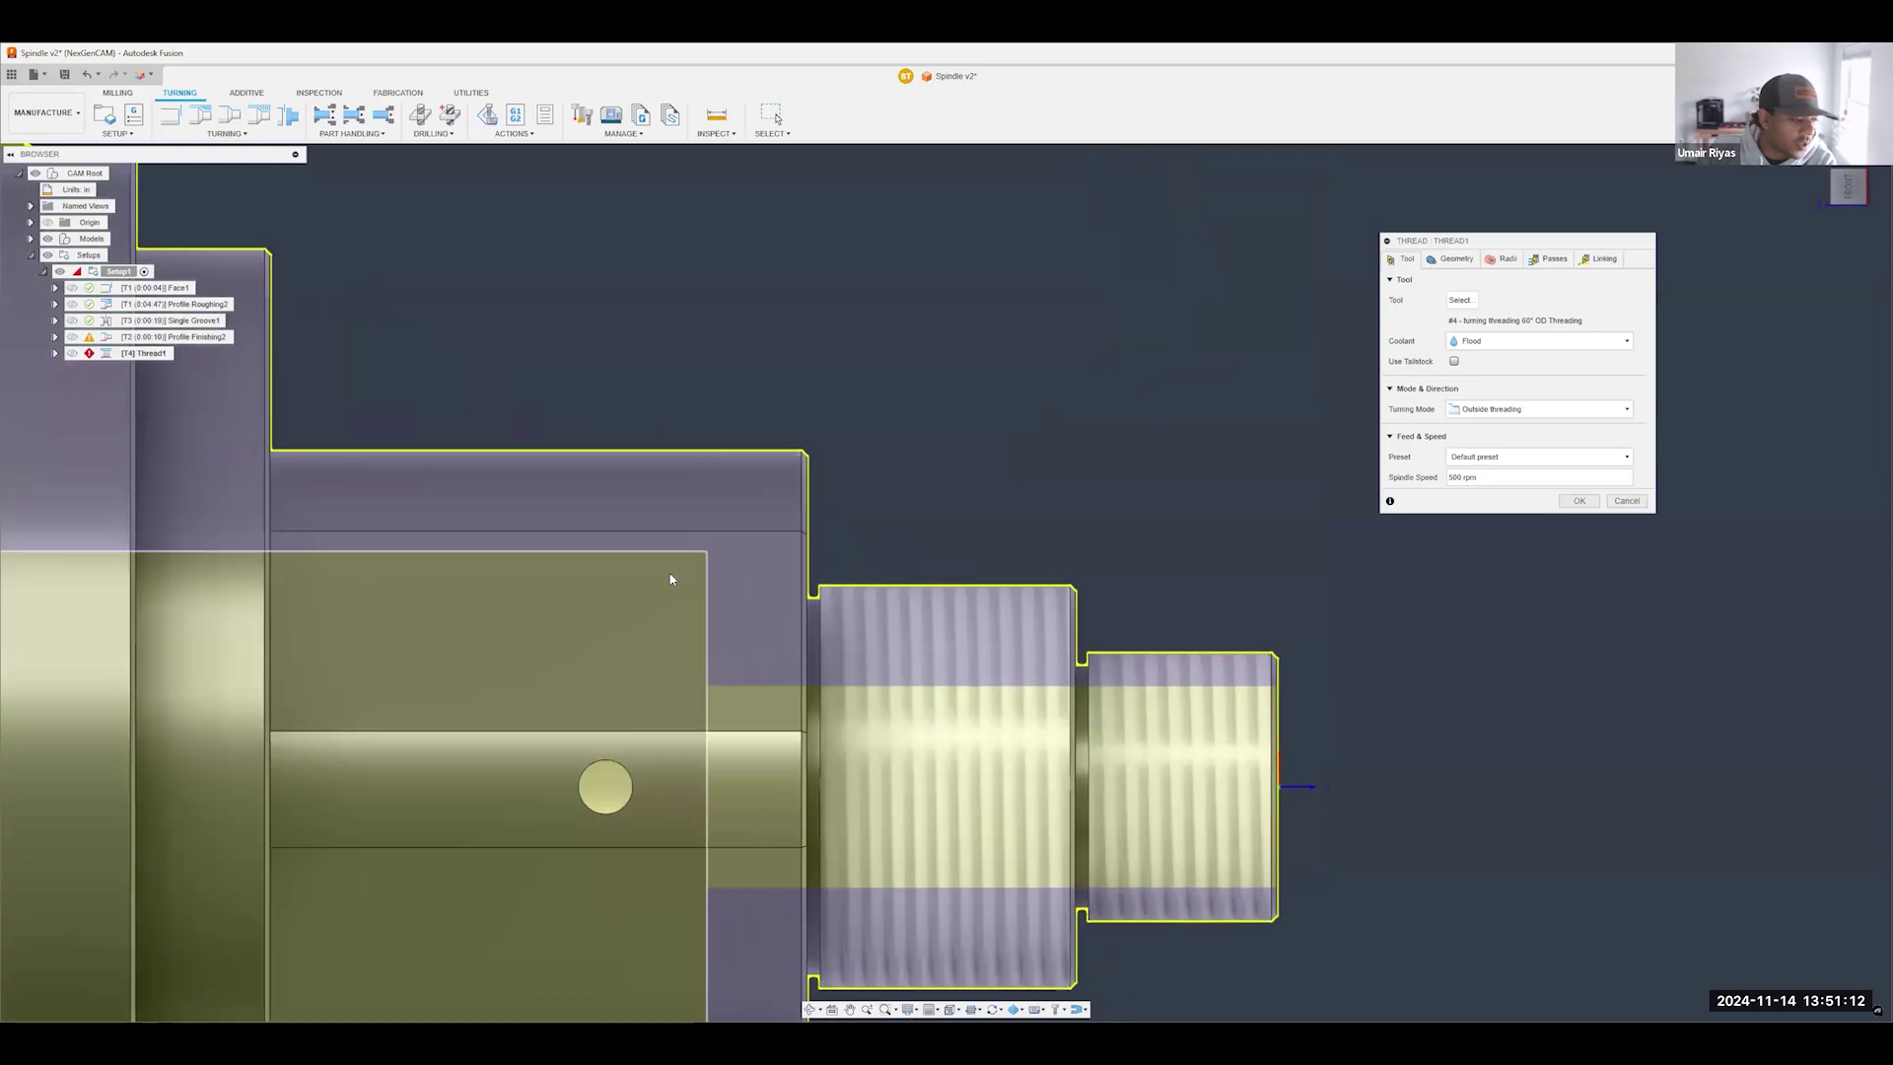
scroll(1180, 634, "down", 2)
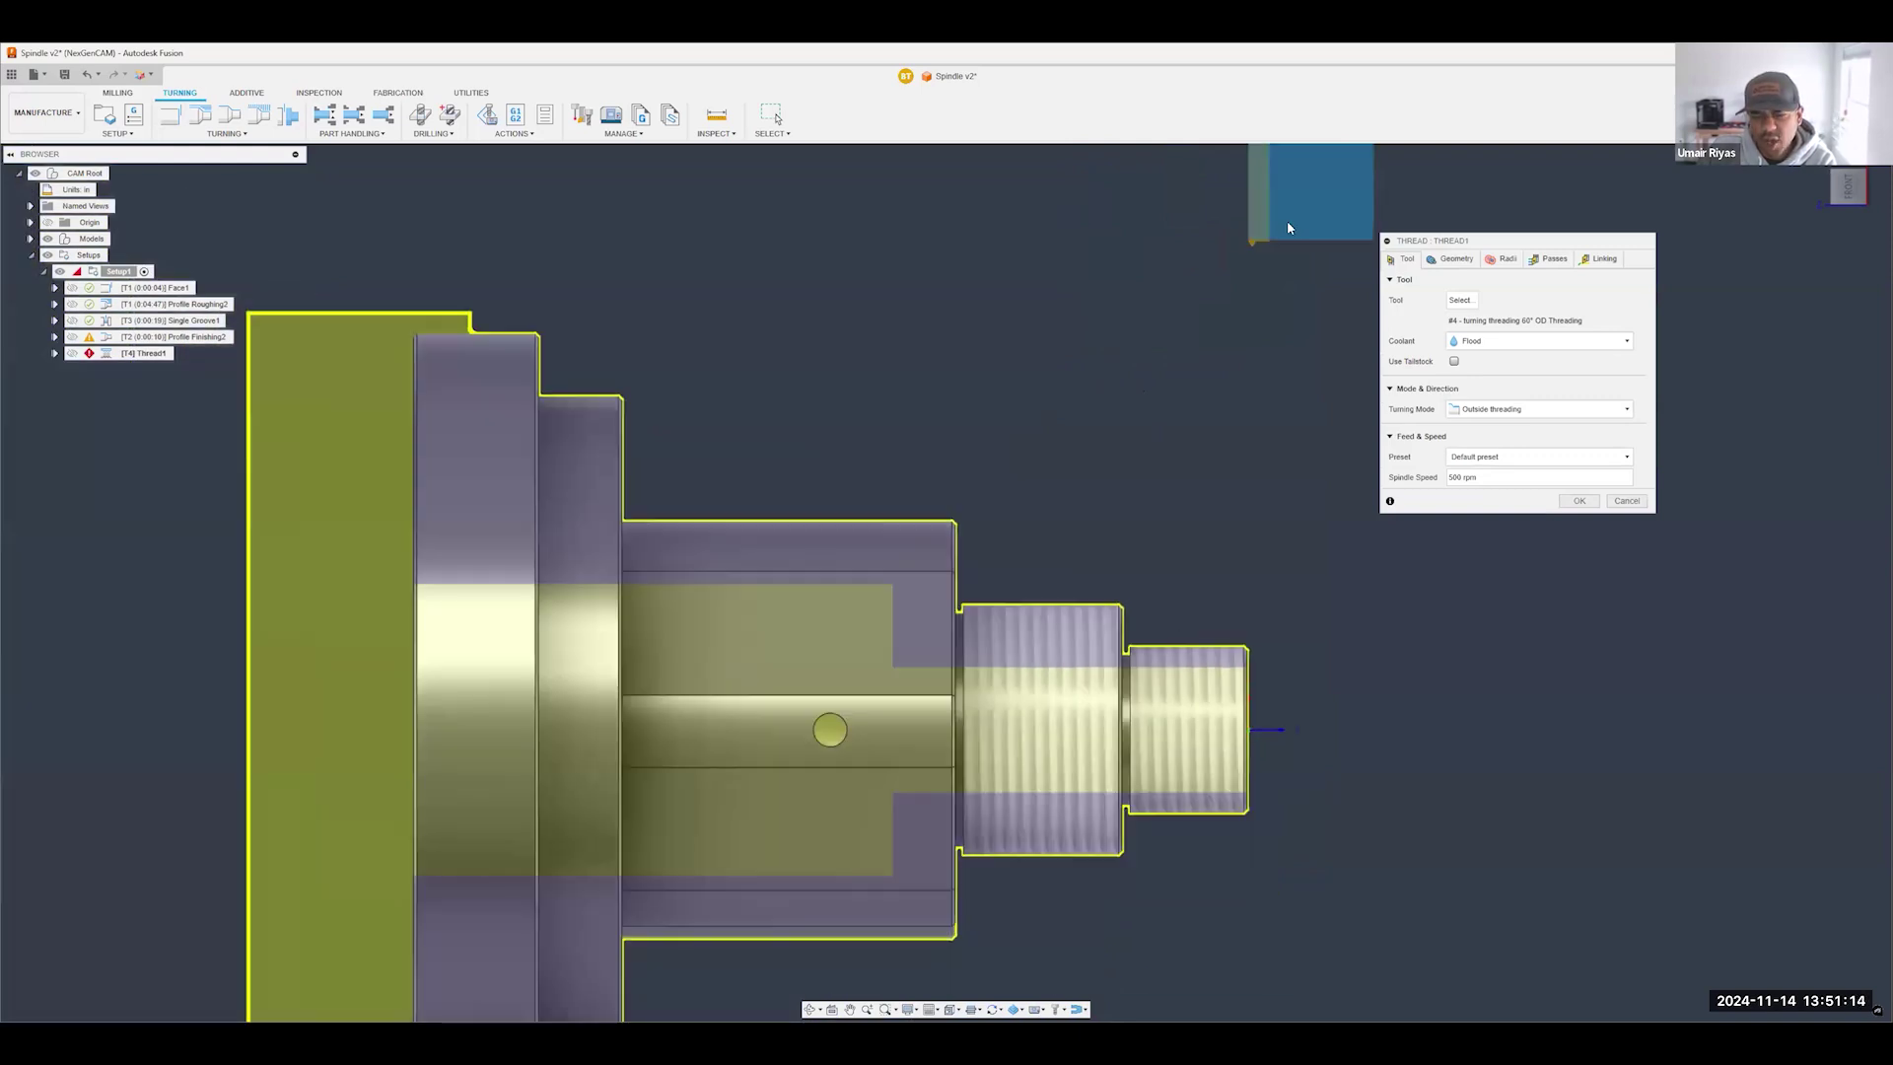
left_click(1478, 300)
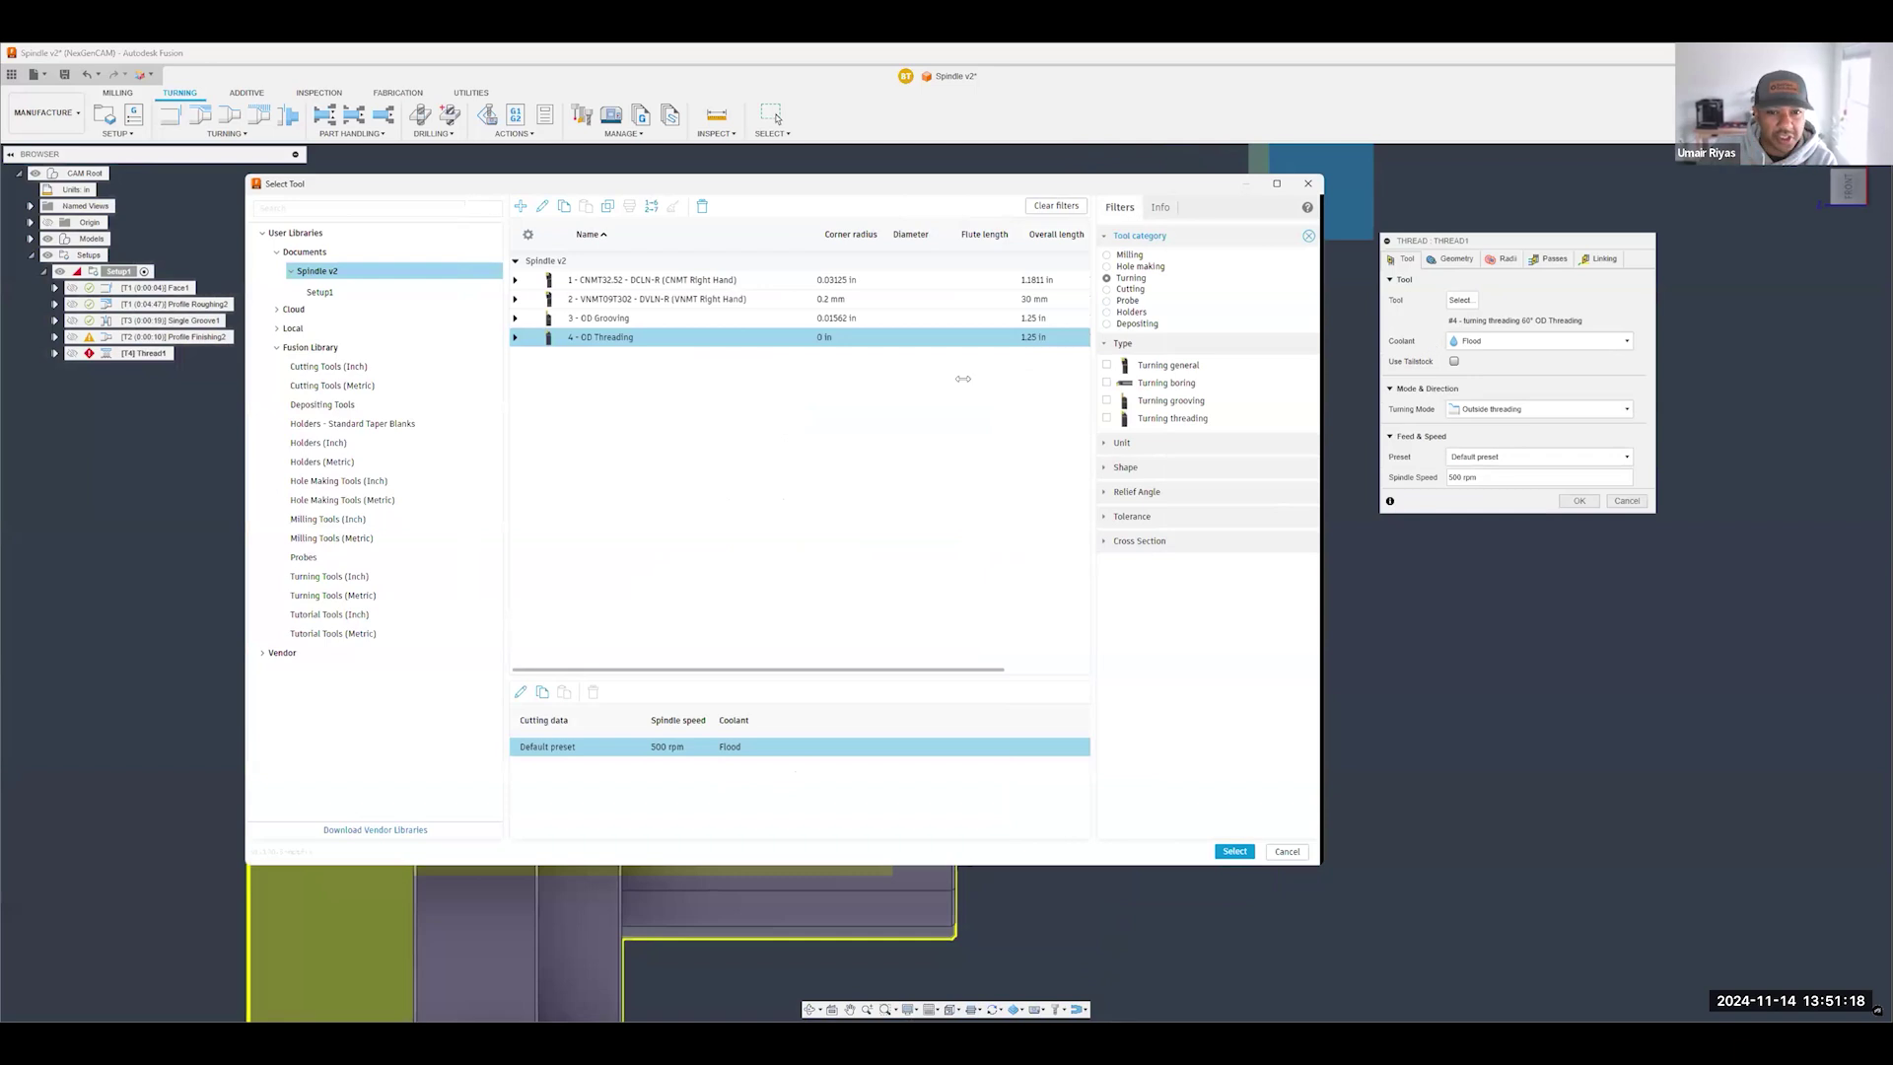
right_click(989, 340)
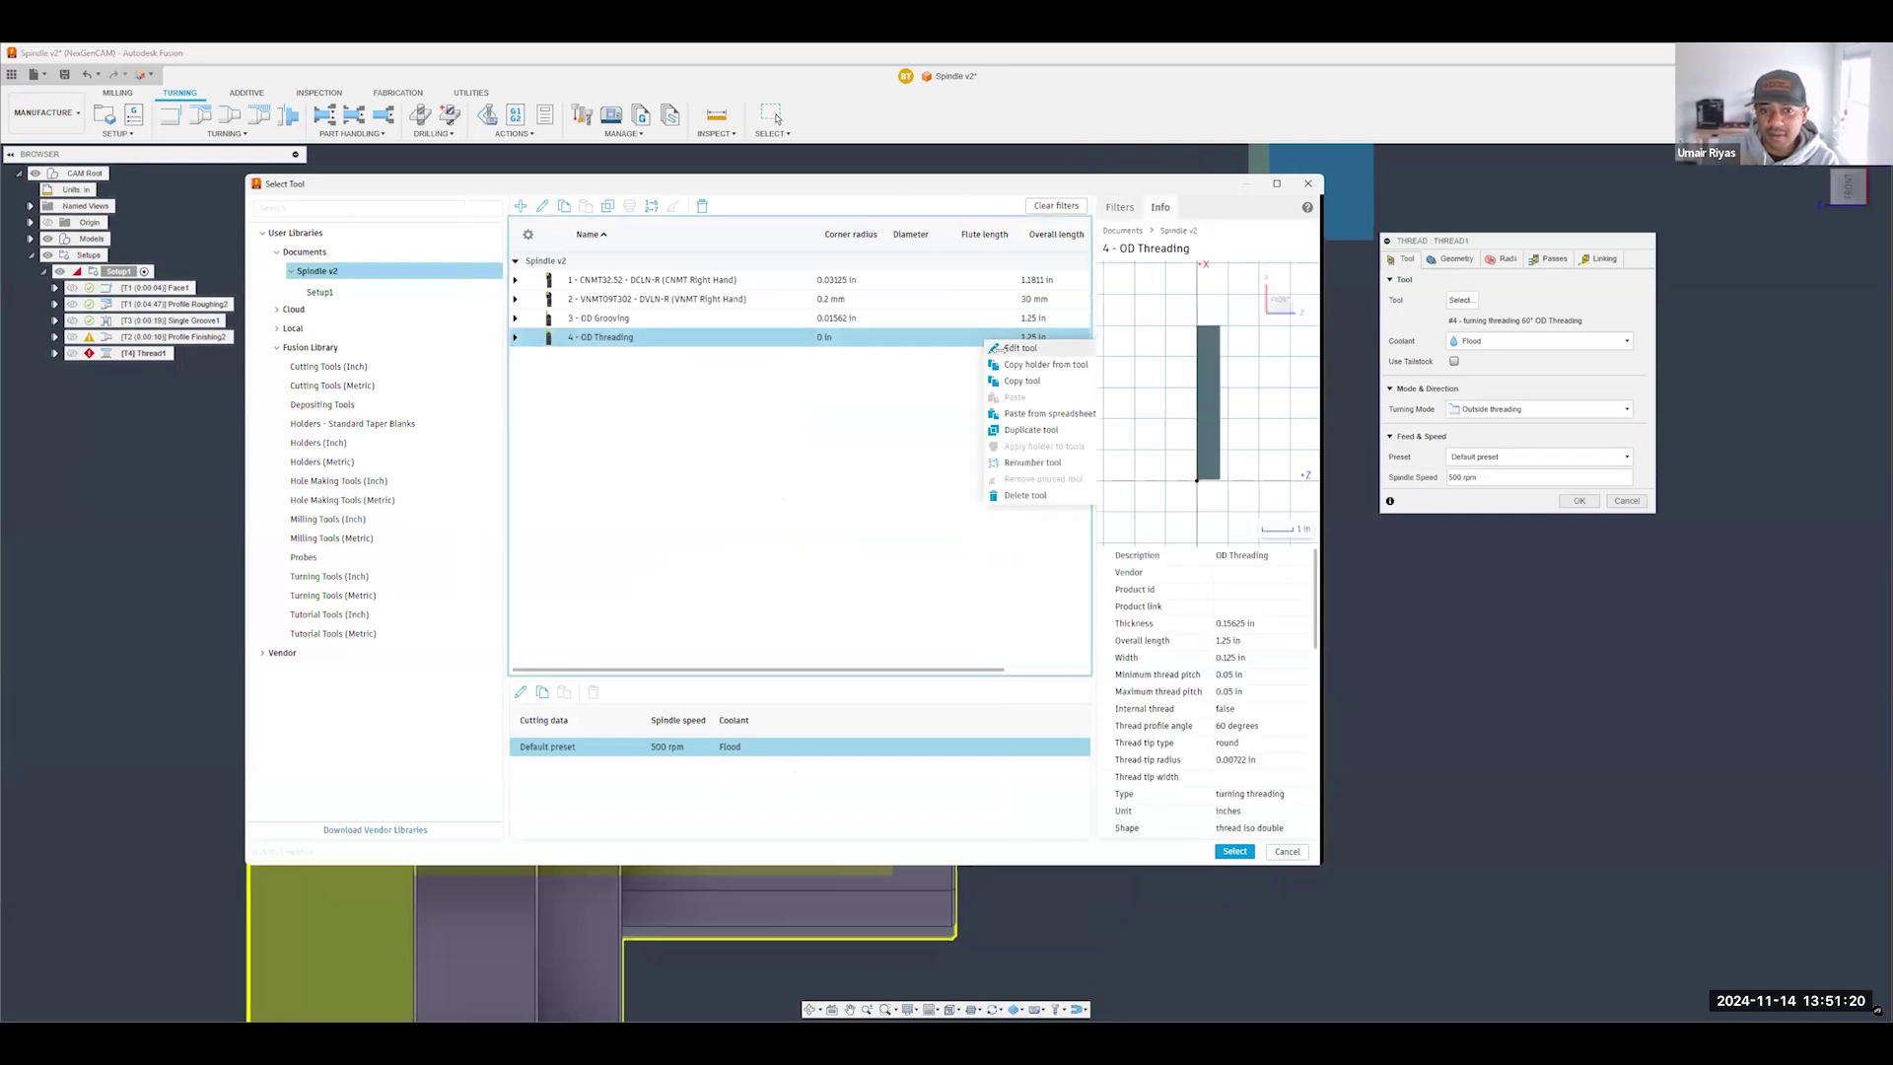
left_click(1021, 348)
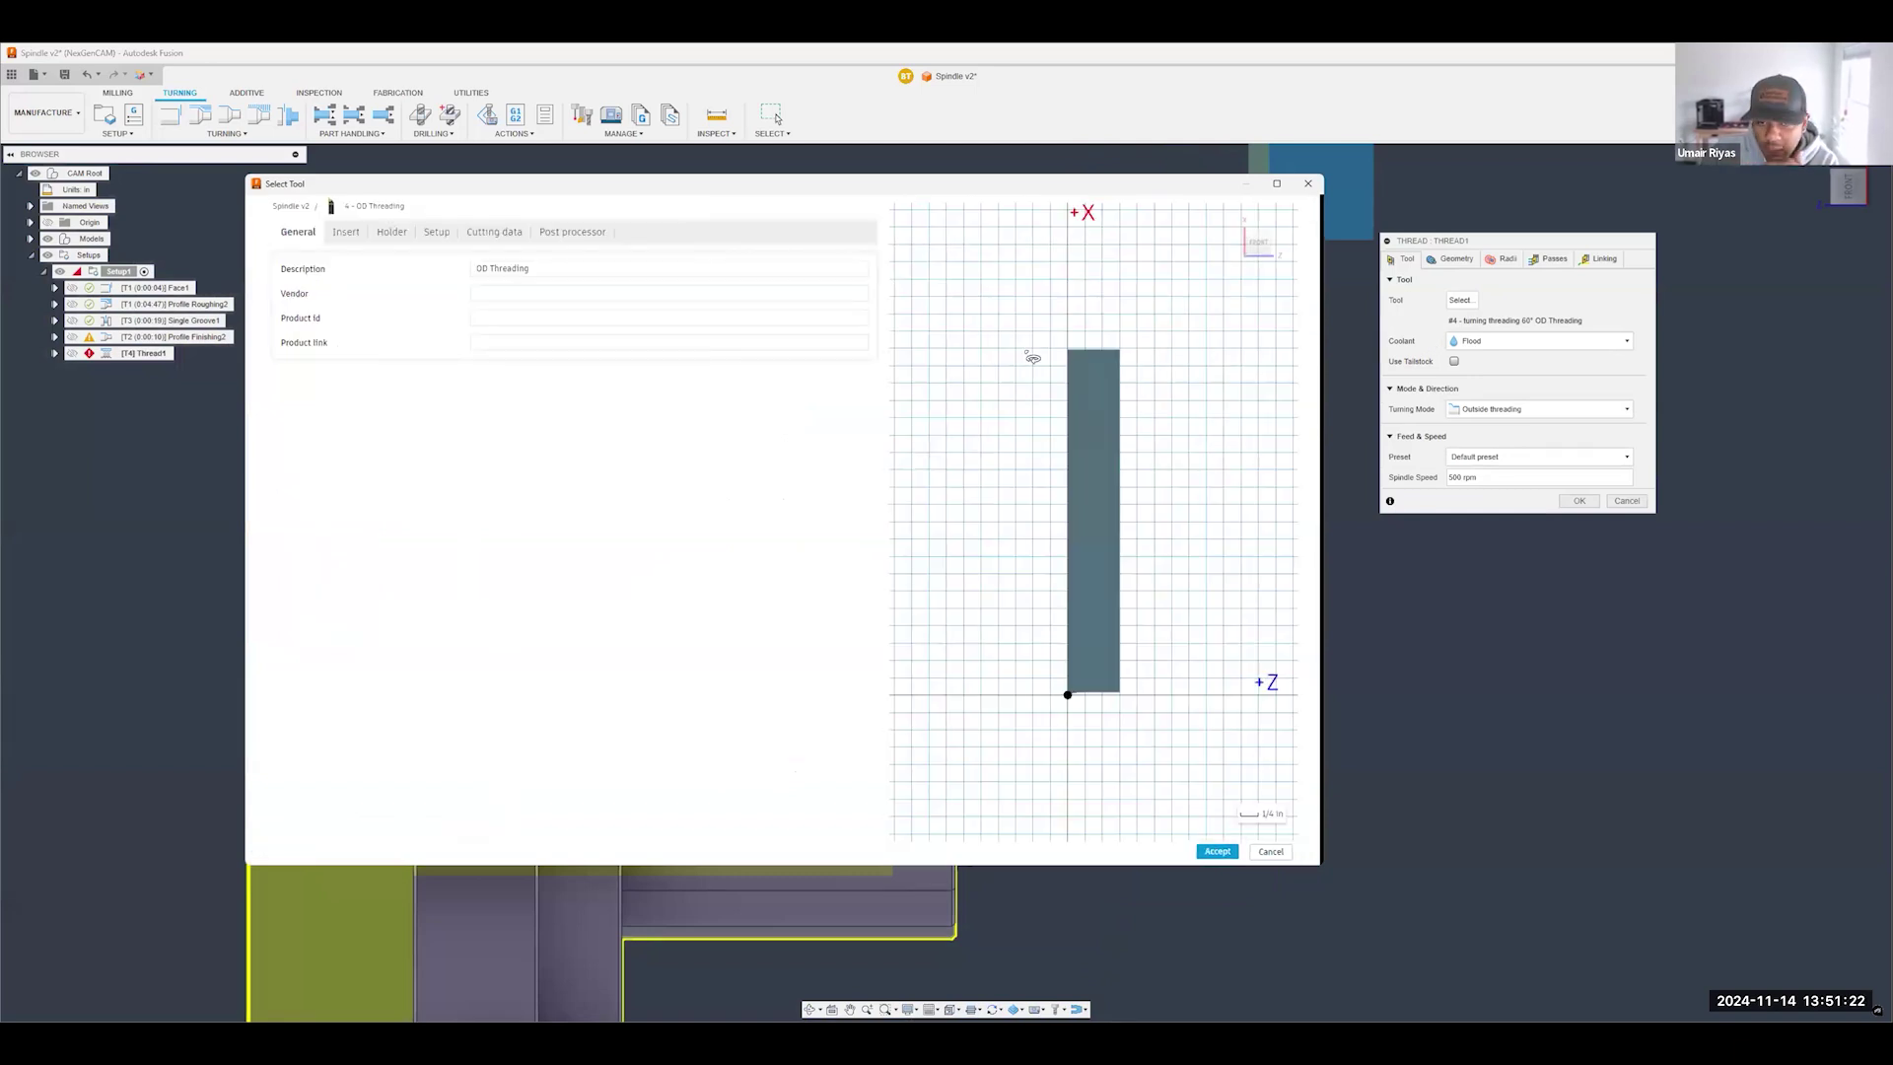
left_click(335, 242)
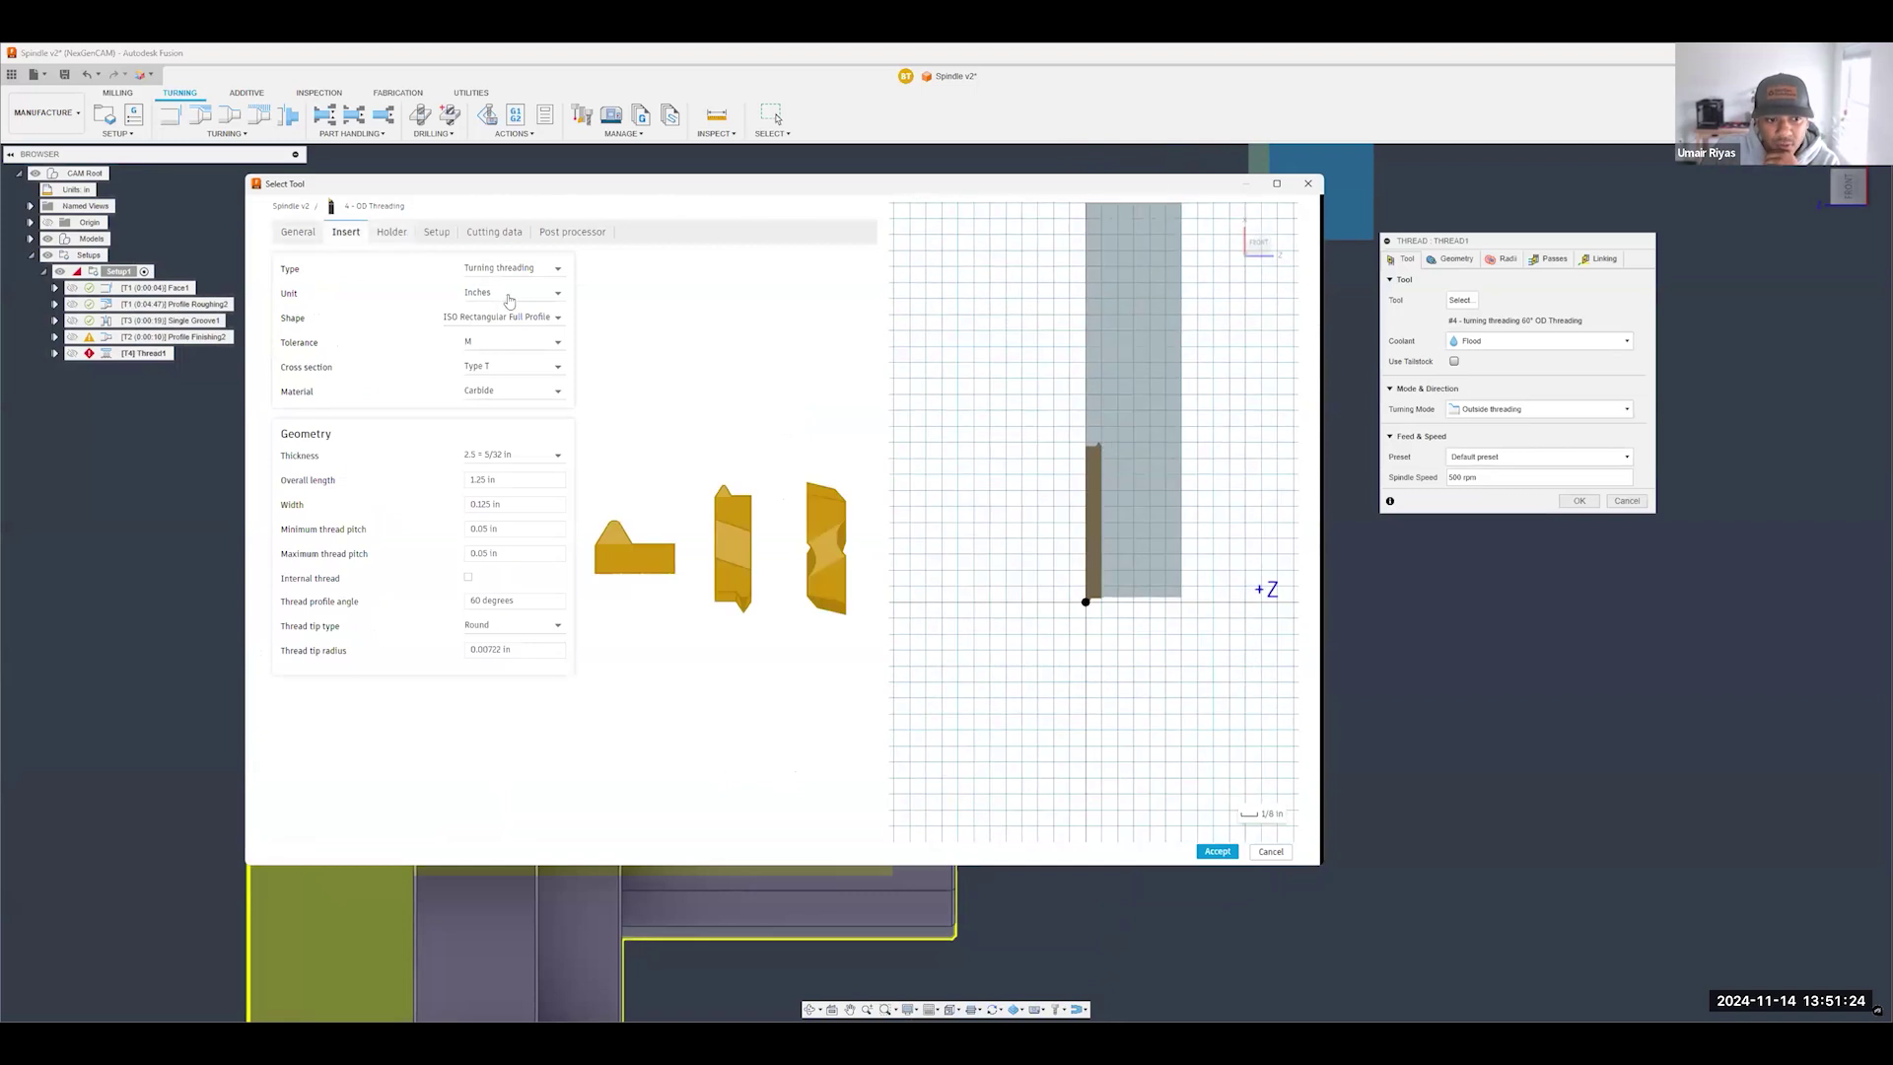
left_click(536, 528)
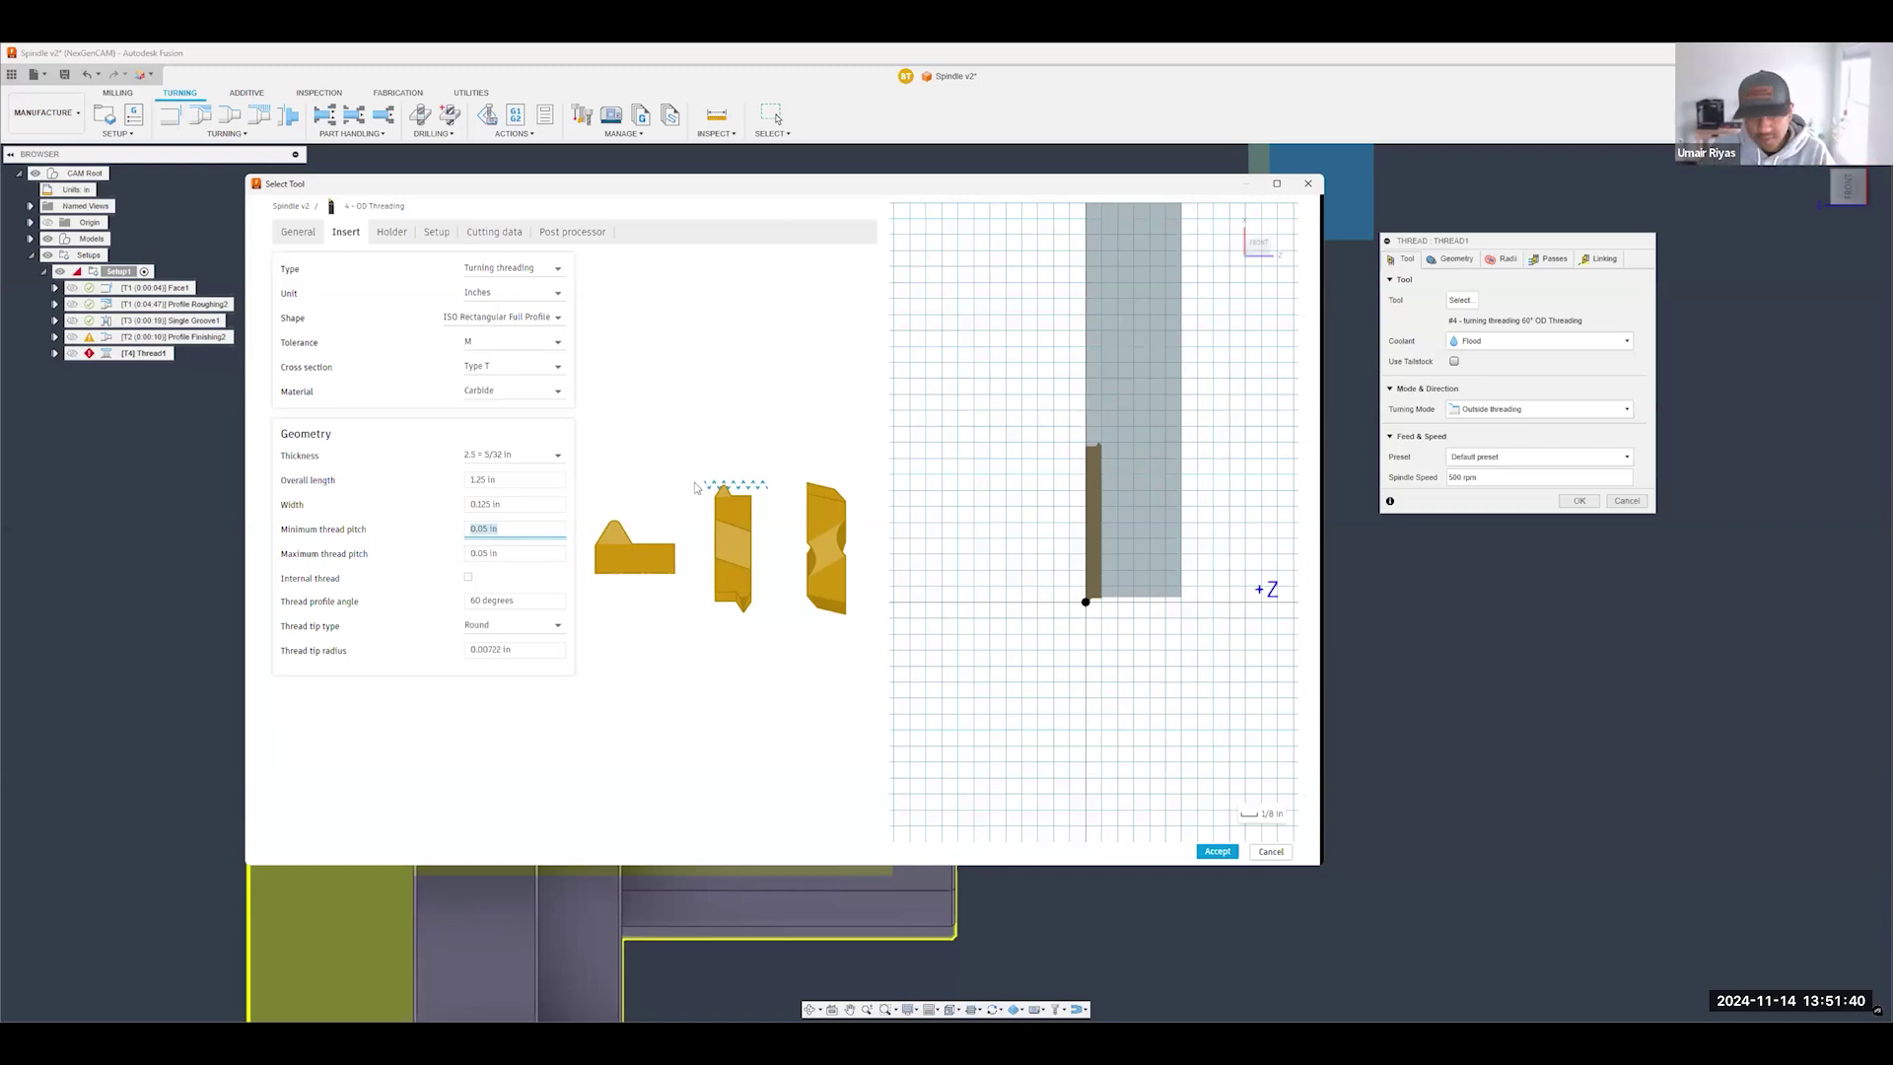
type(".1")
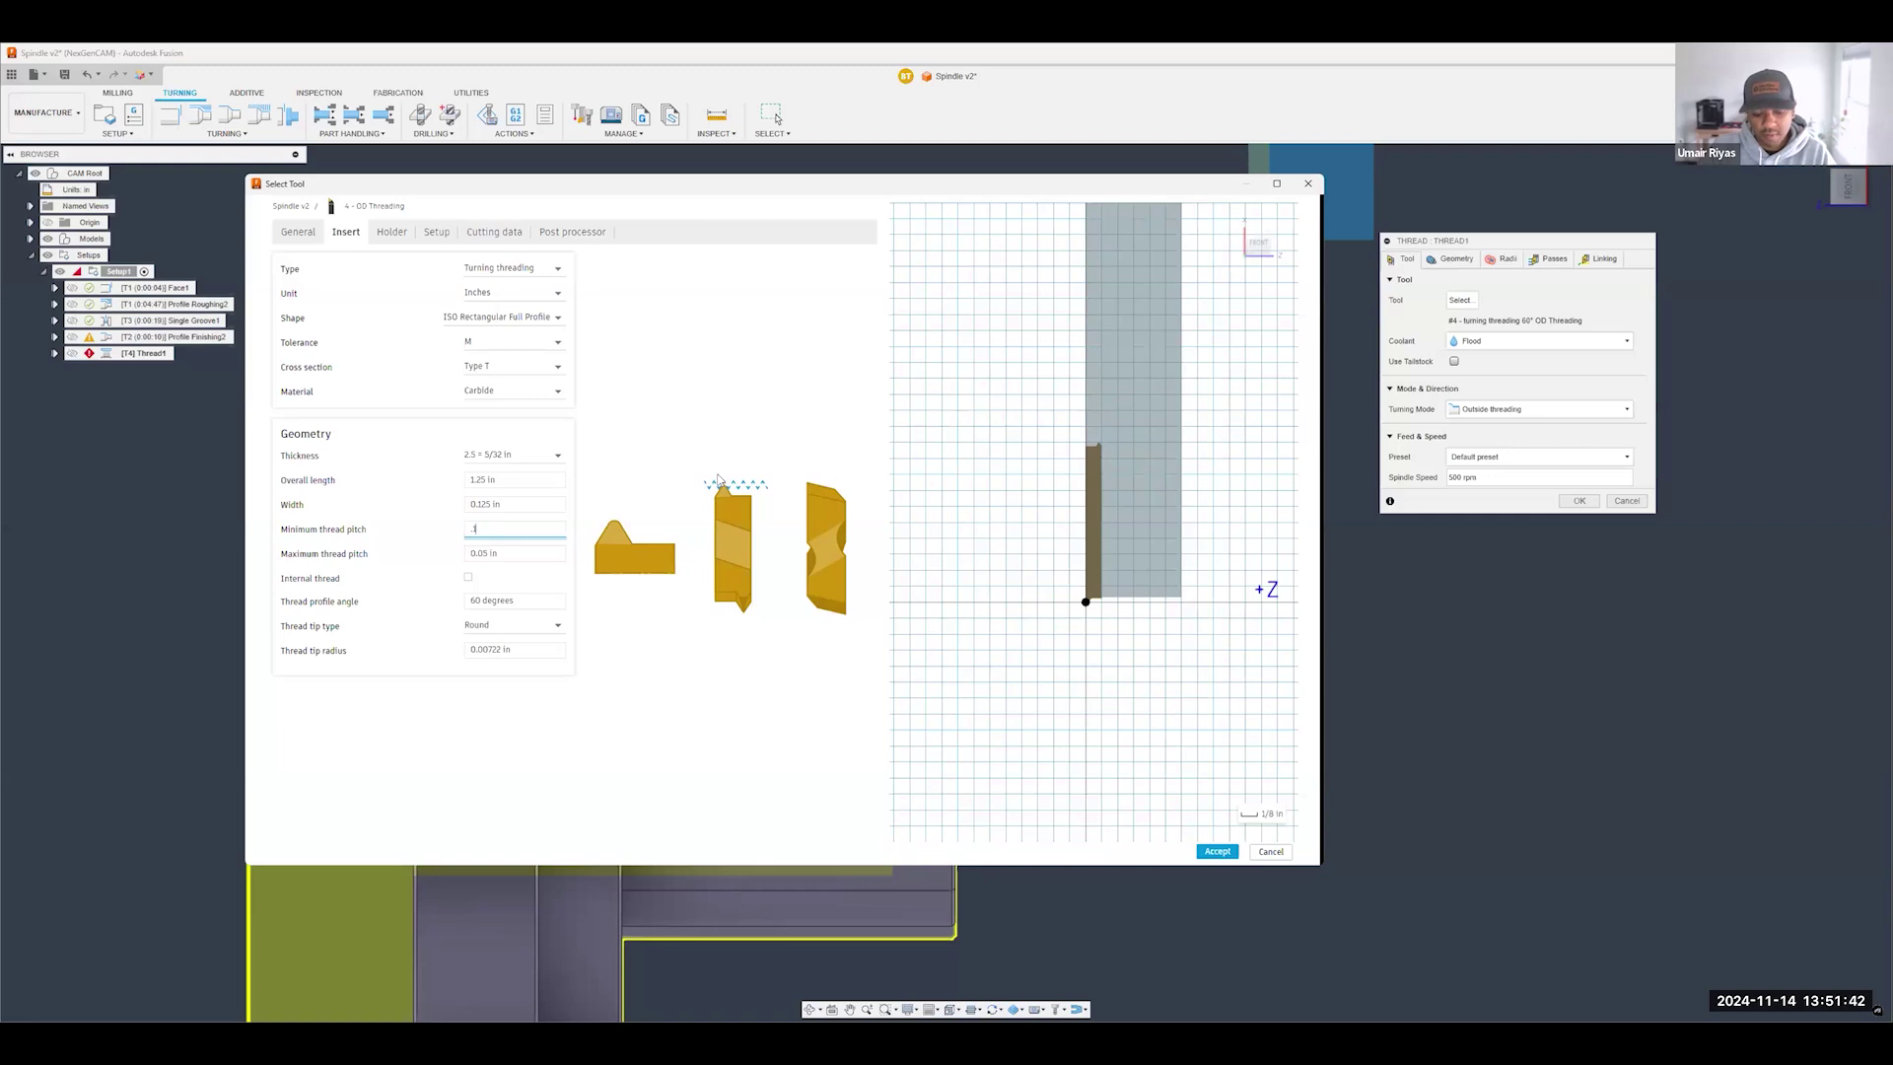
key("Return")
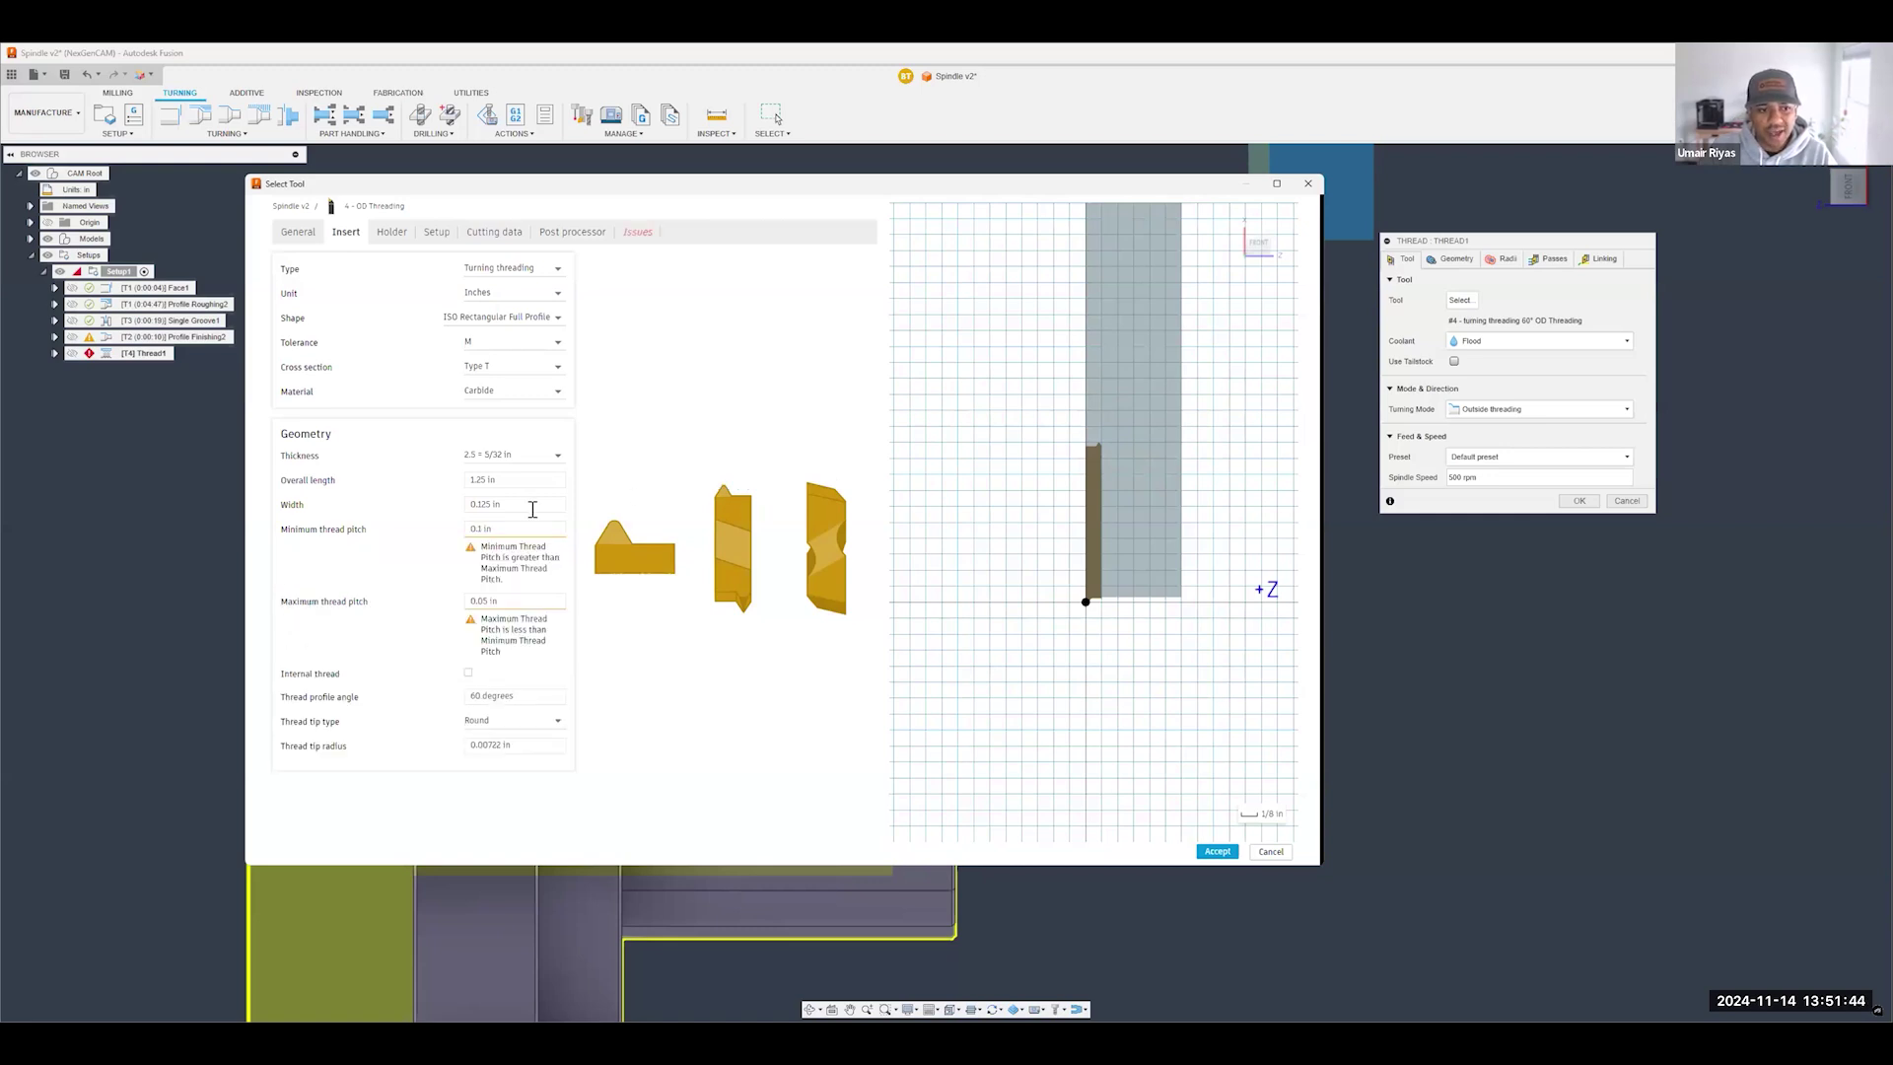
- Set the threading insert's overall length to 0.5 in and its width to 0.5 in
left_click(533, 478)
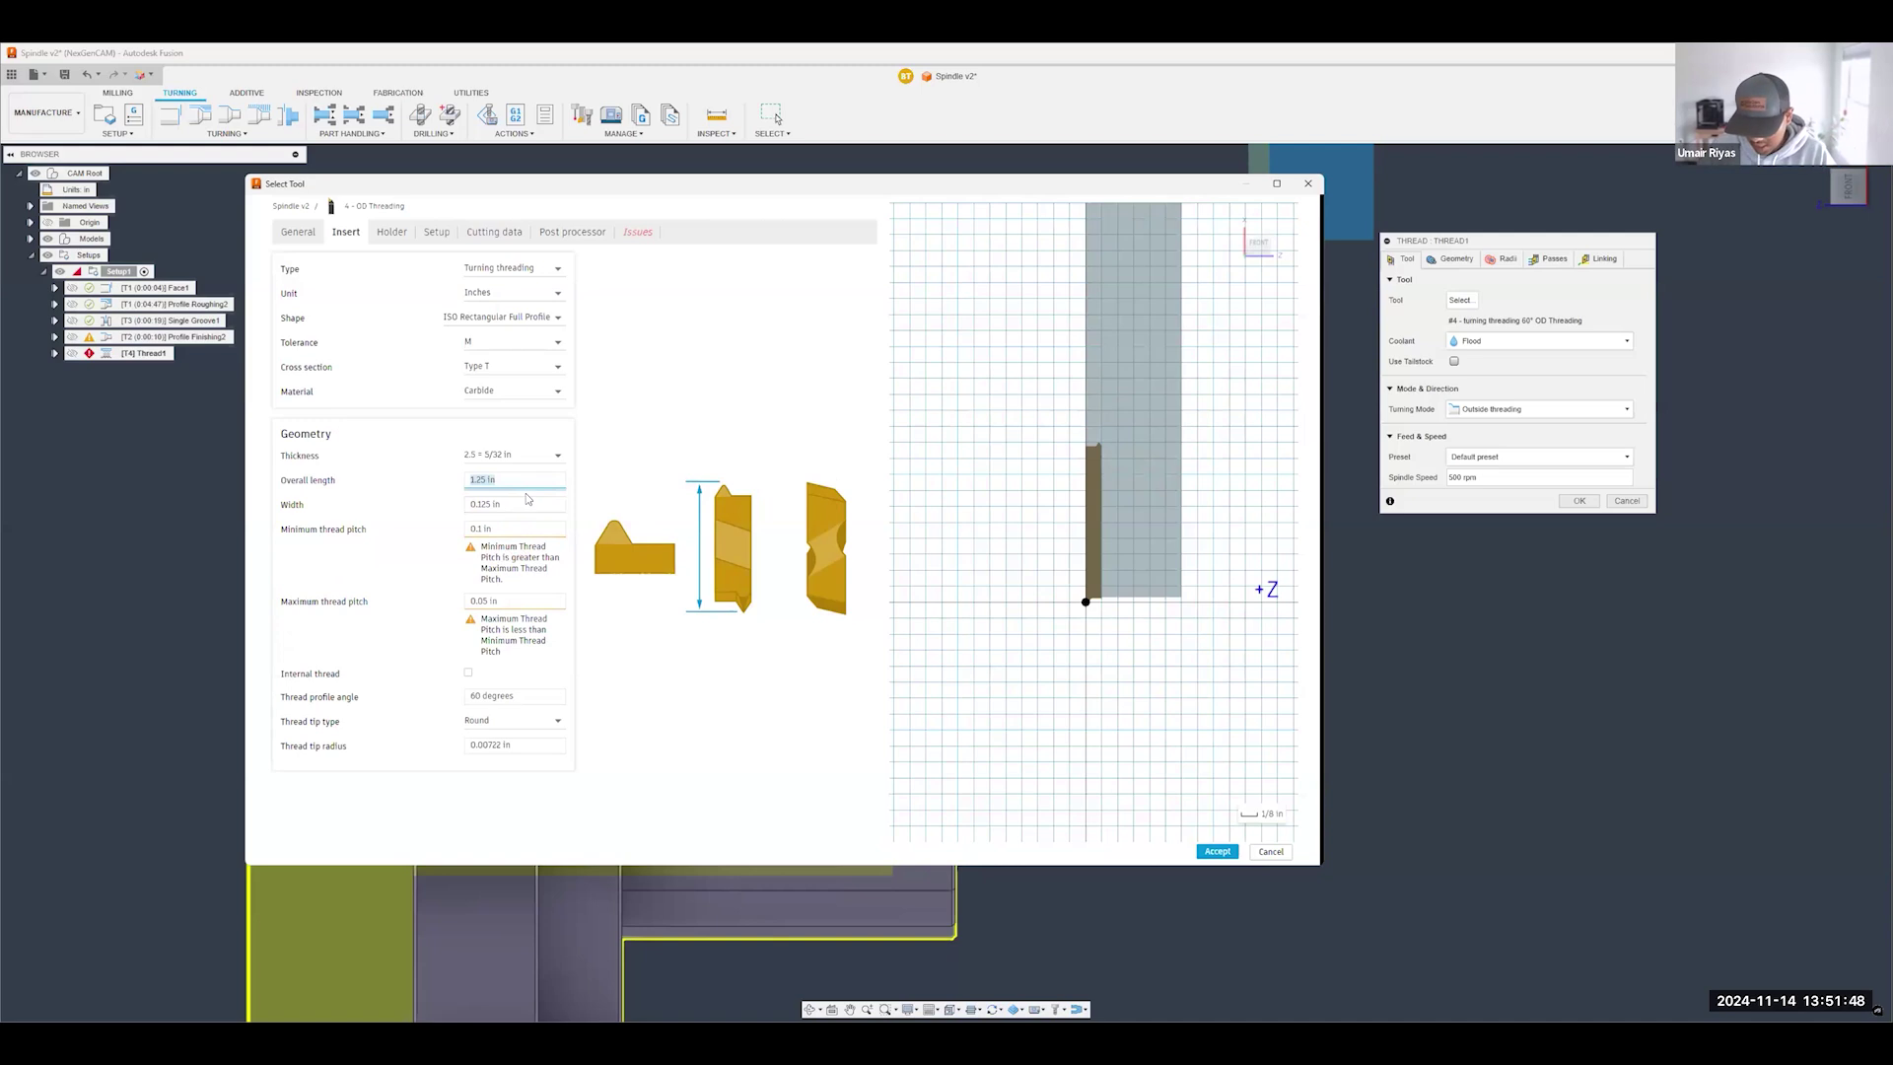
type("0.5")
left_click(524, 504)
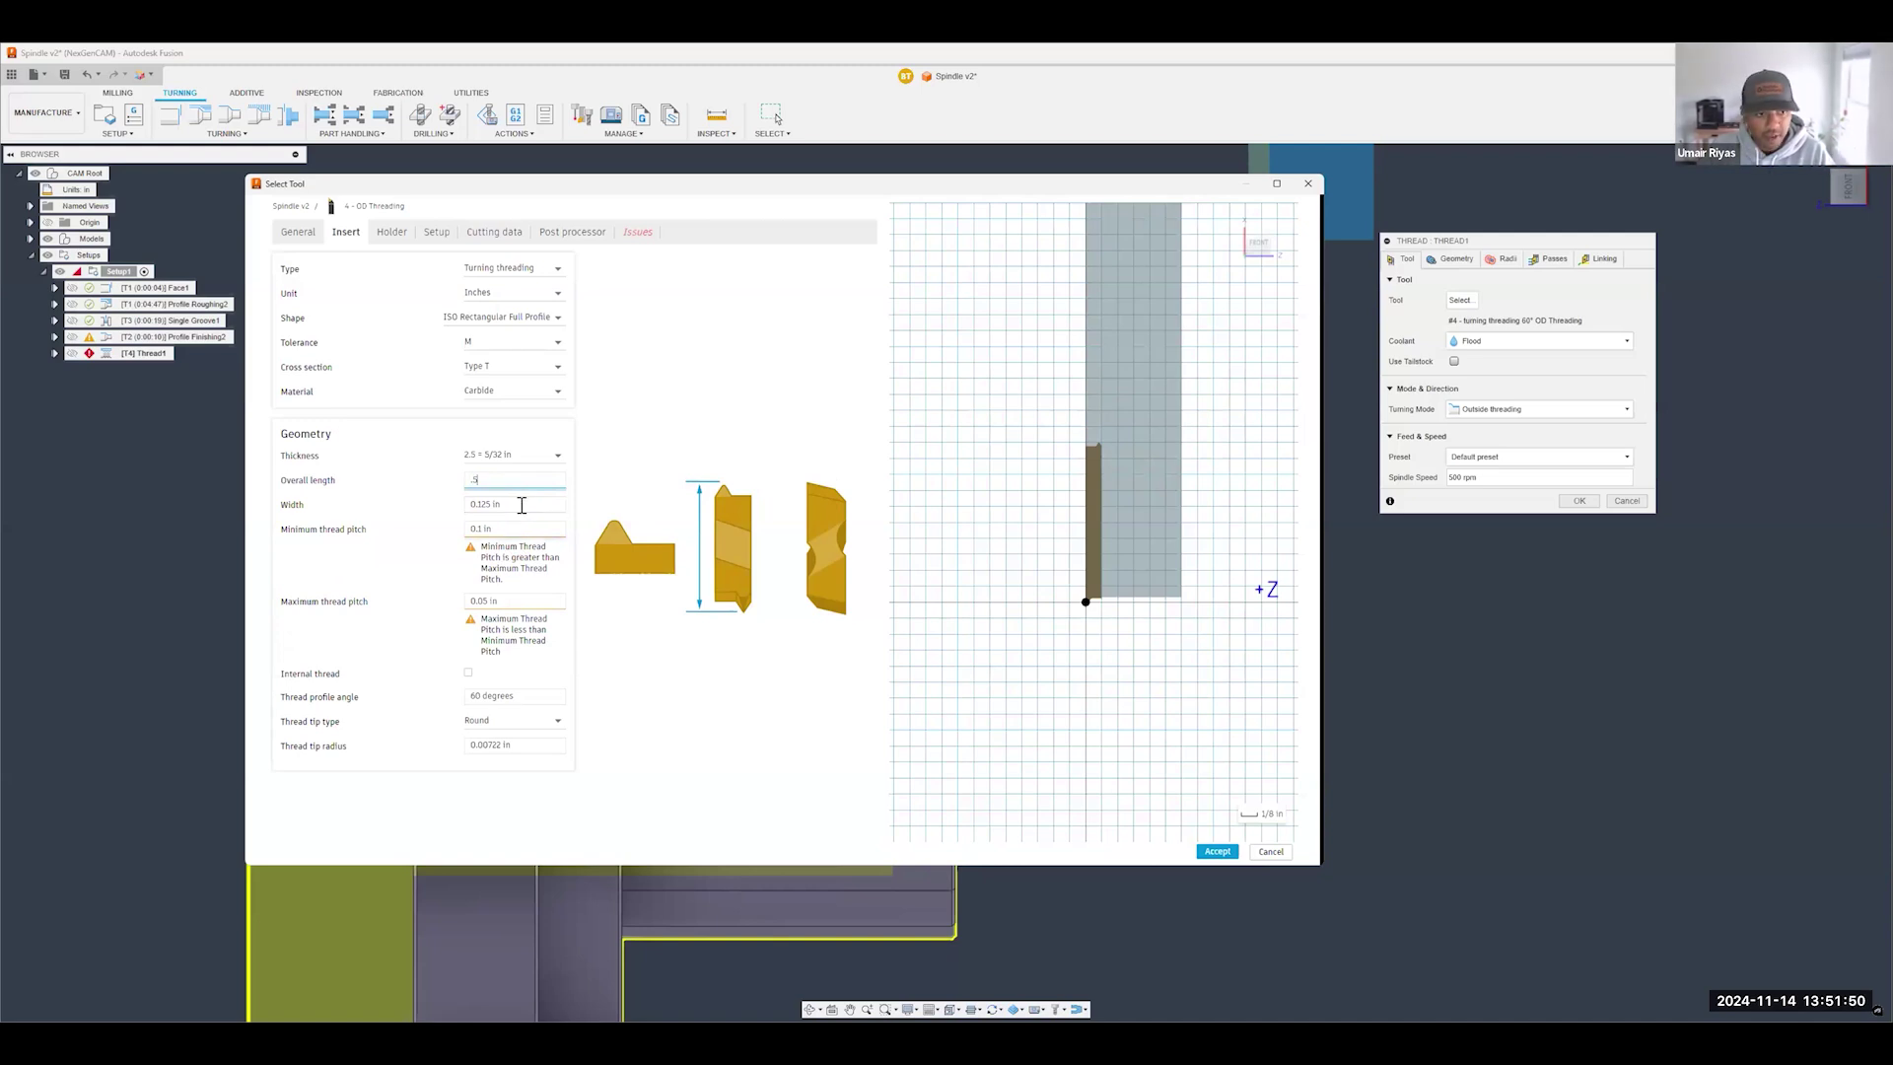
type("0.5")
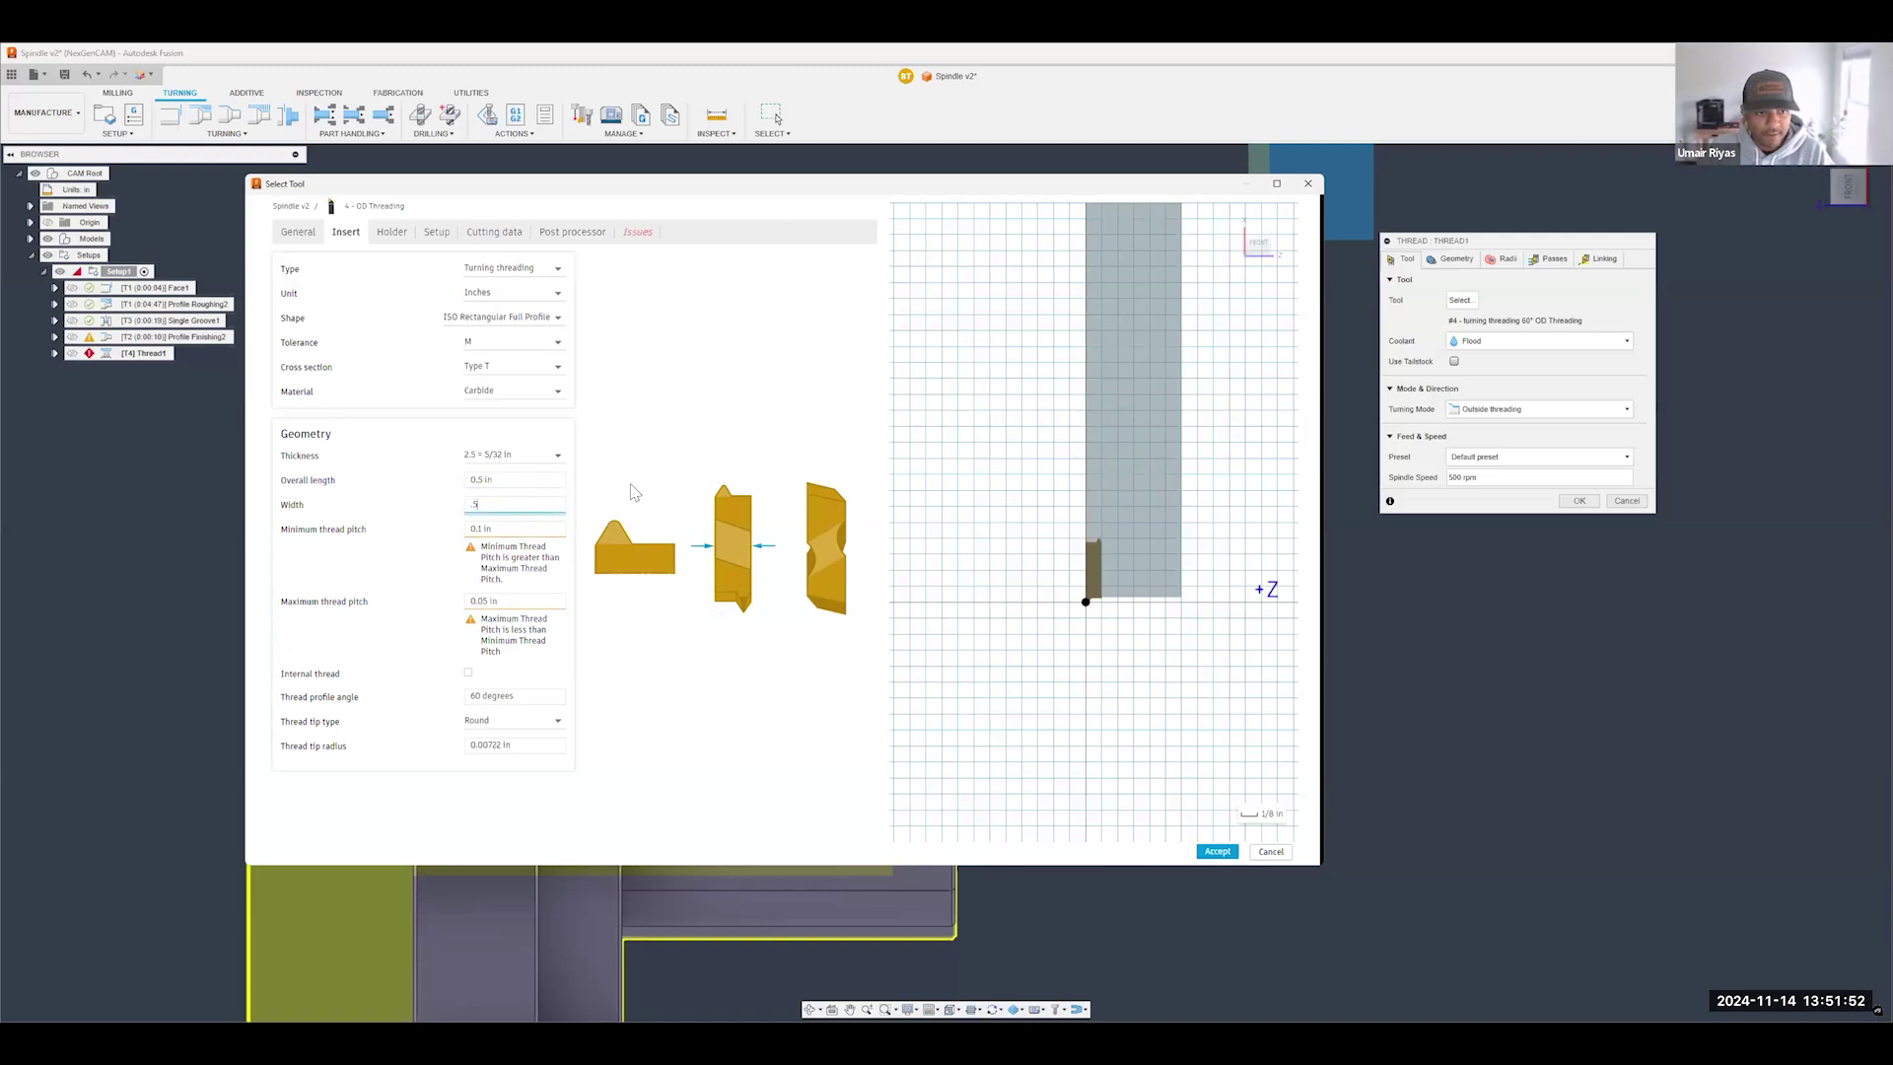
key("Tab")
left_click(512, 501)
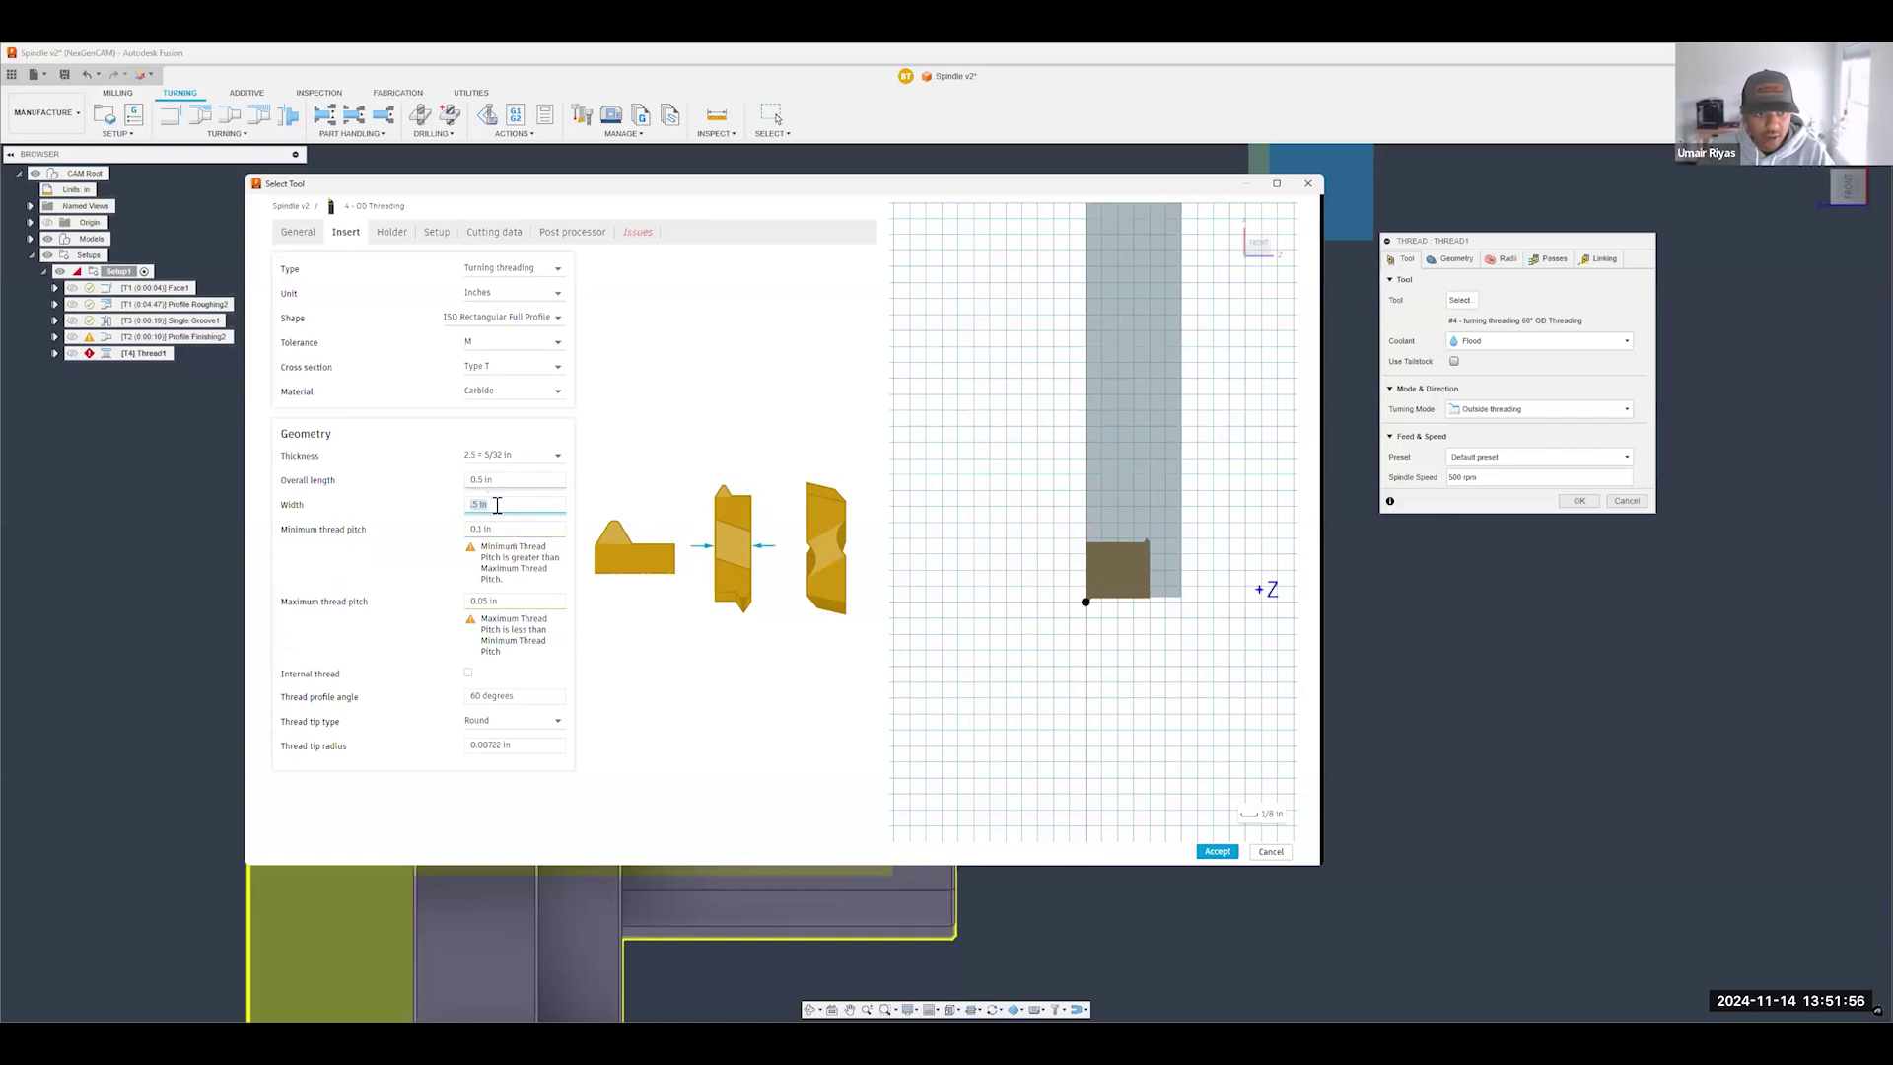
- Set both the minimum and maximum thread pitch of the threading insert to 1/2 in
left_click(514, 529)
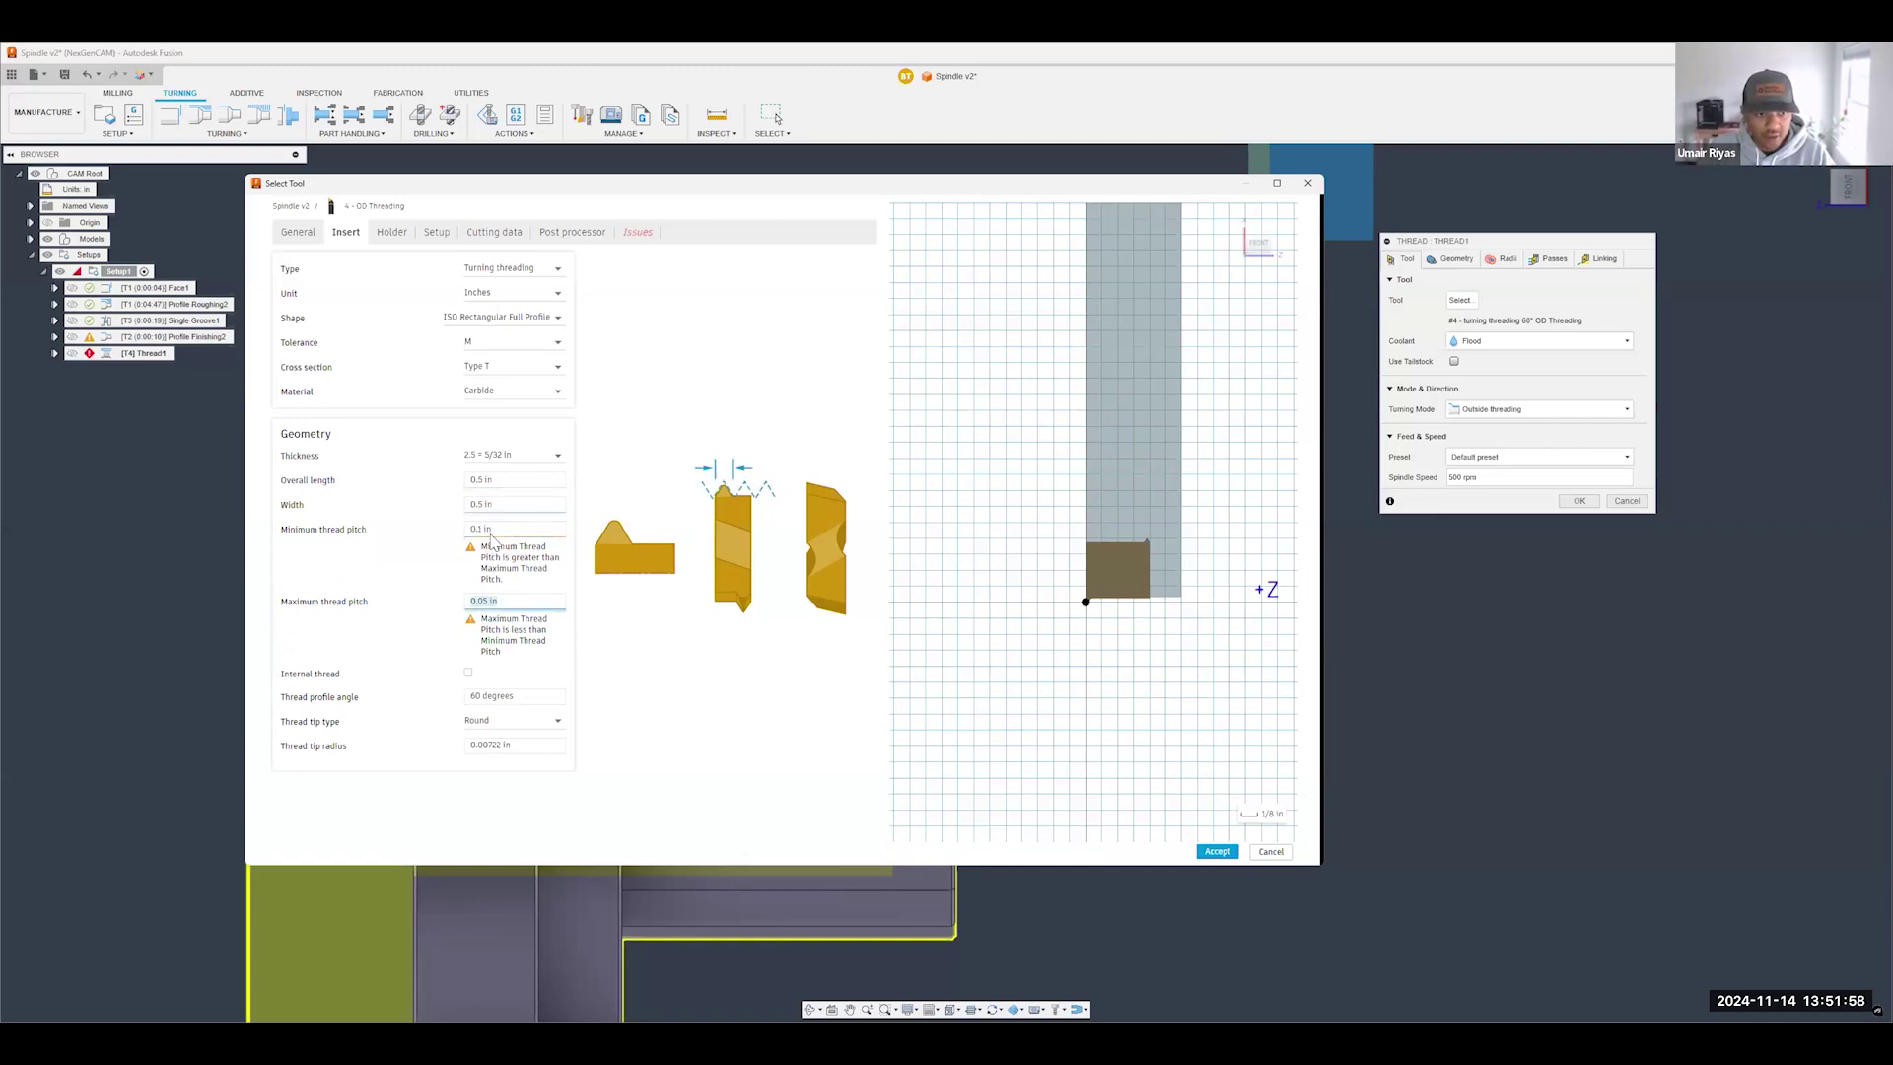
left_click_drag(537, 530, 442, 533)
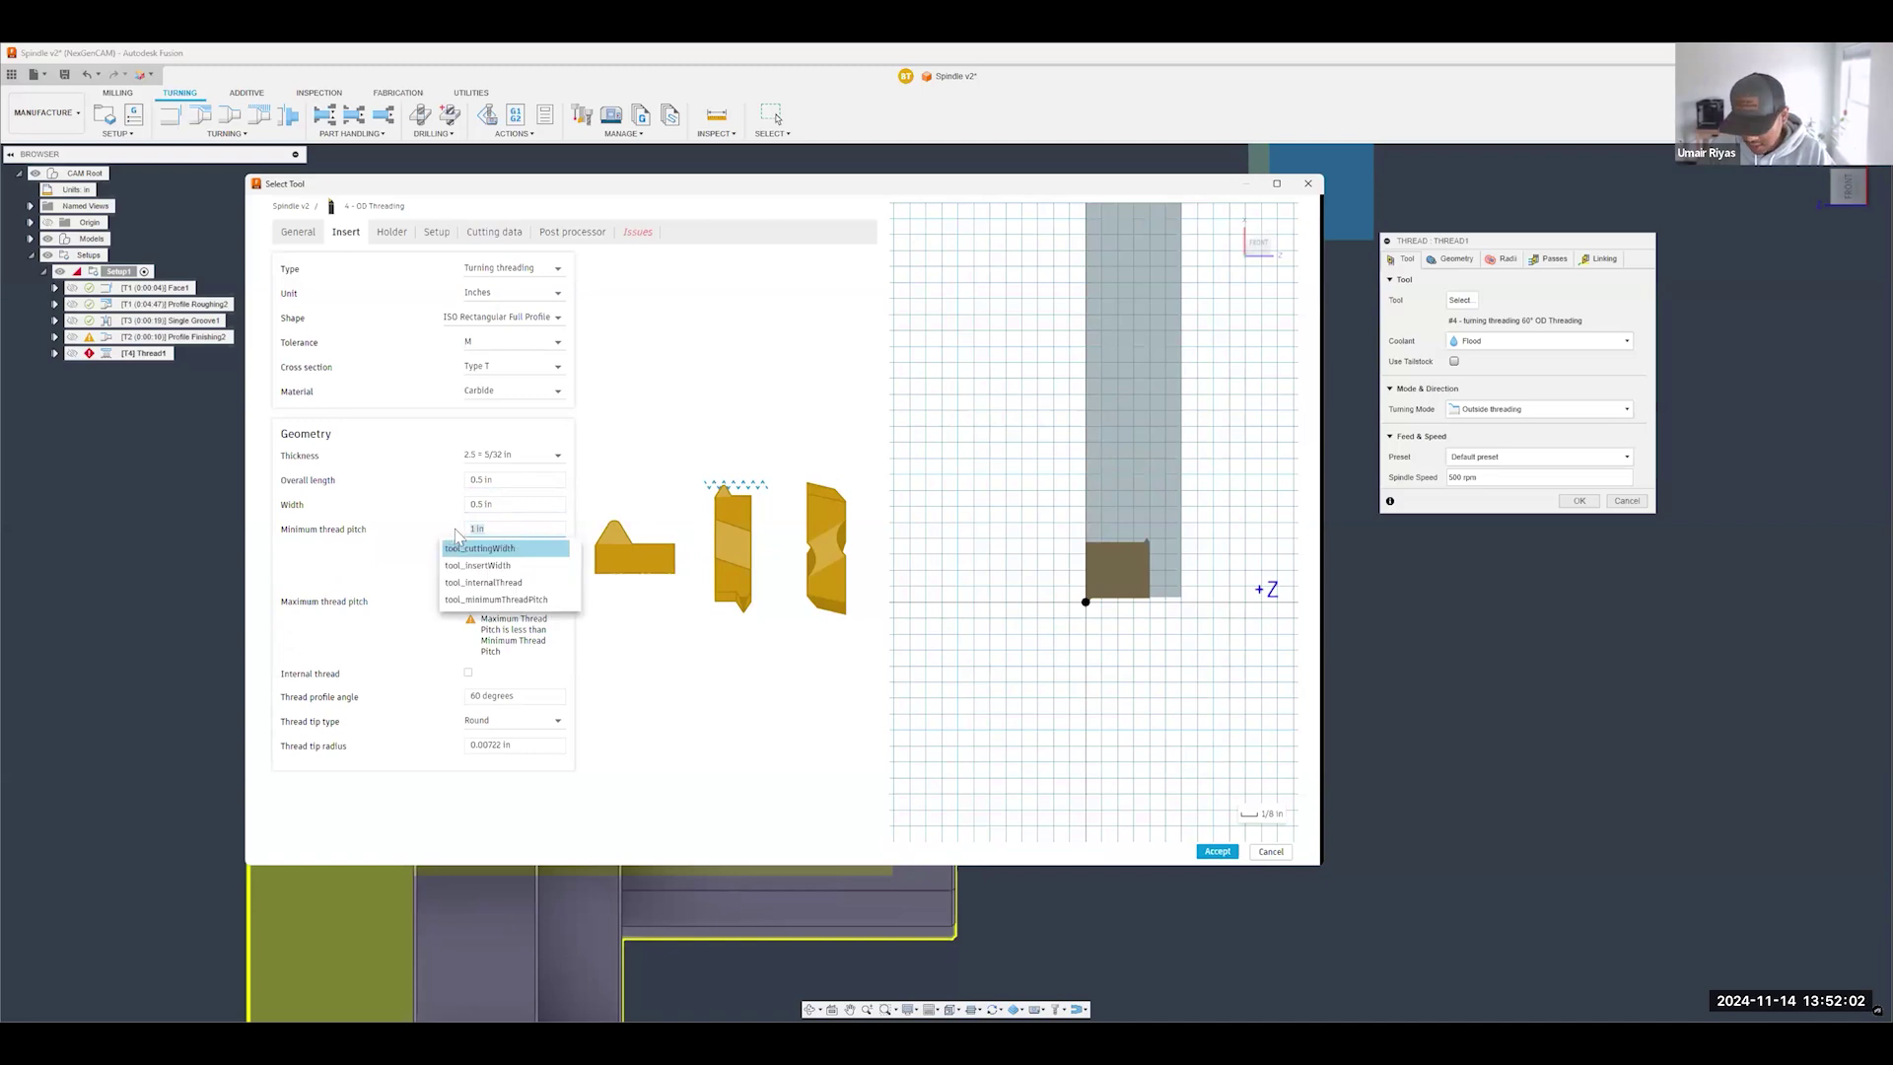
type("1/2")
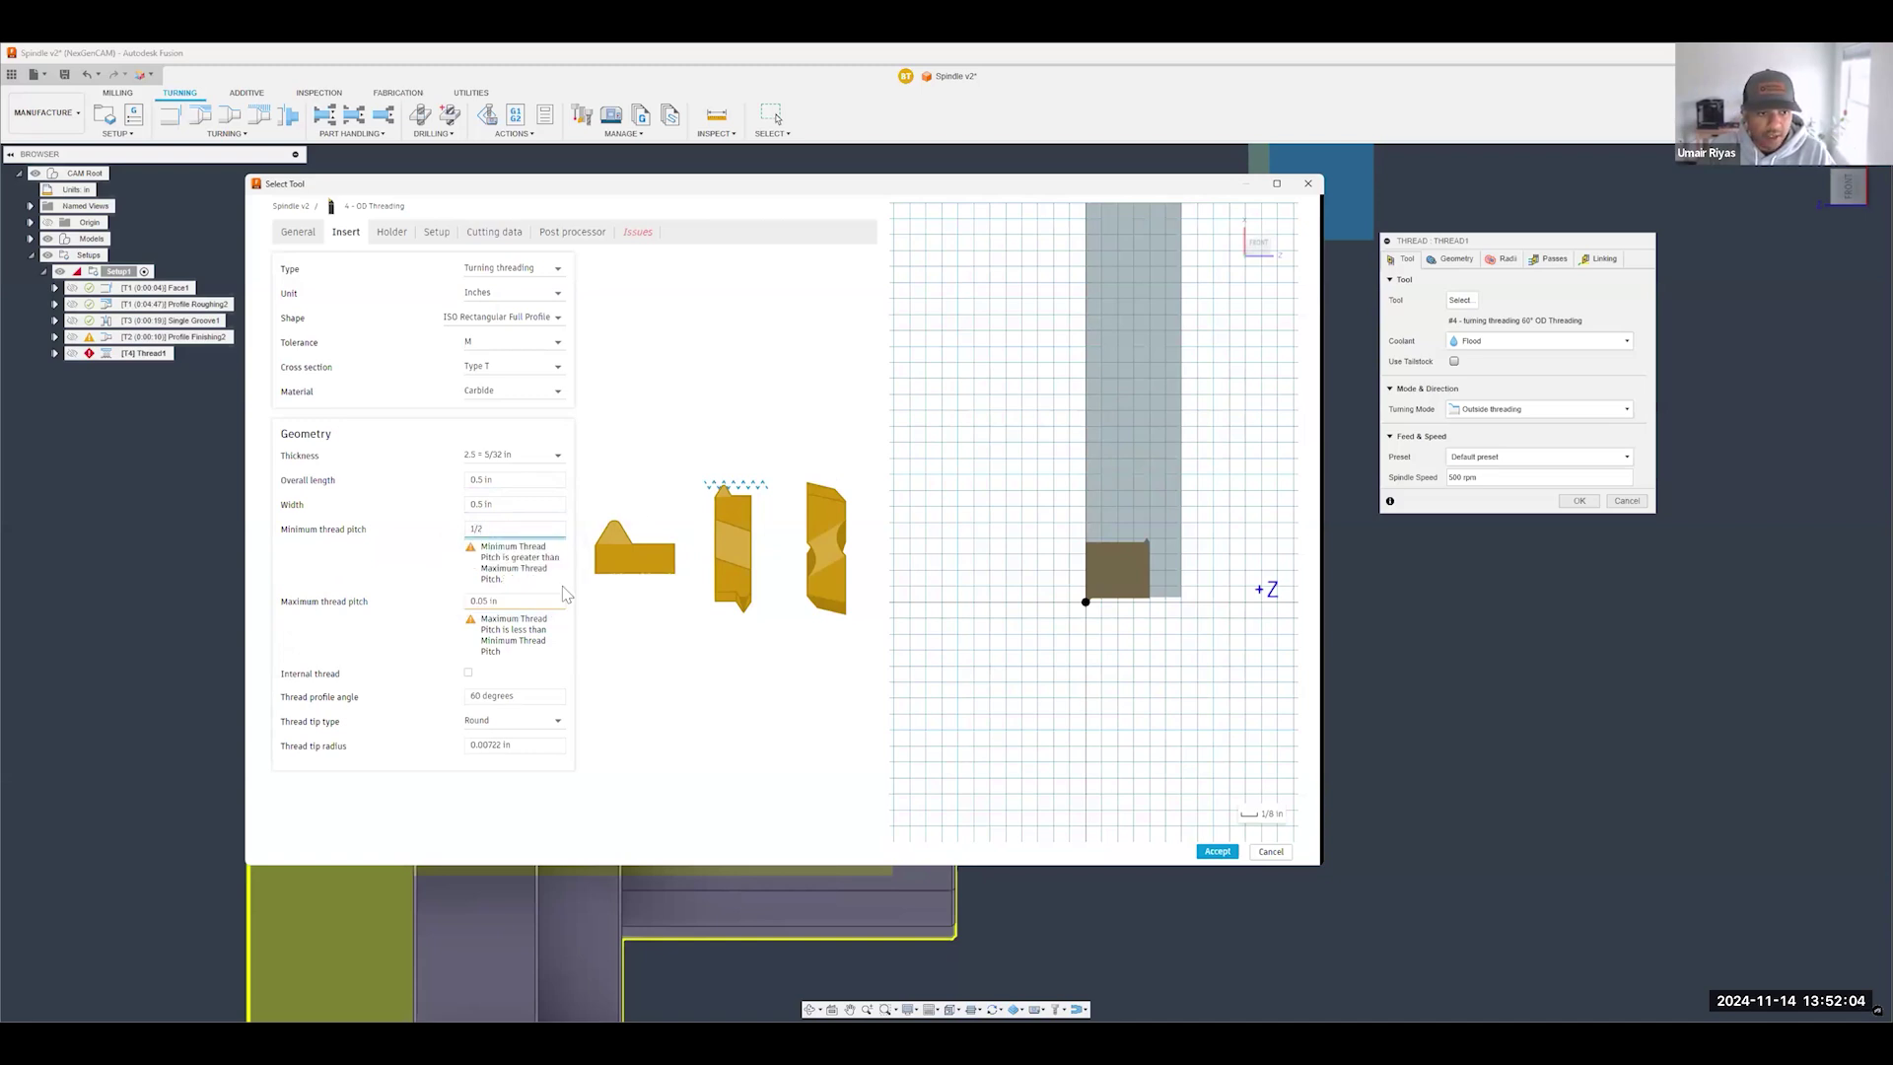
left_click(514, 601)
type("1")
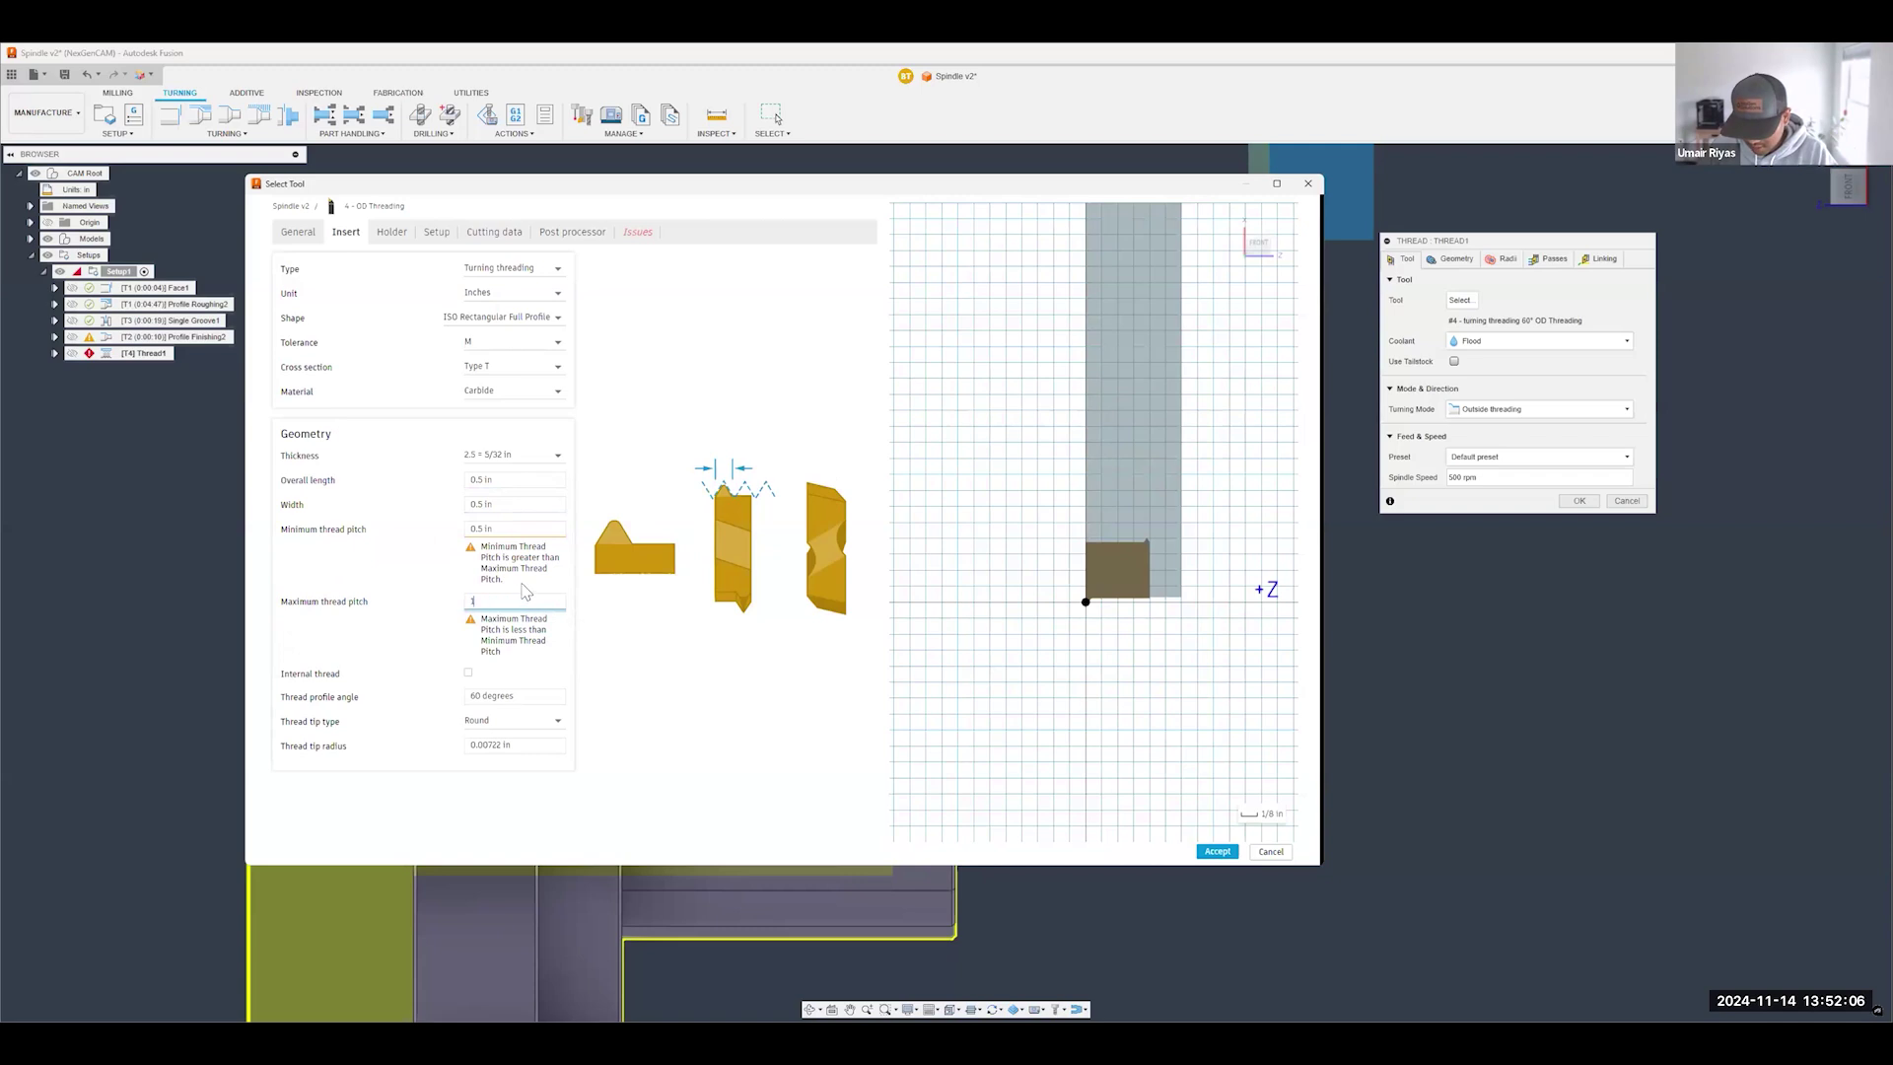
type("/2")
key("Return")
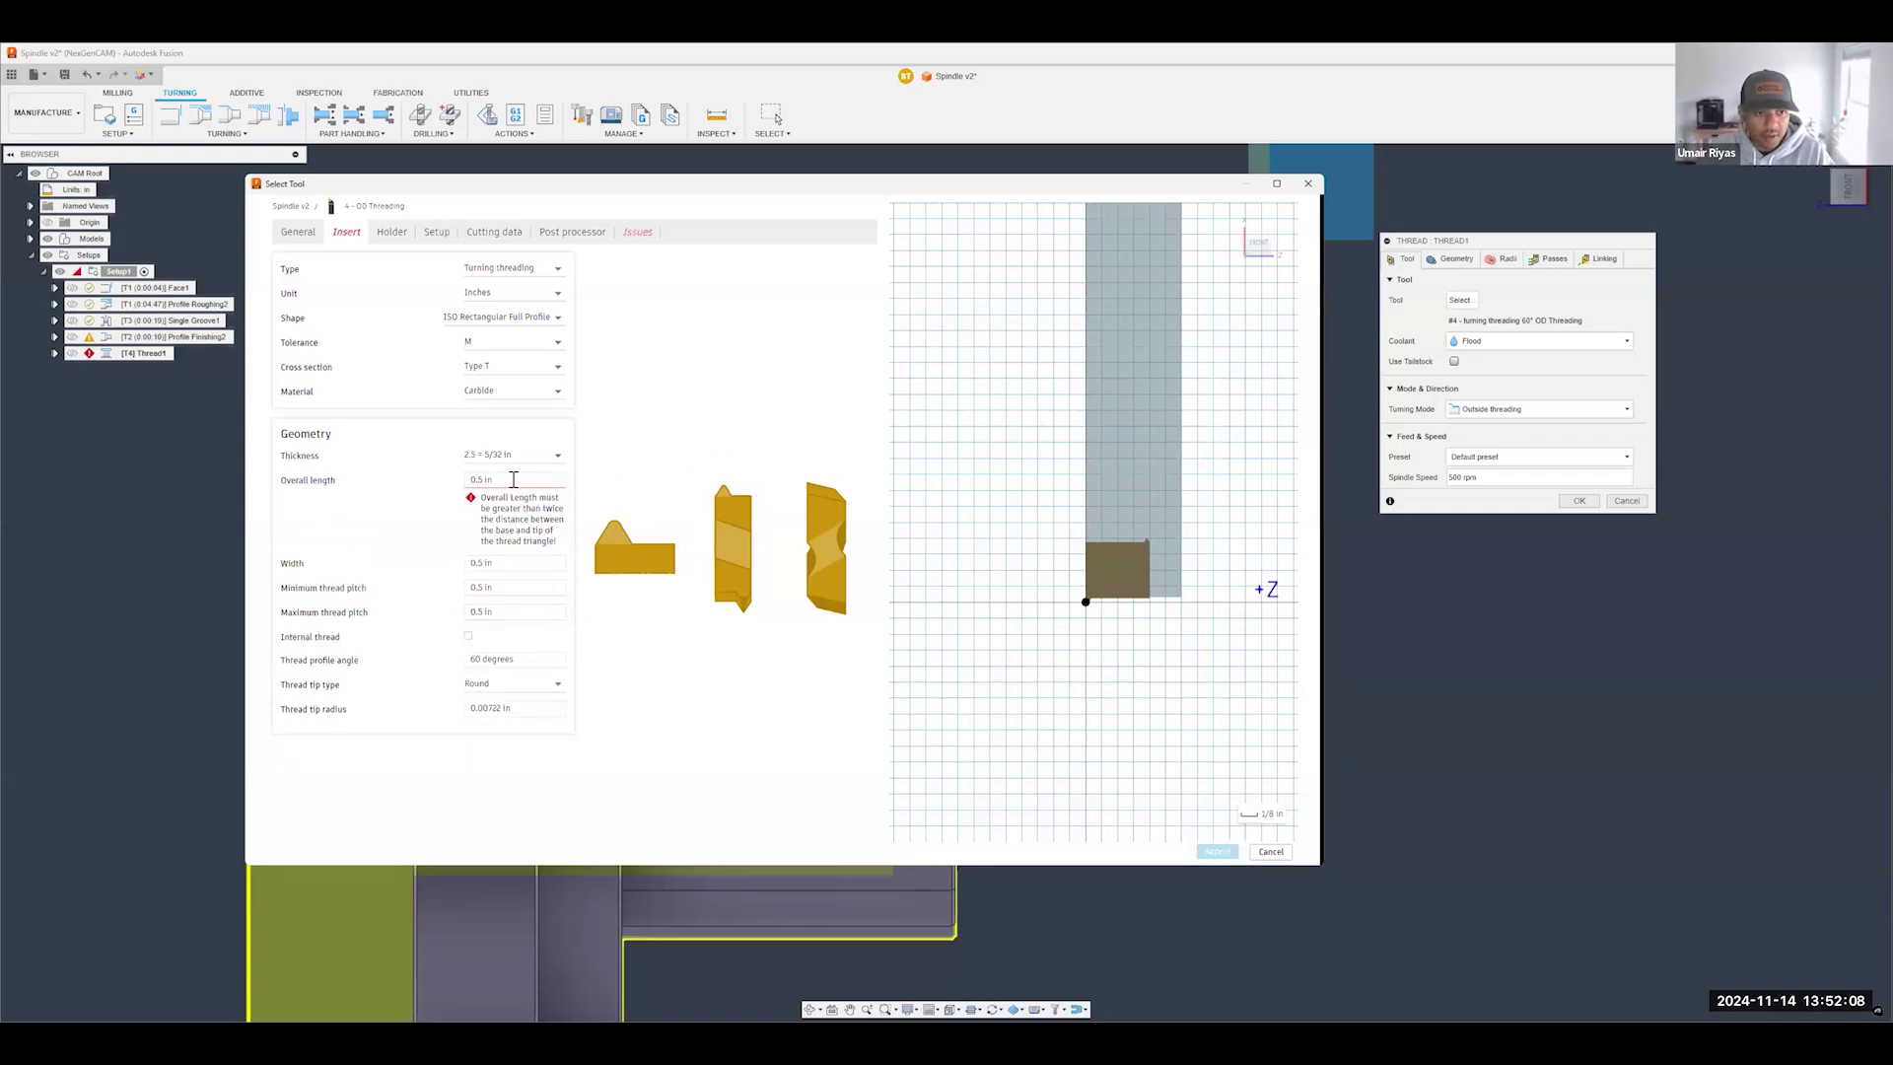
- Set the insert's overall length to 1 in, accept the tool edits and assign the OD Threading tool to the thread operation
left_click(522, 480)
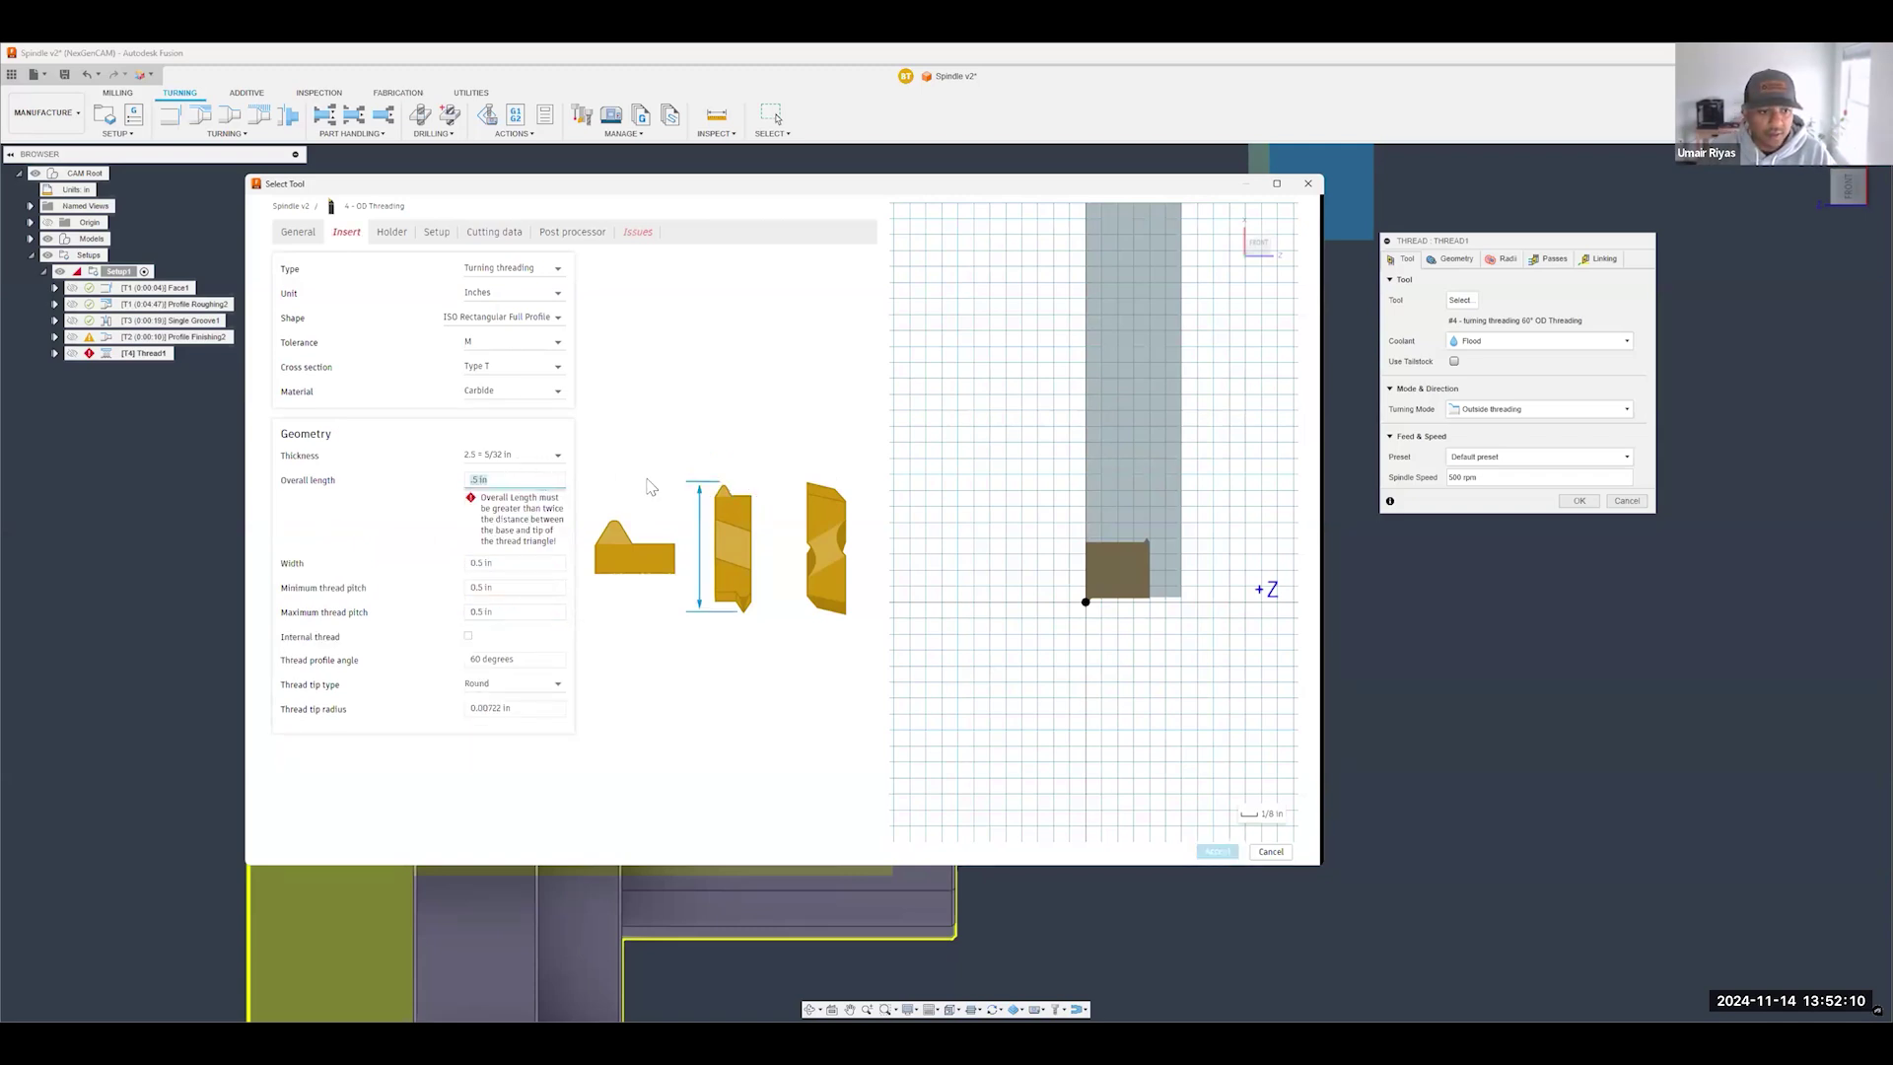
type("1")
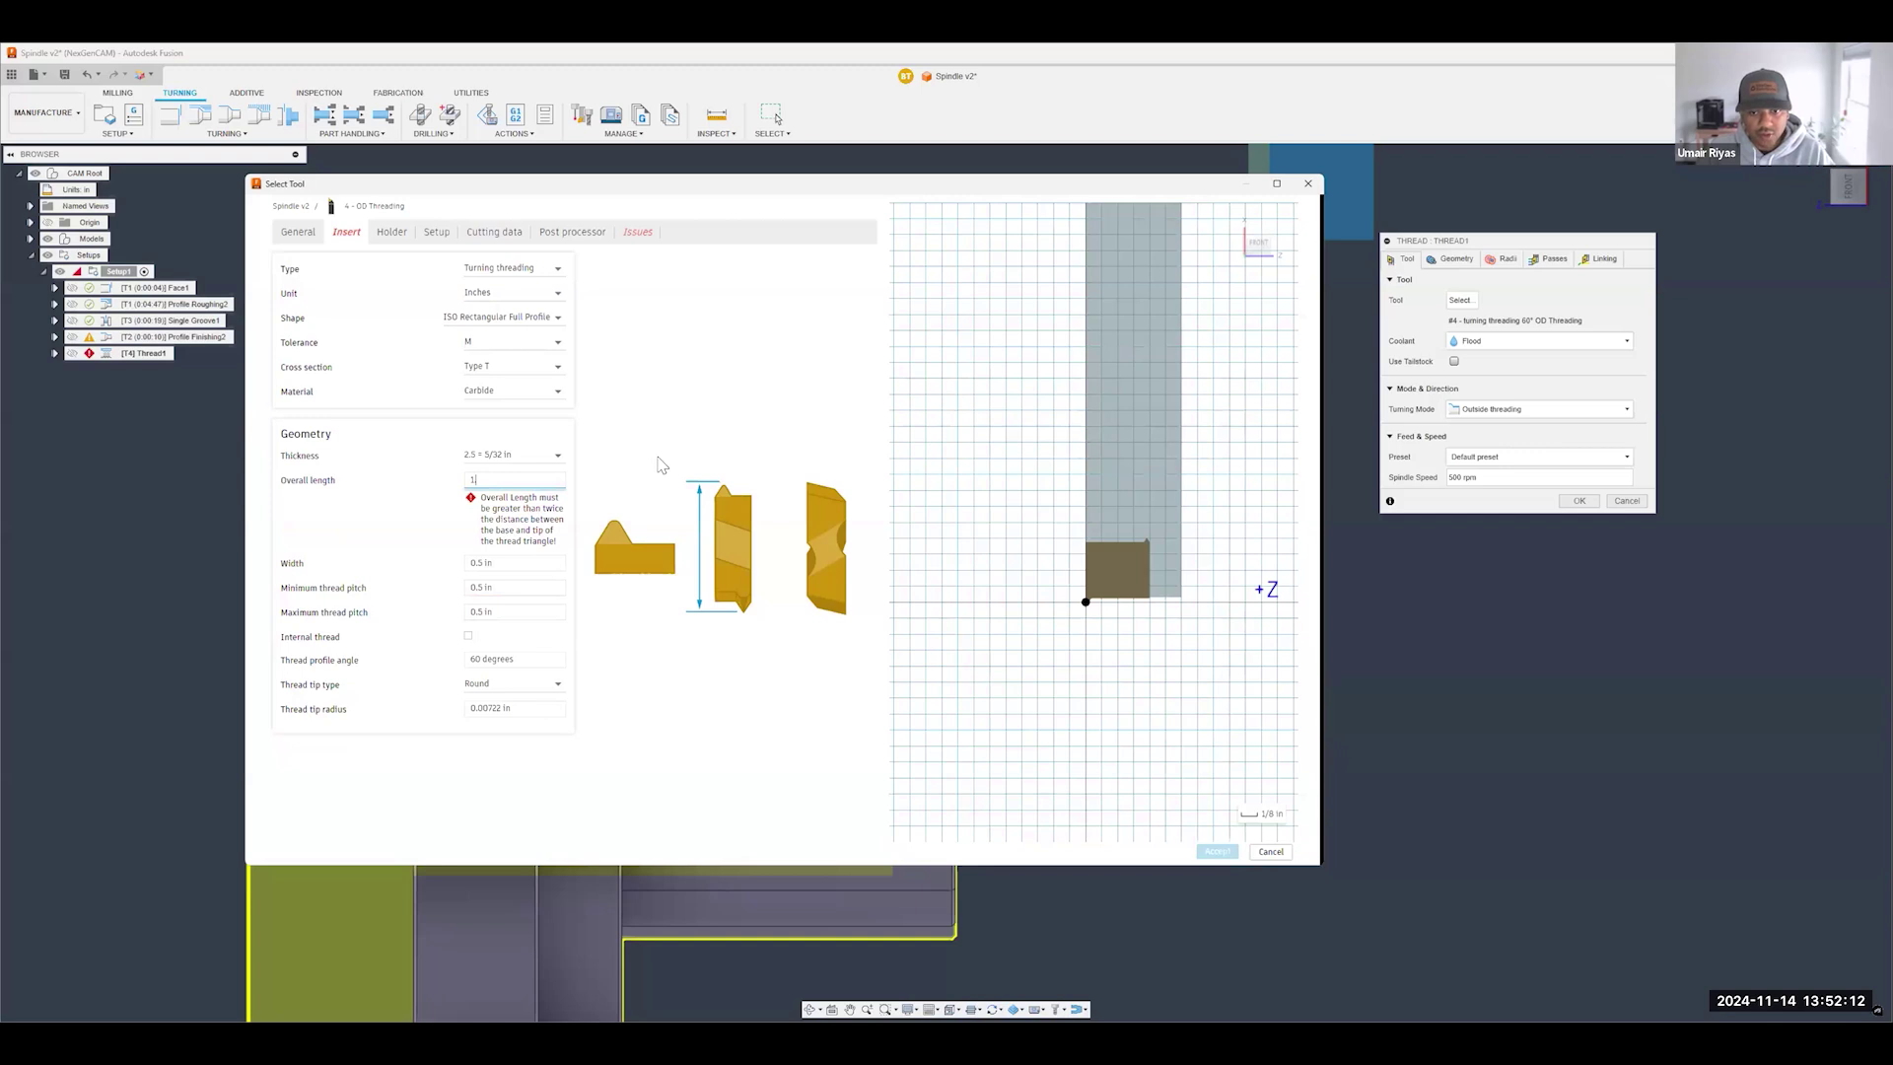
key("Return")
scroll(1193, 601, "up", 4)
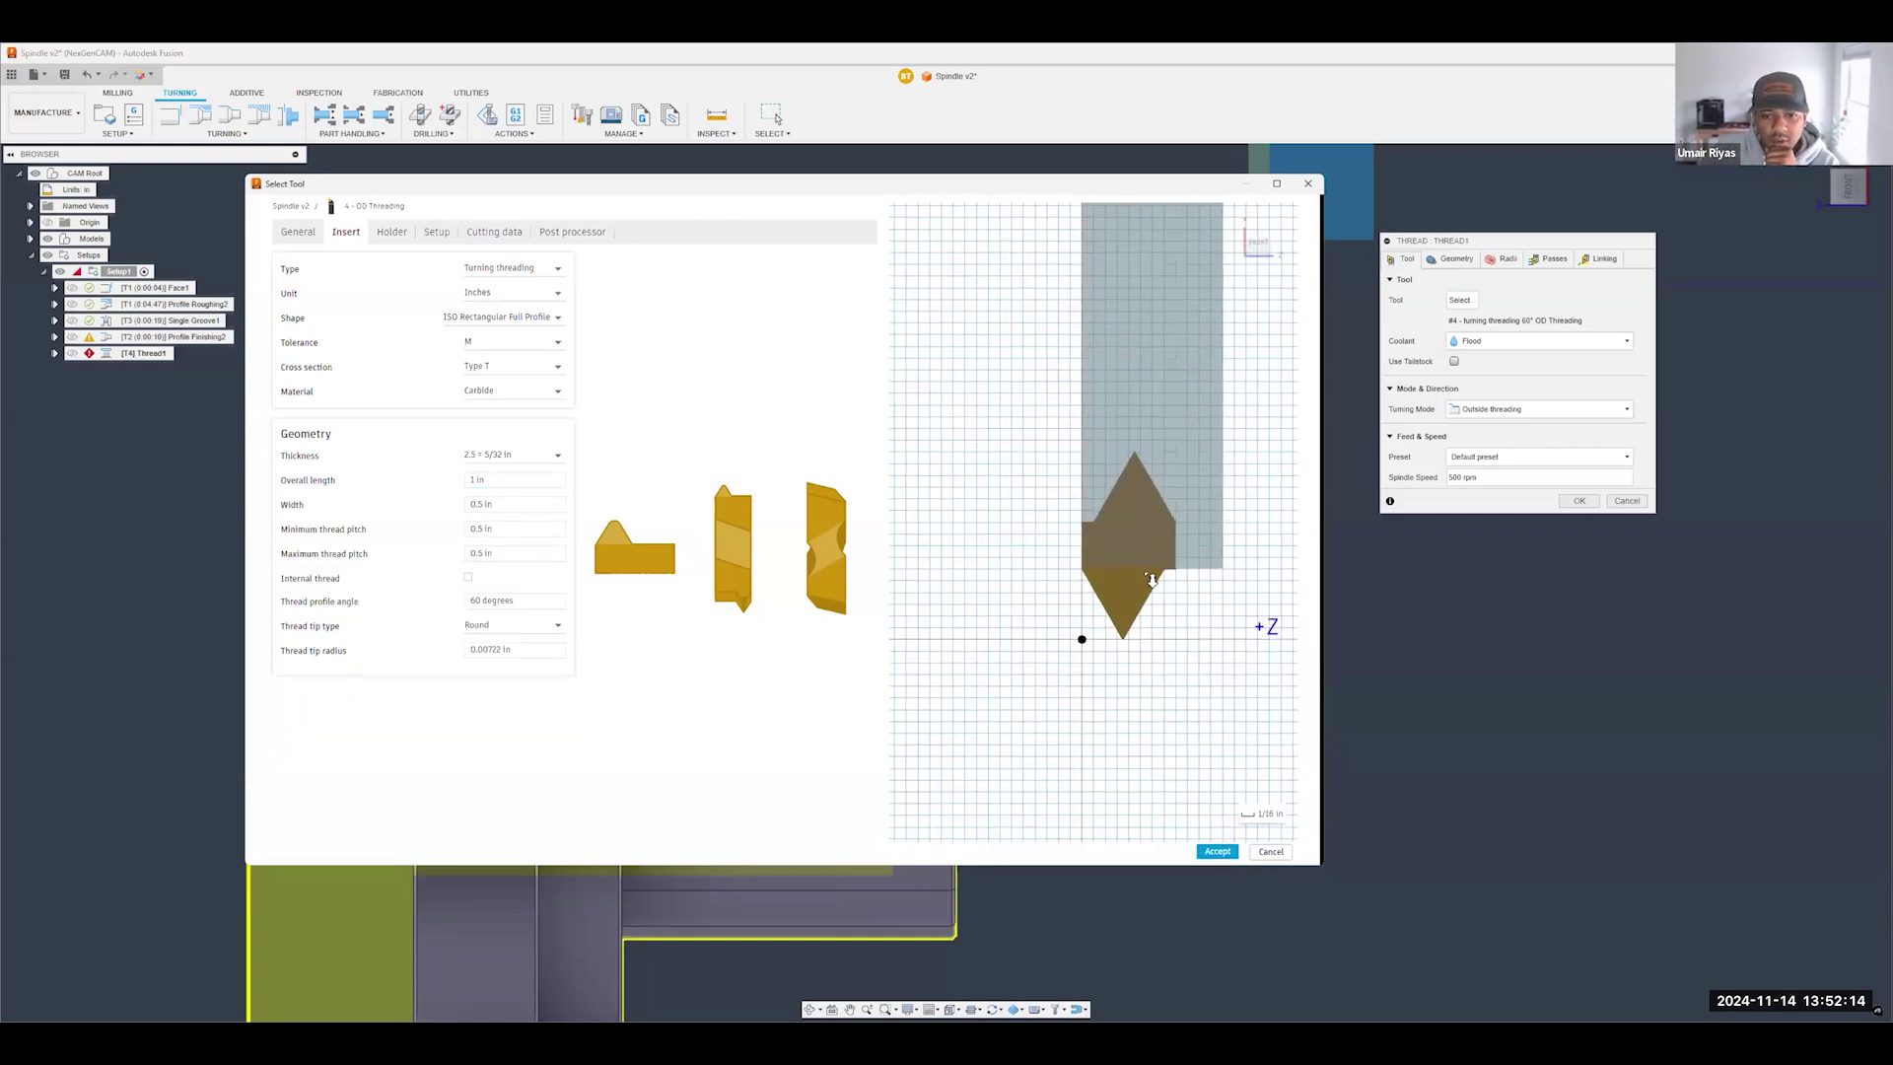
scroll(1191, 611, "up", 2)
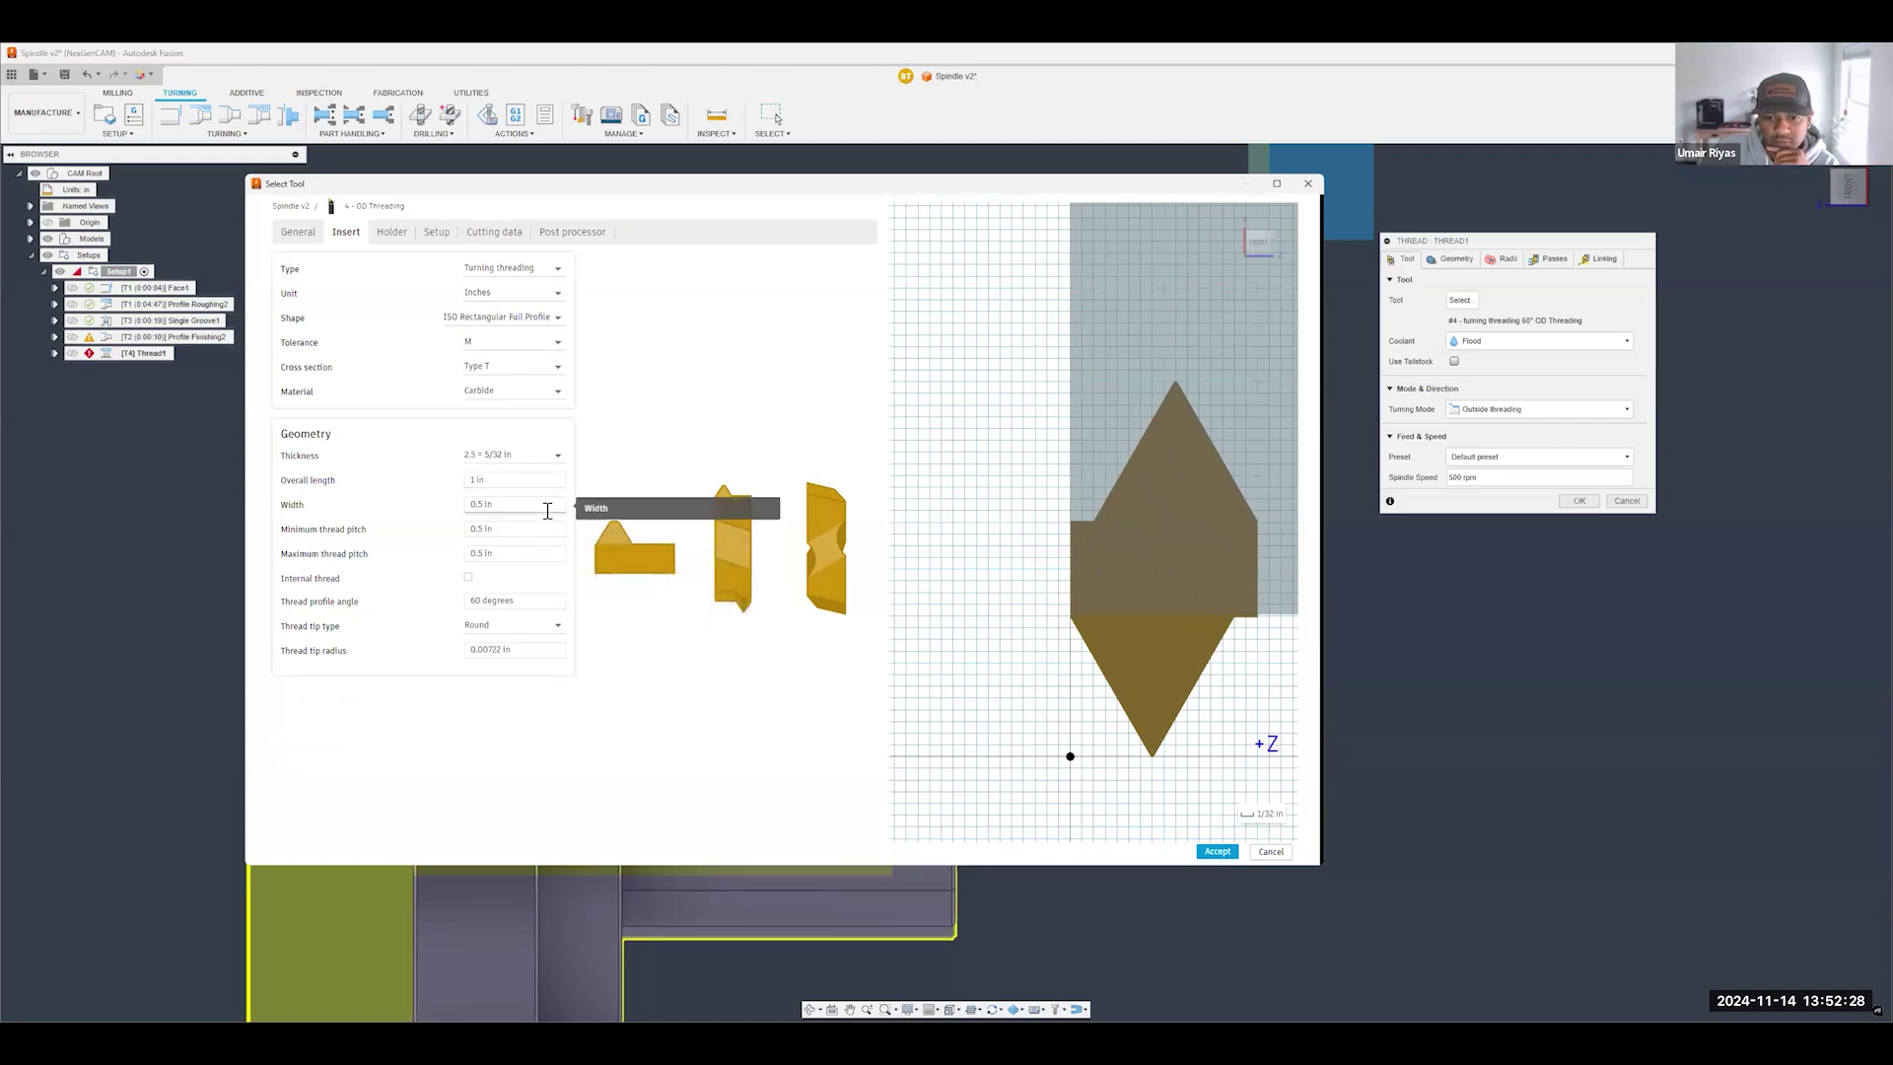
left_click(1217, 854)
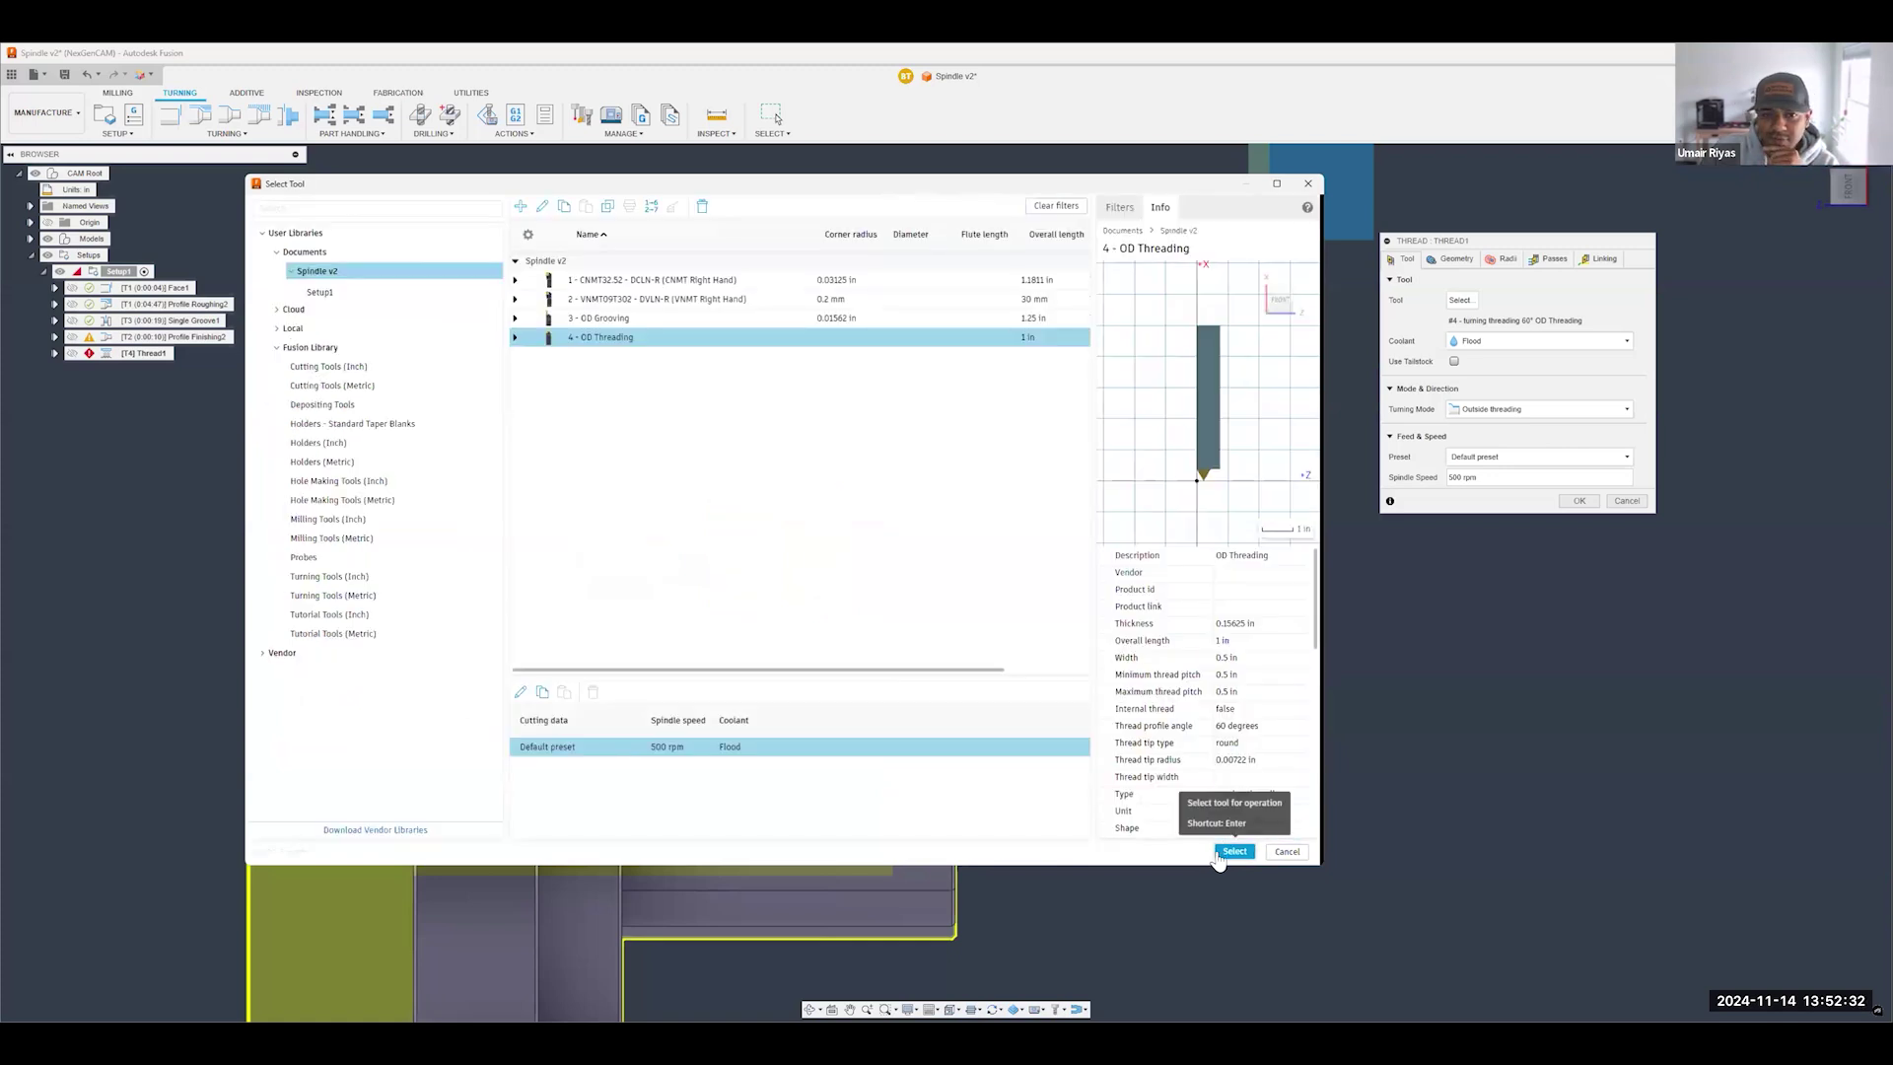
left_click(1233, 851)
scroll(1079, 737, "down", 3)
scroll(1027, 721, "up", 4)
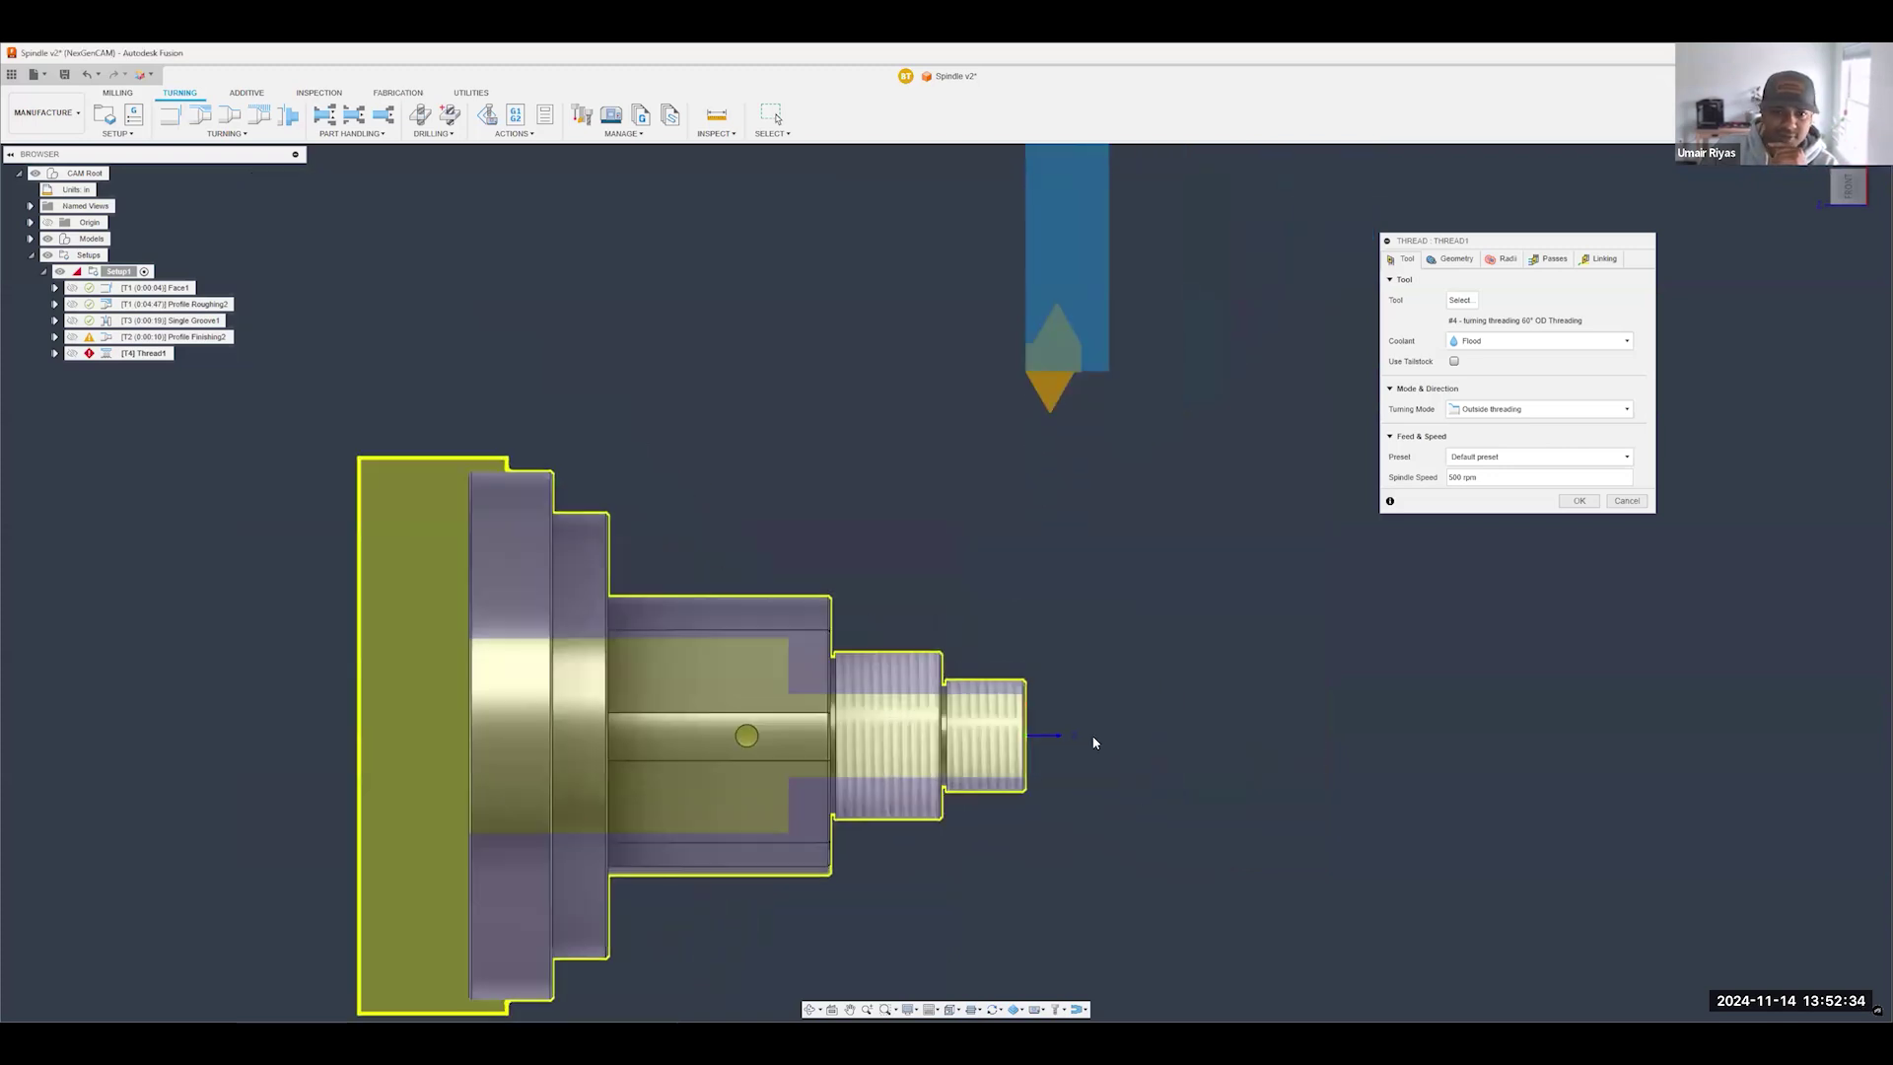
scroll(1115, 493, "up", 2)
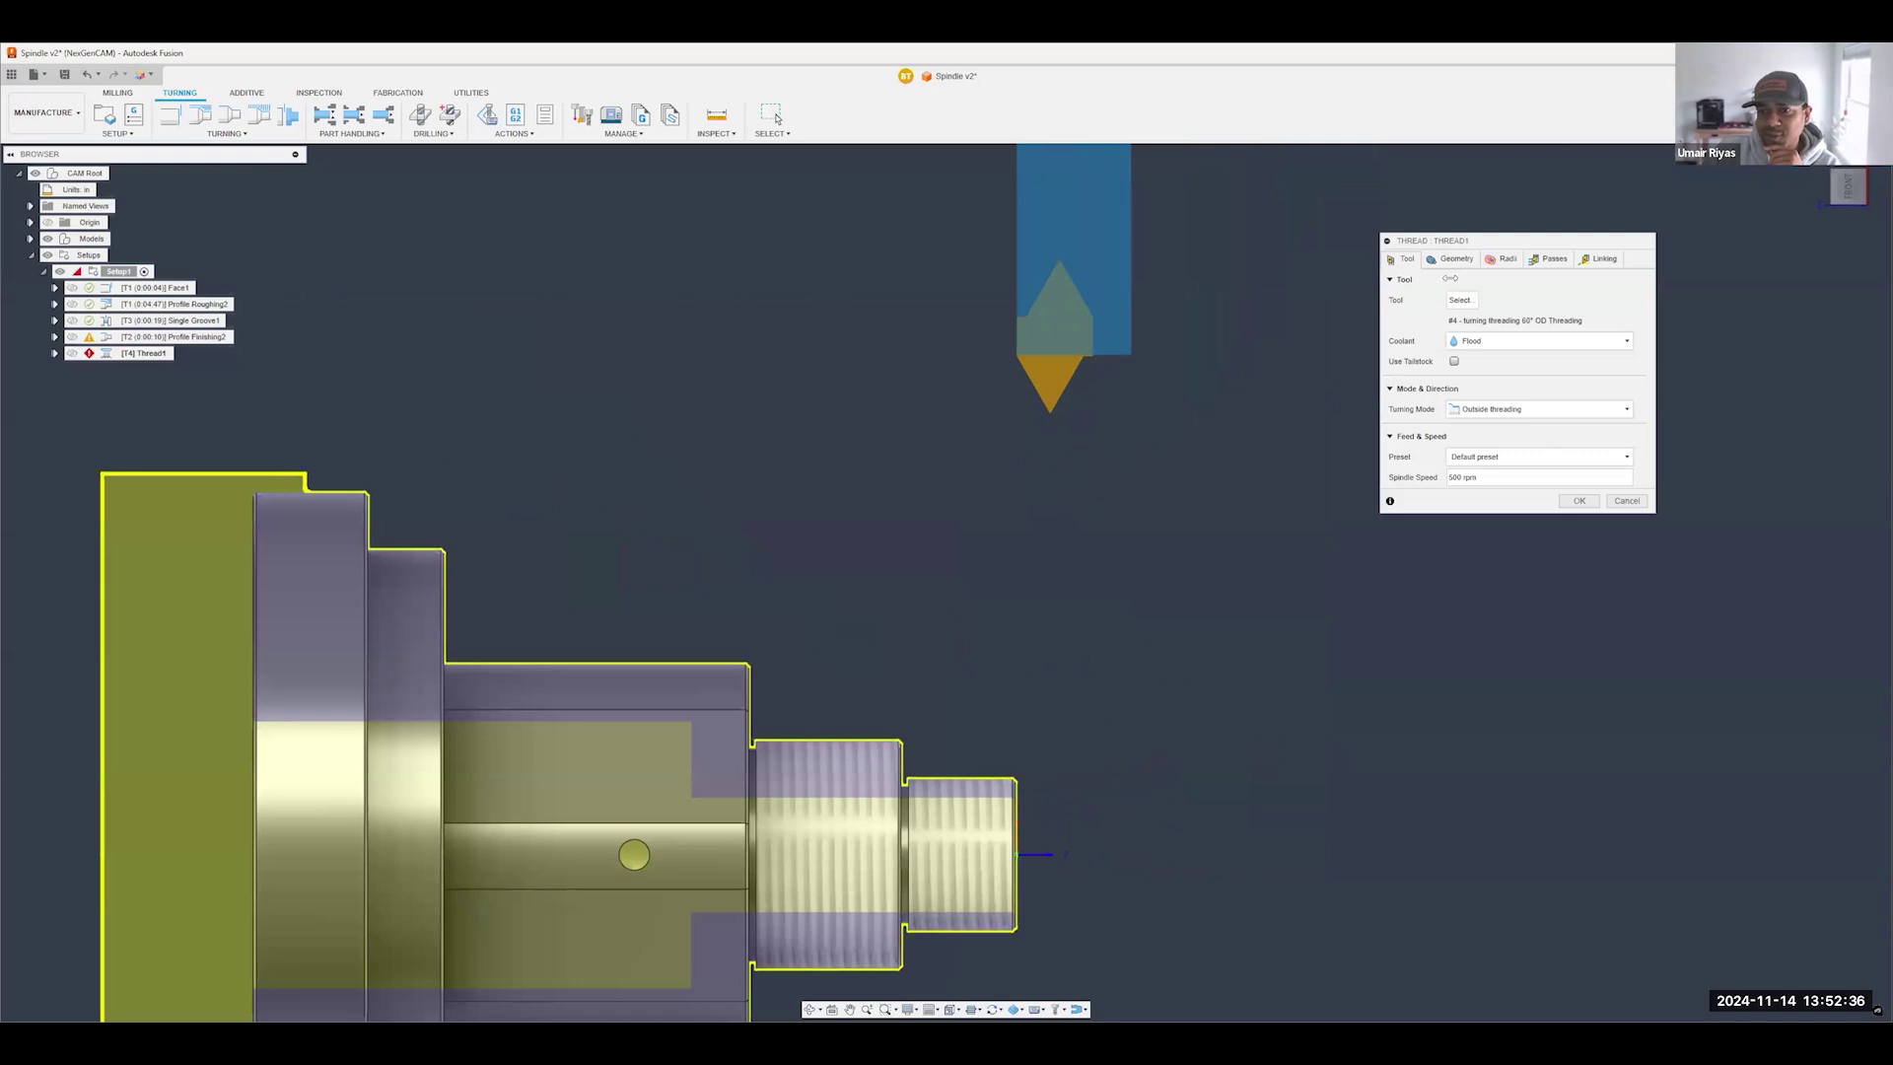
- Select the cylindrical faces of the larger and smaller threaded sections as the thread faces of the operation
scroll(1004, 406, "down", 3)
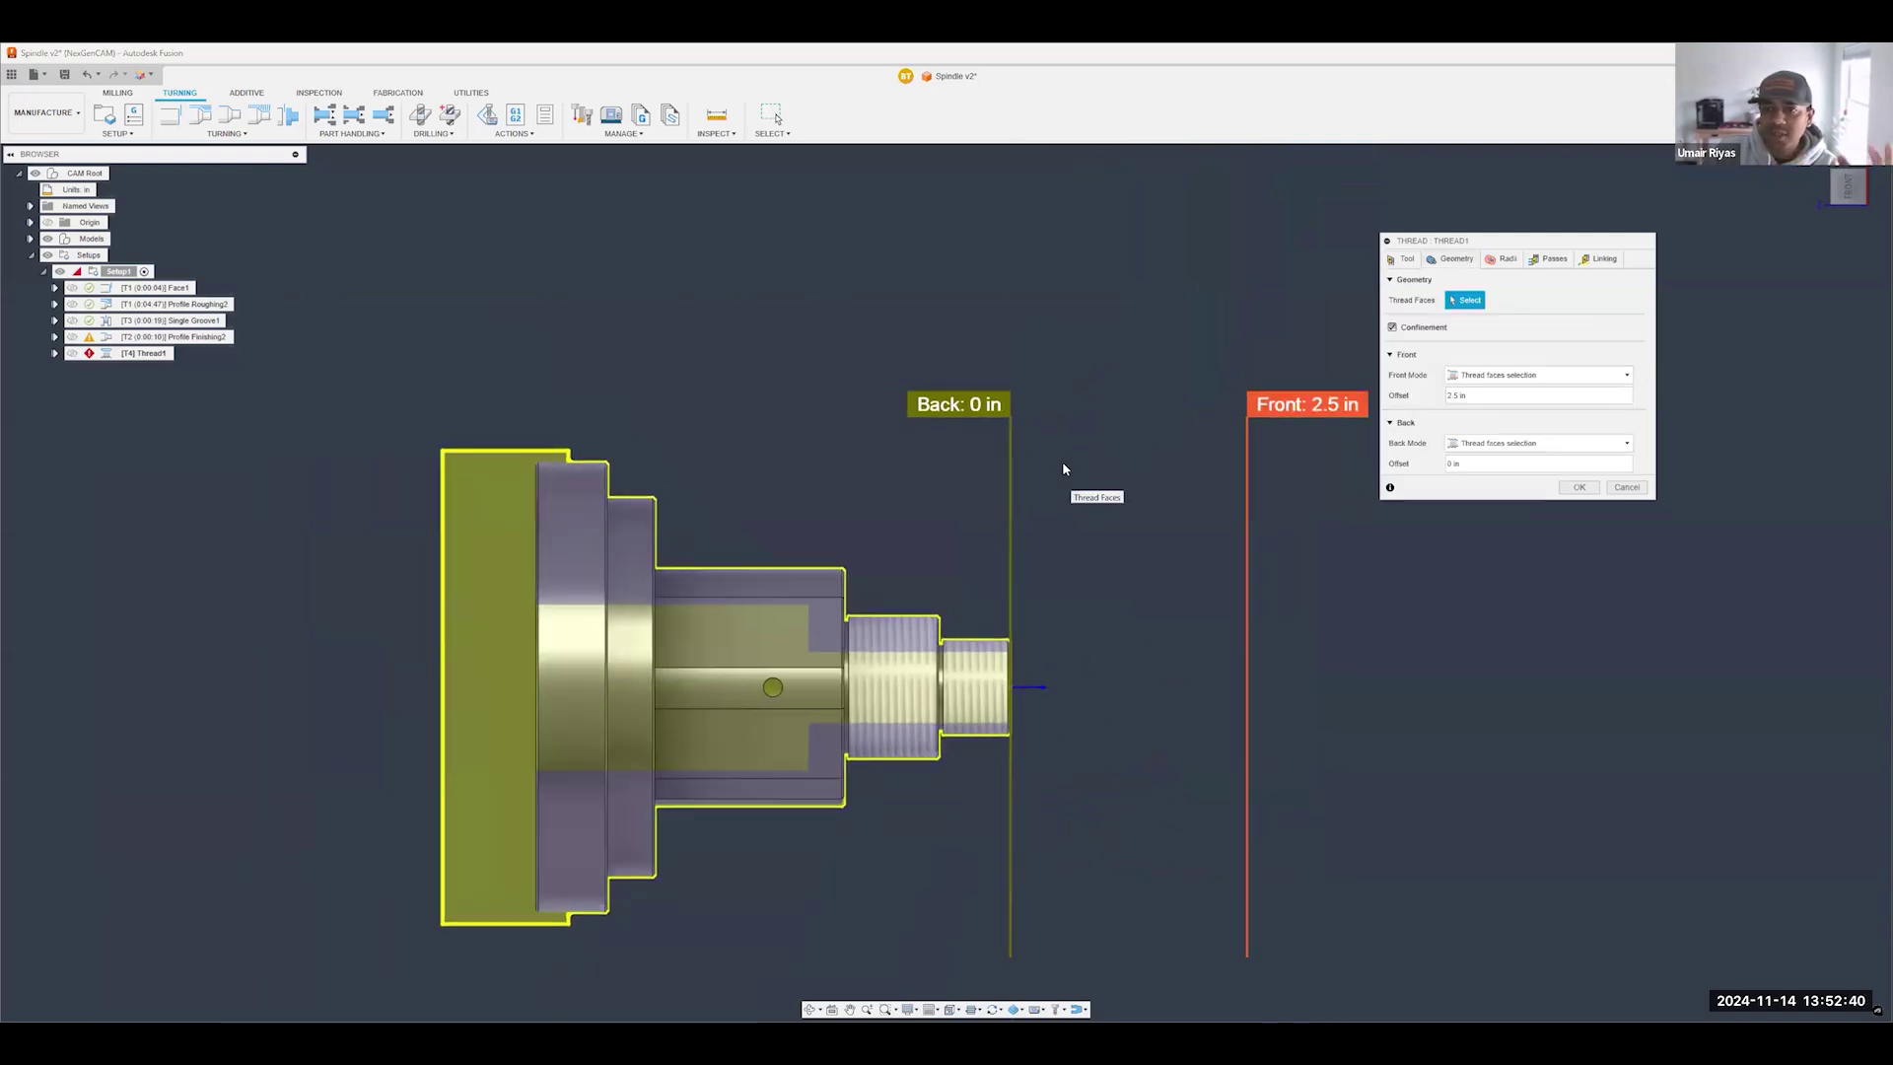
scroll(882, 681, "up", 3)
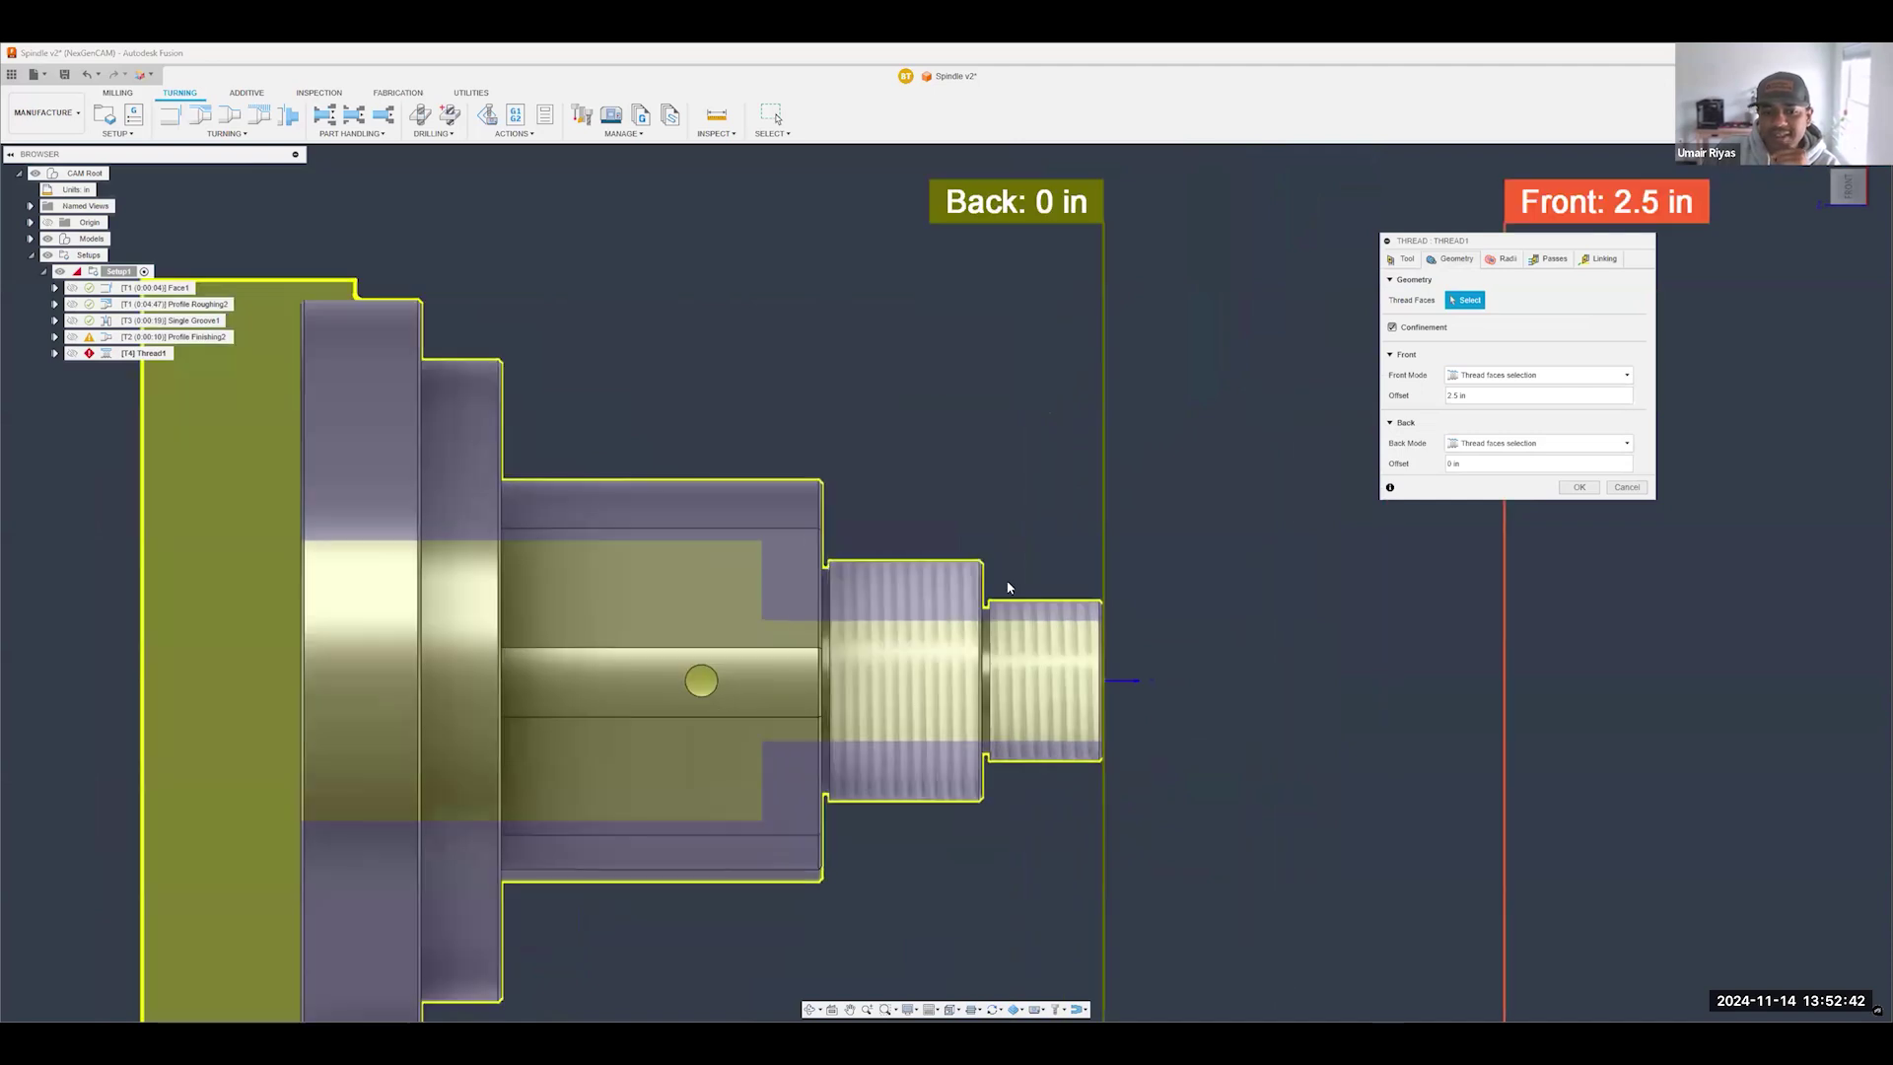
left_click(922, 576)
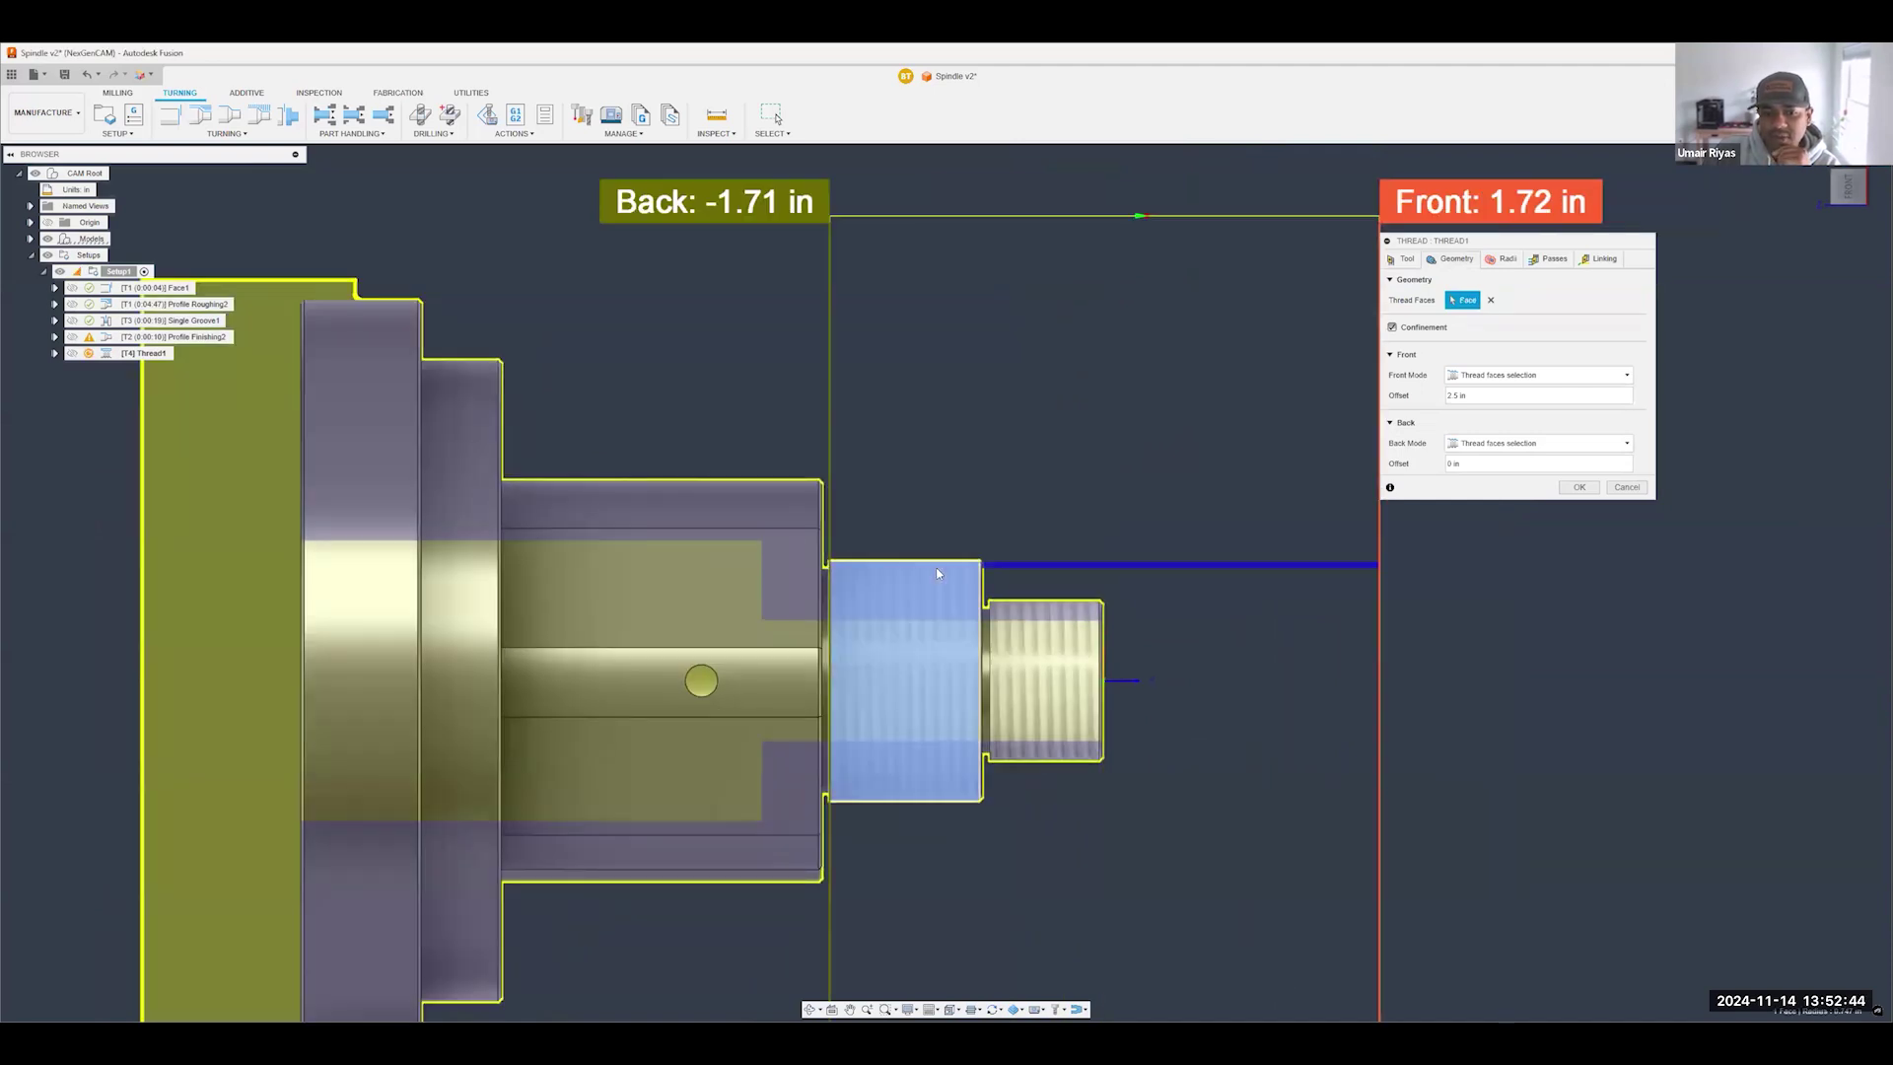
scroll(959, 558, "up", 3)
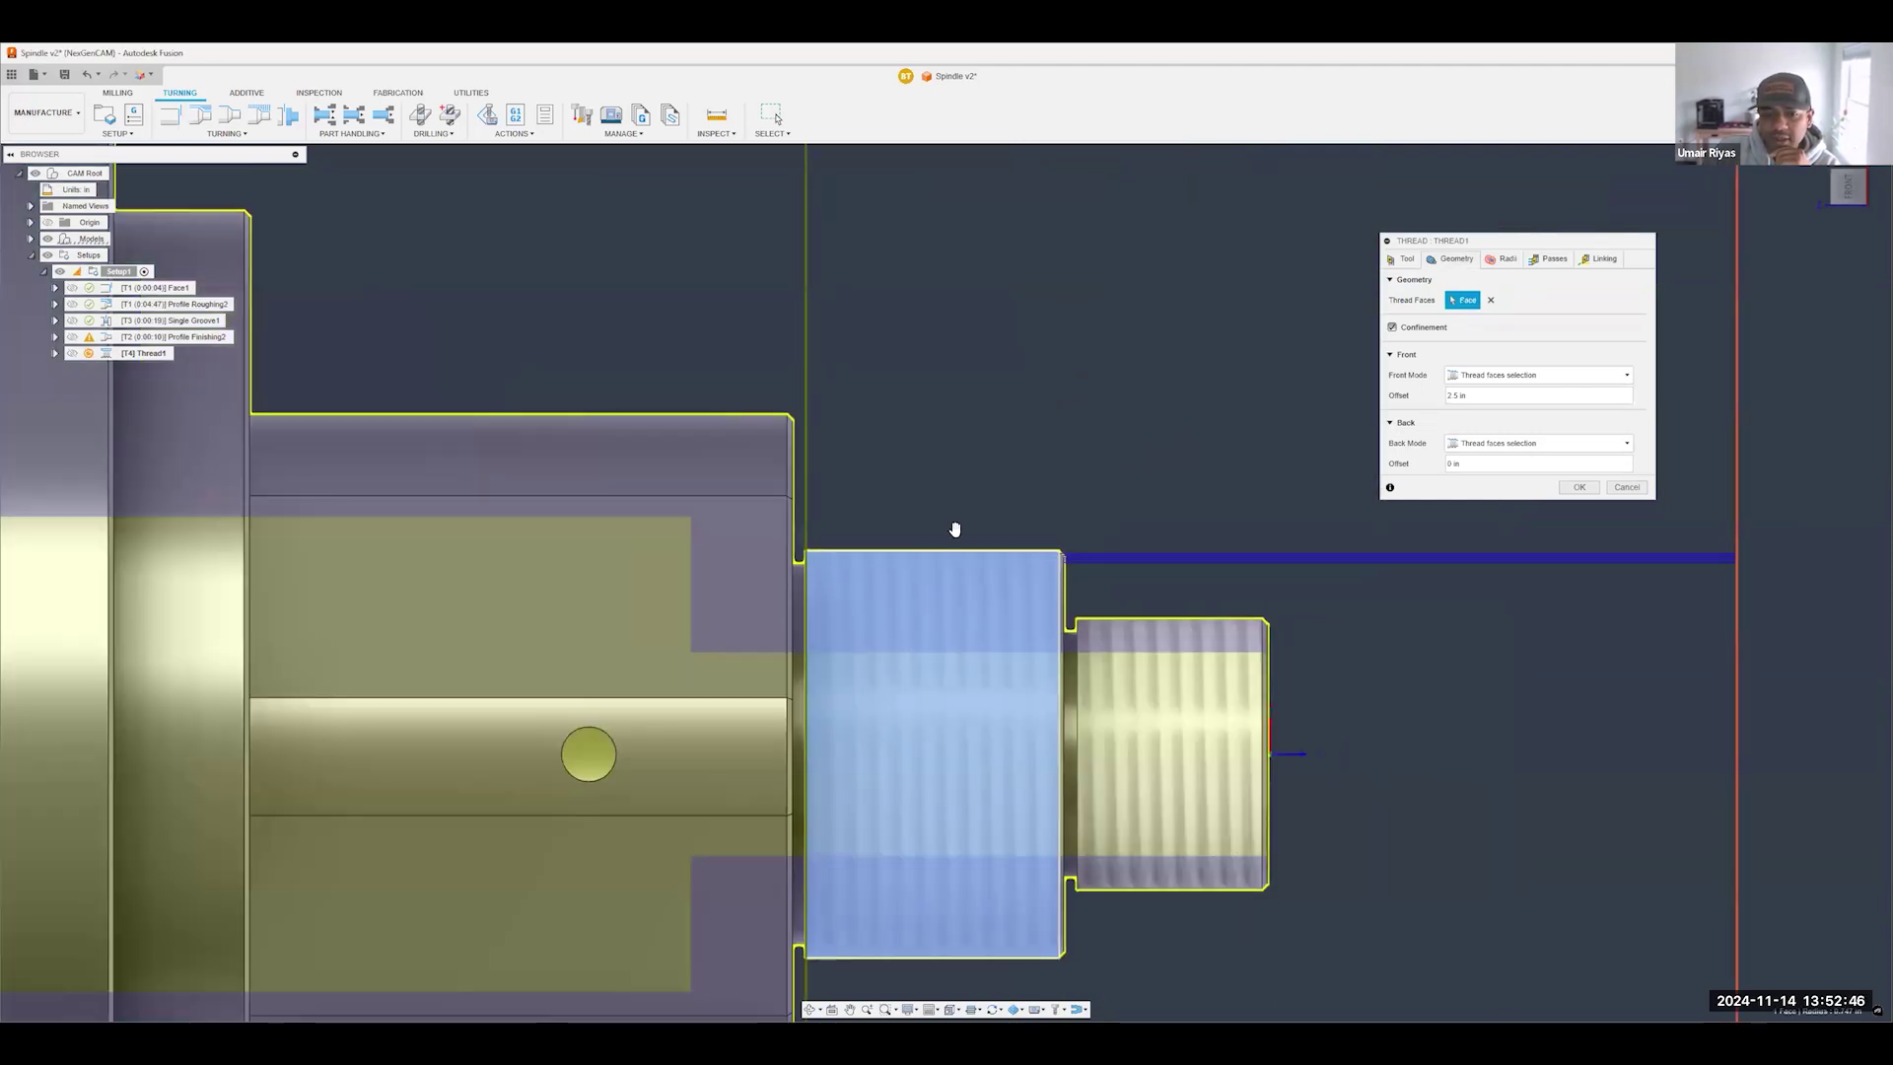
scroll(920, 512, "down", 1)
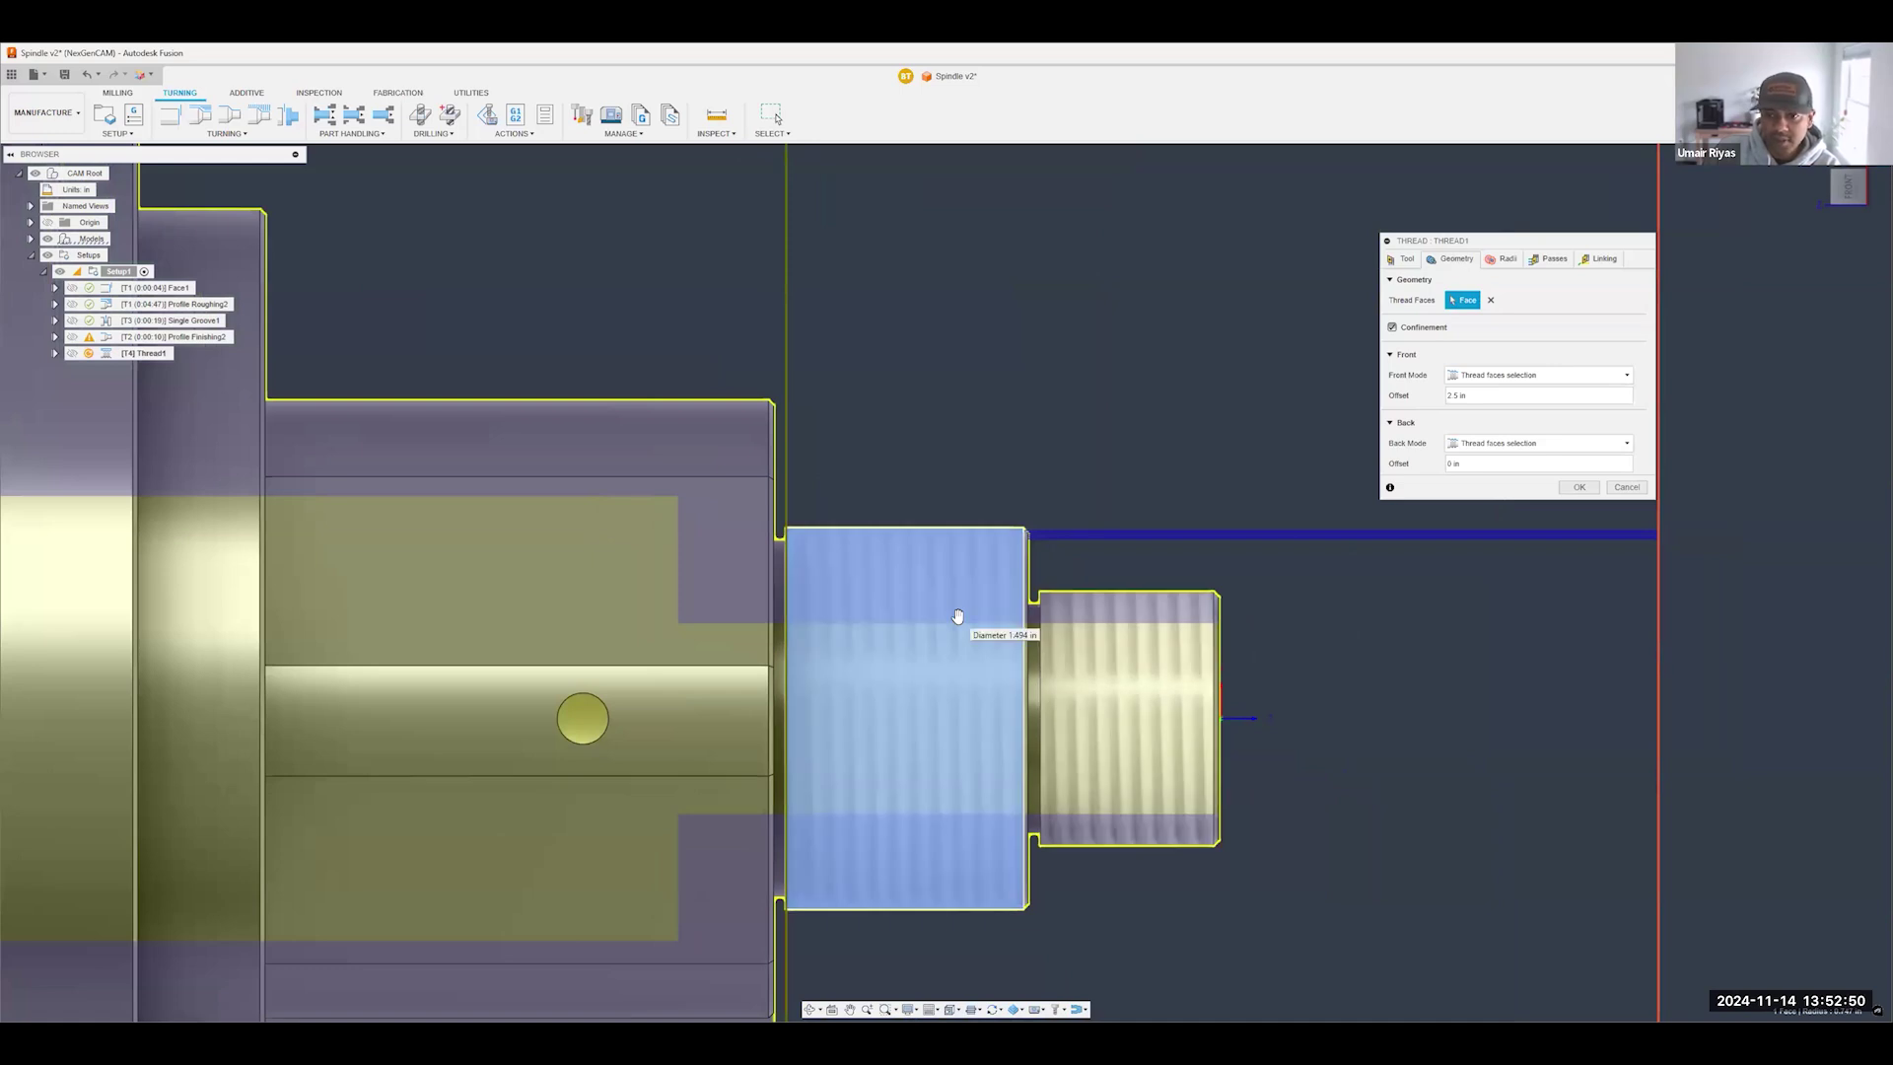
left_click(1163, 627)
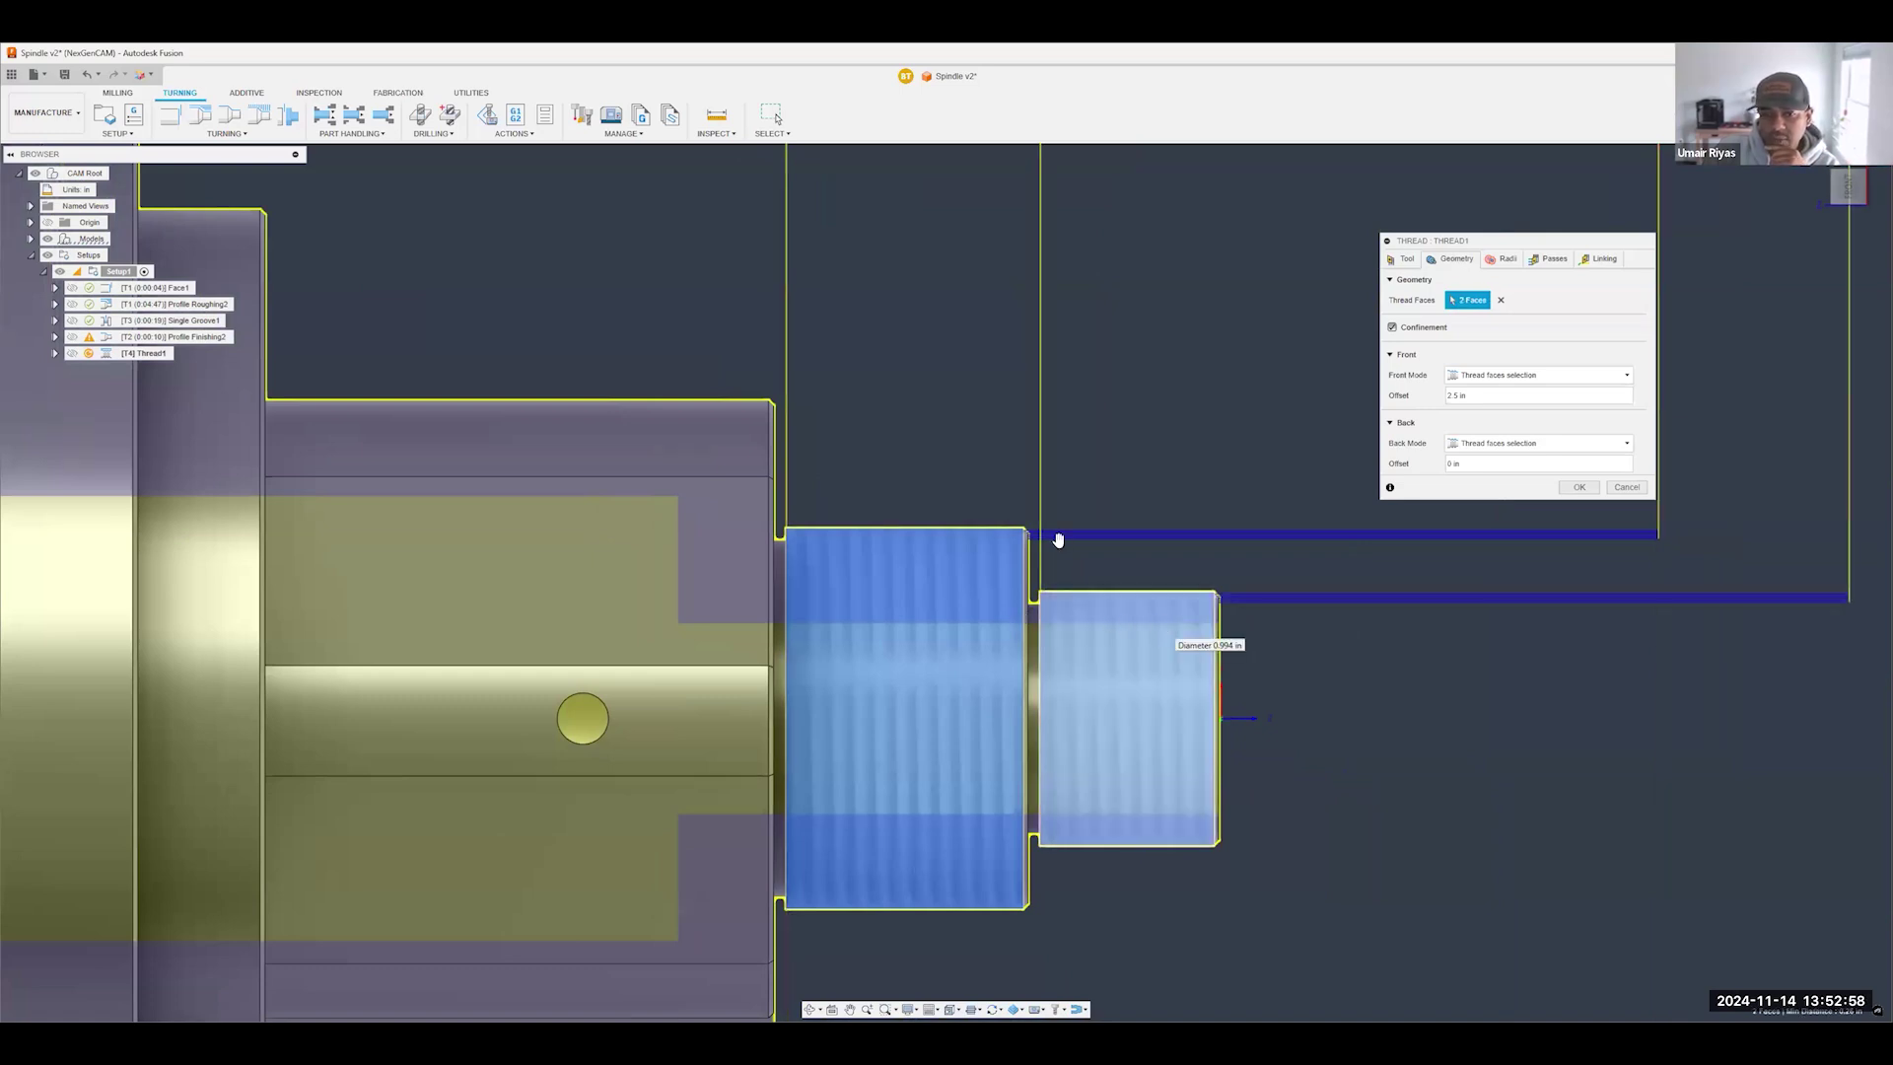
scroll(1056, 536, "up", 2)
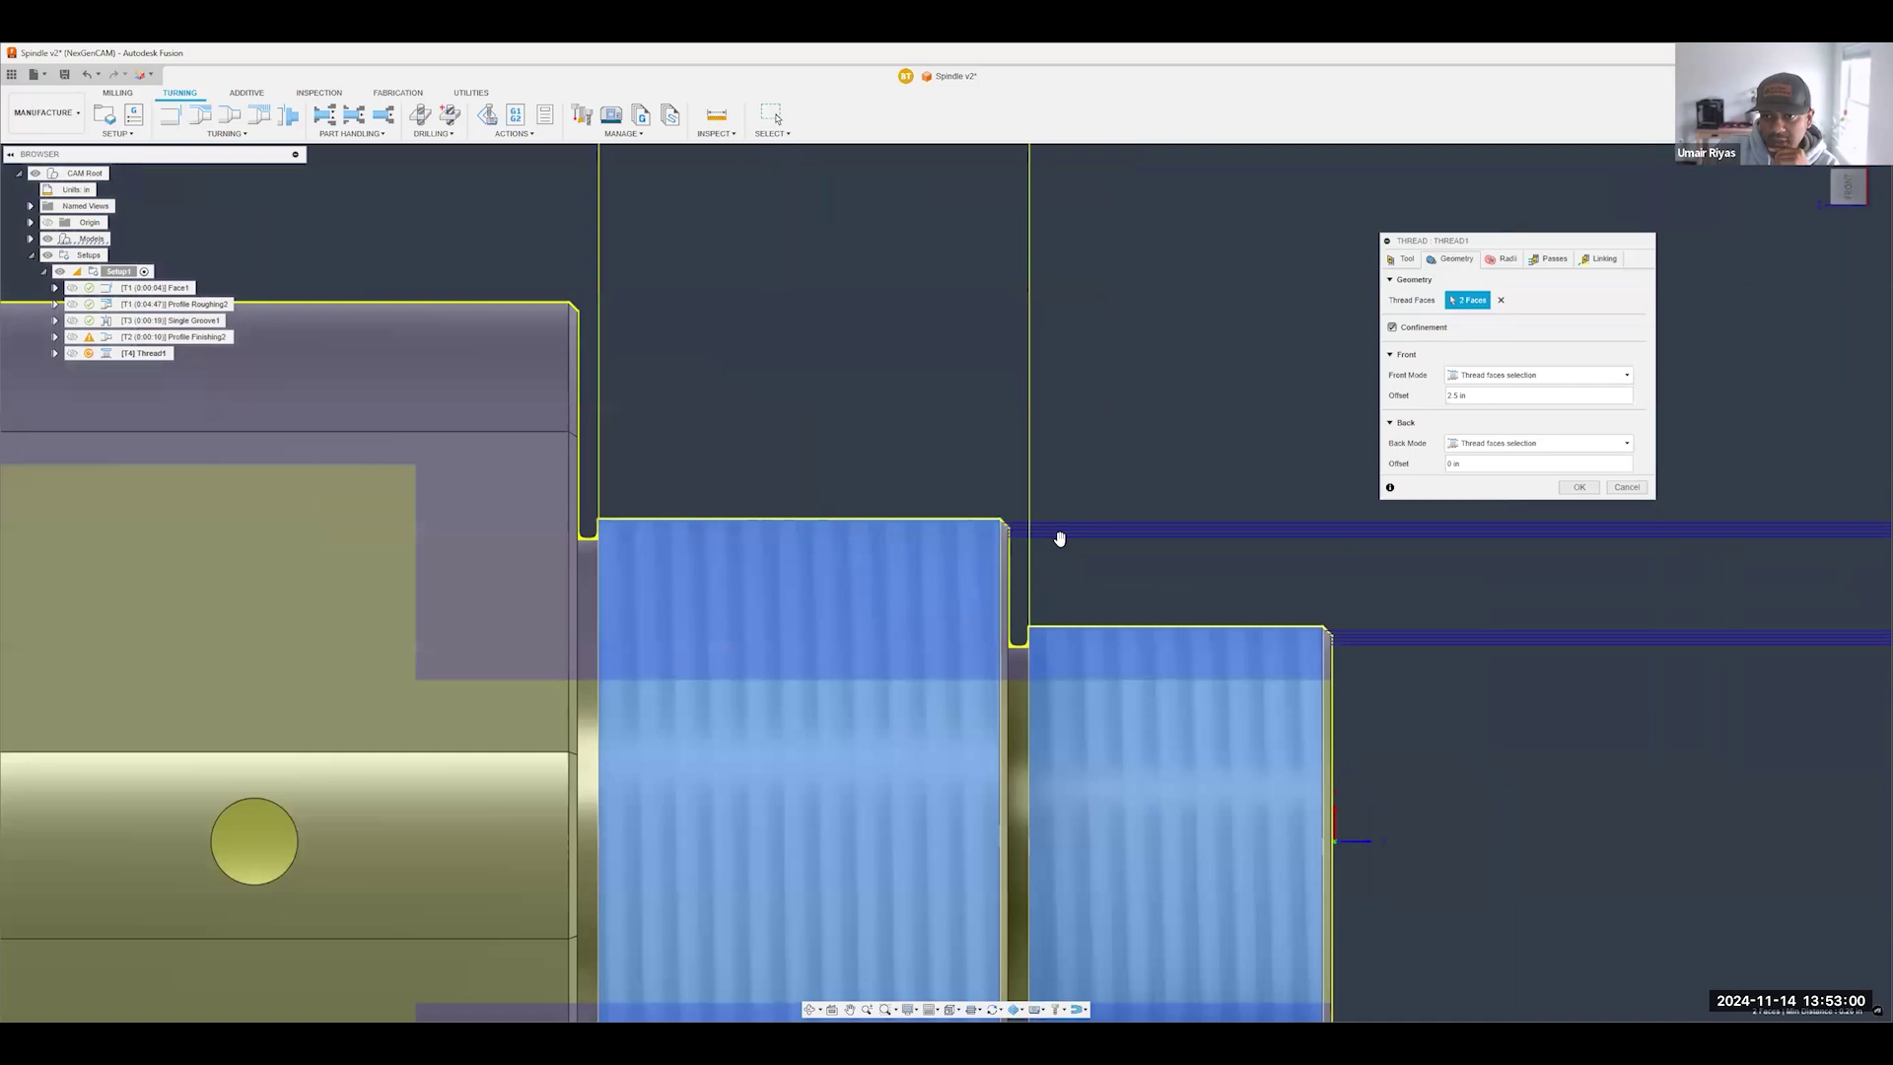
scroll(917, 558, "down", 4)
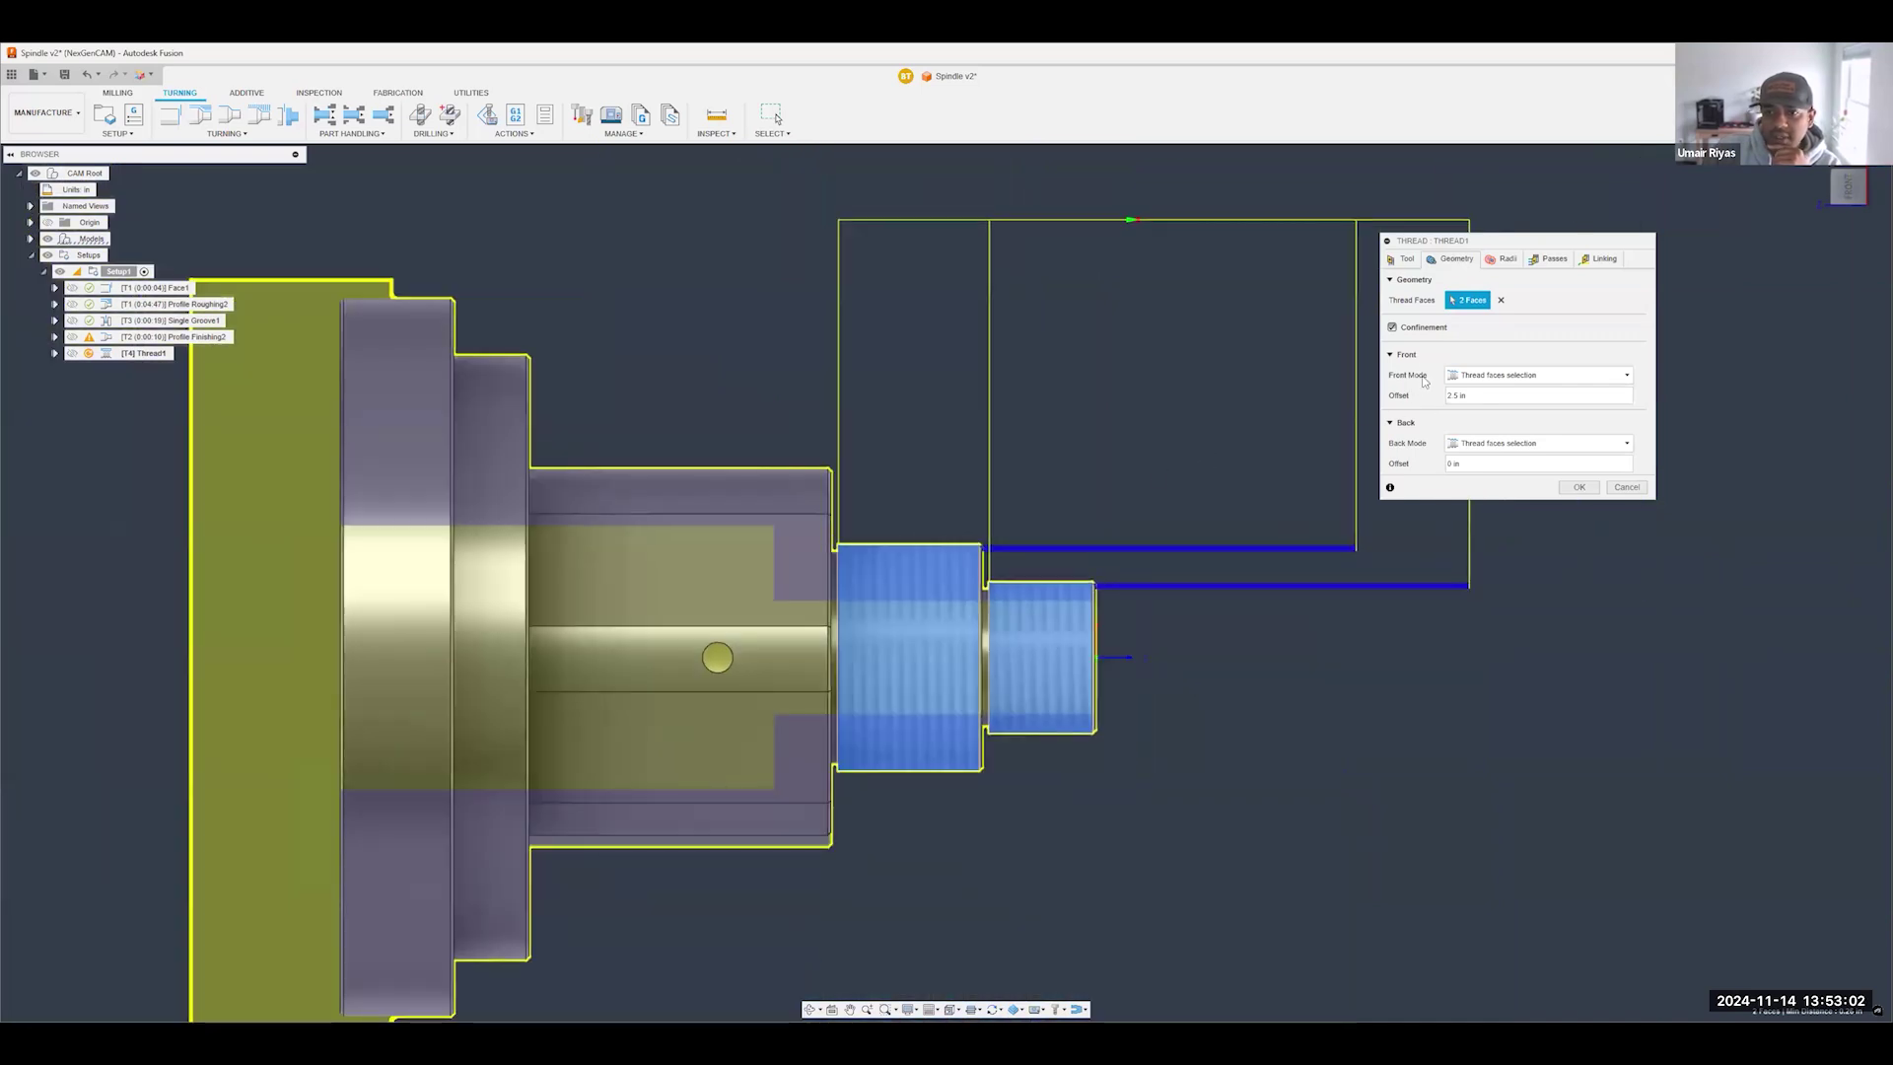
scroll(854, 605, "down", 2)
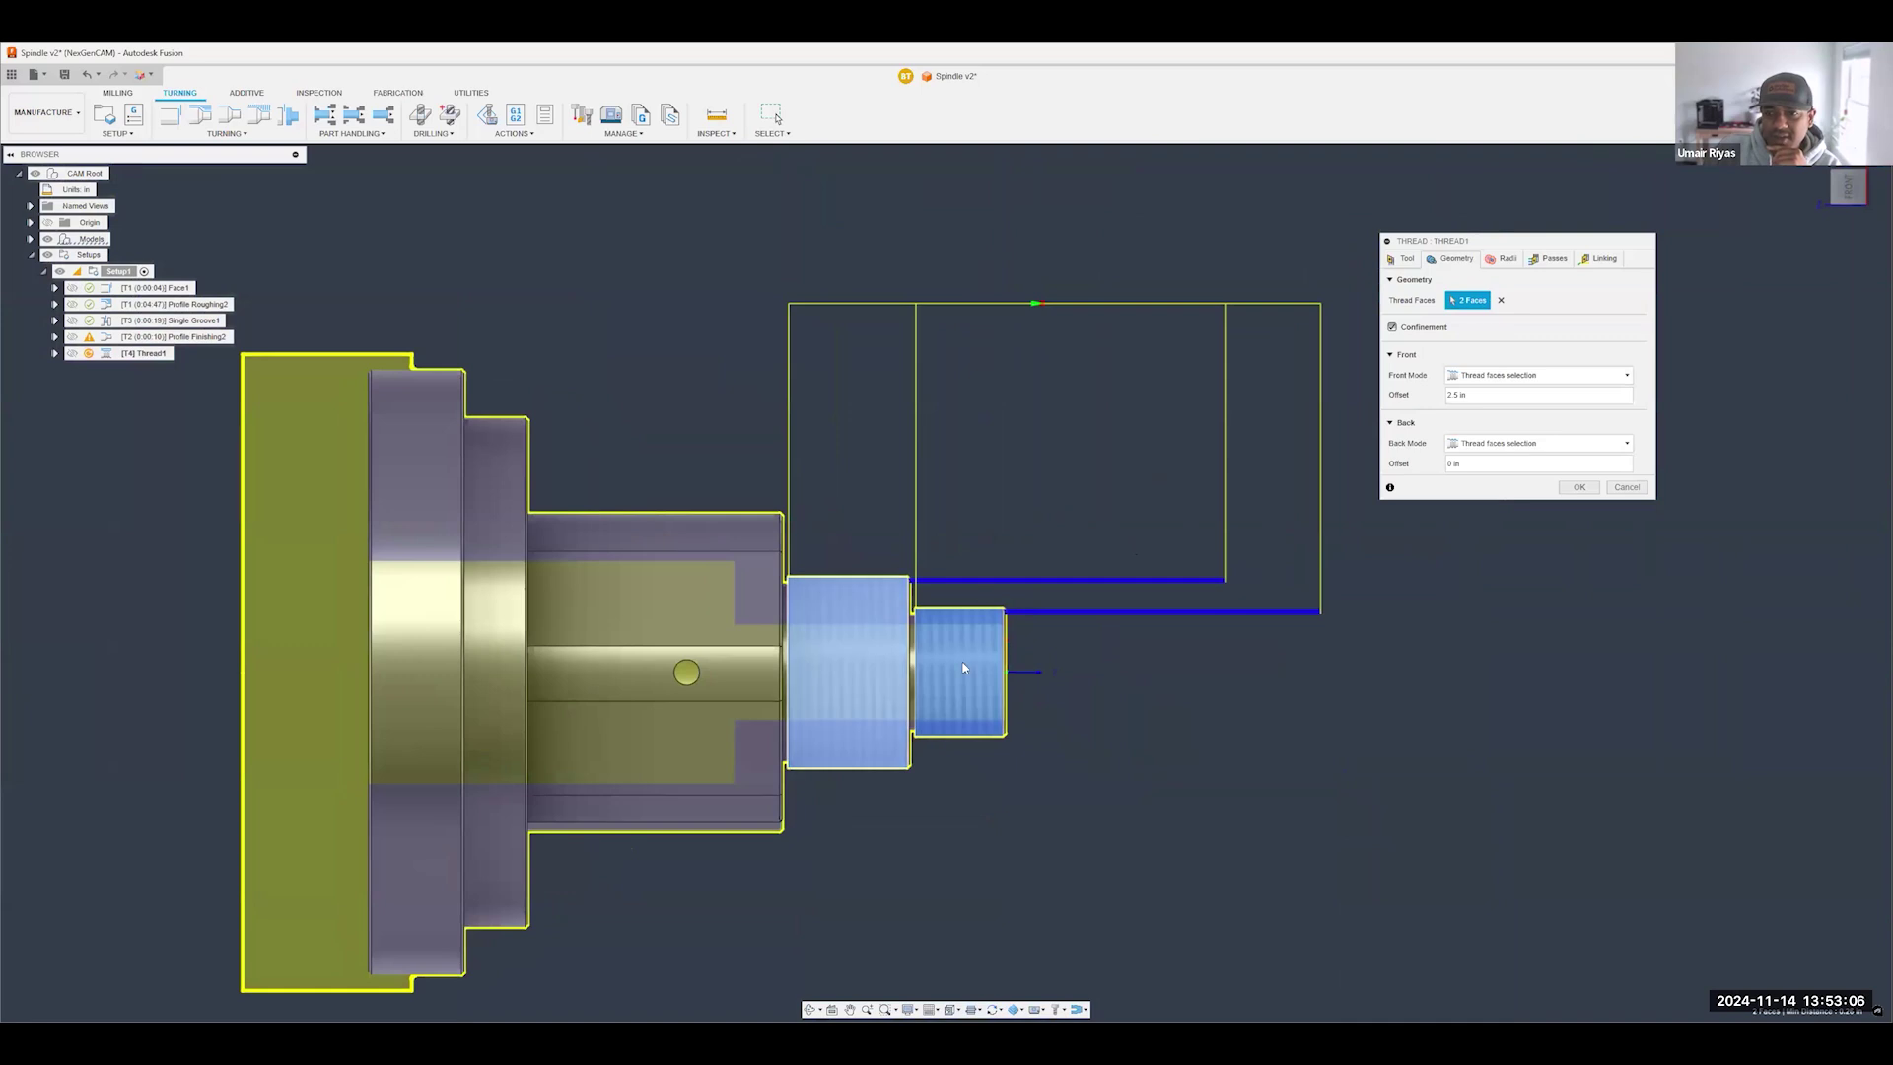
- Set the front confinement offset of the thread toolpath on the two selected thread faces to 0.5 in
left_click(1393, 327)
left_click(1392, 327)
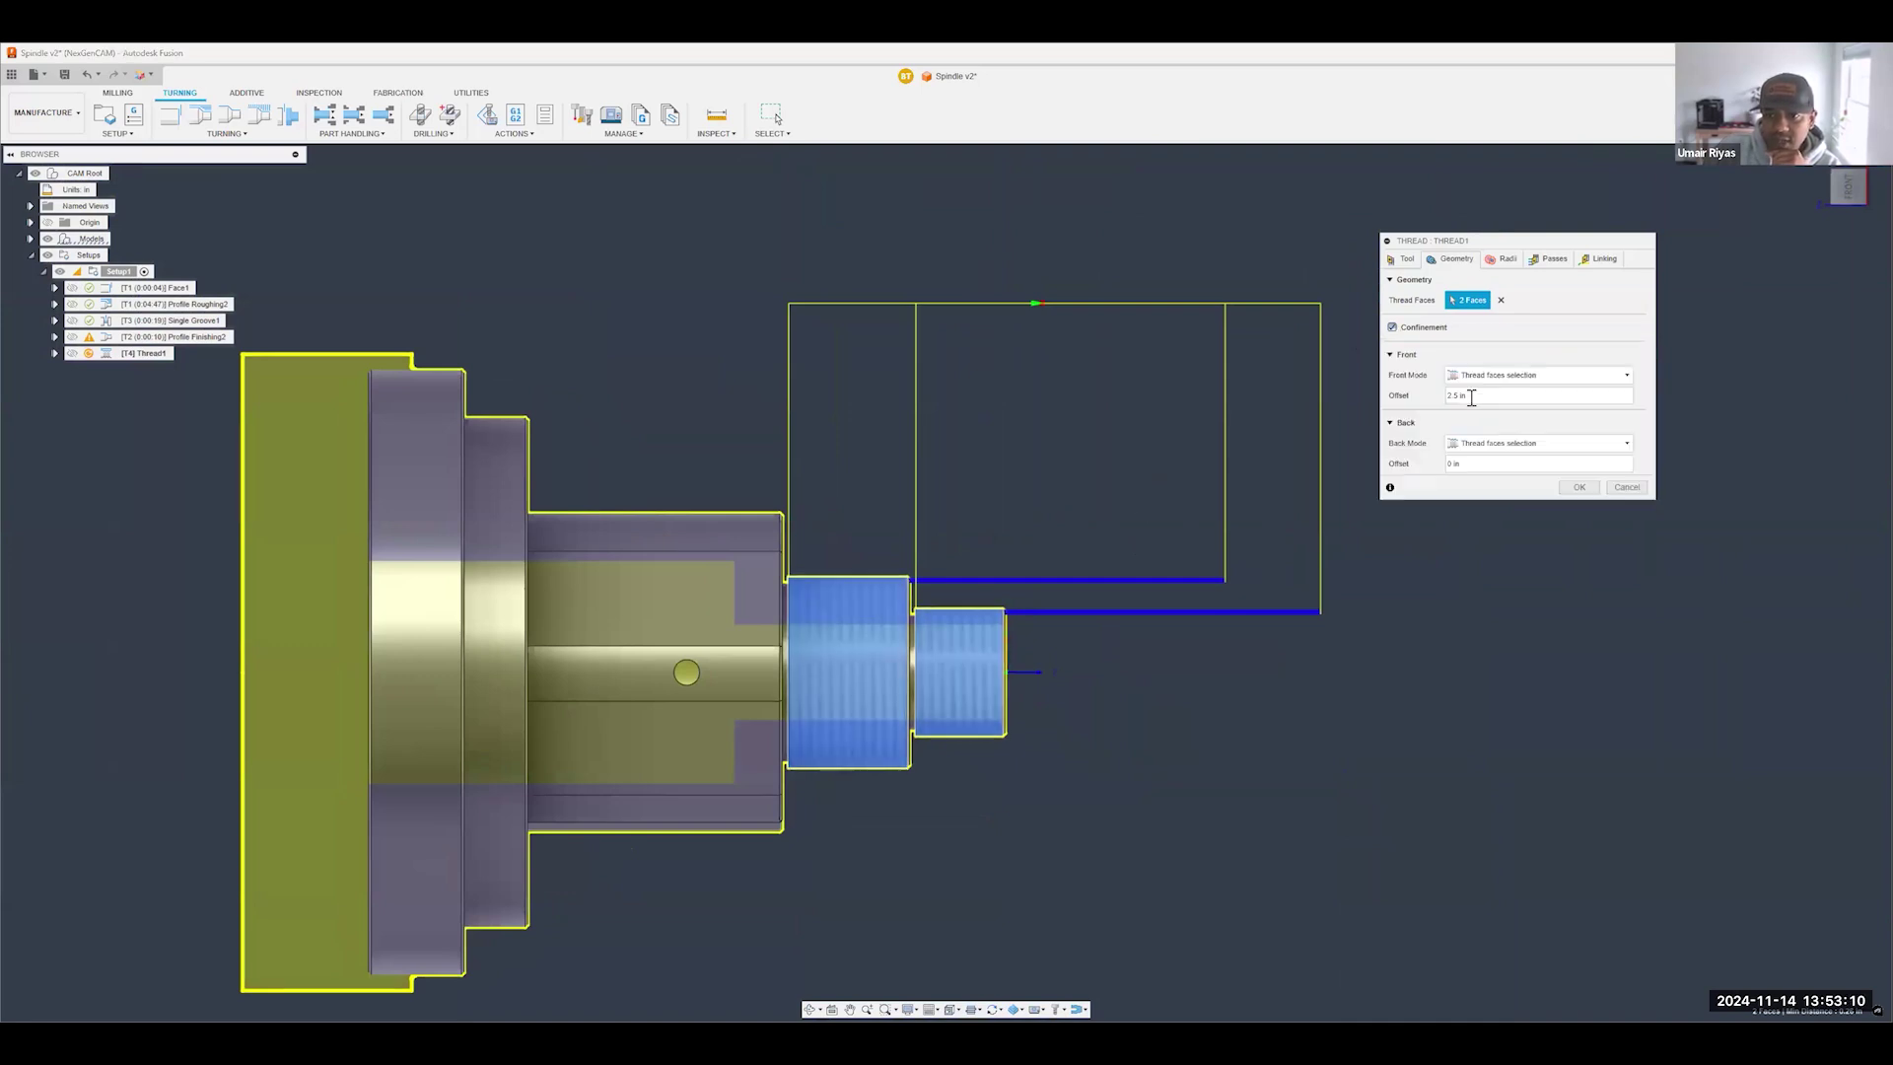
left_click_drag(1431, 390, 1418, 396)
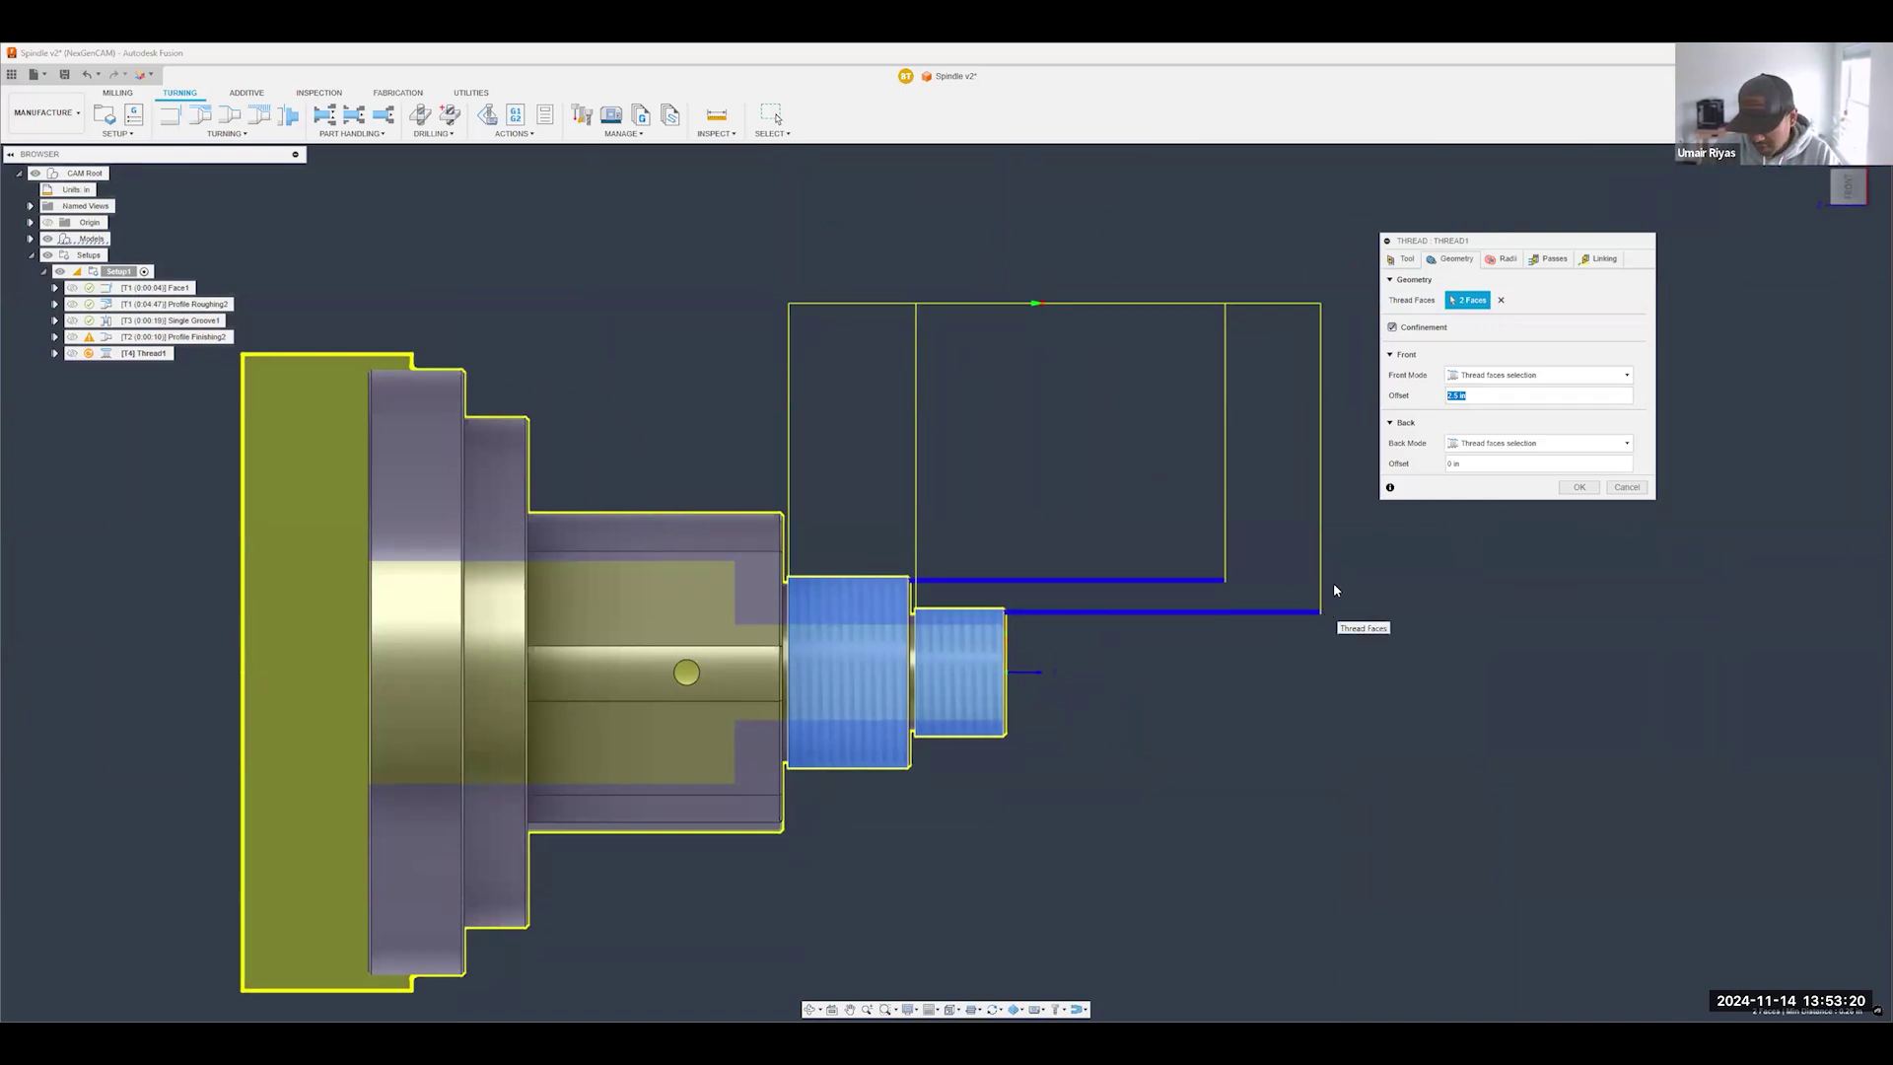
type("5")
scroll(802, 597, "up", 5)
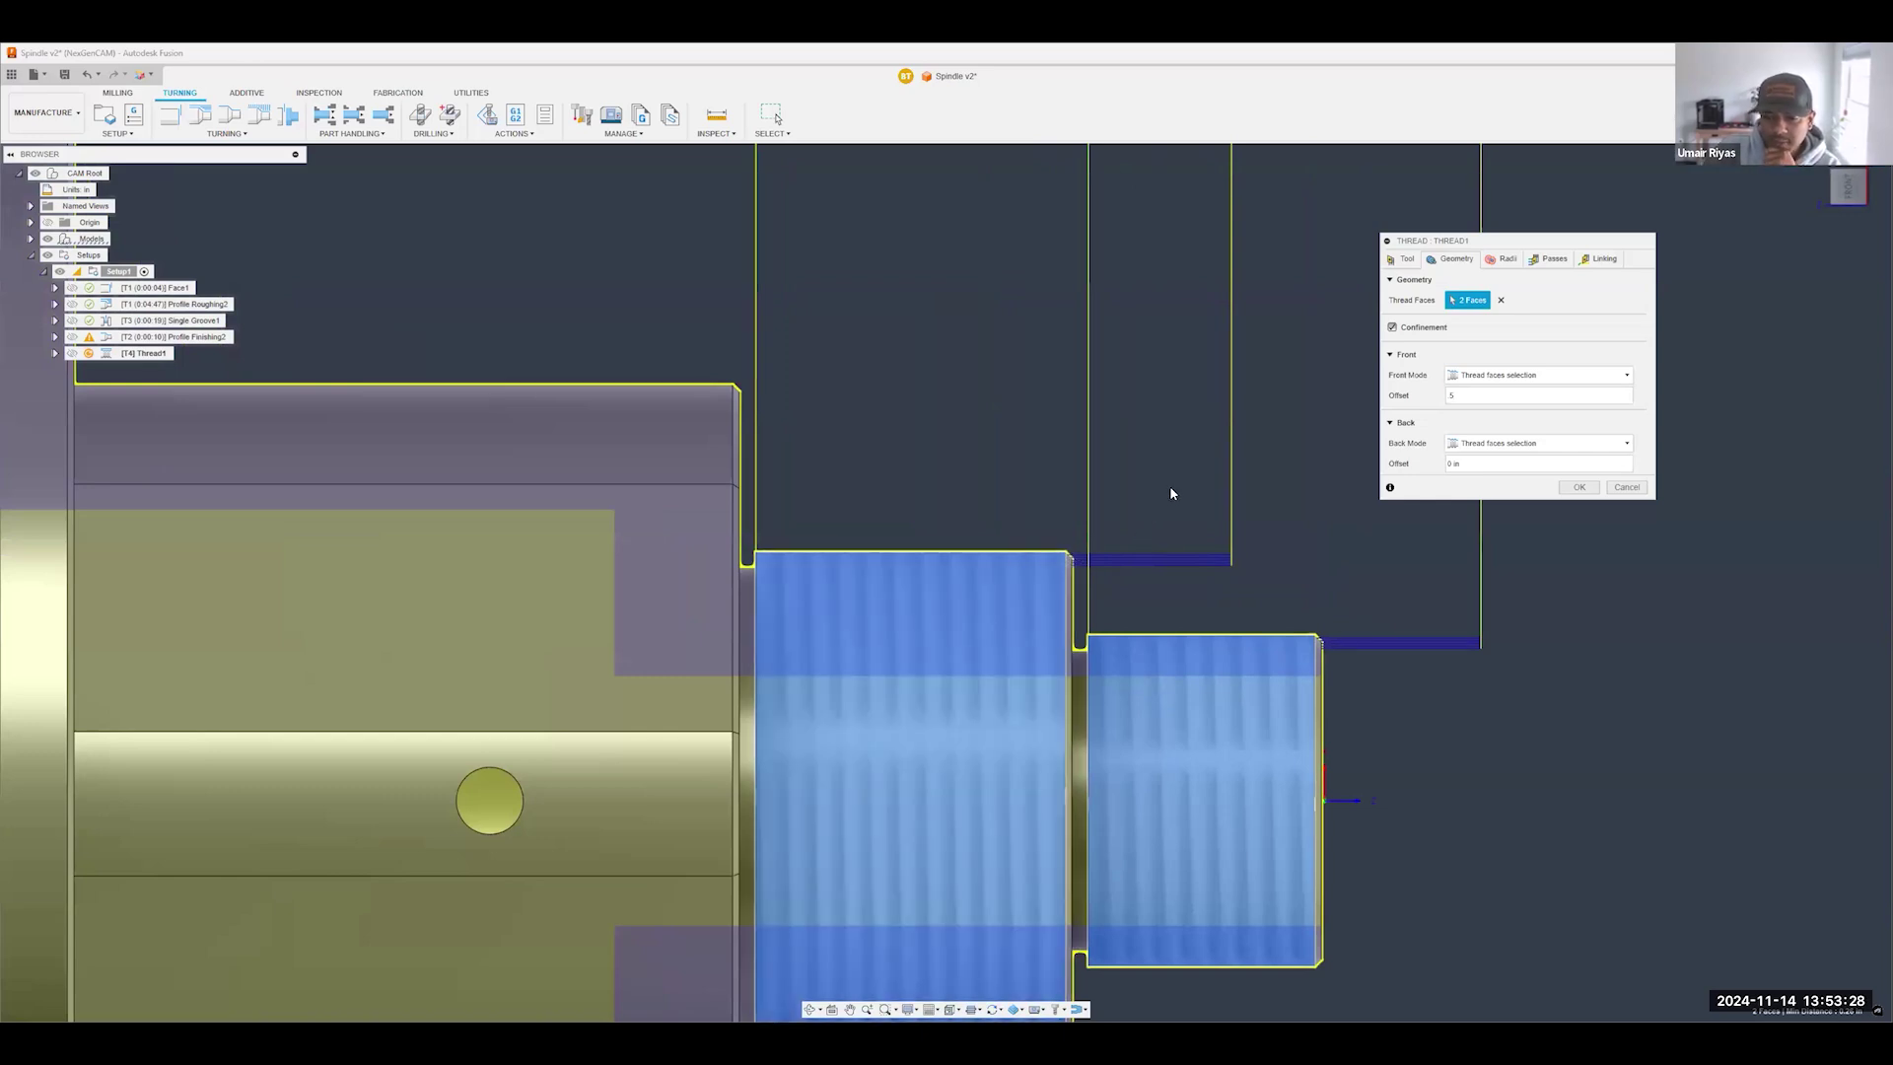
scroll(942, 608, "down", 5)
scroll(1069, 696, "down", 4)
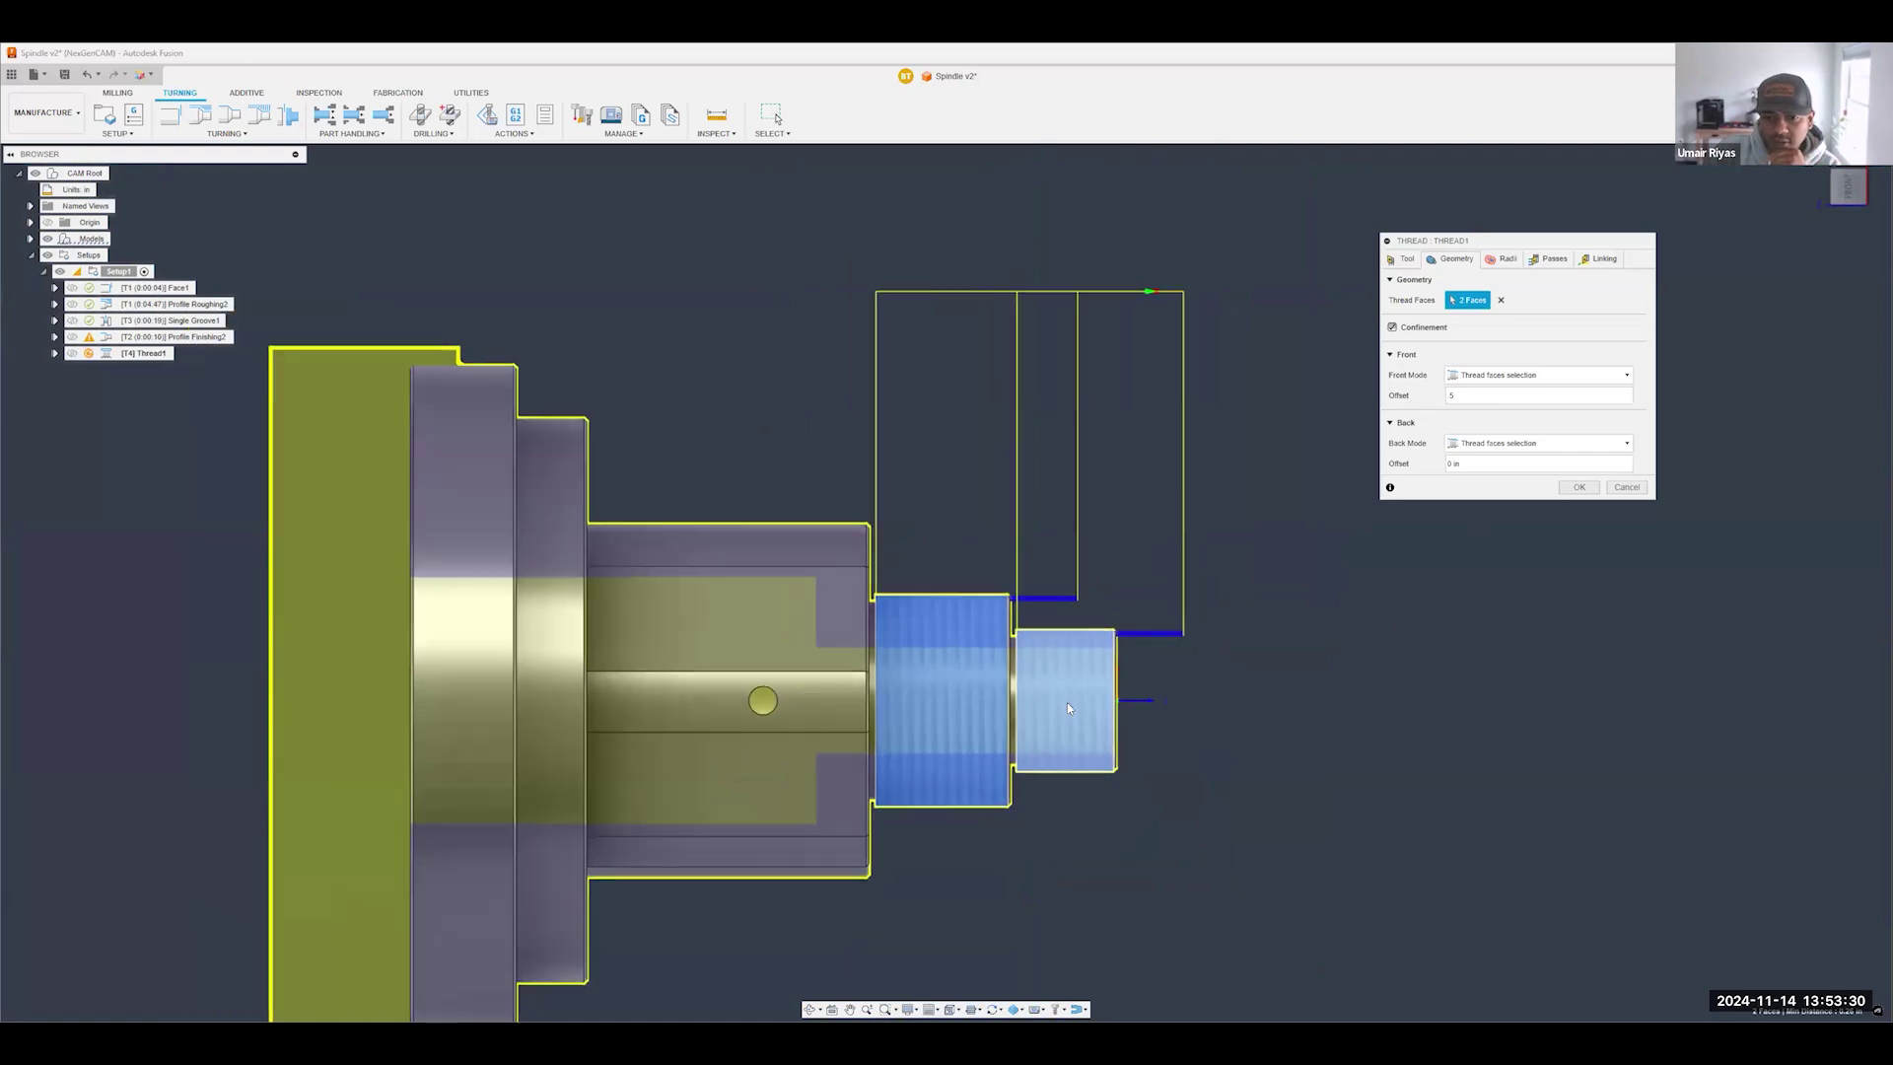
scroll(1074, 636, "up", 4)
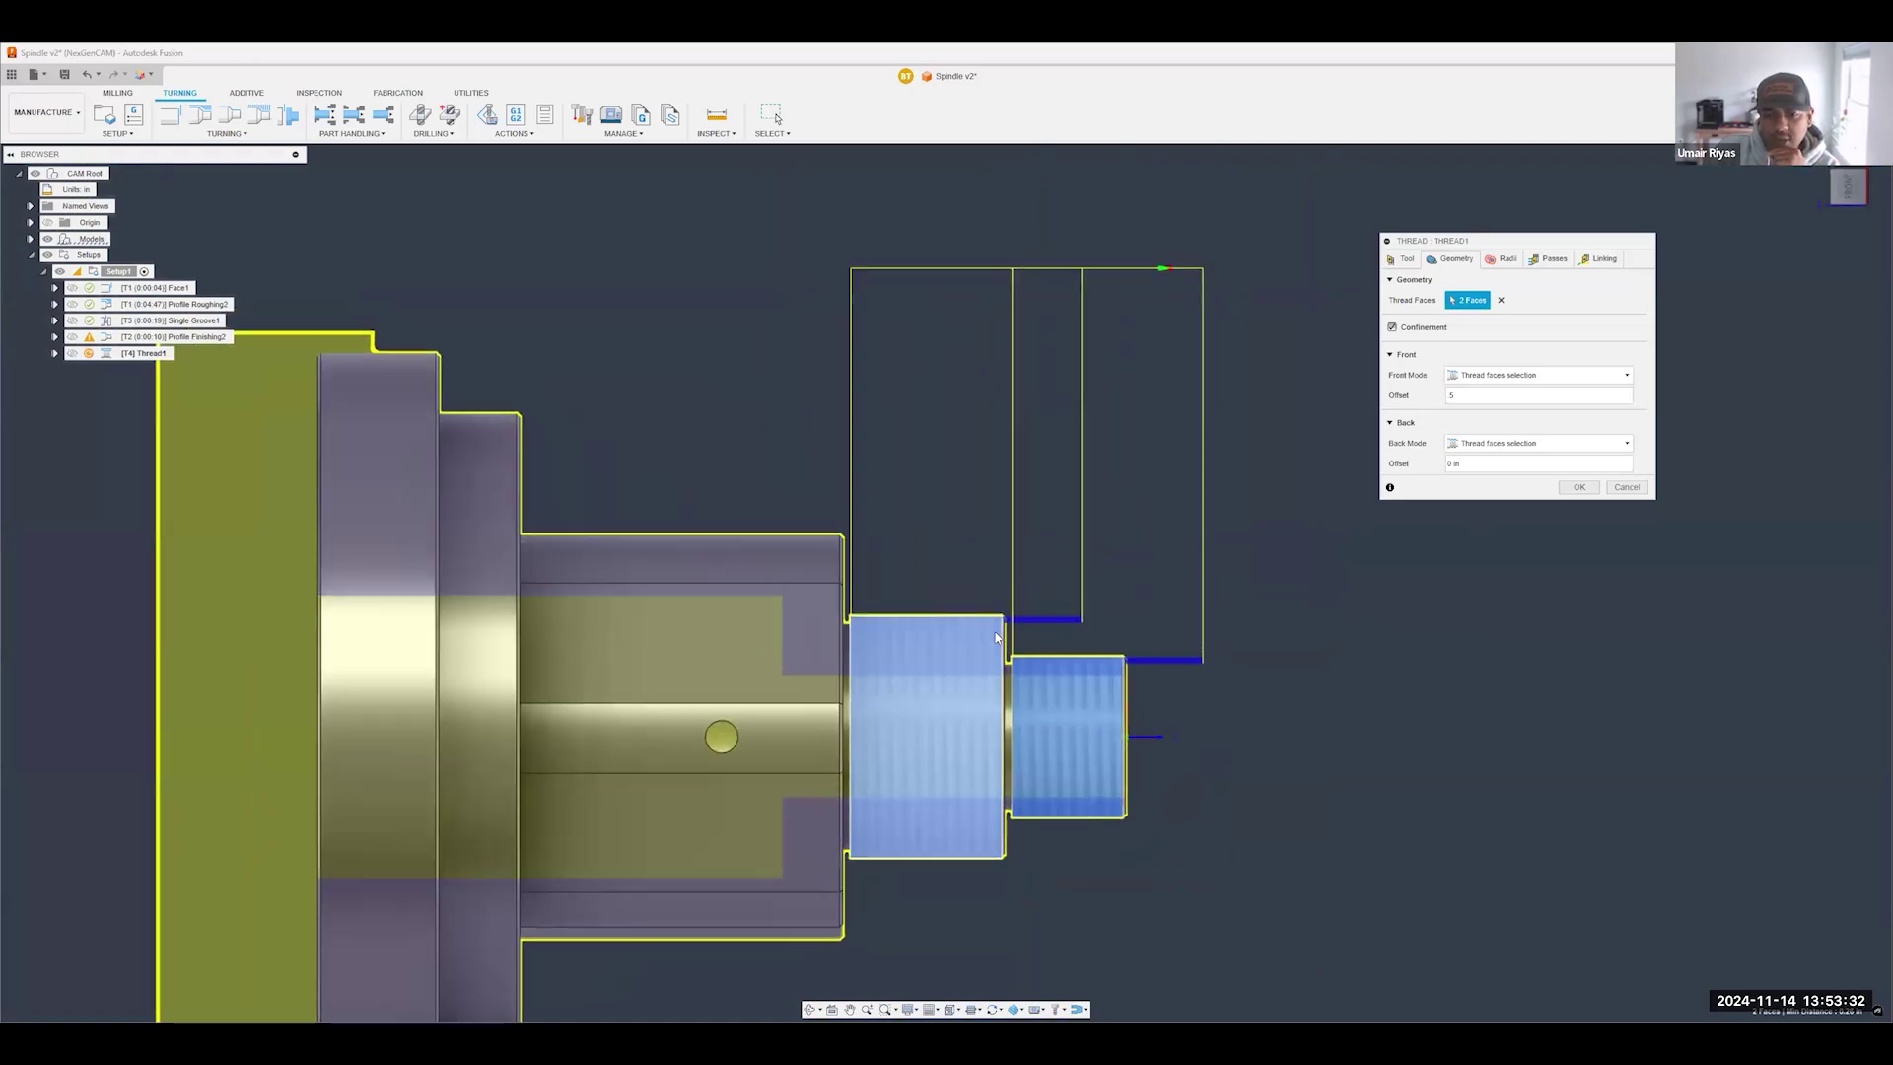
scroll(1102, 631, "up", 6)
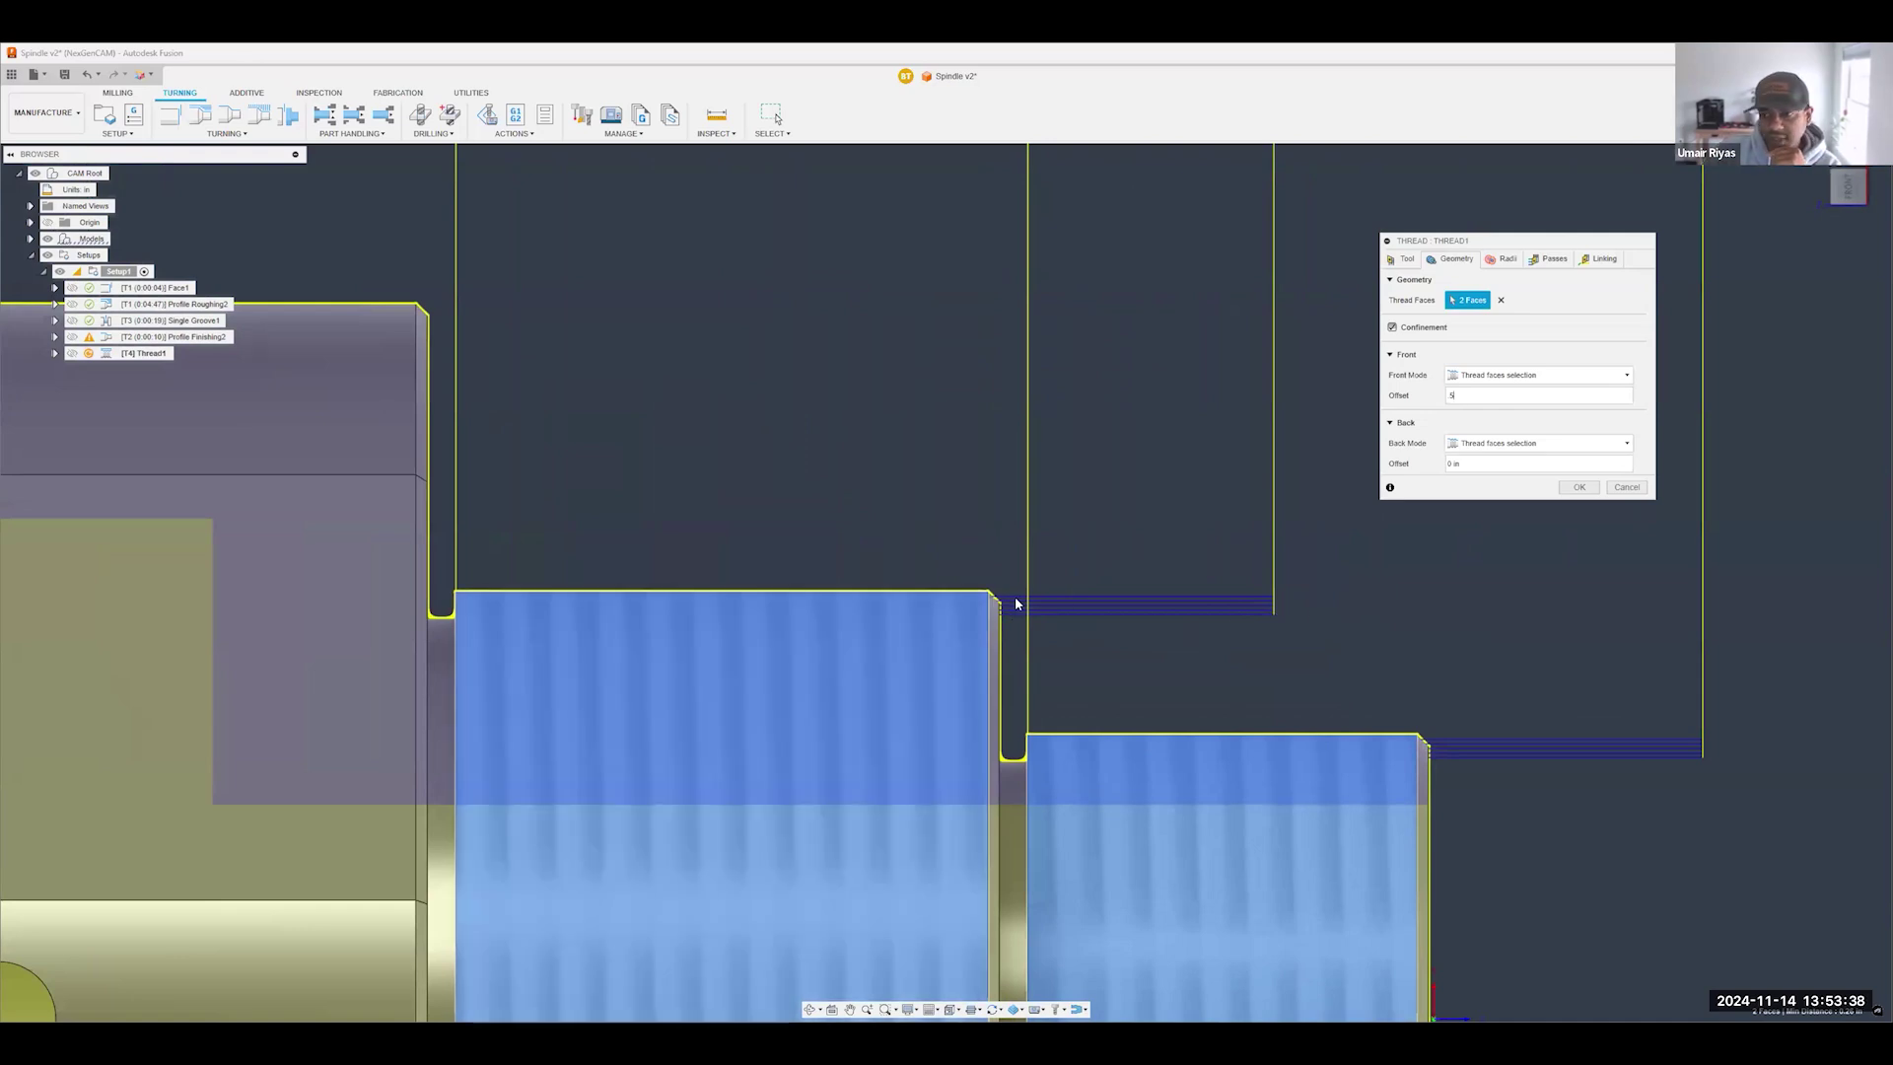
scroll(1104, 599, "down", 3)
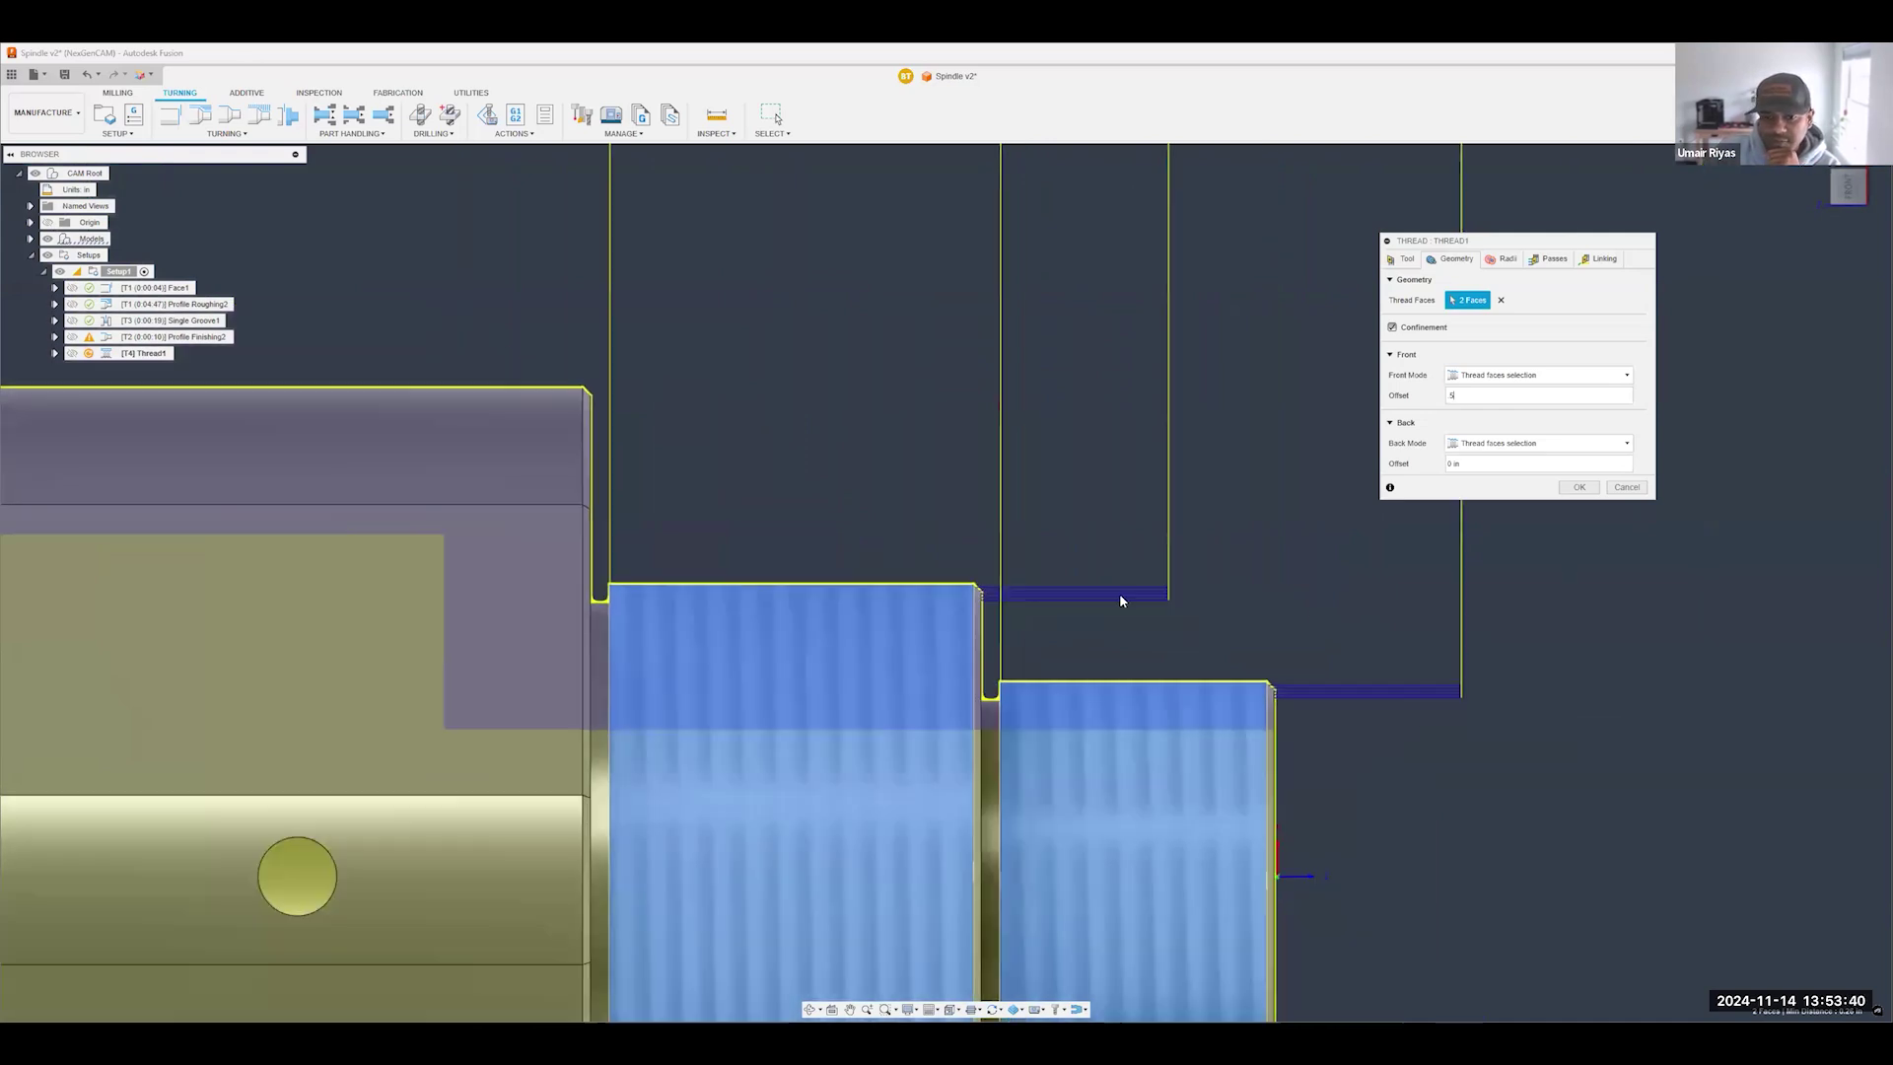
scroll(1122, 599, "down", 3)
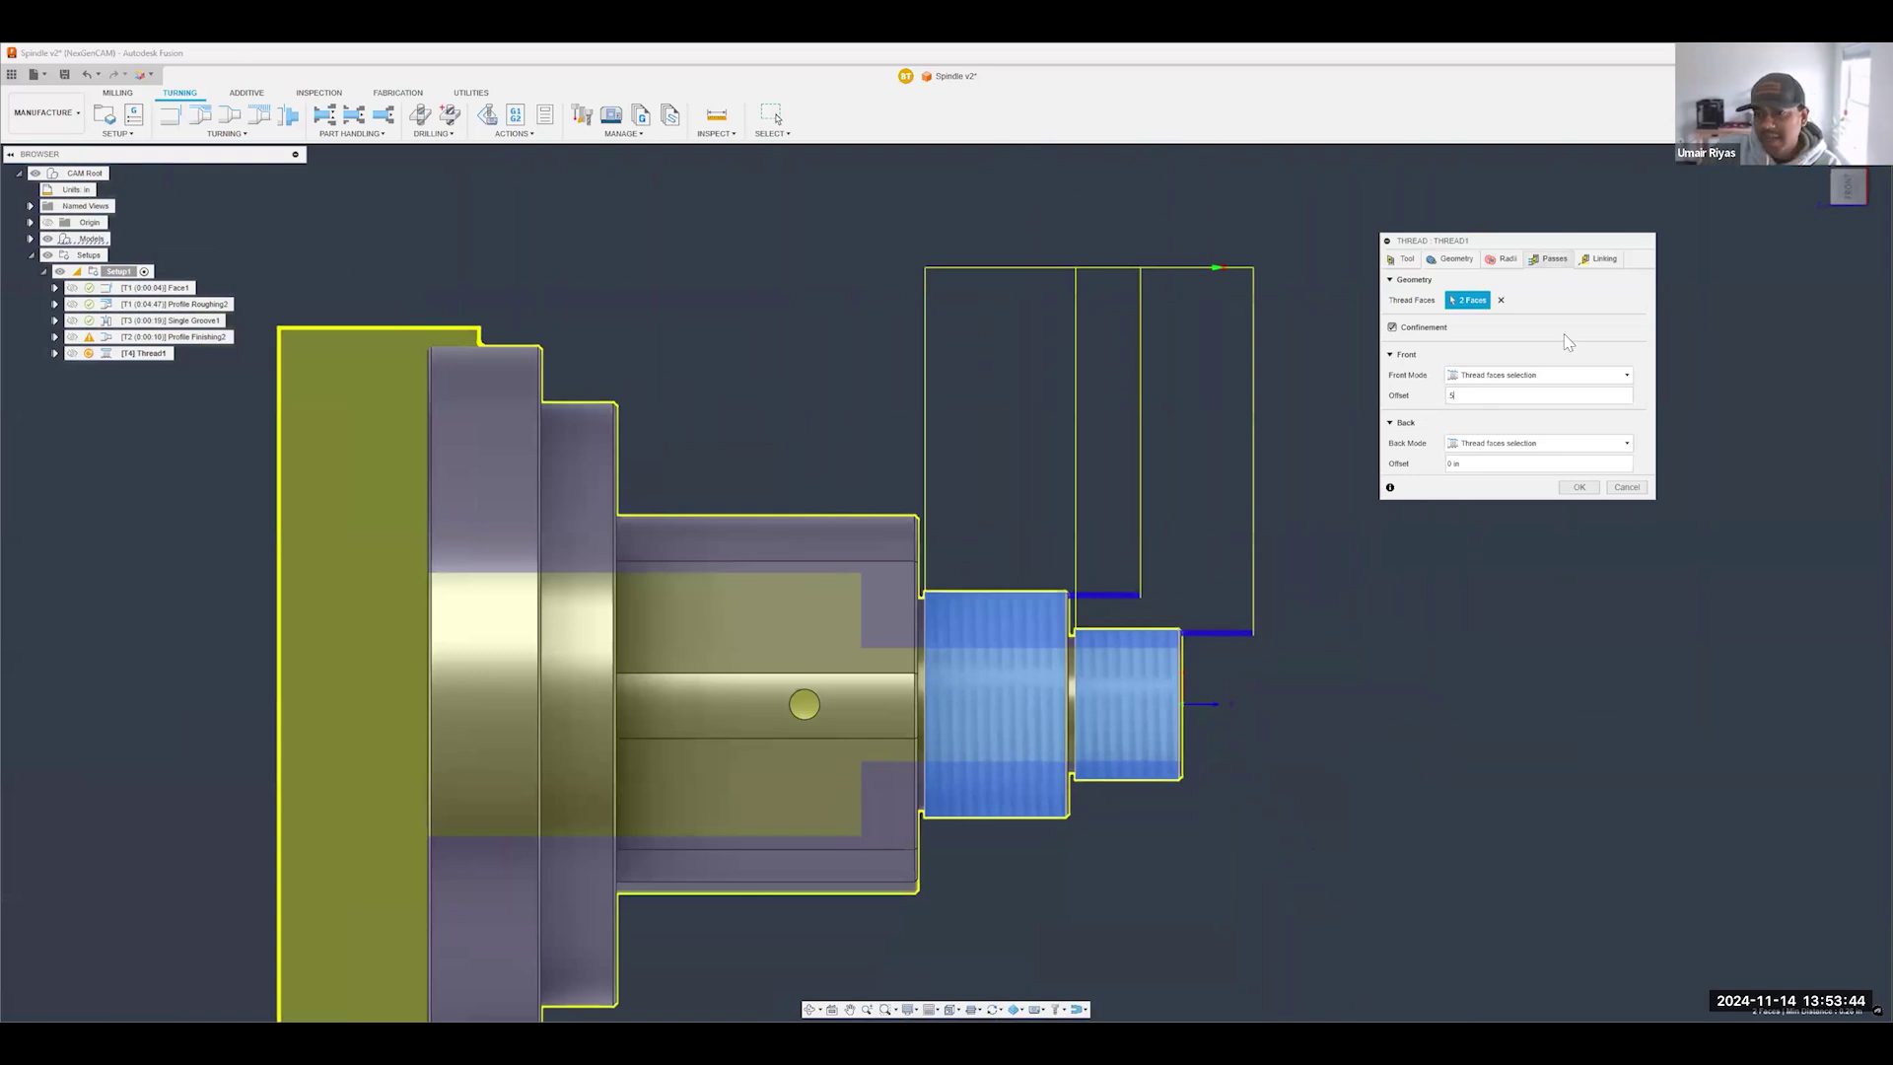
- Check the pass settings of the thread operation and generate its toolpath
left_click(1568, 263)
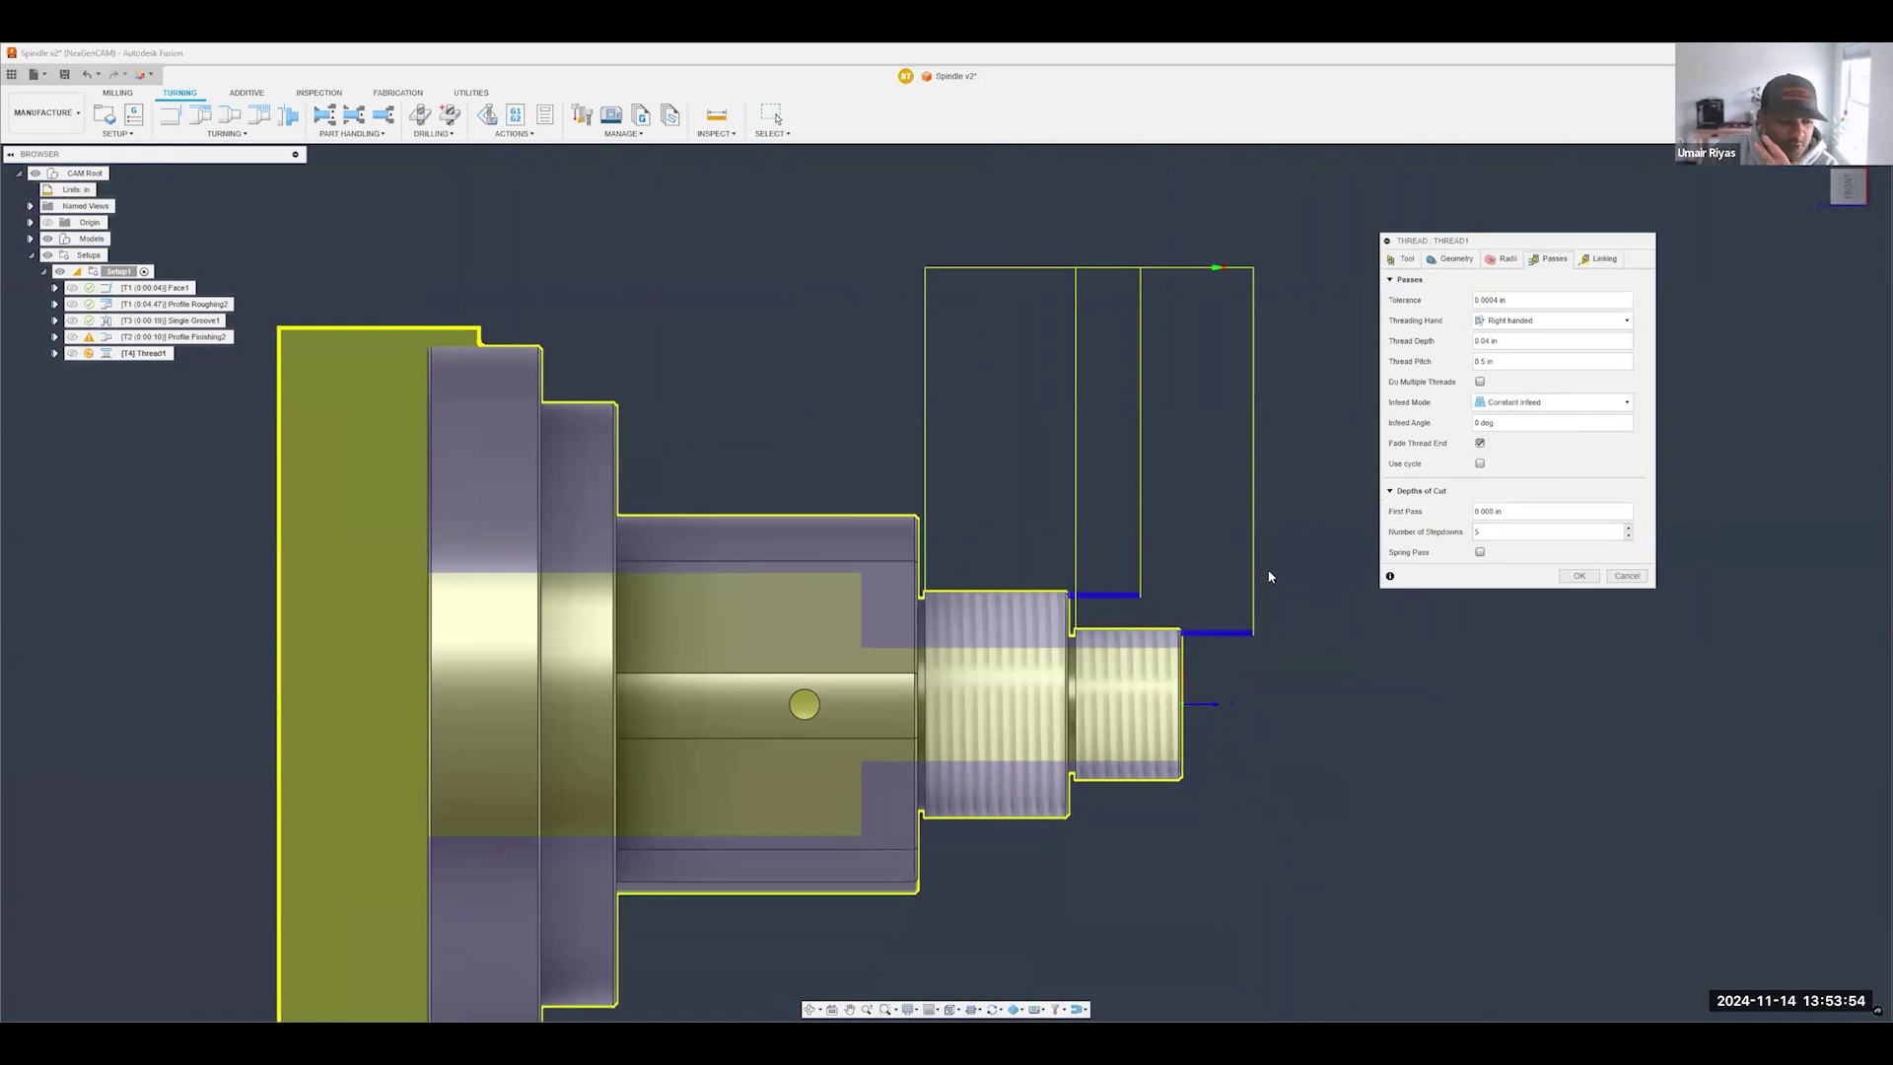
scroll(1165, 558, "up", 1)
scroll(1165, 558, "down", 1)
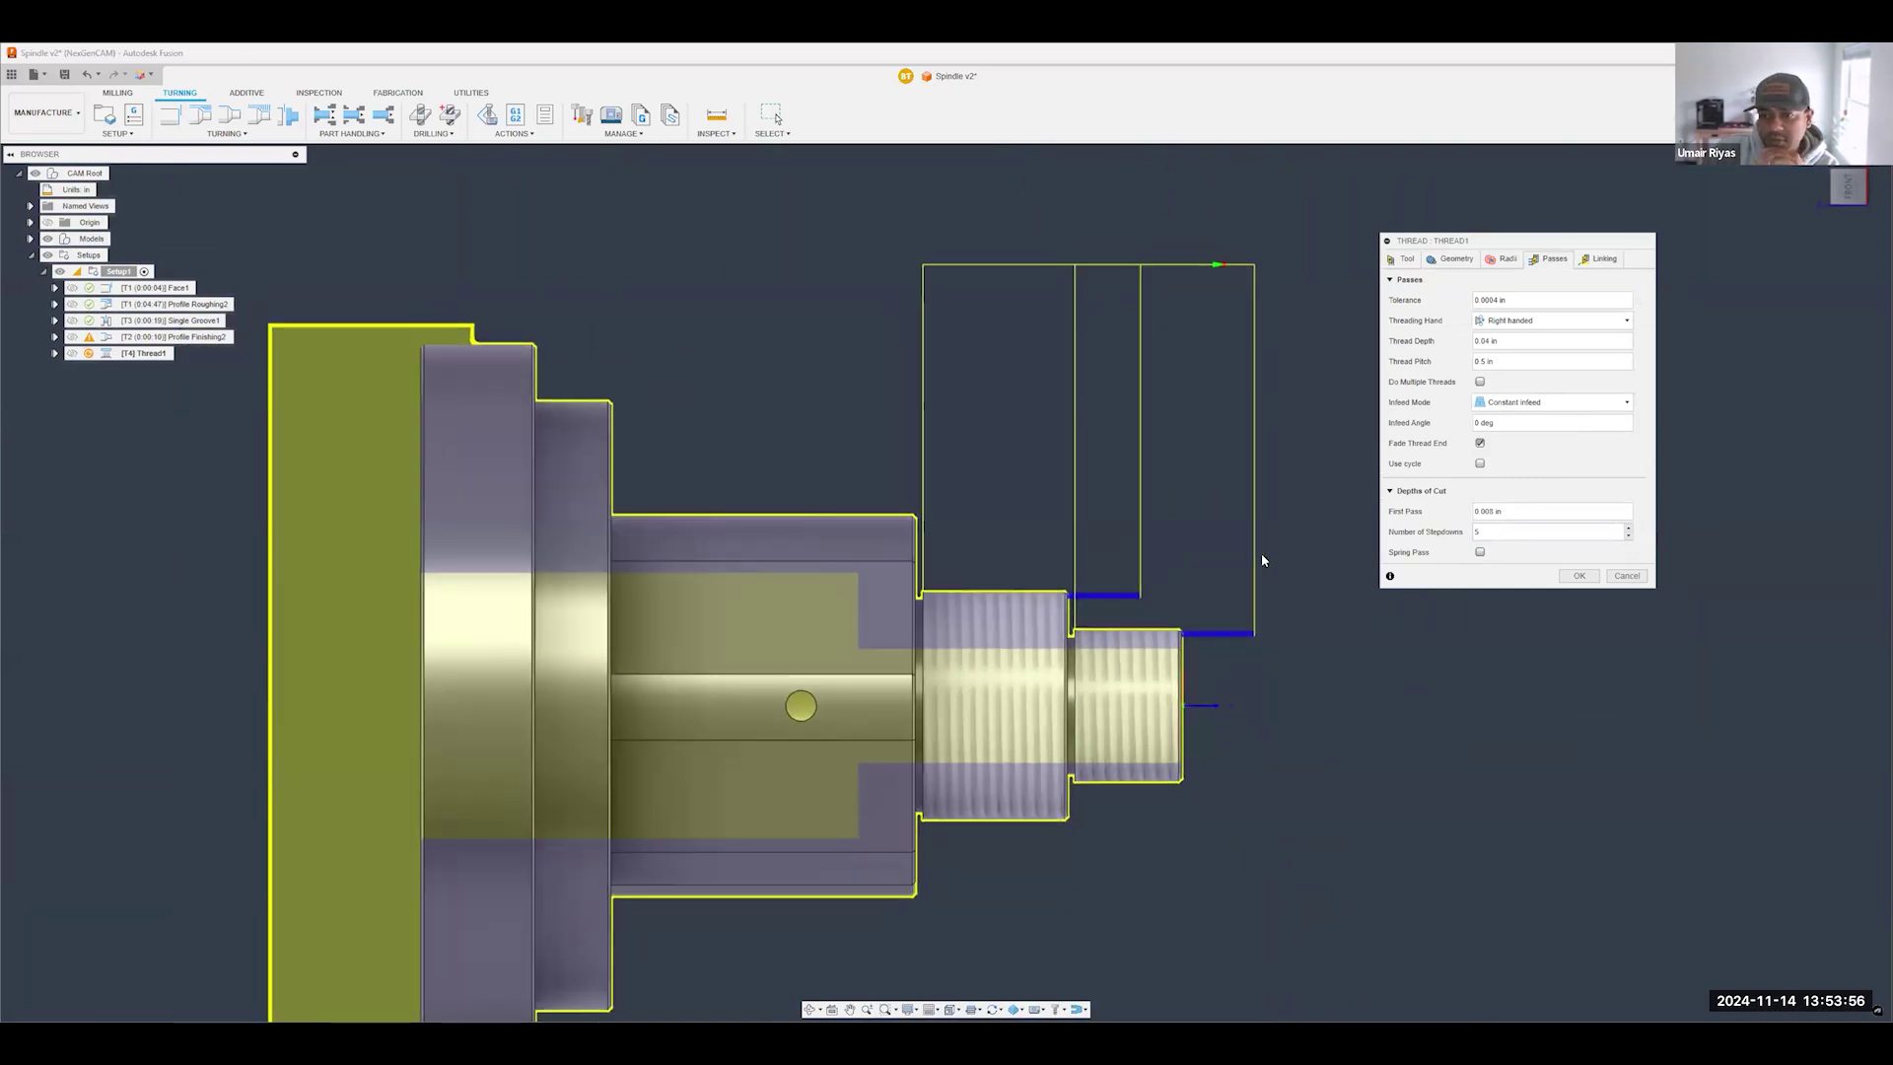
left_click(1586, 576)
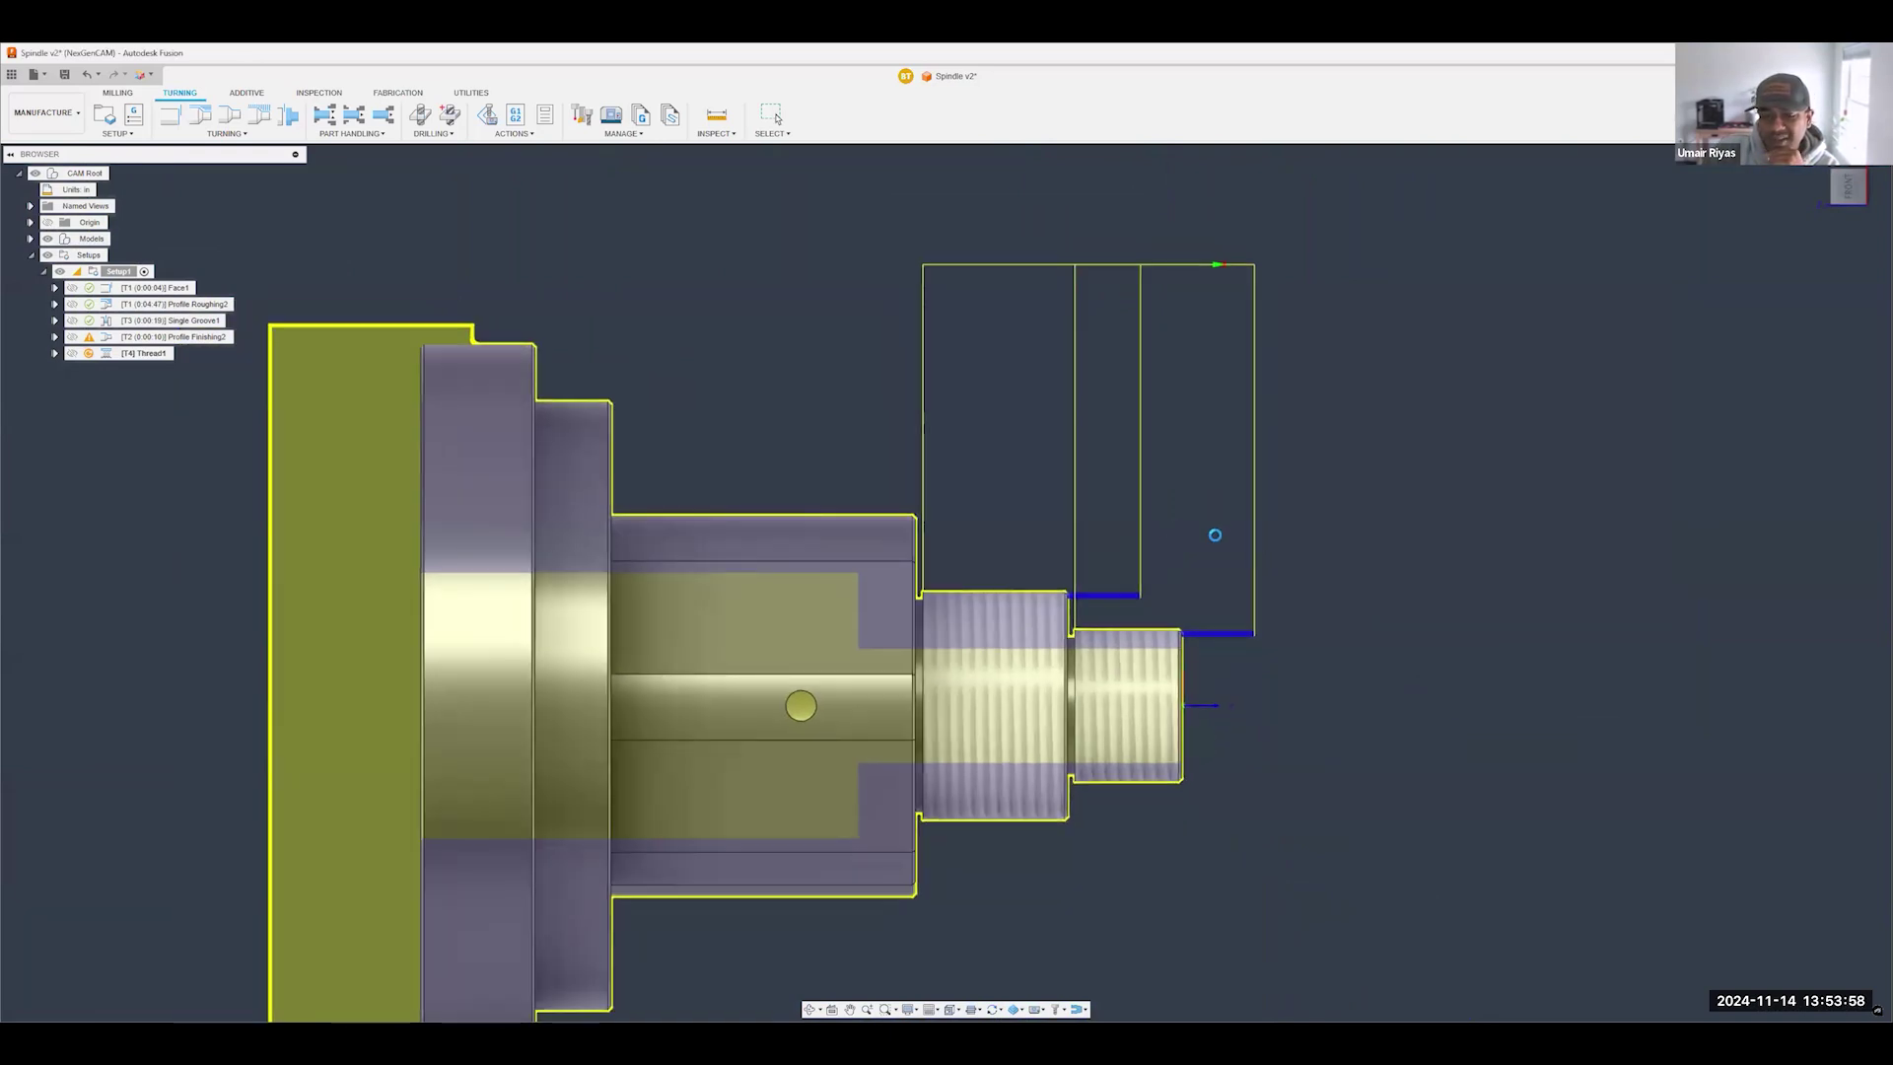
scroll(1219, 540, "down", 4)
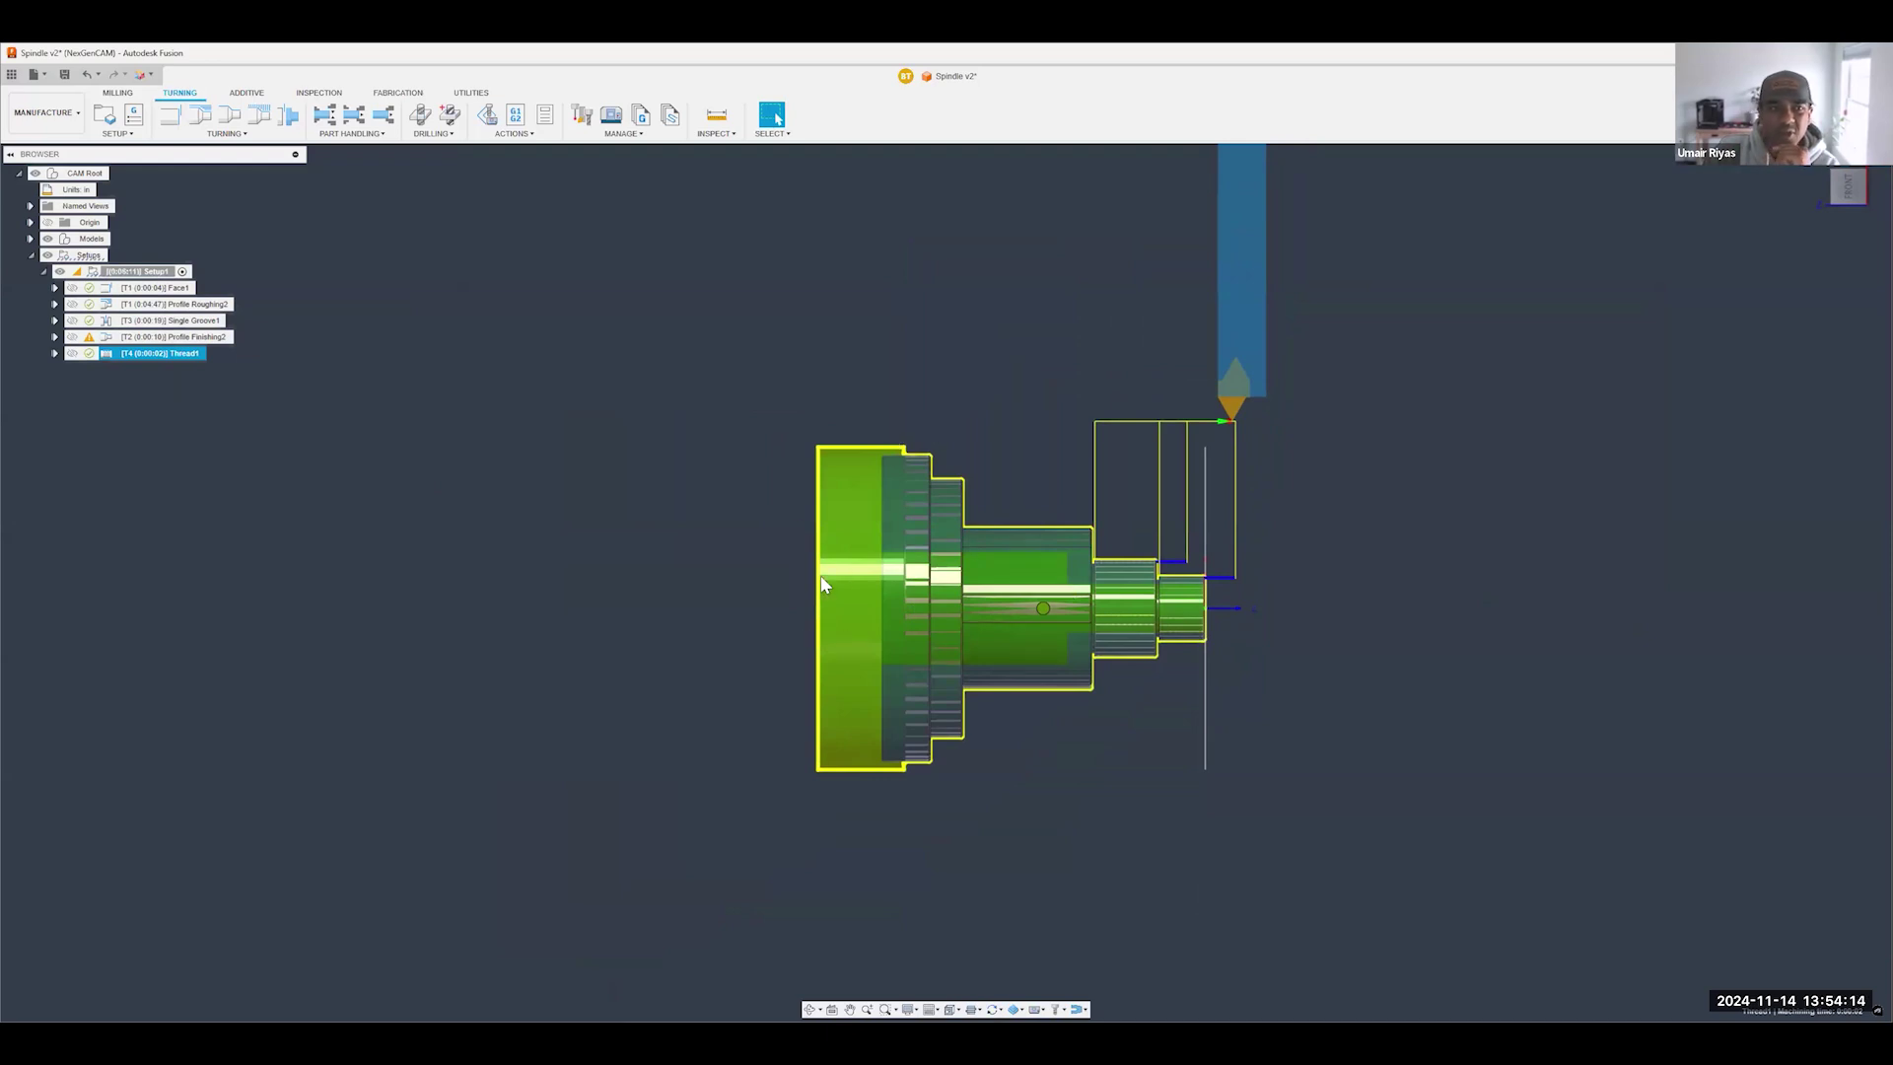
- Add a Subspindle Grab operation with the feed plane at 0 in from stock front and the grab plane offset -1.5 in from model front
left_click(380, 134)
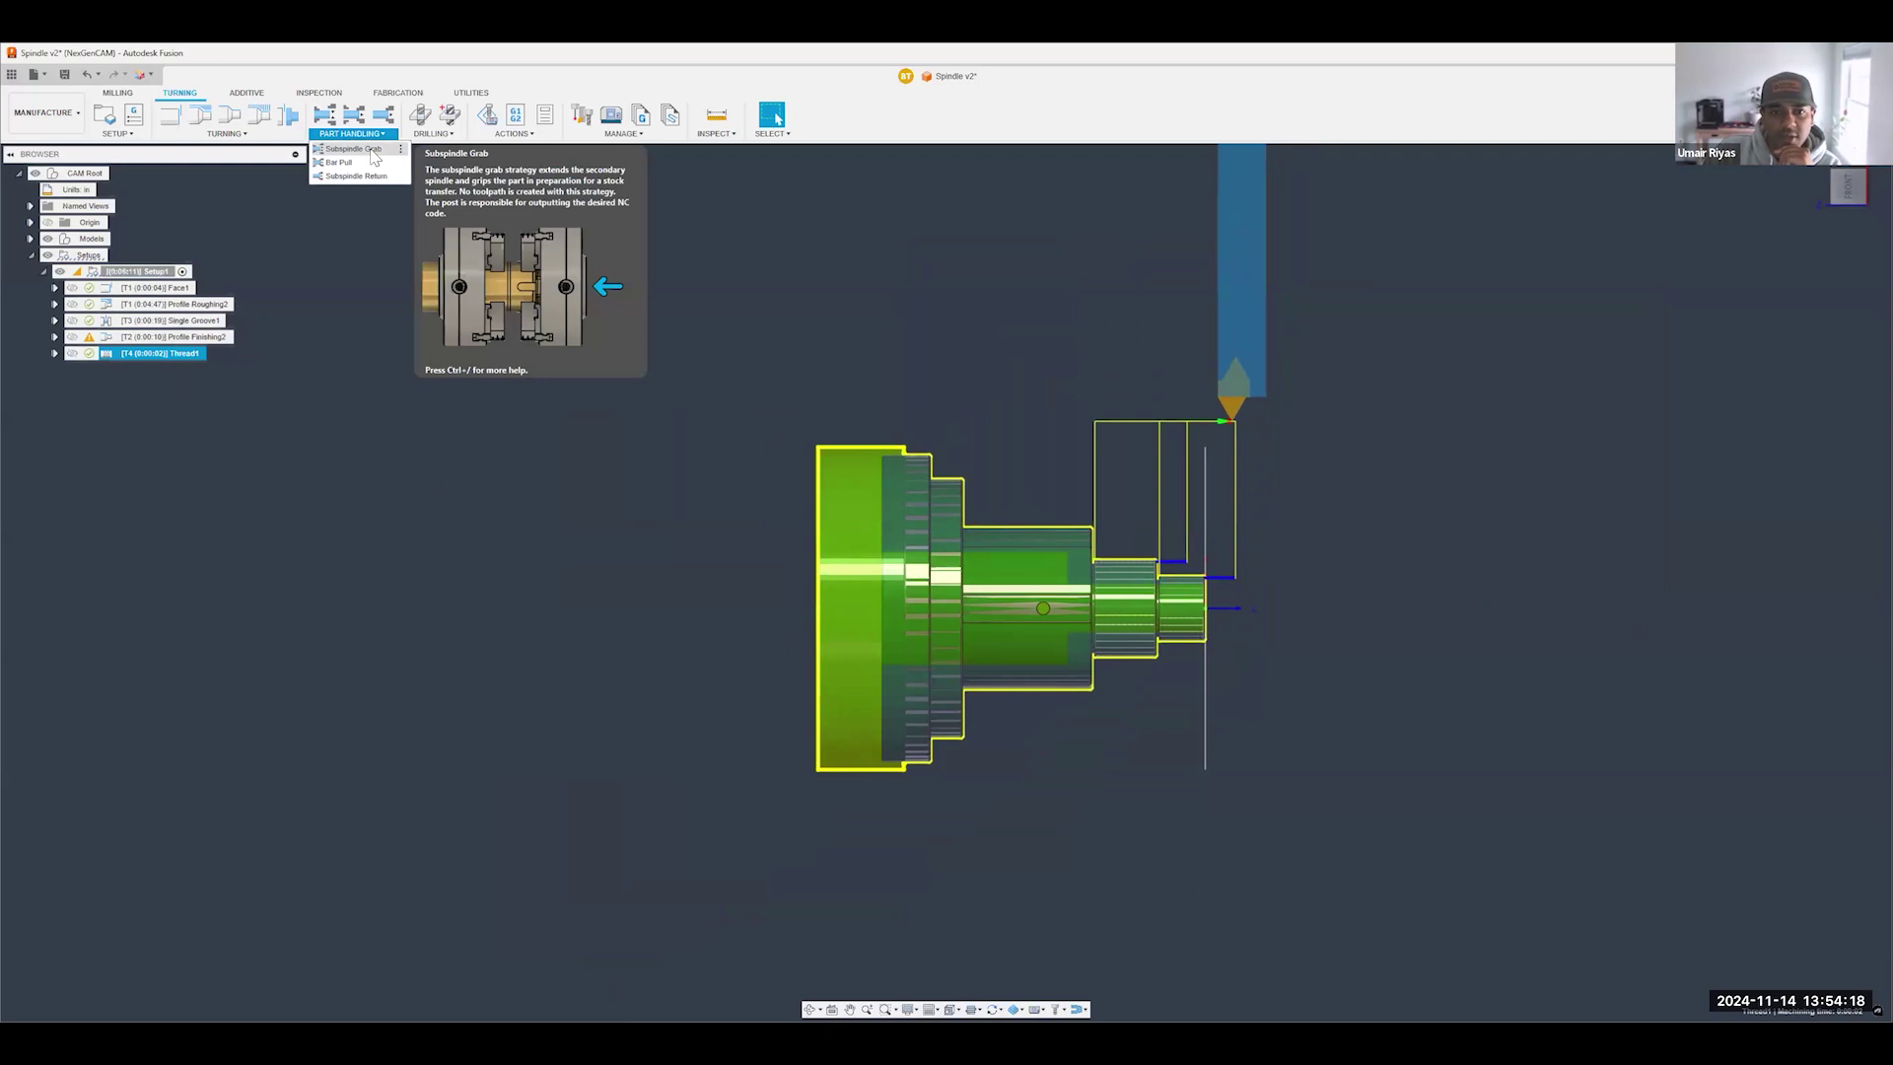
left_click(371, 150)
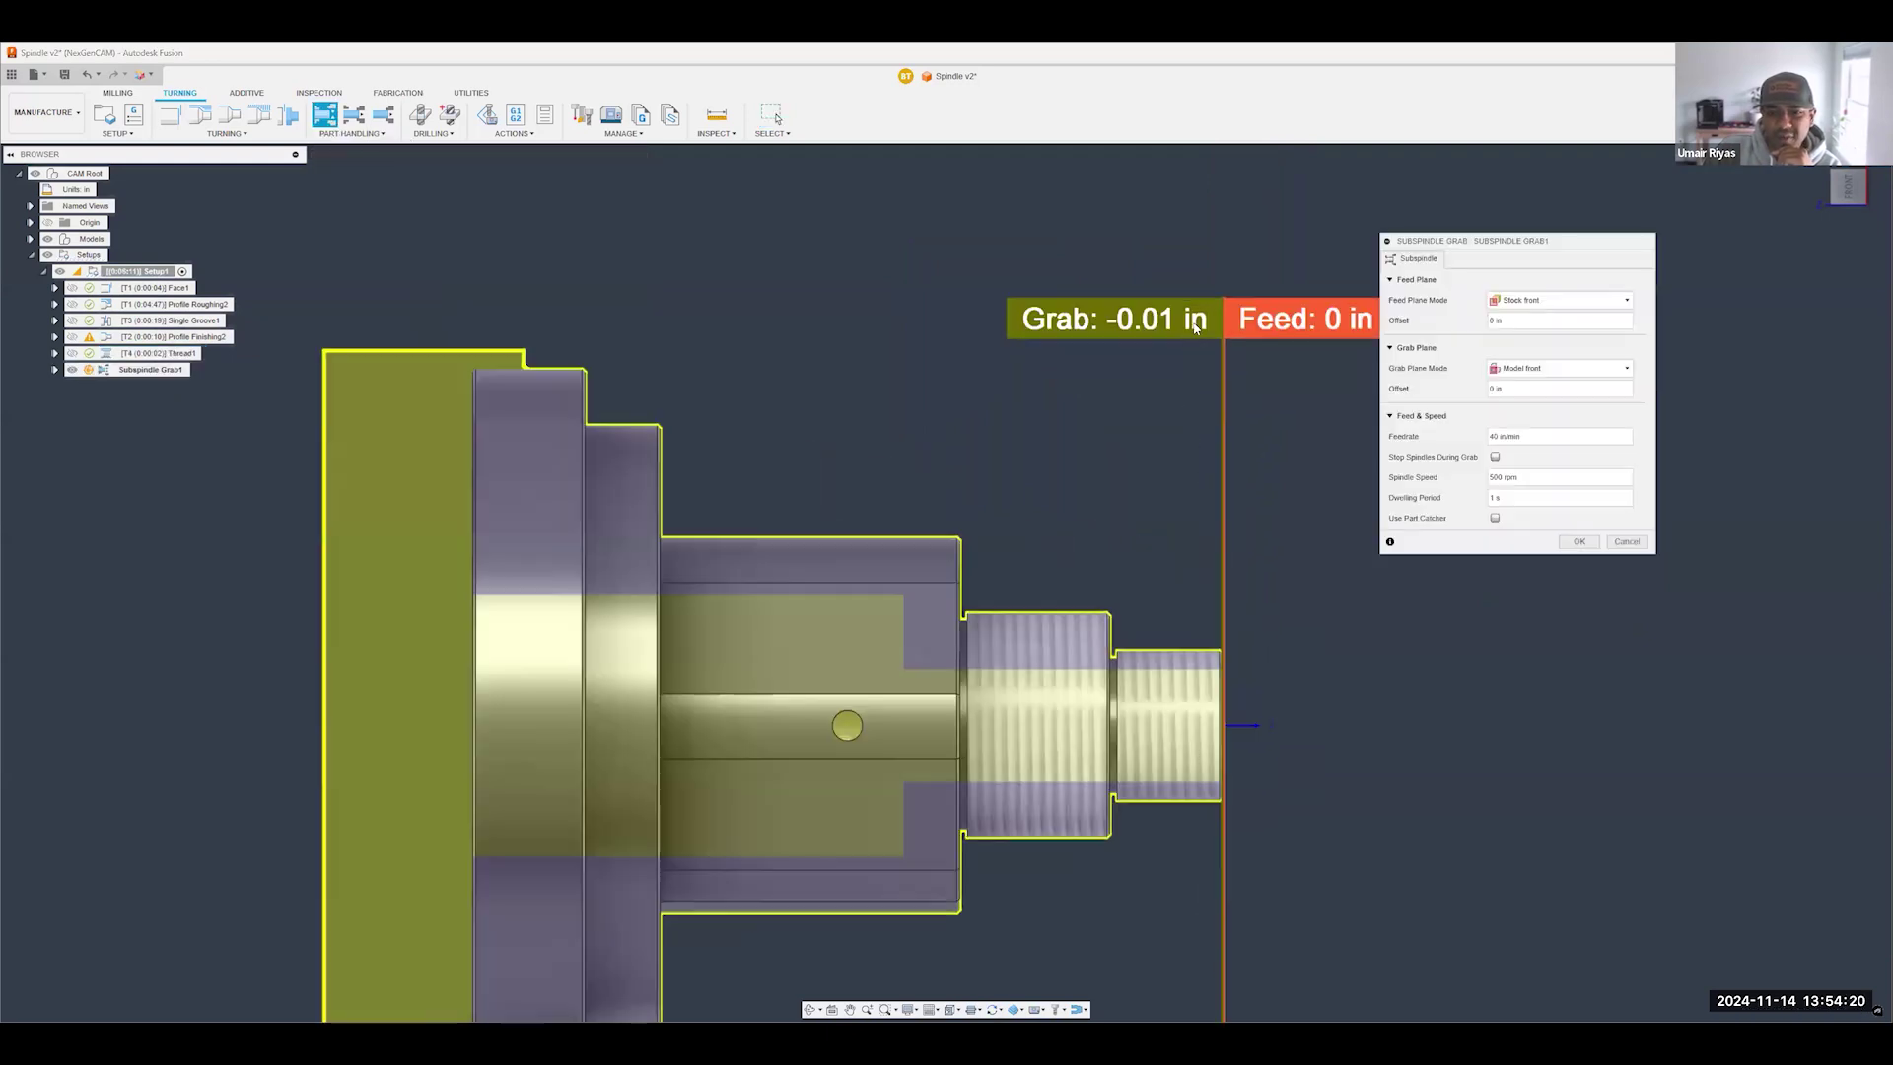
left_click_drag(1218, 357, 1067, 359)
left_click_drag(1218, 376, 991, 384)
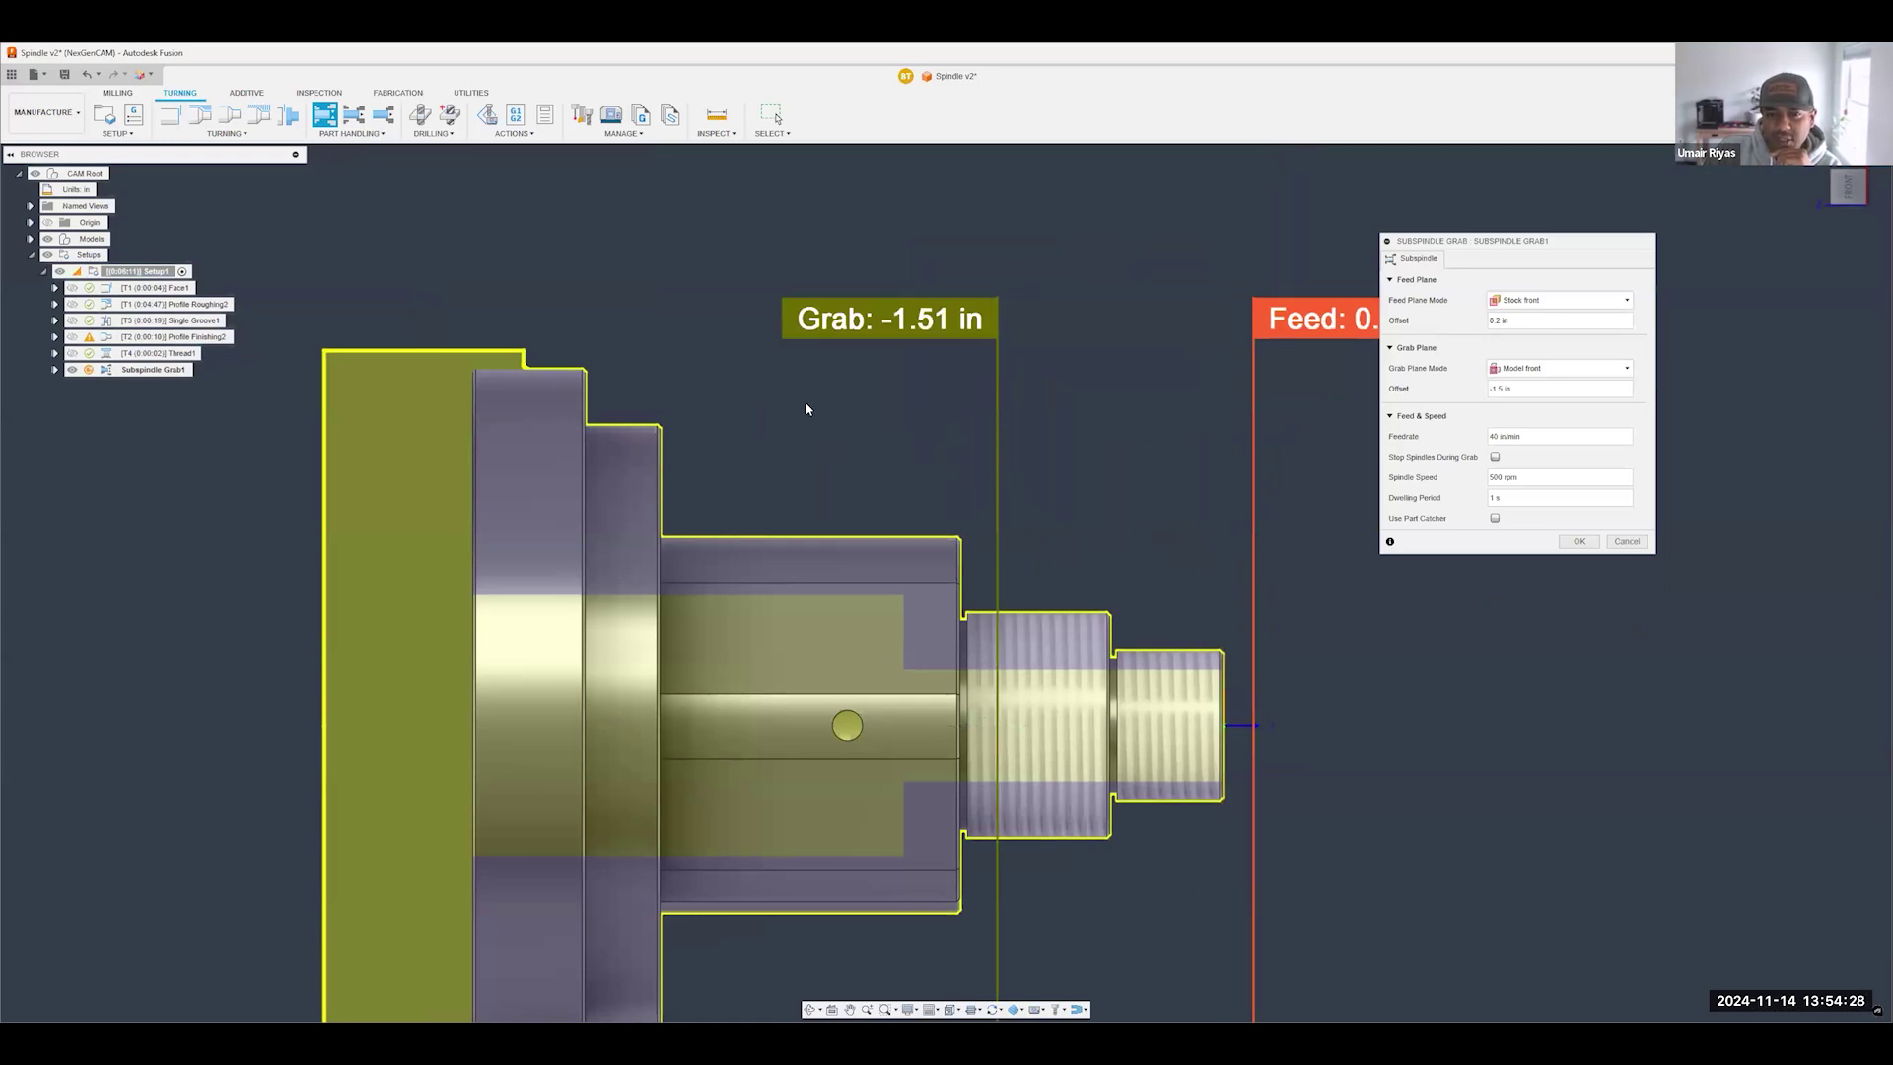
scroll(807, 408, "down", 2)
left_click_drag(1137, 493, 1115, 497)
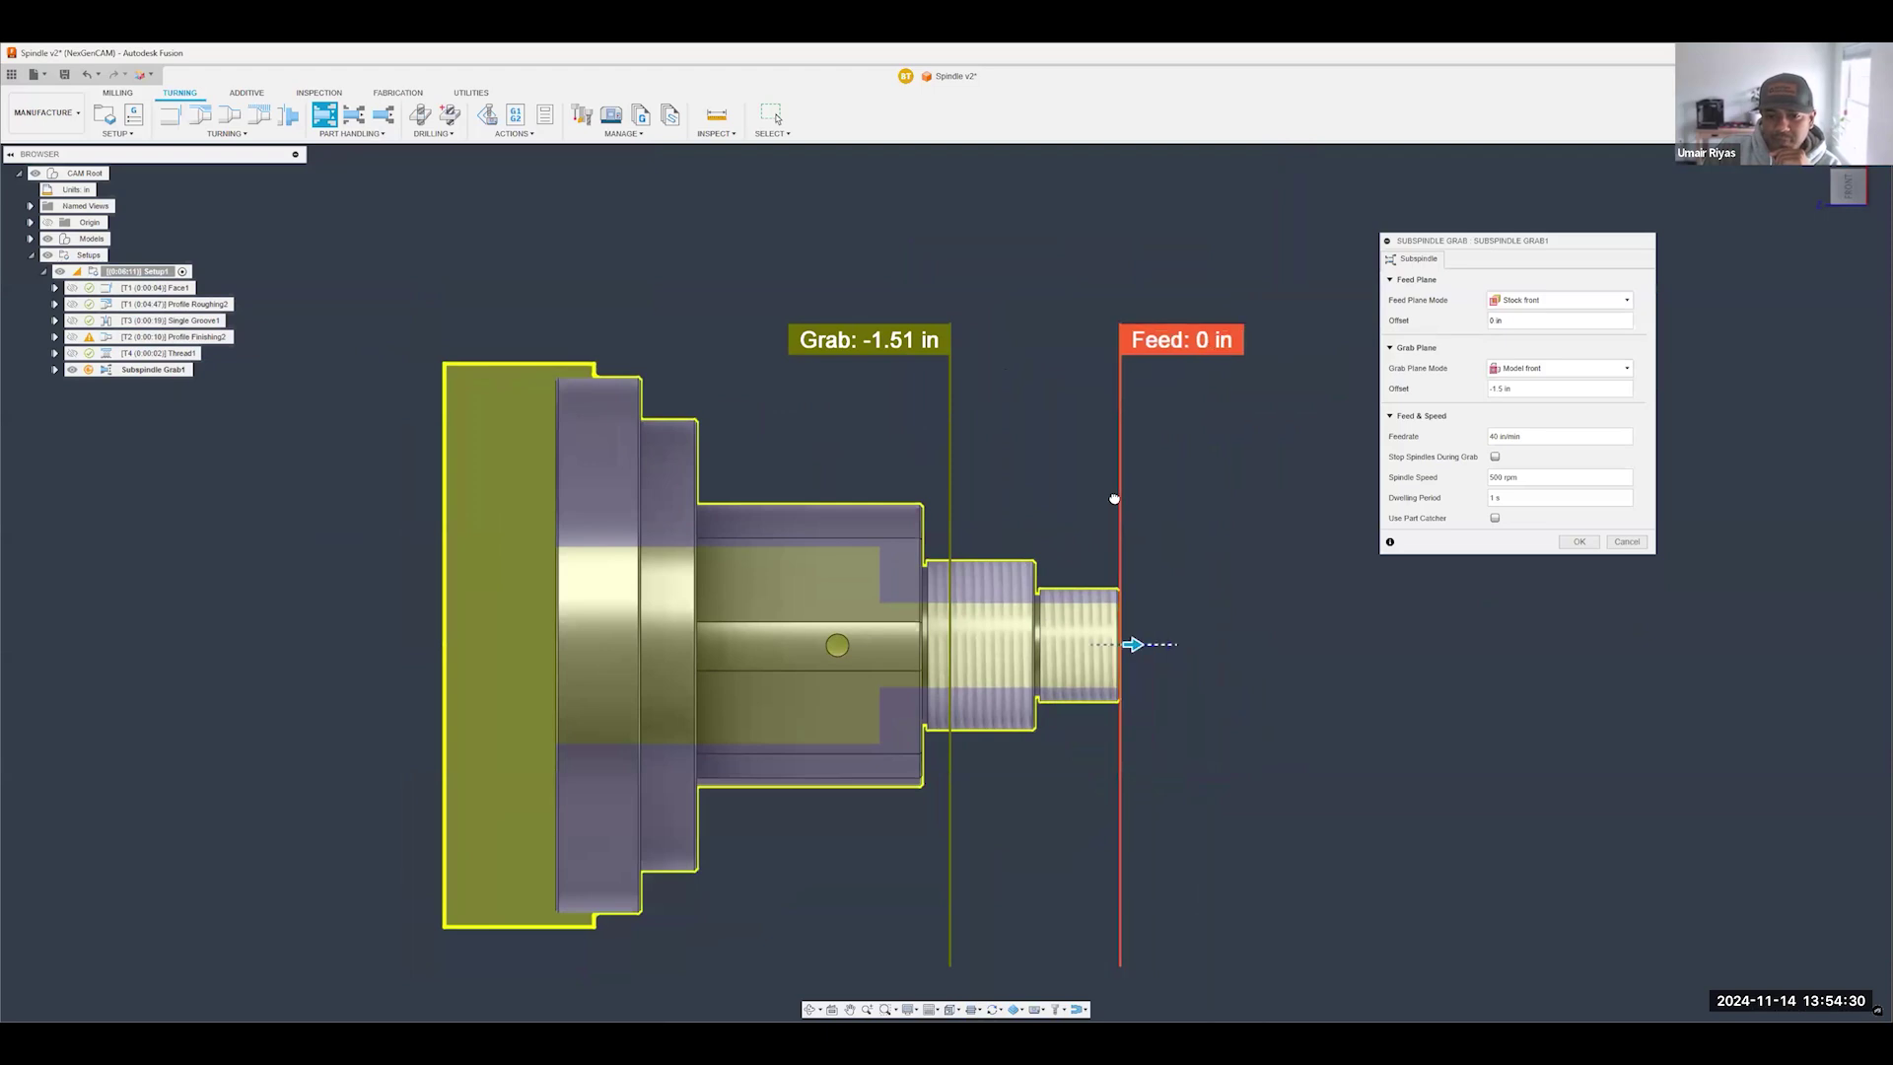
left_click(1578, 542)
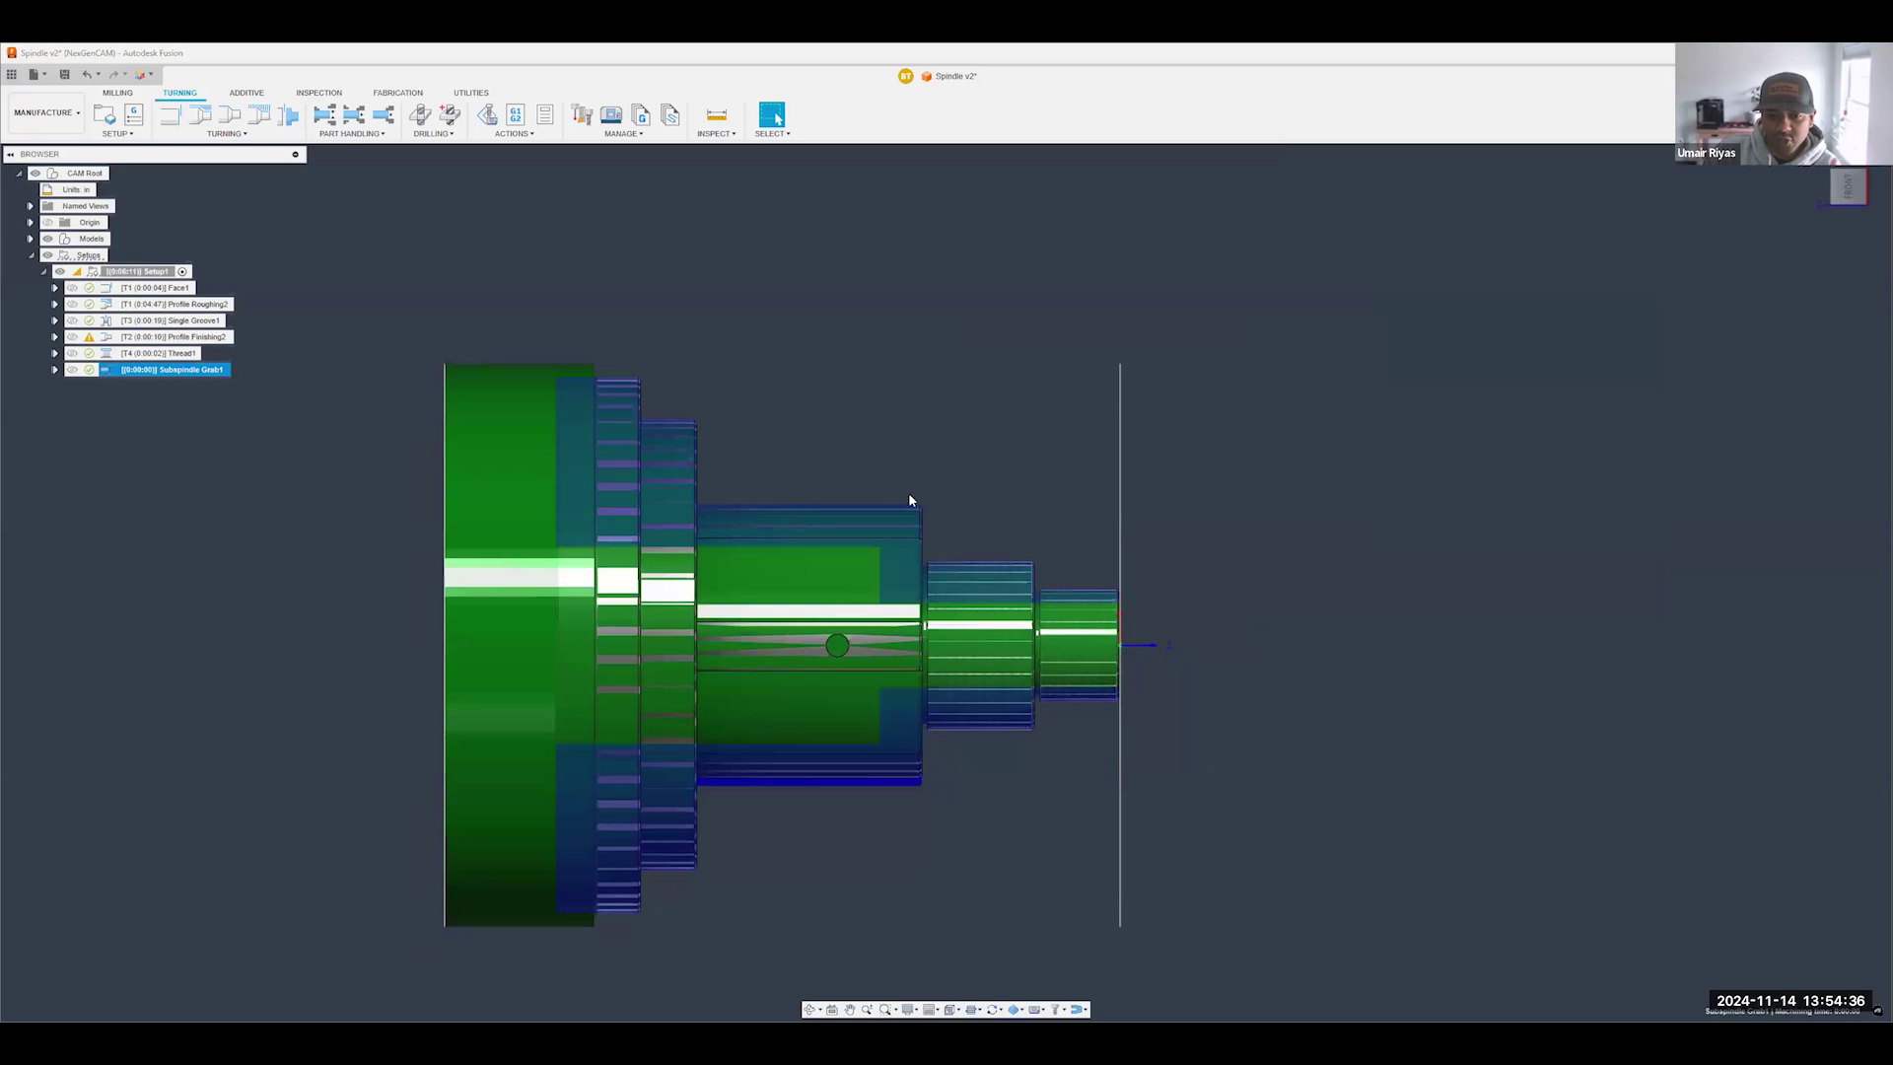
- Add a Subspindle Return operation with the return plane at stock front and the primary spindle unclamped
scroll(1029, 491, "down", 3)
middle_click_drag(1155, 502, 1102, 568, "shift")
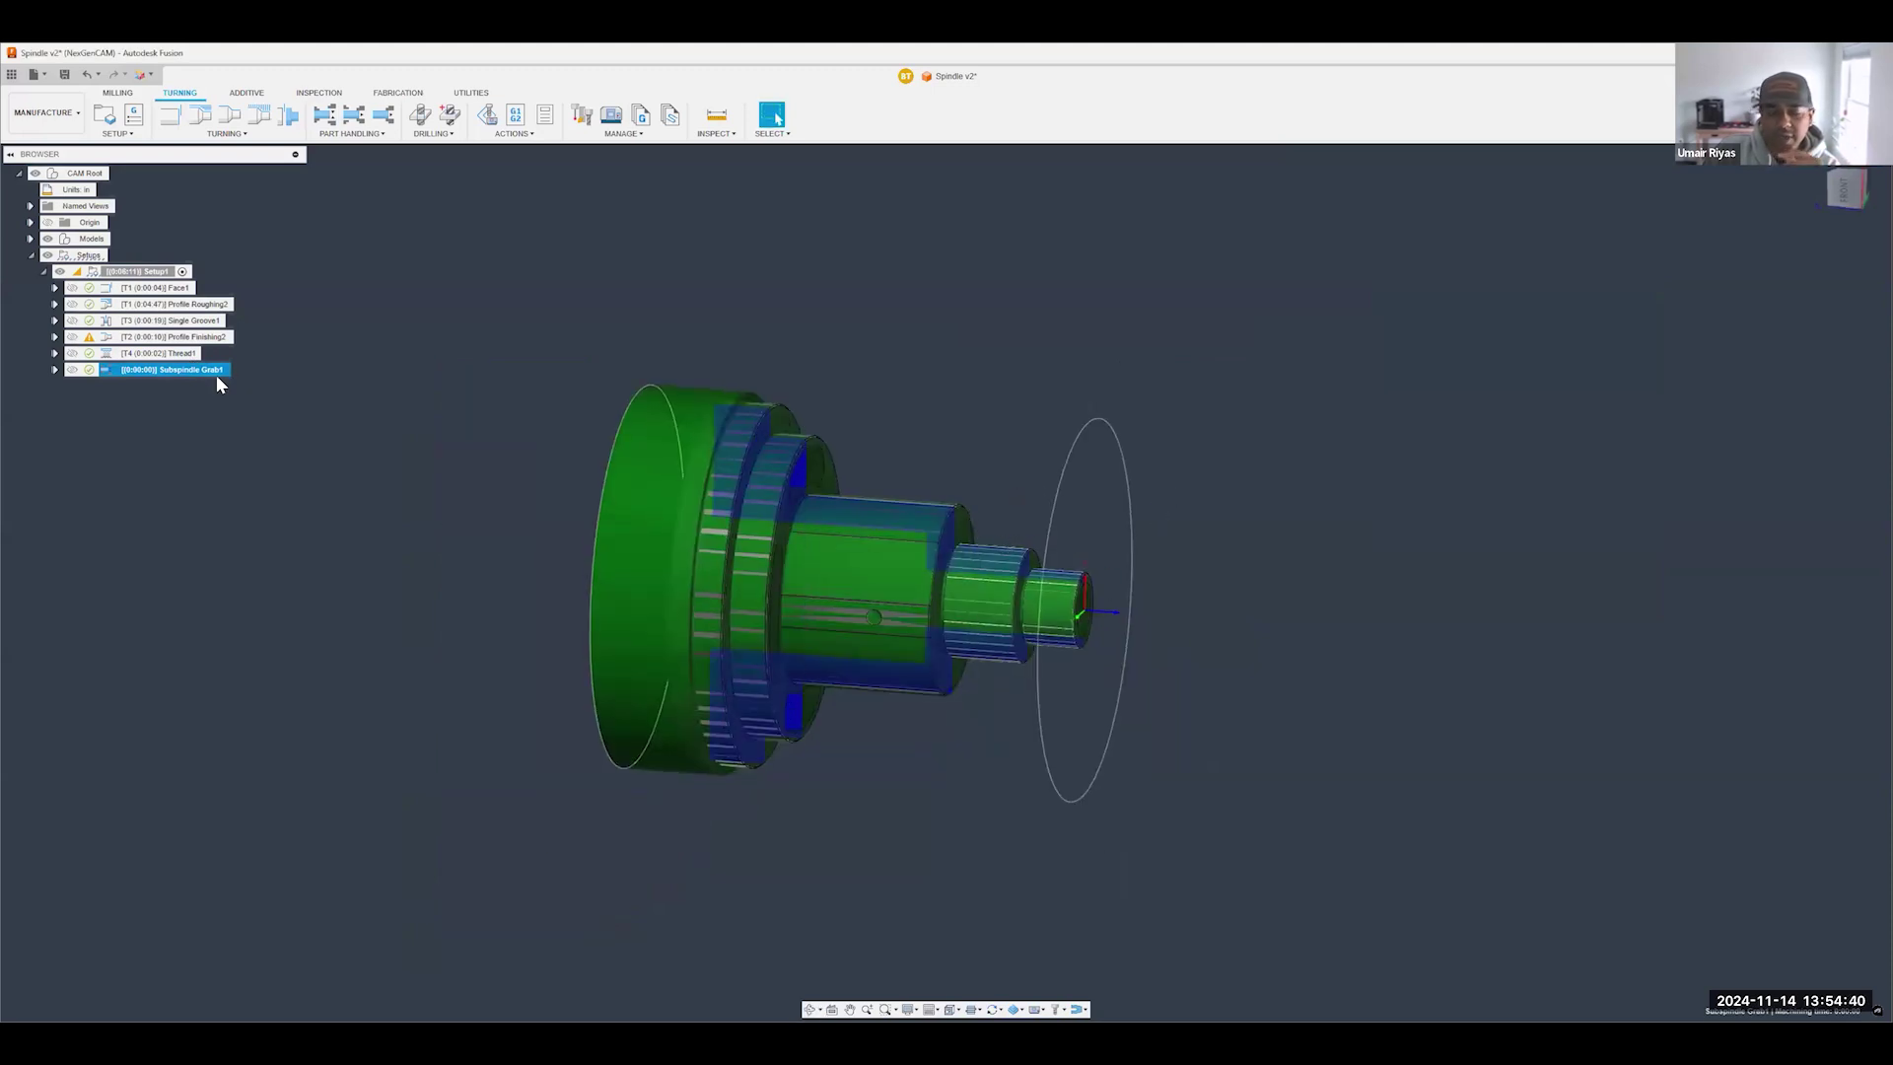
left_click(352, 133)
left_click(356, 178)
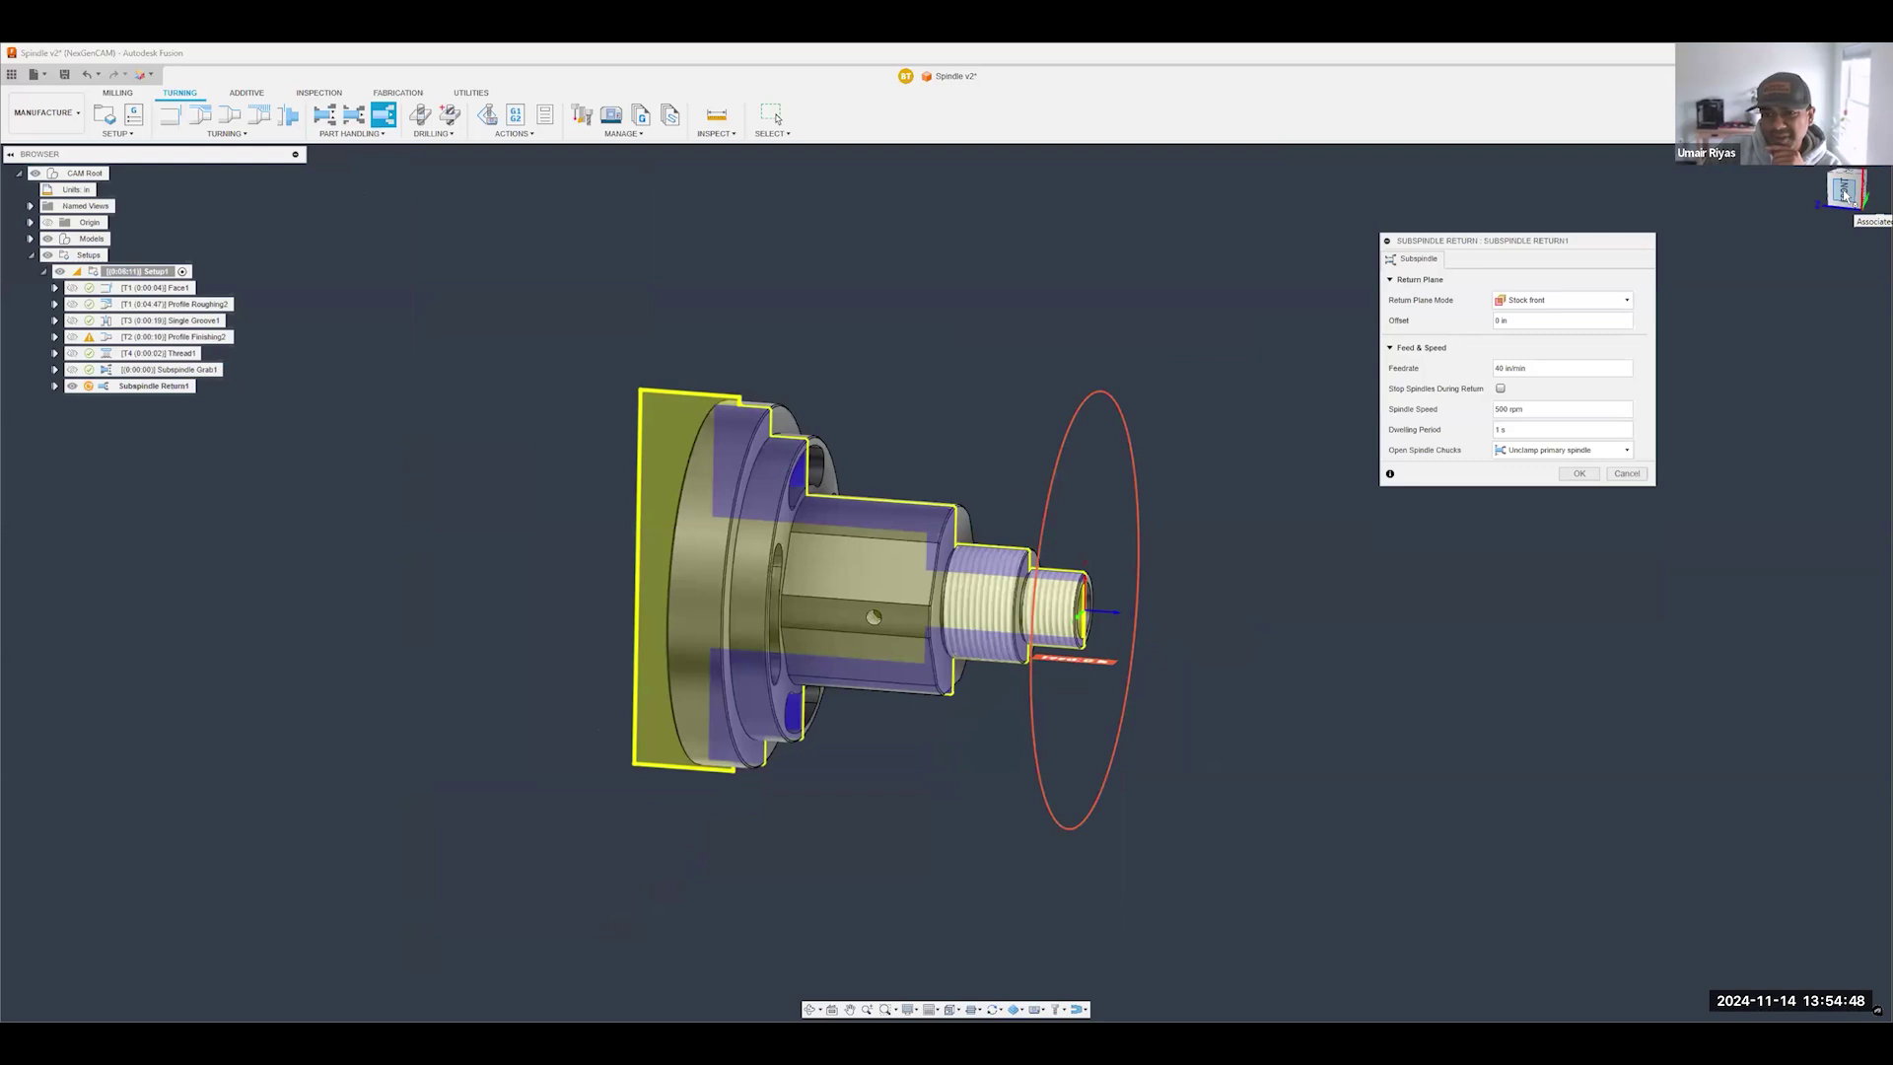
left_click(1844, 190)
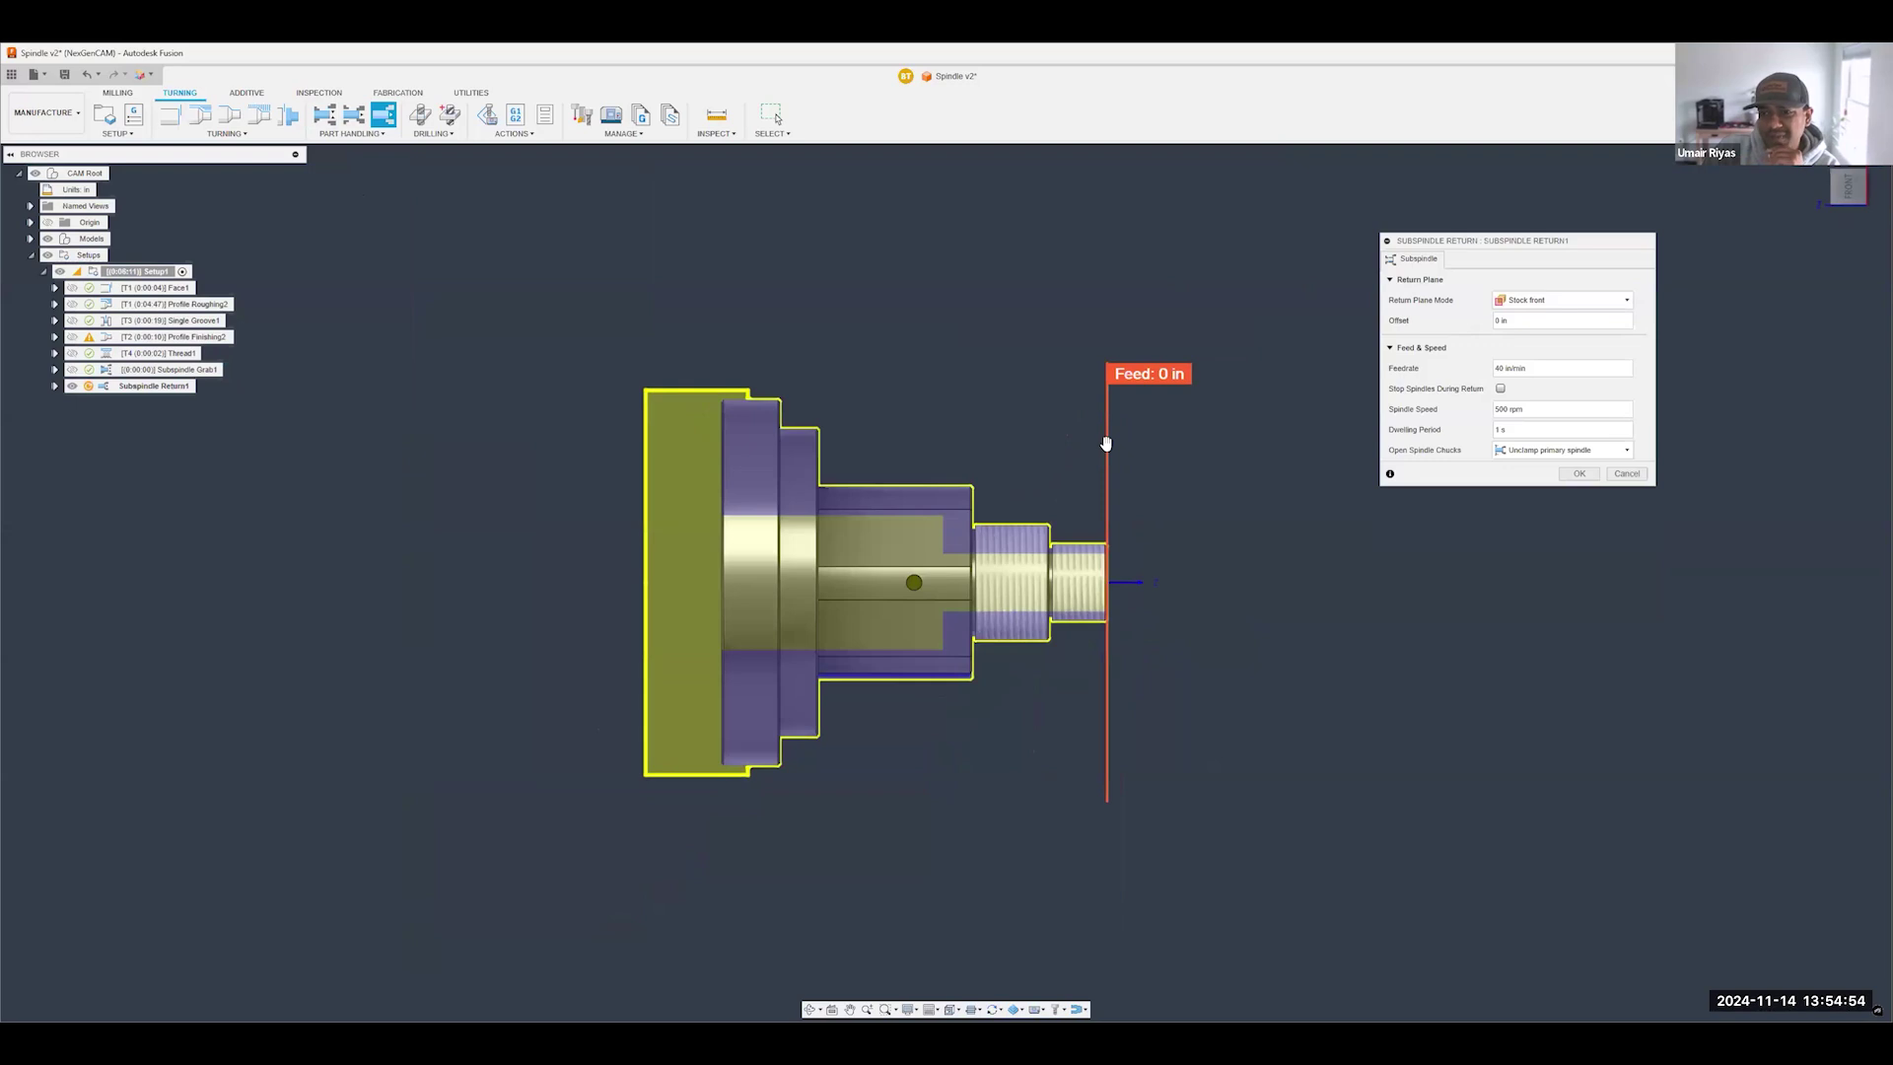
left_click(1590, 451)
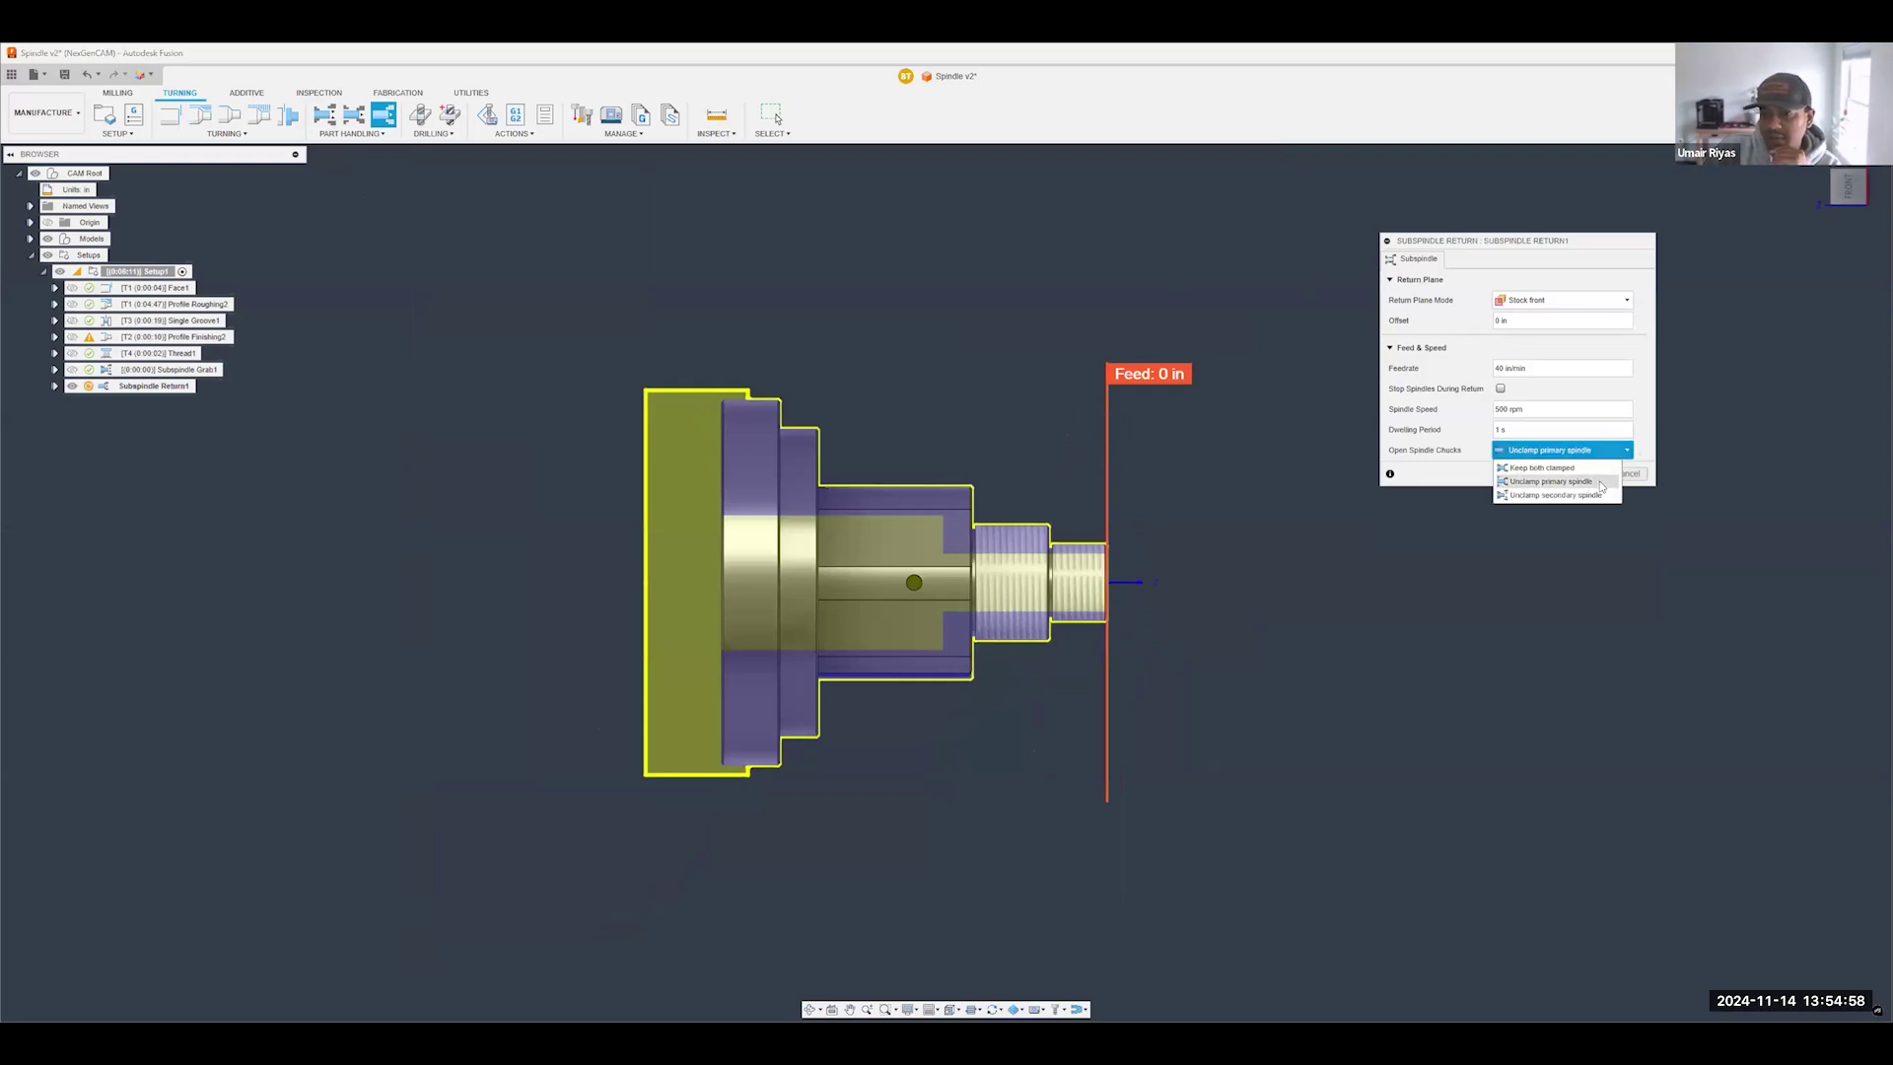
left_click(935, 434)
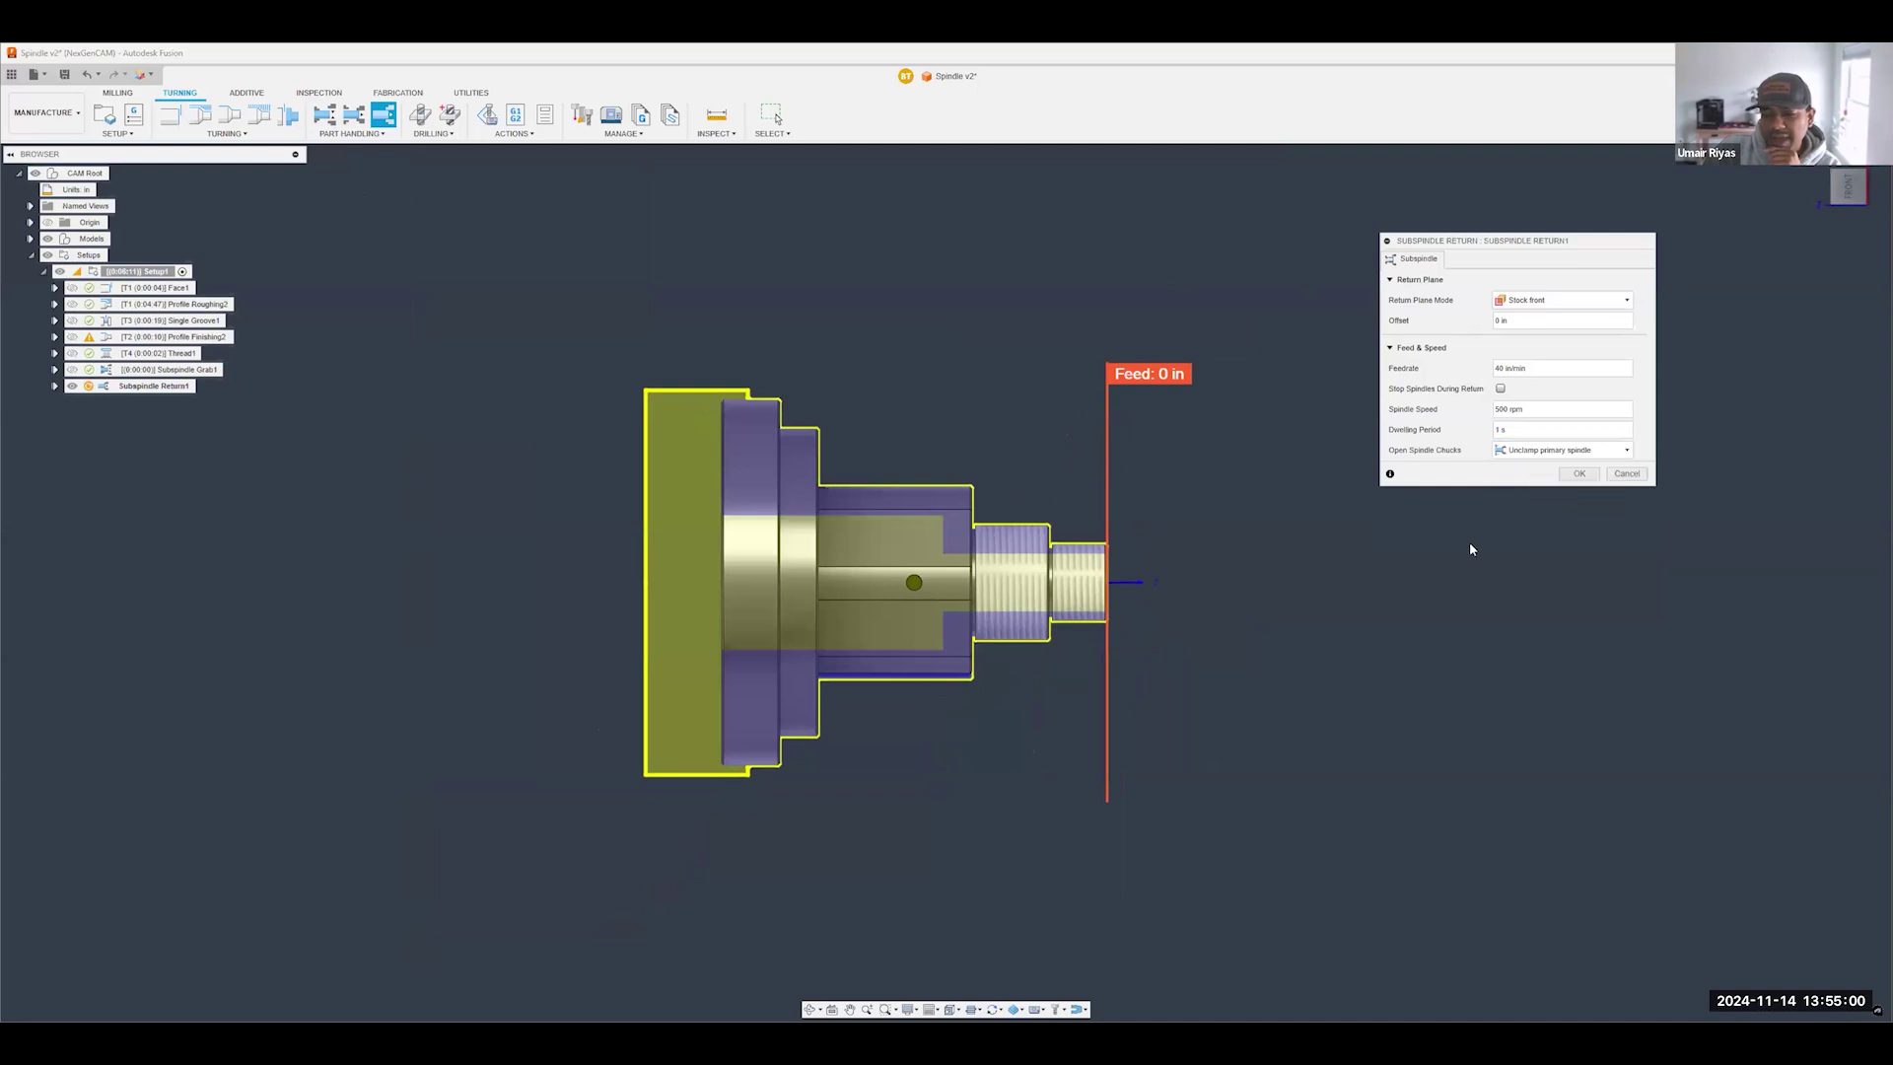
left_click(1589, 474)
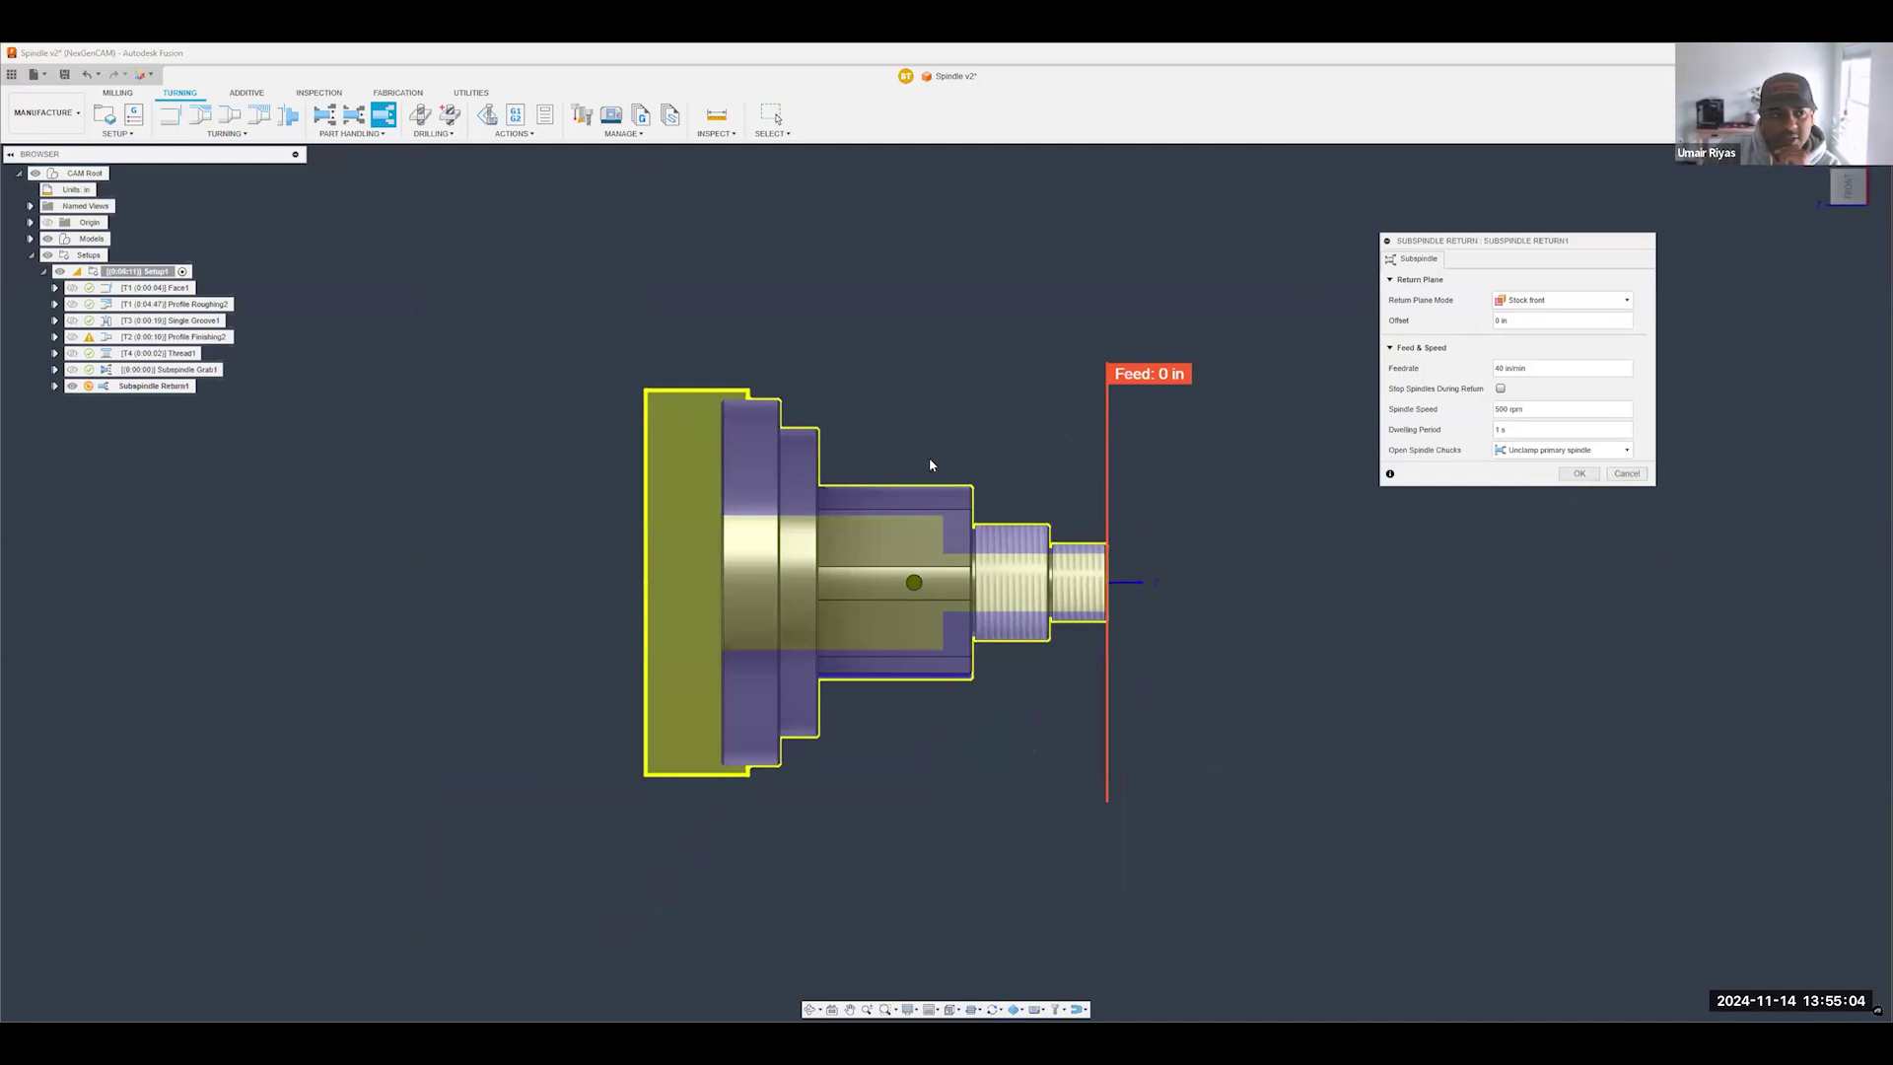
left_click(194, 371)
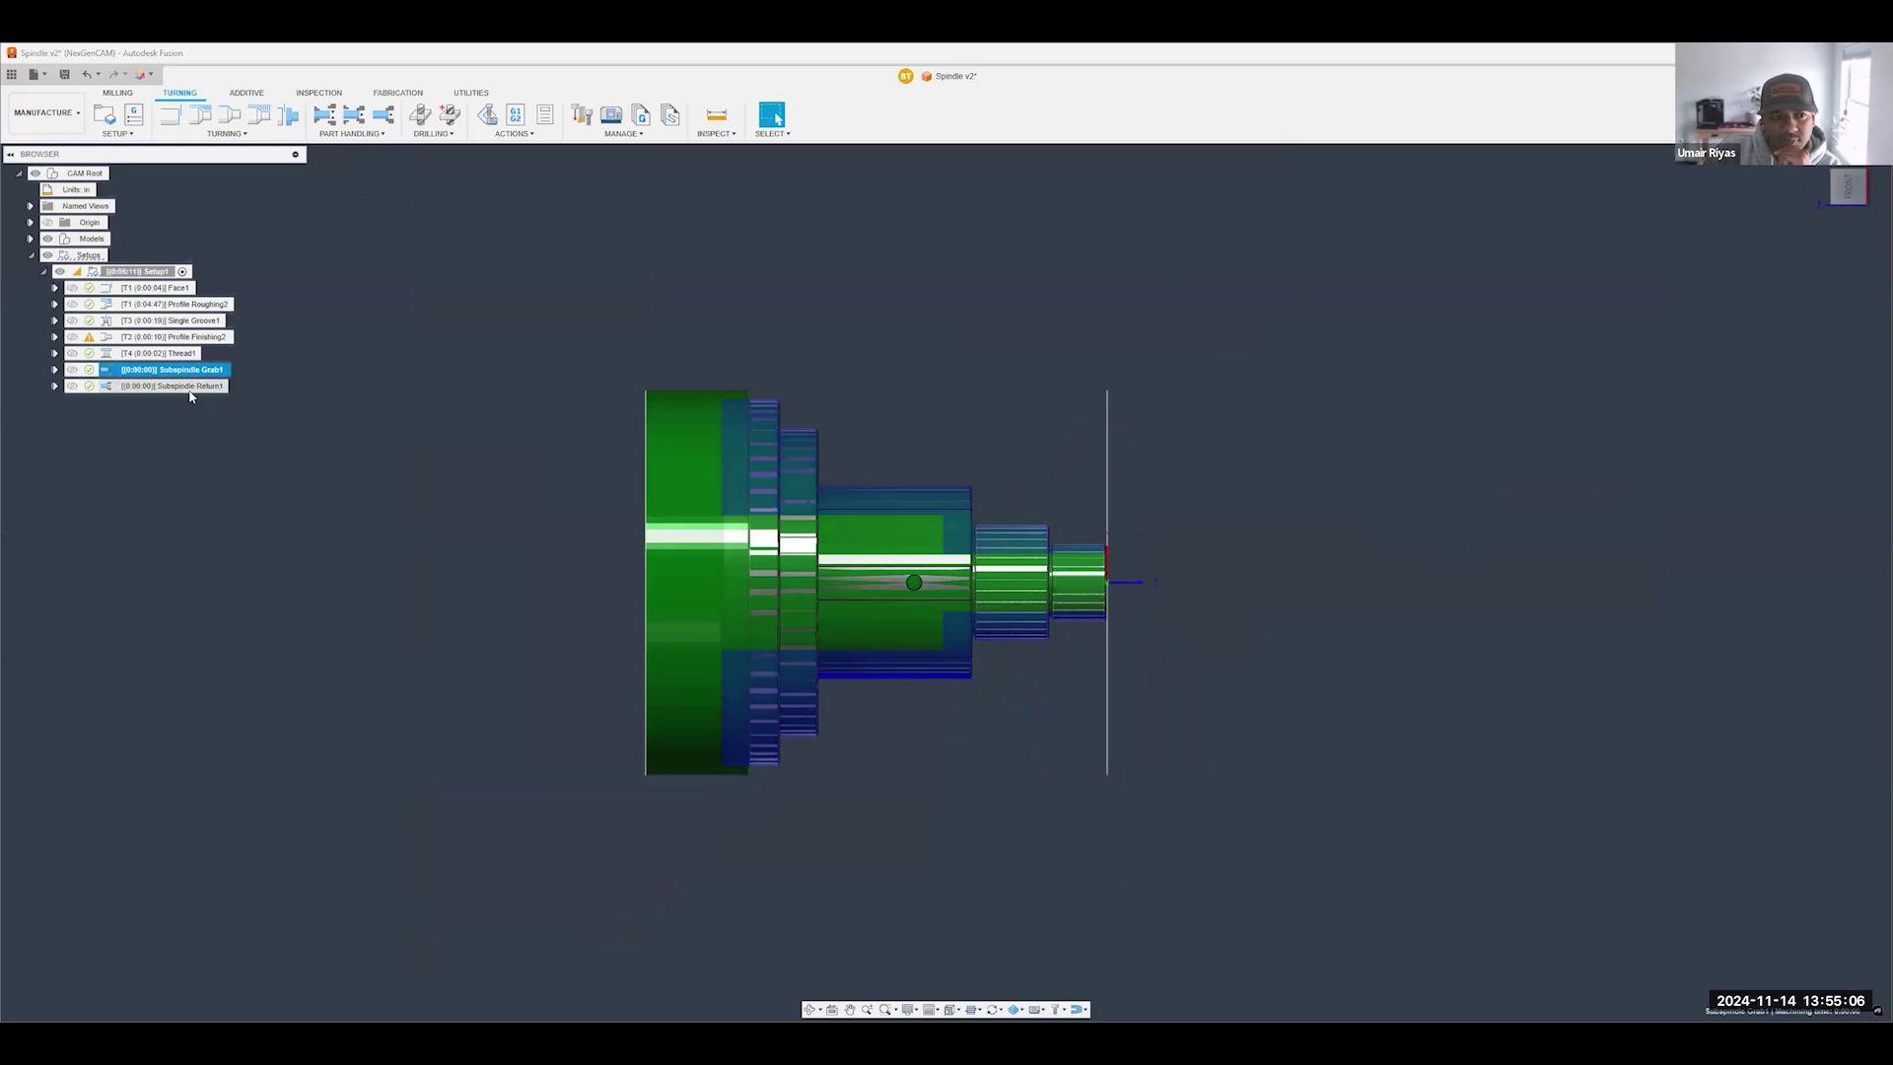
left_click(187, 387)
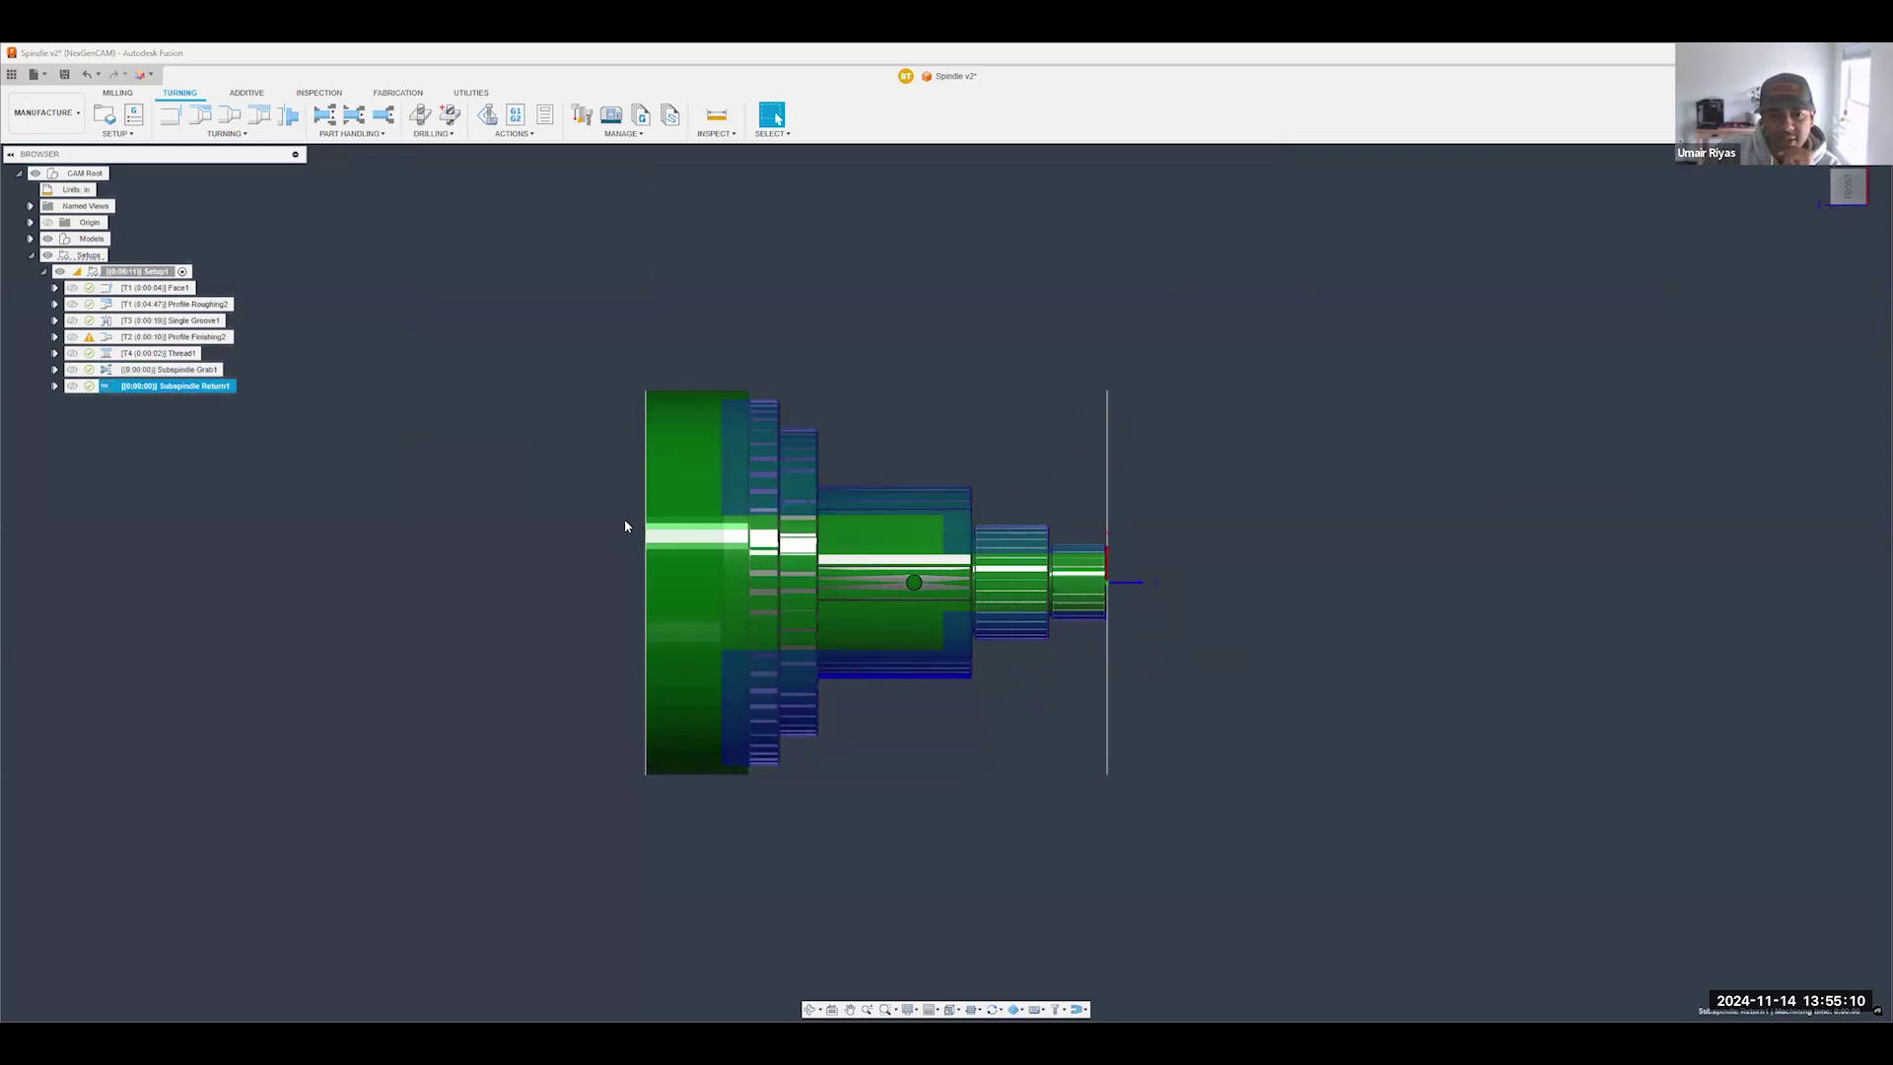
mouse_move(624, 519)
middle_mouse_down("shift")
mouse_move(691, 522)
mouse_move(611, 522)
middle_mouse_up("shift")
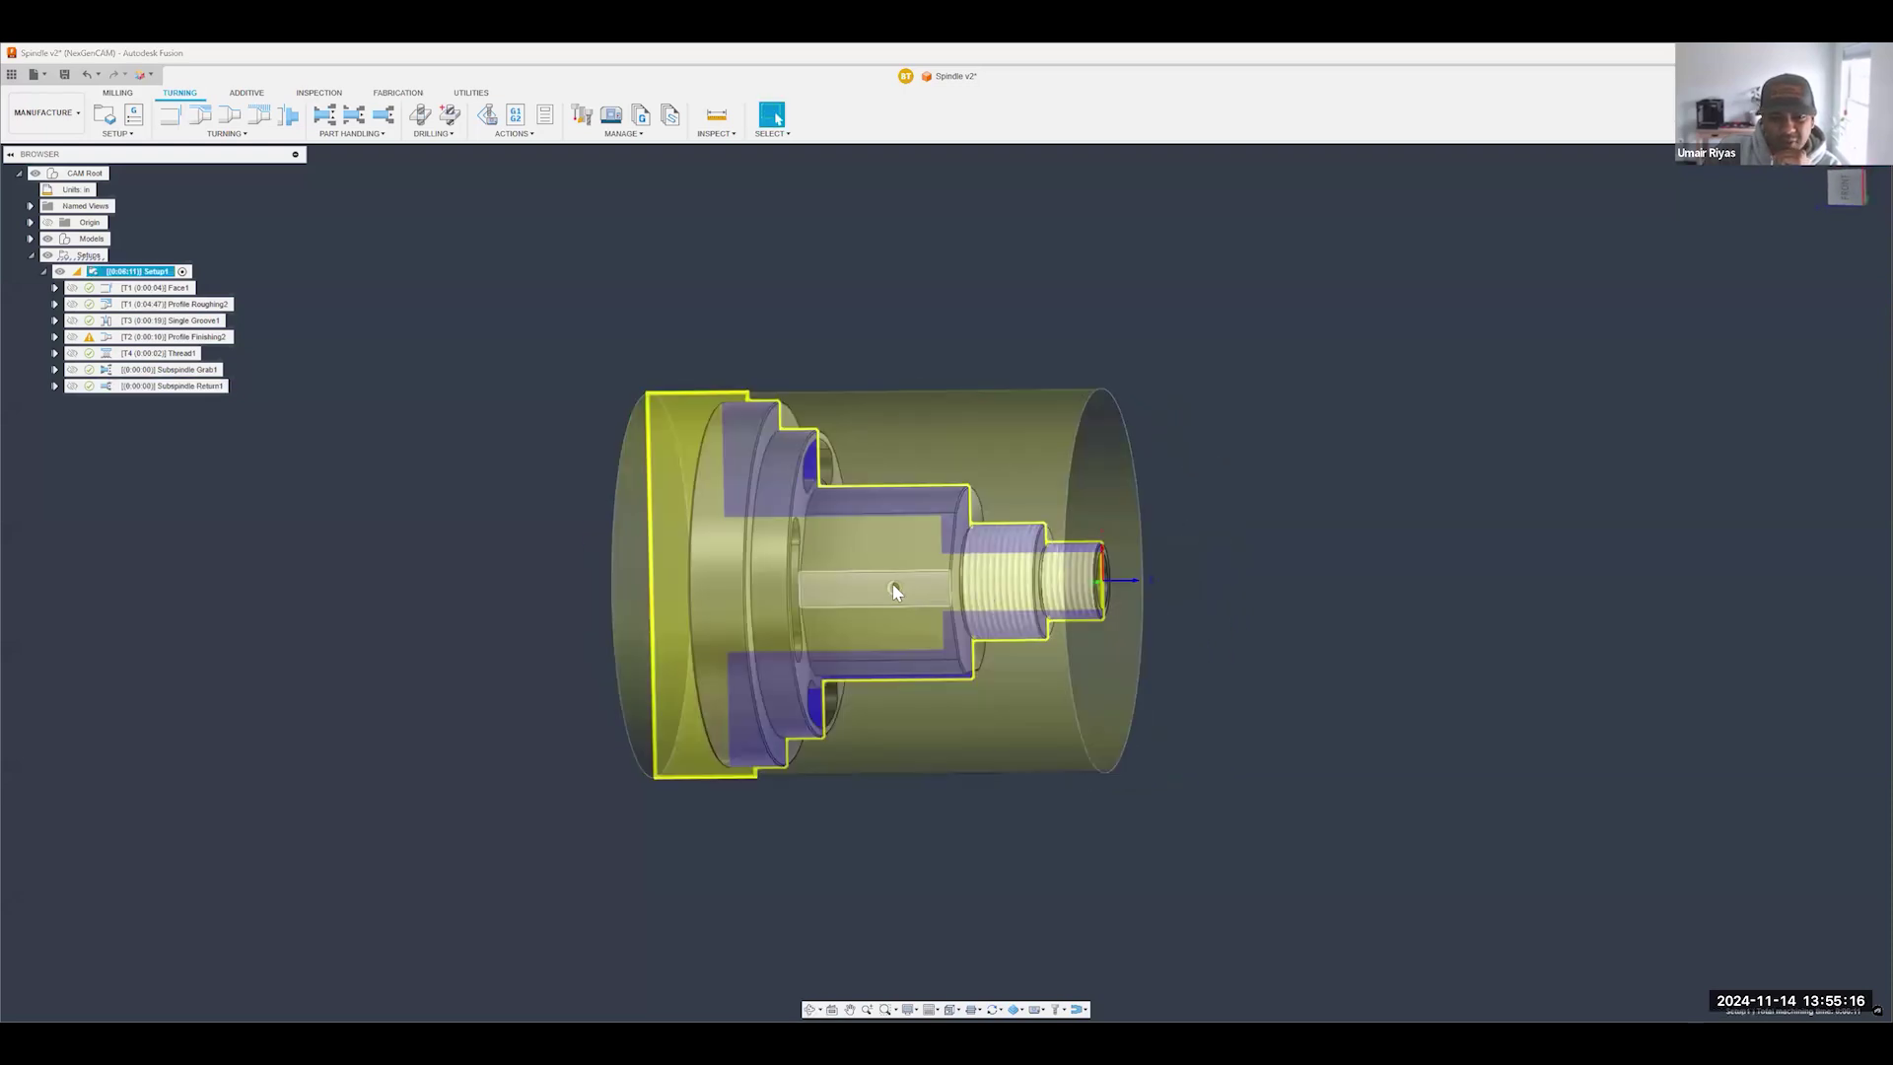
right_click(162, 278)
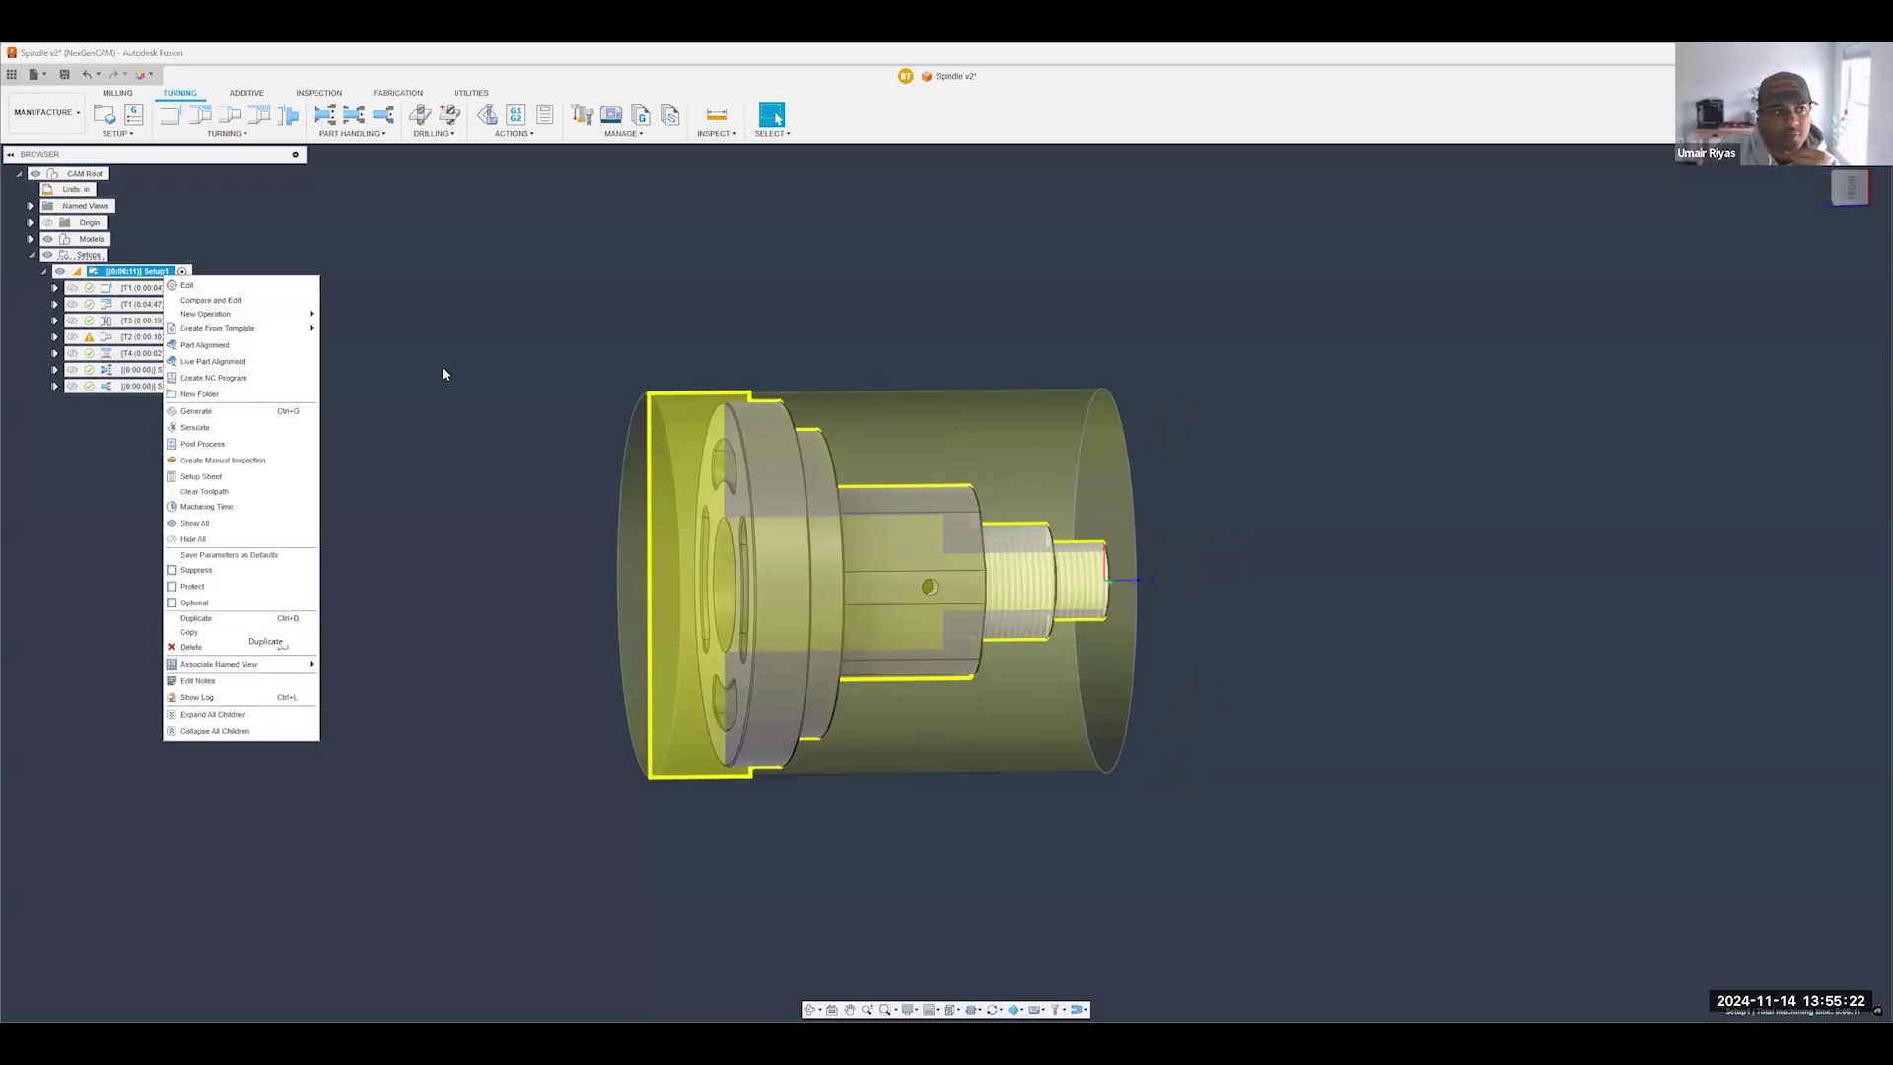
- Start a second turning setup with its Z axis defined by the flange's end face, for machining the back side
left_click(106, 117)
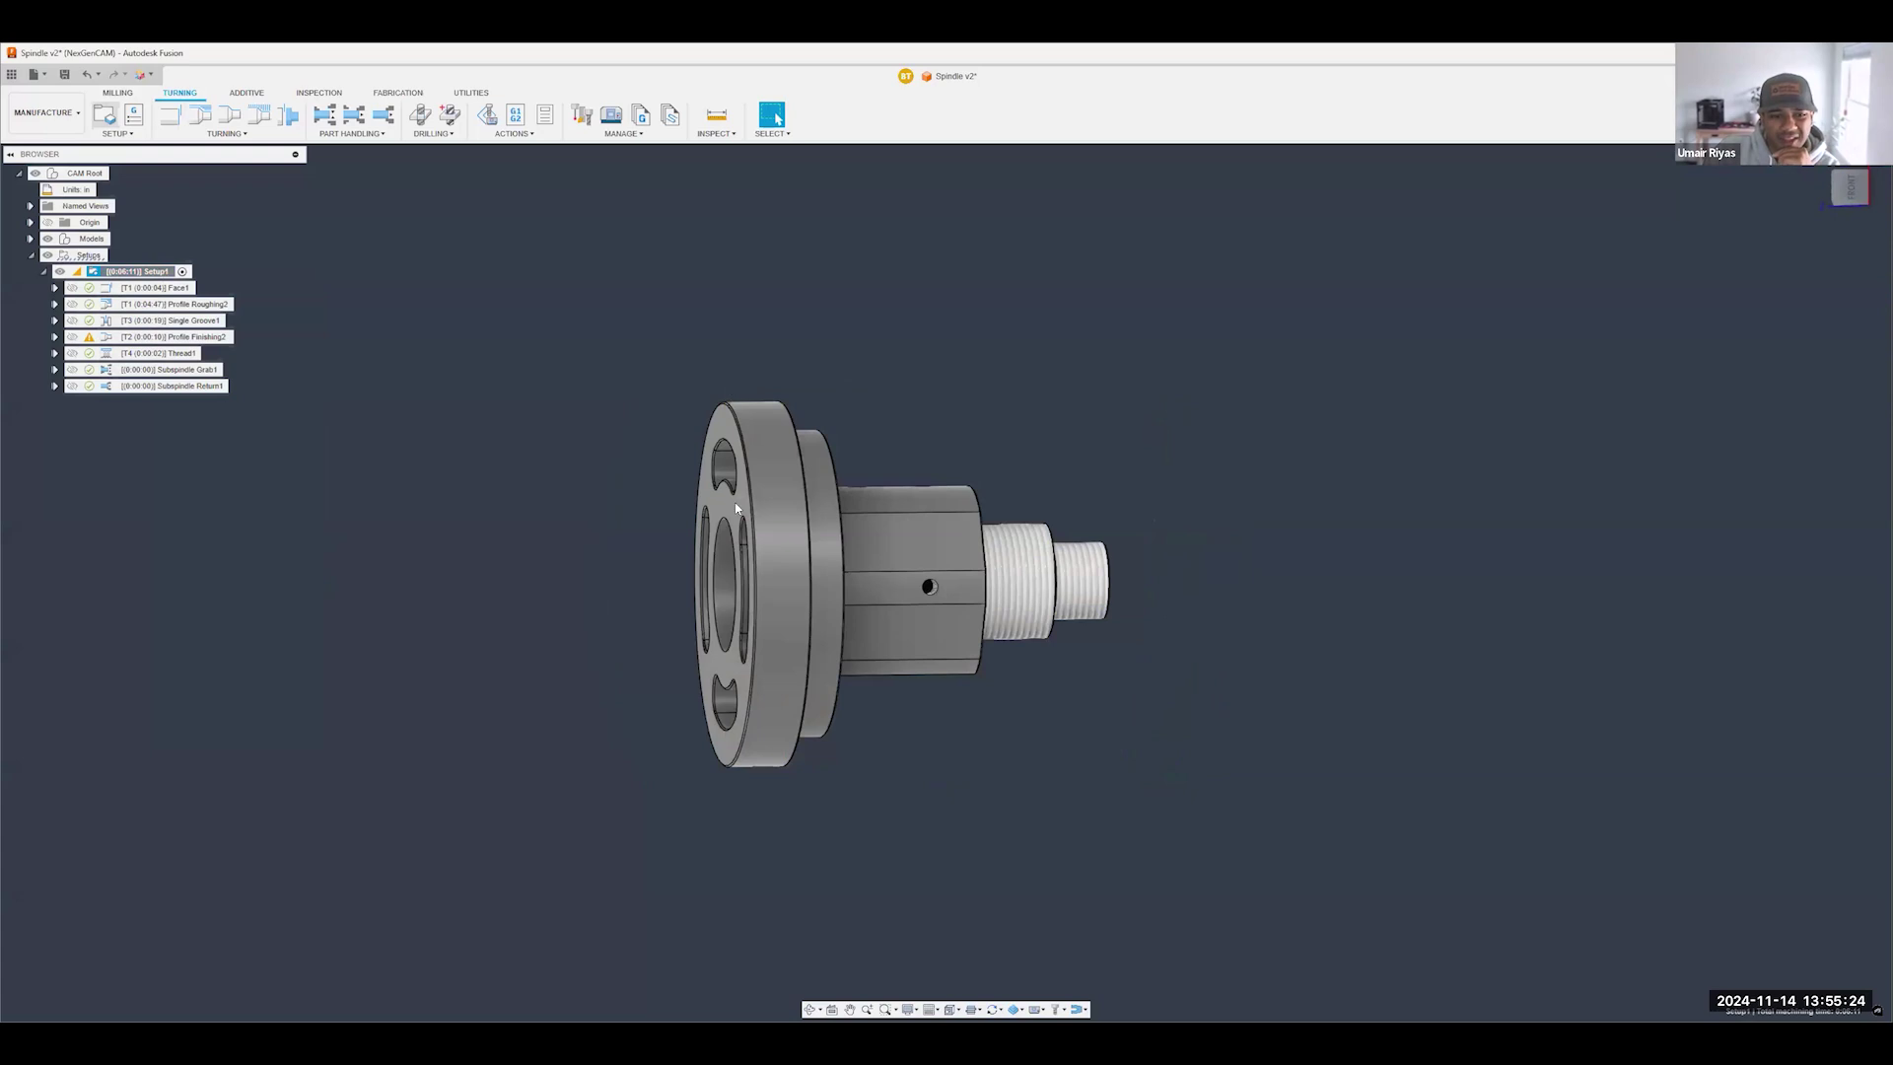
middle_click_drag(813, 593, 1267, 615, "shift")
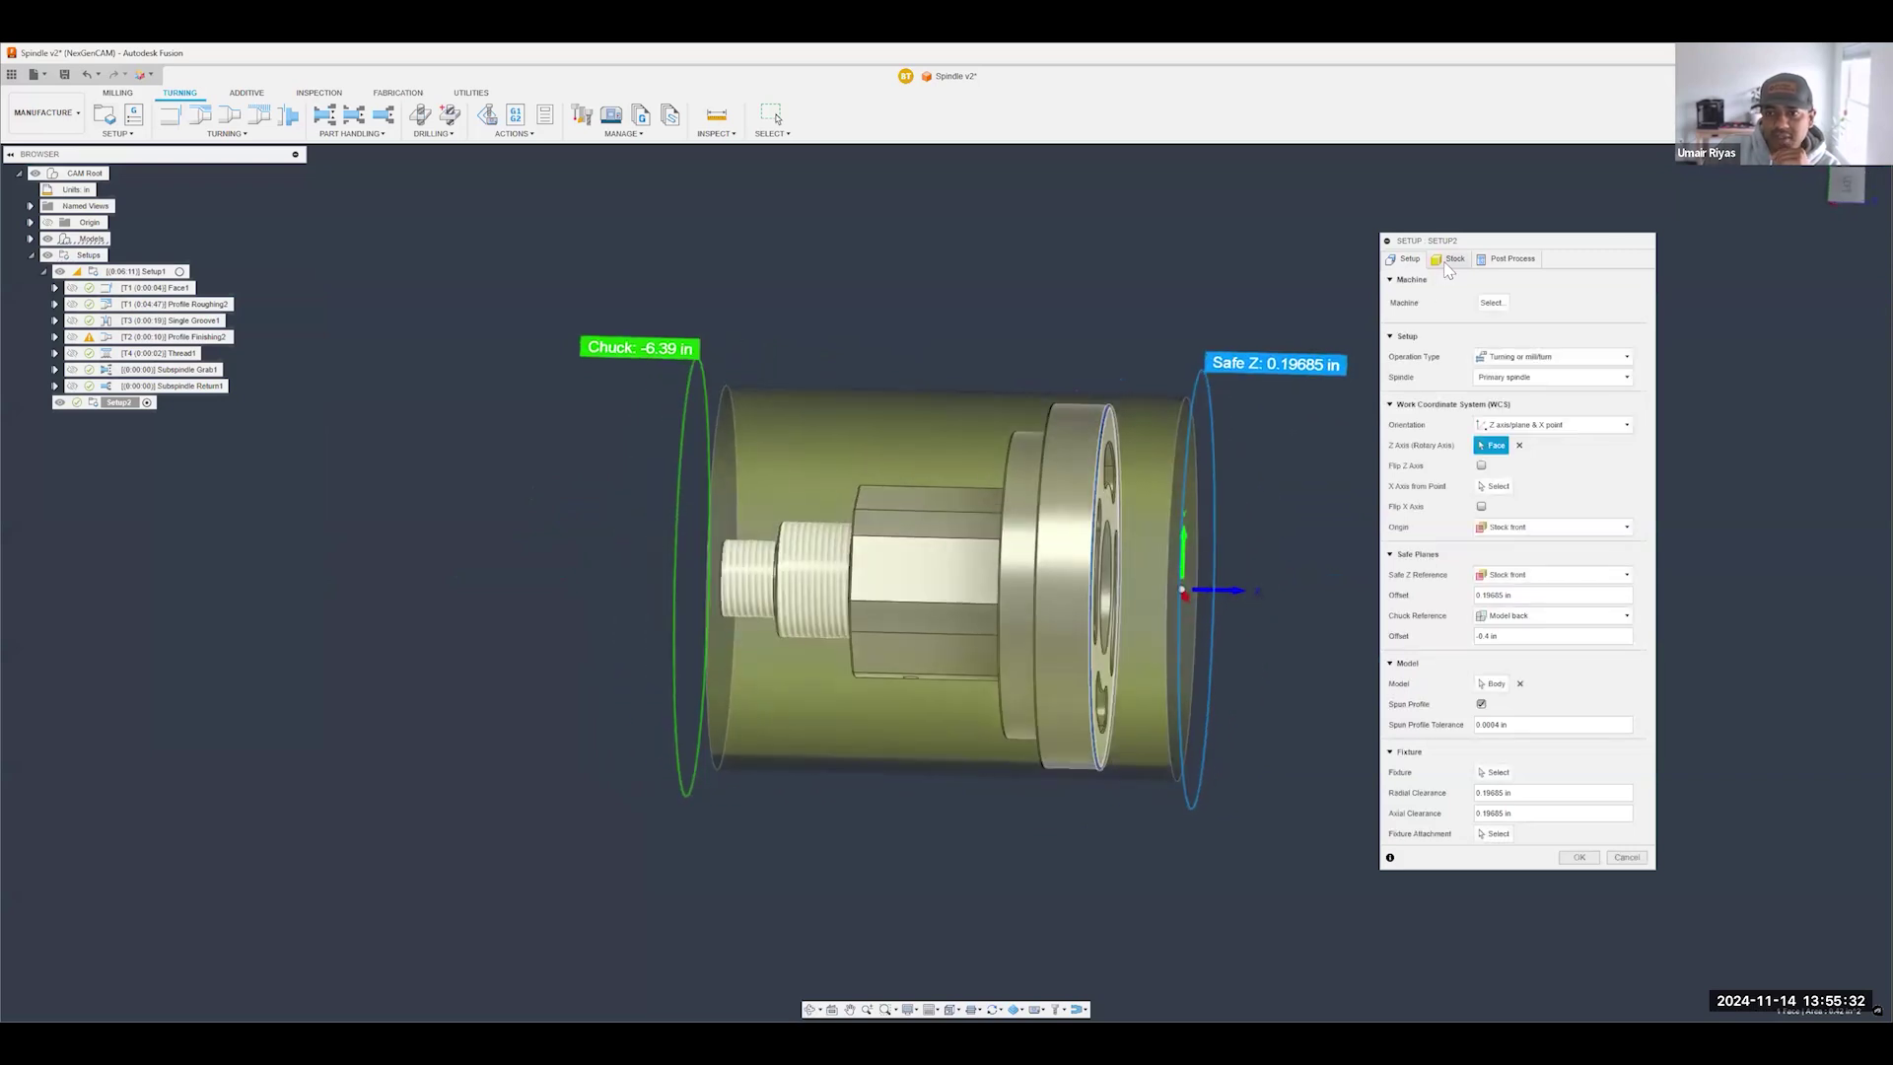
left_click(1846, 184)
- Keep the second setup's stock mode as From preceding setup, enable Continue Rest Machining, and create the setup
left_click(1455, 259)
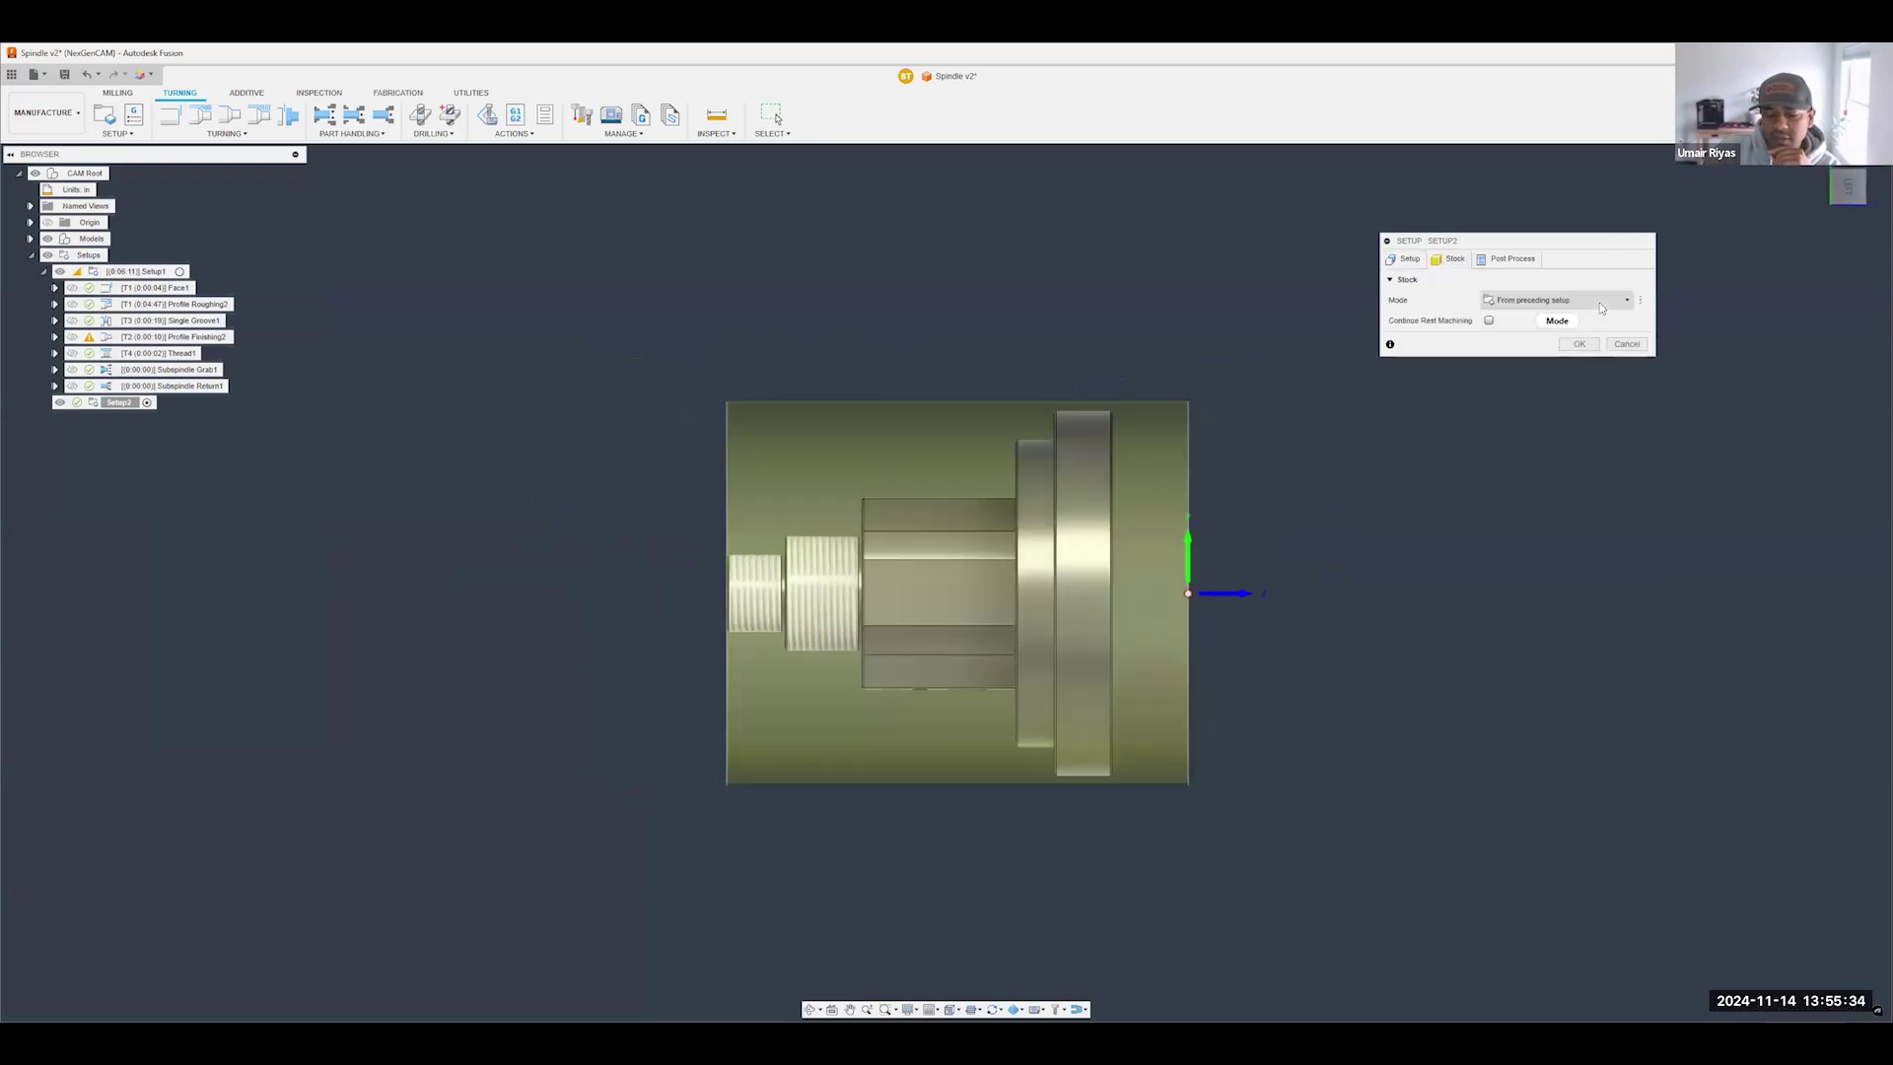
left_click(1573, 307)
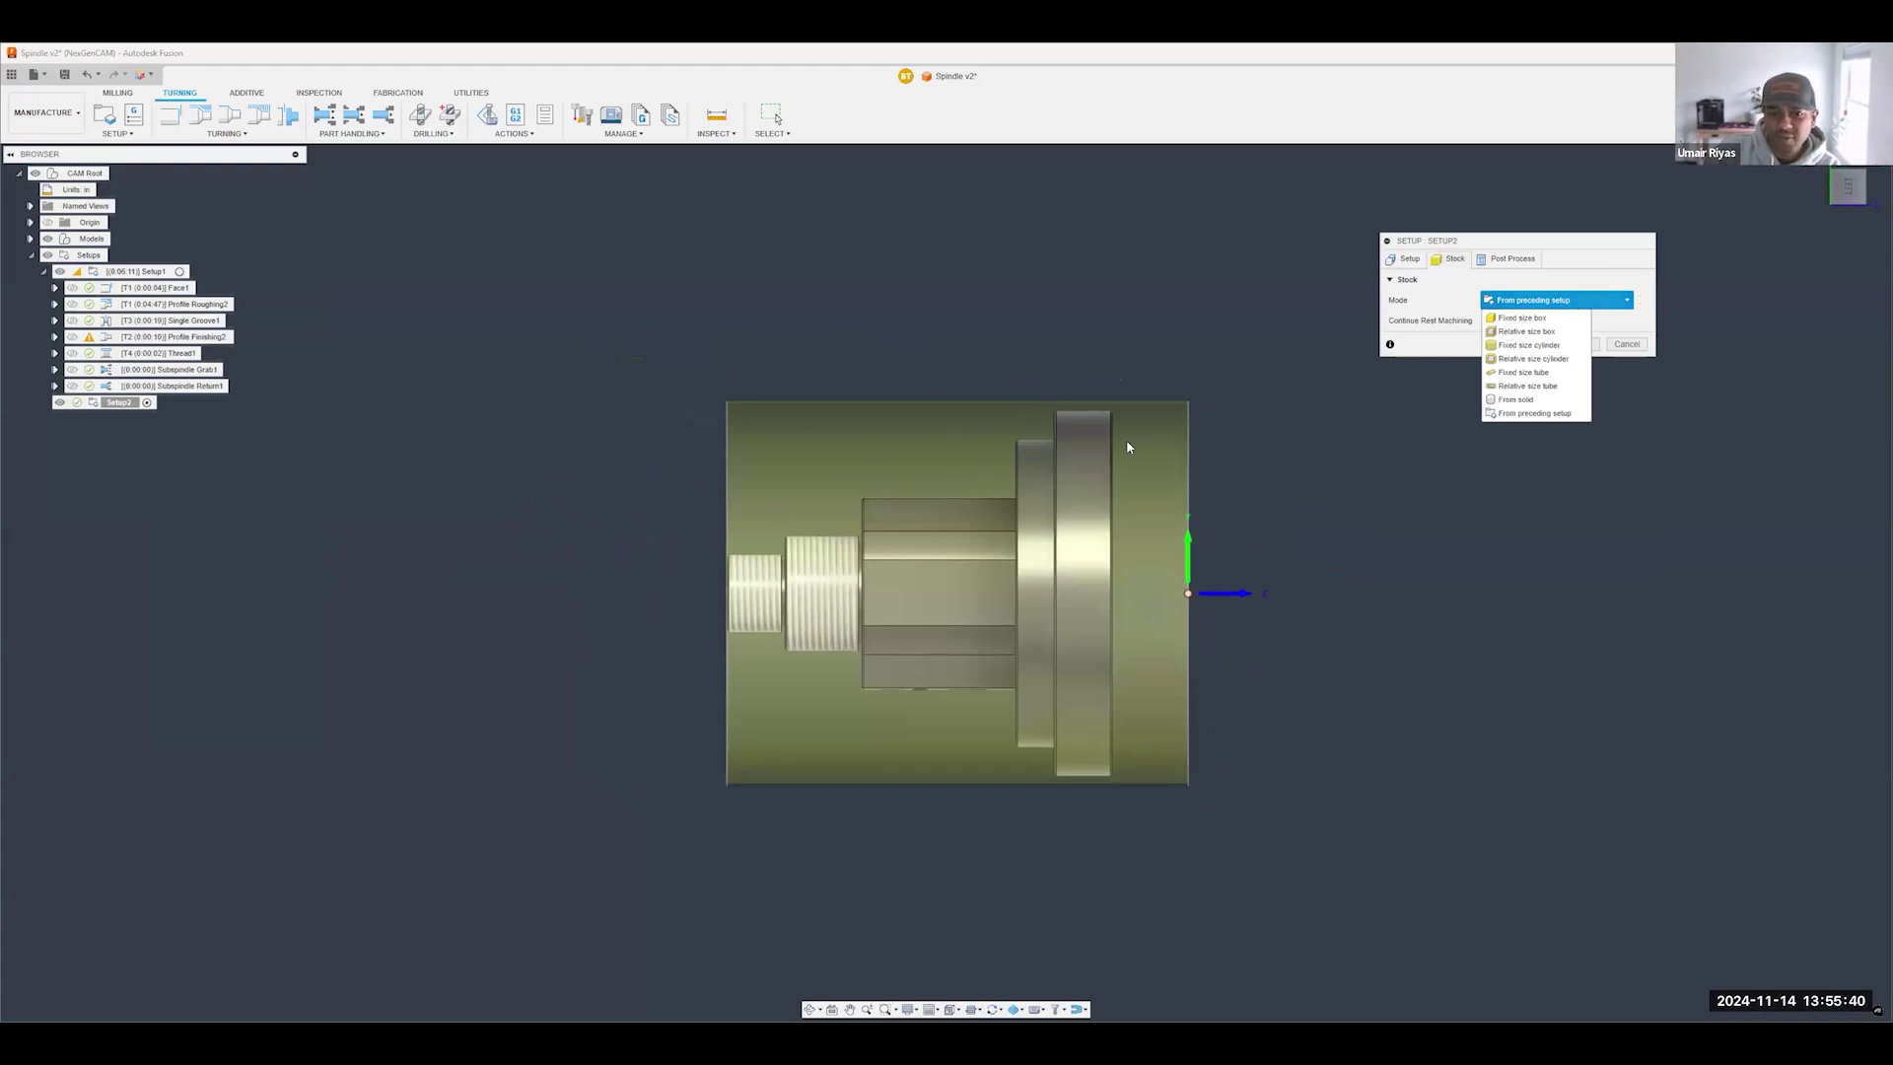
left_click(1399, 322)
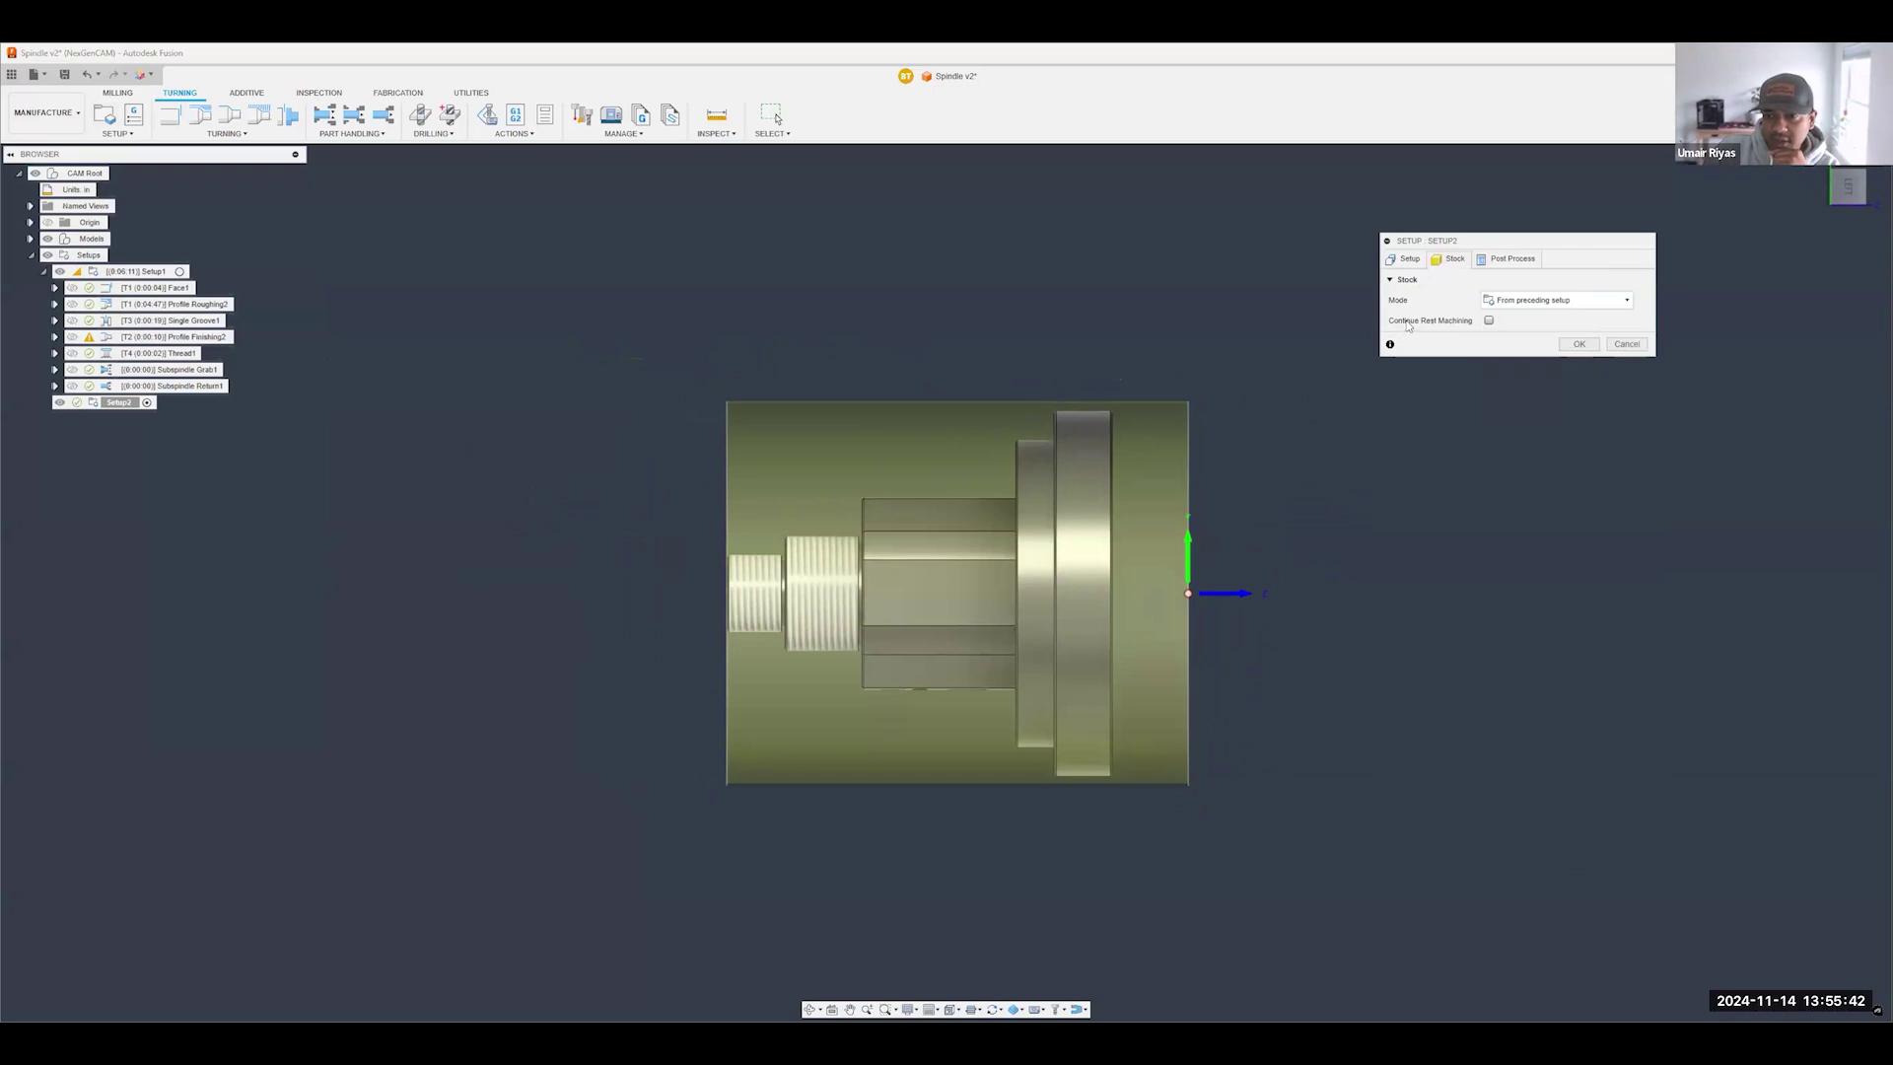
left_click(1489, 320)
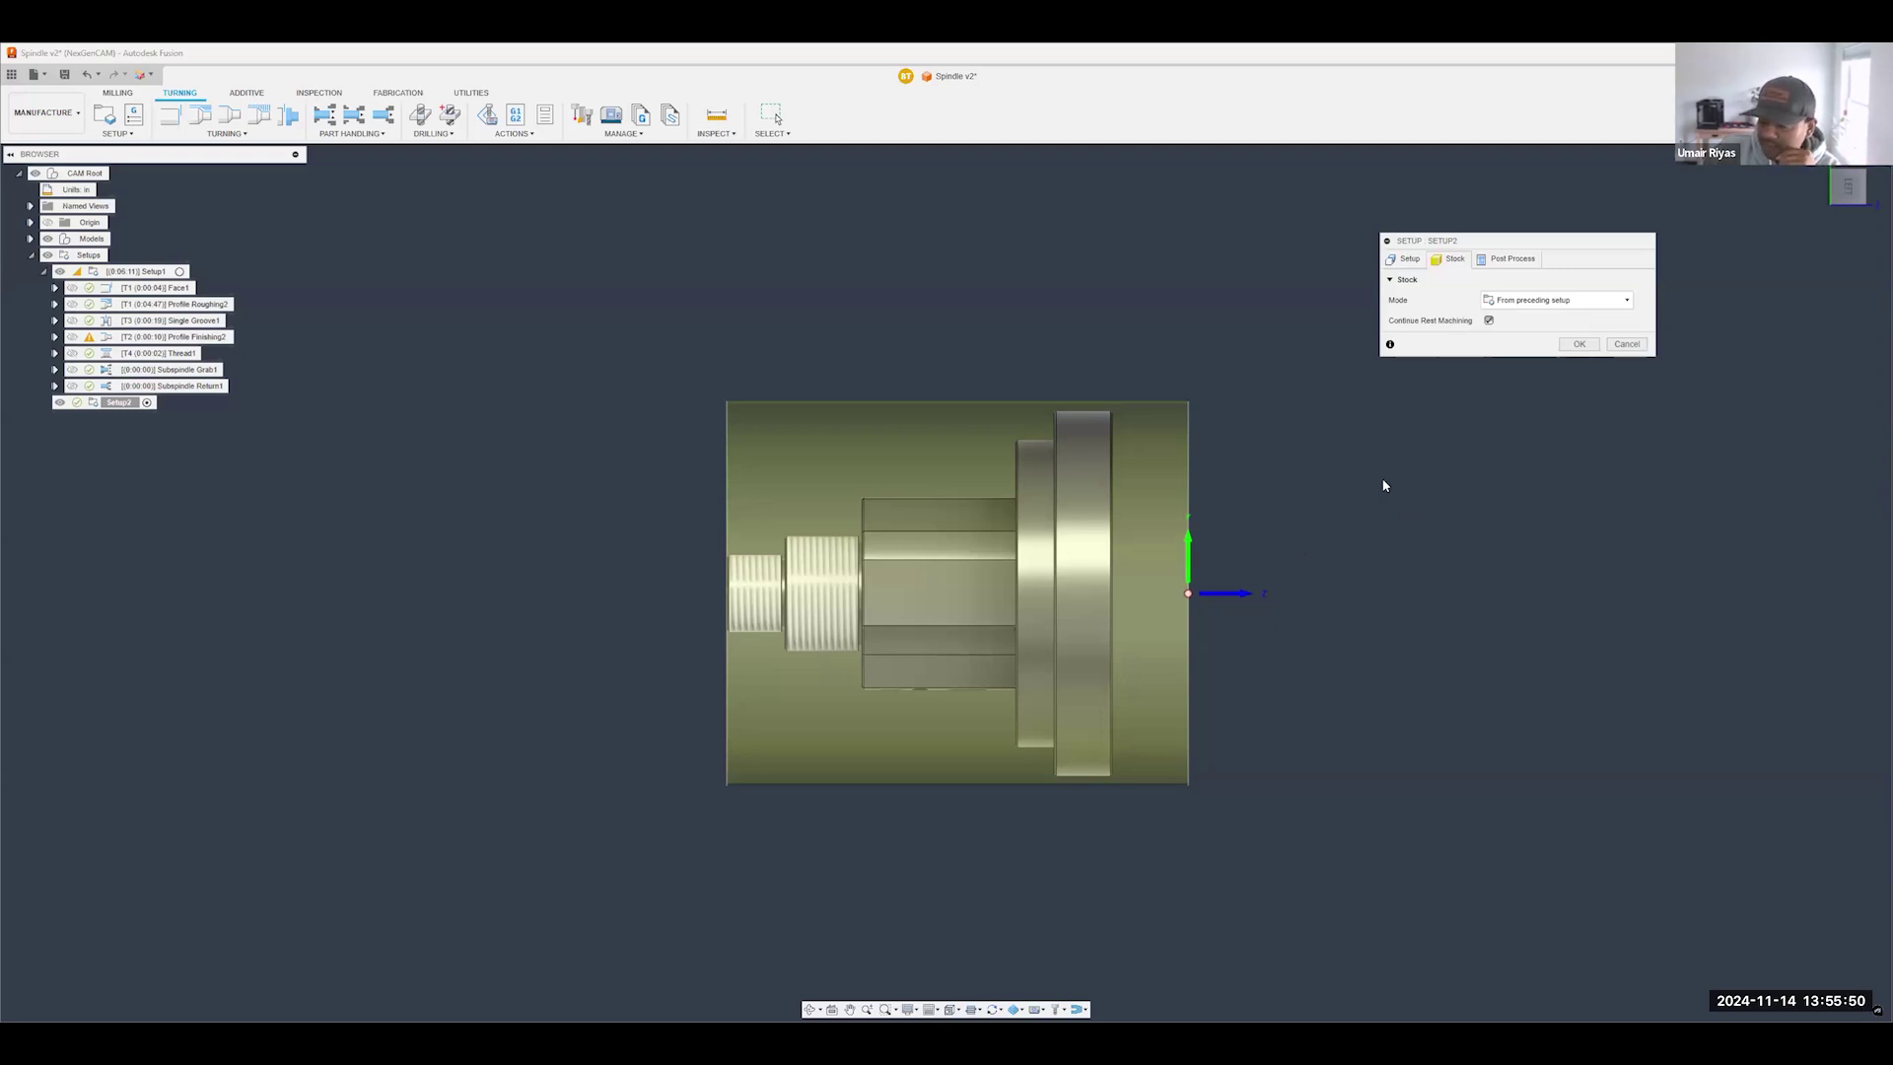
left_click(1579, 346)
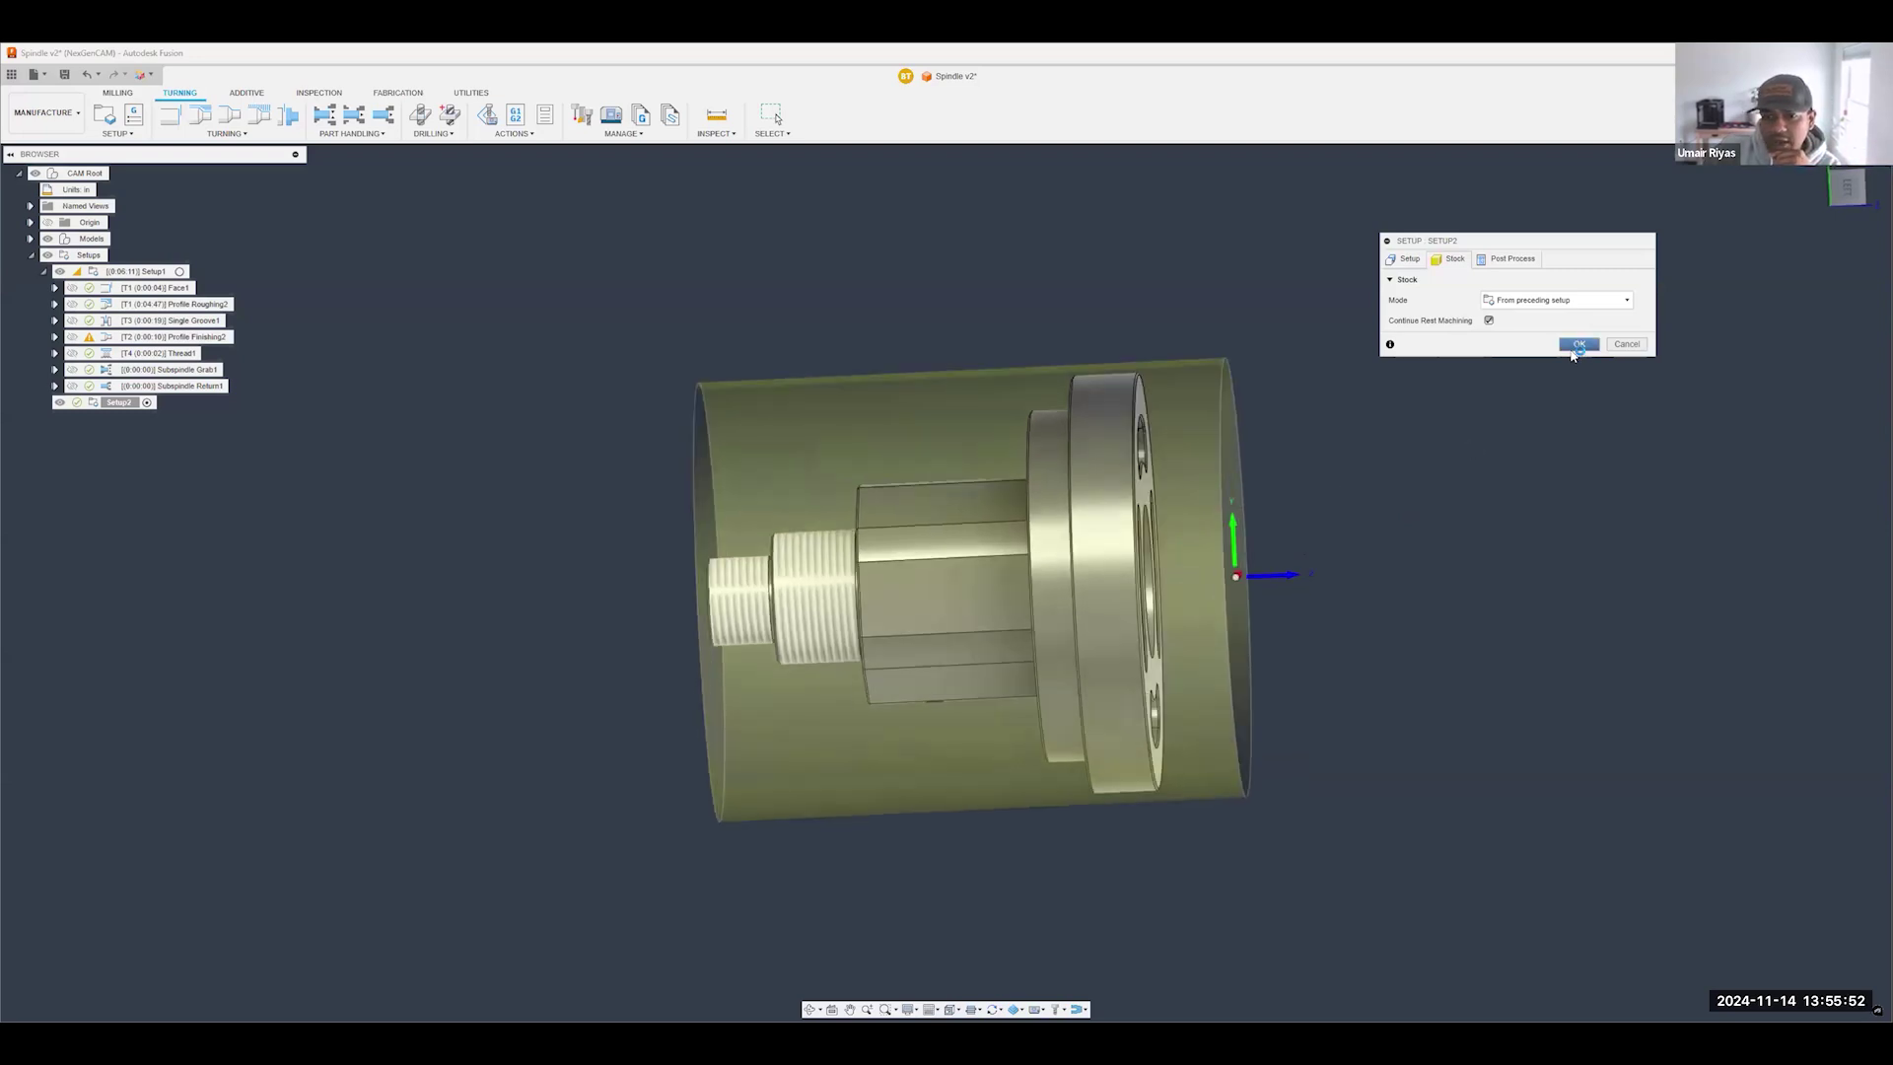
scroll(1139, 467, "down", 3)
middle_click_drag(1238, 631, 1313, 489, "shift")
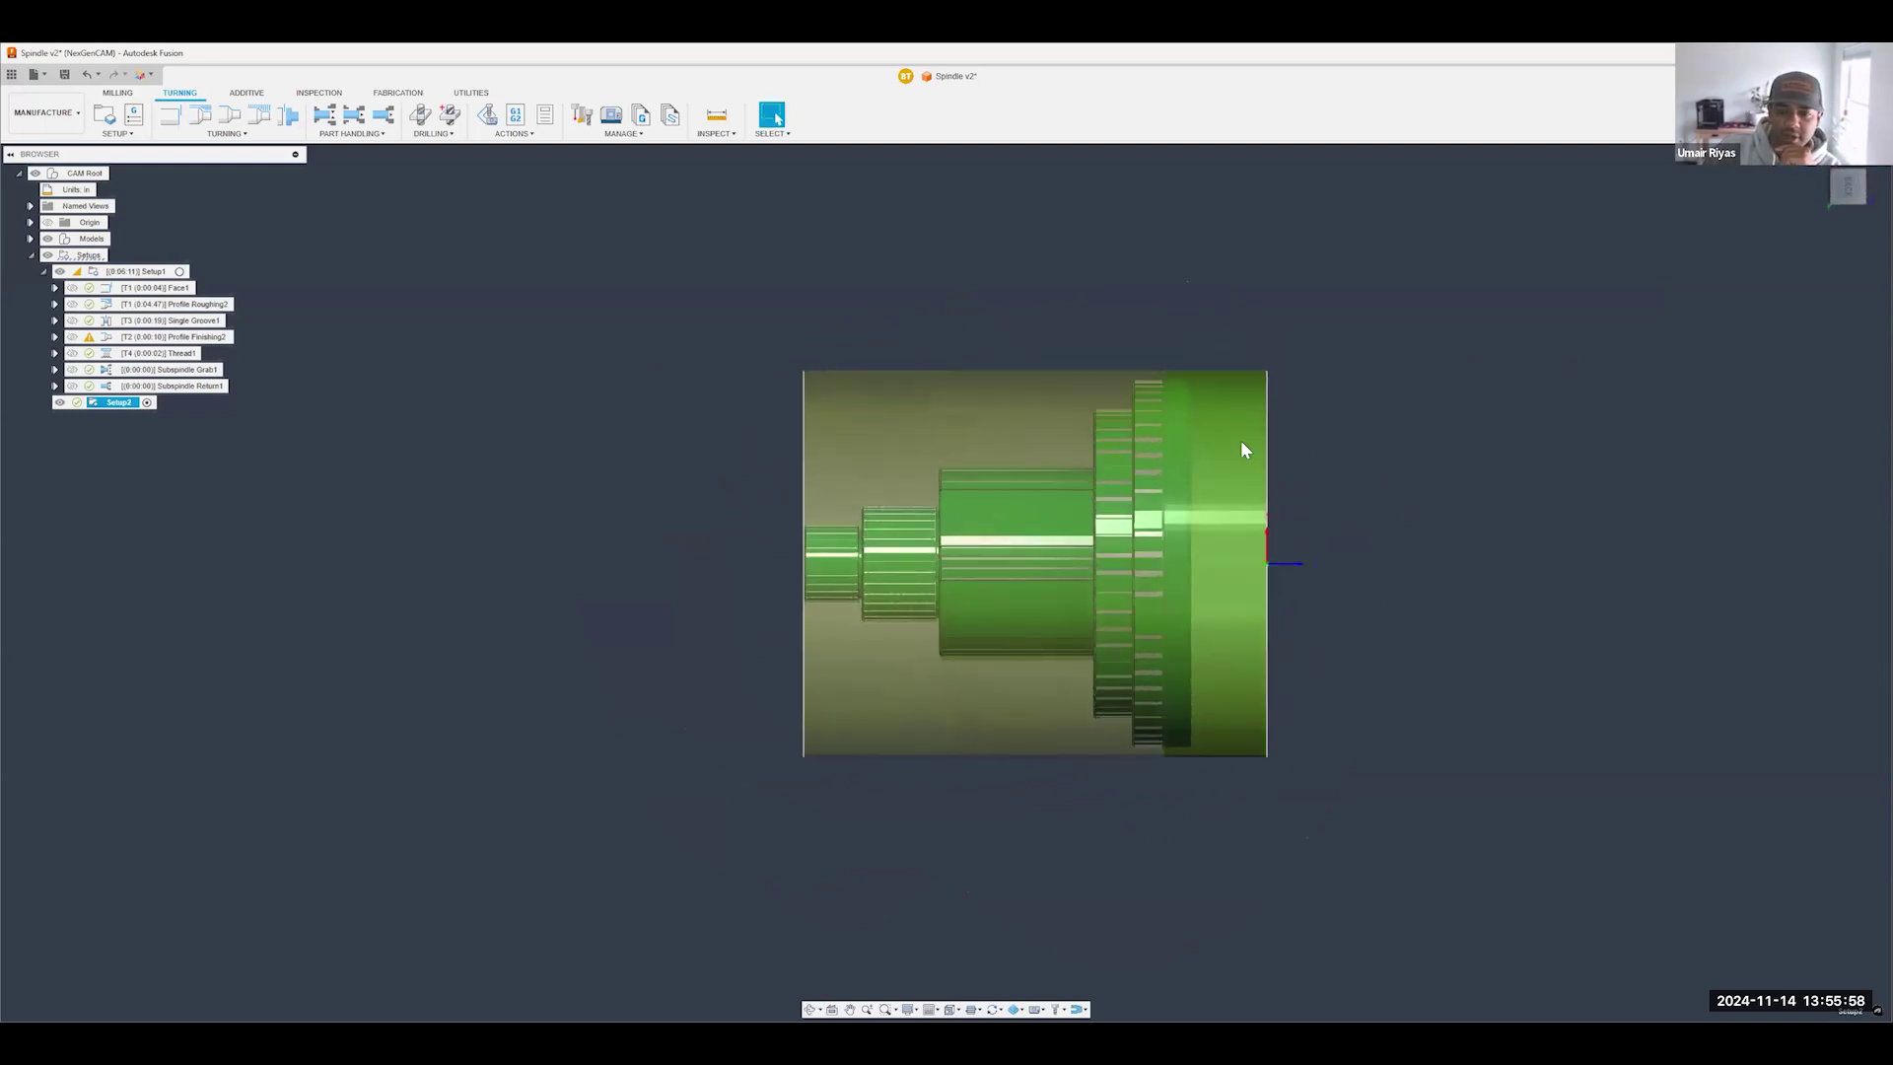
- Start a Face operation in the second setup using tool 1, the CNMT32.52 DCLN-R right-hand turning tool
left_click(179, 123)
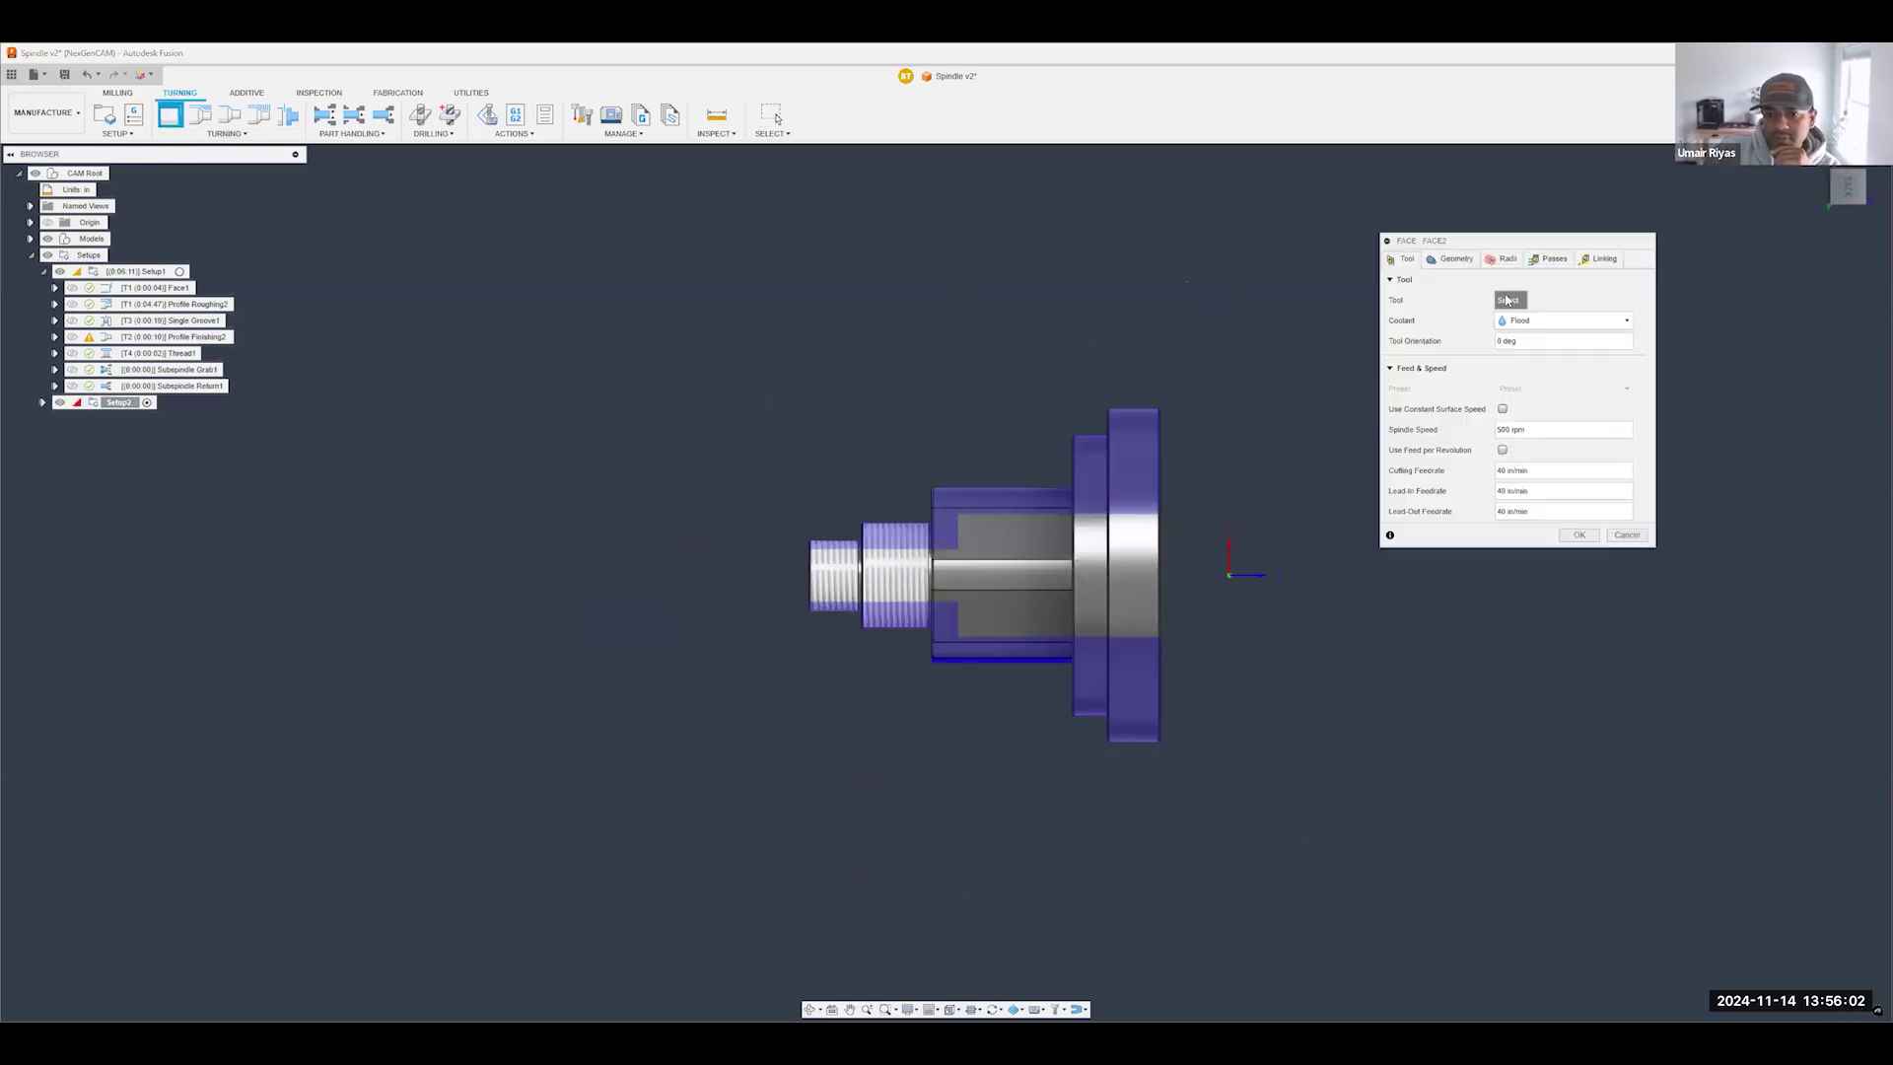
left_click(1507, 299)
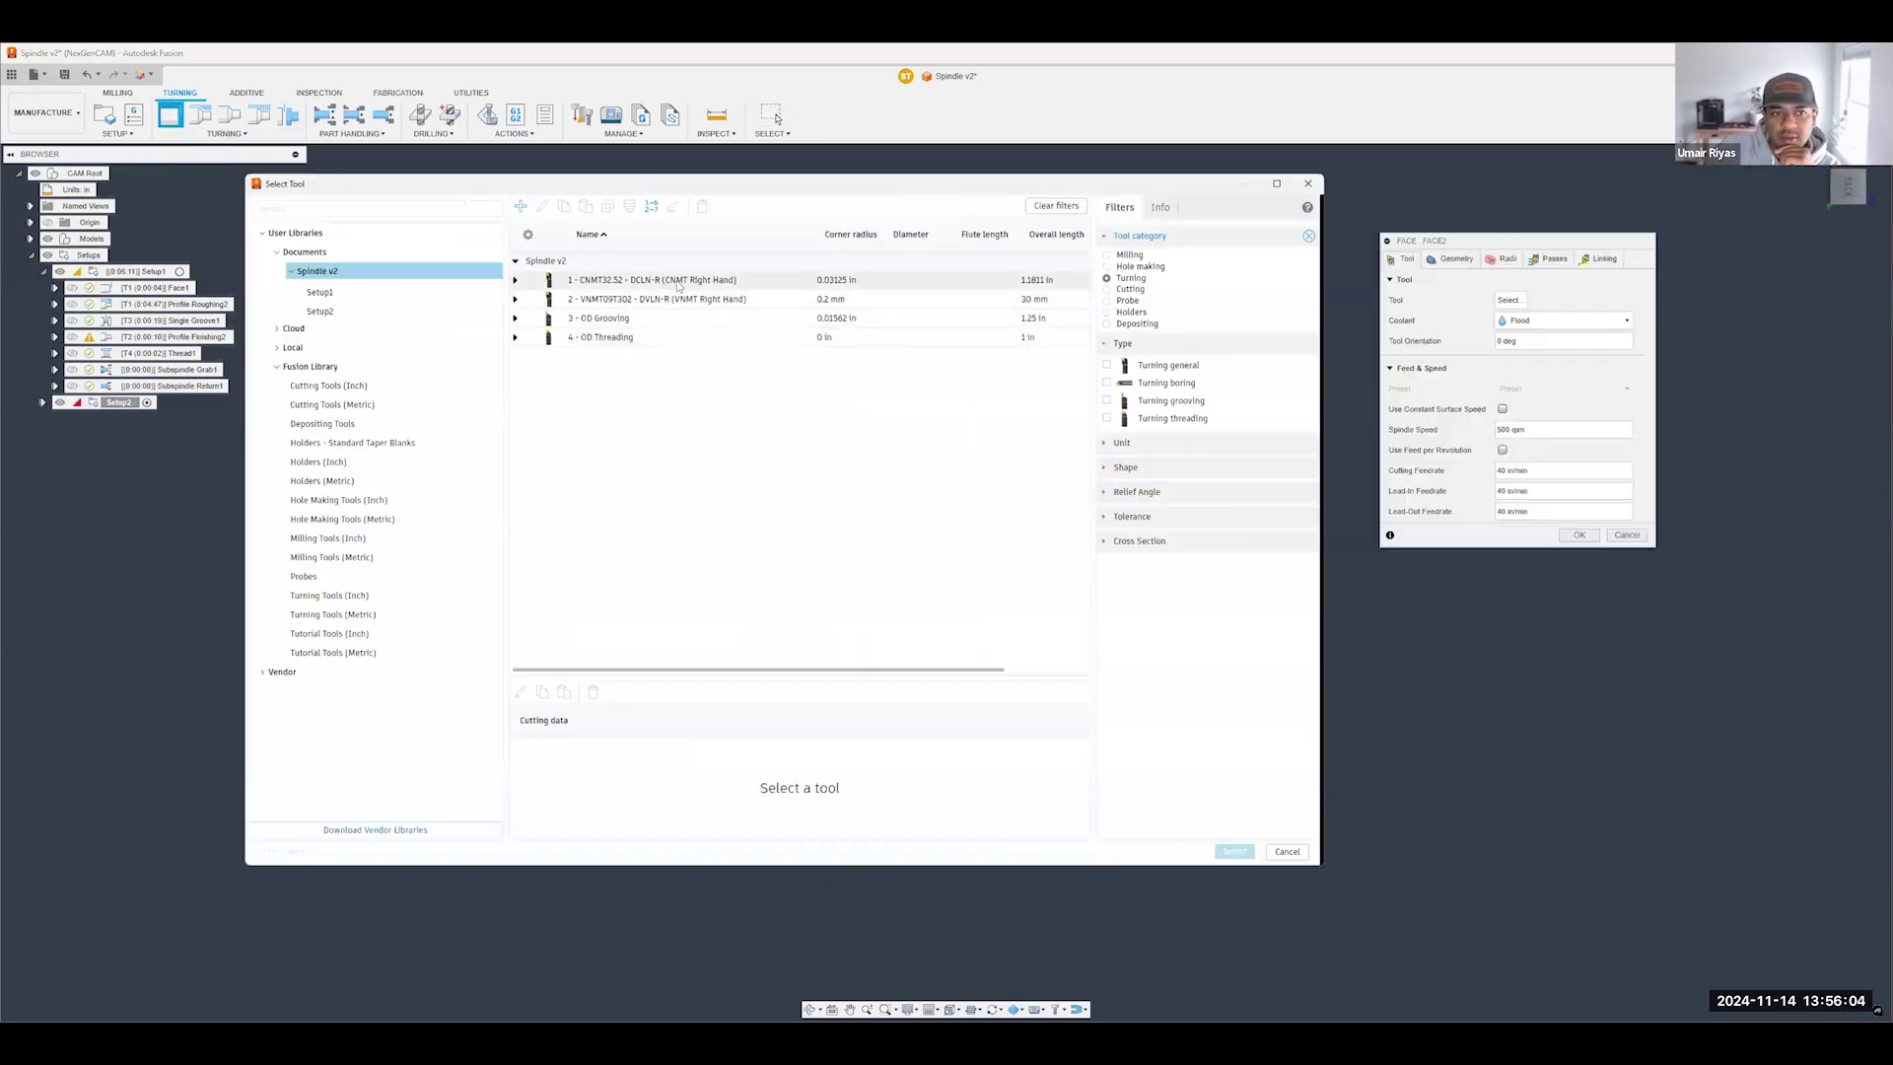
left_click(679, 281)
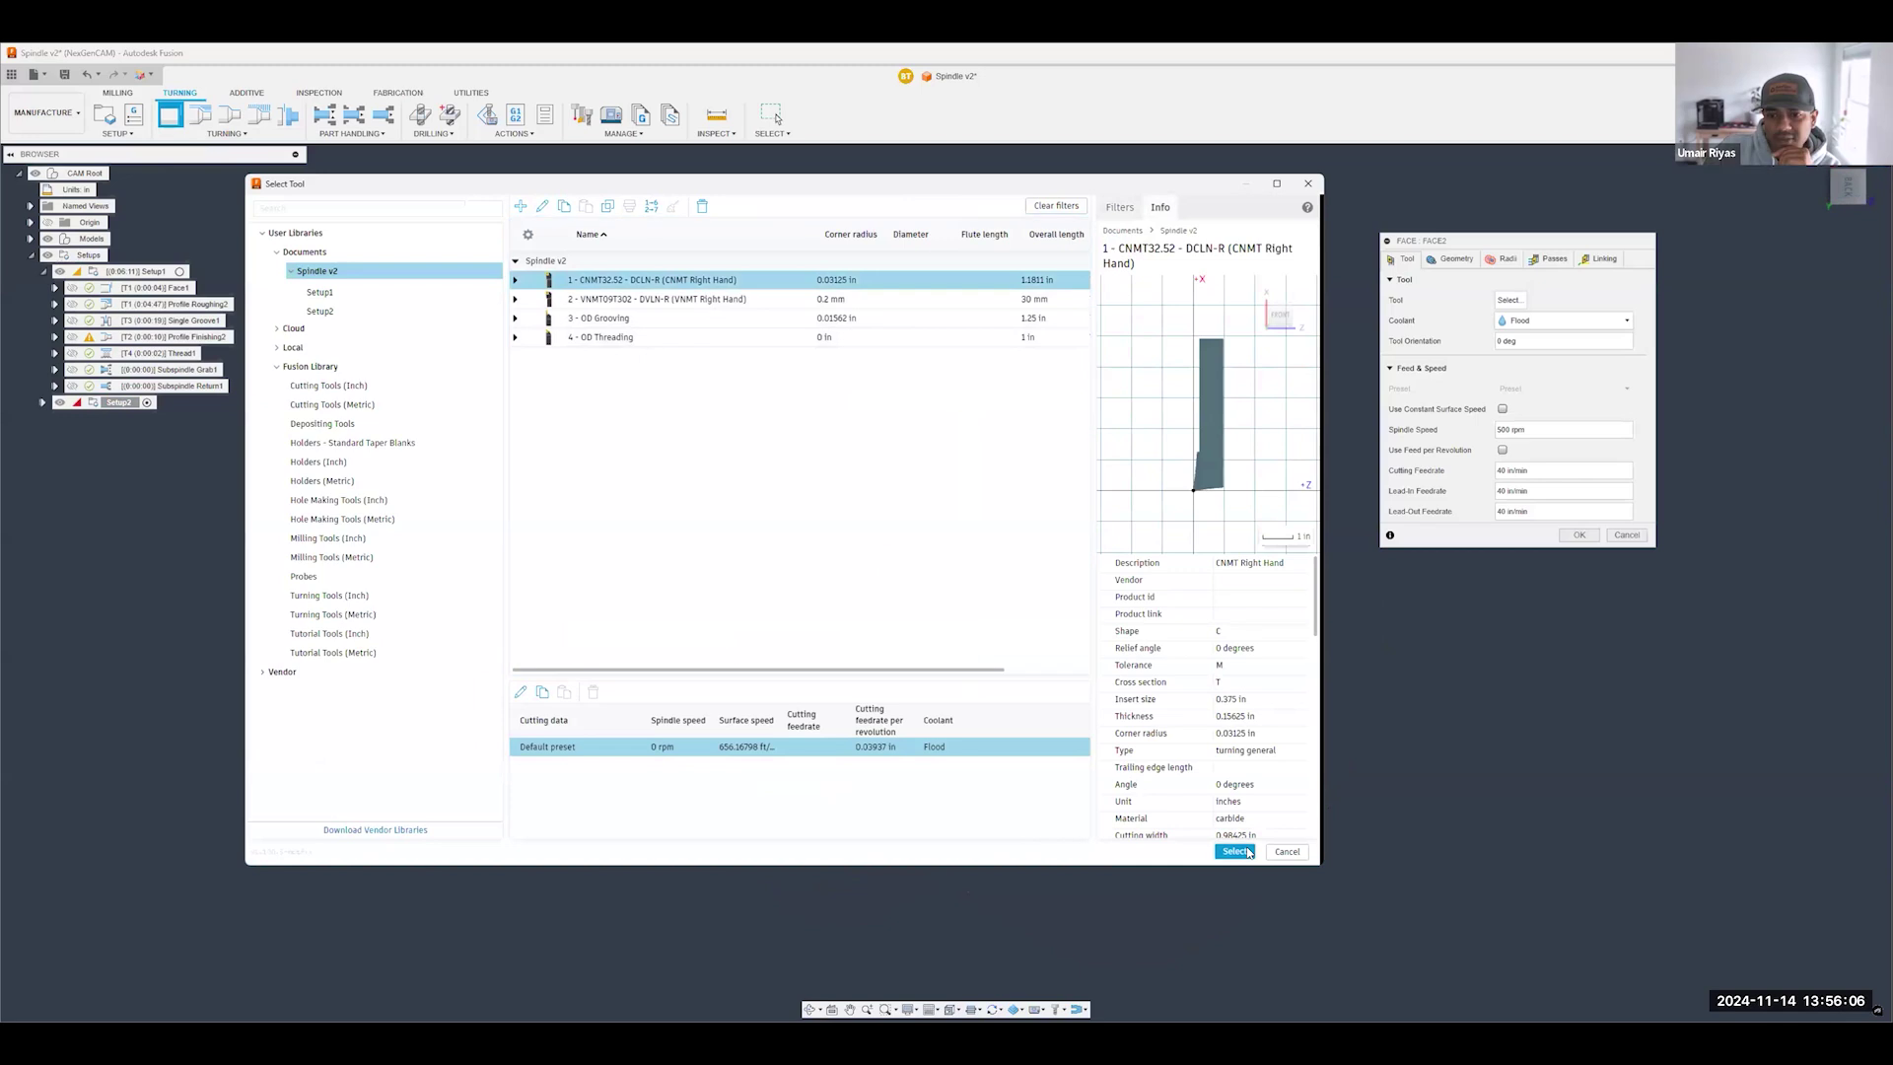
left_click(1236, 852)
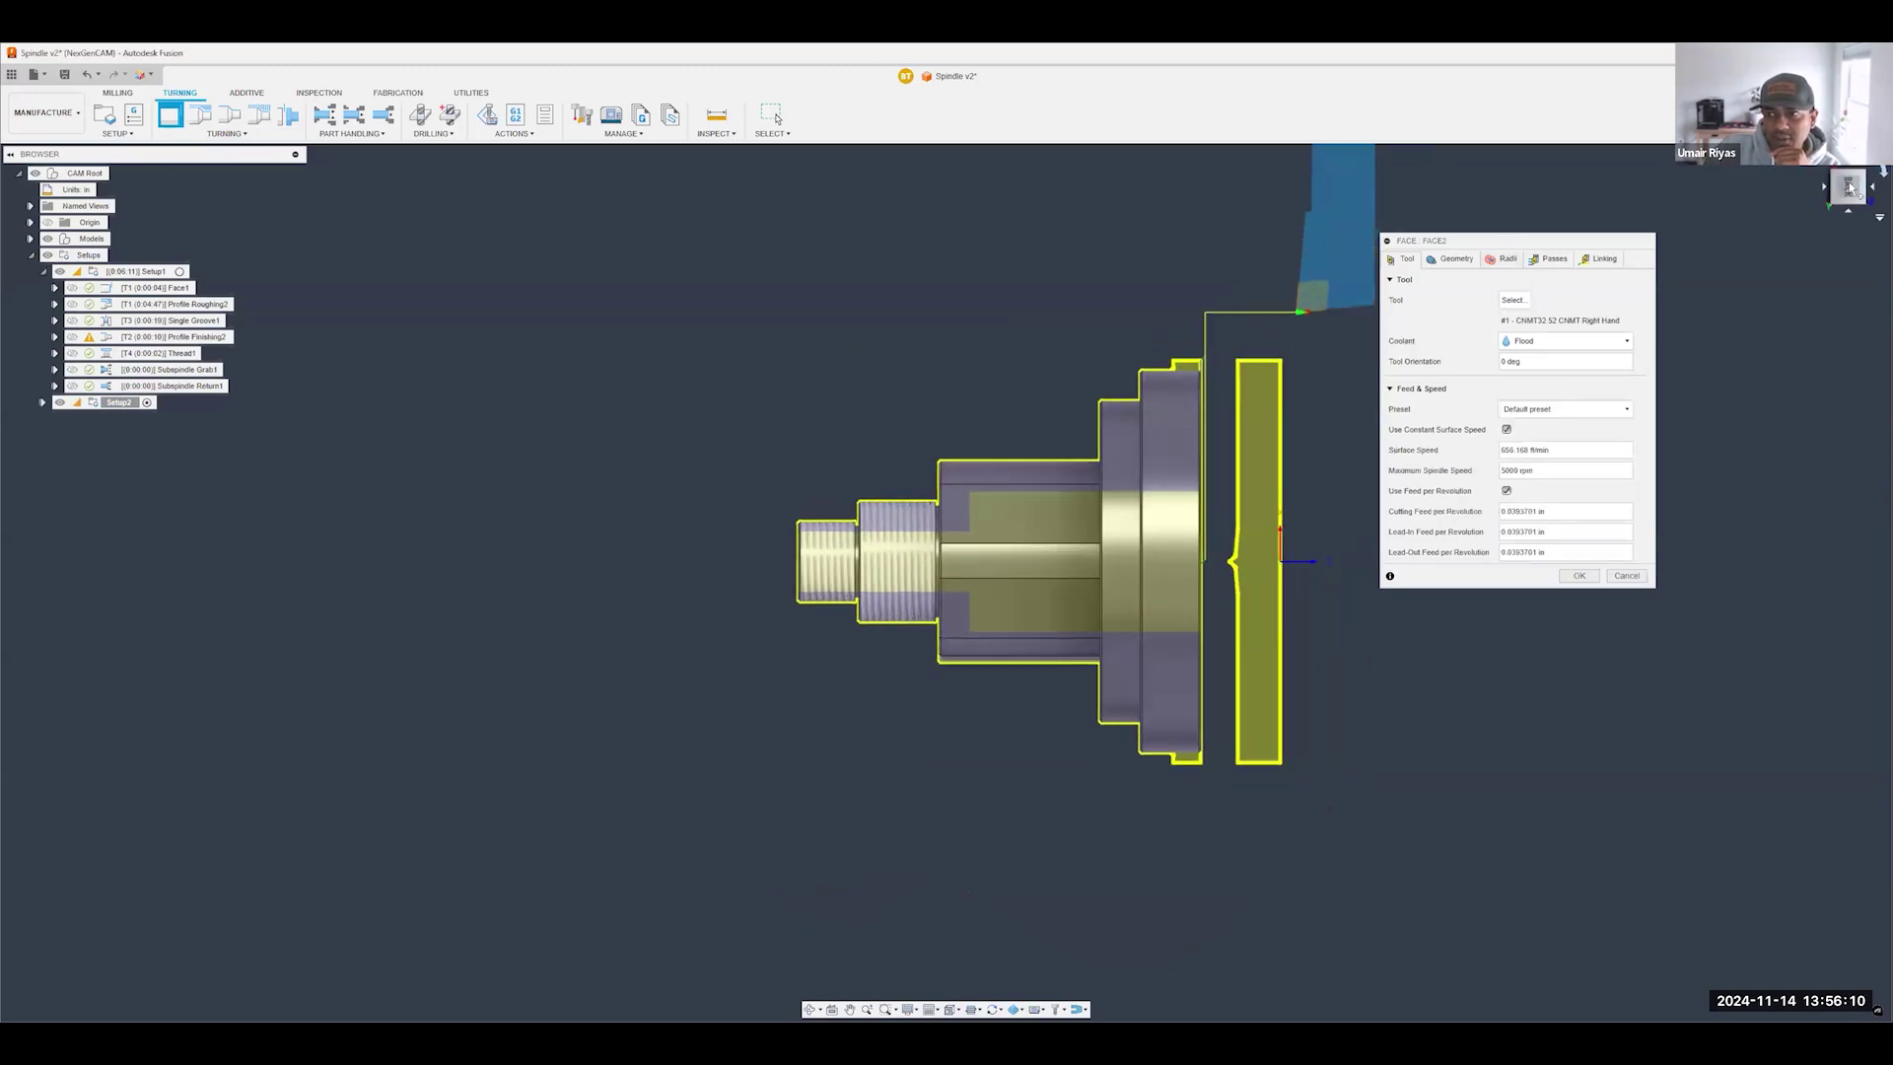
- Try Stock front as the front mode of the face operation and check its passes settings
scroll(1305, 388, "up", 2)
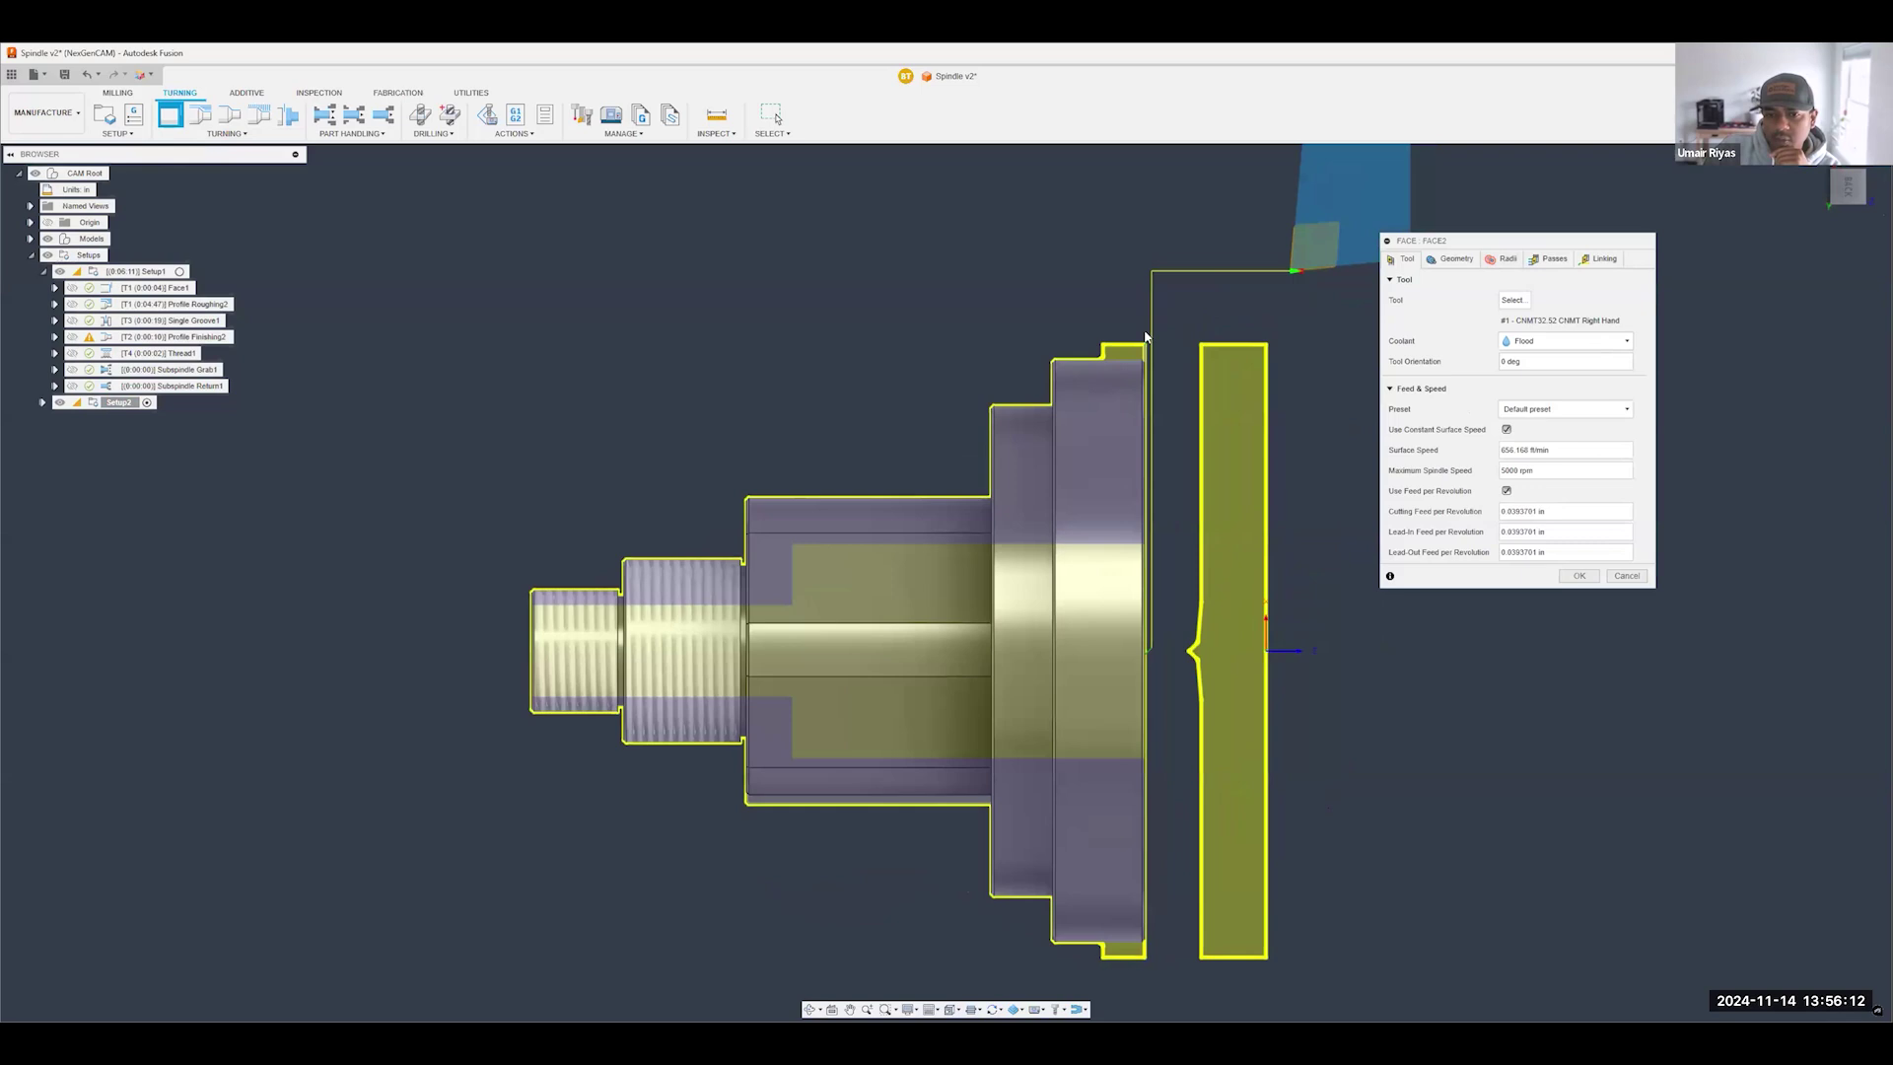
scroll(1376, 562, "up", 2)
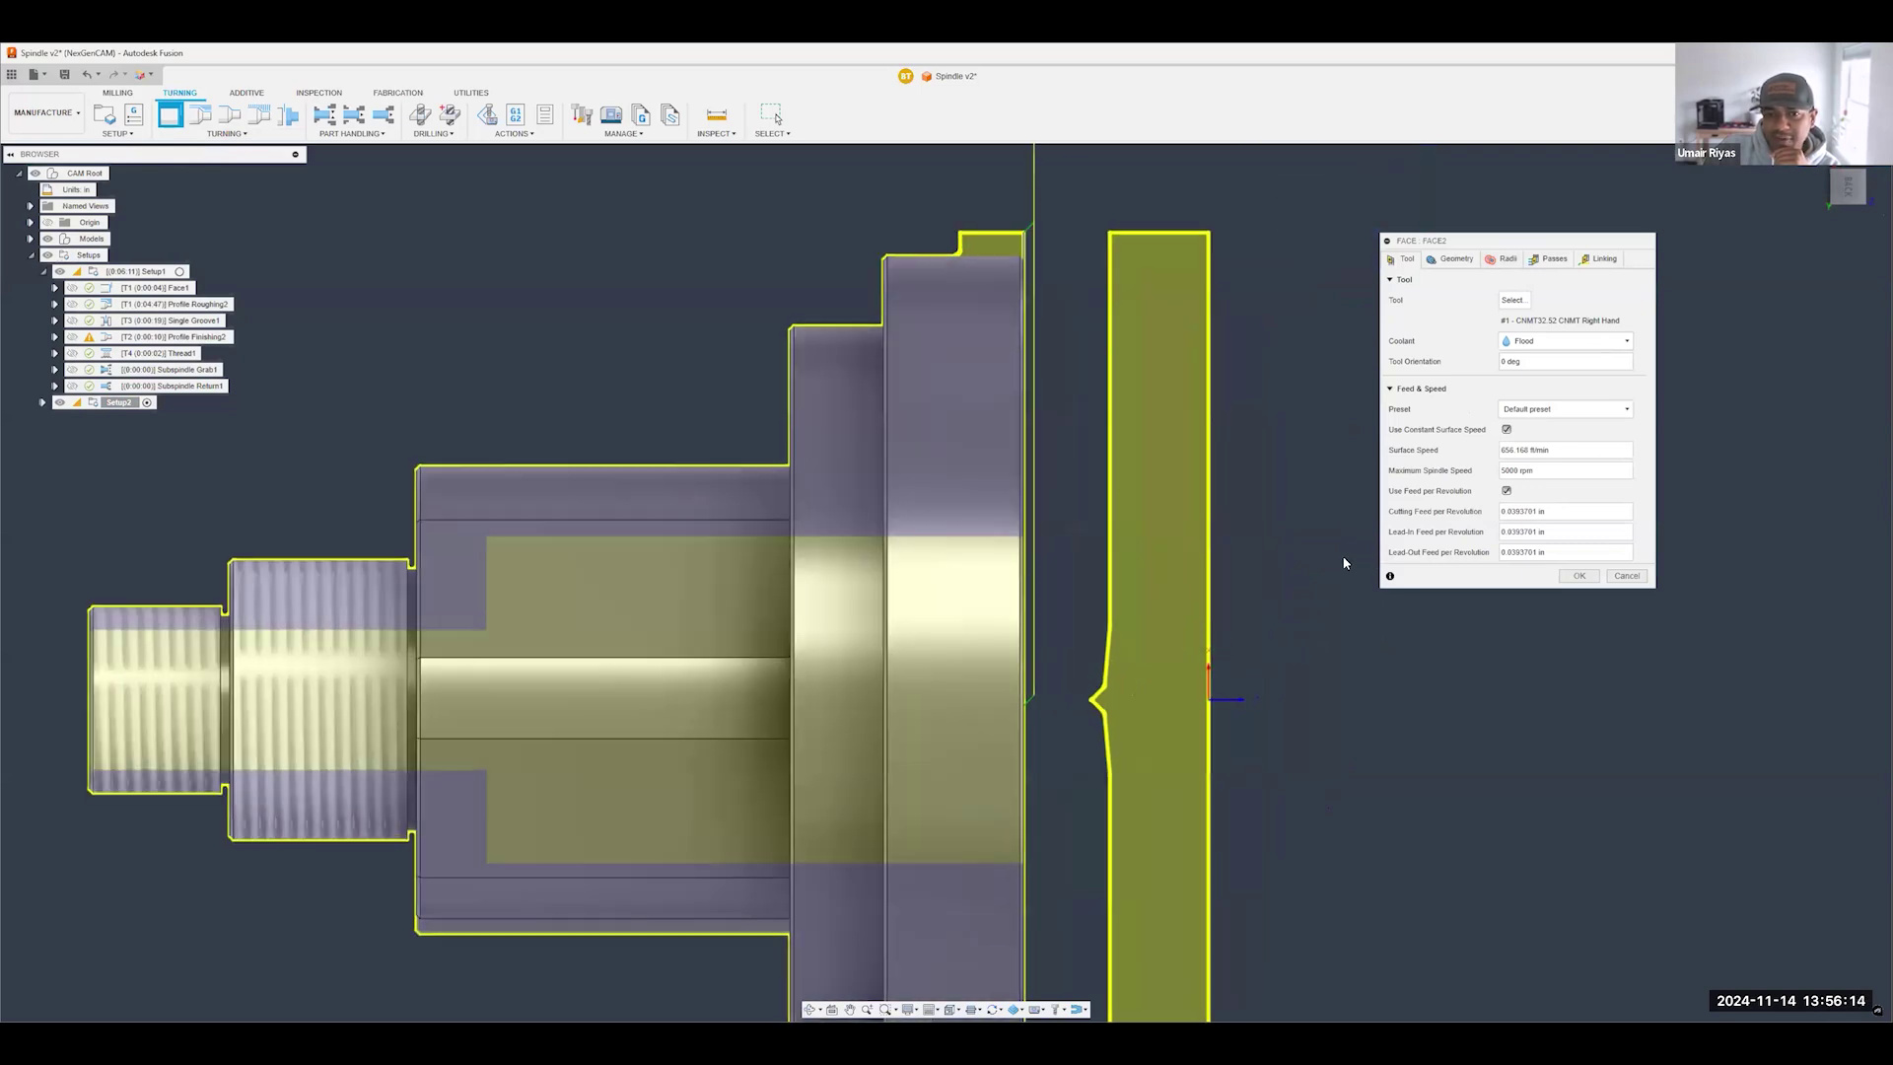
scroll(816, 480, "down", 2)
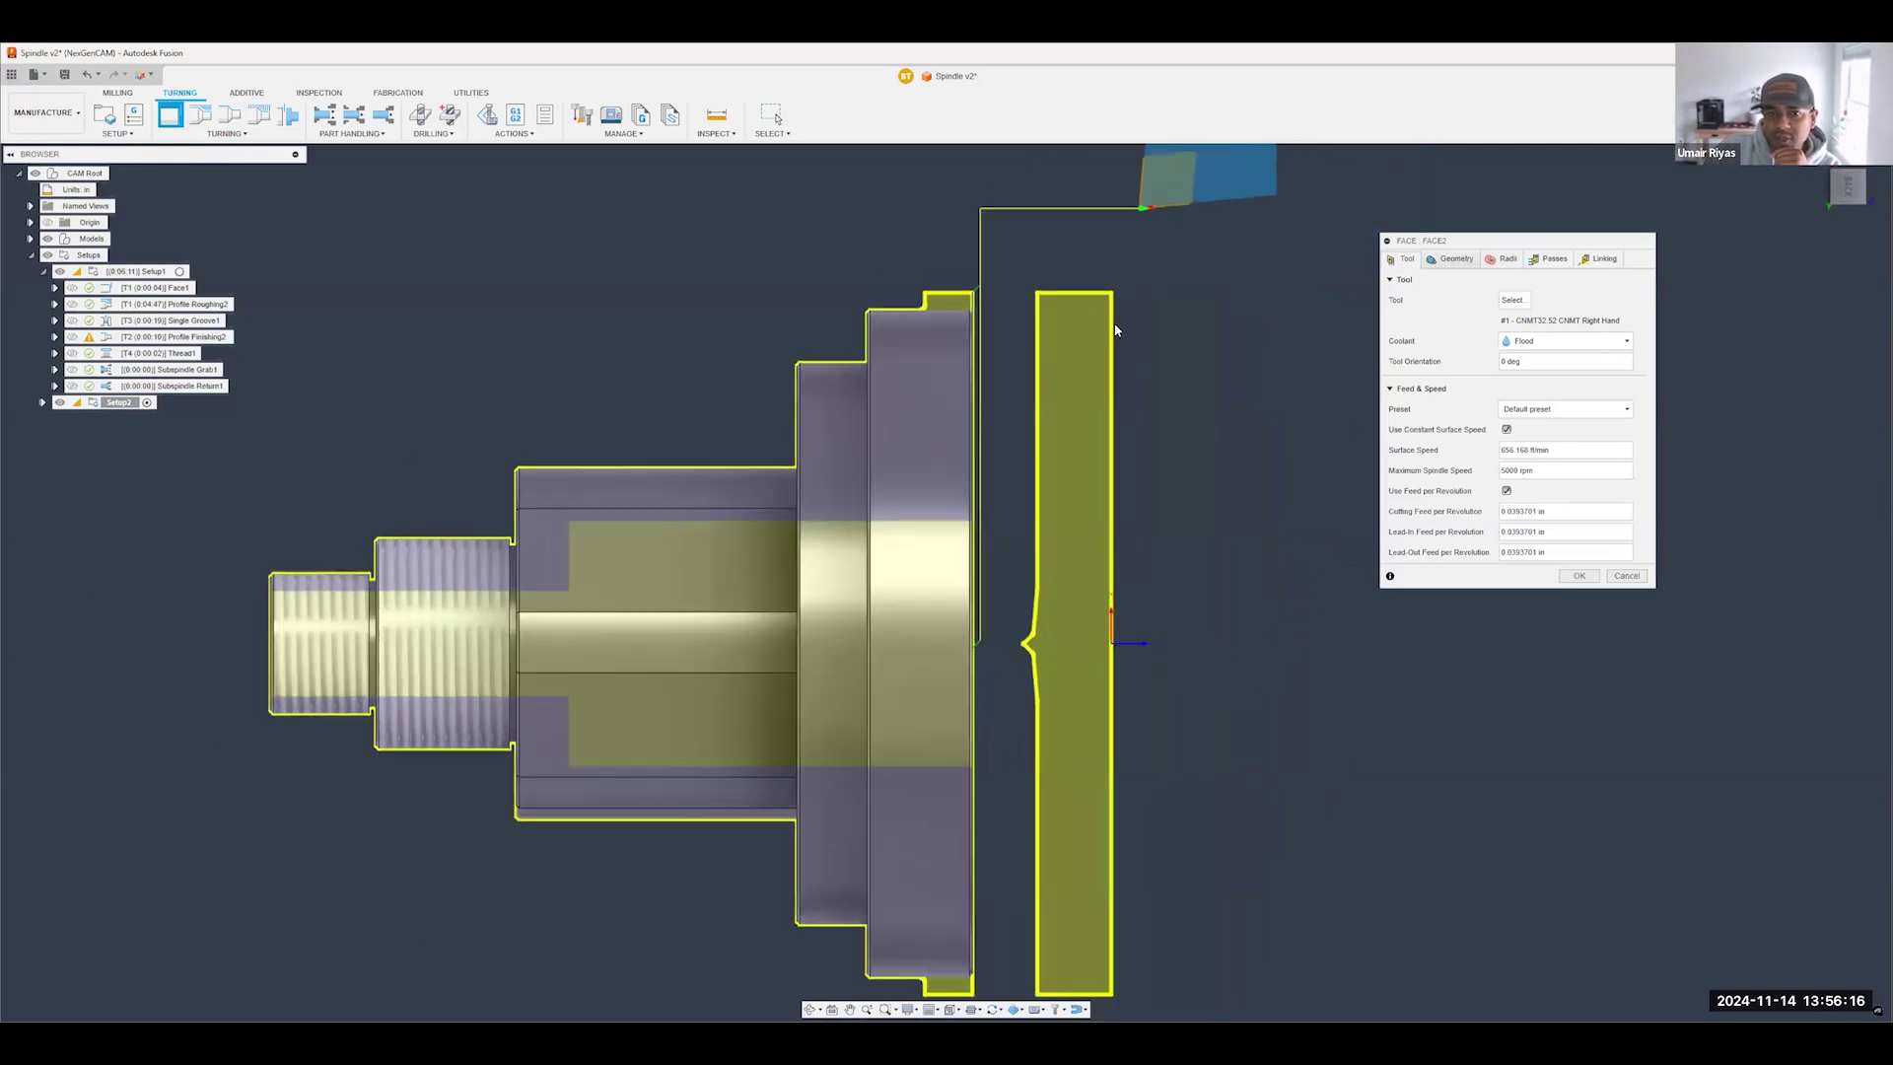
scroll(831, 363, "down", 2)
left_click(1456, 260)
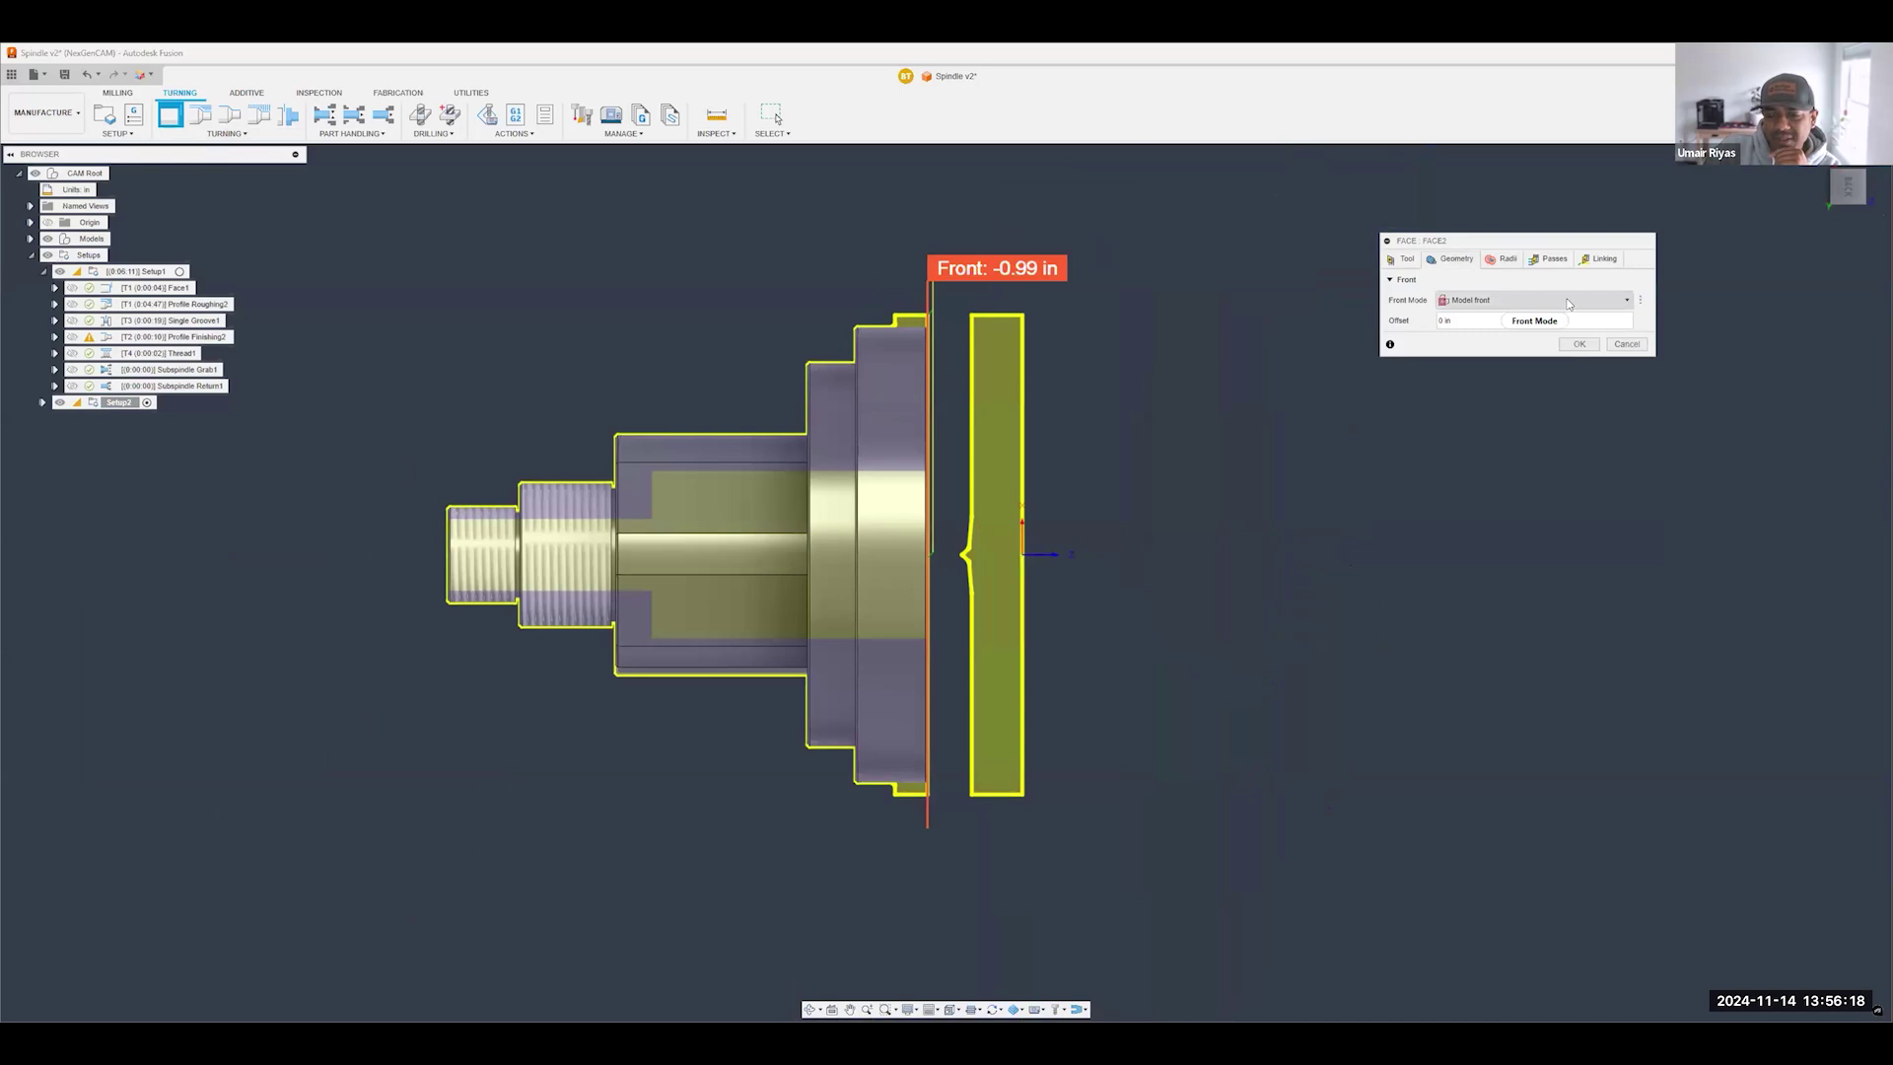
left_click(1569, 301)
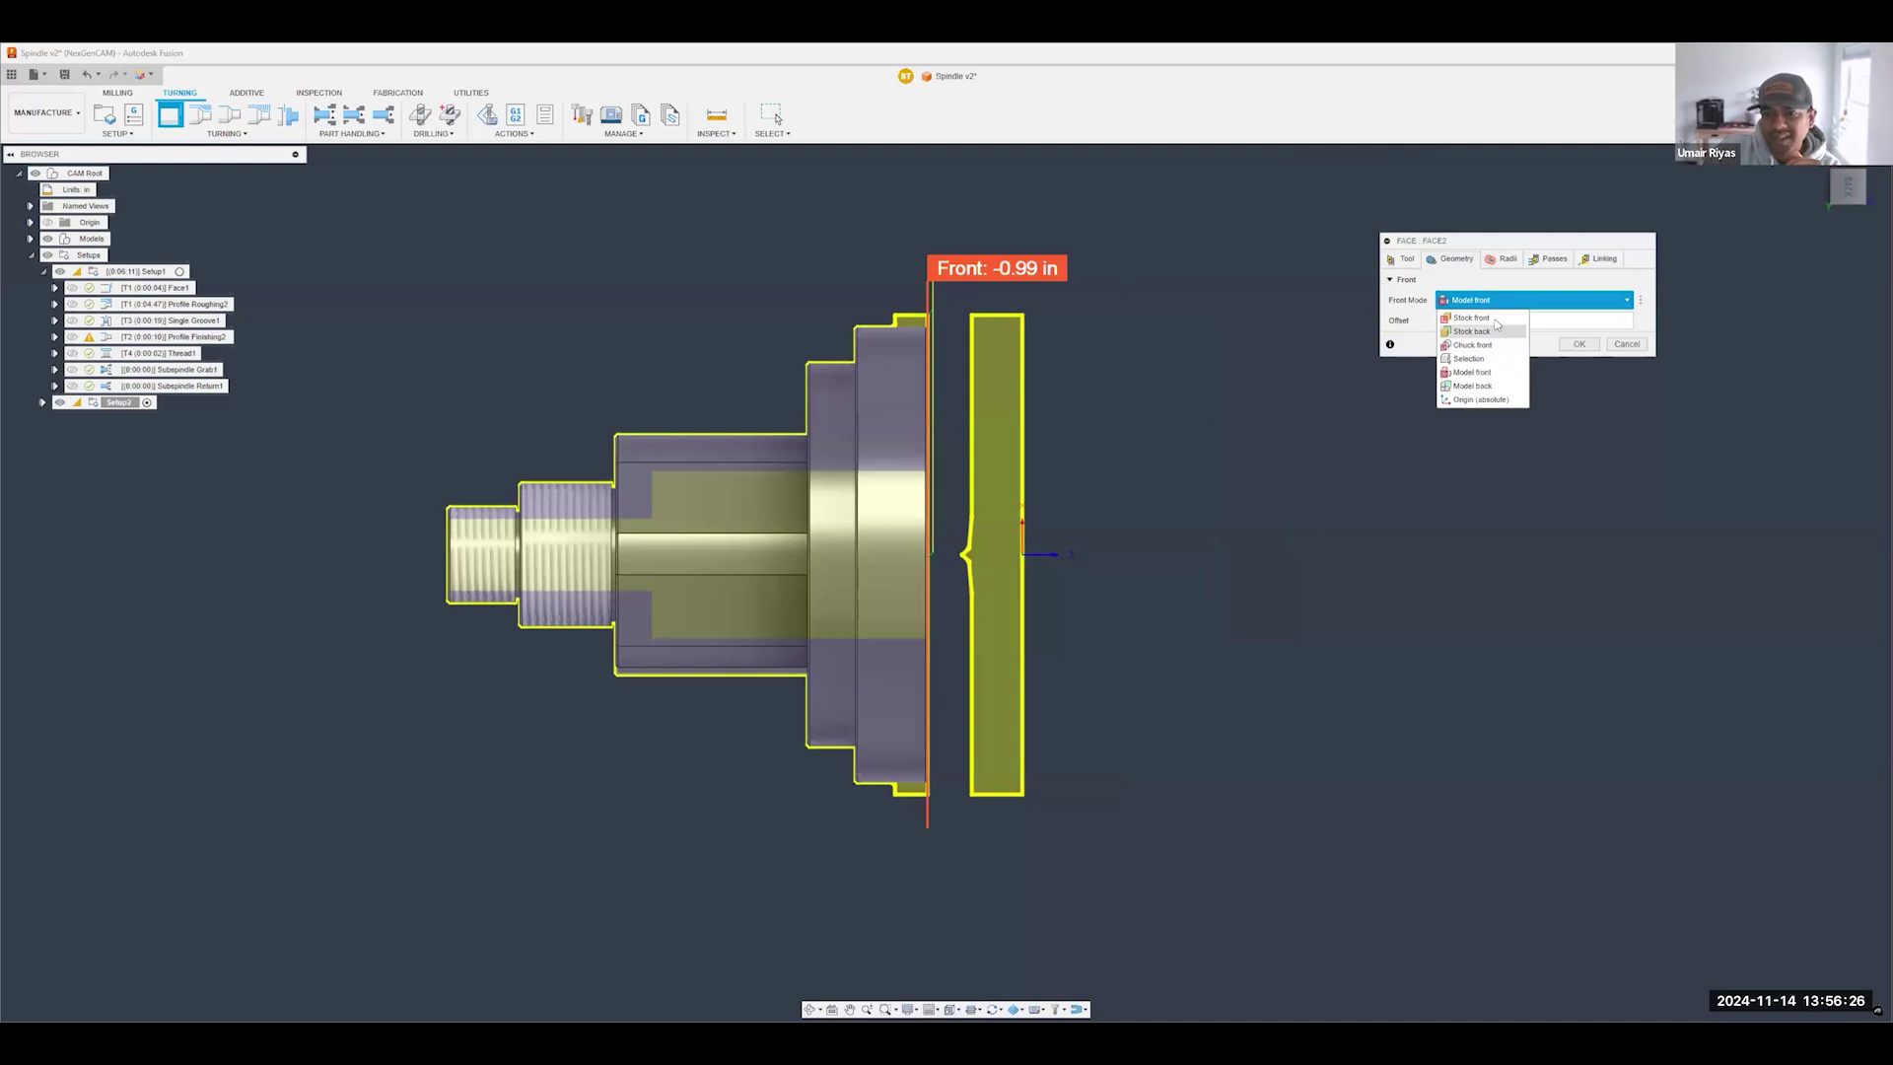
key("Return")
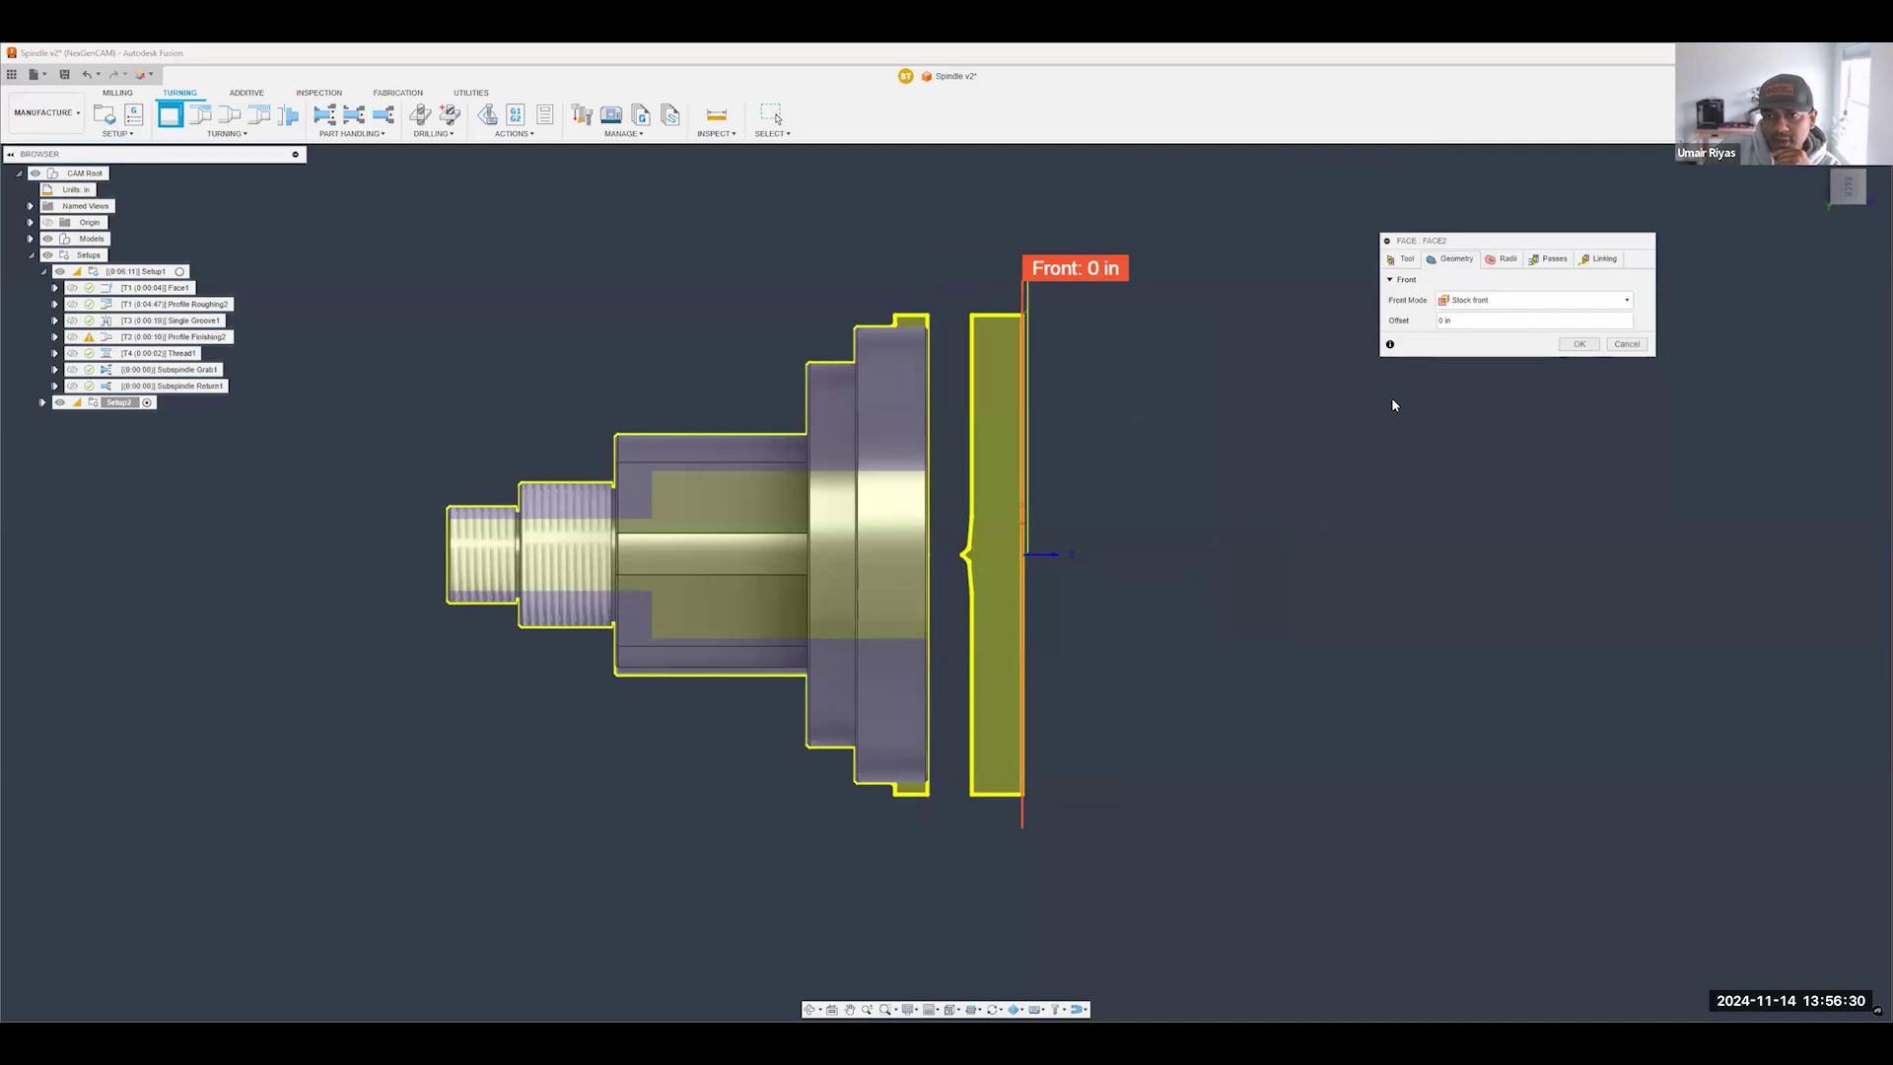
left_click(1574, 261)
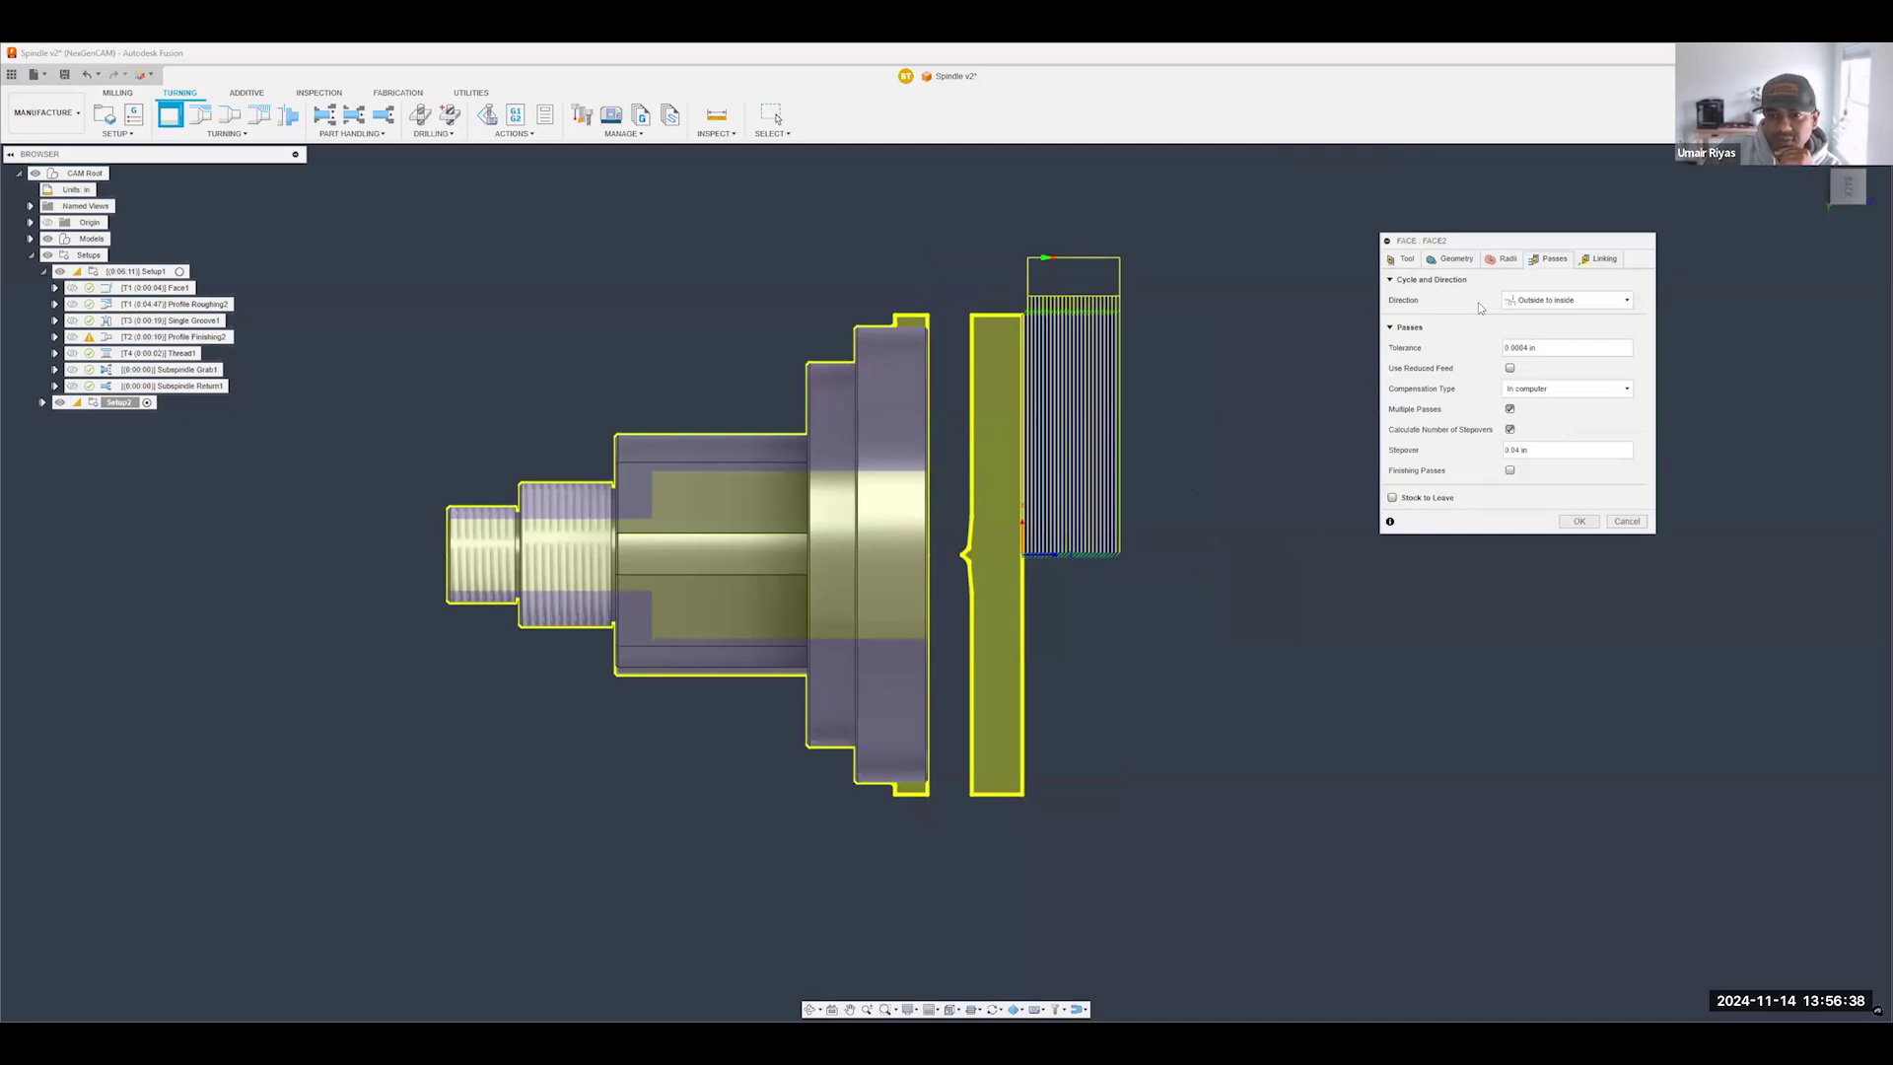
- Set the face operation's front mode to Model front with a 0 in offset and create the operation
left_click(1453, 260)
left_click(1523, 301)
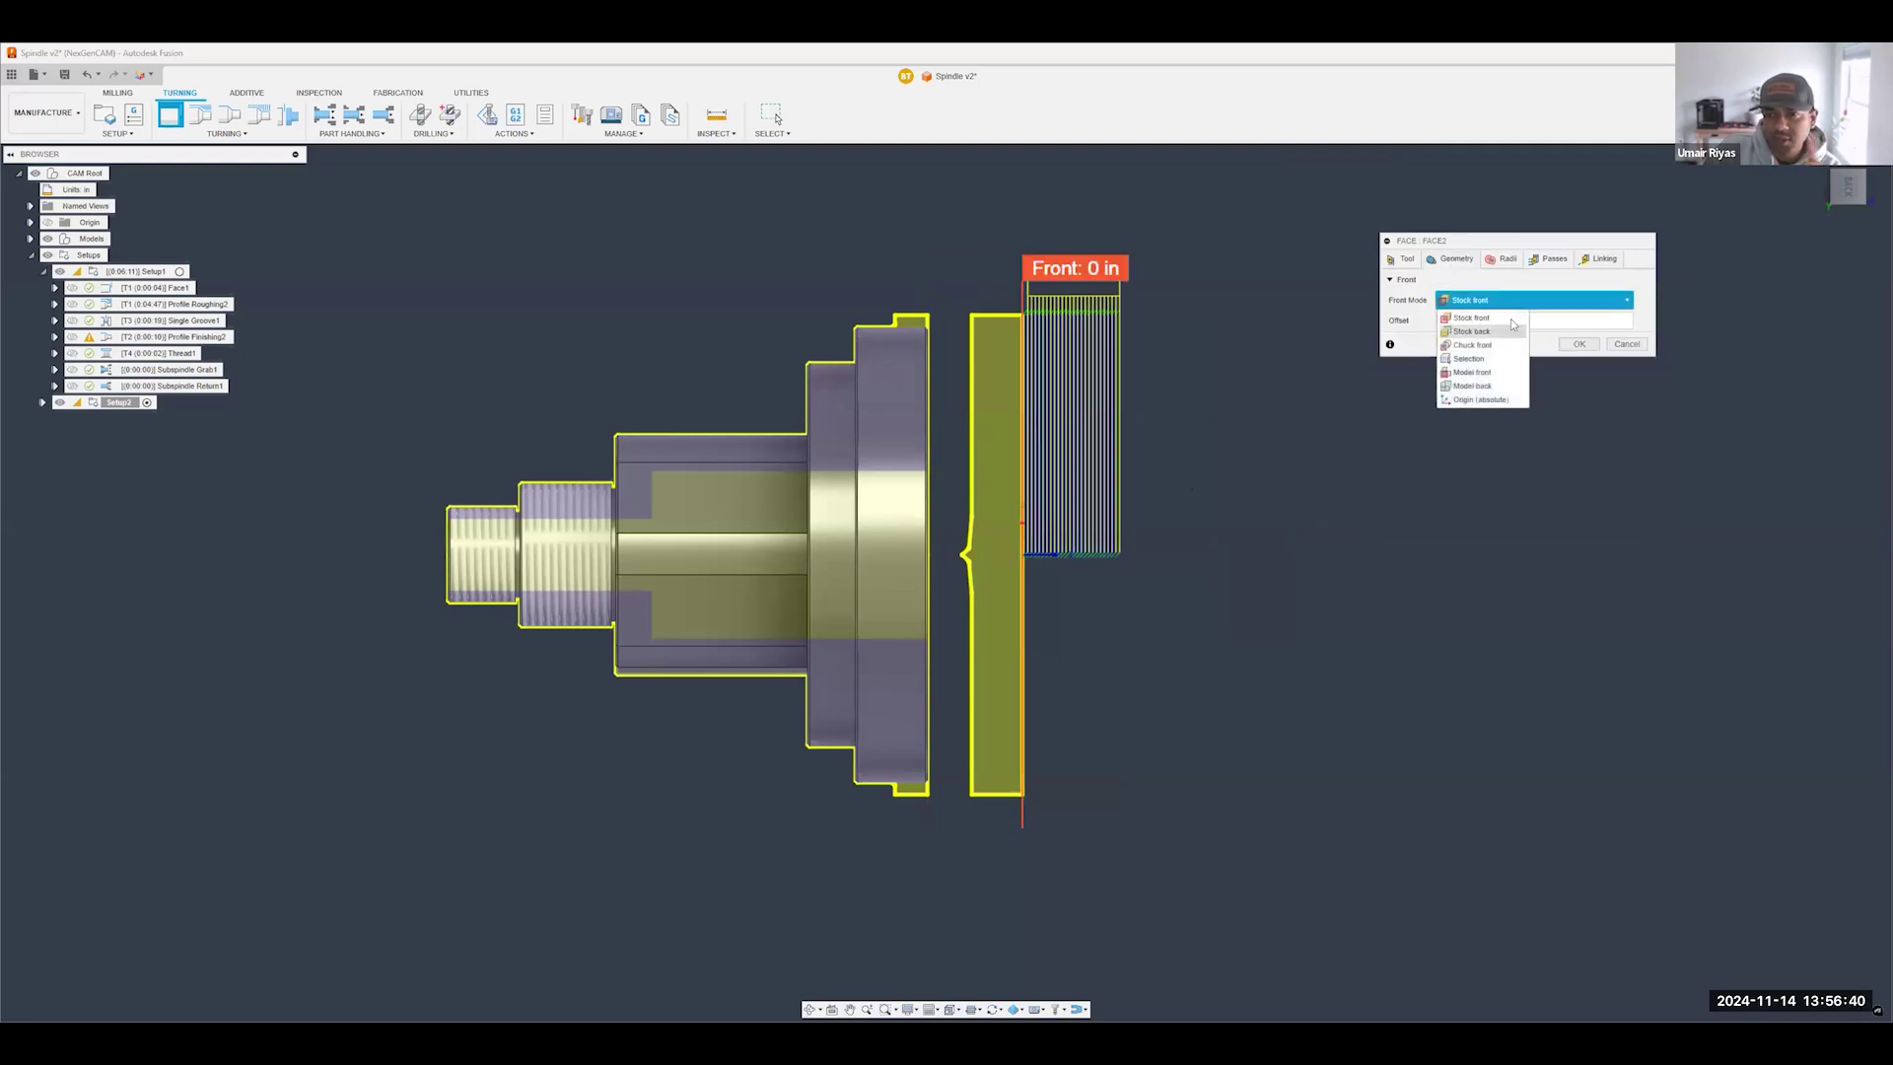
left_click(1494, 375)
scroll(1031, 380, "up", 3)
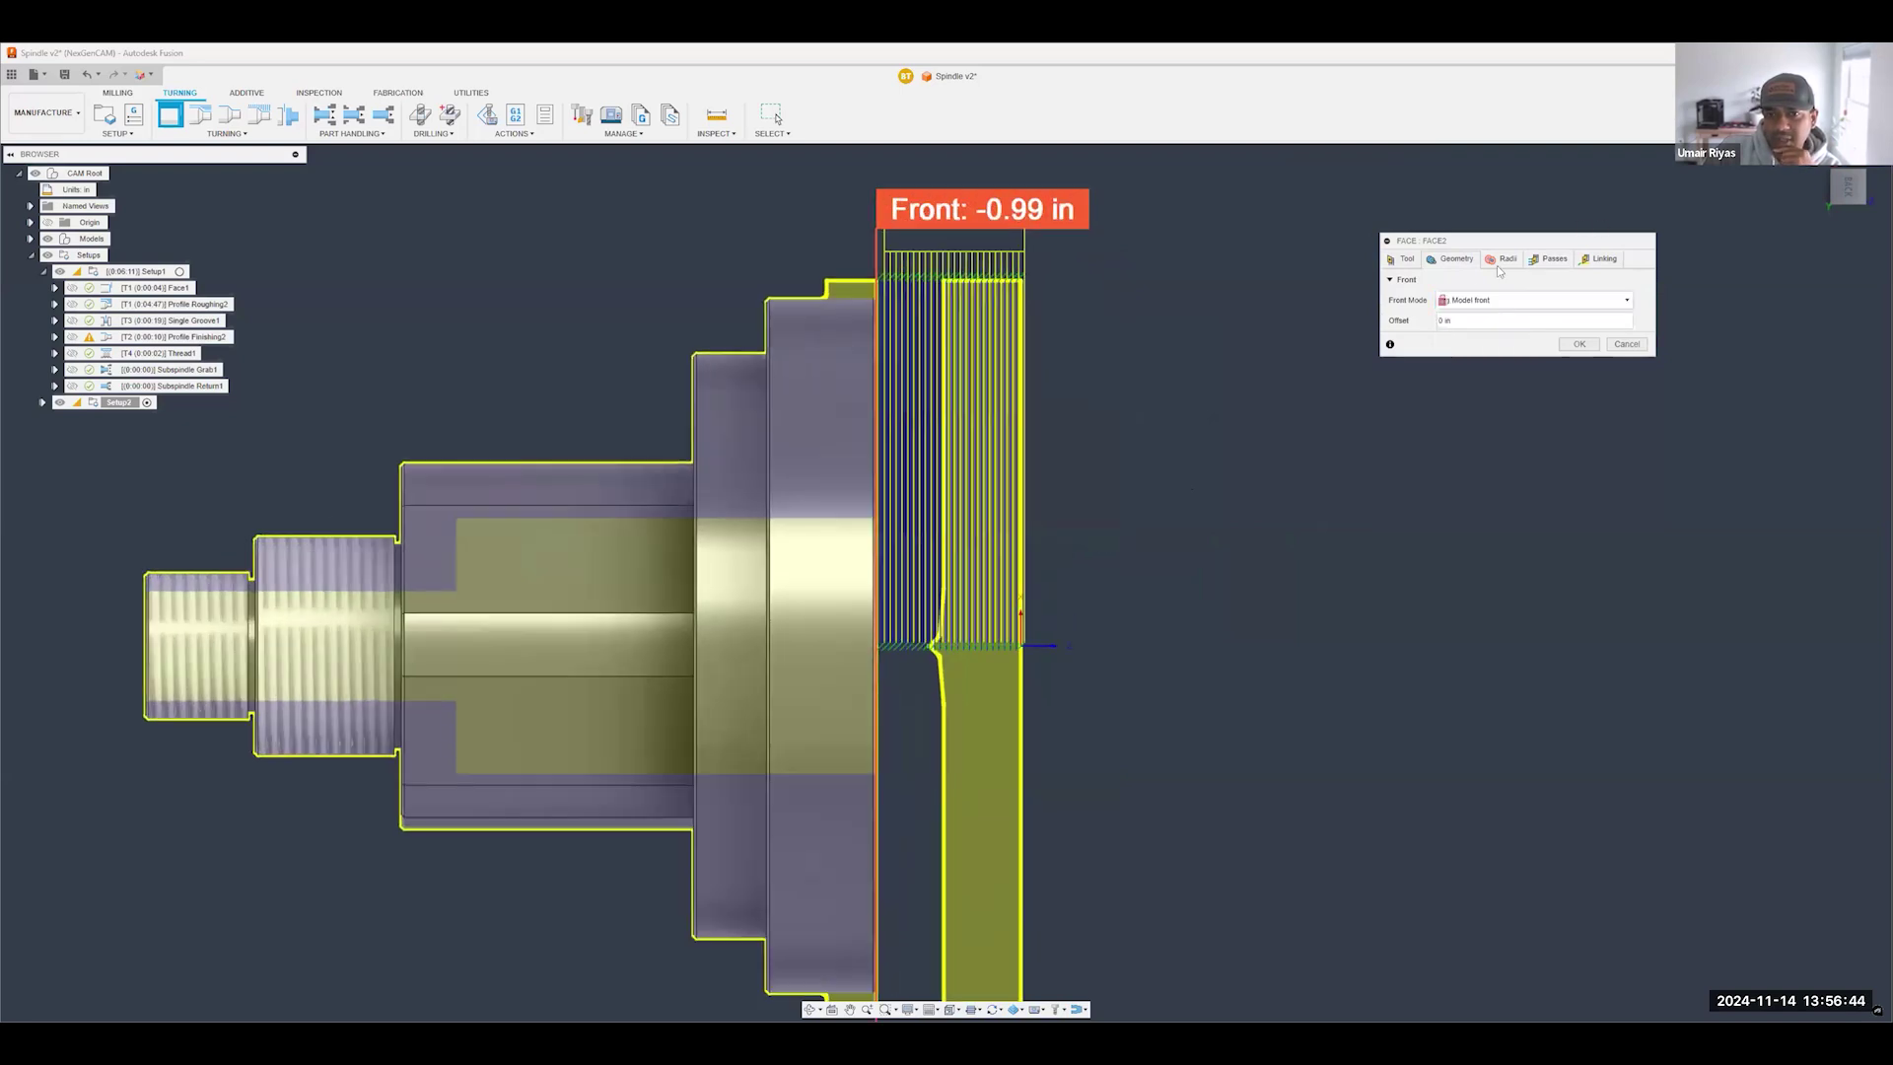
scroll(1043, 271, "up", 4)
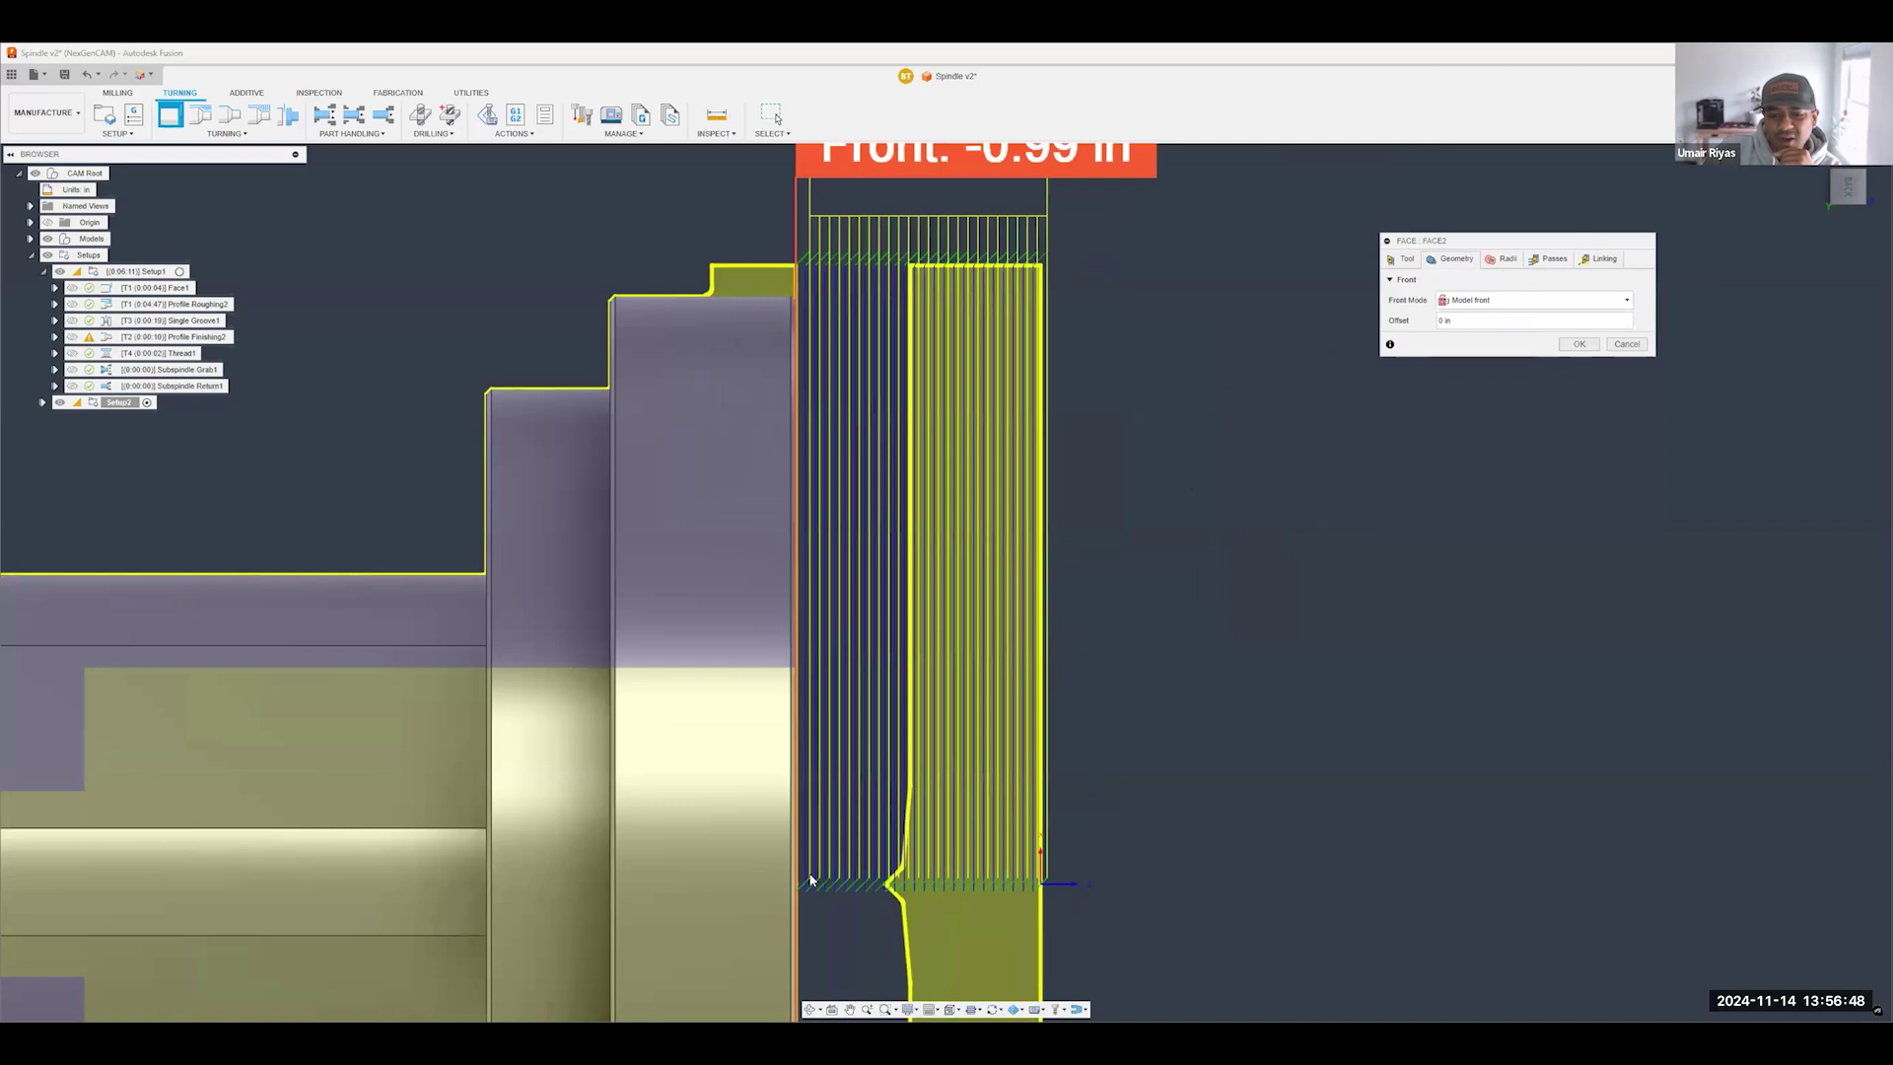
scroll(850, 601, "down", 4)
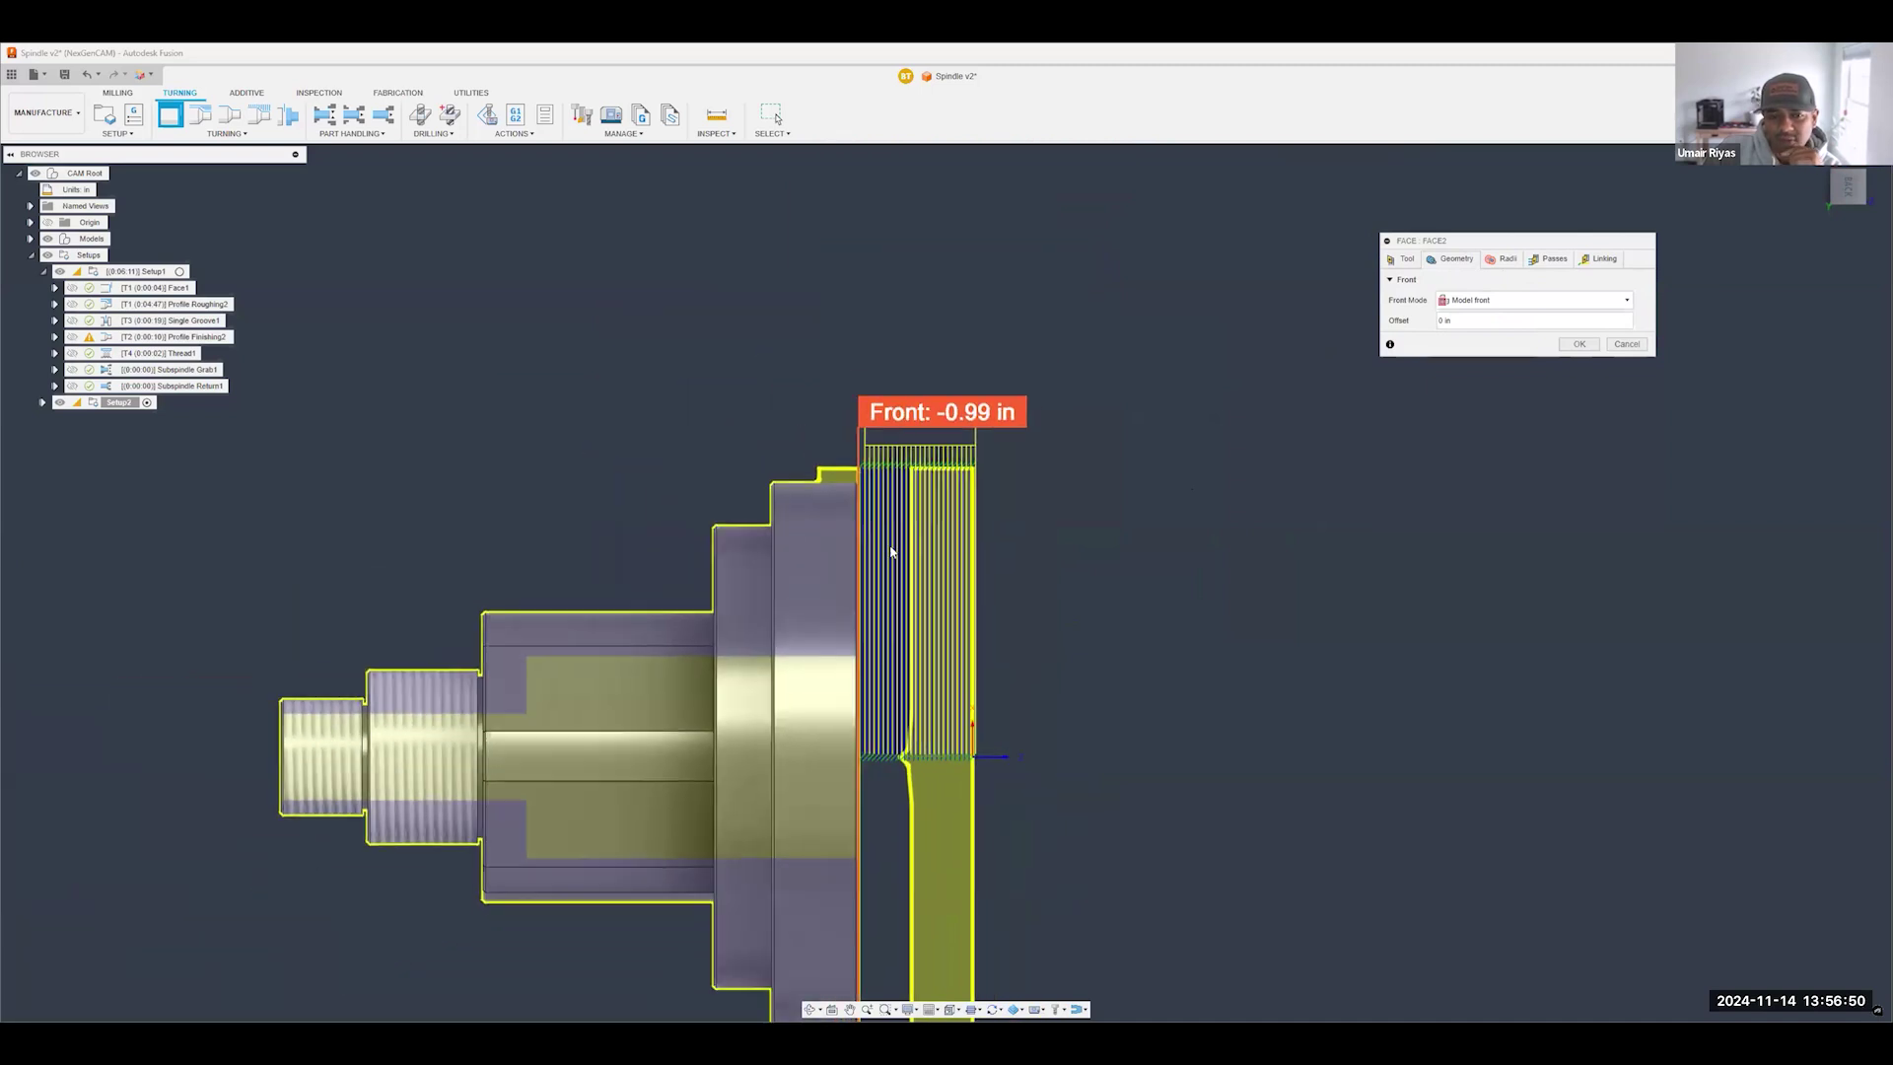
scroll(886, 532, "up", 2)
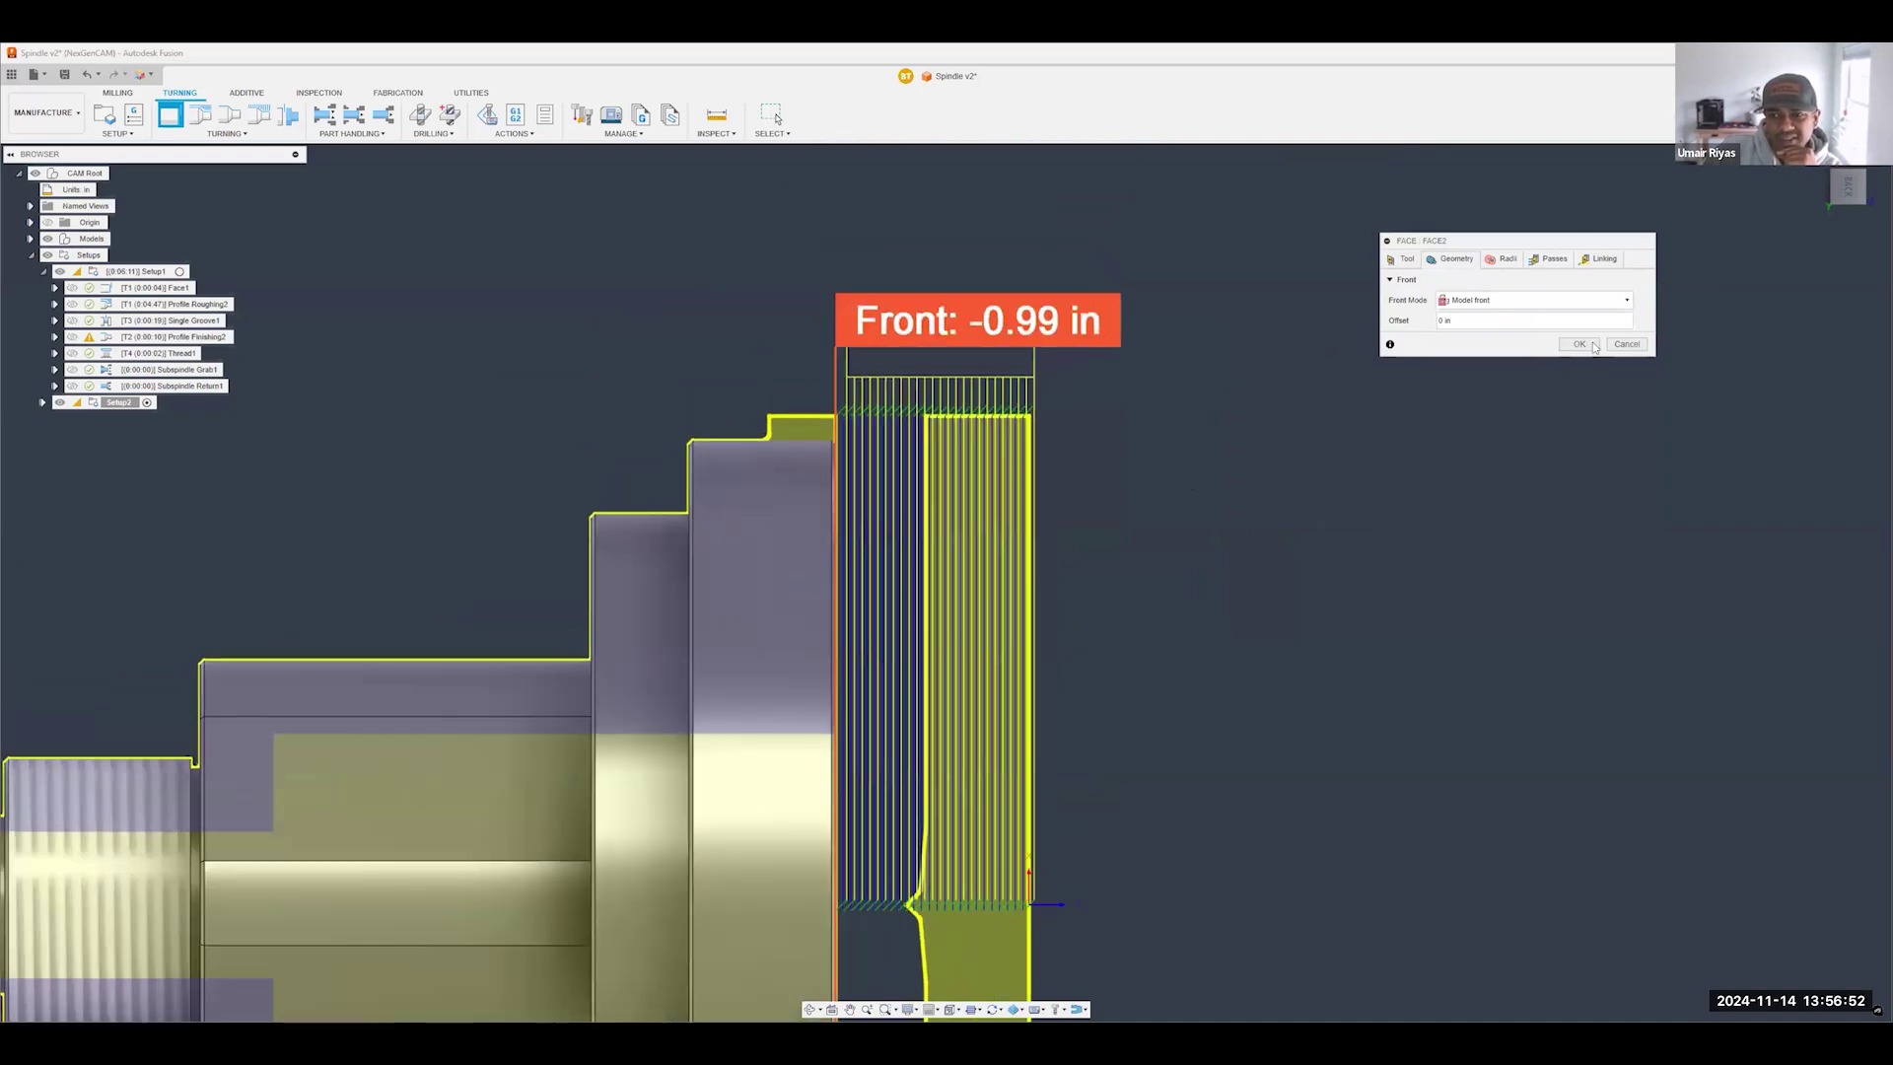
key("Return")
- Examine the back-side facing toolpath against the flange and review the operation's passes settings without changing them
scroll(1096, 451, "down", 3)
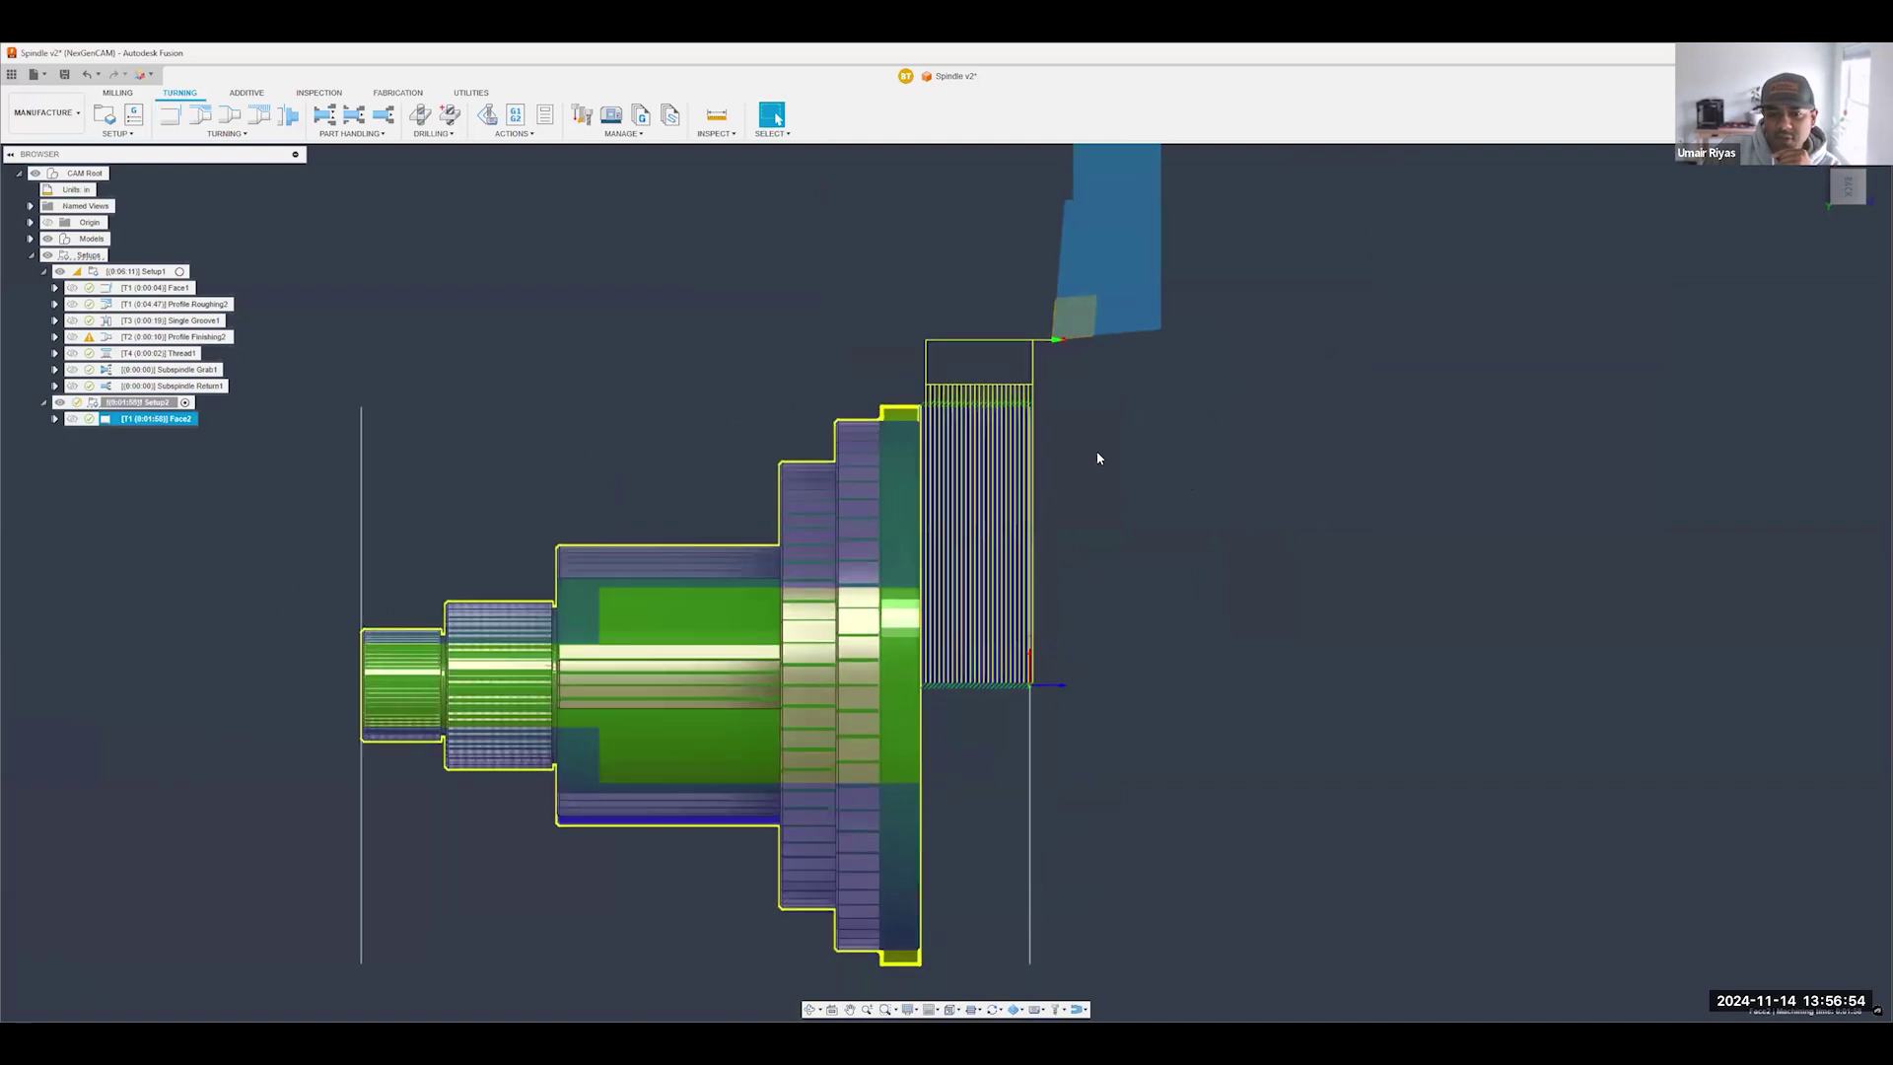
scroll(1097, 452, "up", 1)
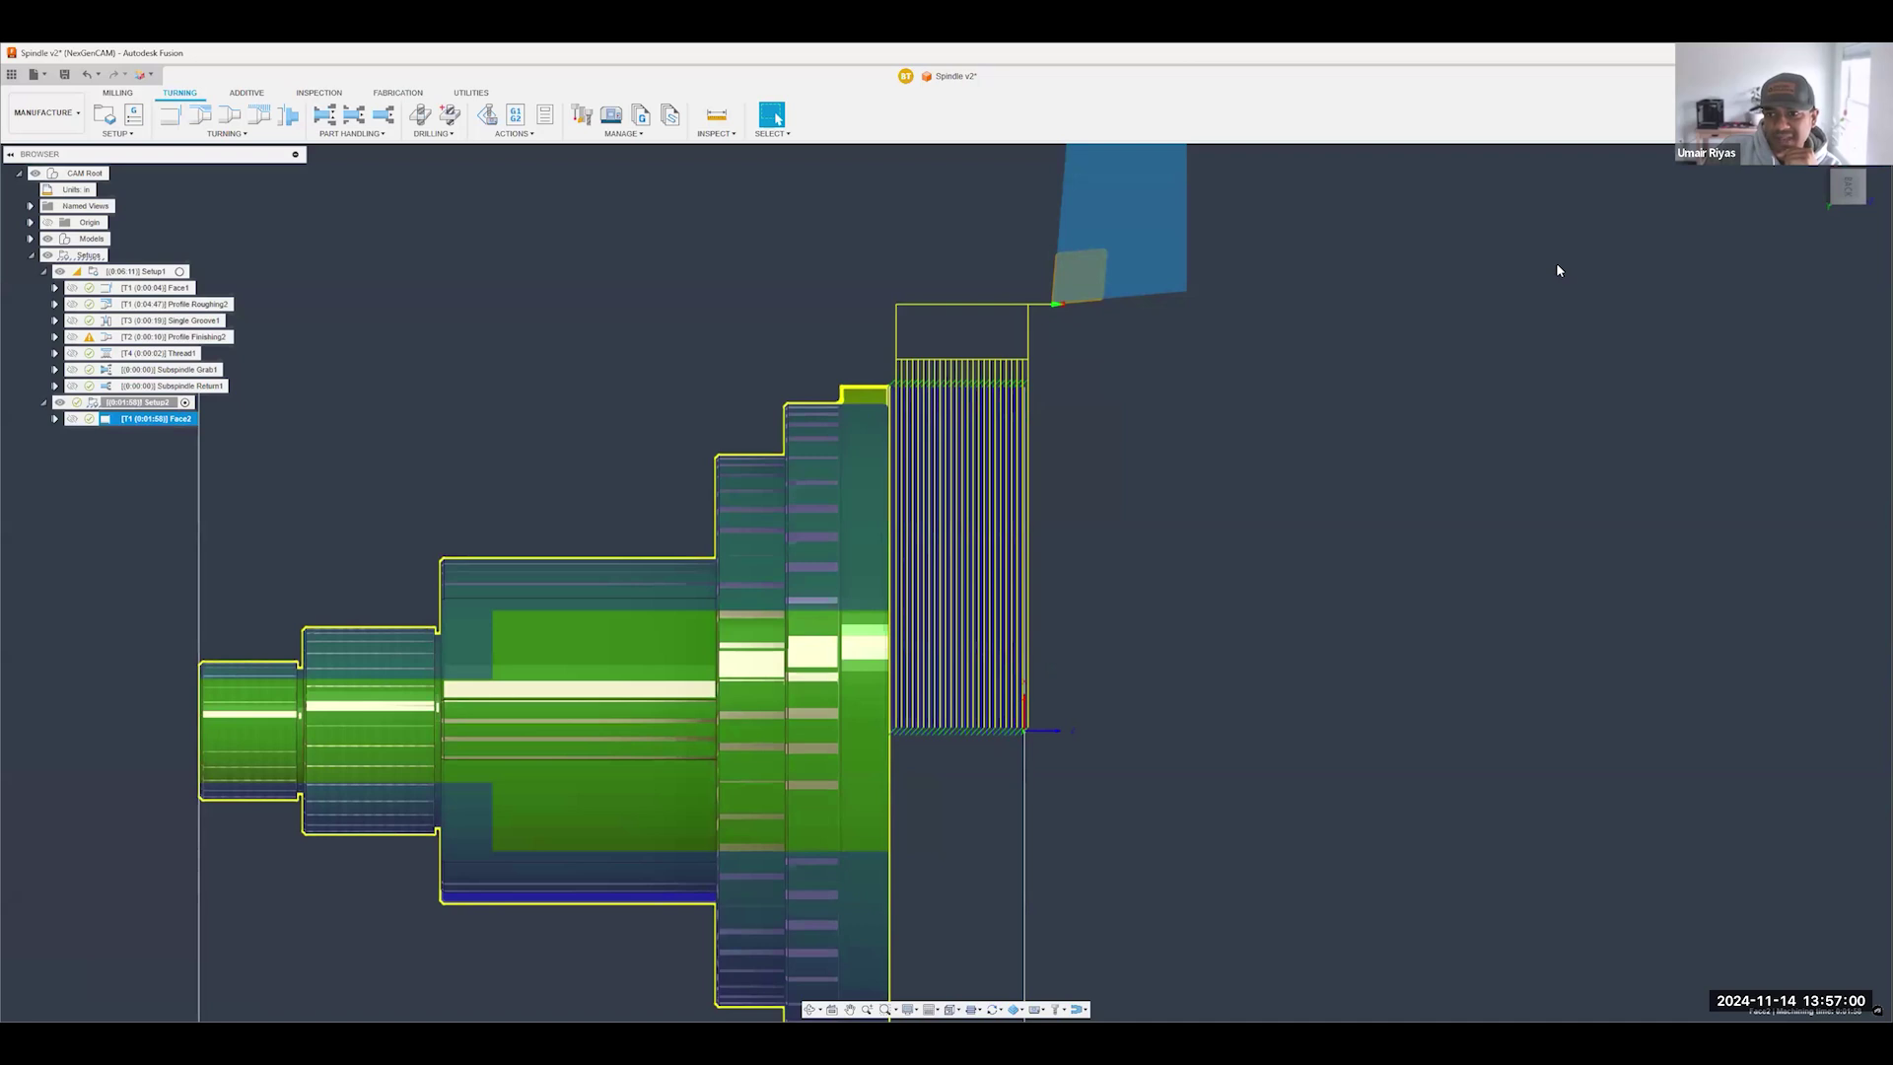
left_click(1568, 300)
left_click(1442, 332)
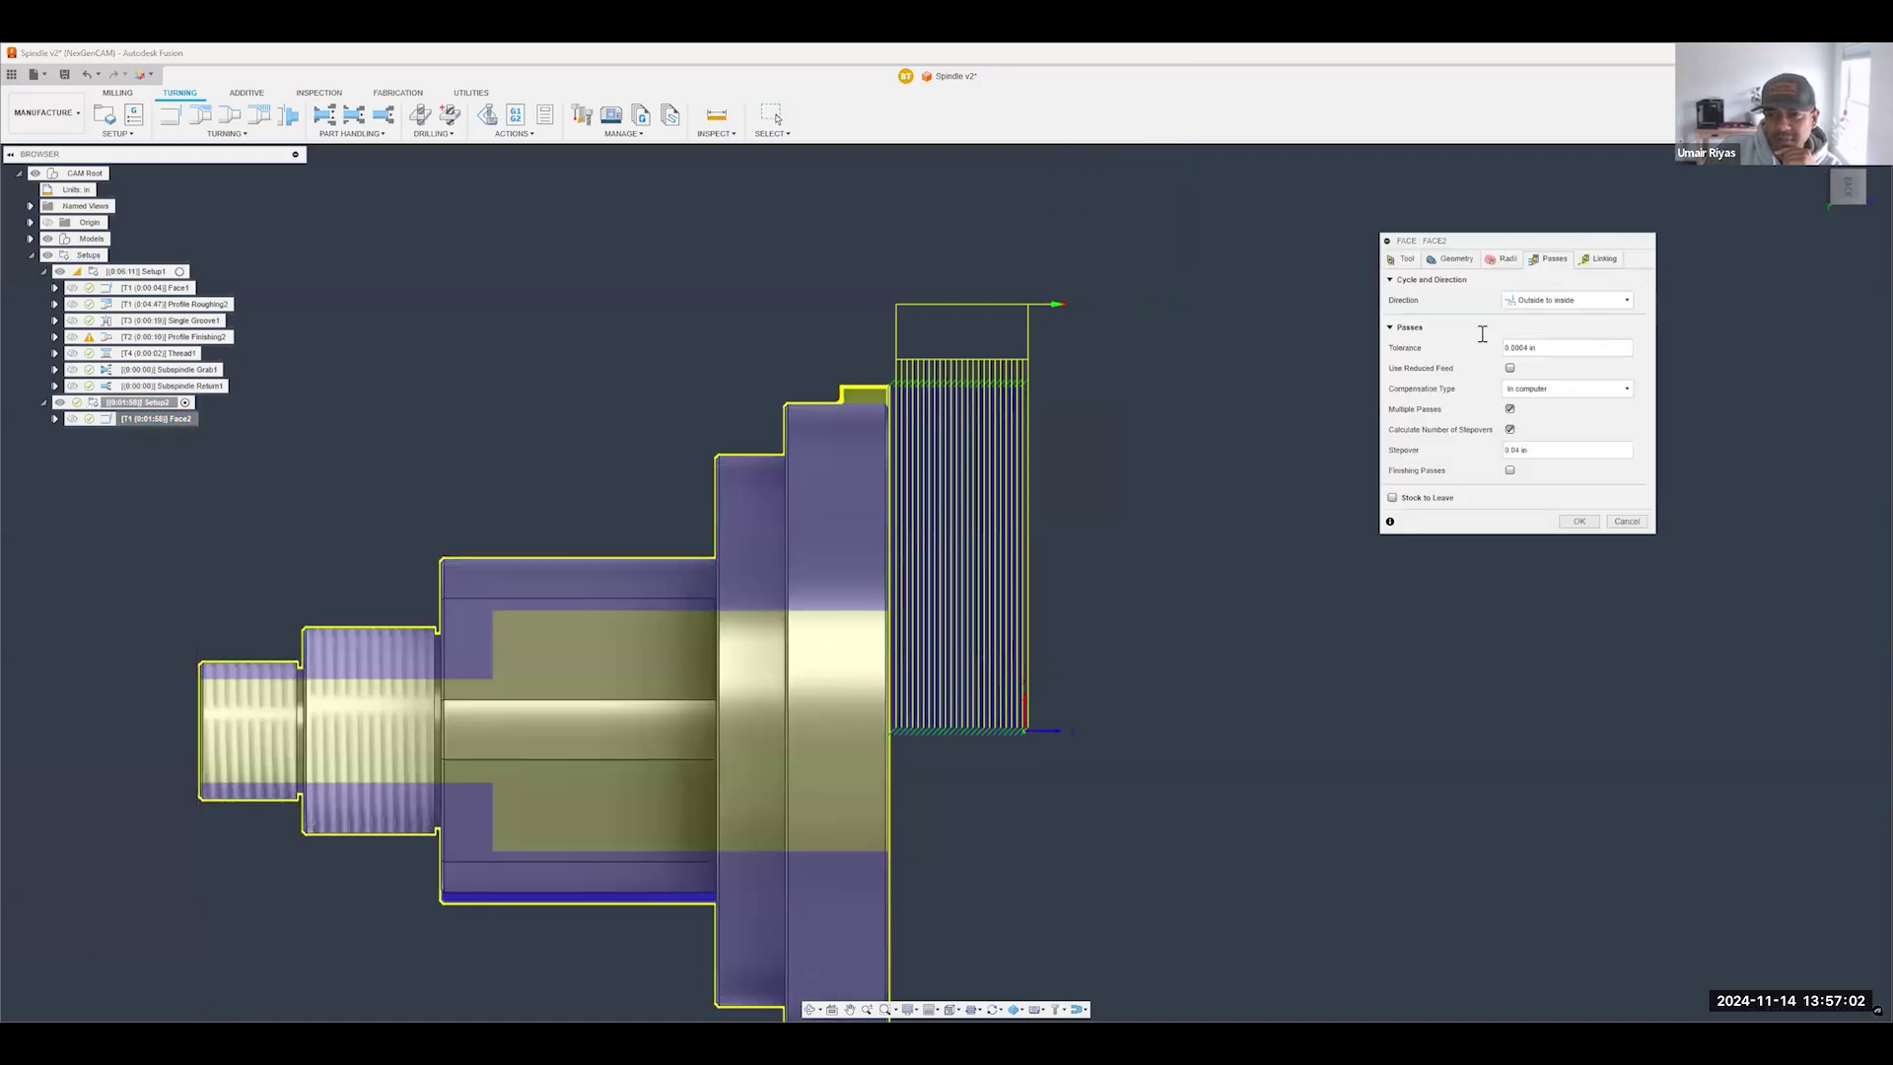
left_click(1627, 522)
middle_click_drag(1109, 477, 1110, 424, "shift")
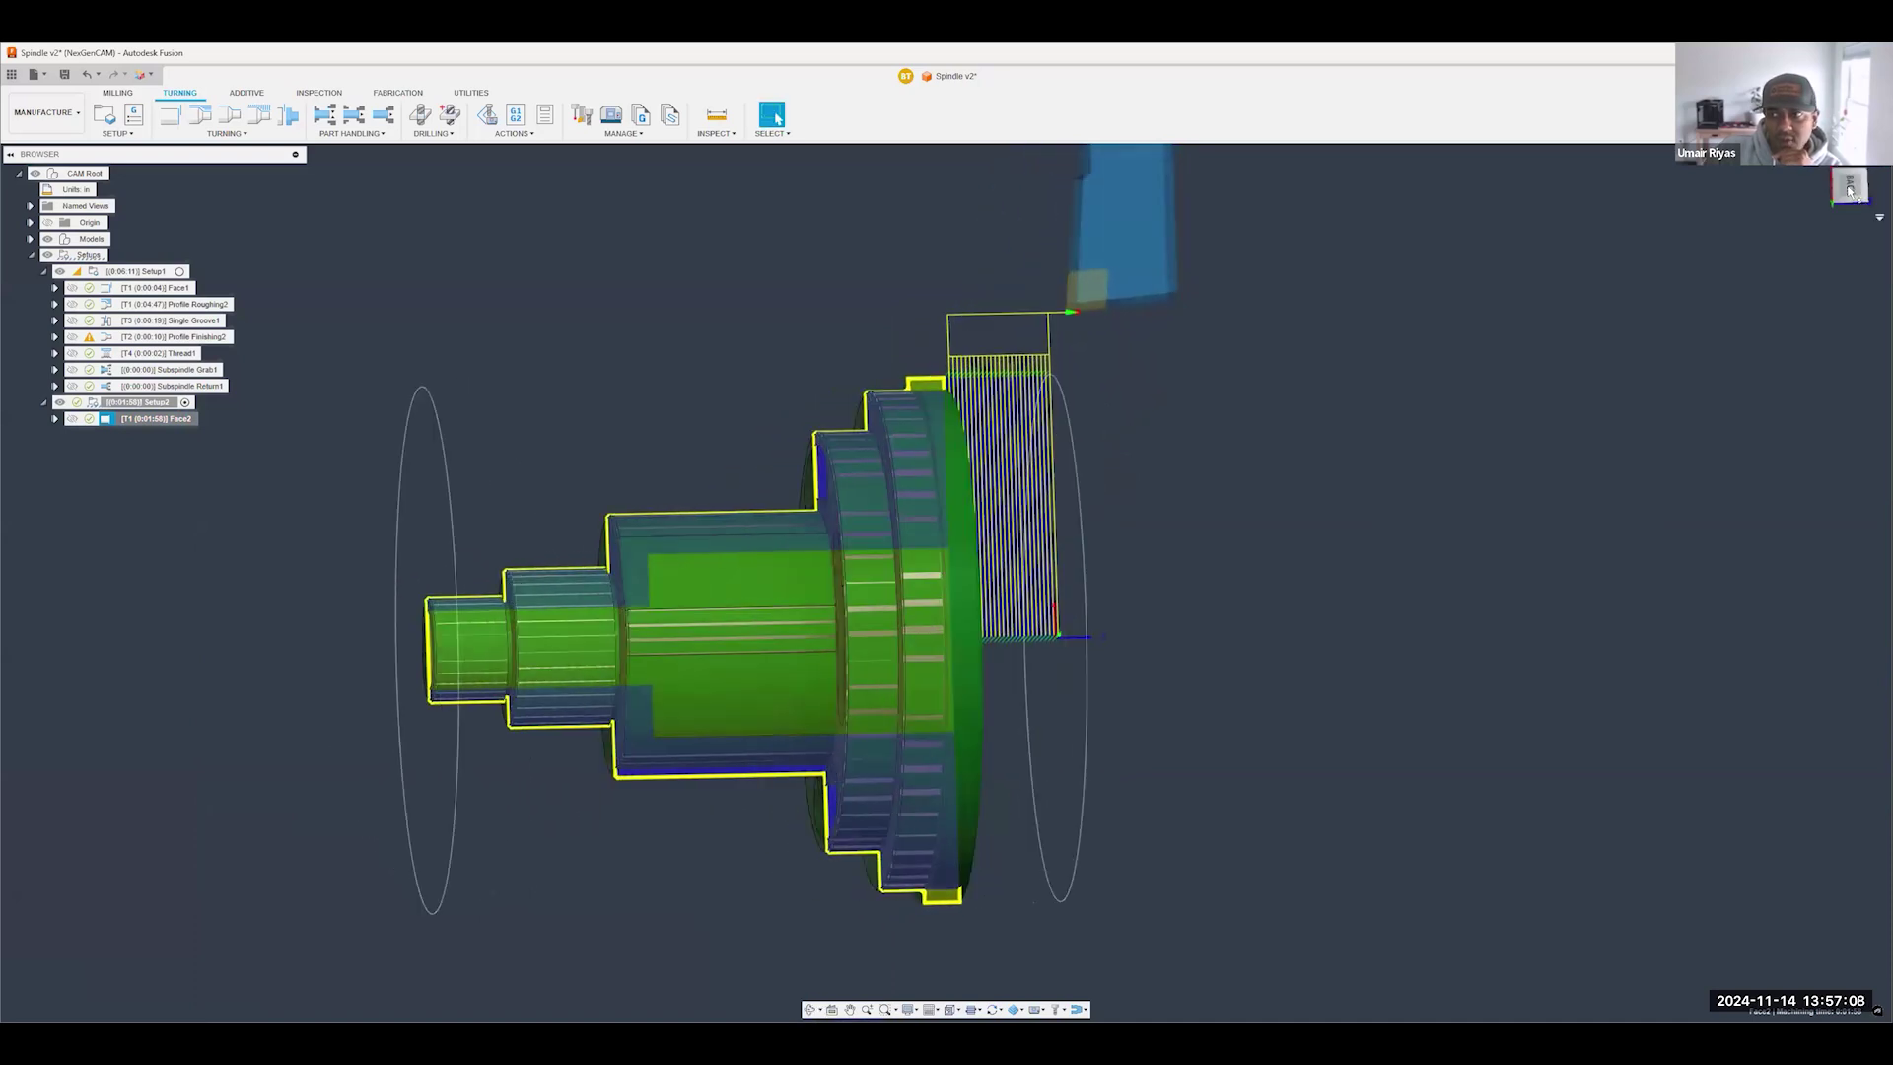
middle_click_drag(913, 335, 351, 334, "shift")
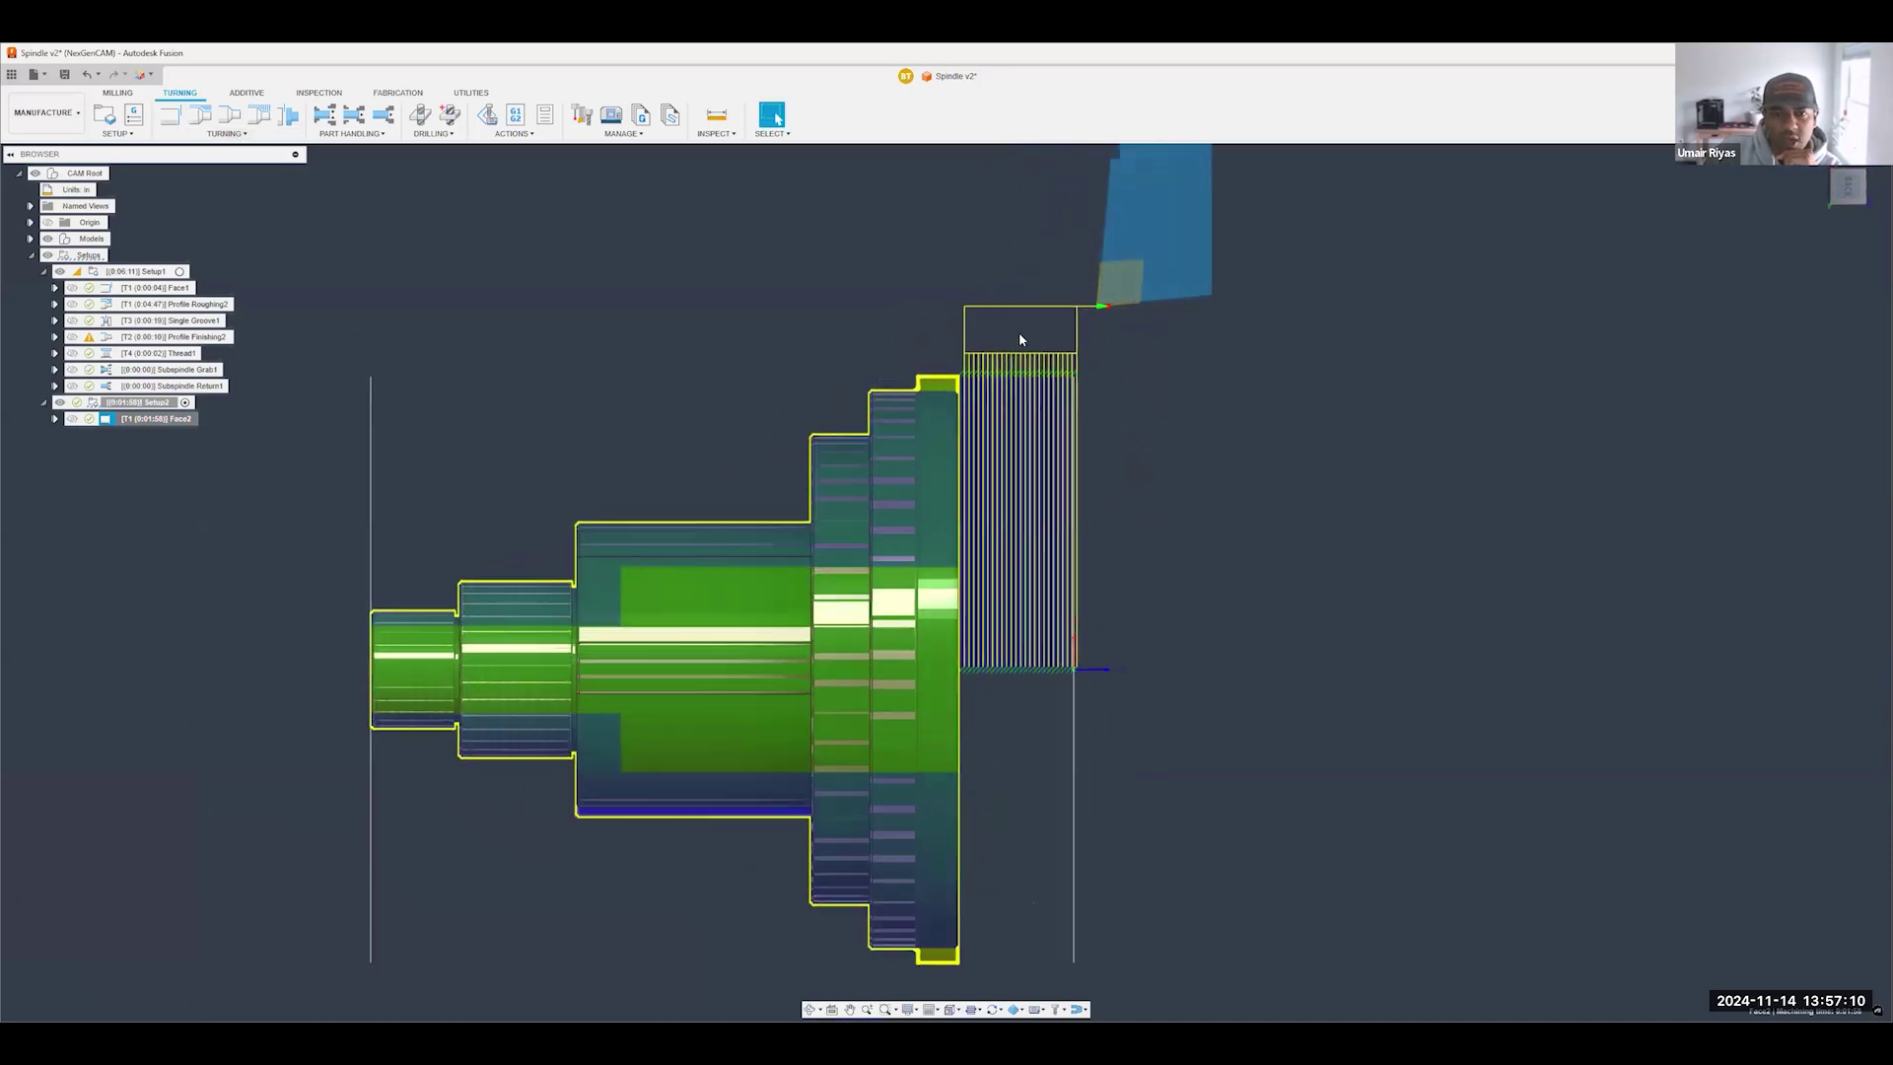
scroll(1019, 335, "up", 3)
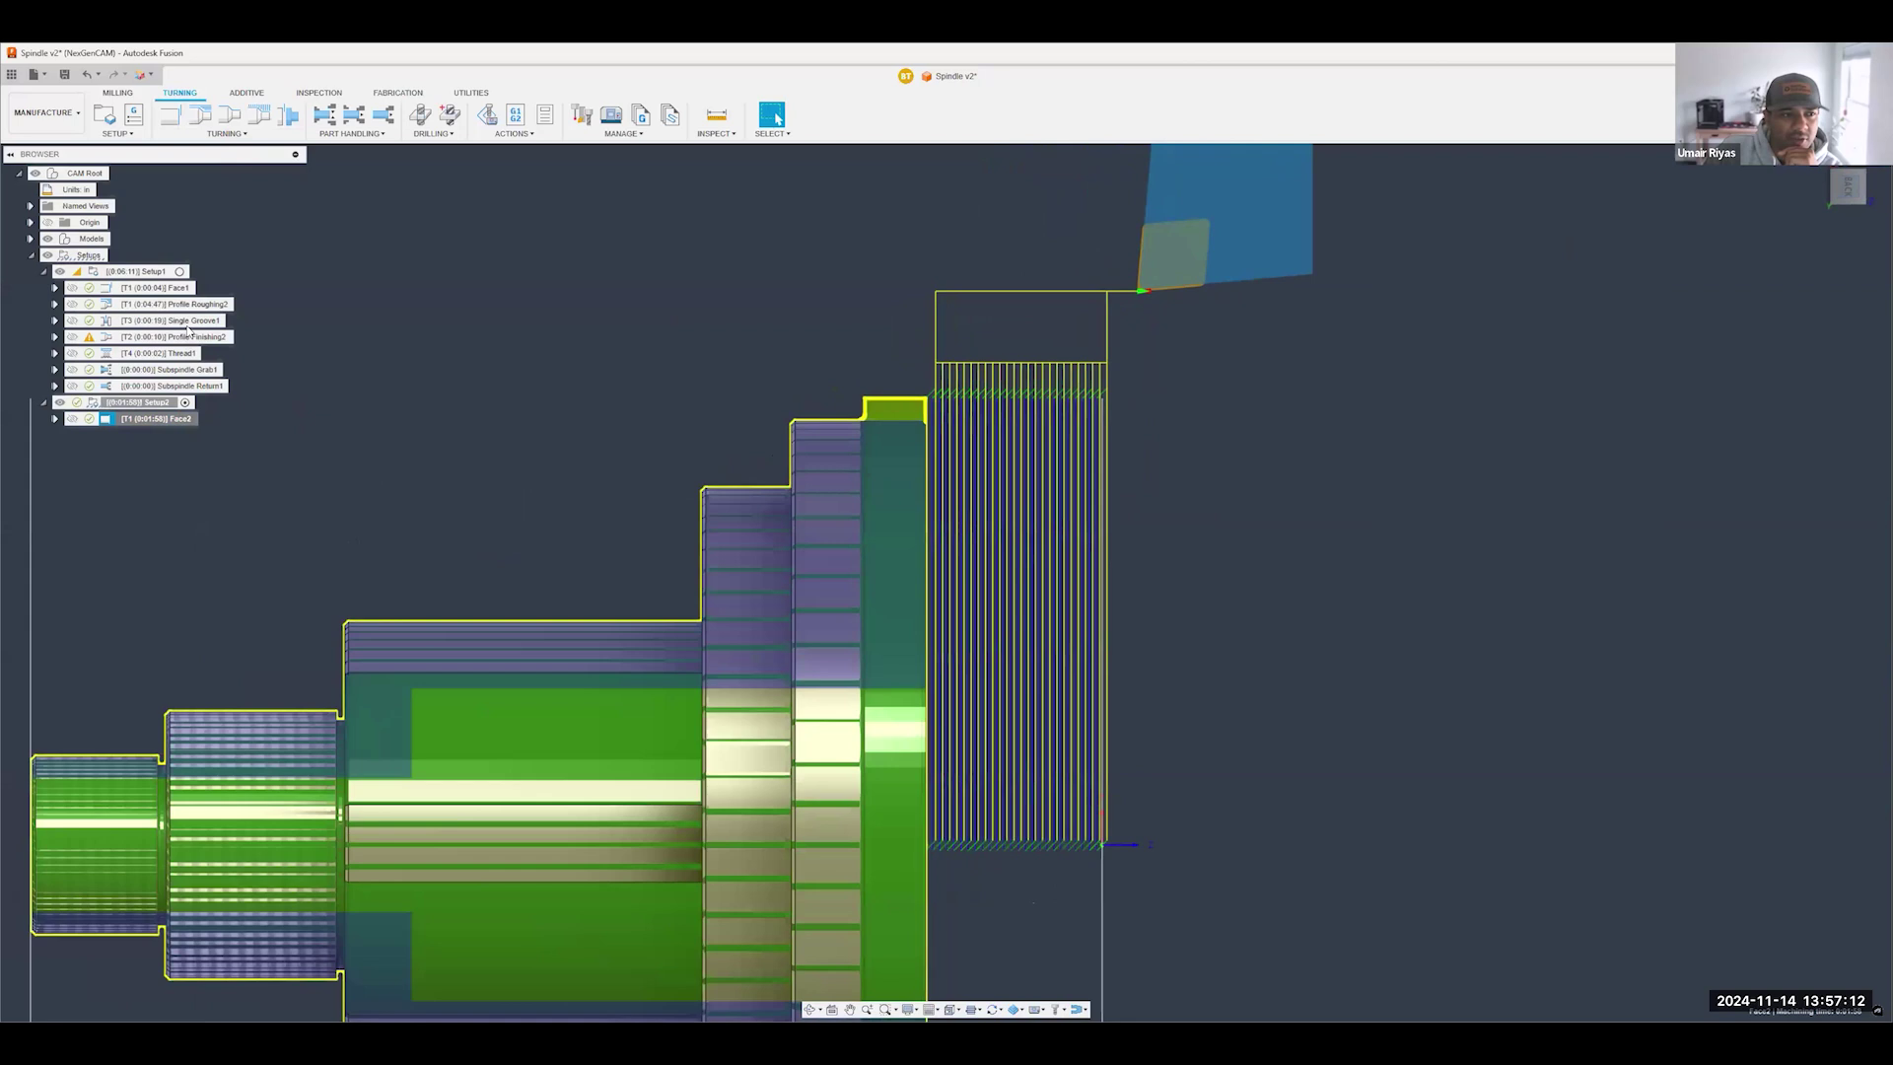
- Copy Profile Roughing2 and Profile Finishing2 from Setup1 and paste both operations into Setup2
left_click(200, 305)
right_click(202, 308)
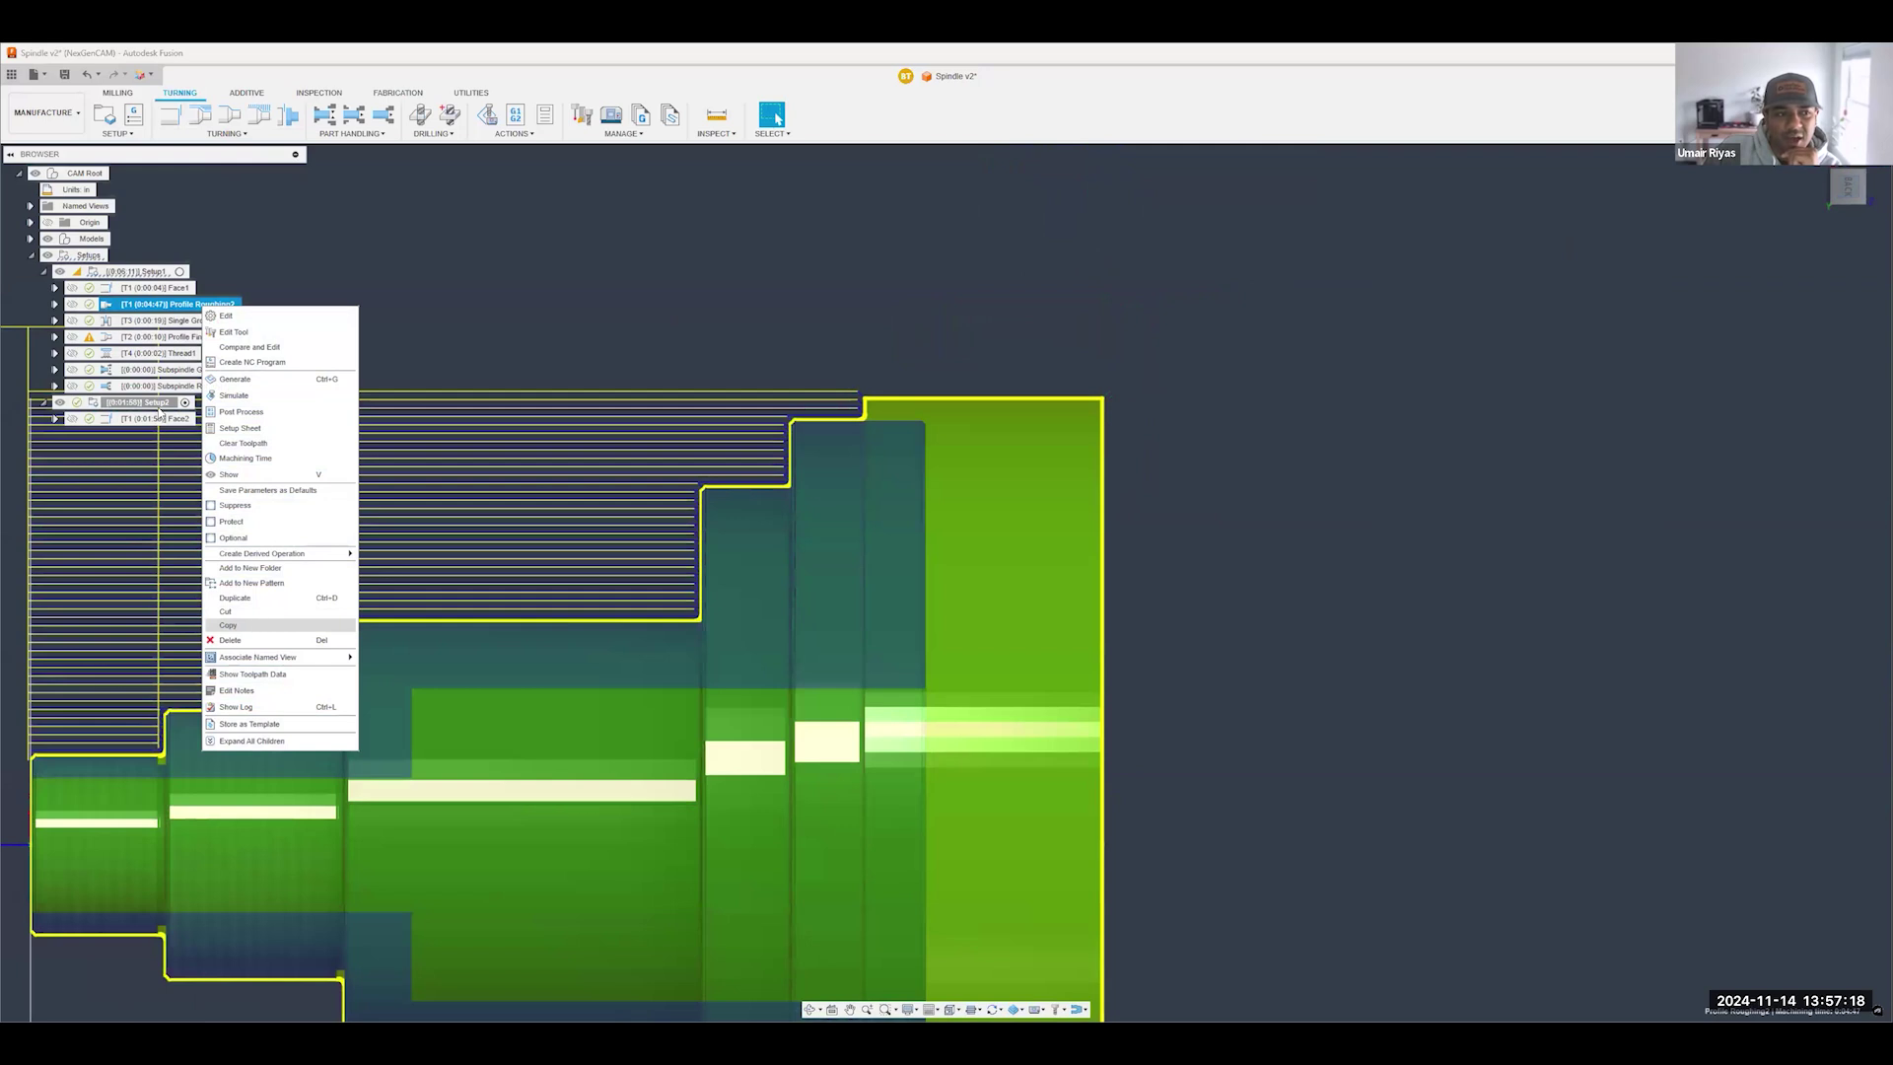
left_click(252, 625)
left_click(225, 337, "ctrl")
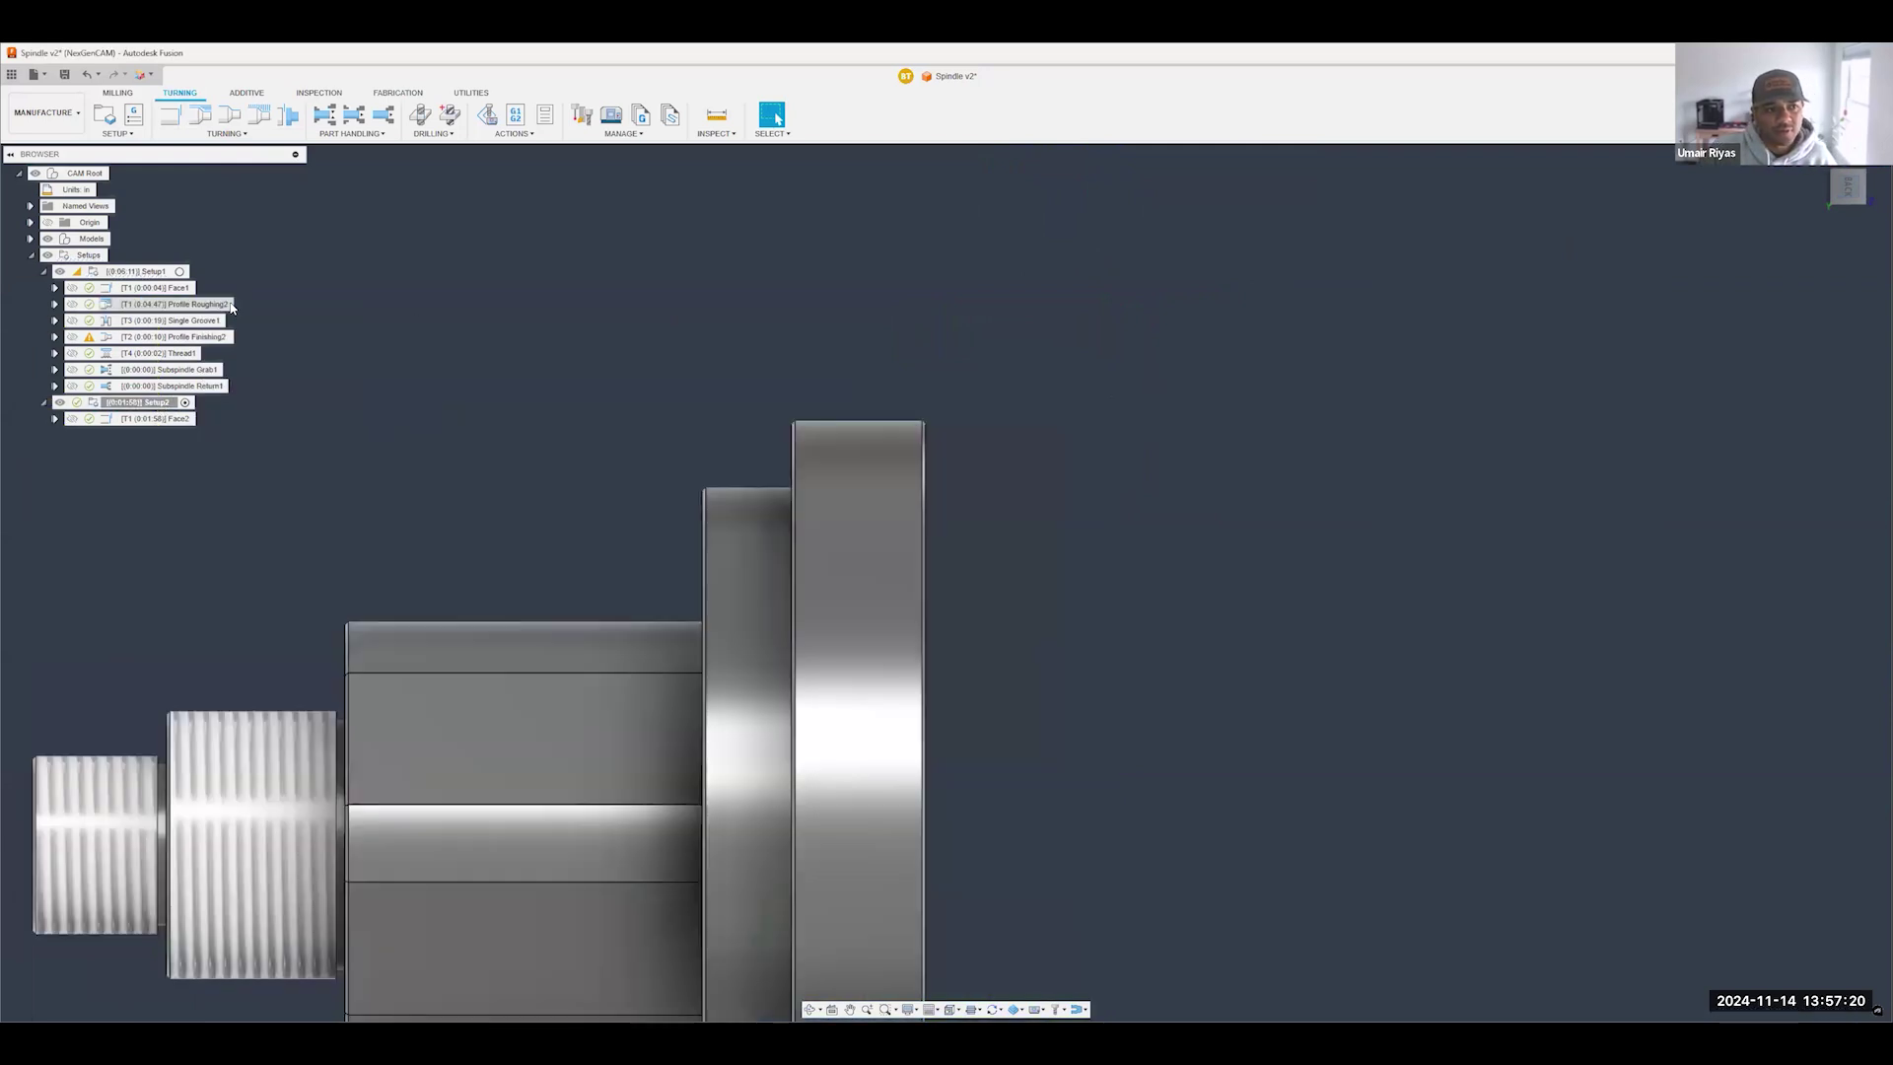
right_click(225, 340)
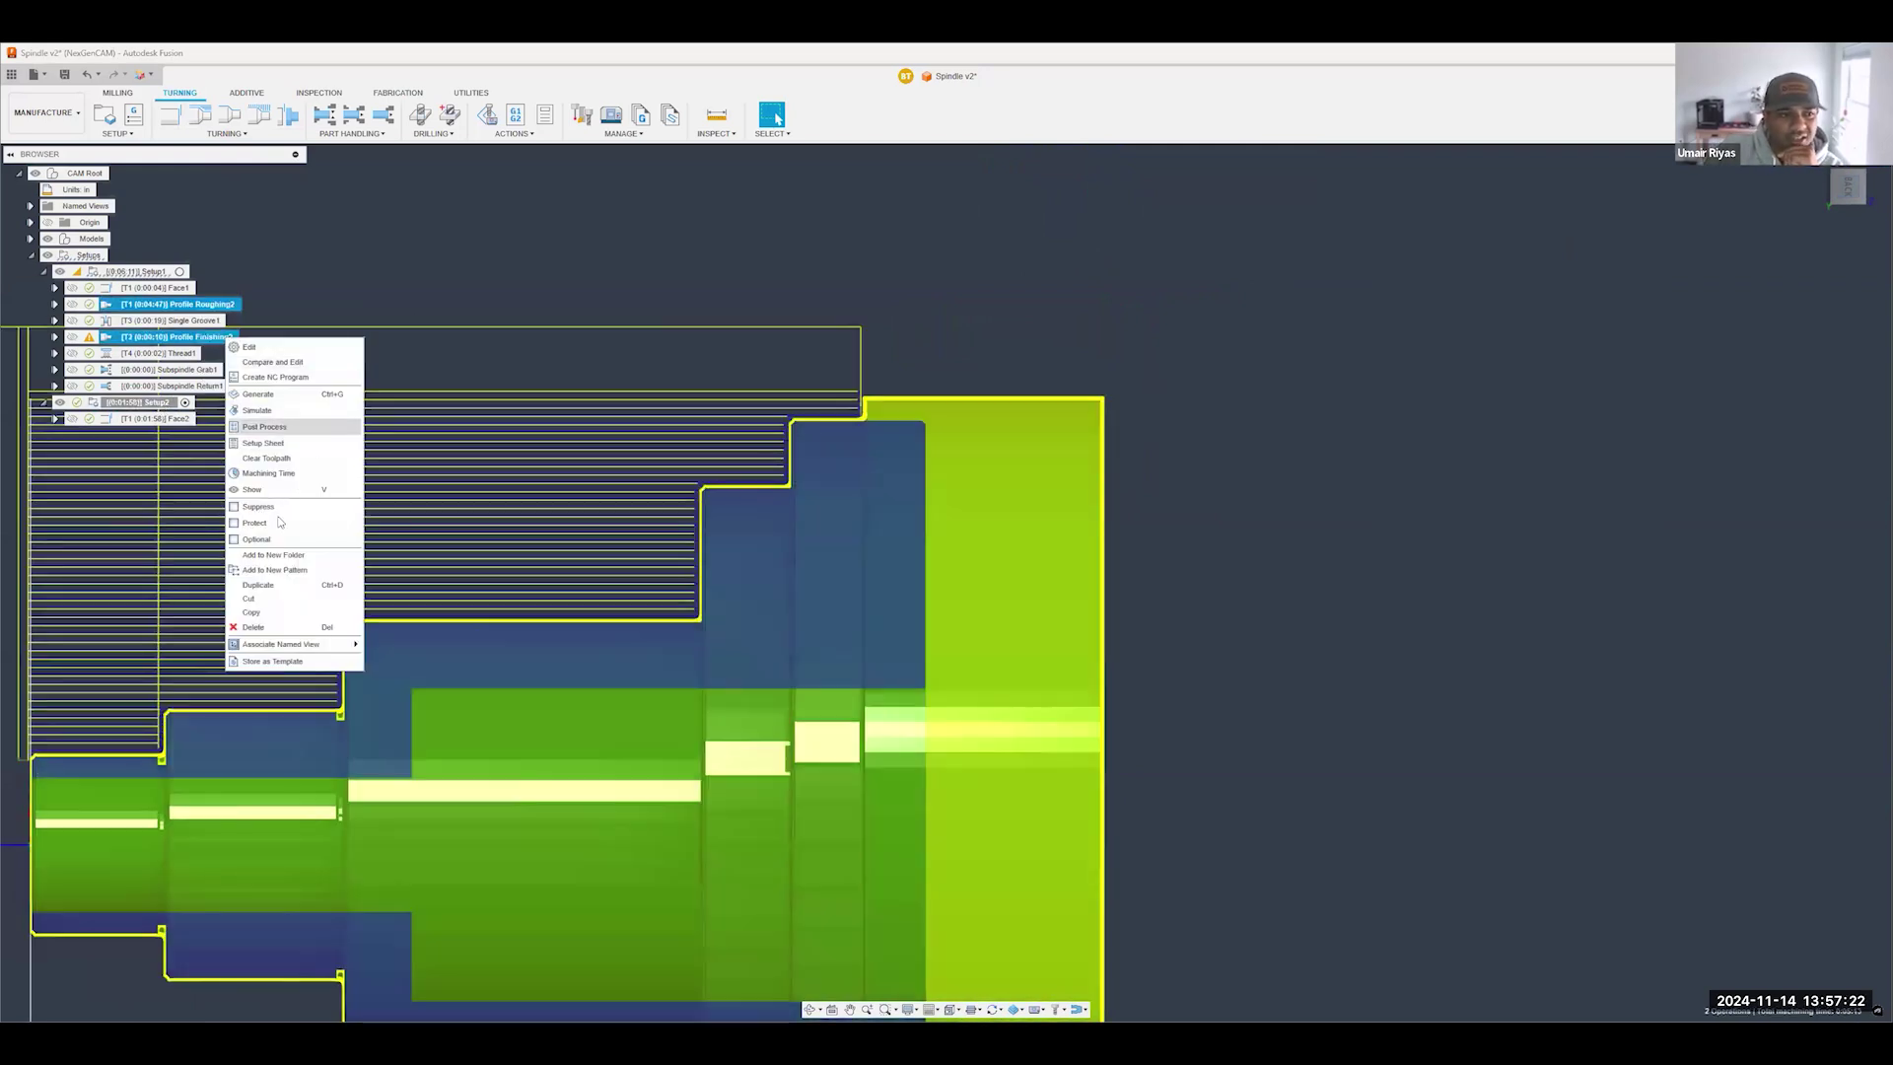
left_click(273, 613)
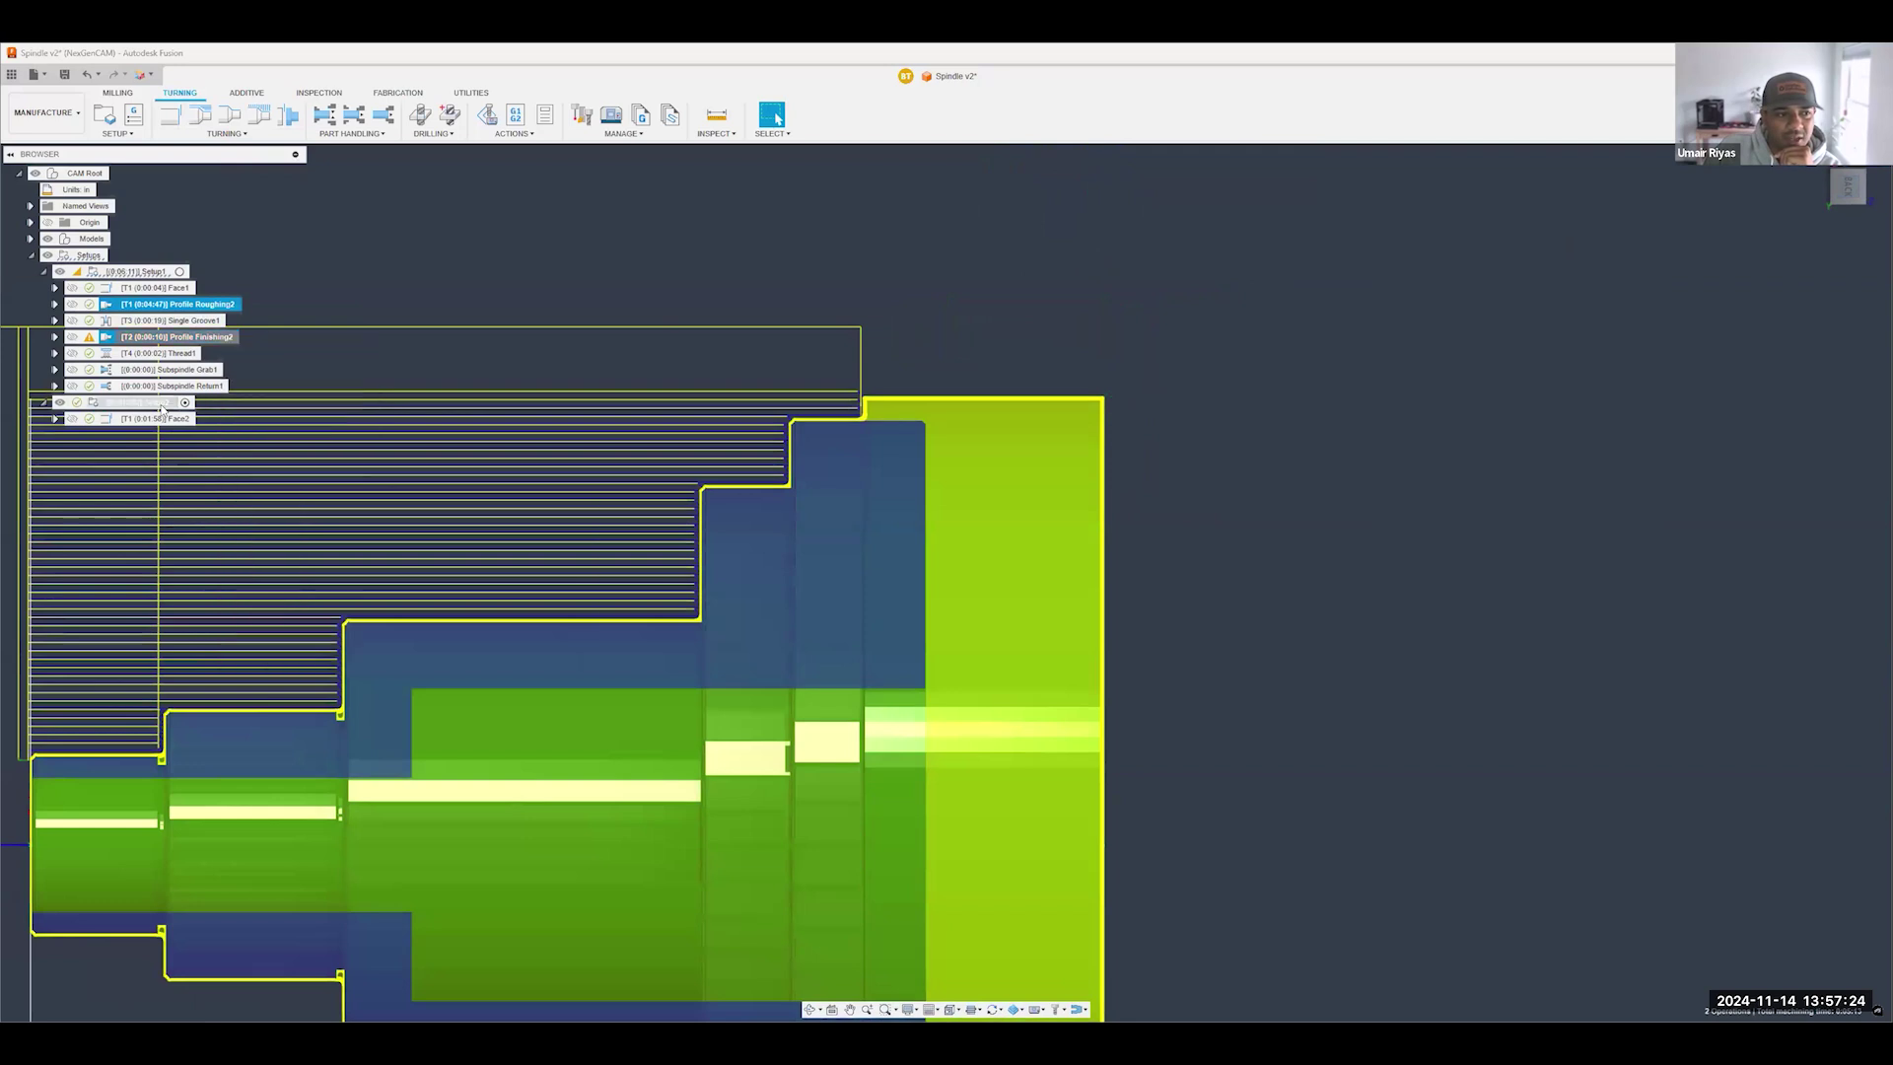
right_click(163, 404)
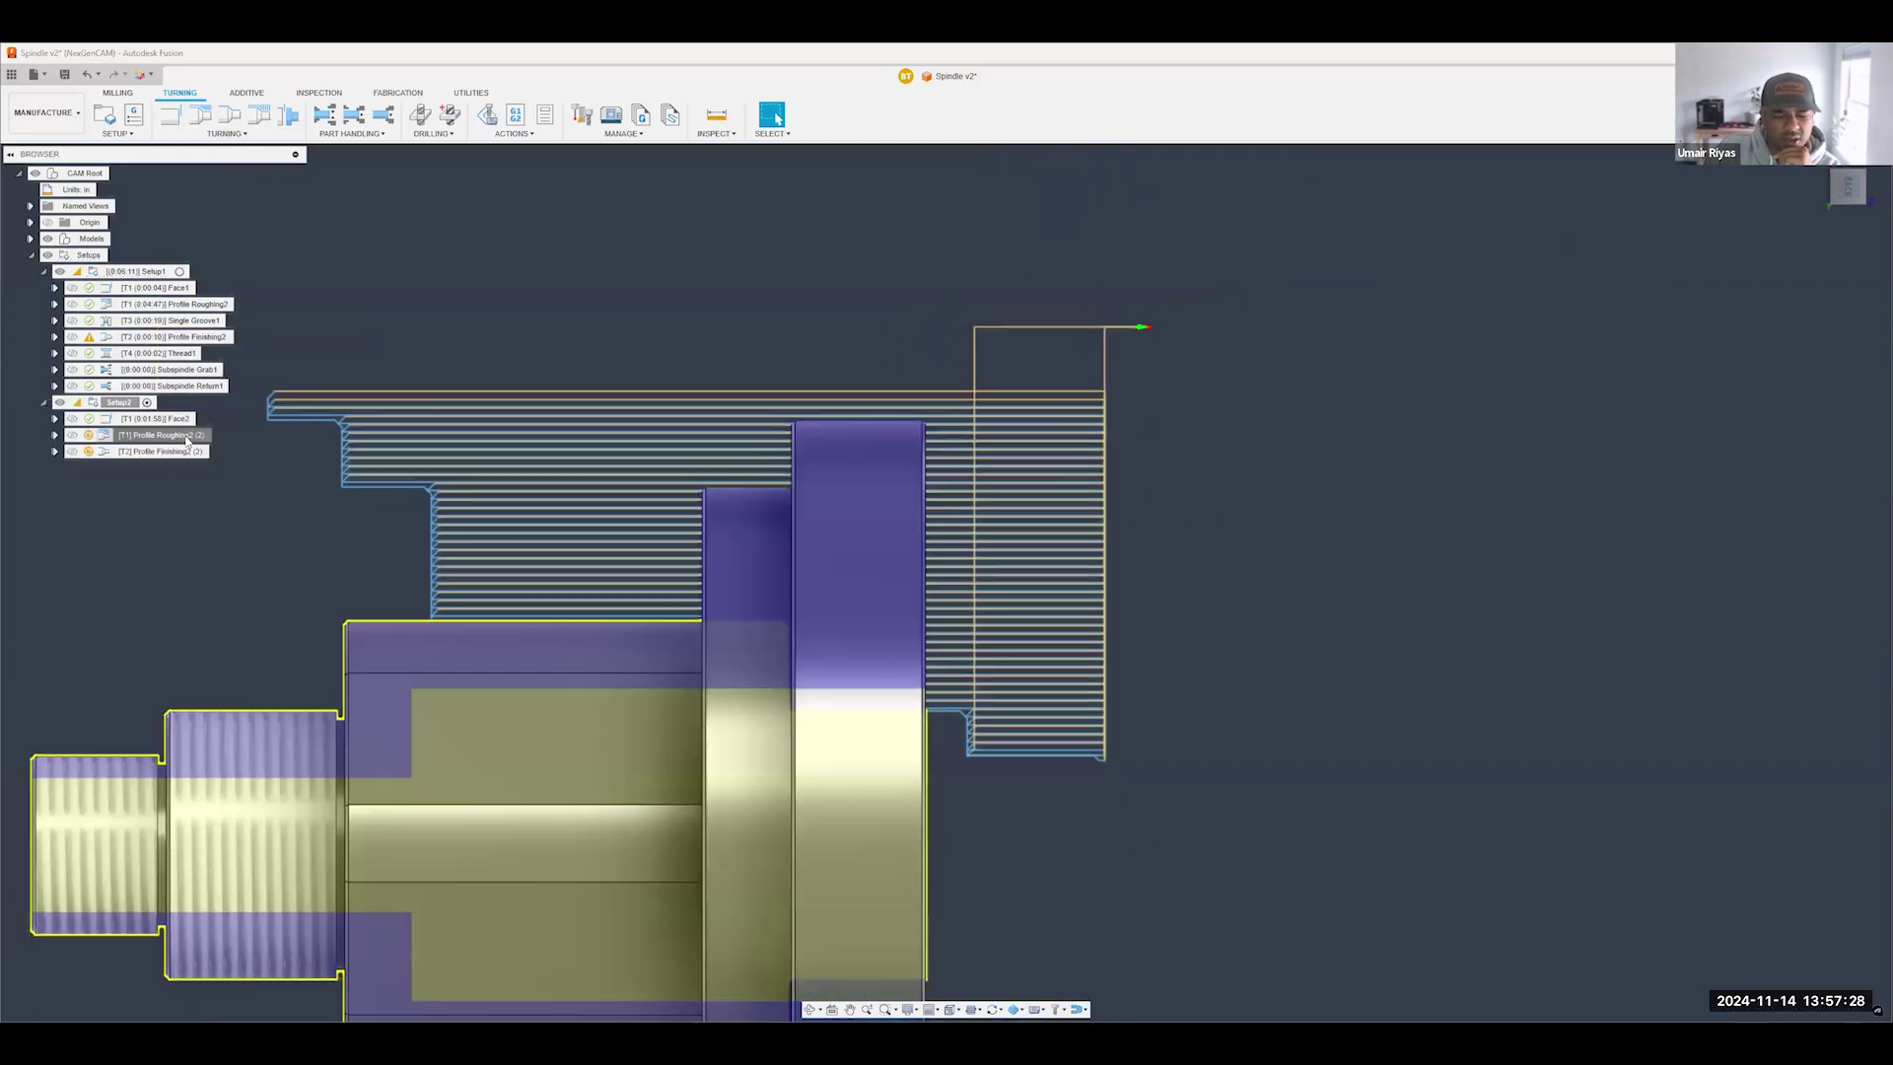
- Limit the copied profile roughing to the flange by setting its back offset to 4.37 in from model back, and regenerate it
right_click(187, 439)
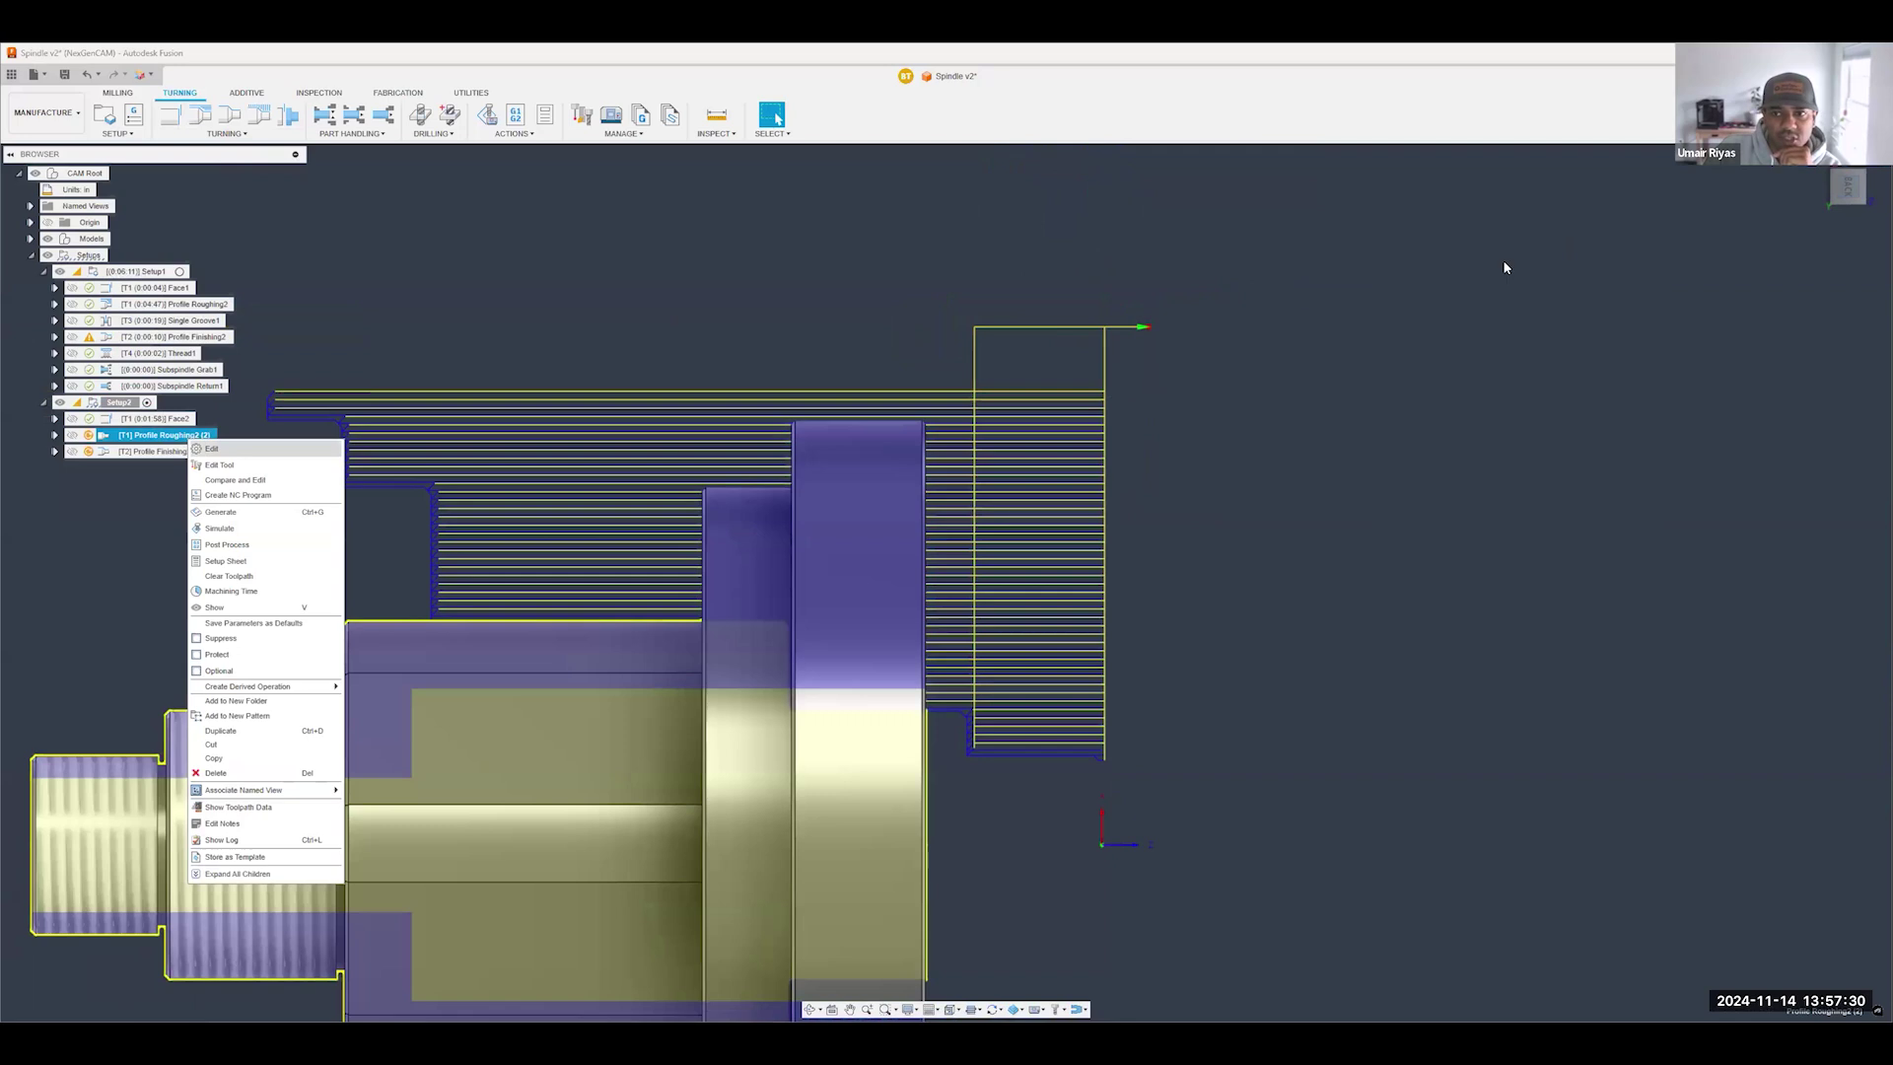
key("Return")
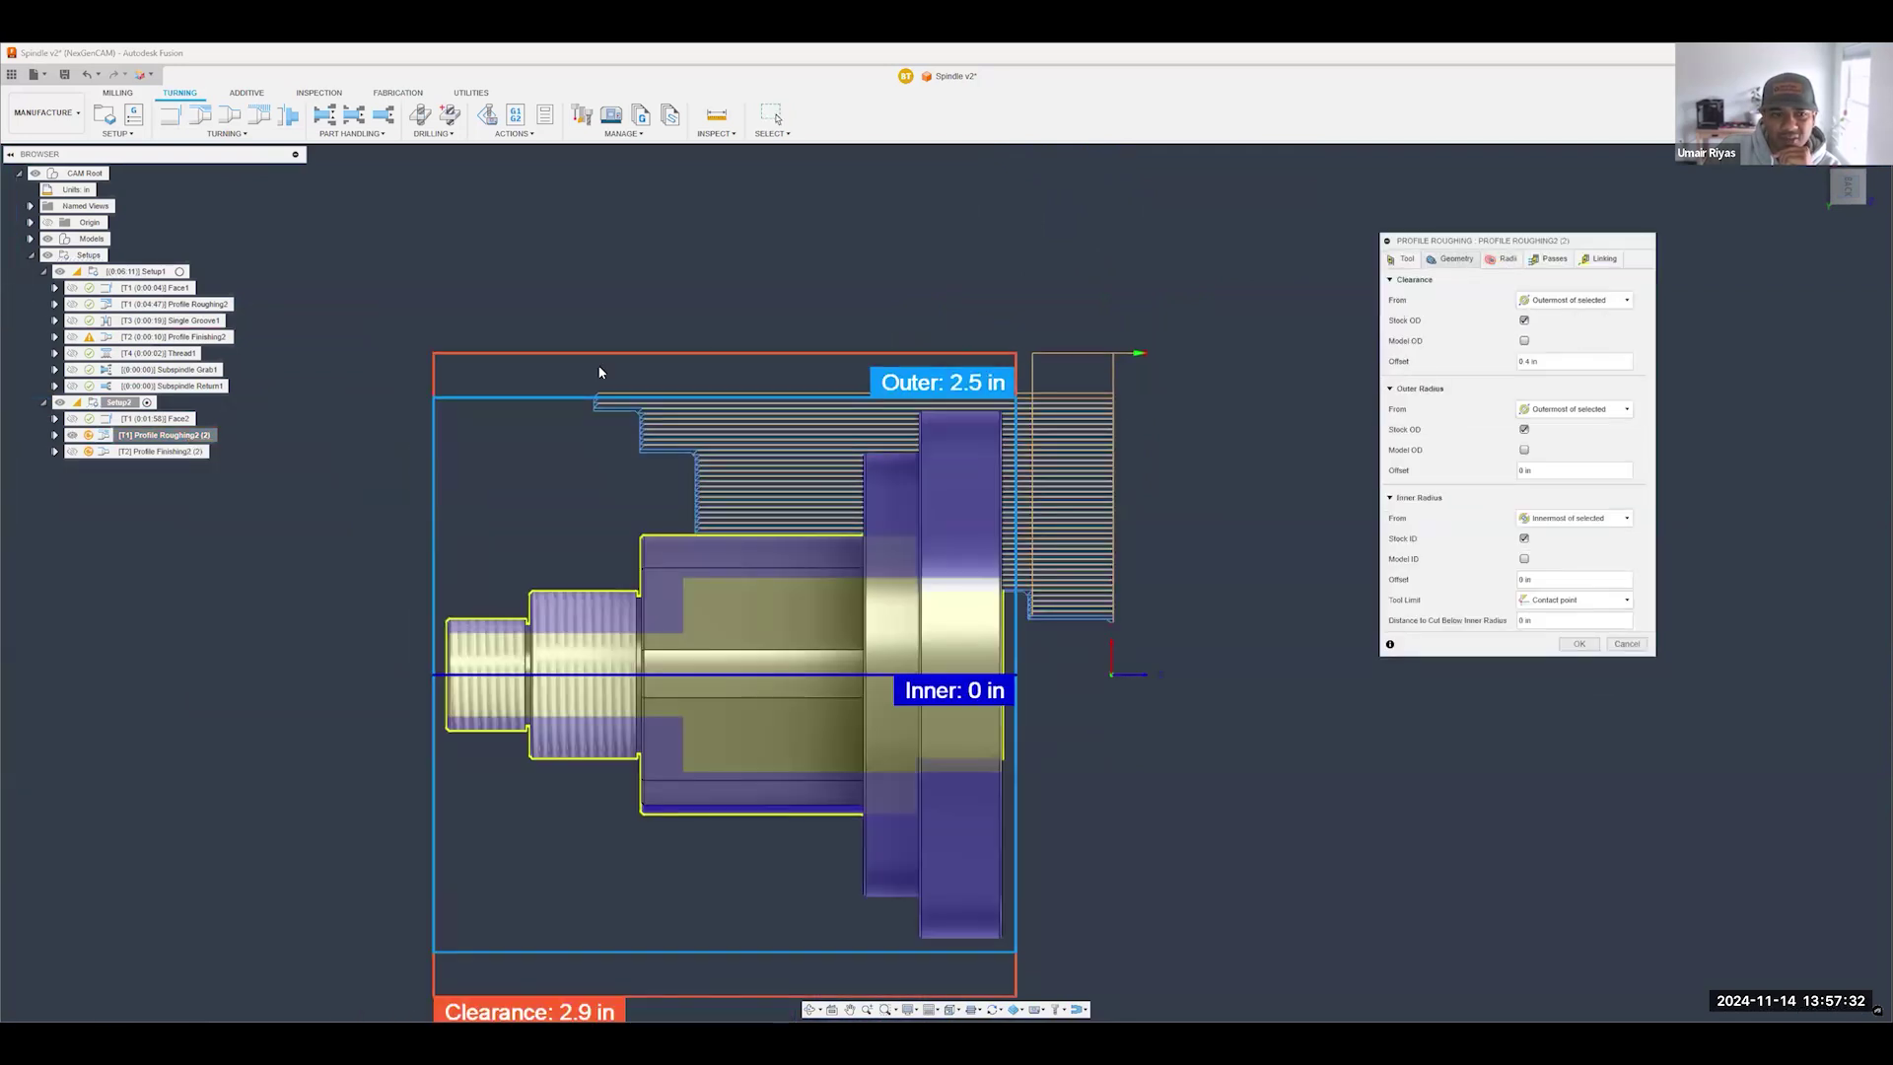
left_click_drag(450, 383, 938, 381)
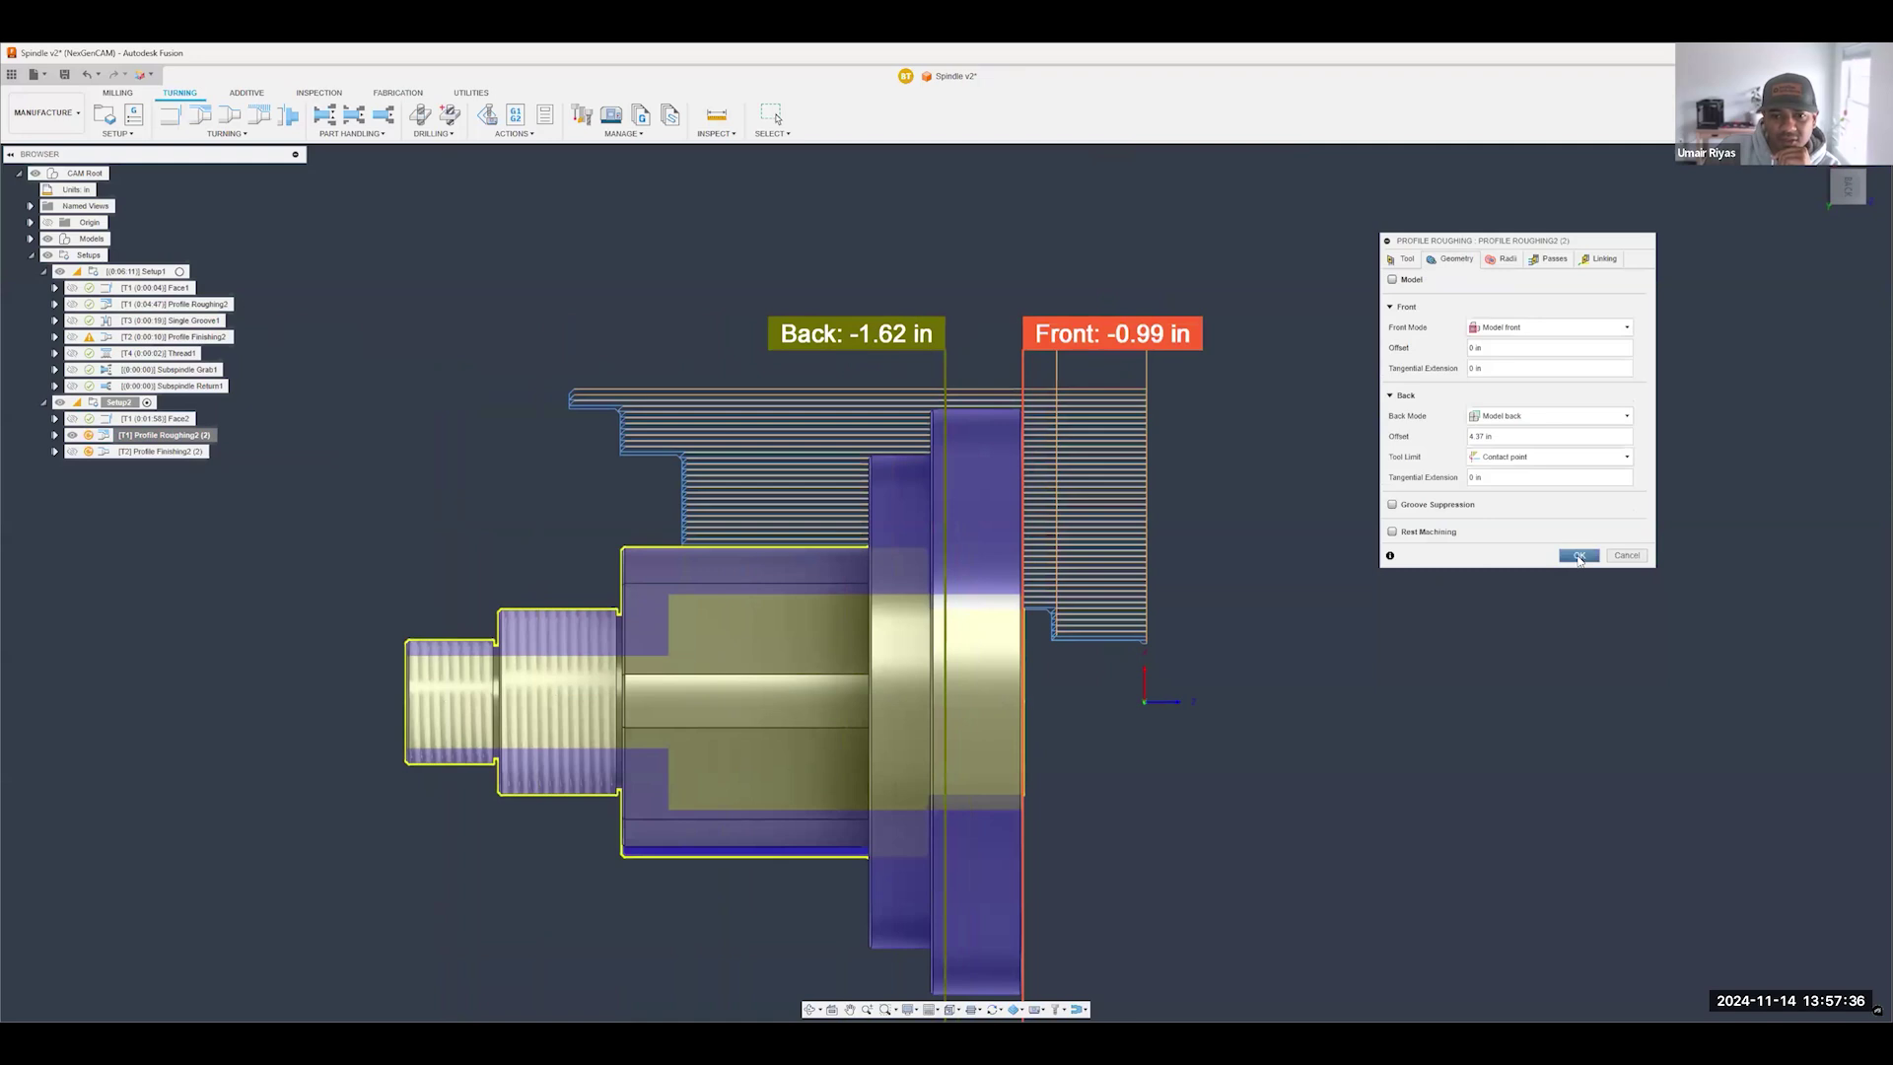
key("Return")
scroll(1040, 410, "up", 5)
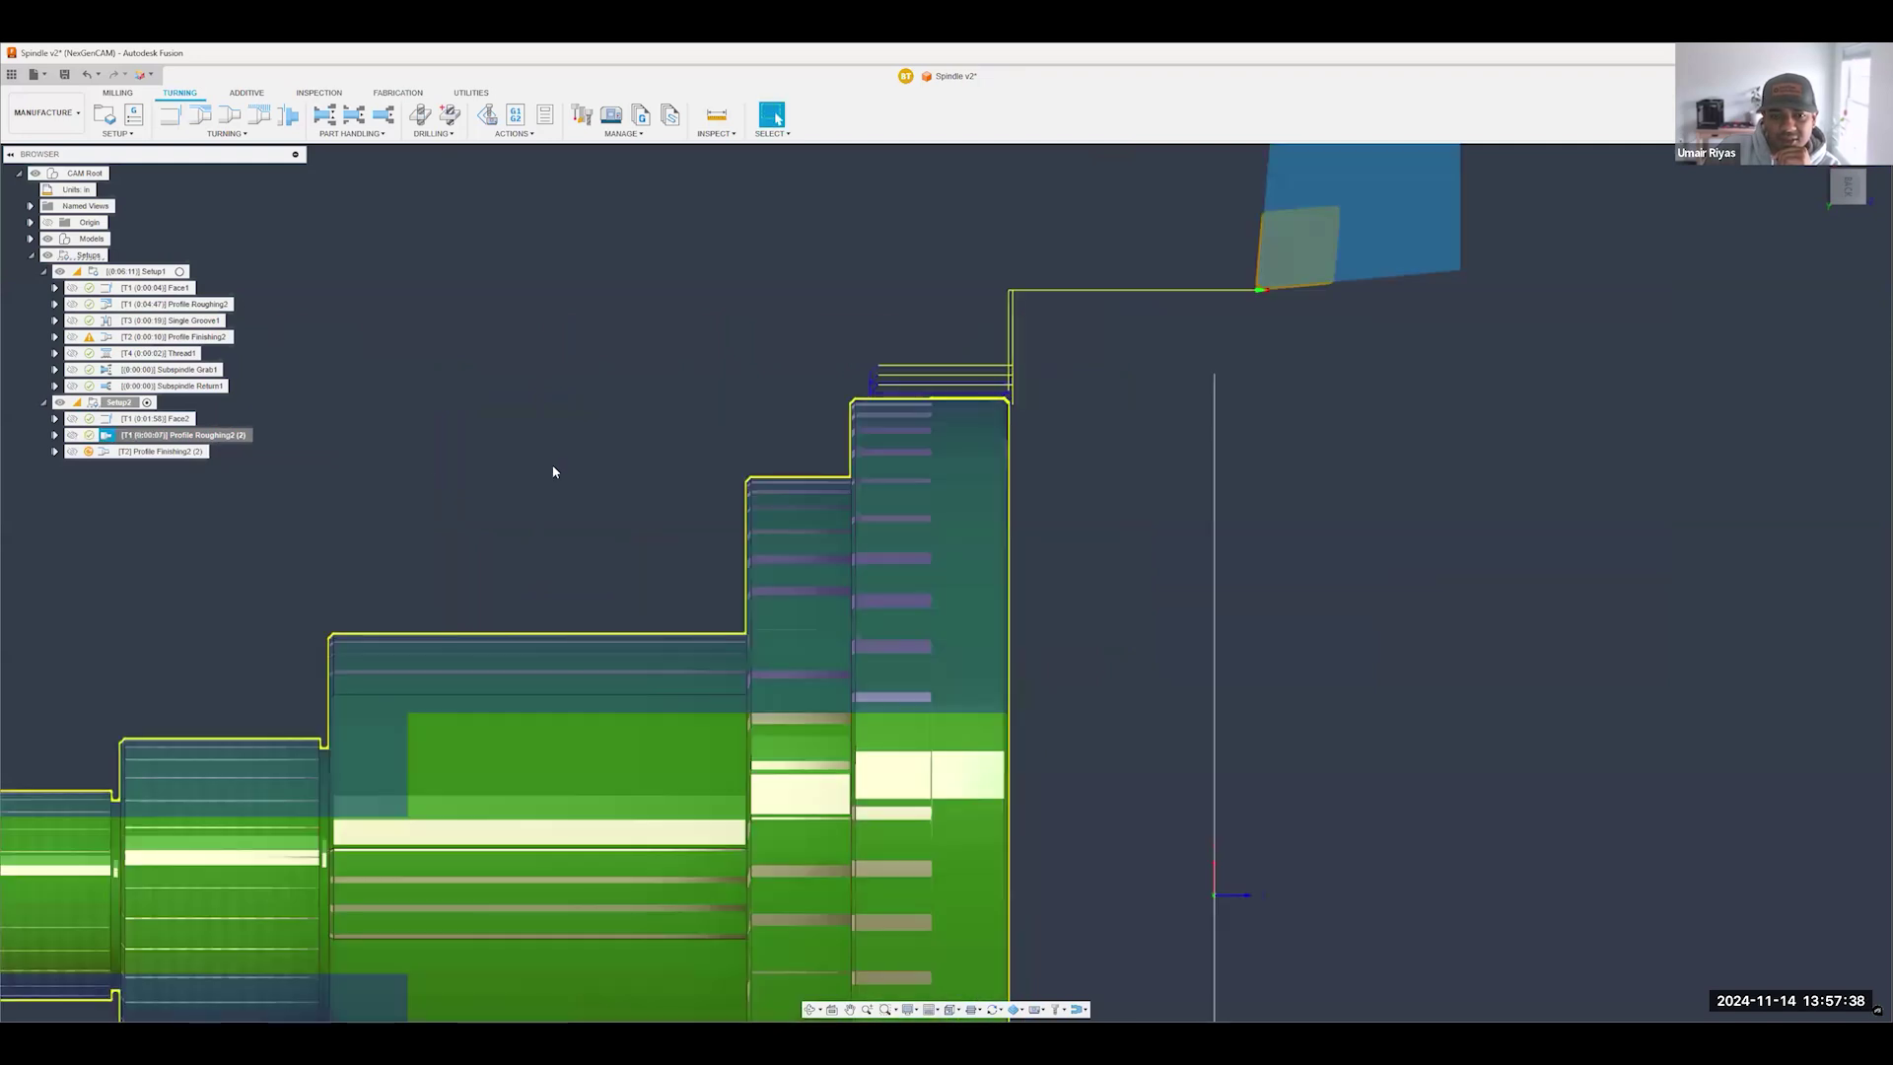
- Limit the copied profile finishing to the flange by setting its back offset to 4.47 in from model back, and regenerate it
right_click(194, 455)
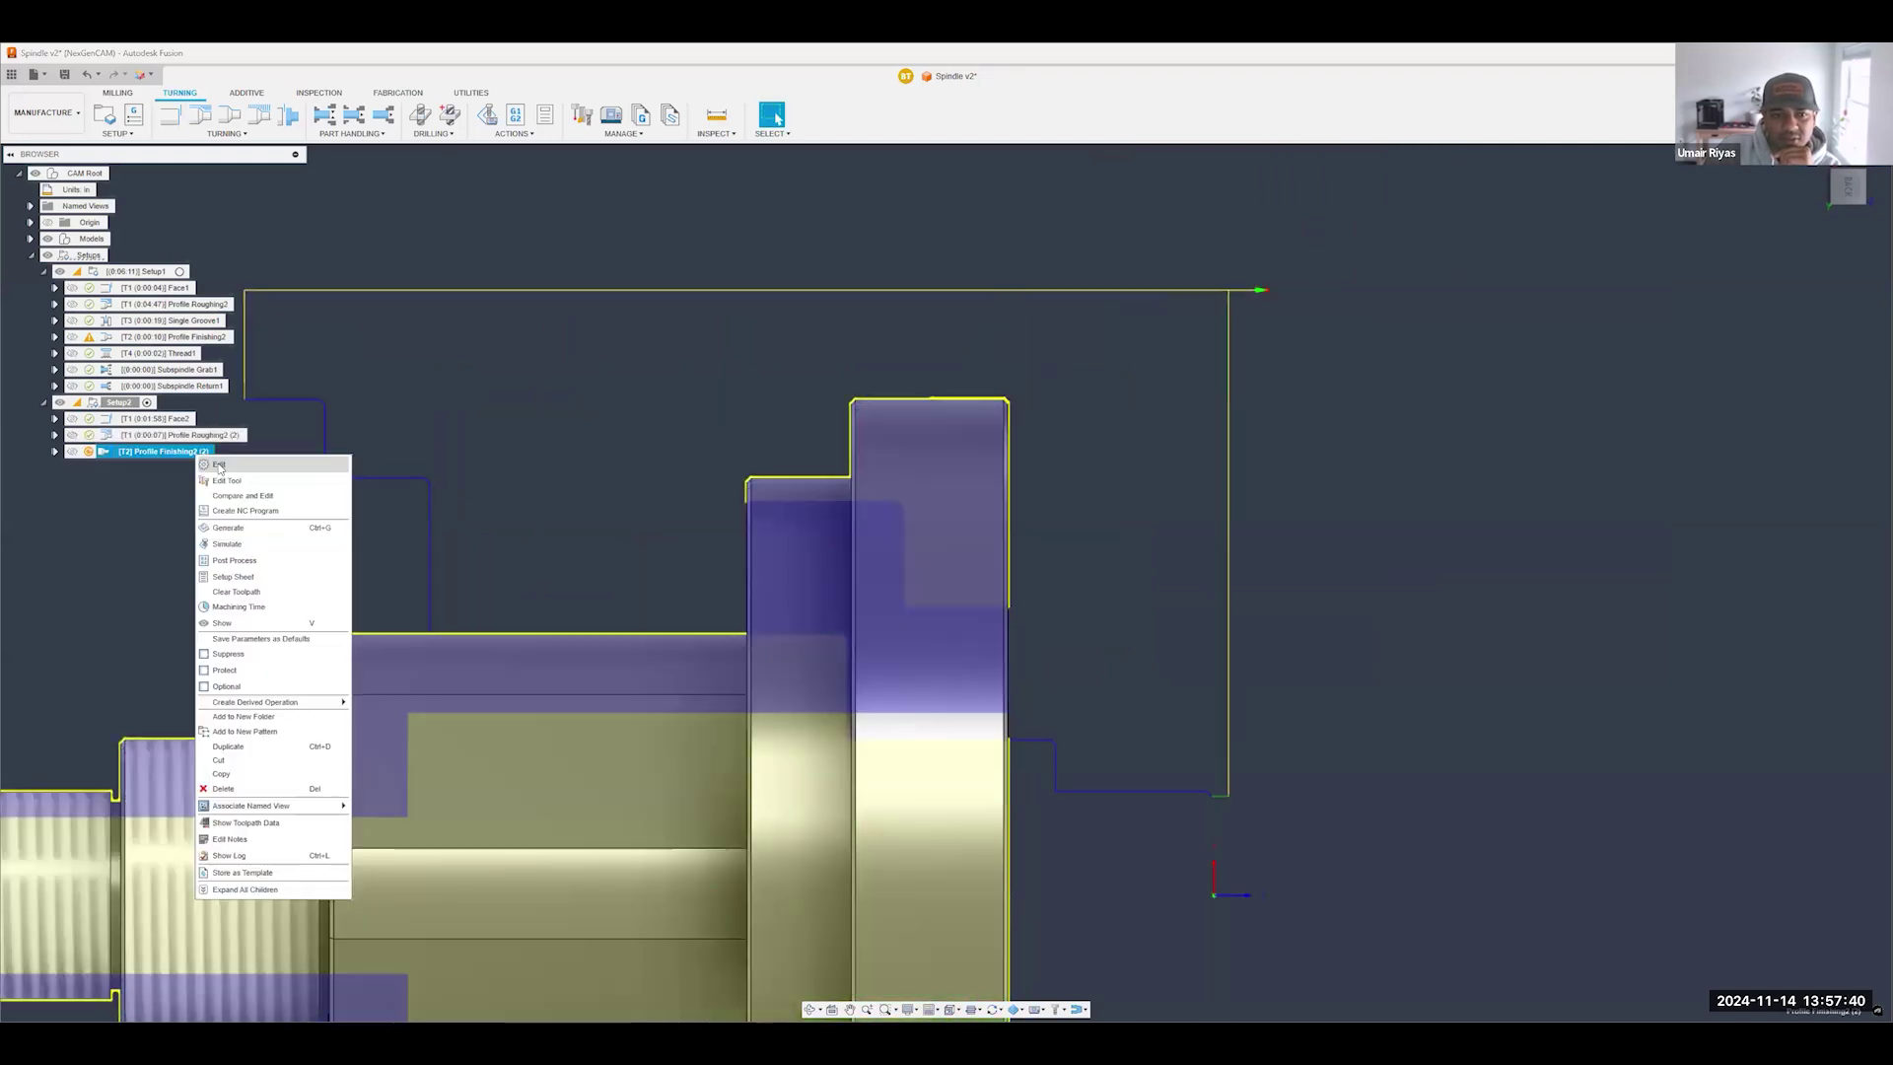
left_click(219, 463)
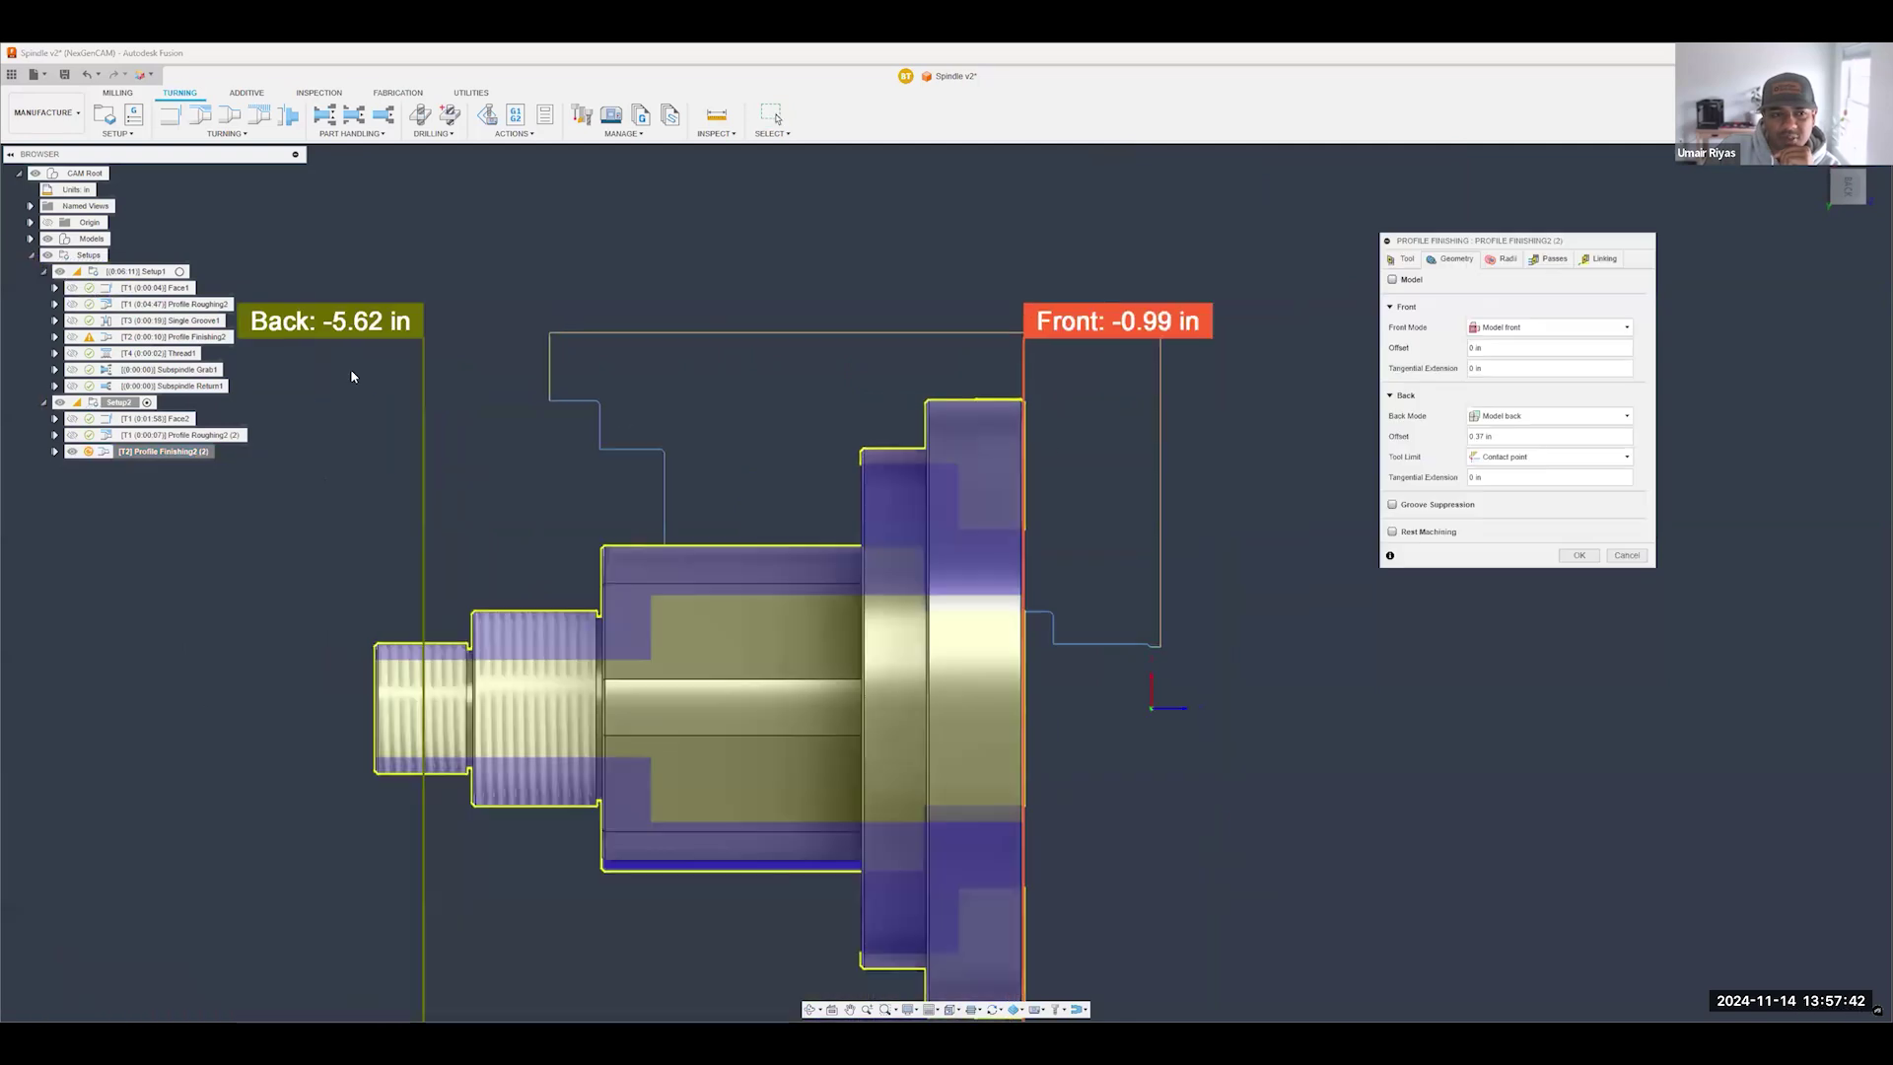
left_click_drag(420, 366, 943, 373)
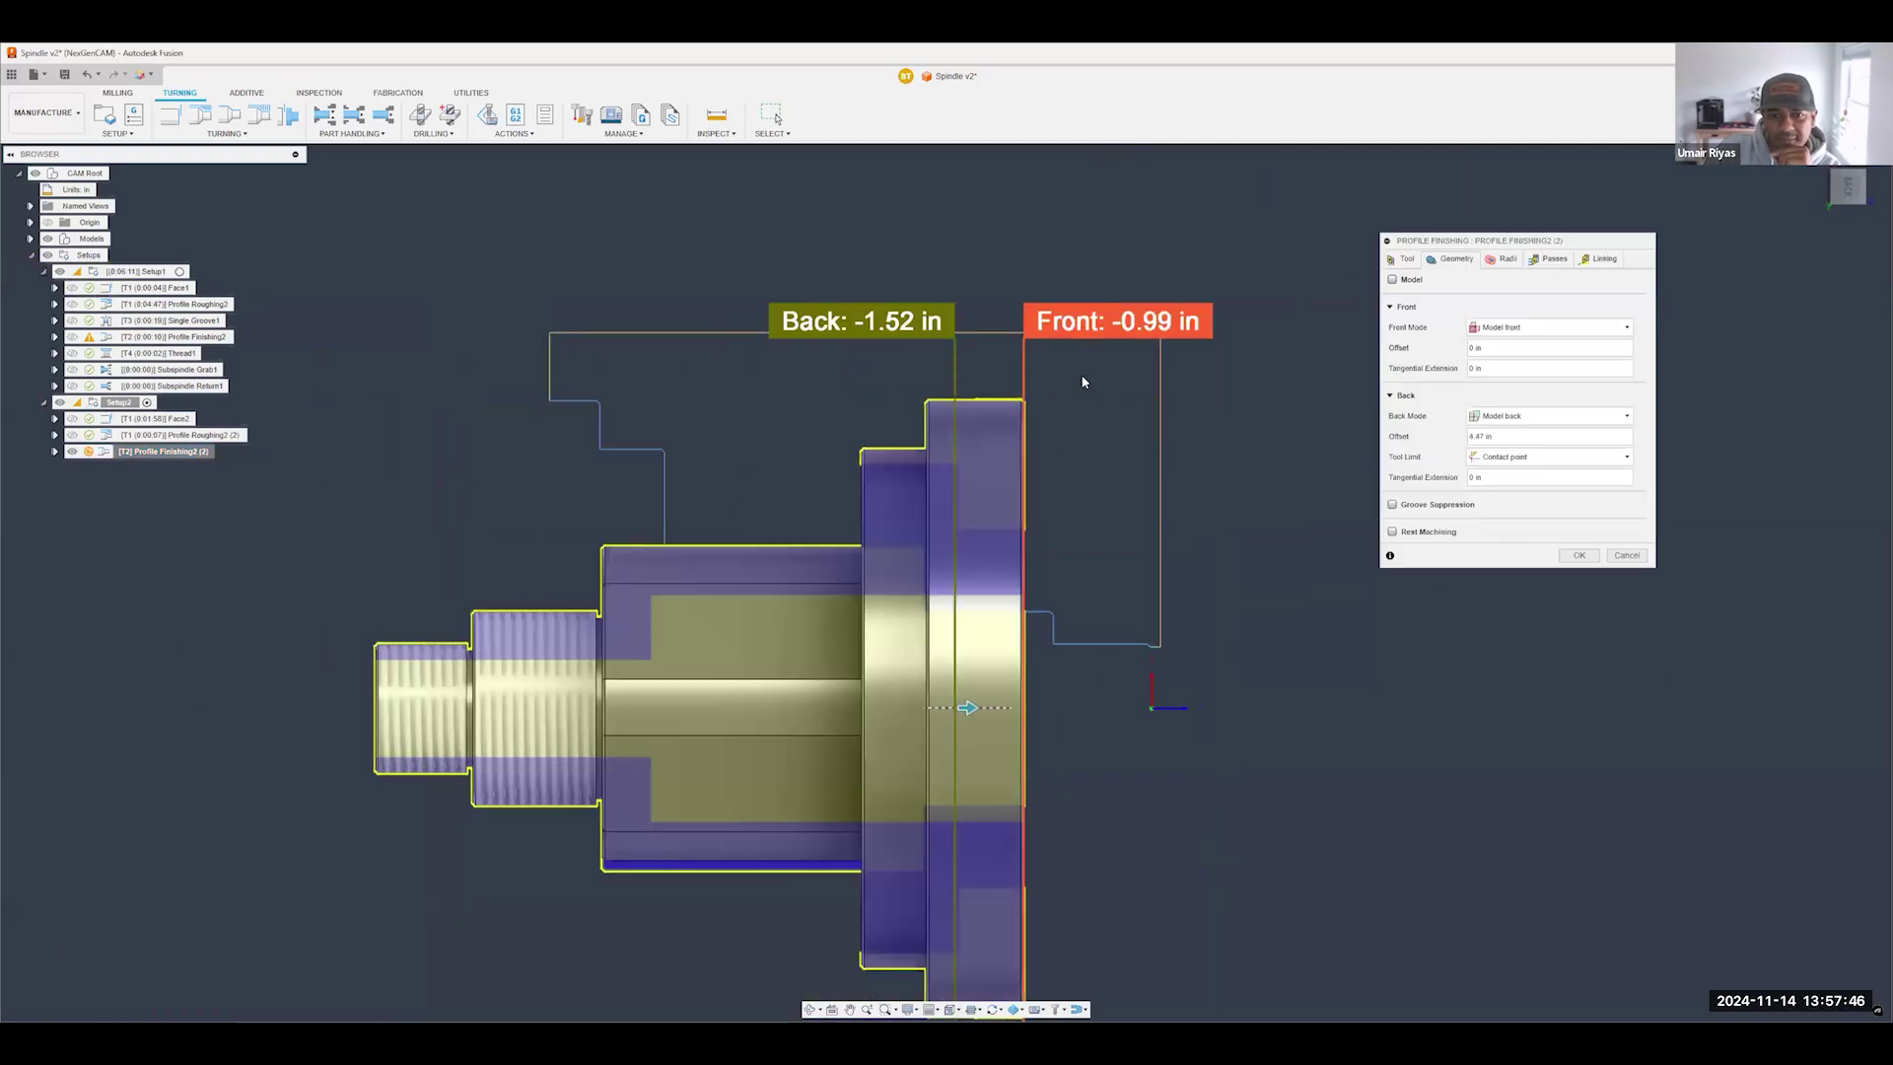
key("Return")
scroll(860, 355, "up", 3)
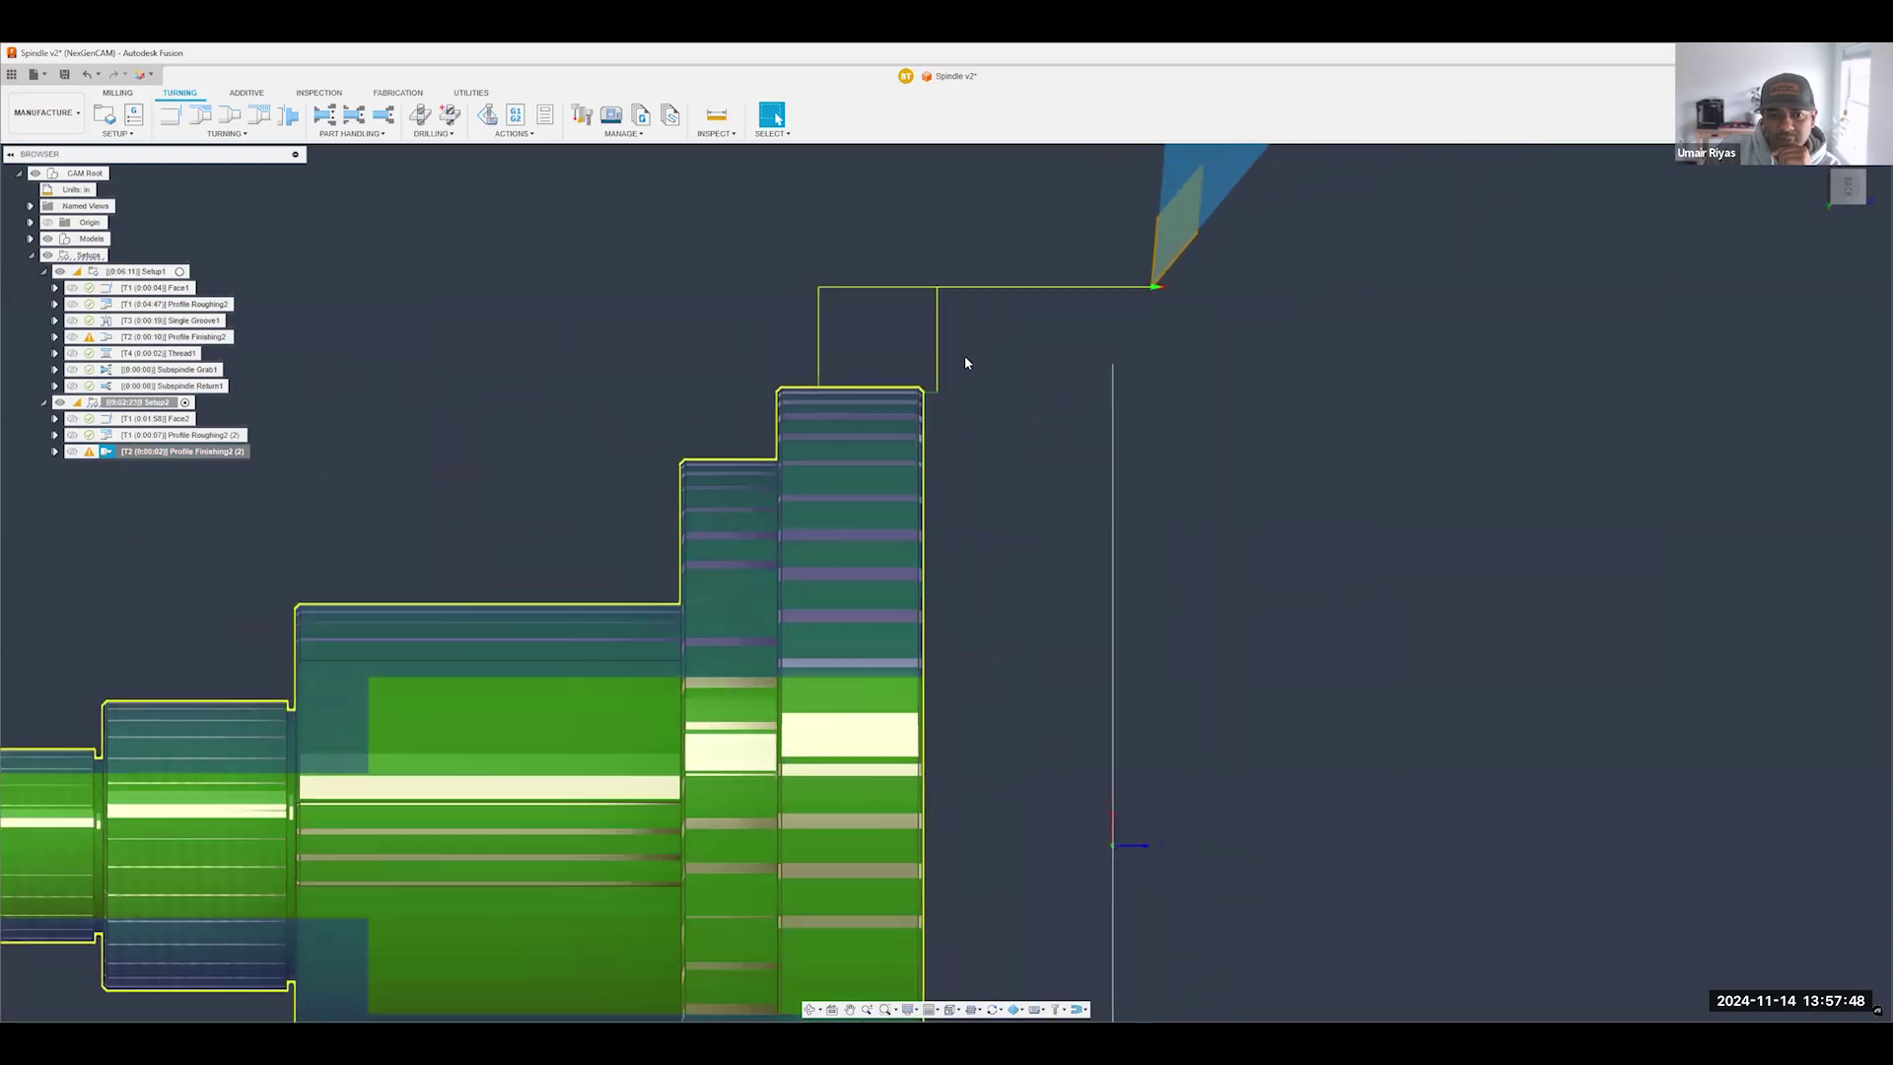
- Examine the shaft's flats and the curved slots through the flange as features left to mill
scroll(967, 363, "down", 3)
middle_click_drag(1187, 414, 962, 449, "shift")
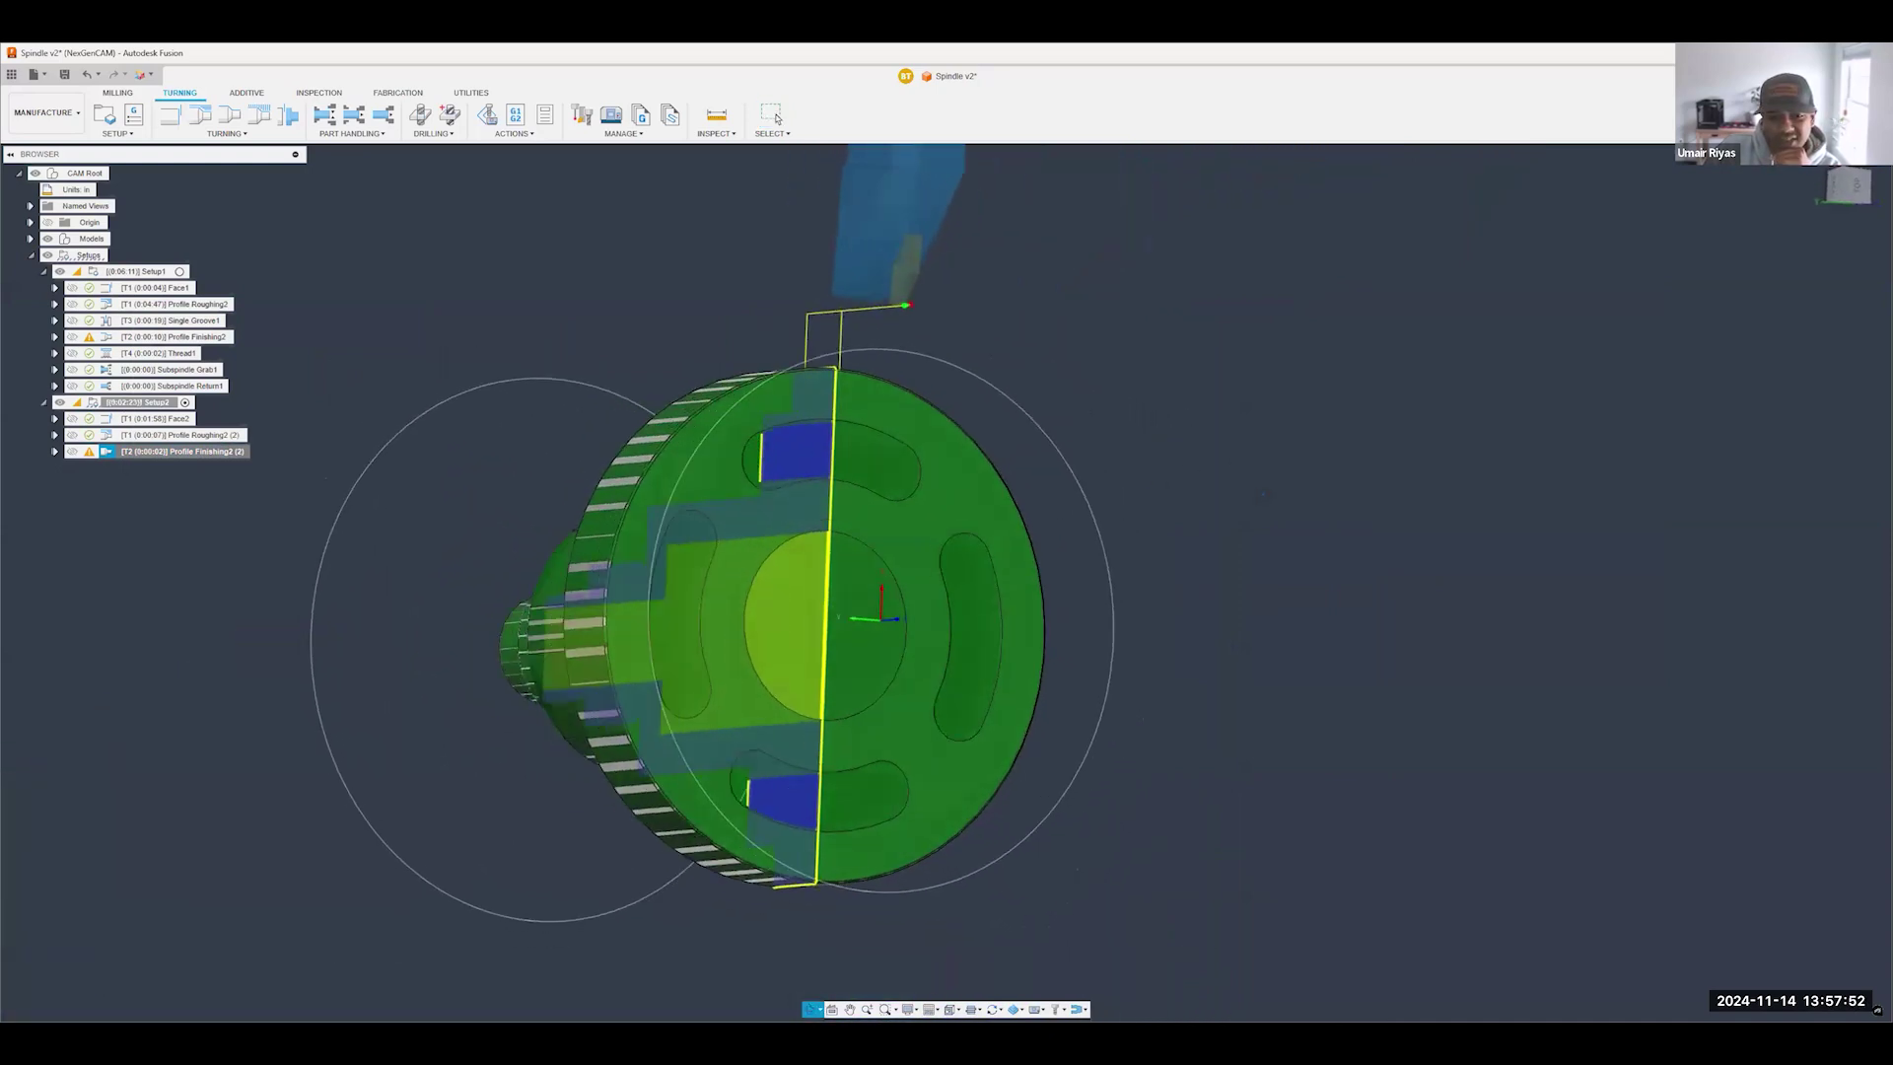
key("Escape")
middle_click_drag(1018, 542, 1158, 559, "shift")
middle_click_drag(951, 597, 1084, 582, "shift")
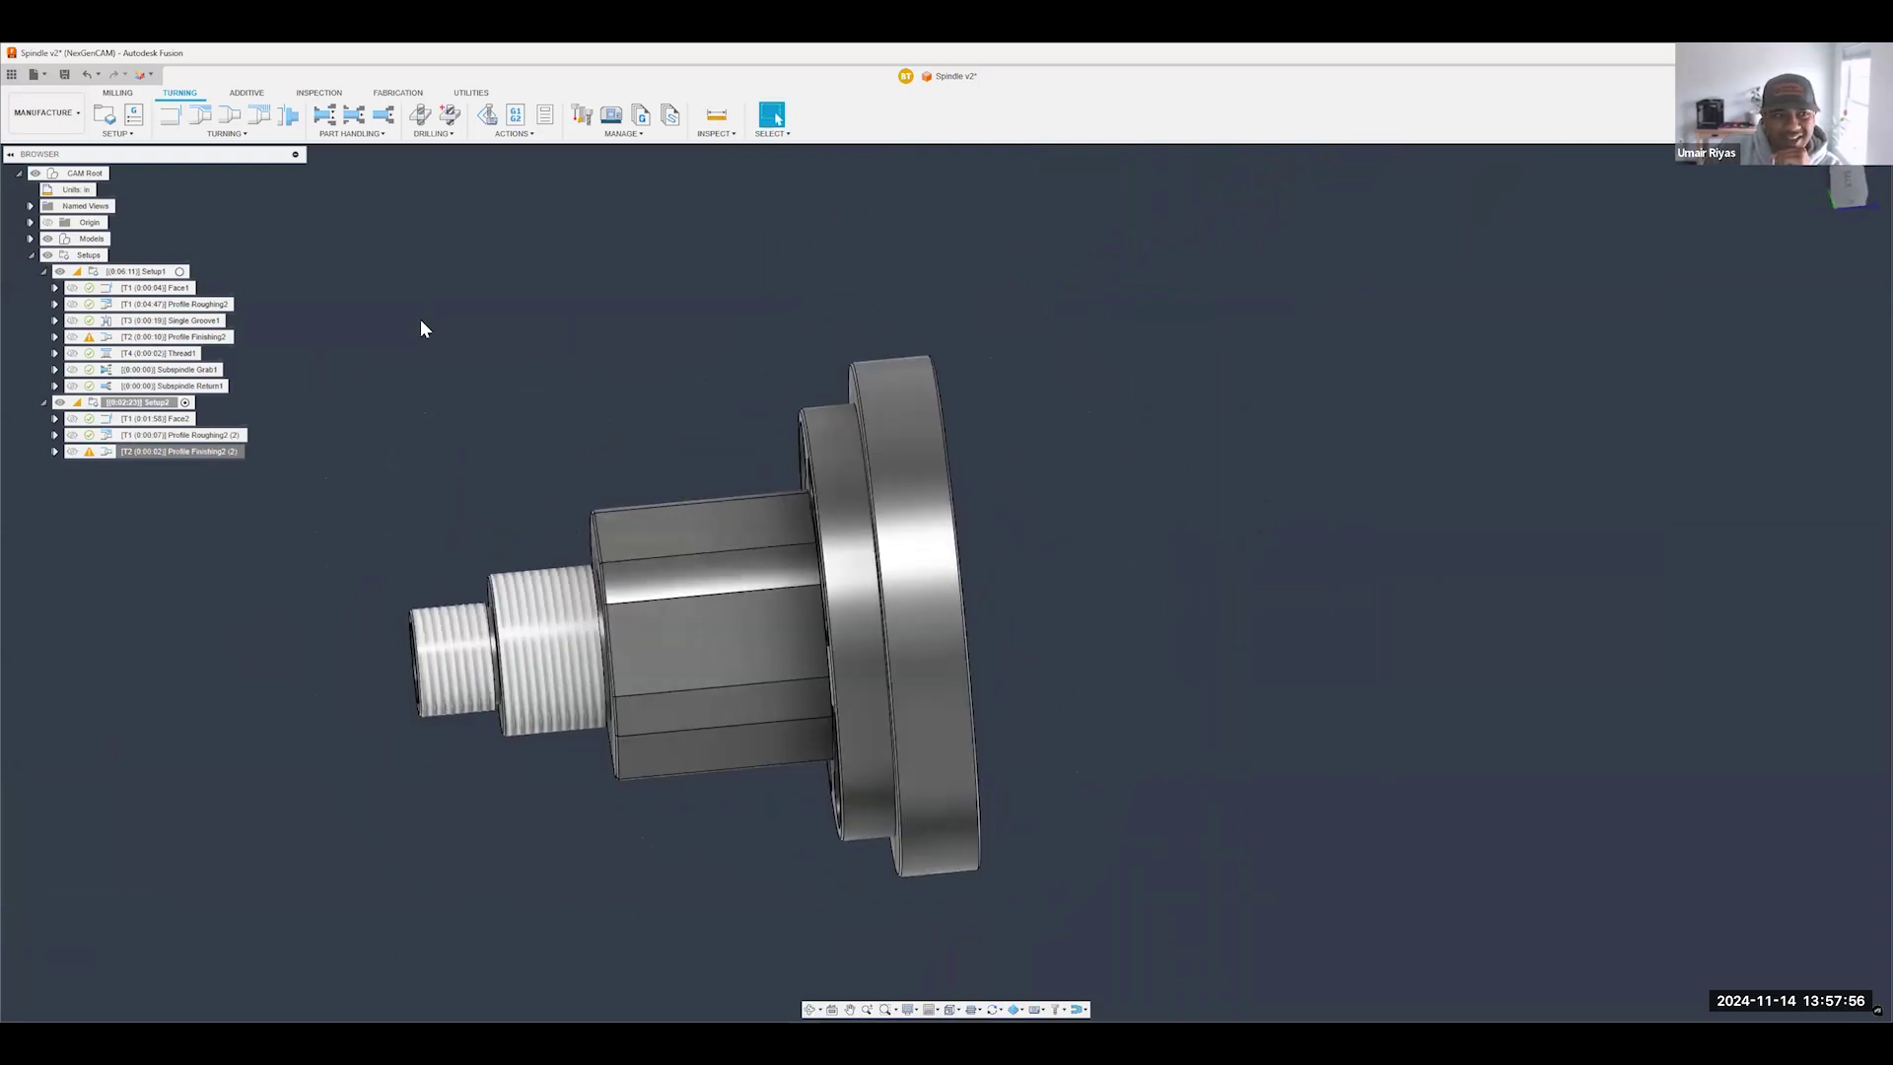
middle_click_drag(698, 522, 739, 498, "shift")
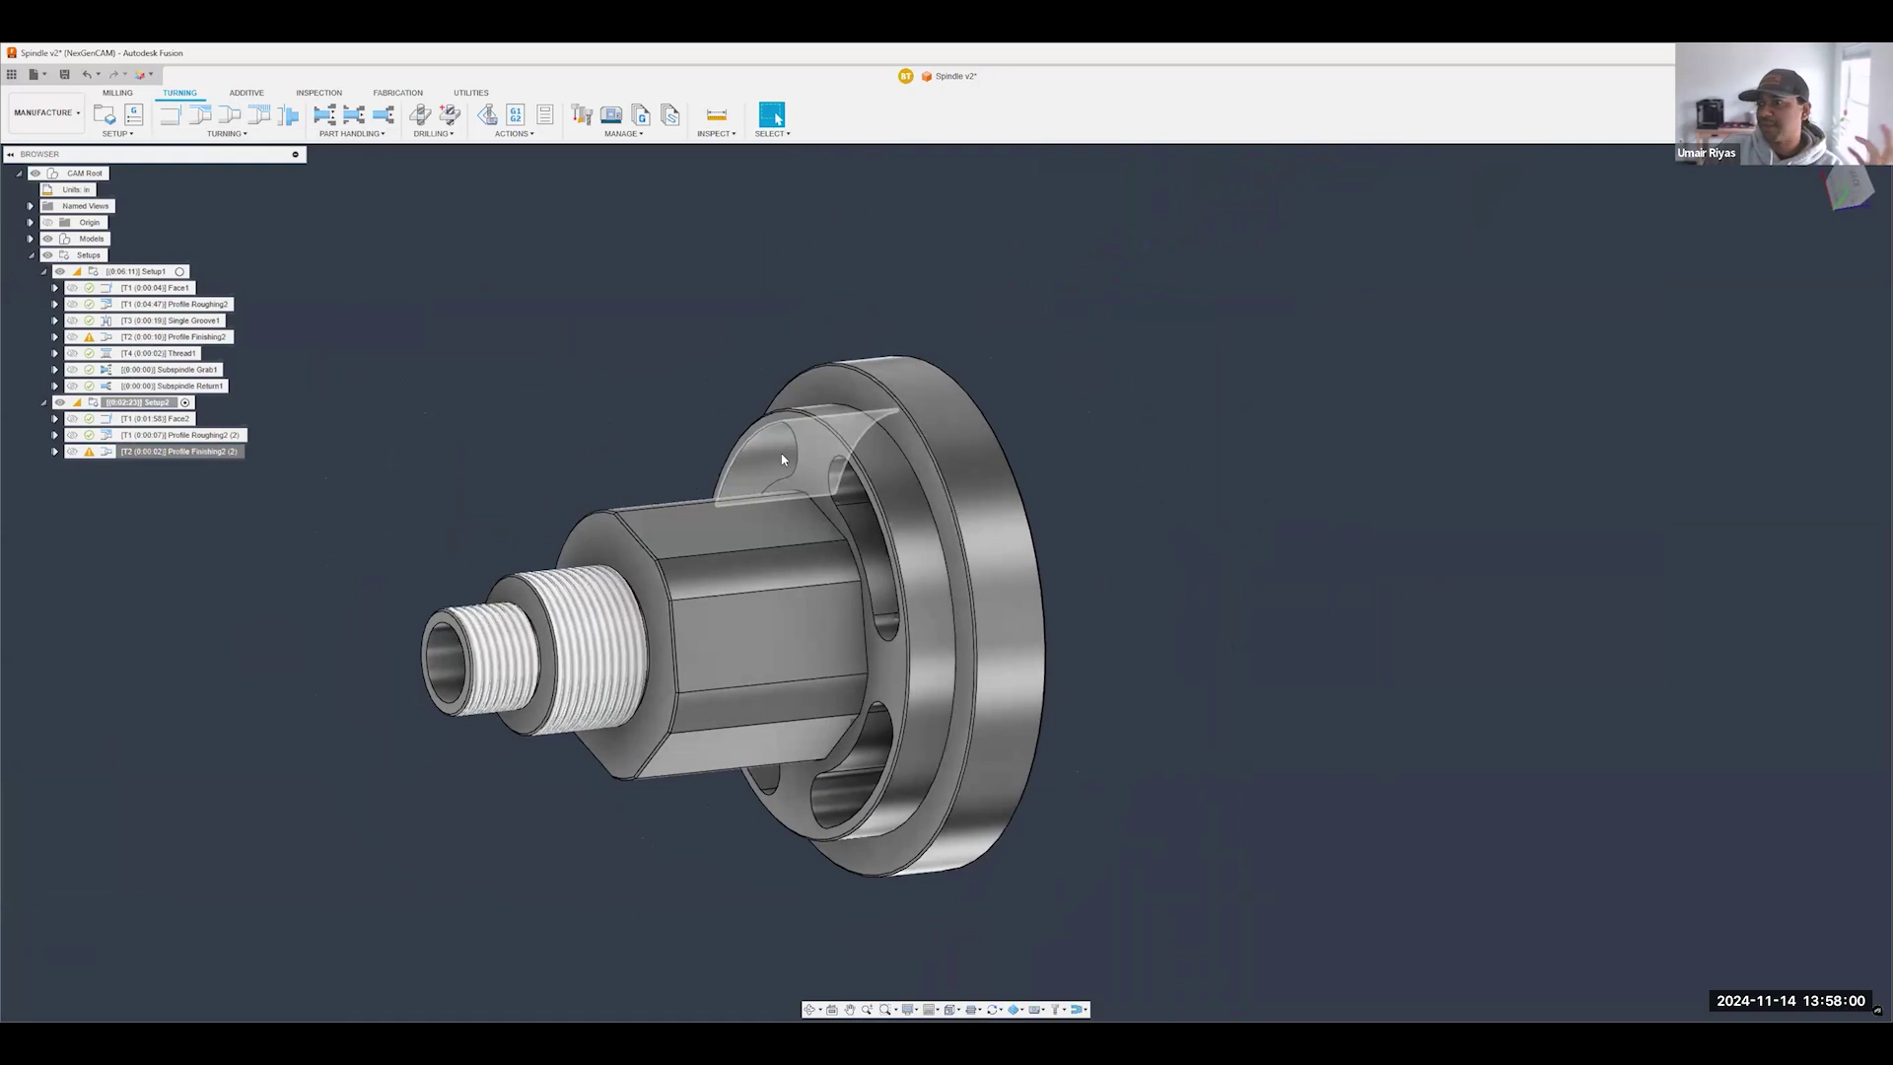
left_click(748, 524)
middle_click_drag(1198, 429, 1150, 451, "shift")
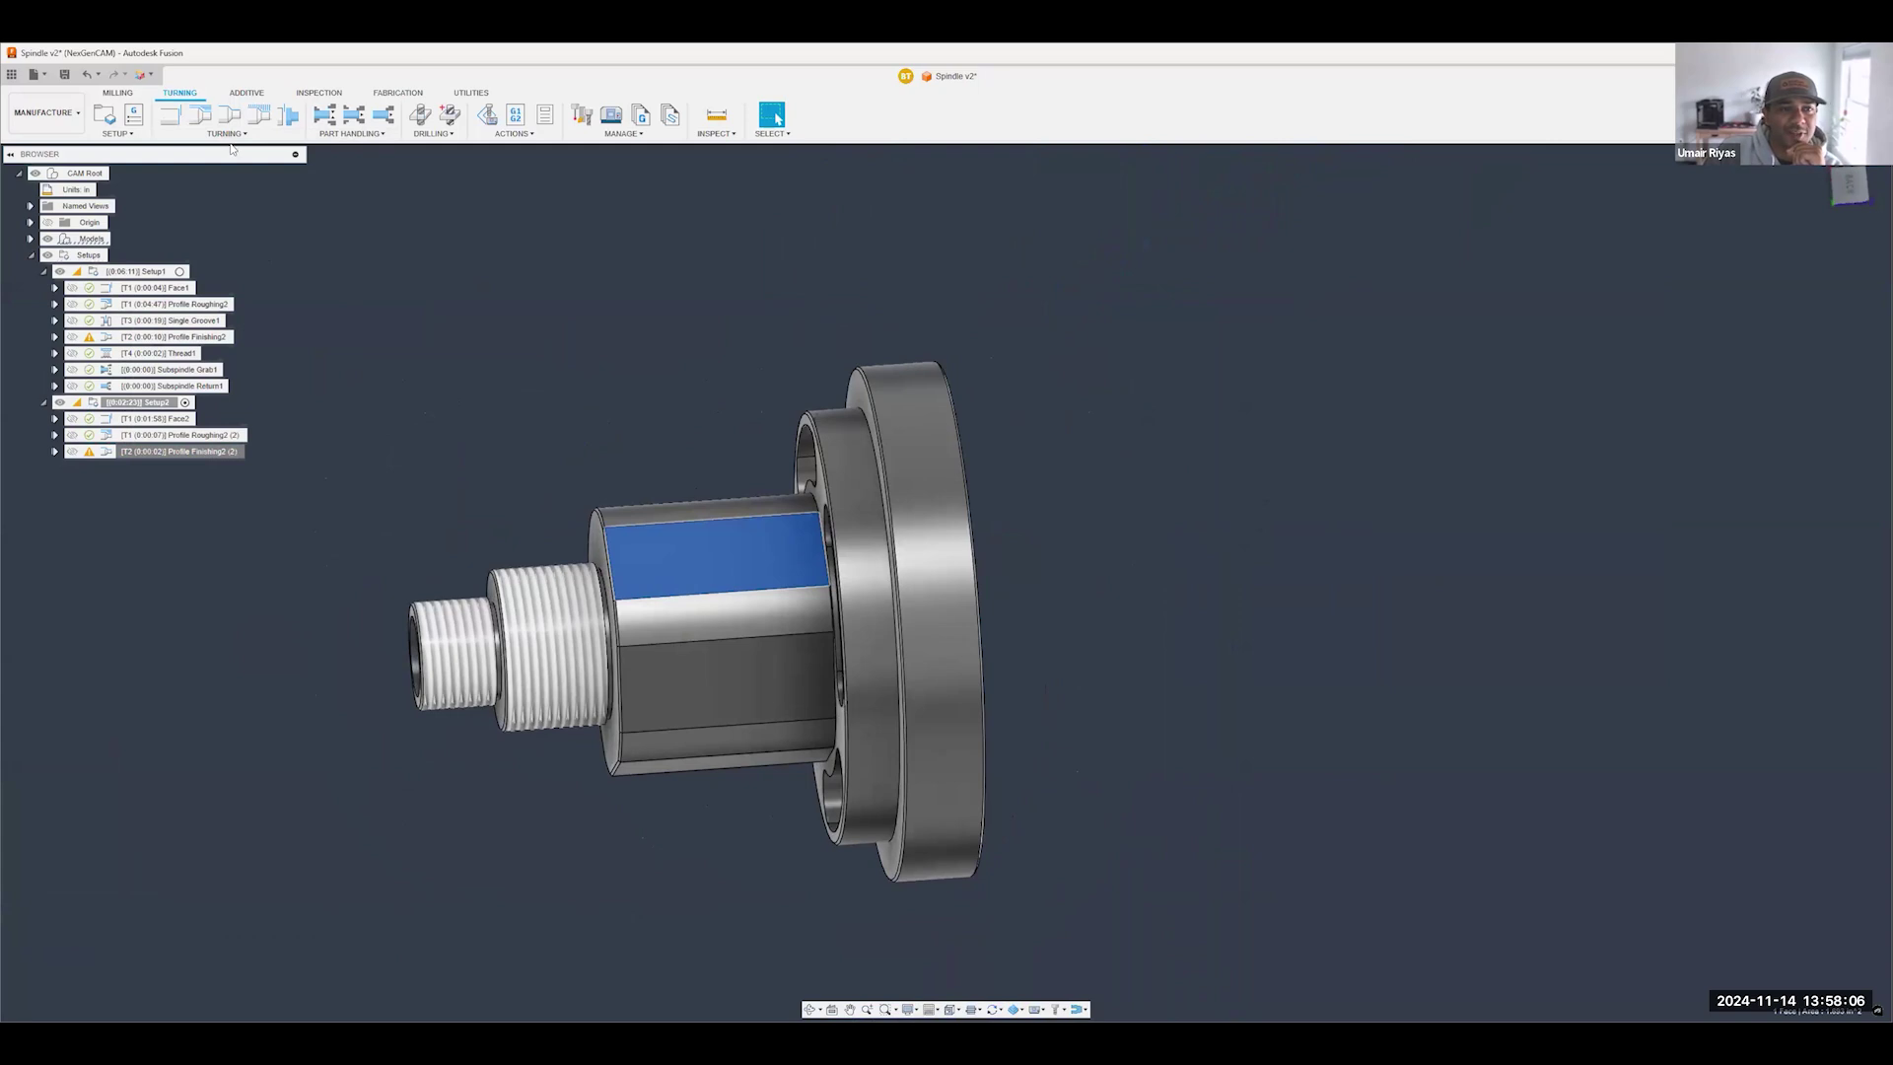
middle_click_drag(1151, 451, 1039, 405, "shift")
scroll(959, 461, "up", 5)
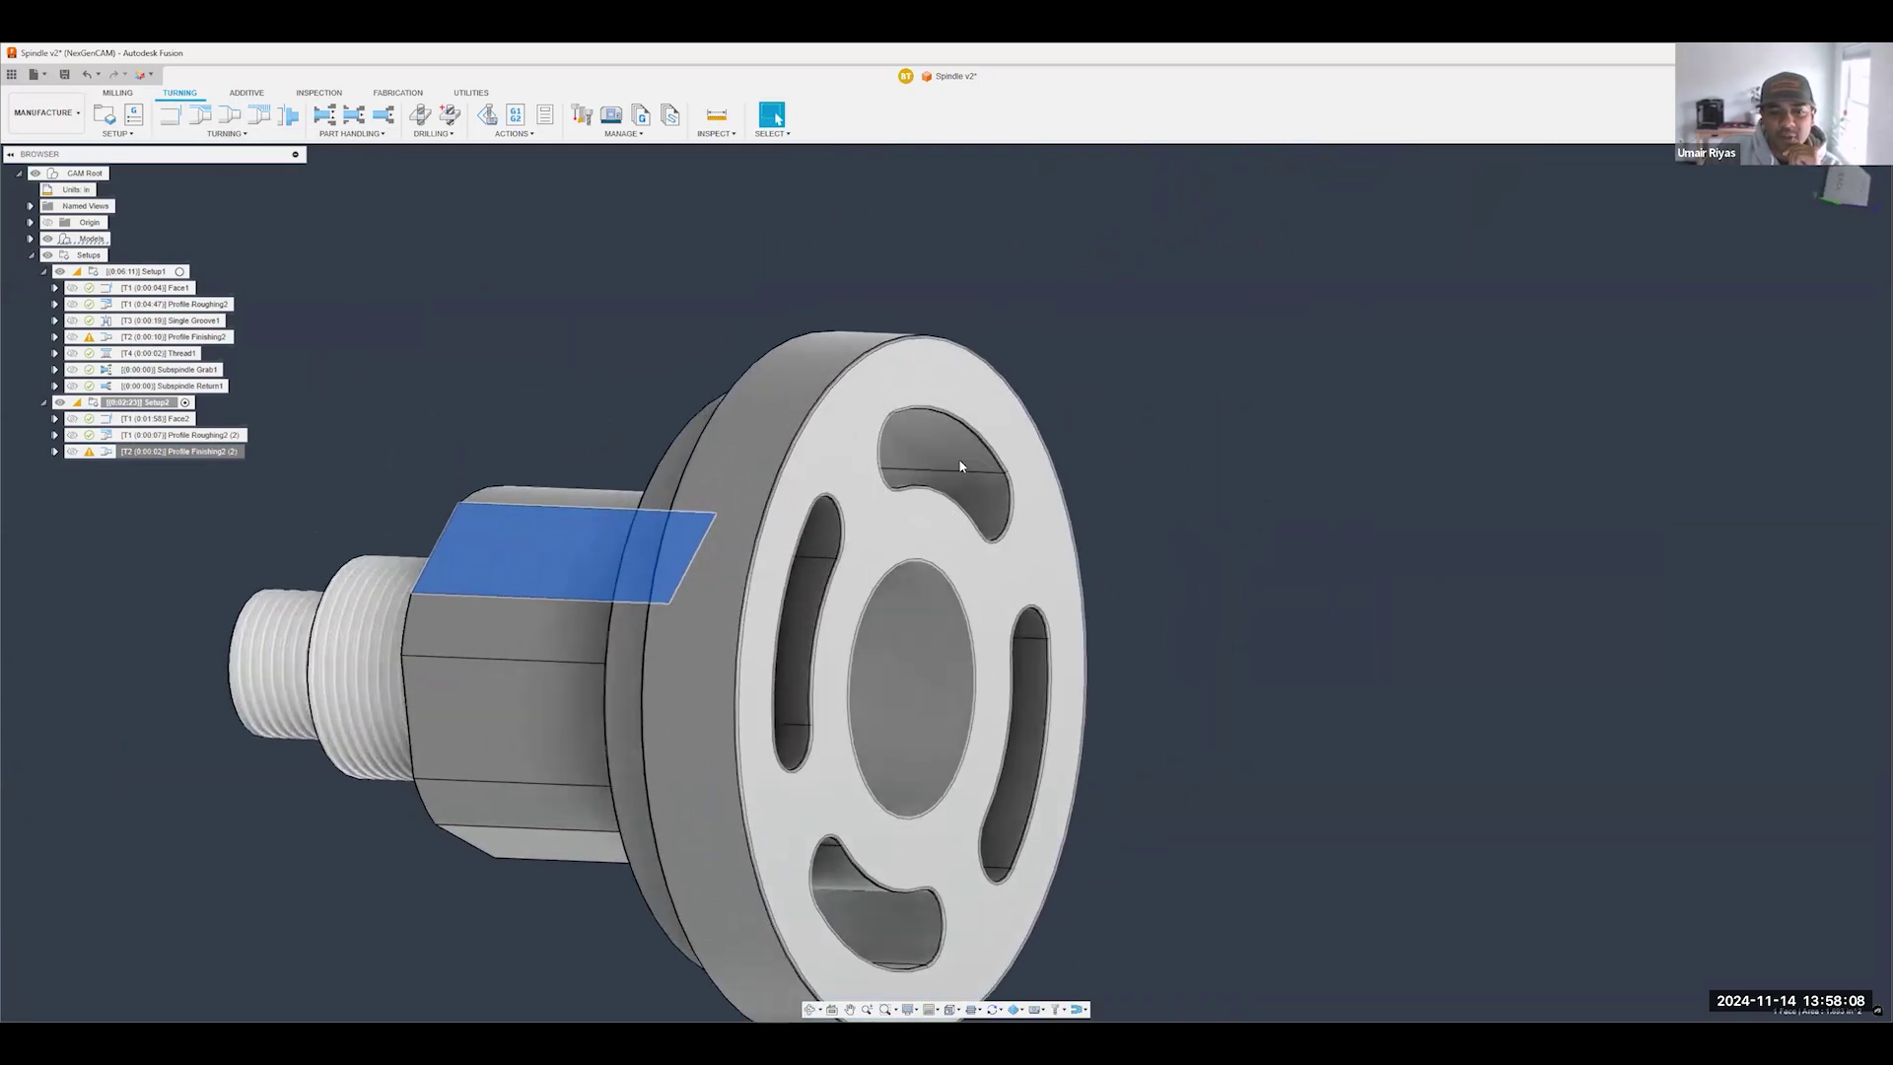
left_click(959, 415)
scroll(1153, 457, "down", 5)
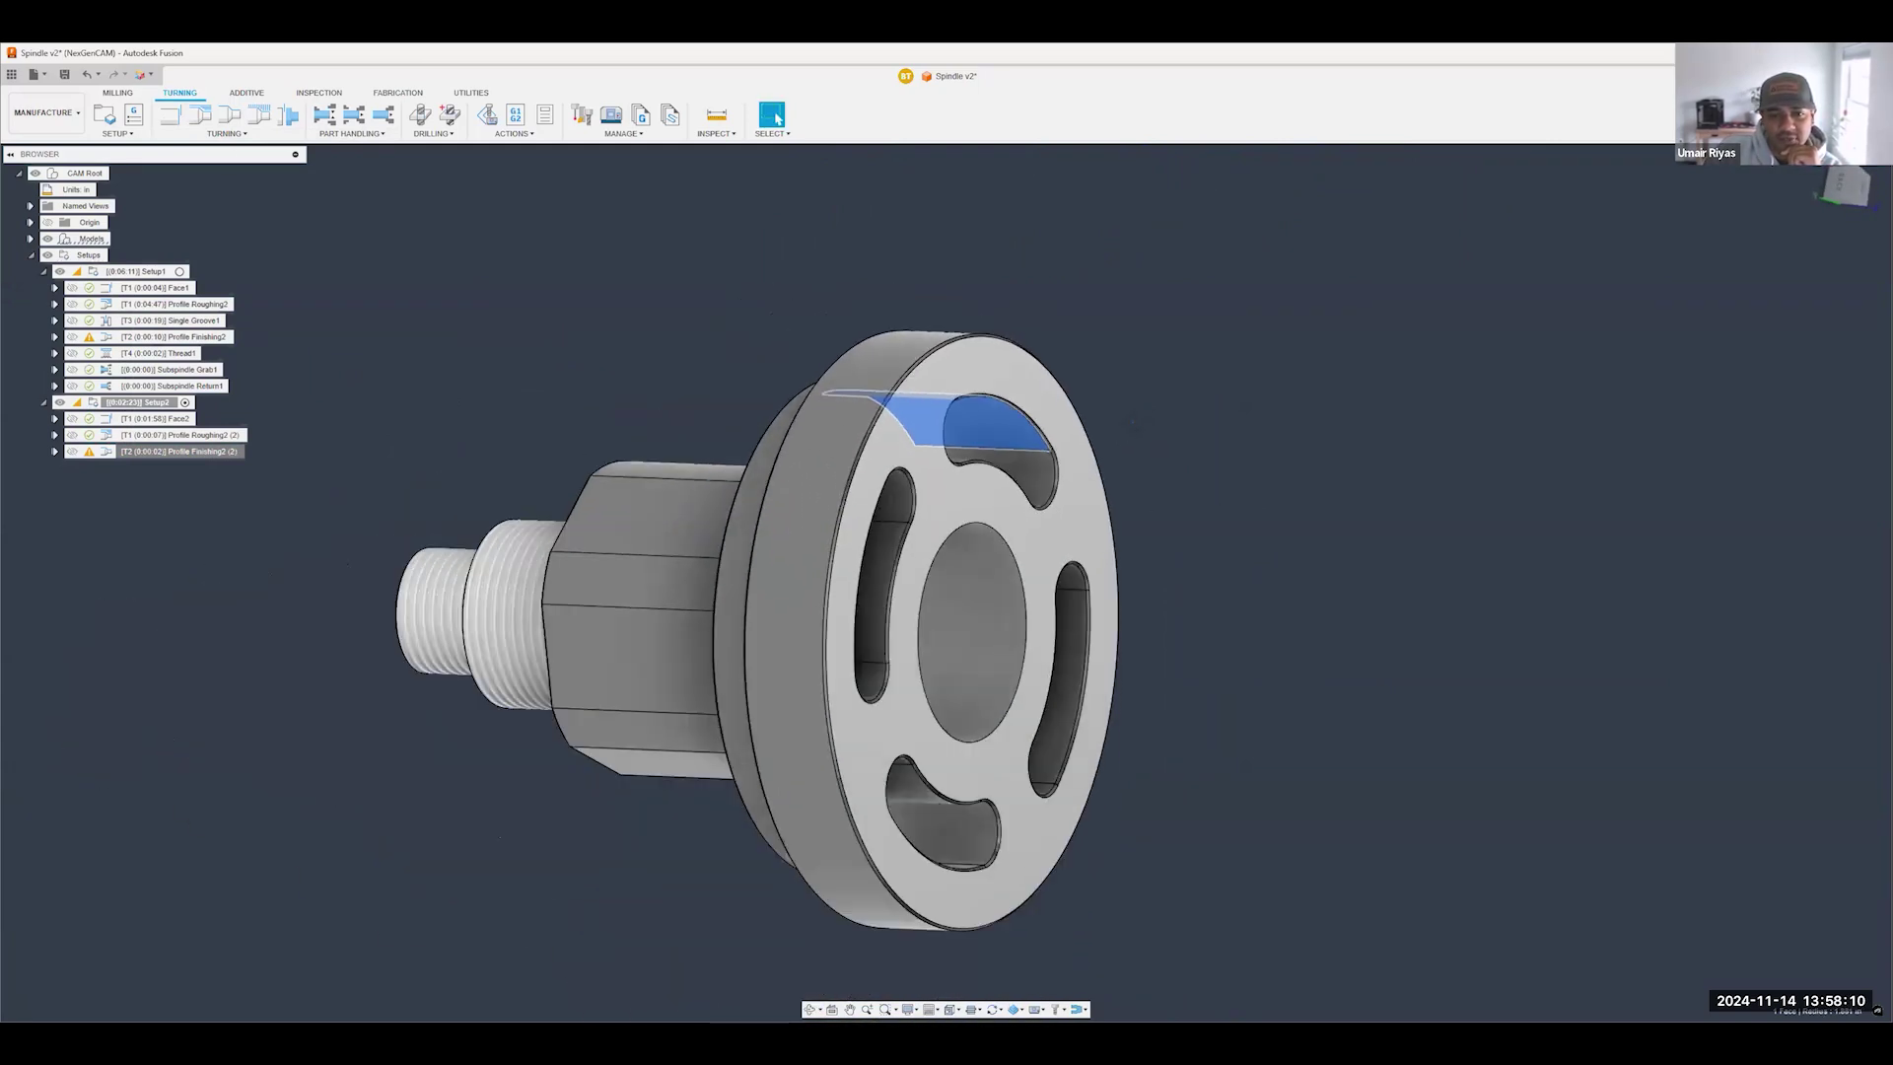
- Start a 2D Pocket operation in Setup2 and assign the 1/4" Flat Endmill from the Fusion Library
left_click(127, 96)
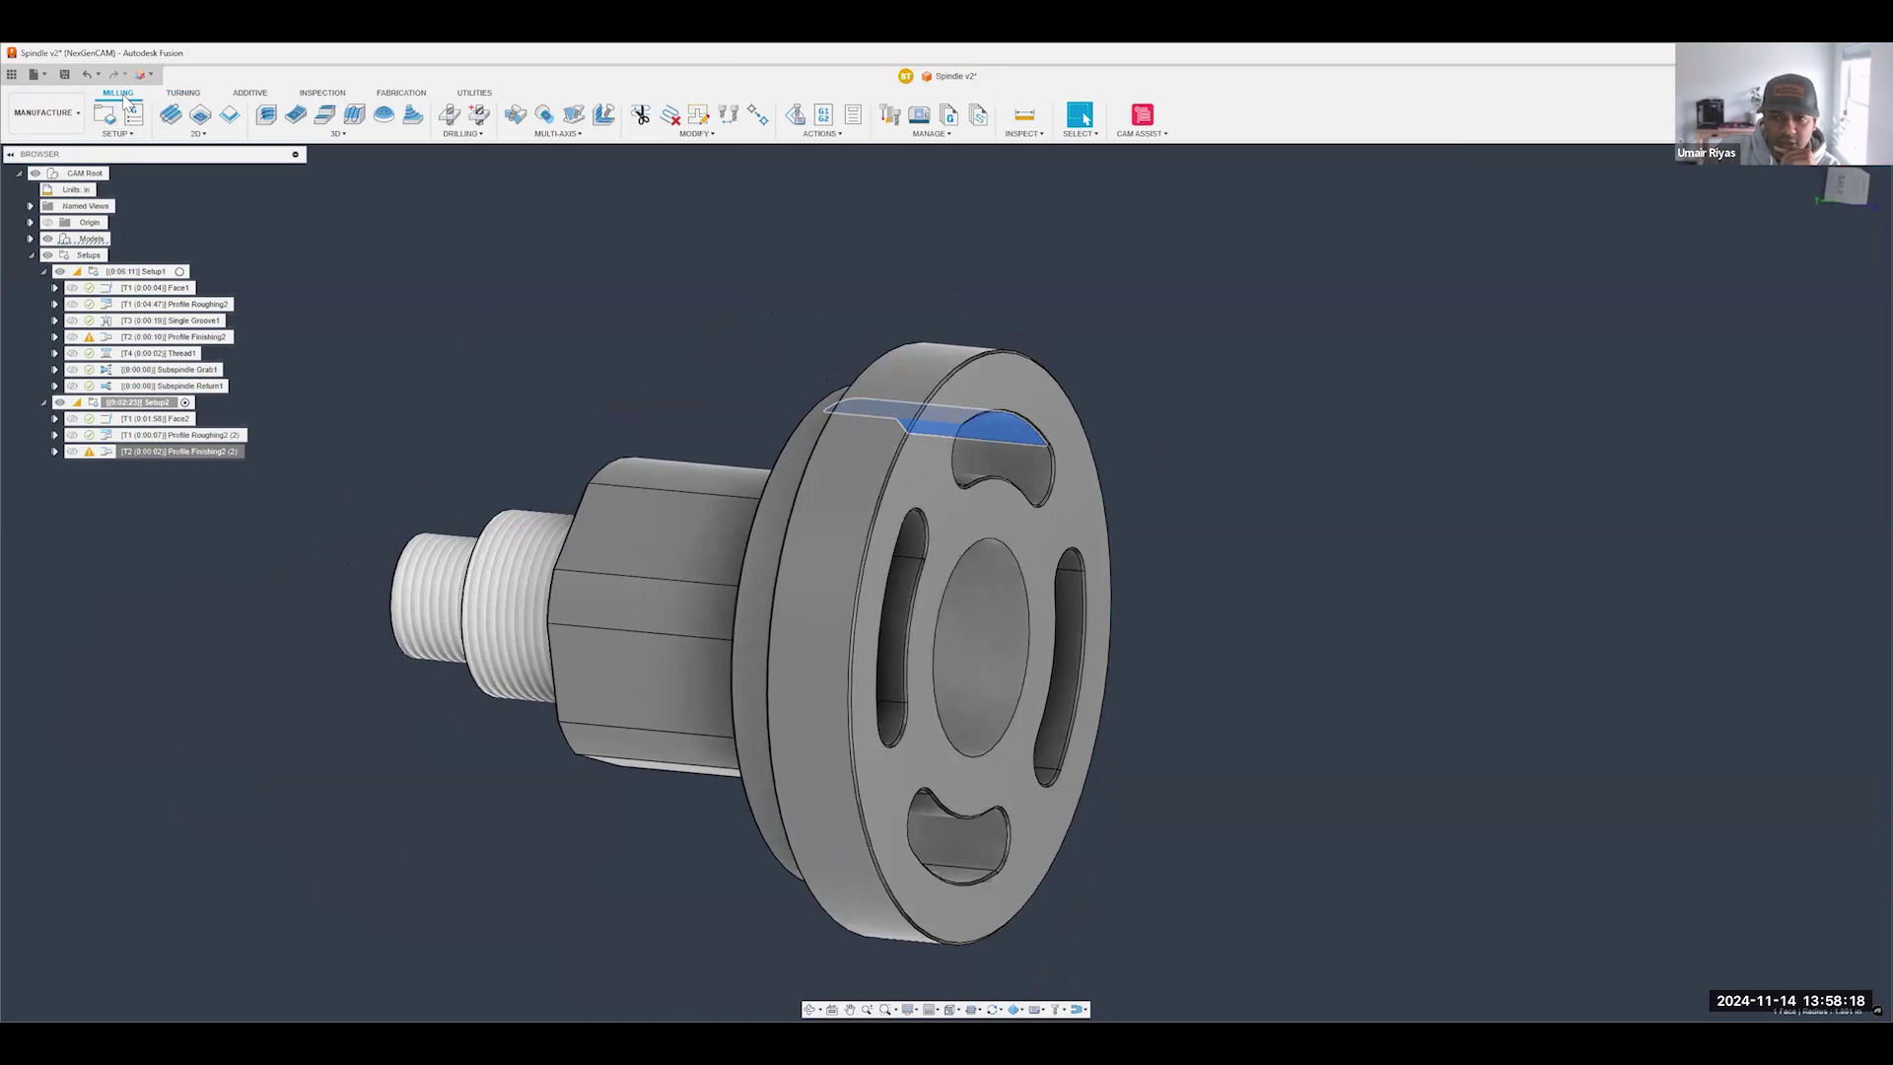
left_click(198, 134)
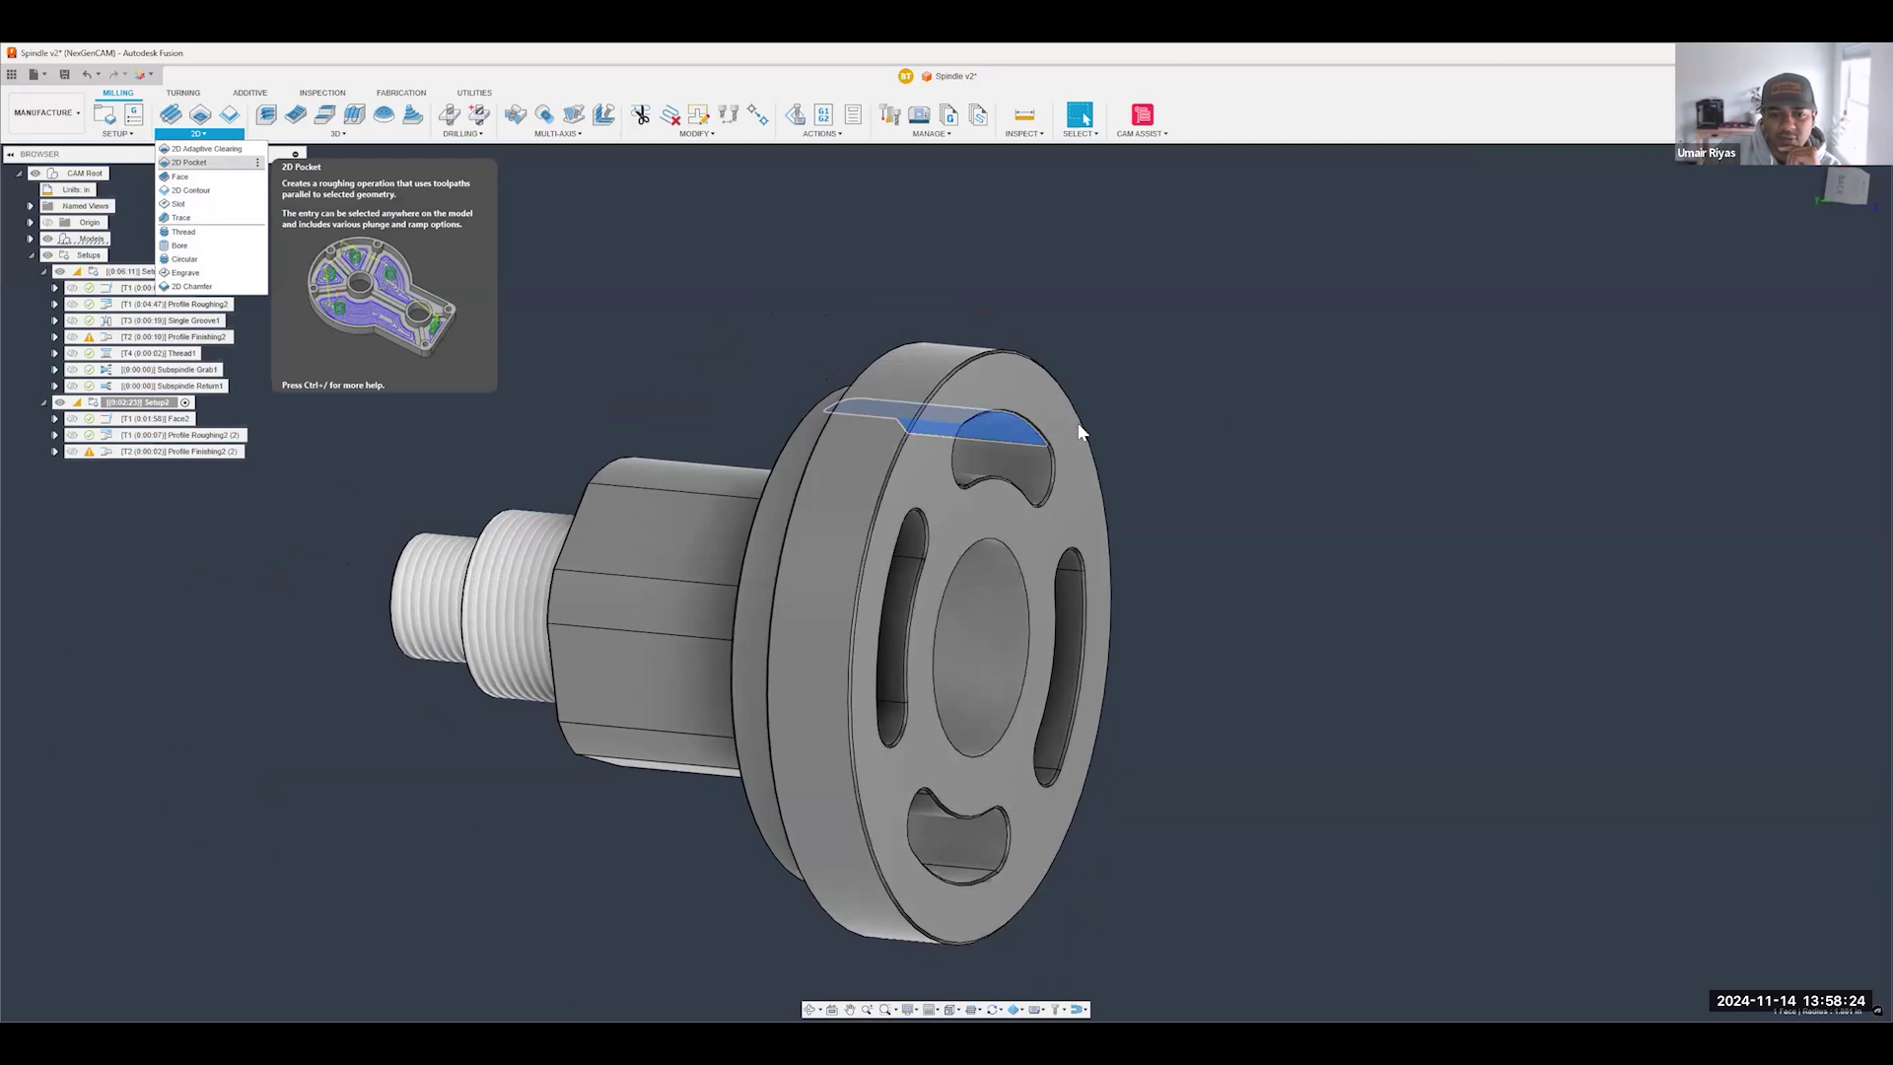
scroll(1081, 426, "down", 3)
middle_click_drag(1086, 504, 1075, 583, "shift")
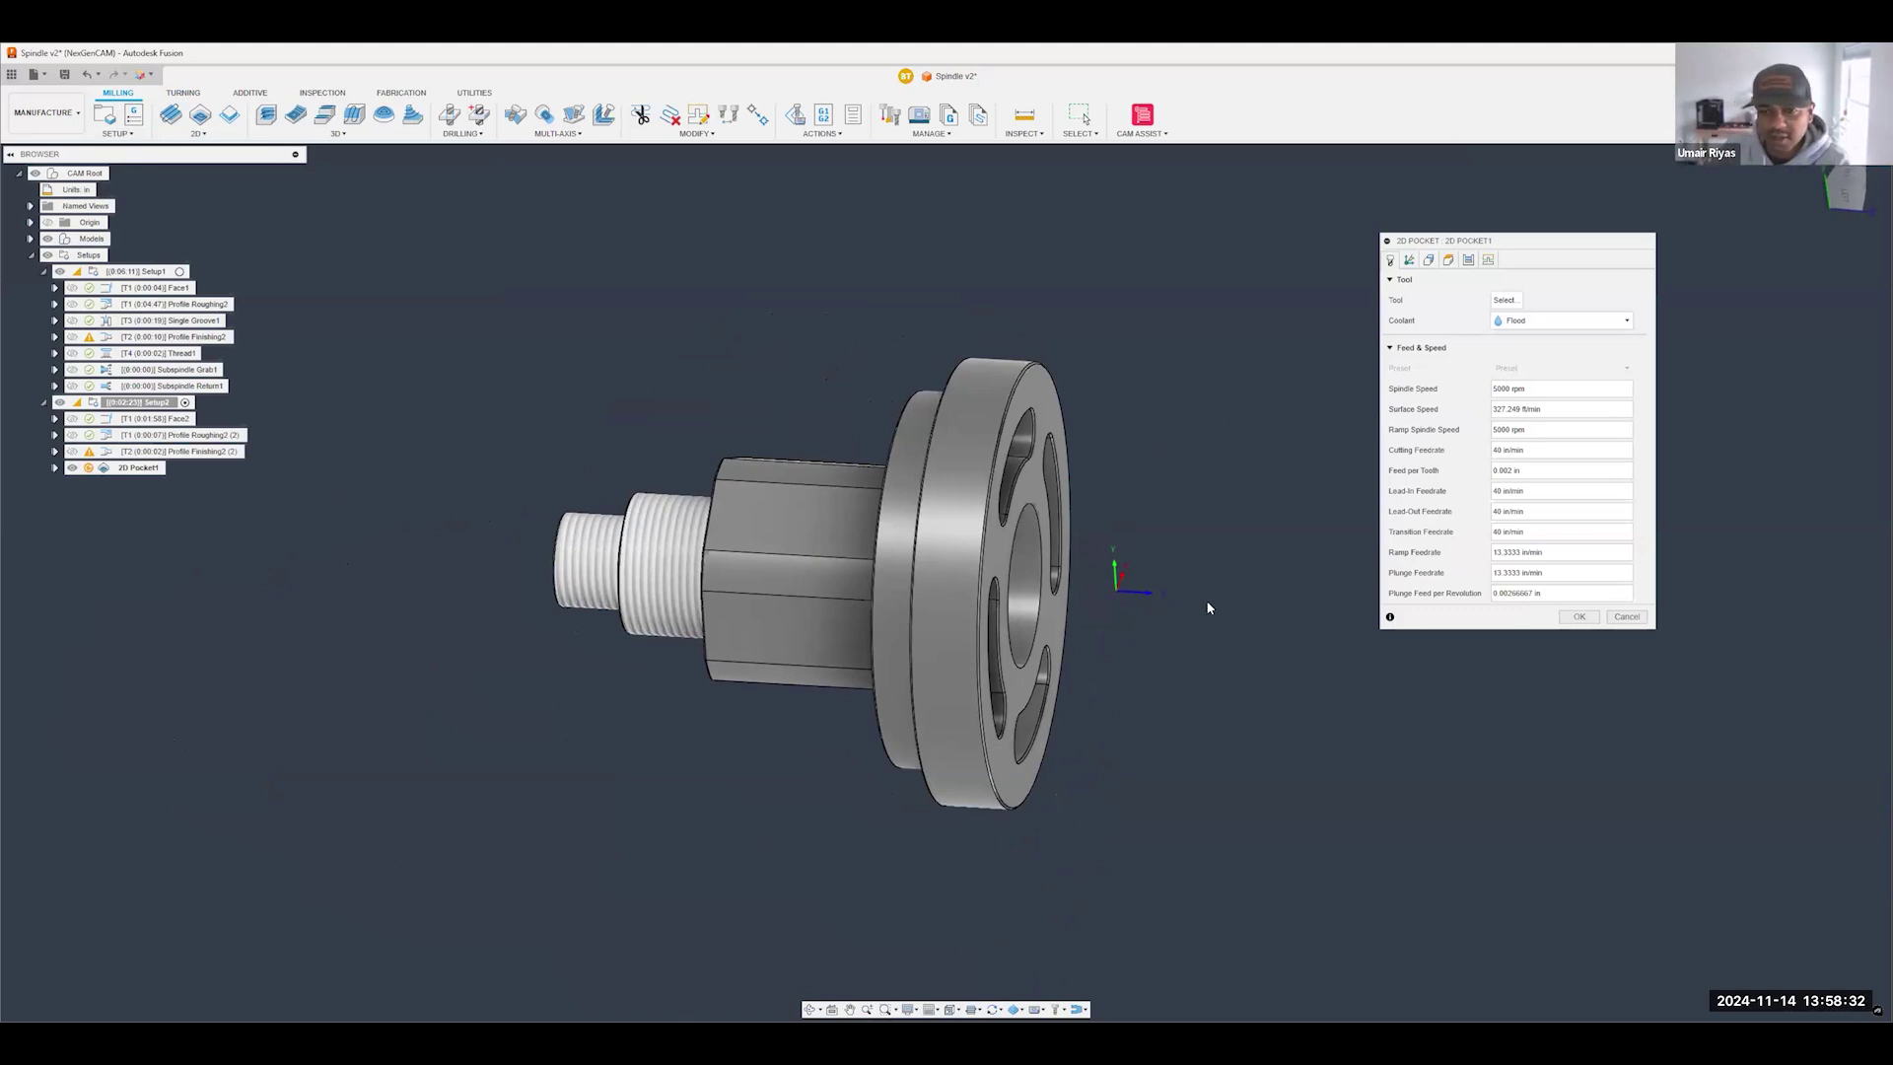
left_click(1505, 300)
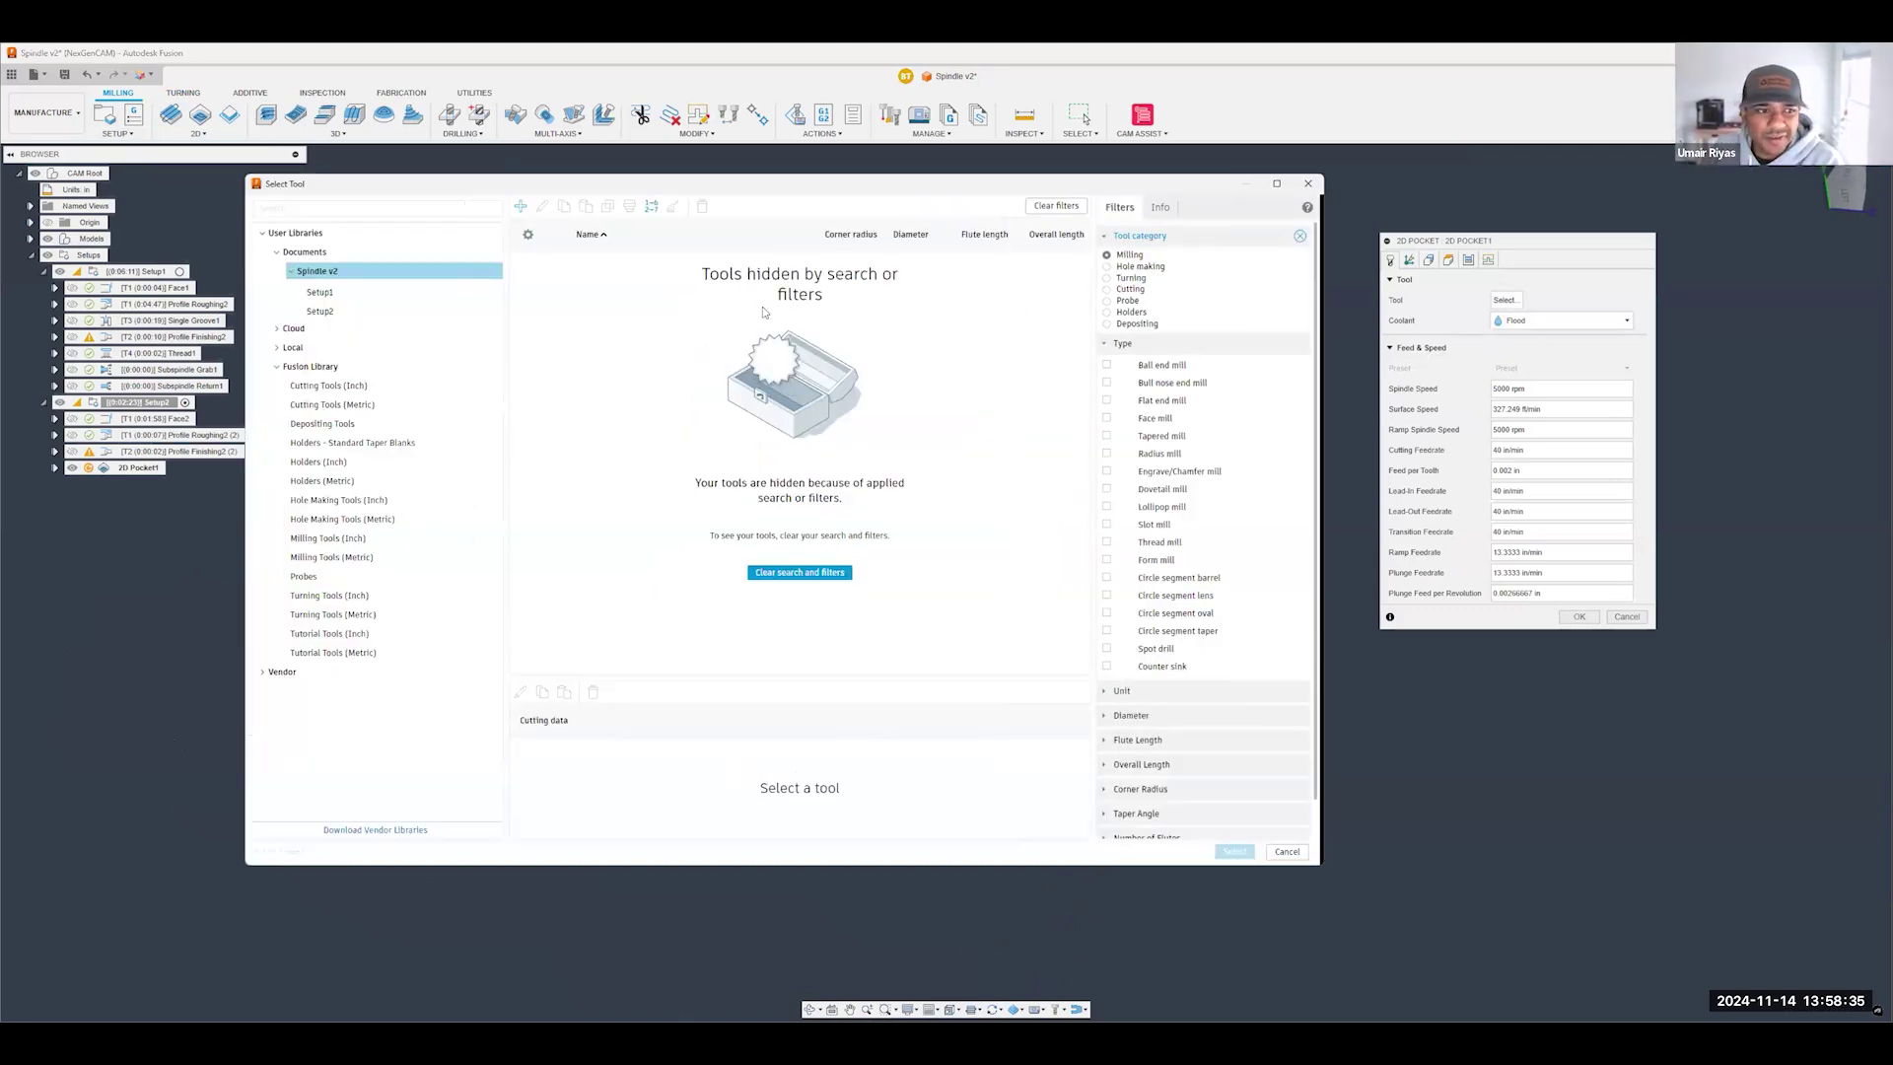
left_click(350, 368)
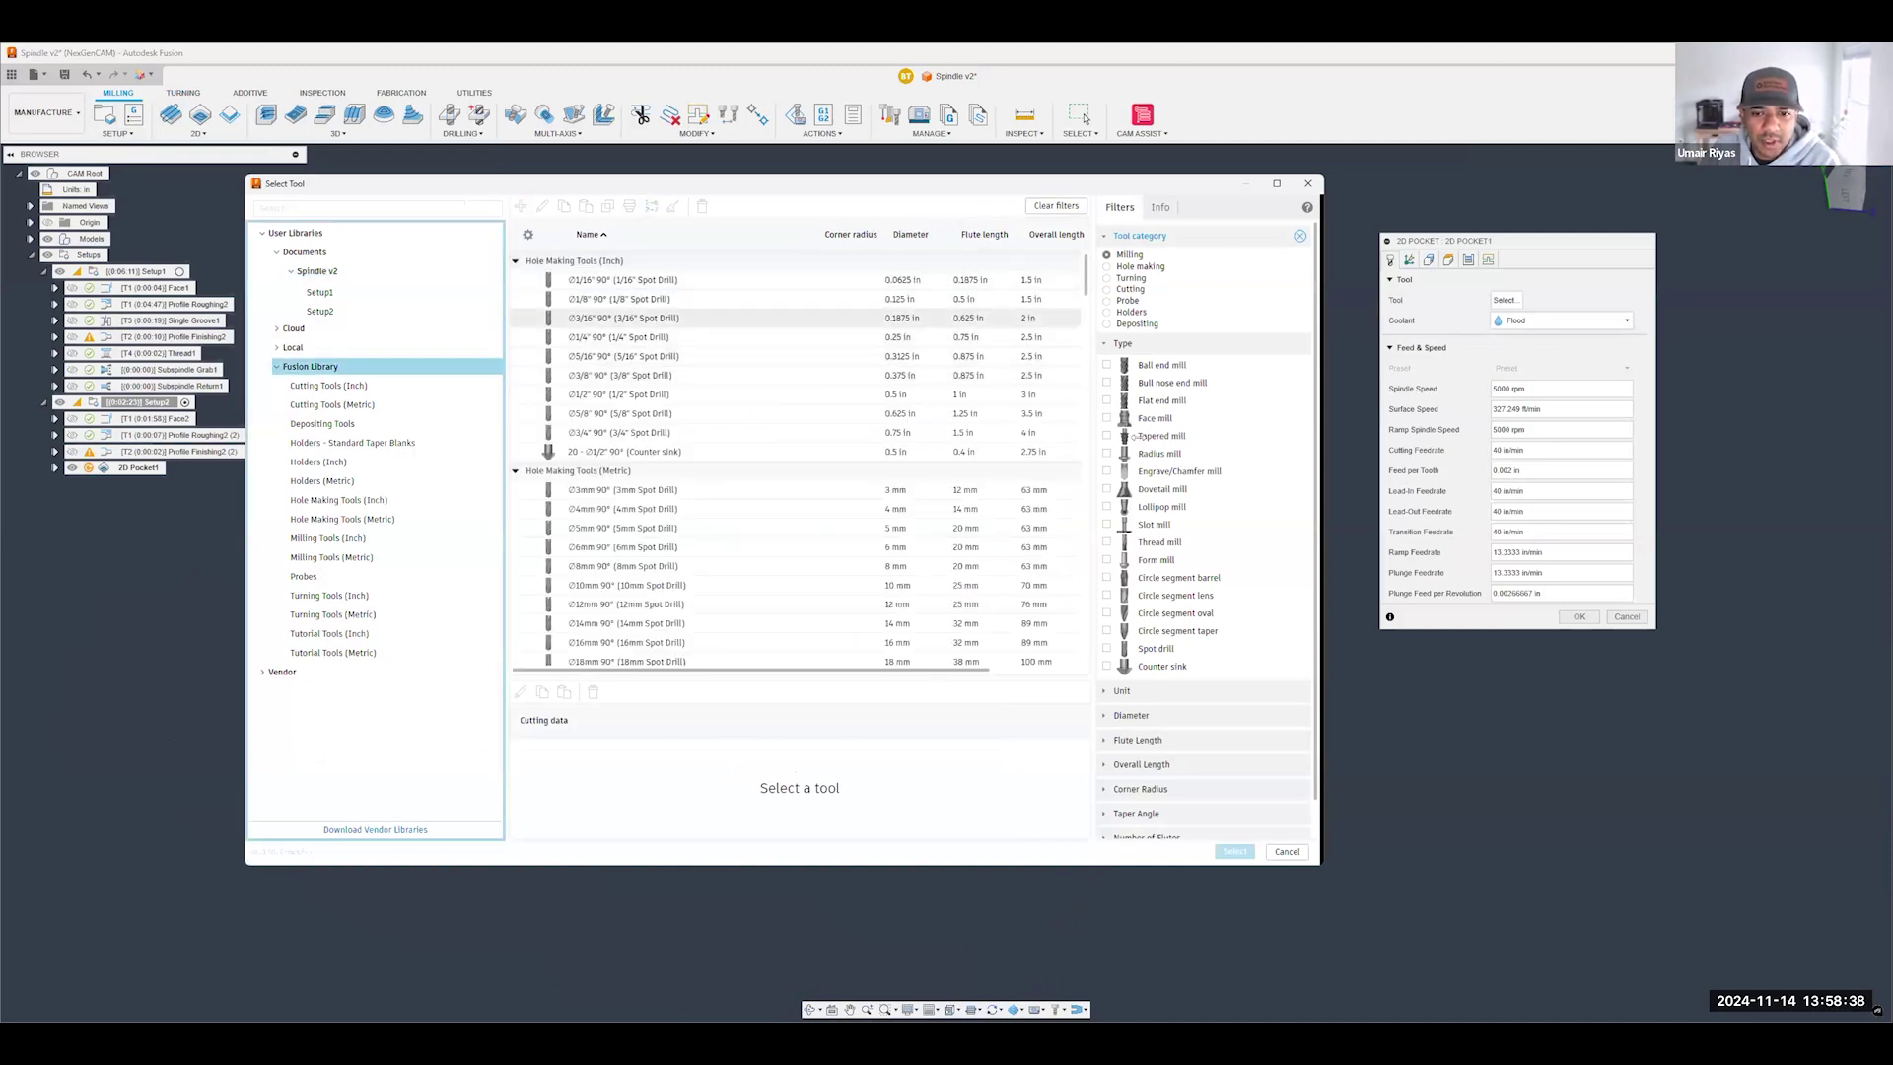
left_click(1106, 399)
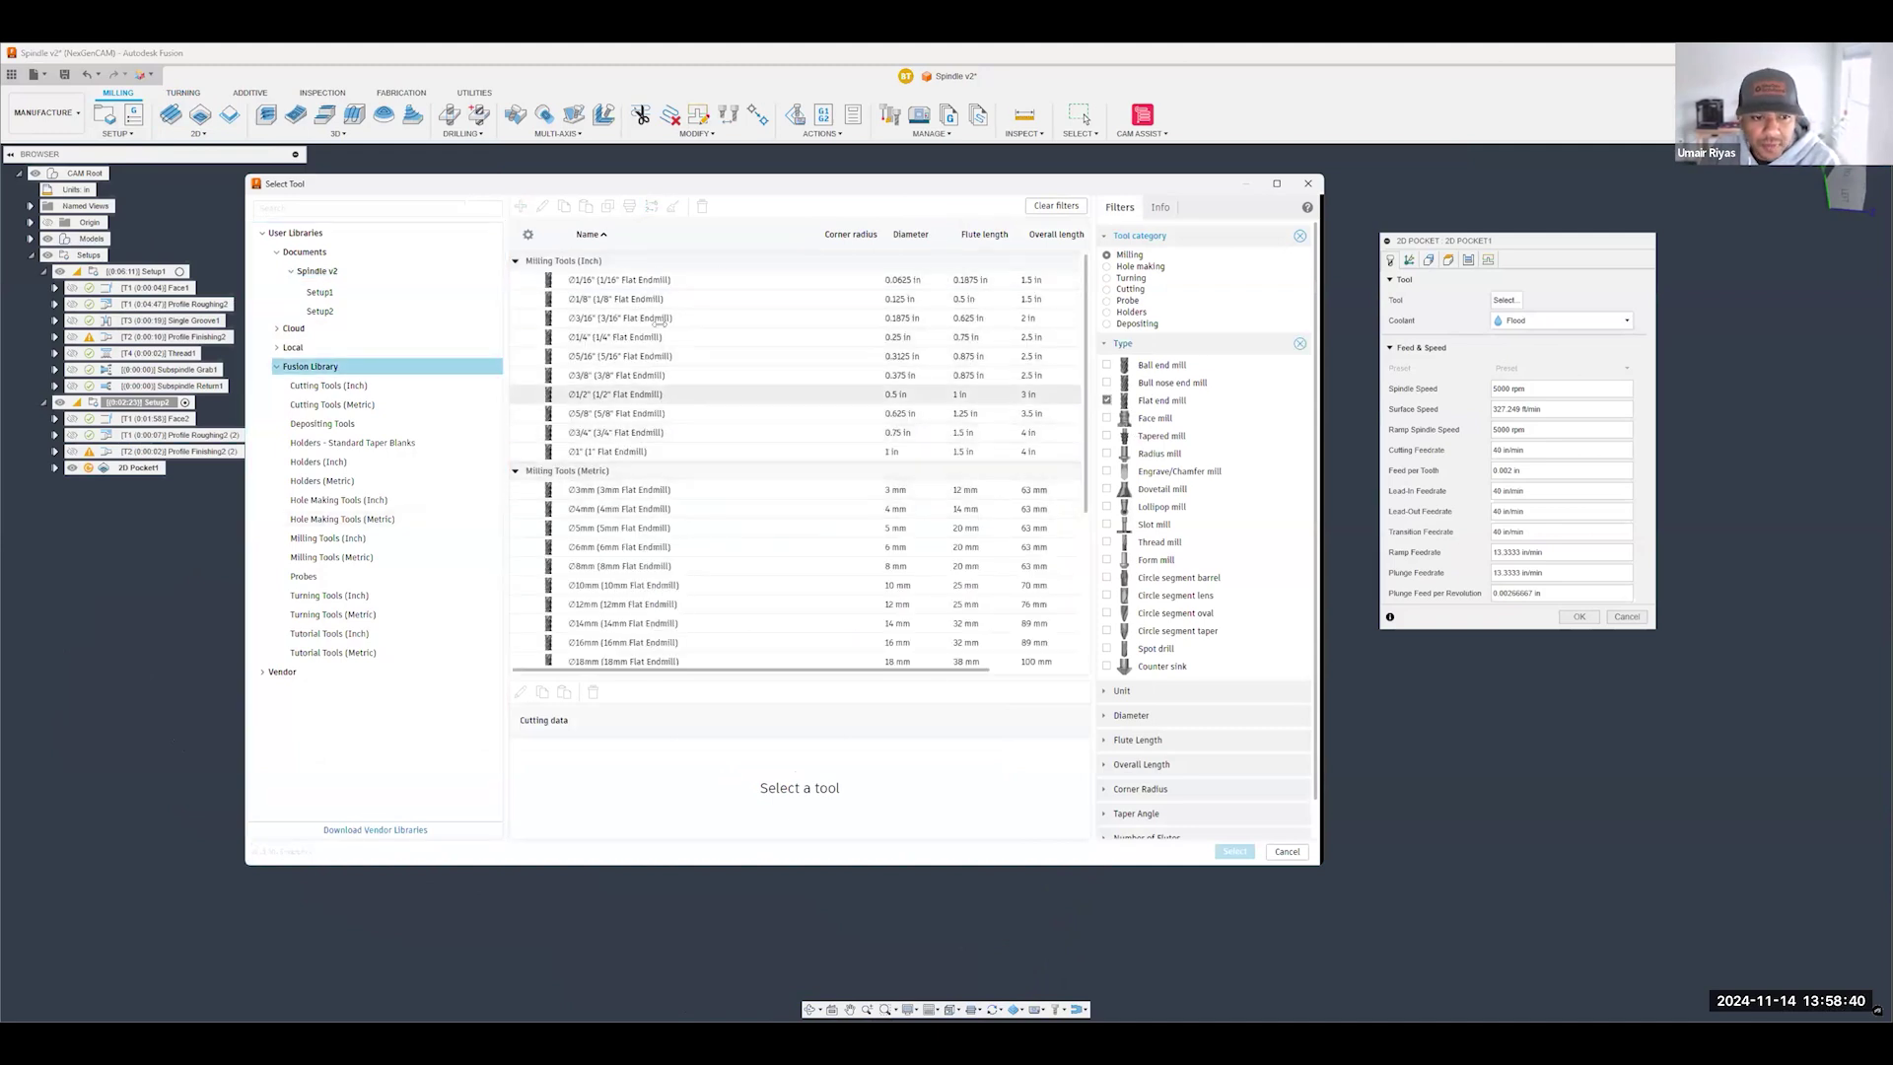
left_click(650, 337)
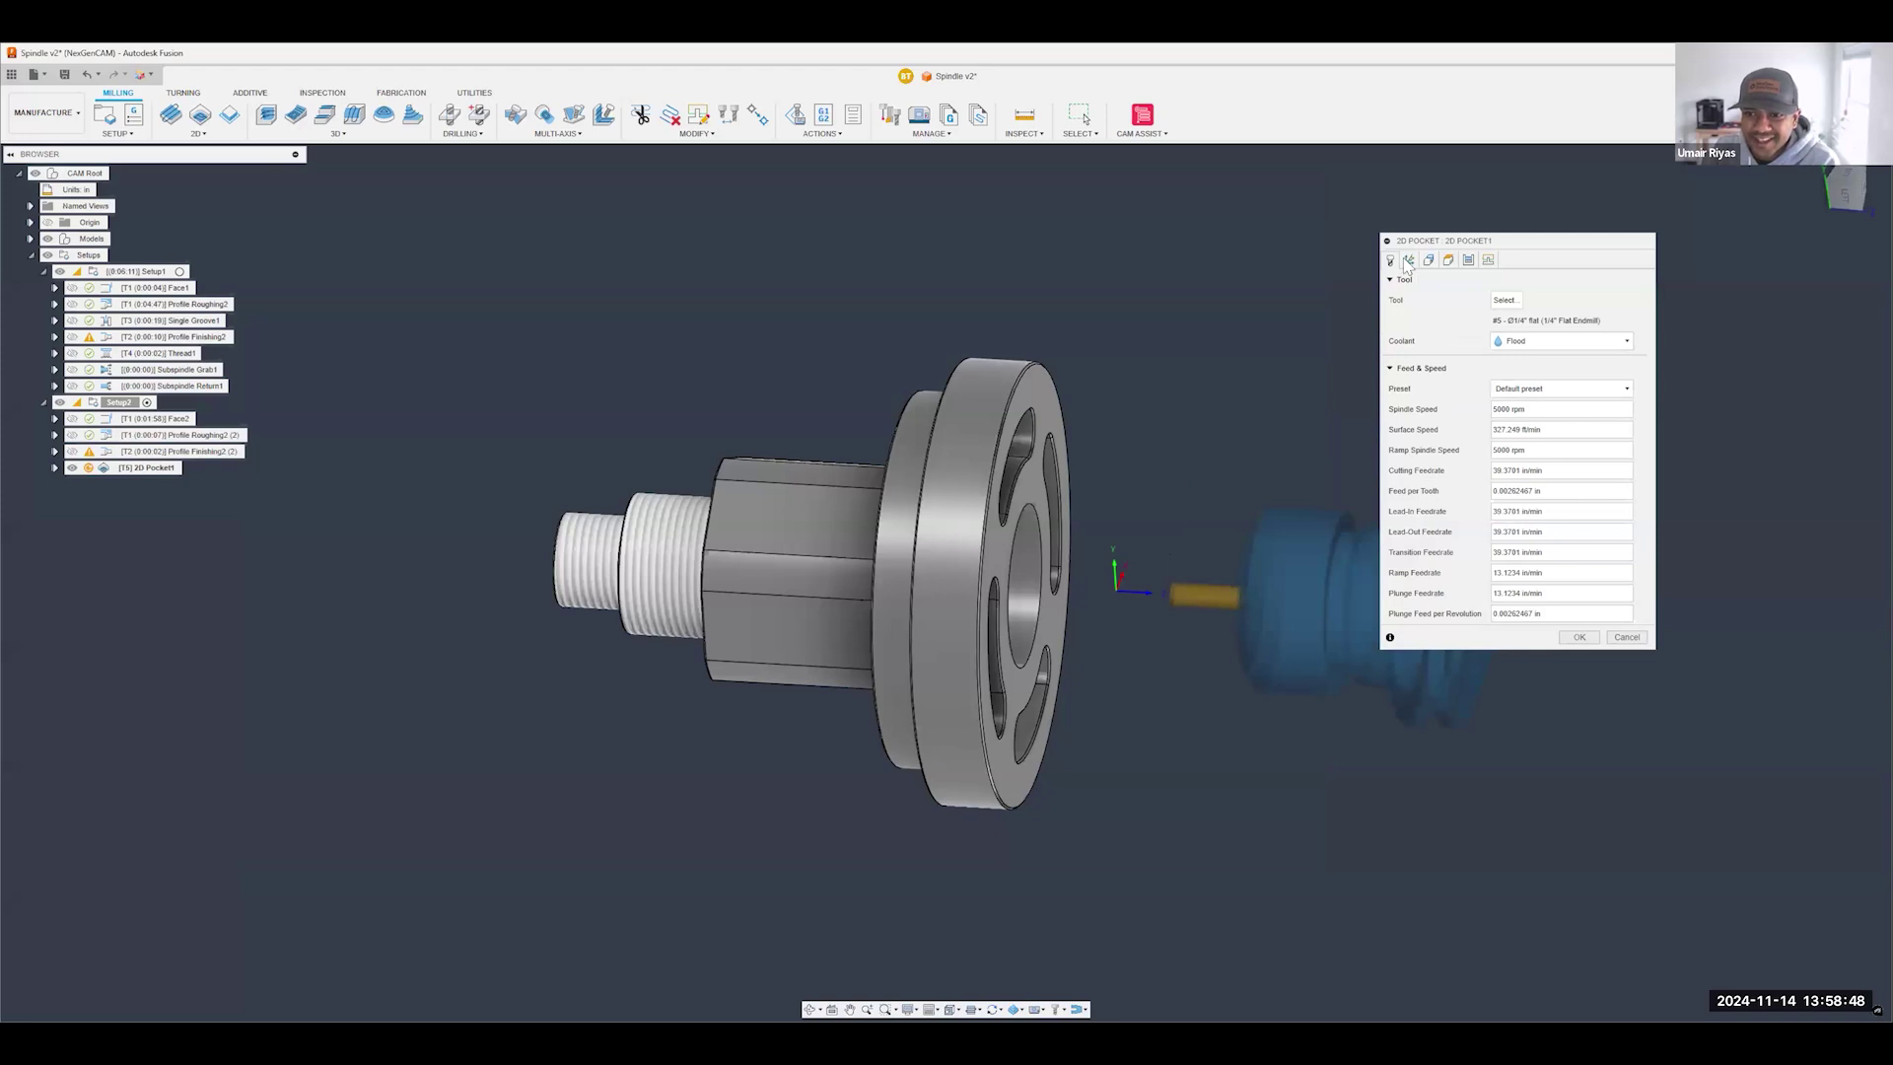
- Choose the upper flange slot's closed edge on the shaft side as the pocket contour and generate the toolpath
scroll(1200, 512, "down", 2)
mouse_move(986, 580)
middle_mouse_down("shift")
mouse_move(838, 582)
mouse_move(955, 592)
middle_mouse_up("shift")
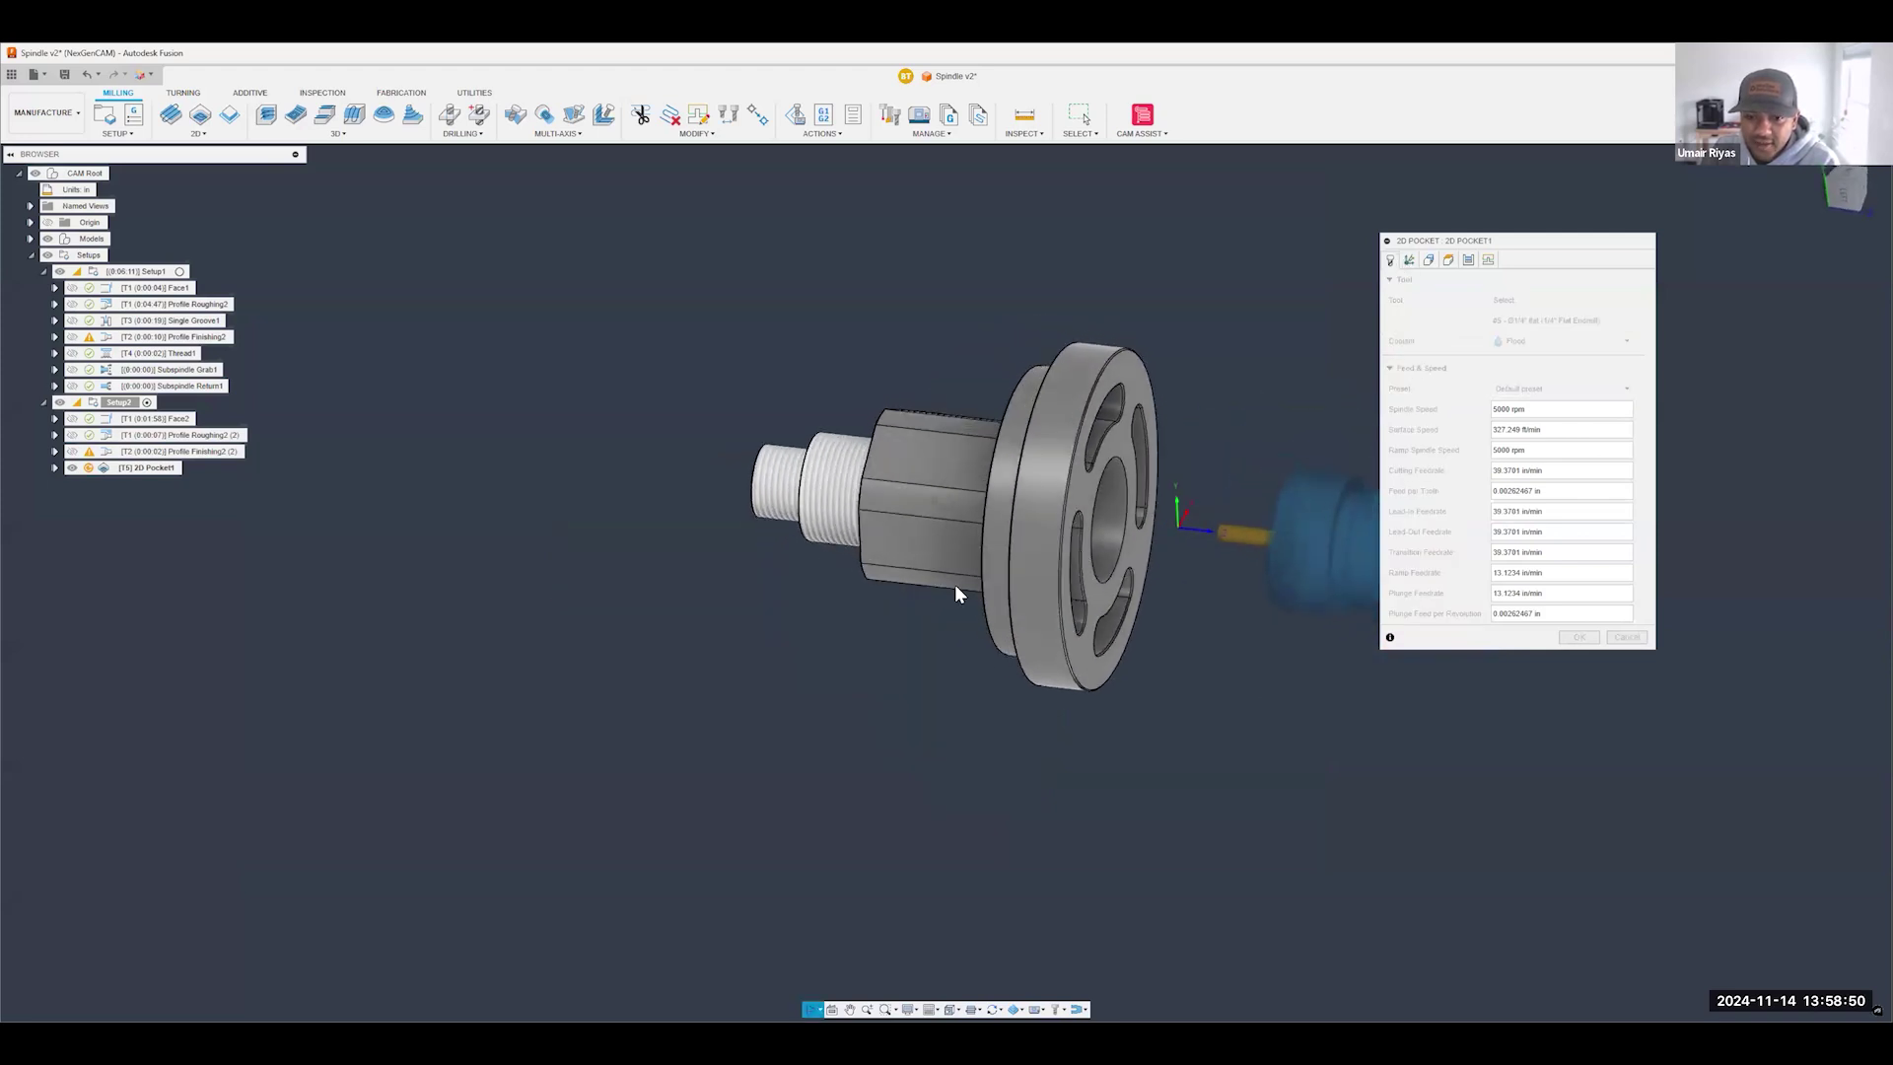
scroll(956, 591, "down", 3)
scroll(1158, 464, "up", 2)
scroll(1159, 464, "up", 2)
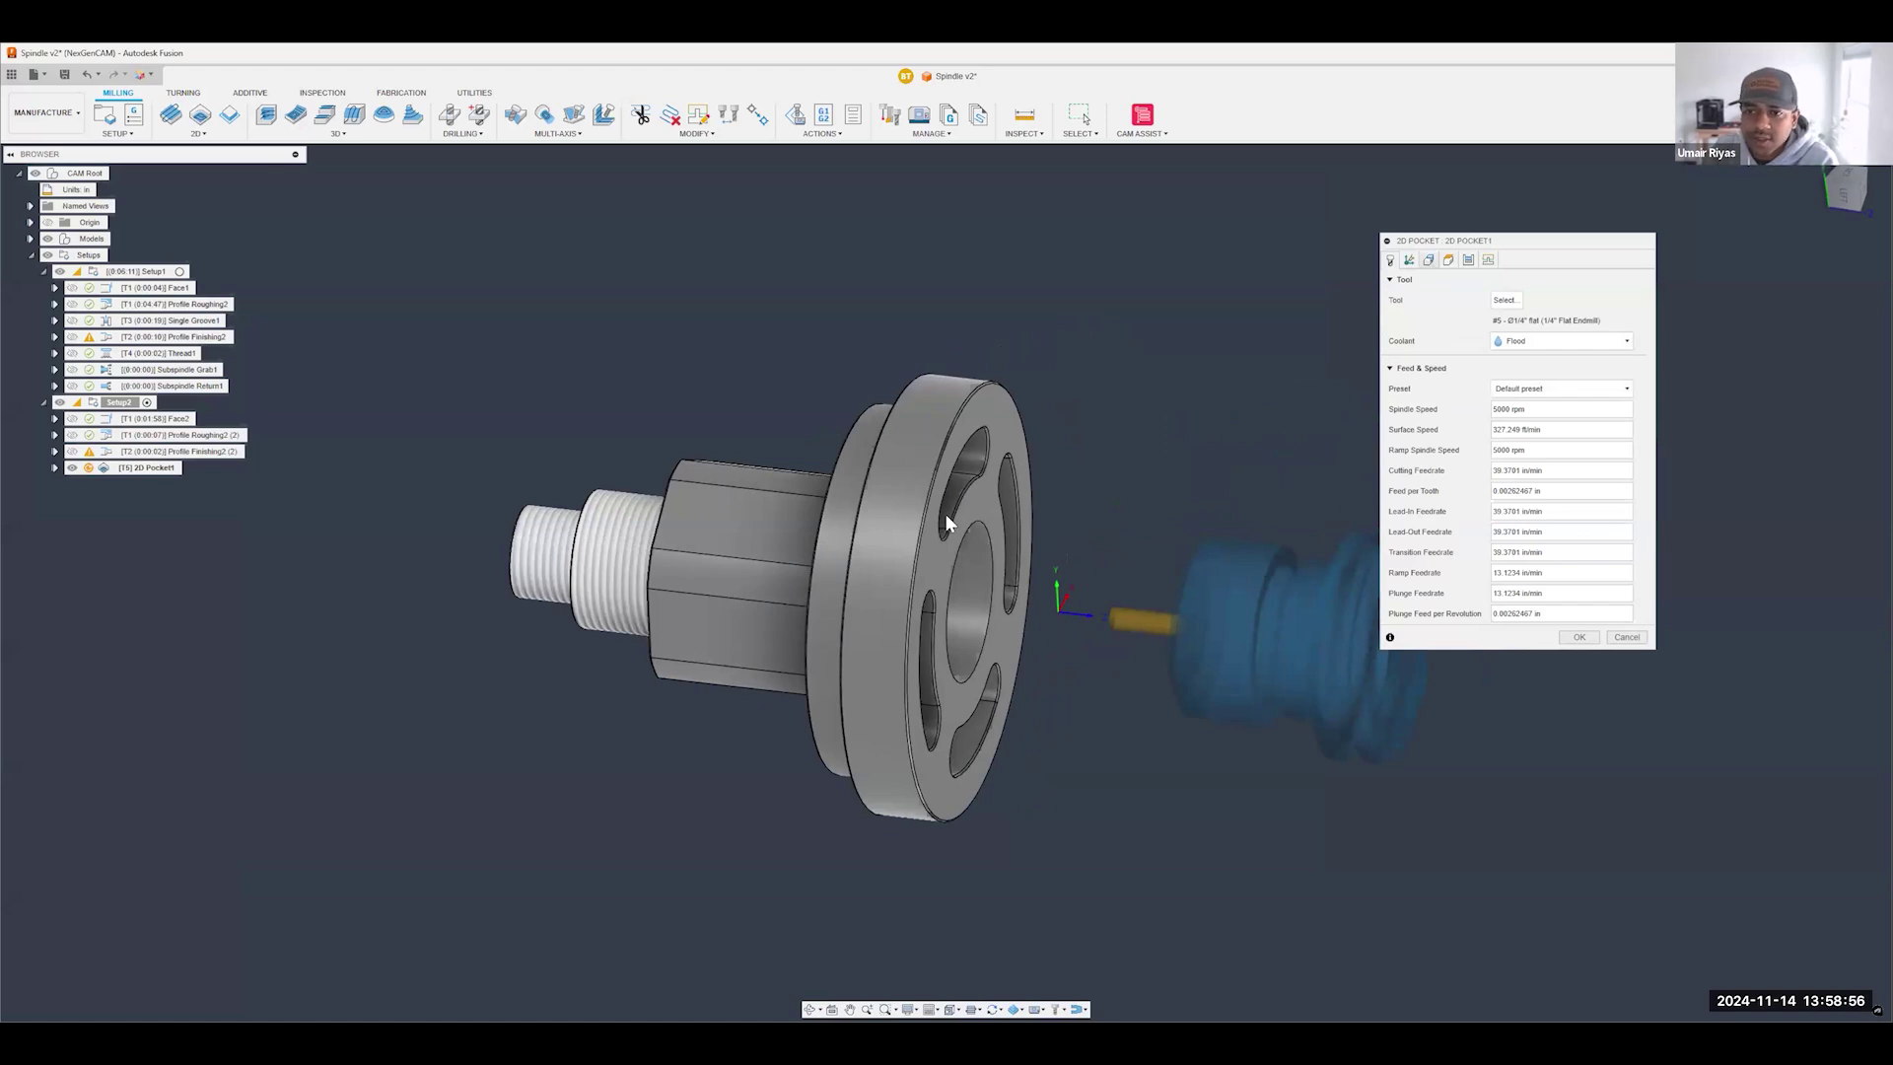
left_click(1408, 260)
middle_click_drag(958, 483, 1030, 462, "shift")
left_click(850, 440)
middle_click_drag(850, 440, 1047, 491, "shift")
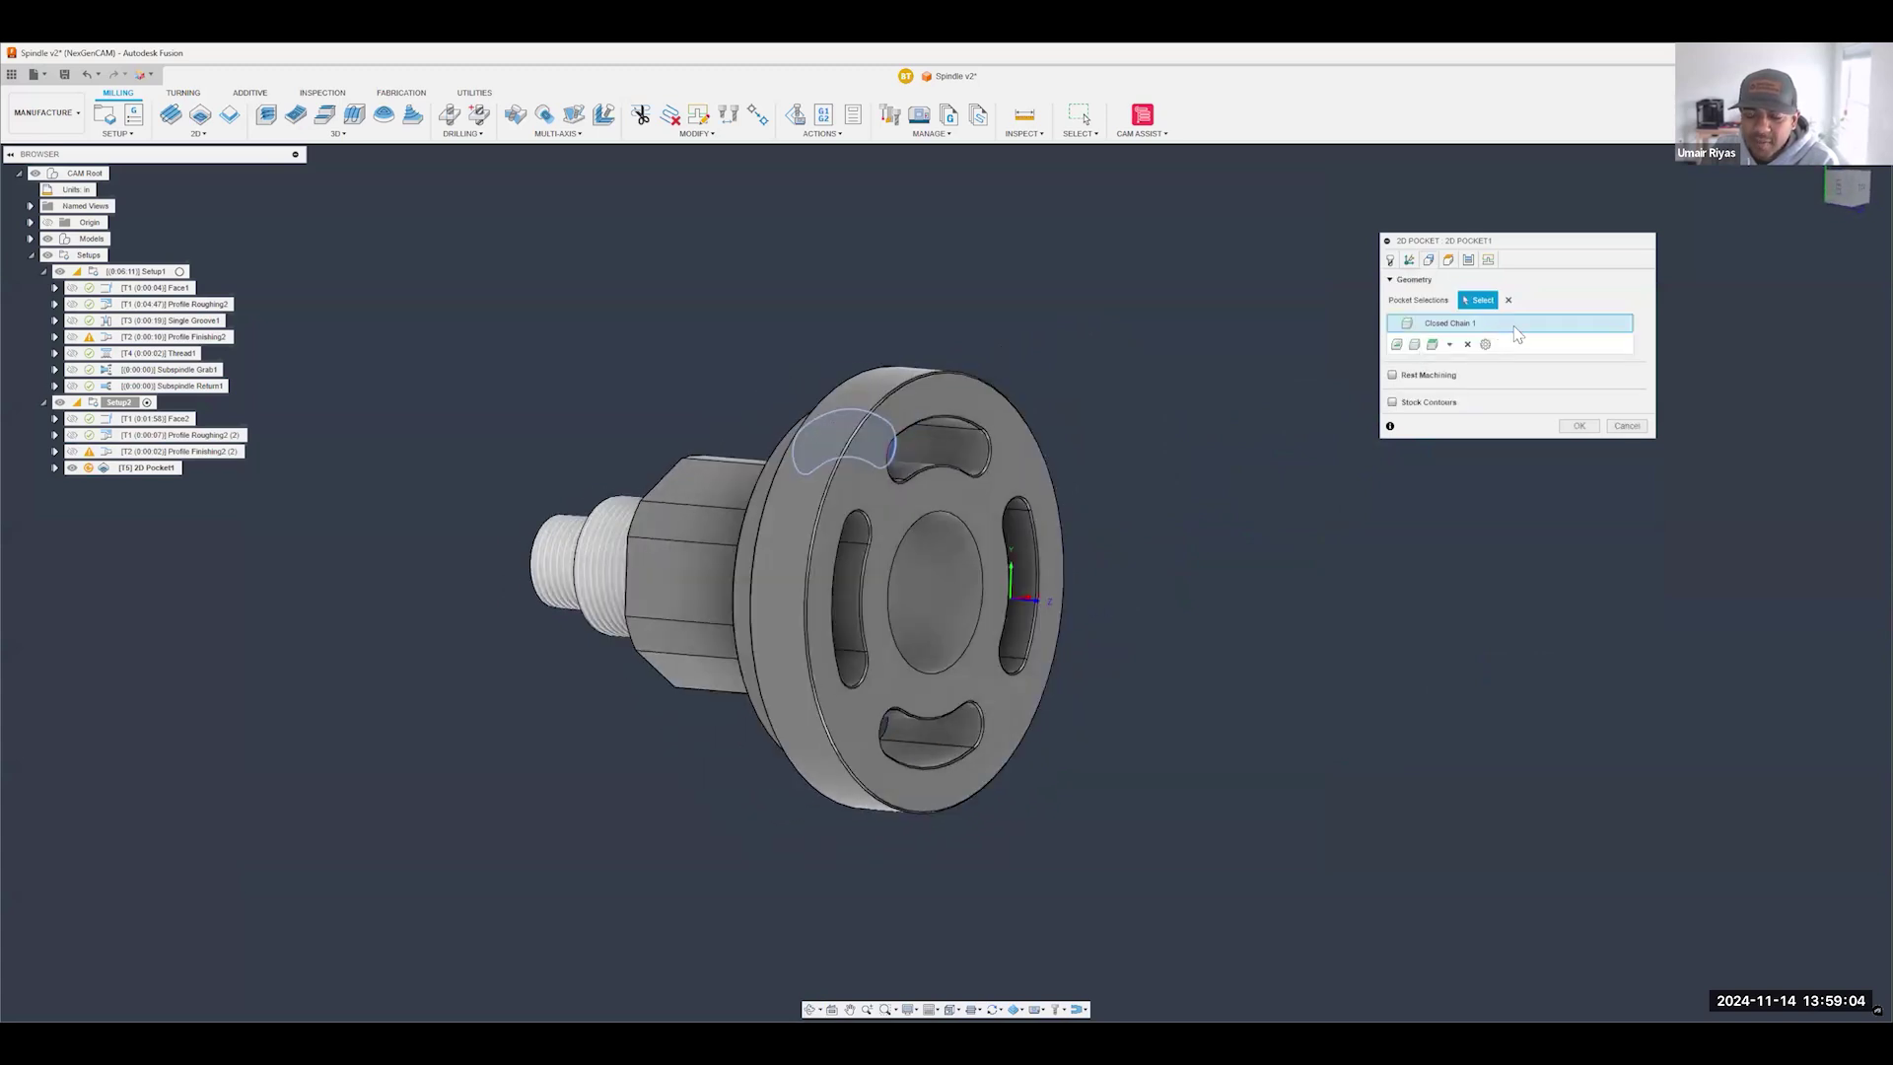
scroll(982, 453, "up", 4)
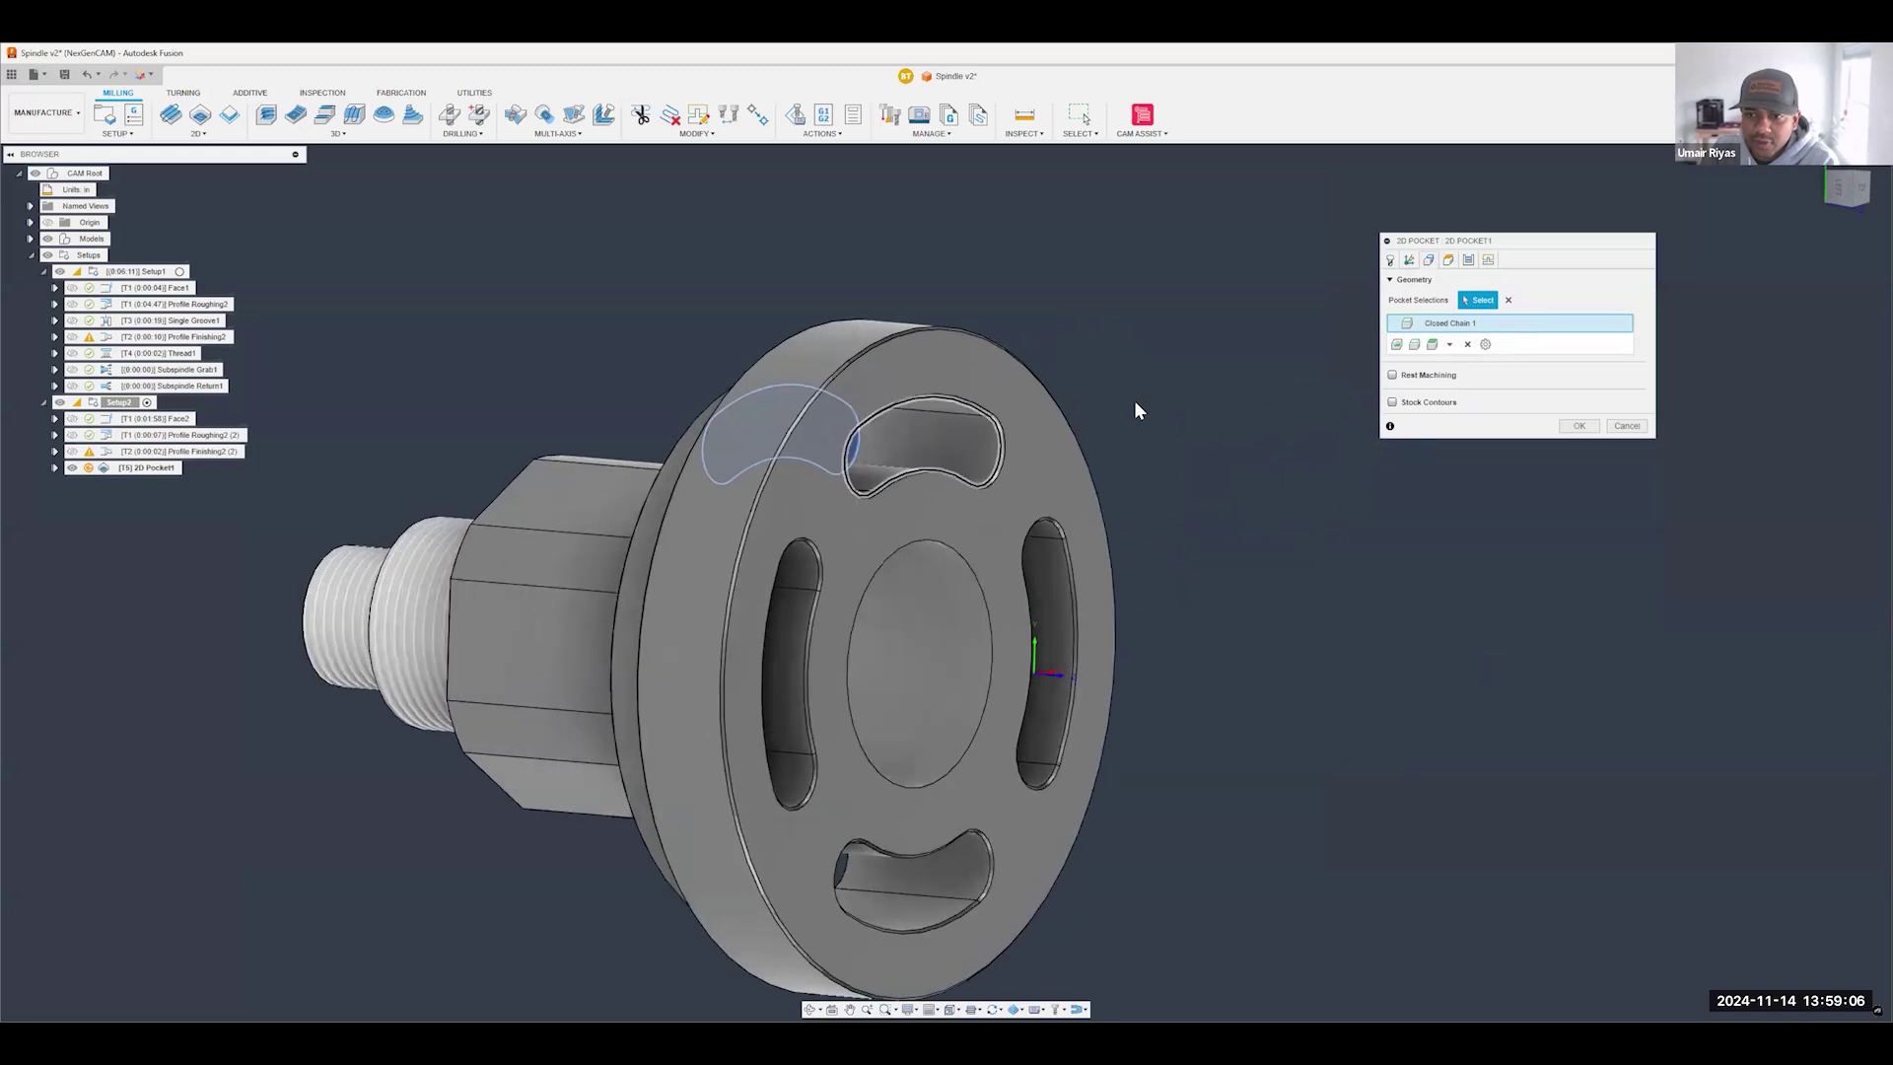
left_click(1580, 425)
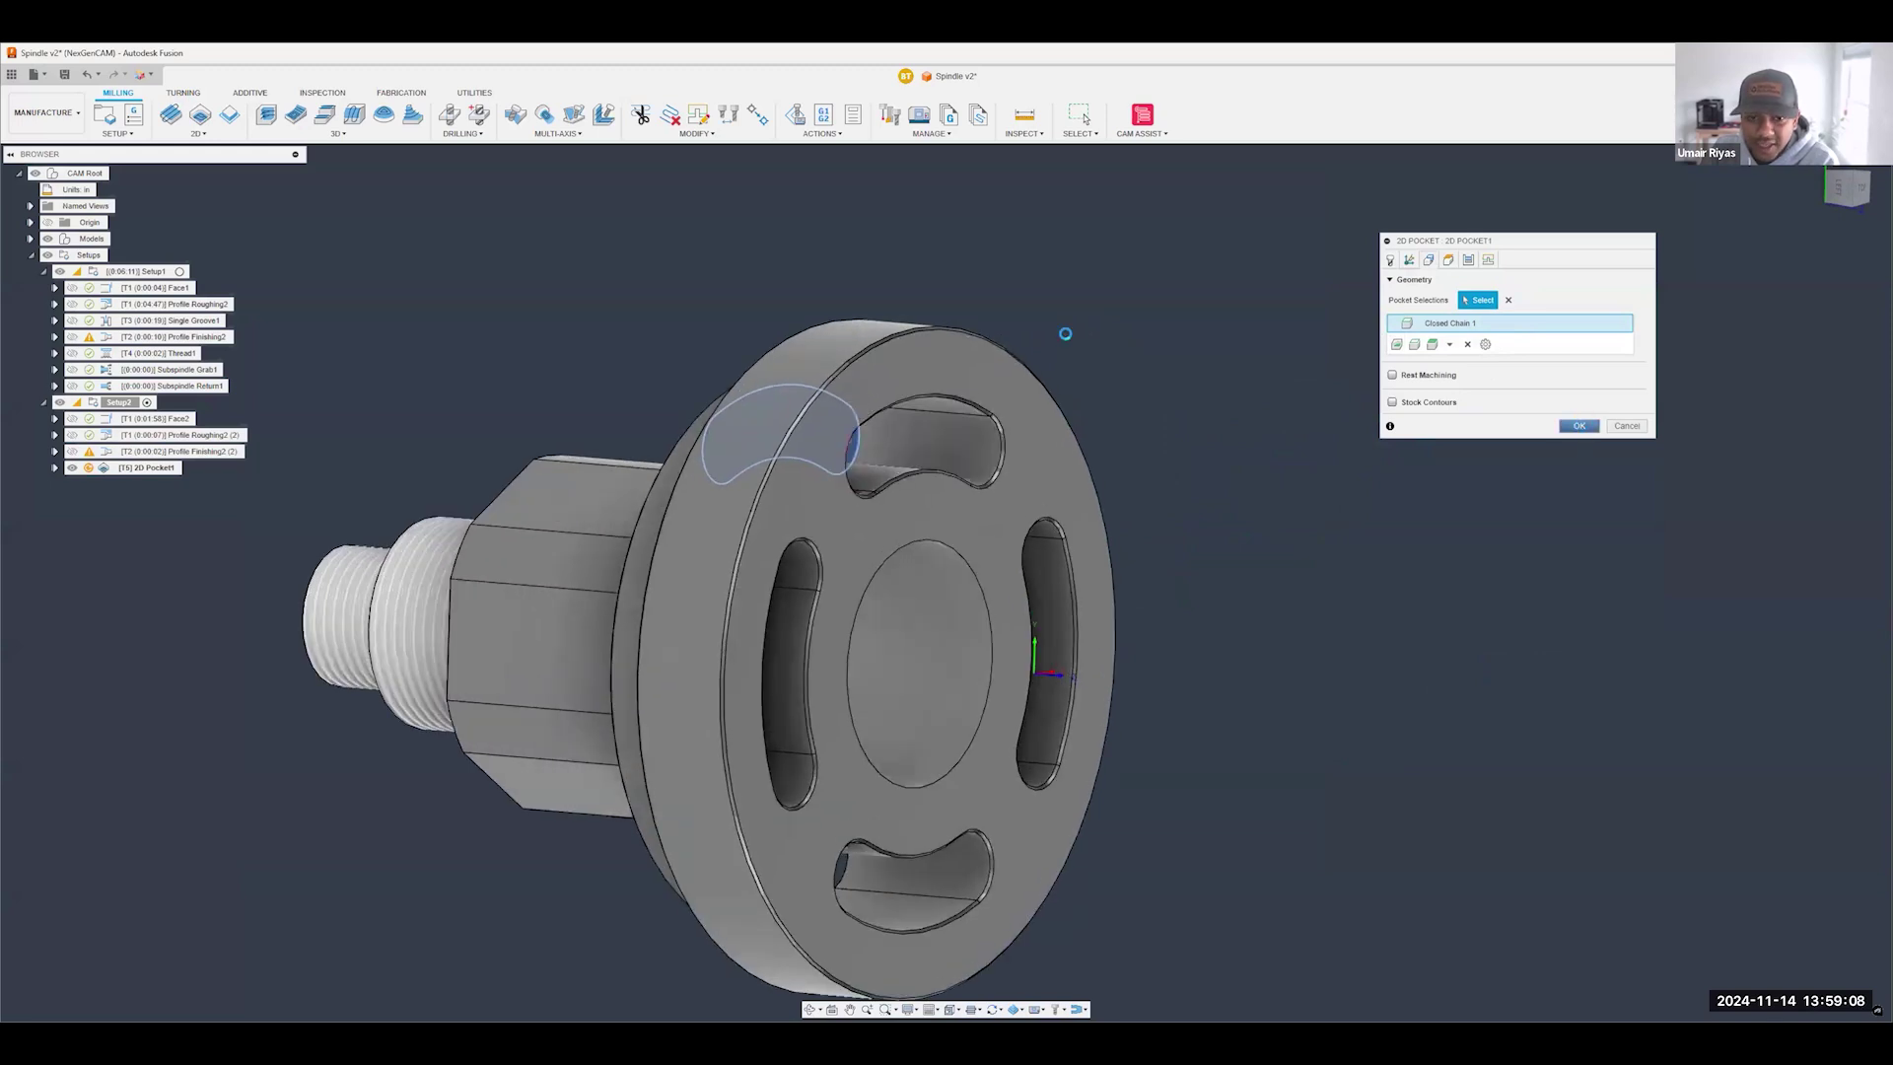
- Examine the generated 2D pocket toolpath in relation to the upper slot and the flange face
scroll(1167, 364, "down", 3)
middle_click_drag(1167, 364, 914, 450, "shift")
scroll(914, 450, "up", 1)
scroll(946, 384, "up", 2)
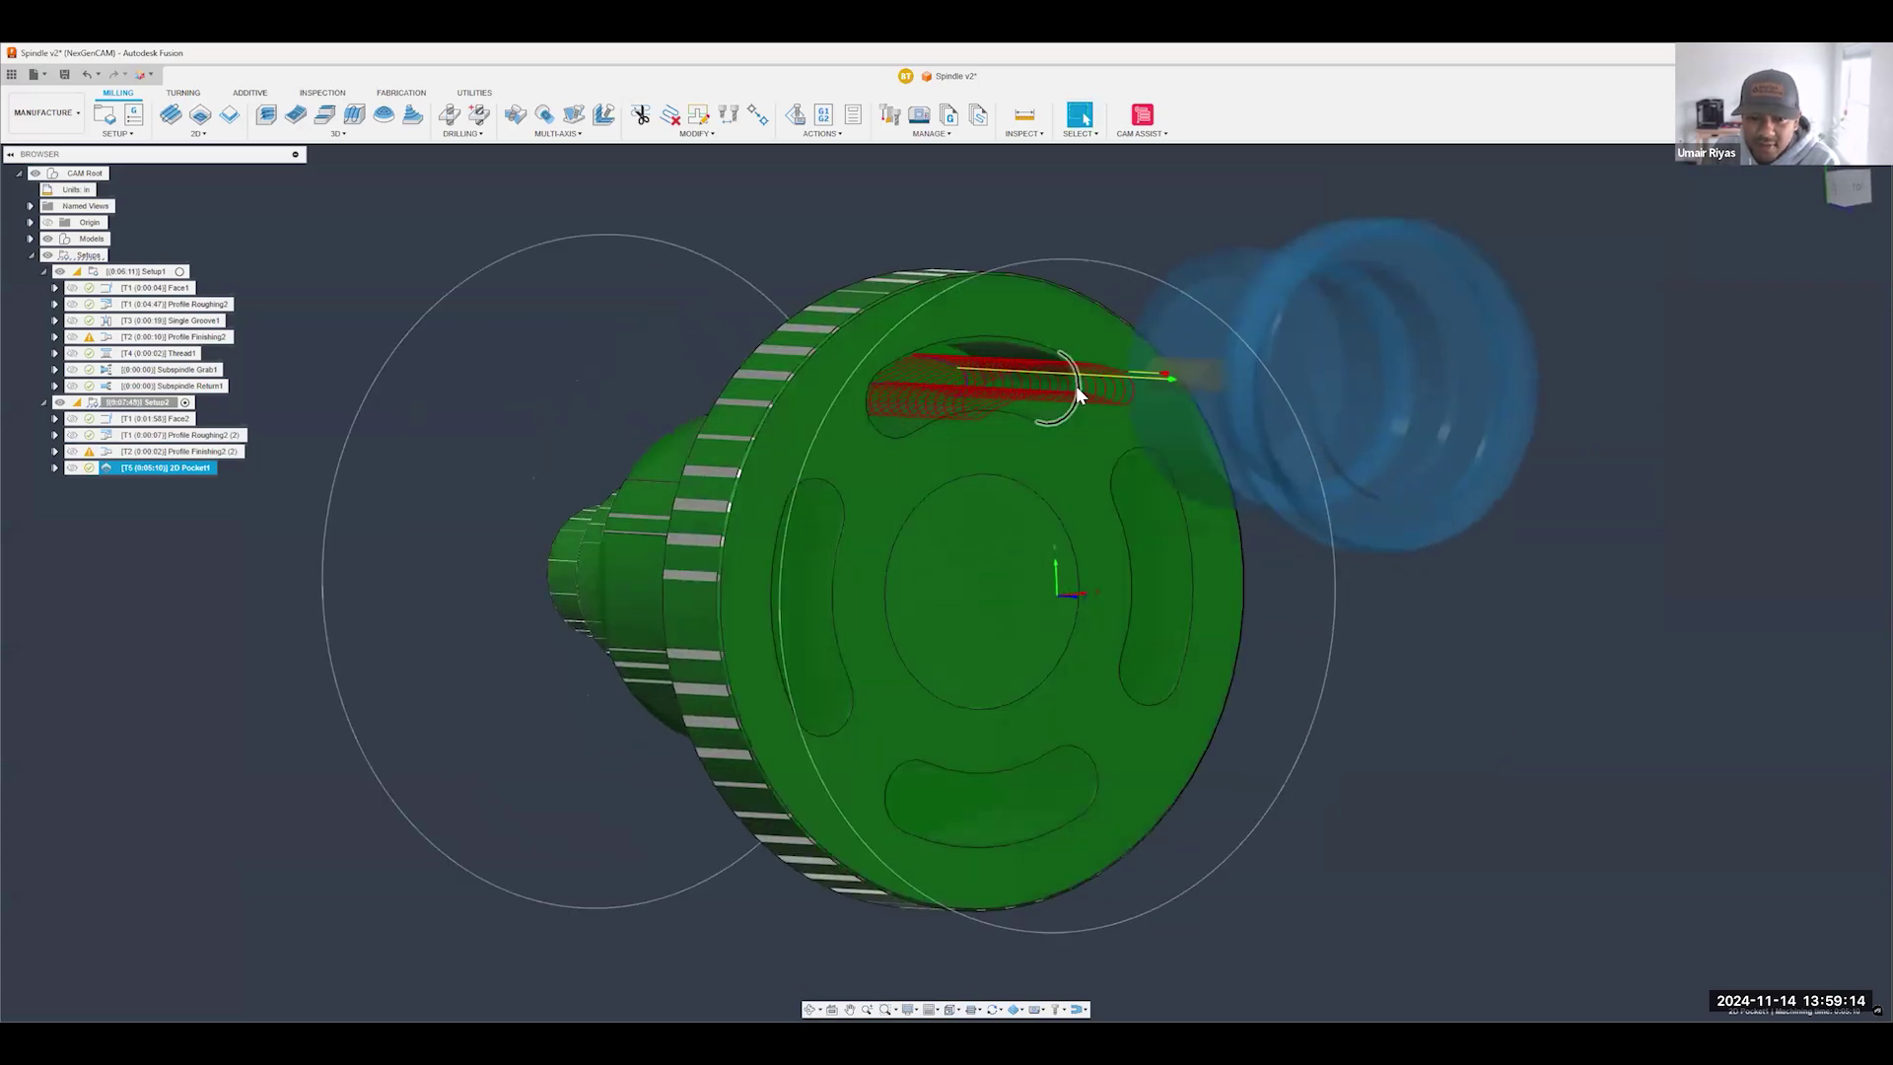
scroll(947, 388, "down", 2)
scroll(1020, 381, "up", 2)
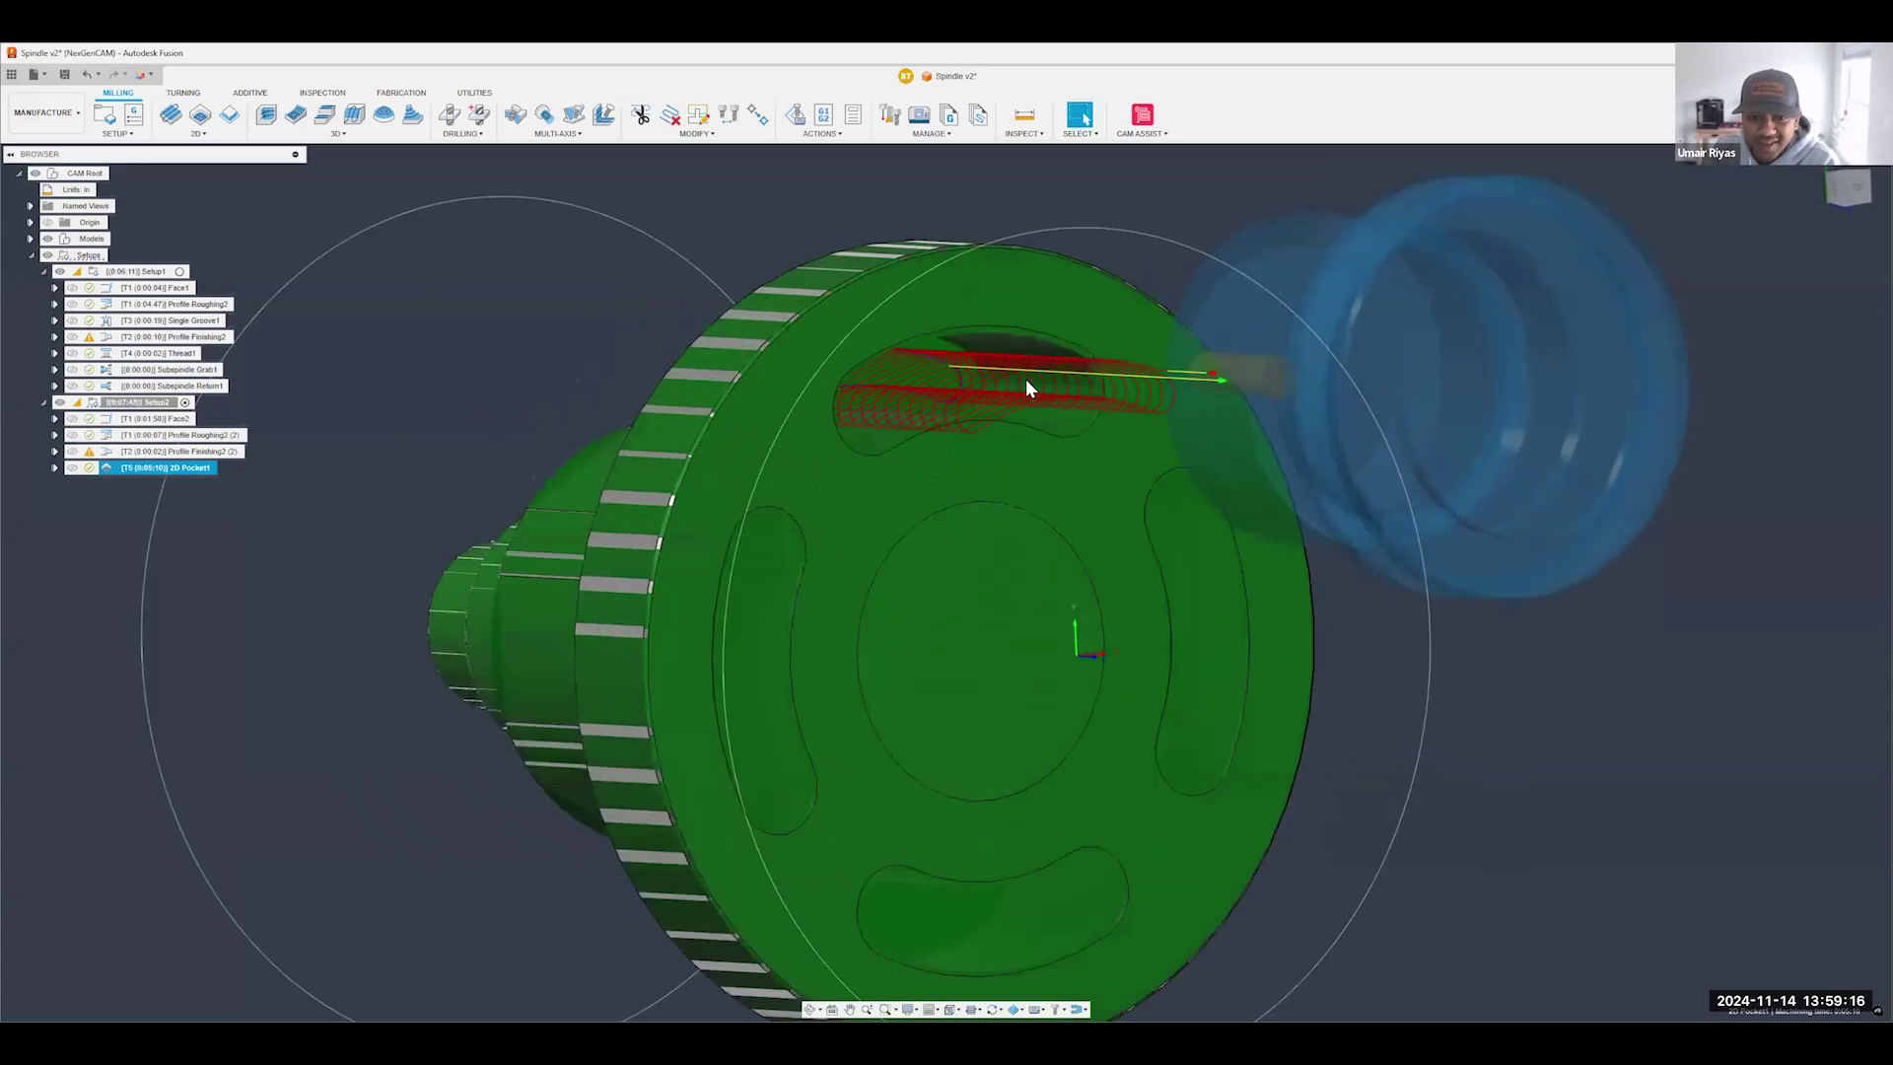
scroll(1025, 381, "down", 3)
middle_click_drag(1030, 386, 1143, 395, "shift")
- Base the 2D pocket's top height on the model top instead of the stock top and regenerate the toolpath
right_click(186, 466)
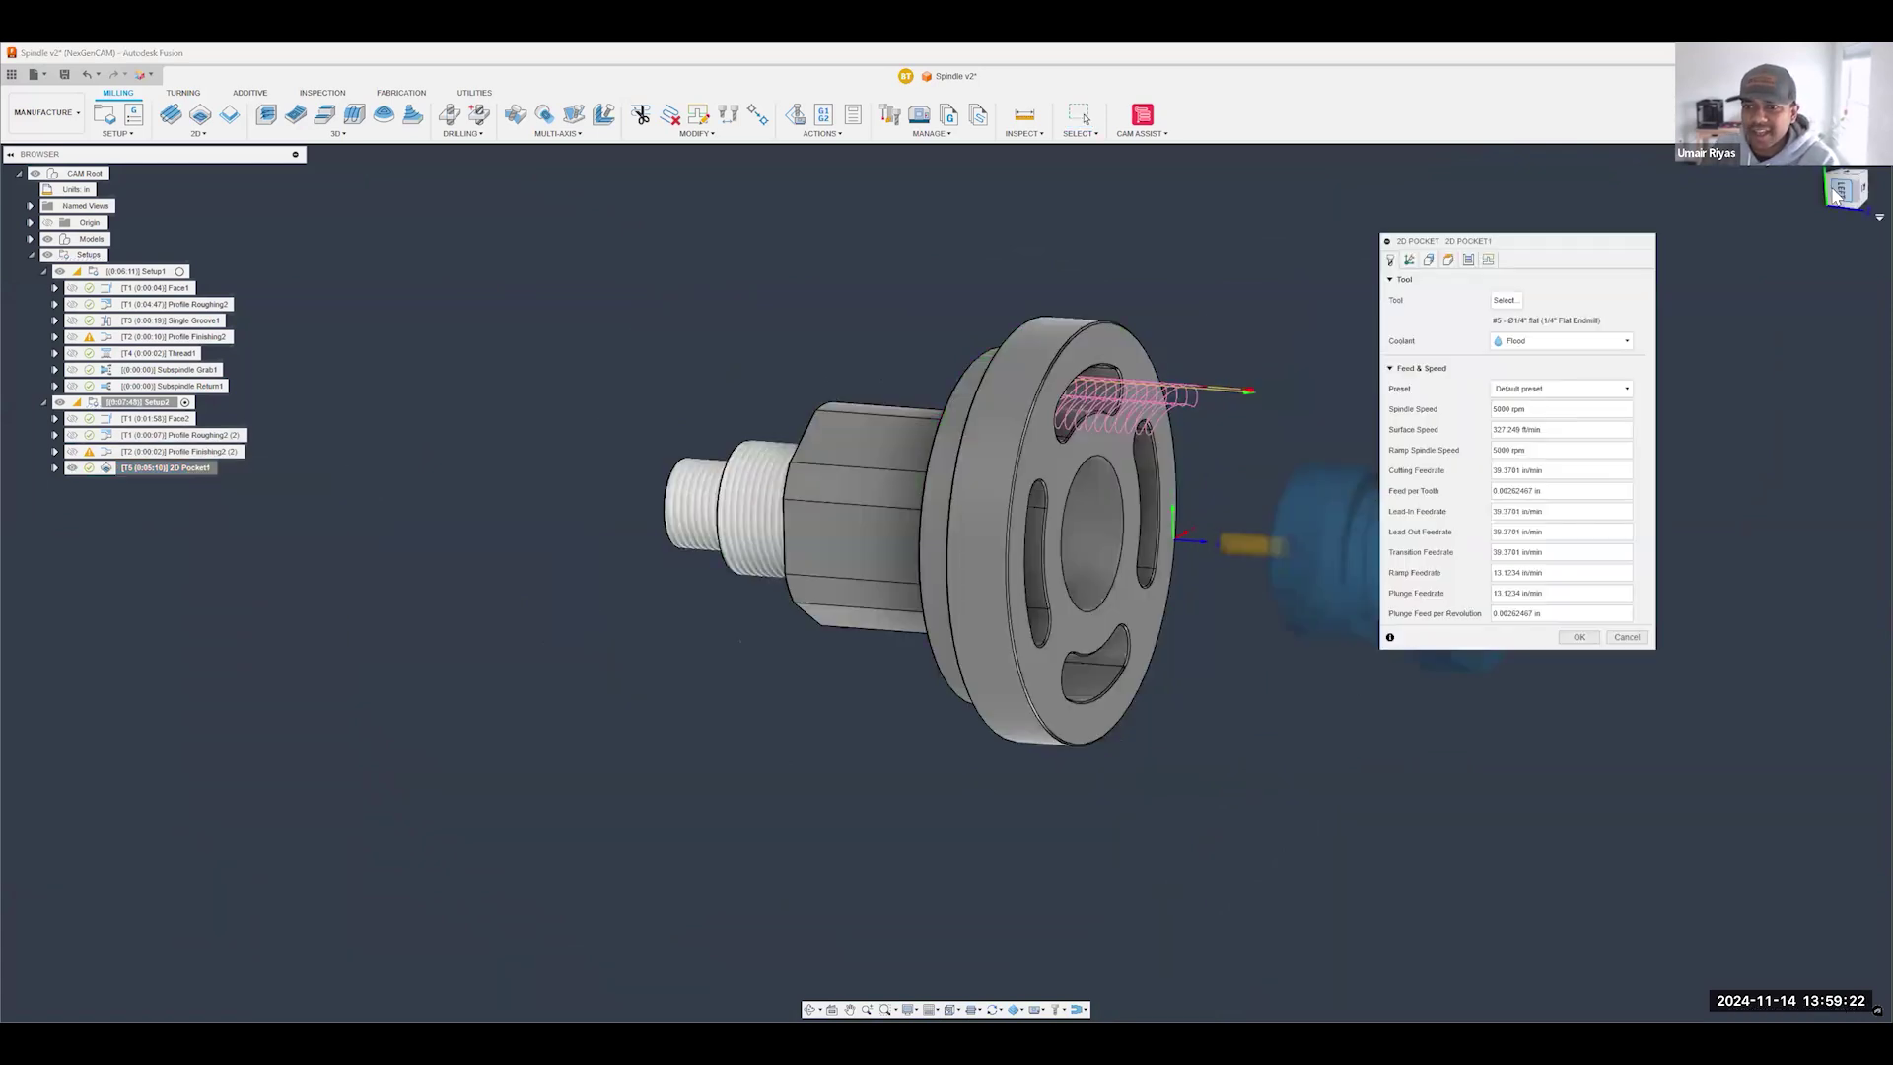
left_click(1448, 261)
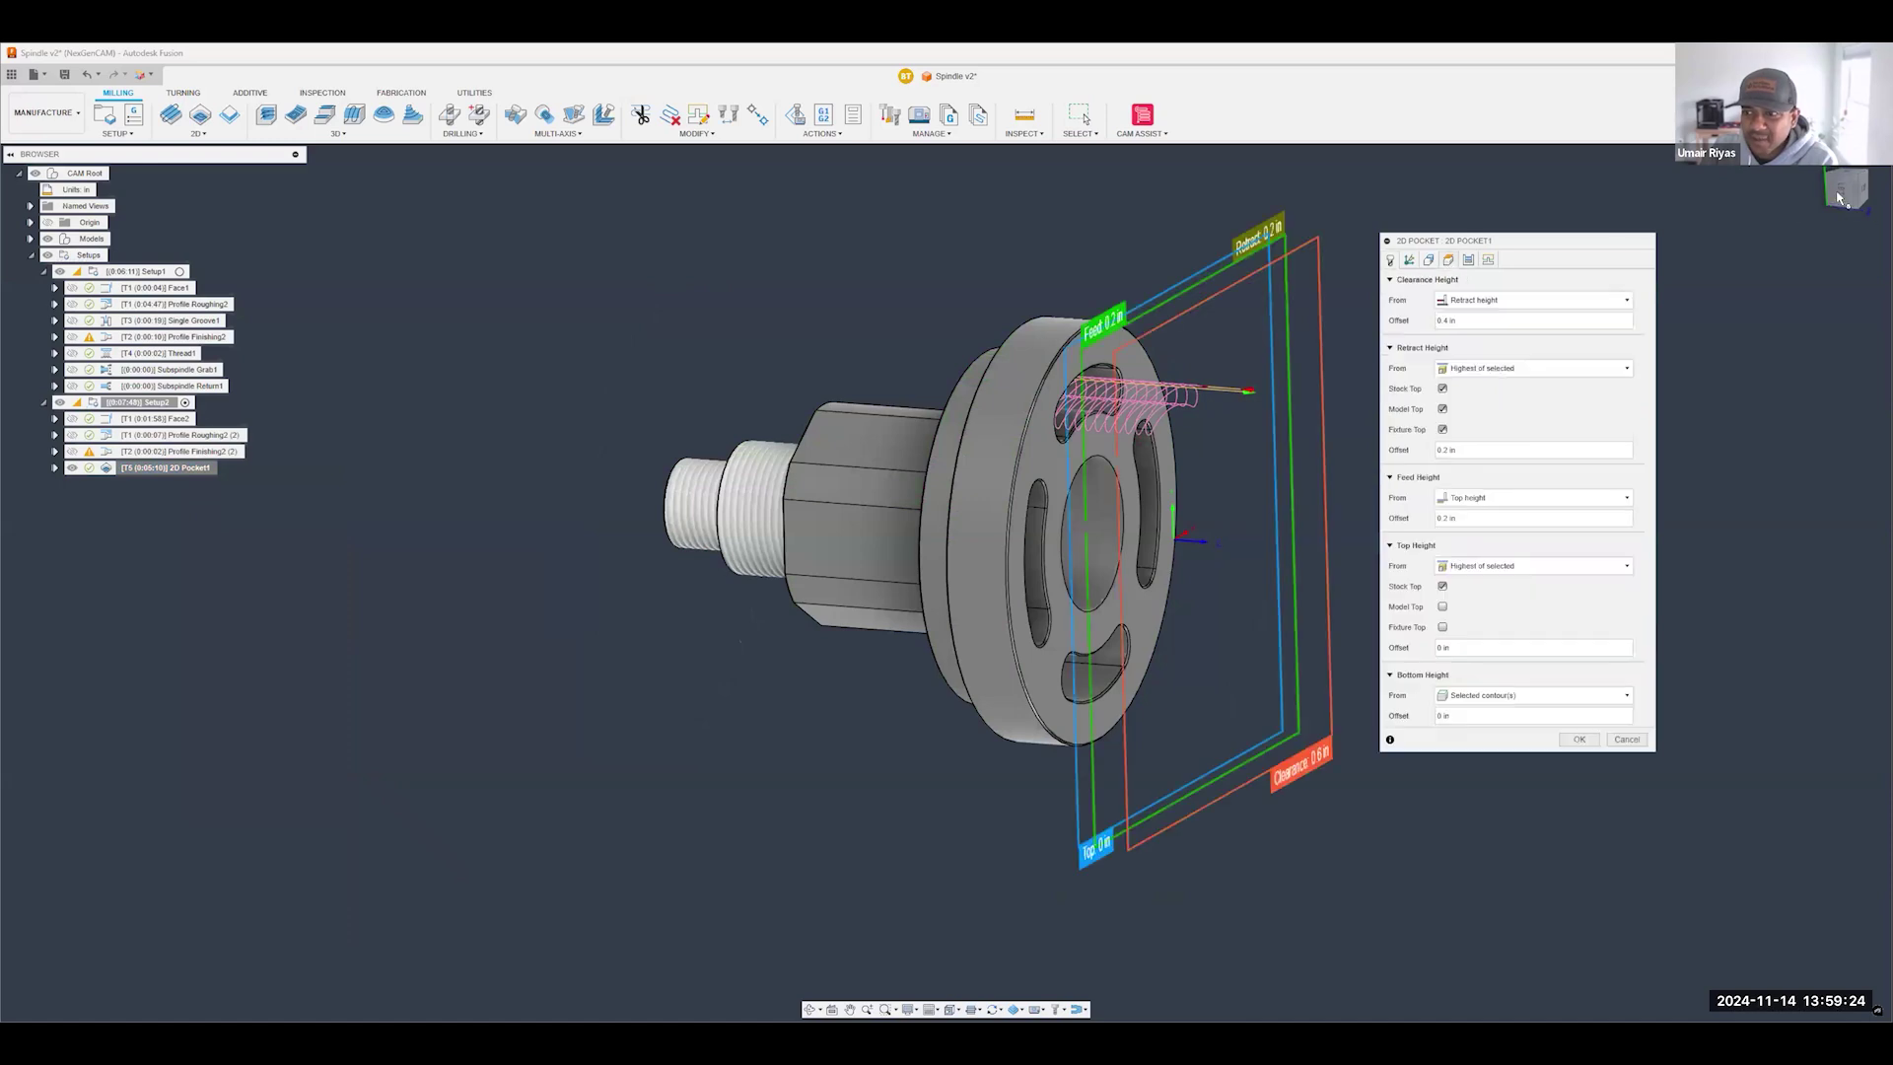
left_click(1845, 200)
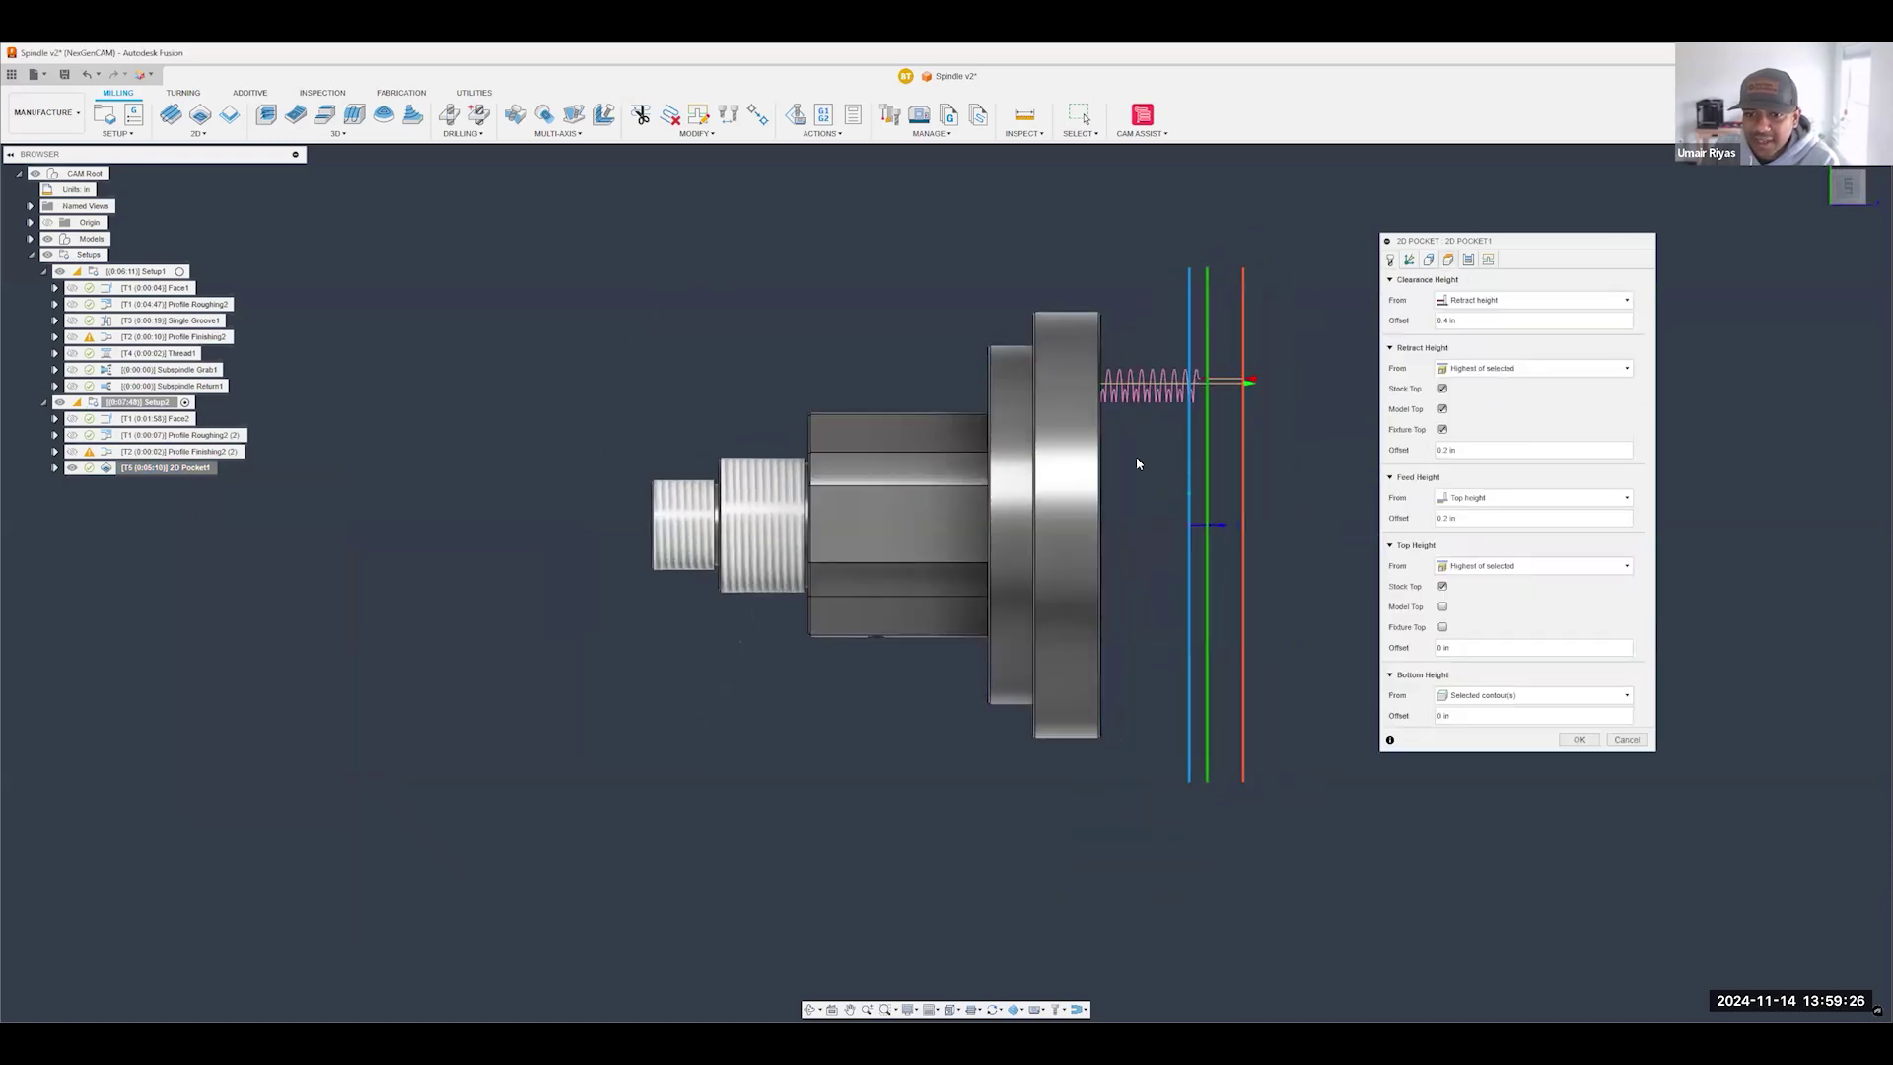
scroll(1135, 458, "up", 2)
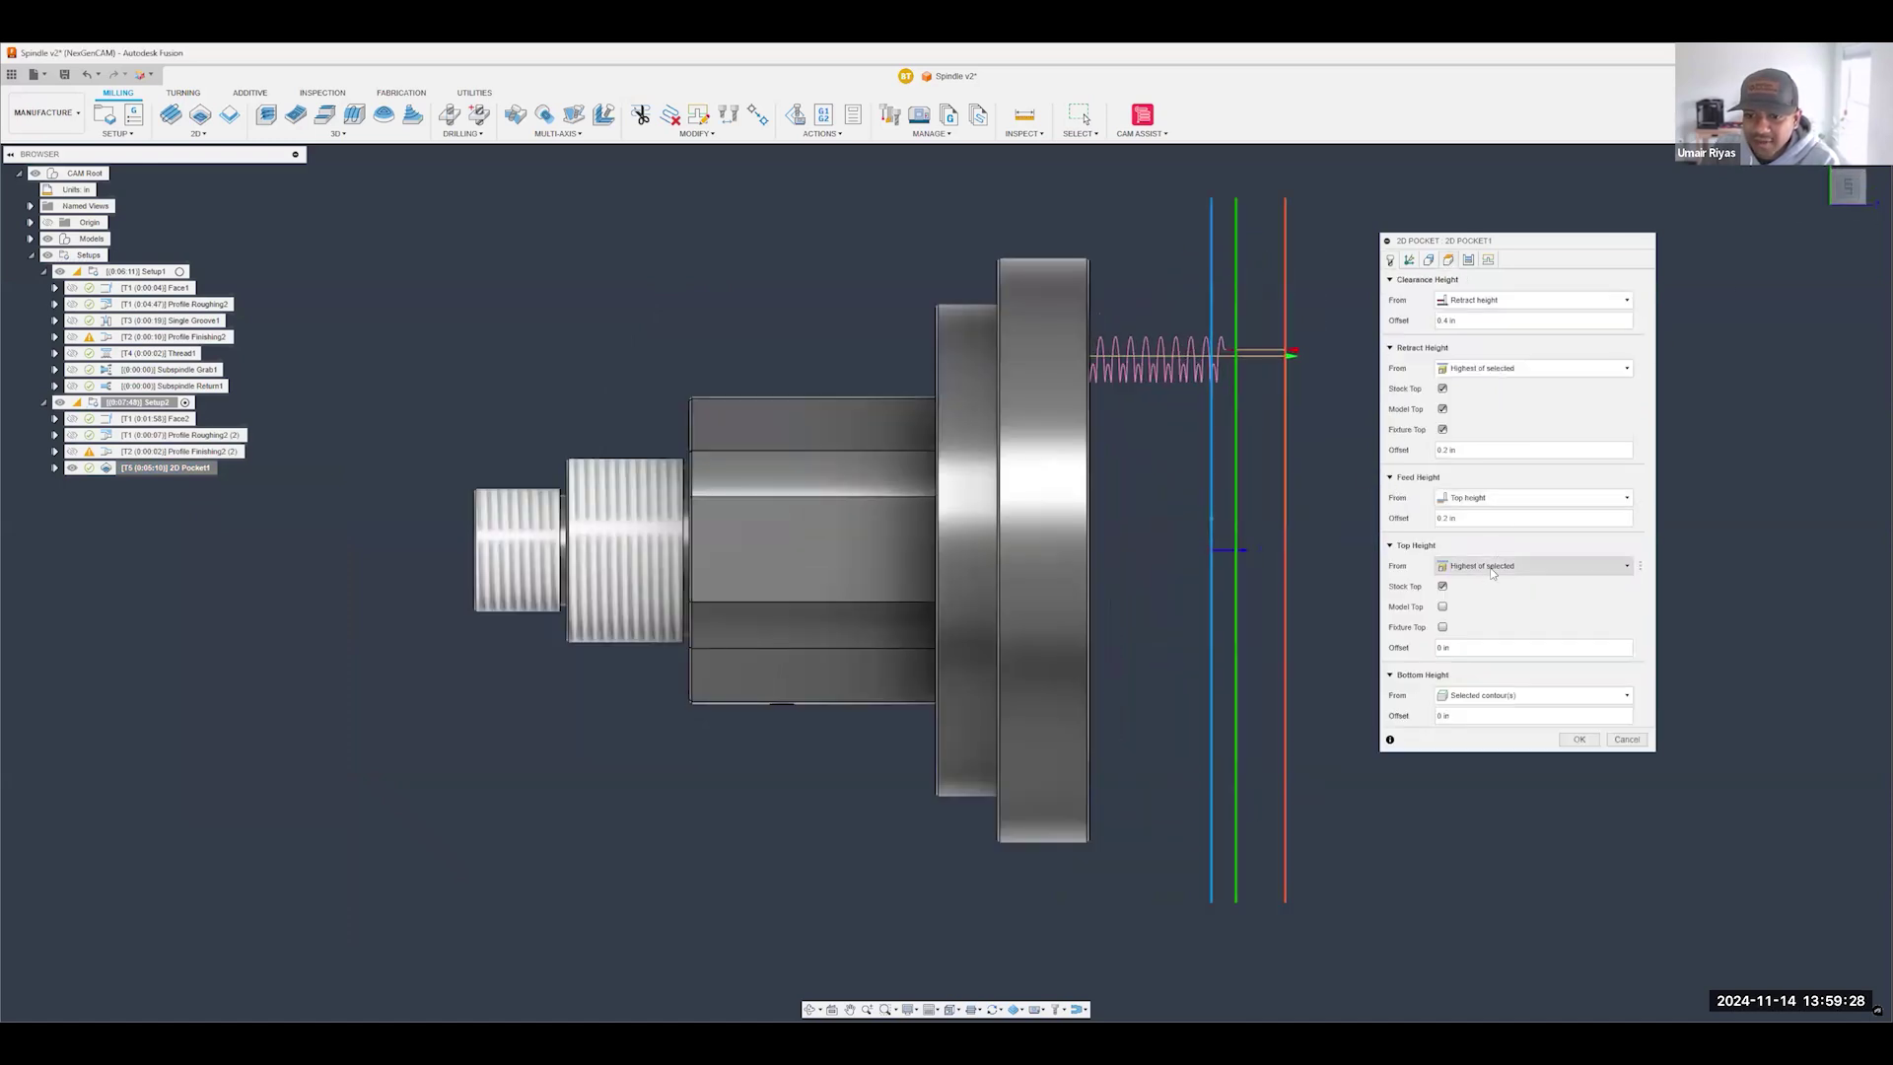
left_click(1520, 498)
left_click(1442, 607)
left_click(1443, 586)
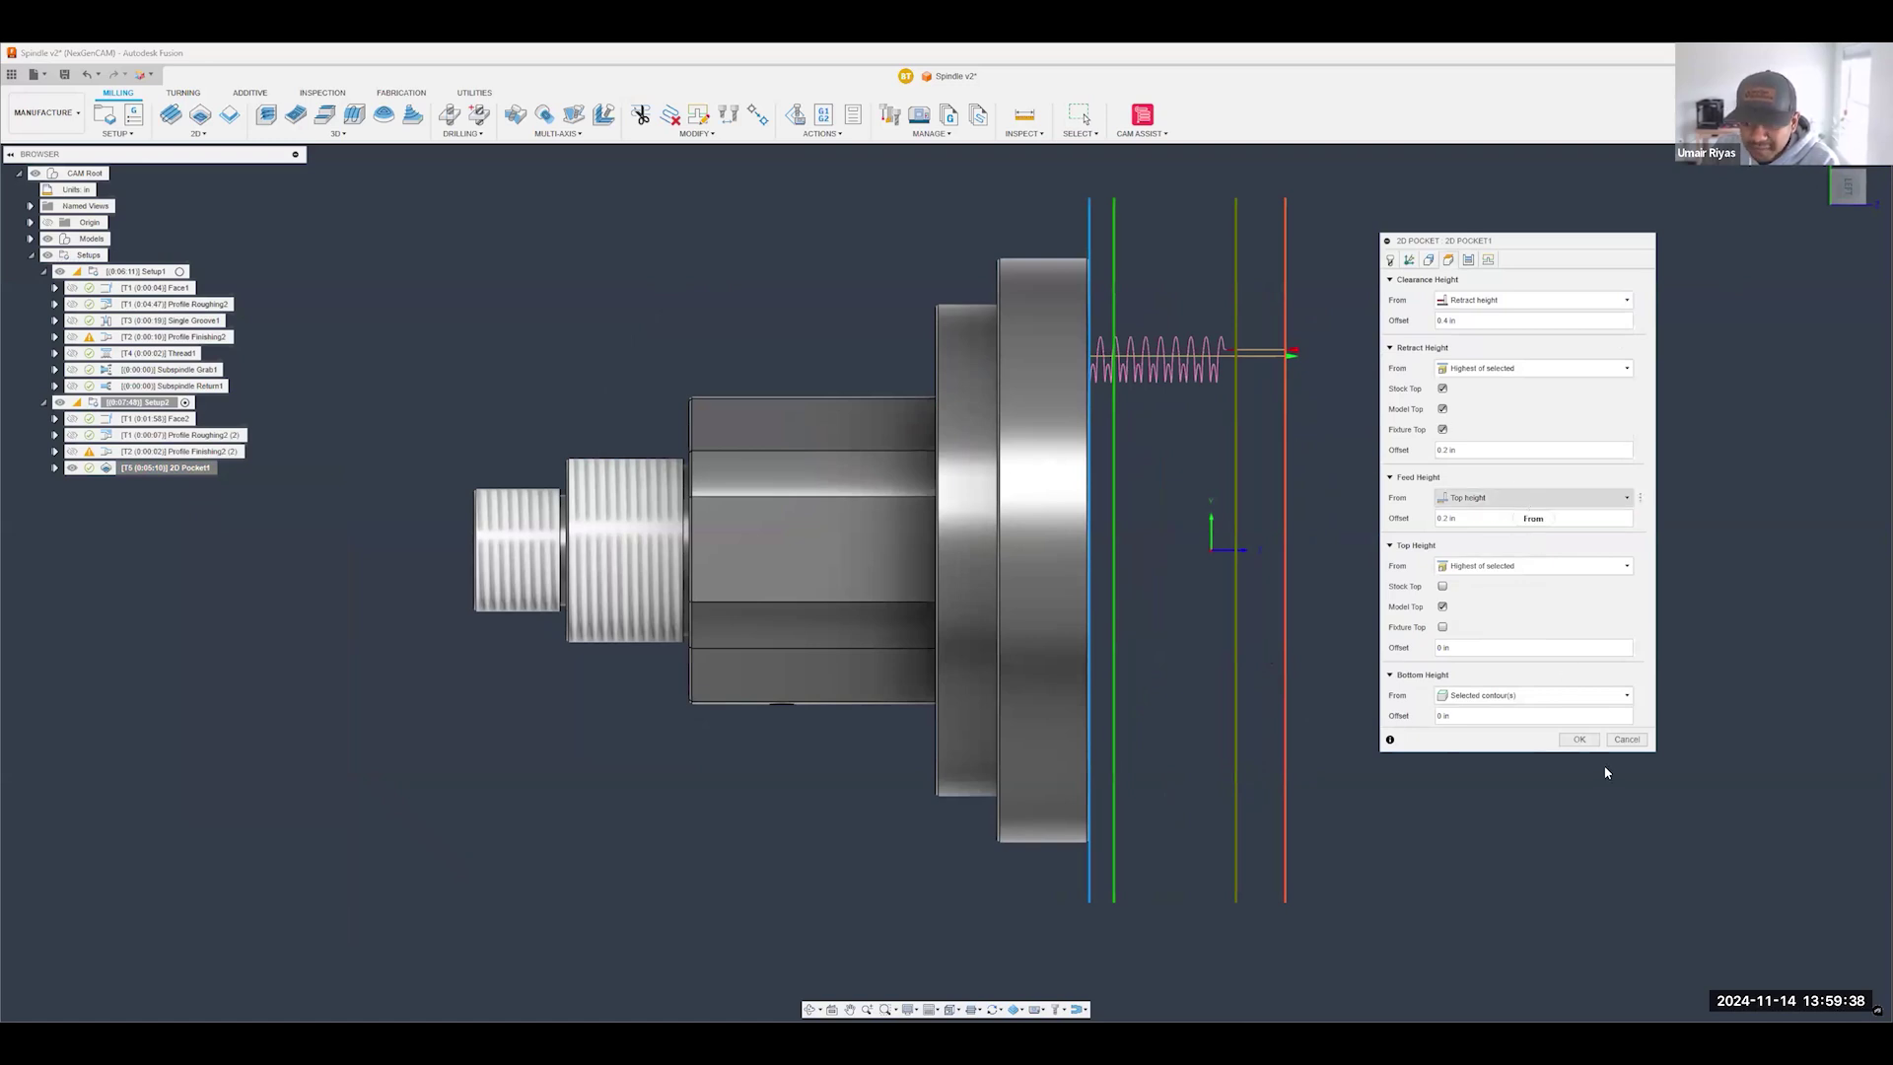
left_click(1578, 740)
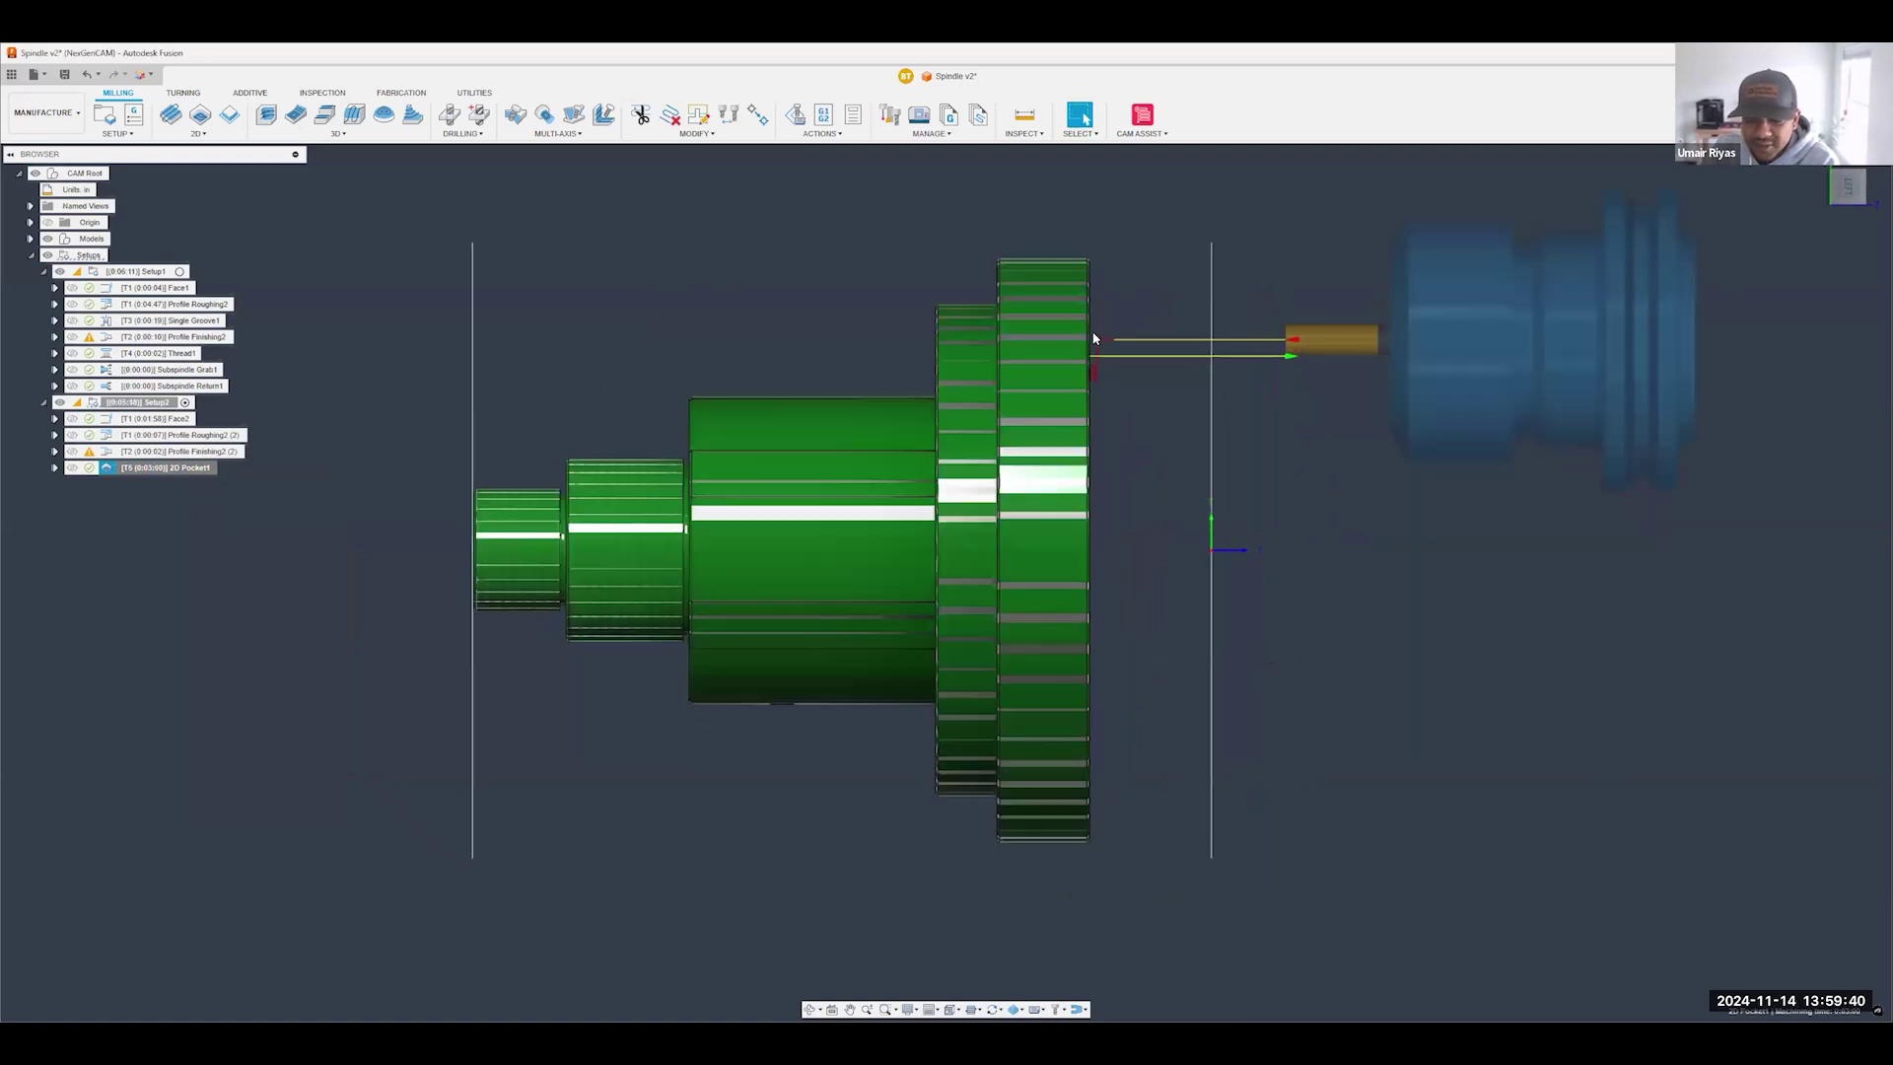
- Disable stock to leave and enable multiple depths for the 2D pocket, then regenerate it
scroll(1122, 323, "up", 5)
scroll(1122, 328, "down", 8)
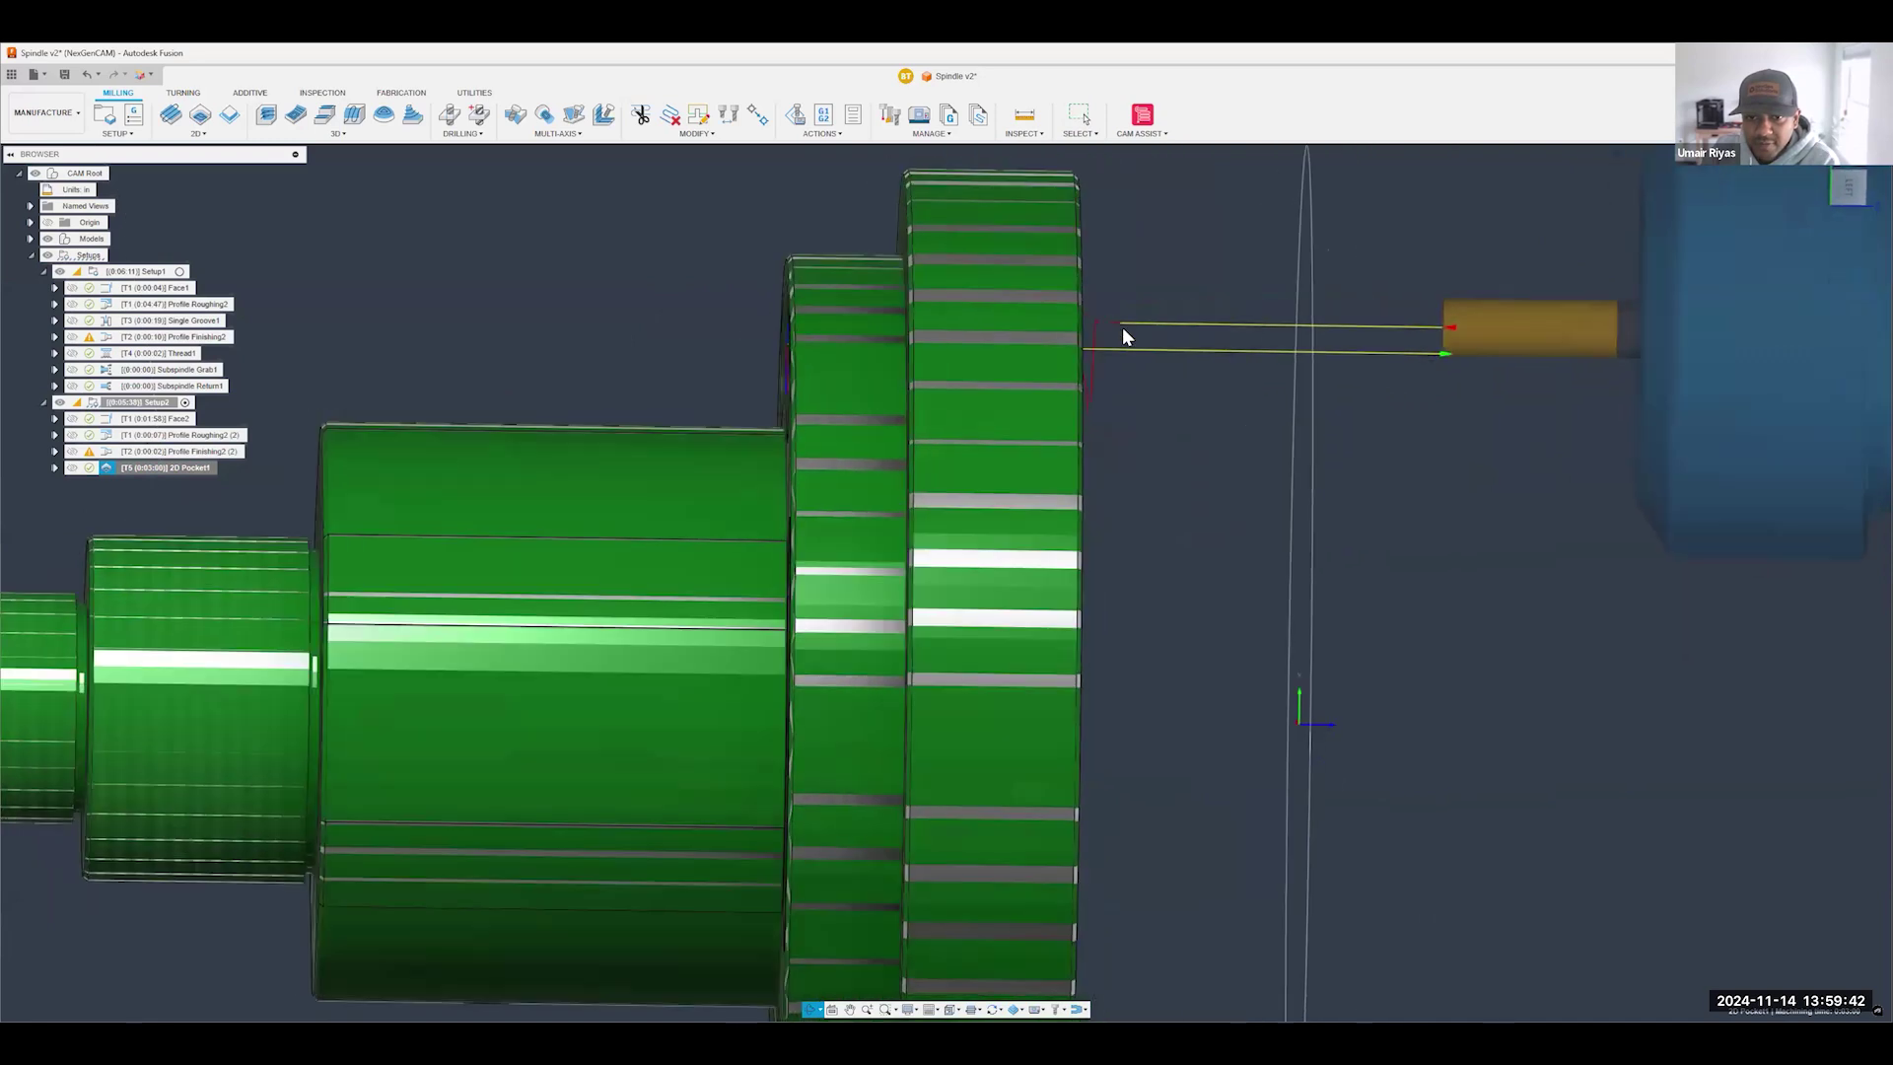
mouse_move(1235, 434)
middle_mouse_down("shift")
mouse_move(1256, 436)
mouse_move(1203, 442)
middle_mouse_up("shift")
right_click(182, 469)
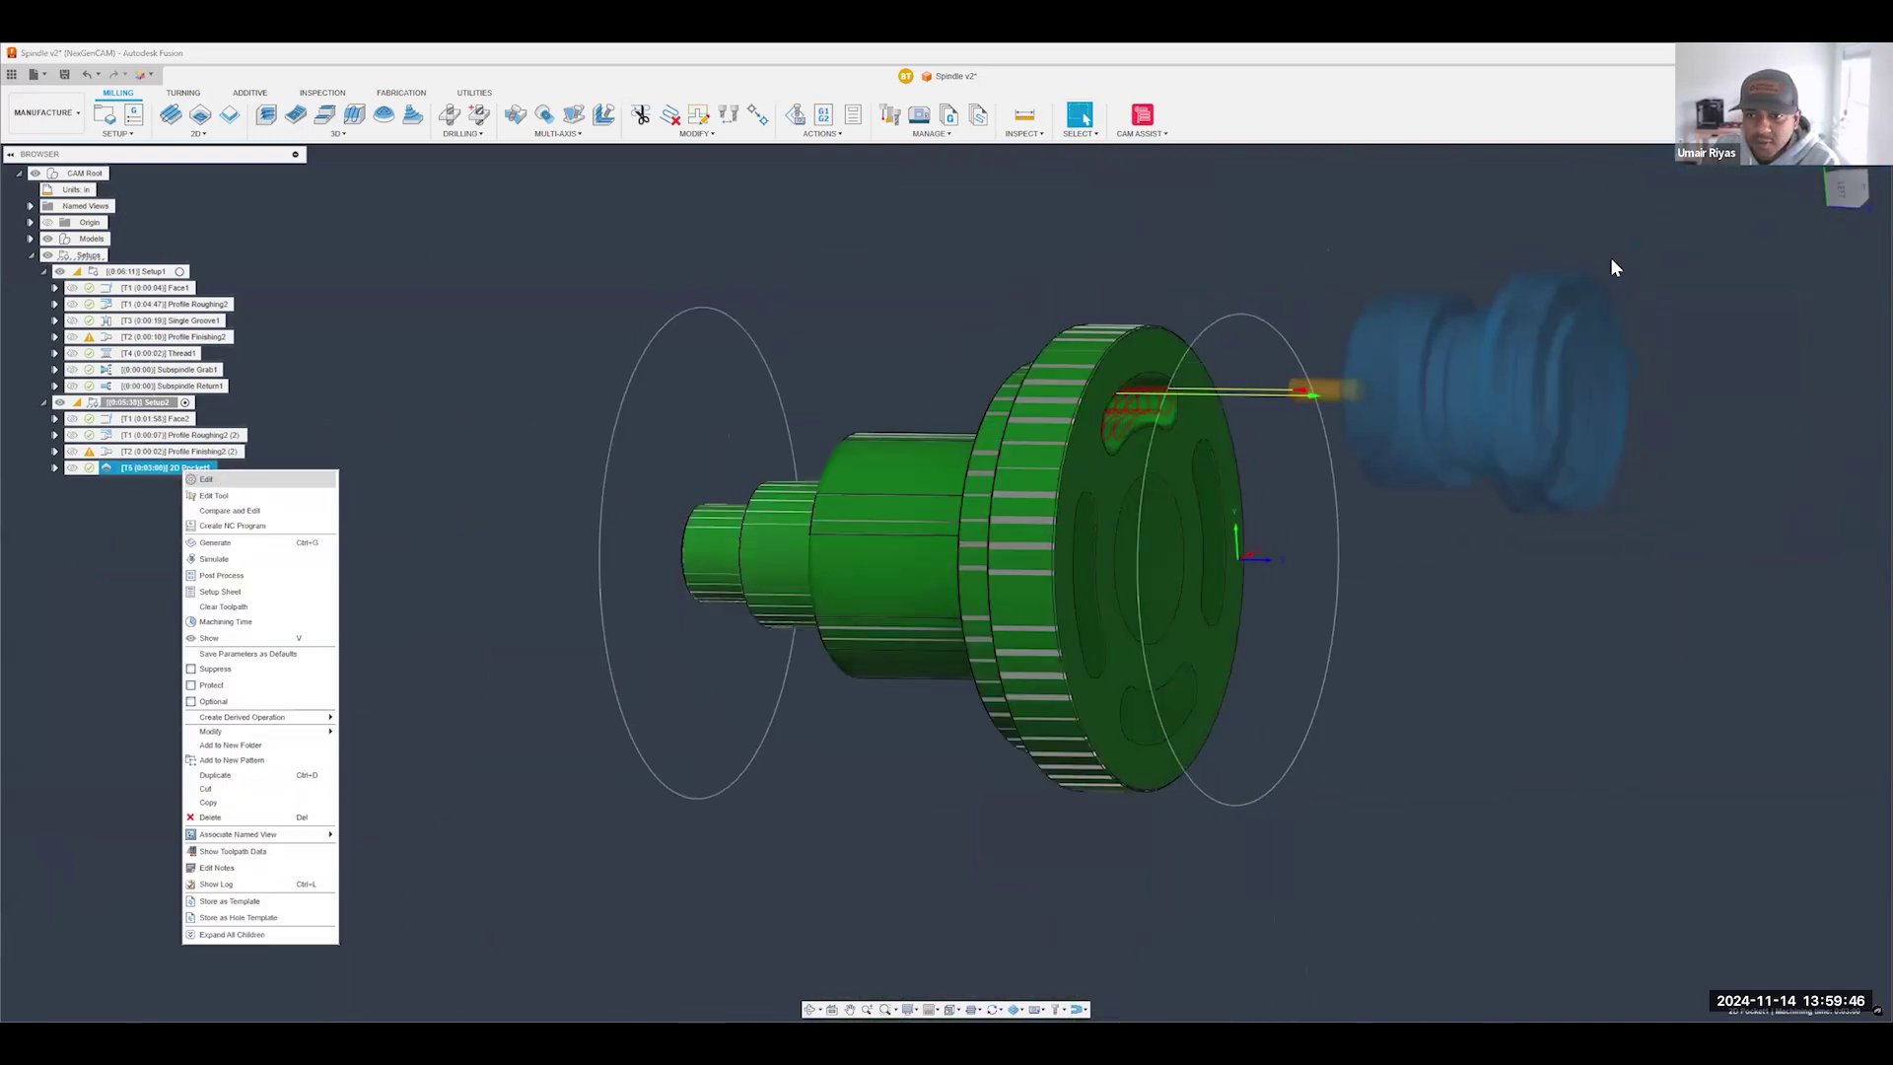
left_click(206, 479)
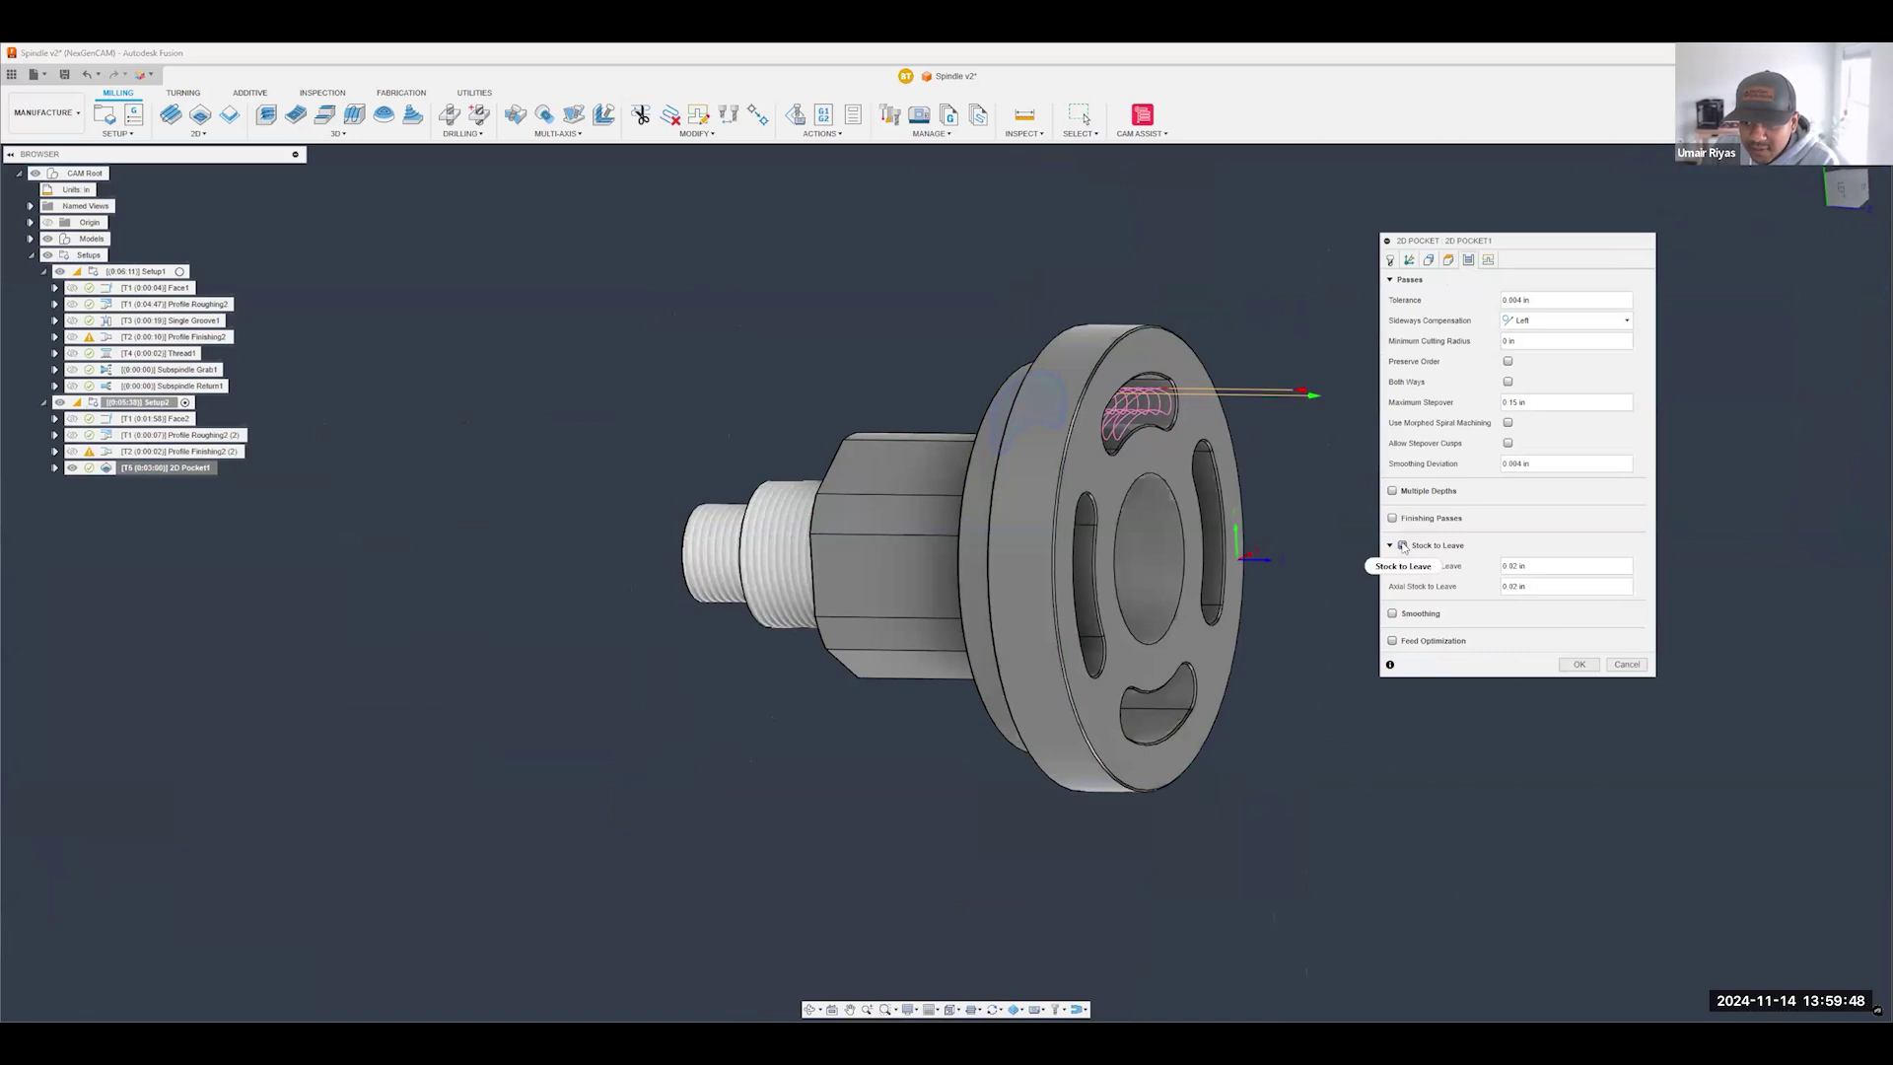
left_click(1403, 546)
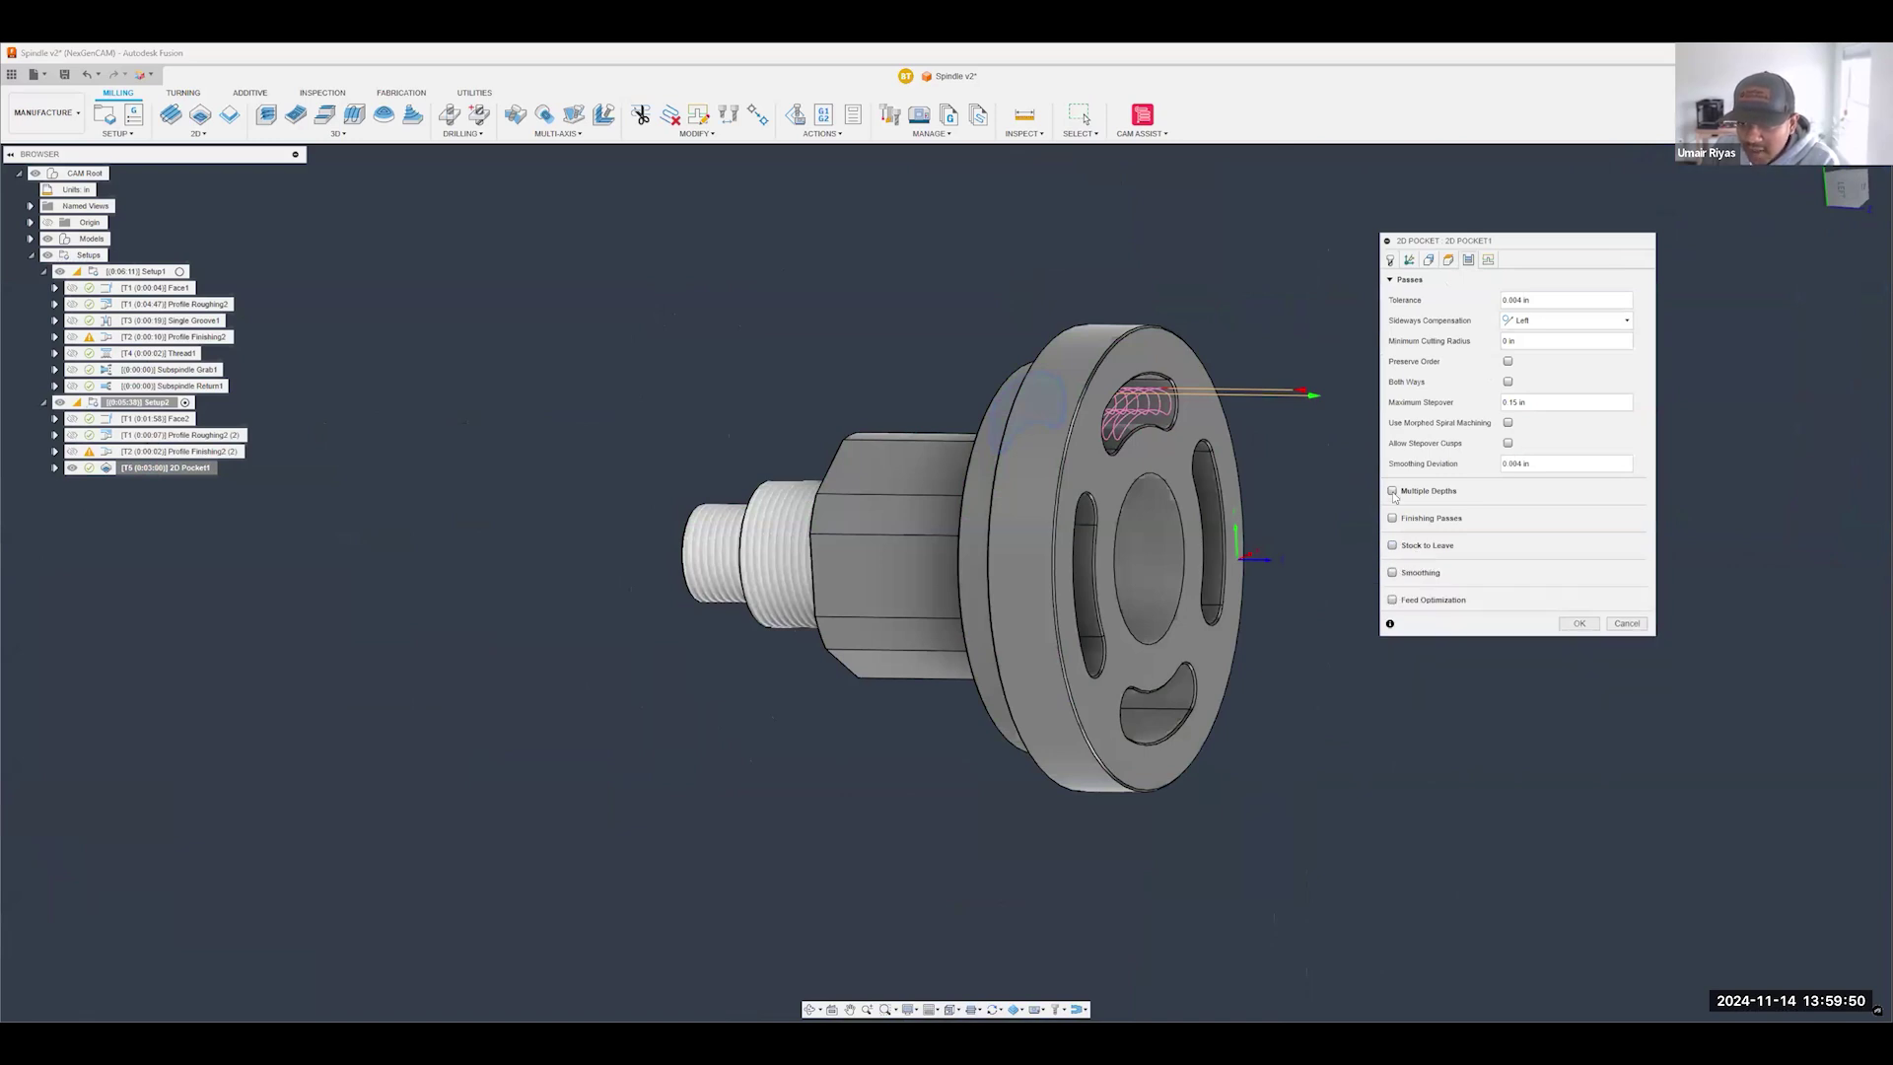
left_click(1394, 492)
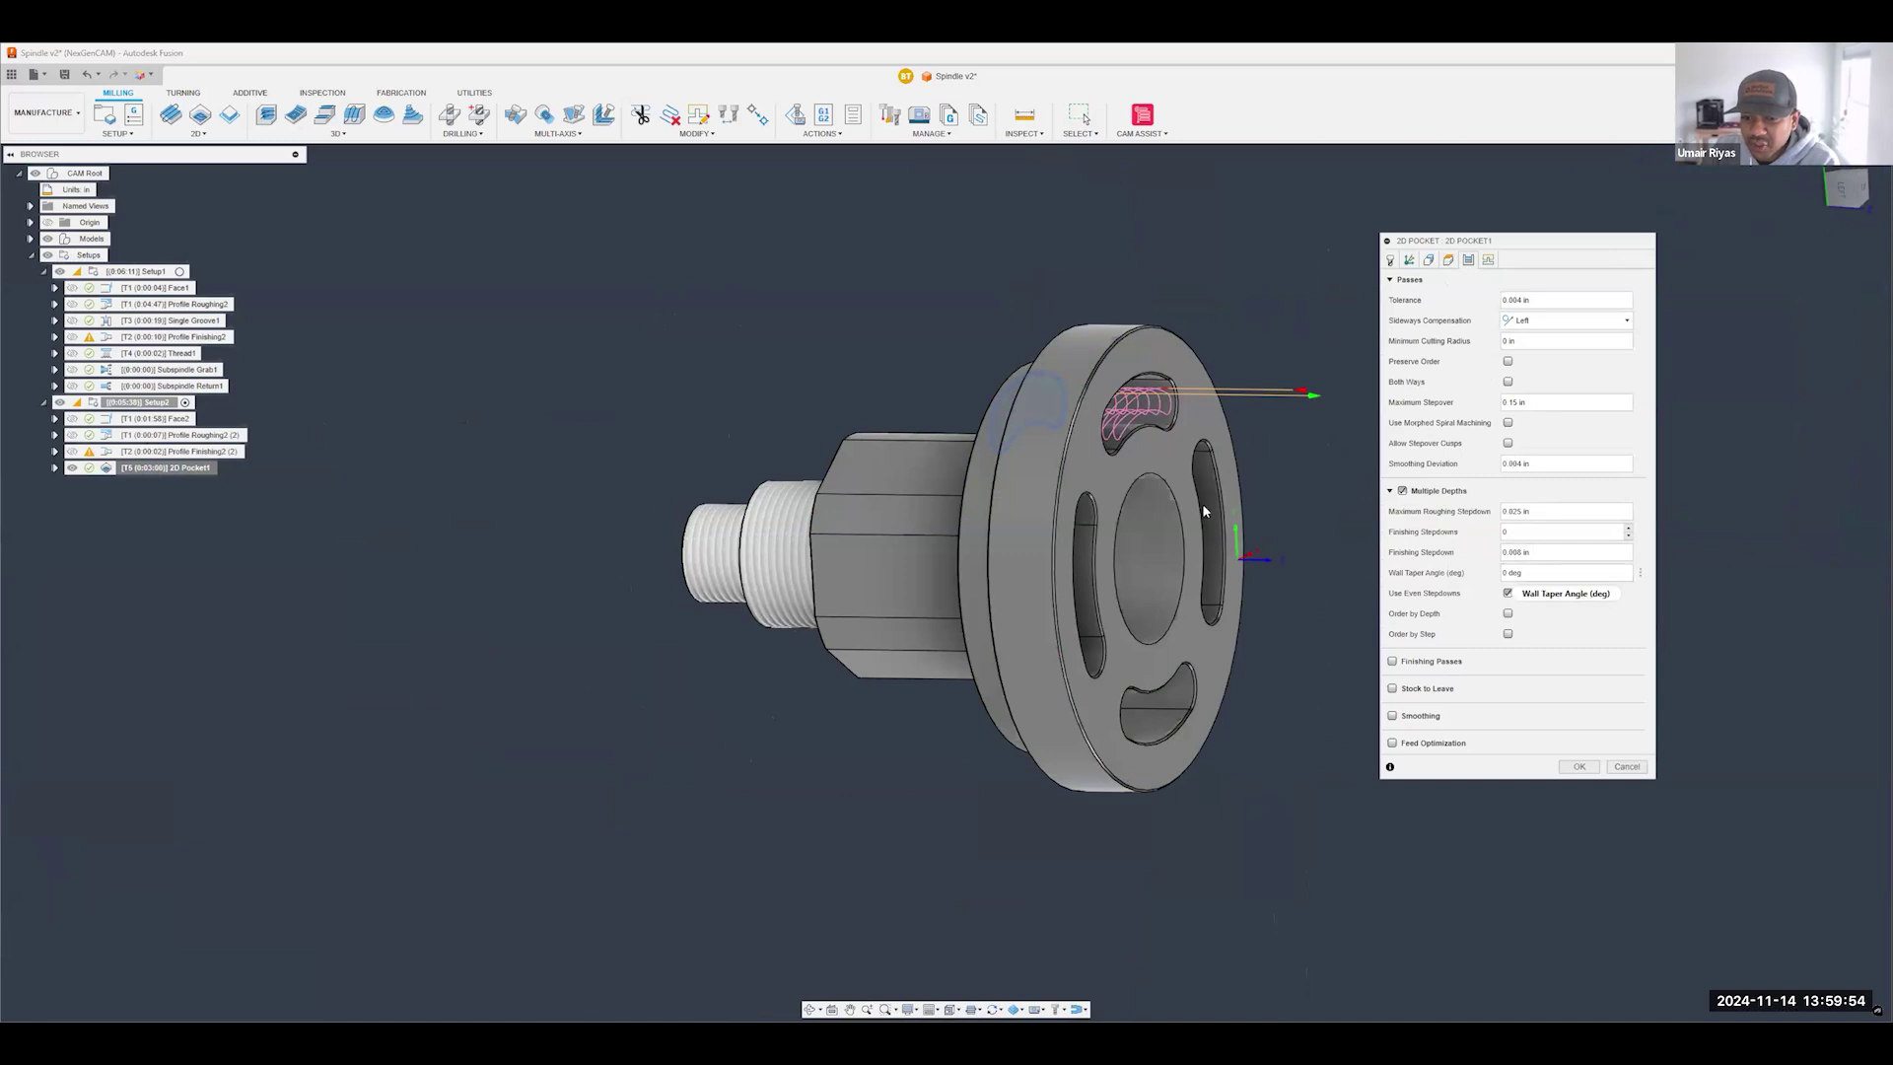
left_click(1489, 261)
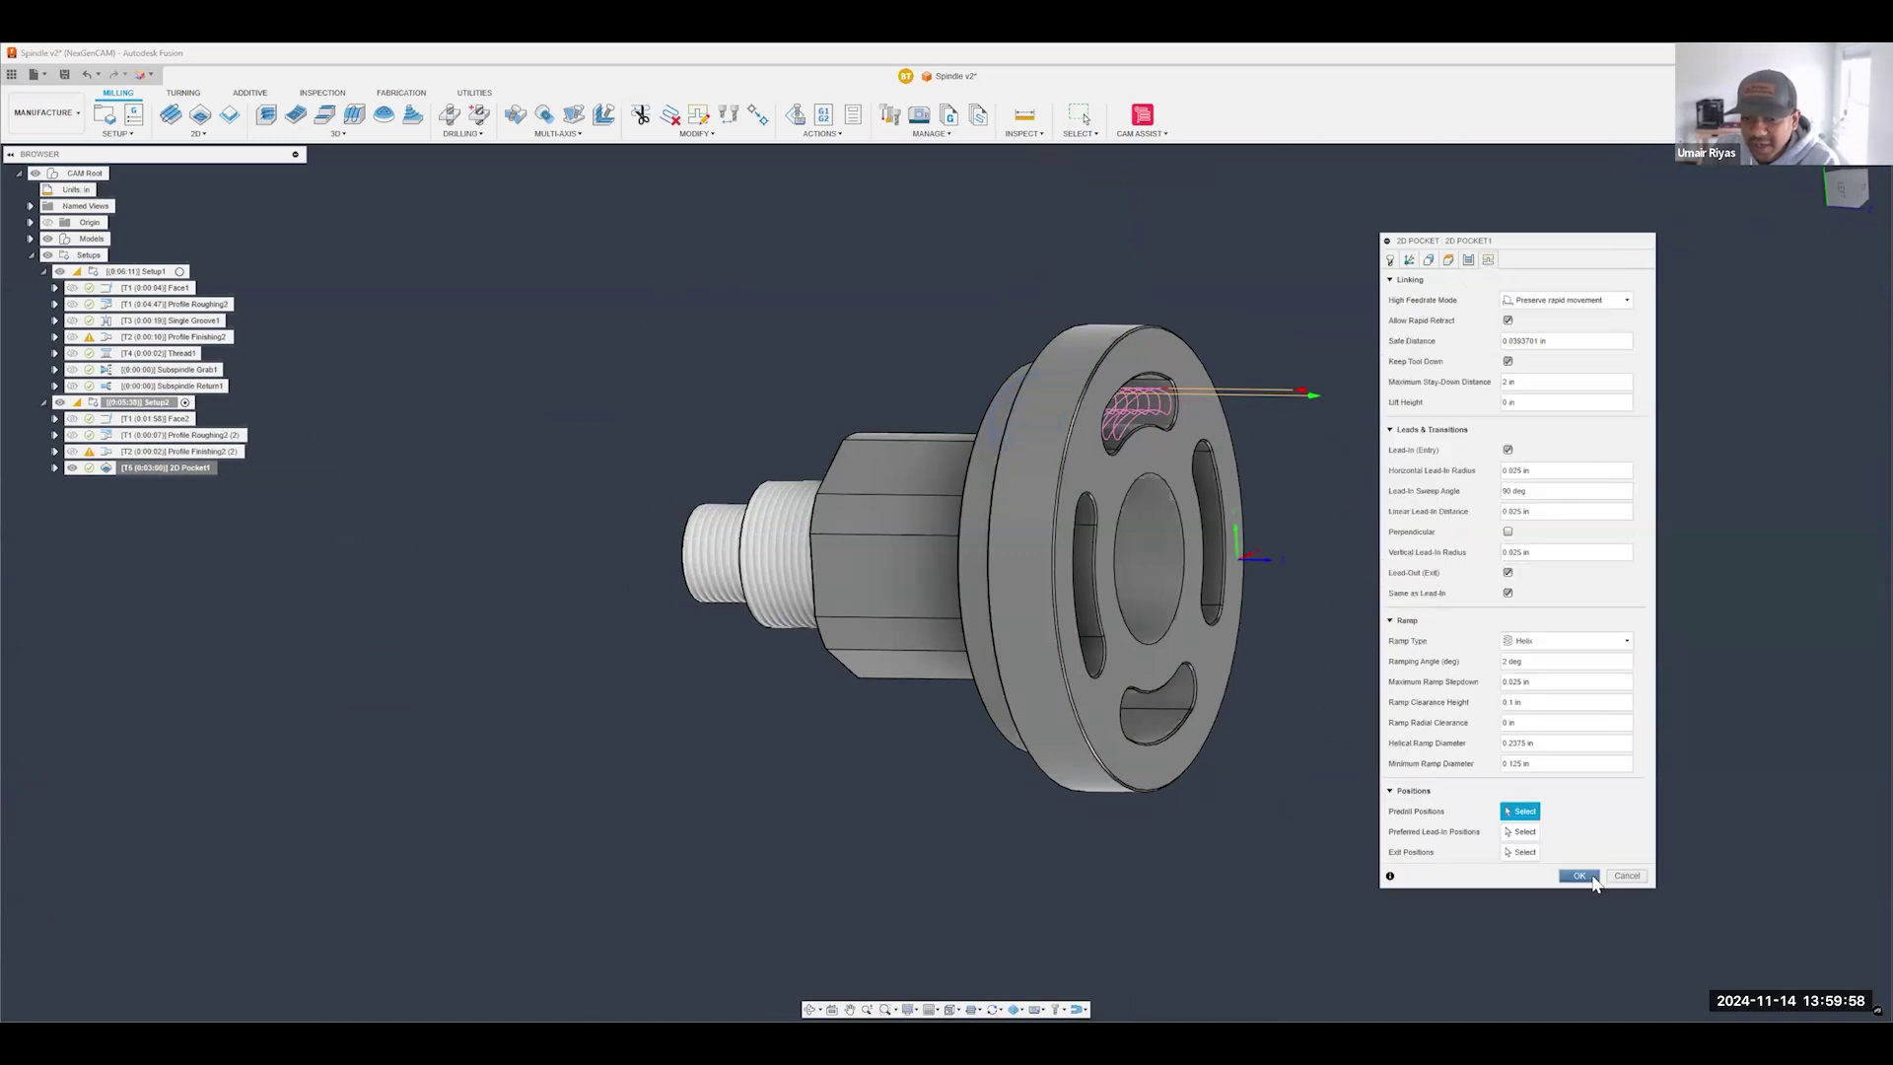
middle_click_drag(1304, 463, 1203, 498, "shift")
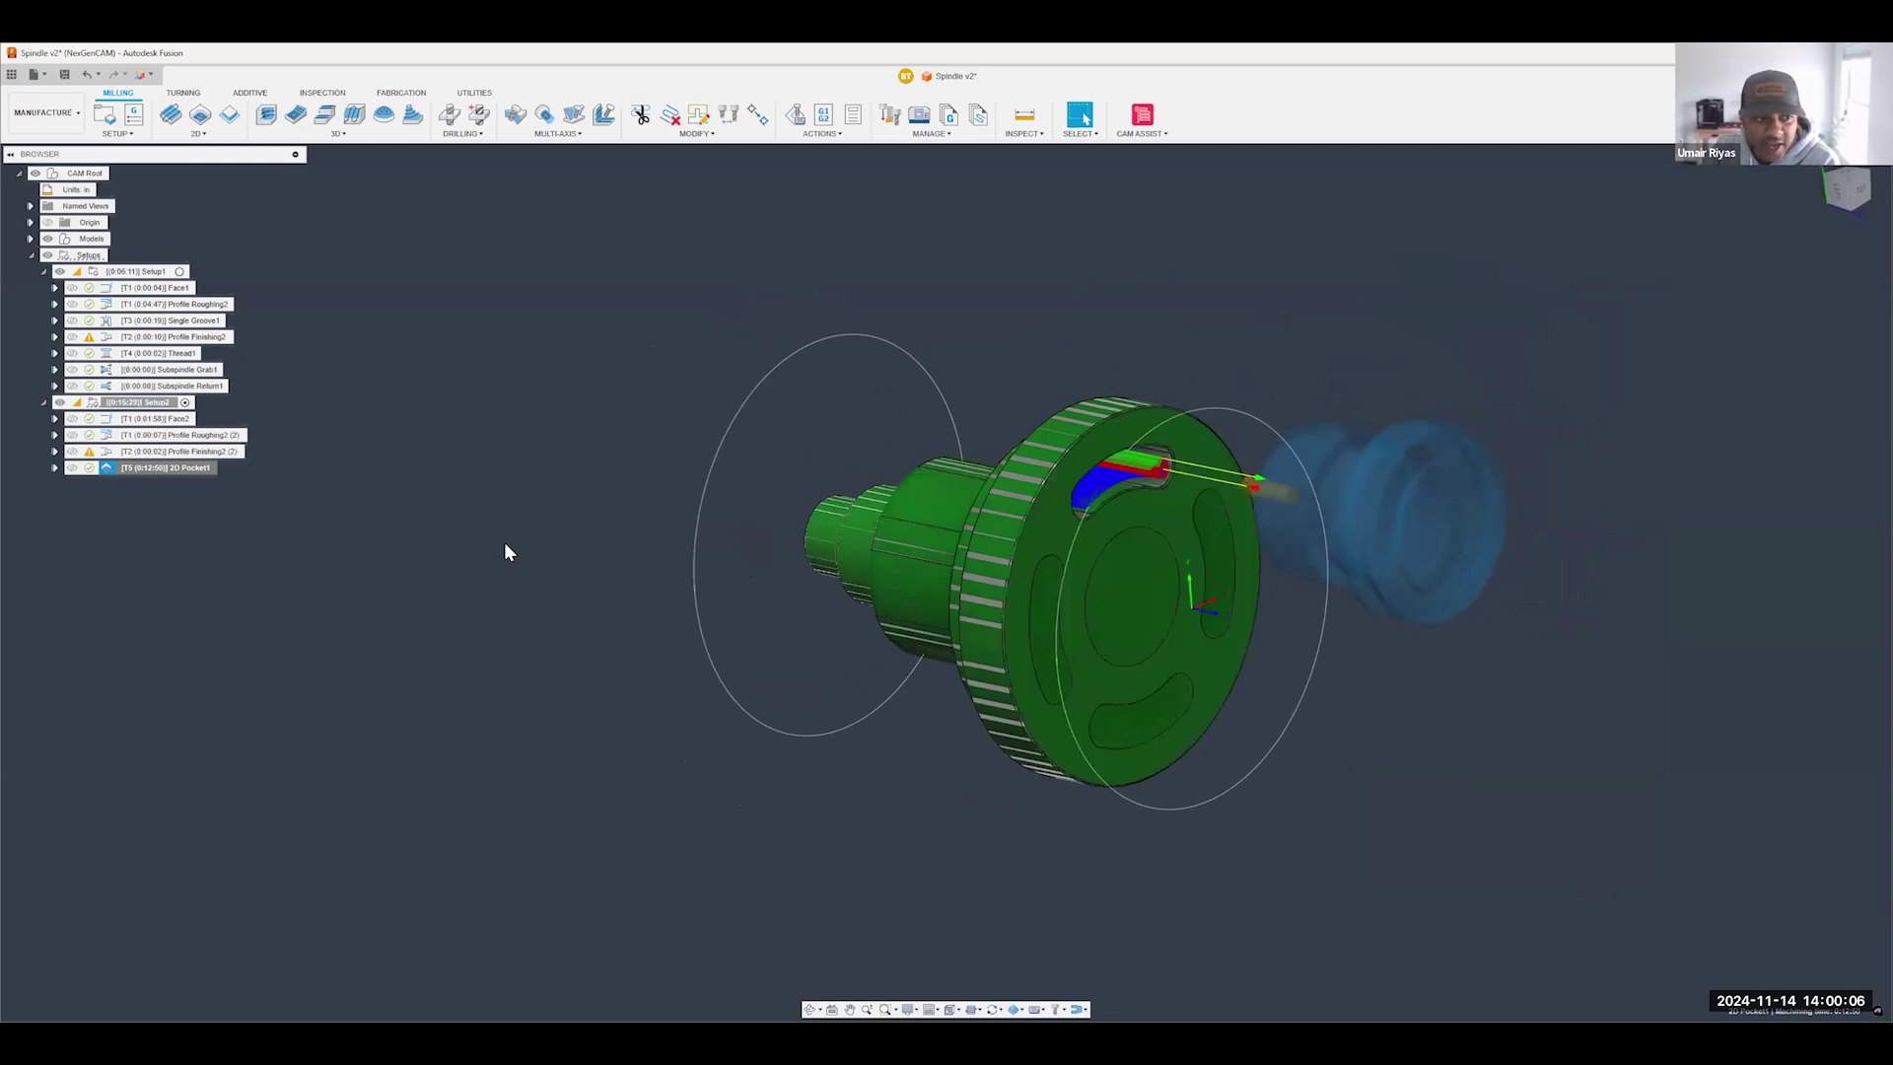
- Add the other three flange slots' closed edges to the 2D pocket's contour selection and regenerate the toolpath
left_click(1409, 259)
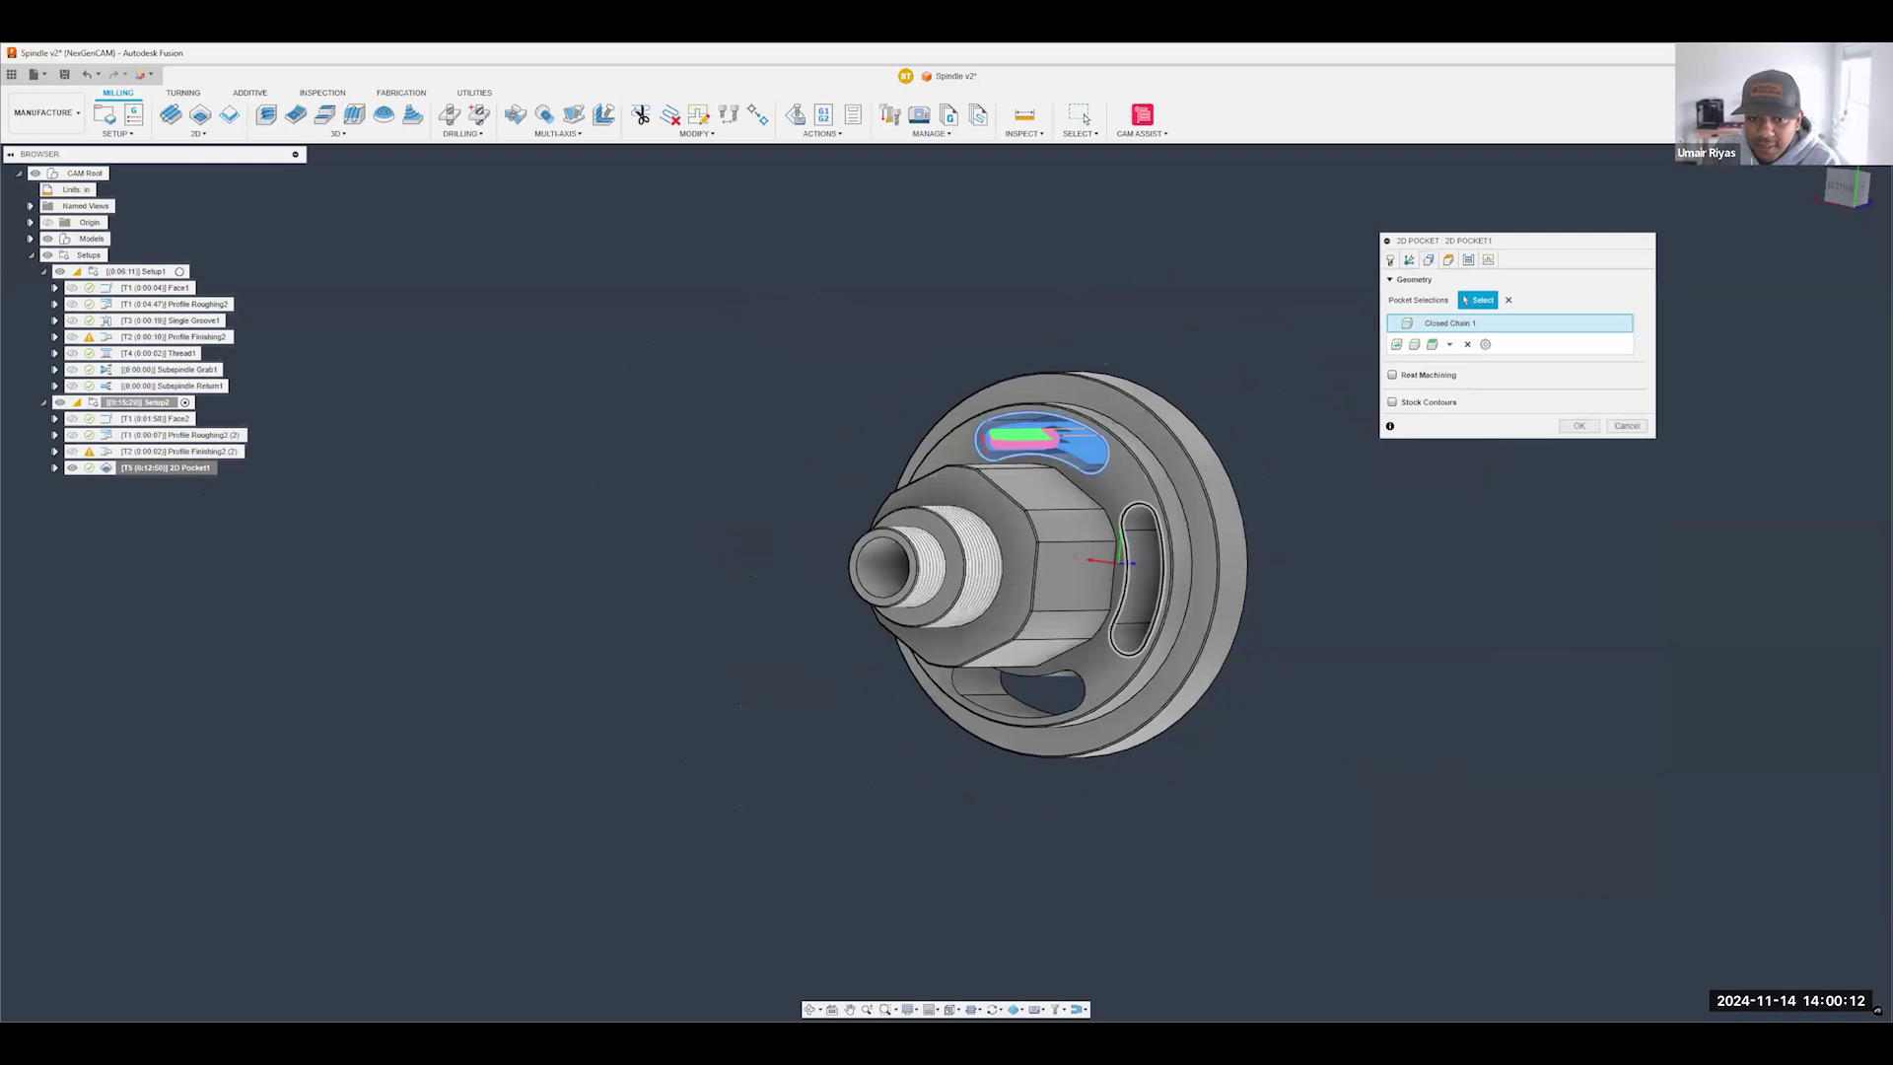
left_click(1125, 653)
left_click(1081, 683)
middle_click_drag(1081, 683, 1262, 700, "shift")
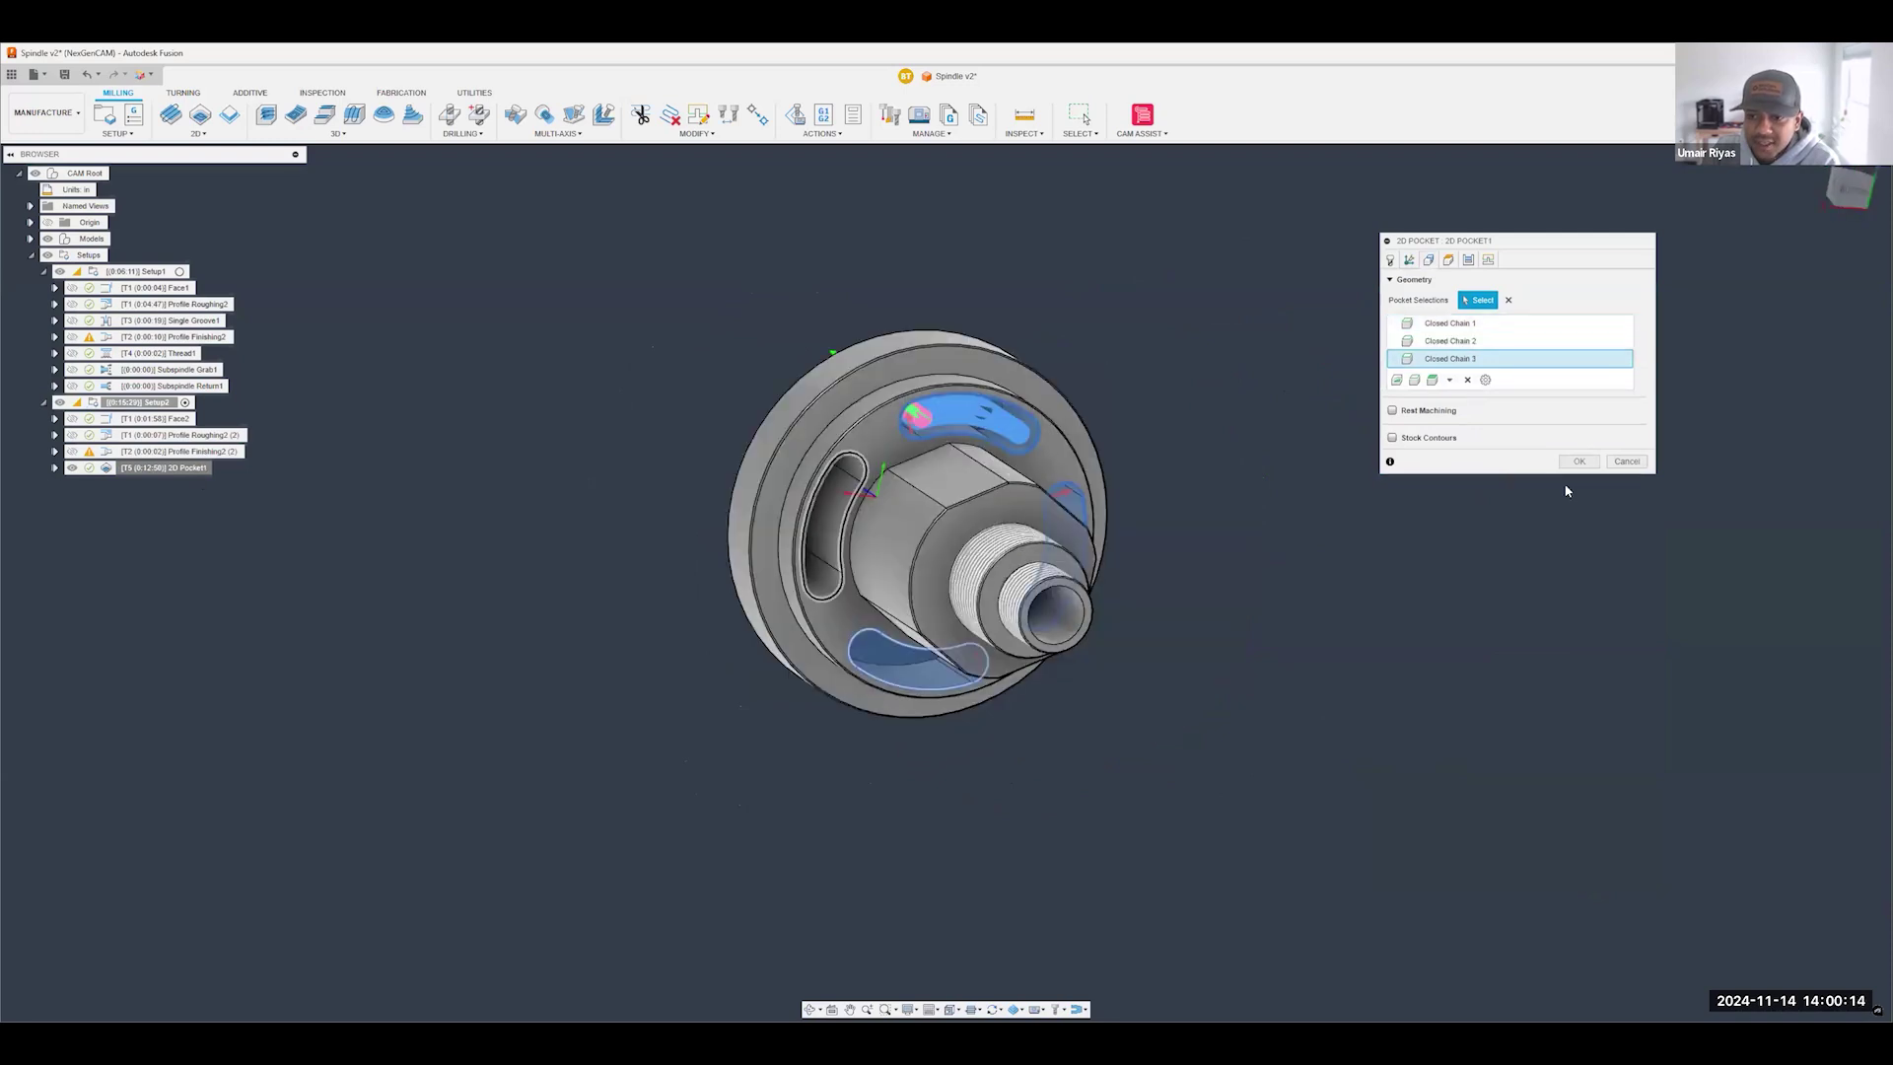
left_click(1578, 461)
middle_click_drag(1538, 485, 1293, 497, "shift")
scroll(1294, 497, "up", 3)
middle_click_drag(1377, 454, 1434, 444, "shift")
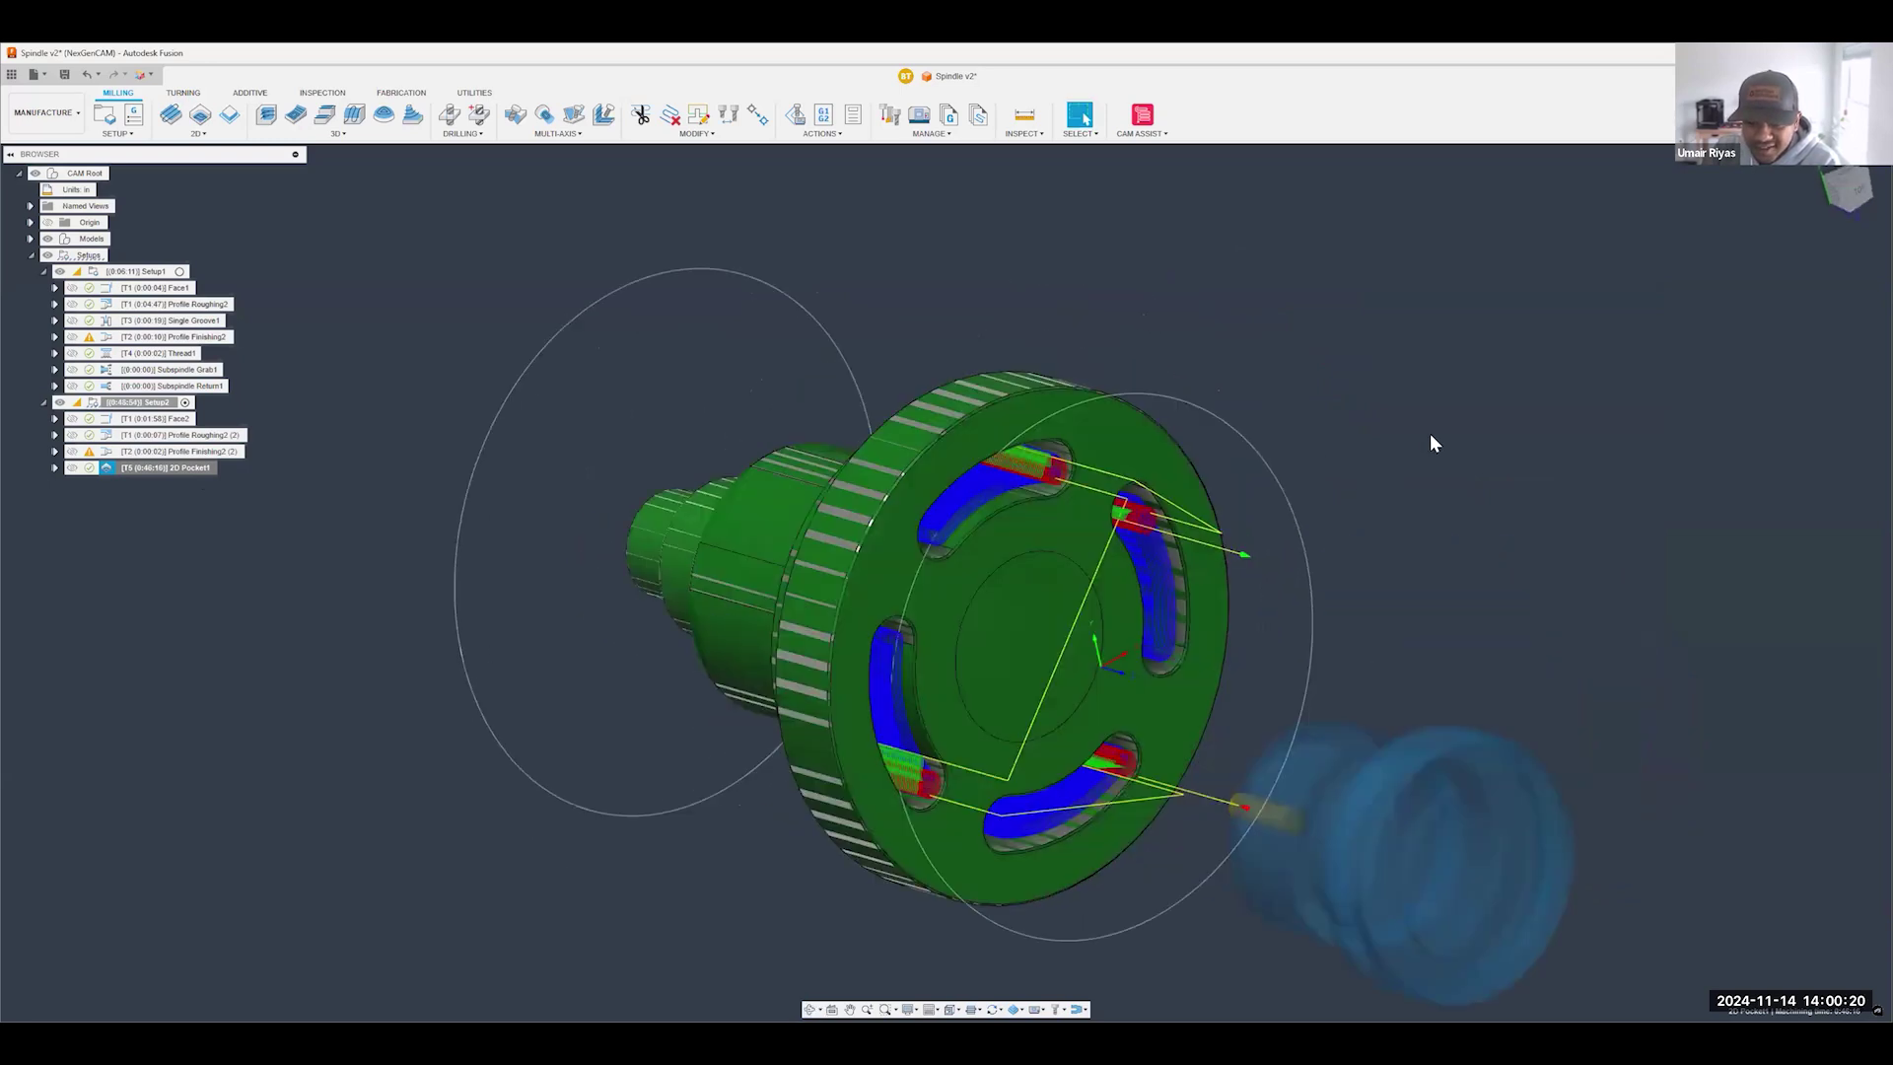
left_click(1430, 434)
- Start a drill operation and filter the Fusion Library's hole making tools to the Drill type
scroll(1131, 533, "down", 3)
middle_click_drag(1089, 577, 1015, 552, "shift")
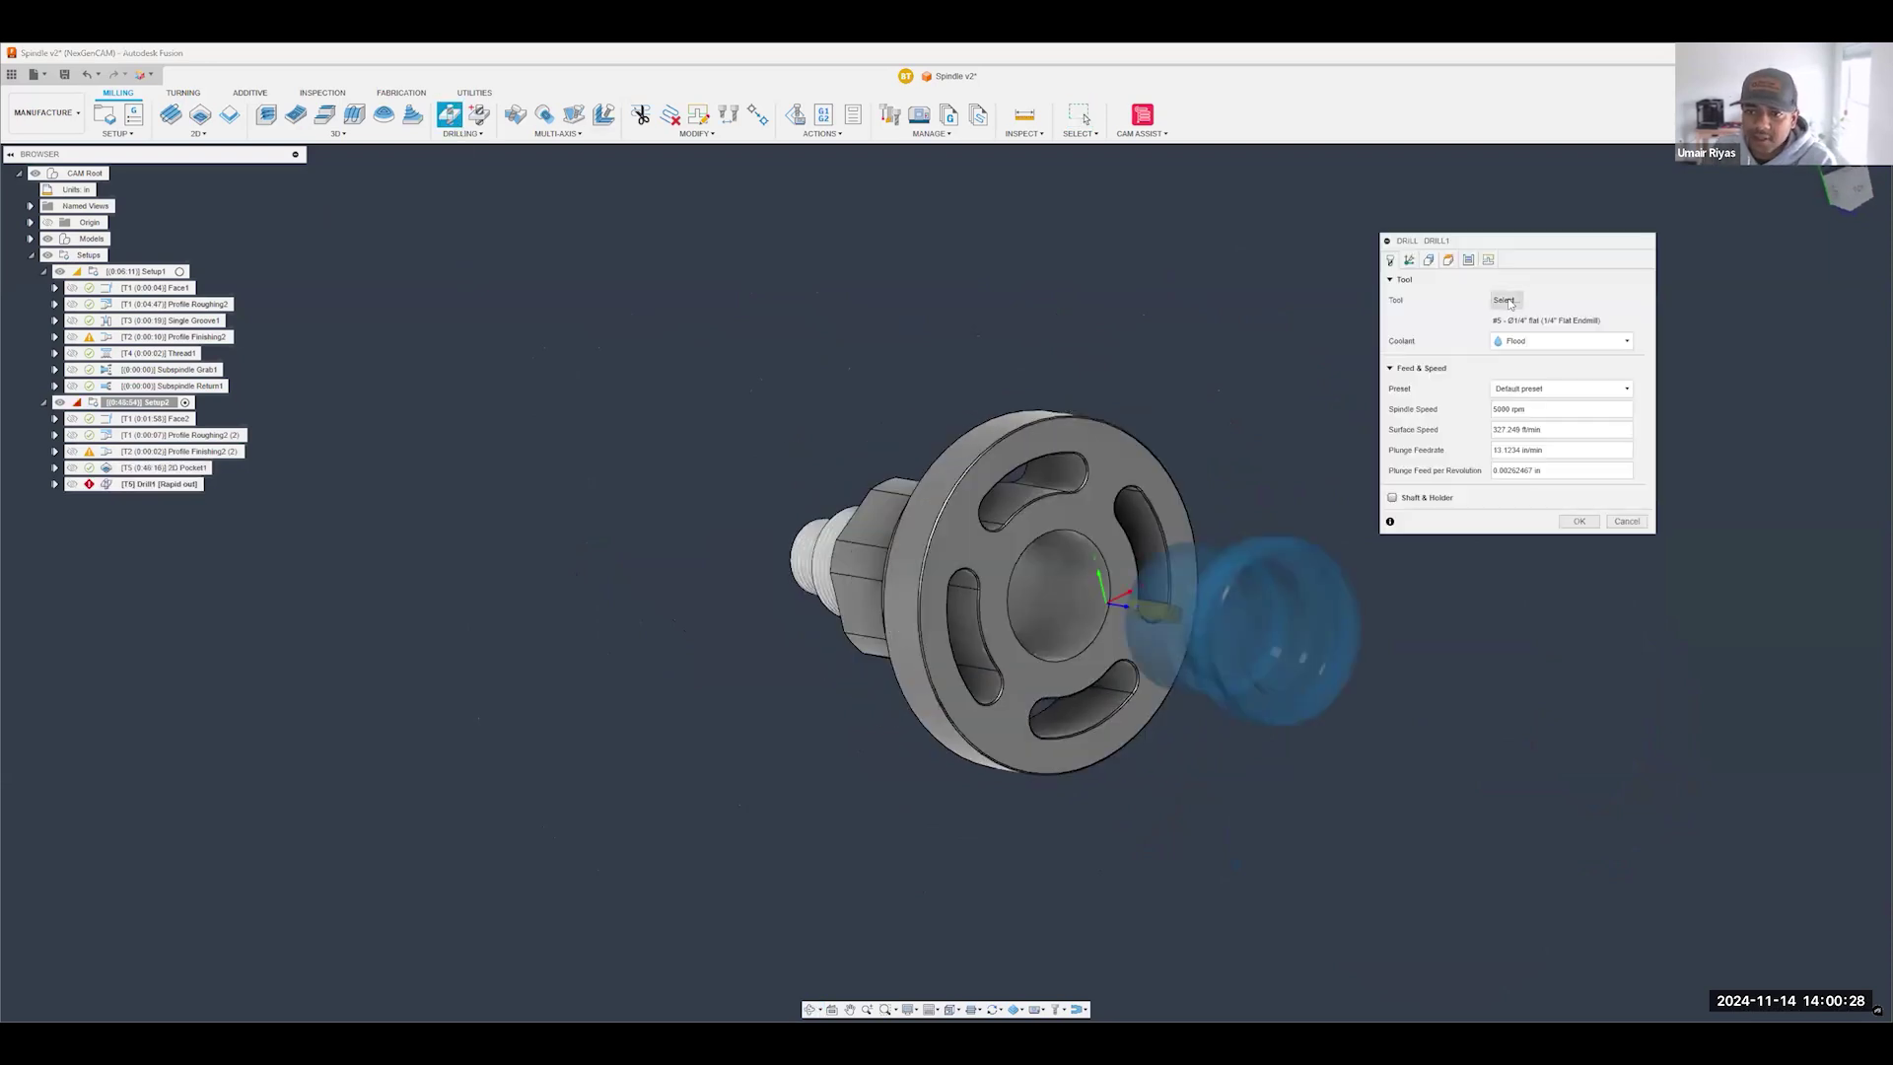
left_click(1505, 300)
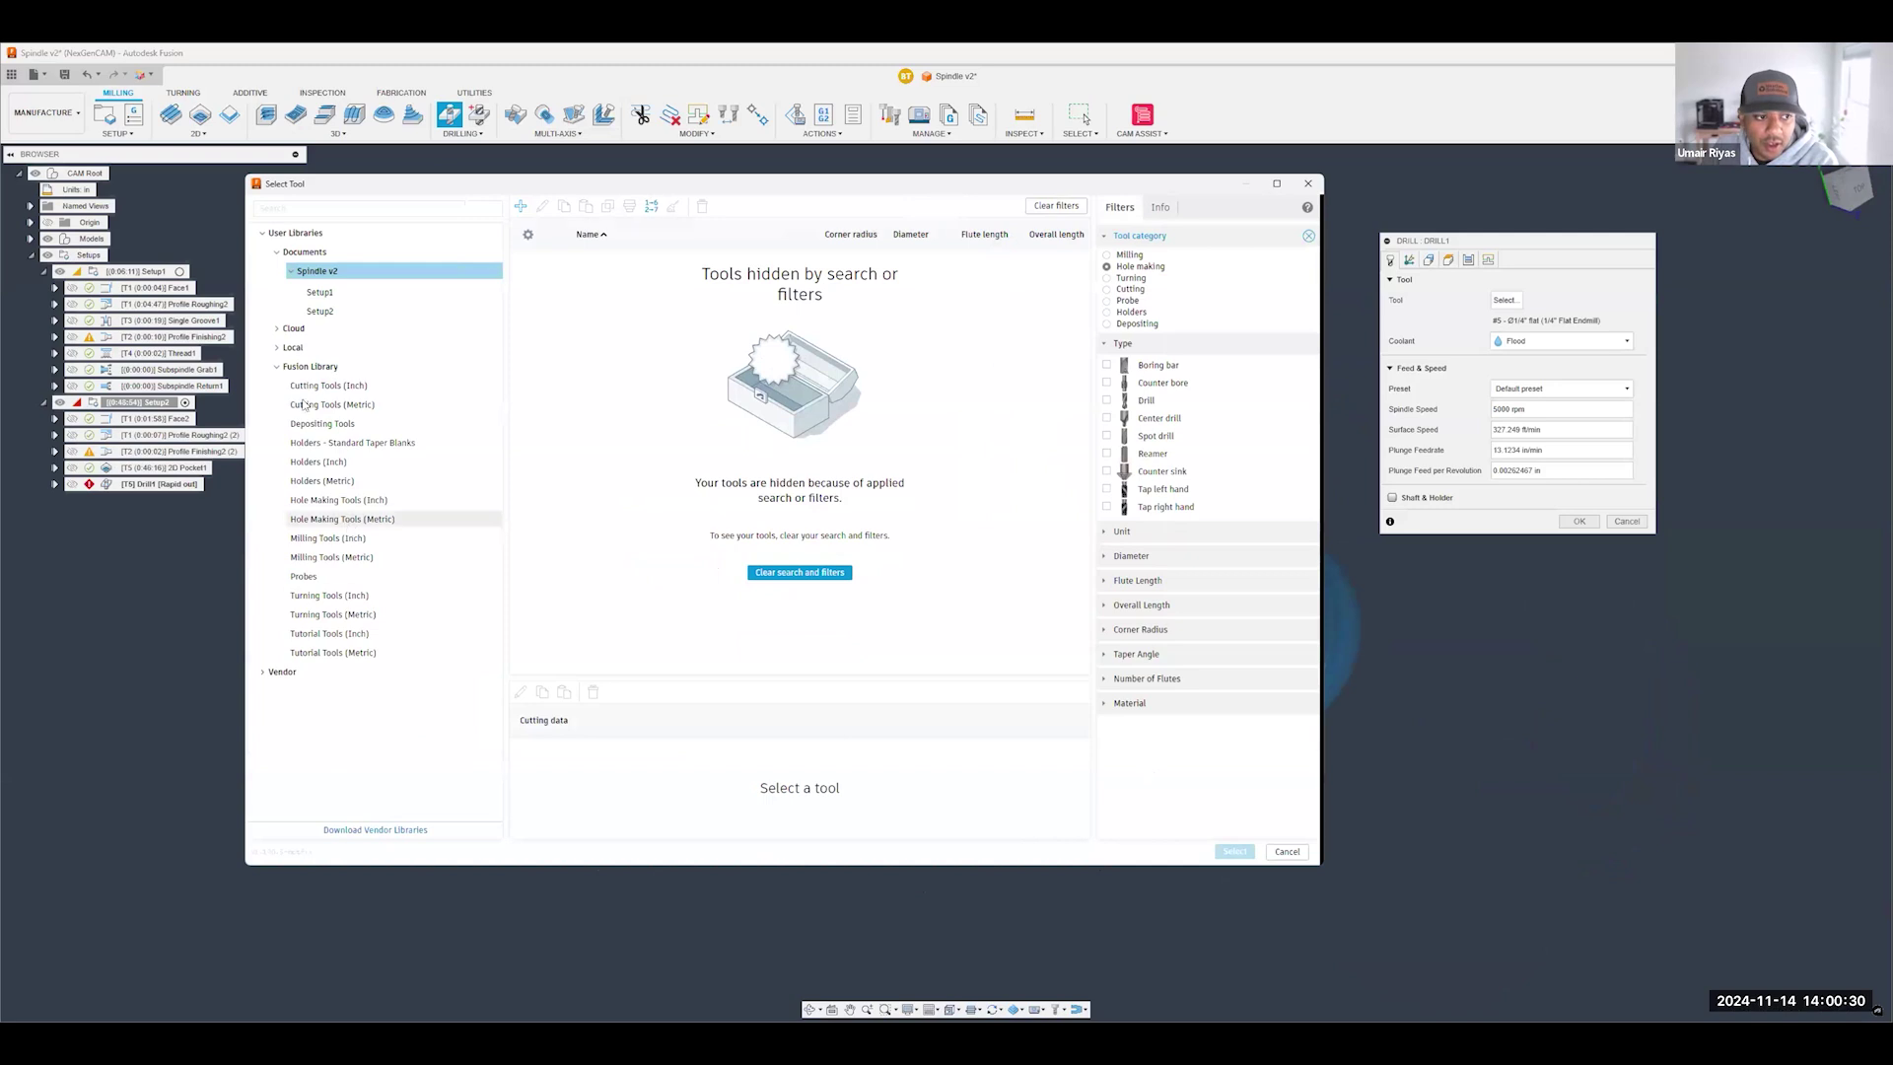
left_click(322, 369)
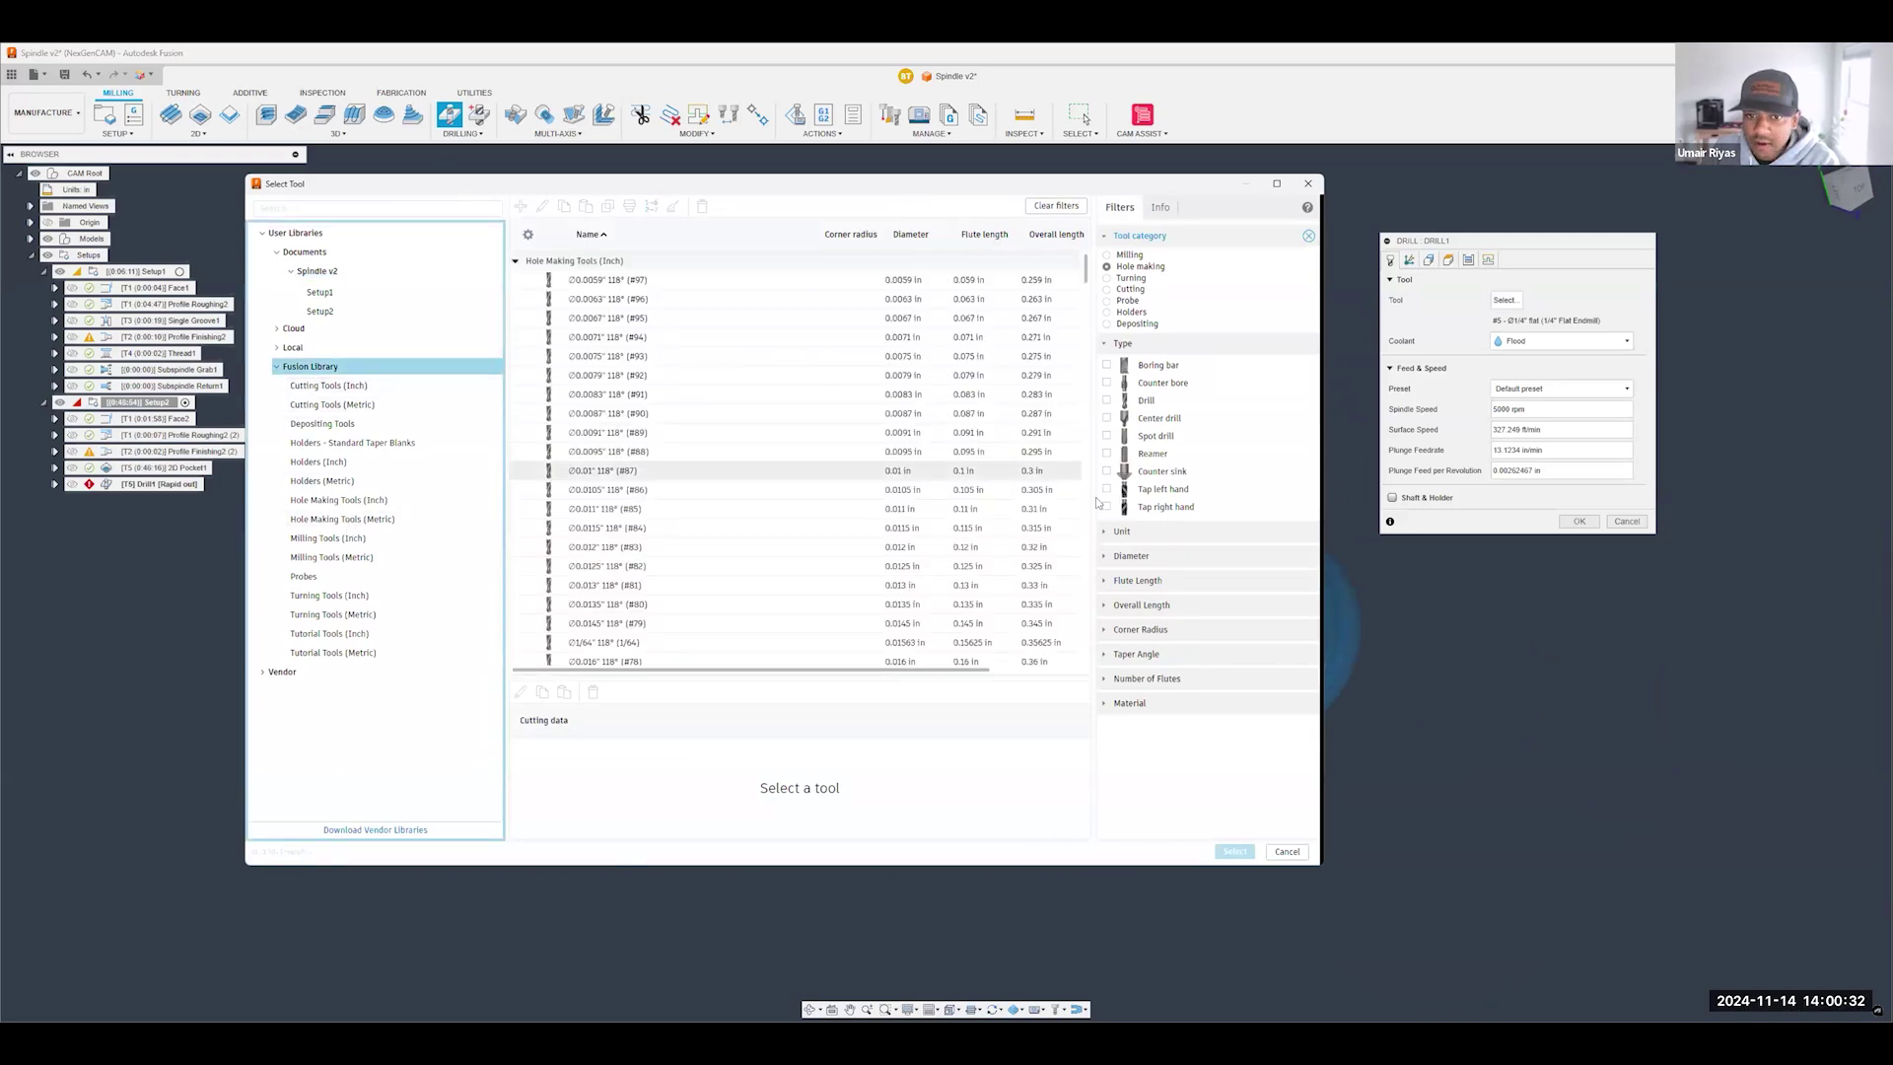
left_click(1147, 401)
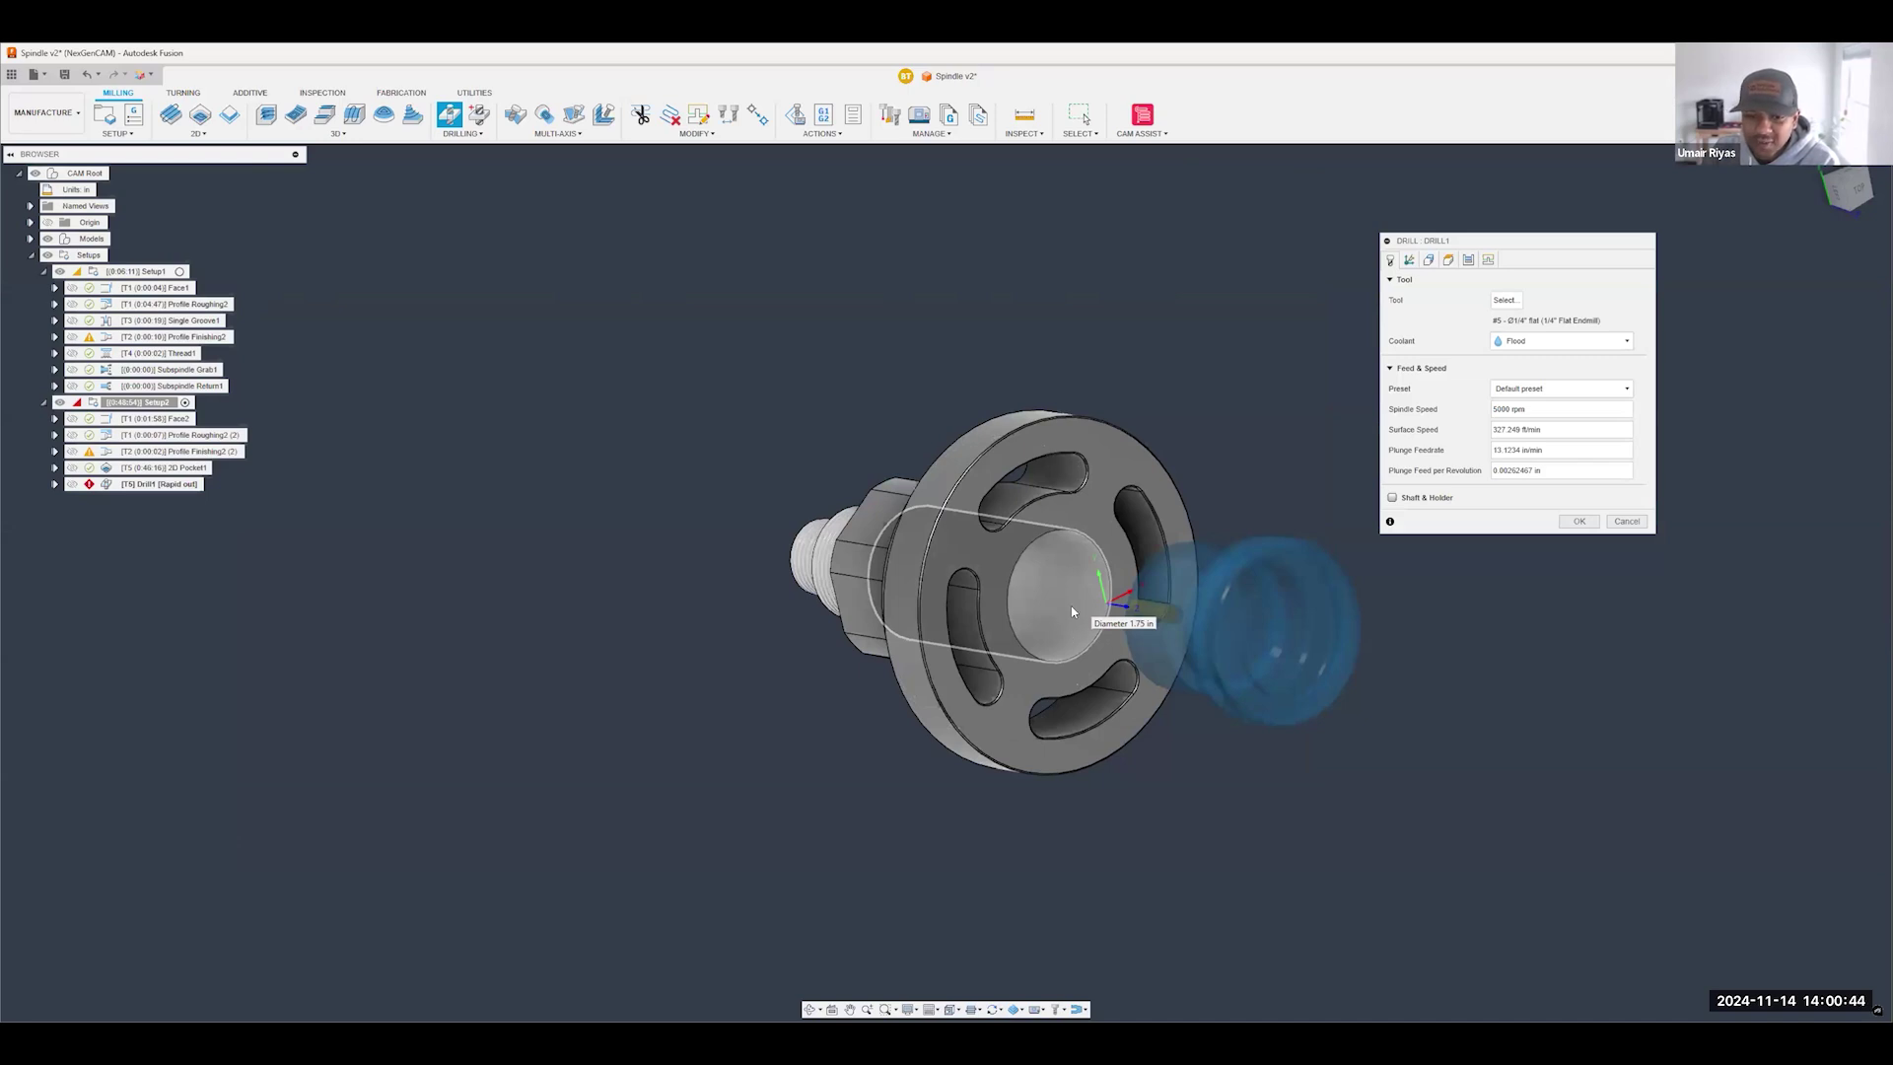
- Check the shaft bore's diameter and choose the 3/4 inch 118° drill from the Fusion Library for the operation
middle_click_drag(1073, 612, 930, 549, "shift")
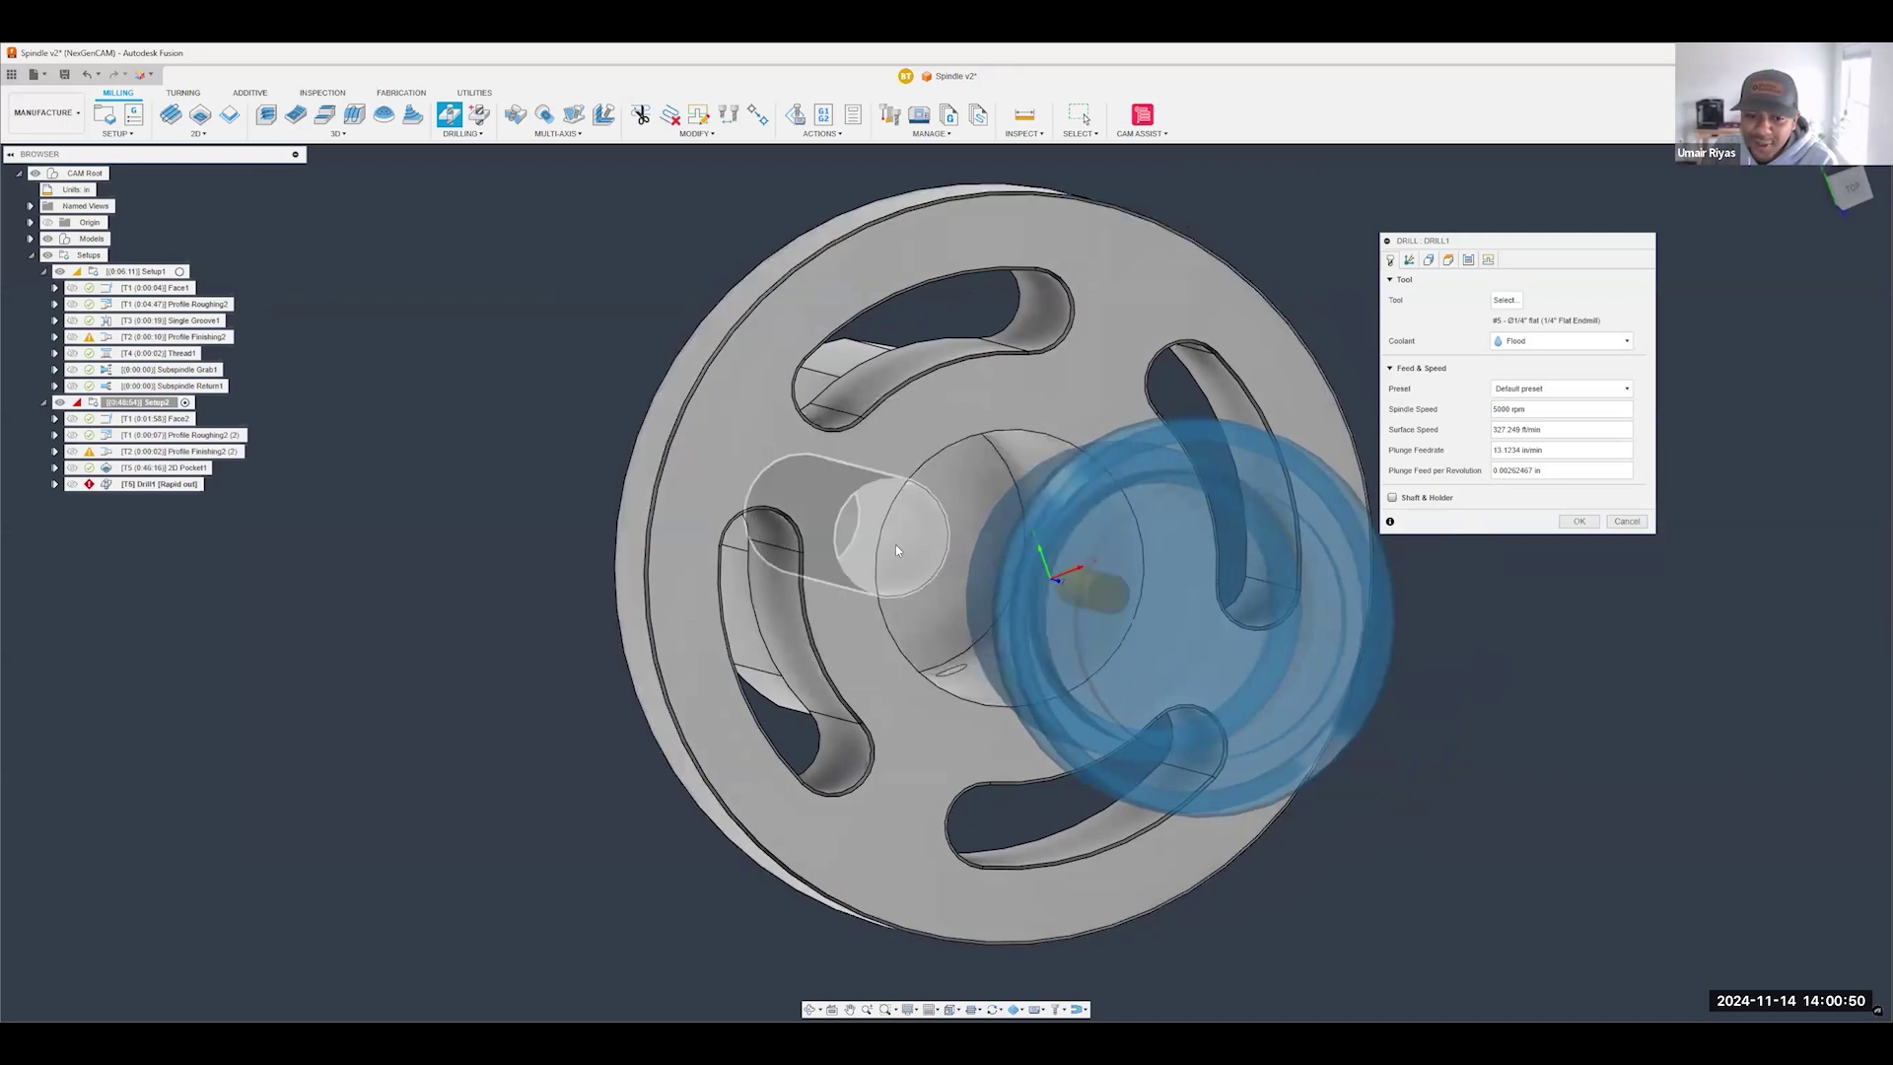
mouse_move(895, 548)
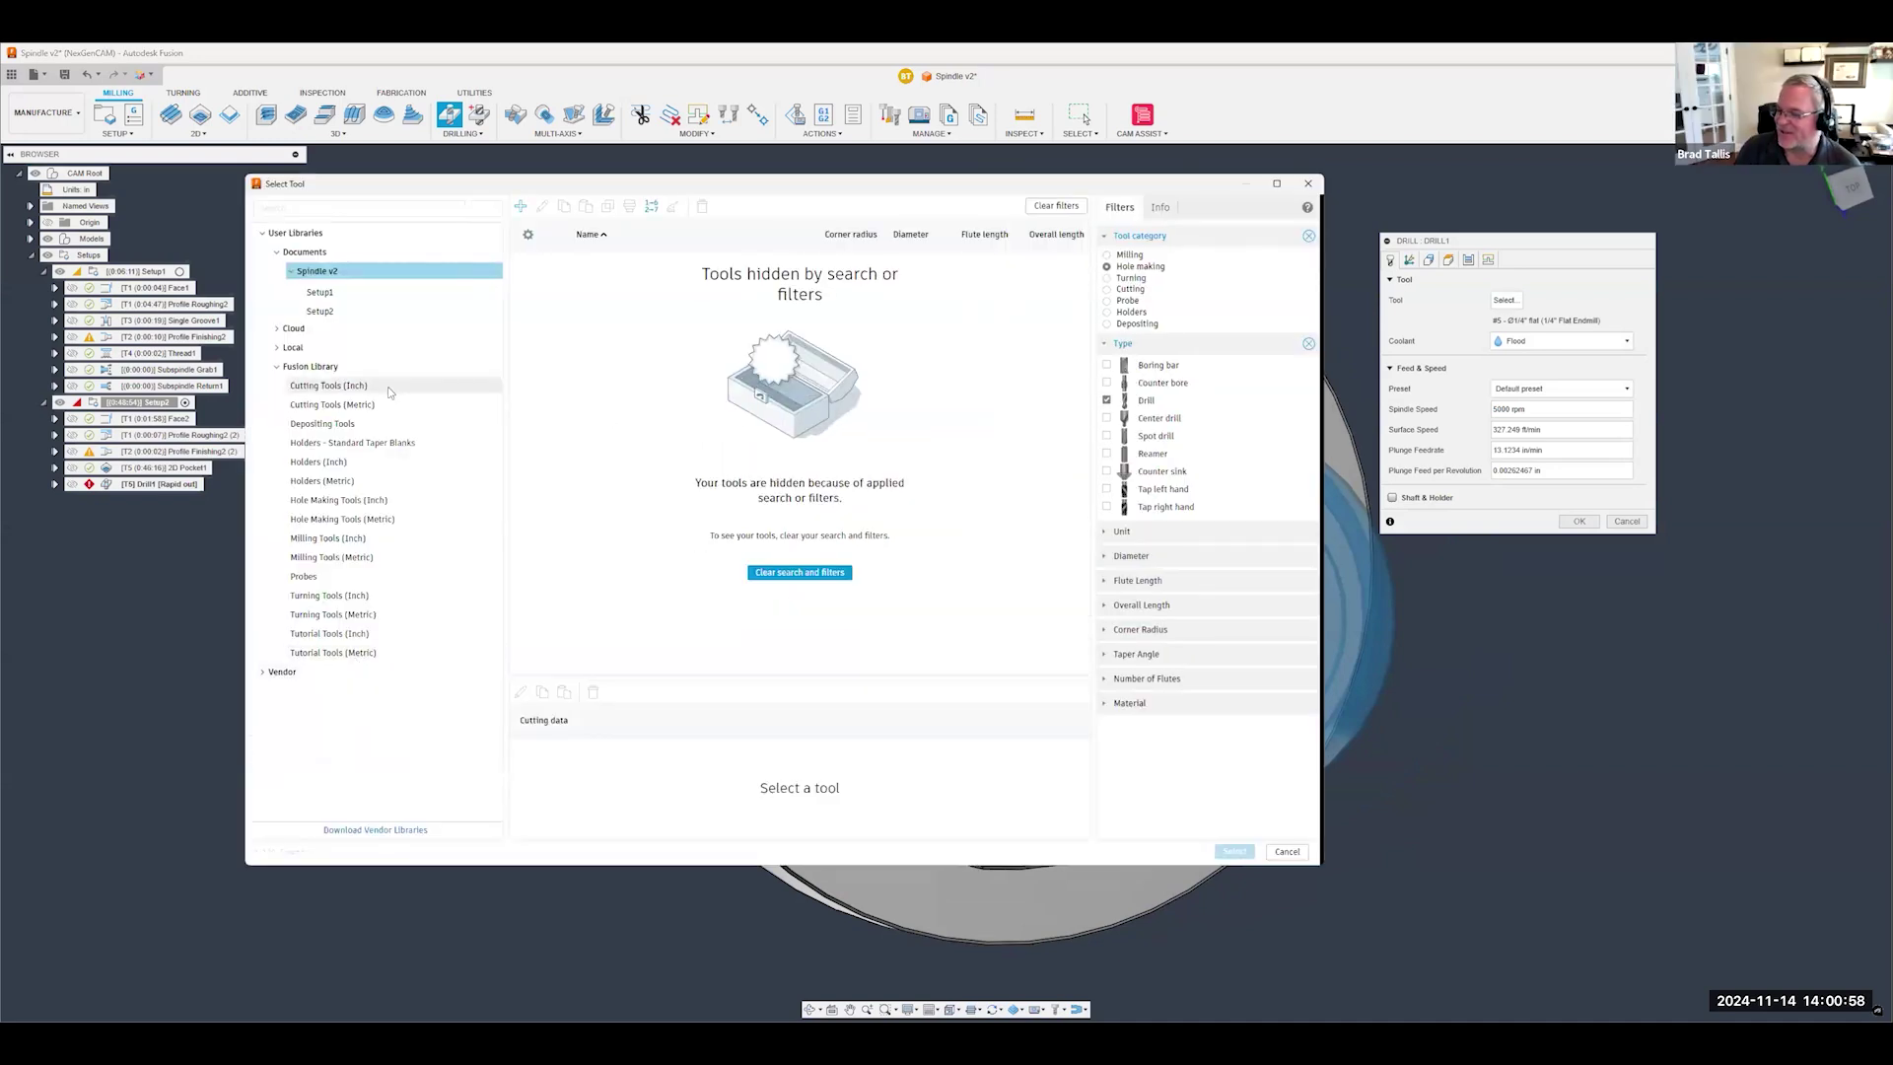
left_click(355, 369)
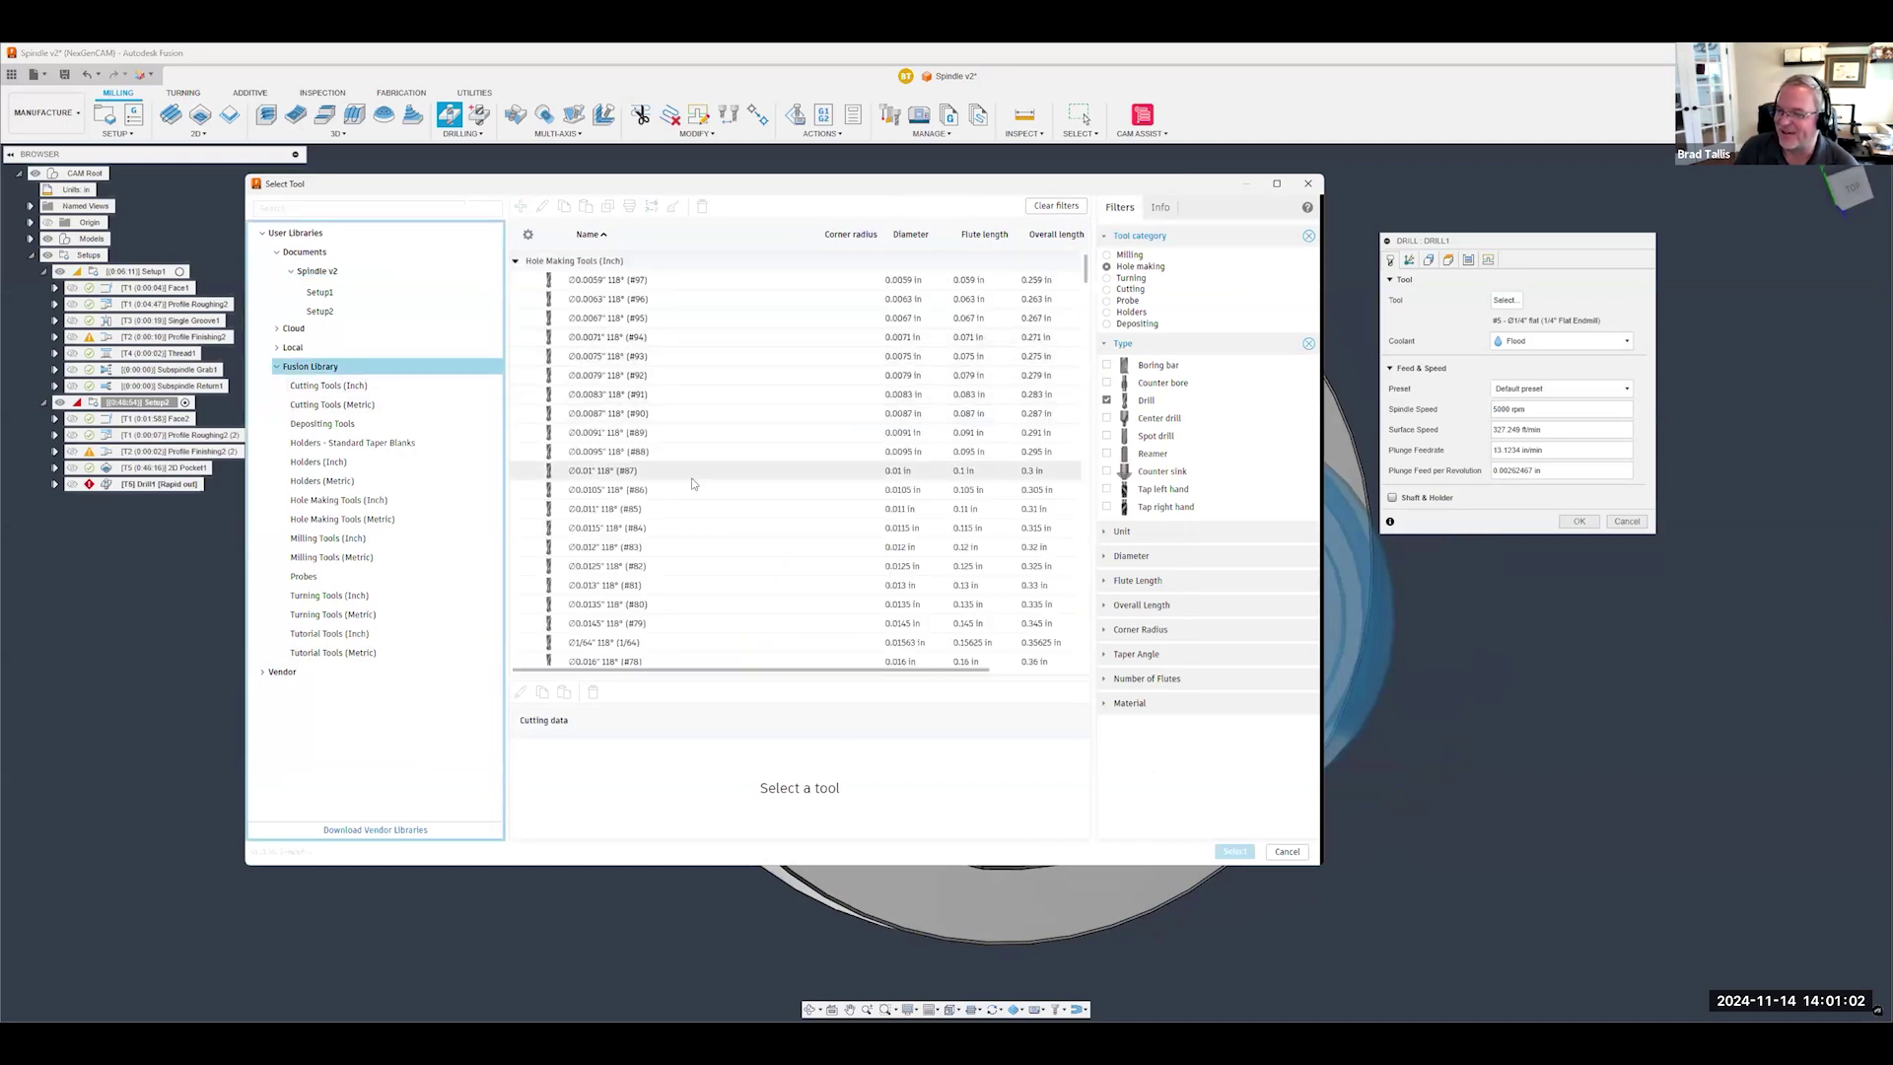
scroll(764, 473, "down", 3)
scroll(769, 467, "down", 15)
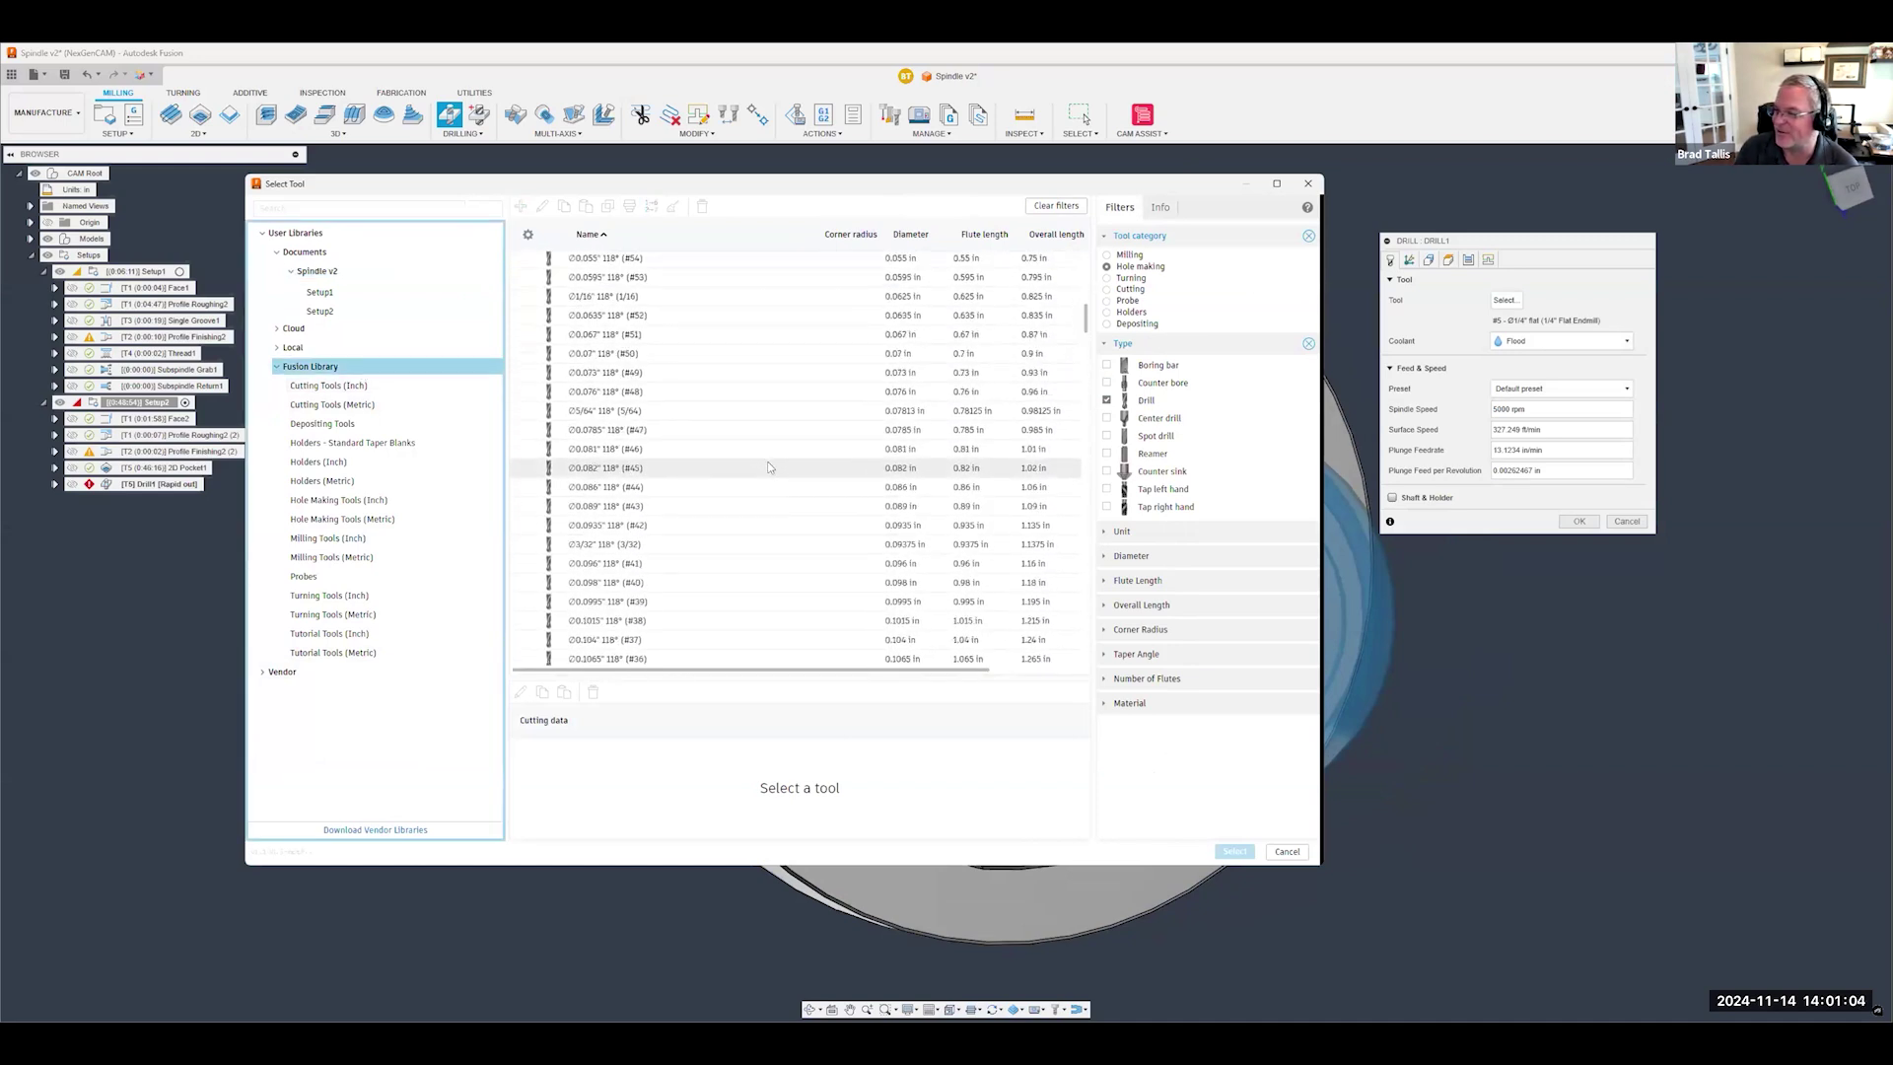
scroll(769, 466, "down", 4)
left_click_drag(1085, 354, 1088, 534)
scroll(981, 432, "up", 12)
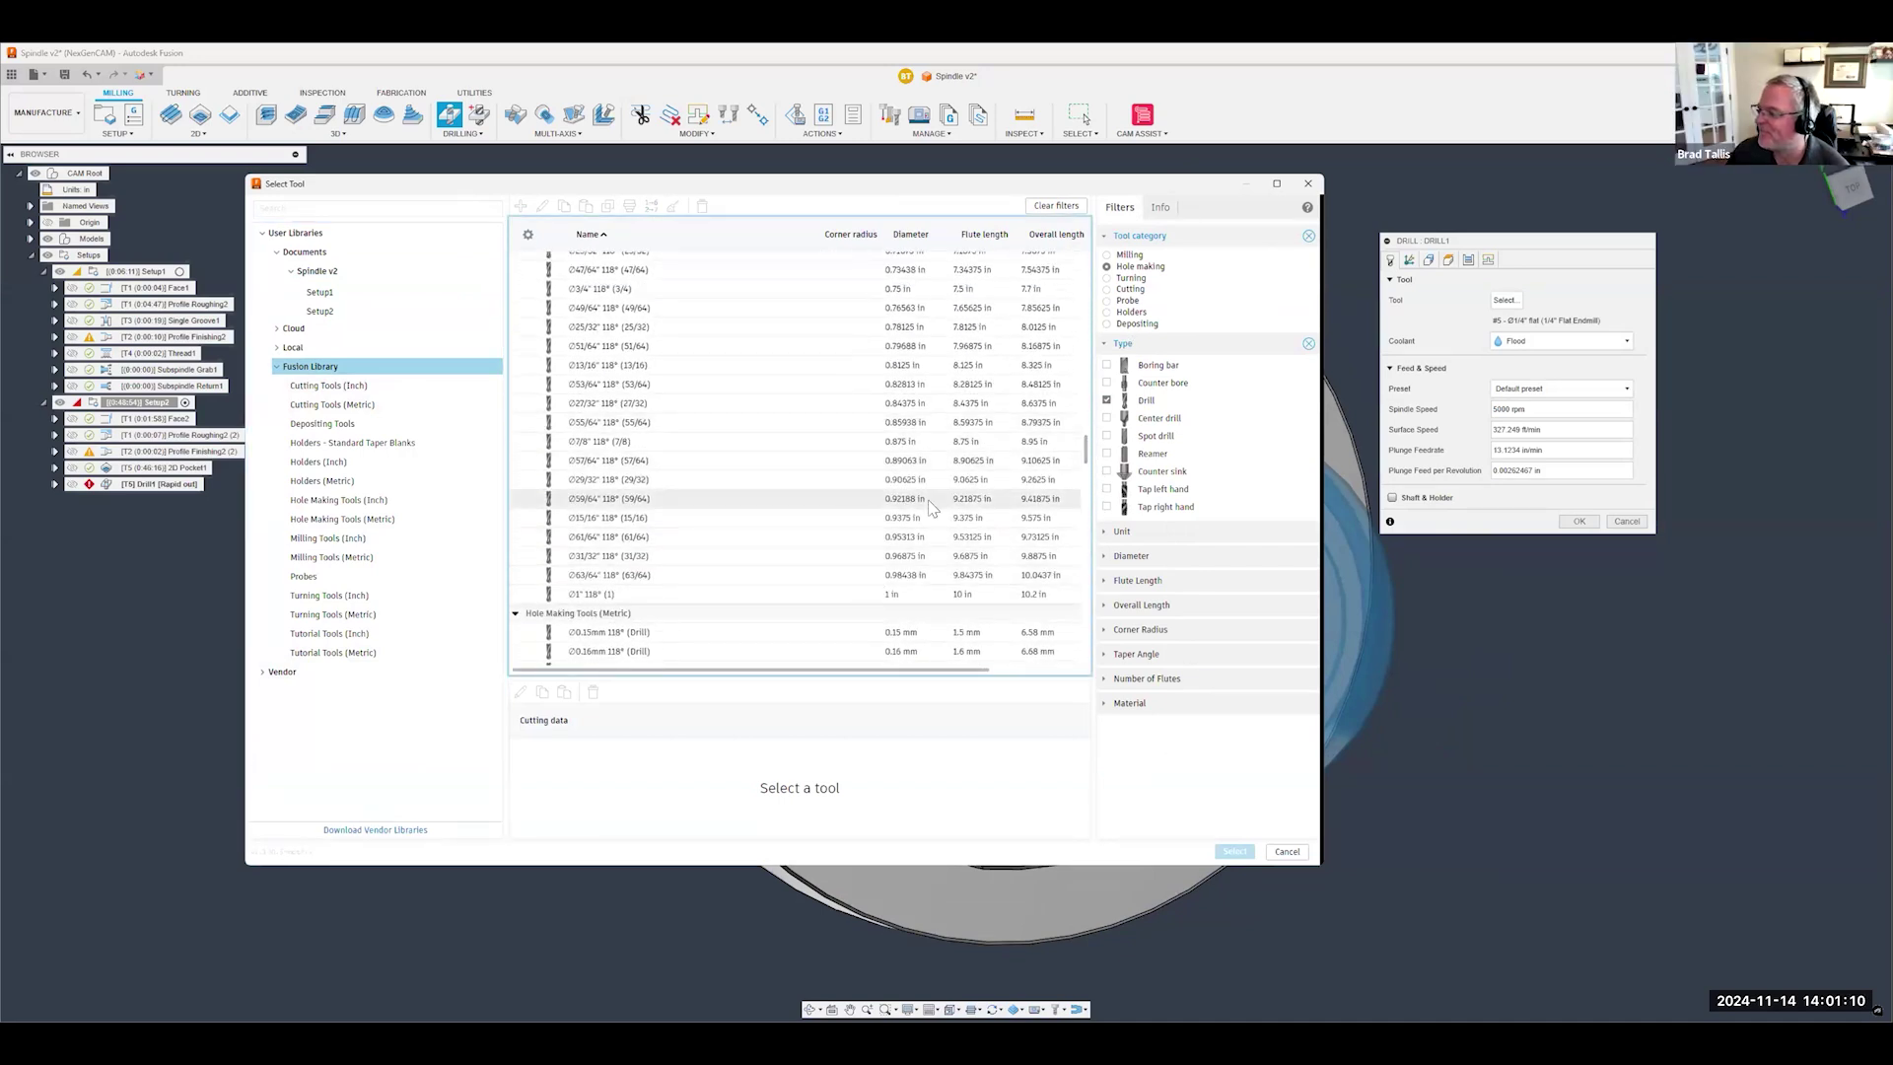
scroll(932, 508, "up", 3)
left_click(919, 455)
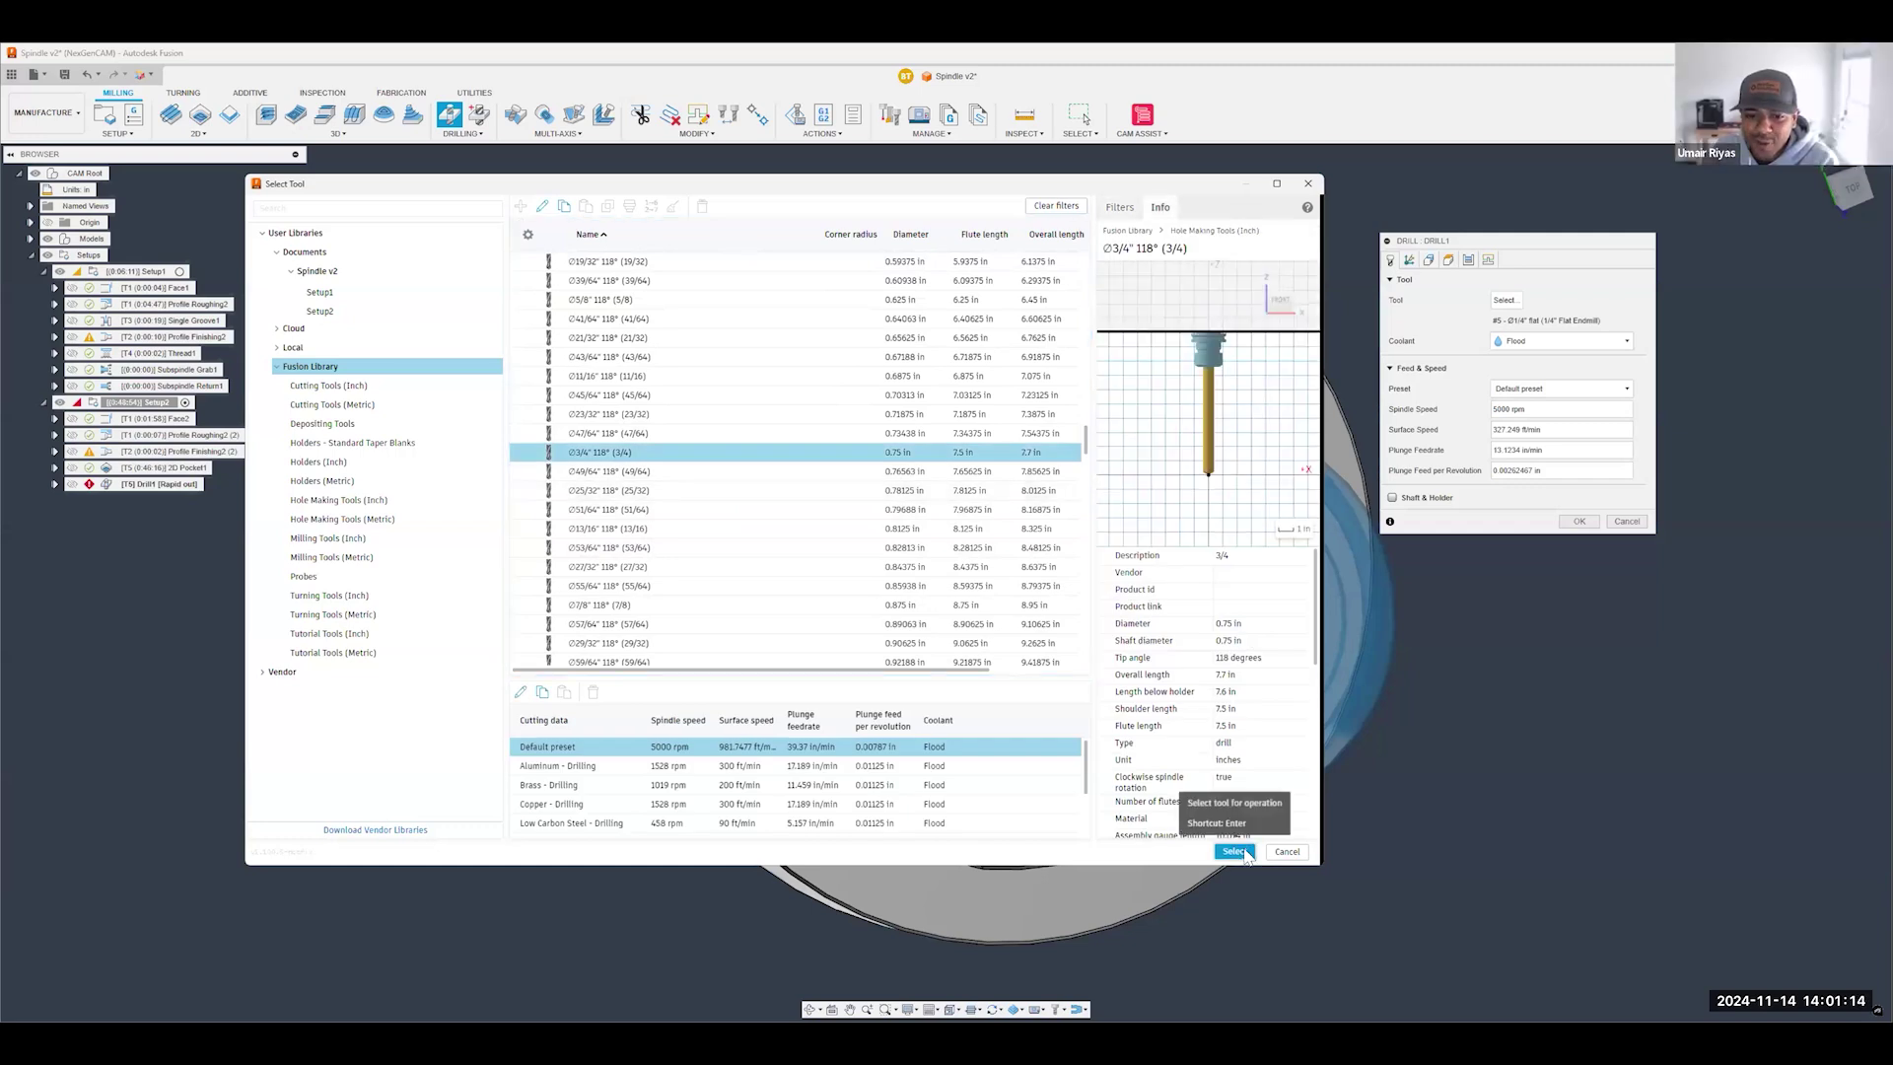
key("Return")
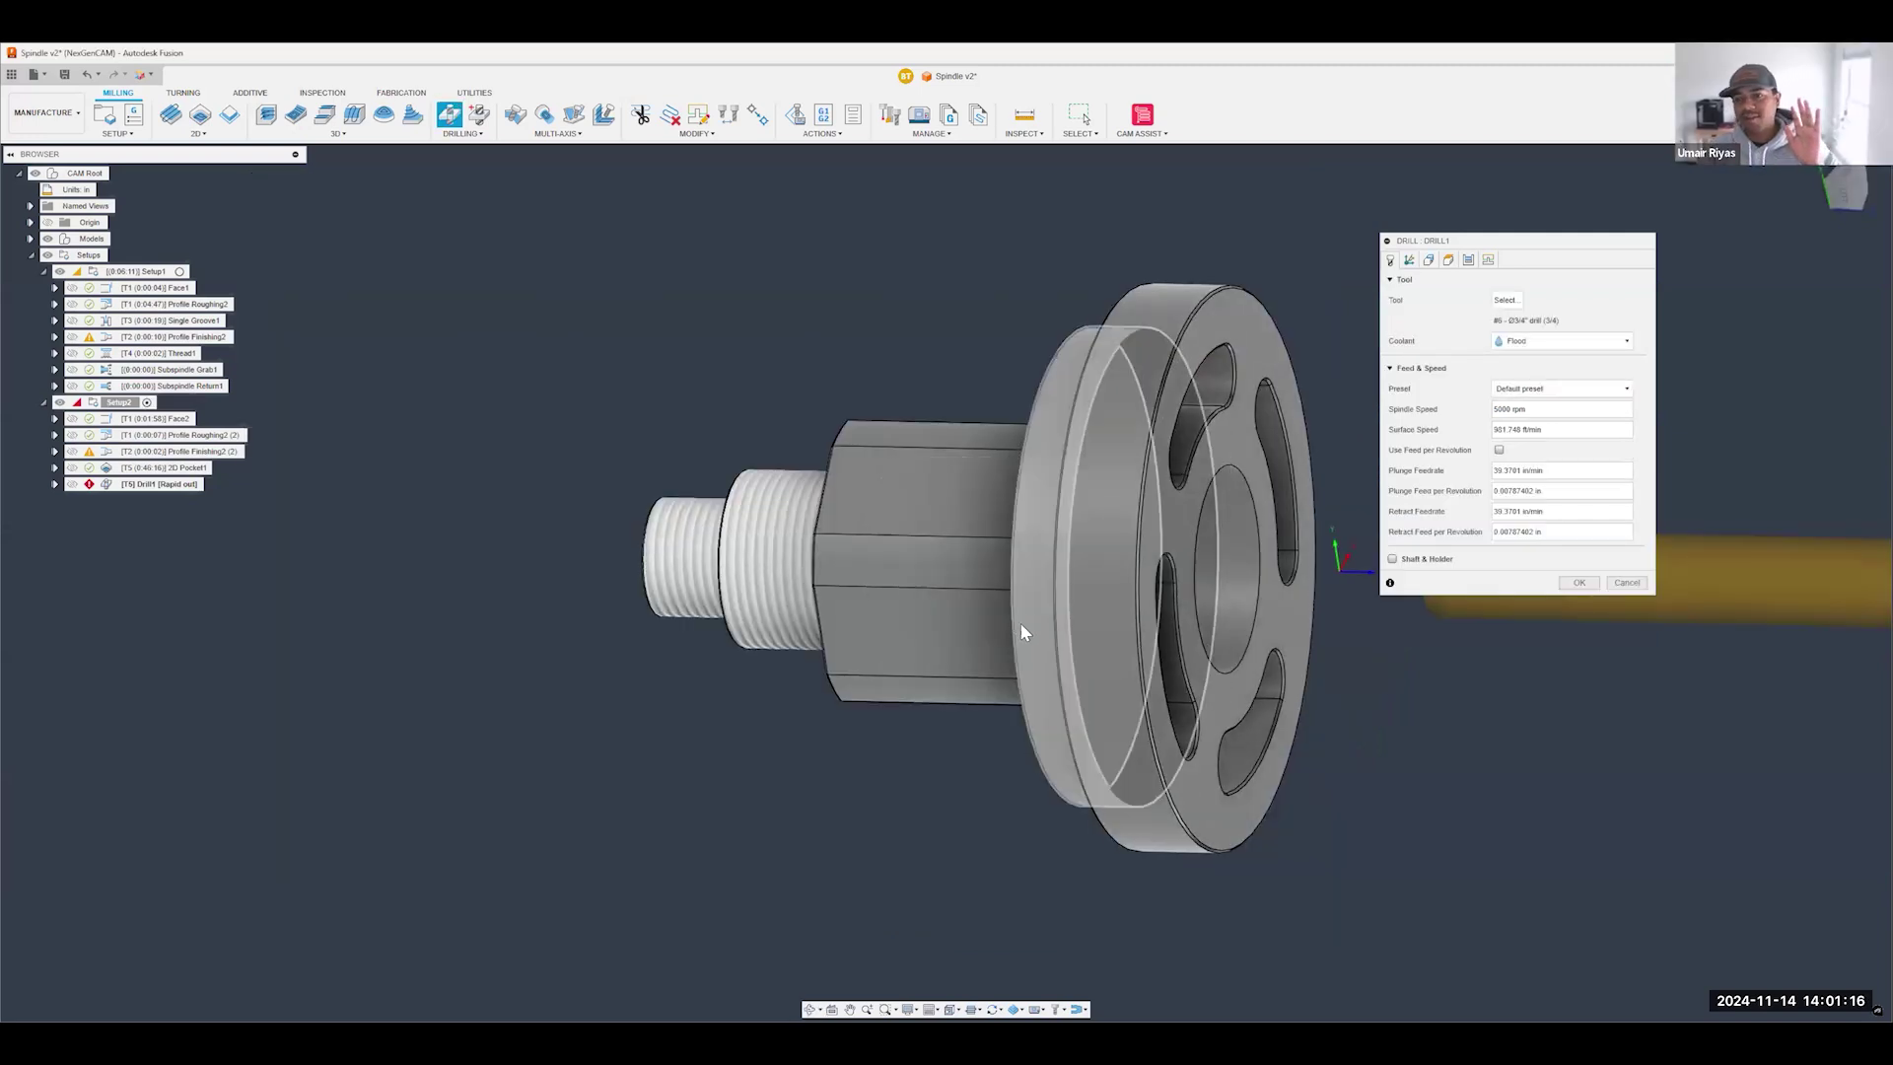
- Choose the small through bore's cylindrical face in the threaded shaft as the hole to drill and generate the toolpath
scroll(828, 774, "down", 5)
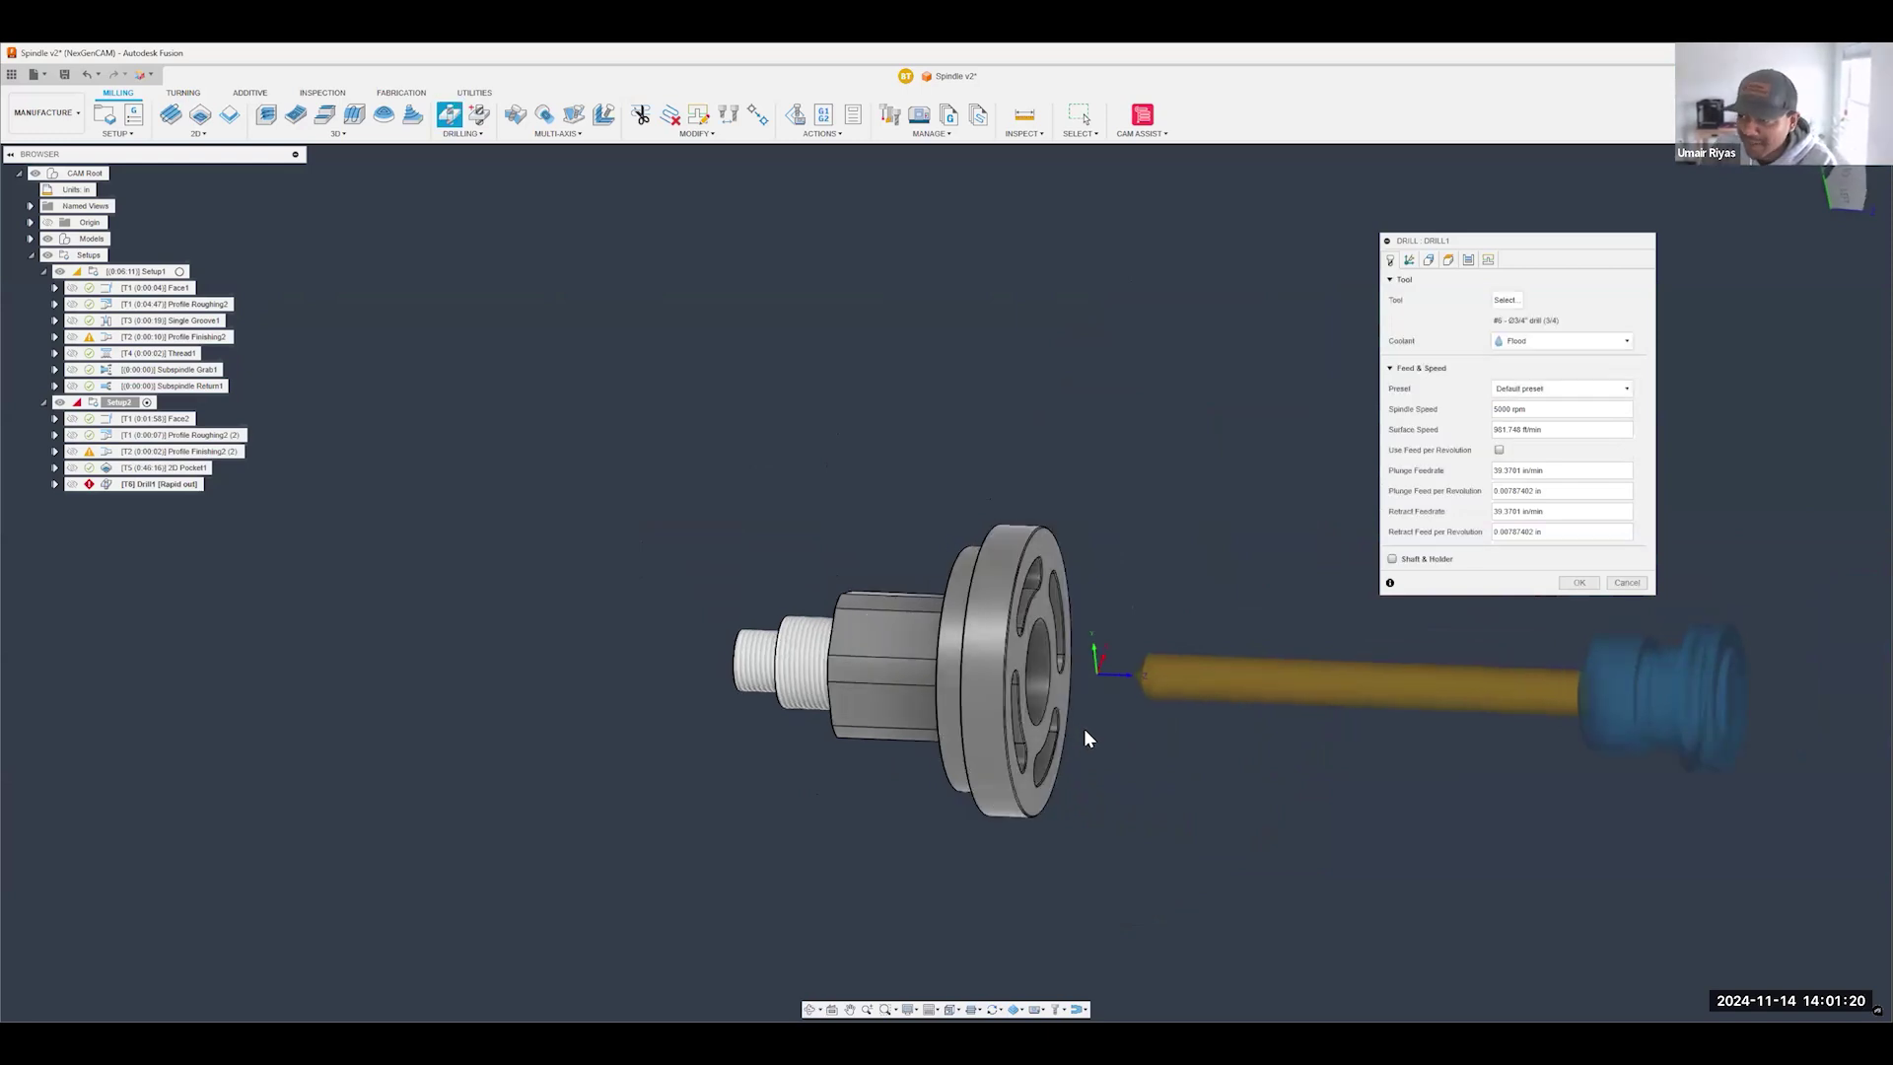
scroll(1085, 728, "up", 2)
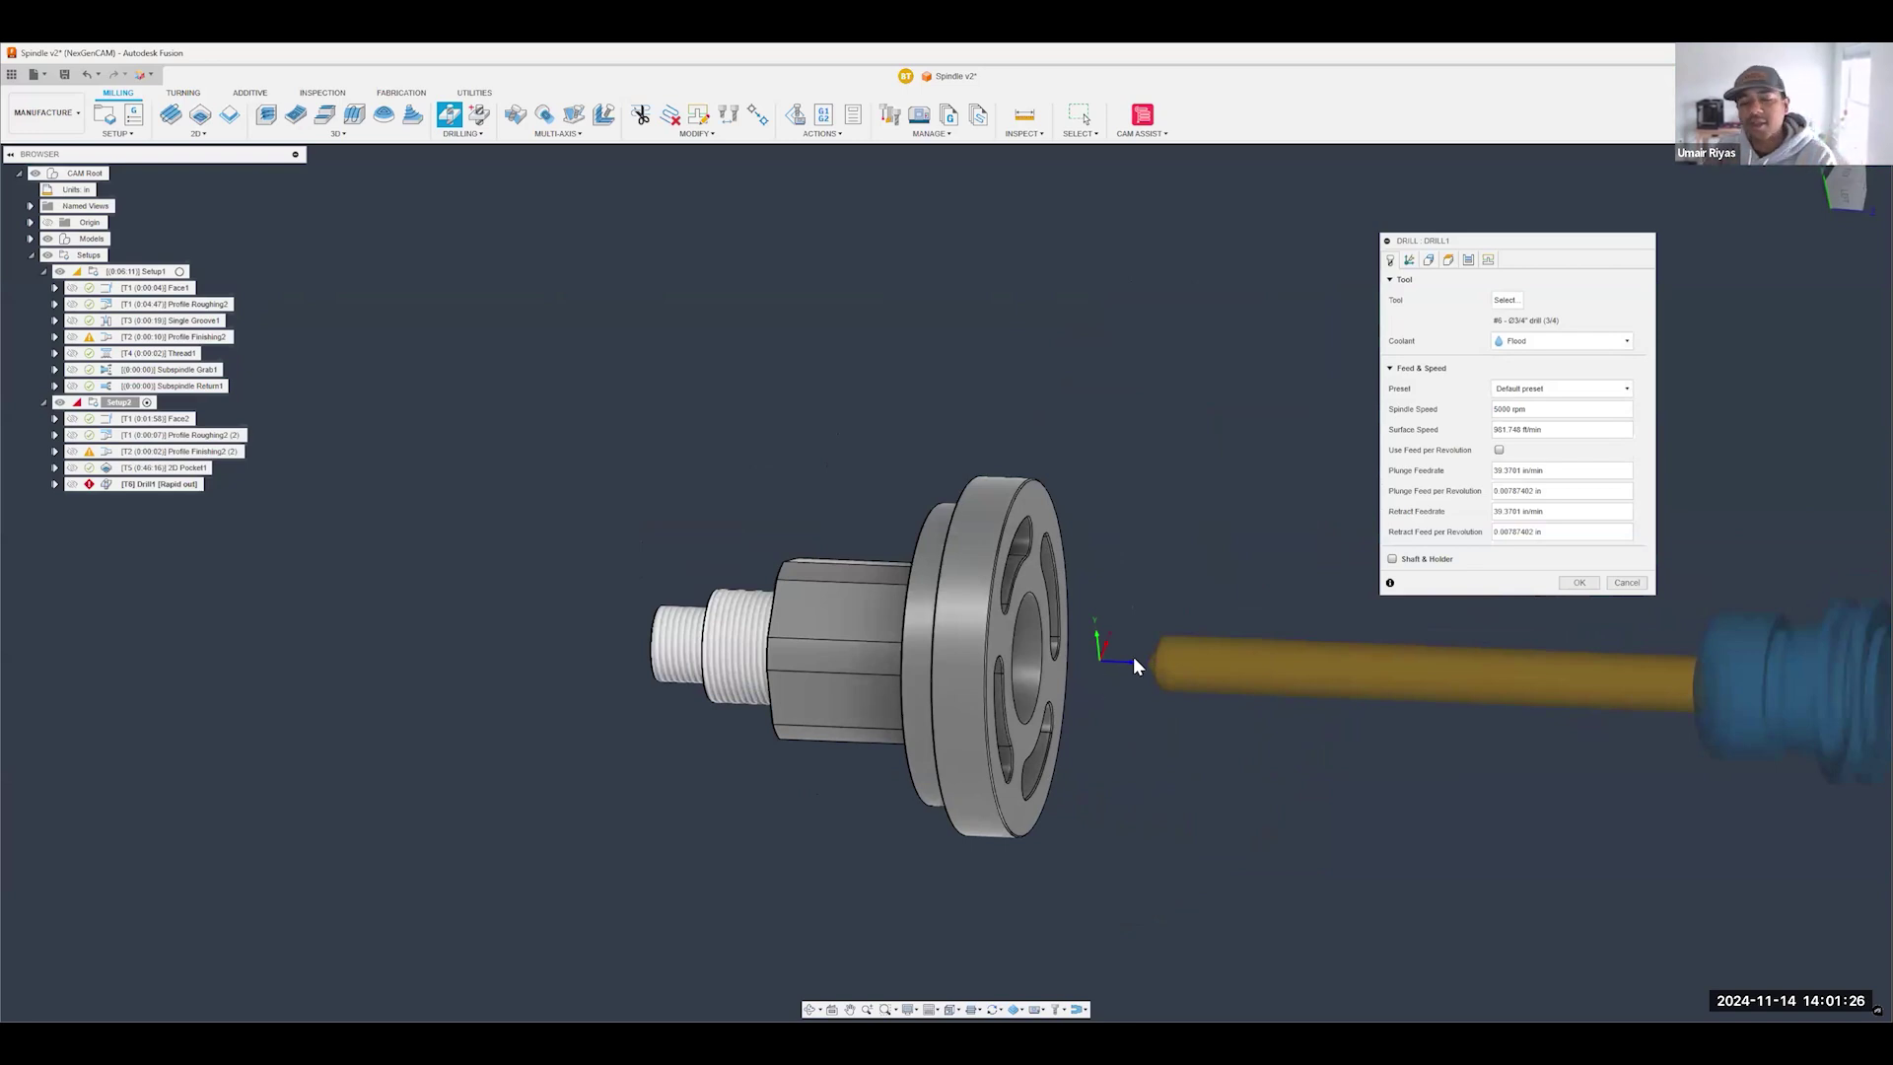
scroll(1074, 714, "up", 2)
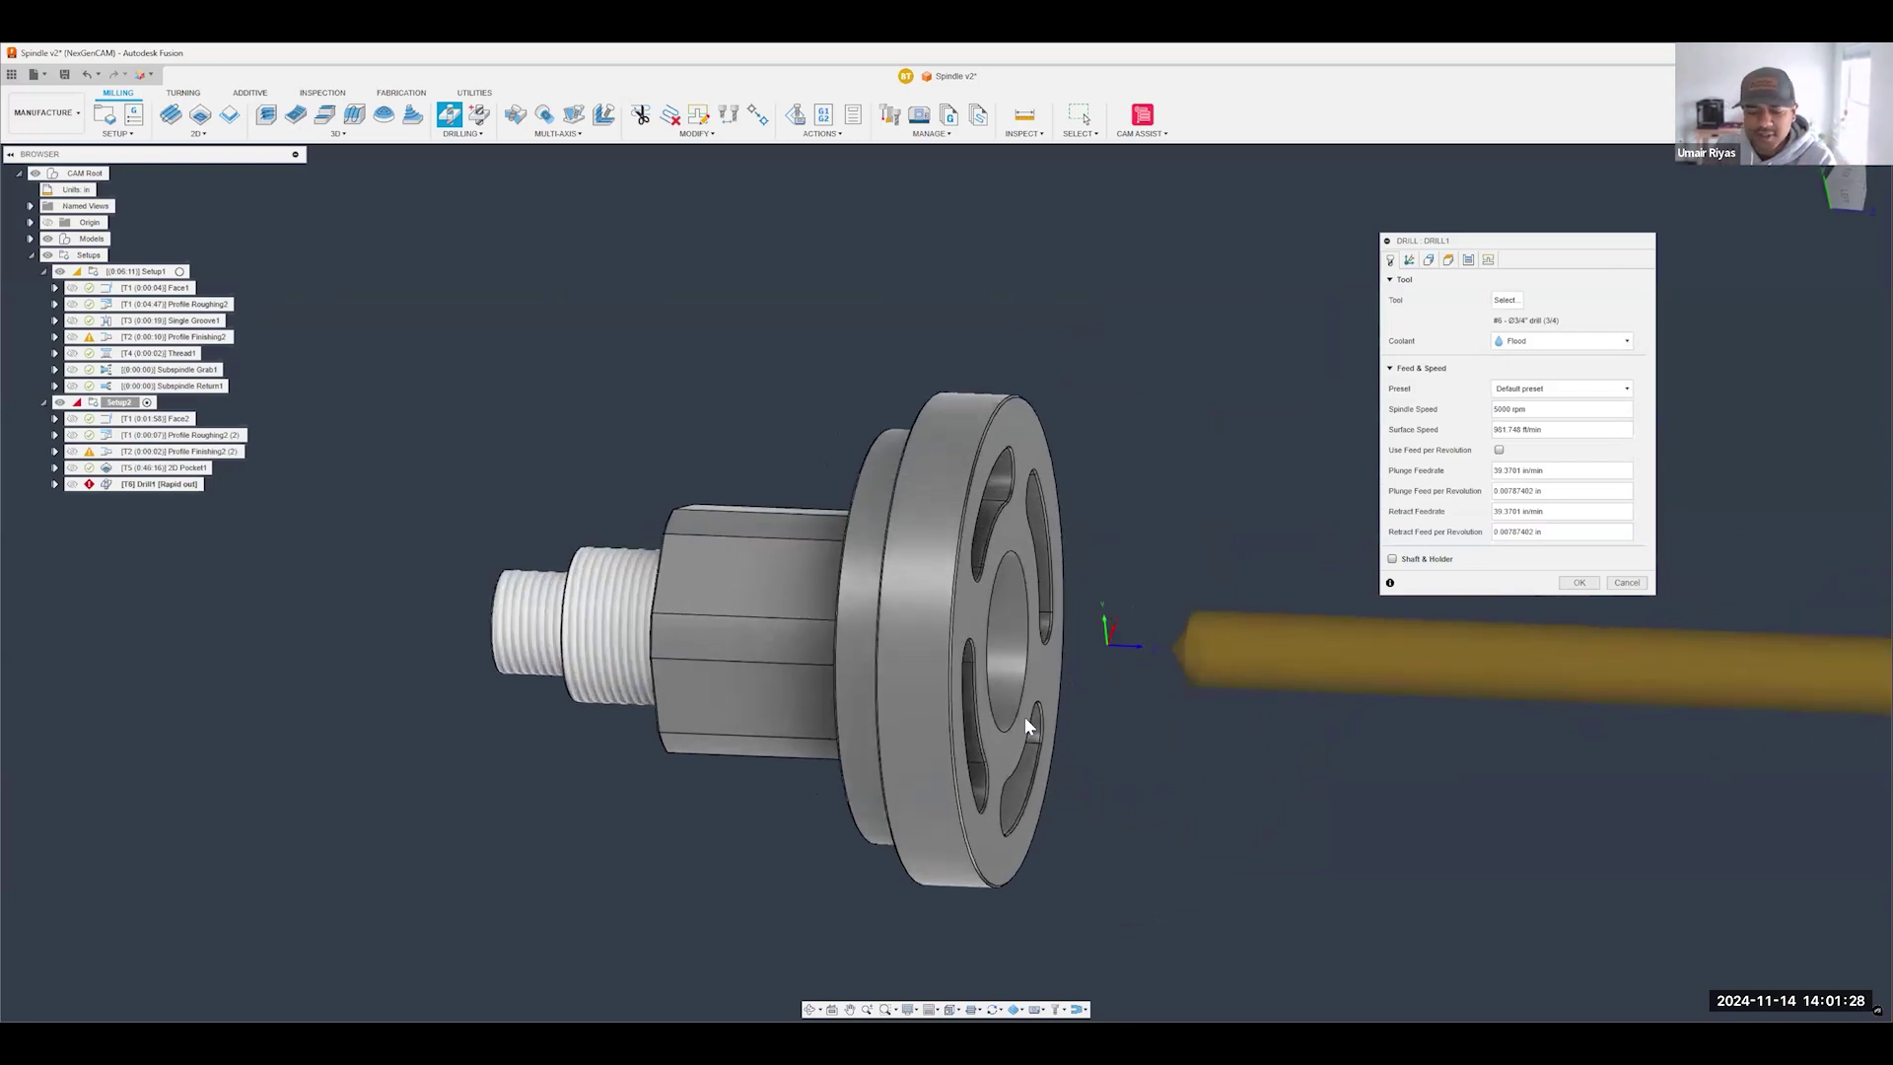
middle_click_drag(1087, 721, 1017, 727, "shift")
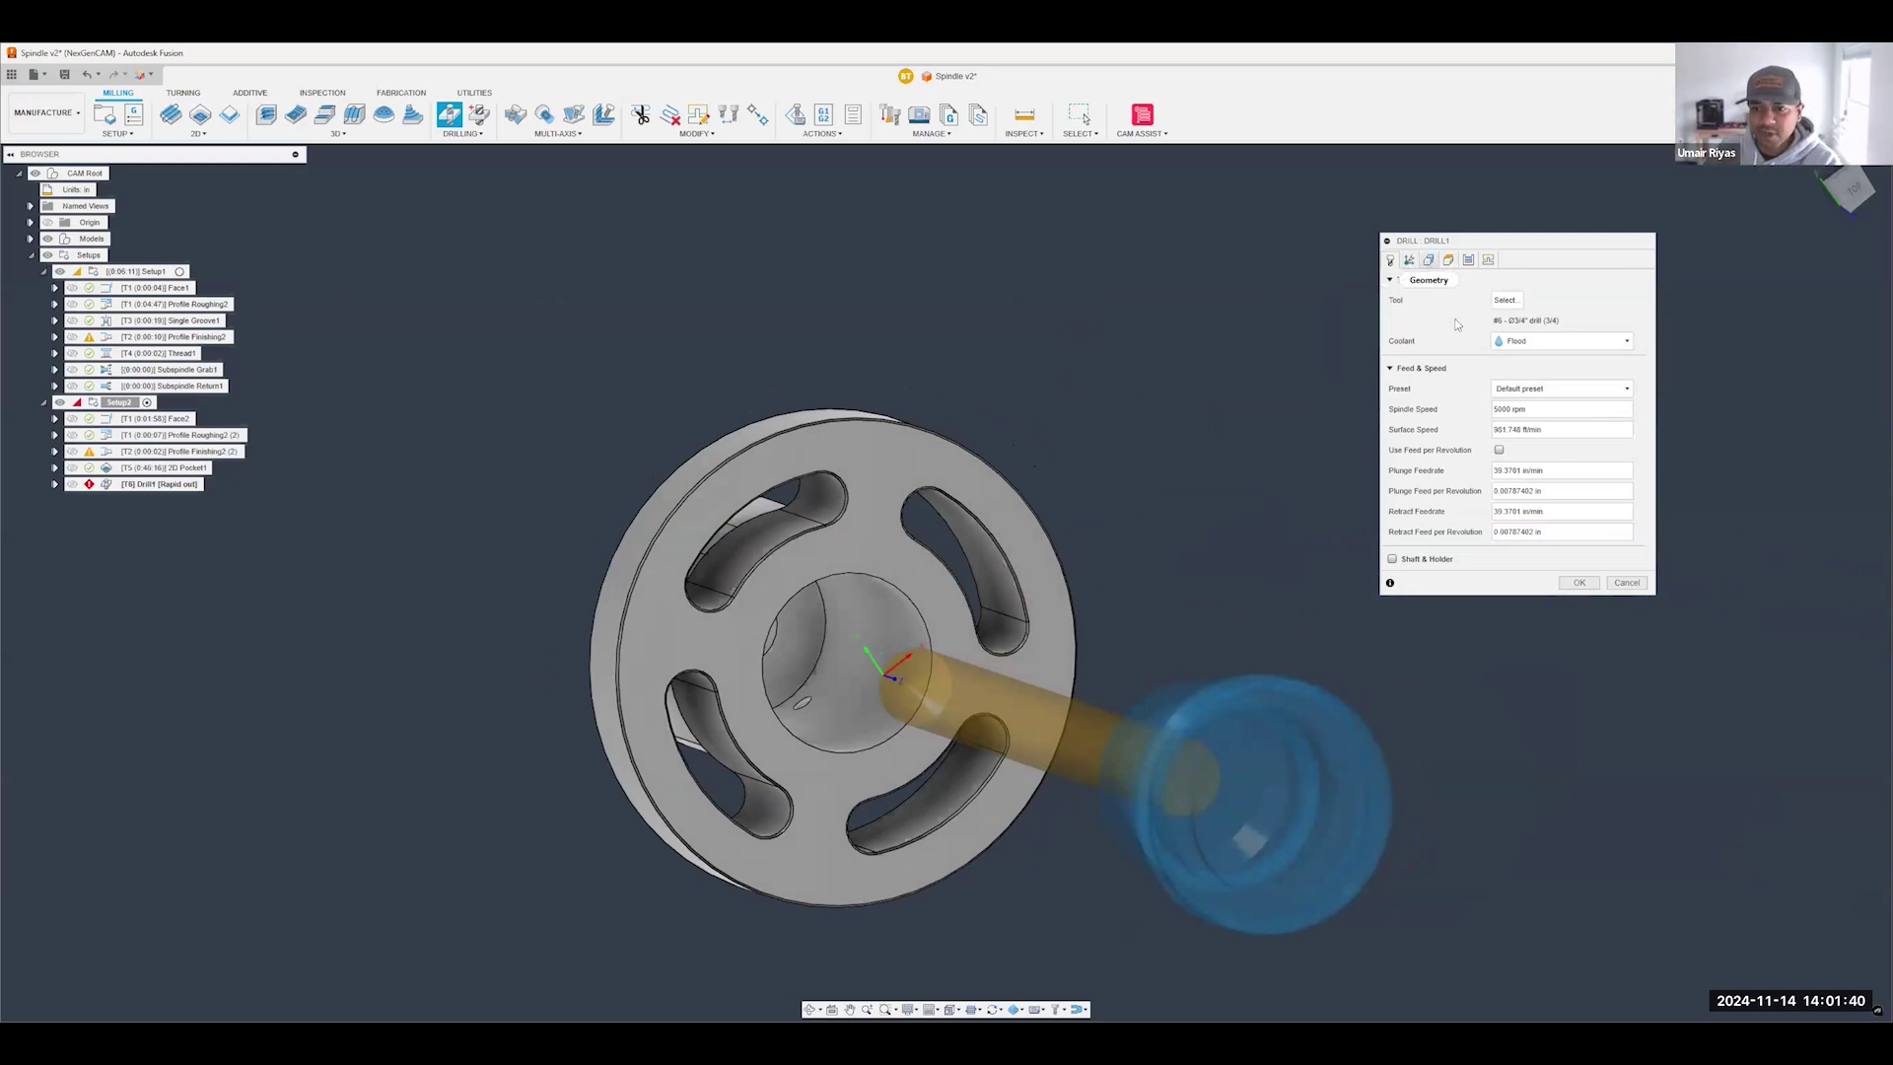
left_click(1429, 260)
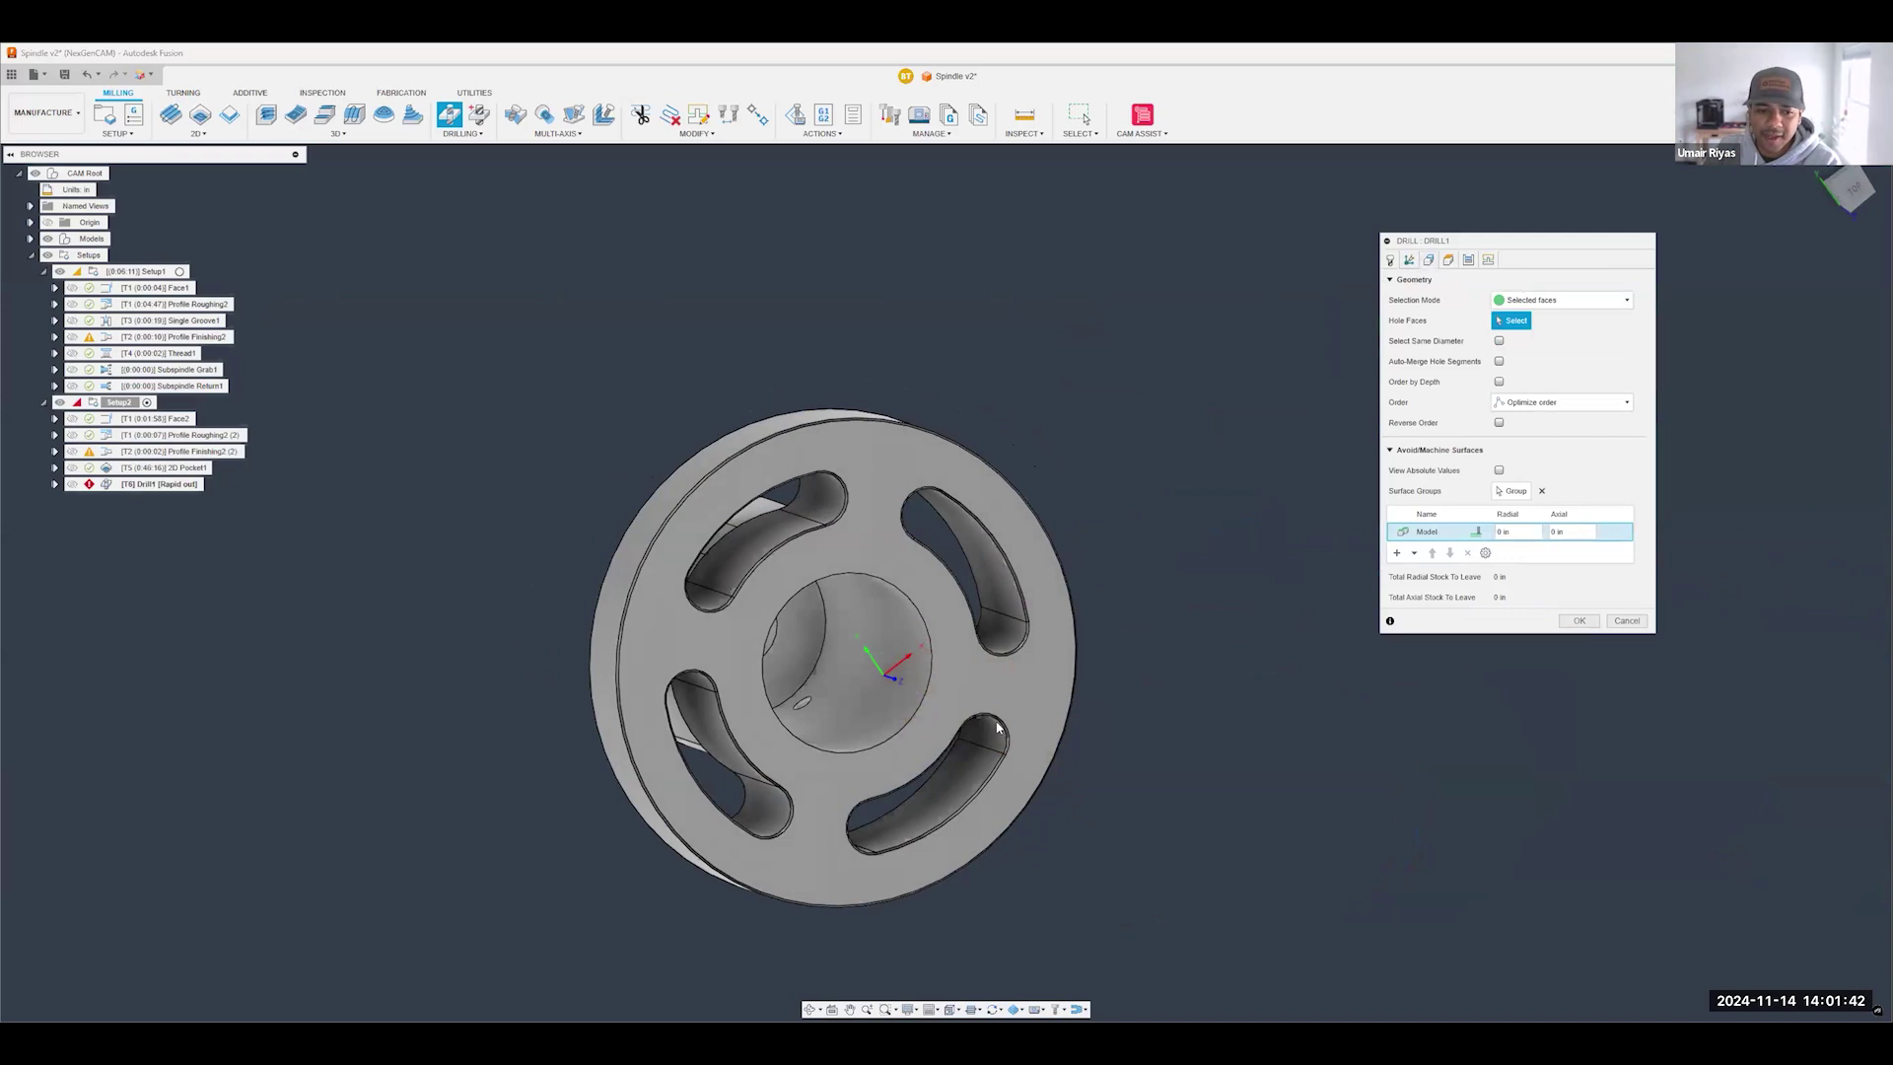
scroll(842, 660, "up", 3)
middle_click_drag(842, 660, 957, 651, "shift")
left_click(705, 617)
scroll(760, 659, "down", 1)
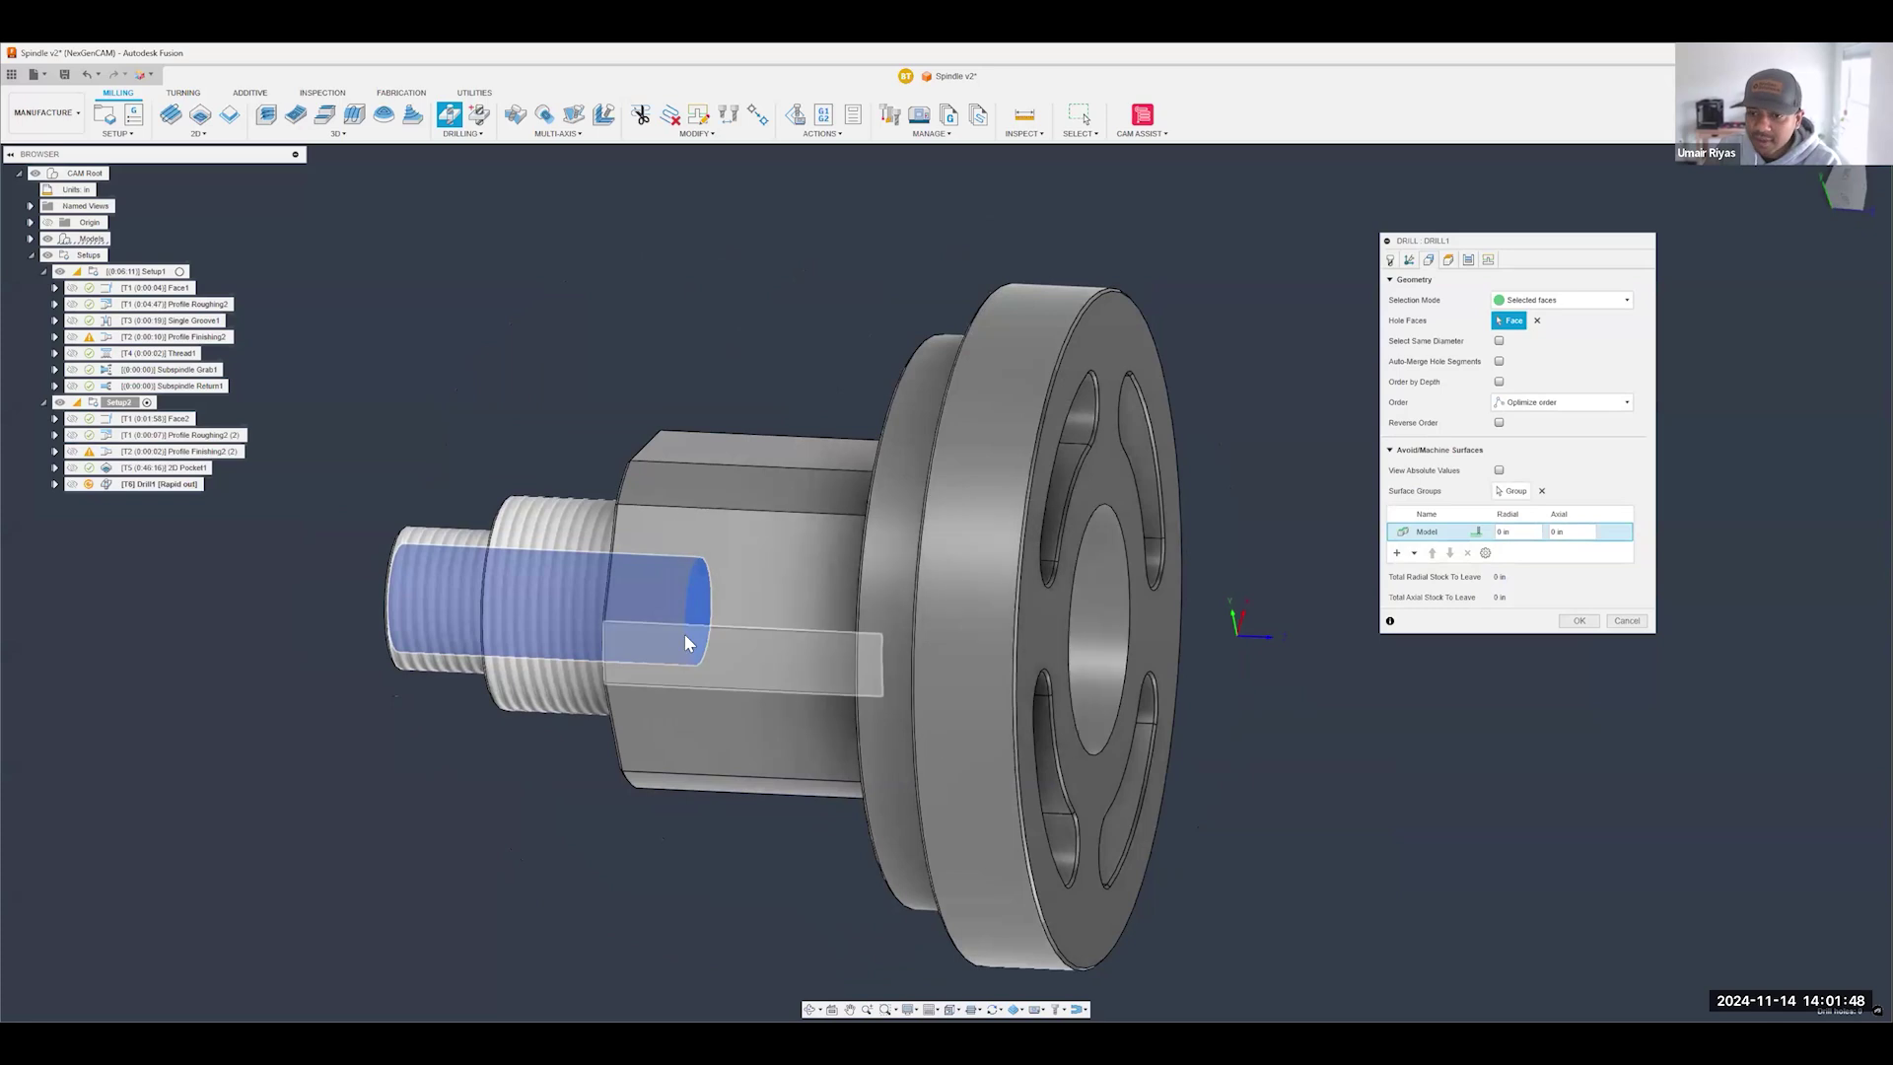
middle_click_drag(1215, 511, 1124, 524, "shift")
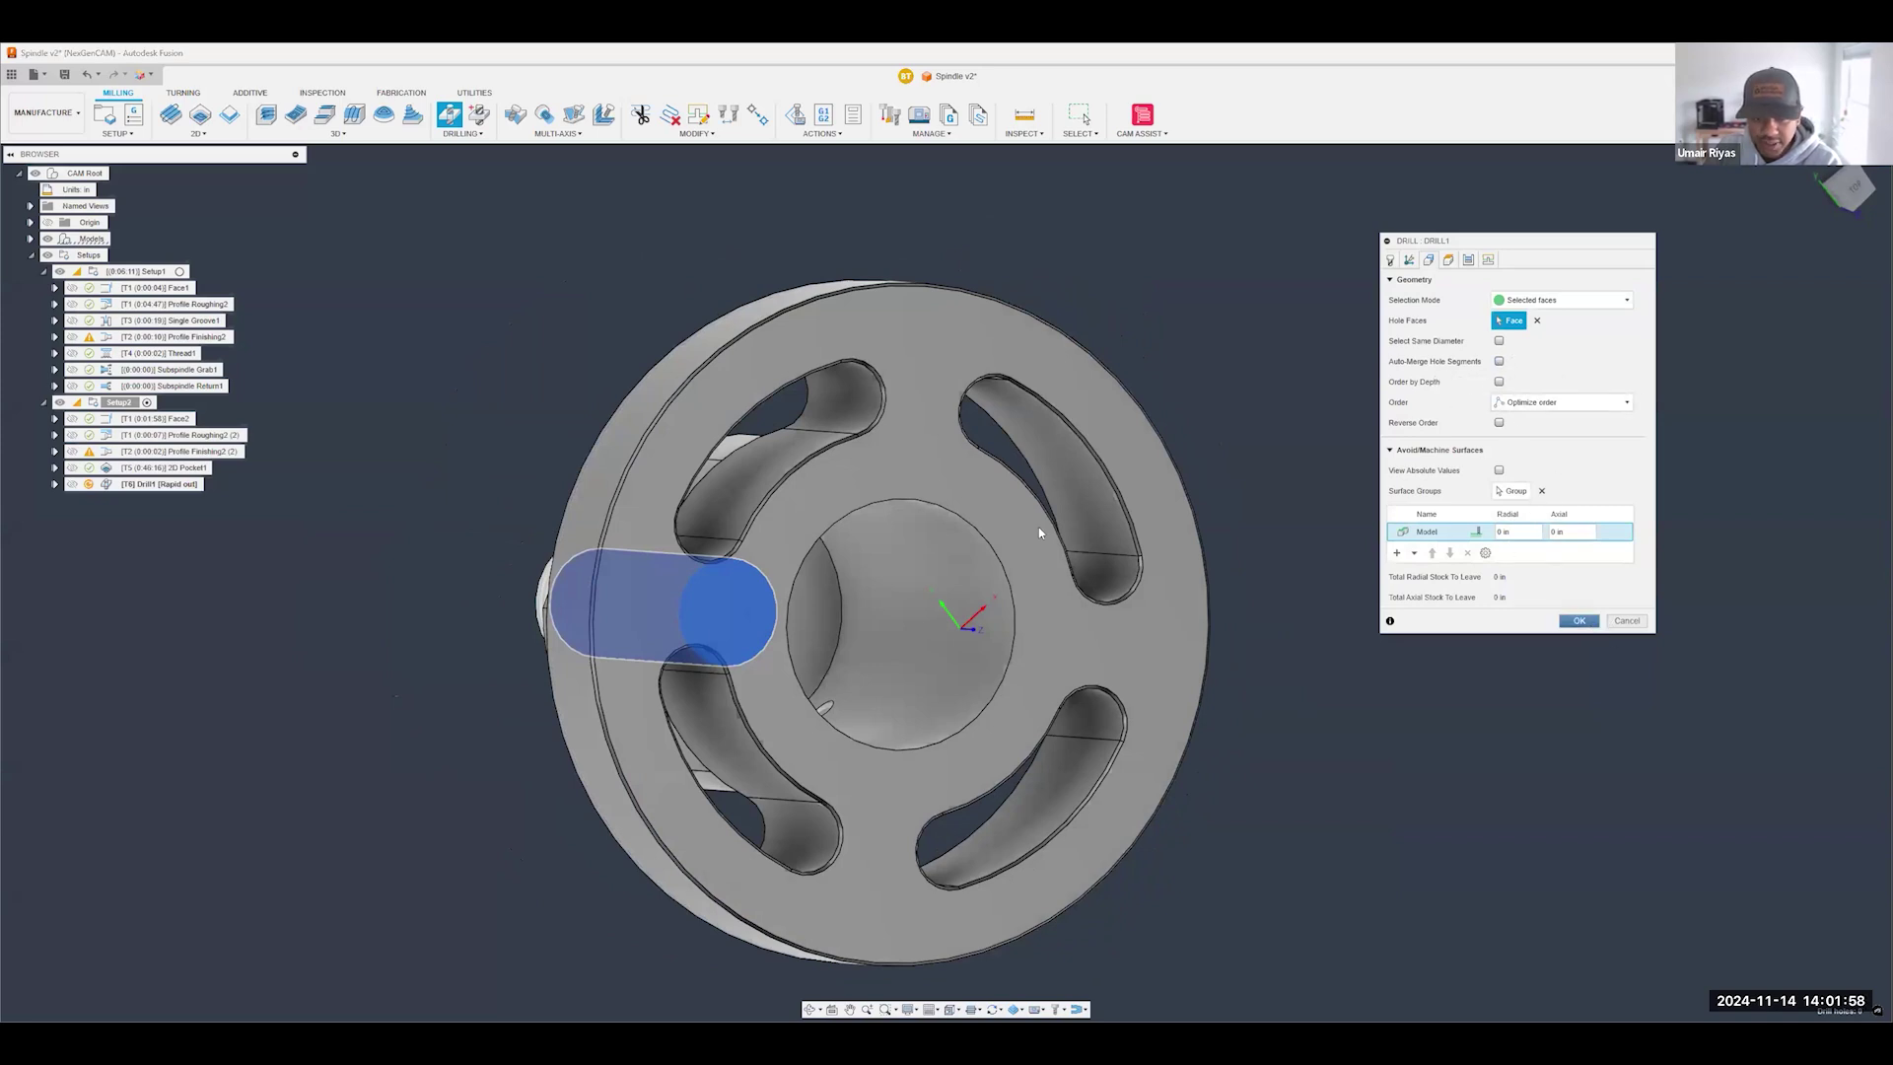
key("Return")
middle_click_drag(1165, 504, 1167, 511, "shift")
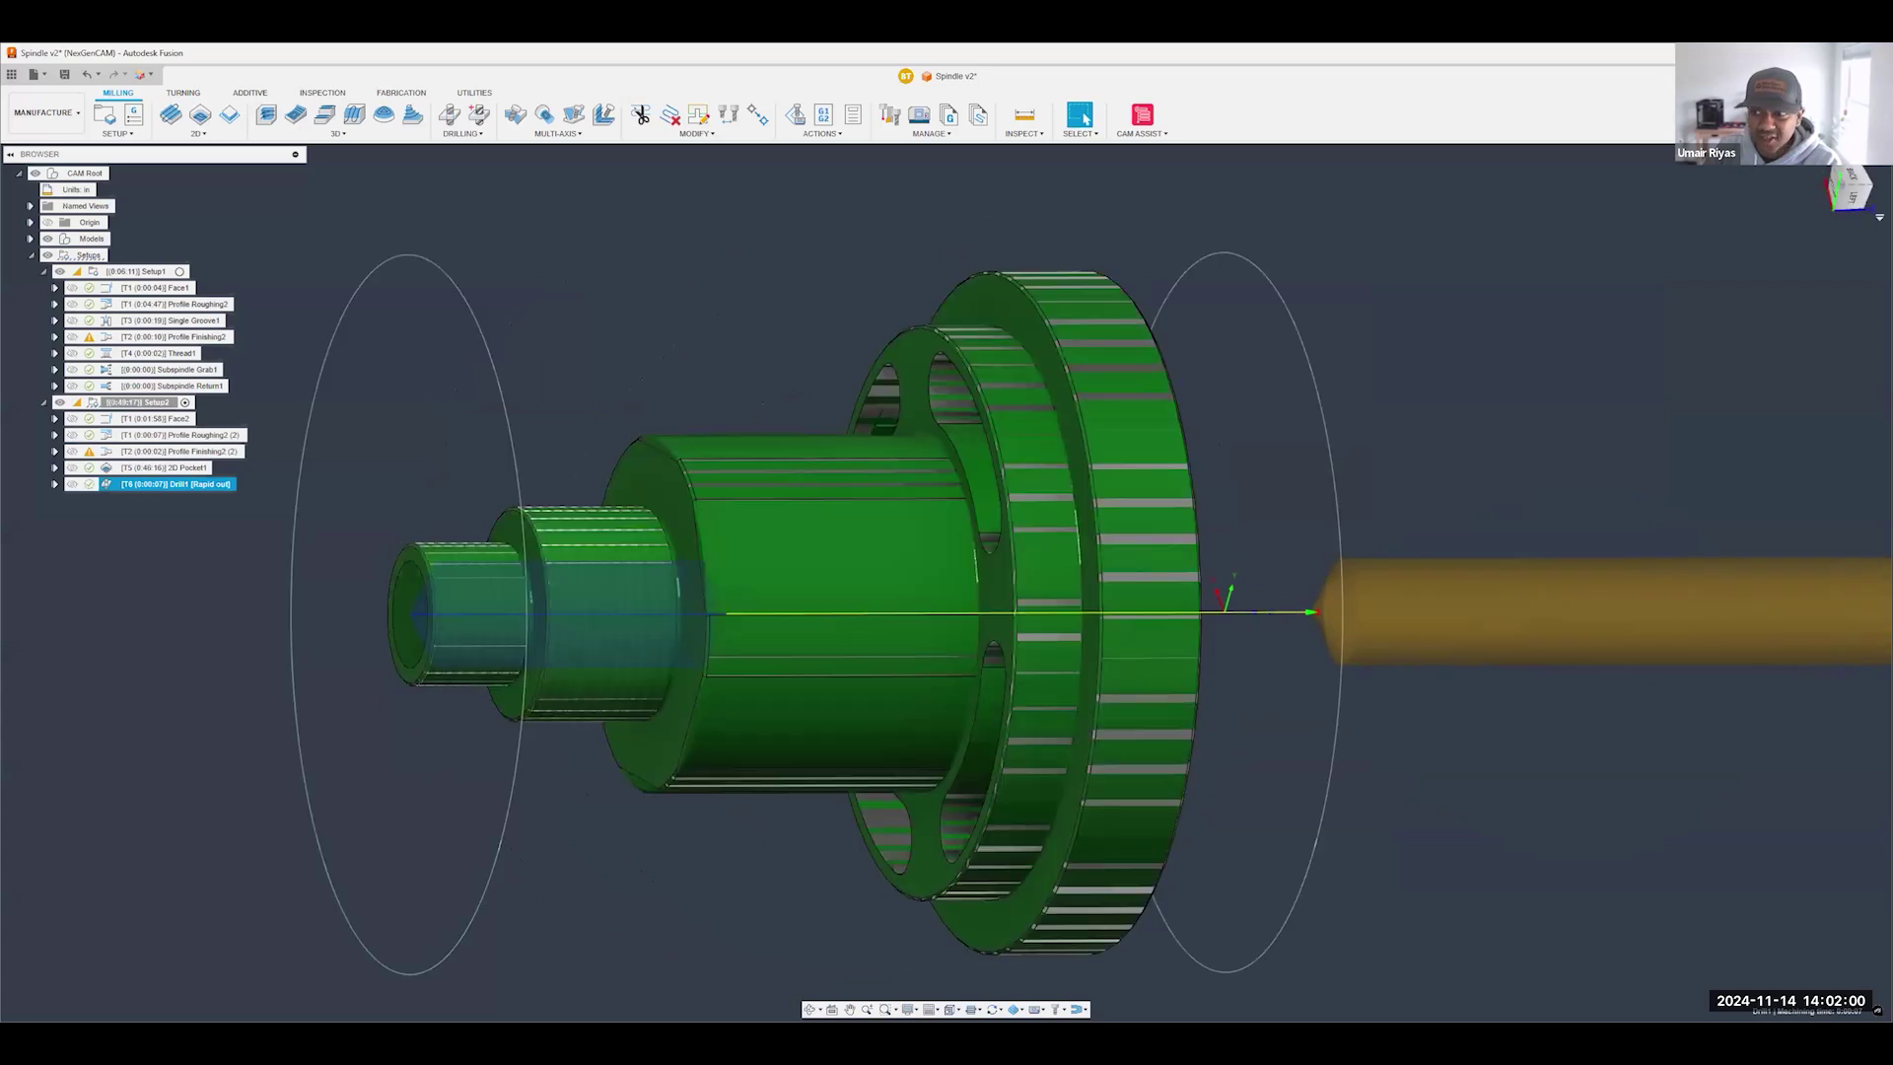
- Examine where the drill toolpath's rapid and cutting moves start relative to the small bore and the flange face
left_click(1854, 203)
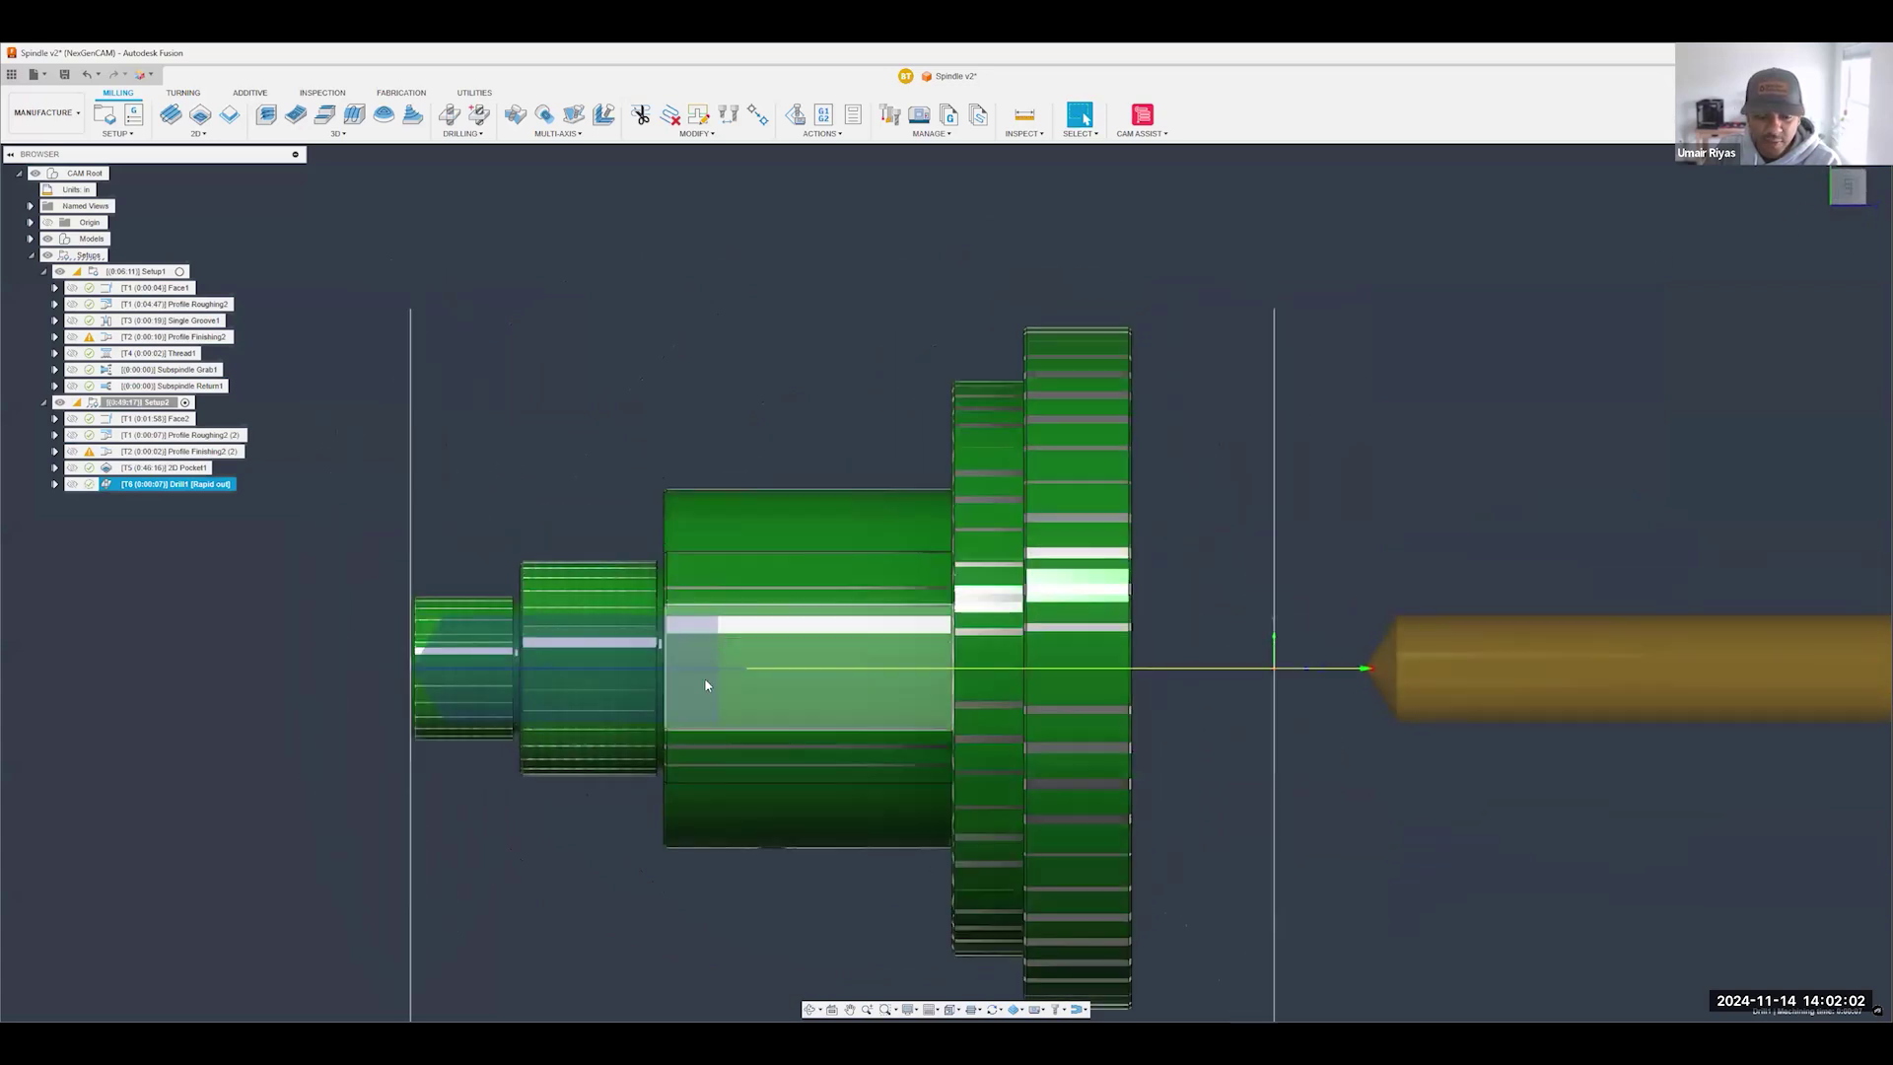
scroll(706, 684, "up", 2)
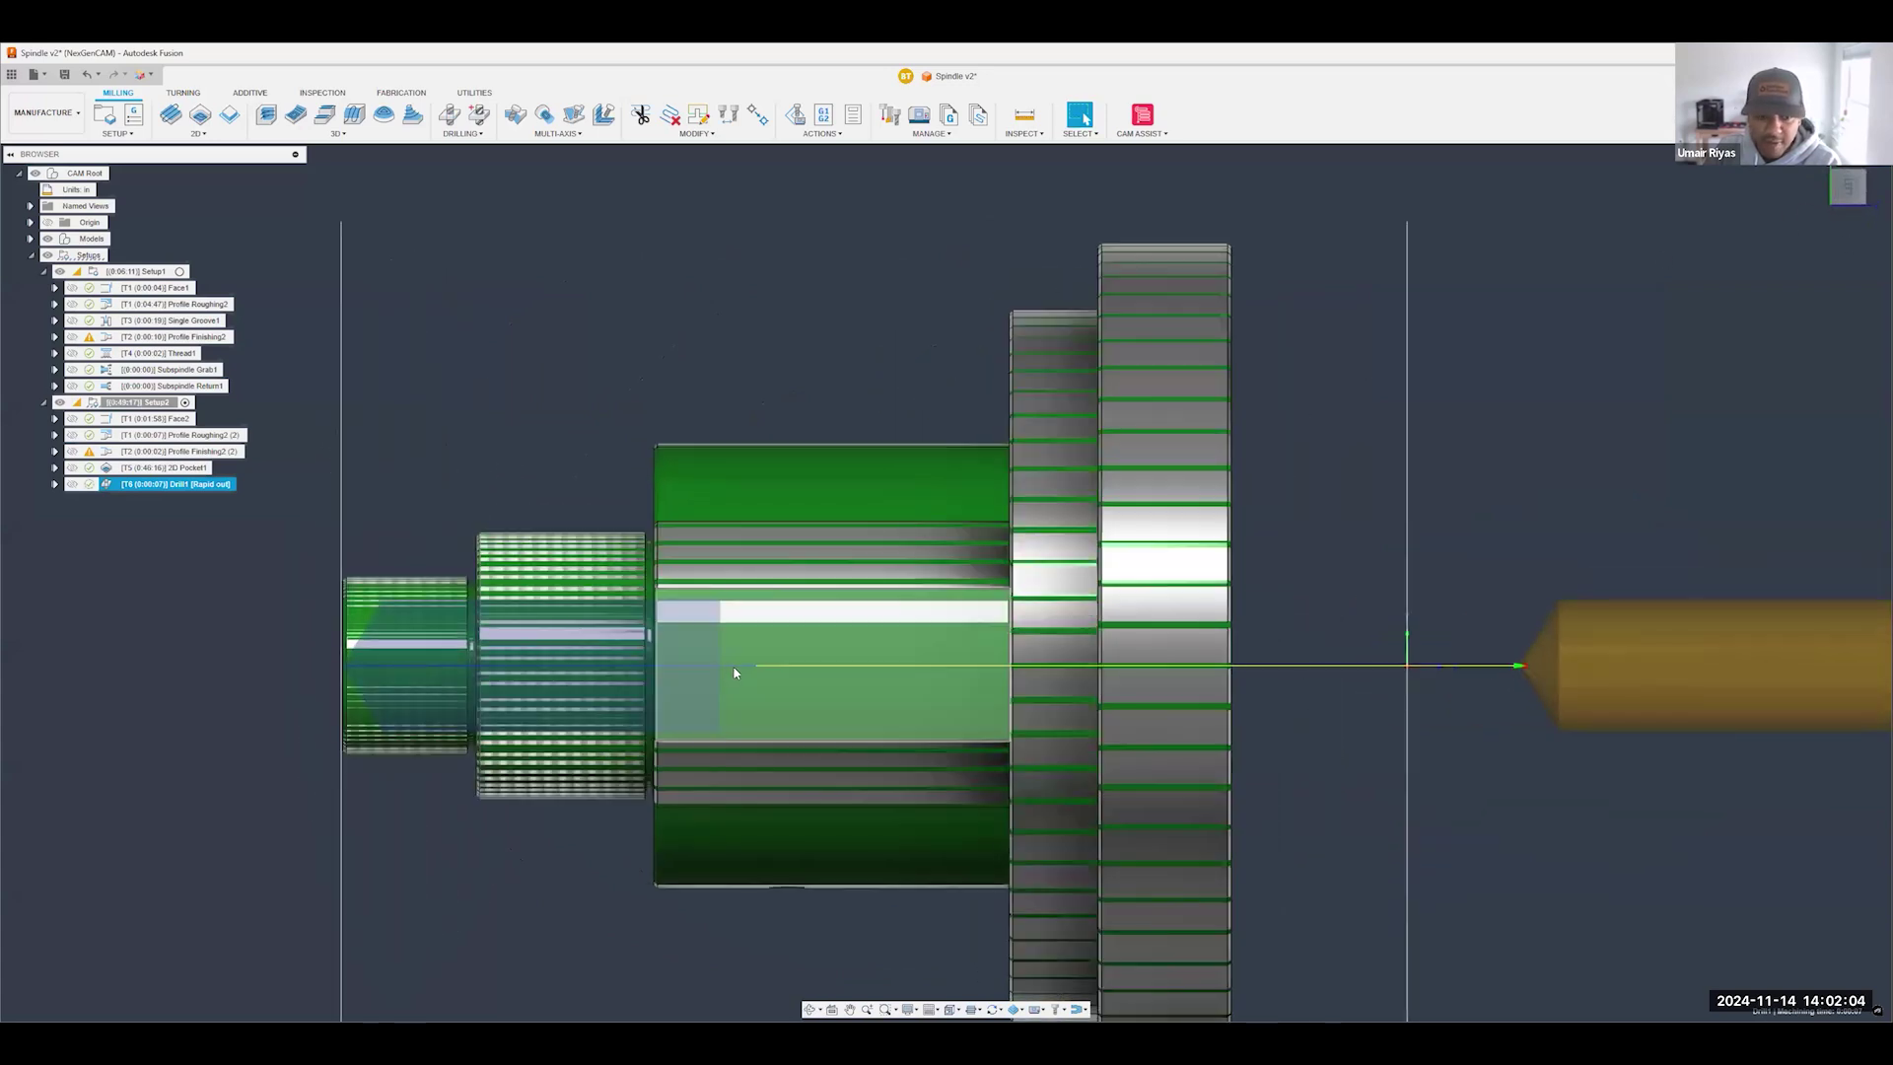
scroll(736, 673, "up", 2)
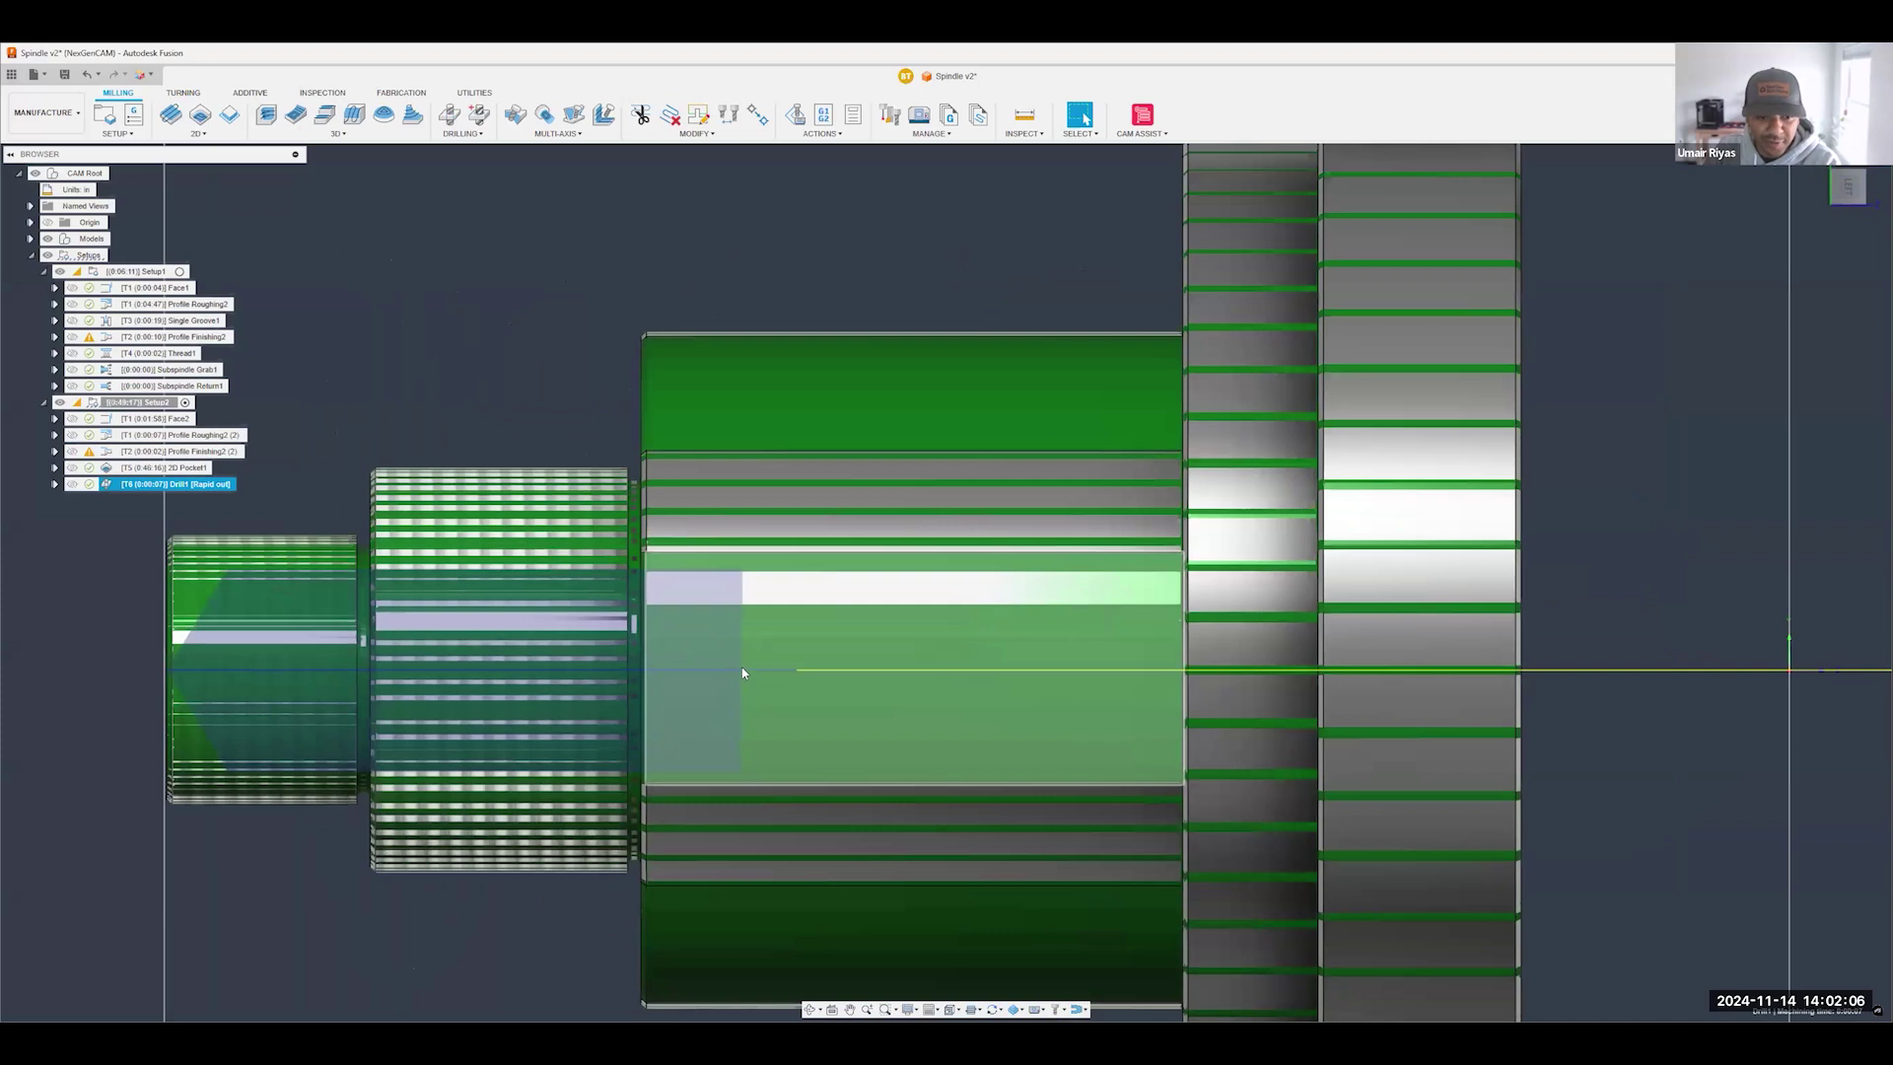
scroll(805, 625, "down", 5)
mouse_move(850, 613)
middle_mouse_down("shift")
mouse_move(788, 641)
mouse_move(842, 658)
mouse_move(836, 605)
mouse_move(879, 609)
mouse_move(861, 621)
middle_mouse_up("shift")
scroll(842, 657, "up", 3)
- Try enabling Auto-Merge Hole Segments for the drill operation and regenerate its toolpath
right_click(216, 487)
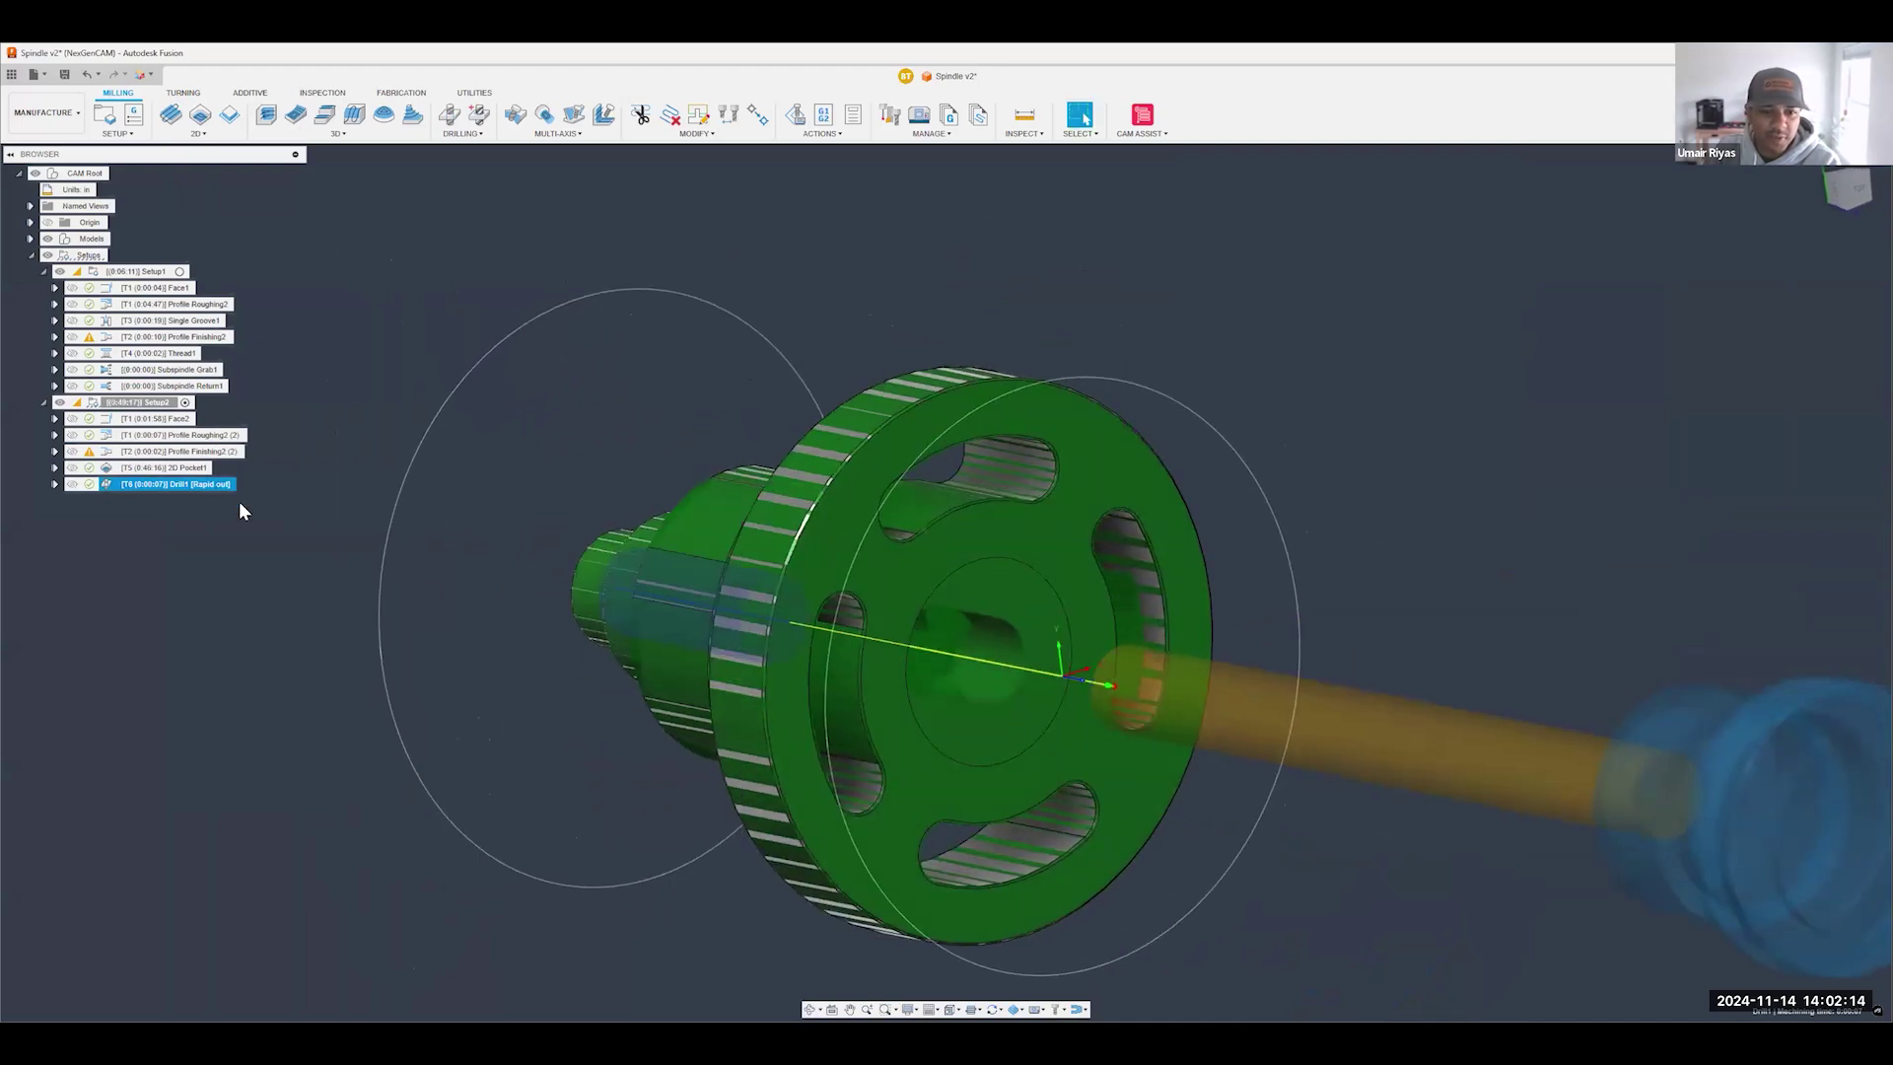
left_click(240, 501)
left_click(1410, 260)
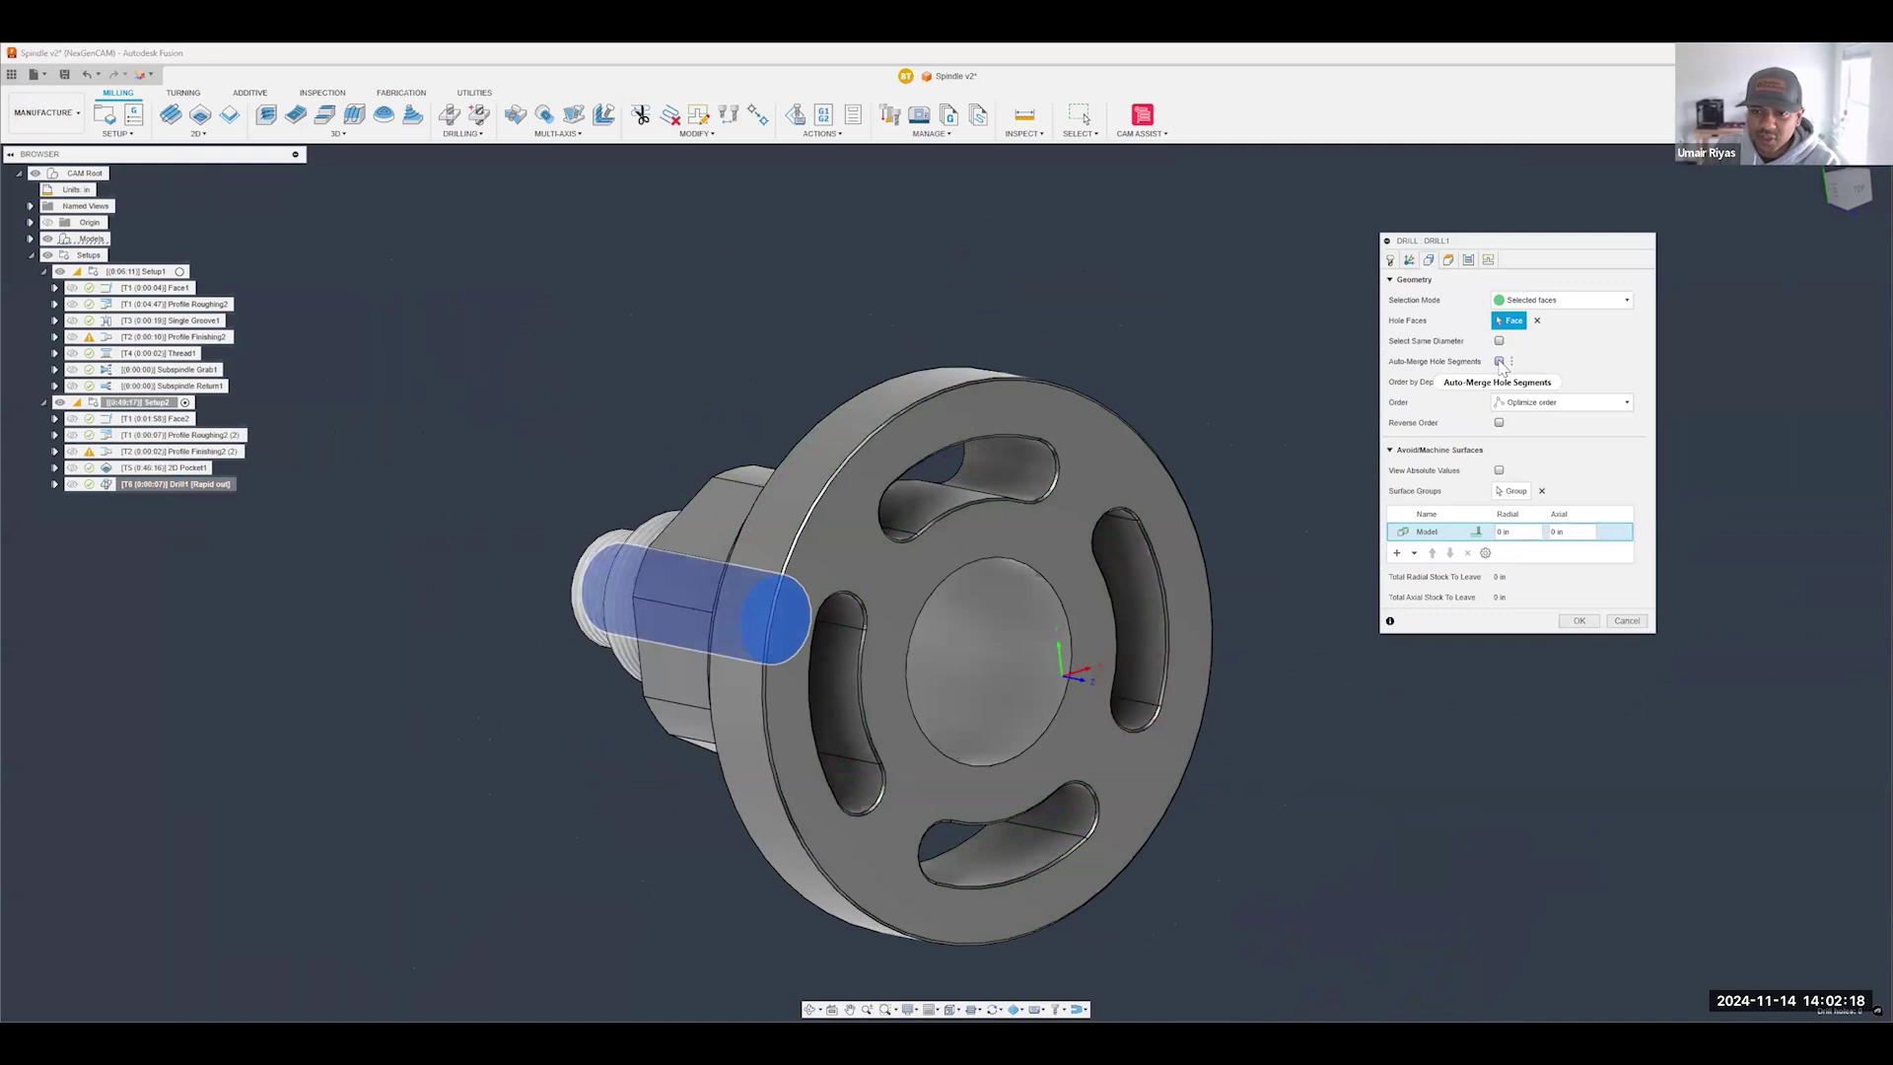
left_click(1498, 361)
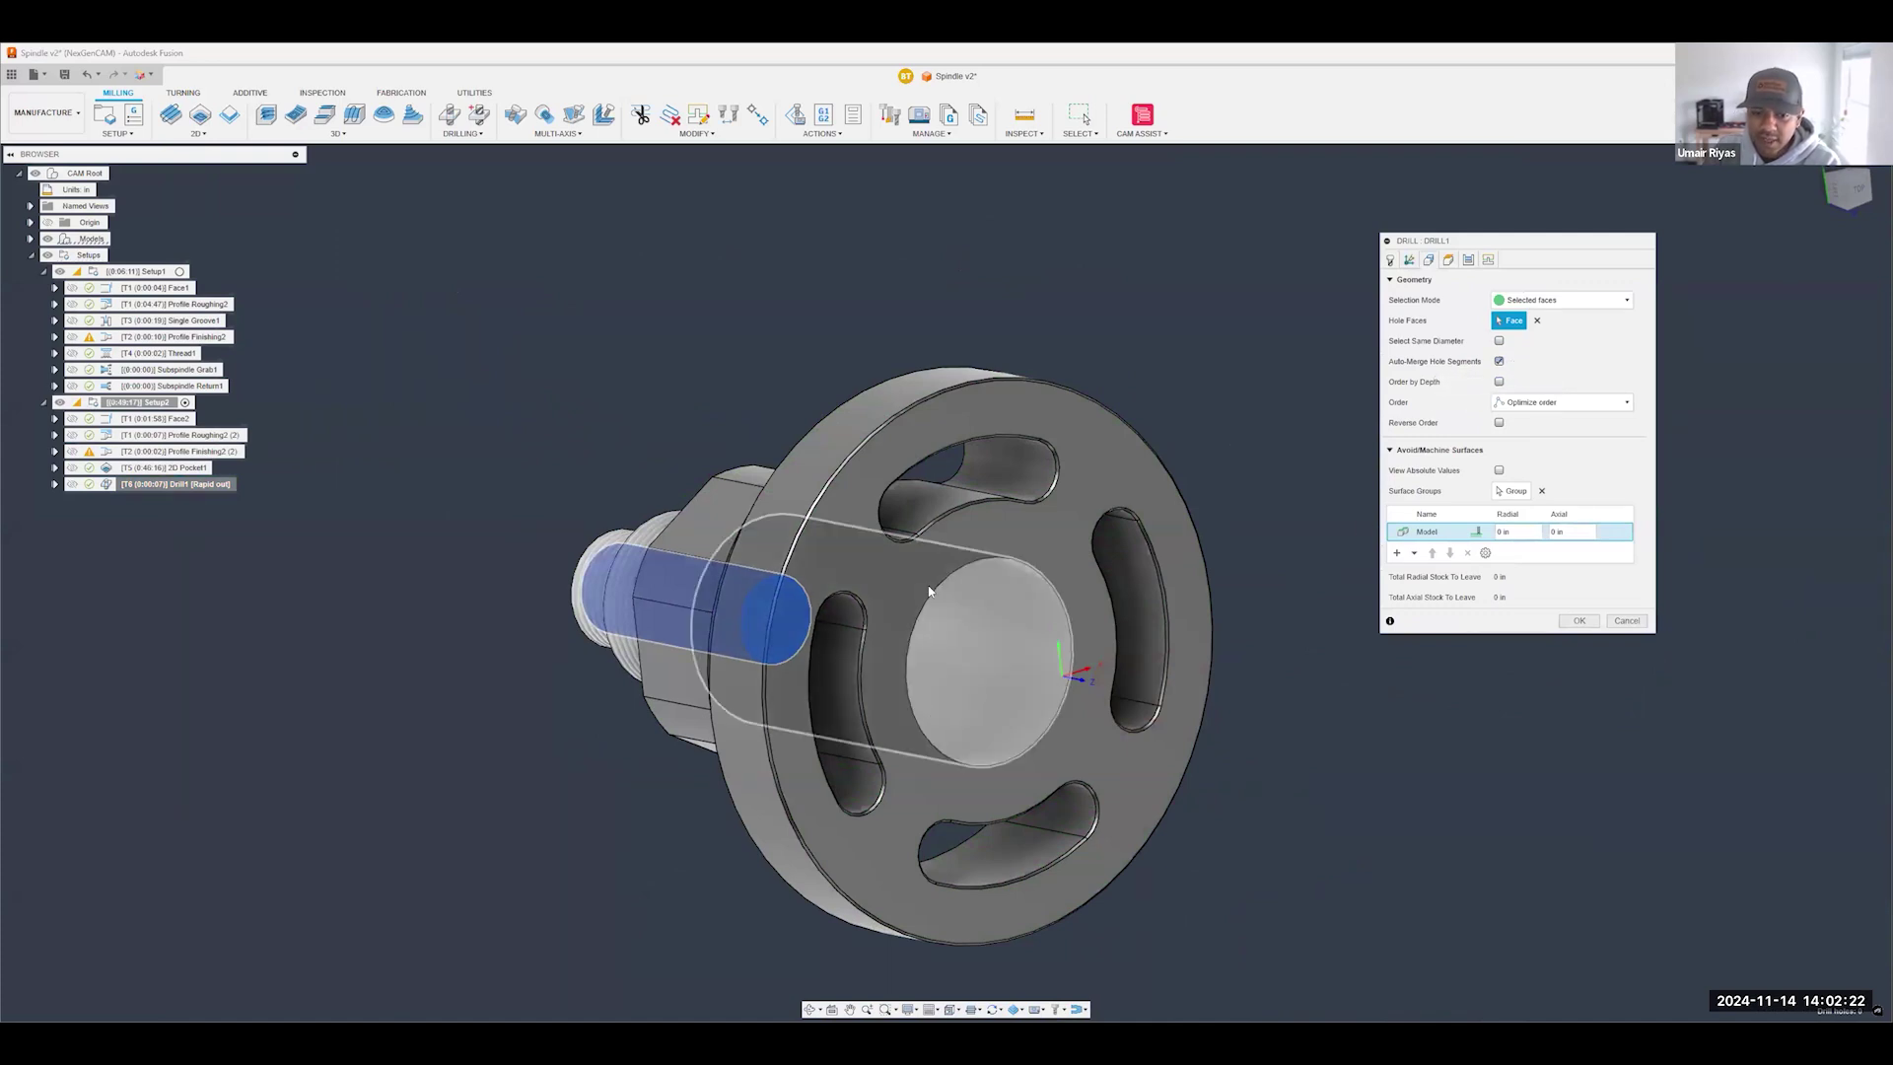
left_click(1575, 620)
mouse_move(1445, 539)
middle_mouse_down("shift")
mouse_move(1412, 531)
mouse_move(1417, 552)
middle_mouse_up("shift")
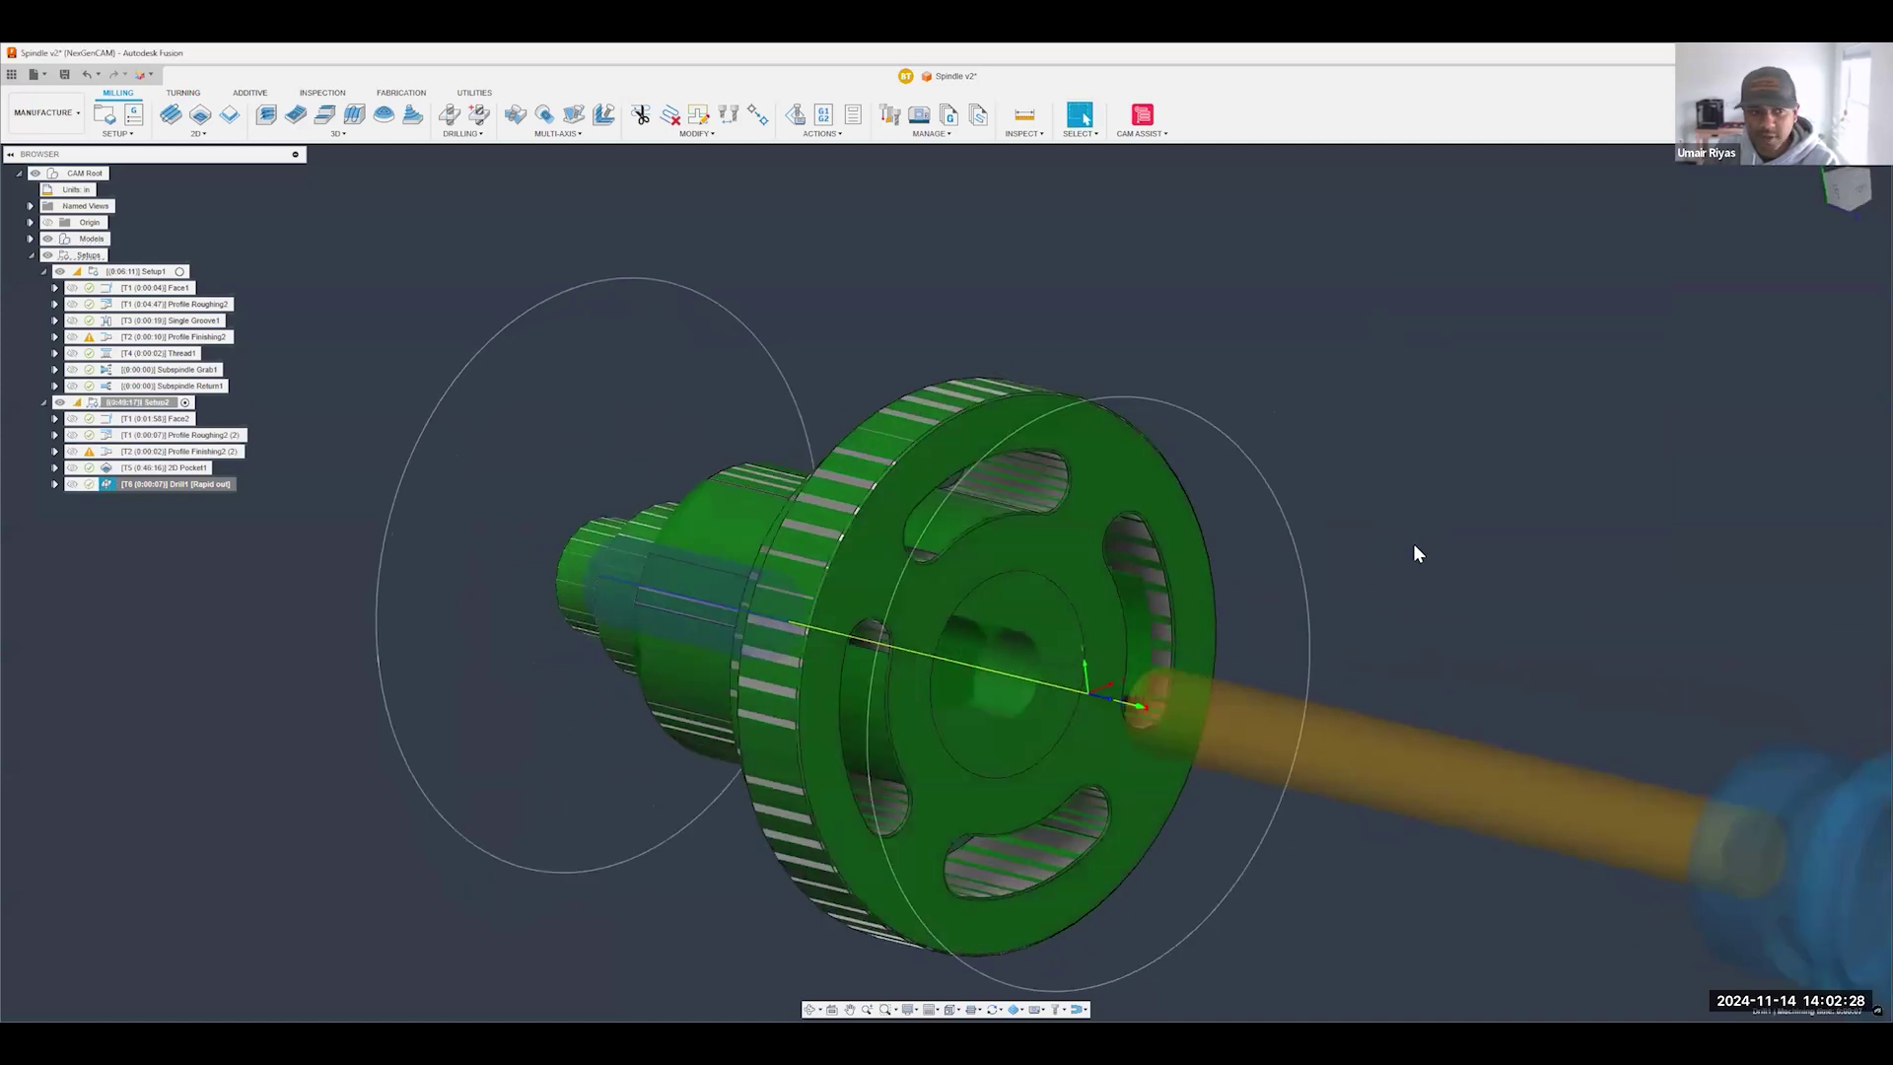
- Turn Auto-Merge Hole Segments back off and base the drill's top height on the highest of selected, using only the model top
right_click(187, 482)
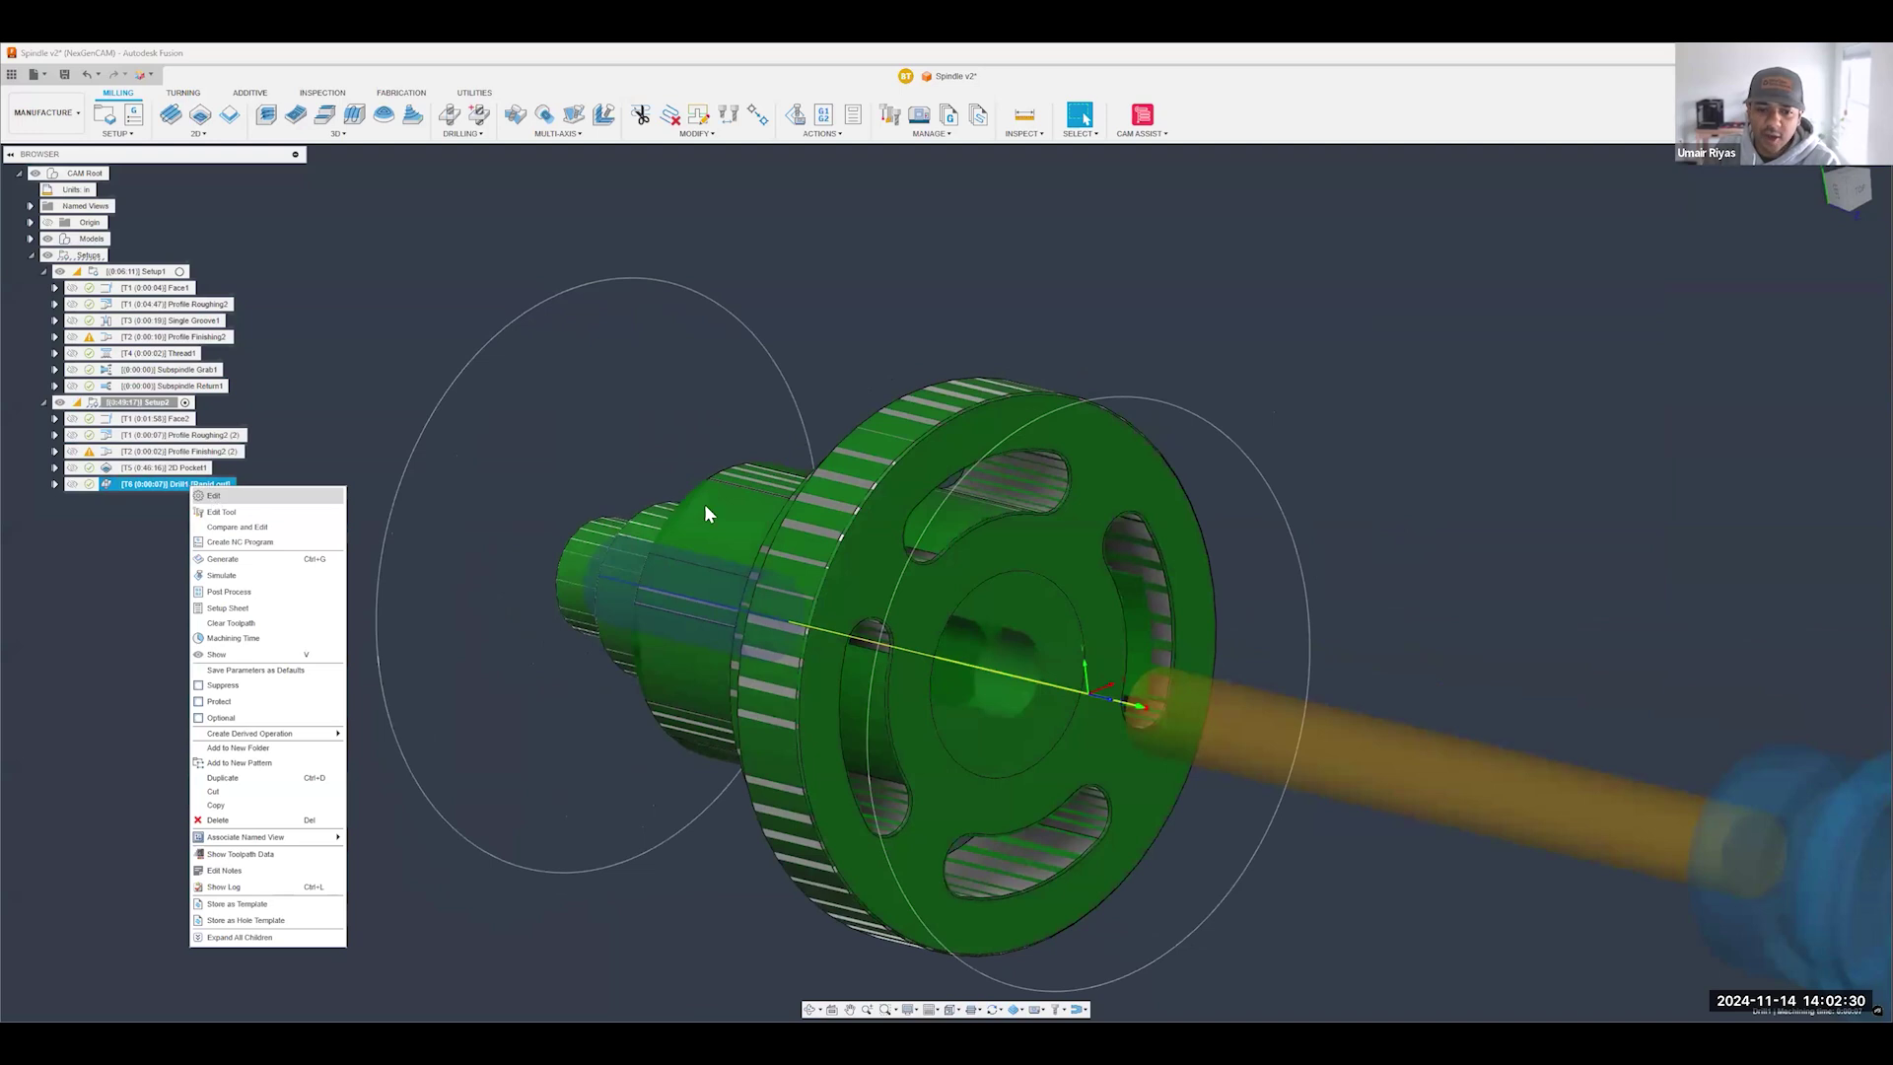
left_click(1428, 261)
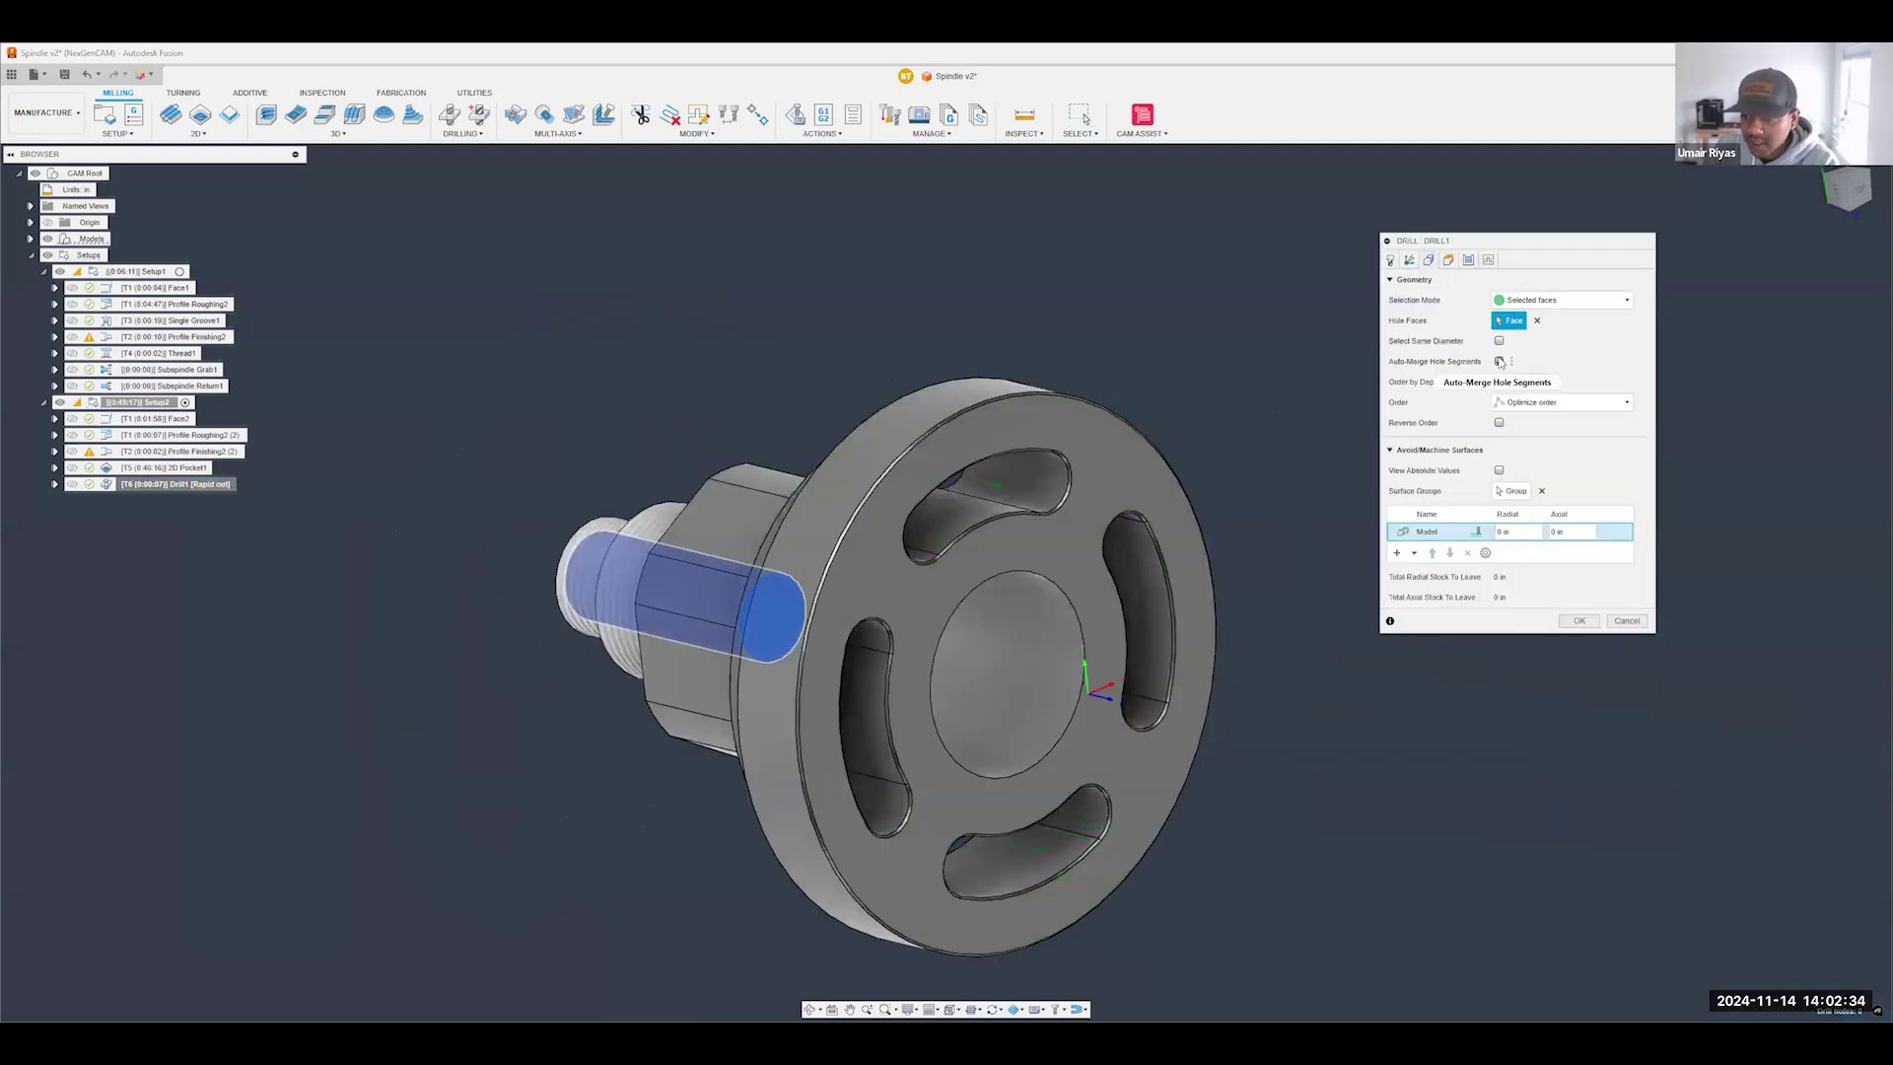
mouse_move(1499, 362)
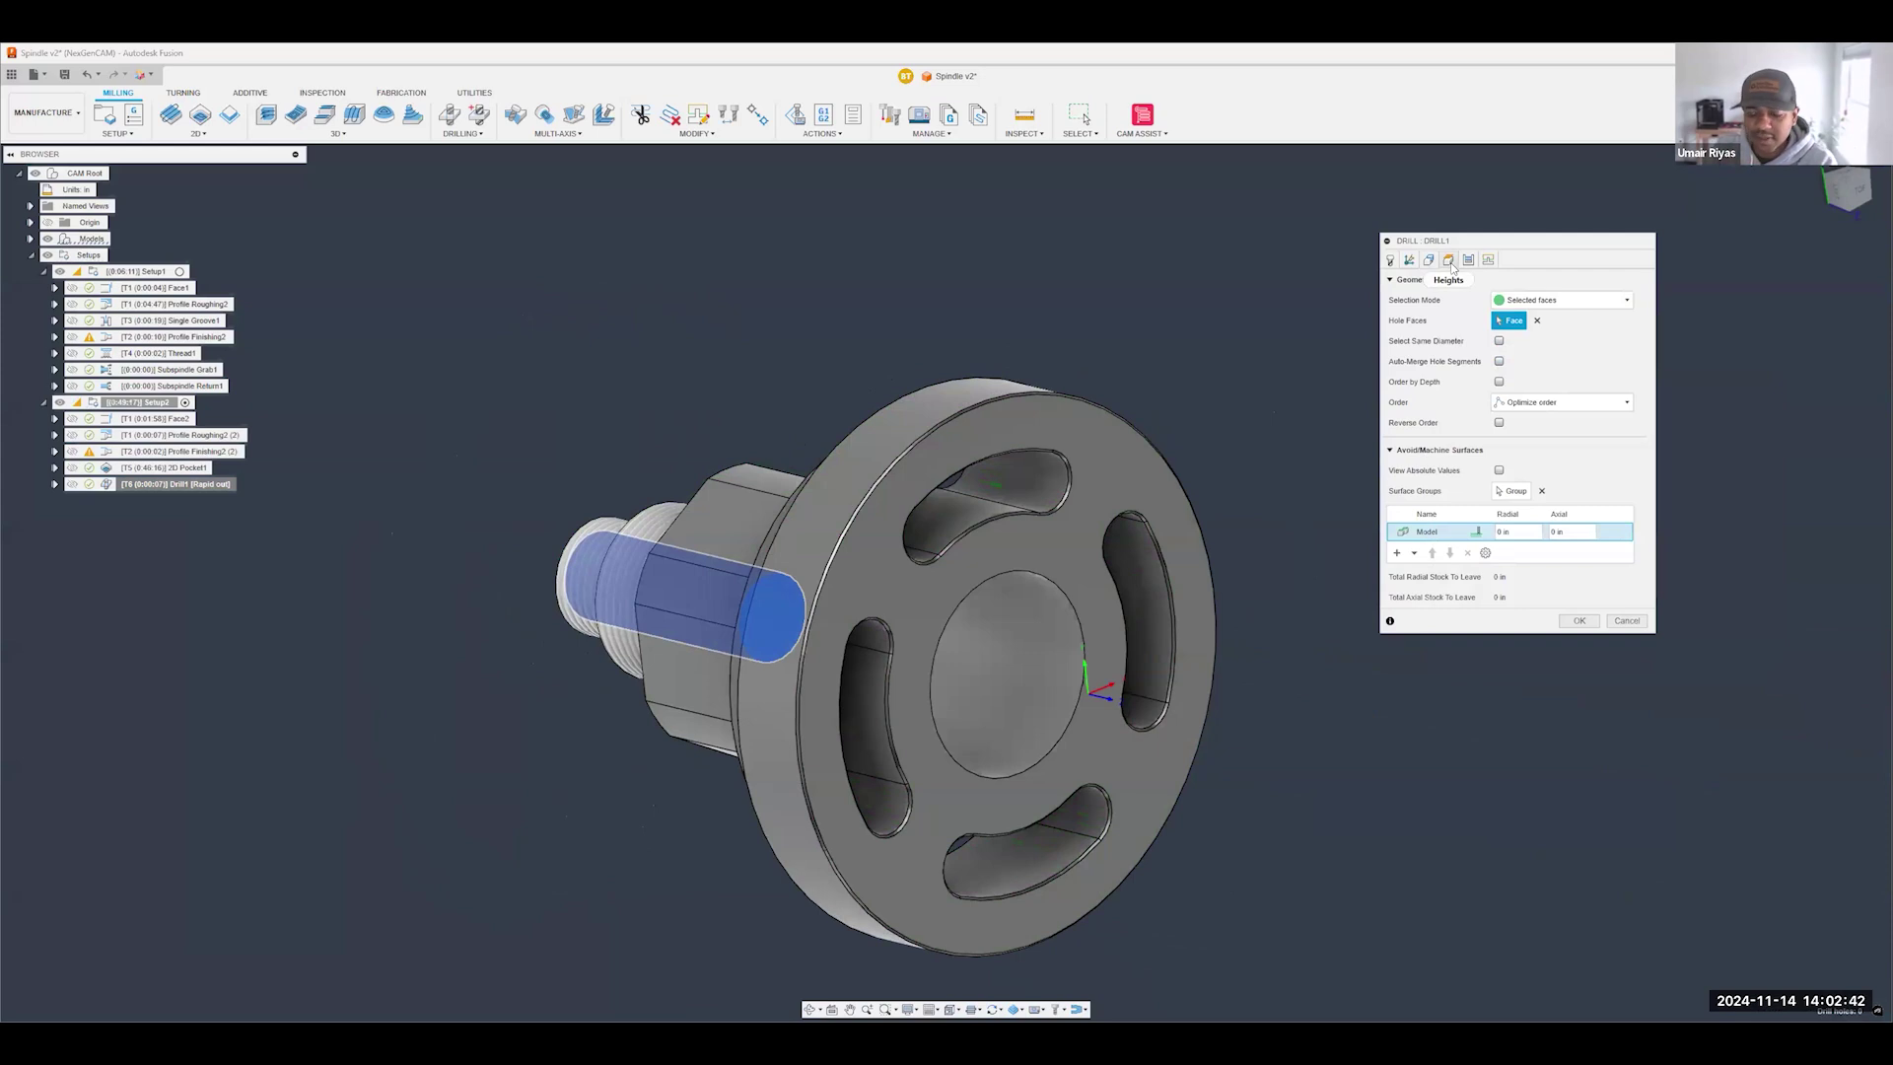
left_click(1449, 260)
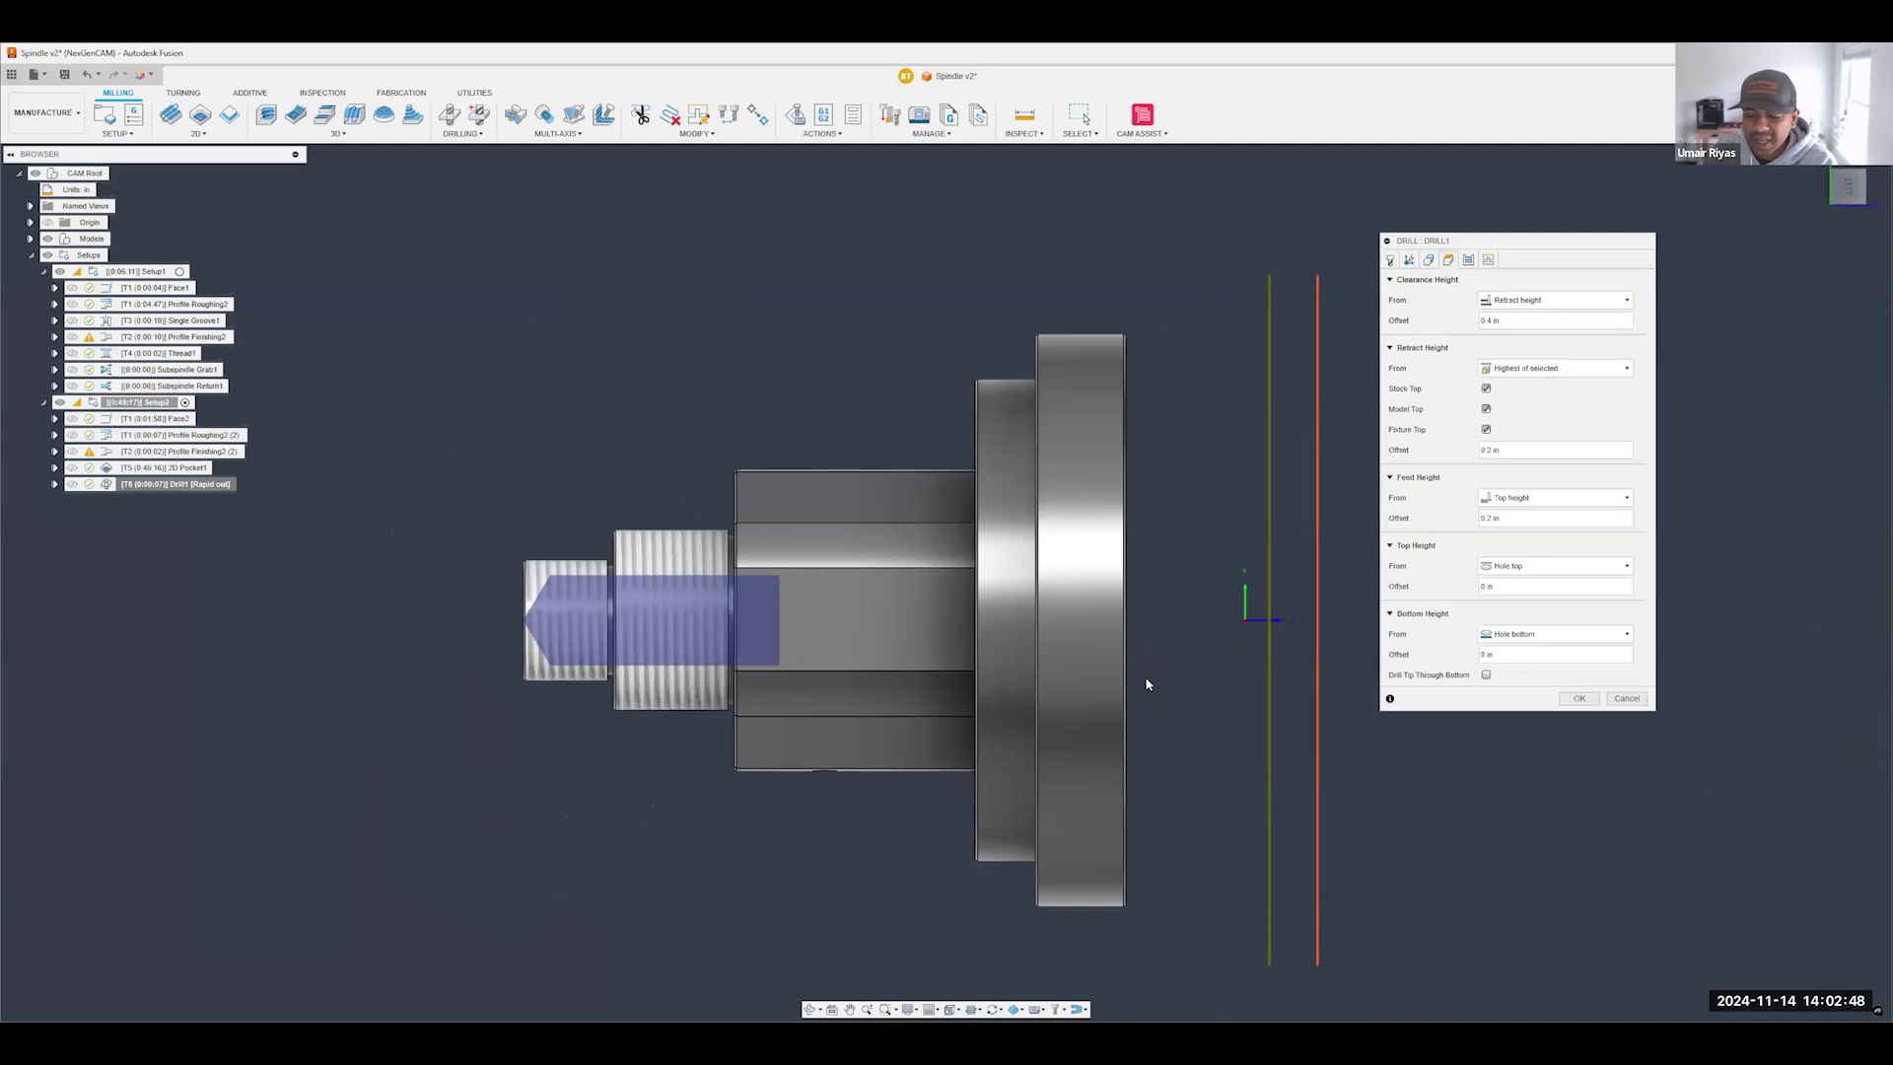
left_click(1527, 569)
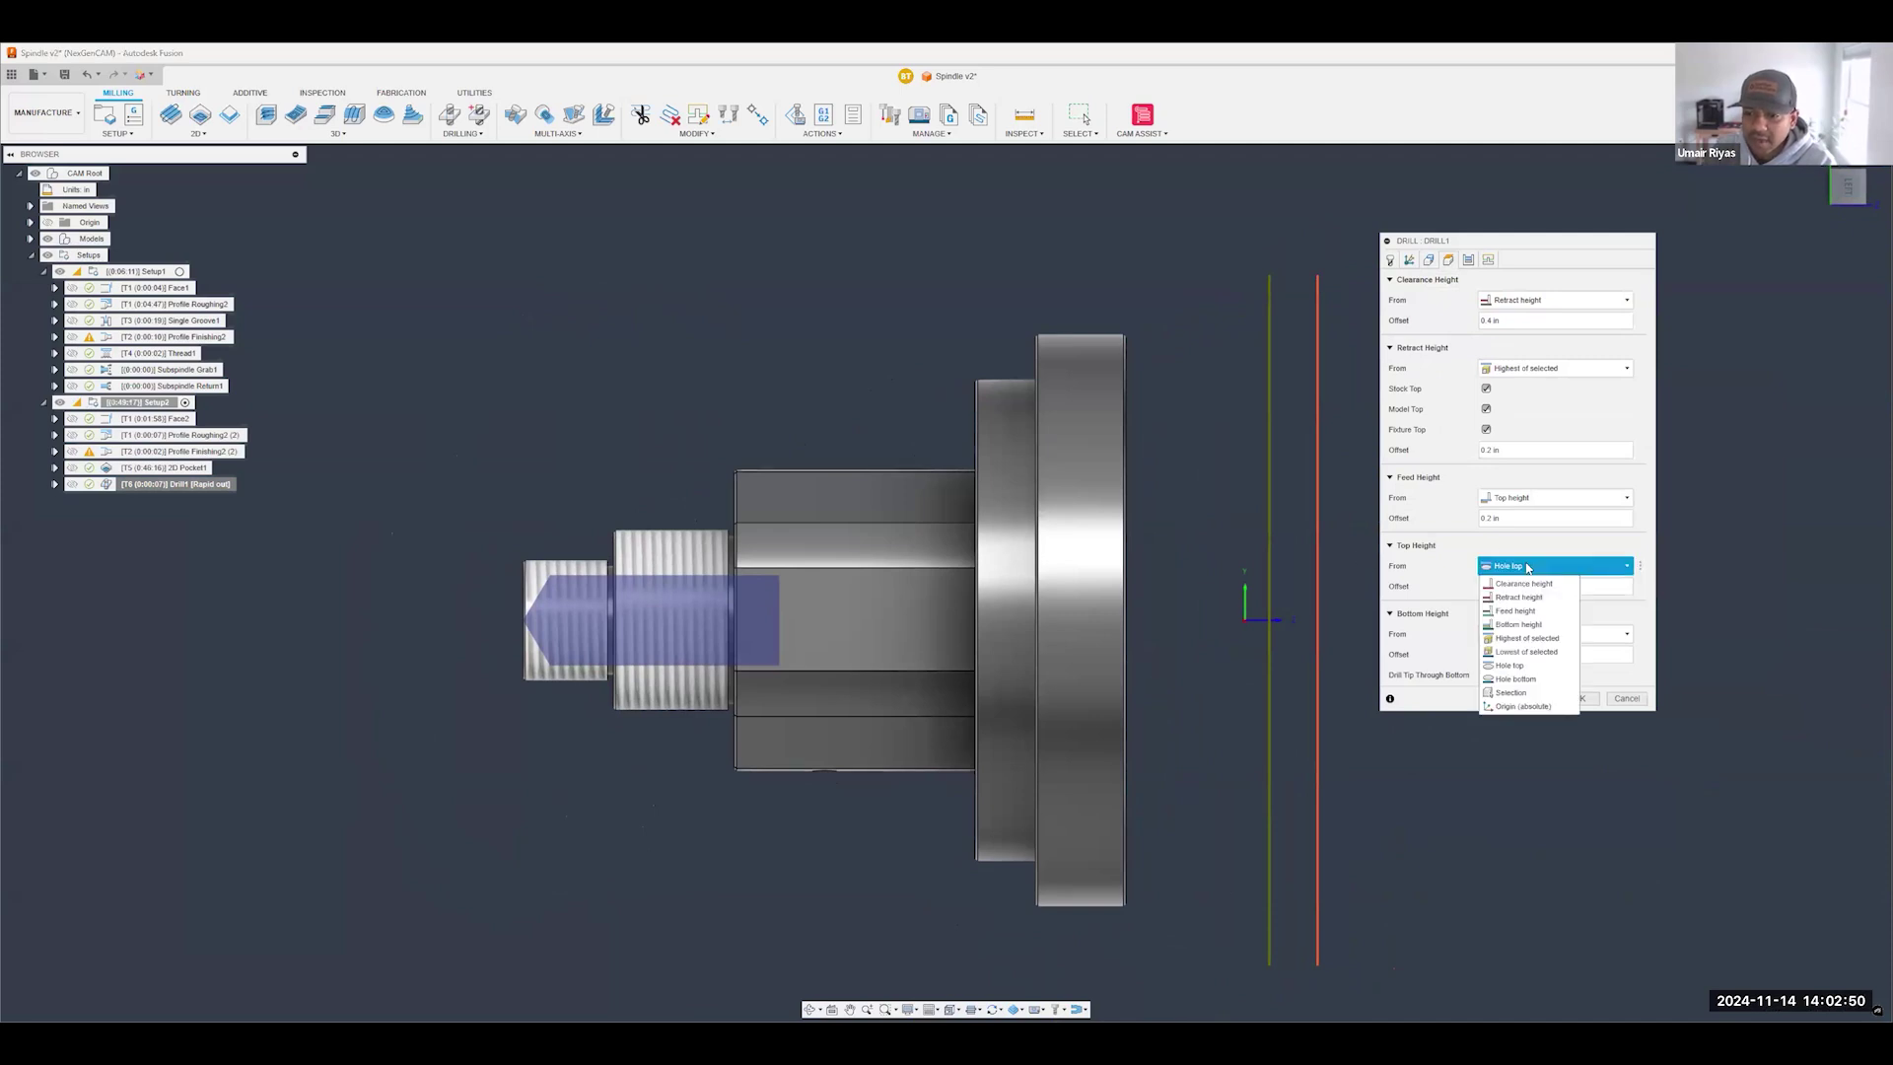
left_click(1543, 640)
left_click(1486, 586)
scroll(476, 607, "up", 3)
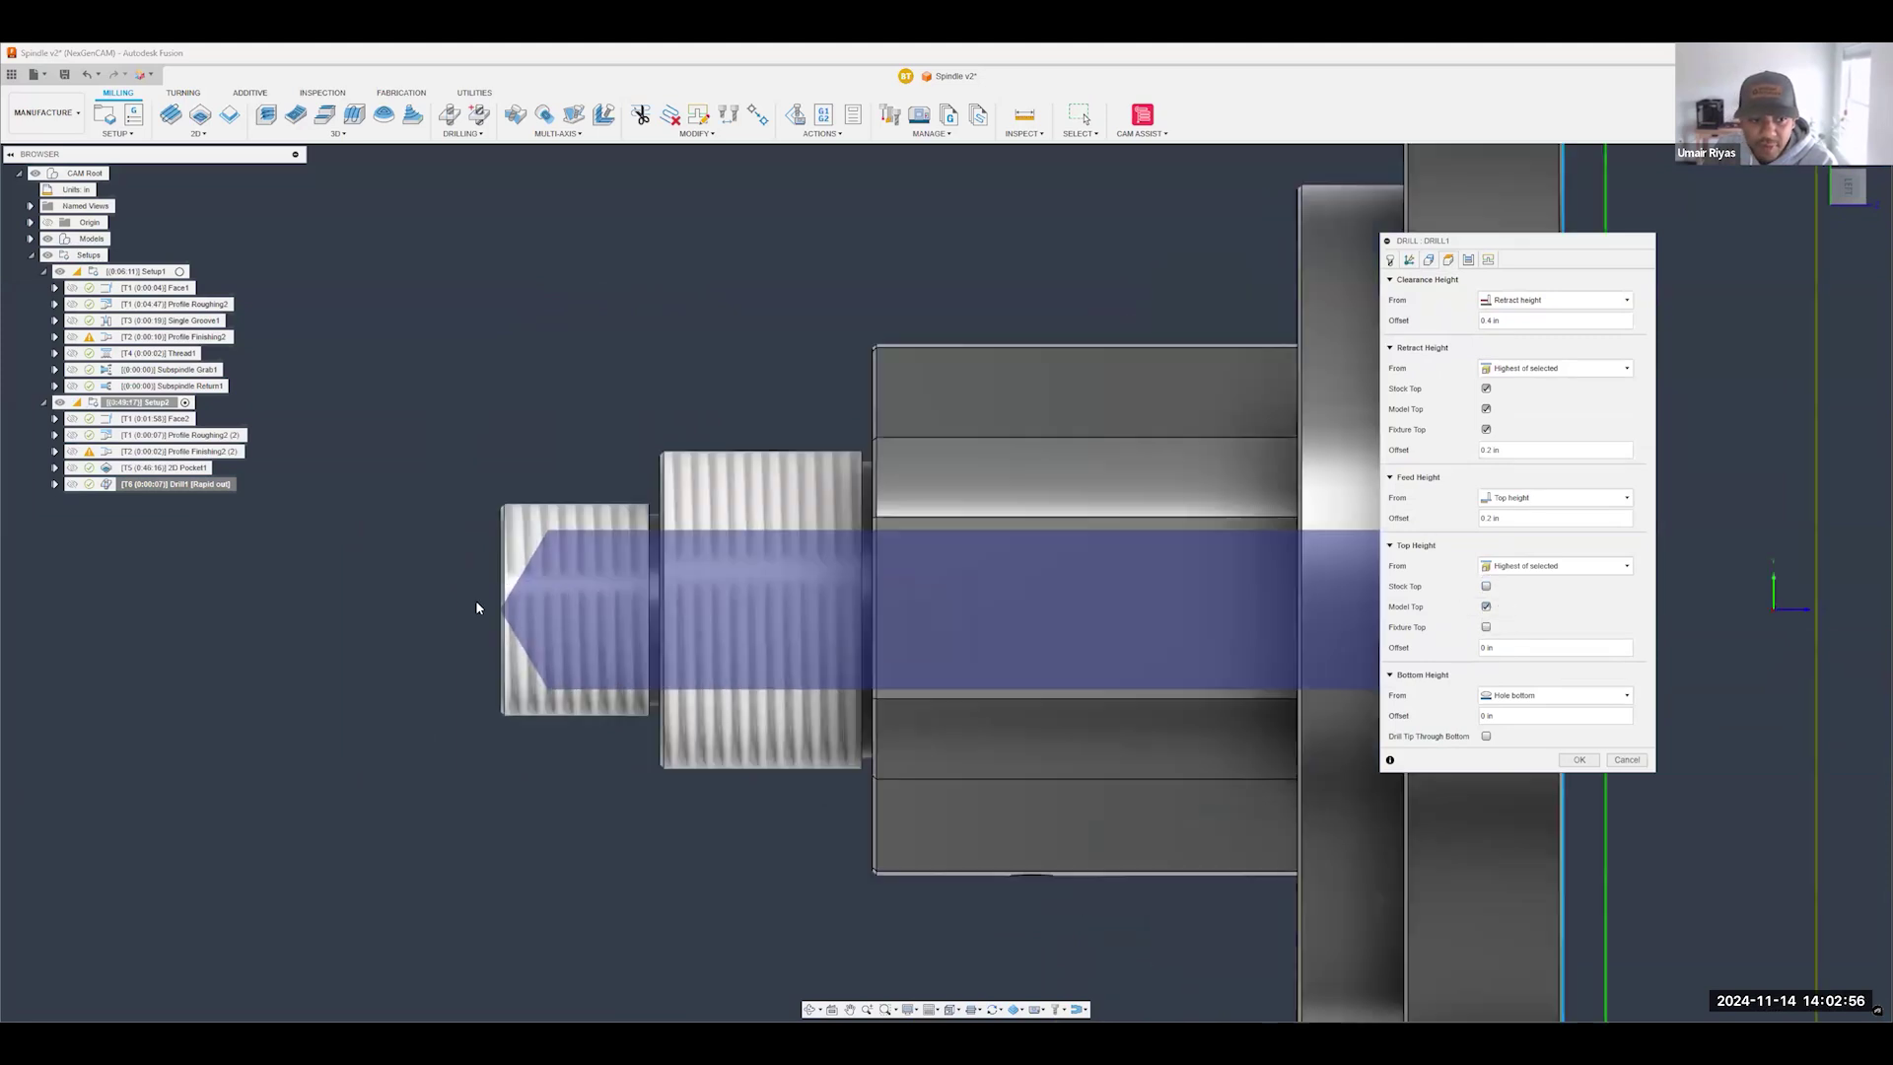
- Enable Drill Tip Through Bottom for the small bore's drill operation and set the break-through depth to 0.1 in
scroll(621, 611, "down", 1)
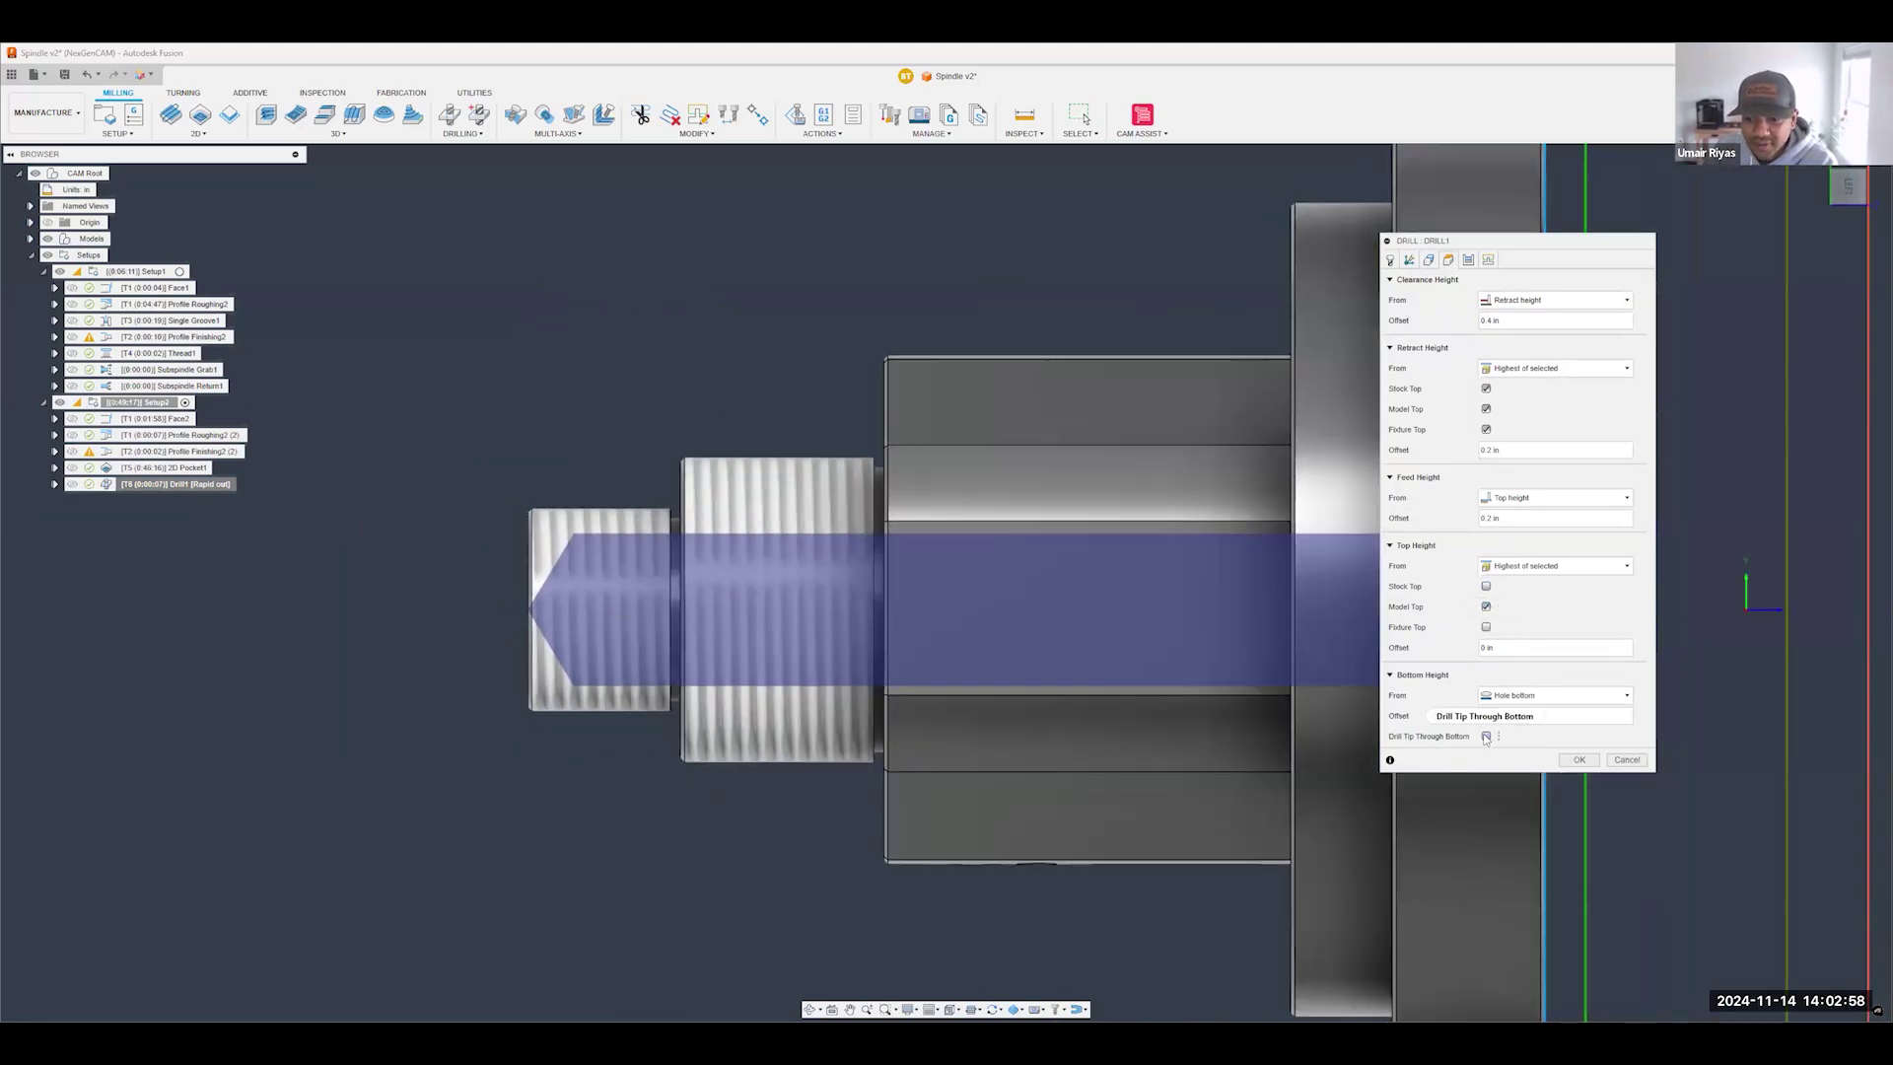
left_click(1486, 736)
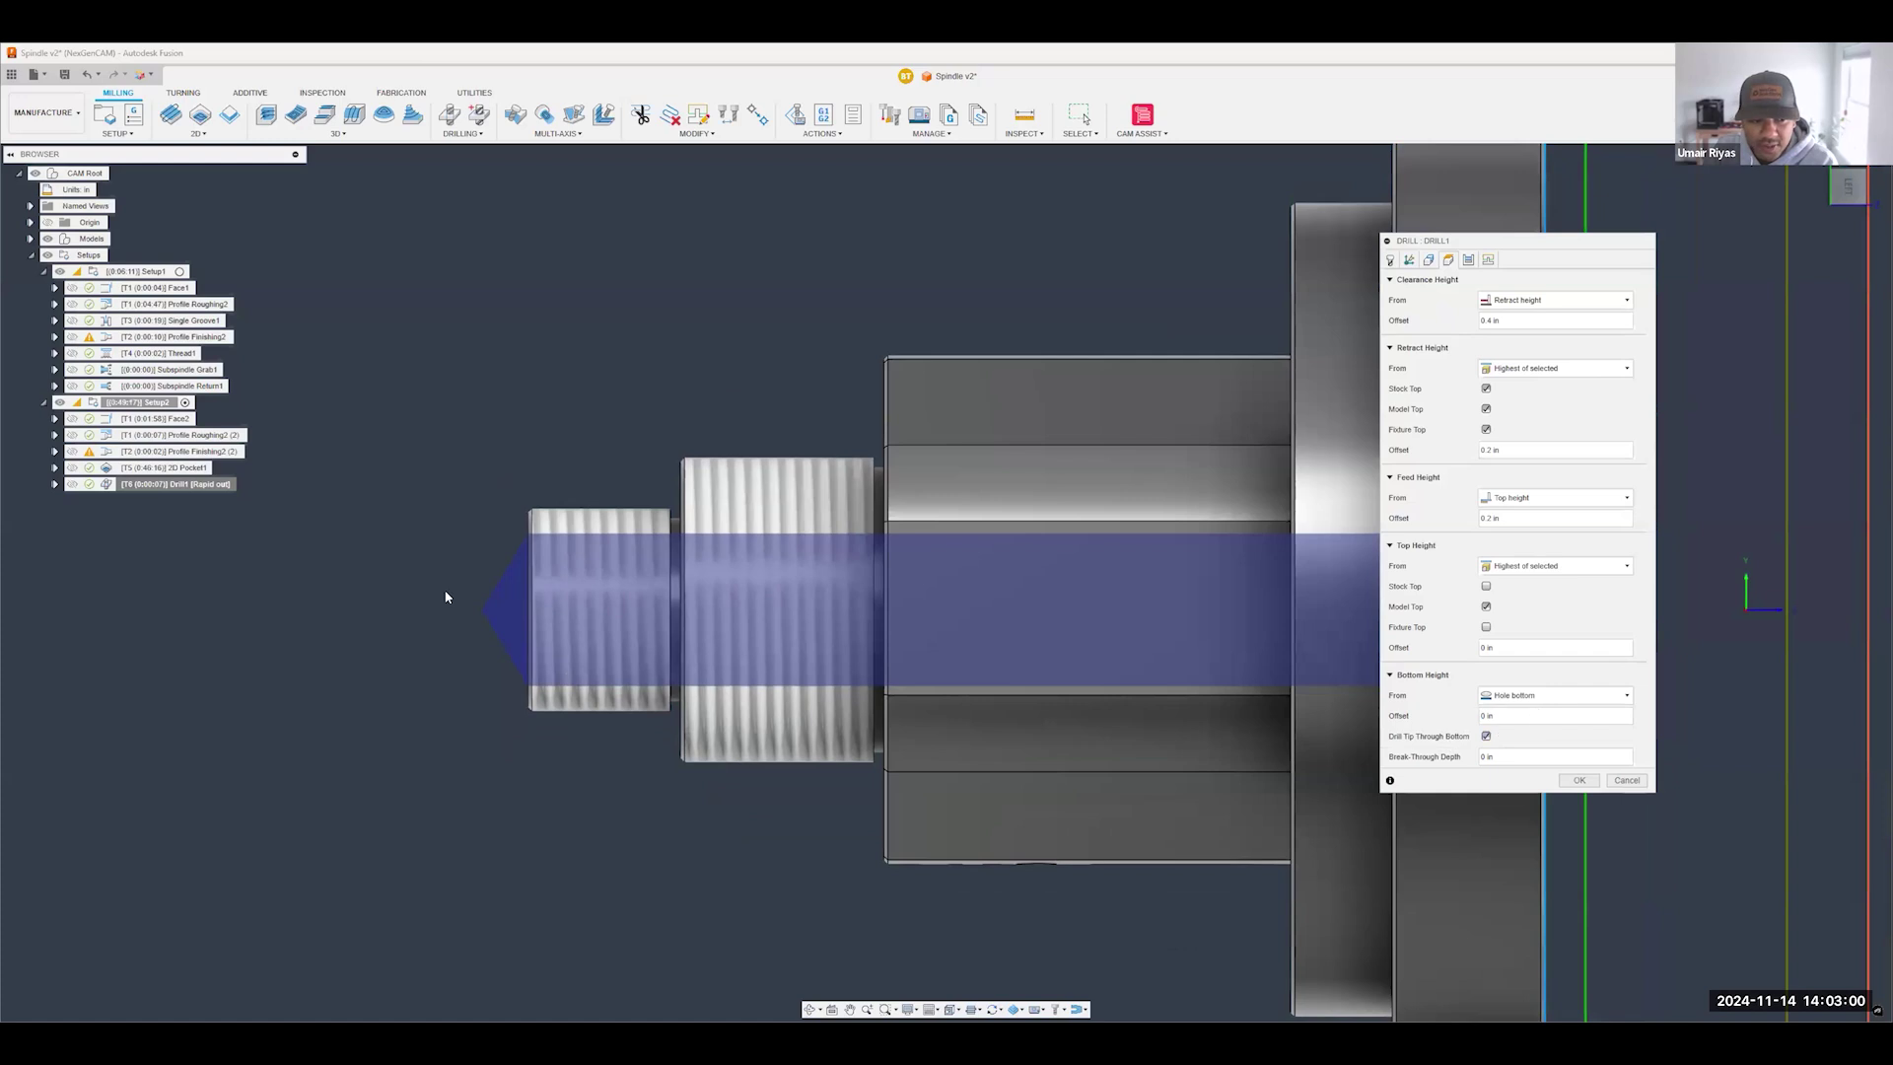
scroll(473, 586, "up", 2)
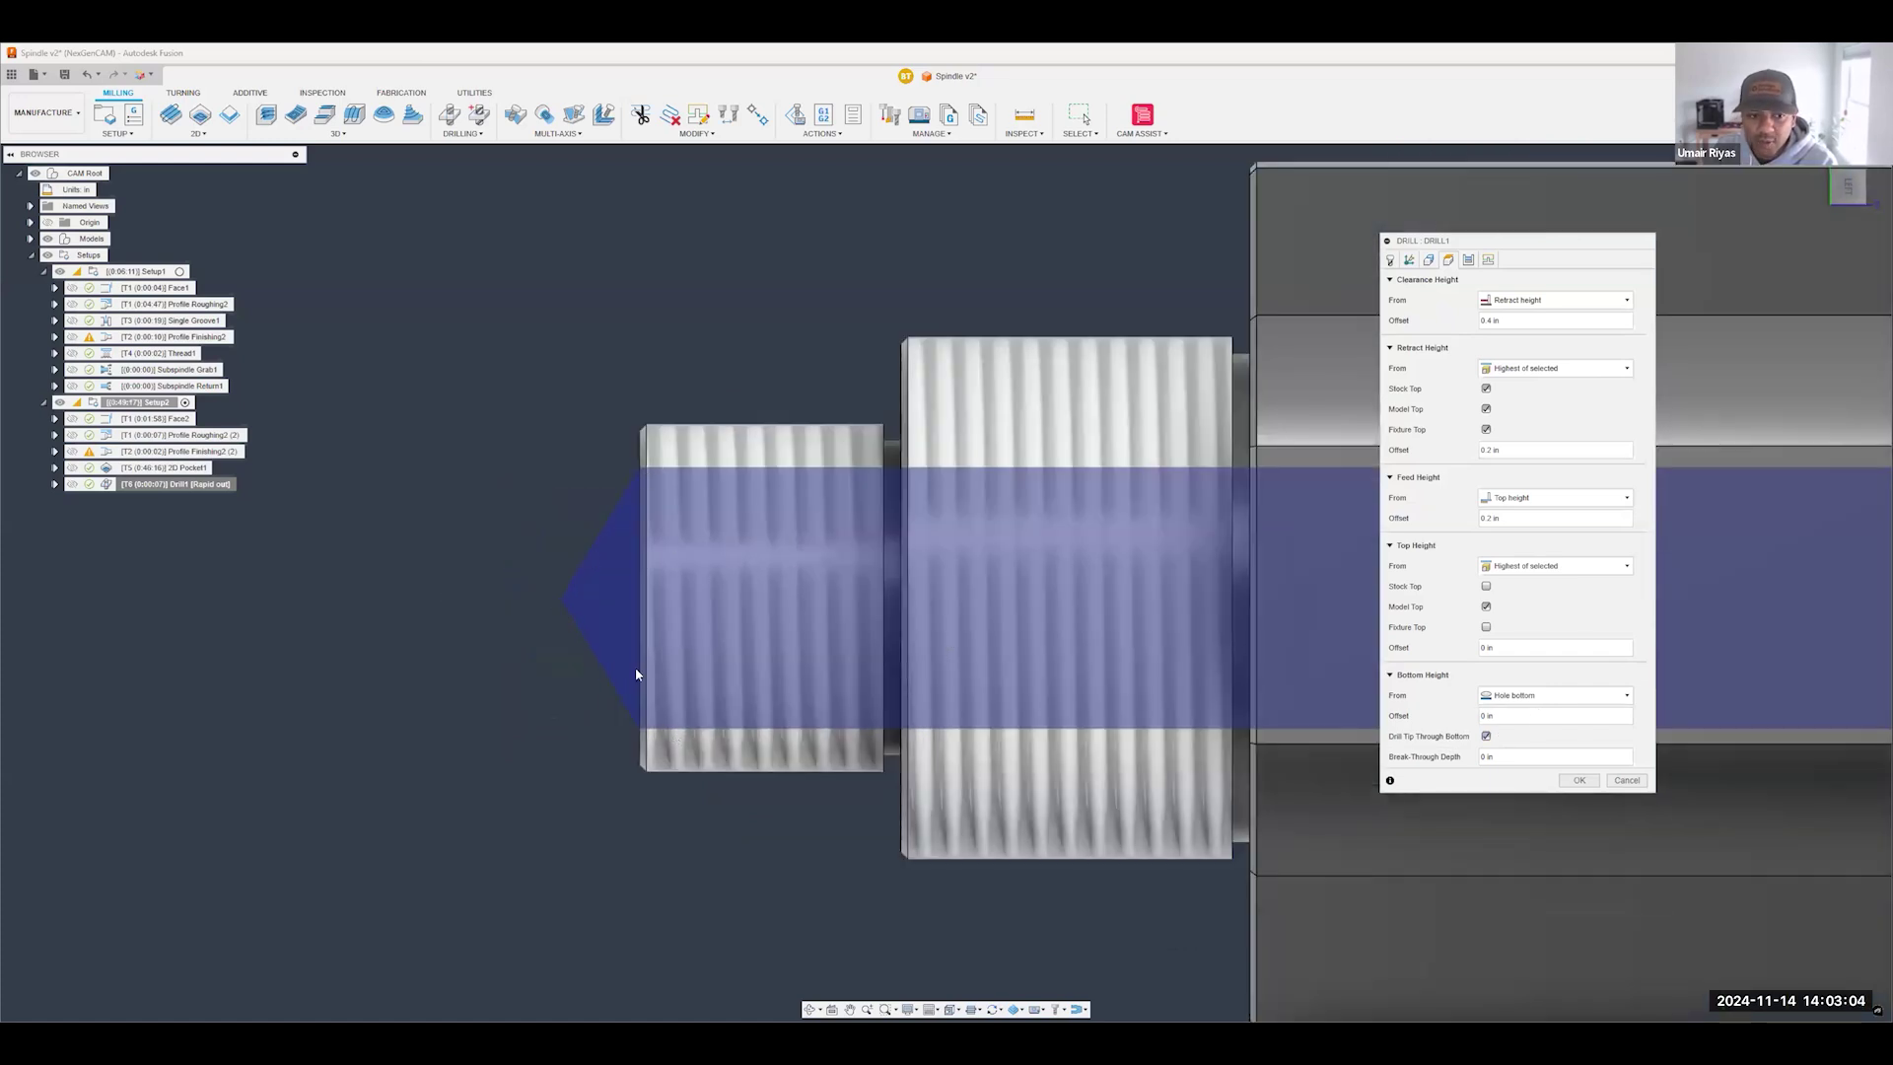
scroll(670, 680, "down", 4)
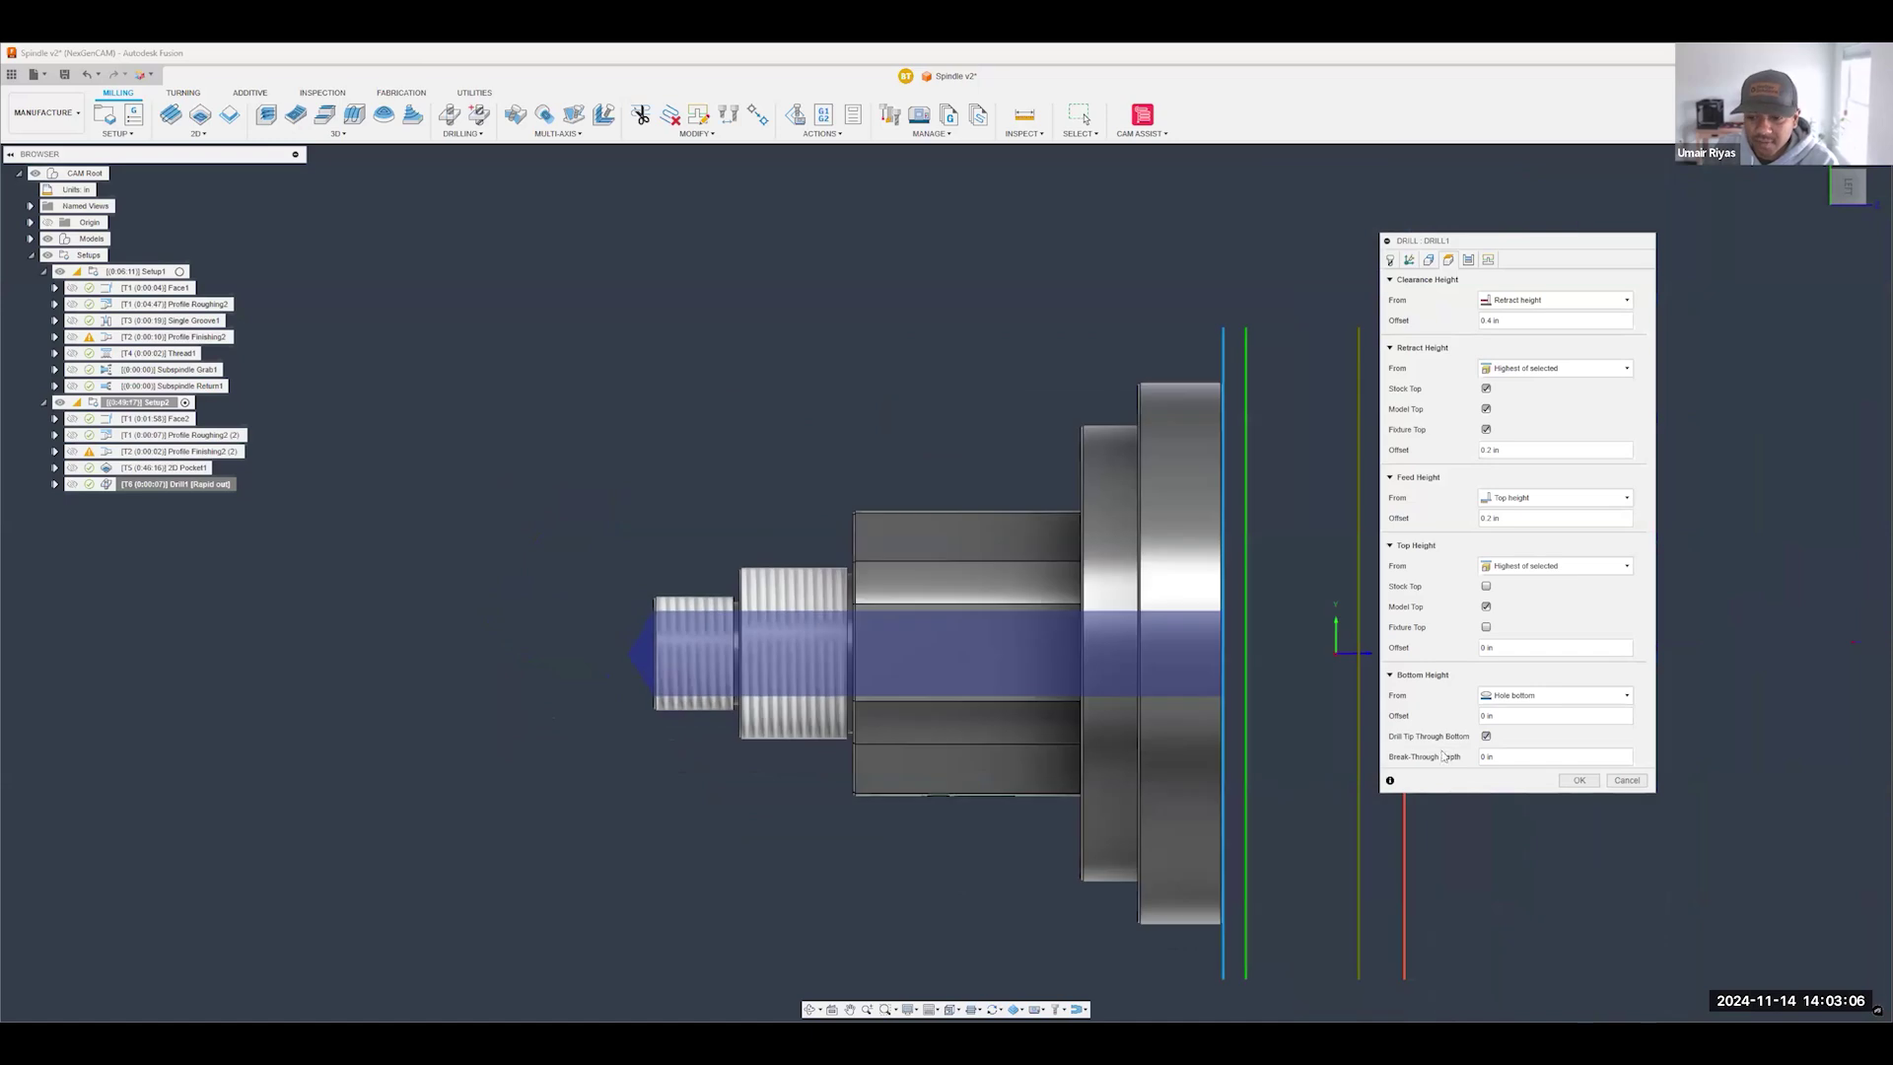
left_click(1528, 757)
double_click(1528, 757)
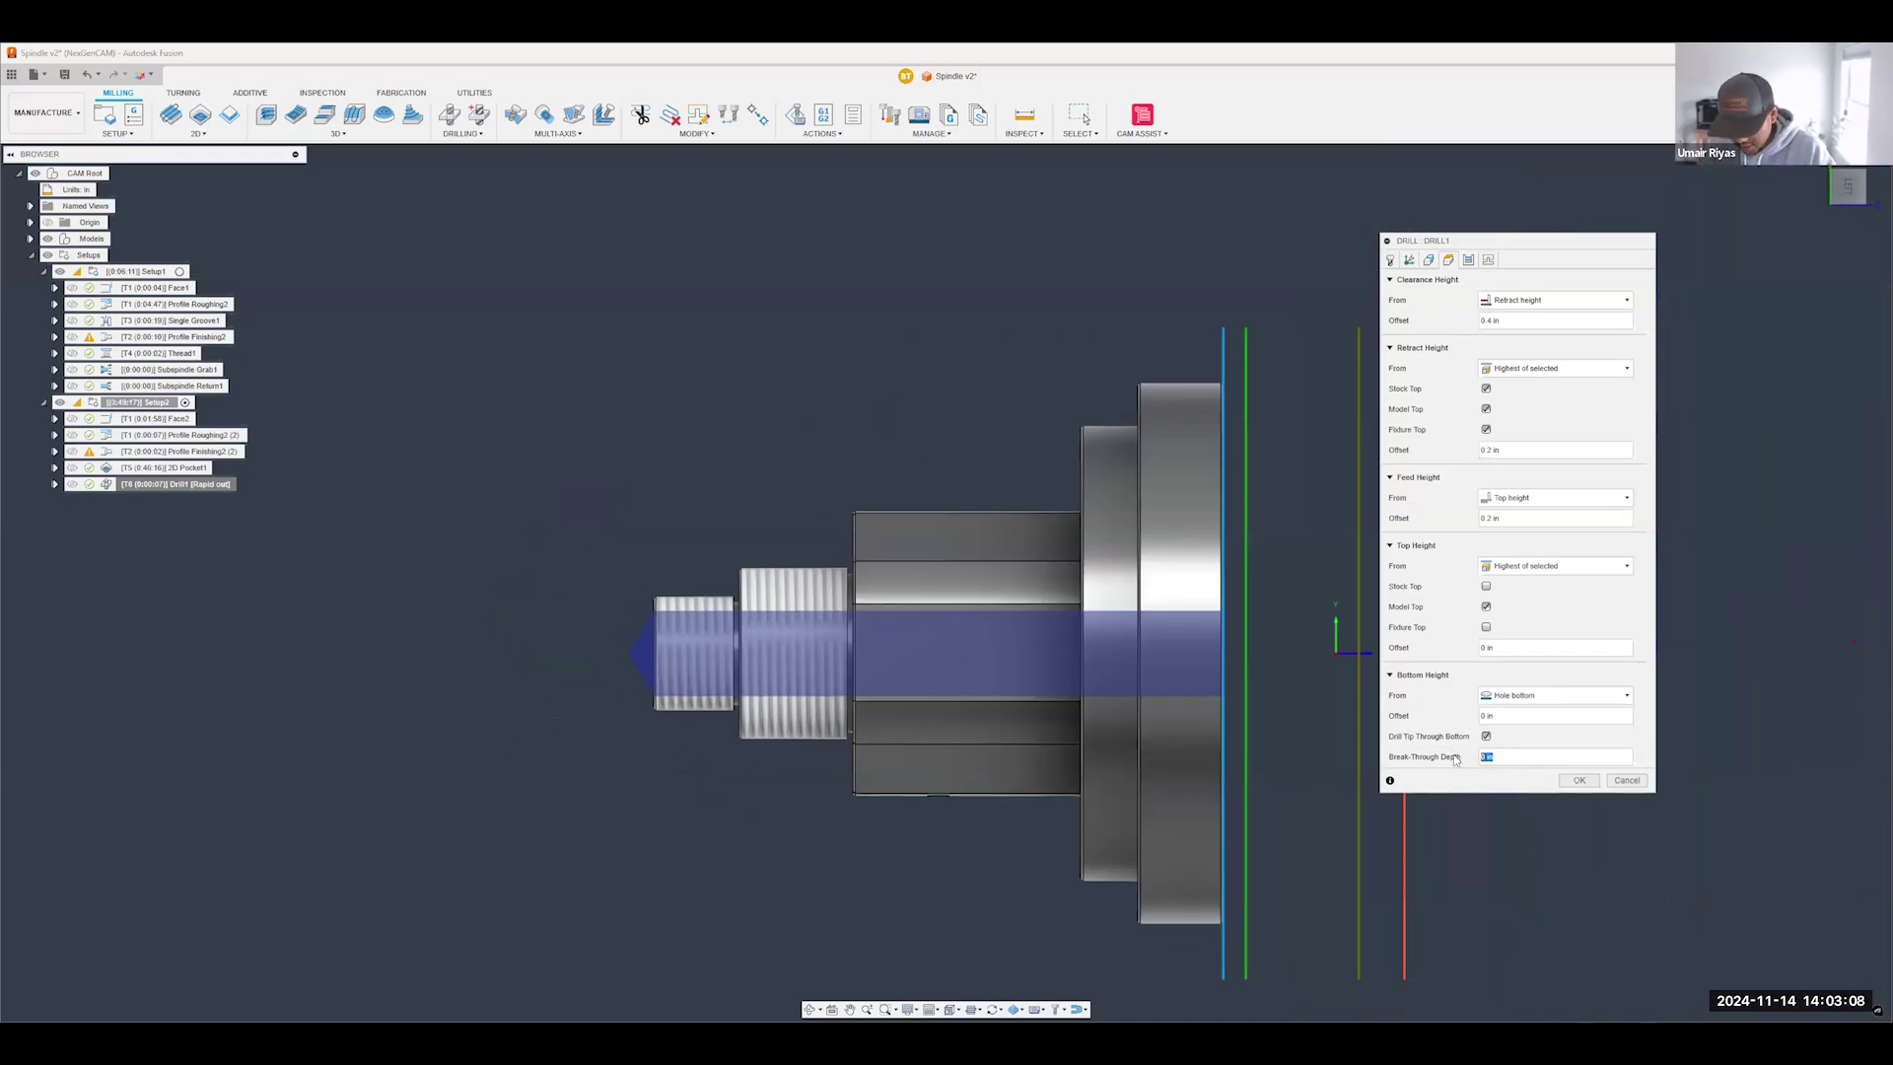
type("1")
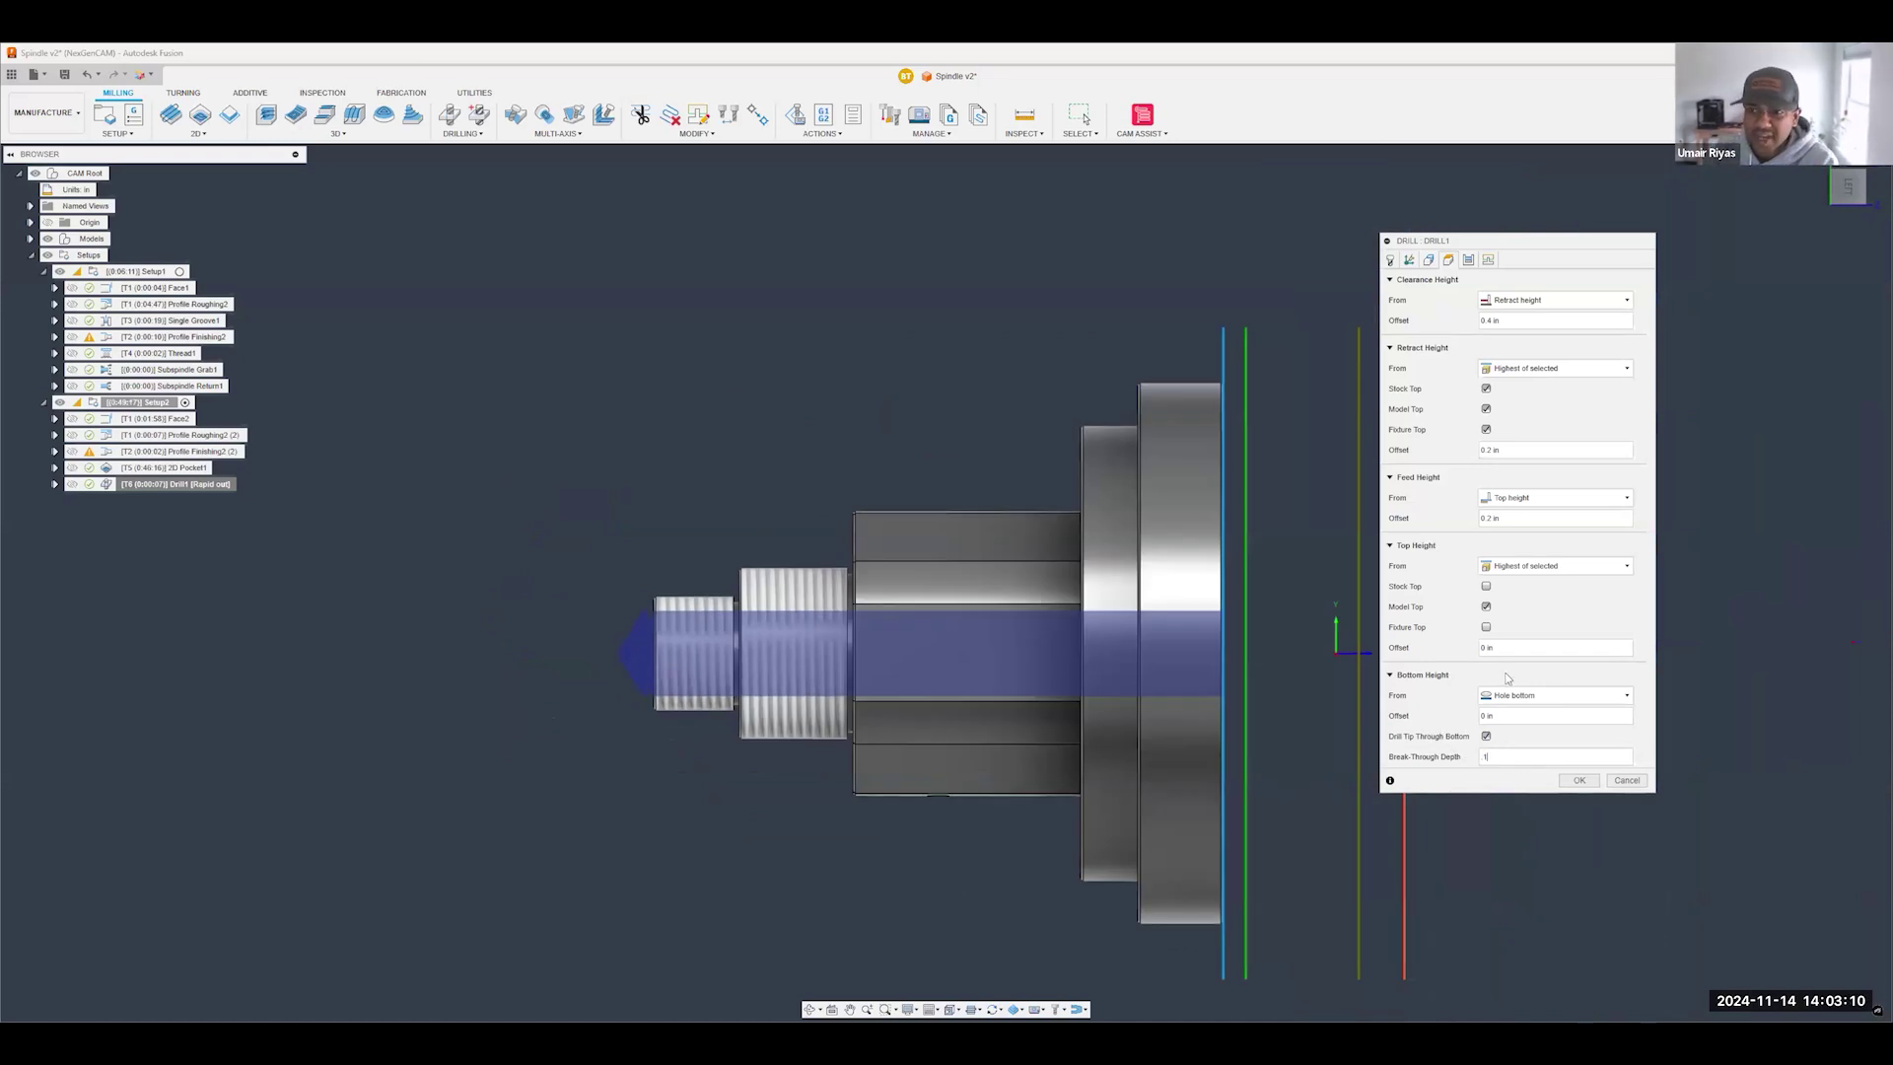
- Set the drill cycle type to Chip breaking - partial retract and regenerate the drill toolpath
left_click(1468, 260)
left_click(1500, 300)
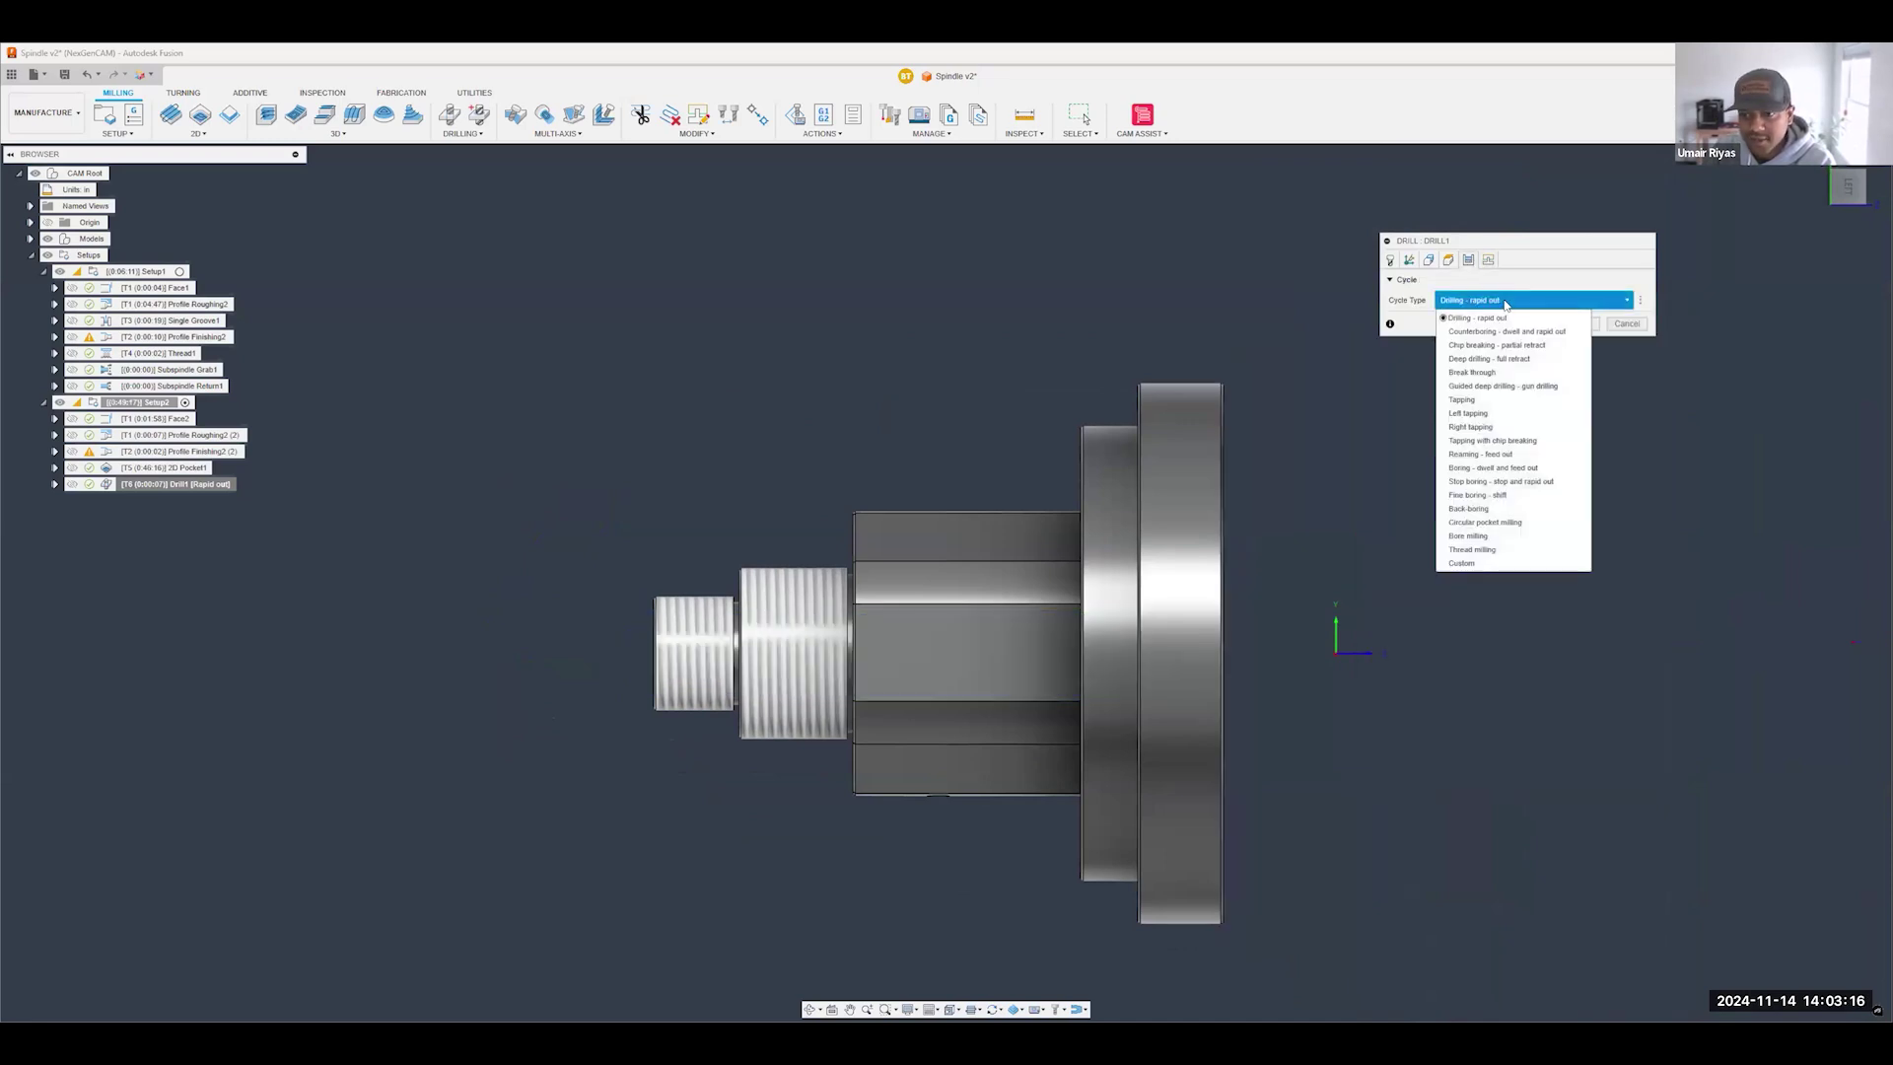
left_click(1520, 346)
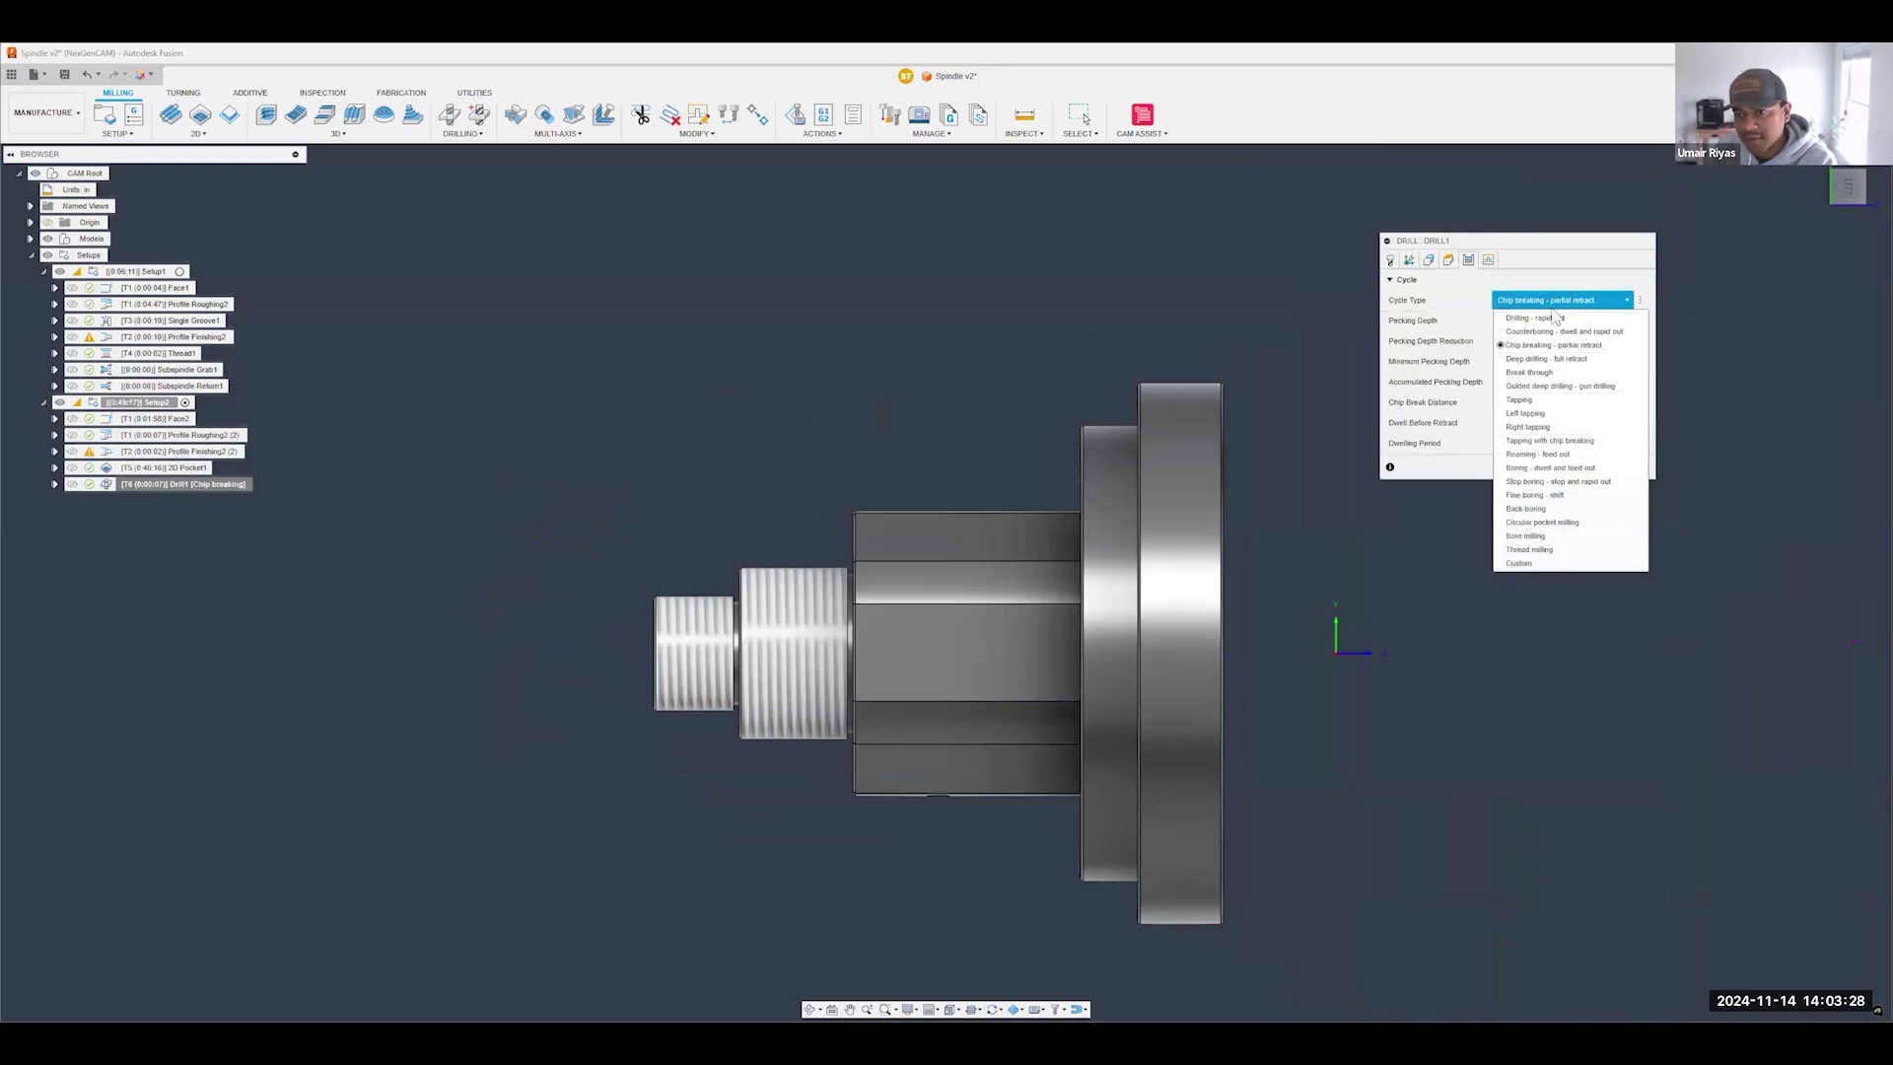
left_click(1548, 358)
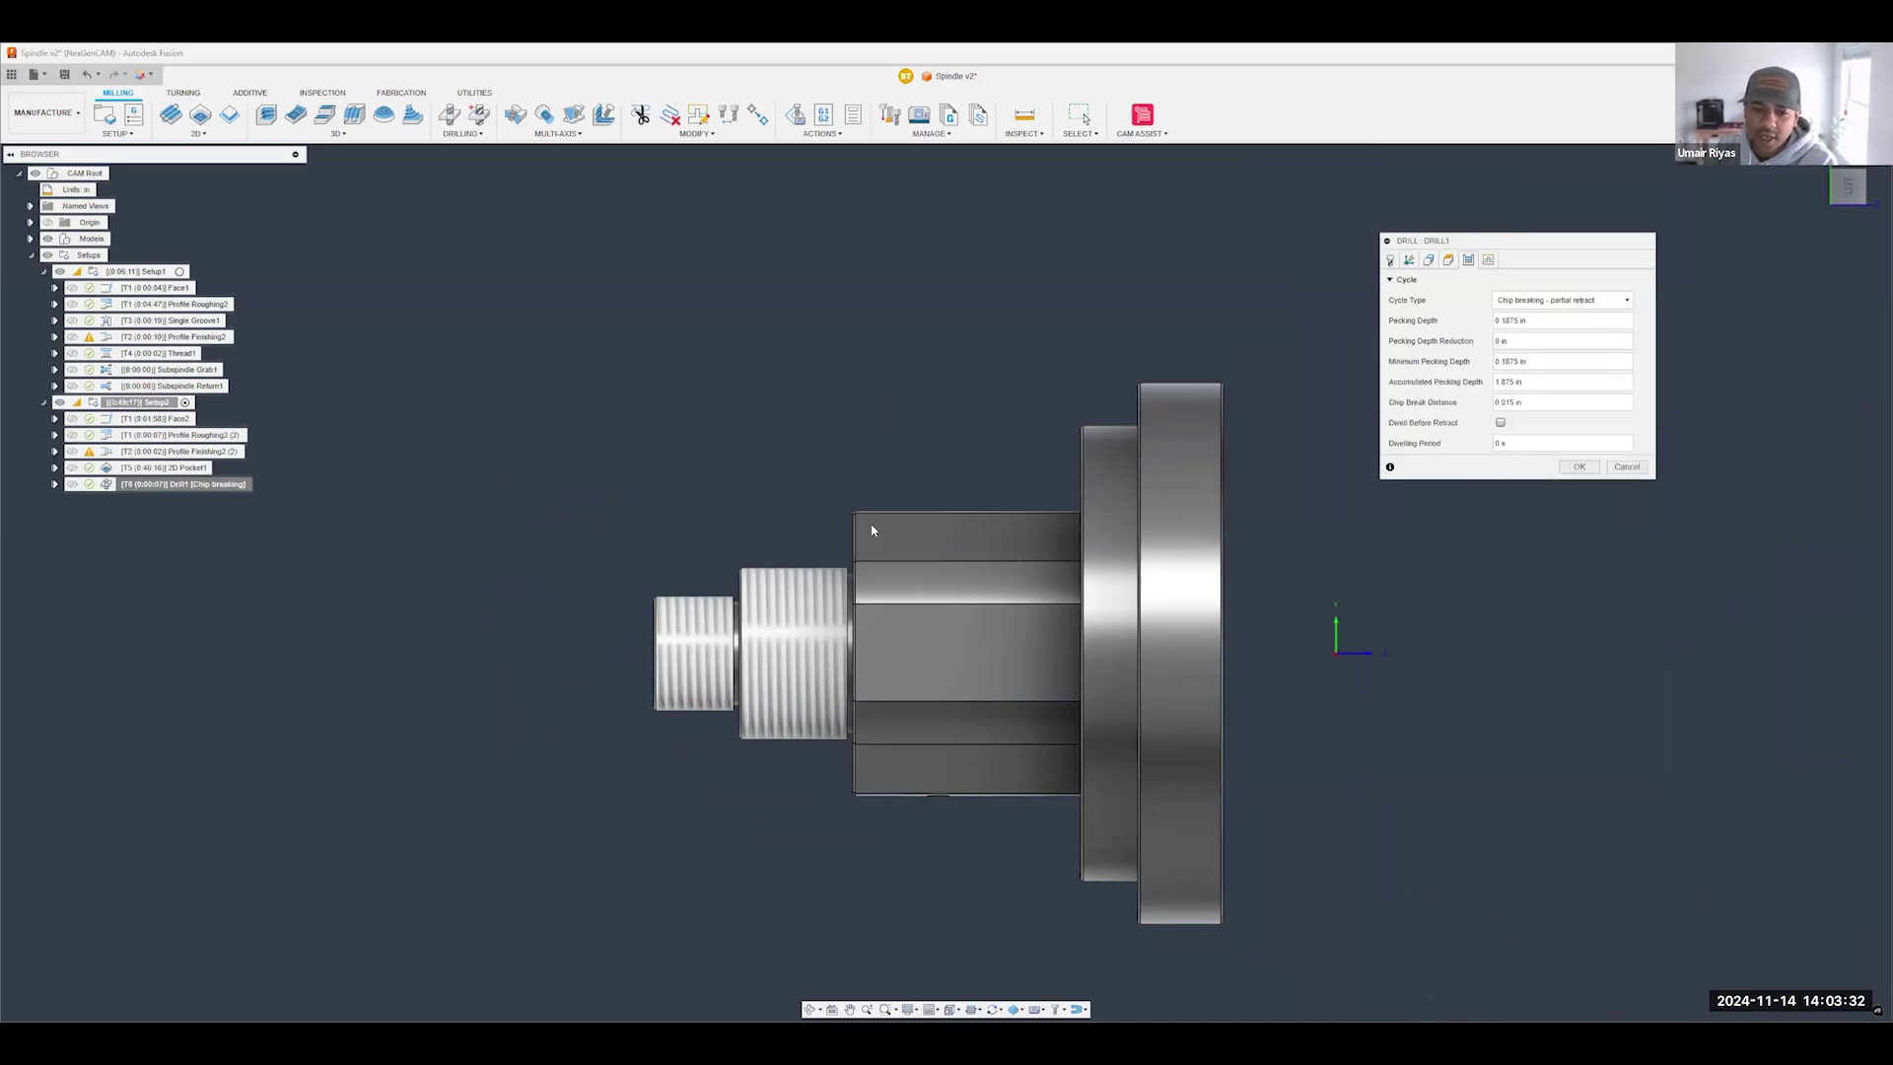
scroll(875, 526, "down", 2)
scroll(1075, 614, "up", 4)
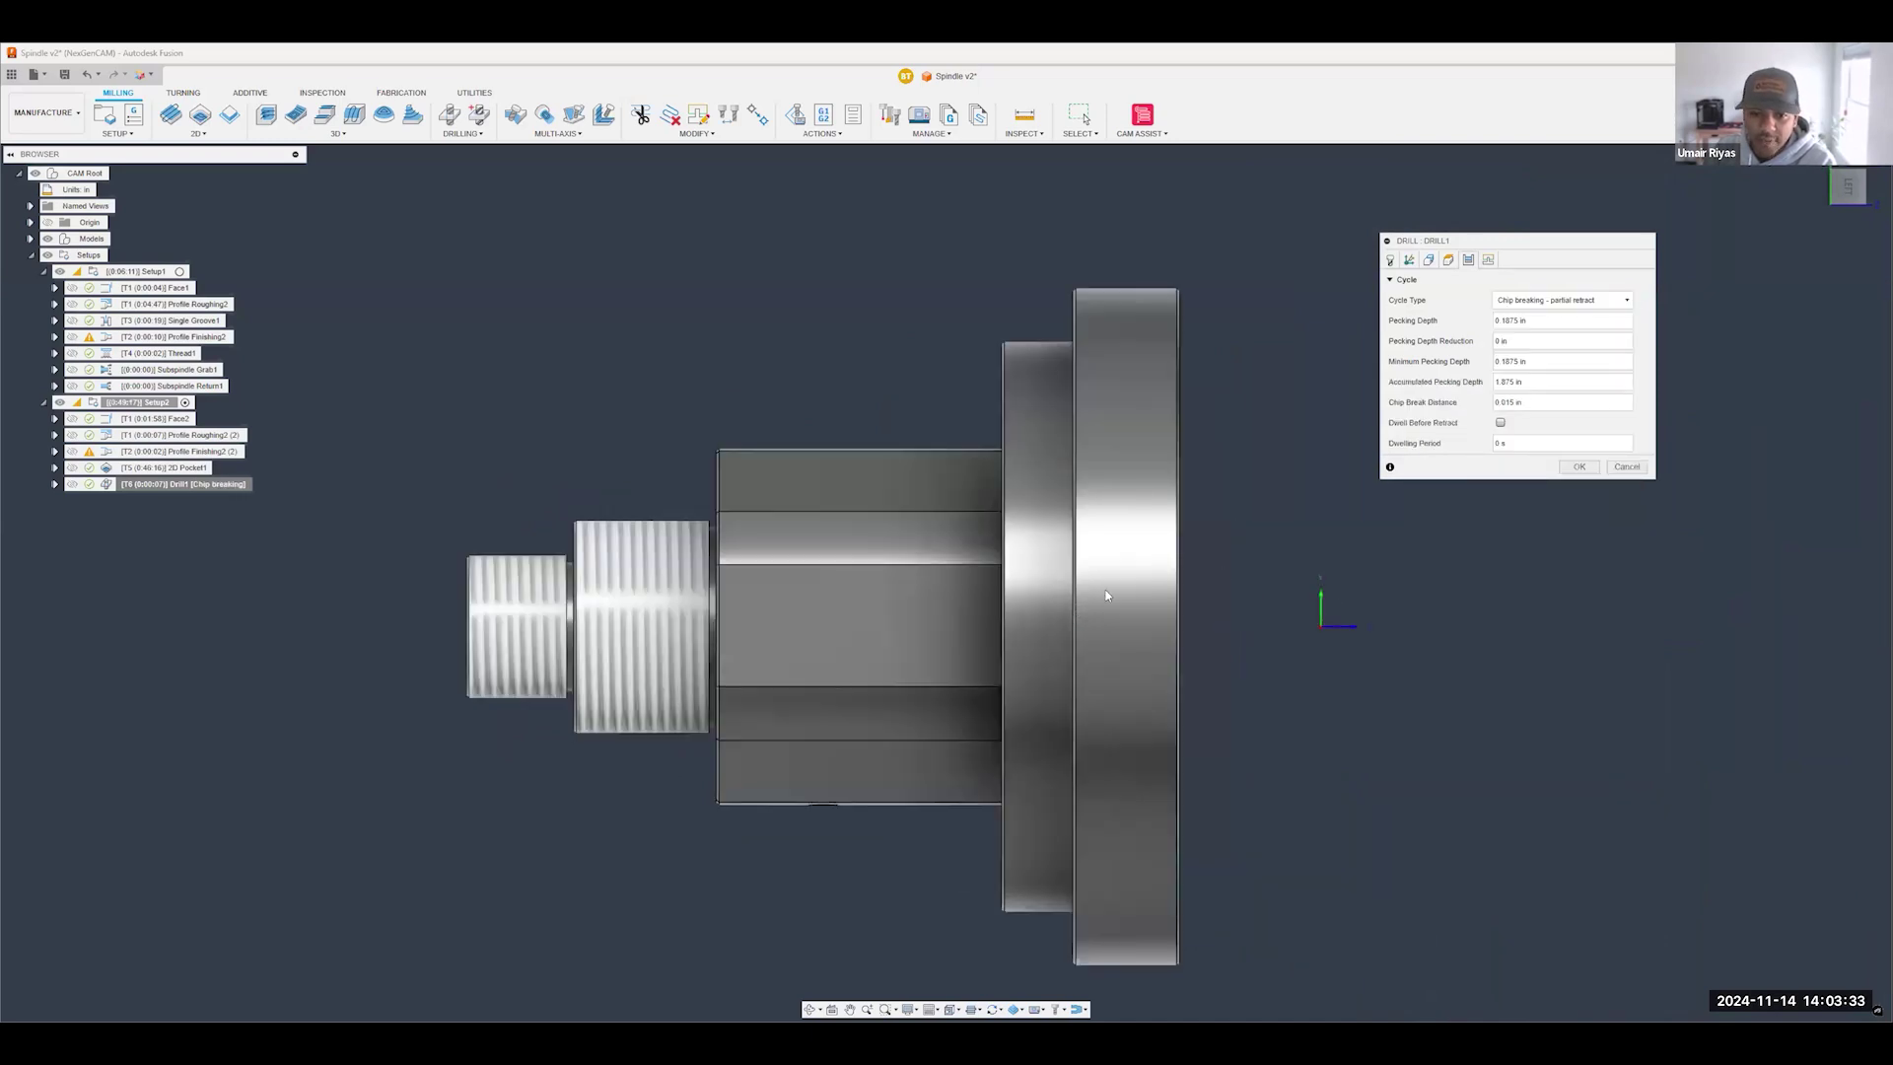
left_click(1582, 471)
scroll(1023, 519, "down", 2)
middle_click_drag(1157, 505, 1133, 536, "shift")
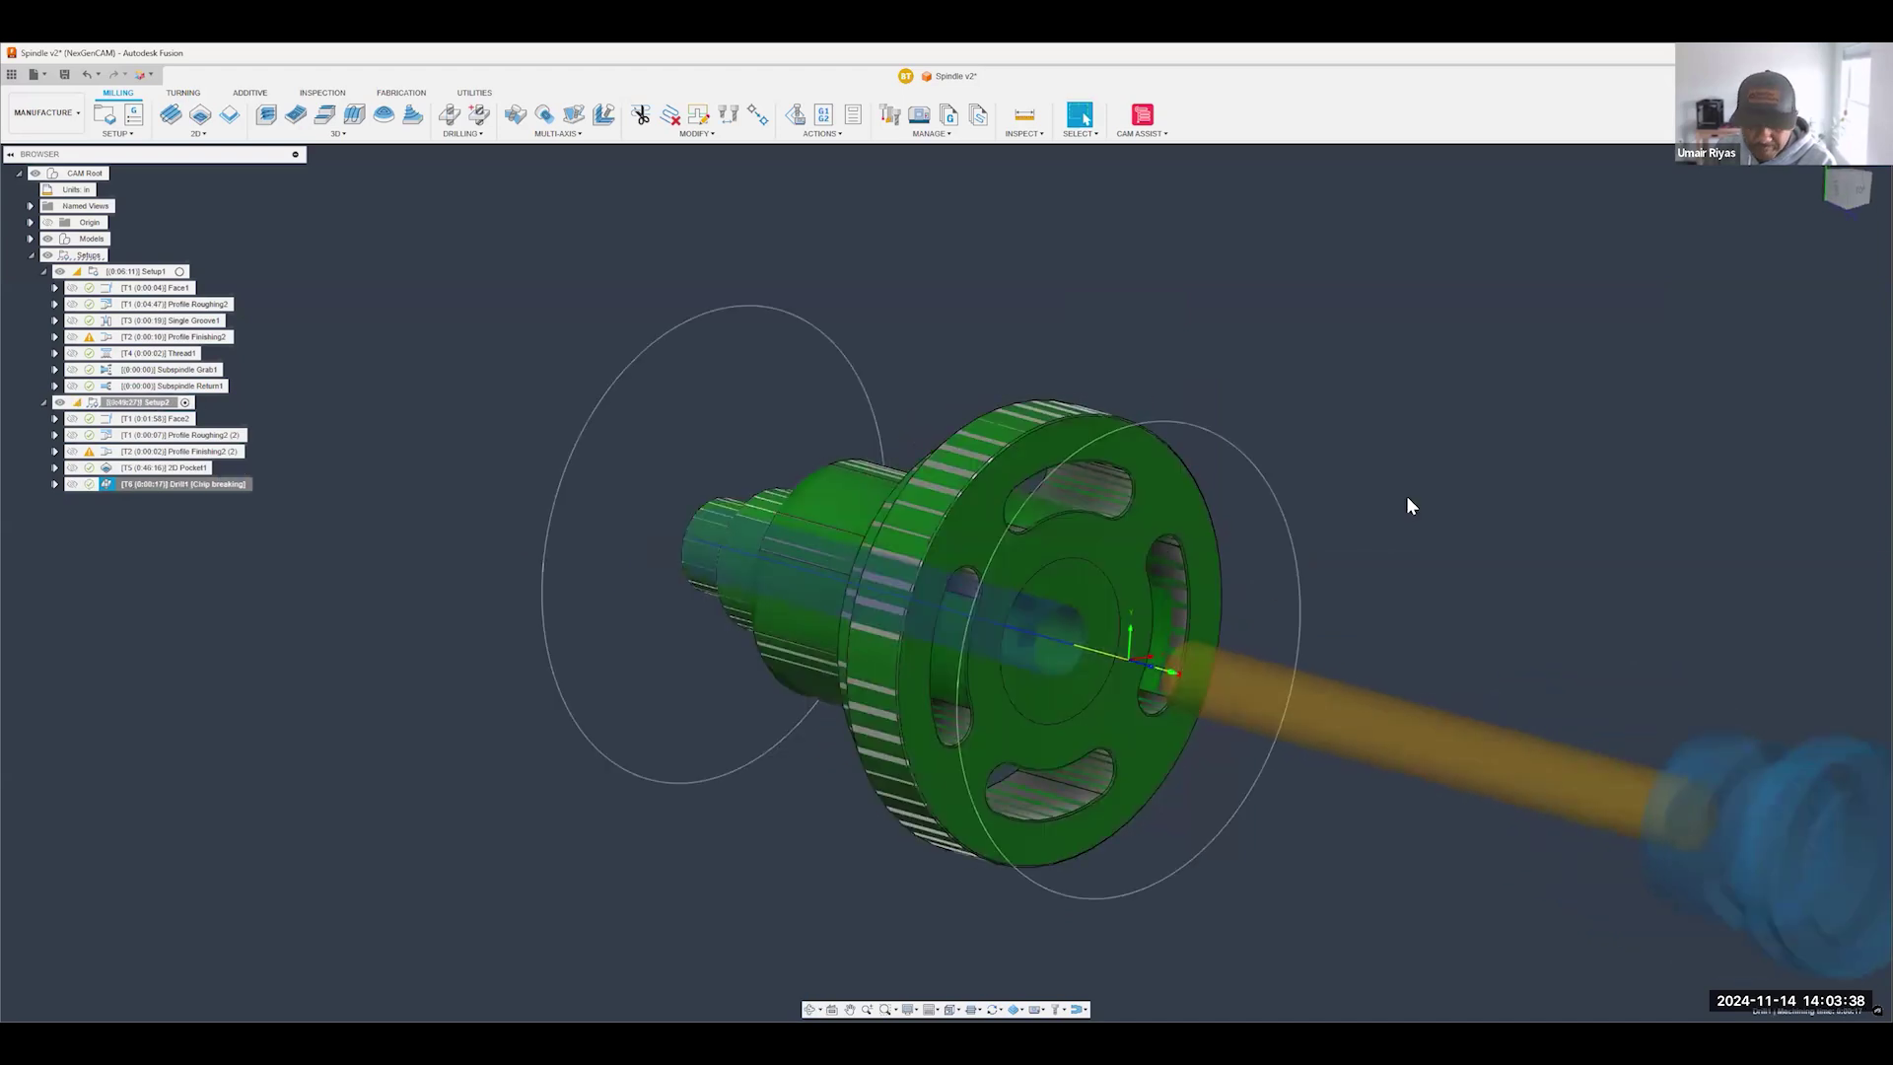
- Start a 2D Pocket operation with the 1/2" flat endmill from the Fusion Library's inch tools
left_click(194, 135)
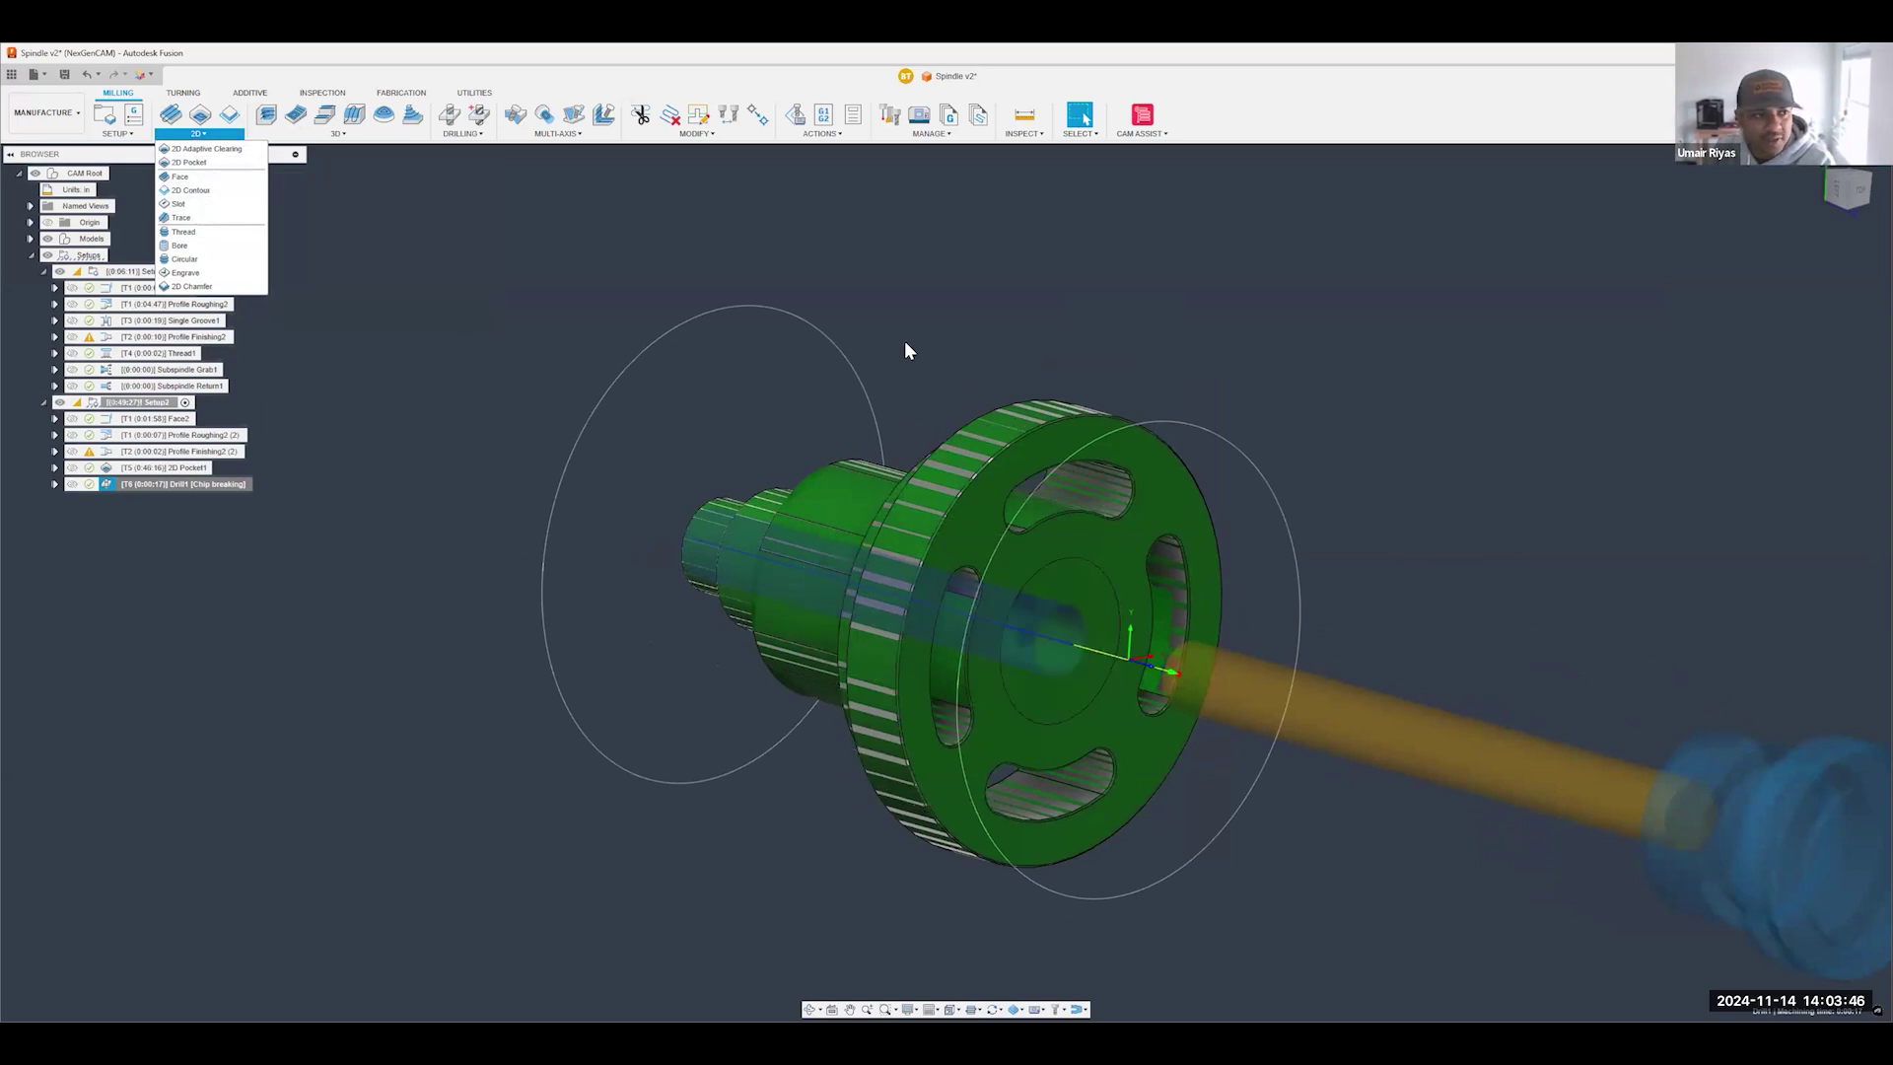
left_click(212, 164)
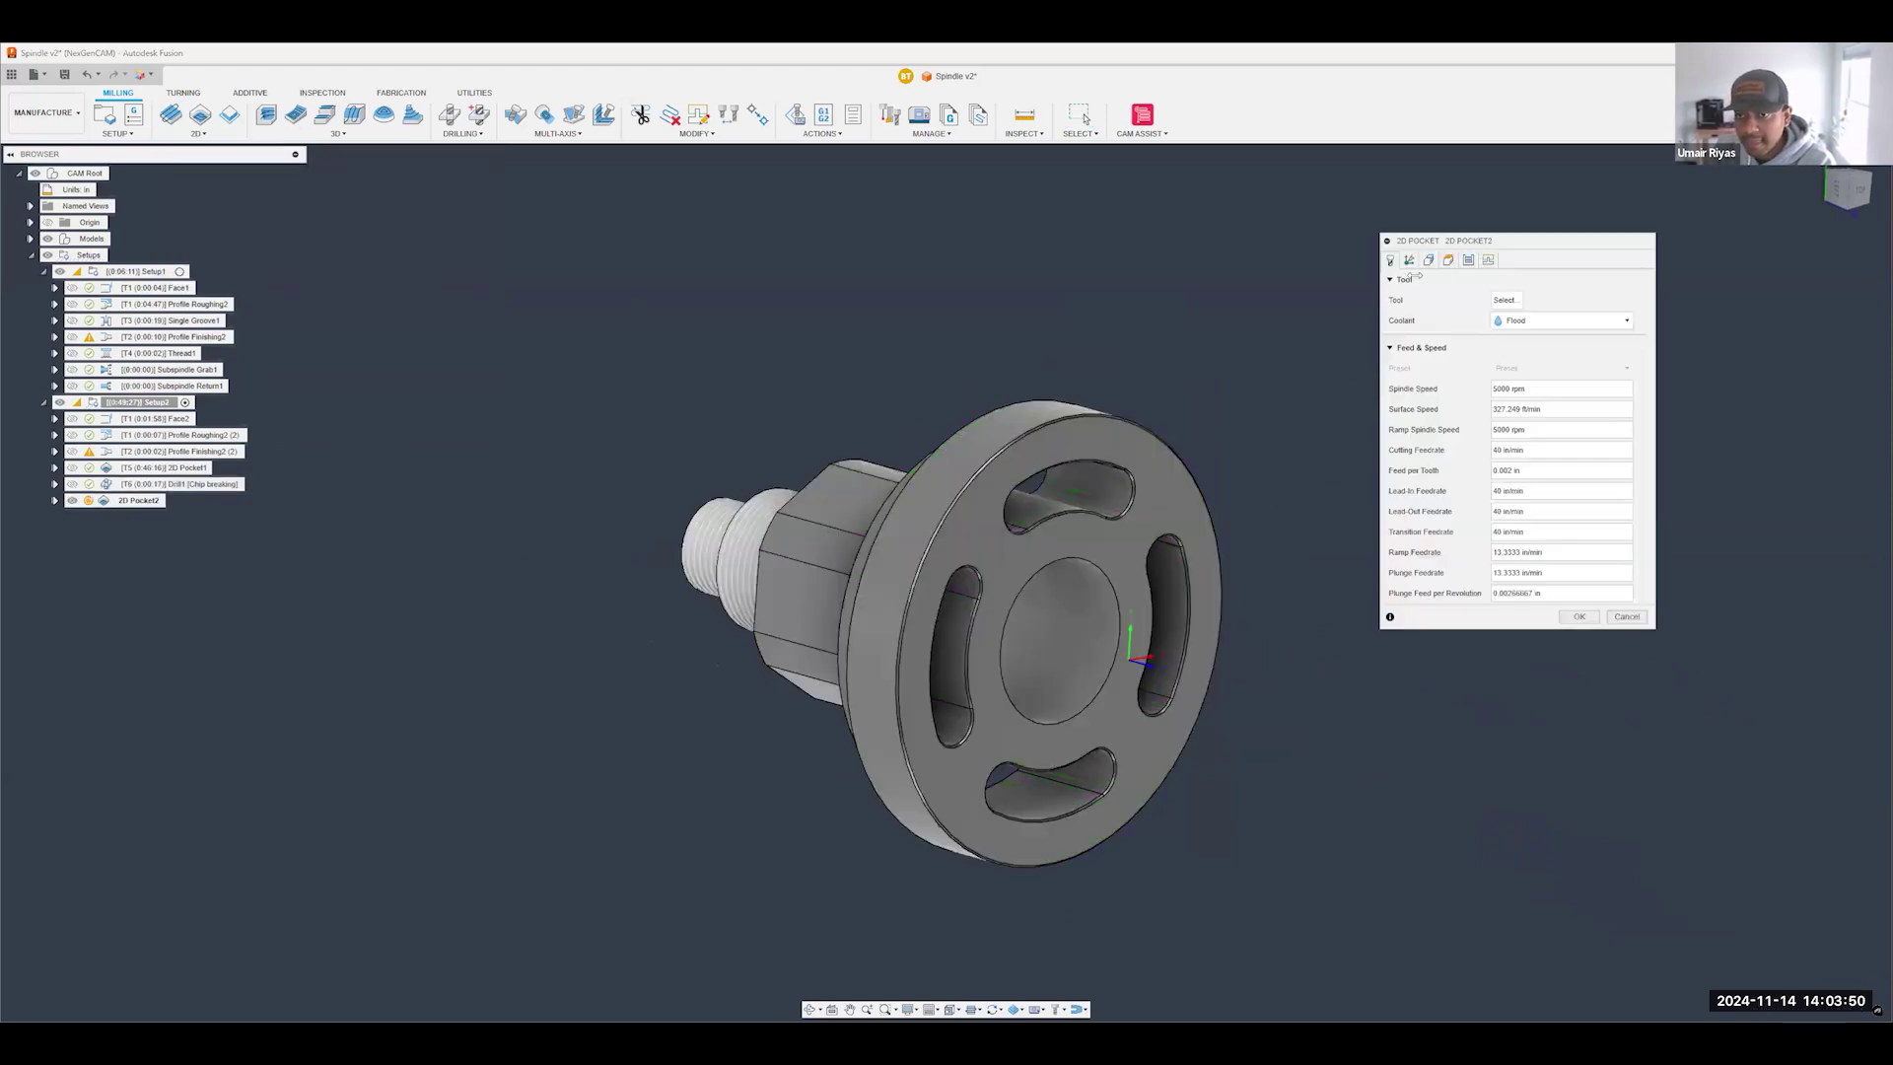
left_click(1505, 300)
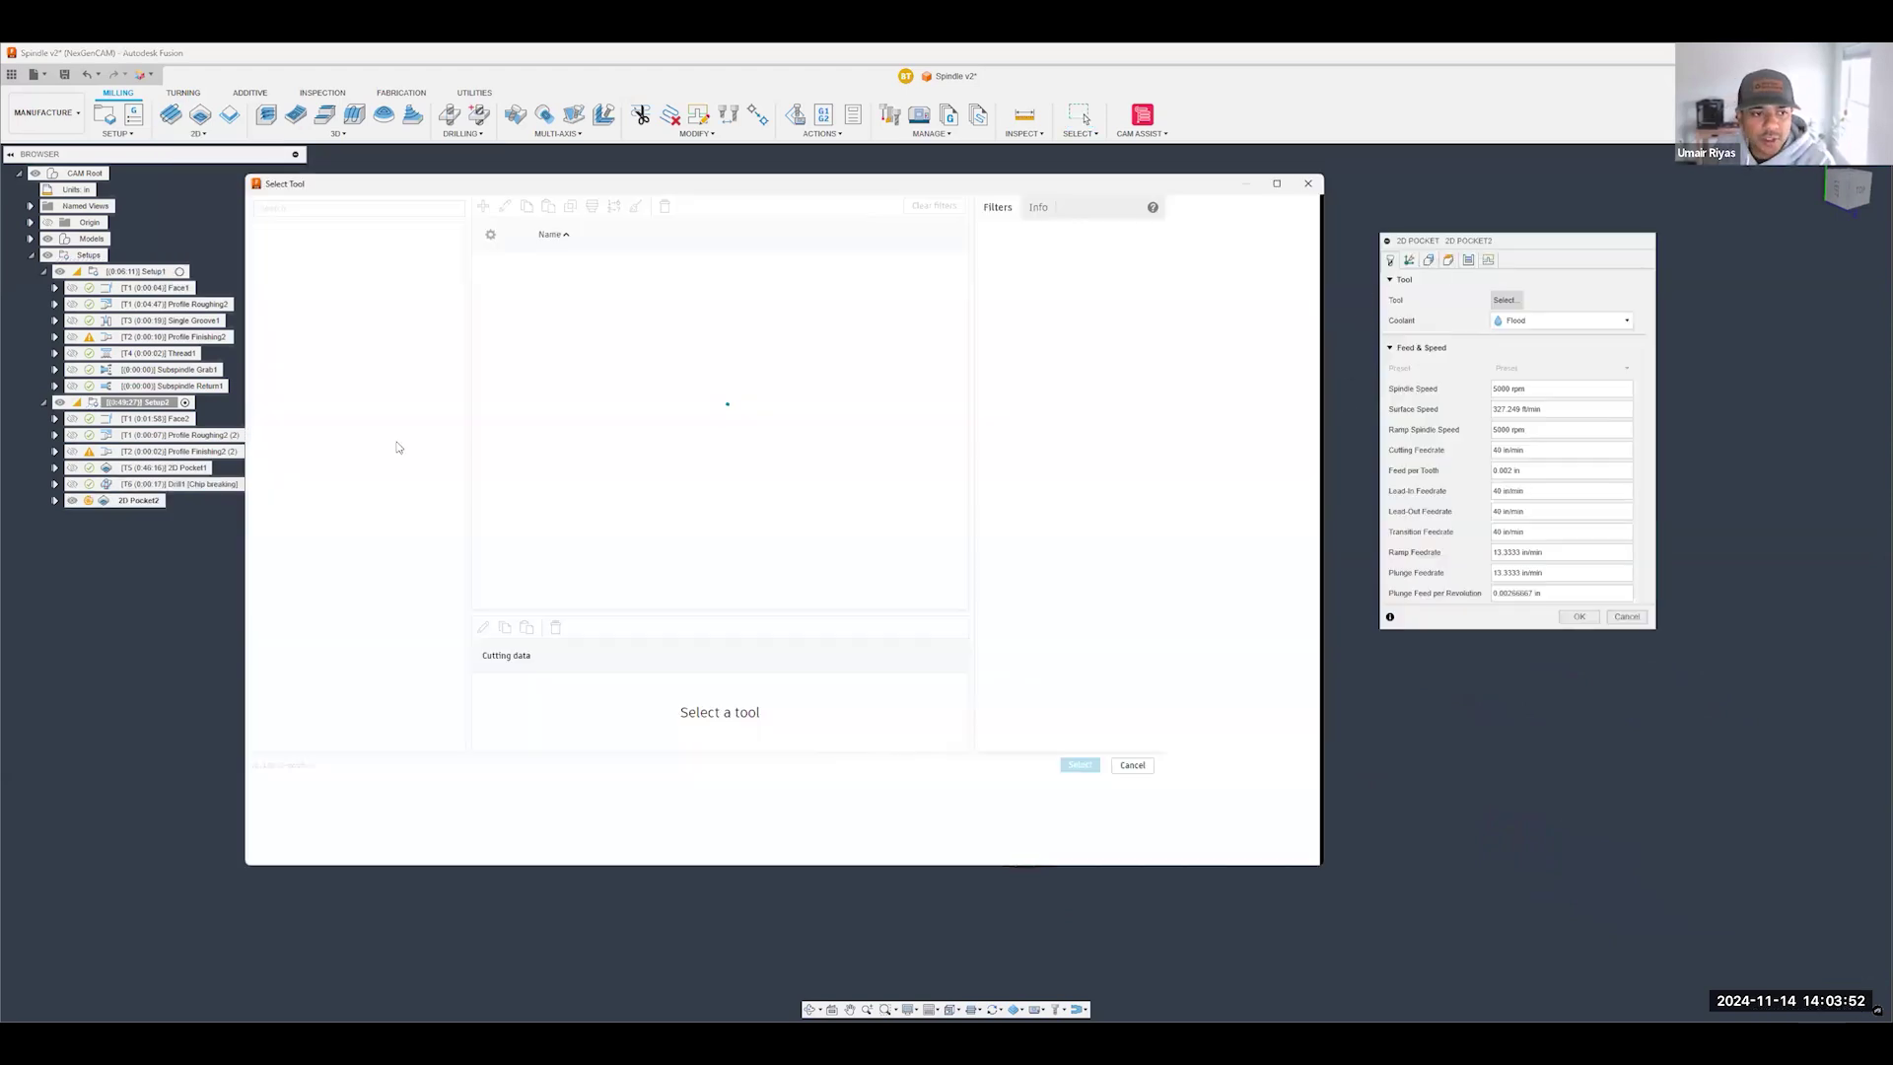
left_click(310, 366)
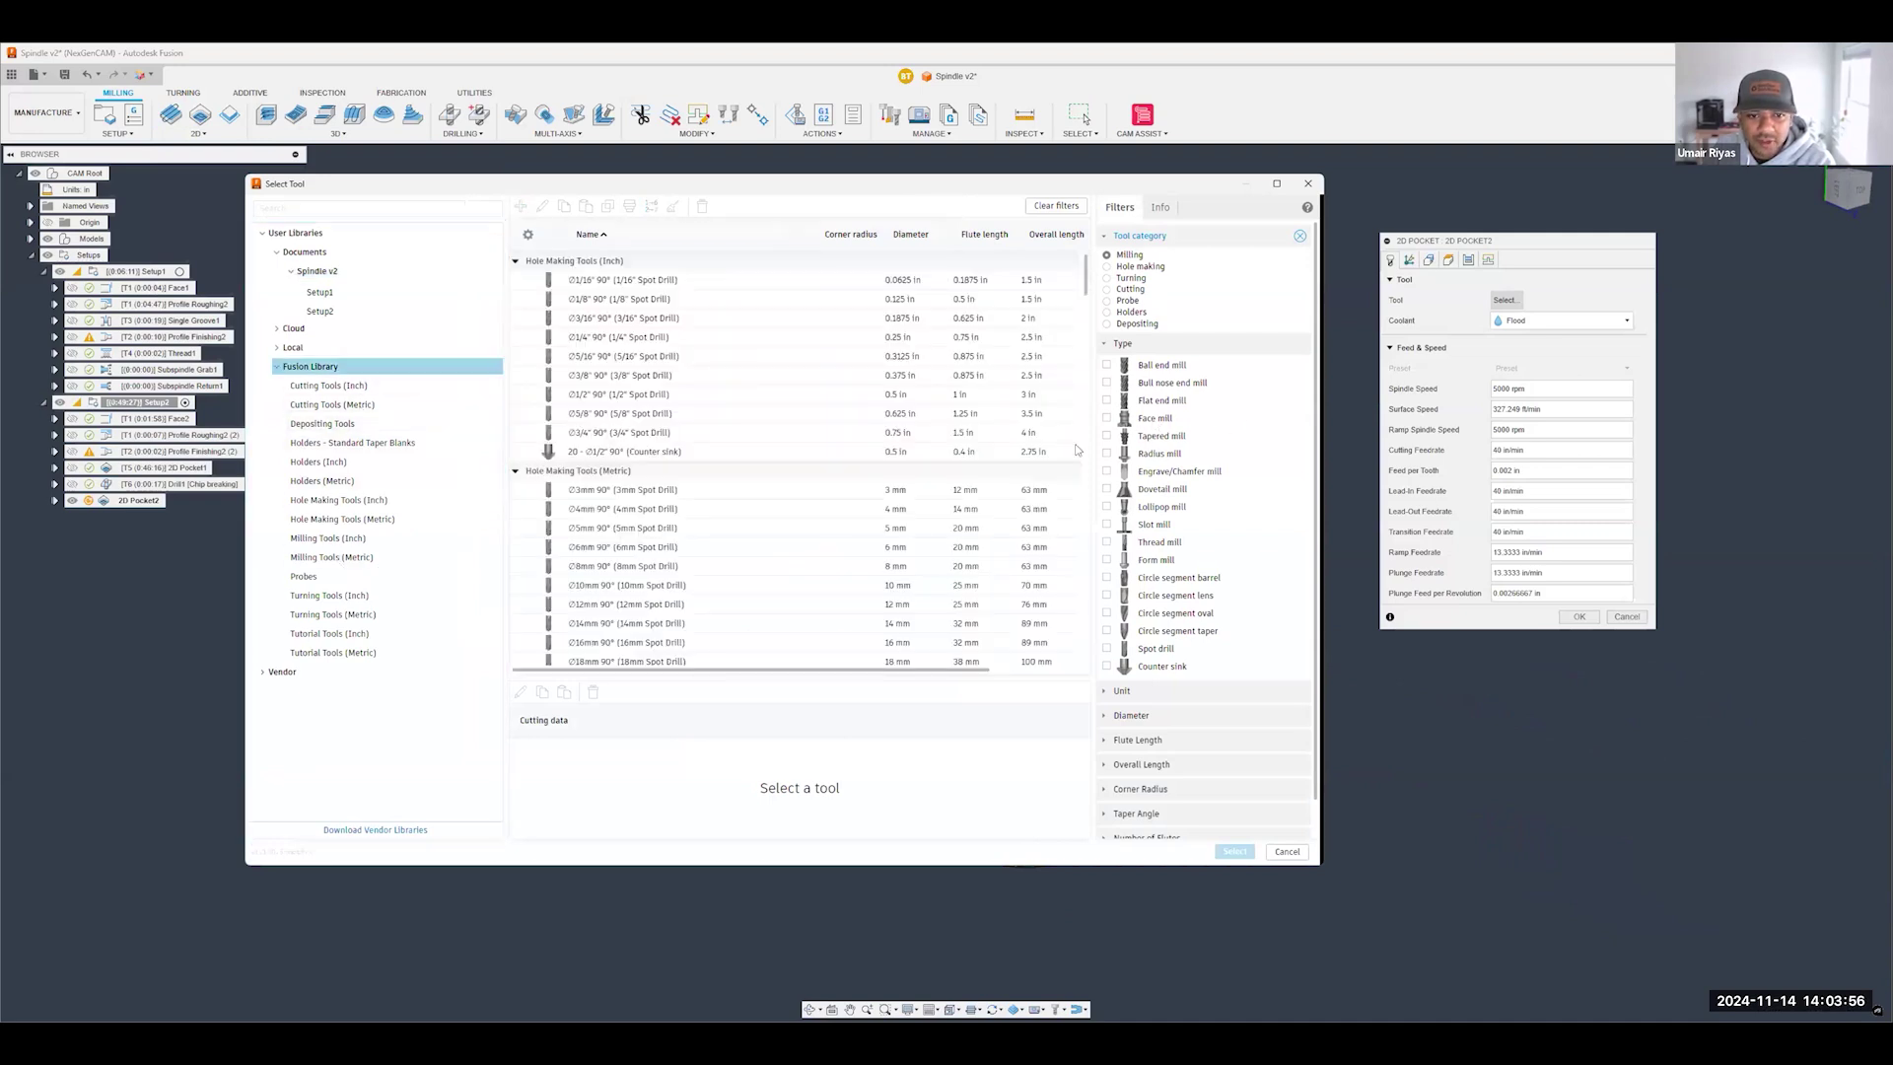
left_click(1106, 418)
left_click(1154, 418)
left_click(1159, 400)
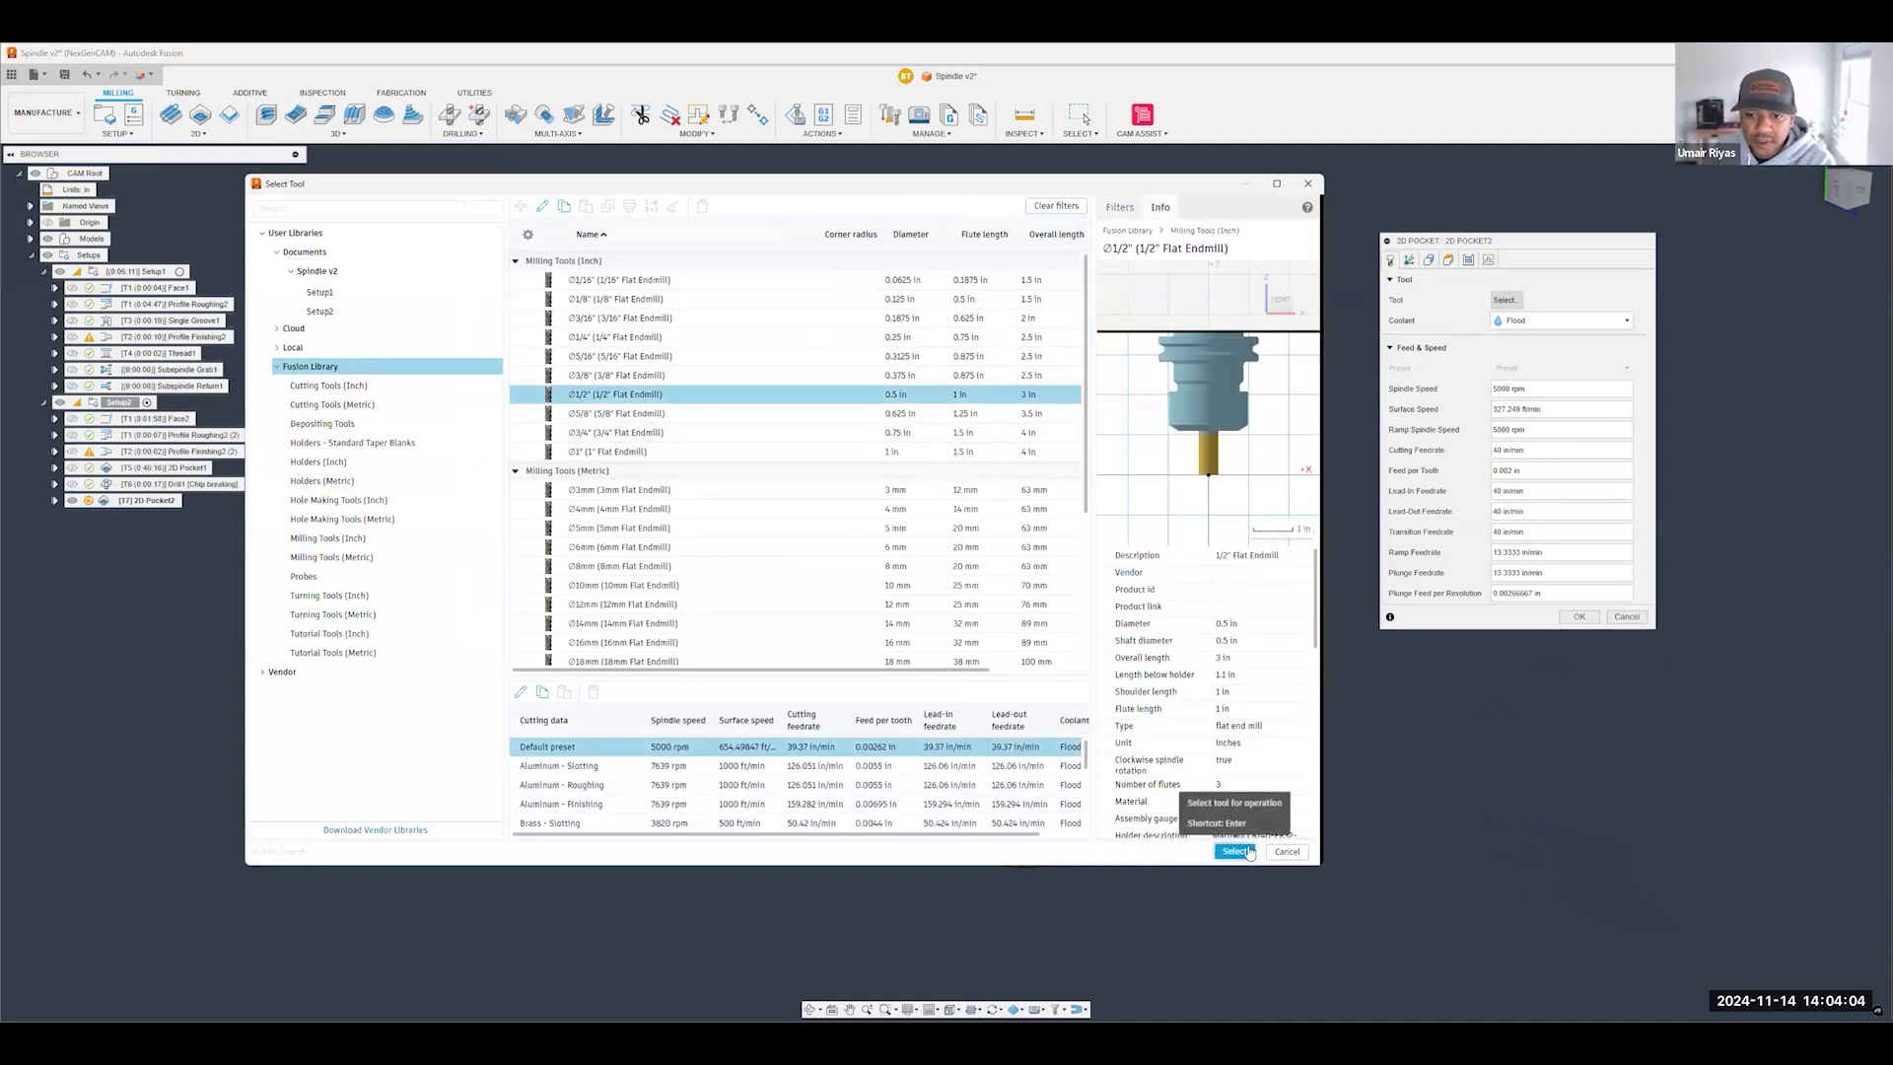
- Choose the floor contour of the flange's large central bore as the pocket to mill and generate the toolpath
left_click(1428, 263)
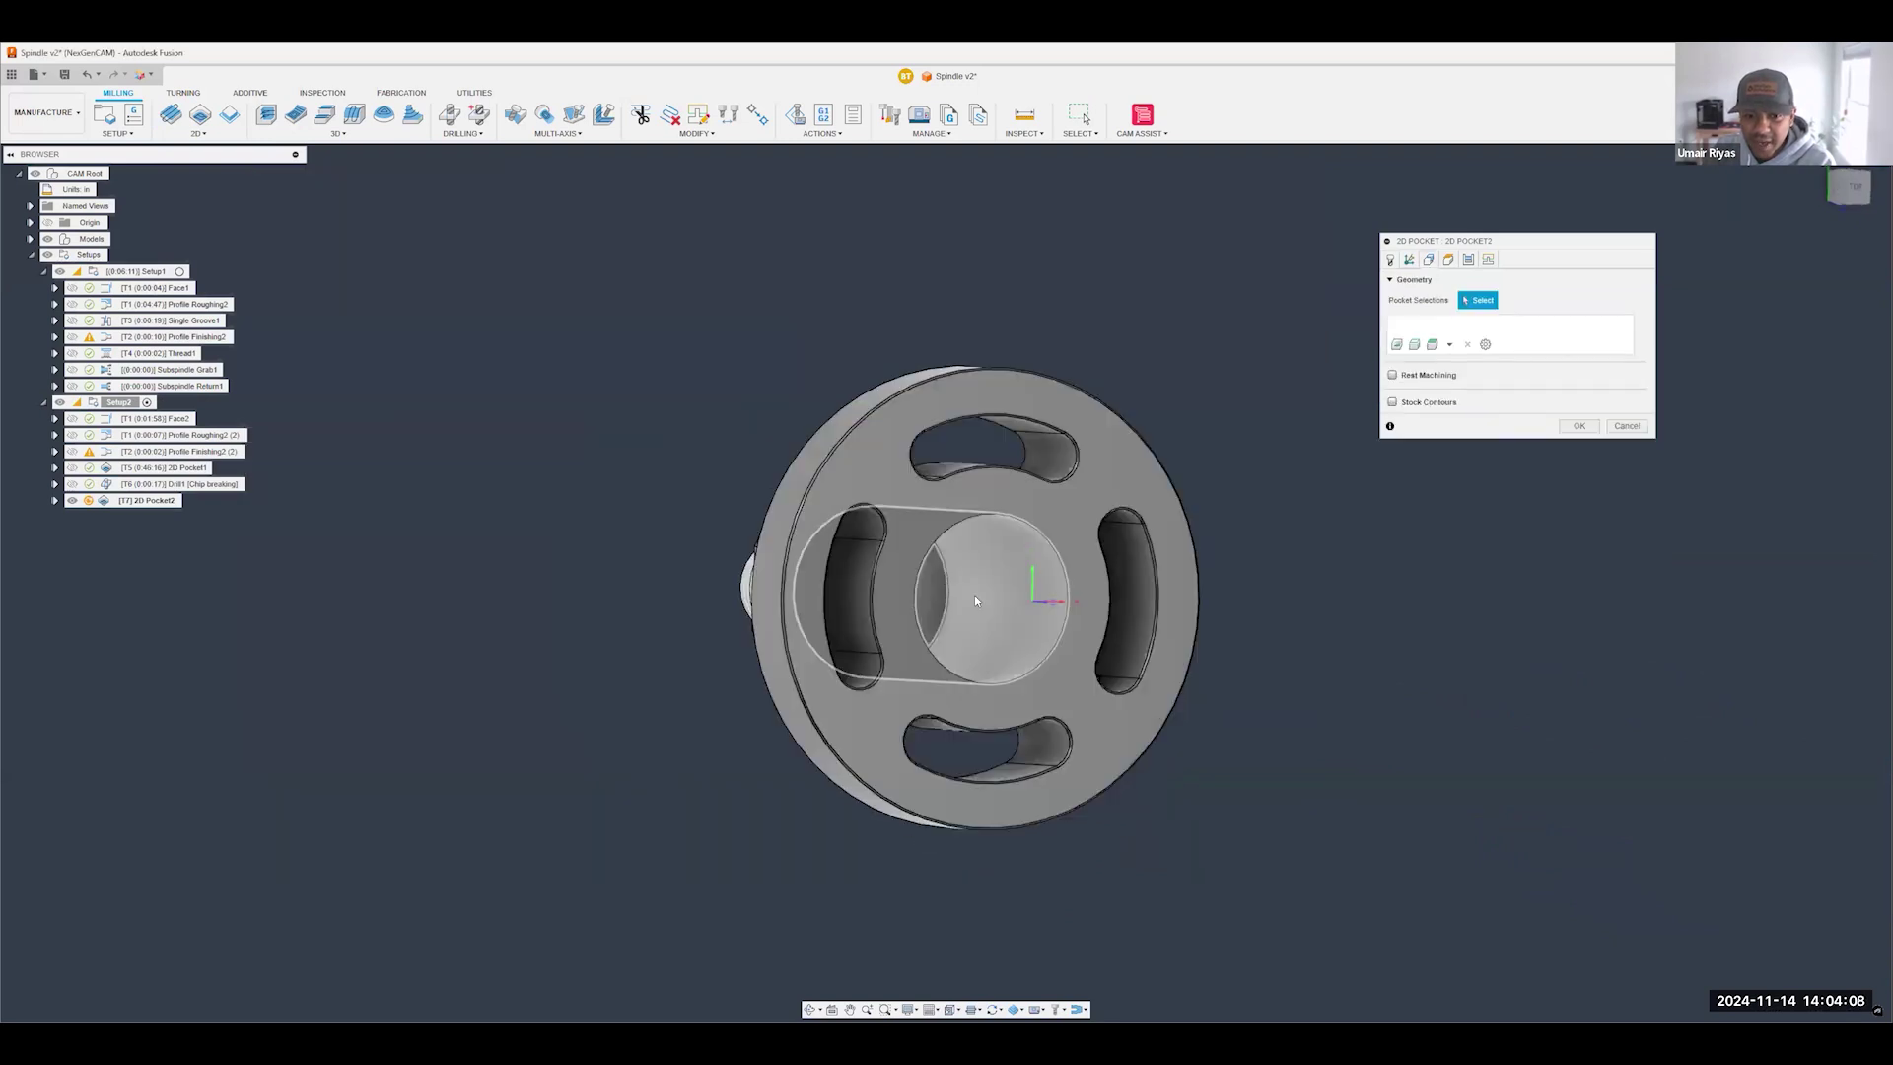
left_click(882, 592)
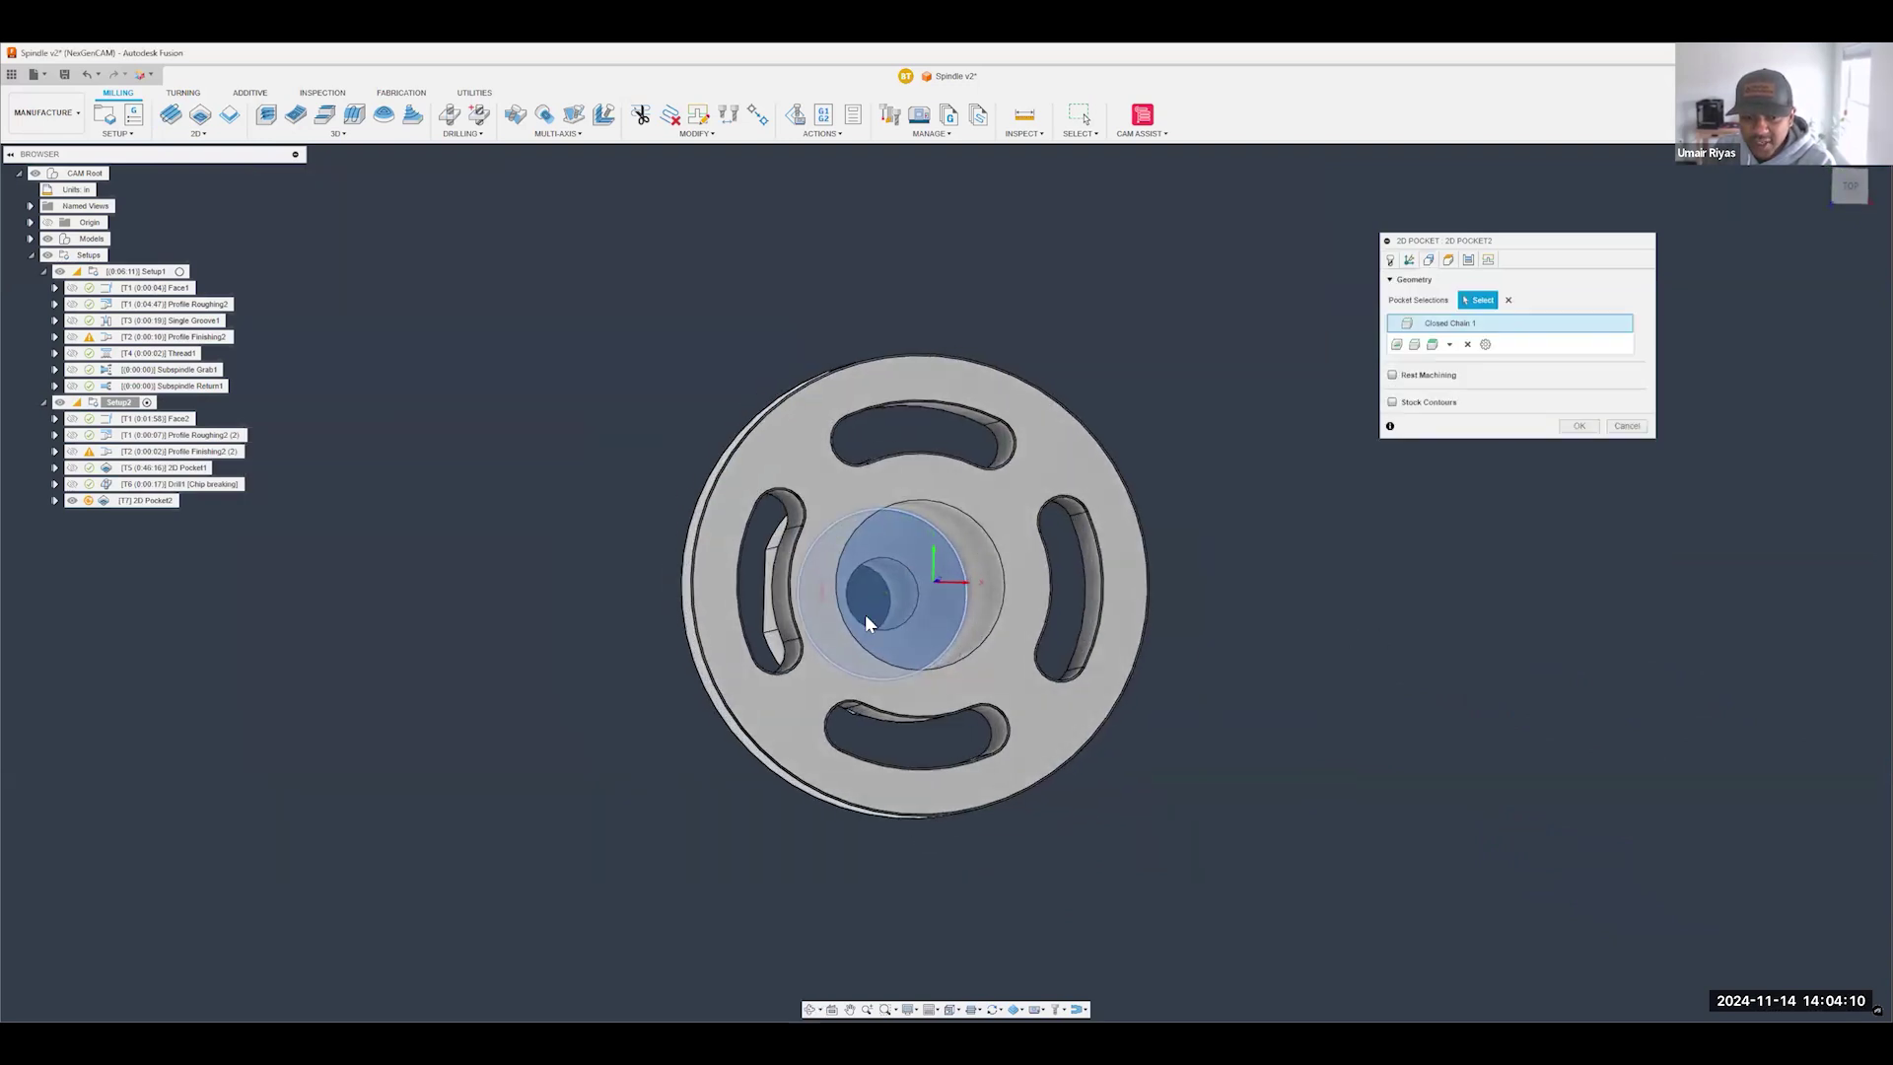
scroll(947, 562, "up", 5)
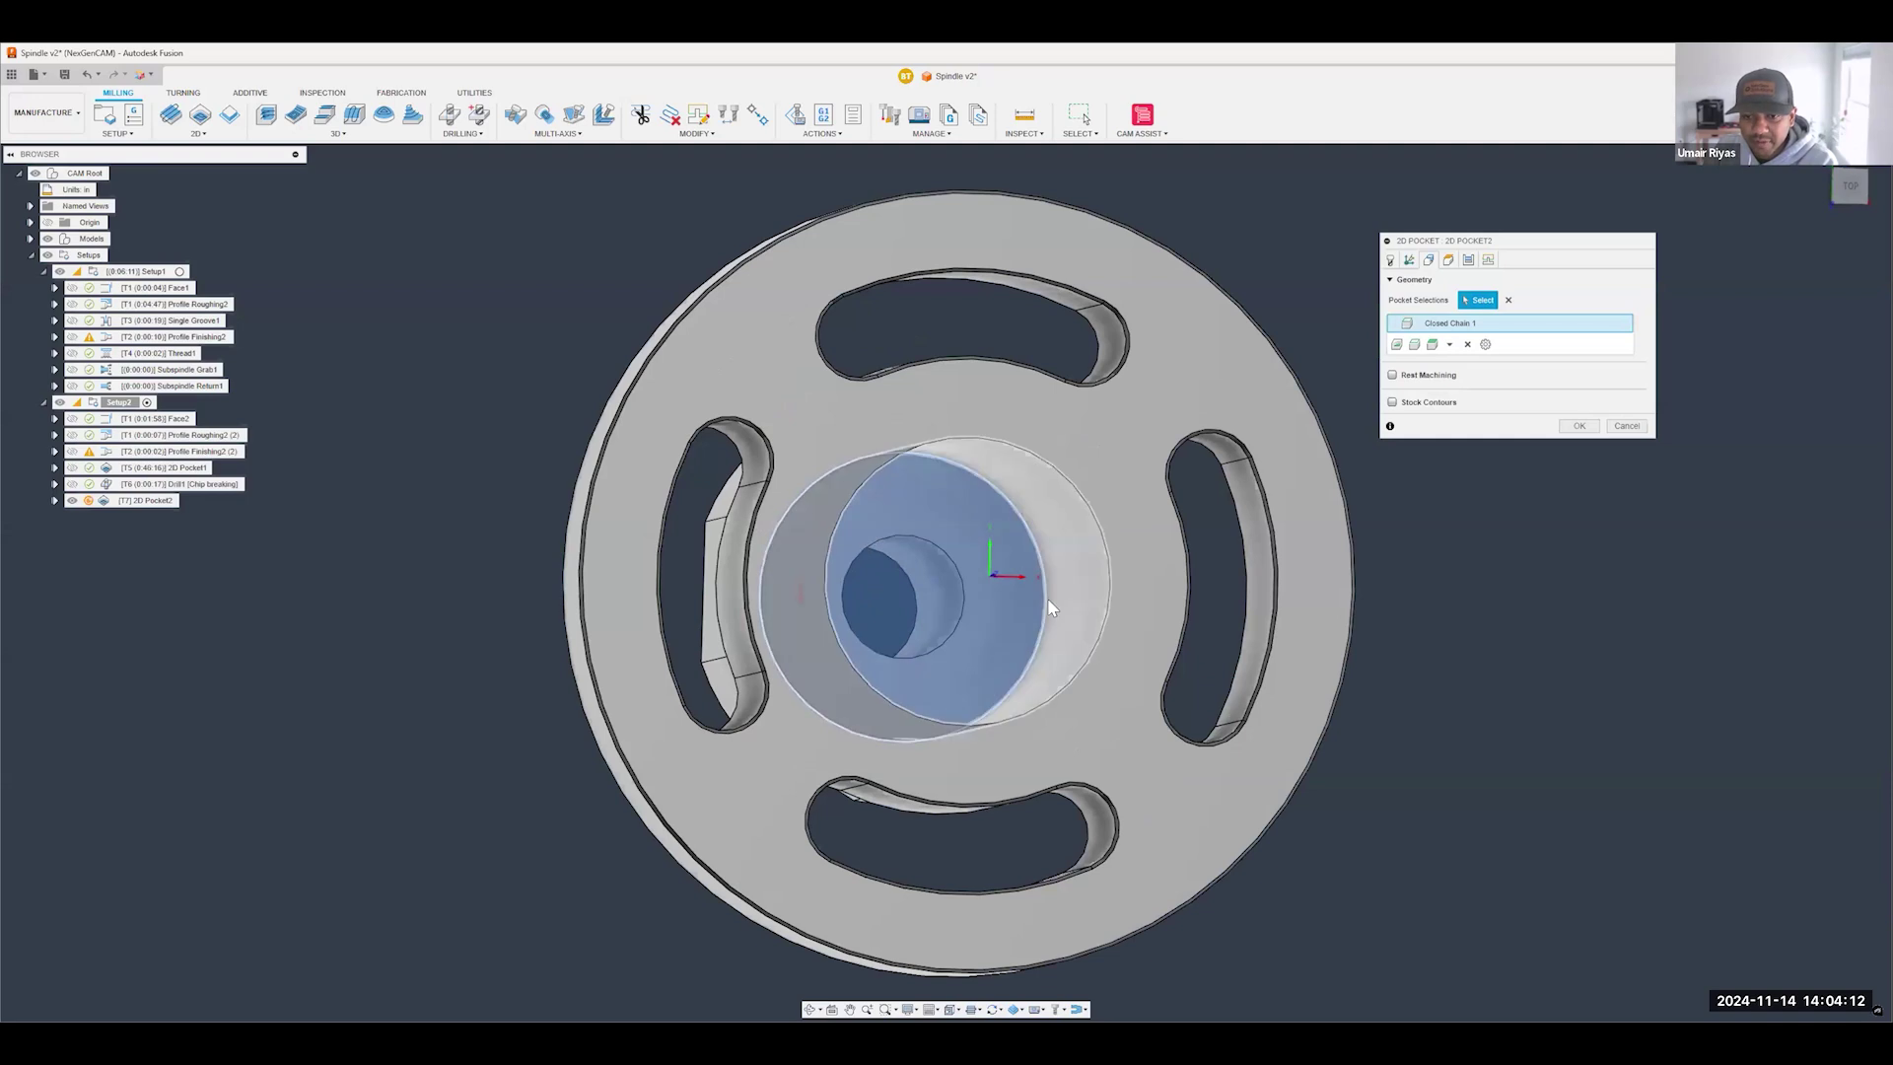
scroll(919, 493, "down", 4)
left_click(1579, 426)
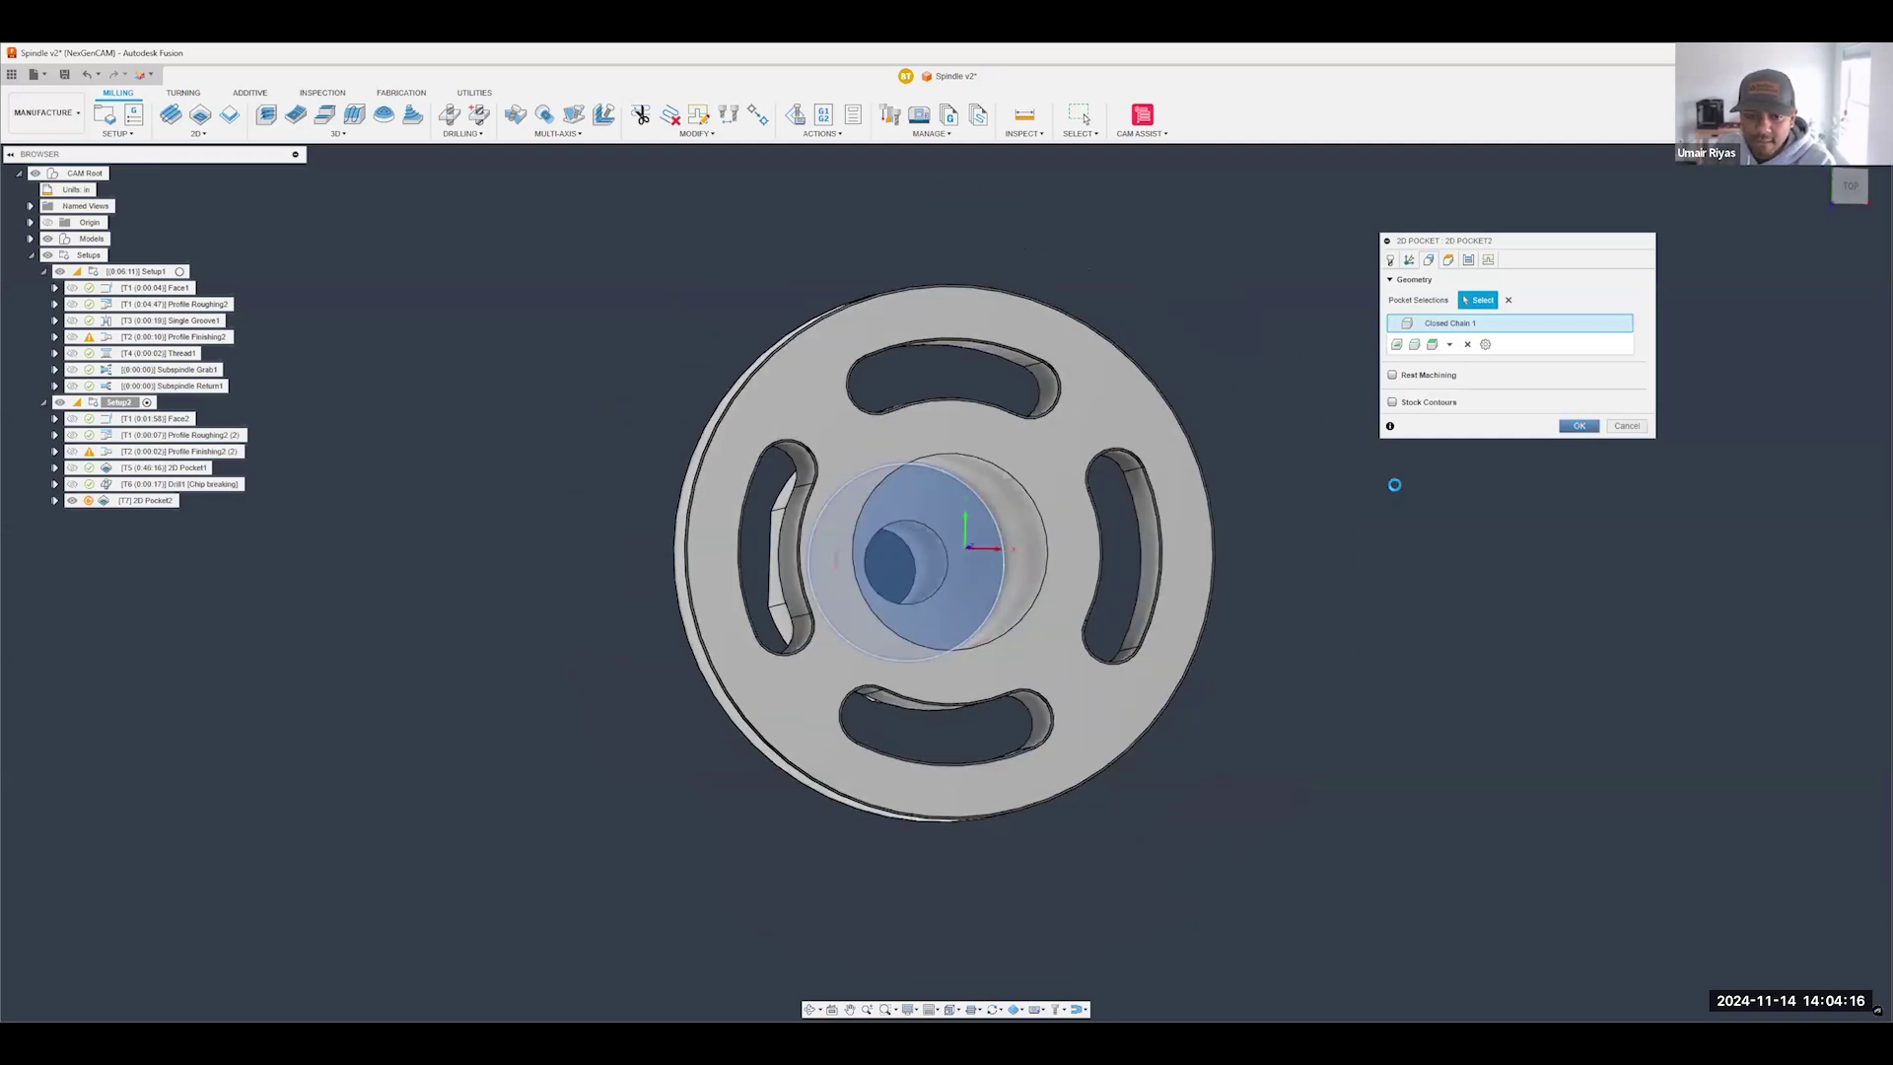
- Edit the central bore's pocket operation to use the Plunge ramp type, with the small drilled bore as the predrill position
middle_click_drag(1098, 579, 404, 498, "shift")
scroll(955, 549, "up", 5)
right_click(233, 514)
left_click(246, 522)
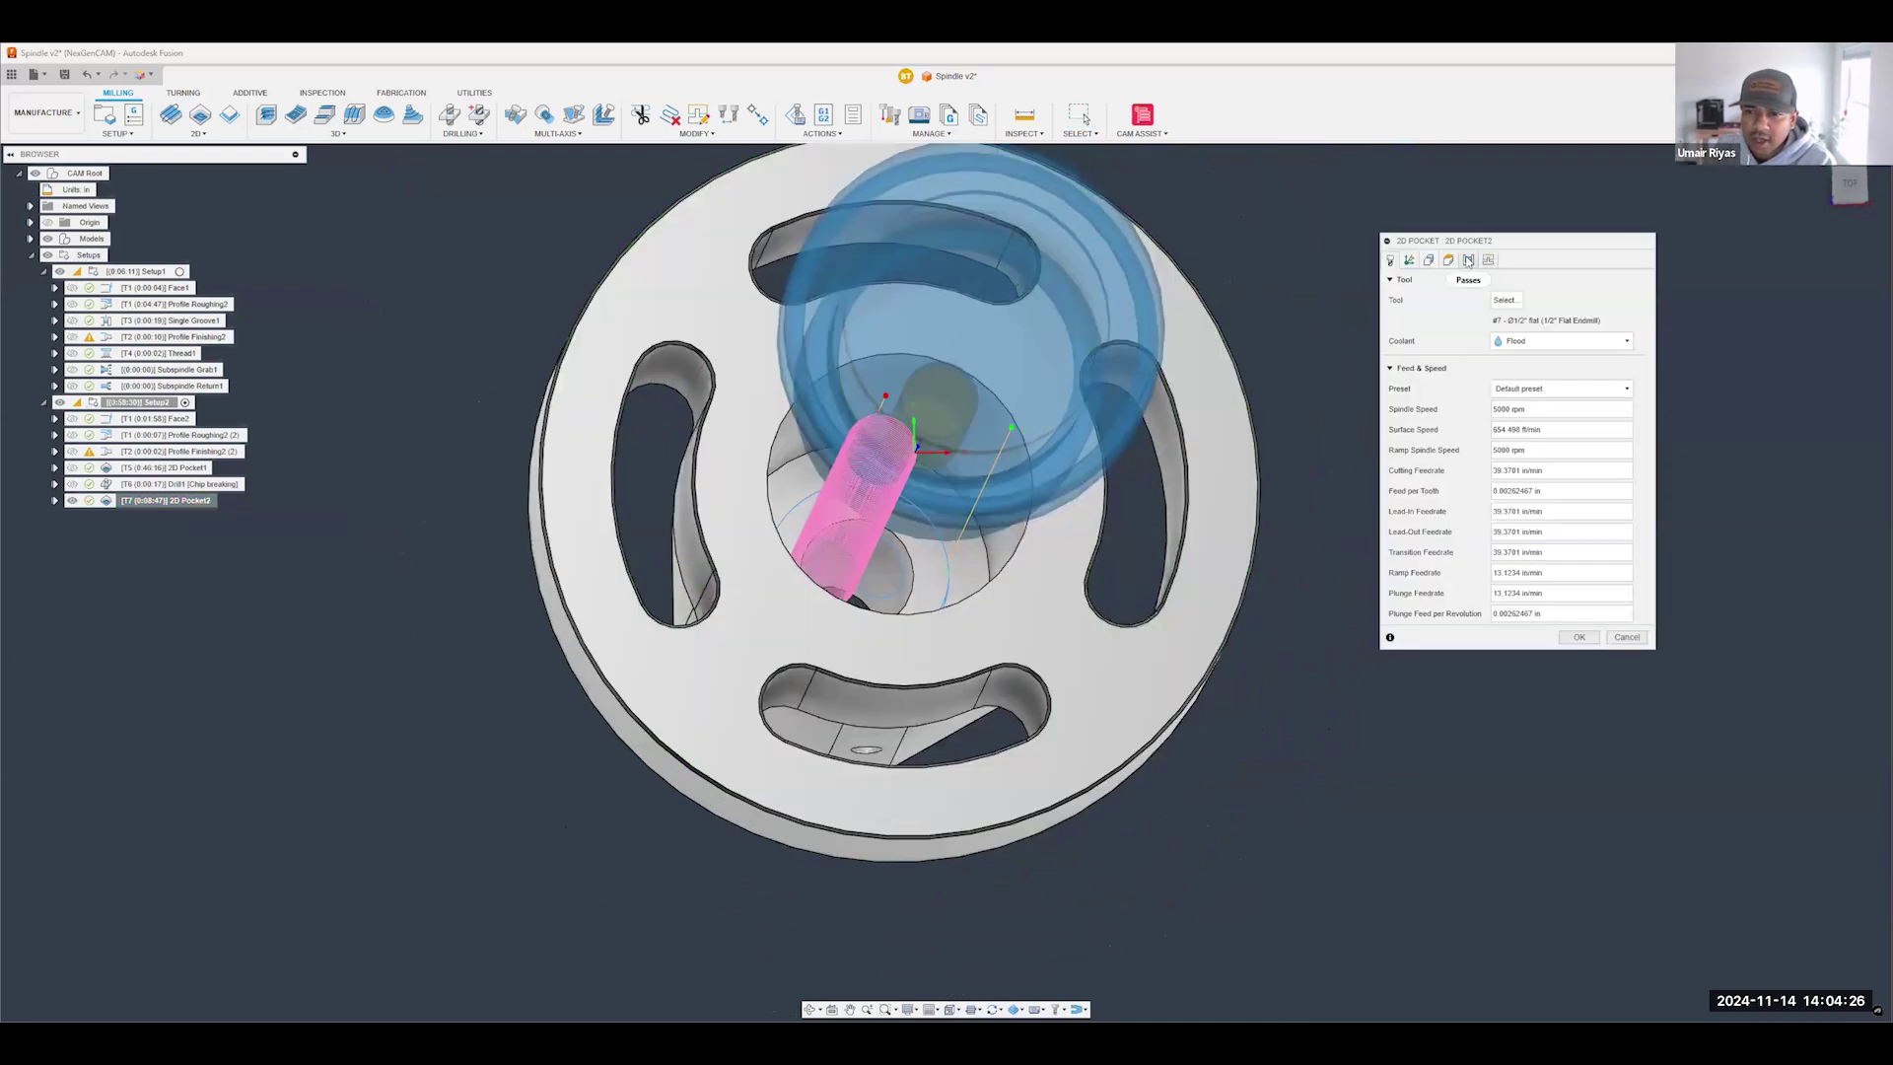
left_click(1489, 261)
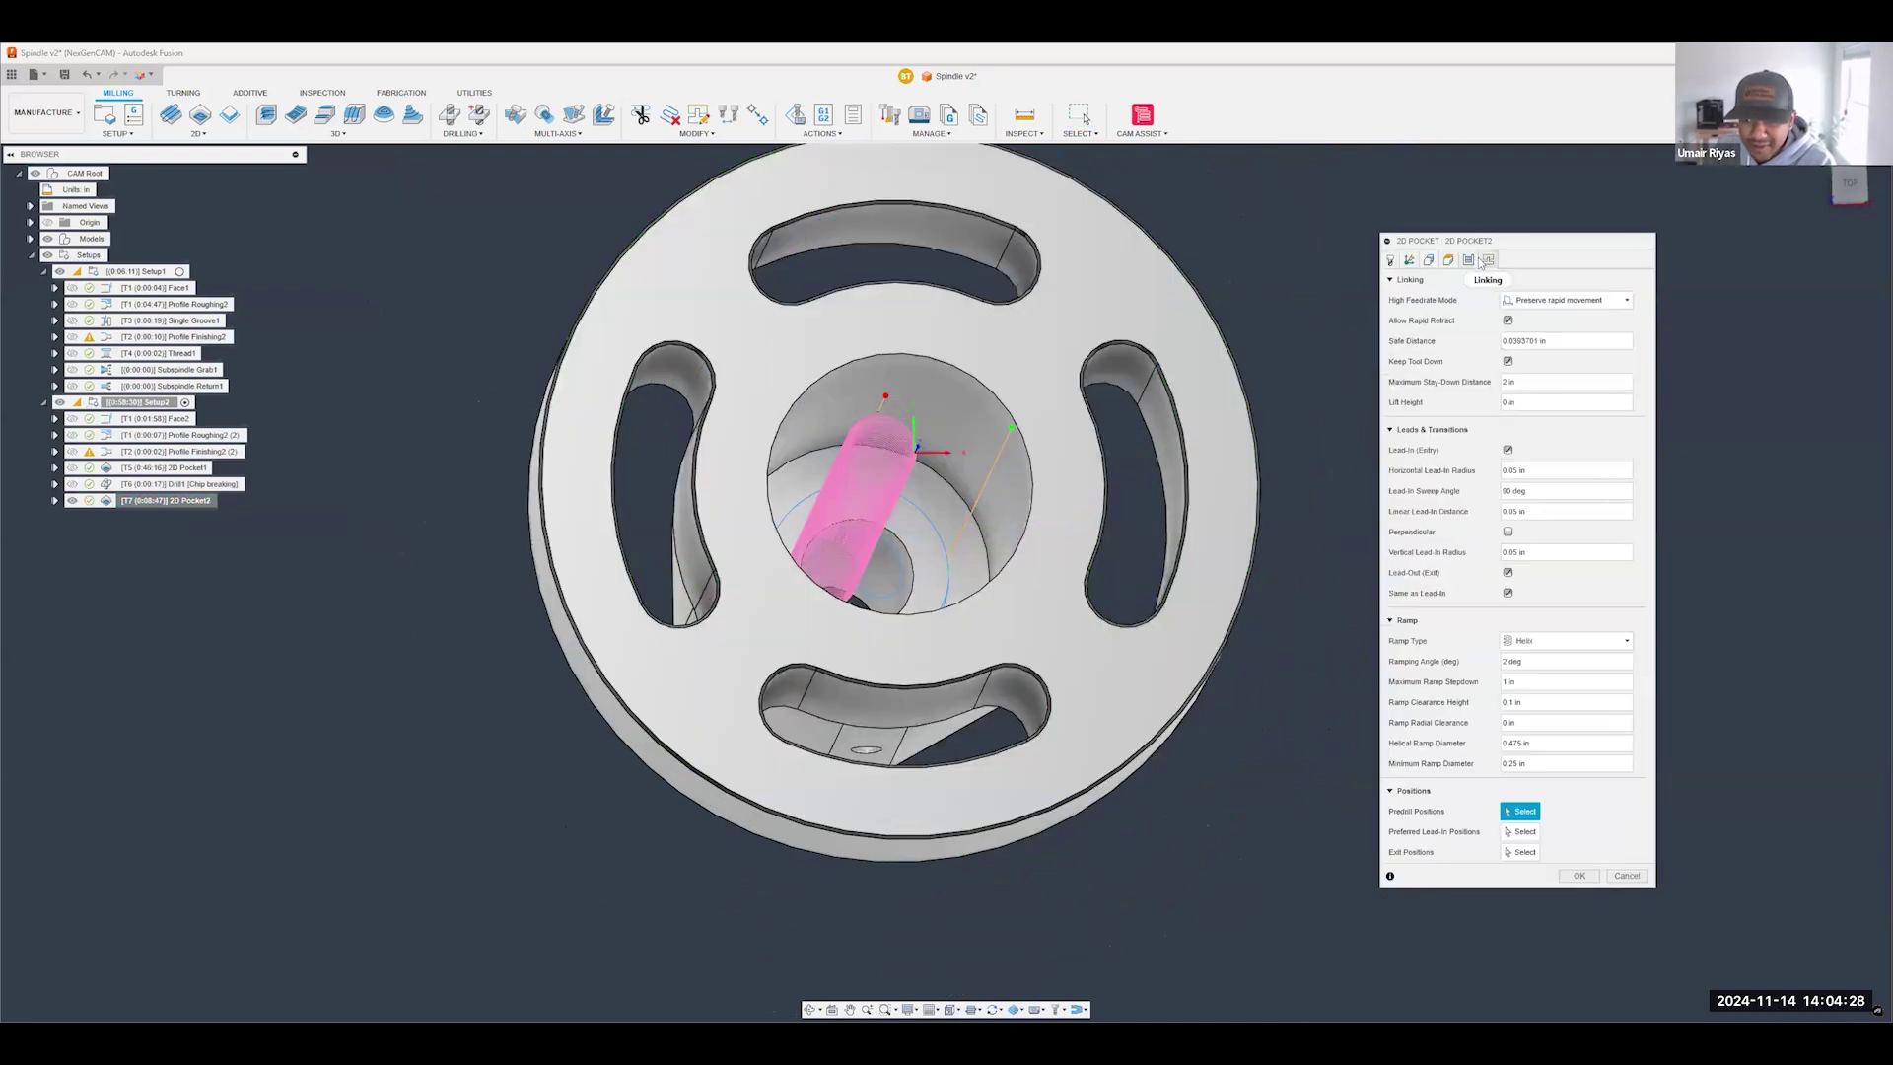
left_click(1544, 645)
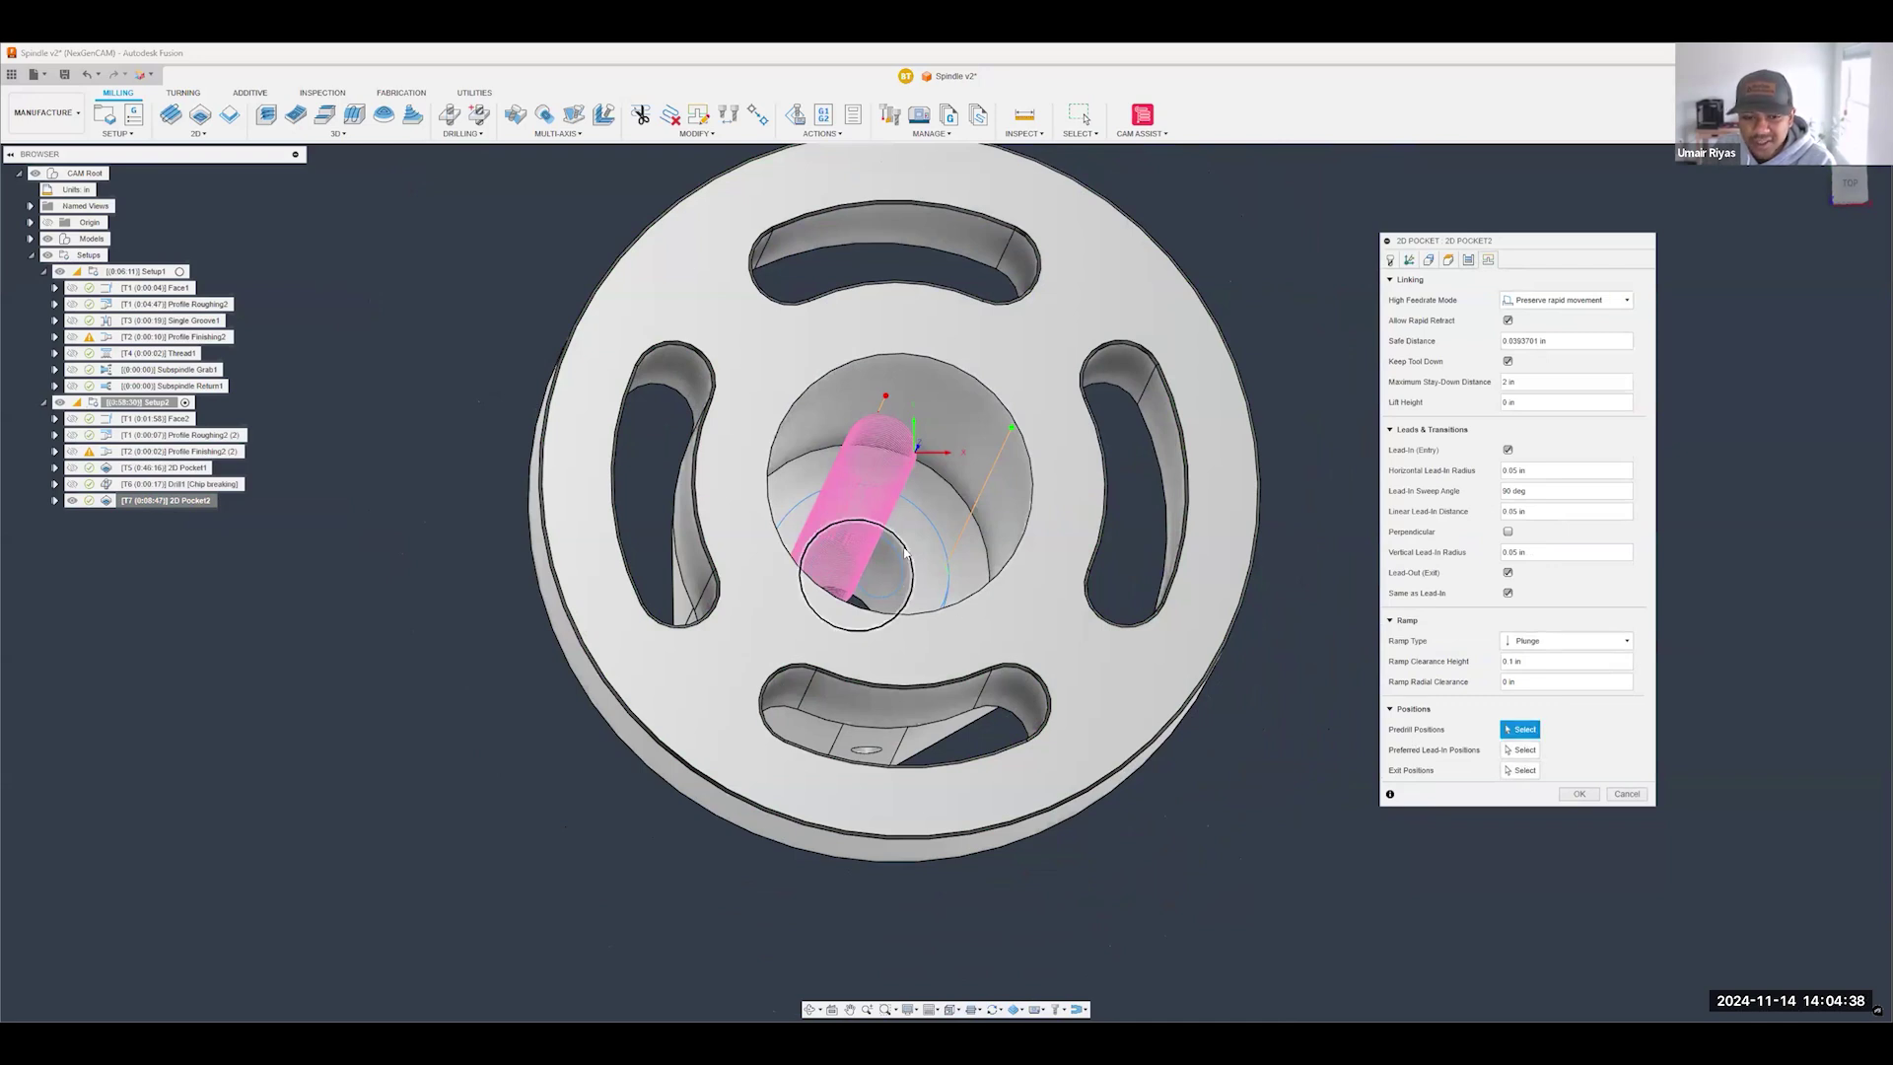
left_click(870, 528)
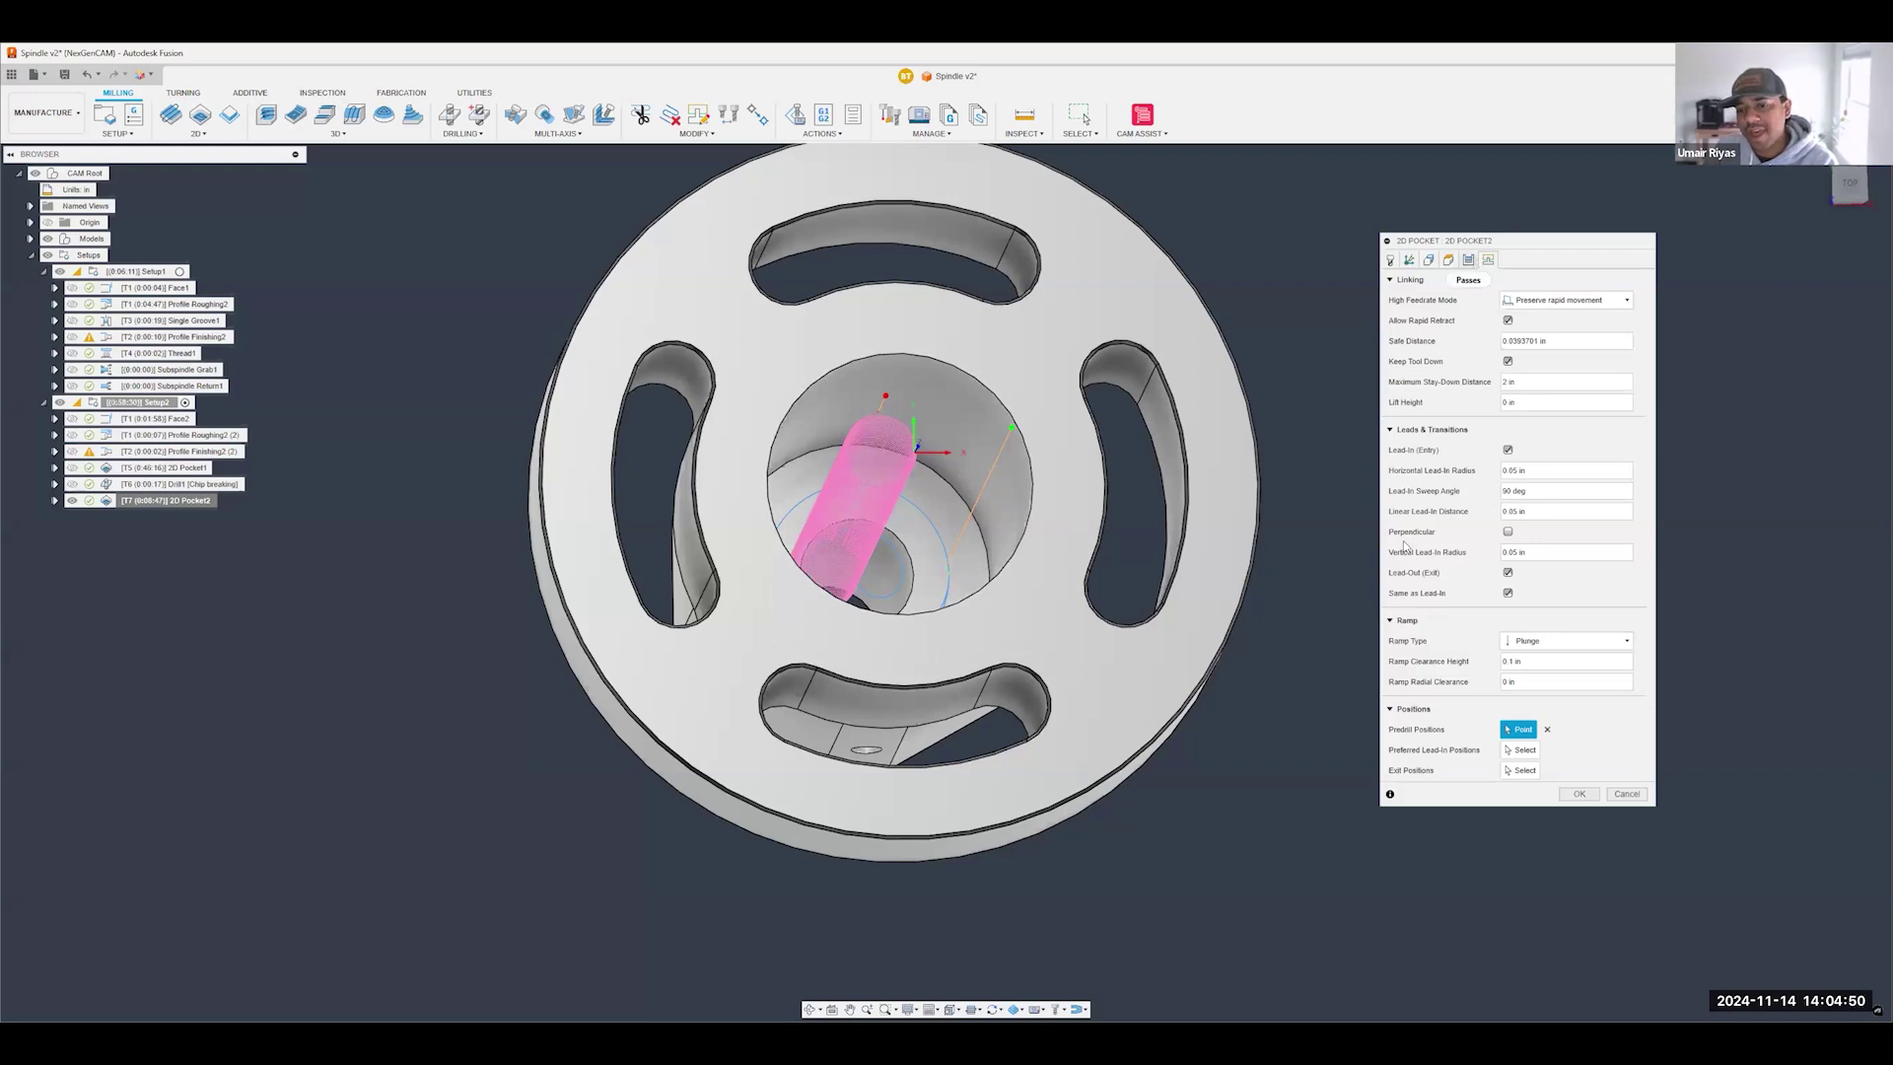
- Set the pocket's maximum stepover to 0.03 in and regenerate its toolpath
left_click(1468, 259)
left_click(1392, 546)
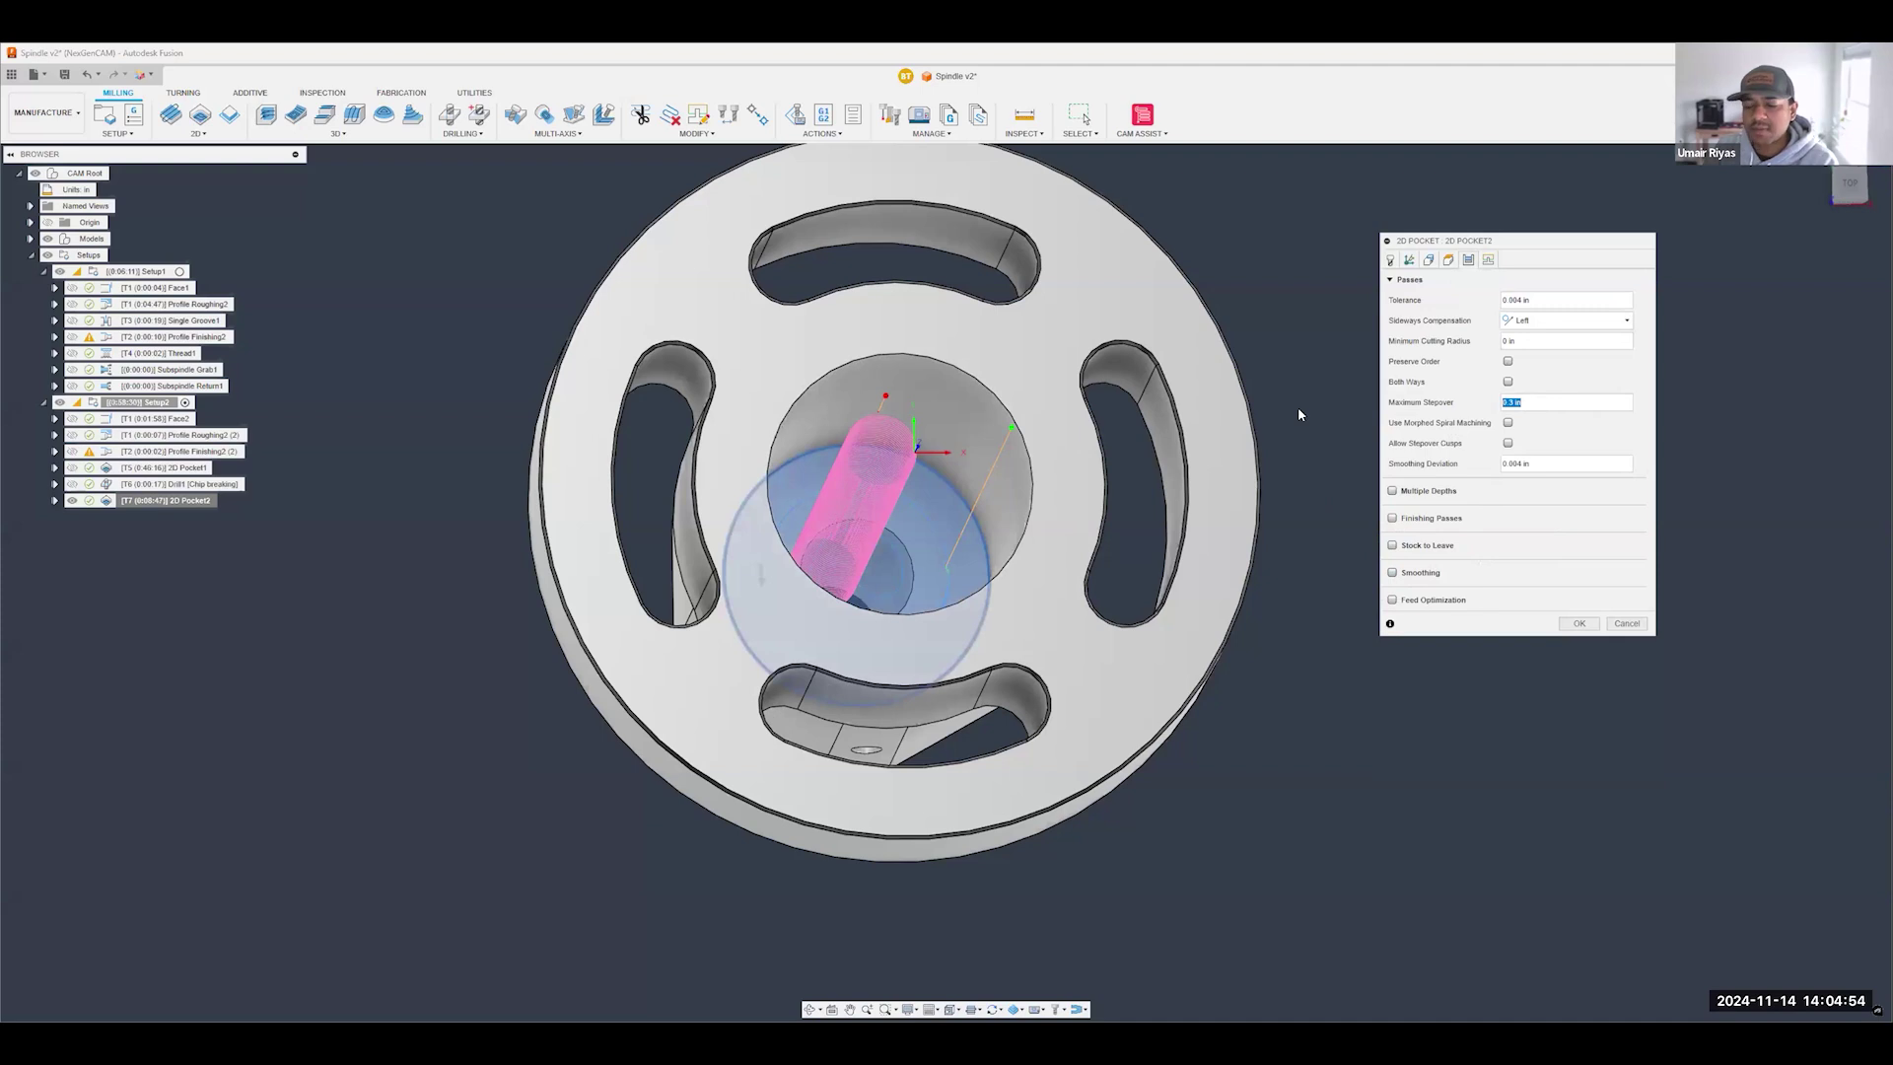
type("0.")
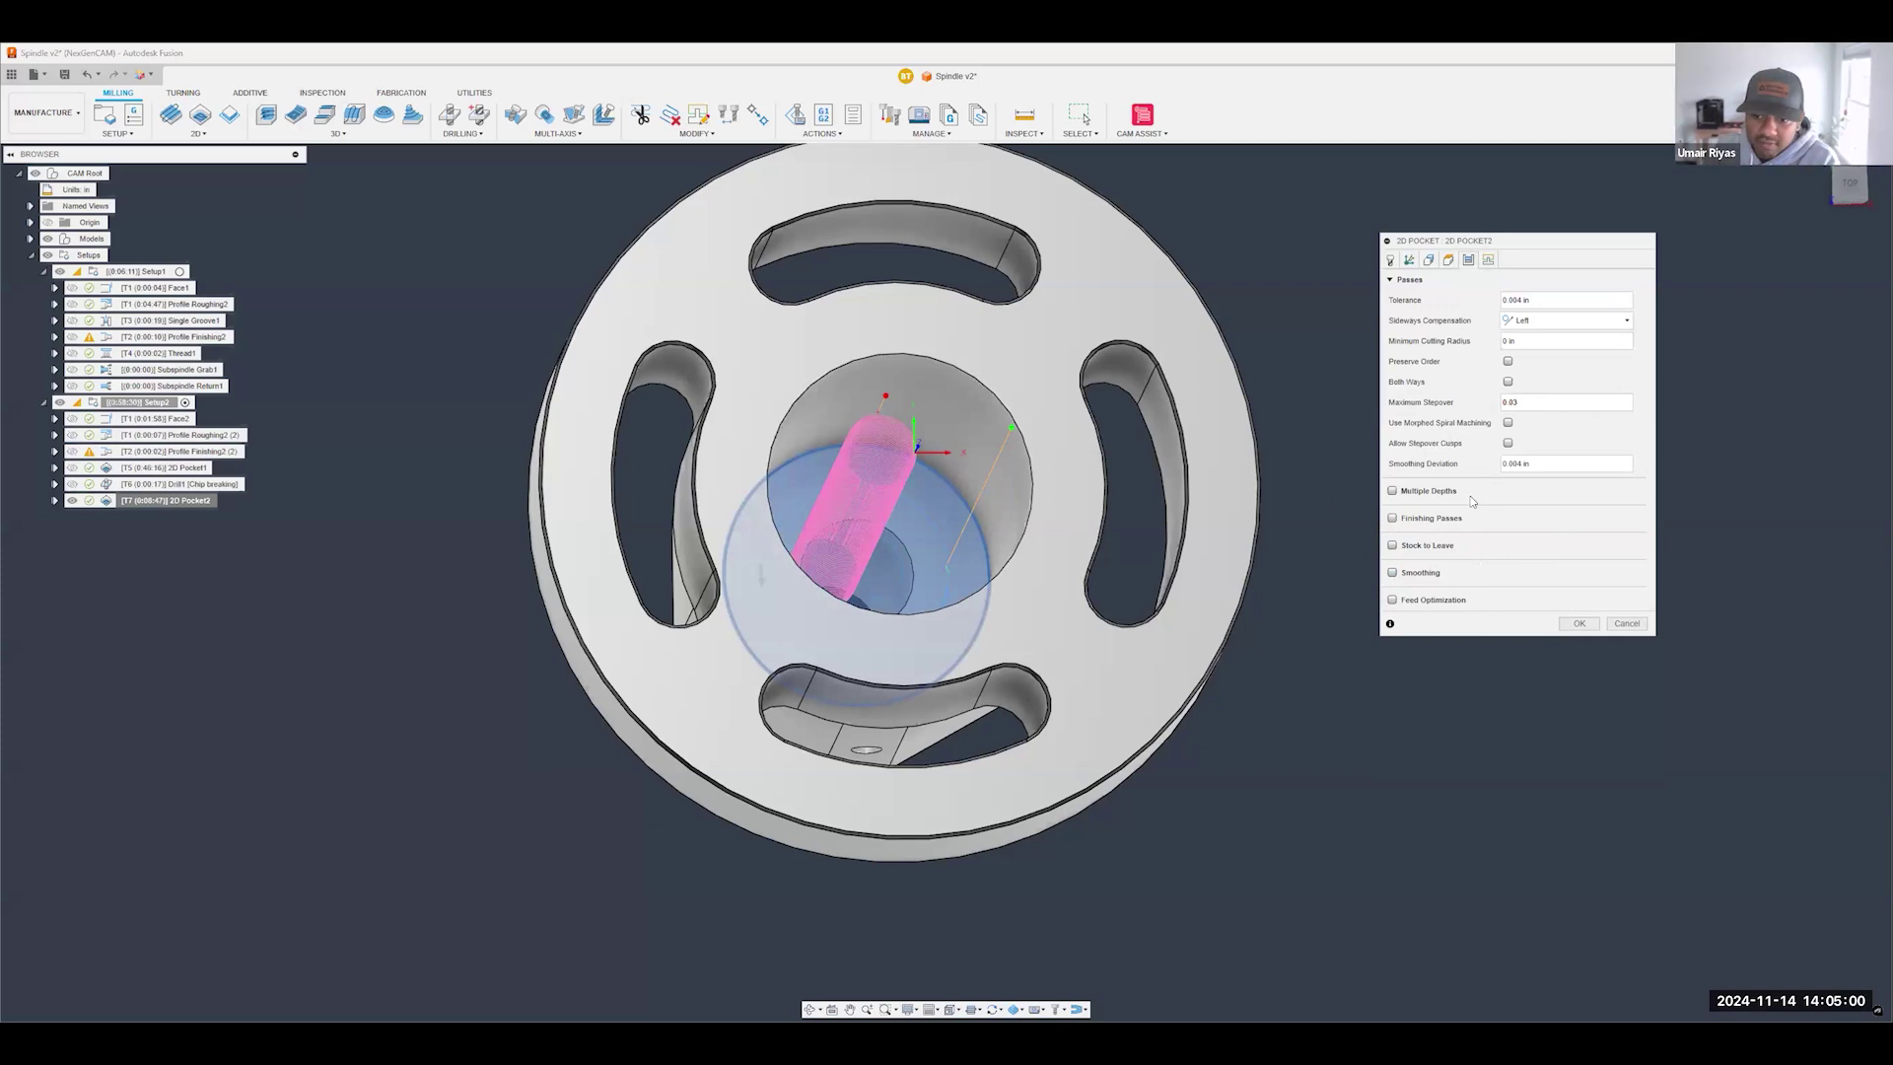
left_click(1582, 625)
middle_click_drag(1130, 438, 1144, 608, "shift")
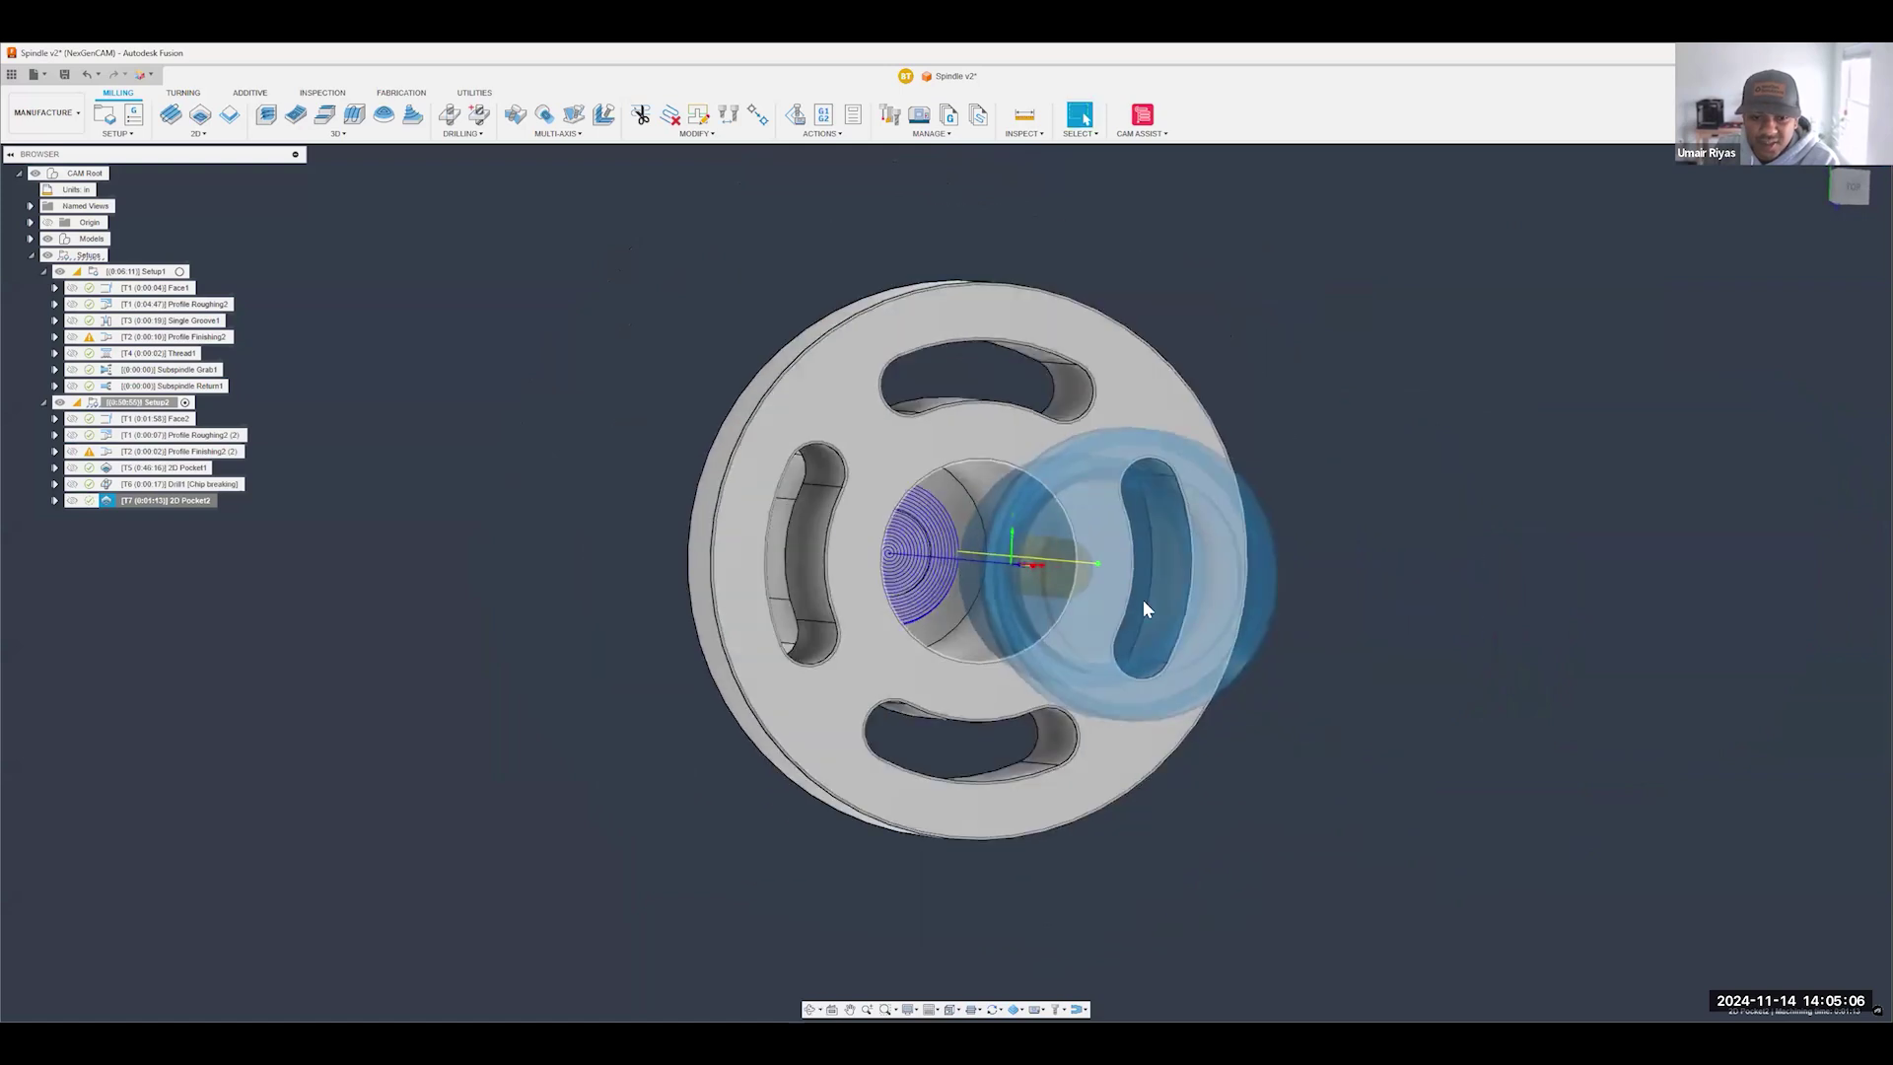
- Edit the central bore's pocket operation and enable multiple depths for its passes
scroll(901, 555, "up", 5)
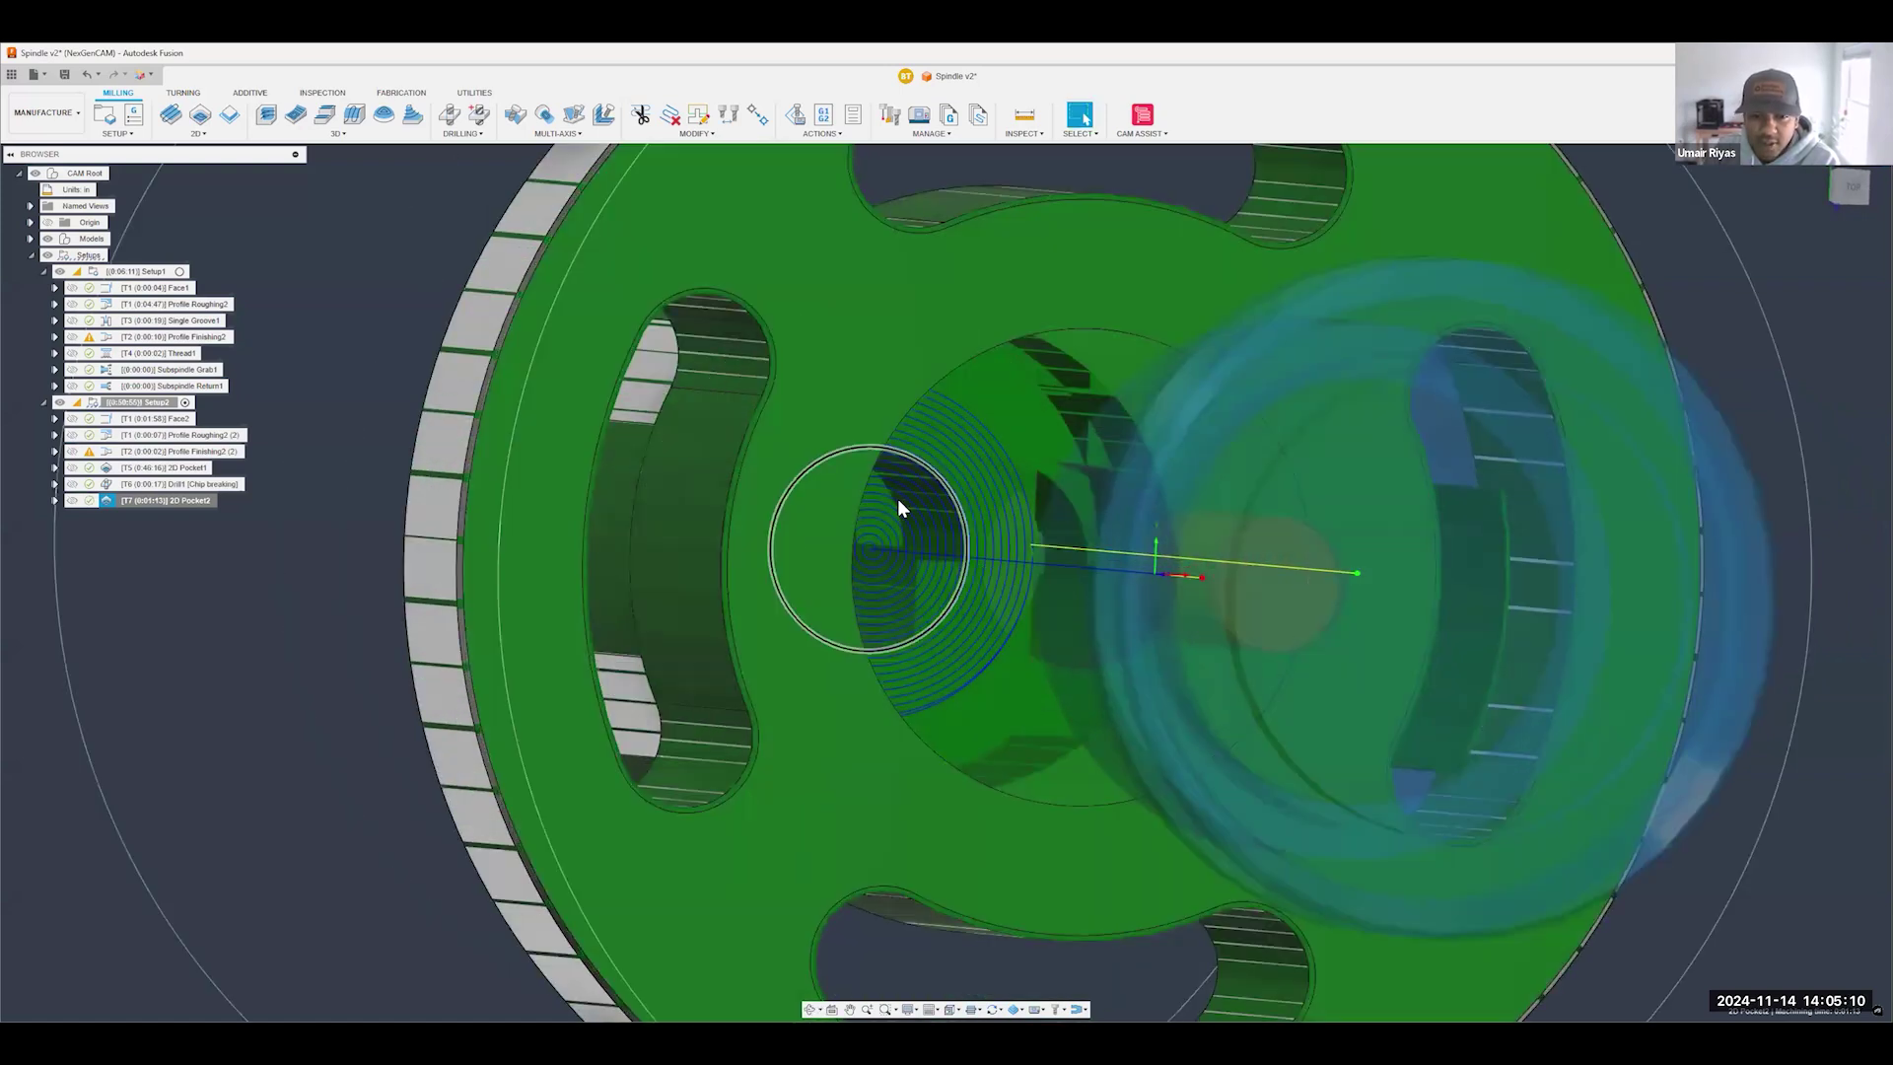
scroll(991, 444, "down", 5)
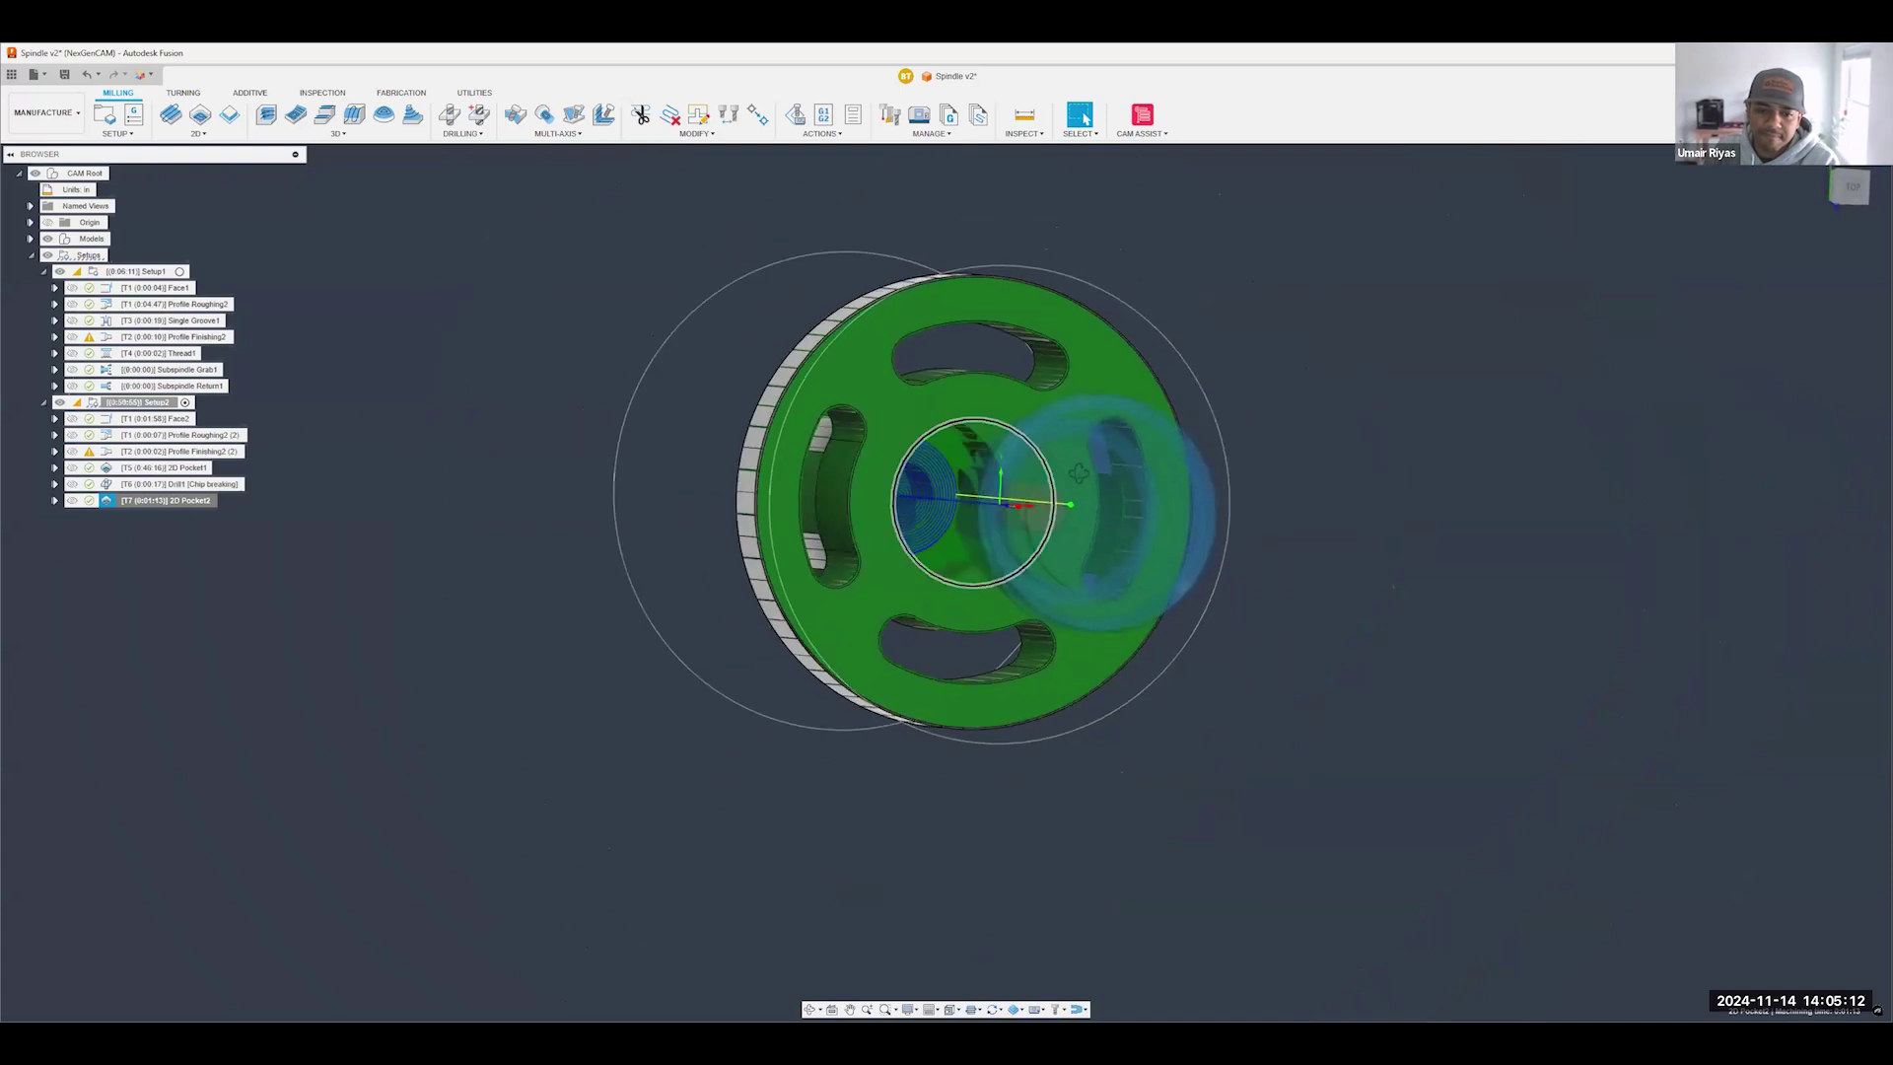
middle_click_drag(1079, 474, 354, 468, "shift")
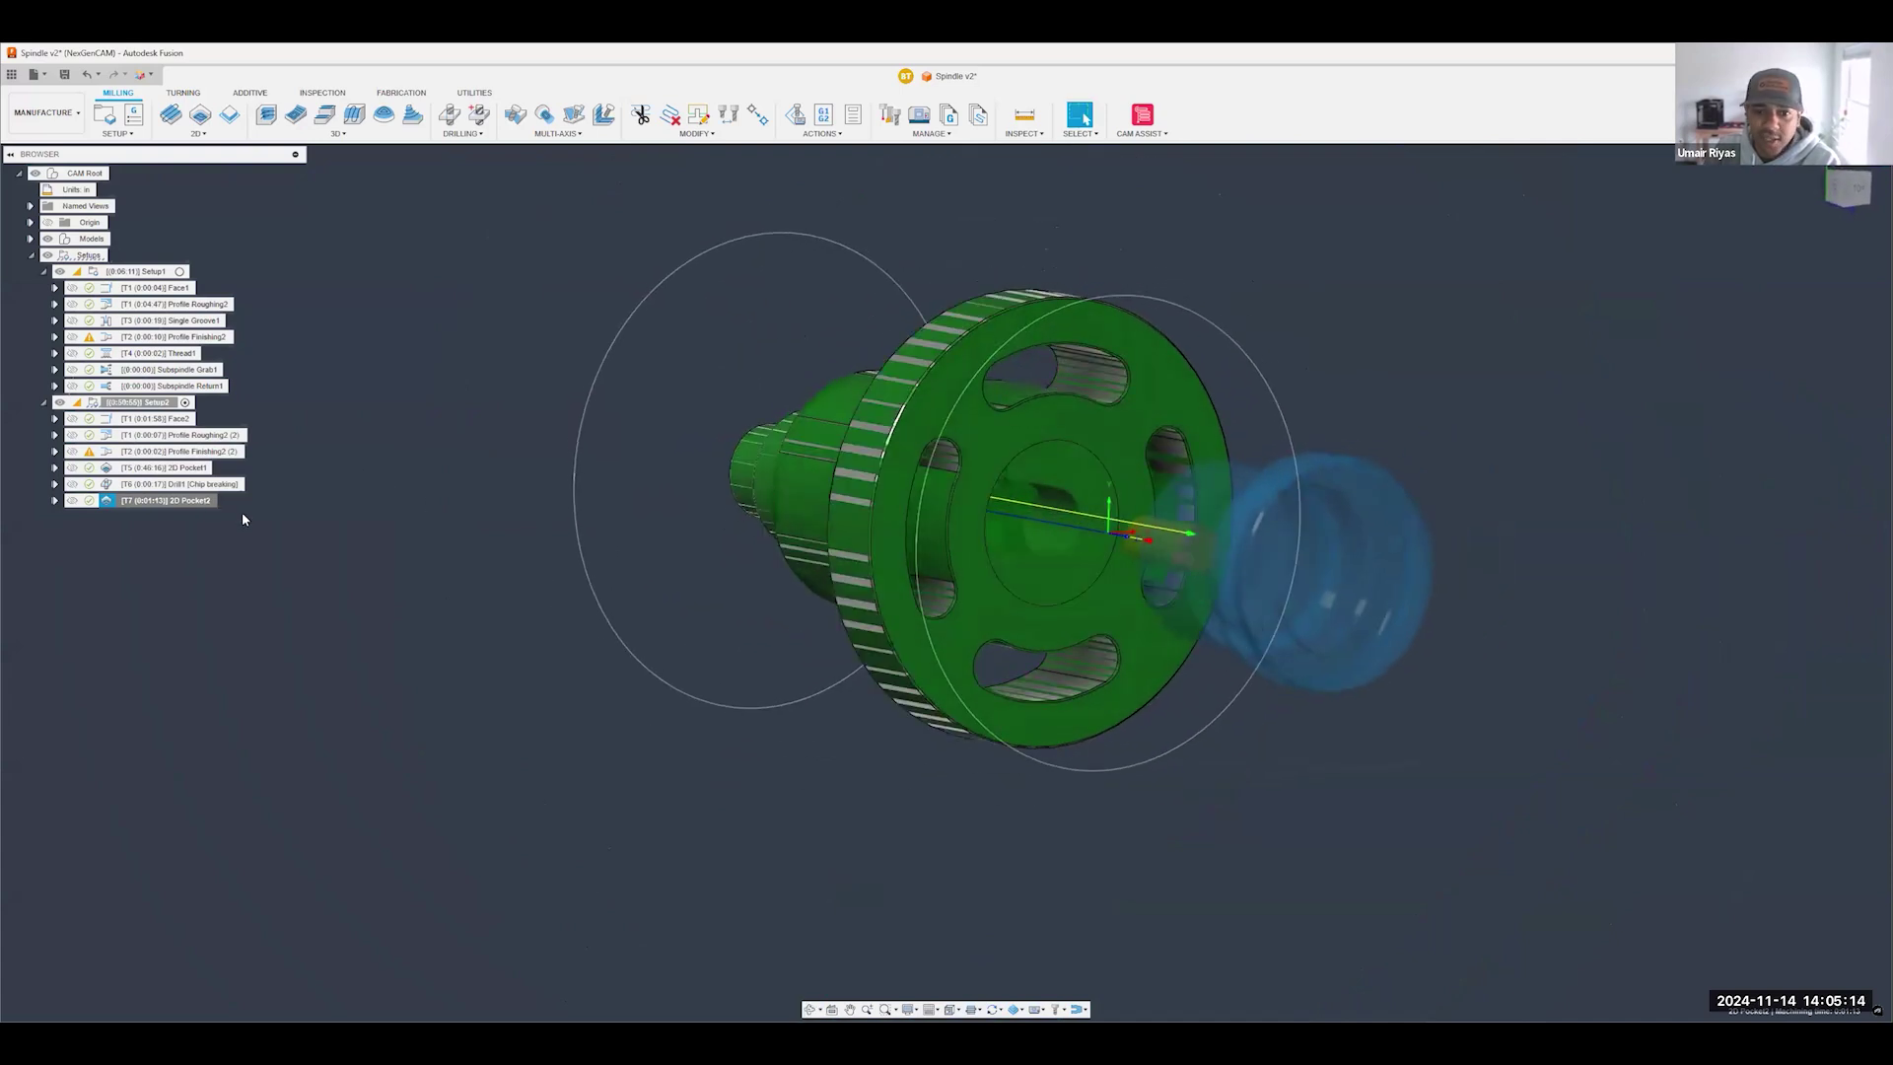
right_click(203, 501)
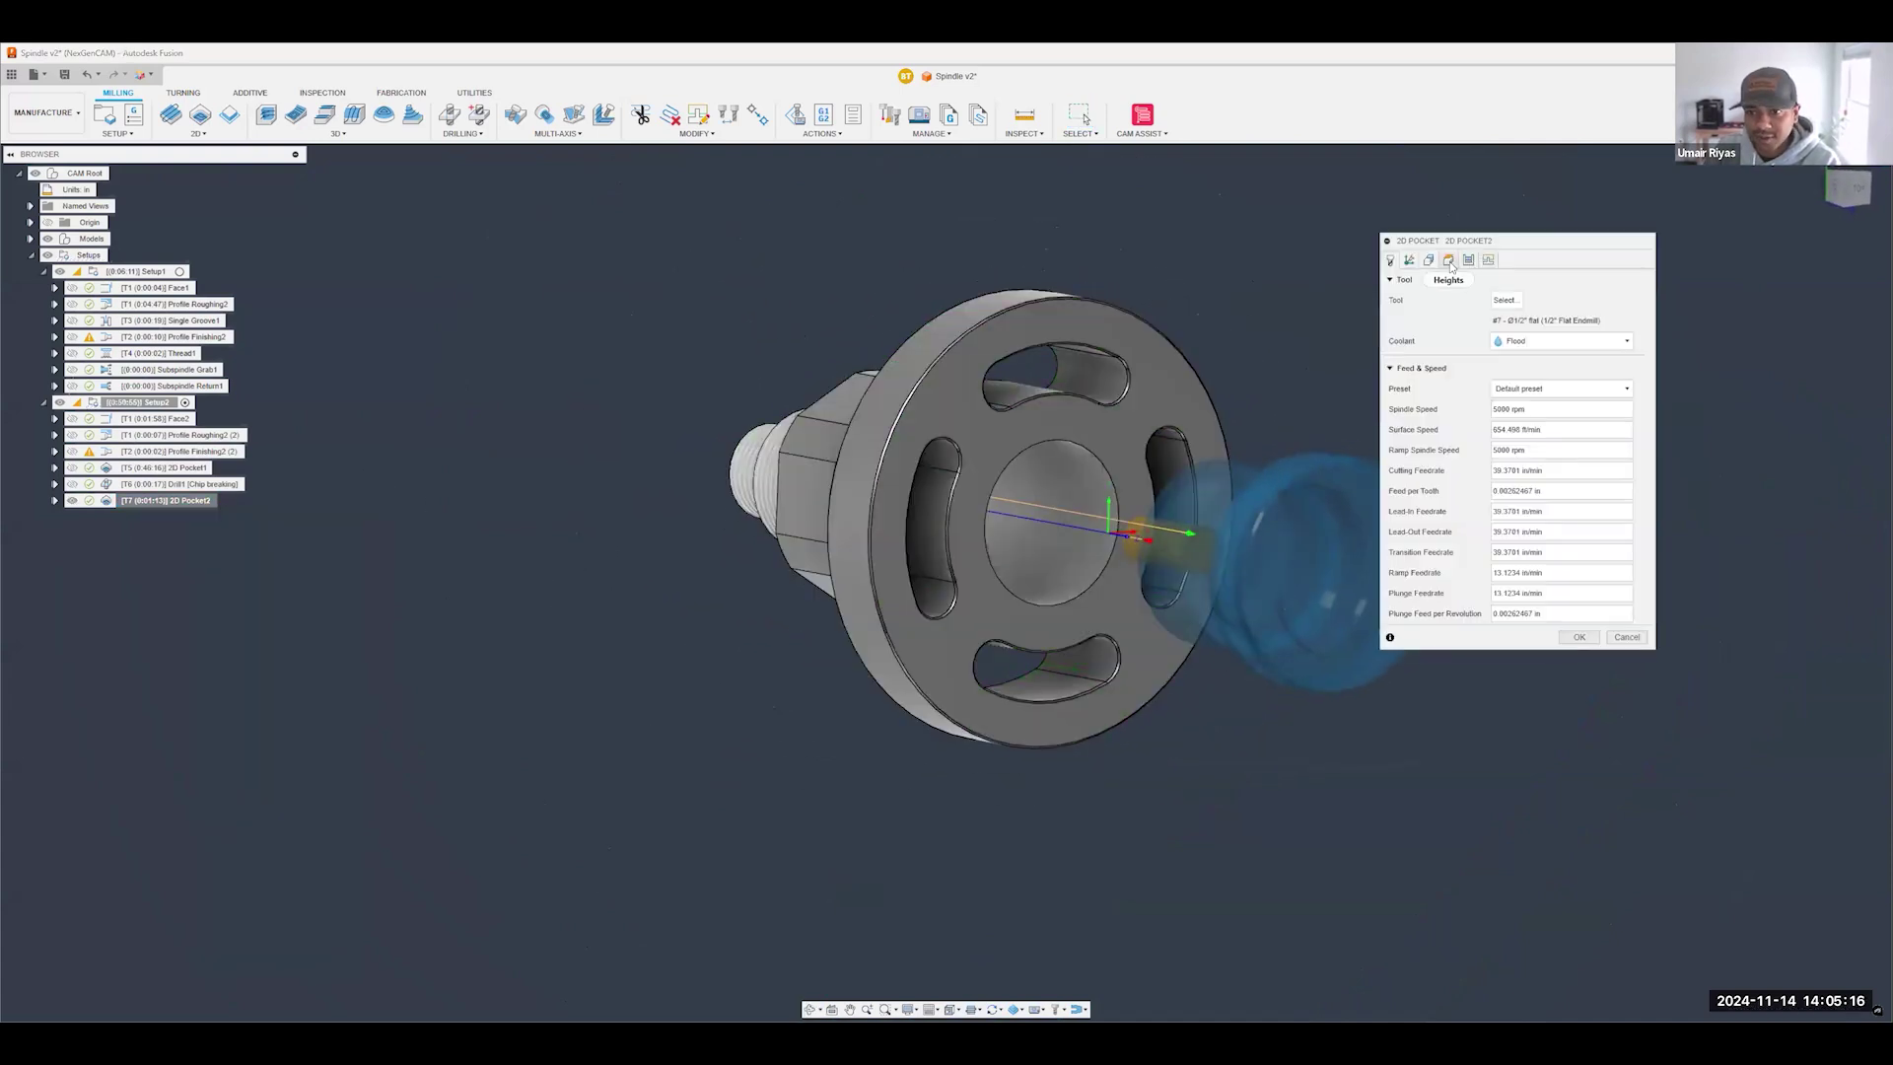
left_click(1469, 260)
left_click(1390, 490)
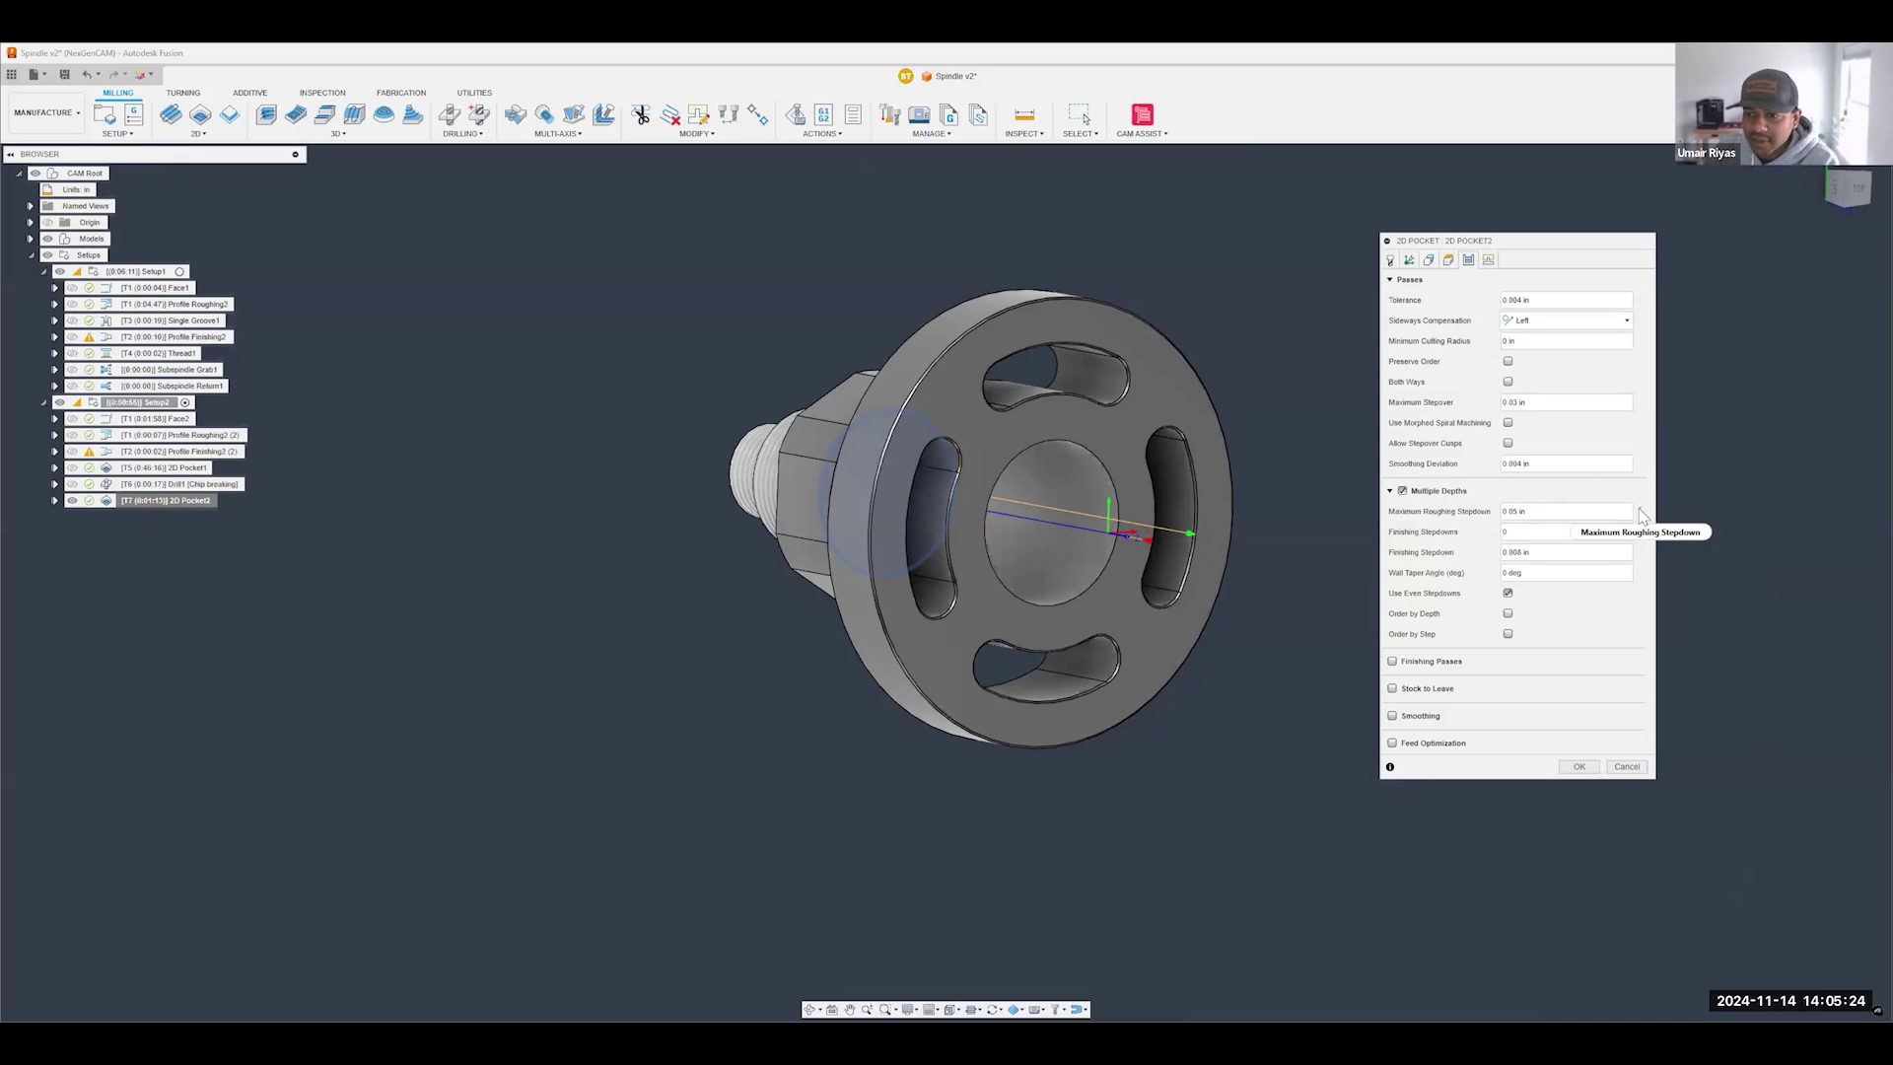
- Change the maximum roughing stepdown of the central bore's pocket and regenerate its toolpath
right_click(1641, 515)
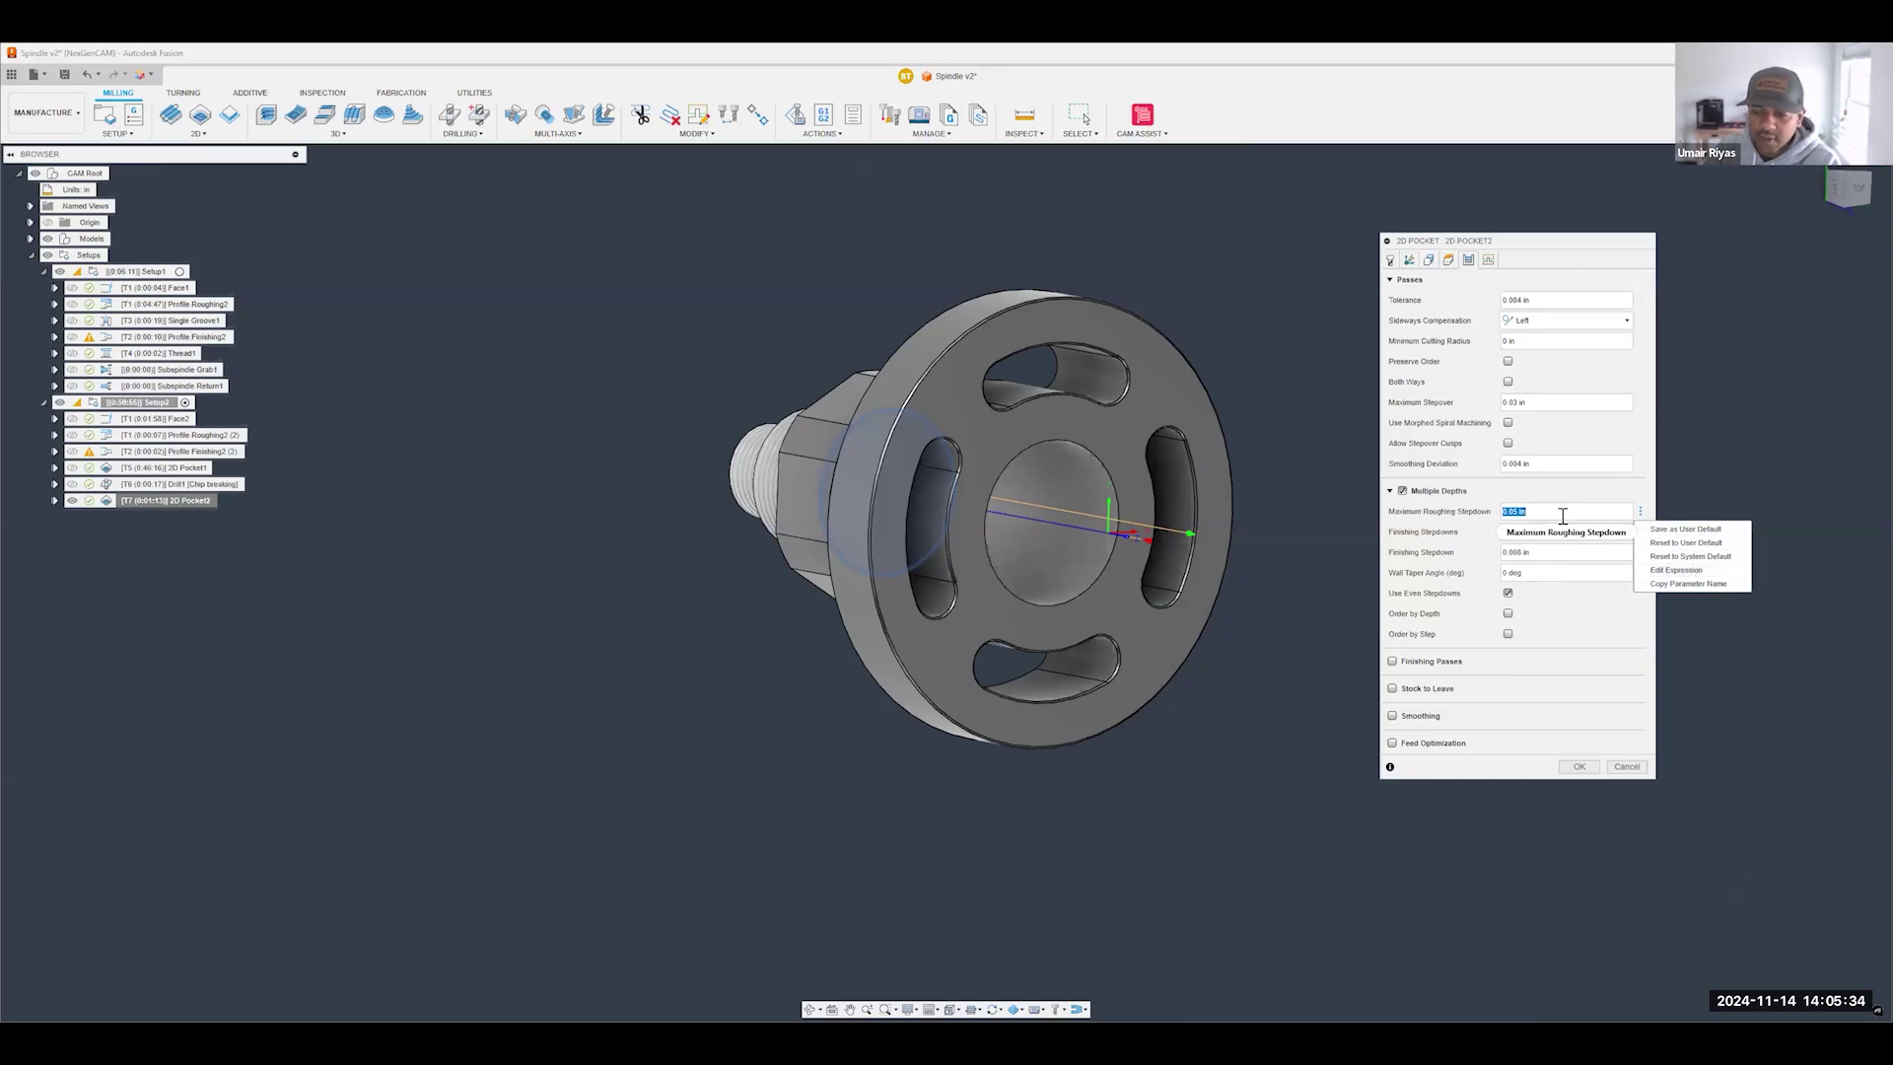
scroll(1004, 495, "up", 3)
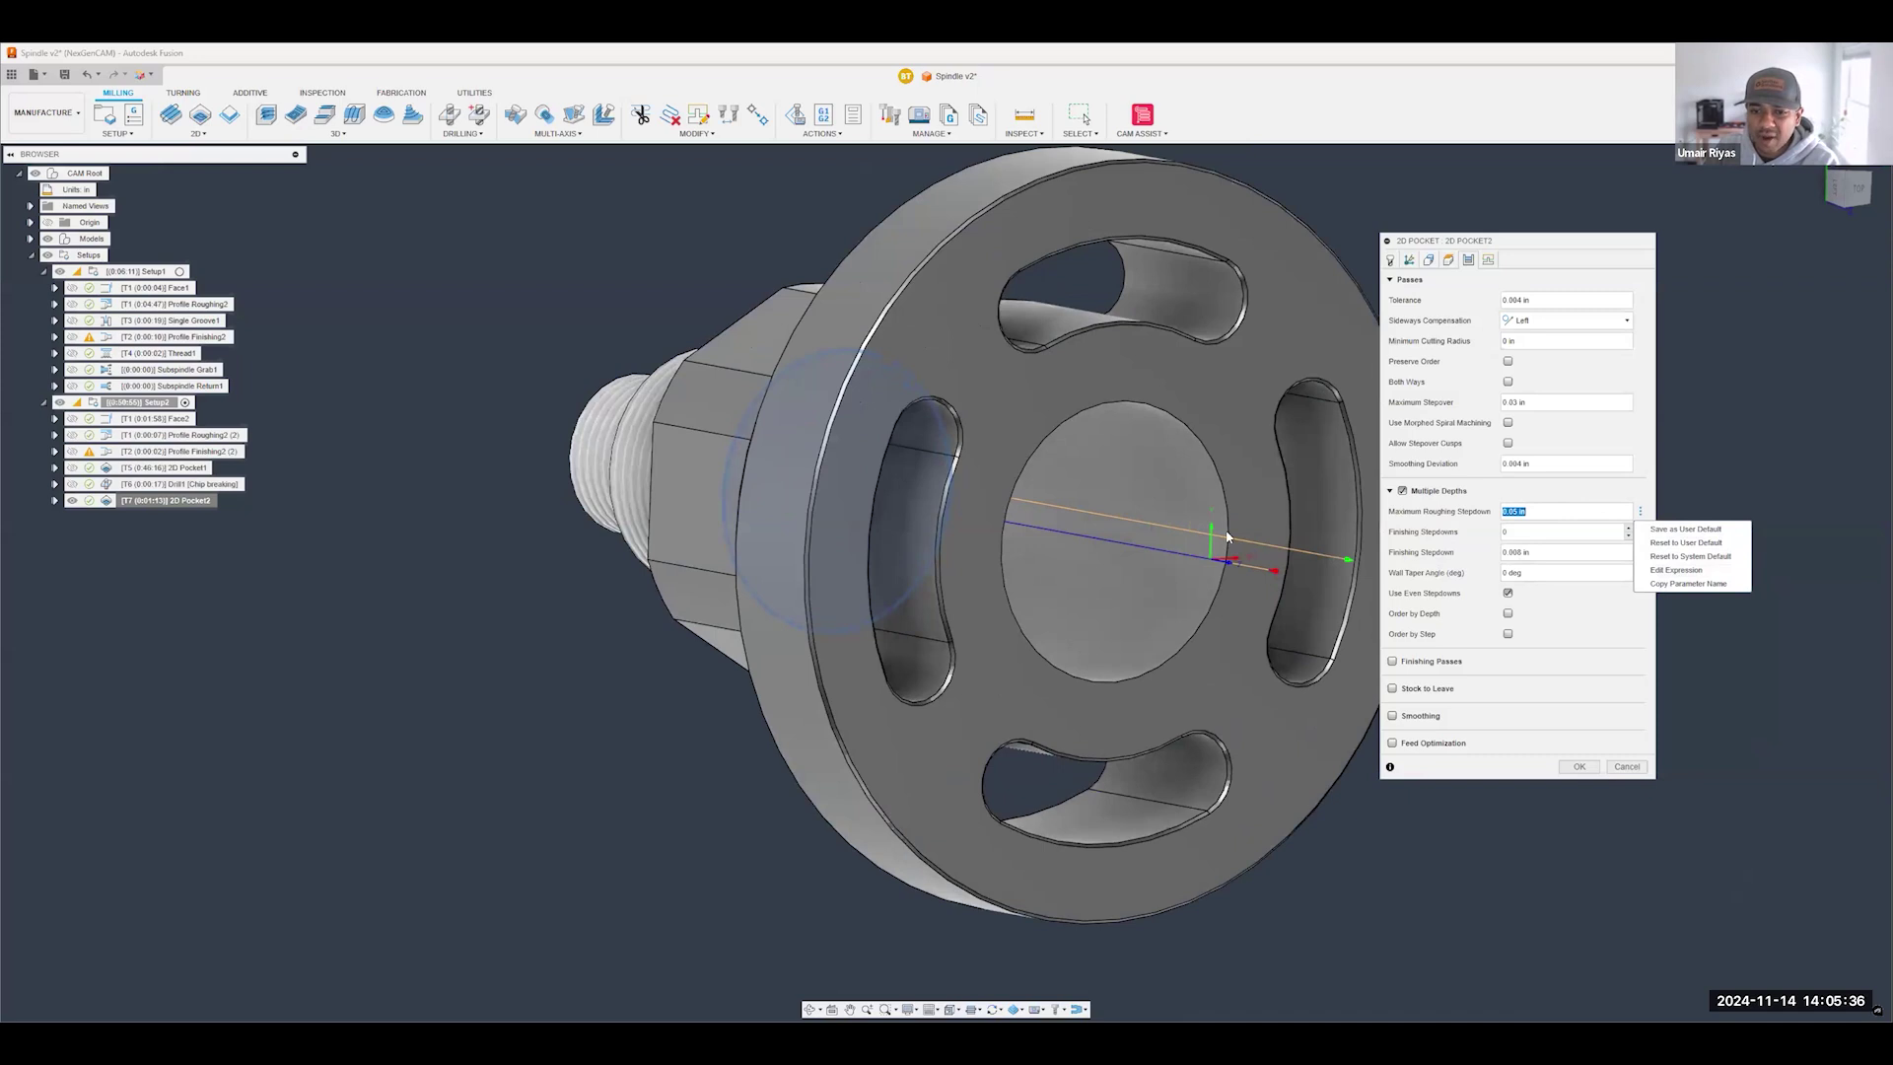
left_click(1423, 549)
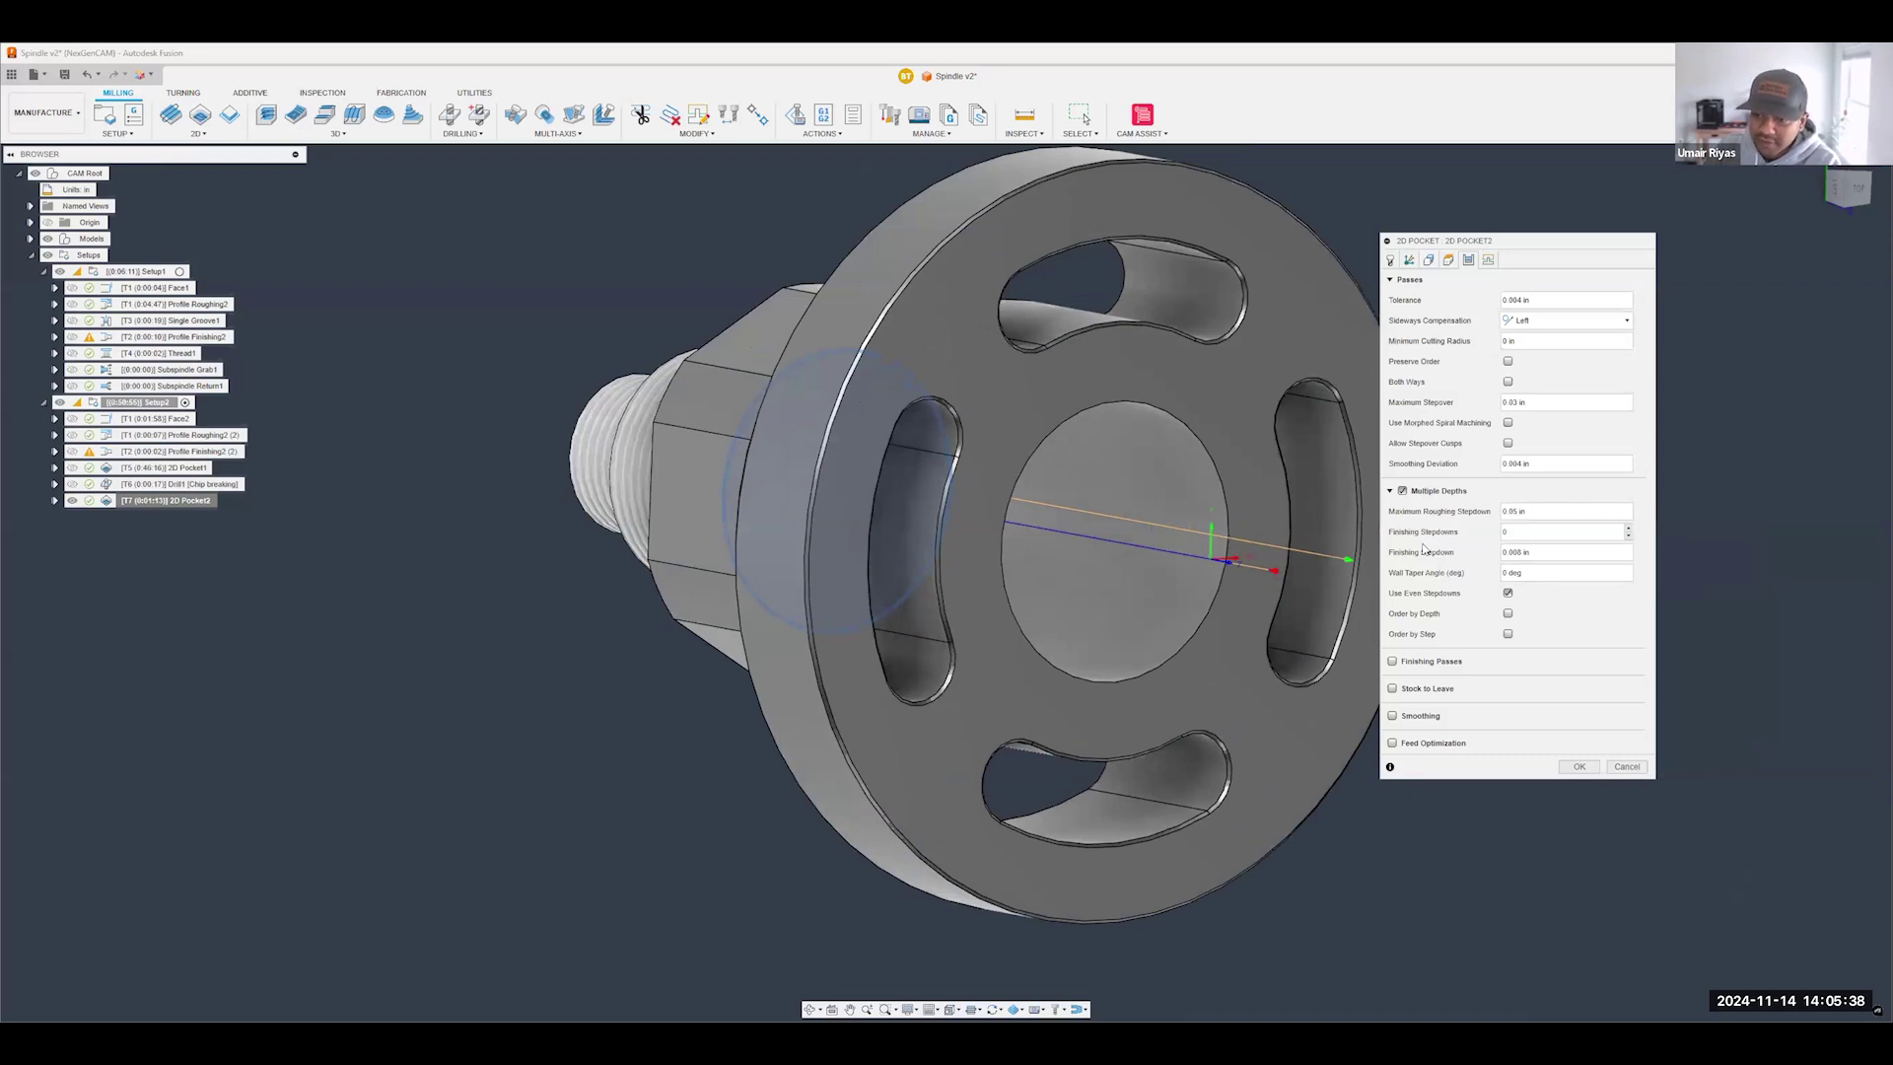
scroll(892, 528, "down", 3)
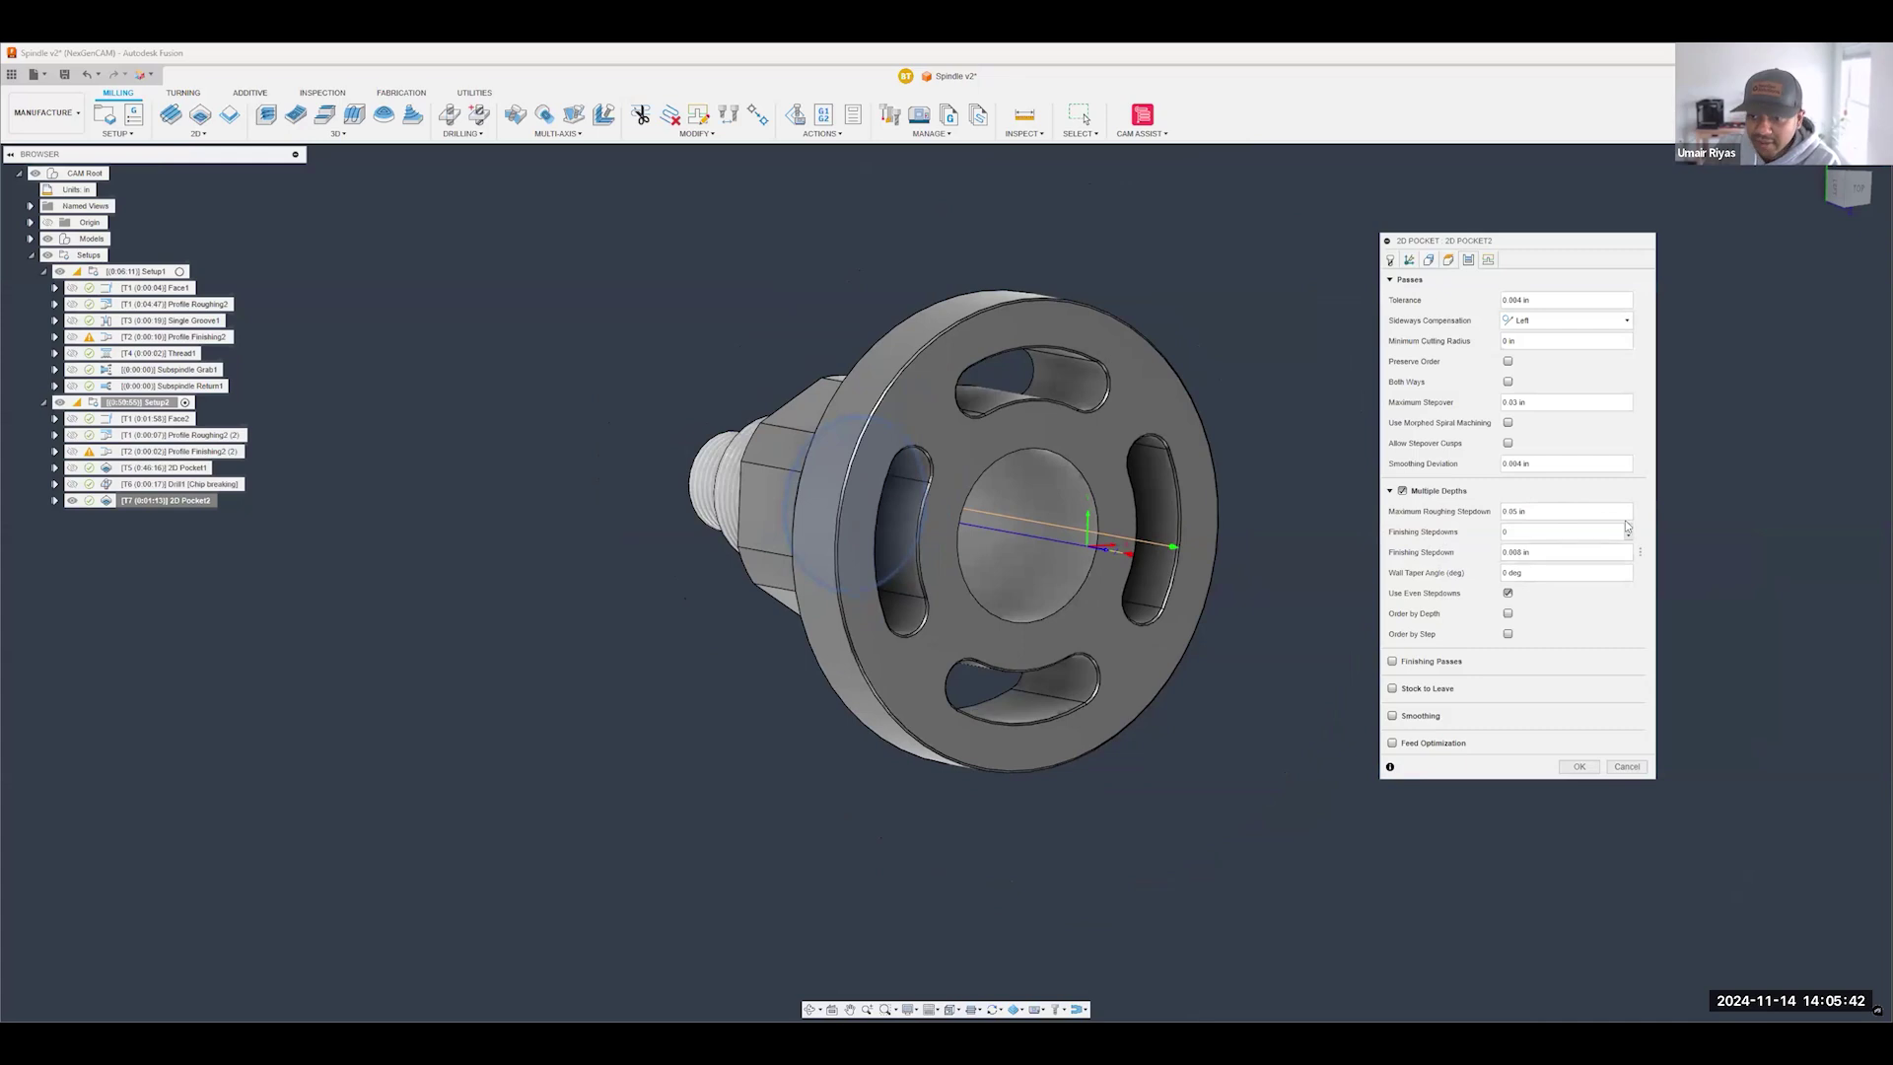
left_click_drag(1519, 512, 1428, 507)
left_click(1583, 510)
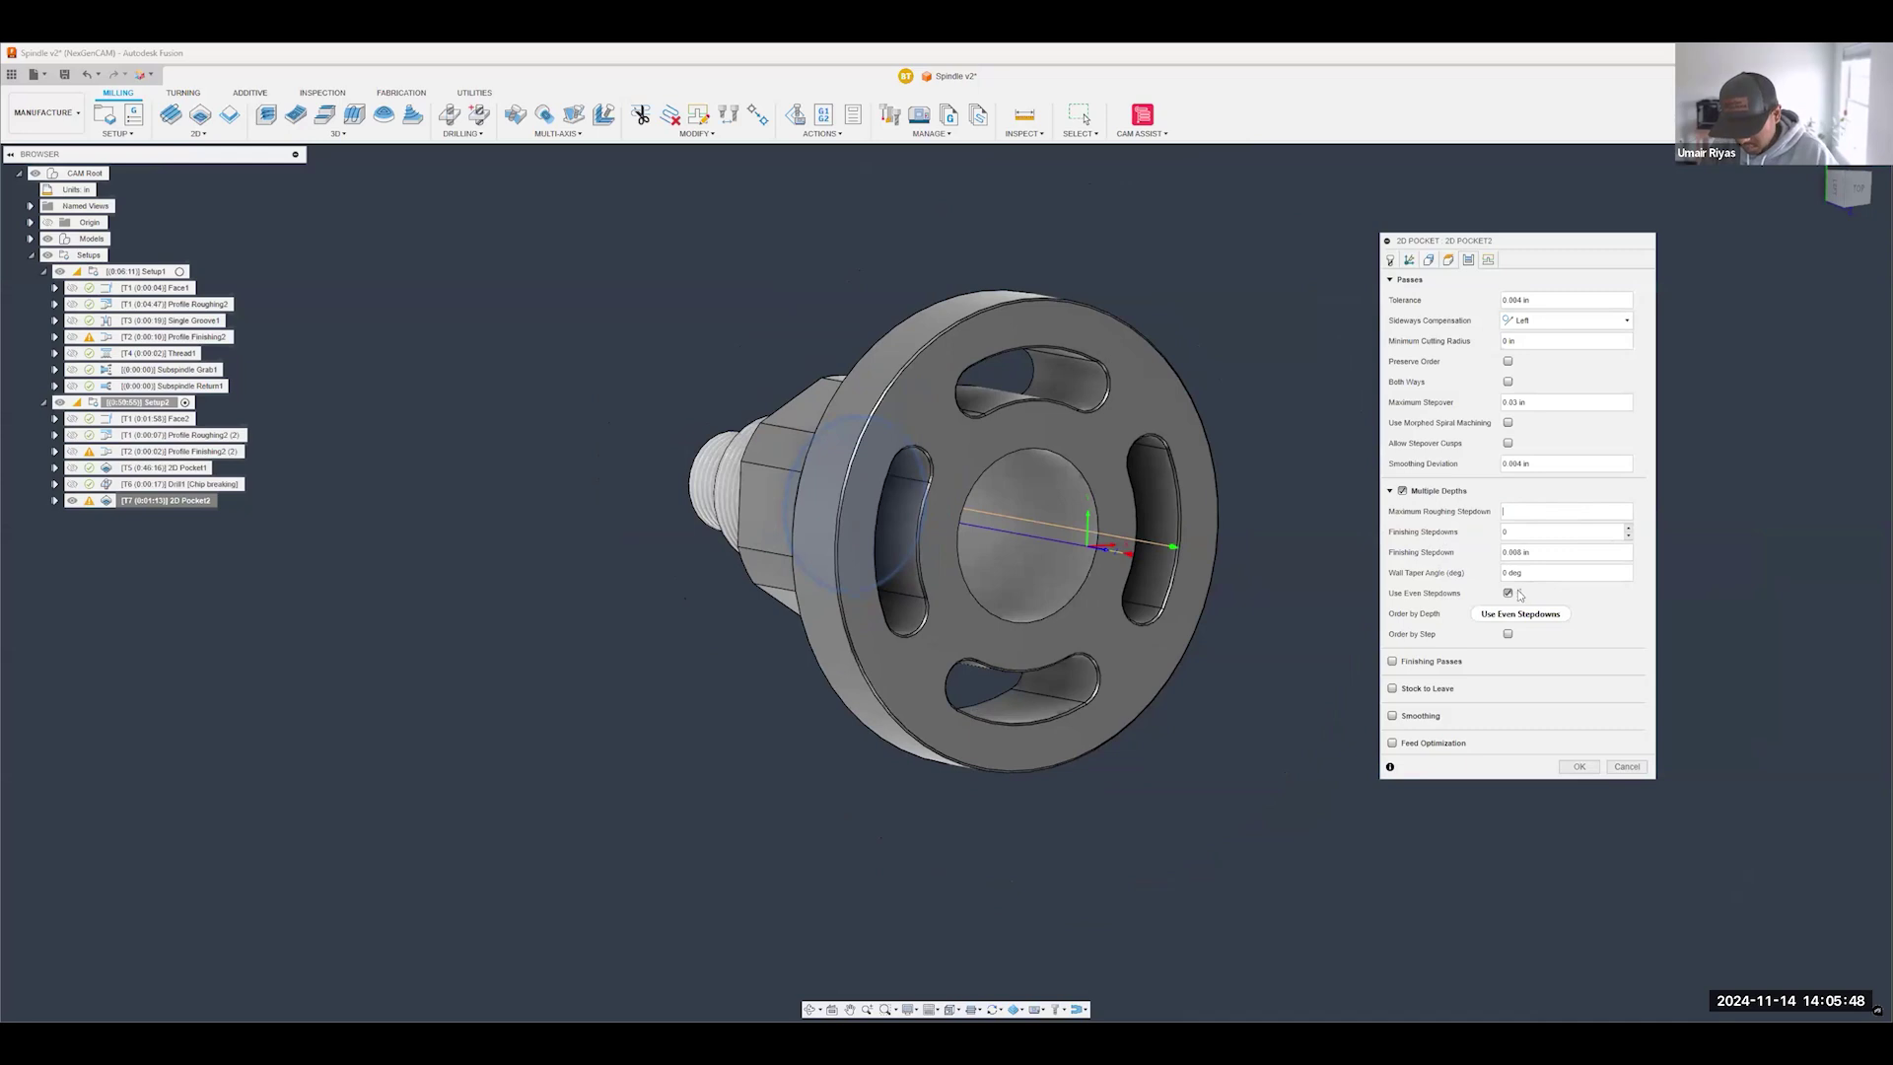
key("Return")
- Base the central bore pocket's top height on the model top instead of the stock top and regenerate the toolpath
middle_click_drag(888, 523, 1242, 571, "shift")
scroll(1148, 554, "up", 3)
scroll(1146, 558, "down", 2)
right_click(204, 501)
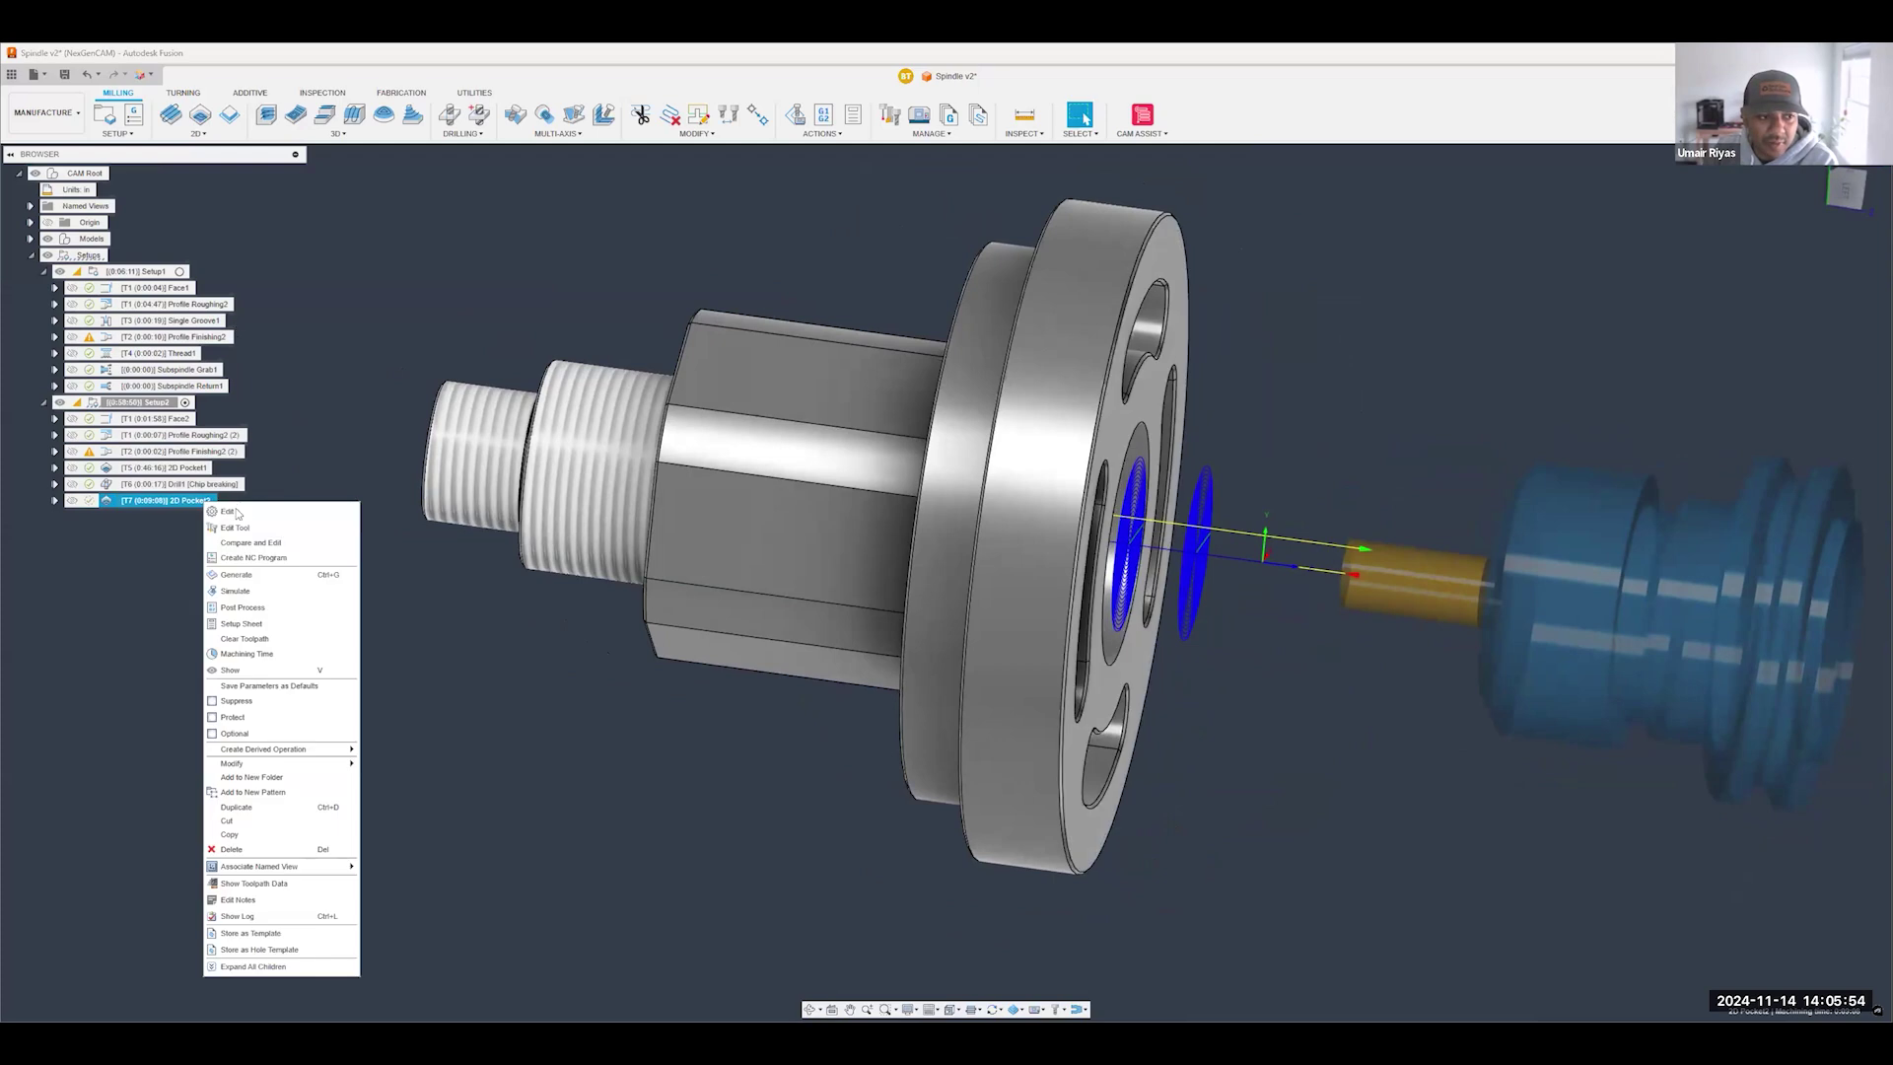
left_click(1443, 586)
left_click(1443, 606)
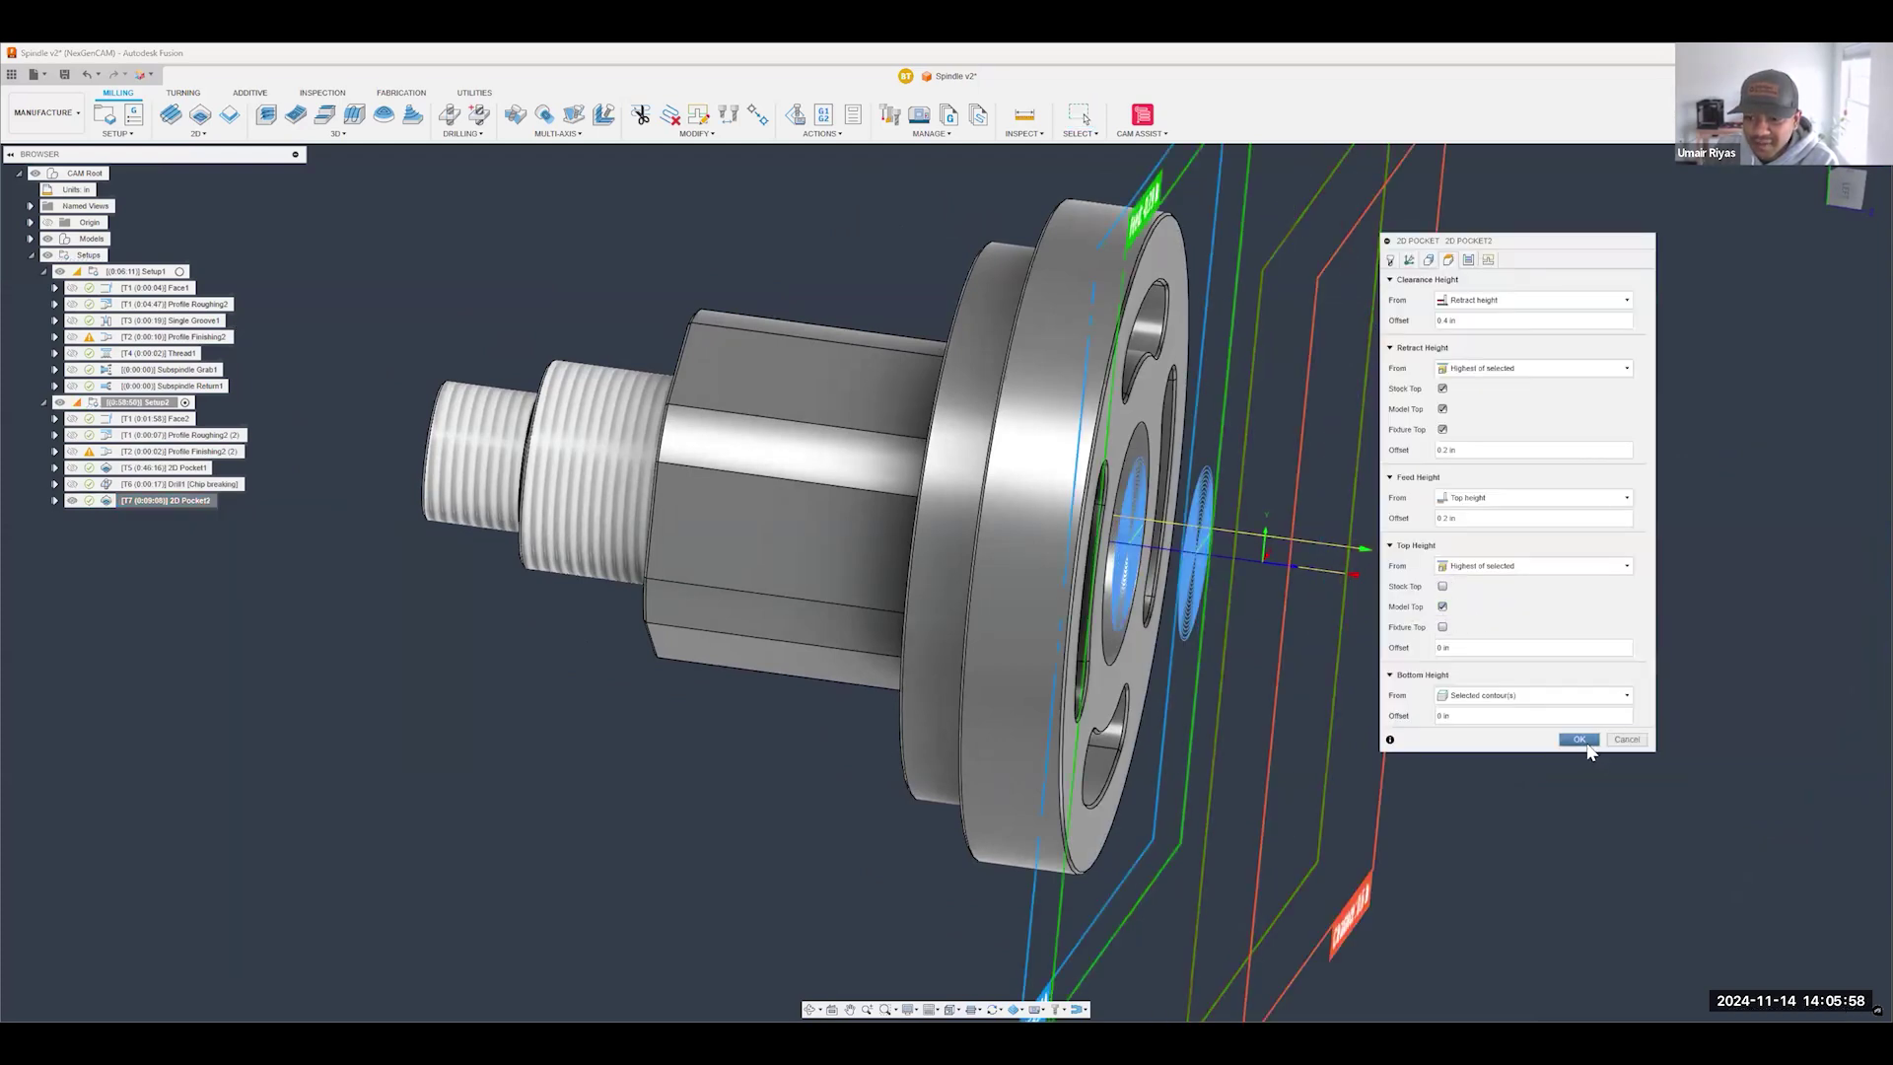
left_click(1586, 743)
- Examine the drilling and pocket toolpaths of the central bore against the part and remaining stock
middle_click_drag(1382, 510, 1341, 504, "shift")
scroll(1341, 505, "down", 3)
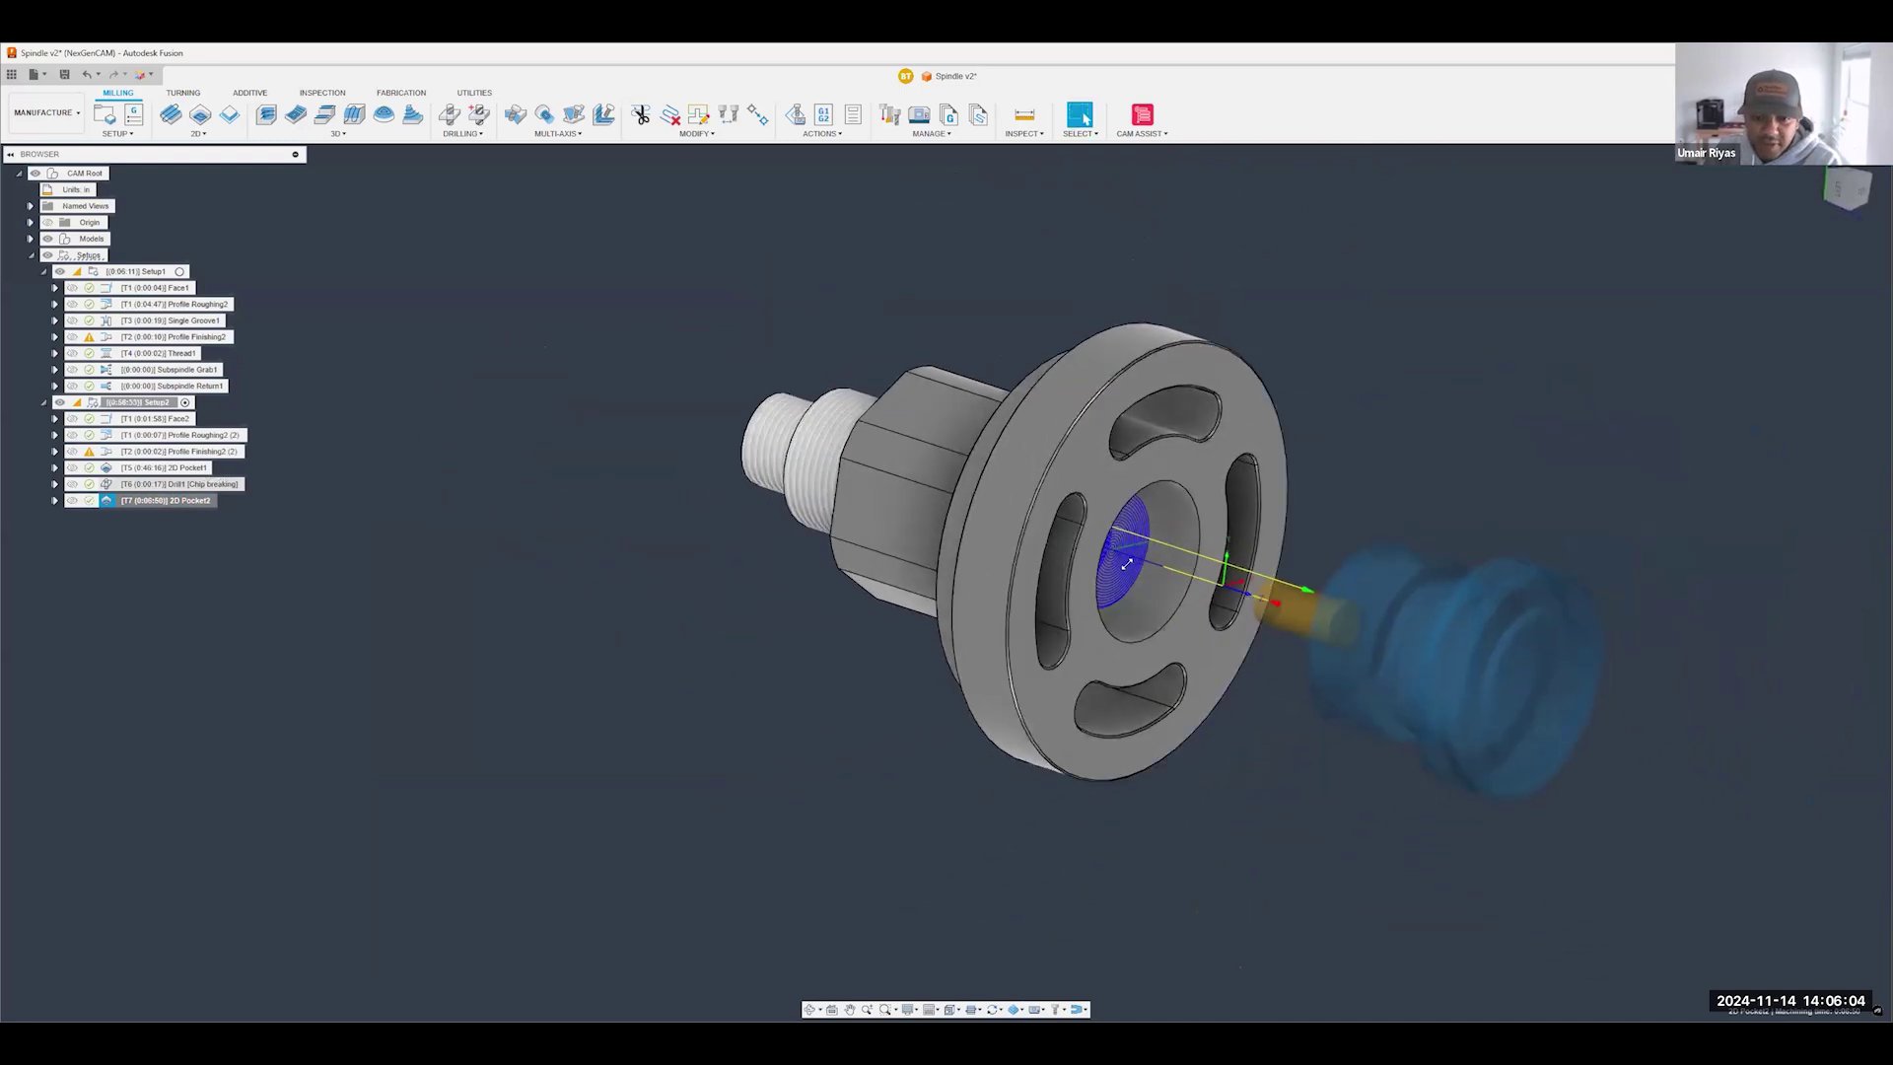
left_click(182, 484)
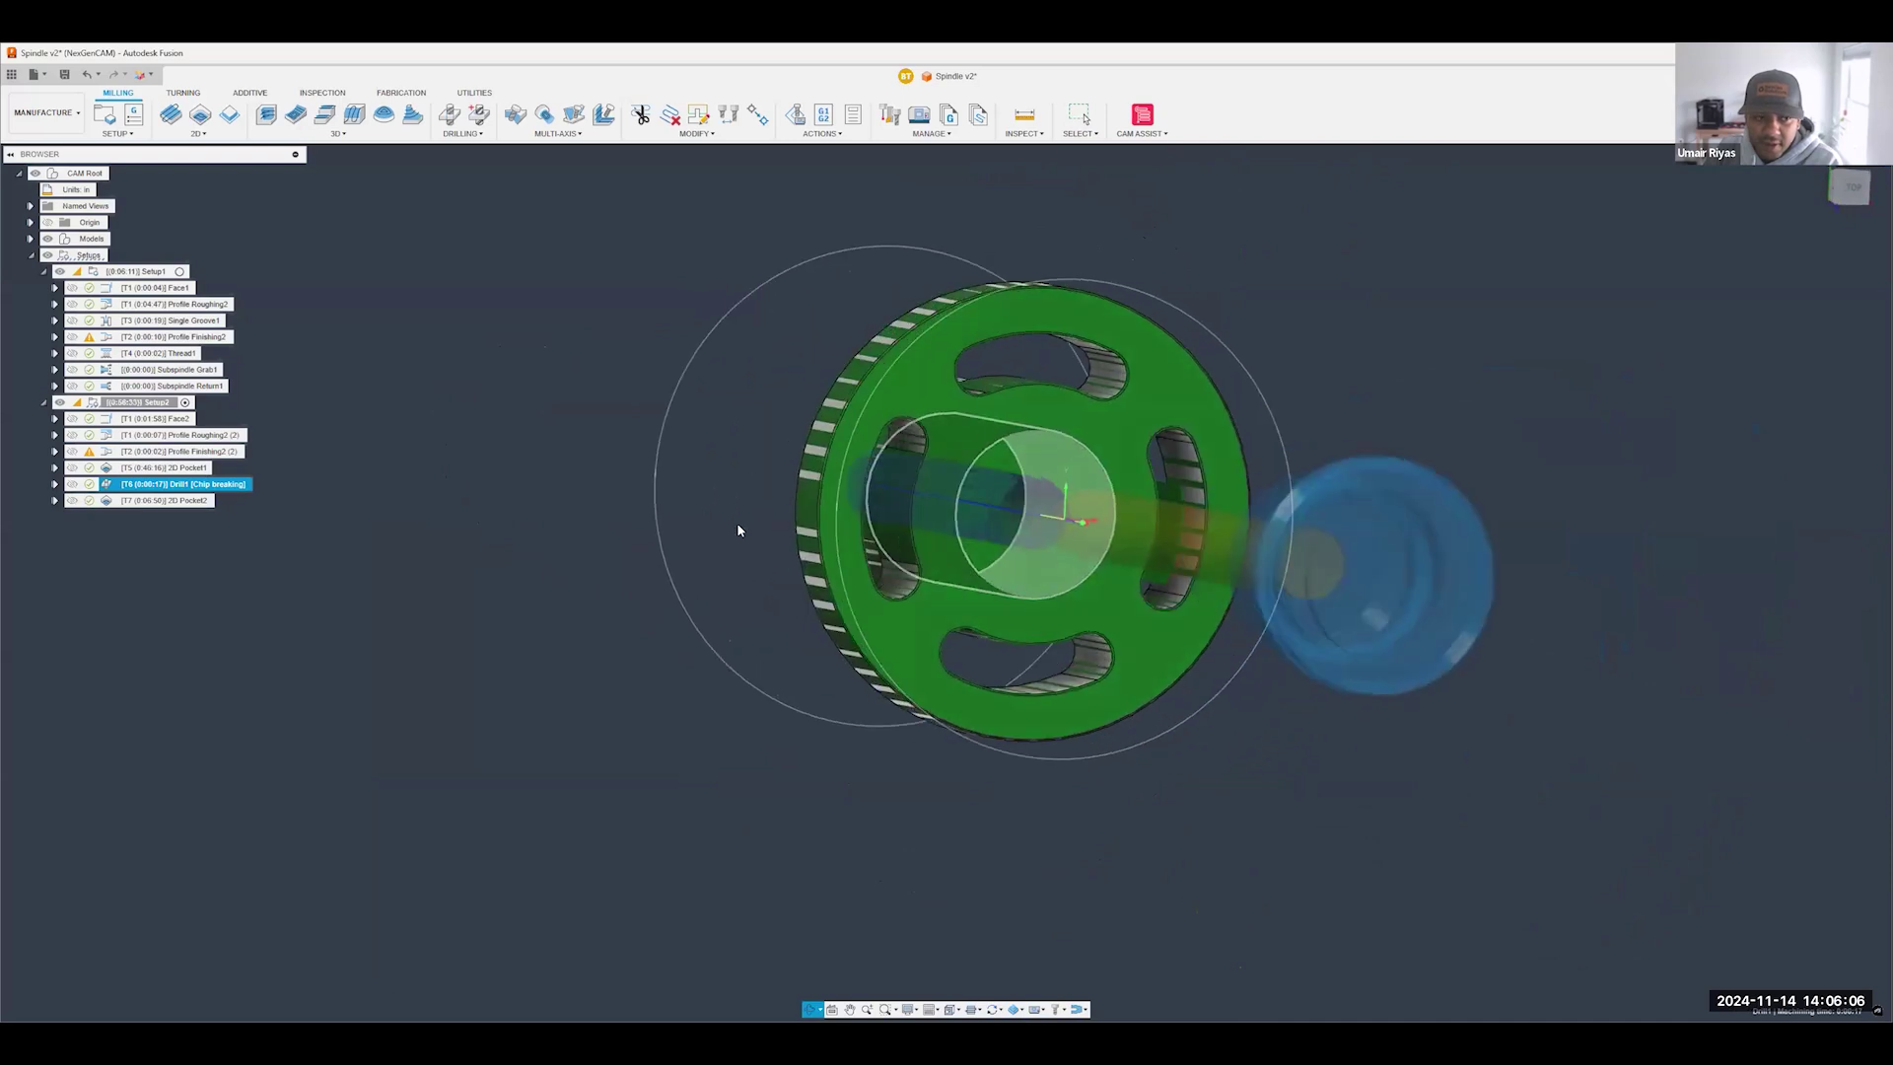
middle_click_drag(739, 531, 755, 530, "shift")
left_click(166, 501)
scroll(1151, 541, "up", 3)
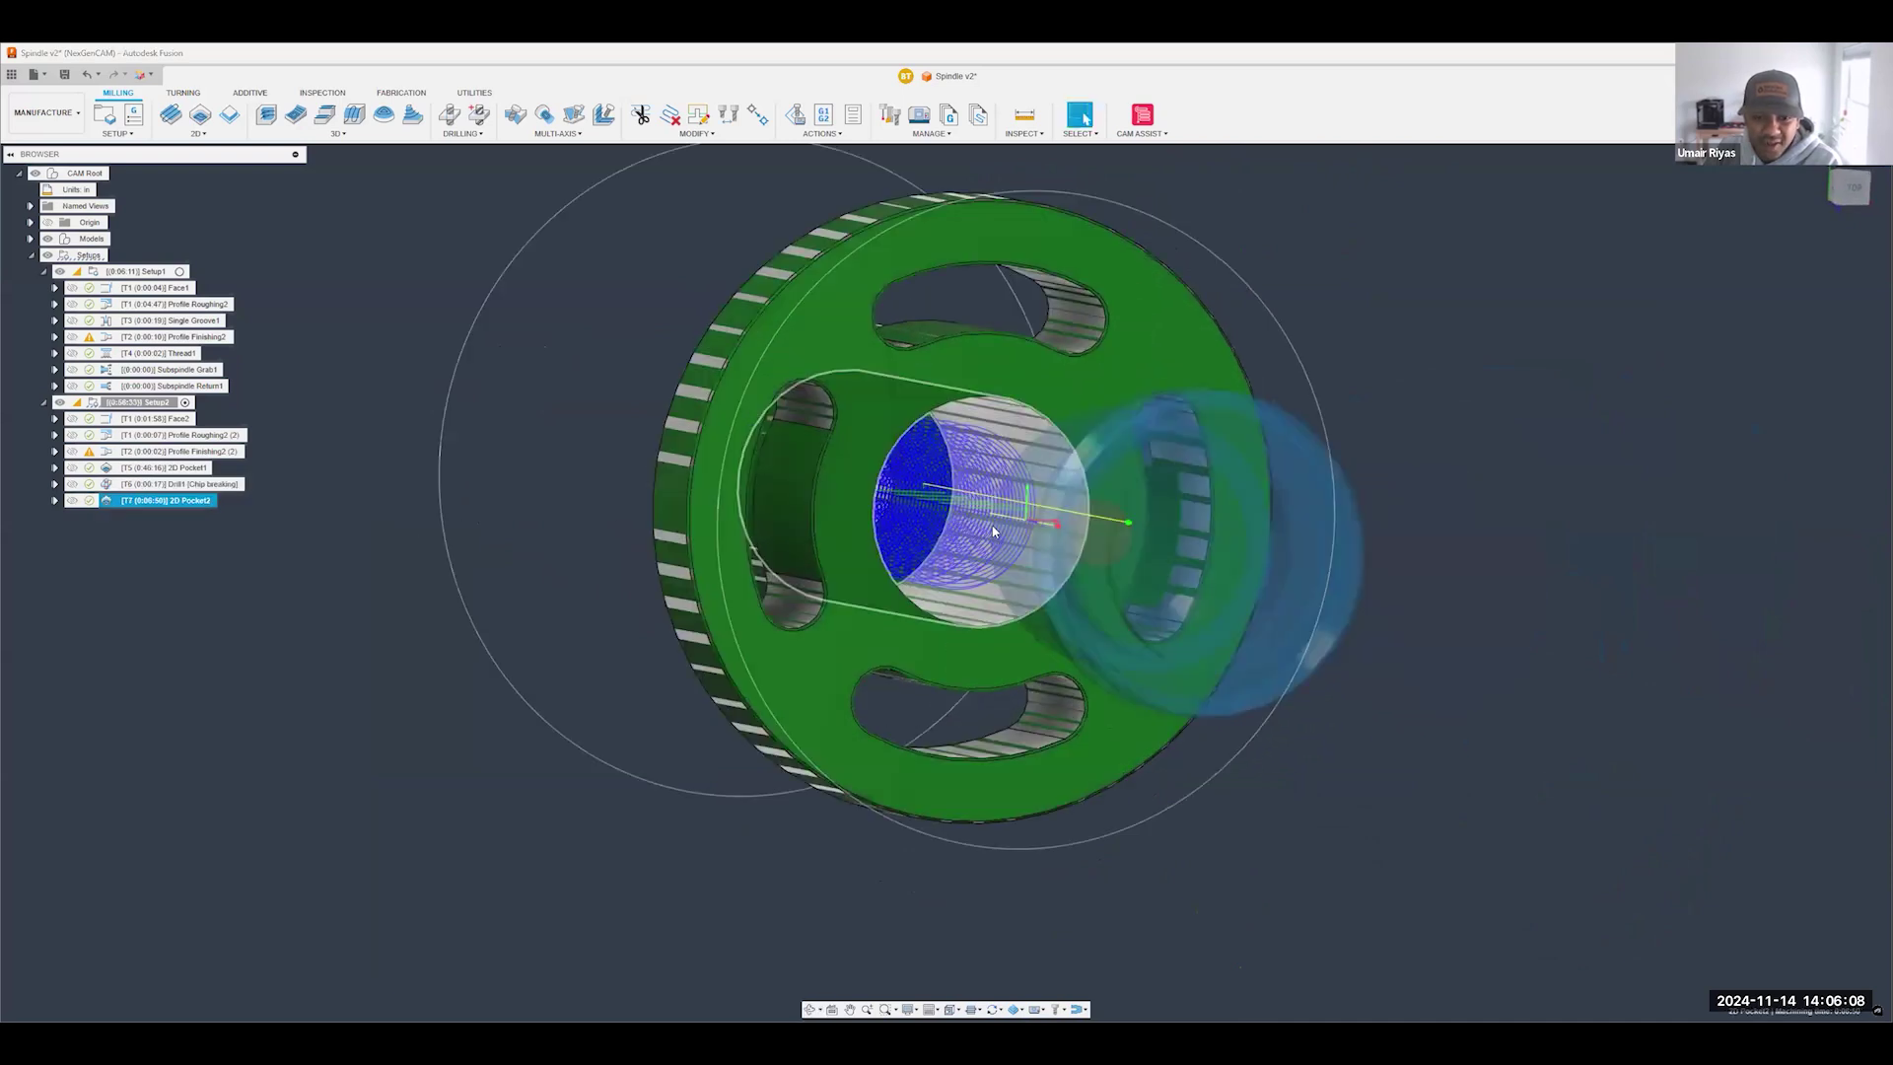
middle_click_drag(993, 531, 1056, 534, "shift")
scroll(1060, 611, "down", 3)
middle_click_drag(874, 651, 908, 680, "shift")
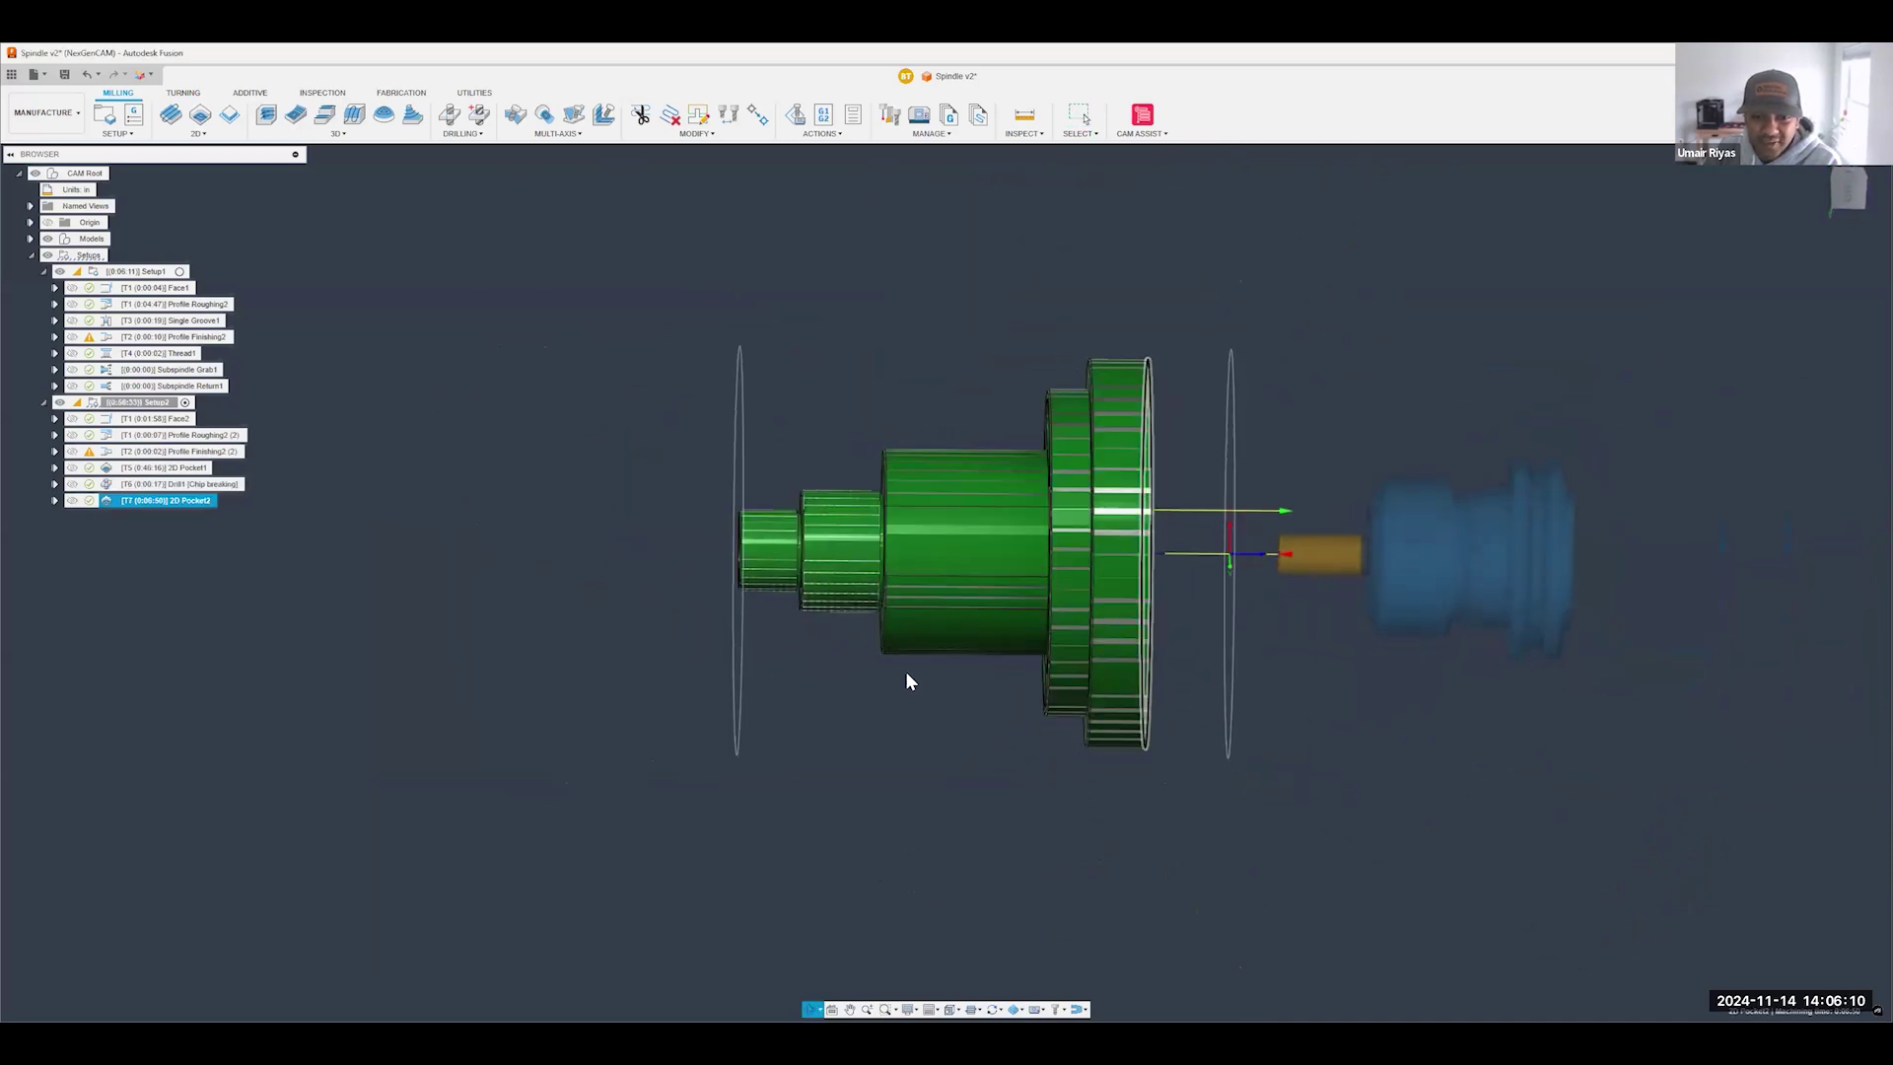
- Start a new 2D Pocket operation for the flat faces on the spindle's multi-sided body
left_click(877, 676)
scroll(970, 577, "up", 2)
middle_click_drag(972, 575, 951, 450, "shift")
left_click(941, 444)
middle_click_drag(1347, 503, 949, 573, "shift")
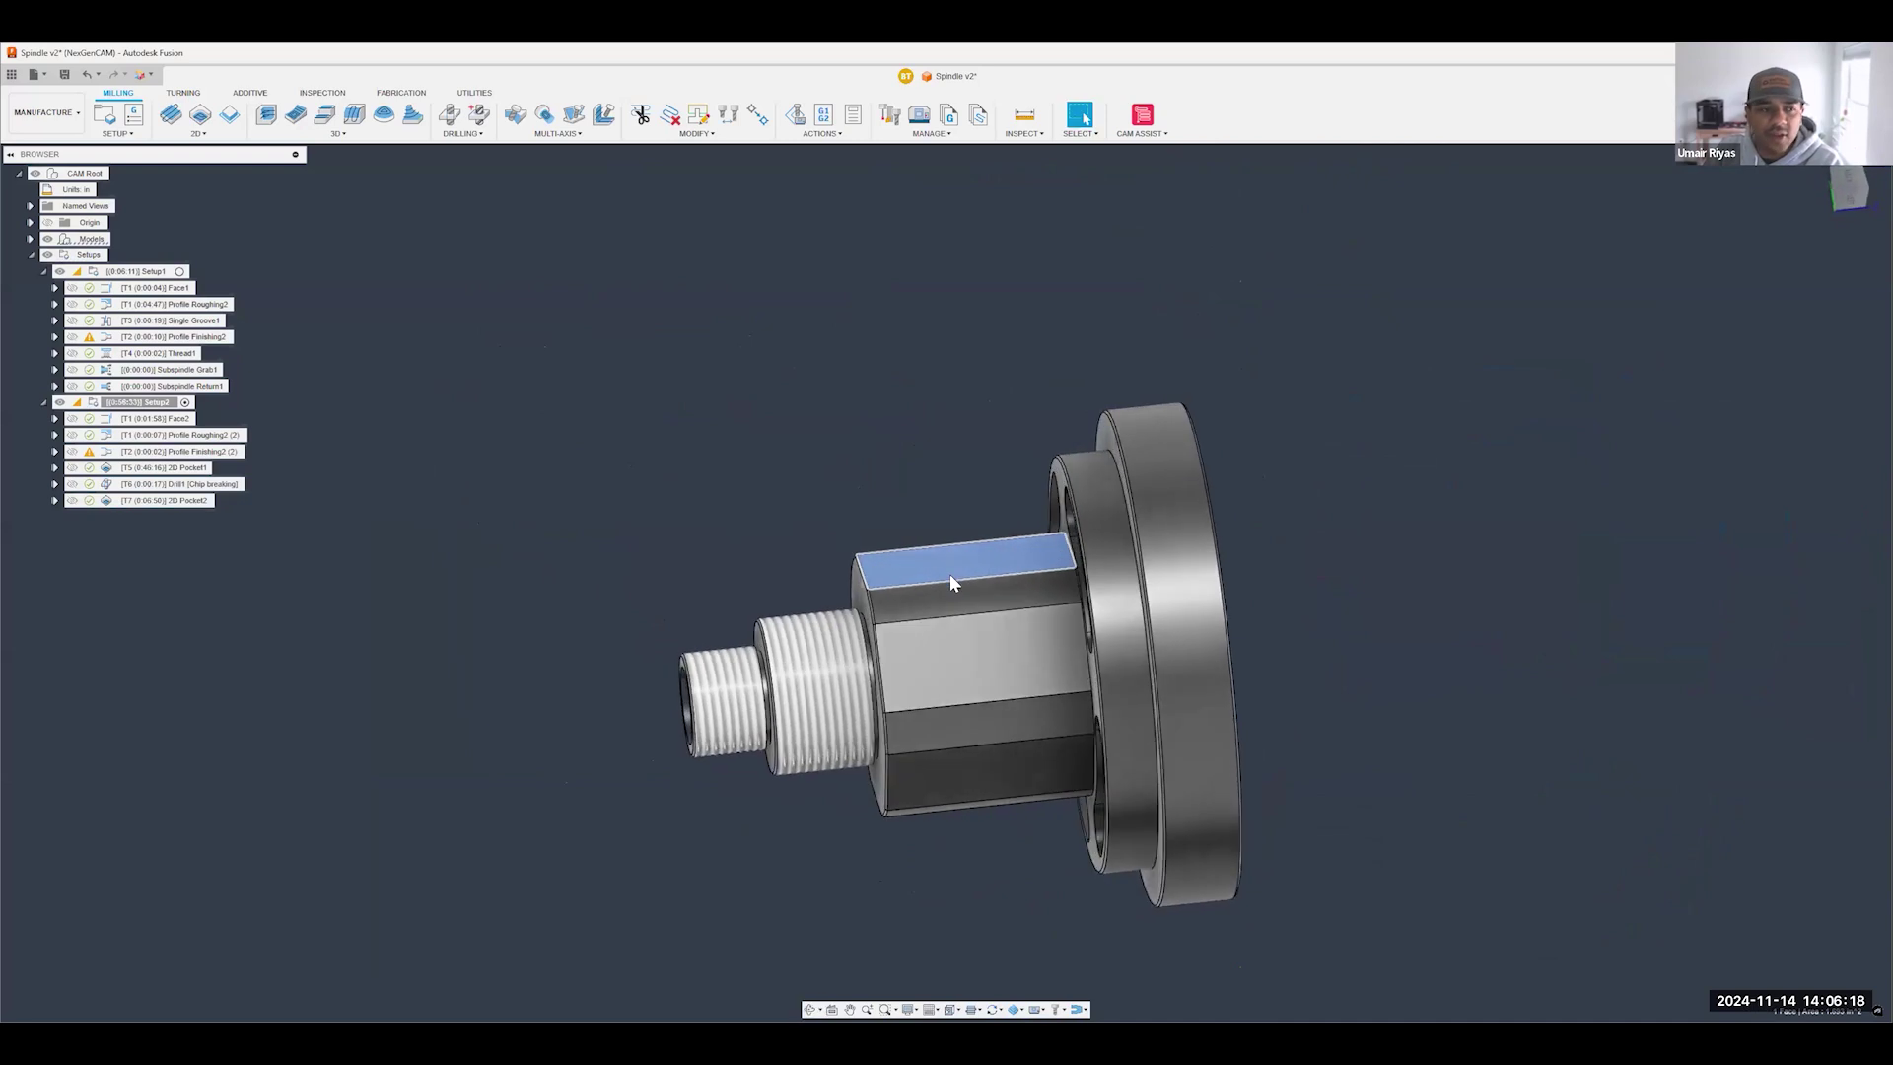
left_click(201, 133)
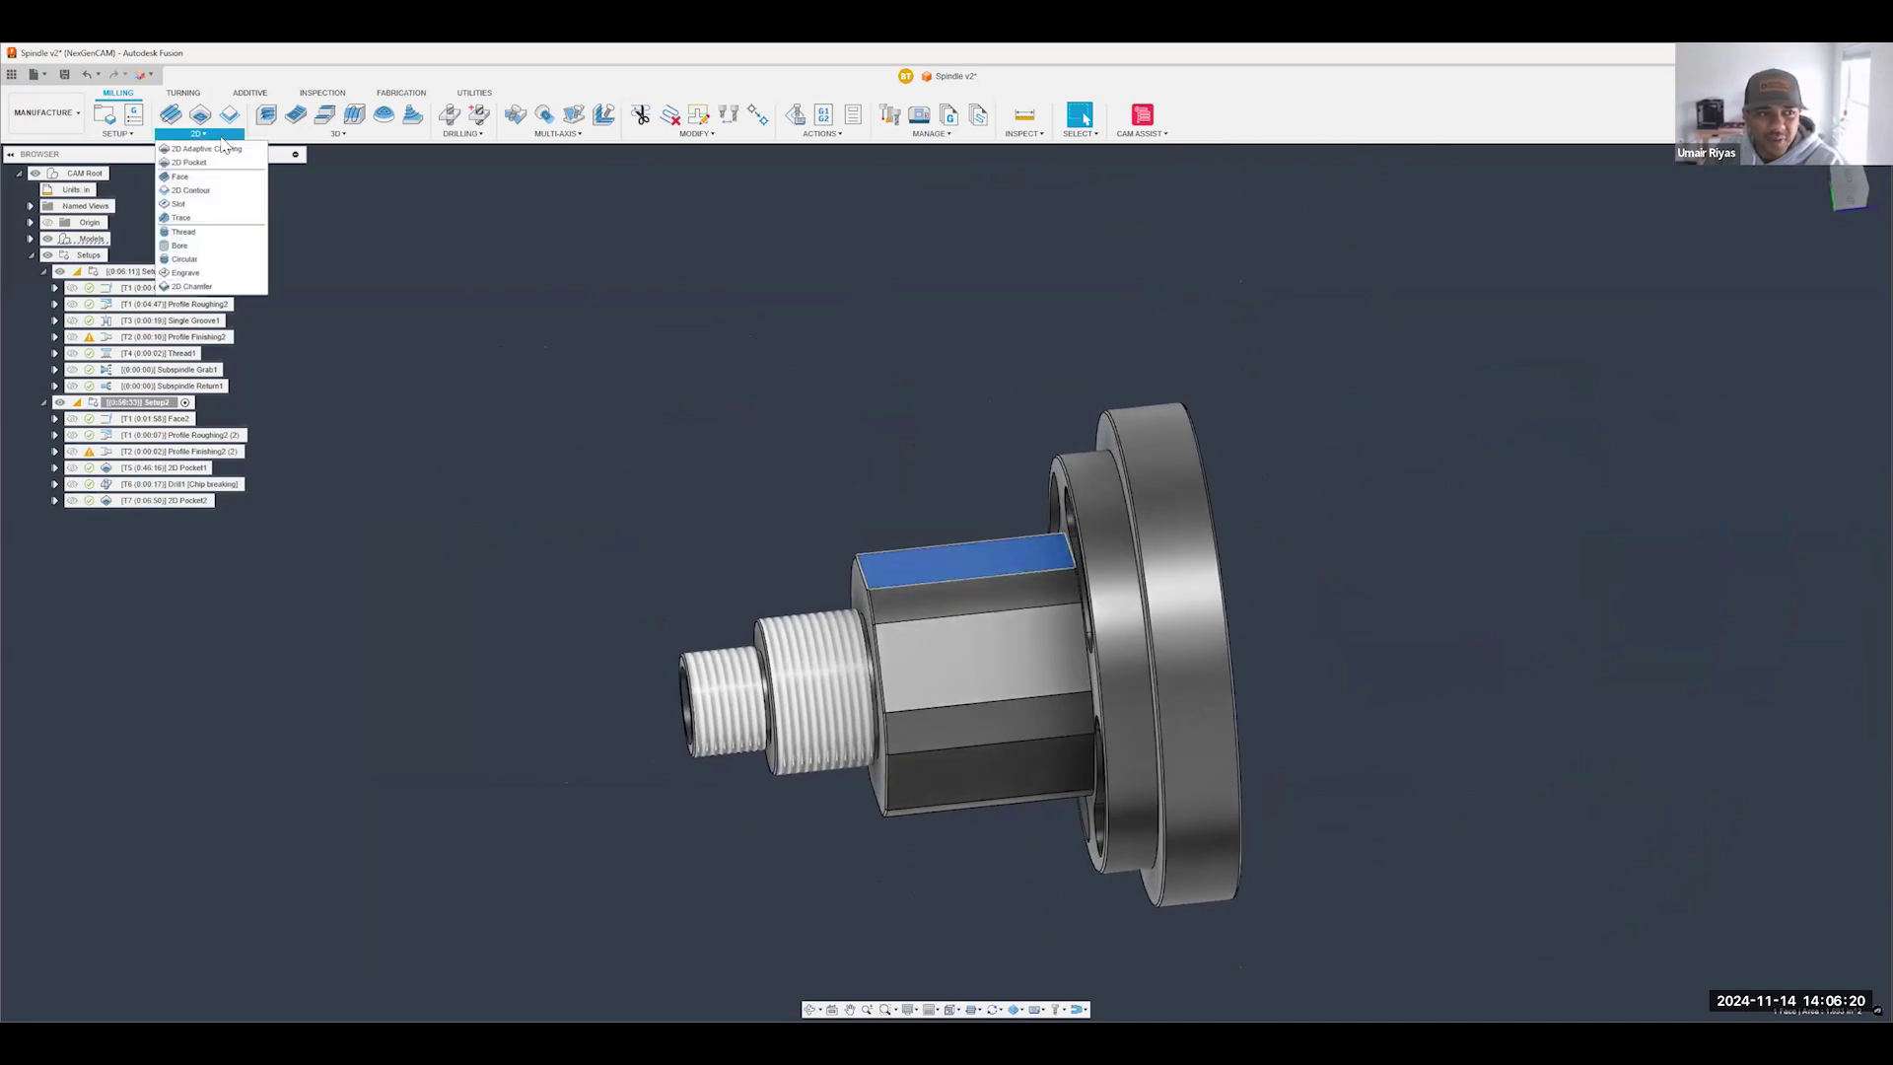
left_click(232, 135)
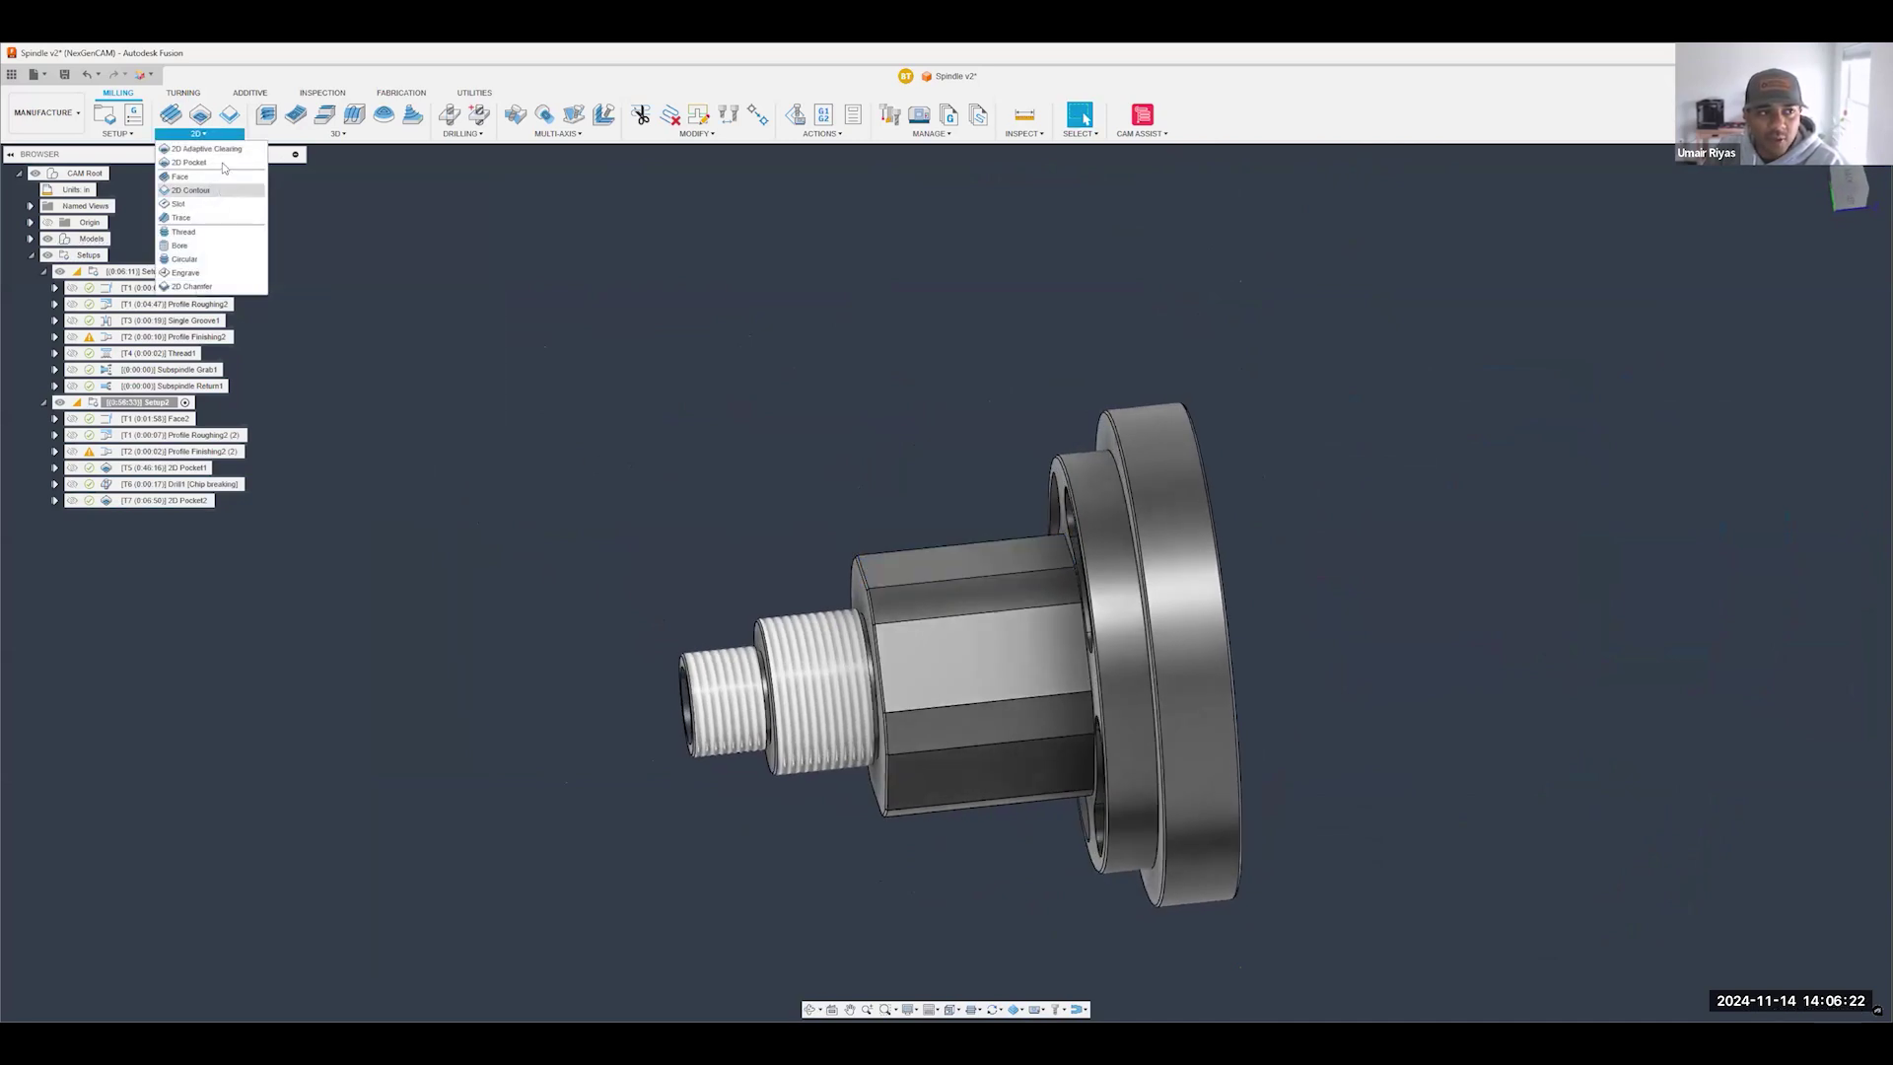
left_click(224, 162)
- Enable Tool Orientation for the new pocket and use the upper flat face of the multi-sided body as its Z axis
middle_click_drag(1120, 576, 1092, 560, "shift")
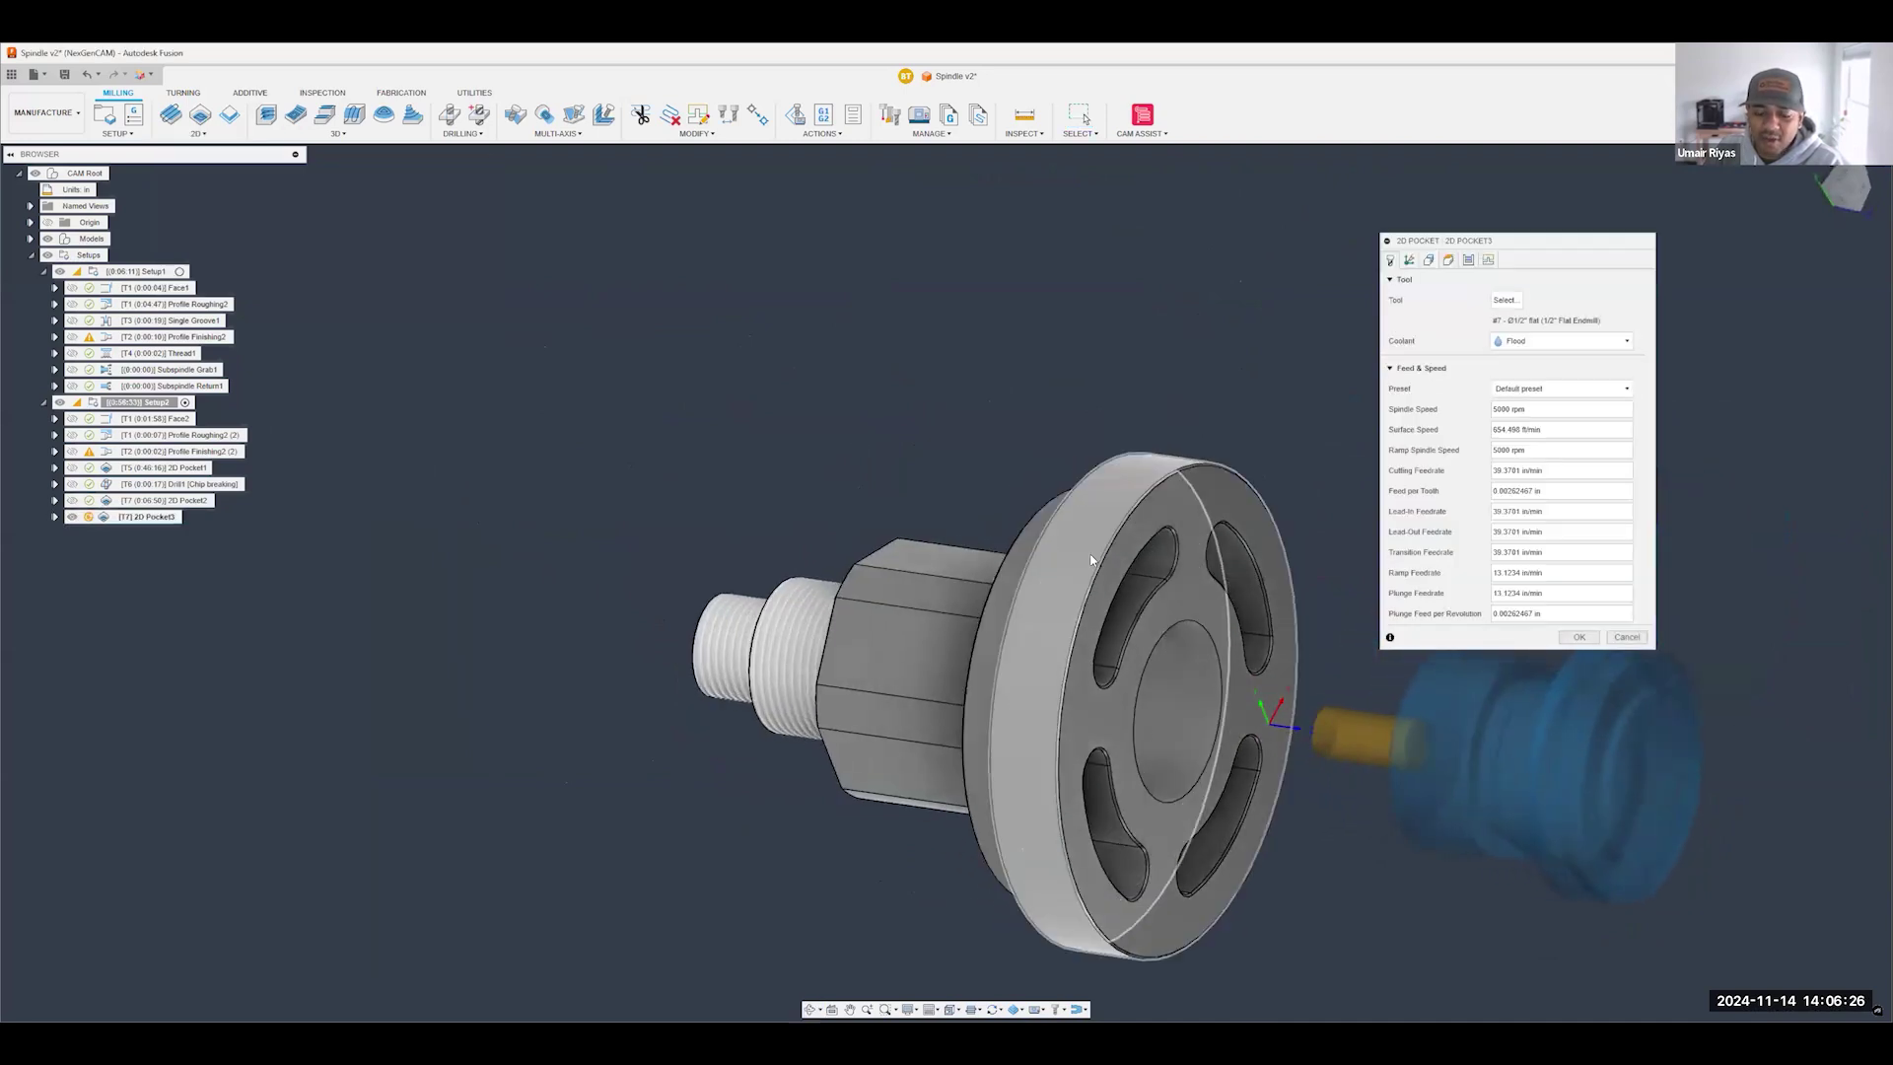
scroll(1091, 560, "down", 3)
scroll(1322, 697, "up", 3)
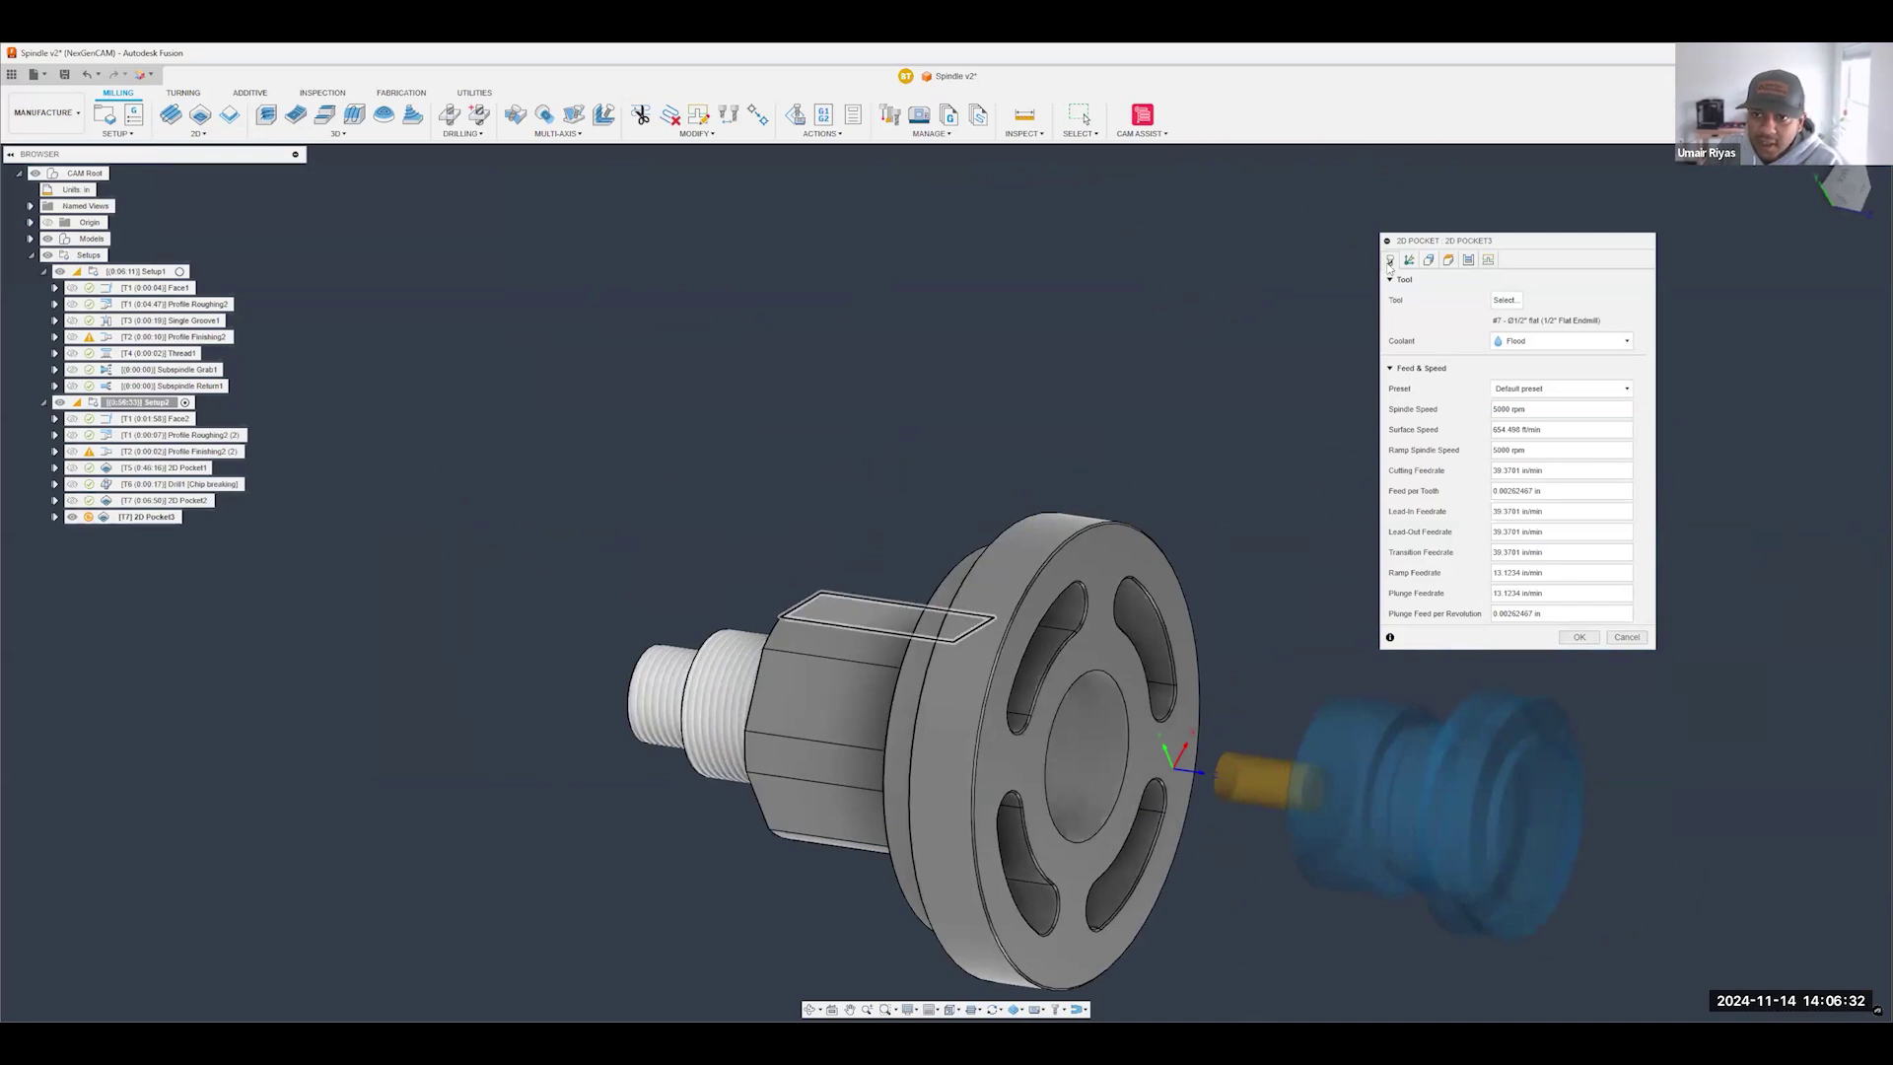
scroll(898, 468, "down", 4)
scroll(909, 469, "up", 3)
middle_click_drag(1055, 402, 1123, 372, "shift")
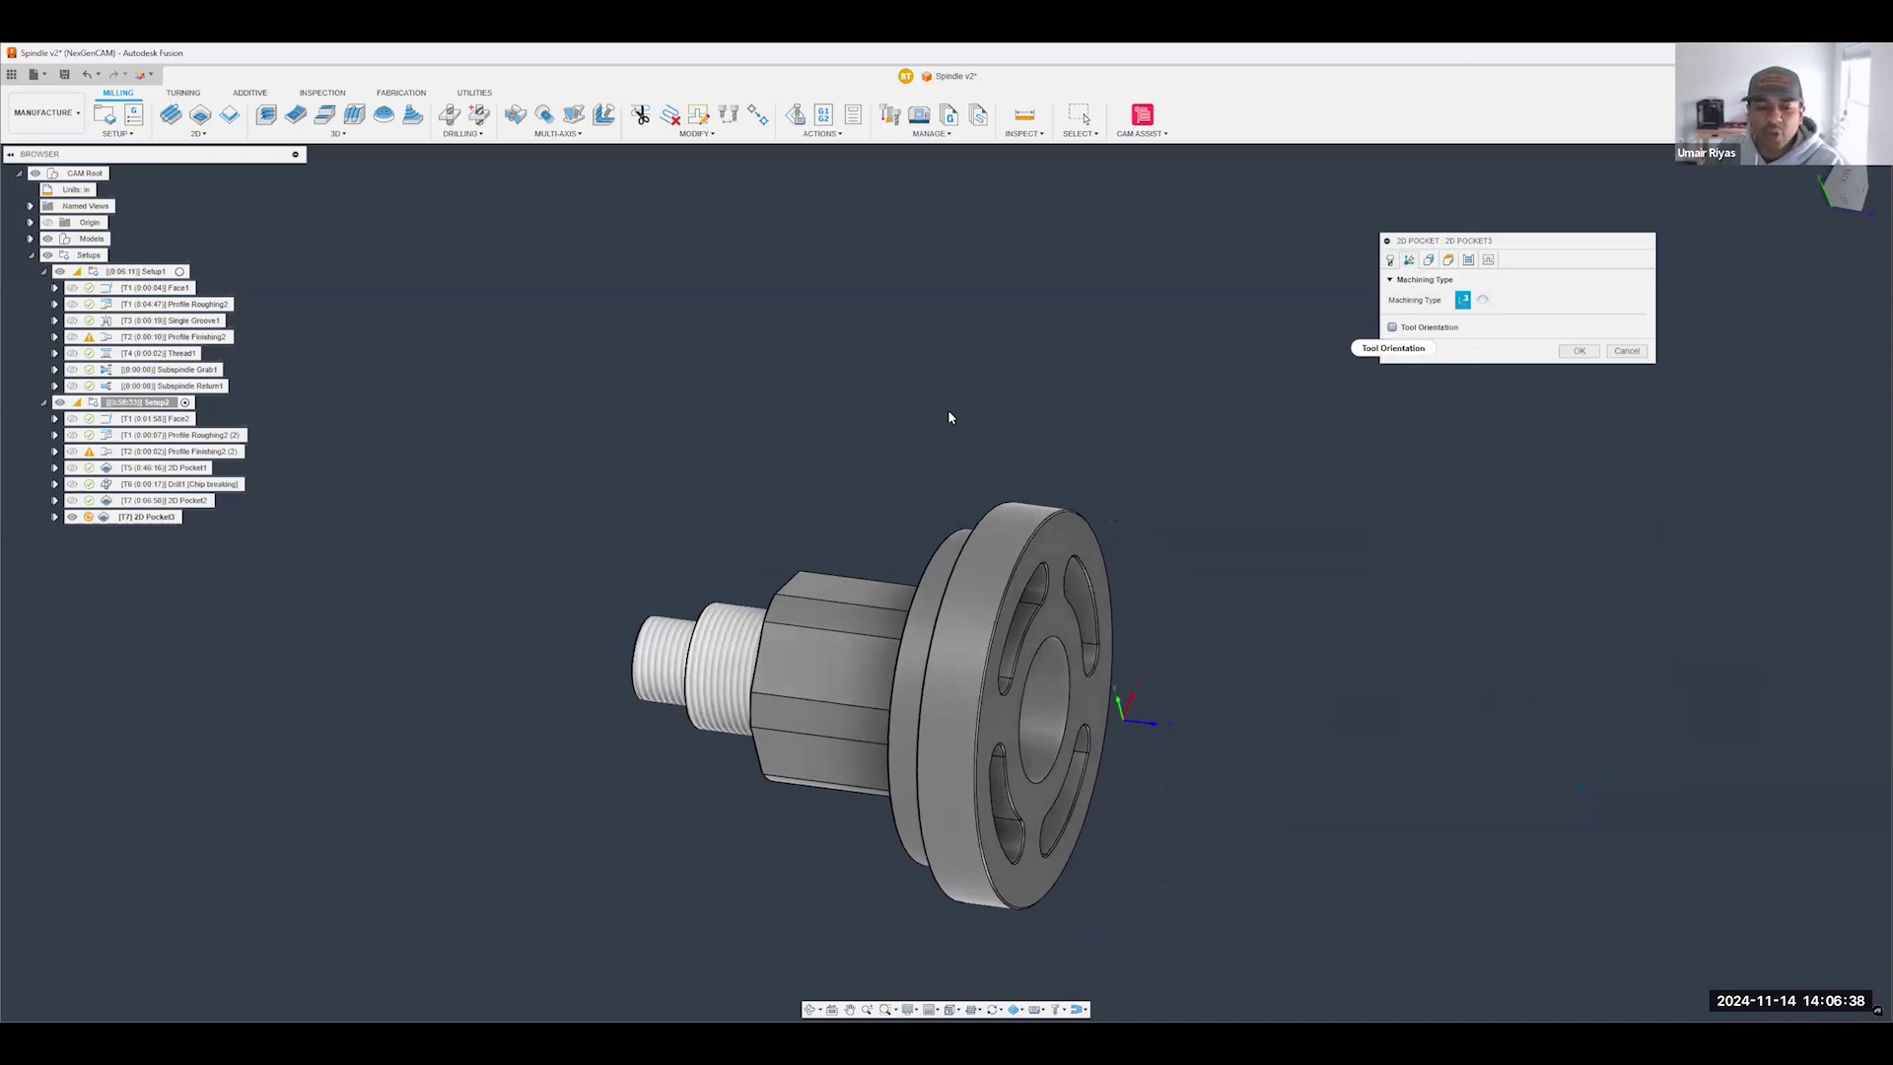
left_click(1393, 327)
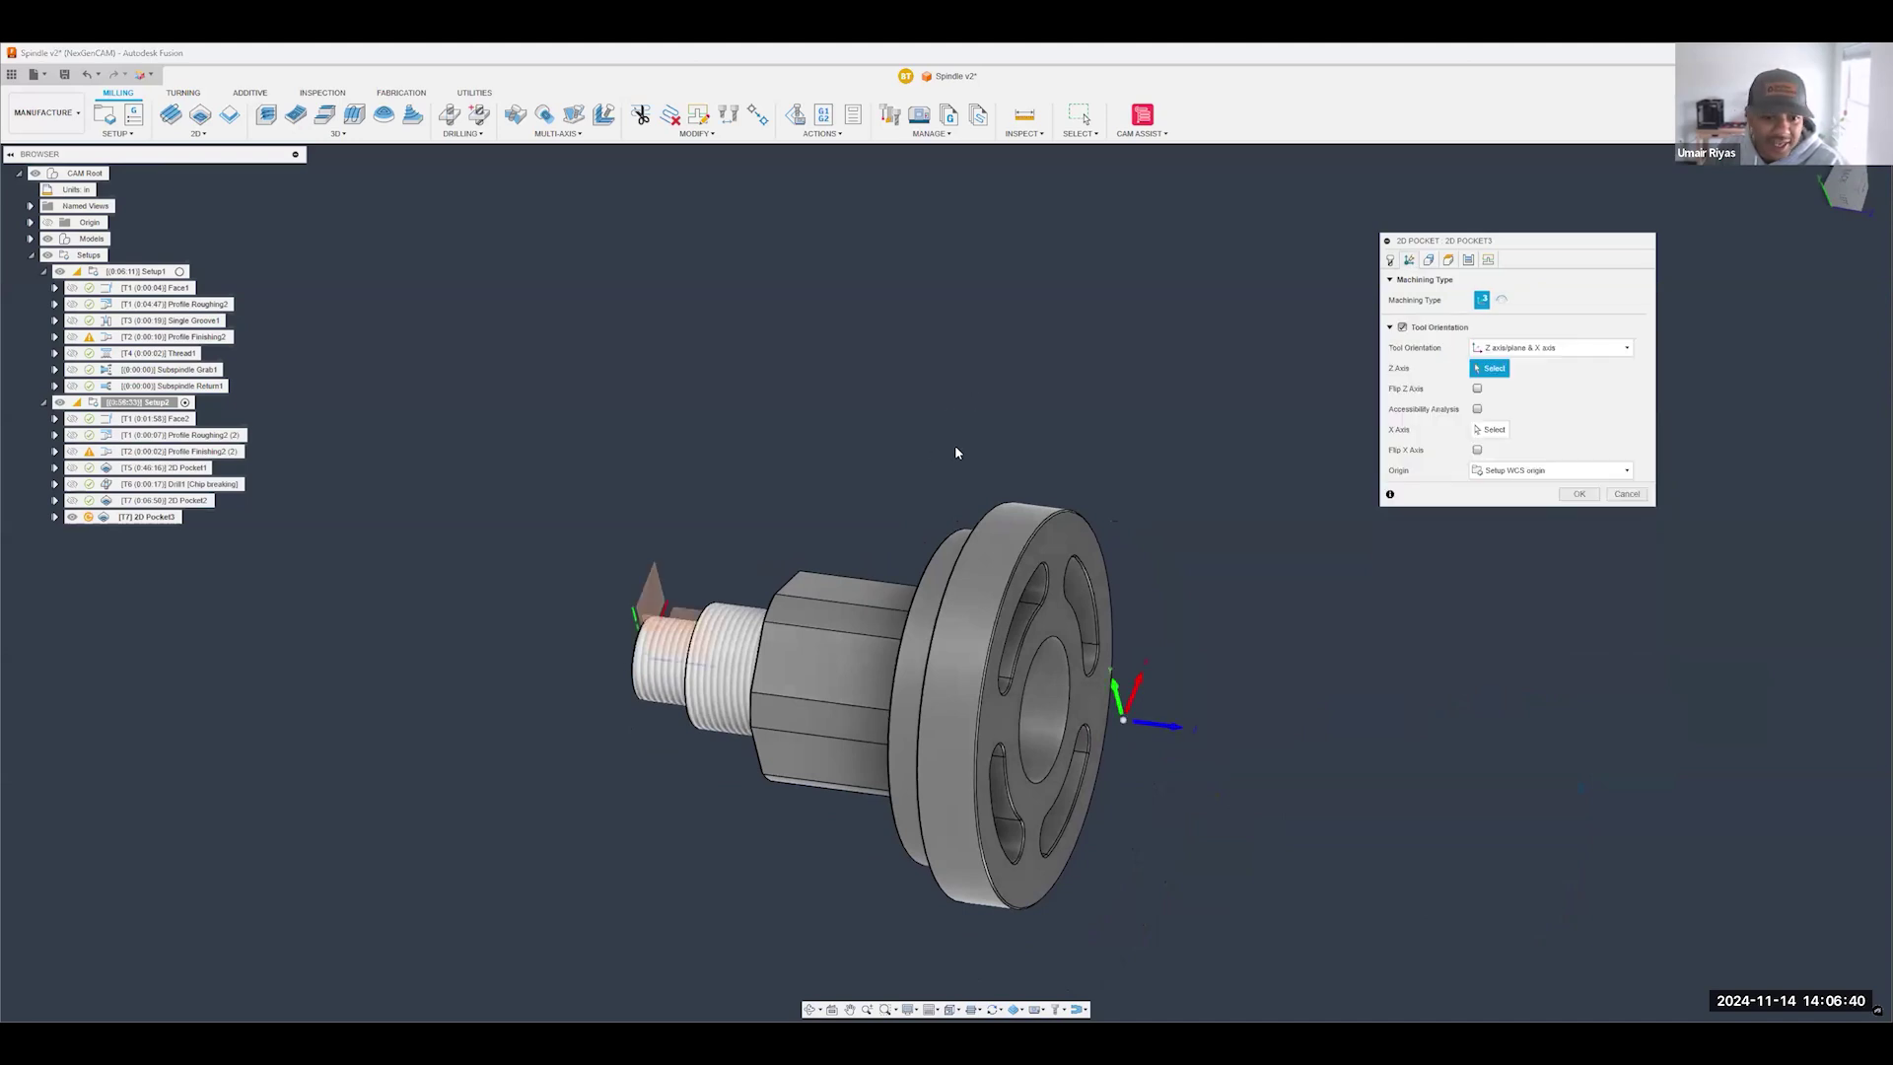
left_click(887, 595)
mouse_move(1139, 685)
middle_mouse_down("shift")
mouse_move(1220, 698)
mouse_move(1111, 694)
middle_mouse_up("shift")
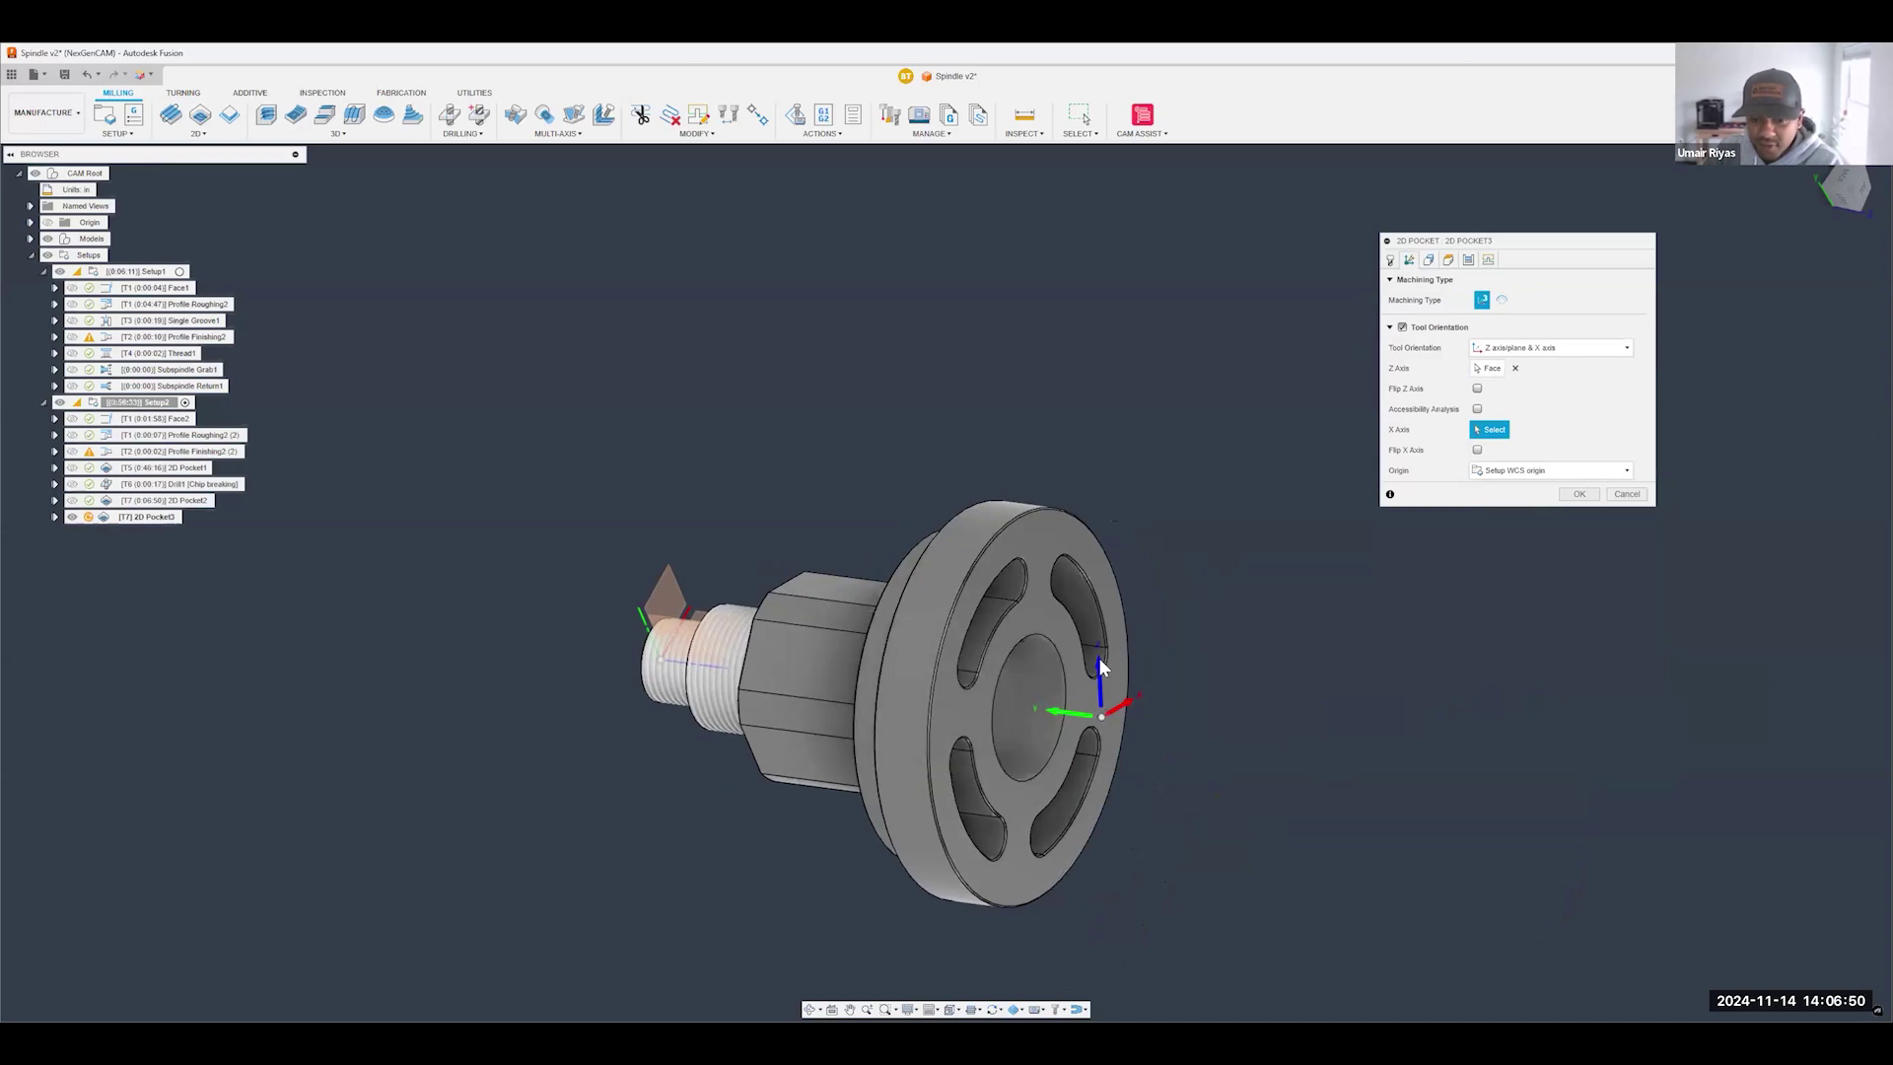
middle_click_drag(850, 607, 952, 619, "shift")
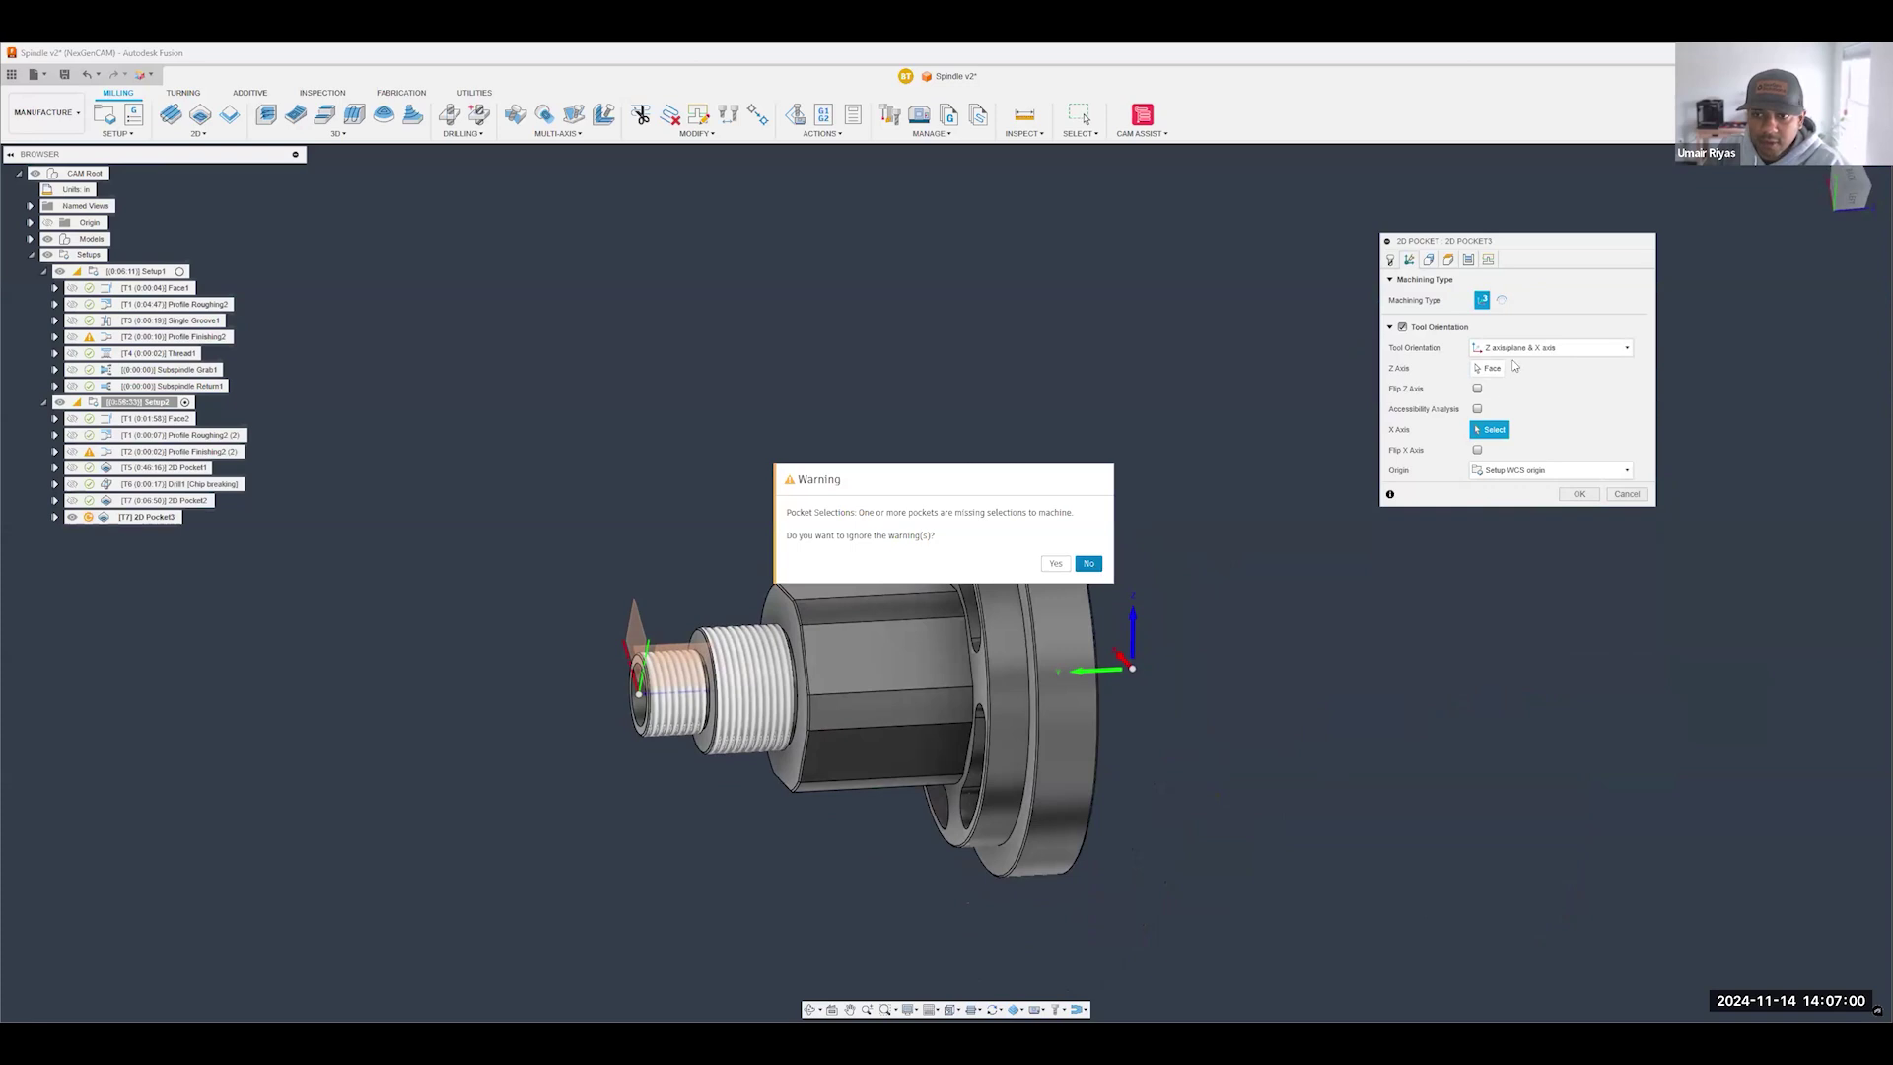
- Choose the multi-sided body's upper flat face as the pocket to mill and generate the toolpath
left_click(1089, 563)
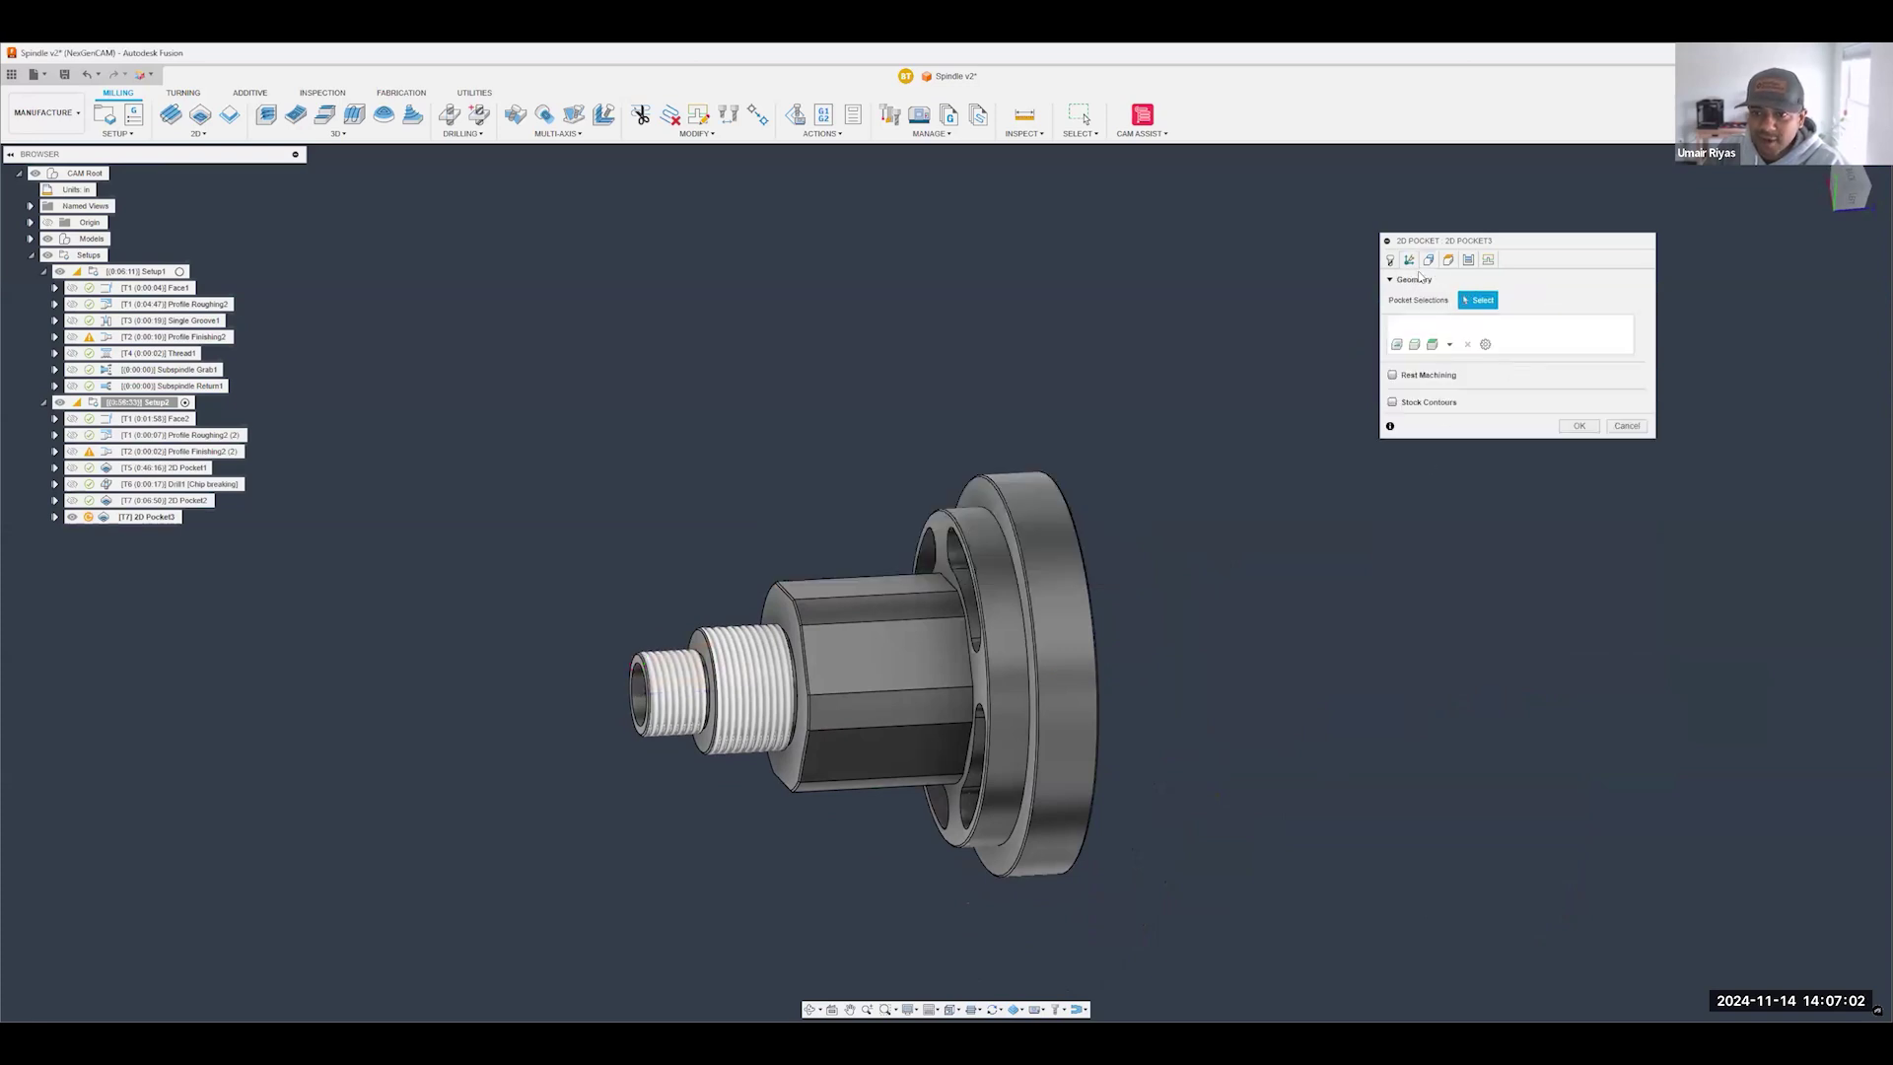
middle_click_drag(1098, 461, 1116, 485, "shift")
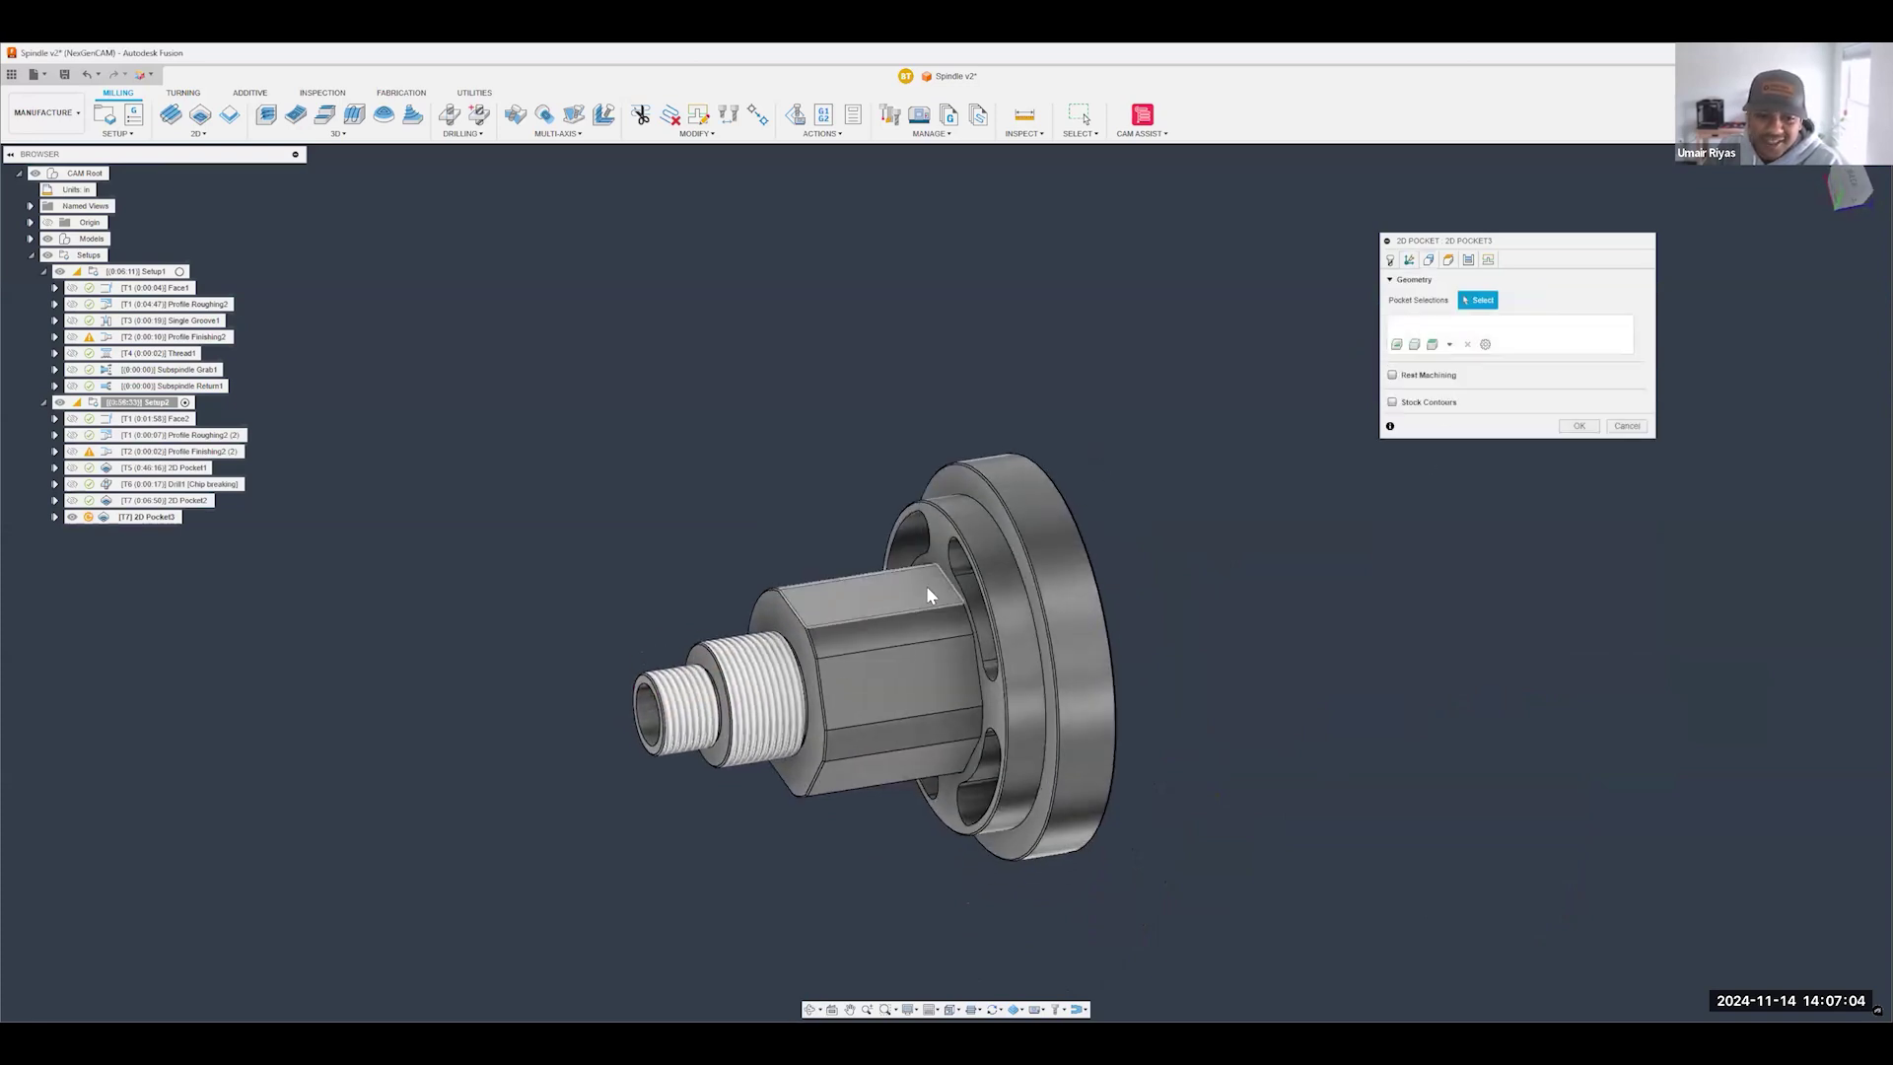
left_click(883, 566)
scroll(890, 562, "down", 3)
scroll(891, 562, "up", 2)
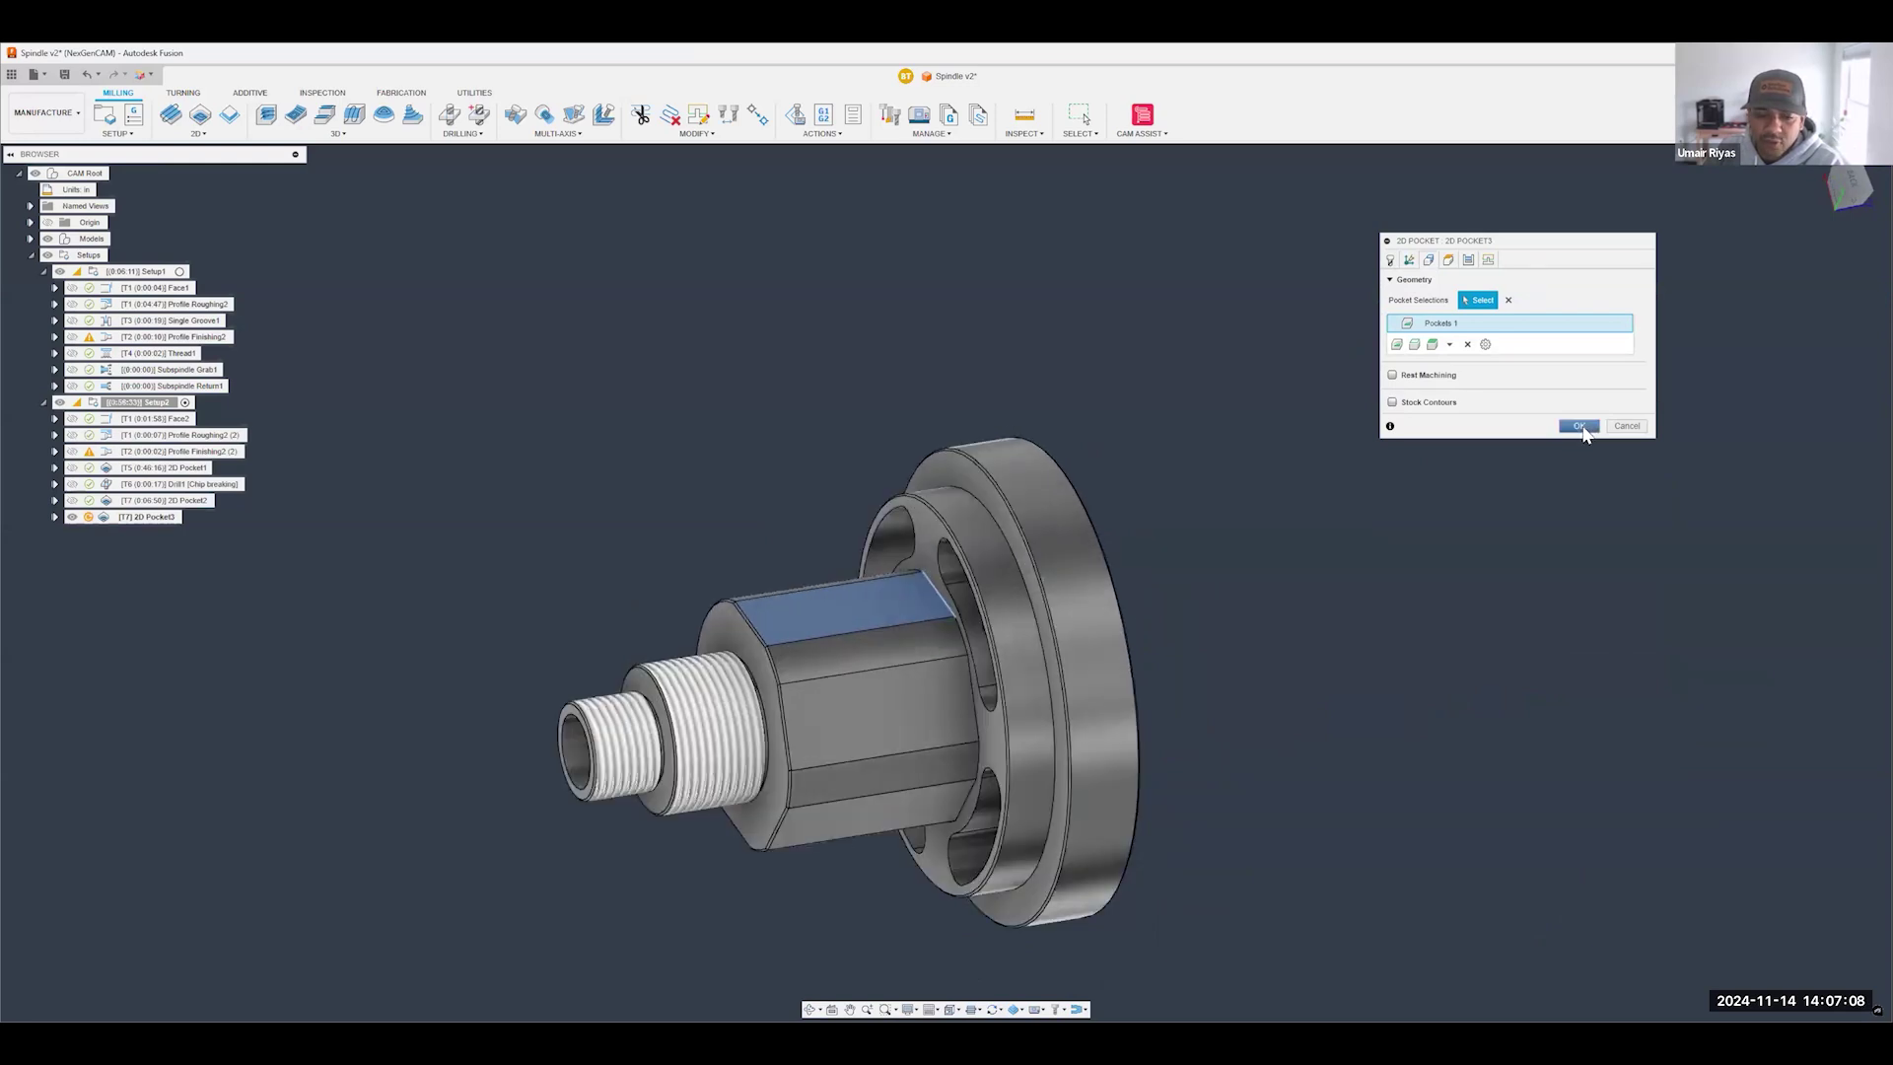
middle_click_drag(1177, 437, 1104, 436, "shift")
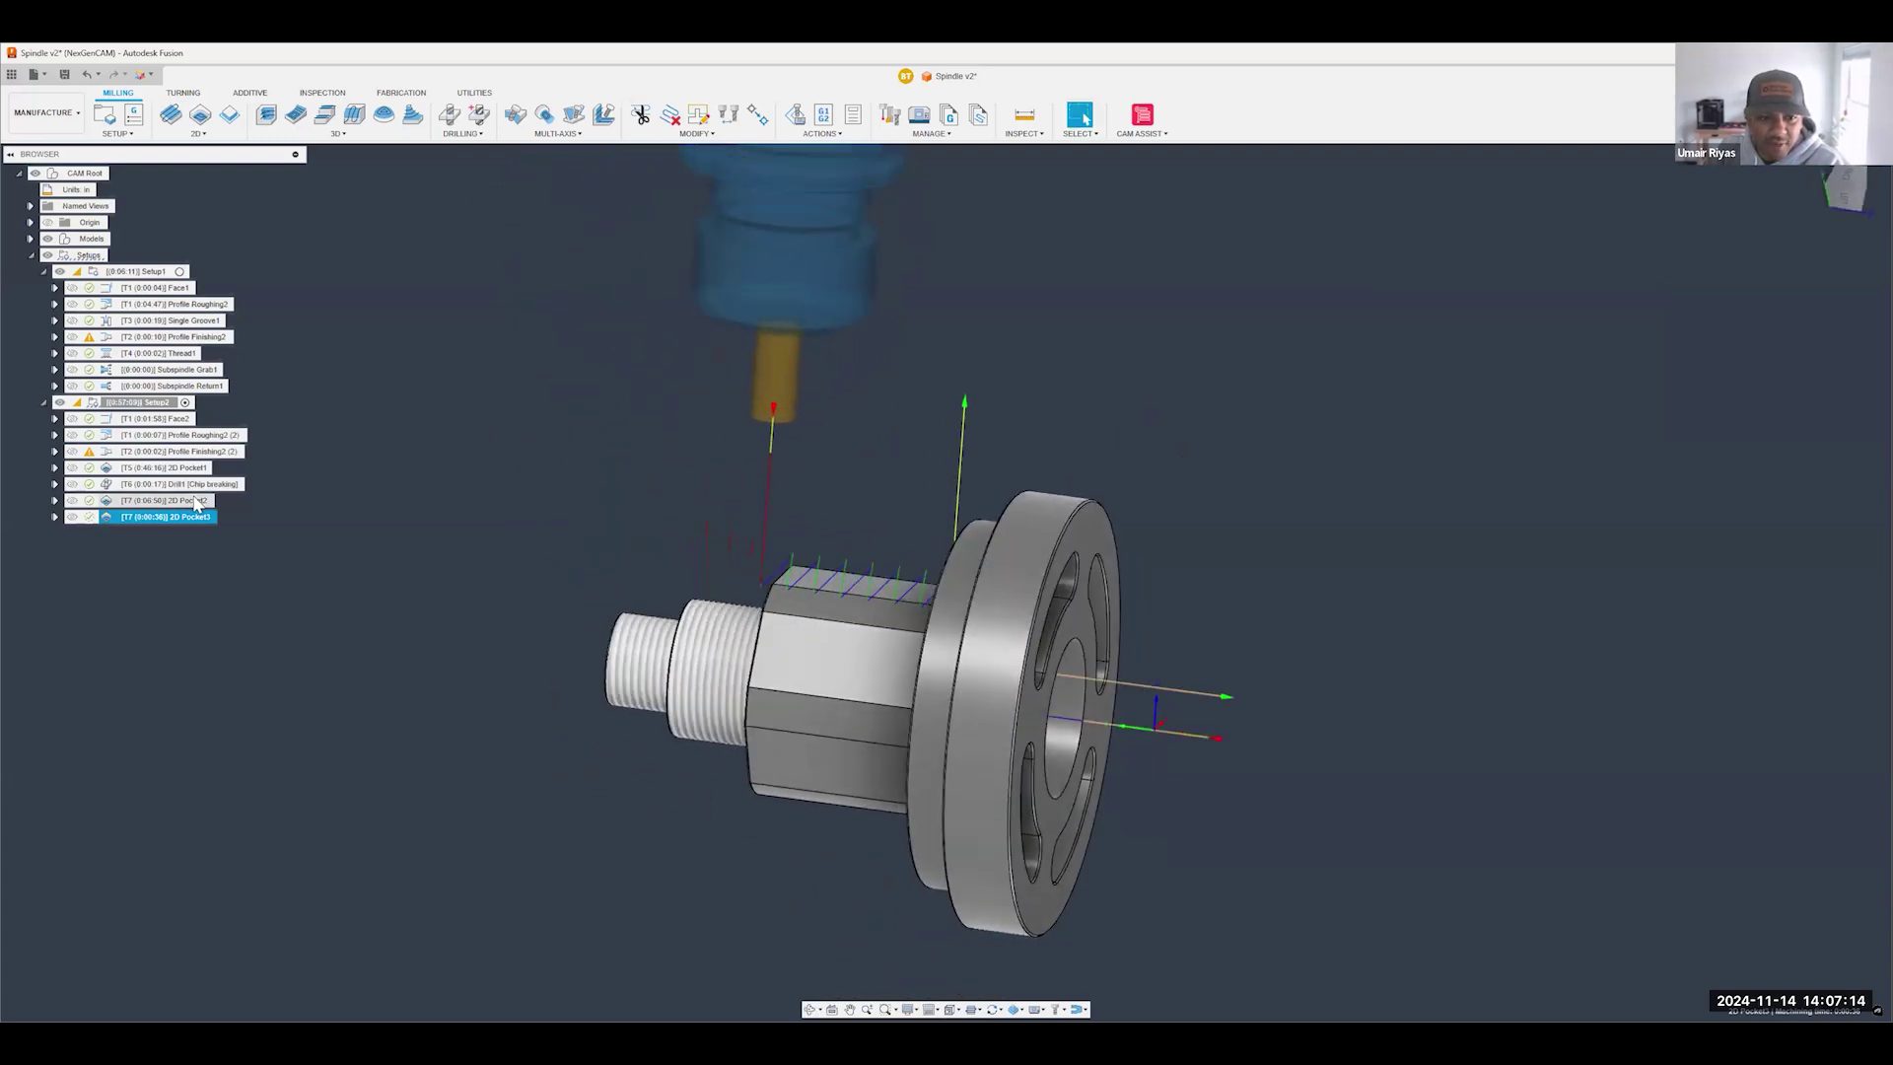
- Examine the flat face's pocket toolpath against the remaining stock and compare it with the central bore's pocket
scroll(779, 543, "down", 3)
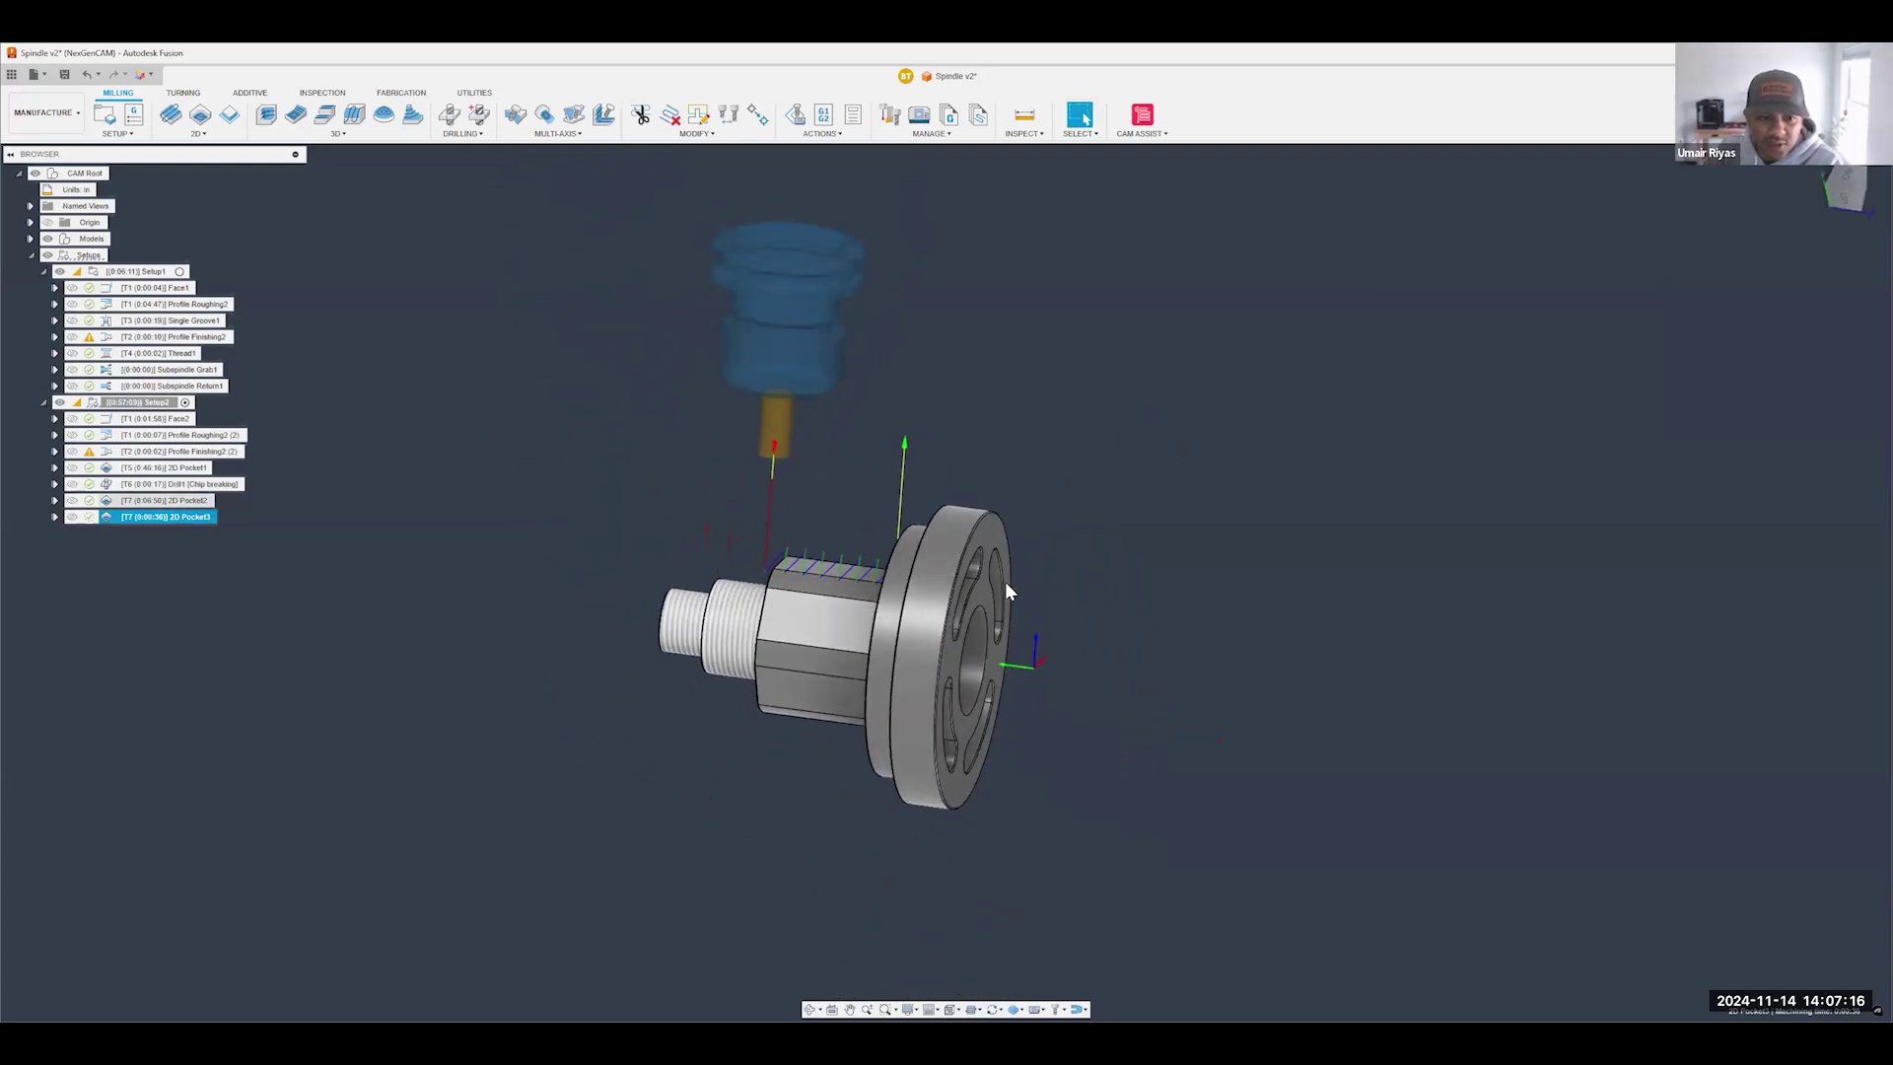
left_click(166, 500)
middle_click_drag(1041, 595, 1035, 591, "shift")
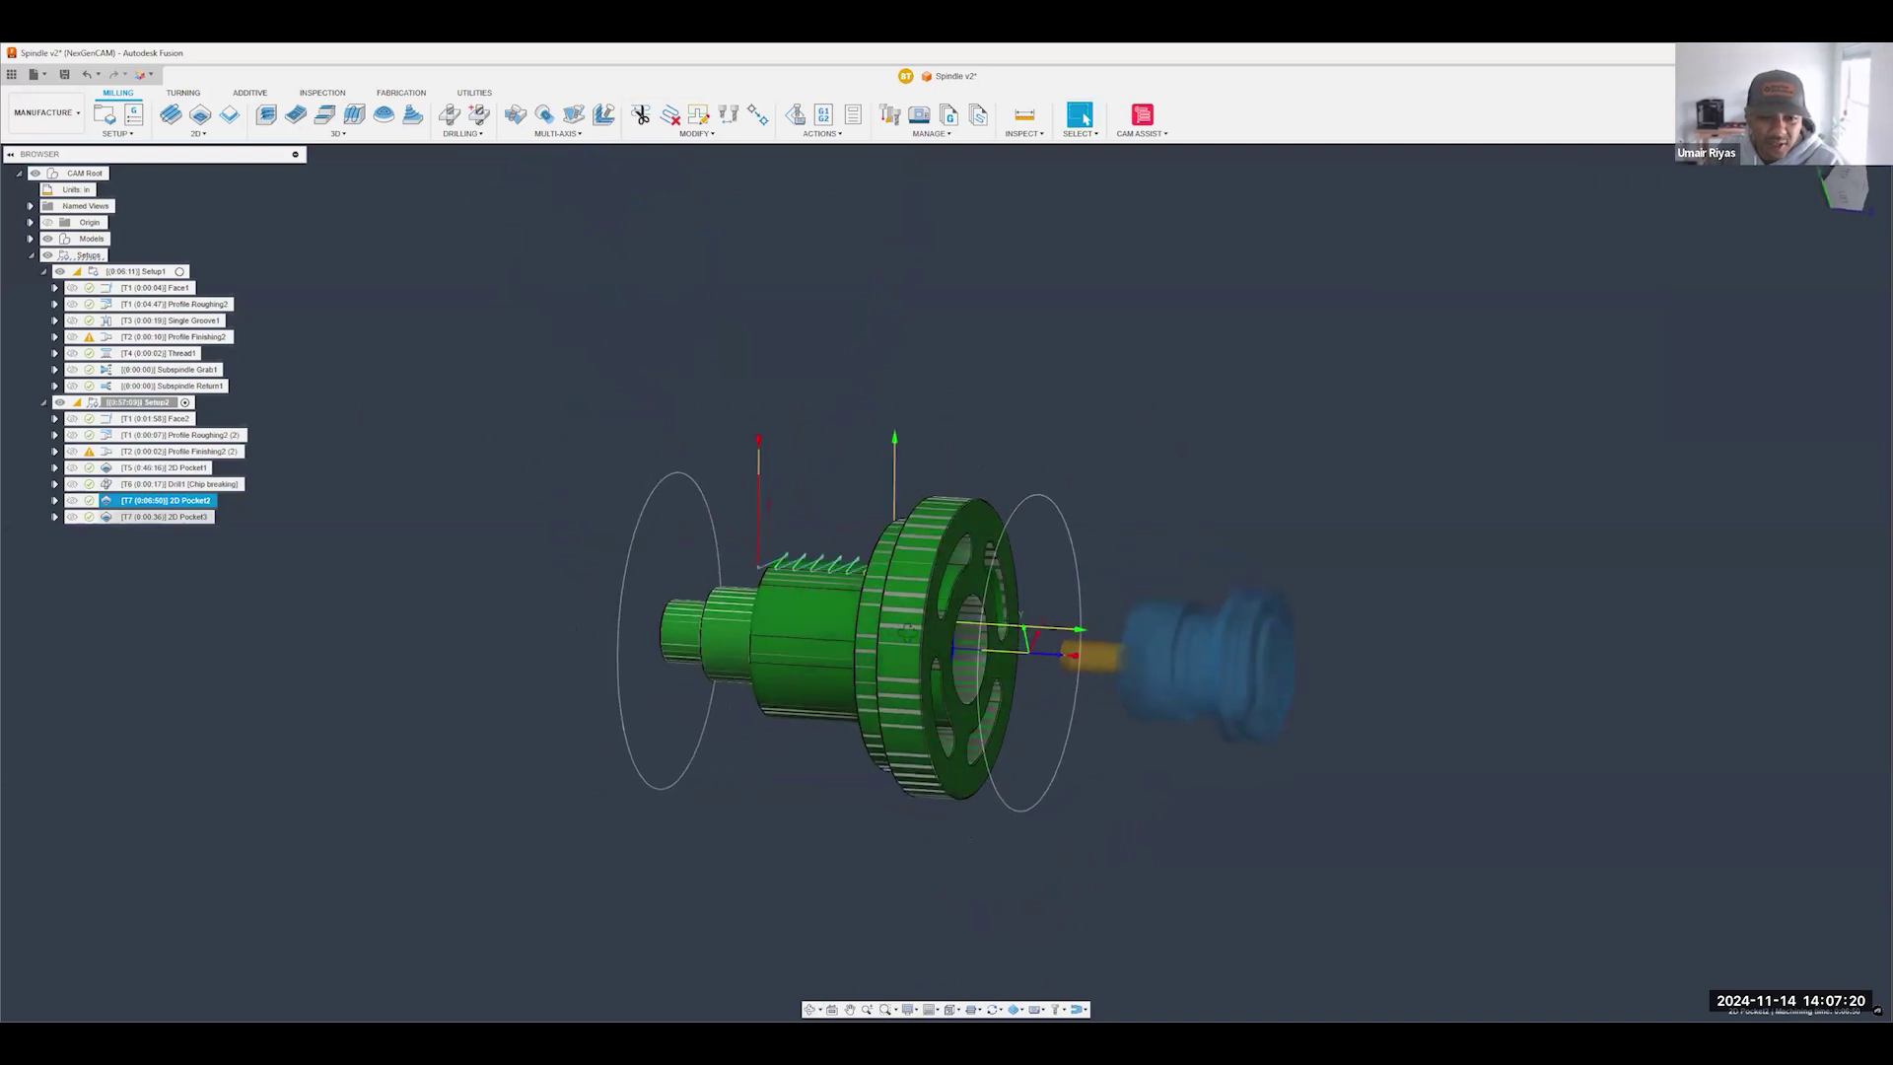
left_click(166, 517)
middle_click_drag(730, 580, 837, 547, "shift")
scroll(837, 546, "up", 3)
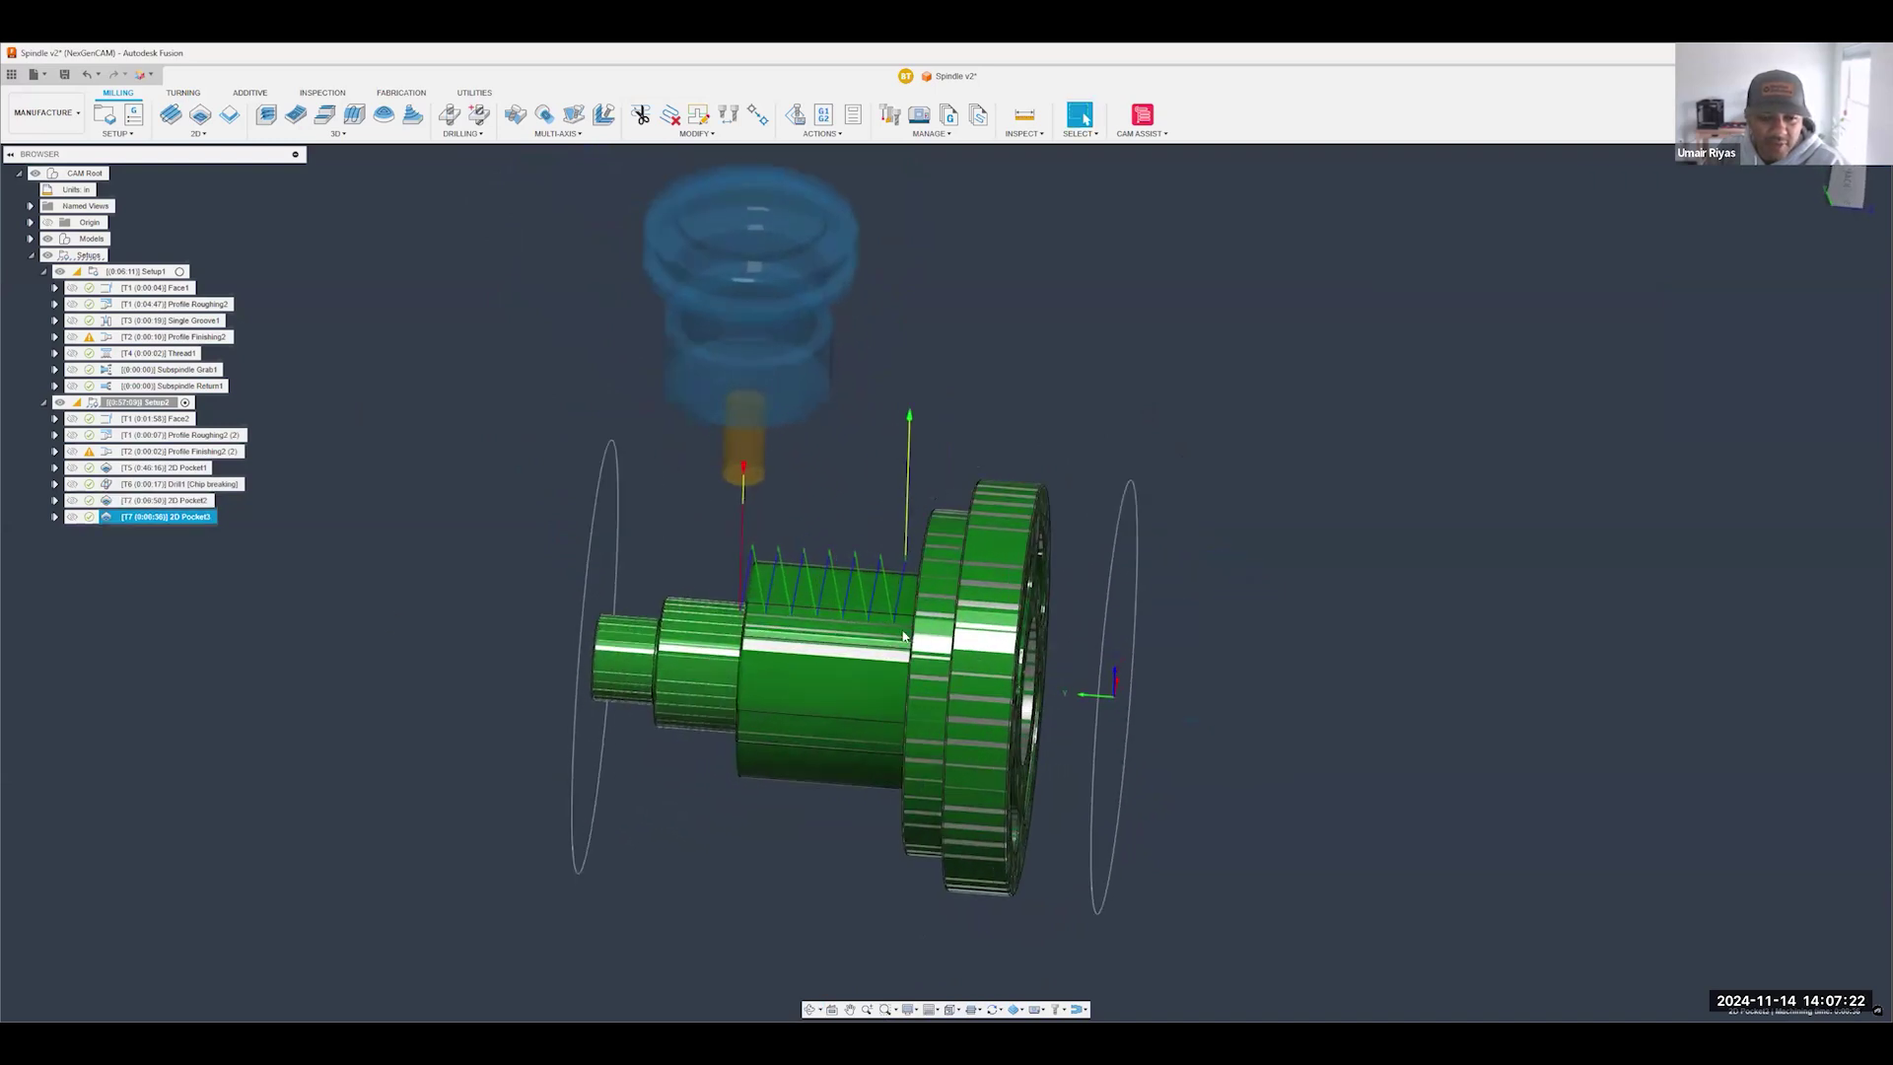
middle_click_drag(903, 636, 909, 604, "shift")
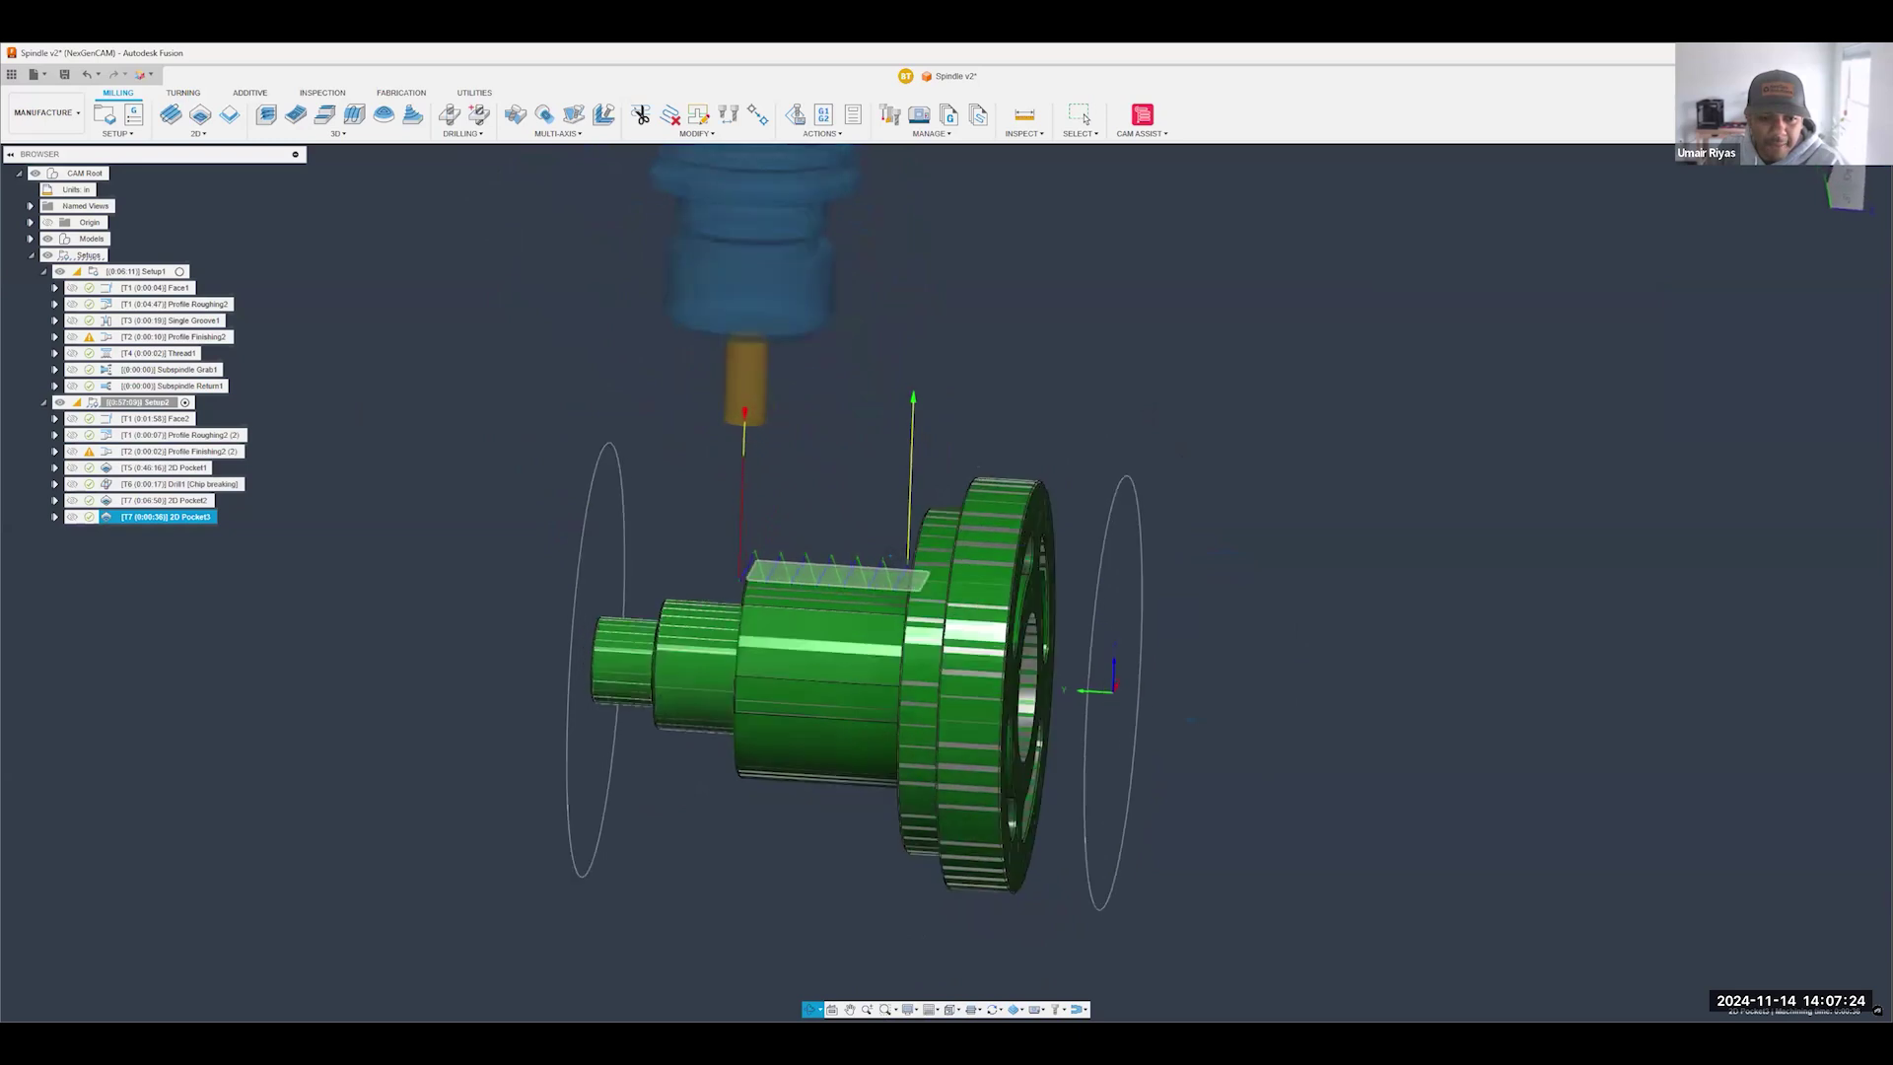
mouse_move(857, 541)
middle_mouse_down("shift")
mouse_move(903, 617)
mouse_move(895, 653)
mouse_move(907, 612)
mouse_move(858, 631)
mouse_move(812, 560)
middle_mouse_up("shift")
scroll(877, 633, "up", 3)
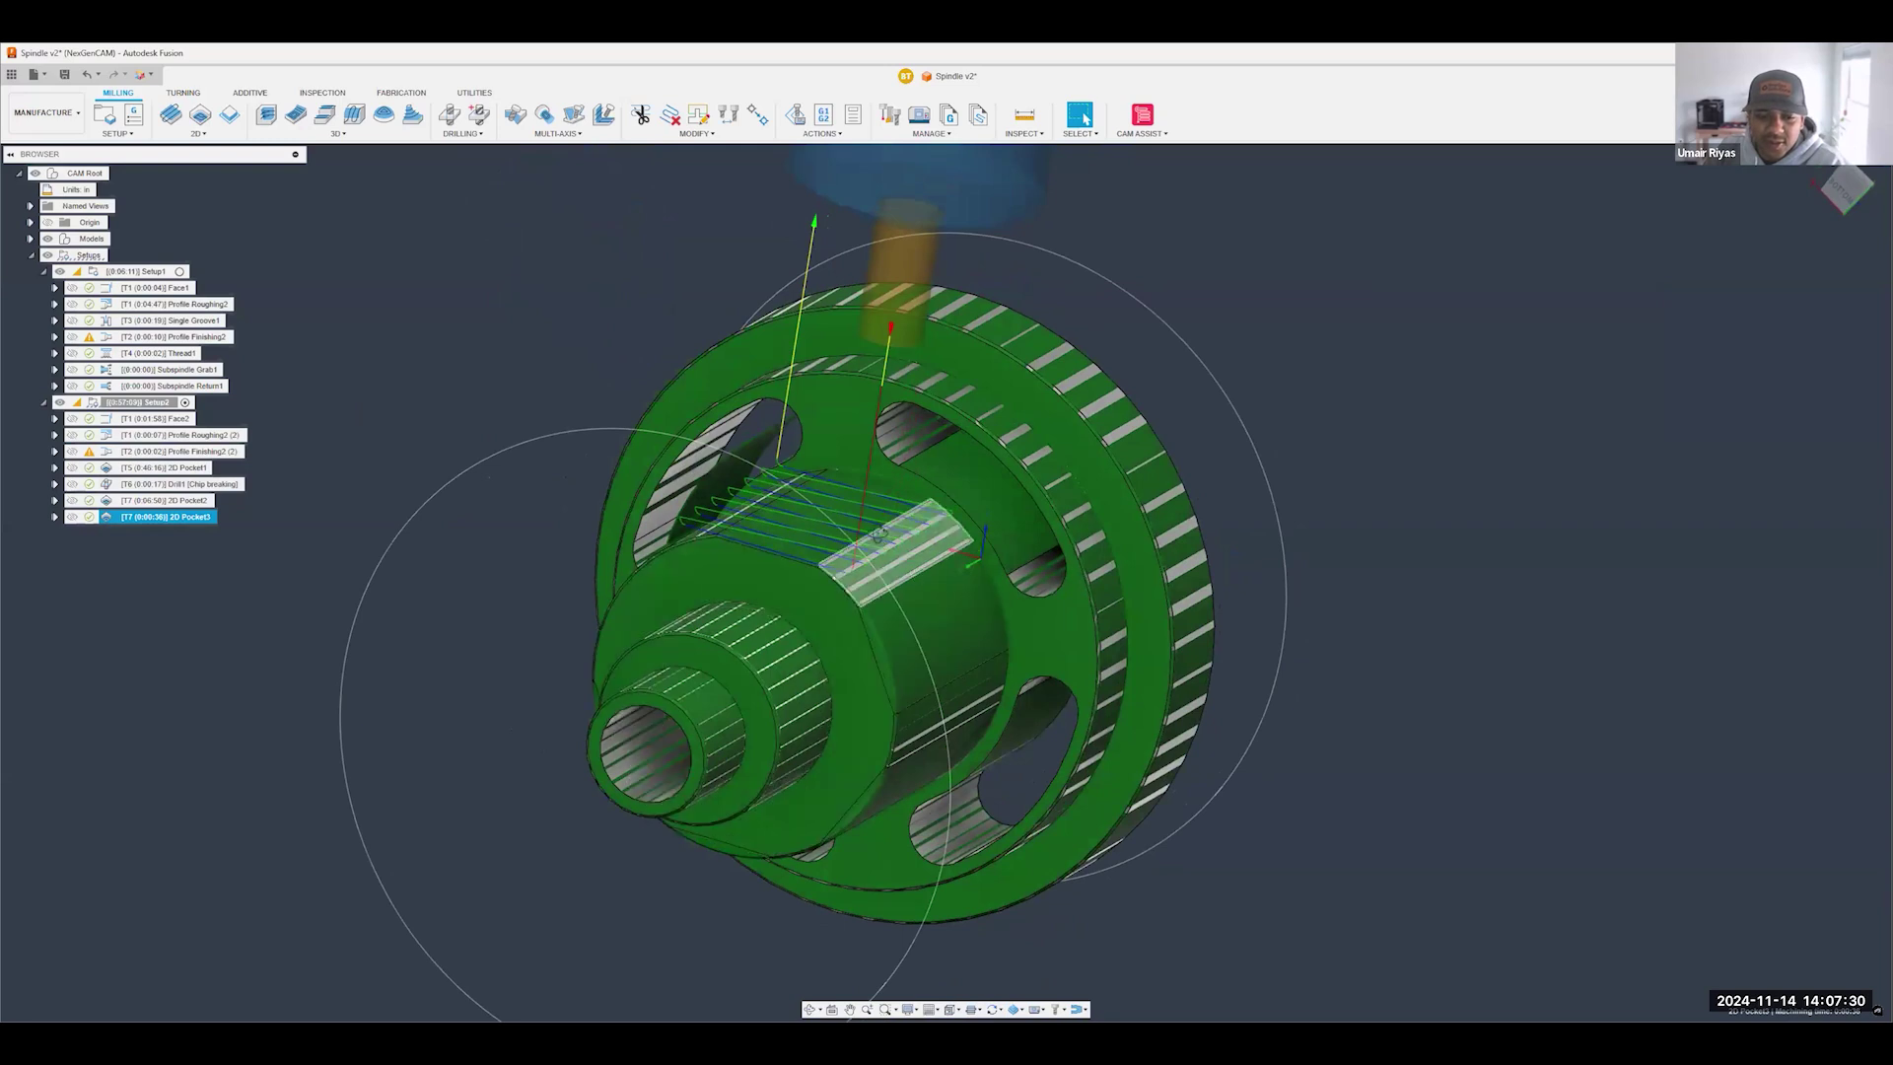
- Turn off Stock to Leave in the flat face's 2D Pocket operation and regenerate its toolpath
middle_click_drag(789, 596, 1108, 711, "shift")
middle_click_drag(838, 709, 640, 592, "shift")
right_click(204, 517)
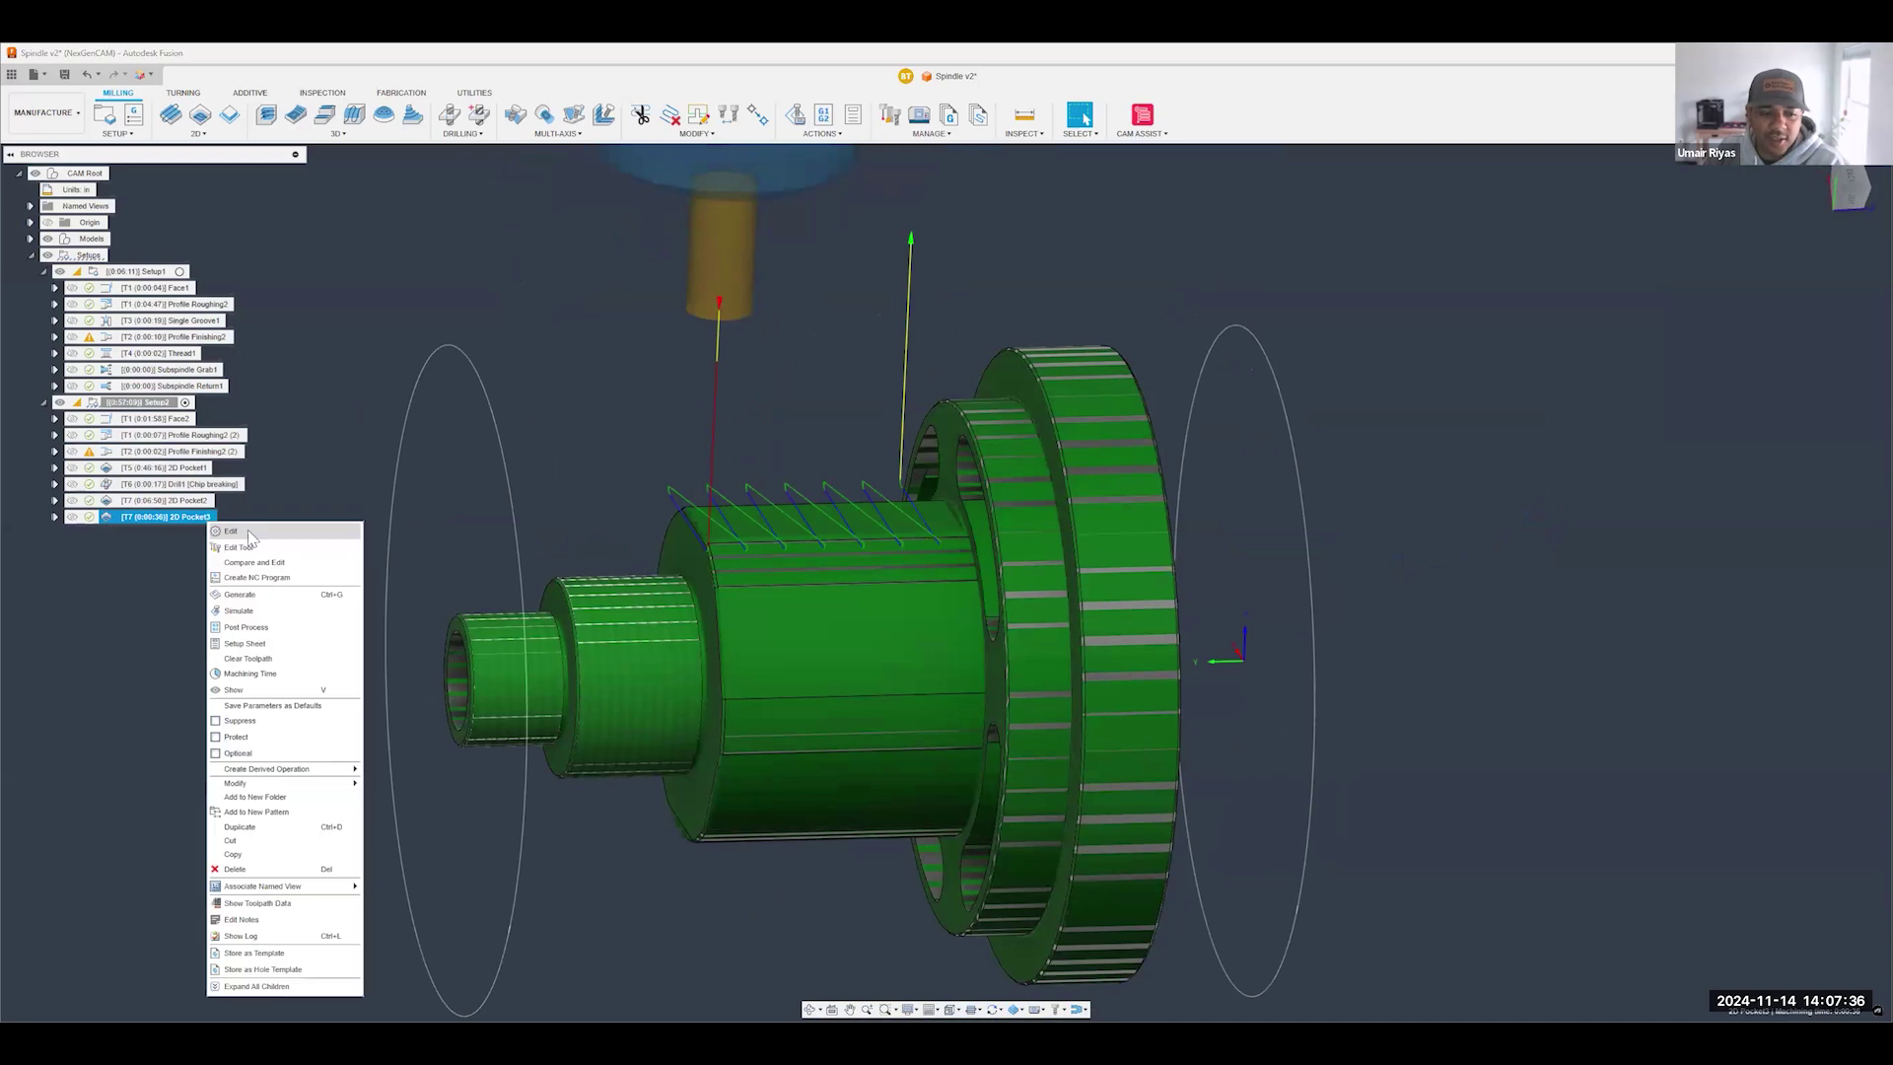
left_click(251, 532)
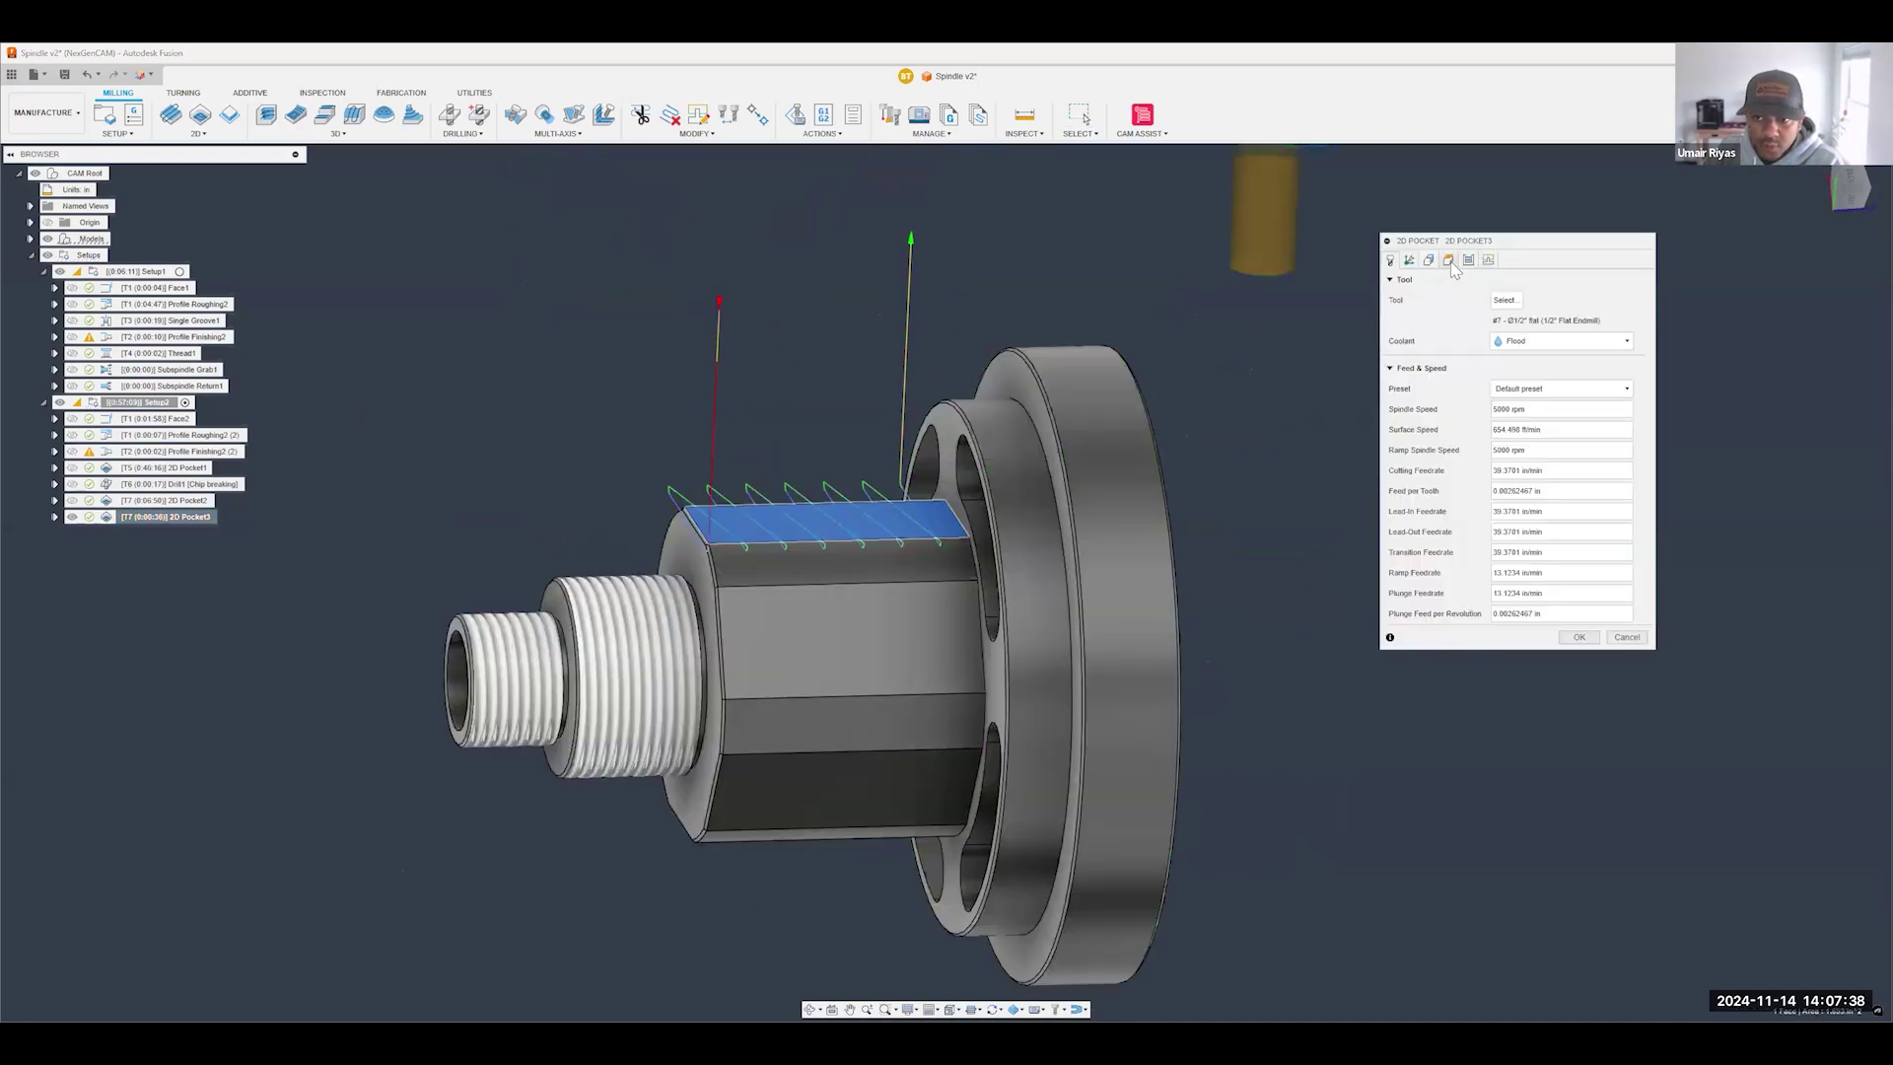
left_click(1468, 259)
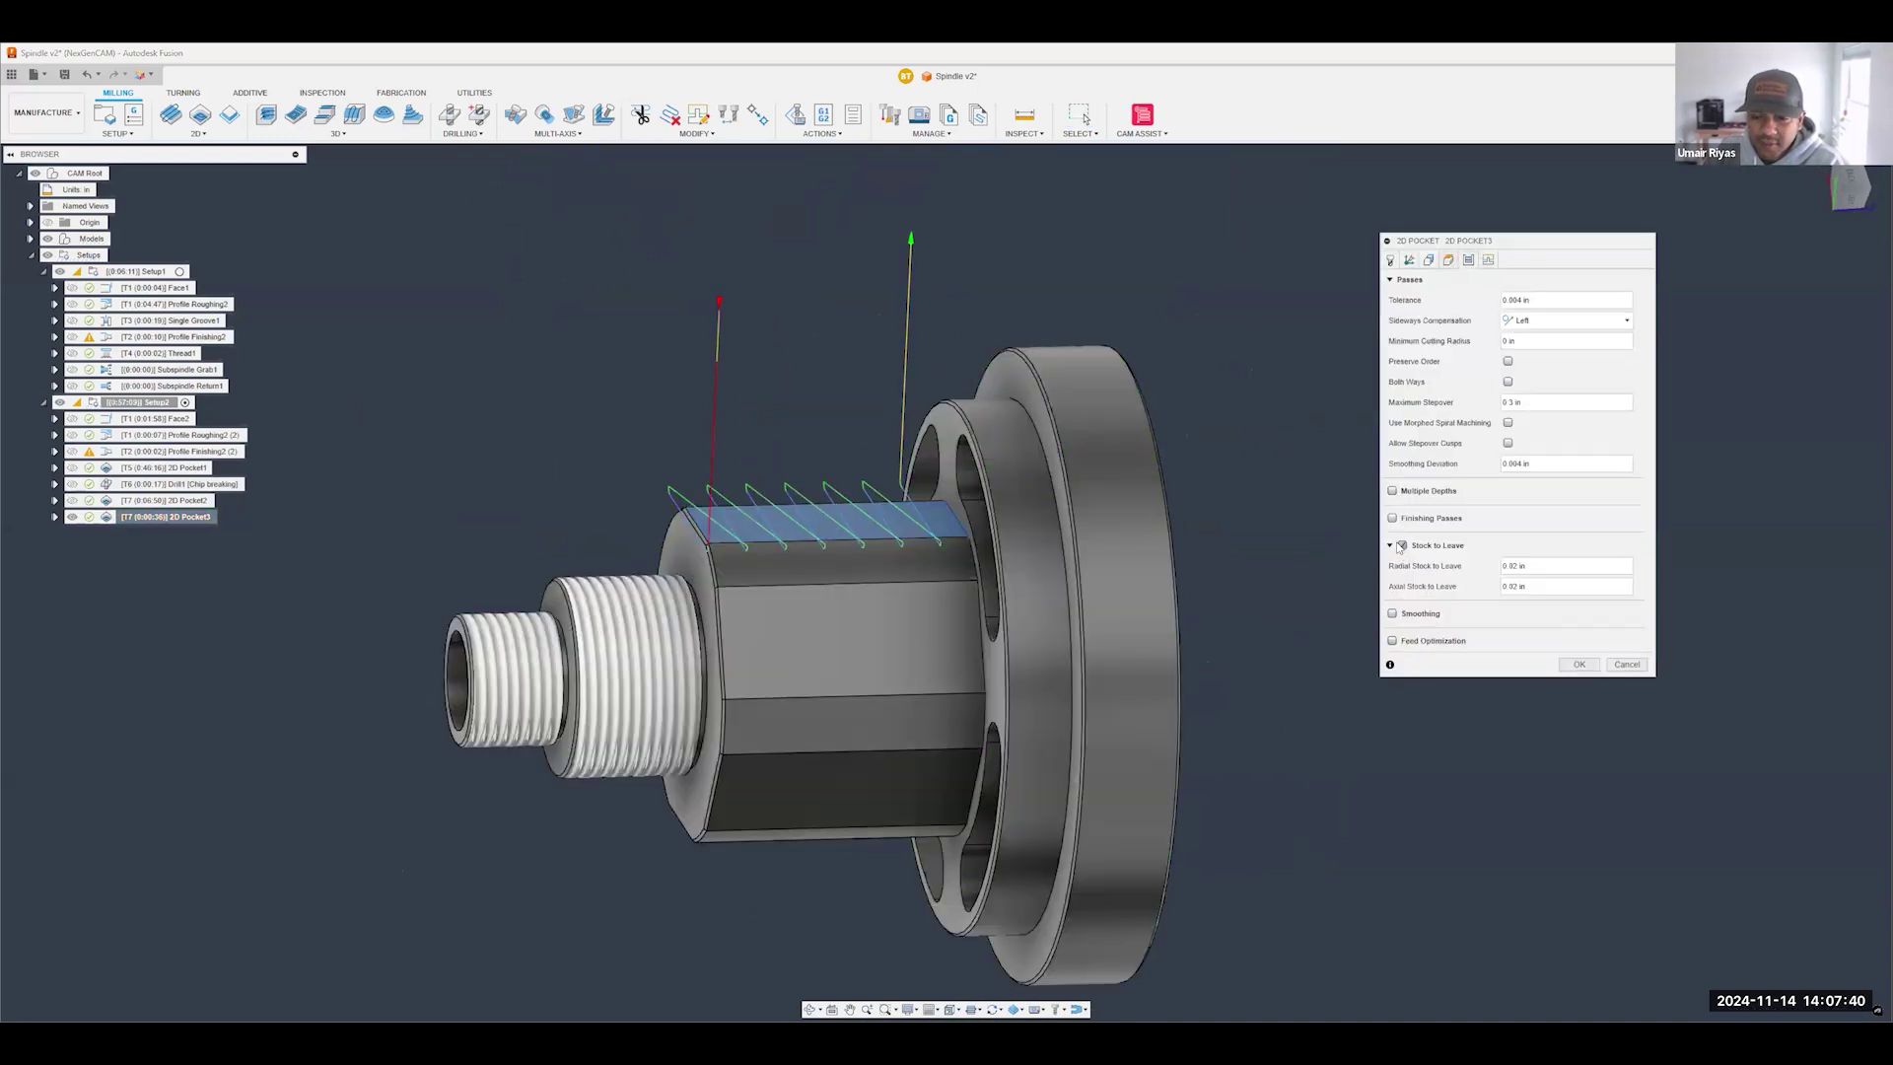
left_click(1402, 545)
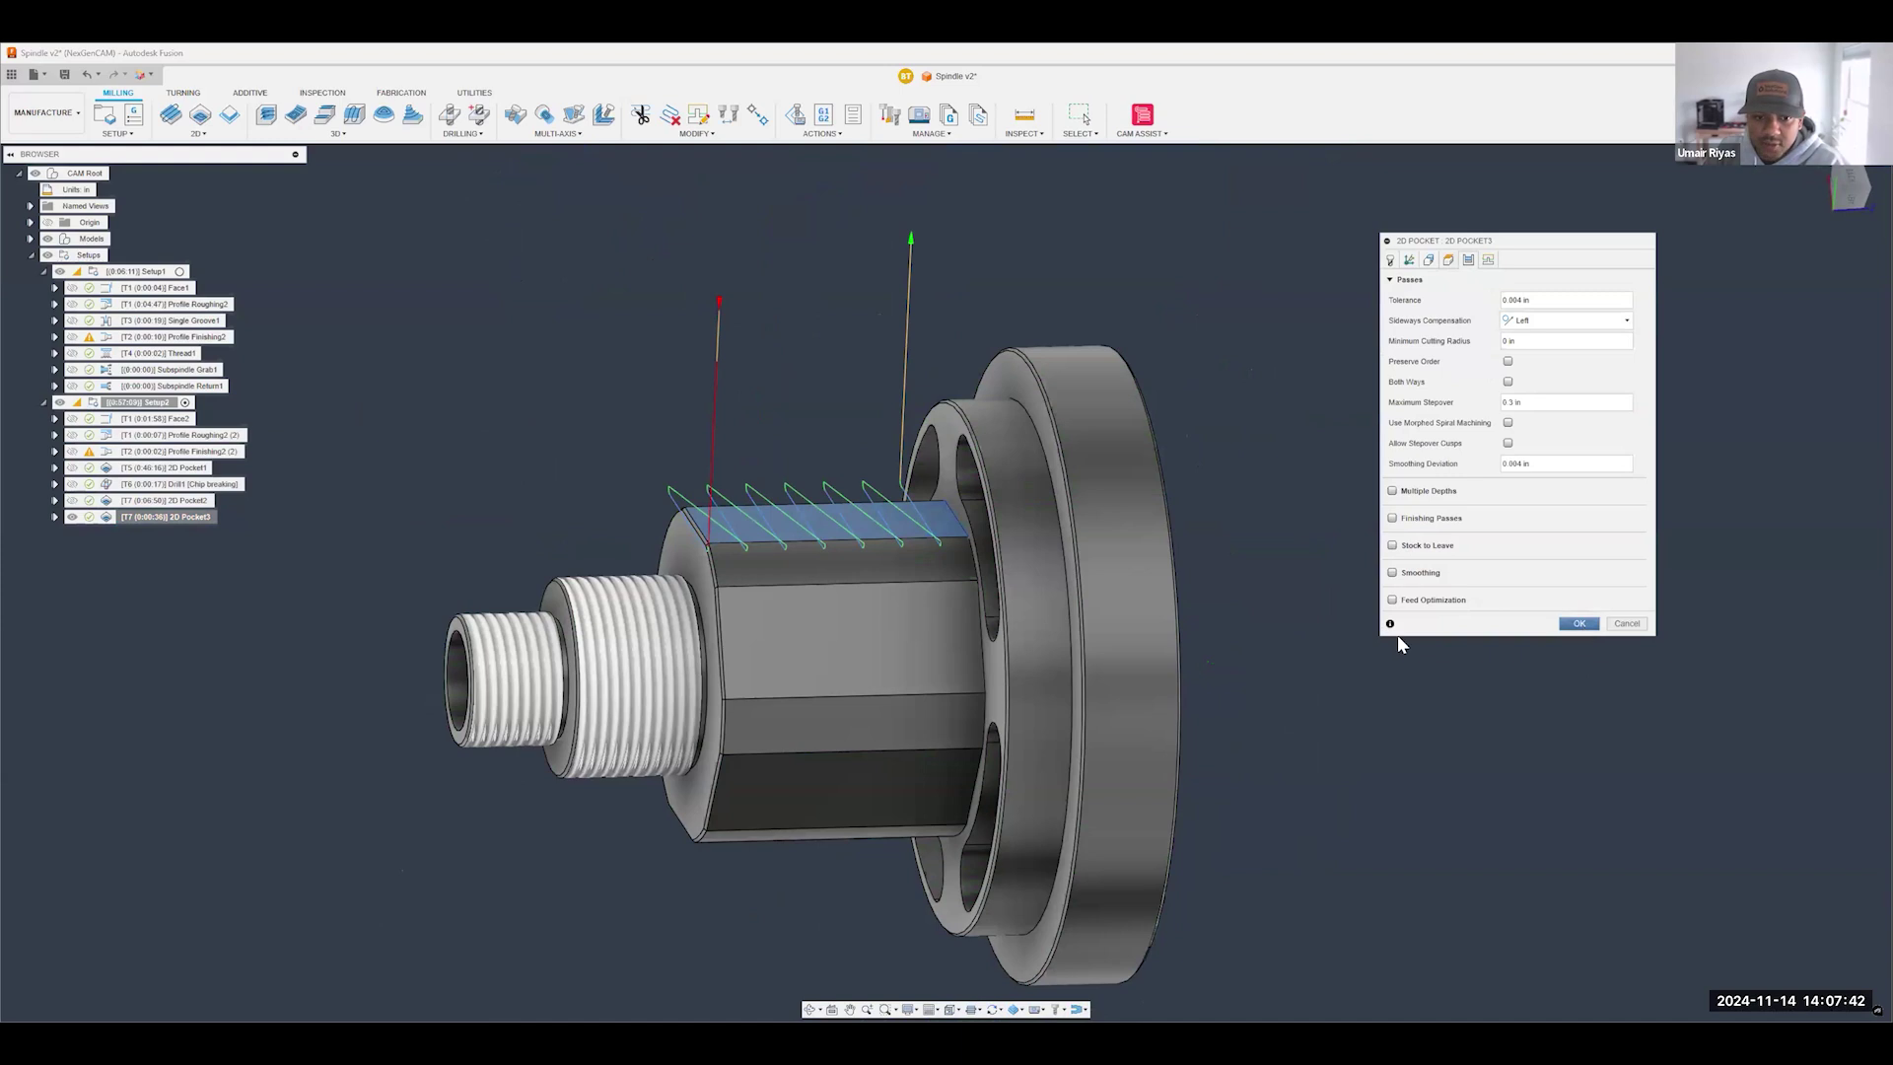
key("Return")
scroll(1074, 493, "down", 3)
middle_click_drag(582, 315, 493, 303, "shift")
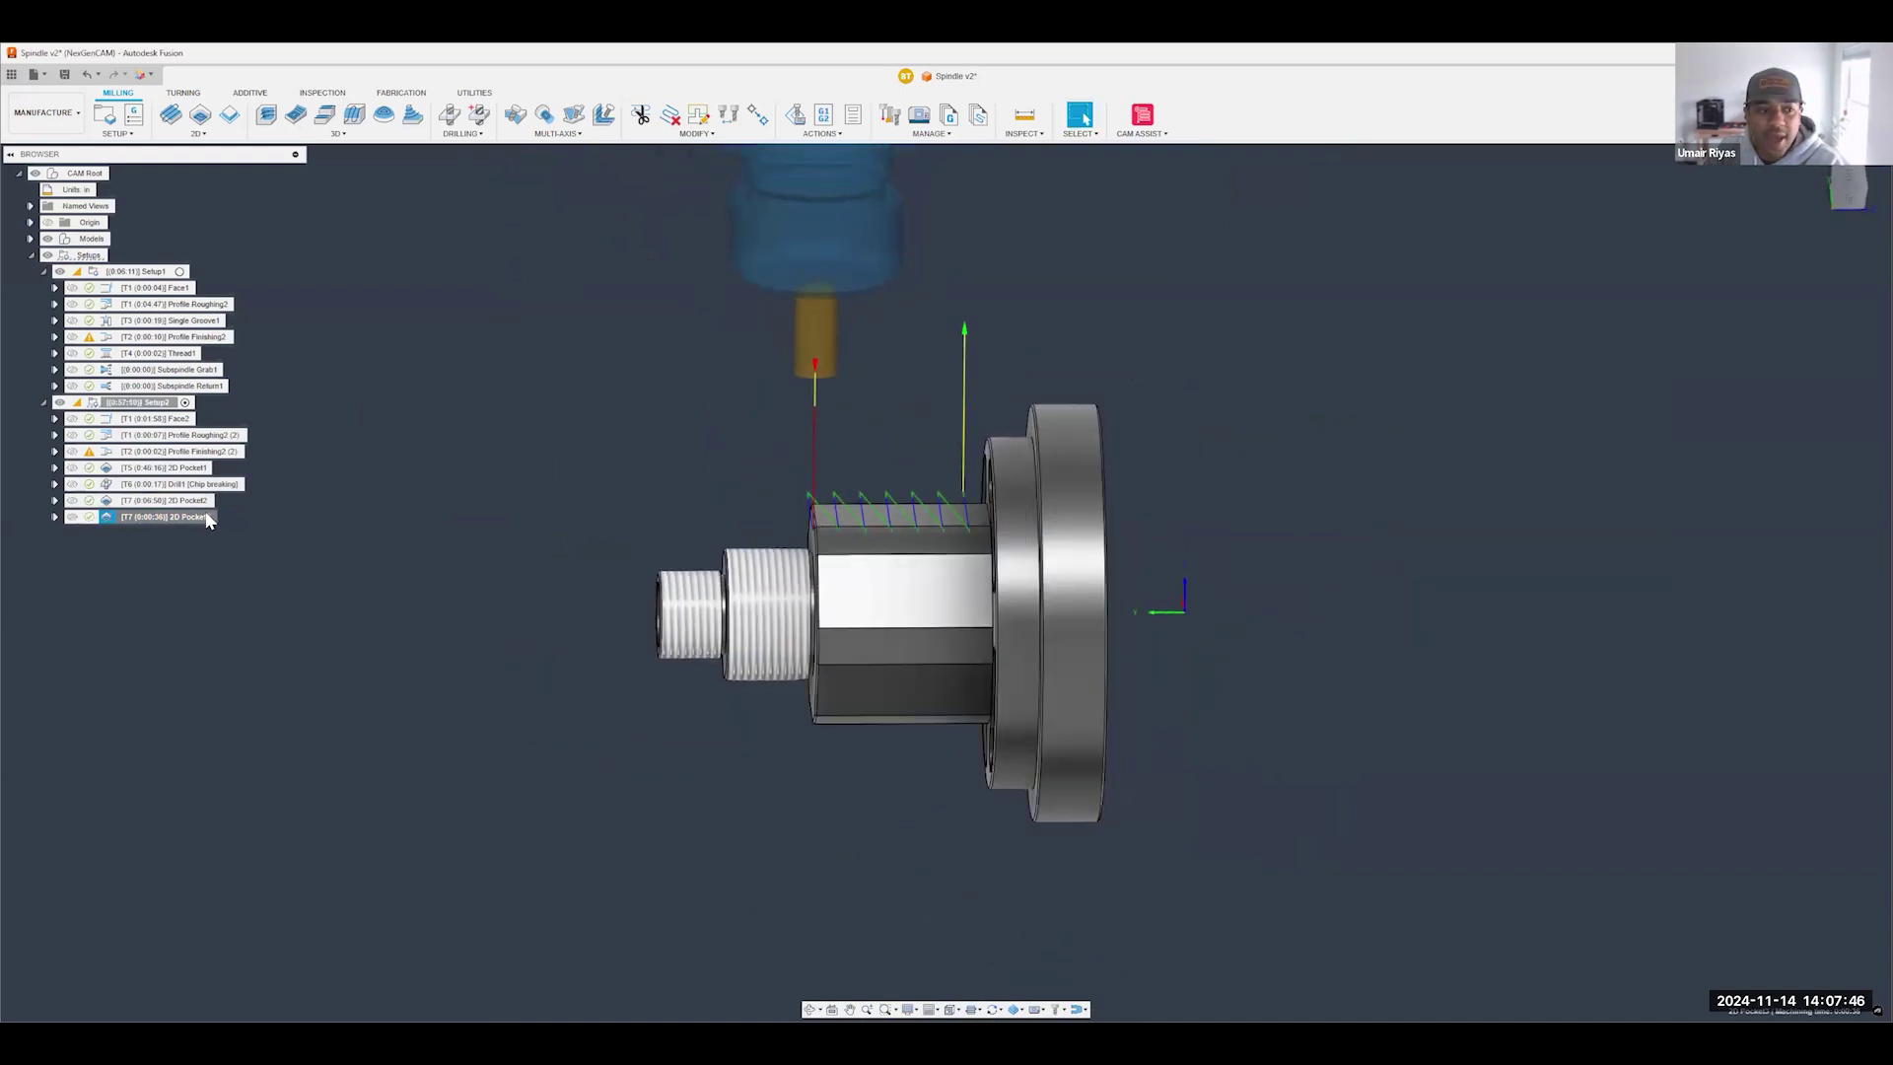
- Add the flat face's 2D Pocket to a new pattern and set the pattern type to circular
middle_click_drag(377, 539, 1001, 590, "shift")
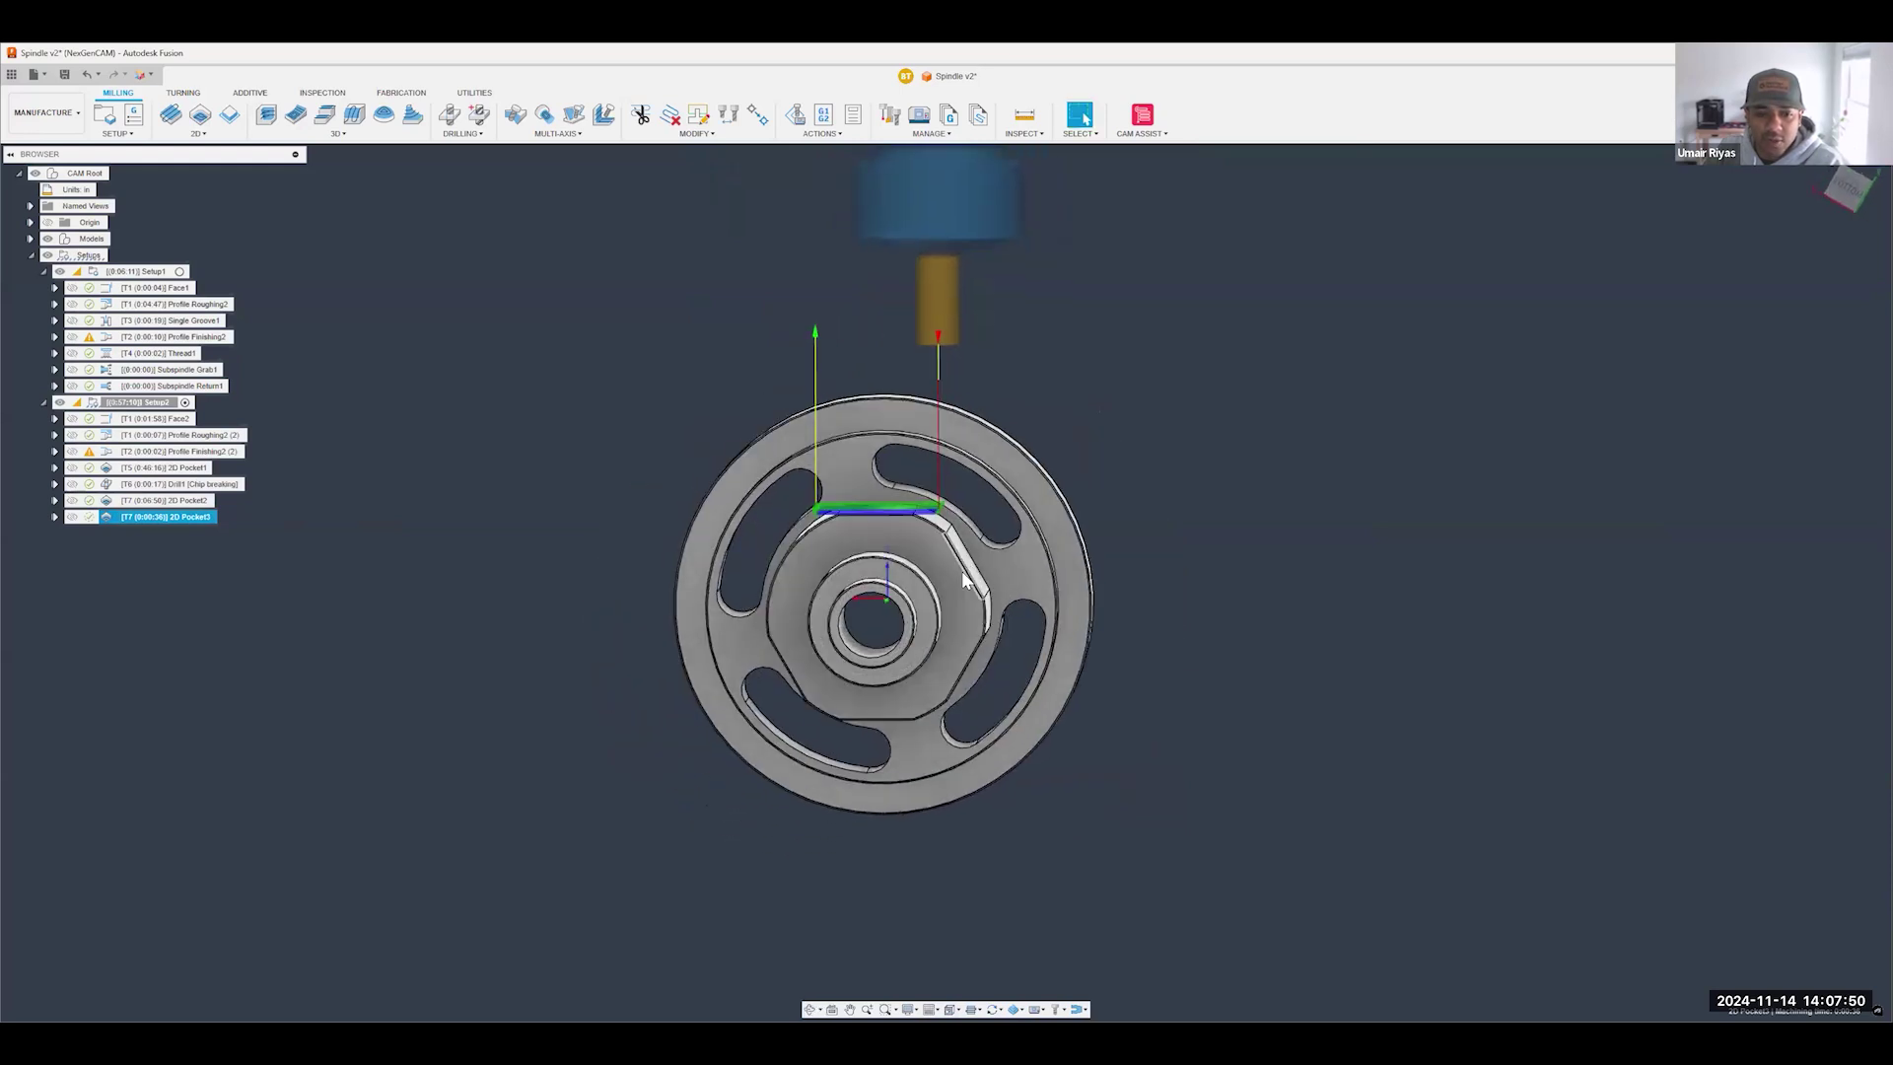
middle_click_drag(1138, 549, 724, 557, "shift")
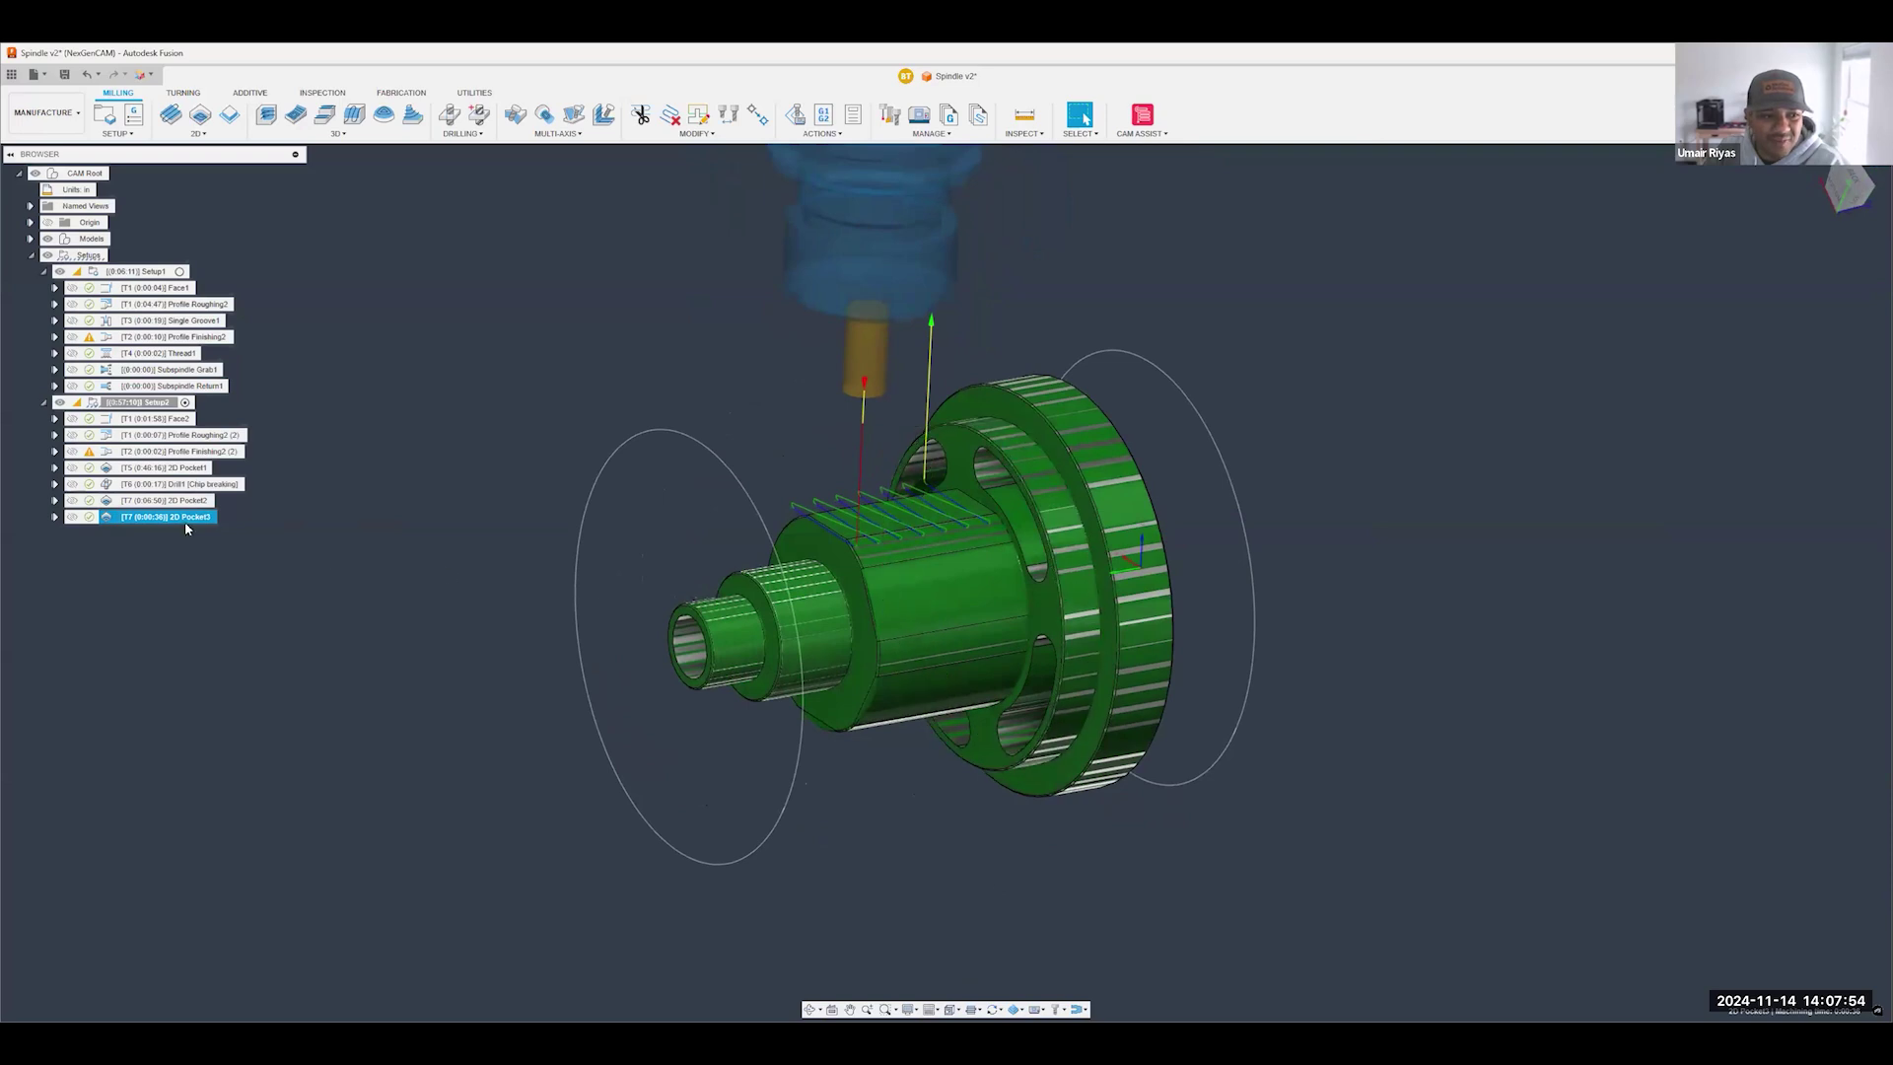
right_click(212, 522)
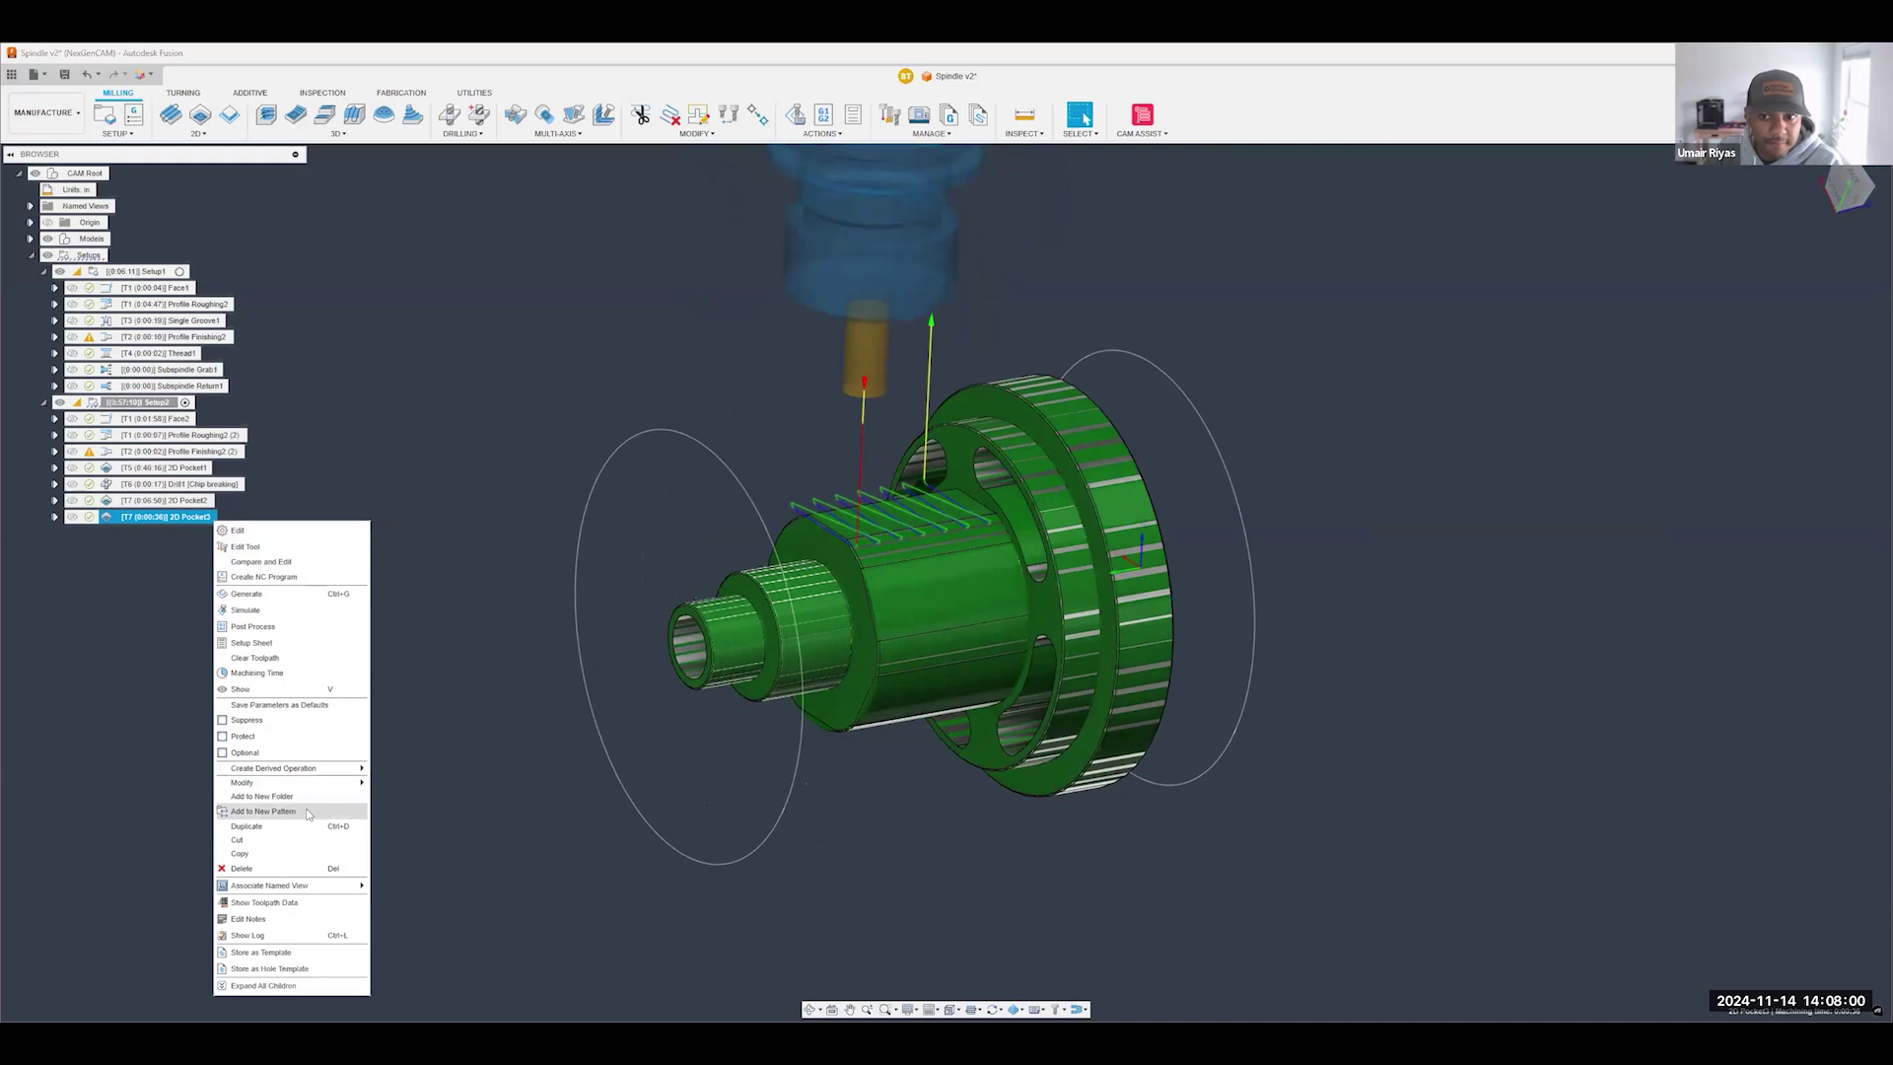
left_click(364, 810)
left_click(1546, 300)
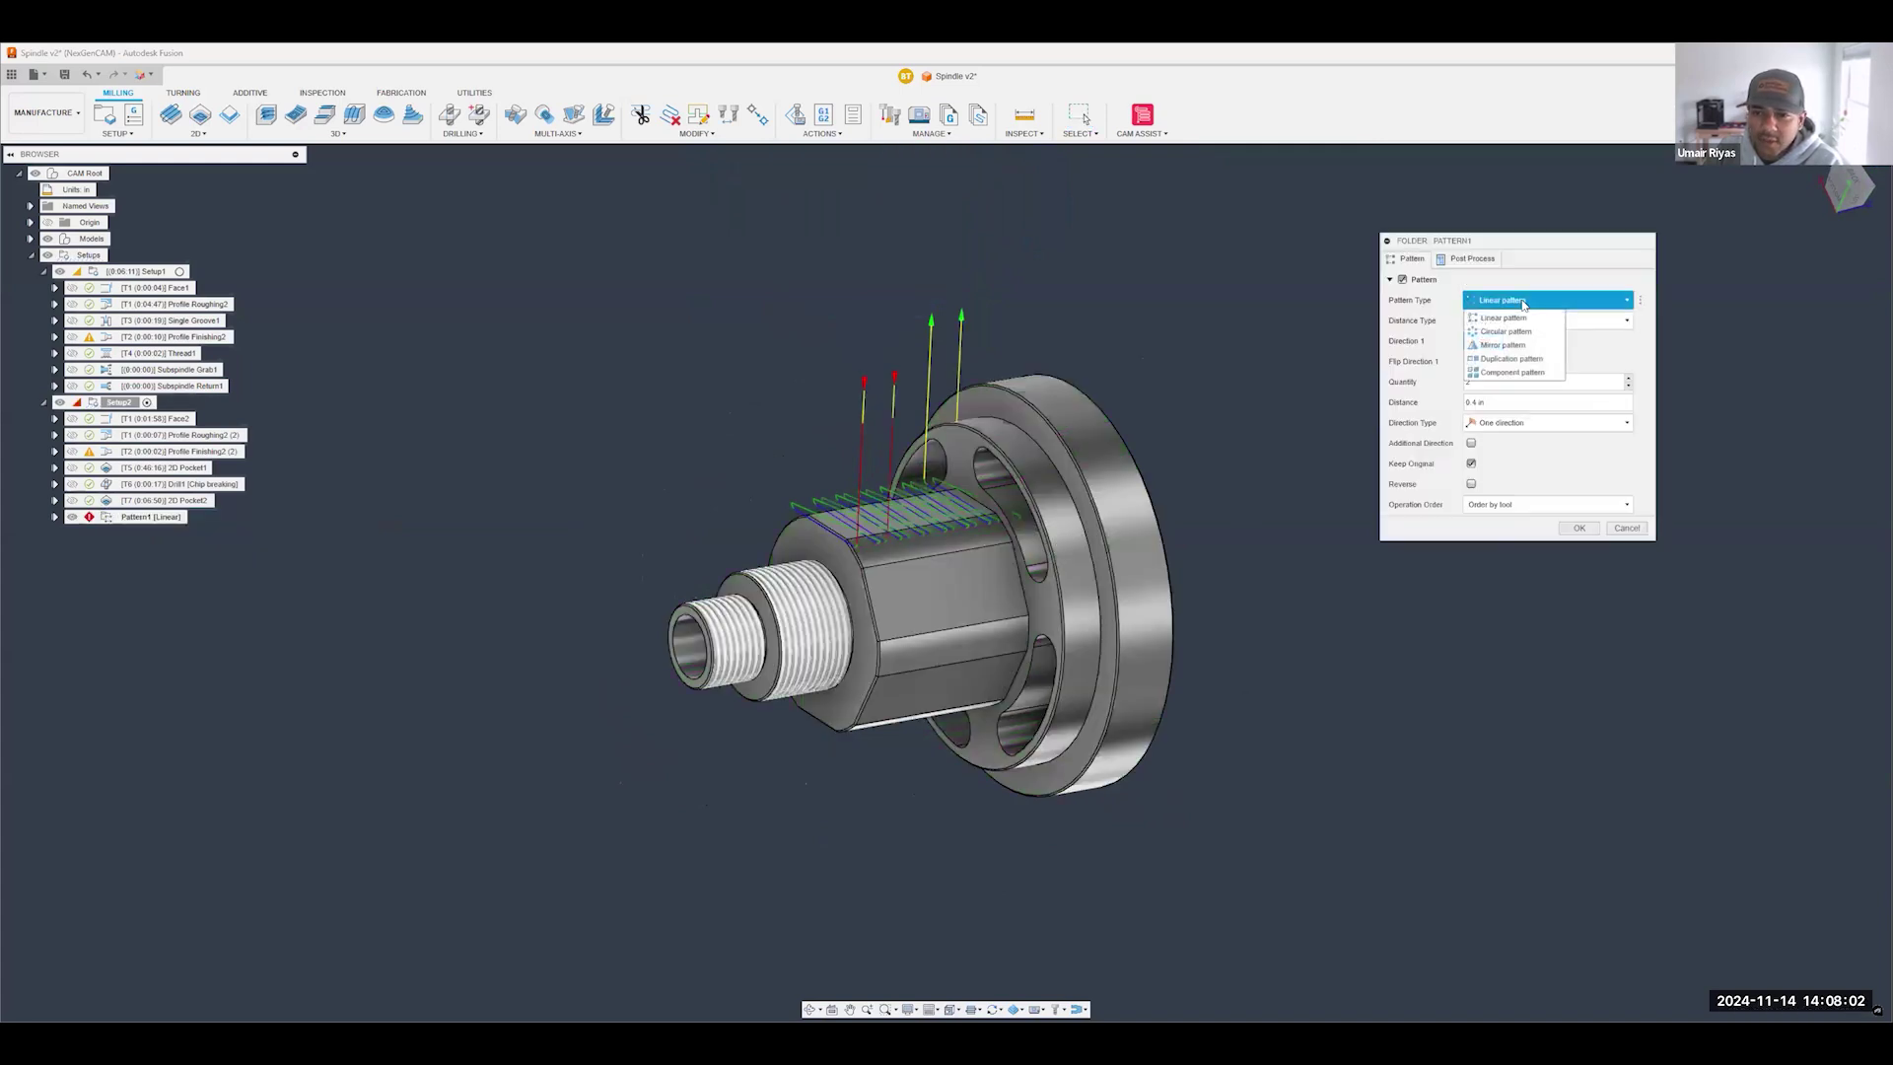
left_click(1525, 333)
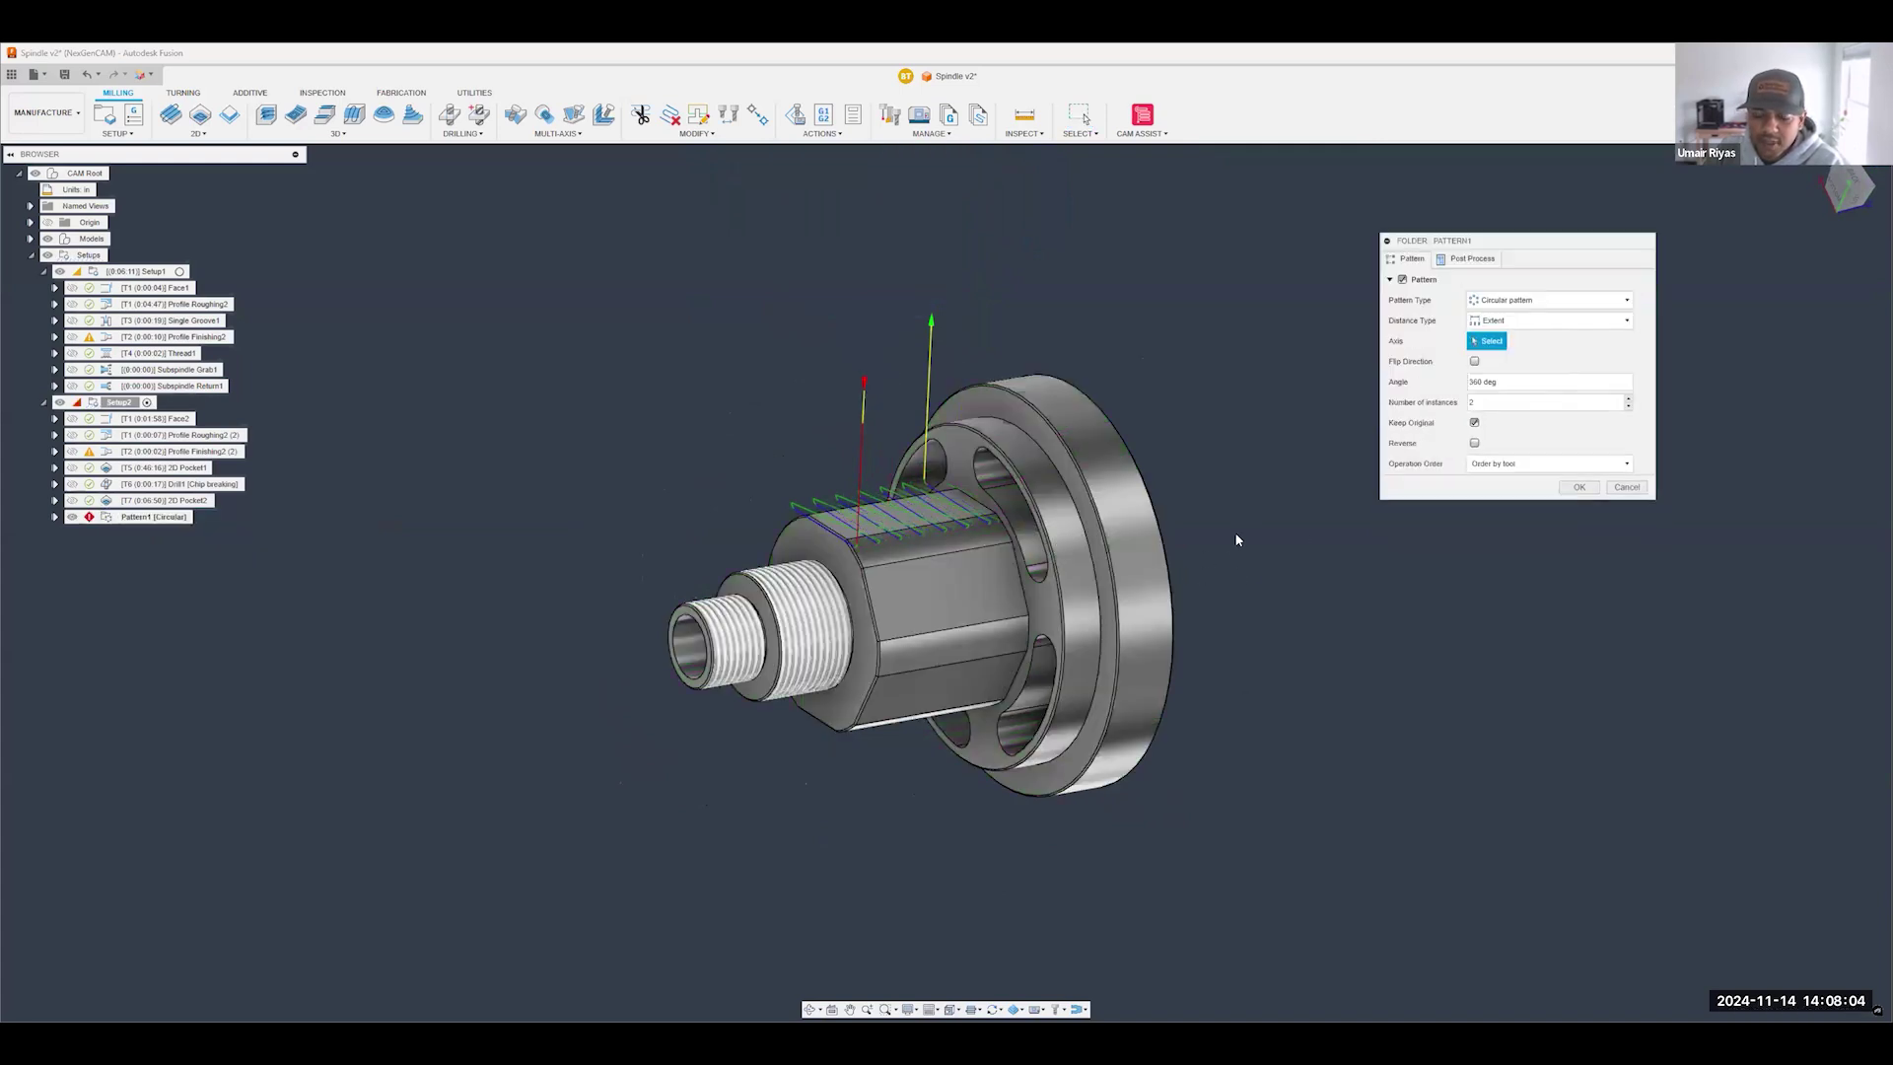
- Use the cylindrical face of the flange's central bore as the circular pattern's axis
middle_click_drag(1235, 530, 1066, 649, "shift")
scroll(1066, 649, "up", 3)
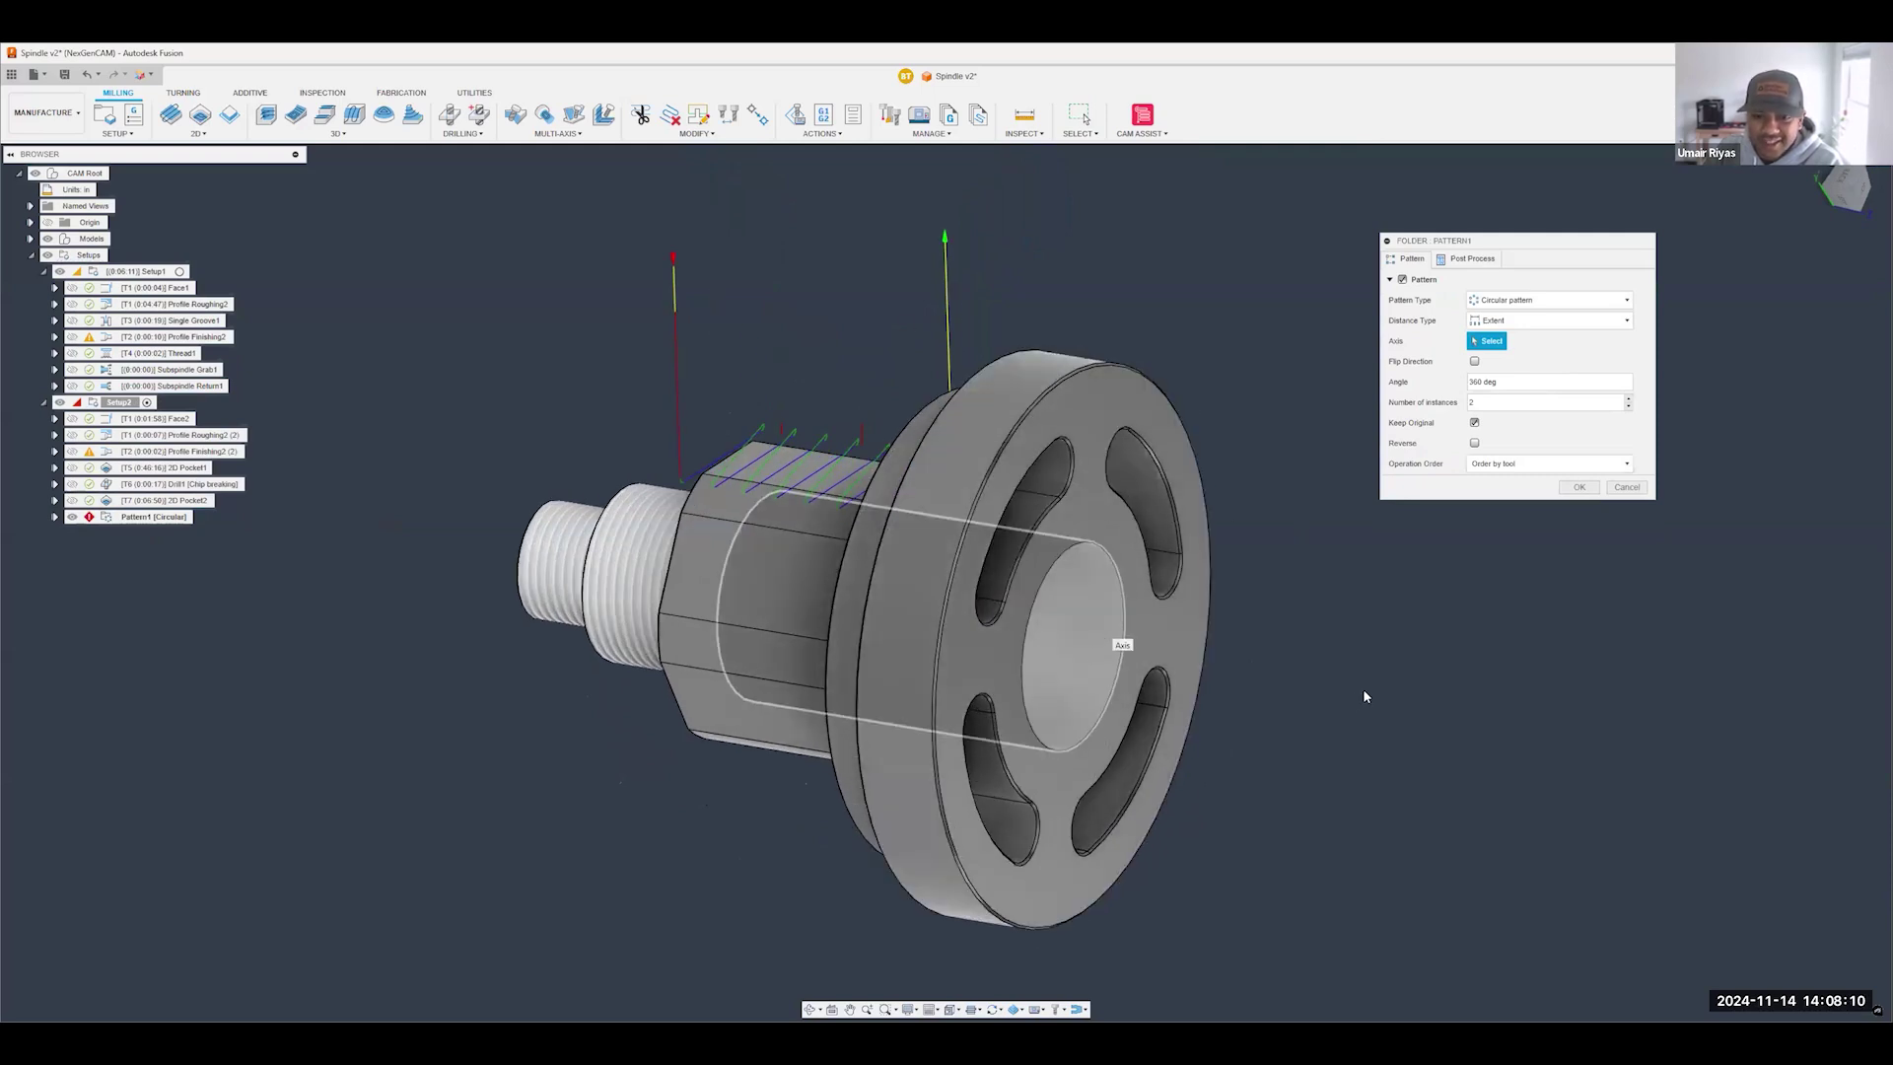
left_click(1092, 637)
middle_click_drag(1092, 637, 907, 730, "shift")
middle_click_drag(1479, 611, 1255, 663, "shift")
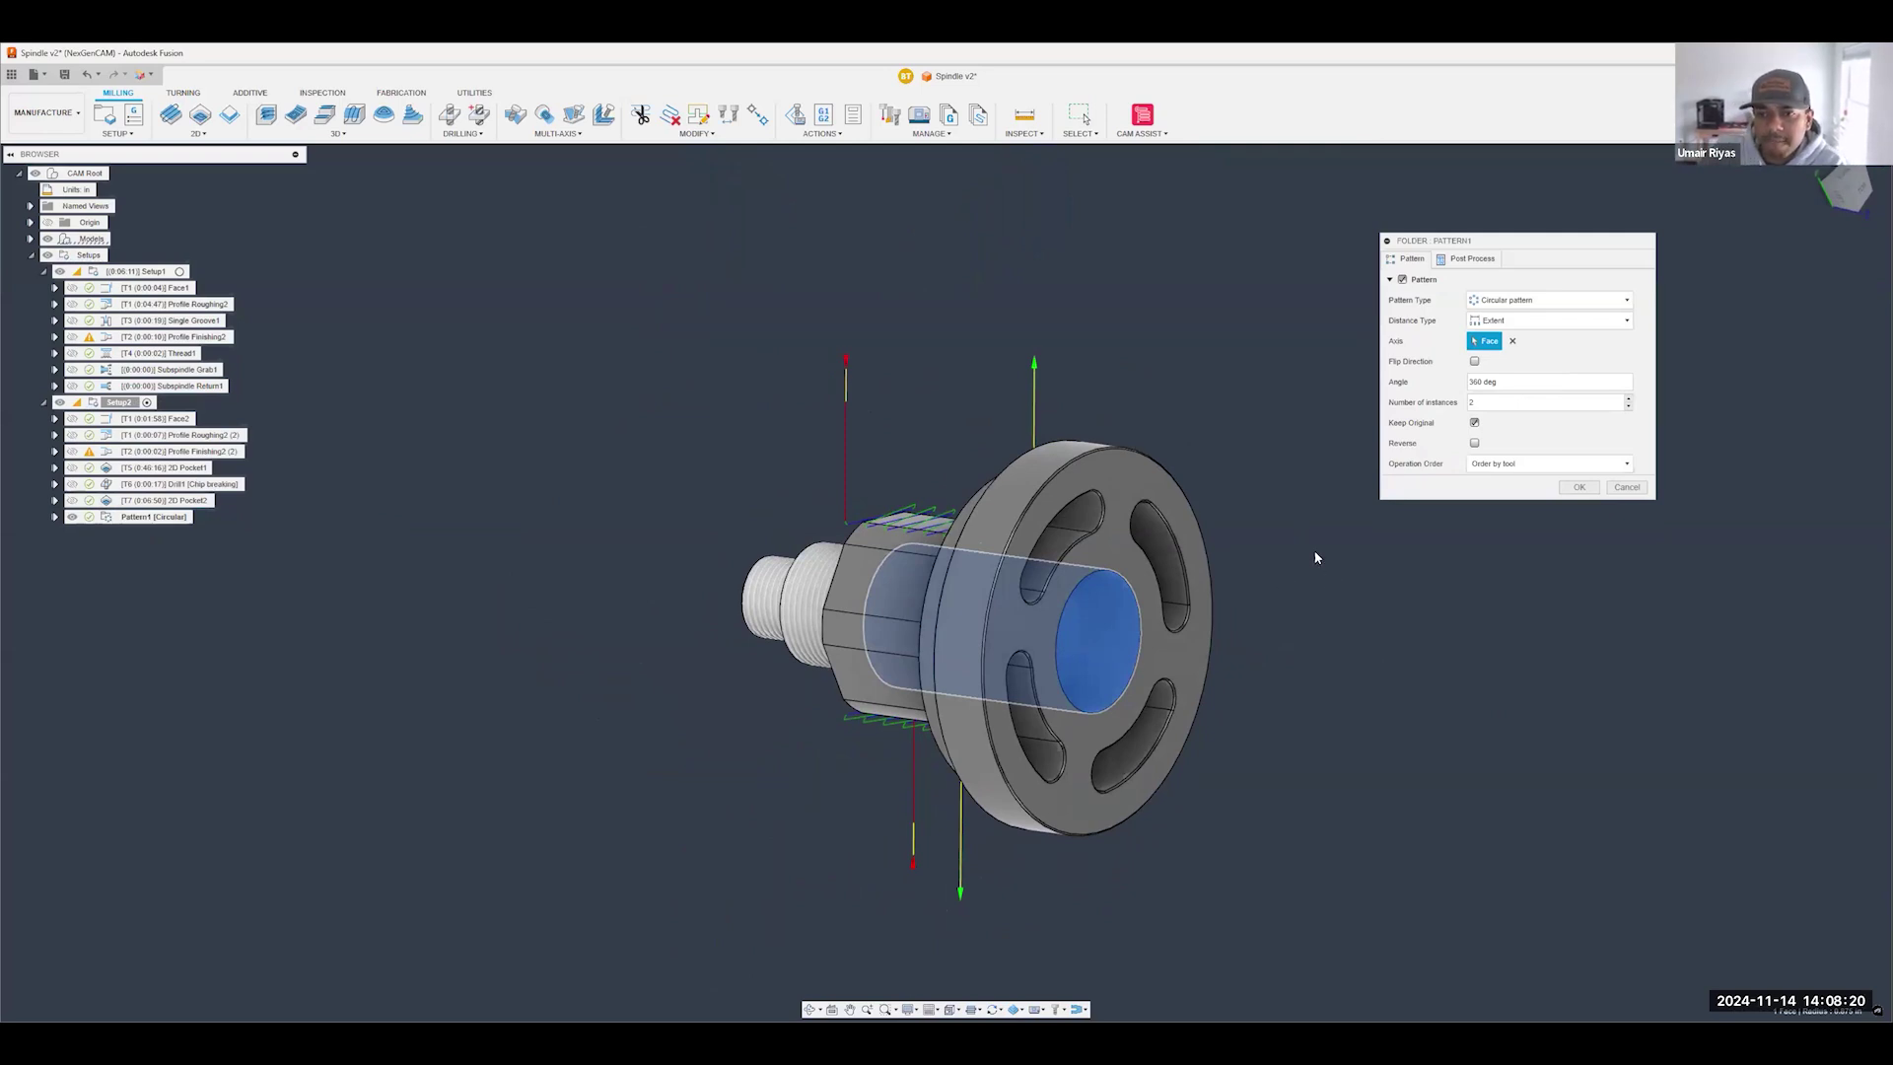
- Set the circular pattern to 6 instances around the multi-sided body and create it
left_click(1627, 399)
left_click(1627, 399)
left_click(1627, 399)
left_click(1627, 399)
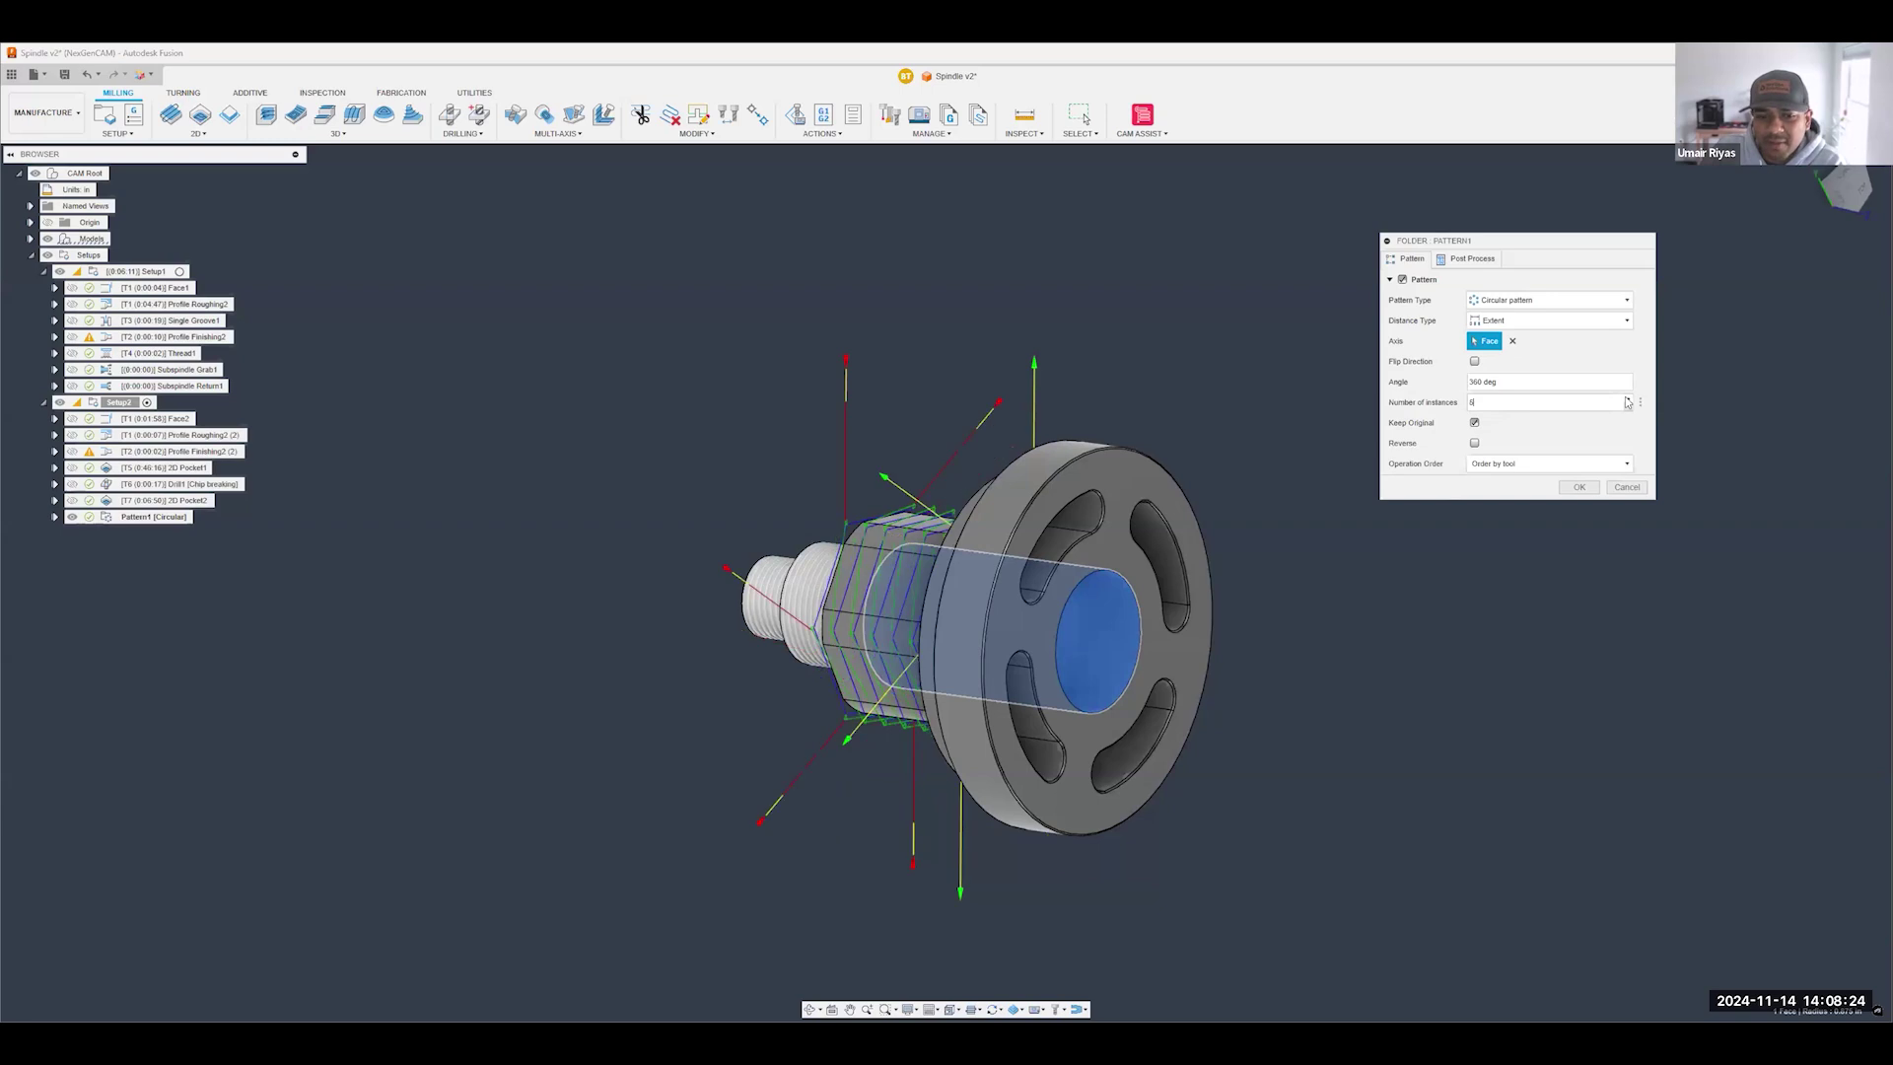
middle_click_drag(1040, 441, 938, 540, "shift")
scroll(940, 539, "up", 5)
middle_click_drag(1365, 544, 1146, 522, "shift")
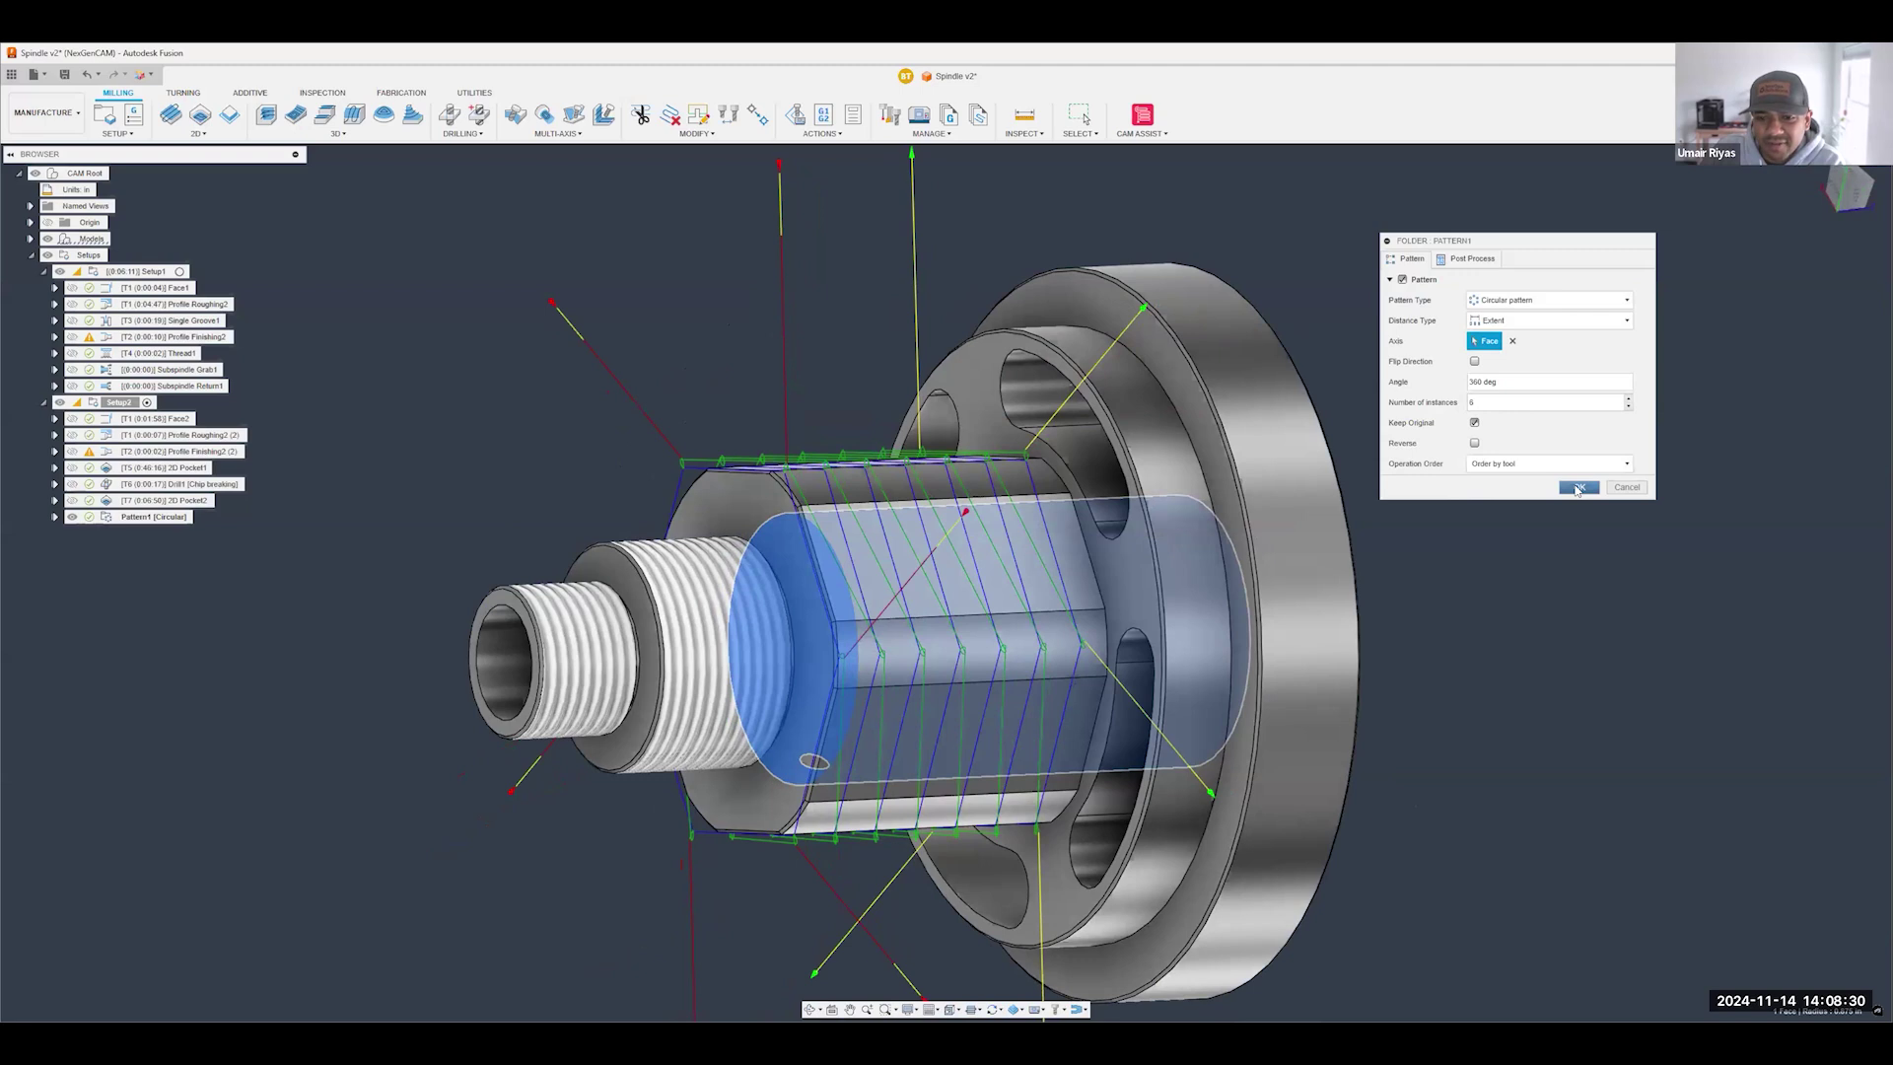
key("Return")
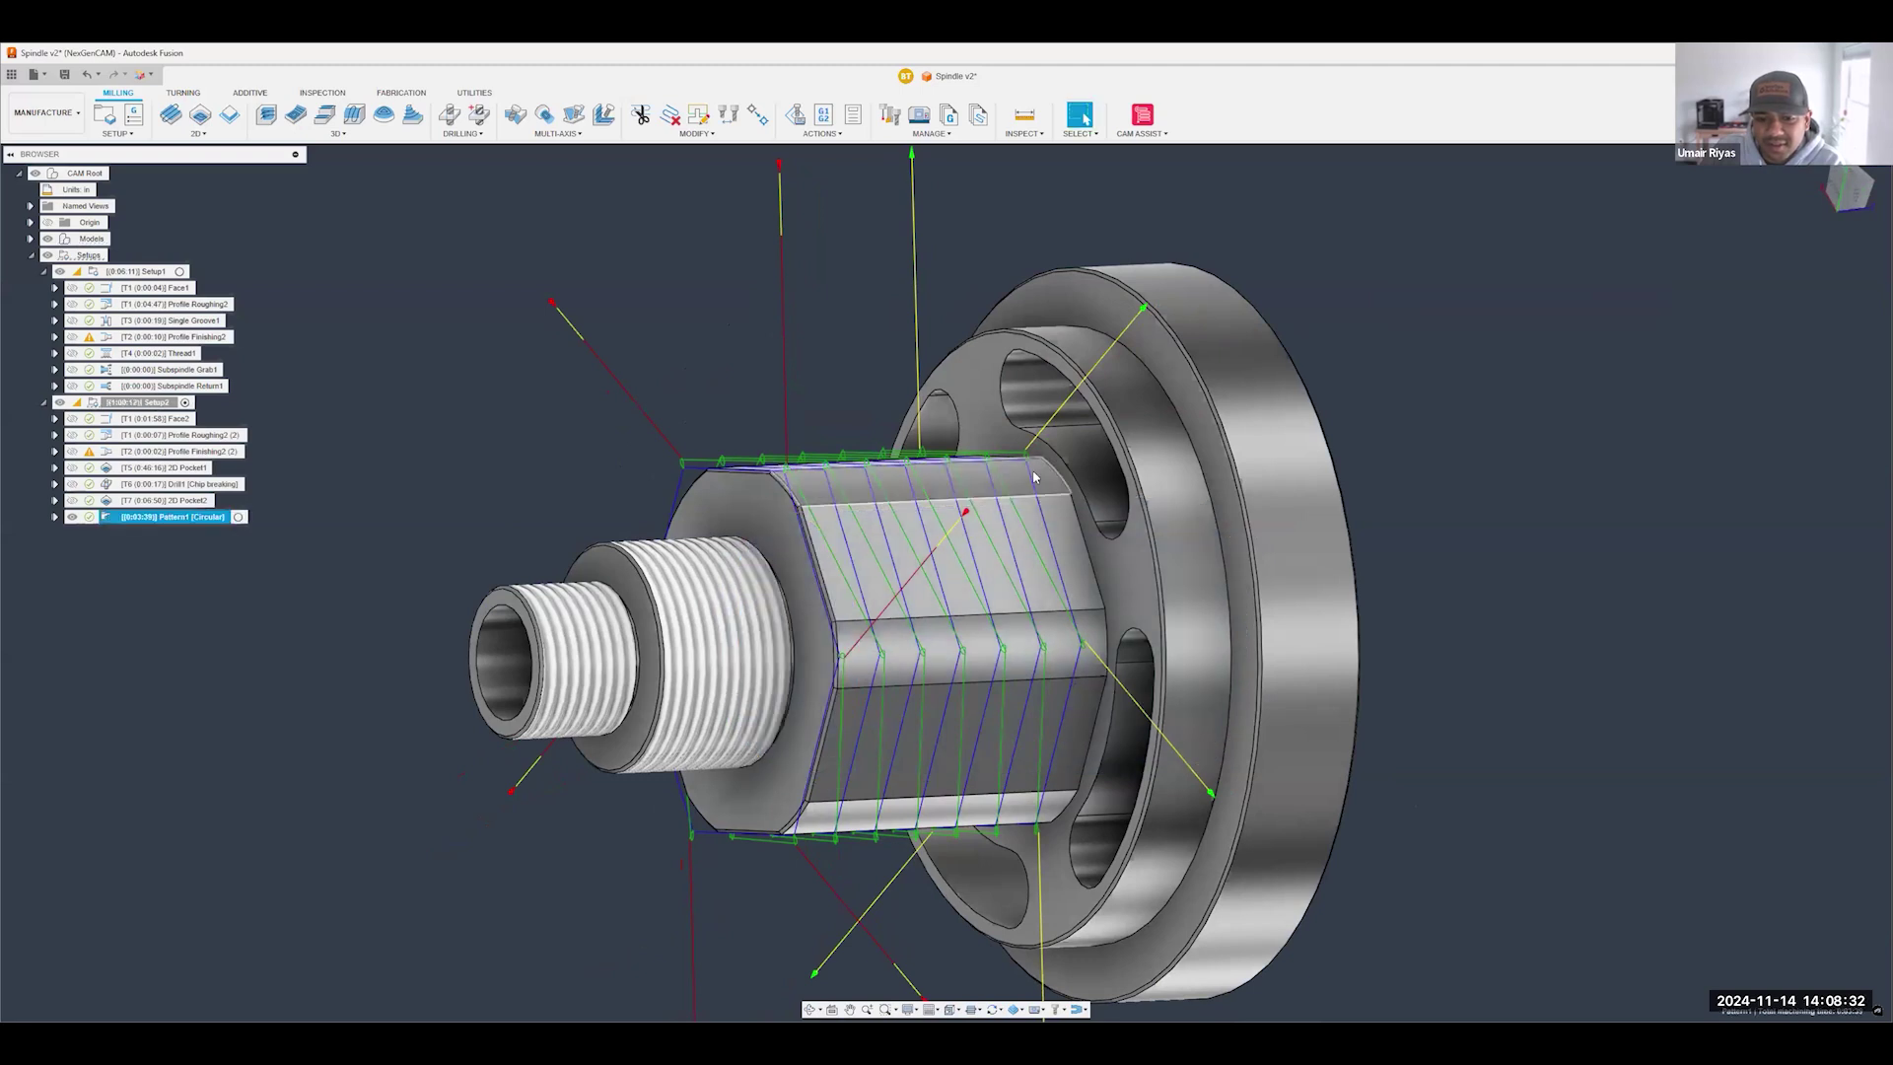
- Examine the patterned flat toolpaths around the multi-sided body and the small radial hole in its side
scroll(1034, 477, "down", 4)
middle_click_drag(1033, 477, 872, 490, "shift")
middle_click_drag(1188, 495, 1114, 591, "shift")
scroll(1112, 595, "down", 2)
scroll(1199, 569, "up", 1)
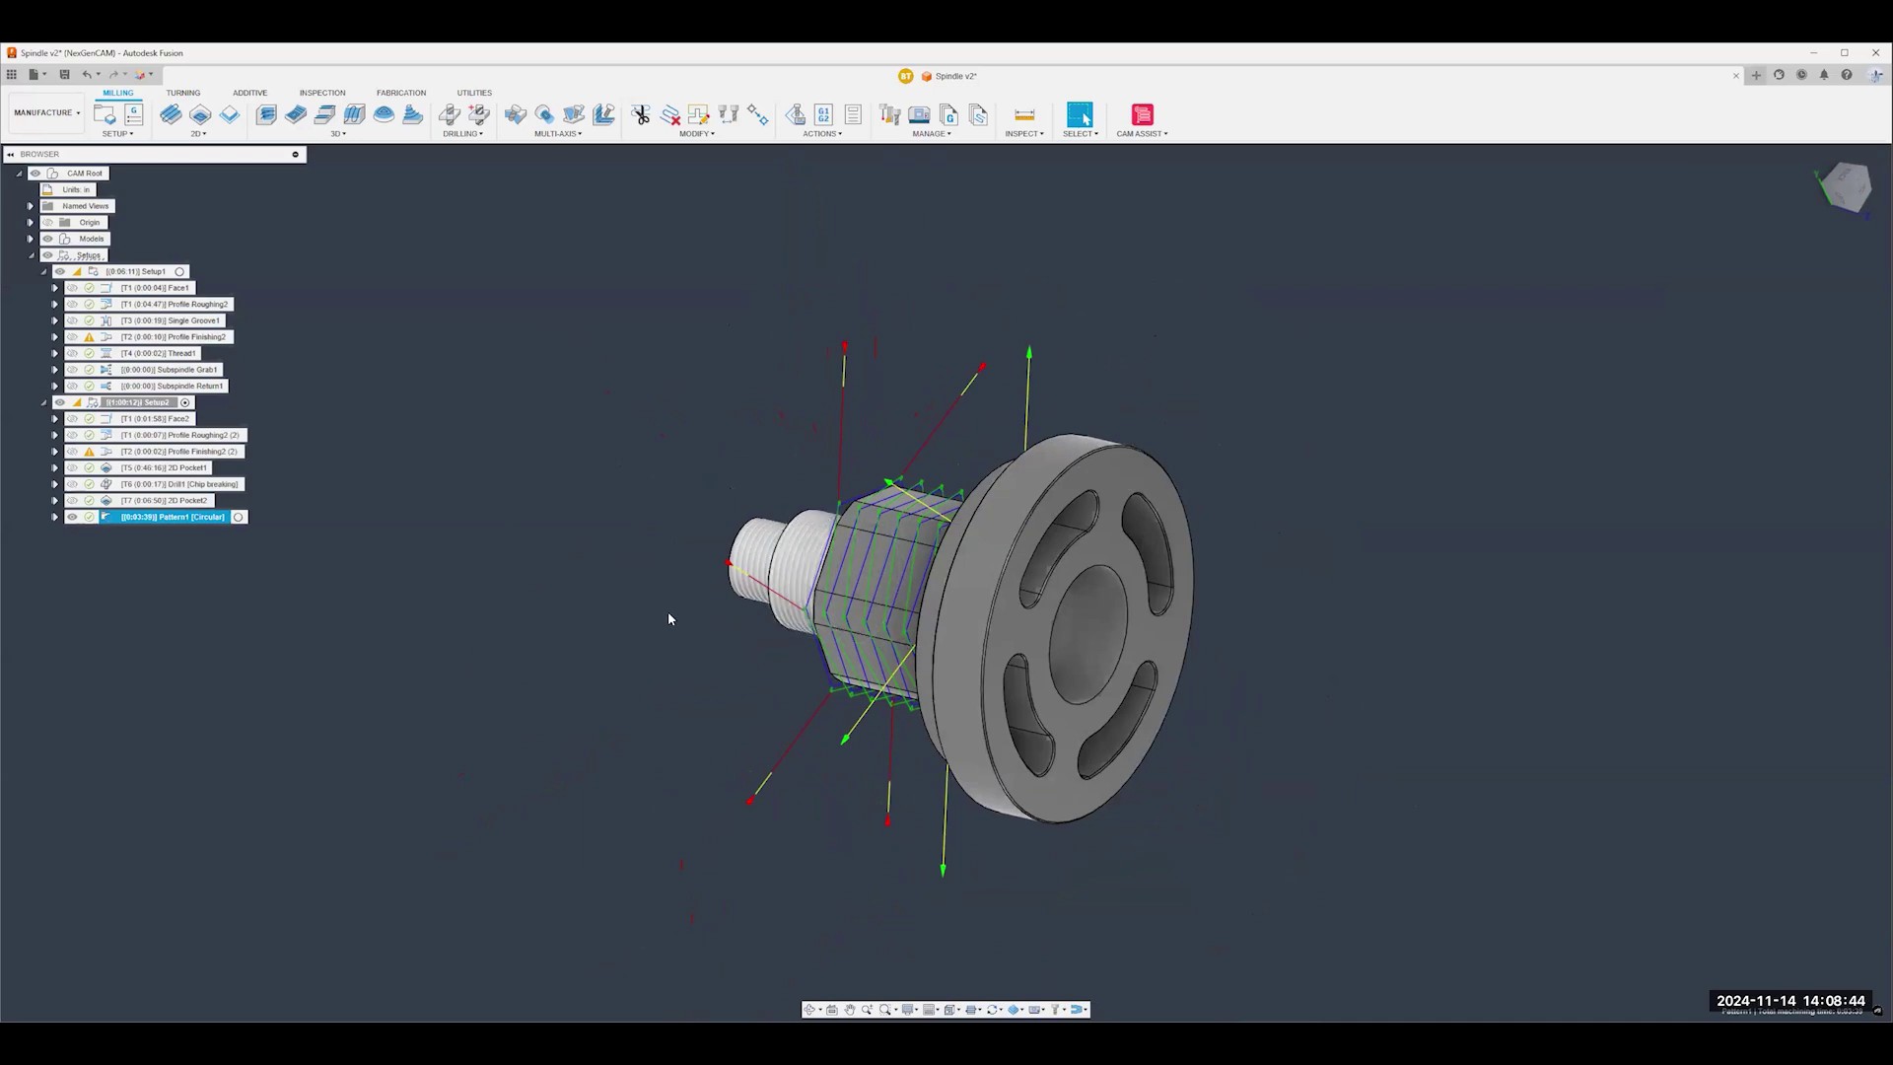
middle_click_drag(724, 675, 788, 681, "shift")
middle_click_drag(949, 501, 1263, 598, "shift")
left_click(1366, 666)
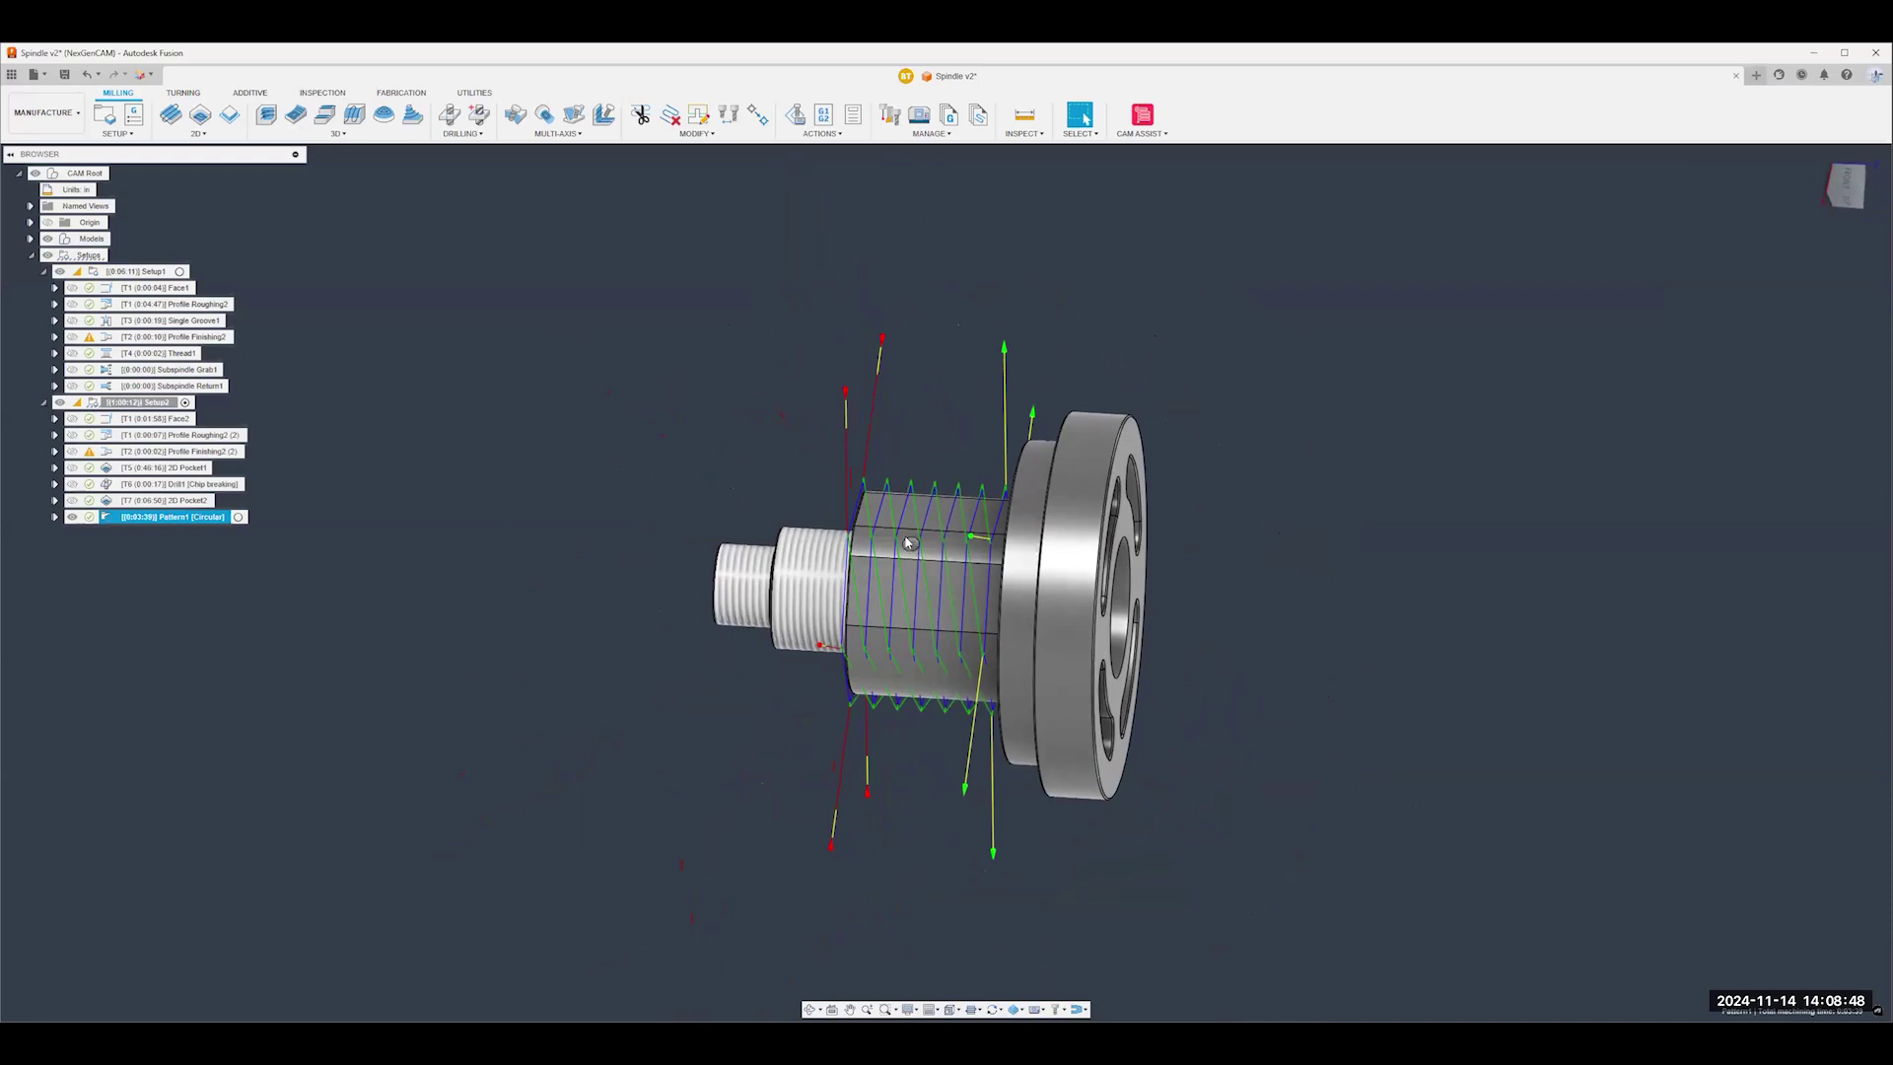
scroll(907, 549, "up", 3)
scroll(838, 646, "down", 2)
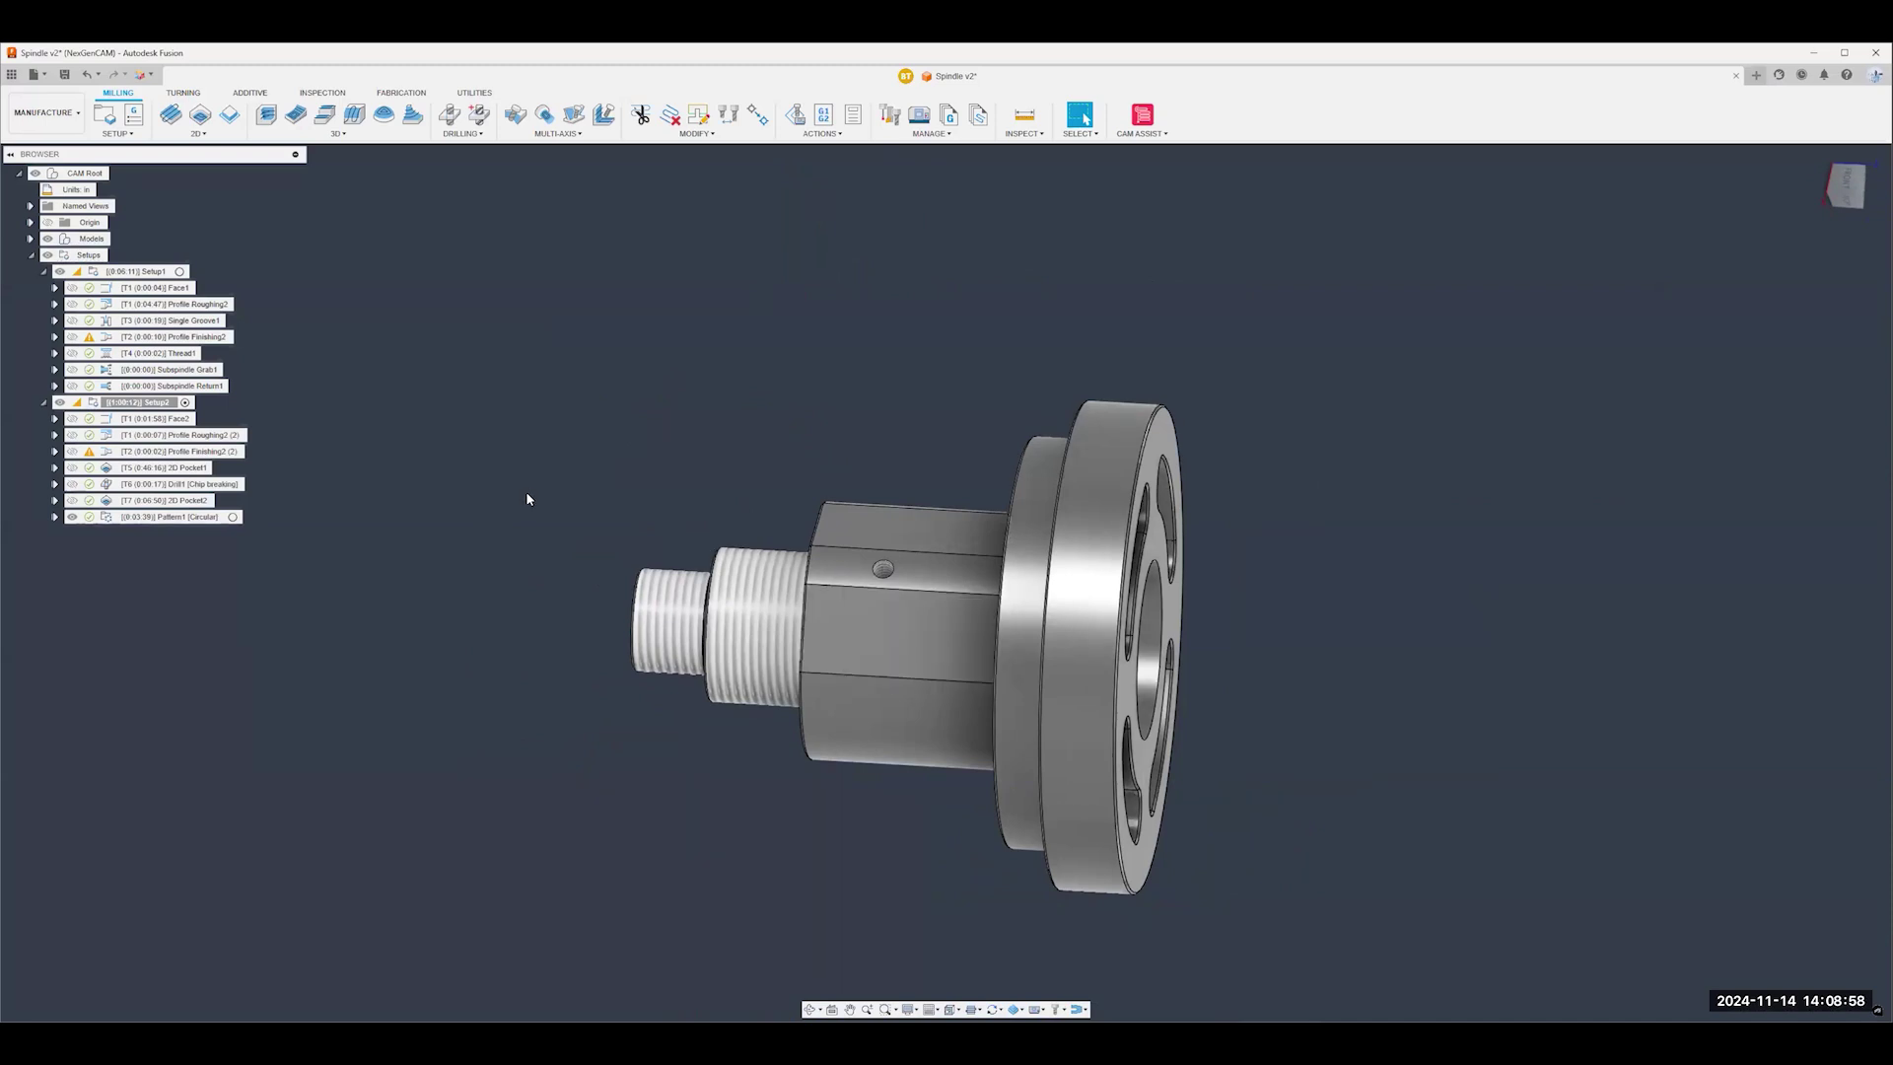
scroll(793, 619, "down", 2)
scroll(793, 618, "up", 2)
scroll(587, 450, "up", 1)
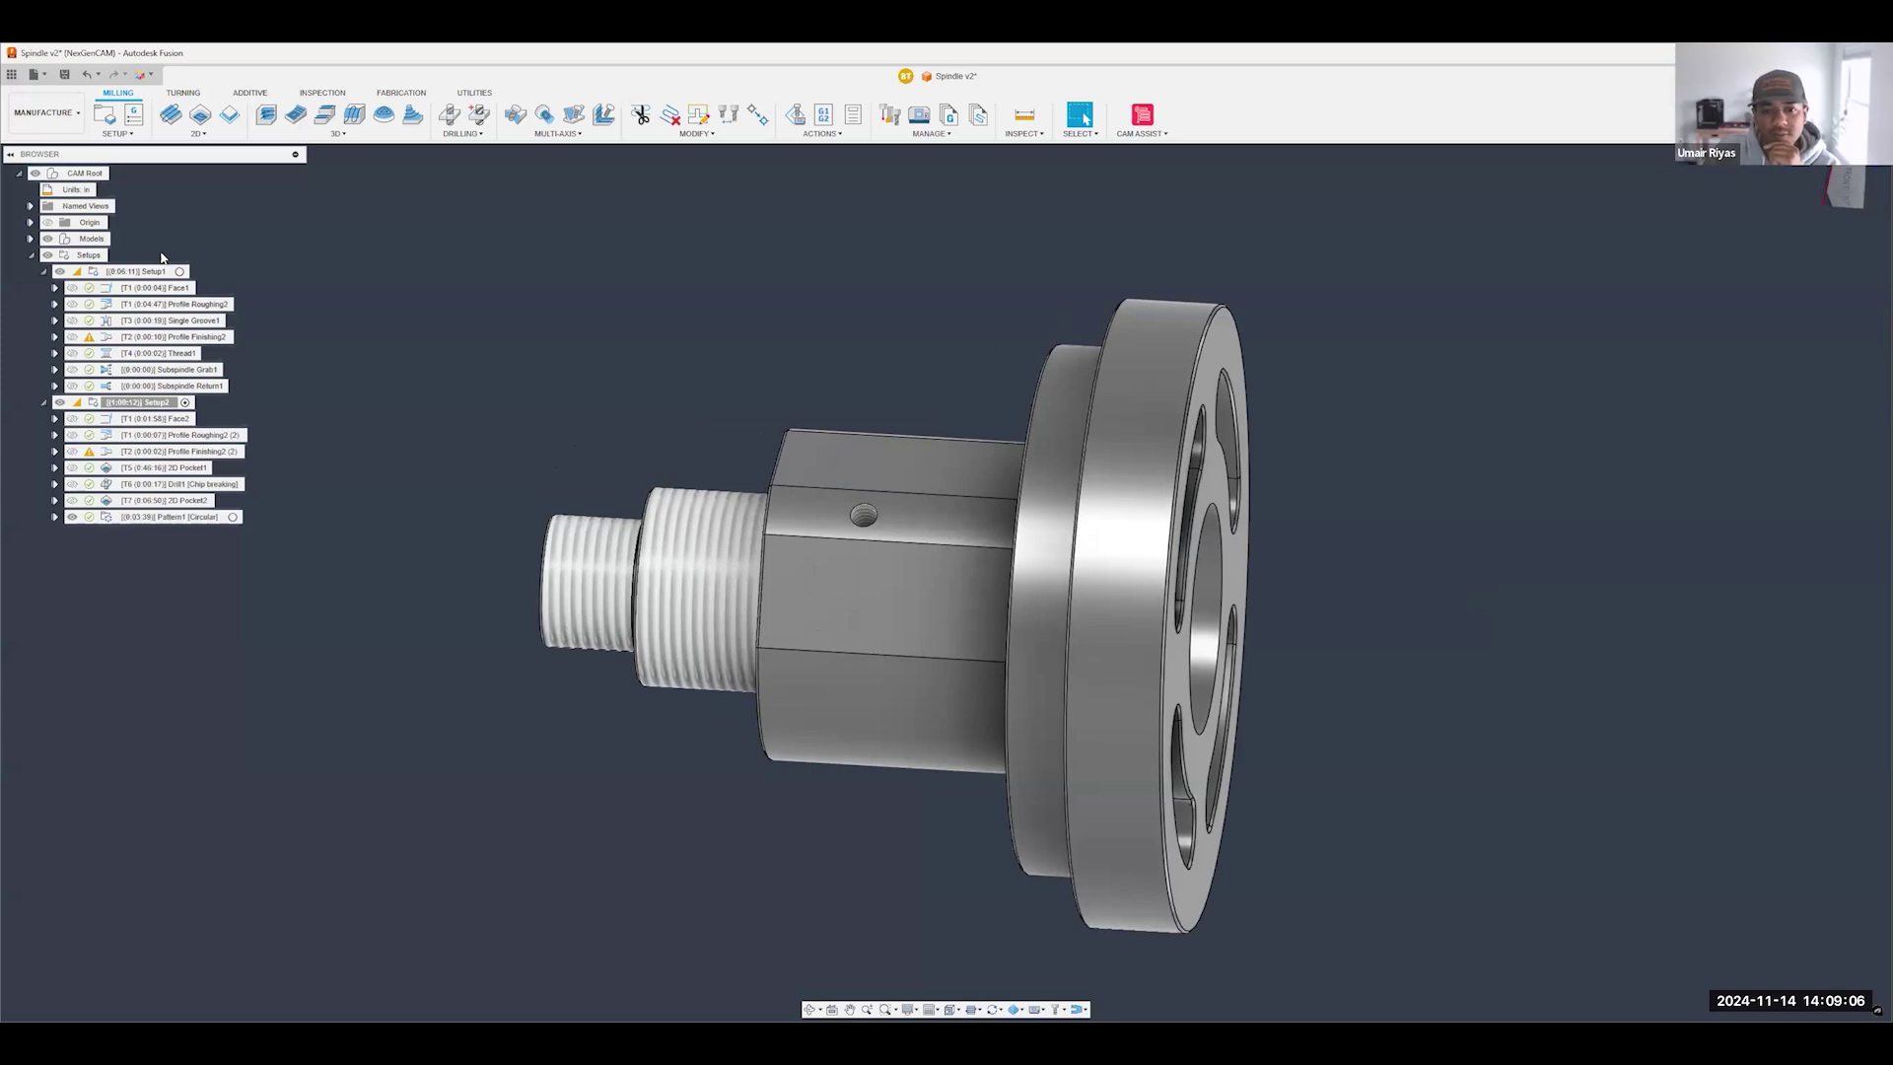
- Switch to the Design workspace and start a sketch on the origin plane running lengthwise through the spindle
left_click(47, 113)
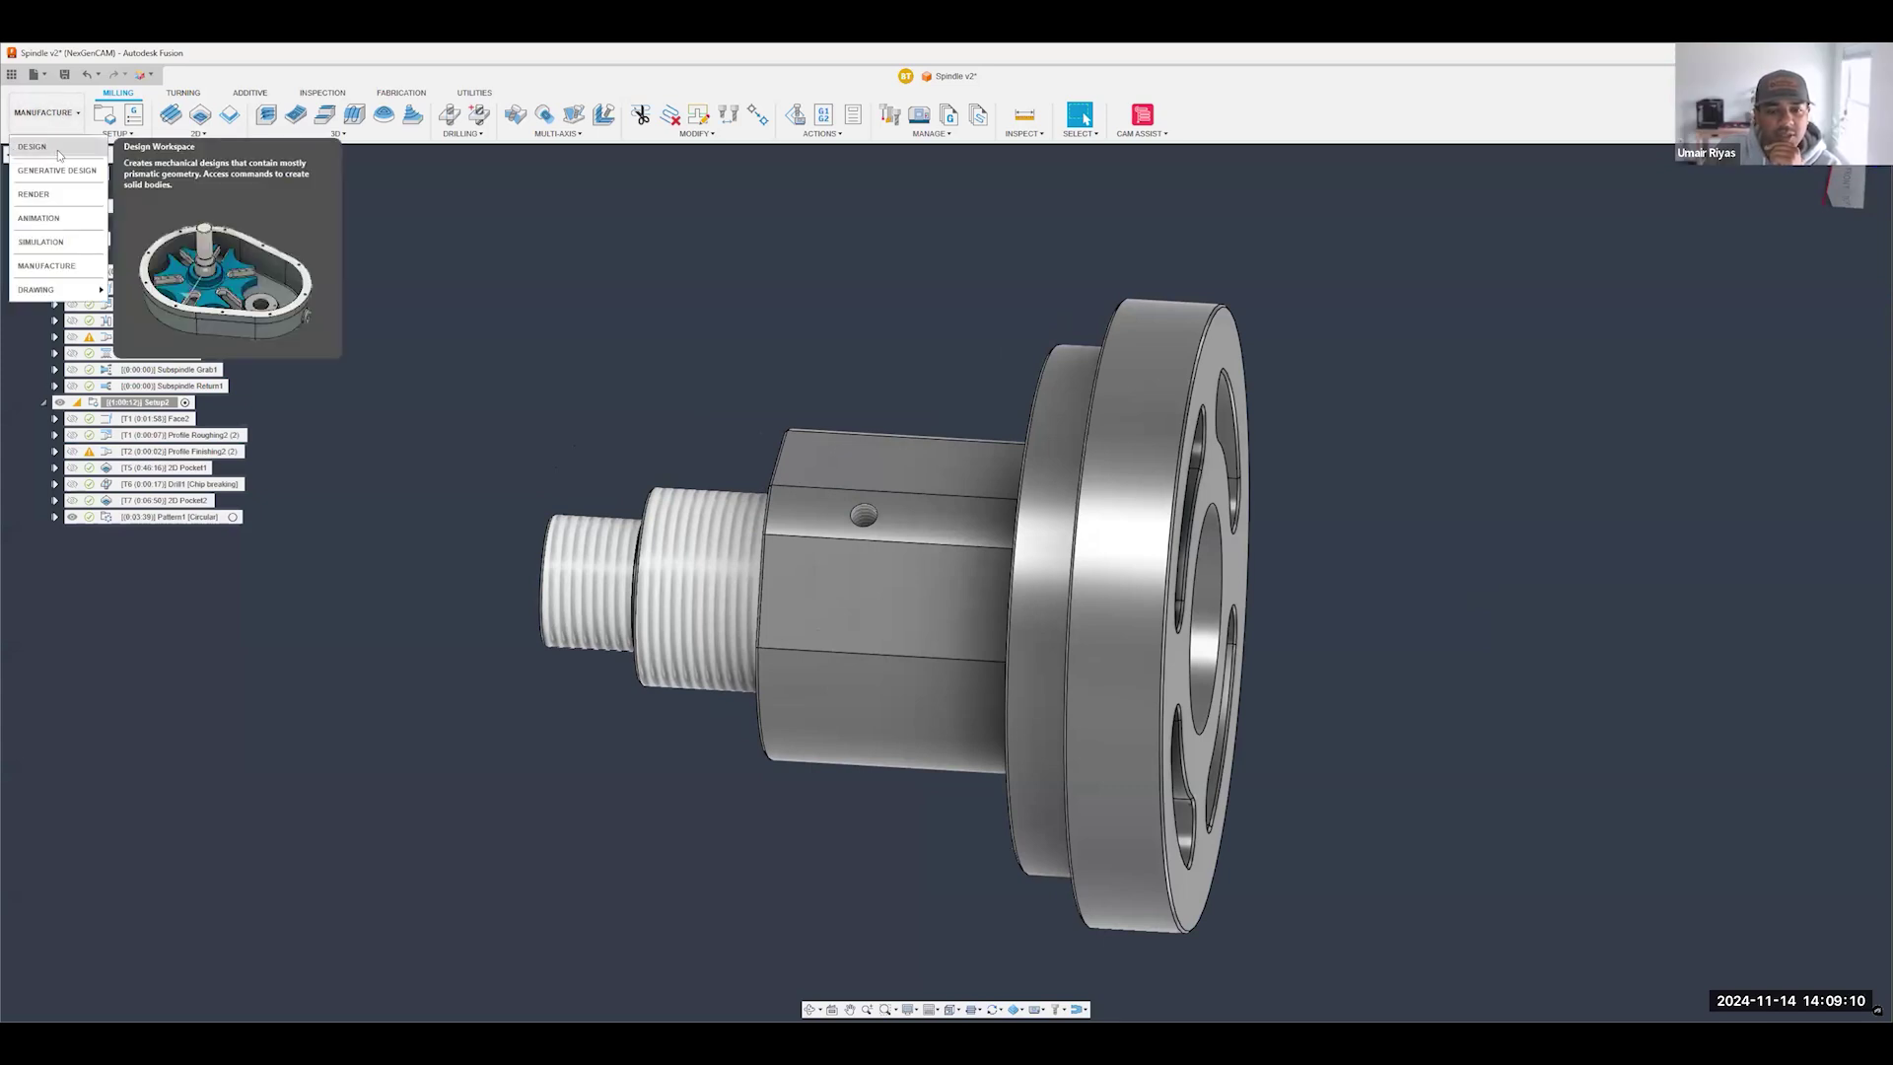
left_click(58, 148)
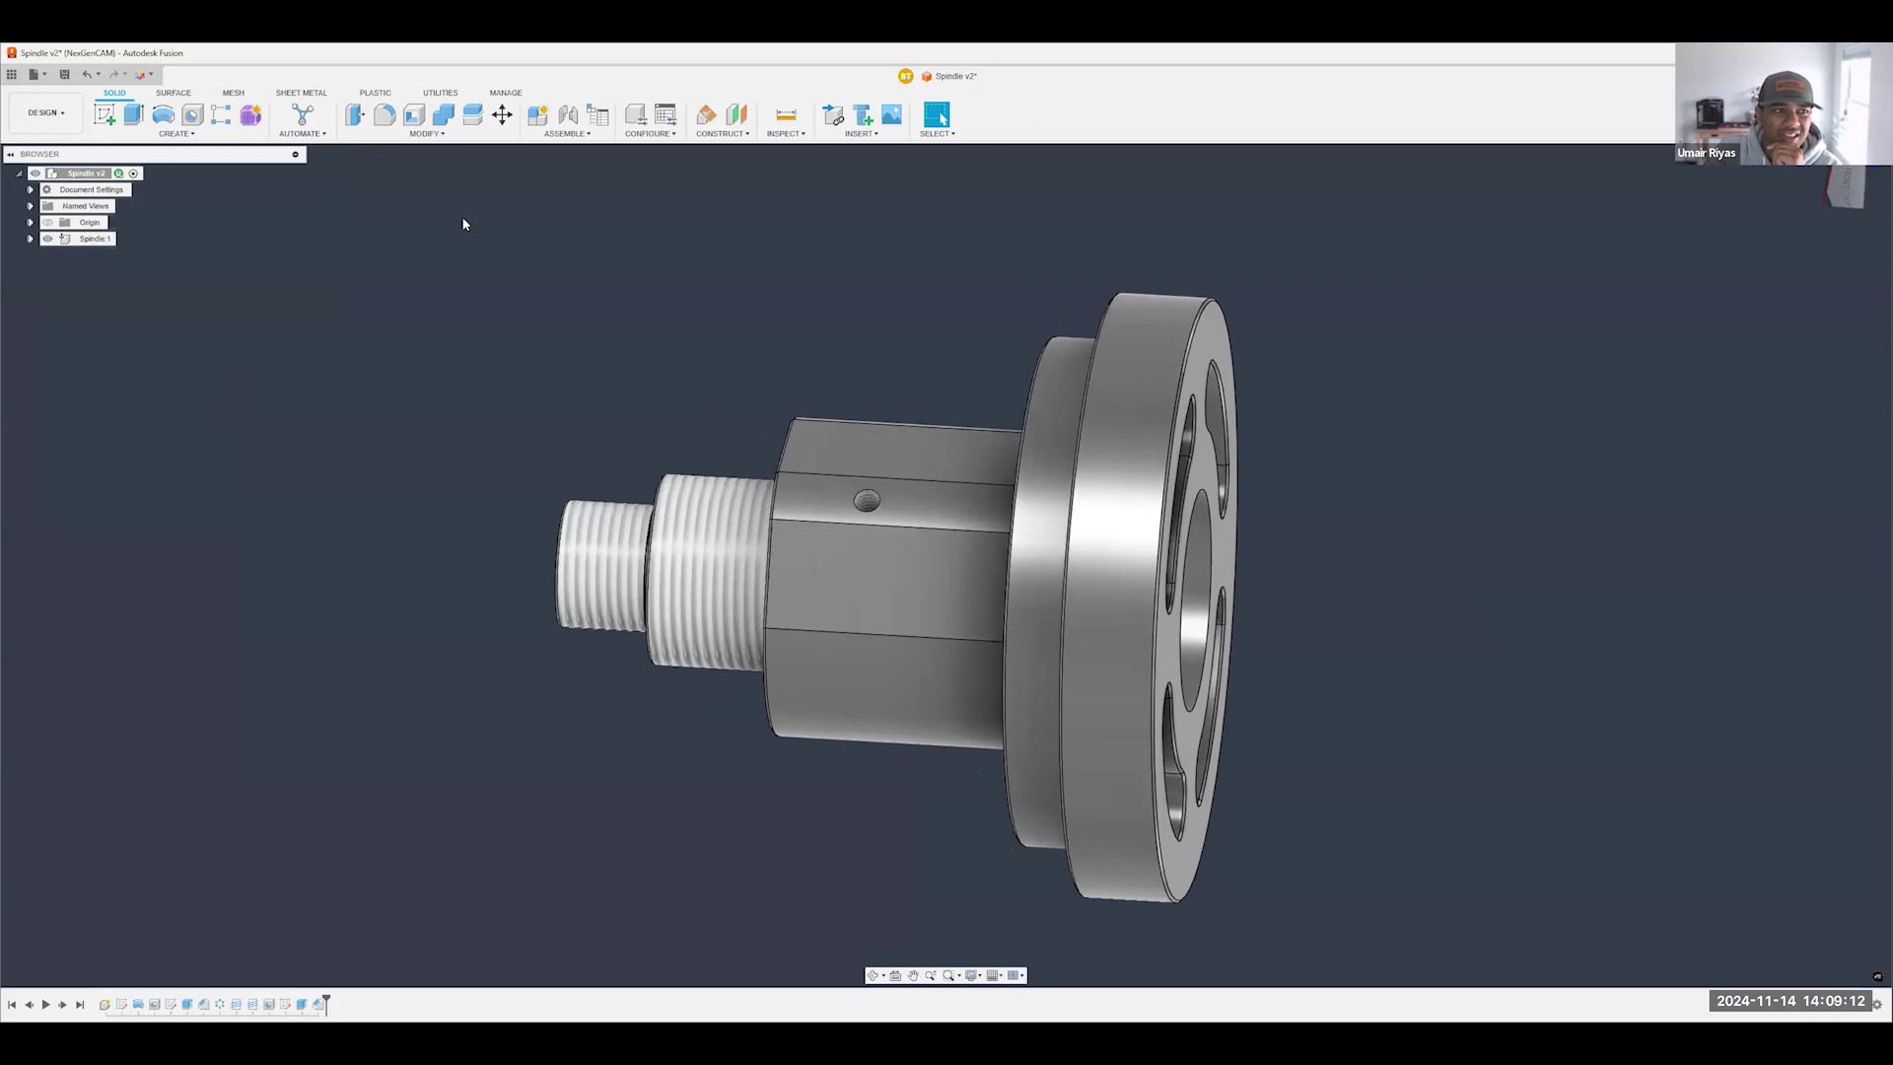
left_click(111, 118)
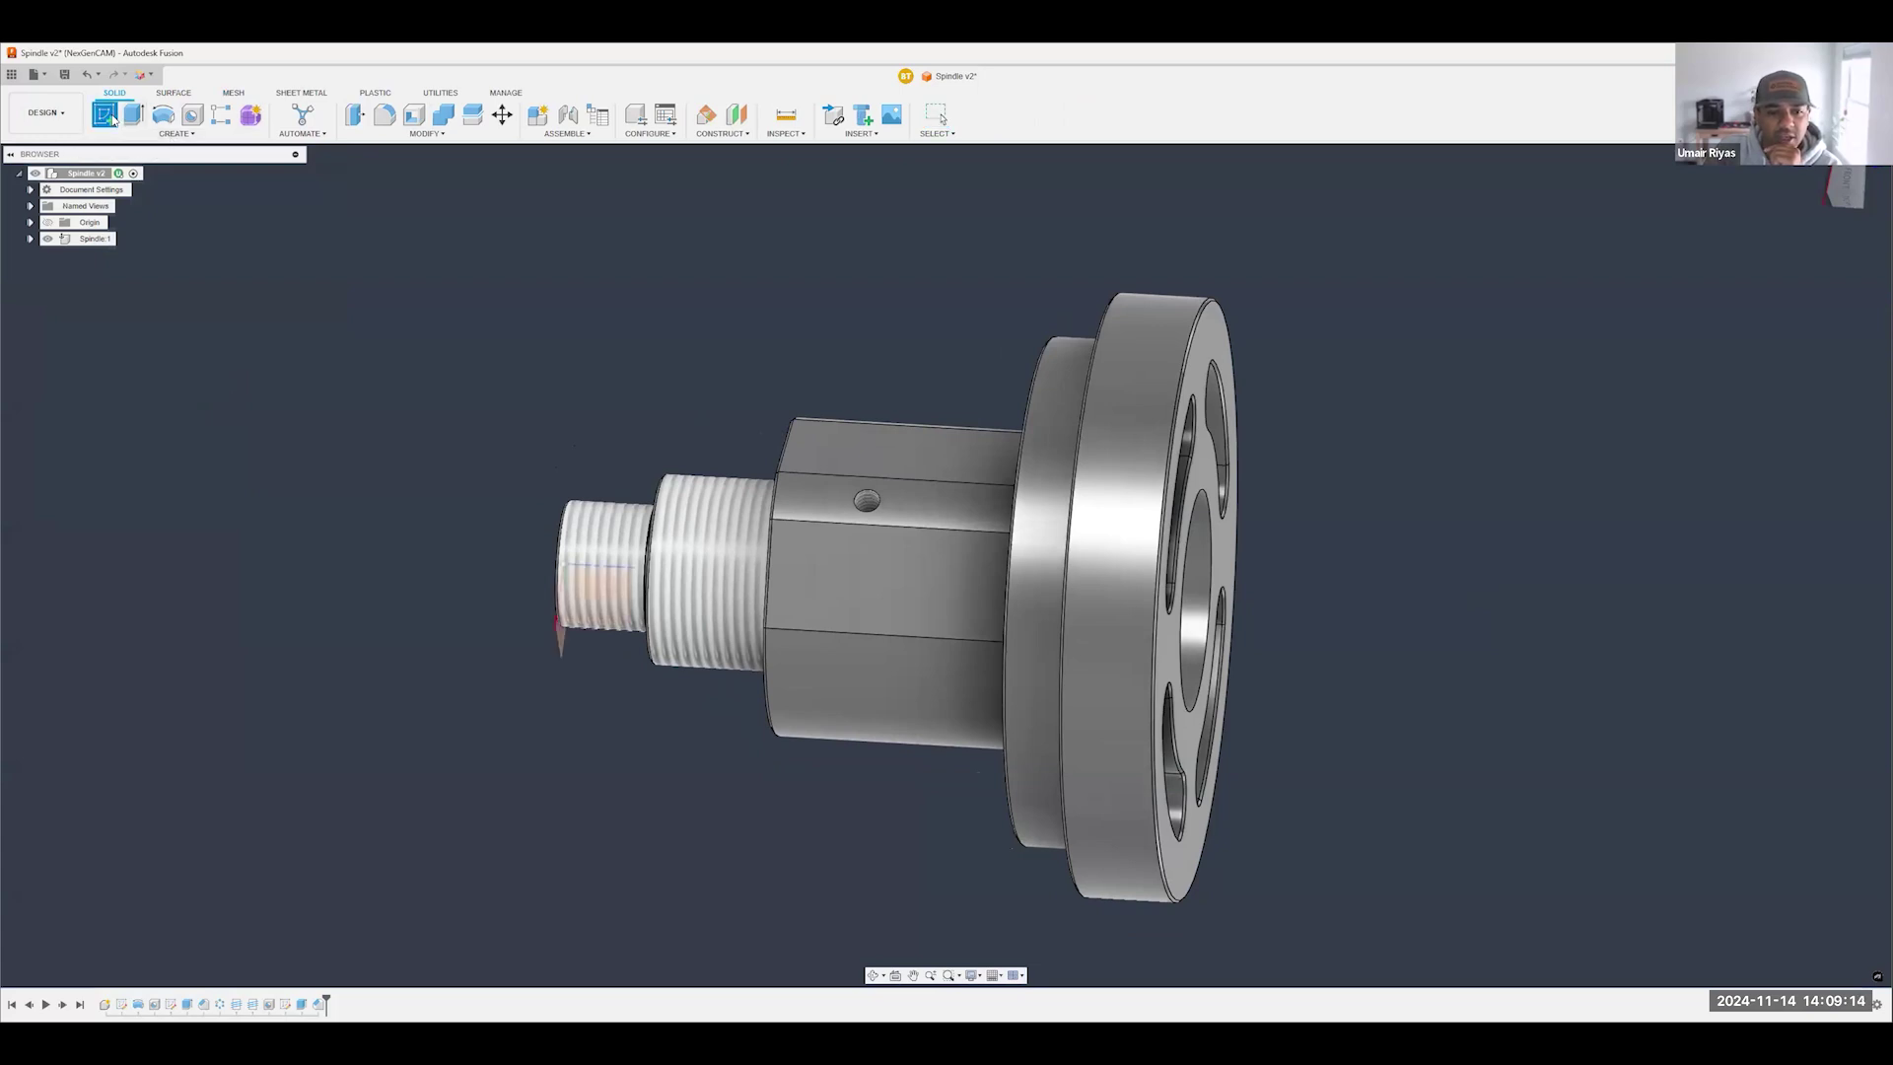
left_click(628, 617)
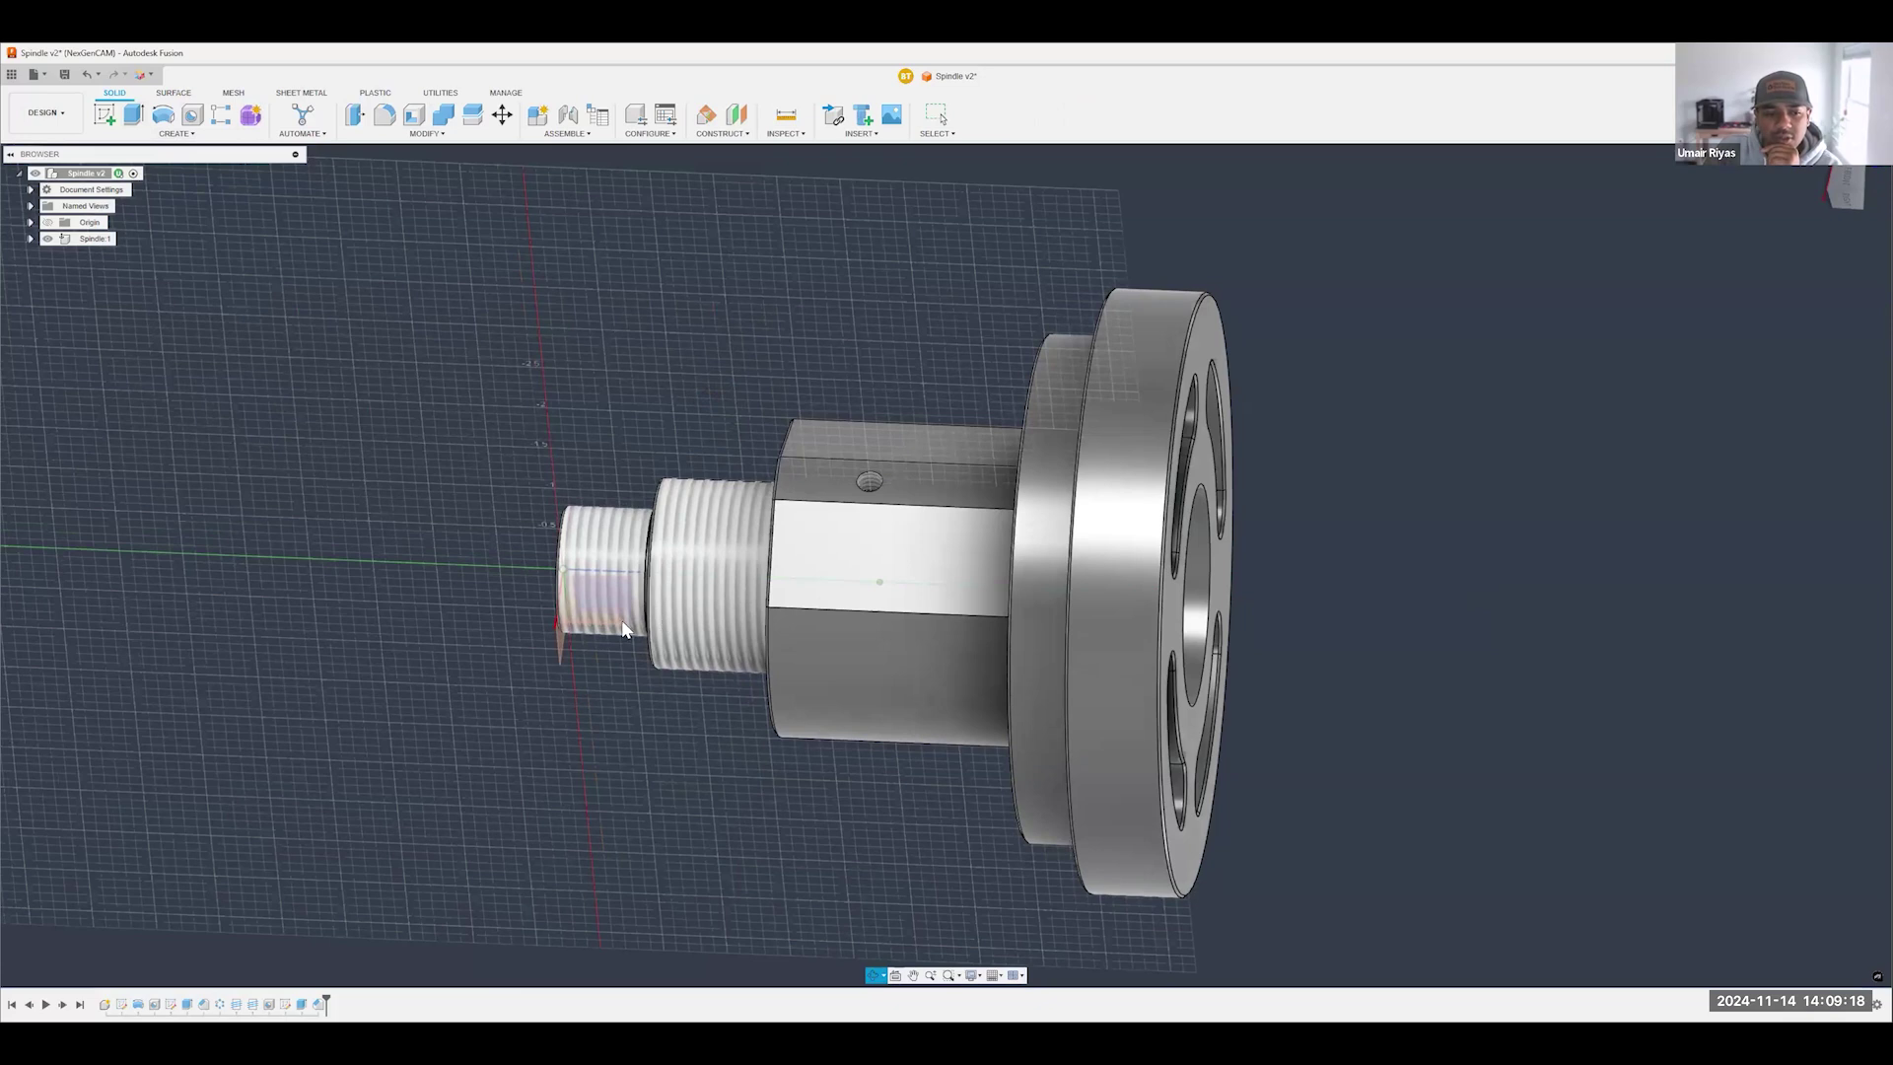
left_click(668, 550)
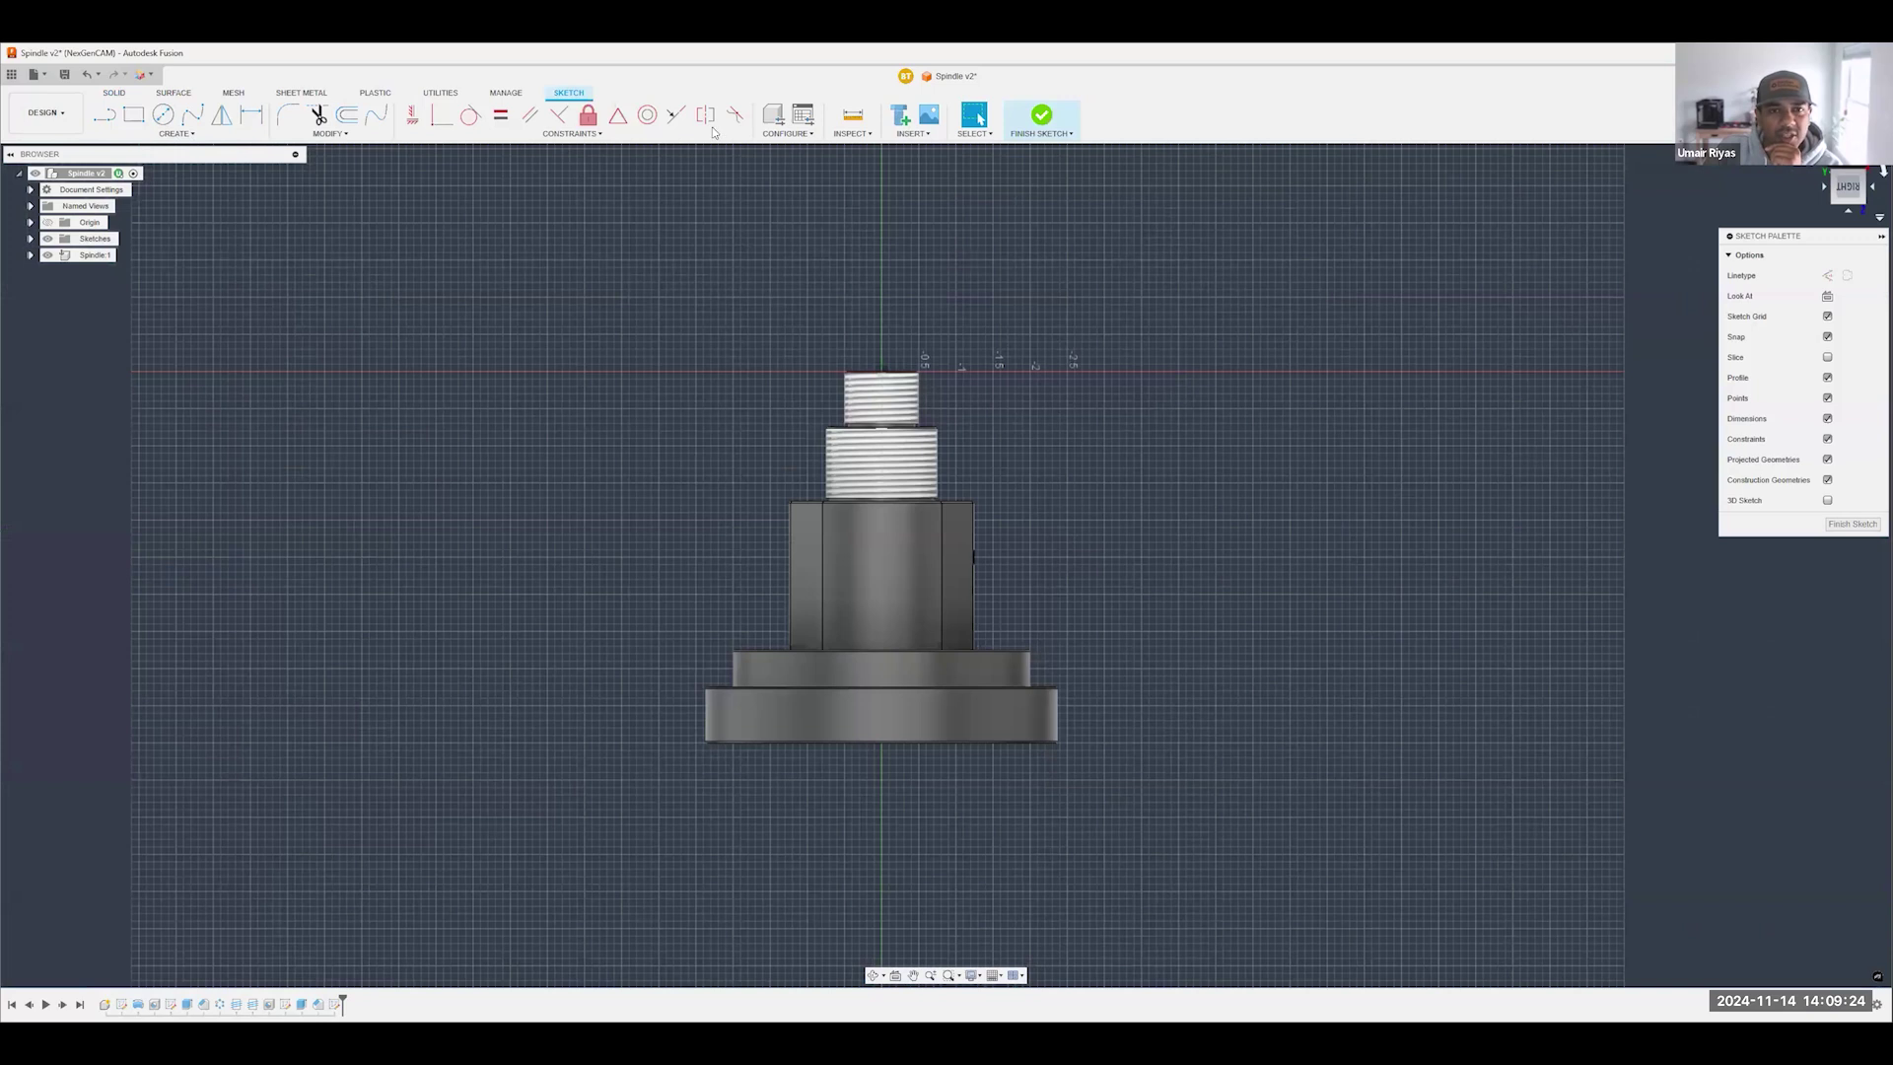
- Create a Spun Profile of the spindle body in the sketch, using the small threaded end's cylindrical face as the axis
left_click(225, 135)
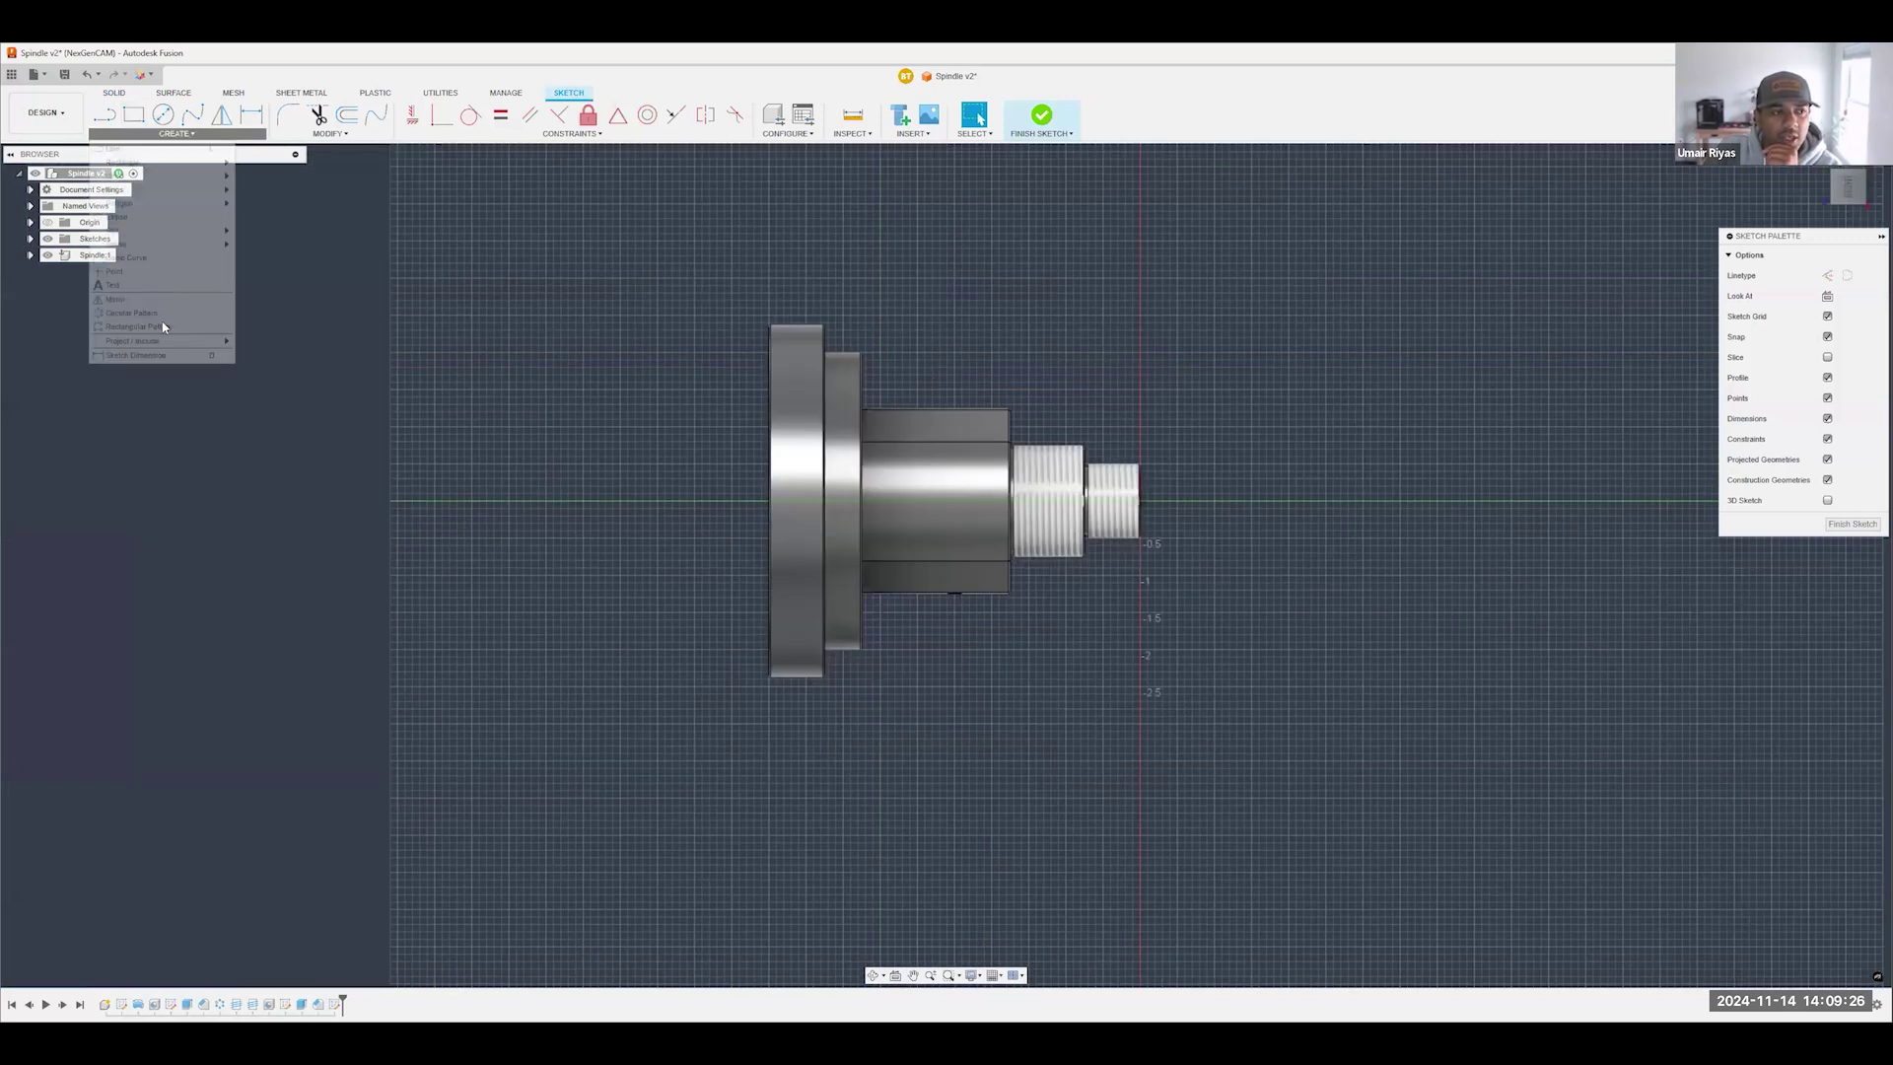
mouse_move(165, 344)
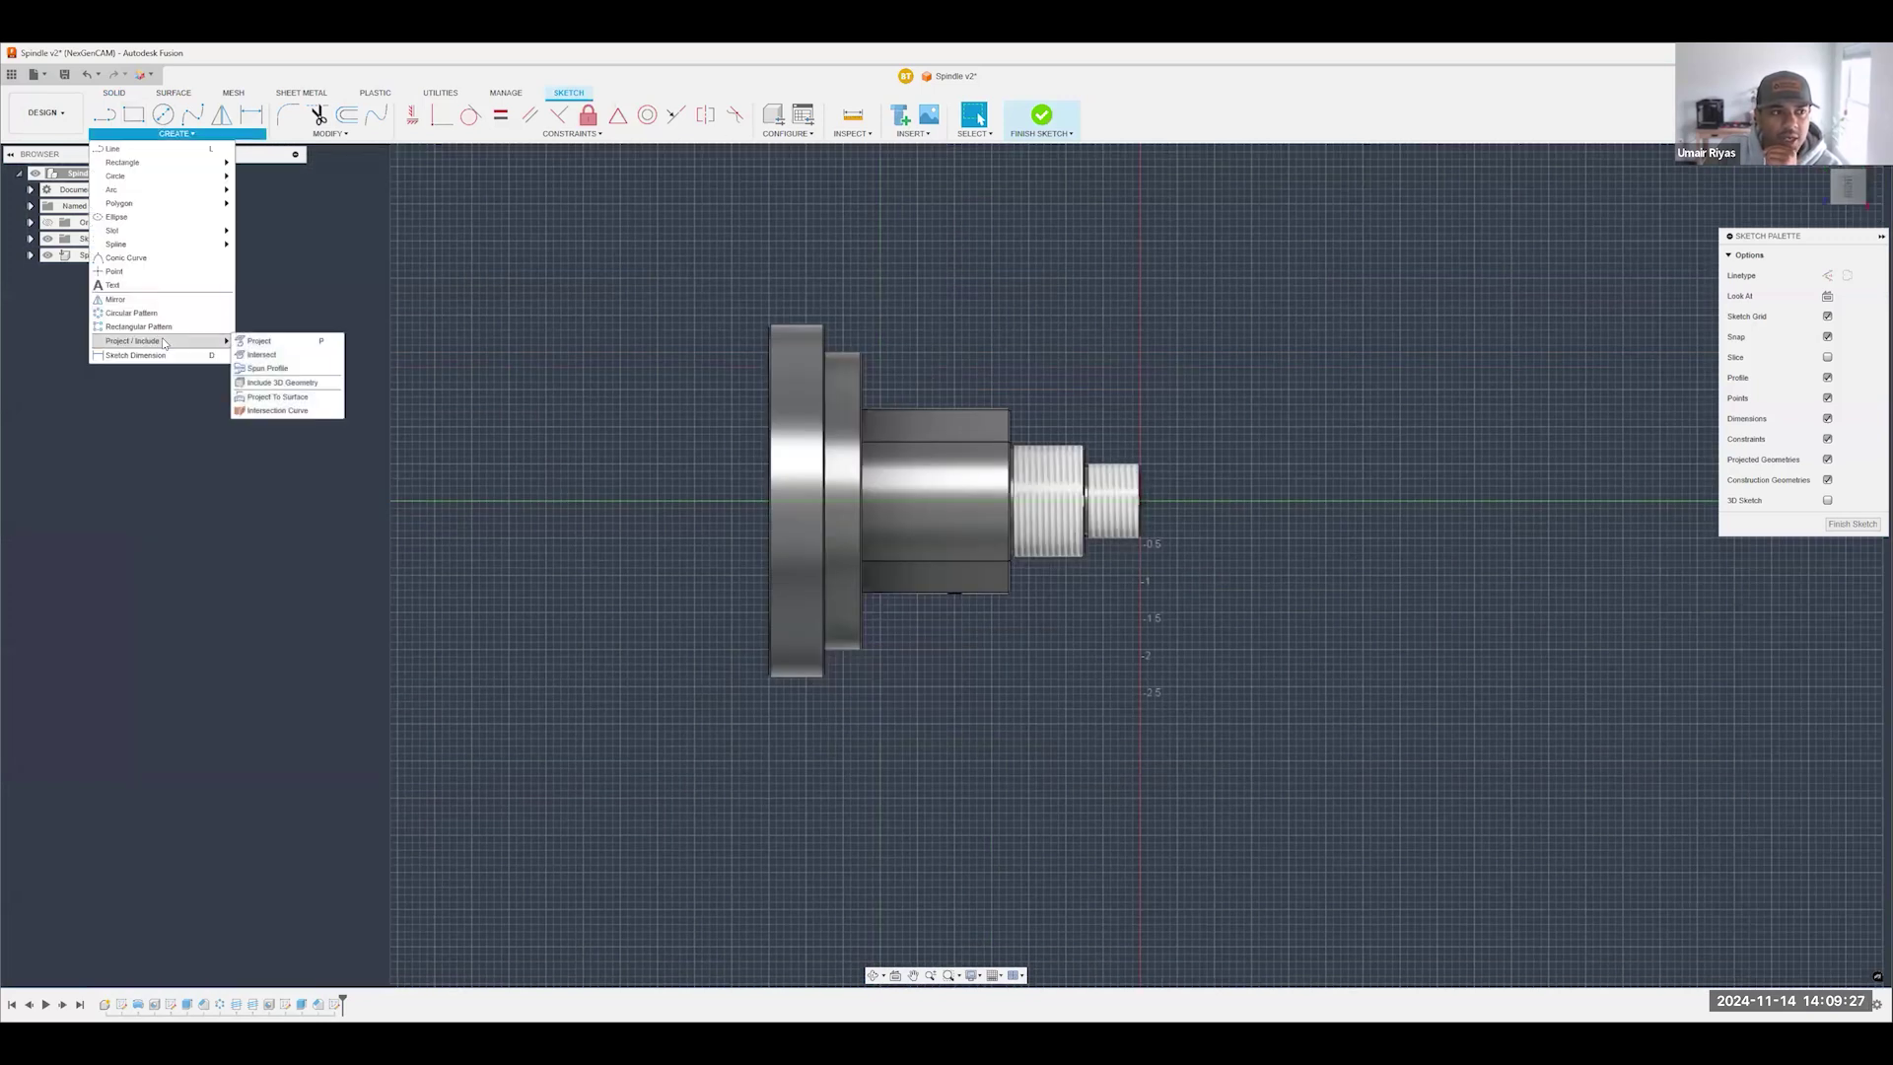
left_click(281, 370)
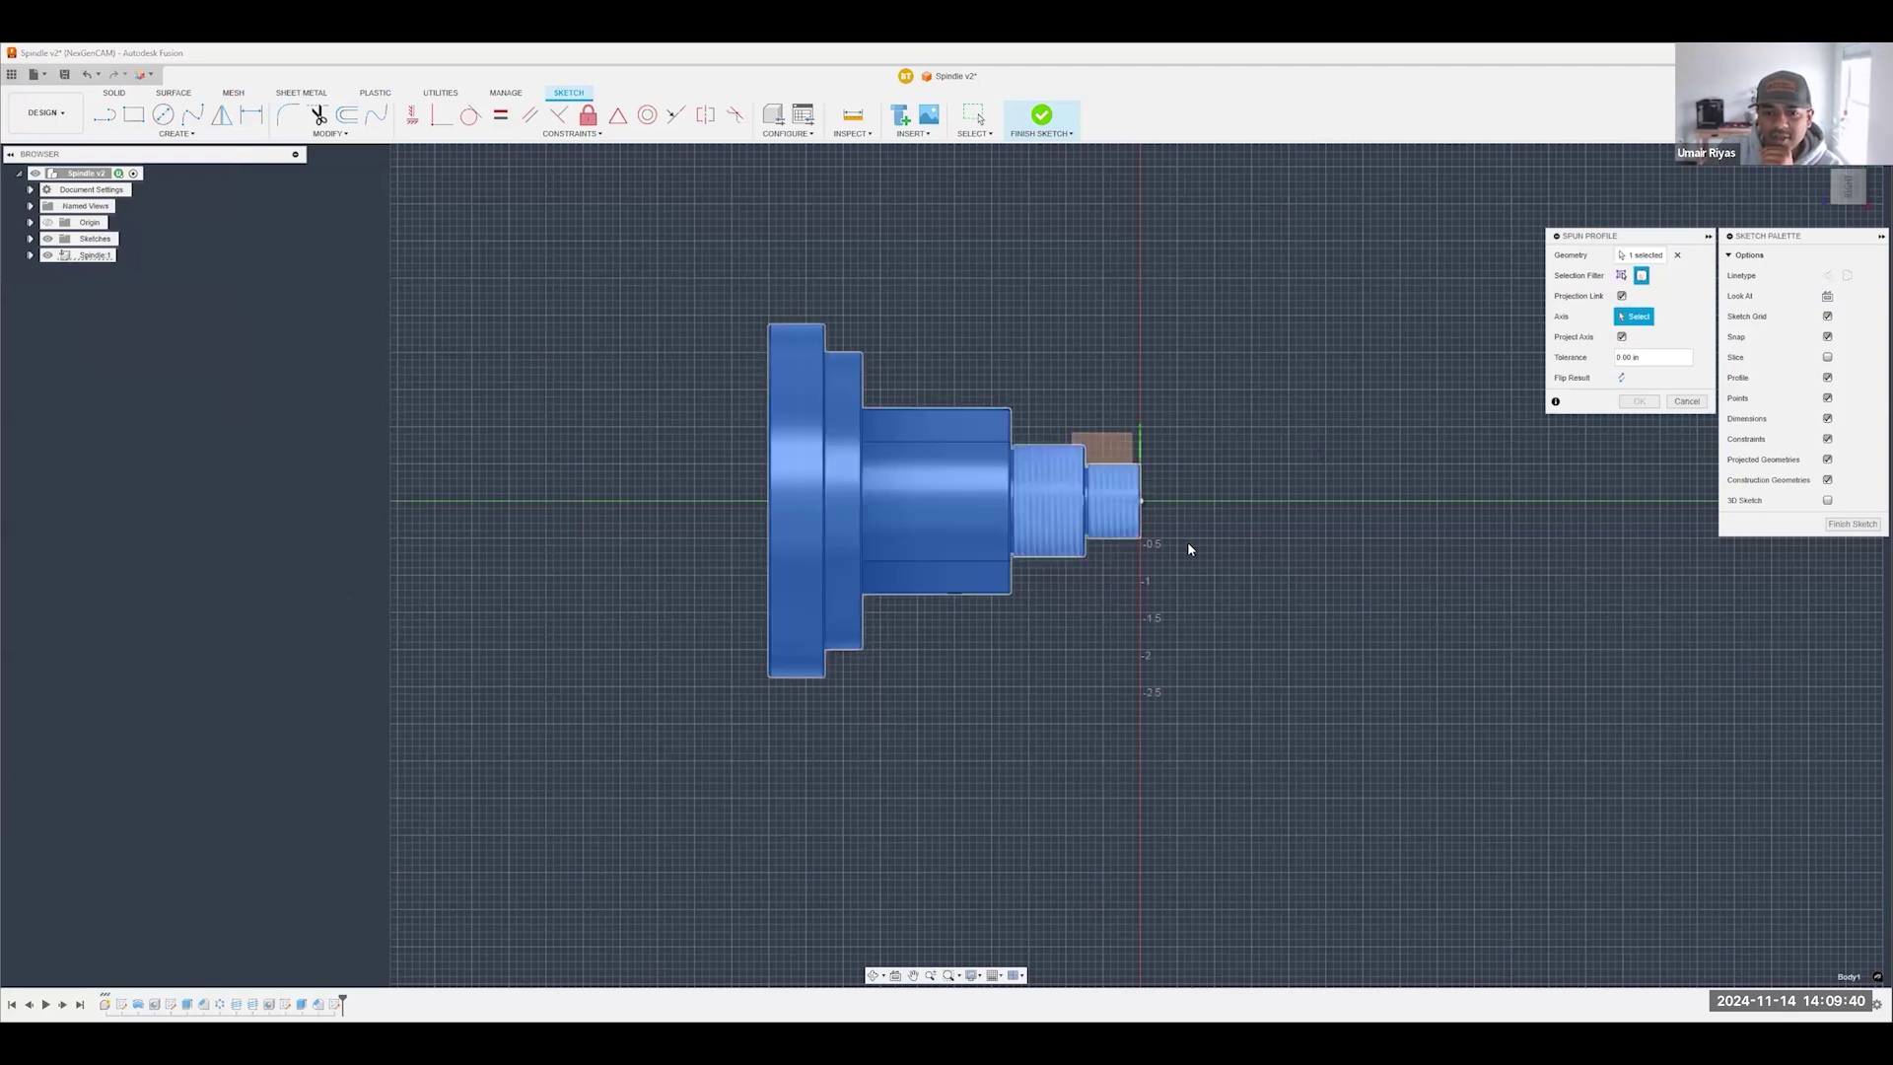
middle_click_drag(1092, 499, 1251, 536, "shift")
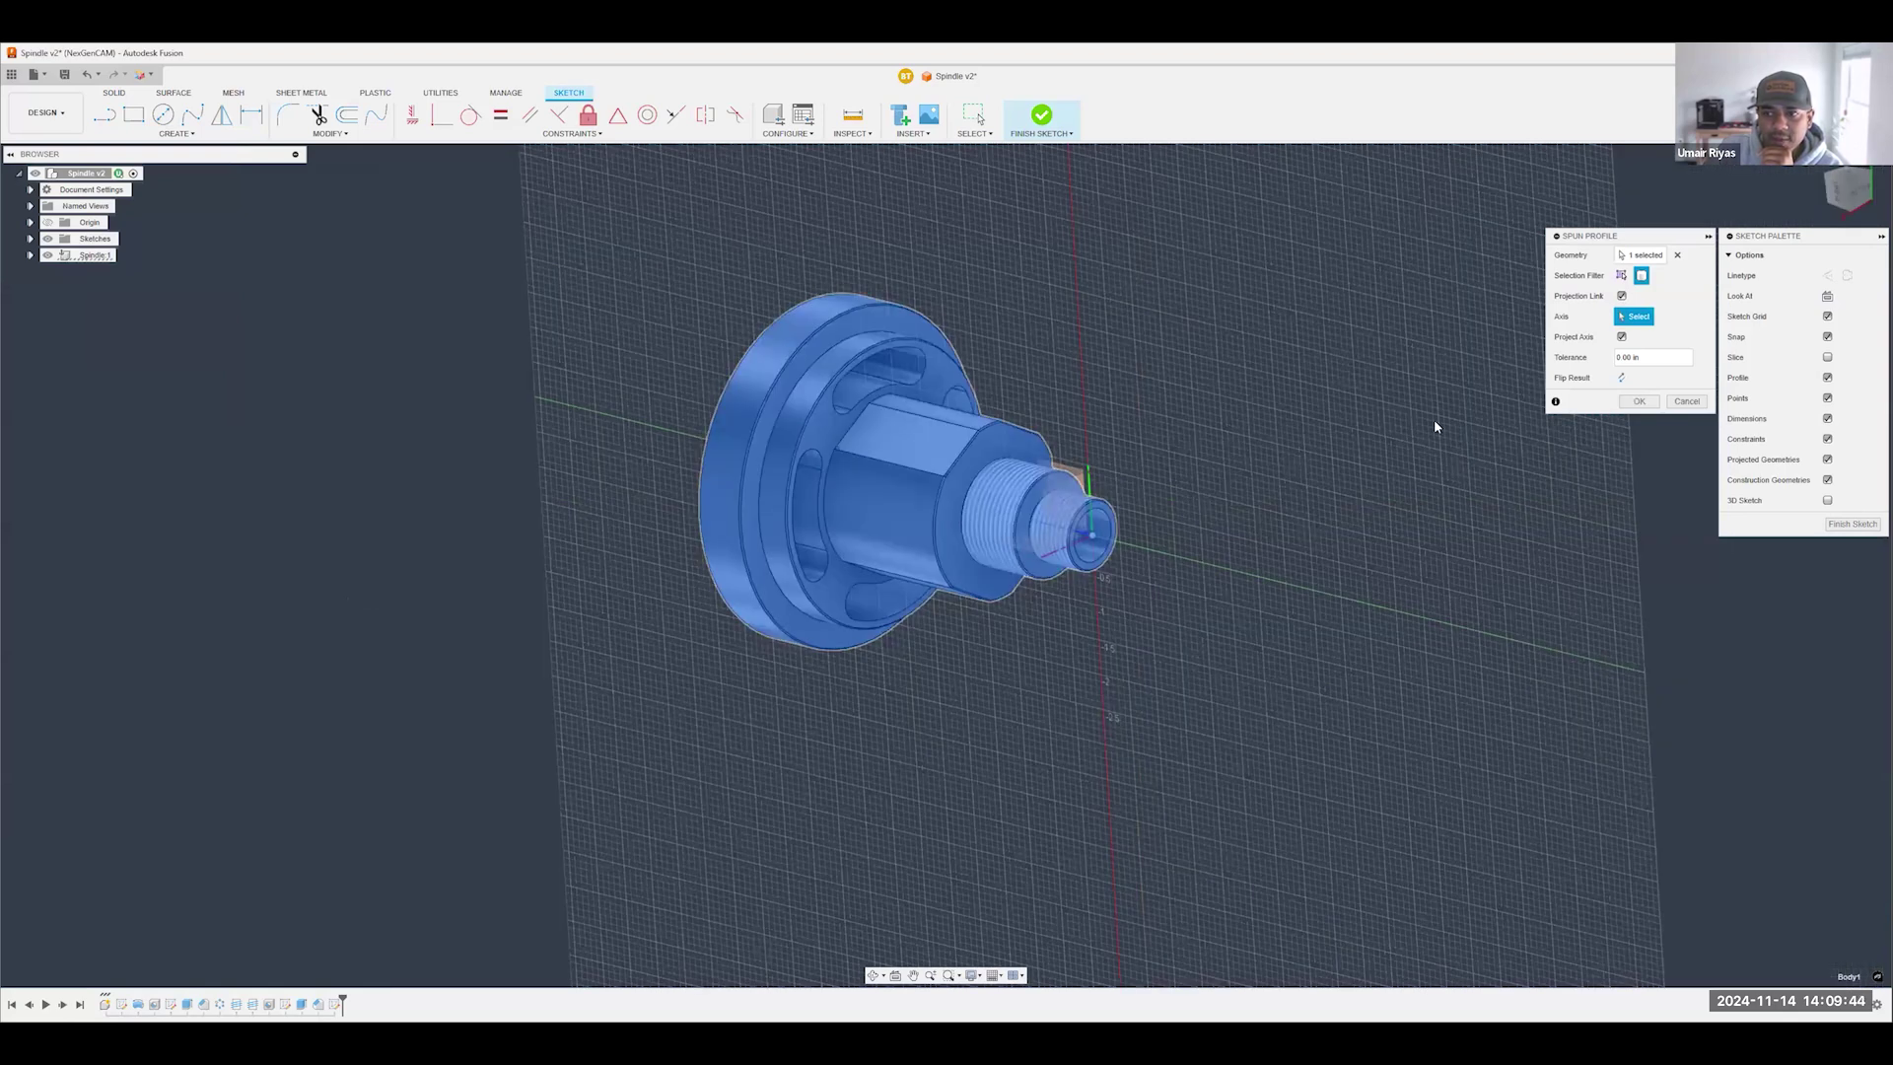
scroll(1131, 516, "up", 3)
left_click(1130, 515)
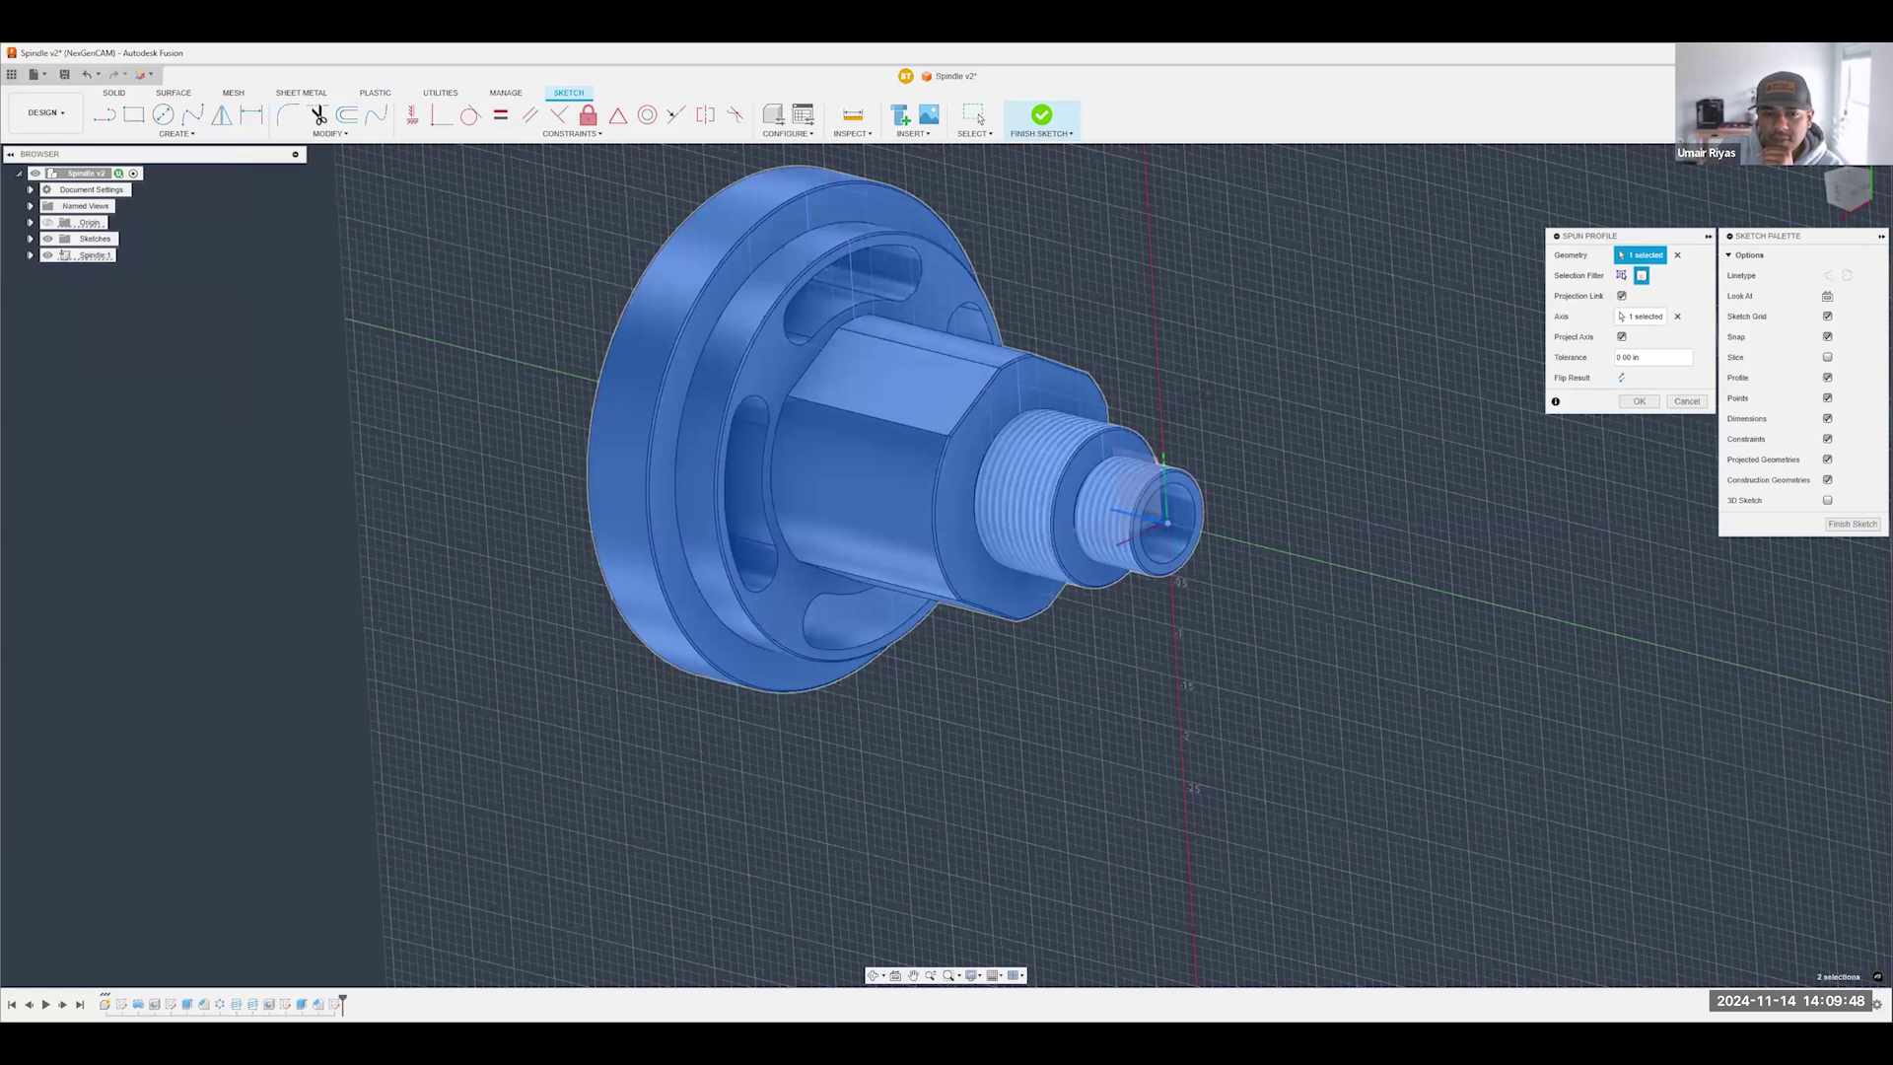
scroll(1163, 460, "down", 2)
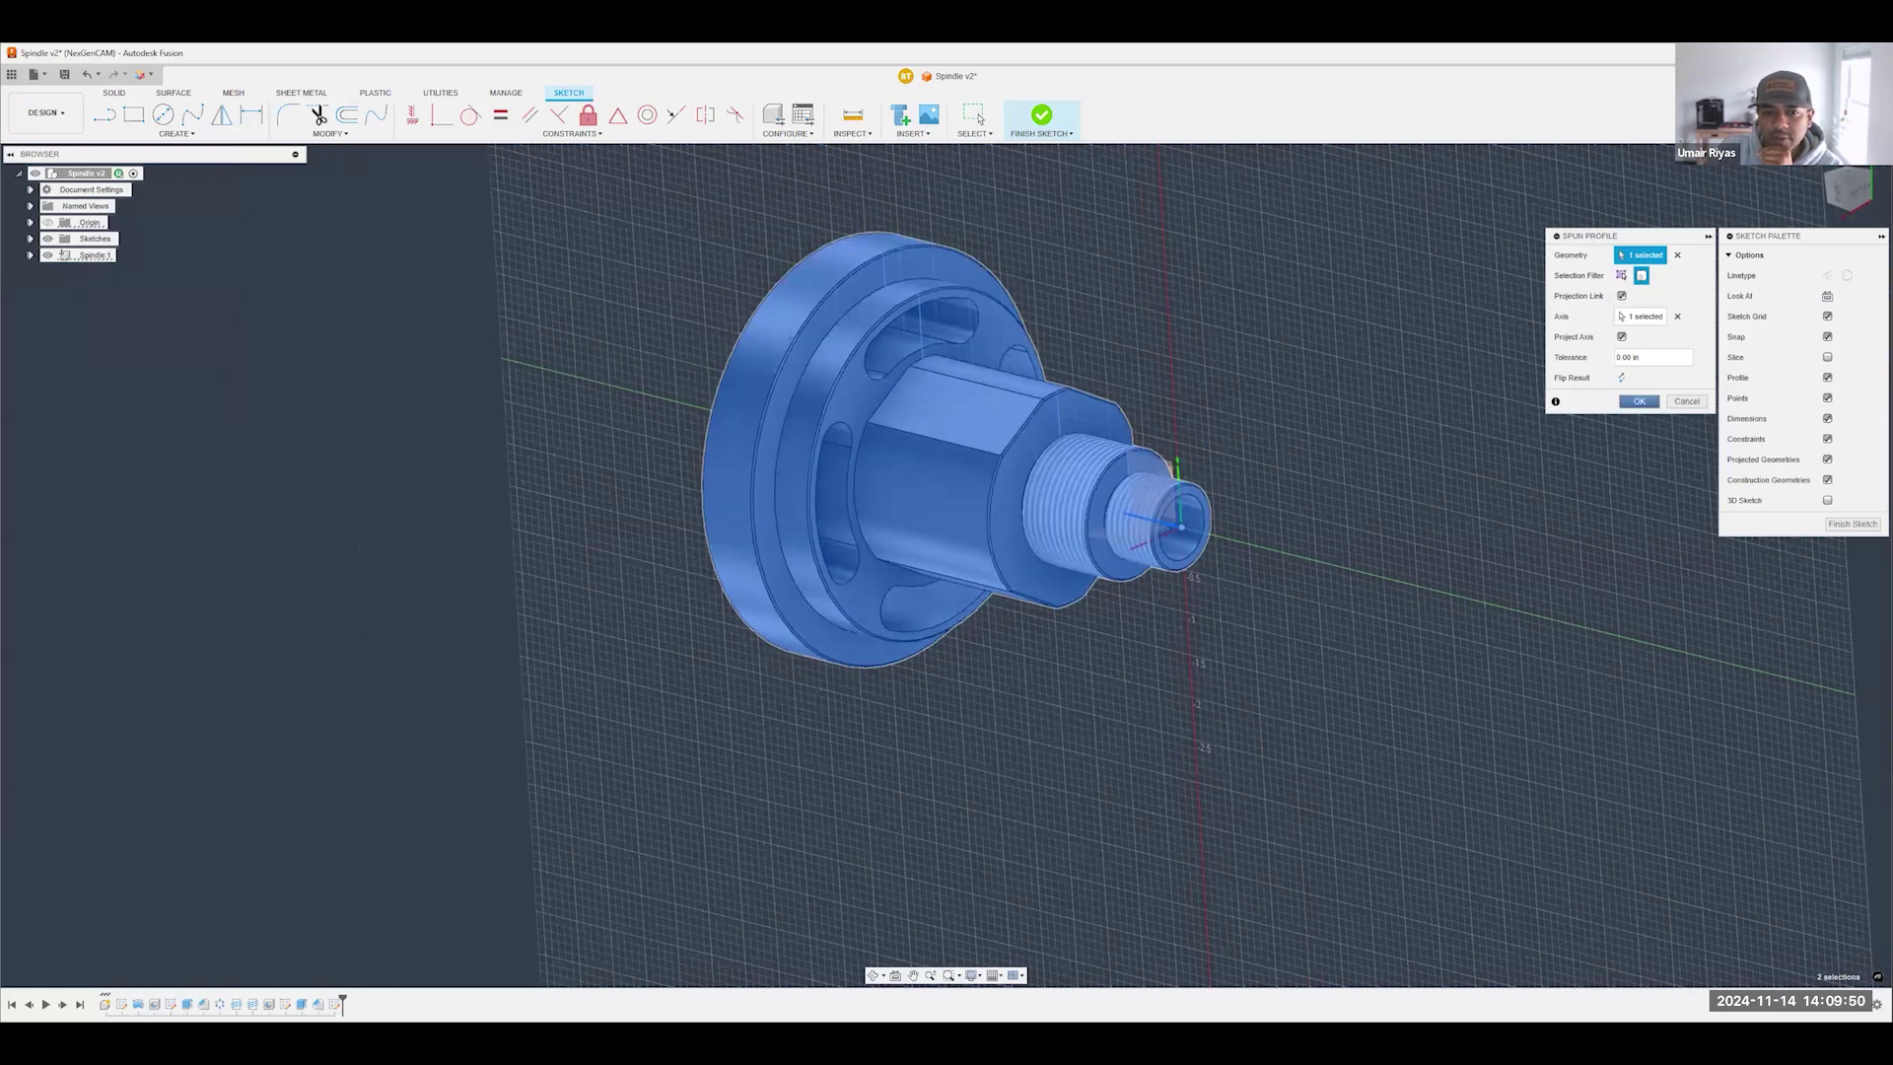
key("Return")
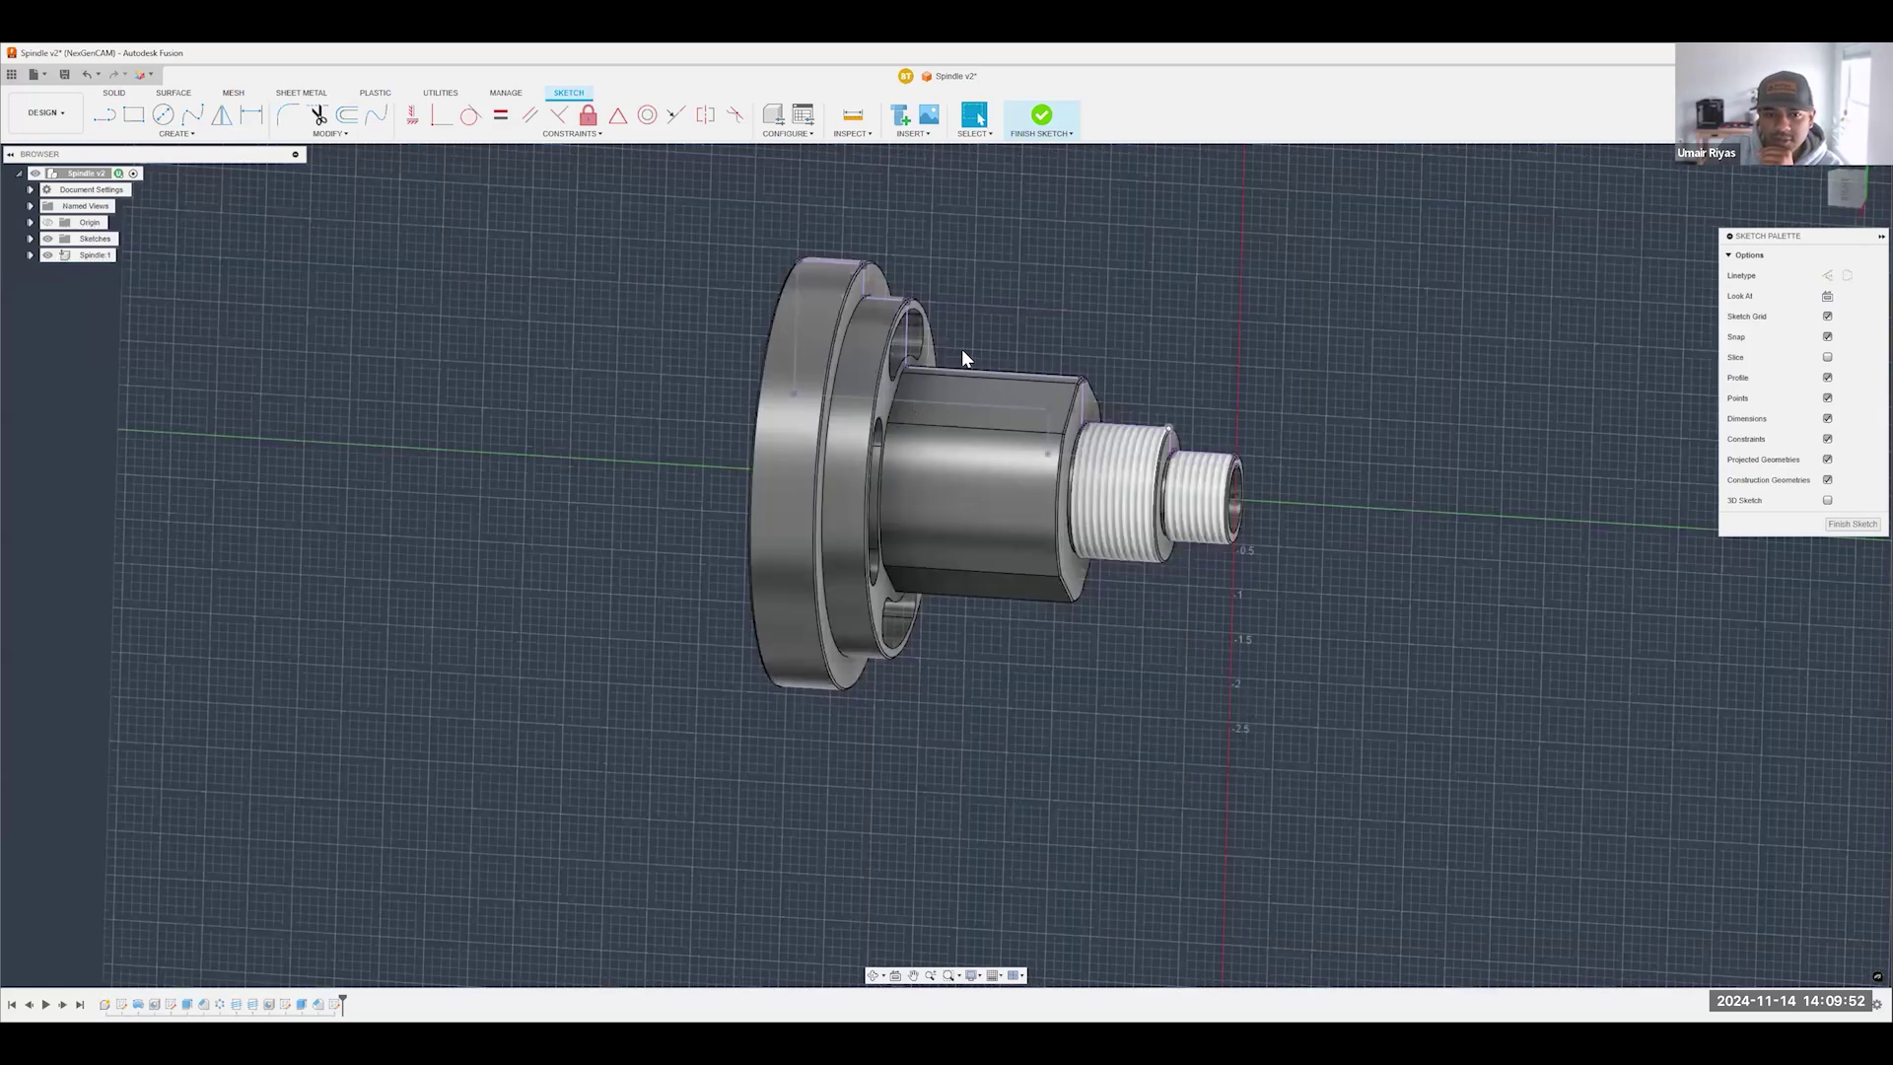
- Face the sketch plane squarely and hide the Spindle component to isolate the spun profile
middle_click_drag(967, 404, 927, 434, "shift")
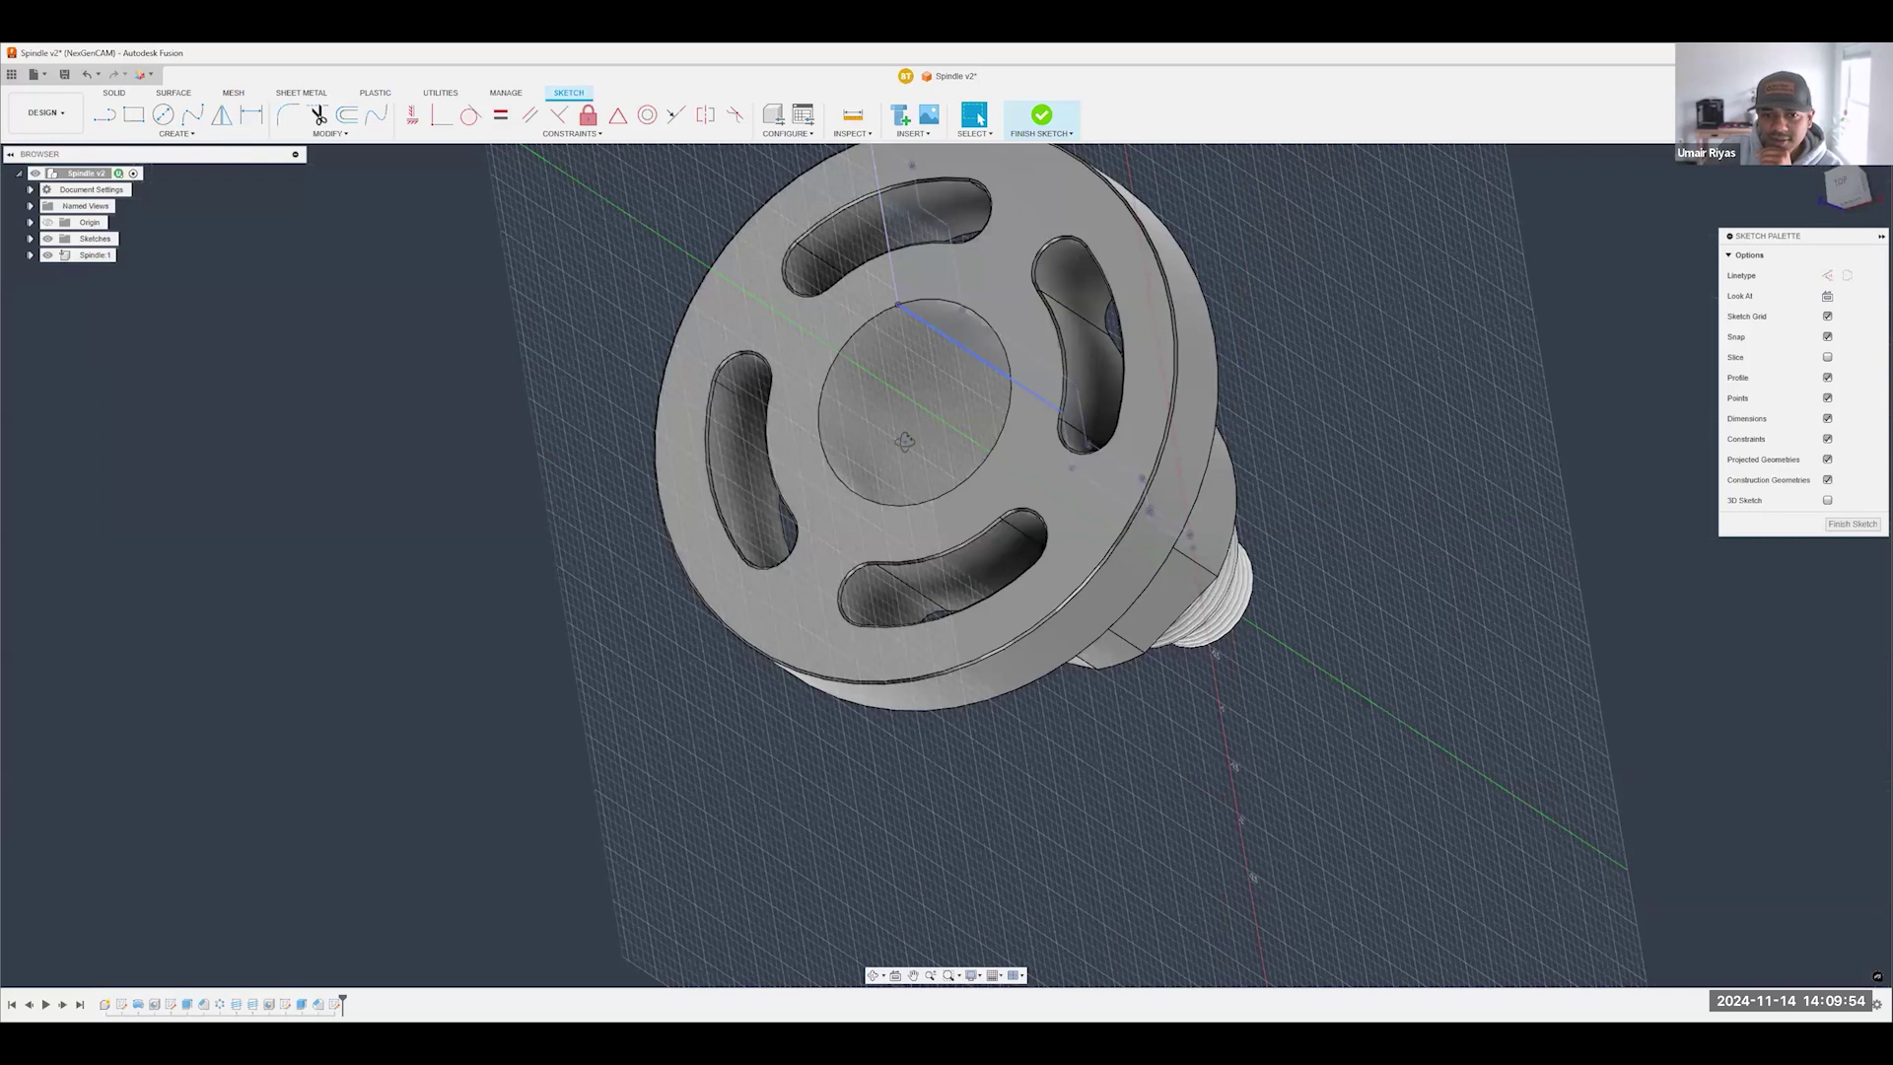
left_click(1837, 183)
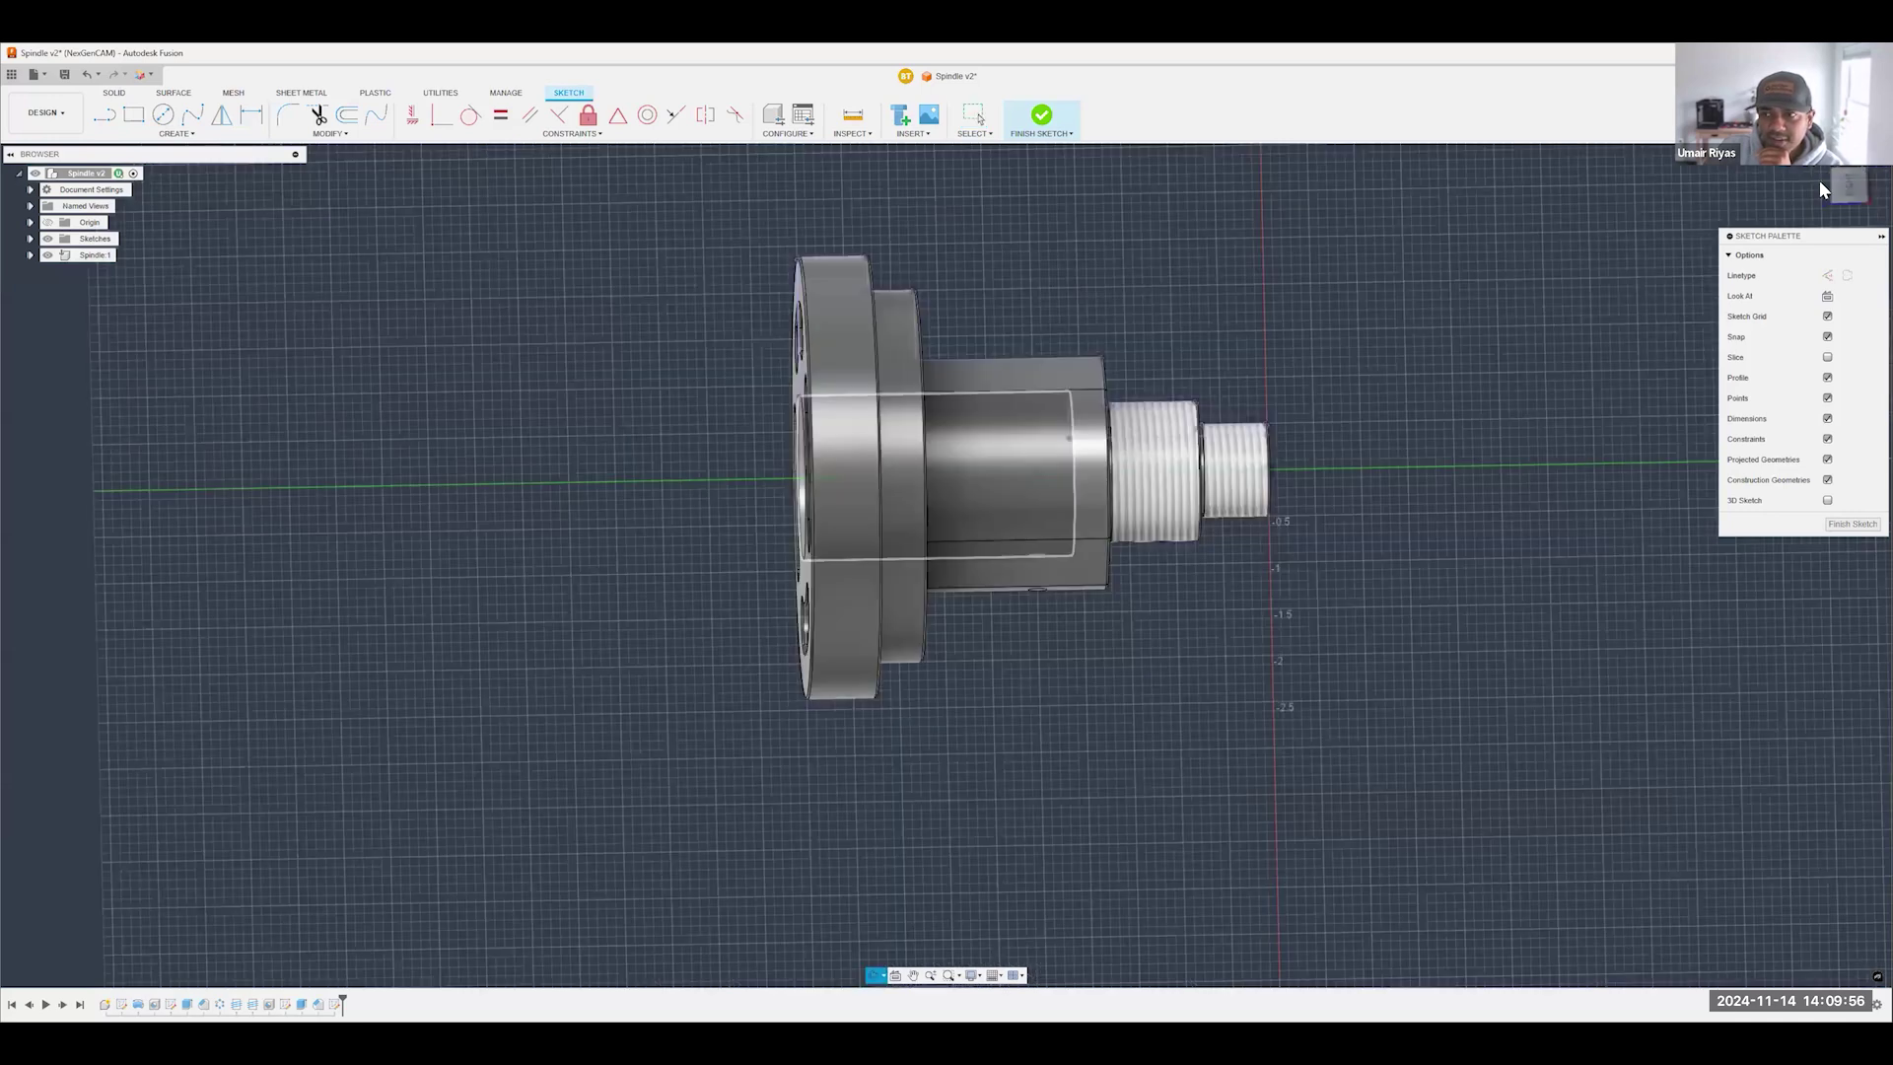
left_click(47, 254)
scroll(1100, 450, "down", 1)
scroll(1148, 511, "up", 4)
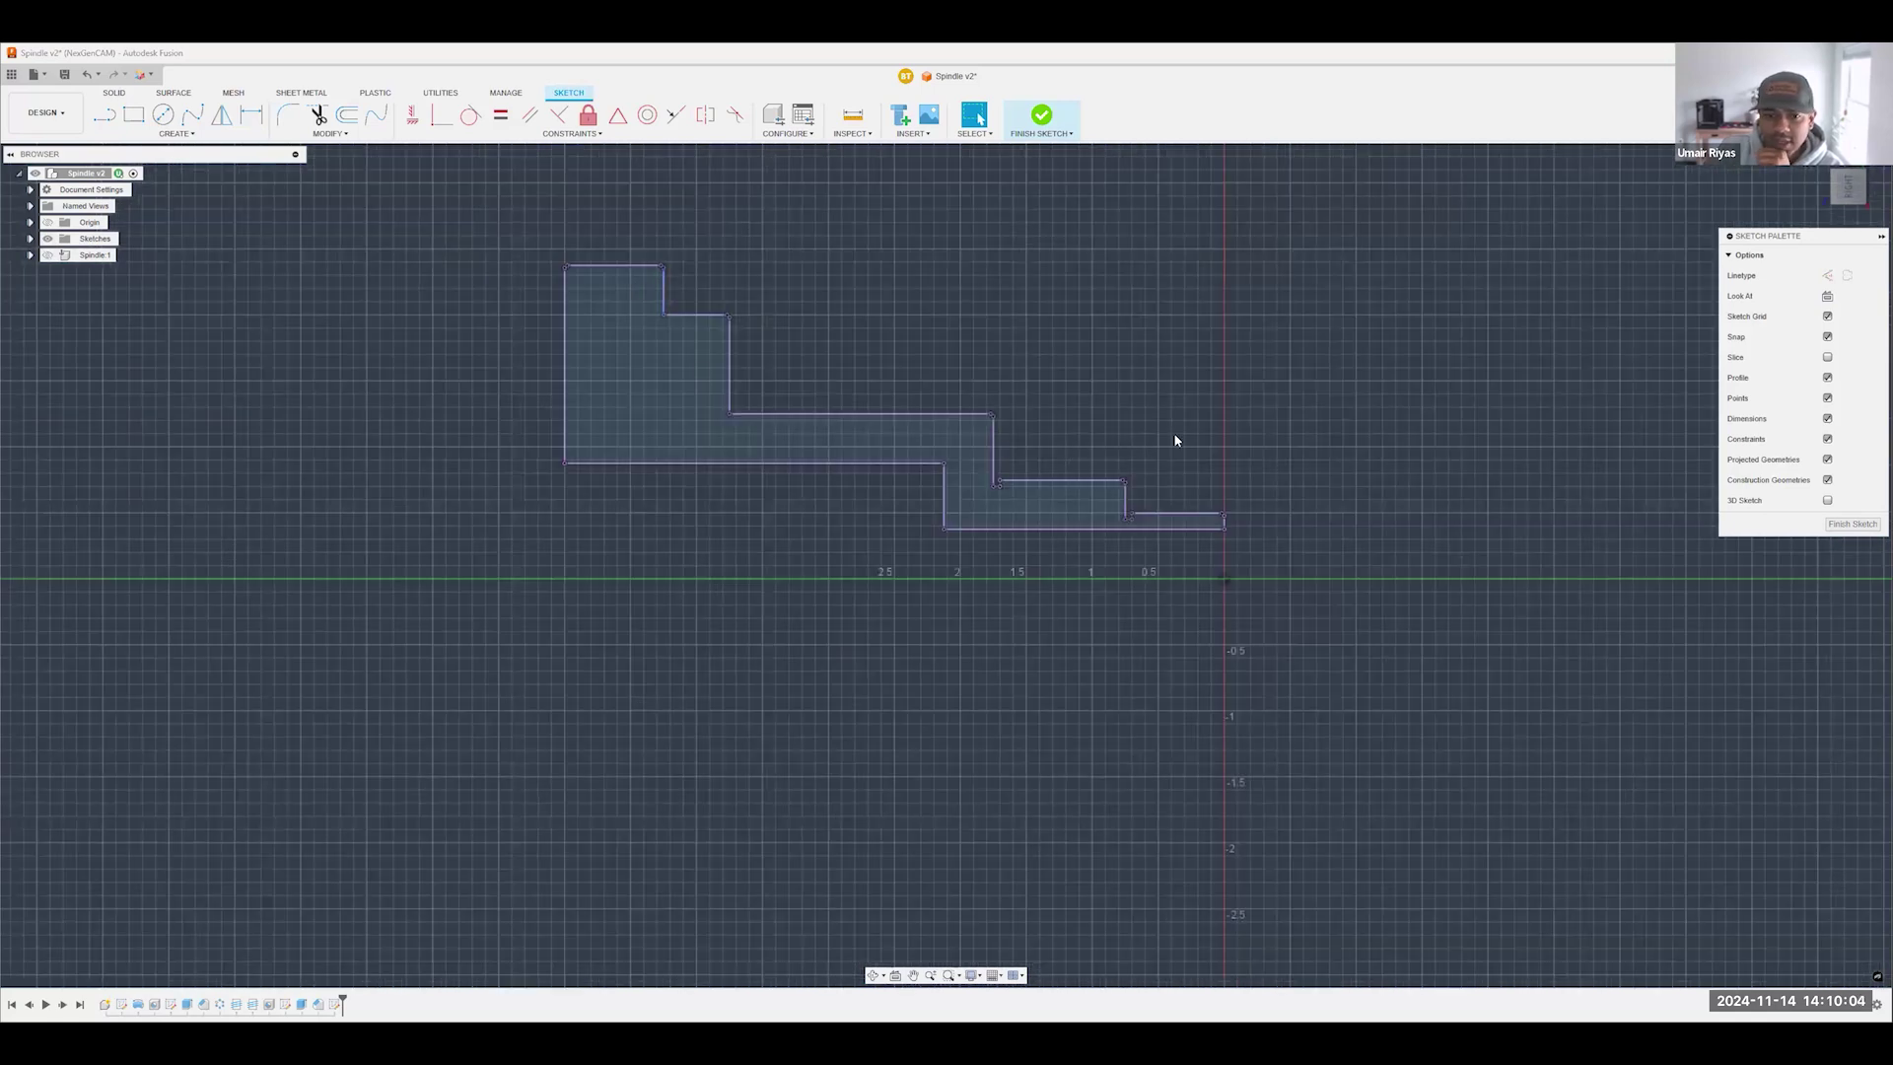
left_click(1006, 493)
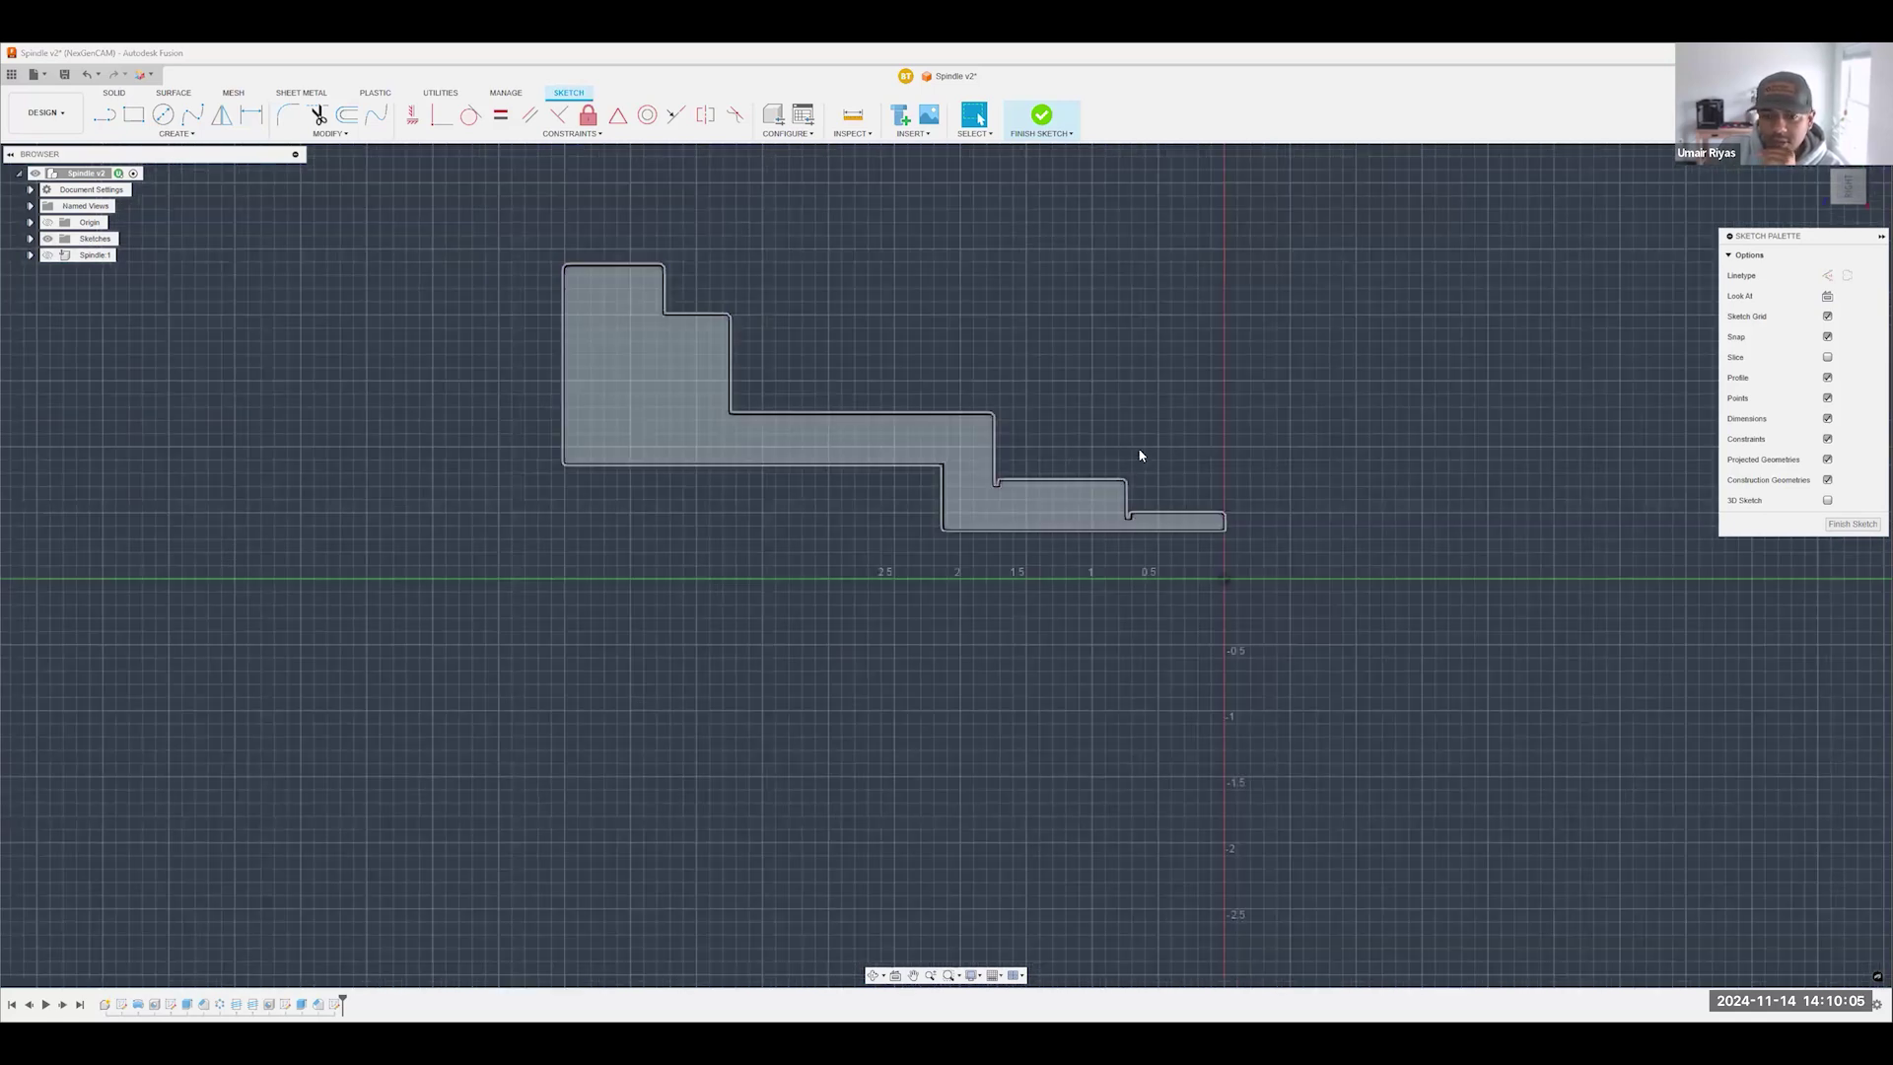
- Undo the Spindle component's hiding and the spun profile sketch work, returning to the Manufacture workspace
left_click(1183, 418)
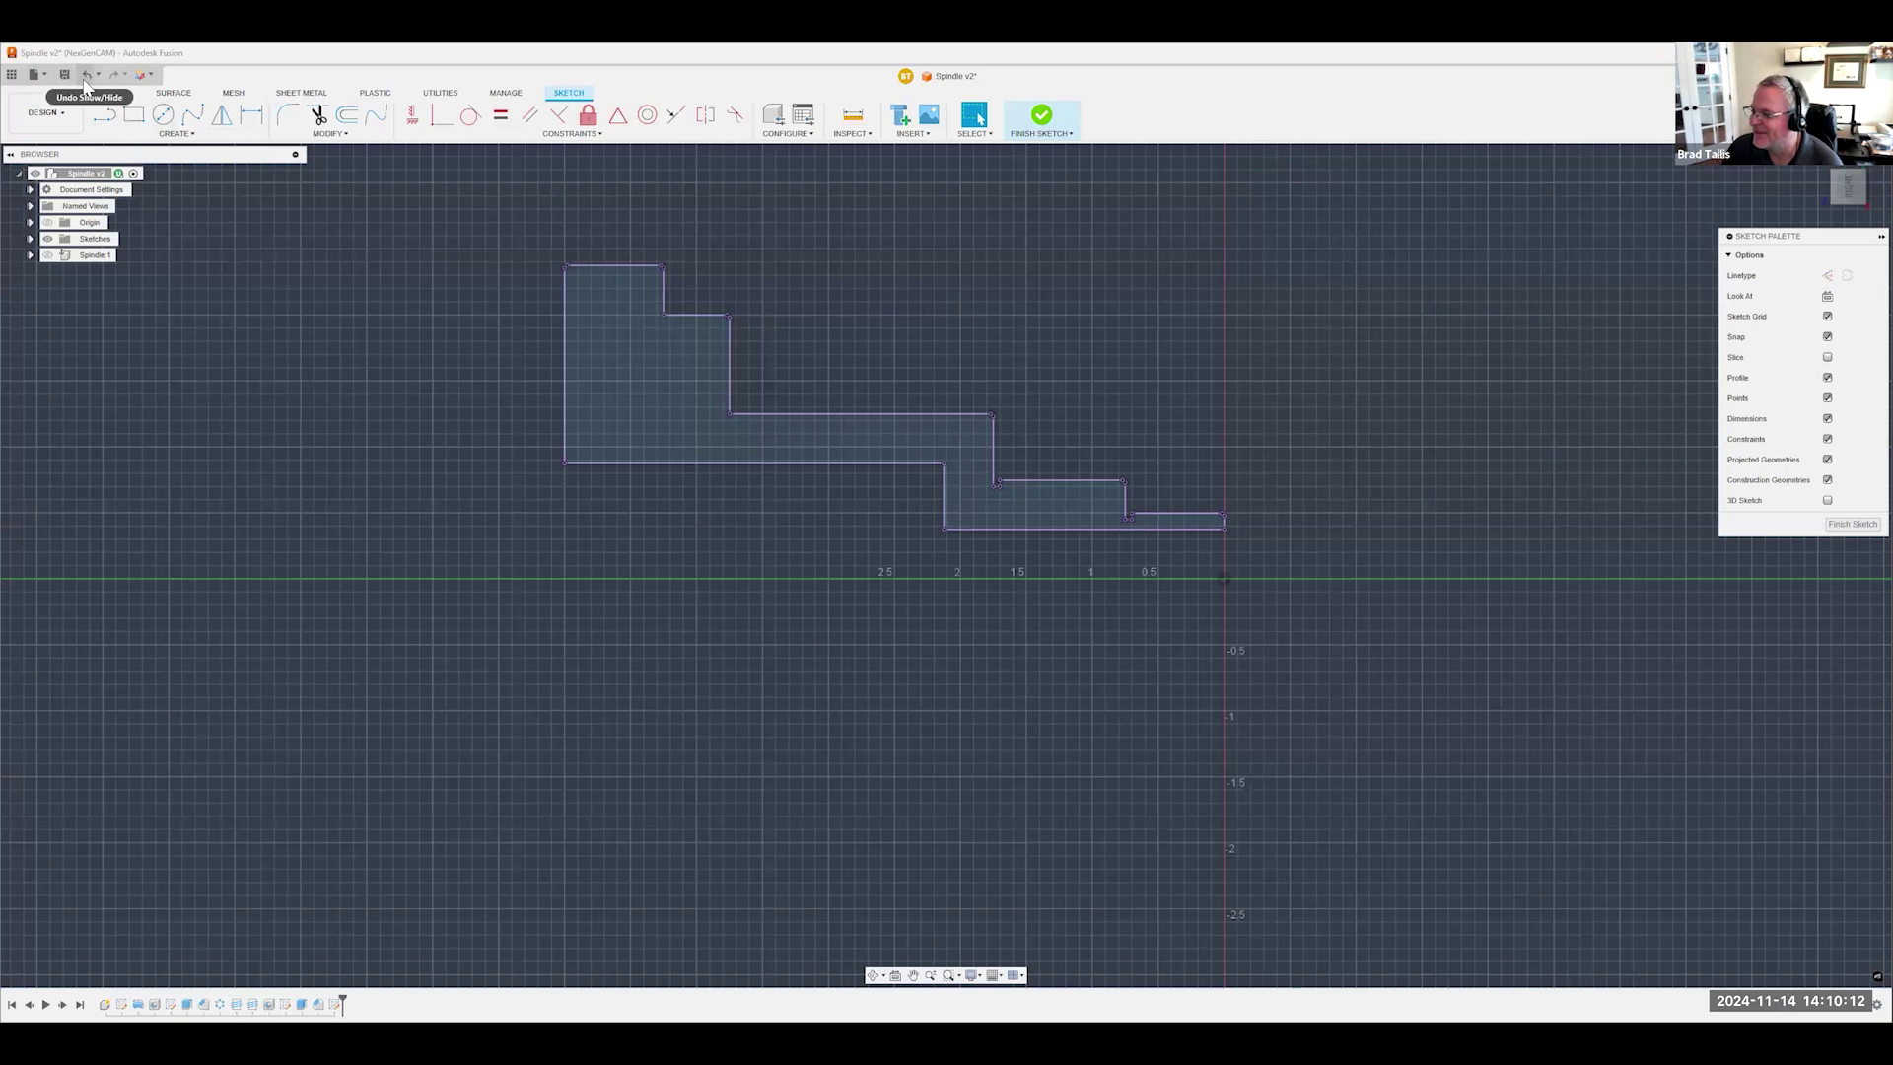
left_click(84, 85)
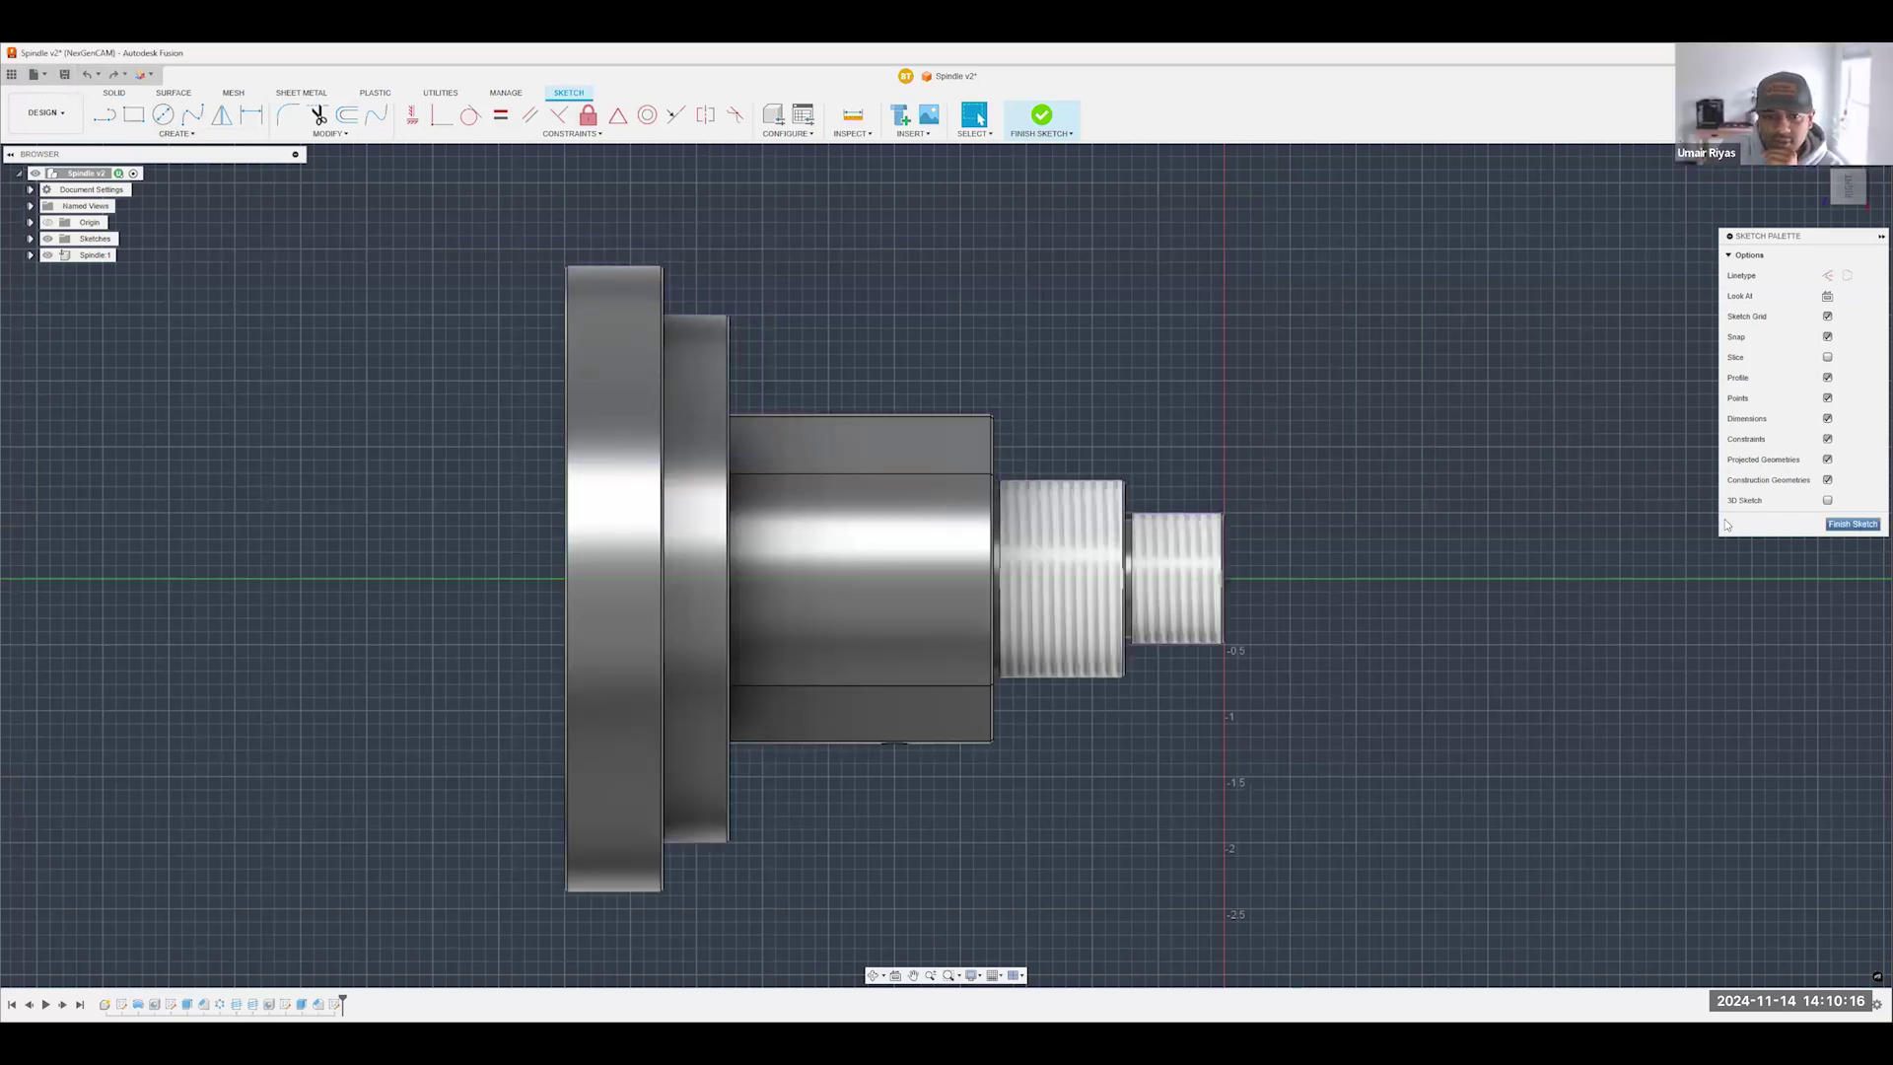
left_click(88, 86)
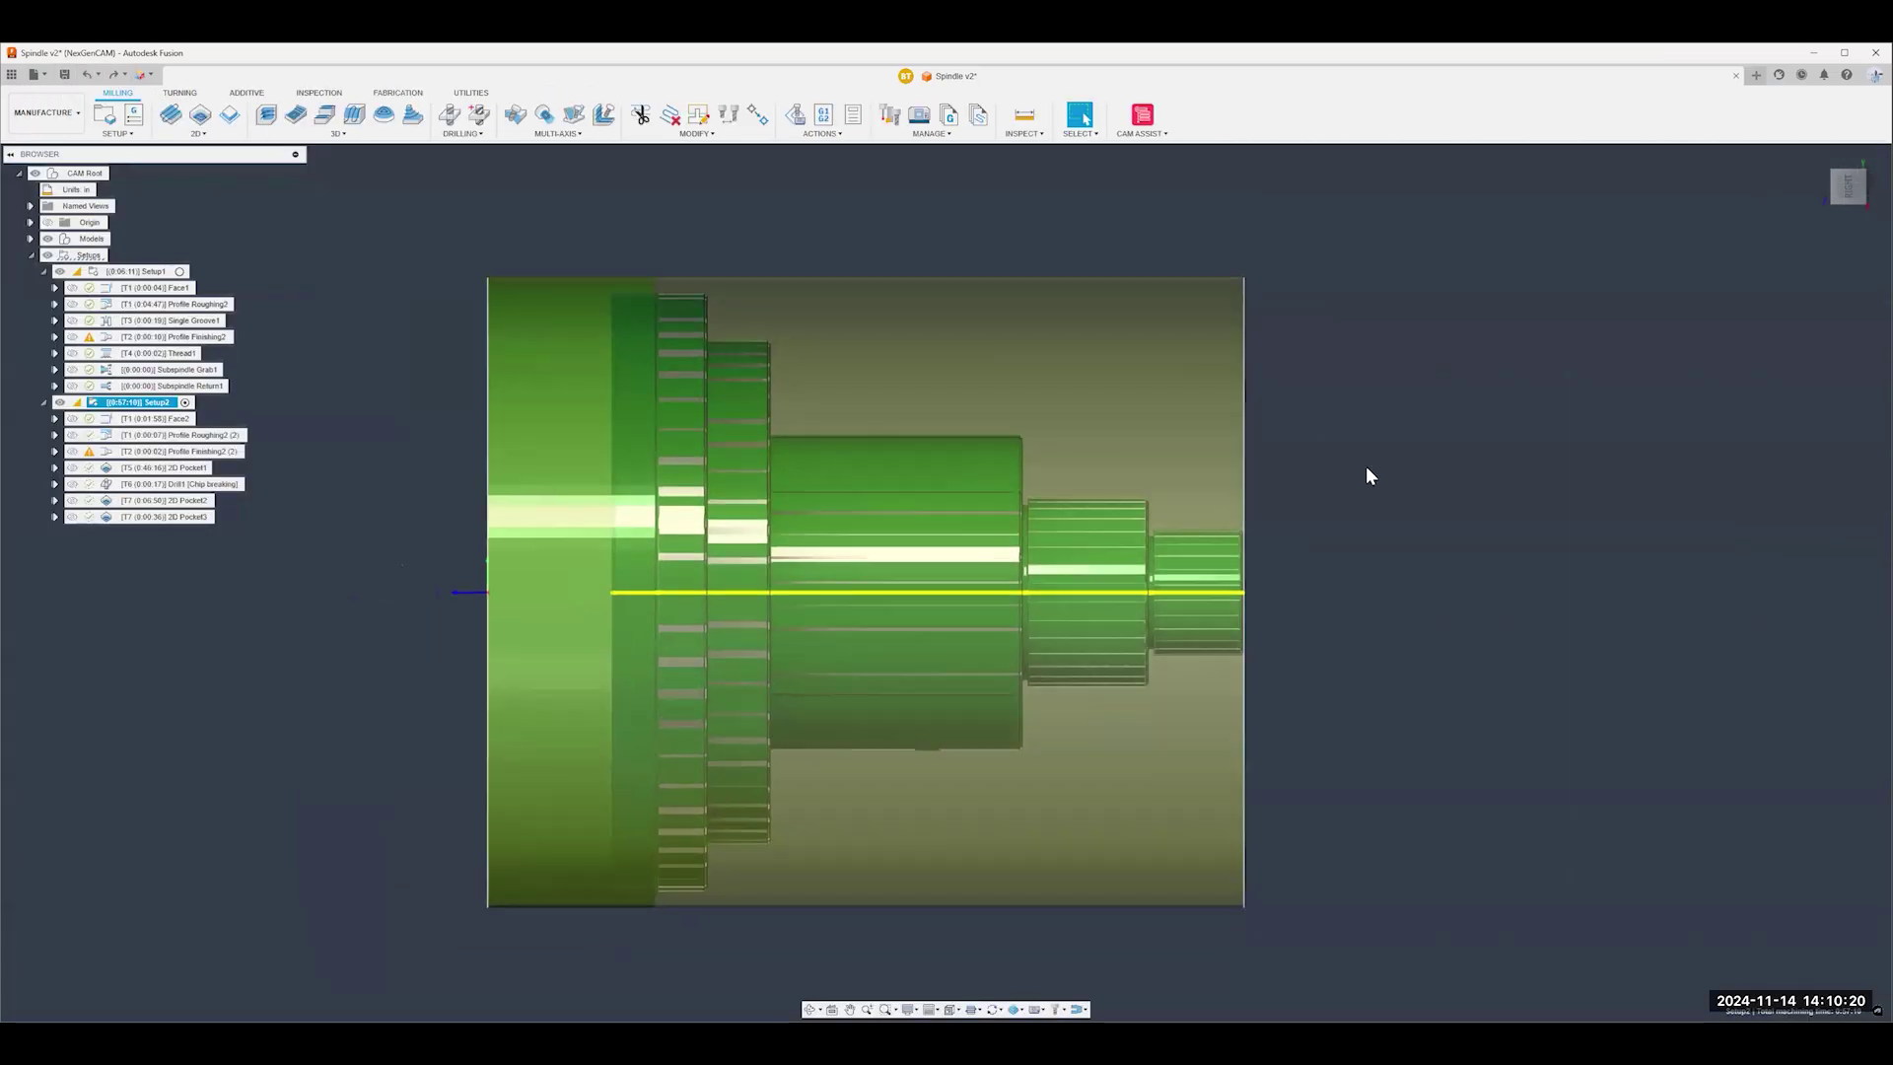
left_click(1396, 465)
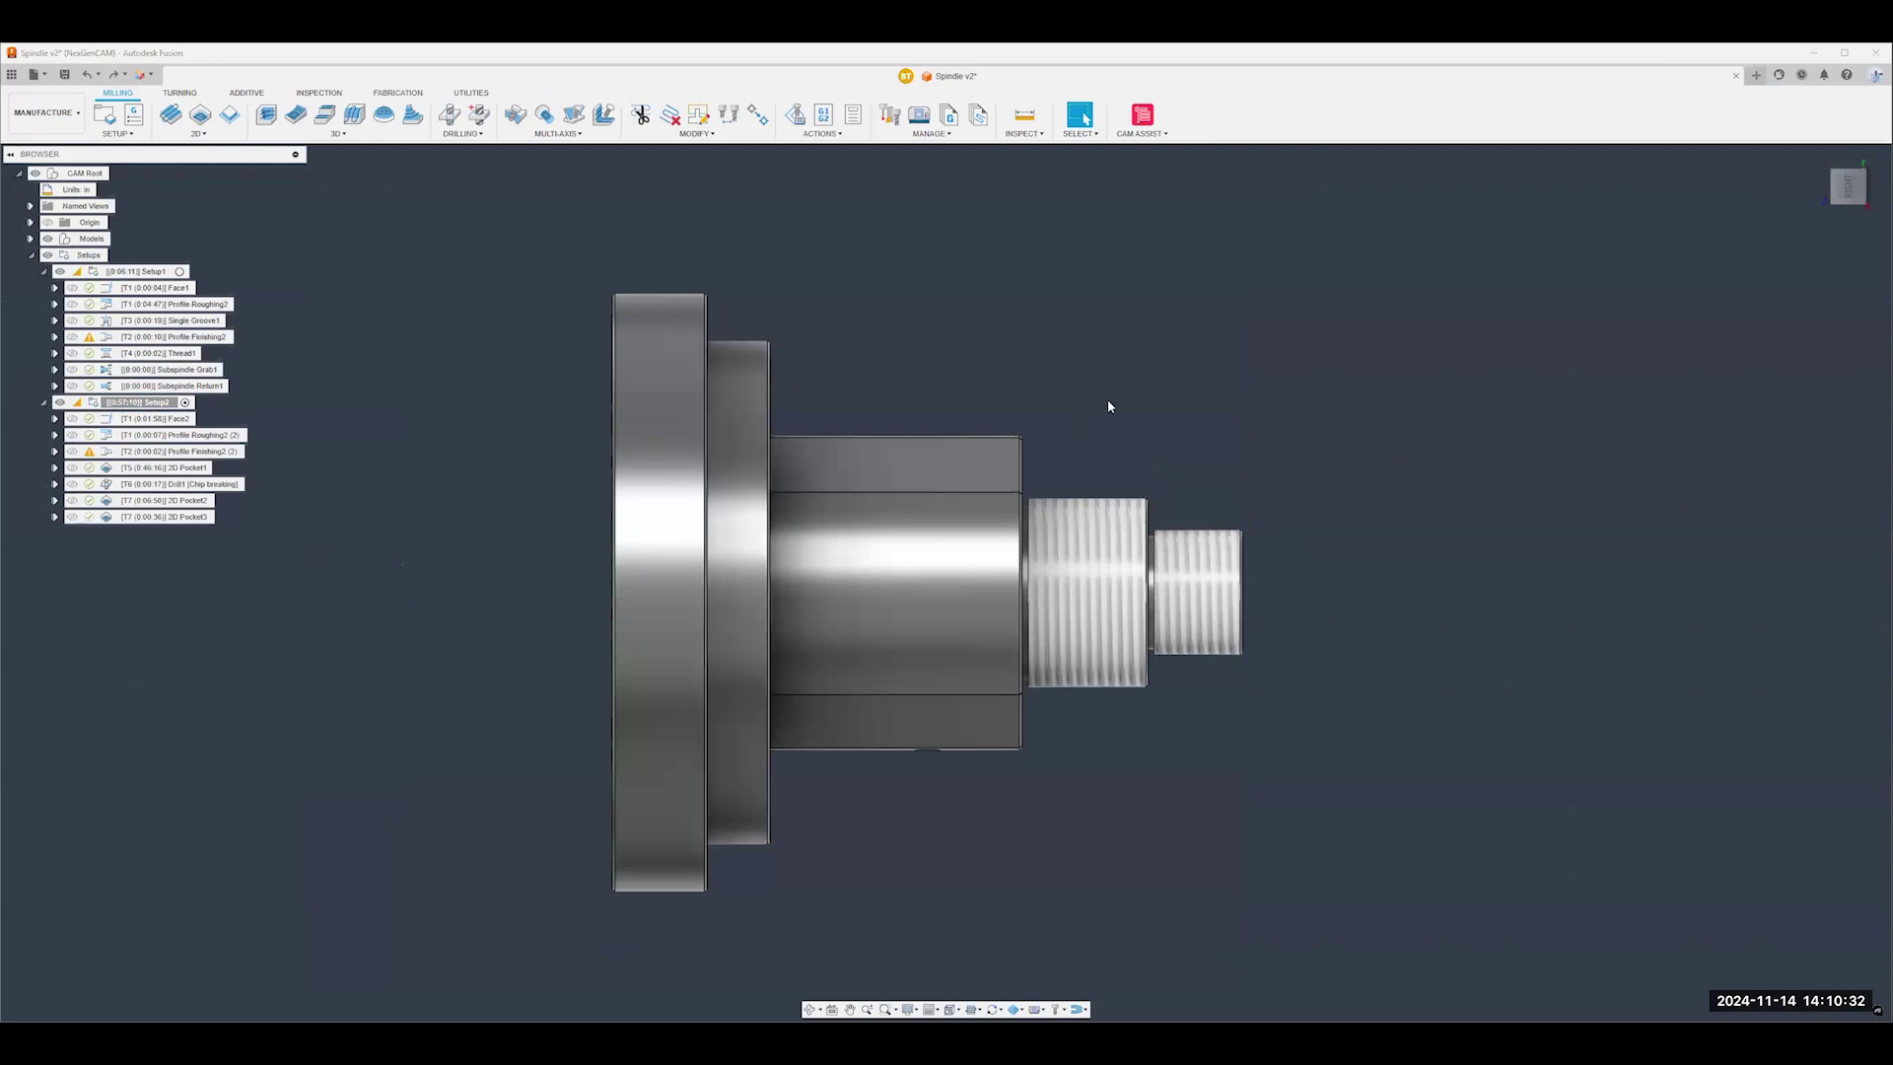
middle_click_drag(1109, 404, 1255, 634, "shift")
left_click(936, 539)
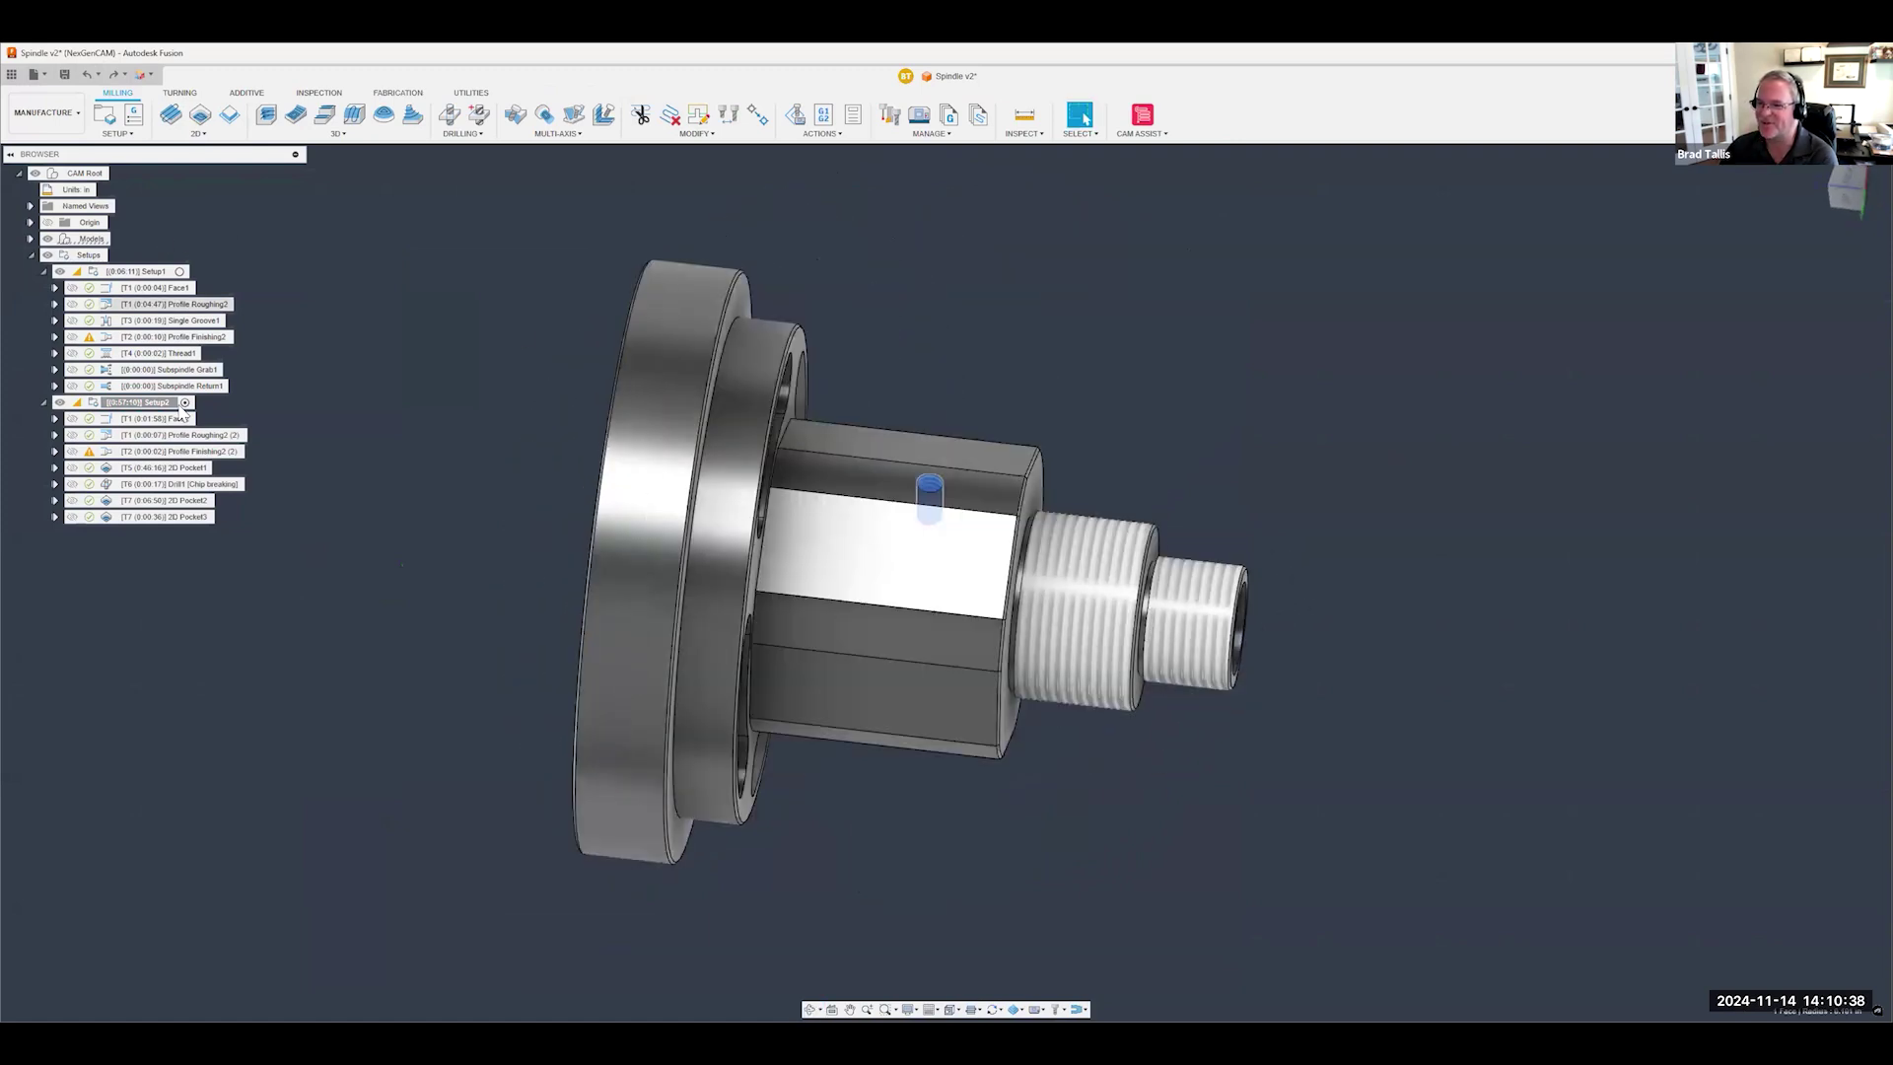
middle_click_drag(983, 481, 984, 457, "shift")
scroll(985, 534, "down", 3)
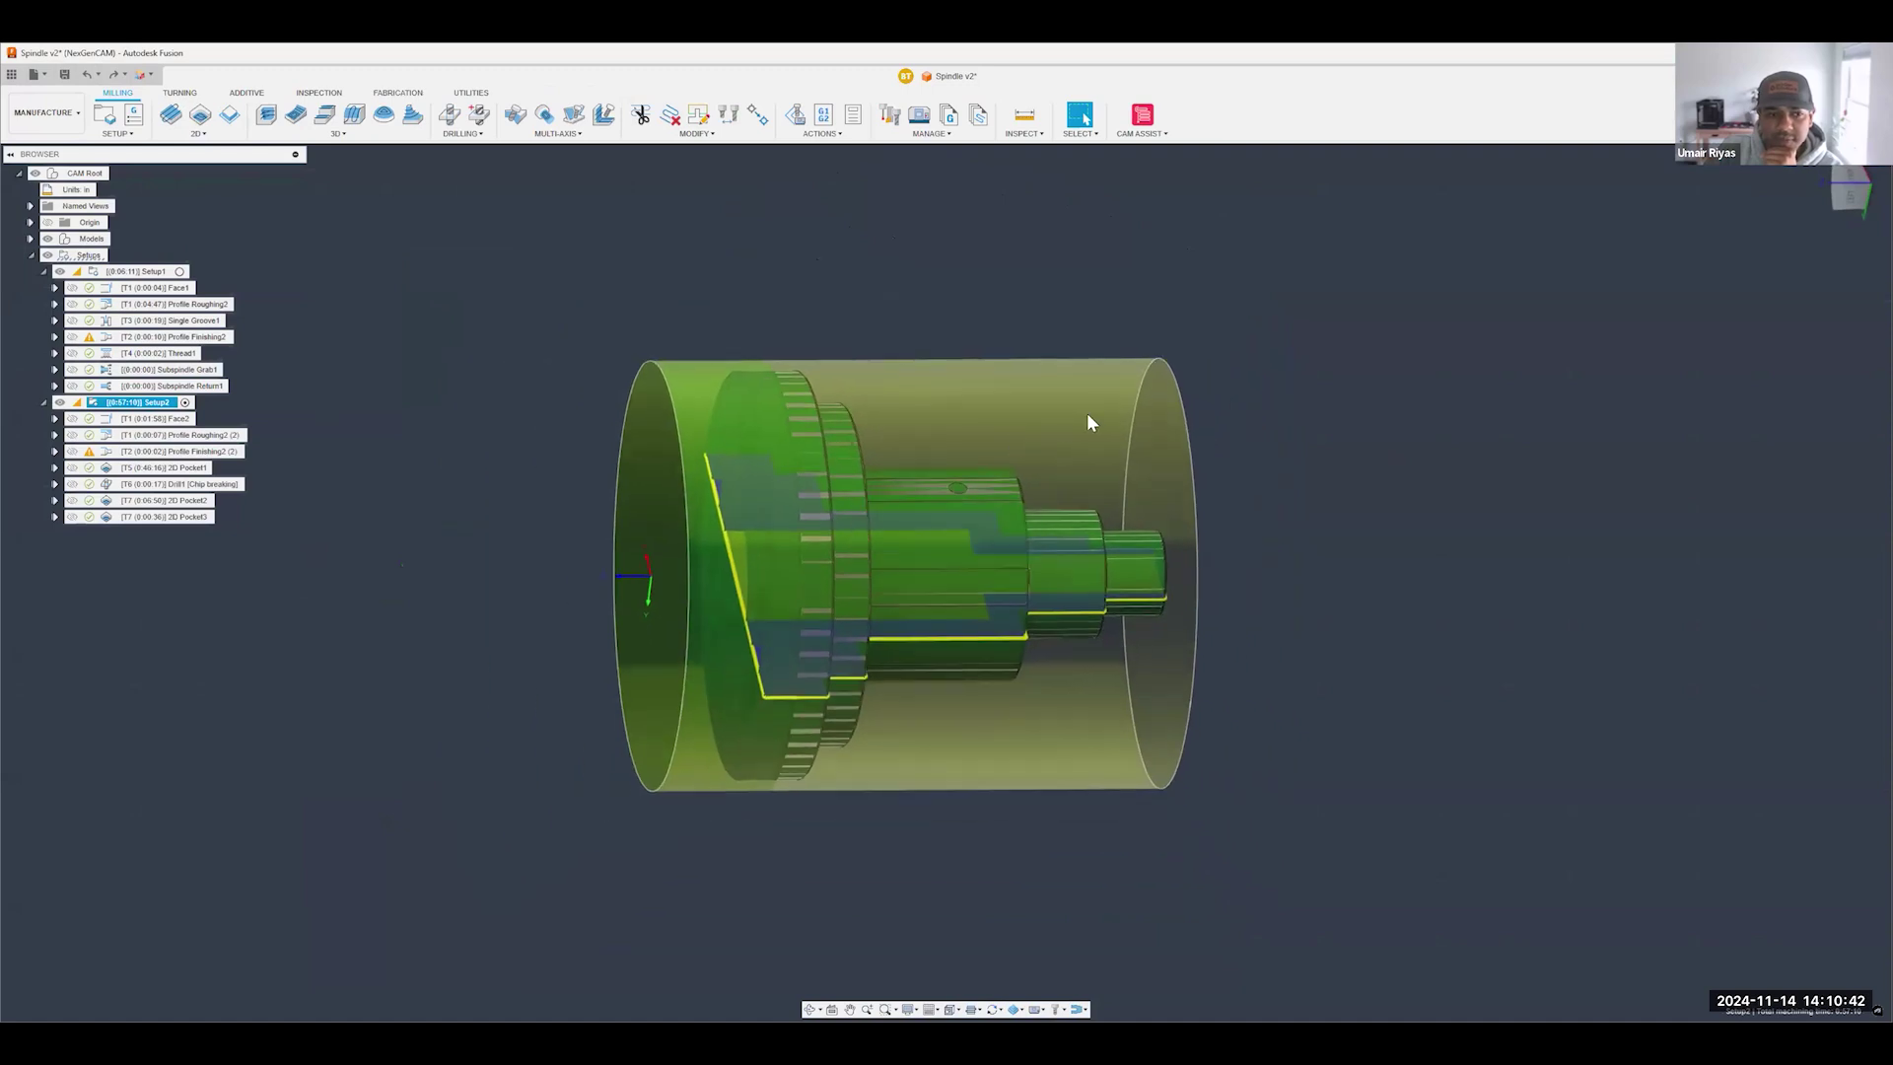
middle_click_drag(938, 517, 908, 520, "shift")
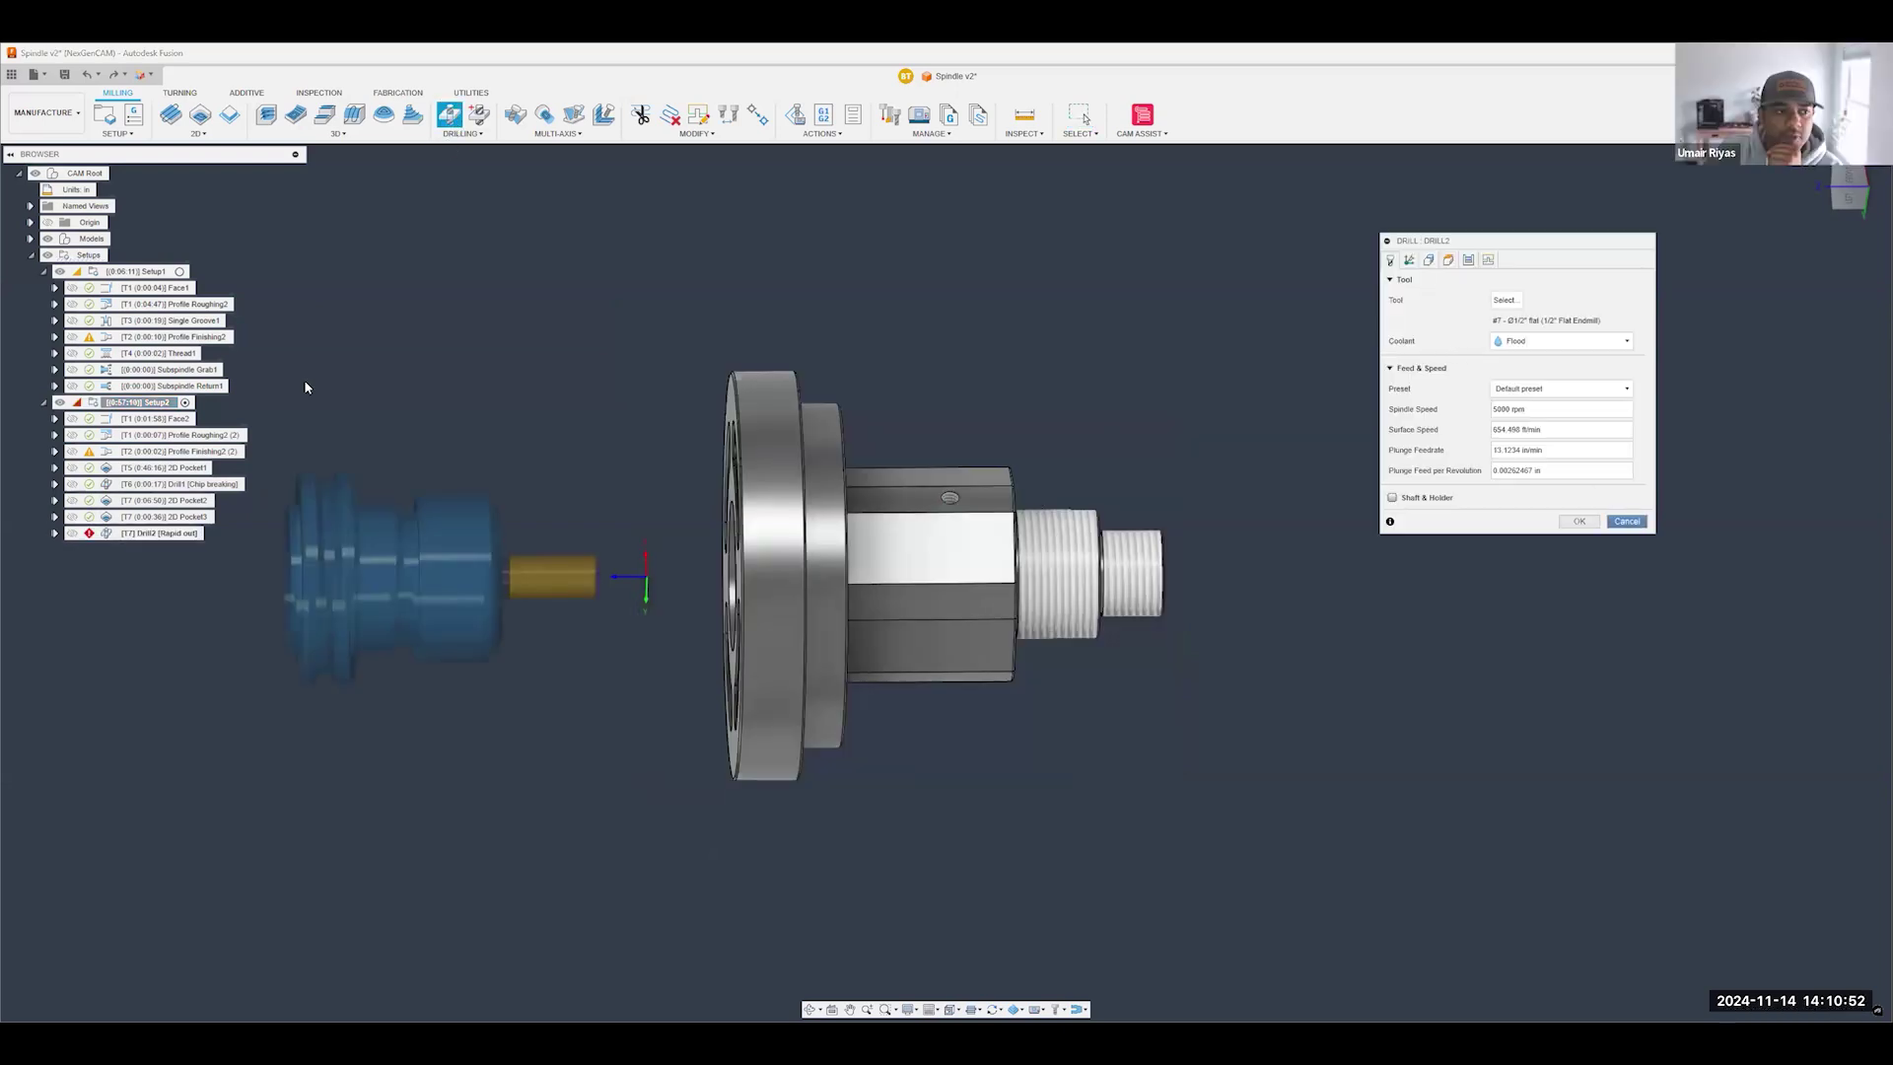
key("Escape")
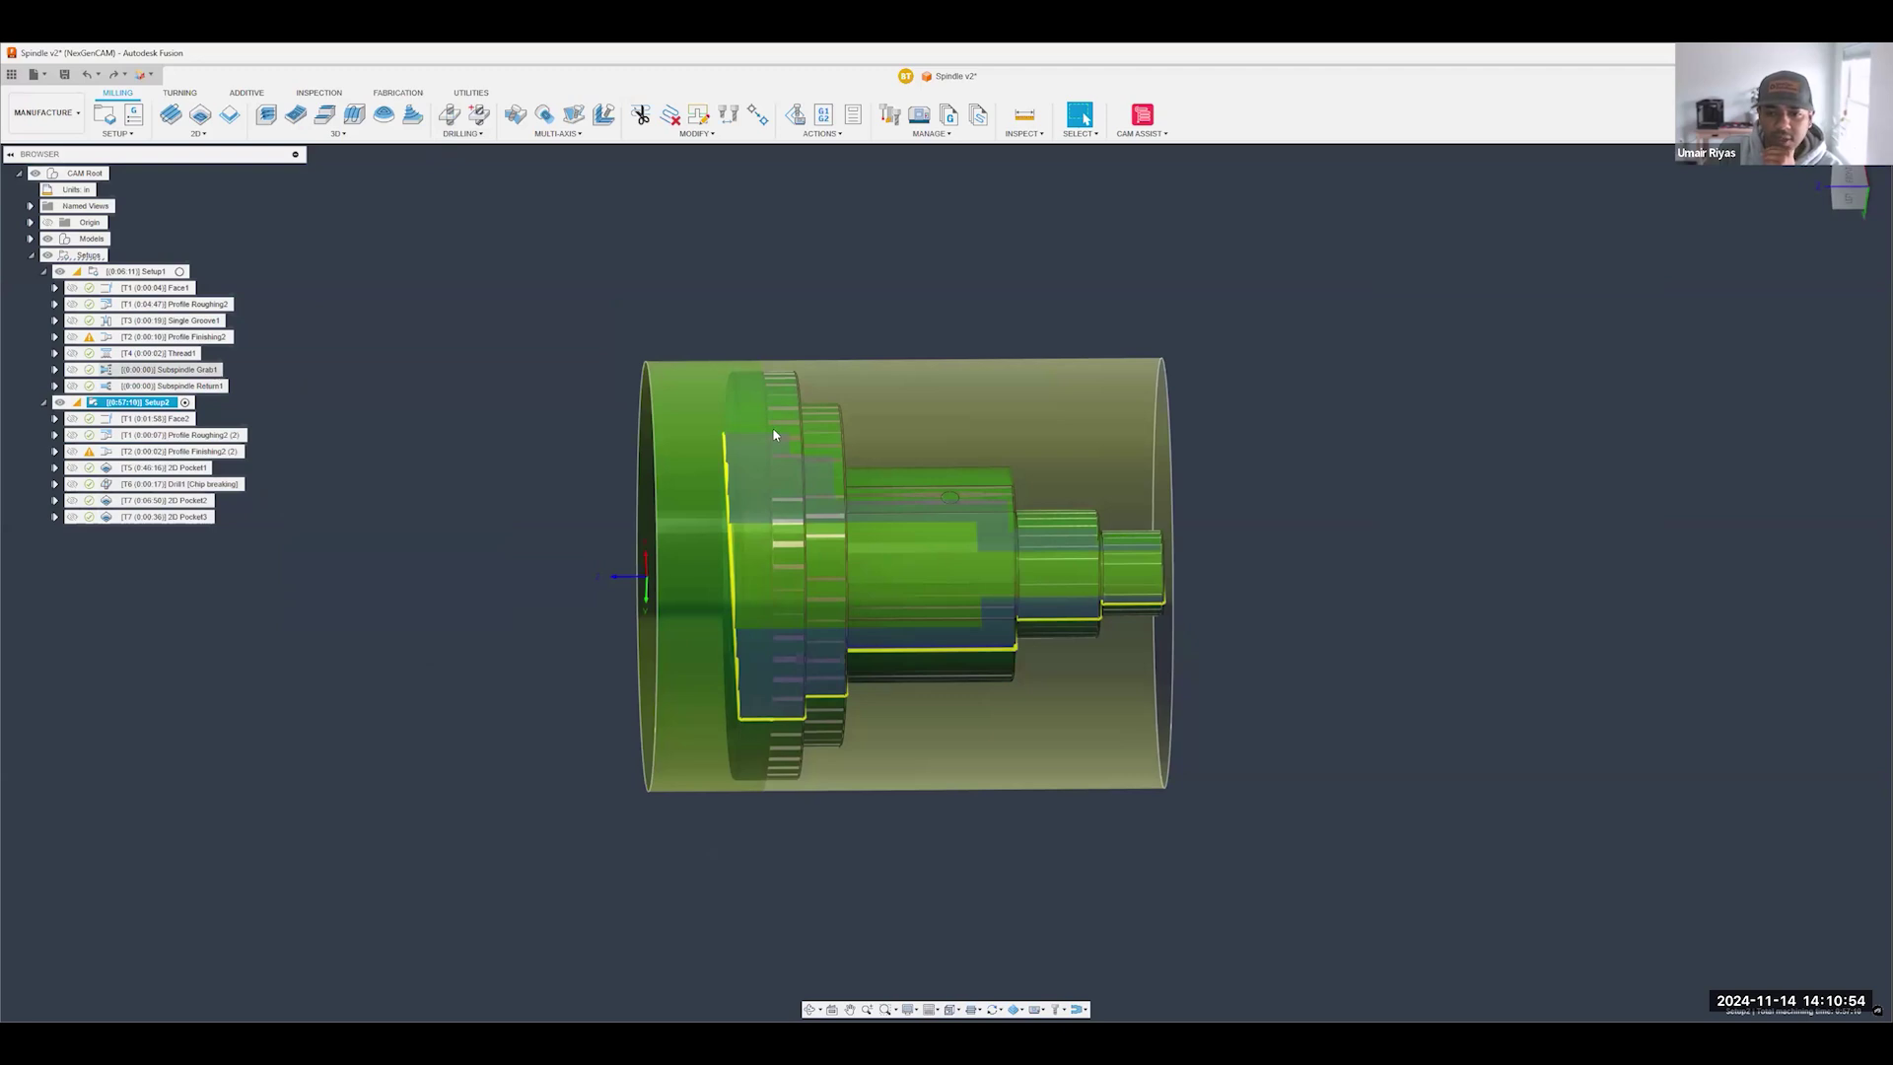
- Examine Setup1's Subspindle Grab and Subspindle Return operations on the stock and the available part handling commands
left_click(215, 372)
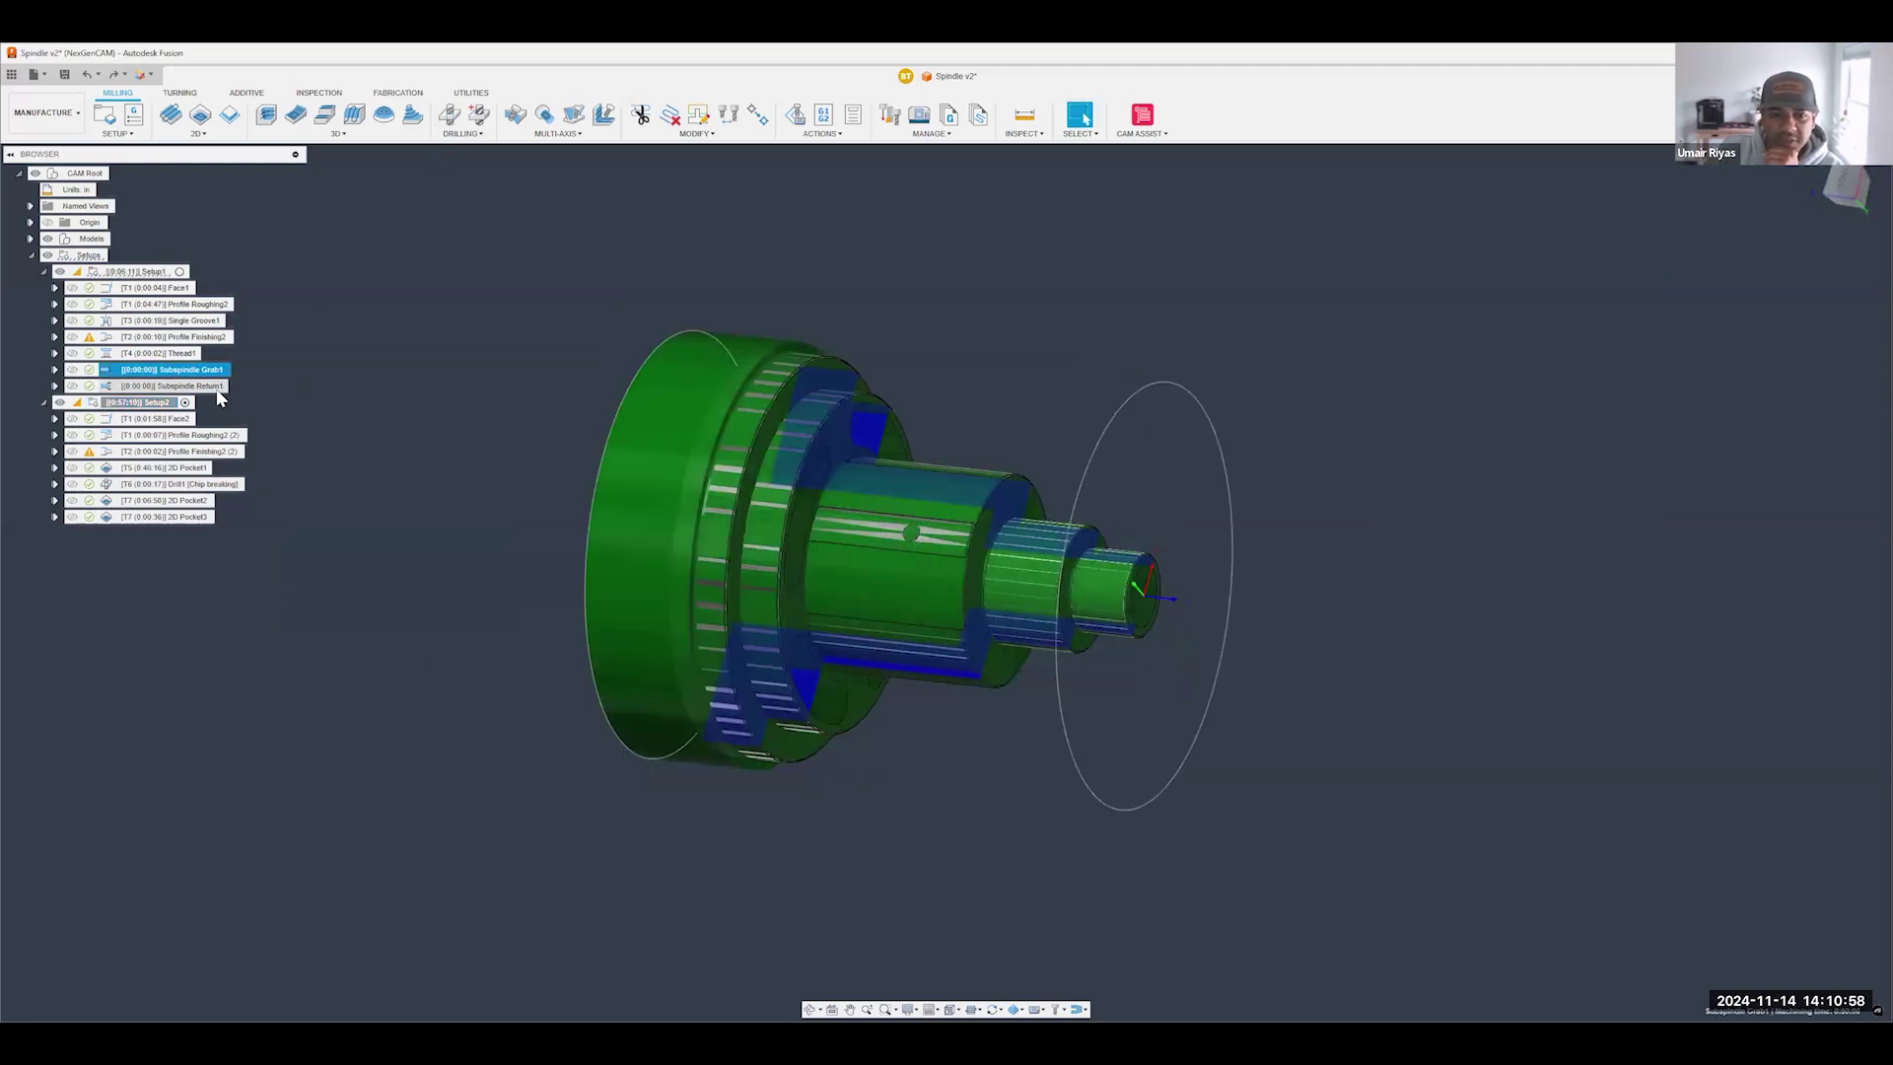
left_click(224, 387)
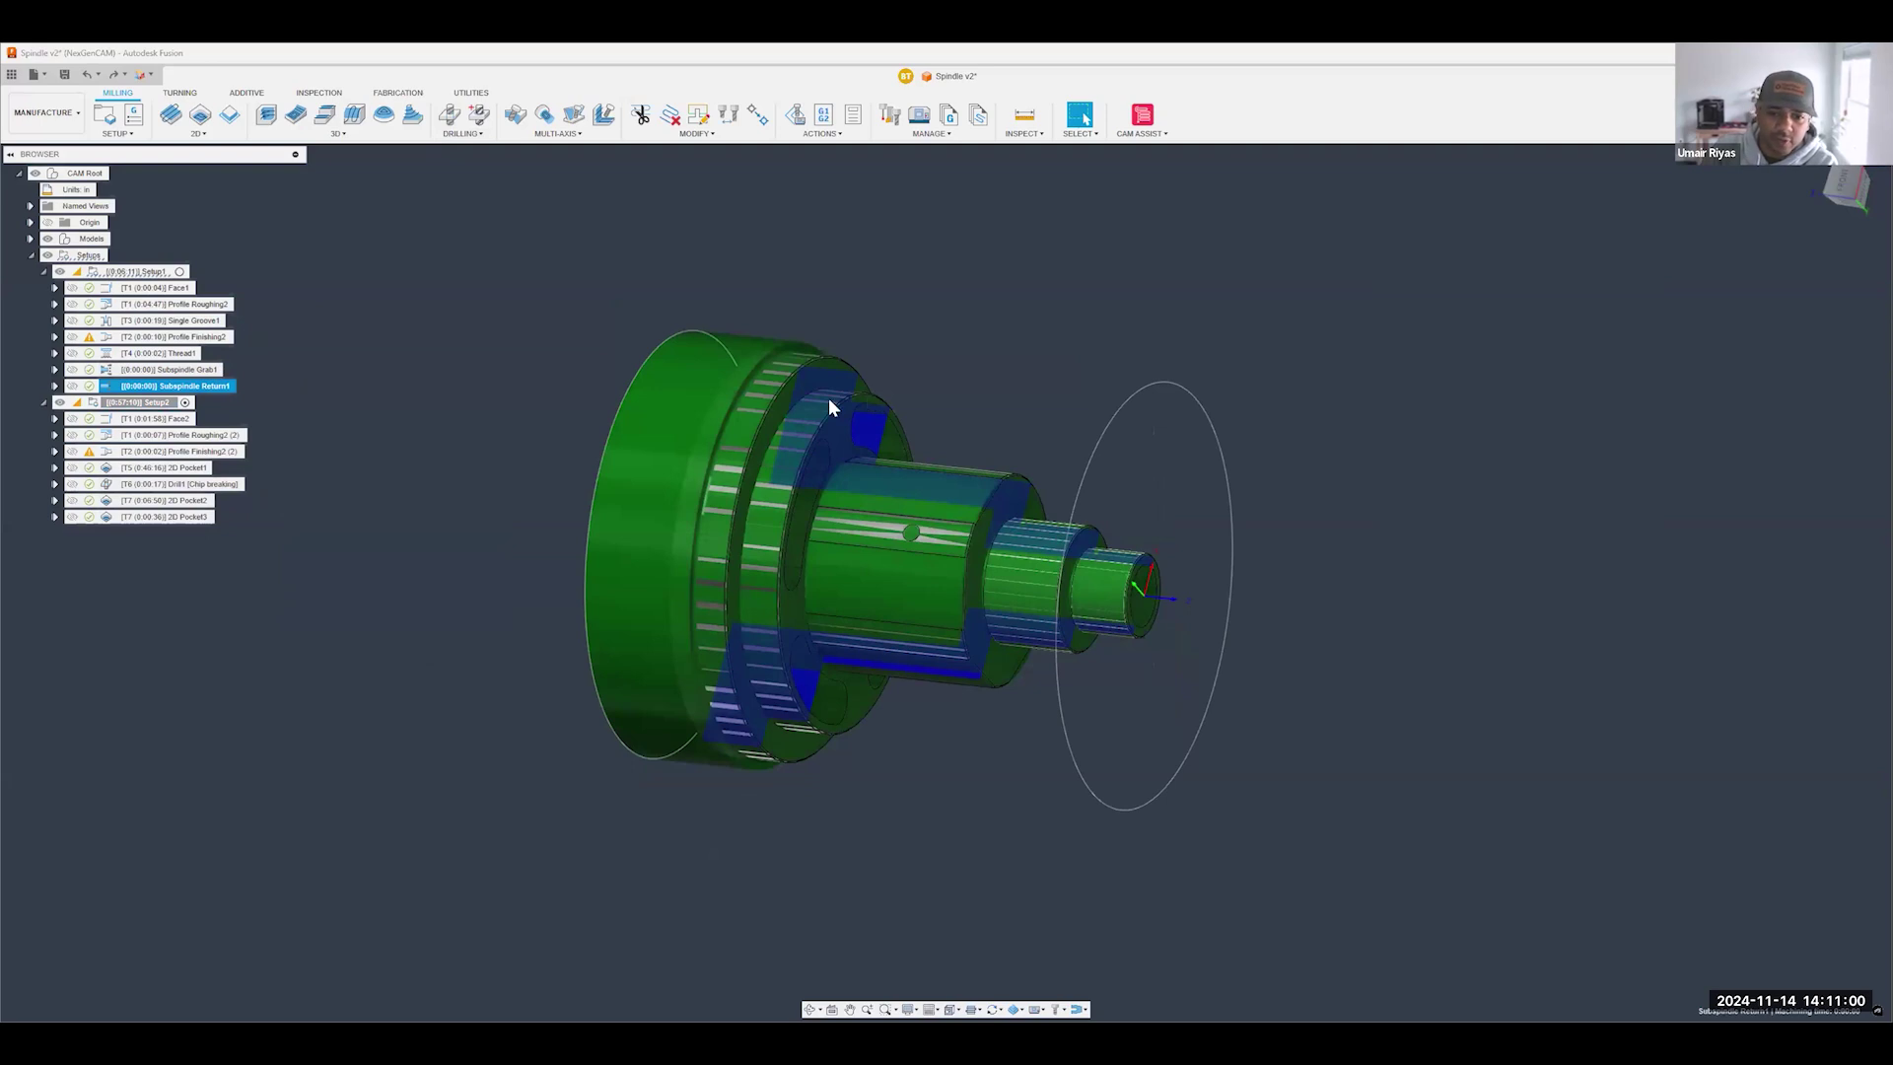
middle_click_drag(1291, 517, 1188, 495, "shift")
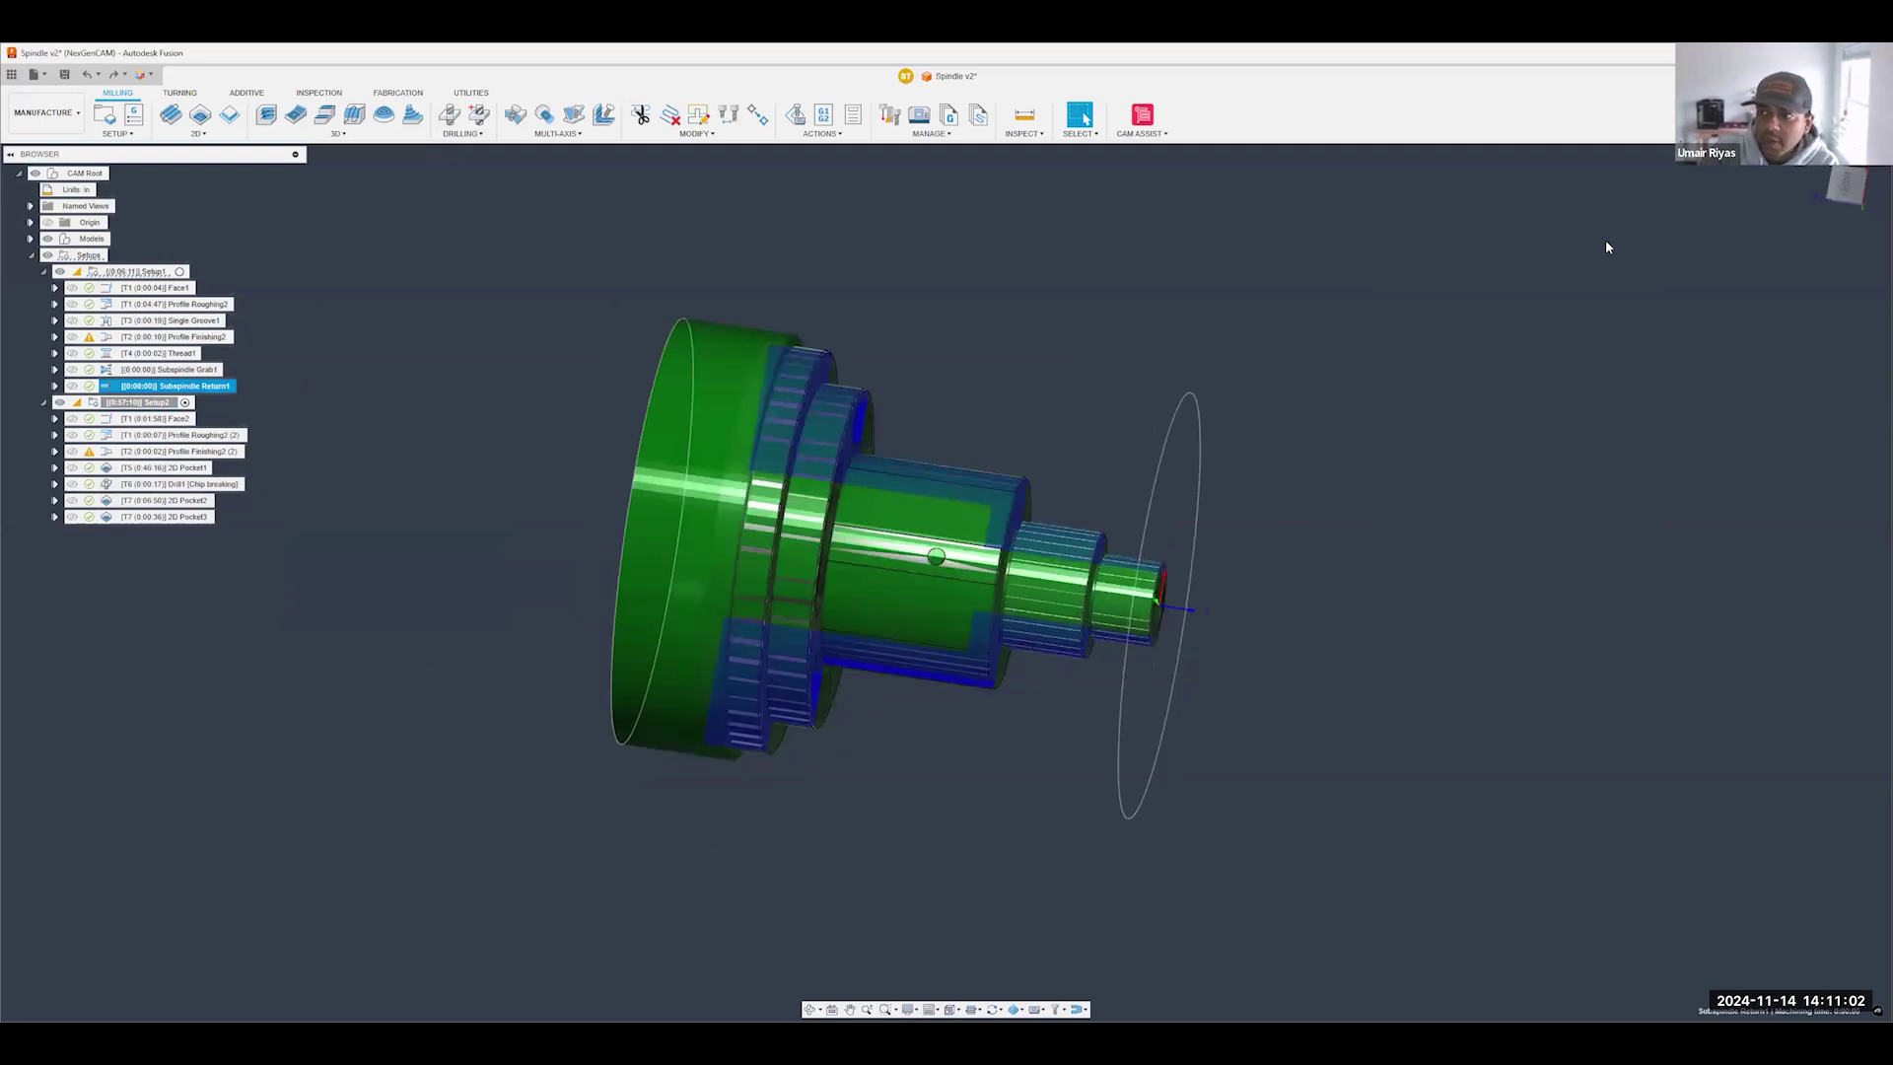
left_click(1845, 185)
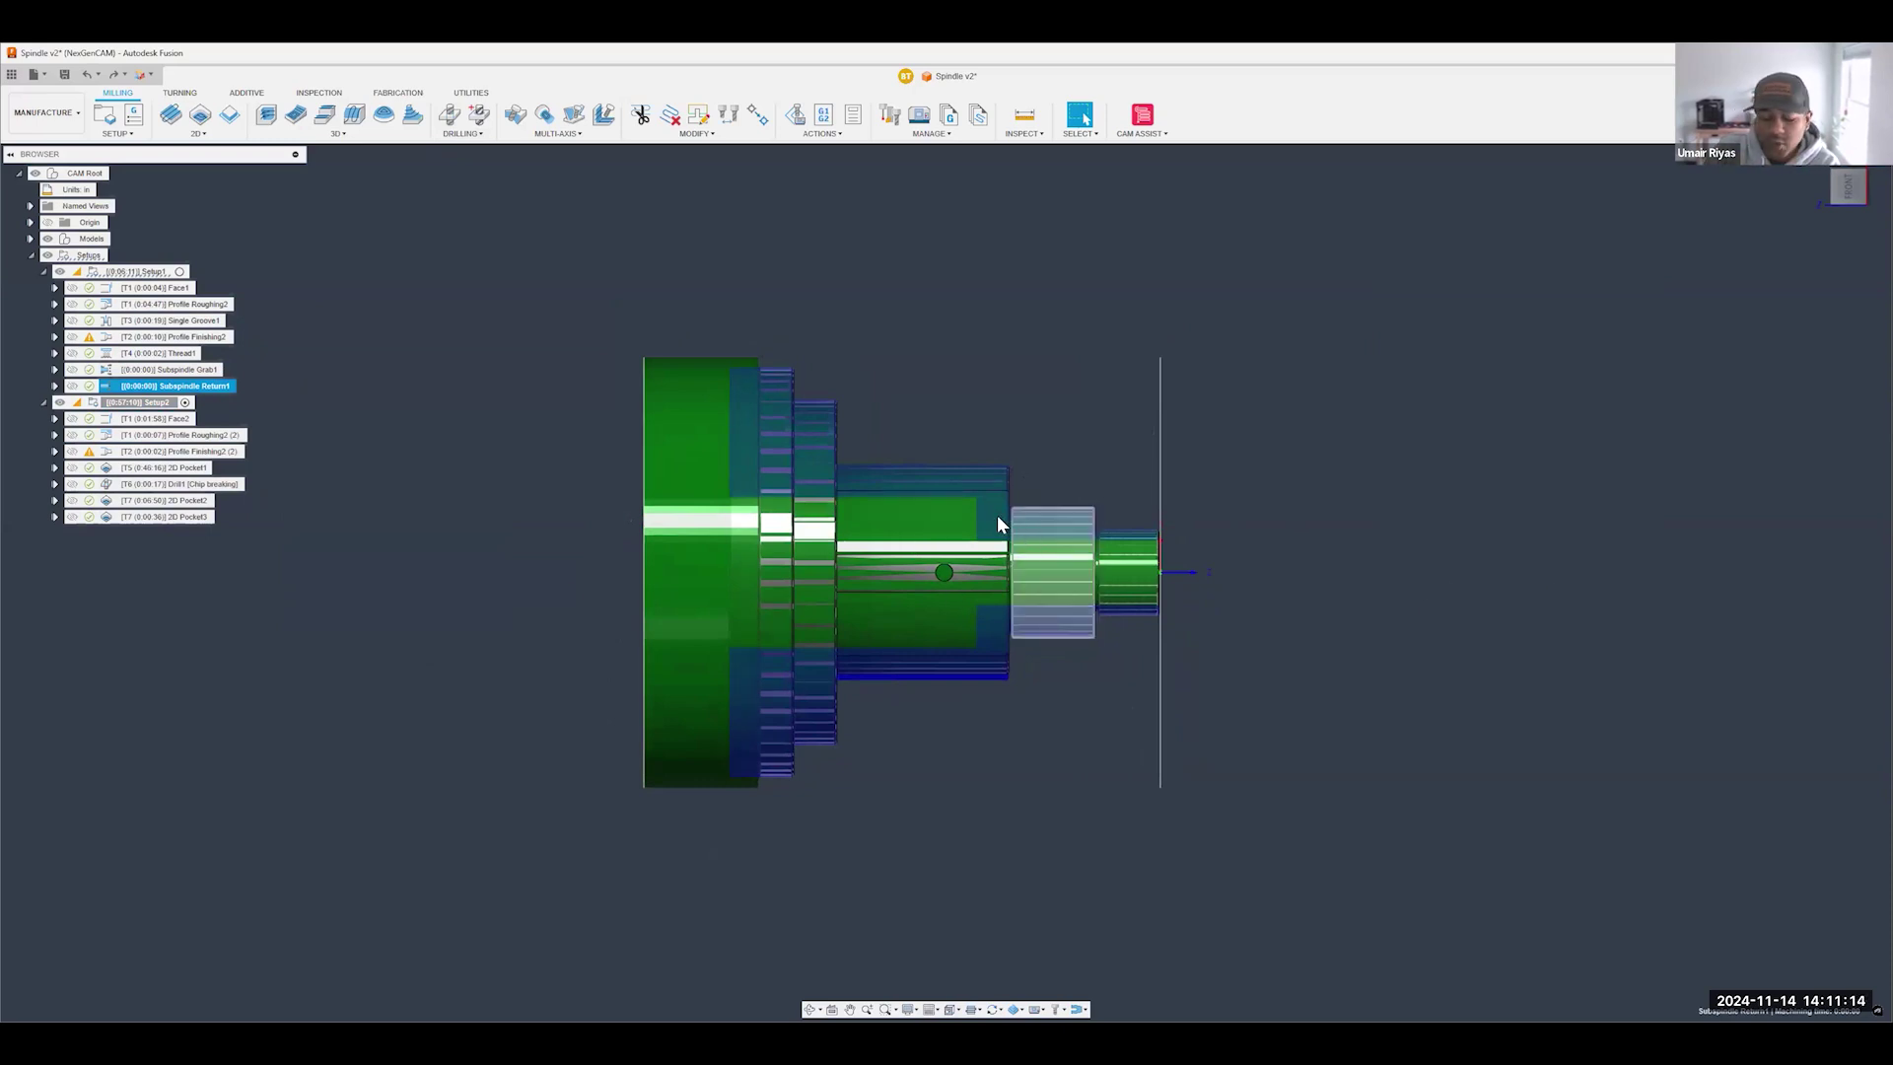
left_click(215, 377)
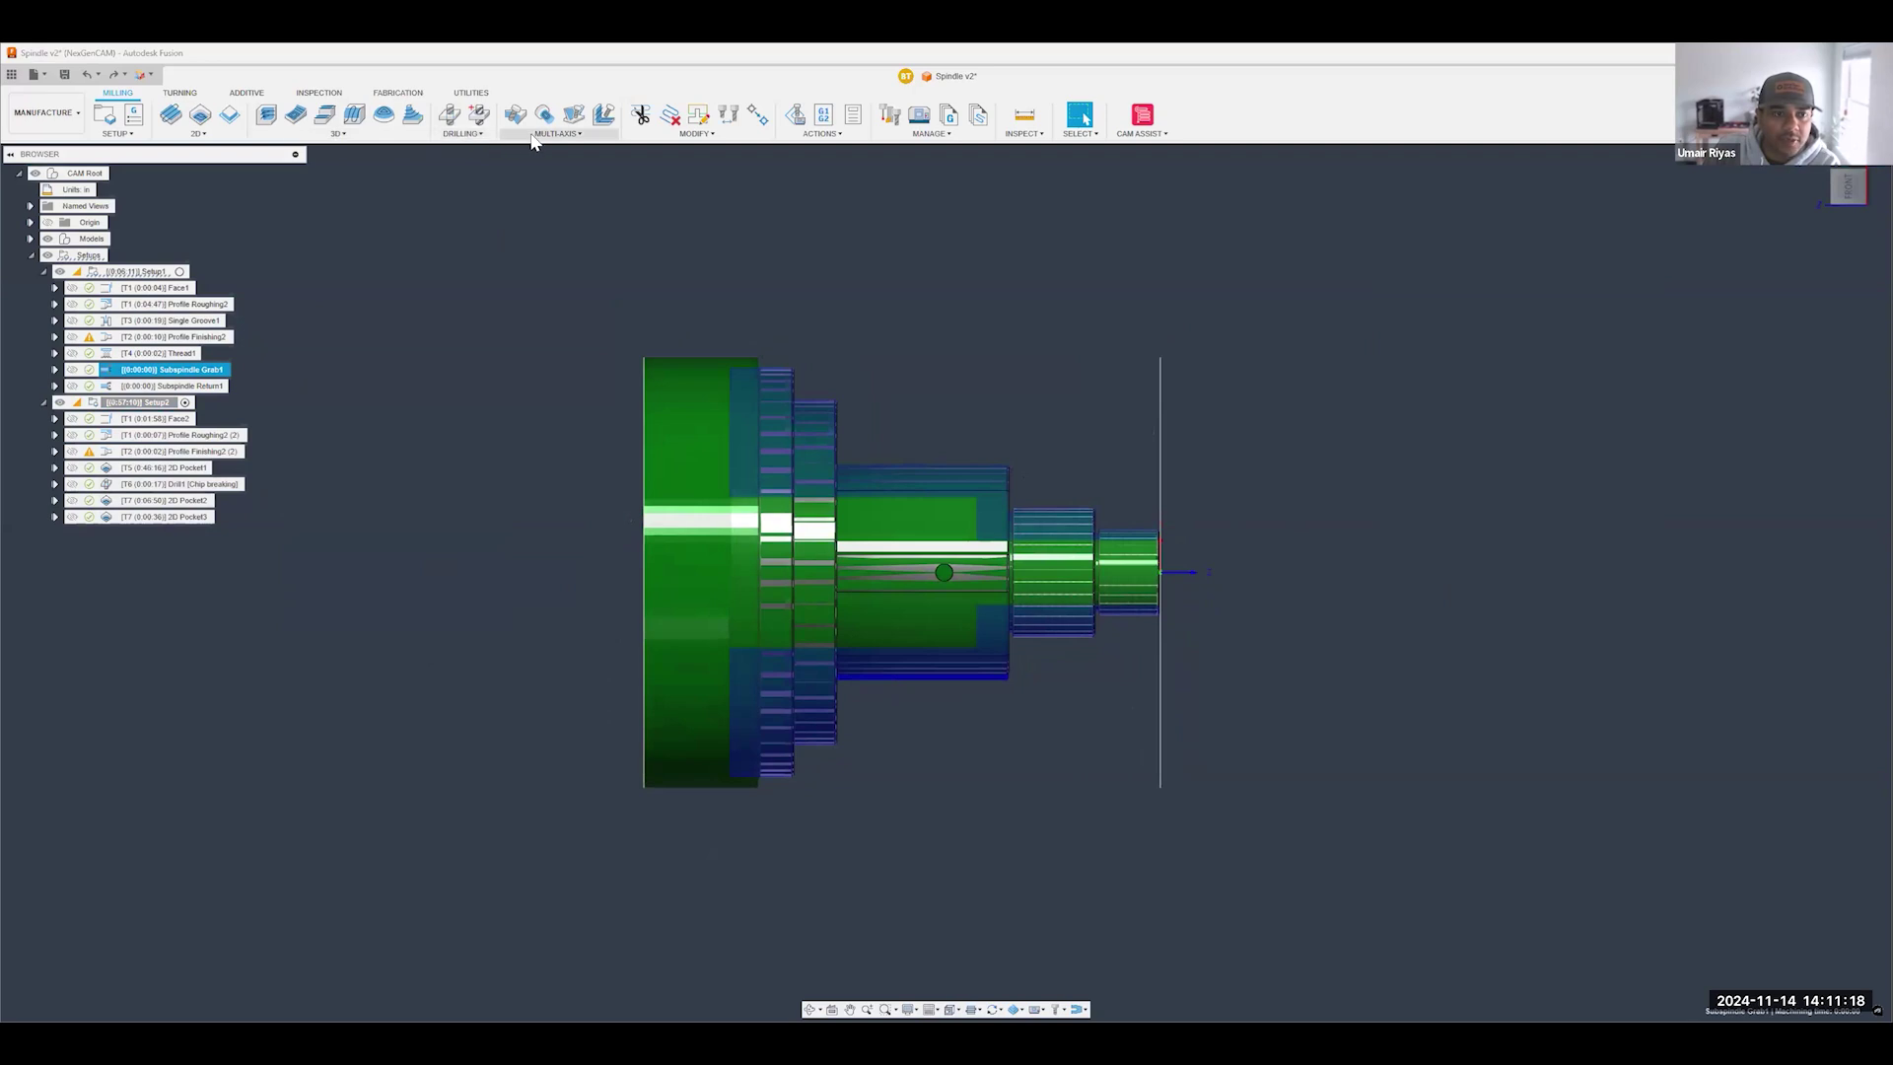
left_click(179, 93)
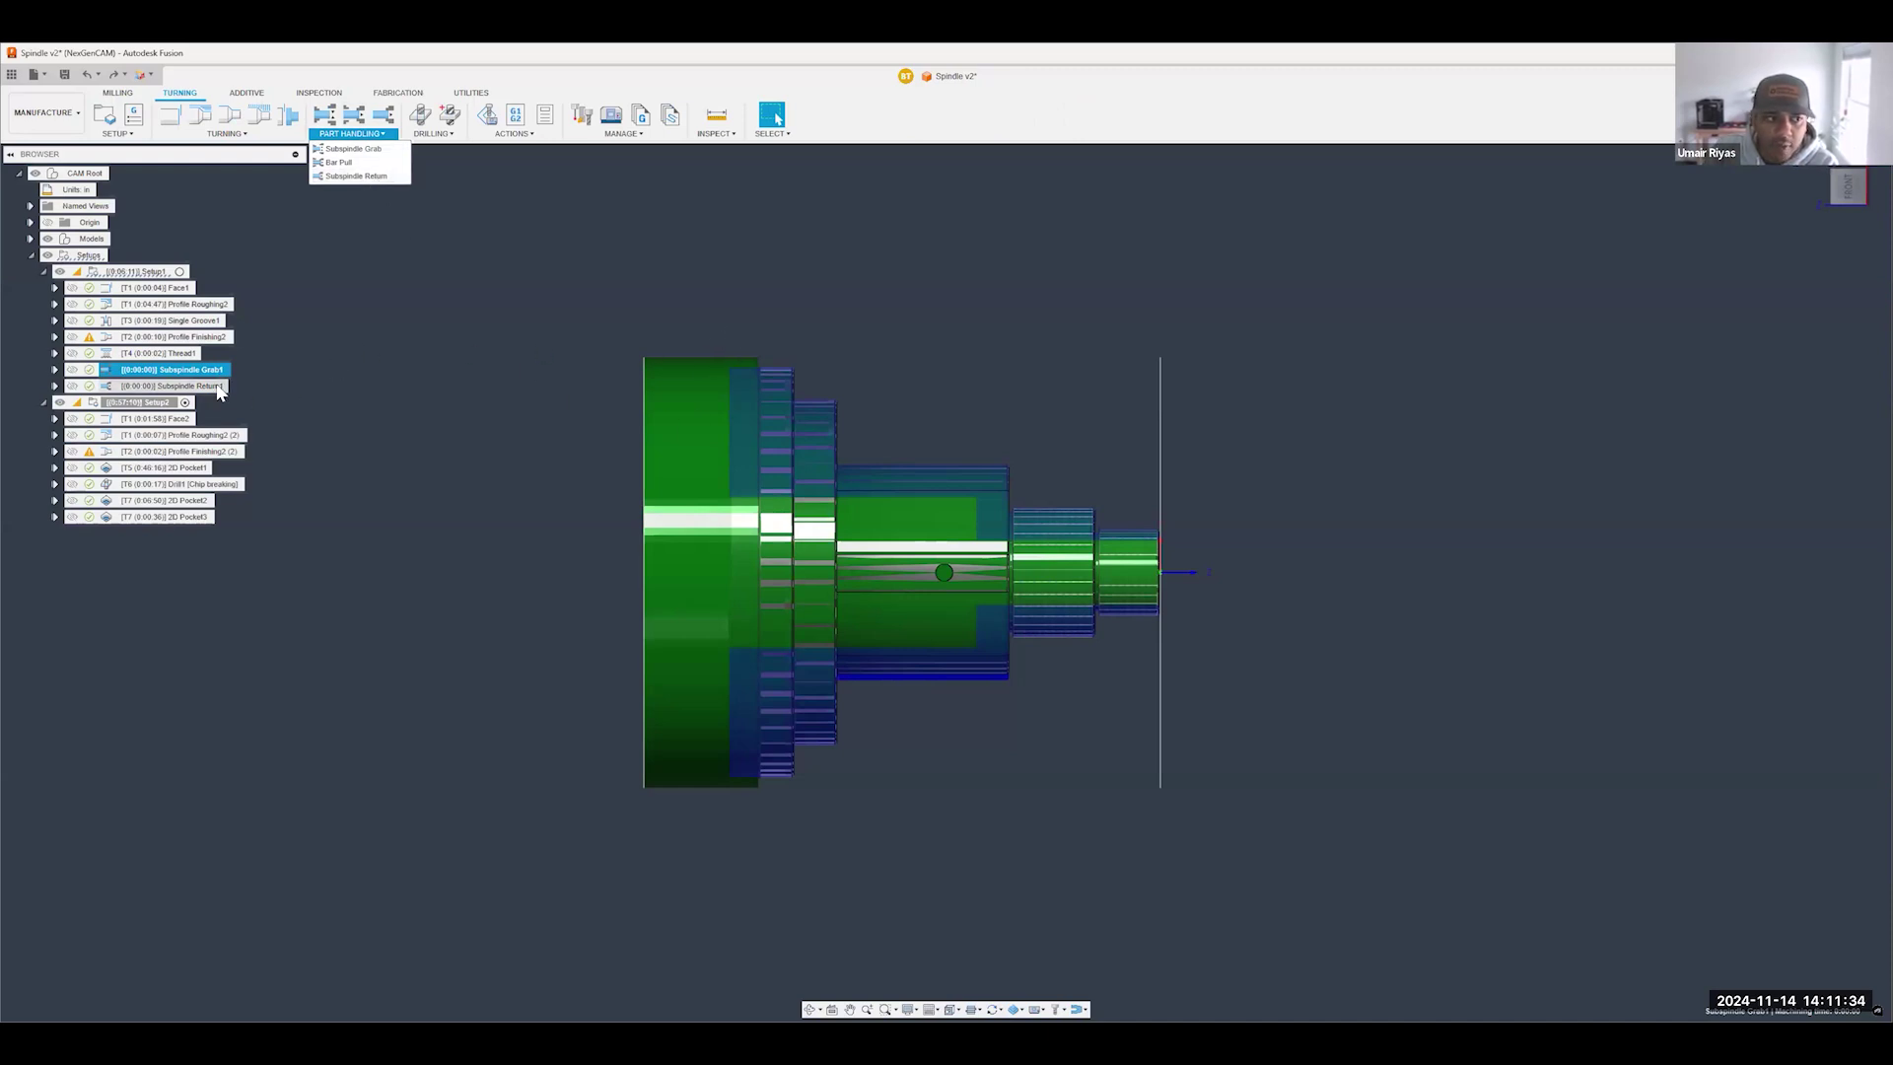
left_click(178, 386)
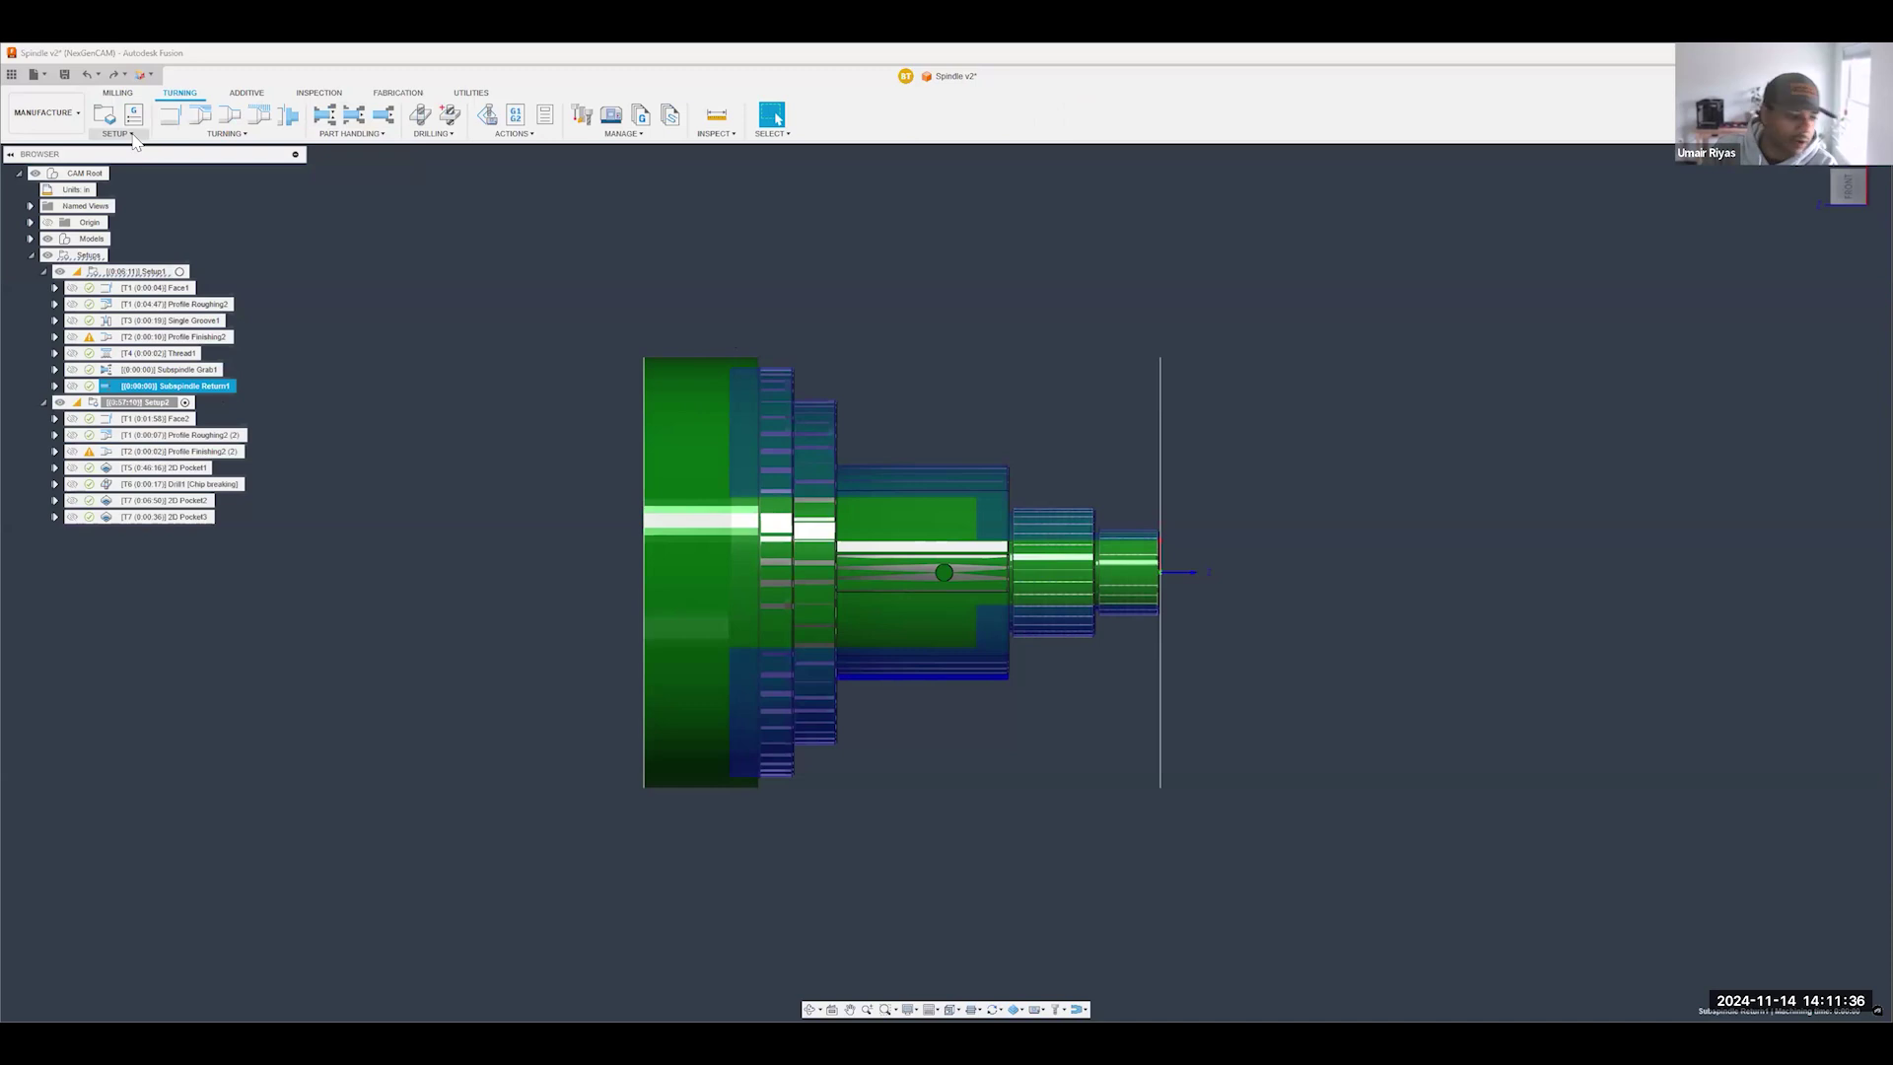
left_click(133, 136)
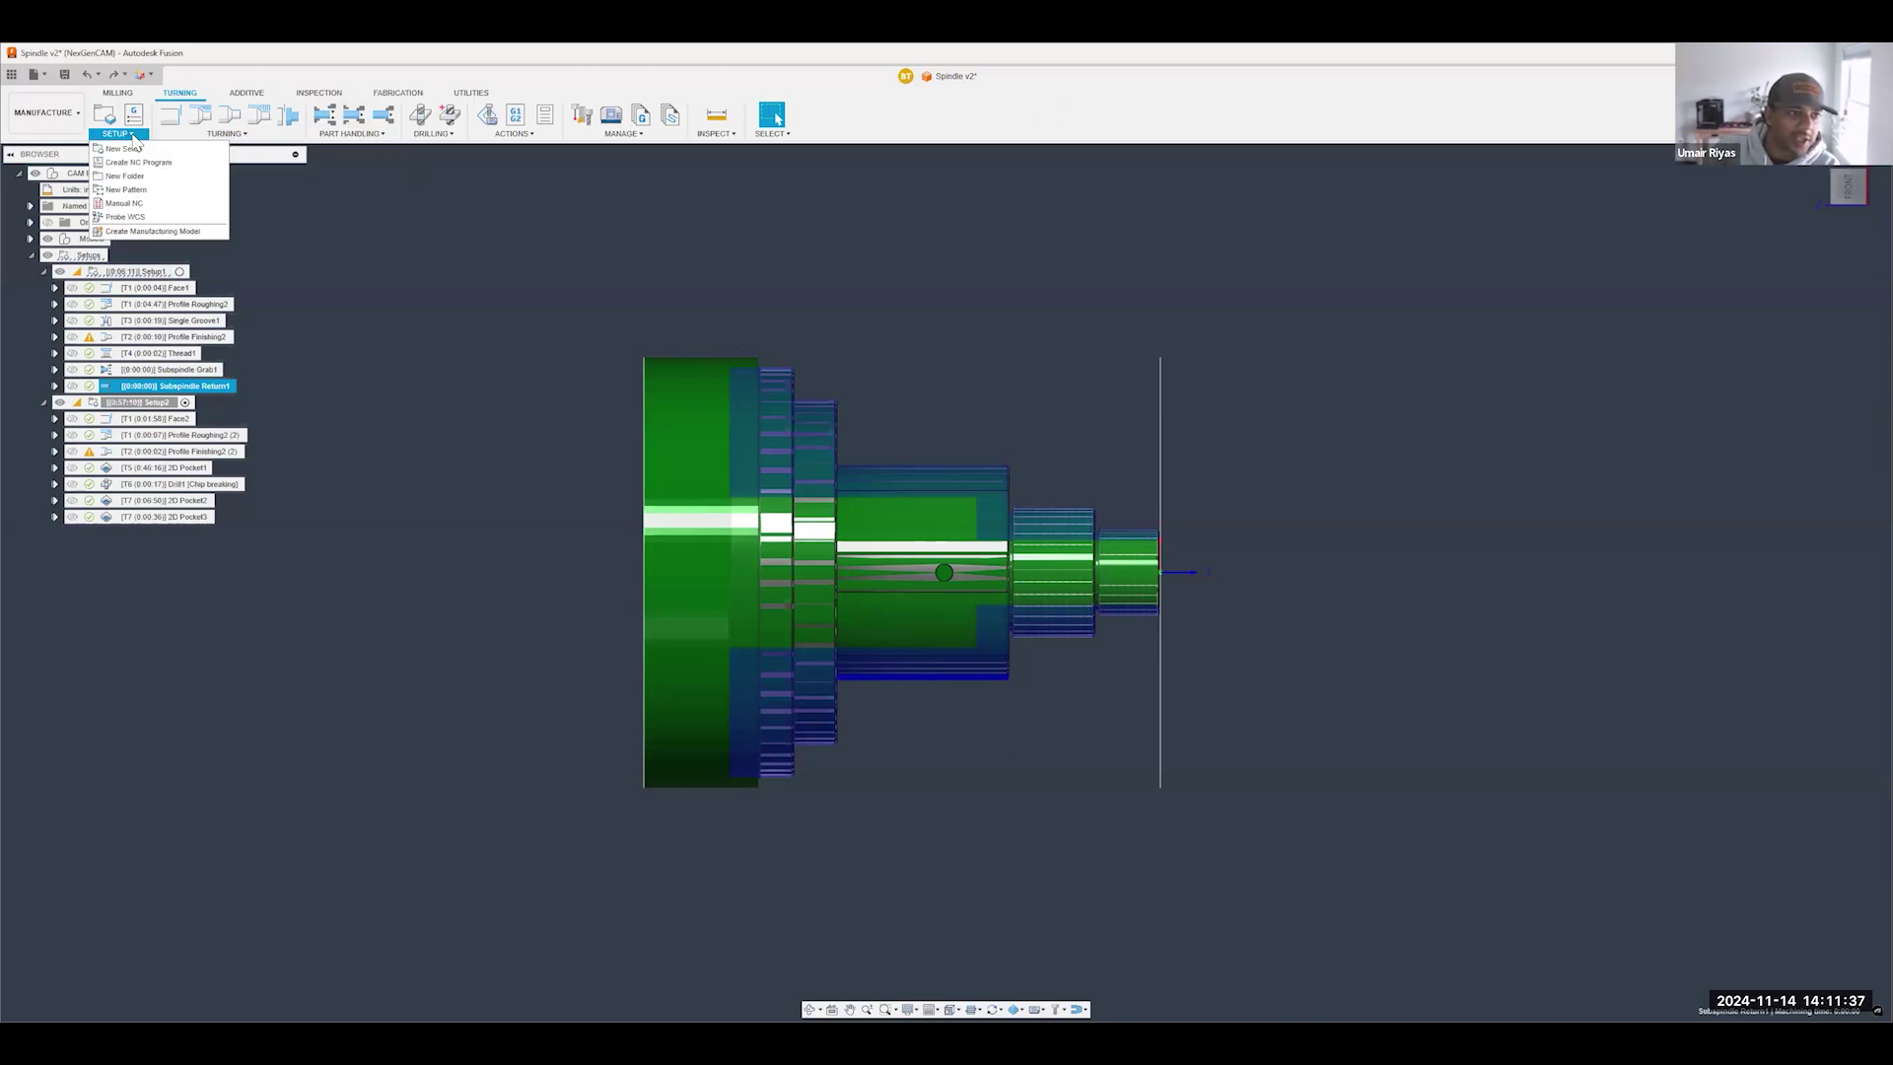
left_click(145, 206)
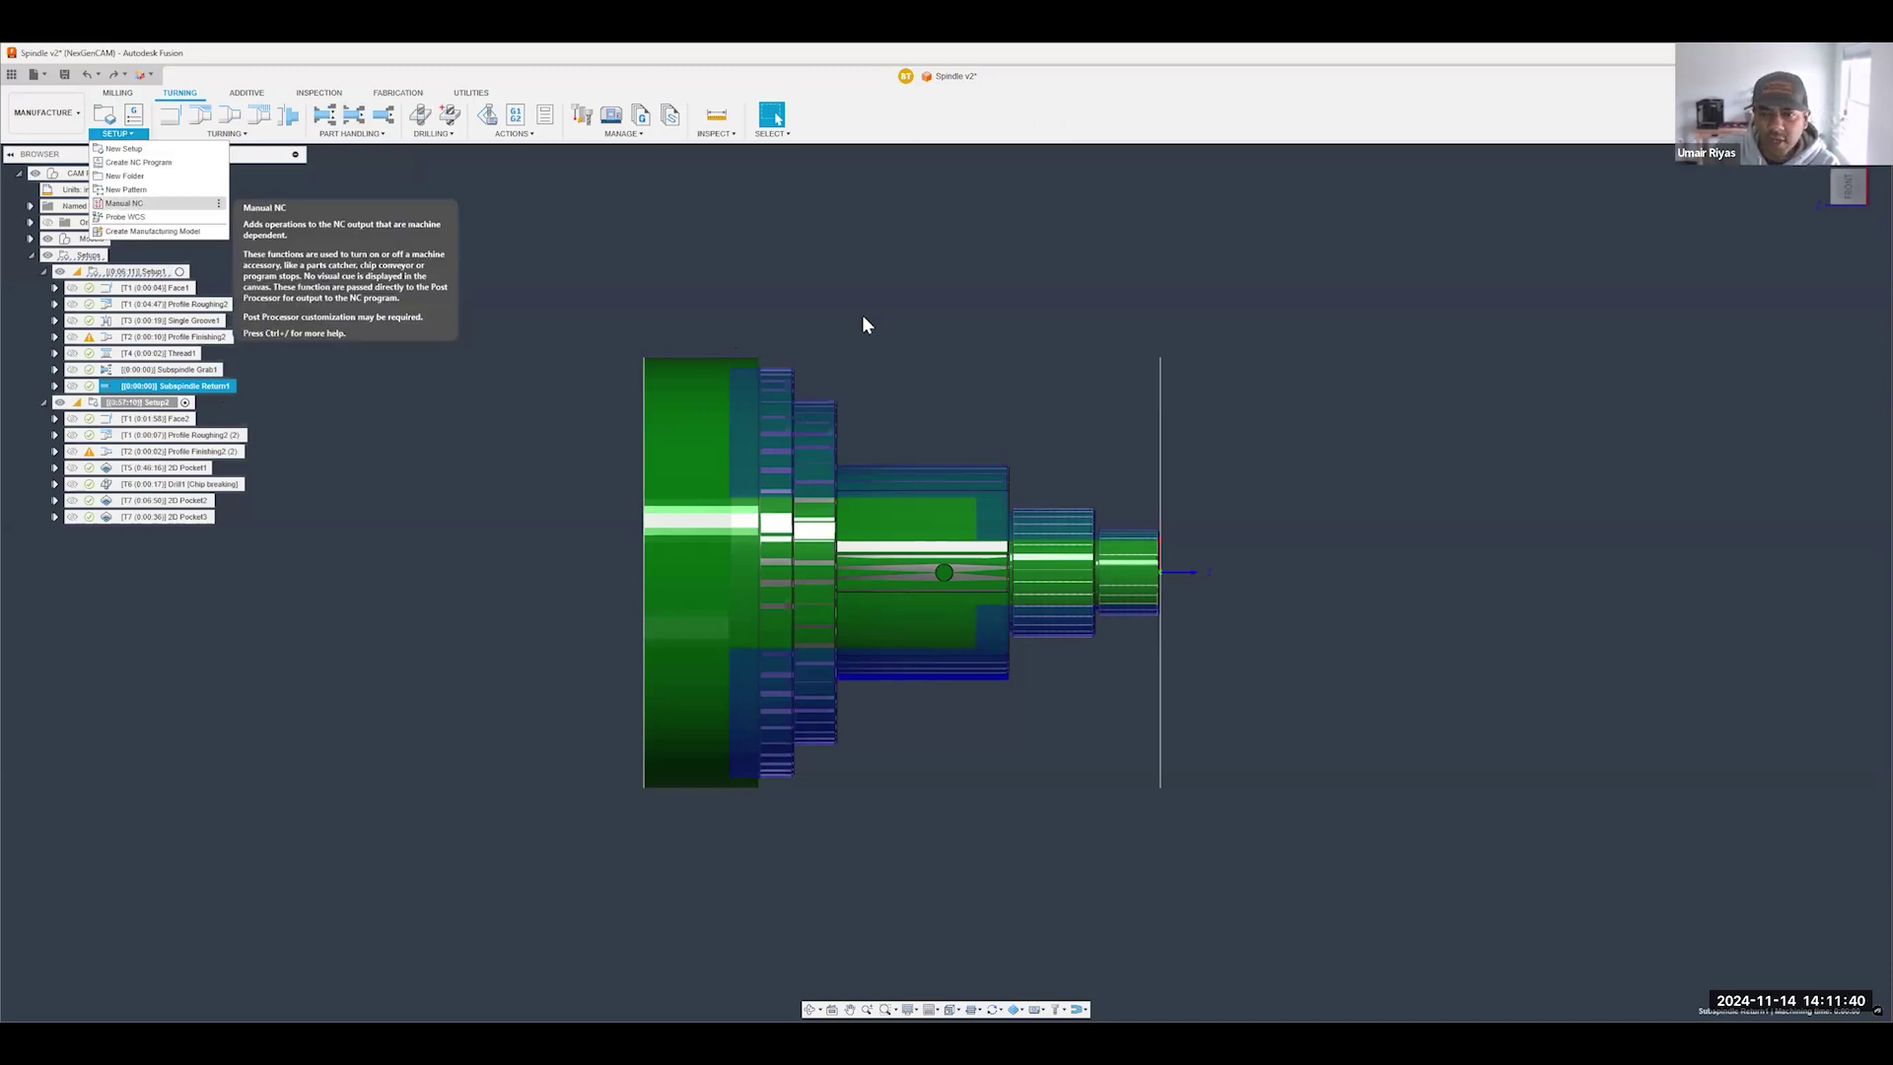
left_click(1509, 299)
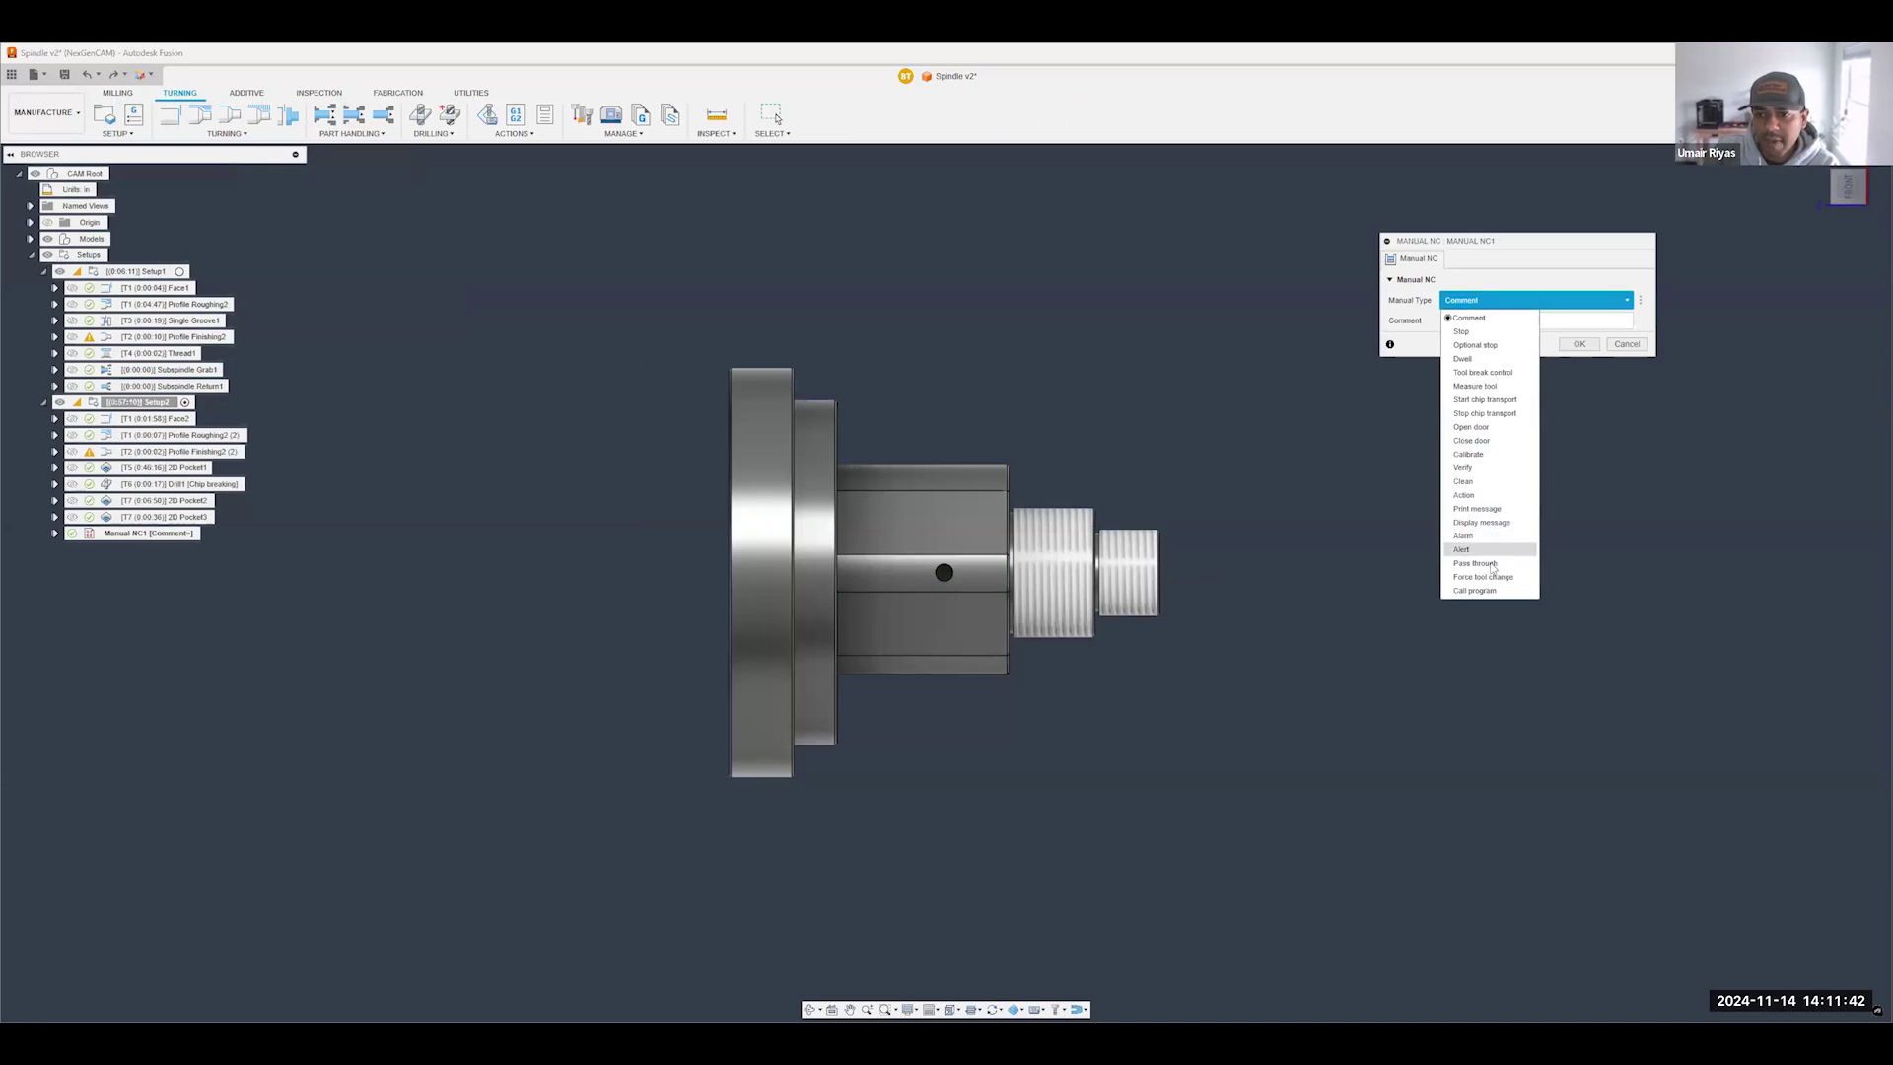
key("Return")
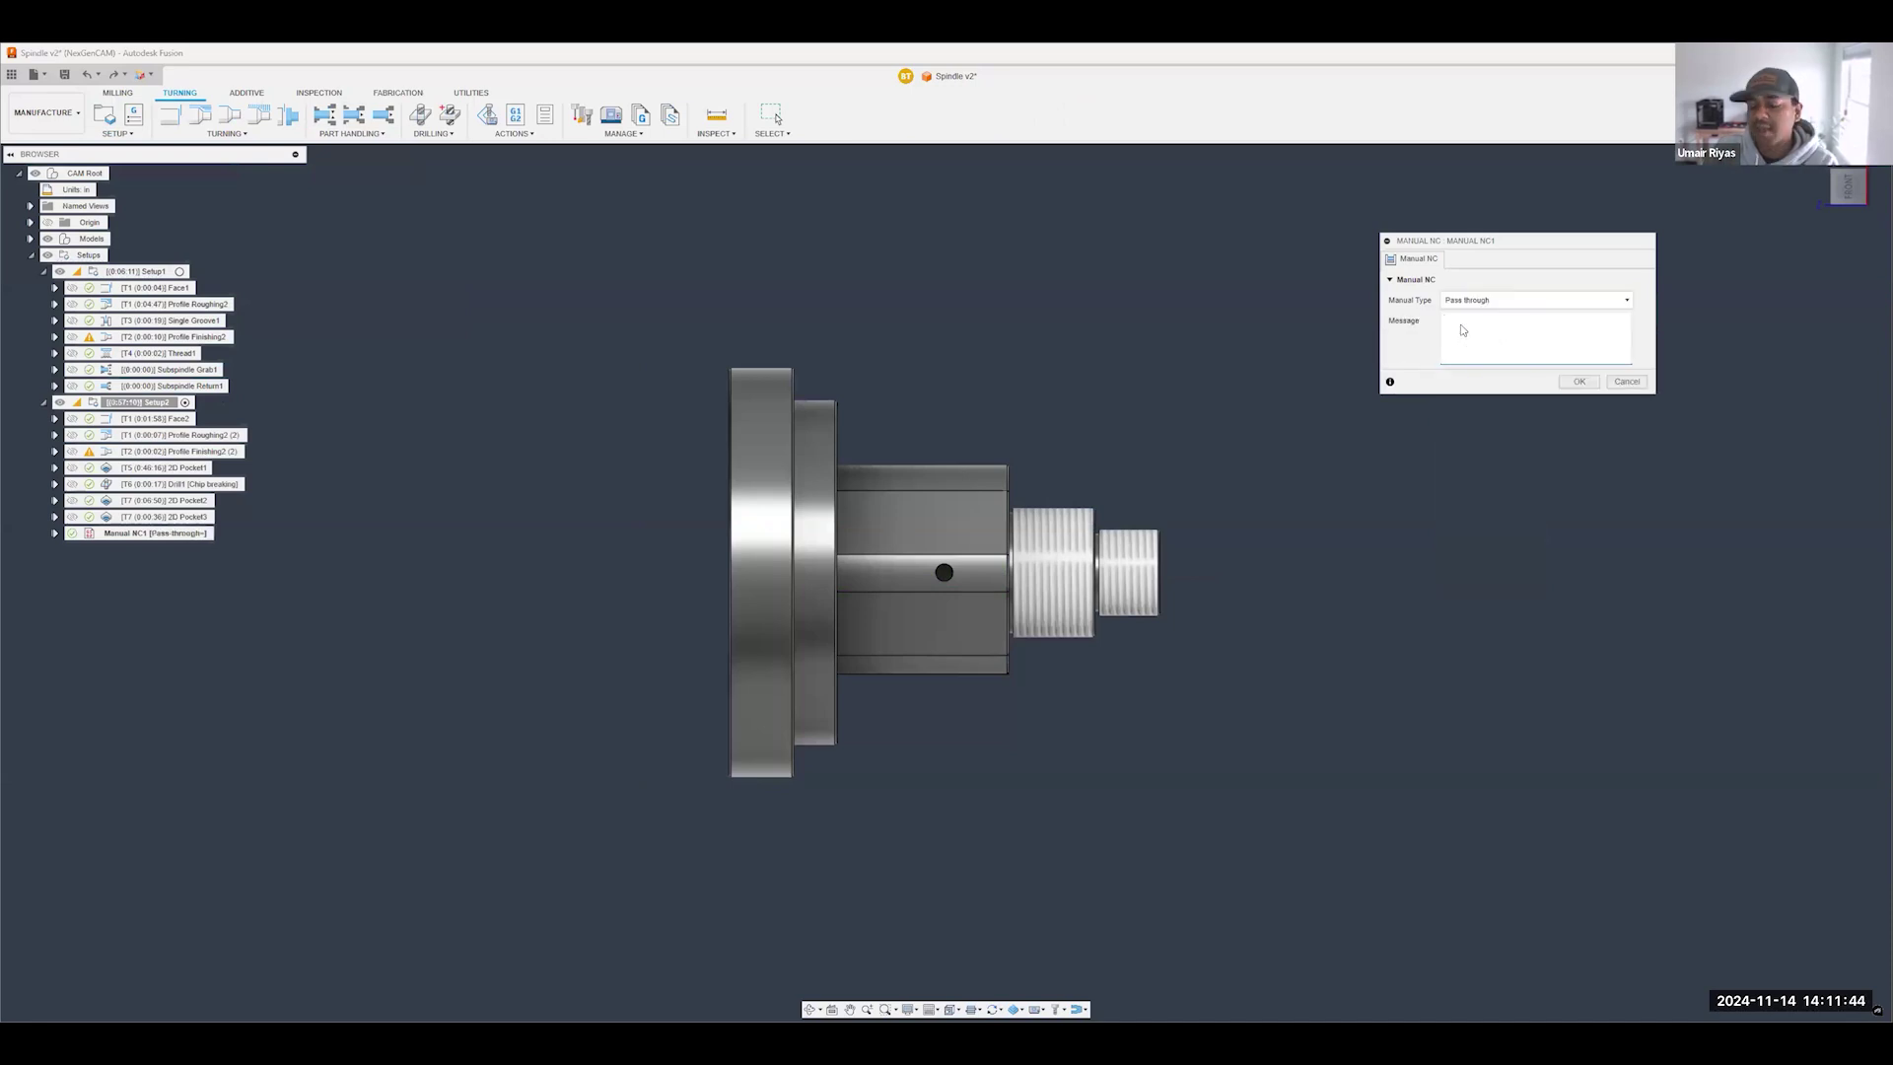
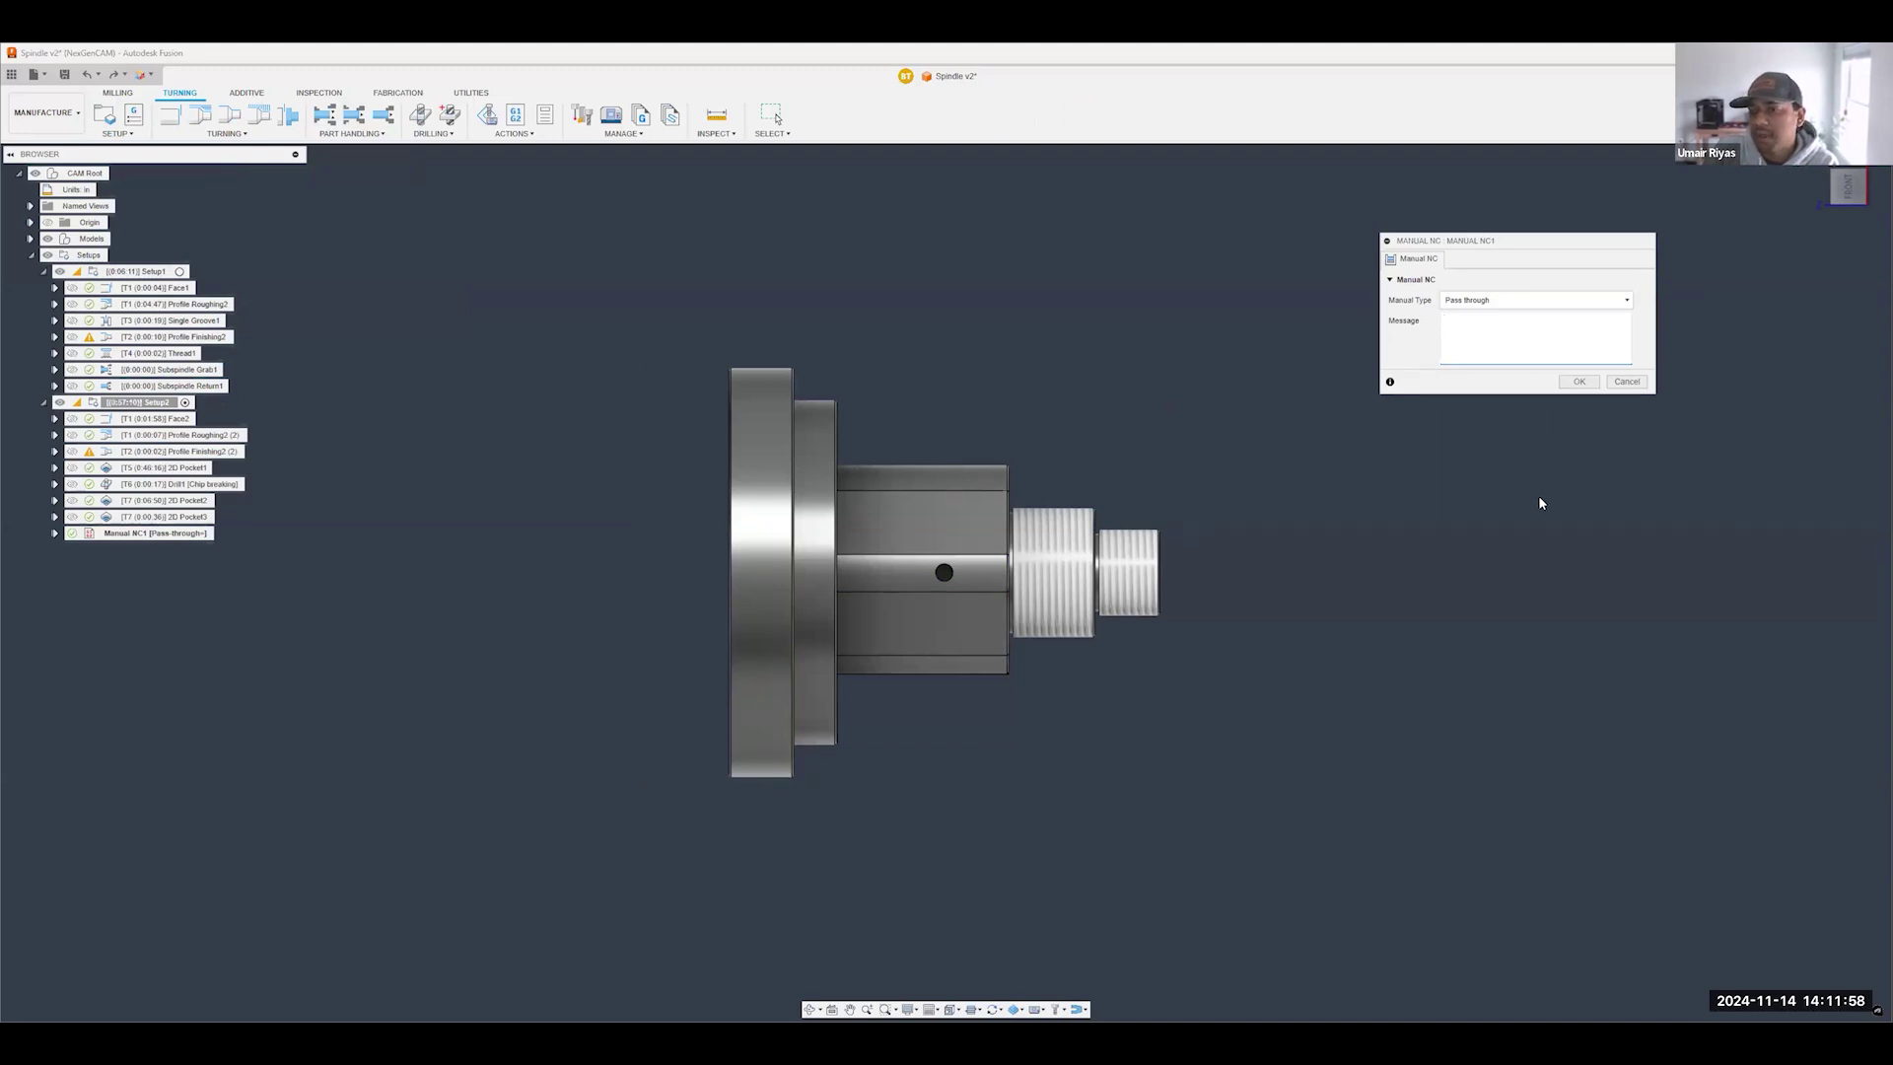
left_click(1636, 386)
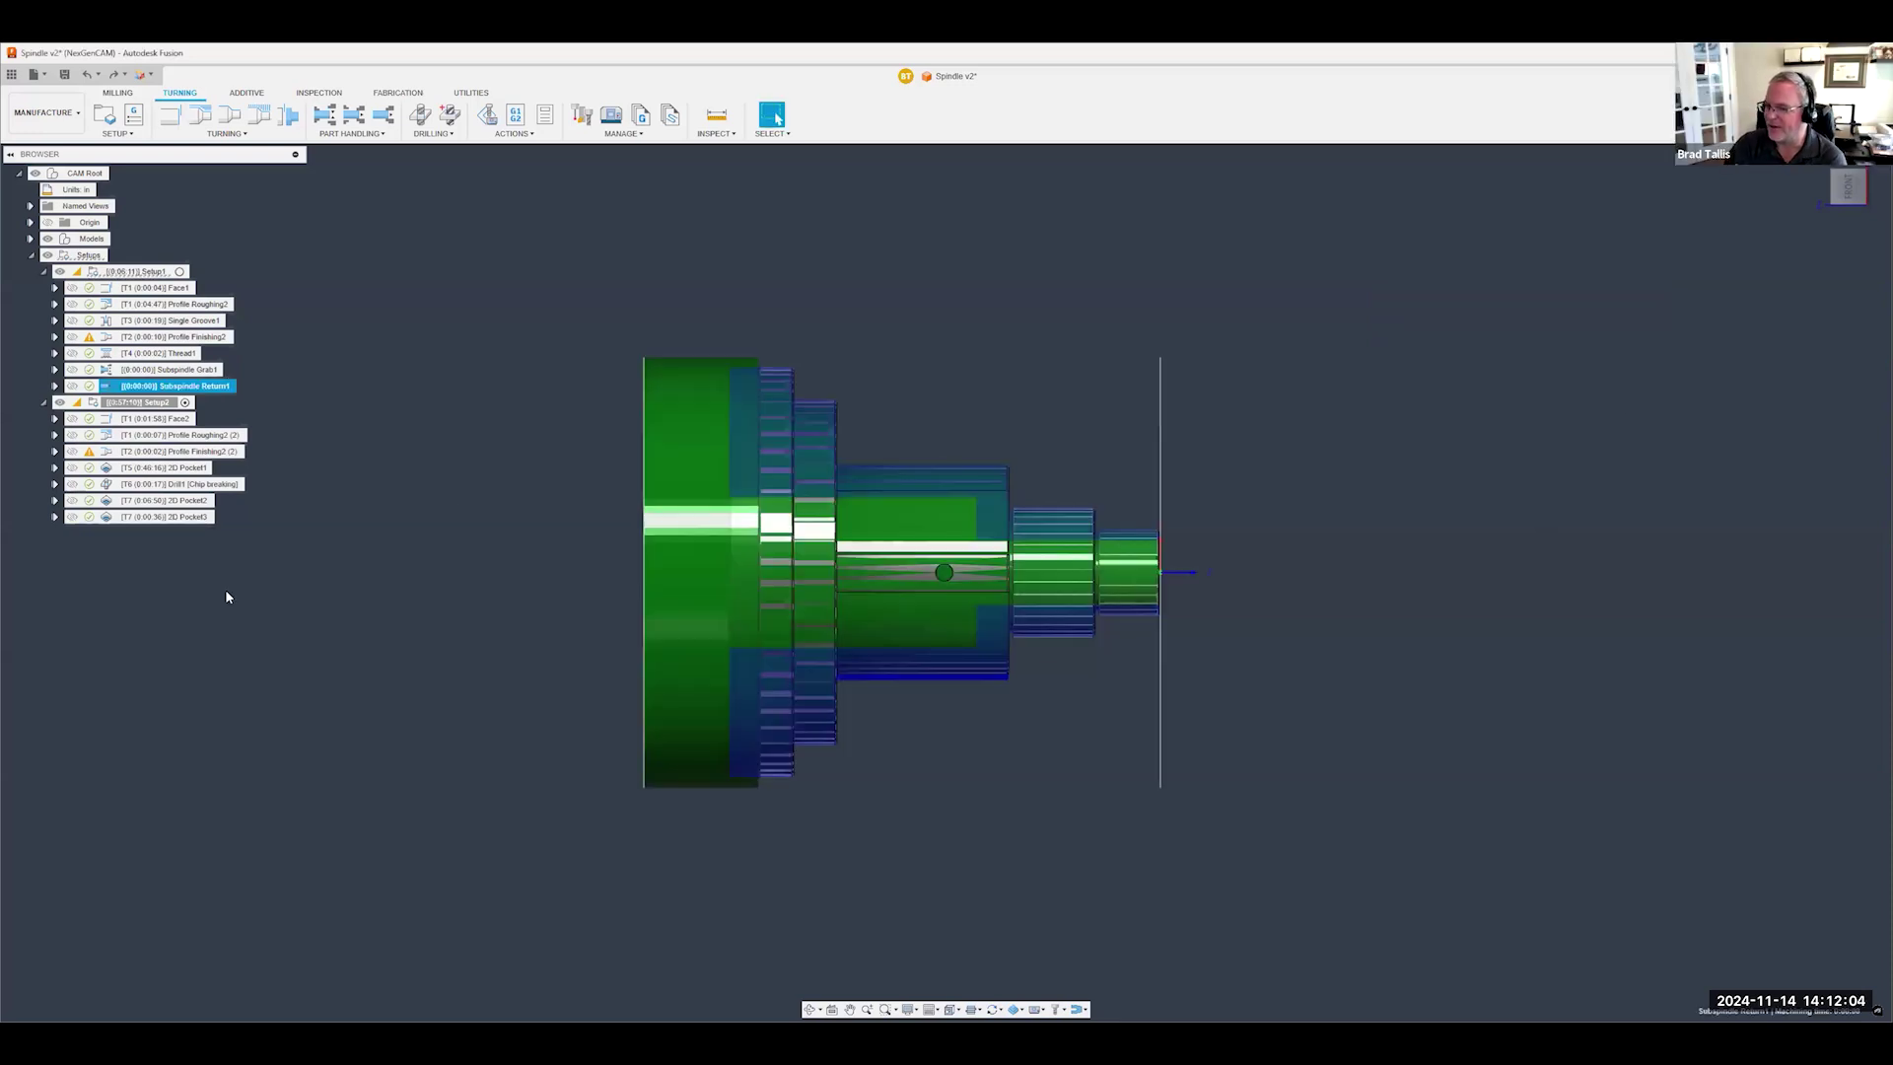
- Examine the 2D Pocket3 toolpath over the body's flat, from an angle and square to the spindle's side
left_click(222, 516)
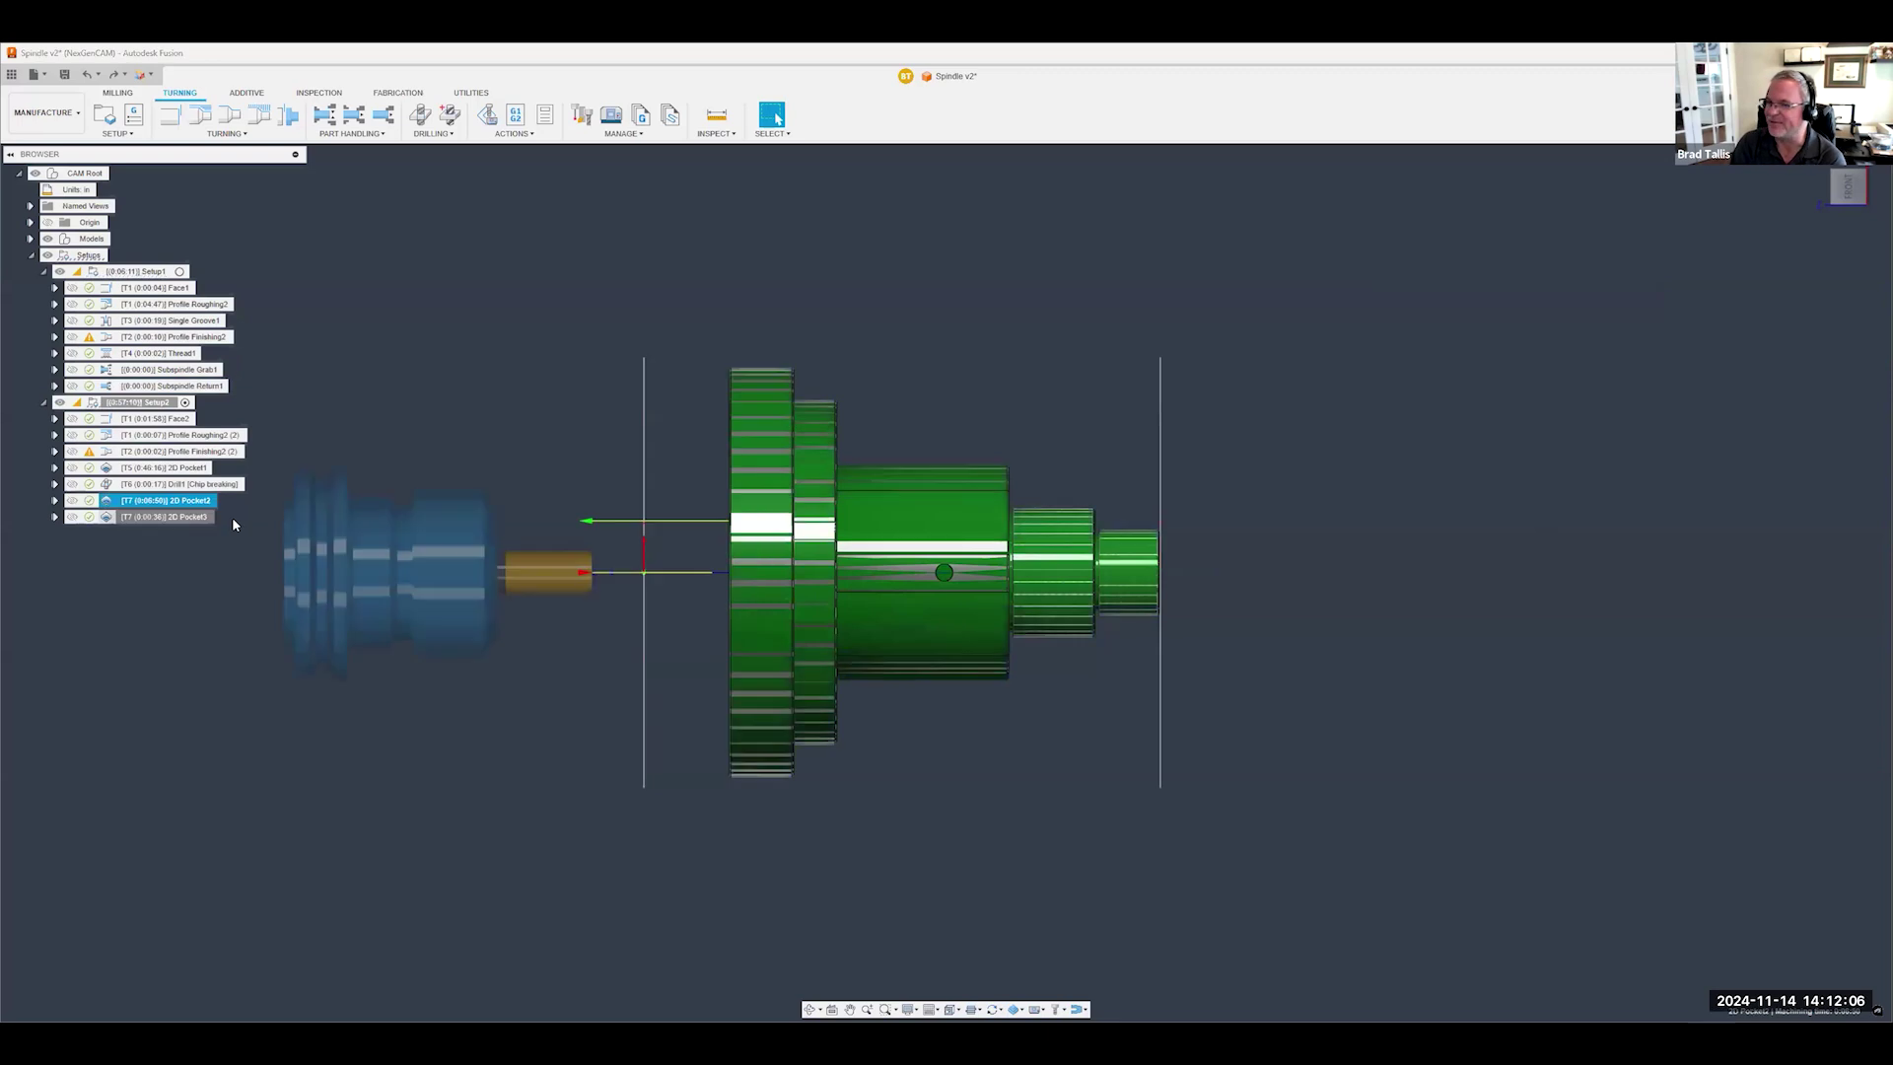
middle_click_drag(1045, 538, 892, 613, "shift")
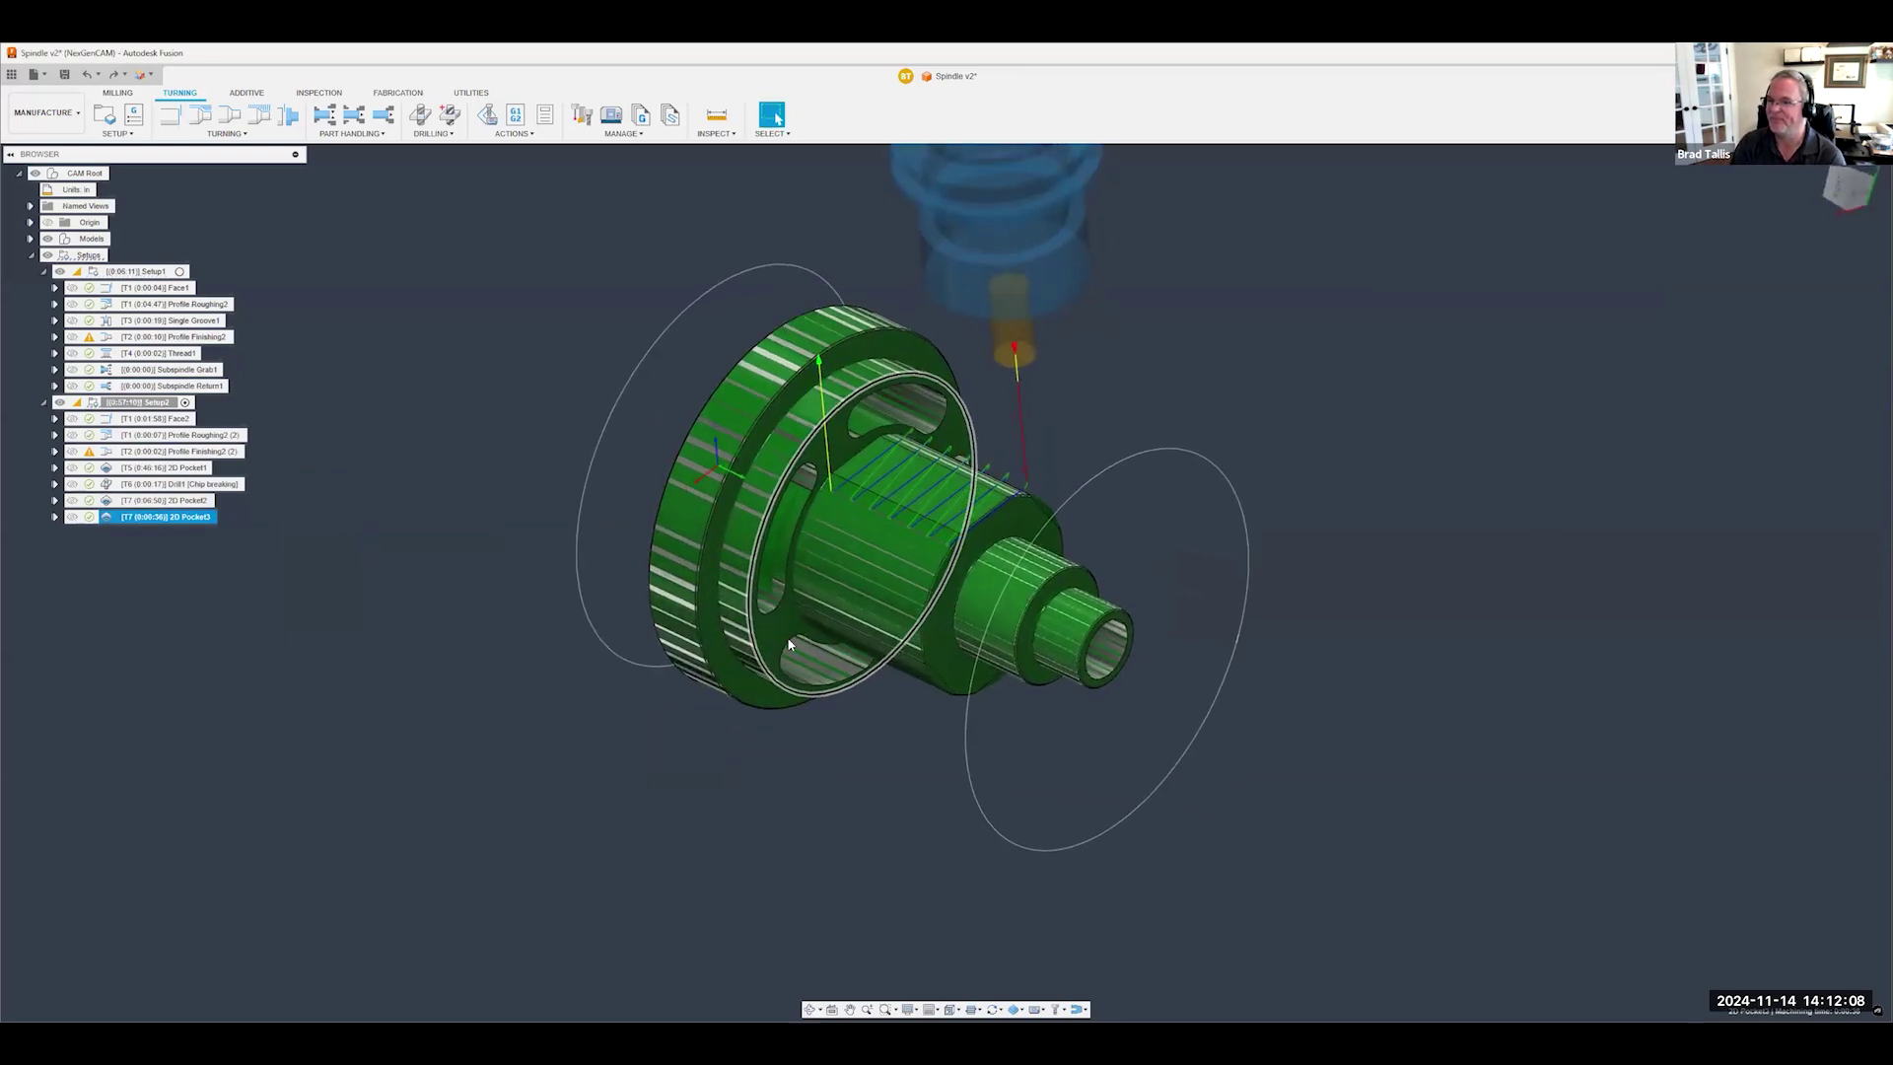
middle_click_drag(1086, 638, 1176, 564, "shift")
left_click(1850, 187)
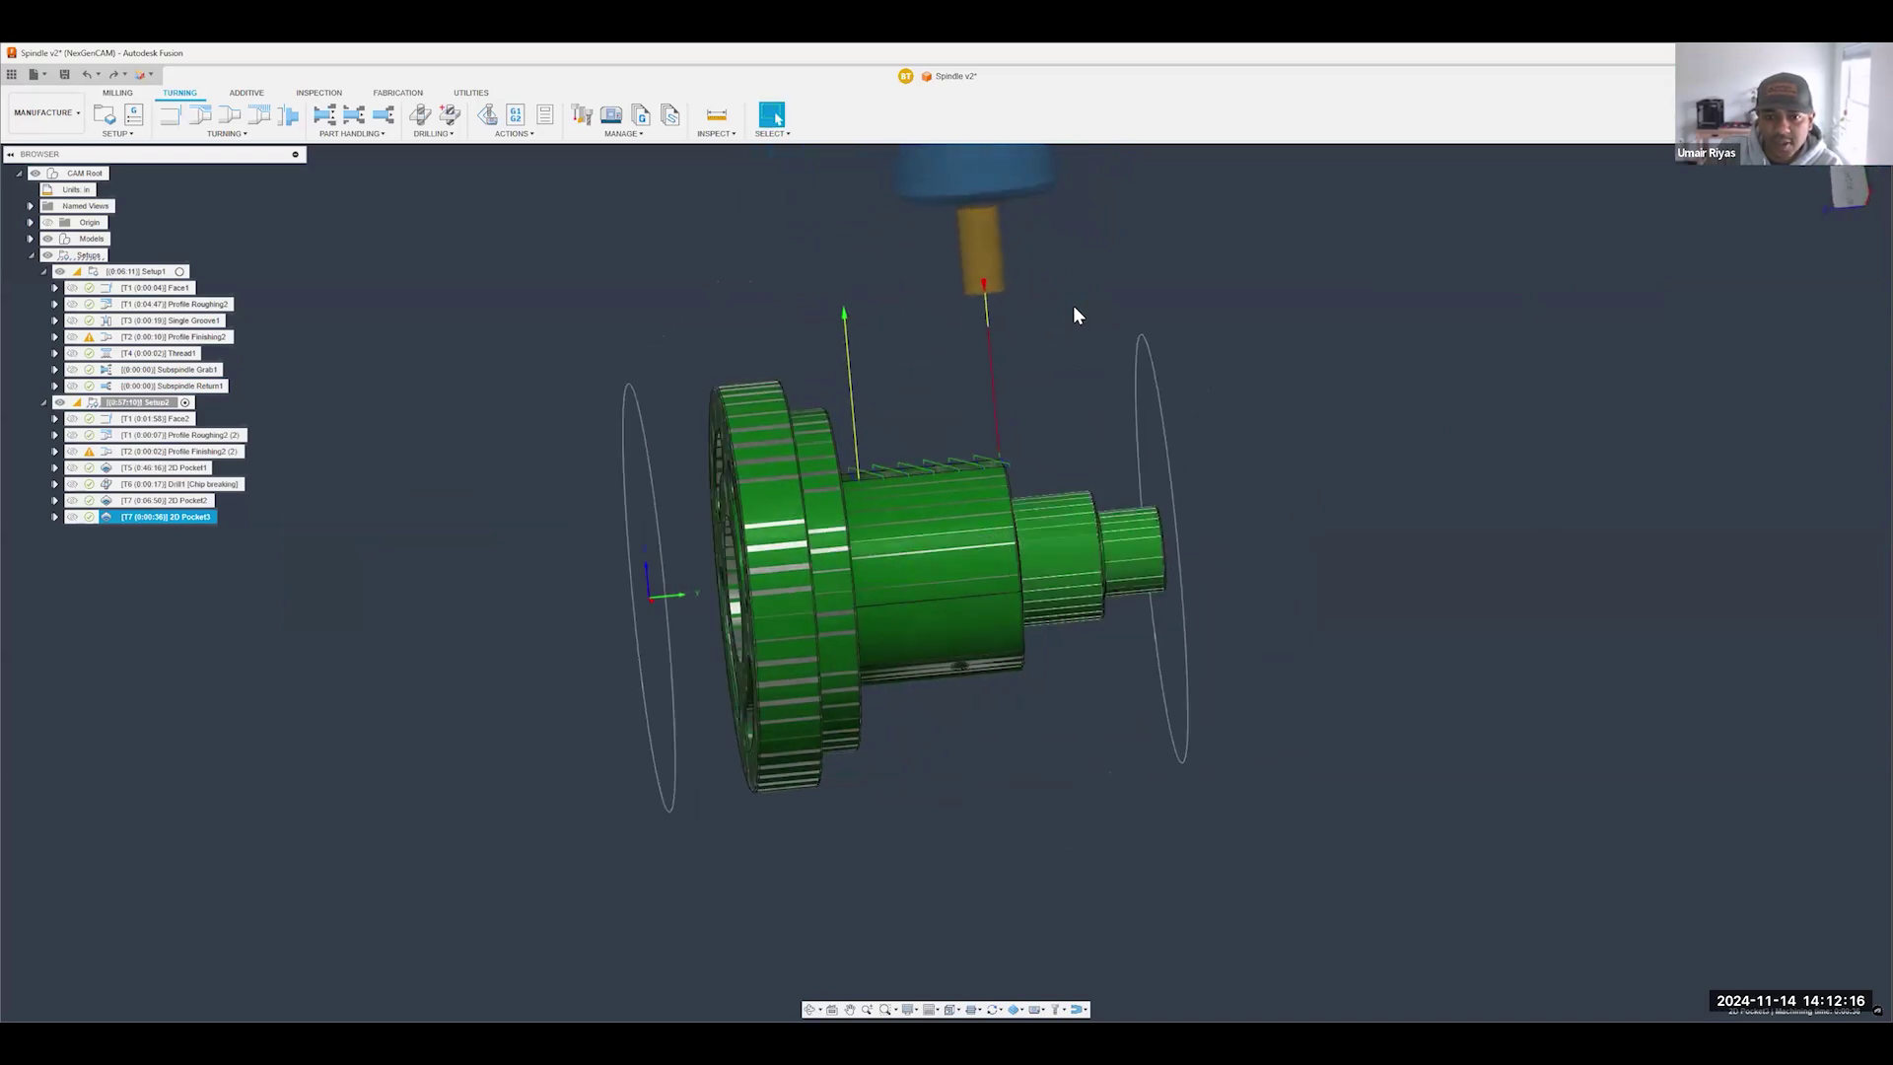
left_click(1817, 206)
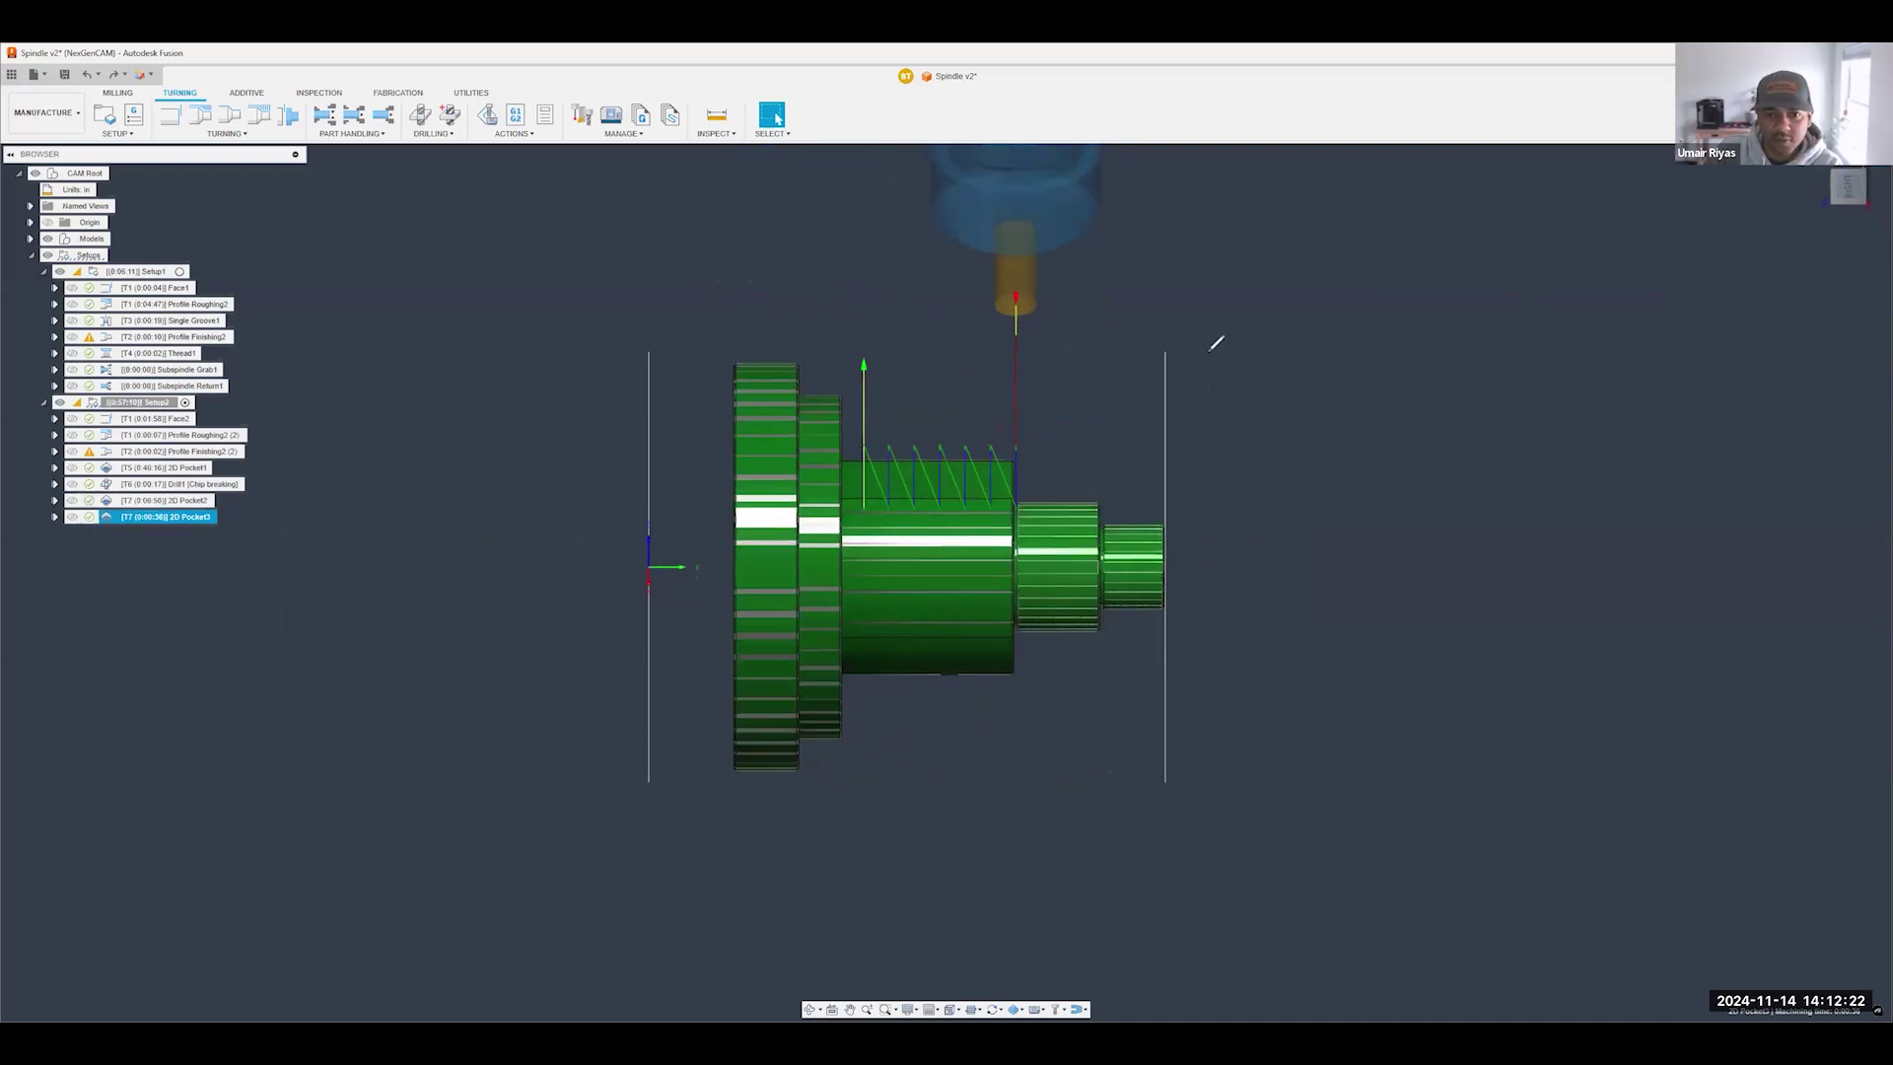
mouse_move(1271, 292)
left_mouse_down()
mouse_move(1067, 307)
mouse_move(1065, 662)
left_mouse_up()
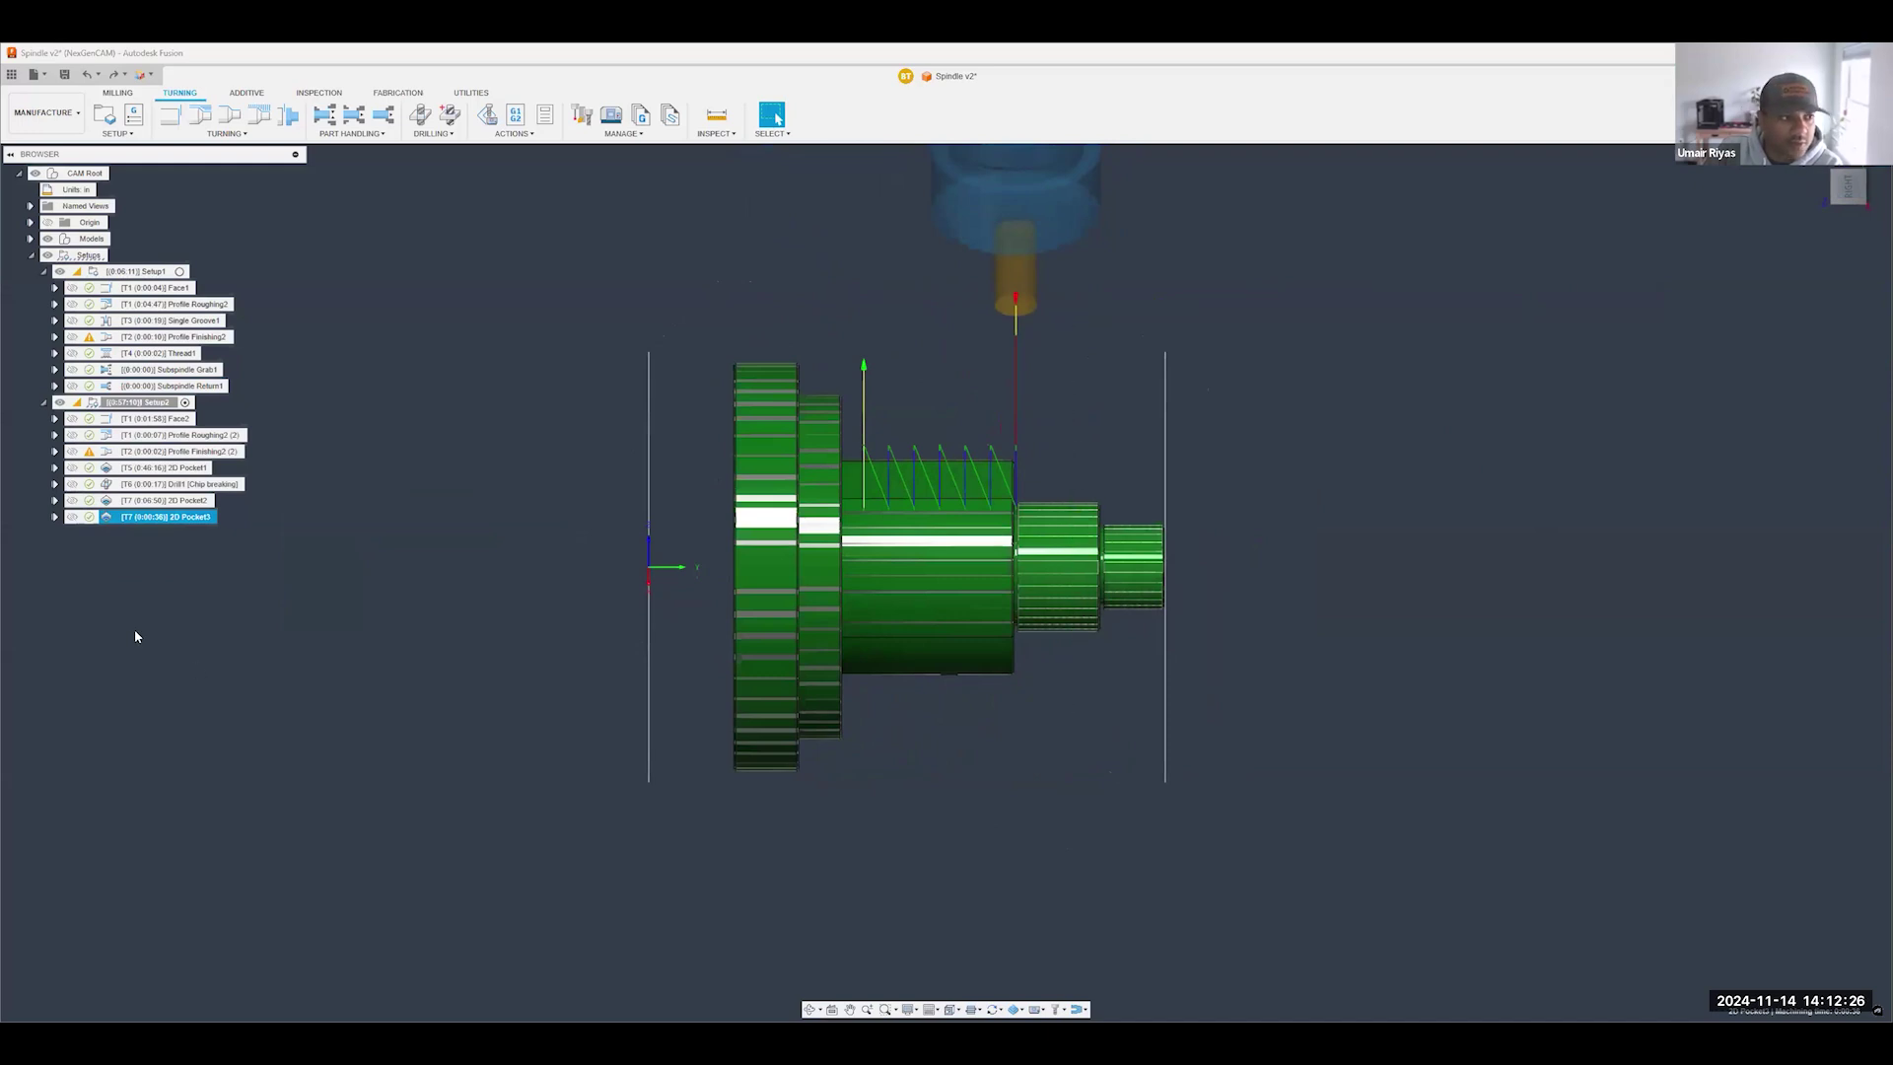
mouse_move(1225, 369)
left_mouse_down()
mouse_move(1122, 386)
mouse_move(1090, 693)
mouse_move(1319, 735)
left_mouse_up()
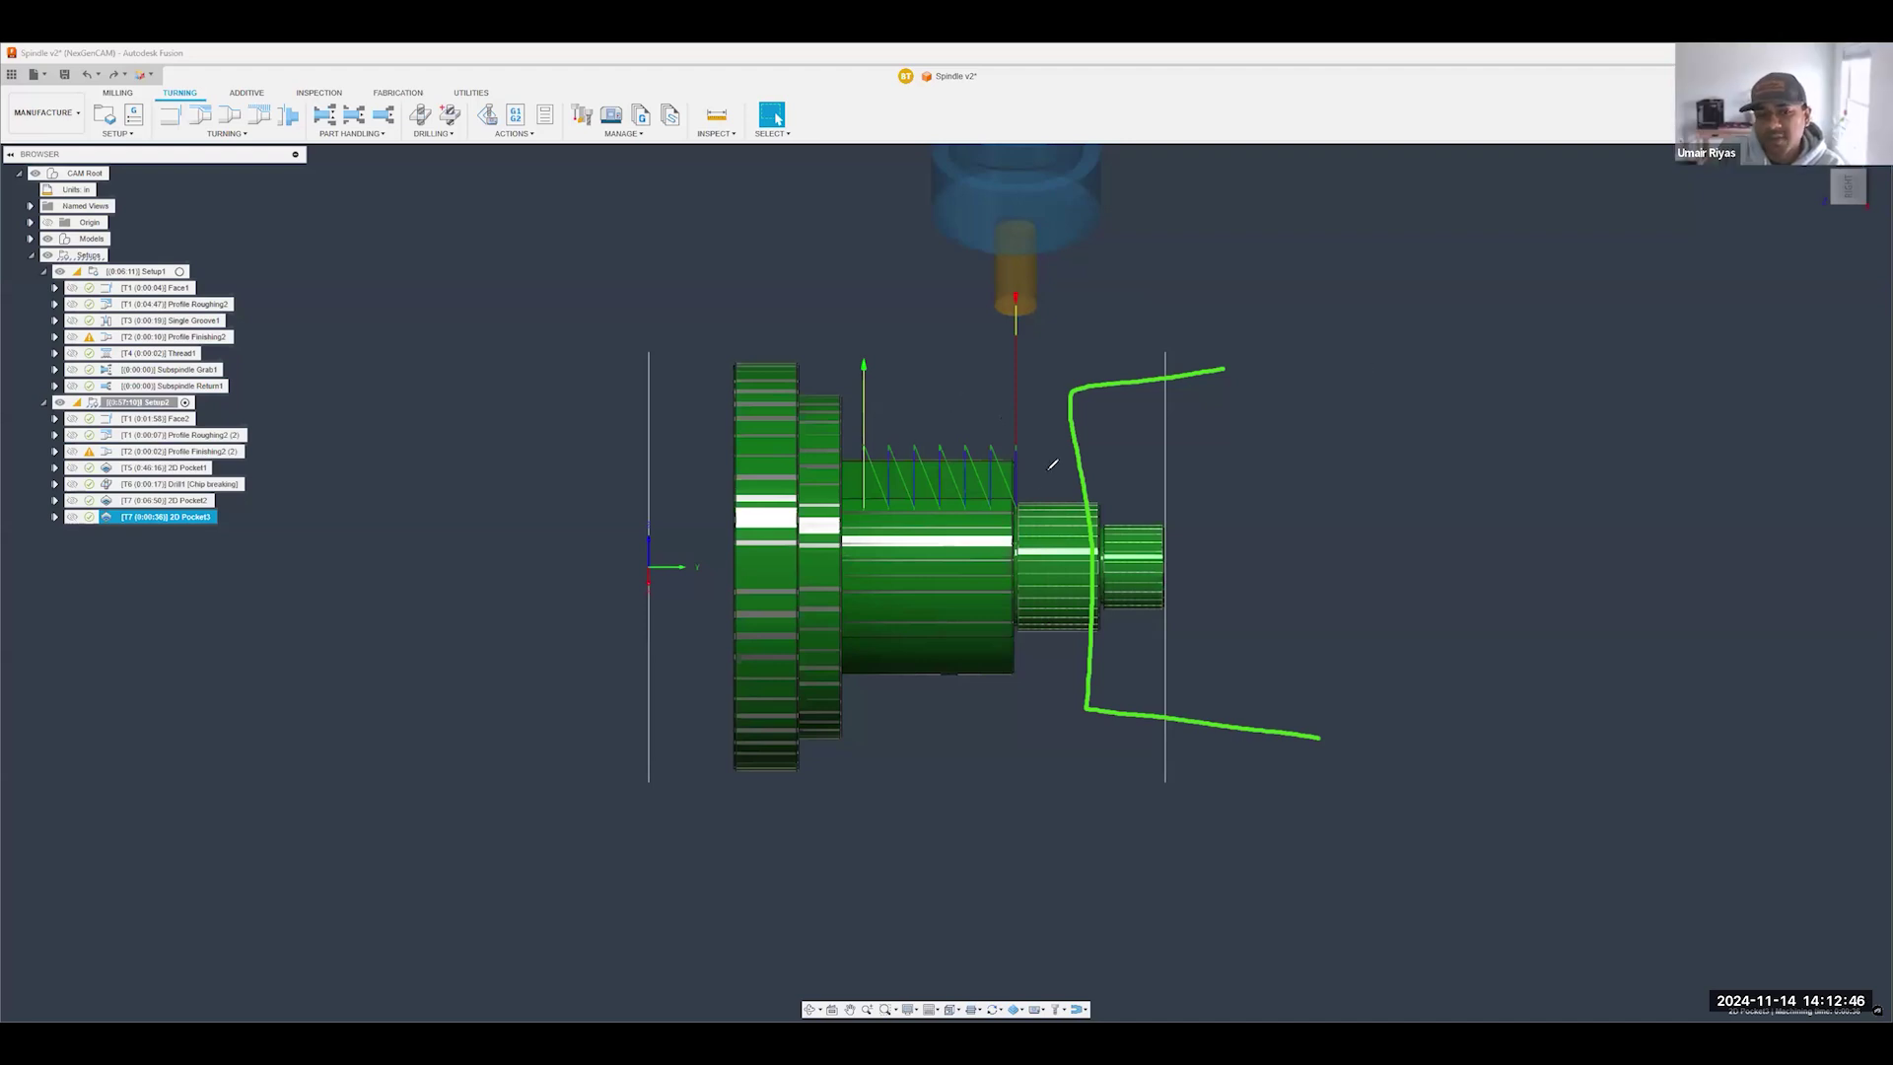
mouse_move(1221, 363)
left_mouse_down()
mouse_move(1089, 369)
mouse_move(1073, 498)
mouse_move(1085, 698)
mouse_move(1199, 702)
left_mouse_up()
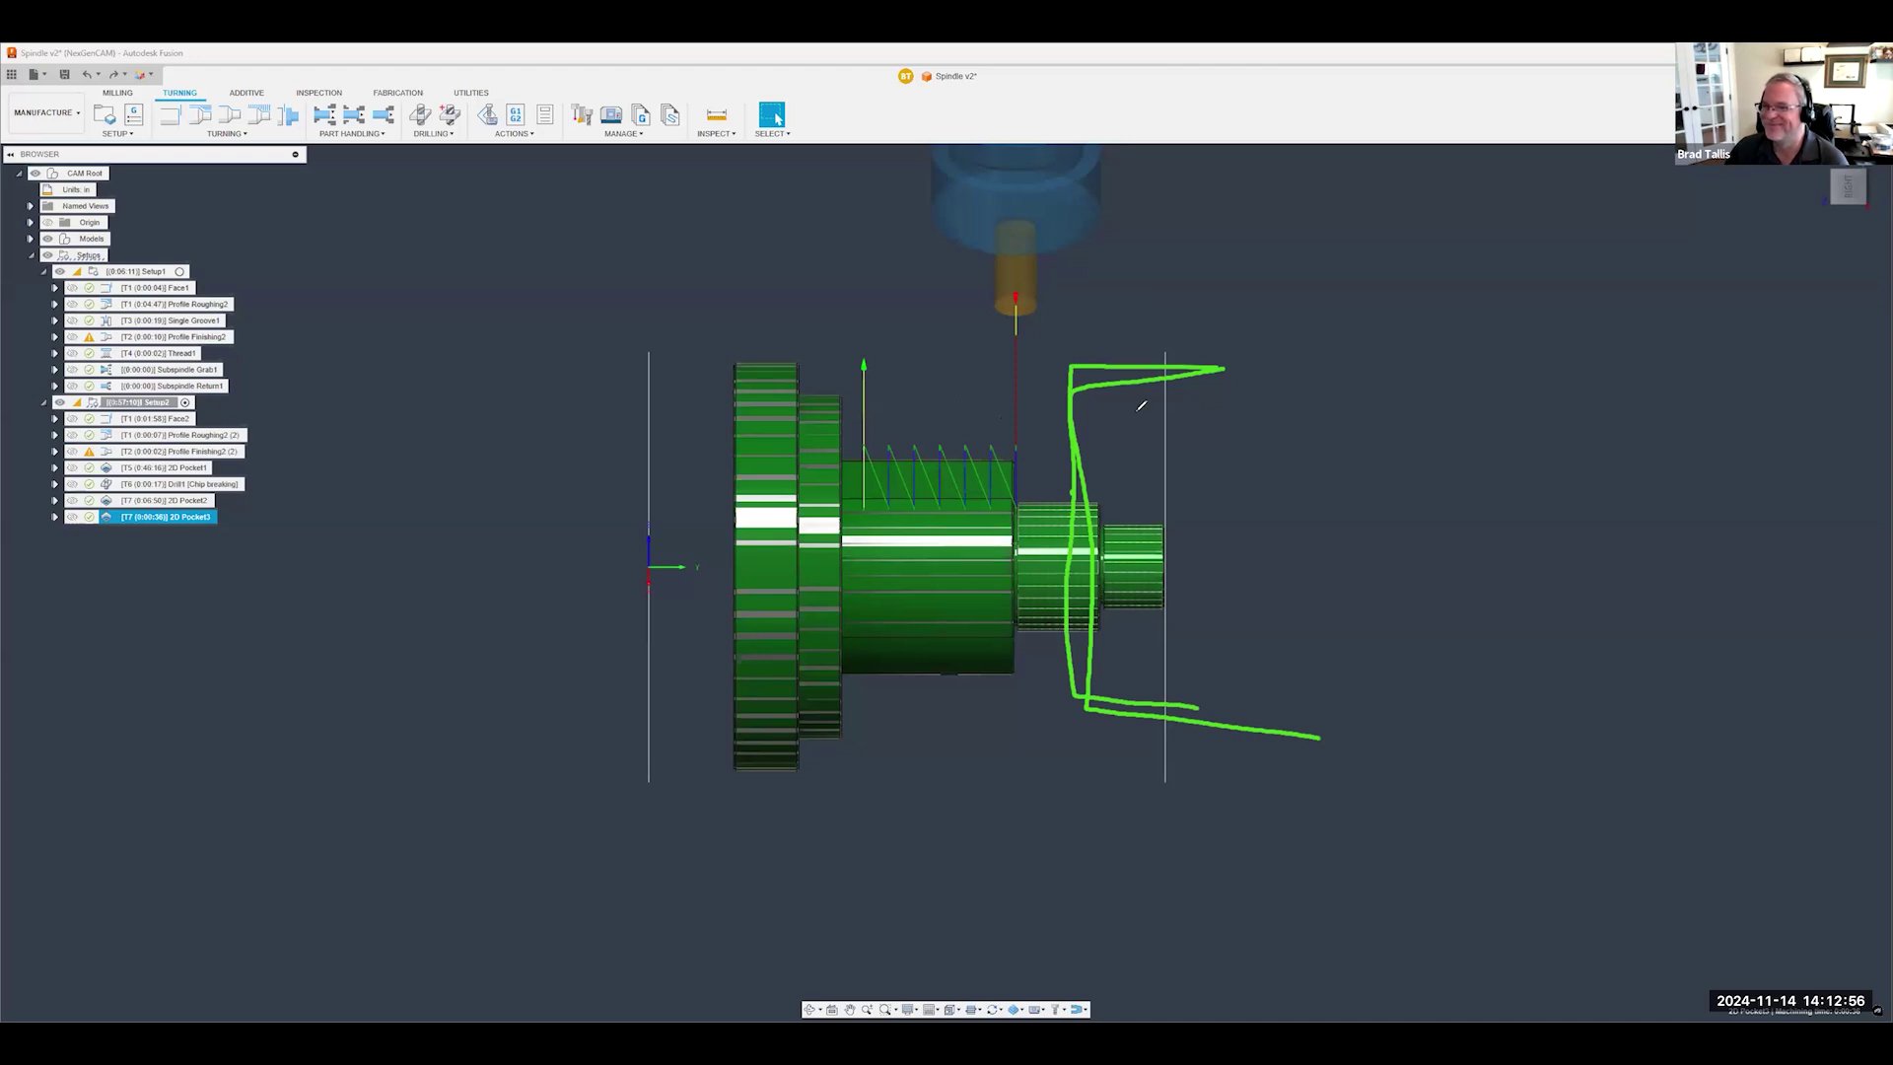
mouse_move(1222, 367)
left_mouse_down()
mouse_move(1073, 651)
mouse_move(1223, 698)
left_mouse_up()
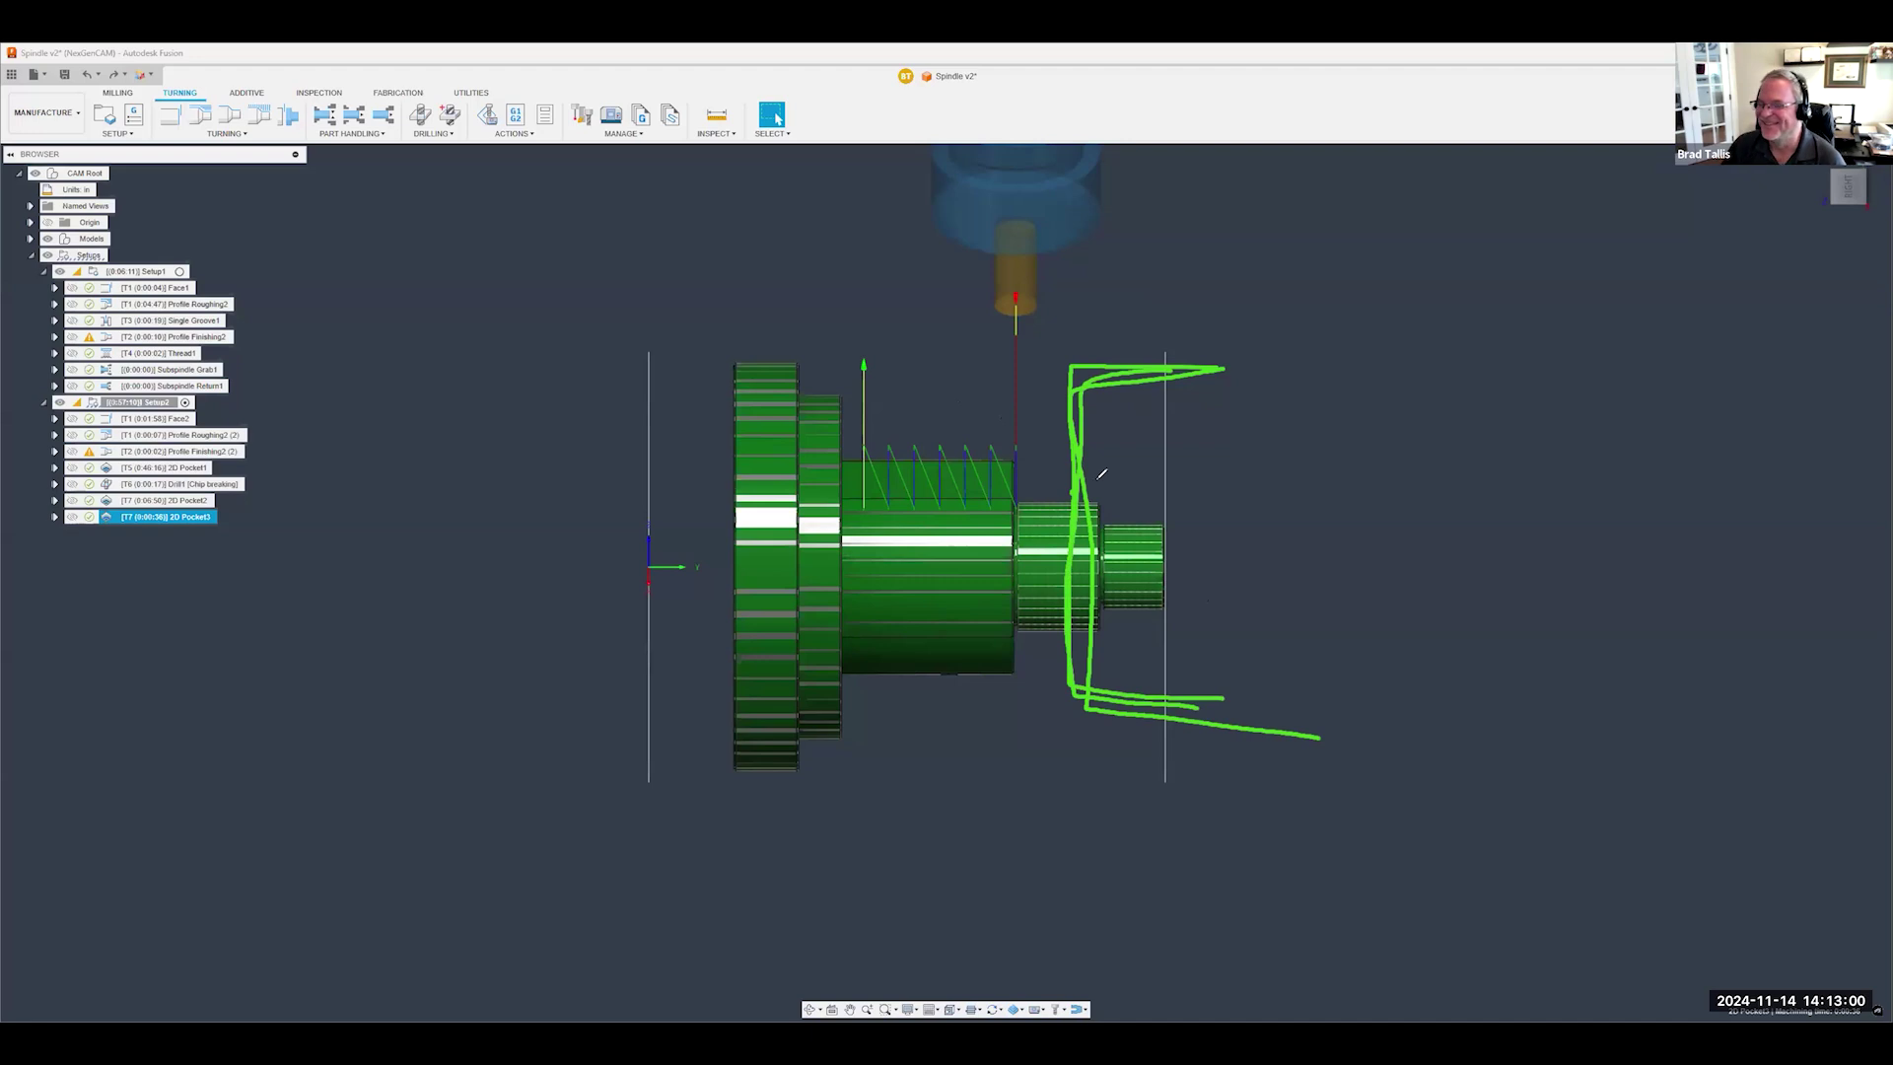
mouse_move(1112, 484)
left_mouse_down()
mouse_move(1090, 497)
mouse_move(1217, 383)
mouse_move(1082, 384)
mouse_move(1084, 690)
mouse_move(1198, 696)
left_mouse_up()
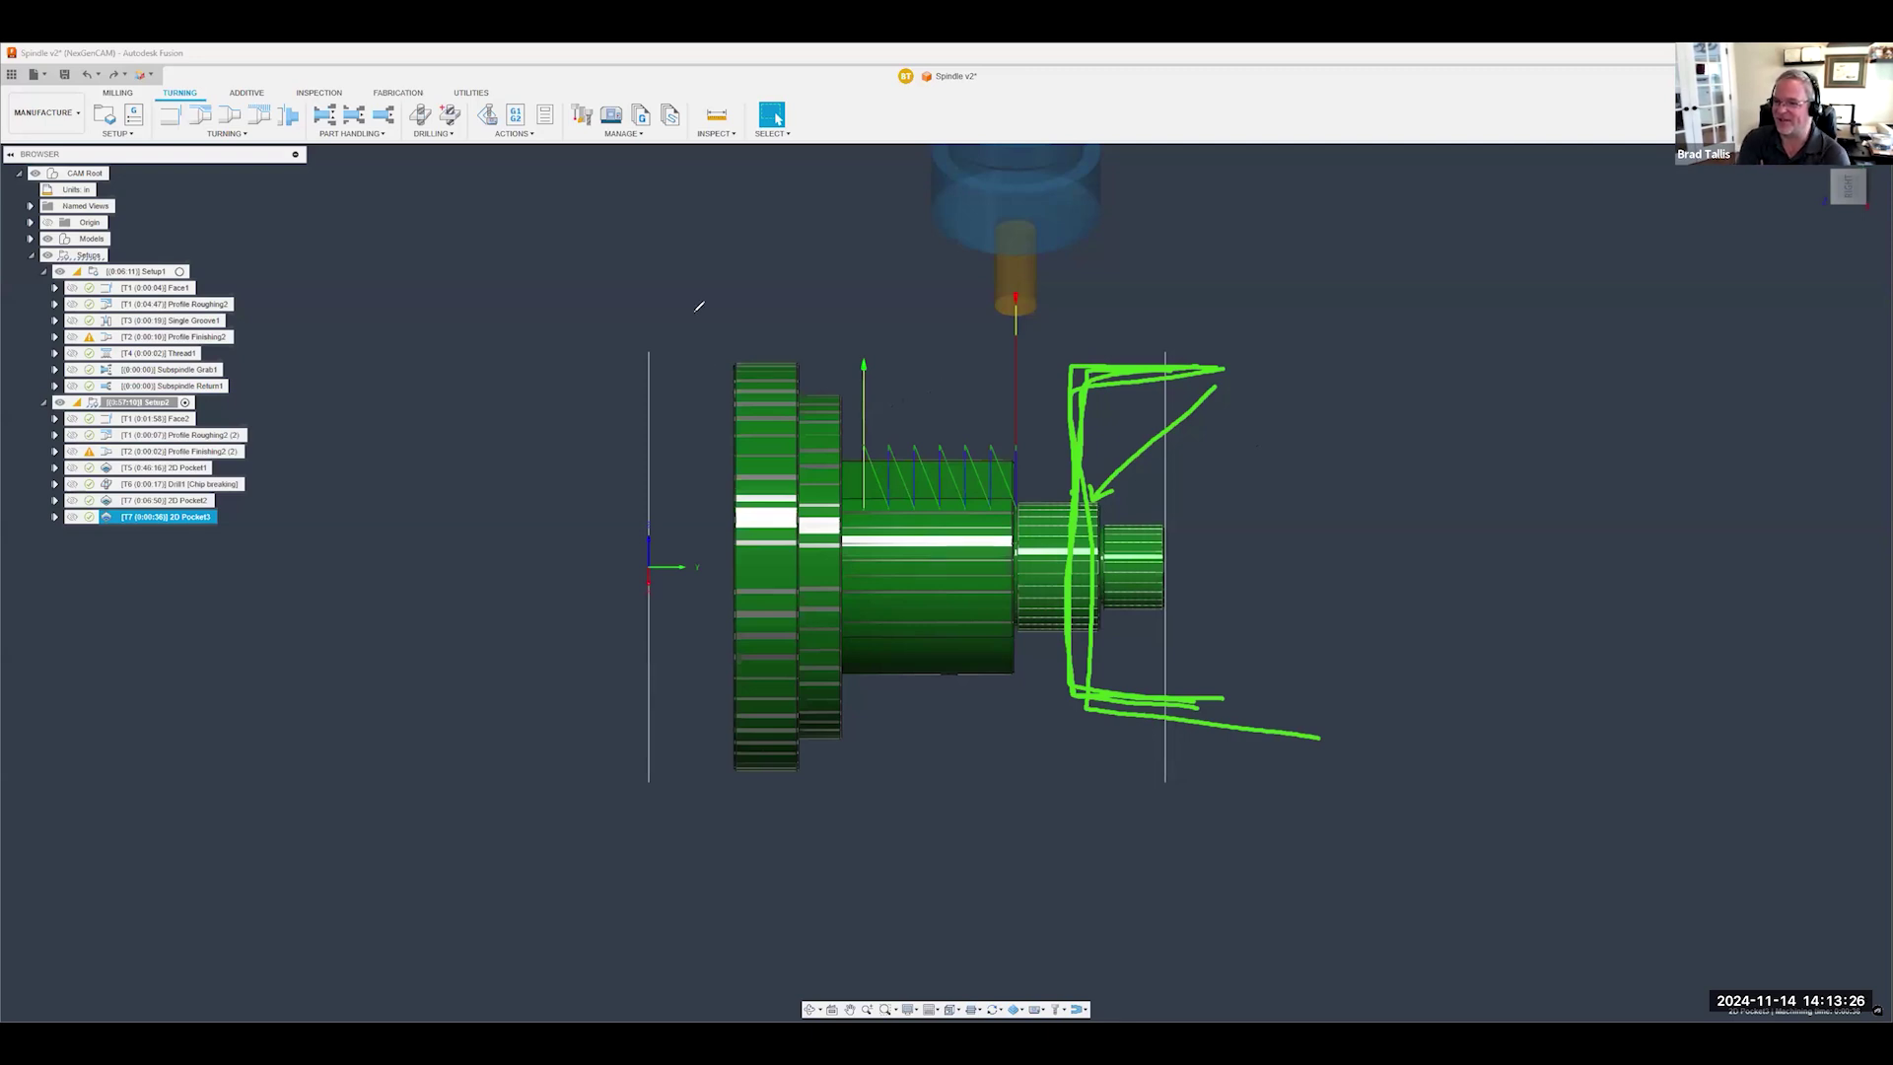
mouse_move(668, 279)
left_mouse_down()
mouse_move(710, 286)
mouse_move(765, 424)
mouse_move(779, 628)
left_mouse_up()
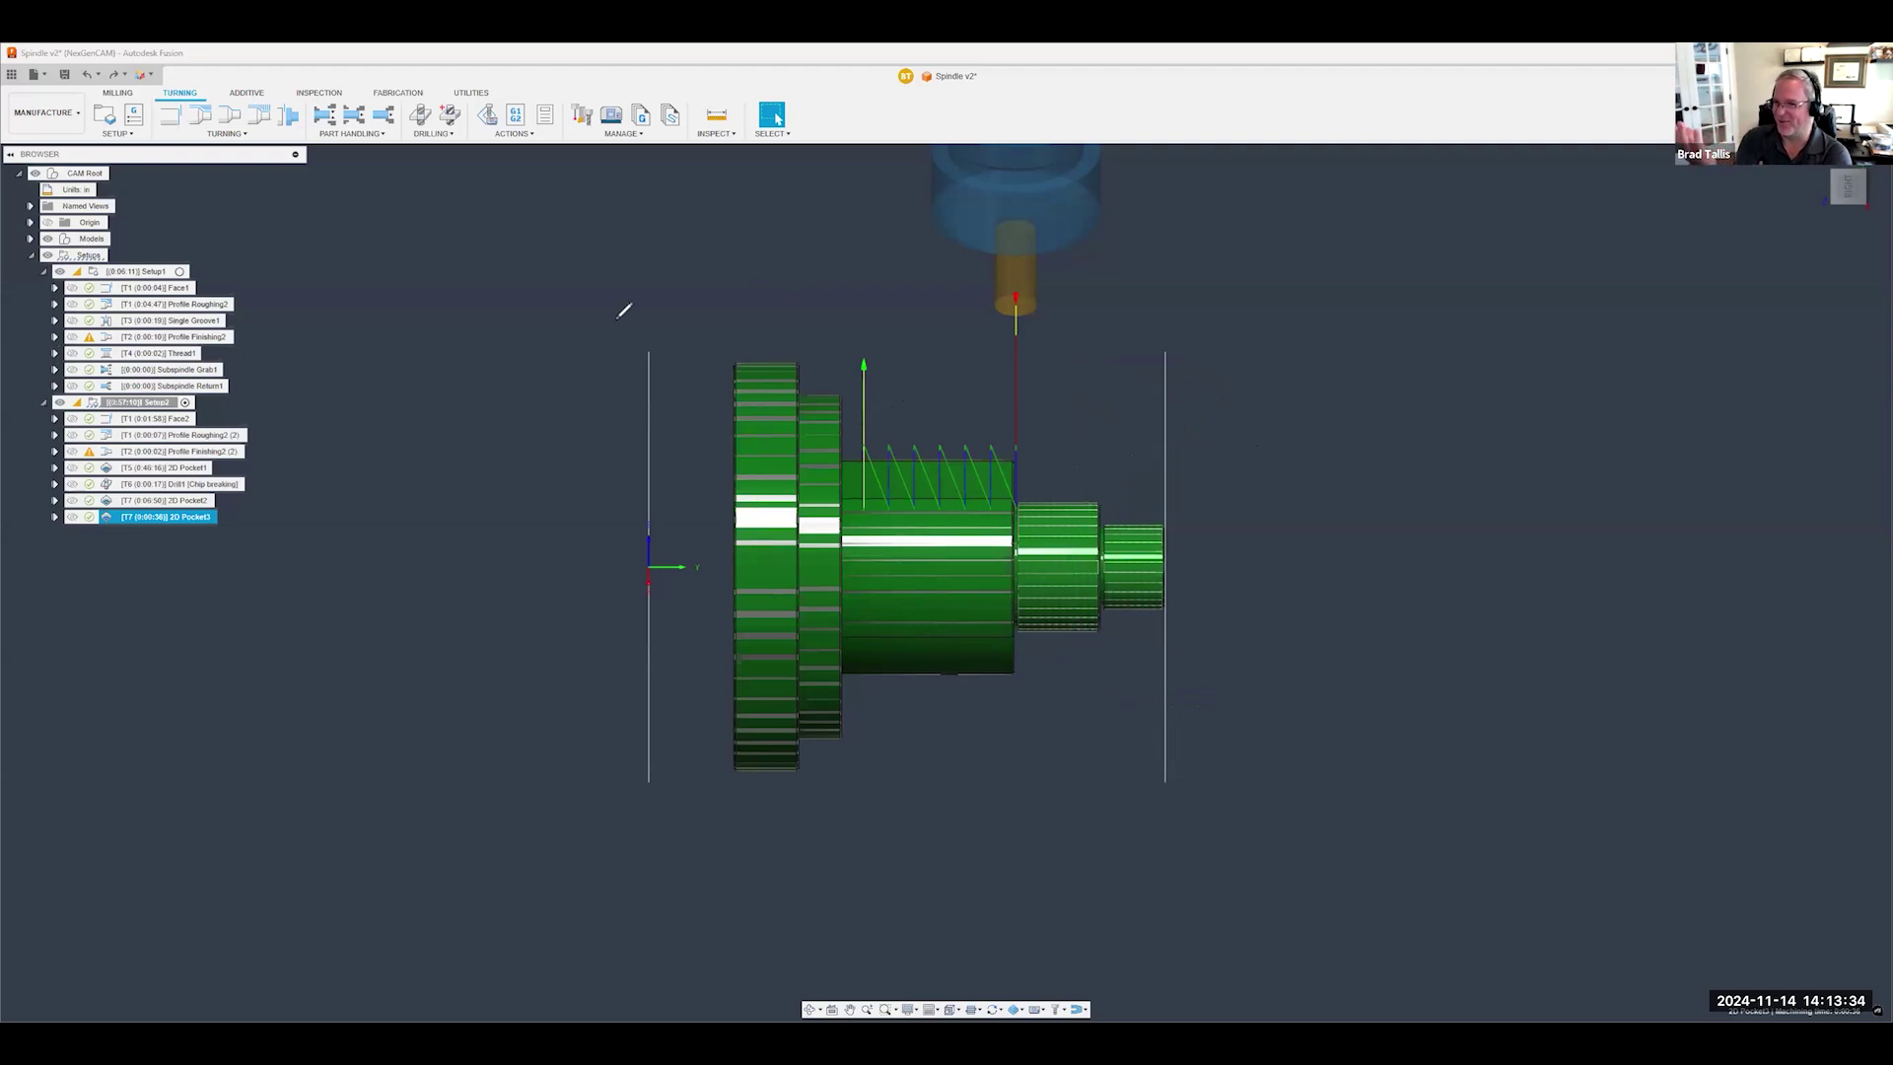
mouse_move(629, 284)
left_mouse_down()
mouse_move(788, 288)
mouse_move(782, 770)
left_mouse_up()
left_click_drag(785, 835, 591, 826)
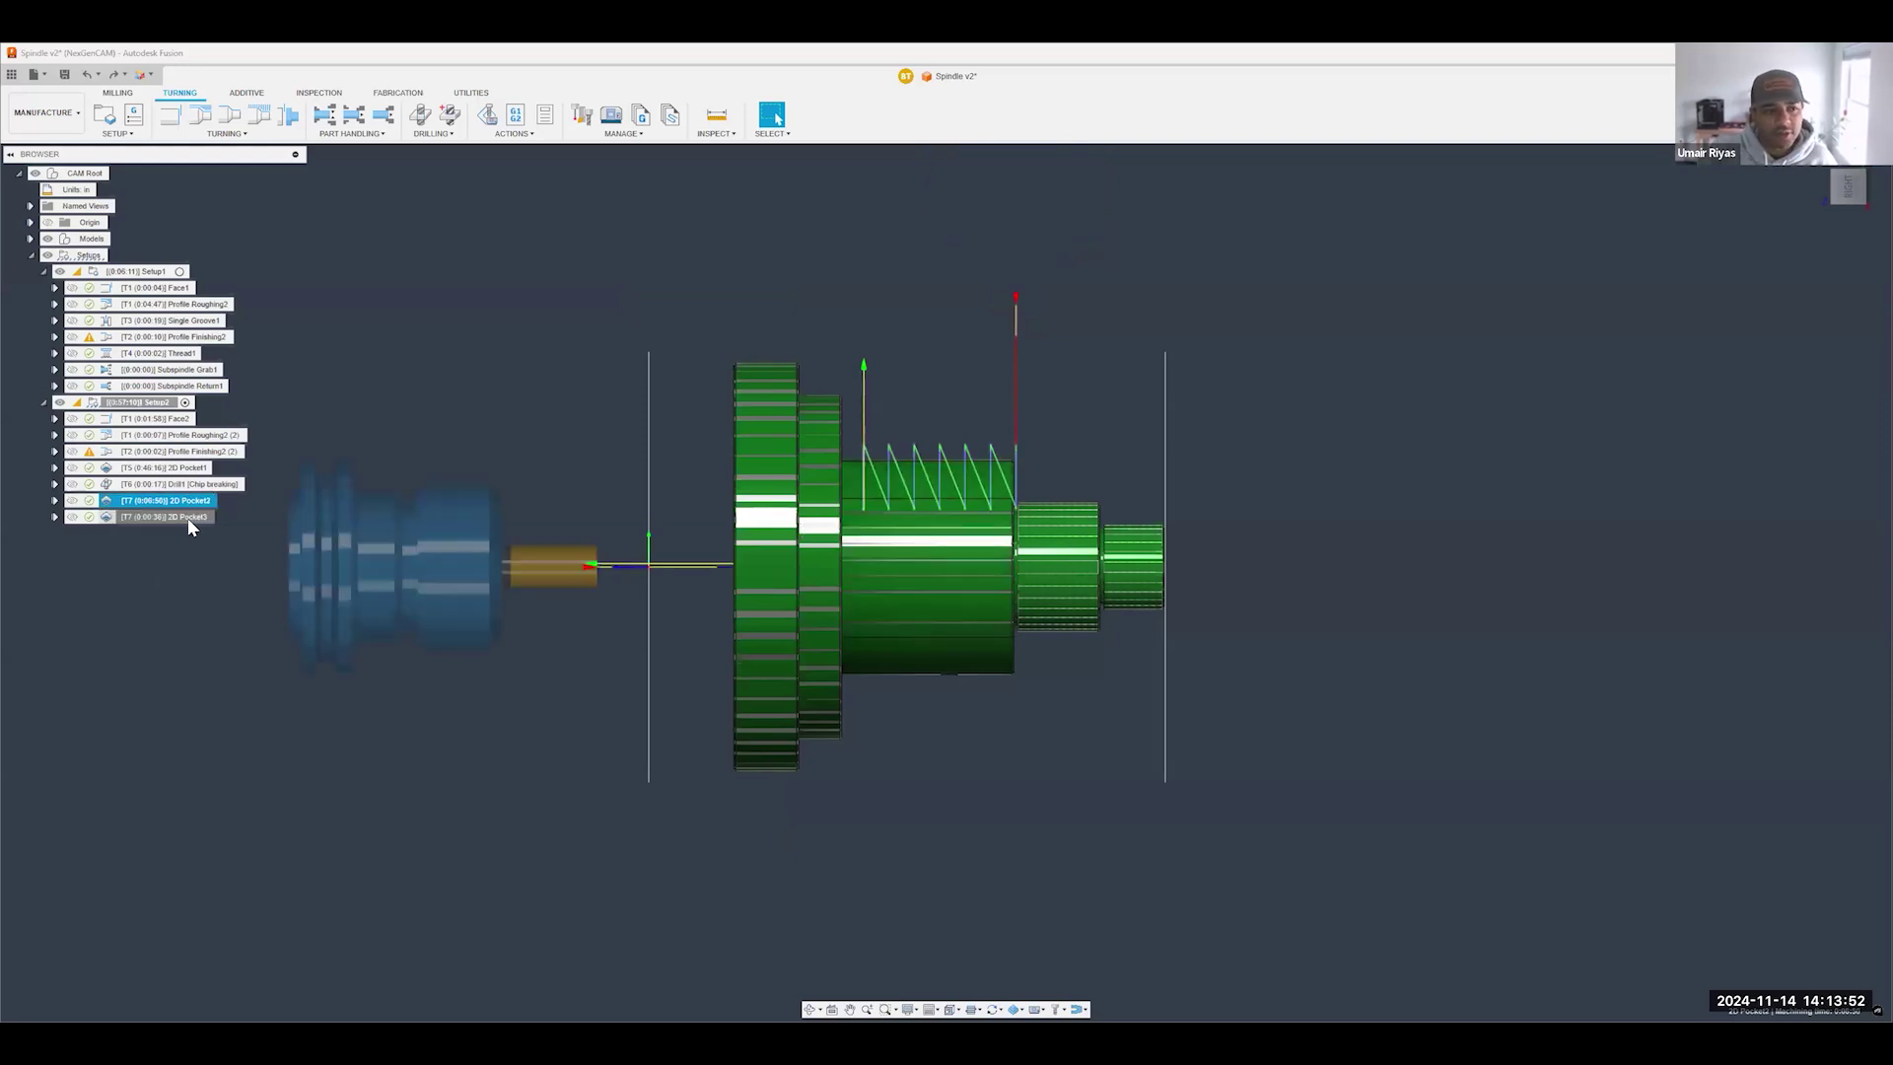
- Move 2D Pocket2 and 2D Pocket3 from Setup2 to the end of Setup1, after Subspindle Return, and regenerate their toolpaths
left_click(190, 500, "ctrl")
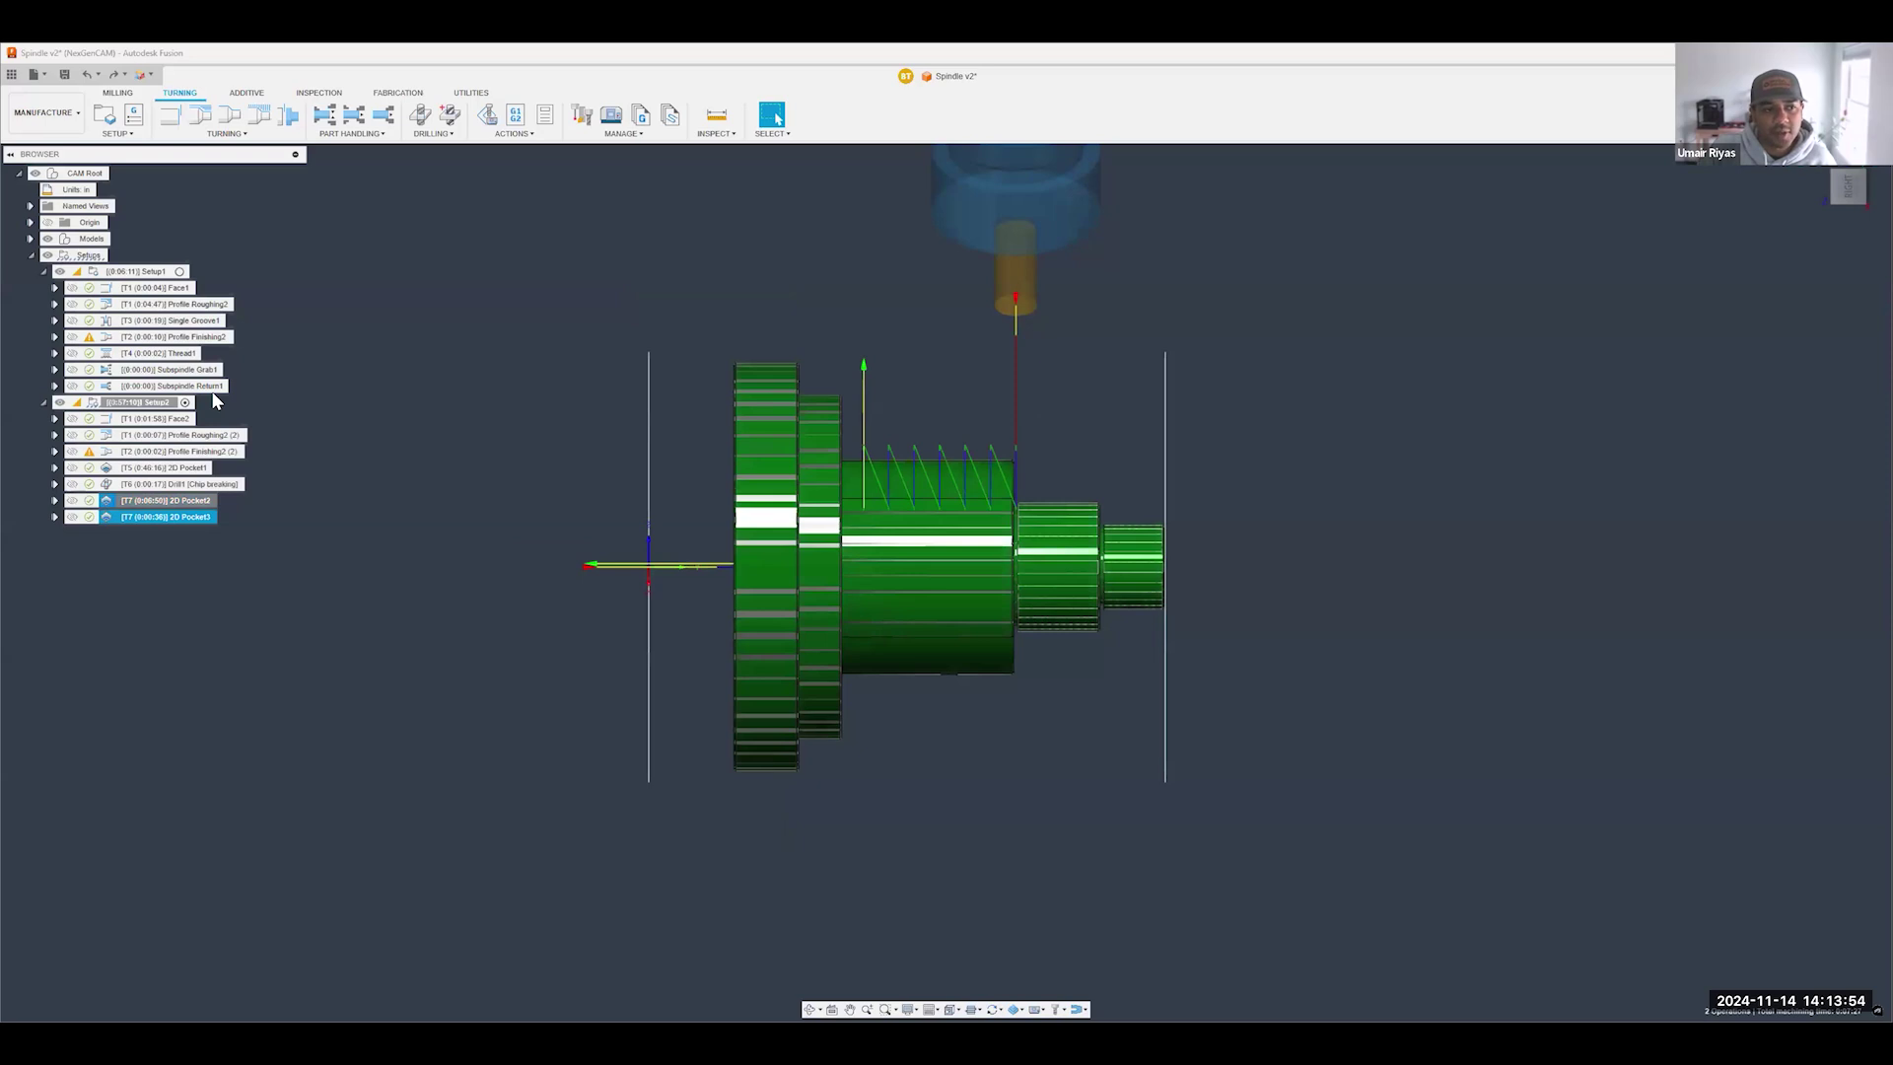
left_click_drag(212, 393, 211, 393)
right_click(162, 419)
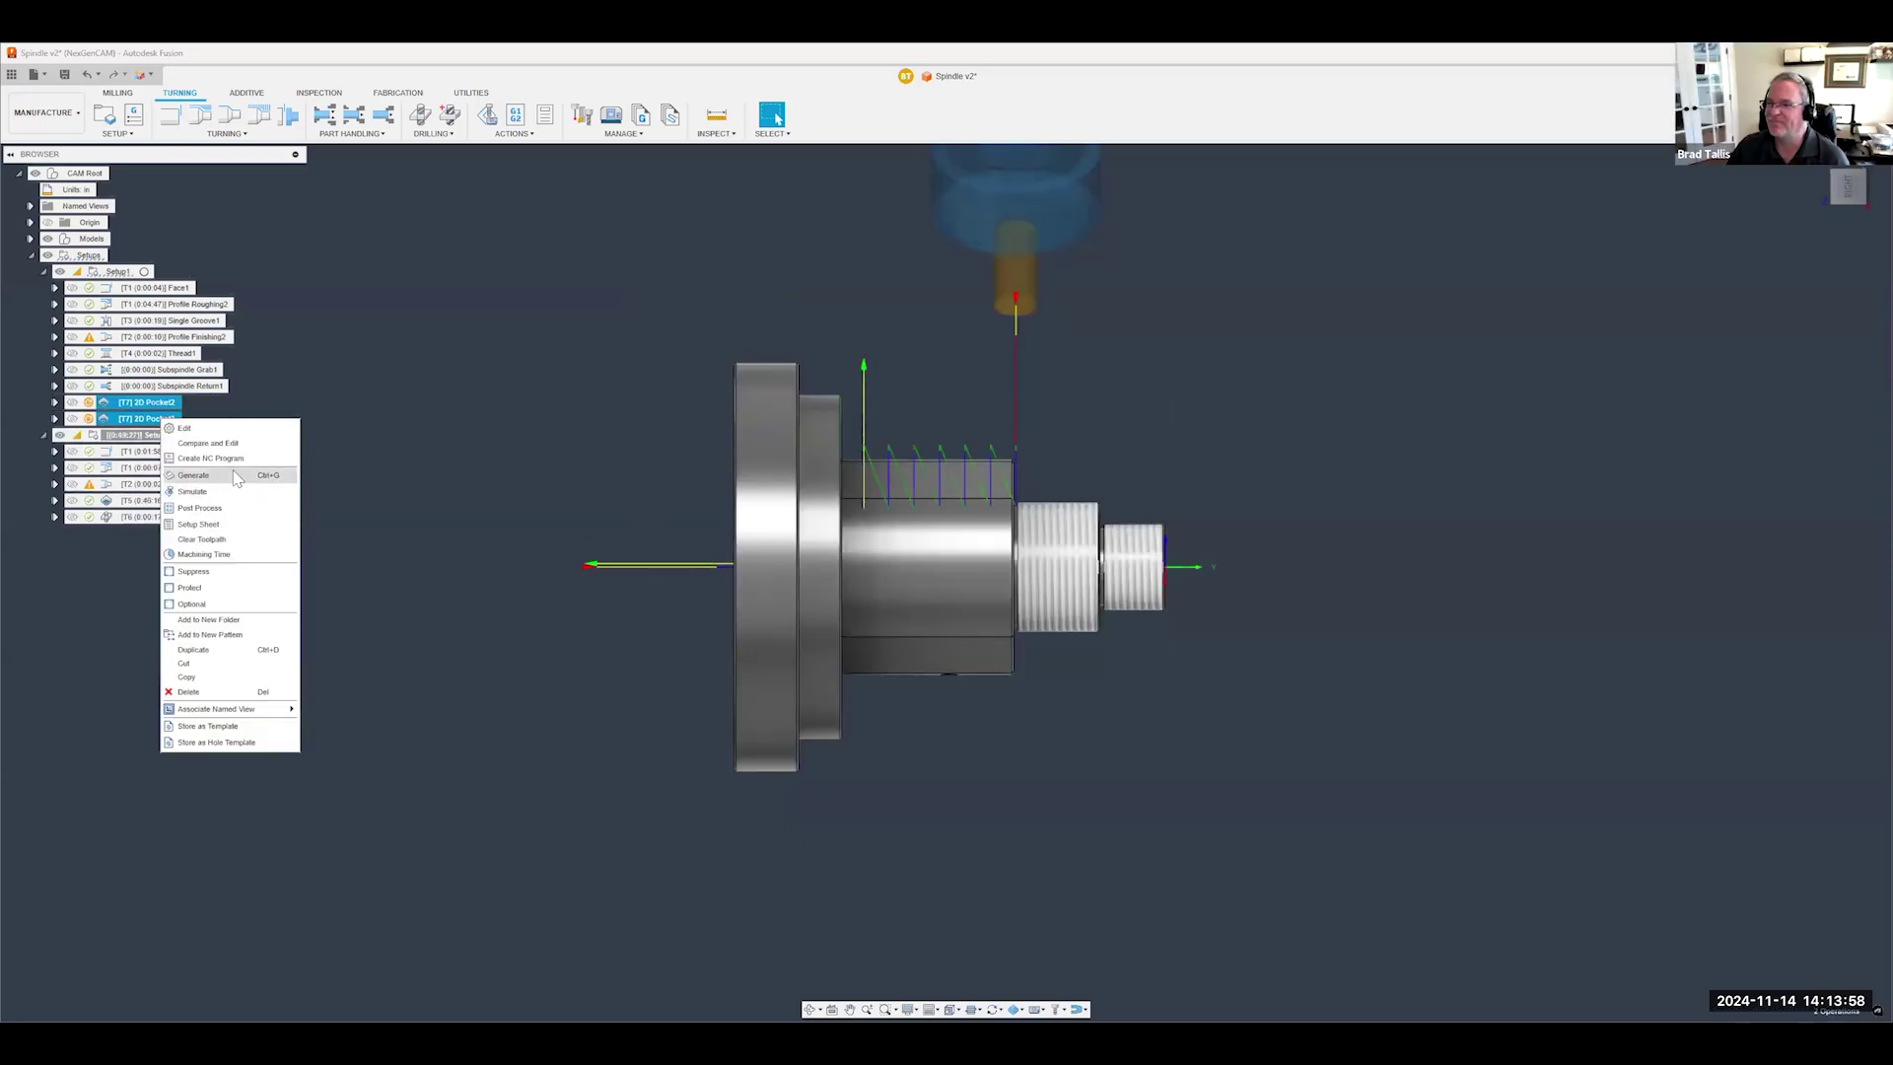
left_click(227, 475)
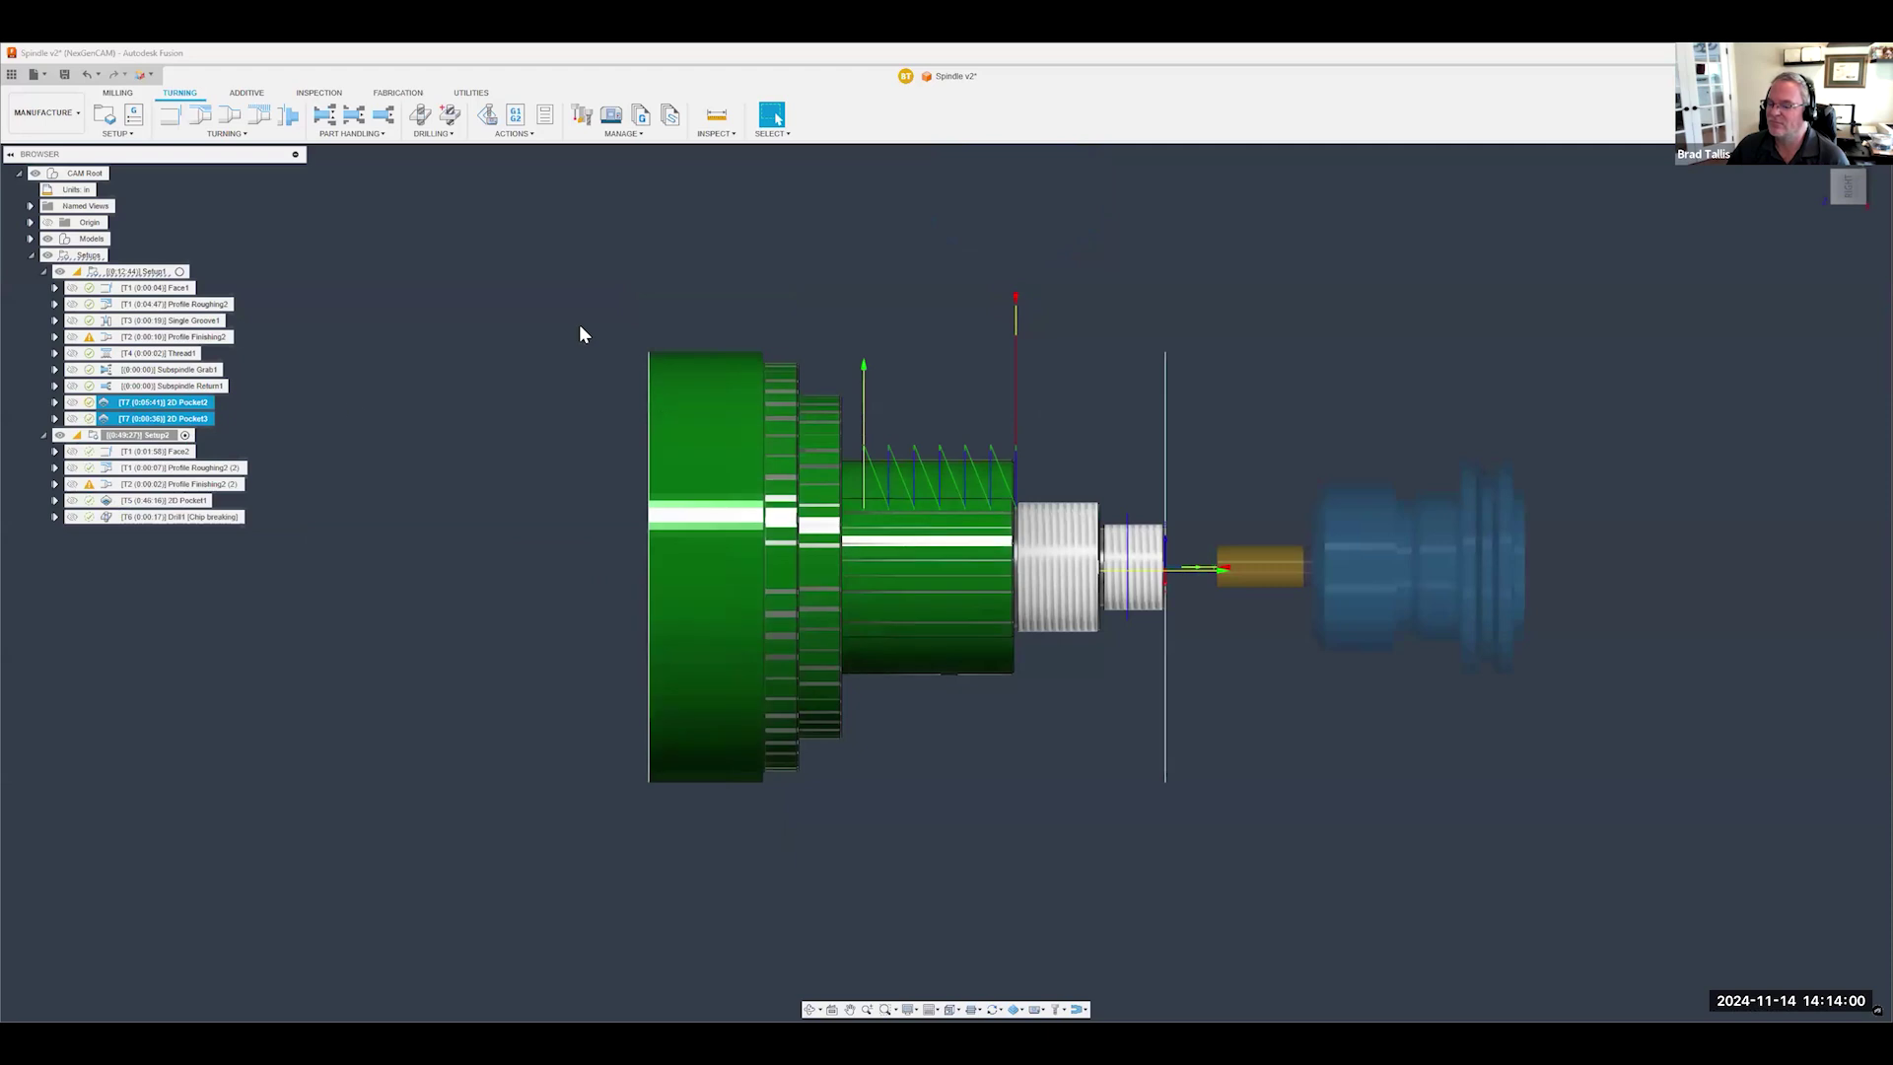
left_click(736, 296)
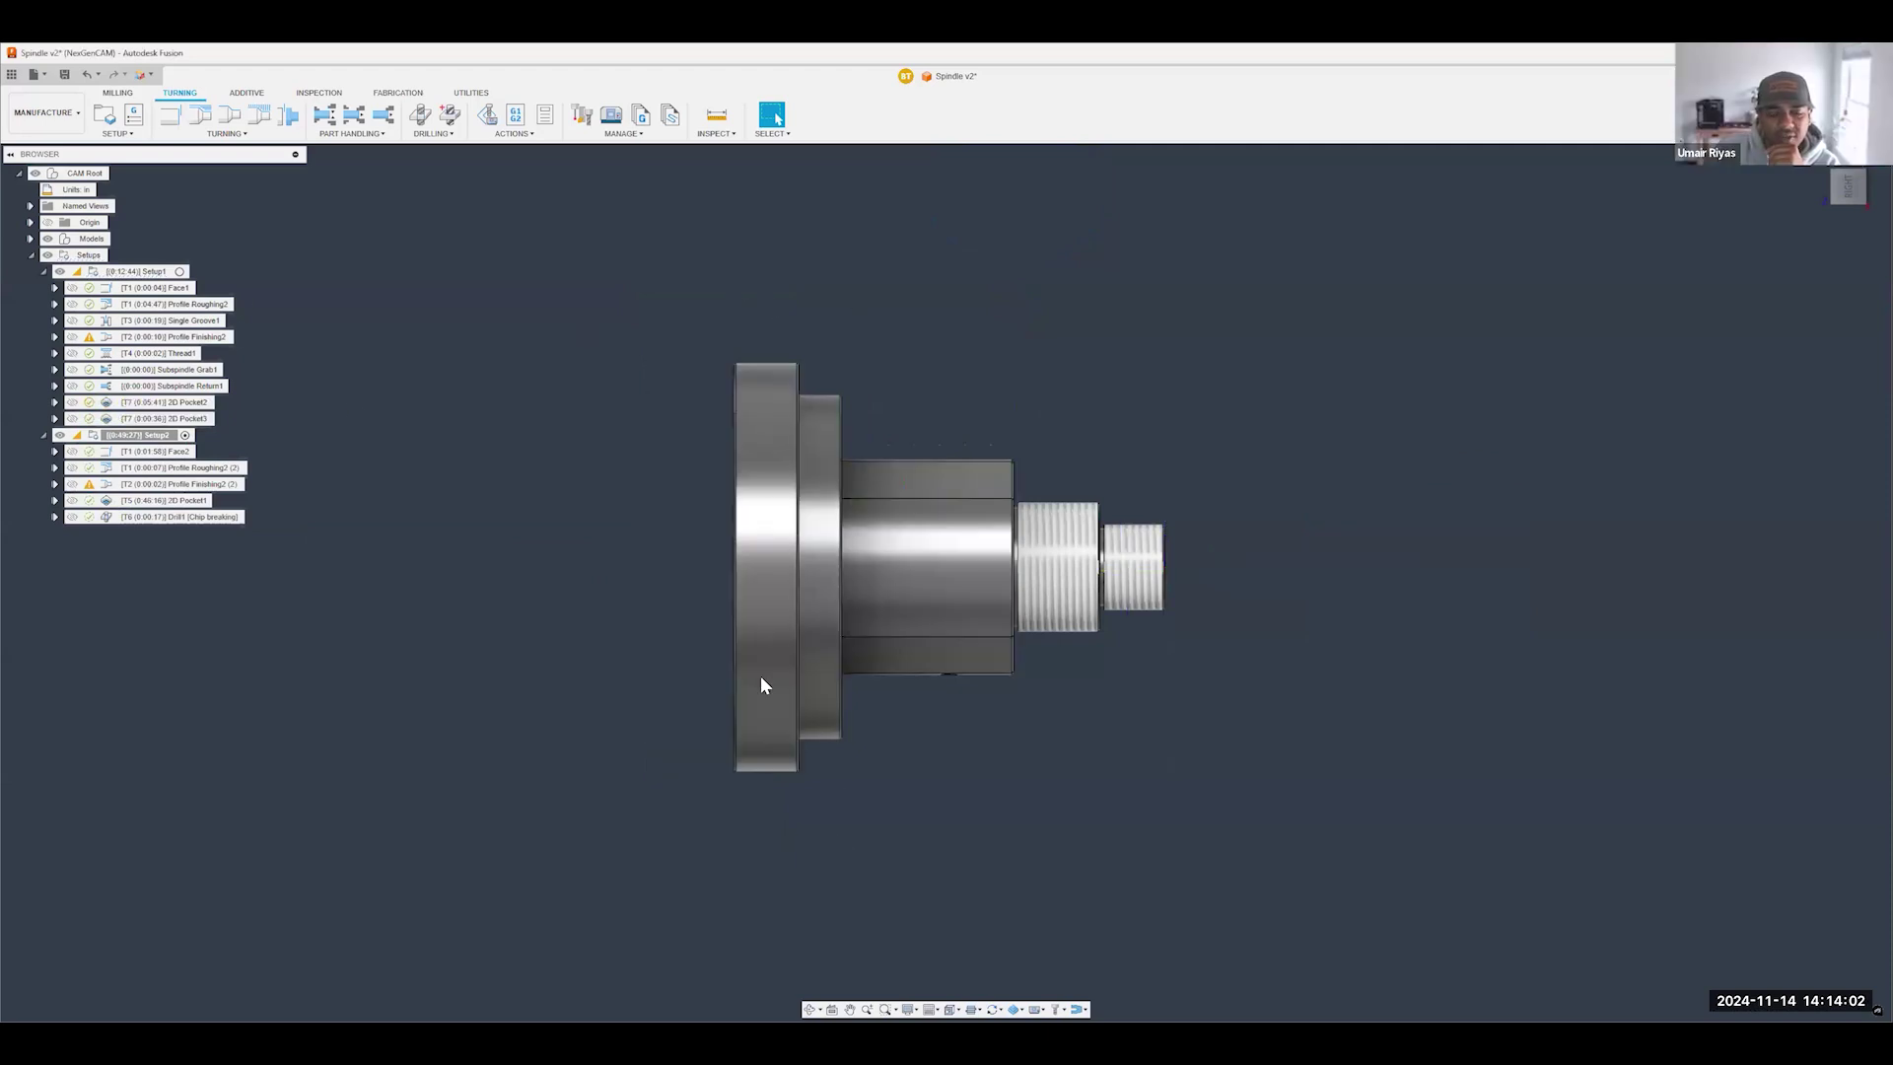
mouse_move(1036, 549)
middle_mouse_down("shift")
mouse_move(1090, 562)
mouse_move(1029, 559)
middle_mouse_up("shift")
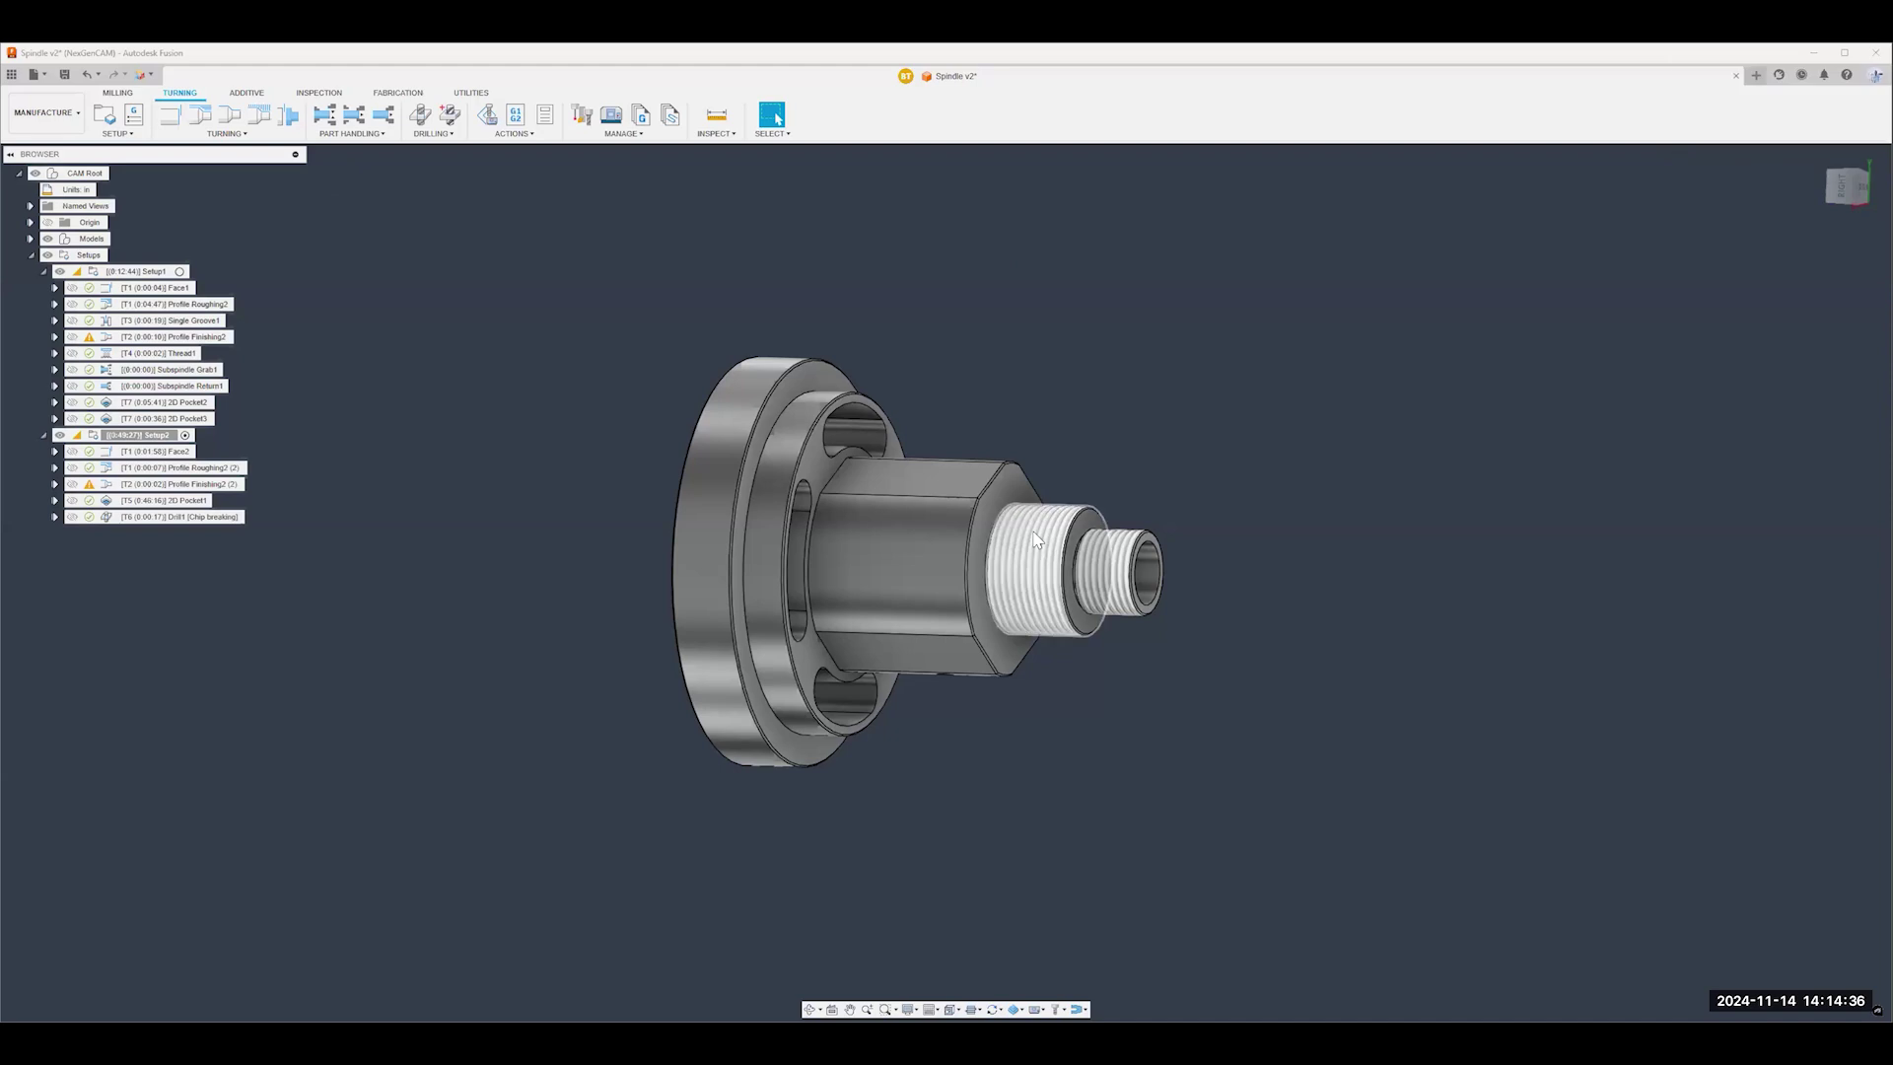
left_click(1111, 554)
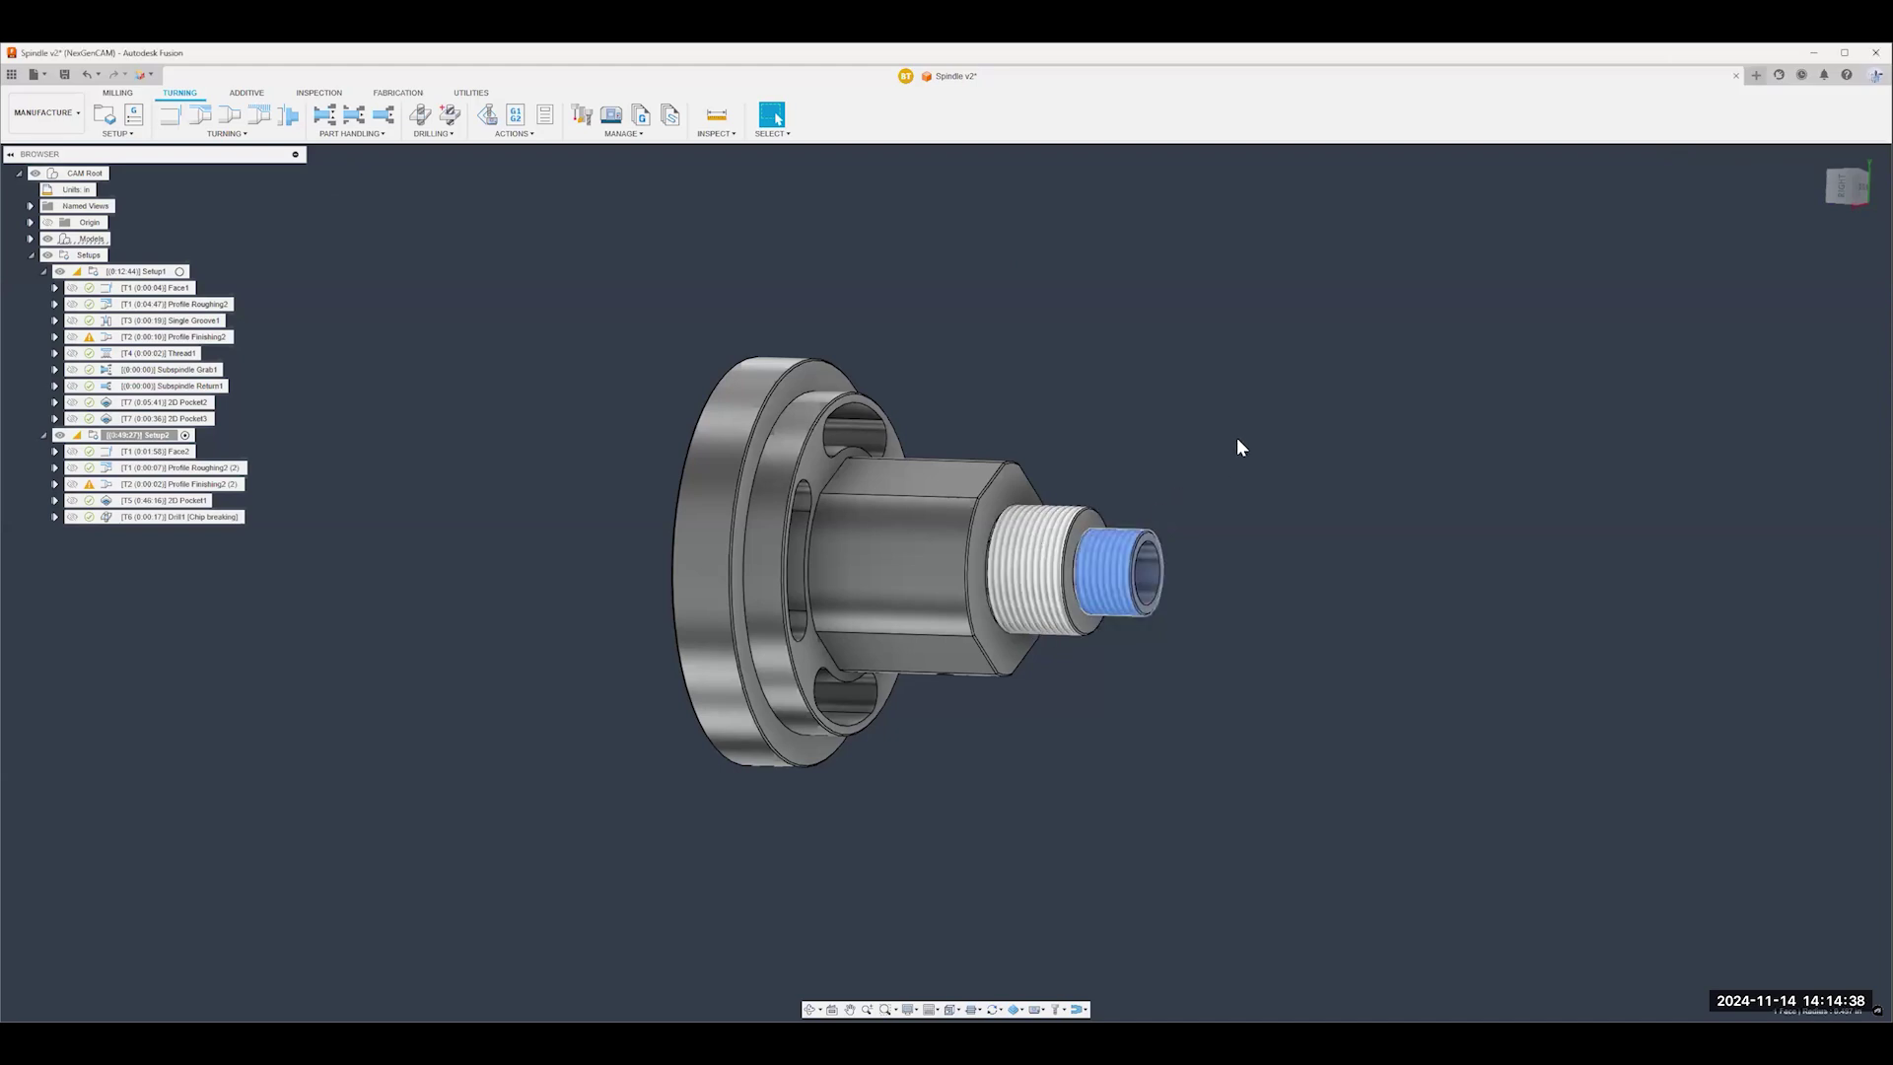
left_click(1238, 434)
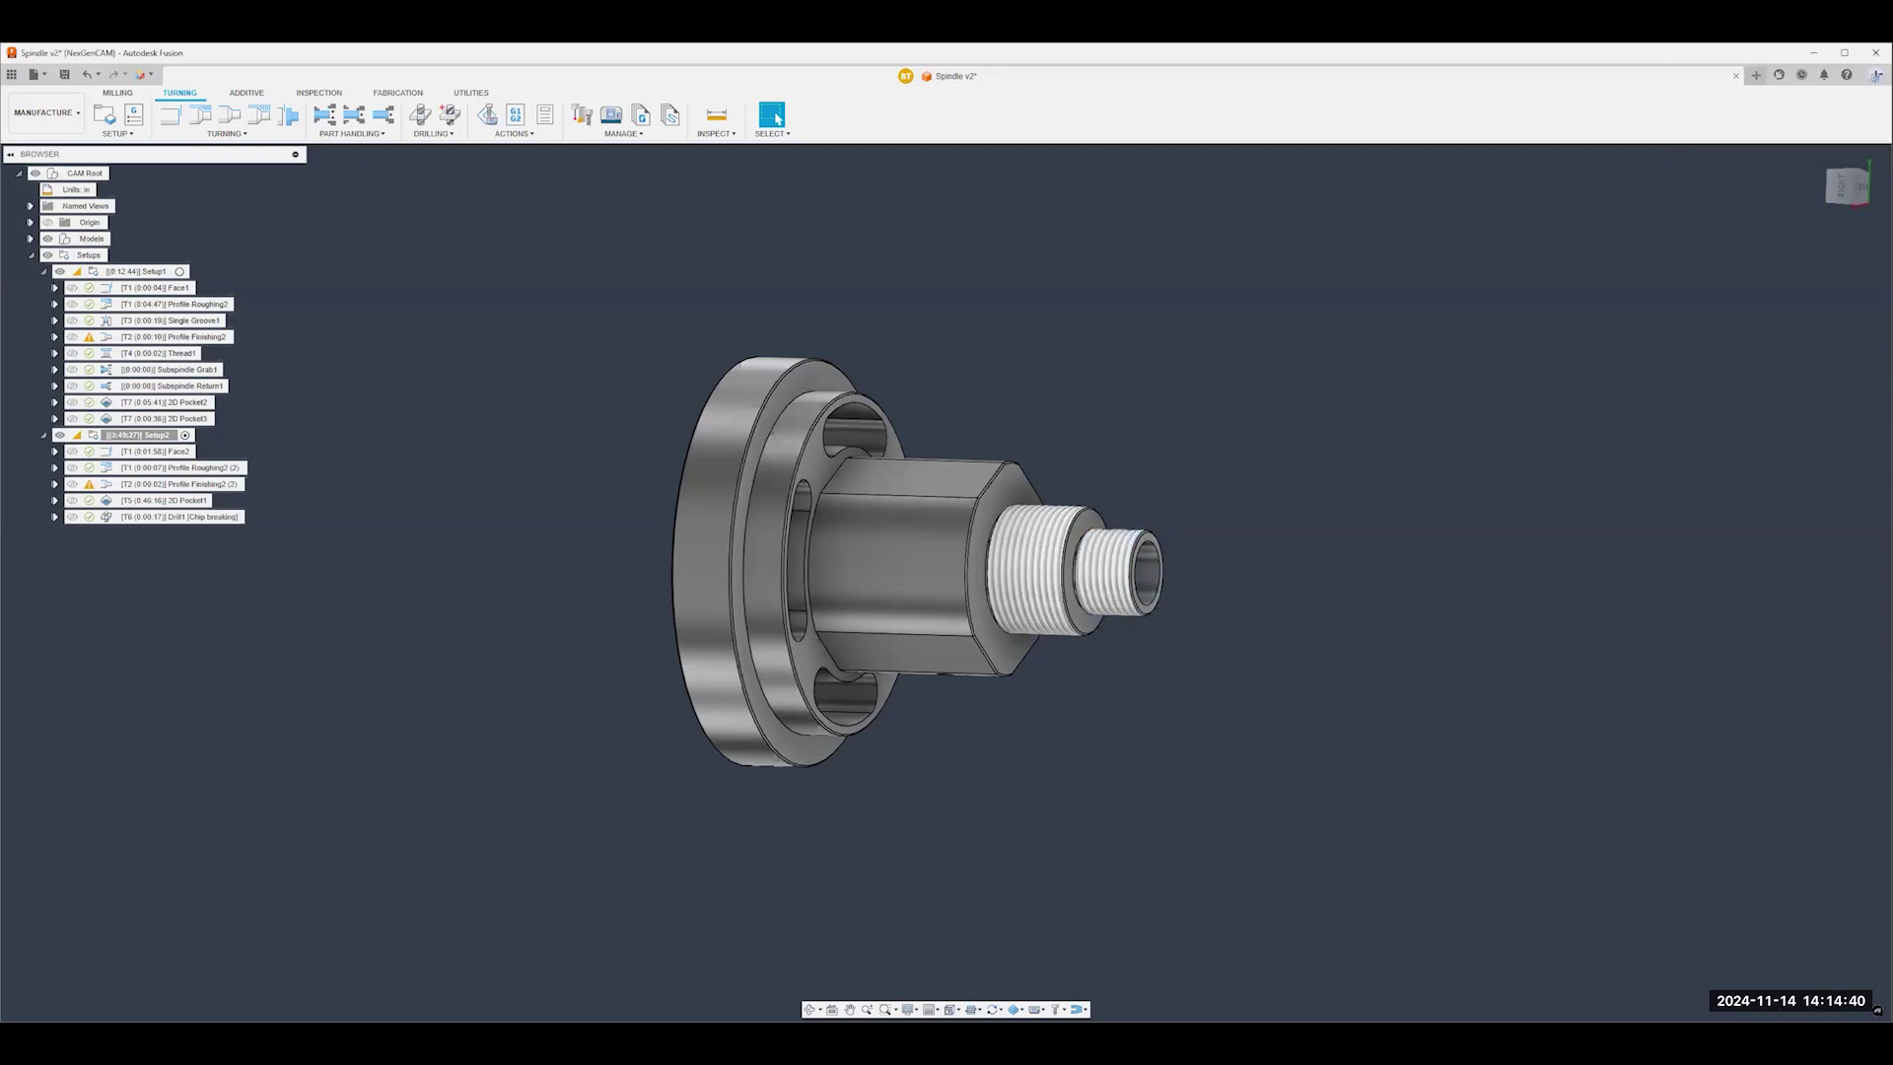